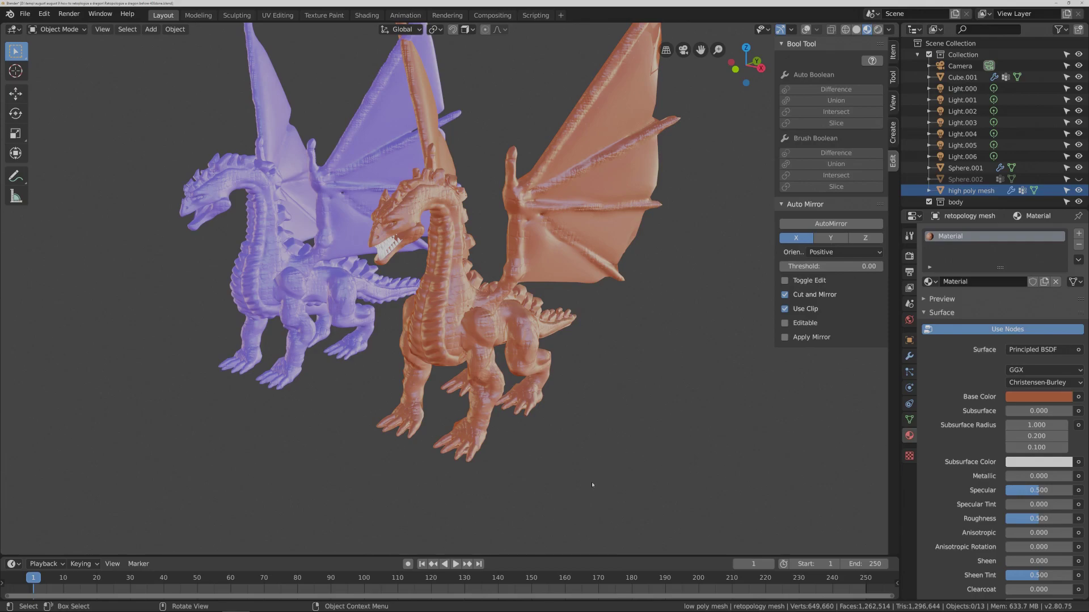
{"action": "key", "text": "Pause"}
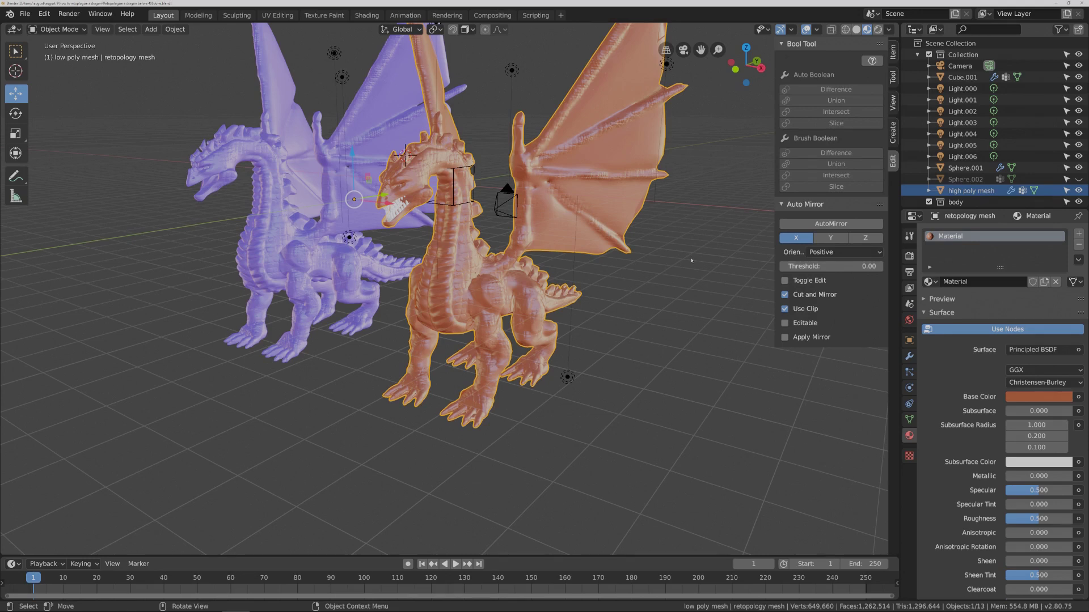
{"action": "key", "text": "Pause"}
Switch to Chrome and look through the downloadable models on the Little Guy CGI Assets page.
{"action": "mouse_move", "coordinate": [572, 611]}
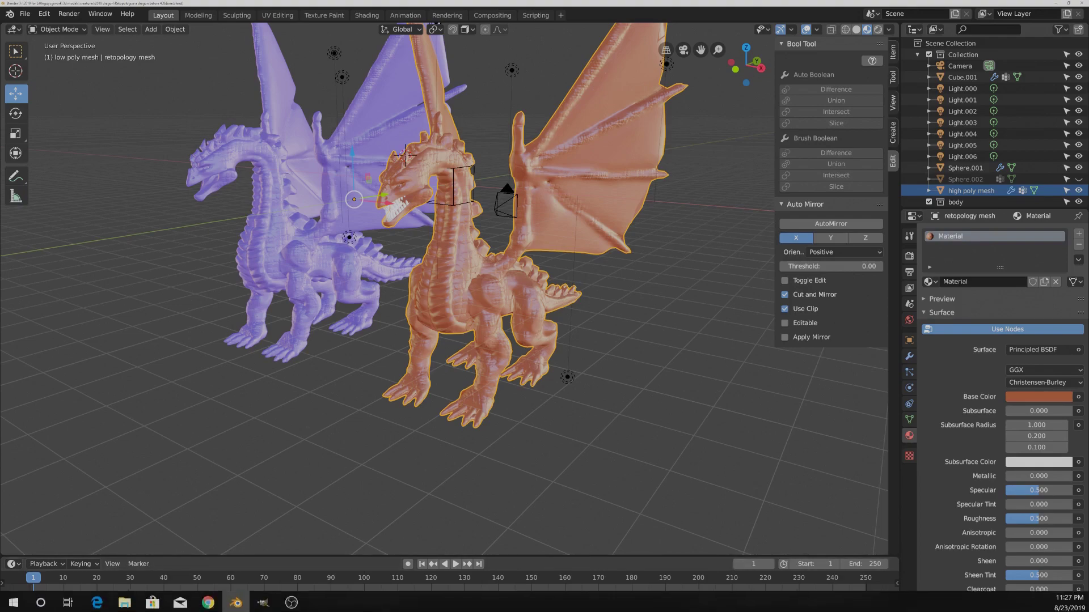
{"action": "left_click", "coordinate": [207, 601]}
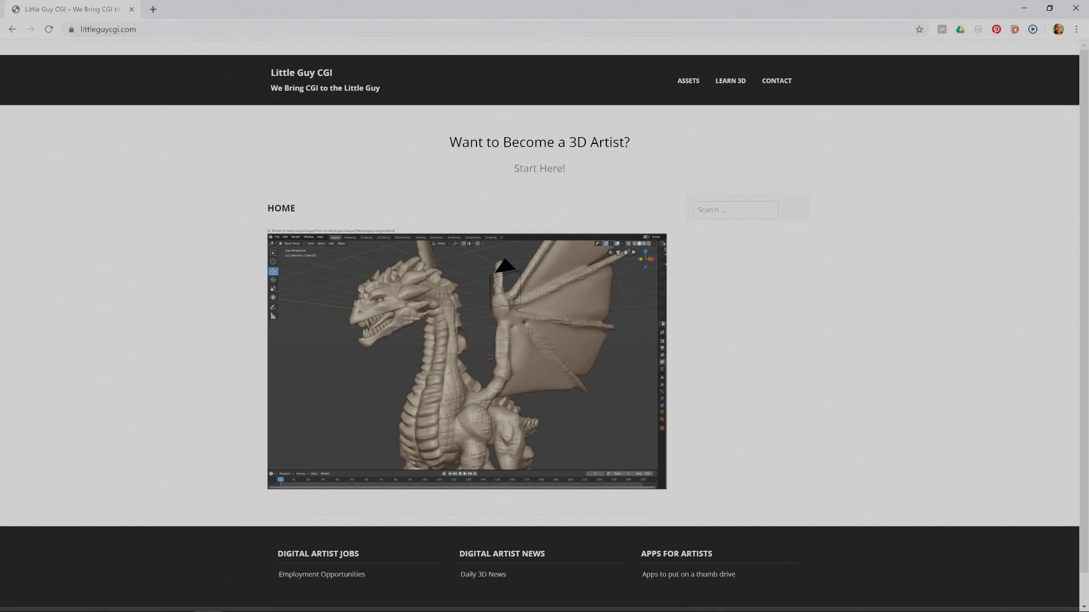
{"action": "left_click", "coordinate": [687, 81]}
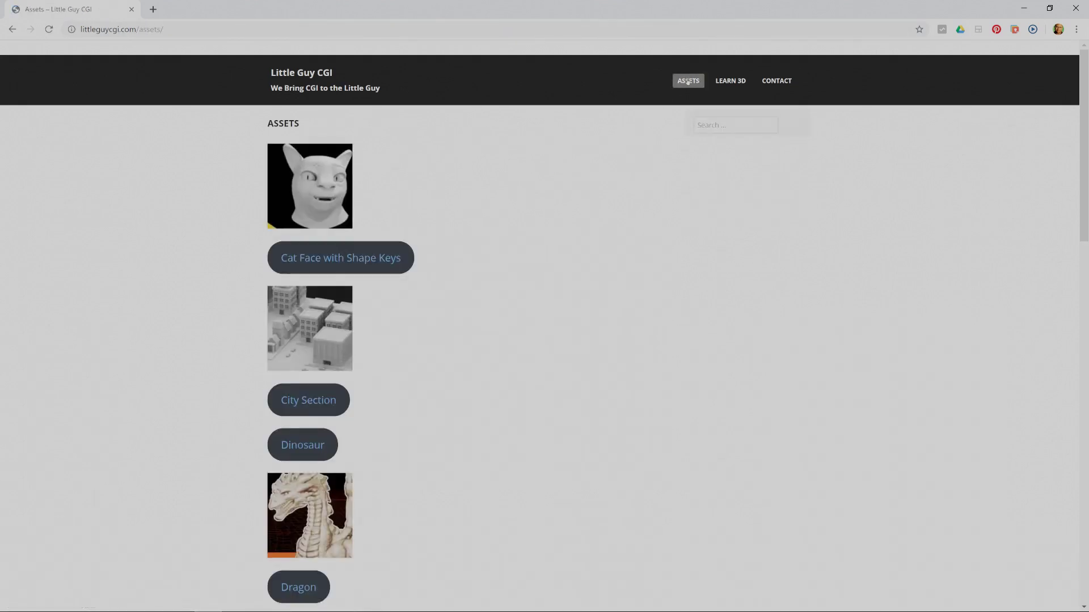
{"action": "scroll", "coordinate": [636, 206], "scroll_direction": "down", "scroll_amount": 3}
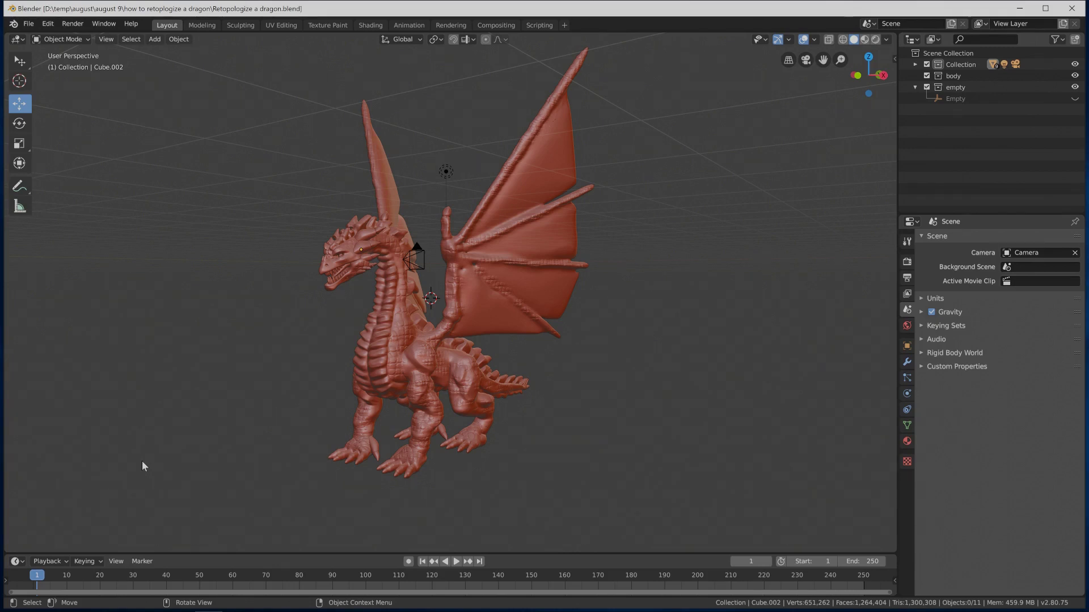
Switch to Chrome, browse the 3D asset categories on the redesigned Little Guy CGI site, and return to Blender.
{"action": "key", "text": "Pause"}
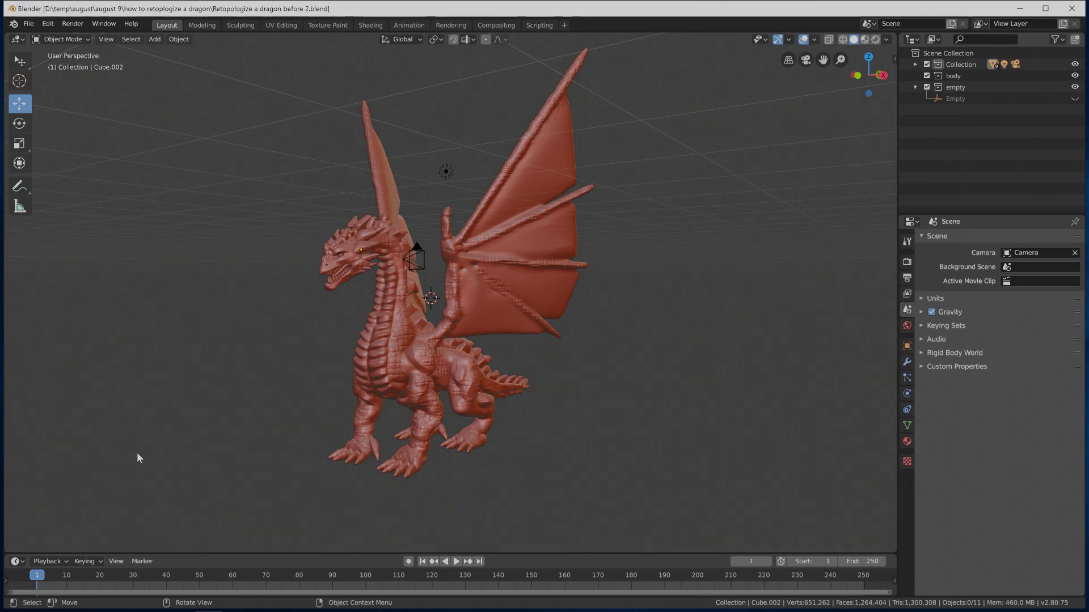
{"action": "mouse_move", "coordinate": [231, 609]}
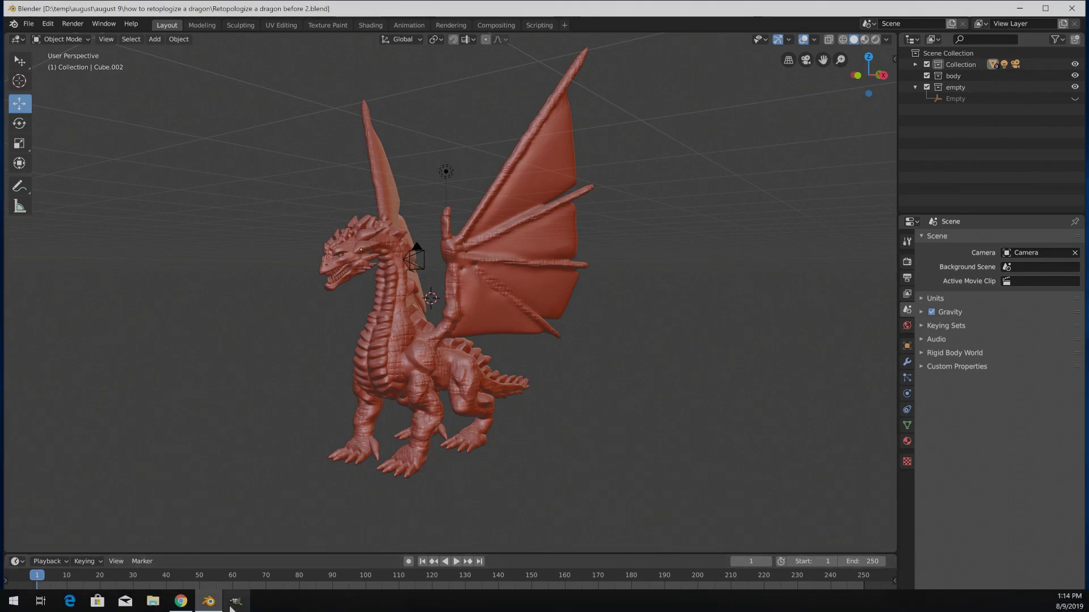
{"action": "left_click", "coordinate": [185, 560]}
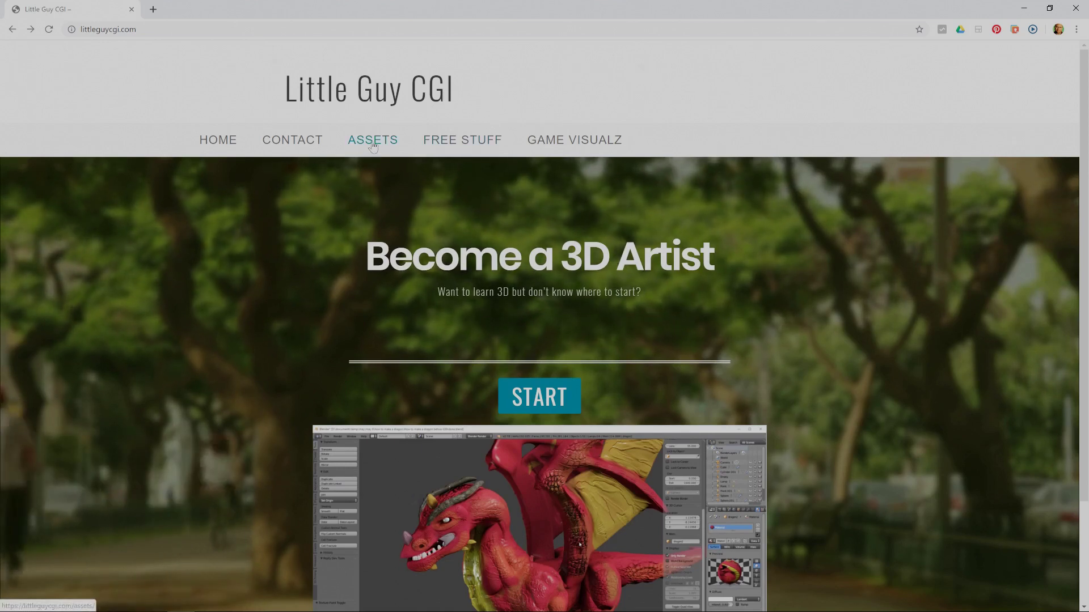
{"action": "left_click", "coordinate": [372, 142]}
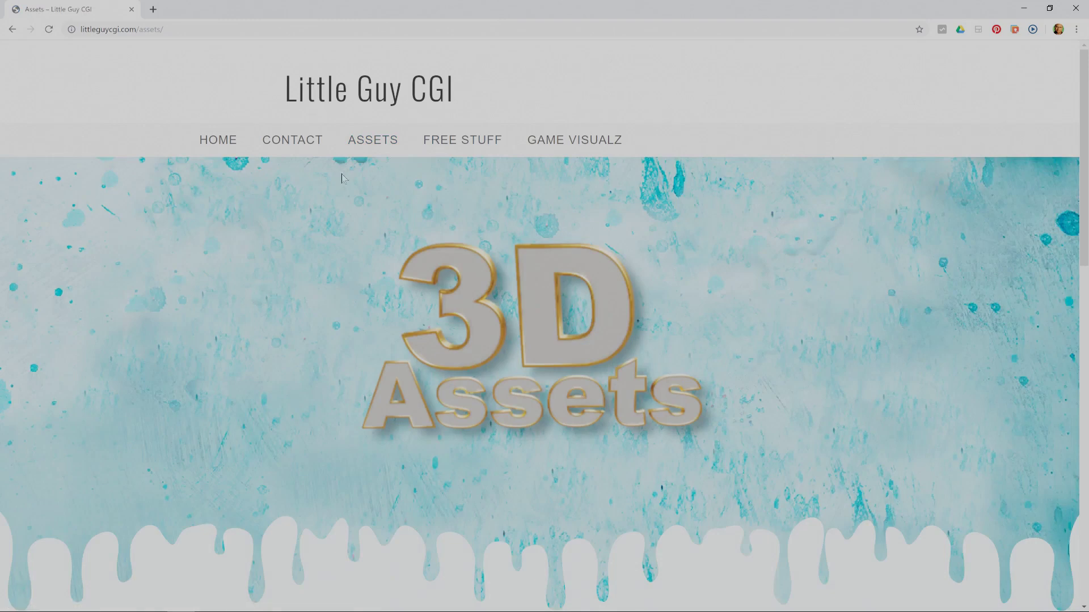
{"action": "scroll", "coordinate": [336, 195], "scroll_direction": "down", "scroll_amount": 3}
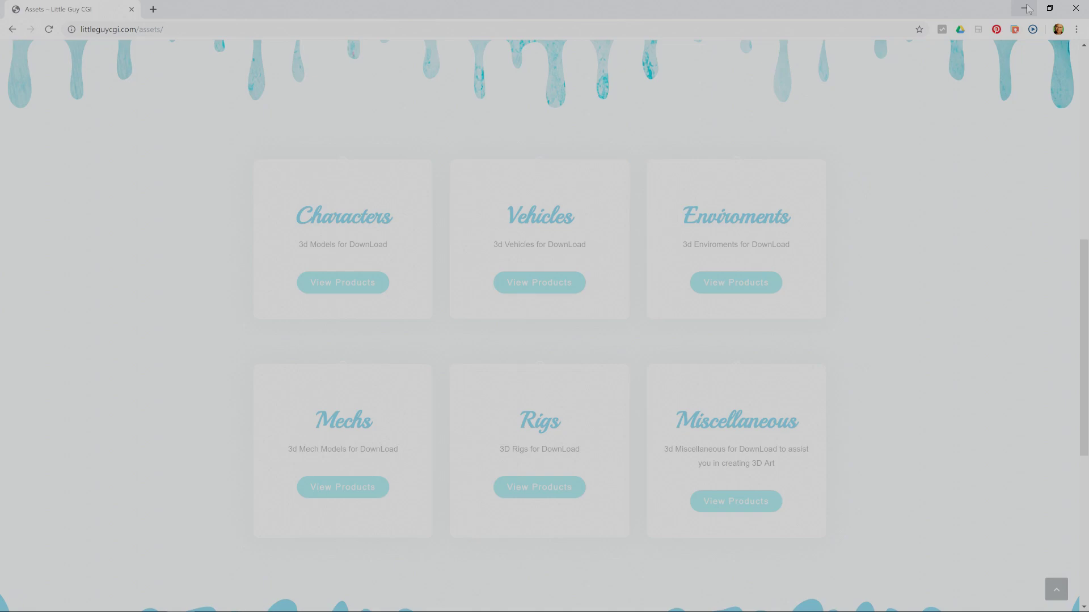
{"action": "left_click", "coordinate": [1064, 6]}
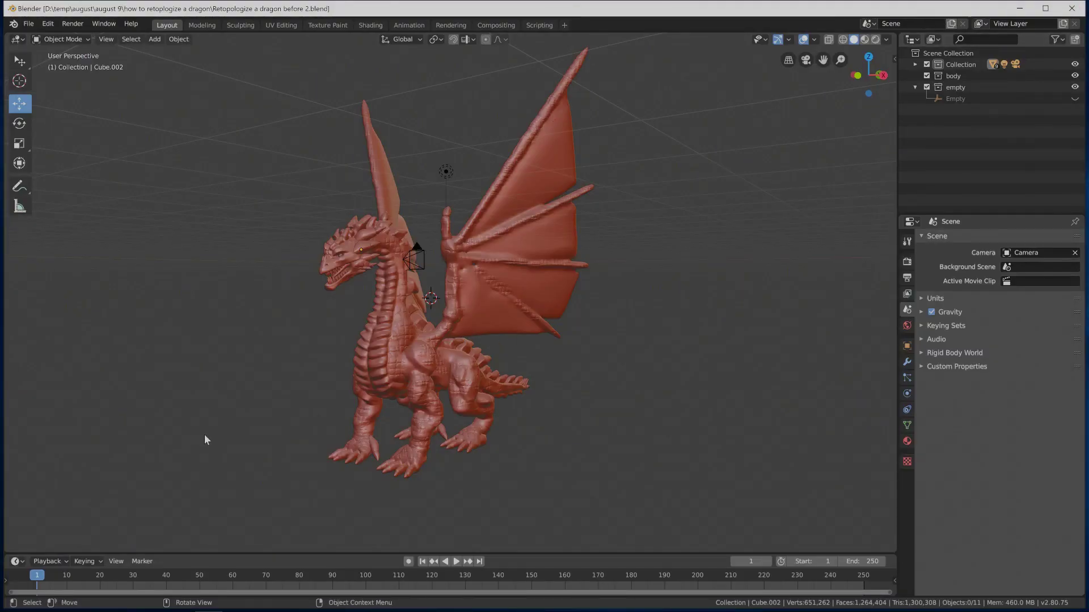
Examine the dragon model from several angles and distances by orbiting, panning and zooming the viewport.
{"action": "key", "text": "Pause"}
{"action": "middle_click_drag", "start_coordinate": [282, 421], "coordinate": [317, 400]}
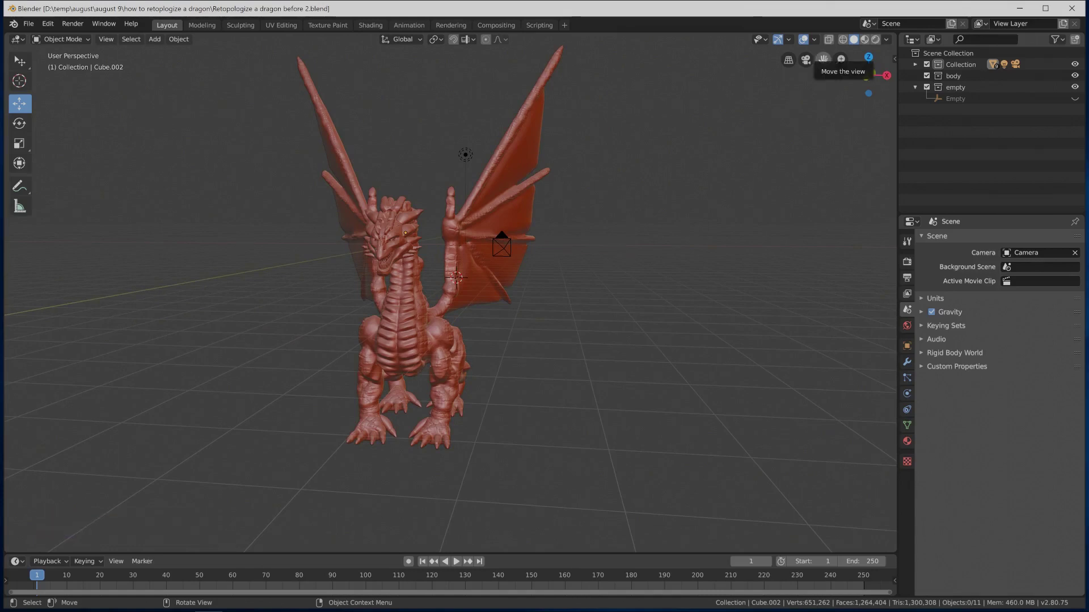
{"action": "left_click_drag", "start_coordinate": [822, 59], "coordinate": [722, 240]}
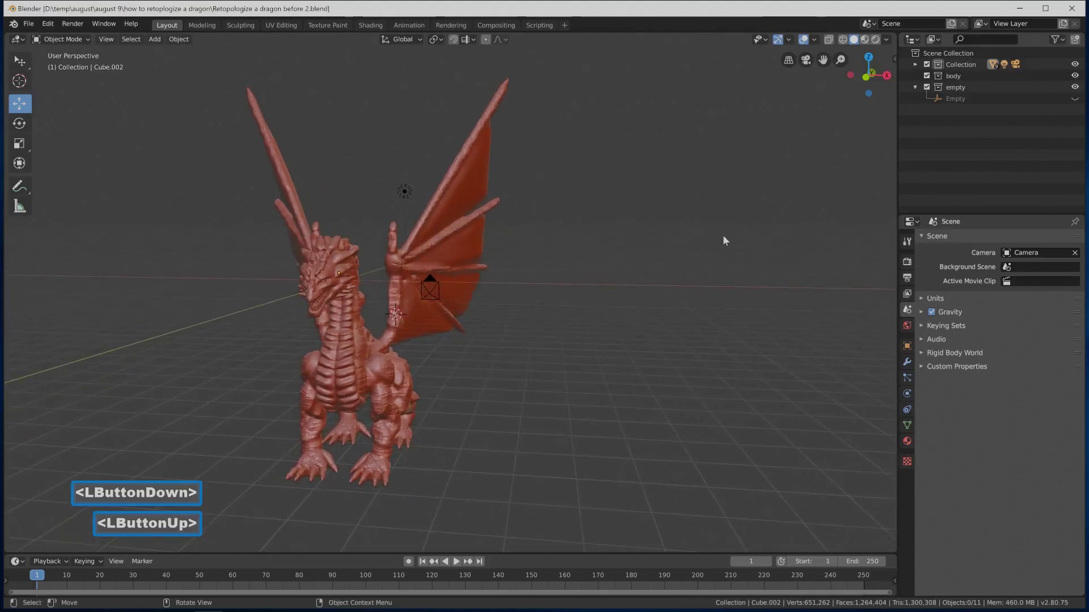
{"action": "scroll", "coordinate": [647, 343], "scroll_direction": "up", "scroll_amount": 2}
{"action": "scroll", "coordinate": [652, 334], "scroll_direction": "down", "scroll_amount": 2}
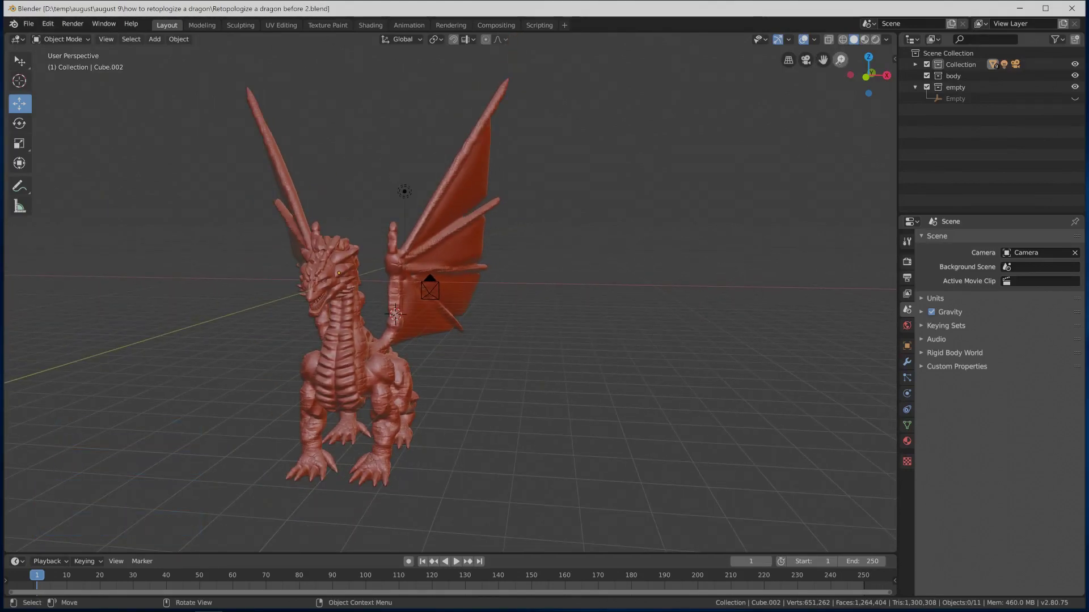
{"action": "mouse_move", "coordinate": [840, 59]}
{"action": "left_mouse_down"}
{"action": "mouse_move", "coordinate": [840, 45]}
{"action": "mouse_move", "coordinate": [841, 71]}
{"action": "left_mouse_up"}
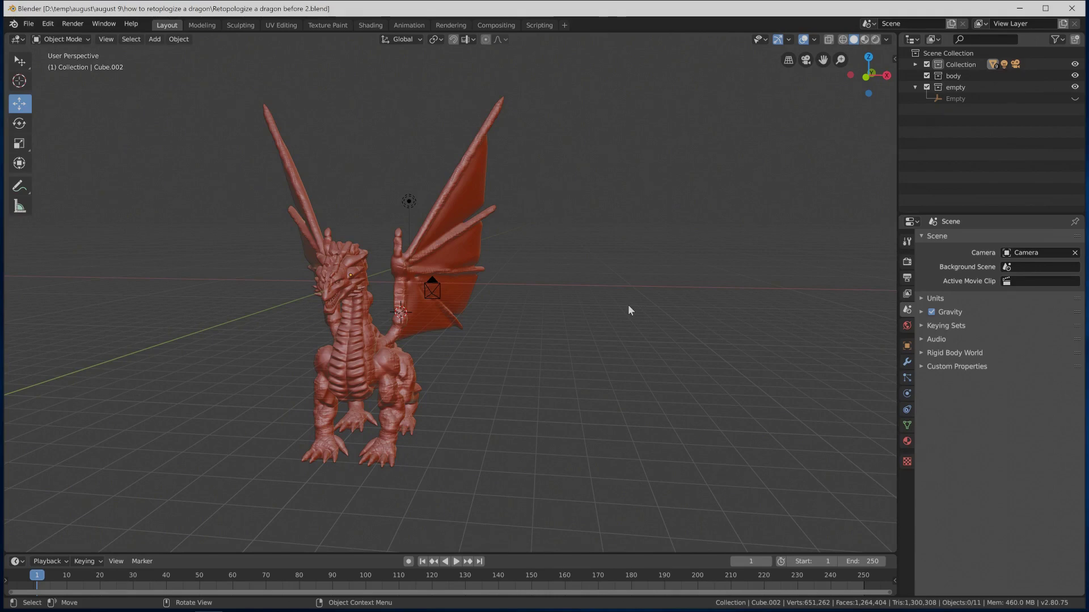
{"action": "mouse_move", "coordinate": [631, 294]}
{"action": "middle_mouse_down"}
{"action": "mouse_move", "coordinate": [605, 295]}
{"action": "mouse_move", "coordinate": [659, 299]}
{"action": "mouse_move", "coordinate": [617, 307]}
{"action": "mouse_move", "coordinate": [629, 301]}
{"action": "middle_mouse_up"}
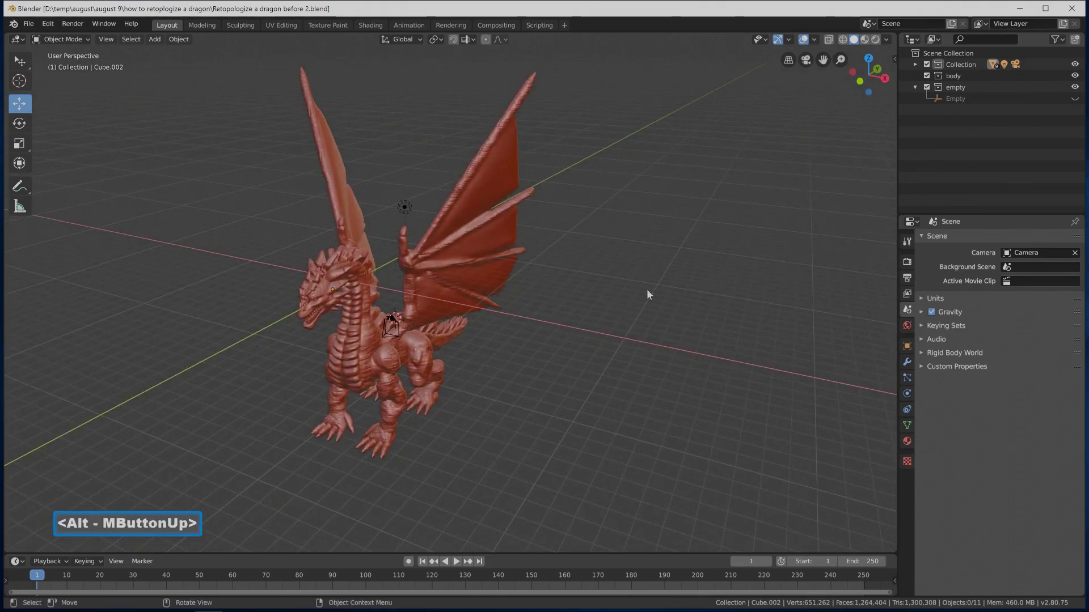
{"action": "left_click_drag", "start_coordinate": [869, 76], "coordinate": [732, 266]}
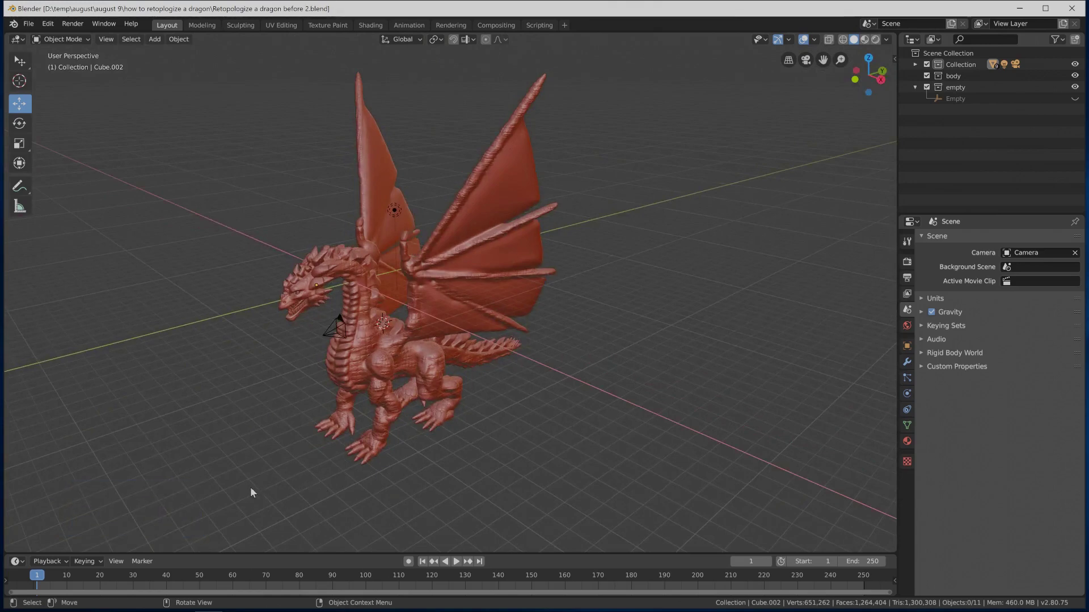
{"action": "key", "text": "Pause"}
{"action": "left_click", "coordinate": [322, 280]}
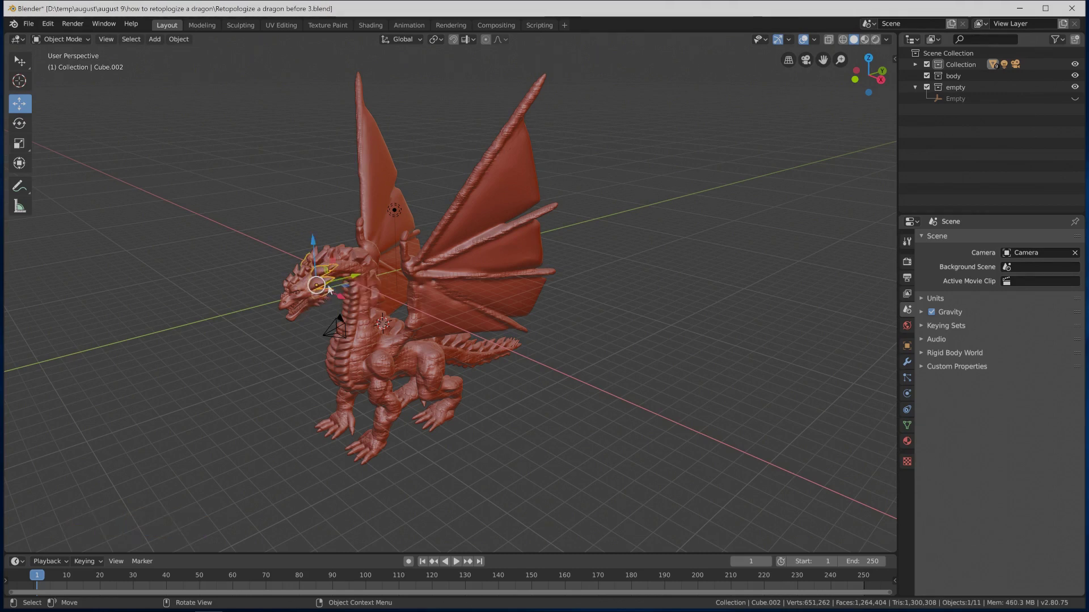
{"action": "left_click", "coordinate": [295, 313]}
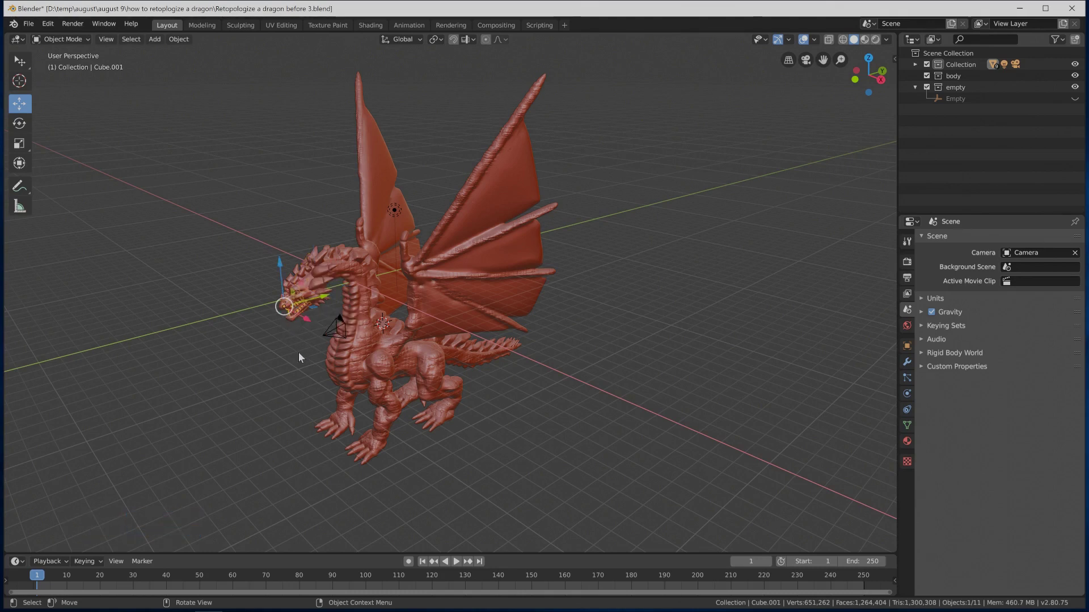
{"action": "key", "text": "h"}
{"action": "left_click", "coordinate": [329, 326]}
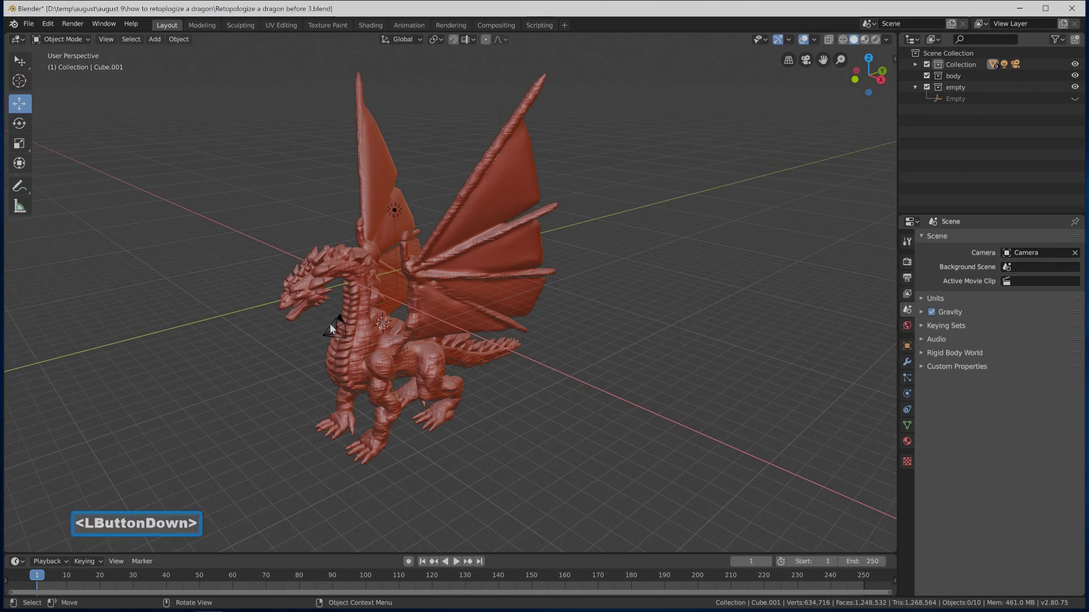
{"action": "key", "text": "h"}
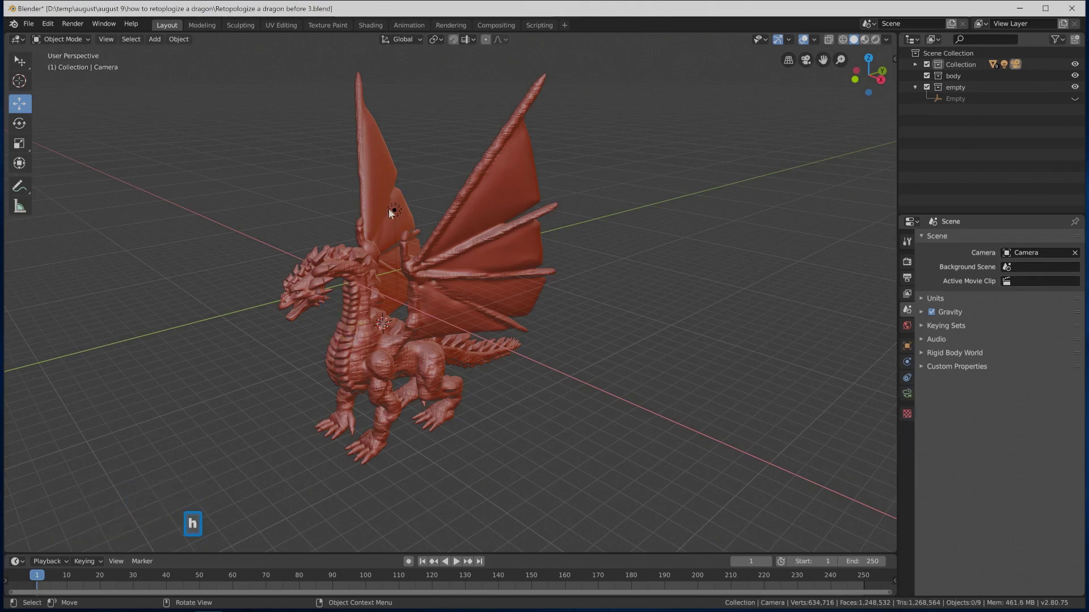
{"action": "left_click", "coordinate": [395, 210]}
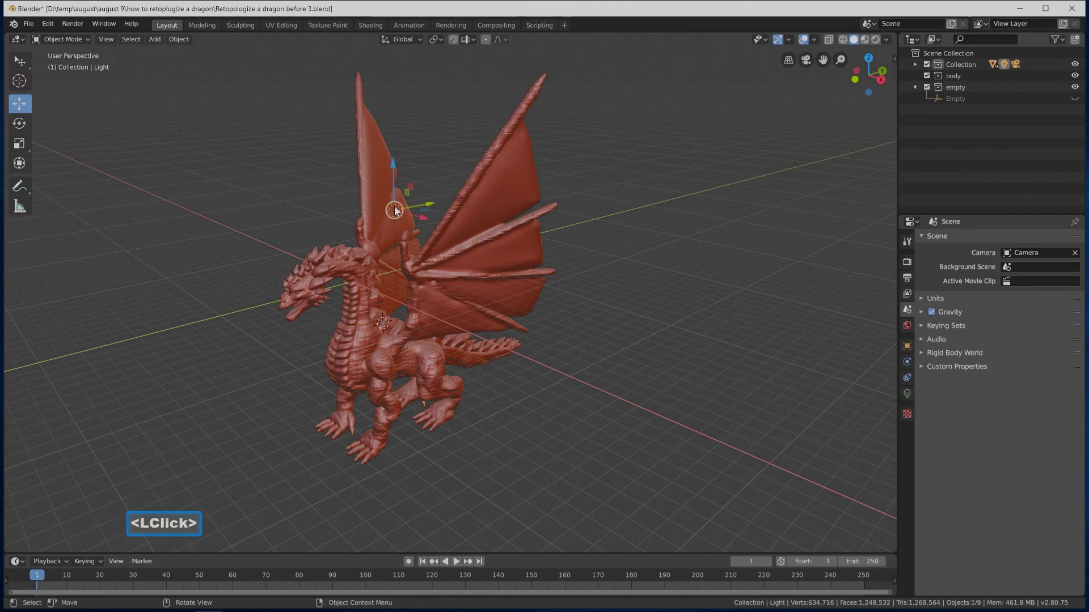
{"action": "key", "text": "h"}
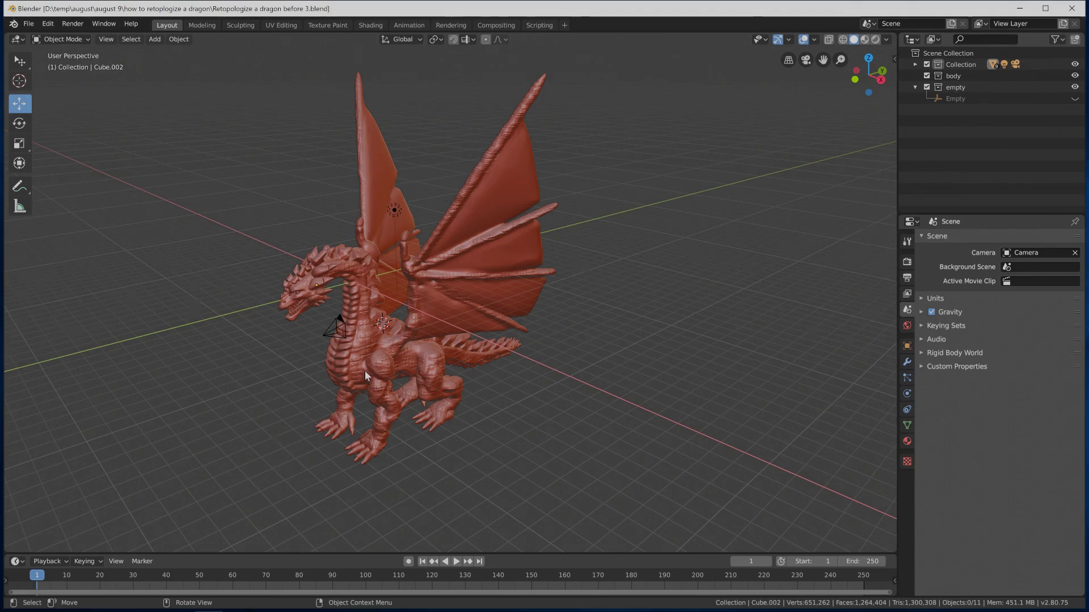
Hide the teeth object in the dragon's mouth.
{"action": "scroll", "coordinate": [317, 363], "scroll_direction": "up", "scroll_amount": 2}
{"action": "left_click", "coordinate": [240, 321]}
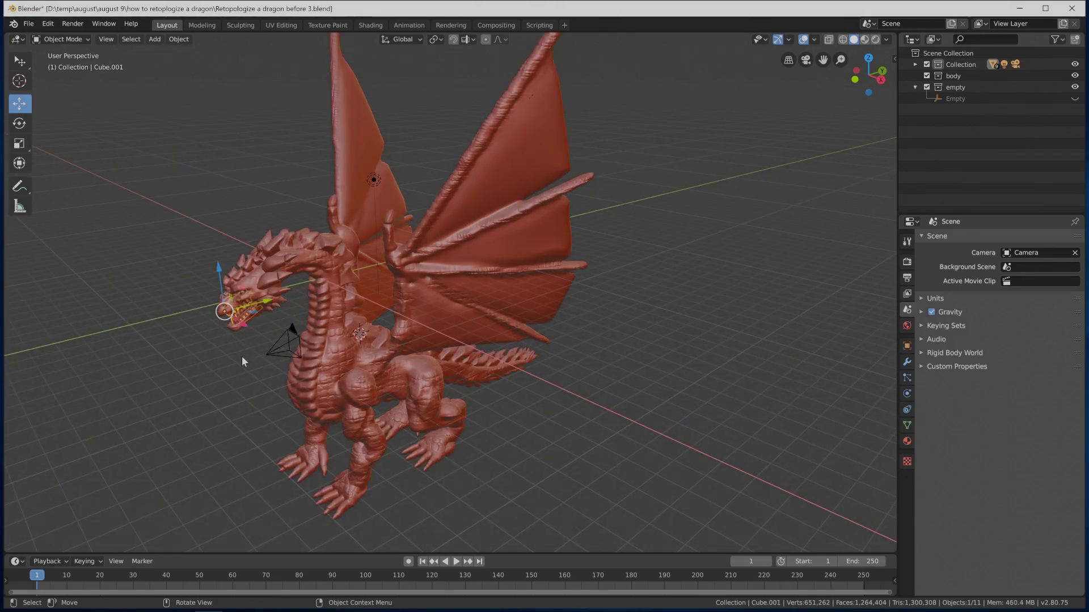
{"action": "key", "text": "h"}
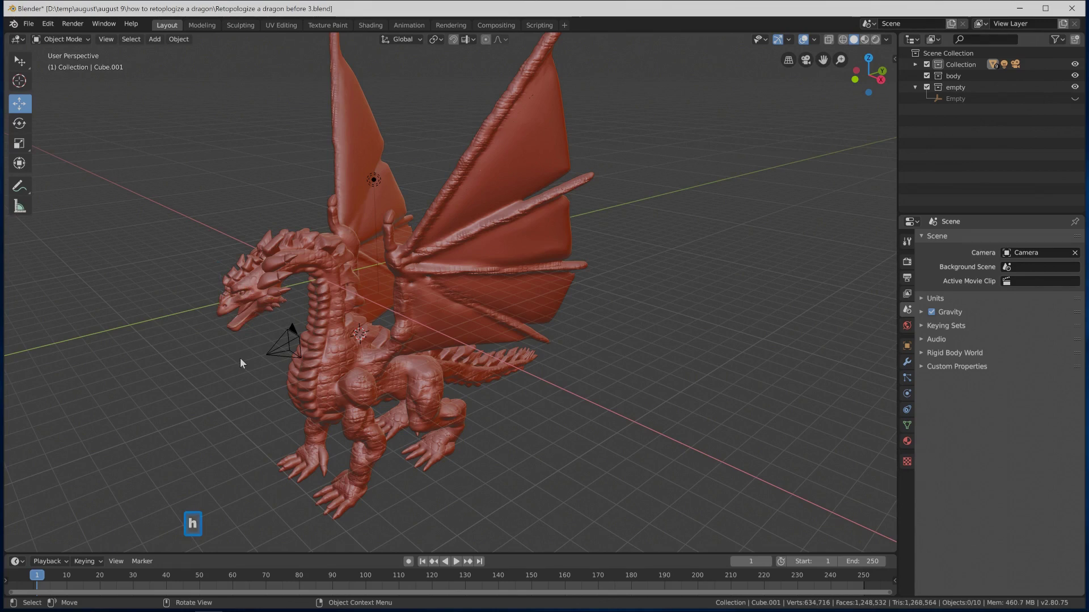
{"action": "key", "text": "Pause"}
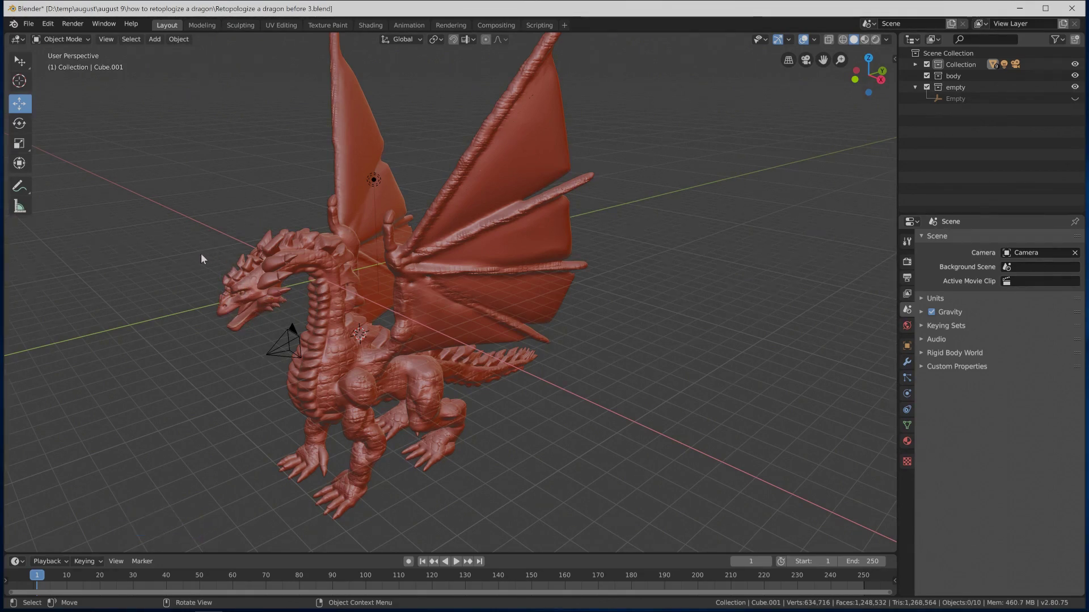
Hide the eye object in the dragon's head.
{"action": "key", "text": "shift"}
{"action": "key", "text": "b"}
{"action": "left_click_drag", "start_coordinate": [201, 254], "coordinate": [278, 346]}
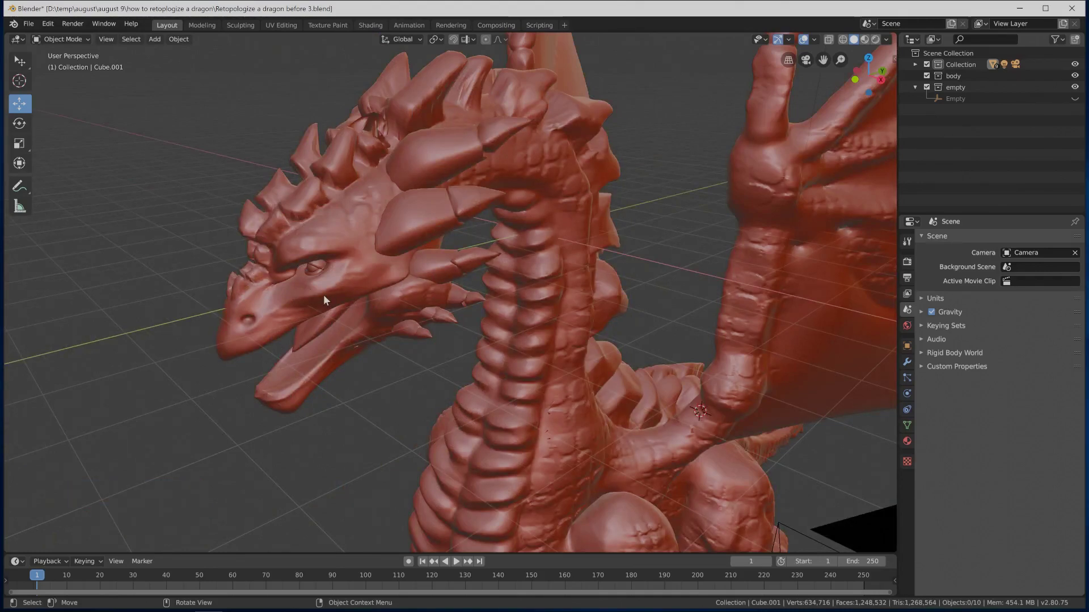
{"action": "scroll", "coordinate": [324, 300], "scroll_direction": "up", "scroll_amount": 4}
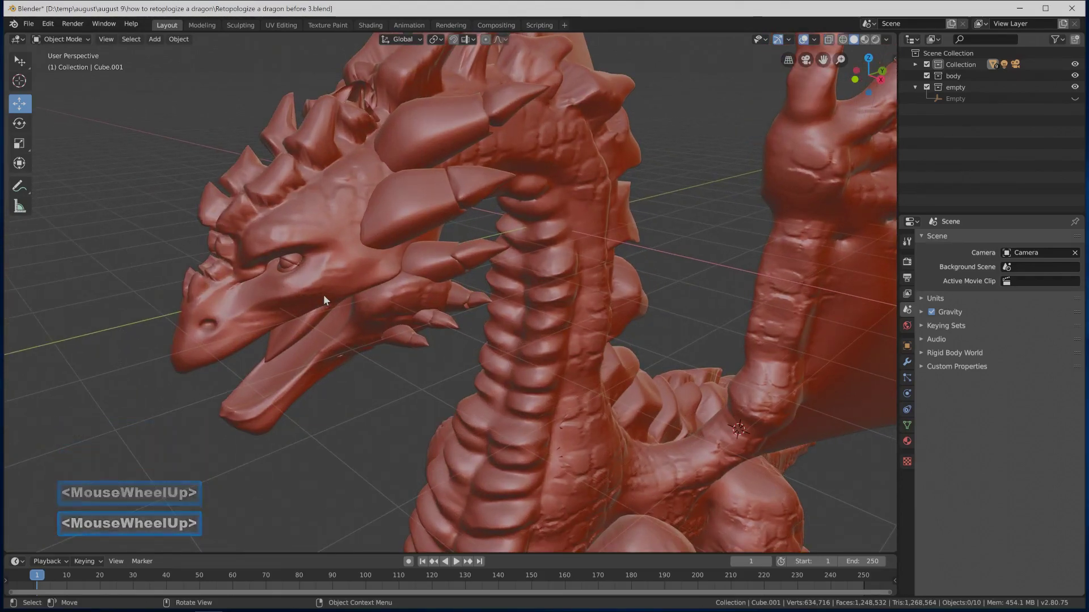
{"action": "scroll", "coordinate": [324, 300], "scroll_direction": "up", "scroll_amount": 5}
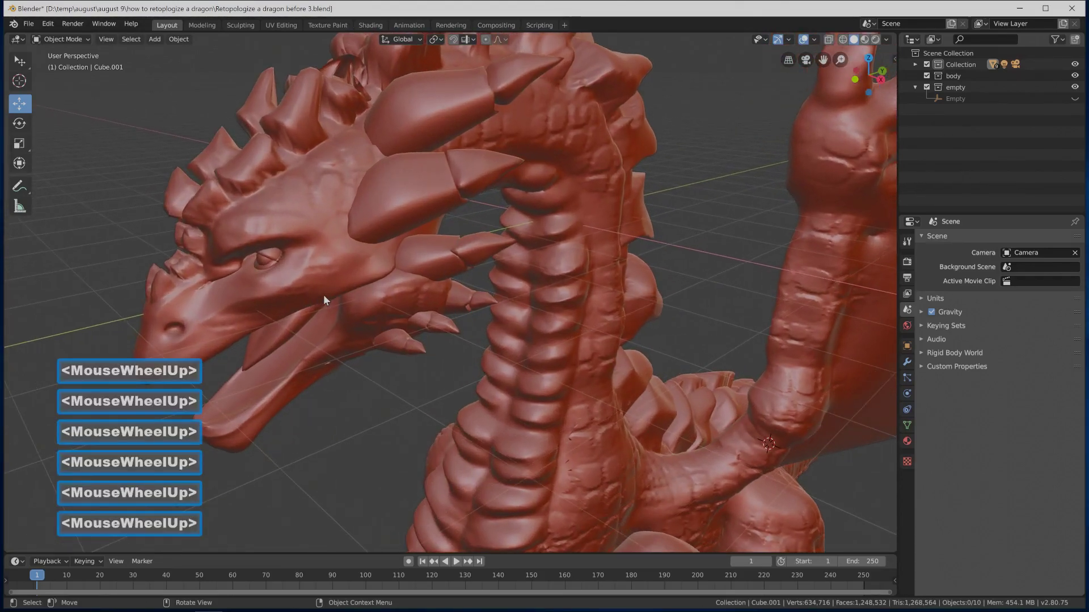
{"action": "left_click", "coordinate": [261, 262]}
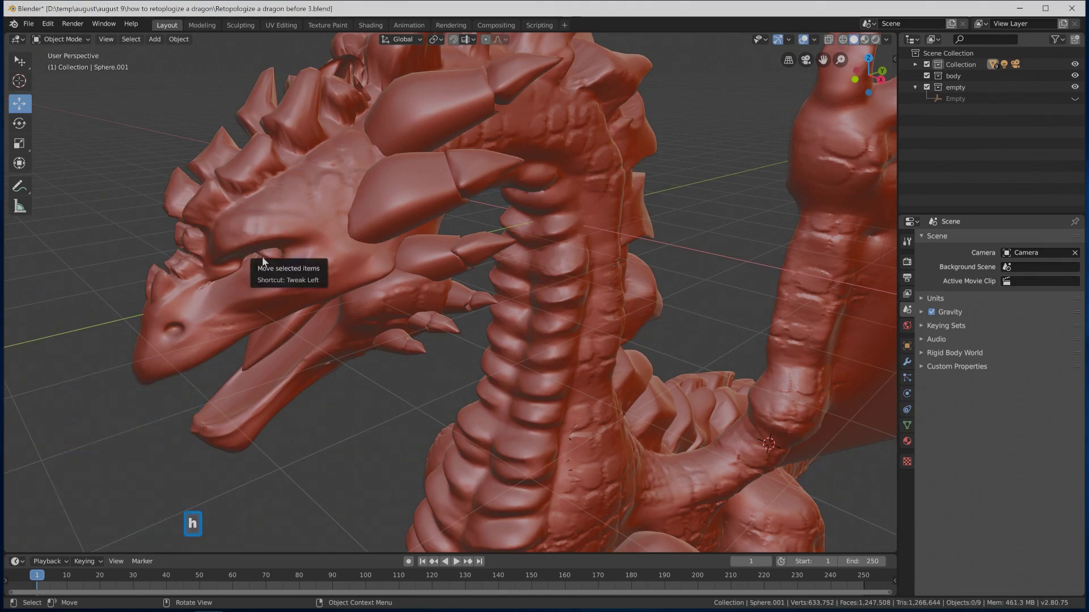
{"action": "key", "text": "Delete"}
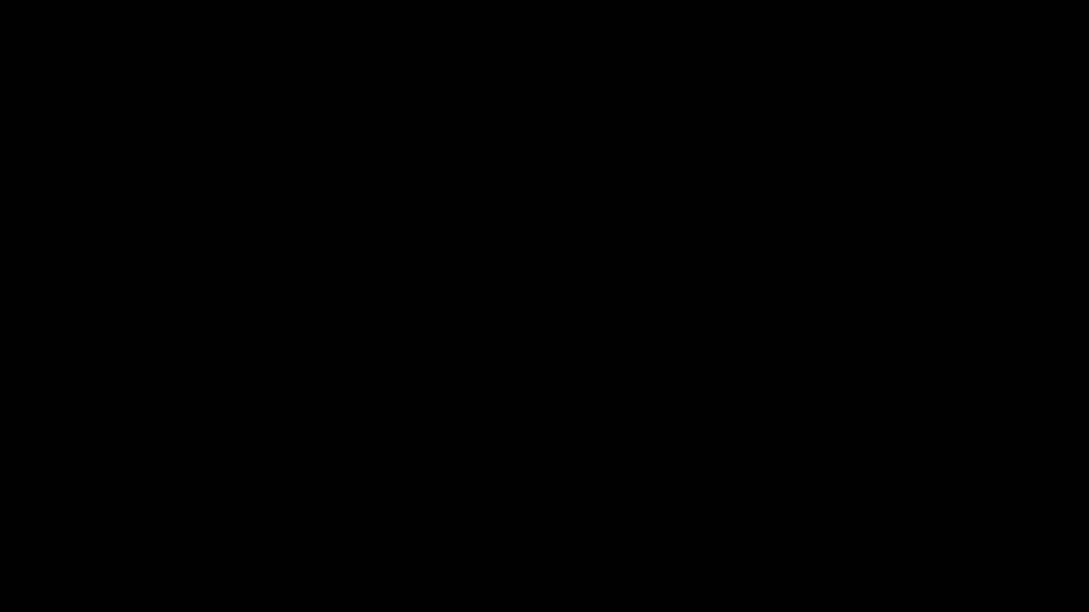
Select the light and the camera together and hide both from the viewport.
{"action": "key", "text": "Pause"}
{"action": "scroll", "coordinate": [114, 455], "scroll_direction": "down", "scroll_amount": 10}
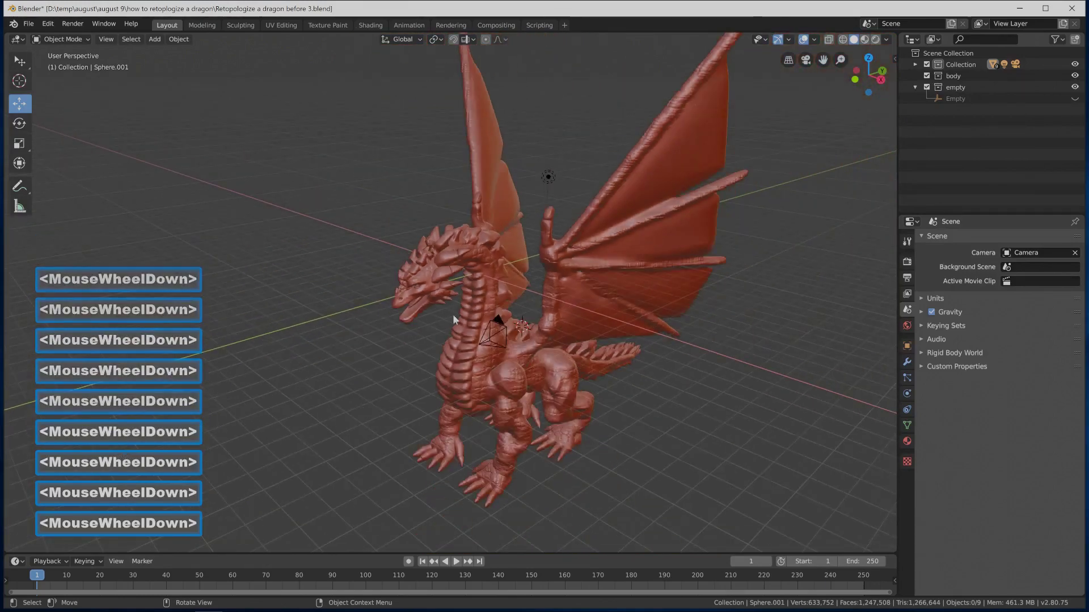
{"action": "left_click", "coordinate": [550, 178]}
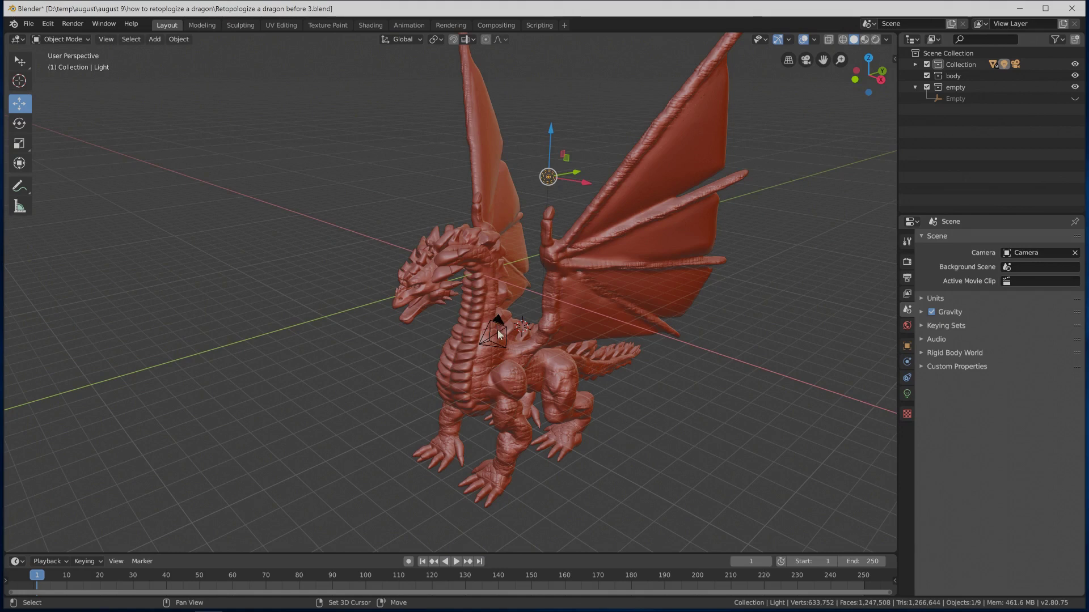
{"action": "left_click", "coordinate": [497, 331], "text": "shift"}
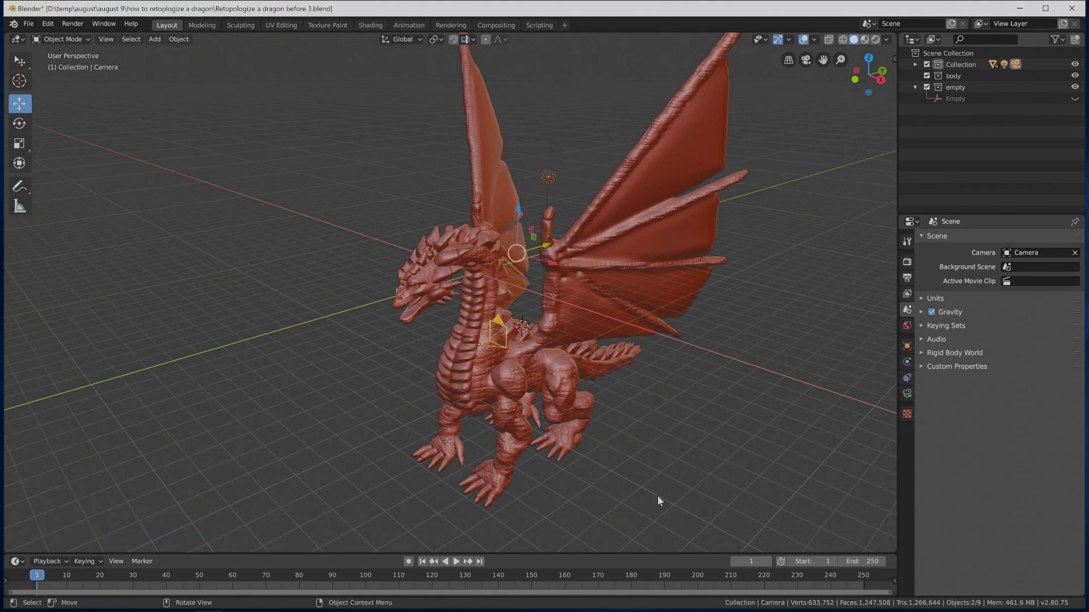
{"action": "key", "text": "Delete"}
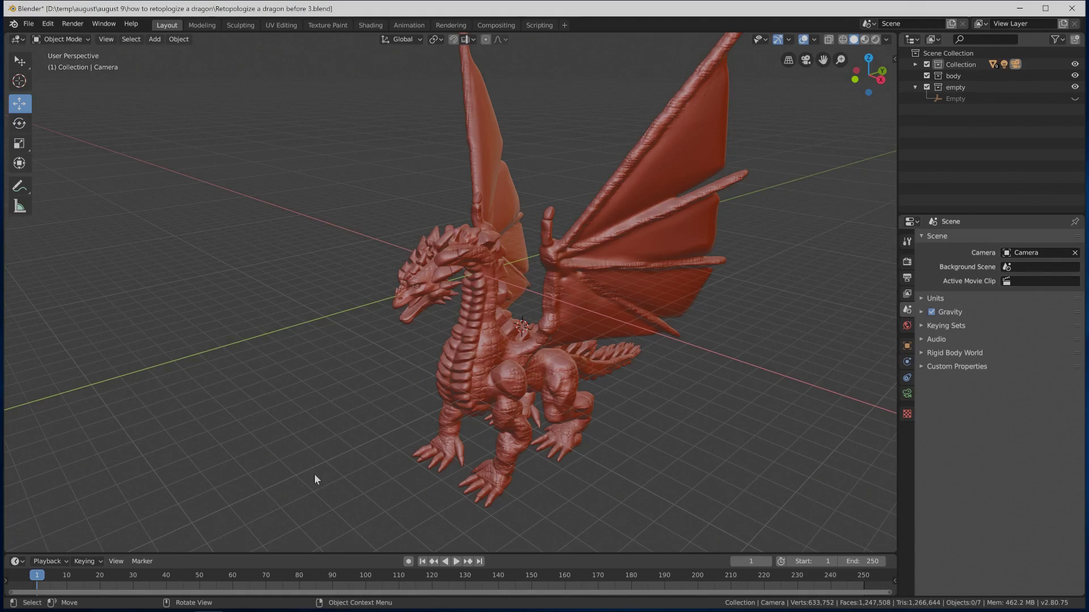
Select all visible dragon parts, make the part at the head the active object, and join them into a single mesh.
{"action": "key", "text": "Pause"}
{"action": "scroll", "coordinate": [316, 479], "scroll_direction": "down", "scroll_amount": 1}
{"action": "scroll", "coordinate": [316, 480], "scroll_direction": "down", "scroll_amount": 2}
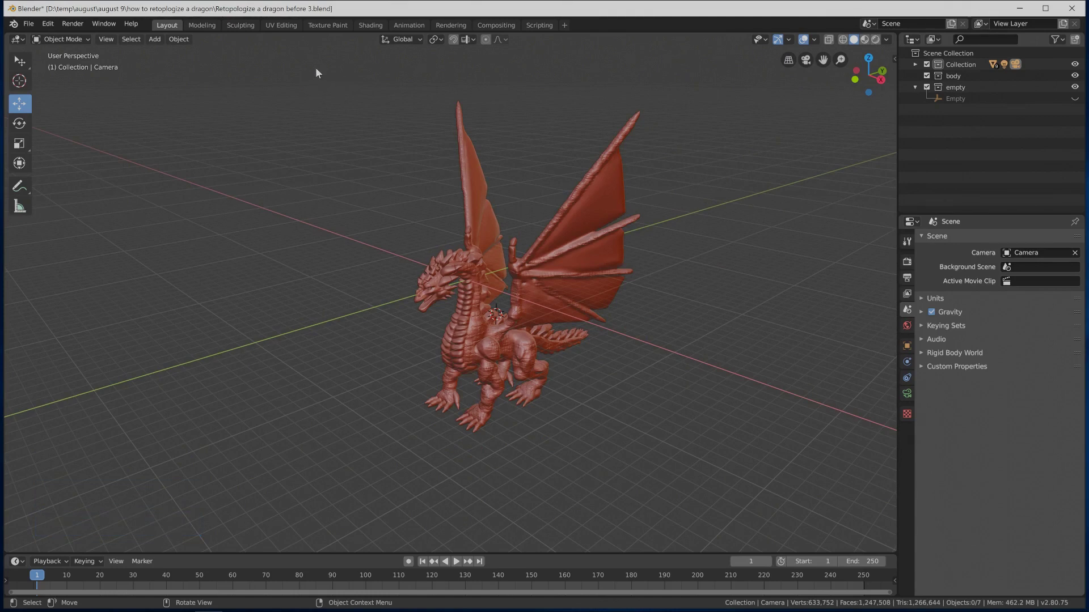
{"action": "key", "text": "b"}
{"action": "mouse_move", "coordinate": [316, 68]}
{"action": "left_mouse_down"}
{"action": "mouse_move", "coordinate": [321, 104]}
{"action": "mouse_move", "coordinate": [538, 415]}
{"action": "mouse_move", "coordinate": [691, 458]}
{"action": "left_mouse_up"}
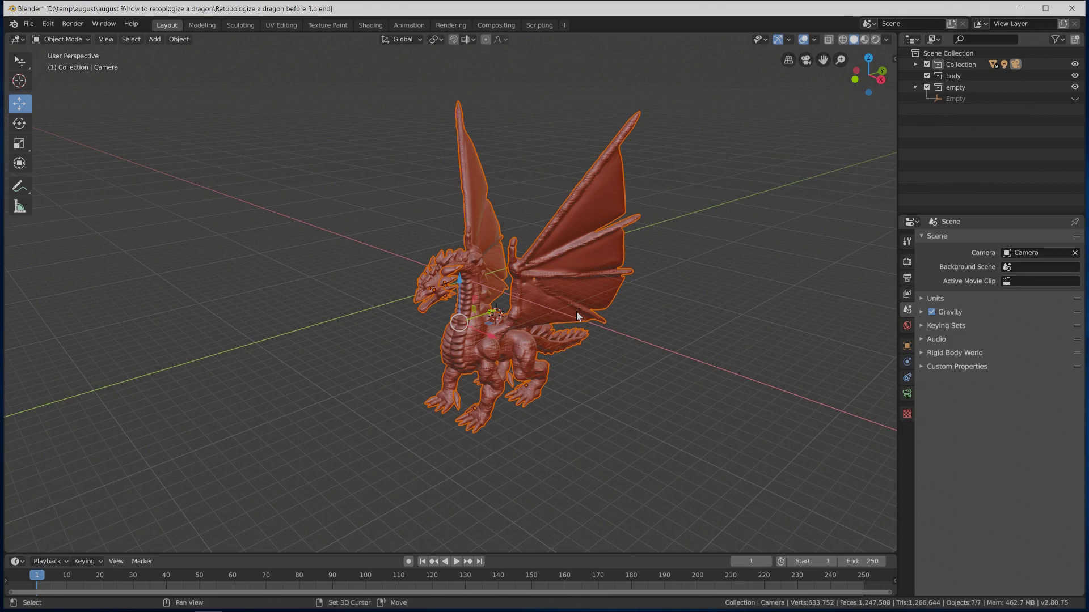
{"action": "left_click", "coordinate": [431, 288], "text": "shift"}
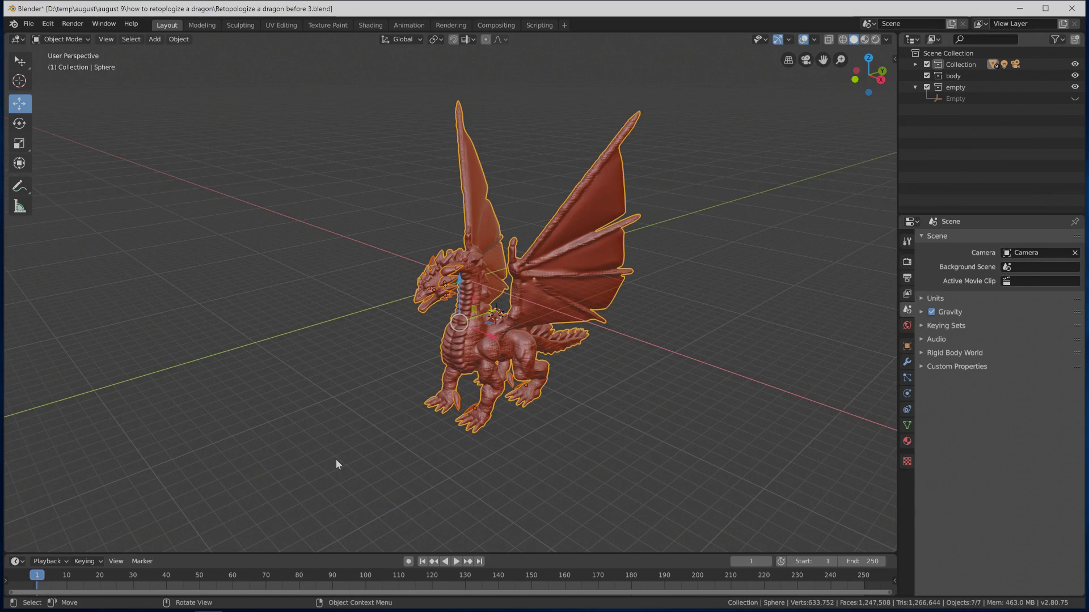
{"action": "key", "text": "Pause"}
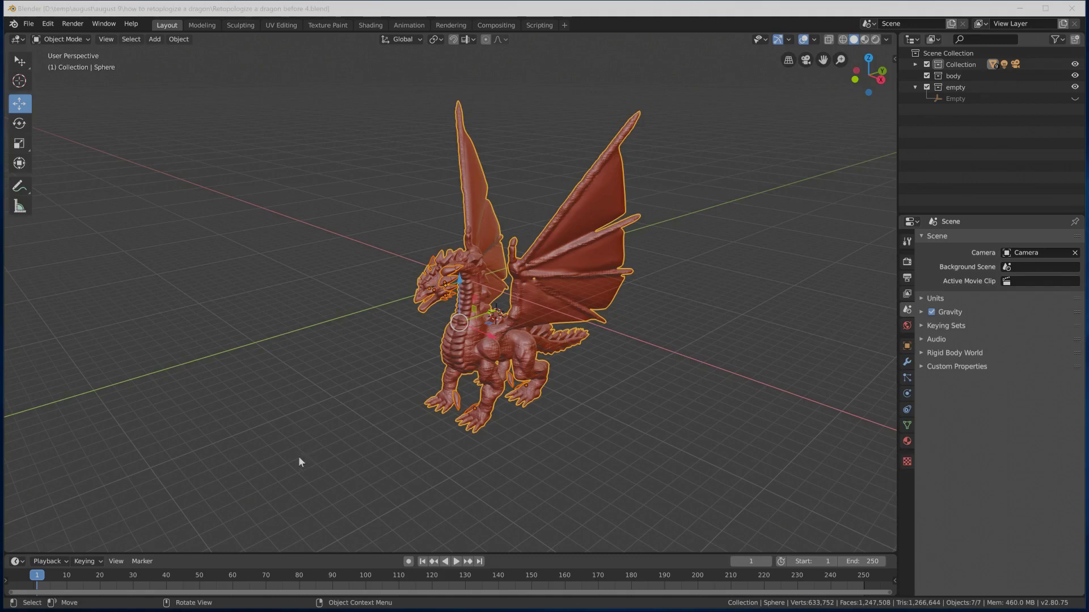
{"action": "key", "text": "Pause"}
{"action": "right_click", "coordinate": [468, 306]}
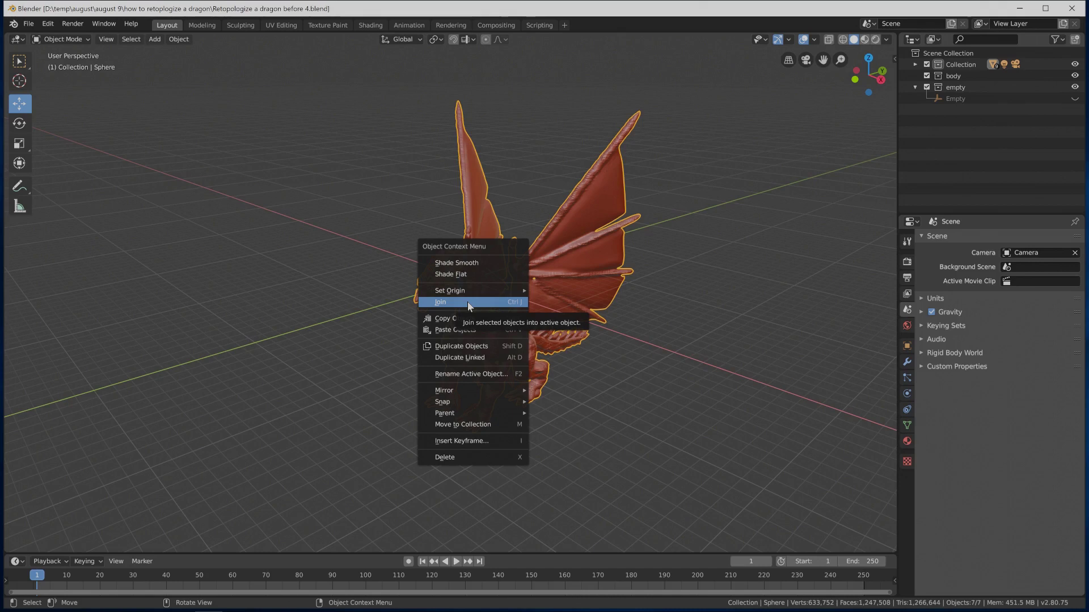
{"action": "left_click", "coordinate": [467, 302]}
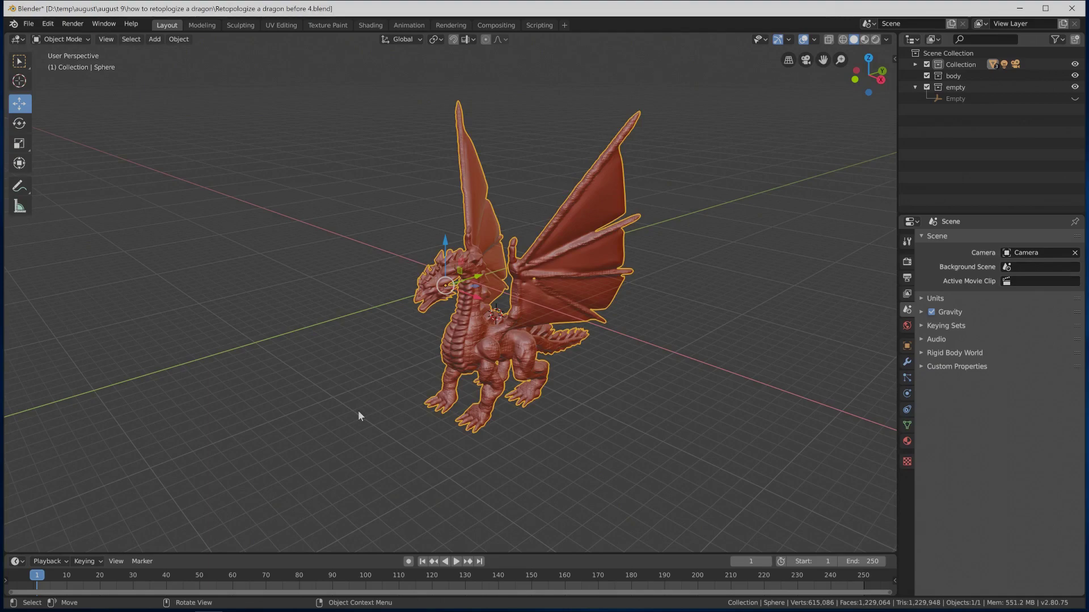
{"action": "key", "text": "Pause"}
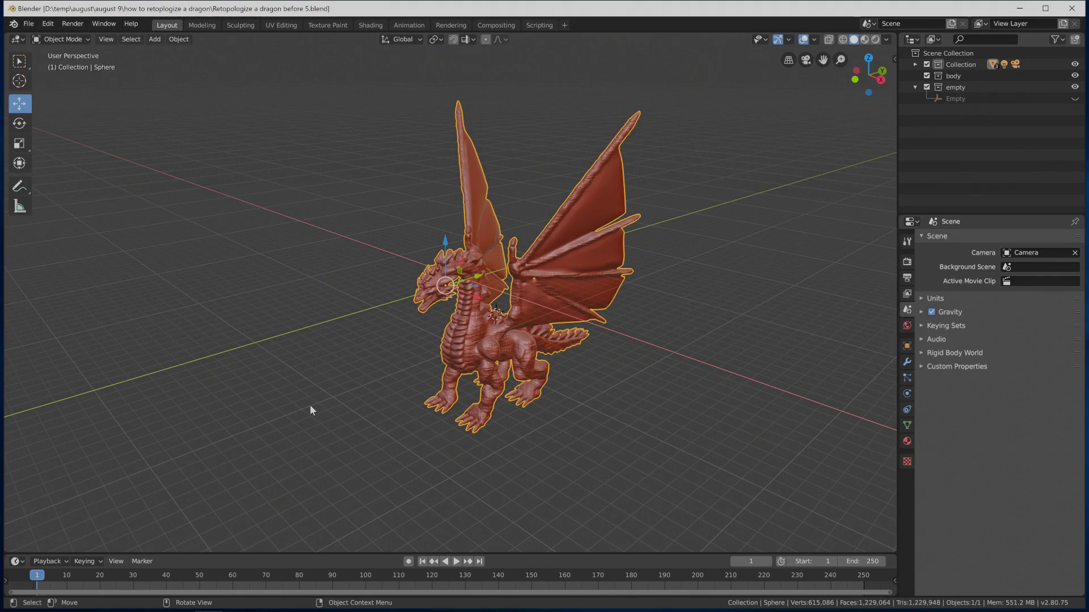
Examine the joined dragon's mesh density up close in Edit Mode, and return to Object Mode.
{"action": "key", "text": "Pause"}
{"action": "scroll", "coordinate": [512, 398], "scroll_direction": "up", "scroll_amount": 5}
{"action": "scroll", "coordinate": [513, 398], "scroll_direction": "up", "scroll_amount": 1}
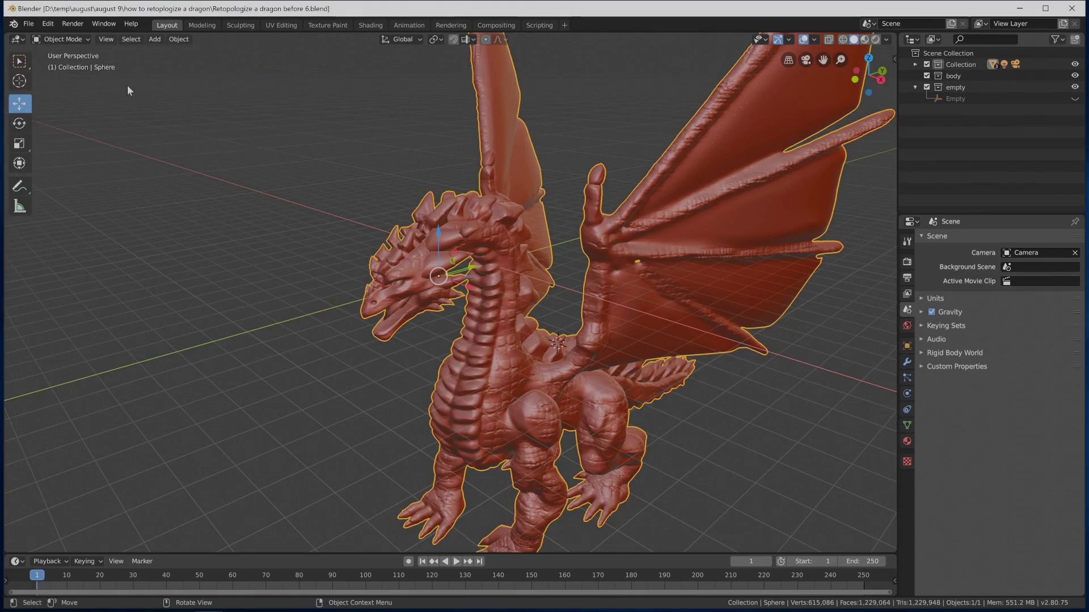
{"action": "left_click", "coordinate": [86, 38]}
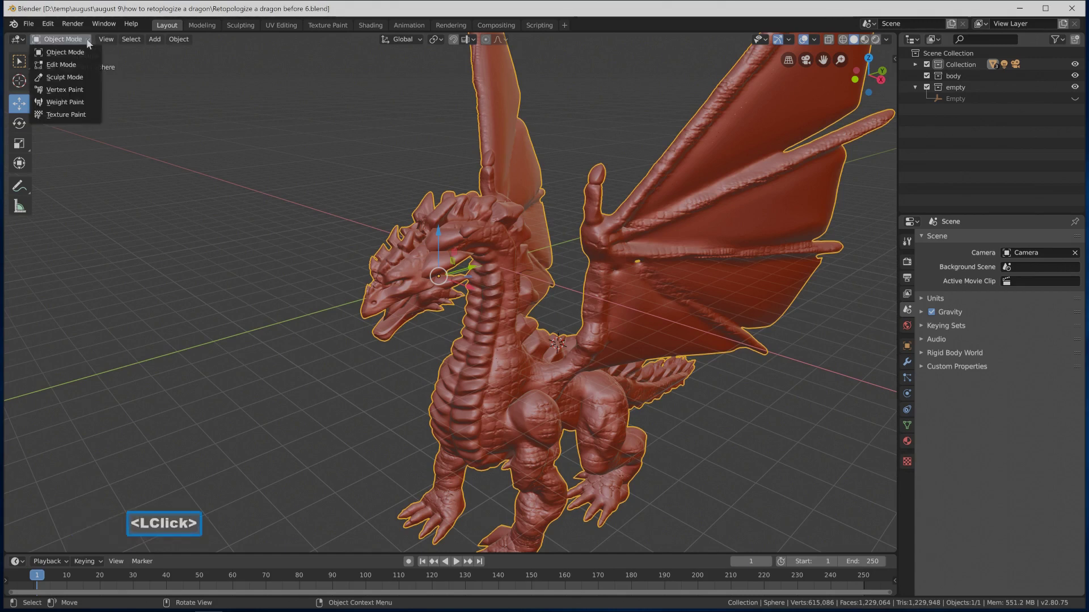
{"action": "left_click", "coordinate": [84, 65]}
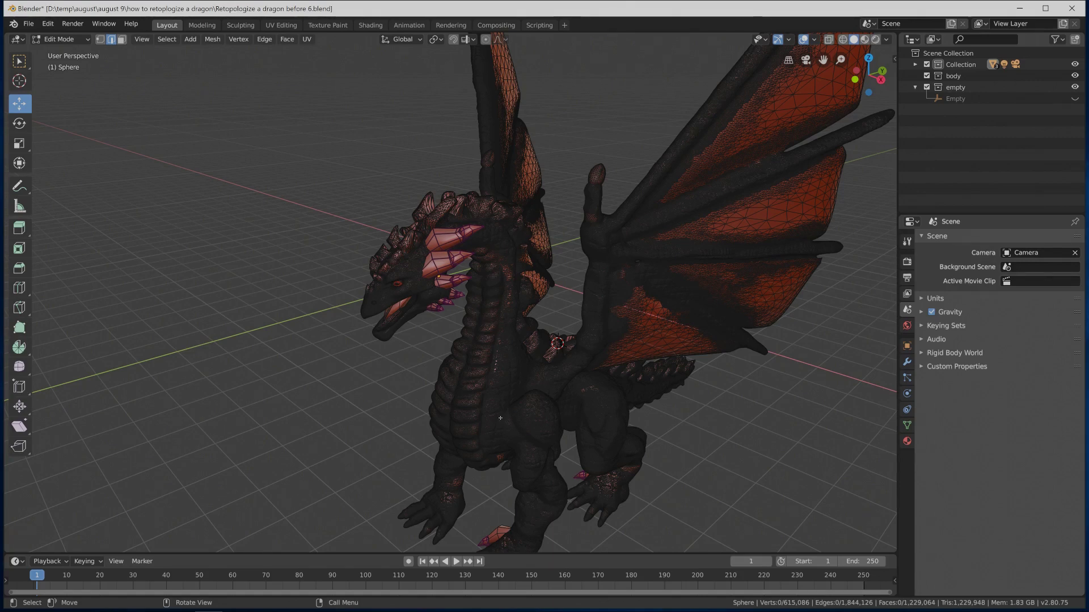
{"action": "left_click", "coordinate": [90, 37]}
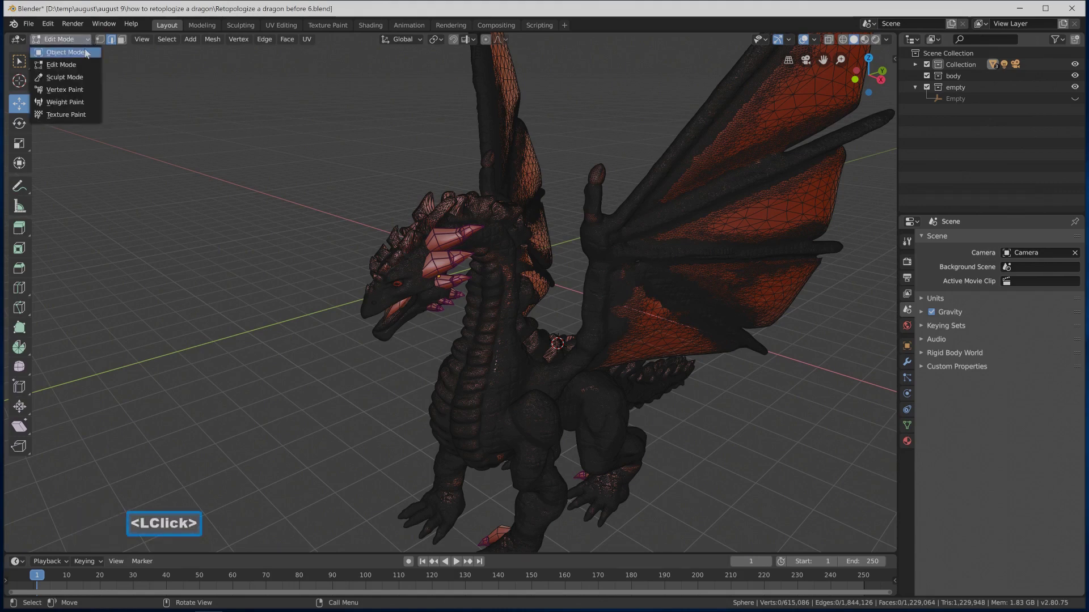
{"action": "left_click", "coordinate": [84, 55]}
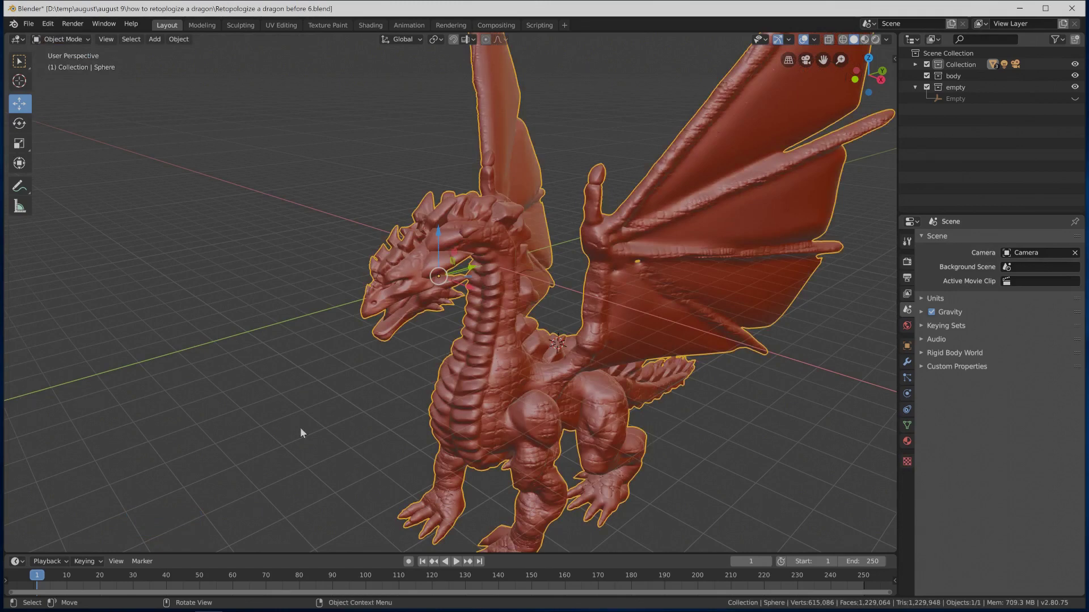
{"action": "key", "text": "Pause"}
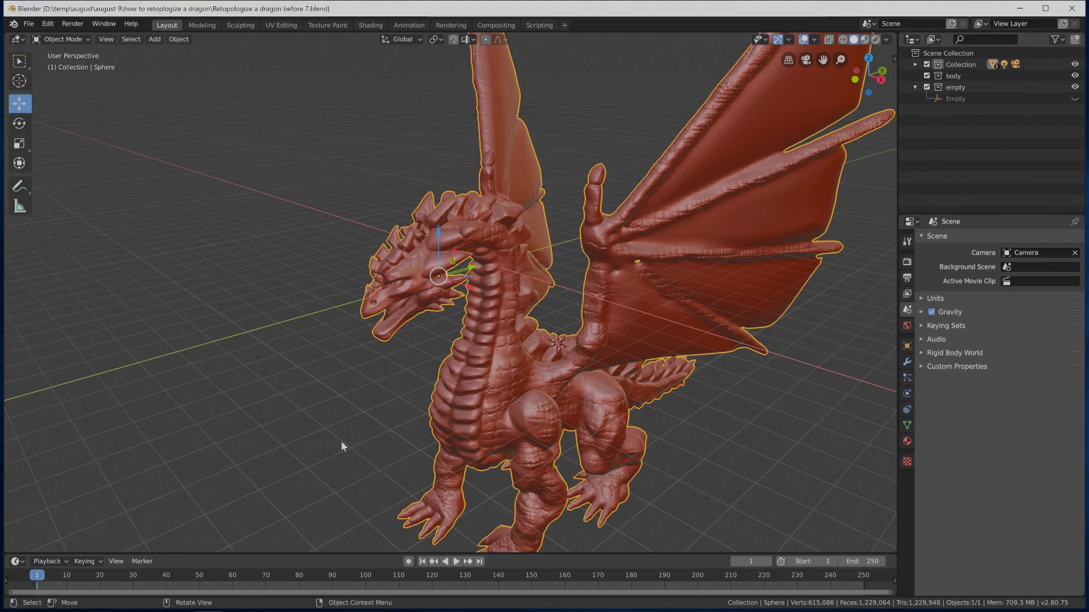
Show the dragon in front orthographic view and reset the 3D cursor to the world origin with the whole model framed.
{"action": "key", "text": "Pause"}
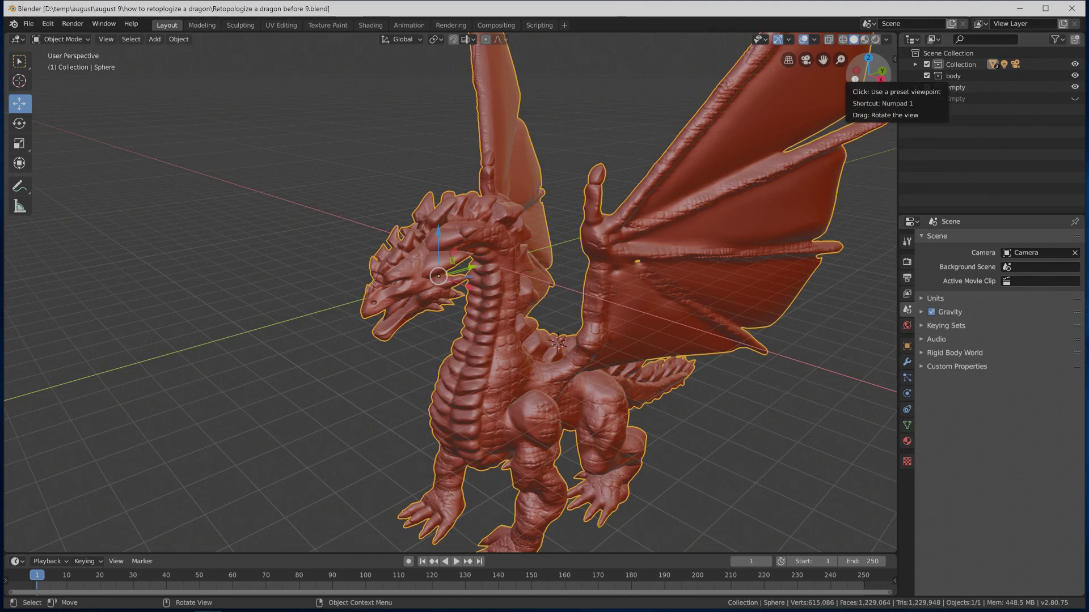
{"action": "left_click", "coordinate": [855, 78]}
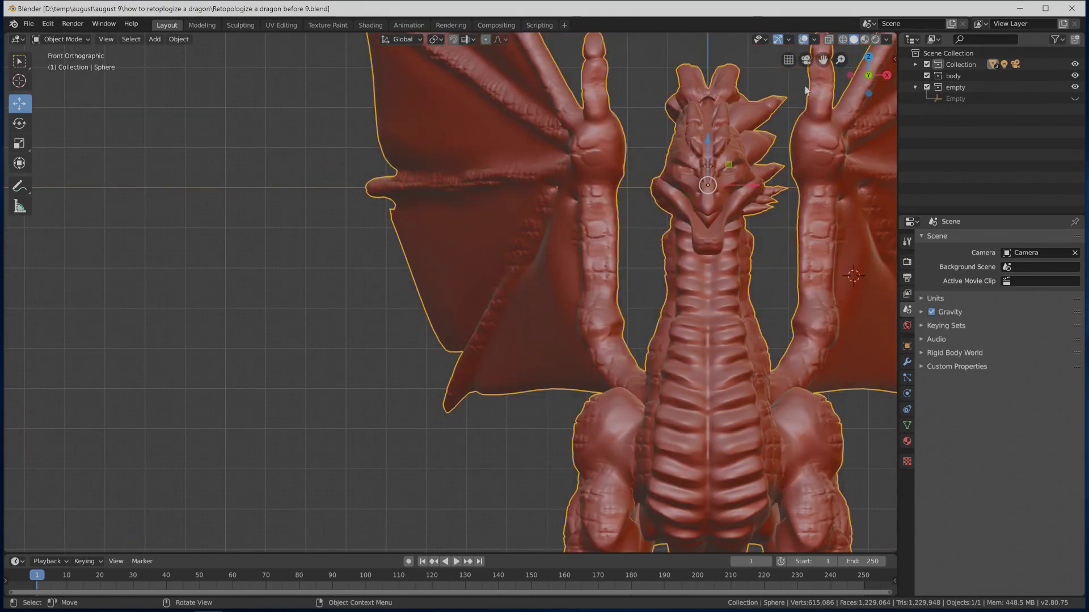
{"action": "left_click_drag", "start_coordinate": [823, 59], "coordinate": [540, 128]}
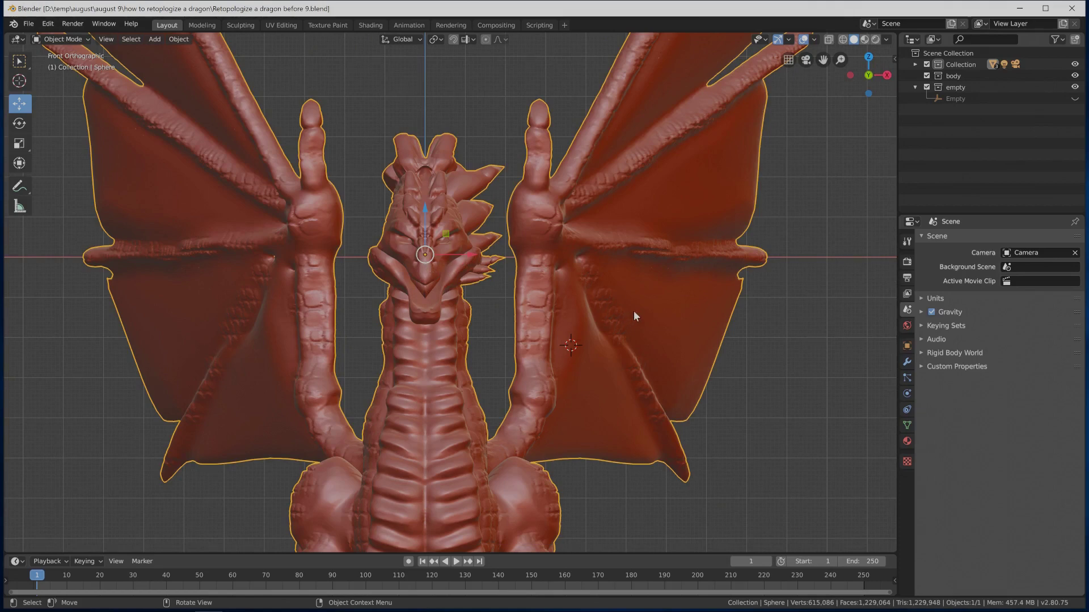
{"action": "key", "text": "shift"}
{"action": "key", "text": "shift+c"}
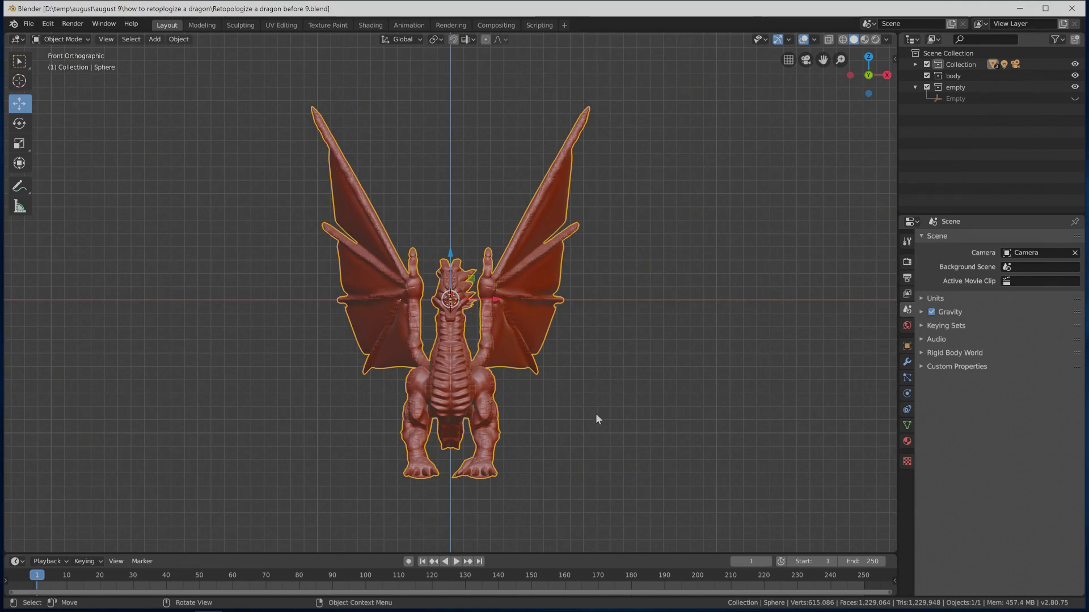
{"action": "key", "text": "Pause"}
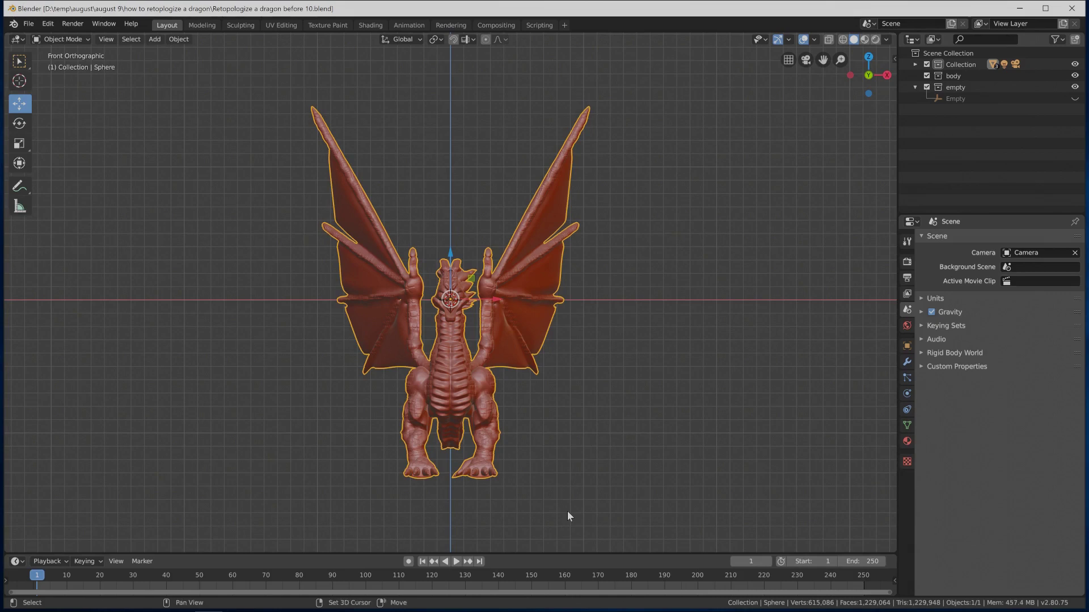
Add a mesh plane at the world origin, move it about -7.6 m along Y towards the dragon's front, and return to front view.
{"action": "key", "text": "shift+a"}
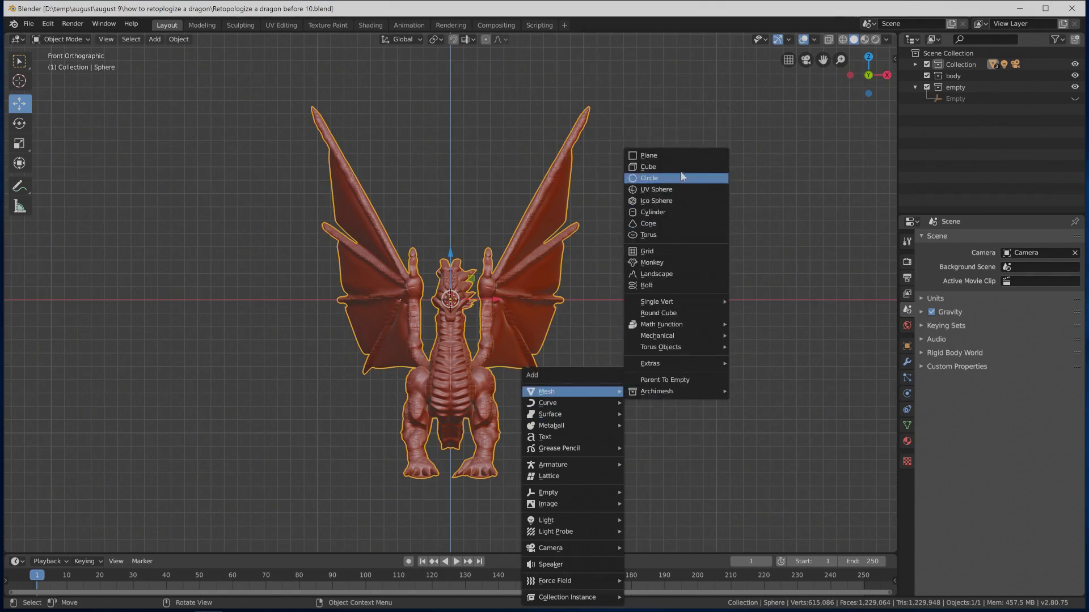
{"action": "left_click", "coordinate": [684, 156]}
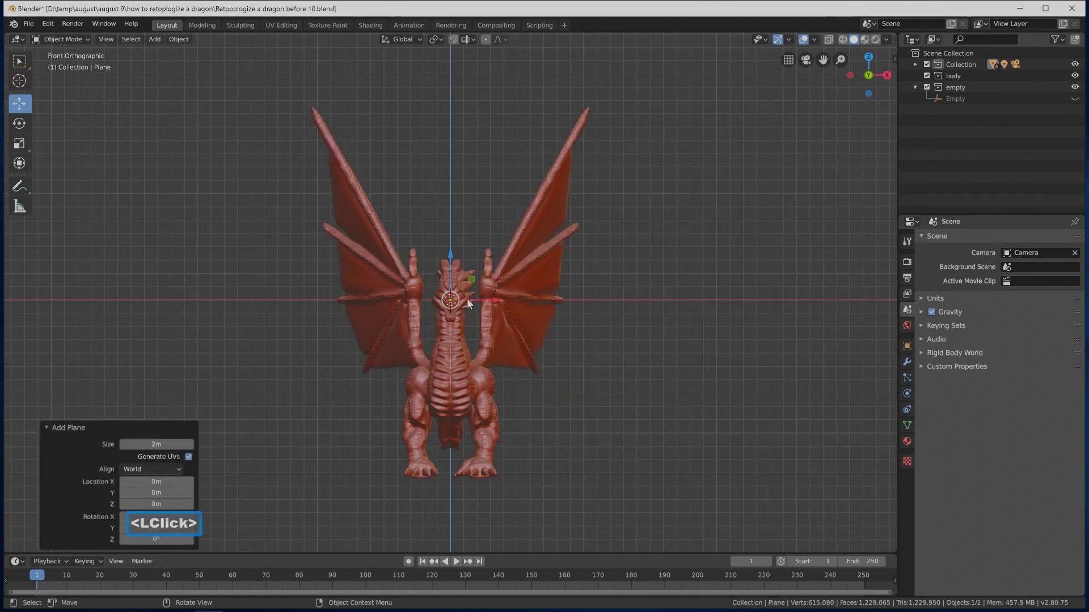
{"action": "middle_click_drag", "start_coordinate": [621, 271], "coordinate": [564, 313]}
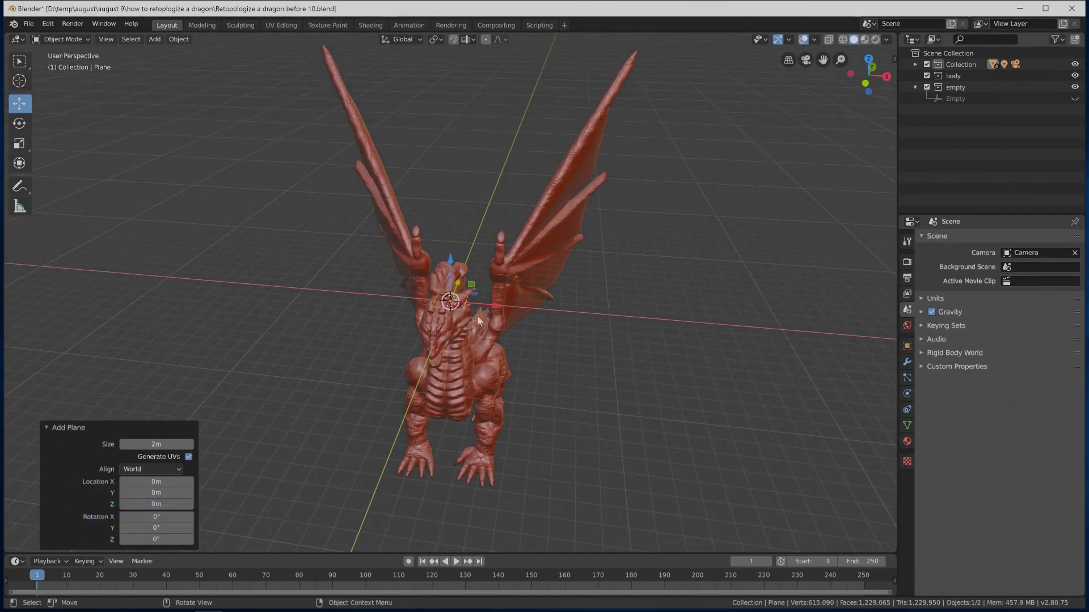
{"action": "middle_click_drag", "start_coordinate": [475, 316], "coordinate": [499, 320]}
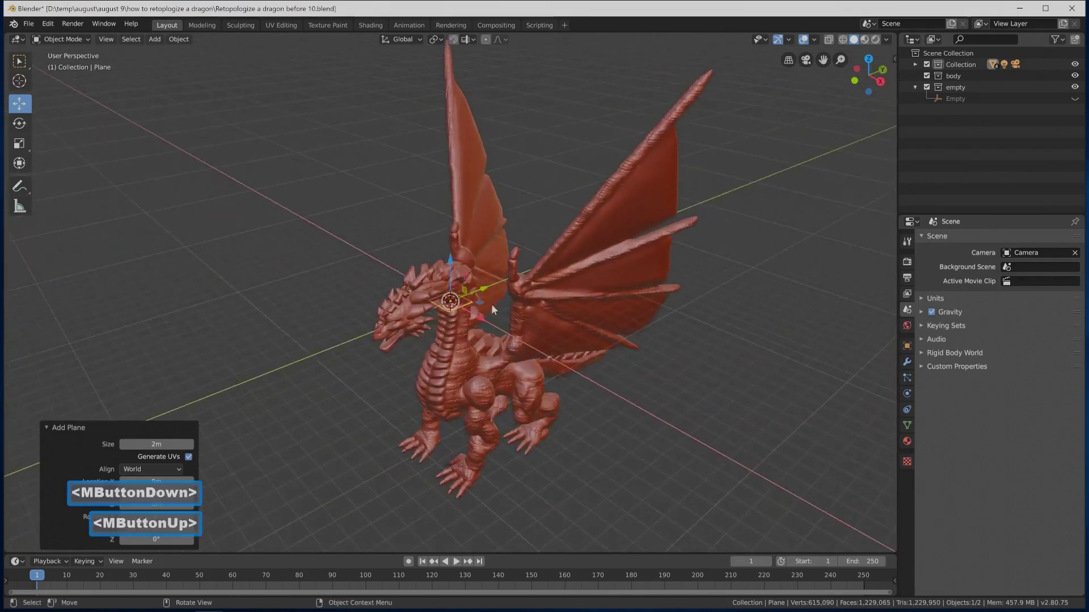
{"action": "left_click_drag", "start_coordinate": [485, 287], "coordinate": [368, 341]}
{"action": "middle_click_drag", "start_coordinate": [393, 397], "coordinate": [443, 372]}
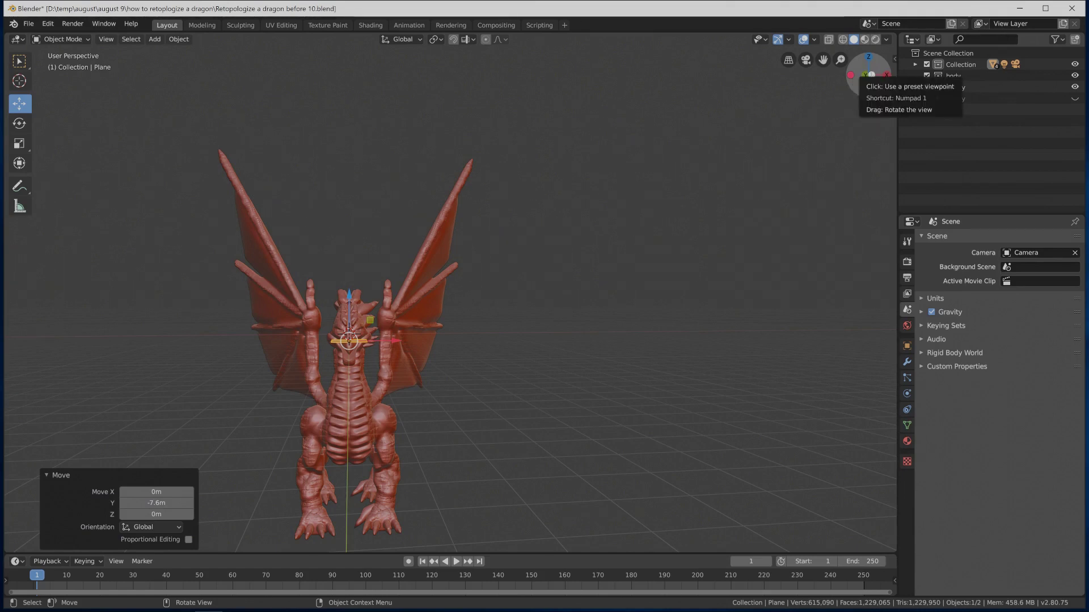
{"action": "left_click", "coordinate": [871, 75]}
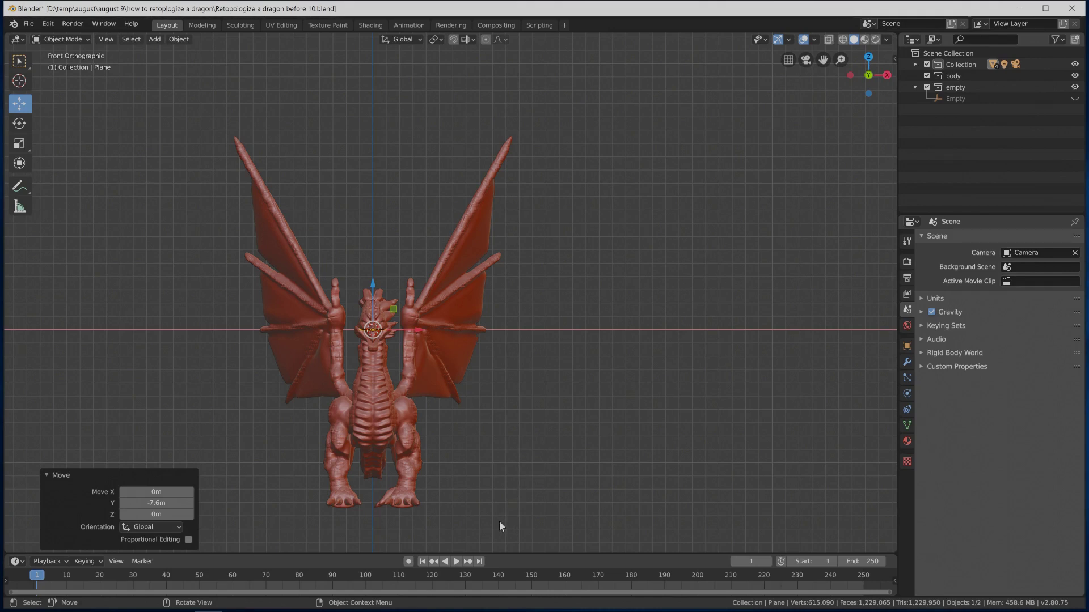
{"action": "key", "text": "Pause"}
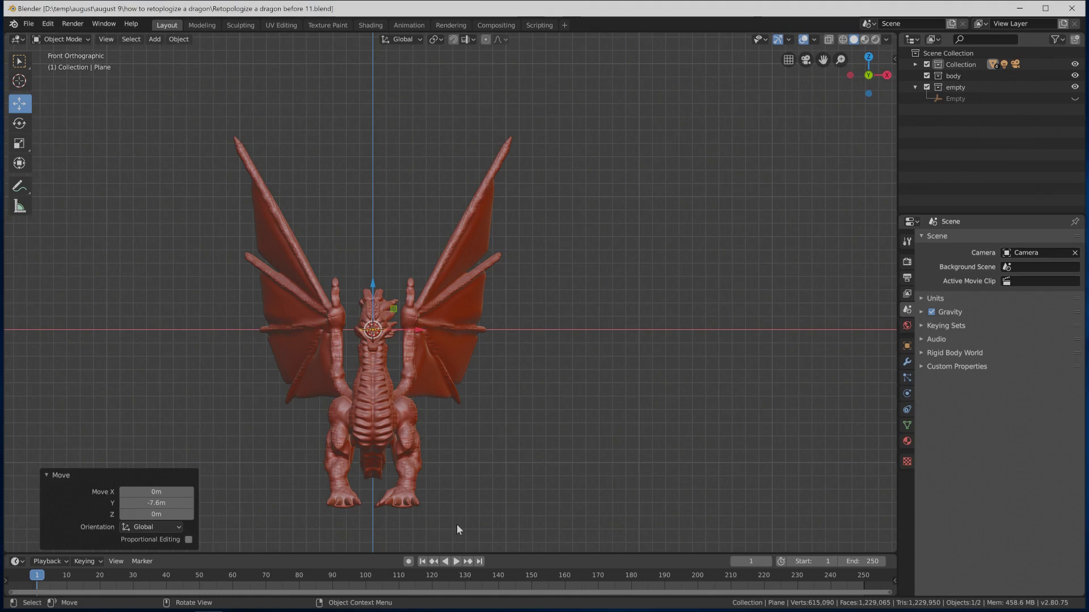
Turn on snapping to Face with Project Individual Elements enabled, and save an incremental copy of the file.
{"action": "left_click", "coordinate": [471, 39]}
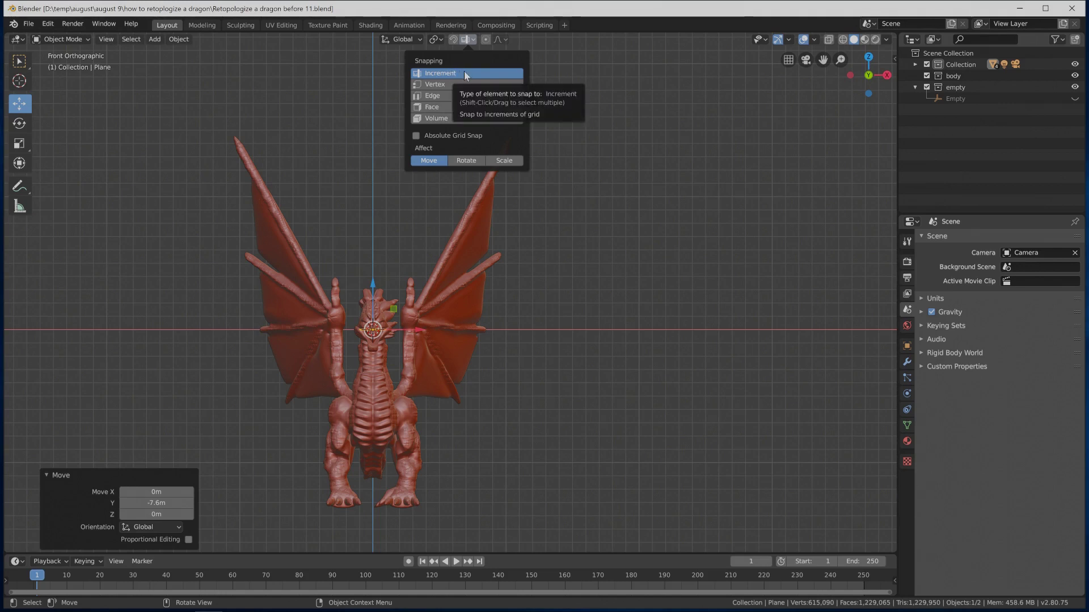
{"action": "left_click", "coordinate": [452, 109]}
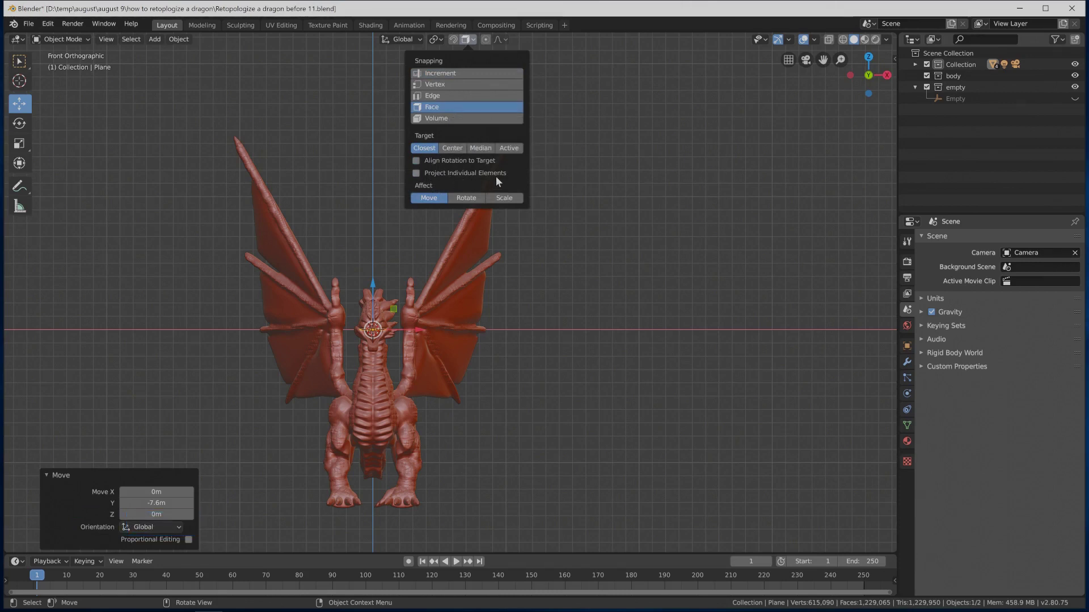
{"action": "left_click", "coordinate": [415, 173]}
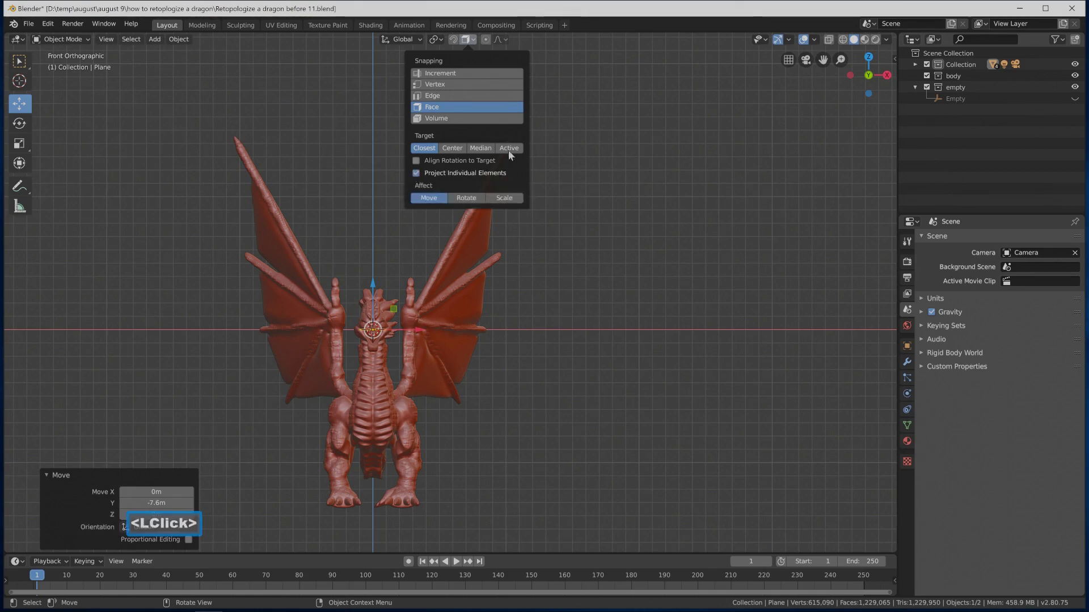
{"action": "left_click", "coordinate": [453, 40]}
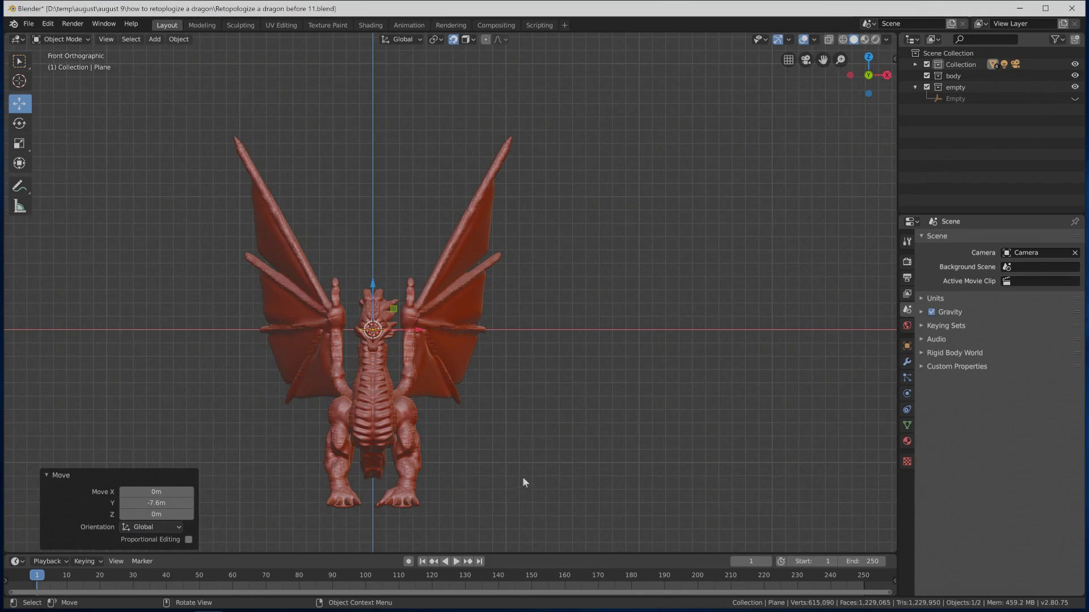
{"action": "key", "text": "Pause"}
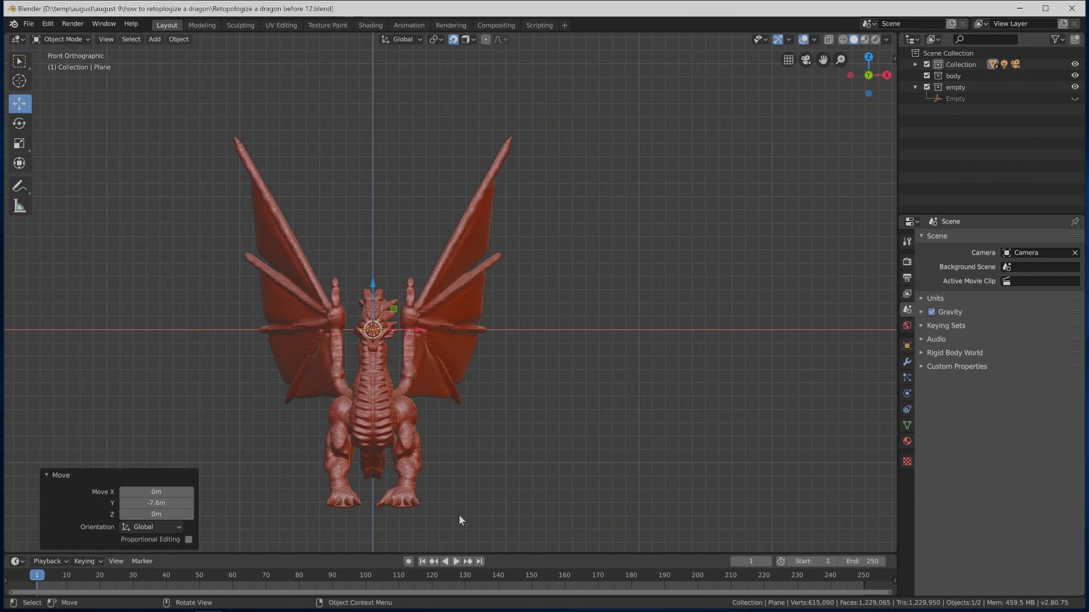
{"action": "key", "text": "ctrl+alt+s"}
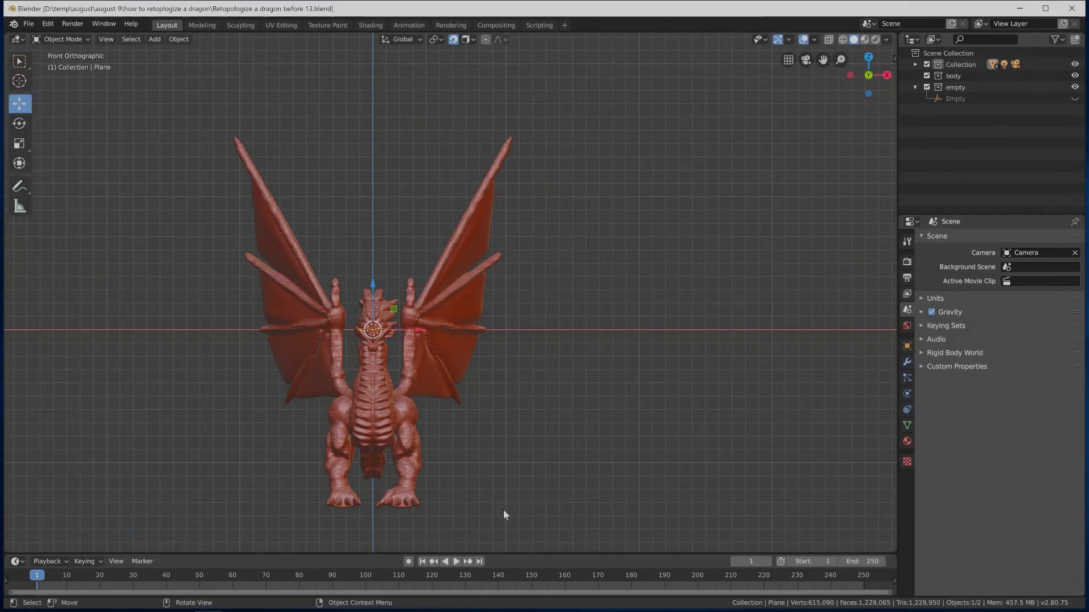
Move the plane into a new collection named "low poly mesh" and save an incremental copy of the file.
{"action": "key", "text": "m"}
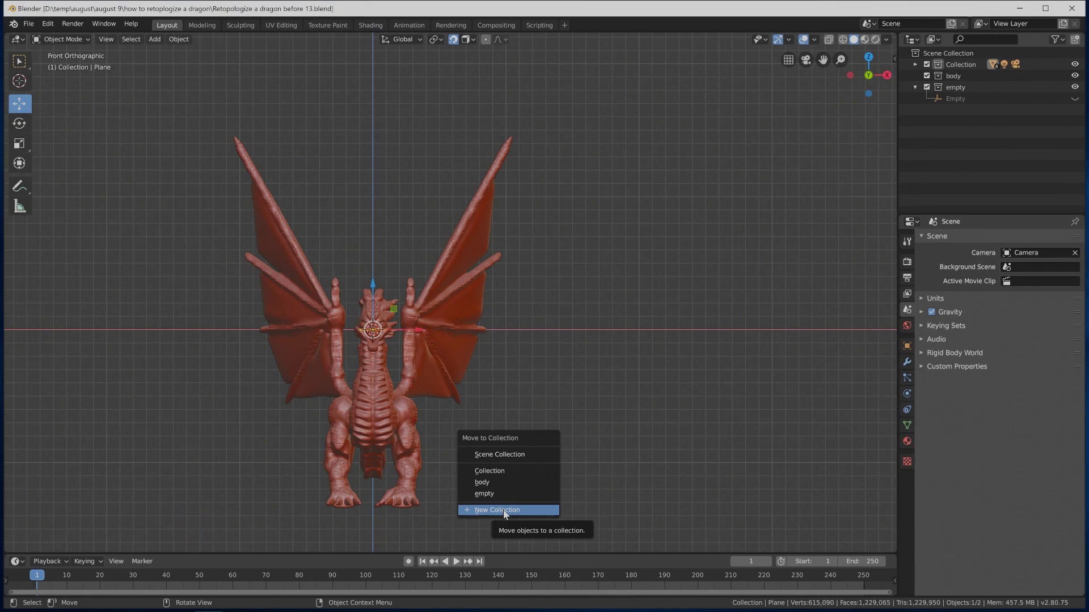
{"action": "left_click", "coordinate": [525, 508]}
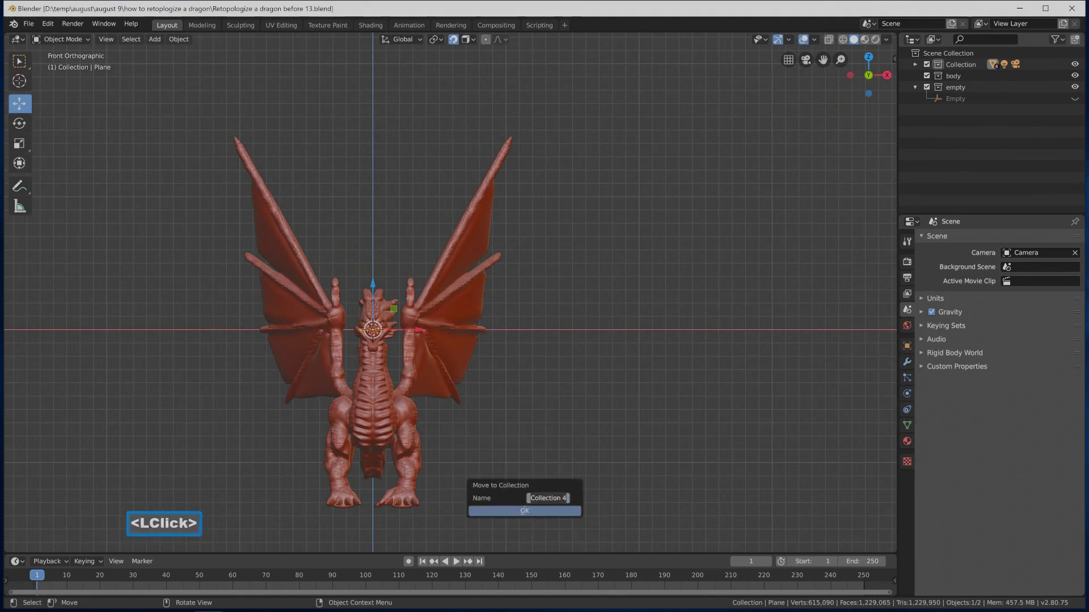
{"action": "key", "text": "BackSpace"}
{"action": "type", "text": "lo"}
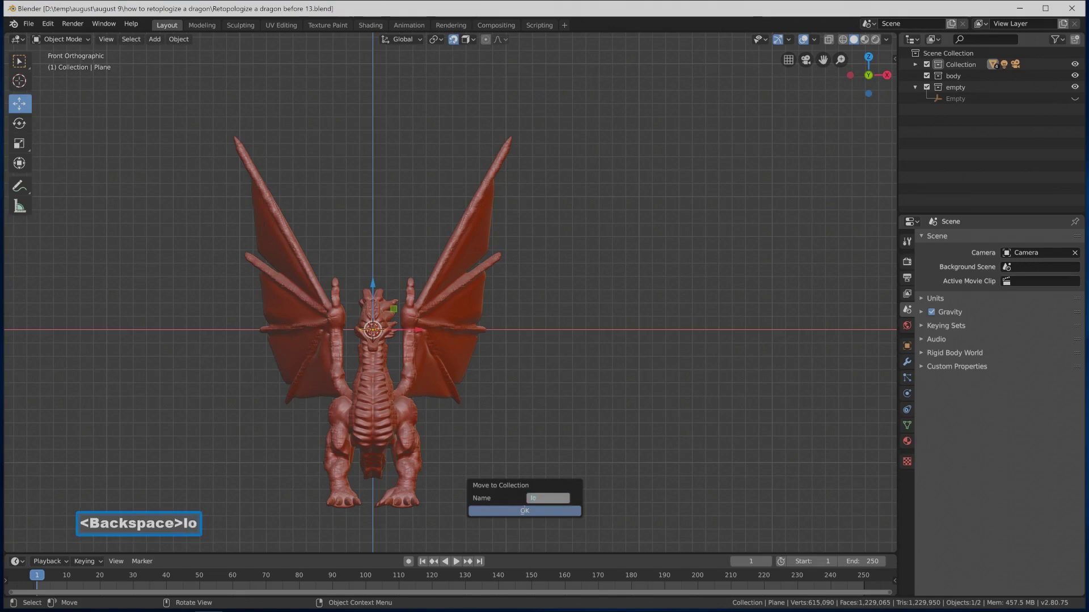
{"action": "type", "text": "w poly "}
{"action": "type", "text": "mesh"}
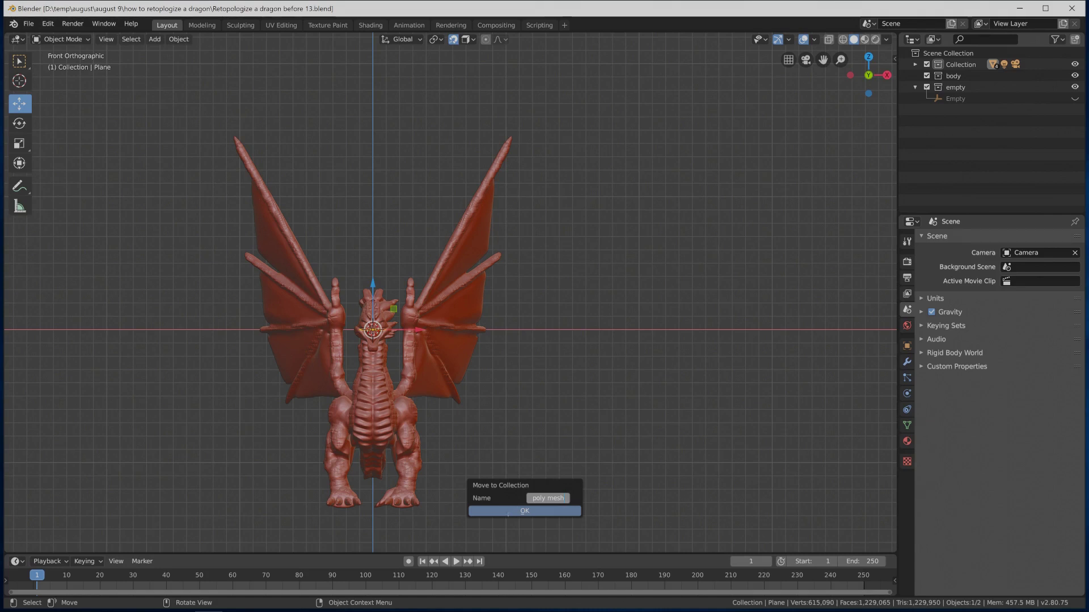
{"action": "left_click", "coordinate": [508, 512]}
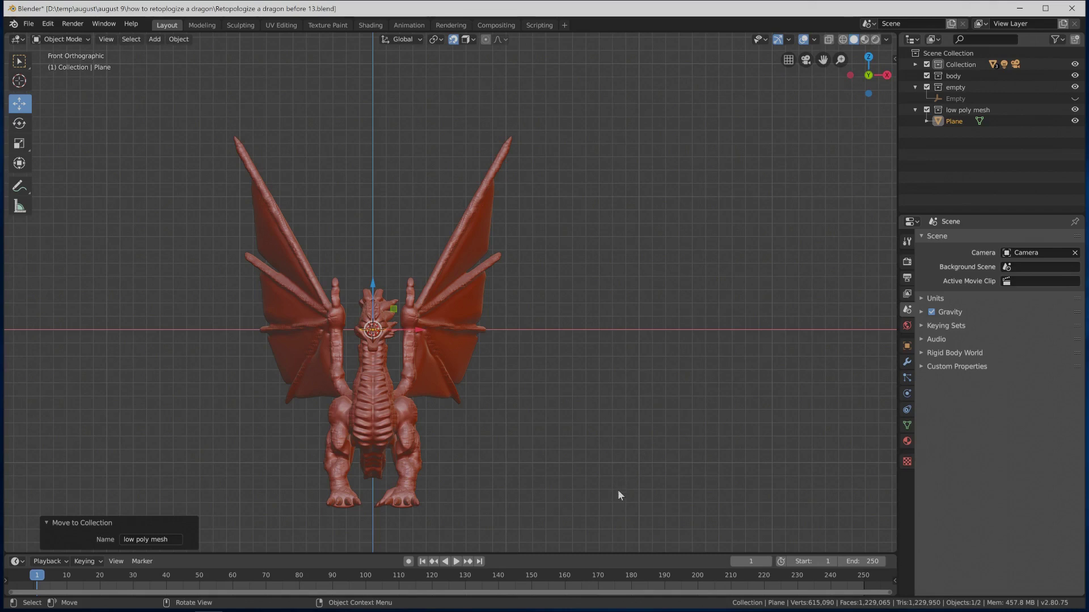
{"action": "key", "text": "Pause"}
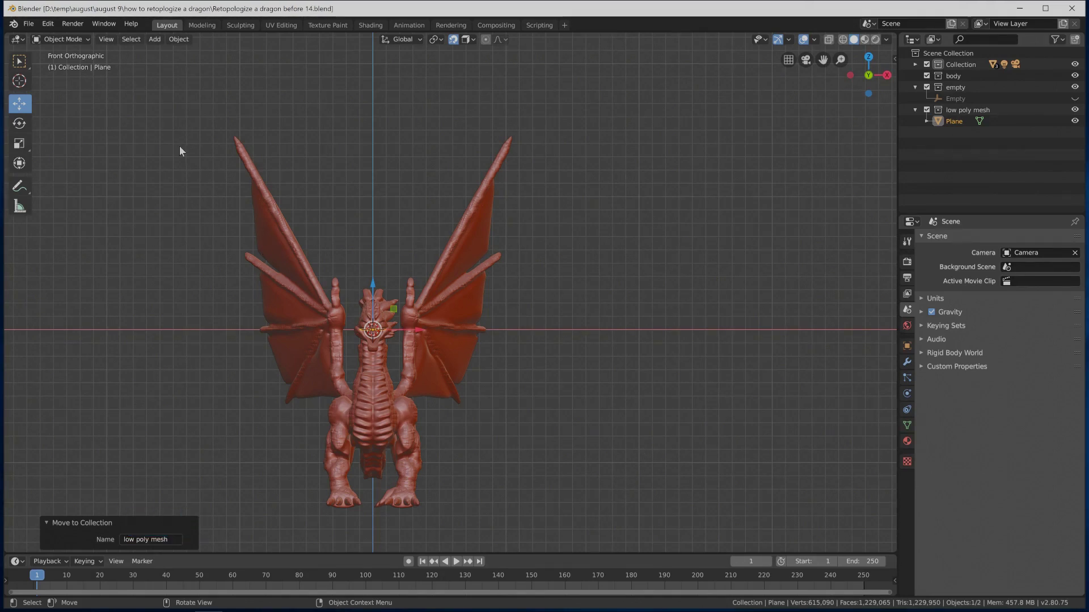
Put the plane into Edit Mode with vertex selection active, viewed in perspective beside the dragon's head.
{"action": "left_click", "coordinate": [87, 37]}
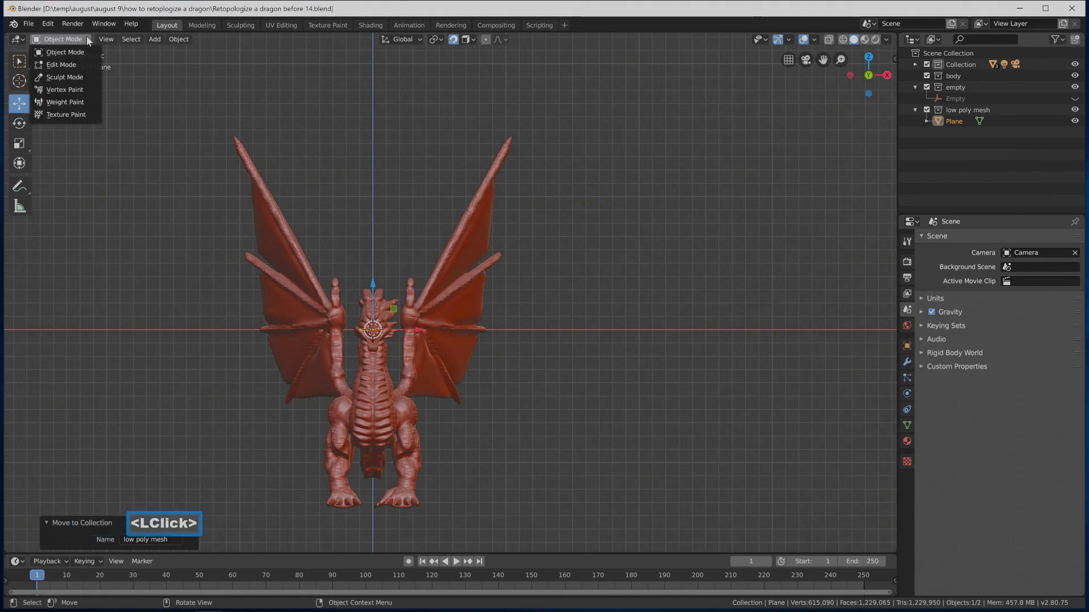
{"action": "left_click", "coordinate": [68, 64]}
{"action": "middle_click_drag", "start_coordinate": [468, 277], "coordinate": [374, 244]}
{"action": "scroll", "coordinate": [302, 375], "scroll_direction": "up", "scroll_amount": 3}
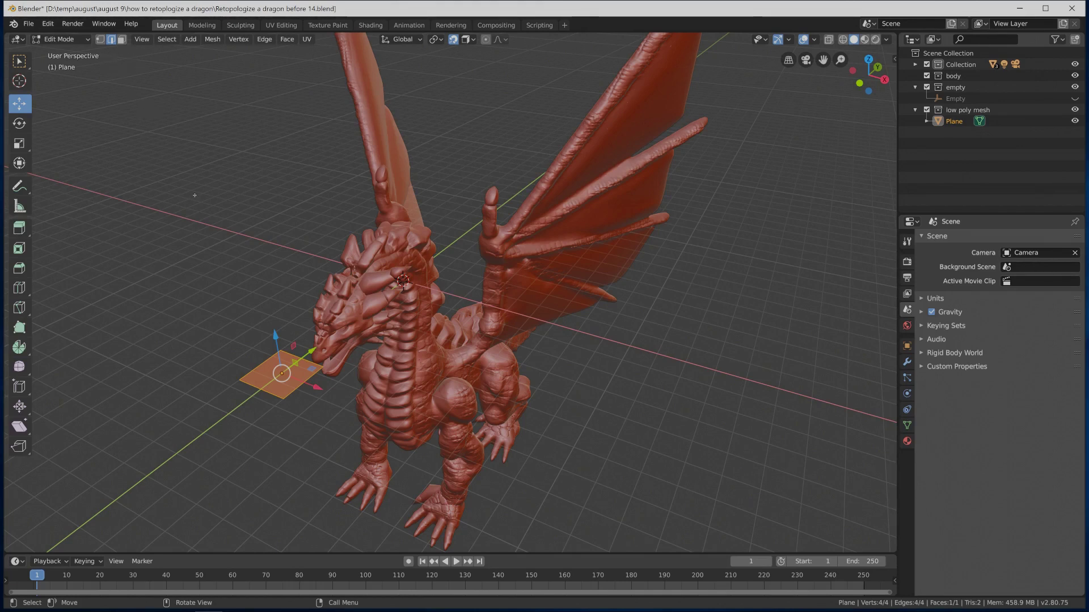
{"action": "left_click", "coordinate": [99, 41]}
Merge all of the plane's vertices into one At Center and save an incremental copy of the file.
{"action": "key", "text": "alt"}
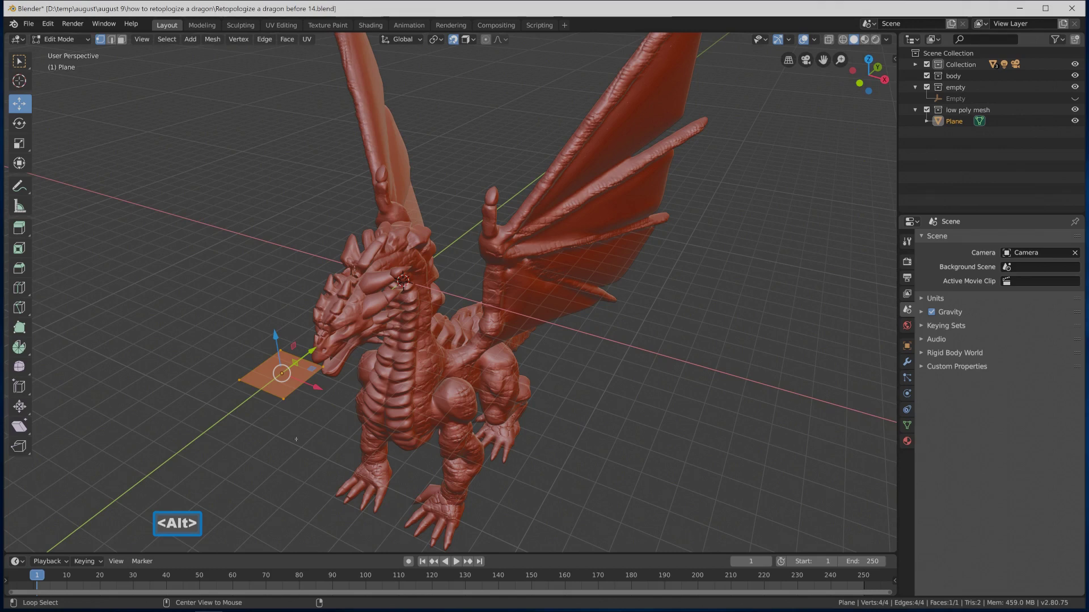
{"action": "key", "text": "alt+m"}
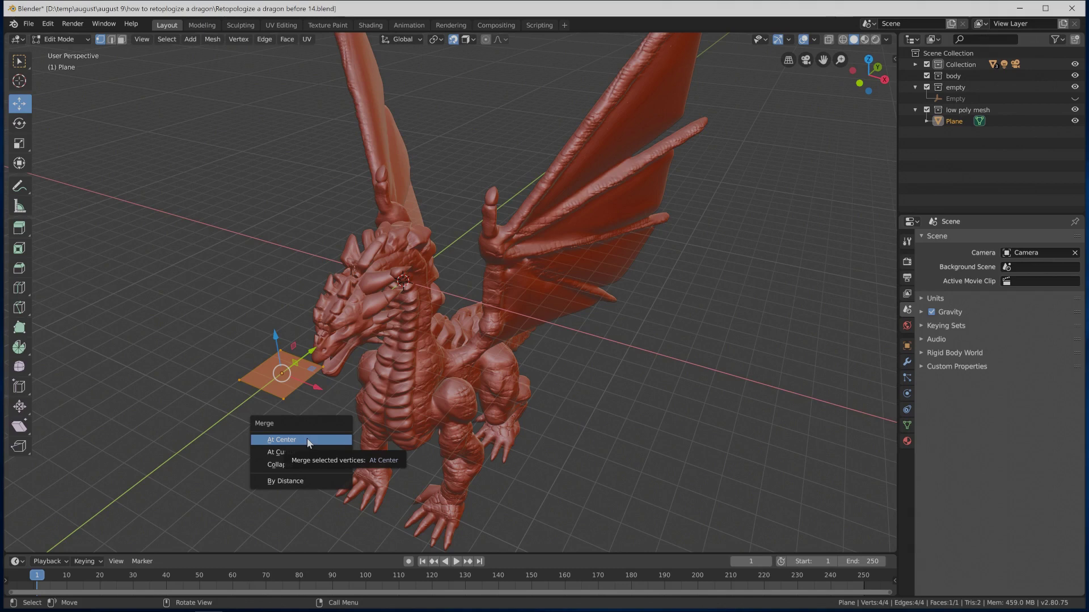
{"action": "left_click", "coordinate": [307, 440]}
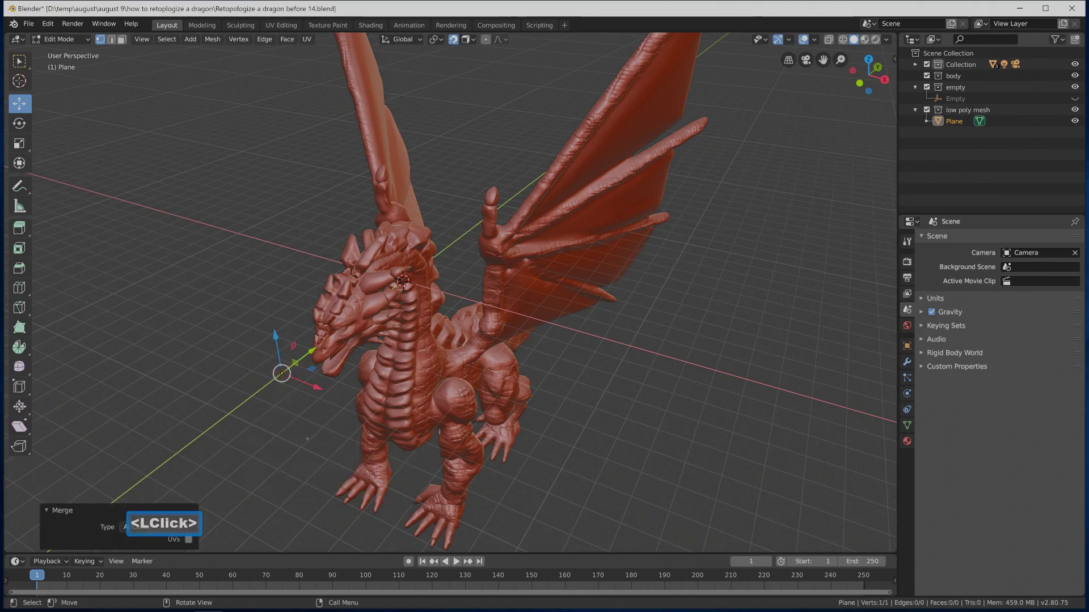
{"action": "key", "text": "Pause"}
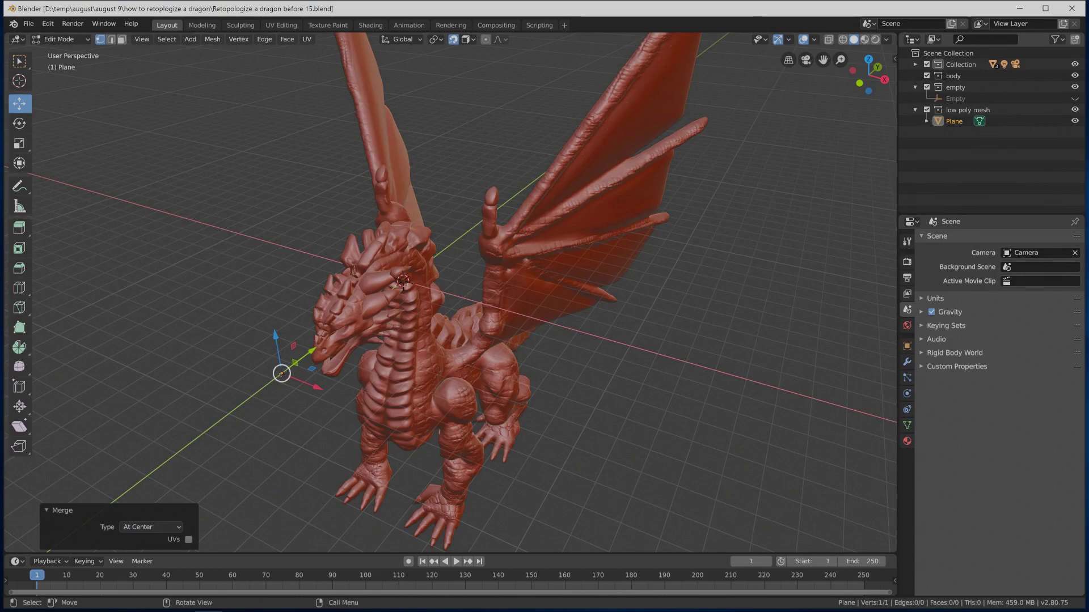
Move the merged vertex in front of the dragon's face about 0.07 m in X and -0.02 m in Y and Z, and save incrementally.
{"action": "scroll", "coordinate": [286, 371], "scroll_direction": "up", "scroll_amount": 2}
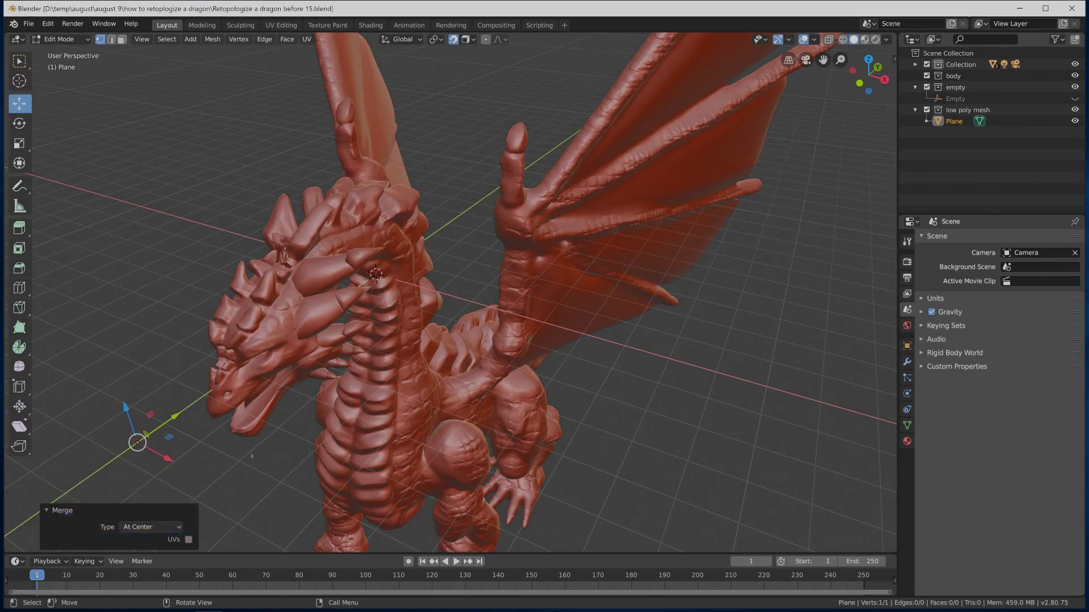
{"action": "middle_click_drag", "start_coordinate": [252, 456], "coordinate": [361, 395], "text": "shift"}
{"action": "scroll", "coordinate": [361, 395], "scroll_direction": "up", "scroll_amount": 2}
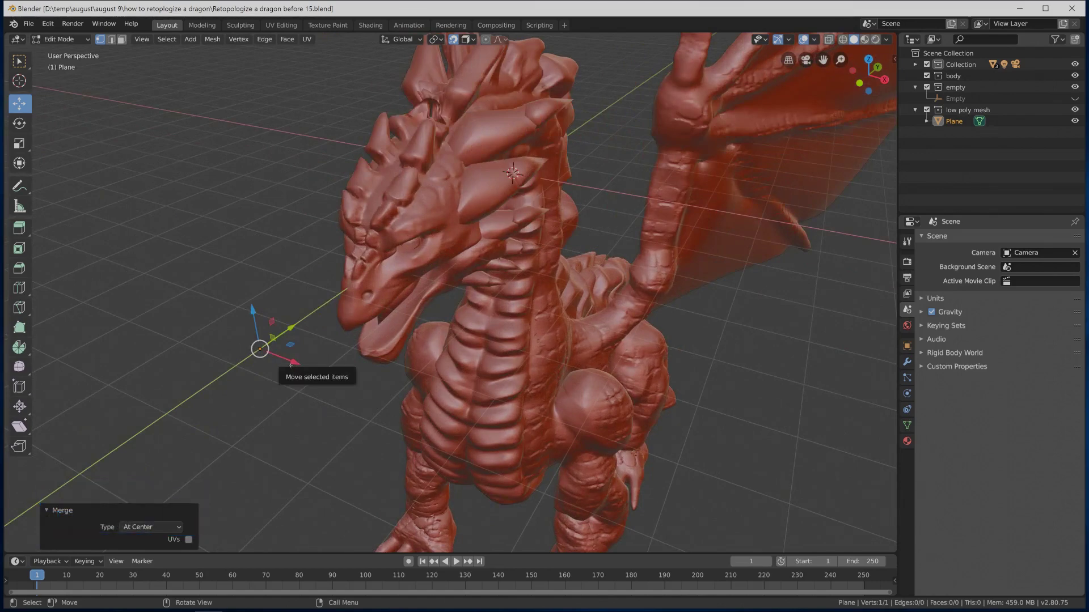
{"action": "middle_click_drag", "start_coordinate": [290, 365], "coordinate": [357, 372]}
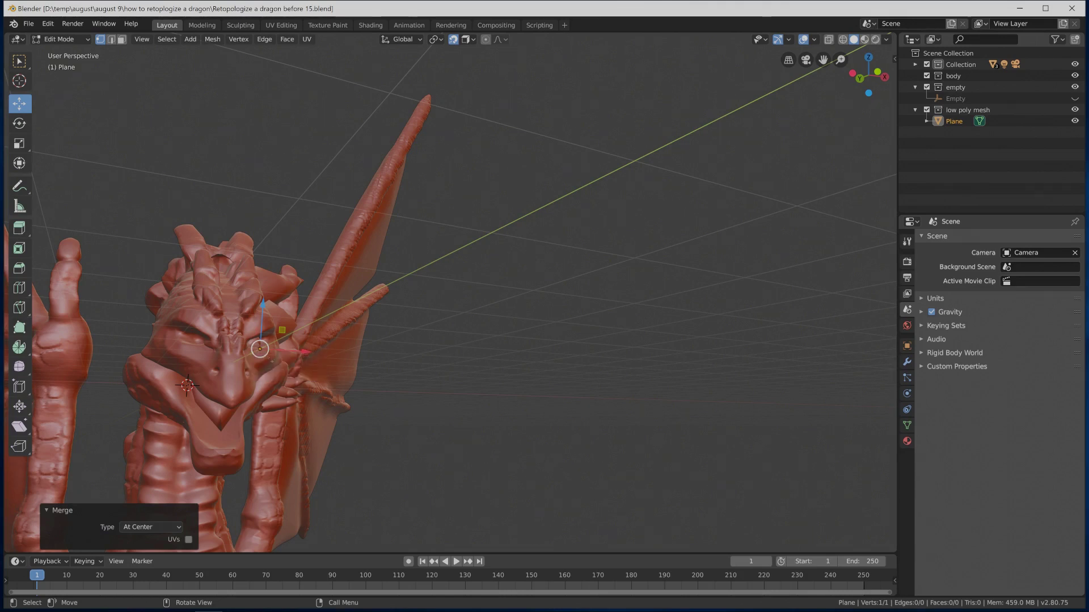
{"action": "middle_click_drag", "start_coordinate": [266, 354], "coordinate": [277, 353]}
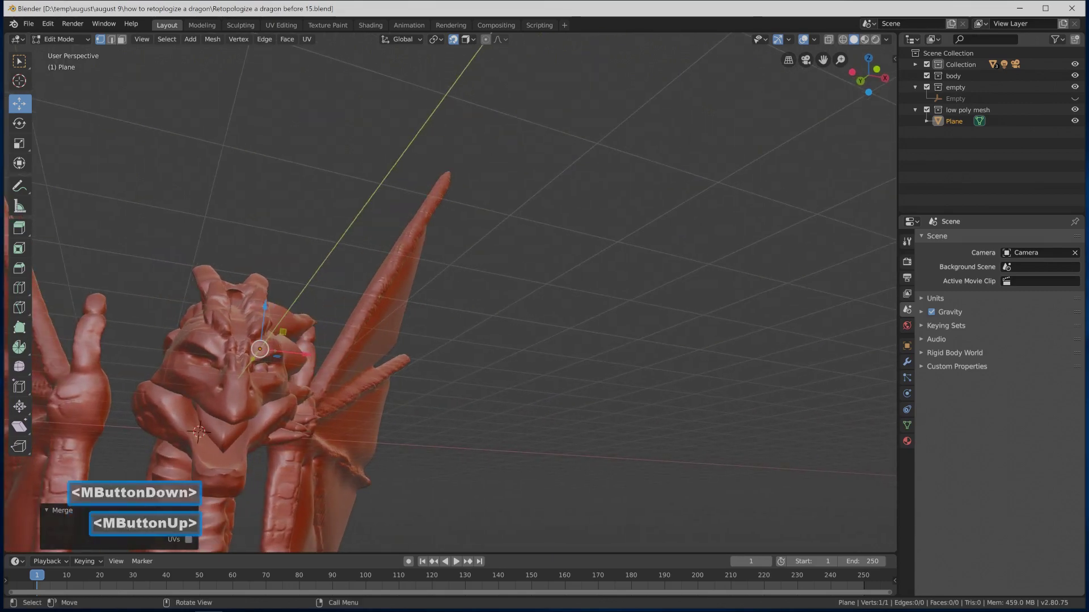
{"action": "left_click_drag", "start_coordinate": [276, 354], "coordinate": [281, 353]}
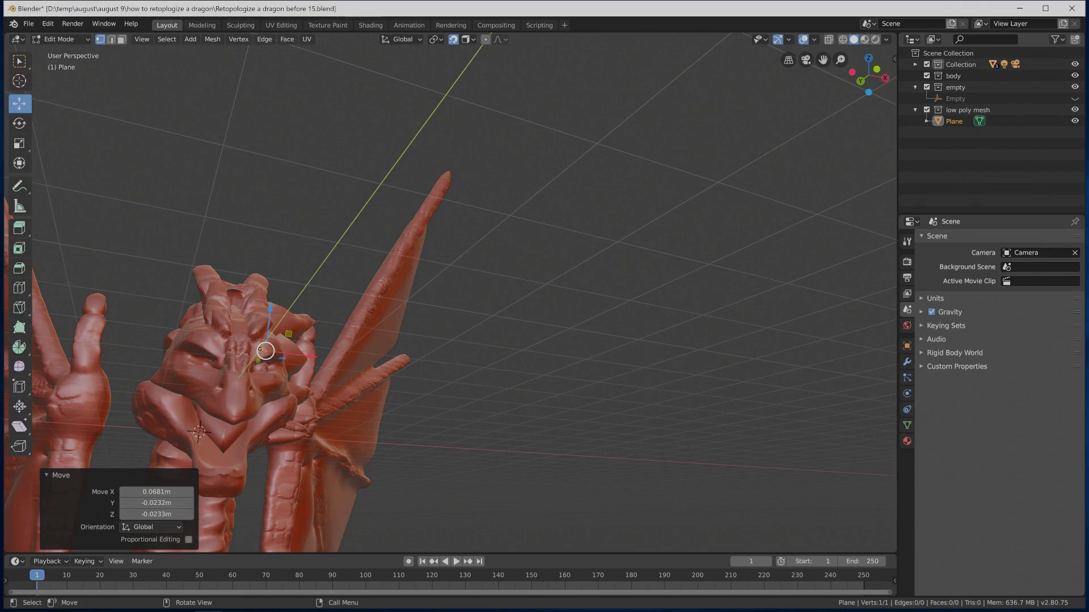
{"action": "middle_click_drag", "start_coordinate": [280, 352], "coordinate": [229, 356]}
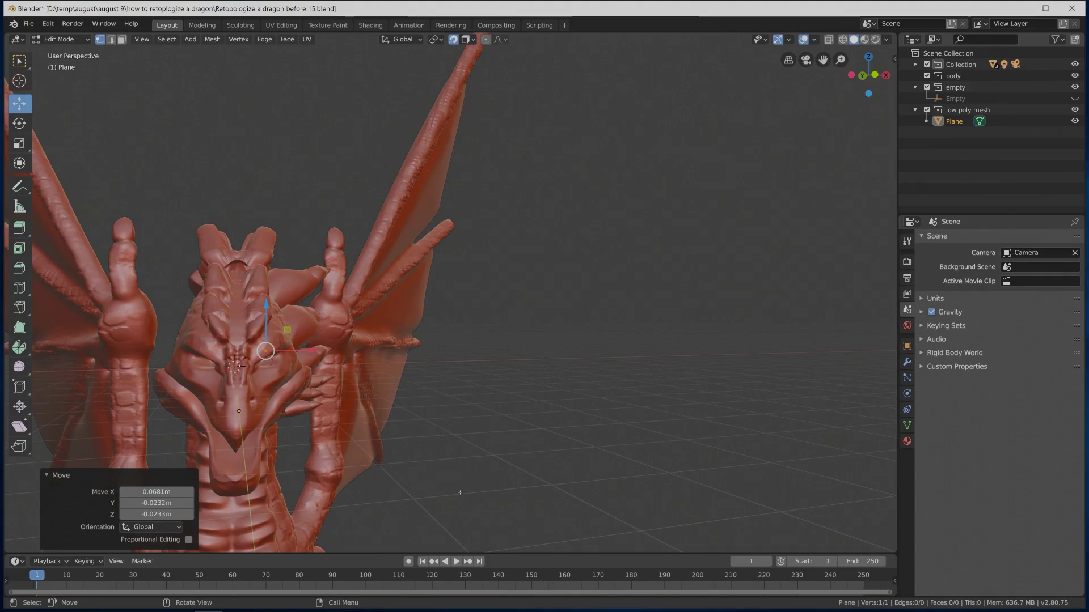
{"action": "key", "text": "Pause"}
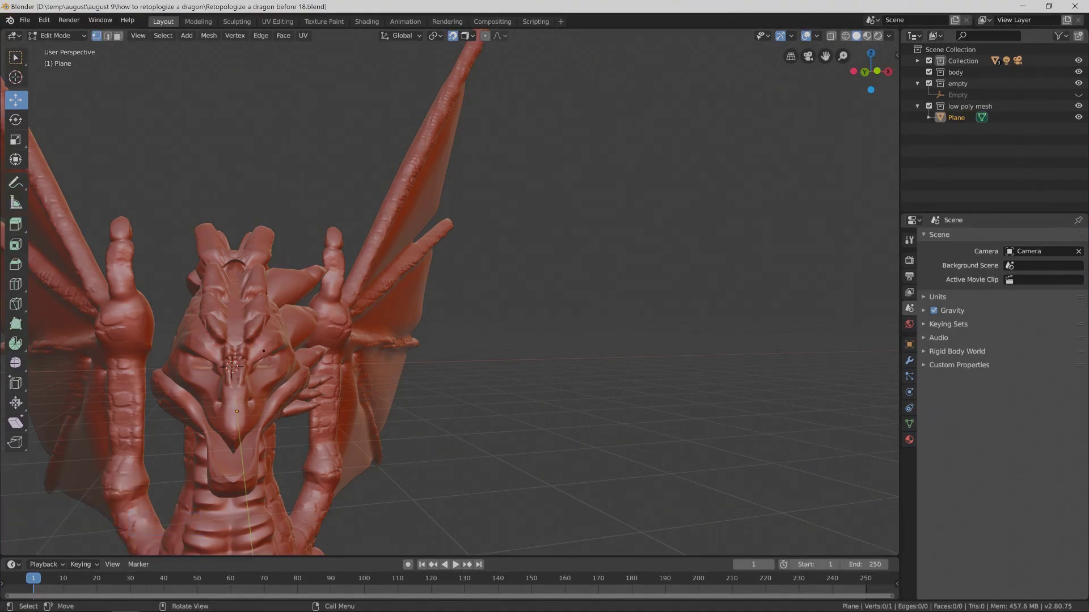
Select the vertex above the dragon's eye, move it about -0.286 m along Z to the inner eye corner, and save an incremental copy.
{"action": "scroll", "coordinate": [297, 445], "scroll_direction": "up", "scroll_amount": 2}
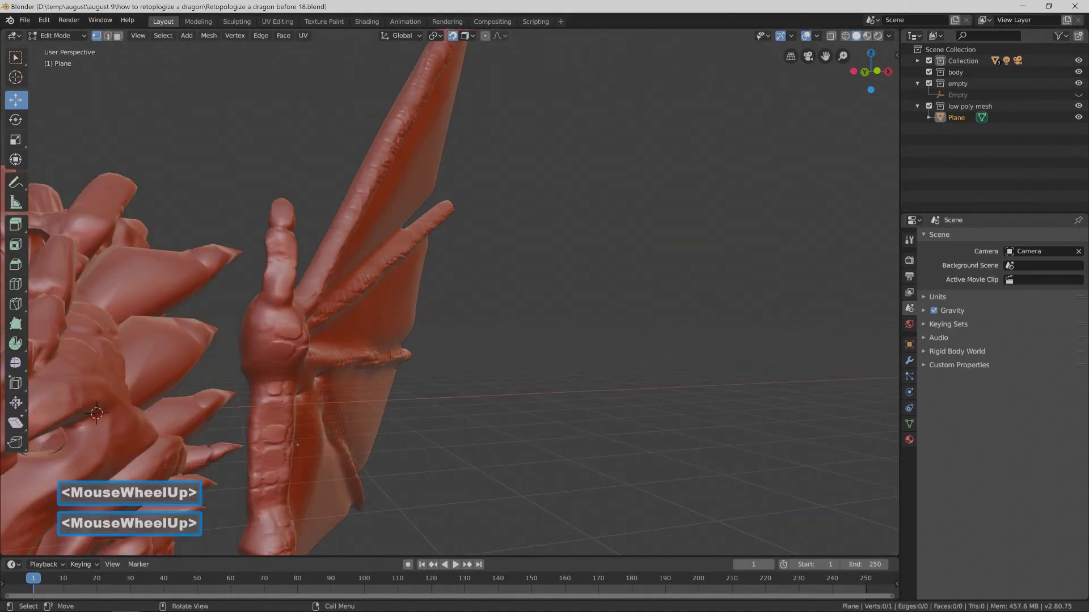
{"action": "middle_click_drag", "start_coordinate": [298, 444], "coordinate": [442, 250], "text": "shift"}
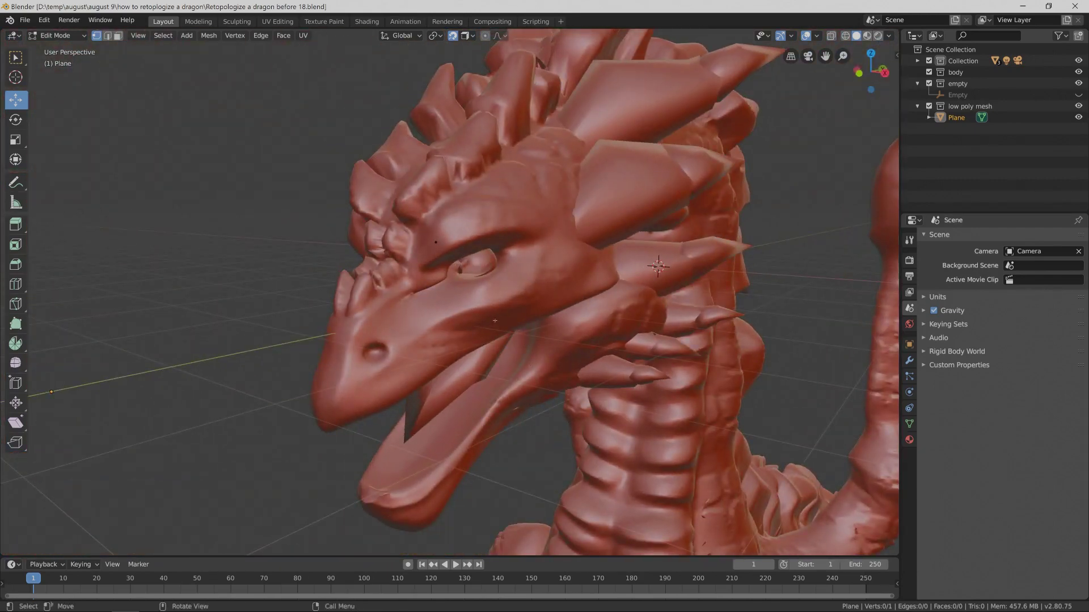
{"action": "left_click", "coordinate": [435, 242]}
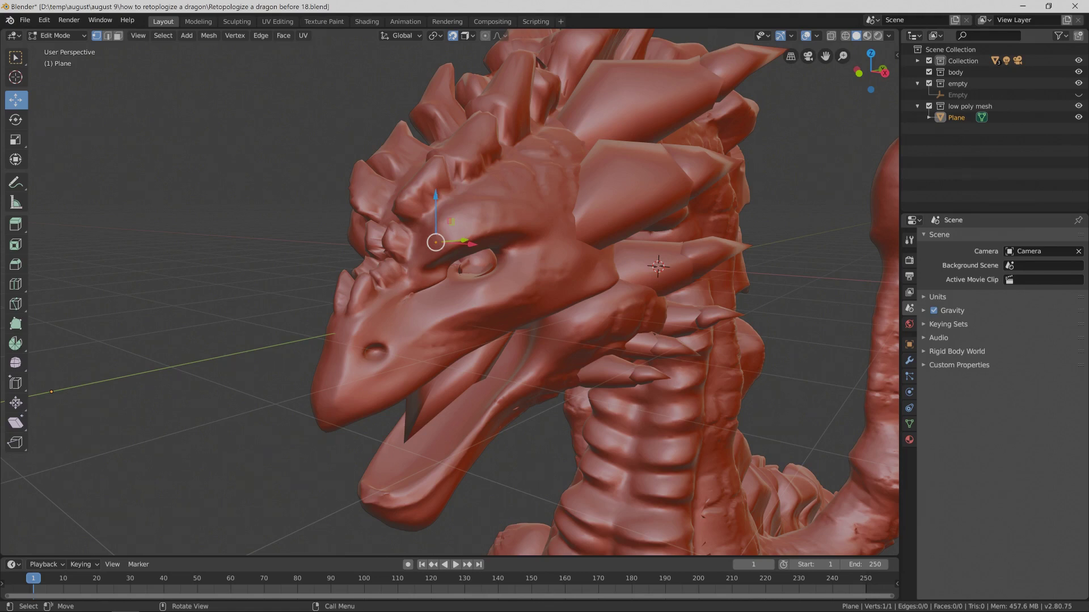
{"action": "left_click", "coordinate": [429, 219]}
{"action": "left_click_drag", "start_coordinate": [428, 219], "coordinate": [429, 234]}
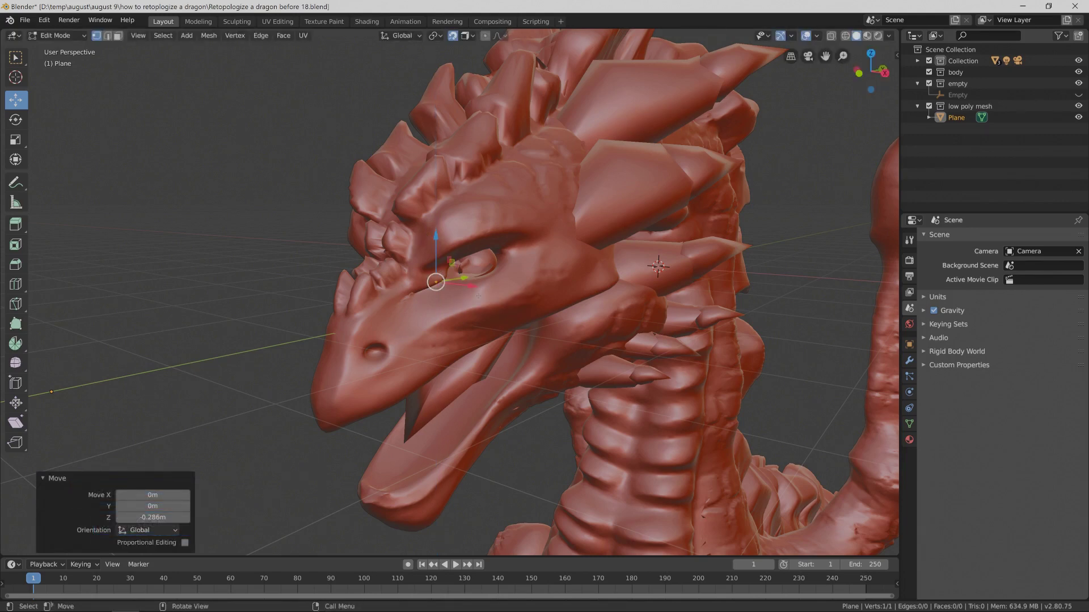
{"action": "key", "text": "Pause"}
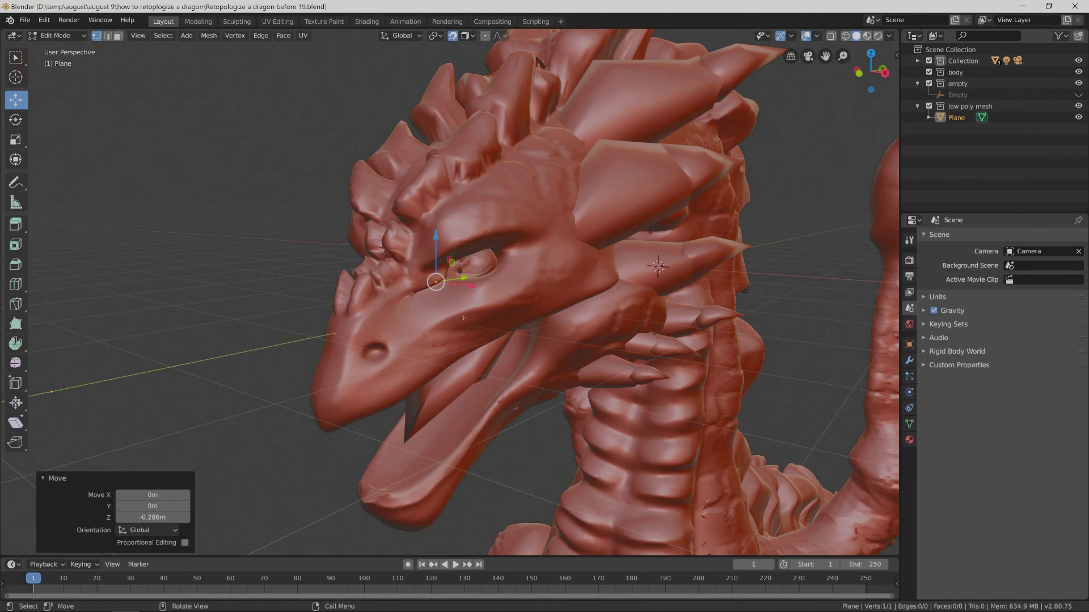
Extrude seven connected vertices from the inner eye corner, over the brow, around the outer corner and back beneath the eye.
{"action": "key", "text": "ctrl"}
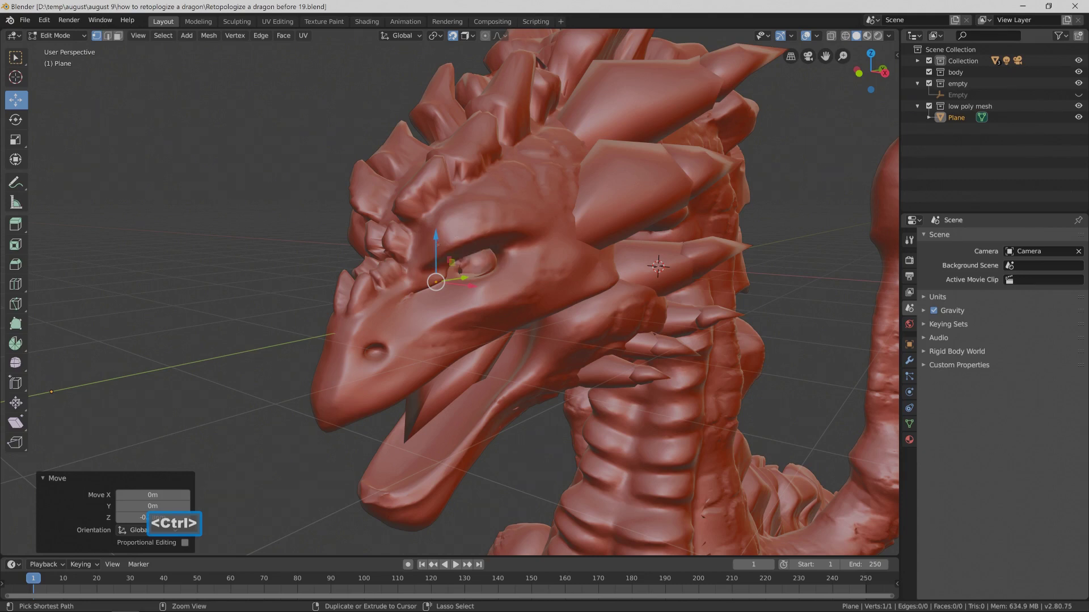
{"action": "right_click", "coordinate": [442, 248], "text": "ctrl"}
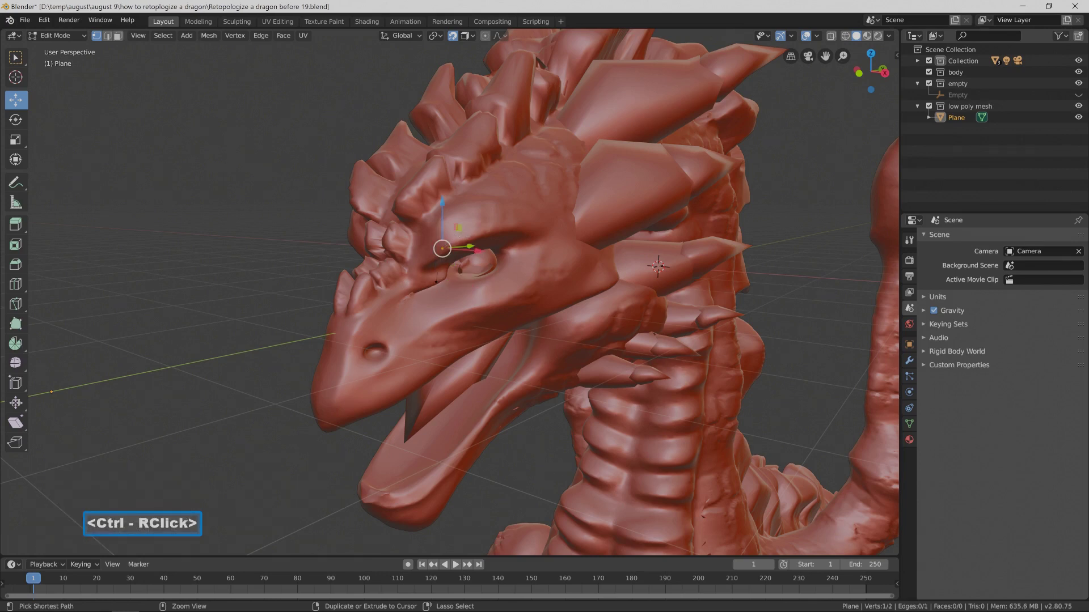
{"action": "right_click", "coordinate": [476, 227], "text": "ctrl"}
{"action": "right_click", "coordinate": [514, 221], "text": "ctrl"}
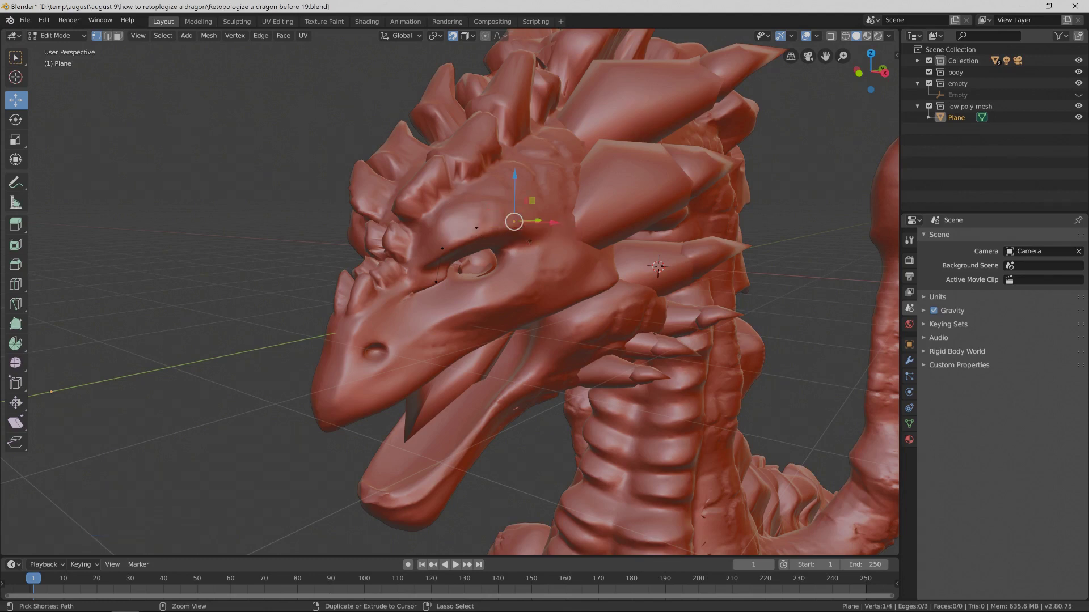
{"action": "right_click", "coordinate": [530, 241], "text": "ctrl"}
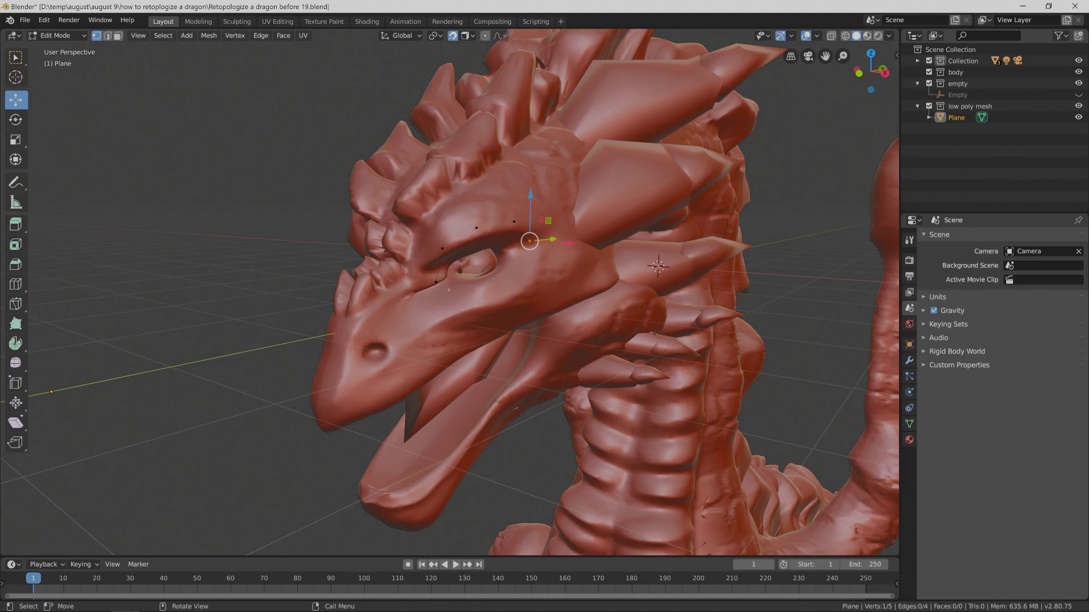
{"action": "key", "text": "ctrl"}
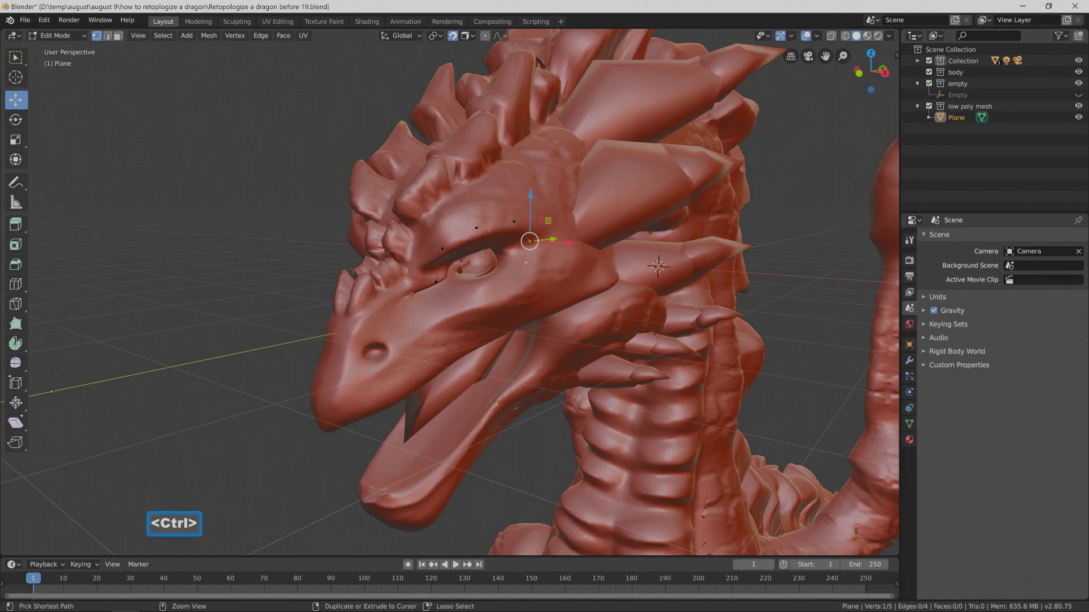
{"action": "right_click", "coordinate": [526, 262], "text": "ctrl"}
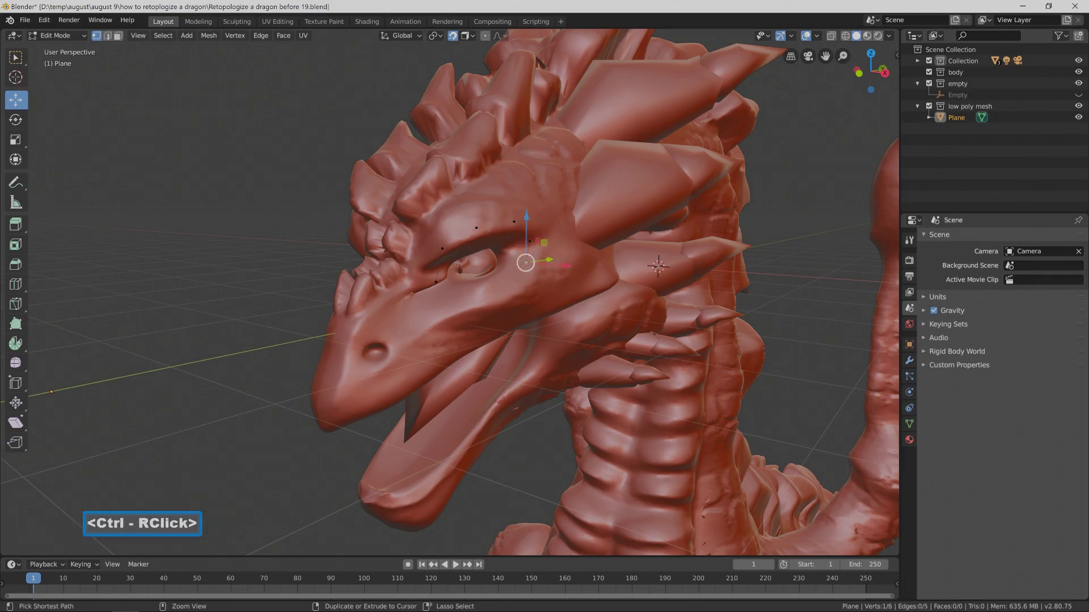
{"action": "right_click", "coordinate": [501, 285], "text": "ctrl"}
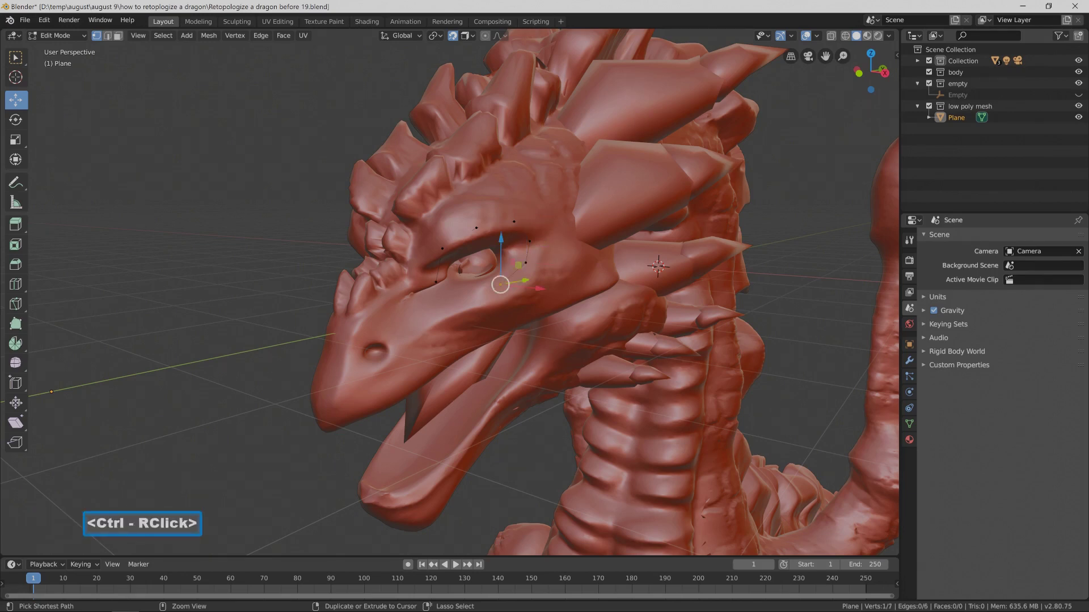
{"action": "right_click", "coordinate": [460, 294], "text": "ctrl"}
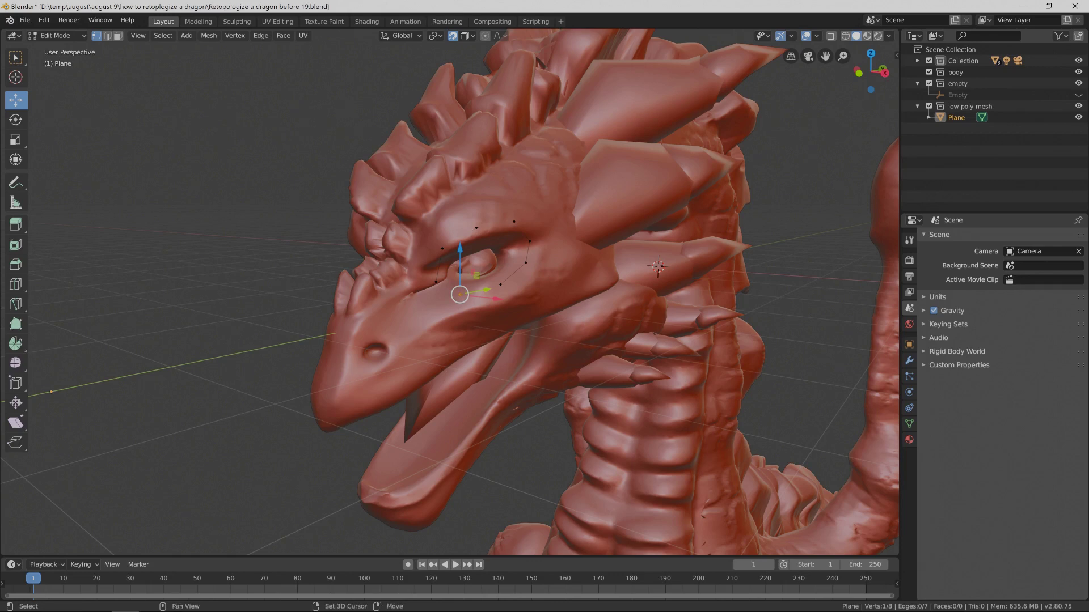
Close the eye loop with an edge between its last and first vertices, save an incremental copy, and deselect everything.
{"action": "left_click", "coordinate": [435, 282], "text": "shift"}
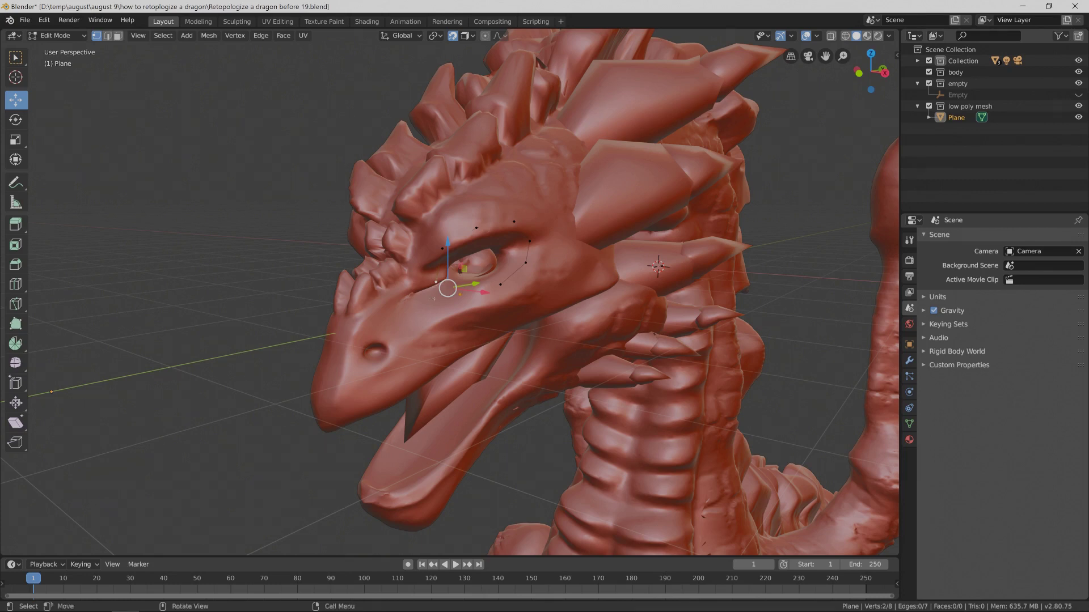
{"action": "key", "text": "f"}
{"action": "key", "text": "Pause"}
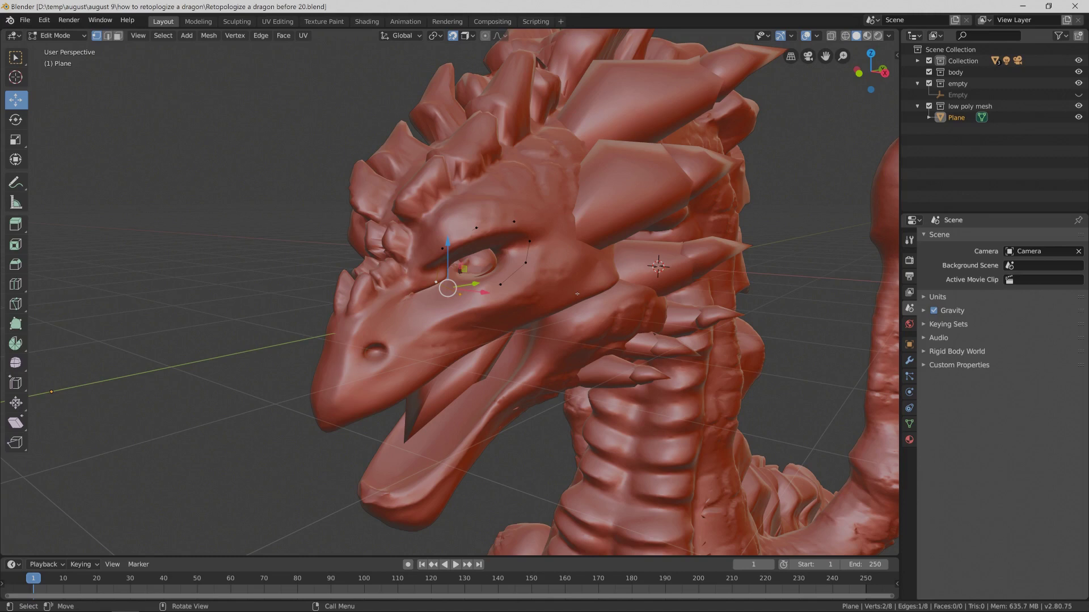
{"action": "key", "text": "alt+a"}
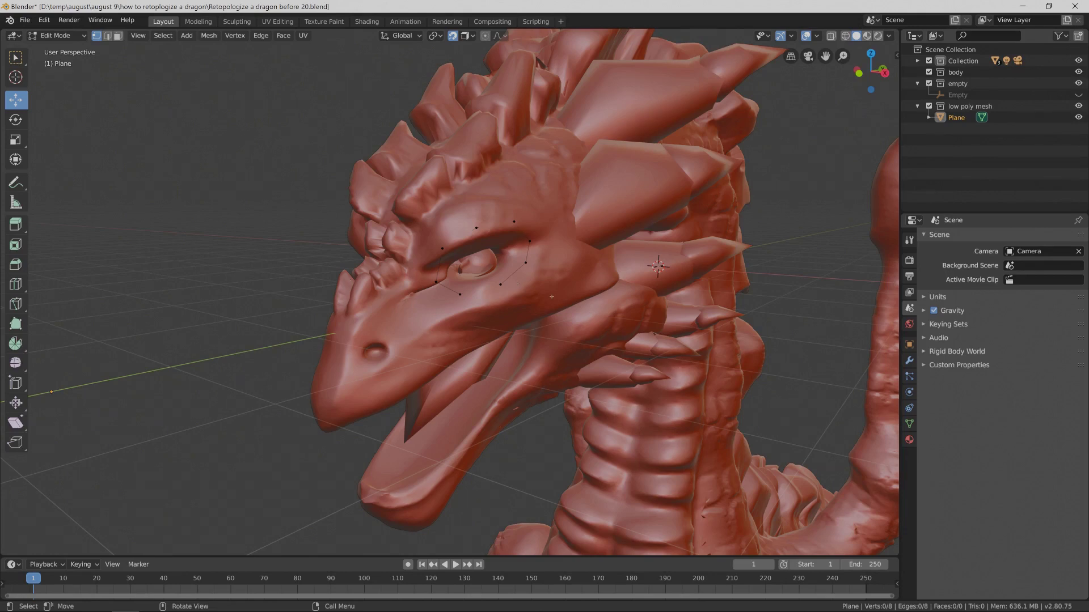
Extrude the whole eye loop in place, scale the new ring by about 1.425, and save an incremental copy.
{"action": "key", "text": "a"}
{"action": "key", "text": "e"}
{"action": "right_click", "coordinate": [560, 281]}
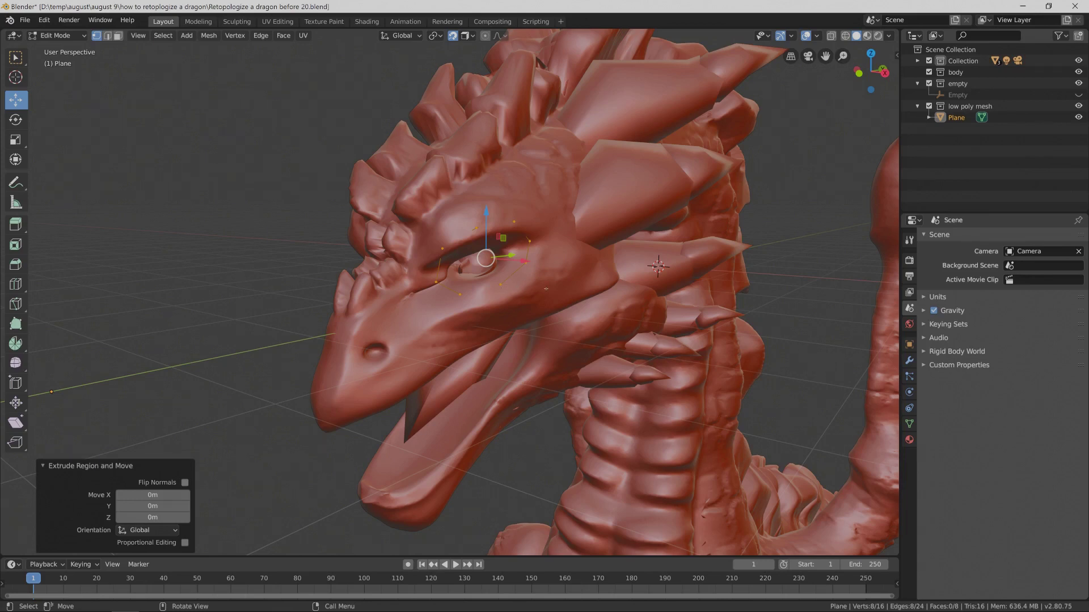
{"action": "key", "text": "s"}
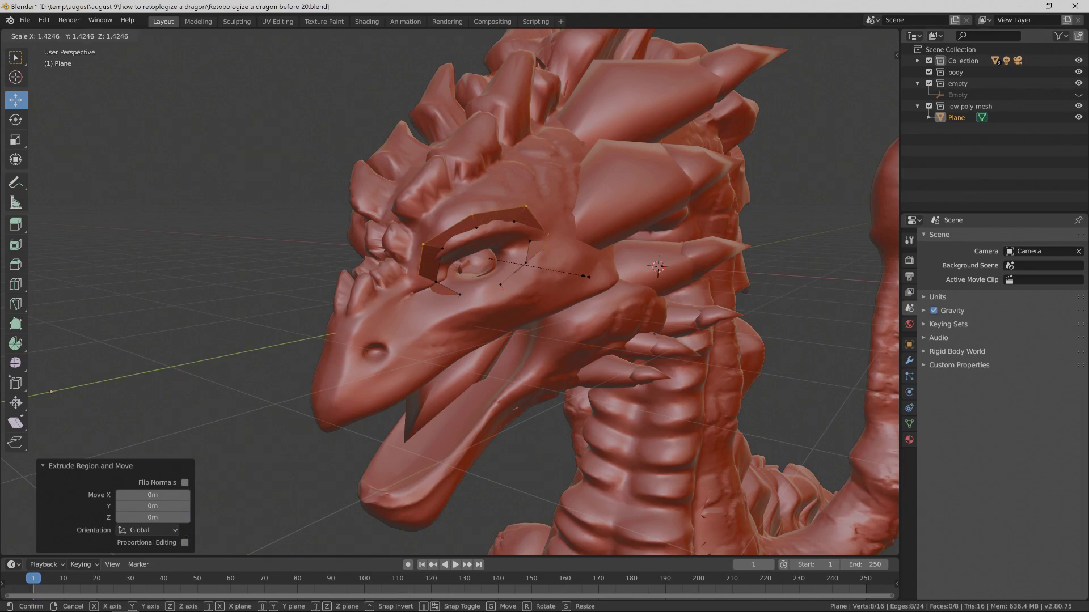
{"action": "left_click", "coordinate": [587, 277]}
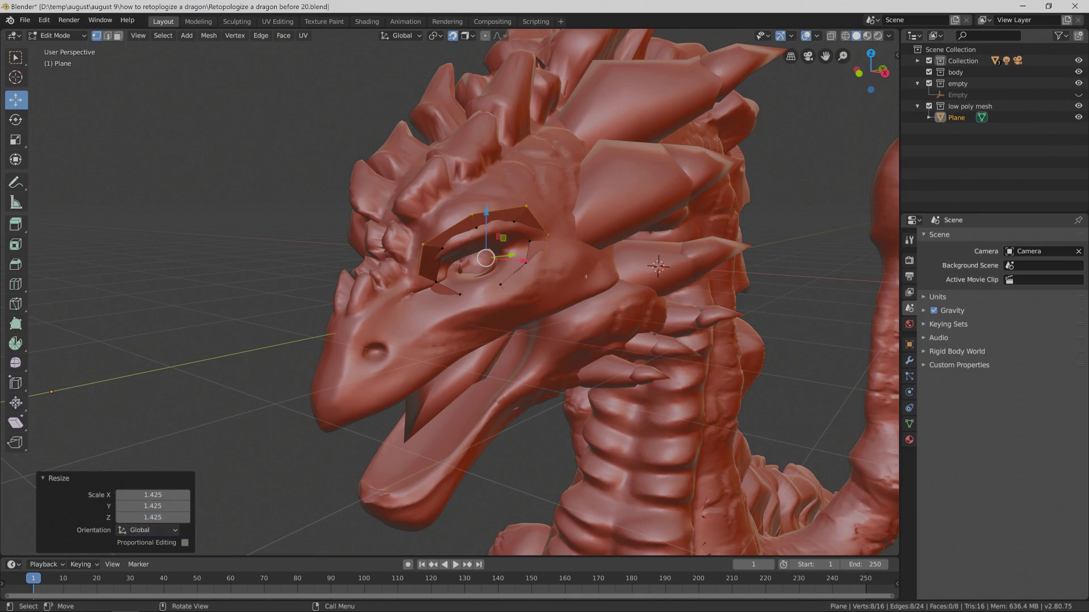
{"action": "key", "text": "Pause"}
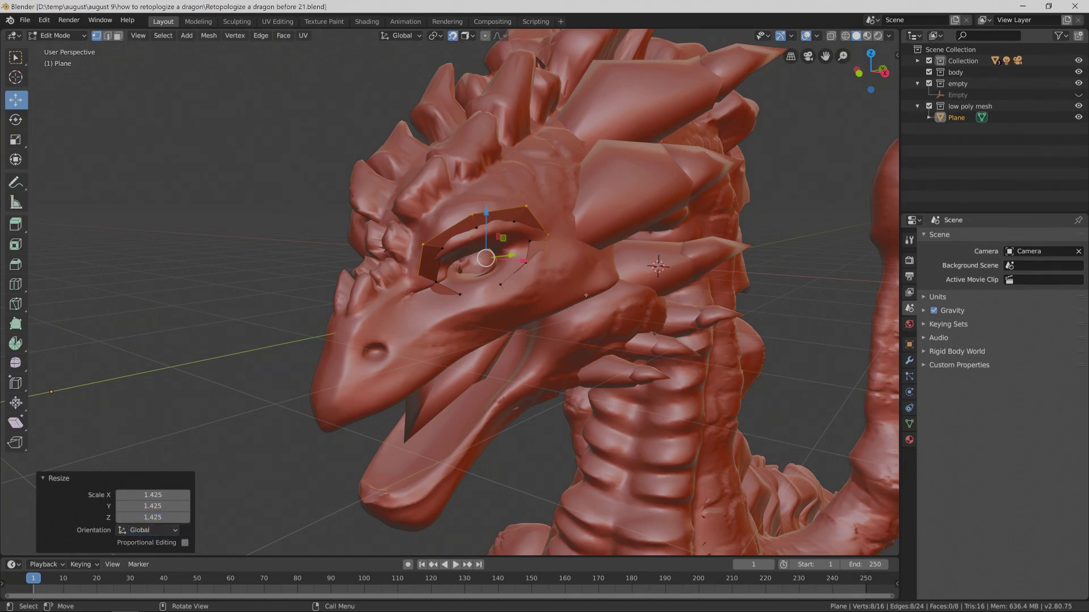
Set the viewport shading to Studio lighting with Random colour and turn on backface culling.
{"action": "left_click", "coordinate": [890, 37]}
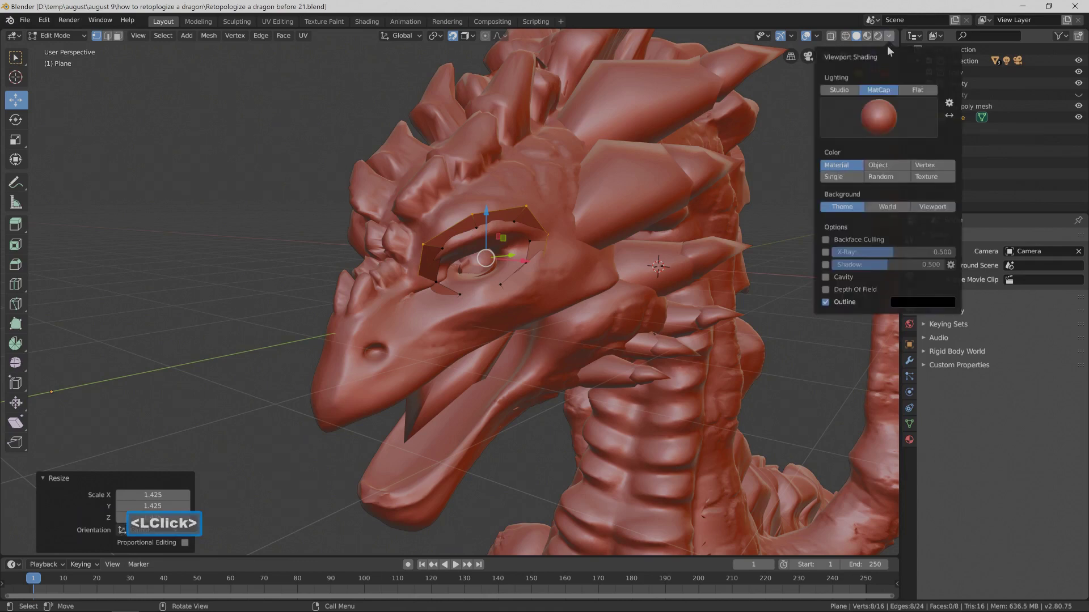
{"action": "left_click", "coordinate": [848, 91]}
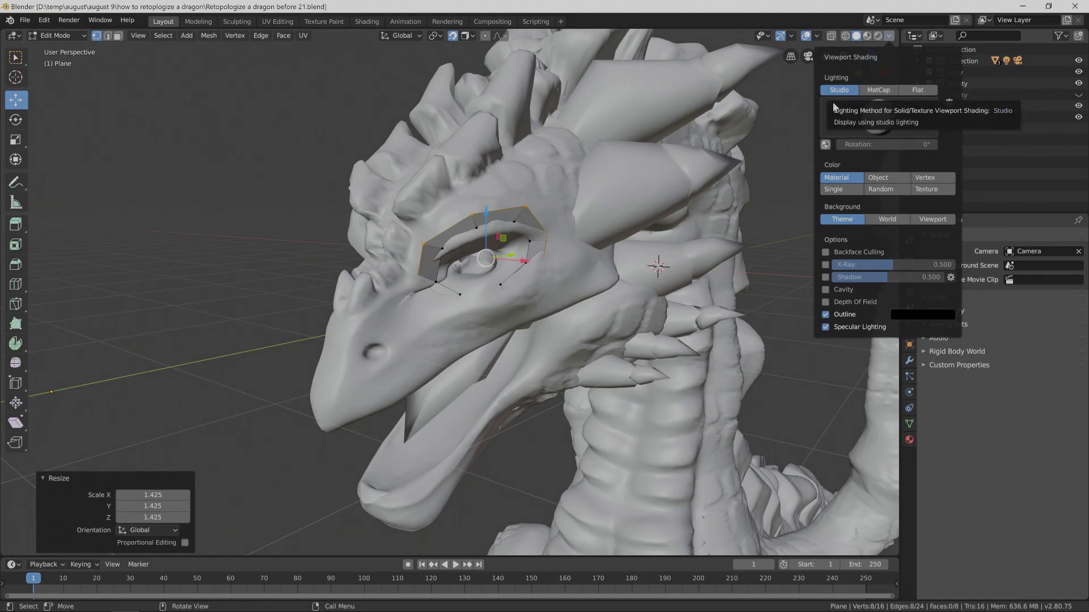
{"action": "left_click", "coordinate": [873, 190]}
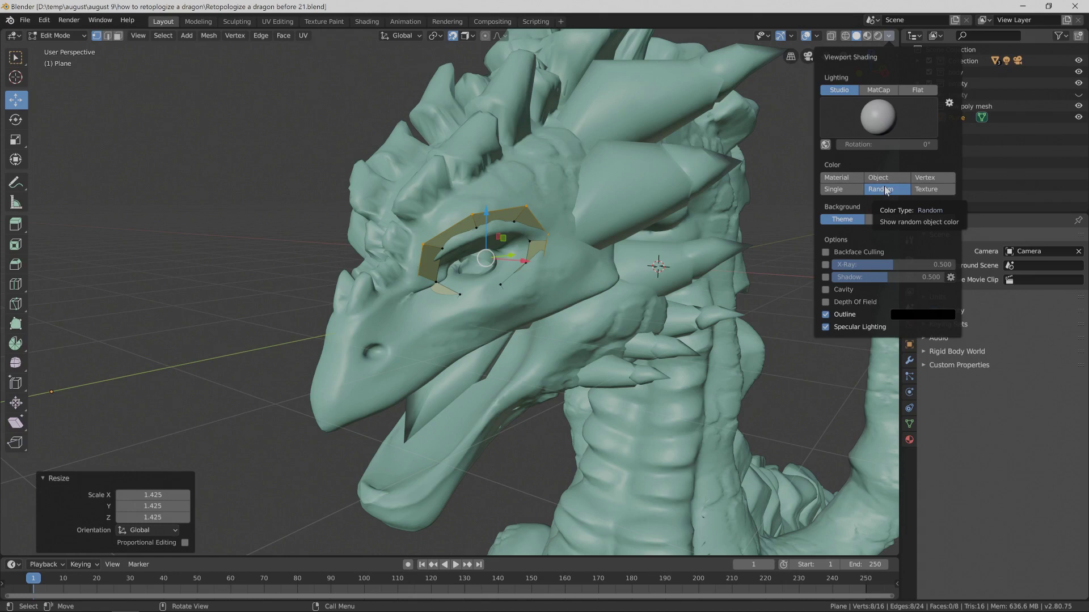
{"action": "left_click", "coordinate": [825, 253]}
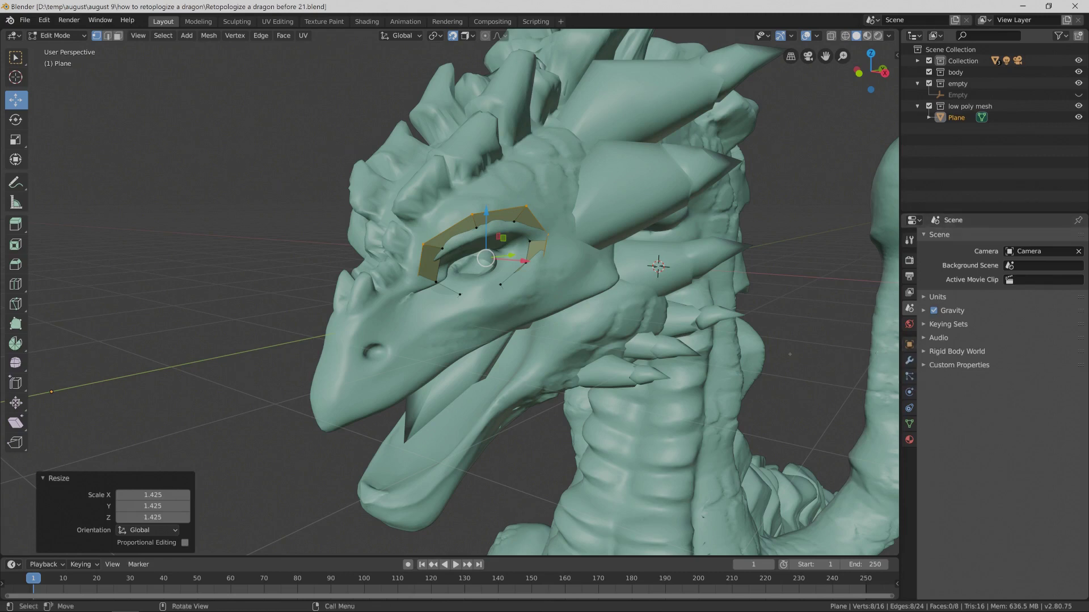
Make the low poly plane display in front of the sculpt and save an incremental copy.
{"action": "left_click", "coordinate": [910, 345]}
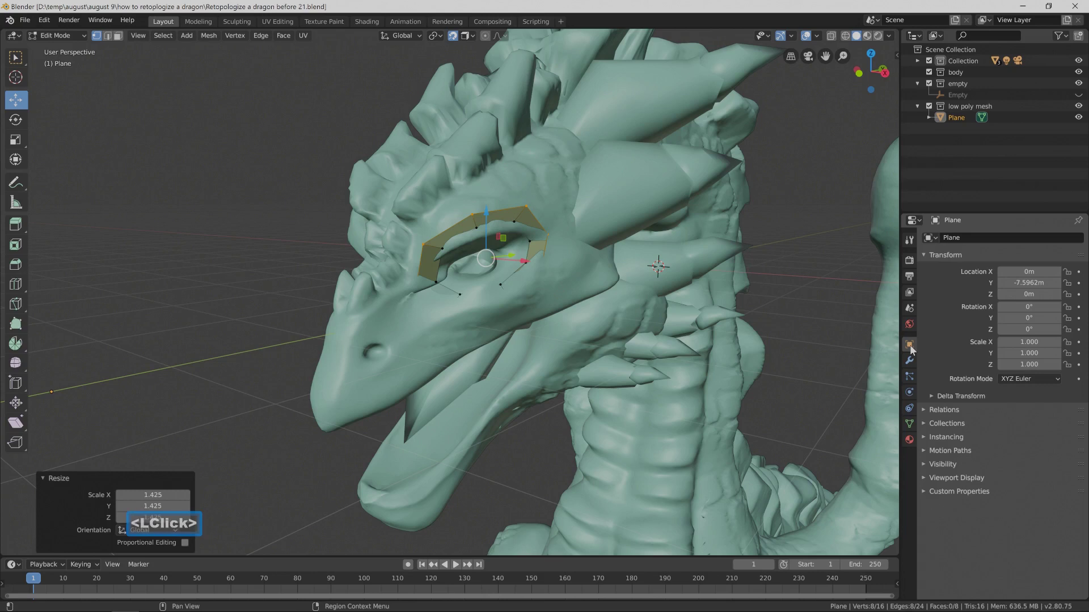
{"action": "left_click", "coordinate": [924, 477]}
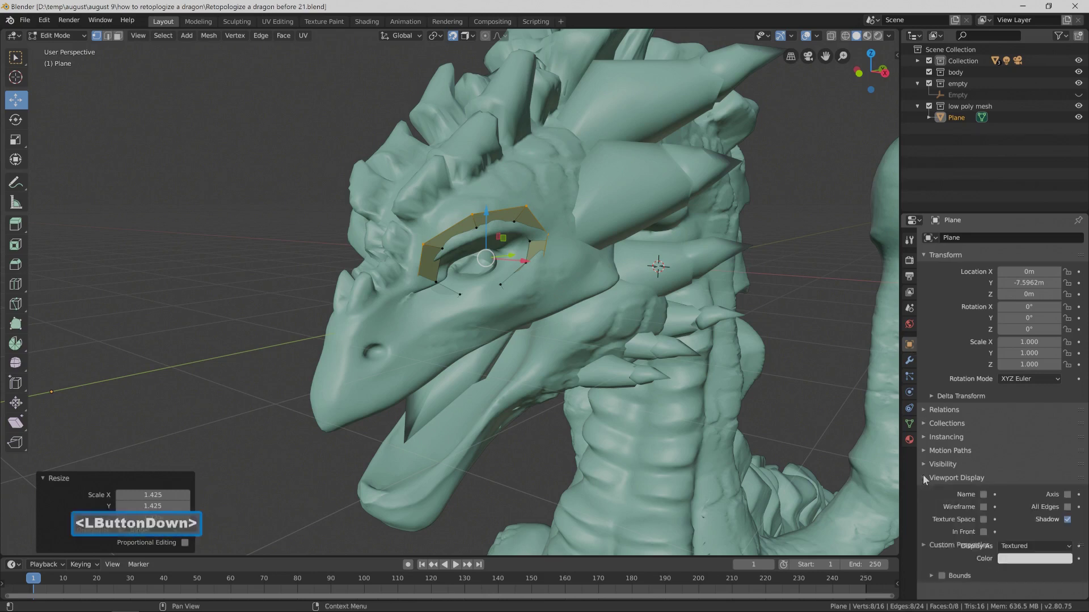
{"action": "left_click", "coordinate": [983, 531]}
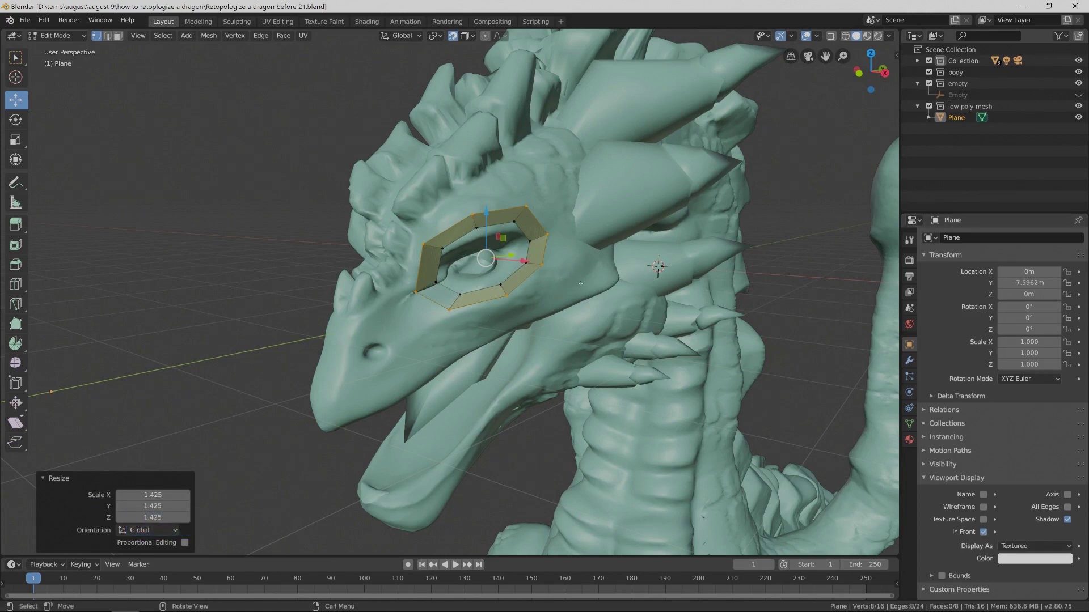
{"action": "key", "text": "Pause"}
Add an X-axis Mirror modifier shown on the edit cage, with clipping enabled, and save an incremental copy.
{"action": "middle_click_drag", "start_coordinate": [549, 360], "coordinate": [572, 358]}
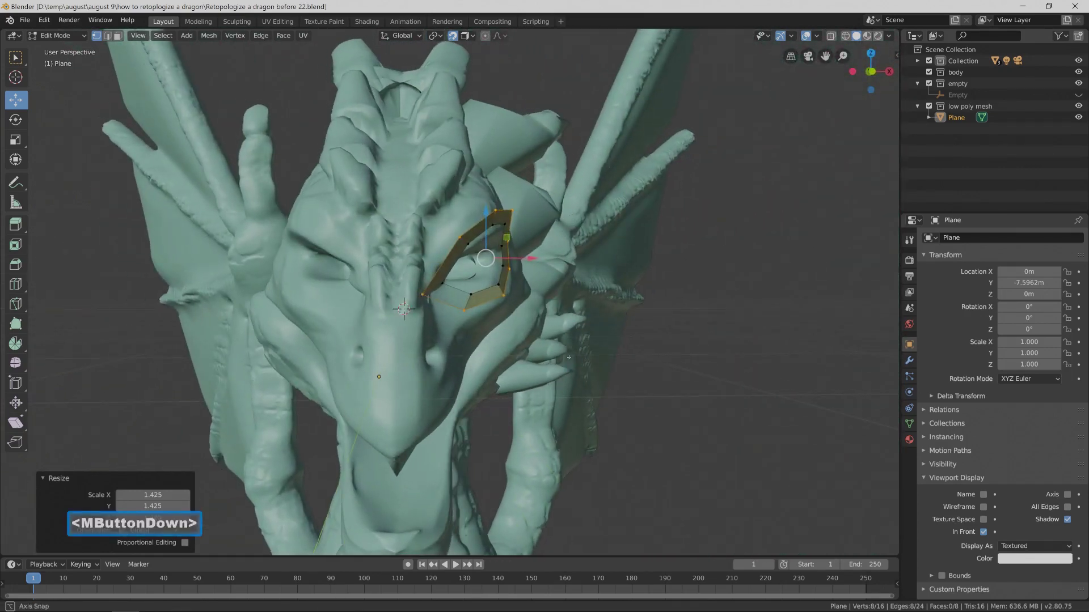
{"action": "middle_click_drag", "start_coordinate": [569, 357], "coordinate": [564, 354]}
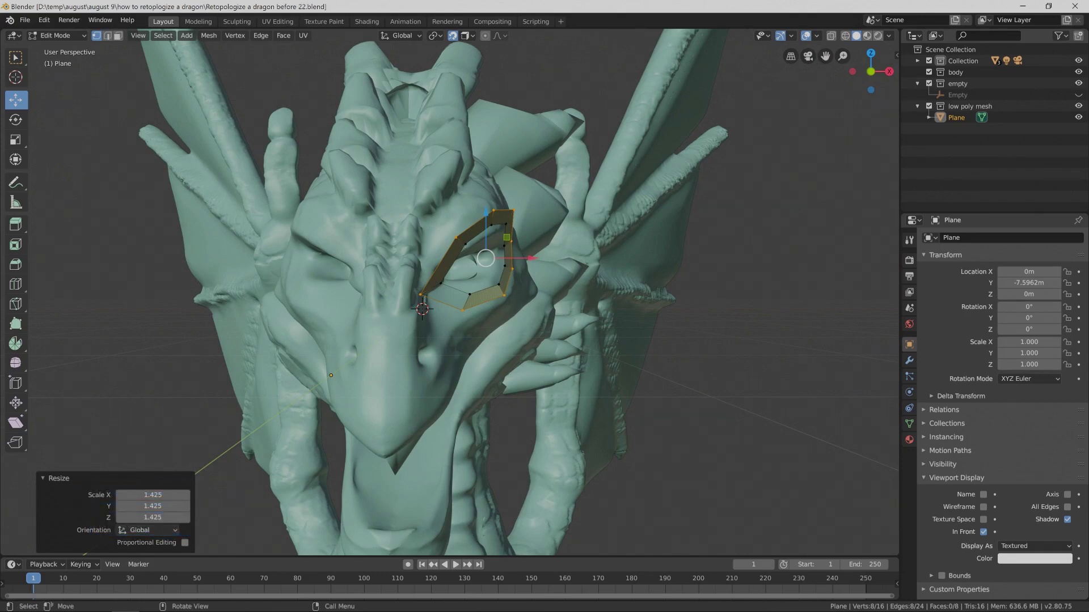
{"action": "left_click", "coordinate": [906, 363]}
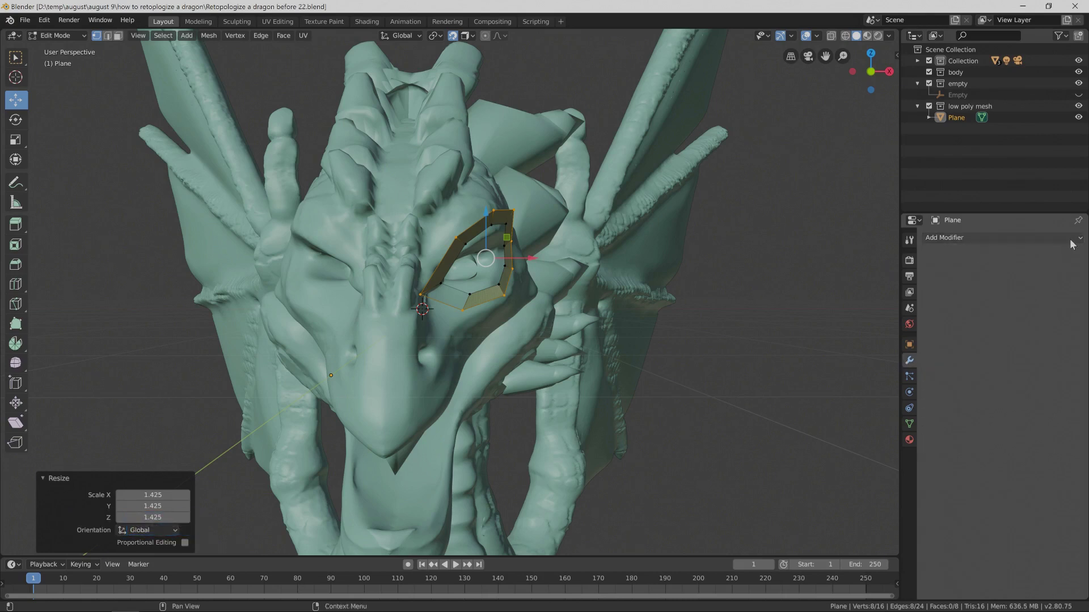
{"action": "left_click", "coordinate": [1080, 240]}
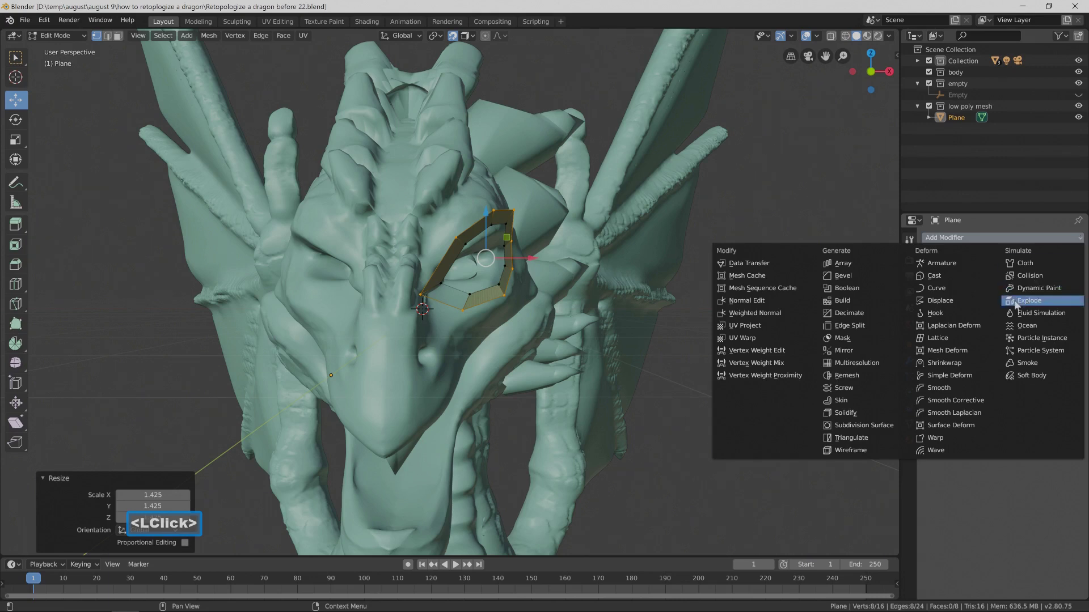
{"action": "left_click", "coordinate": [882, 354]}
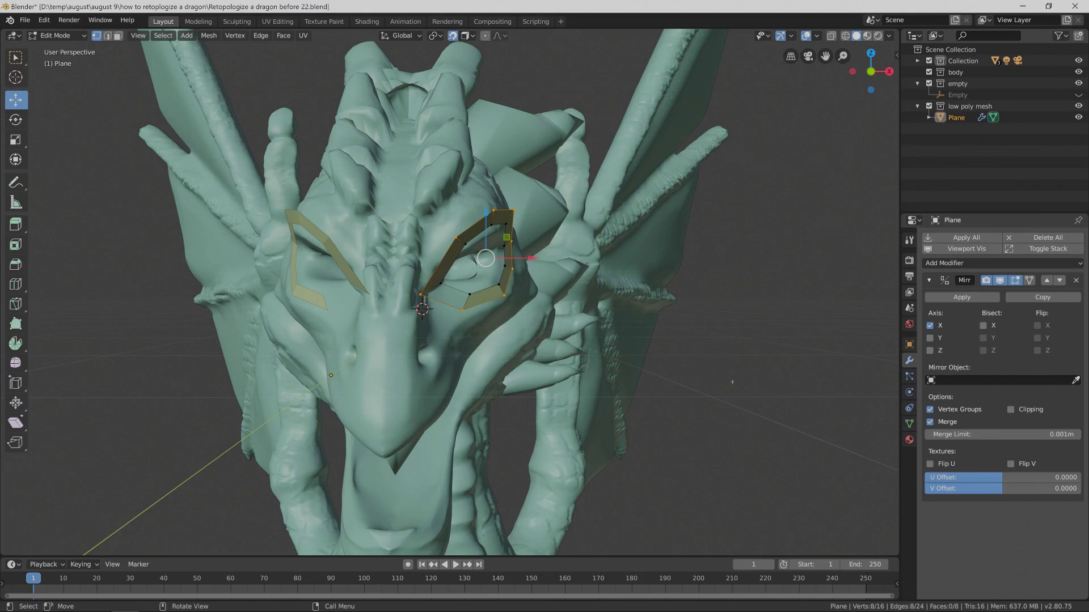
{"action": "left_click", "coordinate": [1029, 281]}
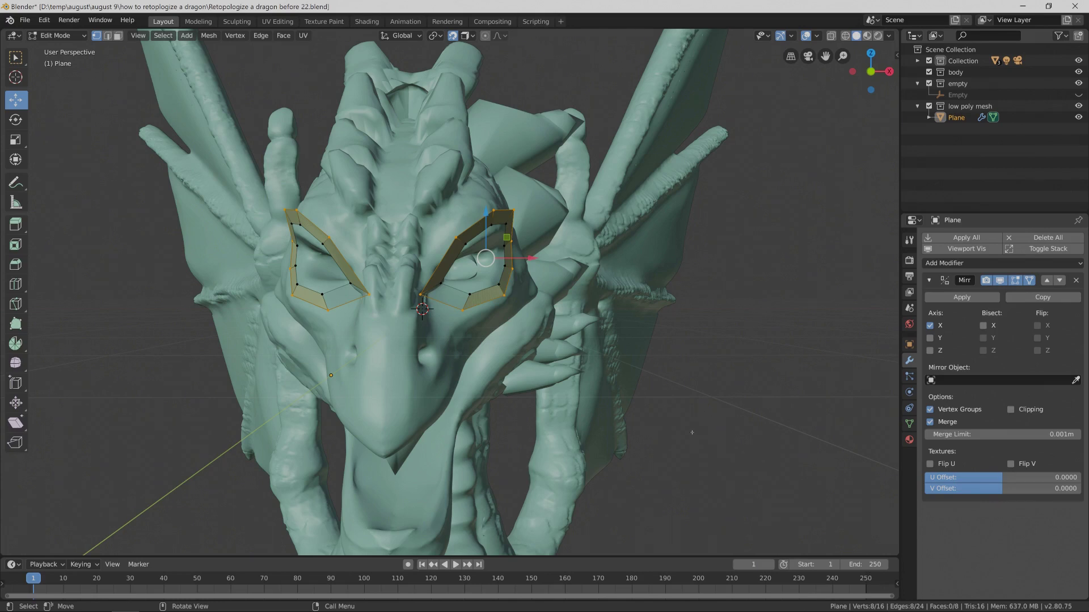
{"action": "key", "text": "Pause"}
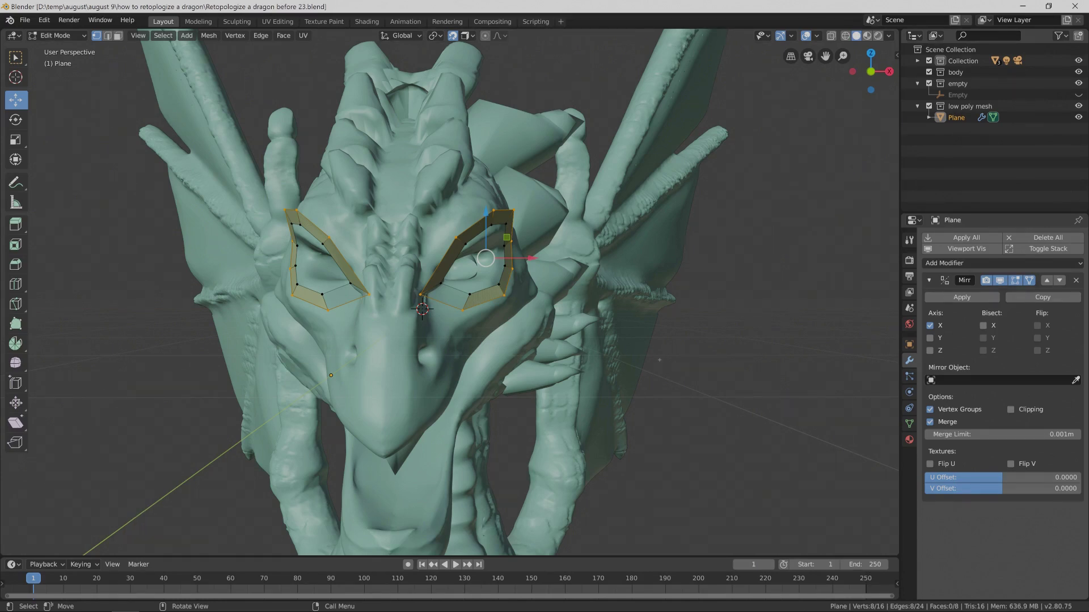
{"action": "left_click", "coordinate": [1012, 410]}
Extrude the two outer edges at the inner eye corner and move them about -0.596 m in X to the centre line.
{"action": "left_click", "coordinate": [108, 36]}
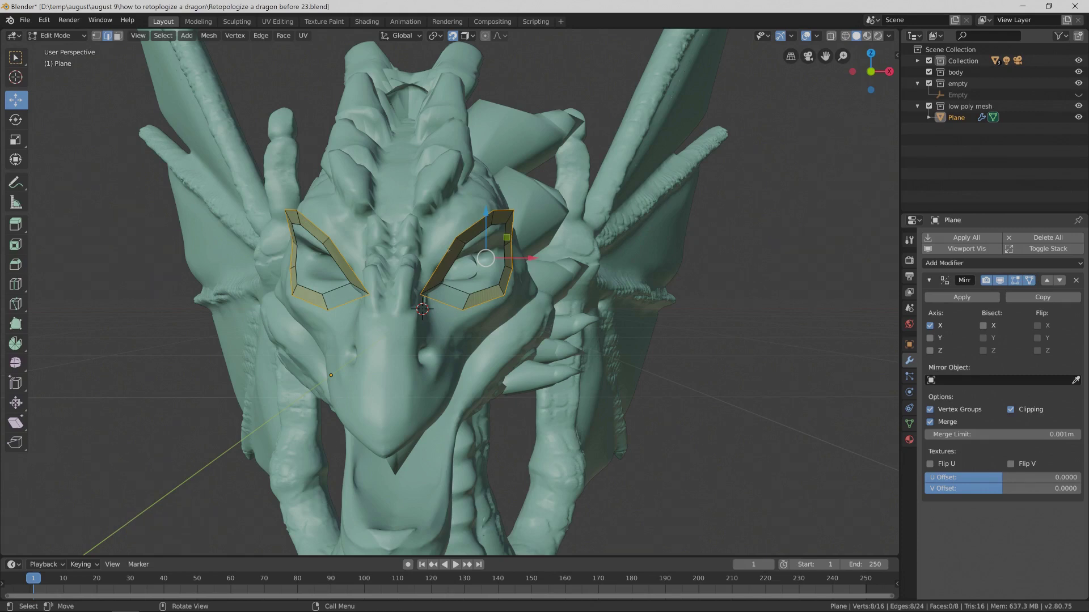
{"action": "left_click", "coordinate": [439, 269]}
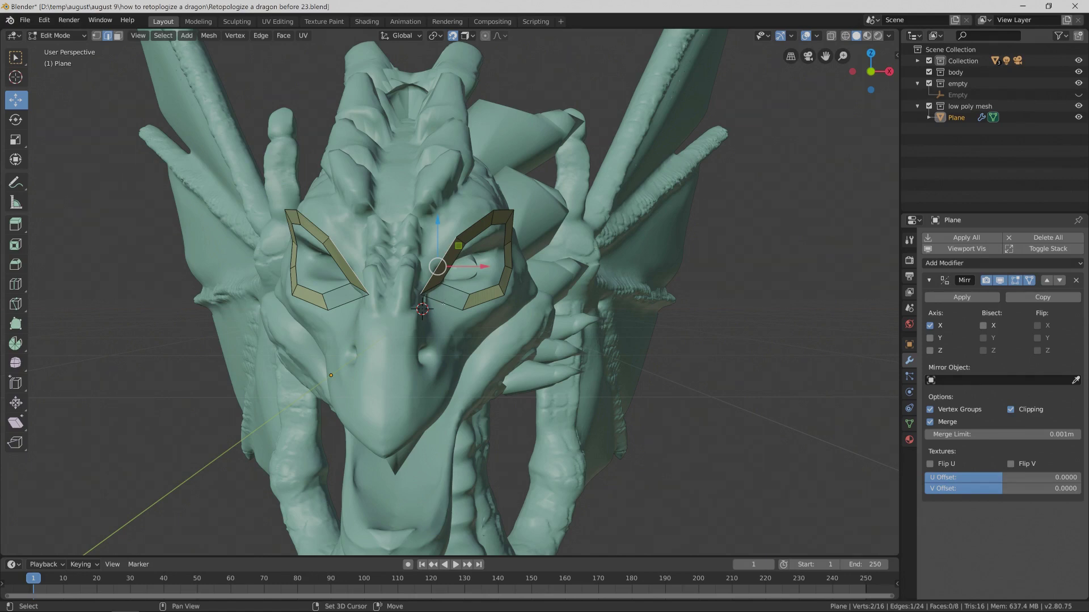
{"action": "left_click", "coordinate": [443, 301], "text": "shift"}
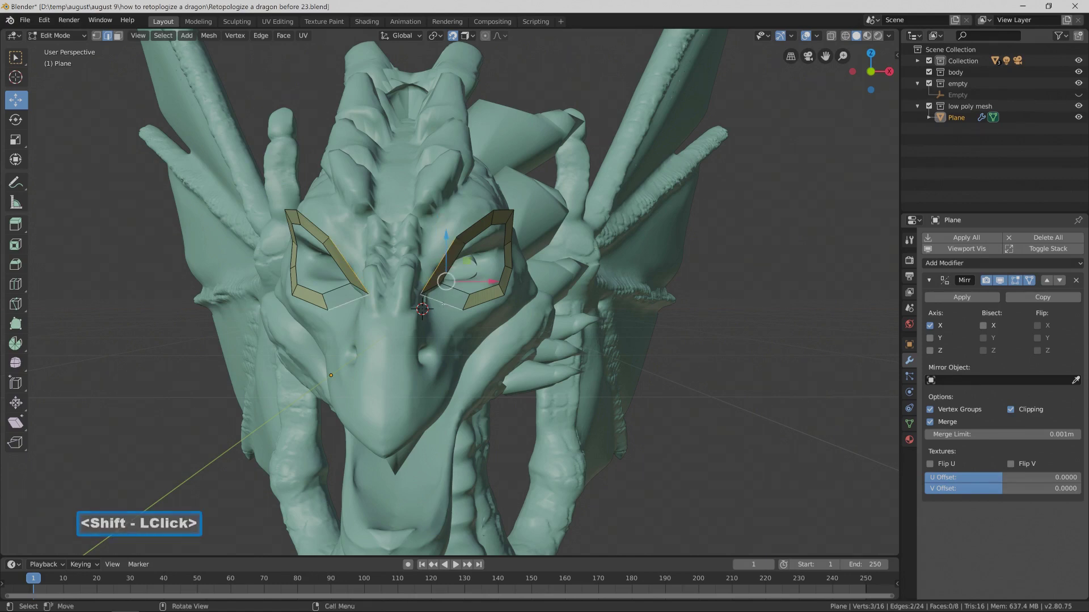
{"action": "key", "text": "e"}
{"action": "right_click", "coordinate": [443, 305]}
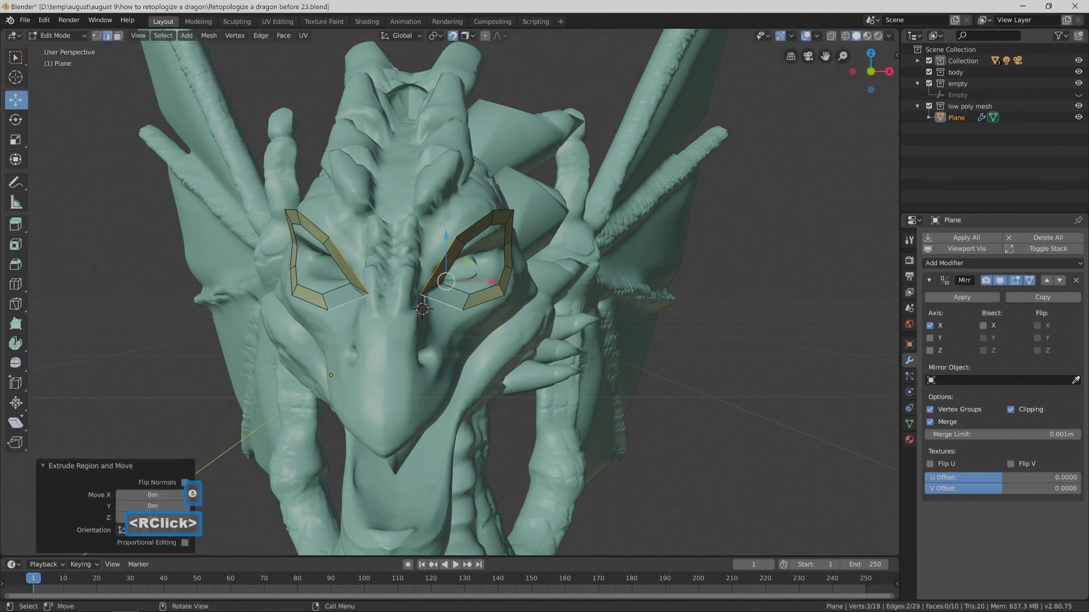
{"action": "left_click_drag", "start_coordinate": [492, 282], "coordinate": [408, 285]}
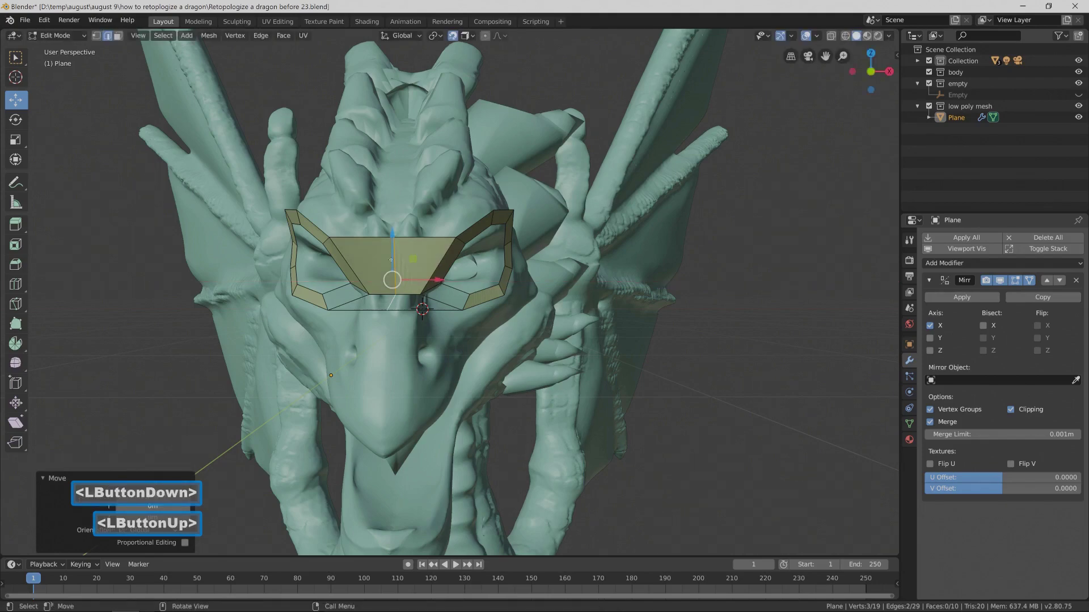
Switch to vertex selection and snap the lowest centre-line vertex onto the bridge of the dragon's nose.
{"action": "middle_click_drag", "start_coordinate": [661, 363], "coordinate": [480, 294]}
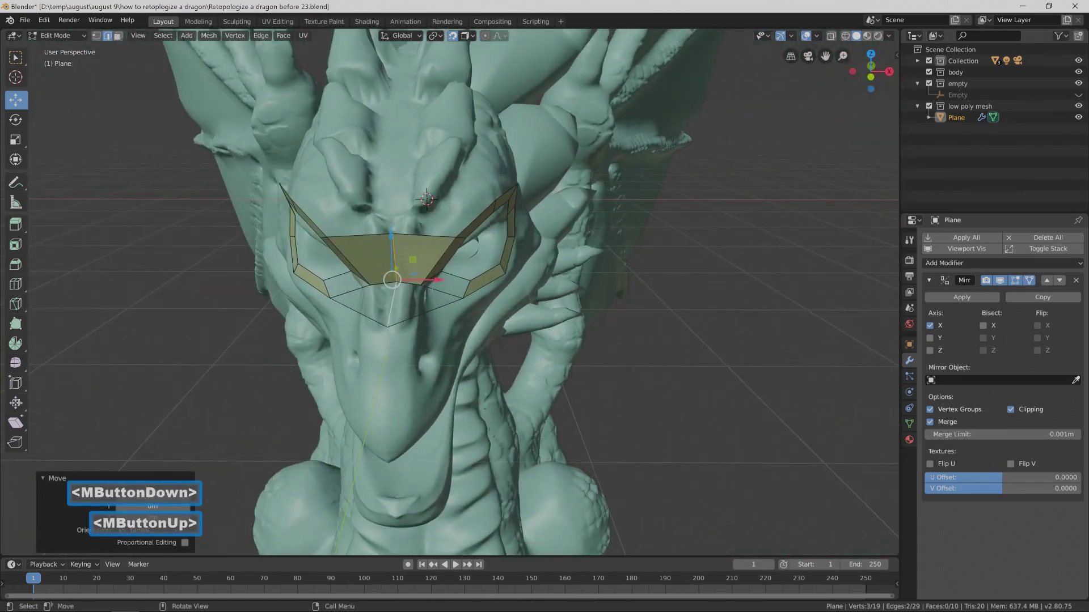
{"action": "mouse_move", "coordinate": [402, 311]}
{"action": "middle_mouse_down"}
{"action": "mouse_move", "coordinate": [434, 306]}
{"action": "mouse_move", "coordinate": [409, 308]}
{"action": "middle_mouse_up"}
{"action": "left_click", "coordinate": [97, 35]}
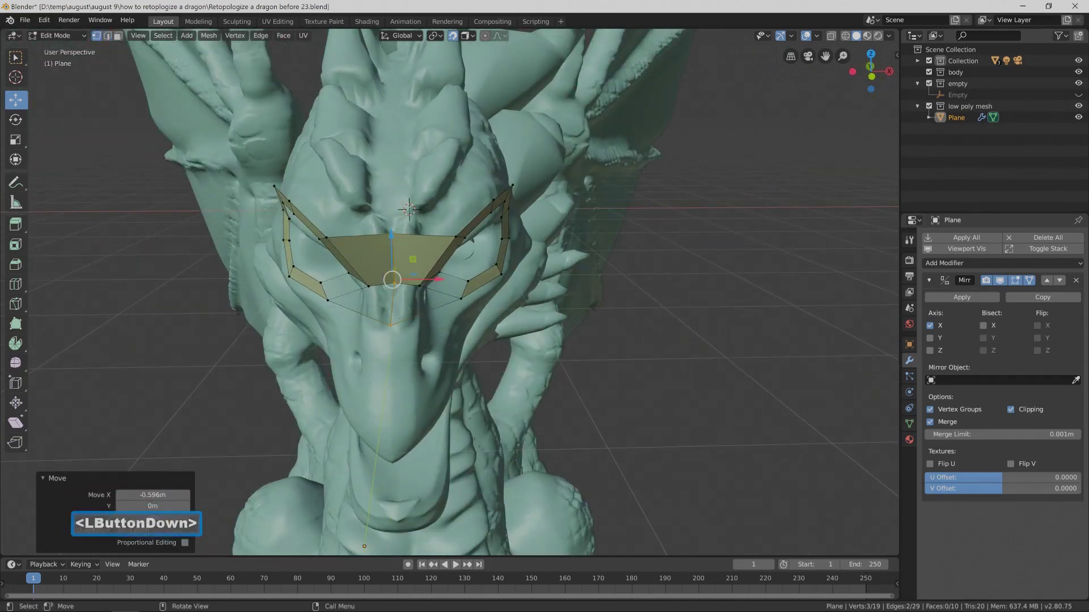
{"action": "left_click", "coordinate": [390, 325]}
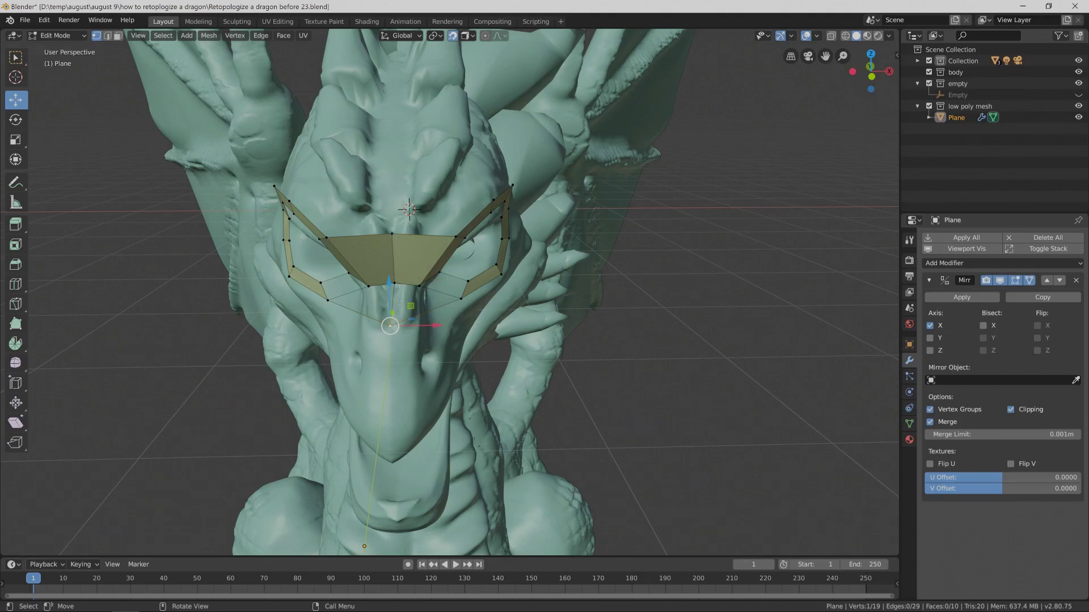
{"action": "left_click", "coordinate": [390, 326]}
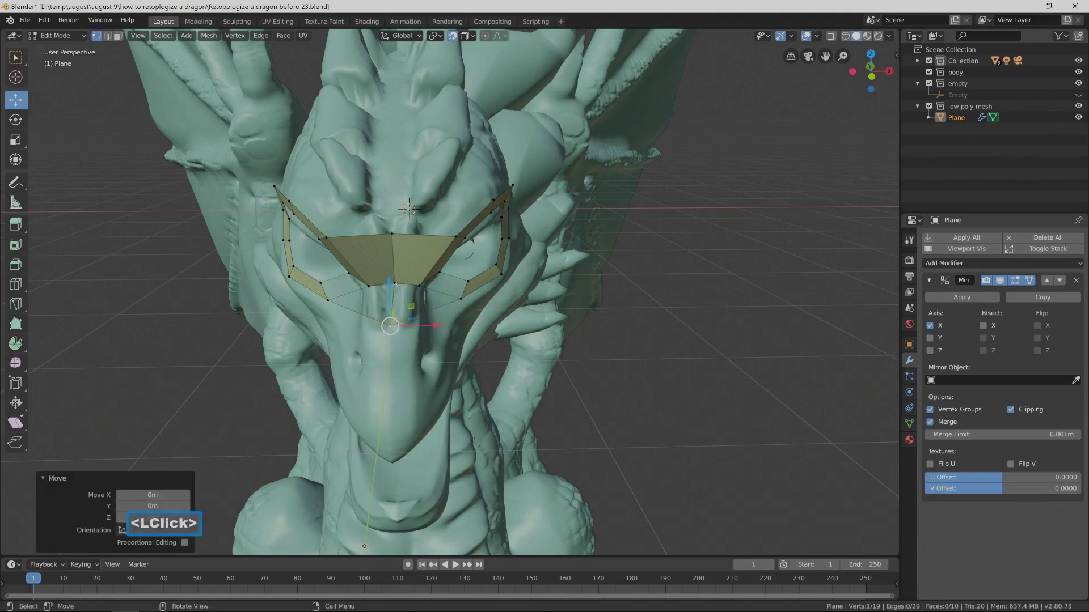
Select the middle centre-line vertex between the eyes and snap it onto the sculpt's surface.
{"action": "left_click", "coordinate": [396, 280]}
{"action": "left_click", "coordinate": [395, 280]}
{"action": "middle_click_drag", "start_coordinate": [397, 281], "coordinate": [414, 282]}
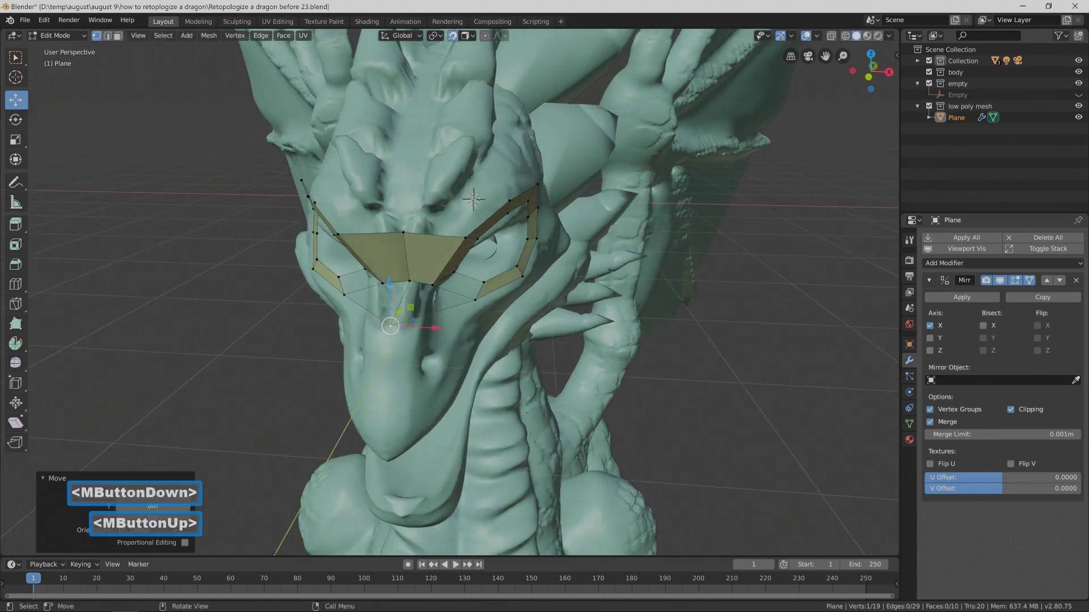
{"action": "left_click", "coordinate": [409, 280]}
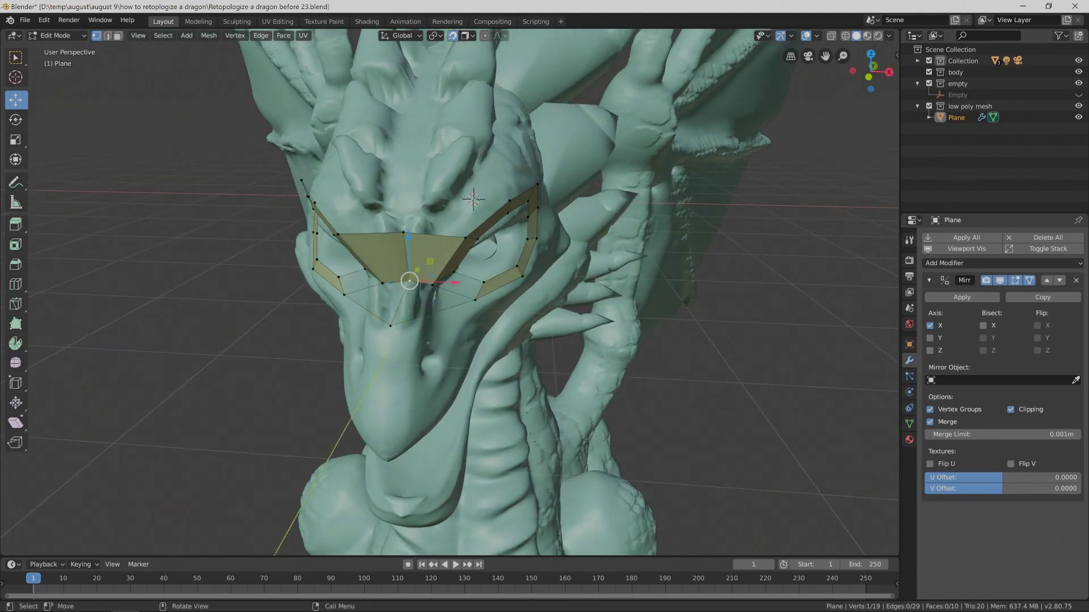
{"action": "left_click_drag", "start_coordinate": [409, 280], "coordinate": [408, 282]}
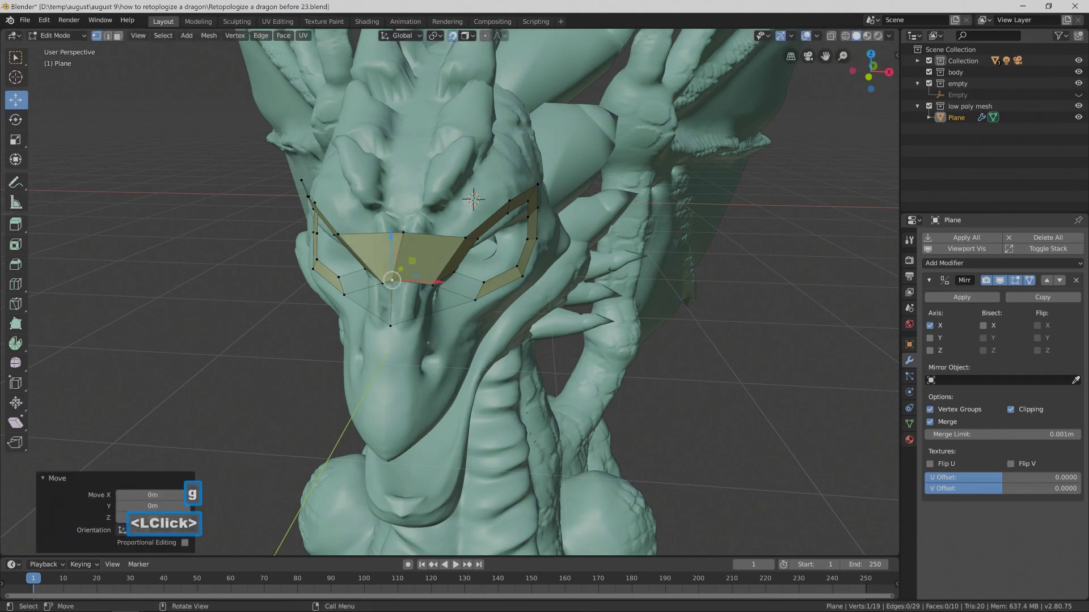
Reselect the lowest centre-line vertex, snap it onto the nose surface again, and check its placement from several angles.
{"action": "middle_click_drag", "start_coordinate": [409, 282], "coordinate": [447, 273]}
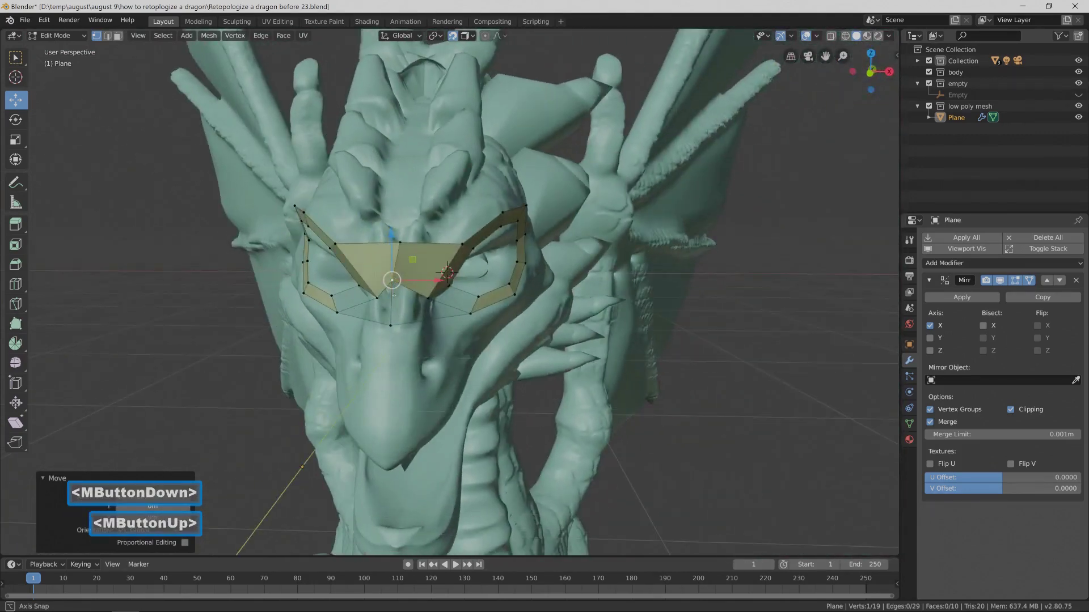
{"action": "left_click", "coordinate": [391, 326]}
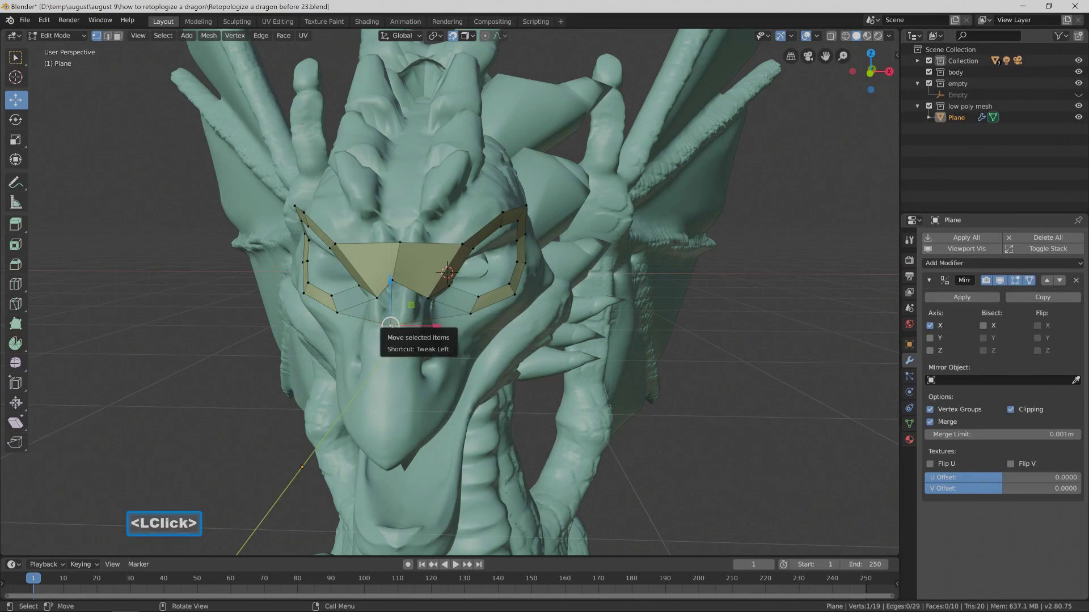
{"action": "left_click", "coordinate": [433, 337]}
{"action": "mouse_move", "coordinate": [433, 337]}
{"action": "middle_mouse_down"}
{"action": "mouse_move", "coordinate": [733, 234]}
{"action": "mouse_move", "coordinate": [408, 292]}
{"action": "mouse_move", "coordinate": [466, 149]}
{"action": "mouse_move", "coordinate": [370, 364]}
{"action": "mouse_move", "coordinate": [420, 339]}
{"action": "middle_mouse_up"}
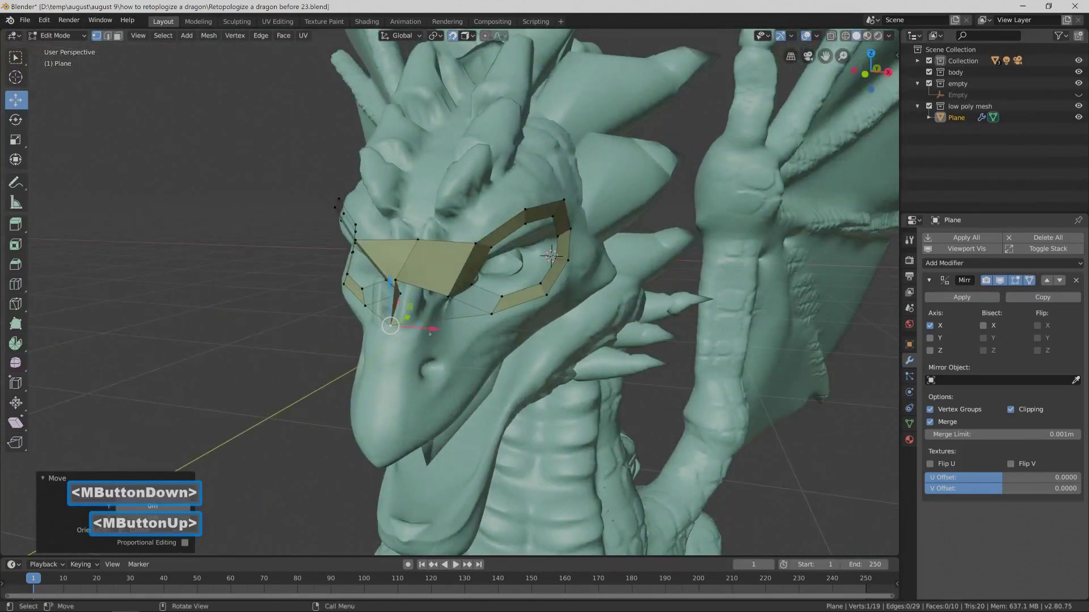
{"action": "mouse_move", "coordinate": [466, 313]}
{"action": "middle_mouse_down"}
{"action": "mouse_move", "coordinate": [509, 323]}
{"action": "mouse_move", "coordinate": [459, 313]}
{"action": "middle_mouse_up"}
{"action": "middle_click_drag", "start_coordinate": [534, 242], "coordinate": [514, 244]}
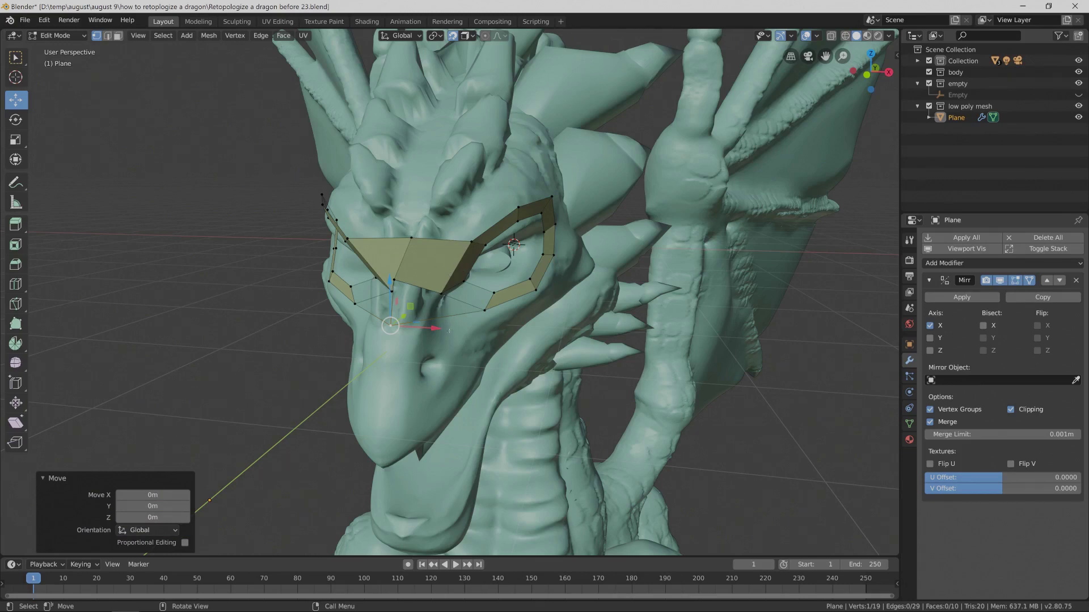
{"action": "mouse_move", "coordinate": [448, 334]}
{"action": "middle_mouse_down"}
{"action": "mouse_move", "coordinate": [425, 329]}
{"action": "mouse_move", "coordinate": [448, 328]}
{"action": "middle_mouse_up"}
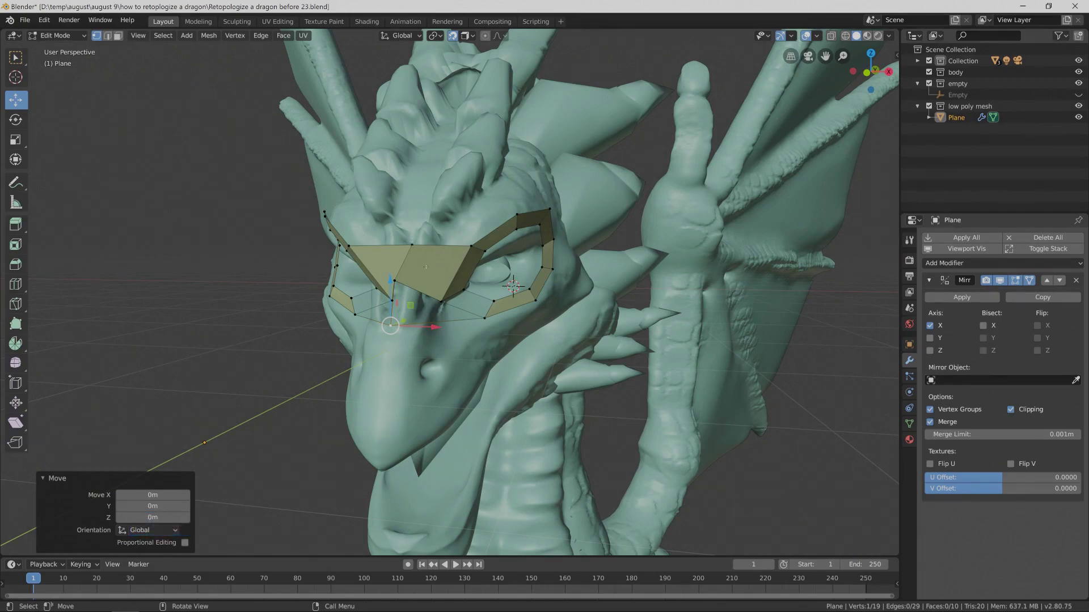
Add one centred loop cut through the nose-bridge faces between the centre line and the inner eye corner.
{"action": "key", "text": "ctrl"}
{"action": "key", "text": "ctrl+r"}
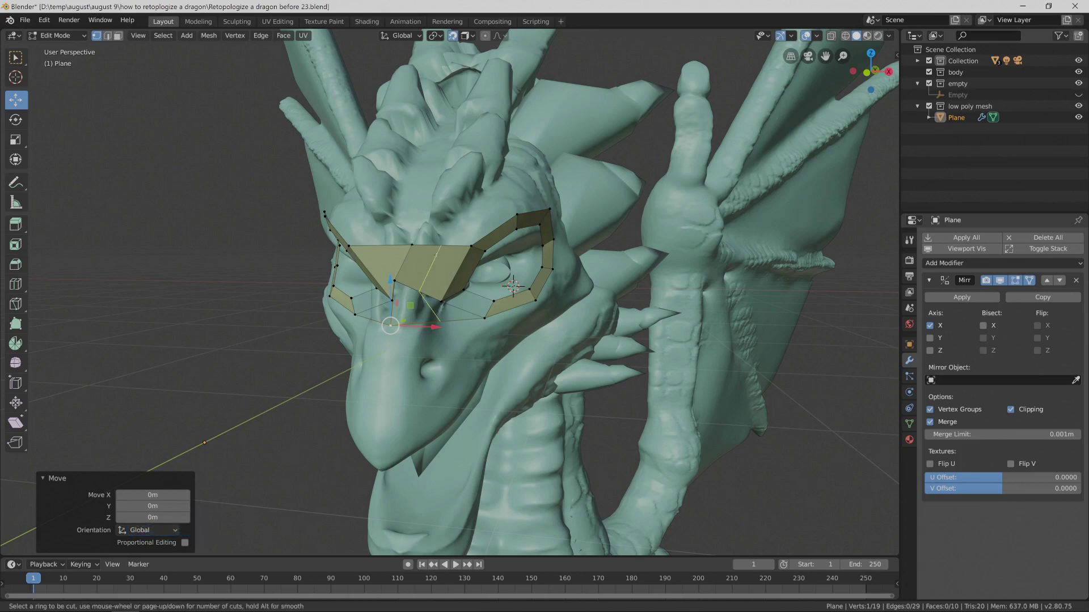
{"action": "left_click", "coordinate": [436, 255]}
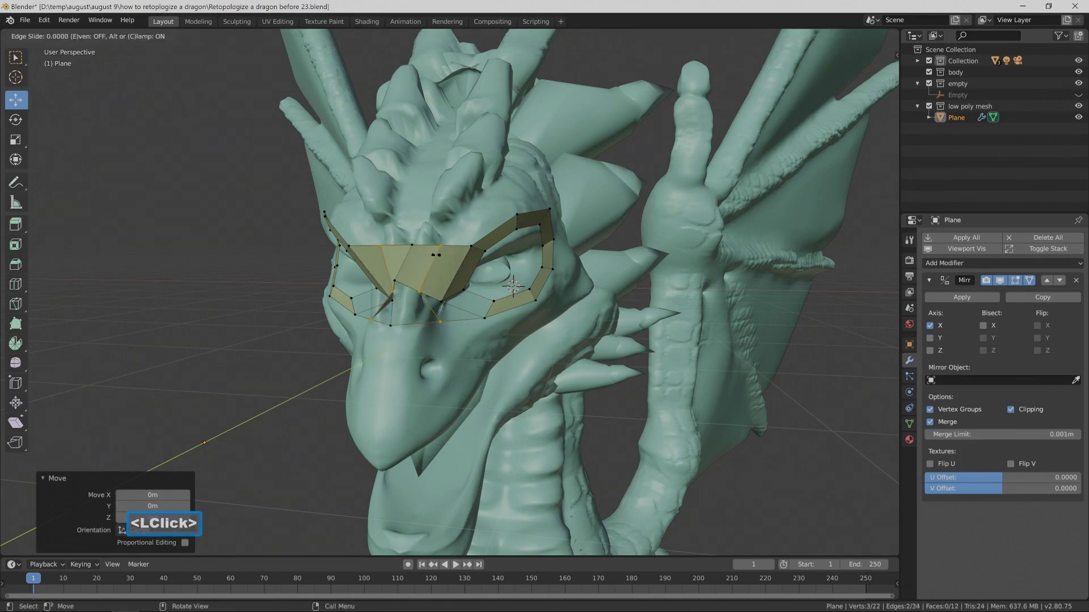
{"action": "left_click", "coordinate": [436, 256]}
{"action": "mouse_move", "coordinate": [466, 349]}
{"action": "middle_mouse_down"}
{"action": "mouse_move", "coordinate": [527, 343]}
{"action": "mouse_move", "coordinate": [448, 347]}
{"action": "mouse_move", "coordinate": [527, 346]}
{"action": "mouse_move", "coordinate": [477, 332]}
{"action": "mouse_move", "coordinate": [417, 346]}
{"action": "mouse_move", "coordinate": [454, 345]}
{"action": "middle_mouse_up"}
Reposition the new loop's lower vertices against the side of the dragon's nose and check their fit from several angles.
{"action": "left_click", "coordinate": [451, 299]}
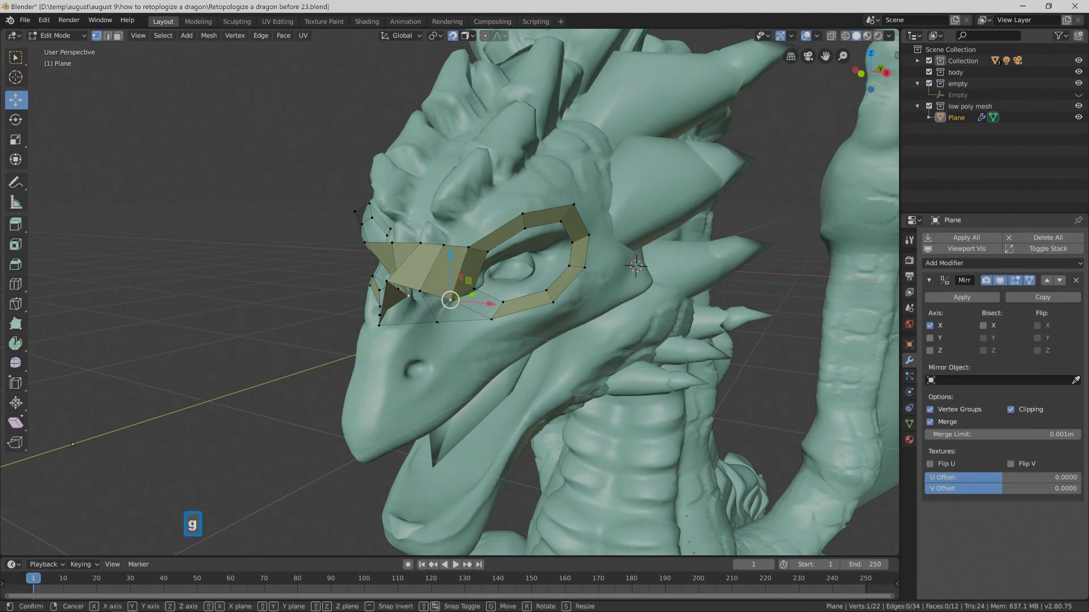
{"action": "left_click", "coordinate": [450, 300]}
{"action": "key", "text": "g"}
{"action": "right_click", "coordinate": [429, 338]}
{"action": "middle_click_drag", "start_coordinate": [430, 338], "coordinate": [507, 374]}
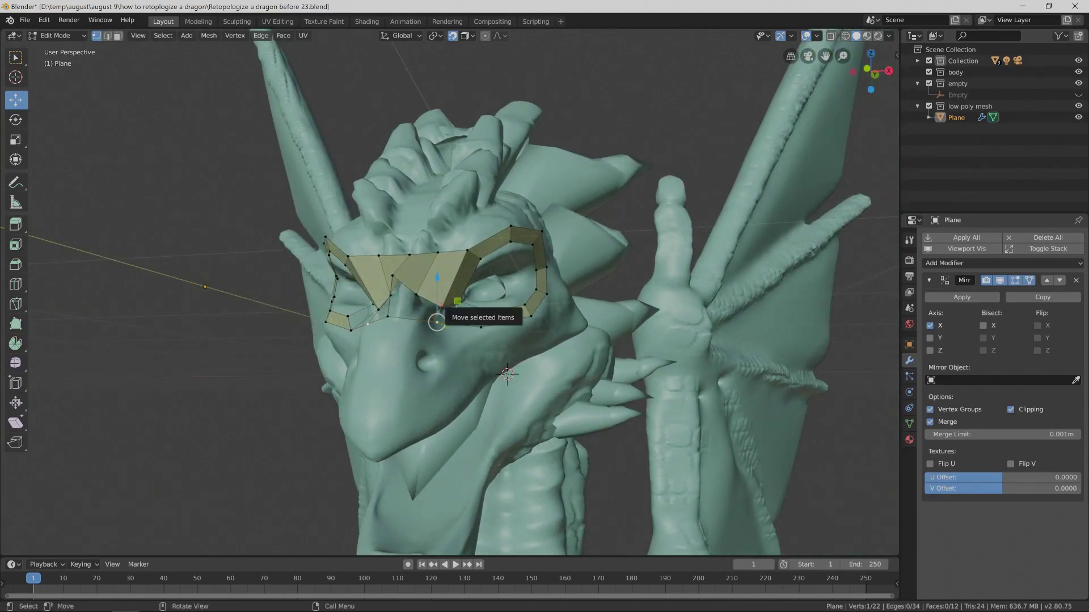
{"action": "key", "text": "Pause"}
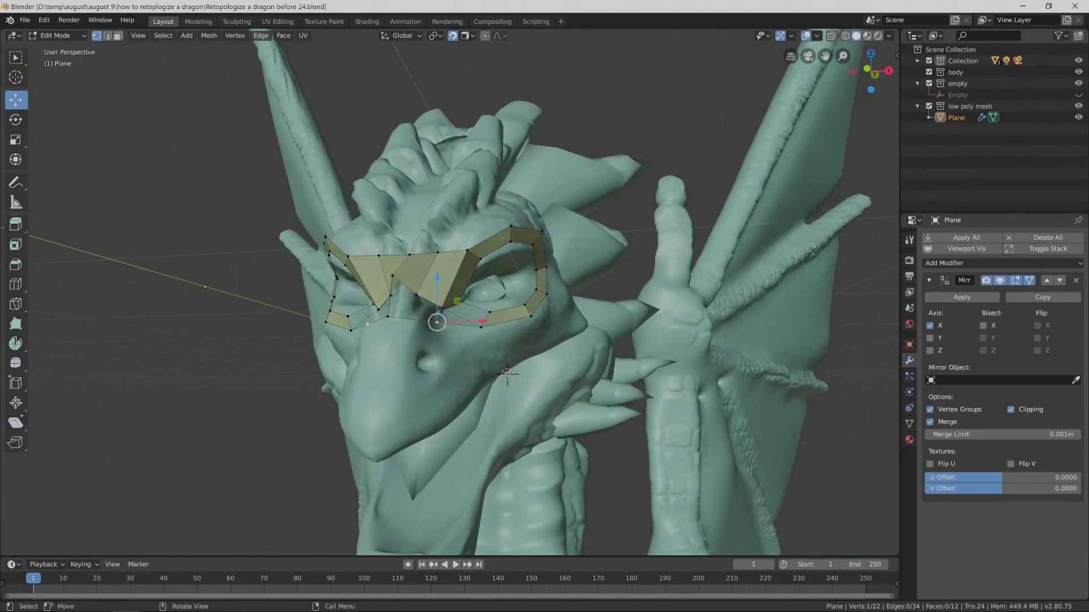
{"action": "middle_click_drag", "start_coordinate": [457, 322], "coordinate": [449, 350]}
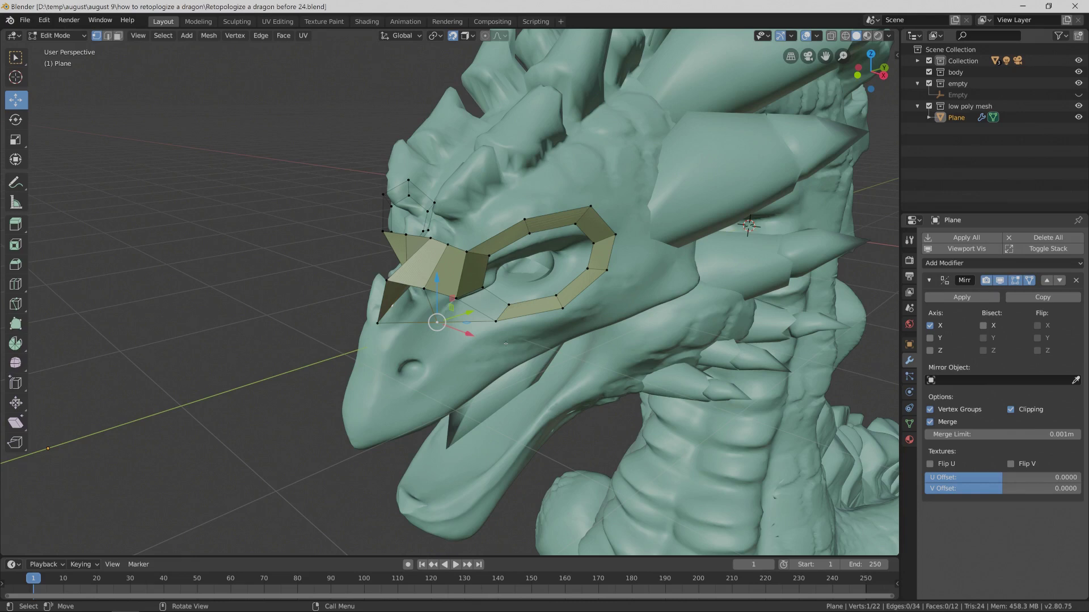
Switch to face selection, select the whole low poly mesh, and recalculate its normals to the outside.
{"action": "key", "text": "a"}
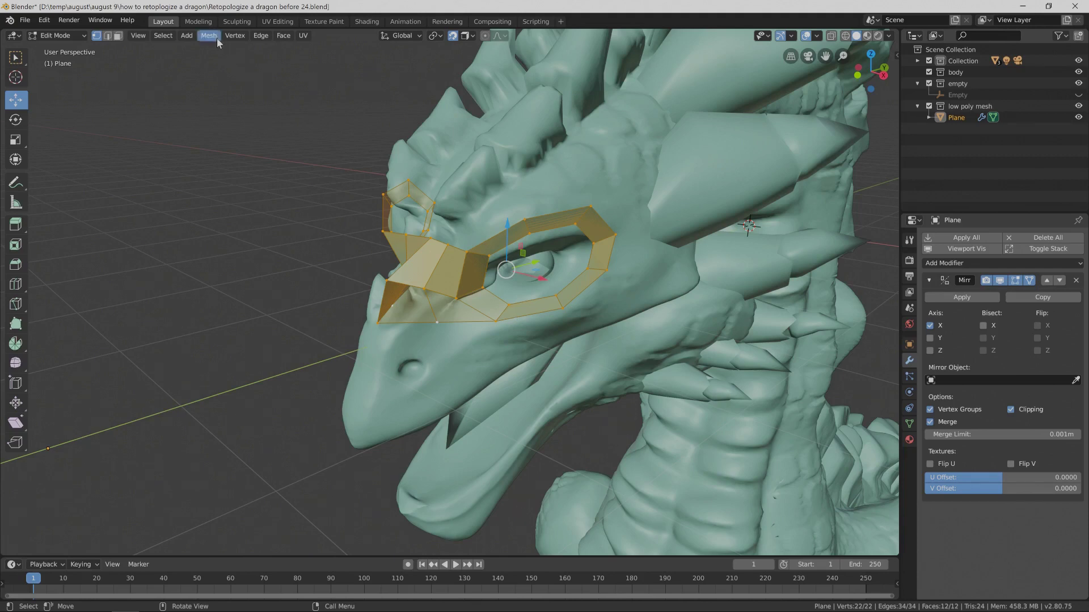
{"action": "left_click", "coordinate": [115, 38]}
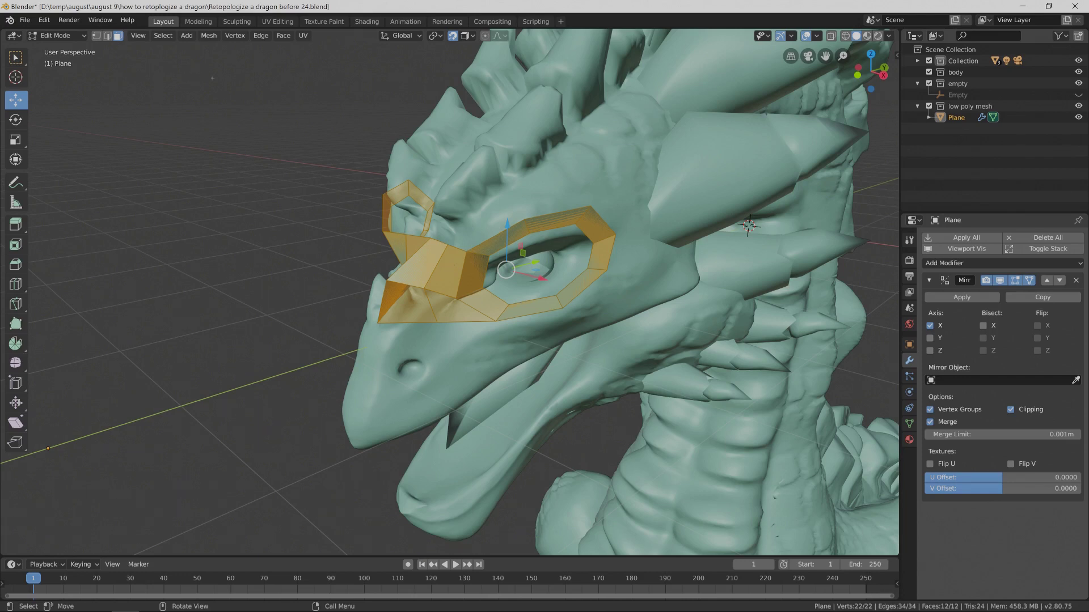
{"action": "left_click", "coordinate": [209, 35]}
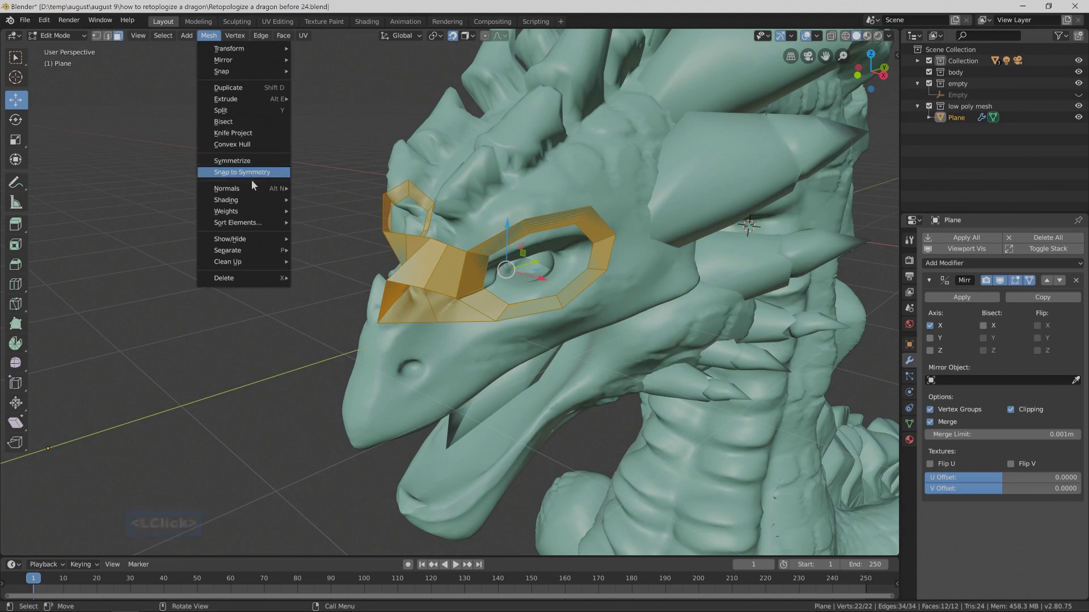
{"action": "mouse_move", "coordinate": [256, 188]}
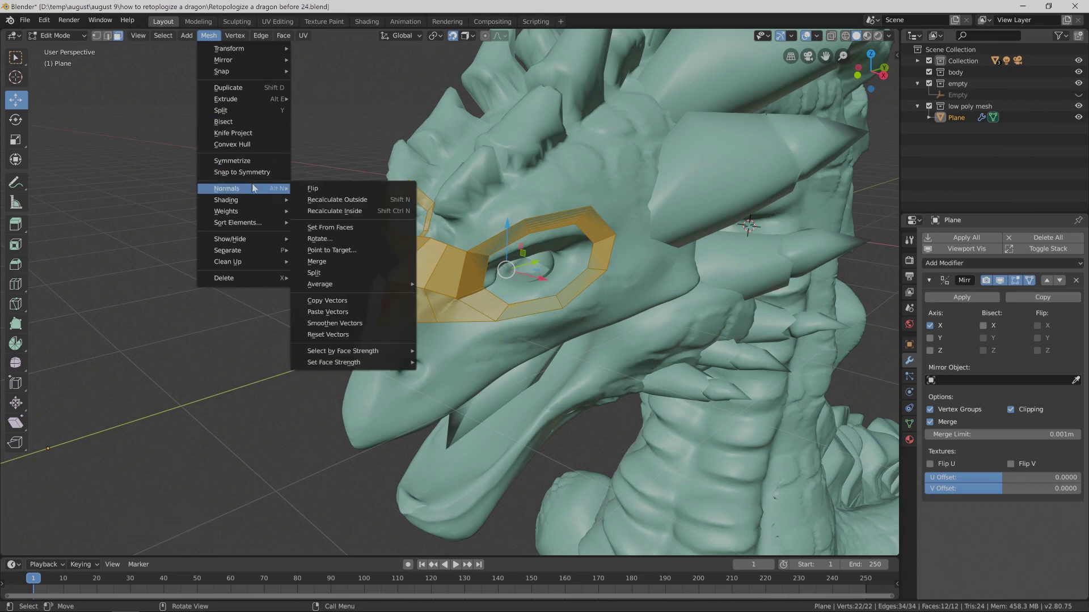
{"action": "left_click", "coordinate": [324, 202]}
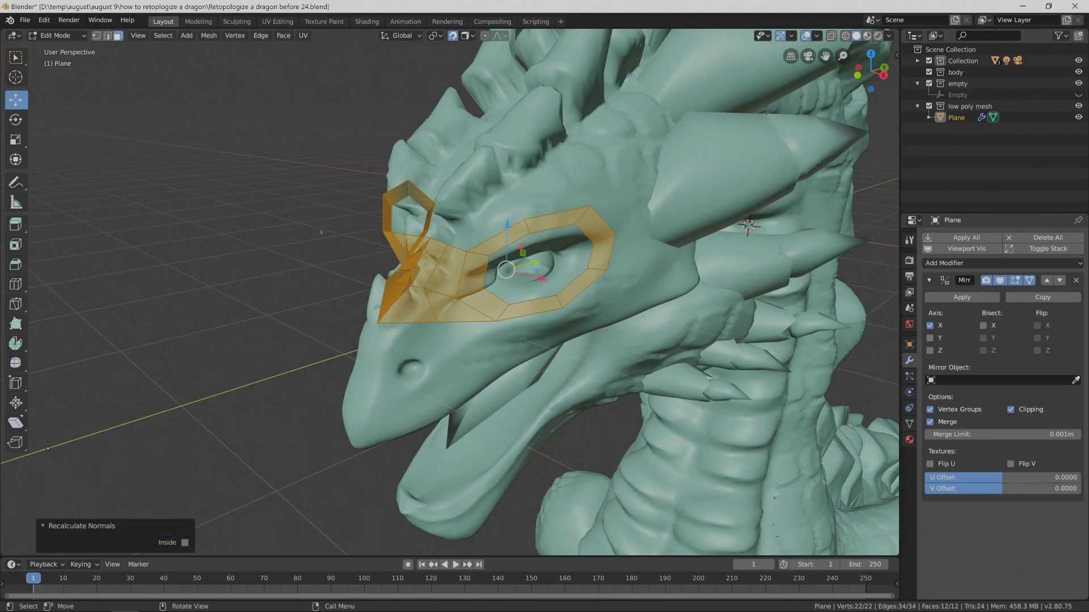
{"action": "left_click", "coordinate": [321, 232]}
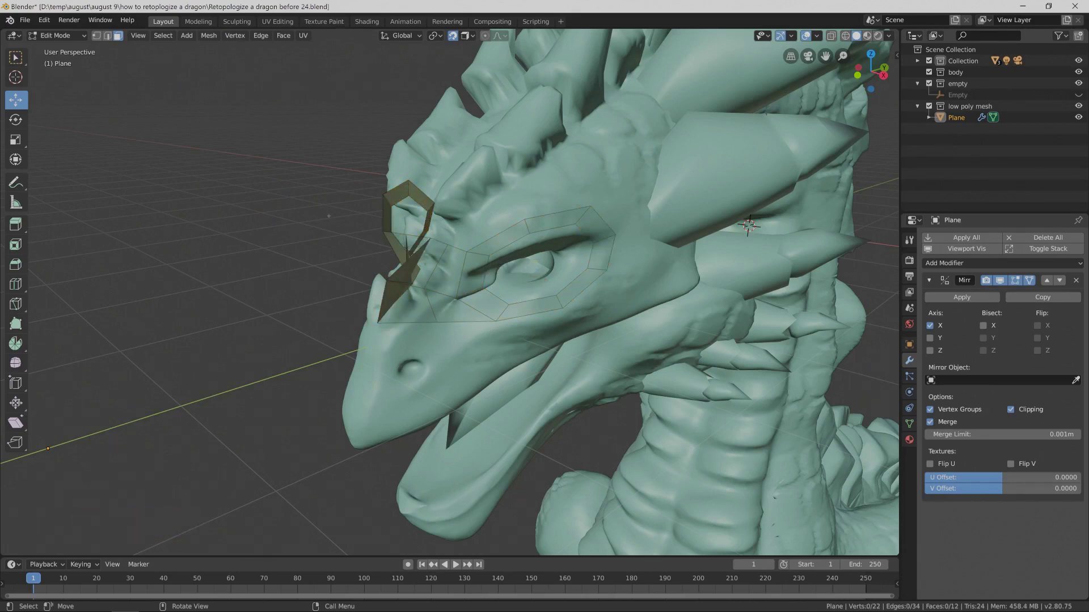
Select all the faces again, flip their normals, and clear the selection.
{"action": "key", "text": "a"}
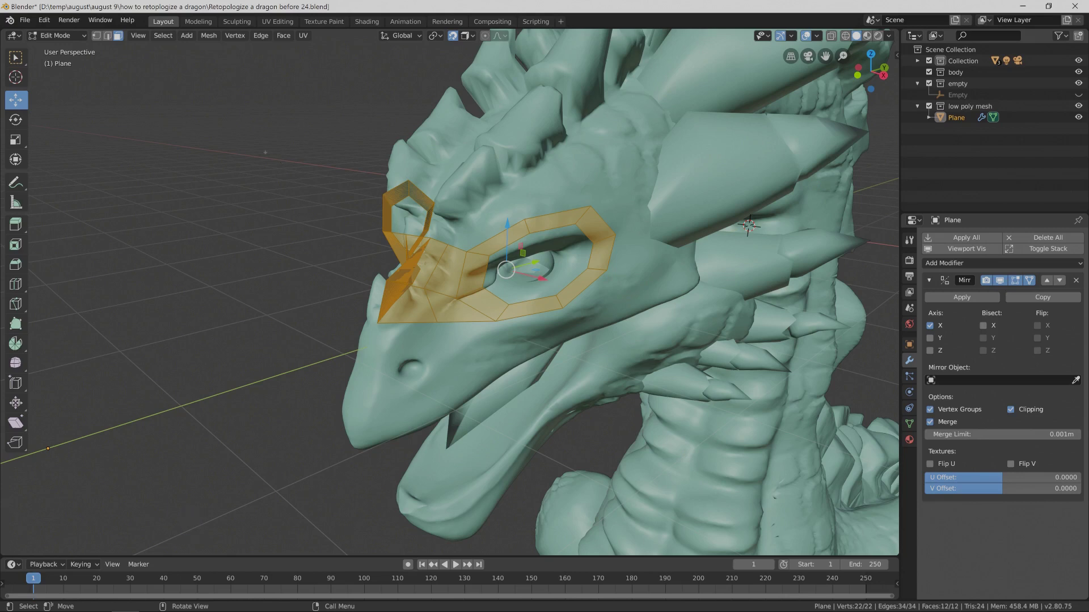
{"action": "left_click", "coordinate": [208, 35]}
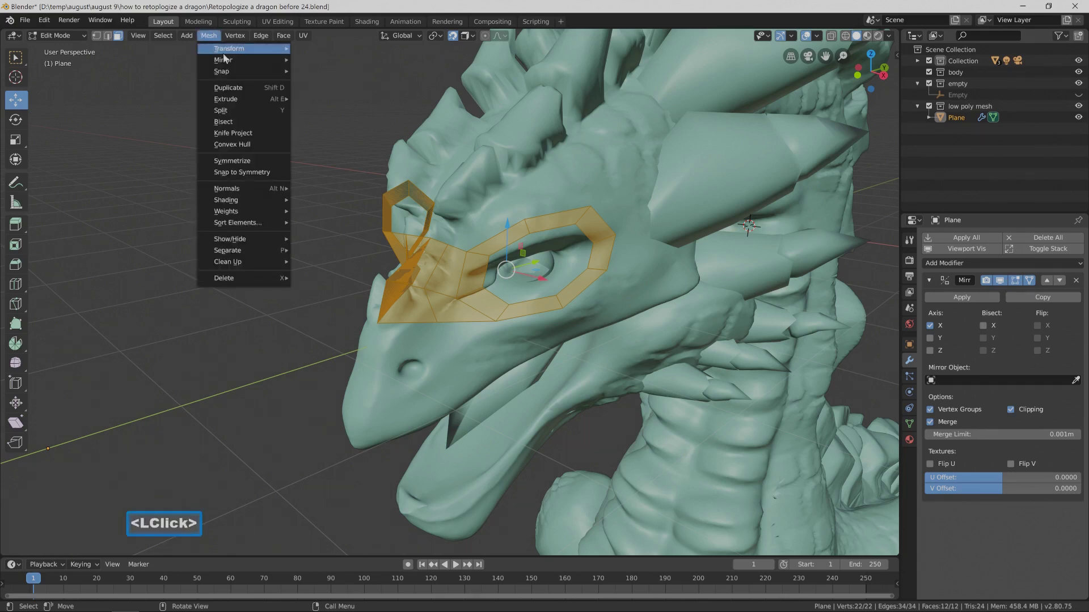
{"action": "mouse_move", "coordinate": [275, 191]}
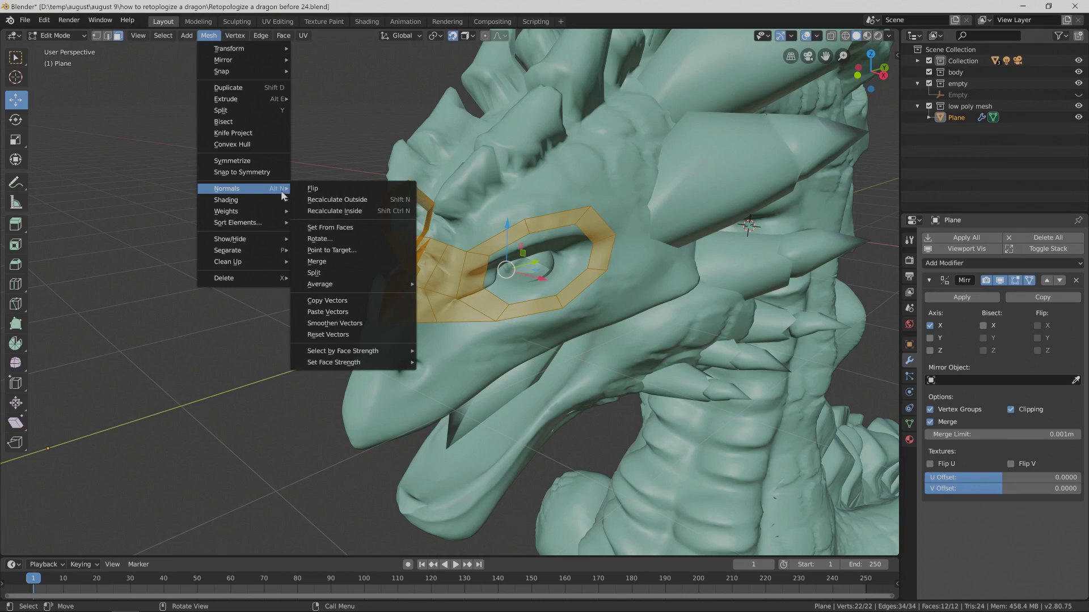
{"action": "left_click", "coordinate": [321, 188]}
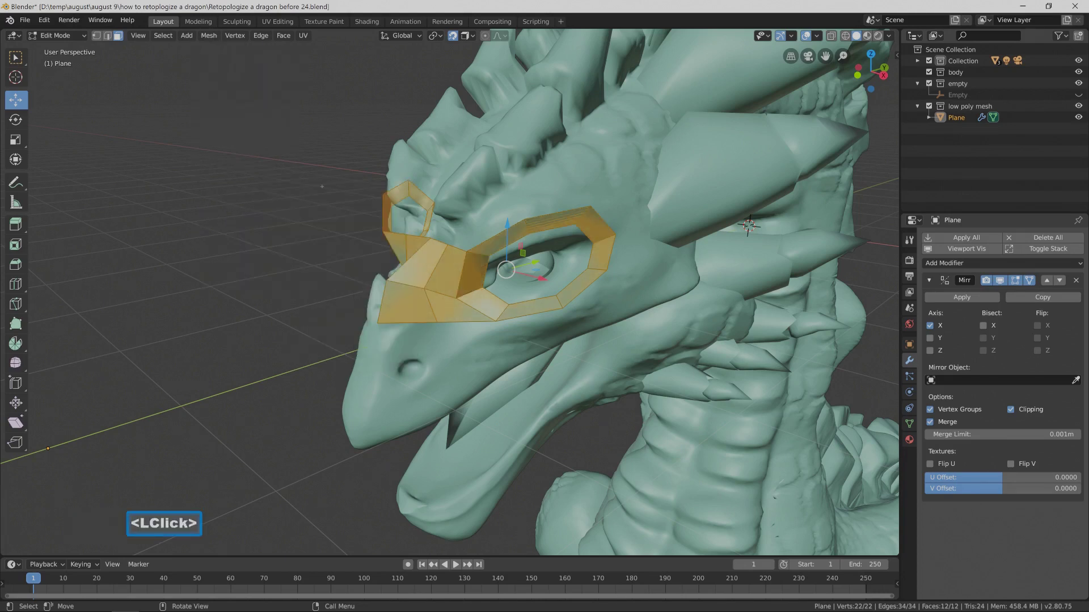
{"action": "left_click", "coordinate": [320, 289]}
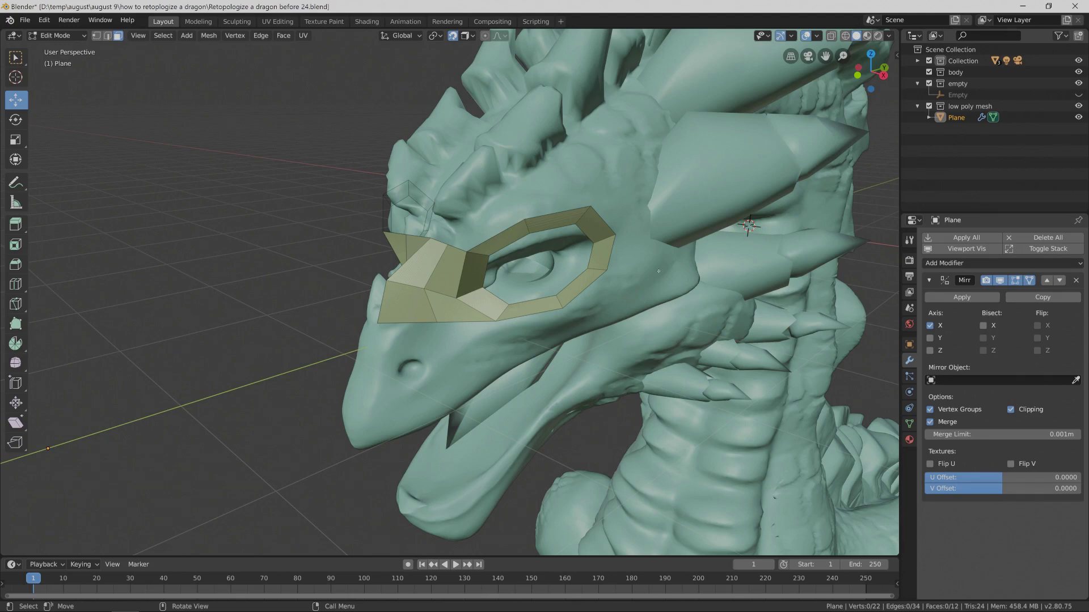
Add a centred loop cut on the nose bridge between the centre line and the existing loop.
{"action": "key", "text": "Pause"}
{"action": "middle_click_drag", "start_coordinate": [310, 165], "coordinate": [352, 170]}
{"action": "middle_click_drag", "start_coordinate": [414, 270], "coordinate": [414, 270]}
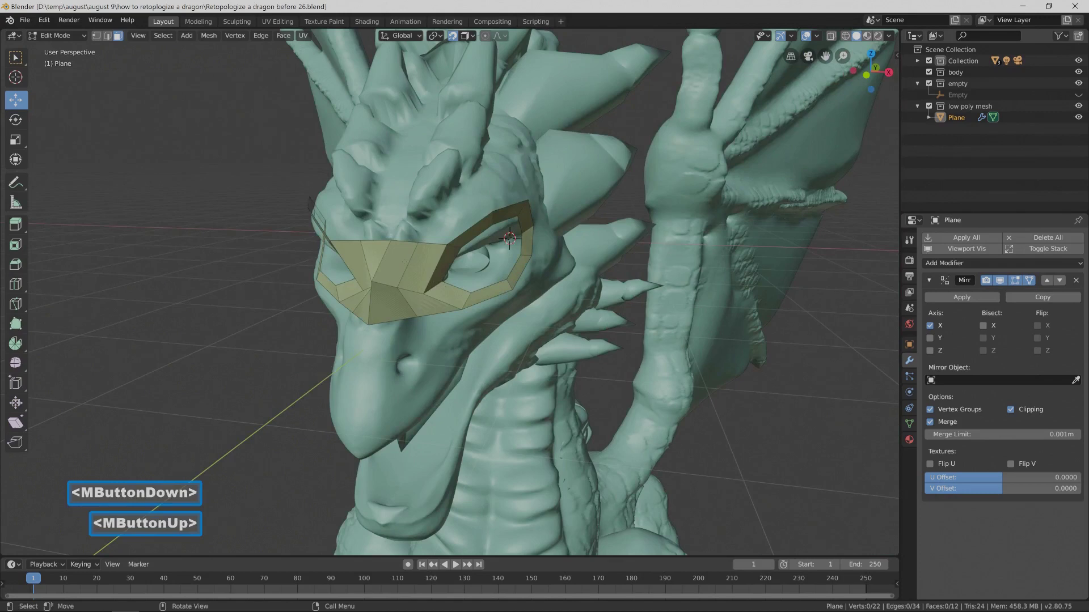
{"action": "key", "text": "ctrl"}
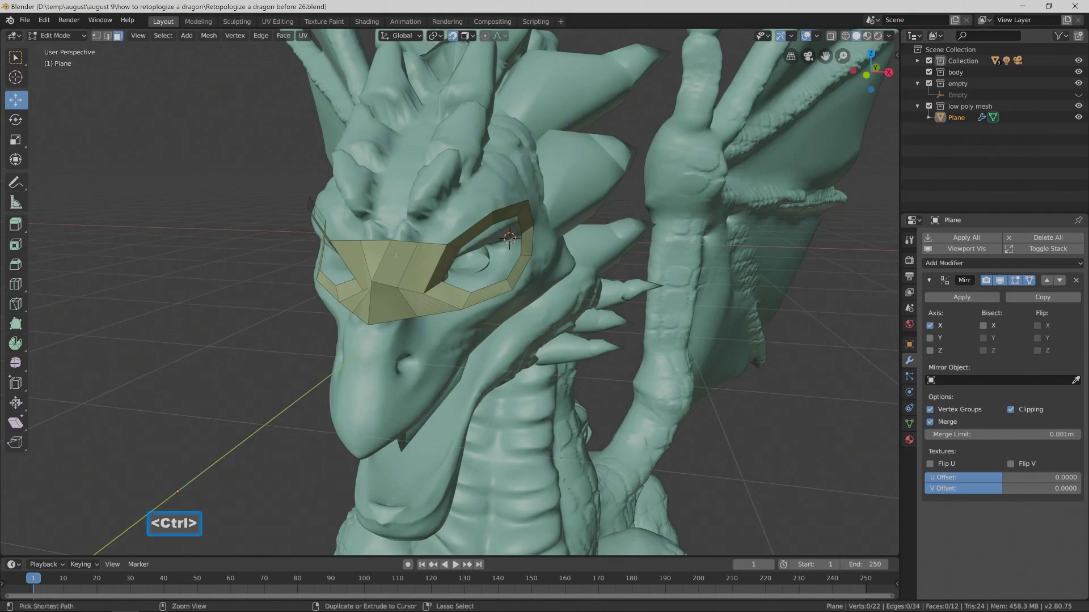
{"action": "key", "text": "ctrl+r"}
{"action": "left_click", "coordinate": [404, 243]}
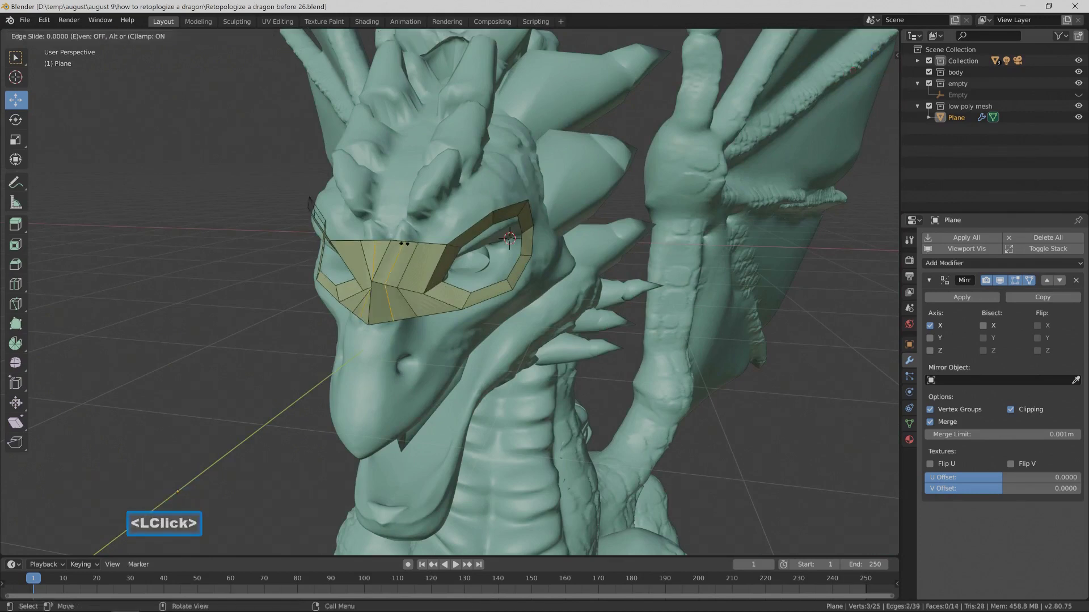
{"action": "left_click", "coordinate": [404, 243]}
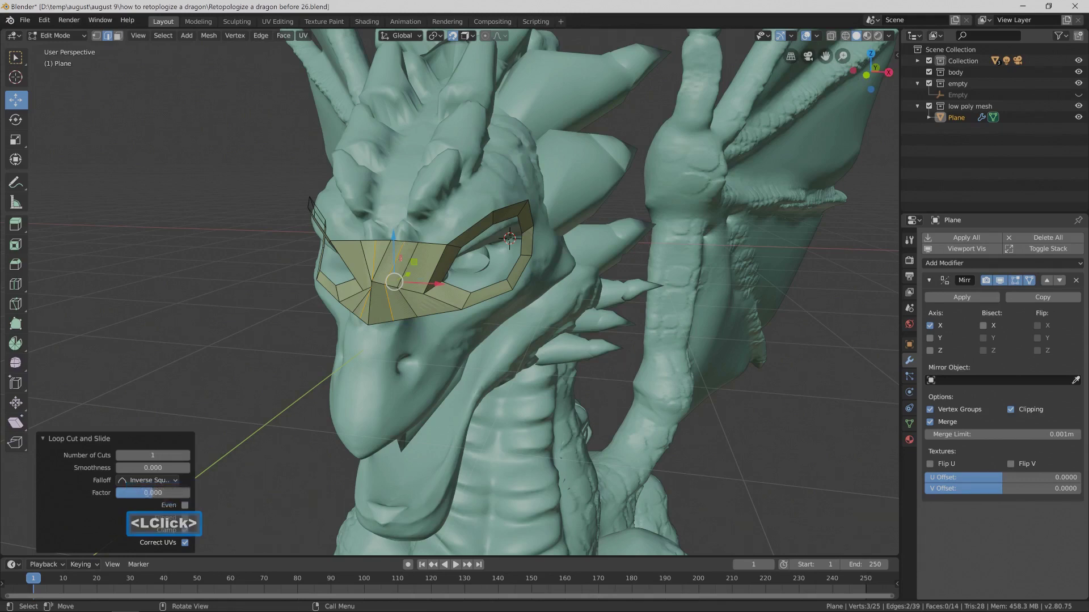
Switch to vertex selection and snap the outer nose-bridge loop's lowest vertex down beside the nostril, moving it 0.0809 m in X.
{"action": "left_click", "coordinate": [95, 36]}
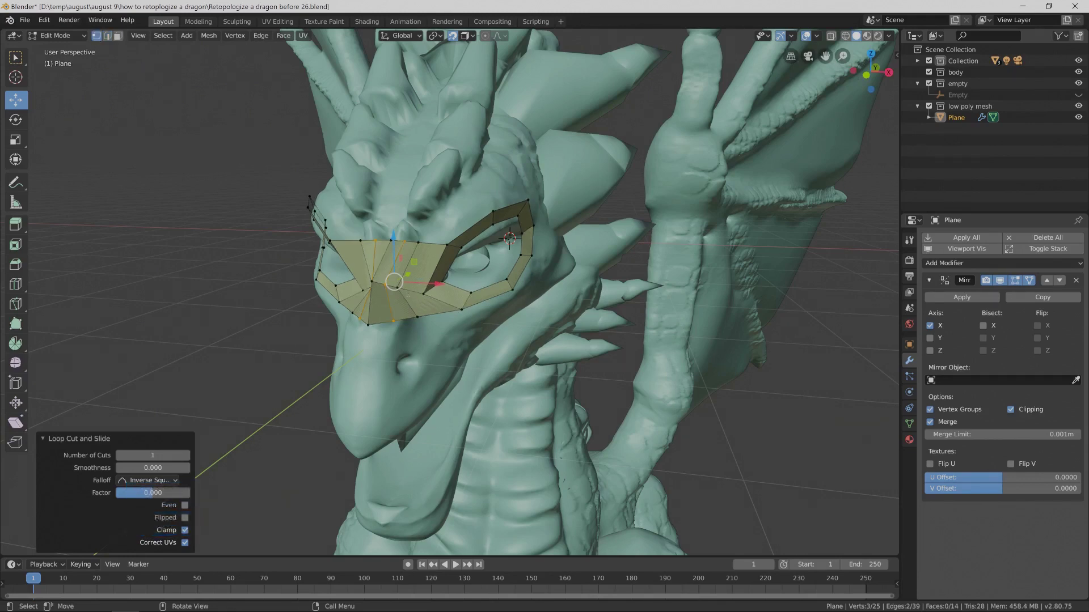
{"action": "left_click", "coordinate": [398, 290]}
{"action": "left_click", "coordinate": [420, 316]}
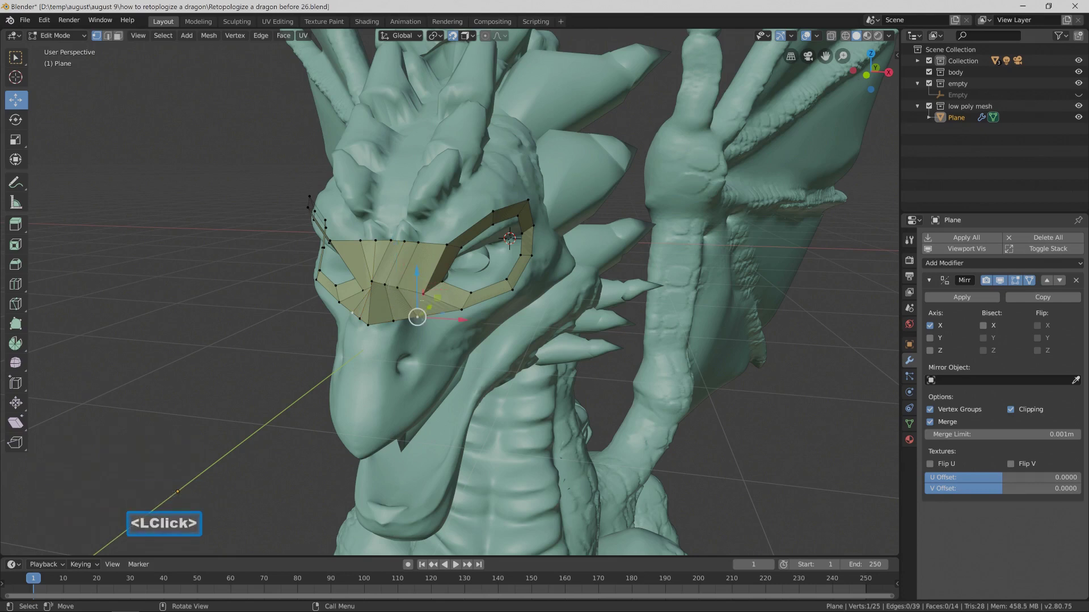
{"action": "left_click_drag", "start_coordinate": [417, 317], "coordinate": [430, 348]}
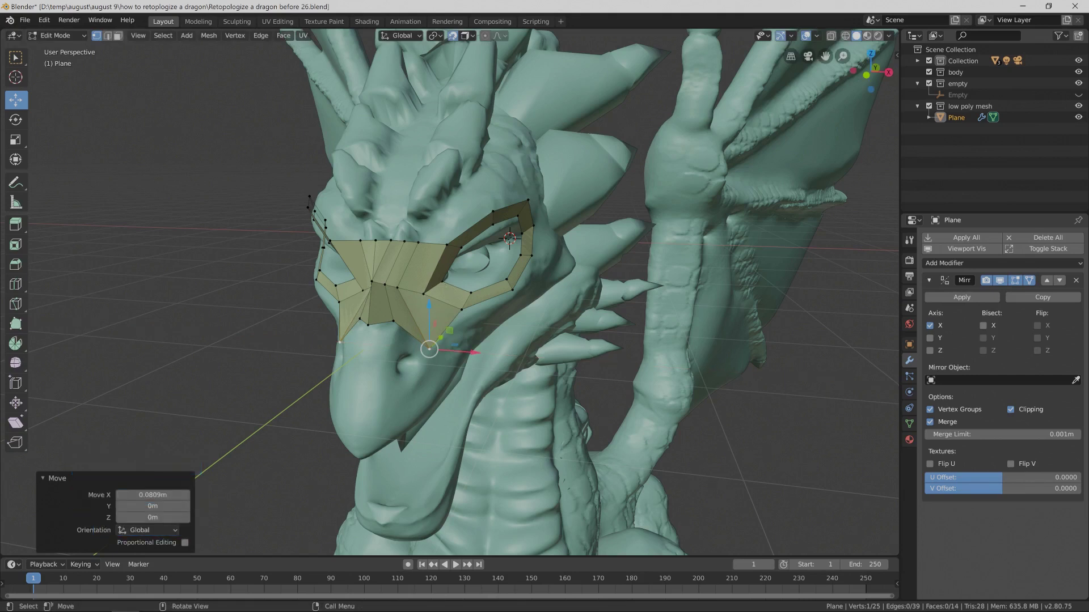
Snap the outer loop's middle vertex down and outward onto the side of the nose, moving it 0.0822 m in X.
{"action": "left_click", "coordinate": [398, 289]}
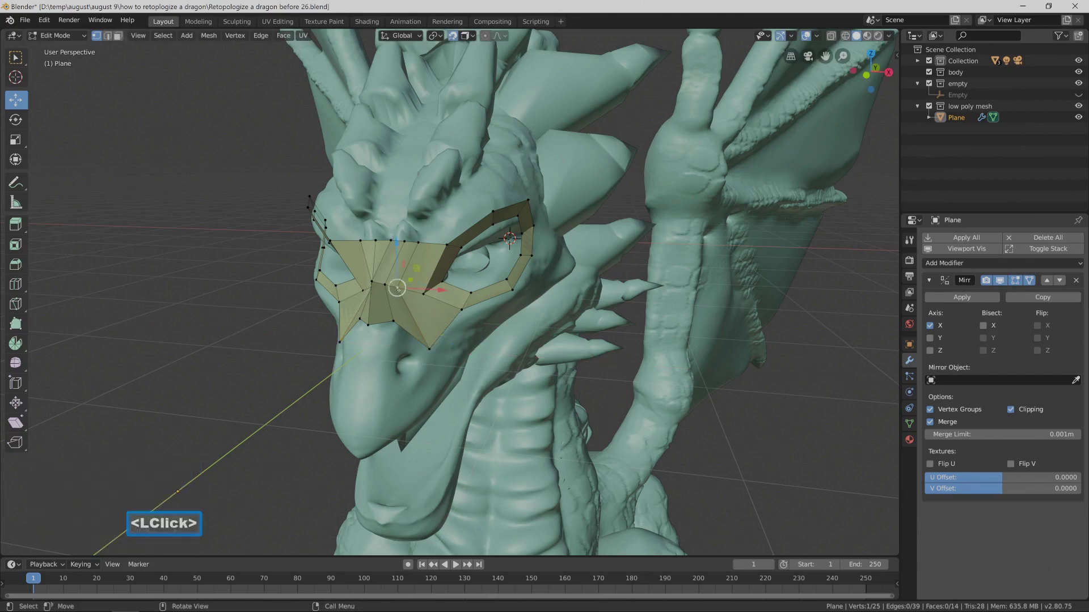
{"action": "left_click_drag", "start_coordinate": [397, 287], "coordinate": [409, 315]}
{"action": "middle_click_drag", "start_coordinate": [410, 352], "coordinate": [457, 352]}
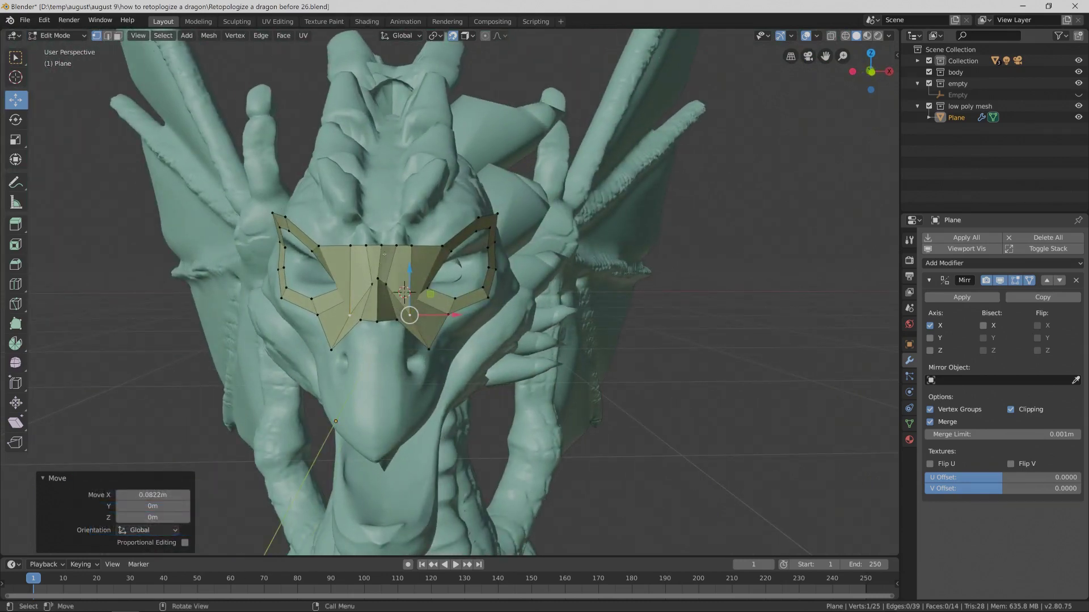
Add another loop cut between the centre line and the nearest nose-bridge loop without sliding it.
{"action": "key", "text": "ctrl+r"}
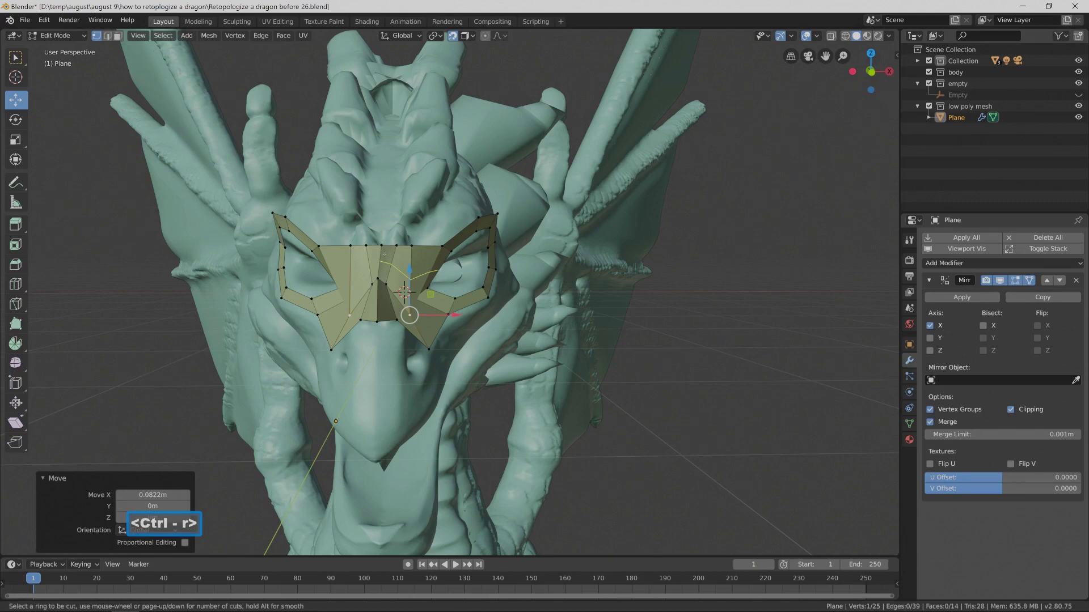
{"action": "left_click", "coordinate": [383, 256]}
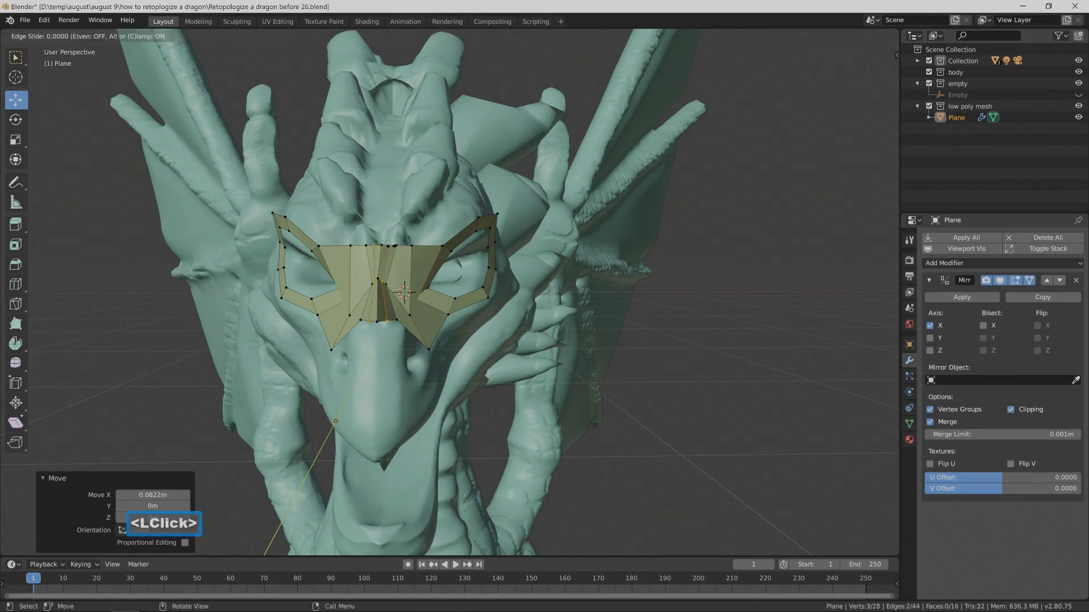
{"action": "left_click", "coordinate": [404, 292]}
Select the middle vertex of the second nose-bridge loop and snap it outward, away from the centre line.
{"action": "left_click", "coordinate": [404, 301]}
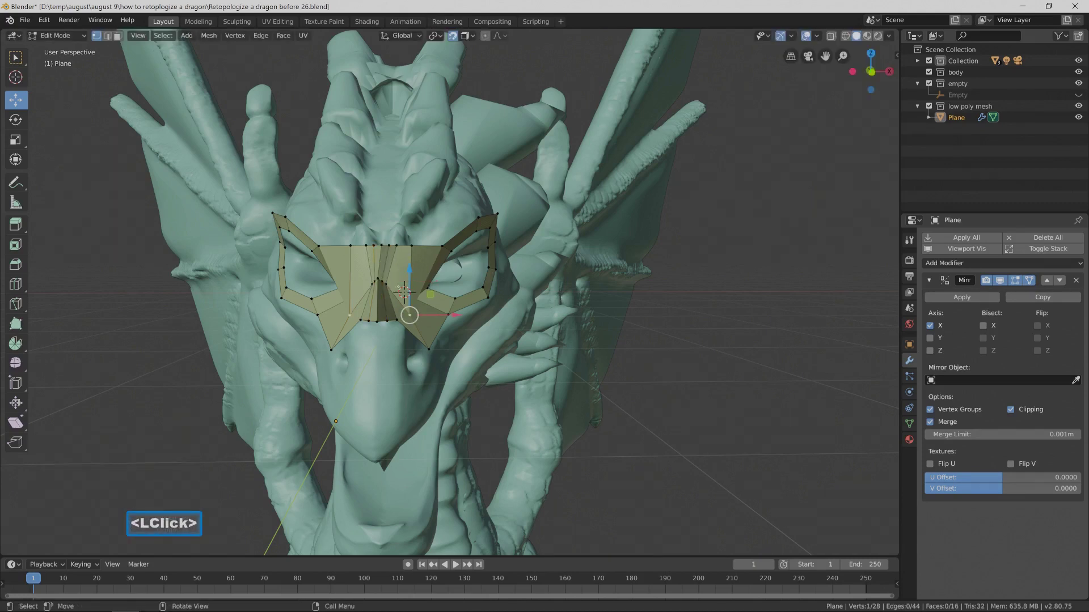
{"action": "left_click", "coordinate": [377, 279]}
{"action": "left_click_drag", "start_coordinate": [384, 284], "coordinate": [445, 284]}
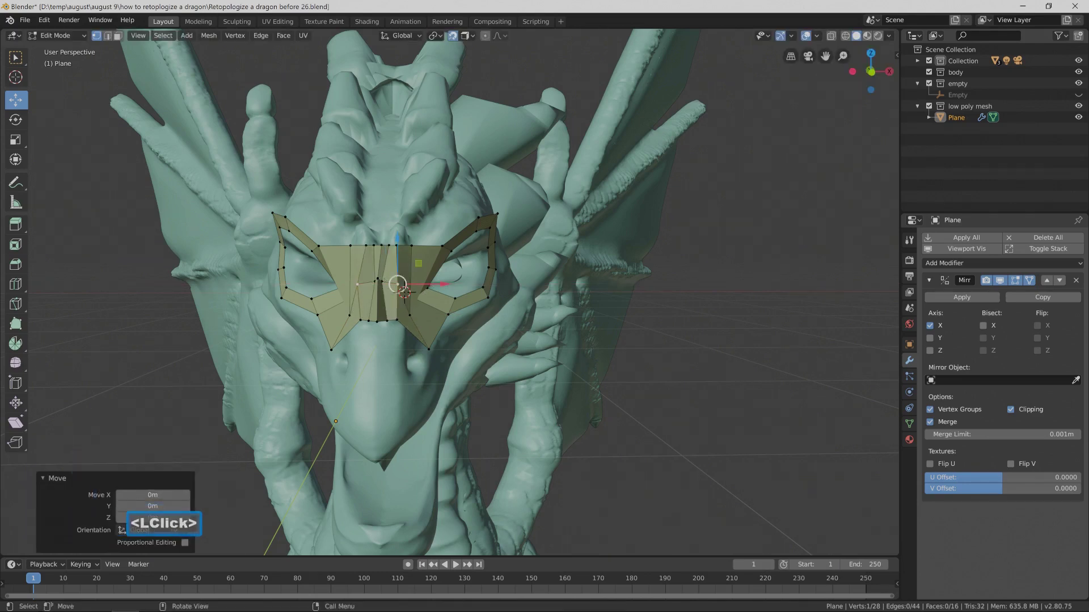
Select the three lowest vertices around the centre line and move them down the nose, level with the vertex beside the nostril.
{"action": "left_click", "coordinate": [387, 320]}
{"action": "left_click_drag", "start_coordinate": [386, 320], "coordinate": [372, 323], "text": "ctrl"}
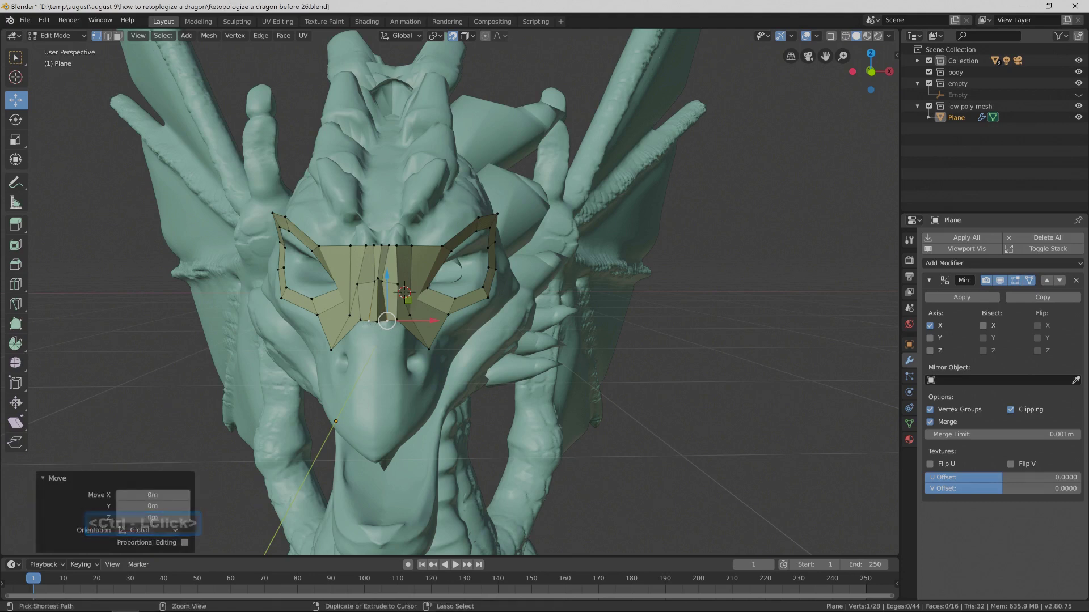
{"action": "left_click", "coordinate": [368, 321], "text": "ctrl"}
{"action": "left_click", "coordinate": [360, 321], "text": "ctrl"}
{"action": "left_click_drag", "start_coordinate": [382, 278], "coordinate": [383, 301]}
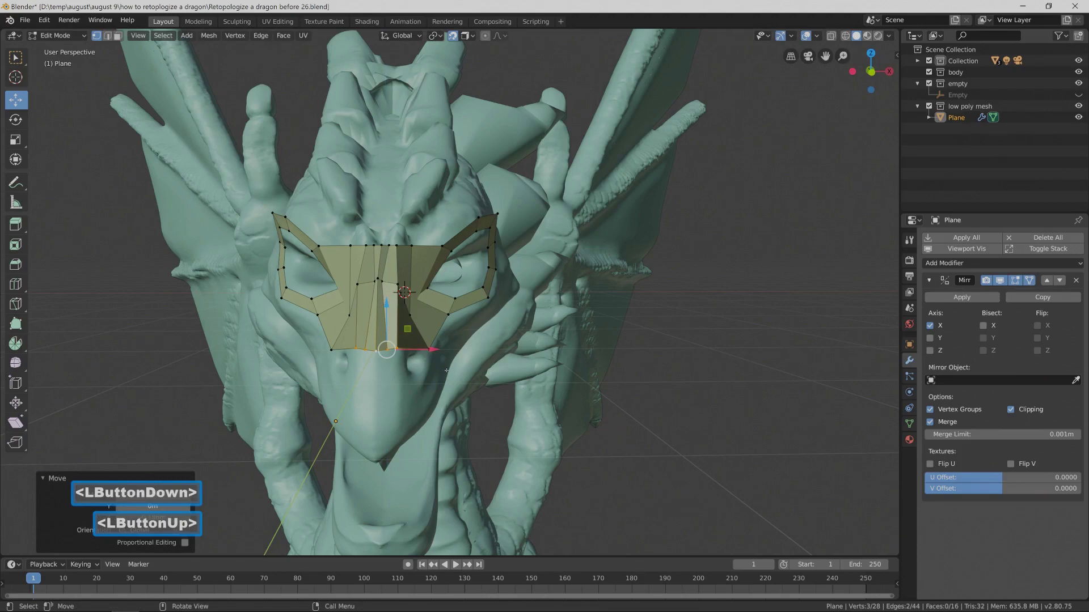
{"action": "middle_click_drag", "start_coordinate": [383, 300], "coordinate": [419, 302]}
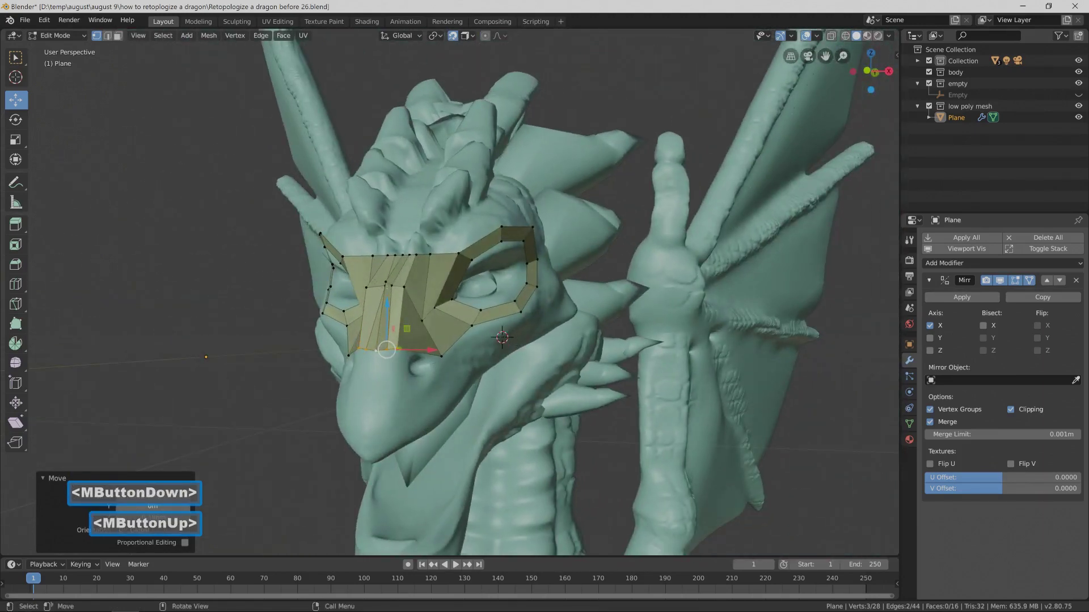
Nudge the middle vertex beside the centre line outward and move the centre line's middle vertex down to its level.
{"action": "left_click", "coordinate": [385, 282]}
{"action": "middle_click_drag", "start_coordinate": [385, 282], "coordinate": [428, 302]}
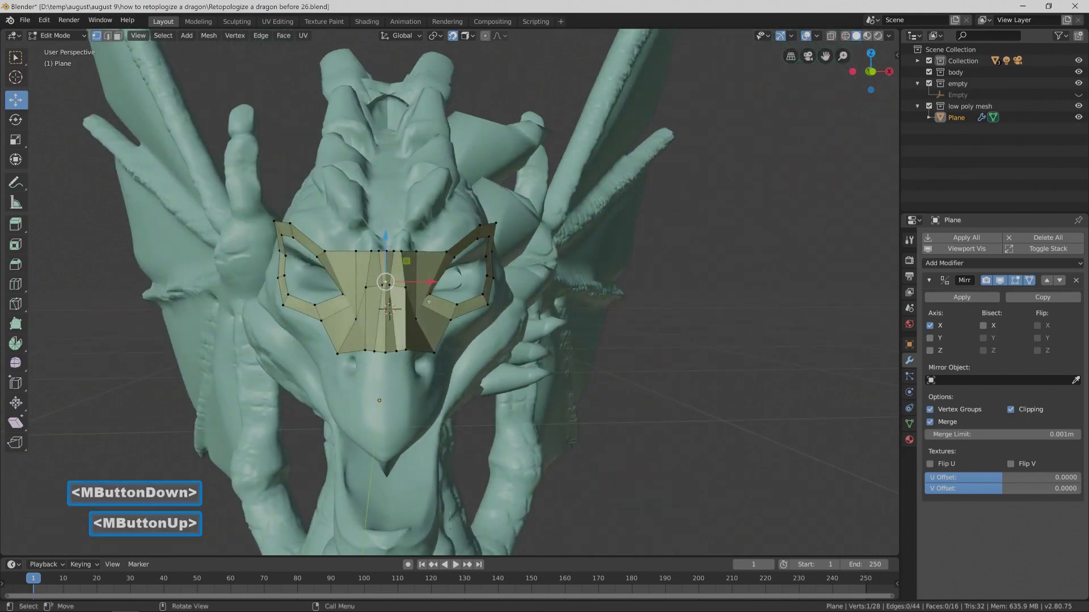
{"action": "left_click", "coordinate": [429, 302]}
{"action": "middle_click_drag", "start_coordinate": [428, 301], "coordinate": [429, 302]}
{"action": "scroll", "coordinate": [429, 301], "scroll_direction": "up", "scroll_amount": 4}
{"action": "scroll", "coordinate": [348, 316], "scroll_direction": "down", "scroll_amount": 2}
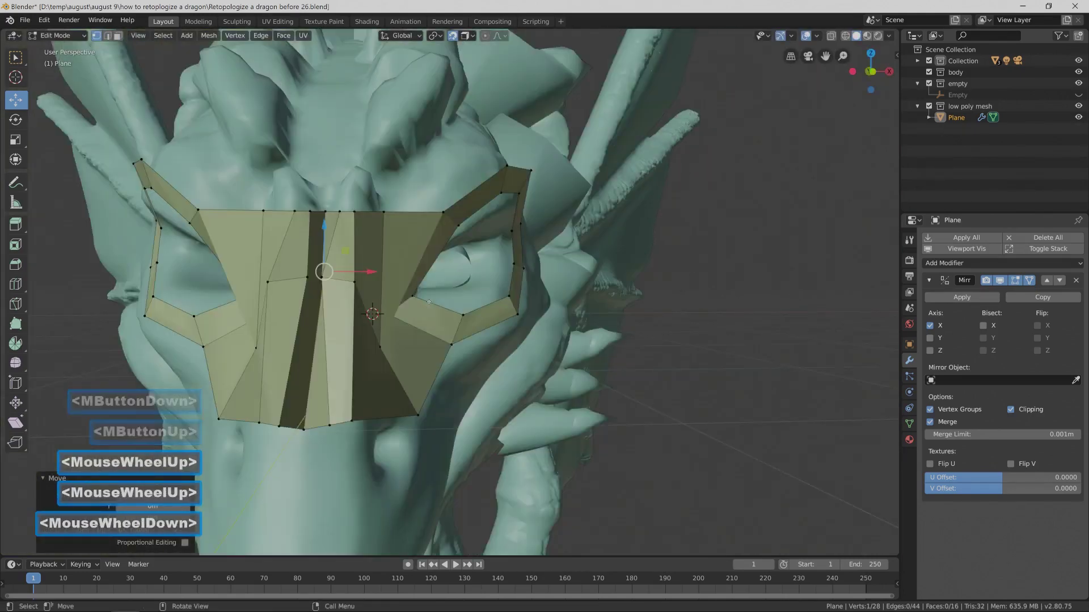
{"action": "scroll", "coordinate": [348, 316], "scroll_direction": "down", "scroll_amount": 2}
{"action": "mouse_move", "coordinate": [348, 316]}
{"action": "middle_mouse_down"}
{"action": "mouse_move", "coordinate": [347, 301]}
{"action": "mouse_move", "coordinate": [326, 301]}
{"action": "mouse_move", "coordinate": [347, 299]}
{"action": "middle_mouse_up"}
{"action": "left_click", "coordinate": [309, 298]}
{"action": "left_click_drag", "start_coordinate": [354, 293], "coordinate": [360, 292]}
{"action": "left_click", "coordinate": [295, 265]}
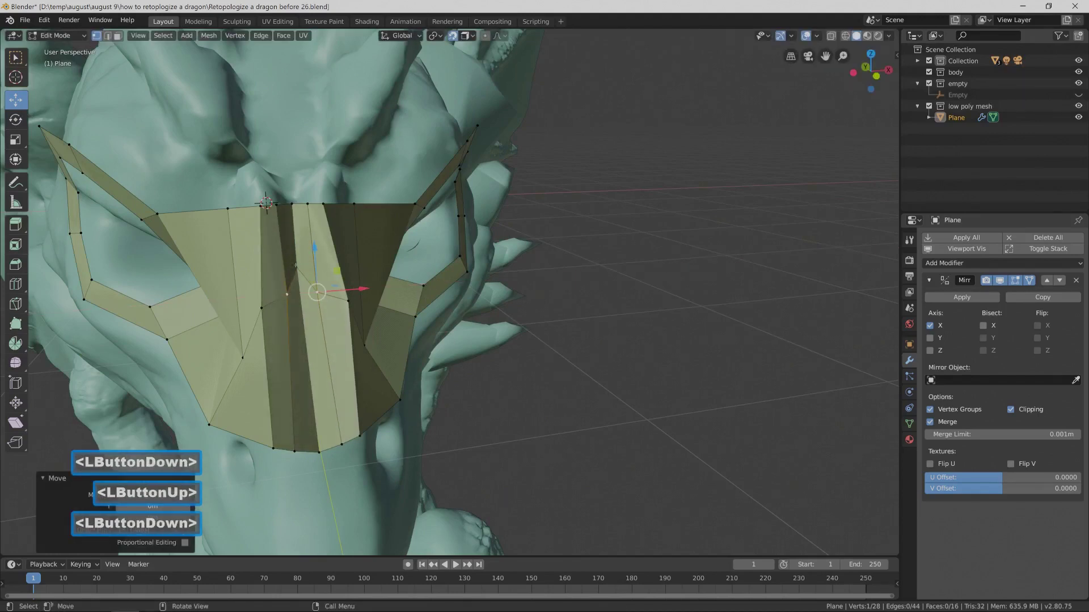
{"action": "left_click_drag", "start_coordinate": [294, 230], "coordinate": [306, 282]}
Select the middle vertex of the second nose-bridge loop and move it down the nose to just above the lower border.
{"action": "middle_click_drag", "start_coordinate": [393, 352], "coordinate": [561, 313]}
{"action": "left_click", "coordinate": [348, 355]}
{"action": "left_click", "coordinate": [297, 288]}
{"action": "left_click_drag", "start_coordinate": [298, 242], "coordinate": [295, 331]}
{"action": "scroll", "coordinate": [295, 331], "scroll_direction": "down", "scroll_amount": 3}
{"action": "middle_click_drag", "start_coordinate": [295, 331], "coordinate": [438, 352]}
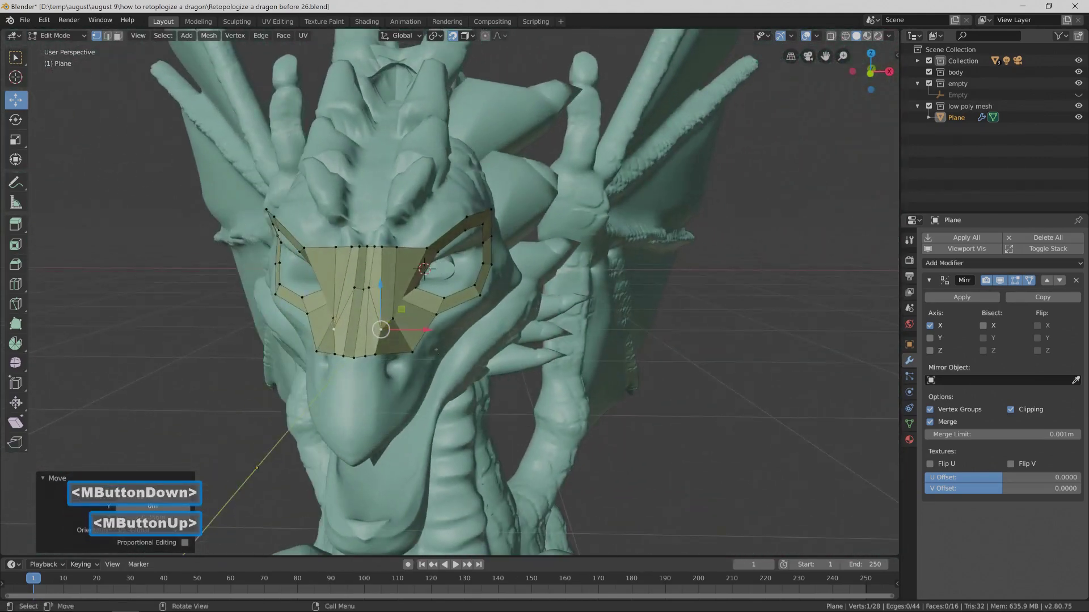
{"action": "key", "text": "g"}
{"action": "left_click", "coordinate": [432, 348]}
{"action": "mouse_move", "coordinate": [432, 348]}
{"action": "middle_mouse_down"}
{"action": "mouse_move", "coordinate": [389, 351]}
{"action": "mouse_move", "coordinate": [428, 343]}
{"action": "middle_mouse_up"}
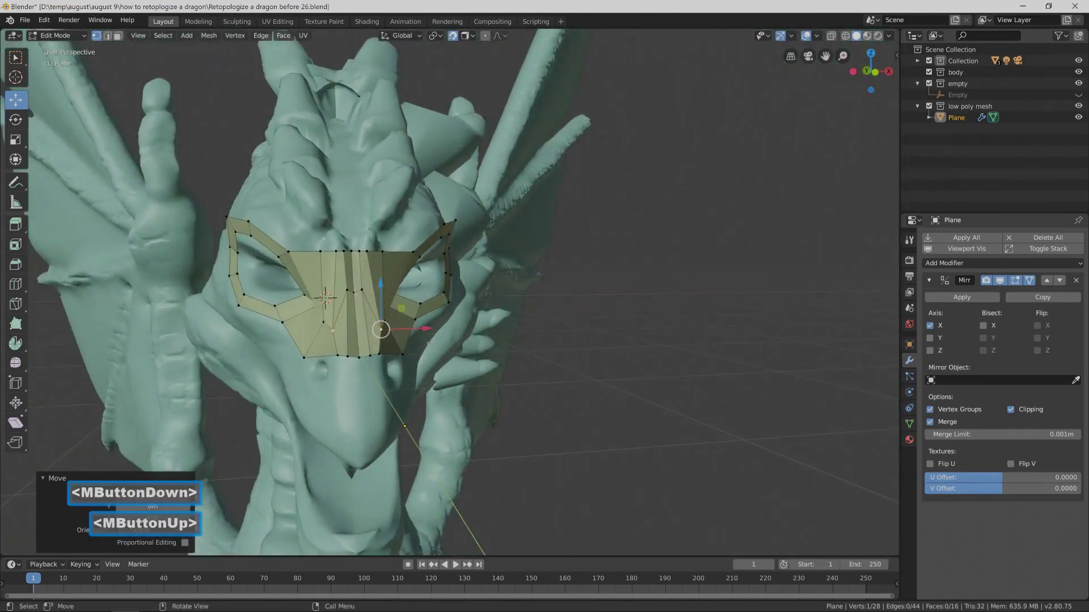
Select the two remaining middle vertices at the centre line and move them down, level with the lowered neighbouring vertex.
{"action": "left_click", "coordinate": [361, 289]}
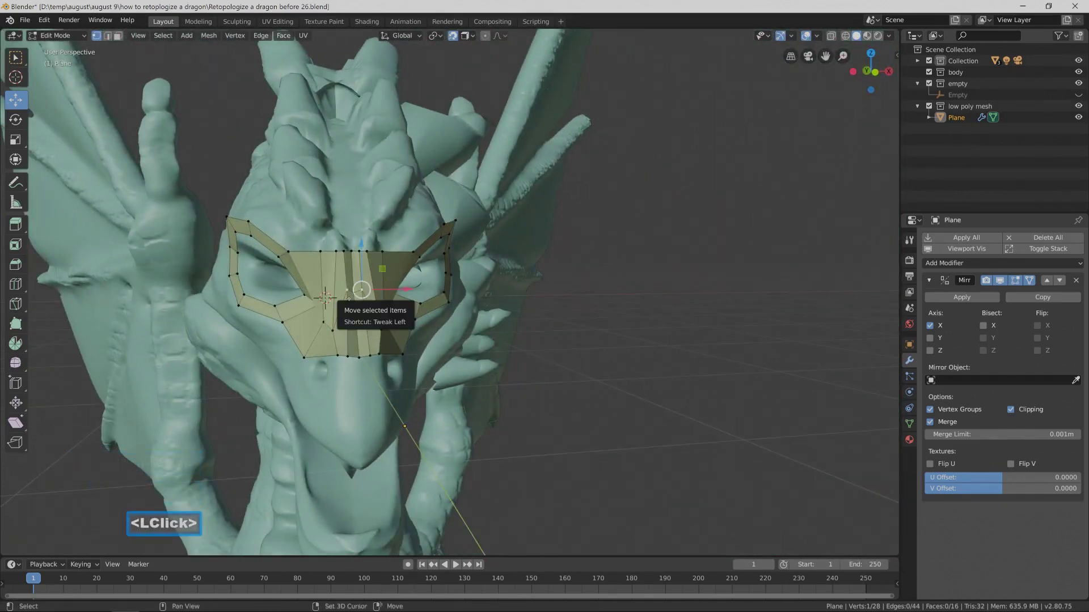
{"action": "scroll", "coordinate": [347, 290], "scroll_direction": "up", "scroll_amount": 2}
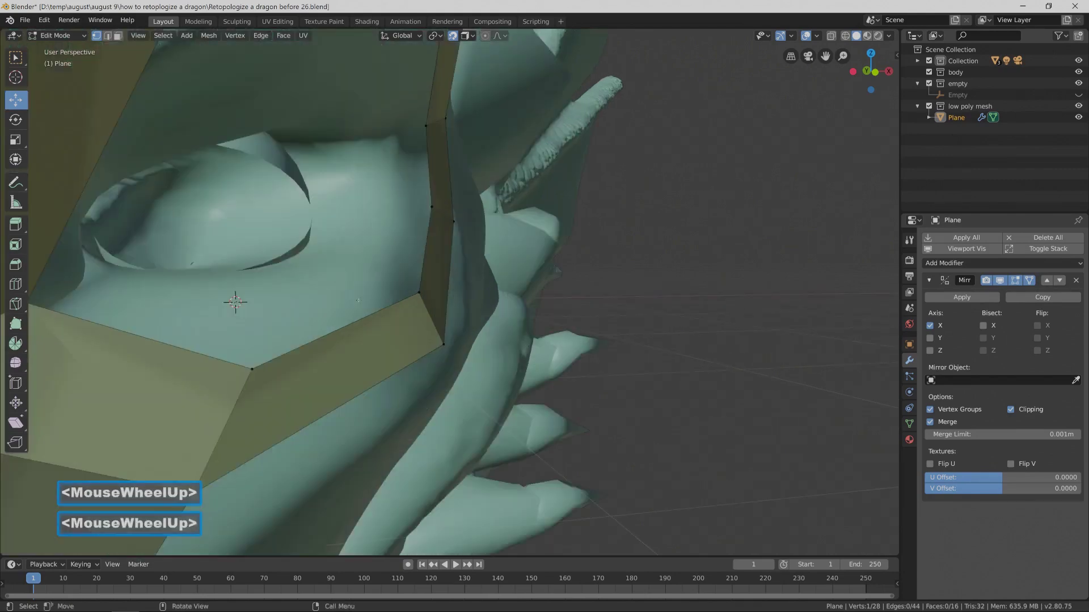
{"action": "scroll", "coordinate": [317, 288], "scroll_direction": "down", "scroll_amount": 1}
{"action": "left_click", "coordinate": [230, 287], "text": "shift"}
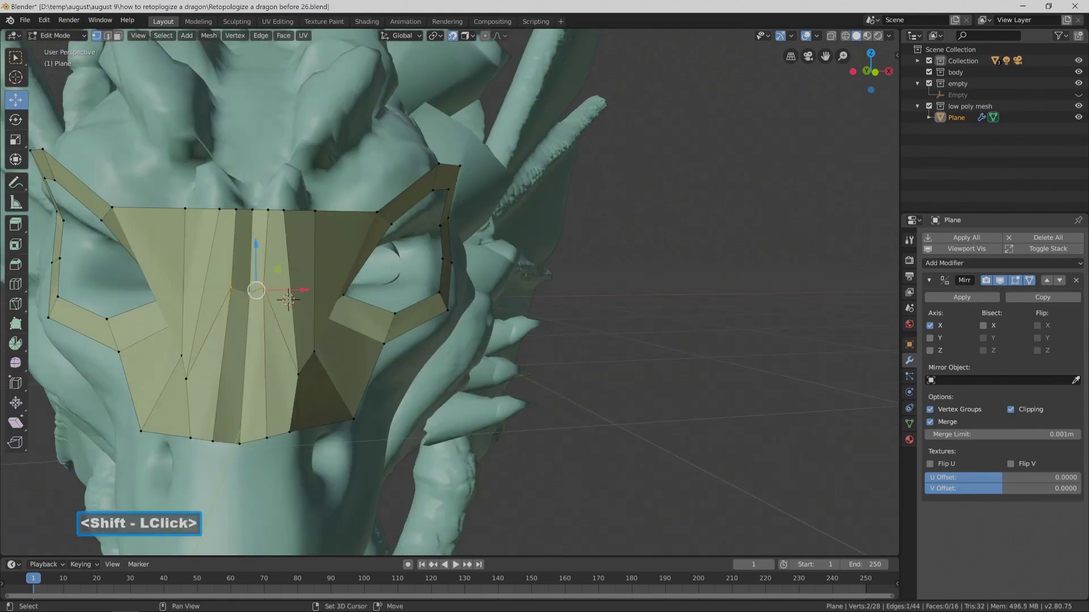
{"action": "left_click_drag", "start_coordinate": [247, 243], "coordinate": [253, 299]}
{"action": "middle_click_drag", "start_coordinate": [252, 299], "coordinate": [313, 424]}
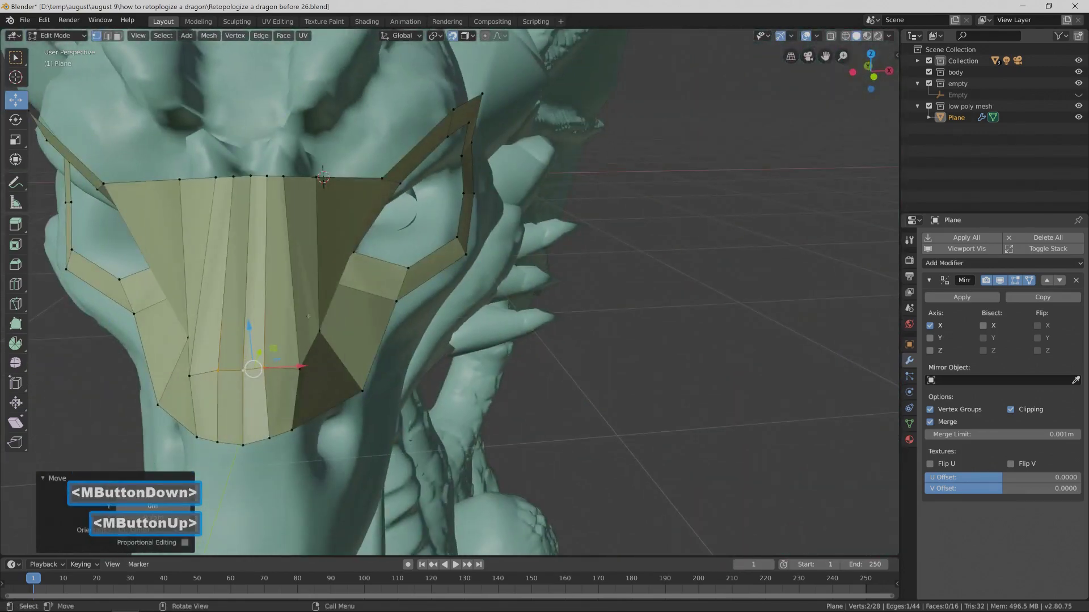
Add a loop cut across the upper nose bridge between the eyes without sliding it.
{"action": "key", "text": "ctrl+r"}
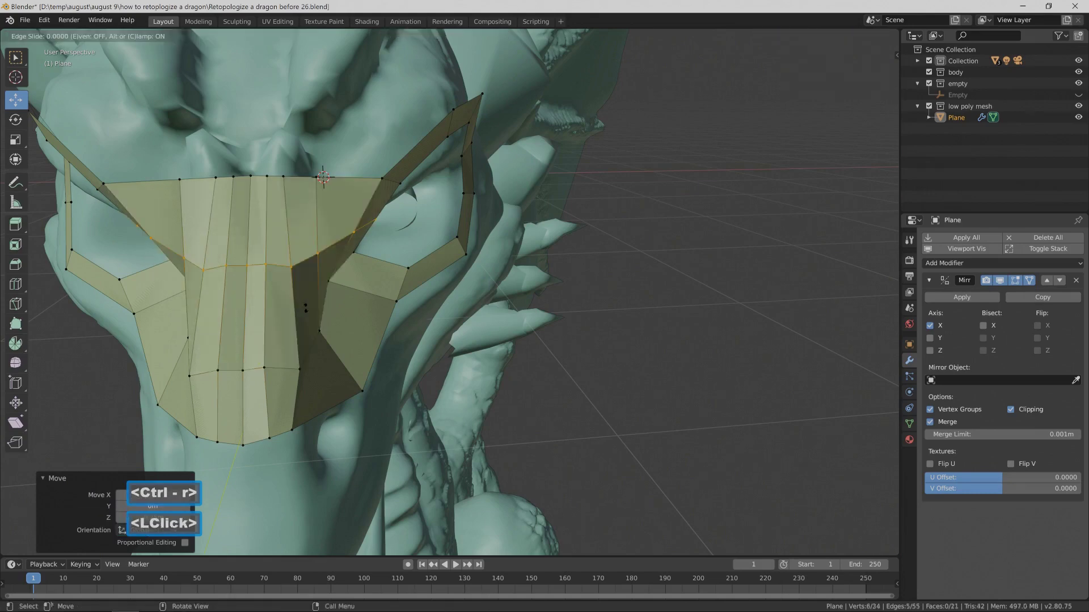
{"action": "double_click", "coordinate": [306, 308]}
{"action": "middle_click_drag", "start_coordinate": [306, 308], "coordinate": [321, 359]}
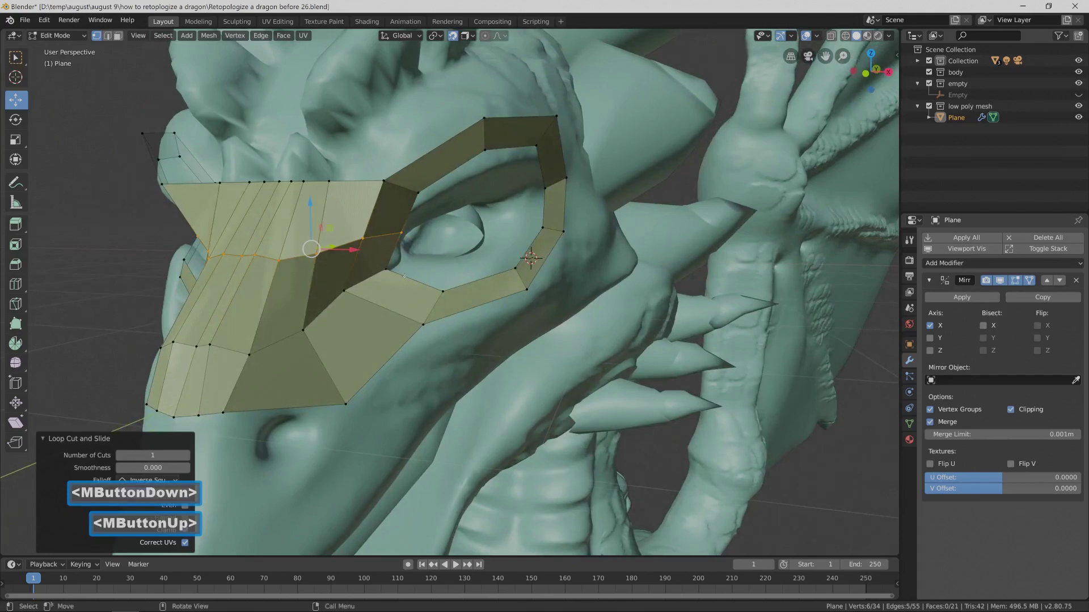
Add a loop cut across the eye ring's strip at the rear corner of the eye without sliding it.
{"action": "key", "text": "ctrl+r"}
{"action": "double_click", "coordinate": [560, 202]}
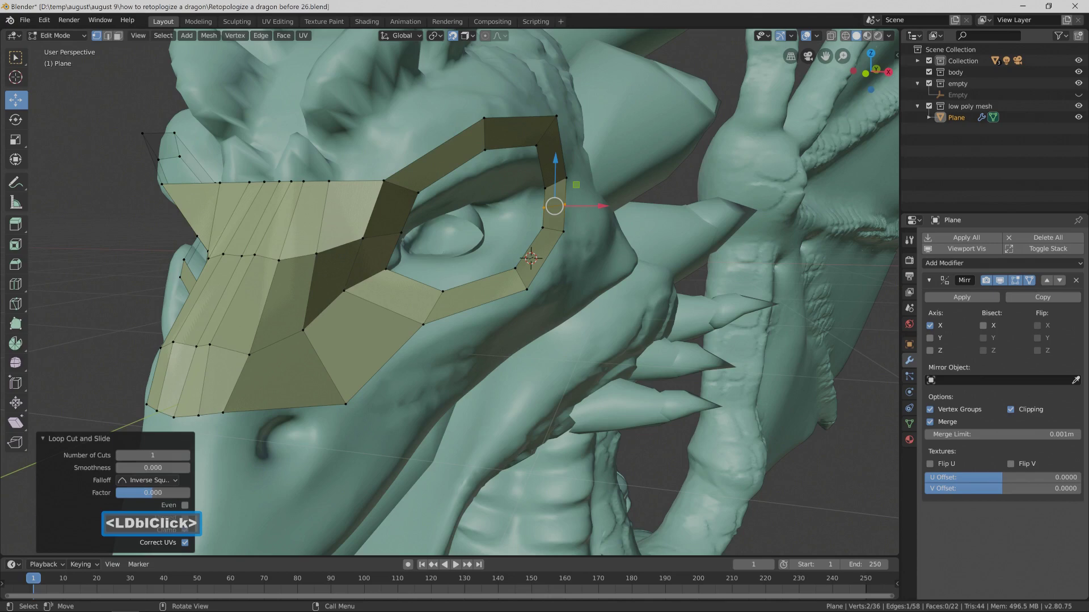
{"action": "middle_click_drag", "start_coordinate": [521, 222], "coordinate": [412, 346]}
{"action": "scroll", "coordinate": [425, 389], "scroll_direction": "down", "scroll_amount": 3}
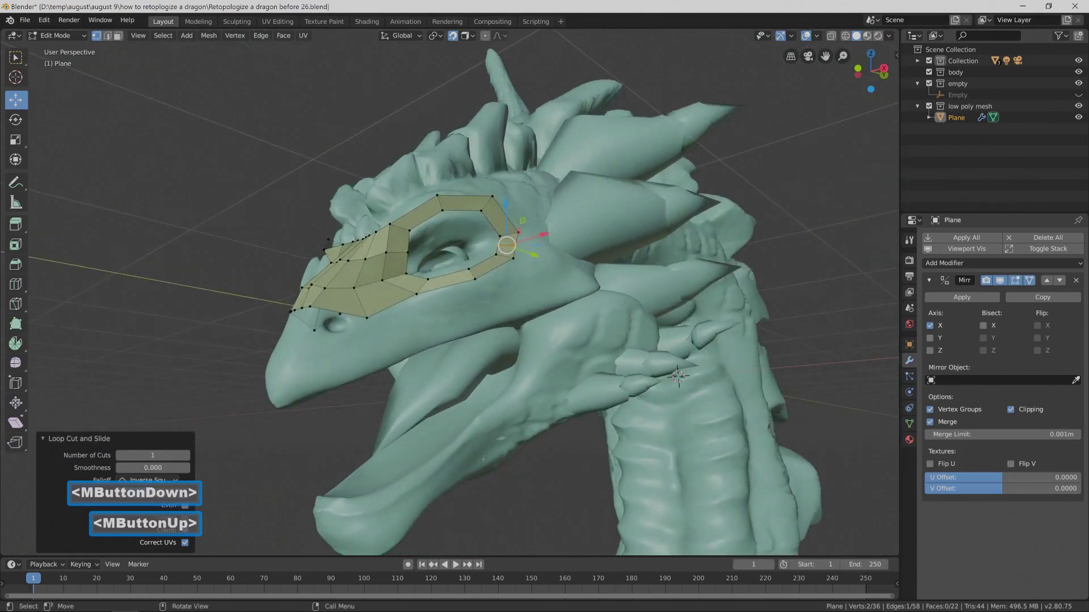
Switch to edge selection and save the file incrementally as "Retopologize a dragon before 27.blend".
{"action": "left_click", "coordinate": [107, 35]}
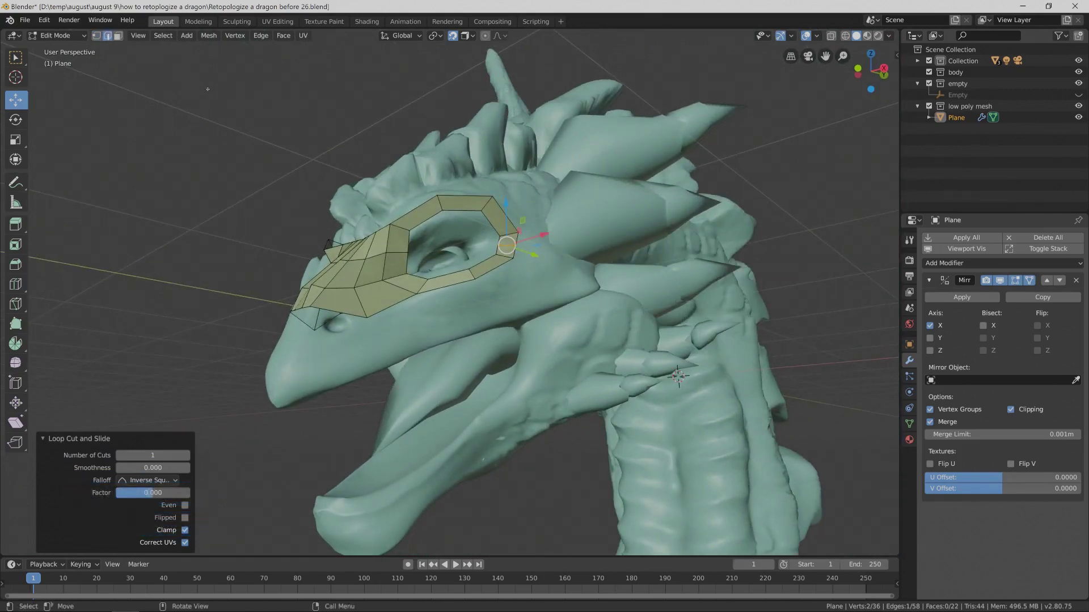
{"action": "key", "text": "Pause"}
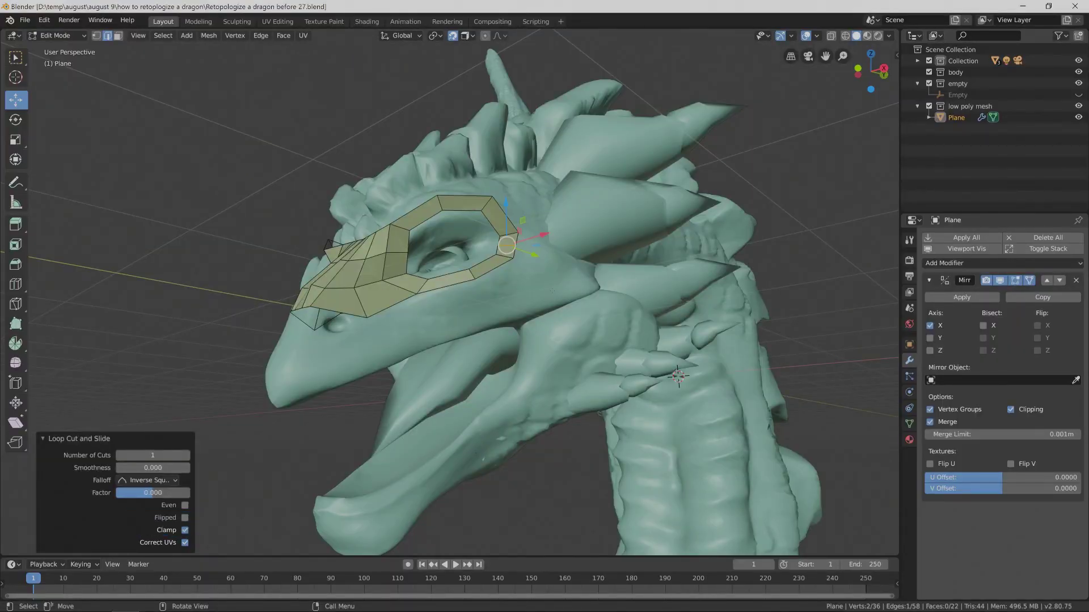
Deselect everything and save the next incremental copy as "Retopologize a dragon before 28.blend".
{"action": "key", "text": "alt"}
{"action": "key", "text": "alt+a"}
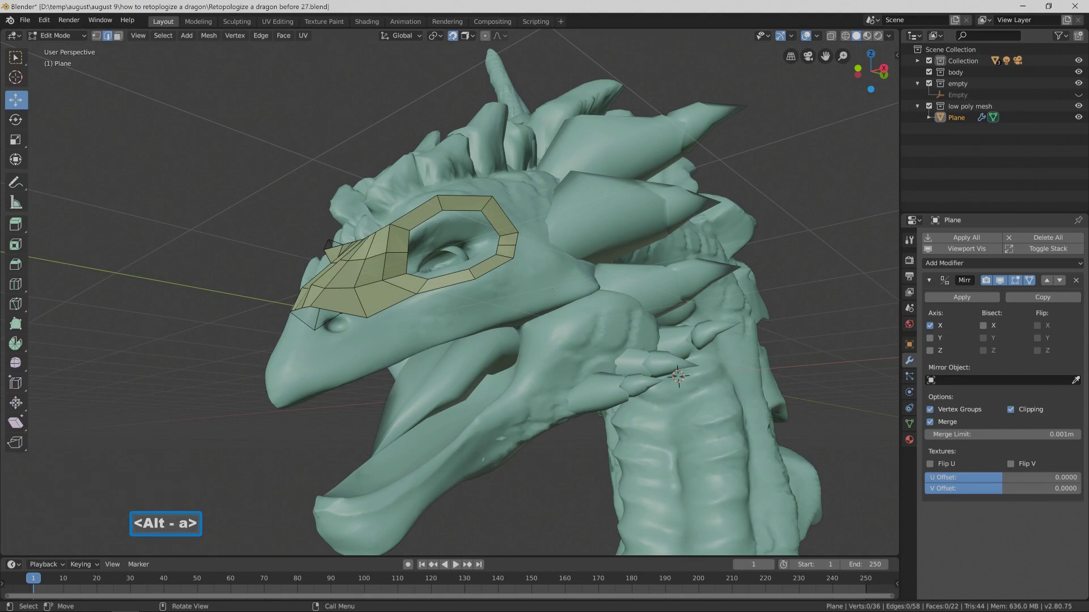
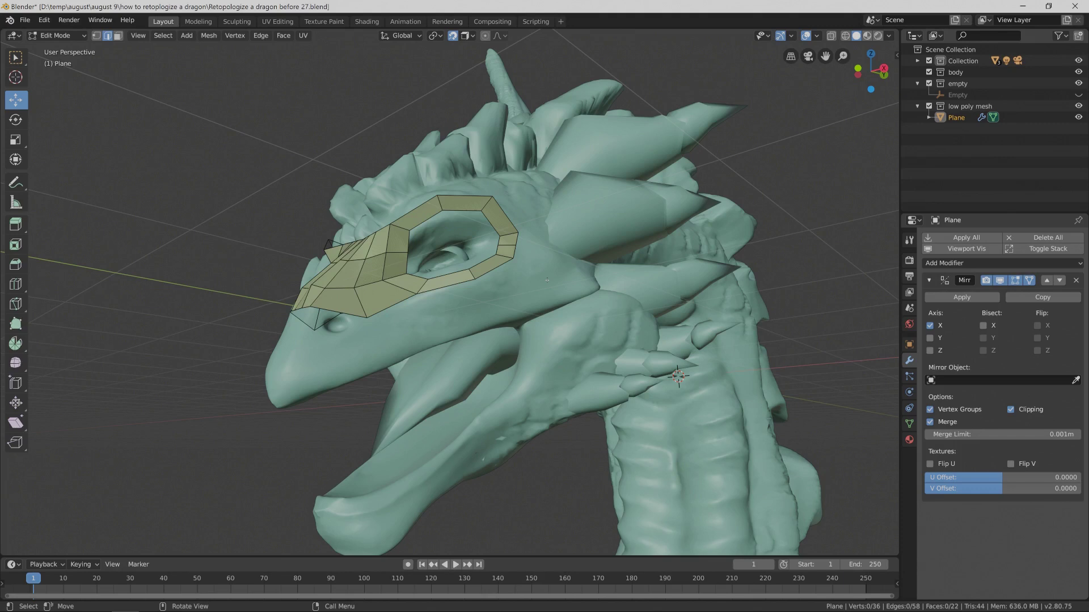
{"action": "key", "text": "Pause"}
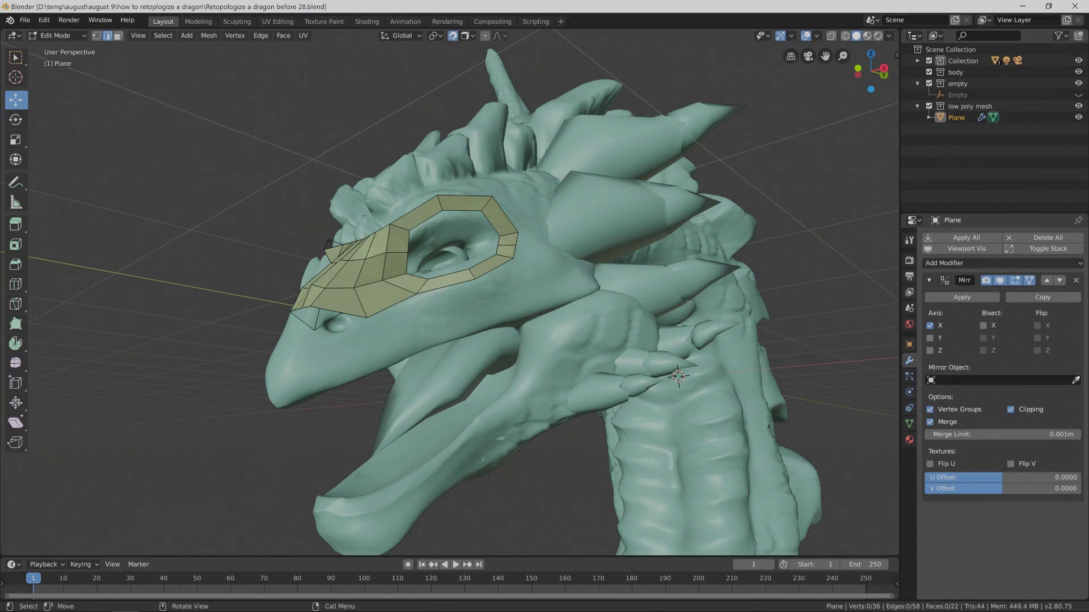
Extrude five faces from the eye ring's lower rear edge, curving around the mouth corner onto the lower jaw.
{"action": "left_click", "coordinate": [494, 266]}
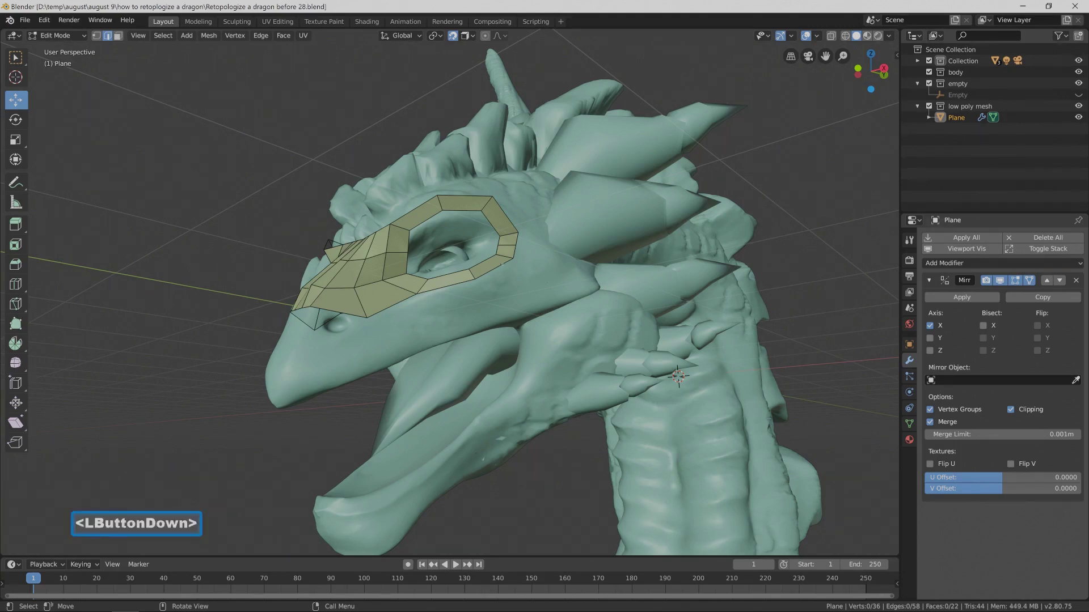
{"action": "right_click", "coordinate": [543, 284], "text": "ctrl"}
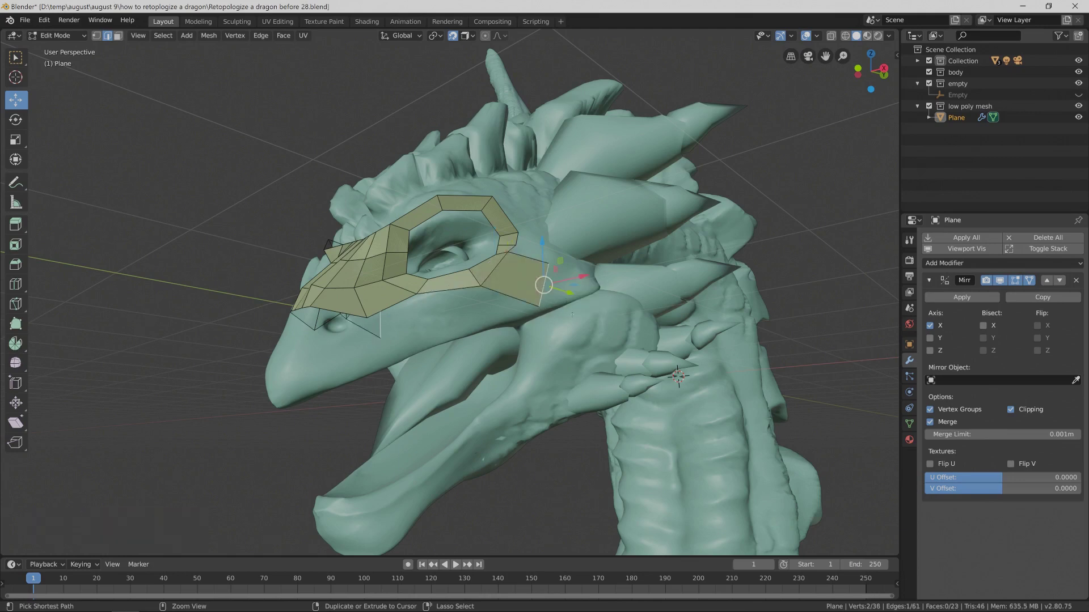
{"action": "right_click", "coordinate": [571, 330], "text": "ctrl"}
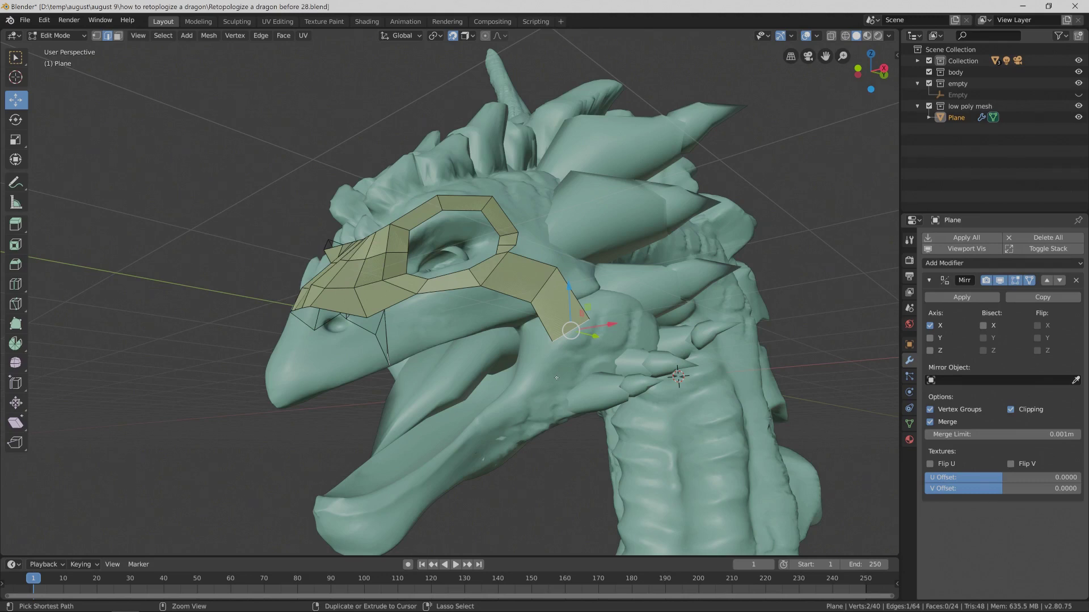
{"action": "right_click", "coordinate": [557, 378], "text": "ctrl"}
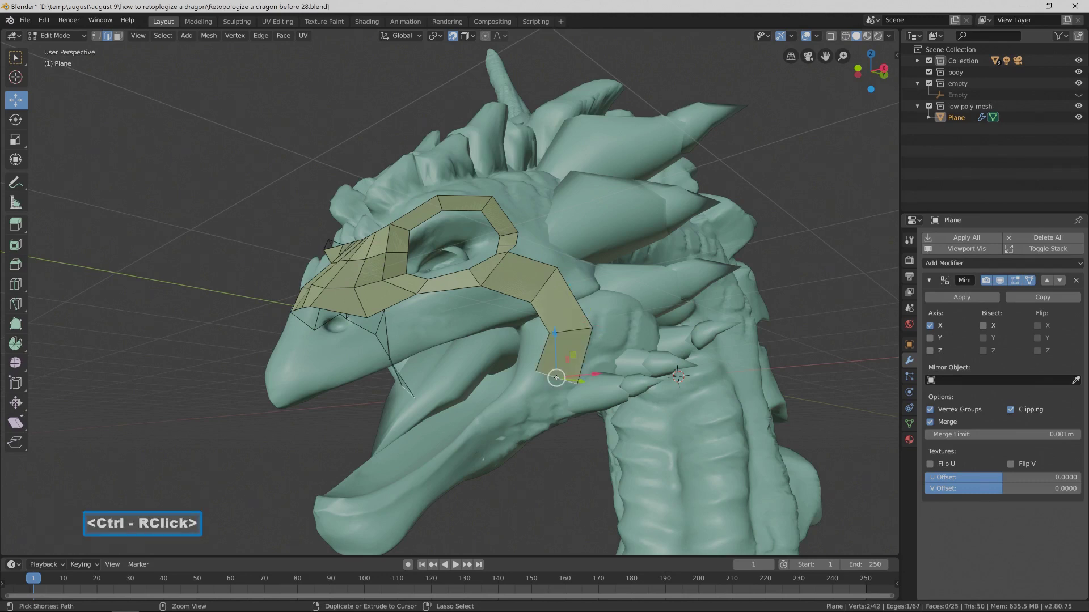
{"action": "right_click", "coordinate": [520, 414], "text": "ctrl"}
{"action": "right_click", "coordinate": [486, 445], "text": "ctrl"}
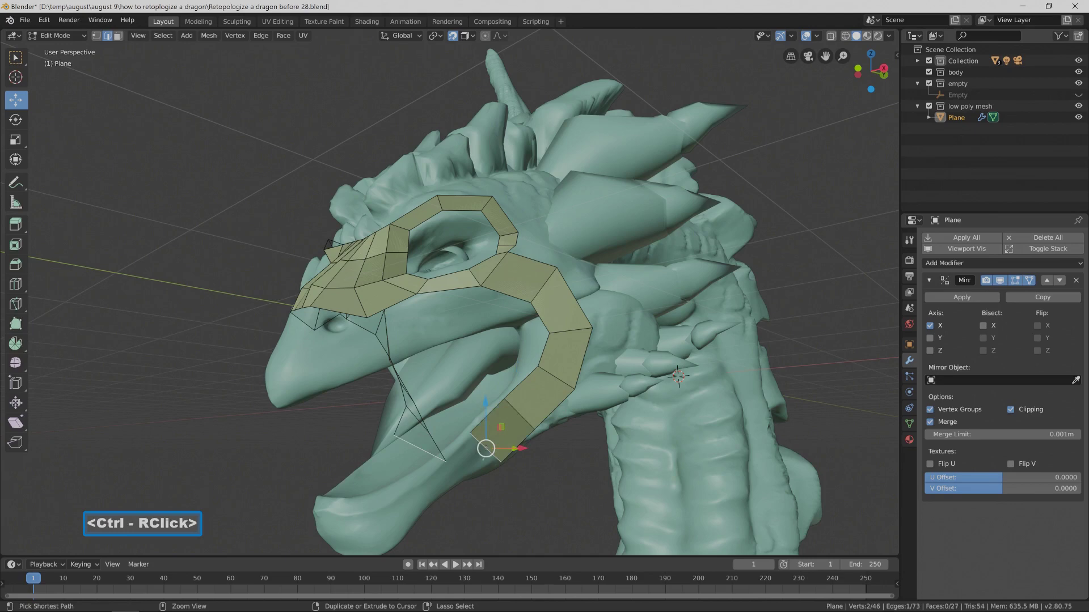
Scale the jaw strip's end edge to about 0.4, move it -0.093 m in Y, and save as "Retopologize a dragon before 29.blend".
{"action": "middle_click_drag", "start_coordinate": [486, 445], "coordinate": [552, 490]}
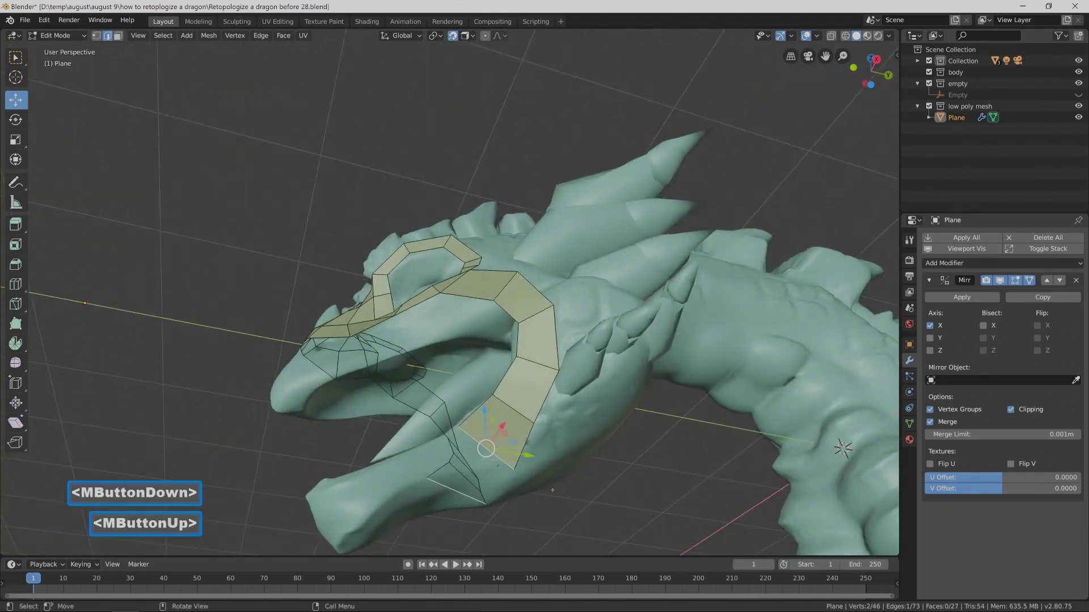
{"action": "key", "text": "s"}
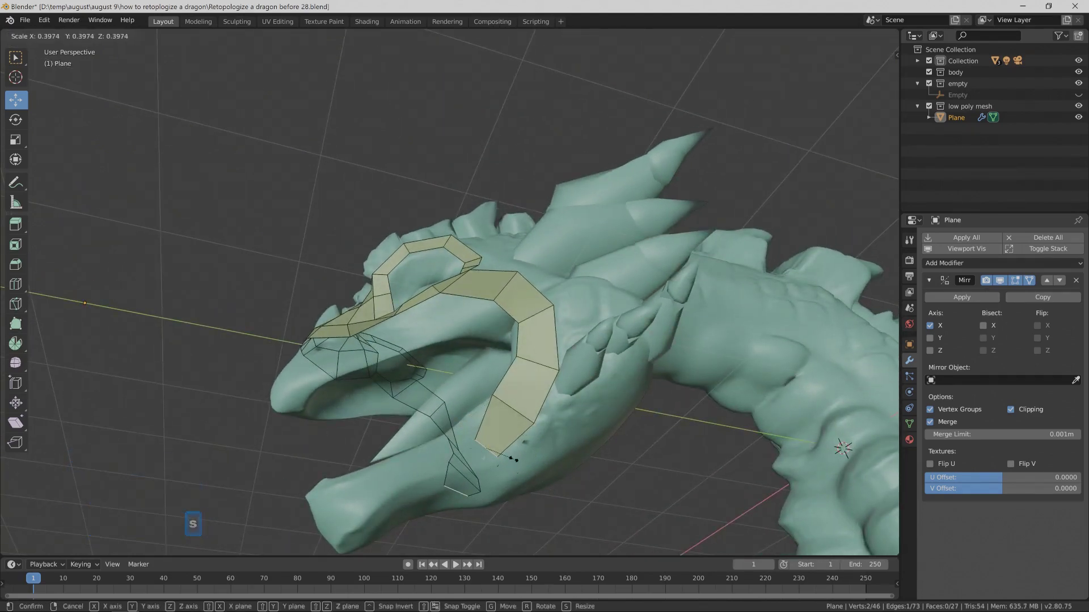
{"action": "left_click", "coordinate": [513, 458]}
{"action": "left_click_drag", "start_coordinate": [513, 459], "coordinate": [503, 452]}
{"action": "middle_click_drag", "start_coordinate": [502, 453], "coordinate": [542, 461]}
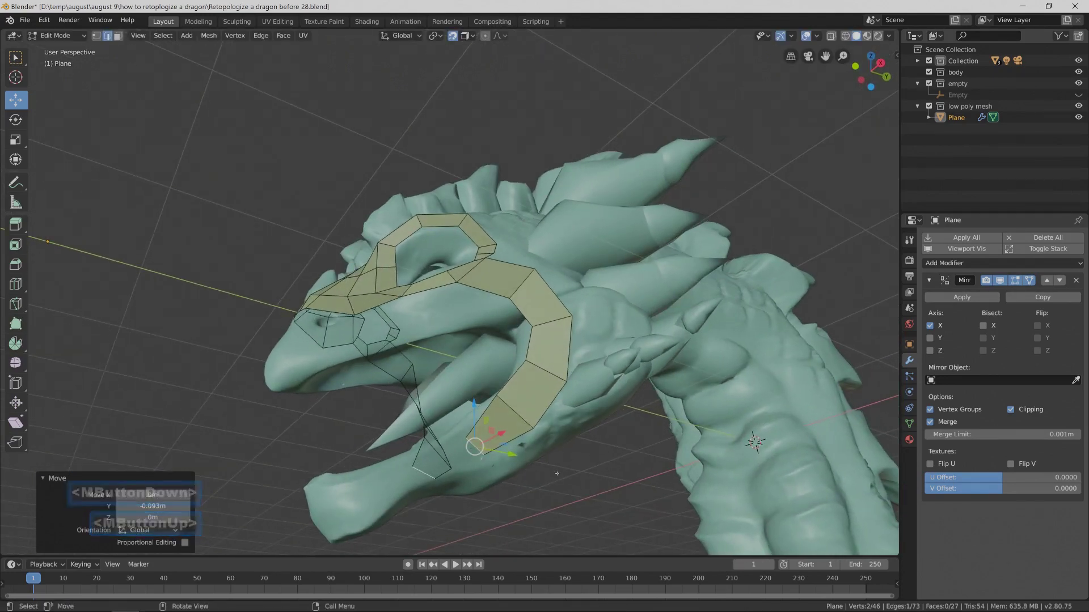
{"action": "key", "text": "Pause"}
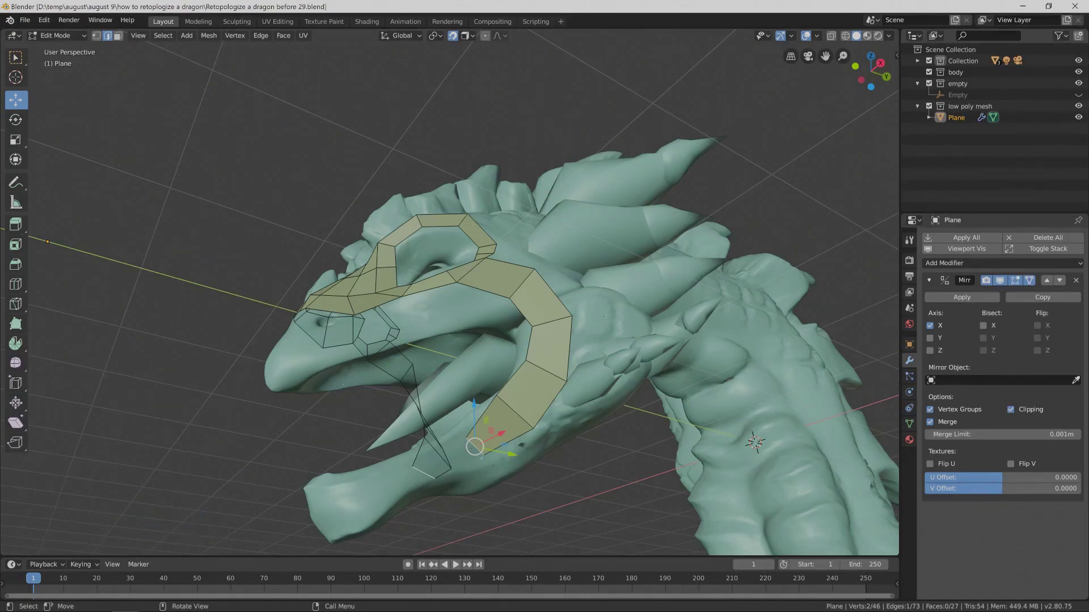
Extrude three more faces from the strip's end edge forward along the side of the lower jaw.
{"action": "middle_click_drag", "start_coordinate": [538, 457], "coordinate": [543, 448]}
{"action": "middle_click_drag", "start_coordinate": [664, 553], "coordinate": [705, 536]}
{"action": "key", "text": "ctrl"}
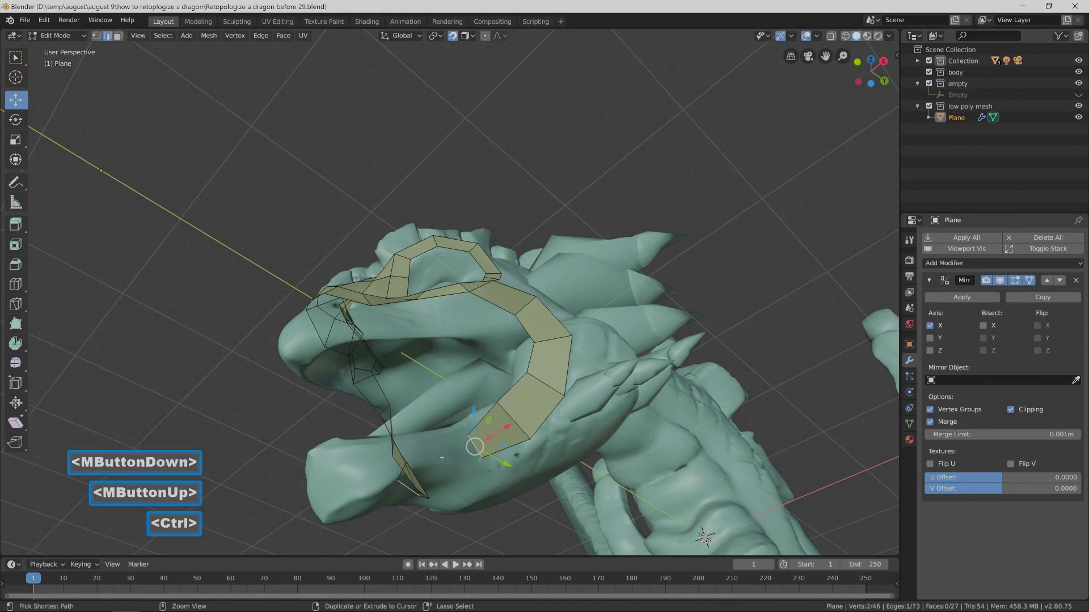
{"action": "right_click", "coordinate": [441, 448], "text": "ctrl"}
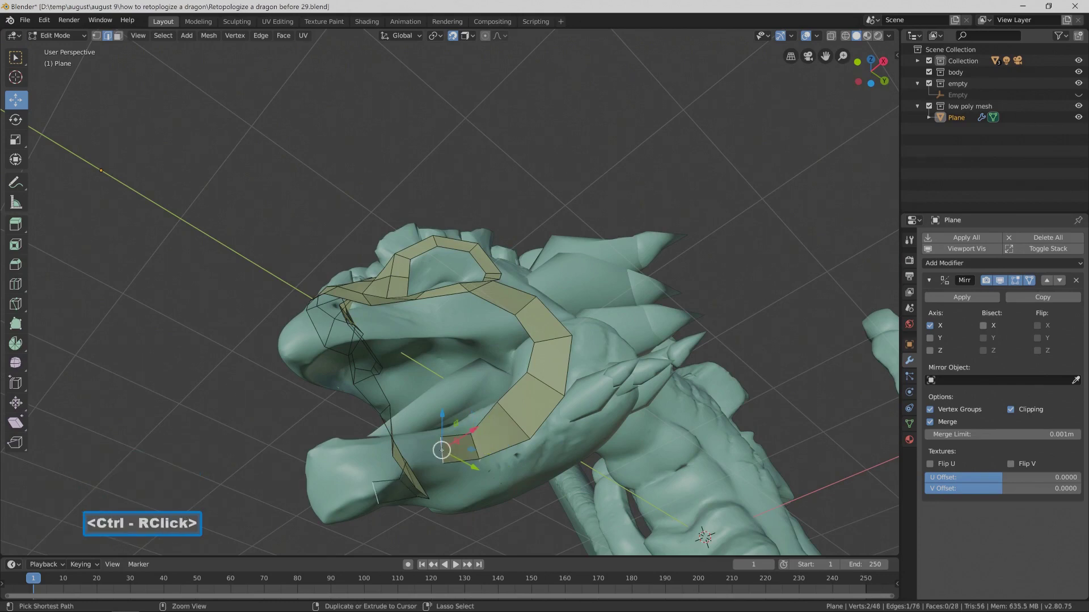
{"action": "right_click", "coordinate": [398, 456], "text": "ctrl"}
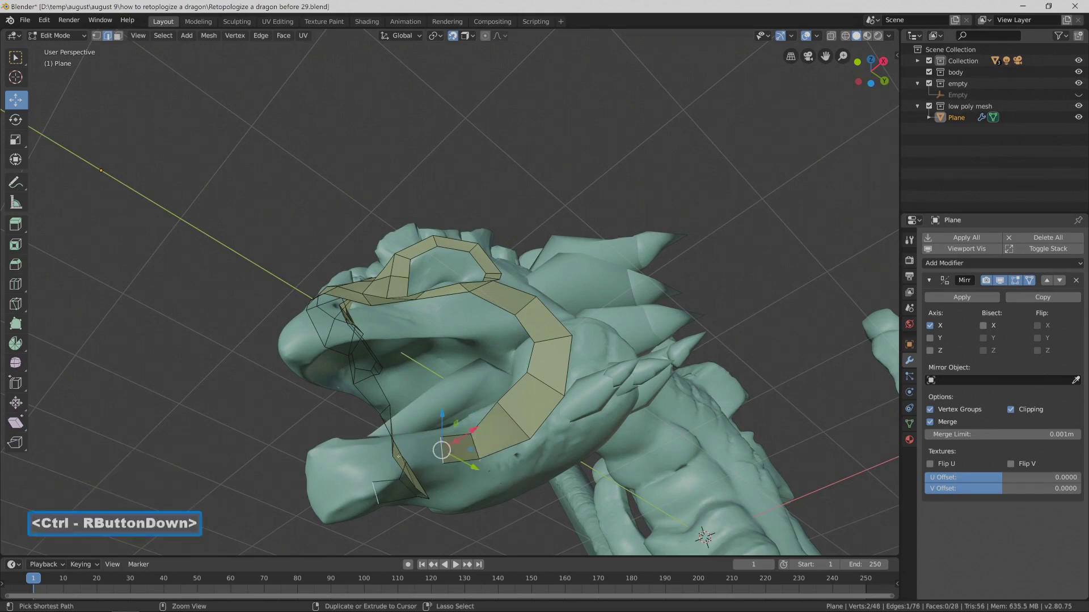
{"action": "middle_click_drag", "start_coordinate": [366, 465], "coordinate": [431, 445]}
Extrude two more faces from the end edge across the lower jaw to near the centre line.
{"action": "key", "text": "ctrl"}
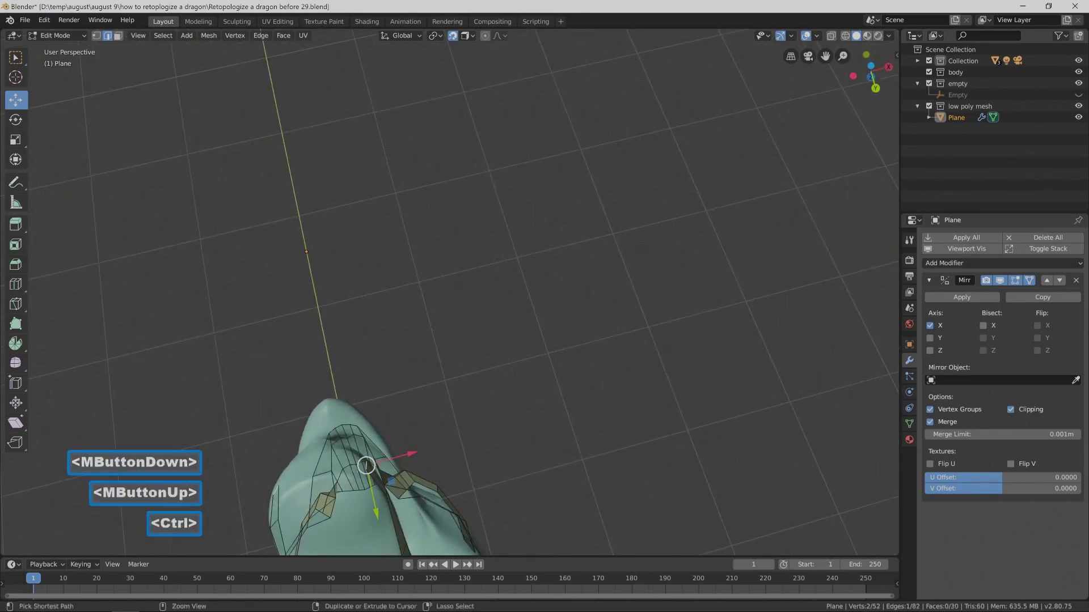
{"action": "right_click", "coordinate": [332, 469], "text": "ctrl"}
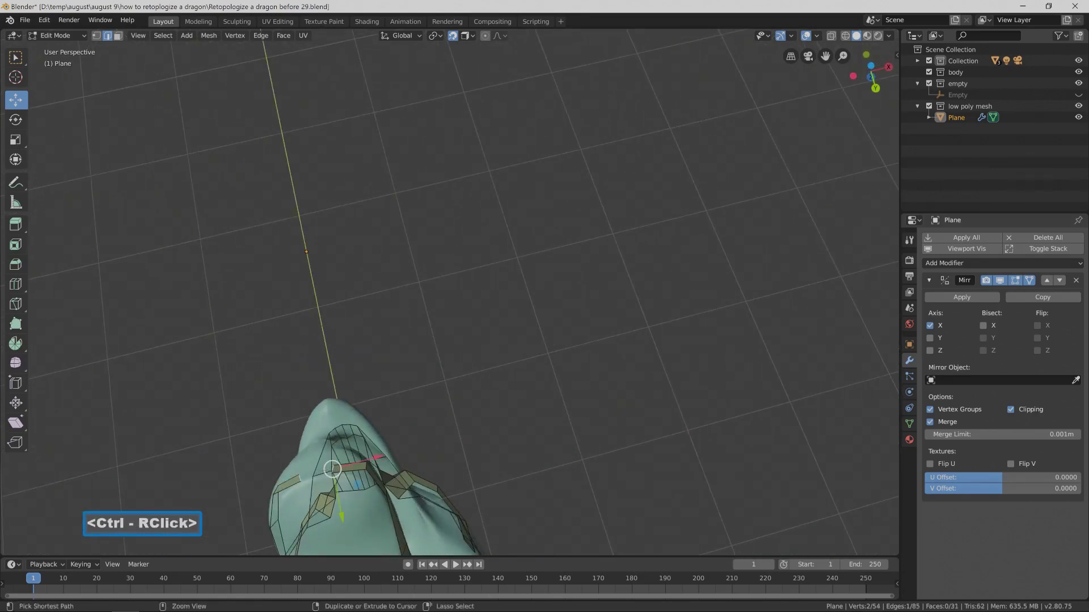
{"action": "right_click", "coordinate": [322, 471], "text": "ctrl"}
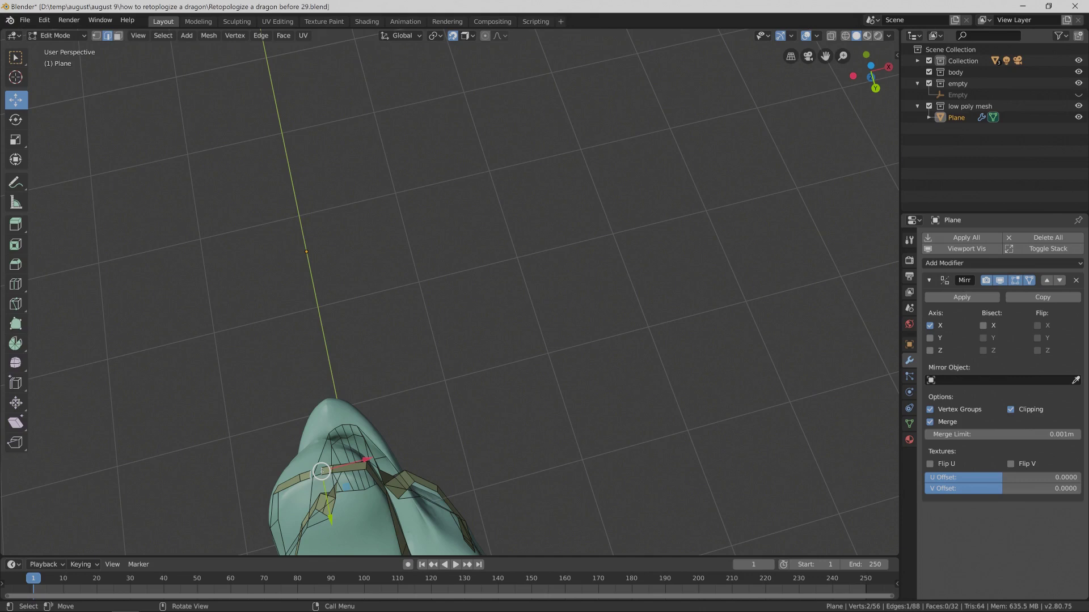
Move the end edge -0.0676 m in X to the centre line and save the file as "Retopologize a dragon before 30.blend".
{"action": "left_click_drag", "start_coordinate": [322, 471], "coordinate": [316, 473]}
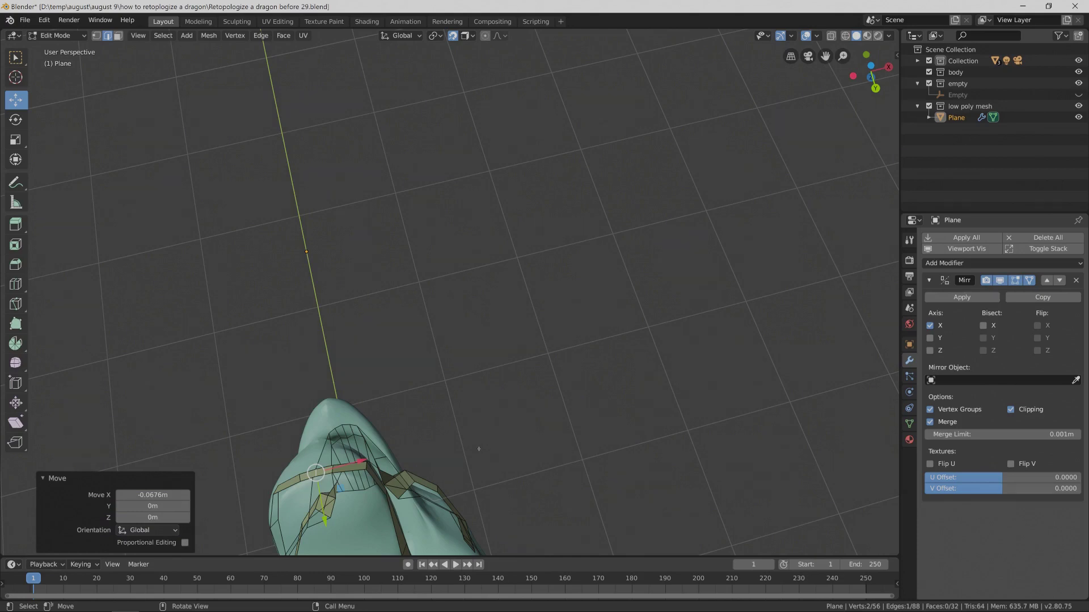
{"action": "key", "text": "Pause"}
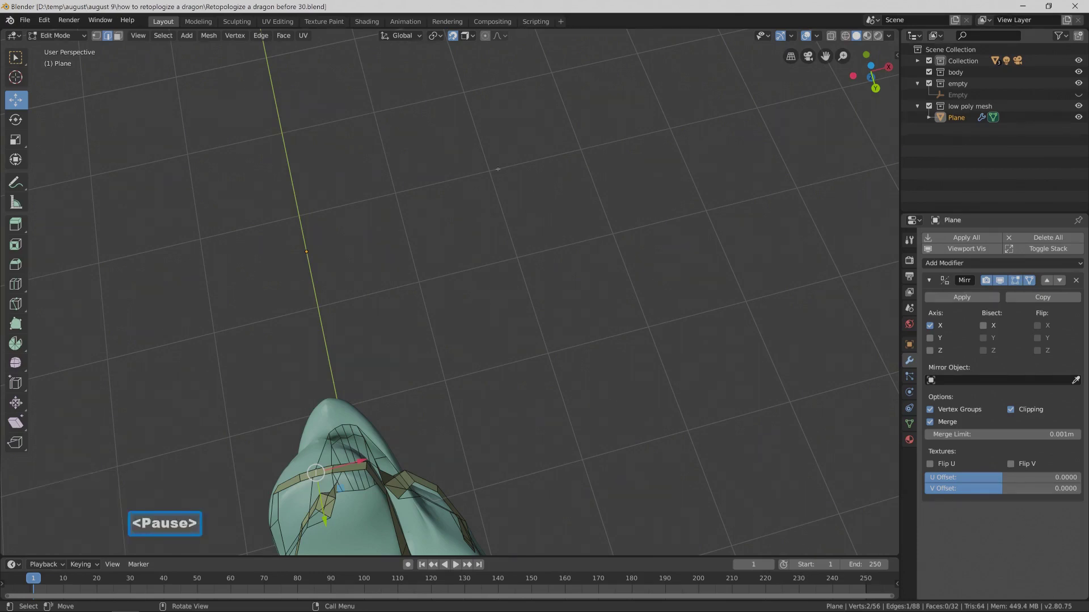
Move the cross edge at the corner of the mouth strip 0.185 m in Y.
{"action": "middle_click_drag", "start_coordinate": [498, 169], "coordinate": [590, 390]}
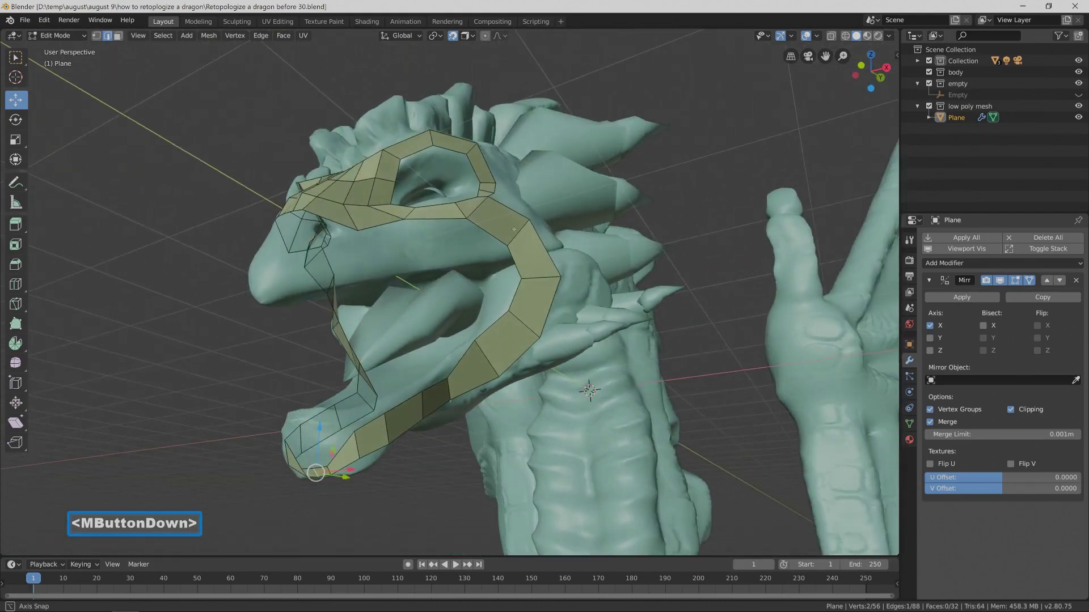
{"action": "middle_click_drag", "start_coordinate": [513, 229], "coordinate": [567, 304]}
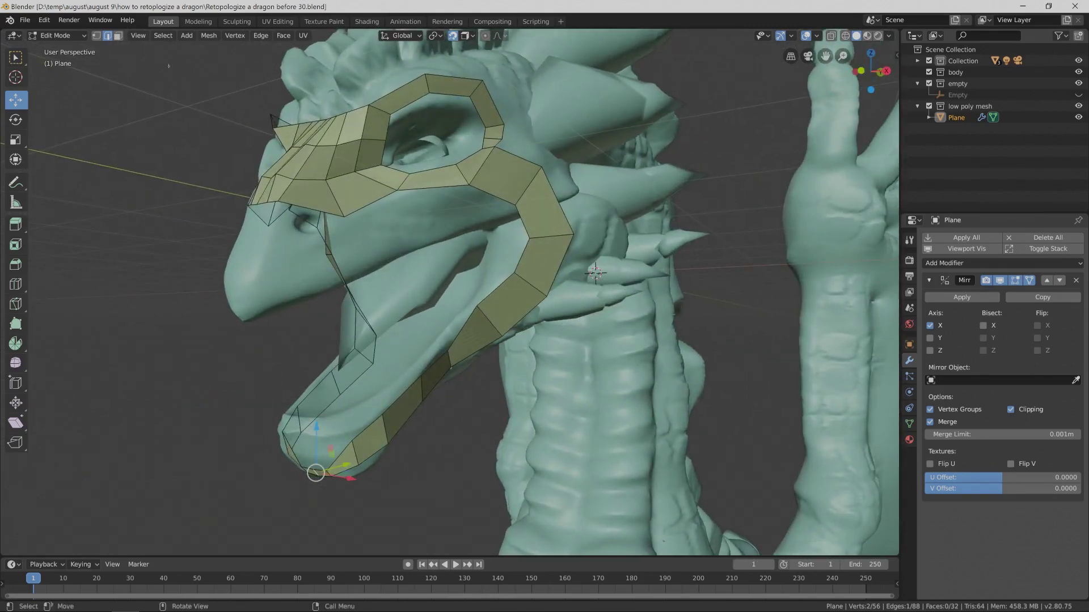
{"action": "left_click", "coordinate": [522, 253]}
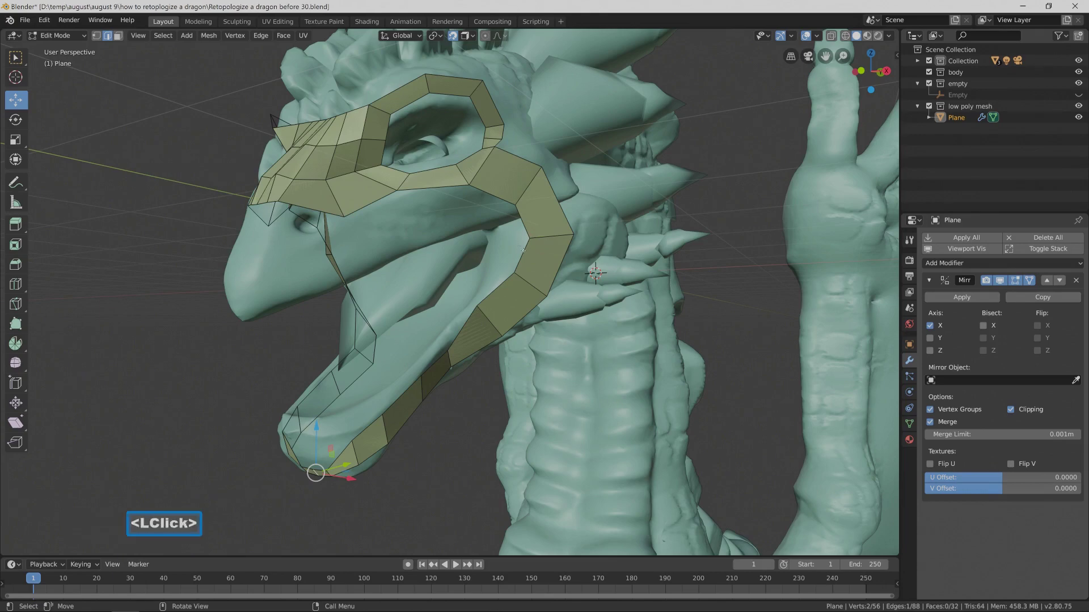
{"action": "mouse_move", "coordinate": [550, 284]}
{"action": "middle_mouse_down"}
{"action": "mouse_move", "coordinate": [537, 282]}
{"action": "mouse_move", "coordinate": [561, 277]}
{"action": "middle_mouse_up"}
{"action": "left_click_drag", "start_coordinate": [521, 255], "coordinate": [560, 269]}
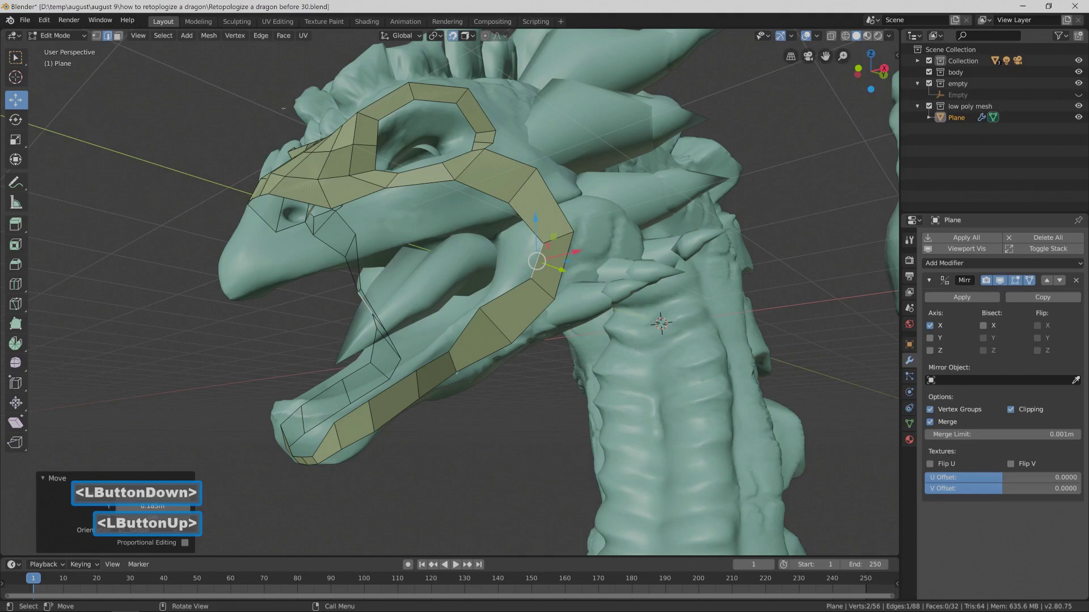
Move the inner vertex of the strip just below the mouth corner 0.316 m in Y.
{"action": "left_click", "coordinate": [96, 35]}
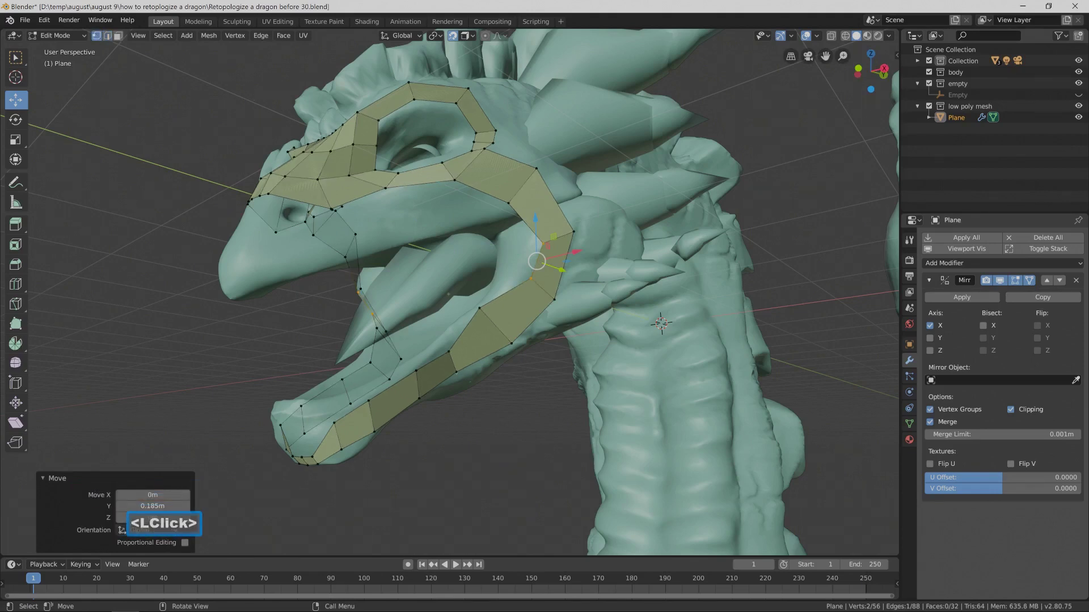
{"action": "left_click", "coordinate": [480, 308]}
{"action": "left_click_drag", "start_coordinate": [479, 308], "coordinate": [506, 314]}
{"action": "middle_click_drag", "start_coordinate": [544, 306], "coordinate": [584, 300]}
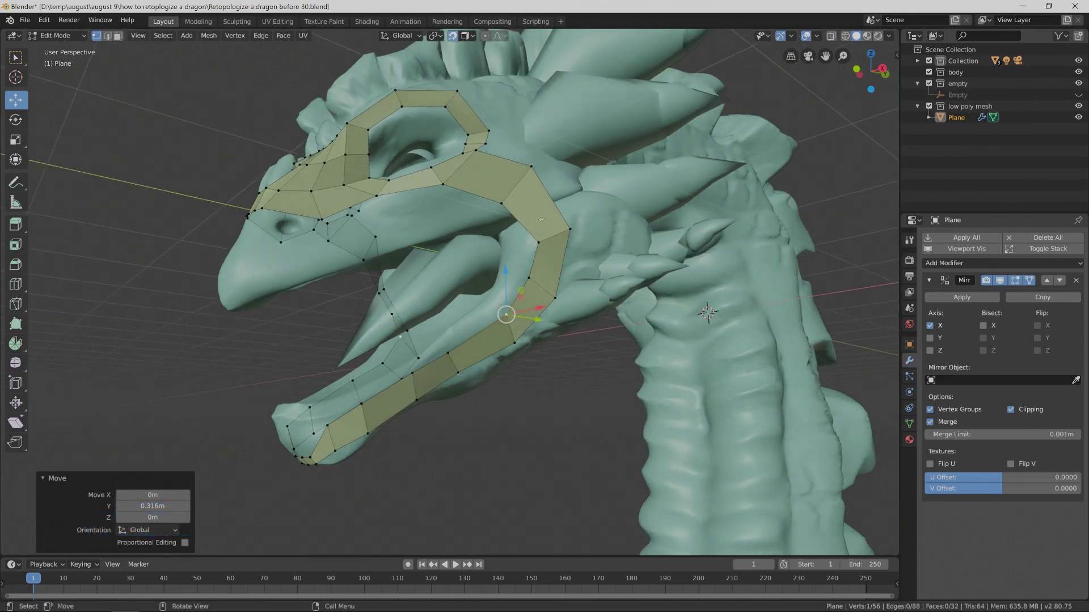
{"action": "middle_click_drag", "start_coordinate": [545, 306], "coordinate": [448, 307]}
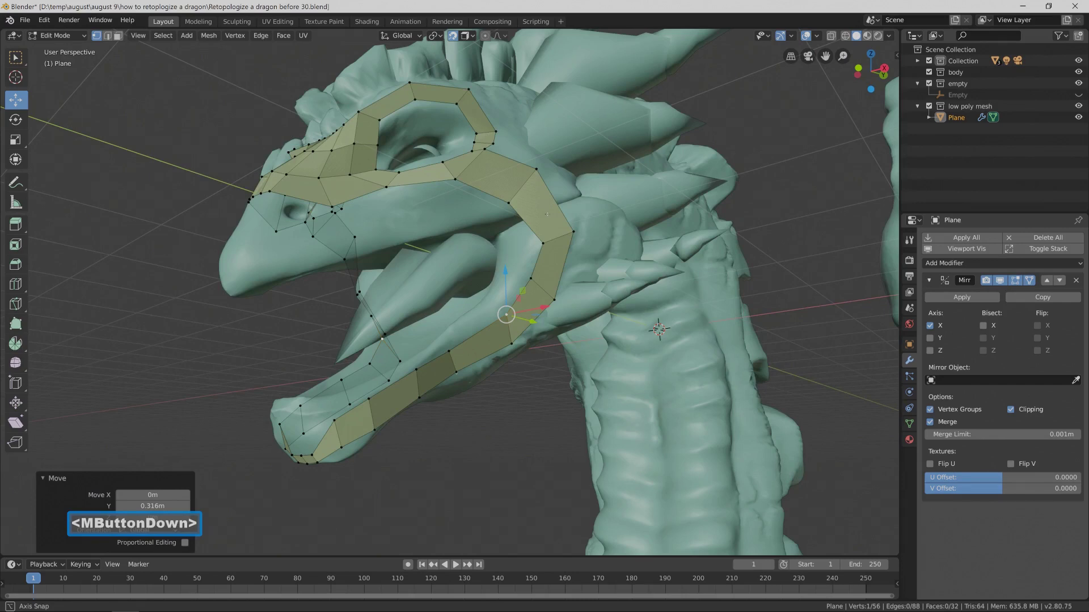
{"action": "middle_click_drag", "start_coordinate": [448, 306], "coordinate": [448, 307]}
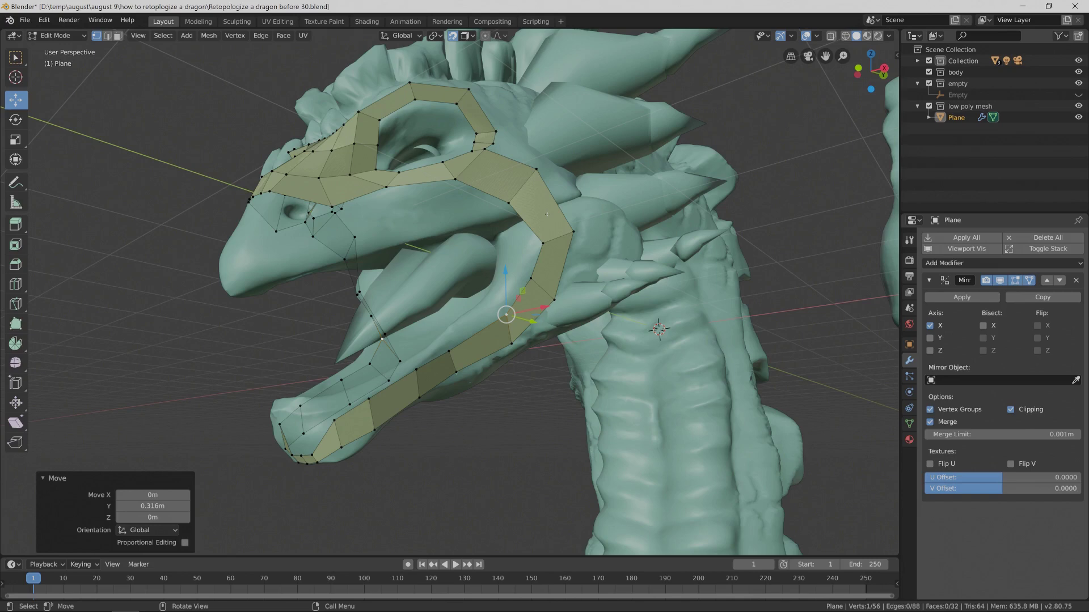
{"action": "middle_click_drag", "start_coordinate": [448, 306], "coordinate": [425, 306]}
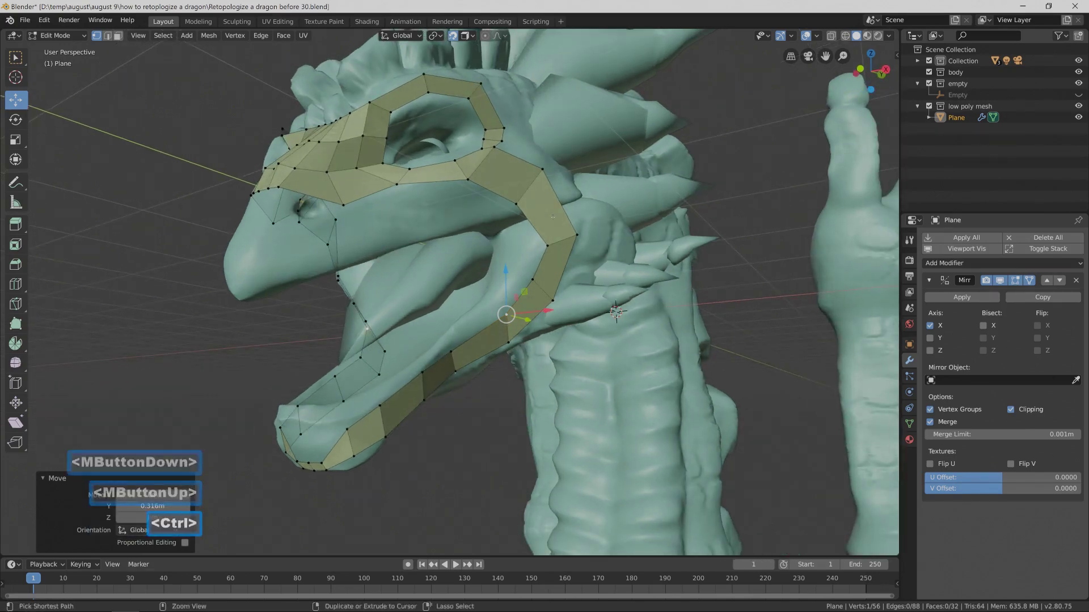
Add one centred loop cut across the cheek face above the mouth corner, with a slide factor of 0.
{"action": "key", "text": "ctrl+r"}
{"action": "left_click", "coordinate": [553, 217]}
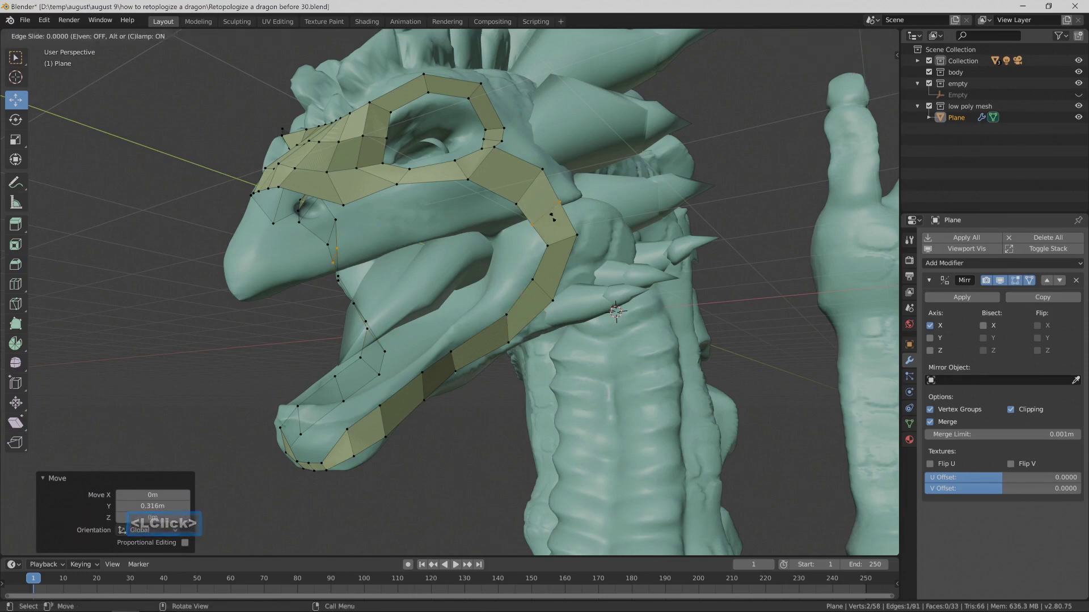
{"action": "left_click", "coordinate": [550, 215]}
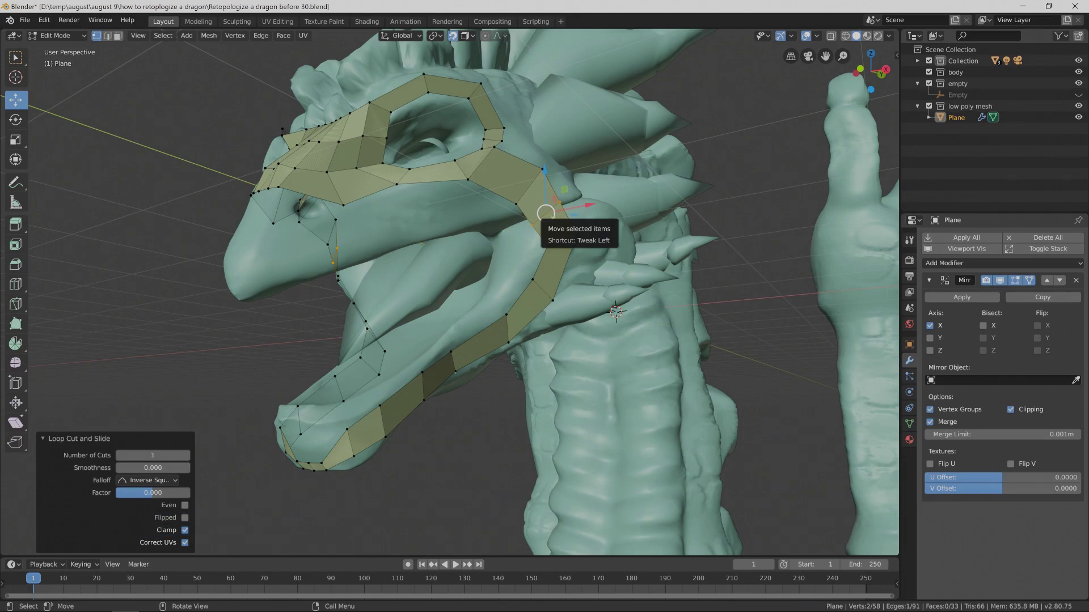
{"action": "middle_click_drag", "start_coordinate": [546, 214], "coordinate": [547, 215]}
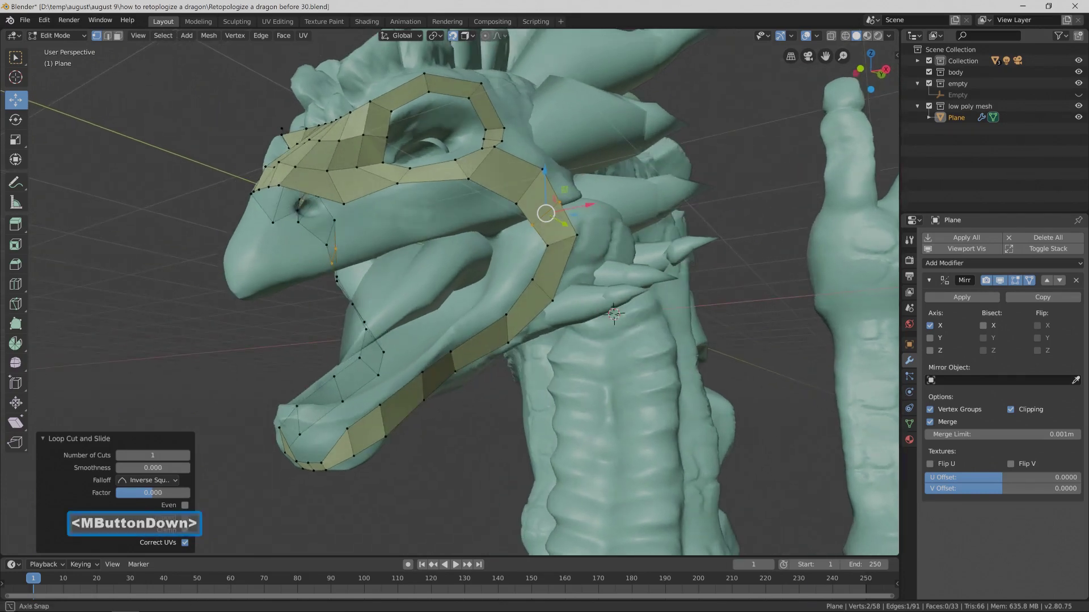
{"action": "middle_click_drag", "start_coordinate": [547, 215], "coordinate": [546, 213]}
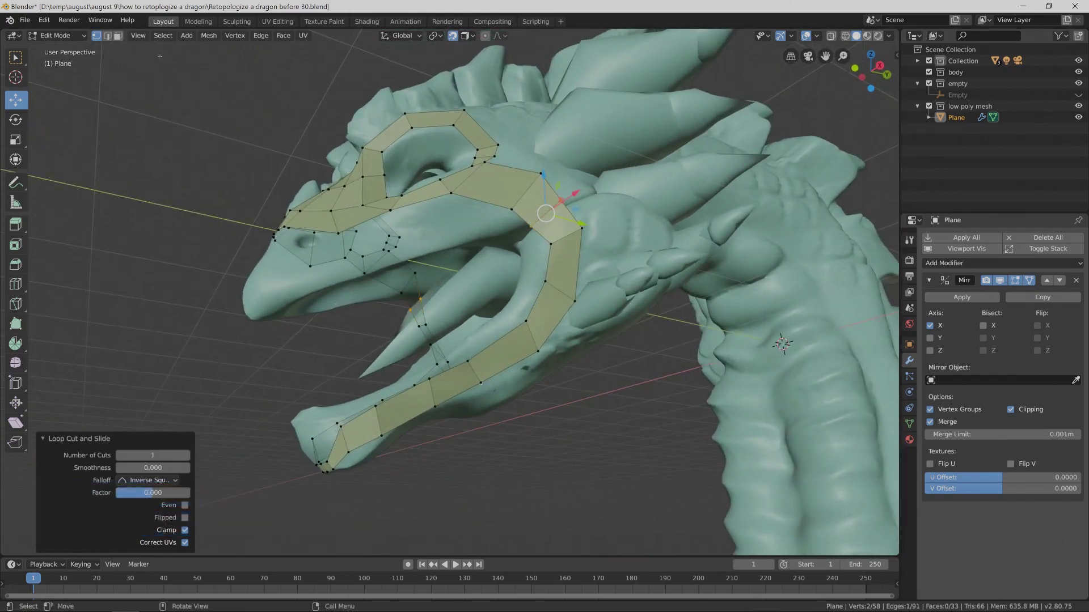
Move the cross edge below the new loop cut back over the cheek and shift the adjoining outer edge 0.17 m in Y.
{"action": "left_click", "coordinate": [107, 35]}
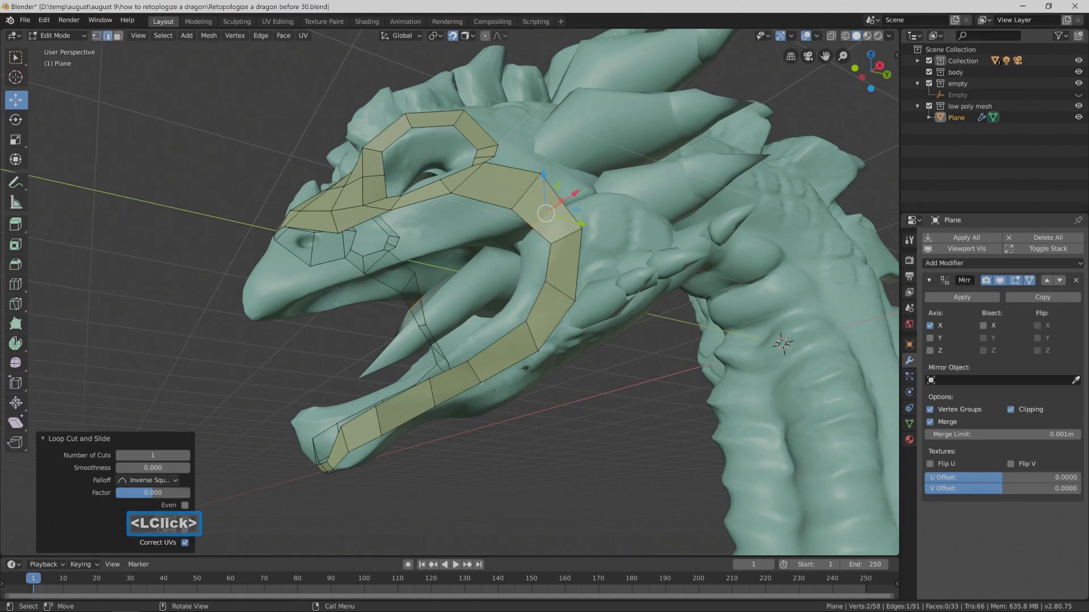
{"action": "left_click", "coordinate": [568, 235]}
{"action": "middle_click_drag", "start_coordinate": [600, 234], "coordinate": [598, 243]}
{"action": "left_click_drag", "start_coordinate": [566, 236], "coordinate": [619, 261]}
{"action": "left_click", "coordinate": [600, 259]}
{"action": "mouse_move", "coordinate": [620, 262]}
{"action": "middle_mouse_down"}
{"action": "mouse_move", "coordinate": [593, 268]}
{"action": "mouse_move", "coordinate": [617, 264]}
{"action": "middle_mouse_up"}
Extrude a chain of four vertices from the loop cut's inner vertex down the mouth corner to the lower jaw.
{"action": "left_click", "coordinate": [96, 36]}
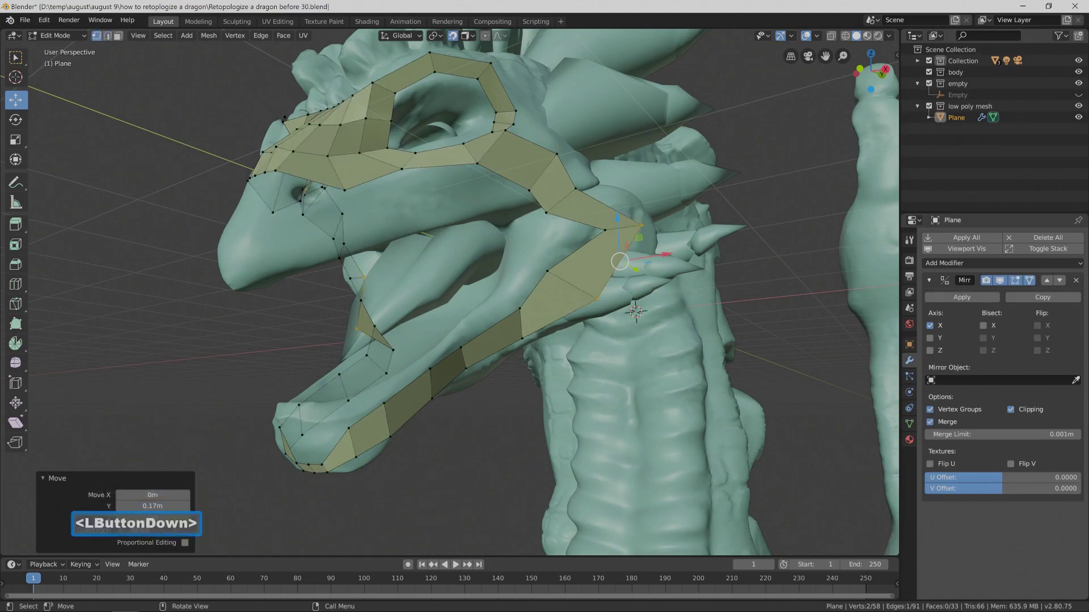
{"action": "left_click", "coordinate": [549, 212]}
{"action": "middle_click_drag", "start_coordinate": [548, 213], "coordinate": [567, 227]}
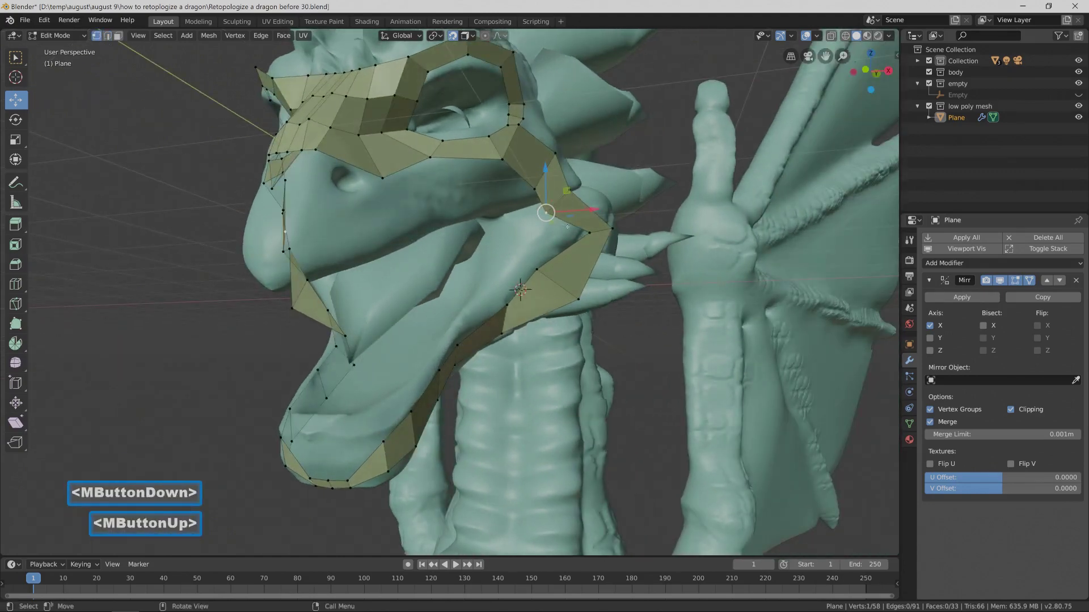
{"action": "key", "text": "ctrl"}
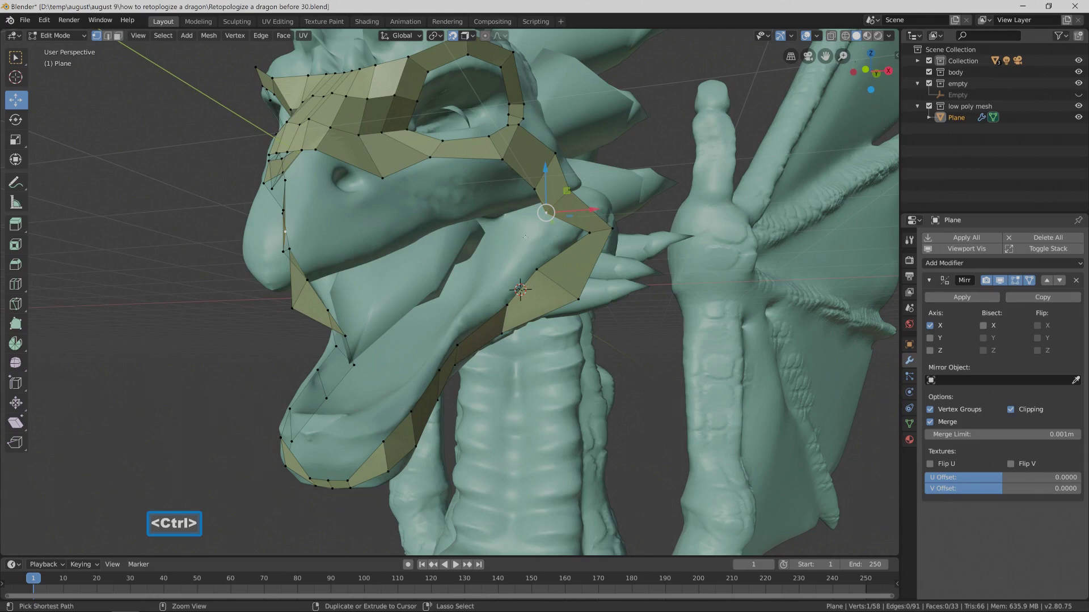
{"action": "right_click", "coordinate": [516, 253], "text": "ctrl"}
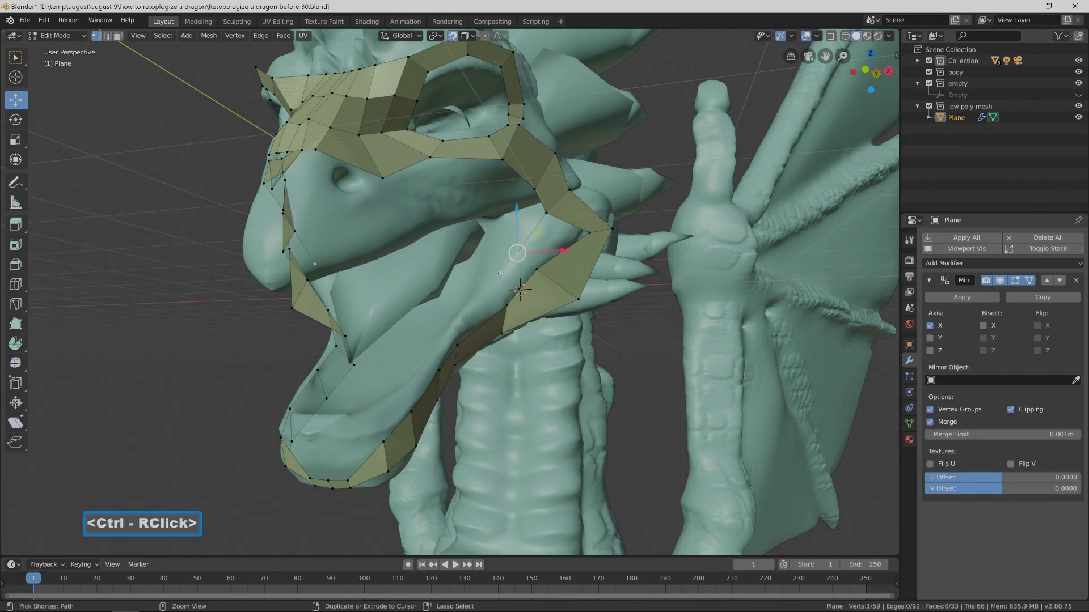
{"action": "right_click", "coordinate": [496, 278], "text": "ctrl"}
{"action": "right_click", "coordinate": [450, 331], "text": "ctrl"}
{"action": "right_click", "coordinate": [429, 363], "text": "ctrl"}
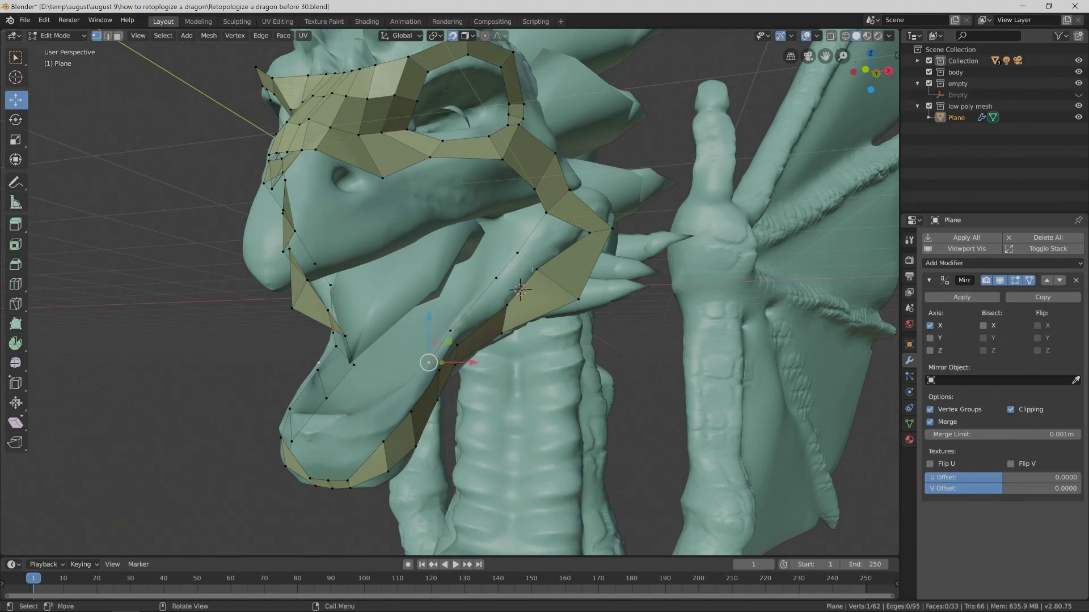
Extend the vertex chain with three more vertices forward along the rim of the lower jaw.
{"action": "middle_click_drag", "start_coordinate": [441, 396], "coordinate": [432, 397]}
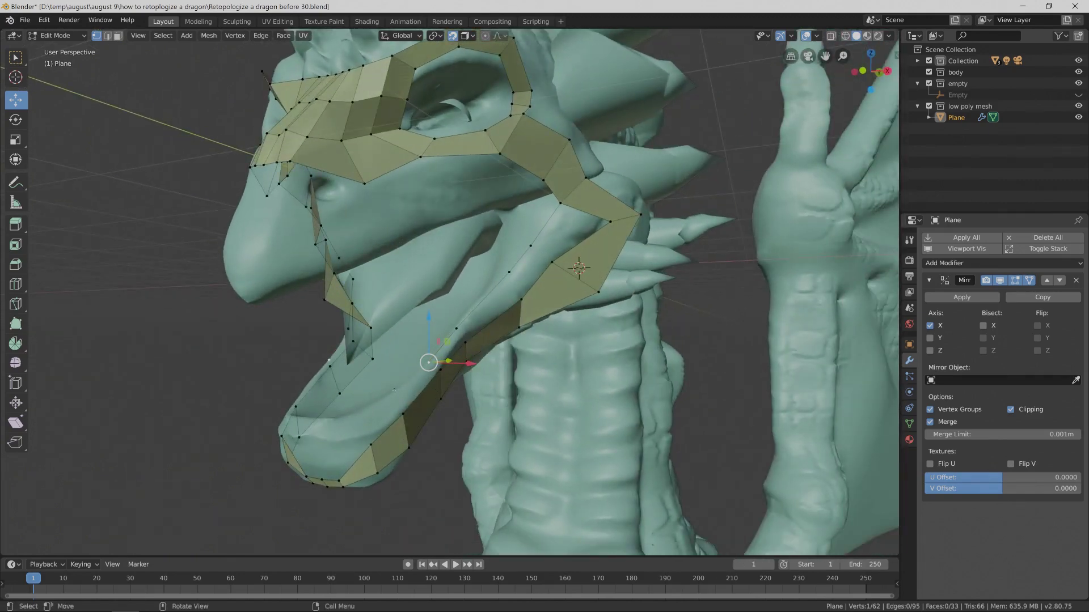
{"action": "key", "text": "ctrl"}
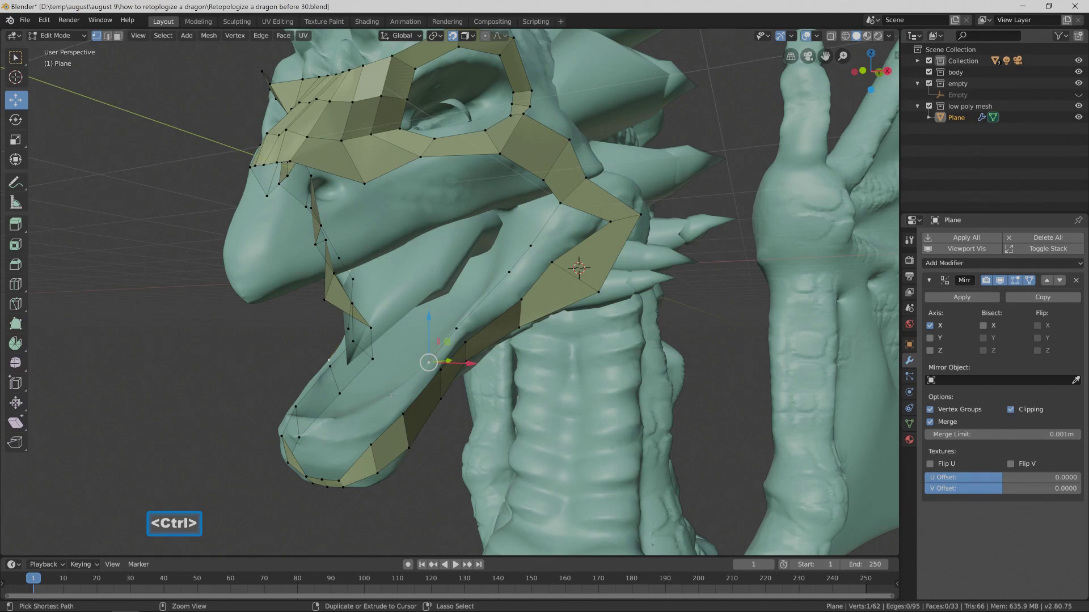
{"action": "right_click", "coordinate": [390, 395], "text": "ctrl"}
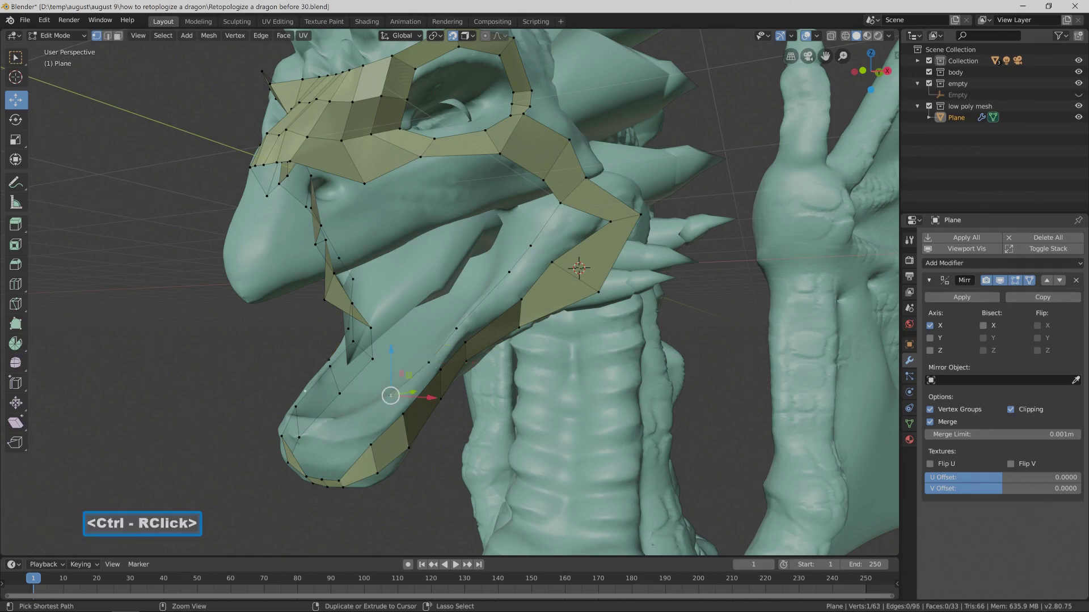
{"action": "right_click", "coordinate": [363, 424], "text": "ctrl"}
{"action": "right_click", "coordinate": [338, 432], "text": "ctrl"}
Extrude one more vertex near the centre of the lower lip and save the file as "Retopologize a dragon before 32.blend".
{"action": "middle_click_drag", "start_coordinate": [339, 432], "coordinate": [359, 426]}
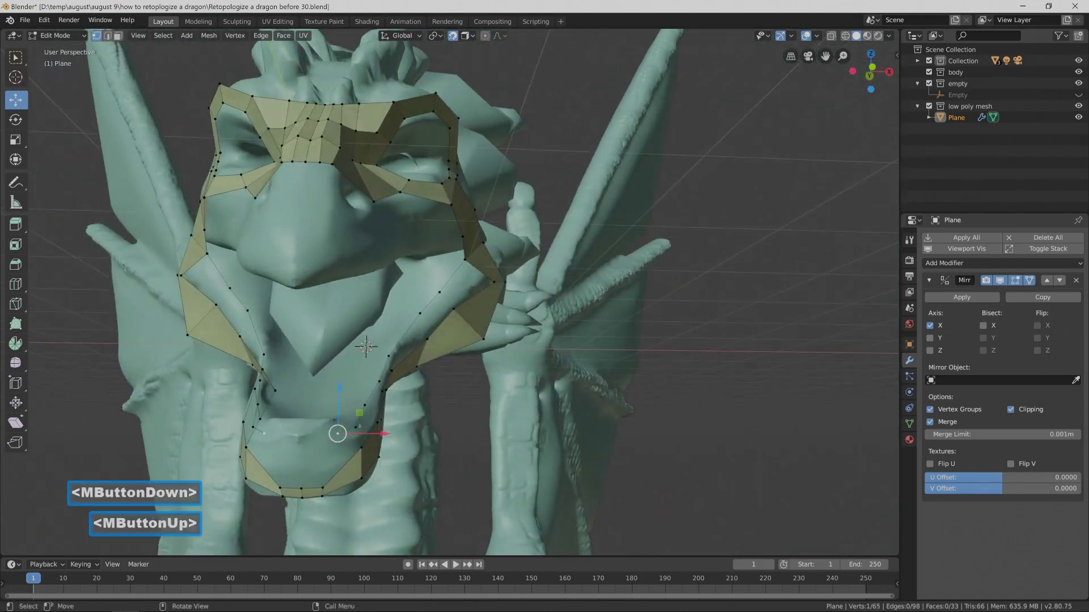
{"action": "key", "text": "ctrl"}
{"action": "right_click", "coordinate": [306, 436], "text": "ctrl"}
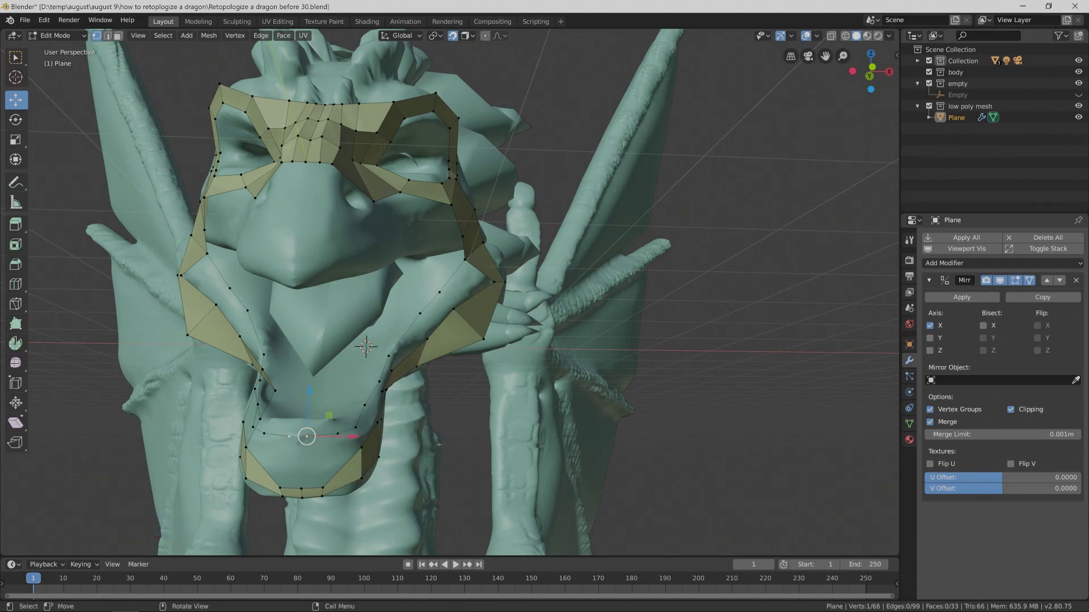
{"action": "key", "text": "Pause"}
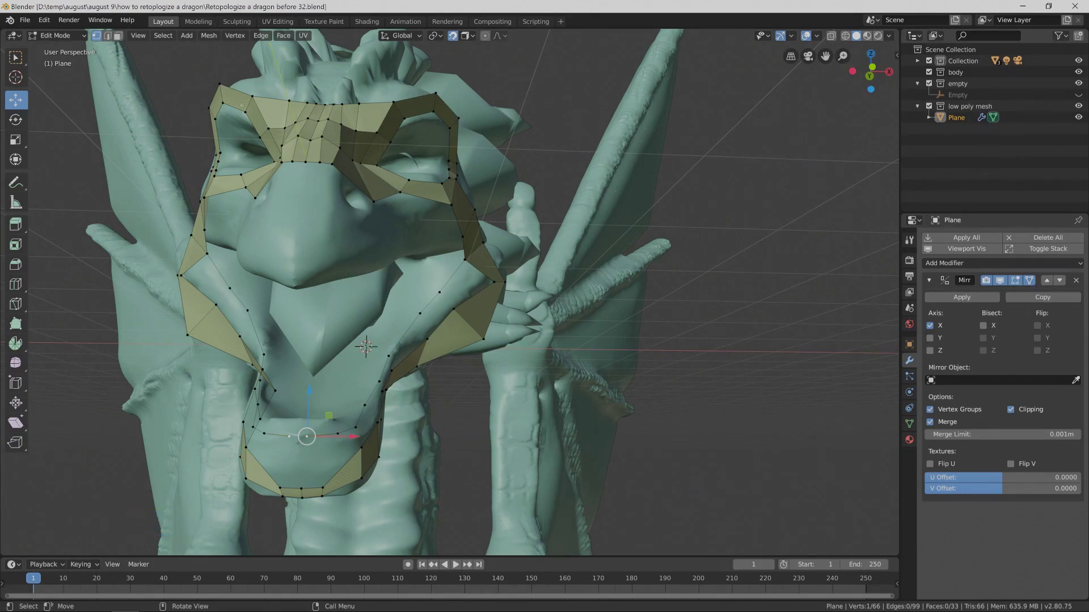
Fill eight faces between the vertex chain and the jaw strip, and save as "Retopologize a dragon before 33.blend".
{"action": "left_click", "coordinate": [108, 36]}
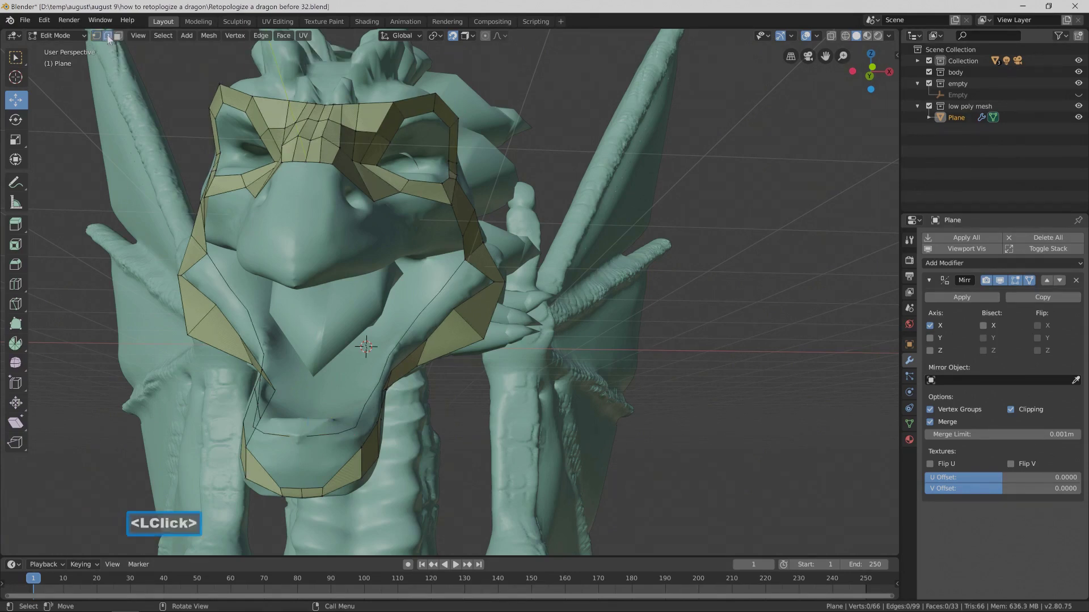
{"action": "left_click", "coordinate": [479, 271]}
{"action": "middle_click_drag", "start_coordinate": [483, 283], "coordinate": [501, 295]}
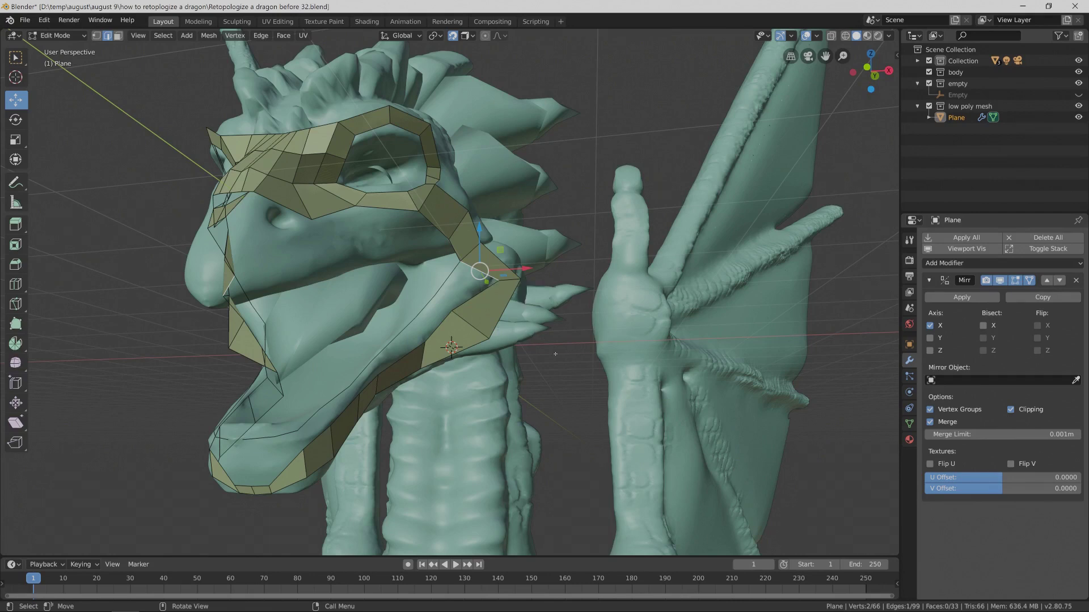
{"action": "key", "text": "f"}
{"action": "key", "text": "f"}
{"action": "key", "text": "f"}
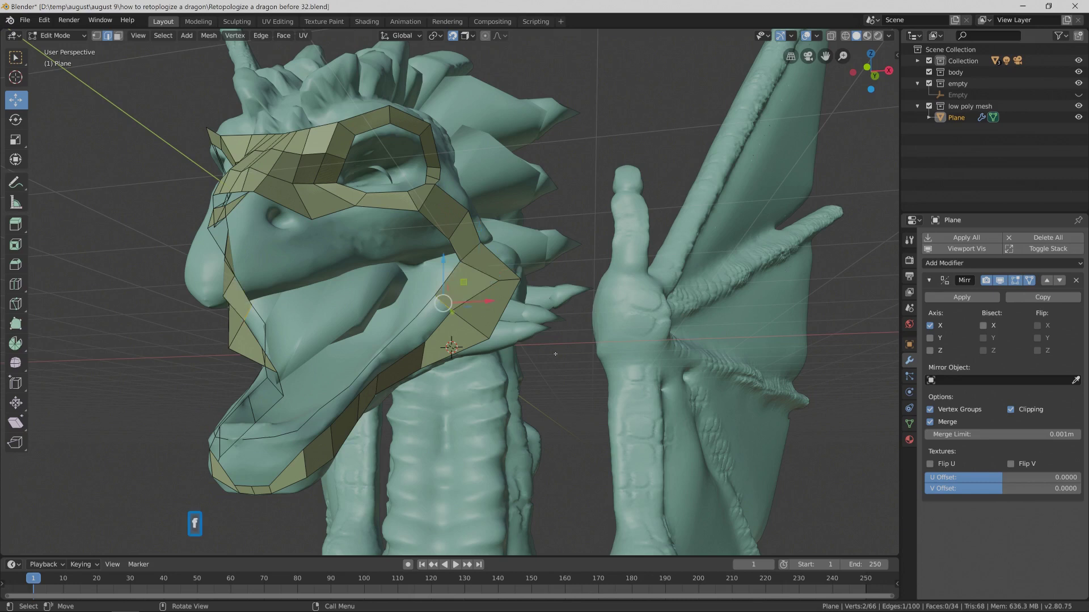
{"action": "key", "text": "f"}
{"action": "key", "text": "f"}
{"action": "key", "text": "f"}
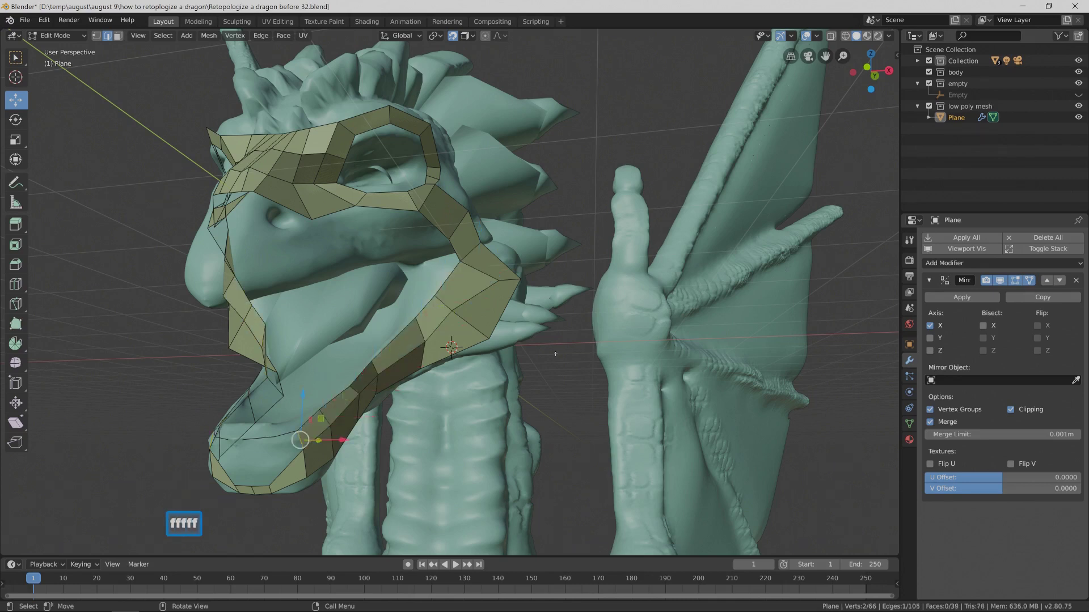
{"action": "key", "text": "f"}
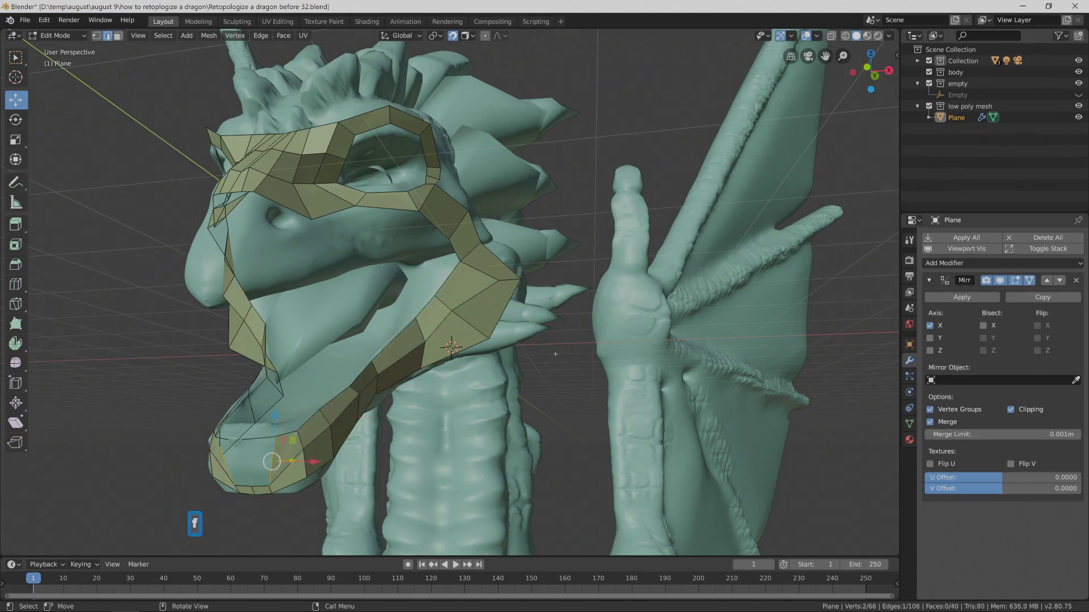
{"action": "key", "text": "f"}
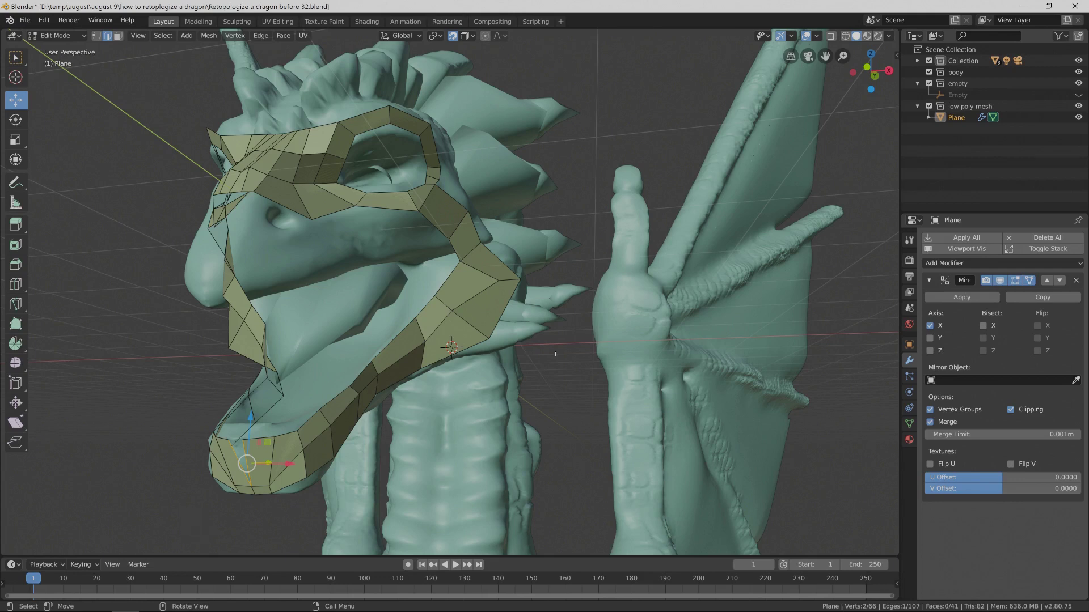
{"action": "key", "text": "Pause"}
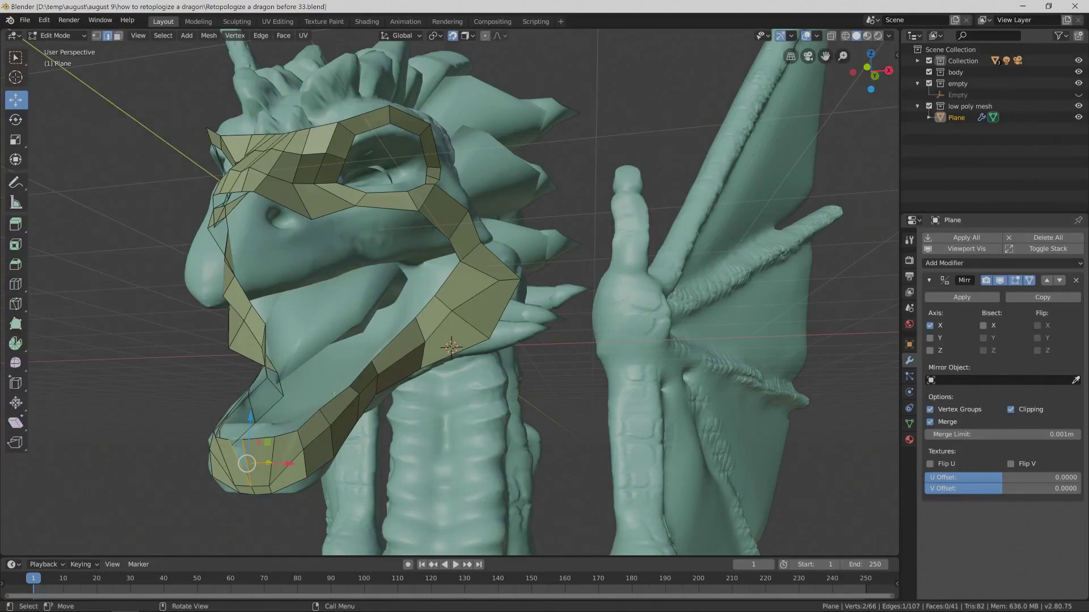
Move the end vertex on the upper rim of the lower jaw along X to the centre line.
{"action": "middle_click_drag", "start_coordinate": [369, 433], "coordinate": [308, 436]}
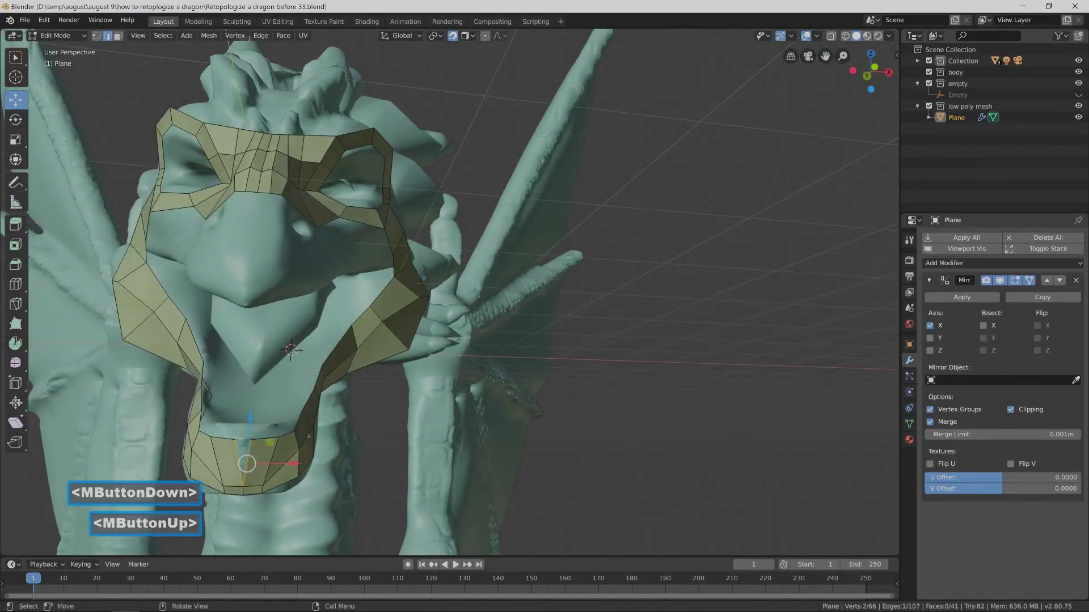
{"action": "left_click", "coordinate": [95, 35]}
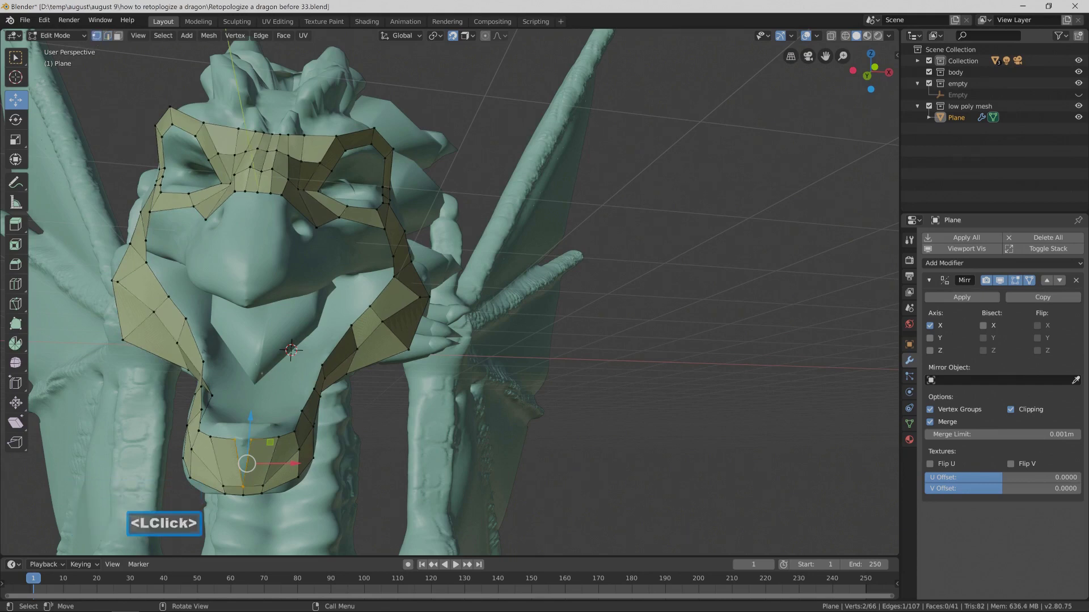
{"action": "left_click", "coordinate": [251, 440]}
{"action": "left_click_drag", "start_coordinate": [303, 440], "coordinate": [292, 437]}
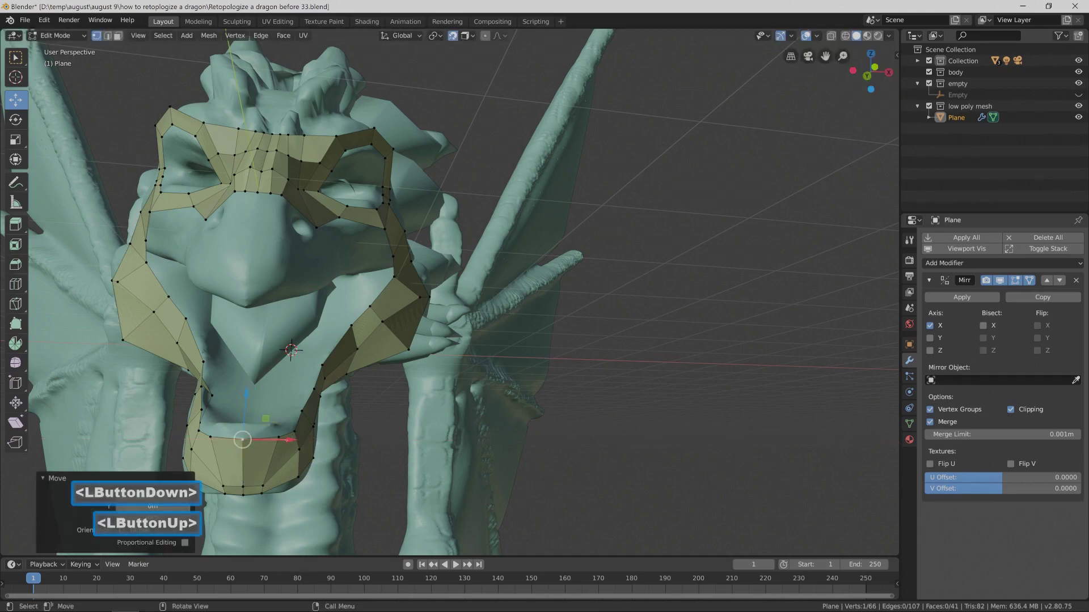
Clear the vertex selection, save the dragon file and switch to edge selection.
{"action": "left_click", "coordinate": [340, 425]}
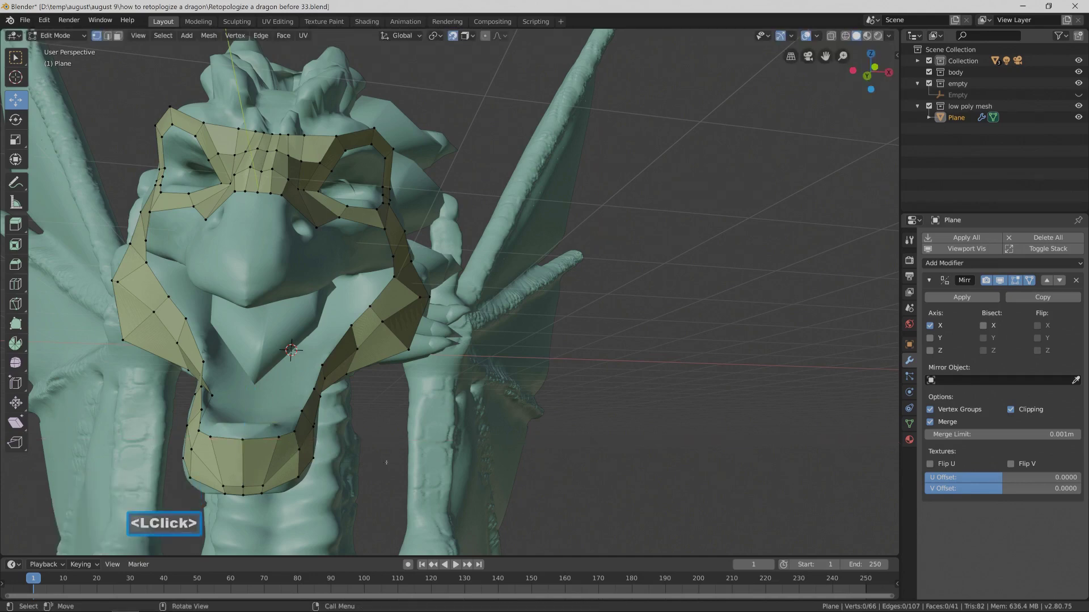
{"action": "middle_click_drag", "start_coordinate": [340, 426], "coordinate": [408, 402]}
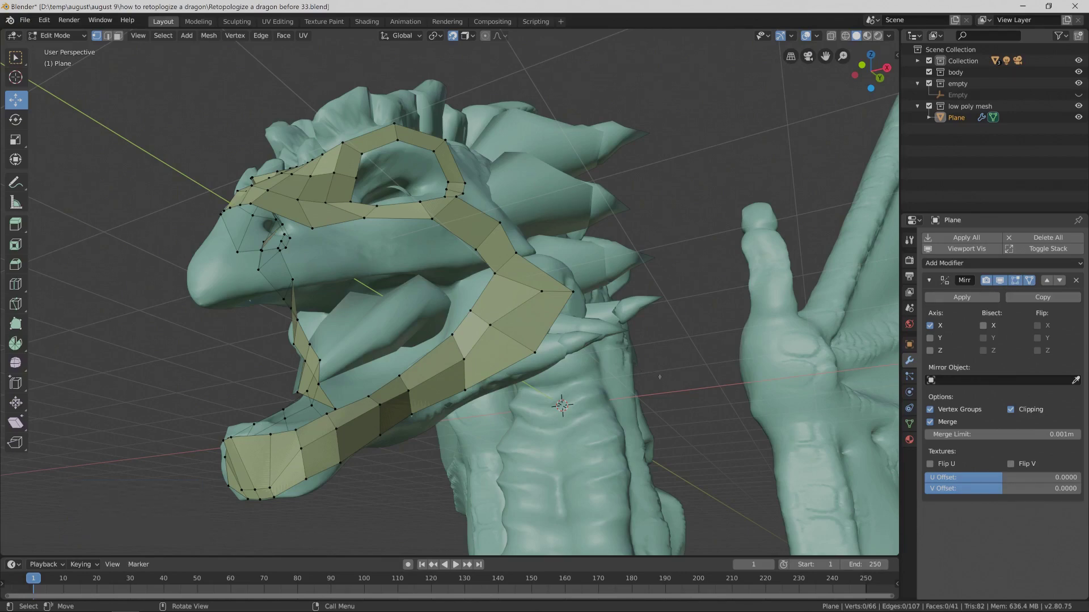
{"action": "key", "text": "Pause"}
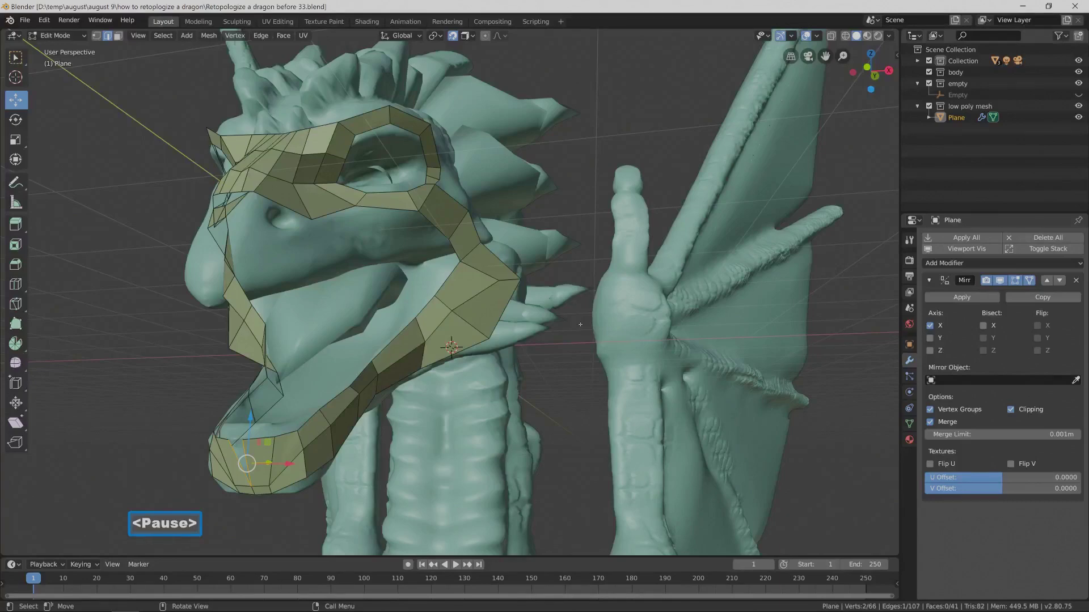
Move the edge where the strip under the eye meets the cheek strip up 0.104 m along Z.
{"action": "middle_click_drag", "start_coordinate": [580, 325], "coordinate": [549, 330]}
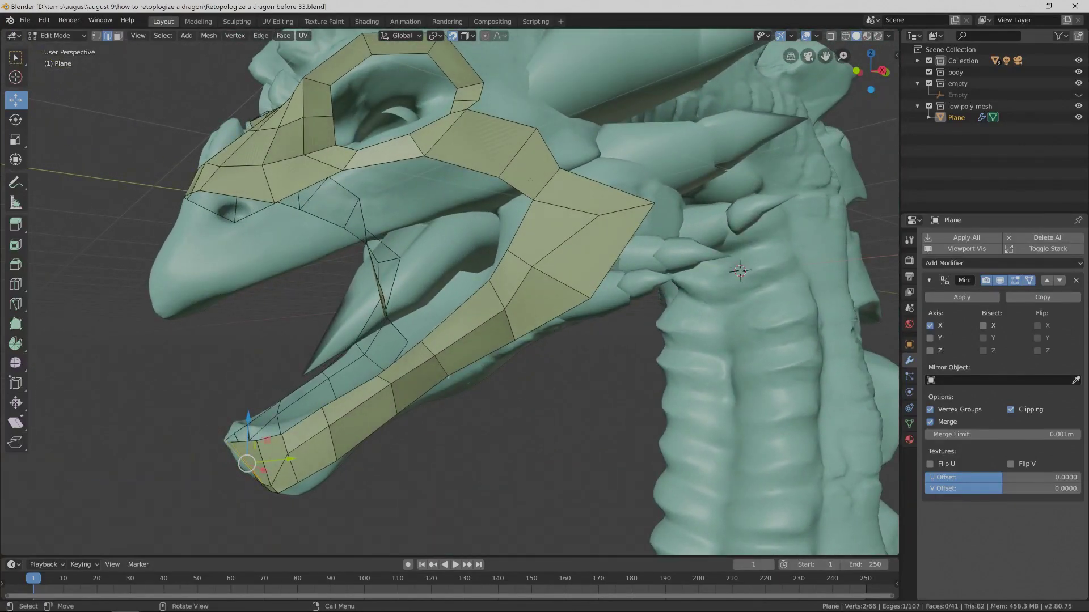
{"action": "left_click", "coordinate": [545, 183]}
{"action": "left_click_drag", "start_coordinate": [546, 155], "coordinate": [516, 98]}
{"action": "left_click", "coordinate": [517, 152]}
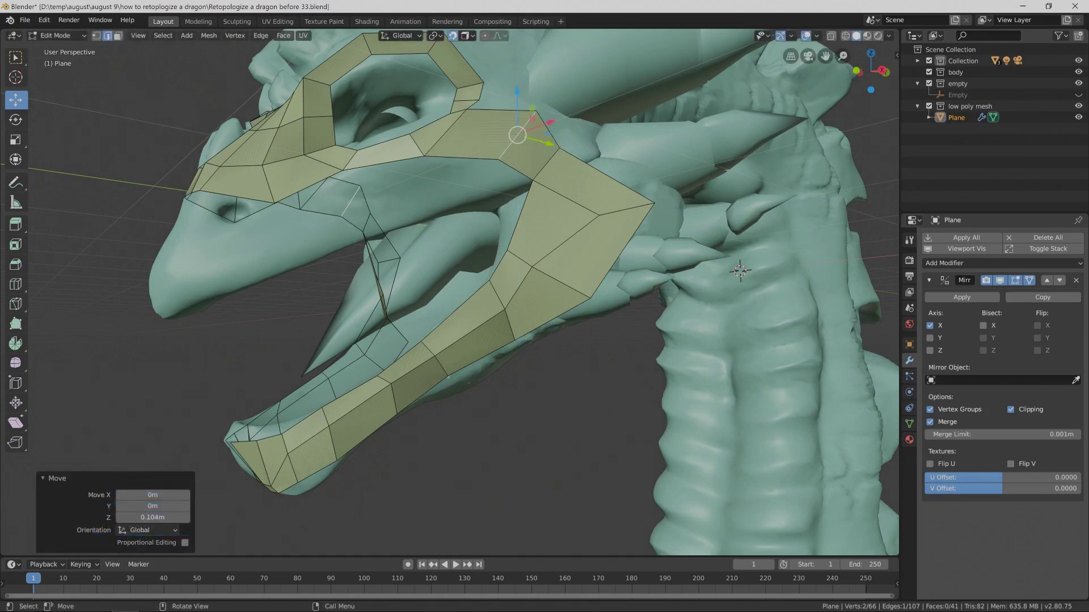
Add one centred loop cut across the face between the moved edge and the cheek strip, and clear the selection.
{"action": "key", "text": "ctrl+r"}
{"action": "double_click", "coordinate": [352, 196]}
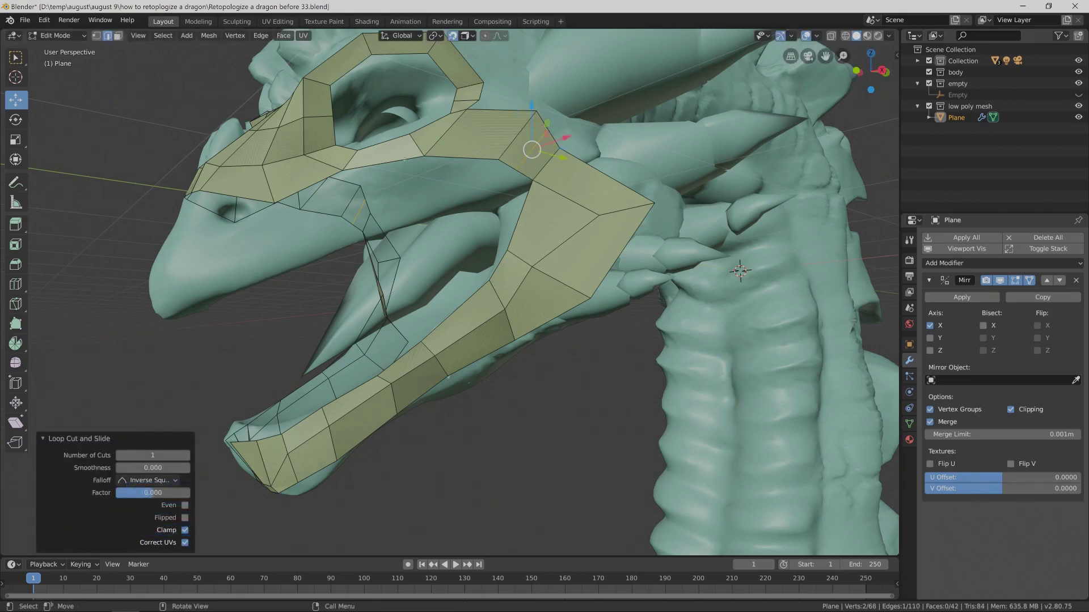
{"action": "left_click", "coordinate": [574, 270]}
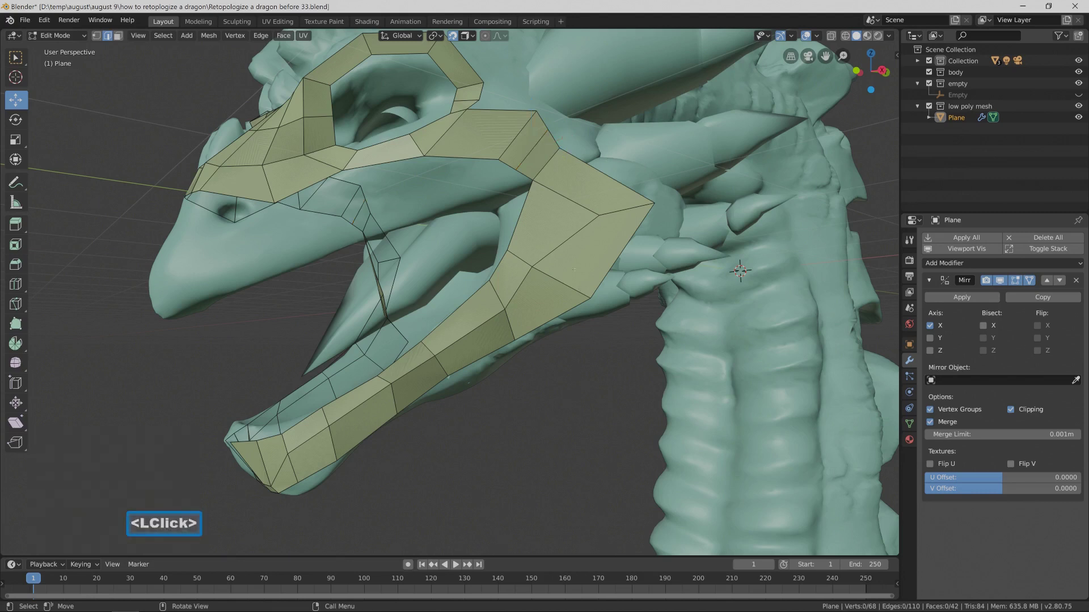
Extrude the lower edge at the mouth corner forward five times along the upper lip, and save as "Retopologize a dragon before 34.blend".
{"action": "left_click", "coordinate": [524, 175]}
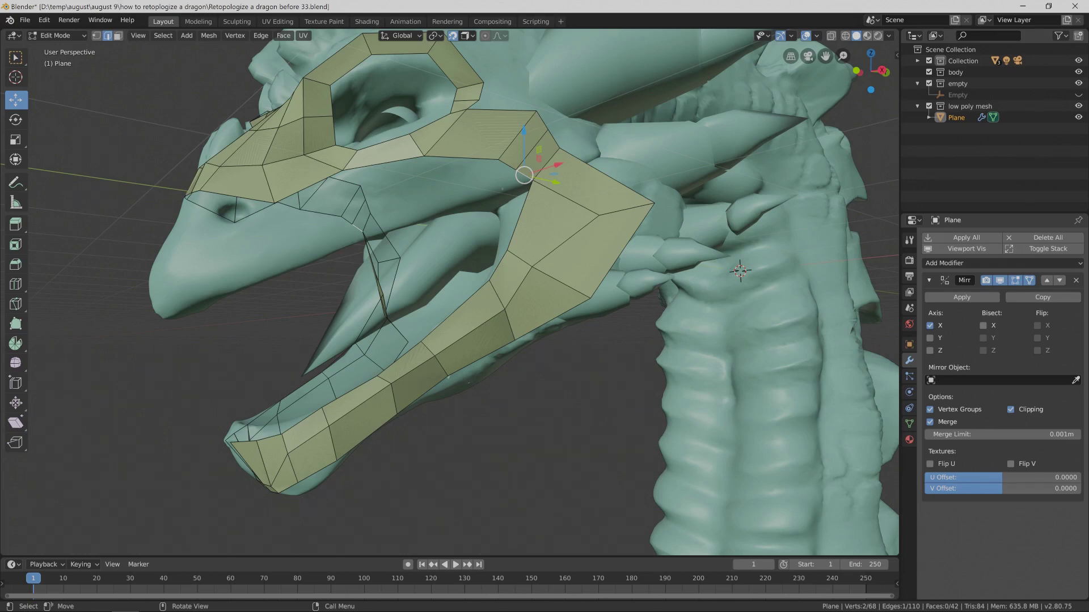
{"action": "key", "text": "ctrl"}
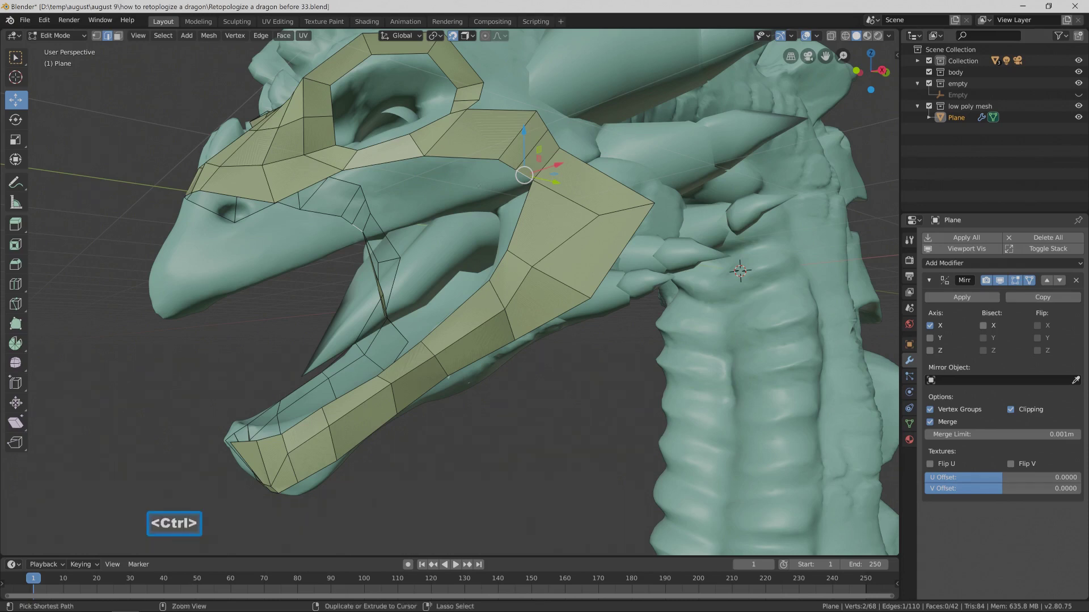
{"action": "right_click", "coordinate": [478, 186], "text": "ctrl"}
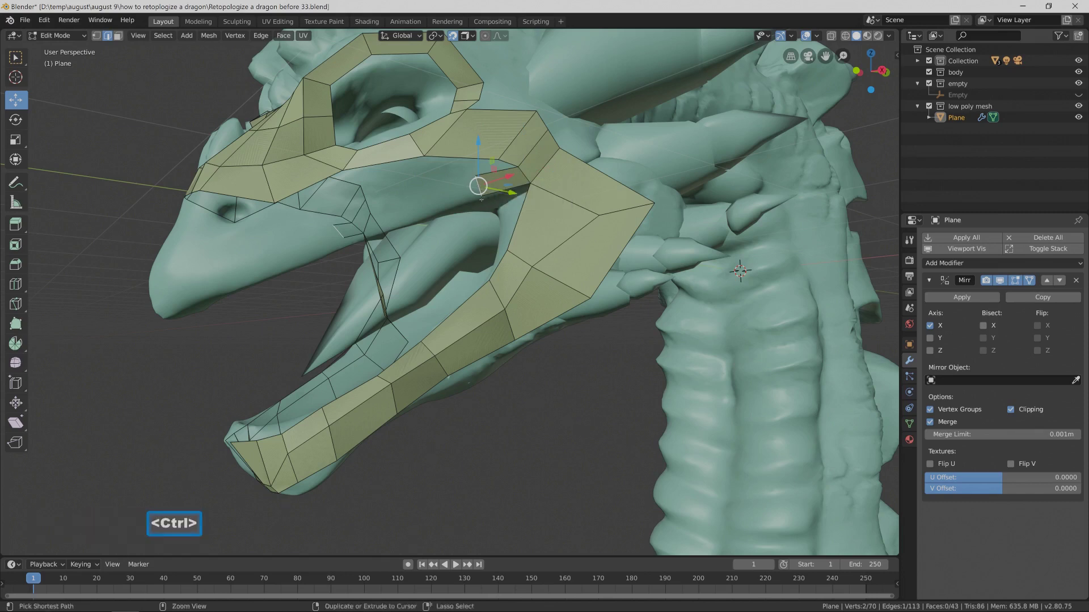
{"action": "right_click", "coordinate": [451, 197], "text": "ctrl"}
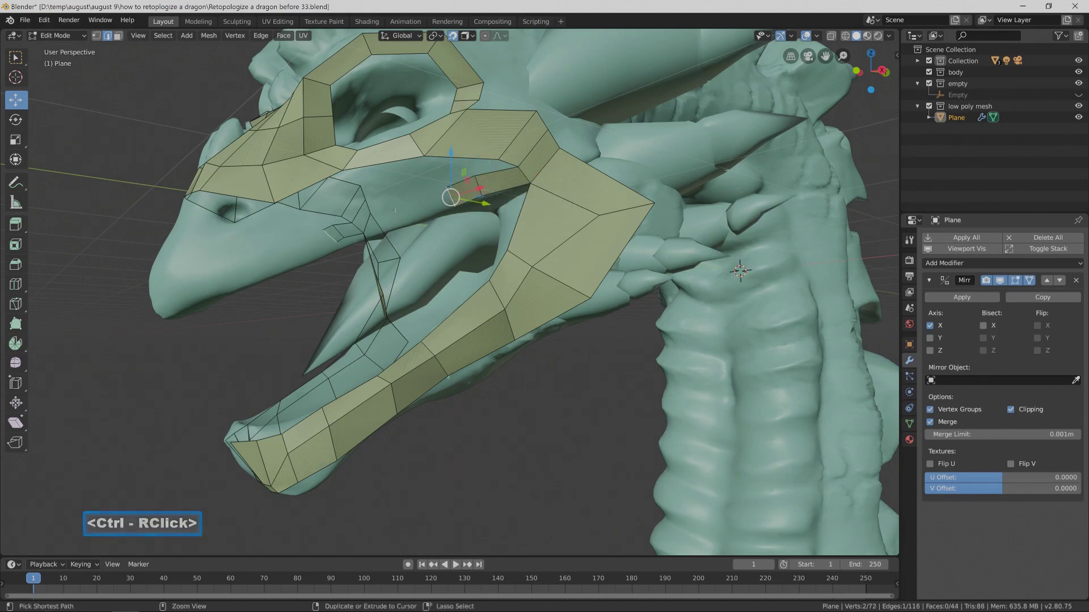
{"action": "right_click", "coordinate": [388, 214], "text": "ctrl"}
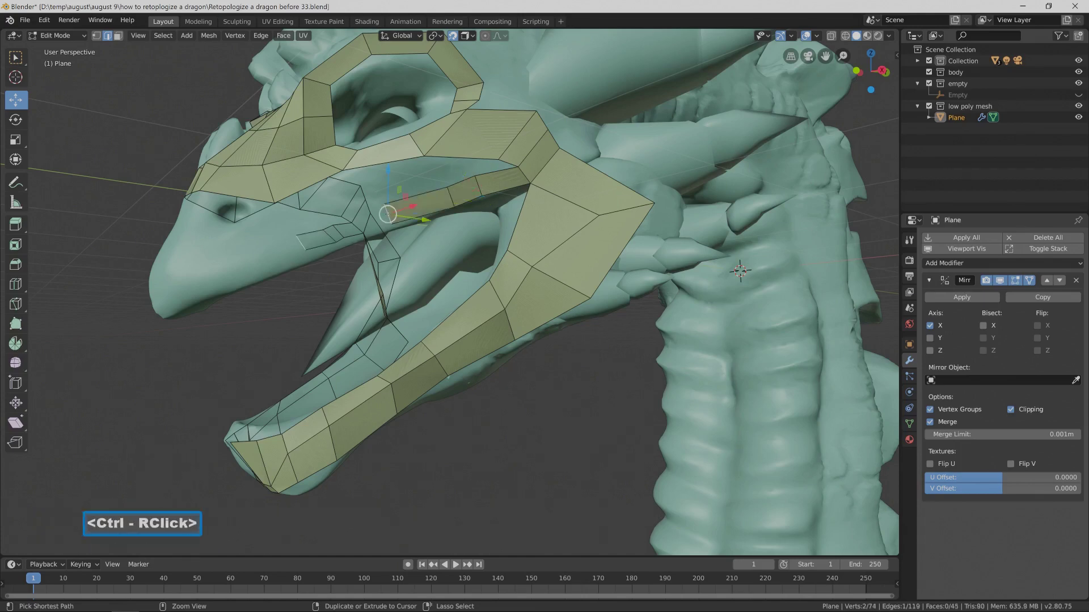
{"action": "middle_click_drag", "start_coordinate": [422, 284], "coordinate": [440, 284]}
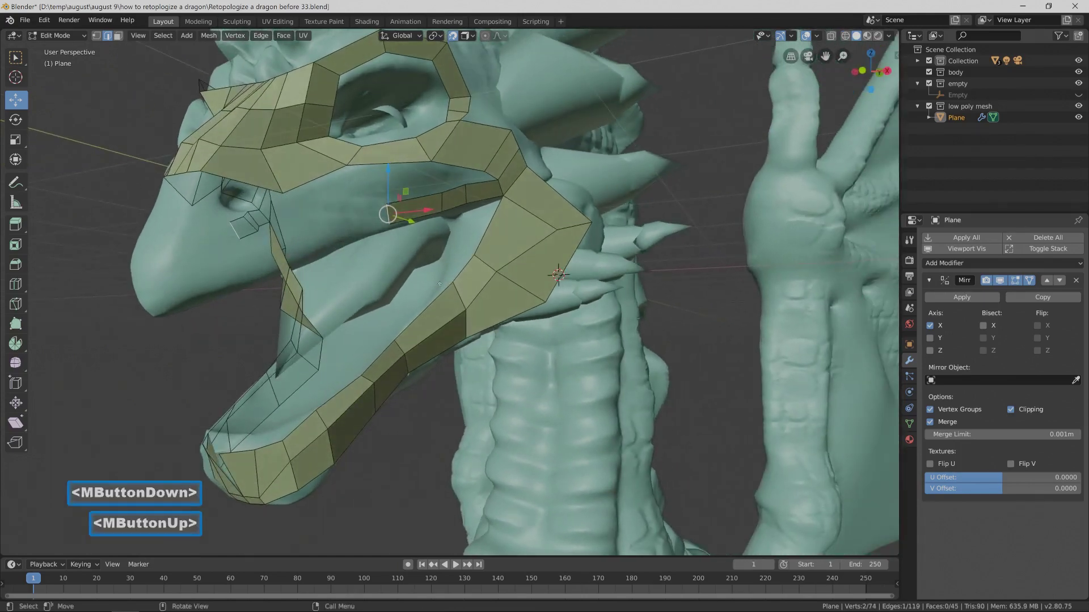
{"action": "right_click", "coordinate": [338, 226], "text": "ctrl"}
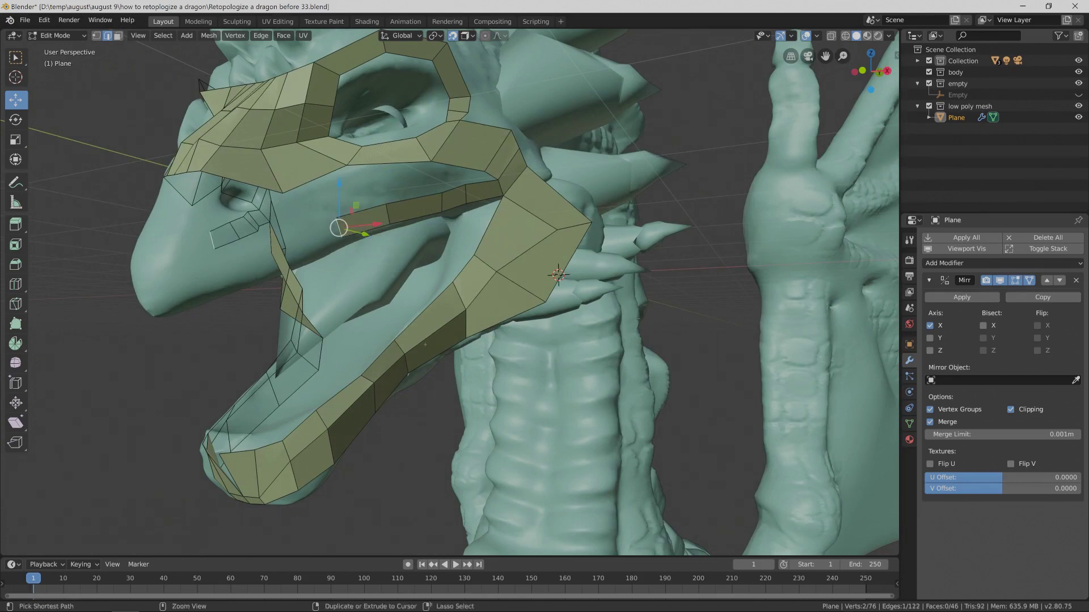
{"action": "middle_click_drag", "start_coordinate": [341, 232], "coordinate": [374, 243]}
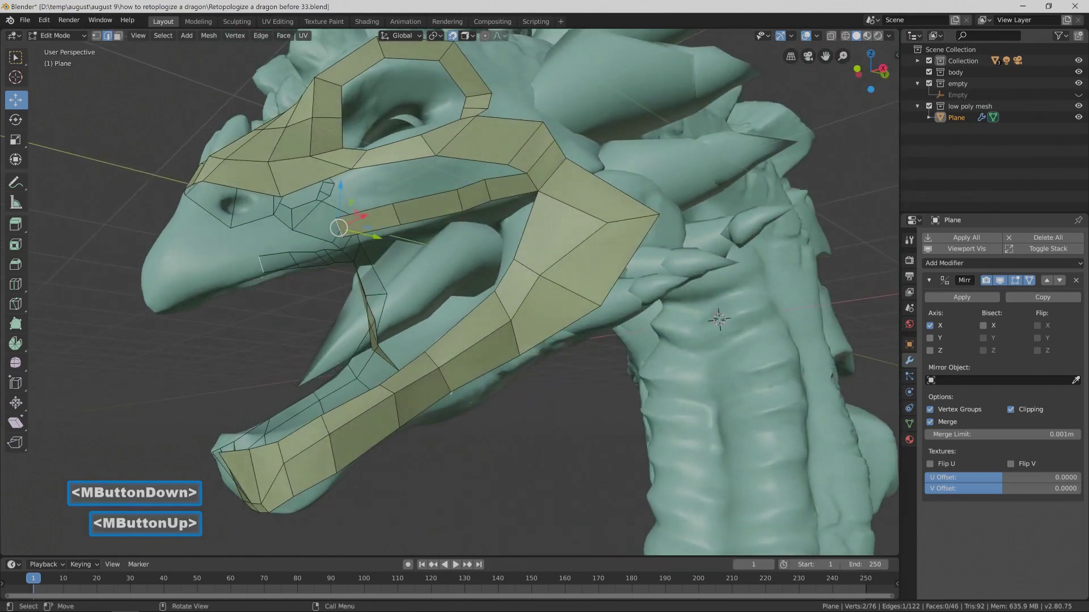
{"action": "middle_click_drag", "start_coordinate": [719, 319], "coordinate": [531, 312]}
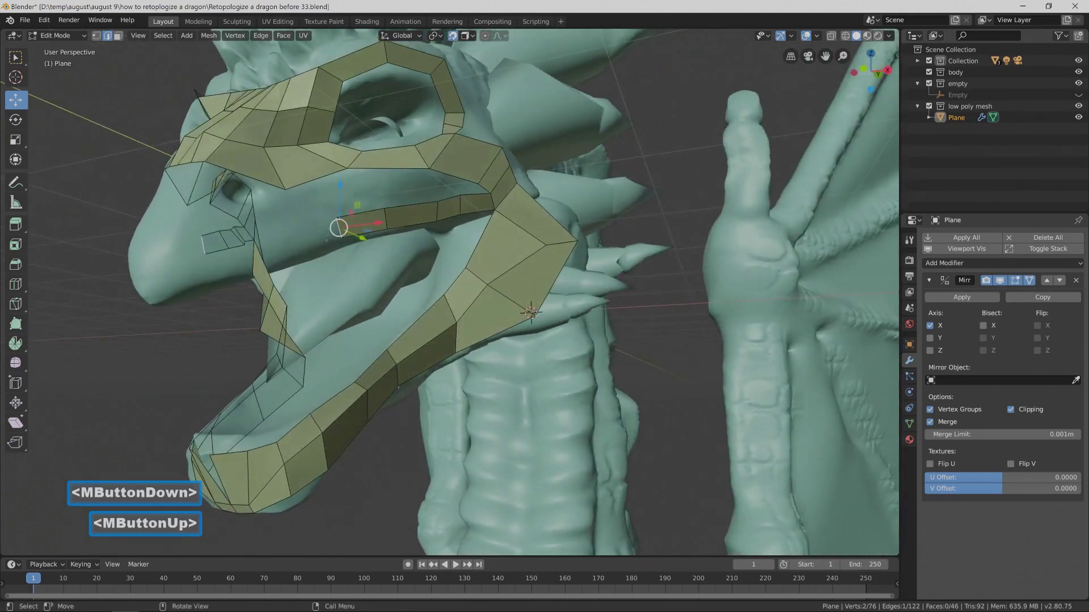
{"action": "right_click", "coordinate": [286, 241], "text": "ctrl"}
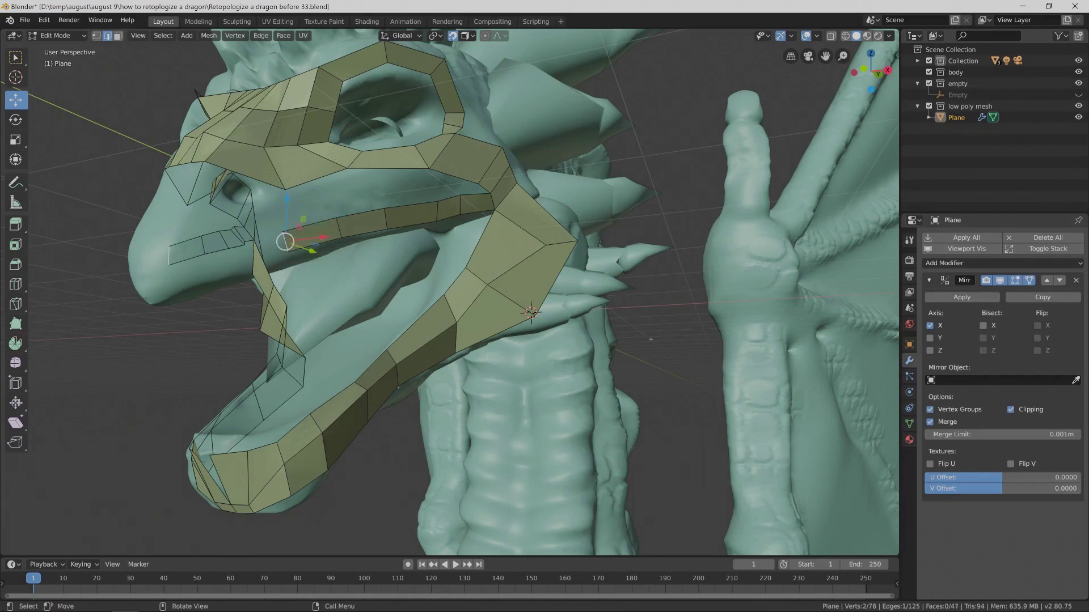
{"action": "key", "text": "Pause"}
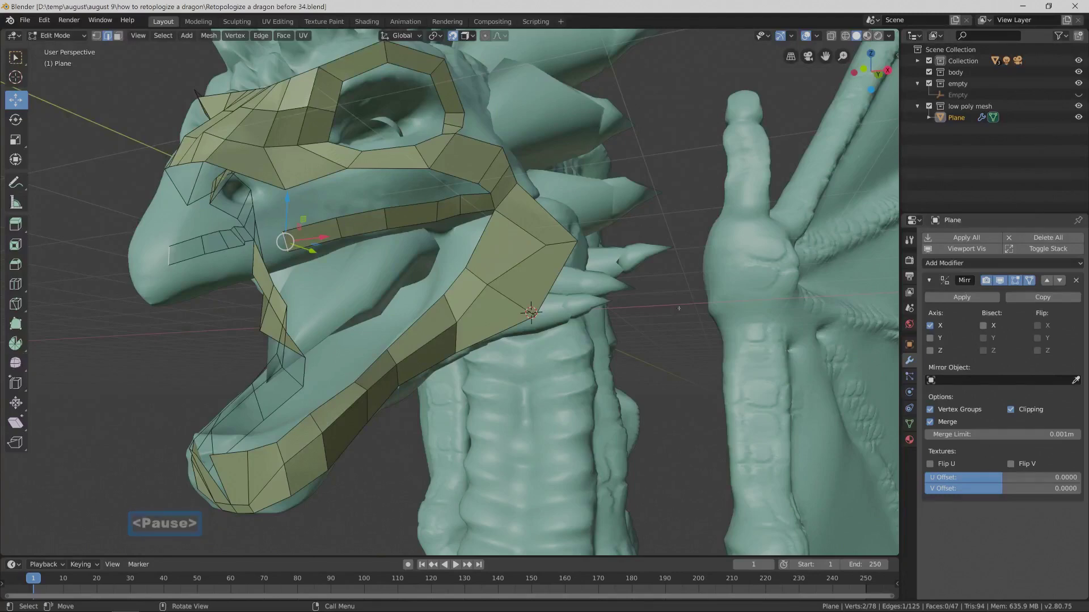
Extrude the upper-lip strip three more times towards the tip of the snout, and save as "Retopologize a dragon before 36.blend".
{"action": "middle_click_drag", "start_coordinate": [404, 183], "coordinate": [289, 185]}
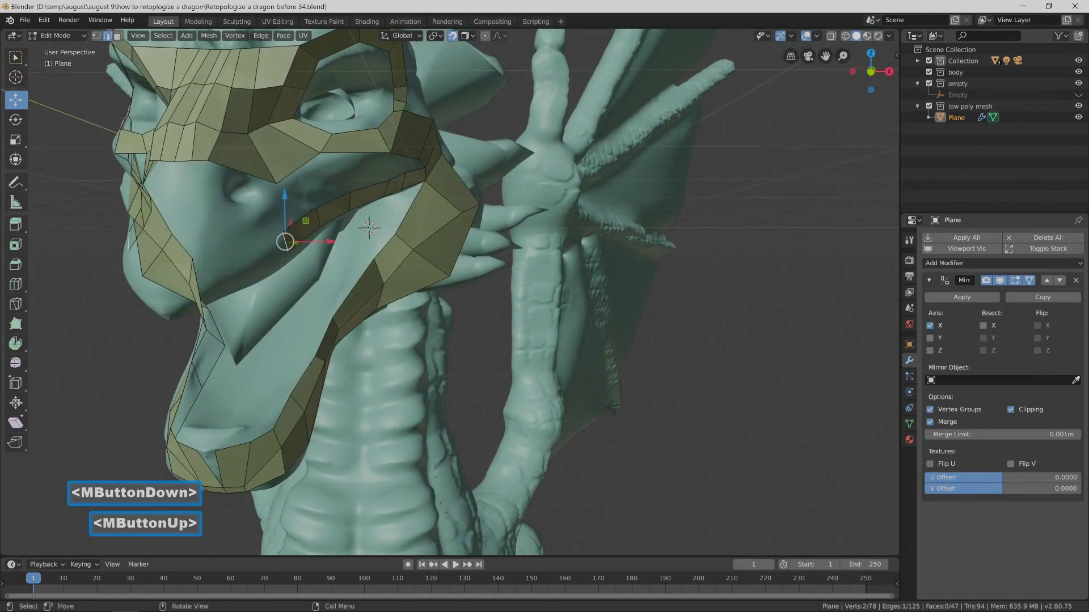
{"action": "key", "text": "ctrl"}
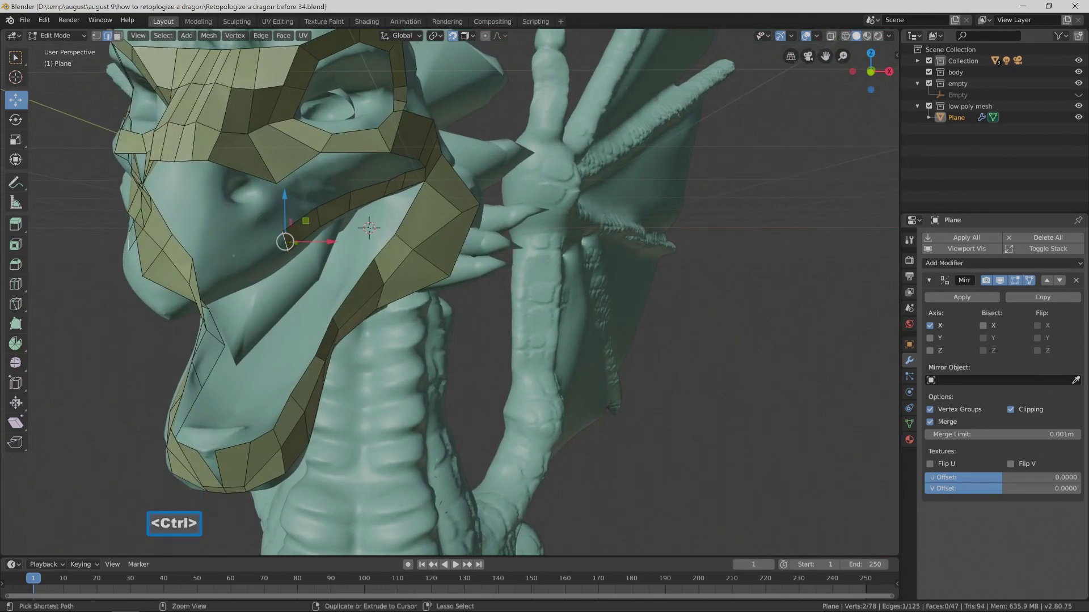
{"action": "right_click", "coordinate": [235, 271], "text": "ctrl"}
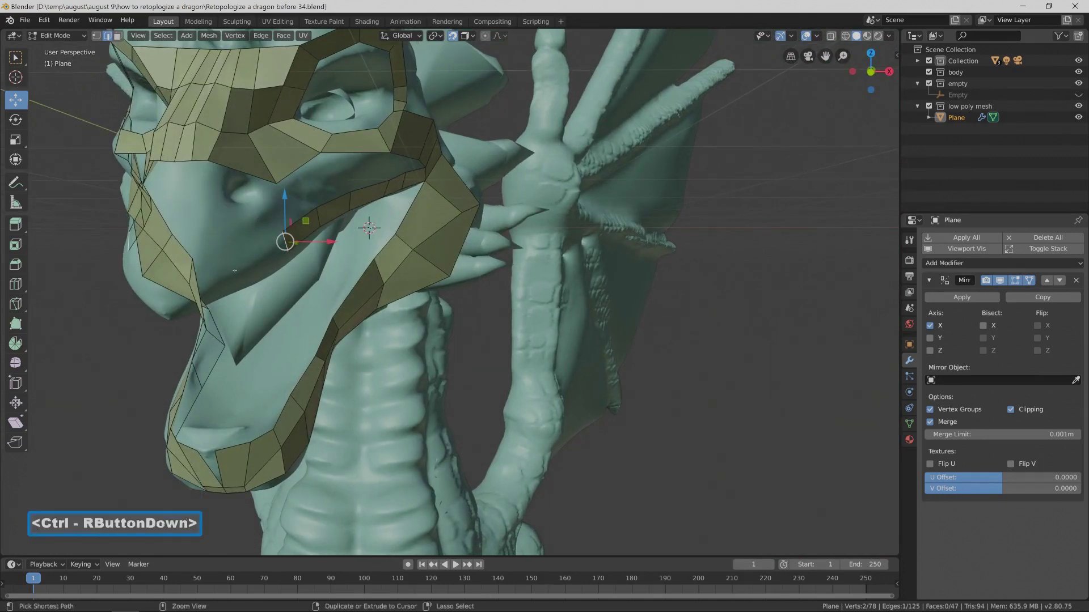
{"action": "mouse_move", "coordinate": [235, 270]}
{"action": "middle_mouse_down"}
{"action": "mouse_move", "coordinate": [210, 266]}
{"action": "mouse_move", "coordinate": [243, 254]}
{"action": "middle_mouse_up"}
{"action": "key", "text": "ctrl"}
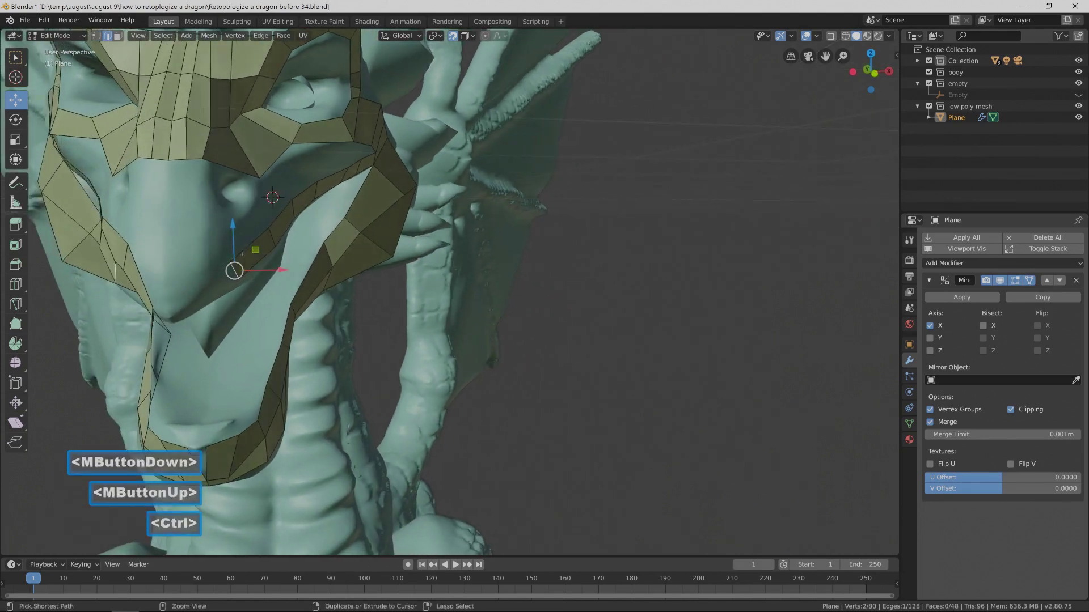
{"action": "right_click", "coordinate": [215, 278], "text": "ctrl"}
{"action": "right_click", "coordinate": [193, 289], "text": "ctrl"}
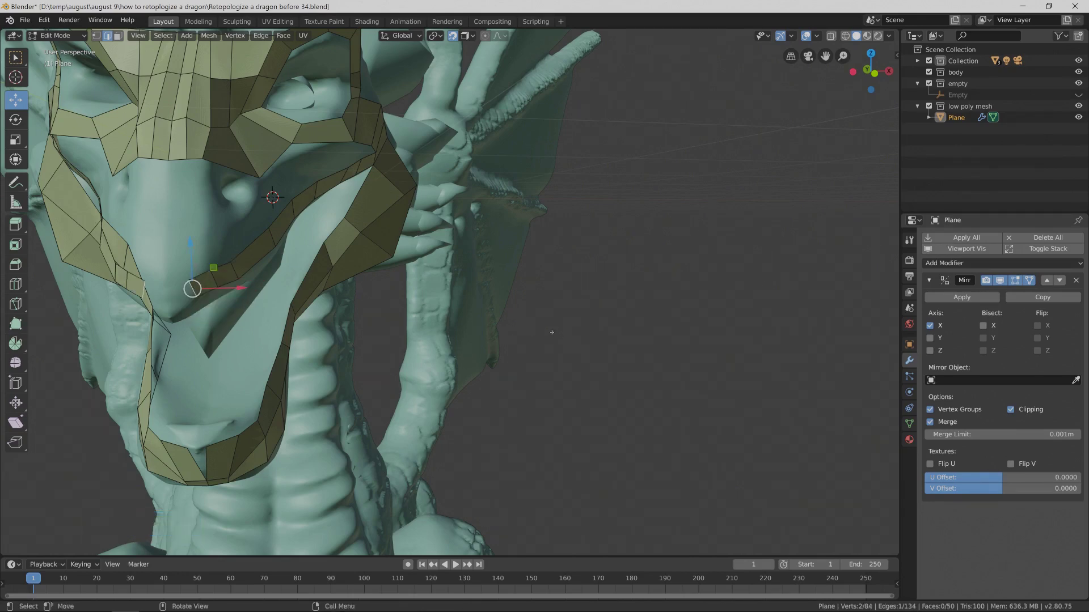
{"action": "key", "text": "Pause"}
Add one centred loop cut across the strip behind the eye and another through the faces in front of the eye.
{"action": "middle_click_drag", "start_coordinate": [600, 322], "coordinate": [542, 222]}
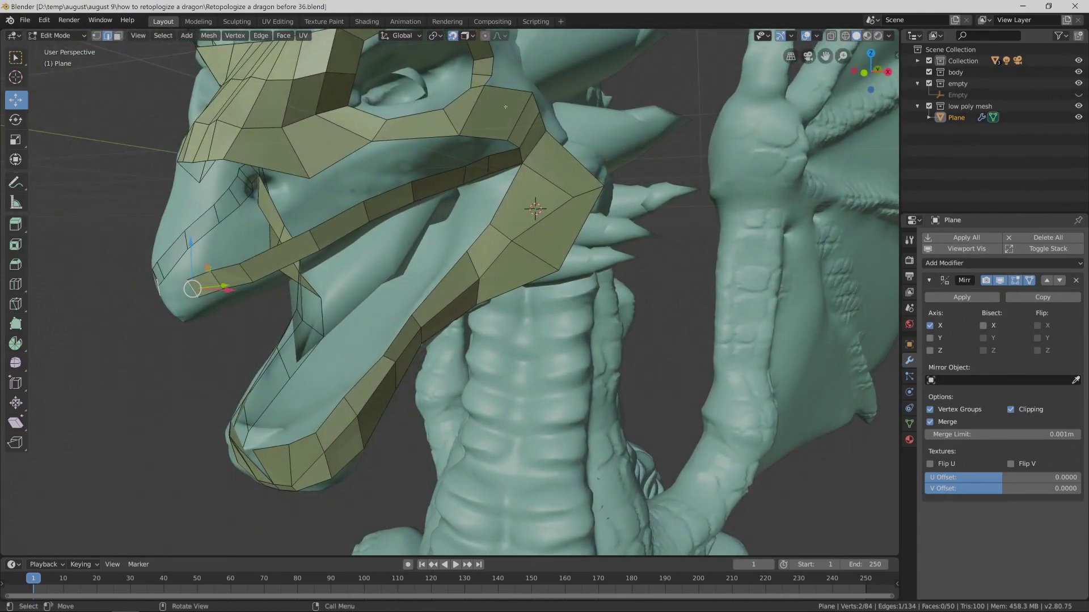
{"action": "key", "text": "ctrl+r"}
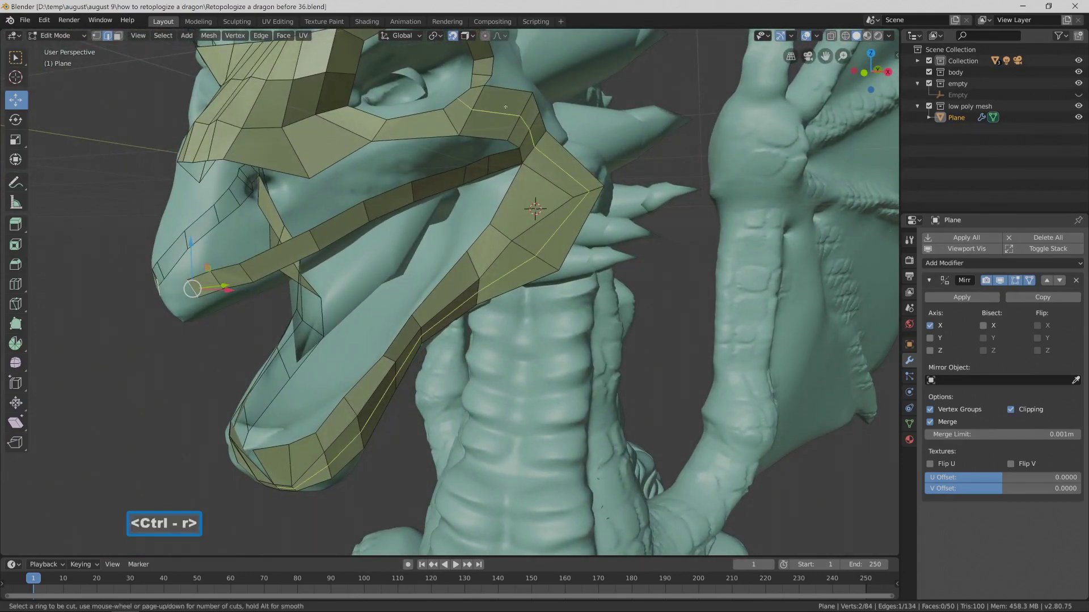
{"action": "left_click", "coordinate": [505, 92]}
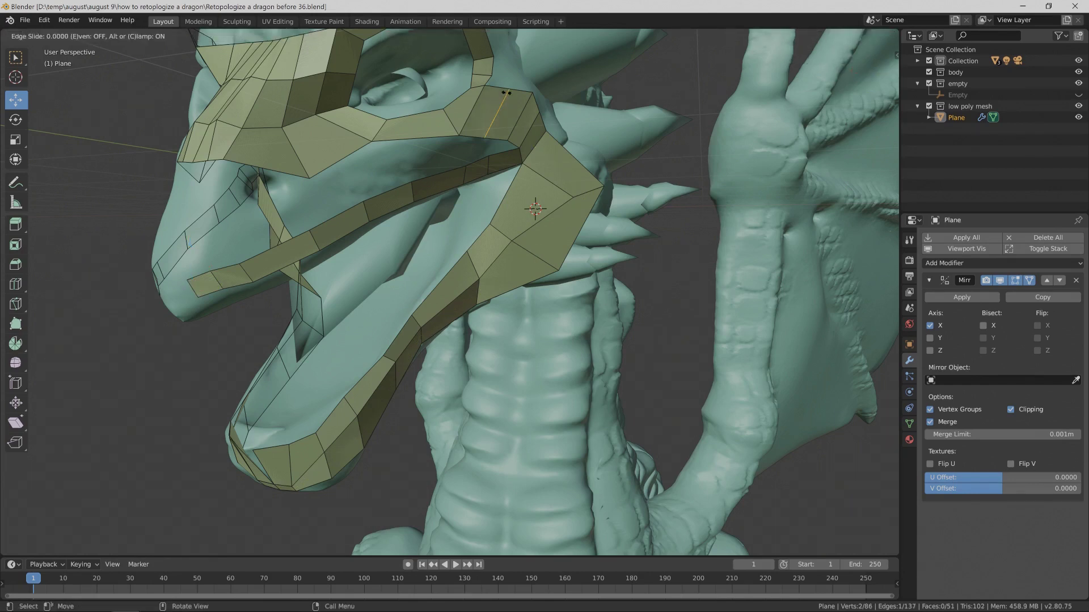
{"action": "left_click", "coordinate": [505, 92]}
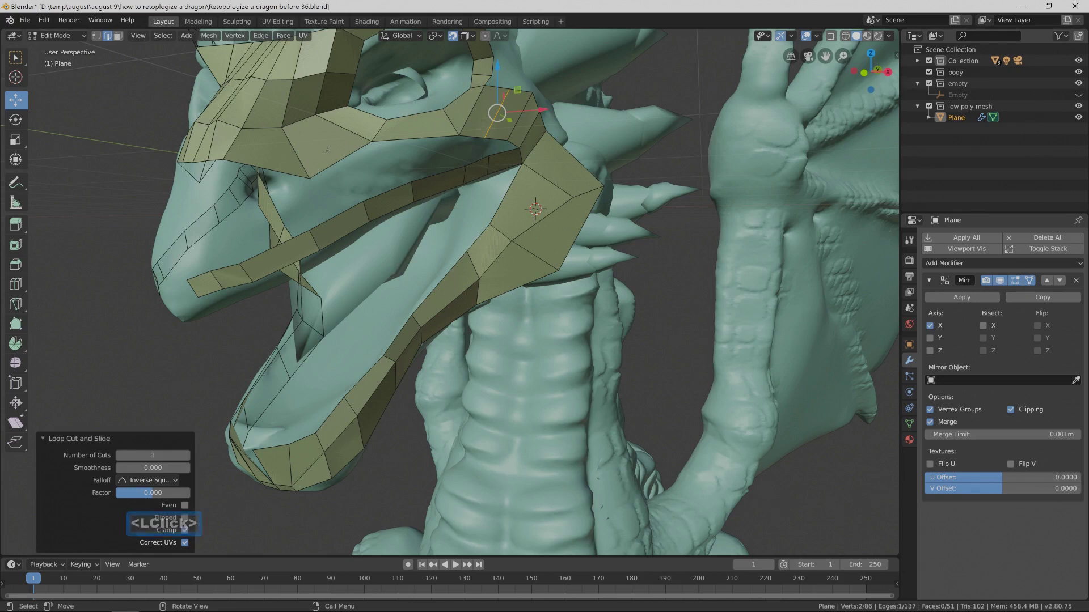
{"action": "key", "text": "ctrl+r"}
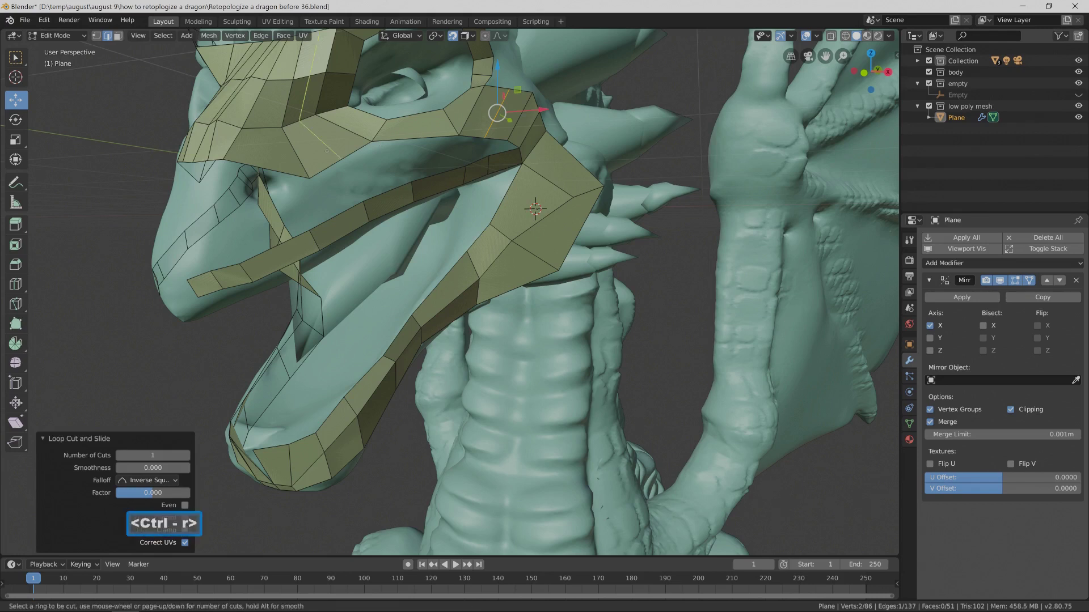
{"action": "left_click", "coordinate": [327, 151]}
{"action": "left_click", "coordinate": [328, 152]}
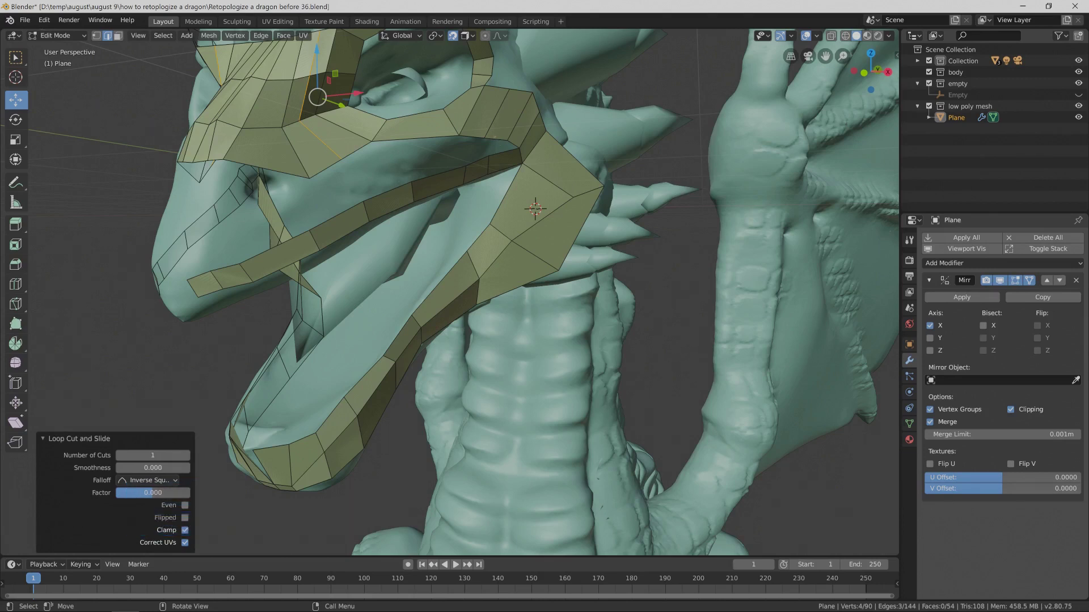
With the Select Box tool, fill four faces from the mouth corner forward between the under-eye strip and the upper-lip strip.
{"action": "left_click", "coordinate": [498, 138]}
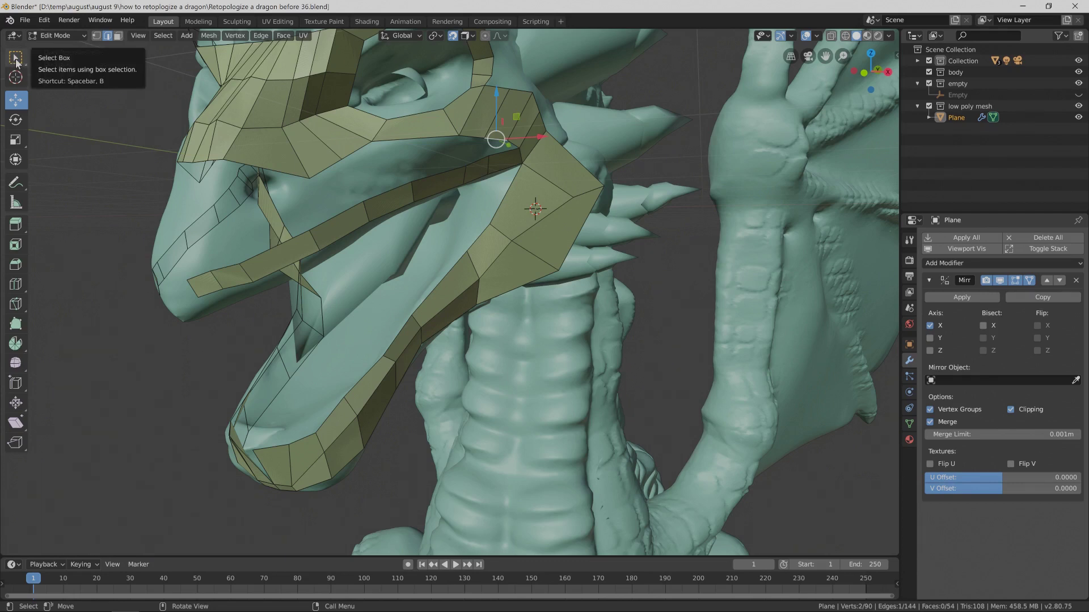
{"action": "left_click", "coordinate": [15, 59]}
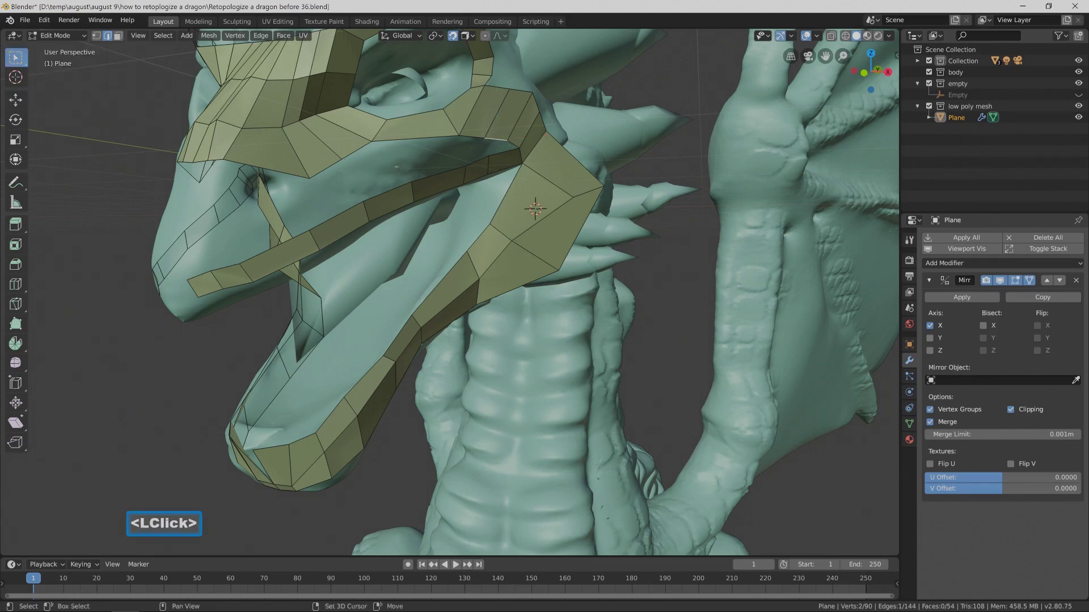
{"action": "left_click", "coordinate": [499, 152], "text": "shift"}
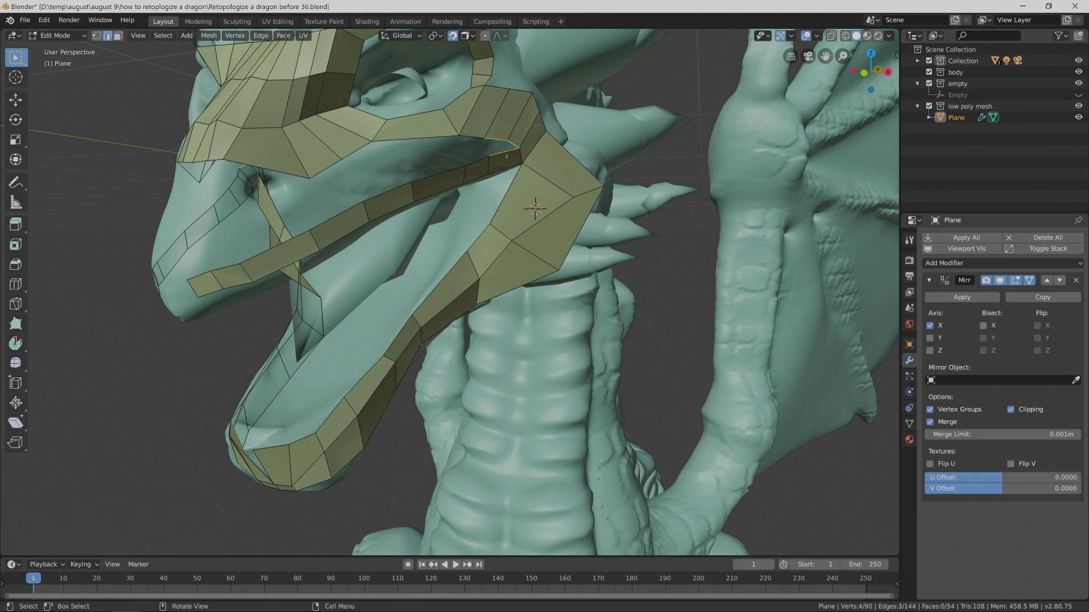
{"action": "key", "text": "f"}
{"action": "left_click", "coordinate": [656, 165]}
{"action": "left_click", "coordinate": [487, 149]}
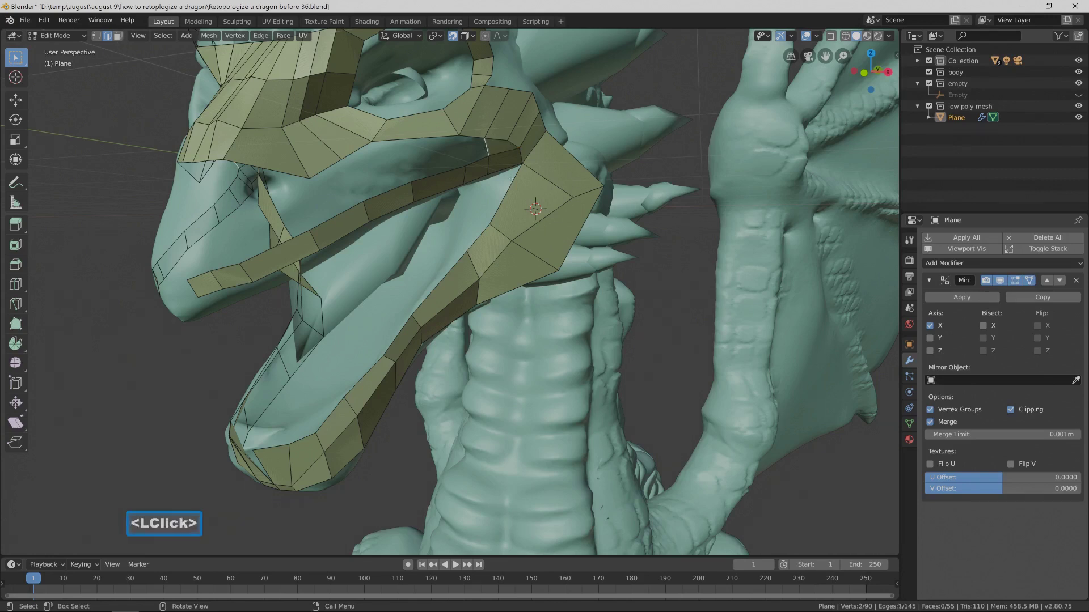
{"action": "key", "text": "f"}
{"action": "key", "text": "f"}
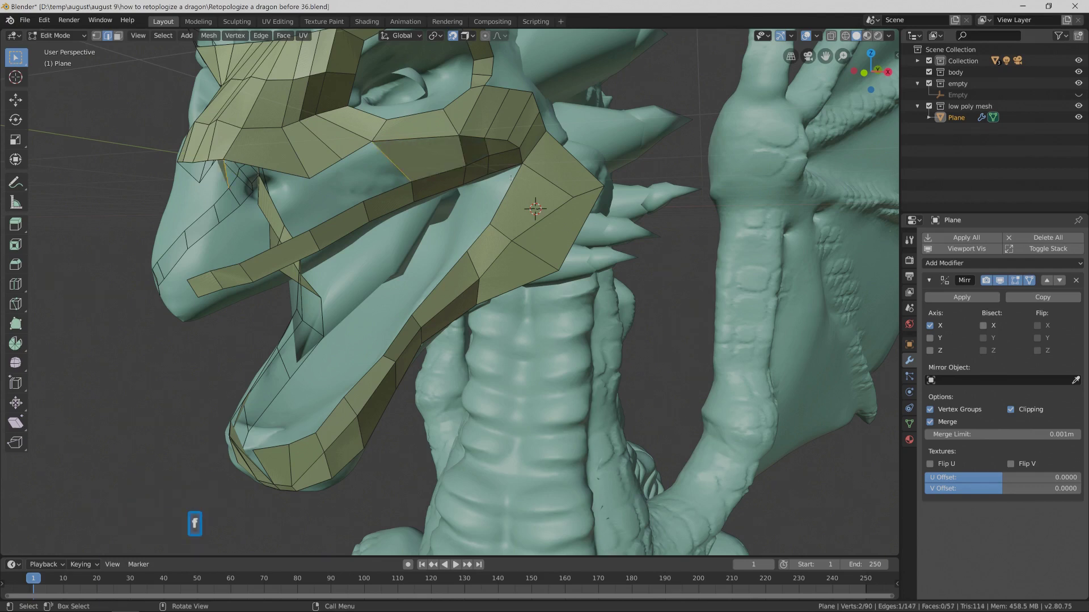
{"action": "key", "text": "f"}
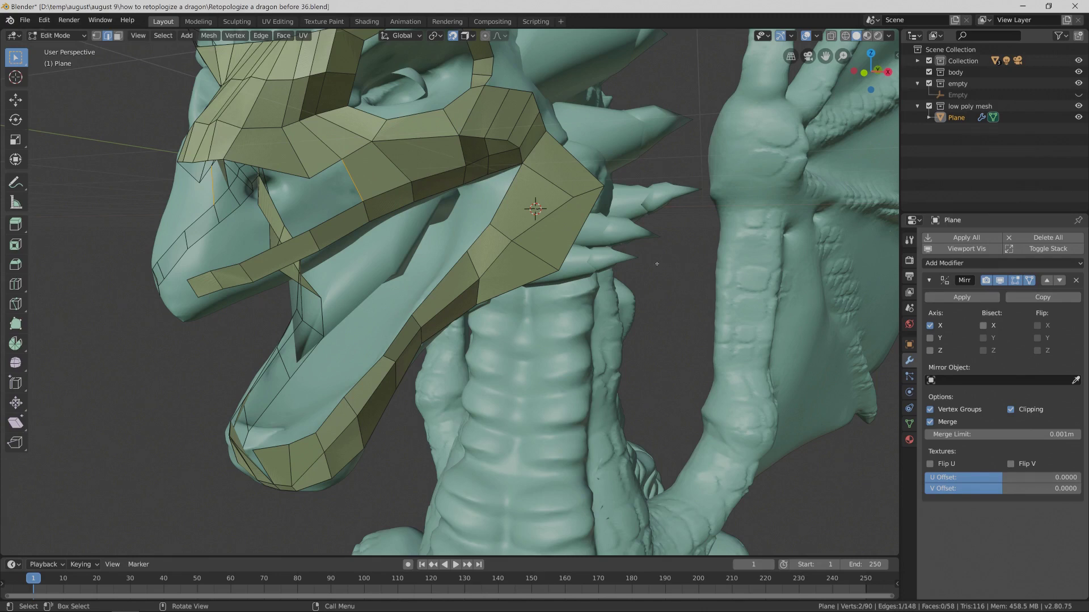
Fill four more faces between the under-eye and upper-lip strips towards the snout tip, saving as "Retopologize a dragon before 37.blend" and "Retopologize a dragon before 38.blend".
{"action": "key", "text": "Pause"}
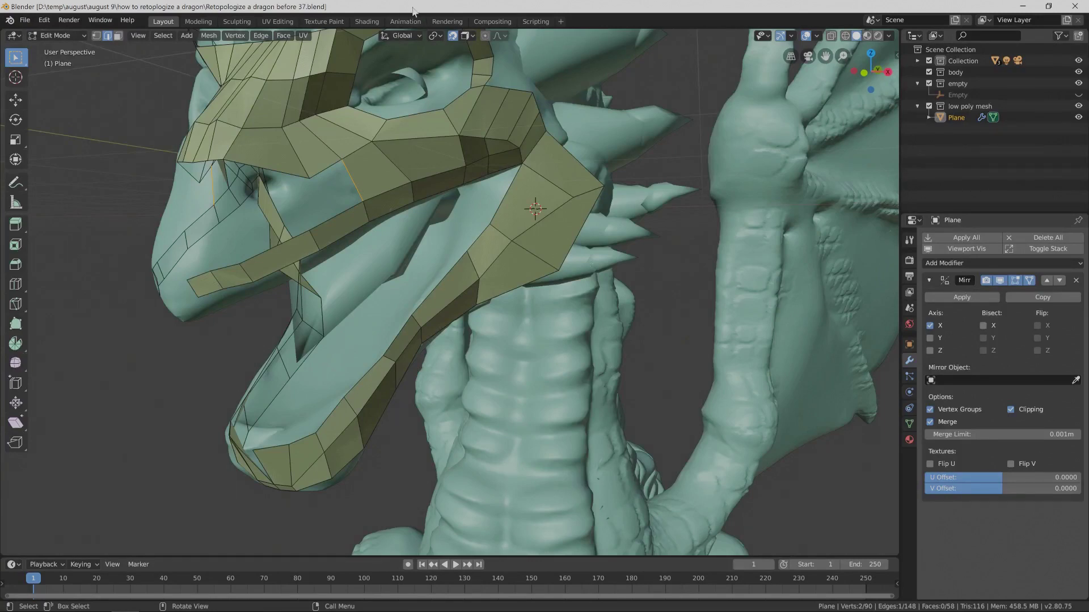
{"action": "left_click", "coordinate": [360, 183]}
{"action": "key", "text": "f"}
{"action": "key", "text": "f"}
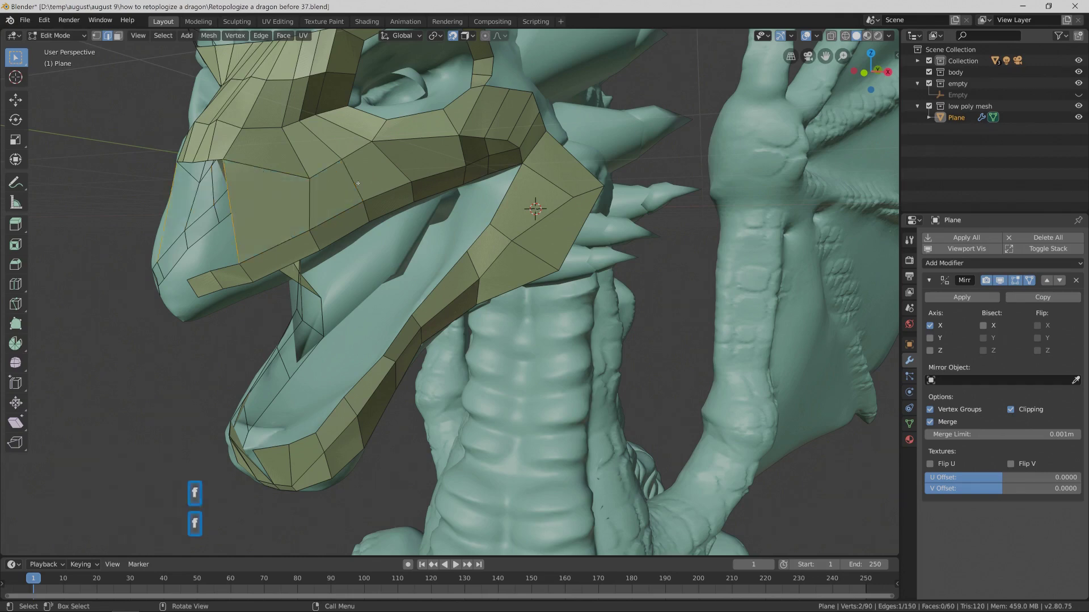
{"action": "middle_click_drag", "start_coordinate": [358, 183], "coordinate": [318, 187]}
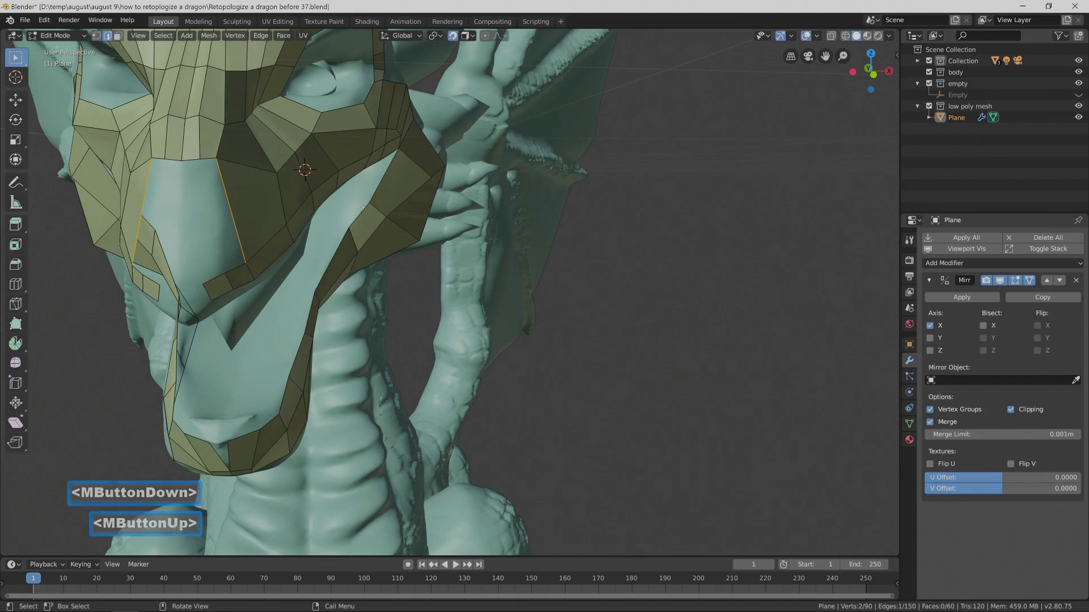
{"action": "key", "text": "f"}
{"action": "key", "text": "f"}
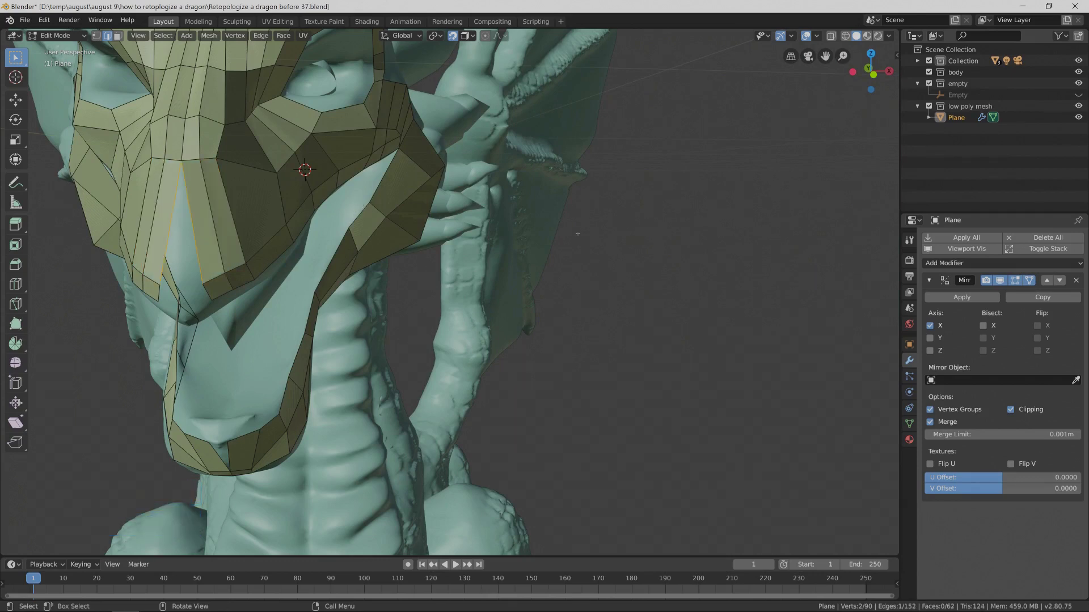
{"action": "key", "text": "Pause"}
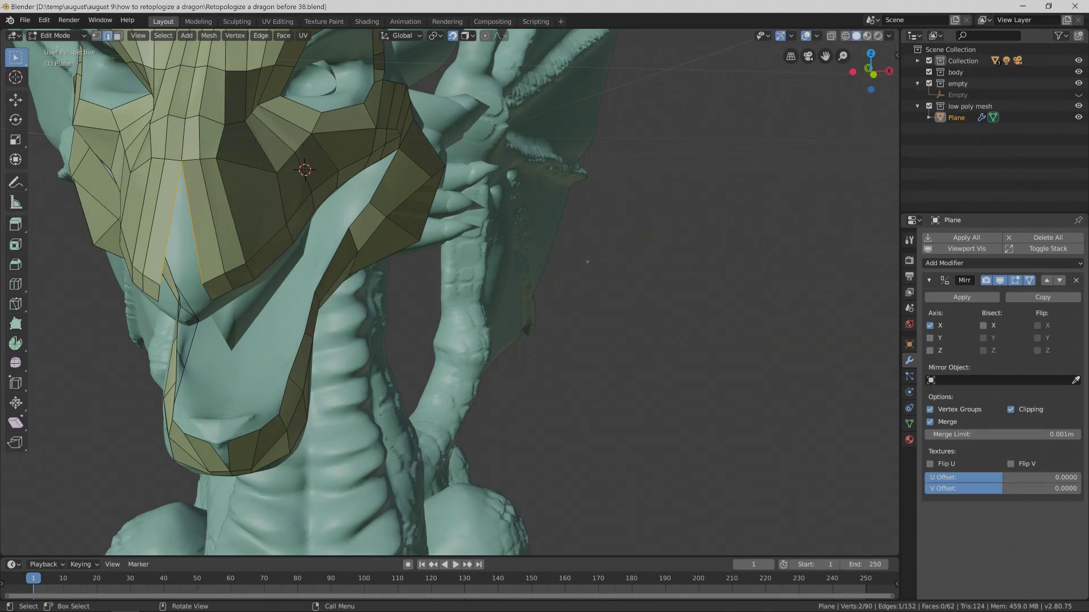
Move the upper-lip strip's front end edge to the mirror centre line, lower it to the snout tip, and save as "Retopologize a dragon before 39.blend".
{"action": "left_click", "coordinate": [587, 262]}
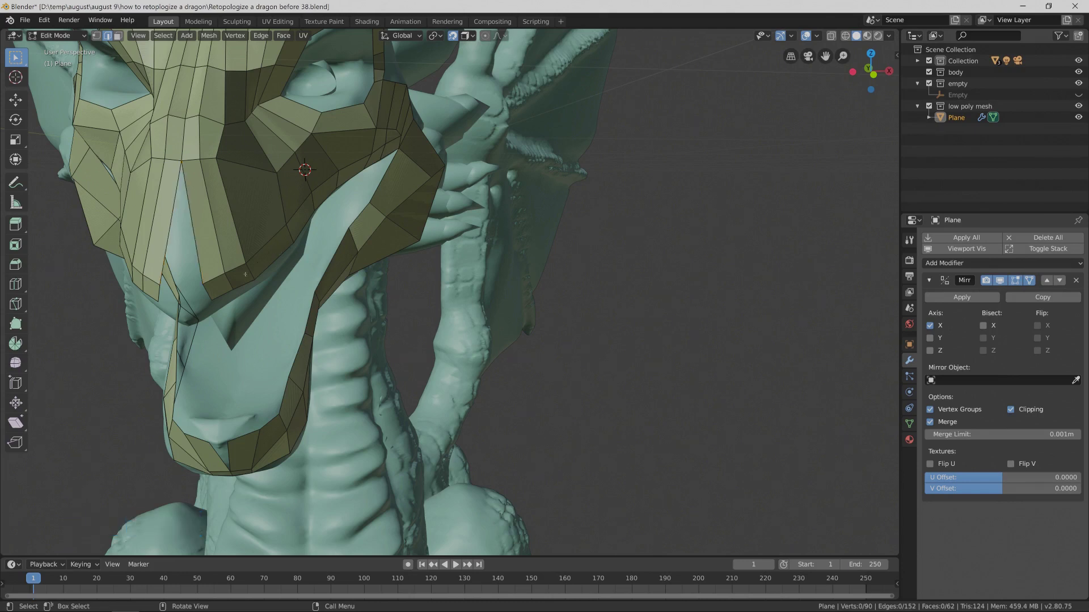
{"action": "left_click", "coordinate": [208, 292]}
{"action": "middle_click_drag", "start_coordinate": [216, 299], "coordinate": [219, 280]}
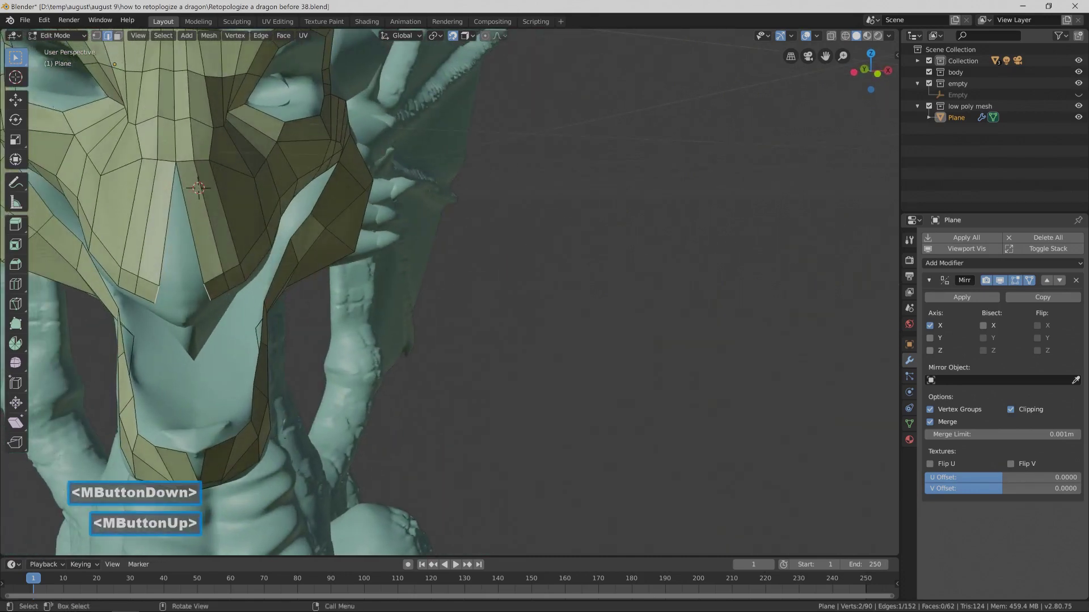
{"action": "left_click", "coordinate": [15, 100]}
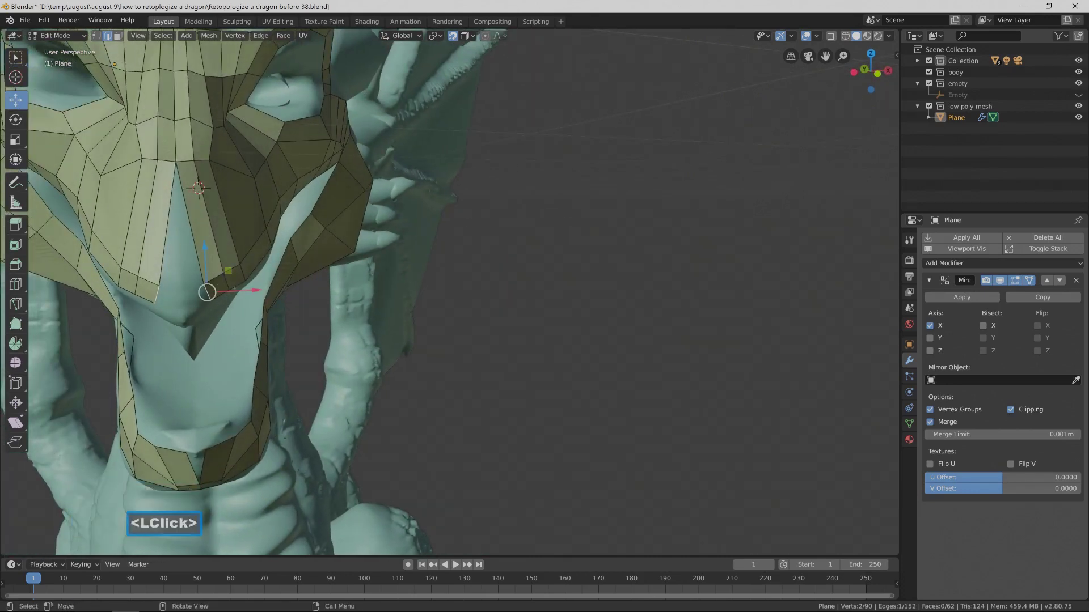
{"action": "mouse_move", "coordinate": [207, 292]}
{"action": "left_mouse_down"}
{"action": "mouse_move", "coordinate": [235, 289]}
{"action": "mouse_move", "coordinate": [193, 291]}
{"action": "left_mouse_up"}
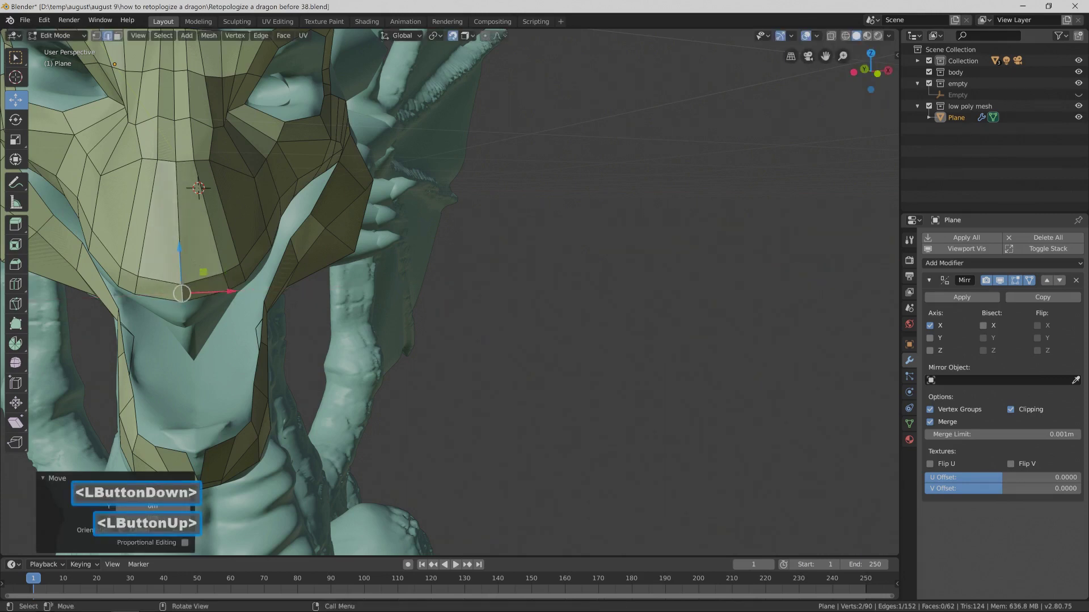
{"action": "left_click_drag", "start_coordinate": [179, 249], "coordinate": [180, 268]}
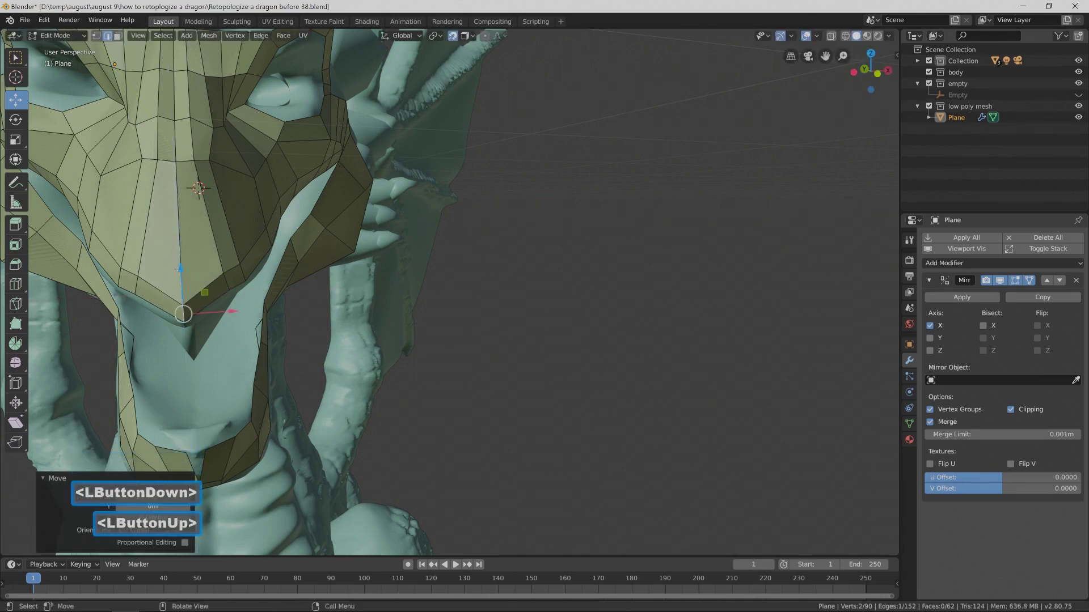
{"action": "left_click", "coordinate": [472, 316]}
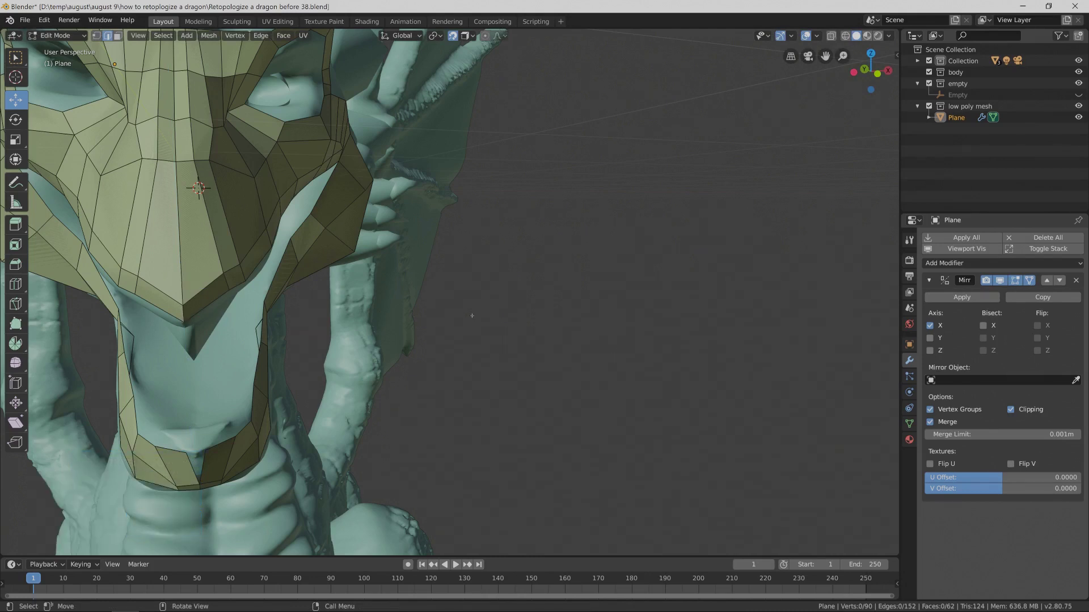
{"action": "left_click", "coordinate": [465, 305]}
{"action": "key", "text": "Pause"}
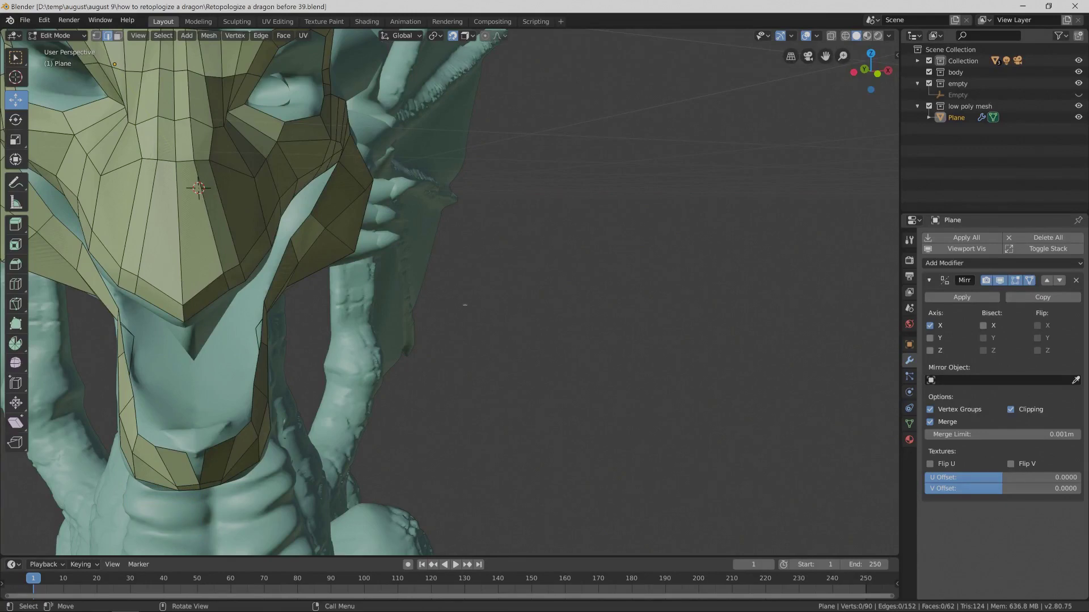
Move the inner lip vertex at the tip of the lower jaw slightly towards the mirror centre line along X.
{"action": "left_click", "coordinate": [96, 36]}
{"action": "left_click", "coordinate": [201, 453]}
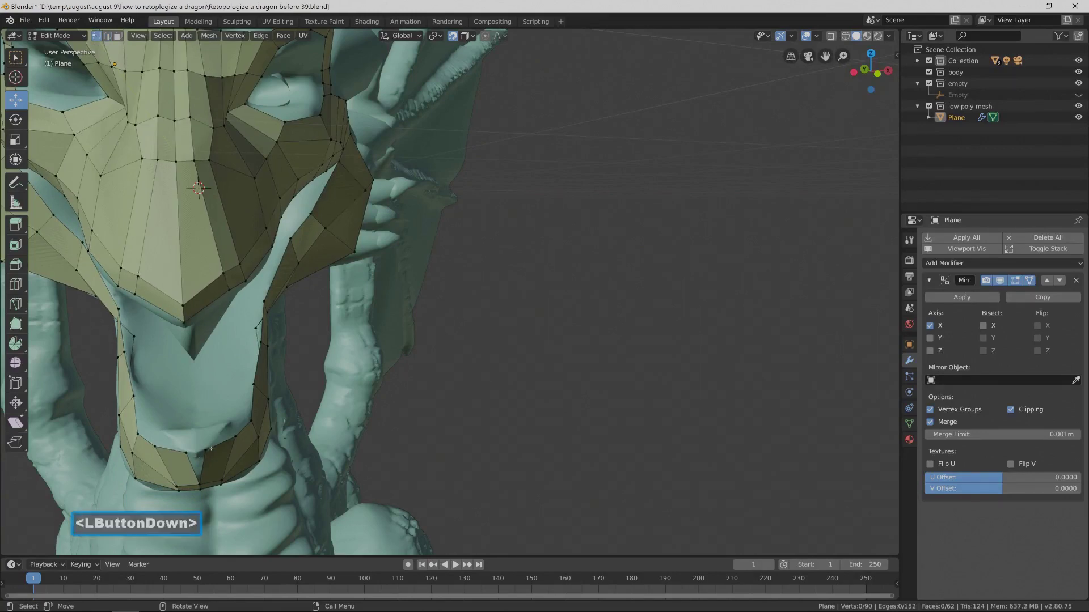
{"action": "left_click_drag", "start_coordinate": [258, 444], "coordinate": [248, 445]}
{"action": "left_click", "coordinate": [483, 408]}
Delete the two faces behind the mouth corner that link the eye strip to the lower-jaw strip.
{"action": "middle_click_drag", "start_coordinate": [483, 408], "coordinate": [615, 352]}
{"action": "scroll", "coordinate": [565, 360], "scroll_direction": "down", "scroll_amount": 2}
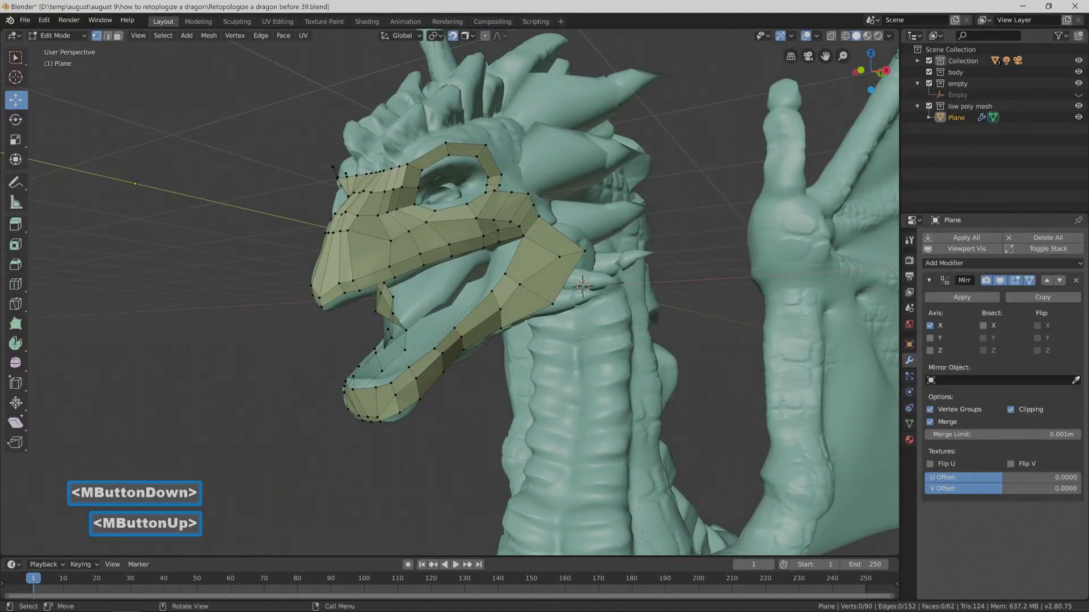
{"action": "scroll", "coordinate": [589, 333], "scroll_direction": "up", "scroll_amount": 3}
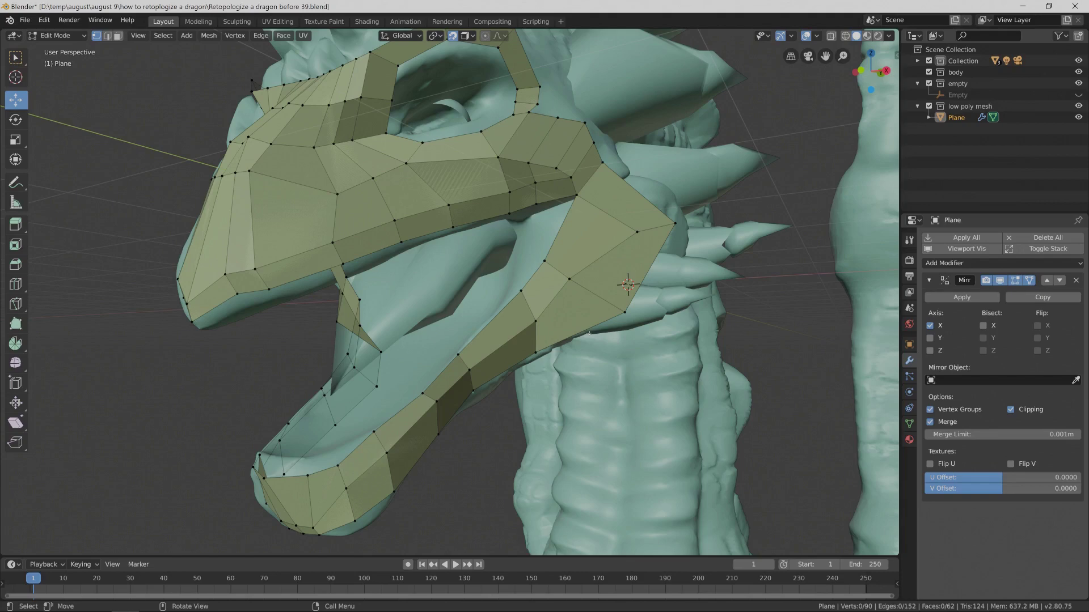
{"action": "scroll", "coordinate": [589, 333], "scroll_direction": "up", "scroll_amount": 5}
{"action": "scroll", "coordinate": [589, 333], "scroll_direction": "down", "scroll_amount": 5}
{"action": "middle_click_drag", "start_coordinate": [589, 333], "coordinate": [565, 300], "text": "shift"}
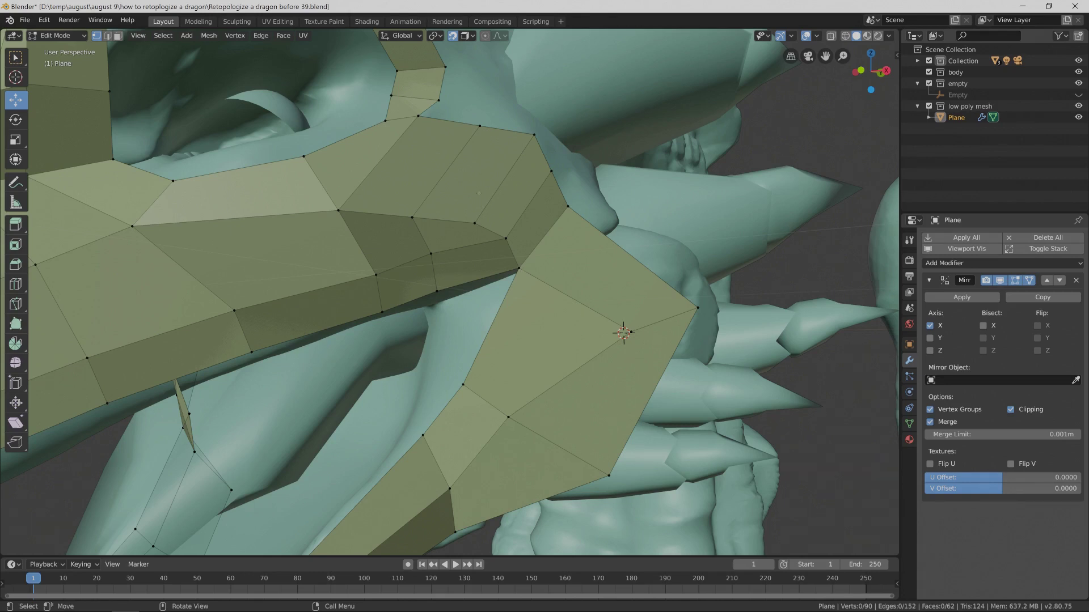
{"action": "left_click", "coordinate": [107, 36]}
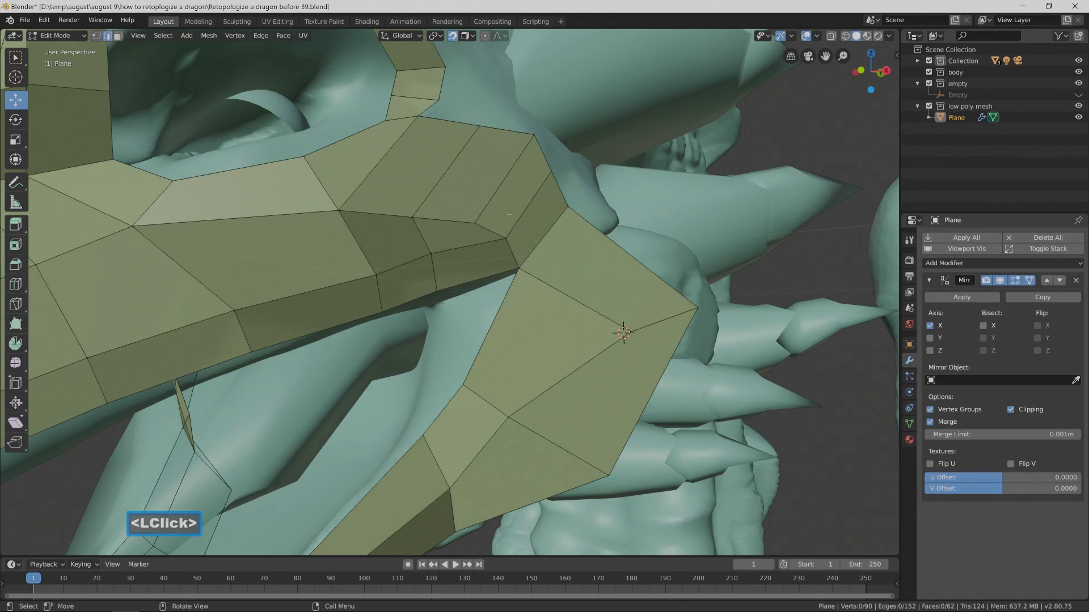
{"action": "left_click", "coordinate": [119, 35]}
{"action": "left_click", "coordinate": [588, 271]}
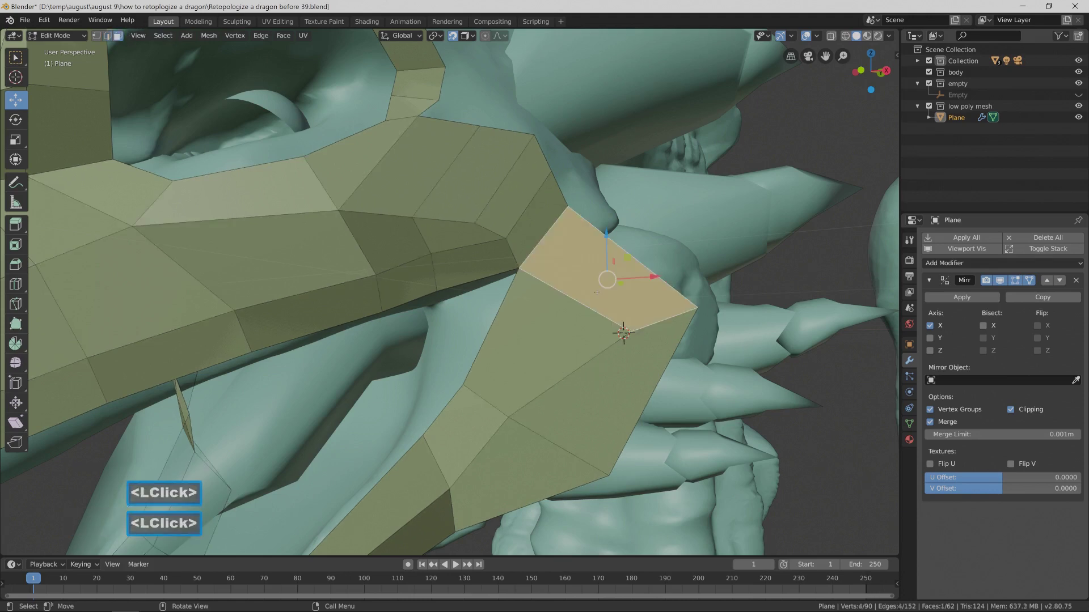
{"action": "left_click", "coordinate": [565, 327], "text": "shift"}
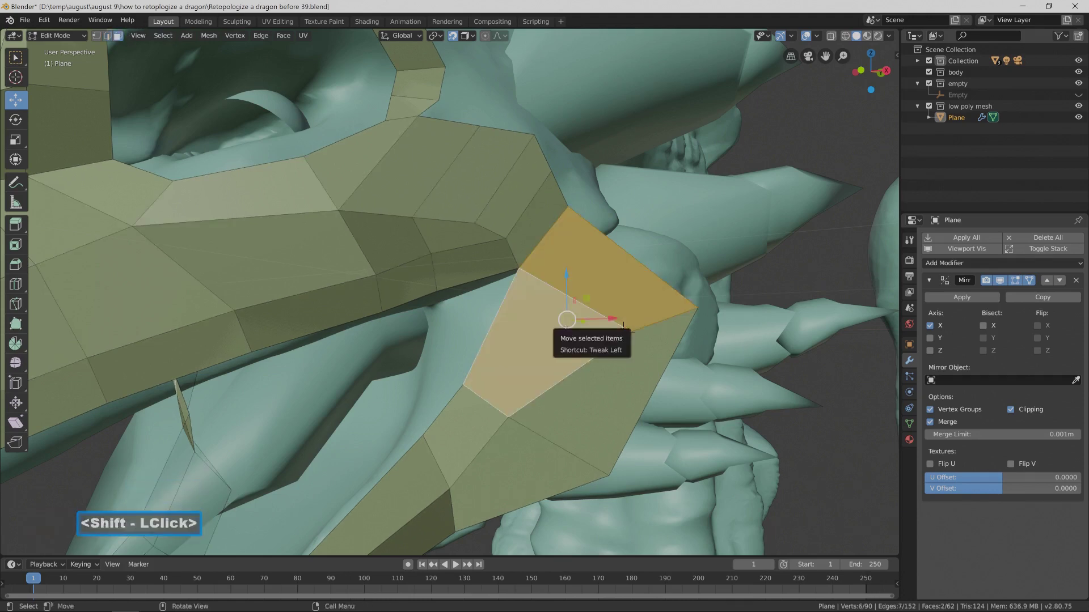
{"action": "key", "text": "x"}
{"action": "left_click", "coordinate": [567, 352]}
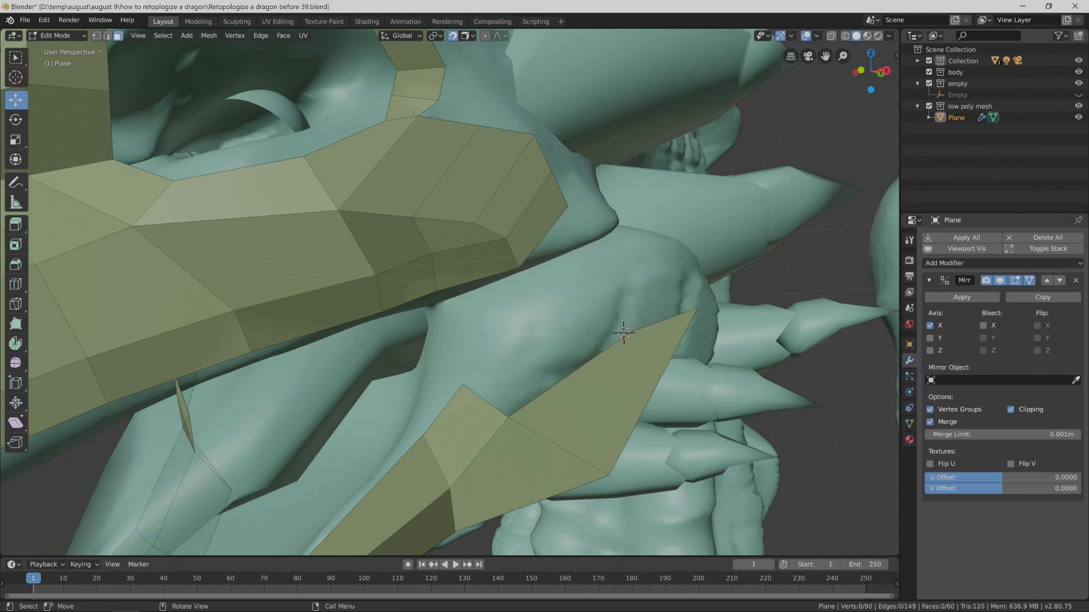
Extrude two vertices from the mouth corner across the cheek and fill a quad between them and the end of the eye strip.
{"action": "left_click", "coordinate": [97, 35]}
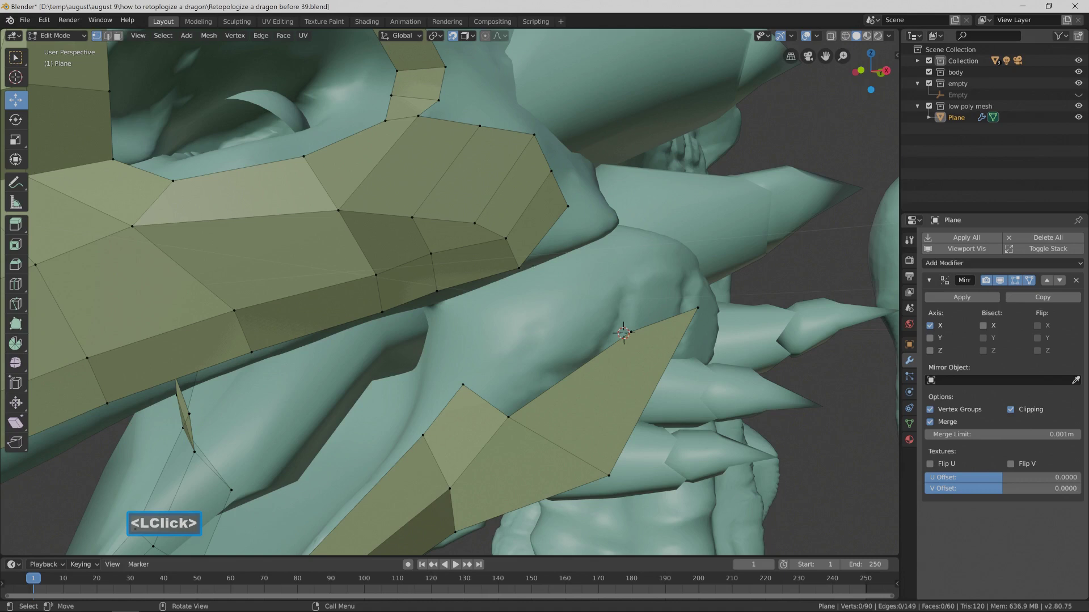
{"action": "left_click", "coordinate": [520, 269]}
{"action": "right_click", "coordinate": [527, 301], "text": "ctrl"}
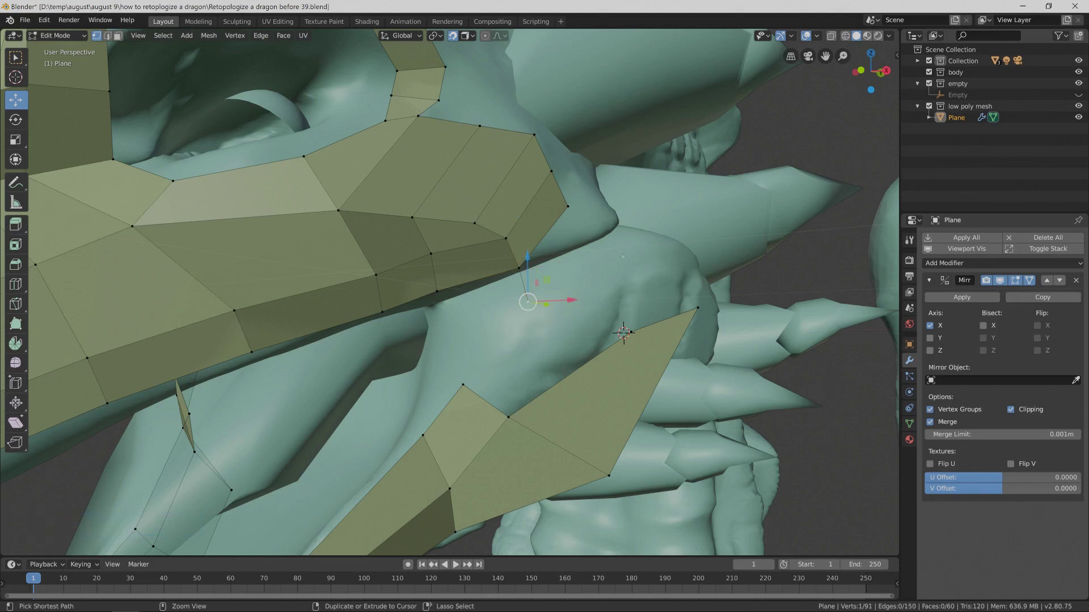
{"action": "right_click", "coordinate": [623, 256], "text": "ctrl"}
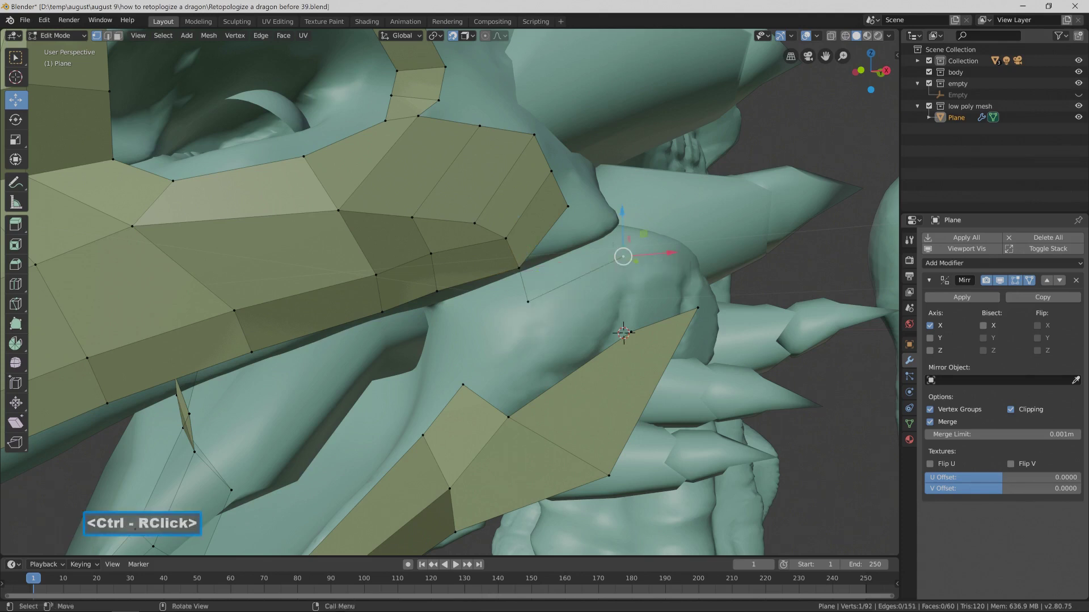
{"action": "left_click", "coordinate": [568, 206], "text": "shift"}
{"action": "left_click", "coordinate": [520, 268], "text": "shift"}
{"action": "left_click", "coordinate": [527, 301], "text": "shift"}
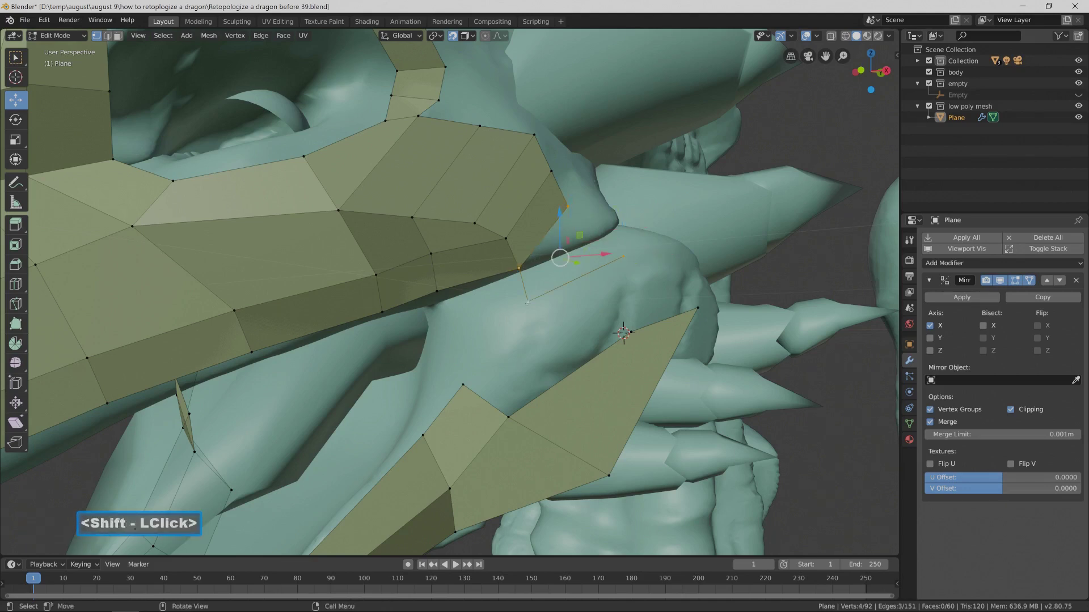
{"action": "key", "text": "f"}
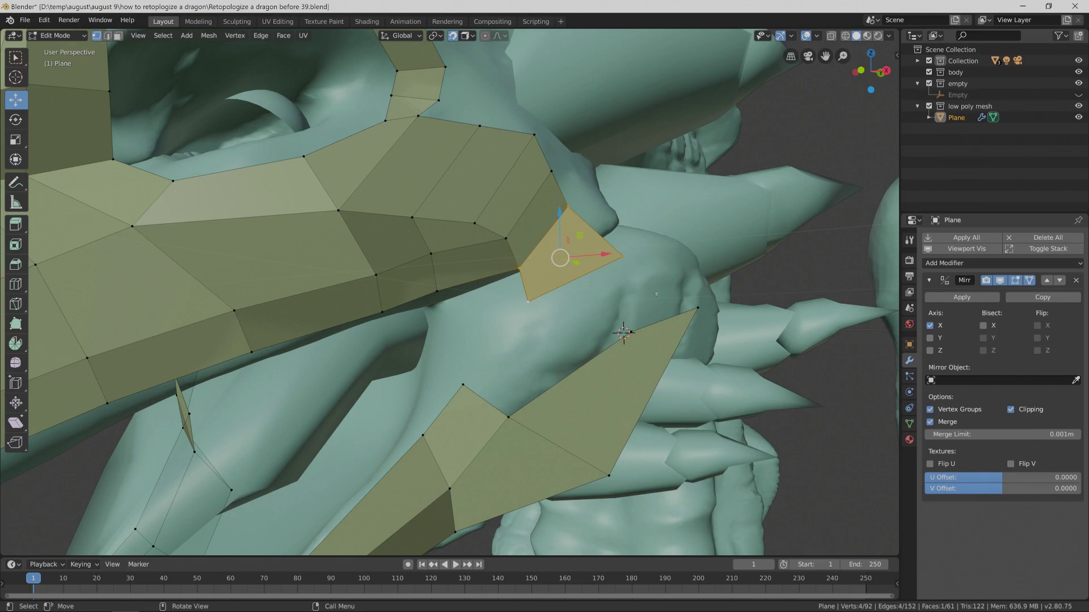
Raise the inner top vertex of the jaw patch 0.037 m along Z and add one centred loop cut across the face below it.
{"action": "left_click", "coordinate": [631, 333]}
{"action": "left_click_drag", "start_coordinate": [629, 301], "coordinate": [628, 289]}
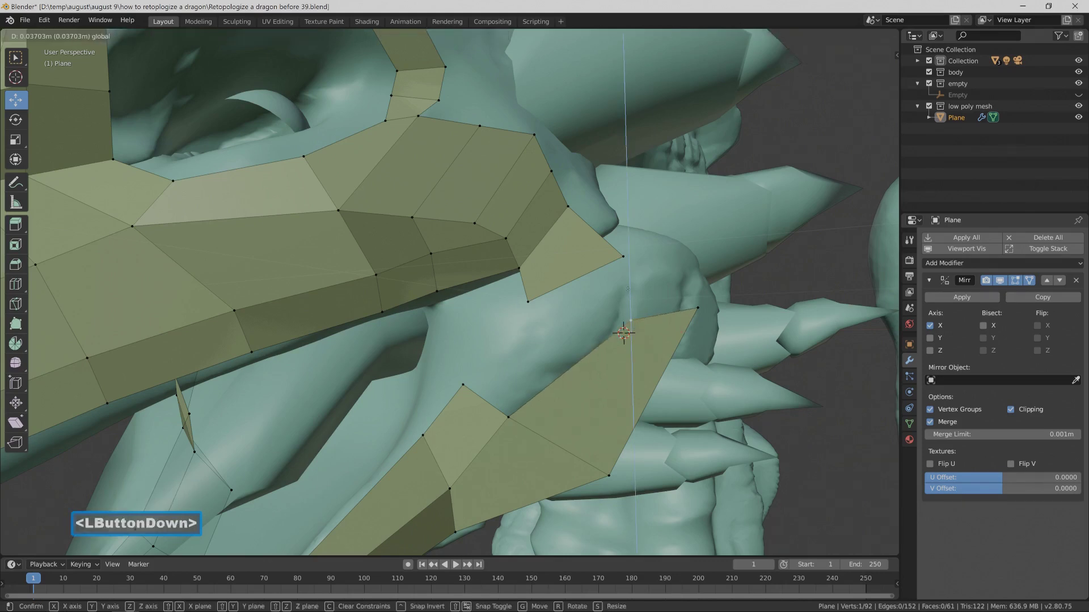
{"action": "left_click_drag", "start_coordinate": [628, 289], "coordinate": [628, 290]}
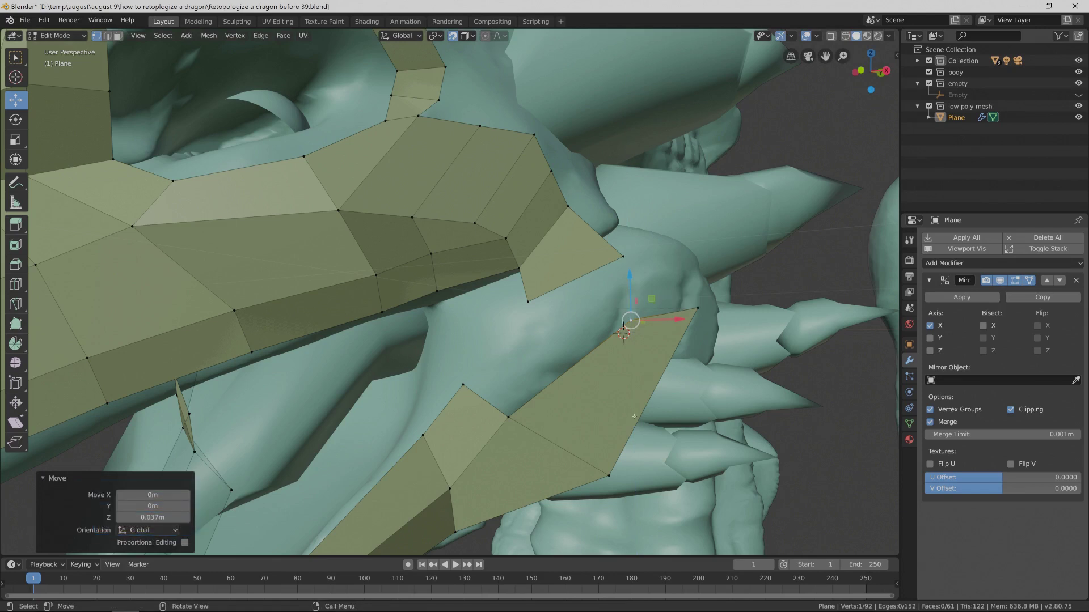
{"action": "key", "text": "ctrl+r"}
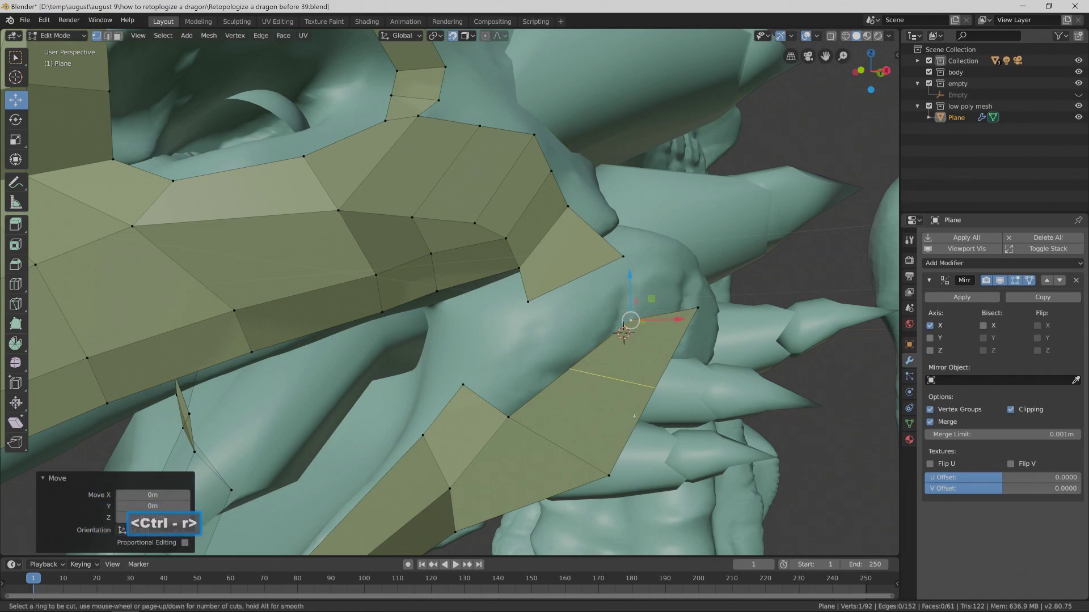
{"action": "left_click", "coordinate": [634, 417]}
{"action": "left_click", "coordinate": [633, 416]}
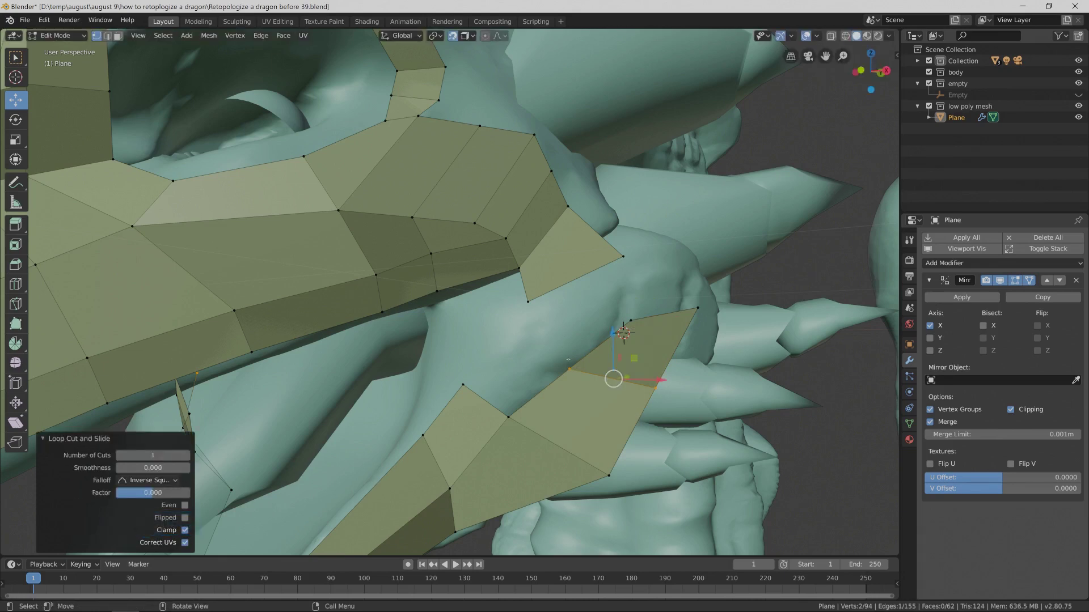
Fill a quad between the new cheek face's lower corner, the loop-cut vertex and the two inner vertices of the jaw strip.
{"action": "left_click", "coordinate": [569, 369]}
{"action": "left_click", "coordinate": [528, 301], "text": "shift"}
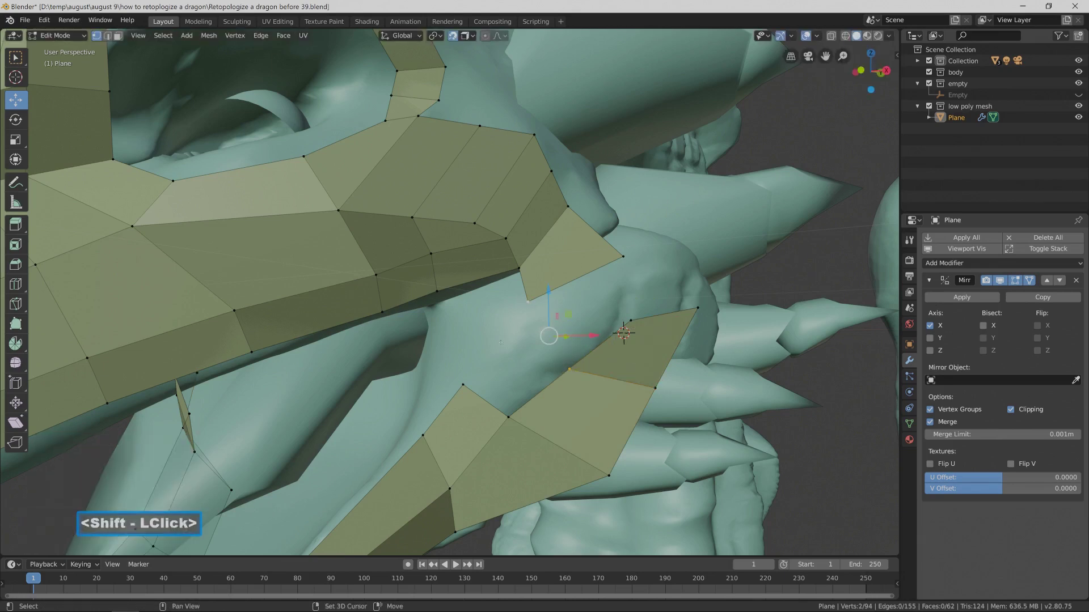
{"action": "left_click", "coordinate": [464, 386], "text": "shift"}
{"action": "left_click", "coordinate": [508, 418], "text": "shift"}
{"action": "key", "text": "f"}
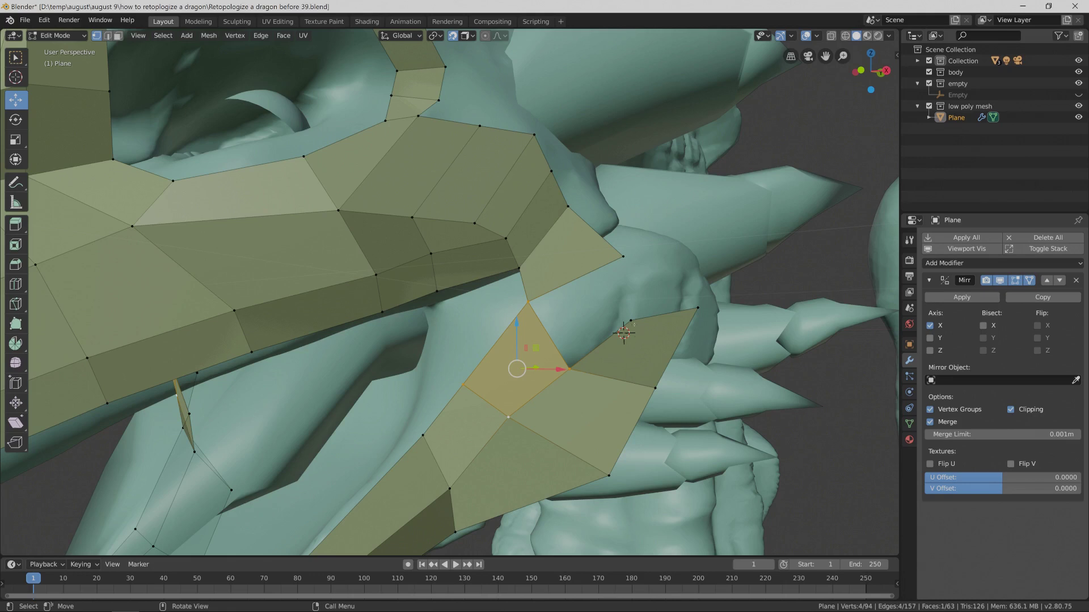
Move the jaw patch's upper inner vertex up toward the cheek face and fill a quad across the remaining gap between cheek and jaw patch.
{"action": "left_click", "coordinate": [631, 320]}
{"action": "left_click_drag", "start_coordinate": [631, 320], "coordinate": [692, 282]}
{"action": "left_click", "coordinate": [623, 256], "text": "shift"}
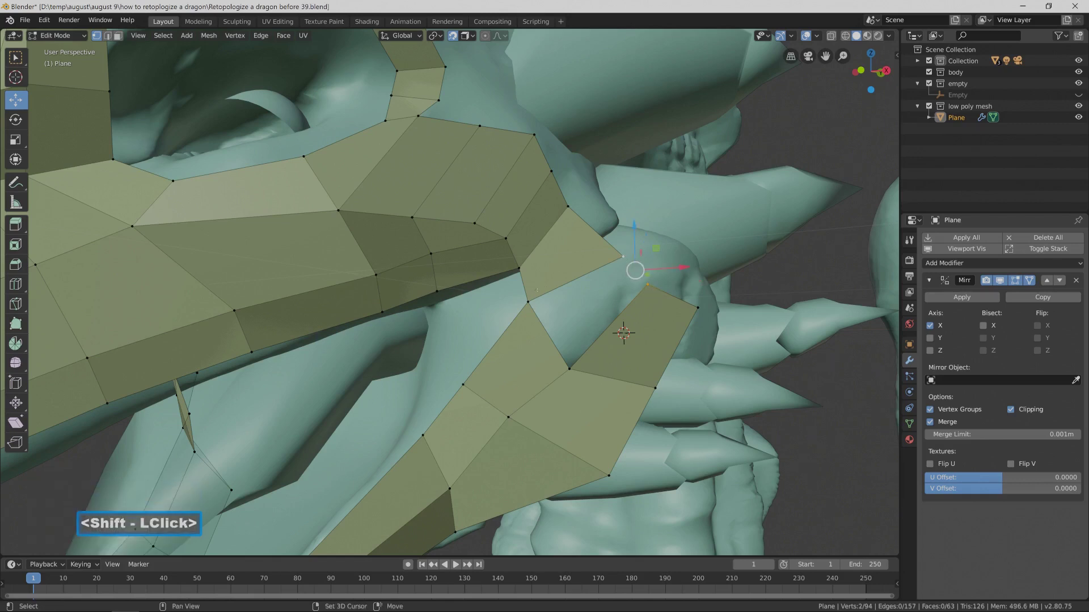
{"action": "left_click", "coordinate": [528, 302], "text": "shift"}
{"action": "left_click", "coordinate": [568, 370], "text": "shift"}
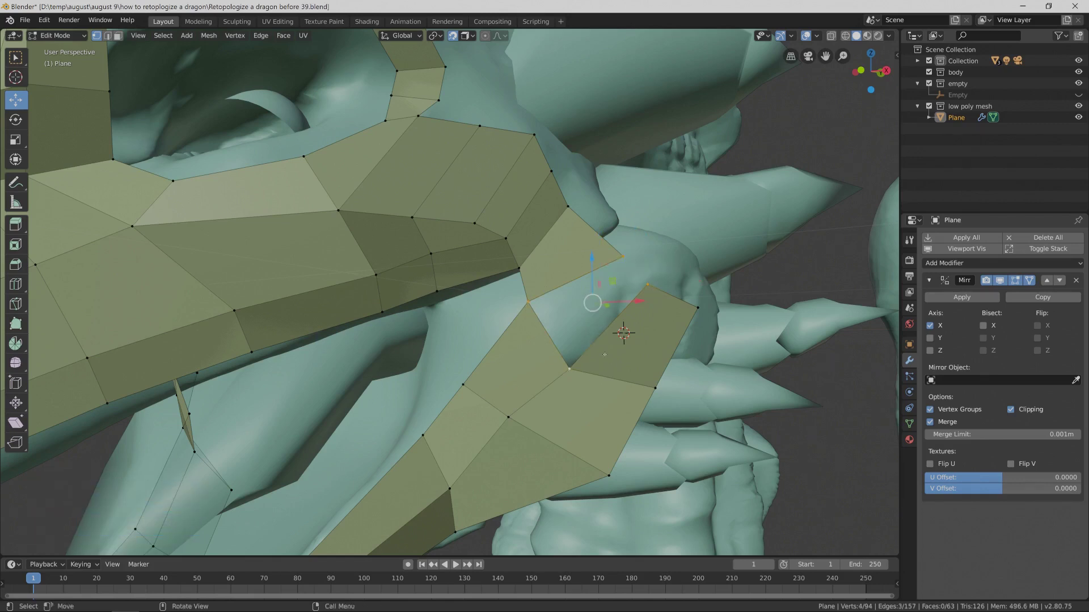
{"action": "left_click", "coordinate": [798, 436]}
{"action": "left_click", "coordinate": [539, 297]}
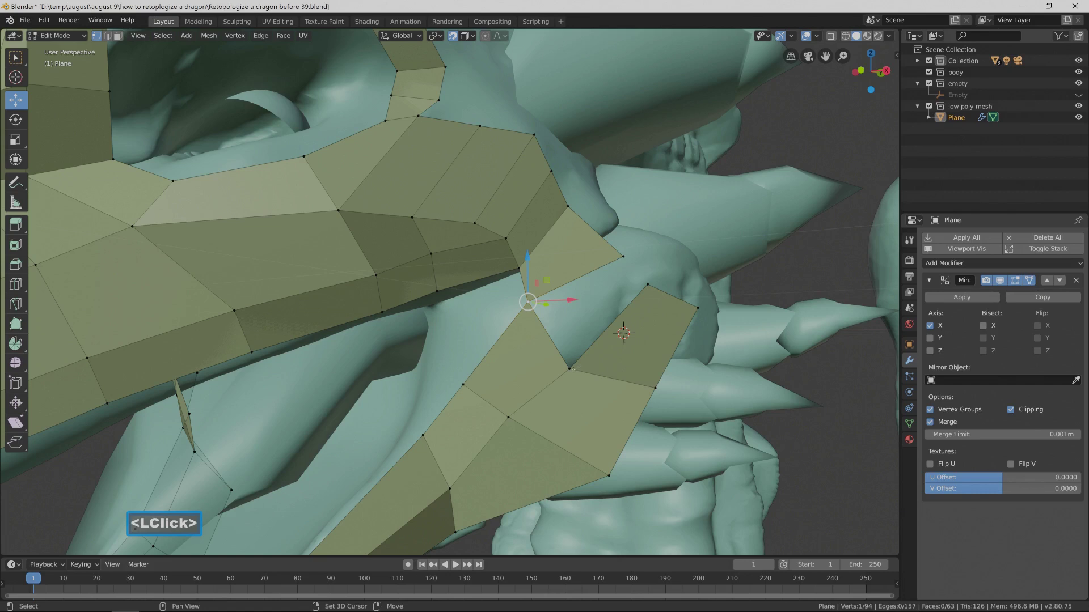
{"action": "left_click", "coordinate": [570, 370], "text": "shift"}
{"action": "left_click", "coordinate": [648, 285], "text": "shift"}
{"action": "left_click", "coordinate": [623, 257], "text": "shift"}
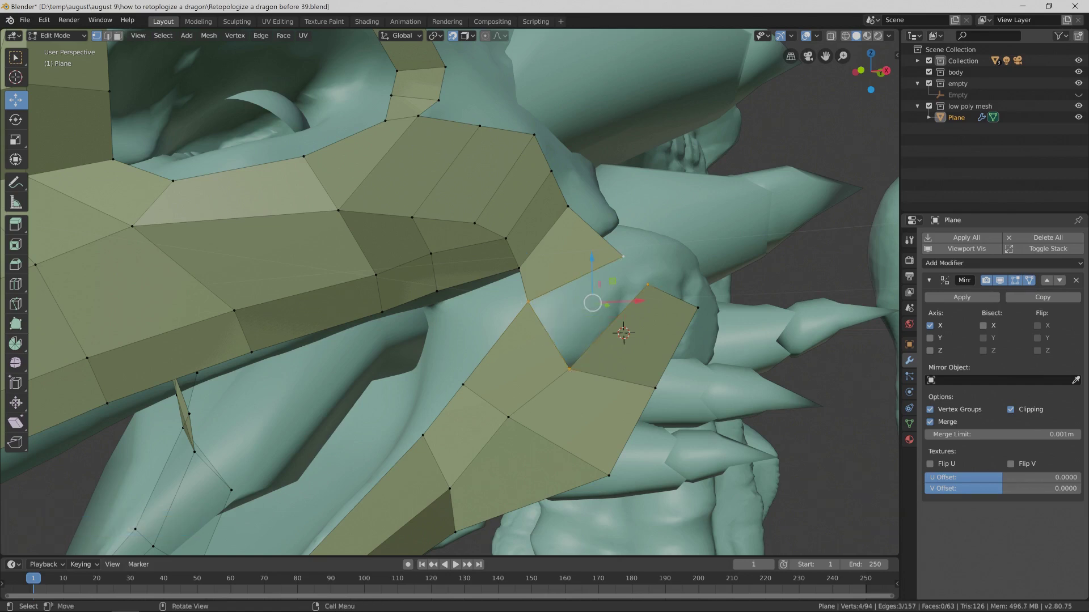
{"action": "key", "text": "f"}
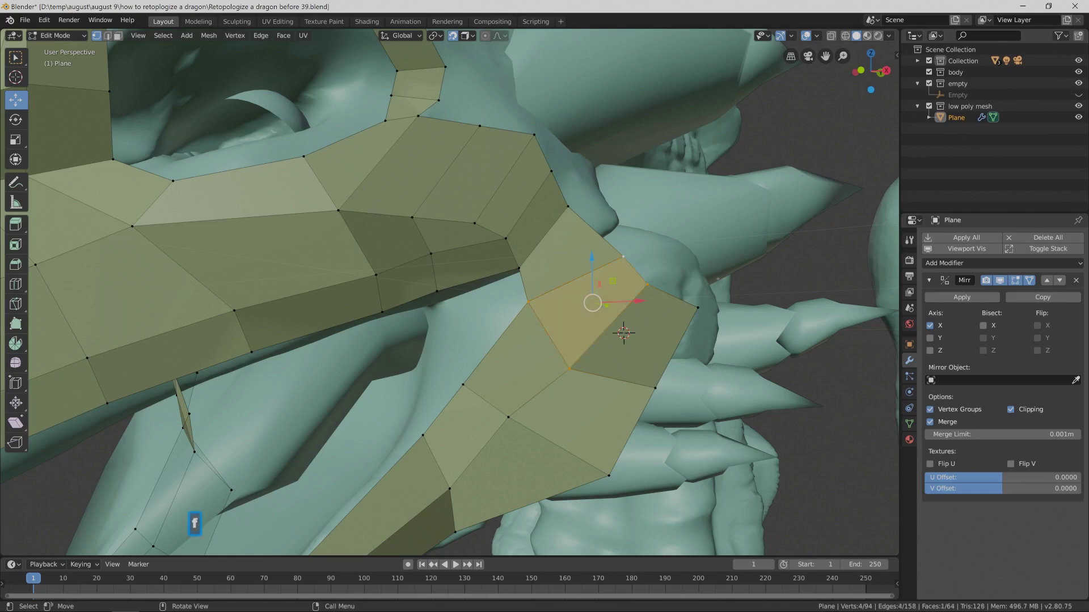
{"action": "scroll", "coordinate": [450, 292], "scroll_direction": "down", "scroll_amount": 4}
{"action": "middle_click_drag", "start_coordinate": [483, 297], "coordinate": [477, 291]}
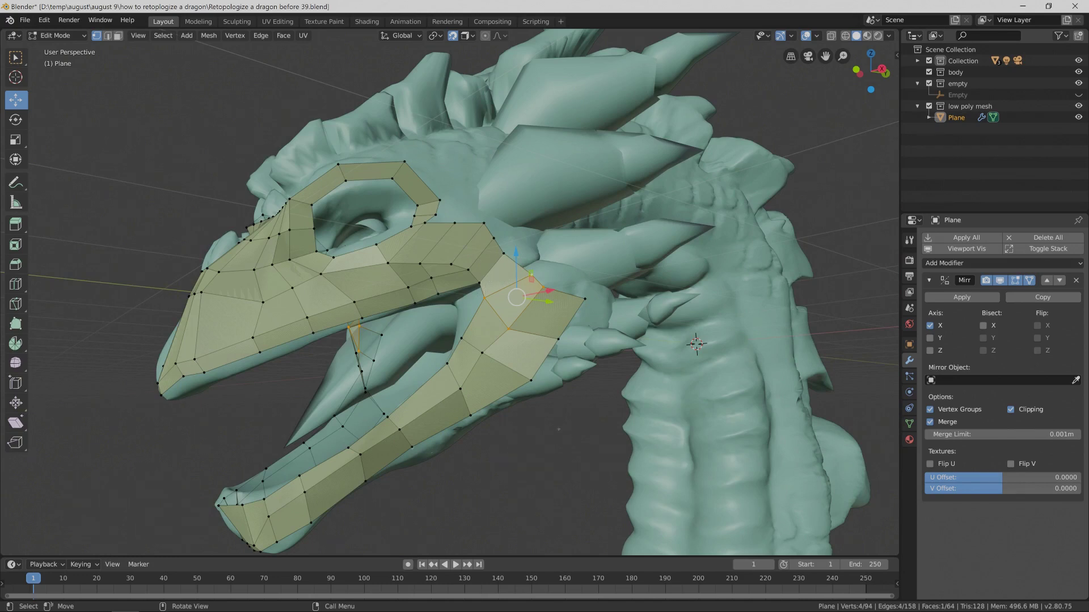
{"action": "left_click", "coordinate": [568, 441]}
{"action": "key", "text": "Pause"}
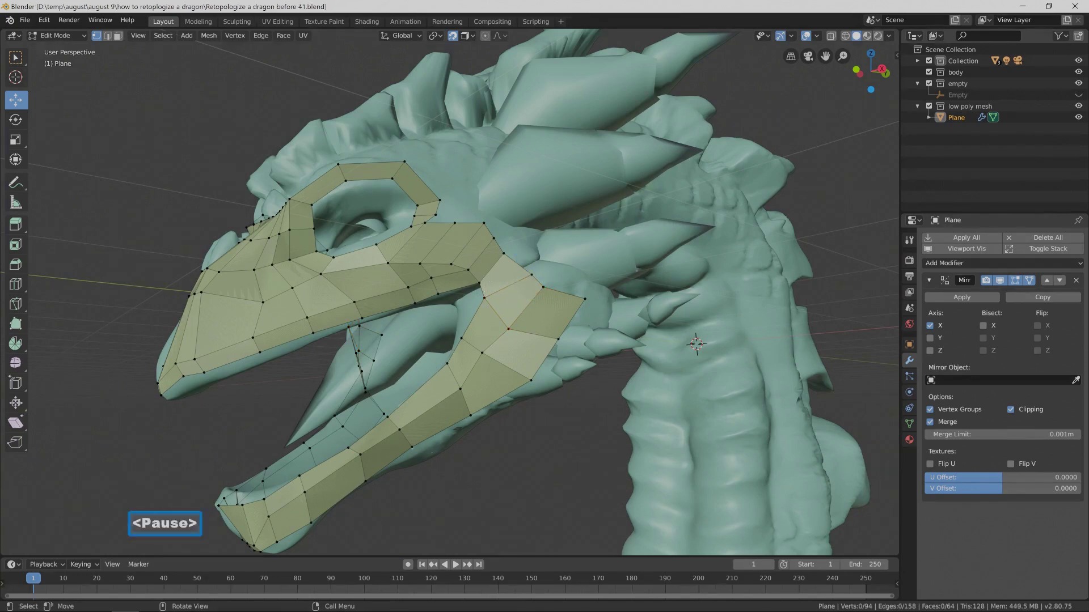
In edge select mode, extrude the forehead edge beside the centreline twice up the brow, angling the second segment toward the middle.
{"action": "middle_click_drag", "start_coordinate": [511, 238], "coordinate": [548, 232]}
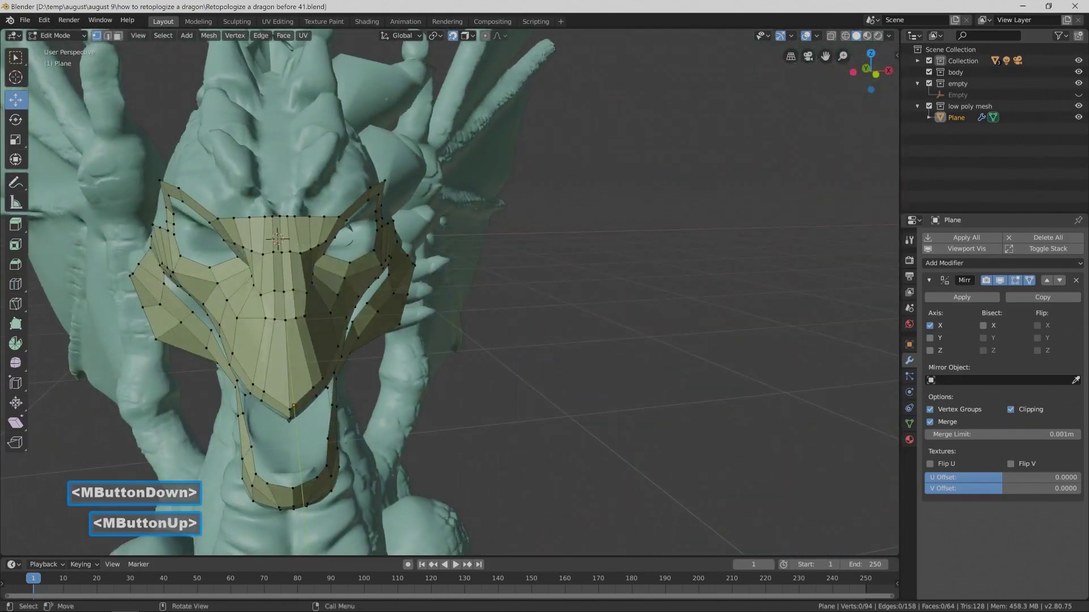
{"action": "left_click", "coordinate": [17, 59]}
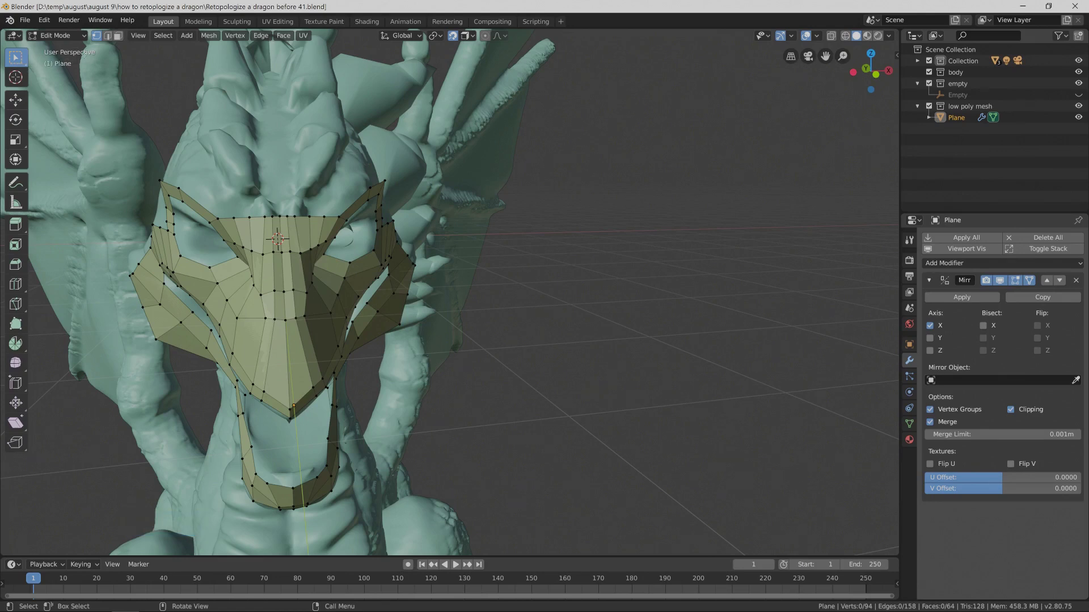
{"action": "left_click", "coordinate": [108, 36]}
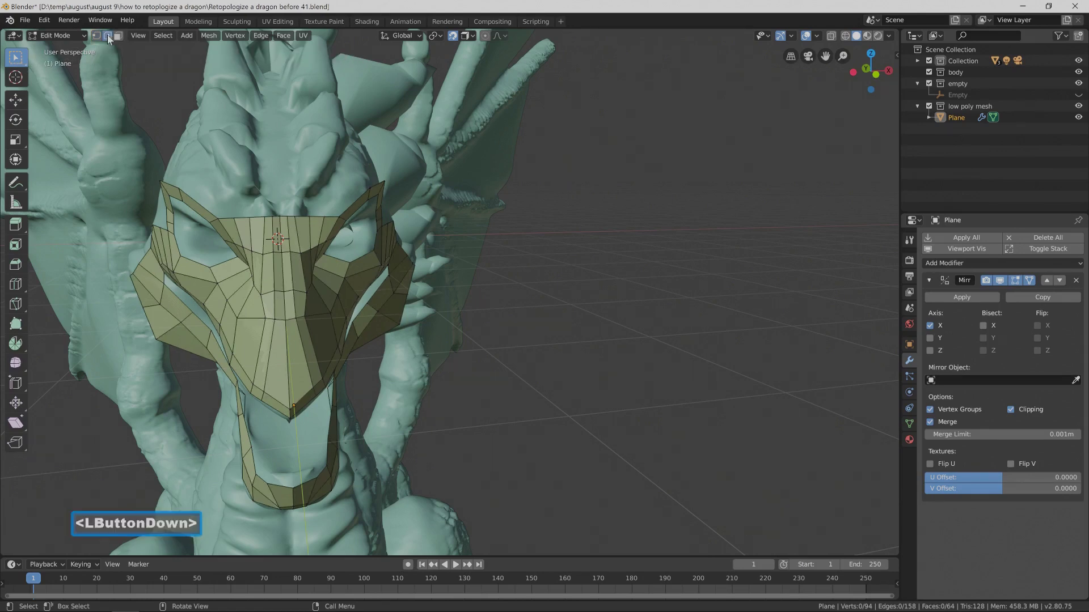
{"action": "scroll", "coordinate": [320, 206], "scroll_direction": "up", "scroll_amount": 3}
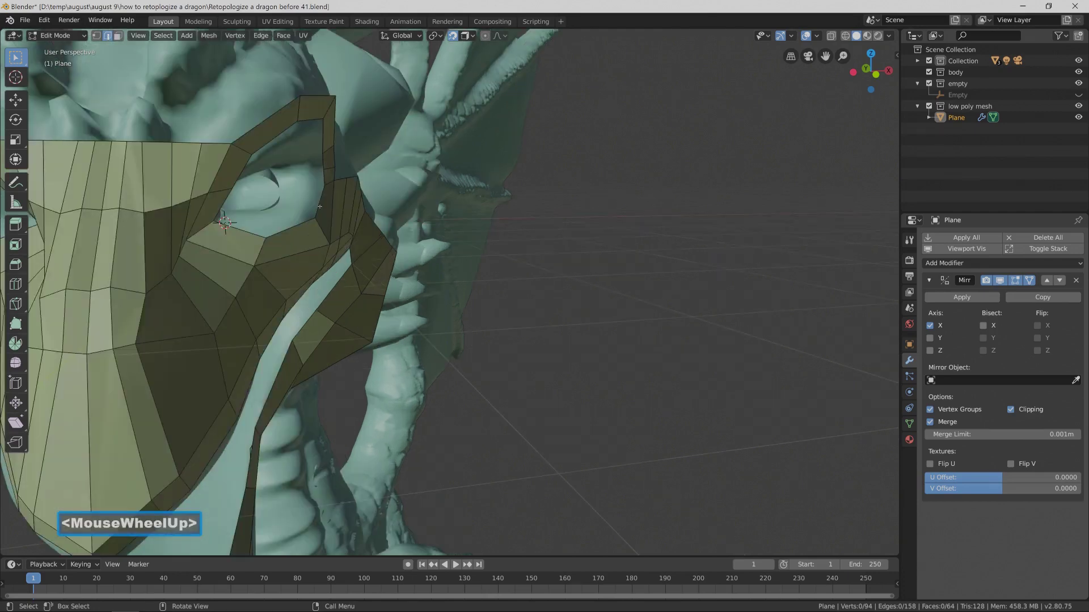
{"action": "key", "text": "ctrl"}
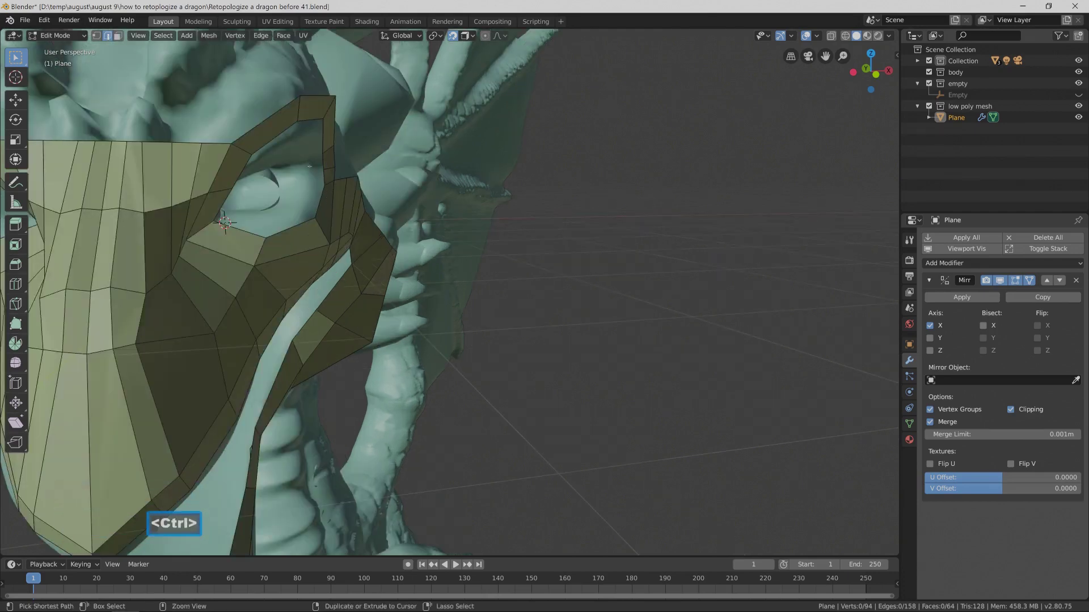
{"action": "middle_click_drag", "start_coordinate": [343, 162], "coordinate": [342, 166], "text": "ctrl"}
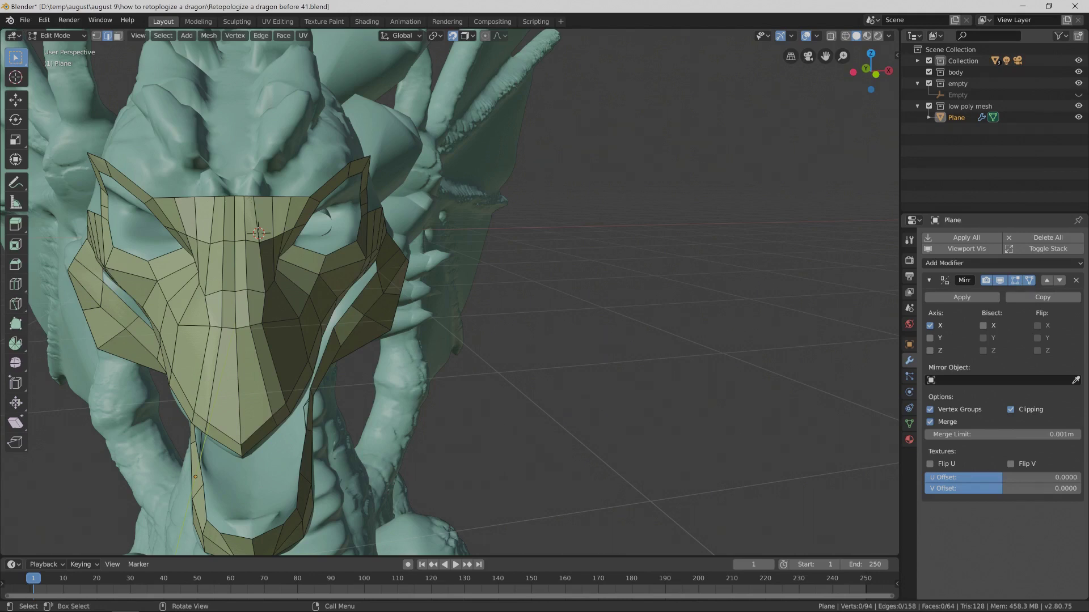
{"action": "left_click", "coordinate": [248, 198]}
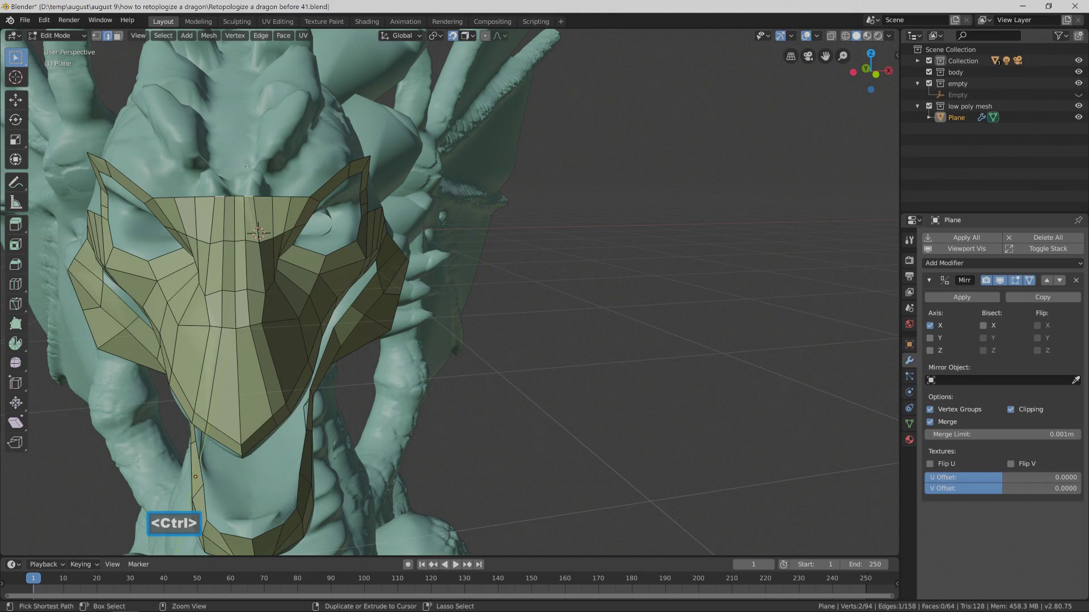
{"action": "right_click", "coordinate": [246, 166], "text": "ctrl"}
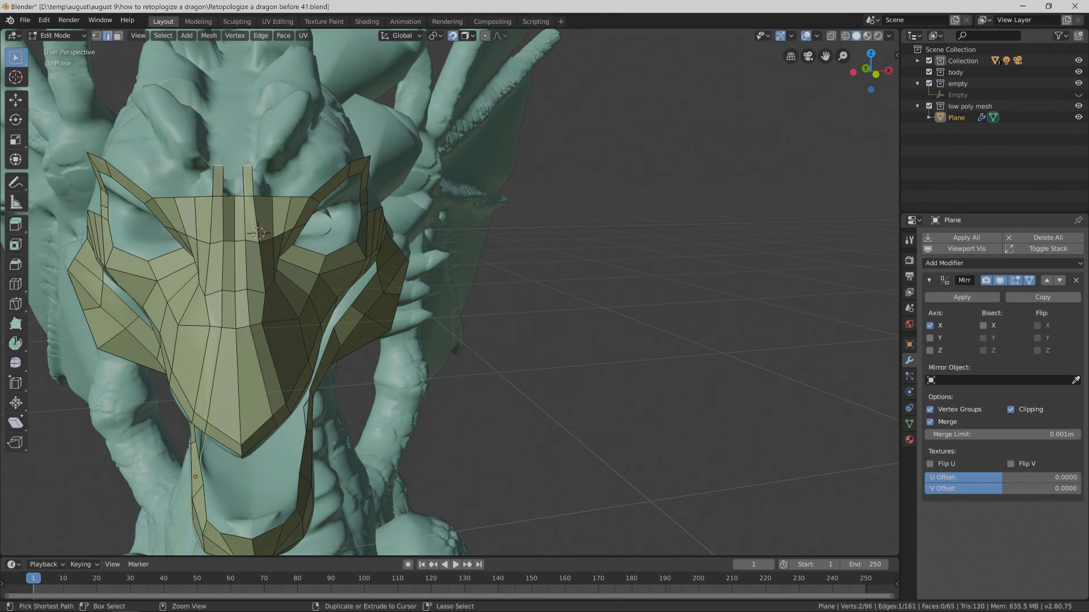
{"action": "right_click", "coordinate": [239, 157], "text": "ctrl"}
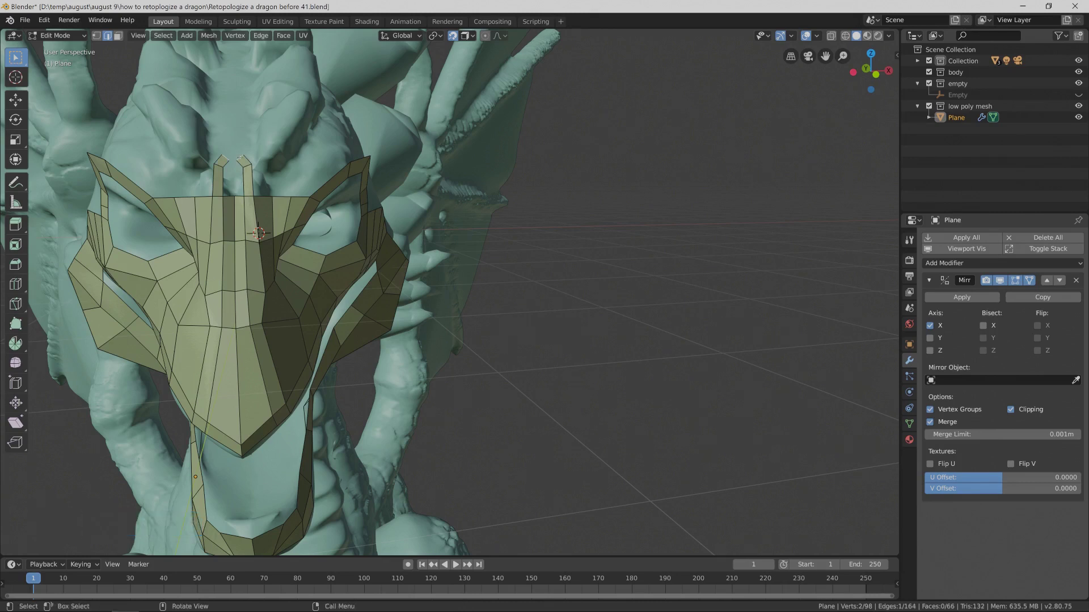
Move the extruded end edge -0.0979 m along X onto the mirror centreline and deselect it.
{"action": "left_click", "coordinate": [15, 100]}
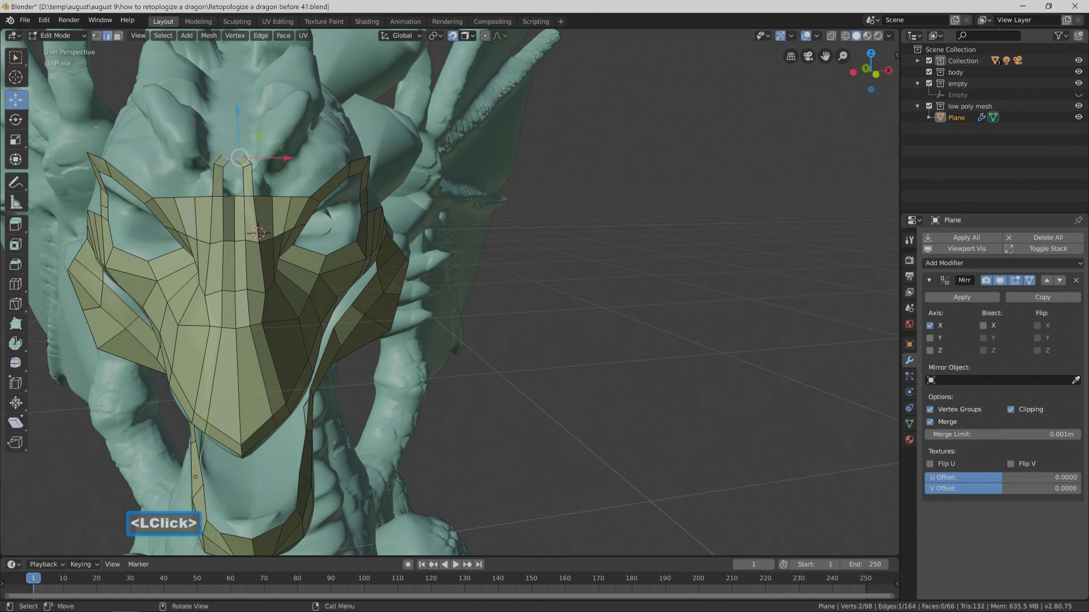
{"action": "left_click_drag", "start_coordinate": [275, 160], "coordinate": [269, 154]}
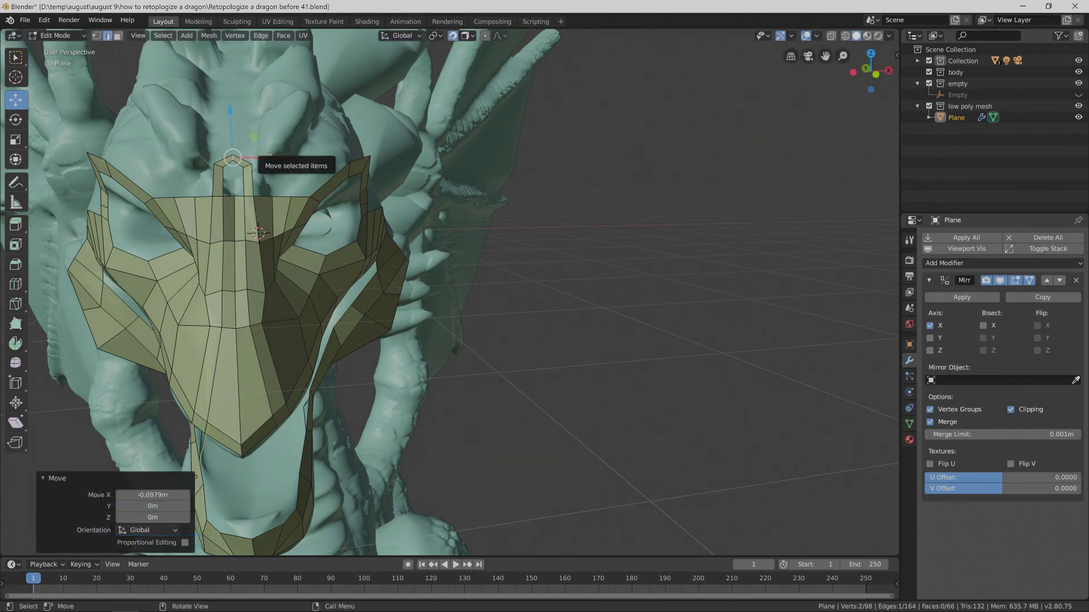
{"action": "left_click", "coordinate": [270, 154]}
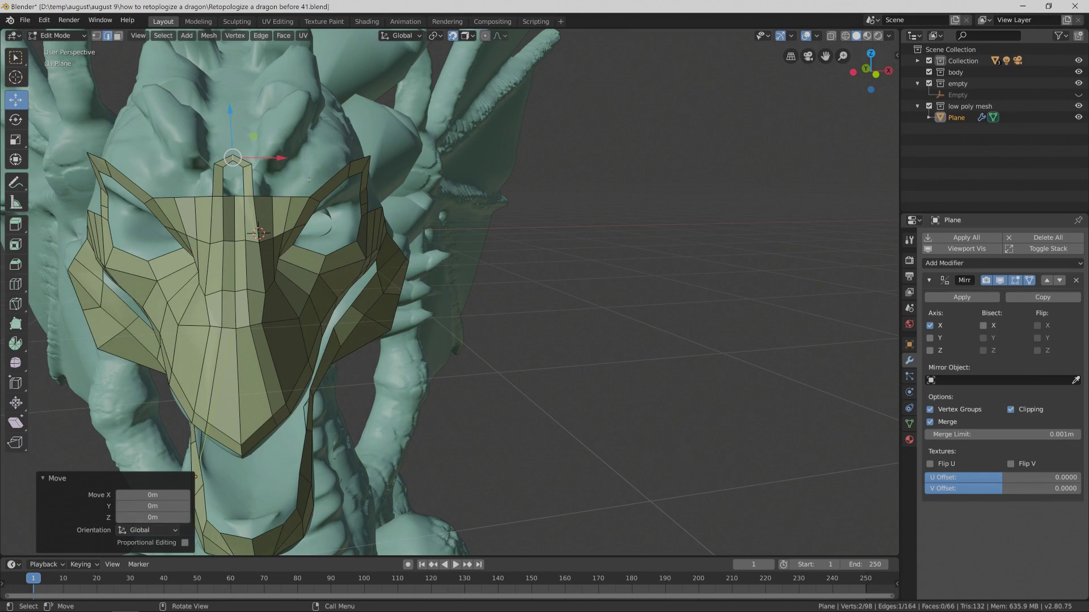
{"action": "key", "text": "alt"}
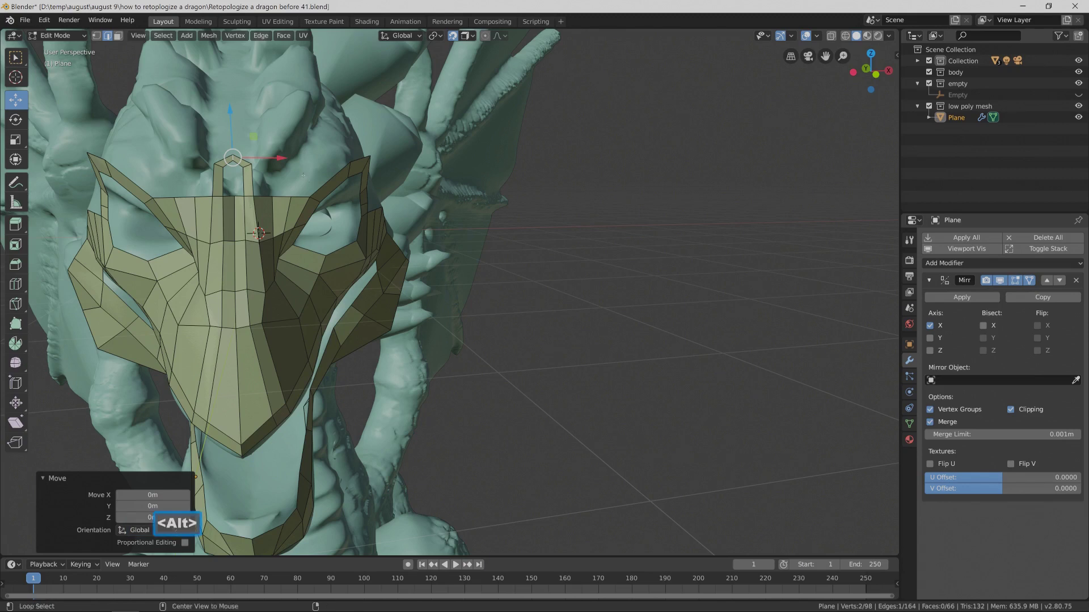
{"action": "key", "text": "alt+a"}
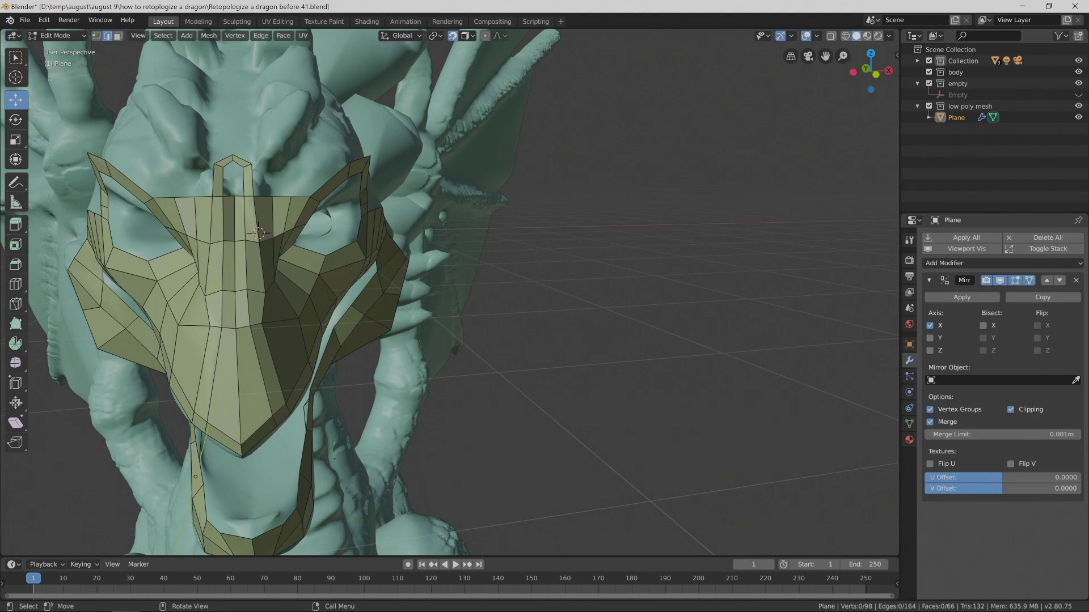
Fill a face in the central forehead gap from the short centre edge and the inner edges of the new strip.
{"action": "left_click", "coordinate": [16, 57]}
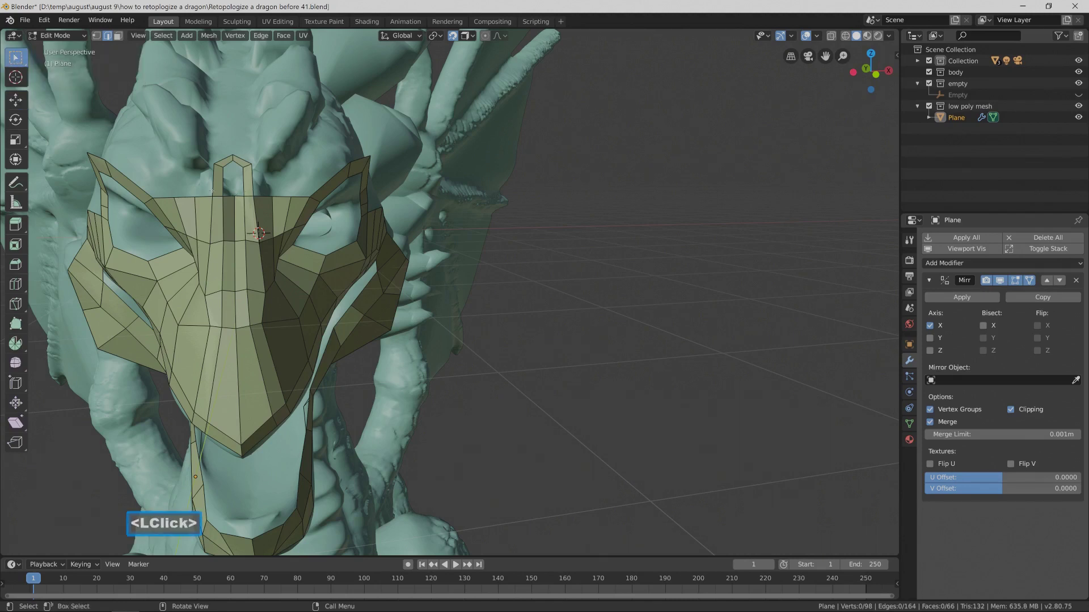
{"action": "left_click", "coordinate": [239, 196]}
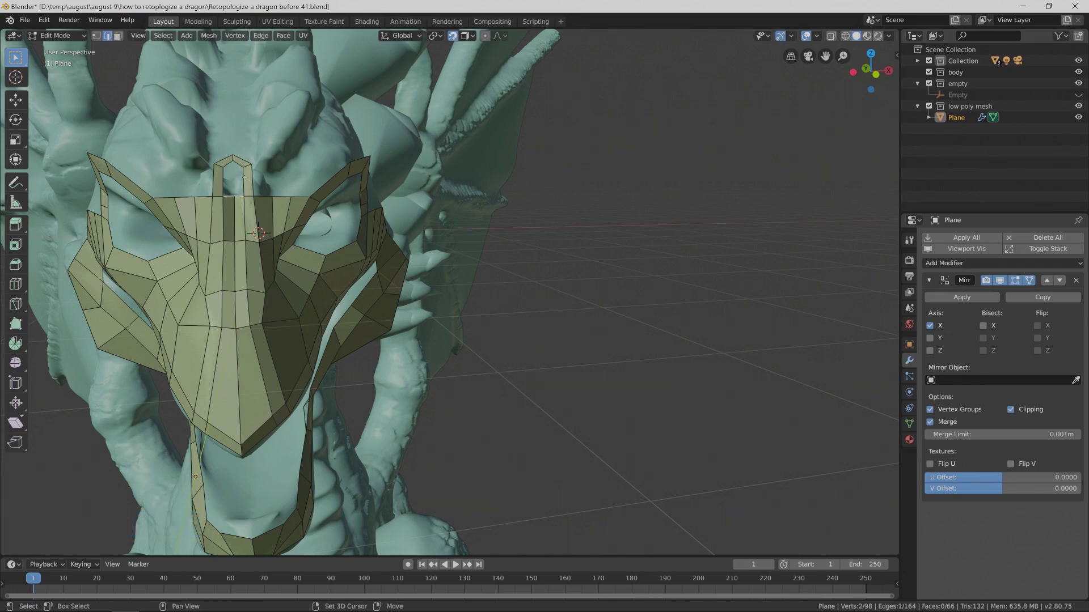
{"action": "left_click", "coordinate": [243, 177], "text": "shift"}
{"action": "left_click", "coordinate": [241, 165], "text": "shift"}
{"action": "key", "text": "f"}
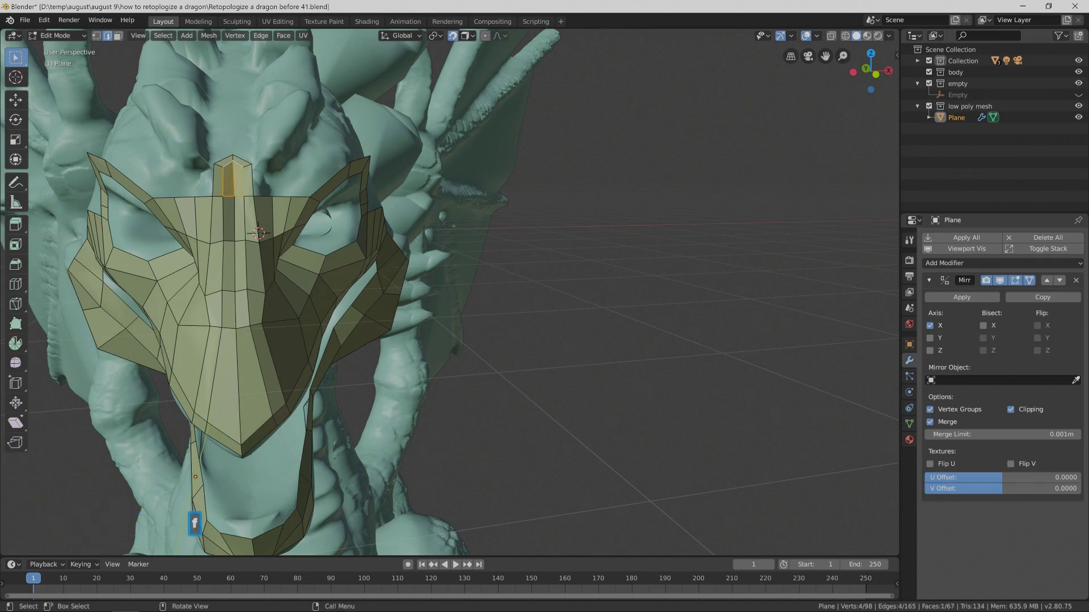
{"action": "left_click", "coordinate": [195, 477]}
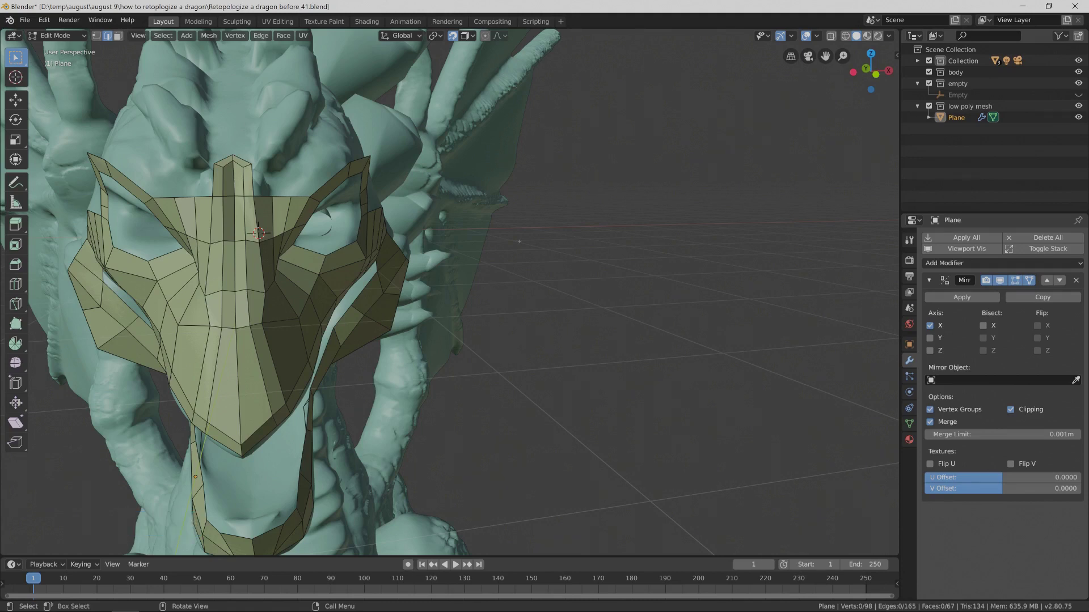
{"action": "key", "text": "Pause"}
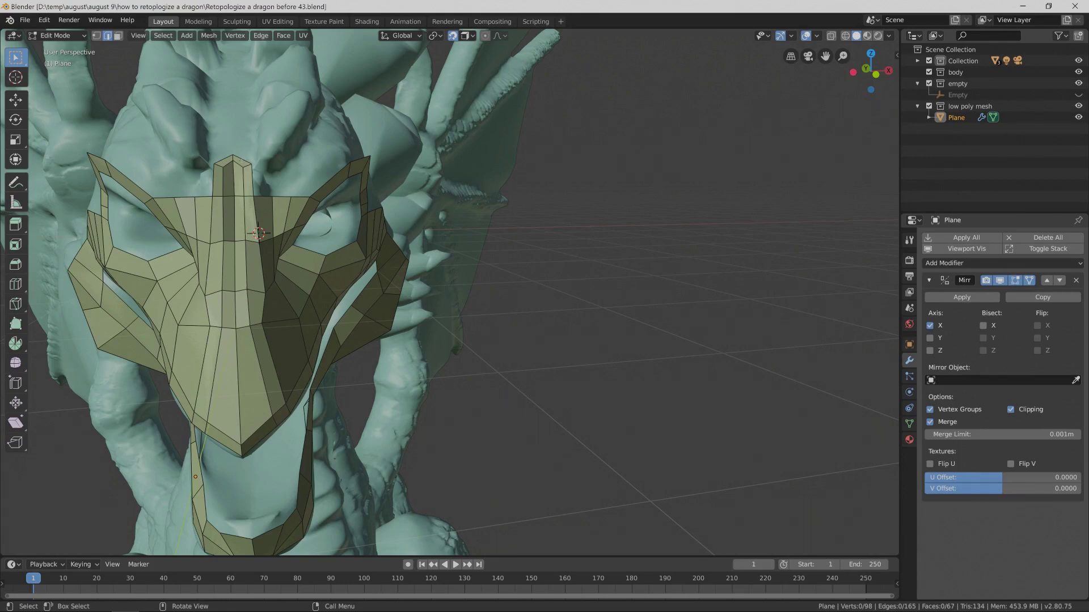
Select the end edge of the forehead strip and turn off Clipping in the Mirror modifier.
{"action": "left_click", "coordinate": [245, 161]}
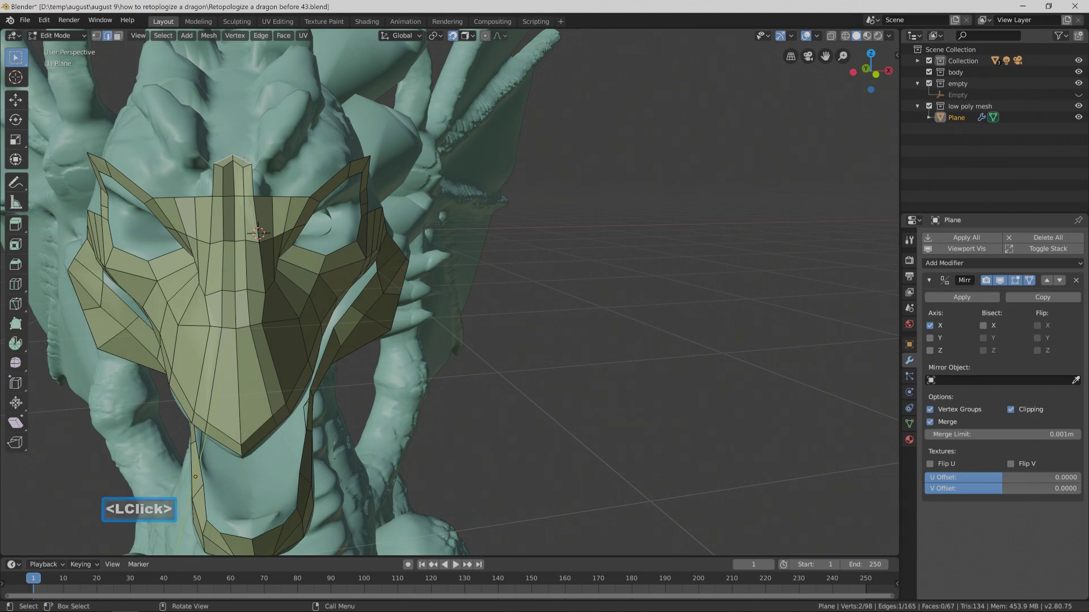
{"action": "left_click", "coordinate": [1011, 410]}
{"action": "key", "text": "Pause"}
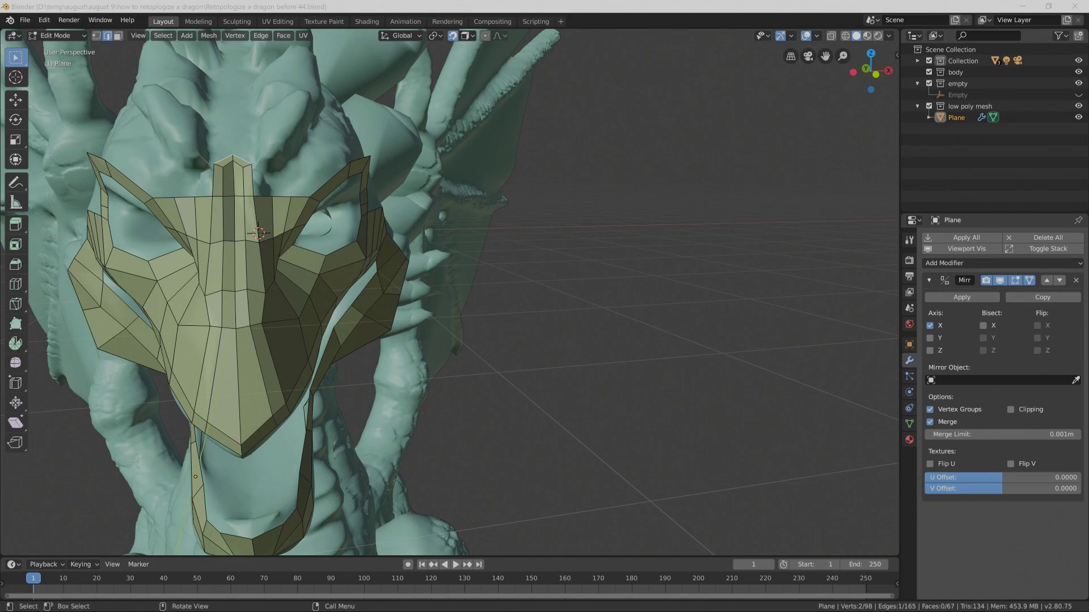
Extrude the forehead strip's end edge three times back over the top of the head, between the rows of horns.
{"action": "middle_click_drag", "start_coordinate": [416, 116], "coordinate": [418, 139], "text": "shift"}
{"action": "middle_click_drag", "start_coordinate": [386, 213], "coordinate": [428, 333], "text": "shift"}
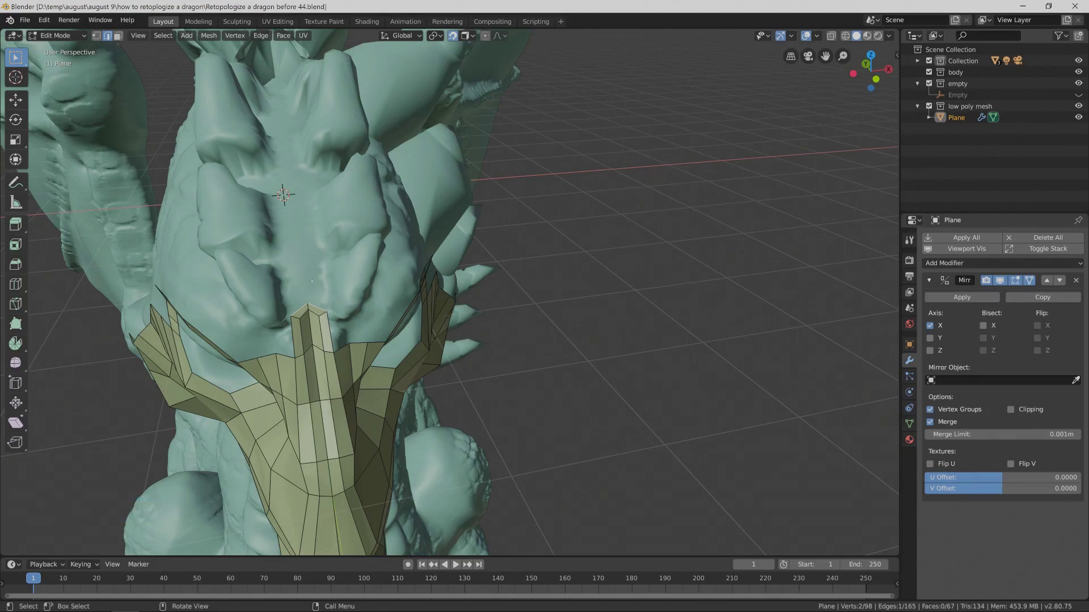
{"action": "key", "text": "ctrl"}
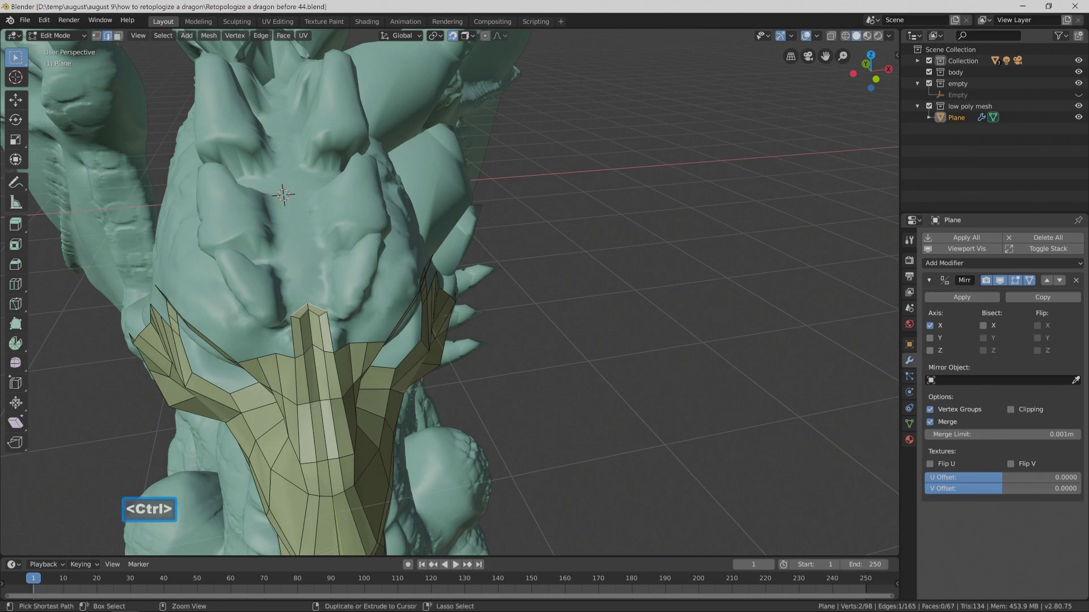
{"action": "right_click", "coordinate": [308, 210], "text": "ctrl"}
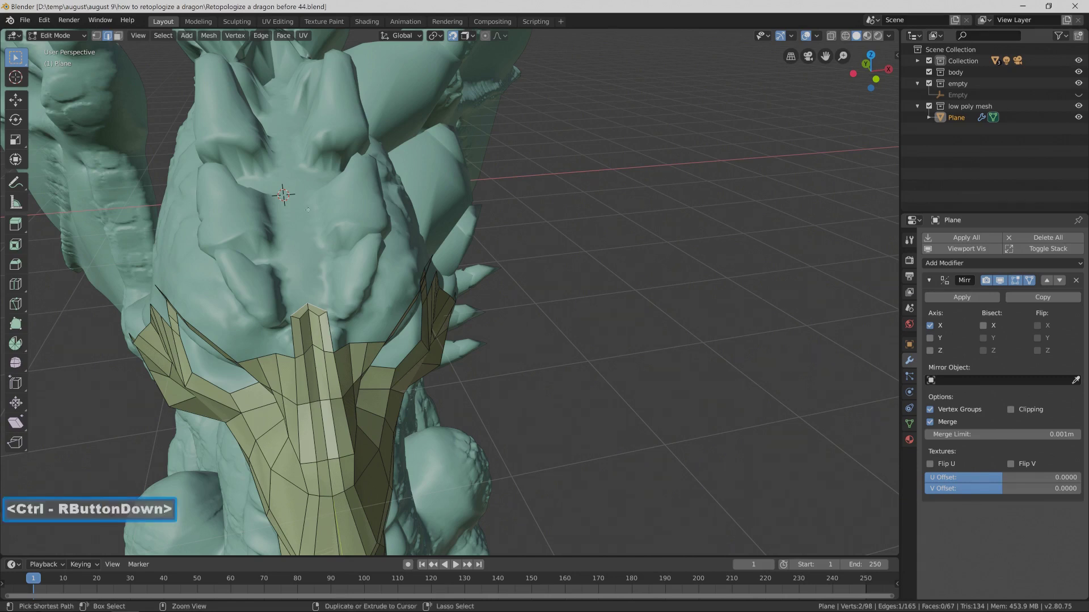
{"action": "right_click", "coordinate": [298, 109], "text": "ctrl"}
{"action": "middle_click_drag", "start_coordinate": [457, 190], "coordinate": [317, 244], "text": "shift"}
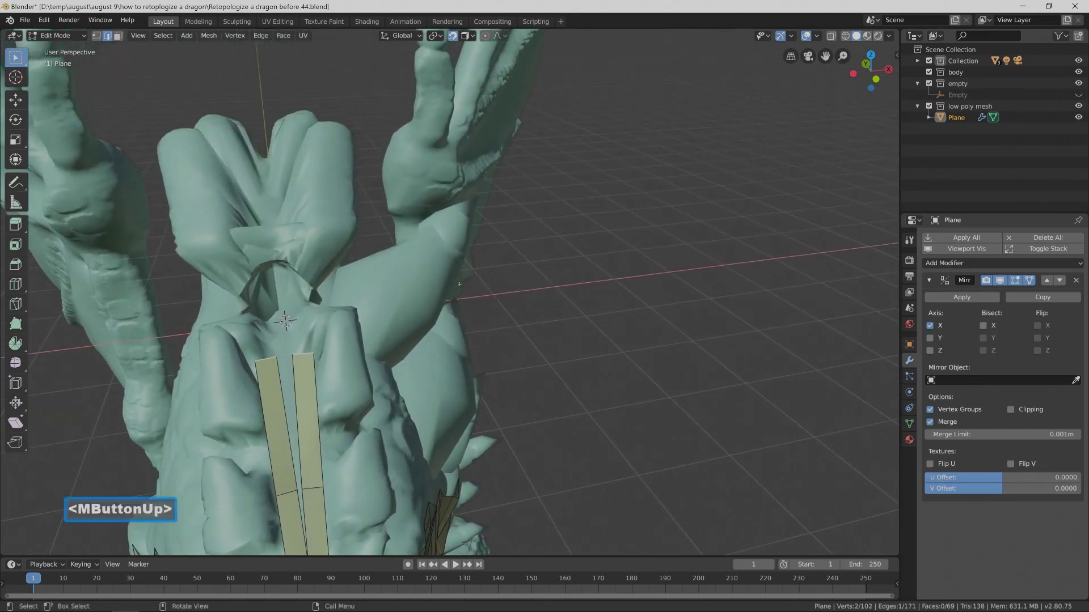
{"action": "right_click", "coordinate": [256, 234], "text": "ctrl"}
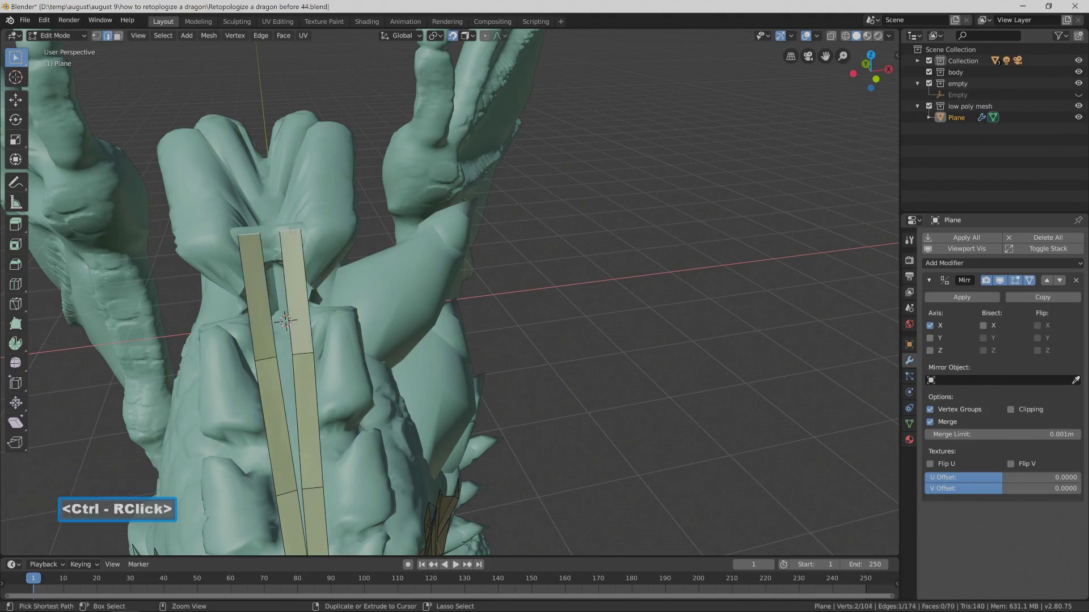
Extrude the mirrored quad strip by four segments along the spine groove behind the head and save as "Retopologize a dragon before 45.blend".
{"action": "middle_click_drag", "start_coordinate": [257, 233], "coordinate": [246, 270]}
{"action": "middle_click_drag", "start_coordinate": [487, 180], "coordinate": [381, 138], "text": "shift"}
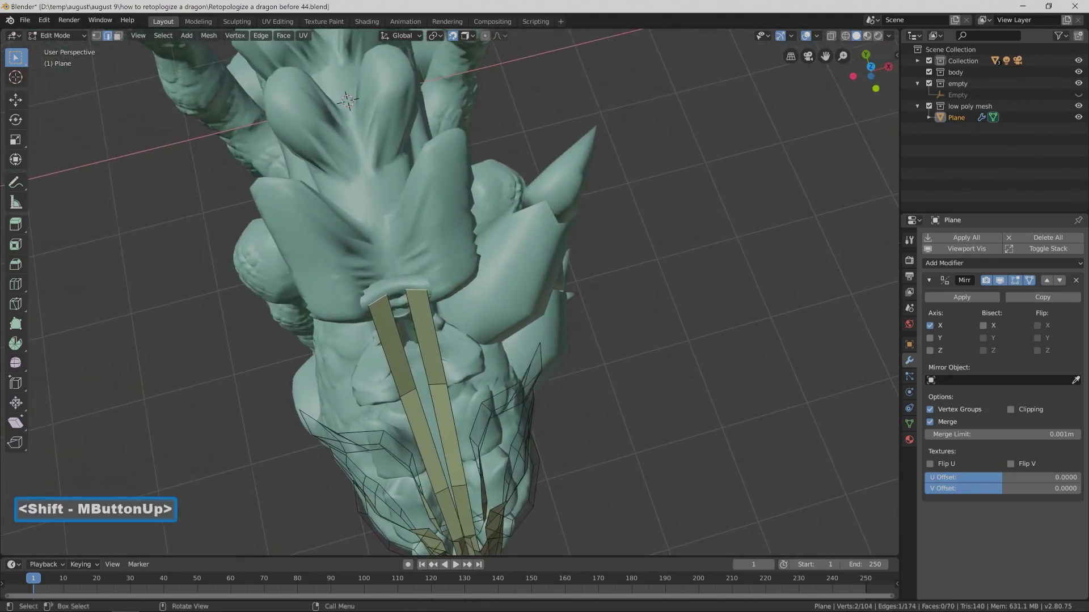
{"action": "right_click", "coordinate": [353, 151], "text": "ctrl"}
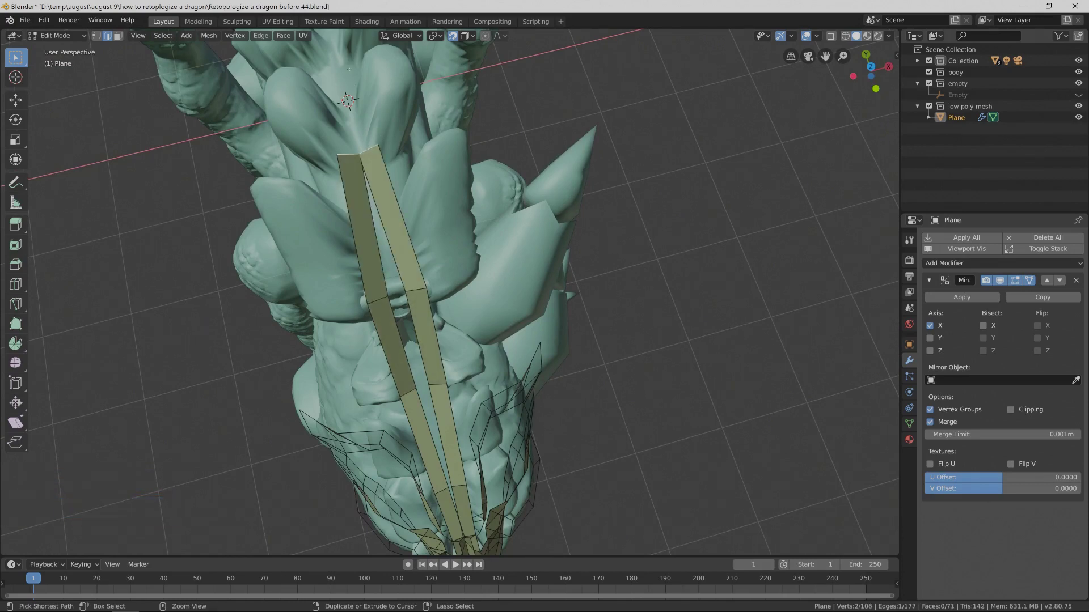
{"action": "right_click", "coordinate": [336, 66], "text": "ctrl"}
{"action": "middle_click_drag", "start_coordinate": [510, 145], "coordinate": [541, 240], "text": "shift"}
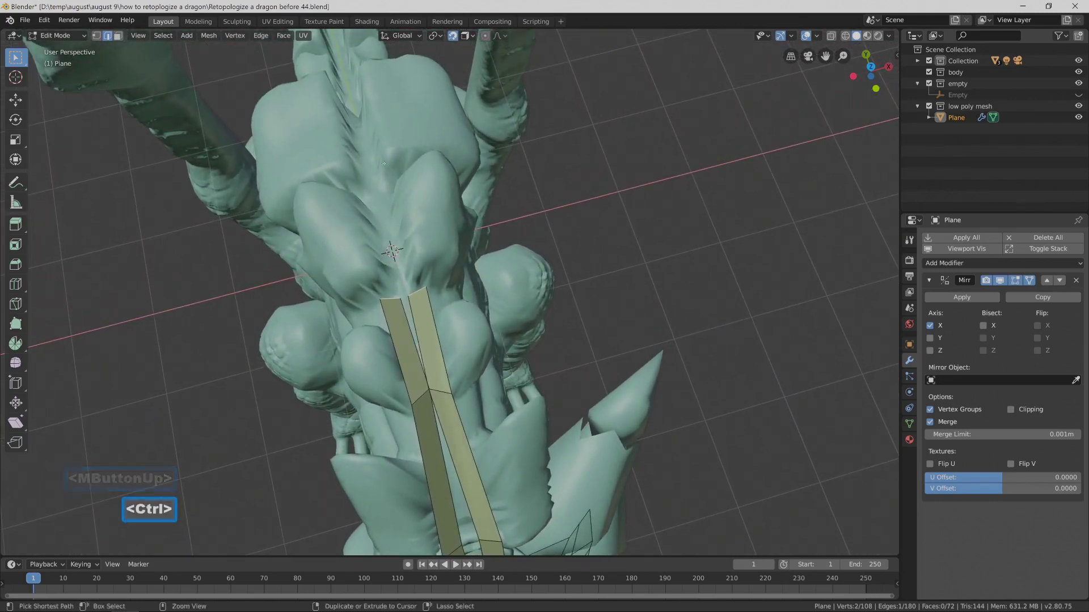
{"action": "right_click", "coordinate": [391, 250], "text": "ctrl"}
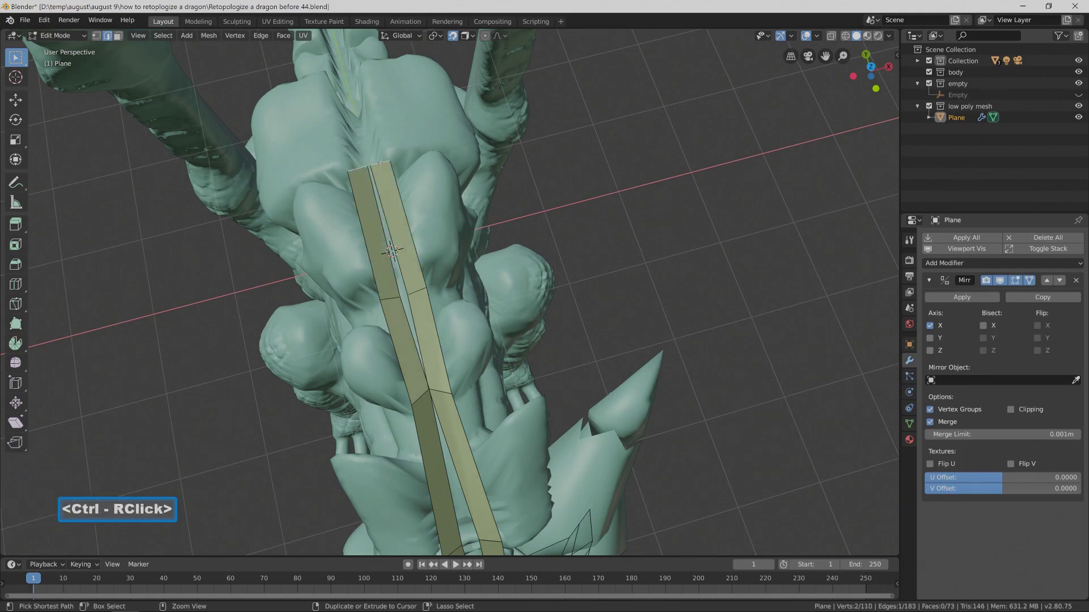
{"action": "middle_click_drag", "start_coordinate": [391, 249], "coordinate": [465, 425], "text": "shift"}
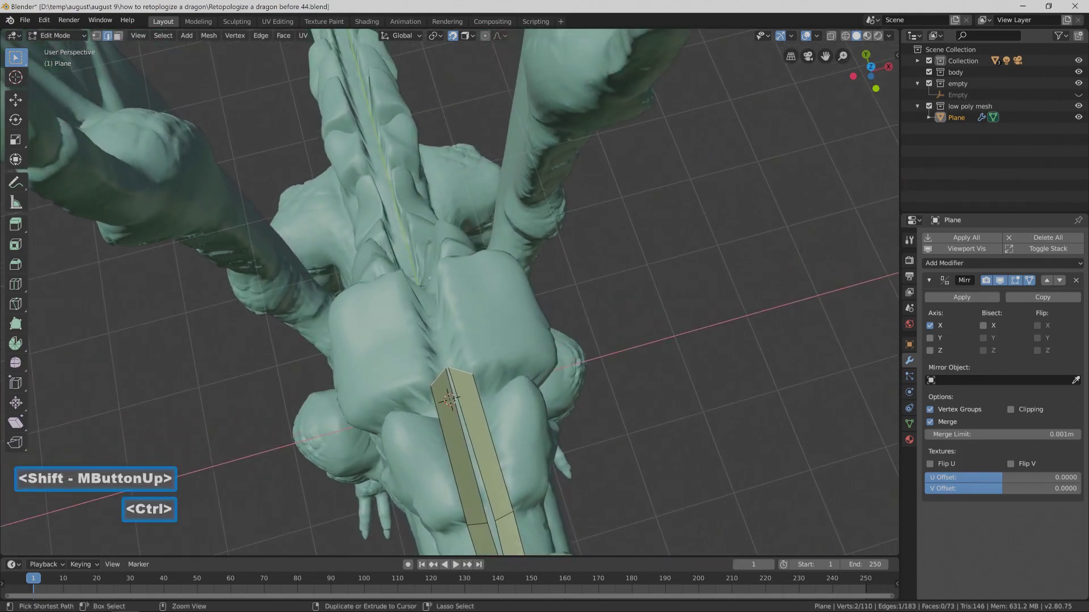
{"action": "right_click", "coordinate": [436, 289], "text": "ctrl"}
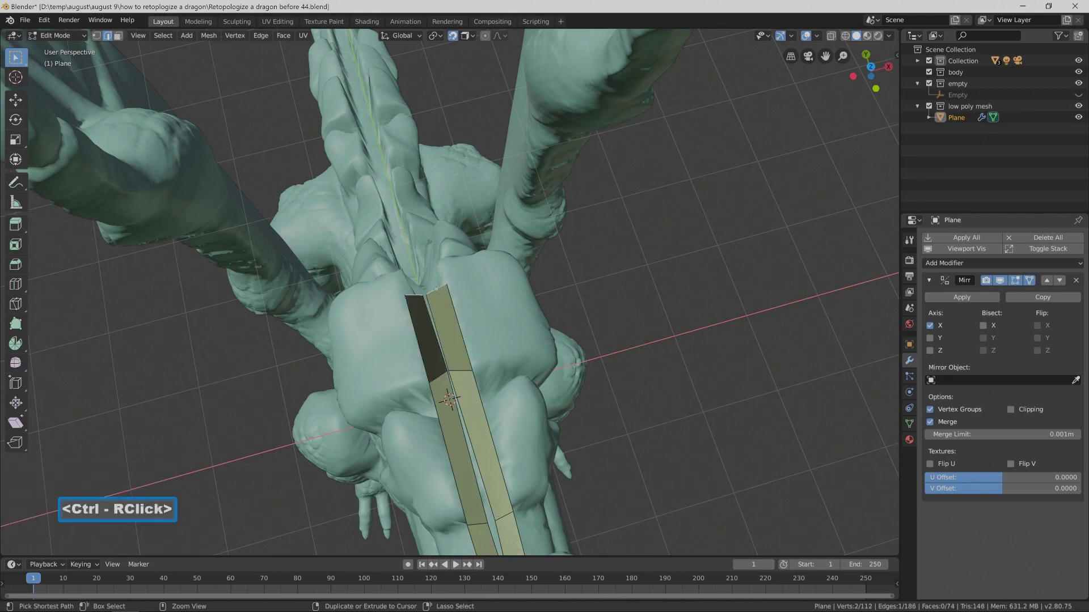
{"action": "key", "text": "Pause"}
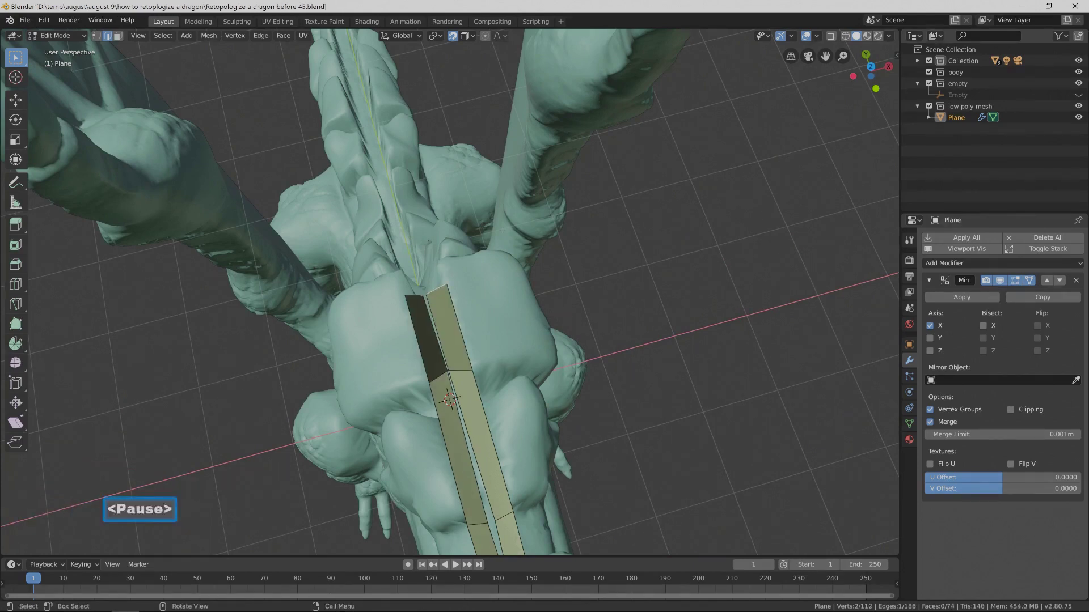
Scale the leading edge of the spine strip by about 0.388 to narrow it.
{"action": "middle_click_drag", "start_coordinate": [545, 249], "coordinate": [485, 269]}
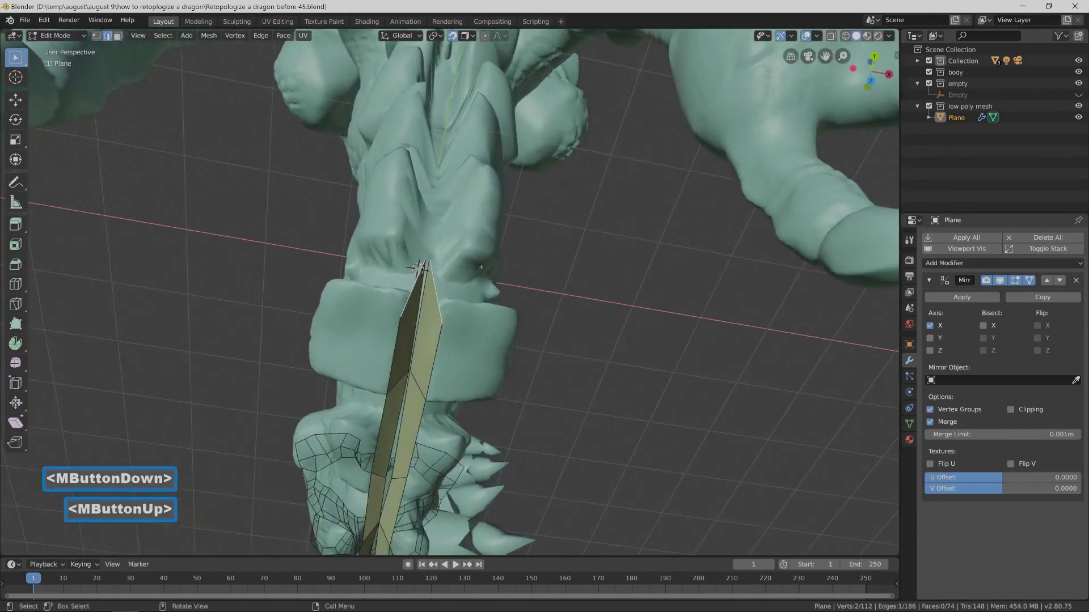
{"action": "key", "text": "s"}
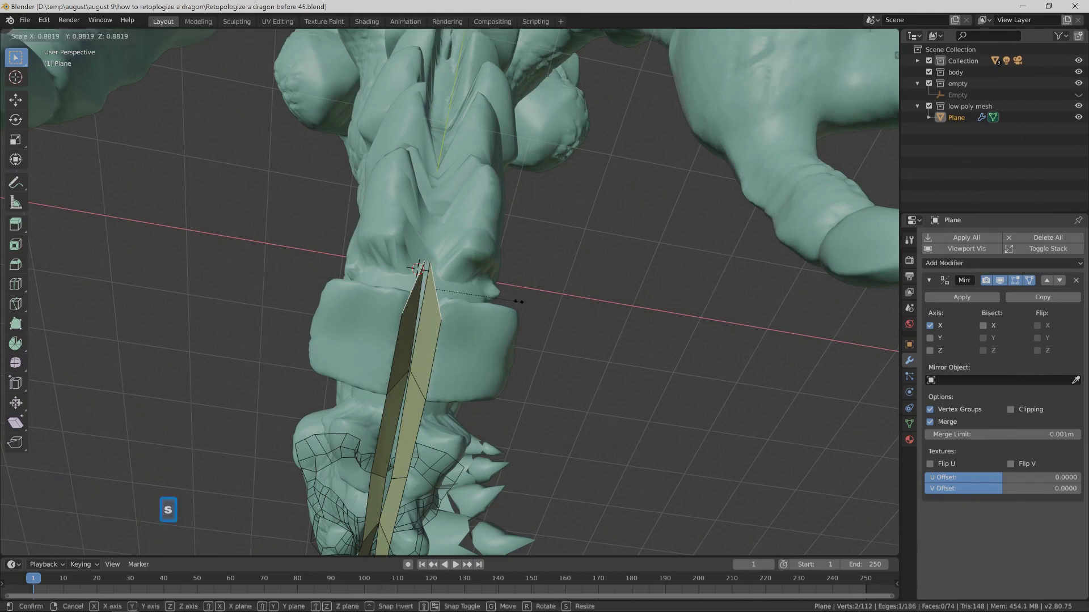
{"action": "left_click", "coordinate": [465, 285]}
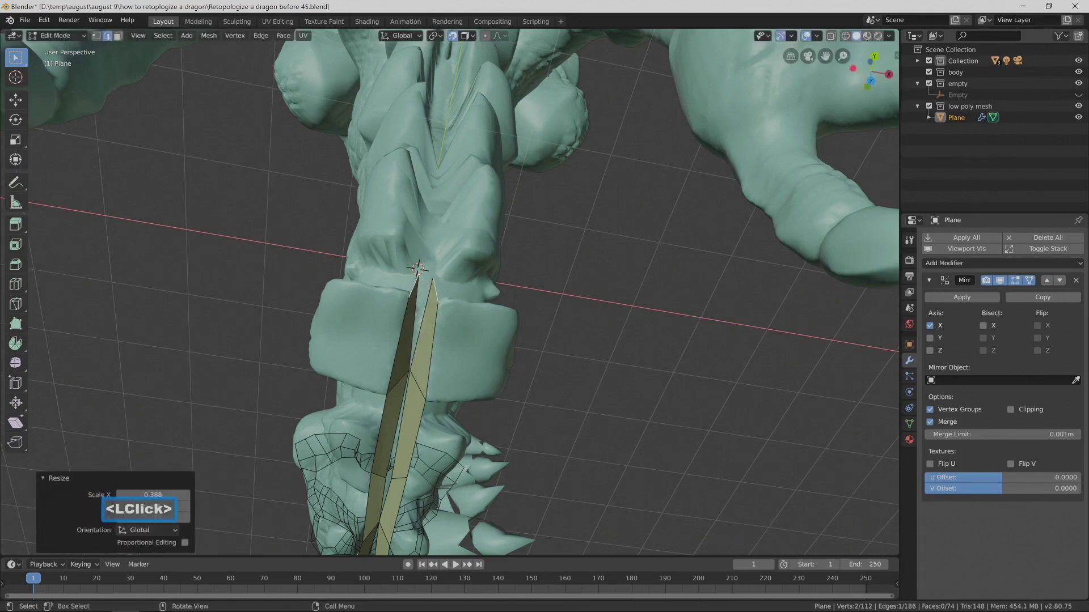
Extrude two more strip segments between the spine plates and scale the new end edge by about 0.551.
{"action": "right_click", "coordinate": [441, 211], "text": "ctrl"}
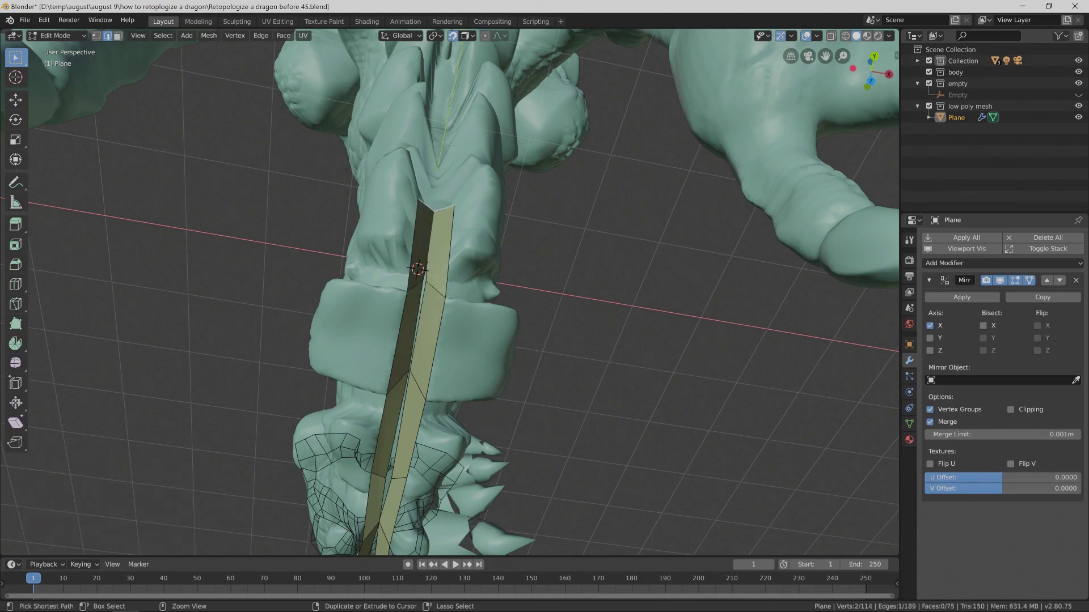
{"action": "right_click", "coordinate": [446, 143], "text": "ctrl"}
{"action": "middle_click_drag", "start_coordinate": [591, 153], "coordinate": [563, 333], "text": "shift"}
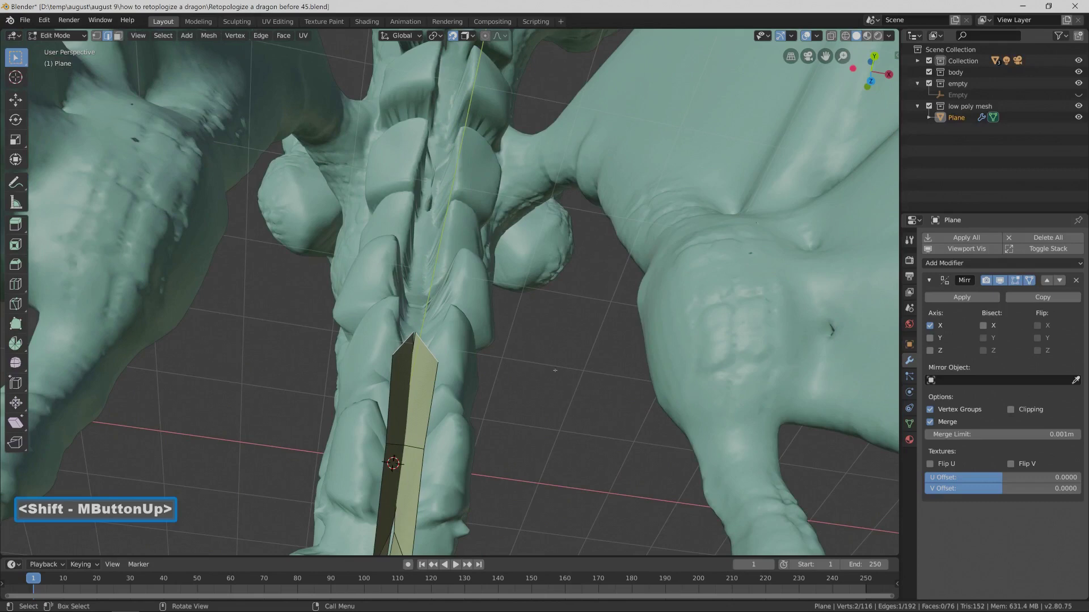
{"action": "key", "text": "s"}
{"action": "left_click", "coordinate": [497, 356]}
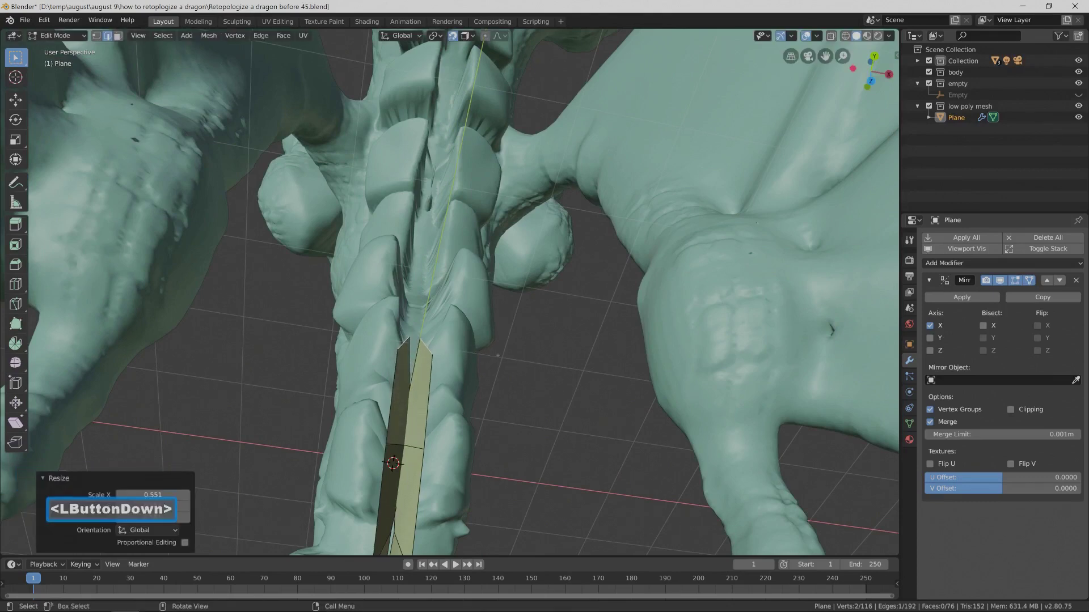
Extrude two more segments of the strip toward the wing bases and save as "Retopologize a dragon before 46.blend".
{"action": "right_click", "coordinate": [428, 228], "text": "ctrl"}
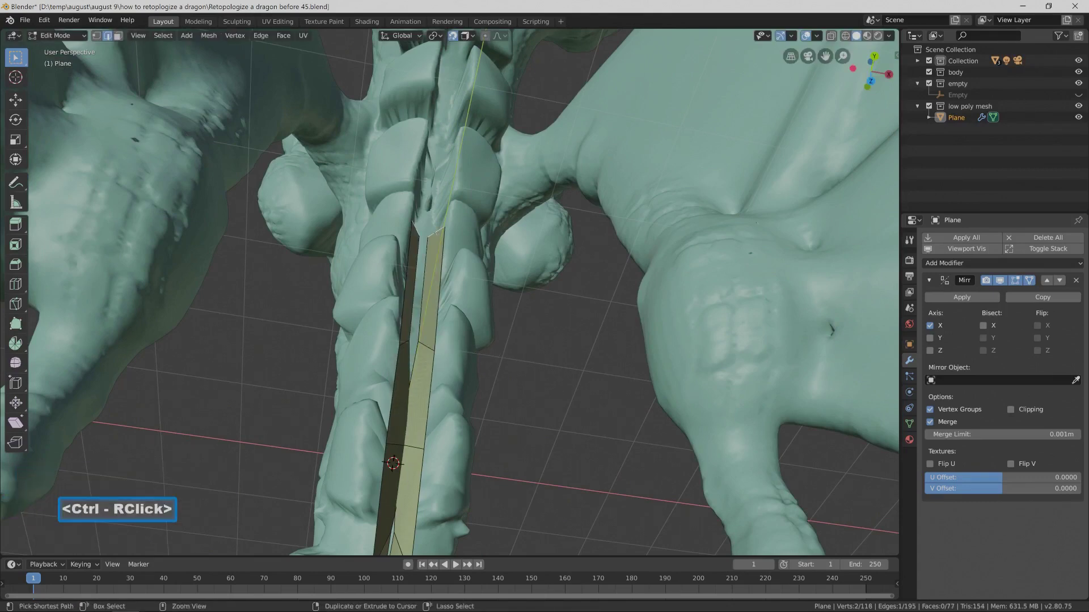
{"action": "right_click", "coordinate": [442, 140], "text": "ctrl"}
{"action": "middle_click_drag", "start_coordinate": [561, 142], "coordinate": [460, 298], "text": "shift"}
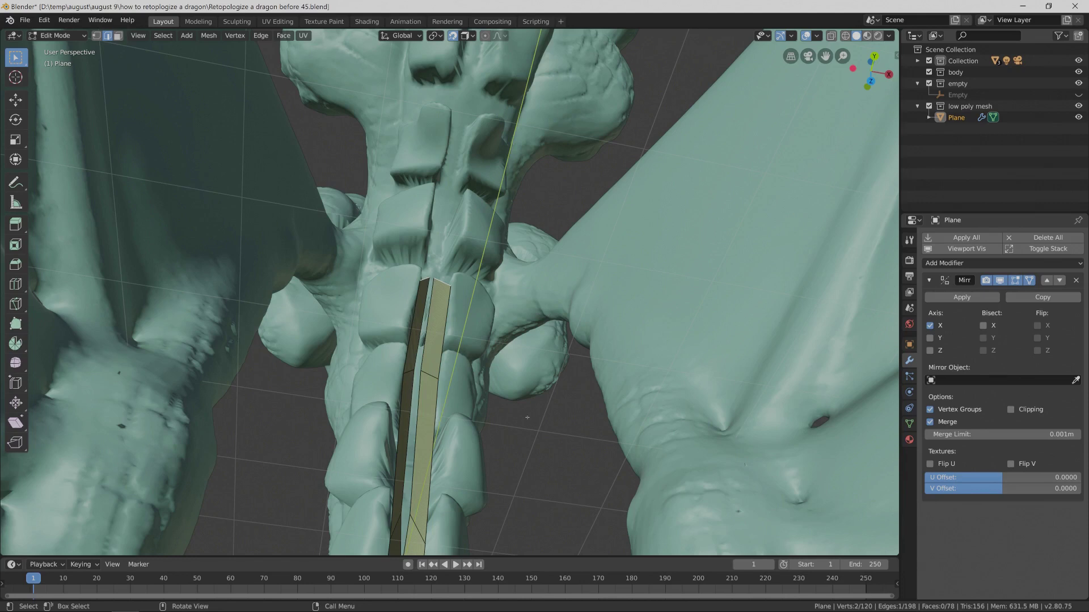
{"action": "key", "text": "Pause"}
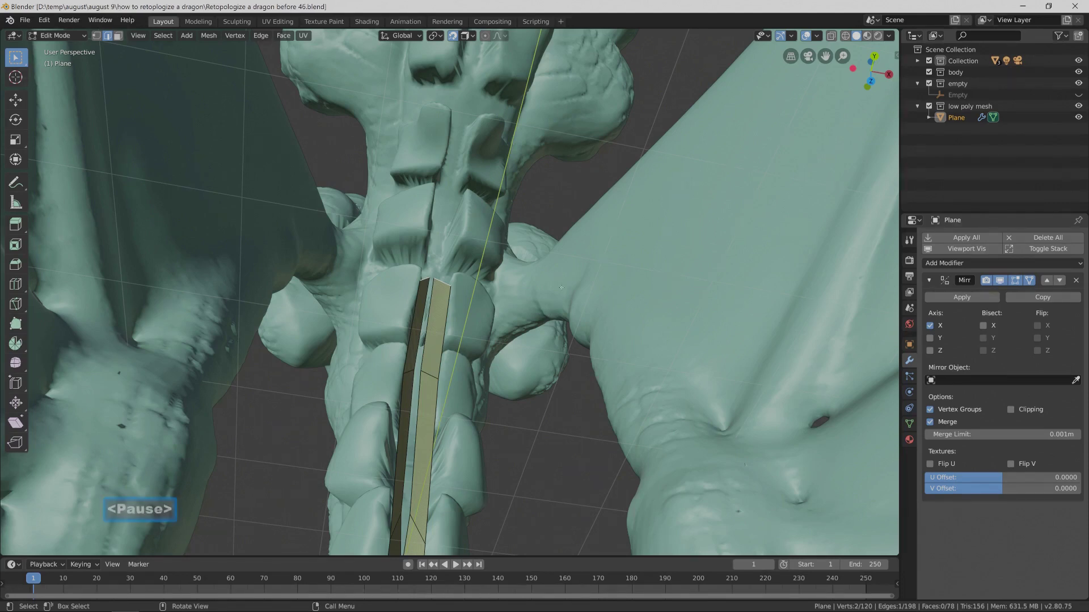
Extrude three segments along the spine past the wing bases and scale the end edge by about 0.583.
{"action": "middle_click_drag", "start_coordinate": [533, 219], "coordinate": [515, 296], "text": "shift"}
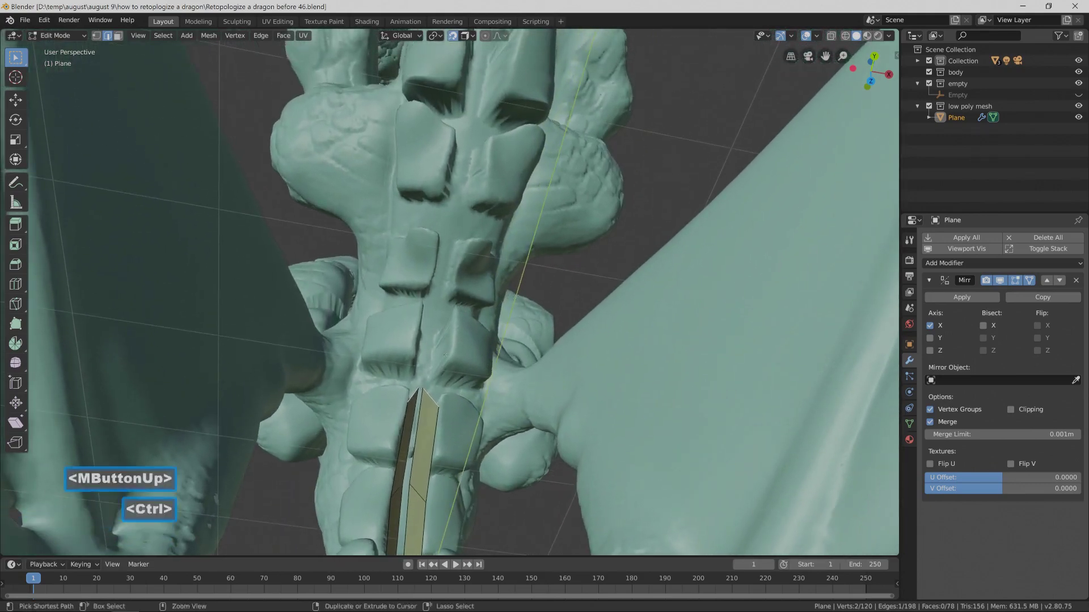
{"action": "right_click", "coordinate": [439, 342], "text": "ctrl"}
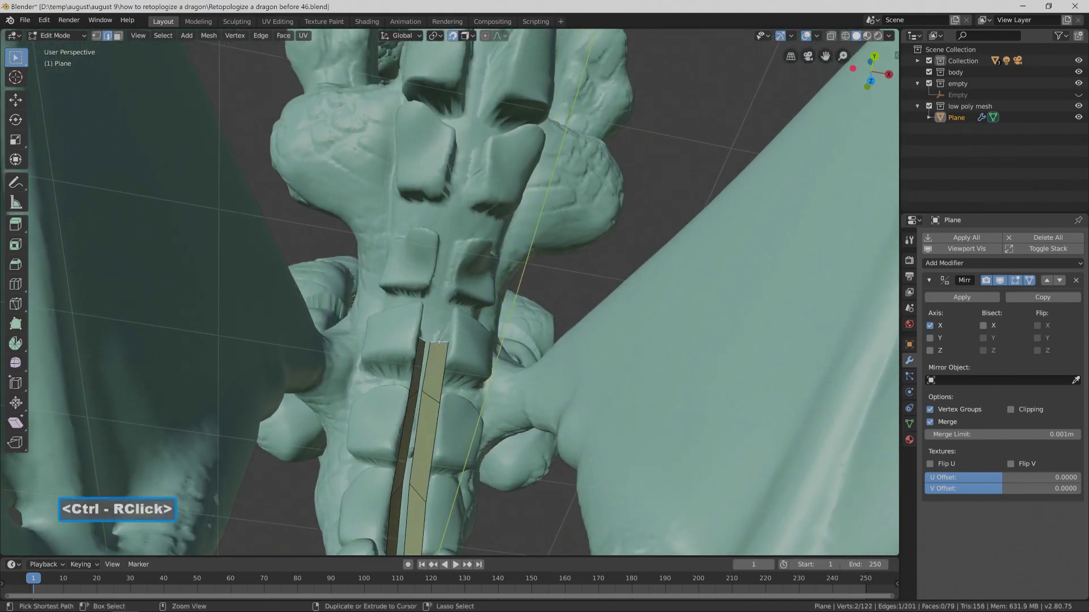
{"action": "right_click", "coordinate": [450, 258], "text": "ctrl"}
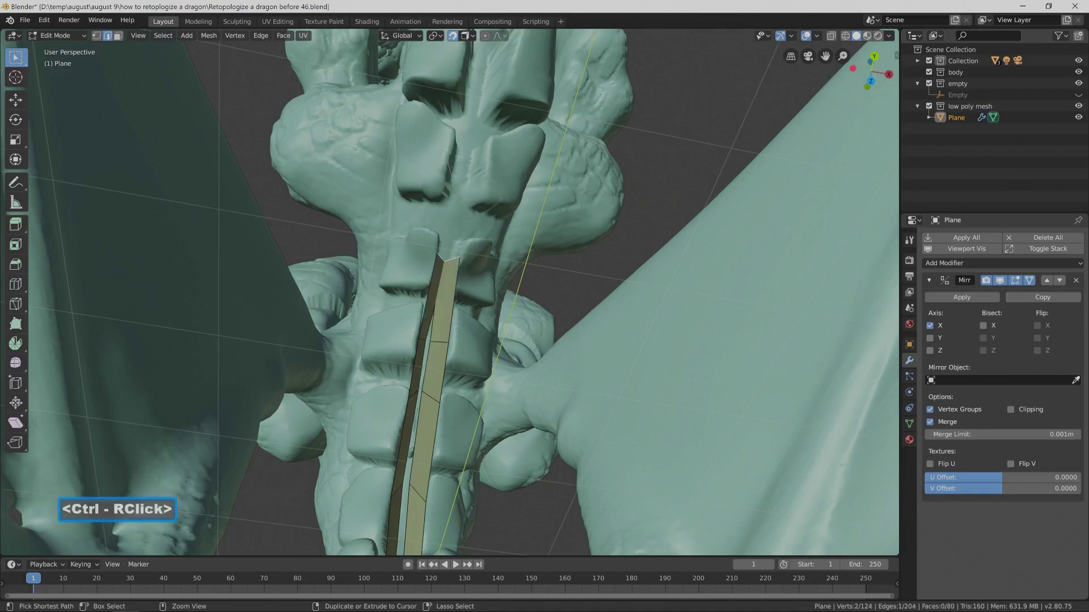
{"action": "right_click", "coordinate": [467, 180], "text": "ctrl"}
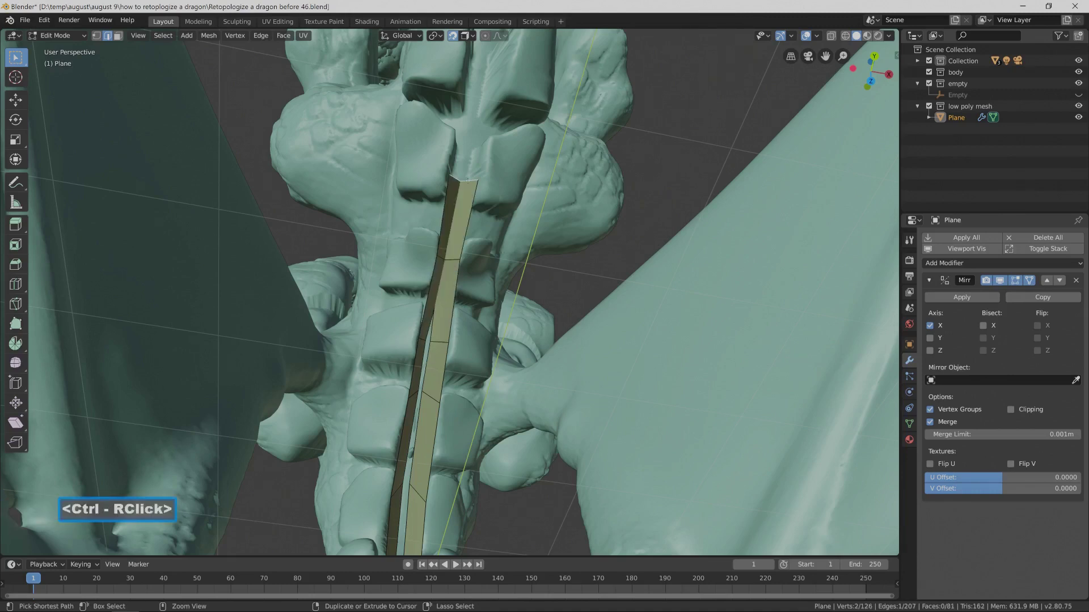
{"action": "key", "text": "s"}
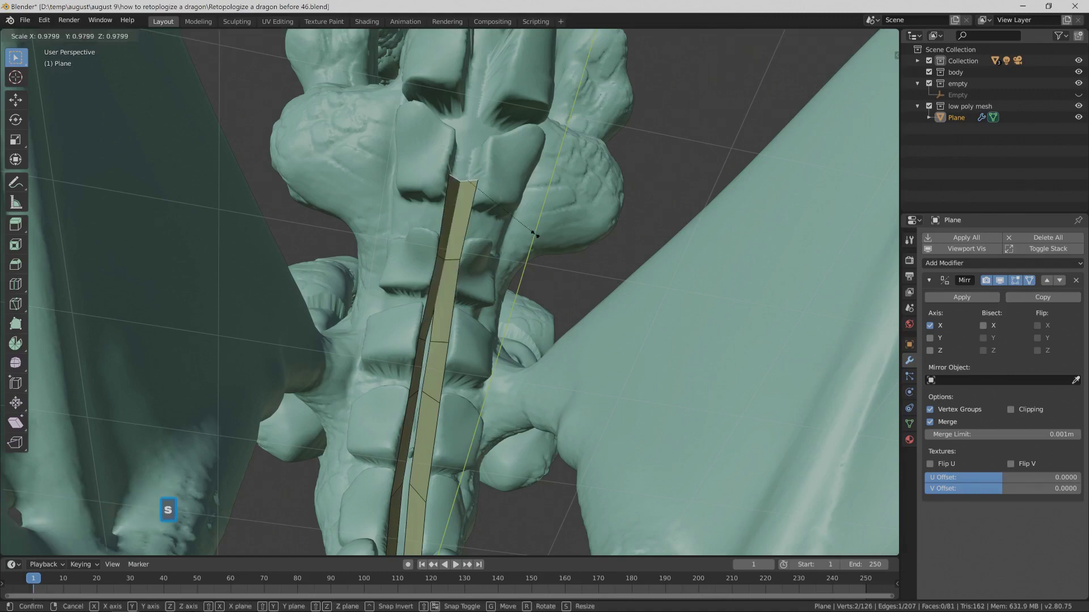
{"action": "left_click", "coordinate": [504, 217]}
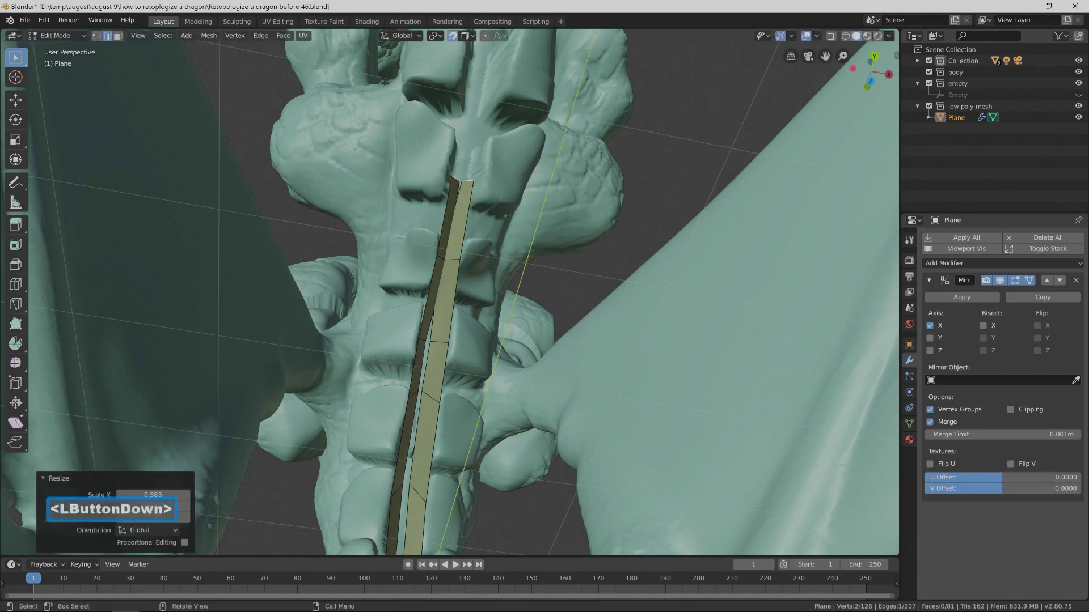
Extrude the strip by three segments between the back plates, over the hips toward the tail base.
{"action": "middle_click_drag", "start_coordinate": [504, 217], "coordinate": [526, 237]}
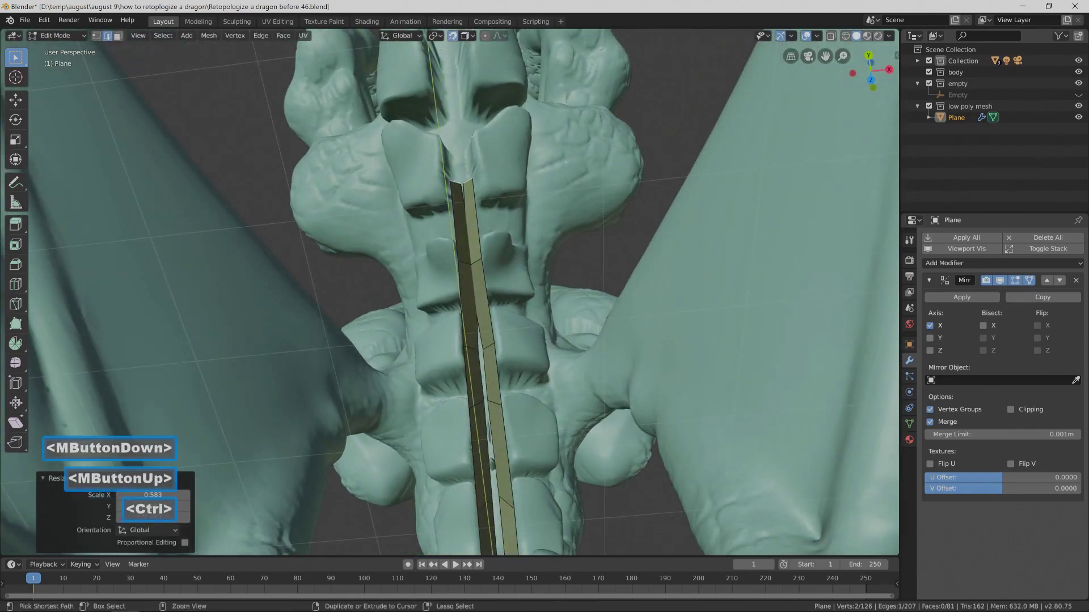
{"action": "right_click", "coordinate": [453, 95], "text": "ctrl"}
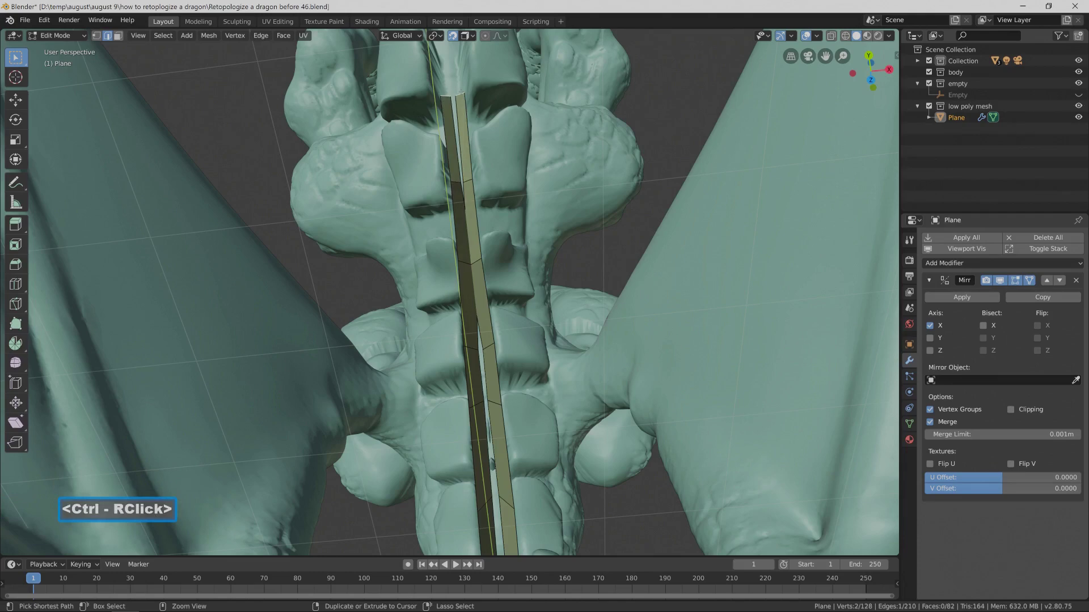
{"action": "middle_click_drag", "start_coordinate": [546, 140], "coordinate": [574, 350], "text": "shift"}
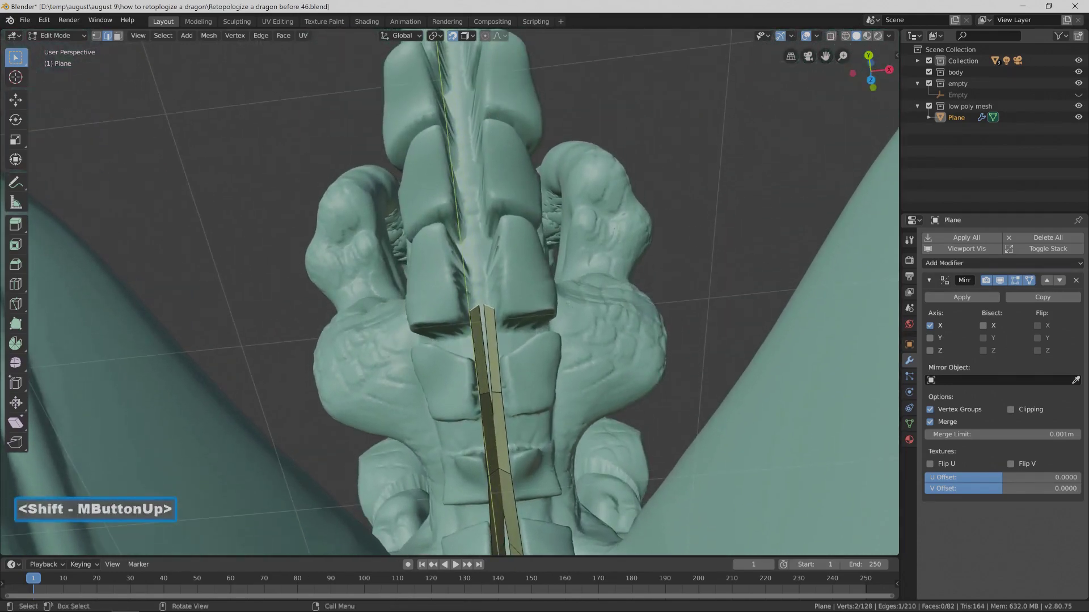
{"action": "right_click", "coordinate": [475, 198], "text": "ctrl"}
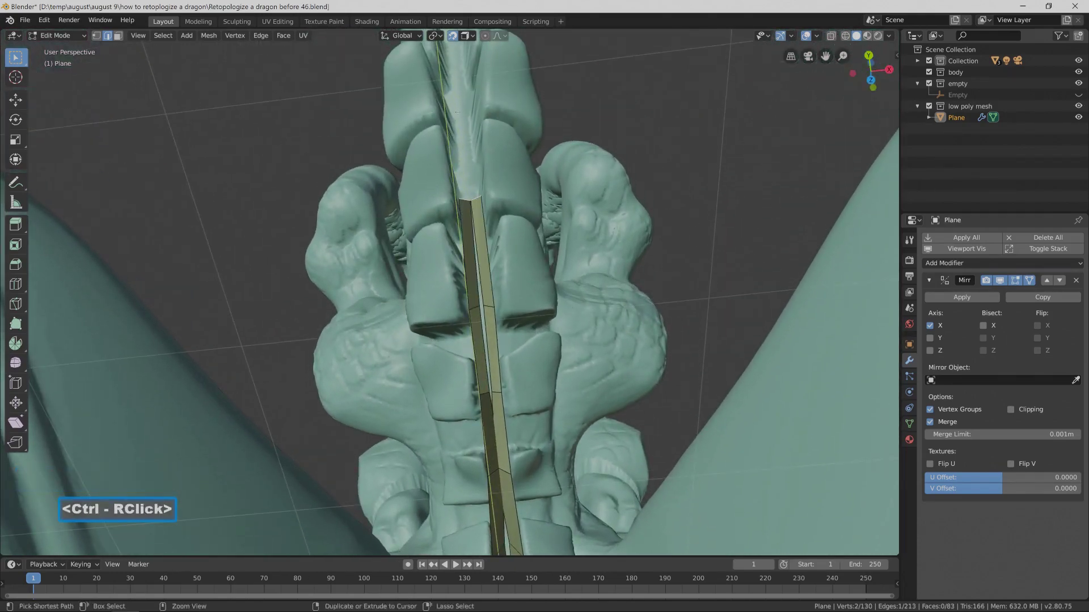
{"action": "right_click", "coordinate": [464, 100], "text": "ctrl"}
Extrude three more strip segments along the groove at the start of the tail.
{"action": "middle_click_drag", "start_coordinate": [601, 136], "coordinate": [623, 415], "text": "shift"}
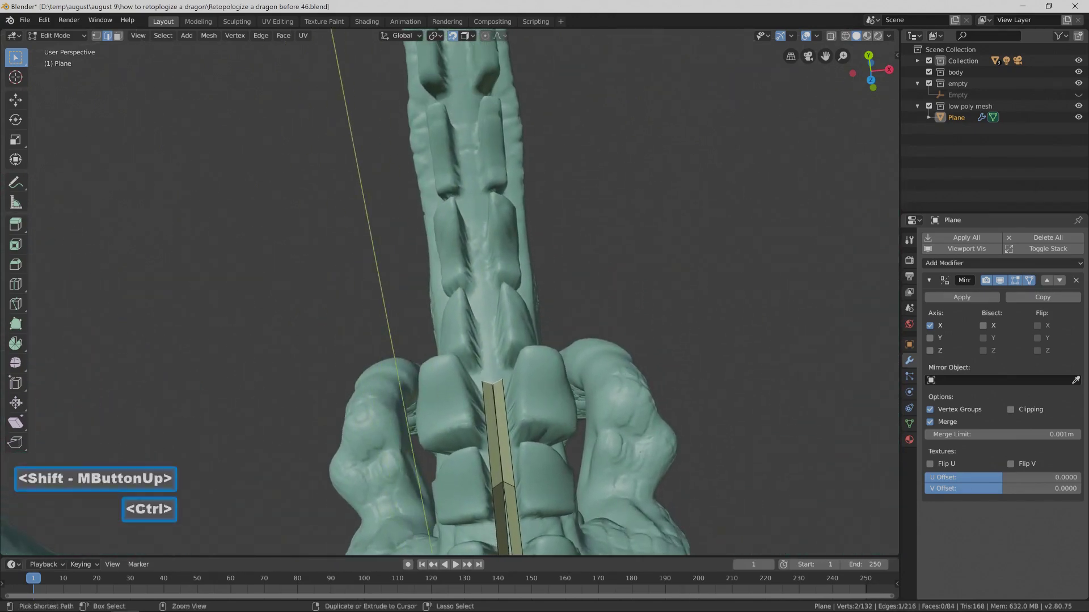
{"action": "right_click", "coordinate": [483, 307], "text": "ctrl"}
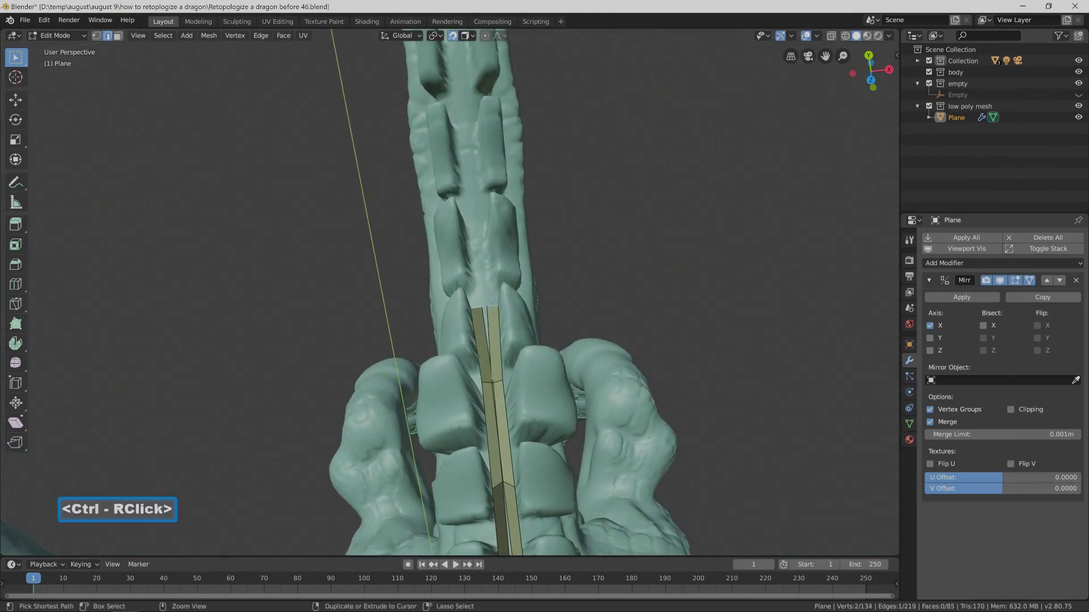
{"action": "right_click", "coordinate": [484, 235], "text": "ctrl"}
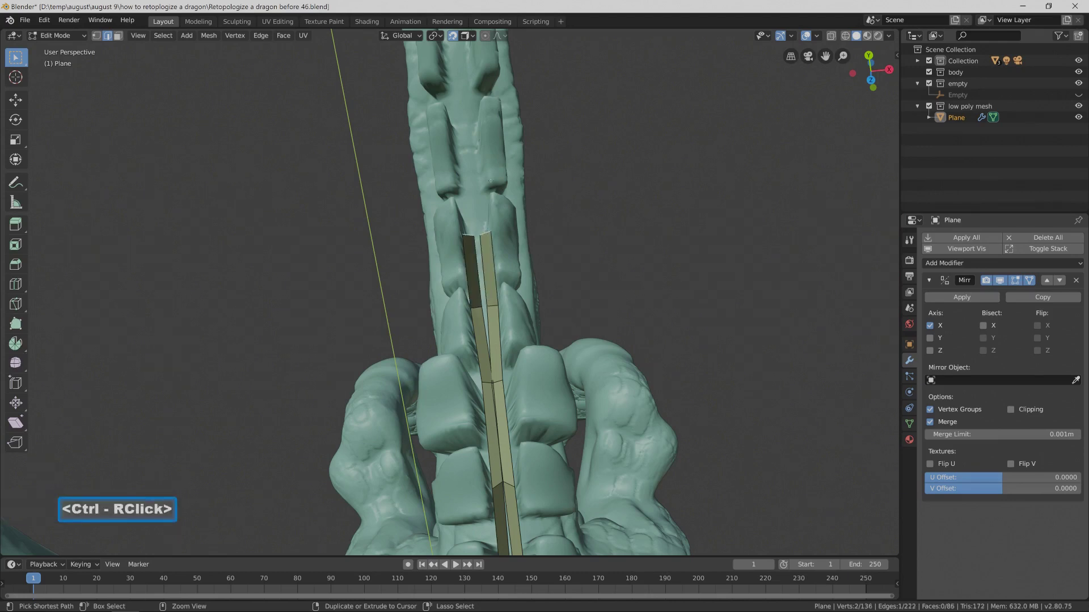
{"action": "right_click", "coordinate": [466, 136], "text": "ctrl"}
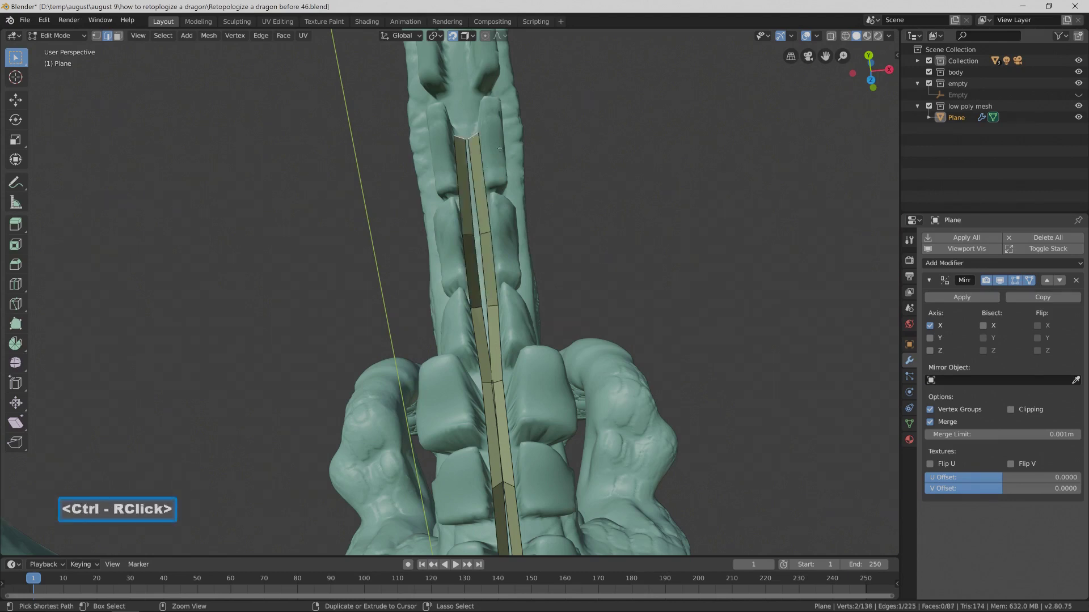
Extrude the strip by four segments along the rest of the tail, ending just before the pointed tip.
{"action": "middle_click_drag", "start_coordinate": [595, 126], "coordinate": [619, 306], "text": "shift"}
{"action": "right_click", "coordinate": [486, 292], "text": "ctrl"}
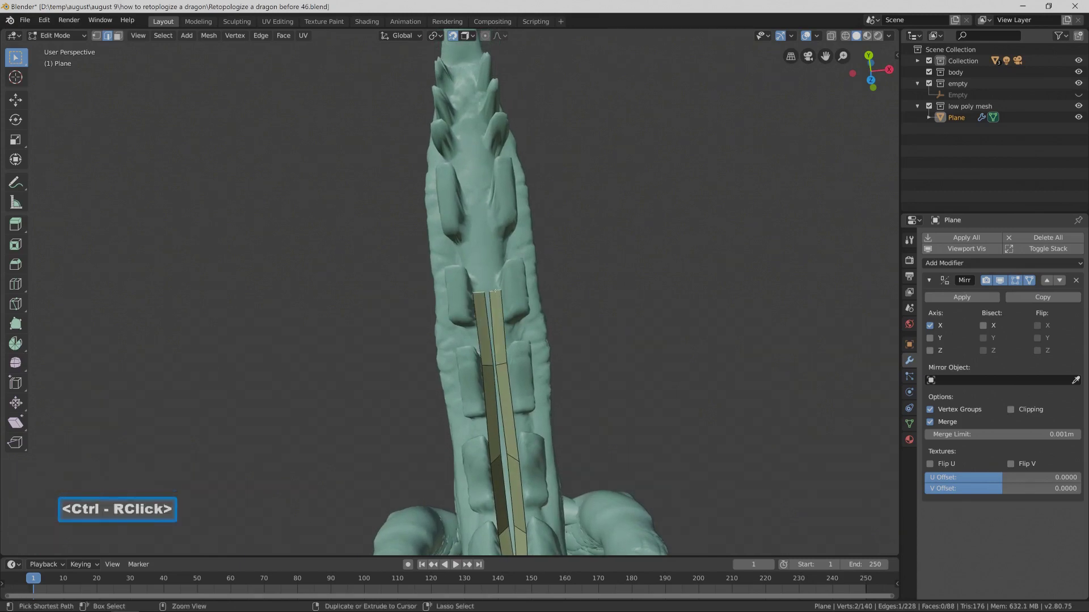
{"action": "right_click", "coordinate": [487, 224], "text": "ctrl"}
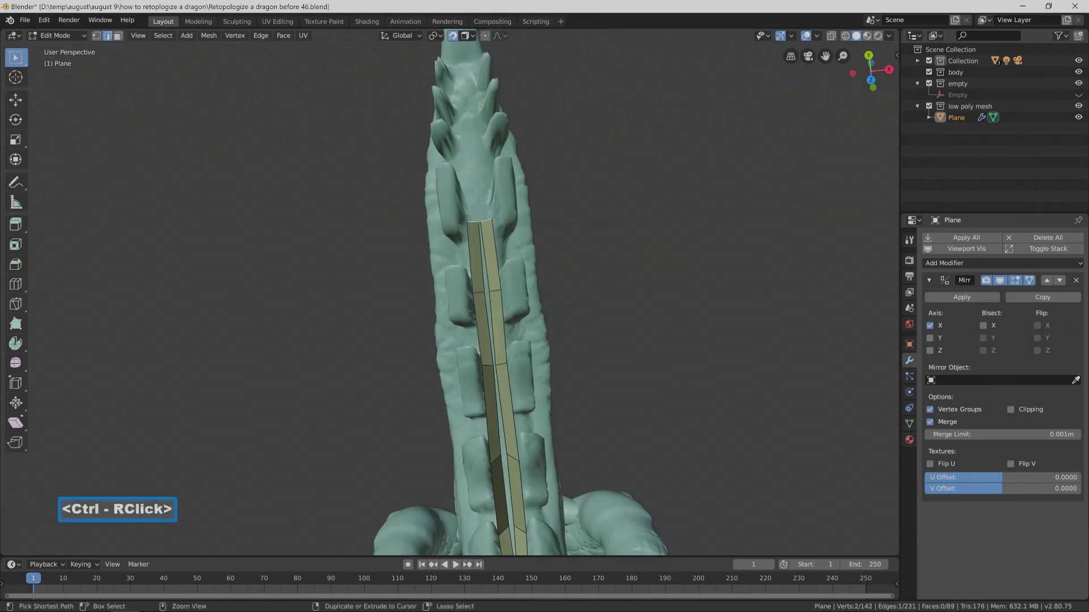
{"action": "right_click", "coordinate": [478, 147], "text": "ctrl"}
{"action": "middle_click_drag", "start_coordinate": [542, 155], "coordinate": [567, 268], "text": "shift"}
{"action": "right_click", "coordinate": [479, 191], "text": "ctrl"}
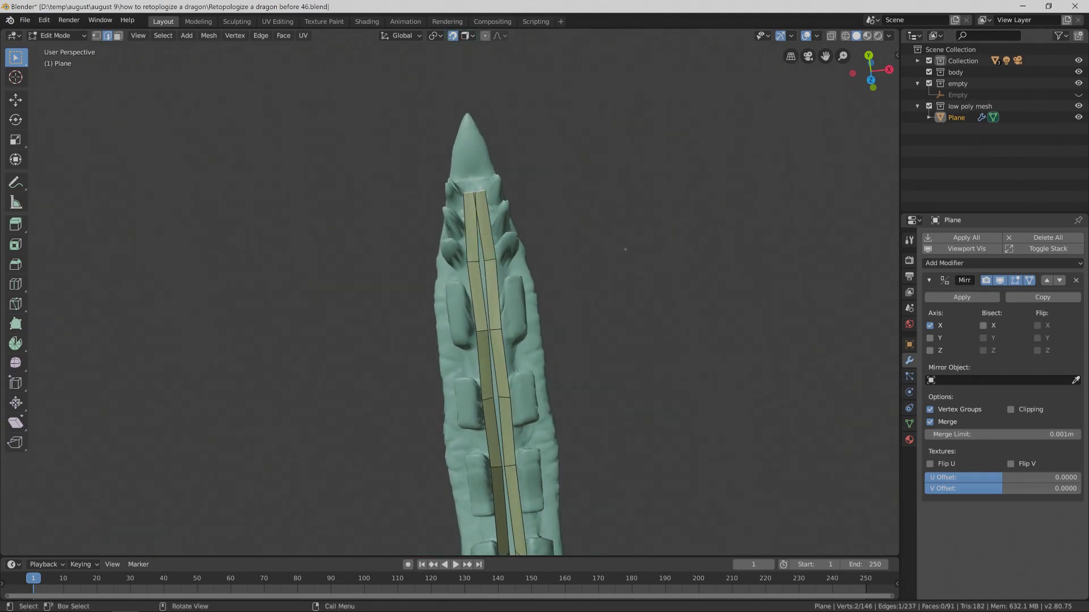
Save as "Retopologize a dragon before 47.blend" and scale the strip's end edge near the tail tip by about 0.684.
{"action": "key", "text": "Pause"}
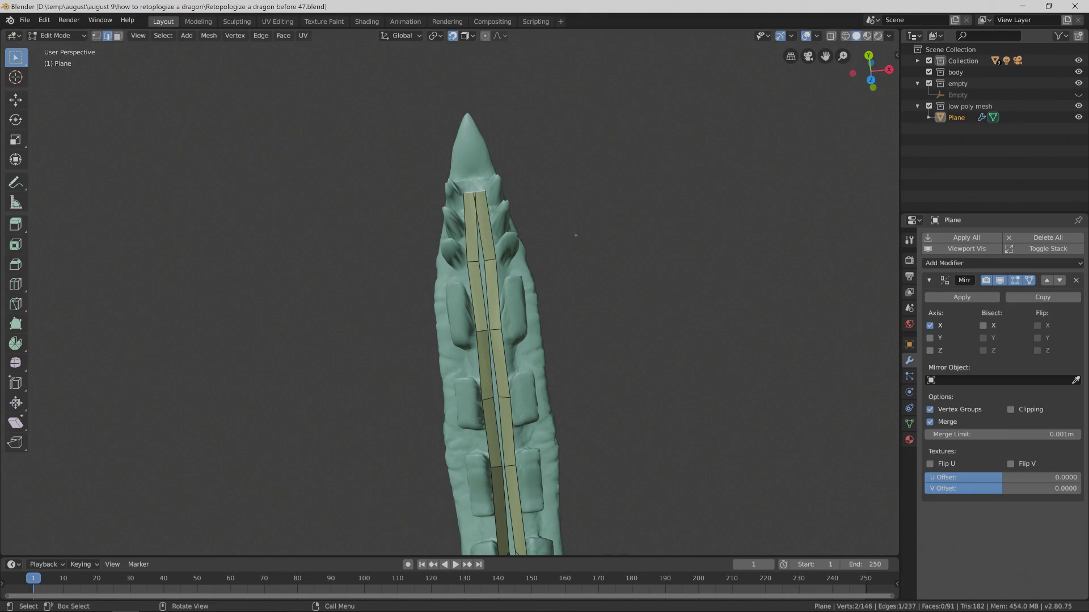
{"action": "key", "text": "s"}
{"action": "left_click", "coordinate": [545, 221]}
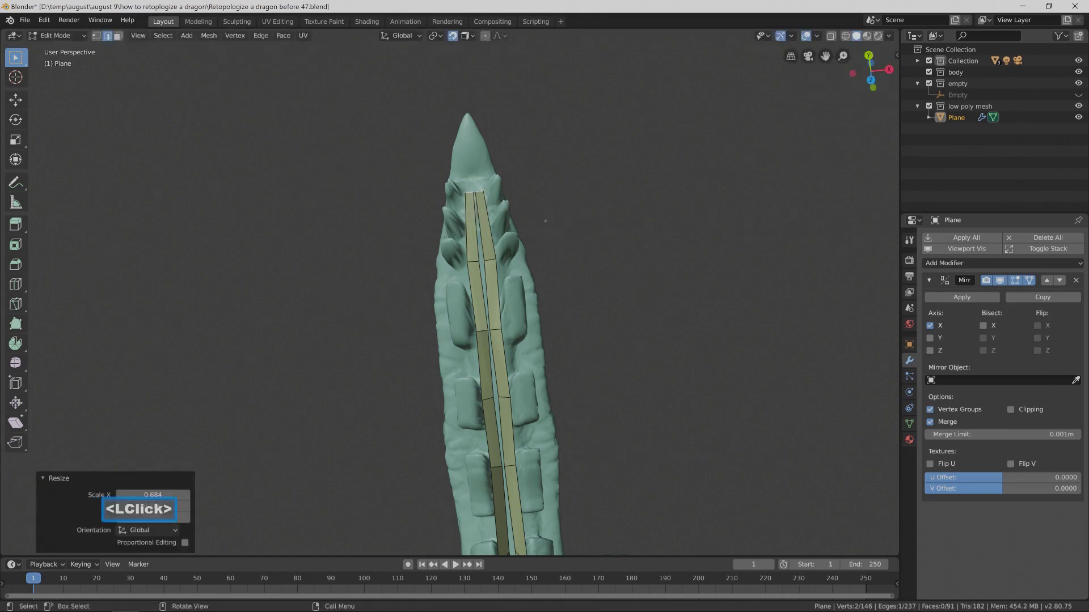
Extrude the spine strip by two segments over the pointed tail tip and save as "Retopologize a dragon before 48.blend".
{"action": "middle_click_drag", "start_coordinate": [579, 135], "coordinate": [598, 263], "text": "shift"}
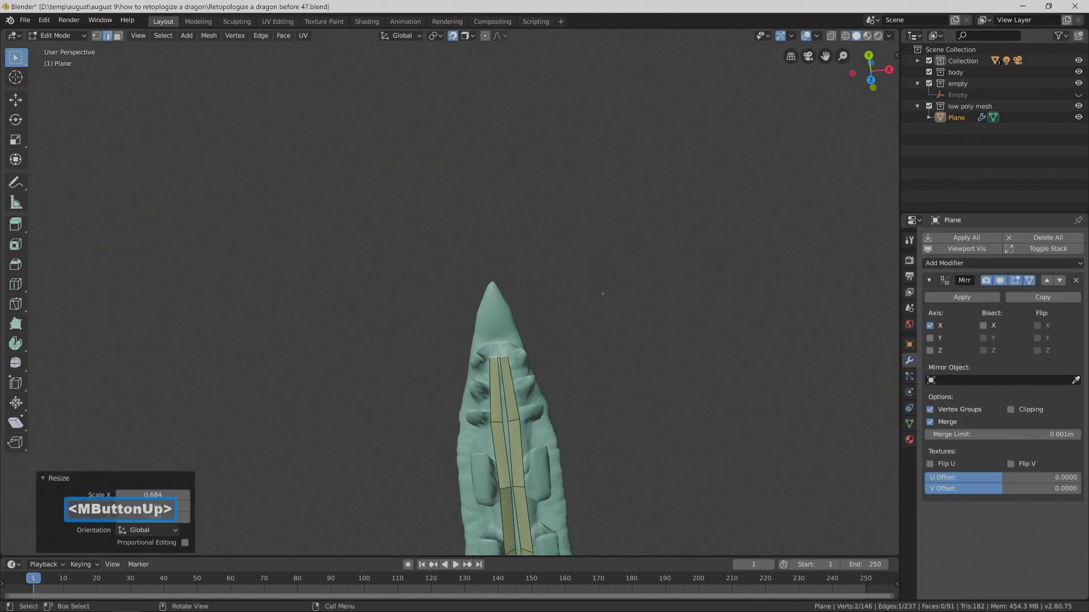
{"action": "middle_click_drag", "start_coordinate": [611, 316], "coordinate": [594, 291], "text": "ctrl"}
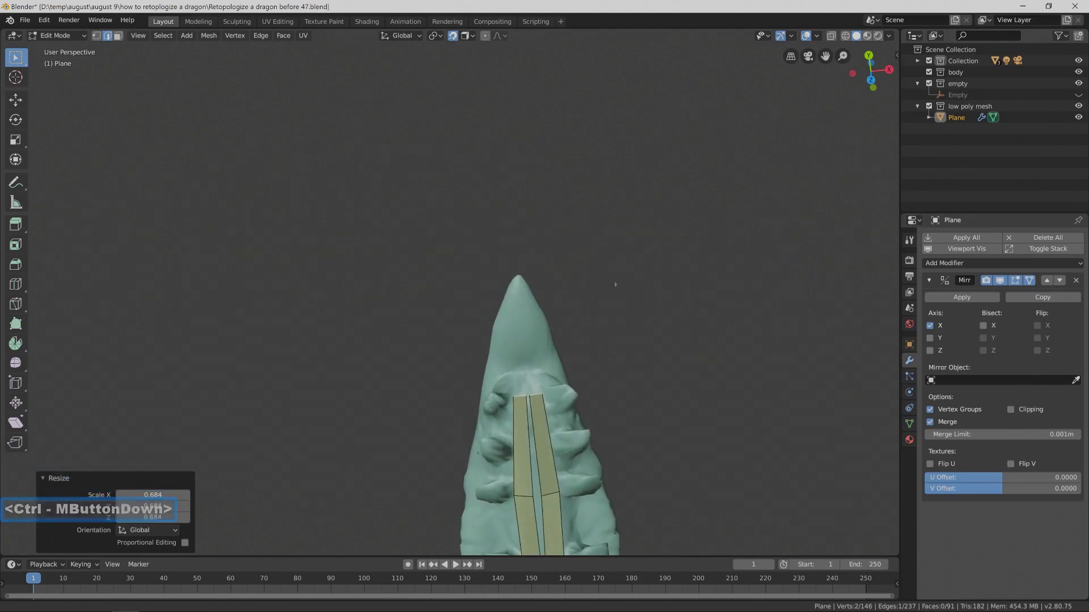
{"action": "right_click", "coordinate": [526, 309], "text": "ctrl"}
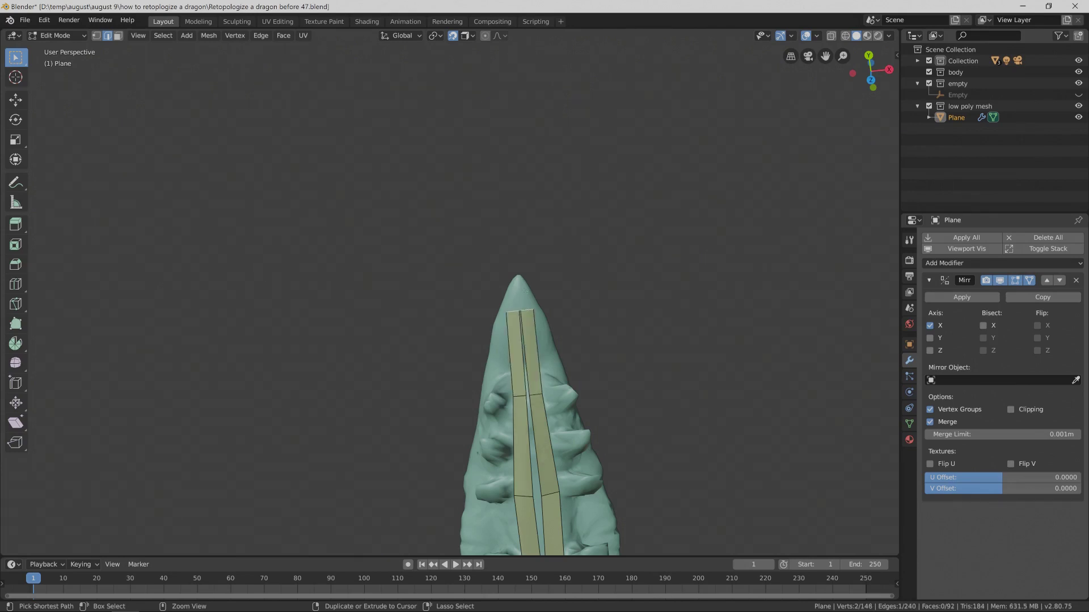
{"action": "right_click", "coordinate": [524, 289], "text": "ctrl"}
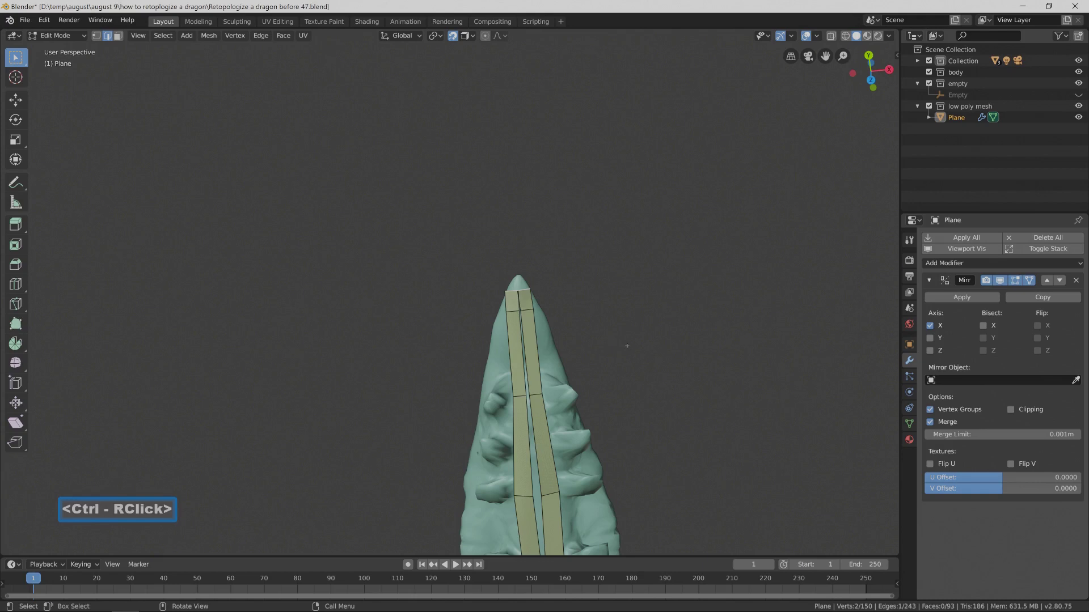
{"action": "key", "text": "ctrl+Pause"}
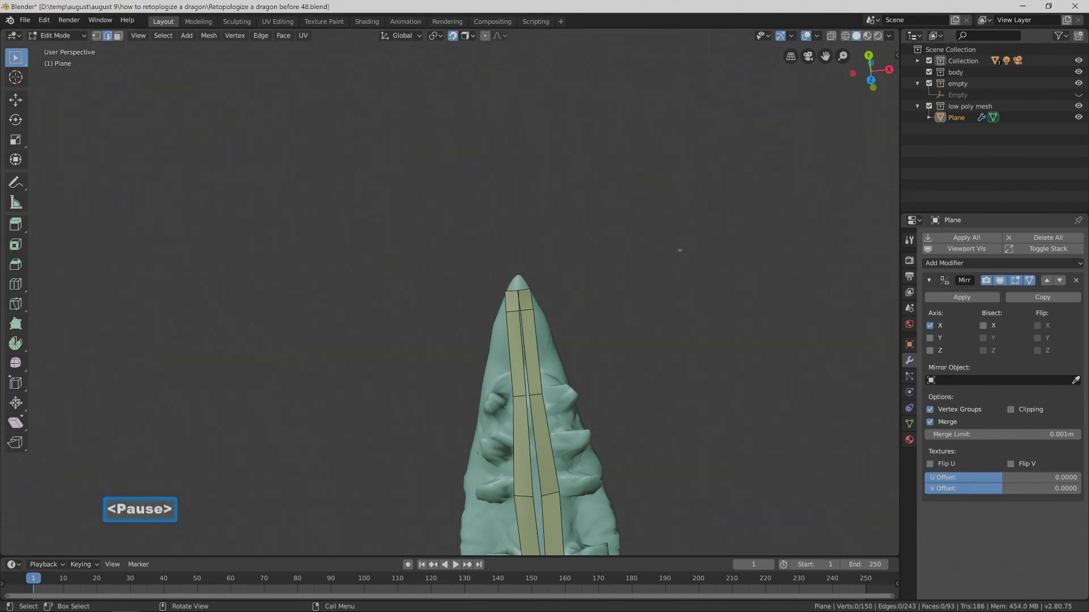
Select the under-chin edge beside the centerline on the lower jaw mesh and save as "Retopologize a dragon before 50.blend".
{"action": "scroll", "coordinate": [666, 254], "scroll_direction": "down", "scroll_amount": 8}
{"action": "middle_click_drag", "start_coordinate": [666, 254], "coordinate": [485, 283]}
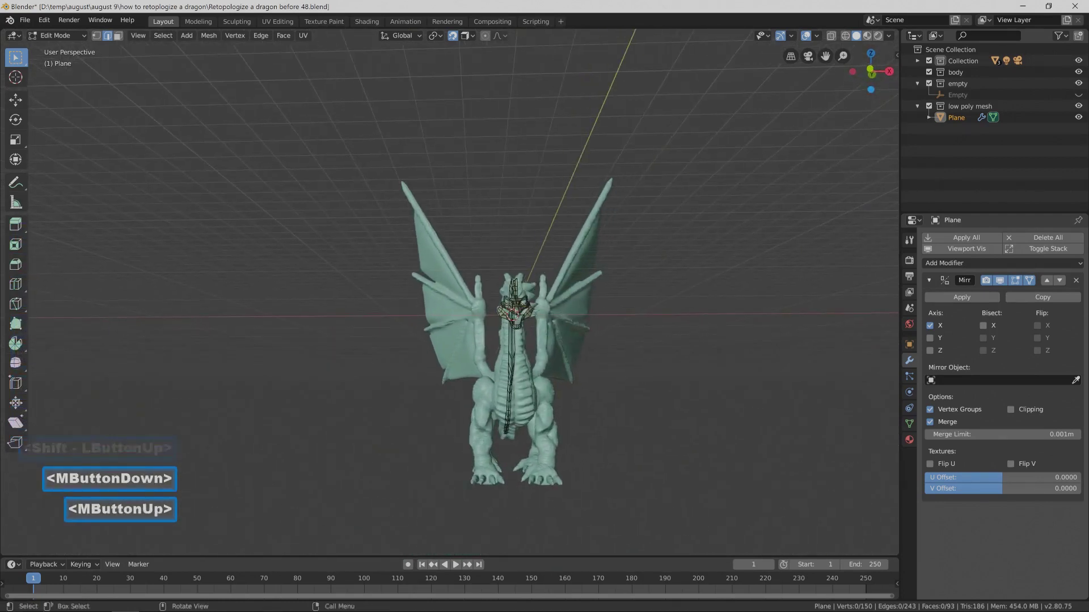
{"action": "key", "text": "b"}
{"action": "left_click_drag", "start_coordinate": [484, 283], "coordinate": [538, 339]}
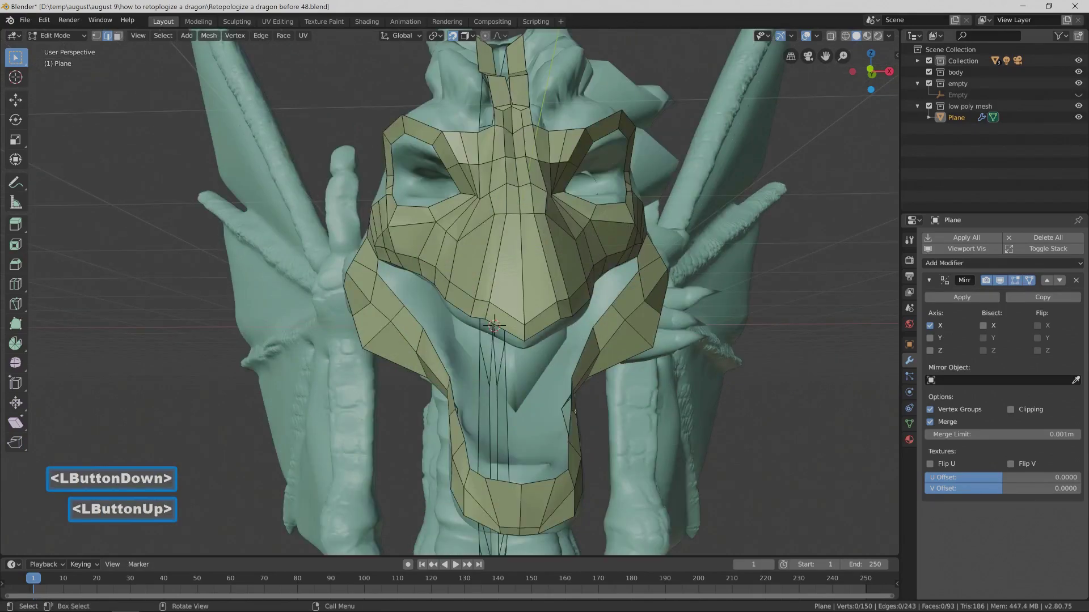
{"action": "scroll", "coordinate": [616, 493], "scroll_direction": "down", "scroll_amount": 3}
{"action": "middle_click_drag", "start_coordinate": [615, 493], "coordinate": [597, 485]}
{"action": "left_click", "coordinate": [814, 451]}
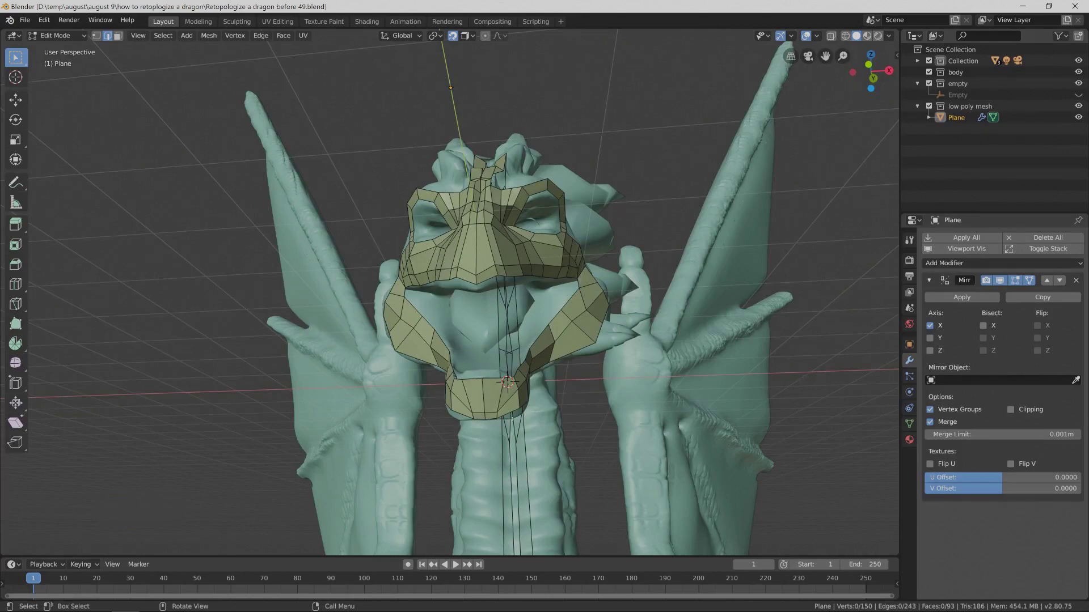
{"action": "left_click", "coordinate": [484, 419]}
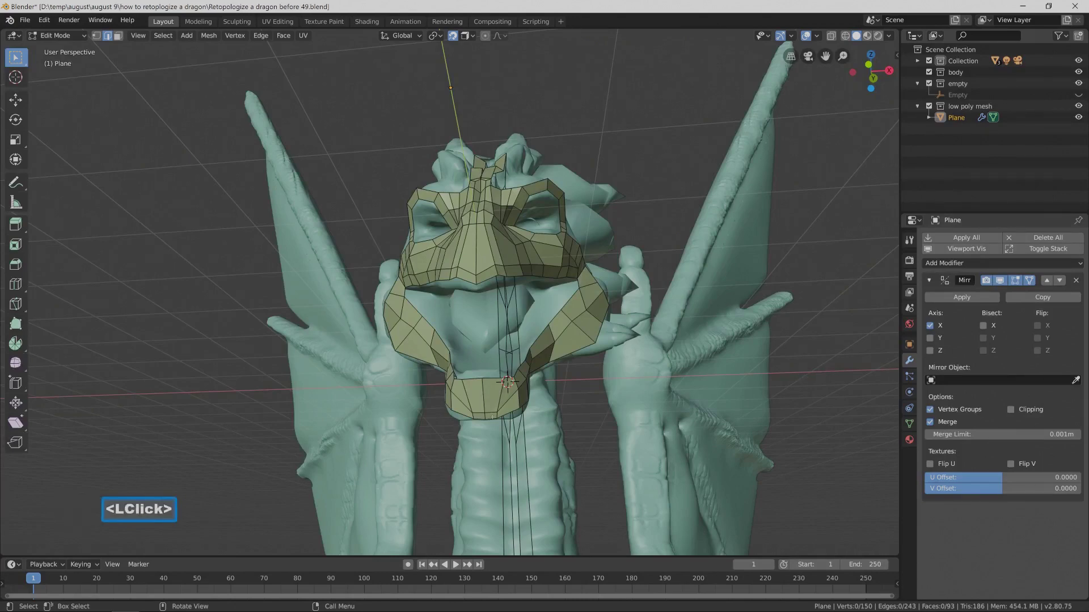
{"action": "middle_click_drag", "start_coordinate": [485, 419], "coordinate": [561, 320], "text": "shift"}
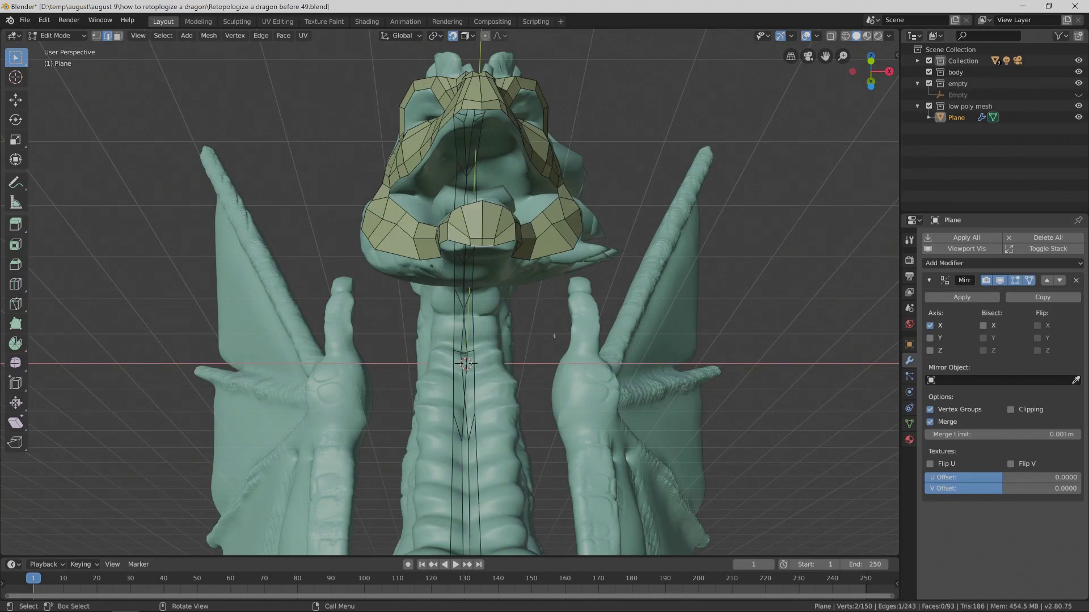
{"action": "key", "text": "Pause"}
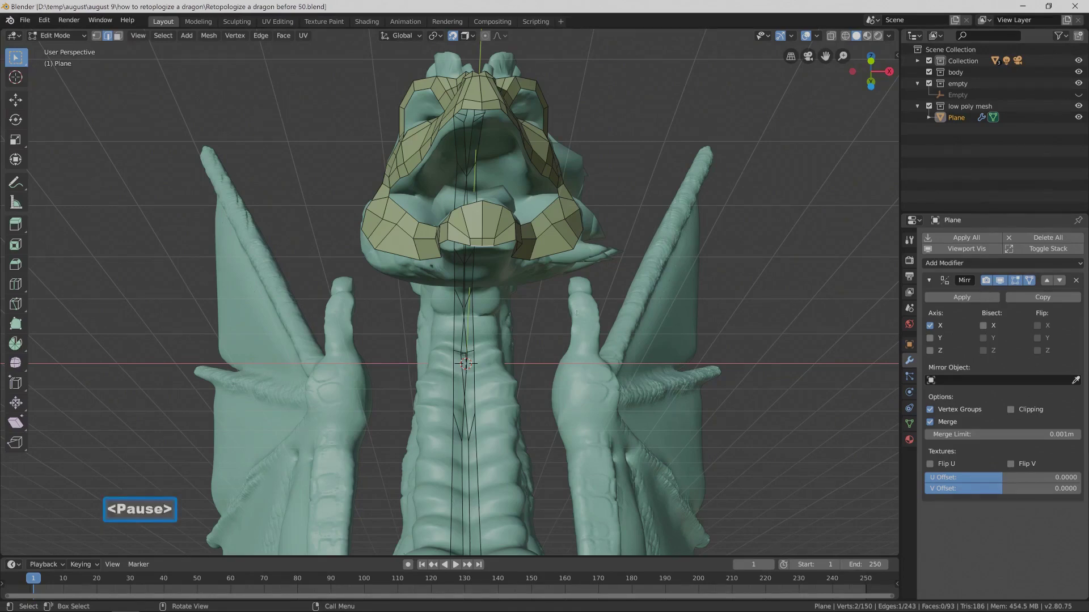
Extrude the selected chin edge by four segments along the underside of the jaw toward the throat.
{"action": "middle_click_drag", "start_coordinate": [561, 317], "coordinate": [561, 244]}
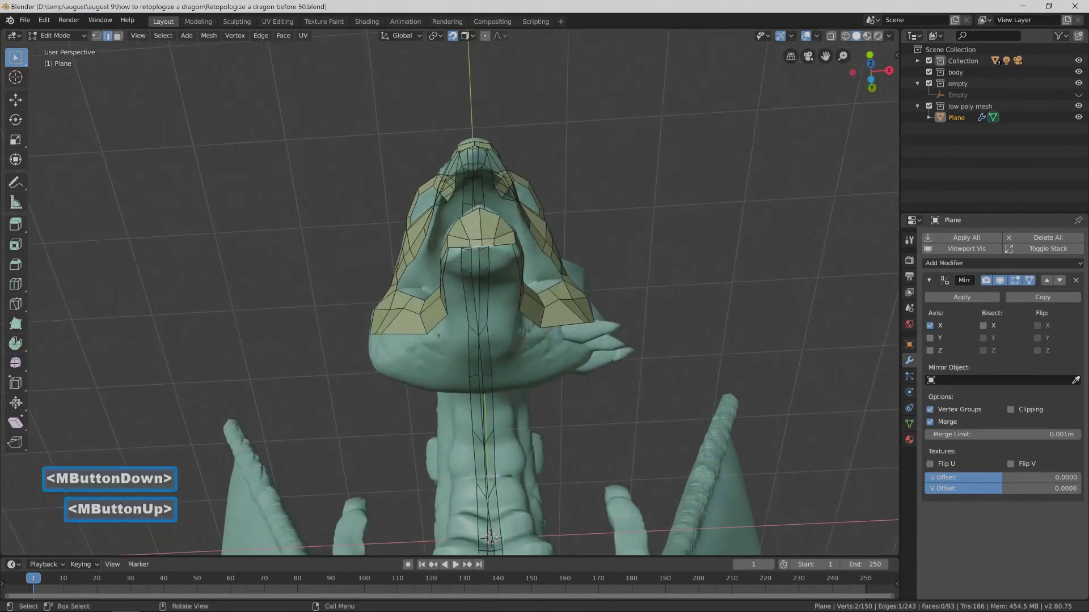
{"action": "key", "text": "ctrl"}
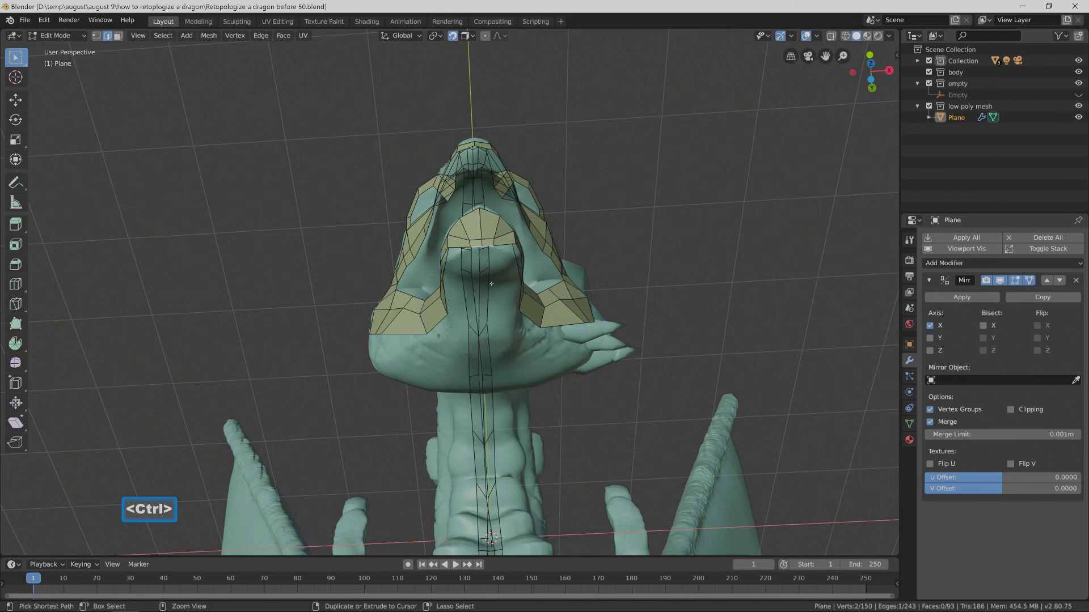
{"action": "right_click", "coordinate": [491, 283], "text": "ctrl"}
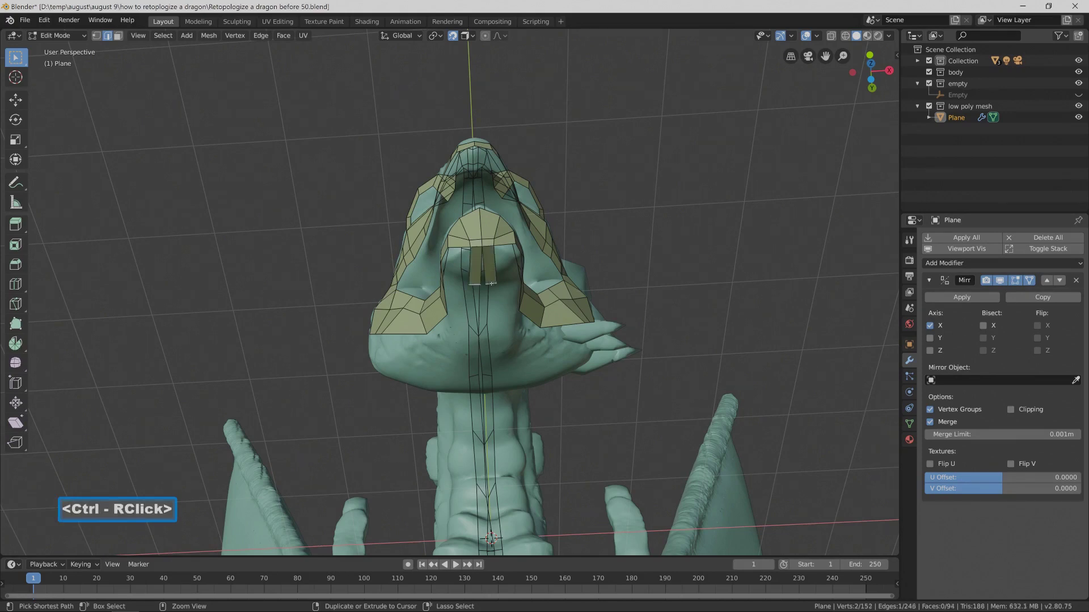
{"action": "right_click", "coordinate": [491, 318], "text": "ctrl"}
{"action": "right_click", "coordinate": [481, 347], "text": "ctrl"}
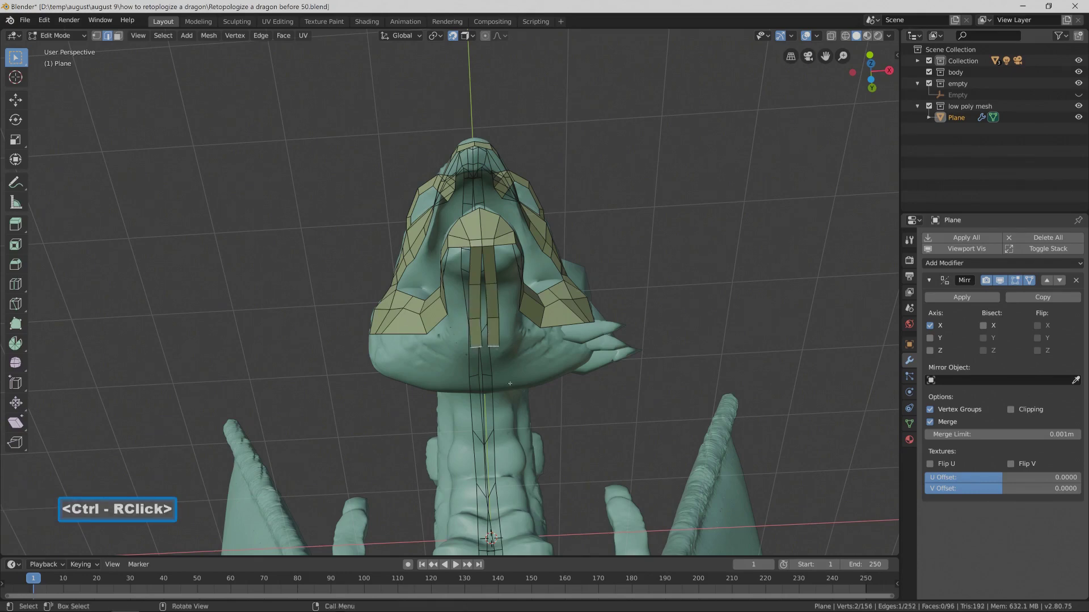
{"action": "middle_click_drag", "start_coordinate": [515, 387], "coordinate": [477, 217], "text": "shift"}
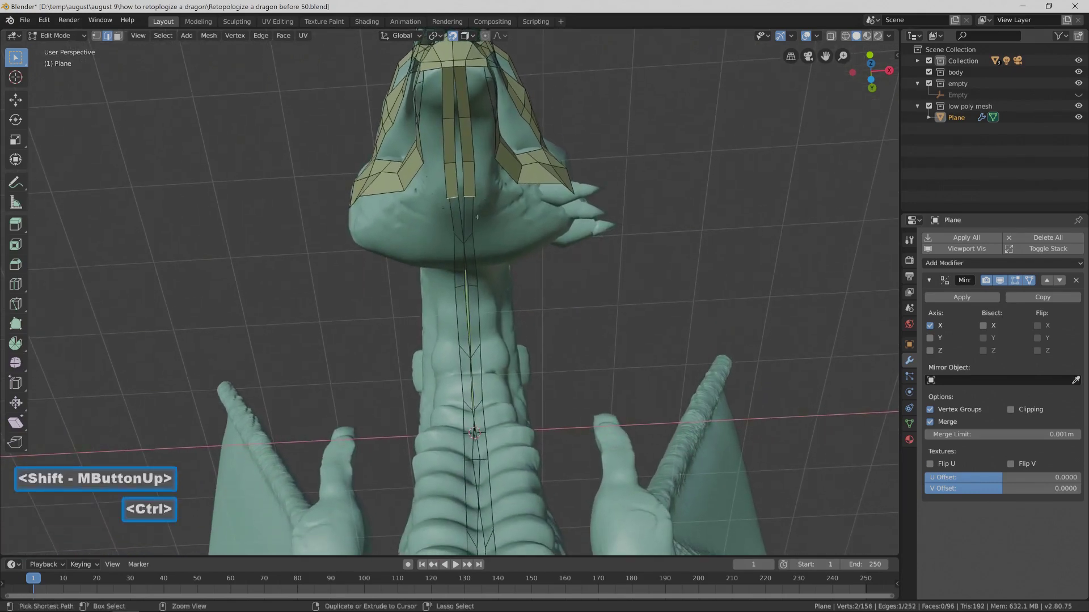
{"action": "right_click", "coordinate": [477, 256], "text": "ctrl"}
Extrude the strip by four segments from the throat onto the front of the neck and save as "Retopologize a dragon before 51.blend".
{"action": "middle_click_drag", "start_coordinate": [477, 256], "coordinate": [485, 294]}
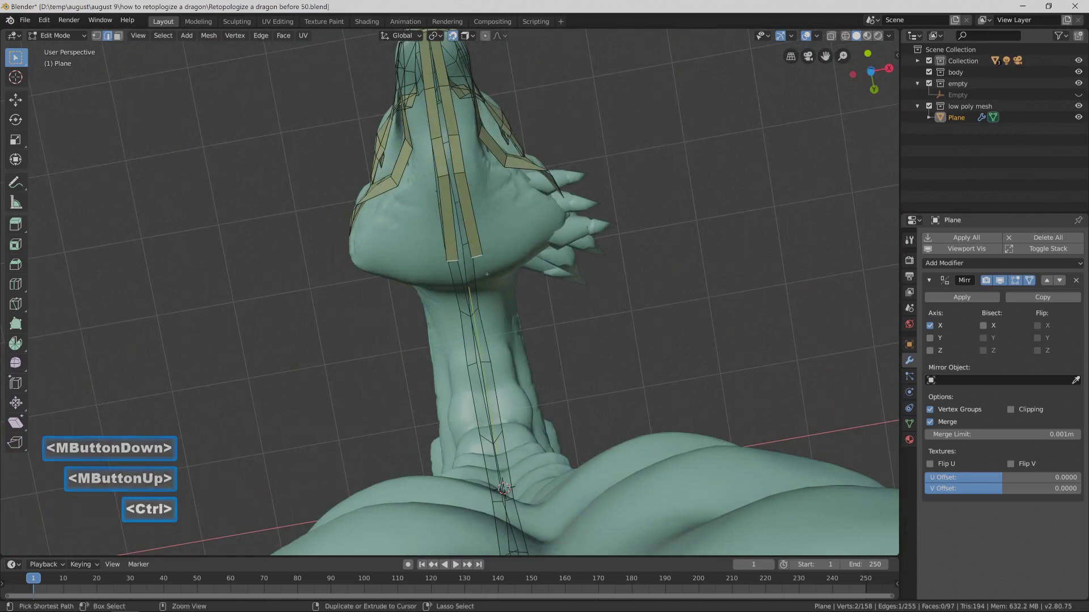
{"action": "right_click", "coordinate": [485, 277], "text": "ctrl"}
{"action": "right_click", "coordinate": [487, 325], "text": "ctrl"}
{"action": "right_click", "coordinate": [491, 383], "text": "ctrl"}
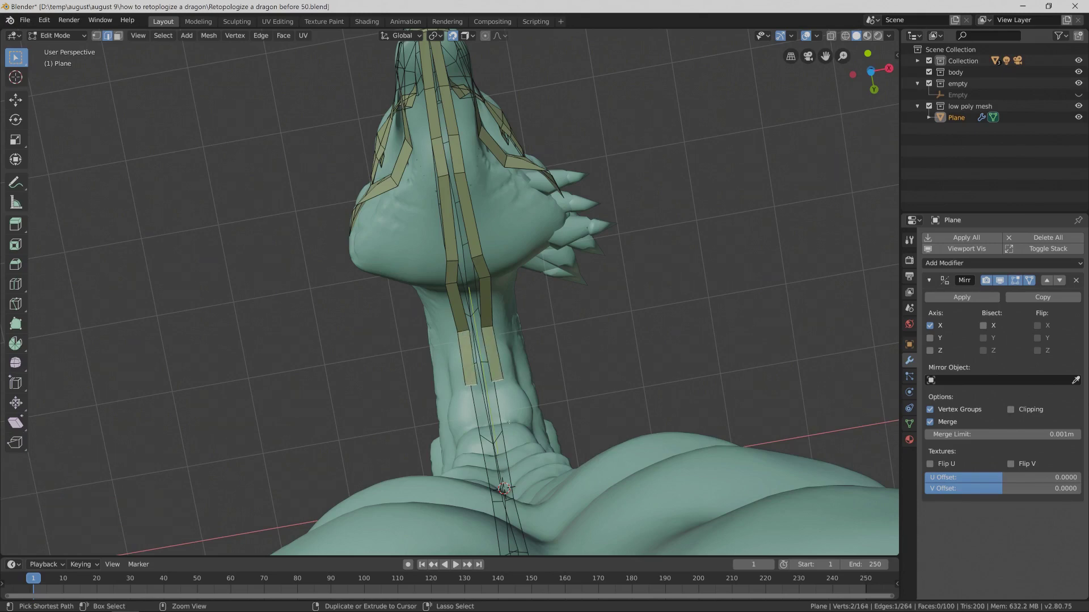
{"action": "right_click", "coordinate": [493, 425], "text": "ctrl"}
{"action": "middle_click_drag", "start_coordinate": [592, 397], "coordinate": [592, 413]}
{"action": "key", "text": "Pause"}
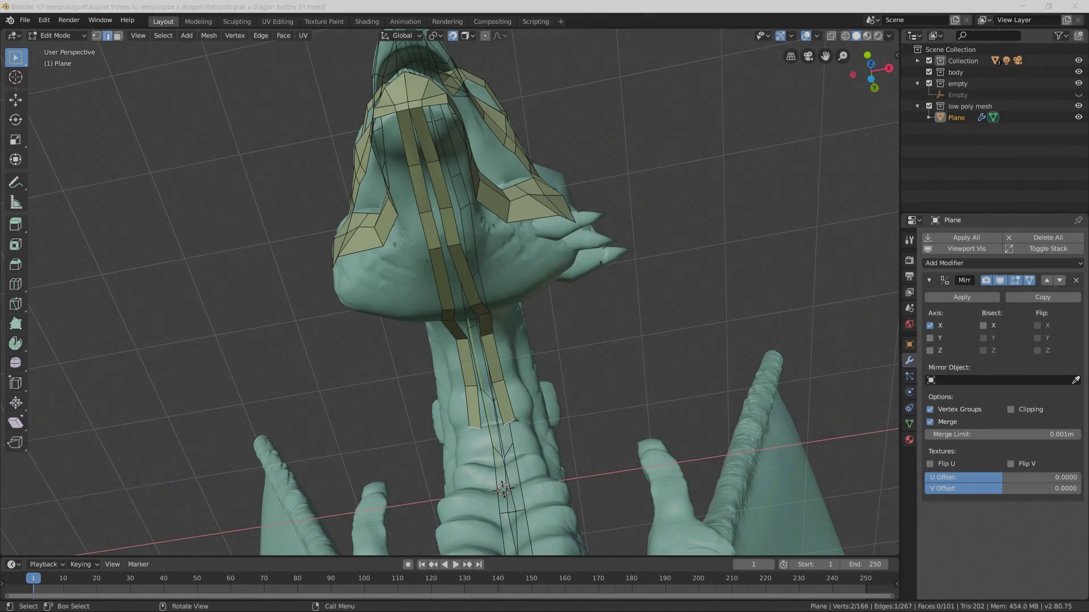
Extrude four more strip segments down the ribbed front of the neck to the upper chest.
{"action": "middle_click_drag", "start_coordinate": [603, 424], "coordinate": [614, 297], "text": "shift"}
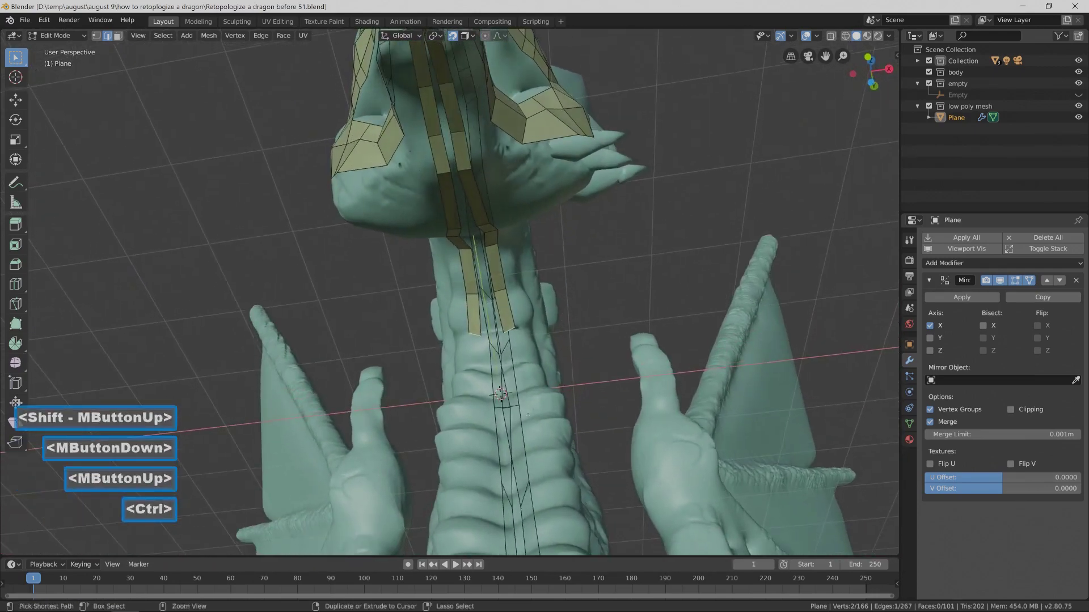
{"action": "right_click", "coordinate": [528, 416], "text": "ctrl"}
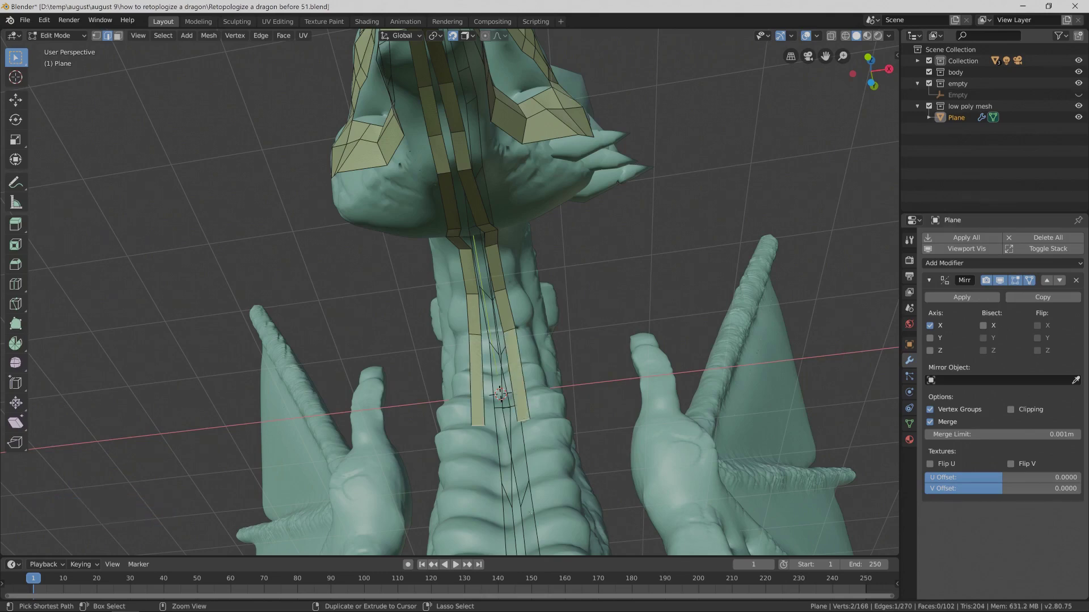
{"action": "right_click", "coordinate": [483, 511], "text": "ctrl"}
{"action": "middle_click_drag", "start_coordinate": [620, 414], "coordinate": [661, 190], "text": "shift"}
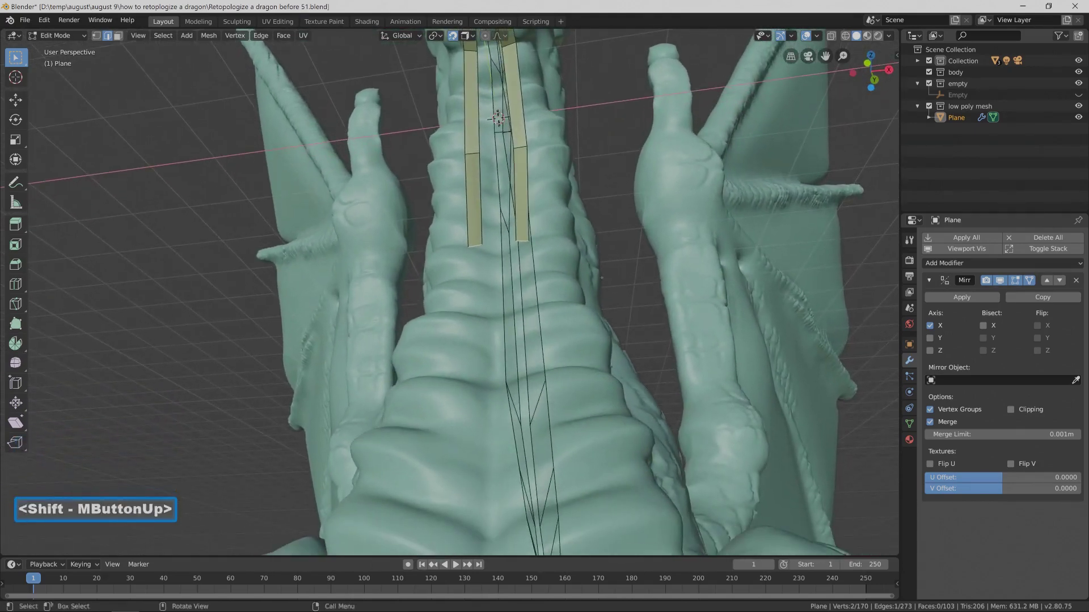
{"action": "right_click", "coordinate": [528, 374], "text": "ctrl"}
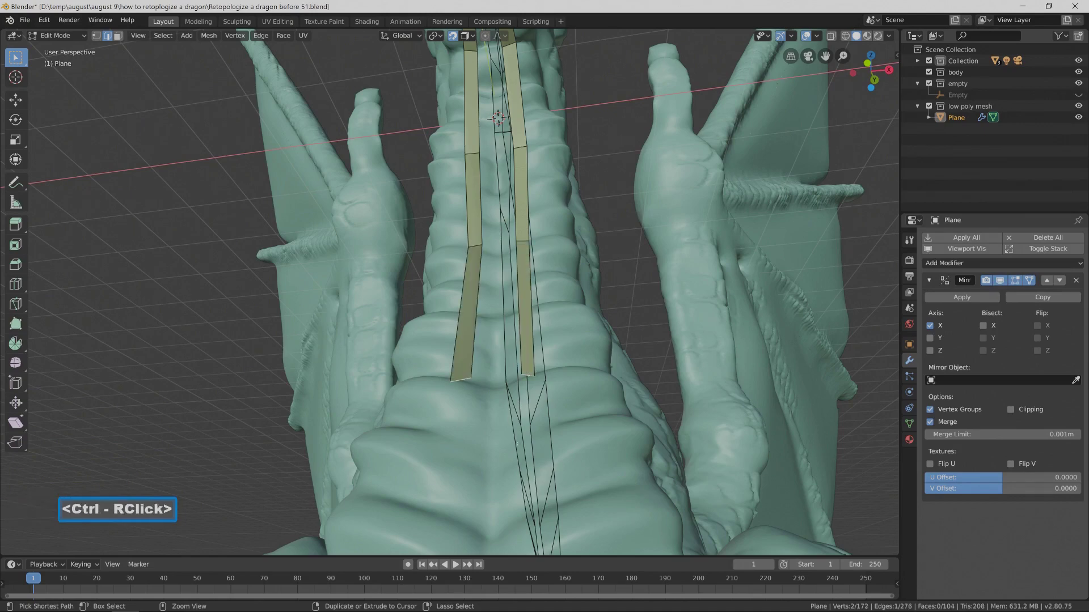
{"action": "right_click", "coordinate": [530, 507], "text": "ctrl"}
Extrude the strip by four segments down the chest and belly plates and save as "Retopologize a dragon before 52.blend".
{"action": "scroll", "coordinate": [530, 507], "scroll_direction": "down", "scroll_amount": 2}
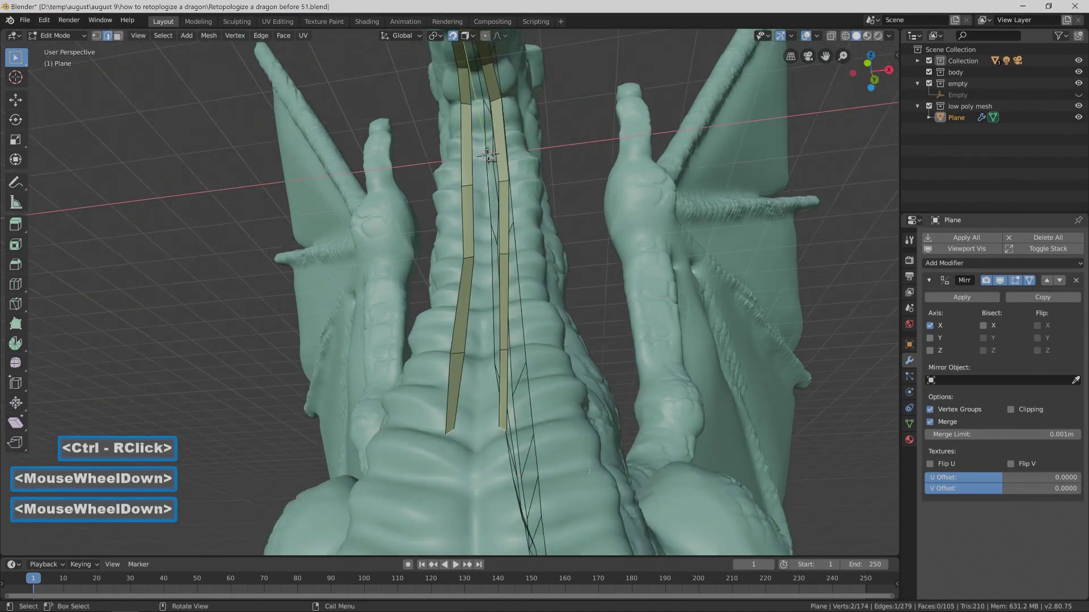
{"action": "scroll", "coordinate": [588, 472], "scroll_direction": "down", "scroll_amount": 3}
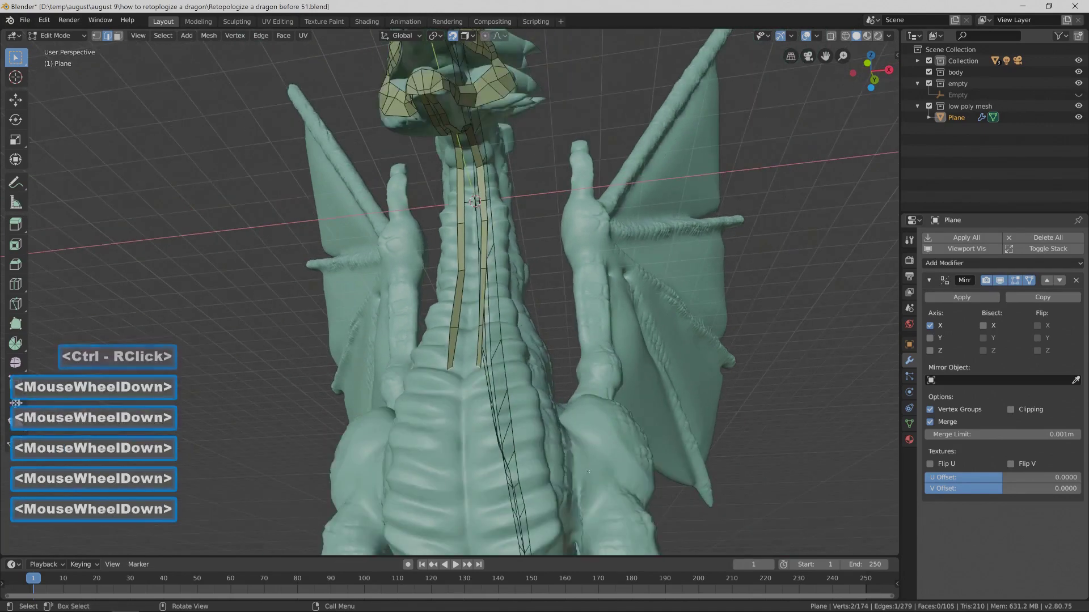
{"action": "right_click", "coordinate": [478, 445], "text": "ctrl"}
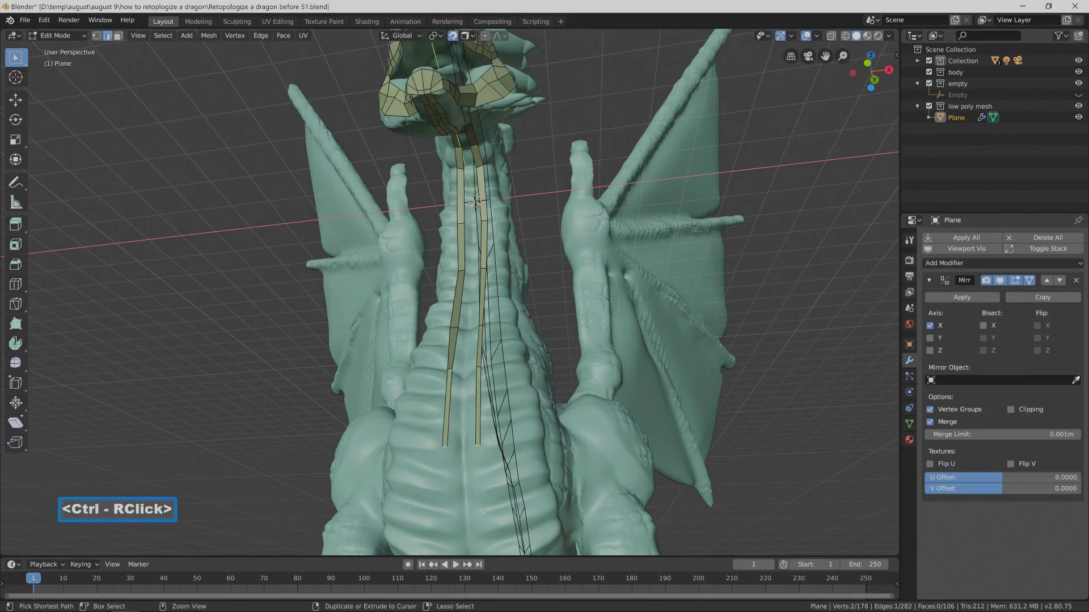
{"action": "right_click", "coordinate": [465, 513], "text": "ctrl"}
{"action": "middle_click_drag", "start_coordinate": [482, 513], "coordinate": [492, 484], "text": "shift"}
{"action": "mouse_move", "coordinate": [602, 365]}
{"action": "middle_mouse_down", "text": "shift"}
{"action": "mouse_move", "coordinate": [600, 345]}
{"action": "mouse_move", "coordinate": [593, 376]}
{"action": "middle_mouse_up", "text": "shift"}
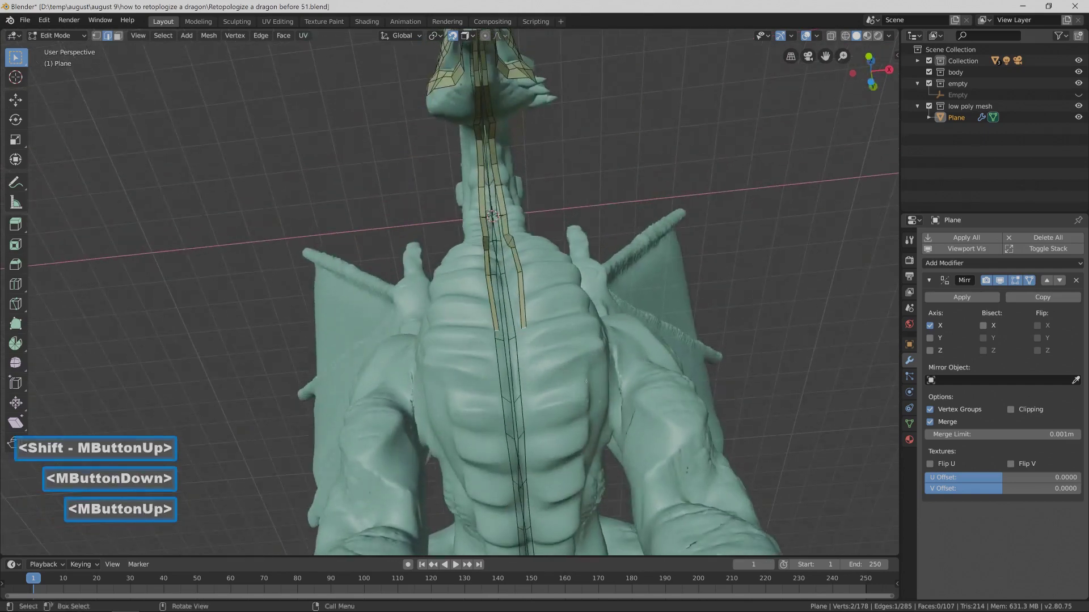
{"action": "right_click", "coordinate": [521, 420], "text": "ctrl"}
{"action": "right_click", "coordinate": [531, 510], "text": "ctrl"}
{"action": "key", "text": "Pause"}
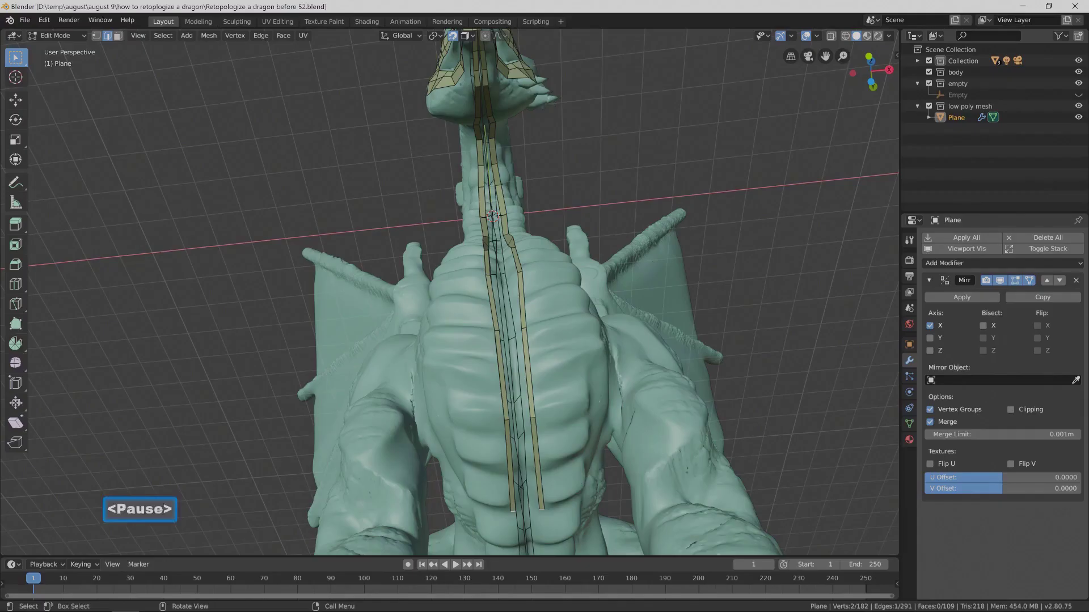
Extrude the belly strip by two long segments between the hind legs and along the underside of the tail.
{"action": "scroll", "coordinate": [464, 292], "scroll_direction": "down", "scroll_amount": 4}
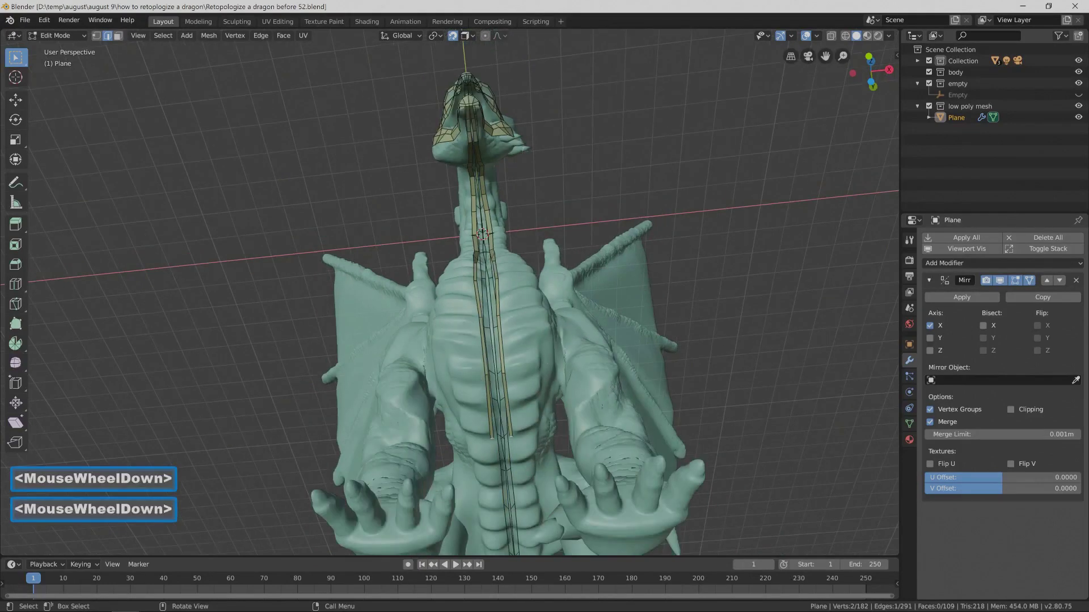
{"action": "middle_click_drag", "start_coordinate": [512, 405], "coordinate": [523, 372], "text": "shift"}
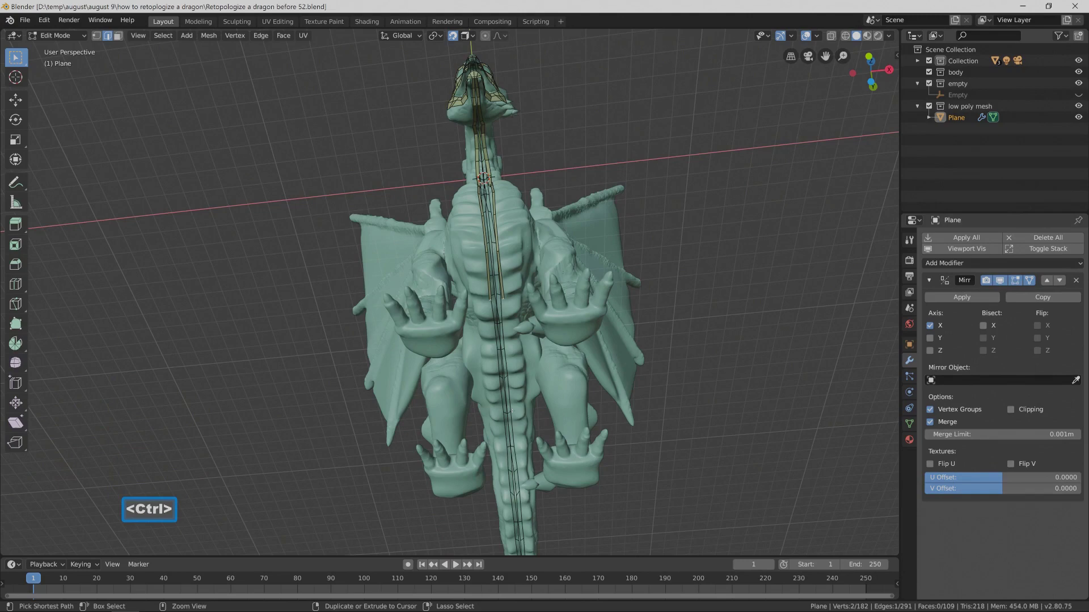
{"action": "right_click", "coordinate": [509, 410], "text": "ctrl"}
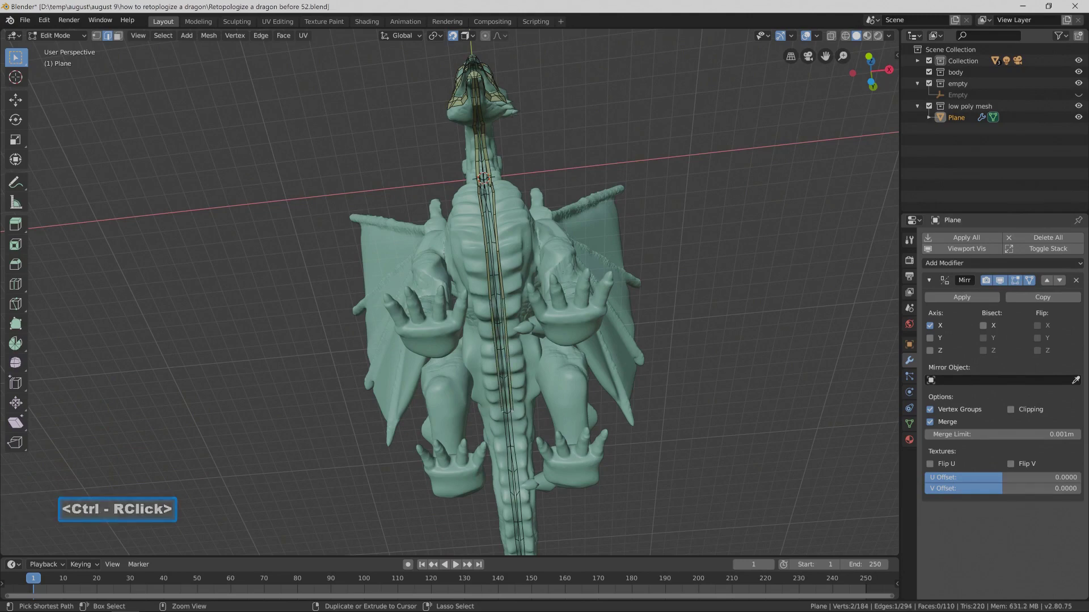
{"action": "middle_click_drag", "start_coordinate": [499, 284], "coordinate": [487, 267]}
{"action": "right_click", "coordinate": [511, 512], "text": "ctrl"}
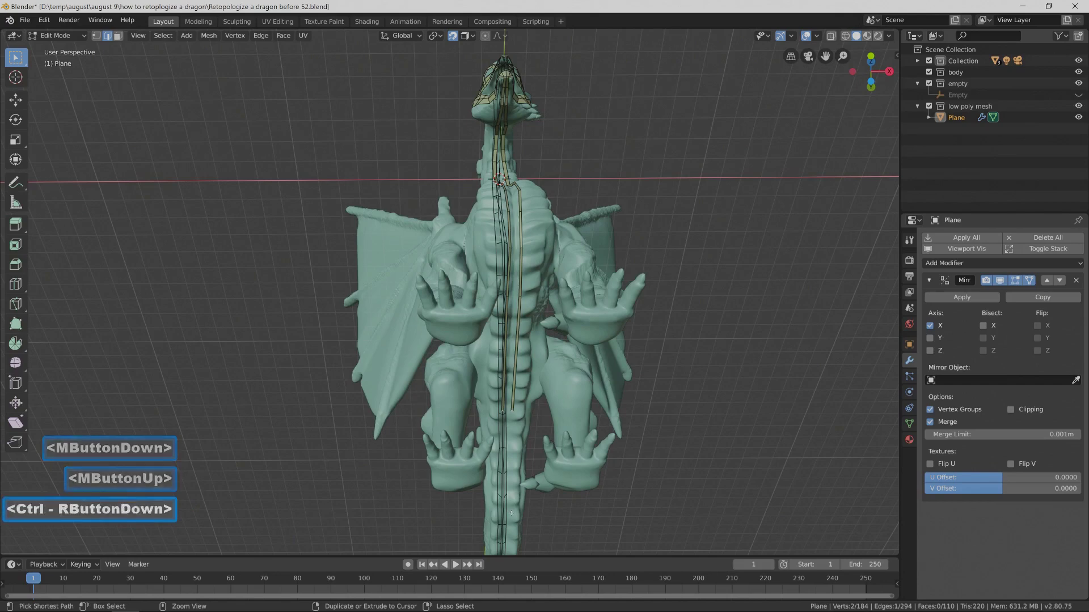
Extrude the underside strip by three segments to the tail tip and save as "Retopologize a dragon before 54.blend".
{"action": "middle_click_drag", "start_coordinate": [511, 512], "coordinate": [511, 414], "text": "shift"}
{"action": "middle_click_drag", "start_coordinate": [530, 482], "coordinate": [530, 414], "text": "shift"}
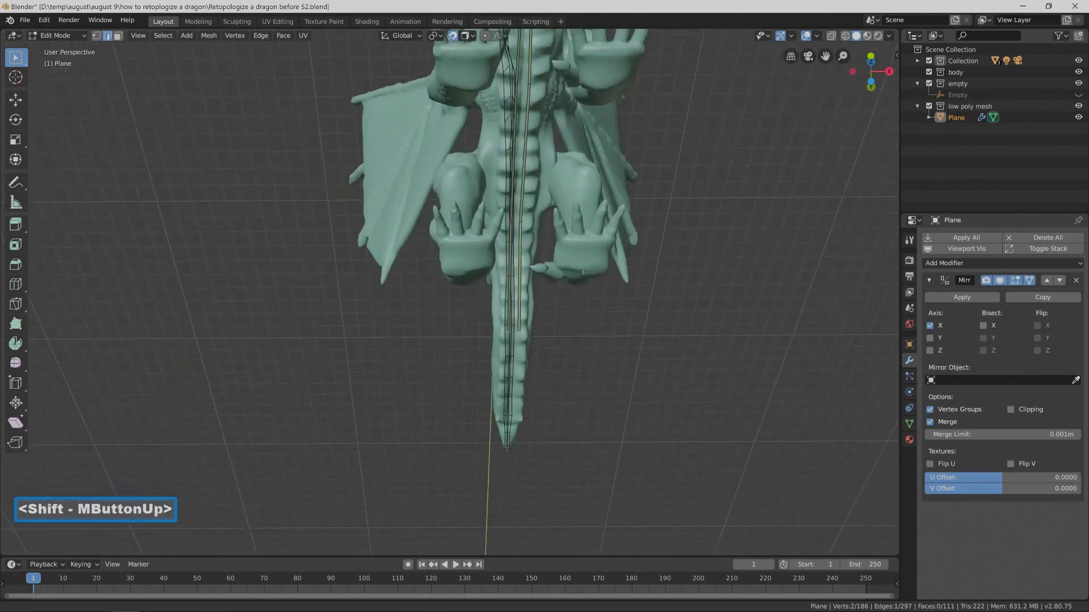
{"action": "right_click", "coordinate": [517, 418], "text": "ctrl"}
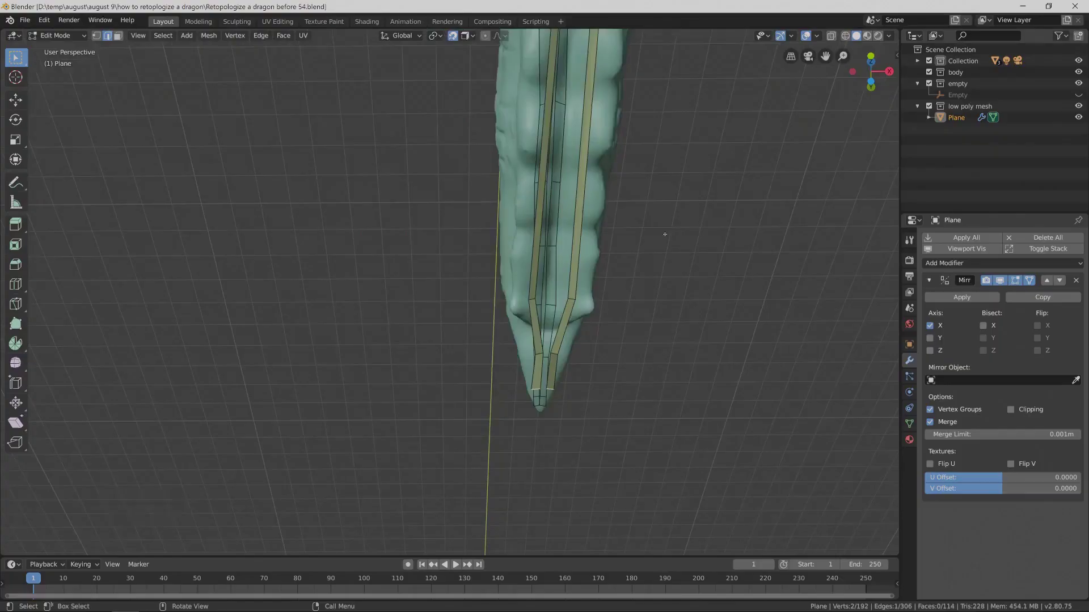
{"action": "key", "text": "Pause"}
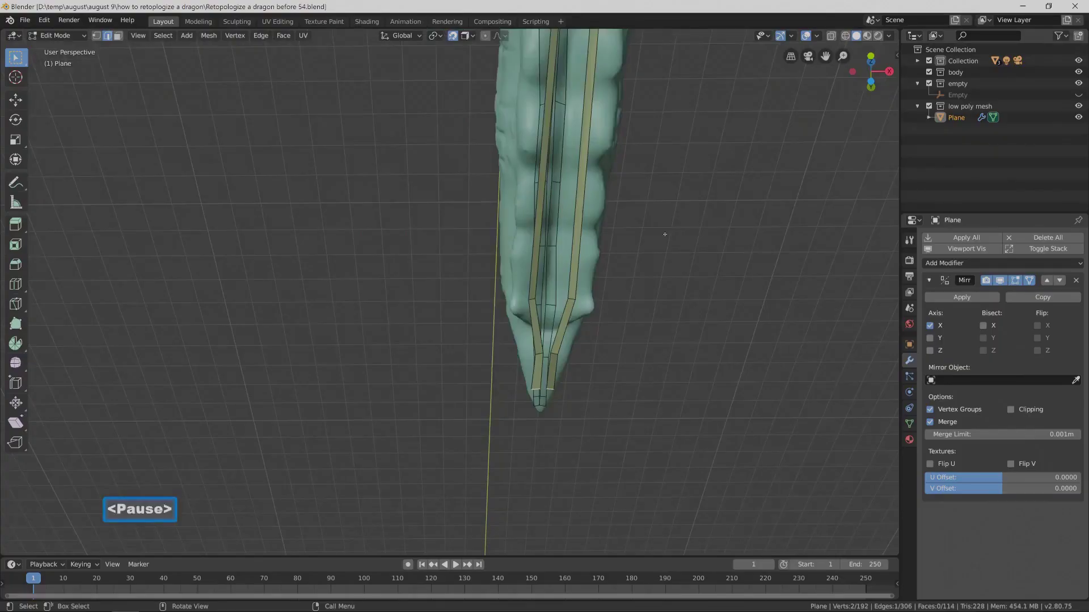
Frame the view on the selected strip end near the tail tip and save as "Retopologize a dragon before 55.blend".
{"action": "middle_click_drag", "start_coordinate": [700, 306], "coordinate": [595, 440]}
{"action": "scroll", "coordinate": [588, 448], "scroll_direction": "up", "scroll_amount": 2}
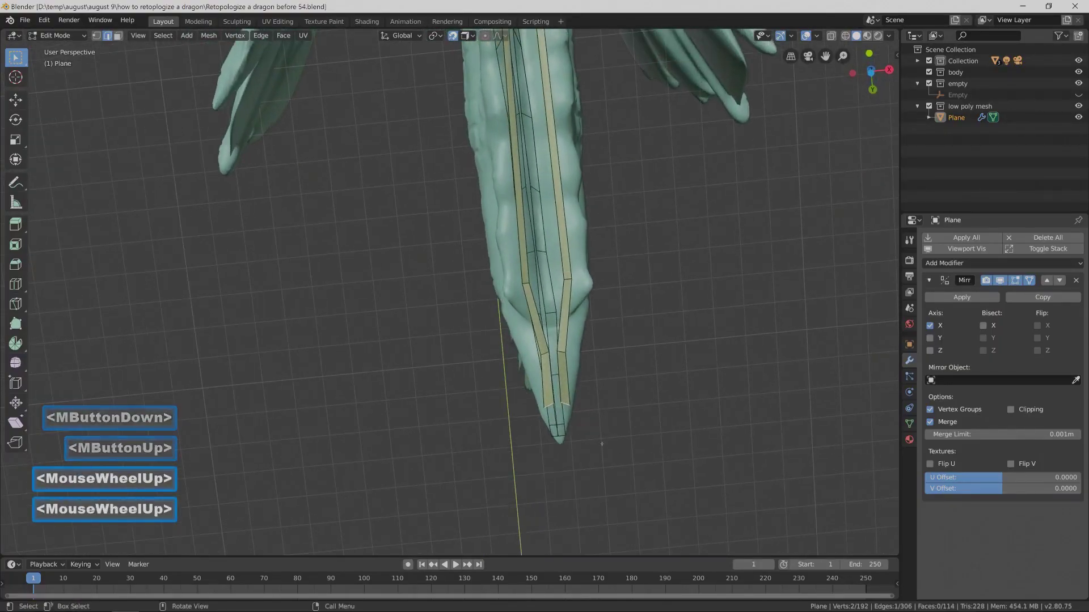
{"action": "middle_click_drag", "start_coordinate": [588, 448], "coordinate": [566, 375], "text": "shift"}
{"action": "scroll", "coordinate": [566, 375], "scroll_direction": "up", "scroll_amount": 3}
{"action": "scroll", "coordinate": [565, 375], "scroll_direction": "up", "scroll_amount": 7}
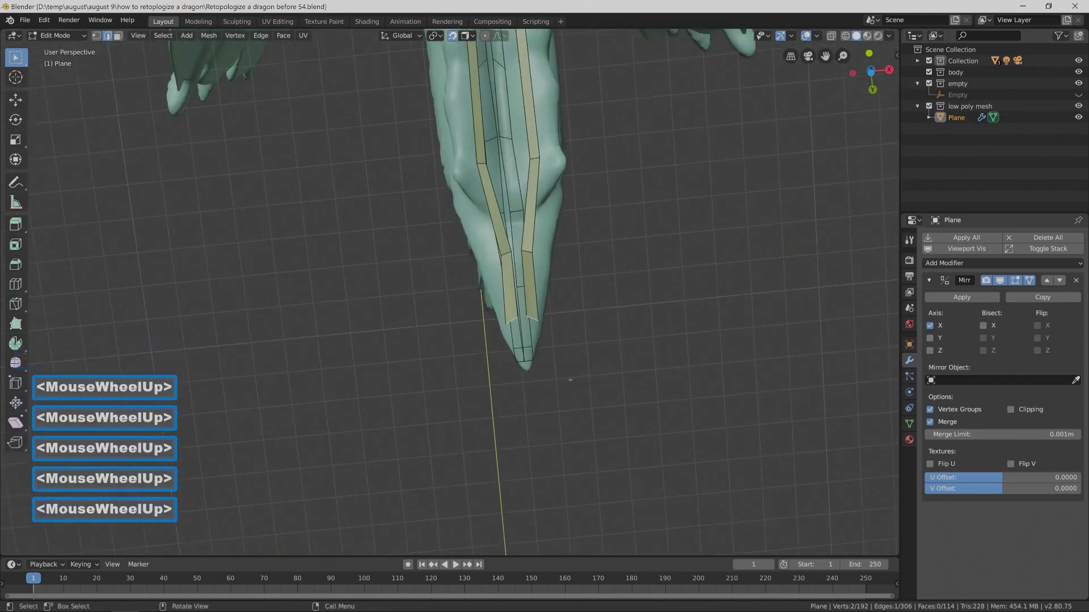
{"action": "scroll", "coordinate": [604, 390], "scroll_direction": "up", "scroll_amount": 1}
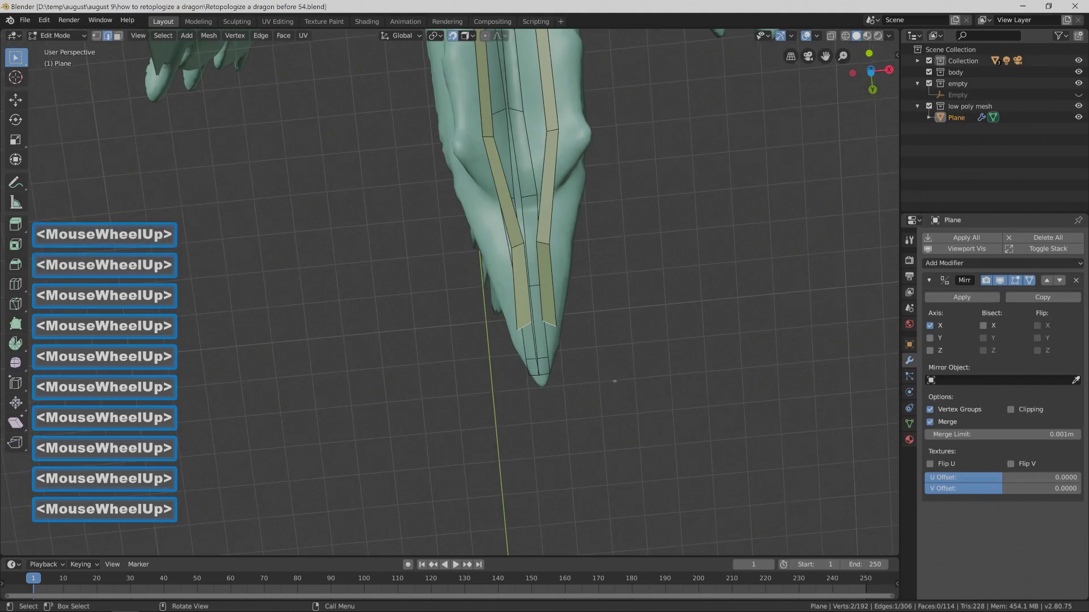
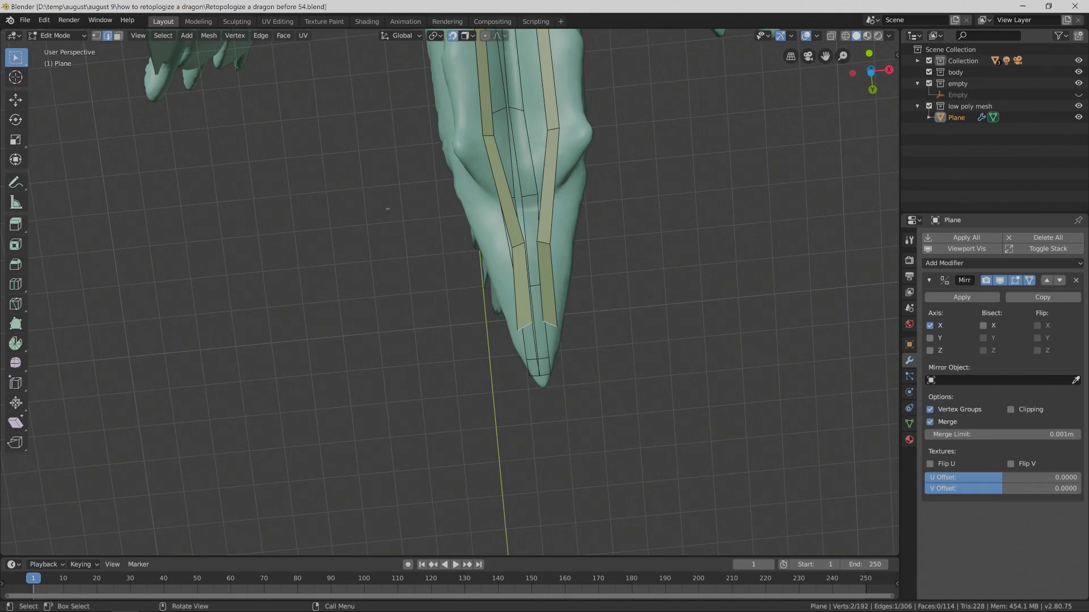
{"action": "left_click", "coordinate": [139, 36]}
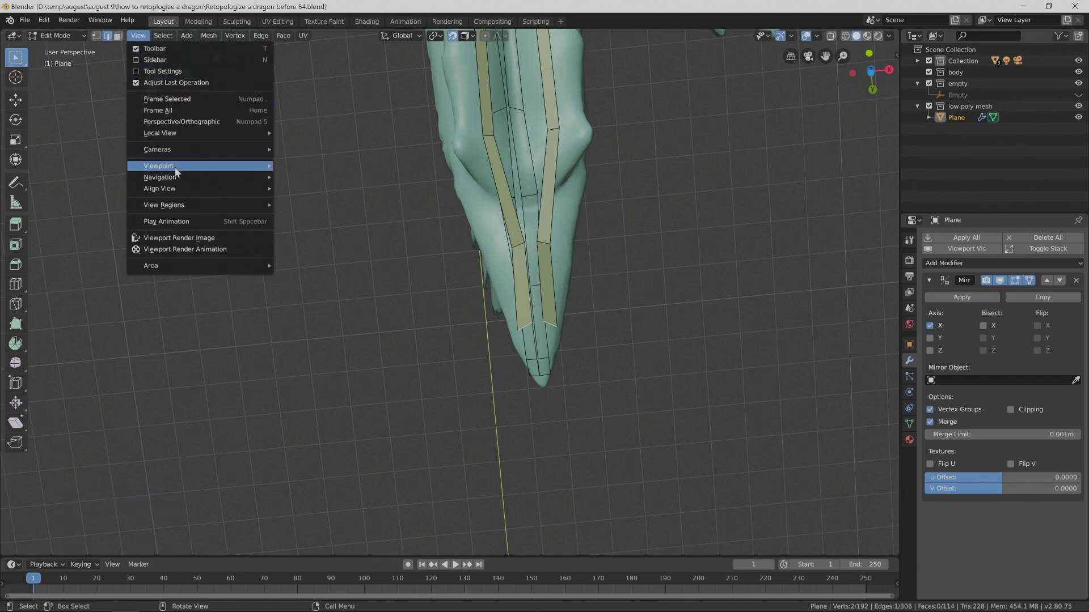
{"action": "mouse_move", "coordinate": [175, 170]}
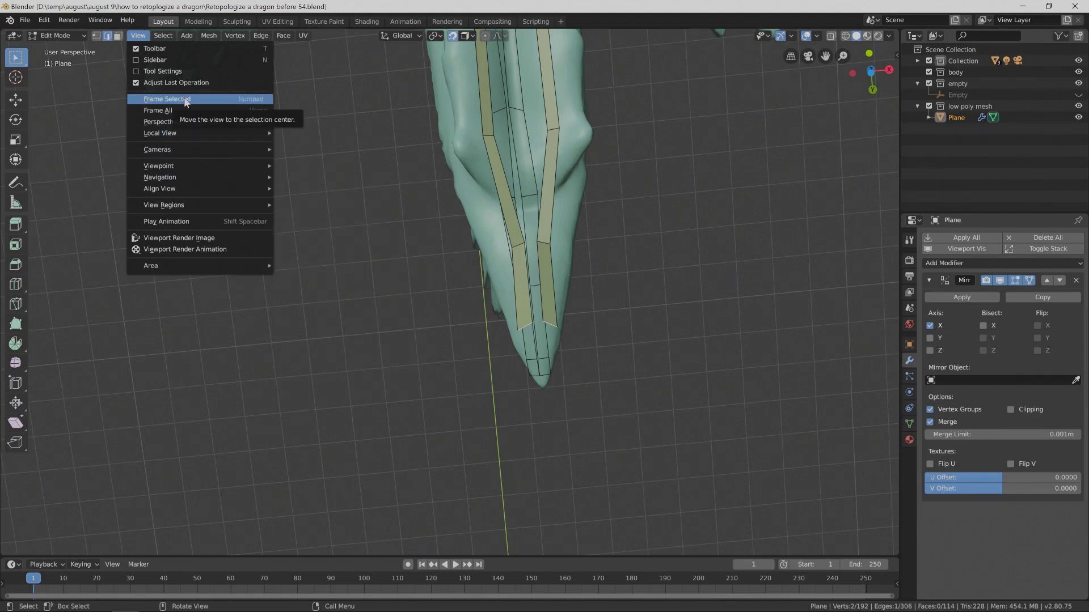
{"action": "left_click", "coordinate": [185, 102]}
{"action": "scroll", "coordinate": [448, 292], "scroll_direction": "down", "scroll_amount": 9}
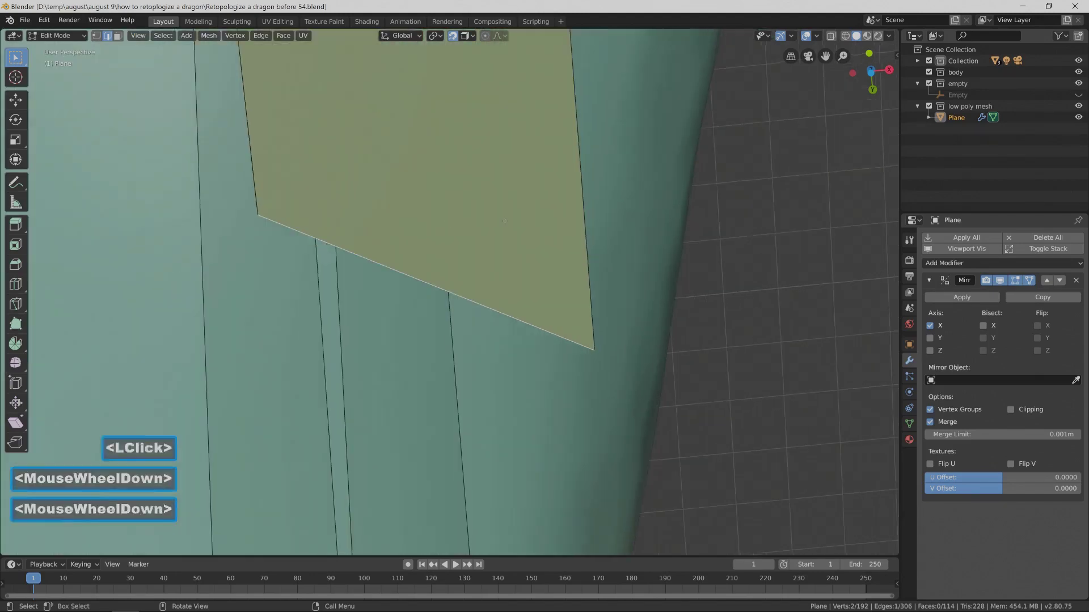
{"action": "scroll", "coordinate": [507, 221], "scroll_direction": "down", "scroll_amount": 2}
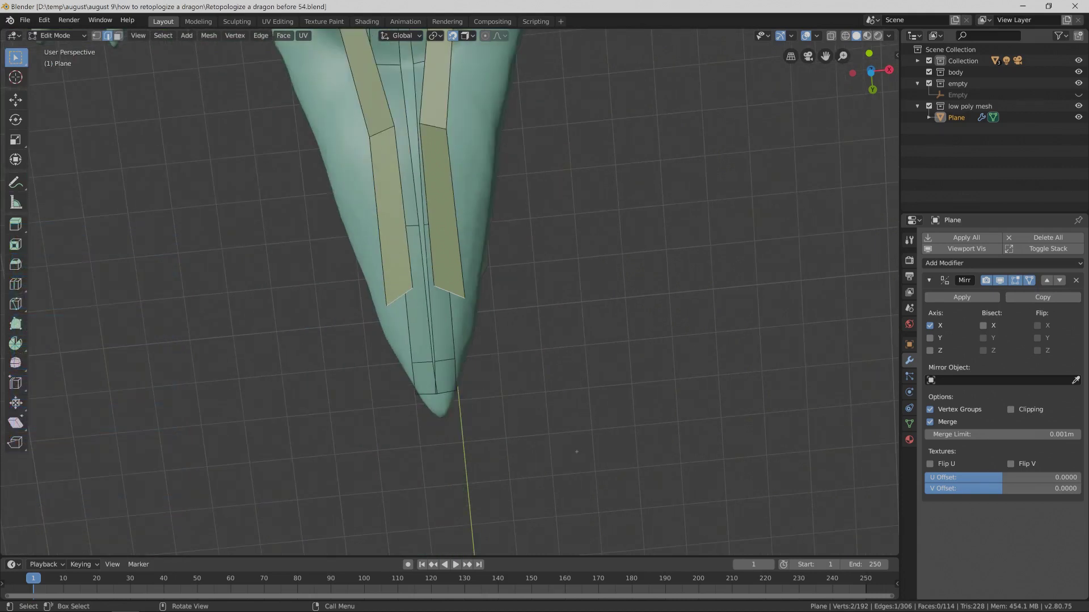
{"action": "key", "text": "Pause"}
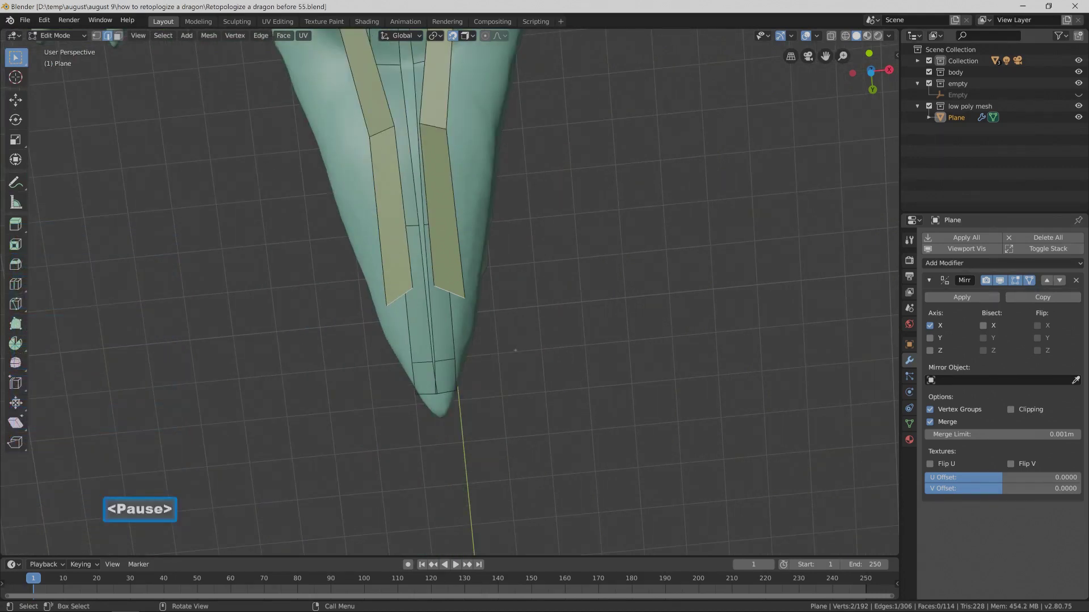
Scale the underside strip's end edge to about 0.537 and extrude it by two segments to the tail tip.
{"action": "key", "text": "ctrl"}
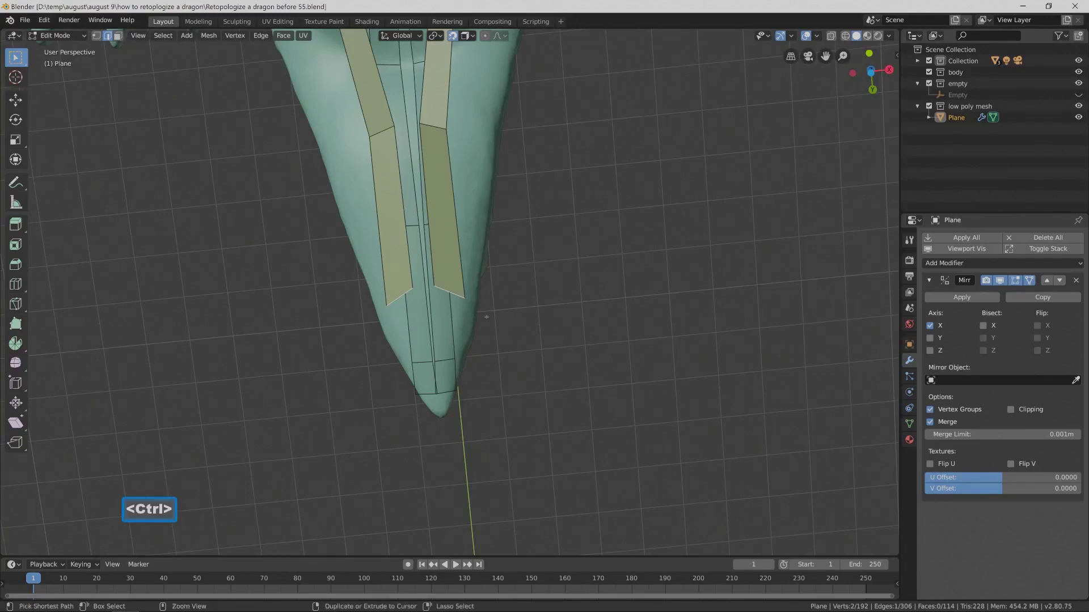
{"action": "key", "text": "s"}
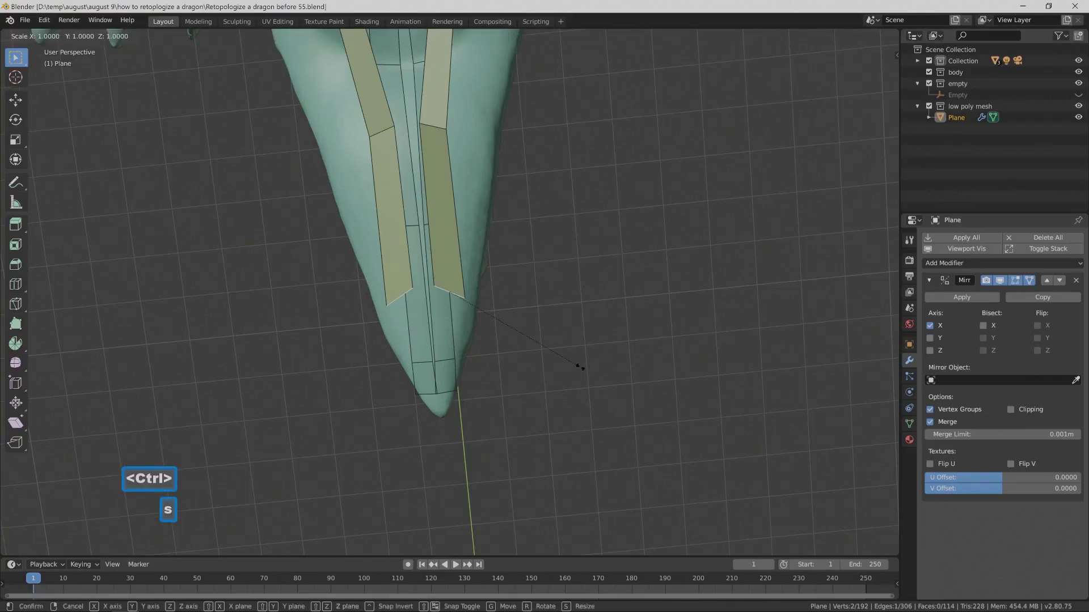
{"action": "left_click", "coordinate": [512, 338]}
{"action": "key", "text": "ctrl"}
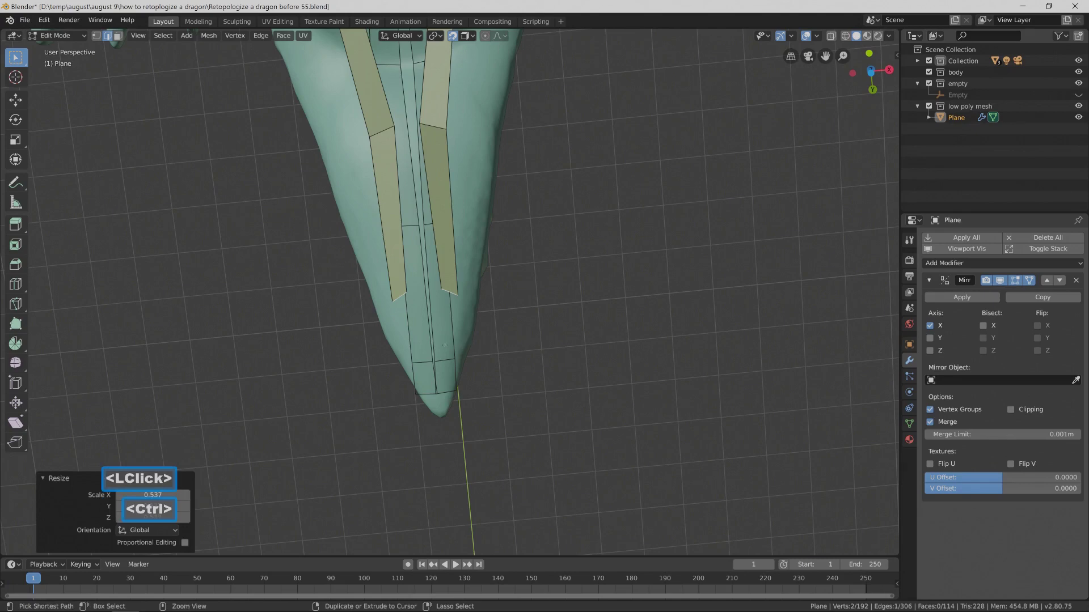
{"action": "right_click", "coordinate": [444, 345], "text": "ctrl"}
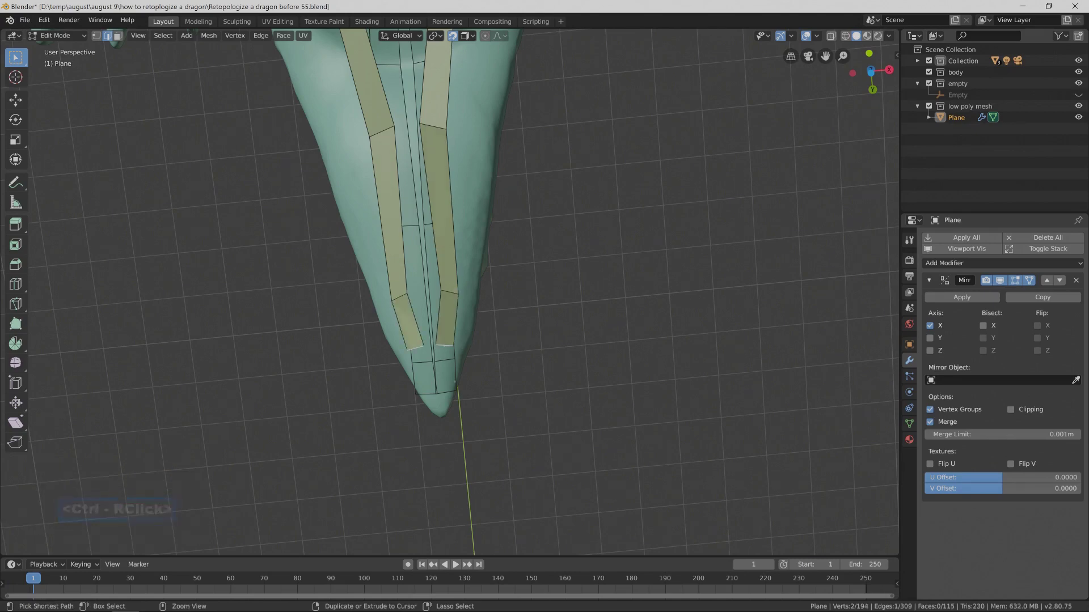
{"action": "right_click", "coordinate": [448, 396], "text": "ctrl"}
Nudge the facing end edges of the two strips at the tail tip, fill a face between them, and save as "Retopologize a dragon before 56.blend".
{"action": "middle_click_drag", "start_coordinate": [451, 399], "coordinate": [445, 424]}
{"action": "left_click", "coordinate": [451, 418], "text": "shift"}
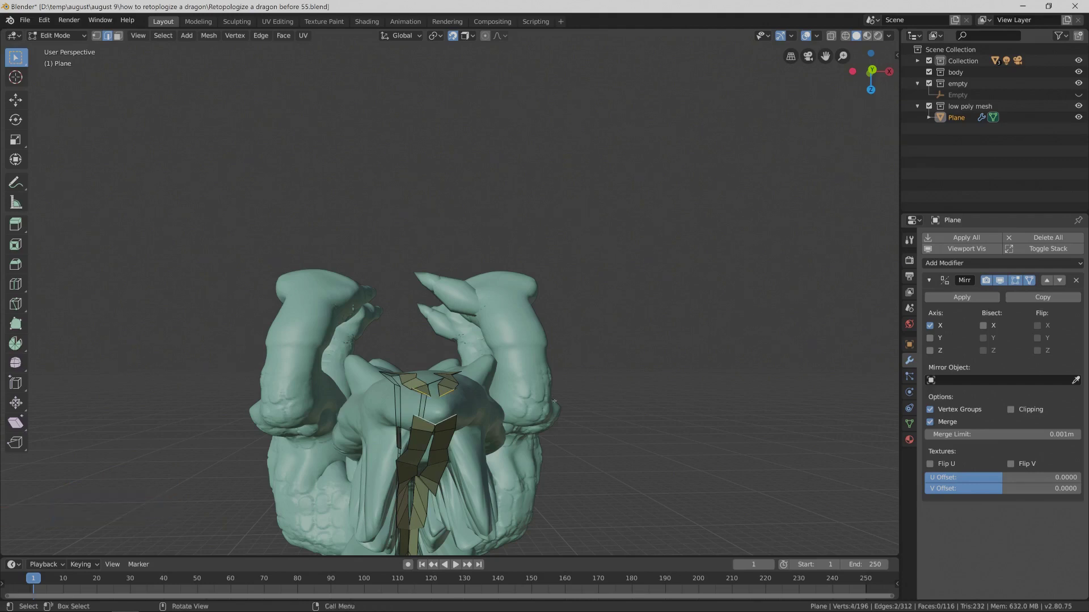
{"action": "middle_click_drag", "start_coordinate": [541, 407], "coordinate": [487, 423]}
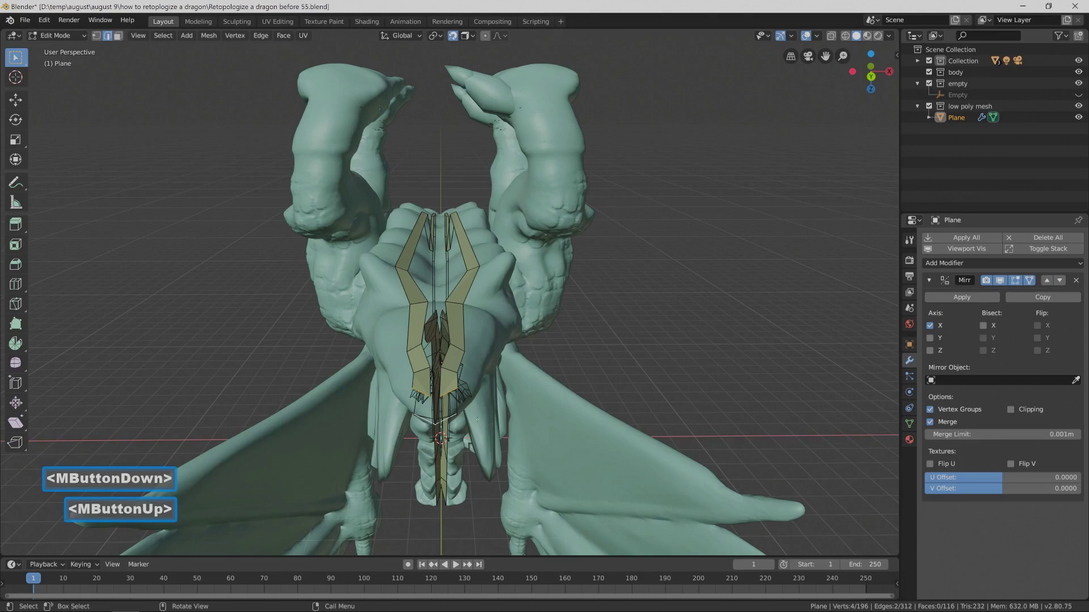
{"action": "key", "text": "g"}
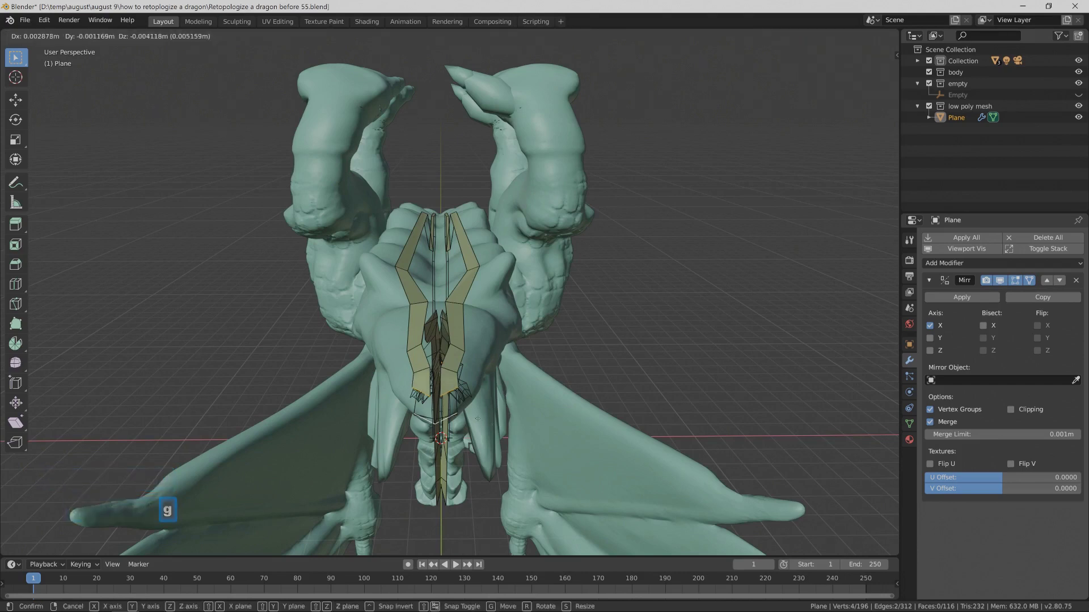
{"action": "left_click", "coordinate": [480, 418]}
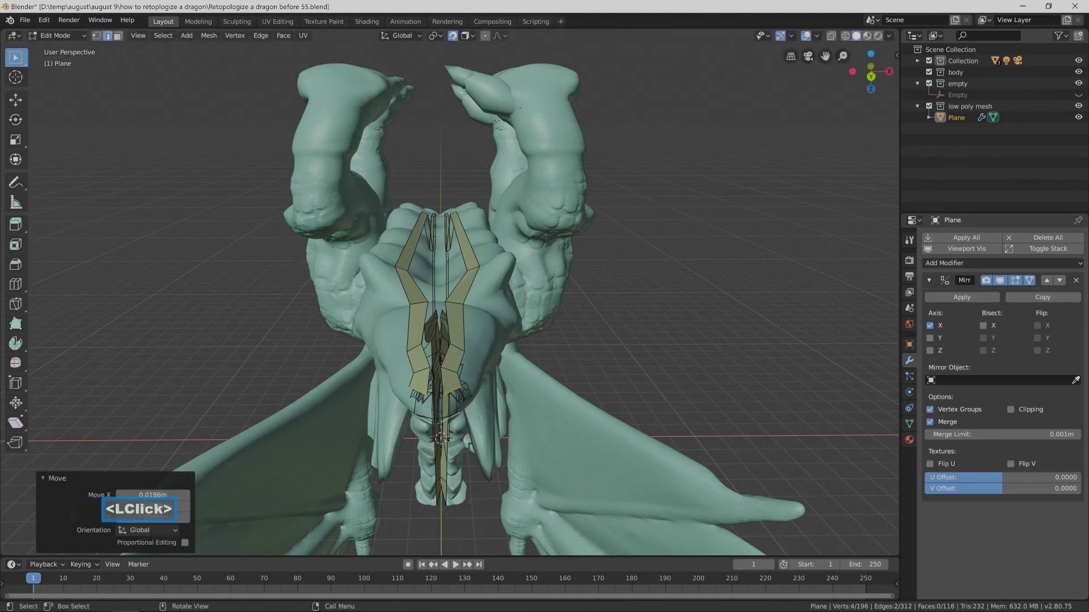
{"action": "key", "text": "f"}
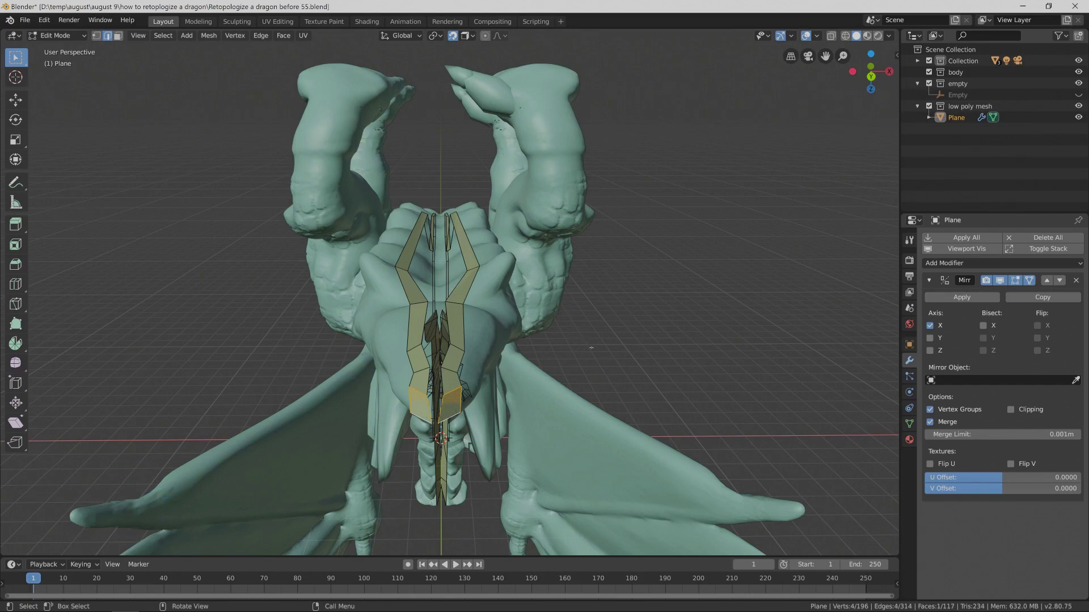
{"action": "left_click", "coordinate": [592, 348]}
{"action": "key", "text": "Pause"}
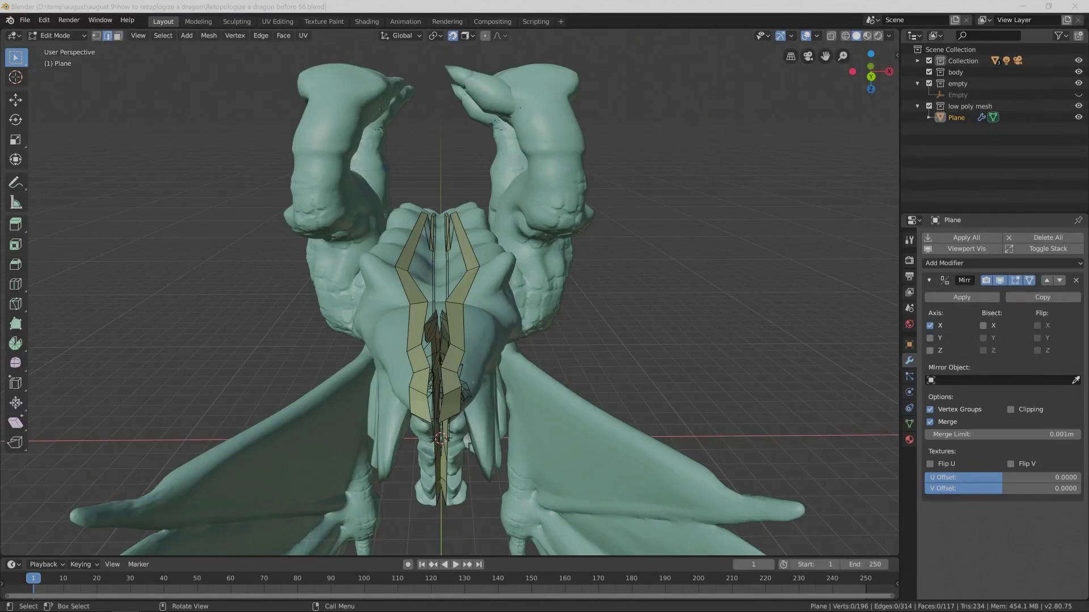
Enable Clipping on the Mirror modifier and move the inner edge path near the tail tip about -0.261 m along X to the centre line.
{"action": "left_click", "coordinate": [443, 407]}
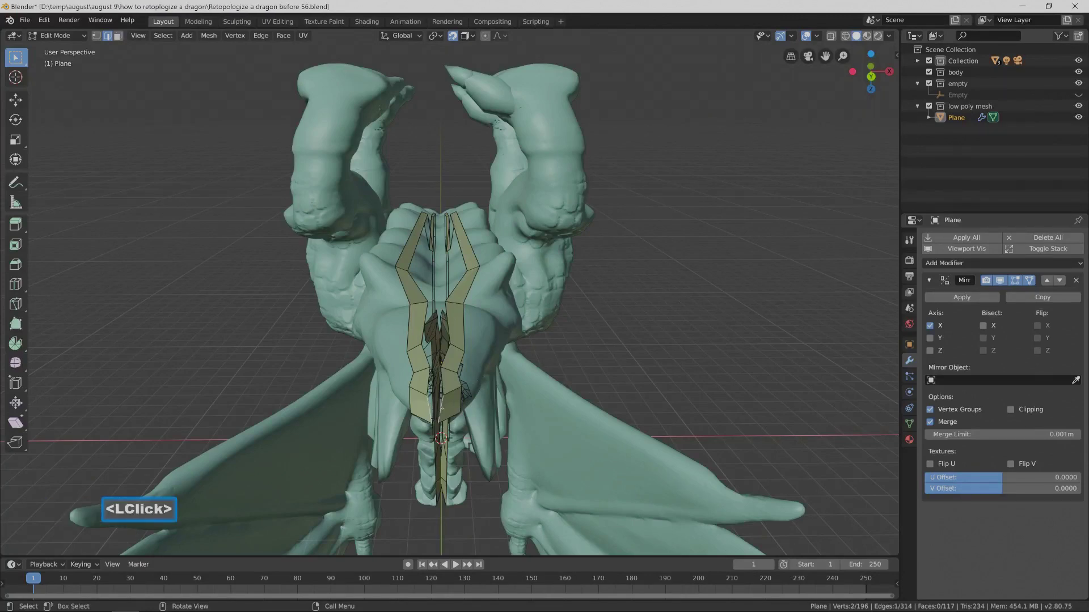
{"action": "key", "text": "ctrl"}
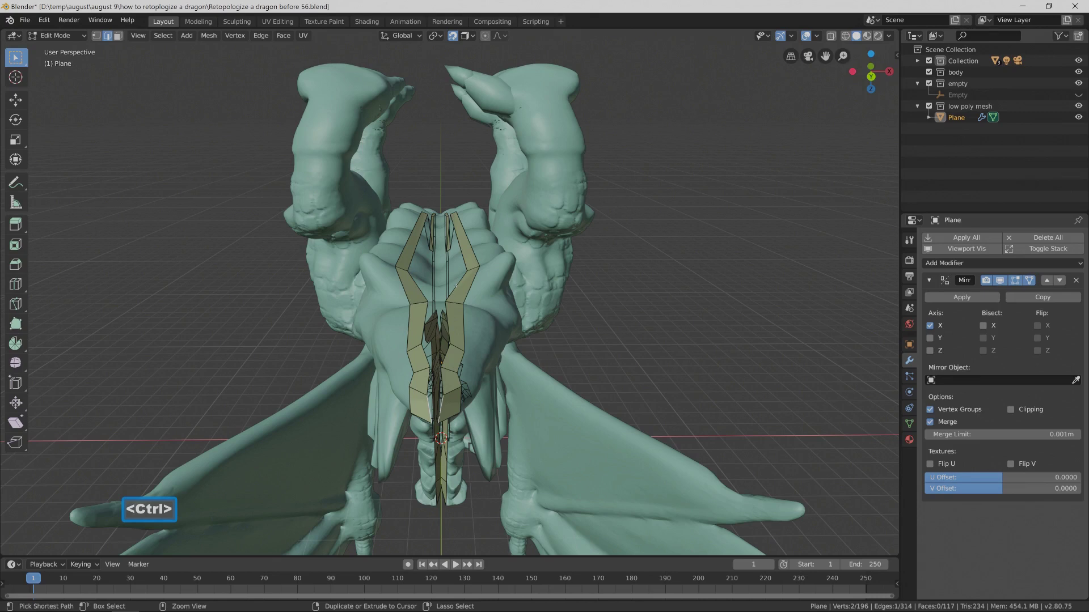
{"action": "left_click", "coordinate": [459, 285], "text": "ctrl"}
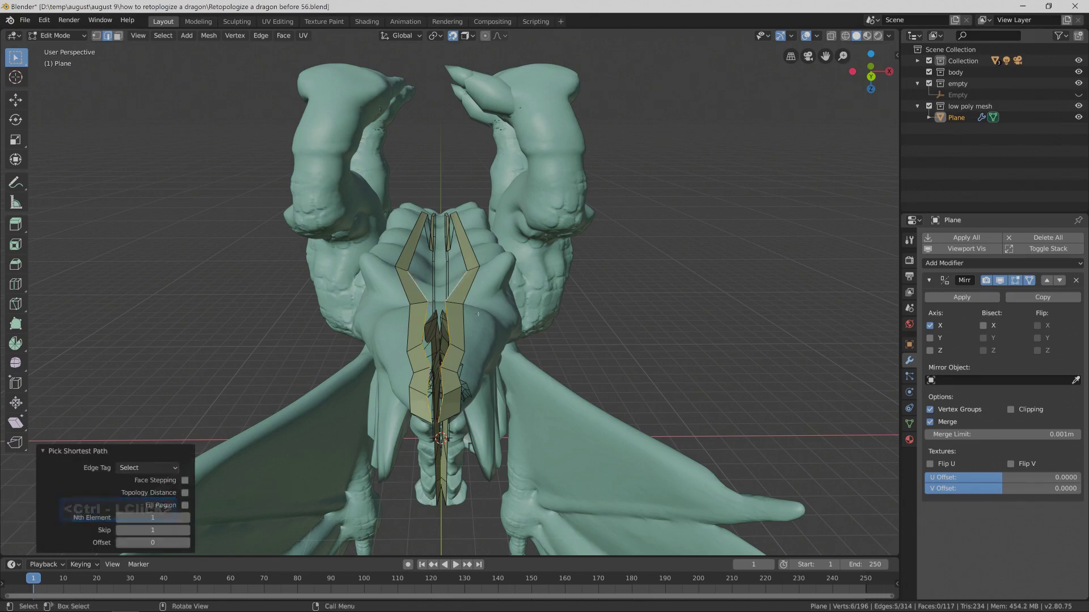
{"action": "left_click", "coordinate": [18, 102]}
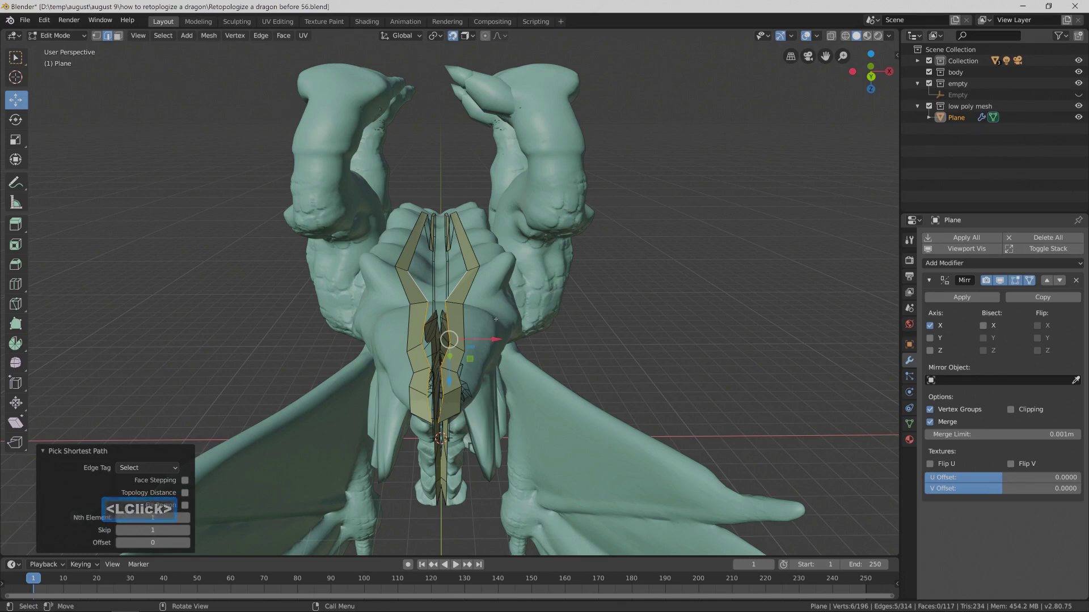
{"action": "left_click_drag", "start_coordinate": [498, 339], "coordinate": [497, 337]}
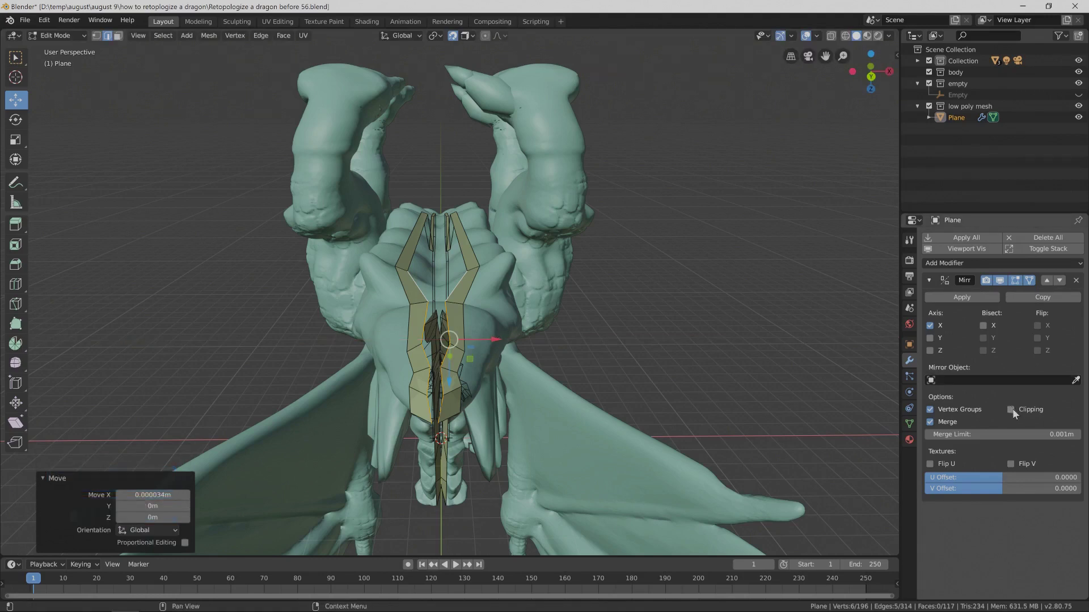
{"action": "left_click_drag", "start_coordinate": [500, 340], "coordinate": [458, 340]}
{"action": "mouse_move", "coordinate": [458, 339]}
{"action": "middle_mouse_down"}
{"action": "mouse_move", "coordinate": [481, 163]}
{"action": "mouse_move", "coordinate": [438, 342]}
{"action": "middle_mouse_up"}
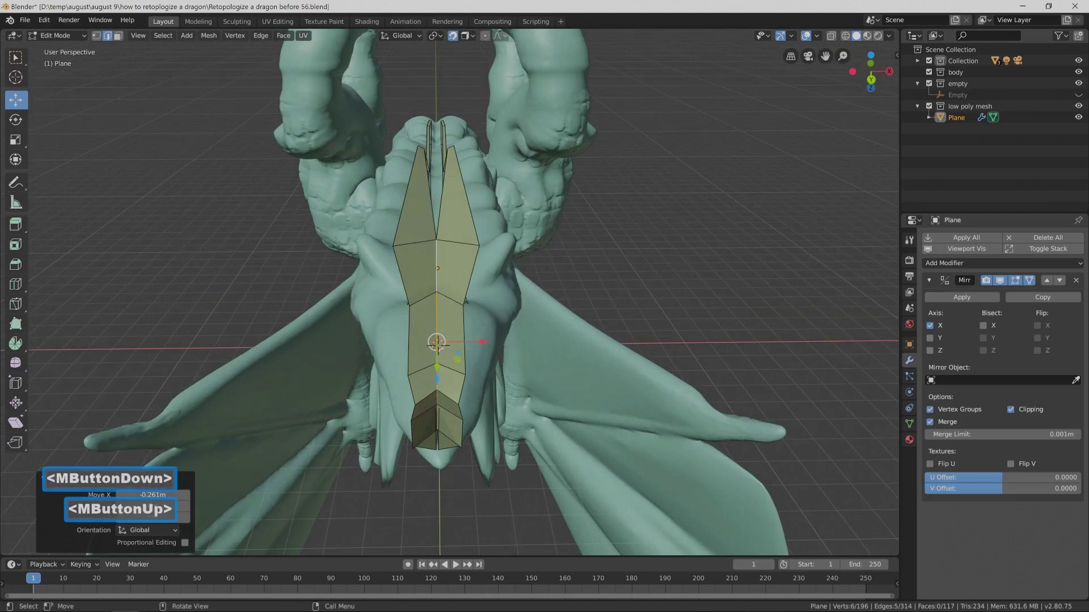
Reposition the centre edge at the tail tip on the sculpt surface.
{"action": "left_click", "coordinate": [437, 418]}
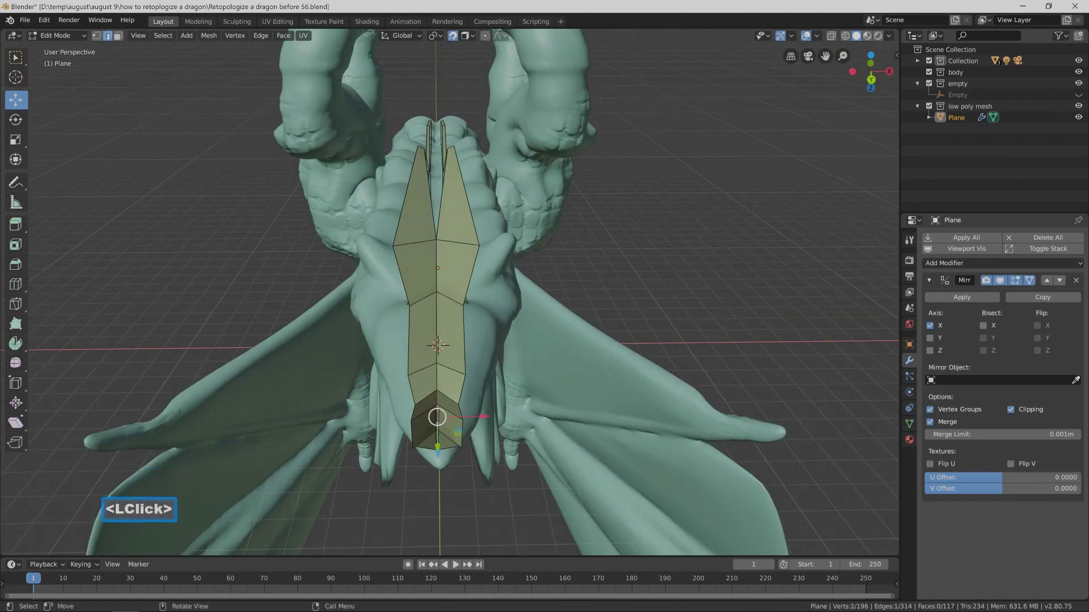
{"action": "key", "text": "e"}
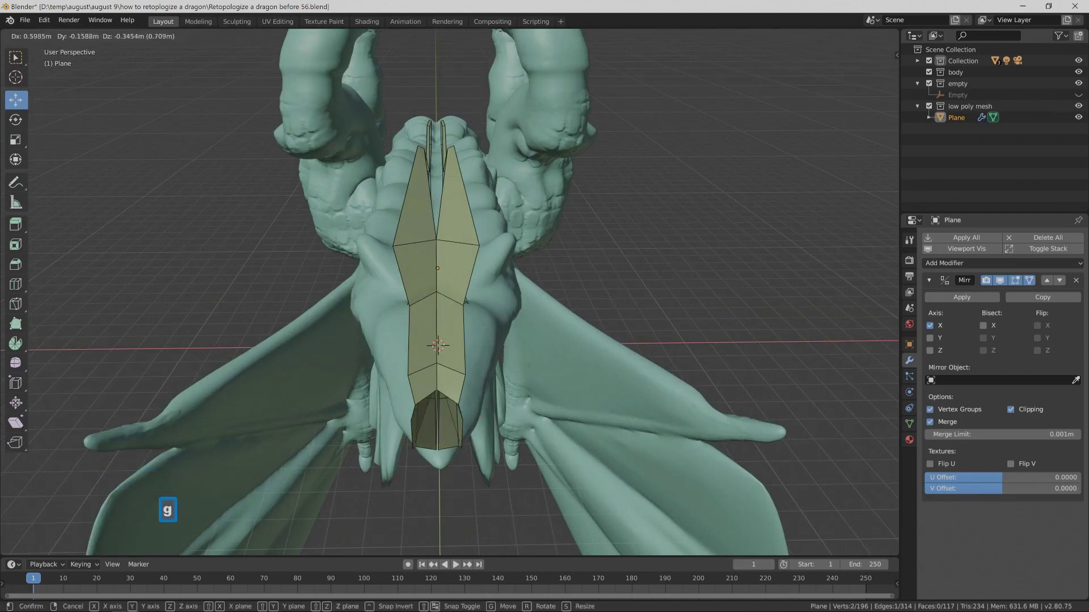
{"action": "right_click", "coordinate": [489, 414]}
{"action": "middle_click_drag", "start_coordinate": [488, 414], "coordinate": [516, 421]}
{"action": "key", "text": "g"}
{"action": "left_click", "coordinate": [515, 410]}
{"action": "middle_click_drag", "start_coordinate": [561, 358], "coordinate": [554, 444]}
Move the next three inner edges of the tail's underside strip along X to the centre line and save as "Retopologize a dragon before 57.blend".
{"action": "left_click", "coordinate": [452, 182]}
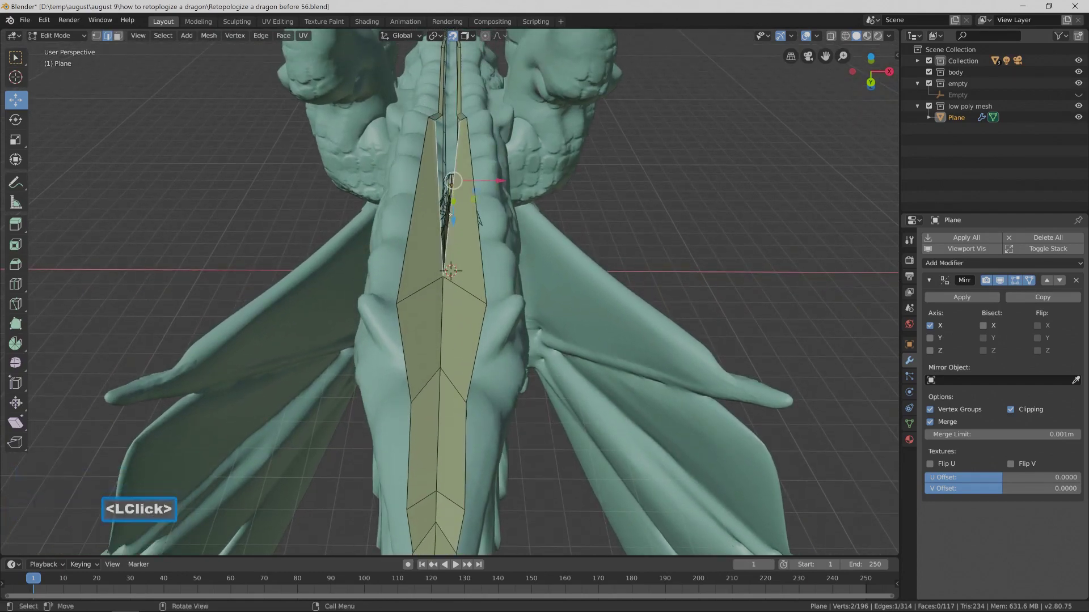
{"action": "left_click_drag", "start_coordinate": [499, 181], "coordinate": [482, 177]}
{"action": "middle_click_drag", "start_coordinate": [483, 178], "coordinate": [483, 374], "text": "shift"}
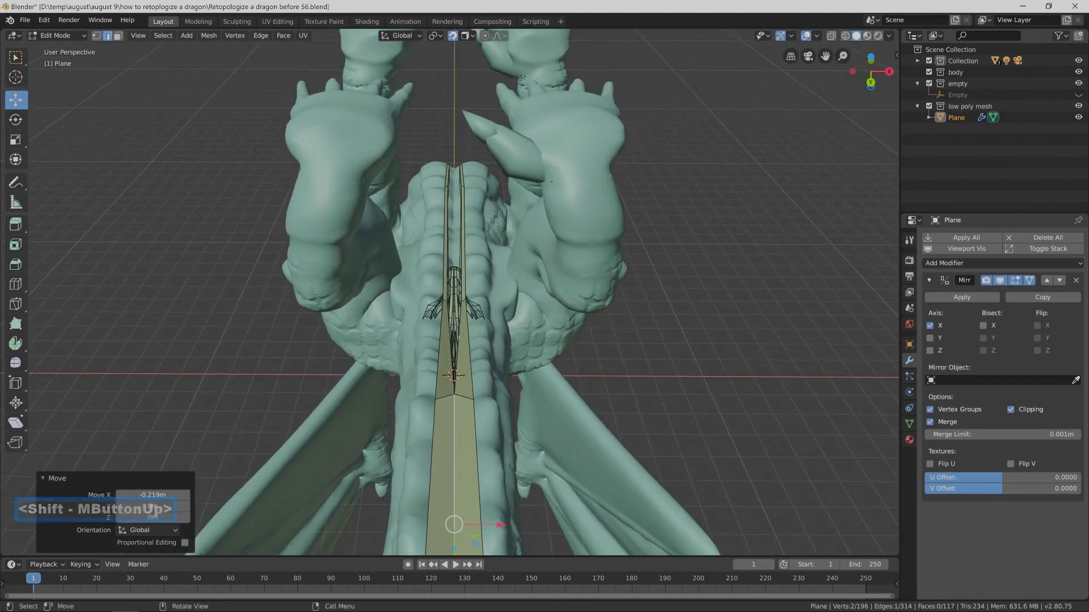
{"action": "left_click", "coordinate": [457, 340]}
{"action": "left_click_drag", "start_coordinate": [458, 339], "coordinate": [455, 339]}
{"action": "left_click", "coordinate": [457, 237]}
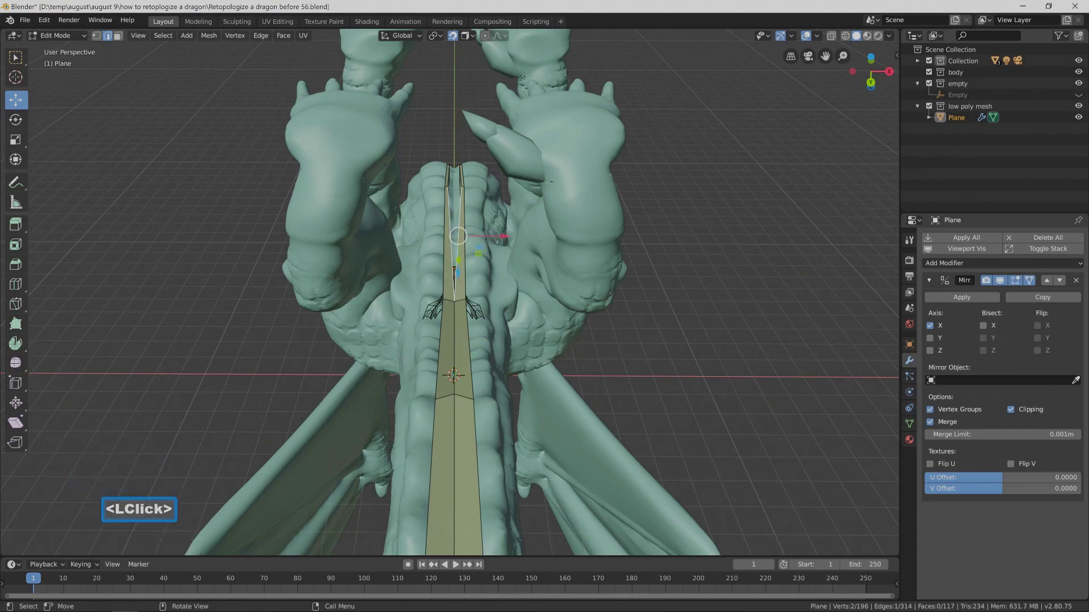
{"action": "left_click_drag", "start_coordinate": [503, 236], "coordinate": [490, 232]}
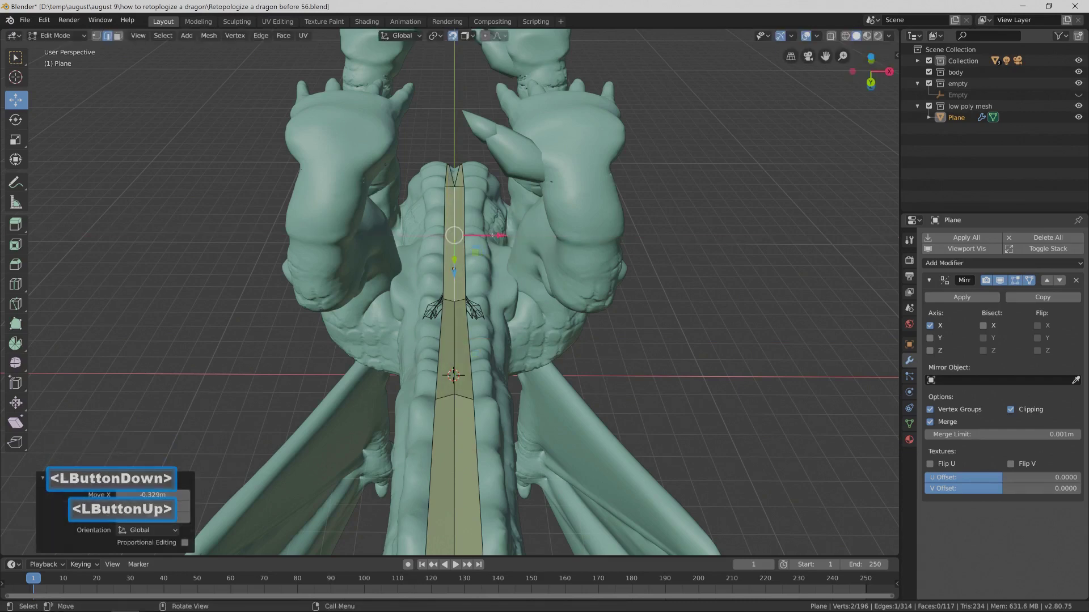
{"action": "key", "text": "Pause"}
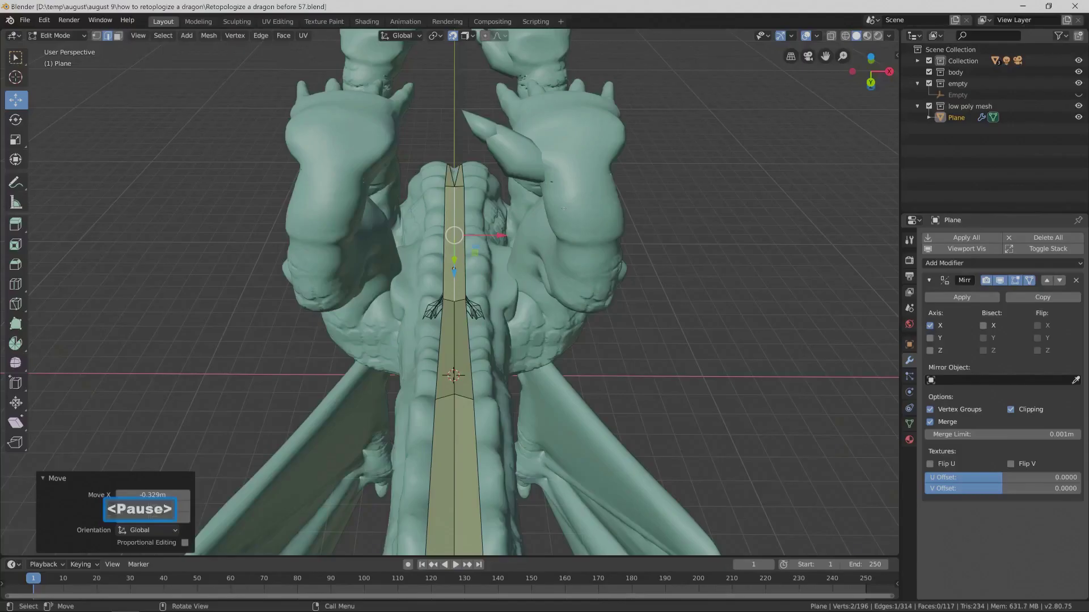
{"action": "middle_click_drag", "start_coordinate": [576, 154], "coordinate": [558, 387], "text": "shift"}
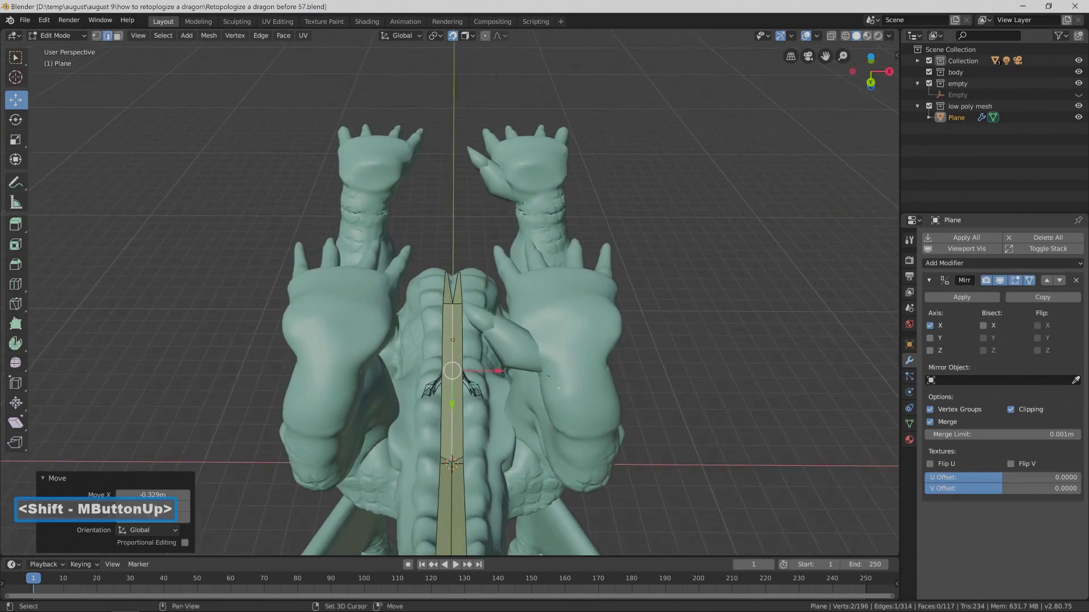
{"action": "scroll", "coordinate": [533, 309], "scroll_direction": "up", "scroll_amount": 10}
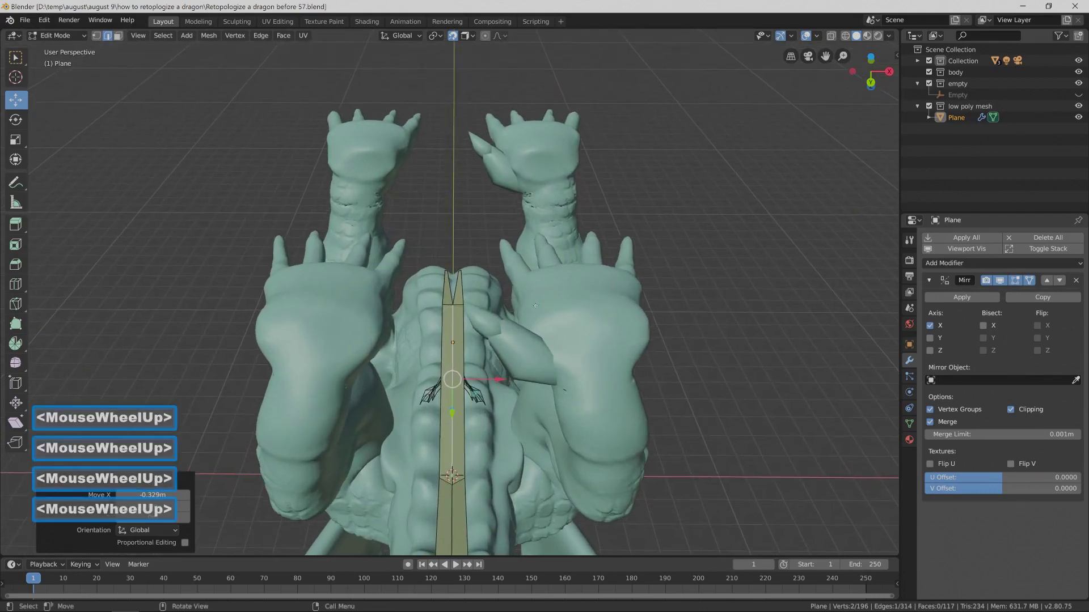
{"action": "scroll", "coordinate": [540, 306], "scroll_direction": "up", "scroll_amount": 4}
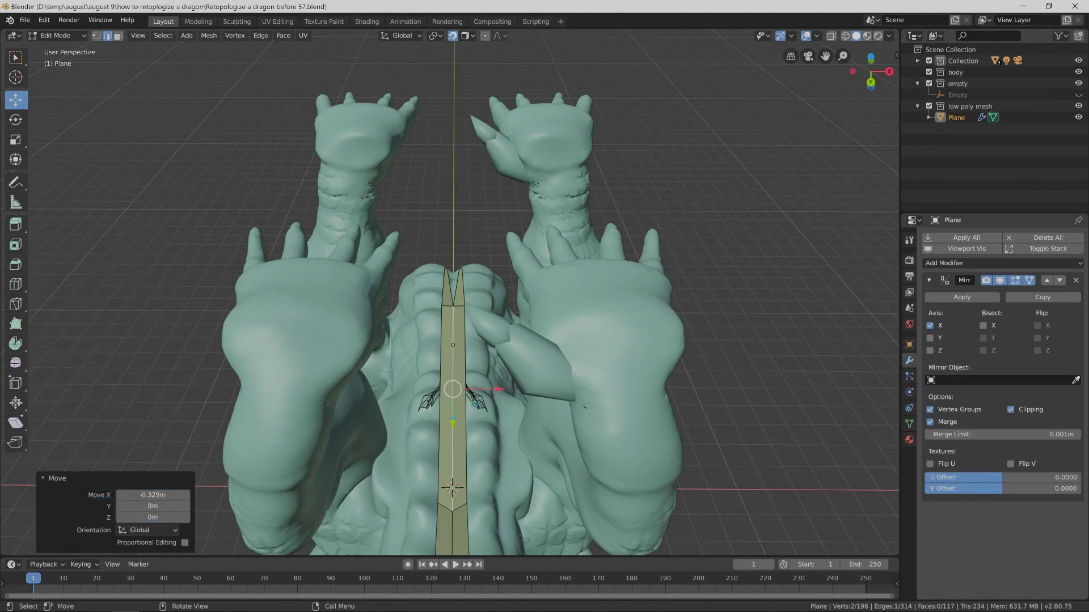
Move the next inner edge of the underside strip between the feet about -0.326 m along X to the centre line.
{"action": "left_click", "coordinate": [141, 36]}
{"action": "left_click", "coordinate": [198, 99]}
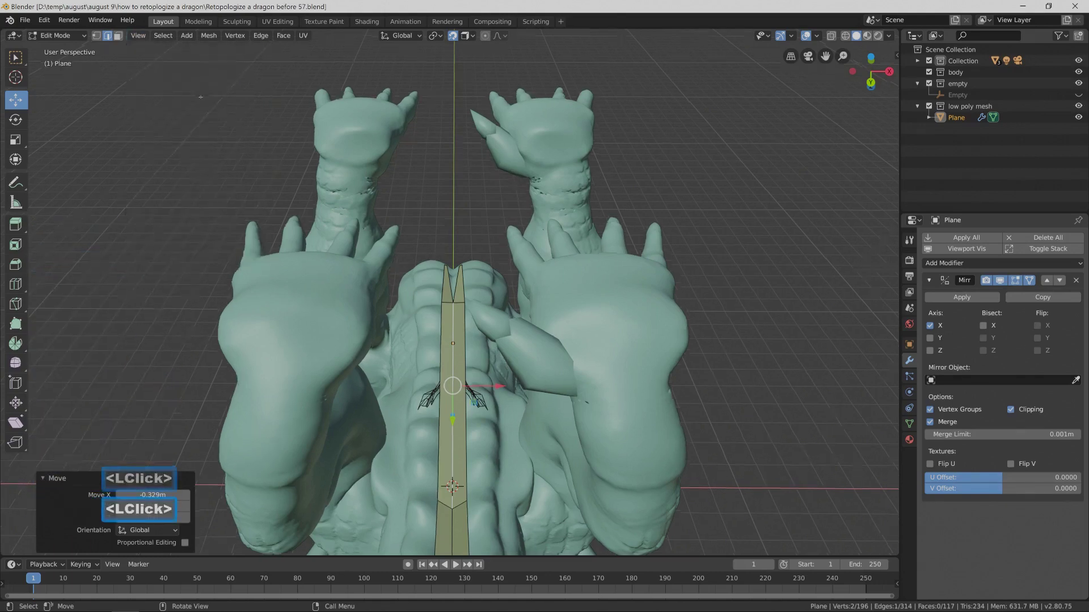
{"action": "scroll", "coordinate": [454, 283], "scroll_direction": "down", "scroll_amount": 3}
{"action": "middle_click_drag", "start_coordinate": [453, 284], "coordinate": [448, 272]}
{"action": "middle_click_drag", "start_coordinate": [533, 139], "coordinate": [523, 272], "text": "shift"}
{"action": "left_click", "coordinate": [502, 363]}
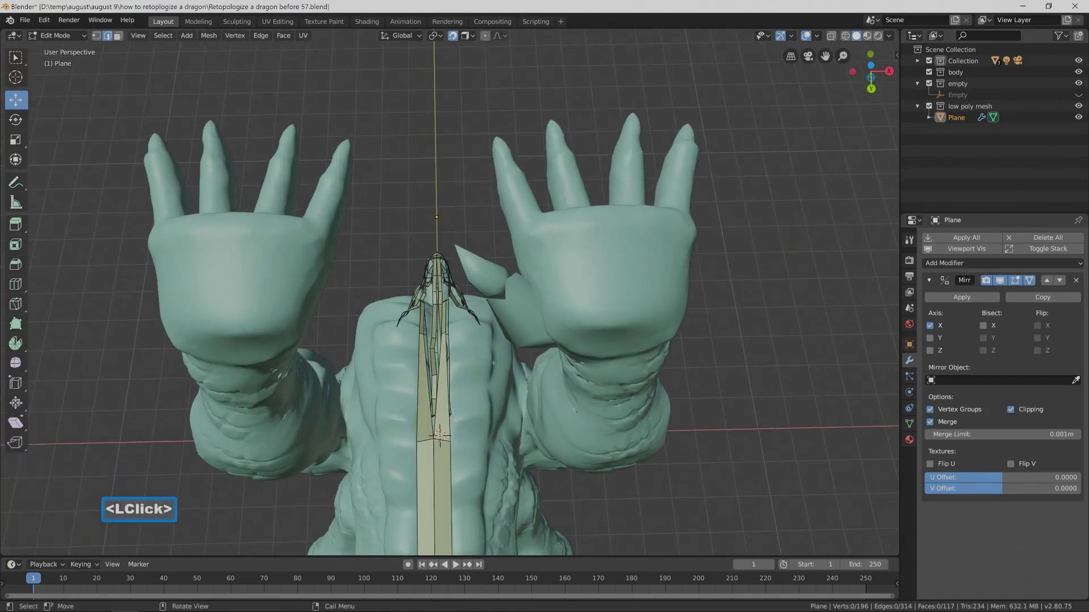
{"action": "left_click", "coordinate": [436, 386]}
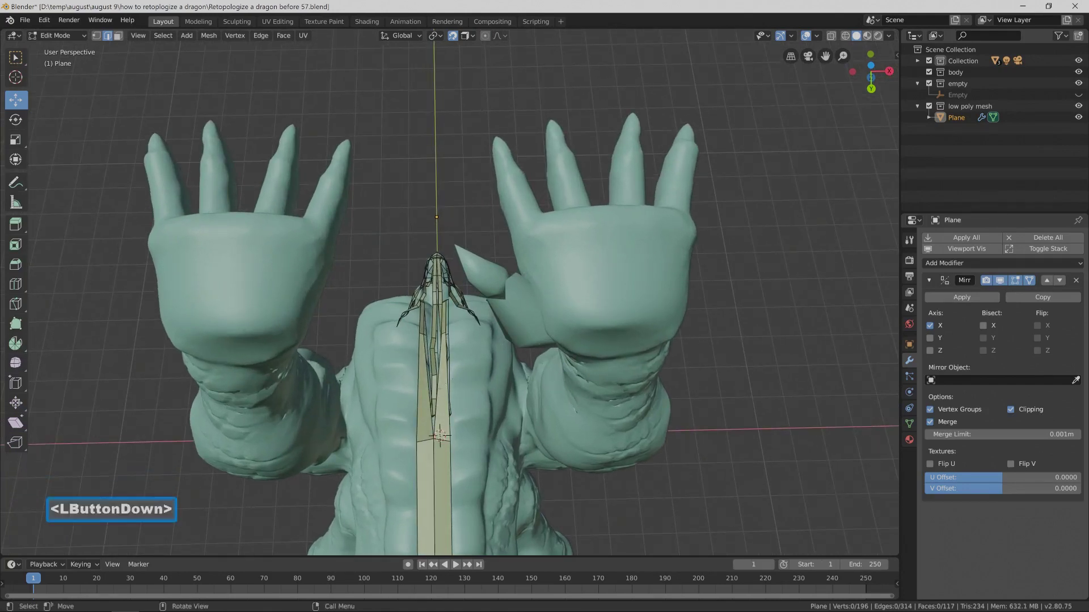
{"action": "left_click_drag", "start_coordinate": [483, 384], "coordinate": [479, 384]}
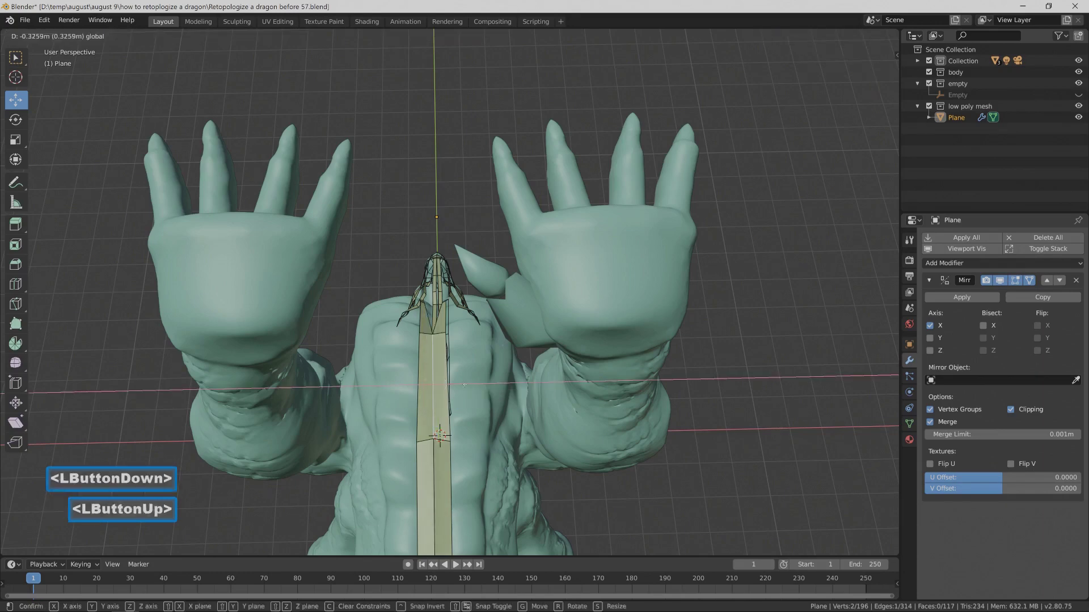
Move the following inner edge toward the lower belly along X to the centre line and save as "Retopologize a dragon before 58.blend".
{"action": "left_click", "coordinate": [441, 312]}
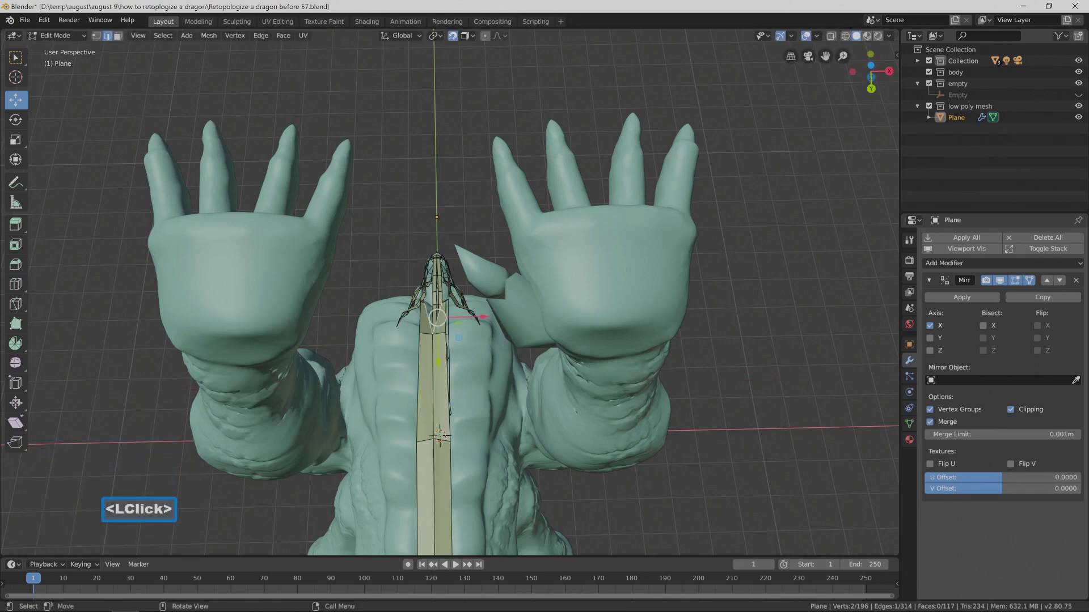
{"action": "left_click_drag", "start_coordinate": [475, 316], "coordinate": [457, 313]}
{"action": "middle_click_drag", "start_coordinate": [457, 314], "coordinate": [595, 292]}
{"action": "left_click", "coordinate": [604, 287]}
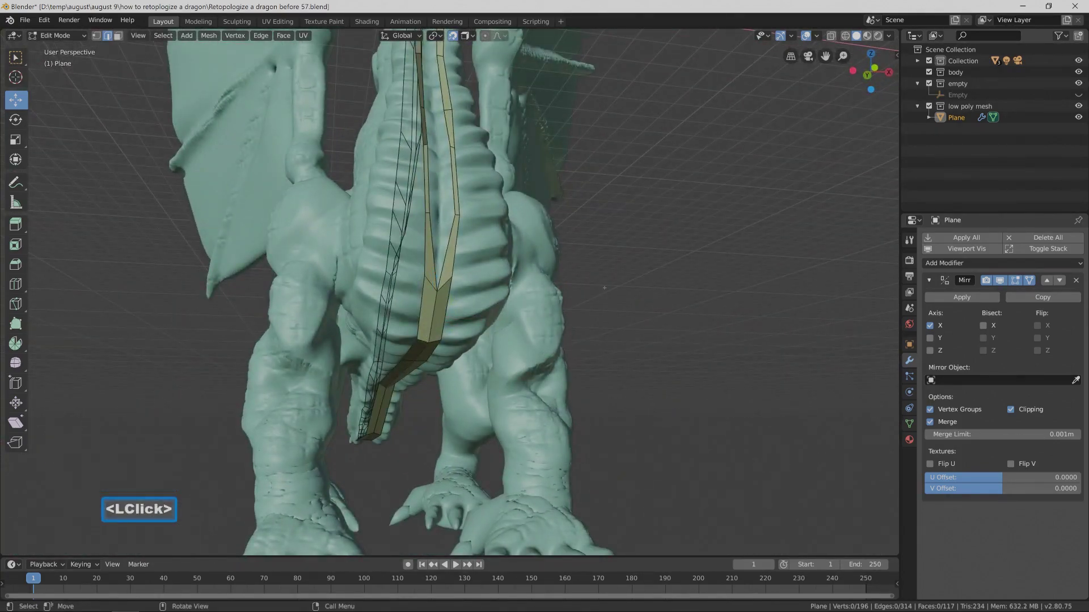
{"action": "key", "text": "Pause"}
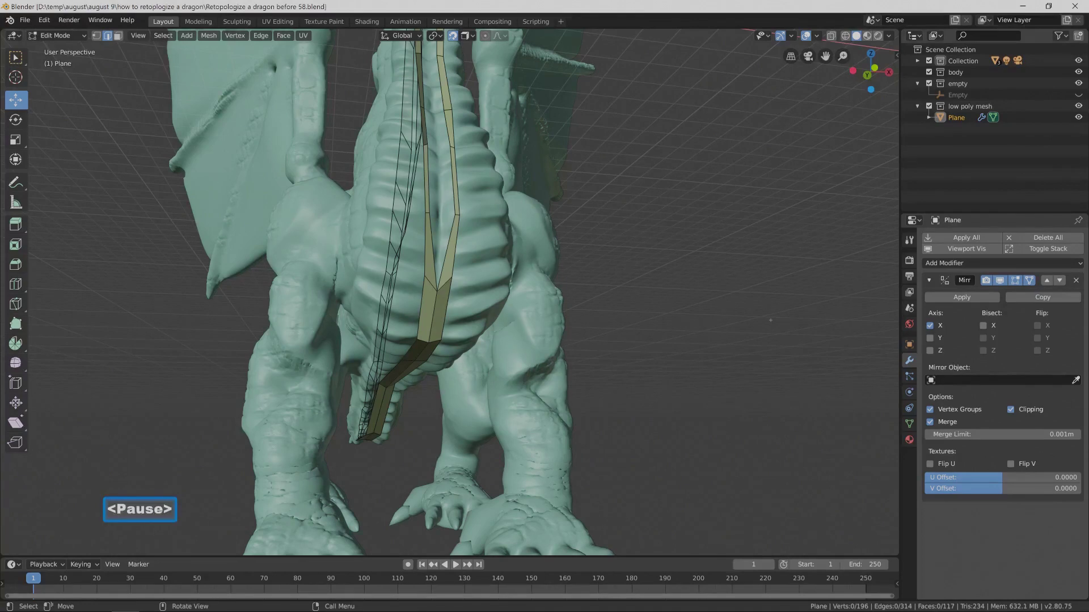
Move the next three inner edges up the belly strip along X to the centre line, the third by about -0.476 m.
{"action": "left_click", "coordinate": [449, 238]}
{"action": "left_click_drag", "start_coordinate": [489, 256], "coordinate": [481, 255]}
{"action": "left_click", "coordinate": [448, 173]}
{"action": "left_click_drag", "start_coordinate": [492, 183], "coordinate": [483, 182]}
{"action": "middle_click_drag", "start_coordinate": [539, 165], "coordinate": [504, 361], "text": "shift"}
{"action": "left_click", "coordinate": [432, 342]}
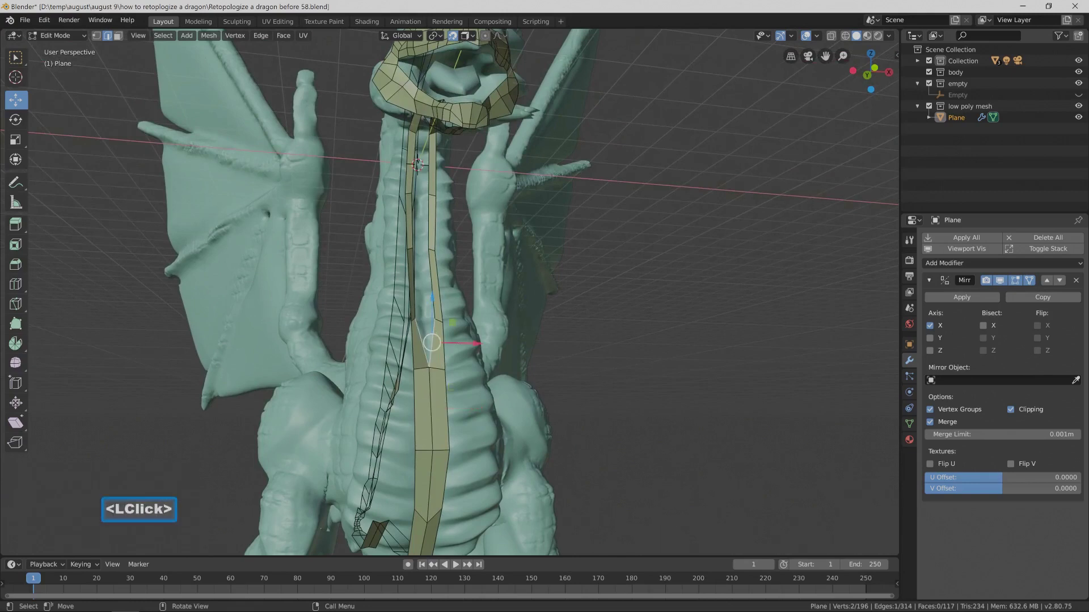
{"action": "left_click_drag", "start_coordinate": [475, 344], "coordinate": [470, 344]}
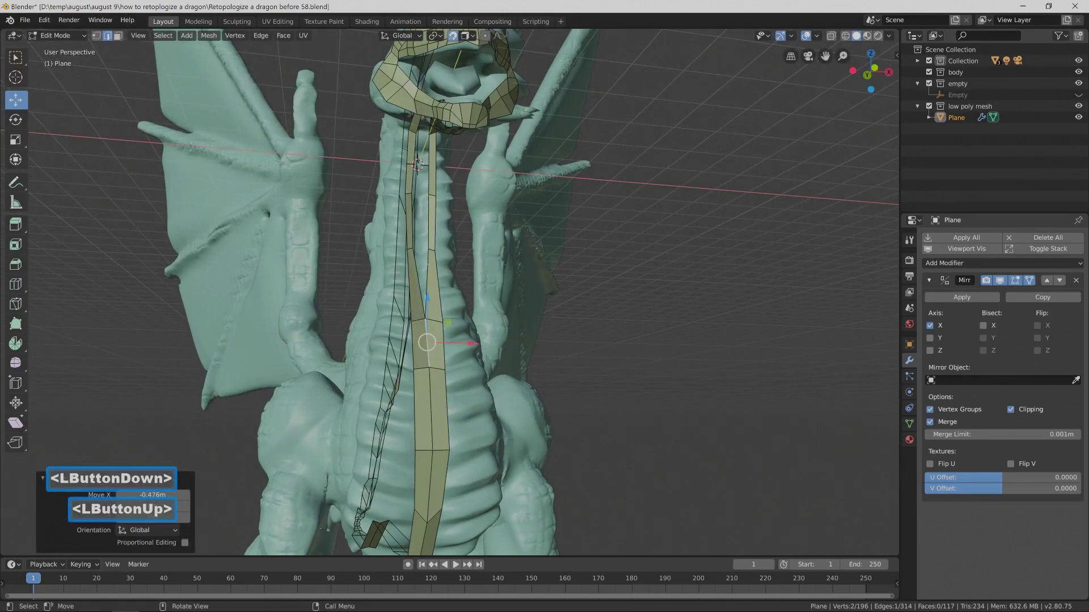
Move the next three inner edges from chest to neck along X to the centre line and save as "Retopologize a dragon before 59.blend".
{"action": "left_click", "coordinate": [427, 282]}
{"action": "left_click_drag", "start_coordinate": [475, 285], "coordinate": [471, 284]}
{"action": "left_click", "coordinate": [422, 220]}
{"action": "left_click_drag", "start_coordinate": [471, 223], "coordinate": [466, 224]}
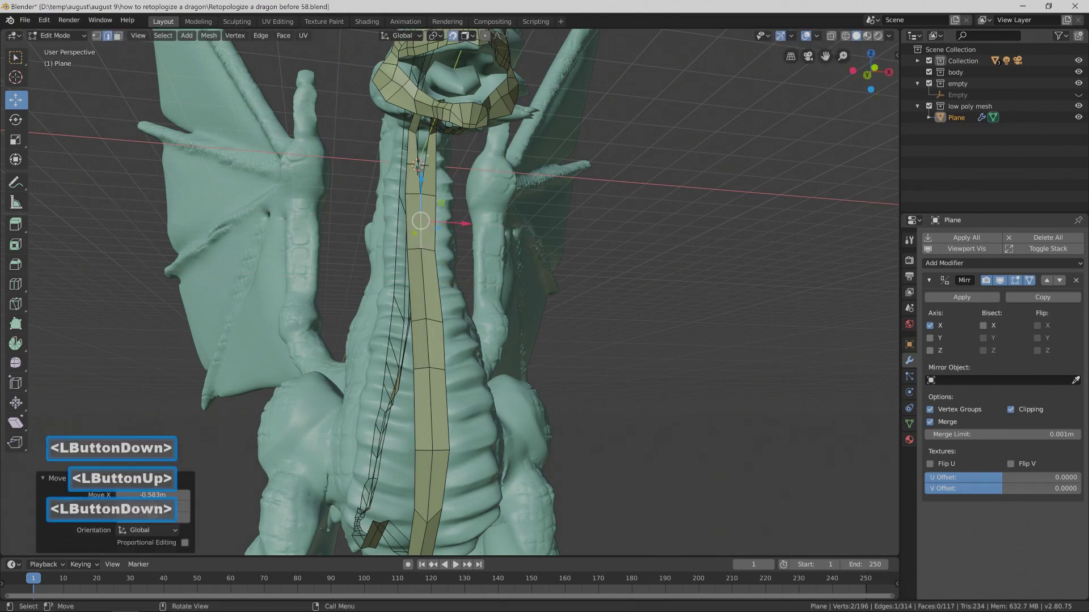
{"action": "left_click", "coordinate": [418, 165]}
{"action": "left_click_drag", "start_coordinate": [469, 167], "coordinate": [463, 167]}
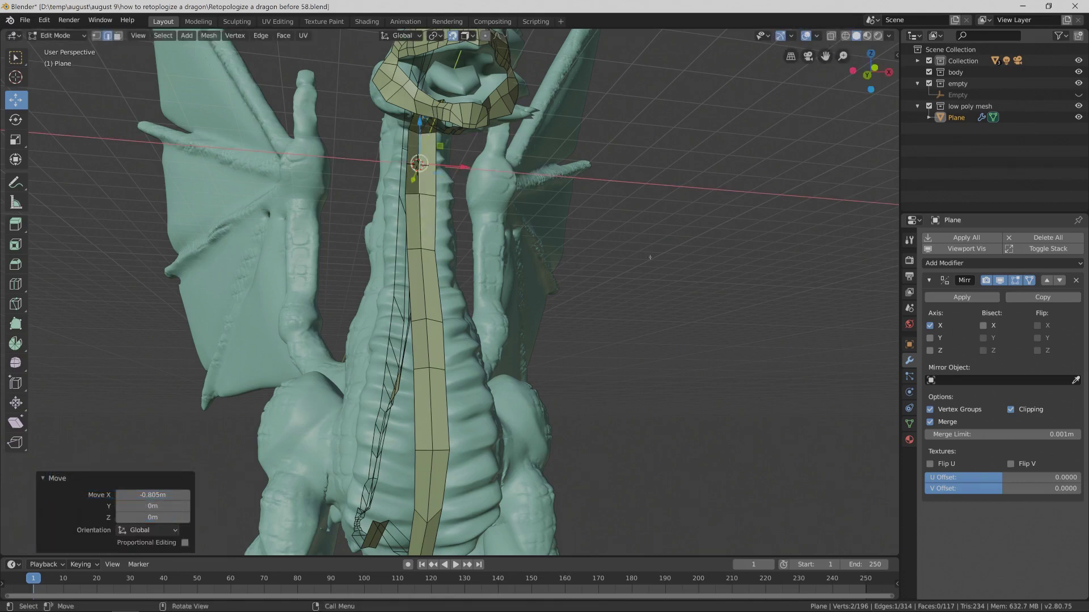
{"action": "key", "text": "Pause"}
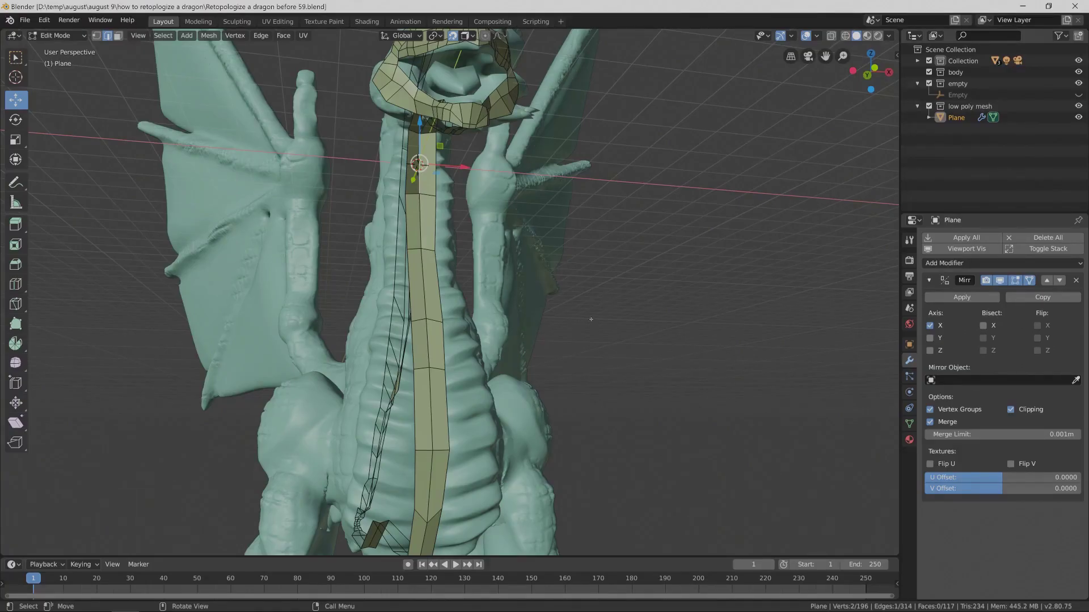
Move the next two inner edges up the neck about -0.544 m and -0.375 m along X and save as "Retopologize a dragon before 60.blend".
{"action": "middle_click_drag", "start_coordinate": [566, 216], "coordinate": [468, 280], "text": "shift"}
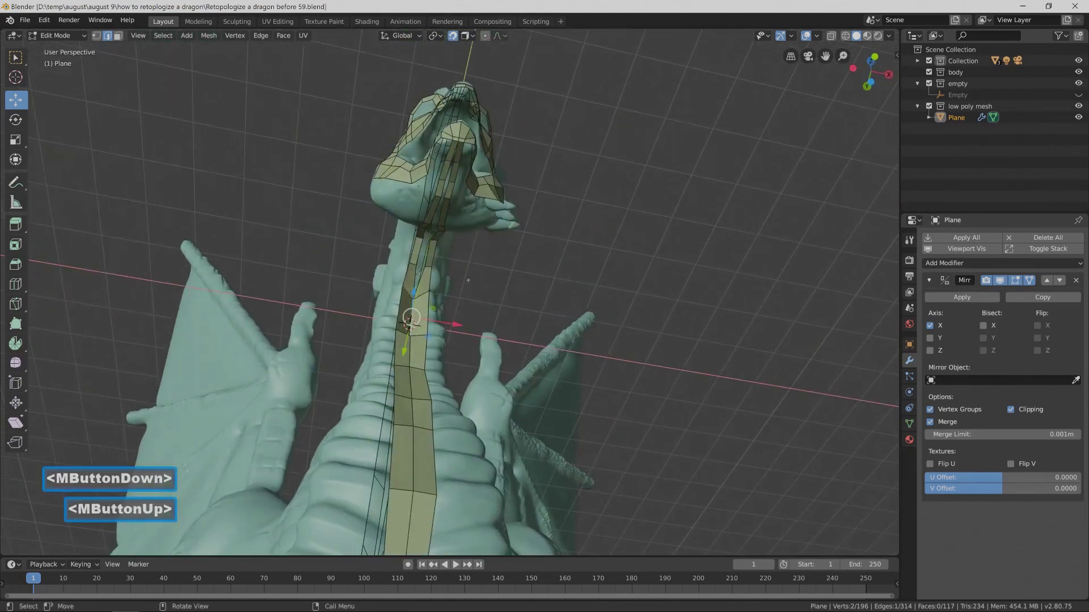
{"action": "left_click", "coordinate": [418, 283]}
{"action": "left_click_drag", "start_coordinate": [471, 293], "coordinate": [464, 291]}
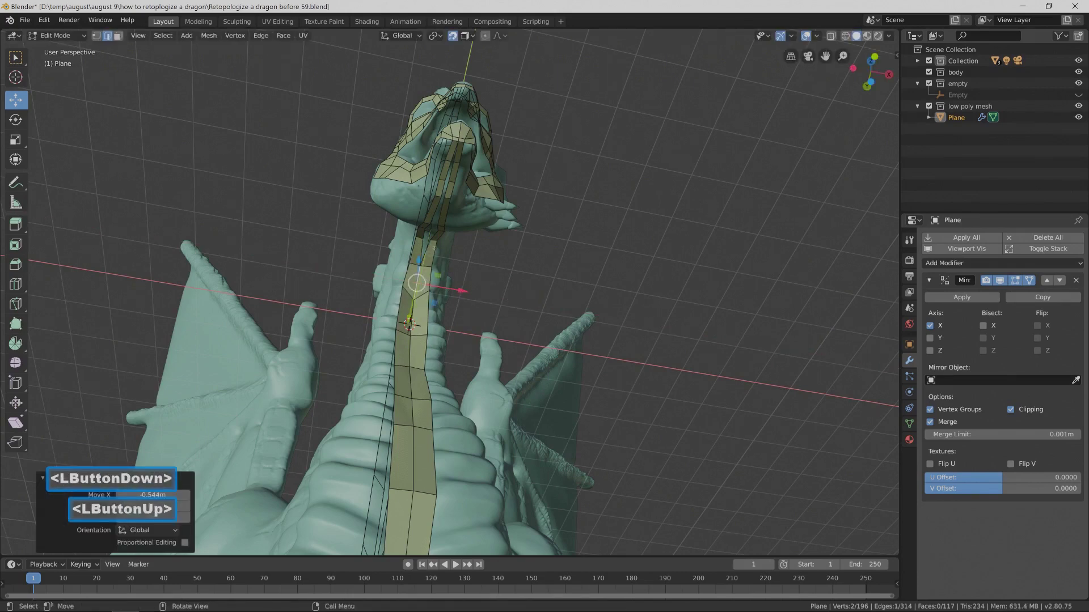
{"action": "left_click", "coordinate": [433, 254]}
{"action": "left_click", "coordinate": [430, 241]}
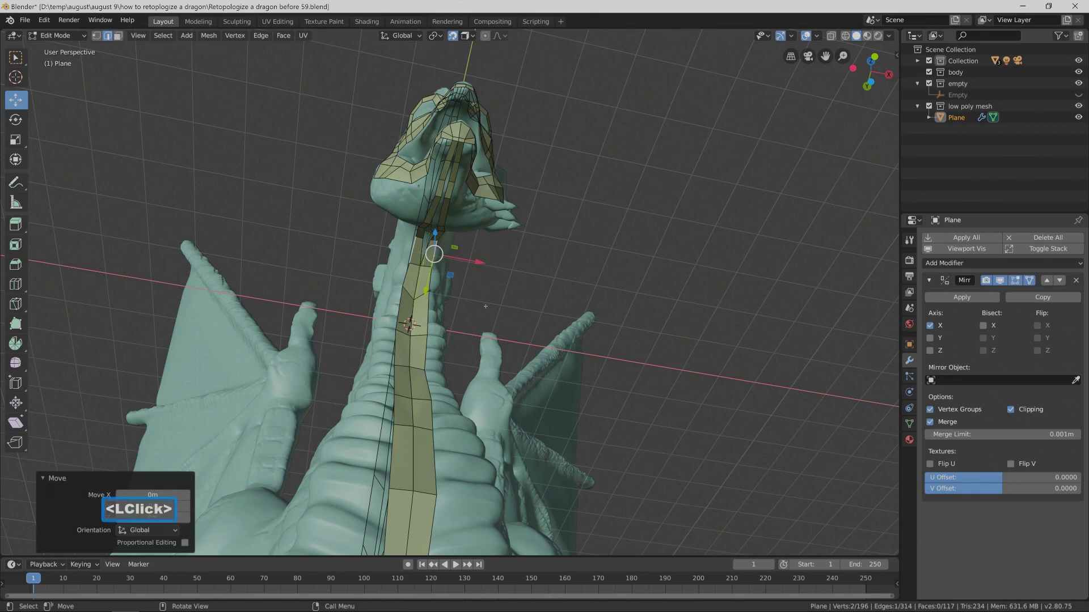
{"action": "scroll", "coordinate": [451, 251], "scroll_direction": "up", "scroll_amount": 1}
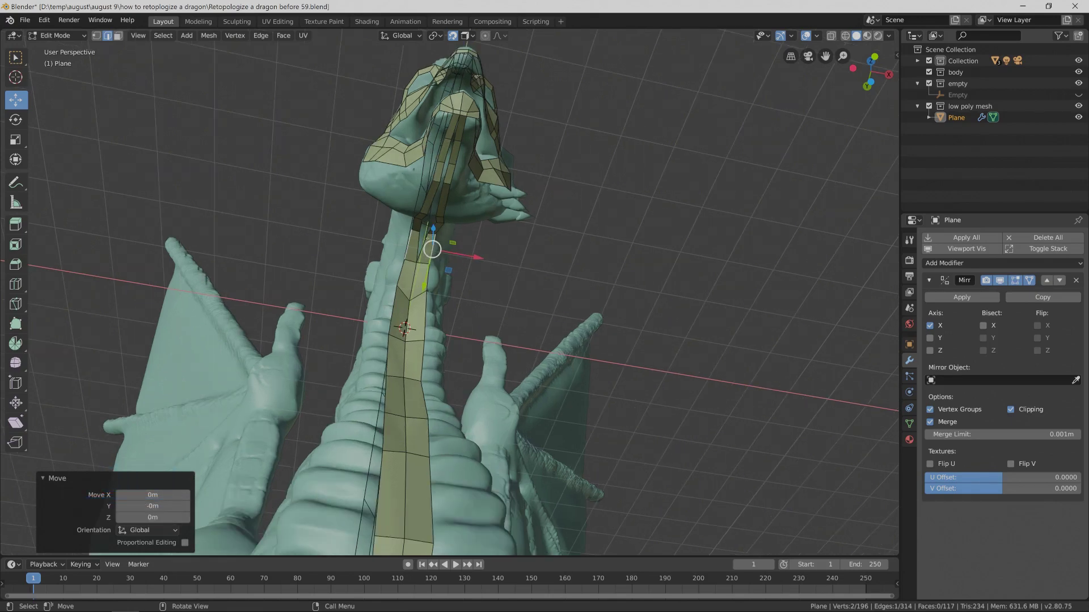
{"action": "left_click", "coordinate": [433, 242]}
{"action": "scroll", "coordinate": [434, 241], "scroll_direction": "up", "scroll_amount": 4}
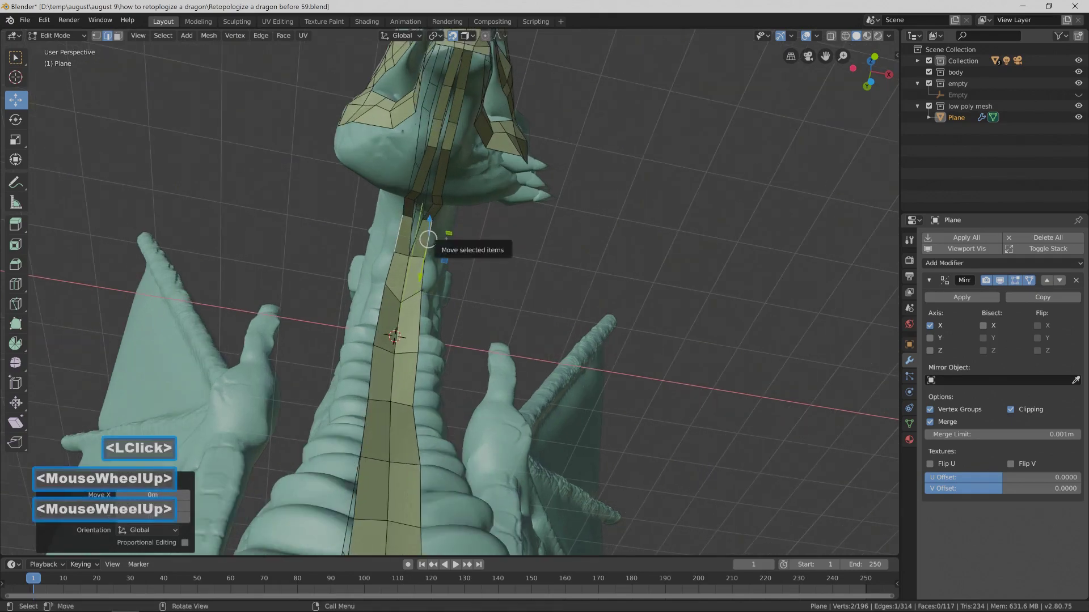
{"action": "left_click", "coordinate": [411, 218]}
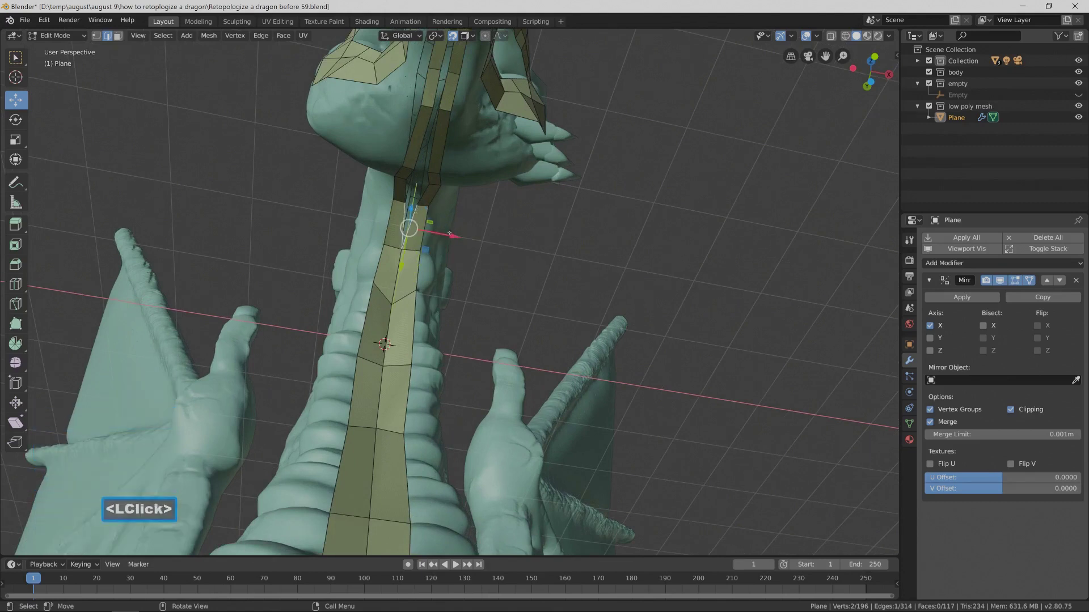
{"action": "left_click_drag", "start_coordinate": [453, 236], "coordinate": [451, 235]}
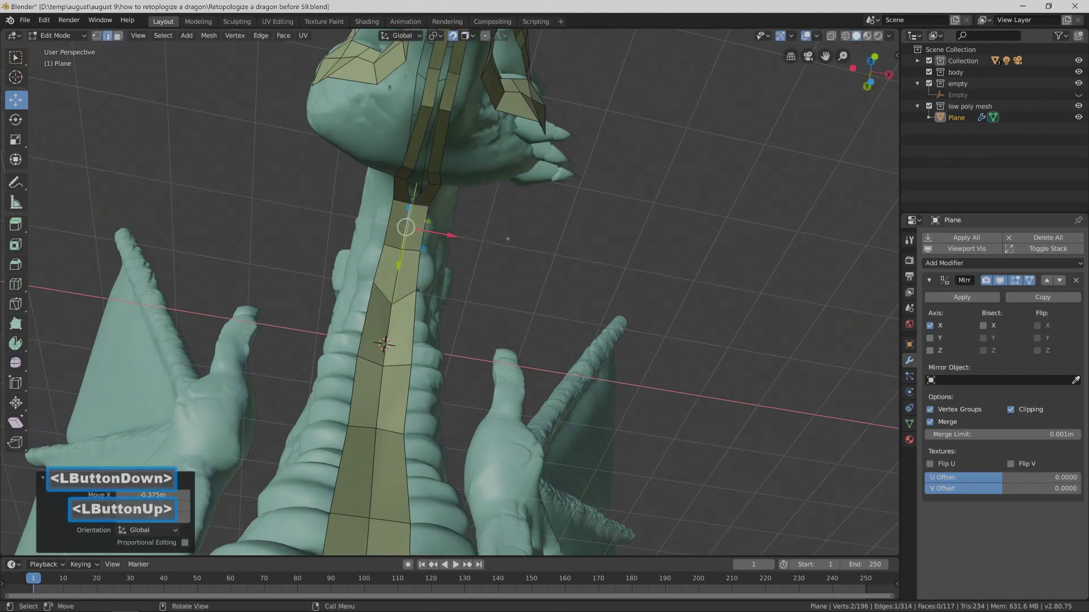
{"action": "key", "text": "Pause"}
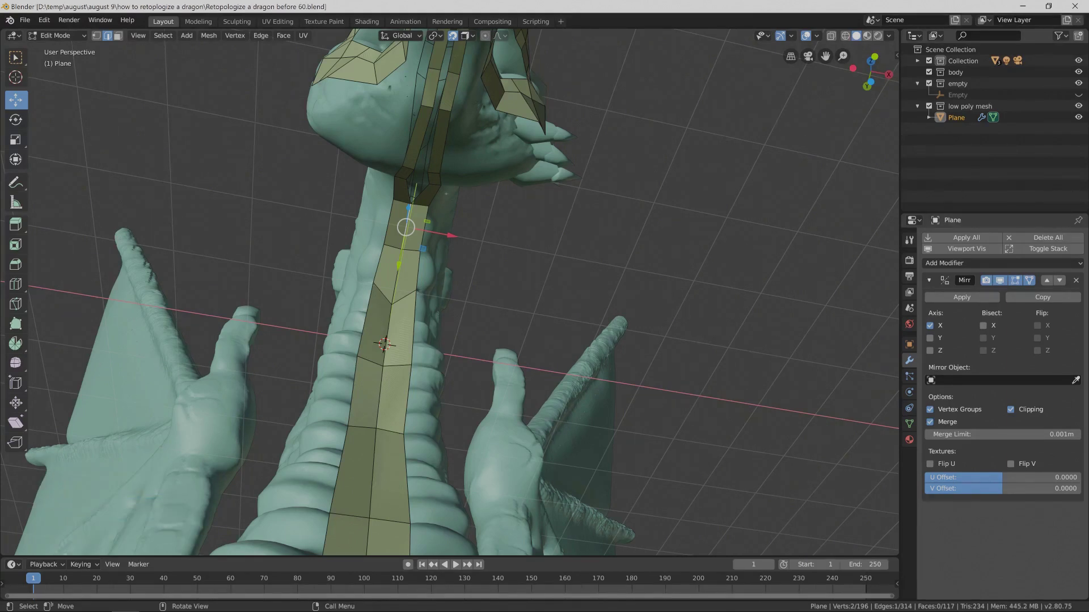
Move the next three inner edges where the throat meets the jaw along X to the centre line and save as "Retopologize a dragon before 61.blend".
{"action": "left_click", "coordinate": [431, 189]}
{"action": "left_click_drag", "start_coordinate": [464, 203], "coordinate": [444, 200]}
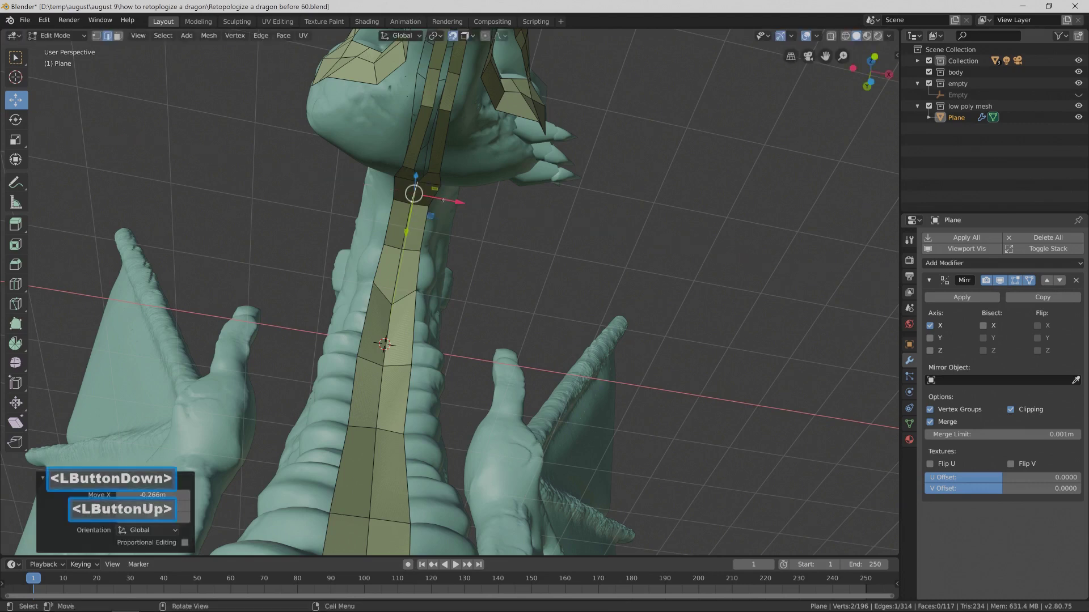
{"action": "left_click", "coordinate": [422, 176]}
{"action": "left_click_drag", "start_coordinate": [422, 177], "coordinate": [418, 177]}
{"action": "left_click", "coordinate": [434, 127]}
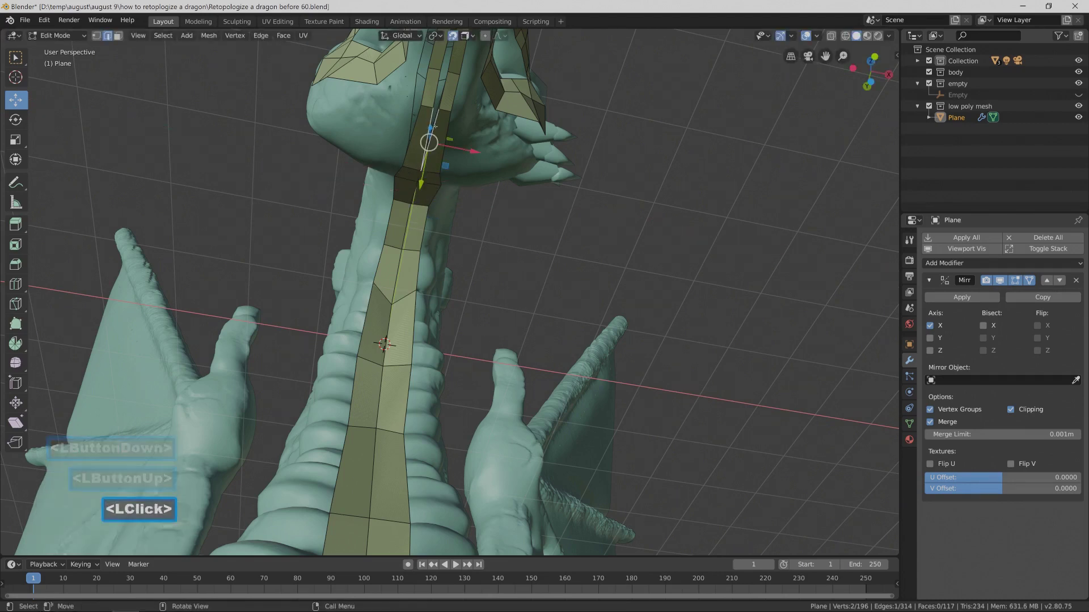
{"action": "left_click_drag", "start_coordinate": [477, 152], "coordinate": [472, 151]}
{"action": "middle_click_drag", "start_coordinate": [472, 150], "coordinate": [470, 257], "text": "shift"}
{"action": "middle_click_drag", "start_coordinate": [556, 293], "coordinate": [553, 300], "text": "shift"}
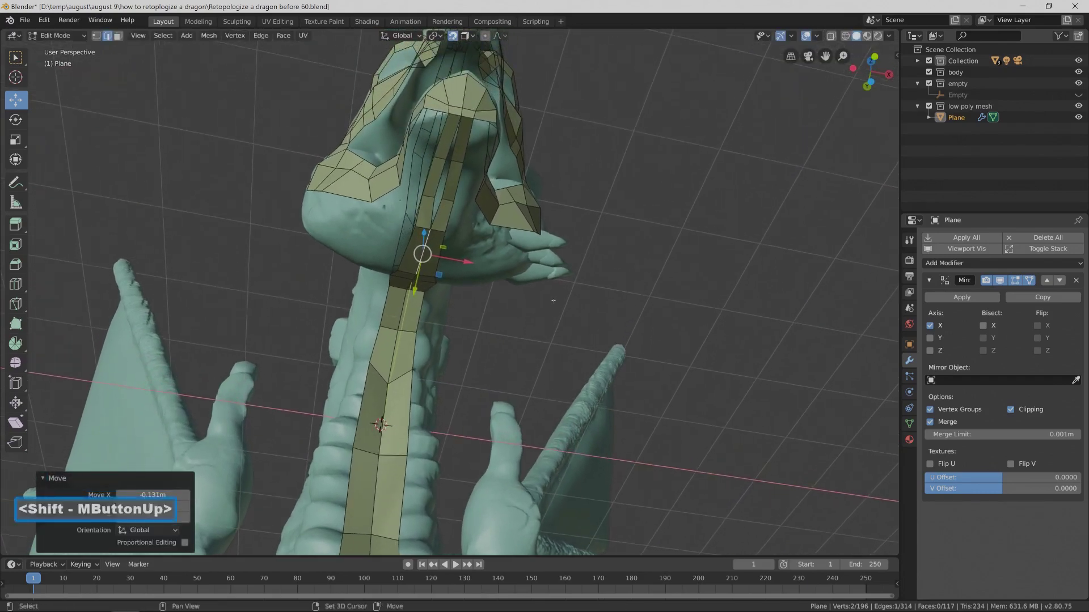
{"action": "key", "text": "Pause"}
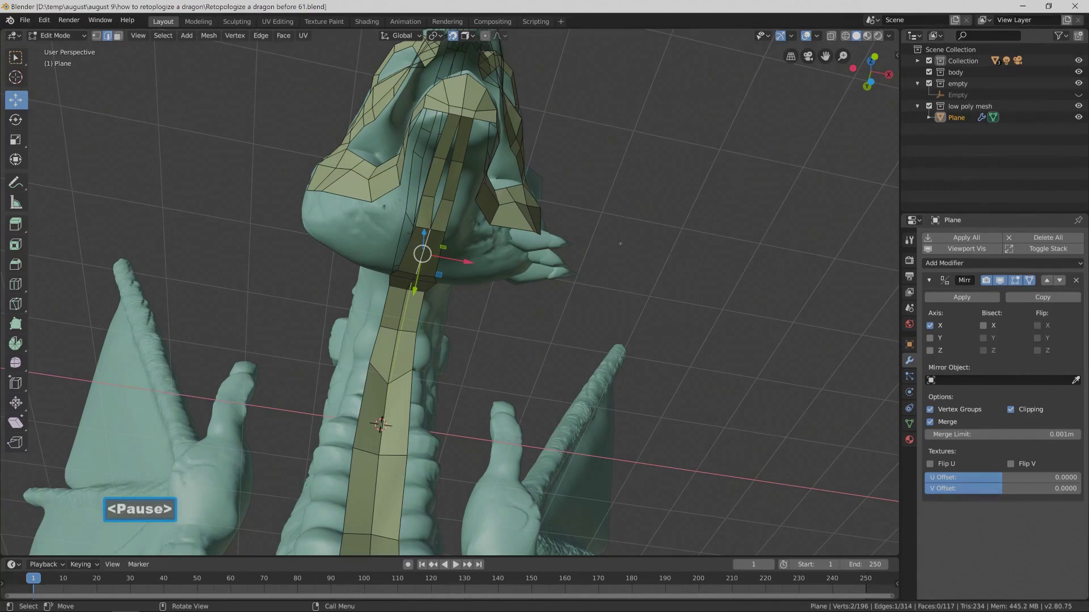
Move the last two inner edges beneath the lower jaw along X to the centre line and save as "Retopologize a dragon before 62.blend".
{"action": "left_click", "coordinate": [442, 203]}
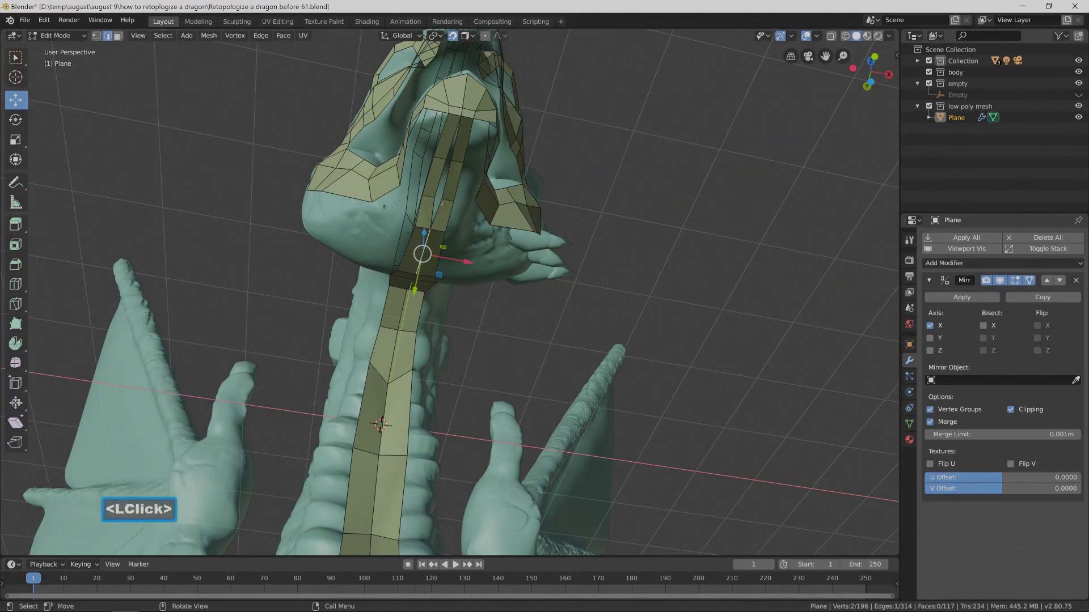
{"action": "left_click_drag", "start_coordinate": [476, 222], "coordinate": [539, 169]}
{"action": "left_click", "coordinate": [444, 180]}
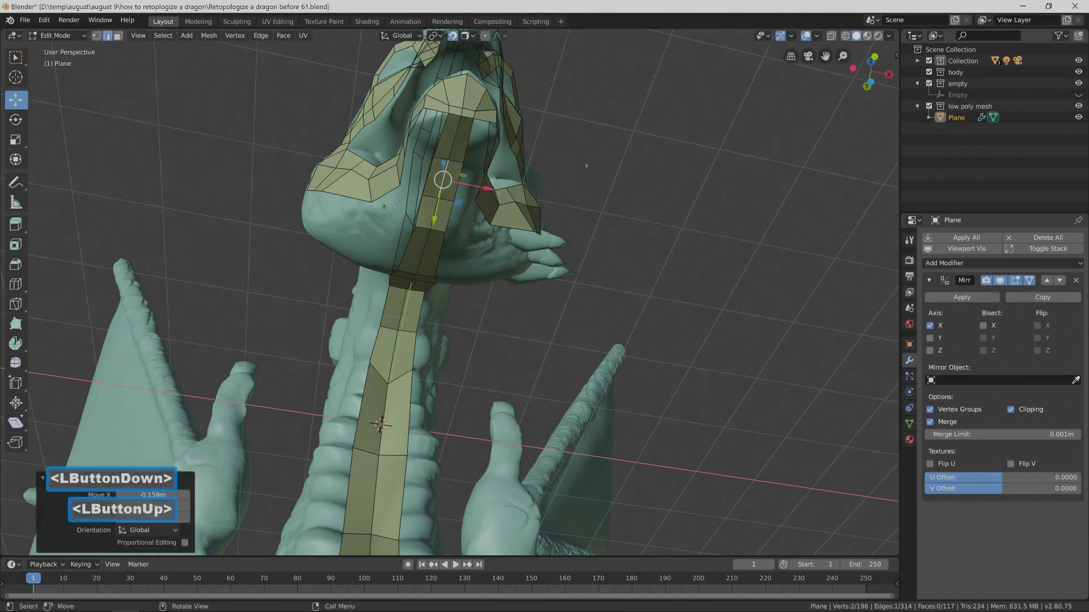
{"action": "middle_click_drag", "start_coordinate": [587, 165], "coordinate": [601, 230]}
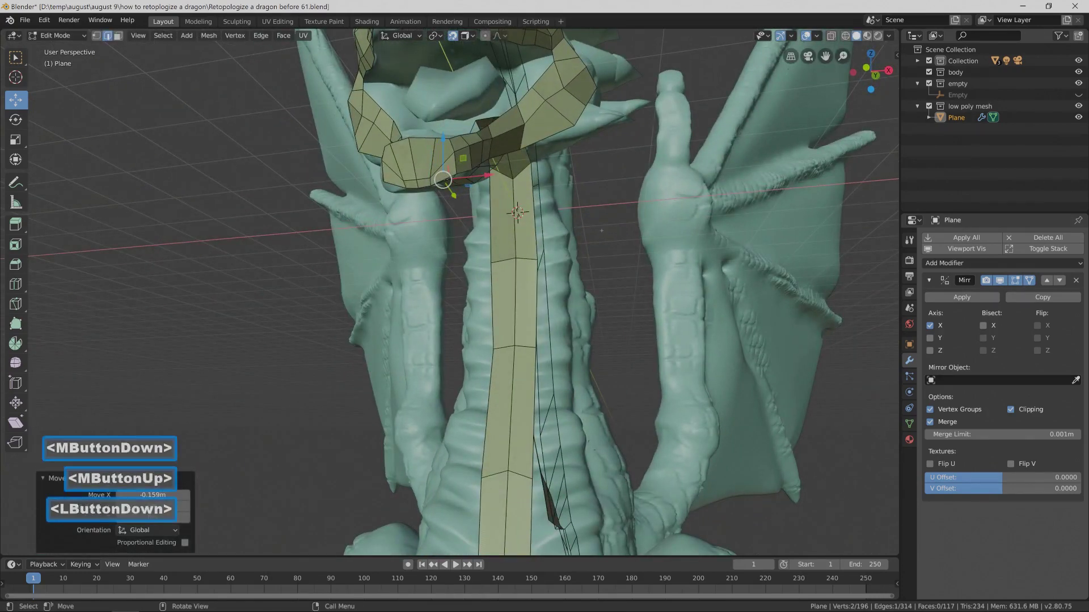
{"action": "left_click", "coordinate": [601, 230]}
{"action": "scroll", "coordinate": [601, 230], "scroll_direction": "down", "scroll_amount": 7}
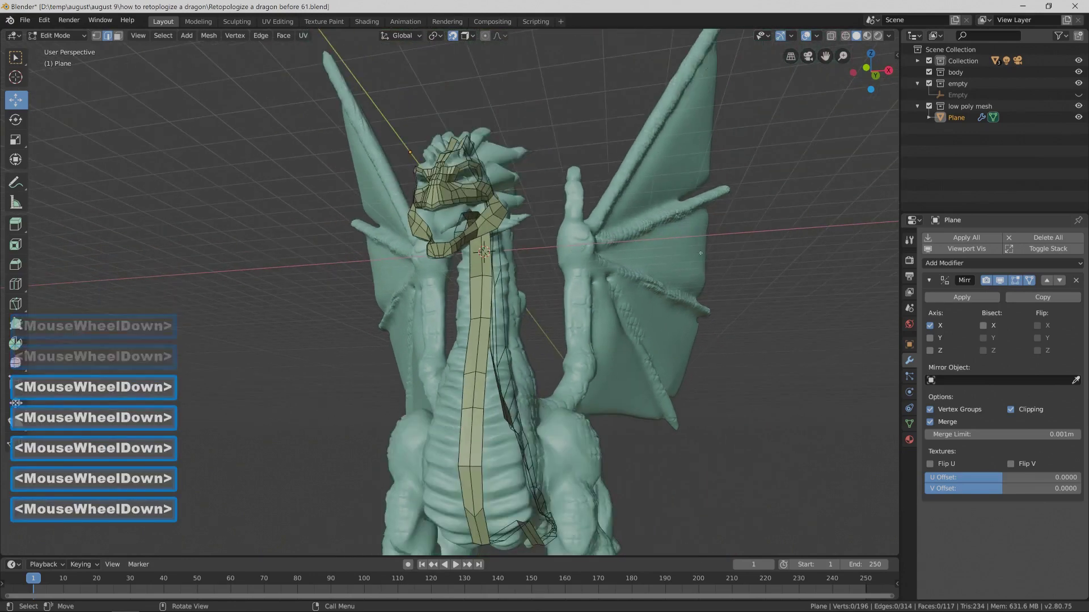
{"action": "key", "text": "Pause"}
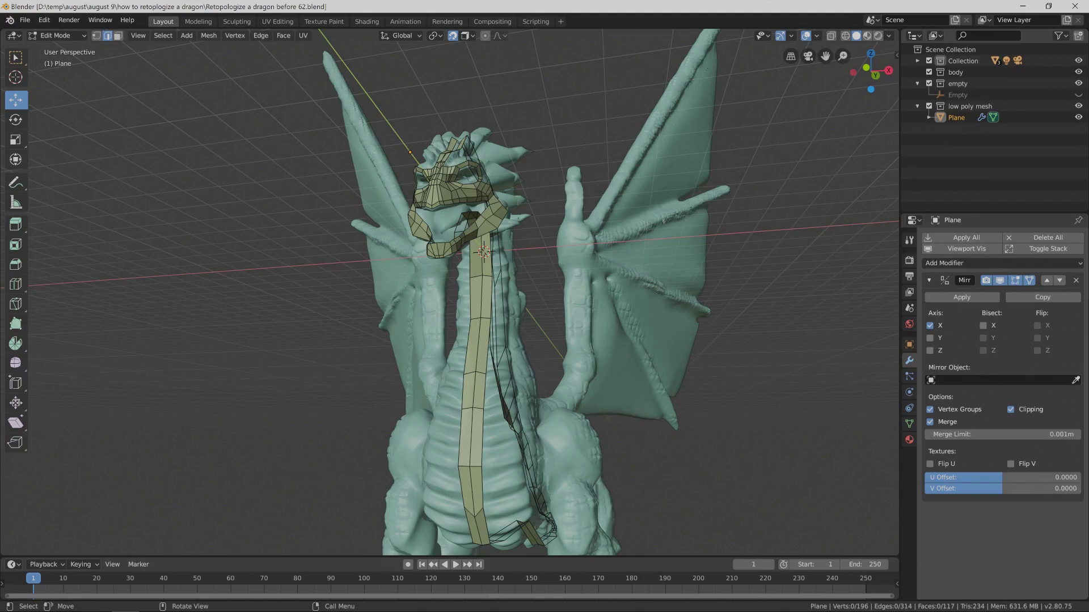
Move the inner edge above the forehead about 0.0441 m along X and the short cross edge at its upper end about -0.0583 m.
{"action": "middle_click_drag", "start_coordinate": [631, 202], "coordinate": [505, 177], "text": "shift"}
{"action": "left_click", "coordinate": [479, 266]}
{"action": "left_click_drag", "start_coordinate": [519, 279], "coordinate": [528, 281]}
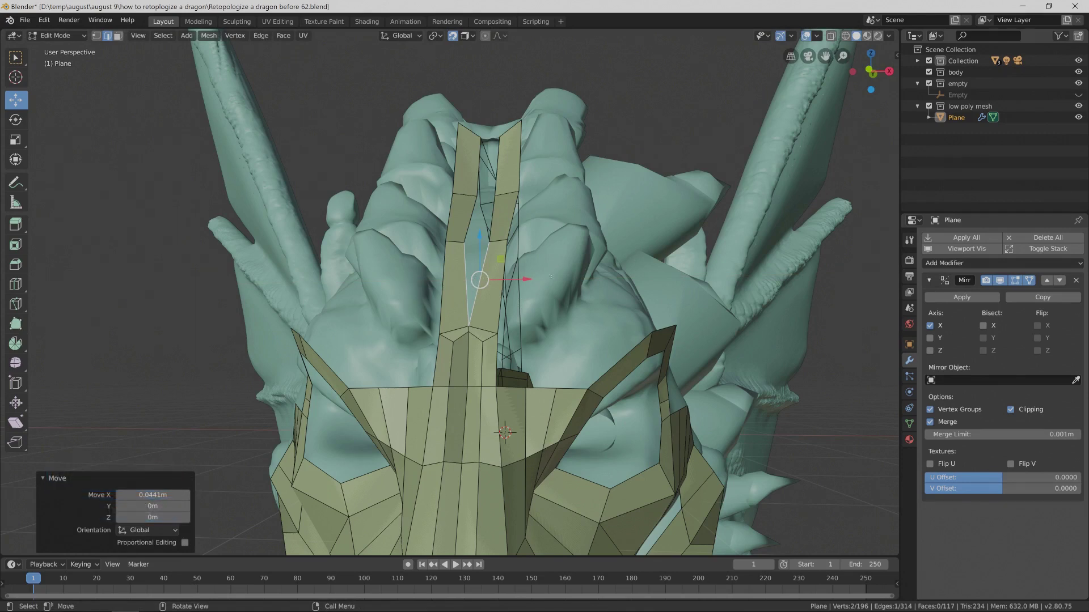
{"action": "left_click", "coordinate": [498, 239]}
{"action": "left_click_drag", "start_coordinate": [542, 240], "coordinate": [532, 239]}
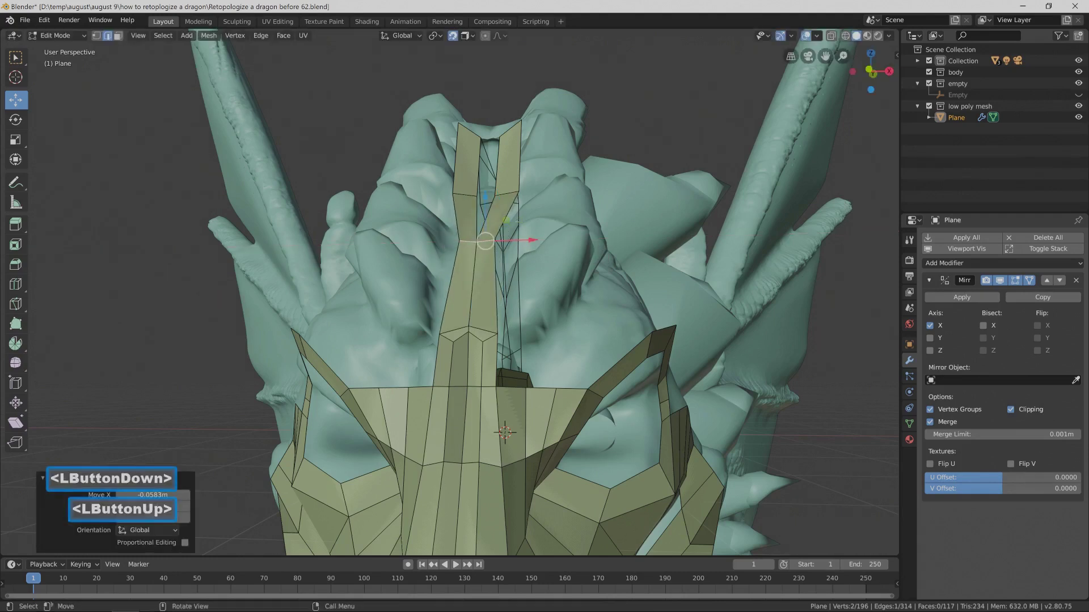
Move the next inner edge up the head strip about -0.0852 m along X and save as "Retopologize a dragon before 63.blend".
{"action": "left_click", "coordinate": [532, 240]}
{"action": "left_click", "coordinate": [488, 216]}
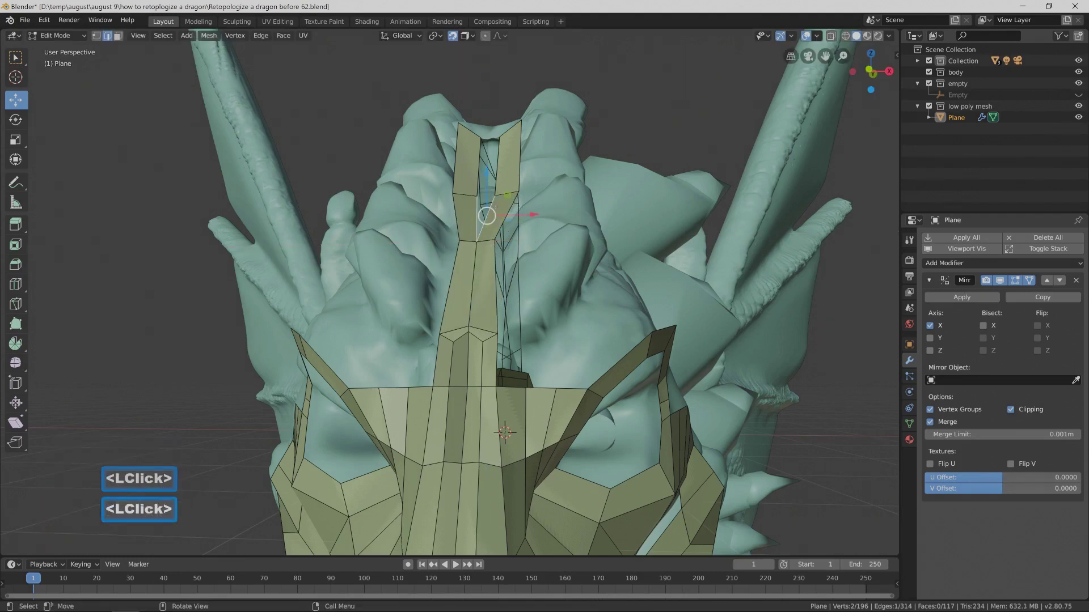
{"action": "left_click_drag", "start_coordinate": [537, 215], "coordinate": [528, 215]}
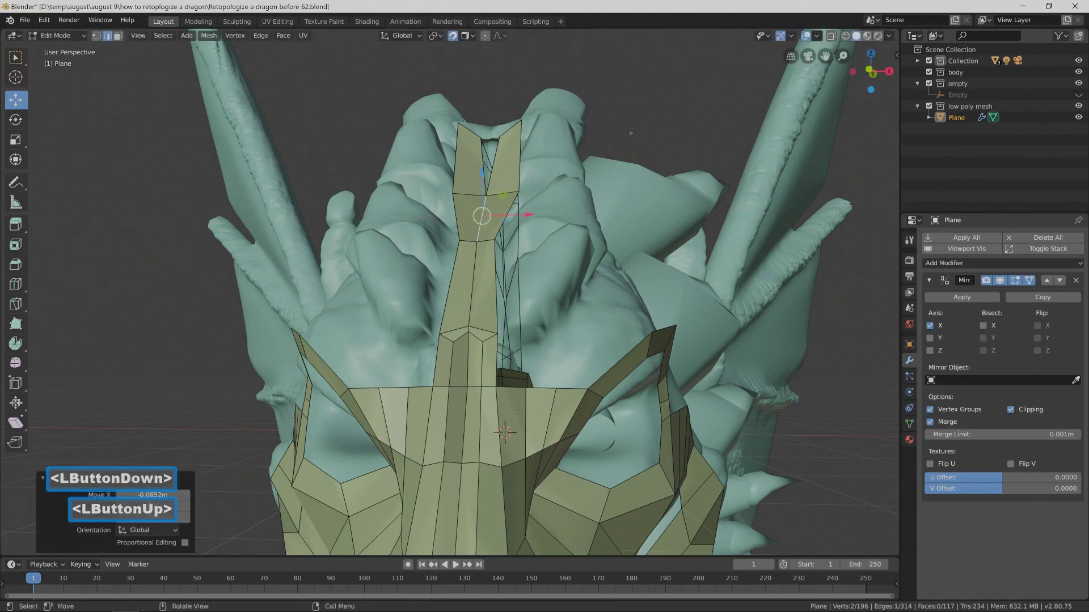
{"action": "key", "text": "Pause"}
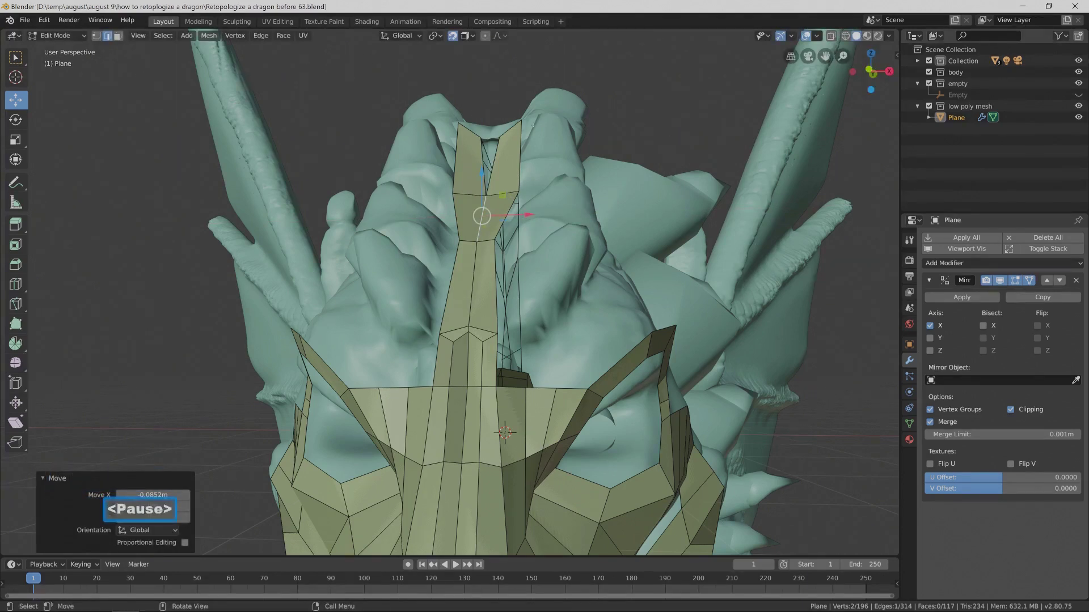
Move the inner edge at the upper end of the head strip about -0.106 m along X to the centre line.
{"action": "left_click", "coordinate": [489, 165]}
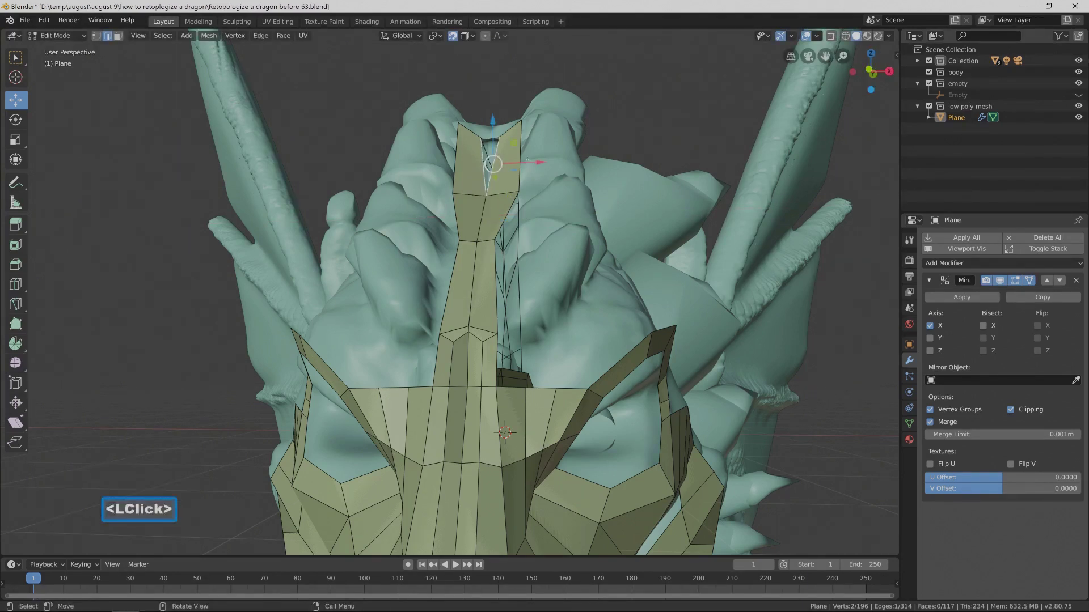
{"action": "left_click_drag", "start_coordinate": [491, 164], "coordinate": [487, 164]}
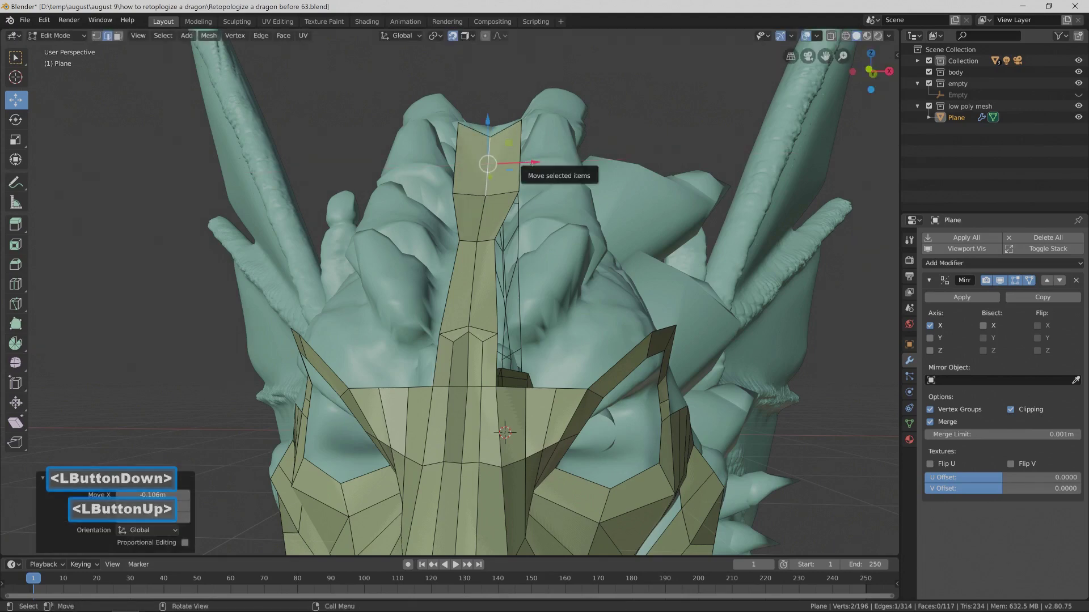
Close the seam behind the head by moving the next open inner edge about -0.0967 m along X to the centre line.
{"action": "middle_click_drag", "start_coordinate": [554, 177], "coordinate": [565, 259], "text": "shift"}
{"action": "middle_click_drag", "start_coordinate": [565, 260], "coordinate": [577, 345], "text": "shift"}
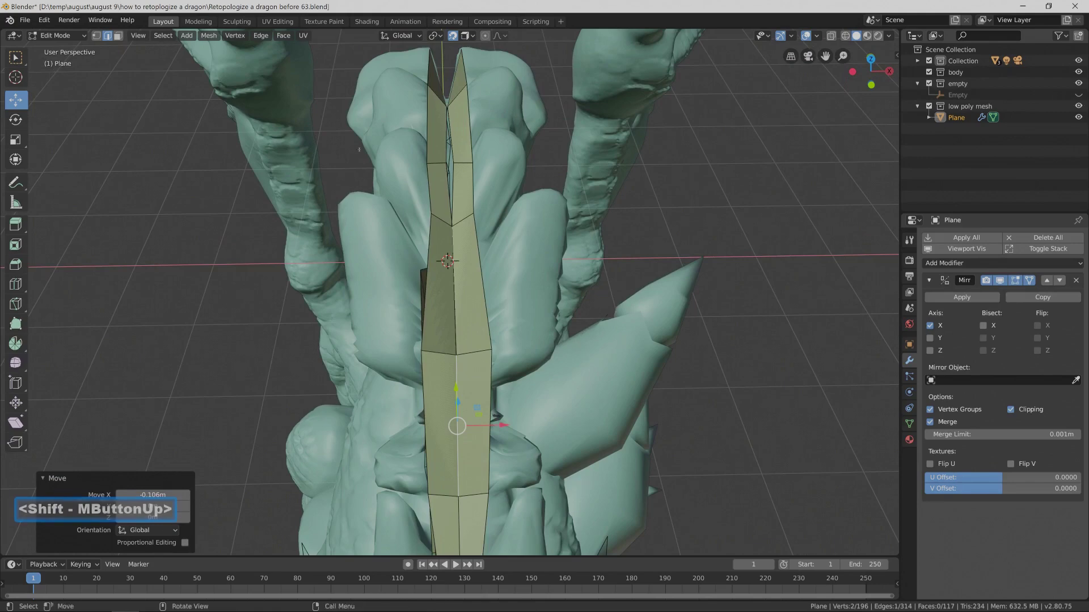
{"action": "left_click", "coordinate": [139, 36]}
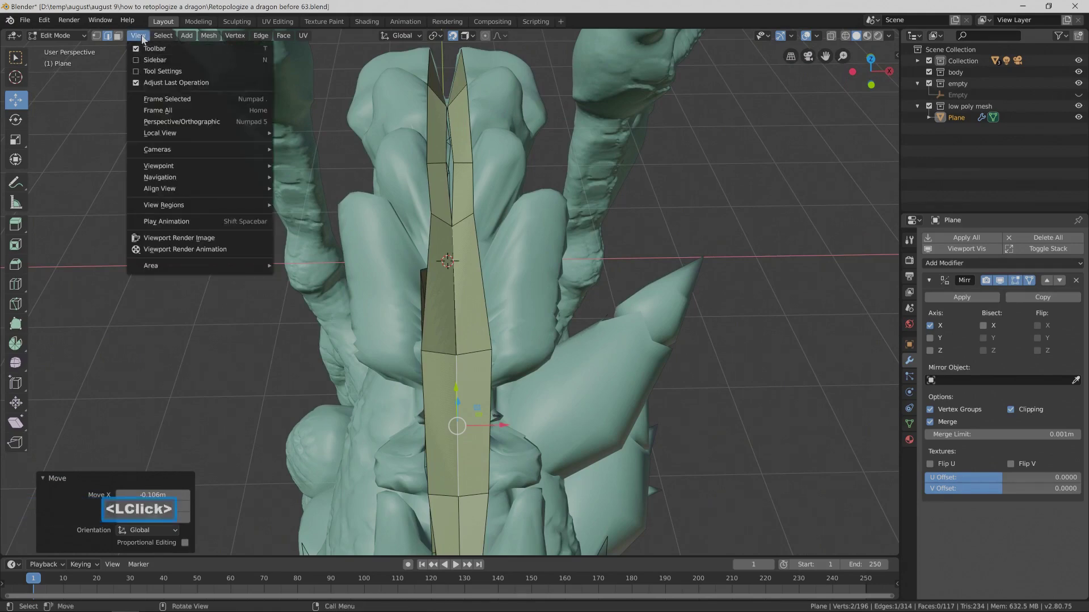
{"action": "left_click", "coordinate": [204, 98]}
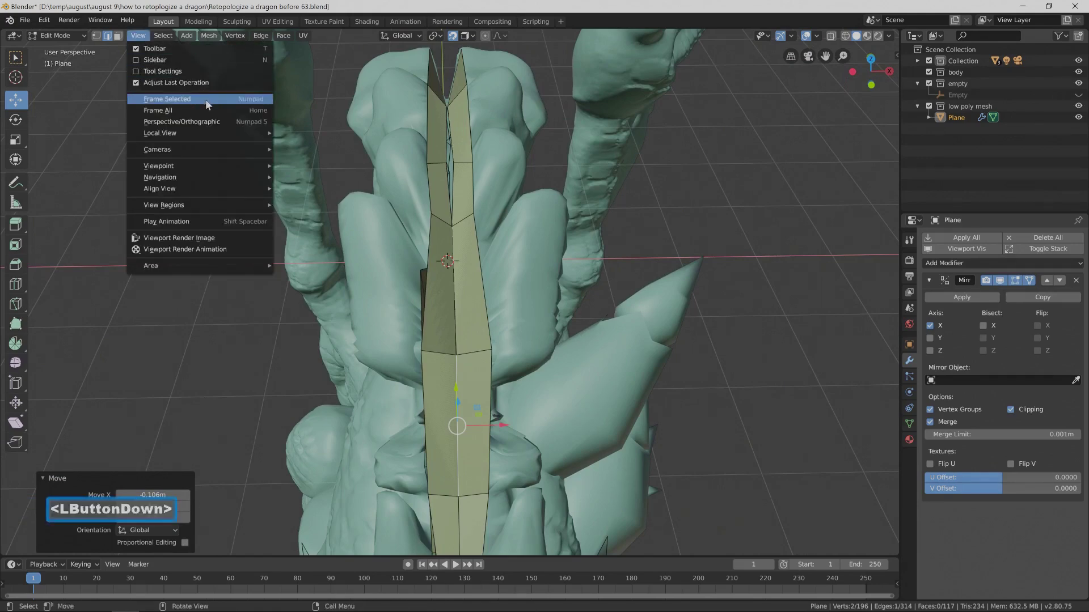
{"action": "scroll", "coordinate": [600, 161], "scroll_direction": "down", "scroll_amount": 3}
{"action": "scroll", "coordinate": [600, 161], "scroll_direction": "down", "scroll_amount": 4}
{"action": "middle_click_drag", "start_coordinate": [600, 161], "coordinate": [522, 368], "text": "shift"}
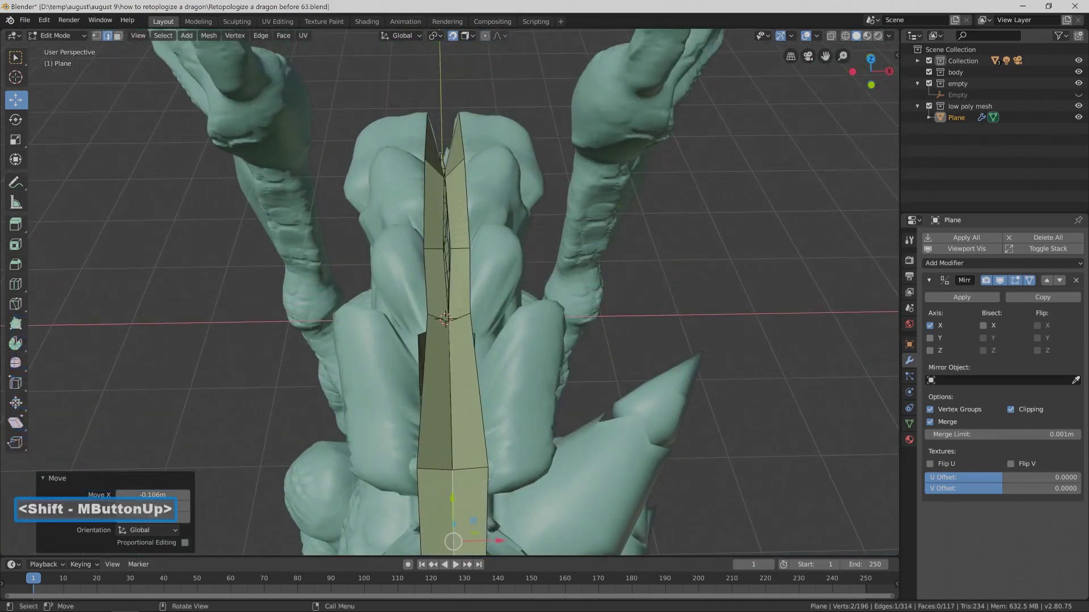
{"action": "left_click", "coordinate": [455, 276]}
{"action": "left_click_drag", "start_coordinate": [494, 283], "coordinate": [502, 282]}
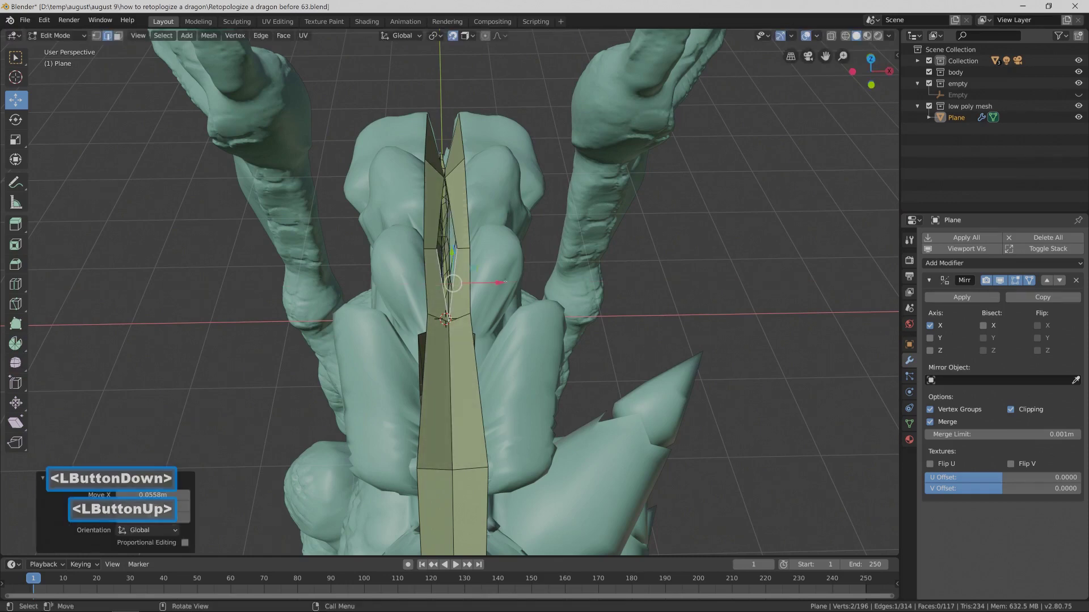
{"action": "left_click", "coordinate": [450, 264]}
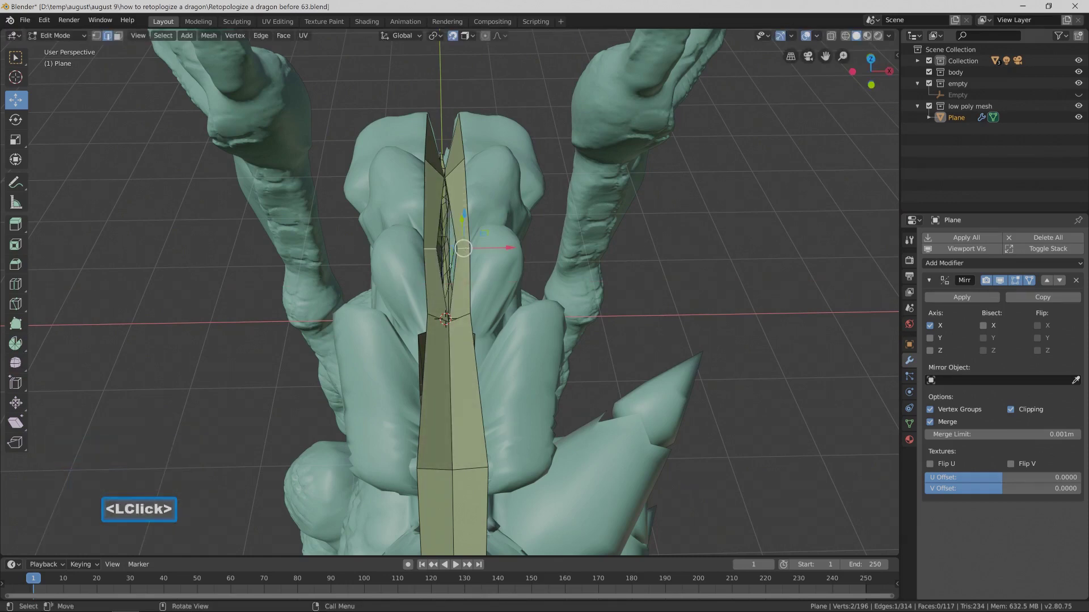
{"action": "left_click_drag", "start_coordinate": [497, 249], "coordinate": [486, 281]}
{"action": "left_click", "coordinate": [449, 272]}
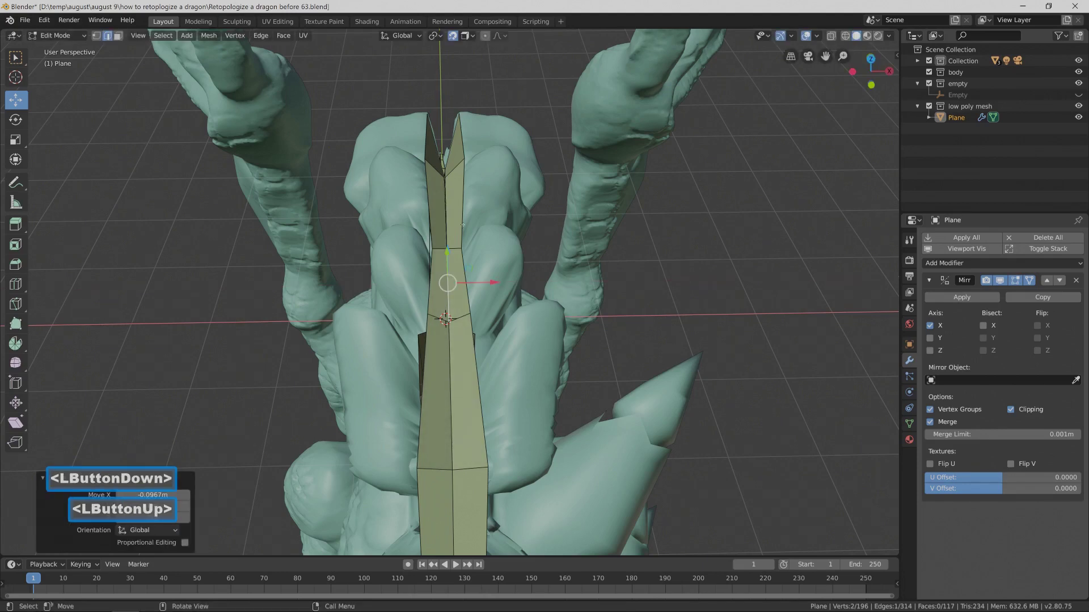
Move the following inner edge on the back of the neck about -0.0773 m along X and save as "Retopologize a dragon before 64.blend".
{"action": "left_click", "coordinate": [445, 217]}
{"action": "left_click_drag", "start_coordinate": [492, 208], "coordinate": [483, 210]}
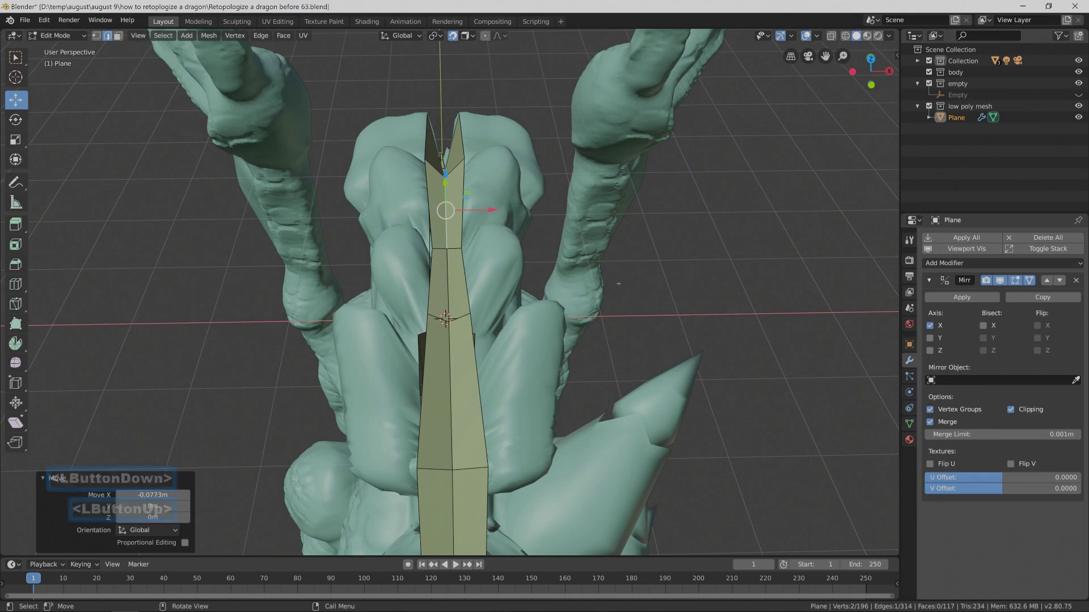
{"action": "left_click", "coordinate": [683, 280]}
{"action": "key", "text": "Pause"}
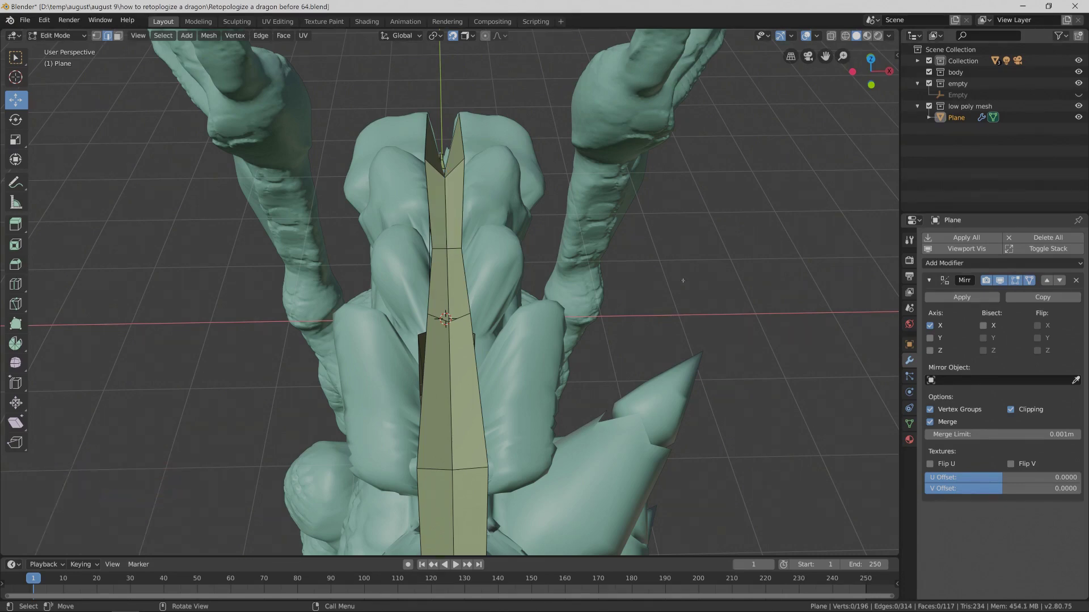
Move two more inner edges along the neck about -0.189 m and -0.196 m along X and save as "Retopologize a dragon before 65.blend".
{"action": "middle_click_drag", "start_coordinate": [647, 190], "coordinate": [478, 255], "text": "shift"}
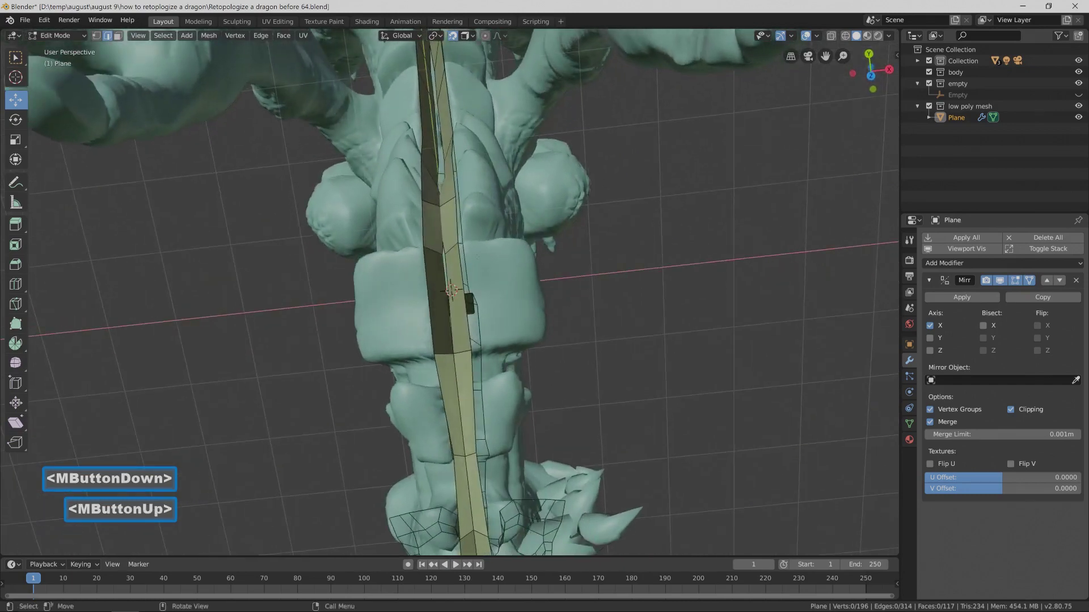
{"action": "left_click", "coordinate": [470, 305]}
{"action": "left_click_drag", "start_coordinate": [489, 297], "coordinate": [487, 299]}
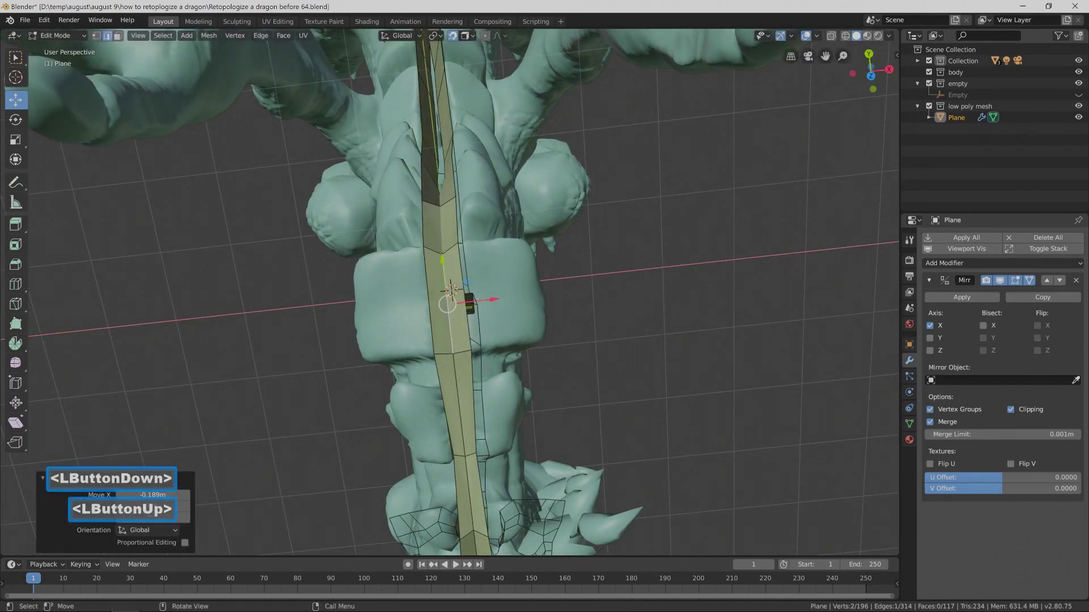
{"action": "middle_click_drag", "start_coordinate": [500, 184], "coordinate": [495, 240]}
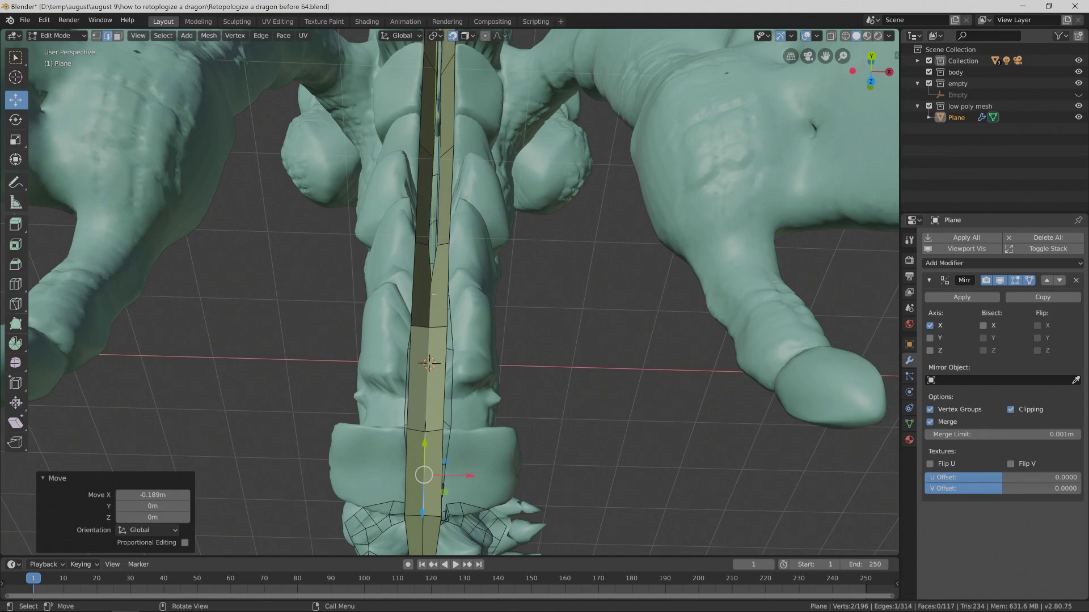
{"action": "left_click", "coordinate": [438, 199]}
{"action": "left_click_drag", "start_coordinate": [438, 197], "coordinate": [434, 197]}
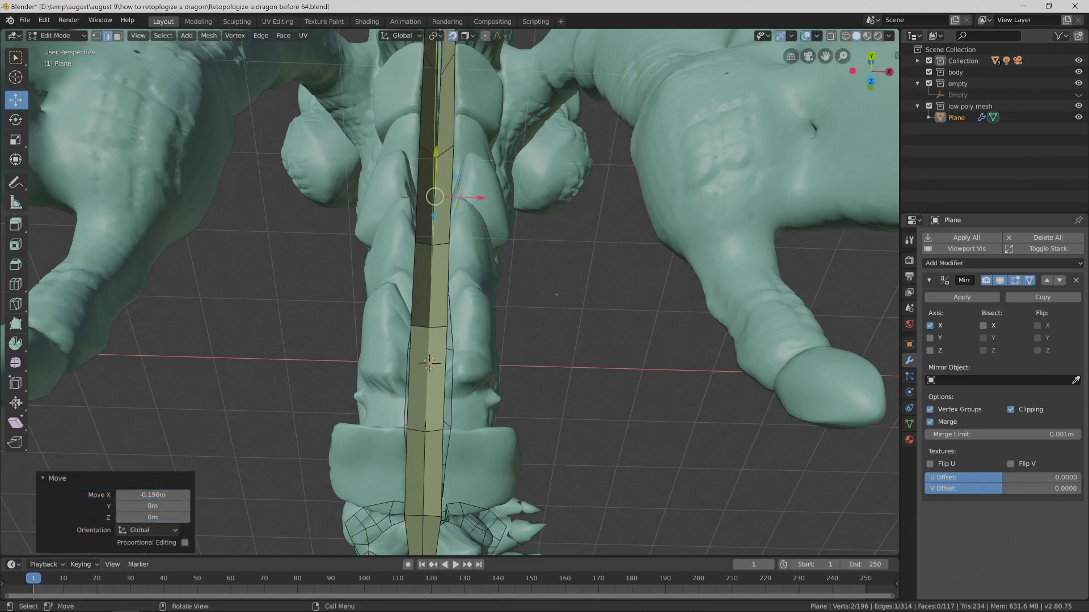
{"action": "key", "text": "Pause"}
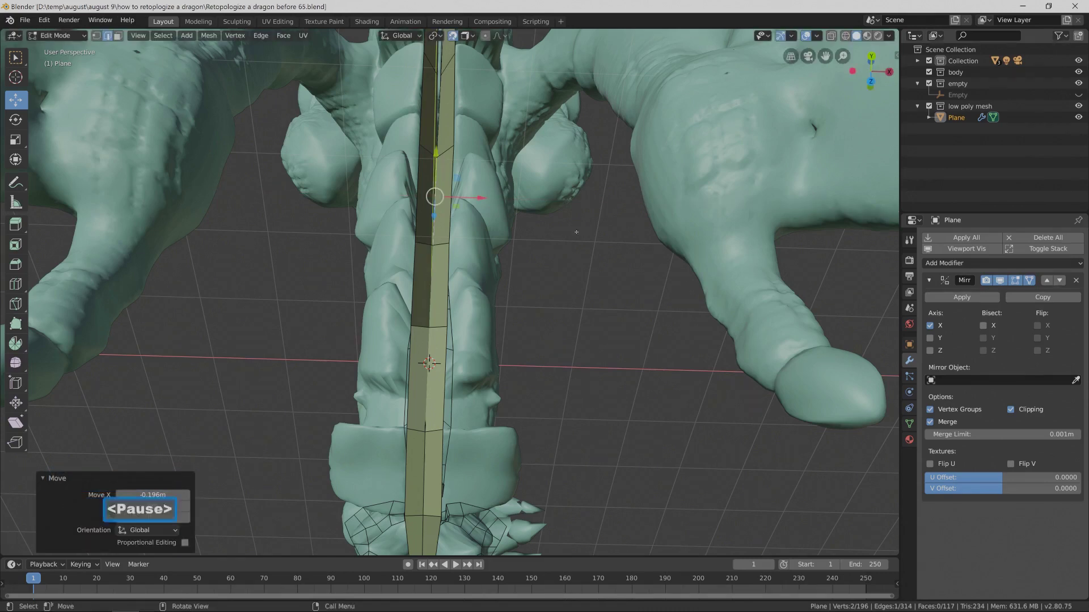
Move the next two inner edges of the spine strip between the wings along X to the centre line, the second about -0.223 m.
{"action": "middle_click_drag", "start_coordinate": [571, 203], "coordinate": [555, 340], "text": "shift"}
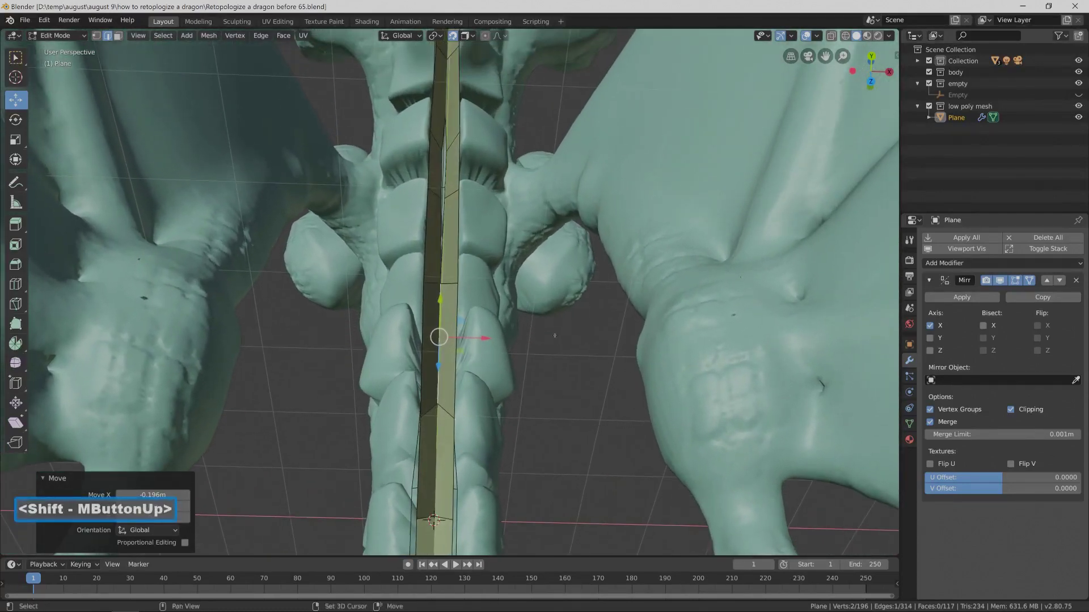
{"action": "left_click", "coordinate": [481, 232]}
{"action": "left_click", "coordinate": [481, 232]}
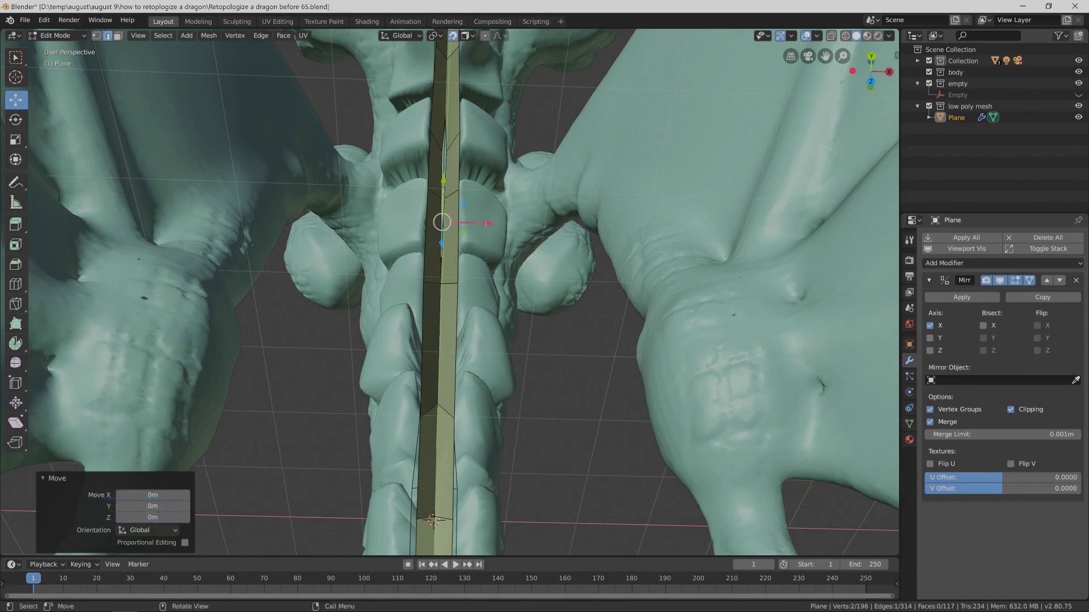
{"action": "middle_click_drag", "start_coordinate": [457, 271], "coordinate": [442, 250]}
{"action": "left_click", "coordinate": [438, 240]}
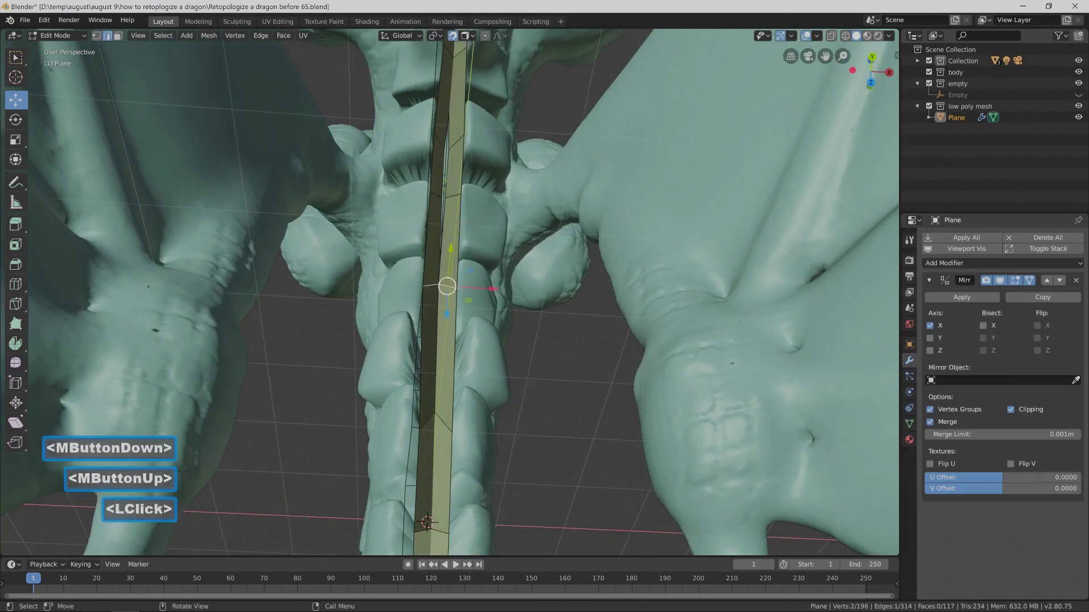
{"action": "left_click", "coordinate": [441, 241]}
{"action": "left_click_drag", "start_coordinate": [486, 244], "coordinate": [485, 243]}
{"action": "left_click", "coordinate": [446, 173]}
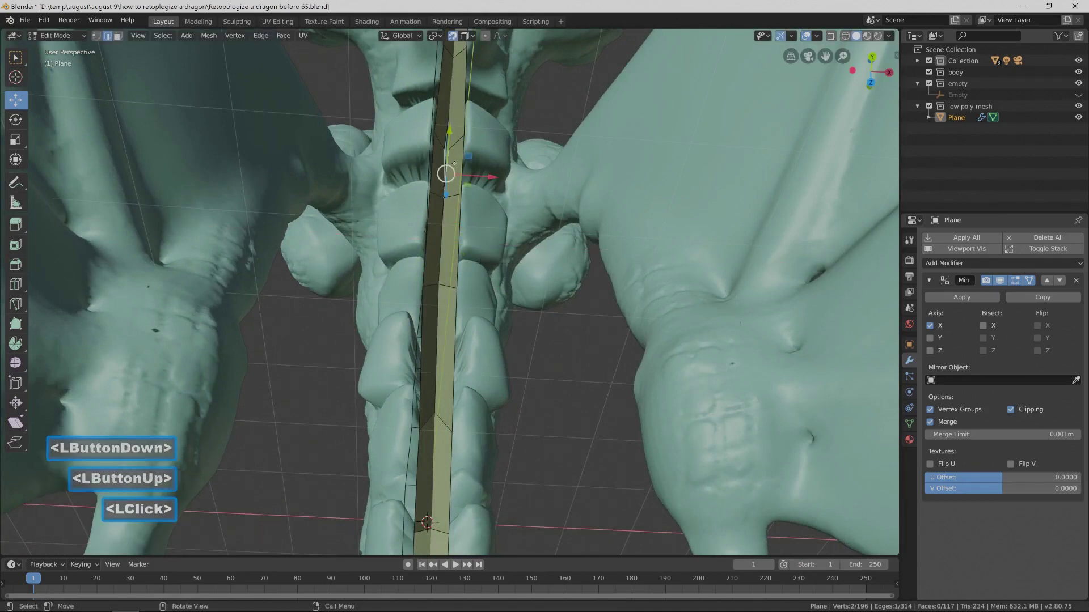
{"action": "left_click_drag", "start_coordinate": [488, 176], "coordinate": [477, 179]}
Move the next two open inner edges on the back behind the wings about -0.0975 m and 0.432 m along X.
{"action": "middle_click_drag", "start_coordinate": [476, 179], "coordinate": [467, 251], "text": "shift"}
{"action": "middle_click_drag", "start_coordinate": [516, 182], "coordinate": [504, 286], "text": "shift"}
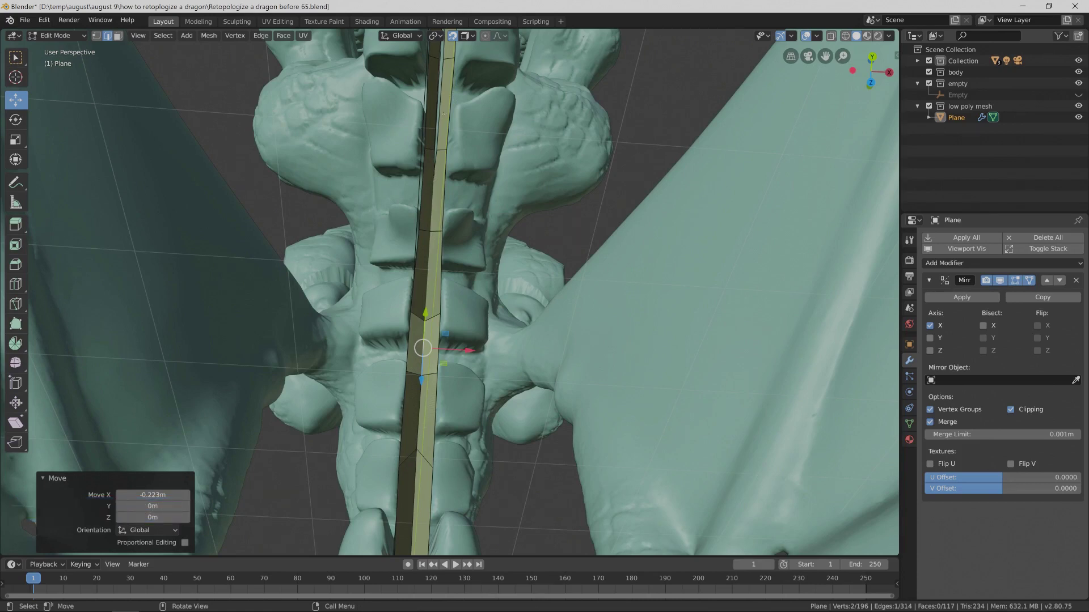
{"action": "left_click", "coordinate": [440, 115]}
{"action": "left_click_drag", "start_coordinate": [486, 107], "coordinate": [481, 108]}
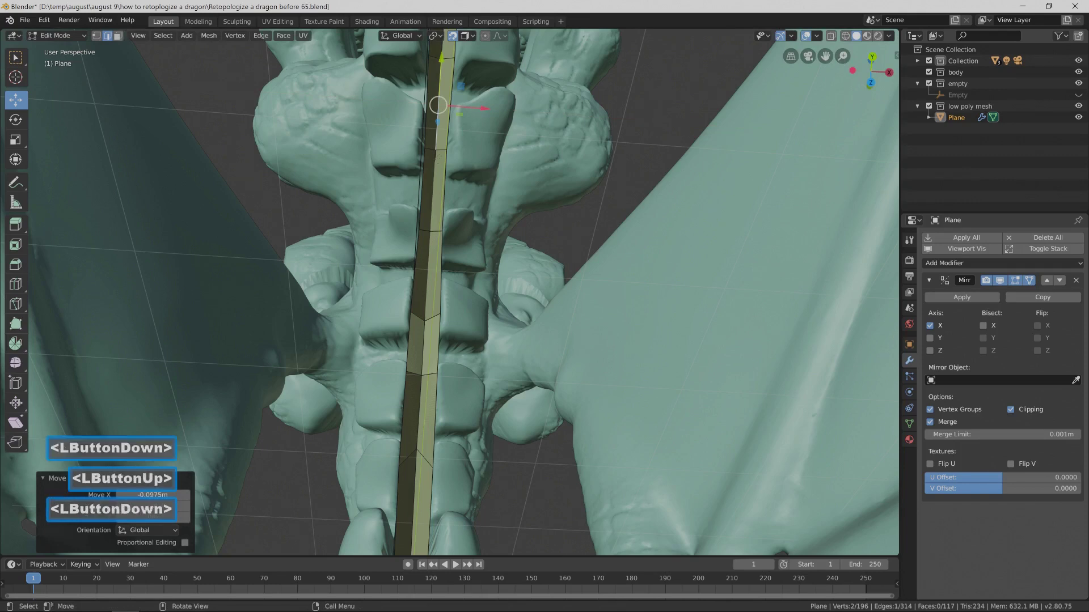
{"action": "left_click", "coordinate": [464, 161]}
{"action": "left_click_drag", "start_coordinate": [478, 196], "coordinate": [503, 198]}
Move the next inner edge between the hind-leg spikes along X, and the short cross edge at its end about -0.0375 m.
{"action": "middle_click_drag", "start_coordinate": [503, 200], "coordinate": [479, 399], "text": "shift"}
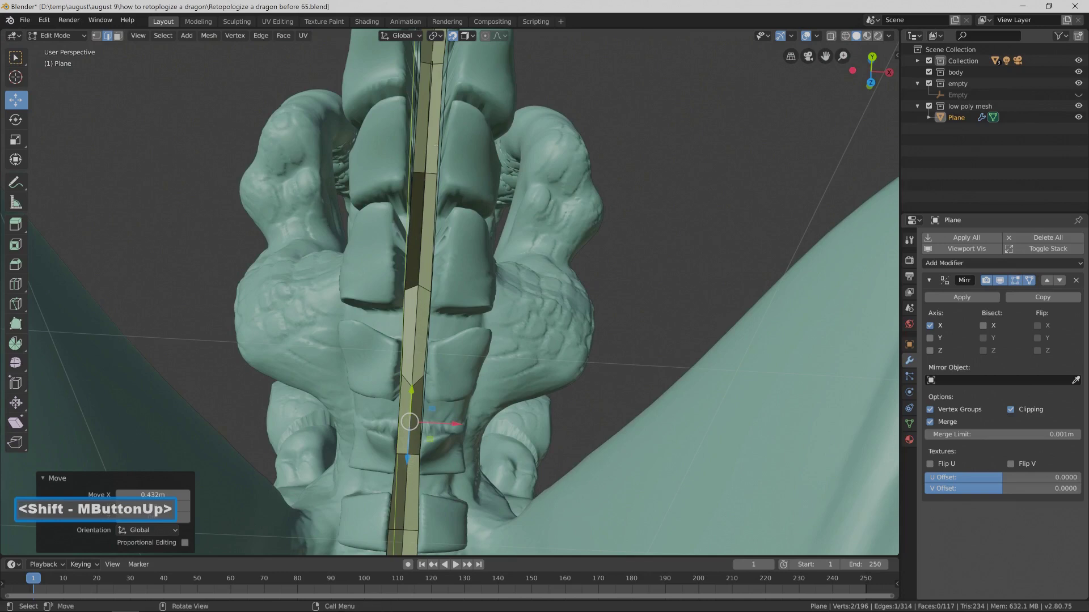
{"action": "left_click", "coordinate": [430, 139]}
{"action": "left_click_drag", "start_coordinate": [472, 121], "coordinate": [478, 128]}
{"action": "left_click", "coordinate": [433, 174]}
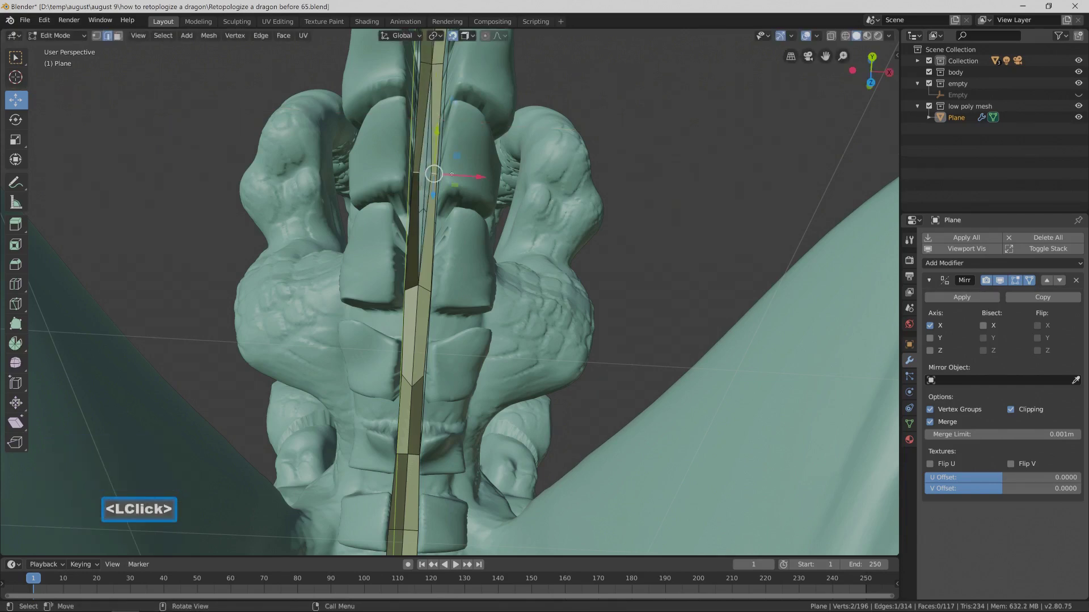
{"action": "left_click_drag", "start_coordinate": [464, 177], "coordinate": [475, 177]}
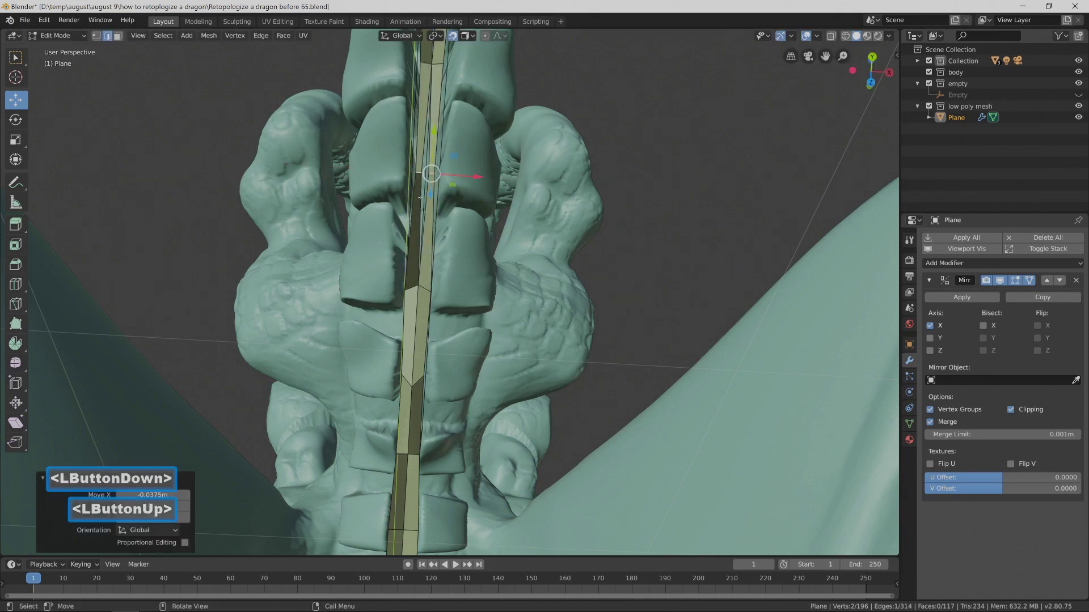
{"action": "left_click", "coordinate": [152, 495]}
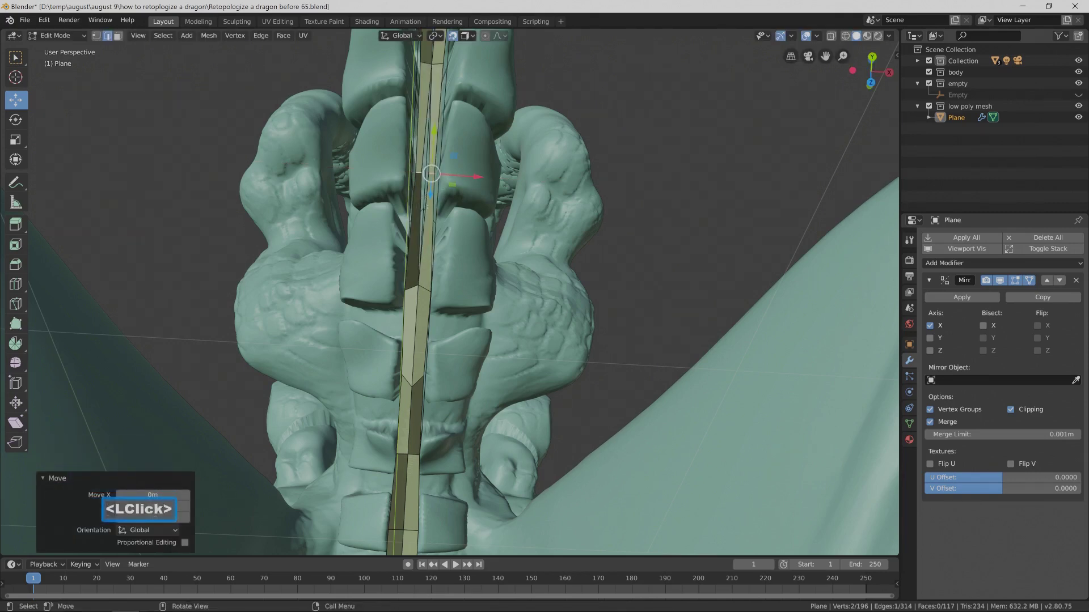
Move the adjoining inner edge about -0.0257 m along X, then use vertex selection to bring its end vertex onto the centre line.
{"action": "left_click", "coordinate": [424, 227]}
{"action": "left_click_drag", "start_coordinate": [468, 232], "coordinate": [463, 232]}
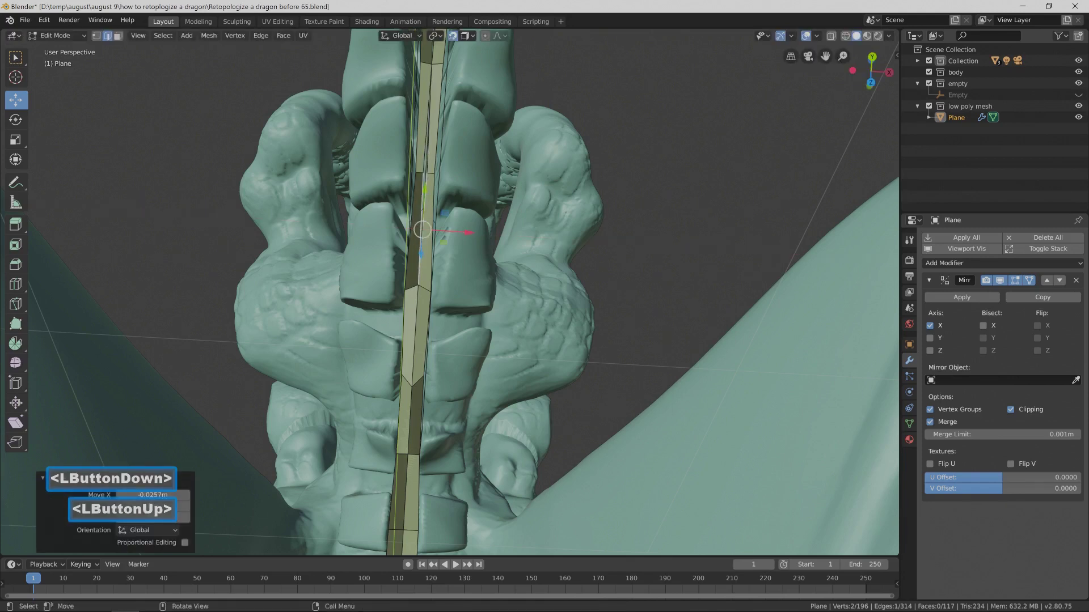
{"action": "middle_click_drag", "start_coordinate": [491, 153], "coordinate": [482, 199], "text": "shift"}
{"action": "middle_click_drag", "start_coordinate": [397, 170], "coordinate": [308, 87], "text": "ctrl"}
{"action": "left_click", "coordinate": [97, 36]}
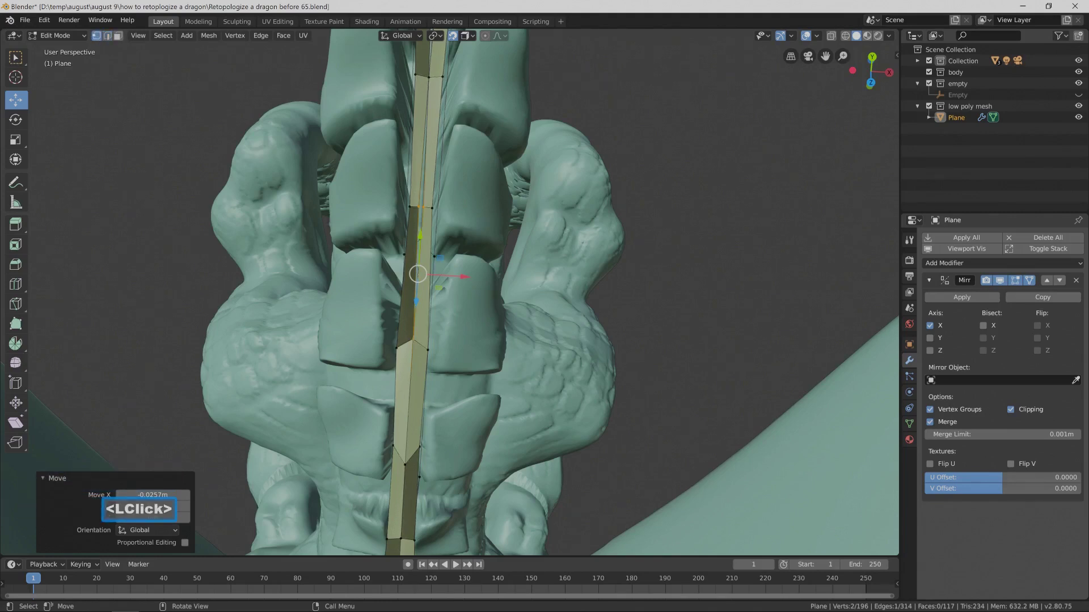
{"action": "left_click", "coordinate": [426, 207]}
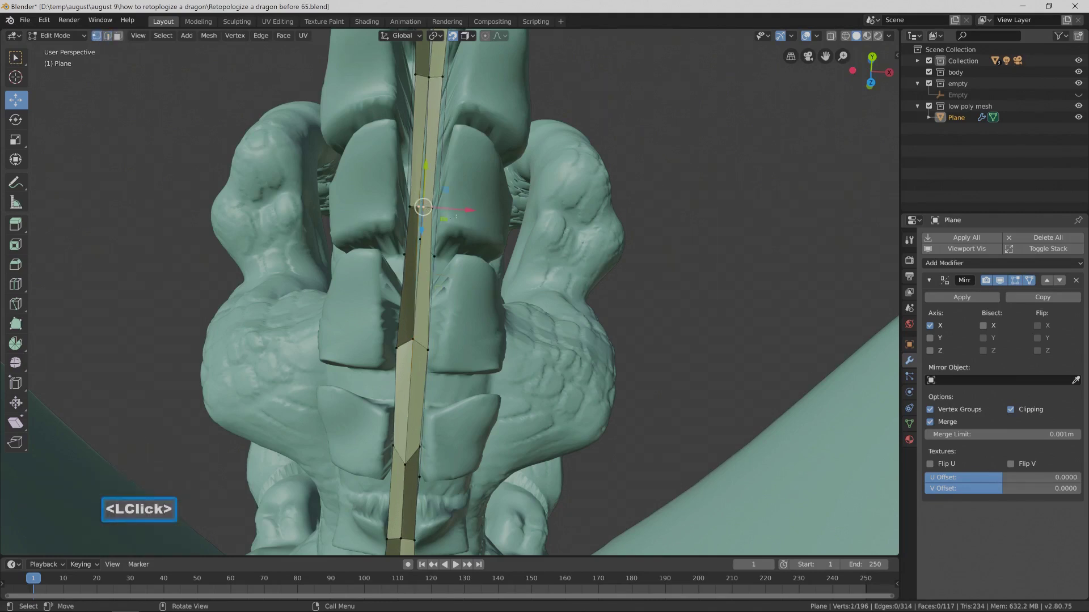
{"action": "left_click_drag", "start_coordinate": [465, 212], "coordinate": [457, 207]}
Move the next inner vertex along the spine about -0.112 m along X and save as "Retopologize a dragon before 66.blend".
{"action": "left_click", "coordinate": [430, 75]}
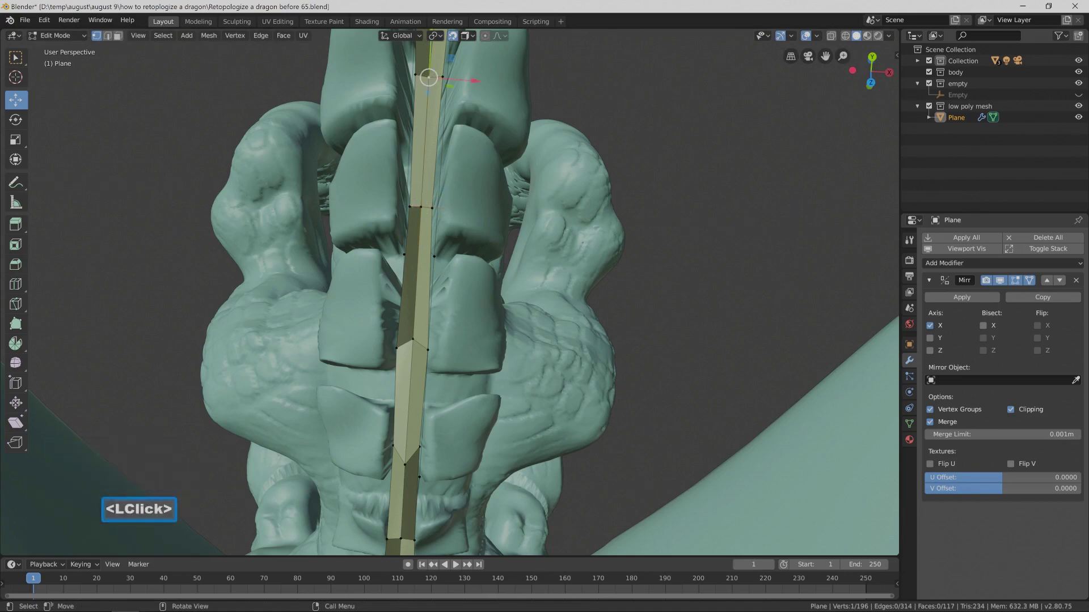
{"action": "left_click_drag", "start_coordinate": [474, 81], "coordinate": [522, 91]}
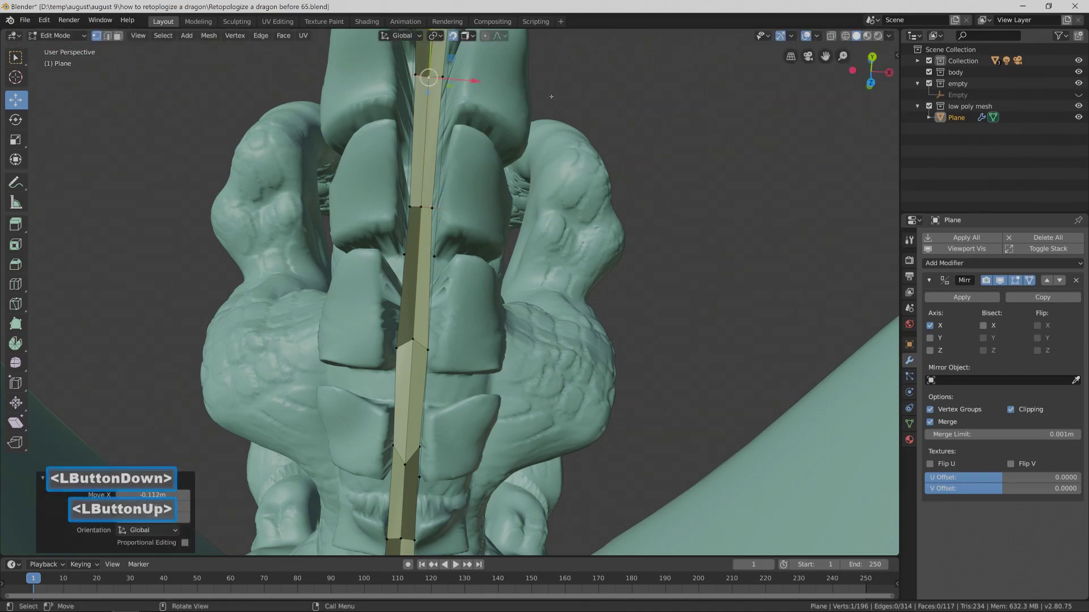
{"action": "key", "text": "ctrl+alt+s"}
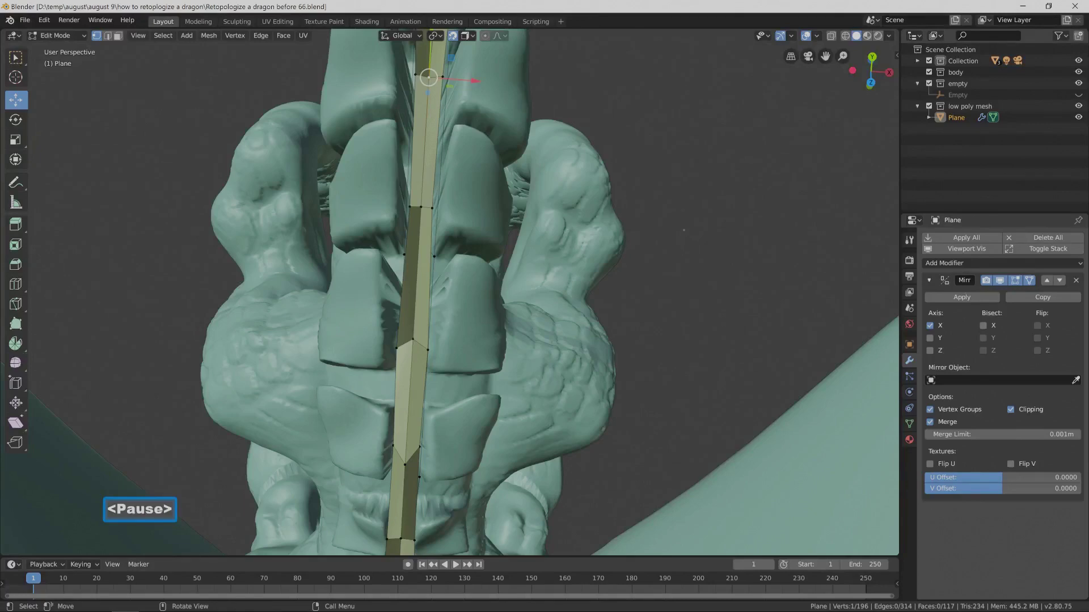
Move the following inner vertex at the start of the tail about -0.17 m along X to the centre line.
{"action": "middle_click_drag", "start_coordinate": [655, 82], "coordinate": [633, 356], "text": "shift"}
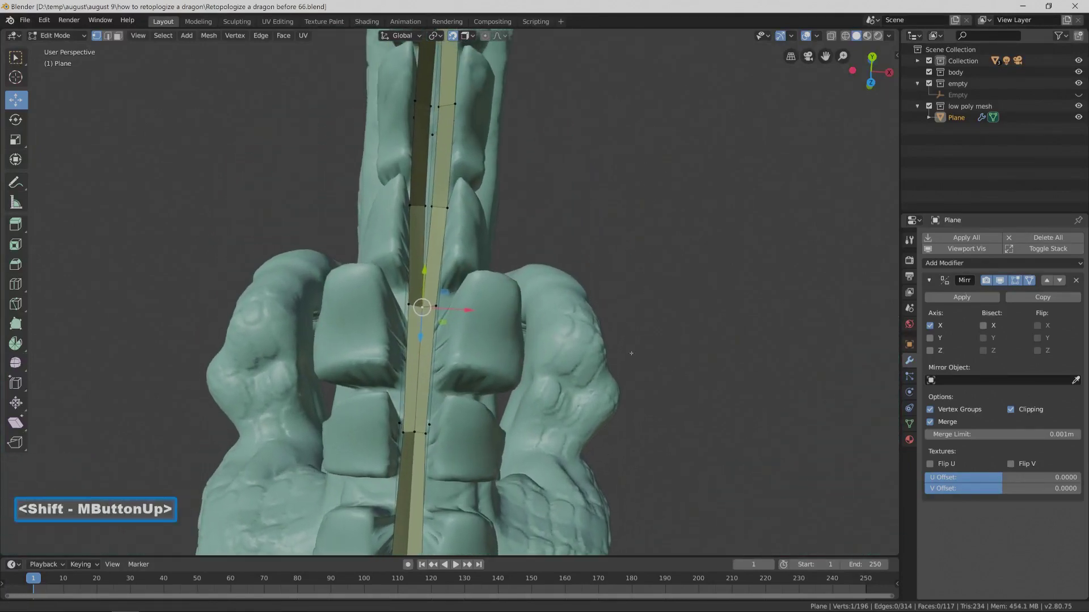
{"action": "left_click", "coordinate": [432, 206]}
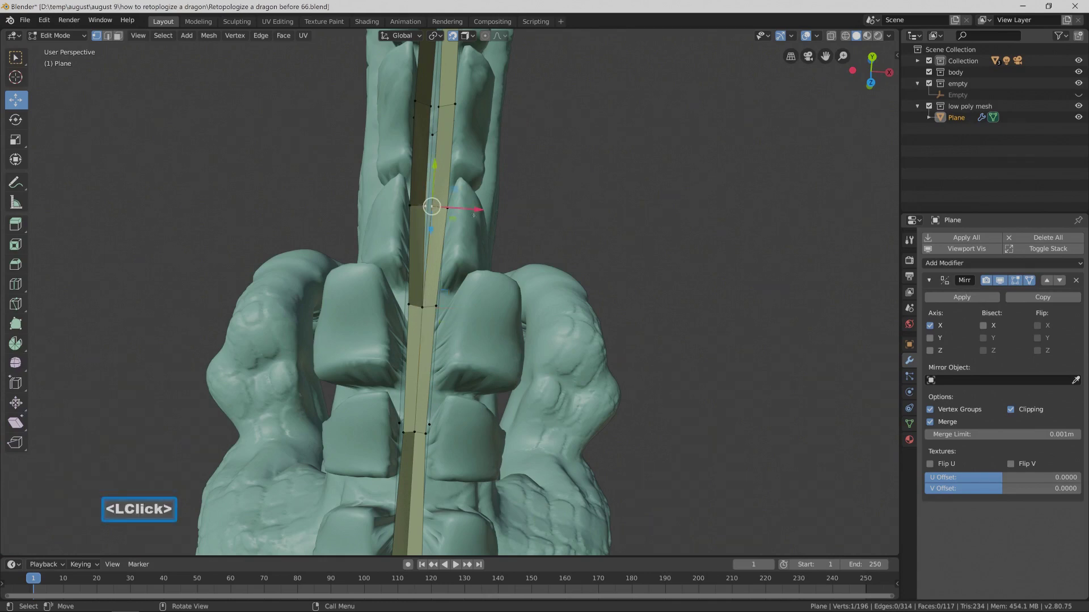
{"action": "left_click_drag", "start_coordinate": [465, 209], "coordinate": [461, 209]}
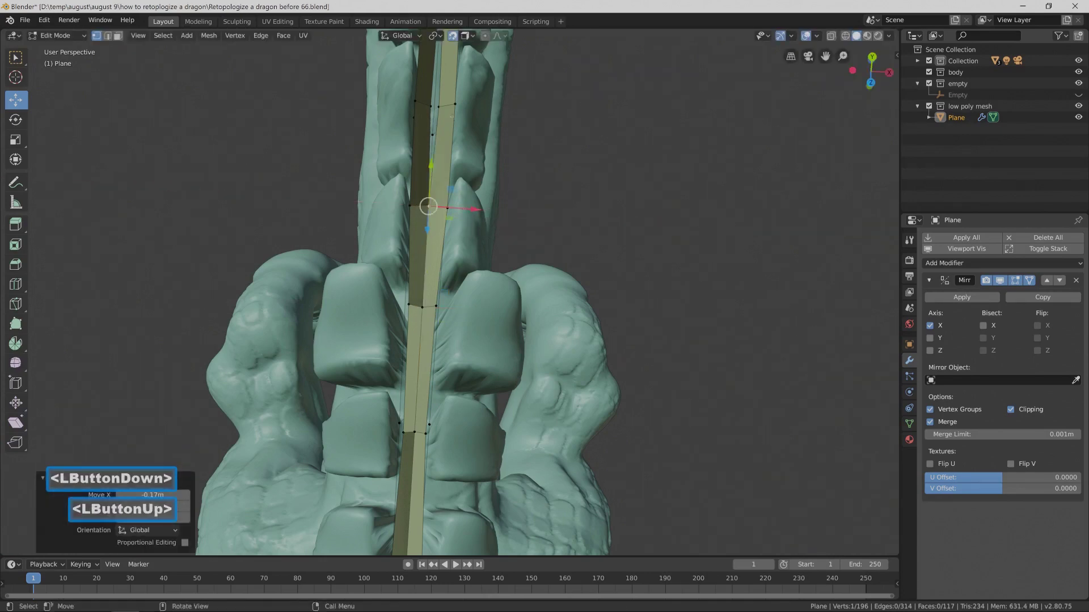
Move the next two inner vertices up the tail about -0.152 m and -0.103 m along X to the centre line.
{"action": "left_click", "coordinate": [438, 106]}
{"action": "left_click_drag", "start_coordinate": [486, 108], "coordinate": [481, 109]}
{"action": "middle_click_drag", "start_coordinate": [596, 17], "coordinate": [564, 429], "text": "shift"}
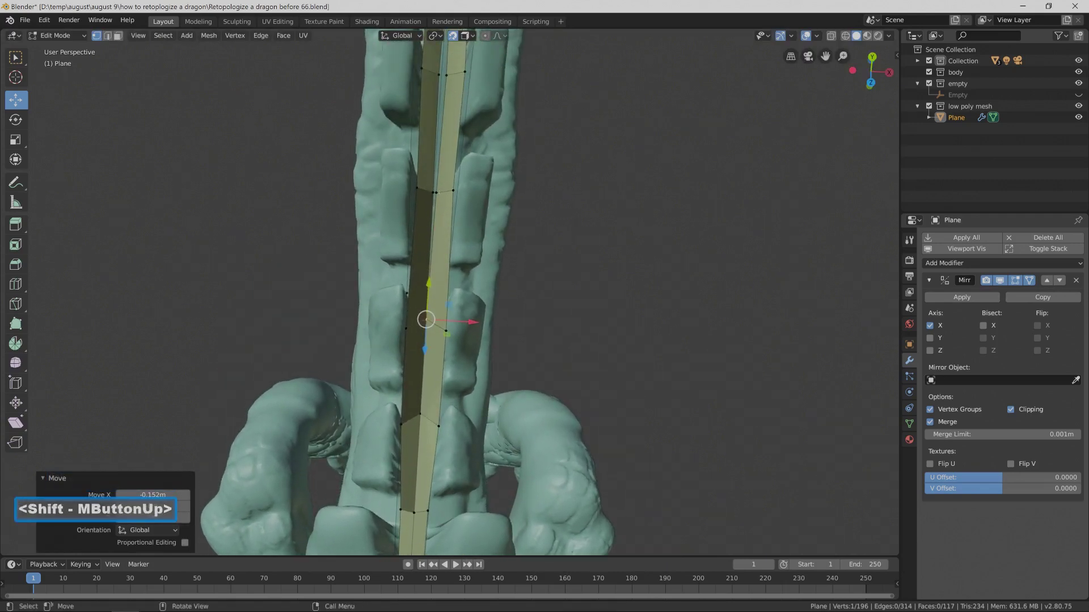
{"action": "left_click", "coordinate": [435, 193]}
{"action": "left_click_drag", "start_coordinate": [478, 196], "coordinate": [477, 195]}
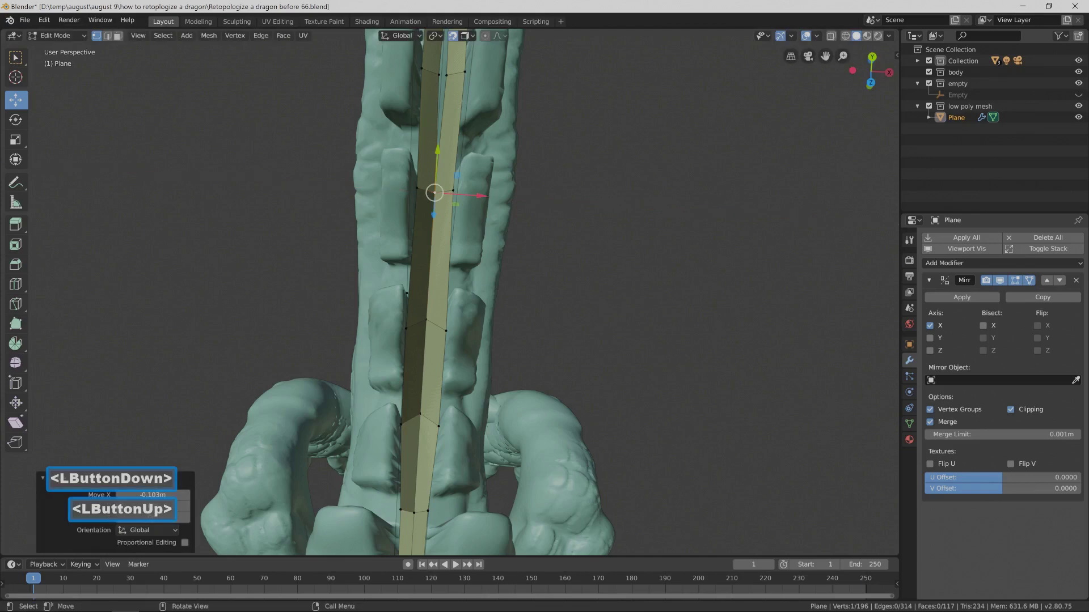
Move the following two inner tail vertices about -0.213 m and -0.209 m along X, and save as "Retopologize a dragon before 67.blend".
{"action": "left_click", "coordinate": [448, 75]}
{"action": "left_click_drag", "start_coordinate": [494, 79], "coordinate": [489, 80]}
{"action": "middle_click_drag", "start_coordinate": [501, 85], "coordinate": [495, 224], "text": "shift"}
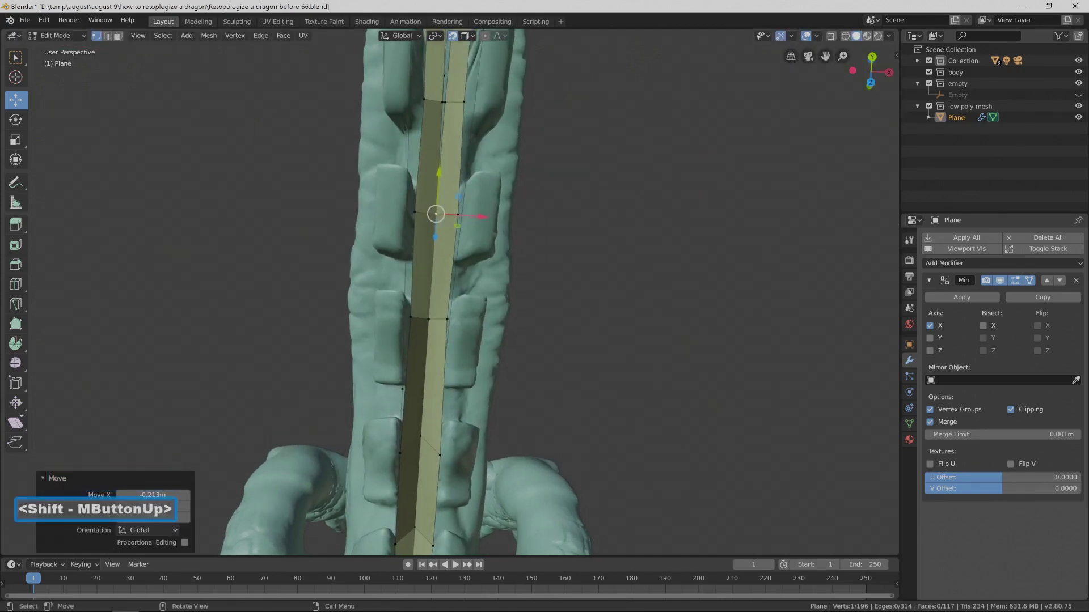
{"action": "left_click", "coordinate": [444, 102]}
{"action": "left_click_drag", "start_coordinate": [492, 106], "coordinate": [489, 105]}
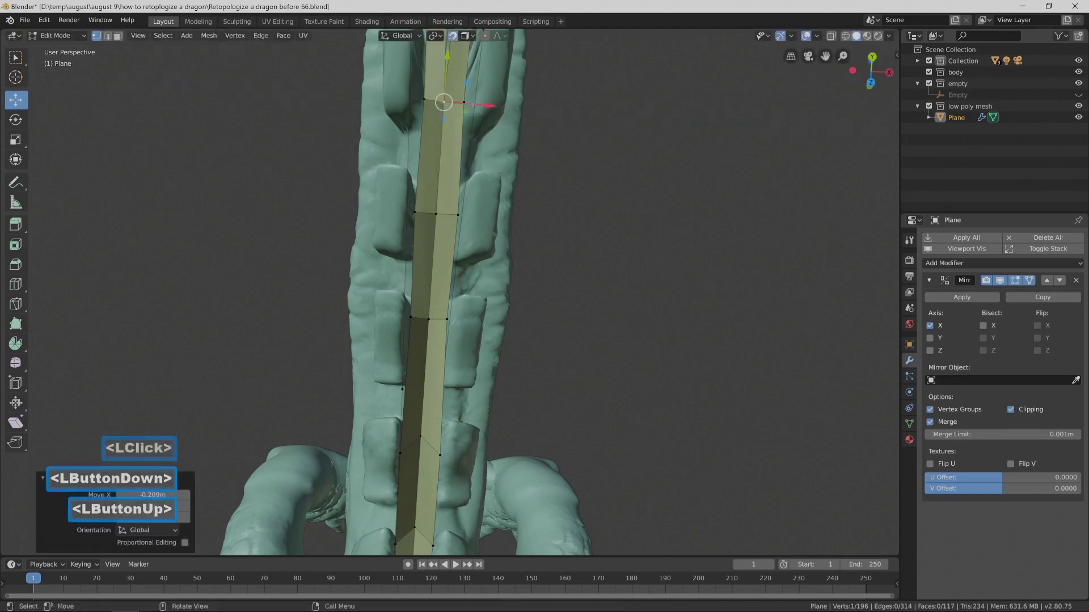
{"action": "middle_click_drag", "start_coordinate": [565, 269], "coordinate": [549, 420], "text": "shift"}
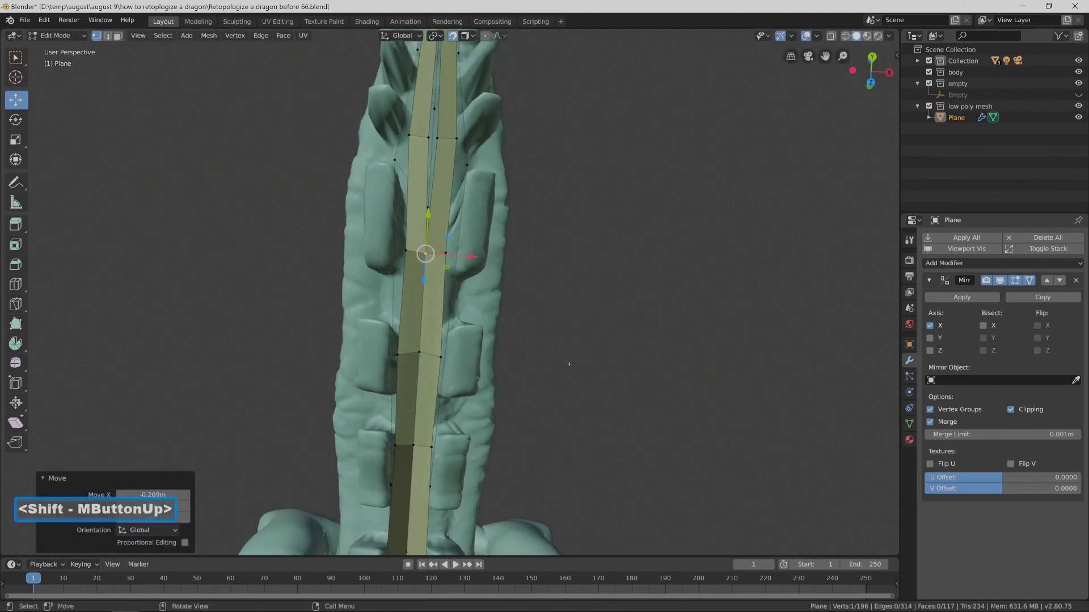
{"action": "key", "text": "Pause"}
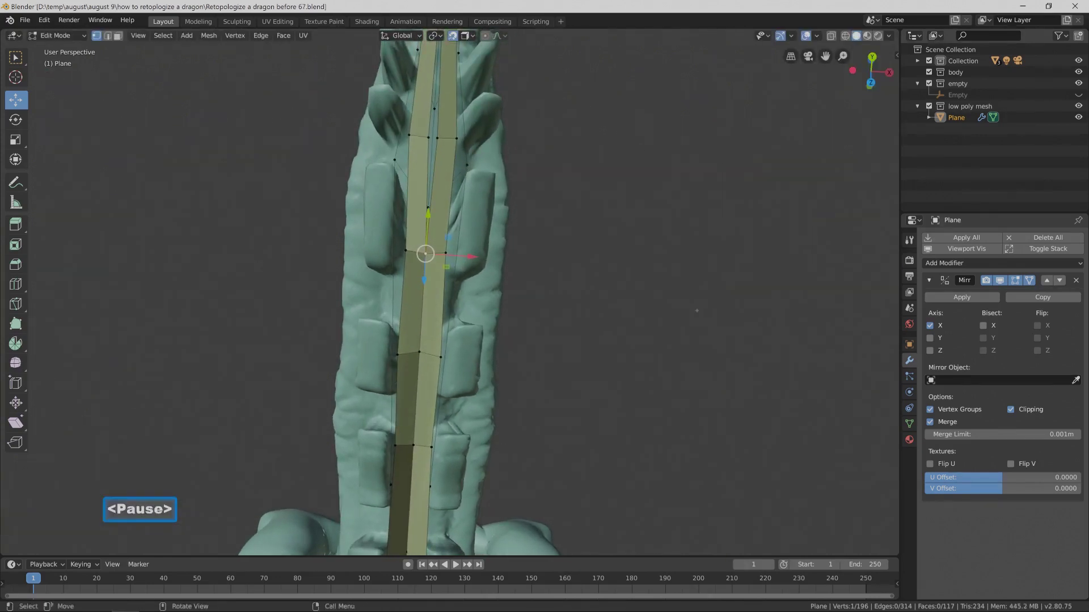
Close the seam at the next two inner vertices towards the tail's end, moving the second about -0.147 m along X.
{"action": "left_click", "coordinate": [426, 254]}
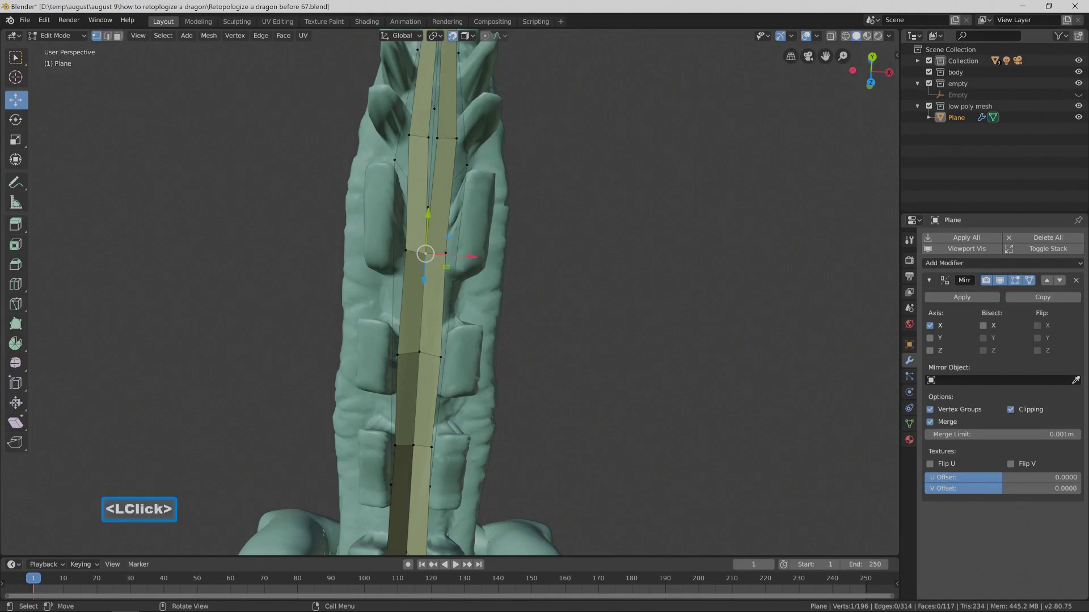
{"action": "left_click_drag", "start_coordinate": [475, 141], "coordinate": [462, 145]}
{"action": "middle_click_drag", "start_coordinate": [462, 146], "coordinate": [470, 267], "text": "shift"}
{"action": "left_click", "coordinate": [448, 145]}
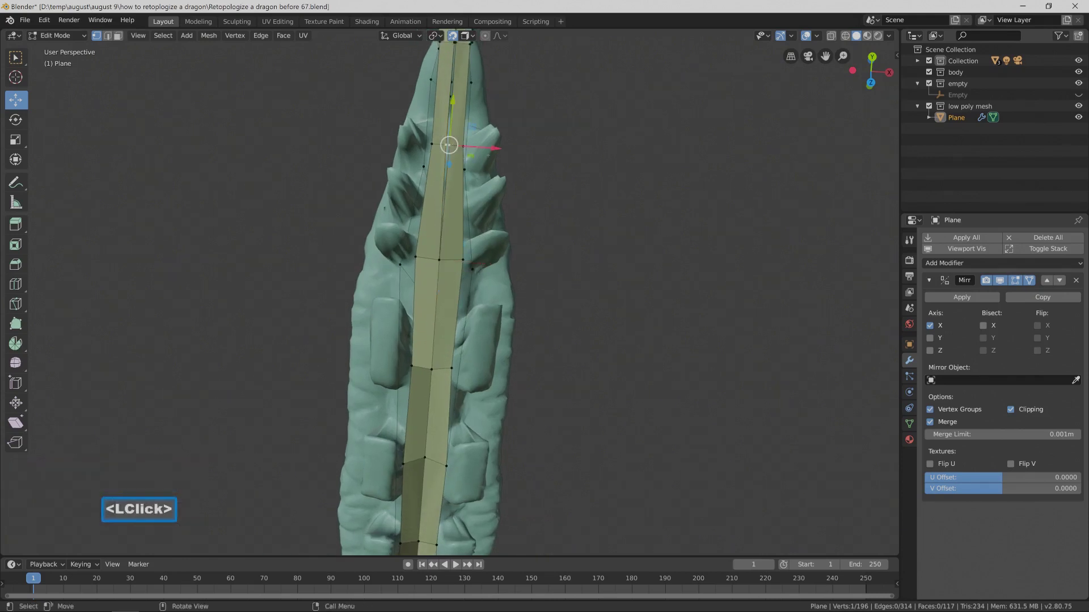
{"action": "left_click_drag", "start_coordinate": [493, 148], "coordinate": [493, 148]}
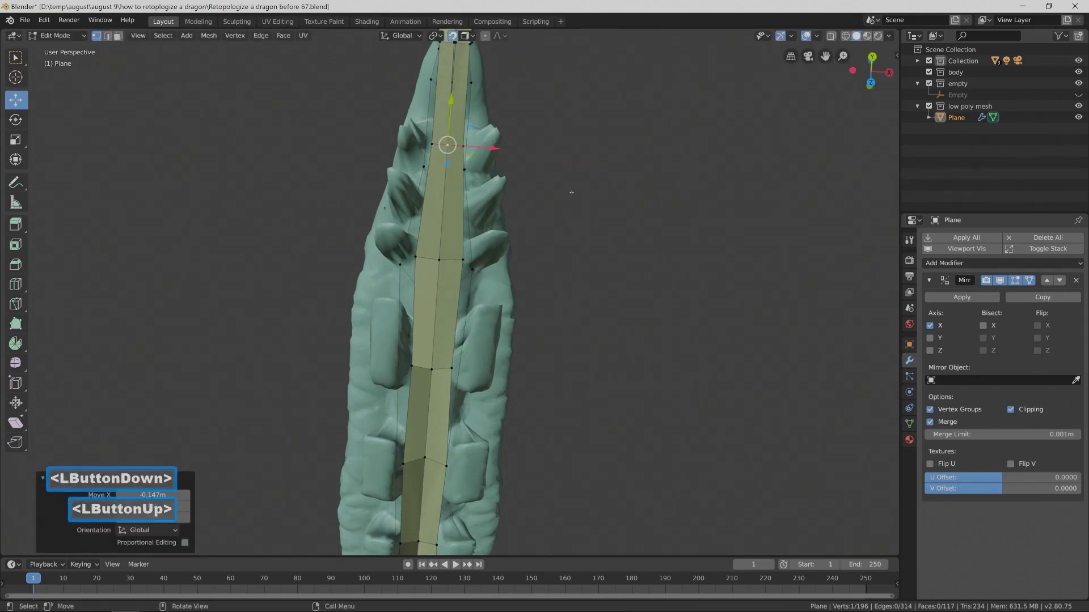
Save as "Retopologize a dragon before 68.blend" and move the last open inner vertex near the tail tip about -0.0922 m along X.
{"action": "key", "text": "ctrl+alt+s"}
{"action": "middle_click_drag", "start_coordinate": [622, 218], "coordinate": [613, 332], "text": "shift"}
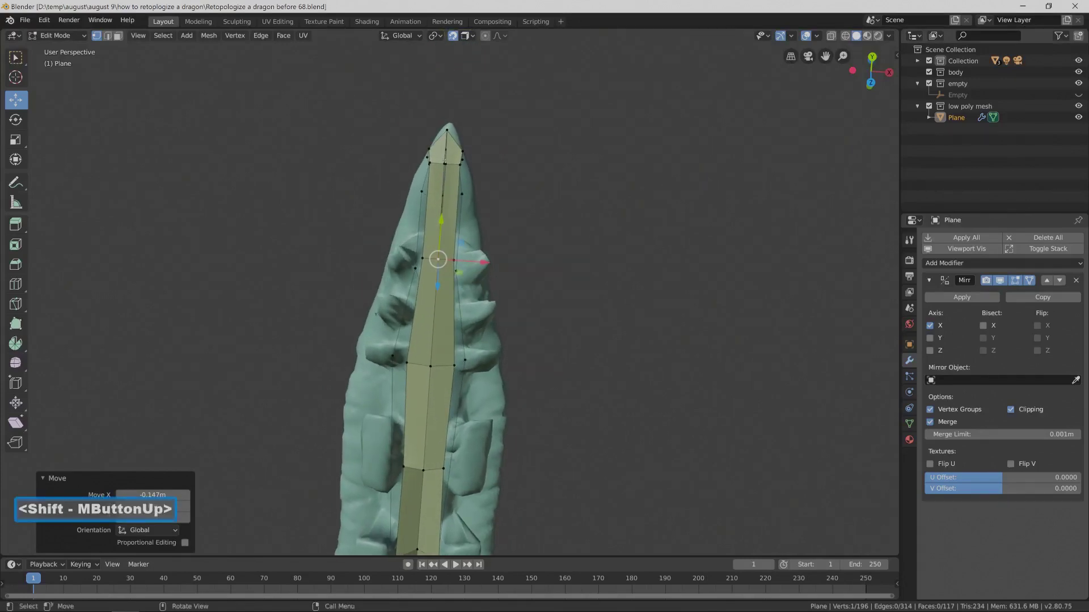
{"action": "left_click", "coordinate": [445, 164]}
{"action": "left_click_drag", "start_coordinate": [484, 167], "coordinate": [478, 168]}
Move the front inner vertex of the belly strip about -0.366 m in X, 0.266 m in Y and -0.283 m in Z.
{"action": "middle_click_drag", "start_coordinate": [534, 153], "coordinate": [547, 316]}
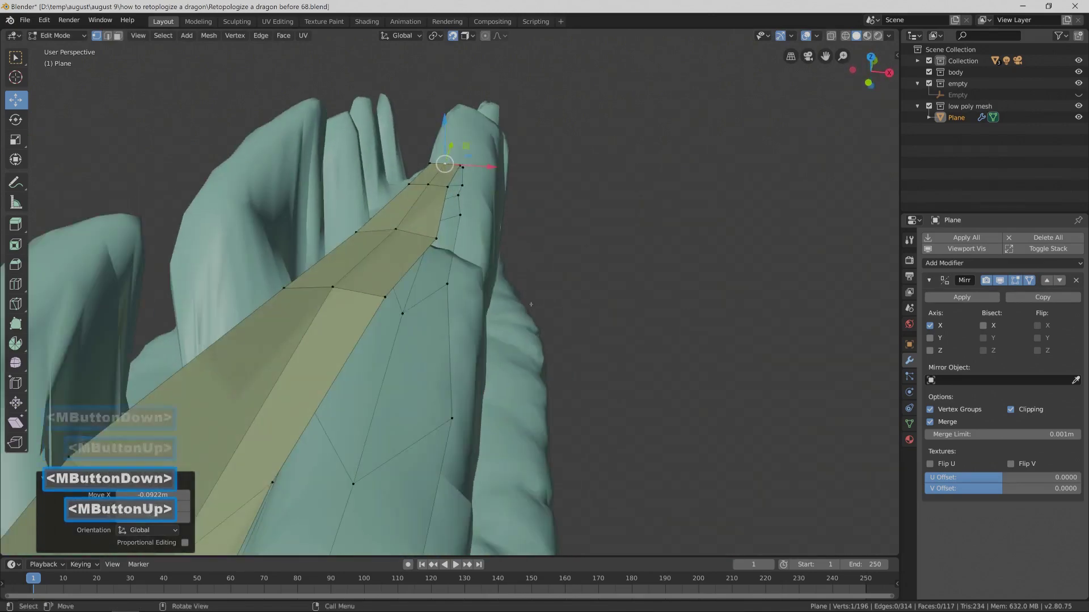
{"action": "scroll", "coordinate": [611, 292], "scroll_direction": "down", "scroll_amount": 12}
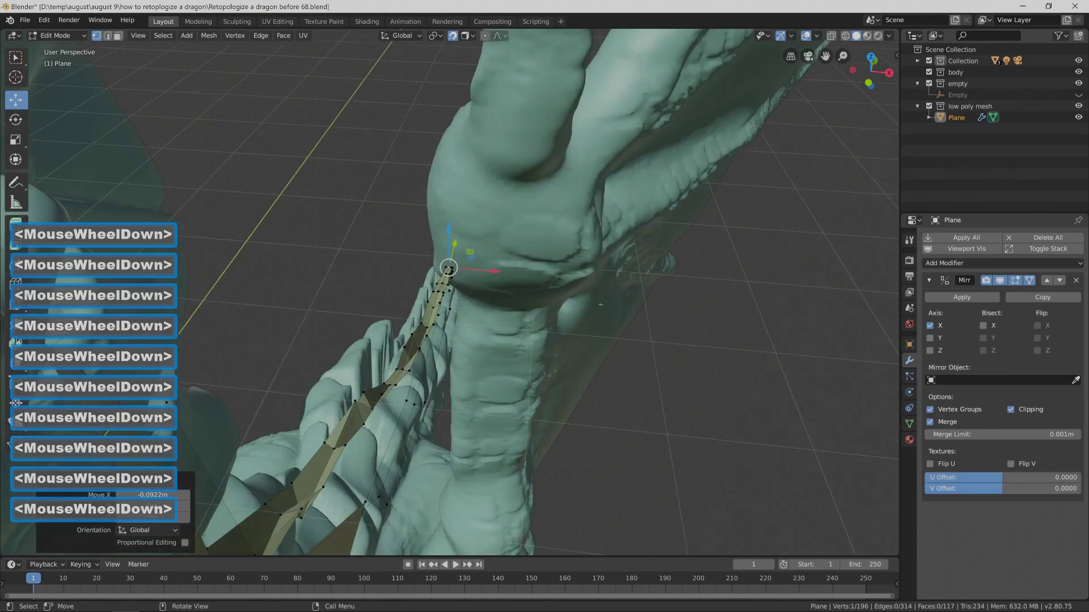
{"action": "middle_click_drag", "start_coordinate": [497, 379], "coordinate": [394, 212]}
{"action": "middle_click_drag", "start_coordinate": [448, 278], "coordinate": [352, 196]}
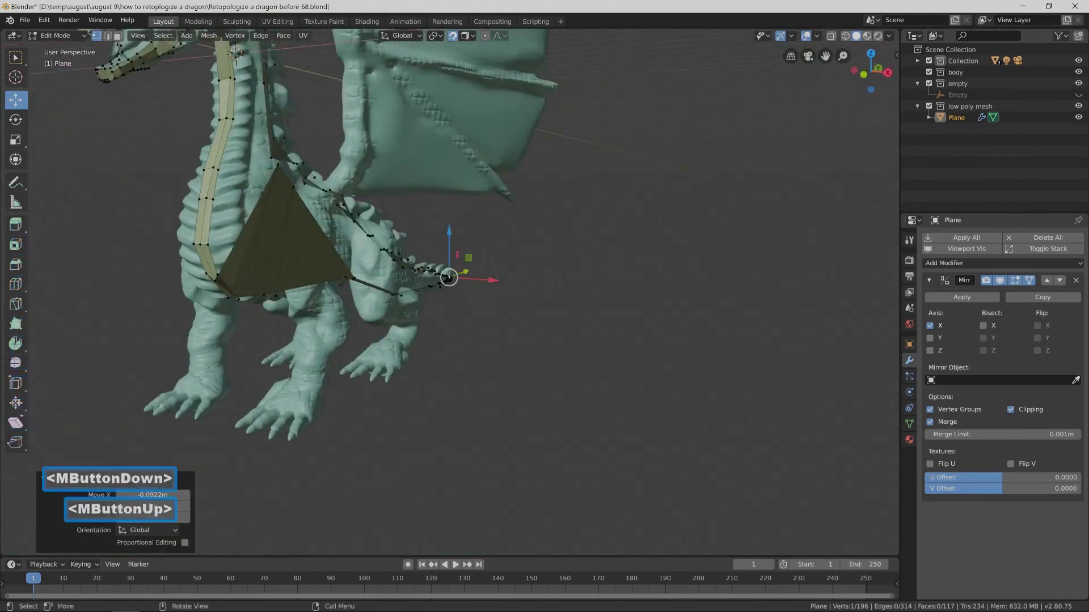
{"action": "middle_click_drag", "start_coordinate": [448, 278], "coordinate": [493, 386]}
{"action": "middle_click_drag", "start_coordinate": [493, 385], "coordinate": [495, 463], "text": "shift"}
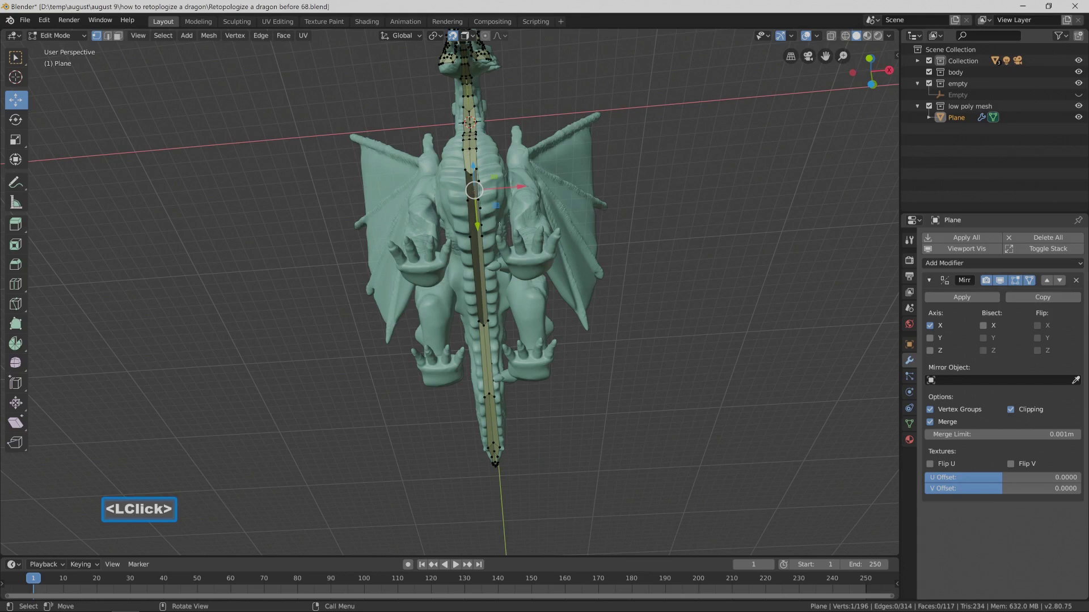
{"action": "middle_click_drag", "start_coordinate": [483, 242], "coordinate": [477, 243]}
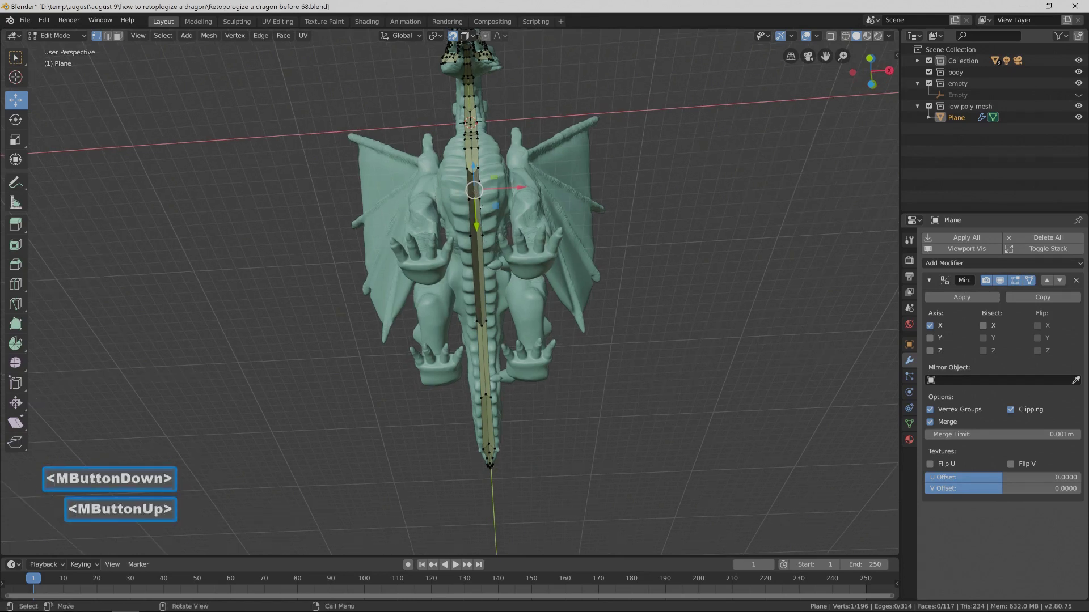
{"action": "key", "text": "g"}
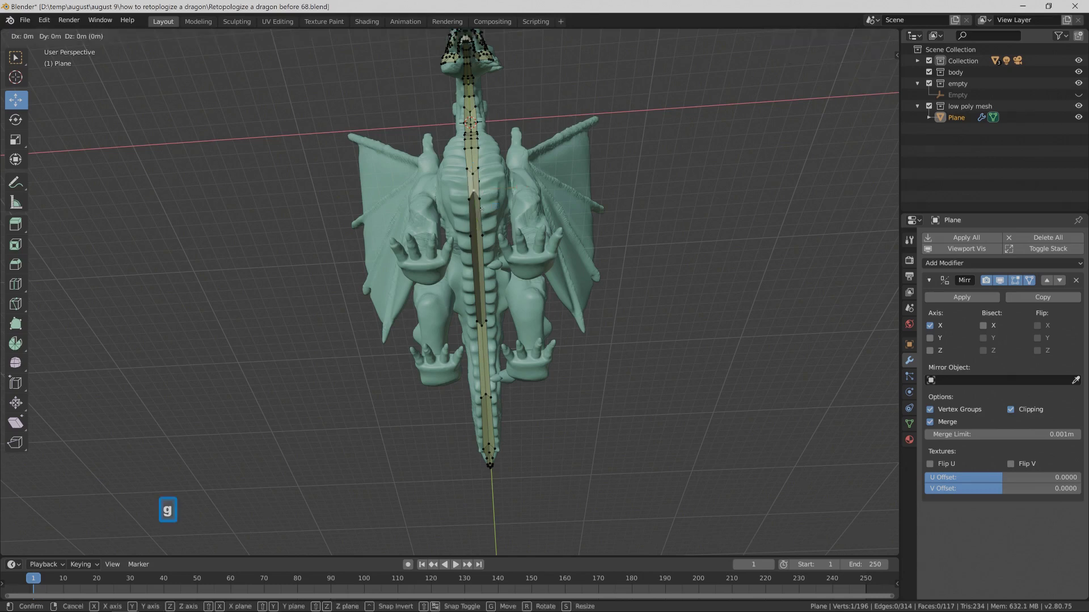
{"action": "left_click", "coordinate": [479, 224]}
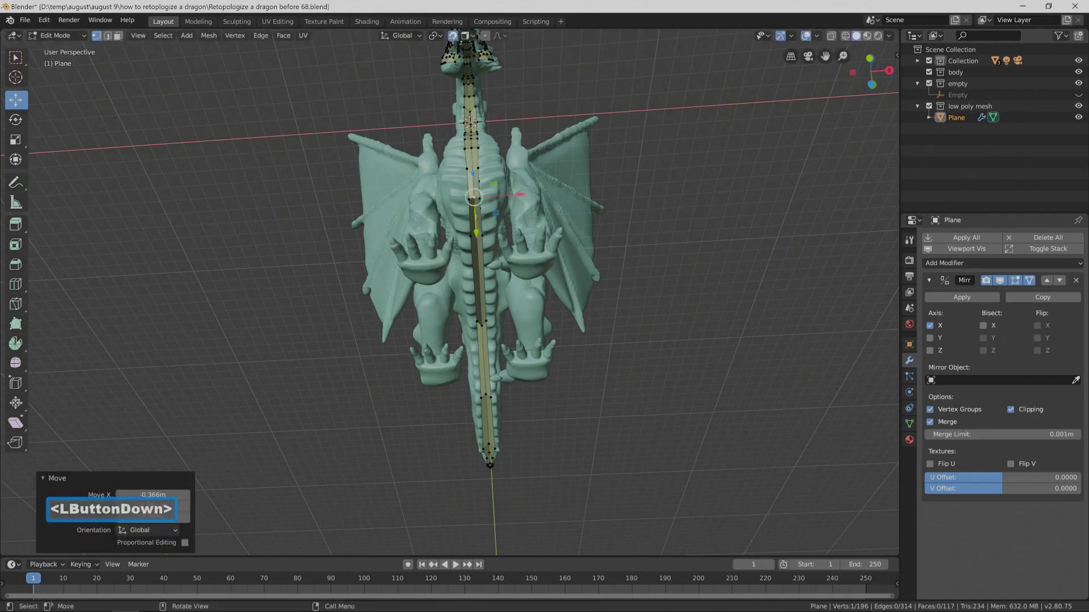
Move the next inner belly vertex about -0.849 m along X to the centre line, deselect everything and save as "Retopologize a dragon before 69.blend".
{"action": "left_click", "coordinate": [17, 58]}
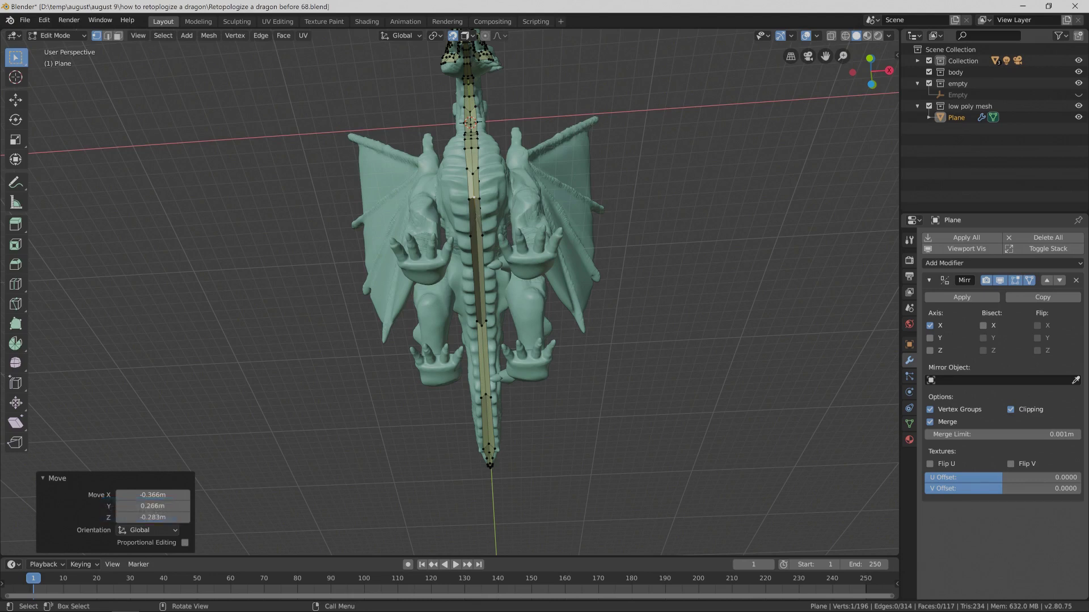
{"action": "left_click", "coordinate": [487, 230]}
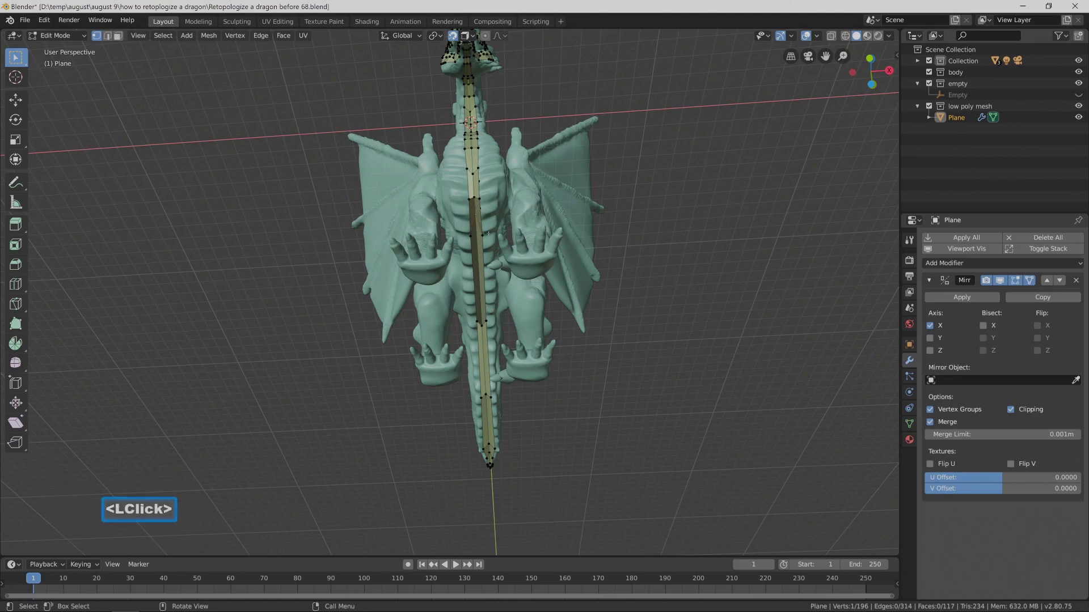
{"action": "key", "text": "g"}
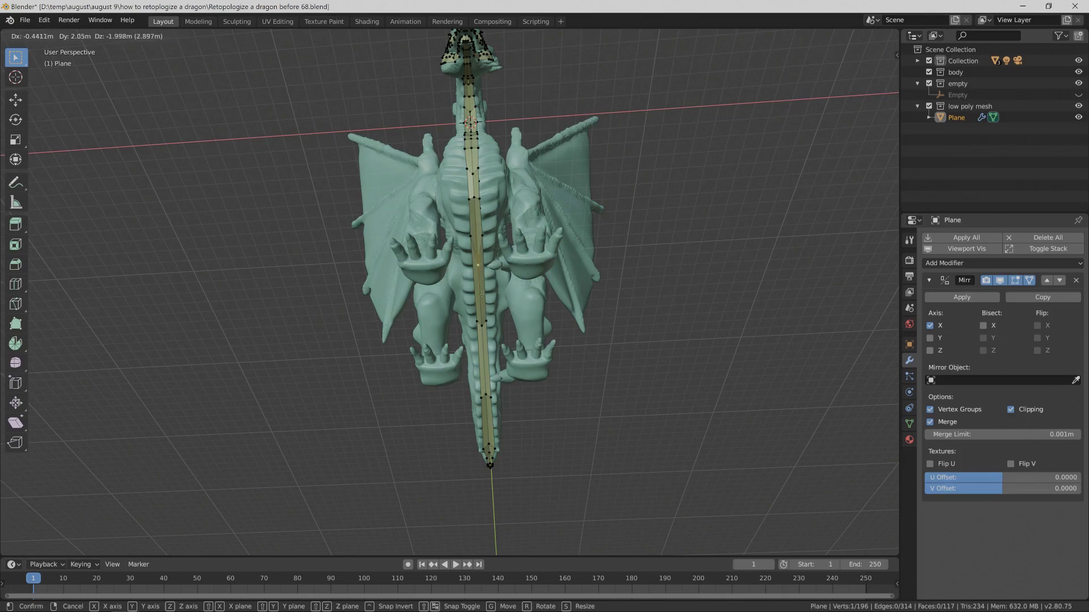
{"action": "left_click", "coordinate": [474, 256]}
{"action": "middle_click_drag", "start_coordinate": [476, 255], "coordinate": [541, 226]}
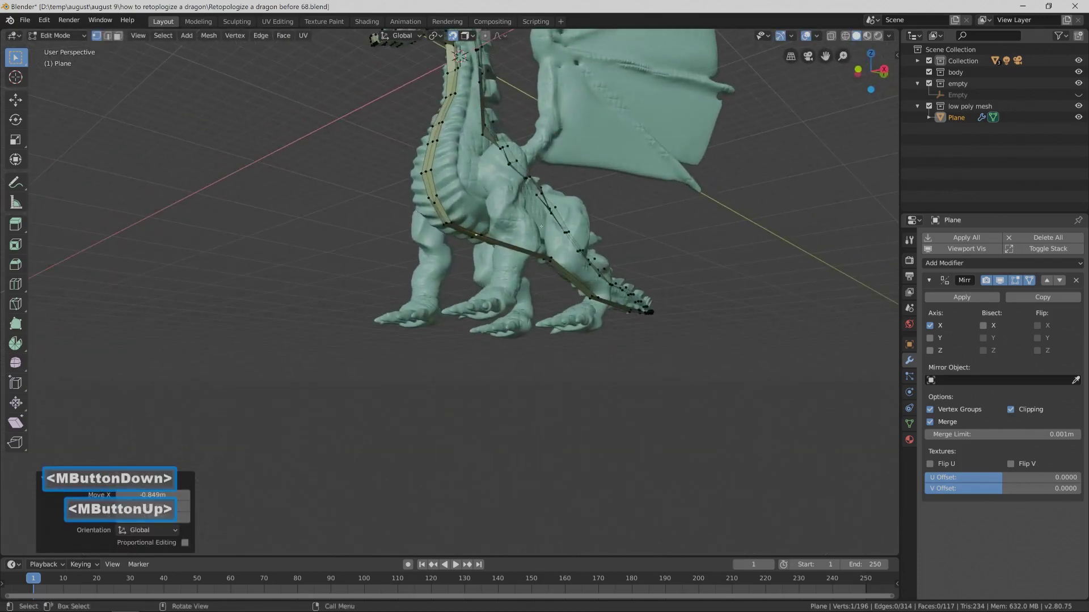
{"action": "left_click", "coordinate": [691, 260]}
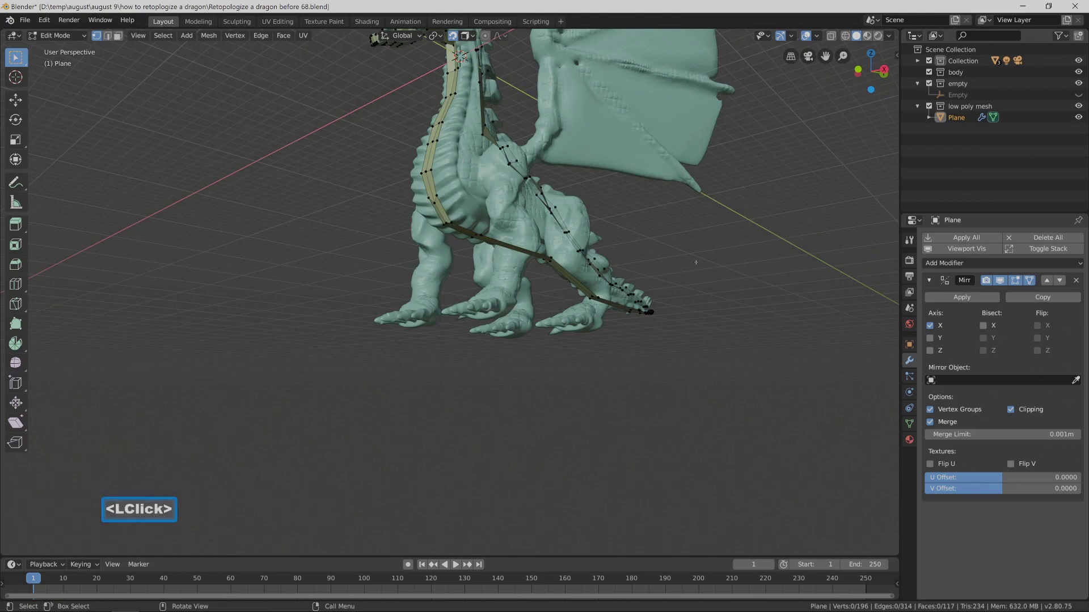
{"action": "key", "text": "Pause"}
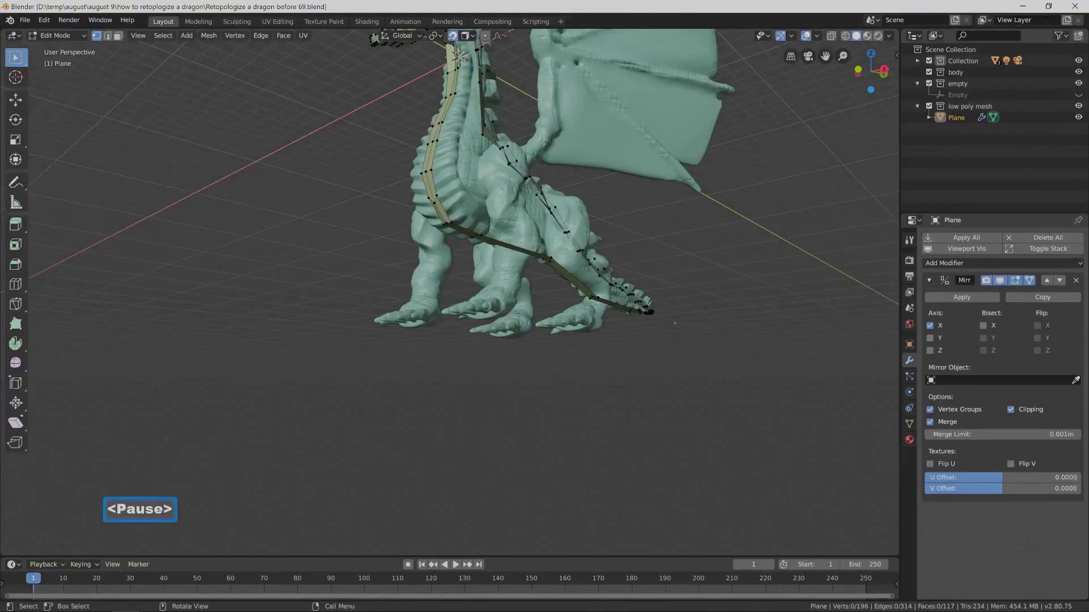
Add a single centred loop cut across the long belly face between the front and hind legs.
{"action": "middle_click_drag", "start_coordinate": [674, 323], "coordinate": [567, 252]}
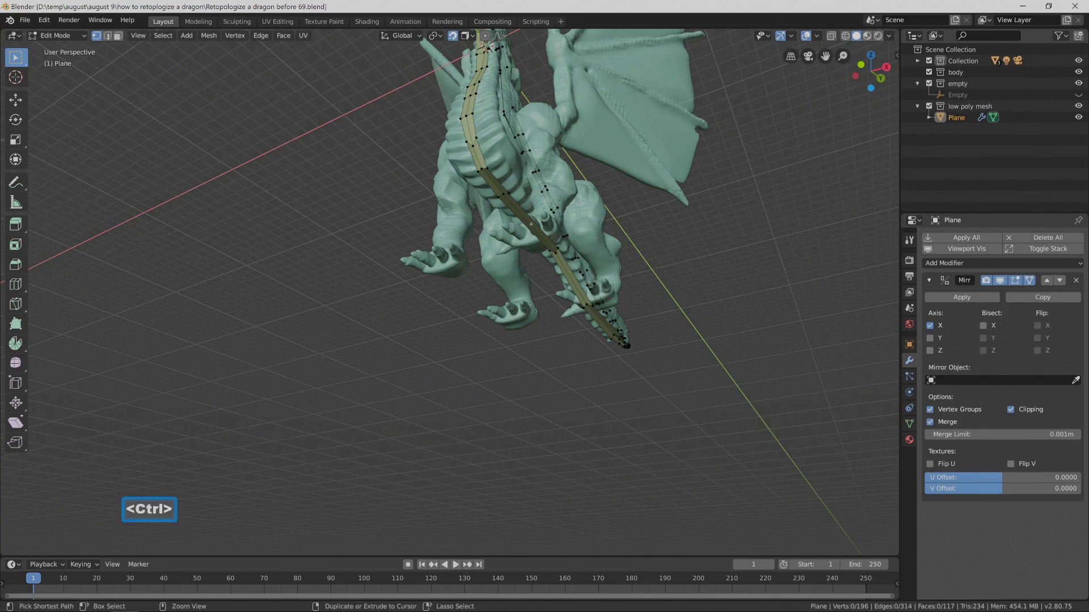
{"action": "key", "text": "ctrl+r"}
{"action": "left_click", "coordinate": [530, 224]}
{"action": "left_click", "coordinate": [531, 224]}
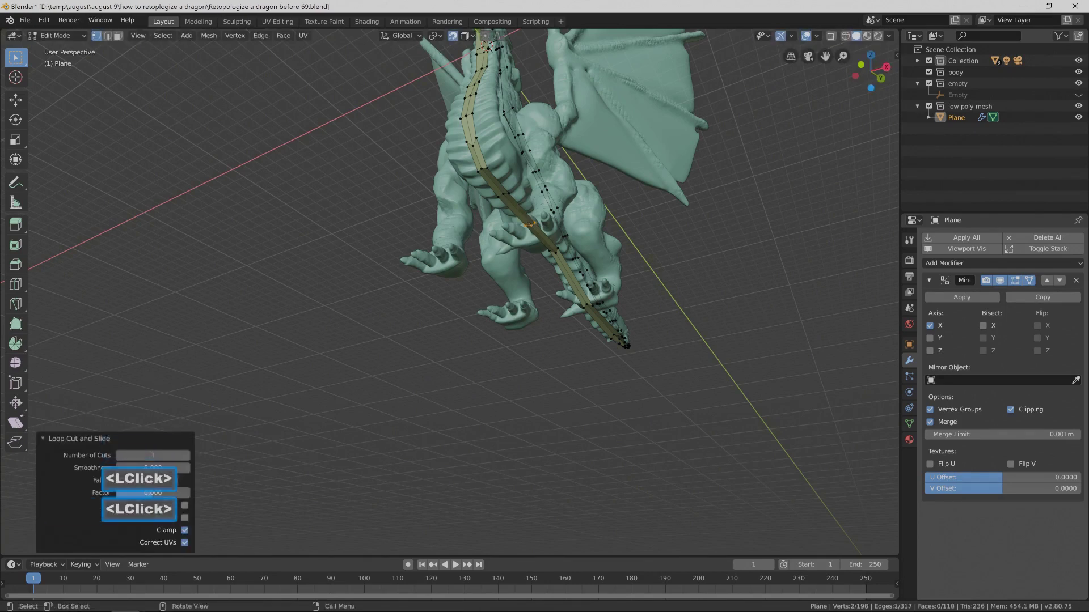
Add another centred loop cut across the underside strip near the hind legs and save as "Retopologize a dragon before 70.blend".
{"action": "key", "text": "ctrl+r"}
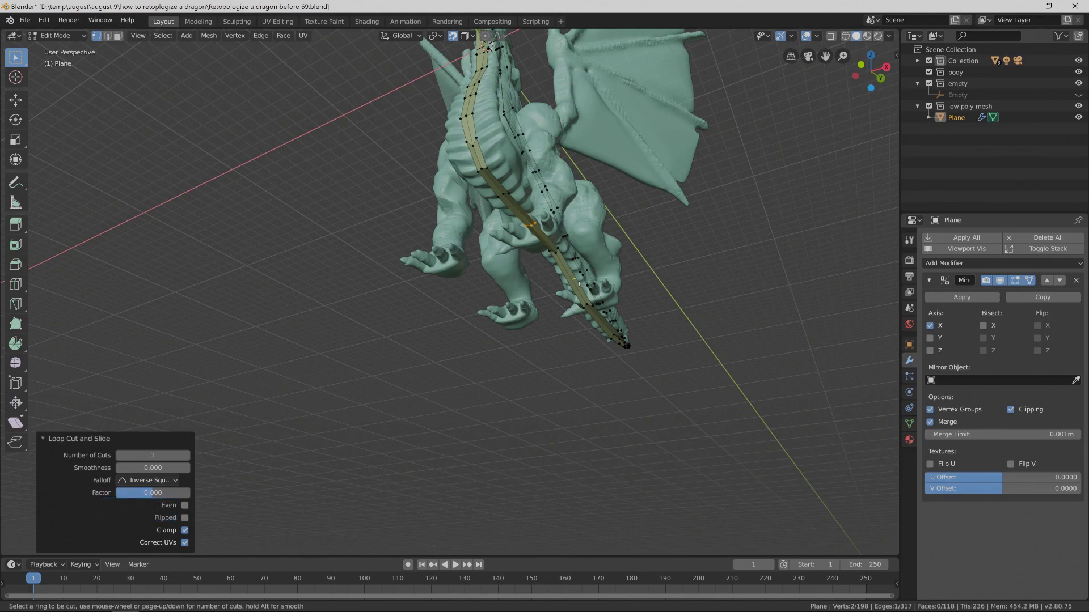
{"action": "left_click", "coordinate": [577, 281]}
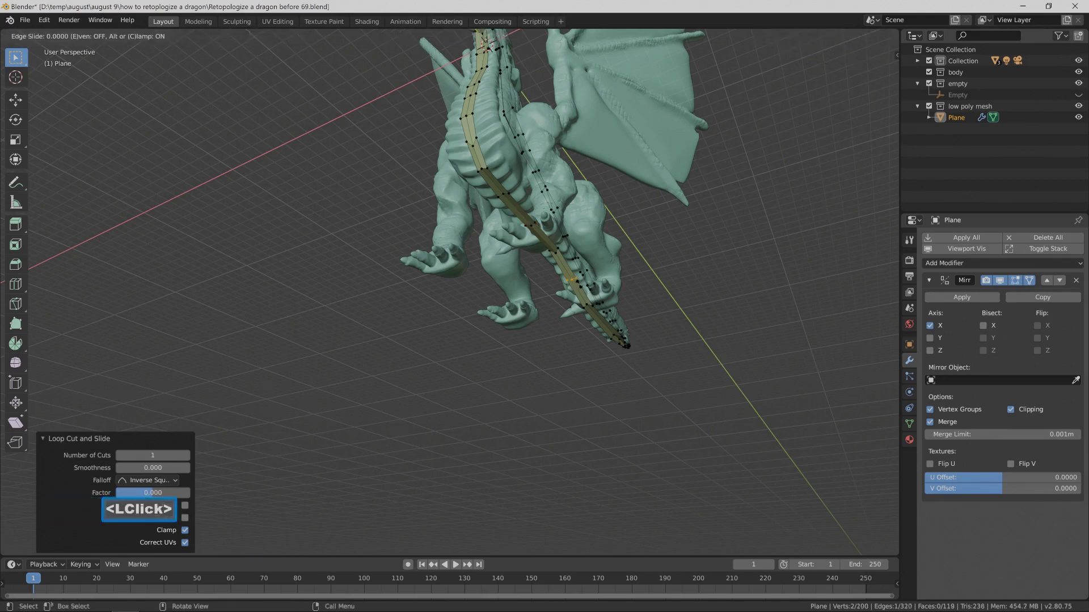
{"action": "left_click", "coordinate": [570, 279]}
{"action": "left_click", "coordinate": [685, 376]}
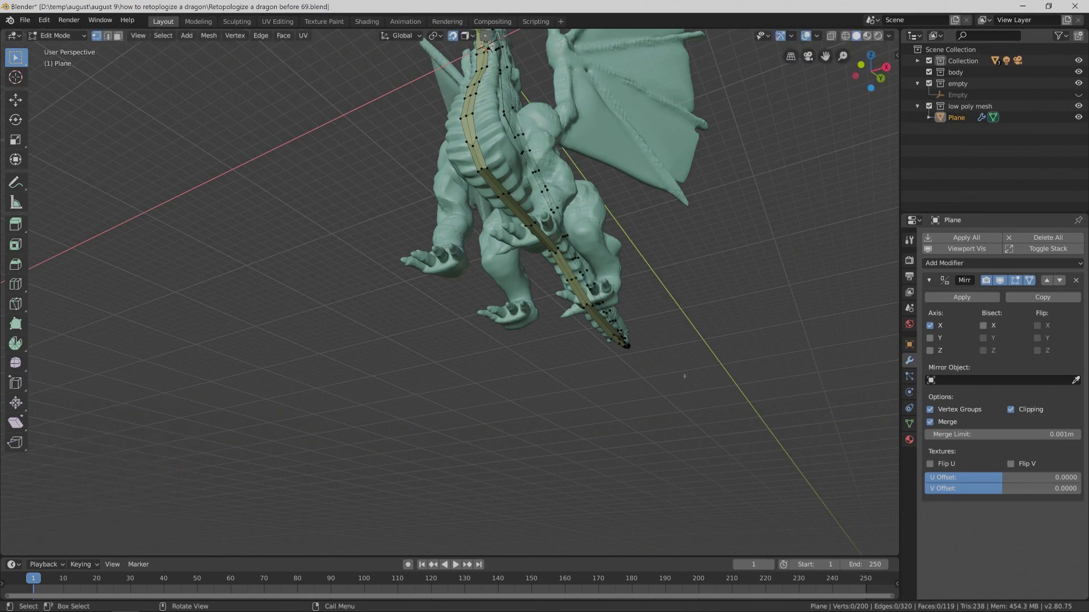
{"action": "key", "text": "Pause"}
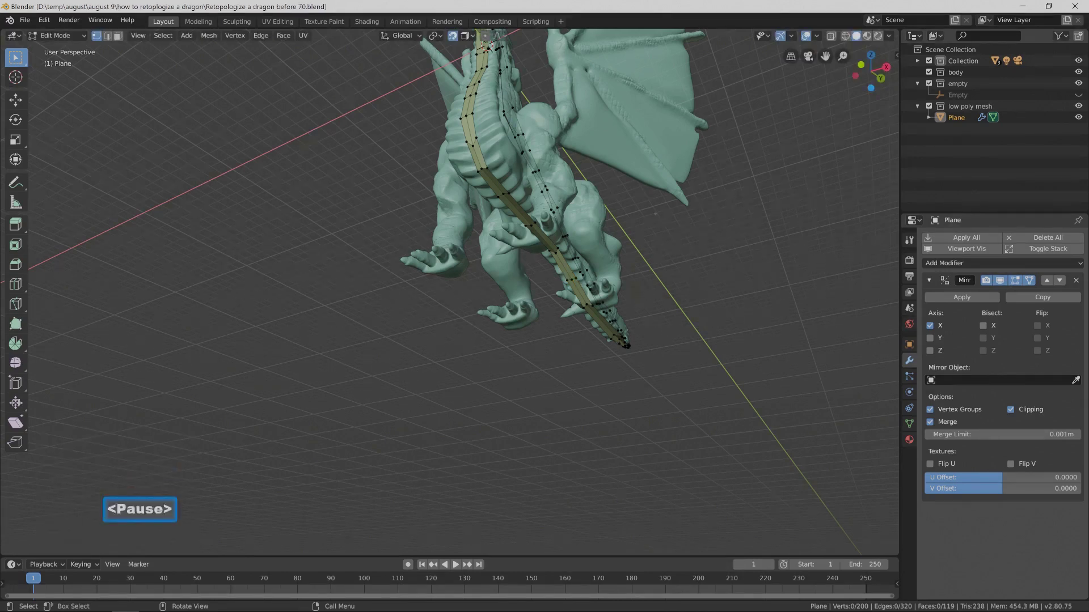
Move the selected lower chest vertex about 0.283 m along Z and save as "Retopologize a dragon before 71.blend".
{"action": "left_click", "coordinate": [473, 146]}
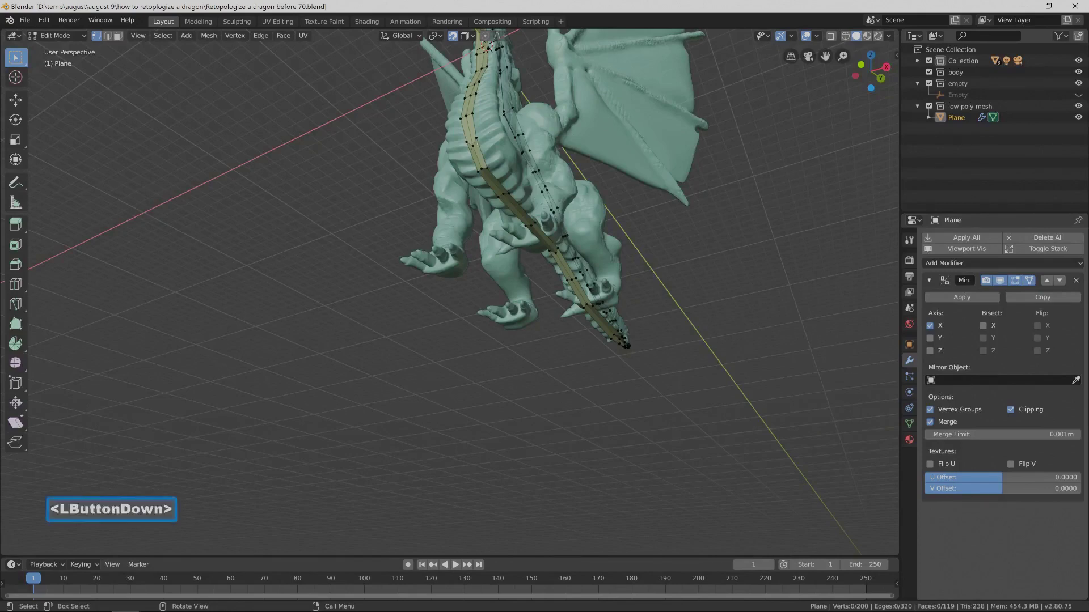
{"action": "left_click", "coordinate": [15, 99]}
{"action": "left_click_drag", "start_coordinate": [472, 112], "coordinate": [467, 111]}
{"action": "middle_click_drag", "start_coordinate": [468, 112], "coordinate": [472, 141]}
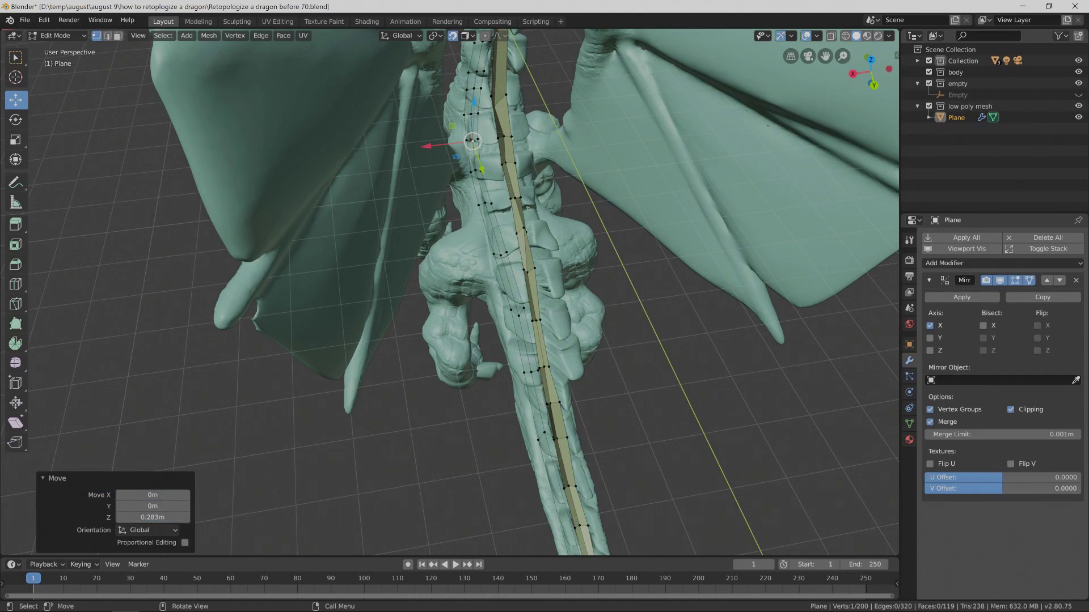
{"action": "middle_click_drag", "start_coordinate": [565, 186], "coordinate": [497, 79], "text": "shift"}
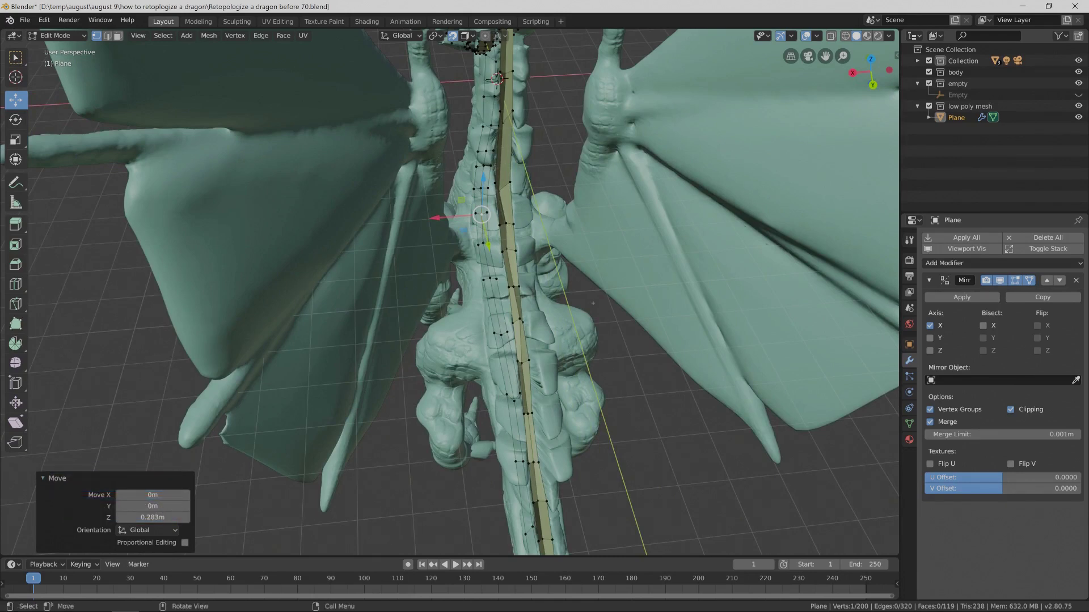
{"action": "key", "text": "Pause"}
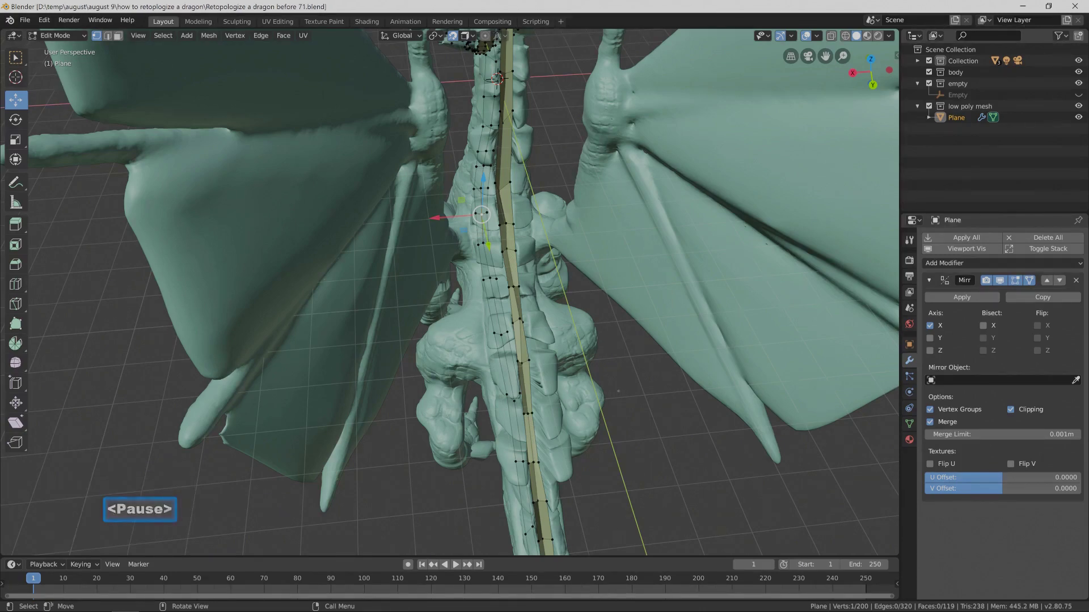
Circle-select the mesh strip running along the spine from the back of the head down to the tail.
{"action": "middle_click_drag", "start_coordinate": [619, 401], "coordinate": [457, 435]}
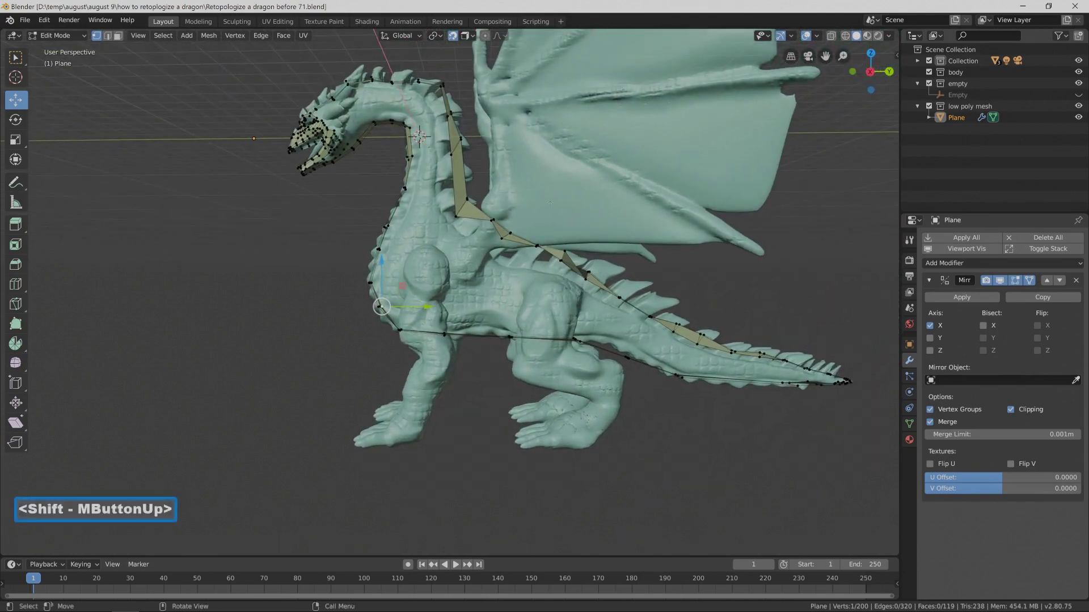
{"action": "key", "text": "c"}
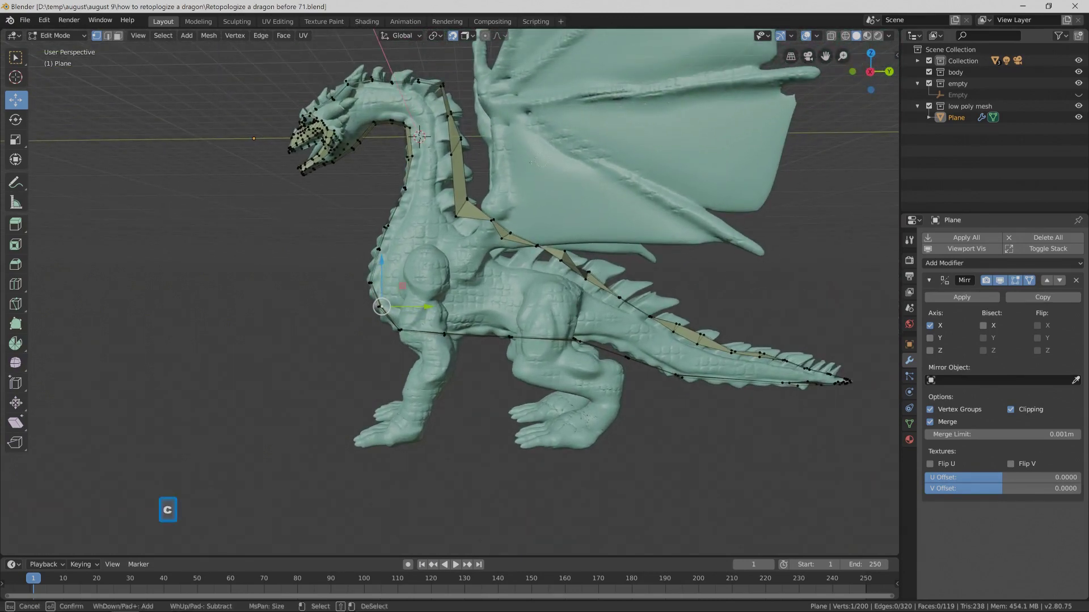
{"action": "left_click", "coordinate": [376, 193]}
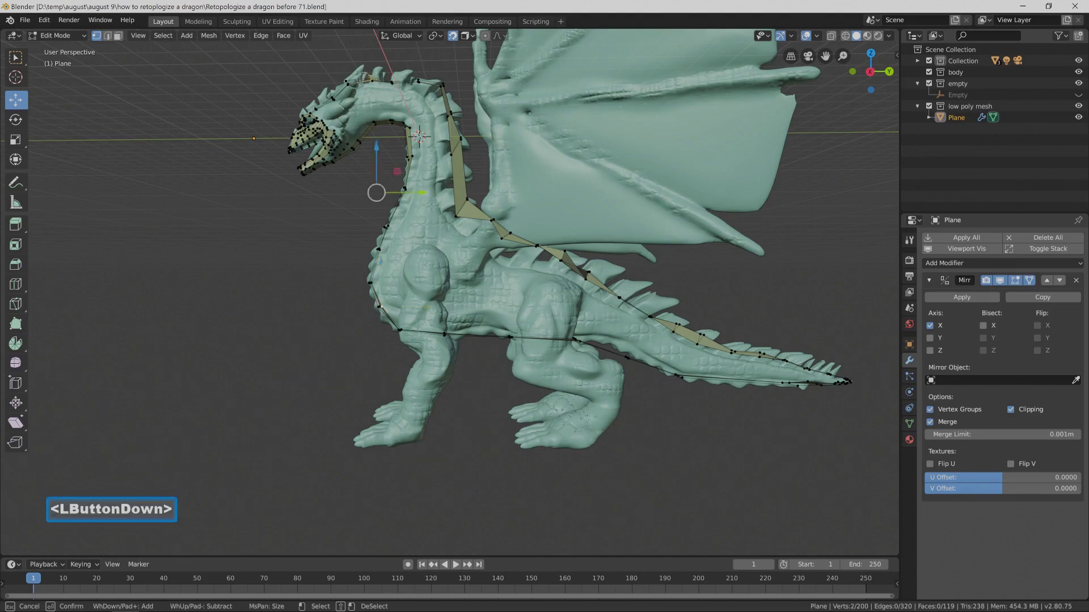
{"action": "mouse_move", "coordinate": [376, 193]}
{"action": "left_mouse_down"}
{"action": "mouse_move", "coordinate": [405, 69]}
{"action": "mouse_move", "coordinate": [443, 93]}
{"action": "mouse_move", "coordinate": [400, 110]}
{"action": "mouse_move", "coordinate": [431, 113]}
{"action": "mouse_move", "coordinate": [466, 148]}
{"action": "mouse_move", "coordinate": [462, 204]}
{"action": "mouse_move", "coordinate": [695, 326]}
{"action": "mouse_move", "coordinate": [833, 361]}
{"action": "left_mouse_up"}
{"action": "scroll", "coordinate": [448, 125], "scroll_direction": "down", "scroll_amount": 7}
{"action": "left_click", "coordinate": [469, 142]}
{"action": "right_click", "coordinate": [817, 312]}
{"action": "middle_click_drag", "start_coordinate": [817, 313], "coordinate": [791, 329]}
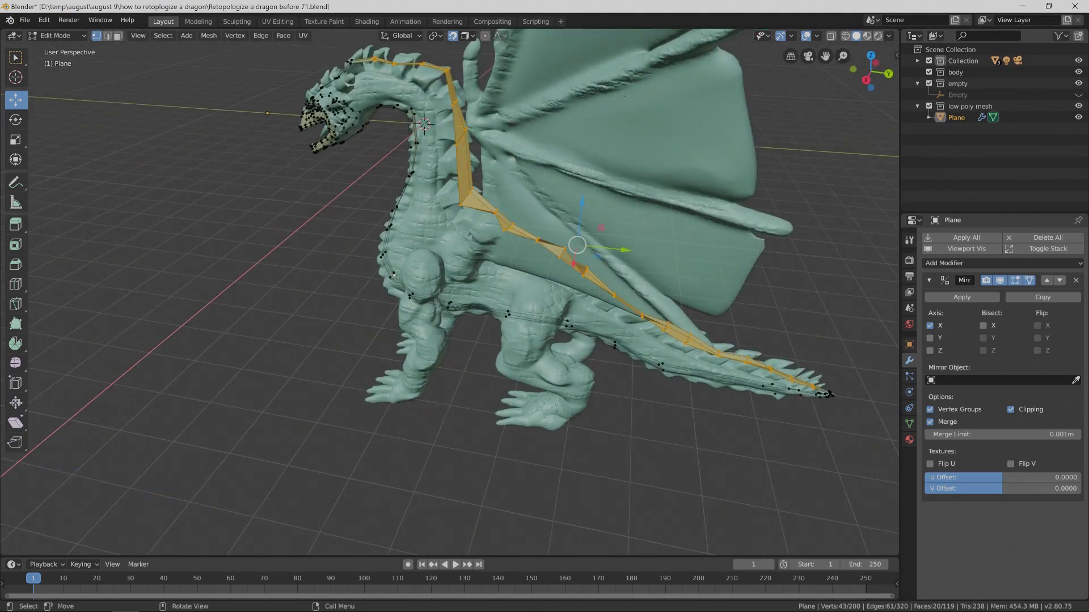
Deselect the stray chest vertex and save as "Retopologize a dragon before 72.blend".
{"action": "key", "text": "c"}
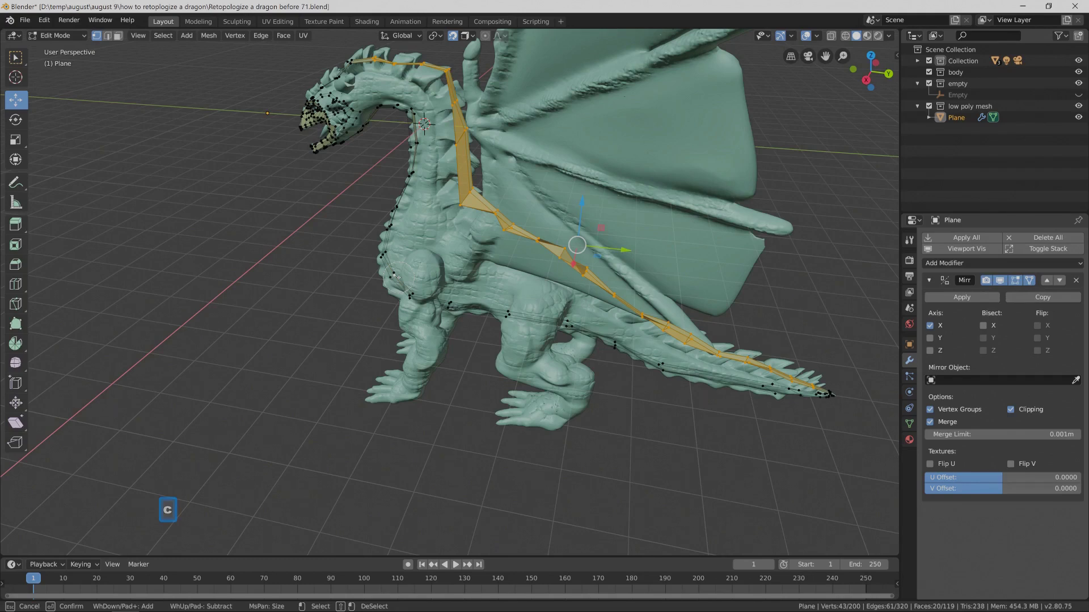
{"action": "middle_click", "coordinate": [397, 277]}
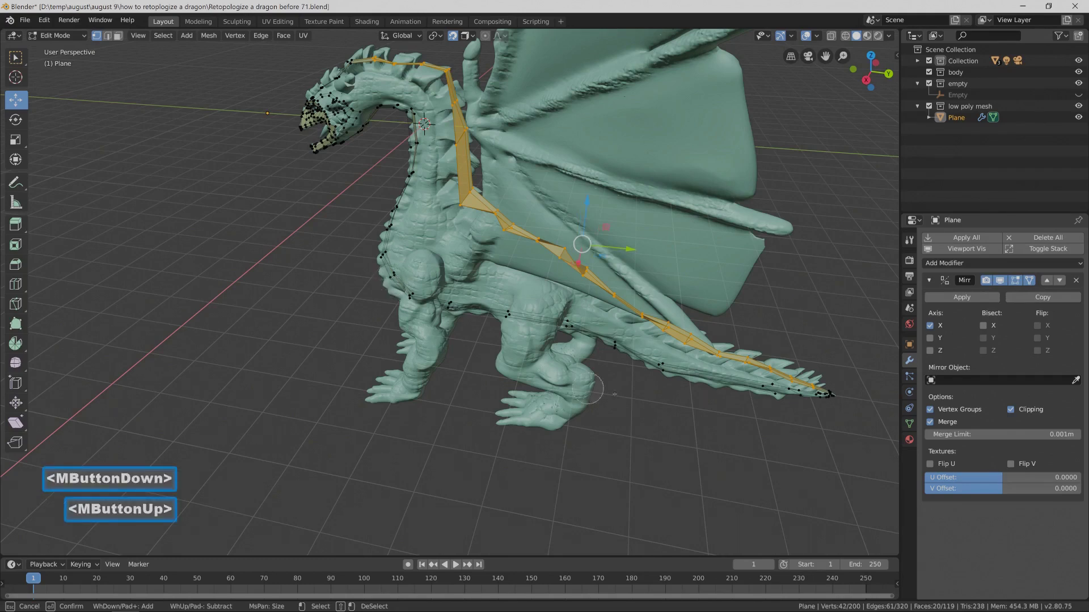
{"action": "right_click", "coordinate": [670, 436]}
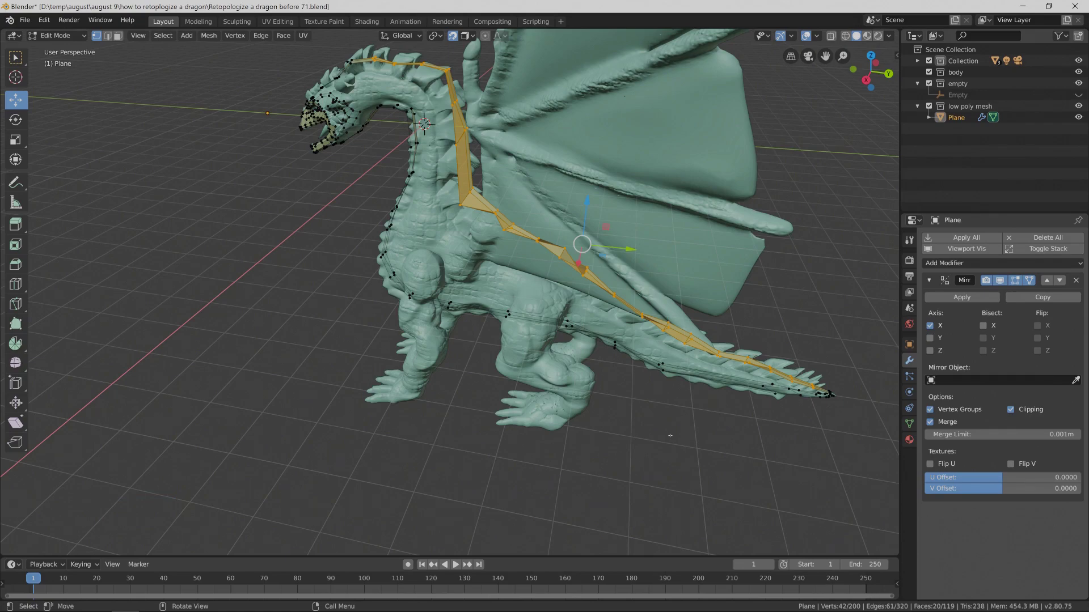
{"action": "key", "text": "Pause"}
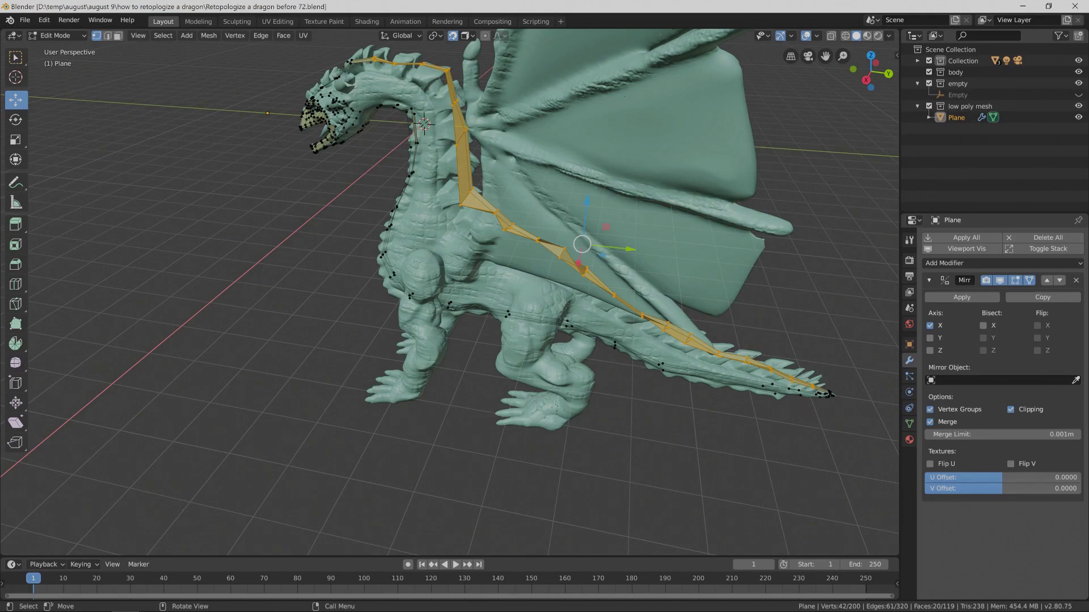
Hide all unselected geometry so only the spine strip remains, and save as "Retopologize a dragon before 73.blend".
{"action": "key", "text": "shift"}
{"action": "key", "text": "shift+h"}
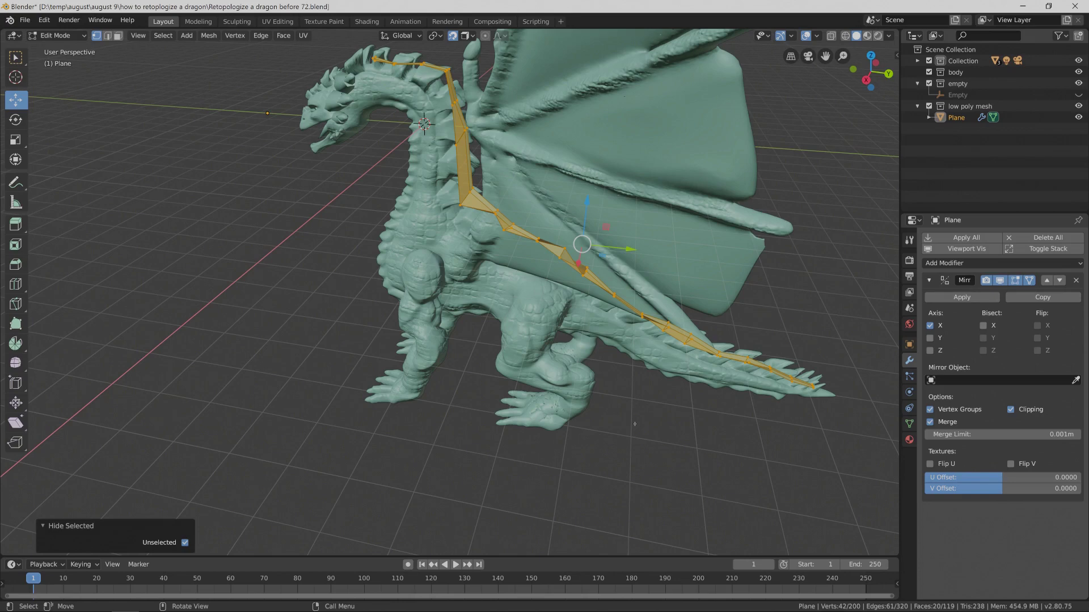
{"action": "key", "text": "Pause"}
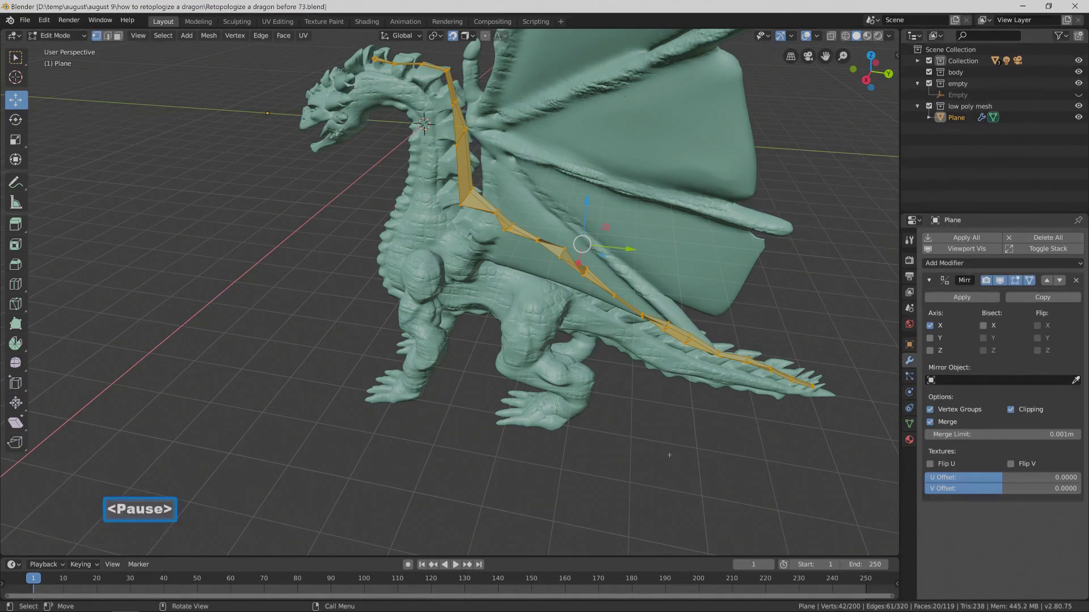
Deselect everything and move the vertex pair midway along the tail strip about -0.71 m in Y and 0.15 m in Z.
{"action": "middle_click_drag", "start_coordinate": [669, 455], "coordinate": [667, 446]}
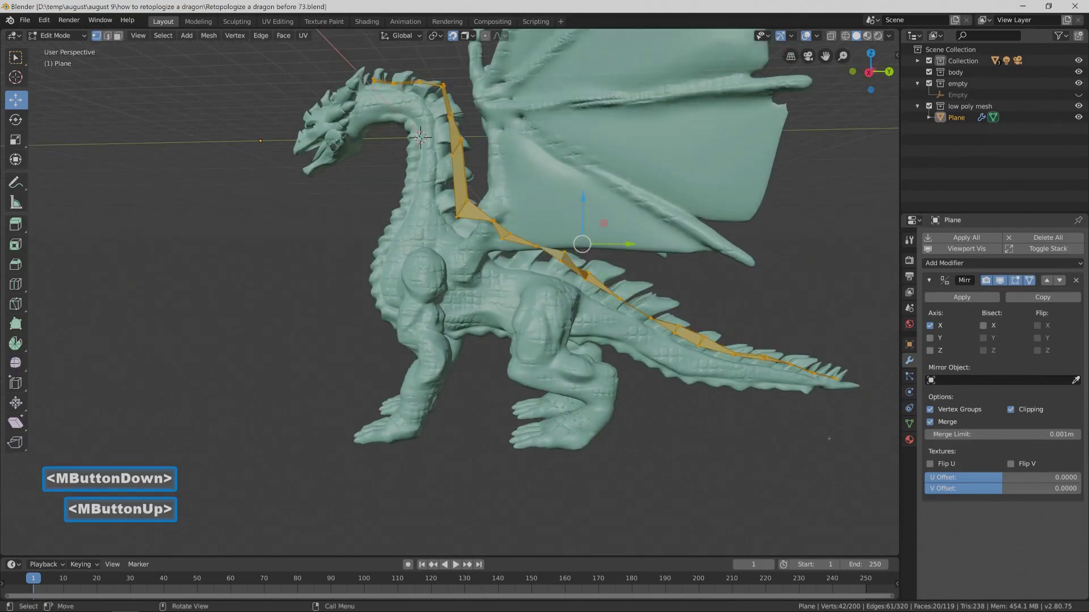
{"action": "left_click", "coordinate": [799, 432]}
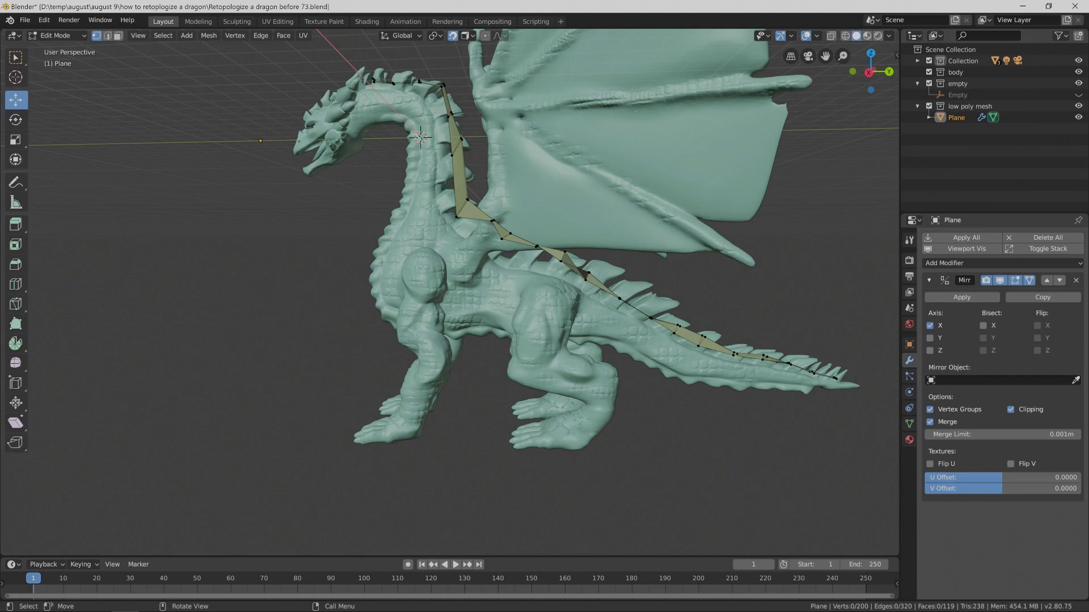
{"action": "key", "text": "c"}
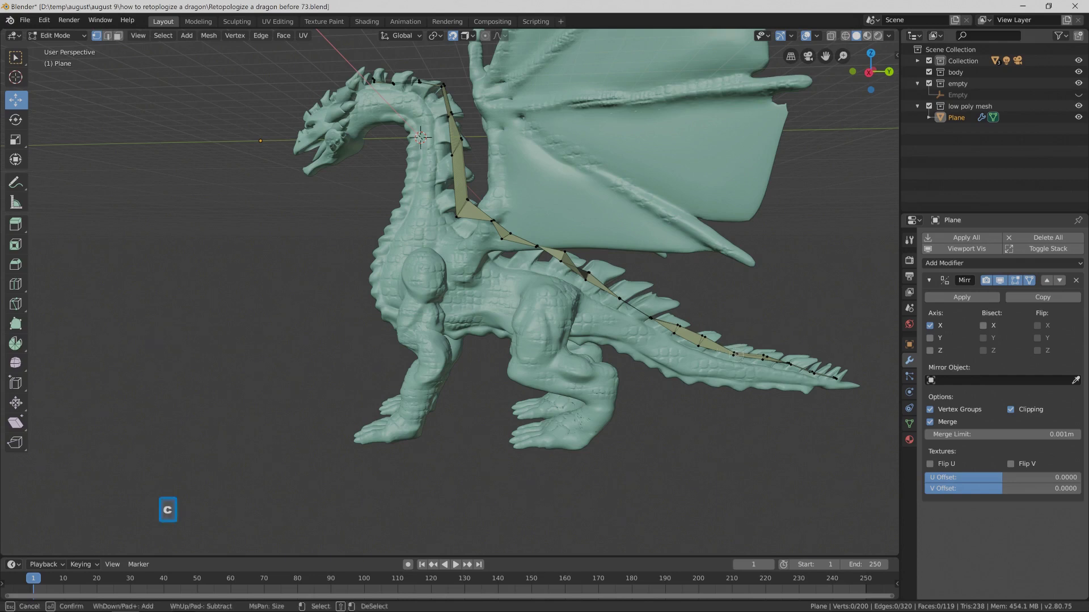
{"action": "left_click", "coordinate": [734, 354]}
{"action": "right_click", "coordinate": [735, 354]}
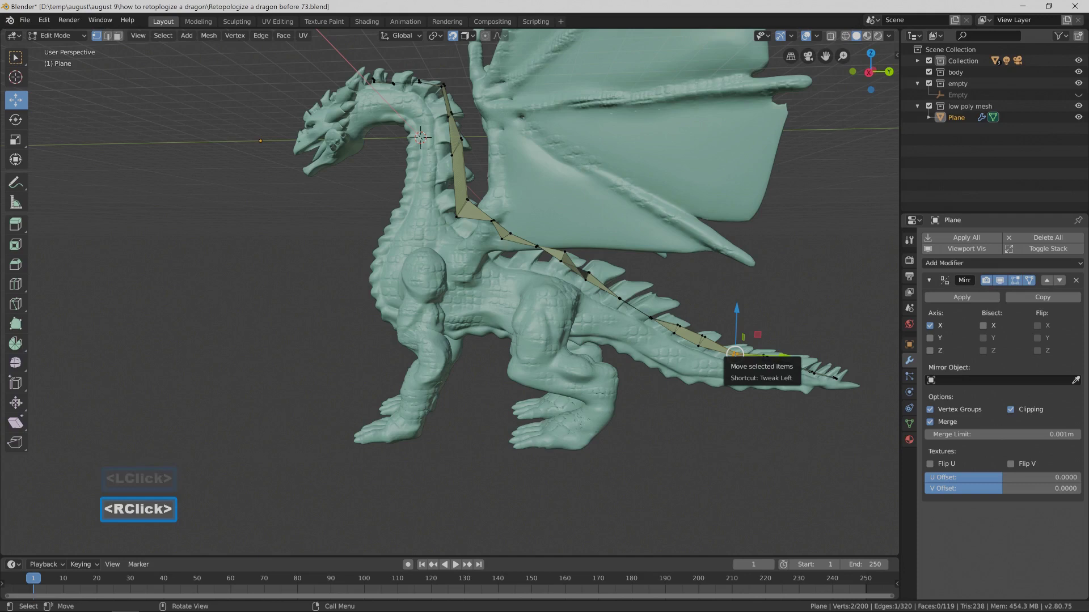
{"action": "key", "text": "g"}
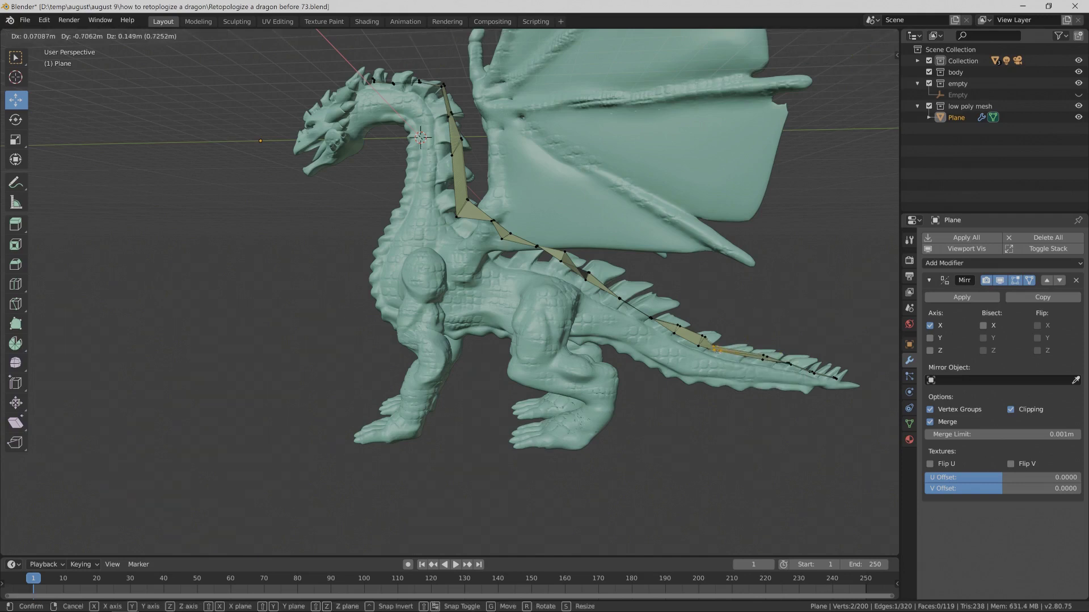
{"action": "left_click", "coordinate": [715, 353]}
Select the three neighbouring tail strip vertices nearer the body and move them about -0.6 m in Y and 0.1 m in Z.
{"action": "left_click", "coordinate": [679, 326]}
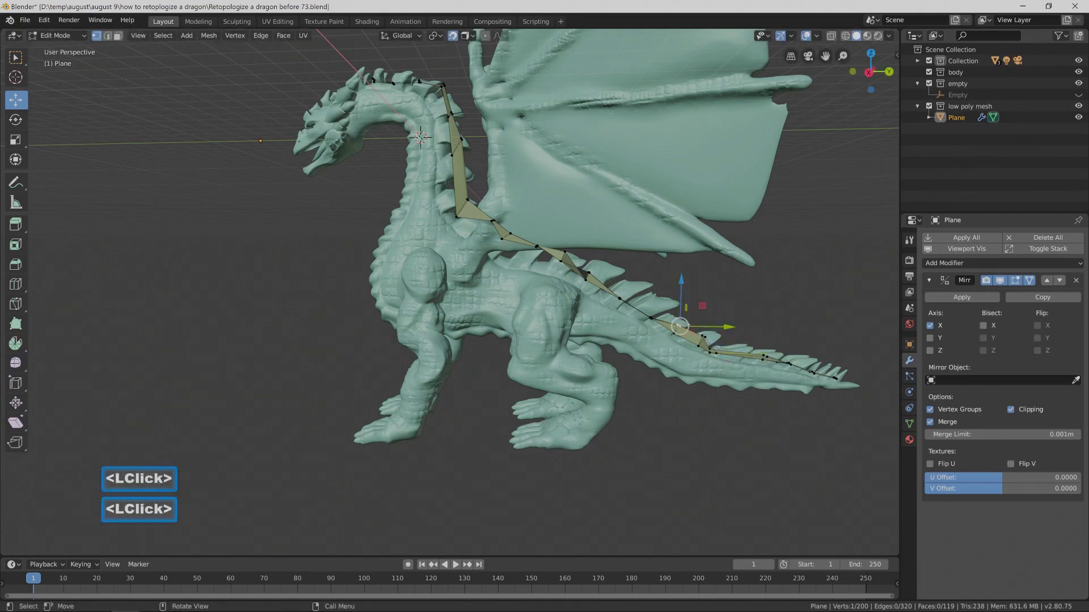
{"action": "key", "text": "c"}
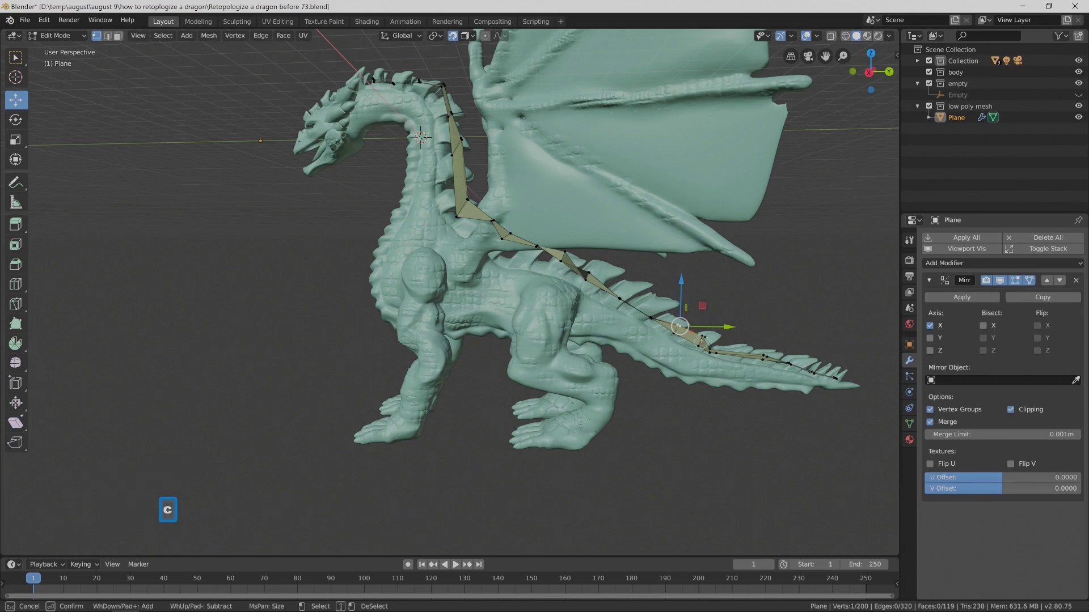
{"action": "left_click", "coordinate": [702, 340]}
{"action": "right_click", "coordinate": [692, 358]}
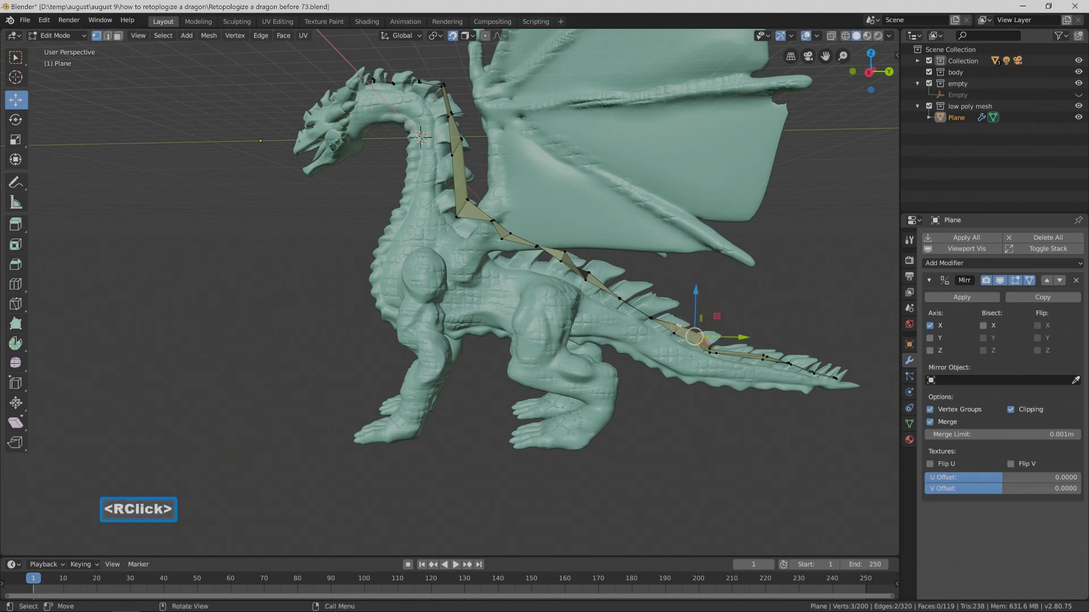
{"action": "key", "text": "c"}
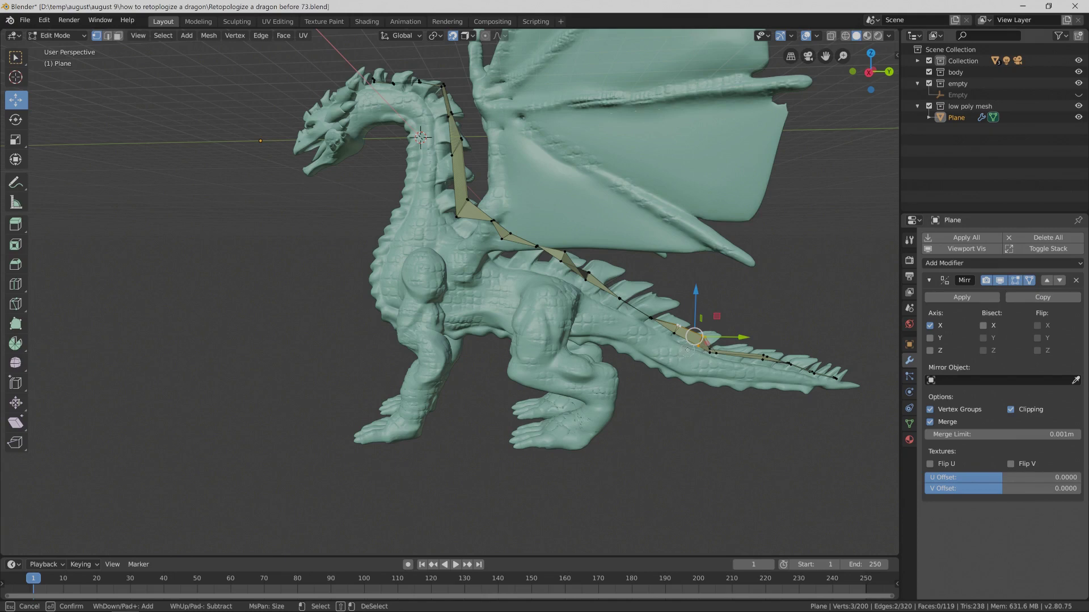
{"action": "right_click", "coordinate": [674, 352]}
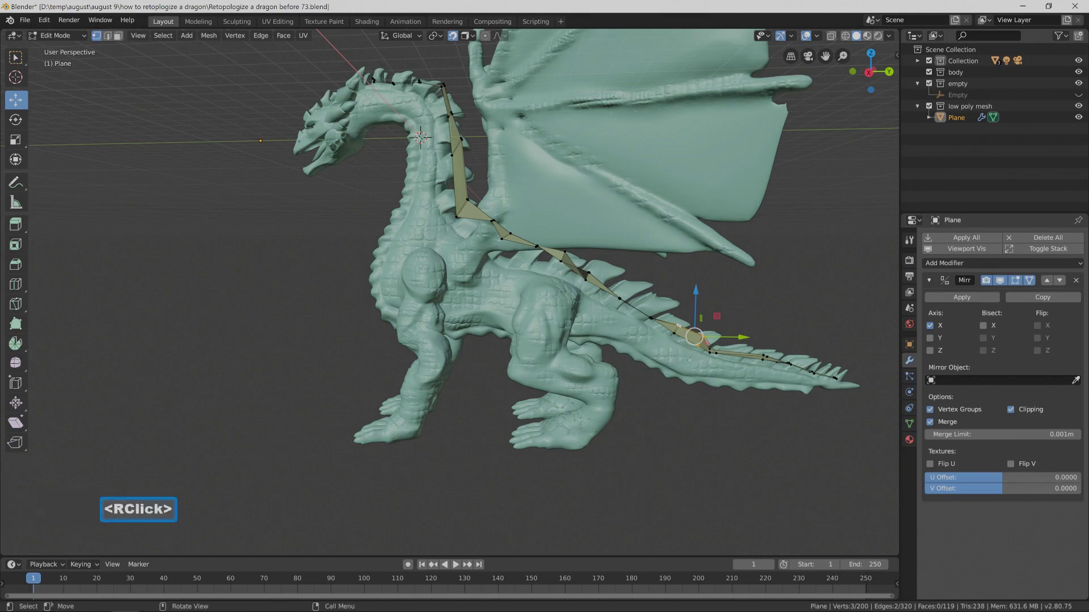
{"action": "key", "text": "g"}
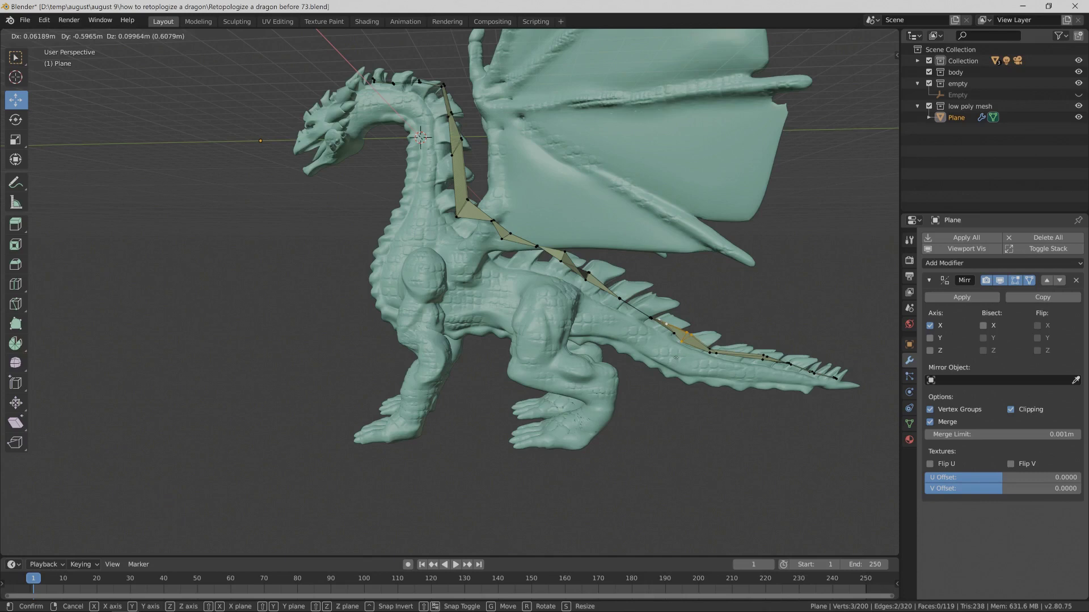
{"action": "left_click", "coordinate": [676, 357]}
Turn off Clipping in the Mirror modifier and dissolve the extra vertex pair on the upper tail strip.
{"action": "left_click", "coordinate": [766, 356]}
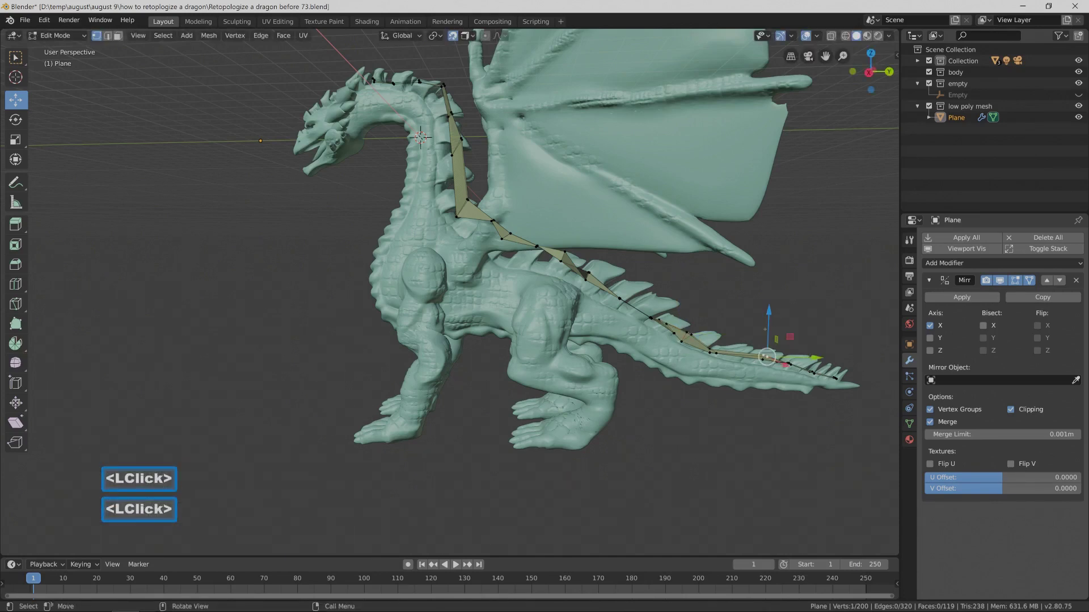
{"action": "left_click", "coordinate": [1011, 409]}
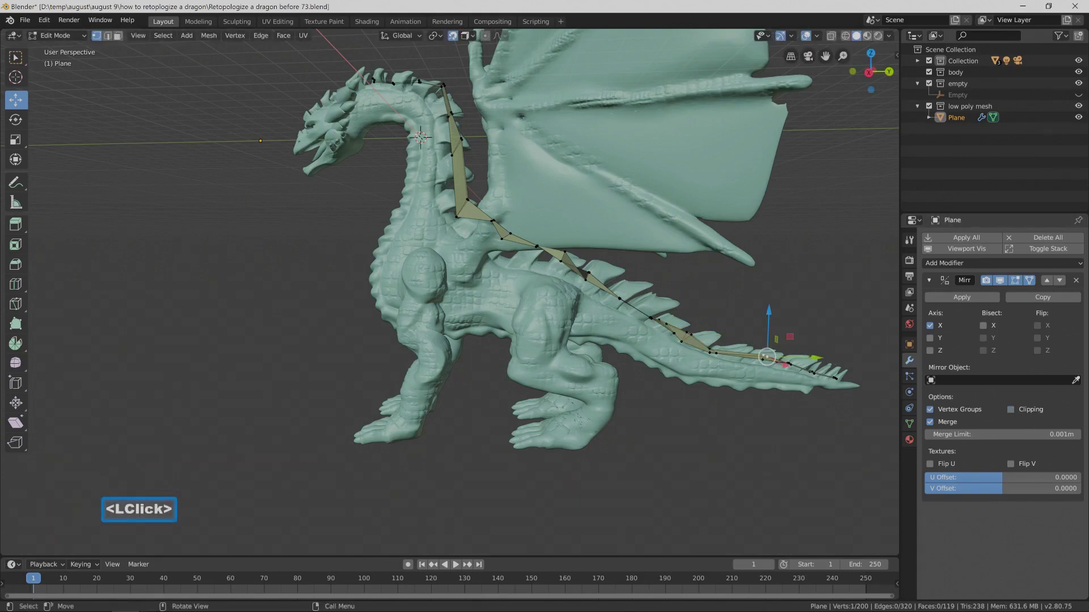
{"action": "scroll", "coordinate": [453, 284], "scroll_direction": "up", "scroll_amount": 1}
{"action": "middle_click_drag", "start_coordinate": [754, 366], "coordinate": [736, 347]}
{"action": "left_click", "coordinate": [736, 346]}
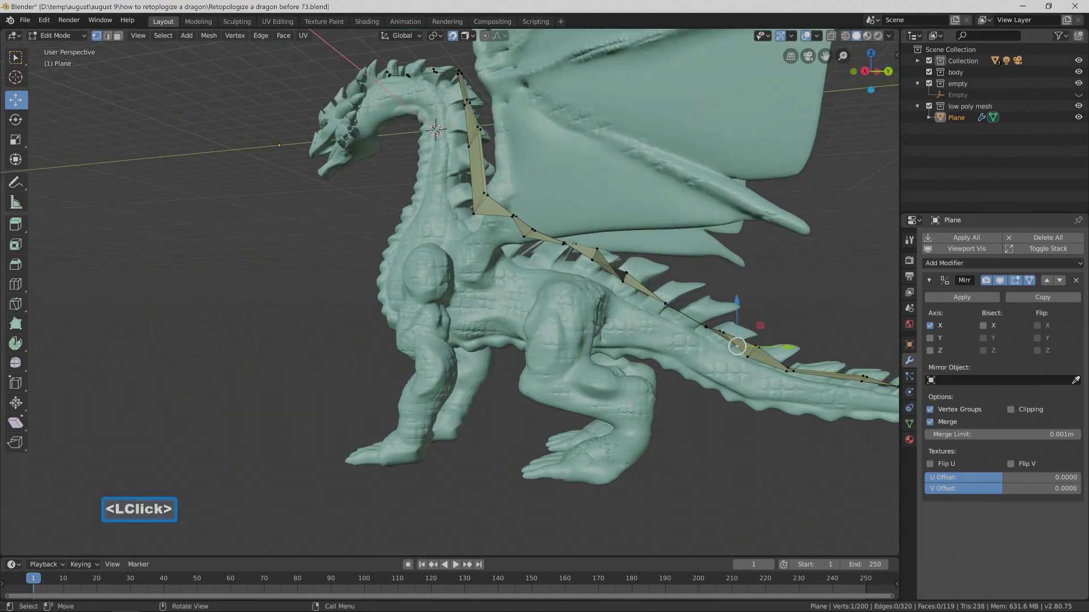
{"action": "middle_click_drag", "start_coordinate": [738, 346], "coordinate": [716, 340]}
{"action": "key", "text": "c"}
{"action": "left_click", "coordinate": [729, 340]}
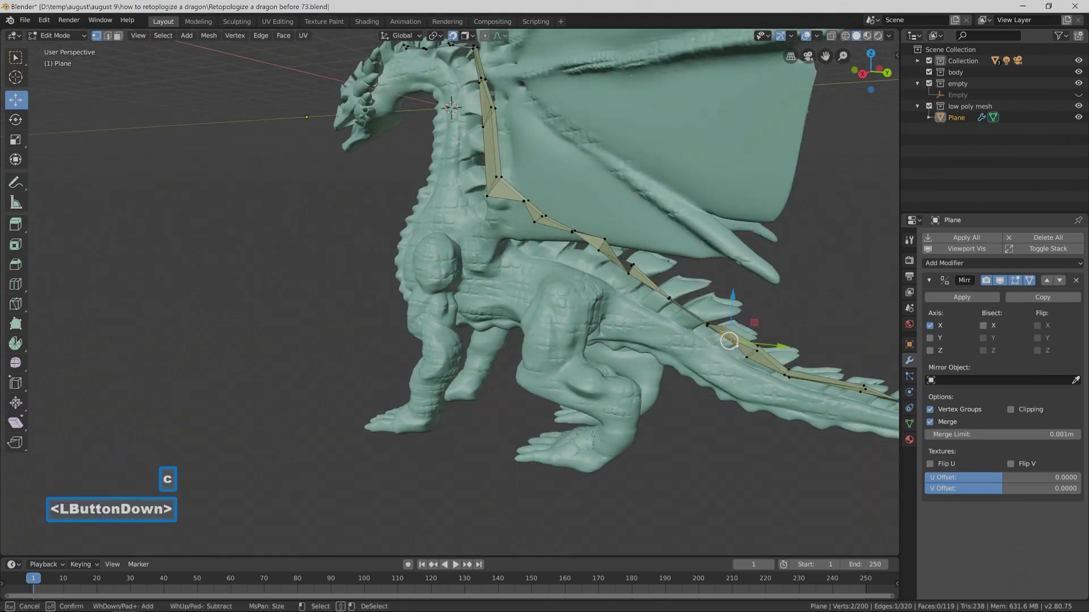
{"action": "right_click", "coordinate": [729, 340]}
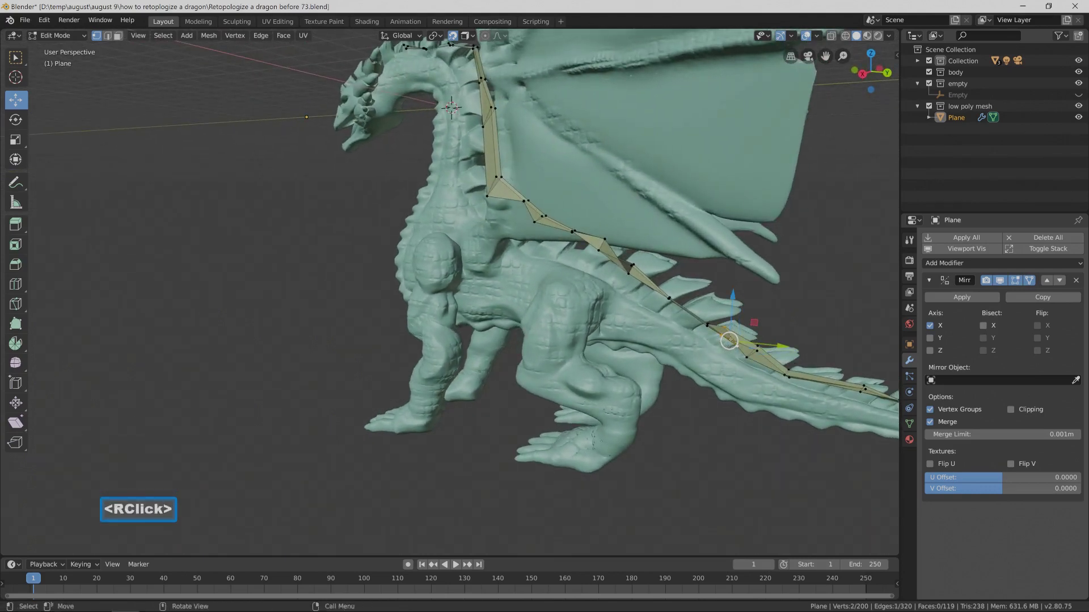
{"action": "key", "text": "x"}
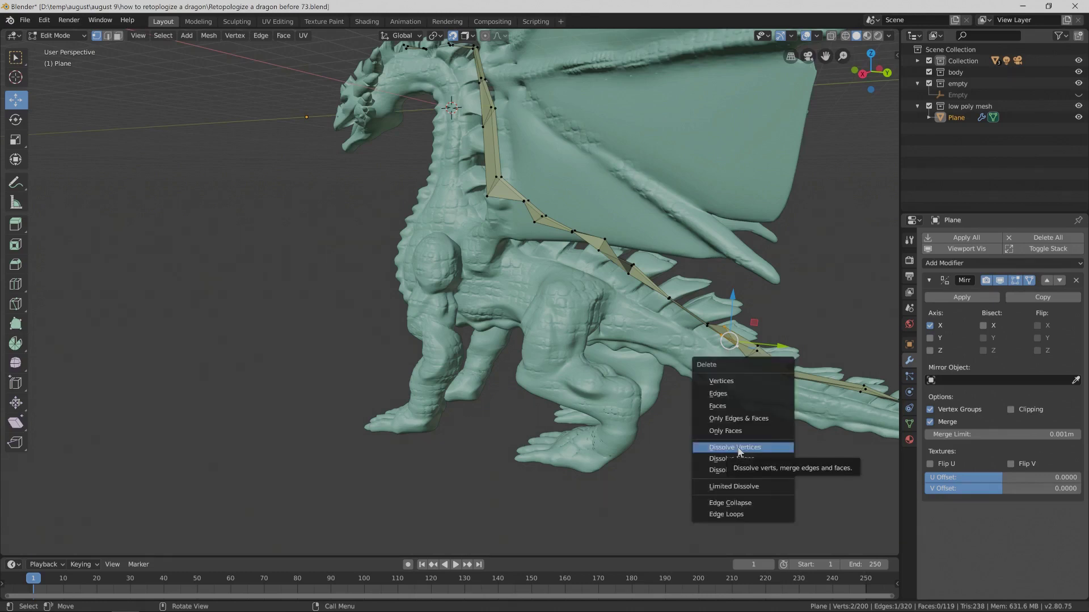
{"action": "left_click", "coordinate": [766, 447]}
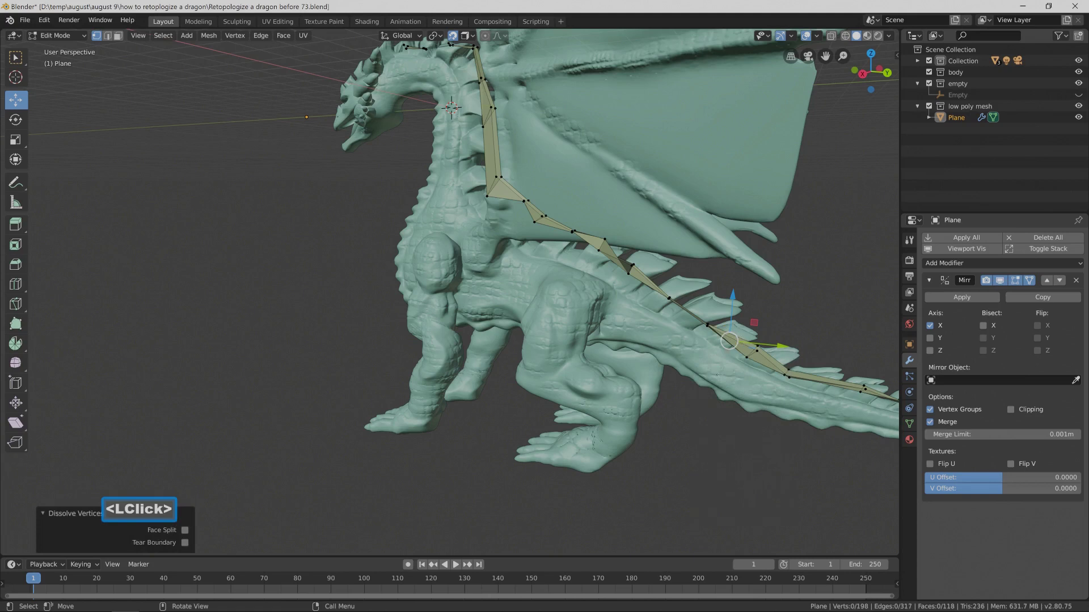
Select the vertex pair at the tail base and shift it slightly backward along Y and down along Z.
{"action": "middle_click_drag", "start_coordinate": [697, 267], "coordinate": [672, 265]}
{"action": "left_click", "coordinate": [696, 272]}
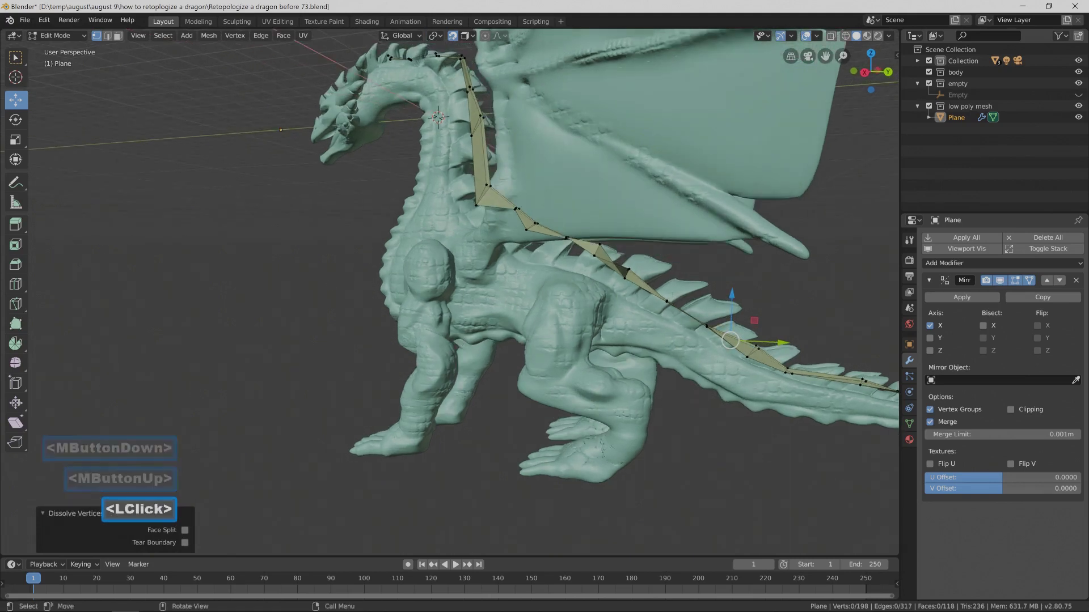
{"action": "key", "text": "c"}
{"action": "left_click", "coordinate": [667, 302]}
{"action": "right_click", "coordinate": [667, 303]}
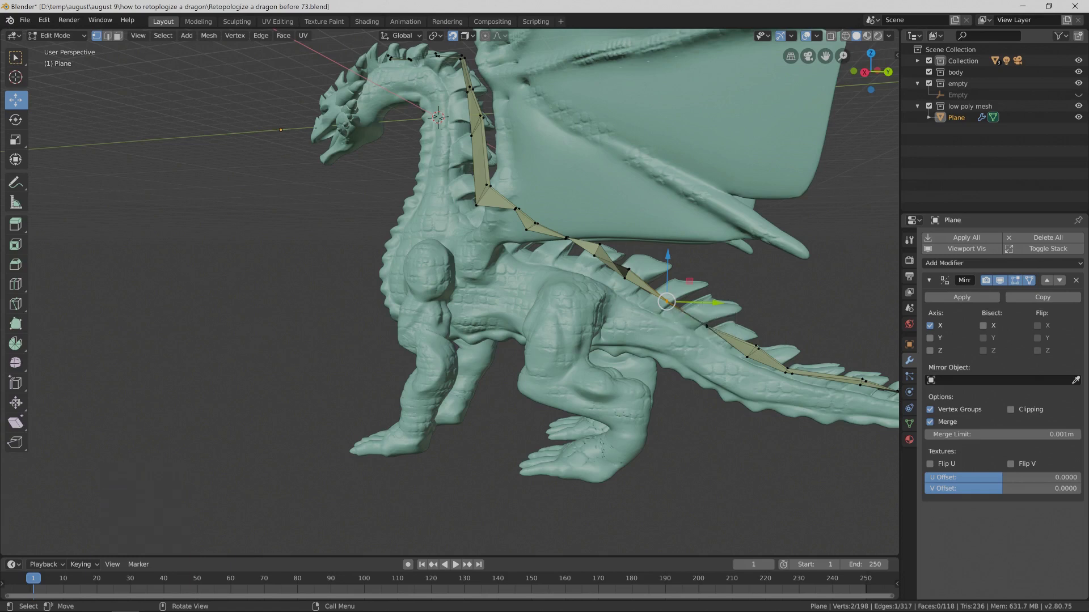
{"action": "left_click_drag", "start_coordinate": [716, 302], "coordinate": [708, 312]}
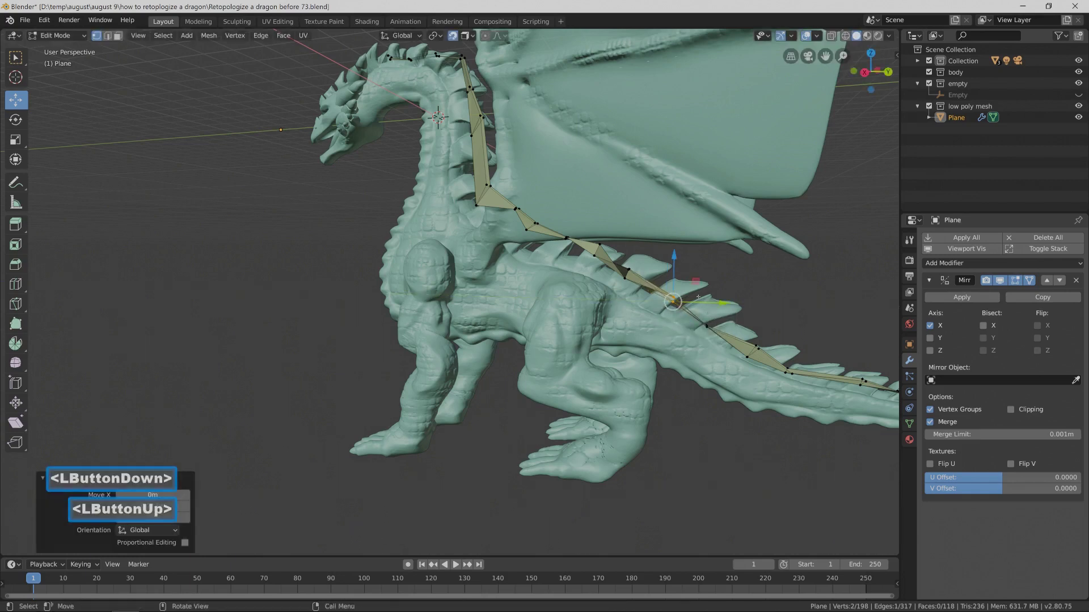
{"action": "left_click_drag", "start_coordinate": [673, 267], "coordinate": [673, 276]}
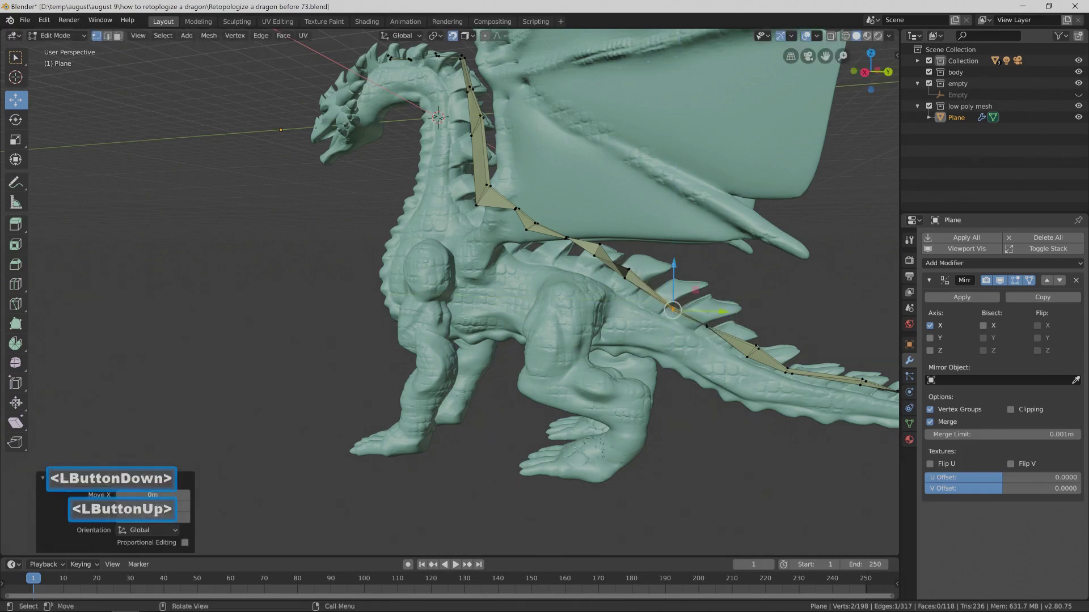
Deselect the tail base vertices and add one centred loop cut across the spine strip segment just in front of them.
{"action": "middle_click_drag", "start_coordinate": [646, 282], "coordinate": [627, 278]}
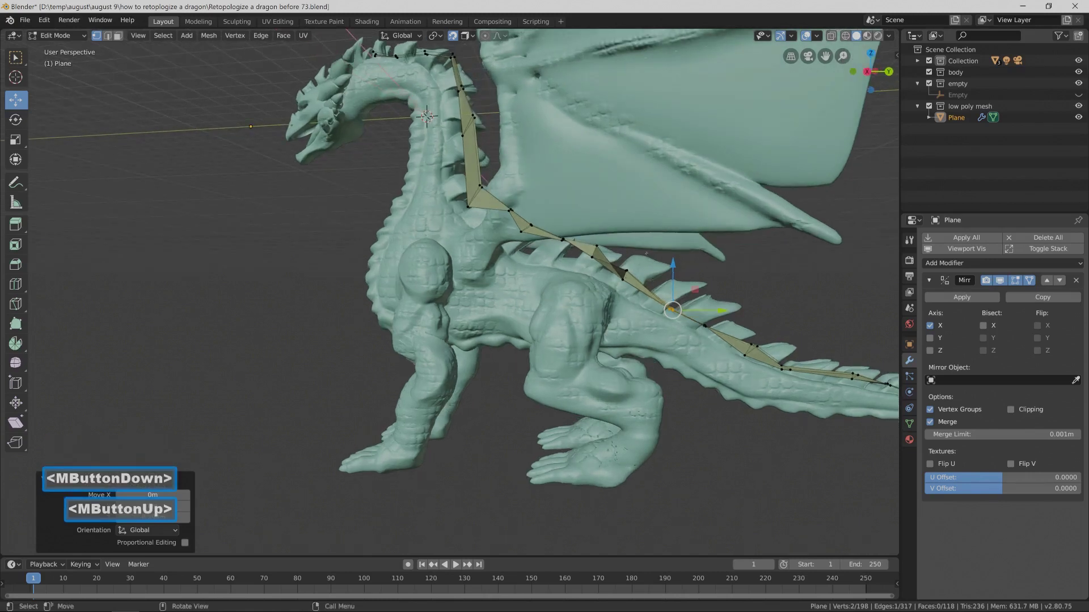
{"action": "left_click", "coordinate": [624, 271]}
{"action": "left_click", "coordinate": [723, 284]}
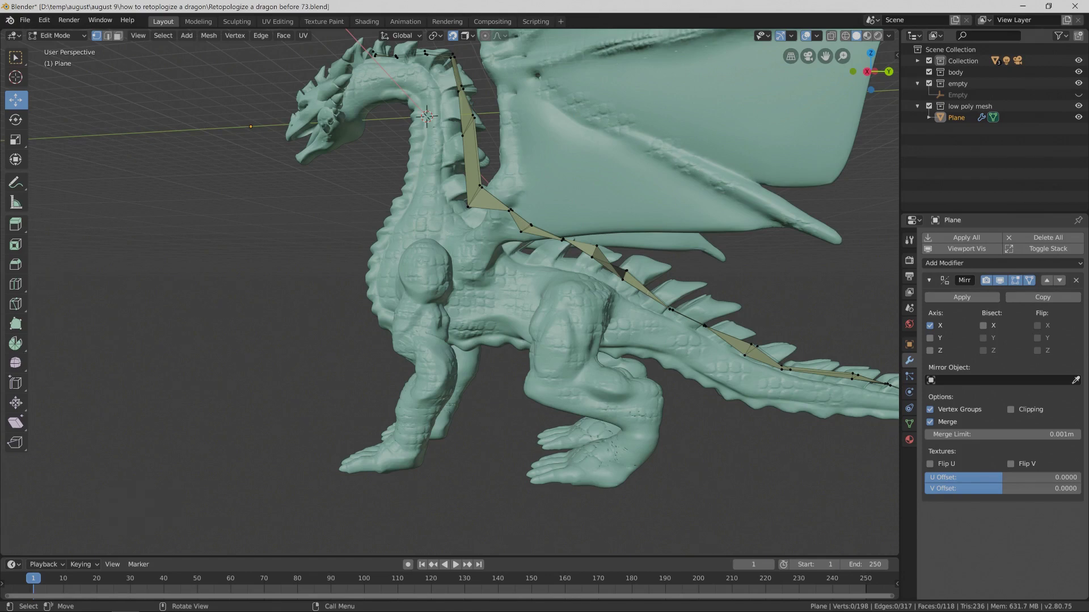
{"action": "key", "text": "ctrl+r"}
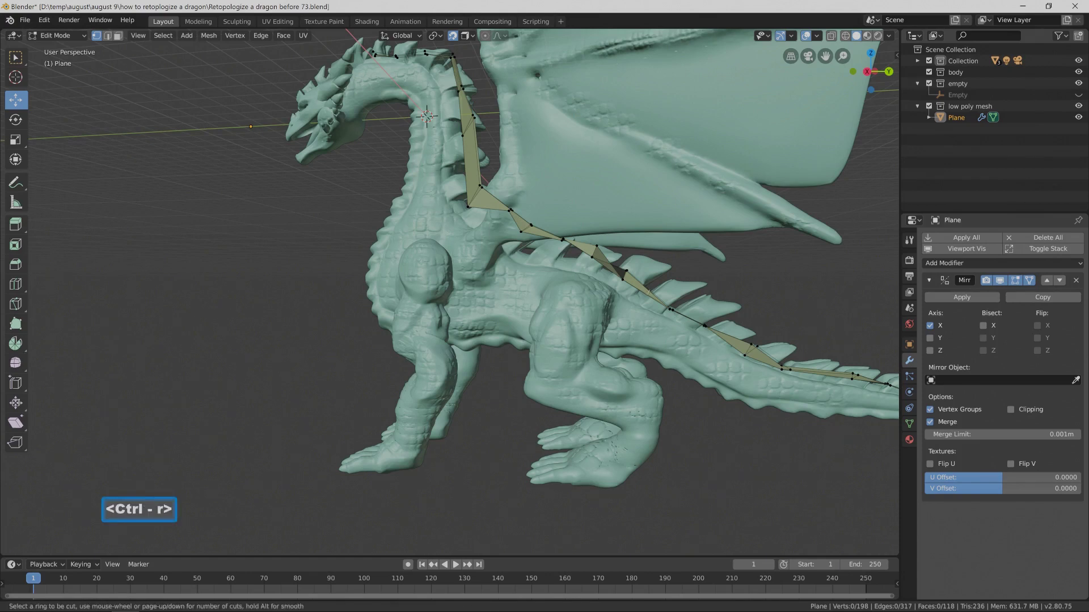
{"action": "double_click", "coordinate": [644, 290]}
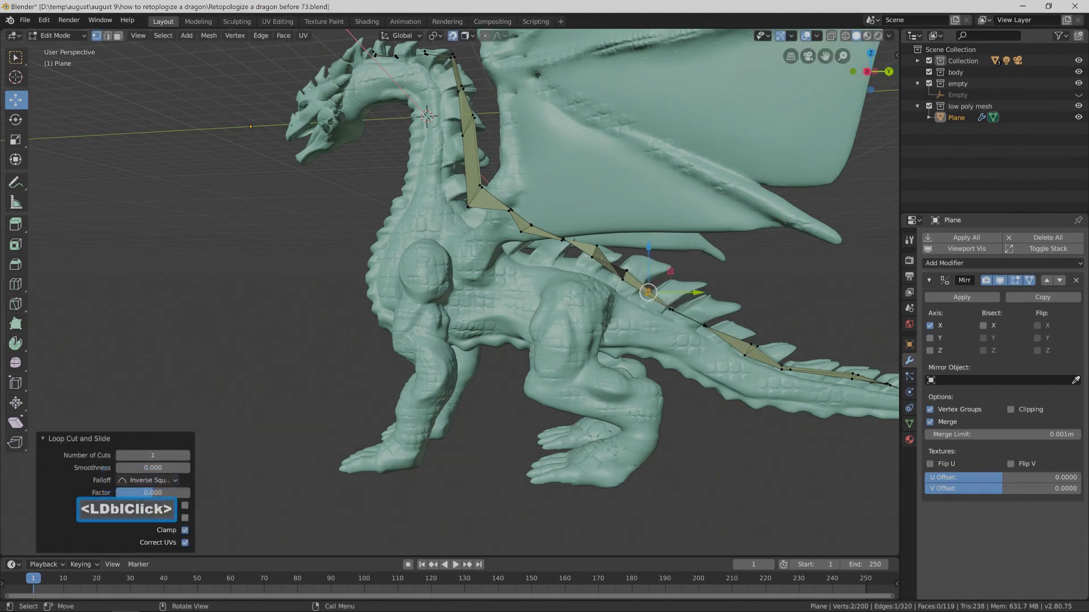
{"action": "left_click", "coordinate": [703, 276]}
Select the spine strip vertex pair above the hip and move it forward along the back and slightly down.
{"action": "key", "text": "c"}
{"action": "left_click", "coordinate": [594, 252]}
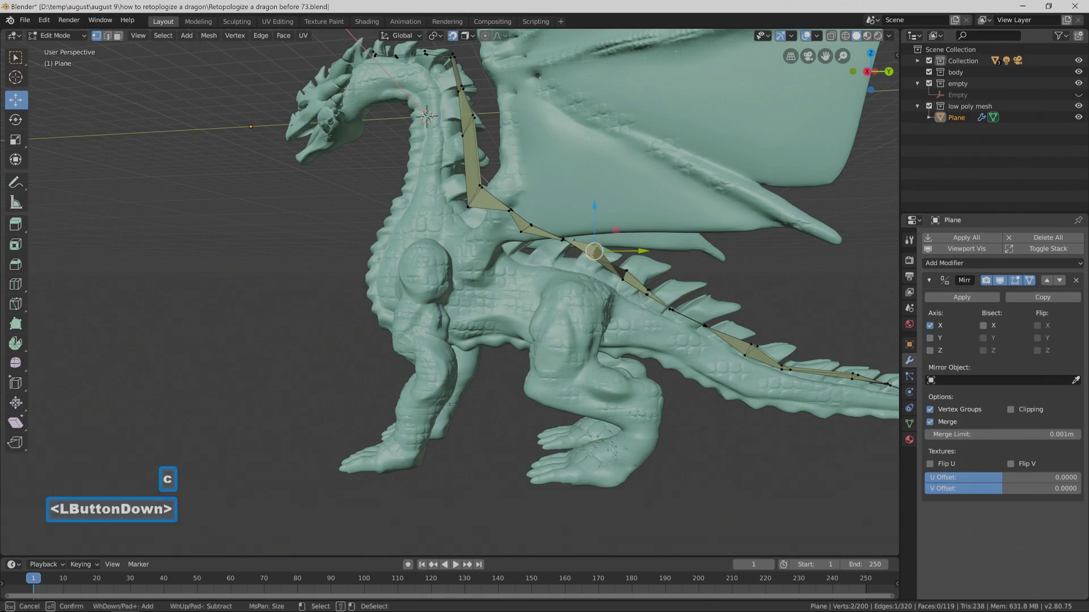
{"action": "right_click", "coordinate": [591, 270]}
{"action": "key", "text": "g"}
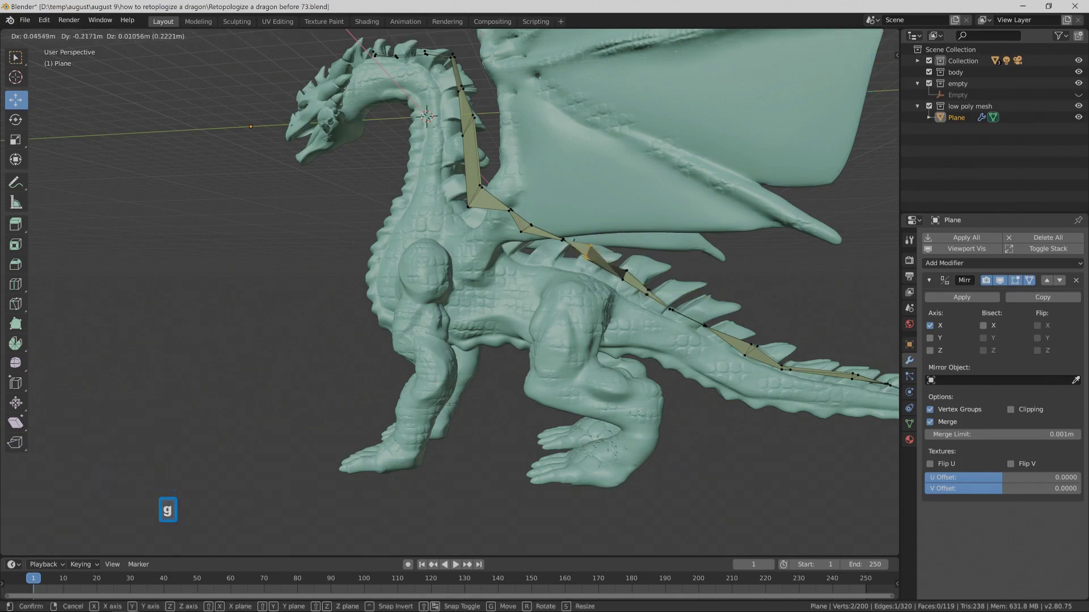
{"action": "left_click", "coordinate": [570, 264]}
{"action": "left_click", "coordinate": [627, 271]}
{"action": "left_click", "coordinate": [641, 277]}
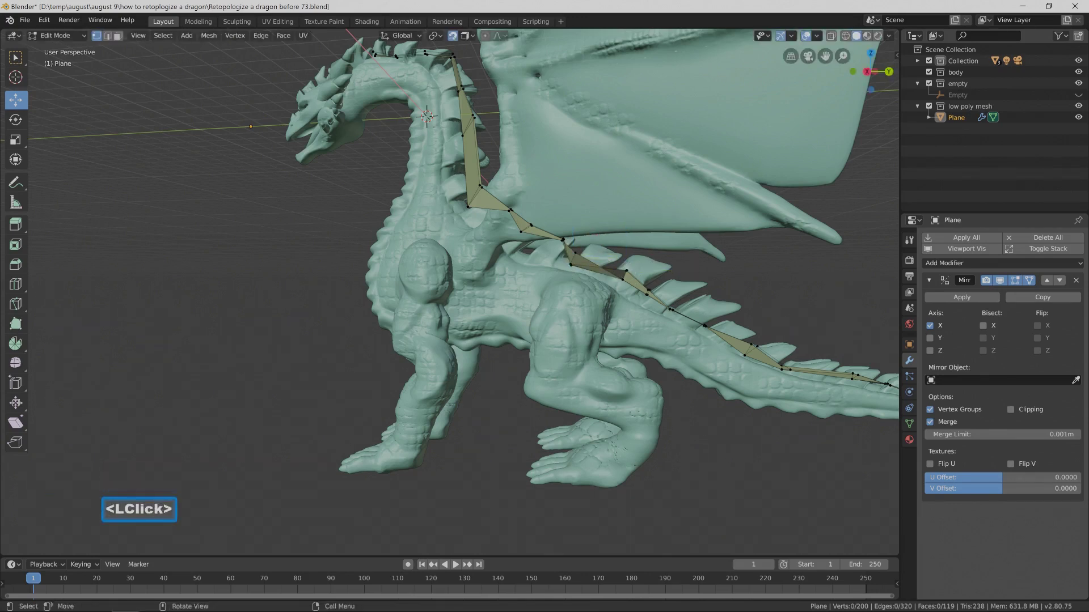
Move the spine strip vertex pair just behind the hip about 0.13 m in X and -0.6 m in Y.
{"action": "key", "text": "c"}
{"action": "left_click", "coordinate": [624, 275]}
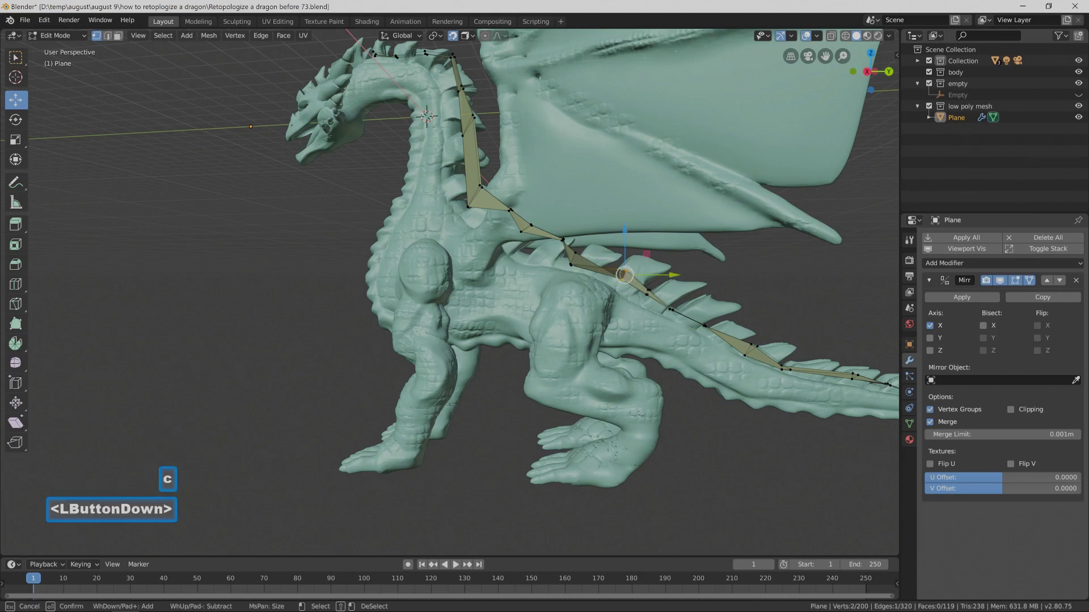
{"action": "right_click", "coordinate": [624, 275]}
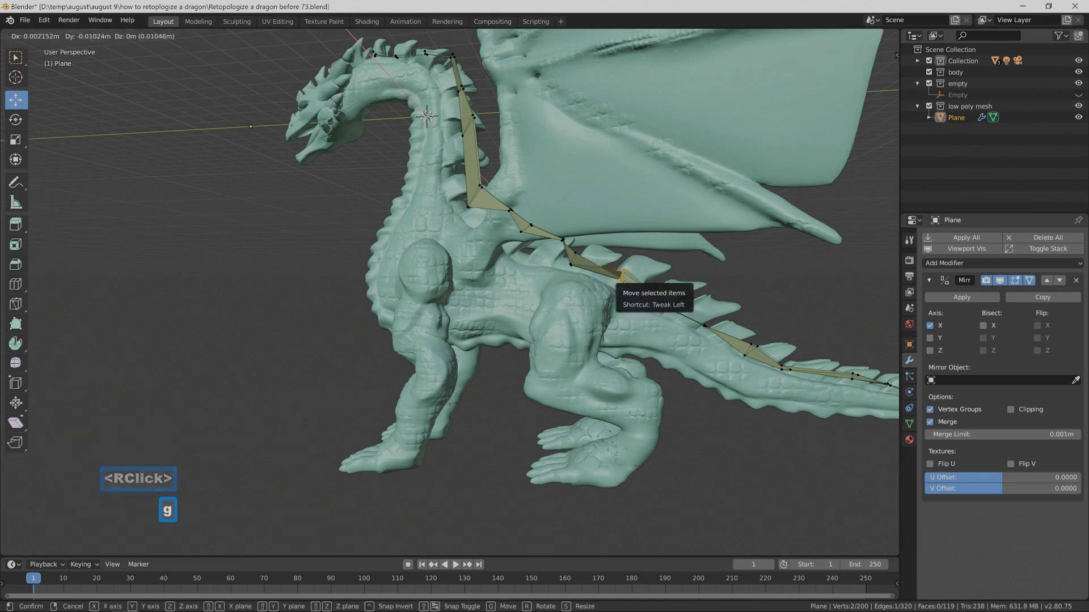
{"action": "key", "text": "g"}
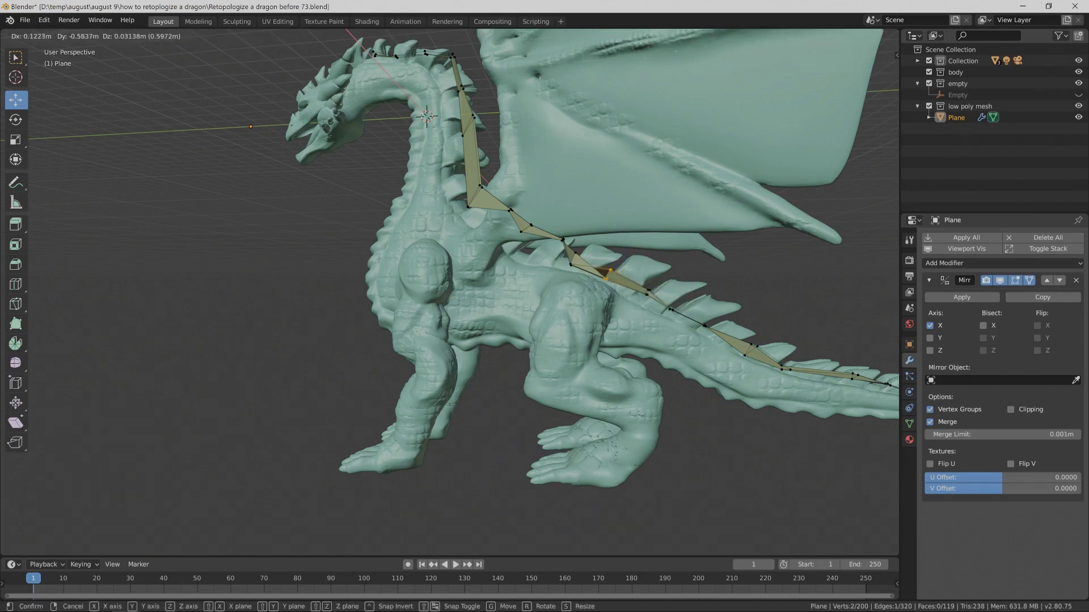
{"action": "left_click", "coordinate": [610, 277]}
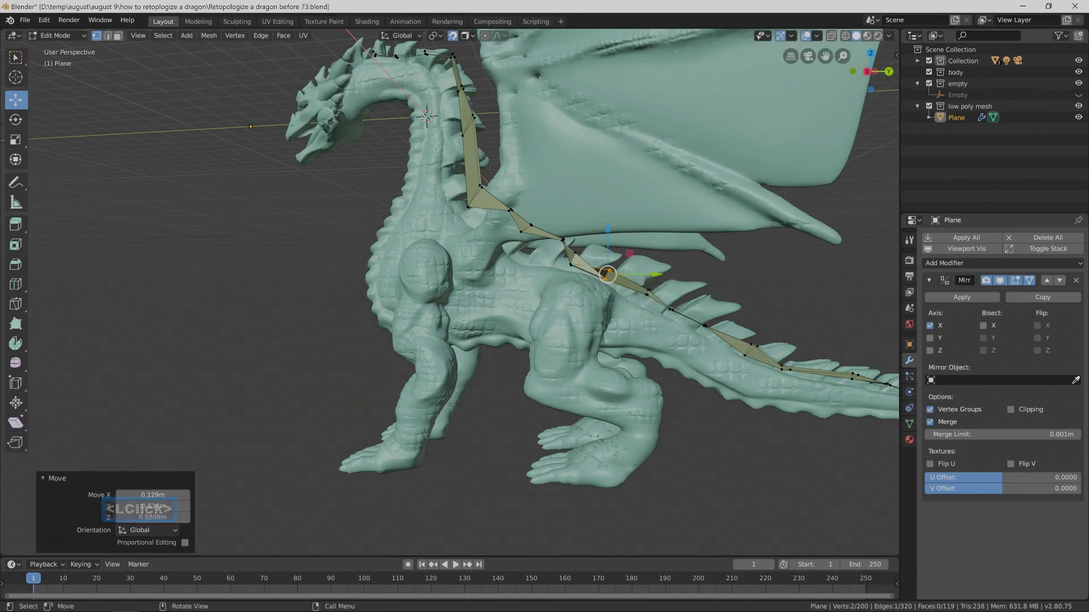
{"action": "left_click", "coordinate": [754, 270]}
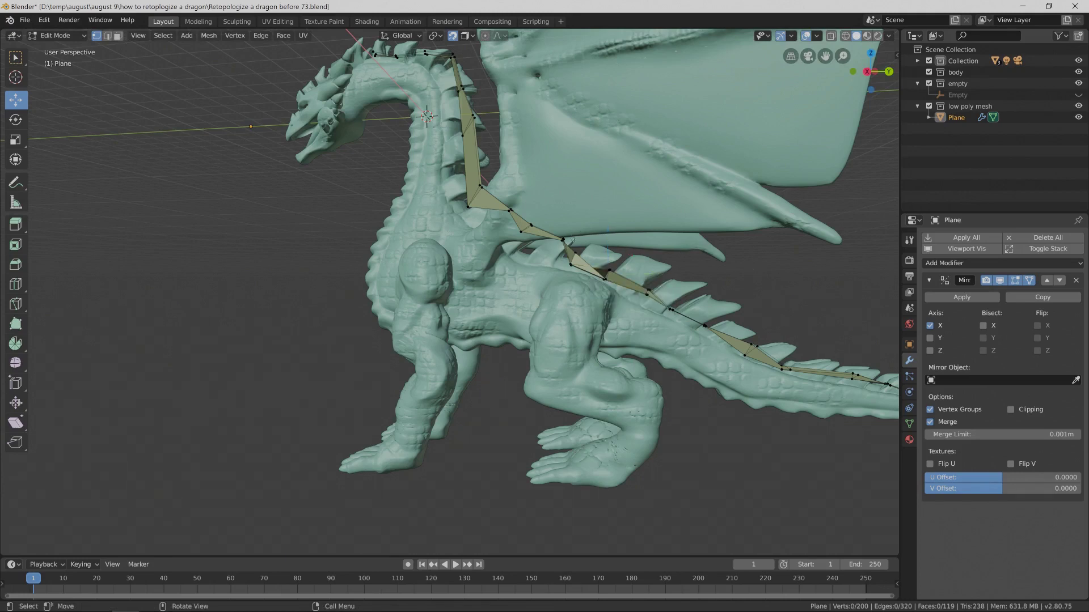
Move the mid-back vertex pair below the wing root 0.33 m in X, -1.52 m in Y and -0.725 m in Z.
{"action": "key", "text": "c"}
{"action": "left_click", "coordinate": [571, 240]}
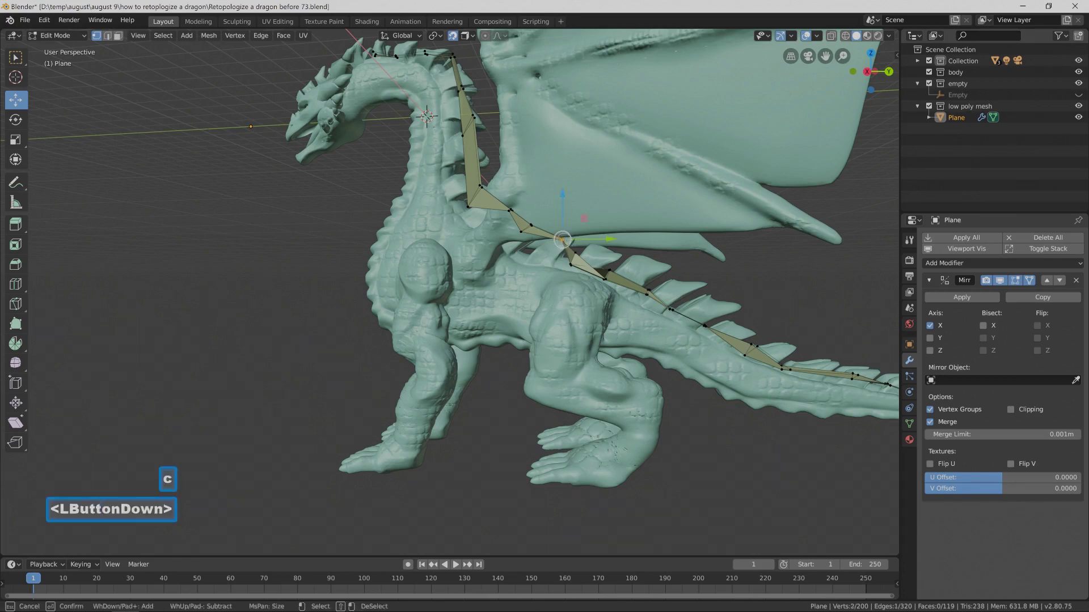
{"action": "right_click", "coordinate": [571, 240]}
{"action": "key", "text": "g"}
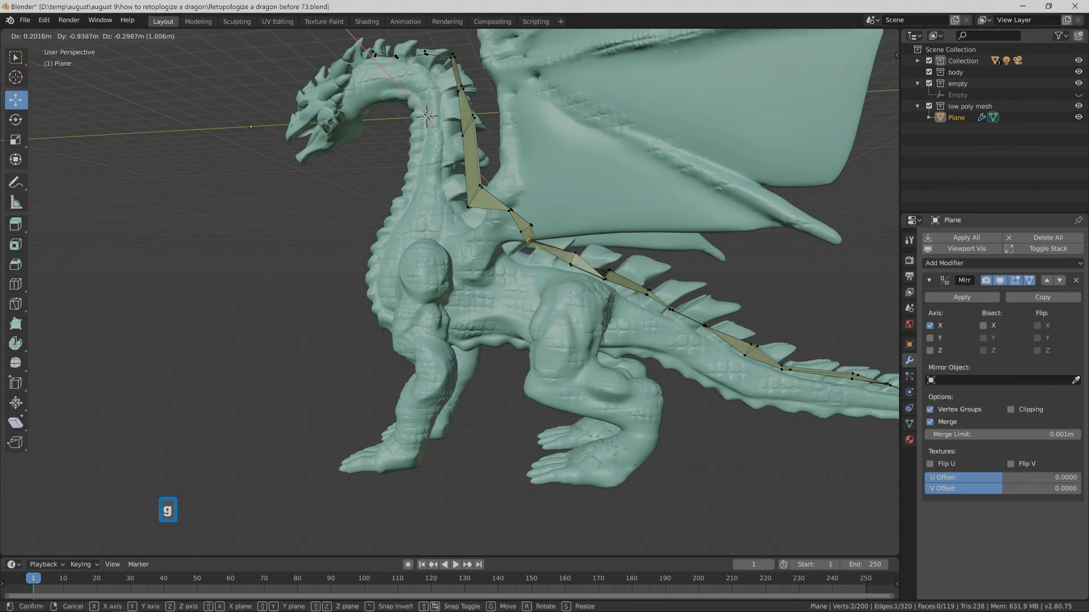
{"action": "left_click", "coordinate": [523, 260]}
{"action": "middle_click_drag", "start_coordinate": [523, 260], "coordinate": [520, 260]}
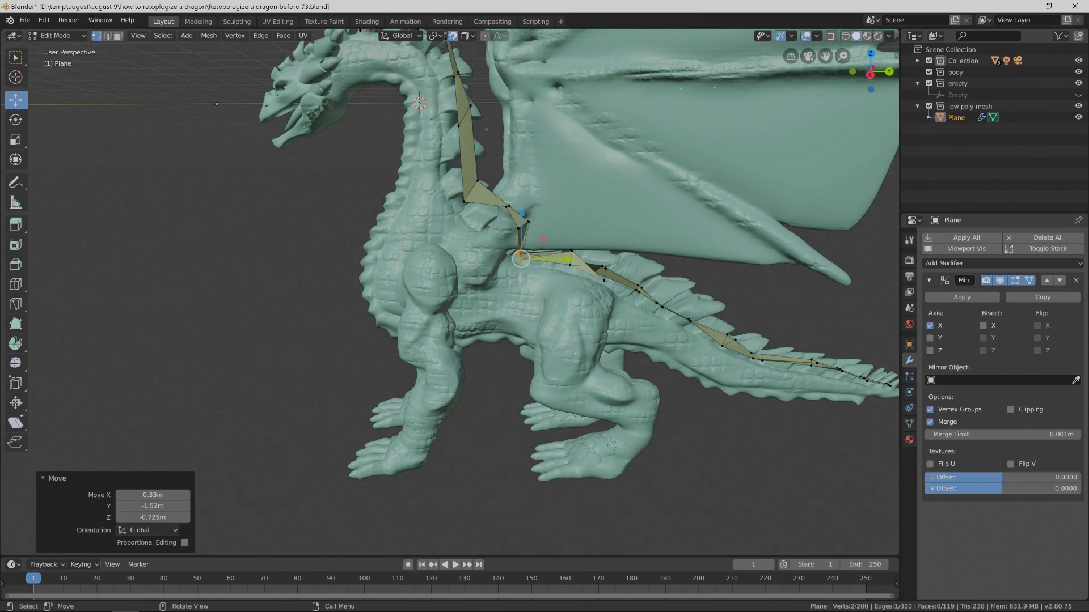
Shift the lower neck vertex pair forward onto the neck, and move its rear vertex down with about 0.1 m in X.
{"action": "left_click", "coordinate": [470, 105]}
{"action": "left_click", "coordinate": [458, 126], "text": "shift"}
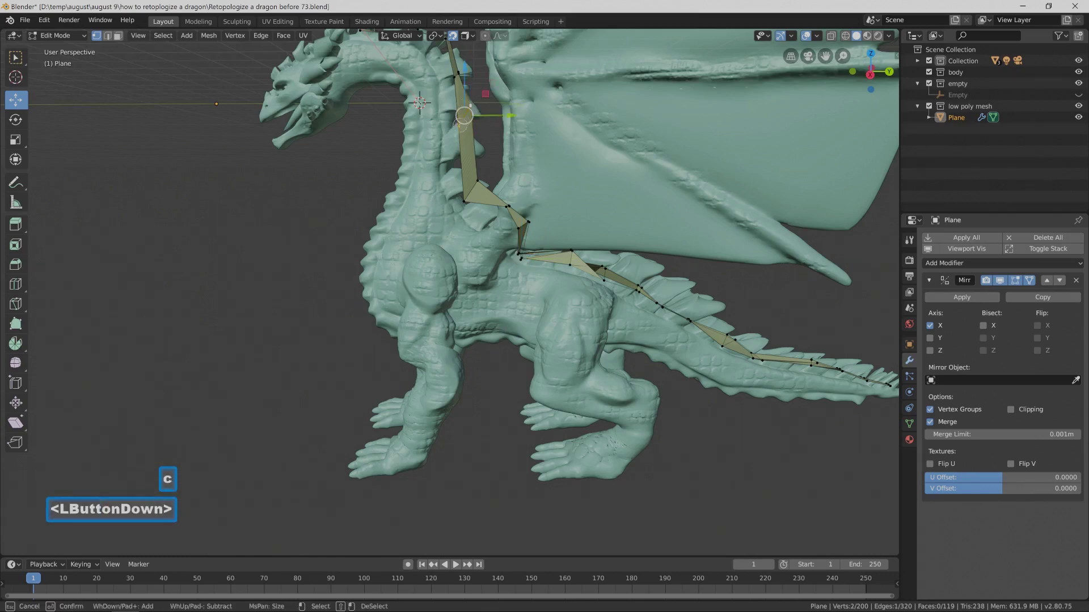
{"action": "key", "text": "g"}
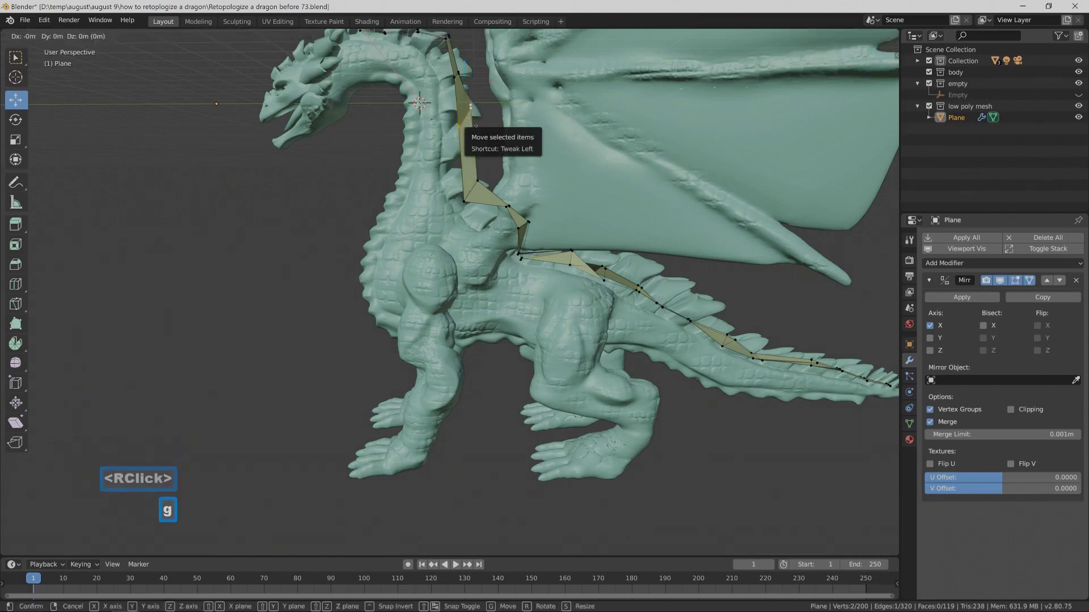
{"action": "left_click", "coordinate": [465, 122]}
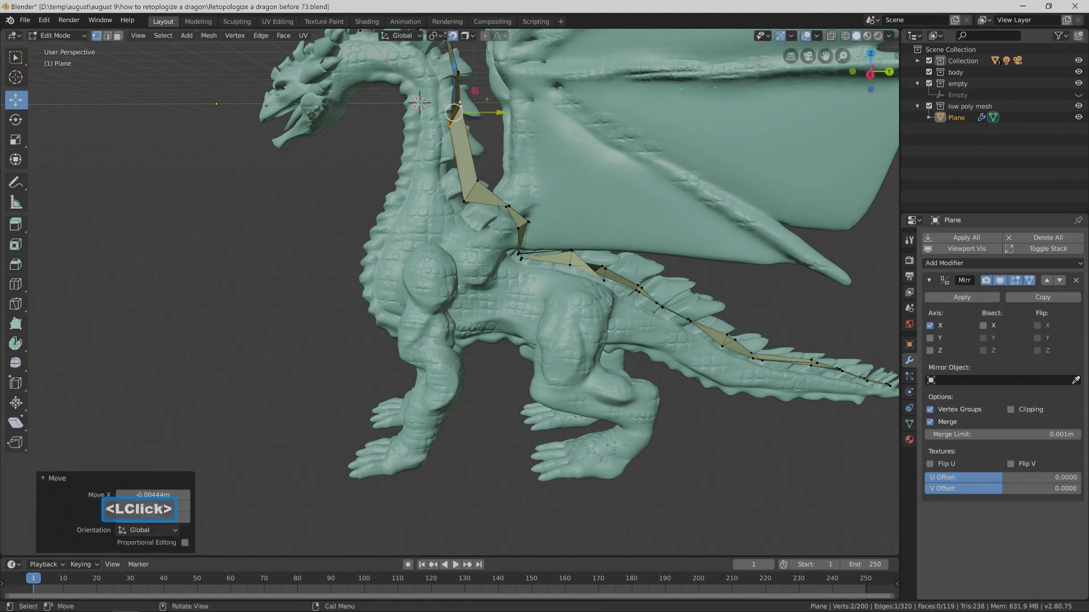
{"action": "left_click", "coordinate": [463, 109]}
{"action": "key", "text": "g"}
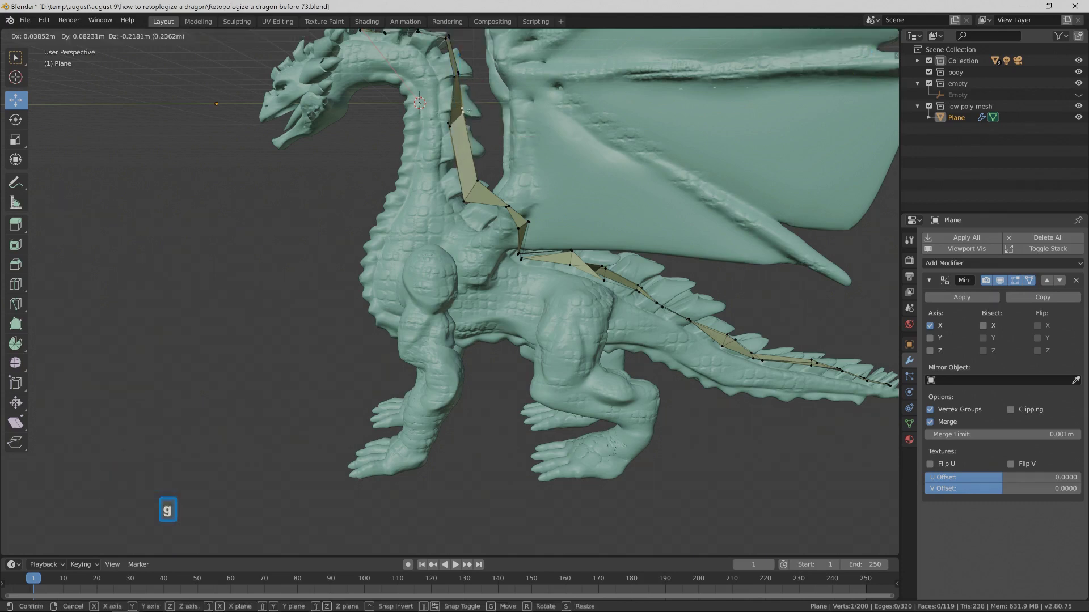
{"action": "left_click", "coordinate": [468, 120]}
{"action": "middle_click_drag", "start_coordinate": [467, 120], "coordinate": [461, 117]}
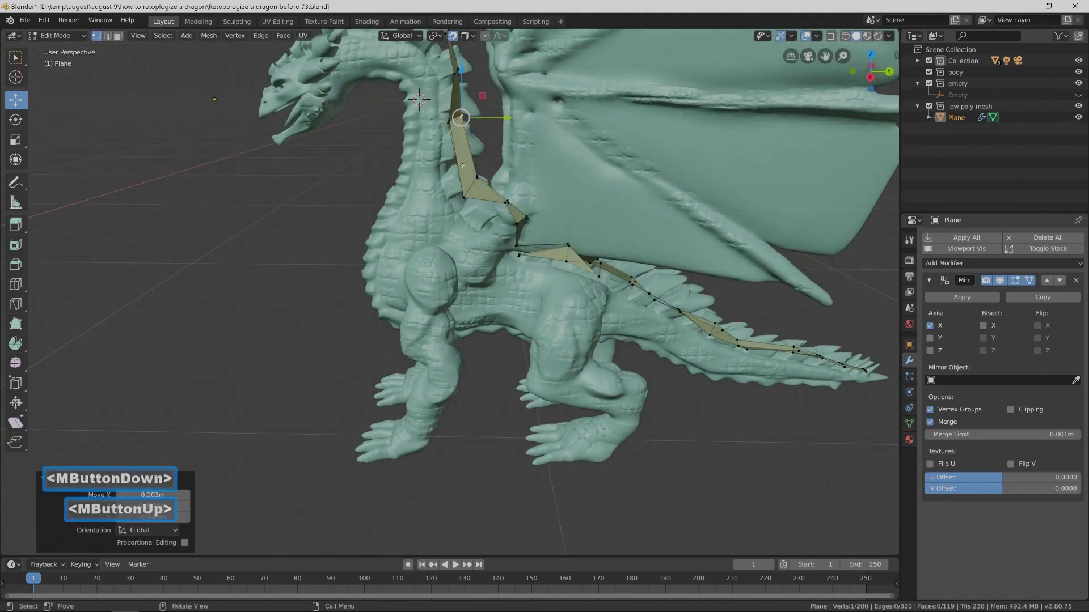
Add one loop cut with a factor of -0.128 across the long strip segment at the base of the neck.
{"action": "key", "text": "ctrl+r"}
{"action": "left_click", "coordinate": [462, 165]}
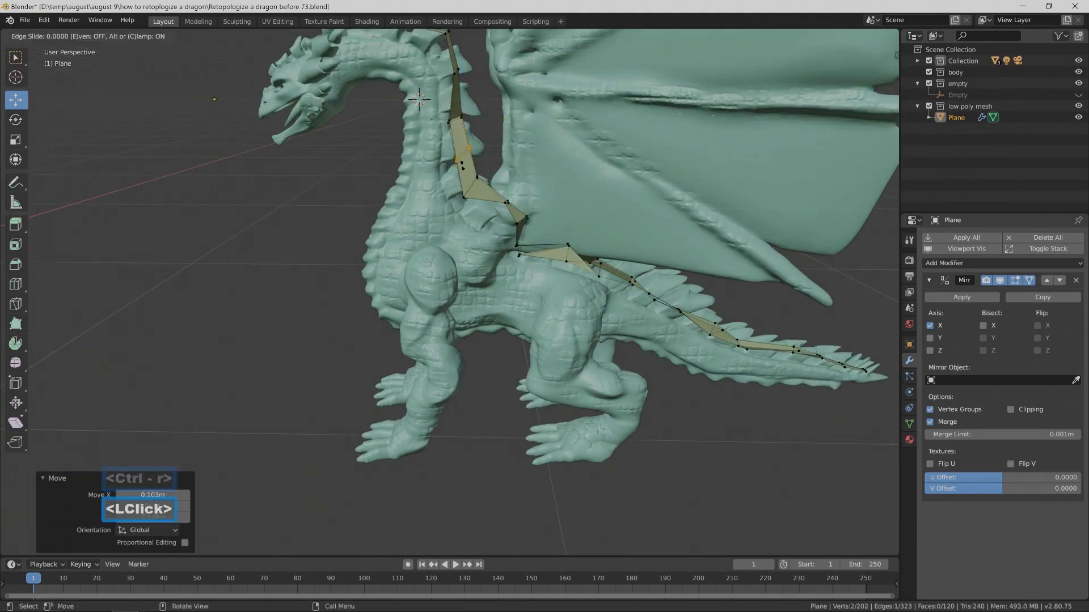
{"action": "left_click", "coordinate": [462, 169]}
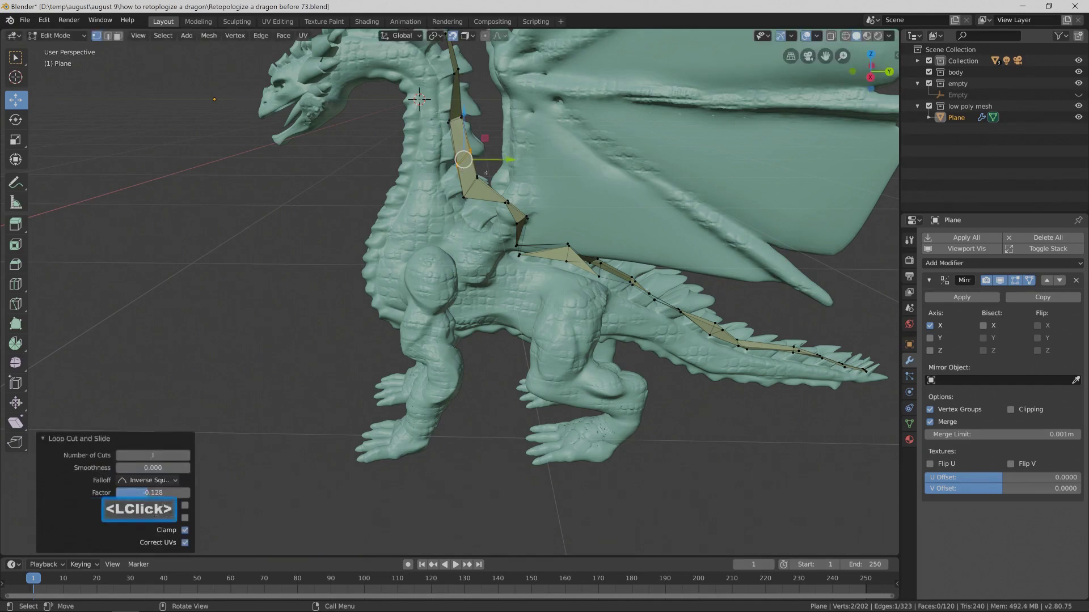
Select only the rear vertex of the new neck cut and move it 0.118 m in X, 0.0246 m in Y and -0.355 m in Z.
{"action": "left_click", "coordinate": [477, 177]}
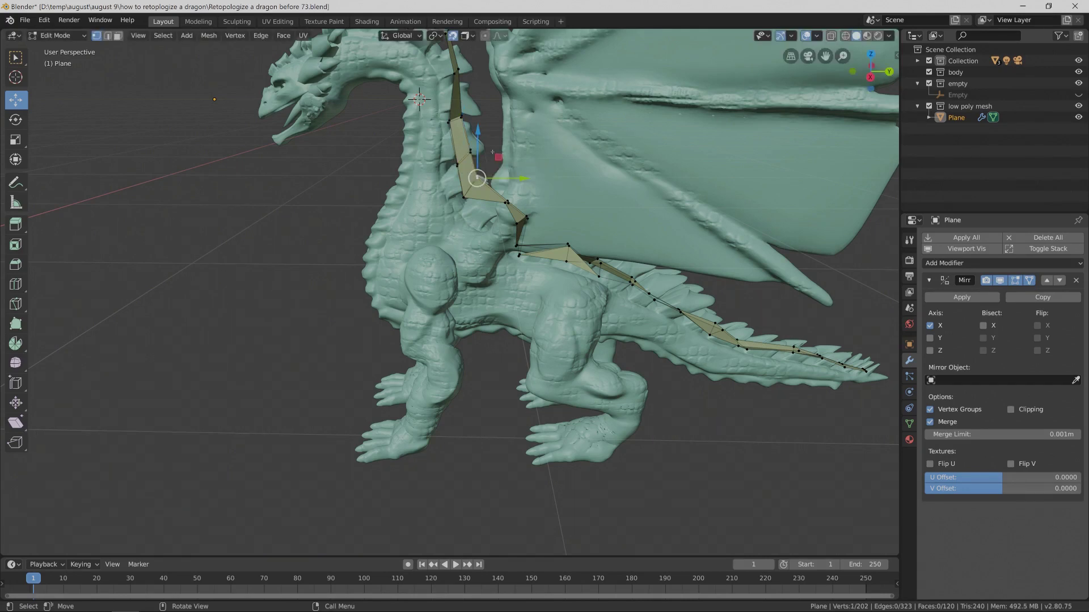
{"action": "left_click", "coordinate": [479, 164]}
{"action": "left_click_drag", "start_coordinate": [476, 177], "coordinate": [470, 152]}
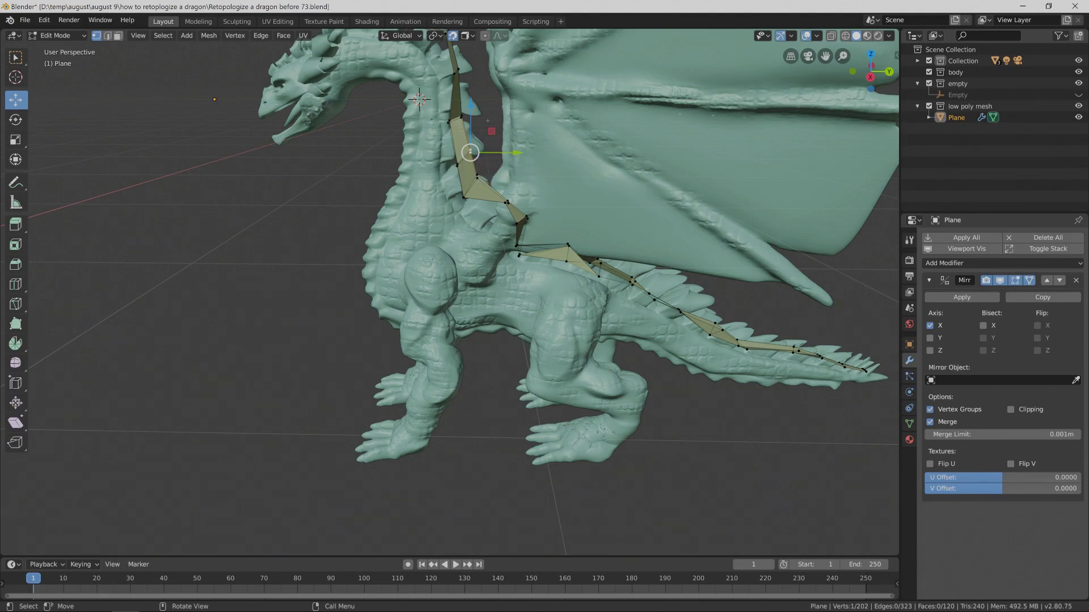
{"action": "left_click", "coordinate": [490, 112]}
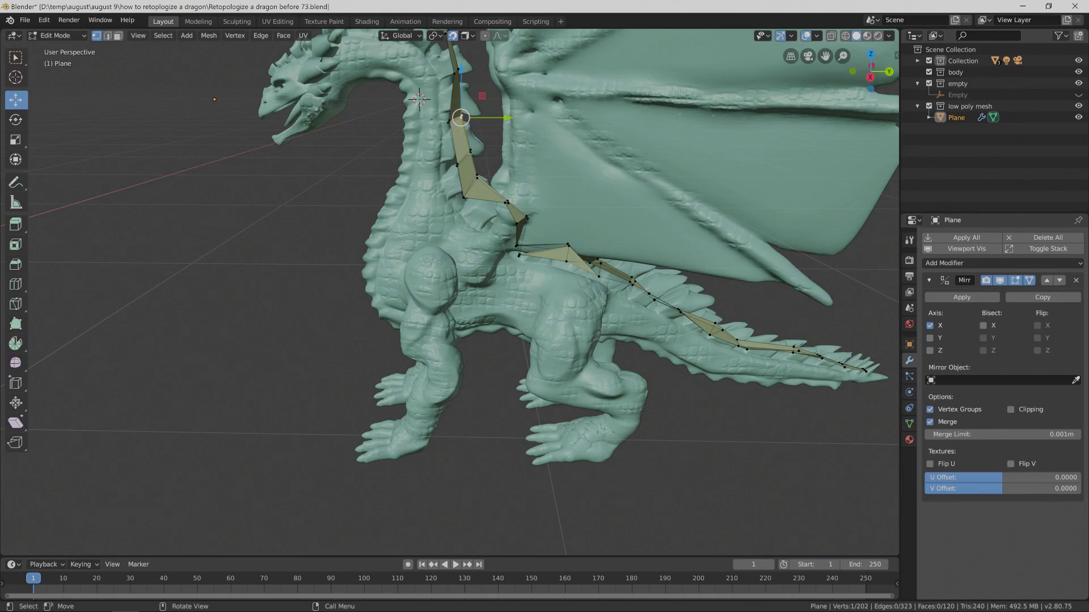
{"action": "key", "text": "alt+a"}
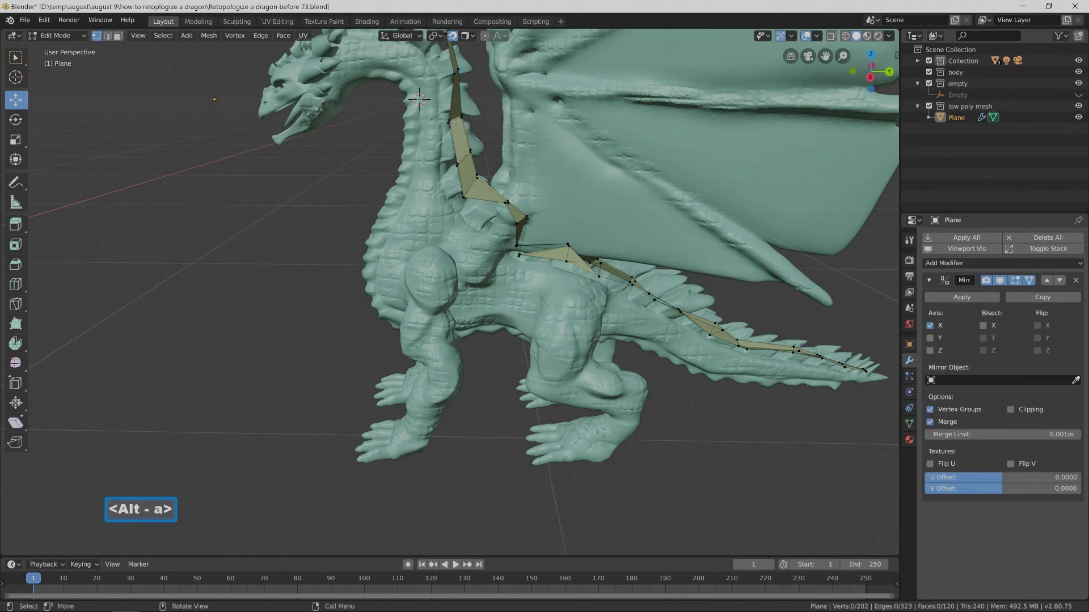
{"action": "left_click", "coordinate": [489, 136]}
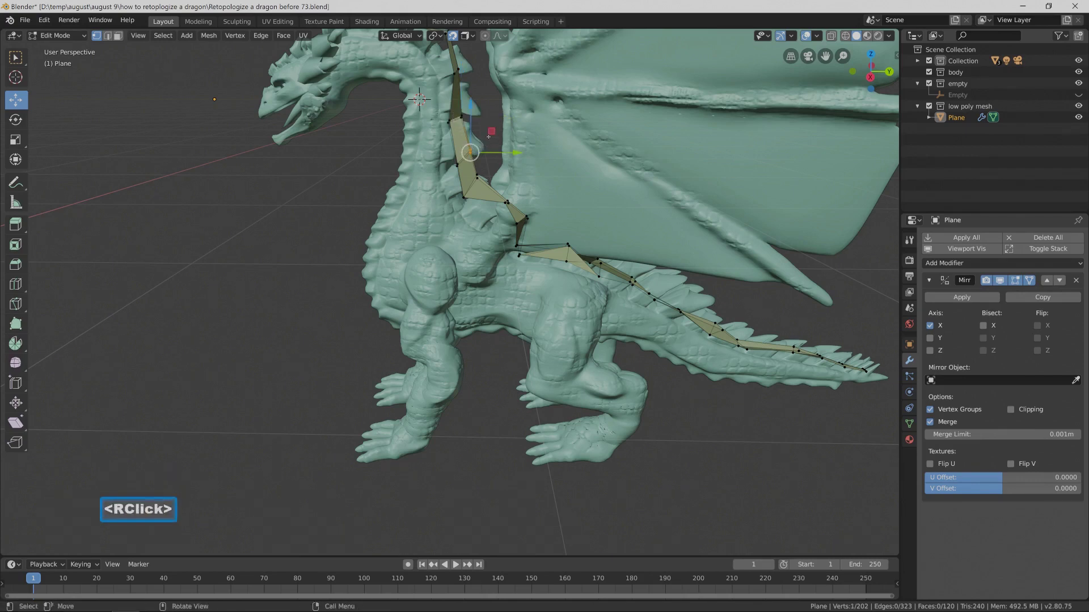
{"action": "key", "text": "g"}
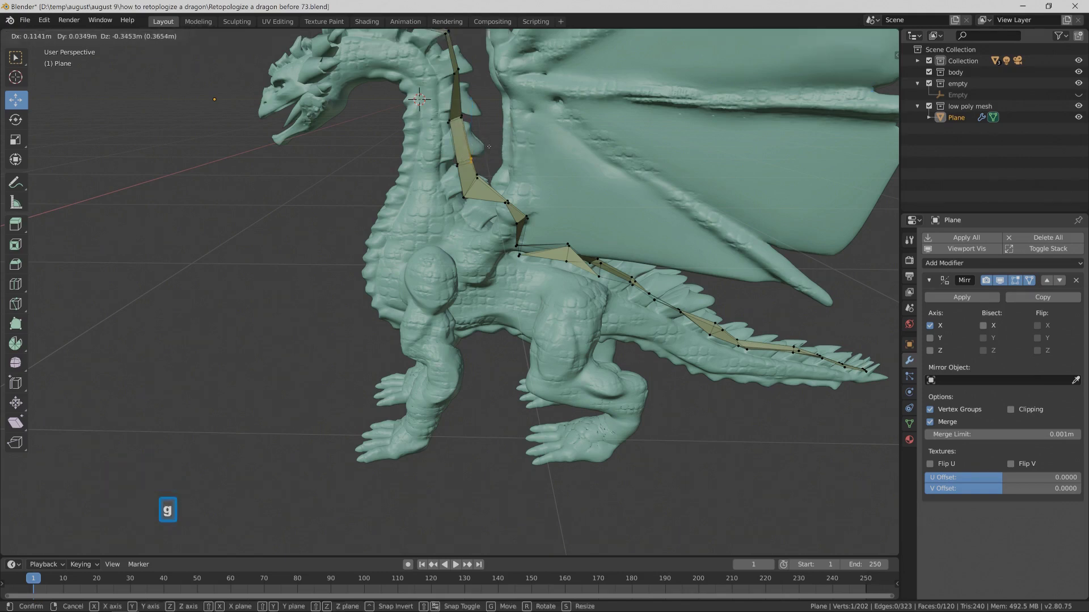
{"action": "left_click", "coordinate": [489, 147]}
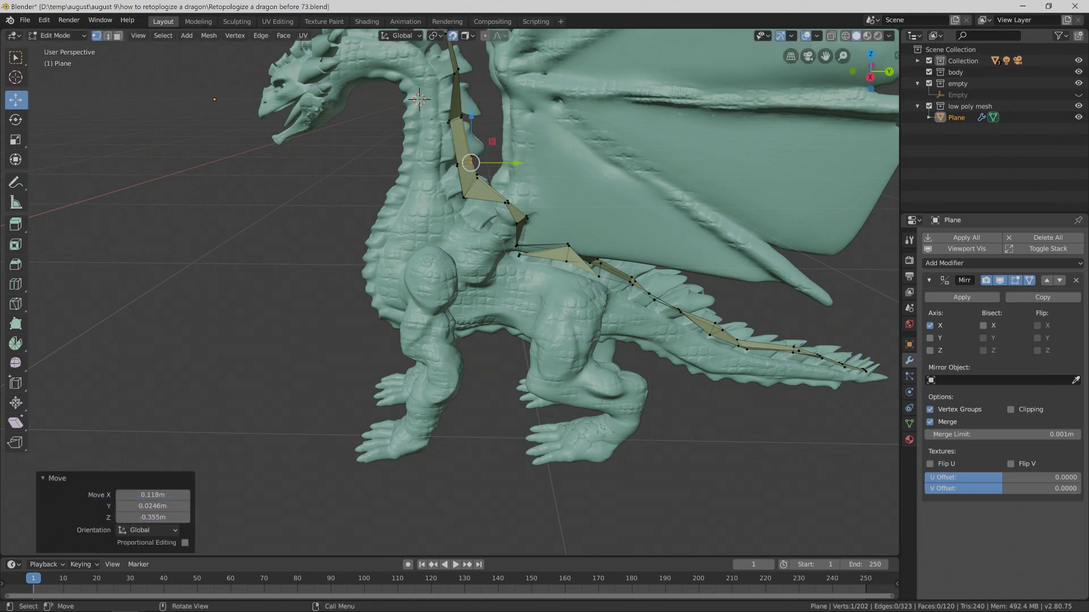
Add the vertex pair midway along the tail to the selection and move the selected vertices 0.267 m in X and forward toward the body.
{"action": "middle_click_drag", "start_coordinate": [489, 147], "coordinate": [396, 120]}
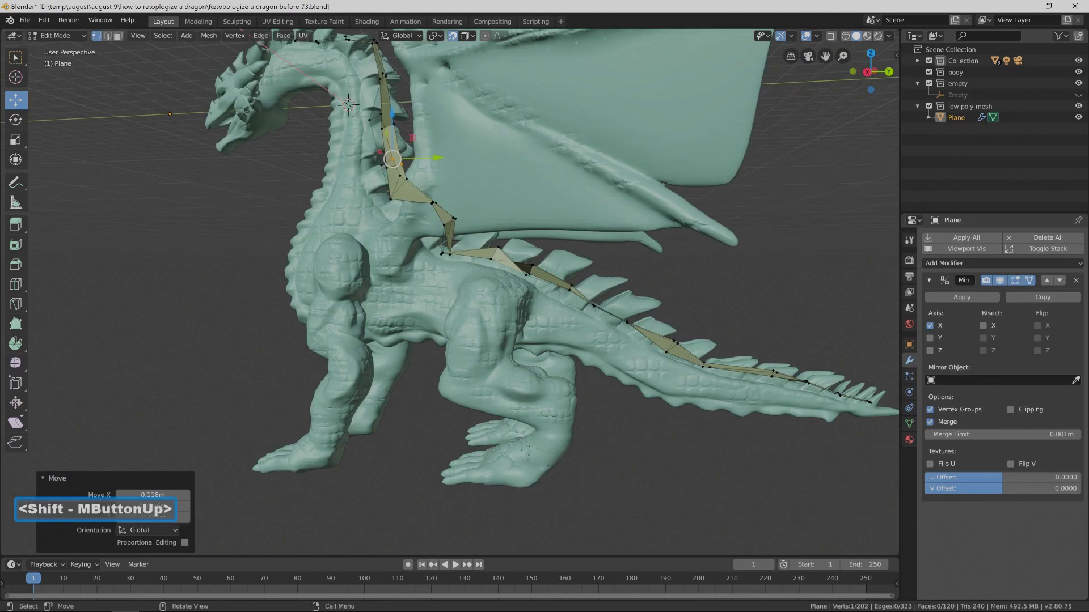
{"action": "middle_click_drag", "start_coordinate": [397, 119], "coordinate": [387, 121]}
{"action": "key", "text": "c"}
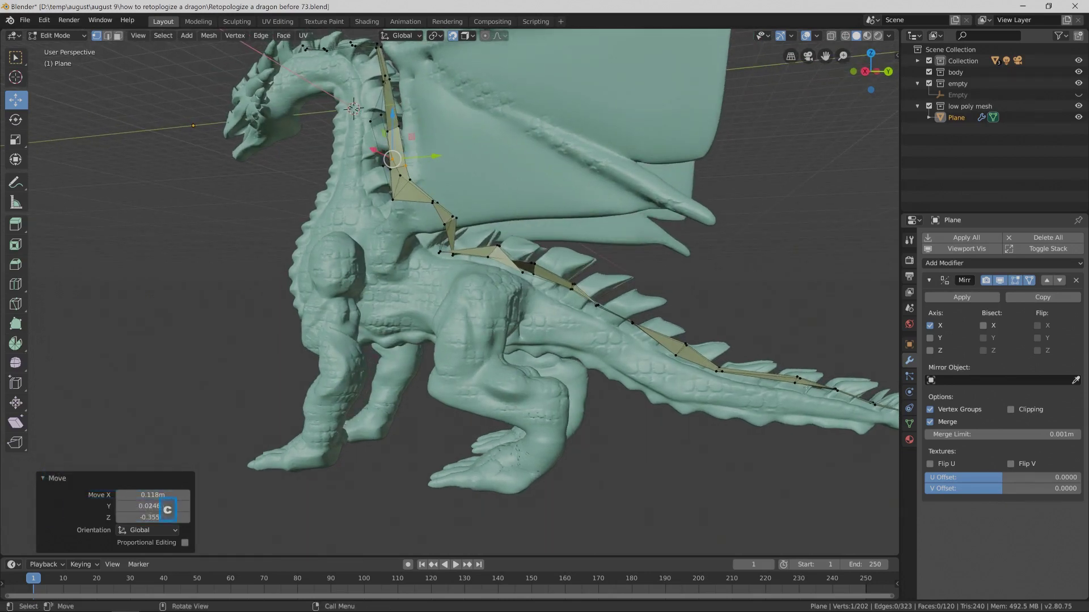
{"action": "left_click", "coordinate": [799, 382]}
{"action": "right_click", "coordinate": [802, 388]}
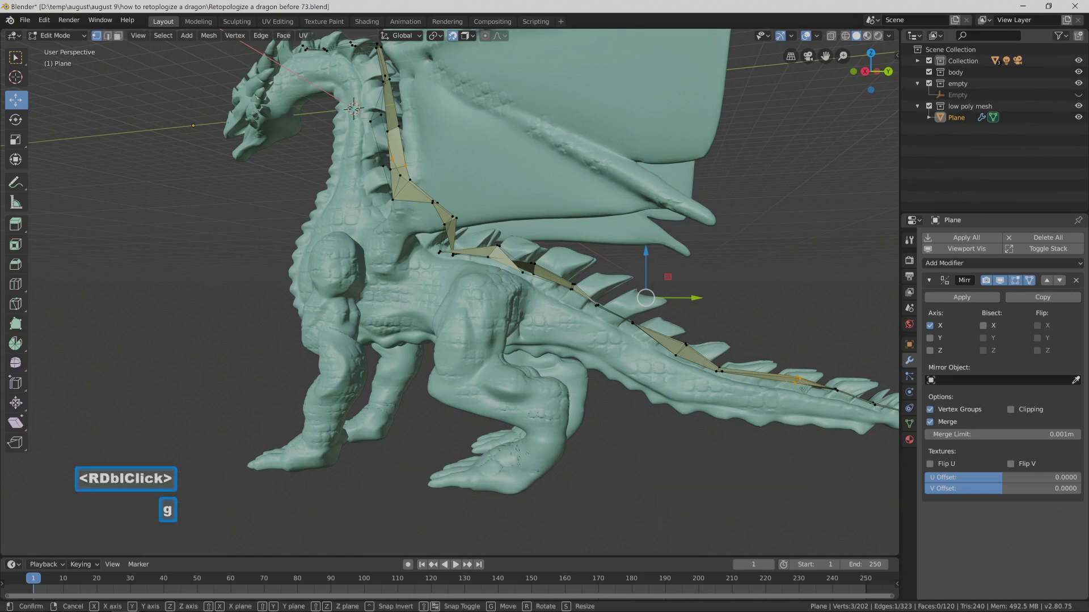
{"action": "key", "text": "g"}
{"action": "left_click", "coordinate": [778, 389]}
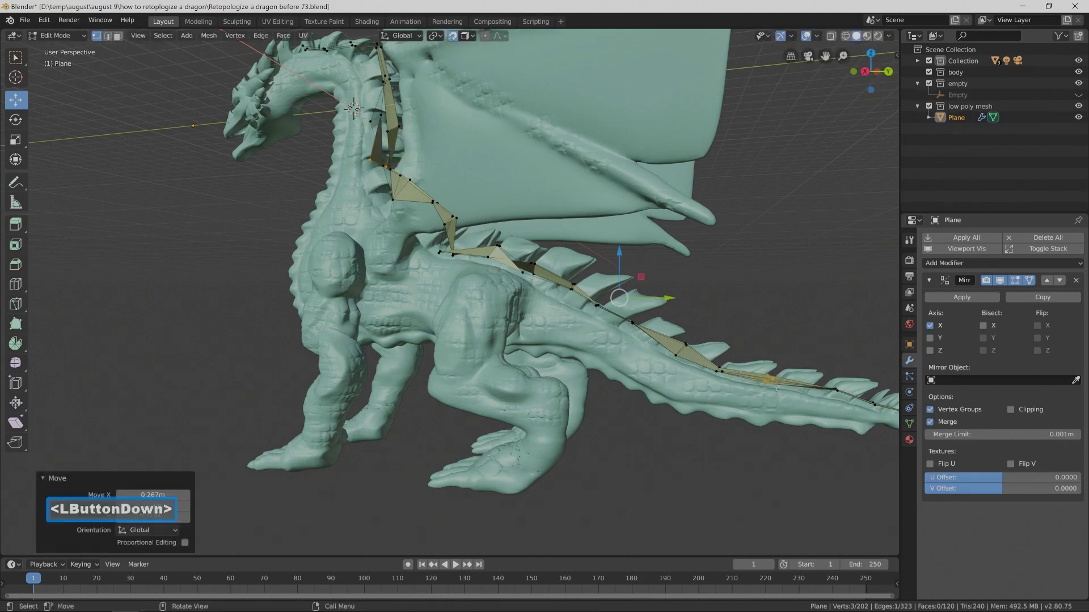
{"action": "middle_click_drag", "start_coordinate": [778, 390], "coordinate": [499, 321]}
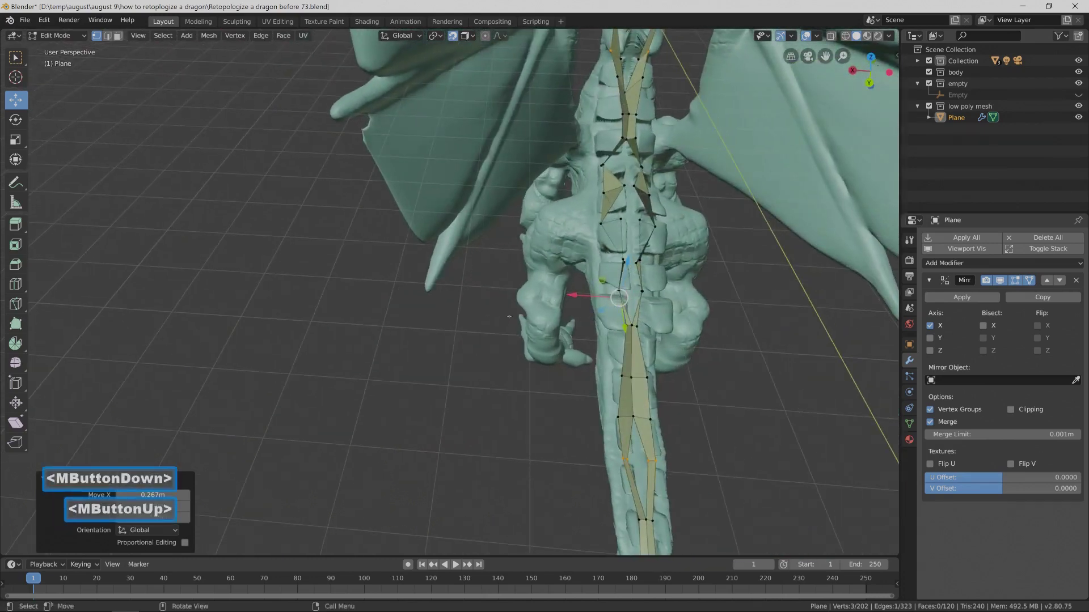
{"action": "mouse_move", "coordinate": [597, 277]}
{"action": "middle_mouse_down", "text": "shift"}
{"action": "mouse_move", "coordinate": [548, 350]}
{"action": "mouse_move", "coordinate": [590, 272]}
{"action": "middle_mouse_up", "text": "shift"}
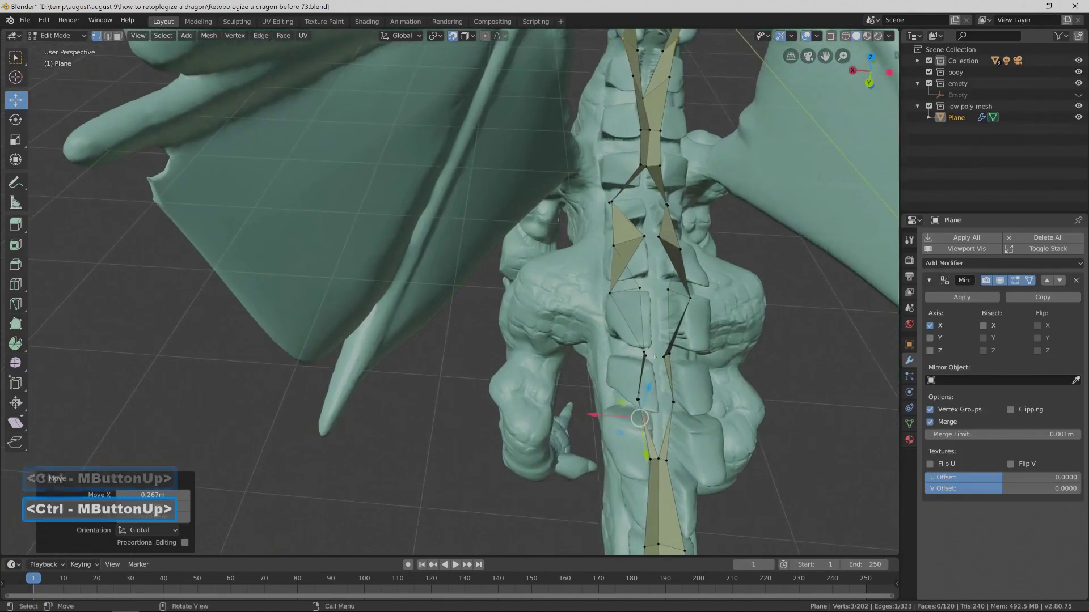
Move the two misplaced strip vertices behind the hips toward the spine, one by -0.456 m and the one ahead by -0.172 m in X.
{"action": "left_click", "coordinate": [644, 353]}
{"action": "left_click", "coordinate": [637, 400]}
{"action": "mouse_move", "coordinate": [597, 398]}
{"action": "left_mouse_down"}
{"action": "mouse_move", "coordinate": [660, 394]}
{"action": "mouse_move", "coordinate": [612, 398]}
{"action": "left_mouse_up"}
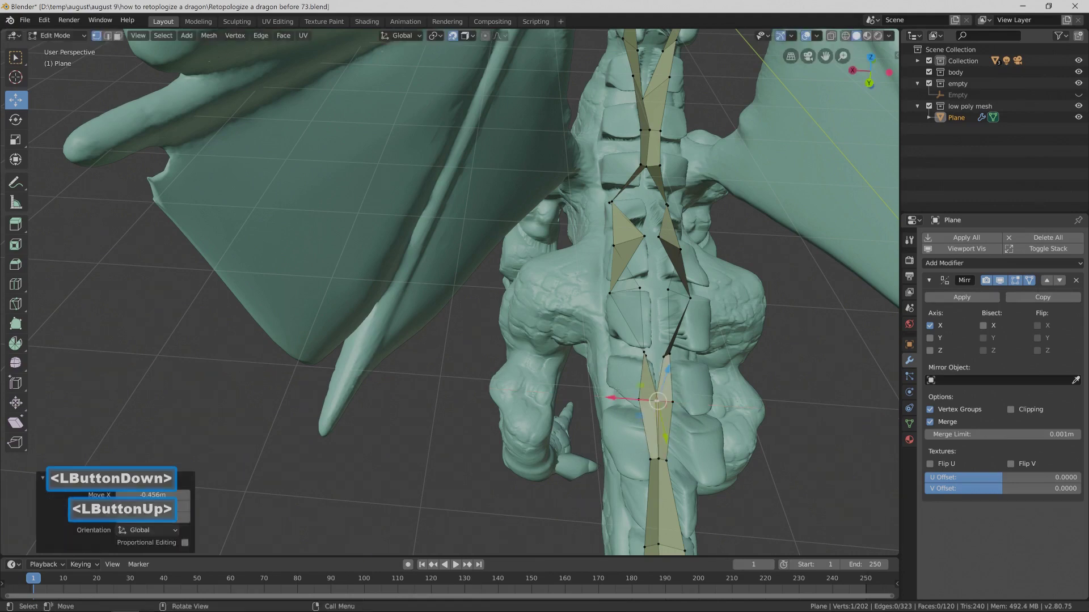
{"action": "left_click", "coordinate": [644, 352]}
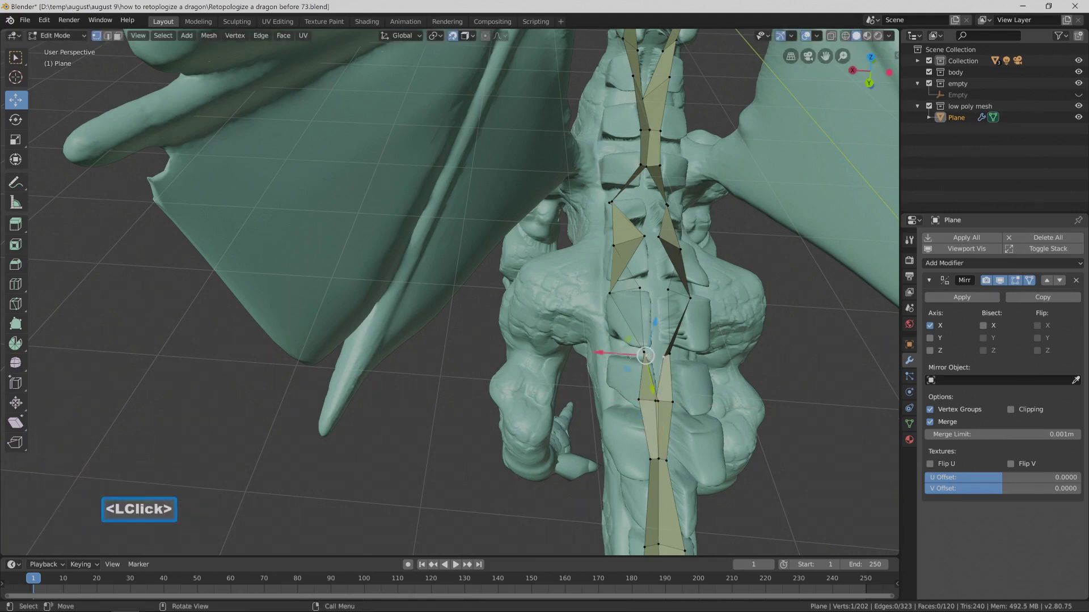
{"action": "mouse_move", "coordinate": [621, 353]}
{"action": "left_mouse_down"}
{"action": "mouse_move", "coordinate": [611, 355]}
{"action": "mouse_move", "coordinate": [629, 349]}
{"action": "left_mouse_up"}
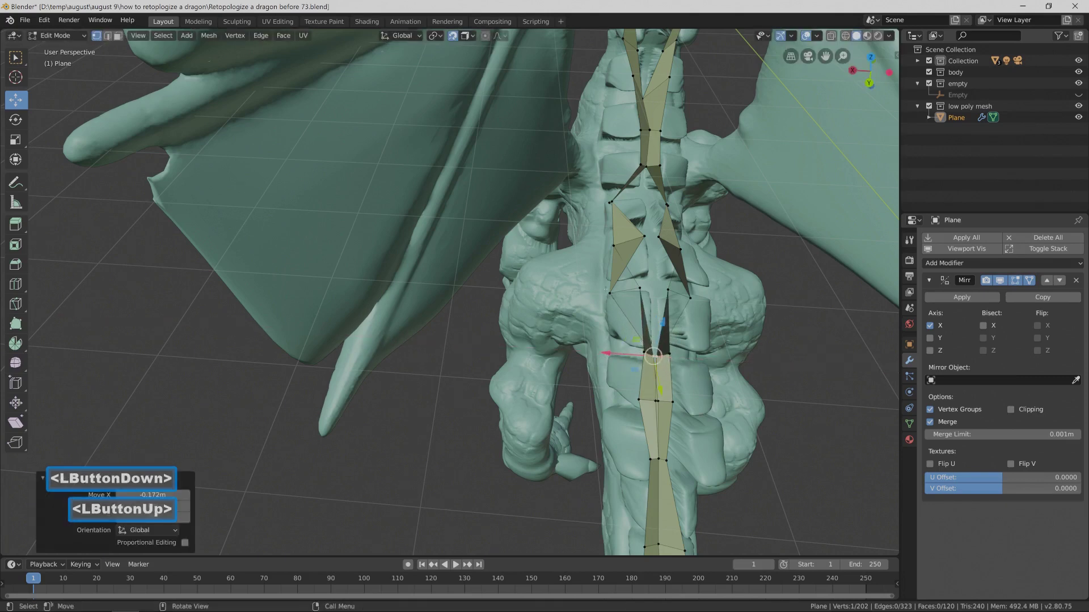
Pull the outlying strip vertex over the hips and the one ahead of the hips inward along X to the spine.
{"action": "left_click", "coordinate": [610, 293]}
{"action": "left_click_drag", "start_coordinate": [609, 293], "coordinate": [648, 295]}
{"action": "right_click", "coordinate": [645, 295]}
{"action": "middle_click_drag", "start_coordinate": [648, 296], "coordinate": [614, 402], "text": "shift"}
{"action": "left_click", "coordinate": [584, 287]}
{"action": "left_click_drag", "start_coordinate": [537, 285], "coordinate": [574, 287]}
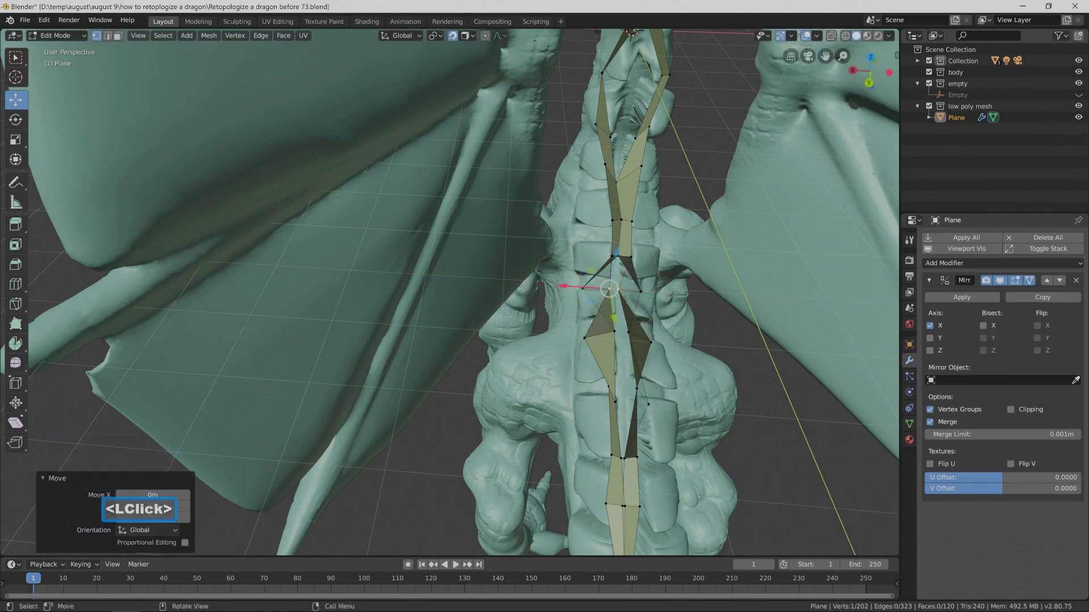
Move the remaining outlying vertex ahead of the hips -0.822 m in X, and save the file as version 74.
{"action": "left_click", "coordinate": [613, 256]}
{"action": "left_click", "coordinate": [582, 288]}
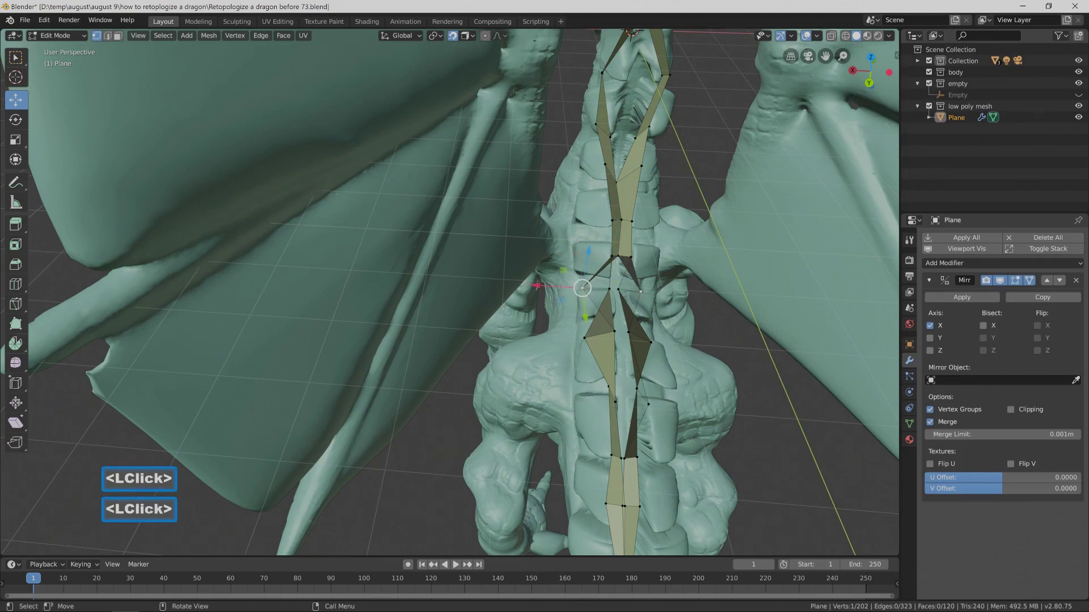
{"action": "left_click_drag", "start_coordinate": [542, 287], "coordinate": [573, 287]}
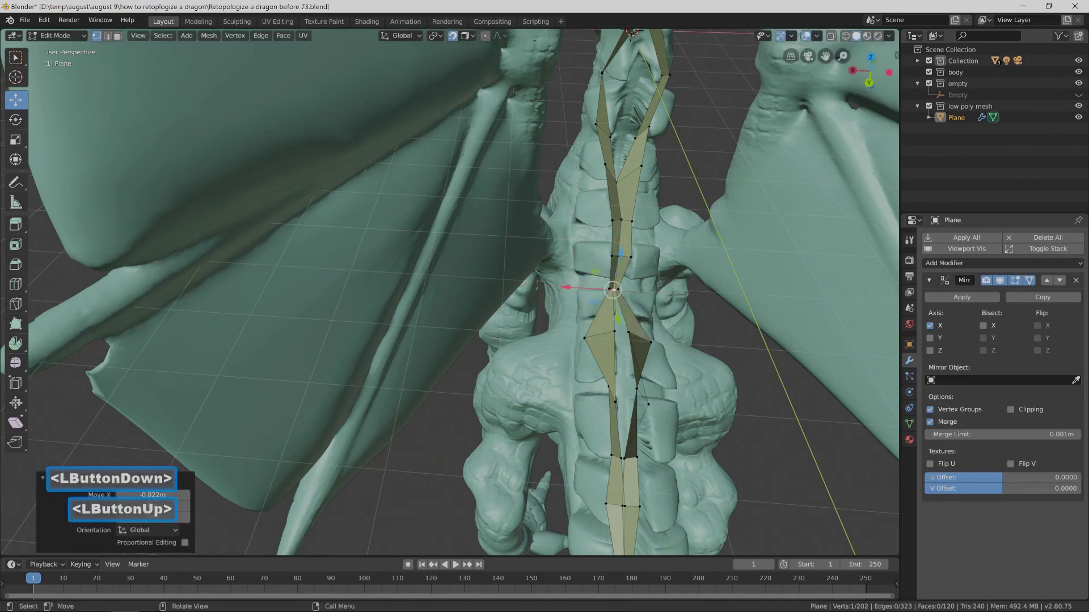
{"action": "middle_click_drag", "start_coordinate": [635, 173], "coordinate": [649, 204], "text": "shift"}
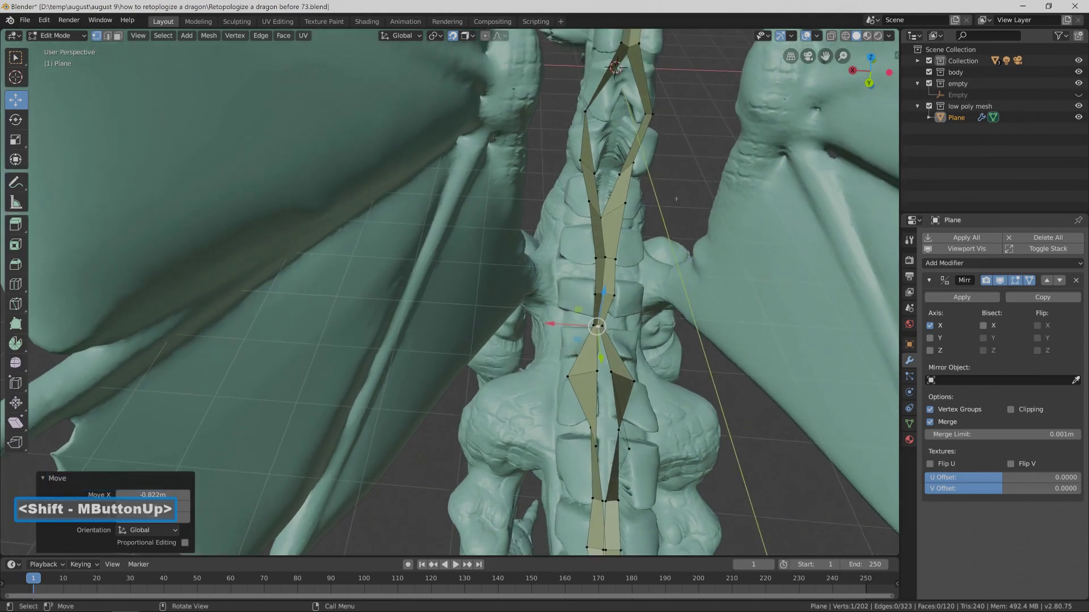
{"action": "key", "text": "Pause"}
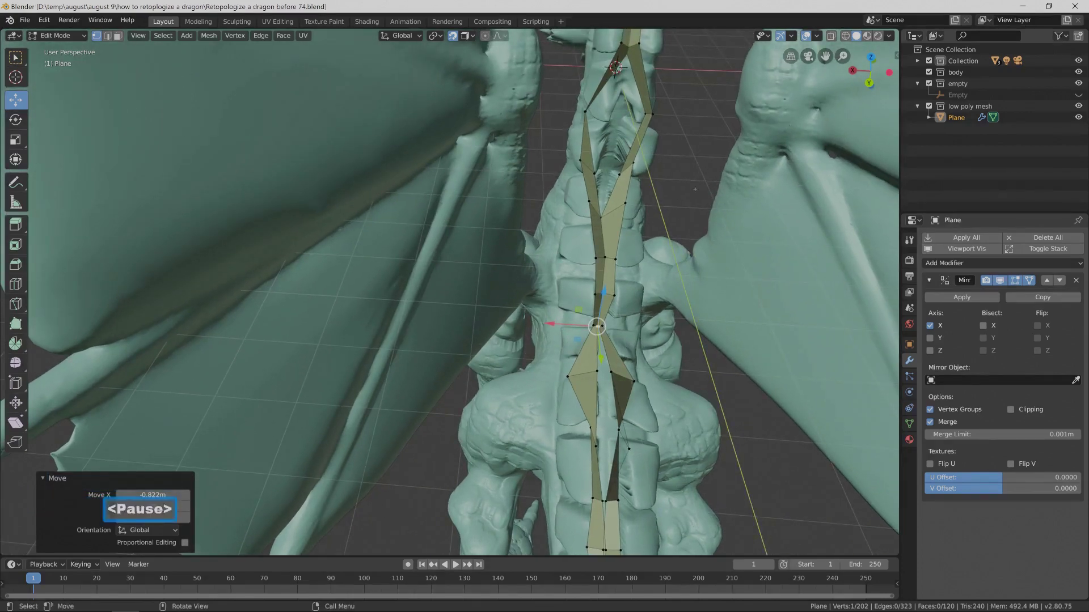
Enable Clipping on the Mirror modifier, and move the strip vertex at the front of the hips outward in X and -0.194 m in Y.
{"action": "left_click", "coordinate": [597, 370]}
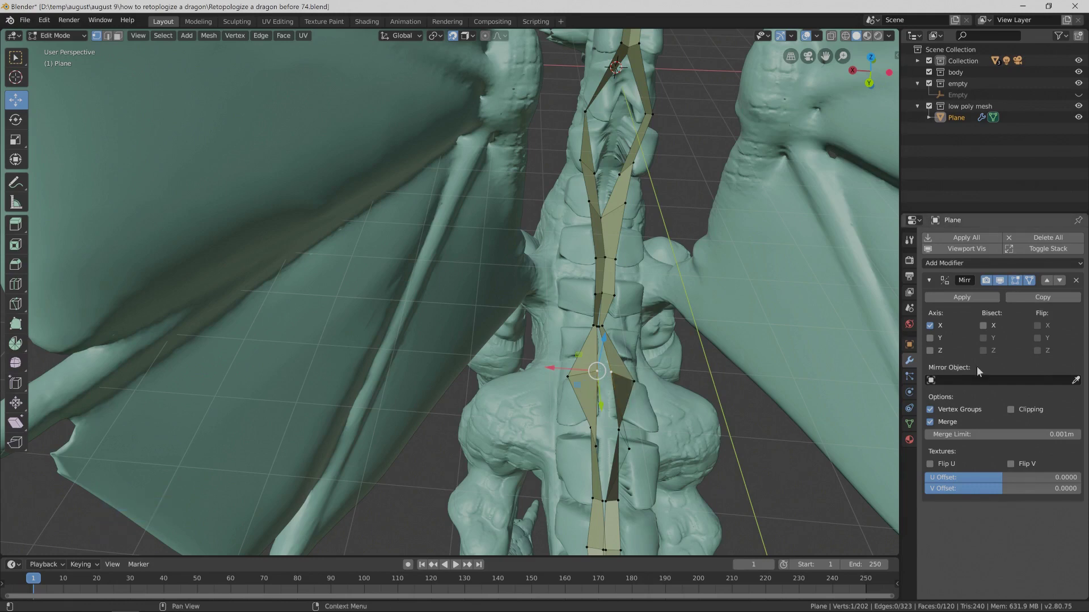
{"action": "left_click", "coordinate": [1025, 411]}
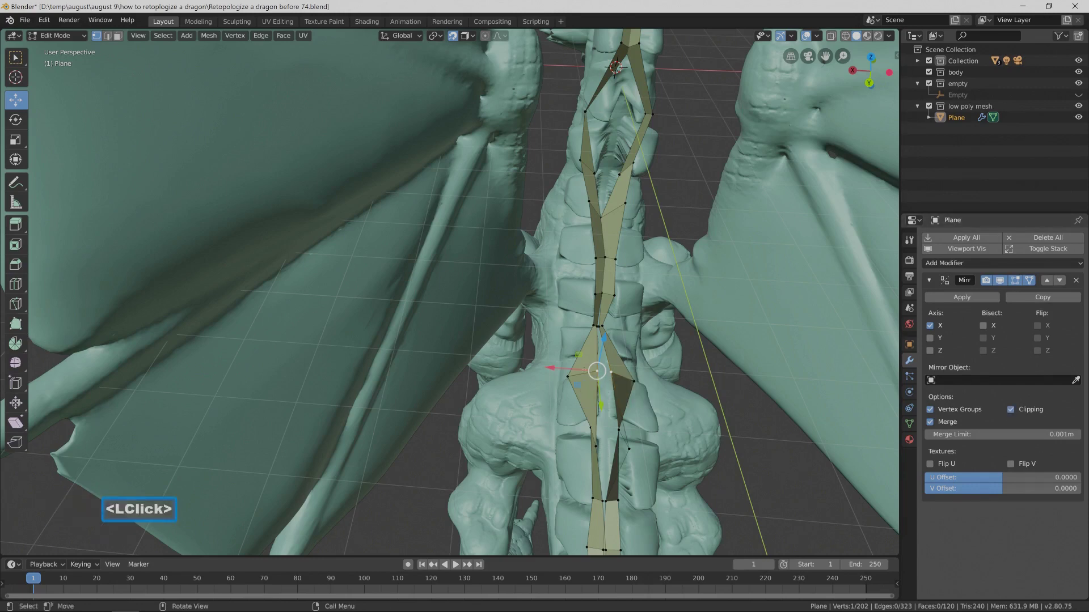
{"action": "mouse_move", "coordinate": [551, 368]}
{"action": "left_mouse_down"}
{"action": "mouse_move", "coordinate": [561, 369]}
{"action": "mouse_move", "coordinate": [532, 372]}
{"action": "left_mouse_up"}
{"action": "left_click", "coordinate": [553, 368]}
{"action": "left_click_drag", "start_coordinate": [581, 411], "coordinate": [580, 406]}
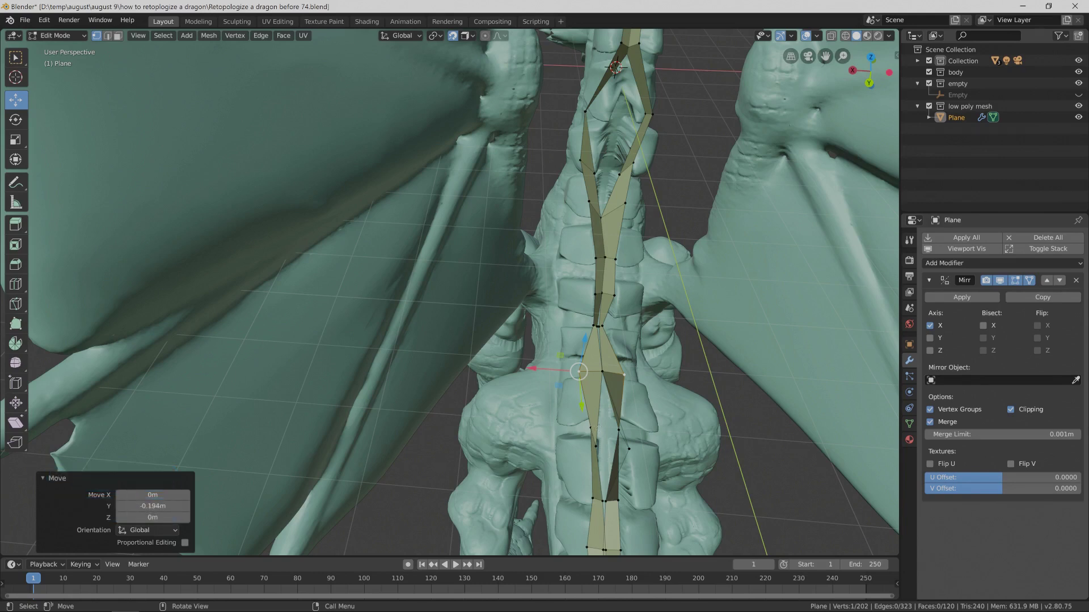
Move the next hip vertex 0.331 m in X, and bring its inner neighbour forward level with it and onto the mirror centre line.
{"action": "left_click", "coordinate": [591, 429]}
{"action": "left_click_drag", "start_coordinate": [560, 423], "coordinate": [545, 424]}
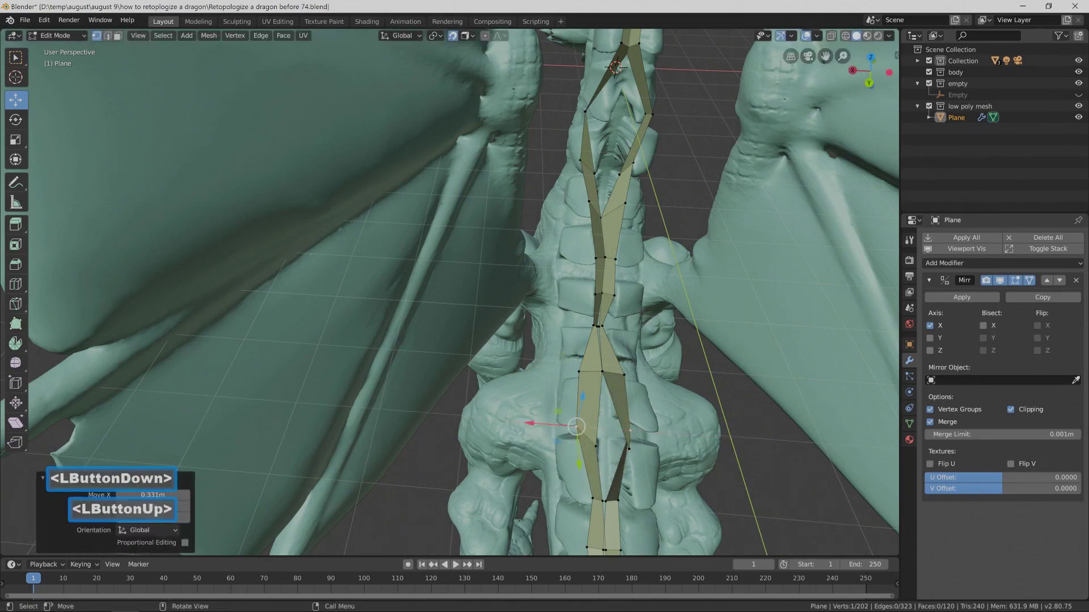
{"action": "left_click", "coordinate": [595, 446]}
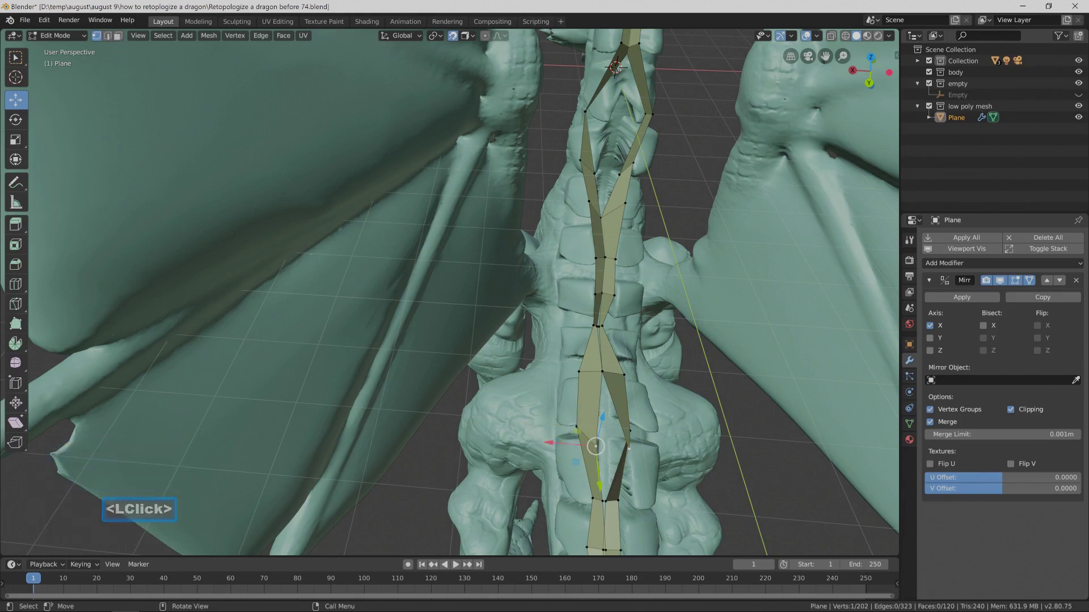
{"action": "left_click_drag", "start_coordinate": [599, 484], "coordinate": [598, 468]}
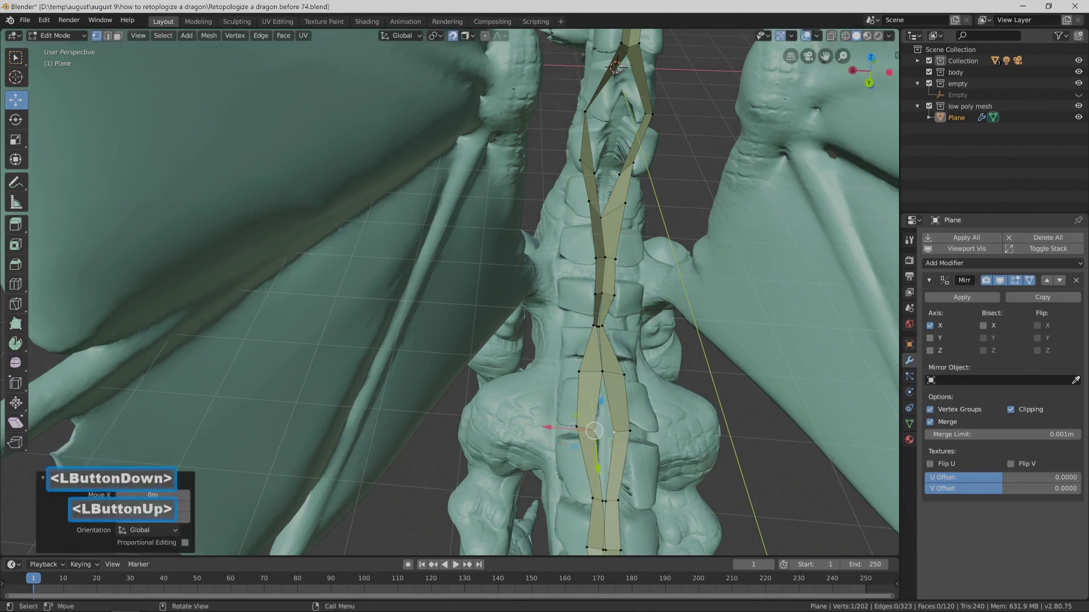
{"action": "left_click", "coordinate": [605, 431]}
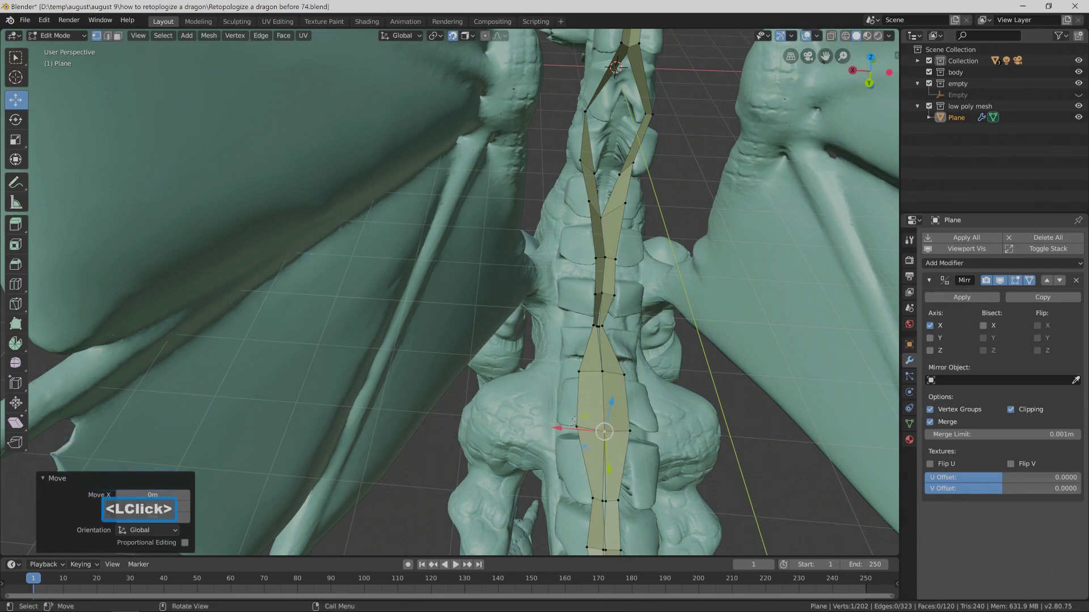
Nudge the outer hip vertex, and bring the inner vertex behind it onto the mirror centre line.
{"action": "left_click", "coordinate": [575, 425]}
{"action": "left_click_drag", "start_coordinate": [576, 427], "coordinate": [576, 426]}
{"action": "middle_click_drag", "start_coordinate": [576, 427], "coordinate": [573, 409]}
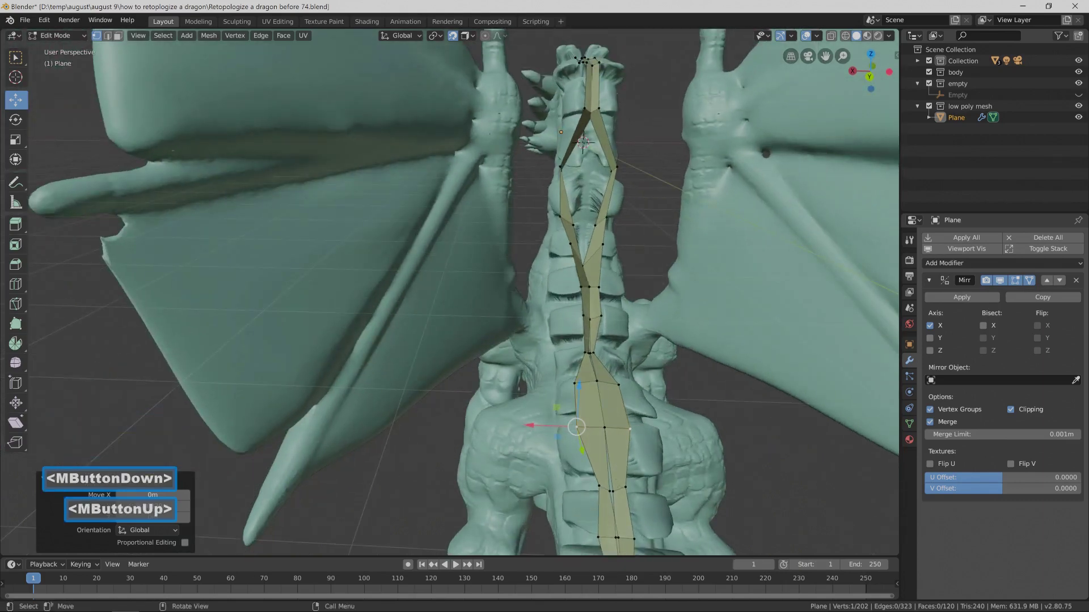
{"action": "left_click", "coordinate": [611, 491]}
{"action": "left_click_drag", "start_coordinate": [612, 491], "coordinate": [610, 491]}
{"action": "mouse_move", "coordinate": [610, 491]}
{"action": "middle_mouse_down"}
{"action": "mouse_move", "coordinate": [589, 487]}
{"action": "mouse_move", "coordinate": [610, 491]}
{"action": "middle_mouse_up"}
Bring the inner vertices of the narrow strip section ahead of the hips onto the centre line, moving the rear one -0.082 m in X.
{"action": "left_click", "coordinate": [577, 307]}
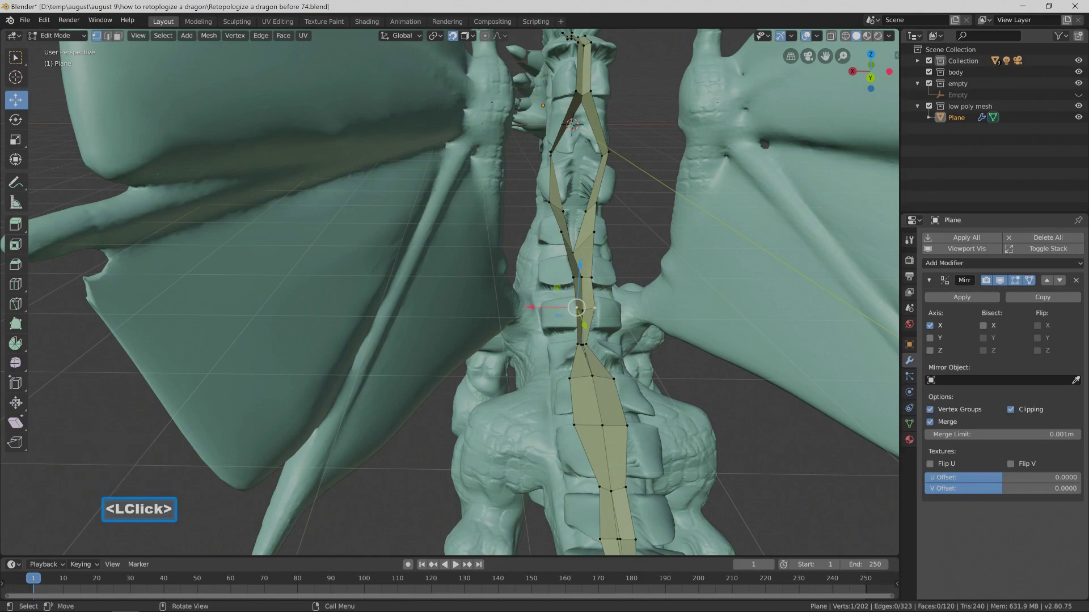
{"action": "left_click_drag", "start_coordinate": [577, 307], "coordinate": [580, 315]}
{"action": "middle_click_drag", "start_coordinate": [579, 315], "coordinate": [572, 301]}
{"action": "left_click", "coordinate": [576, 309]}
{"action": "left_click", "coordinate": [576, 309]}
{"action": "left_click_drag", "start_coordinate": [576, 310], "coordinate": [576, 307]}
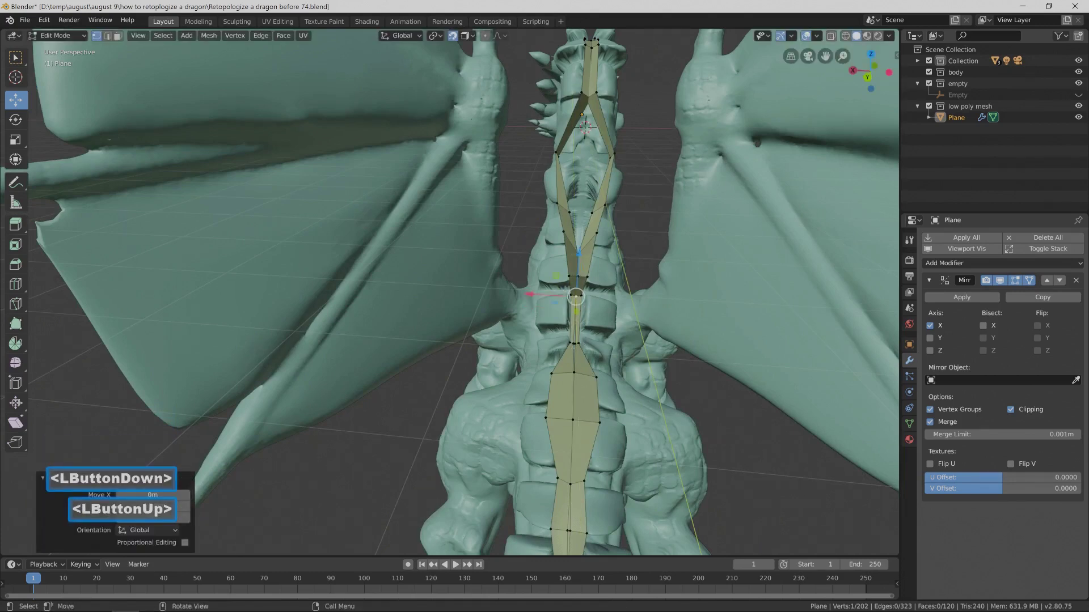
{"action": "left_click", "coordinate": [573, 343]}
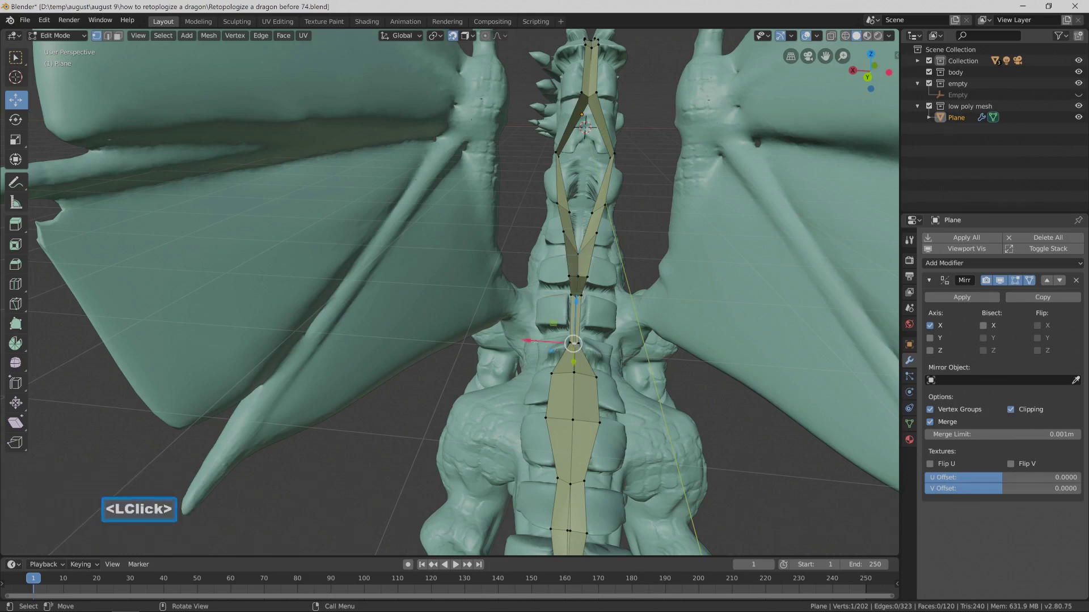
{"action": "left_click_drag", "start_coordinate": [573, 343], "coordinate": [574, 343]}
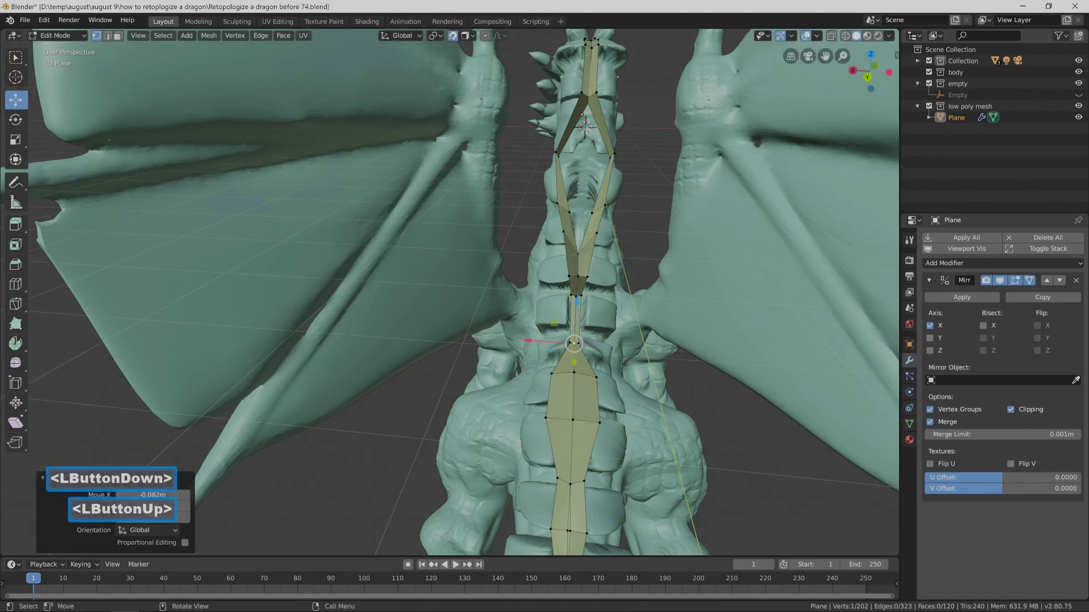
Close the upper-back gap by moving its two inner vertices in X onto the mirror centre line, and save the file as version 75.
{"action": "left_click", "coordinate": [587, 214]}
{"action": "left_click_drag", "start_coordinate": [526, 217], "coordinate": [537, 218]}
{"action": "left_click", "coordinate": [561, 158]}
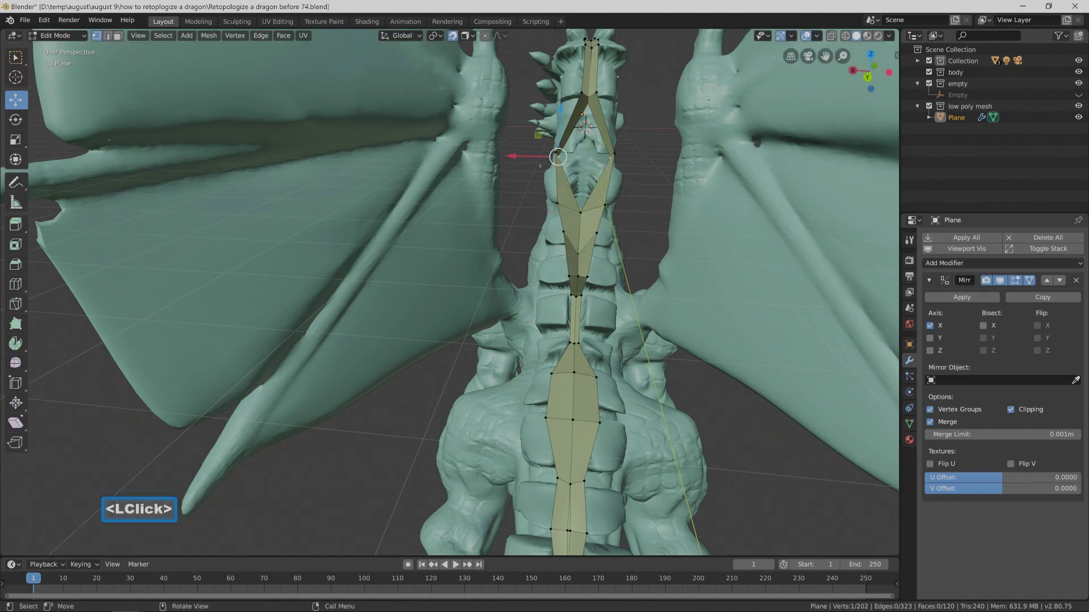
{"action": "left_click_drag", "start_coordinate": [522, 160], "coordinate": [552, 161]}
{"action": "left_click", "coordinate": [552, 161]}
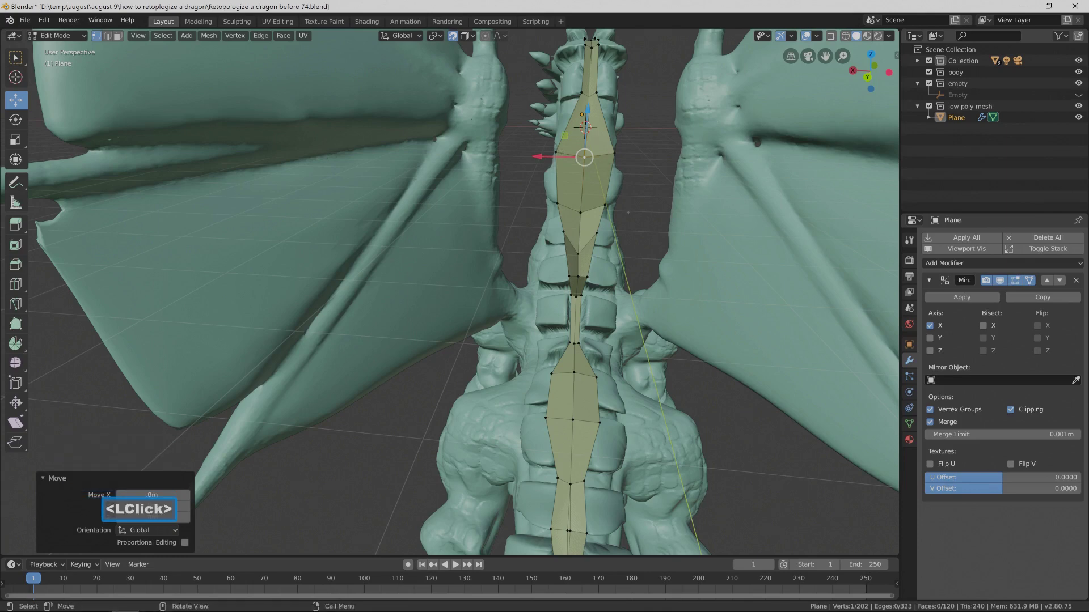
{"action": "key", "text": "Pause"}
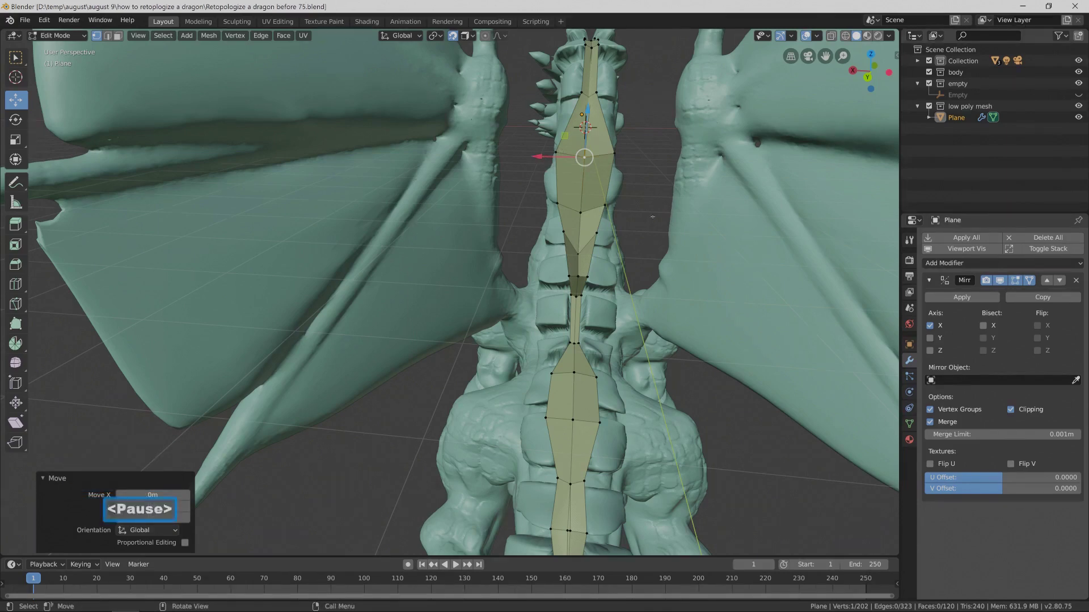
Adjust the outer and centre strip vertices between the wing shoulders, pulling the outer vertex behind them slightly inward.
{"action": "middle_click_drag", "start_coordinate": [607, 241], "coordinate": [605, 239]}
{"action": "left_click", "coordinate": [584, 158]}
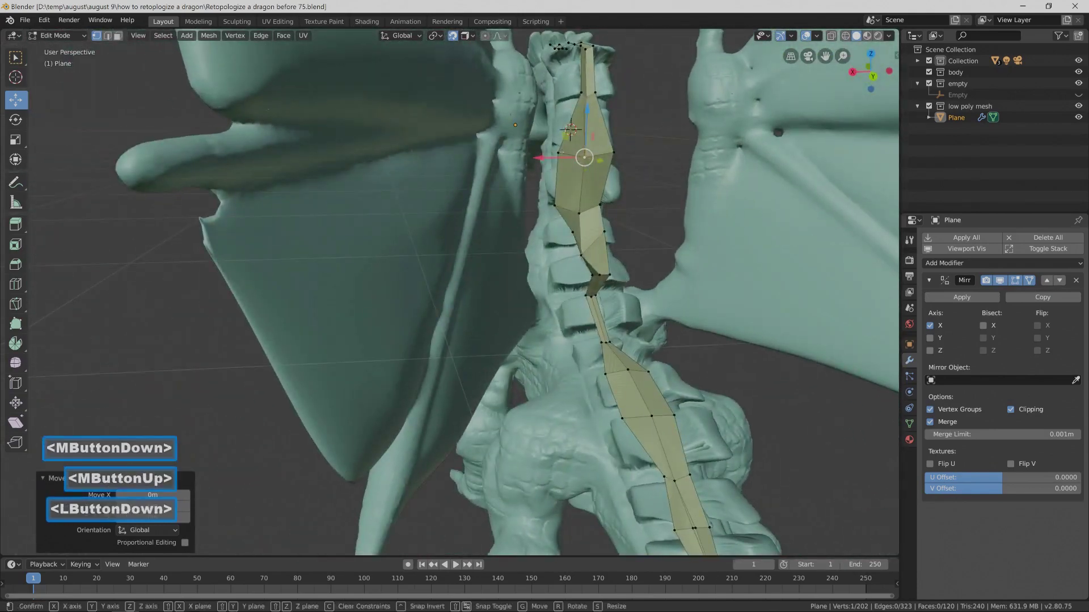
{"action": "left_click_drag", "start_coordinate": [559, 153], "coordinate": [559, 153]}
{"action": "middle_click_drag", "start_coordinate": [558, 153], "coordinate": [601, 155]}
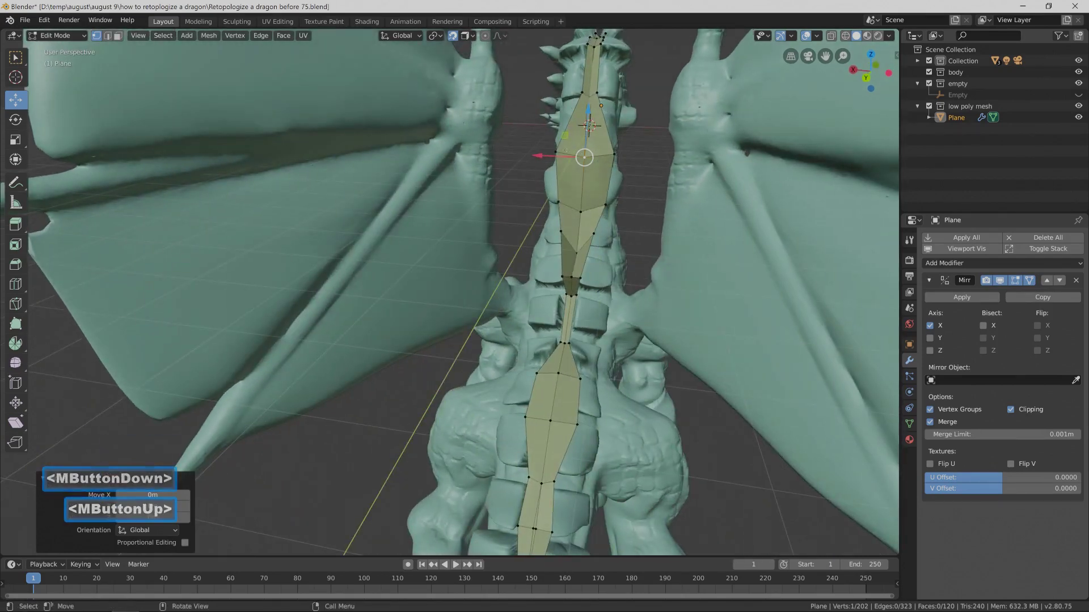
{"action": "left_click", "coordinate": [558, 201]}
{"action": "left_click_drag", "start_coordinate": [558, 159], "coordinate": [559, 157]}
{"action": "left_click", "coordinate": [584, 157]}
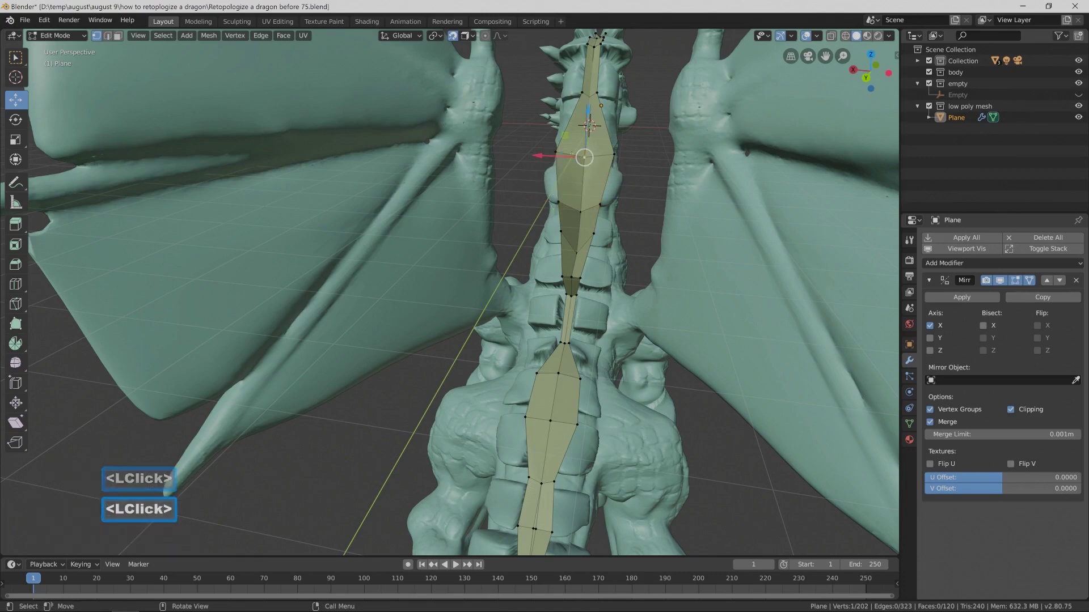
{"action": "left_click_drag", "start_coordinate": [588, 112], "coordinate": [588, 110]}
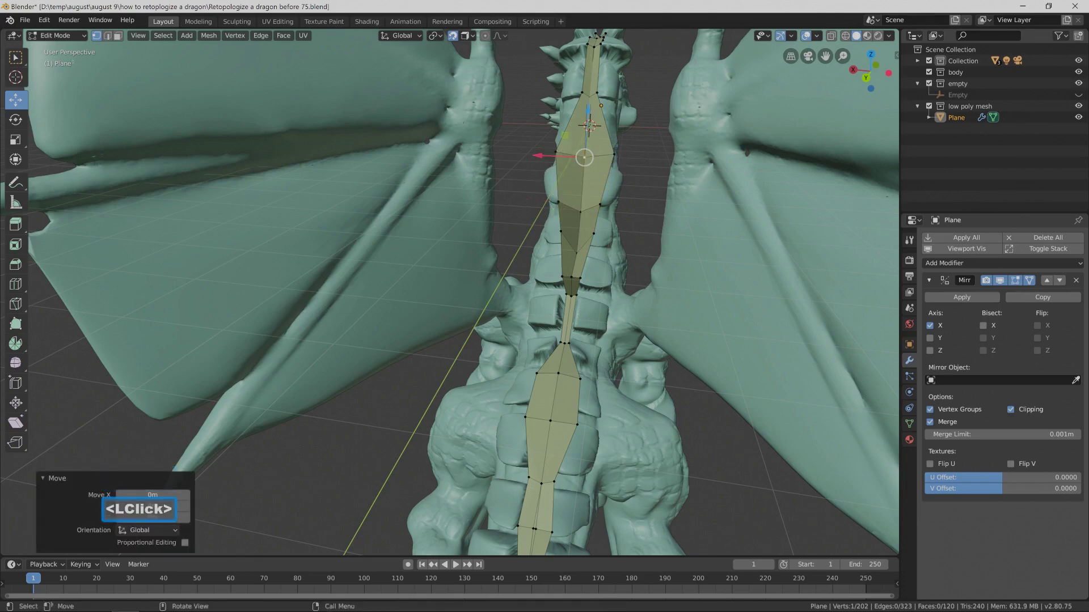
Activate the Select Box tool and freely move the outermost upper-back vertex slightly inward over the sculpt.
{"action": "left_click", "coordinate": [21, 63]}
{"action": "middle_click_drag", "start_coordinate": [505, 159], "coordinate": [560, 157]}
{"action": "left_click", "coordinate": [560, 156]}
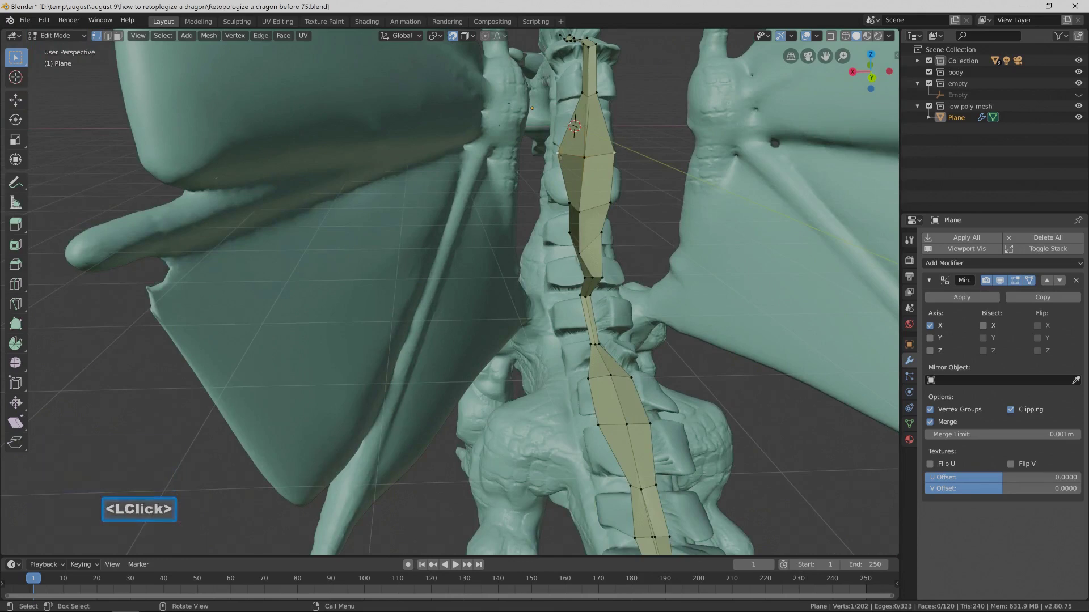
{"action": "key", "text": "g"}
{"action": "left_click", "coordinate": [561, 157]}
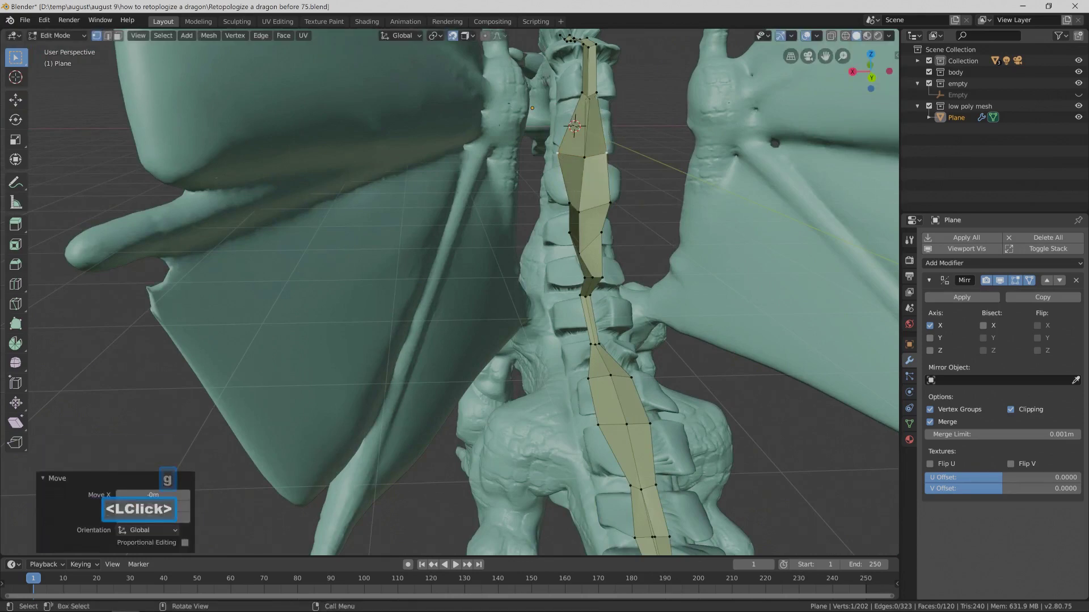
Move the inner strip vertex at the base of the neck along X onto the mirror centre line with the Move tool.
{"action": "left_click", "coordinate": [583, 107]}
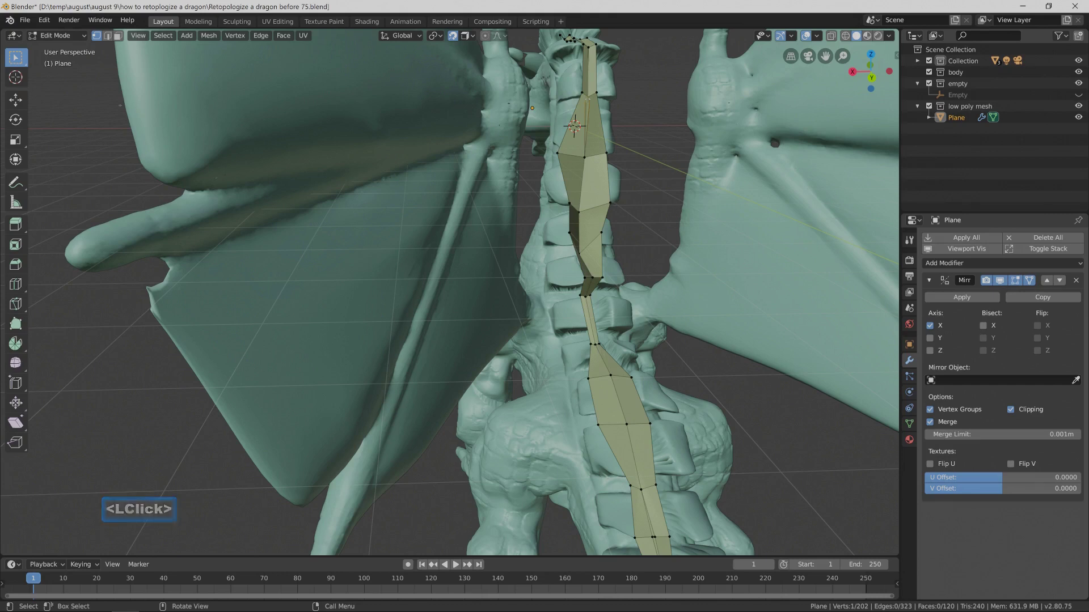
{"action": "left_click", "coordinate": [15, 99]}
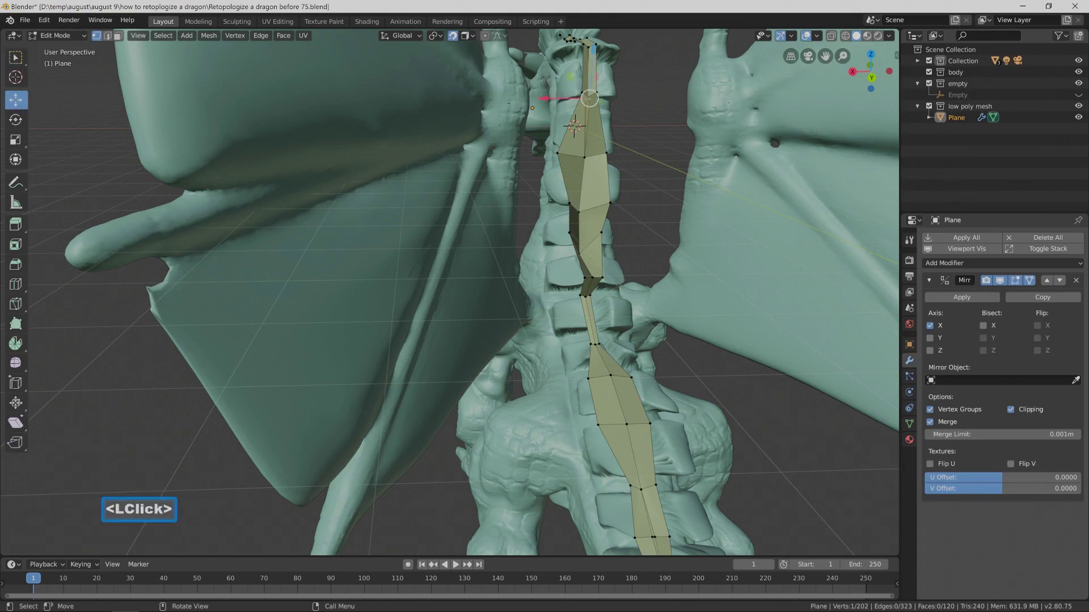
{"action": "left_click_drag", "start_coordinate": [550, 98], "coordinate": [542, 98]}
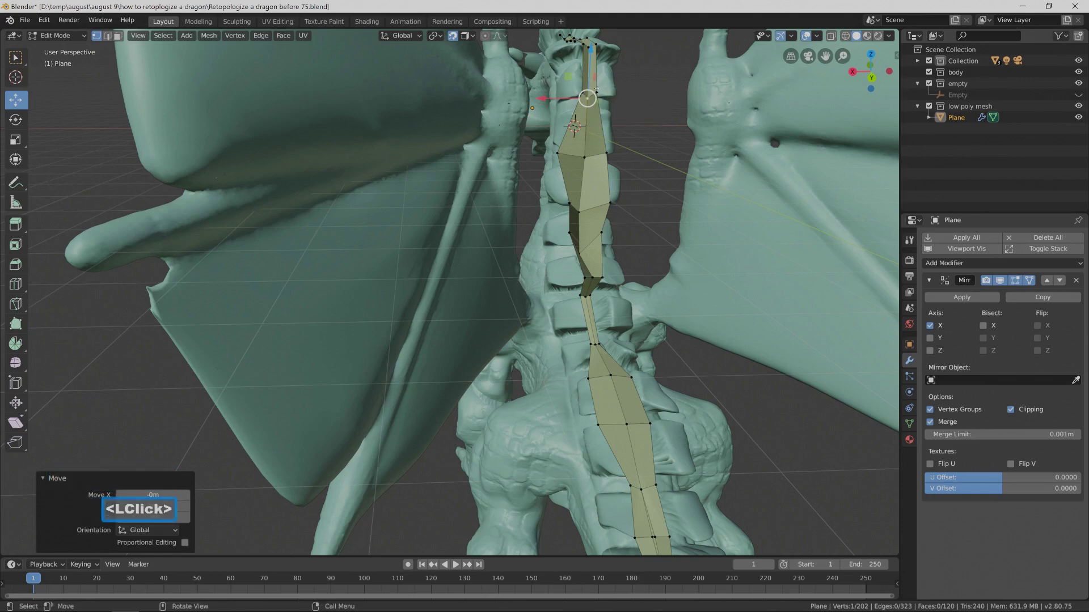
{"action": "middle_click_drag", "start_coordinate": [631, 110], "coordinate": [609, 89]}
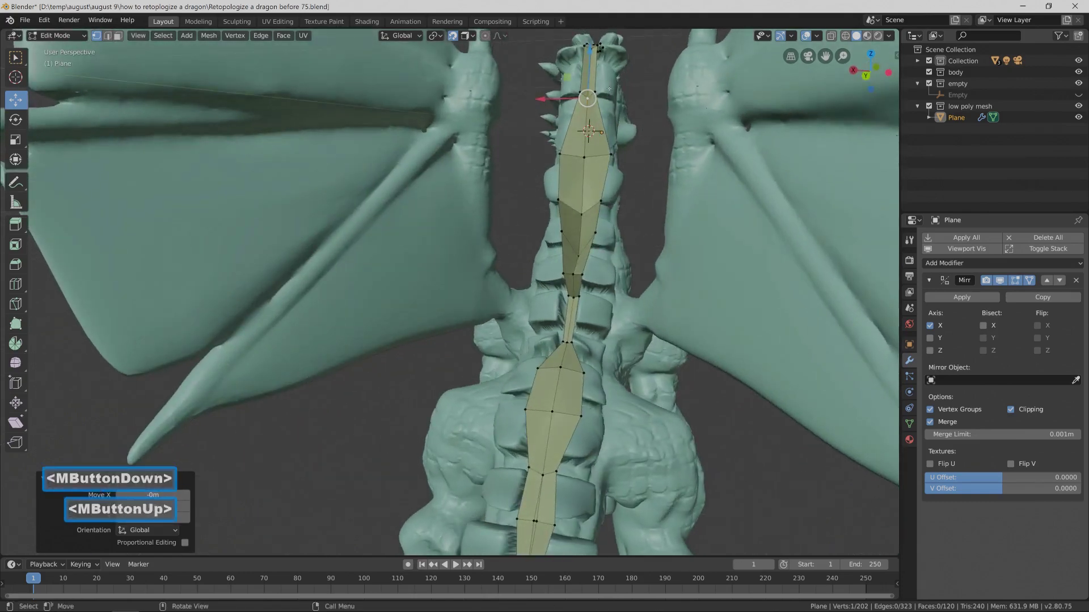
Shift the outer vertex at the base of the neck slightly backward along the strip, and select the centre vertex beside it.
{"action": "left_click", "coordinate": [598, 47]}
{"action": "left_click", "coordinate": [598, 47]}
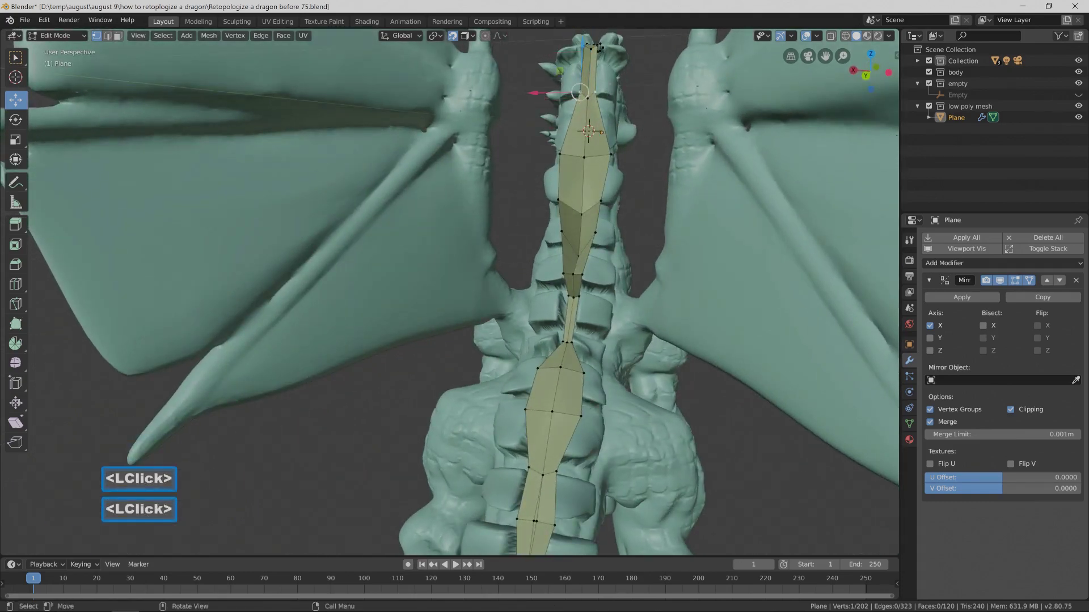
{"action": "mouse_move", "coordinate": [580, 92]}
{"action": "left_mouse_down"}
{"action": "mouse_move", "coordinate": [574, 80]}
{"action": "mouse_move", "coordinate": [579, 103]}
{"action": "left_mouse_up"}
{"action": "left_click", "coordinate": [587, 98]}
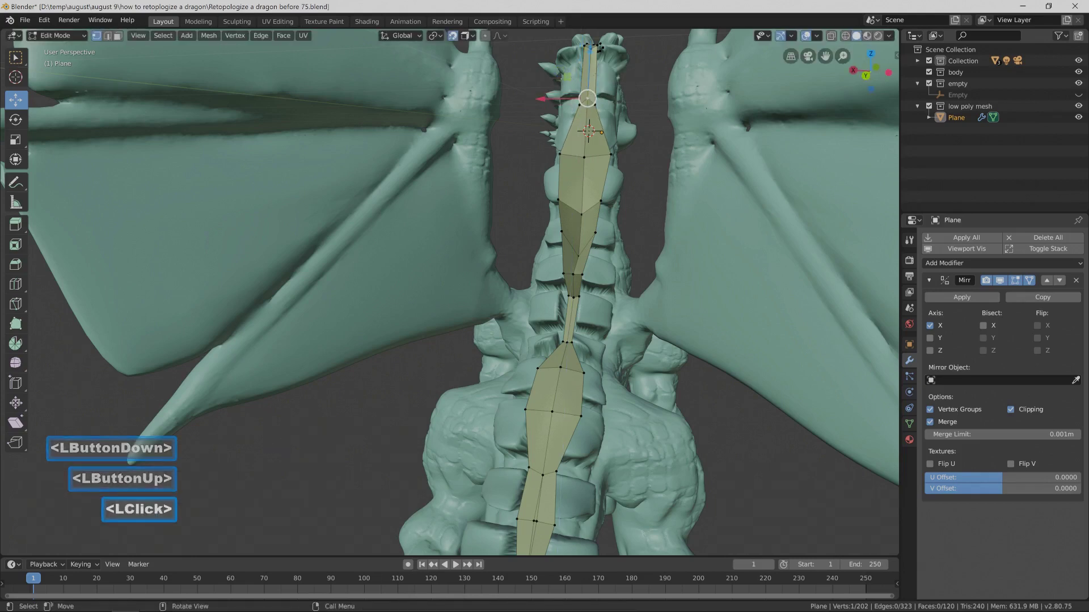
Lower the centre vertex at the base of the neck along Z and save the file as Retopologize a dragon before 76.blend.
{"action": "left_click_drag", "start_coordinate": [590, 56], "coordinate": [589, 65]}
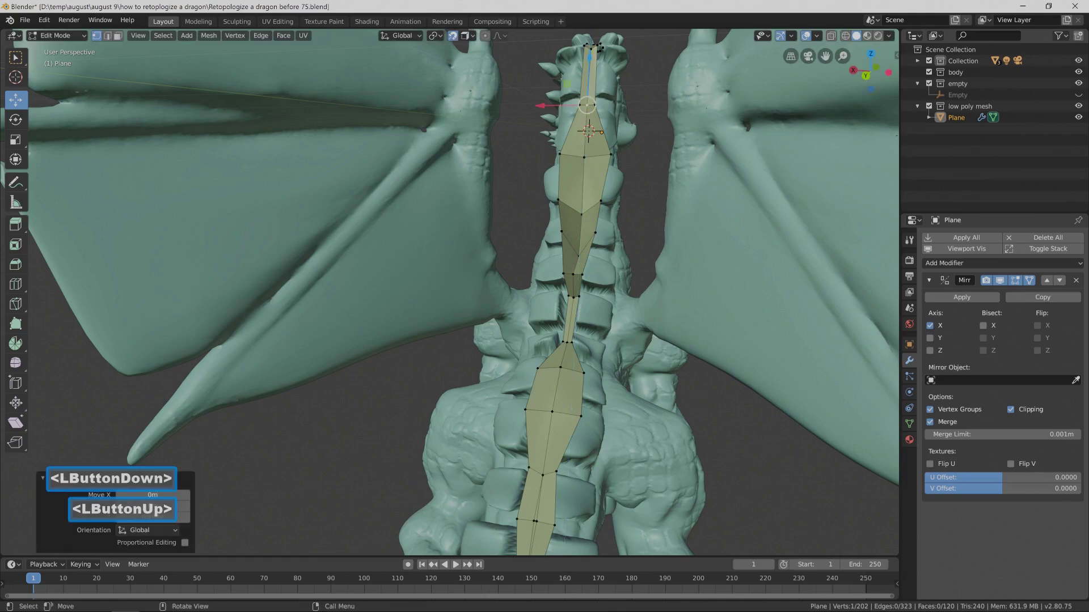
{"action": "left_click", "coordinate": [648, 148]}
{"action": "key", "text": "Pause"}
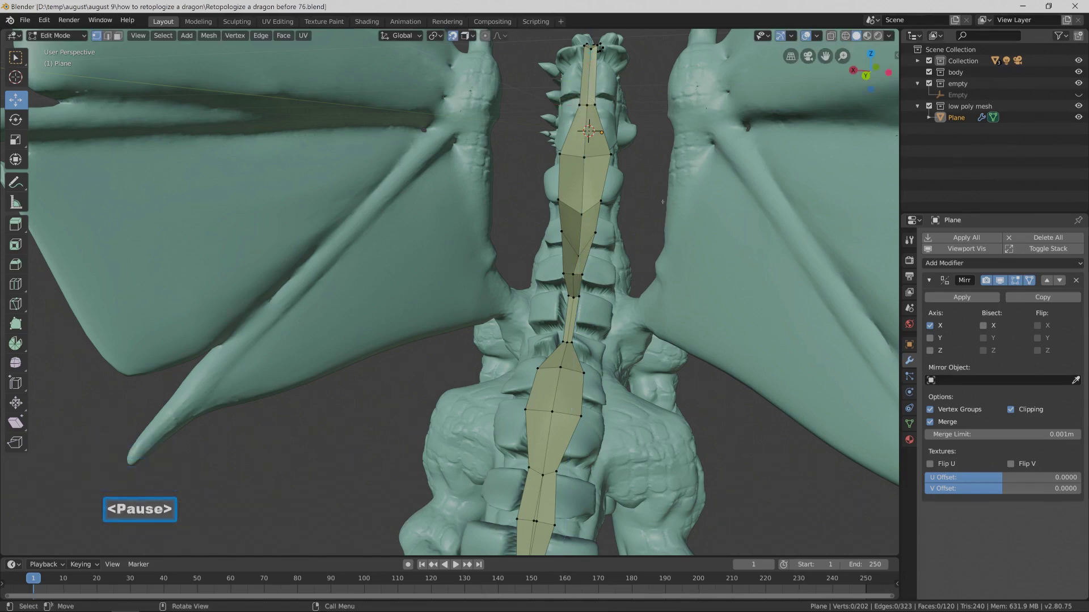
Slide the outer strip vertices of the upper back further down along the spine, spacing out the faces above the narrow section.
{"action": "mouse_move", "coordinate": [574, 230]}
{"action": "middle_mouse_down"}
{"action": "mouse_move", "coordinate": [652, 235]}
{"action": "mouse_move", "coordinate": [585, 233]}
{"action": "mouse_move", "coordinate": [567, 216]}
{"action": "middle_mouse_up"}
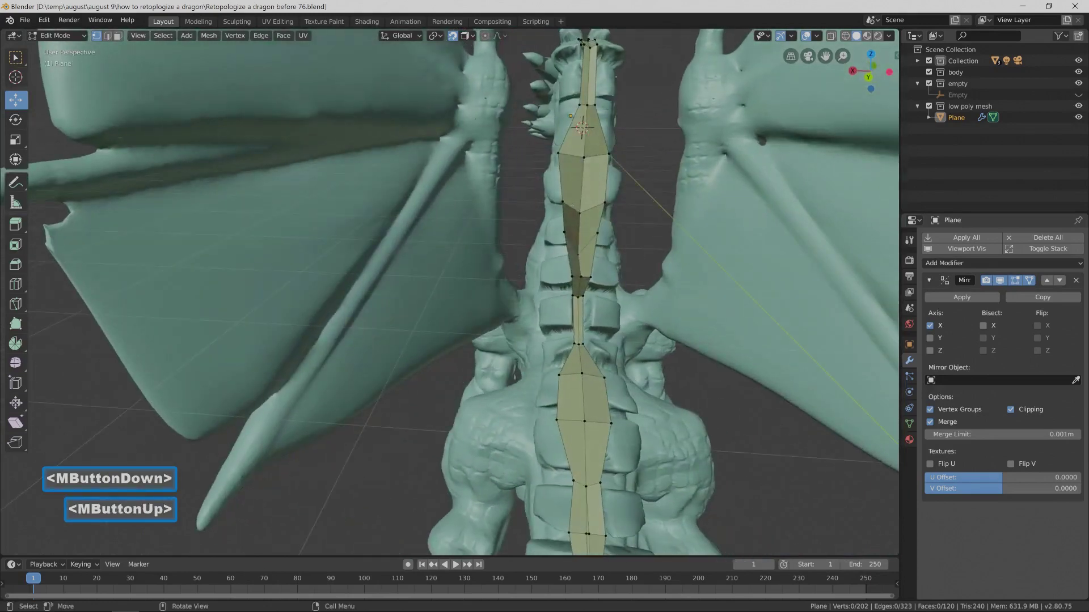
{"action": "left_click", "coordinate": [562, 201]}
{"action": "left_click_drag", "start_coordinate": [562, 201], "coordinate": [563, 221]}
{"action": "left_click", "coordinate": [562, 209]}
{"action": "middle_click_drag", "start_coordinate": [563, 221], "coordinate": [584, 255]}
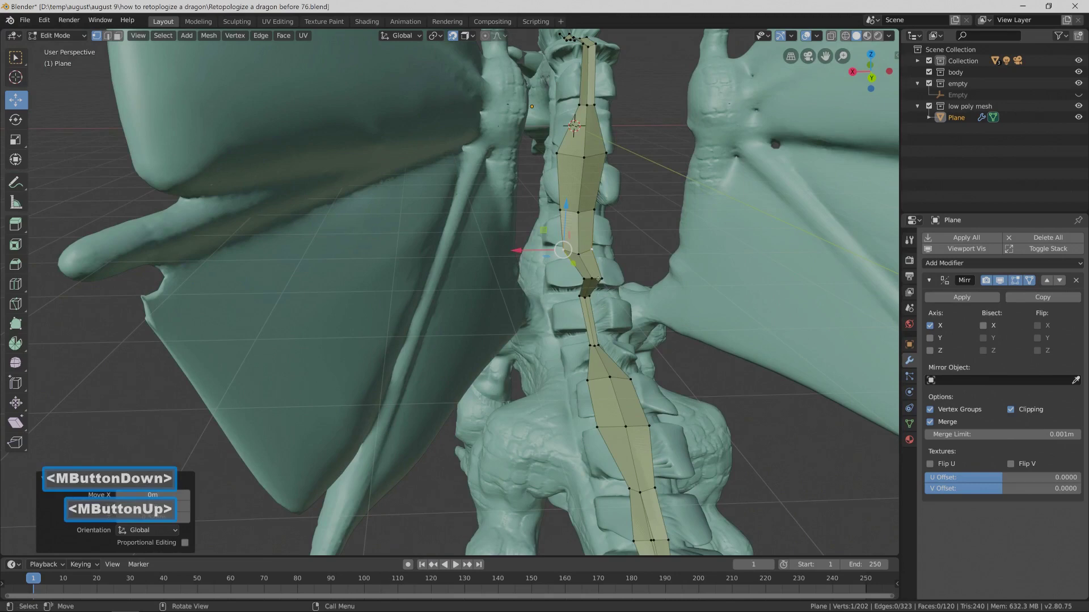
Dissolve the two crowded vertices above the narrow upper-back section and save as Retopologize a dragon before 77.blend.
{"action": "left_click", "coordinate": [598, 279]}
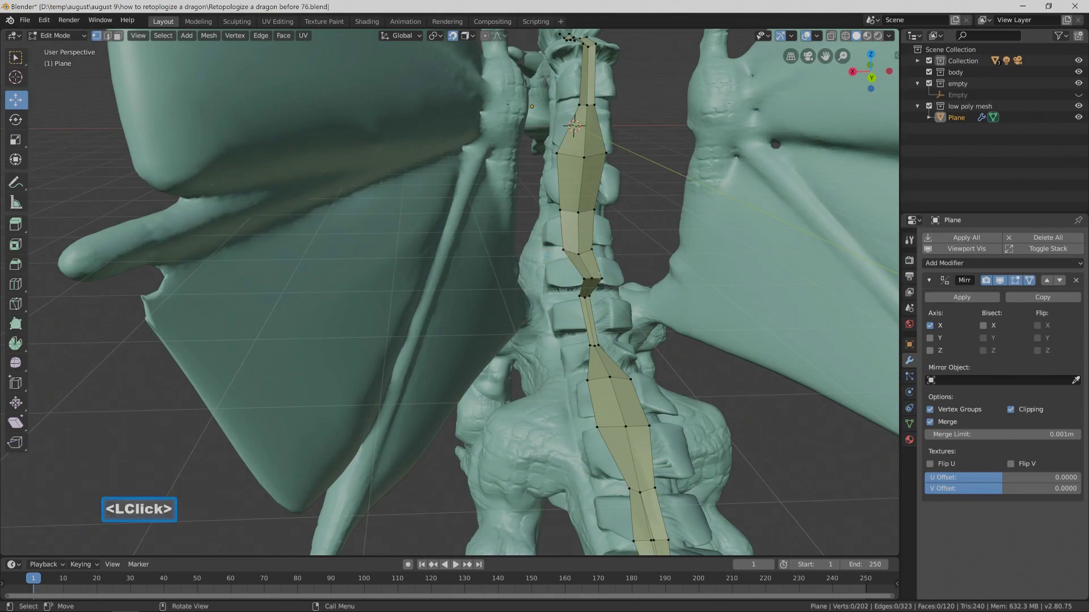
{"action": "key", "text": "c"}
{"action": "left_click", "coordinate": [588, 278]}
{"action": "right_click", "coordinate": [588, 278]}
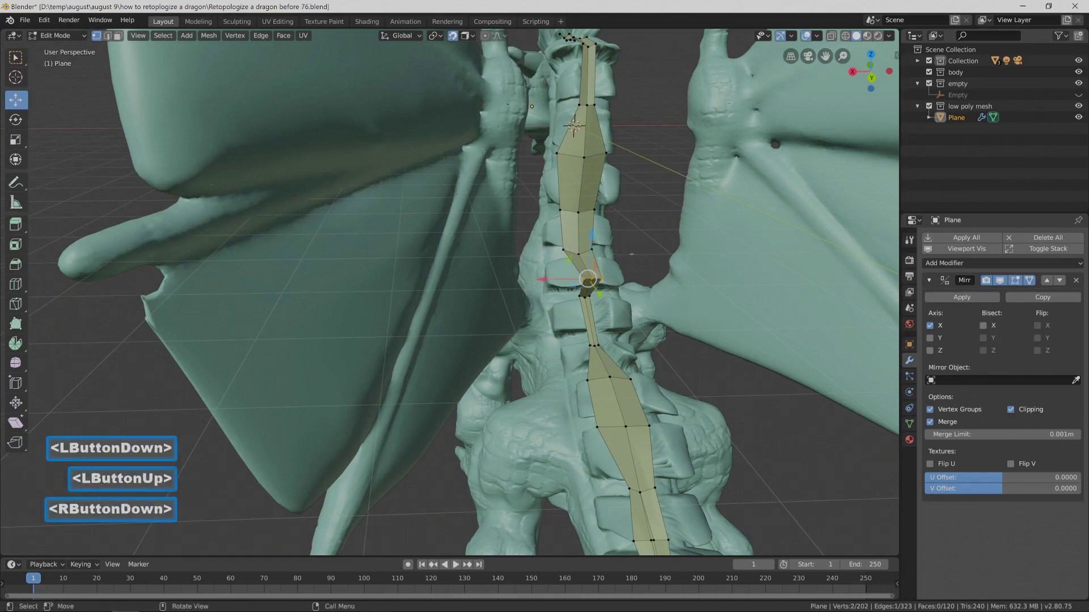
{"action": "key", "text": "x"}
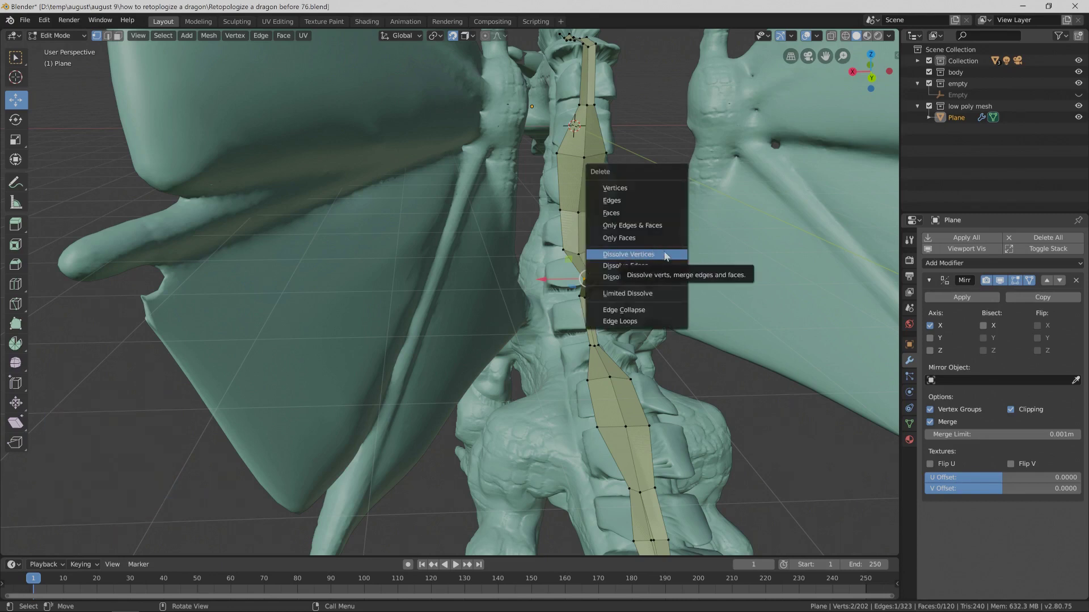
{"action": "left_click", "coordinate": [666, 255]}
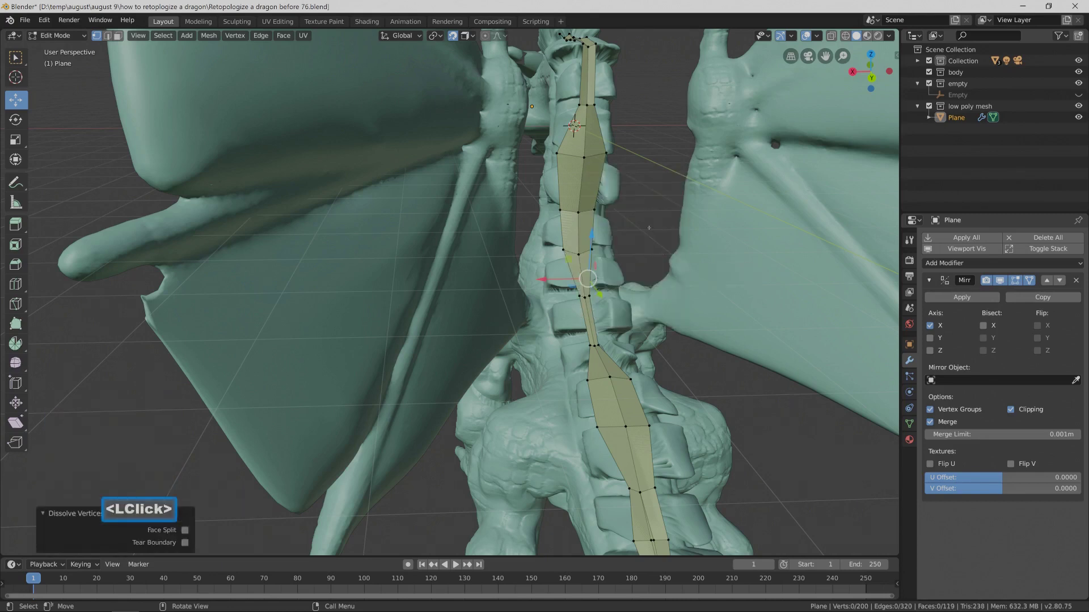
{"action": "middle_click_drag", "start_coordinate": [649, 228], "coordinate": [625, 240]}
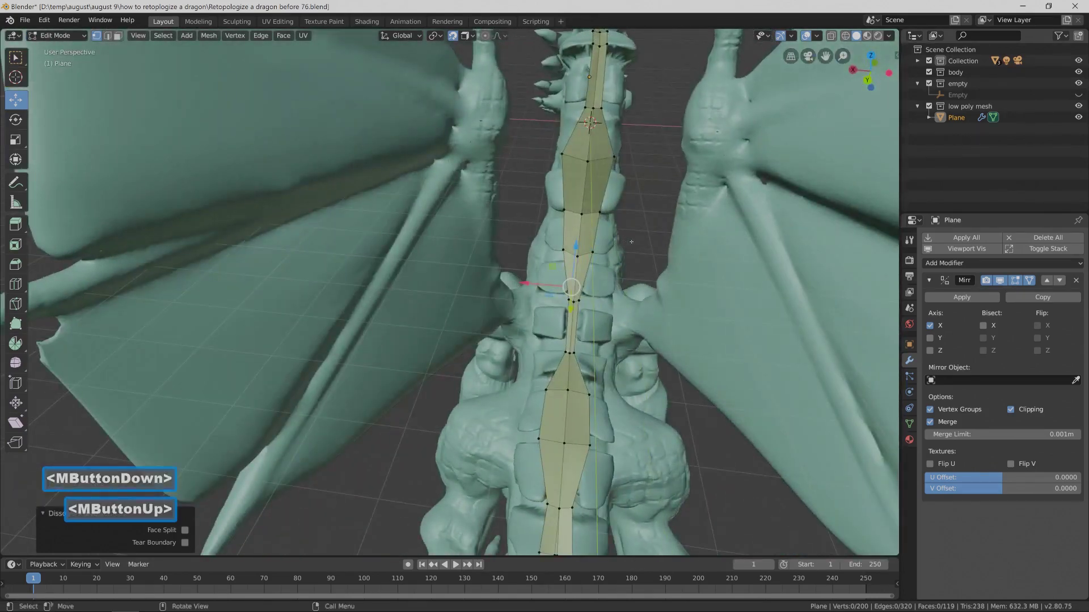
{"action": "key", "text": "Pause"}
Adjust the outer vertex at the widest part of the upper-back strip along X and lower it slightly along Z.
{"action": "middle_click_drag", "start_coordinate": [618, 201], "coordinate": [601, 188]}
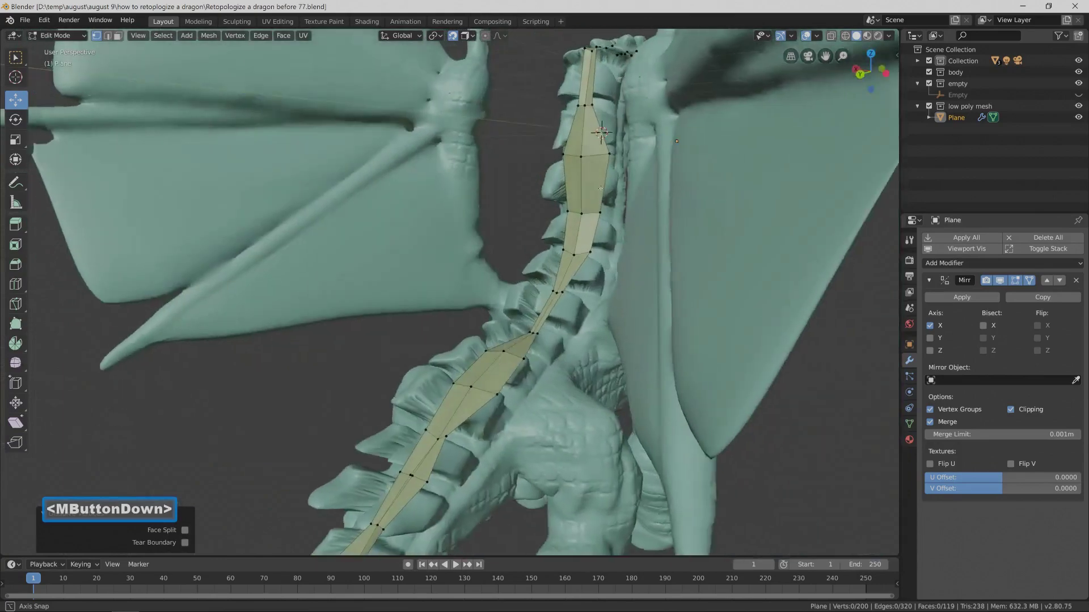
{"action": "left_click", "coordinate": [563, 154]}
{"action": "middle_click_drag", "start_coordinate": [558, 157], "coordinate": [591, 169]}
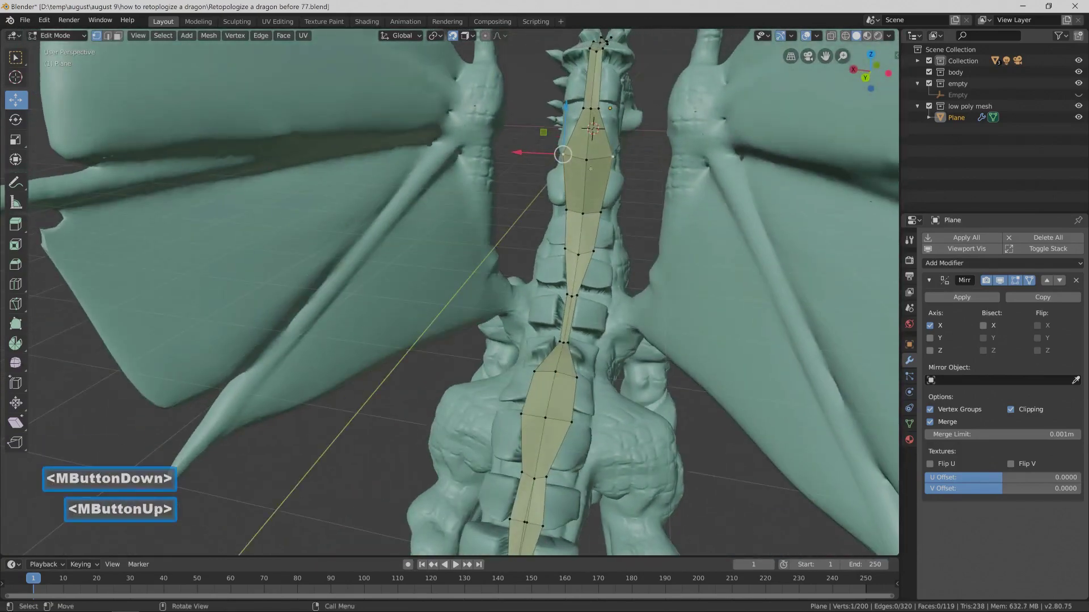
{"action": "left_click_drag", "start_coordinate": [523, 153], "coordinate": [523, 153]}
{"action": "middle_click_drag", "start_coordinate": [523, 154], "coordinate": [602, 149]}
{"action": "left_click_drag", "start_coordinate": [571, 108], "coordinate": [571, 122]}
{"action": "middle_click_drag", "start_coordinate": [620, 177], "coordinate": [558, 185]}
{"action": "left_click", "coordinate": [549, 171]}
Move the outer tail strip vertex forward by about 0.27 m along Y, and freely reposition it over the sculpt.
{"action": "middle_click_drag", "start_coordinate": [568, 299], "coordinate": [879, 374]}
{"action": "scroll", "coordinate": [570, 301], "scroll_direction": "down", "scroll_amount": 3}
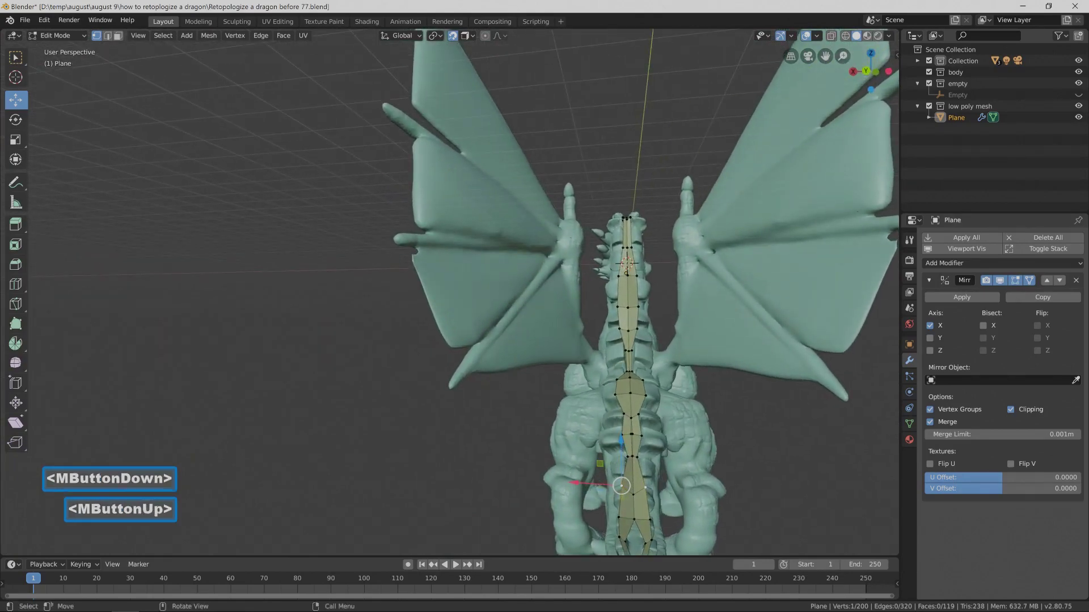
{"action": "left_click", "coordinate": [622, 486]}
{"action": "middle_click_drag", "start_coordinate": [621, 486], "coordinate": [685, 468]}
{"action": "left_click_drag", "start_coordinate": [670, 486], "coordinate": [655, 478]}
{"action": "left_click", "coordinate": [610, 495]}
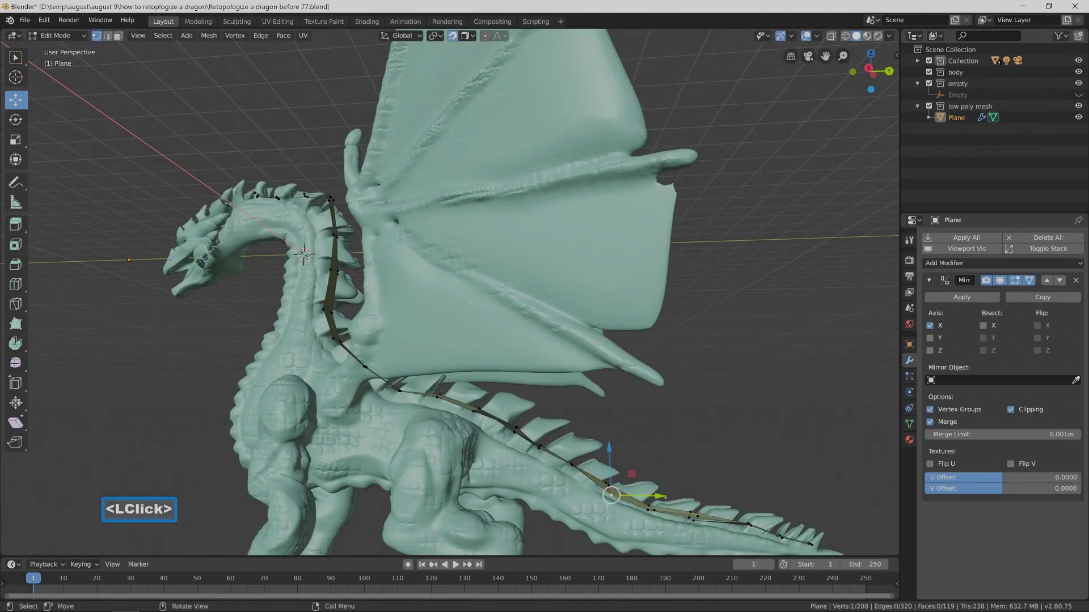
{"action": "left_click_drag", "start_coordinate": [652, 497], "coordinate": [643, 494]}
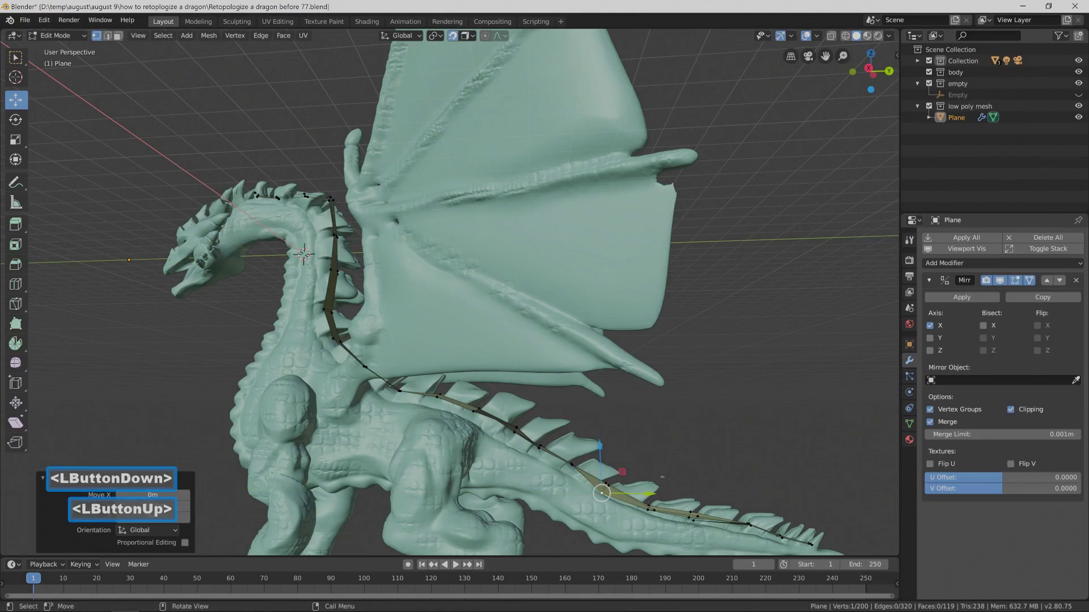
{"action": "middle_click_drag", "start_coordinate": [687, 422], "coordinate": [642, 474]}
{"action": "key", "text": "g"}
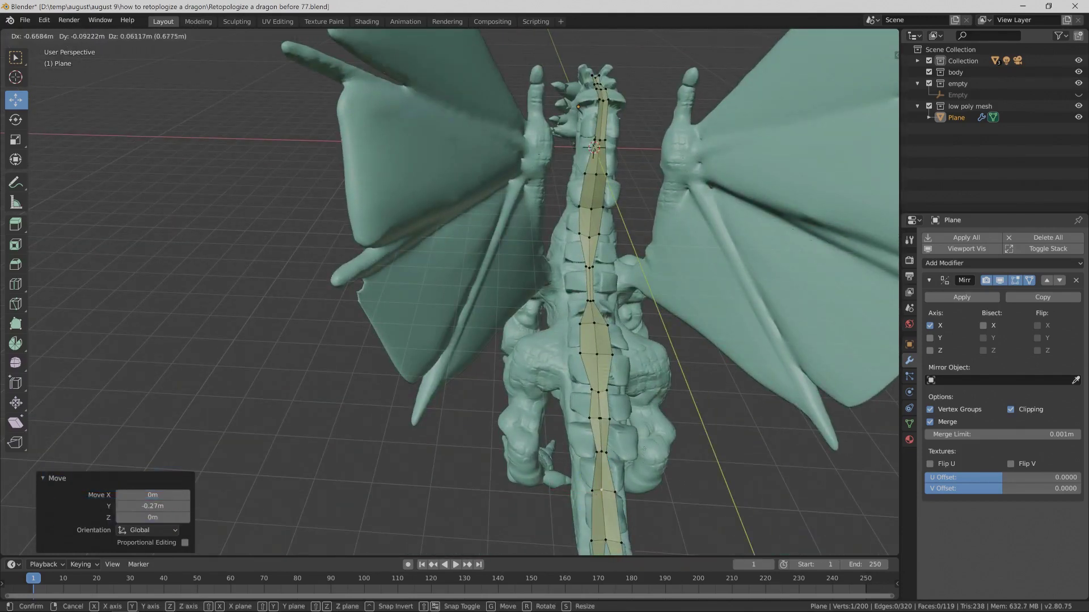
{"action": "left_click", "coordinate": [602, 489]}
Adjust the strip vertices behind the hips, shifting the rear one about 0.26 m along X, and save as Retopologize a dragon before 78.blend.
{"action": "middle_click_drag", "start_coordinate": [590, 419], "coordinate": [403, 391]}
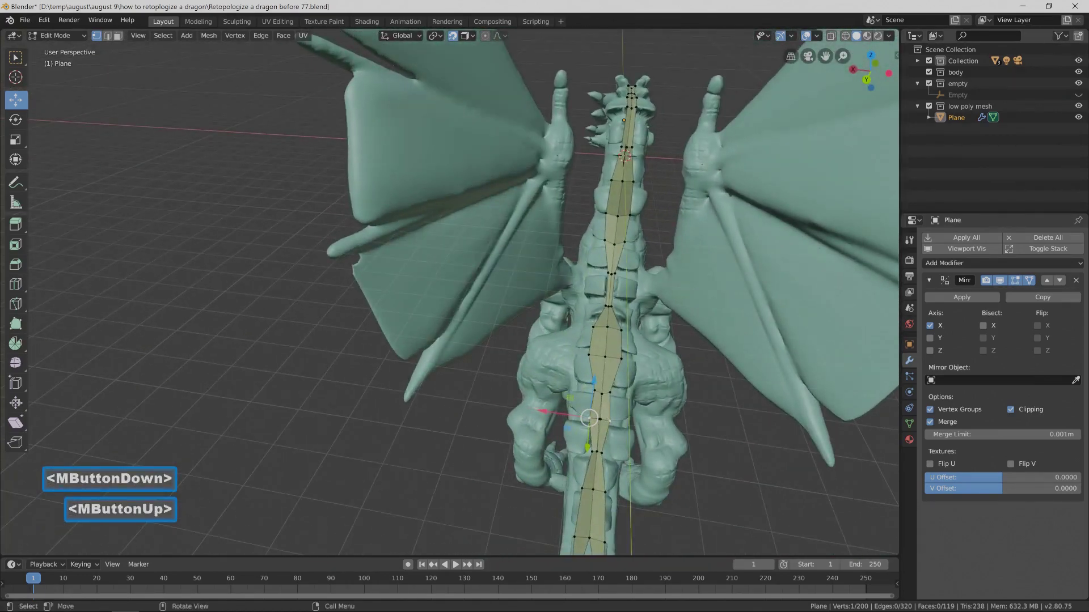
{"action": "left_click", "coordinate": [595, 392]}
{"action": "left_click", "coordinate": [602, 420]}
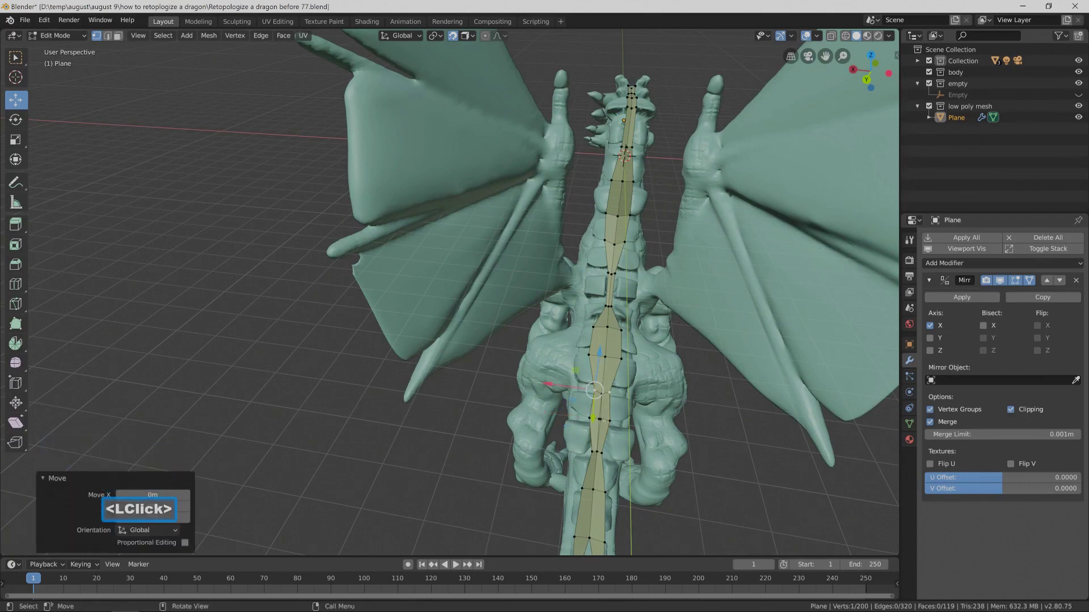
{"action": "left_click", "coordinate": [600, 420]}
{"action": "left_click_drag", "start_coordinate": [557, 415], "coordinate": [551, 413]}
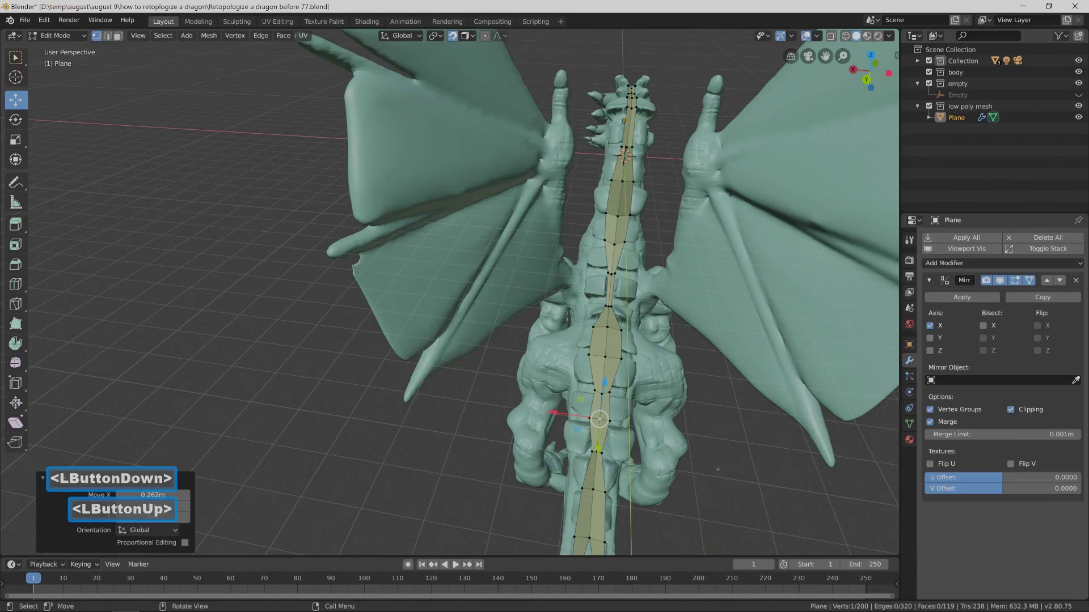
{"action": "key", "text": "Pause"}
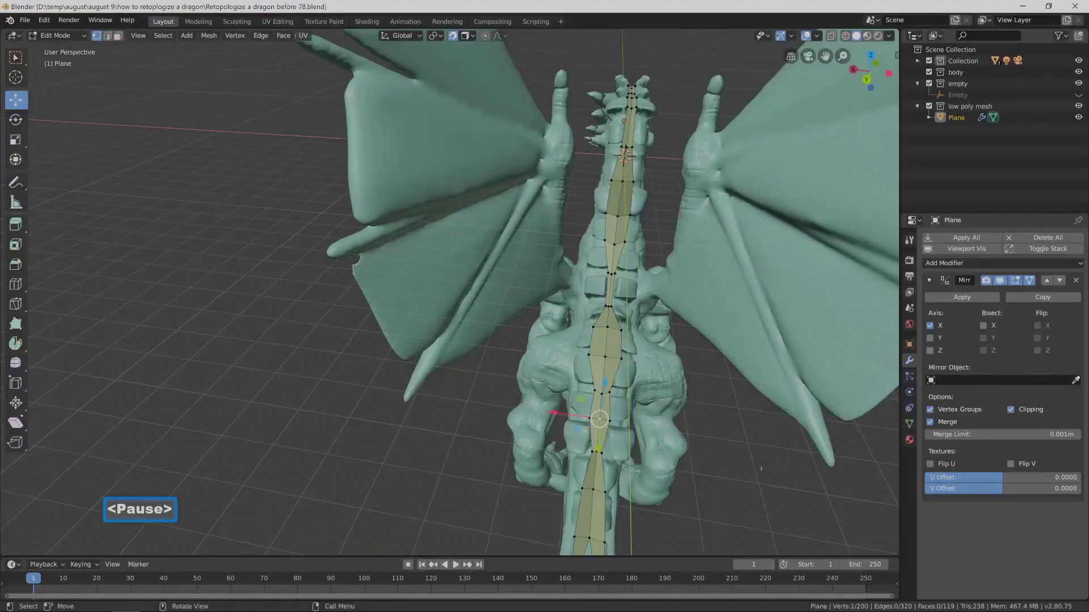
Close the split in the tail strip by moving its inner vertex along X to the mirror centre line, and nudge the vertex ahead inward.
{"action": "middle_click_drag", "start_coordinate": [761, 468], "coordinate": [735, 358], "text": "shift"}
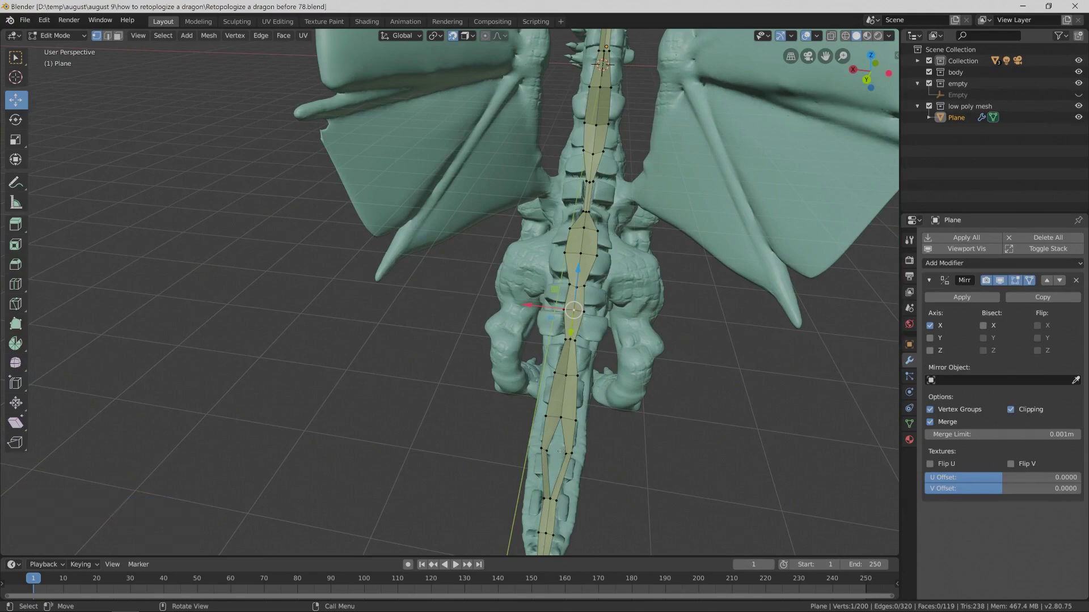
{"action": "left_click", "coordinate": [546, 451]}
{"action": "left_click_drag", "start_coordinate": [504, 444], "coordinate": [529, 447]}
{"action": "mouse_move", "coordinate": [528, 447]}
{"action": "middle_mouse_down"}
{"action": "mouse_move", "coordinate": [555, 452]}
{"action": "mouse_move", "coordinate": [518, 450]}
{"action": "middle_mouse_up"}
{"action": "left_click", "coordinate": [530, 417]}
{"action": "left_click_drag", "start_coordinate": [491, 428], "coordinate": [497, 426]}
{"action": "middle_click_drag", "start_coordinate": [497, 427], "coordinate": [510, 455]}
Narrow the tail strip by moving three successive outer vertices inward along X, the middle one by about 0.2 m.
{"action": "left_click", "coordinate": [529, 451]}
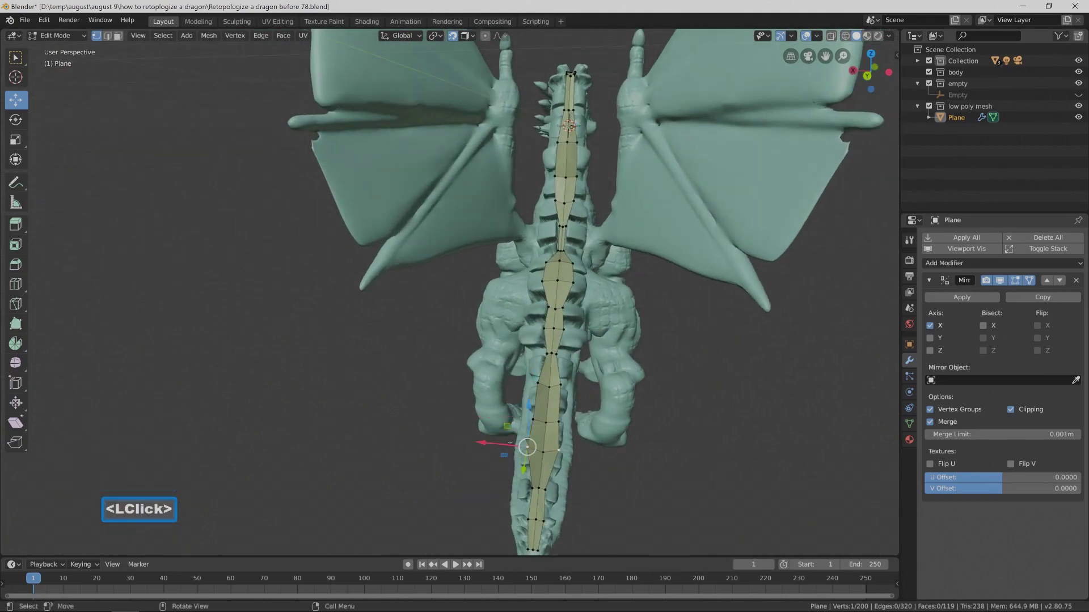
{"action": "left_click_drag", "start_coordinate": [484, 443], "coordinate": [491, 443]}
{"action": "left_click", "coordinate": [532, 446]}
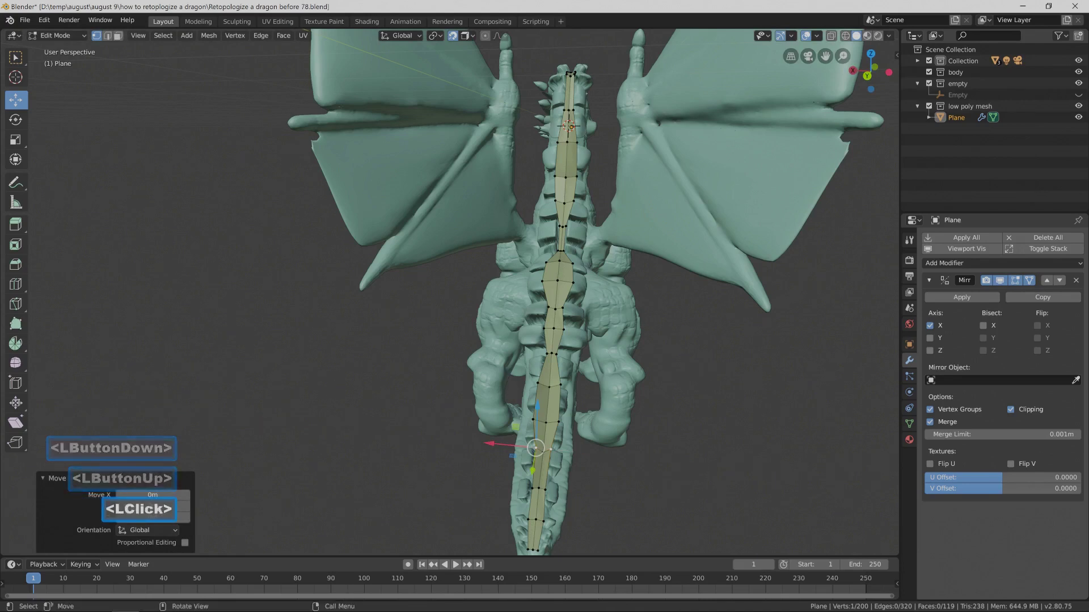
{"action": "left_click", "coordinate": [532, 420]}
{"action": "left_click_drag", "start_coordinate": [488, 415], "coordinate": [494, 417]}
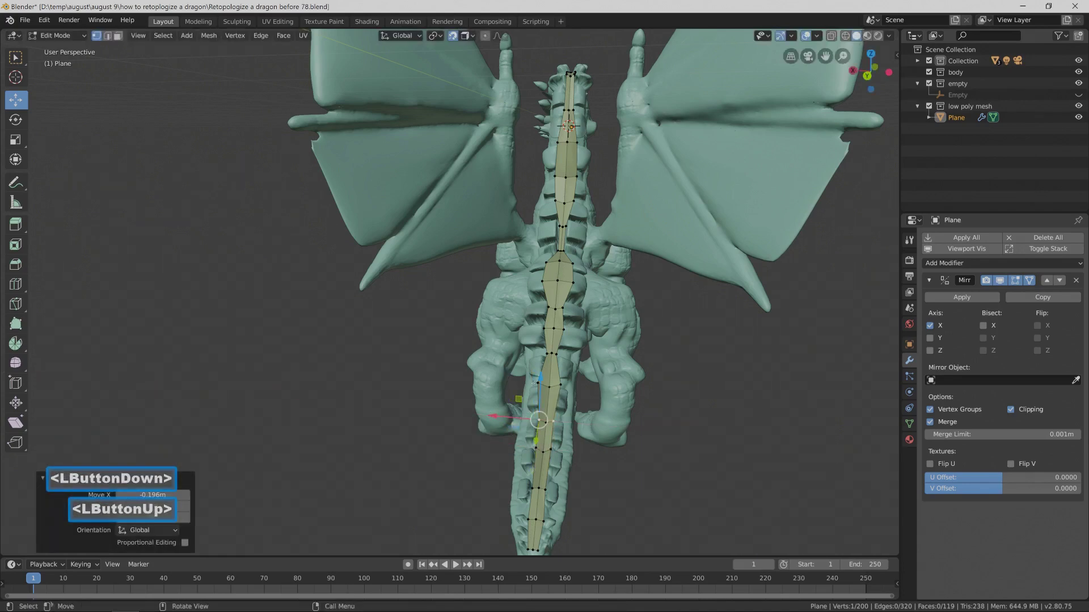
{"action": "left_click", "coordinate": [537, 383]}
{"action": "left_click_drag", "start_coordinate": [488, 378], "coordinate": [493, 380]}
Narrow the strip over the hips by moving two outer vertices inward along X, the rear one by about 0.15 m.
{"action": "left_click", "coordinate": [543, 327]}
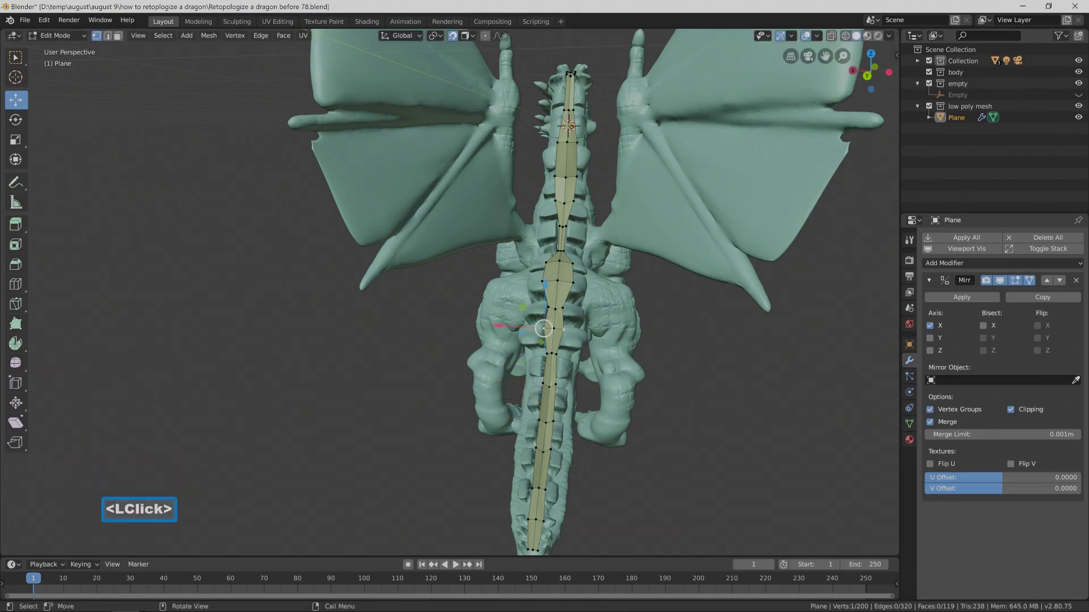
{"action": "left_click_drag", "start_coordinate": [497, 326], "coordinate": [500, 327]}
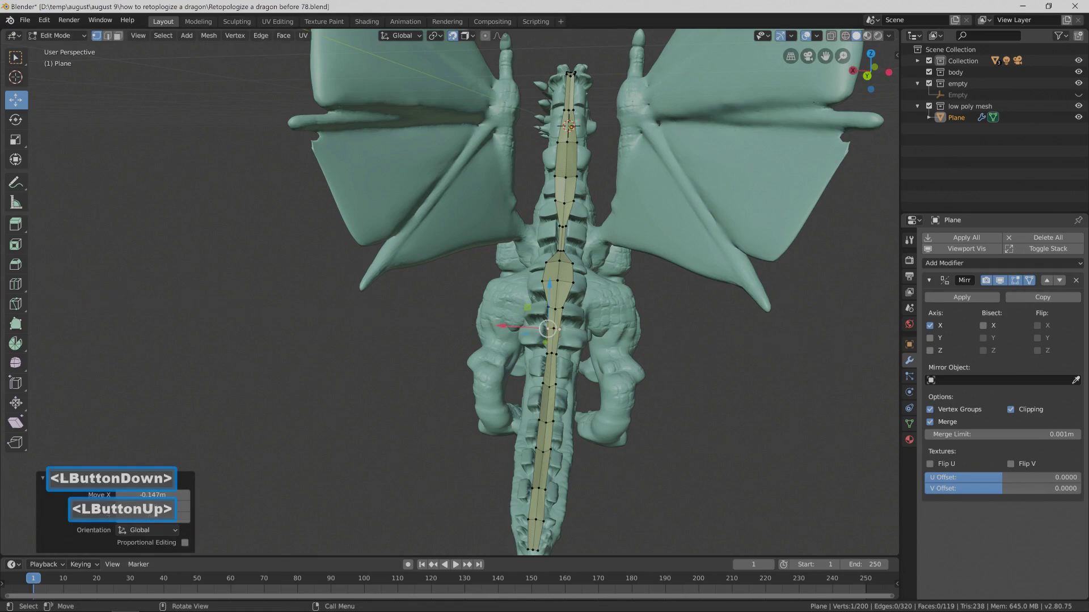
{"action": "left_click", "coordinate": [542, 280]}
{"action": "left_click_drag", "start_coordinate": [503, 279], "coordinate": [504, 279]}
{"action": "left_click", "coordinate": [505, 279]}
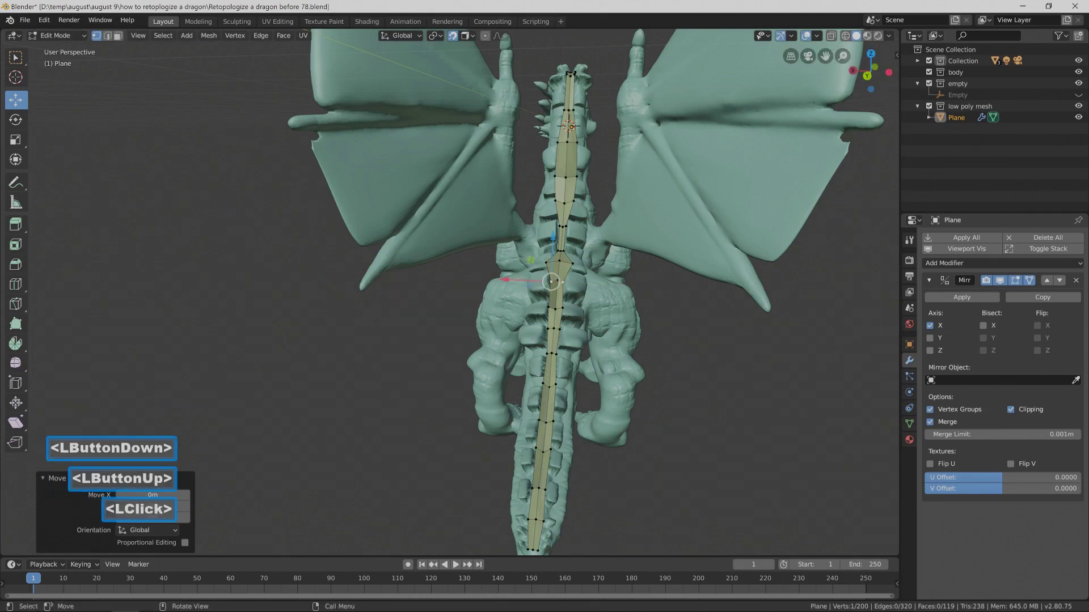
{"action": "left_click", "coordinate": [505, 279]}
Move the outer strip vertex at the front of the hips inward along X by about 0.27 m and fine-tune its position over the sculpt.
{"action": "left_click", "coordinate": [572, 263]}
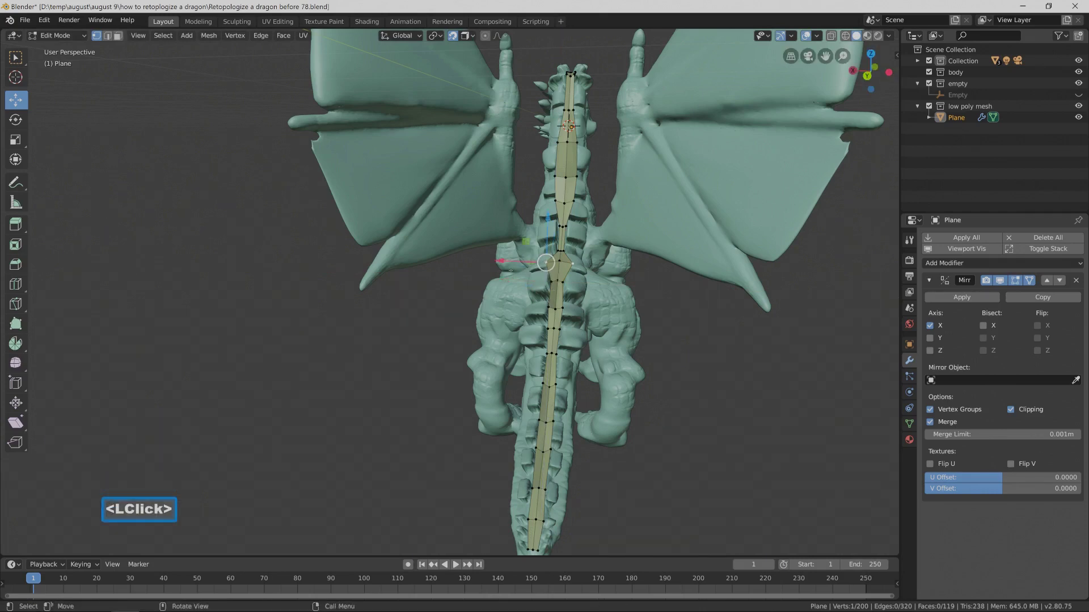
{"action": "left_click_drag", "start_coordinate": [501, 260], "coordinate": [506, 261]}
{"action": "mouse_move", "coordinate": [507, 261]}
{"action": "middle_mouse_down"}
{"action": "mouse_move", "coordinate": [573, 256]}
{"action": "mouse_move", "coordinate": [516, 275]}
{"action": "middle_mouse_up"}
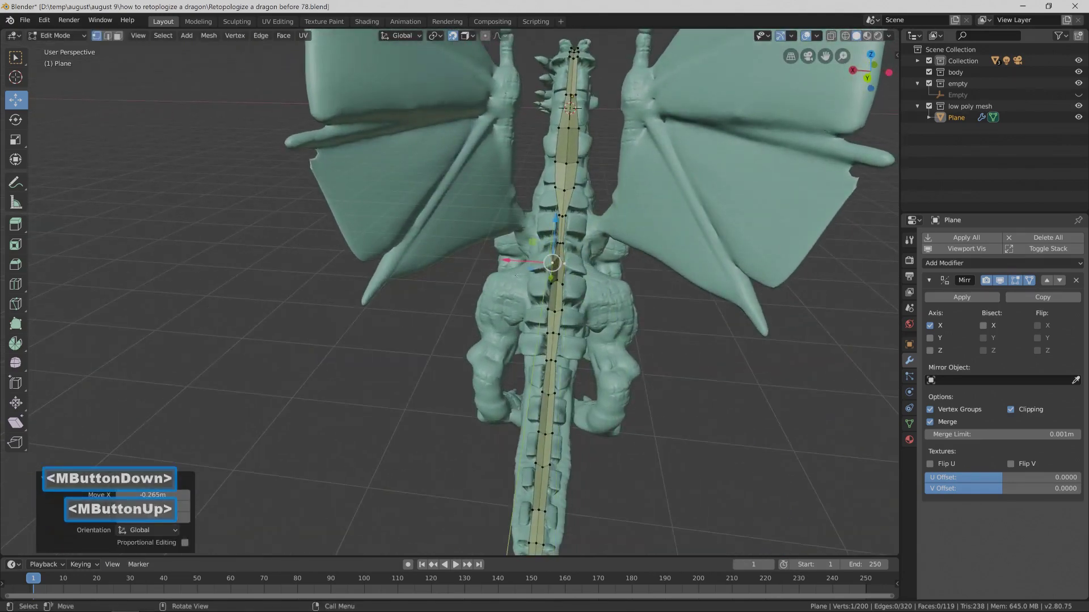
{"action": "left_click_drag", "start_coordinate": [506, 261], "coordinate": [510, 260]}
{"action": "key", "text": "g"}
{"action": "left_click", "coordinate": [509, 260]}
{"action": "scroll", "coordinate": [510, 260], "scroll_direction": "up", "scroll_amount": 1}
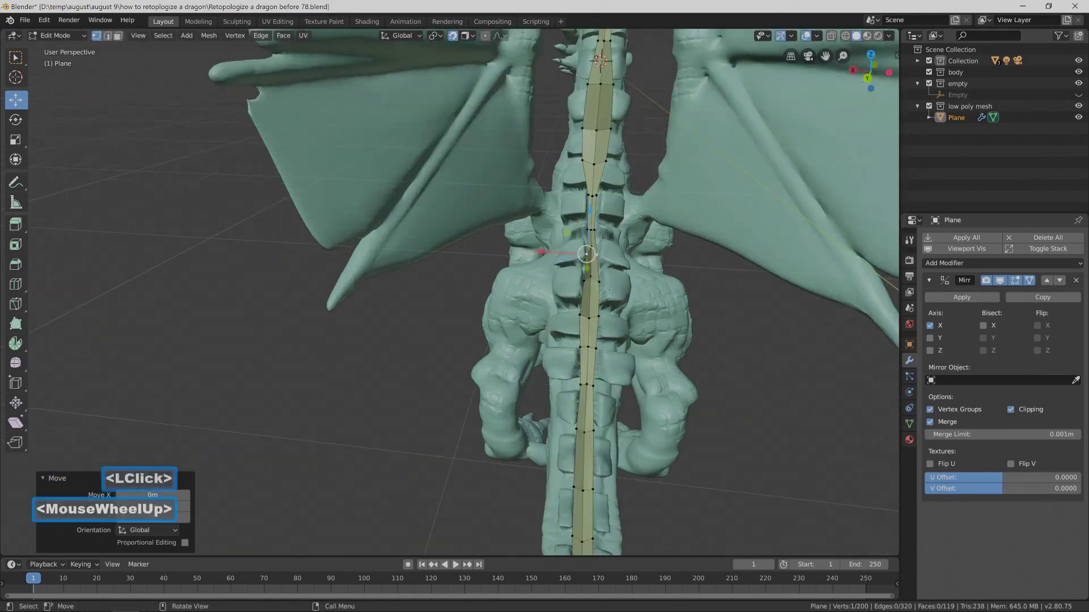
Move a side vertex of the back strip above the hips about -0.025 m along X, and save the file as version 79.
{"action": "middle_click_drag", "start_coordinate": [510, 260], "coordinate": [436, 274]}
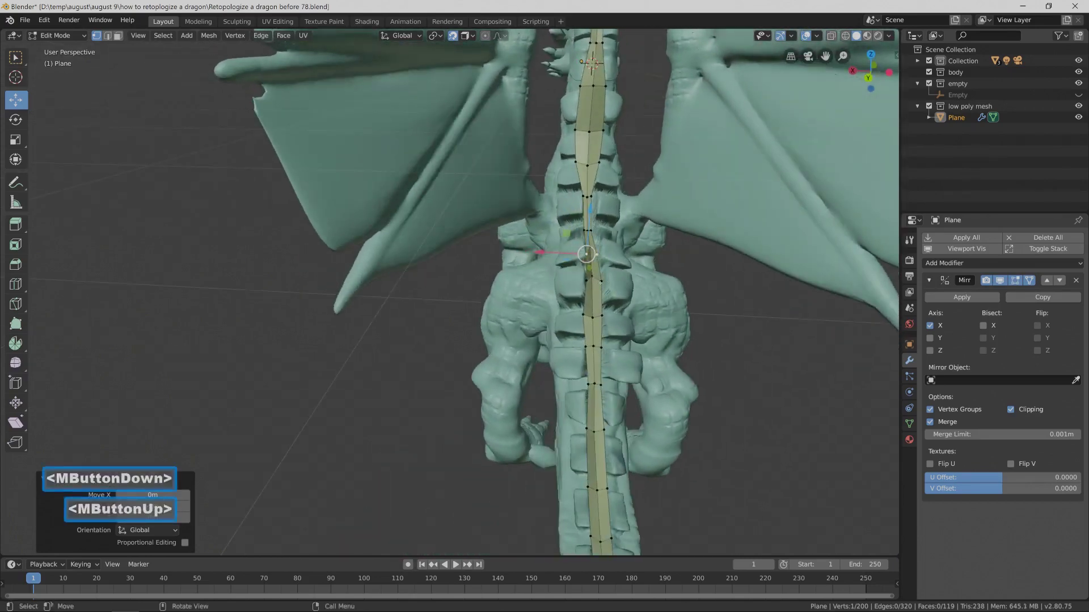
{"action": "left_click", "coordinate": [437, 274]}
{"action": "left_click_drag", "start_coordinate": [538, 279], "coordinate": [541, 279]}
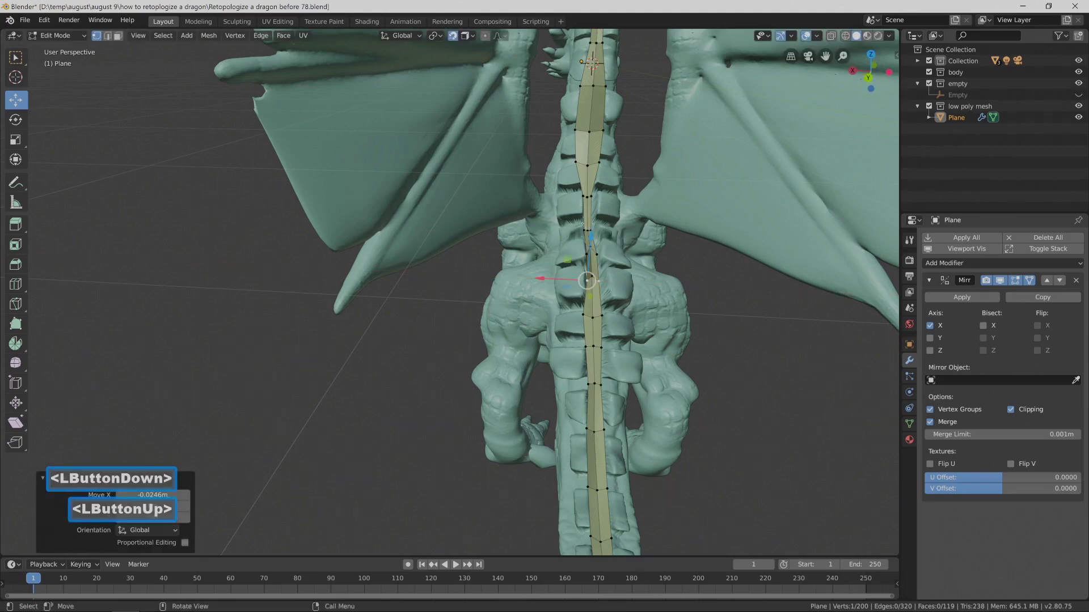
{"action": "middle_click_drag", "start_coordinate": [541, 279], "coordinate": [430, 284]}
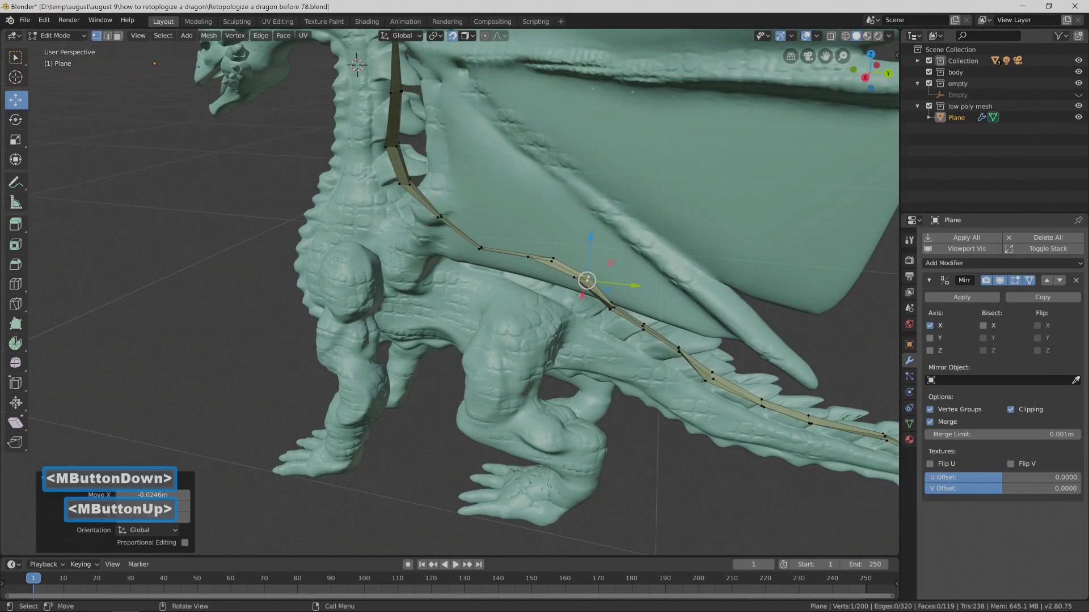
{"action": "left_click", "coordinate": [687, 451]}
{"action": "key", "text": "Pause"}
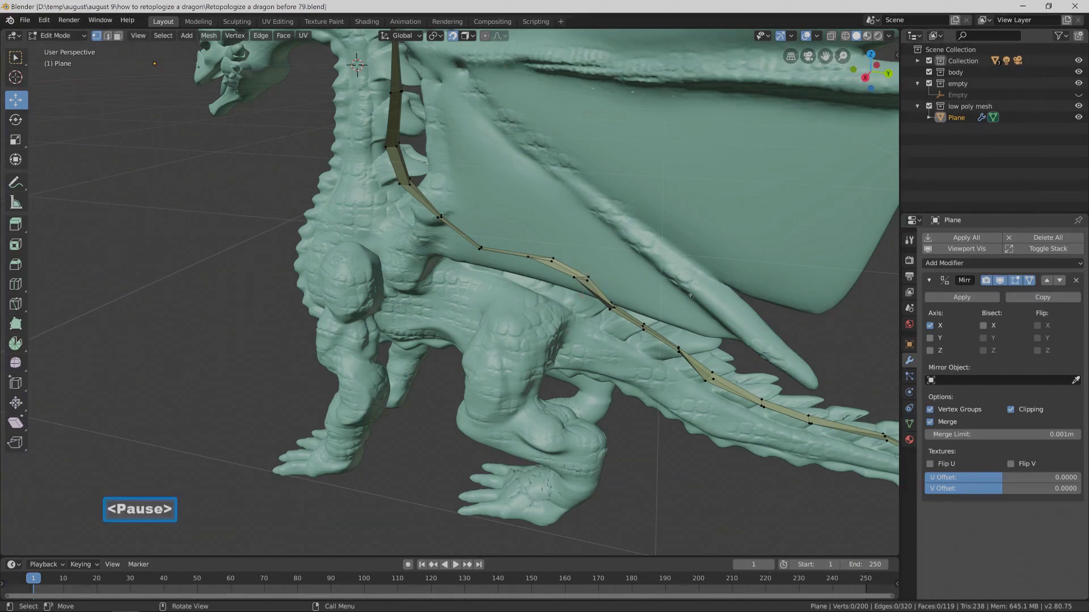
Select the vertex pair at the rear bend of the upper neck and lower it slightly along Z.
{"action": "middle_click_drag", "start_coordinate": [424, 106], "coordinate": [458, 266], "text": "shift"}
{"action": "key", "text": "c"}
{"action": "left_click", "coordinate": [400, 234]}
{"action": "right_click", "coordinate": [401, 234]}
{"action": "mouse_move", "coordinate": [400, 190]}
{"action": "left_mouse_down"}
{"action": "mouse_move", "coordinate": [402, 205]}
{"action": "mouse_move", "coordinate": [399, 192]}
{"action": "left_mouse_up"}
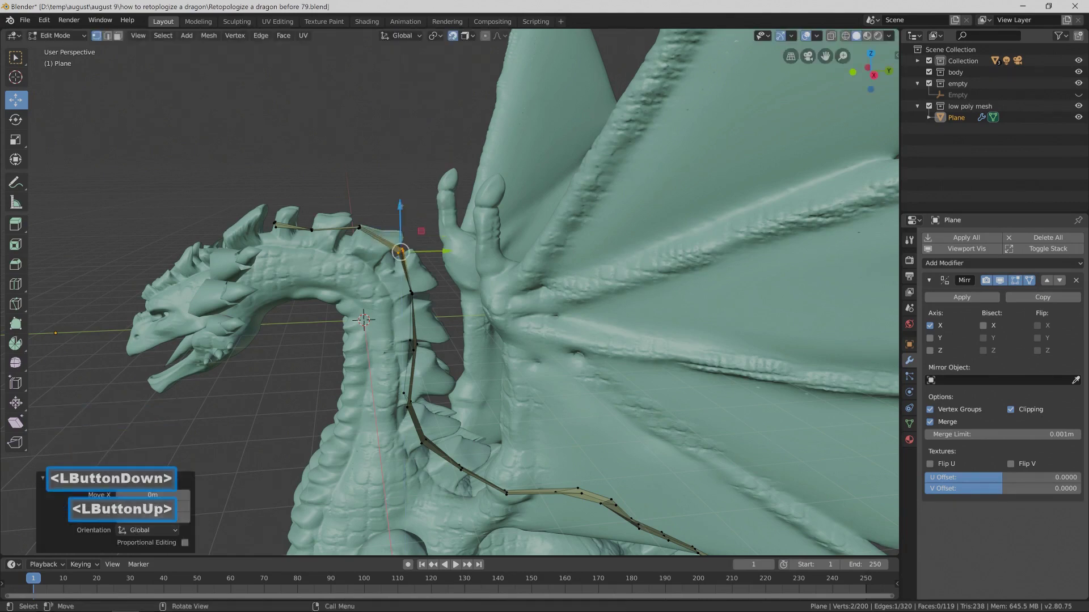
Shift the vertex pair just ahead of the neck bend forward along Y and snap it to the sculpt's surface.
{"action": "left_click", "coordinate": [360, 227]}
{"action": "key", "text": "c"}
{"action": "left_click", "coordinate": [359, 227]}
{"action": "right_click", "coordinate": [360, 230]}
{"action": "left_click_drag", "start_coordinate": [399, 227], "coordinate": [390, 233]}
{"action": "middle_click_drag", "start_coordinate": [390, 232], "coordinate": [369, 305]}
{"action": "key", "text": "g"}
{"action": "left_click", "coordinate": [369, 266]}
{"action": "left_click", "coordinate": [369, 305]}
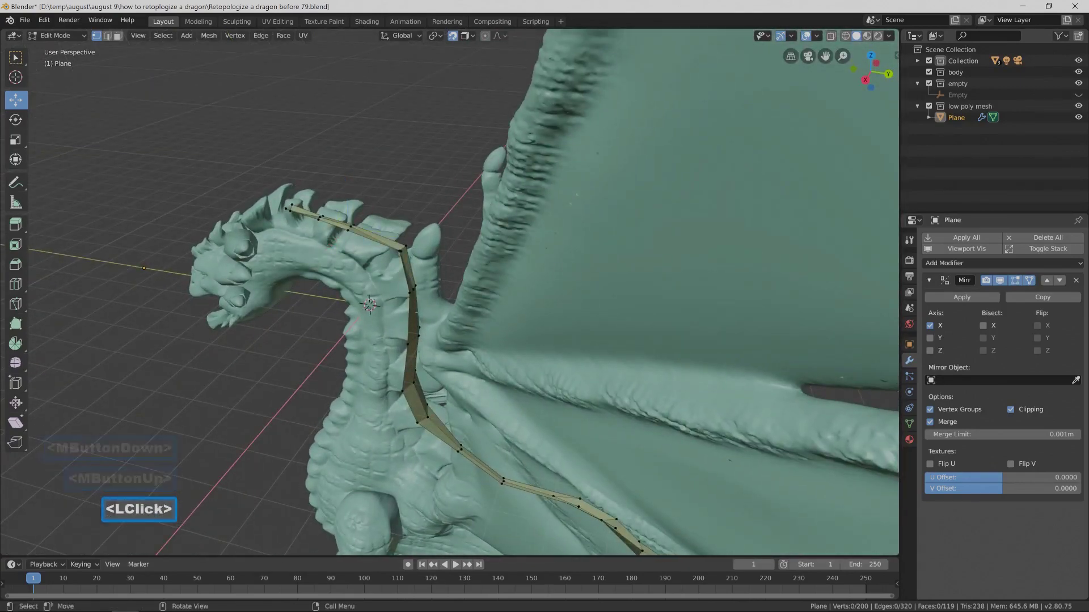
Select the strip's vertex pair at the neck bend again and snap it onto the sculpt's surface.
{"action": "left_click", "coordinate": [404, 248]}
{"action": "middle_click_drag", "start_coordinate": [404, 248], "coordinate": [392, 256]}
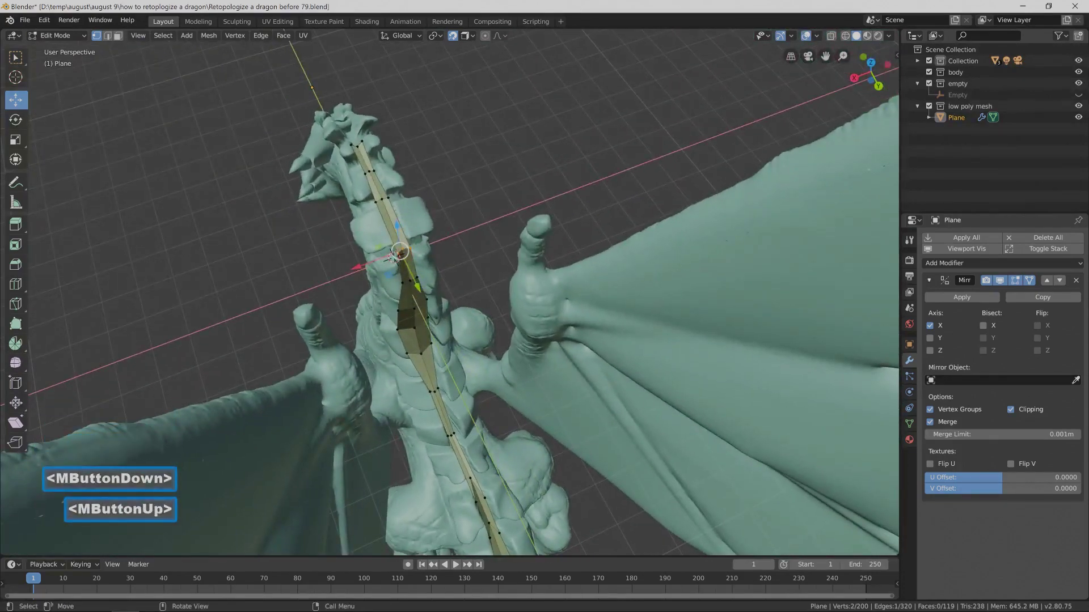
{"action": "key", "text": "g"}
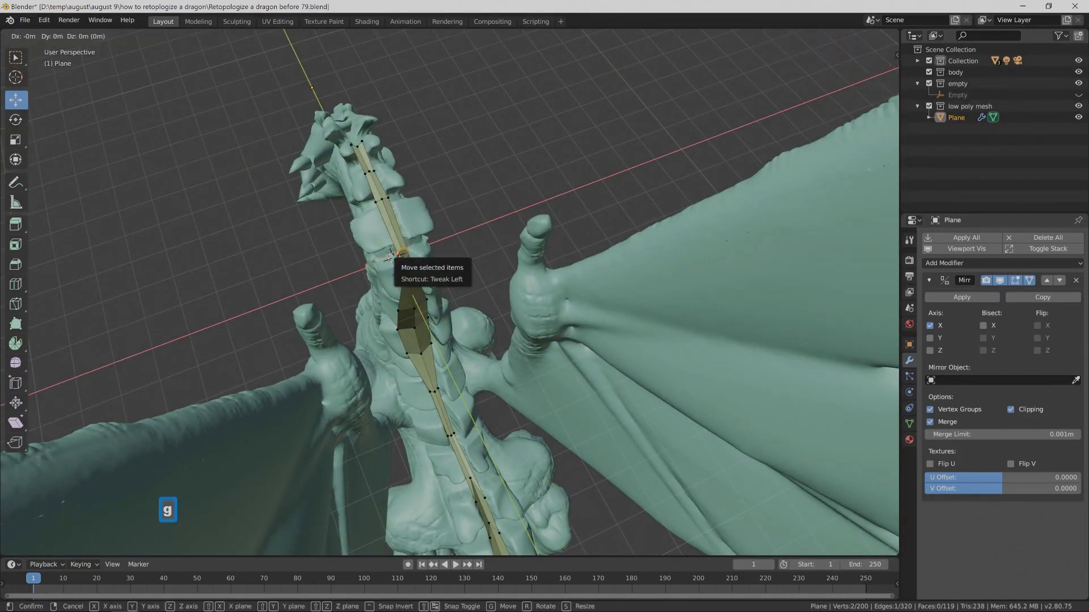
{"action": "left_click", "coordinate": [391, 253]}
{"action": "middle_click_drag", "start_coordinate": [391, 254], "coordinate": [391, 350]}
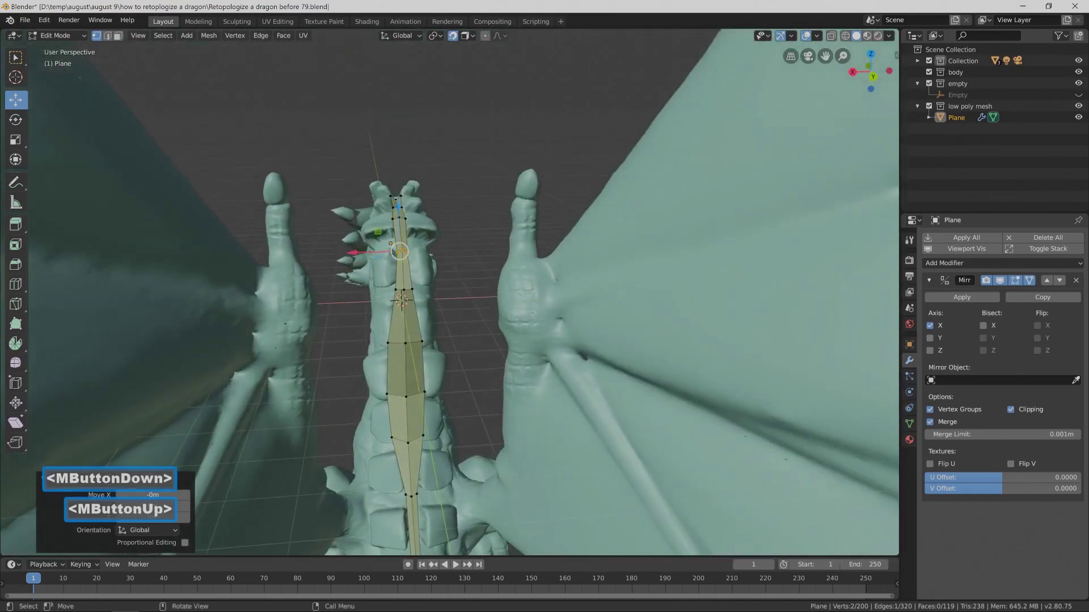
Narrow the wide section of the strip behind the neck by moving three side vertices inward along X.
{"action": "left_click", "coordinate": [387, 393]}
{"action": "left_click_drag", "start_coordinate": [345, 394], "coordinate": [351, 395]}
{"action": "middle_click_drag", "start_coordinate": [351, 395], "coordinate": [389, 438]}
{"action": "left_click", "coordinate": [389, 438]}
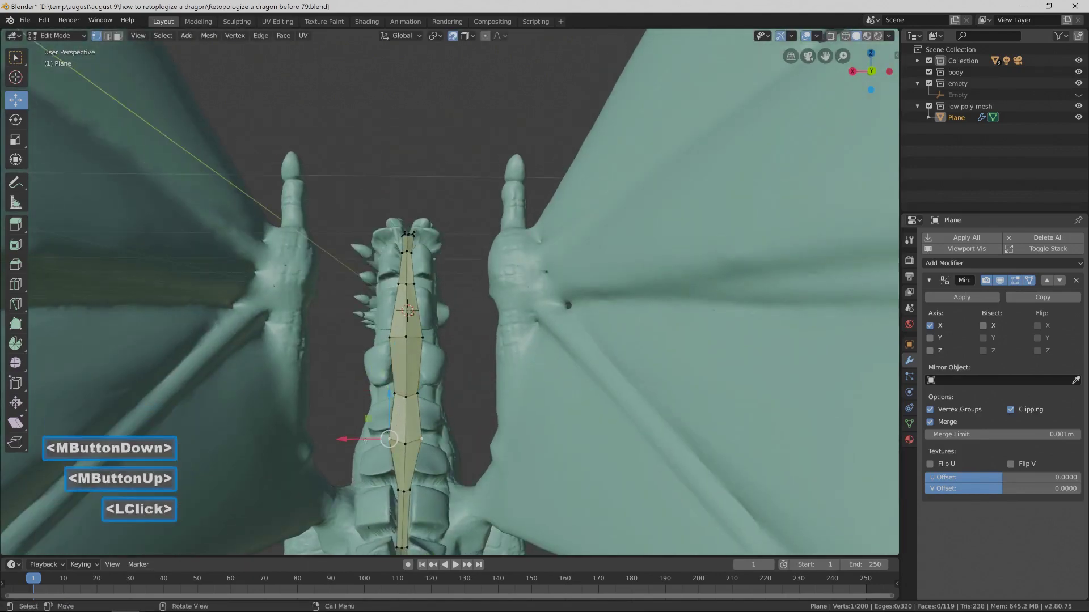
{"action": "left_click_drag", "start_coordinate": [354, 440], "coordinate": [363, 438]}
{"action": "left_click", "coordinate": [389, 338]}
{"action": "left_click_drag", "start_coordinate": [353, 338], "coordinate": [356, 338]}
{"action": "middle_click_drag", "start_coordinate": [356, 339], "coordinate": [387, 367]}
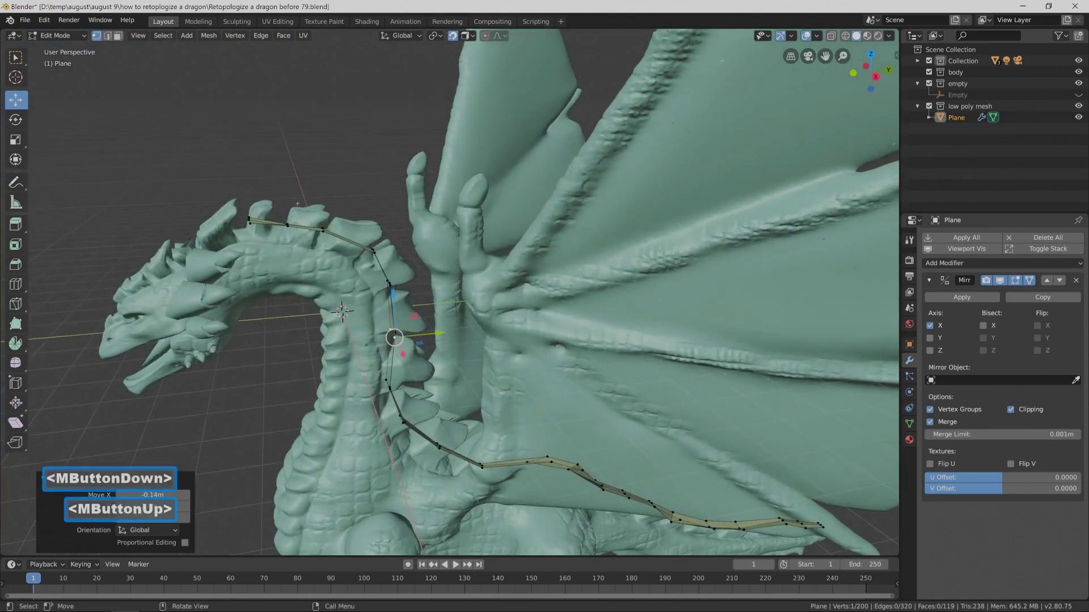
Move the strip's end vertex pair behind the head forward along Y, snap it to the surface, and save the file as version 80.
{"action": "left_click", "coordinate": [387, 367]}
{"action": "key", "text": "c"}
{"action": "left_click", "coordinate": [250, 219]}
{"action": "right_click", "coordinate": [250, 219]}
{"action": "left_click_drag", "start_coordinate": [297, 219], "coordinate": [291, 219]}
{"action": "middle_click_drag", "start_coordinate": [308, 168], "coordinate": [344, 245]}
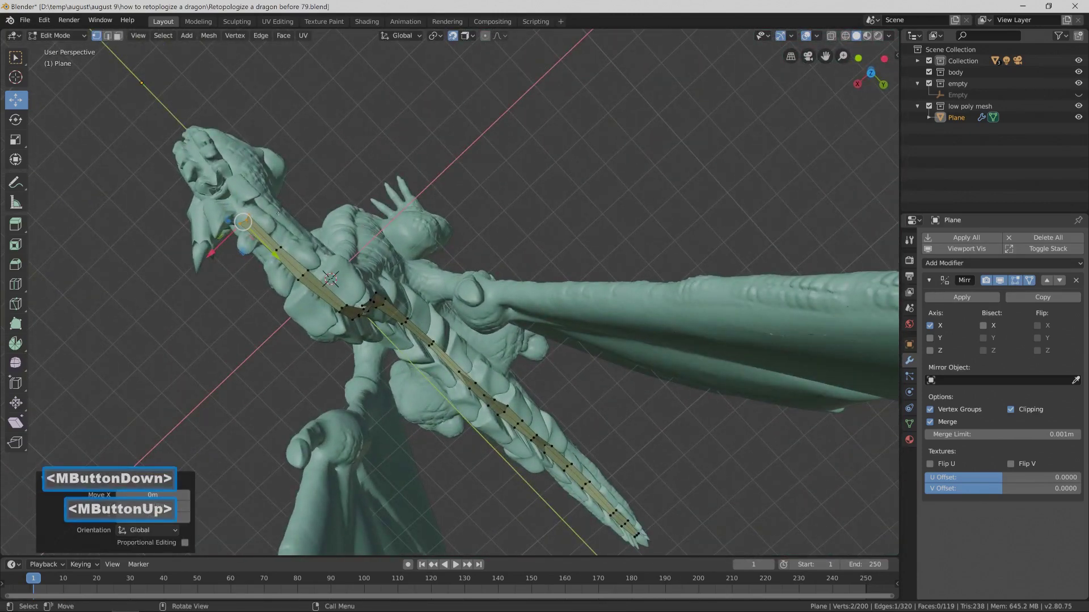
{"action": "key", "text": "g"}
{"action": "left_click", "coordinate": [276, 212]}
{"action": "middle_click_drag", "start_coordinate": [276, 212], "coordinate": [191, 206]}
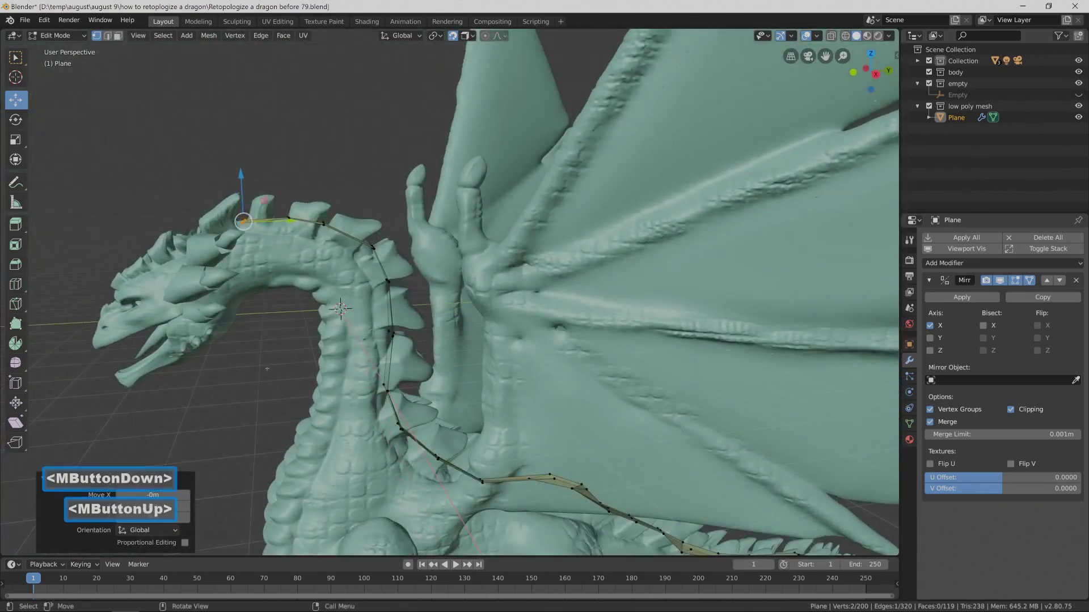
{"action": "key", "text": "Pause"}
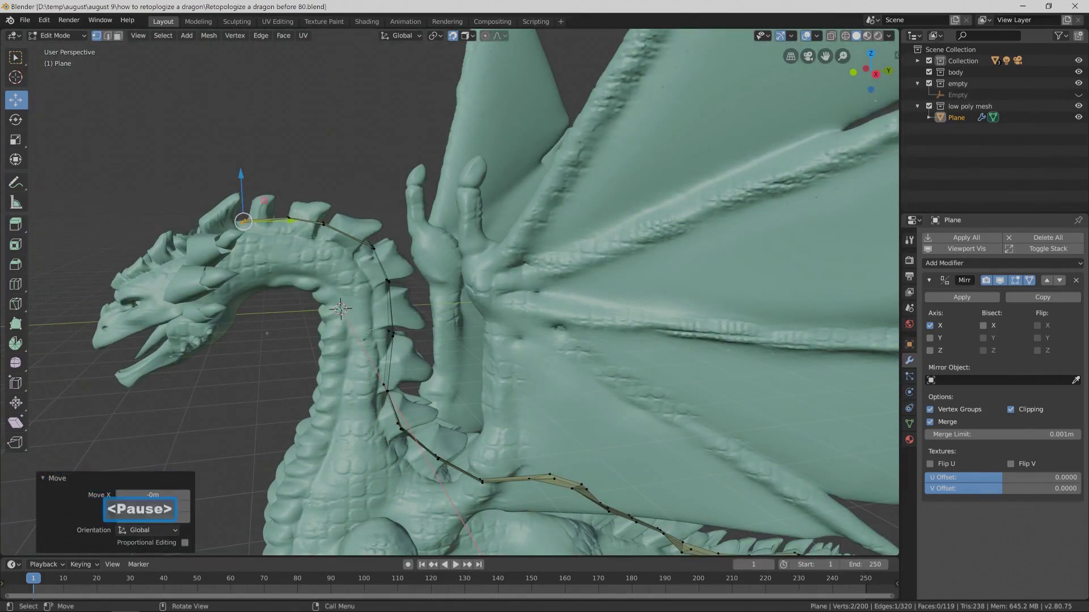
{"action": "left_click", "coordinate": [266, 333]}
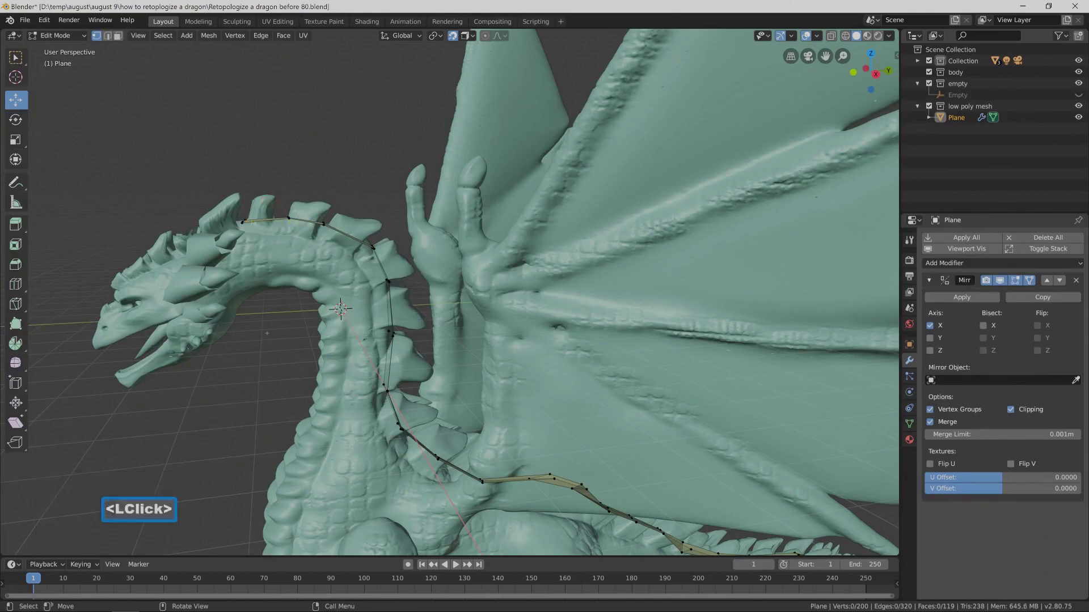
Duplicate the strip's end vertex behind the head and move the copy about 0.64 m along X onto the side of the neck.
{"action": "middle_click_drag", "start_coordinate": [454, 283], "coordinate": [374, 272]}
{"action": "left_click", "coordinate": [243, 223]}
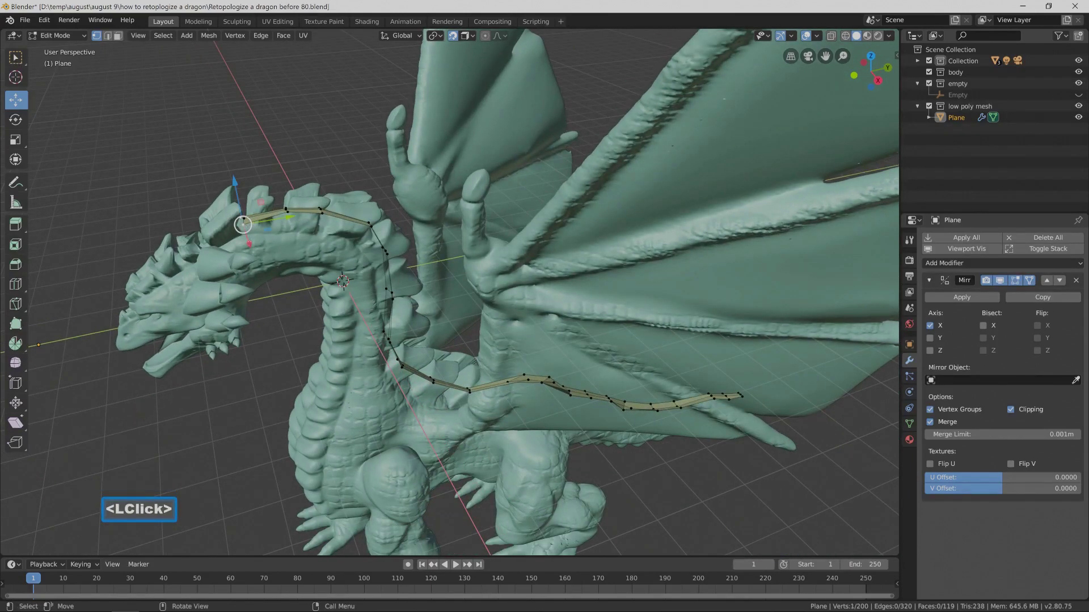
{"action": "mouse_move", "coordinate": [309, 211]}
{"action": "middle_mouse_down", "text": "shift"}
{"action": "mouse_move", "coordinate": [318, 229]}
{"action": "mouse_move", "coordinate": [318, 211]}
{"action": "middle_mouse_up", "text": "shift"}
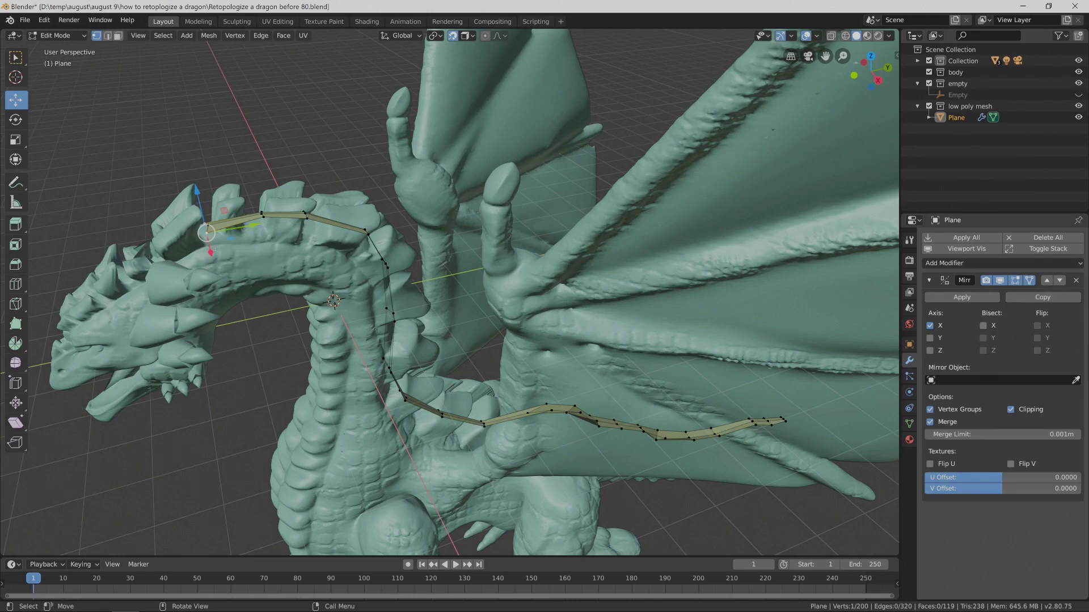
{"action": "key", "text": "ctrl"}
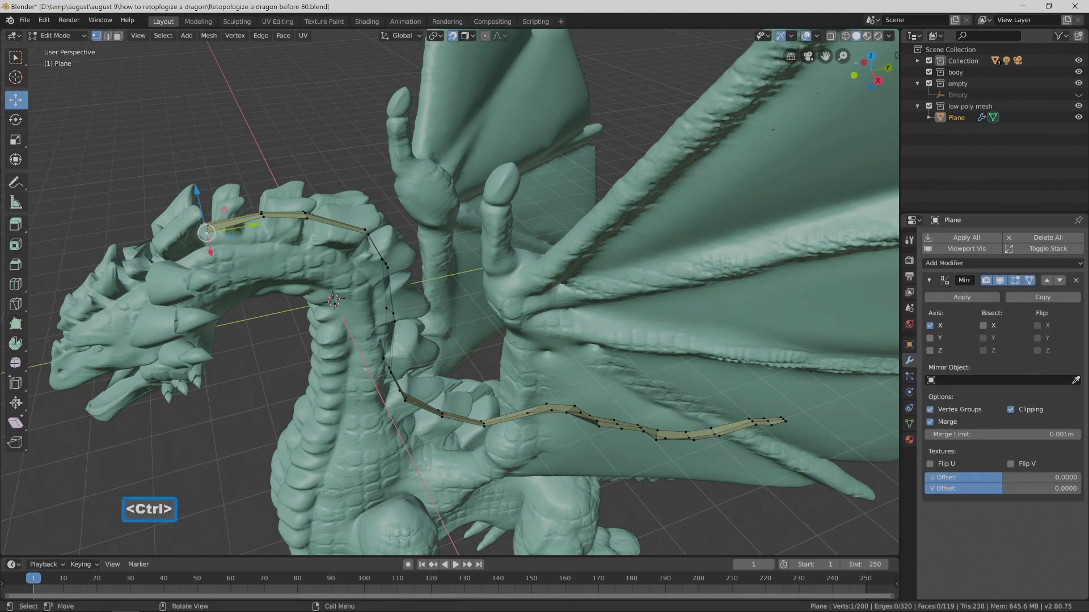
{"action": "key", "text": "shift+d"}
{"action": "right_click", "coordinate": [213, 253]}
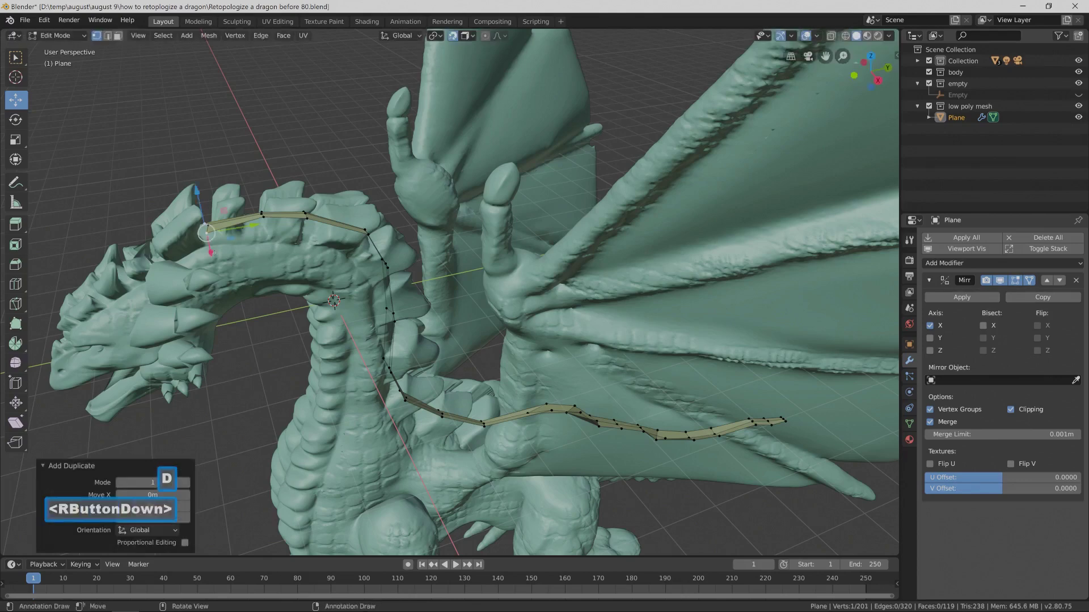
{"action": "left_click_drag", "start_coordinate": [212, 252], "coordinate": [214, 267]}
{"action": "middle_click_drag", "start_coordinate": [214, 267], "coordinate": [269, 249]}
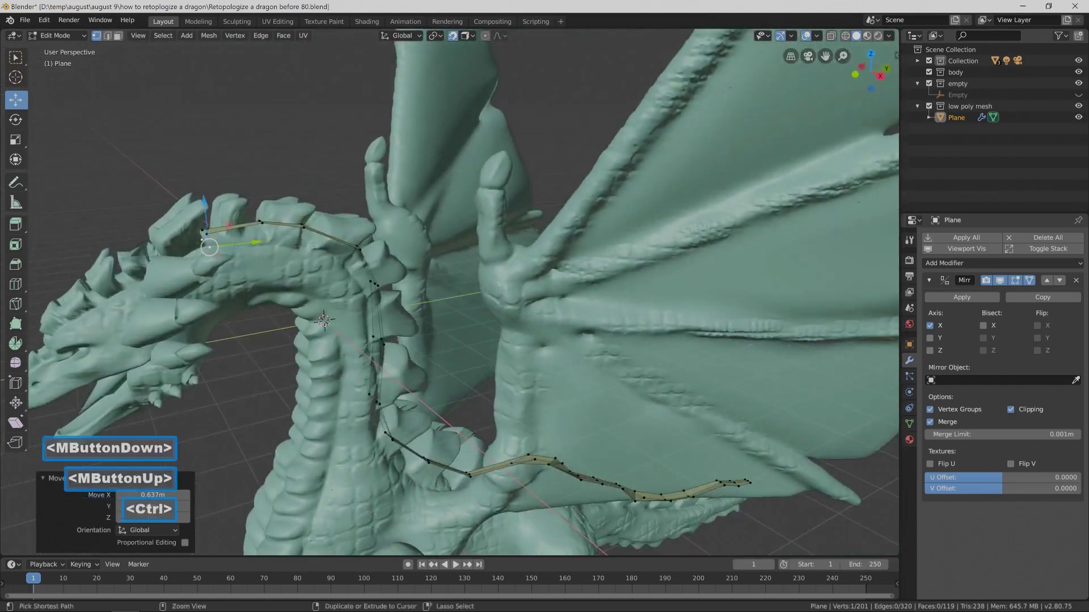
Extrude a chain of six vertices from the copy down the side of the neck, and save the file as version 81.
{"action": "right_click", "coordinate": [263, 248], "text": "ctrl"}
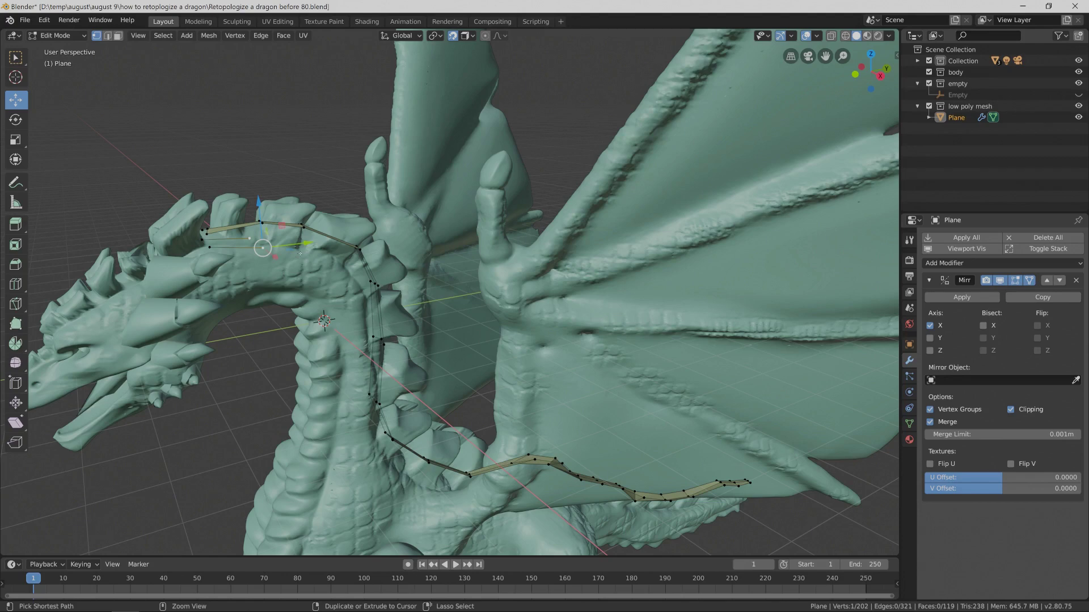
{"action": "right_click", "coordinate": [300, 254], "text": "ctrl"}
{"action": "middle_click_drag", "start_coordinate": [300, 253], "coordinate": [320, 257]}
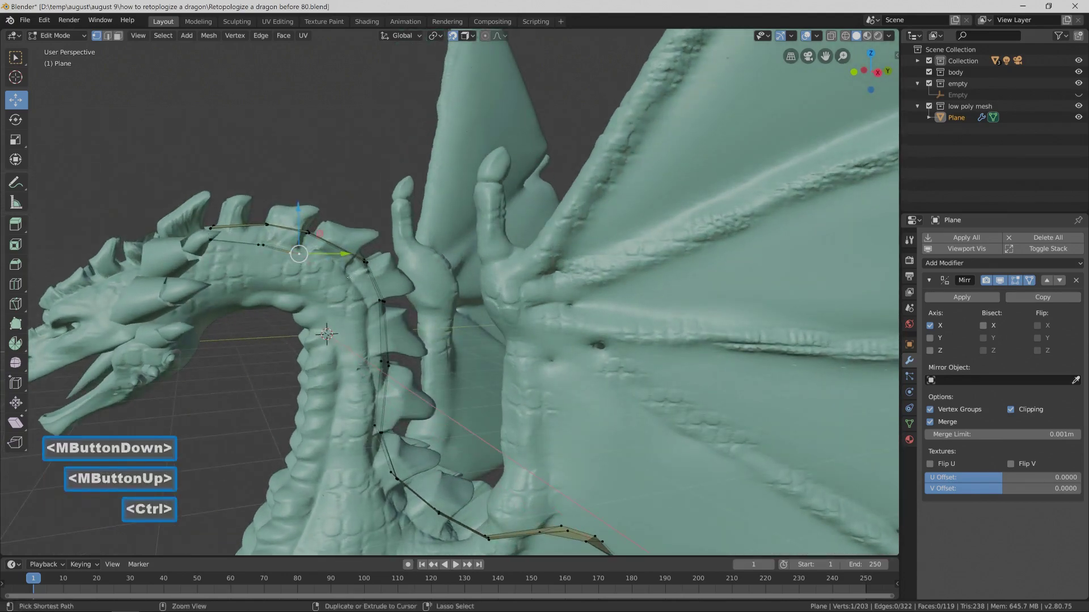
{"action": "right_click", "coordinate": [345, 281], "text": "ctrl"}
{"action": "right_click", "coordinate": [363, 307], "text": "ctrl"}
{"action": "middle_click_drag", "start_coordinate": [362, 306], "coordinate": [363, 307]}
{"action": "right_click", "coordinate": [366, 371], "text": "ctrl"}
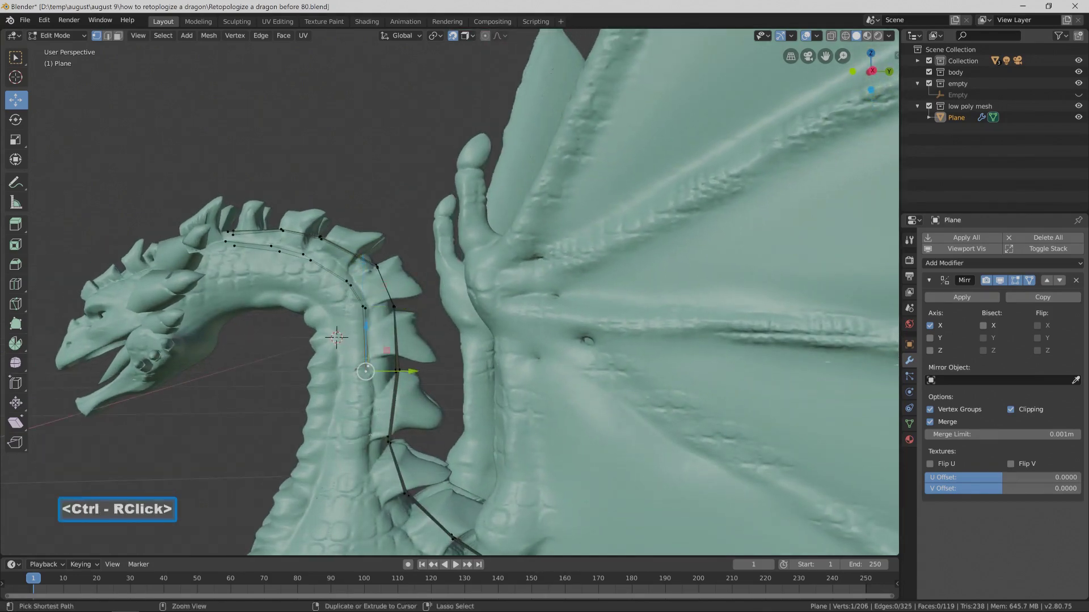
{"action": "right_click", "coordinate": [362, 443], "text": "ctrl"}
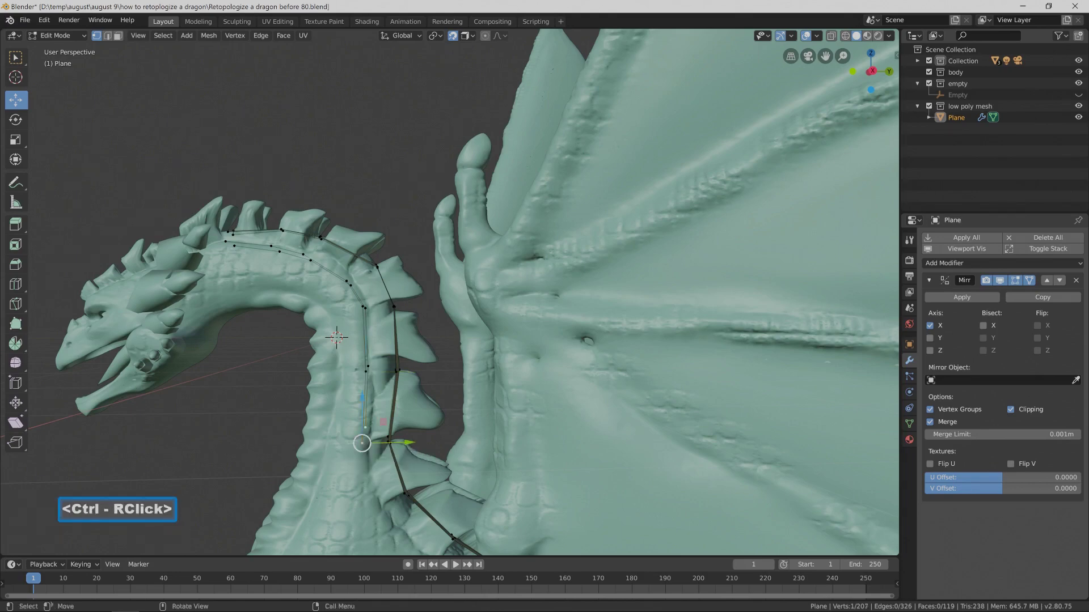
{"action": "key", "text": "Pause"}
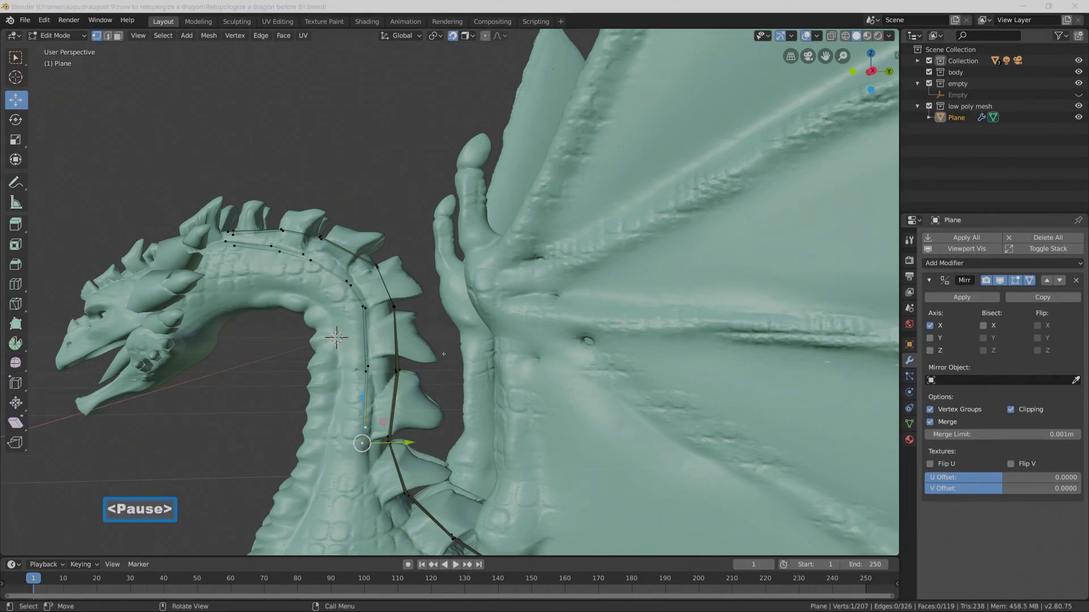
Extend the vertex chain around the base of the neck toward the wing with two more vertices, and save the file as version 82.
{"action": "middle_click_drag", "start_coordinate": [443, 353], "coordinate": [495, 309]}
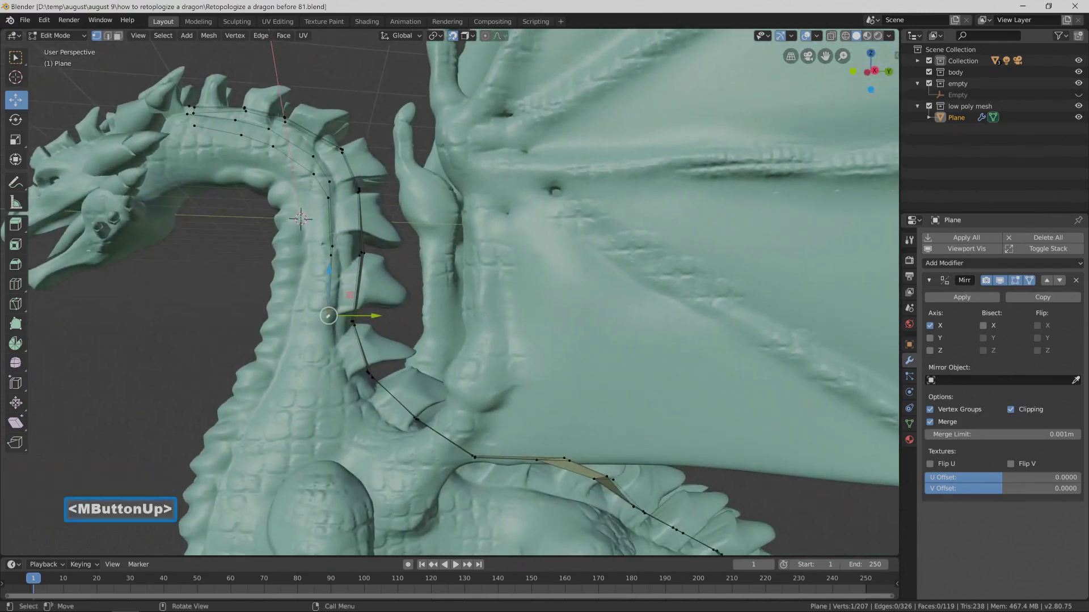
{"action": "right_click", "coordinate": [337, 384], "text": "ctrl"}
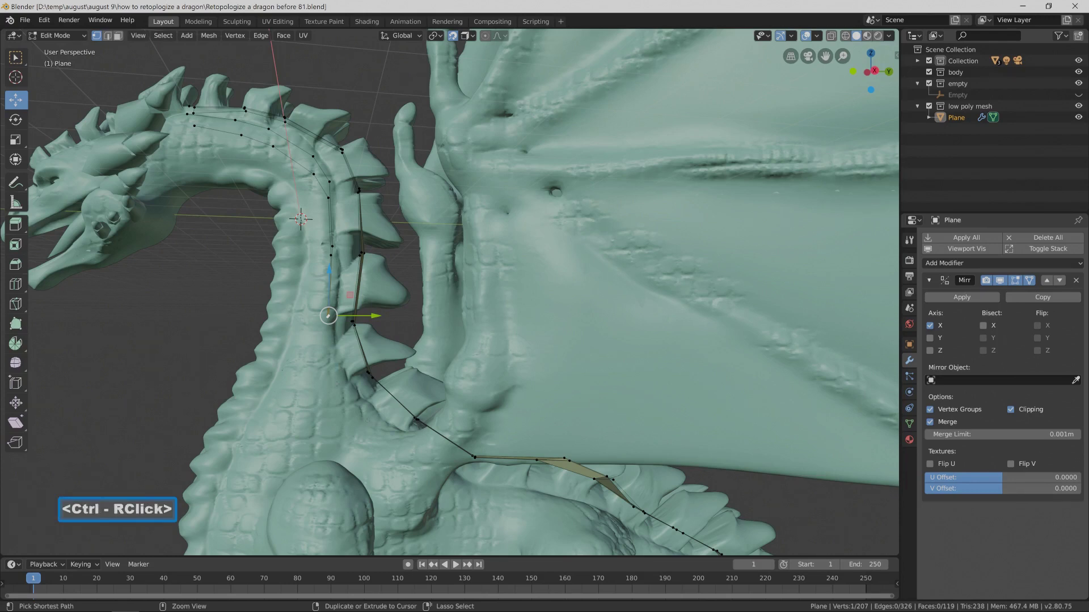
{"action": "right_click", "coordinate": [388, 436], "text": "ctrl"}
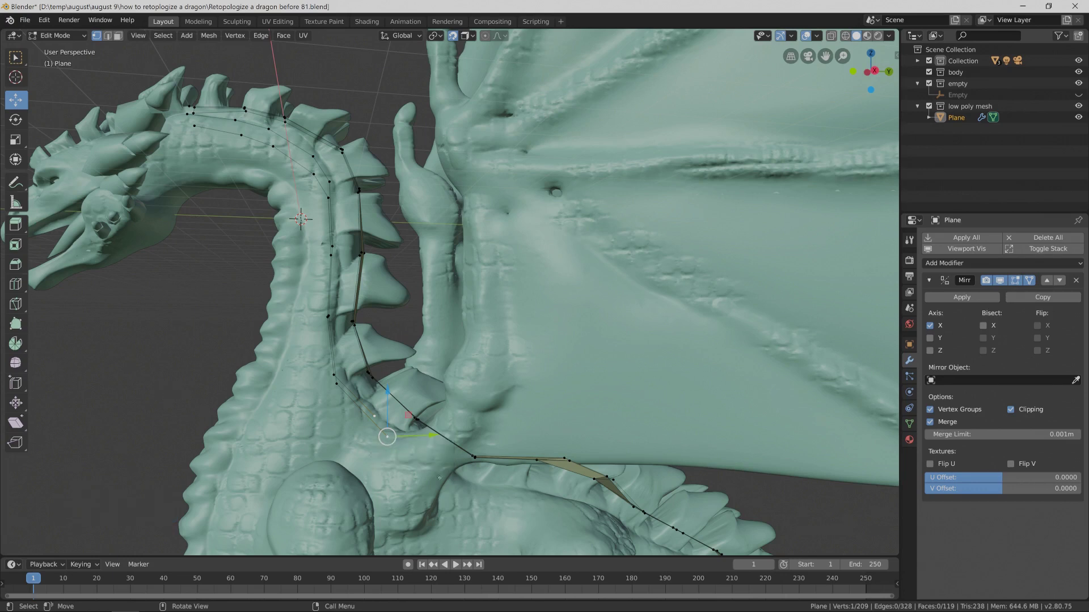
{"action": "left_click", "coordinate": [799, 536]}
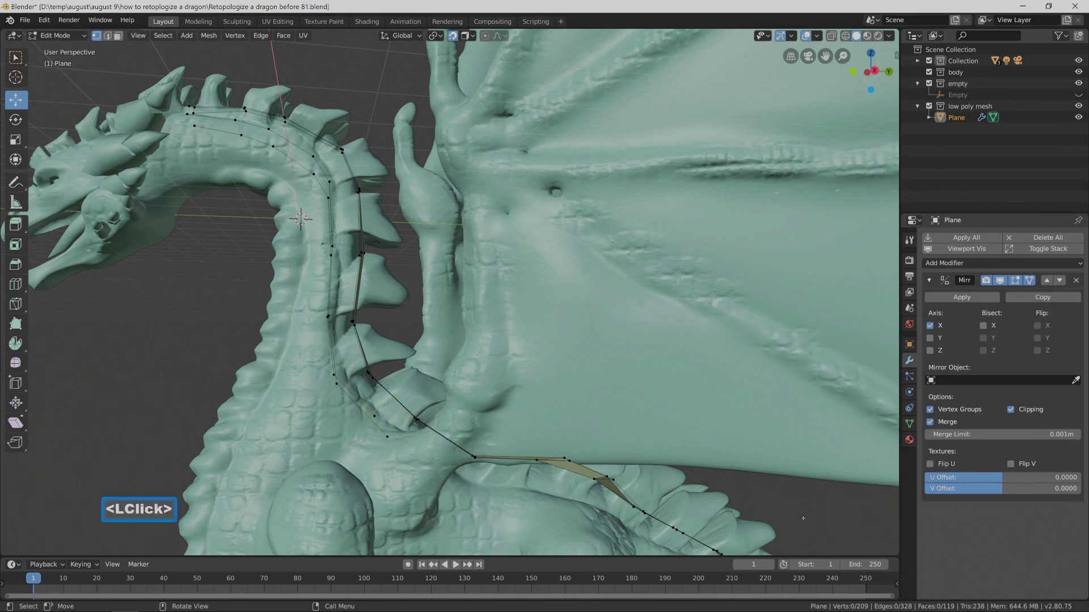
{"action": "key", "text": "Pause"}
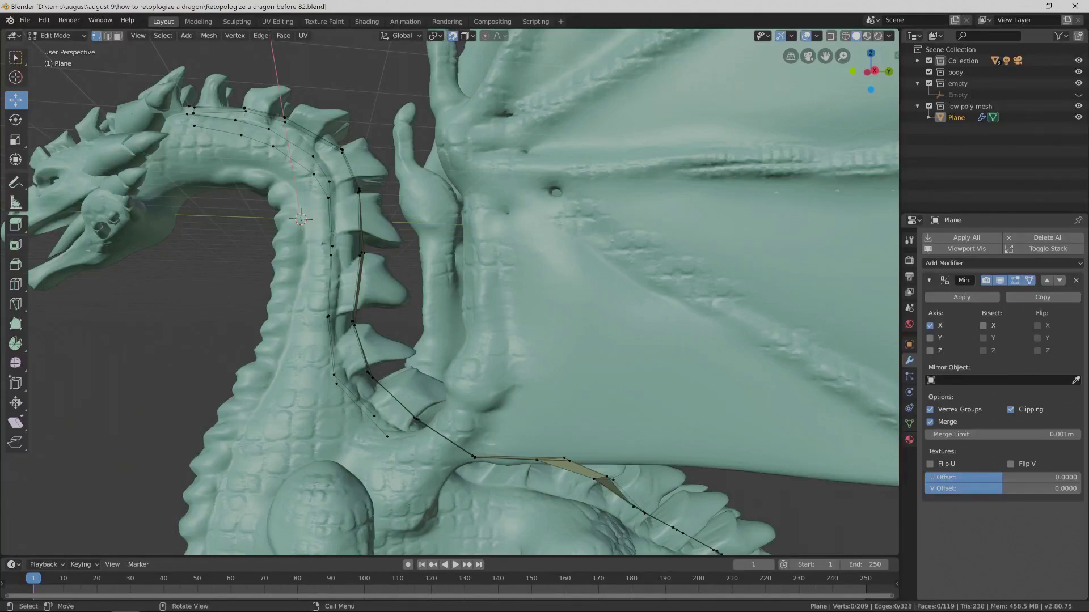
Leave the low poly mesh's Edit Mode, select the high-poly dragon sculpt, and enter Edit Mode on it.
{"action": "left_click", "coordinate": [82, 36]}
{"action": "left_click", "coordinate": [77, 49]}
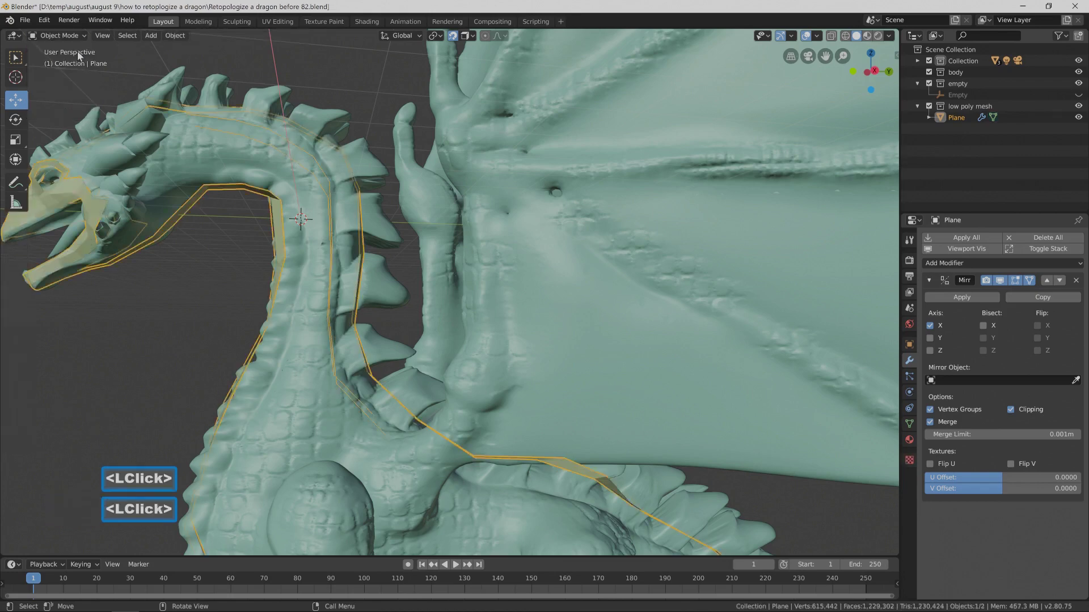
{"action": "scroll", "coordinate": [570, 288], "scroll_direction": "down", "scroll_amount": 3}
{"action": "left_click", "coordinate": [626, 299]}
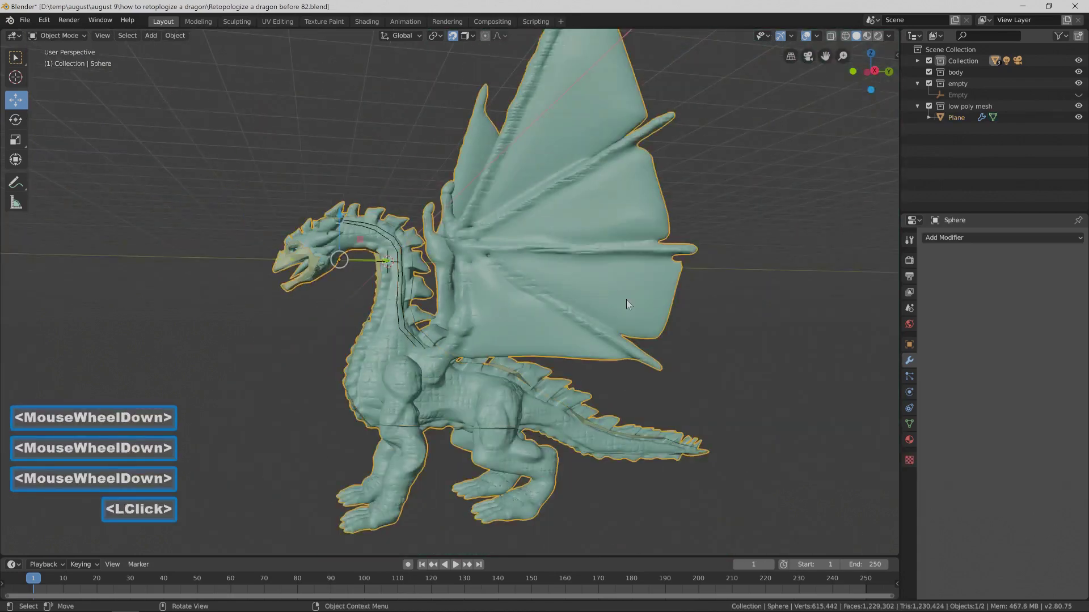
{"action": "middle_click_drag", "start_coordinate": [554, 299], "coordinate": [594, 304]}
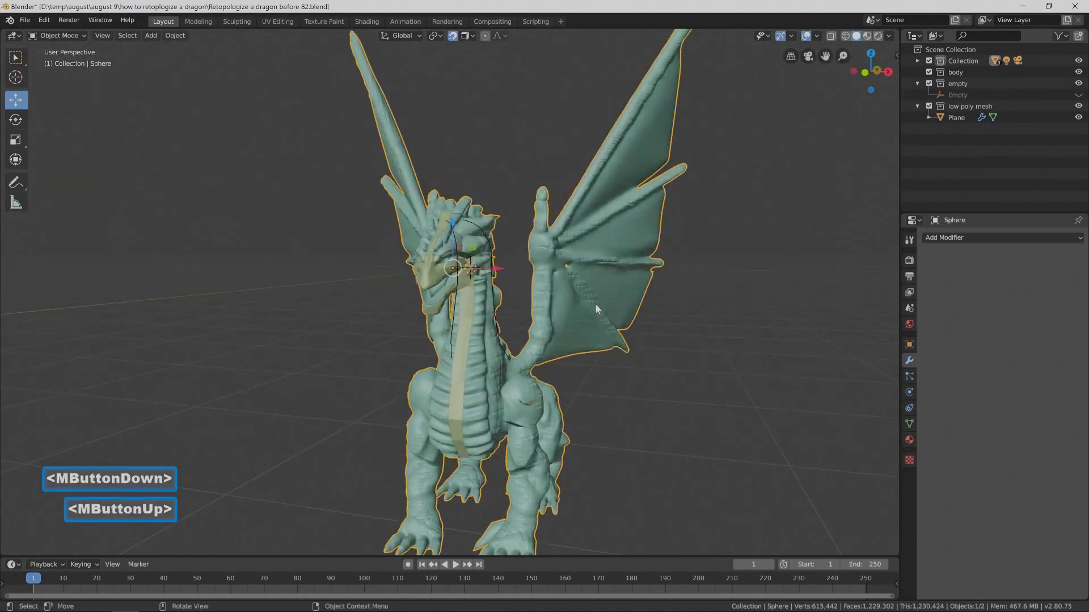
{"action": "scroll", "coordinate": [612, 311], "scroll_direction": "down", "scroll_amount": 1}
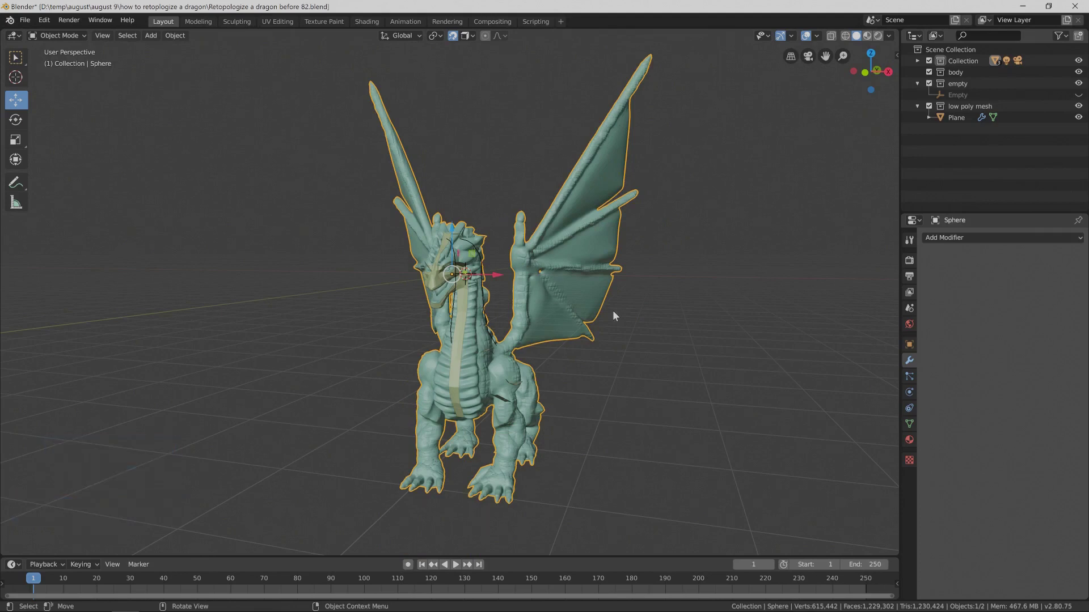
{"action": "left_click", "coordinate": [84, 35]}
{"action": "left_click", "coordinate": [80, 59]}
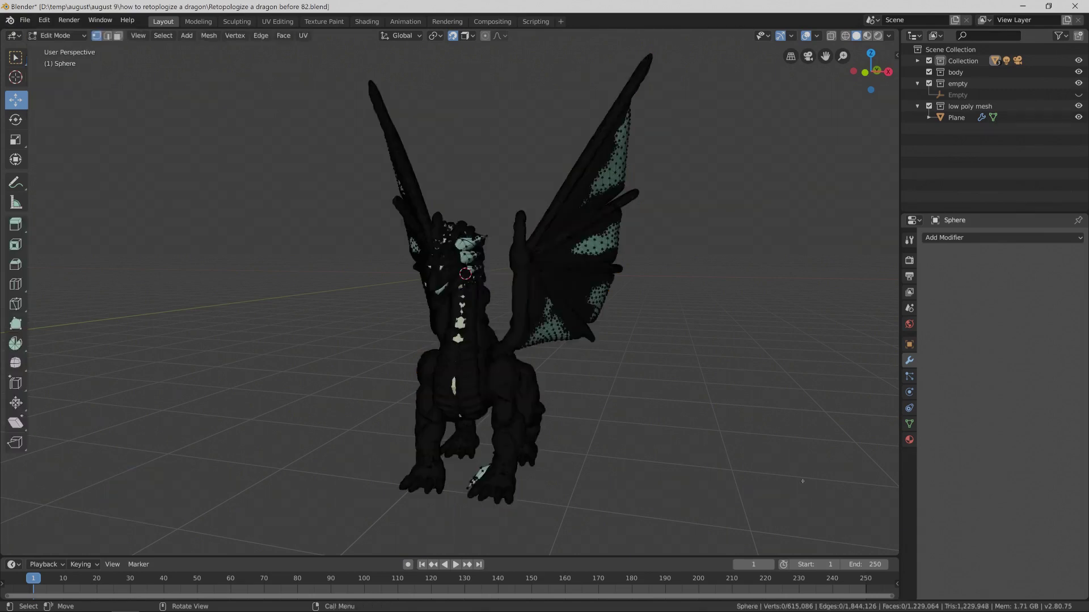
Save the file as version 83 and switch the high-poly sculpt's Edit Mode to face selection.
{"action": "key", "text": "Pause"}
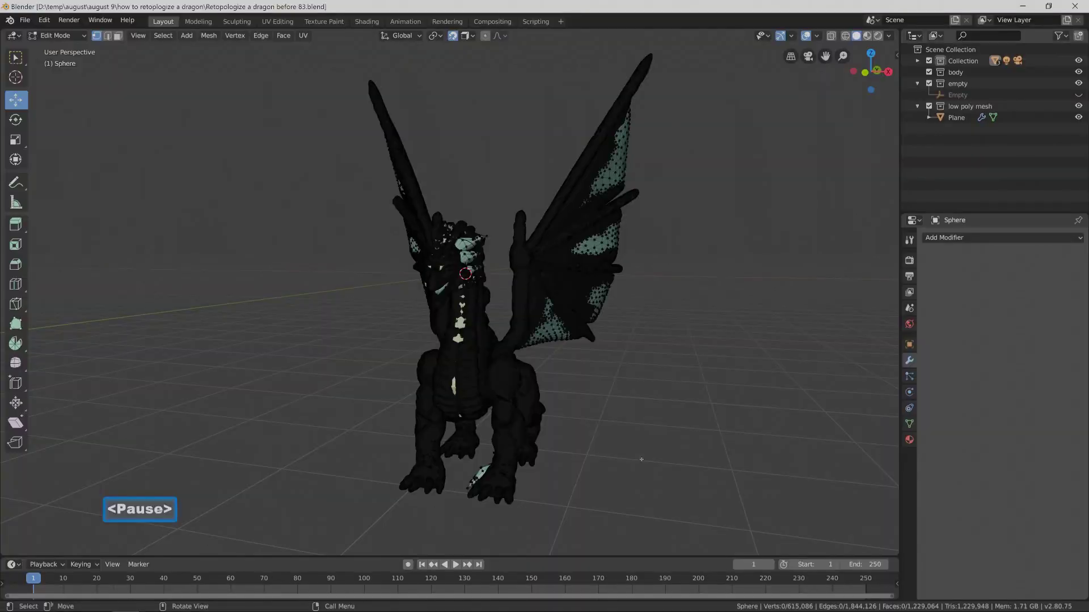
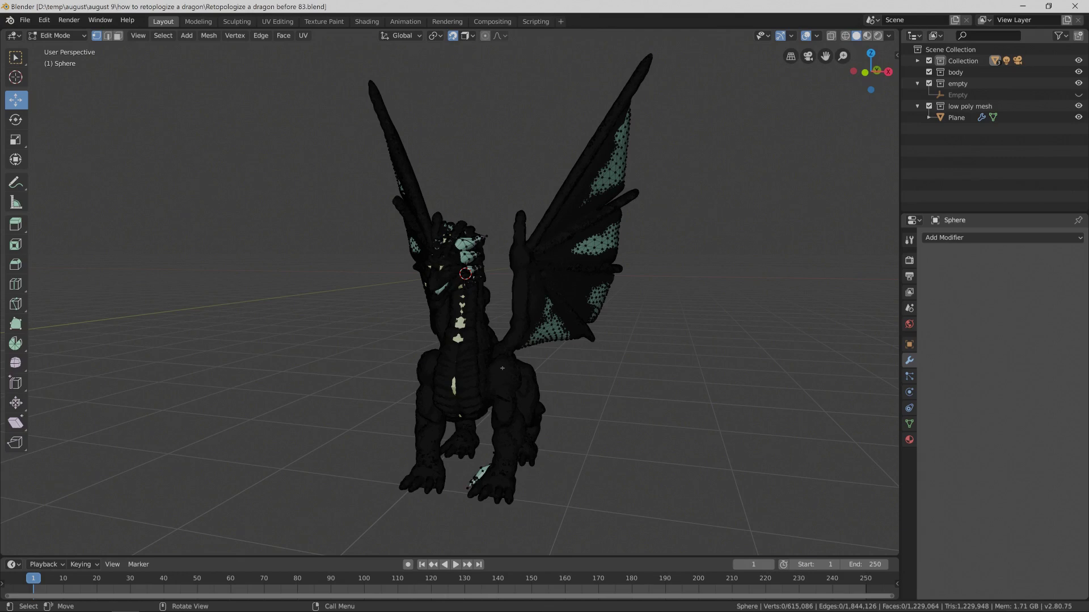
{"action": "scroll", "coordinate": [502, 368], "scroll_direction": "up", "scroll_amount": 2}
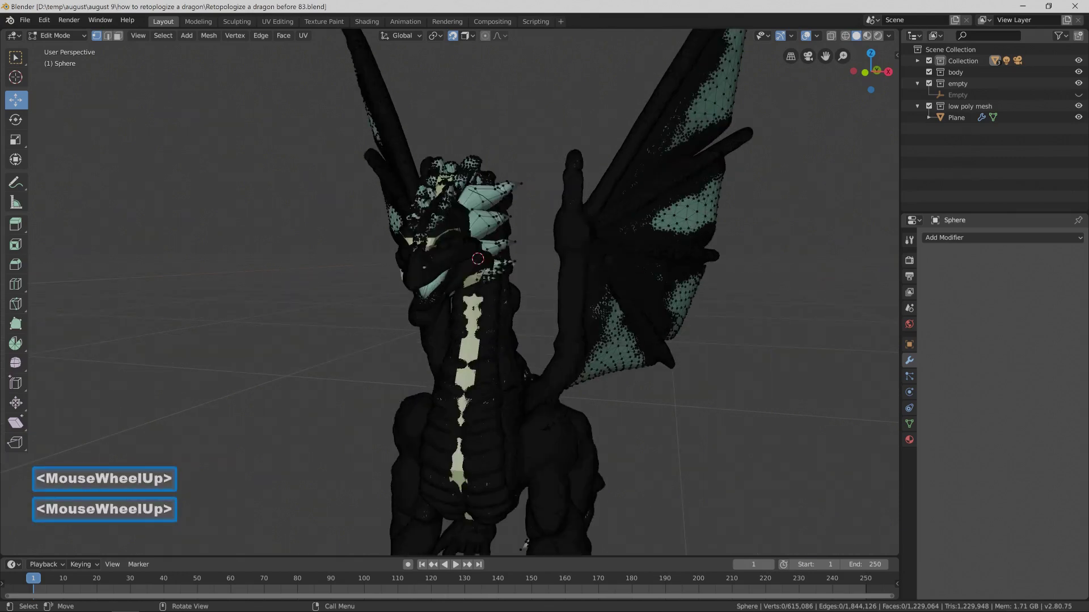
{"action": "scroll", "coordinate": [448, 295], "scroll_direction": "up", "scroll_amount": 2}
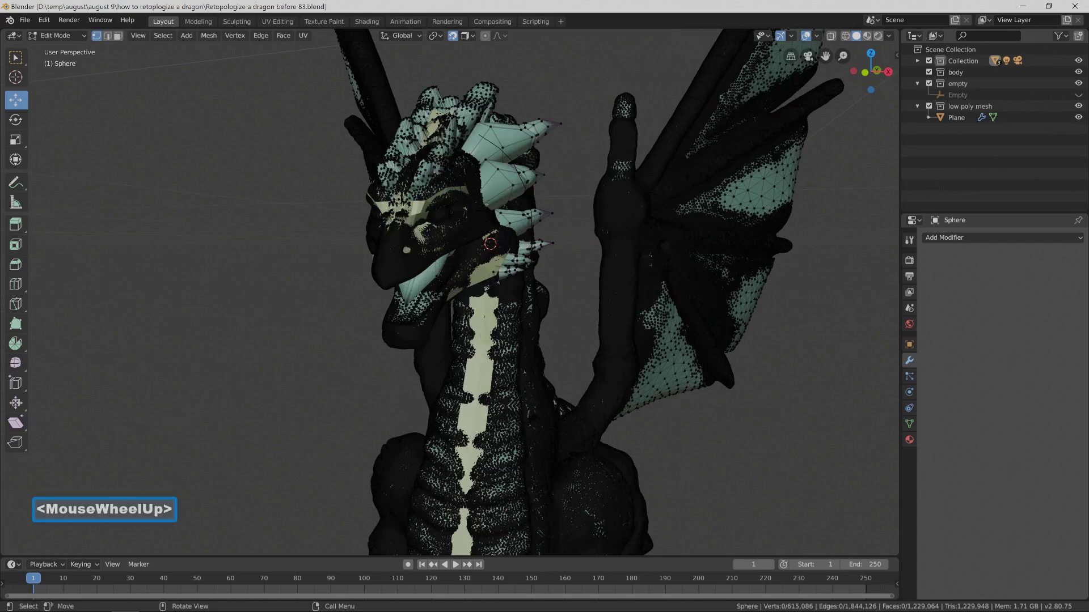
{"action": "left_click", "coordinate": [119, 36]}
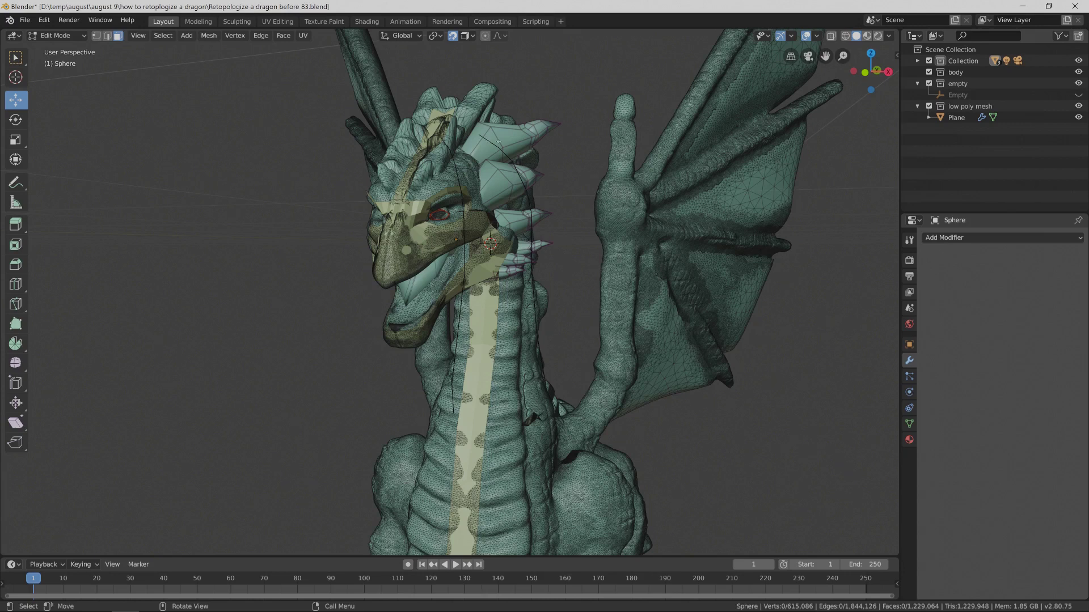
Select all linked pieces of the spikes, bases and tips, along the side of the dragon's head behind the jaw.
{"action": "key", "text": "l"}
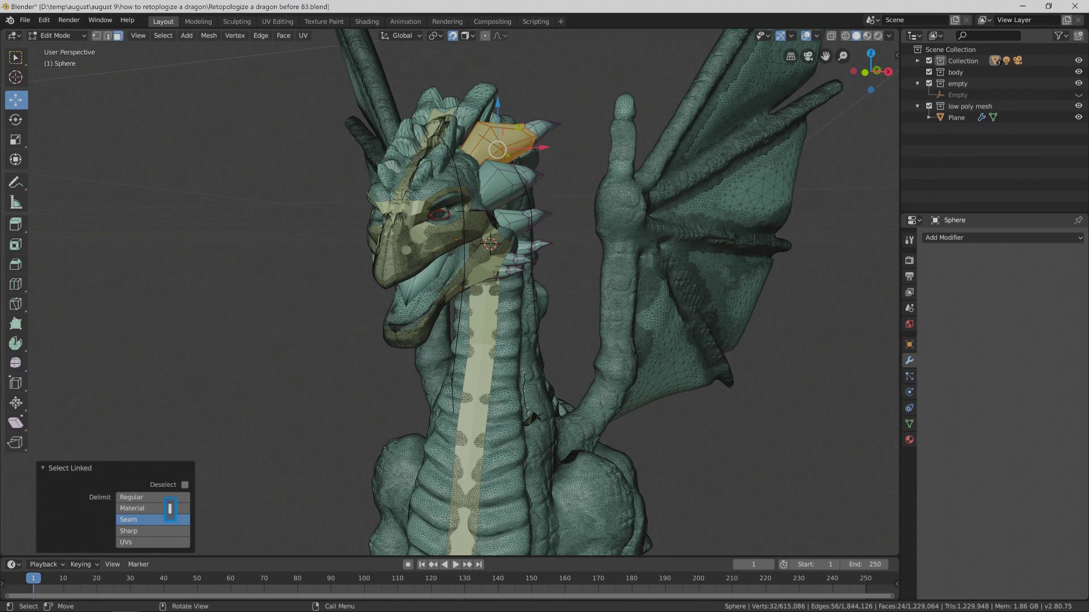
{"action": "key", "text": "l"}
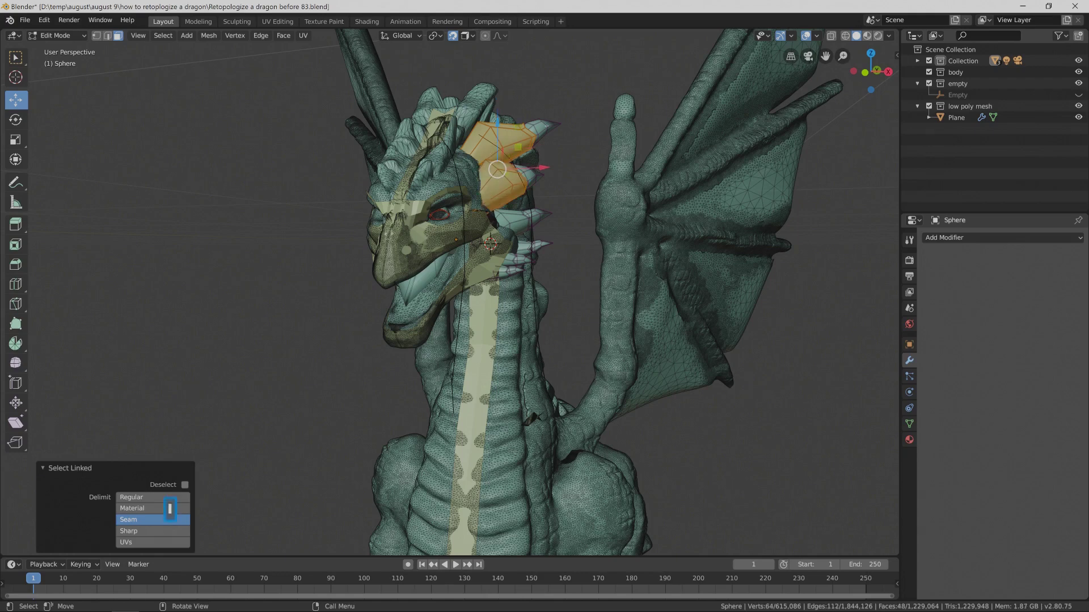
{"action": "key", "text": "l"}
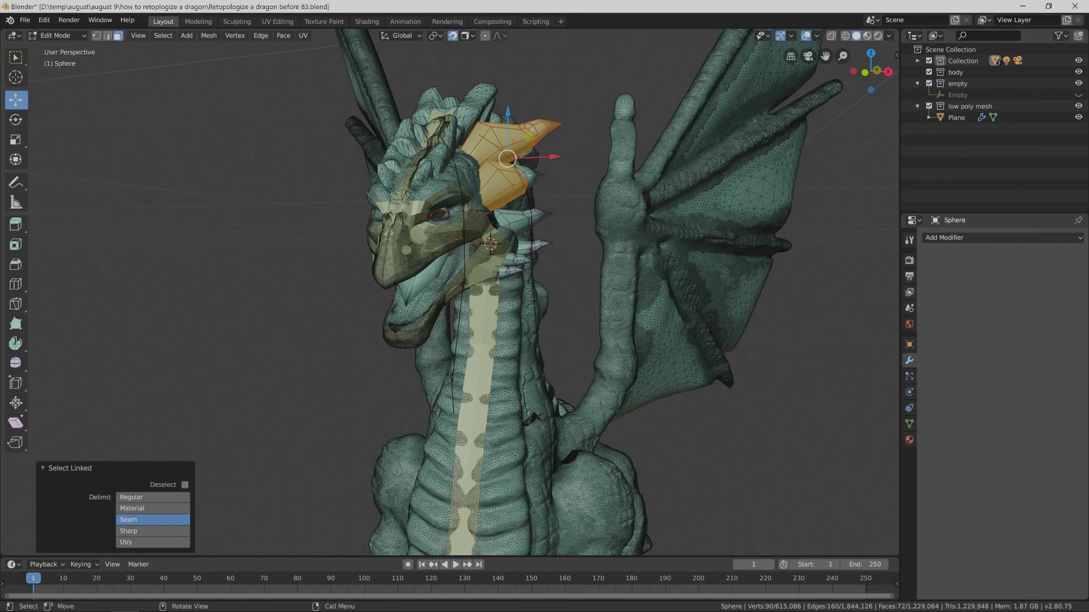
{"action": "key", "text": "l"}
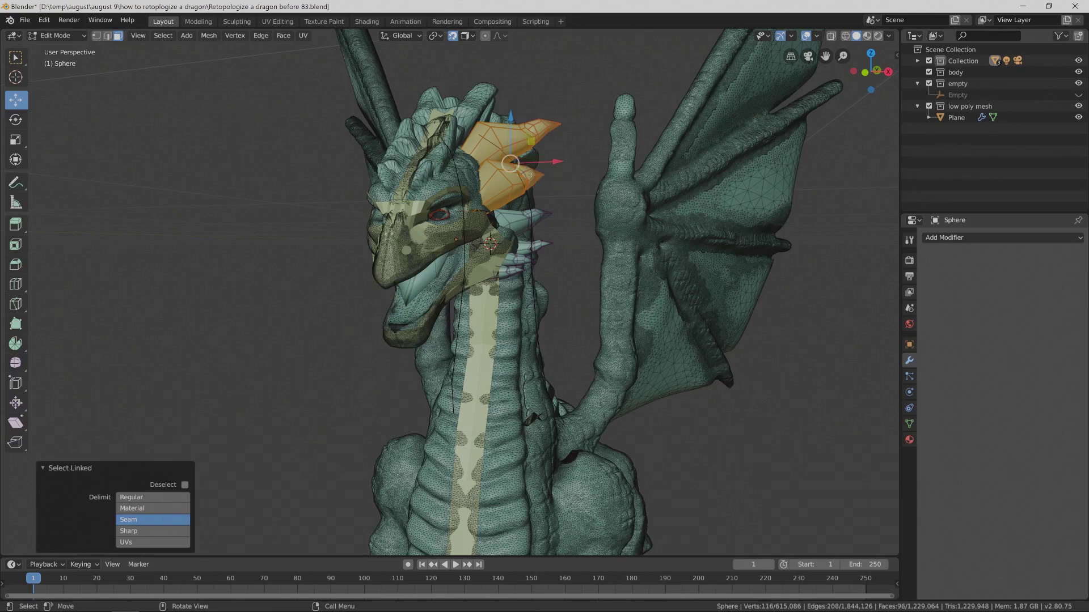
{"action": "key", "text": "l"}
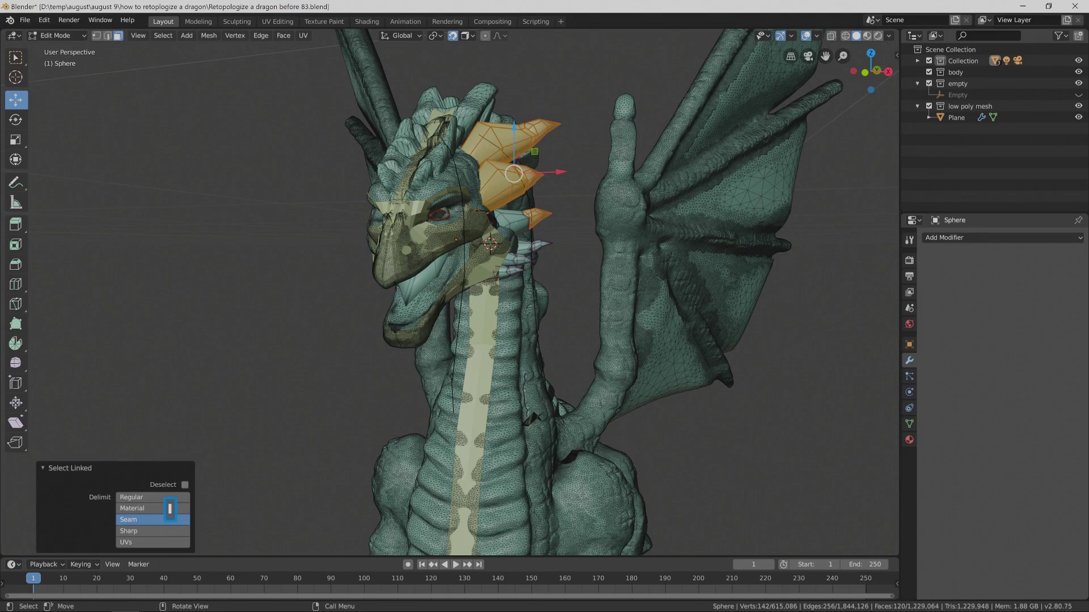
{"action": "key", "text": "l"}
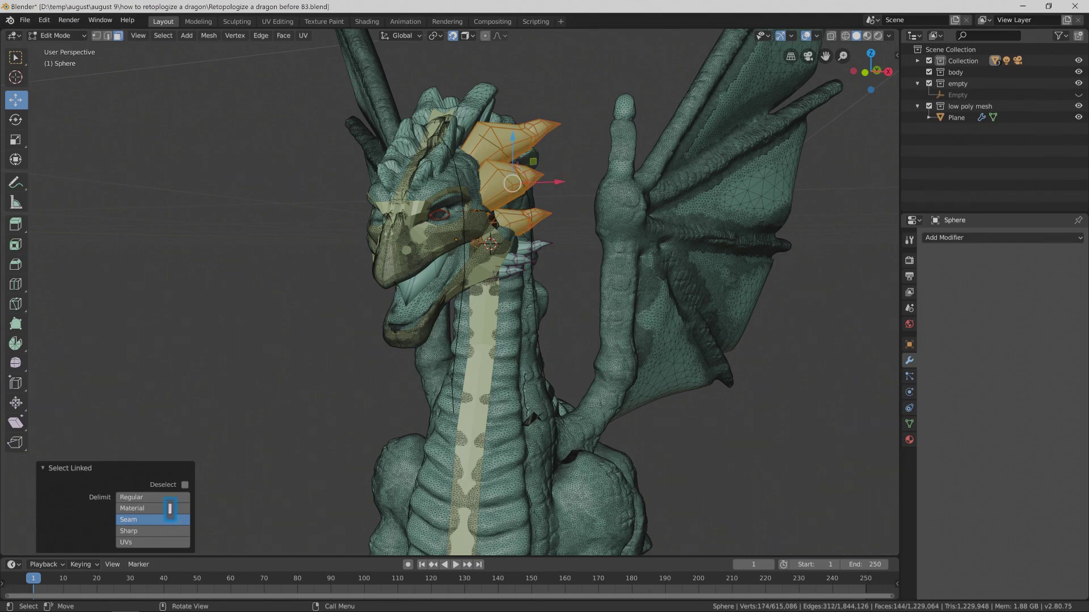
{"action": "key", "text": "l"}
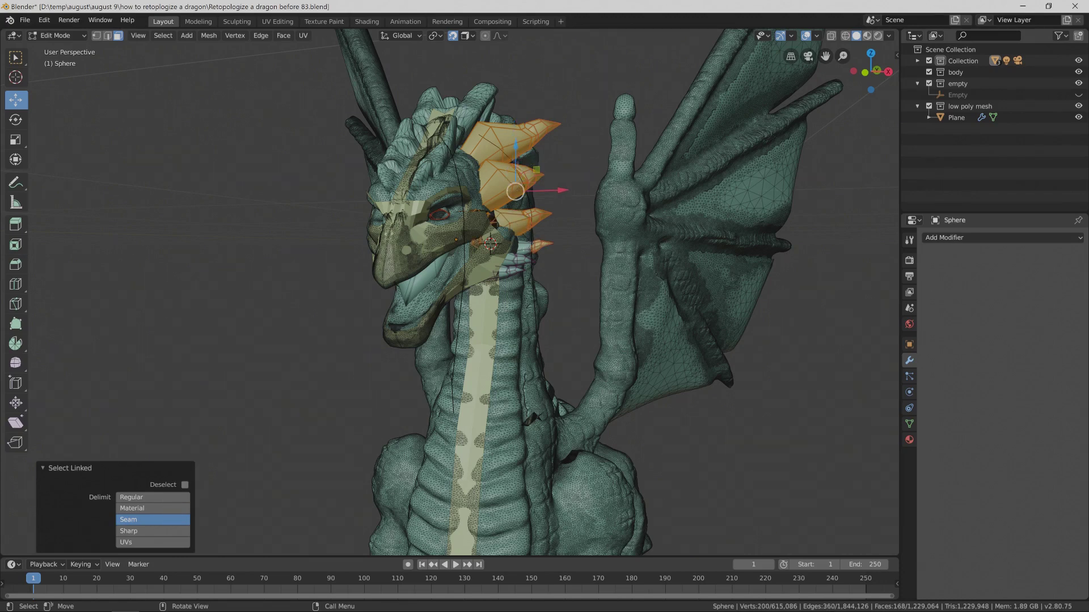
{"action": "key", "text": "l"}
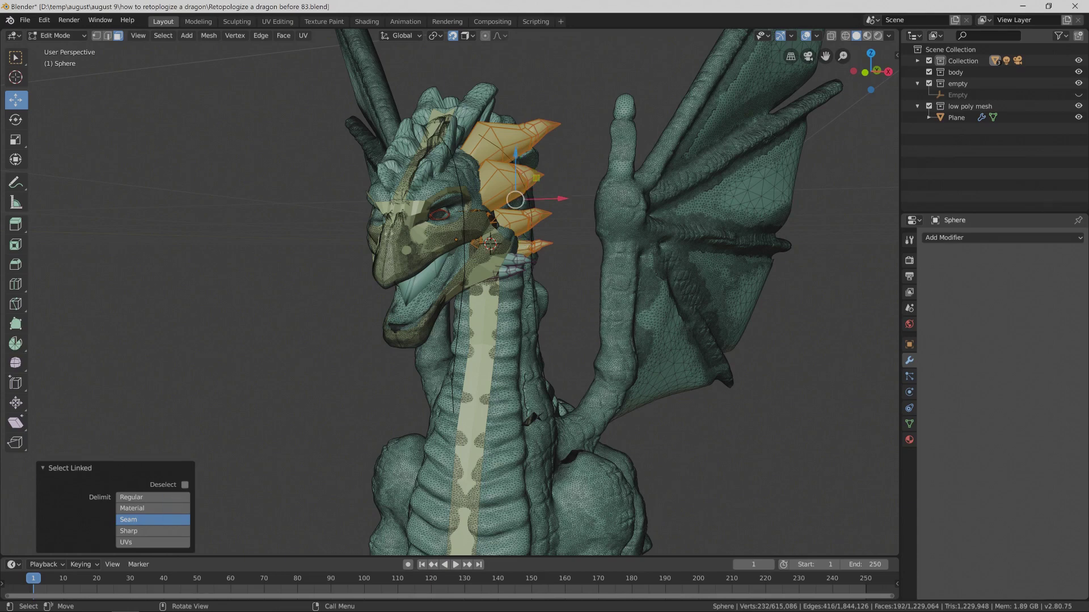
{"action": "key", "text": "l"}
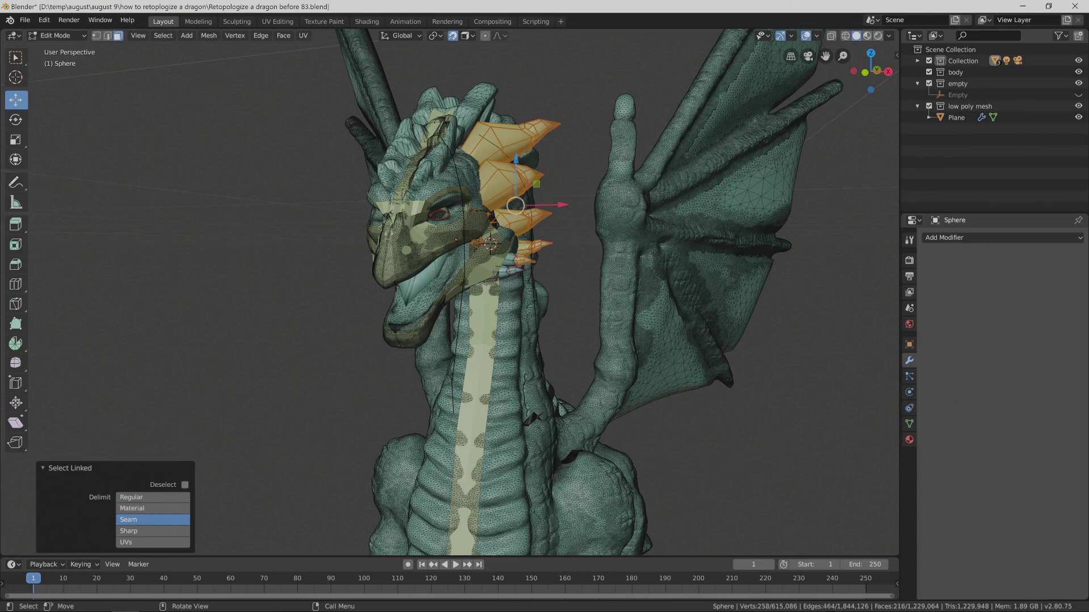
{"action": "key", "text": "l"}
{"action": "key", "text": "l"}
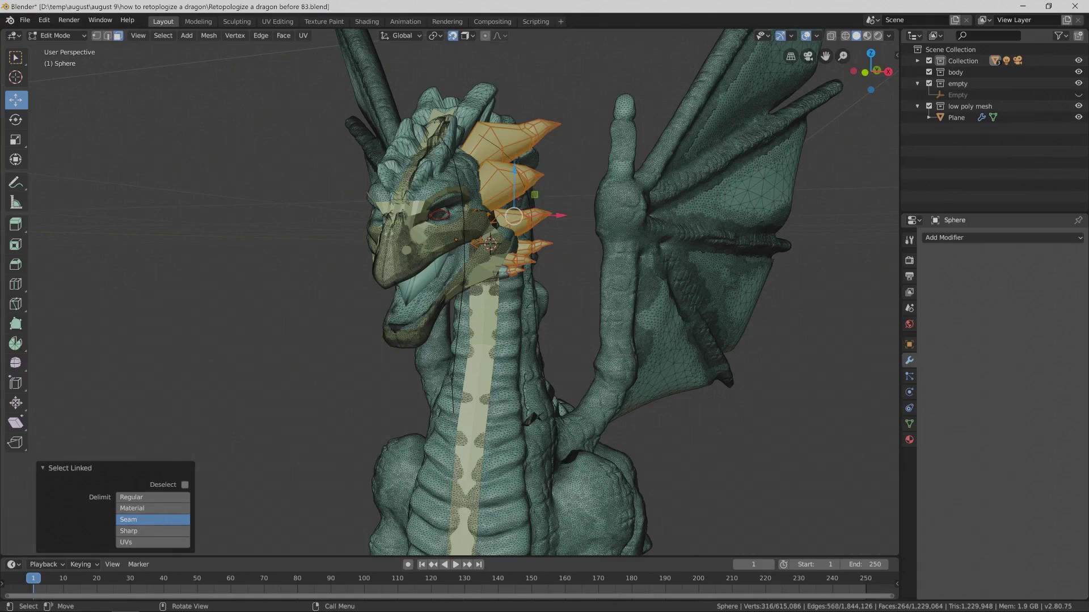
{"action": "key", "text": "l"}
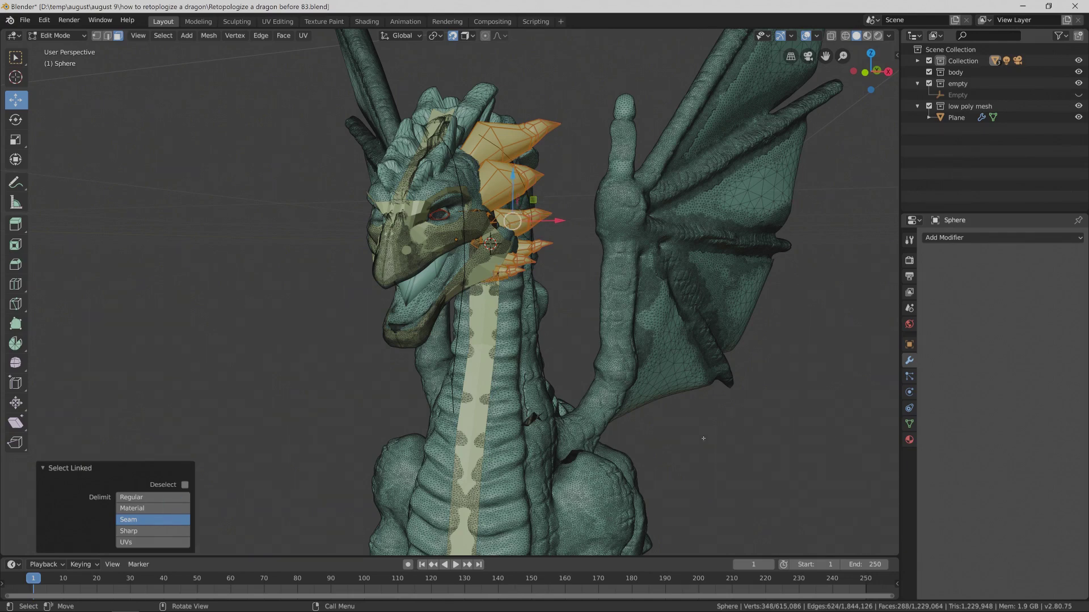
Separate the selected head spikes into their own object and save the file as version 84.
{"action": "key", "text": "p"}
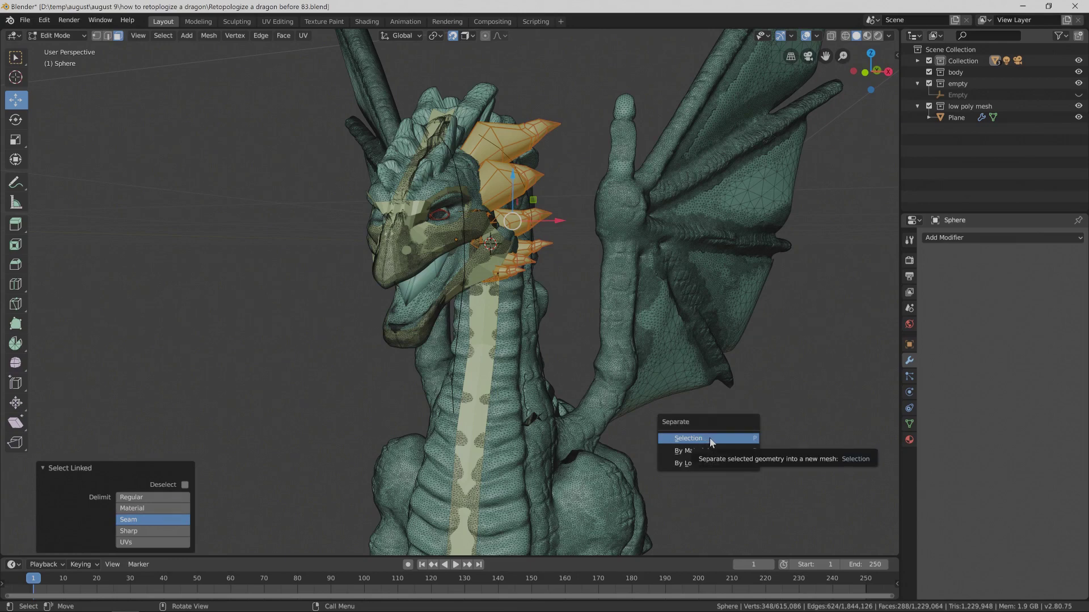
{"action": "left_click", "coordinate": [710, 438]}
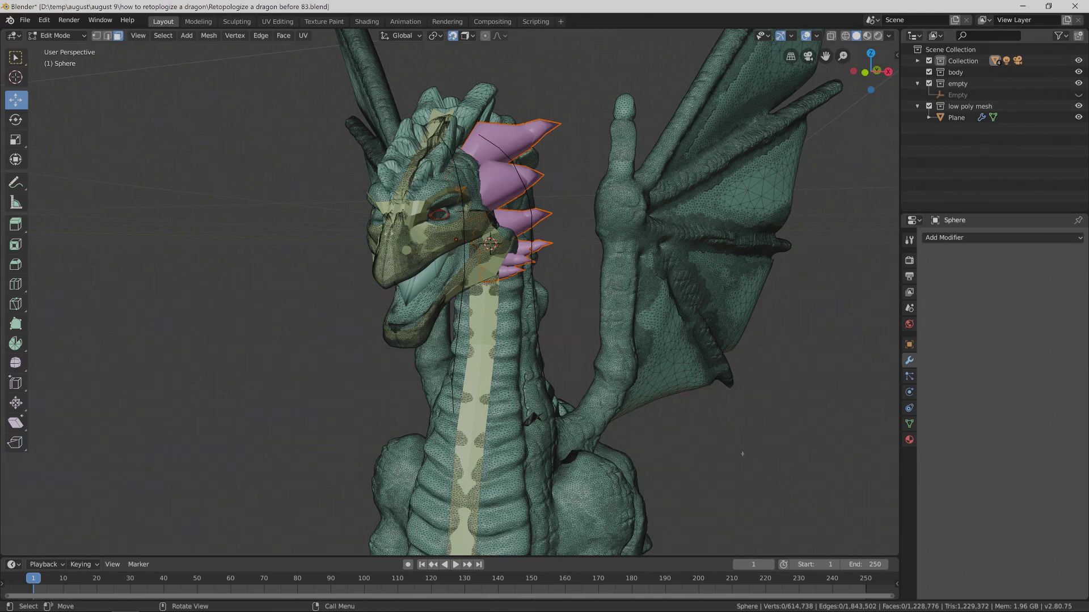
{"action": "key", "text": "Pause"}
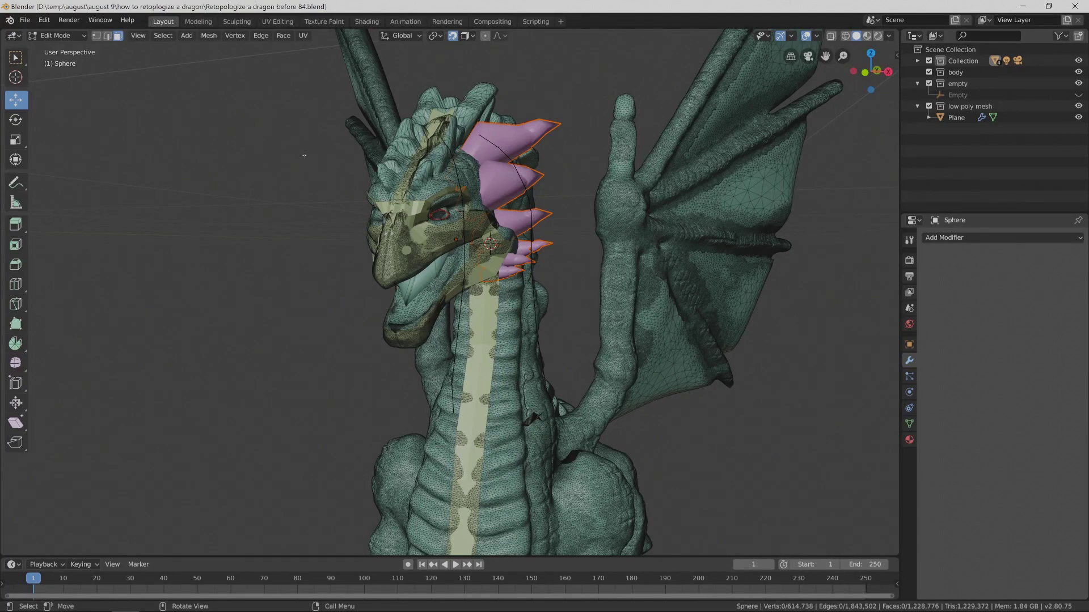
Return to Object Mode and hide the separated head spikes.
{"action": "left_click", "coordinate": [83, 36]}
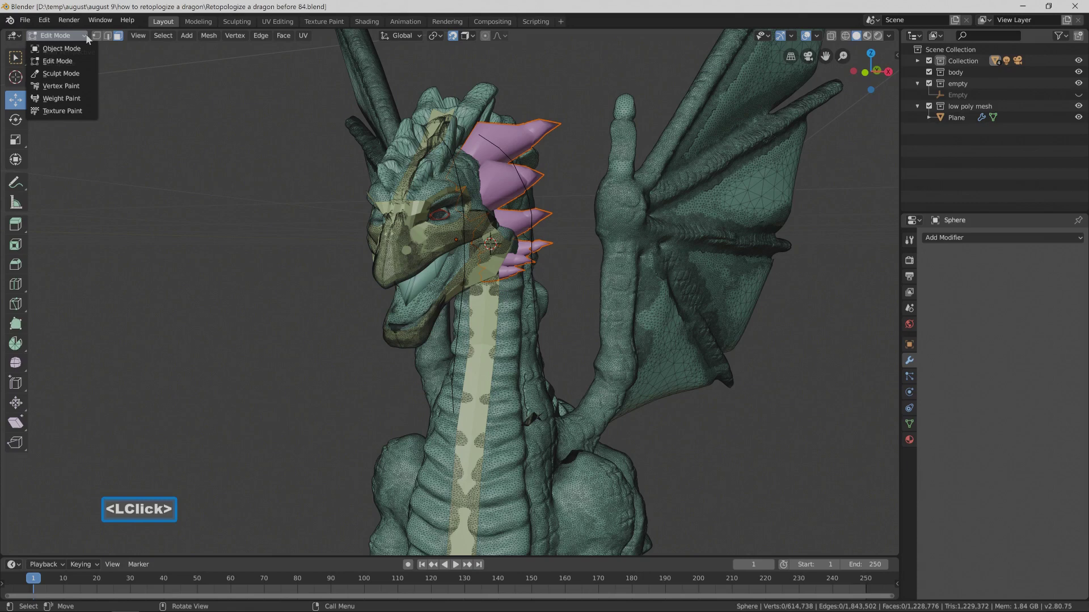
{"action": "left_click", "coordinate": [89, 50]}
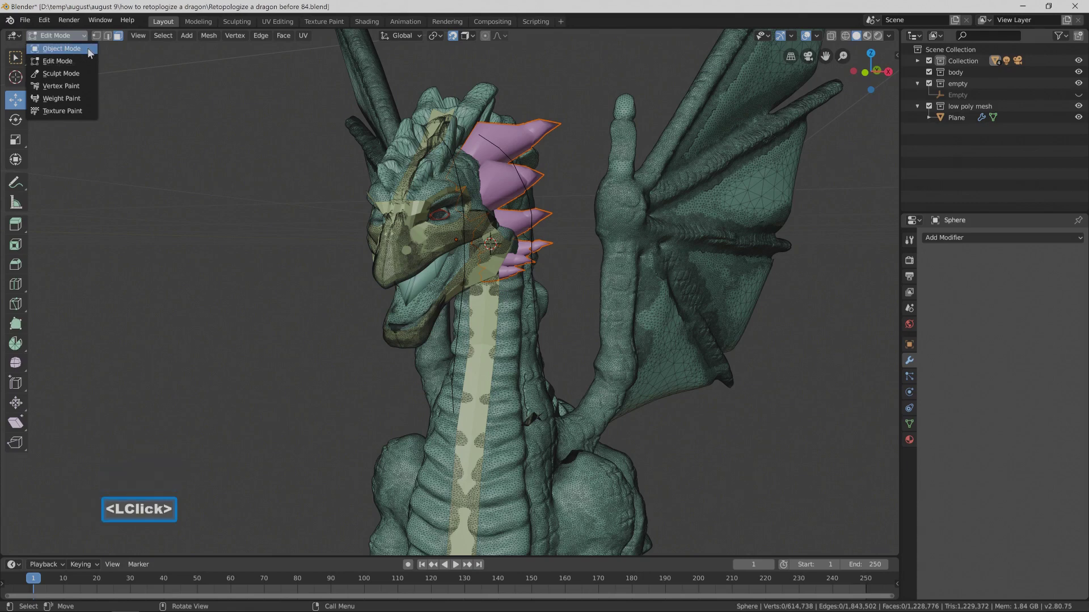
{"action": "left_click", "coordinate": [512, 146]}
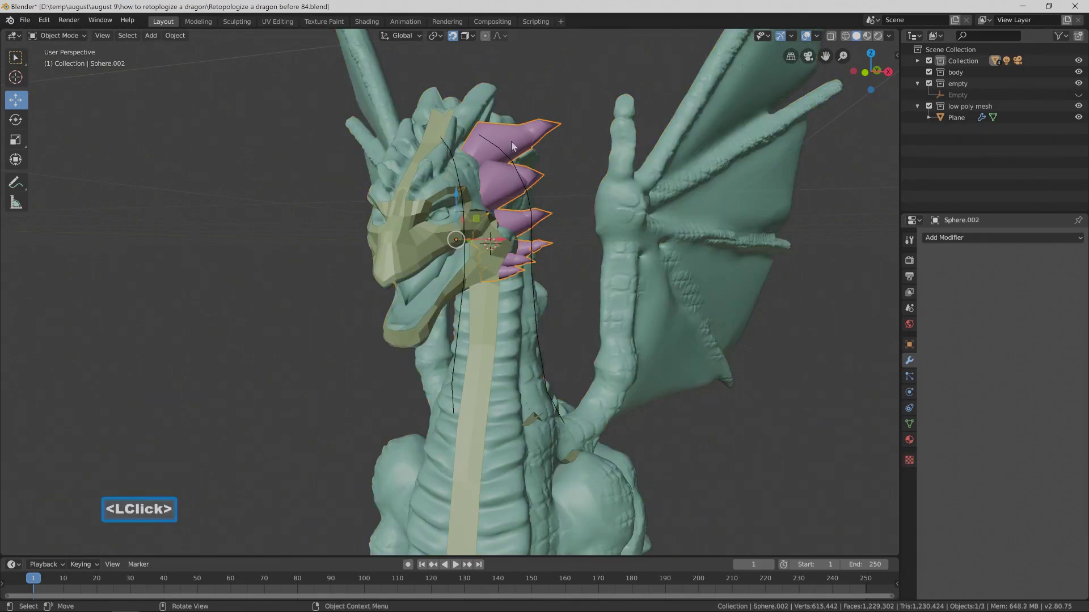
{"action": "key", "text": "h"}
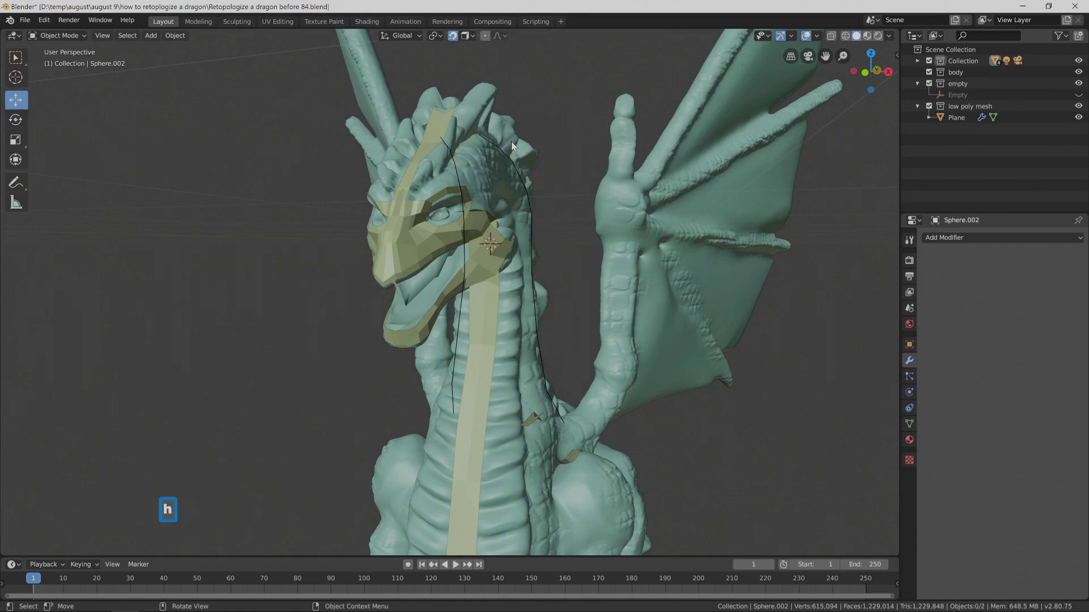
Select the high-poly dragon body, enter Edit Mode on it, and save the file as version 85.
{"action": "left_click", "coordinate": [685, 208]}
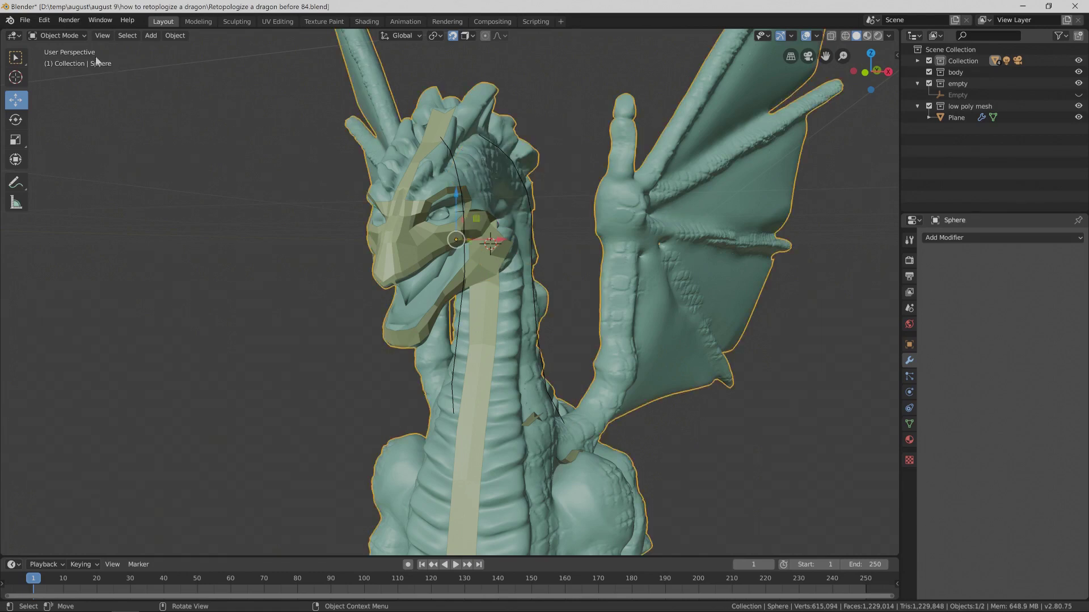
{"action": "left_click", "coordinate": [86, 36]}
{"action": "left_click", "coordinate": [84, 62]}
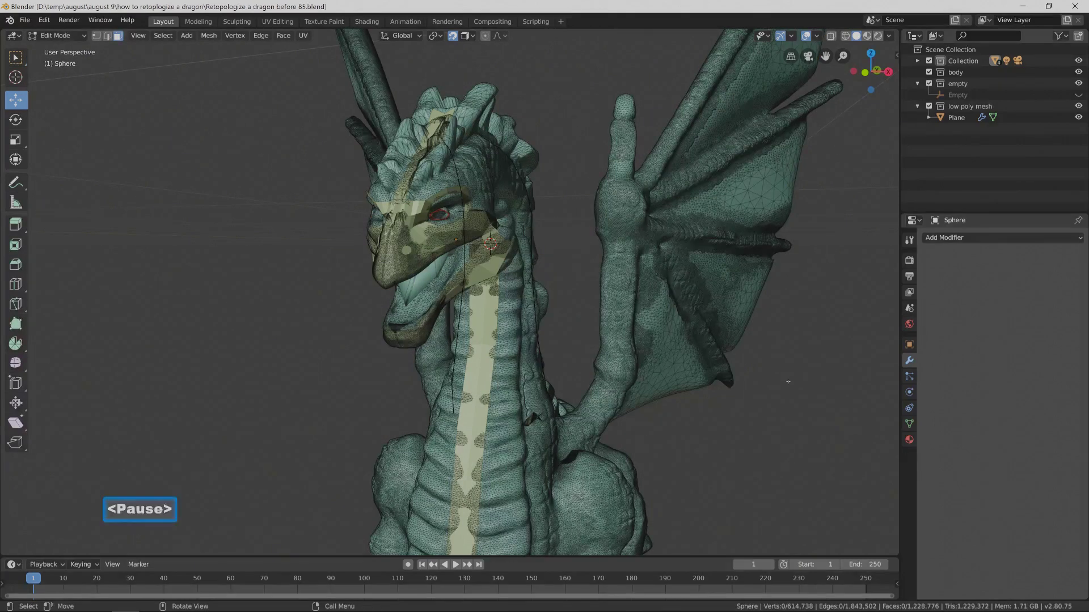
In front wireframe view, lasso-select the wing and legs on the positive X side of the dragon, checking the selection from other angles.
{"action": "scroll", "coordinate": [788, 382], "scroll_direction": "down", "scroll_amount": 3}
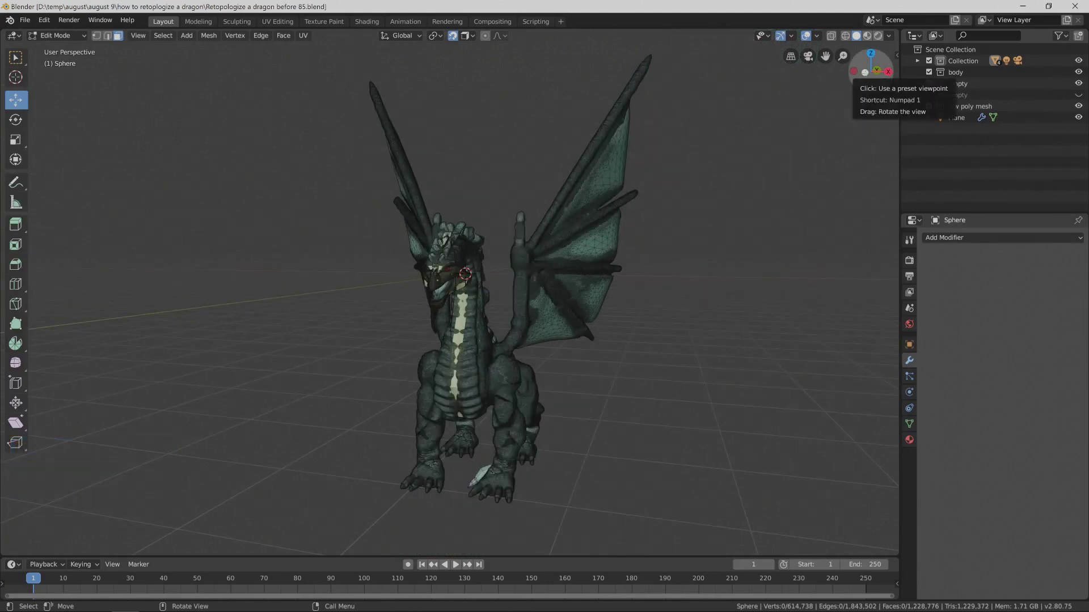
{"action": "left_click", "coordinate": [865, 73]}
{"action": "key", "text": "z"}
{"action": "left_click", "coordinate": [661, 259]}
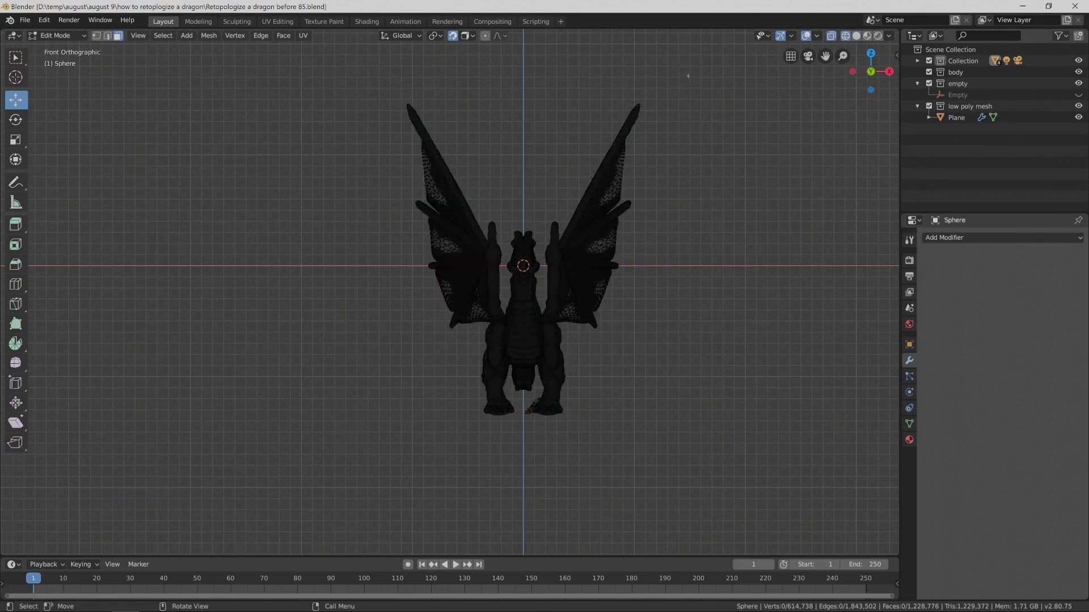
{"action": "key", "text": "ctrl"}
{"action": "mouse_move", "coordinate": [688, 76]}
{"action": "right_mouse_down", "text": "ctrl"}
{"action": "mouse_move", "coordinate": [631, 82]}
{"action": "mouse_move", "coordinate": [575, 141]}
{"action": "mouse_move", "coordinate": [545, 197]}
{"action": "mouse_move", "coordinate": [542, 362]}
{"action": "mouse_move", "coordinate": [522, 419]}
{"action": "mouse_move", "coordinate": [565, 440]}
{"action": "mouse_move", "coordinate": [622, 402]}
{"action": "right_mouse_up", "text": "ctrl"}
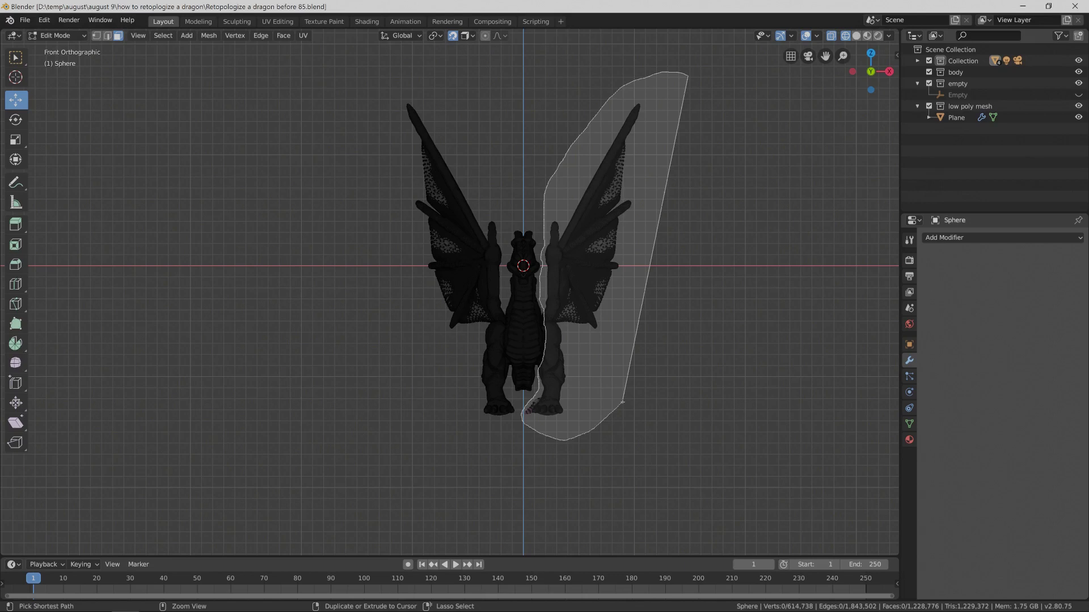
{"action": "right_click_drag", "start_coordinate": [623, 402], "coordinate": [623, 402], "text": "ctrl"}
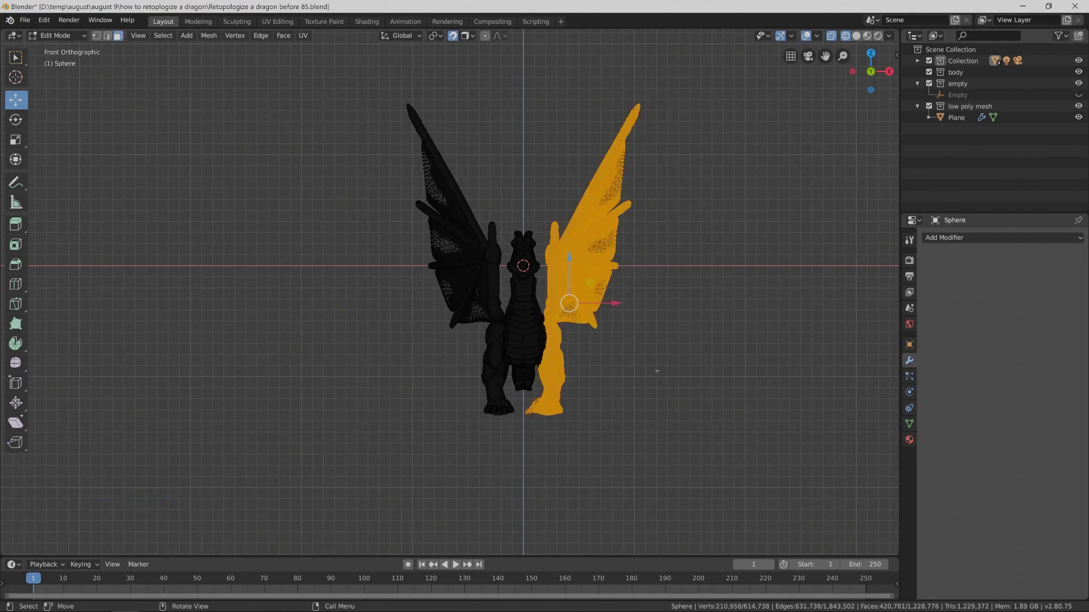
{"action": "middle_click_drag", "start_coordinate": [753, 305], "coordinate": [649, 299]}
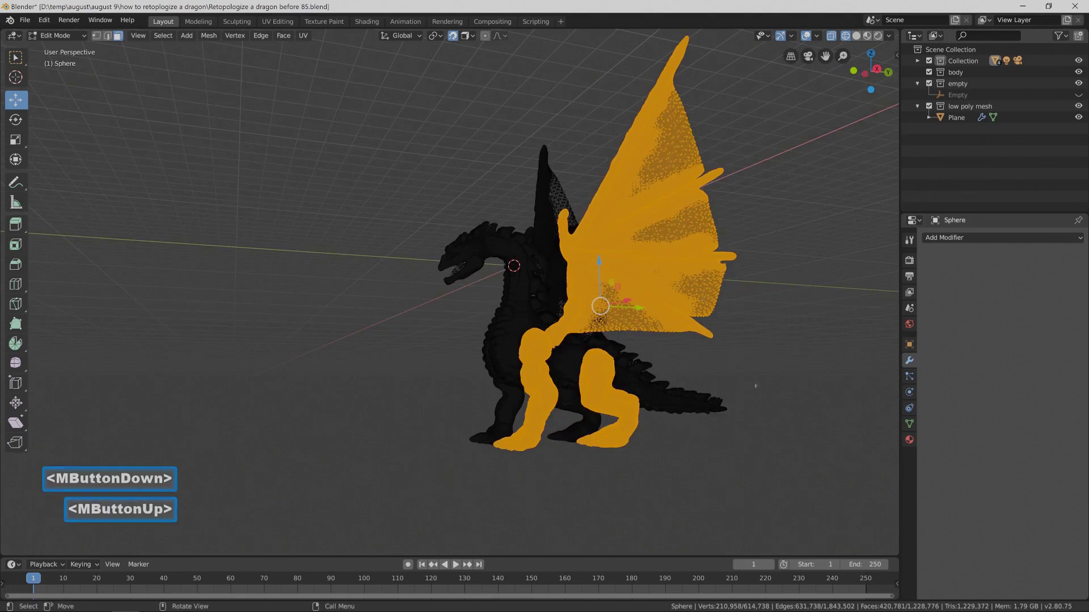
{"action": "middle_click_drag", "start_coordinate": [755, 385], "coordinate": [783, 359]}
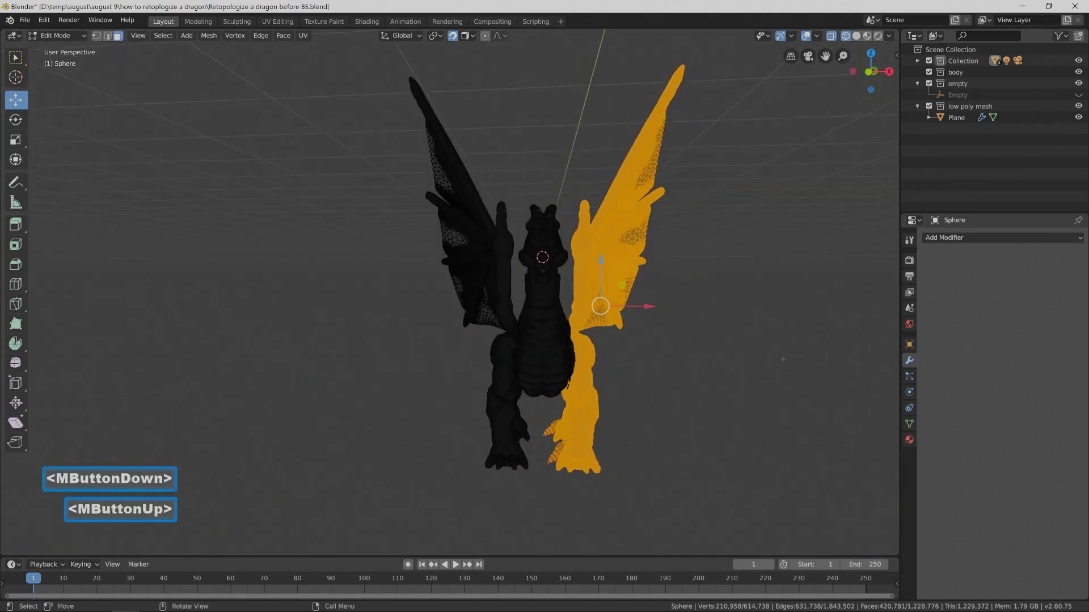
Add a new vertex group to the high-poly dragon and name it "legs and wing".
{"action": "left_click", "coordinate": [909, 423]}
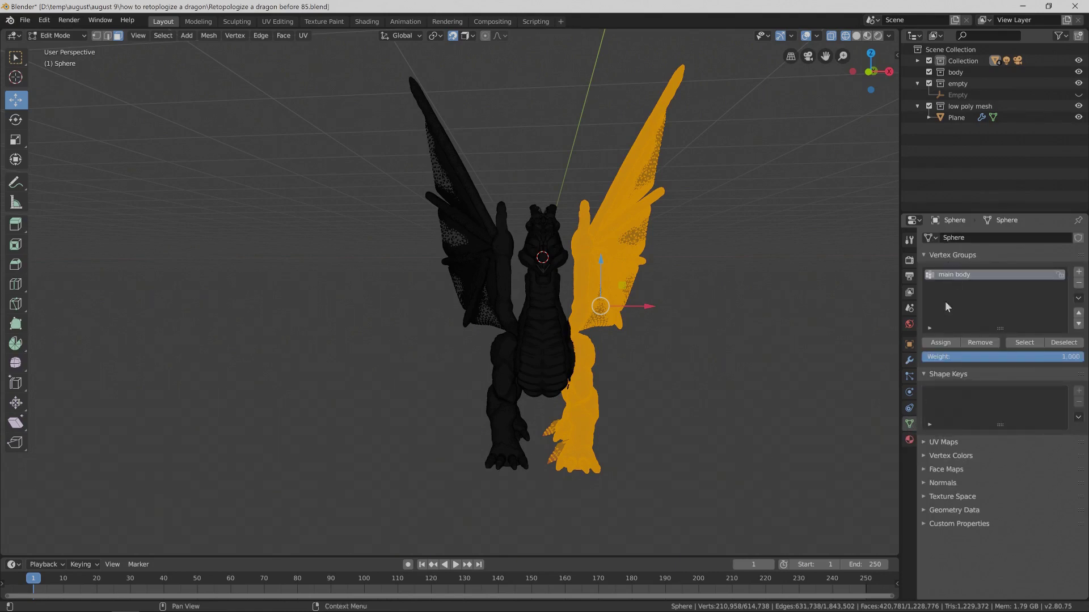
{"action": "left_click", "coordinate": [1079, 273]}
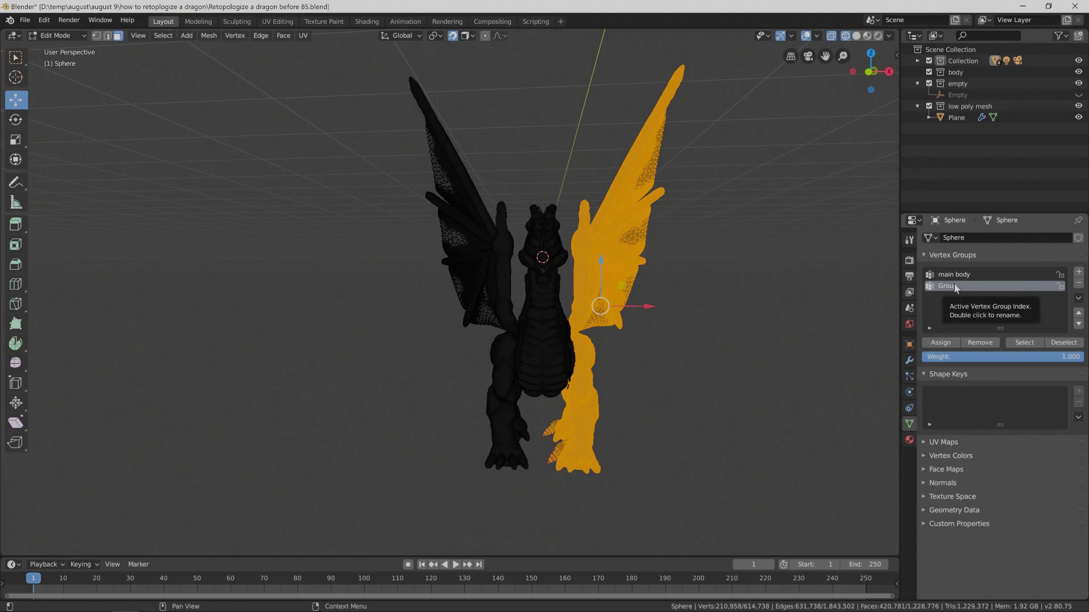
{"action": "double_click", "coordinate": [955, 286]}
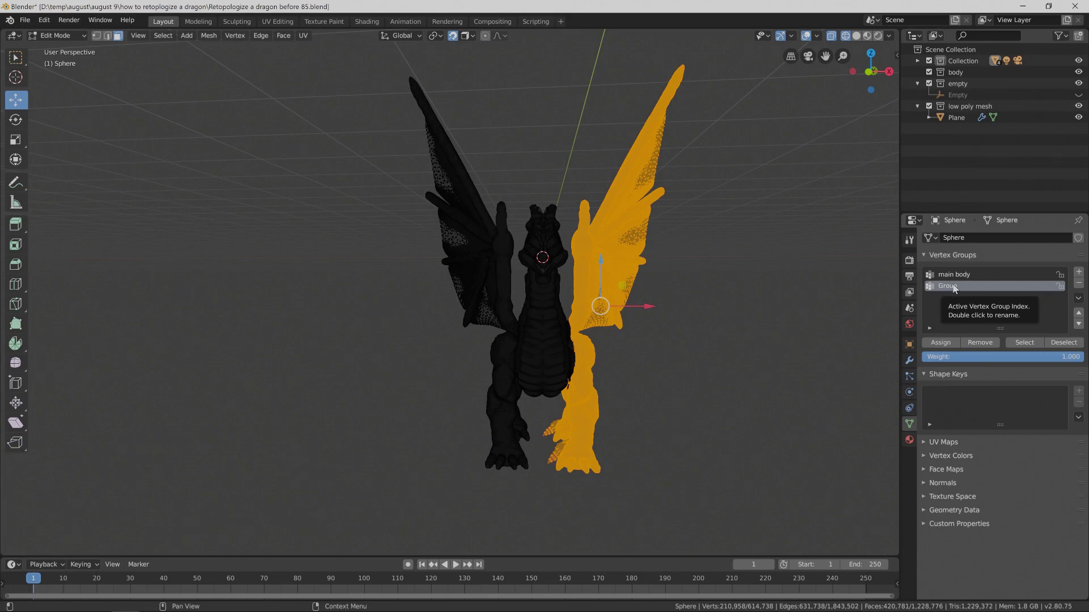
{"action": "double_click", "coordinate": [955, 287]}
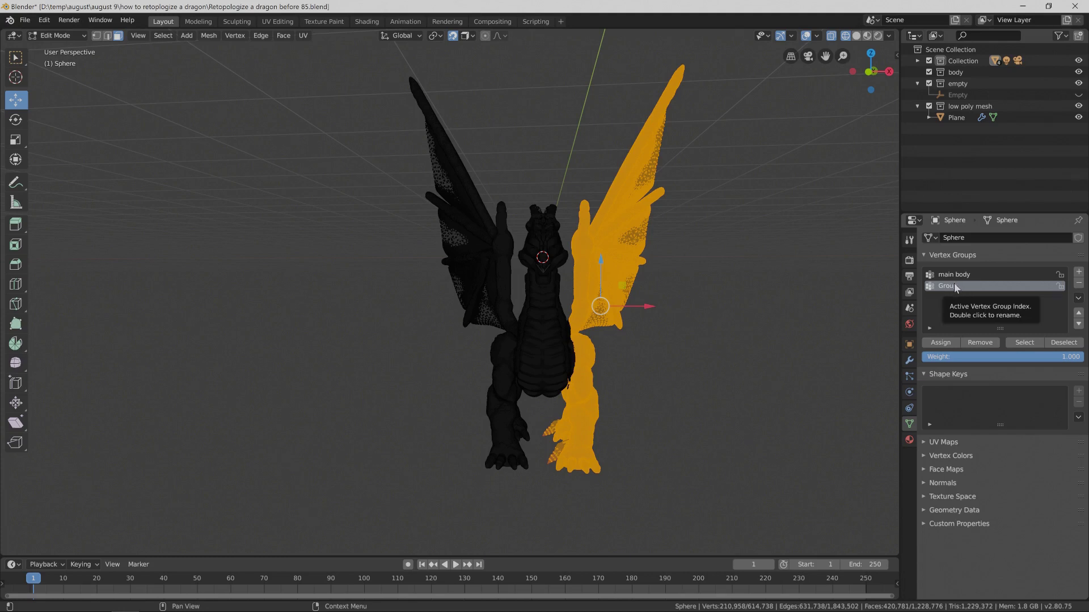
{"action": "left_click", "coordinate": [954, 286]}
{"action": "double_click", "coordinate": [955, 286]}
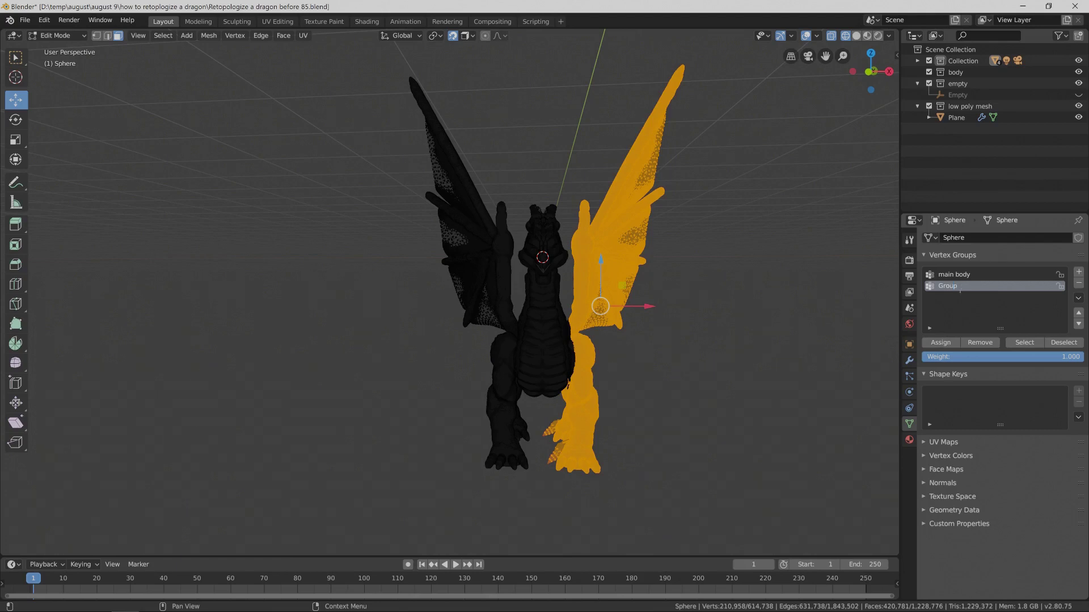
{"action": "key", "text": "Right"}
{"action": "key", "text": "BackSpace"}
{"action": "key", "text": "BackSpace"}
{"action": "key", "text": "BackSpace"}
{"action": "key", "text": "BackSpace"}
{"action": "key", "text": "BackSpace"}
{"action": "key", "text": "BackSpace"}
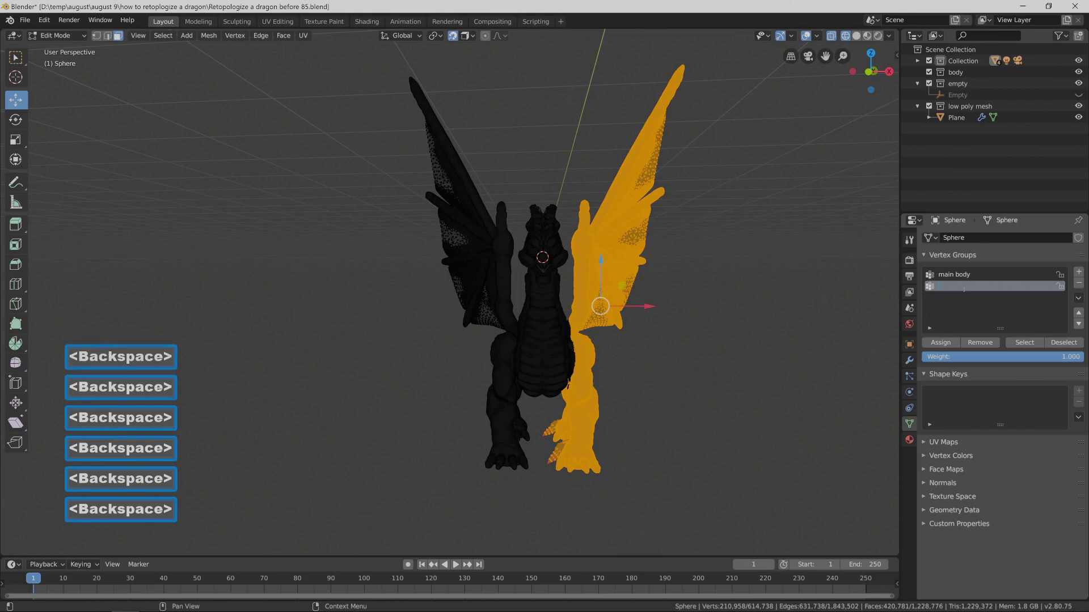
{"action": "type", "text": "iegs and "}
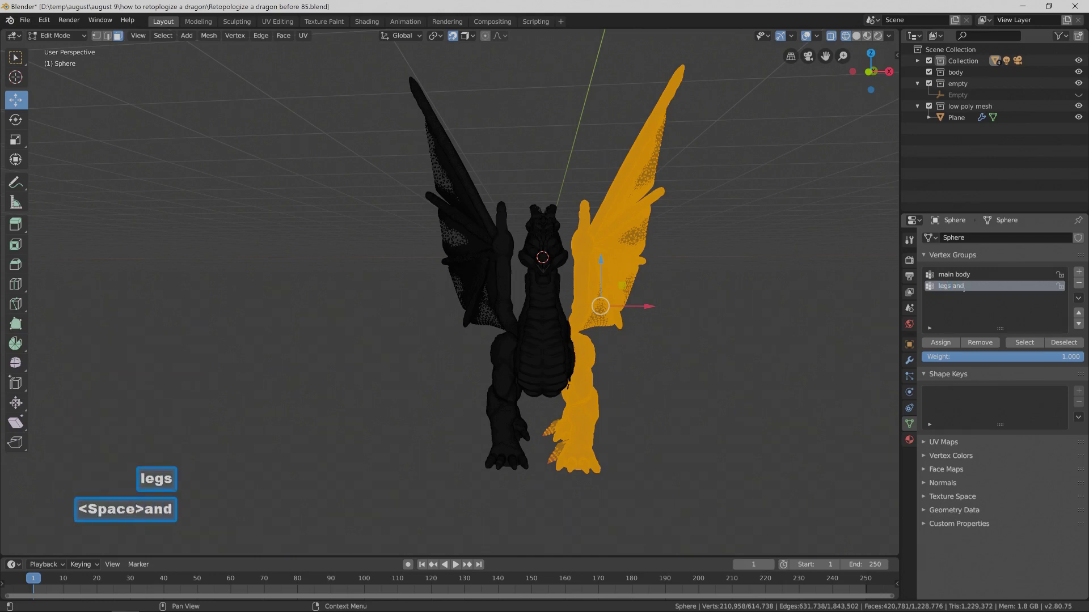
{"action": "type", "text": "wing"}
{"action": "key", "text": "Return"}
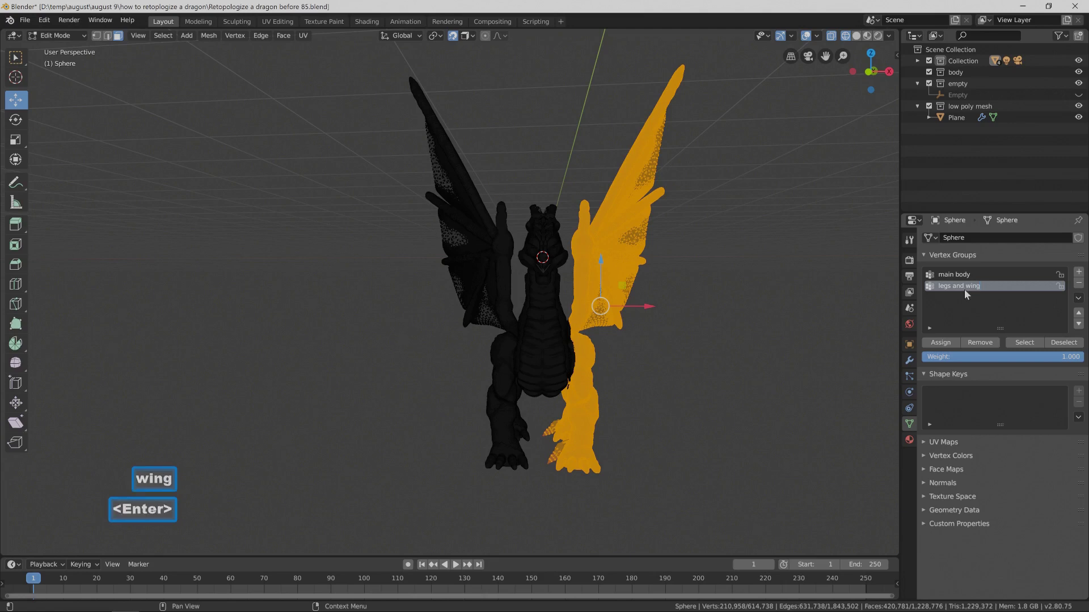
Assign the selected wing and legs to the "legs and wing" vertex group, save the file as version 87, and clear the selection.
{"action": "left_click", "coordinate": [938, 345]}
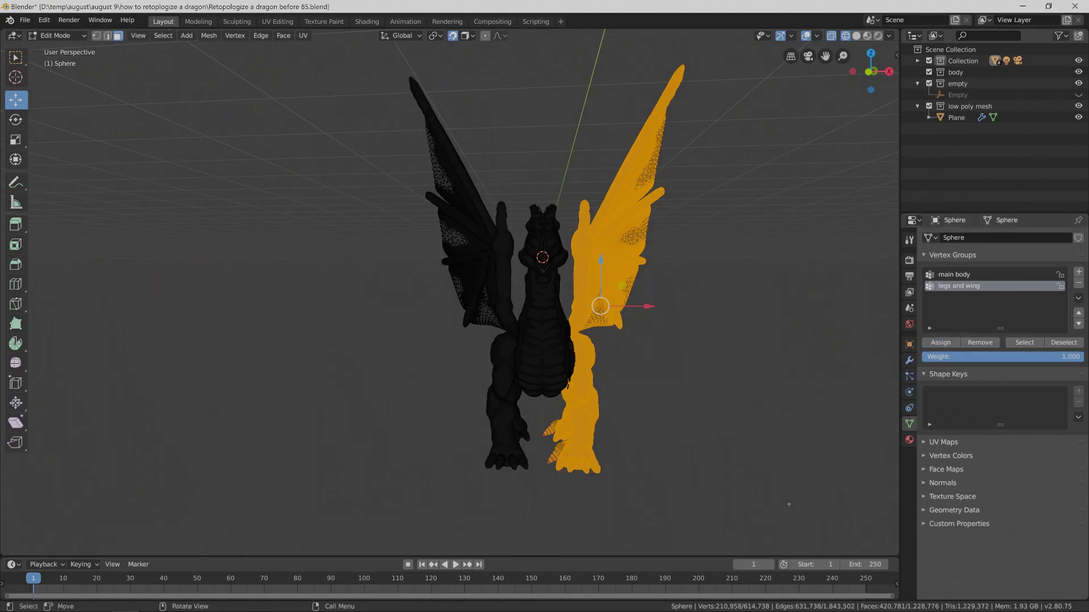
{"action": "key", "text": "Pause"}
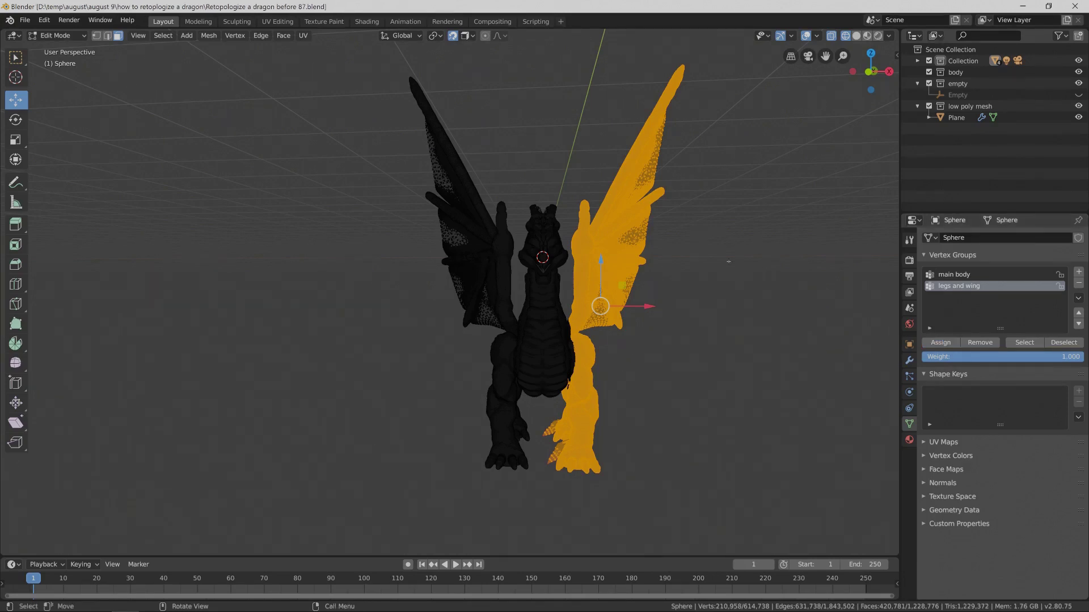
{"action": "left_click", "coordinate": [729, 261]}
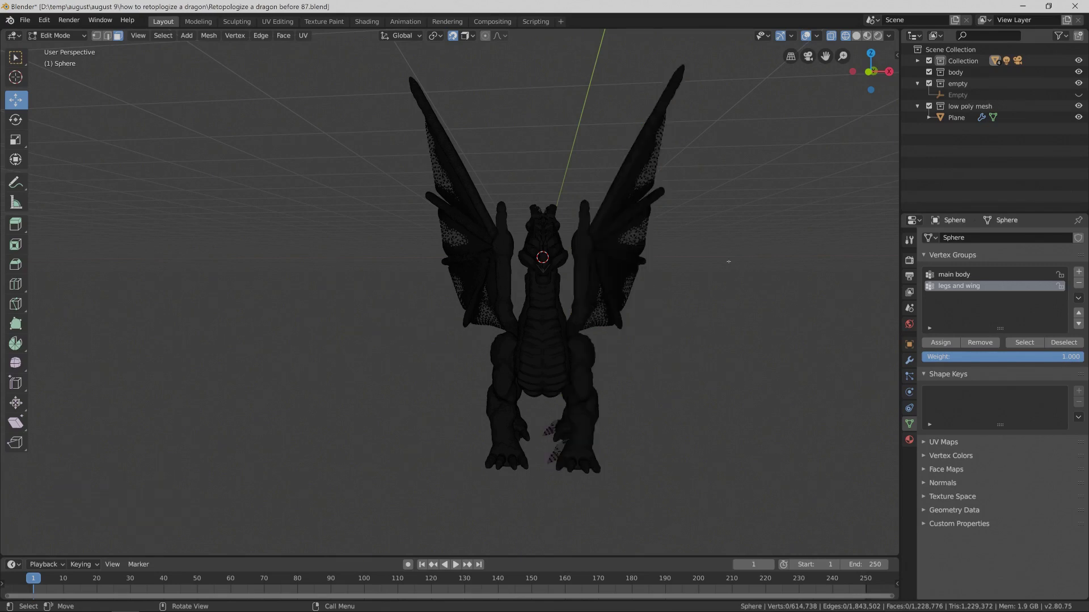
Switch the viewport to solid shading, save the file as version 88, and return to Object Mode.
{"action": "key", "text": "z"}
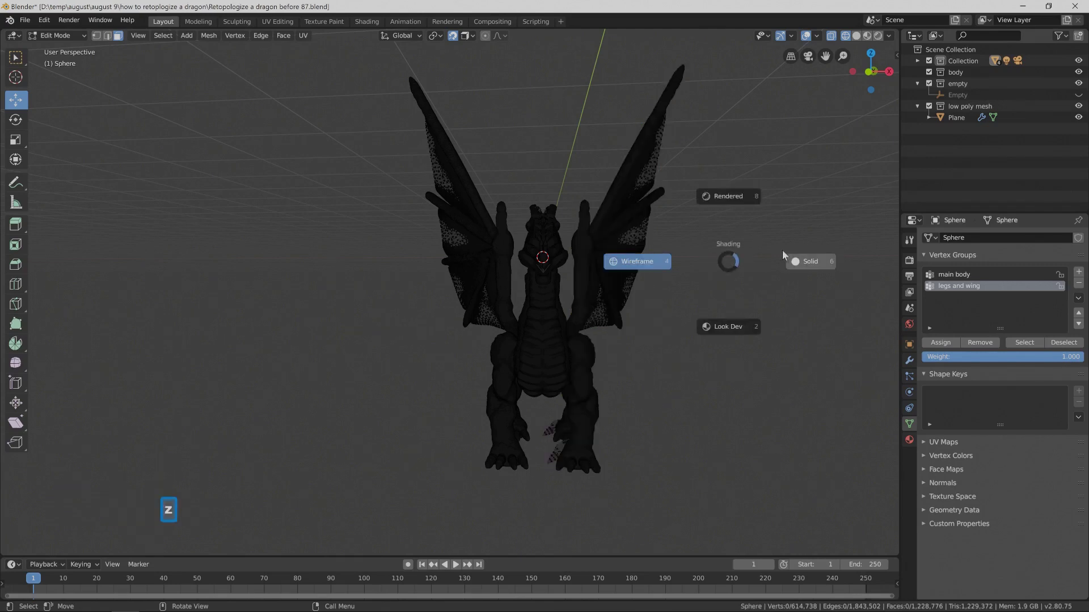
{"action": "left_click", "coordinate": [800, 263]}
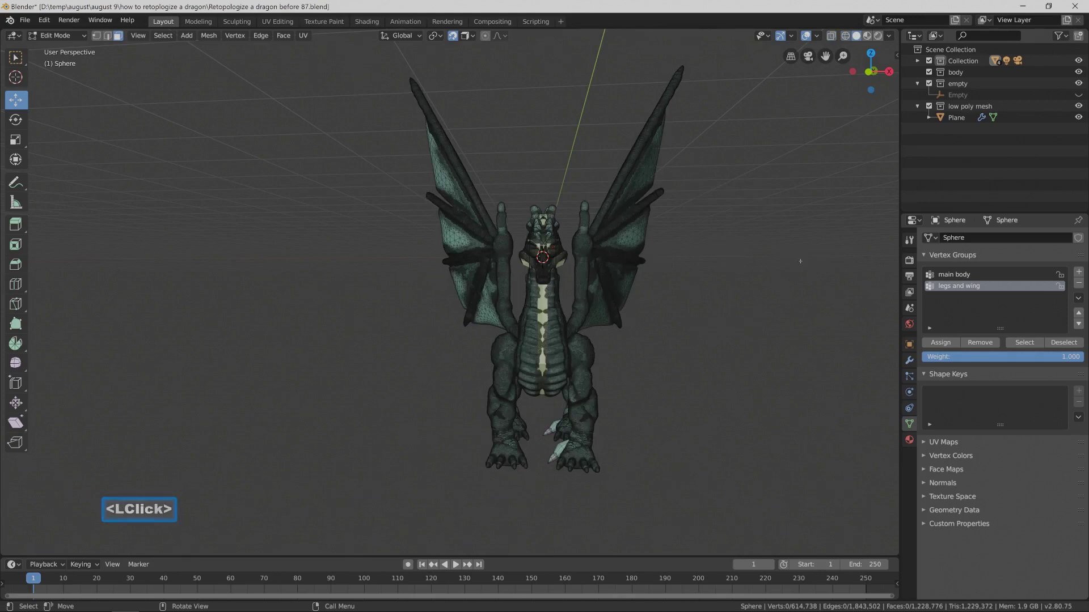
{"action": "key", "text": "Pause"}
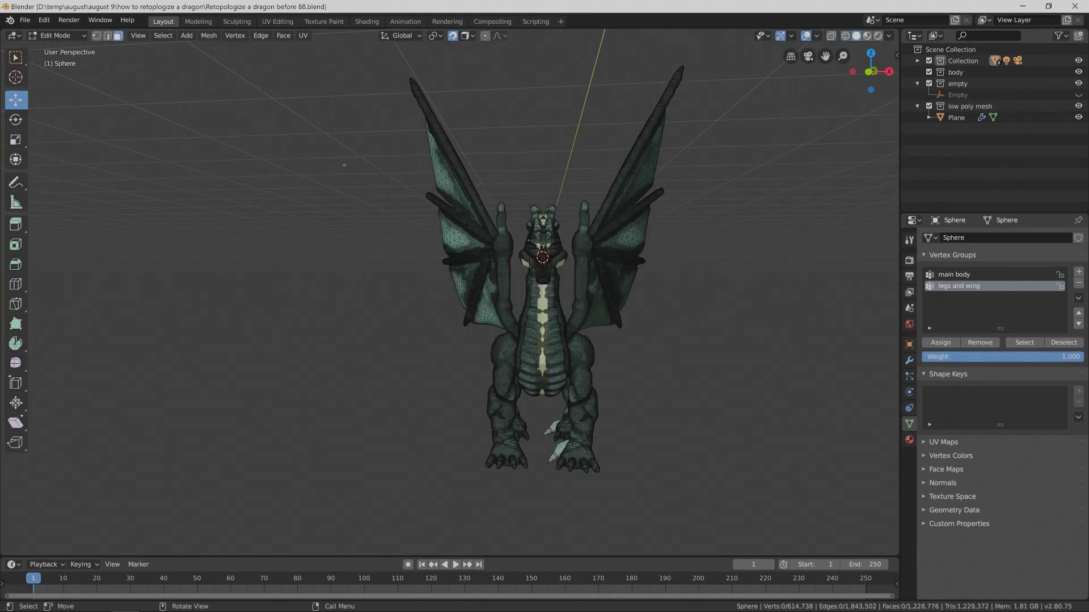
{"action": "left_click", "coordinate": [83, 36]}
{"action": "left_click", "coordinate": [86, 49]}
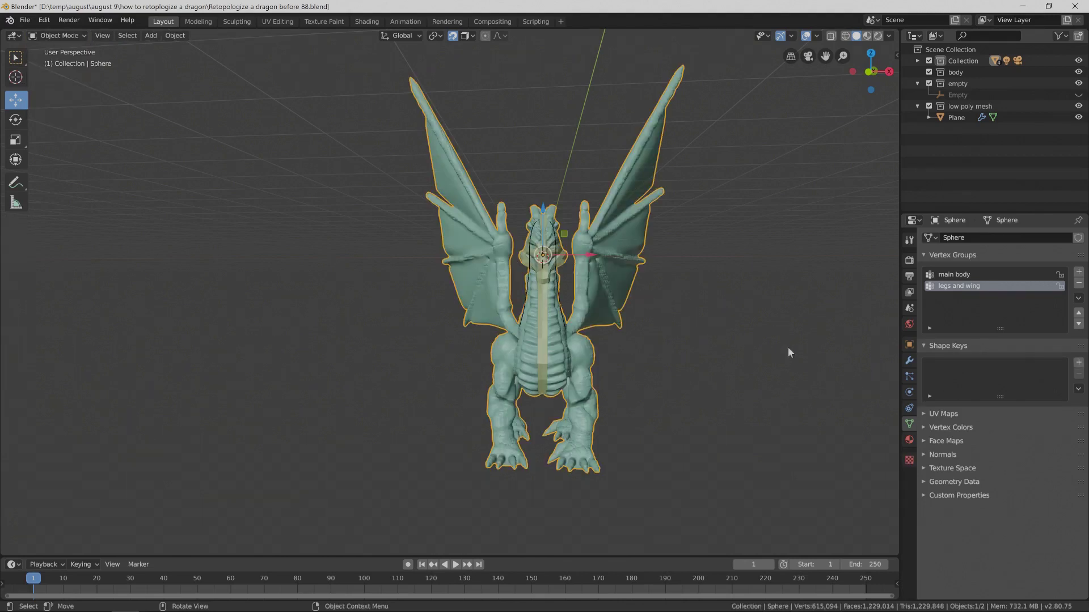
Hide the wing and legs with an inverted Mask modifier using the "legs and wing" vertex group, and save as version 89.
{"action": "left_click", "coordinate": [909, 361]}
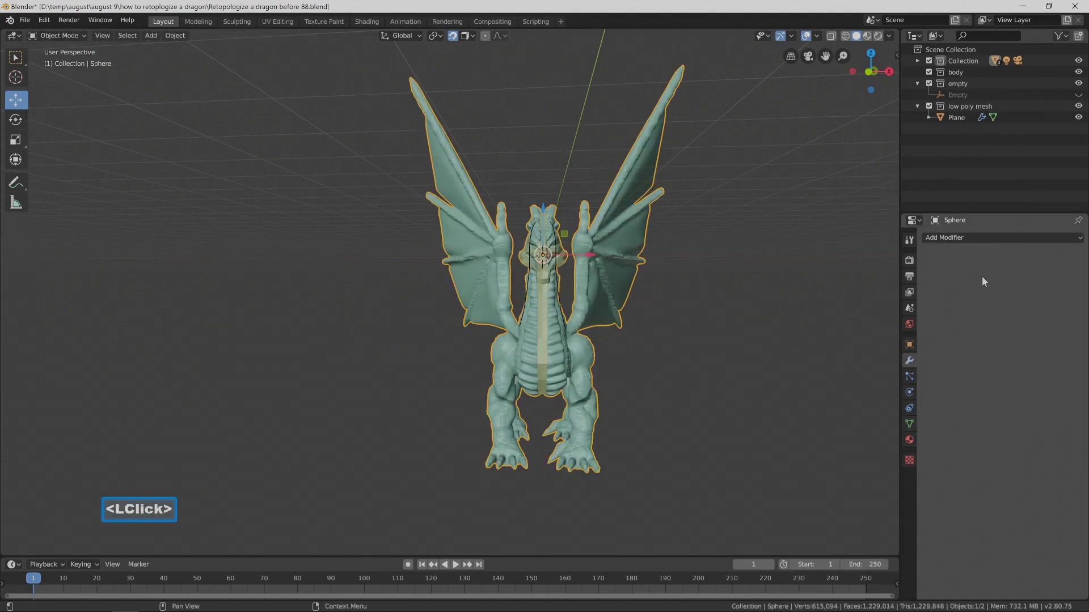
{"action": "left_click", "coordinate": [1080, 240]}
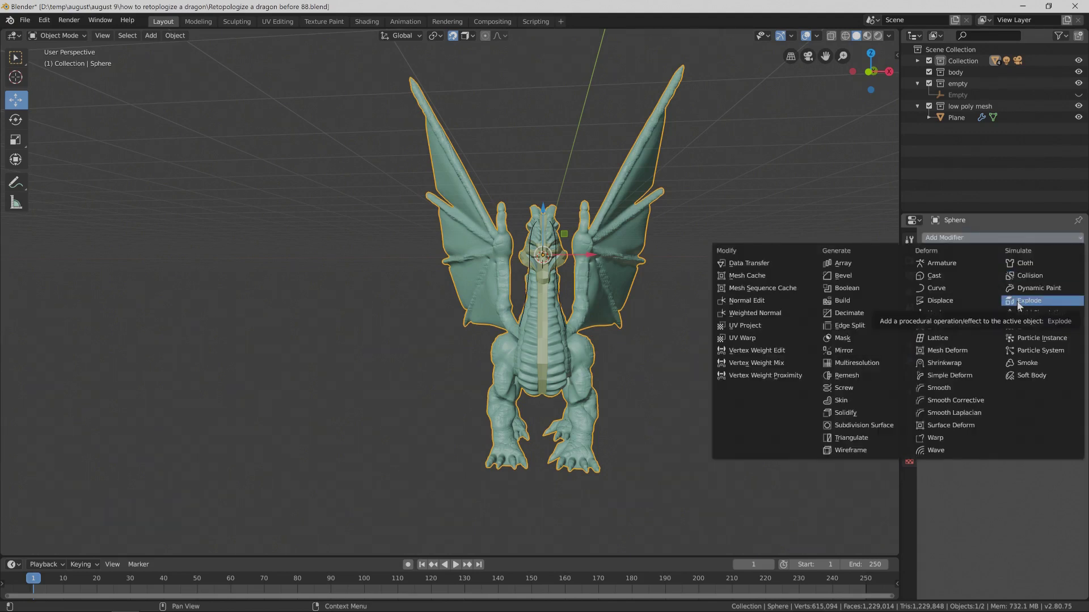
{"action": "left_click", "coordinate": [874, 338]}
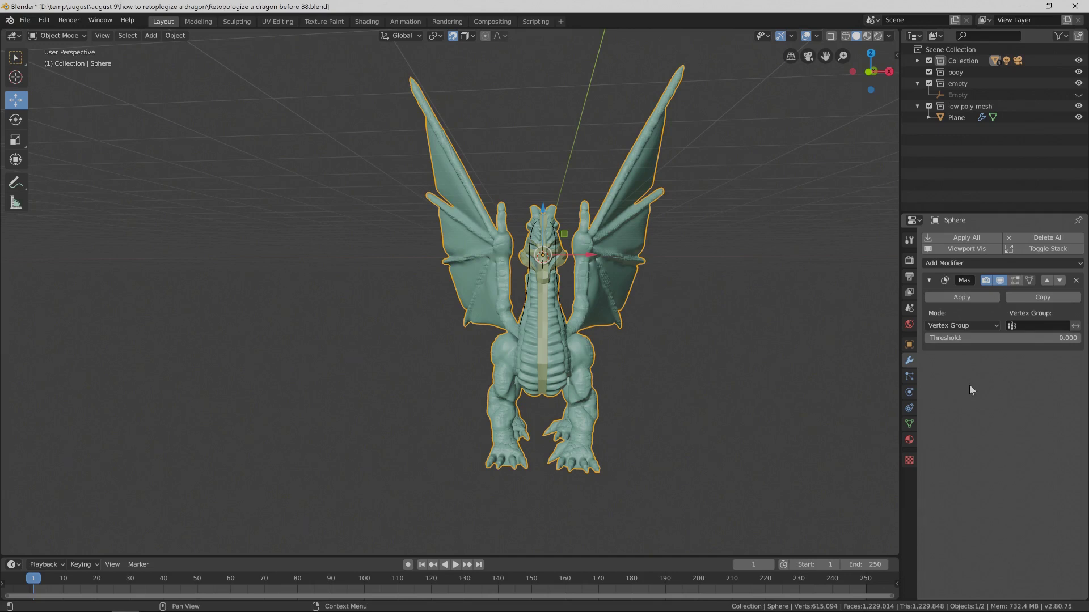
{"action": "left_click", "coordinate": [1013, 327]}
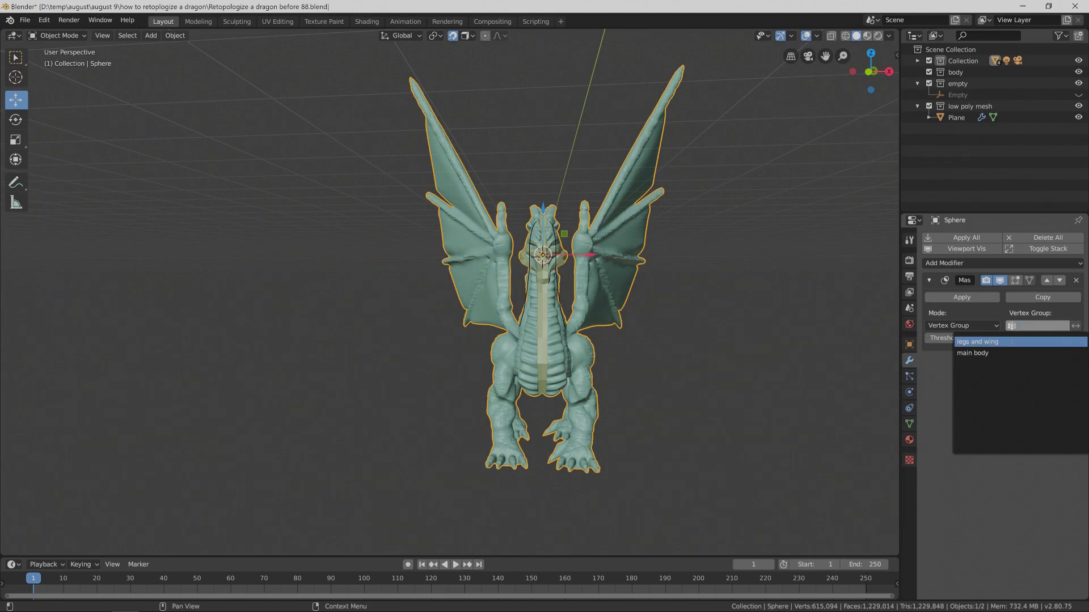
{"action": "left_click", "coordinate": [1014, 347]}
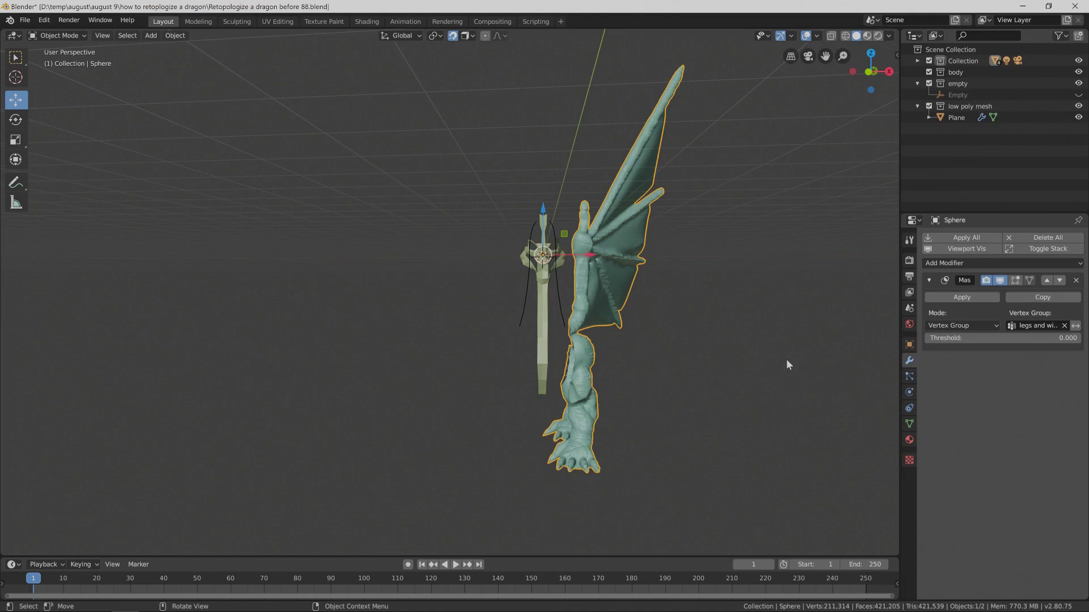
{"action": "left_click", "coordinate": [1076, 328]}
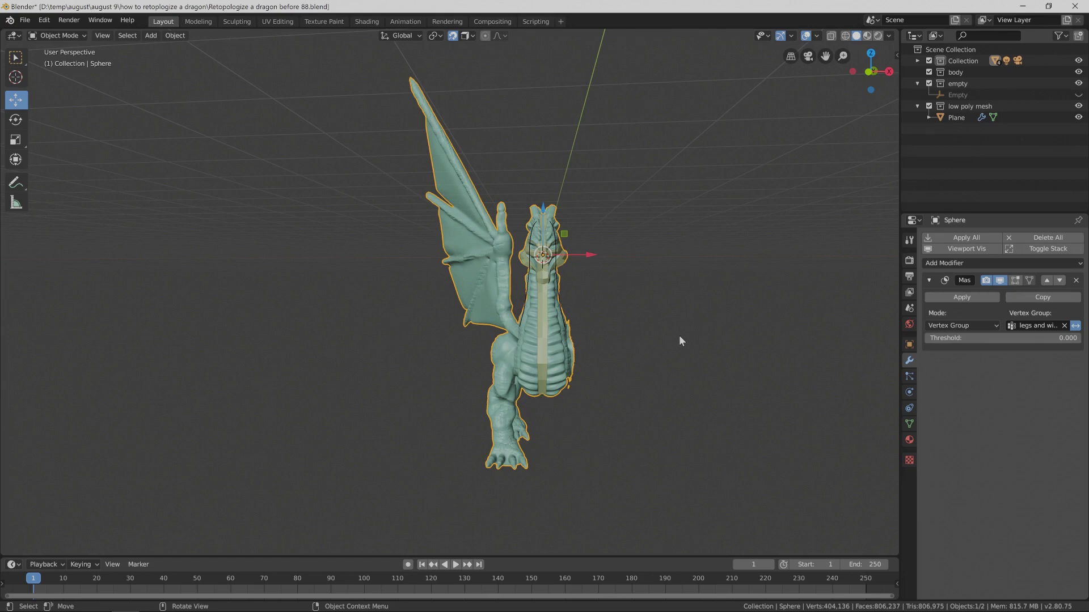
{"action": "key", "text": "Pause"}
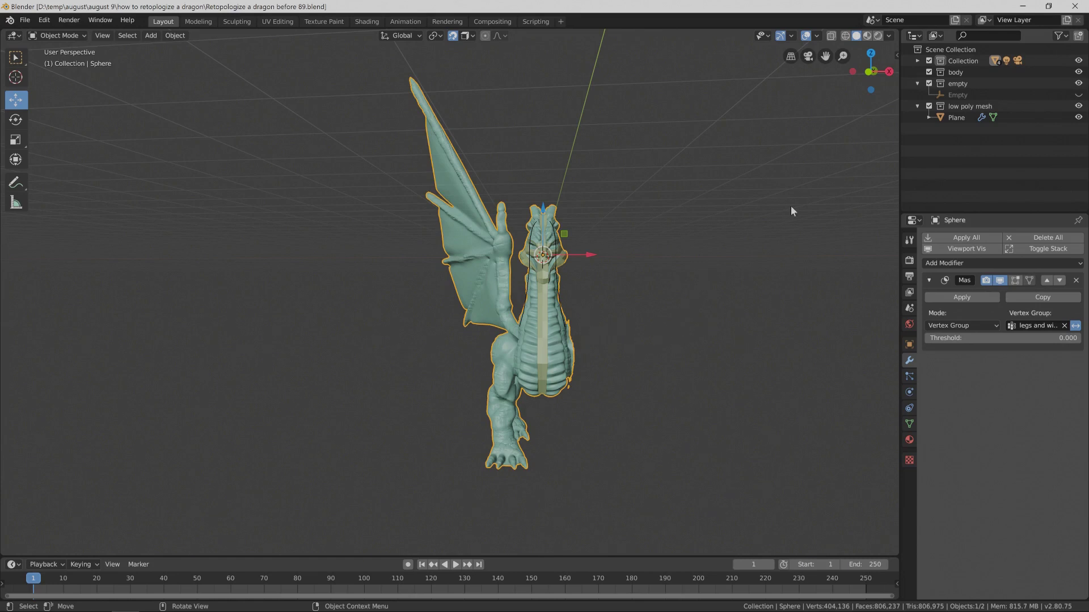
Enable the selectability toggle in the outliner, make the Sphere object unselectable, and save the file as version 90.
{"action": "left_click", "coordinate": [916, 61]}
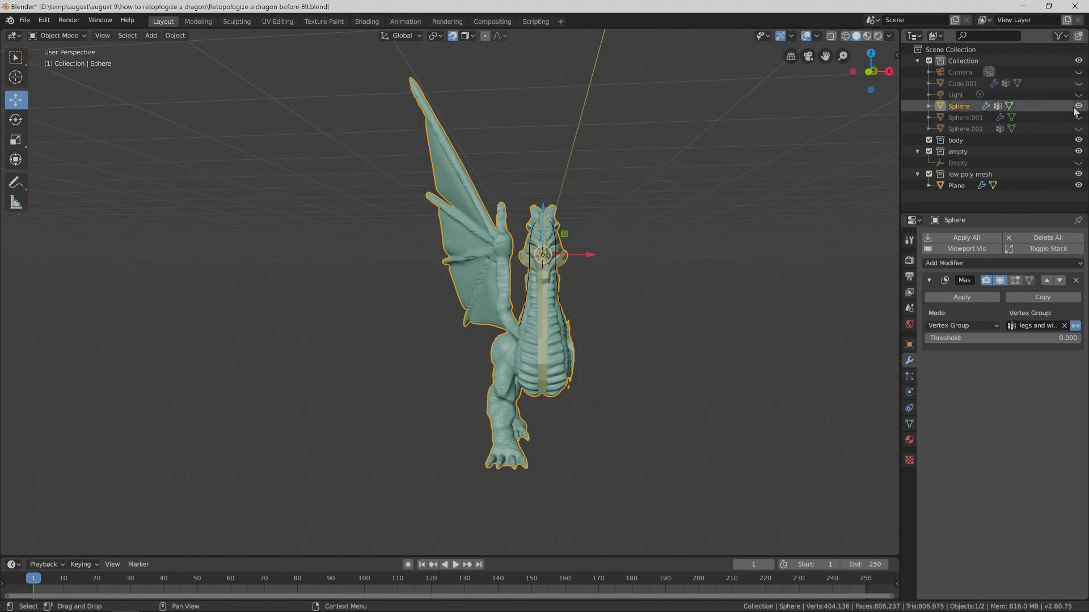
{"action": "left_click", "coordinate": [1066, 40]}
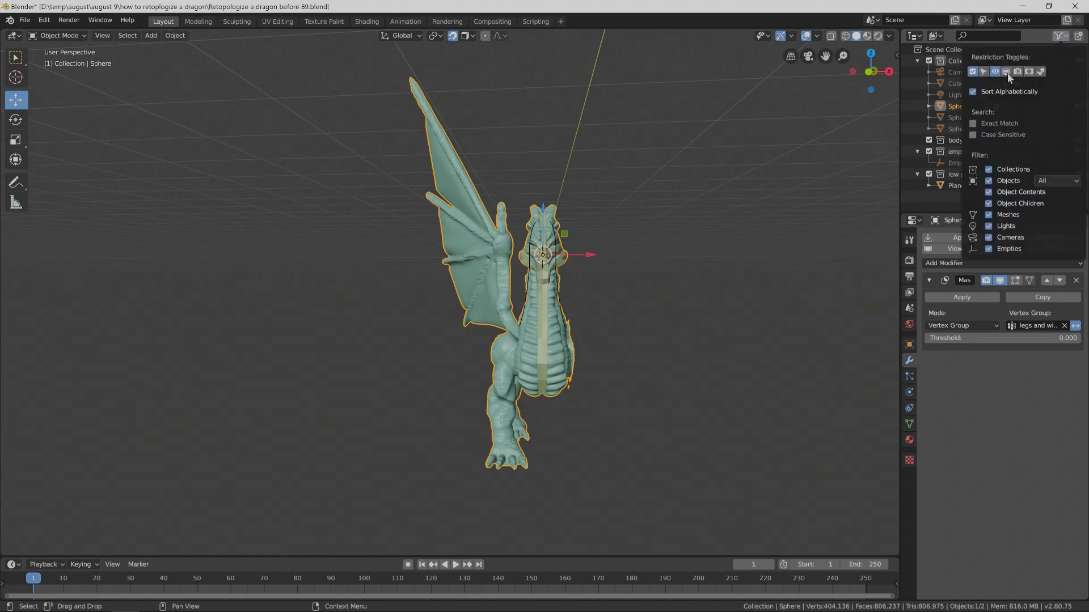
{"action": "left_click", "coordinate": [983, 72]}
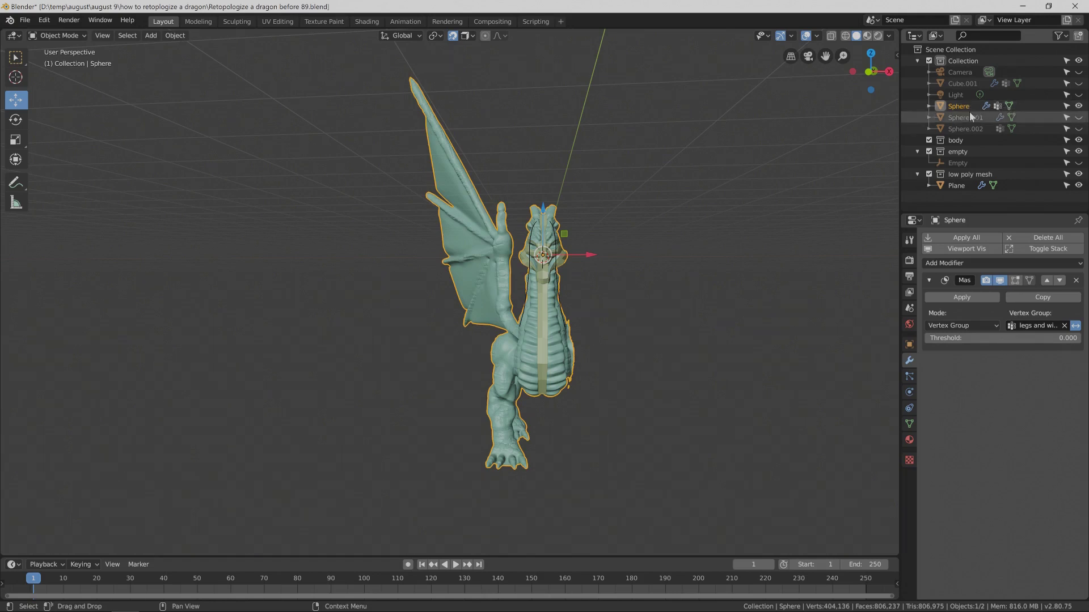
{"action": "left_click", "coordinate": [1066, 107]}
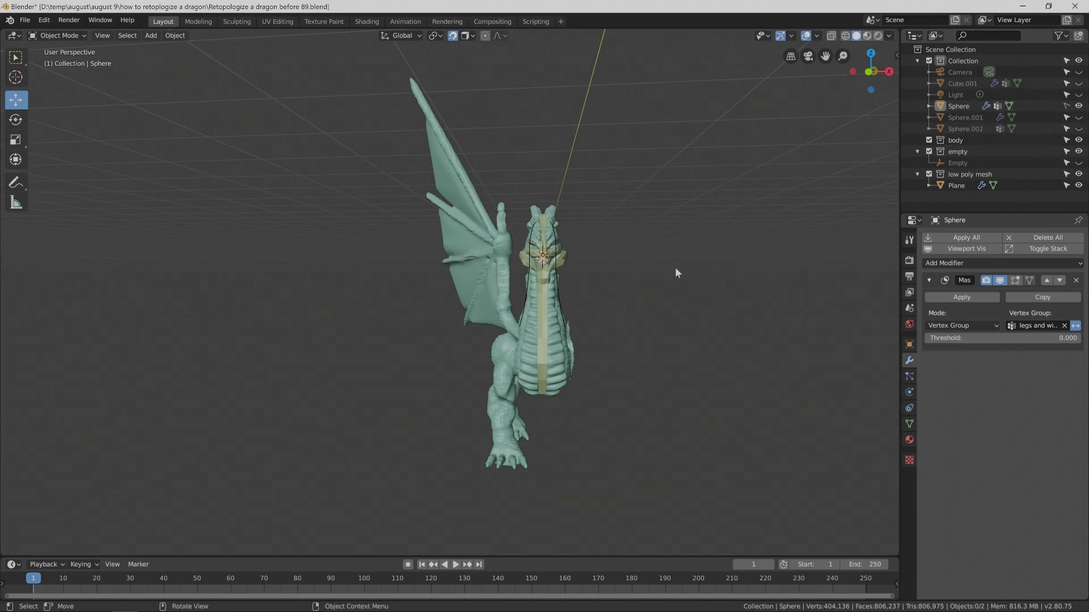
{"action": "key", "text": "Pause"}
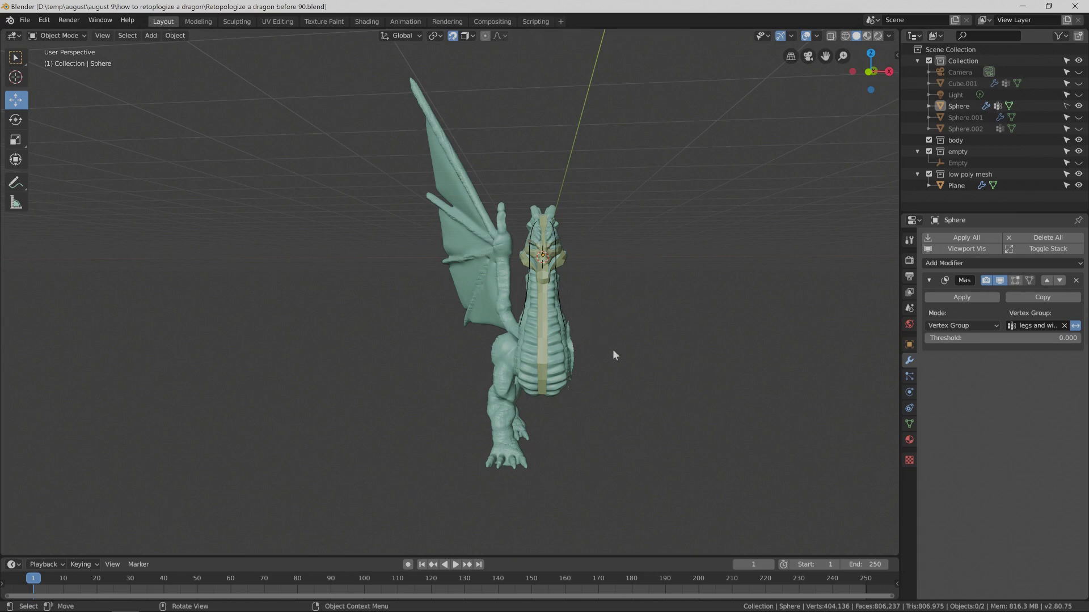
Select the low-poly Plane mesh on the dragon's chest and enter Edit Mode on it.
{"action": "scroll", "coordinate": [613, 349], "scroll_direction": "up", "scroll_amount": 1}
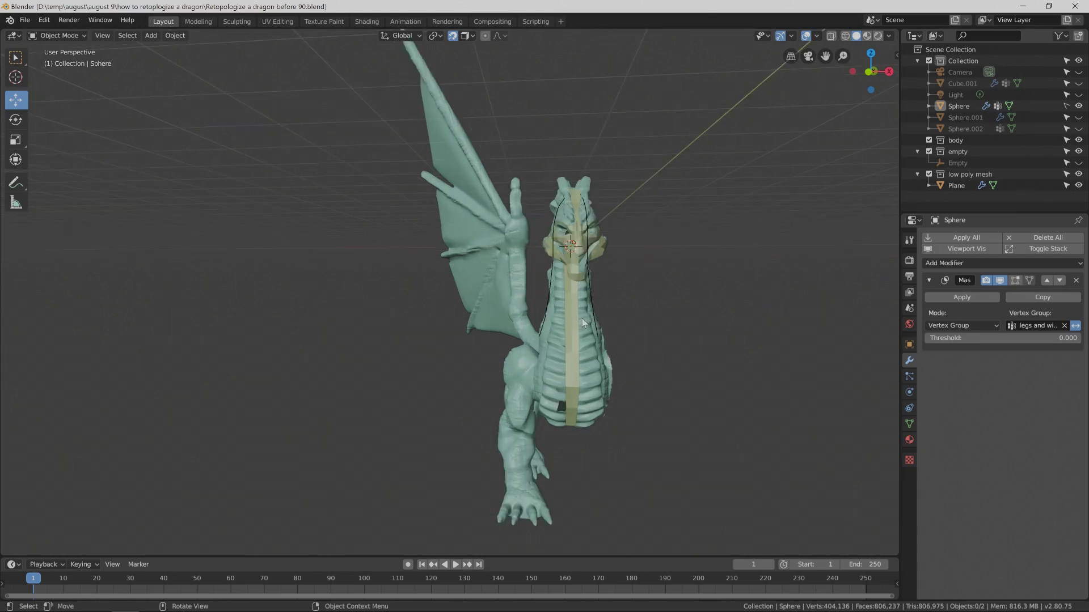
{"action": "middle_click_drag", "start_coordinate": [673, 340], "coordinate": [656, 341]}
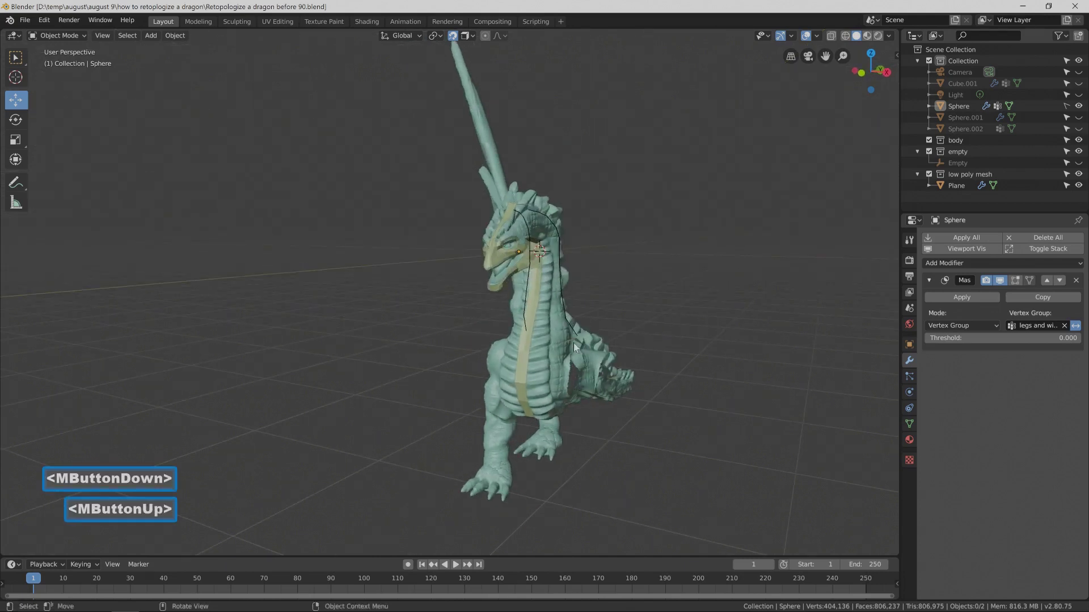
{"action": "left_click", "coordinate": [530, 338]}
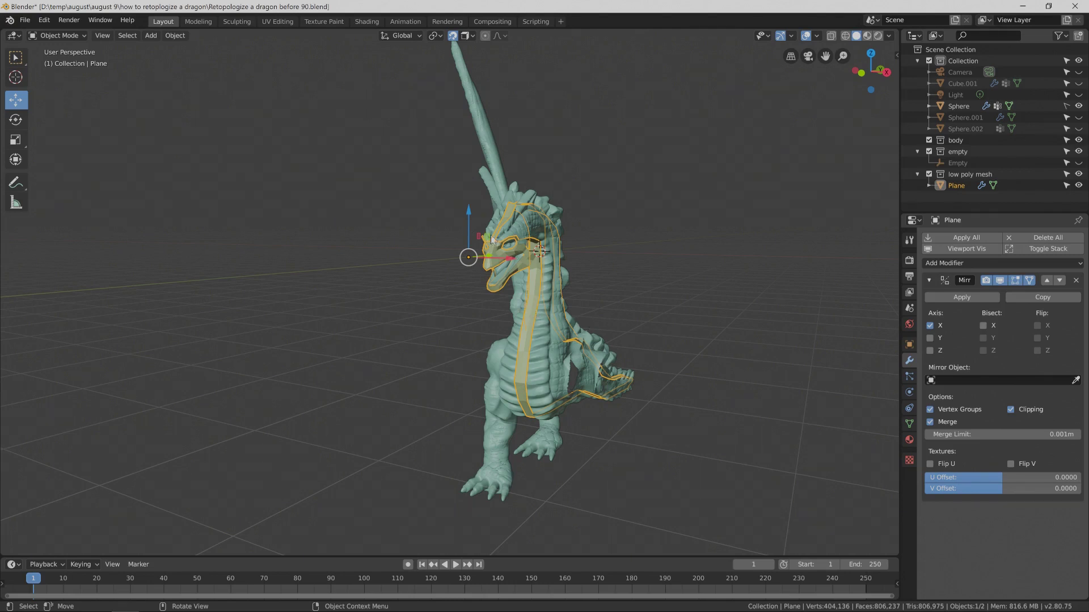
{"action": "left_click", "coordinate": [83, 34]}
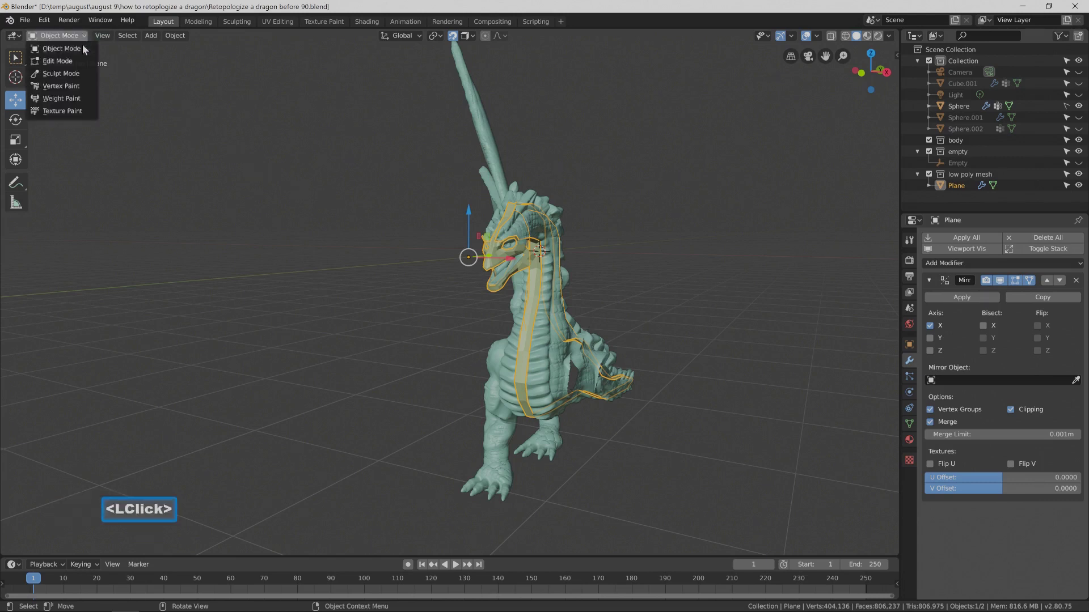
{"action": "left_click", "coordinate": [83, 59]}
Reveal the hidden faces of the low-poly mesh, deselect everything, and save the file as version 91.
{"action": "middle_click_drag", "start_coordinate": [738, 277], "coordinate": [665, 280]}
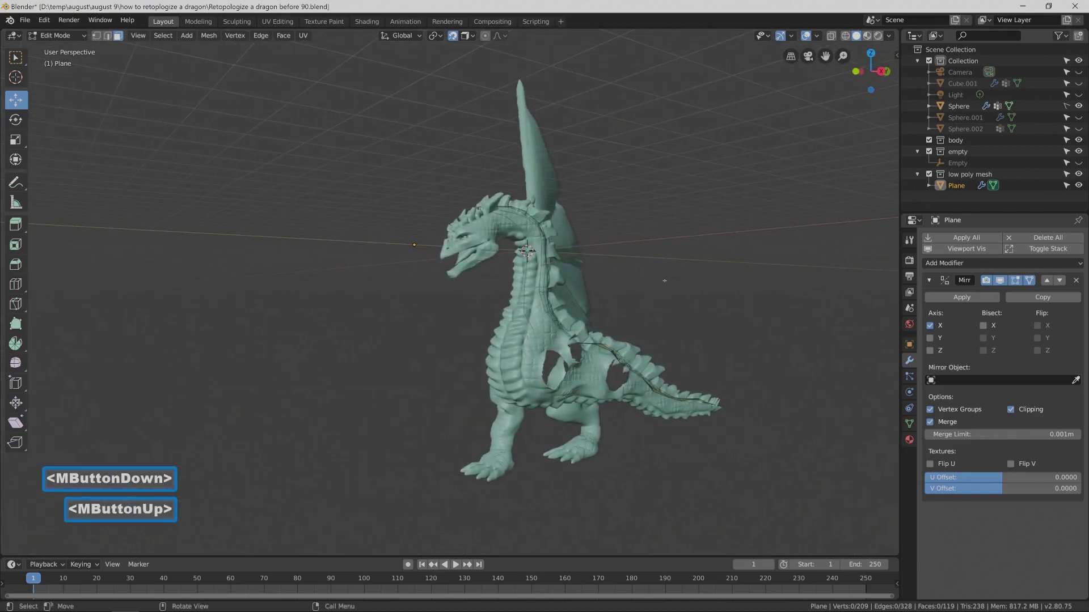
{"action": "key", "text": "alt+h"}
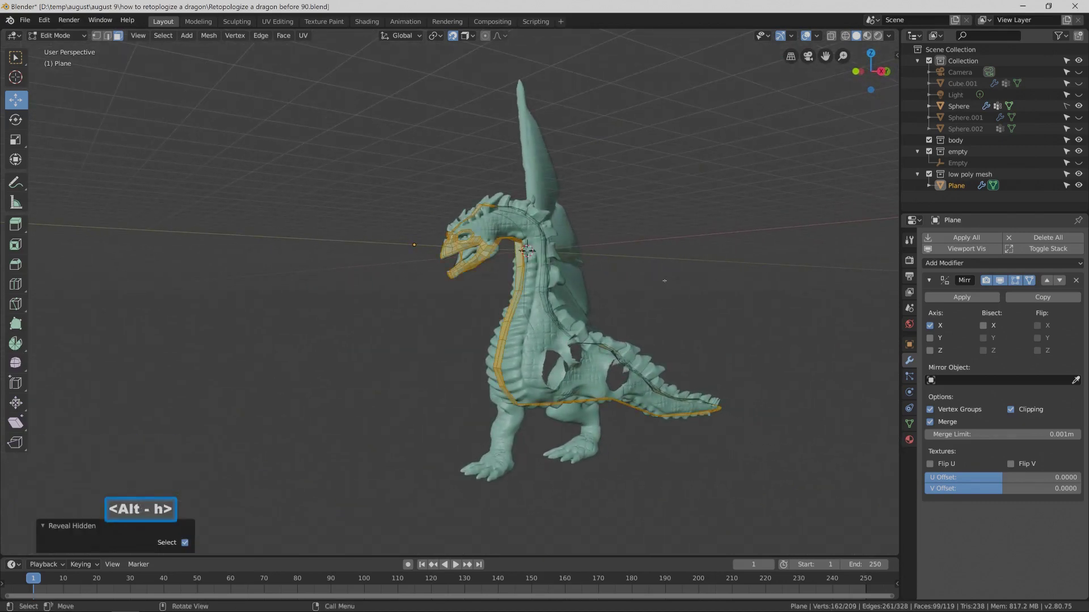
{"action": "left_click", "coordinate": [754, 451]}
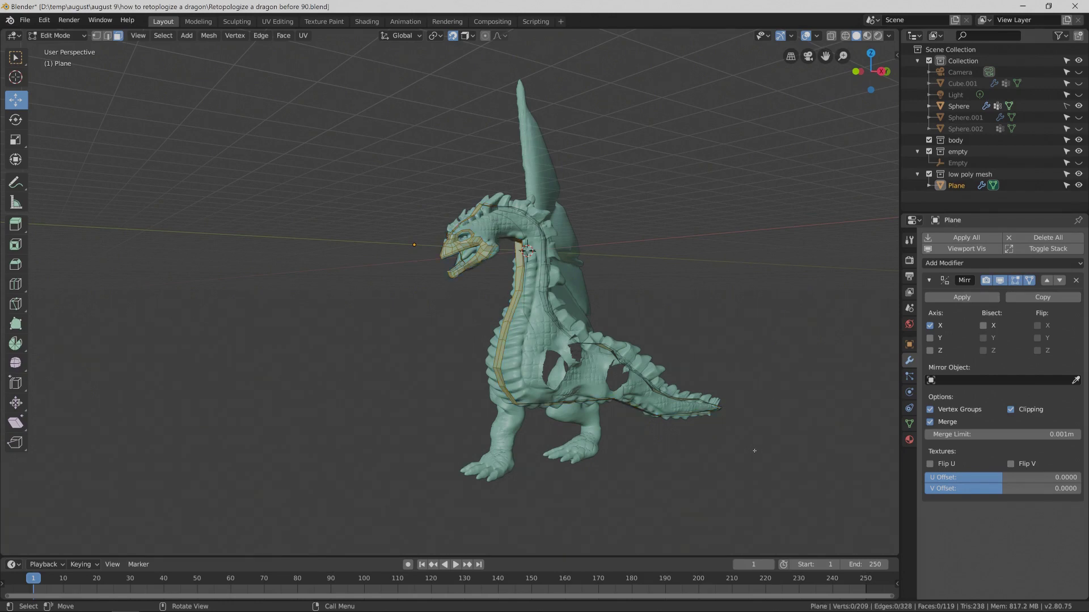
{"action": "key", "text": "Pause"}
Switch to vertex selection on the low-poly mesh with the dragon's head and neck viewed close up from the side.
{"action": "middle_click_drag", "start_coordinate": [683, 300], "coordinate": [570, 271]}
{"action": "scroll", "coordinate": [652, 299], "scroll_direction": "up", "scroll_amount": 2}
{"action": "key", "text": "ctrl"}
{"action": "left_click", "coordinate": [96, 35]}
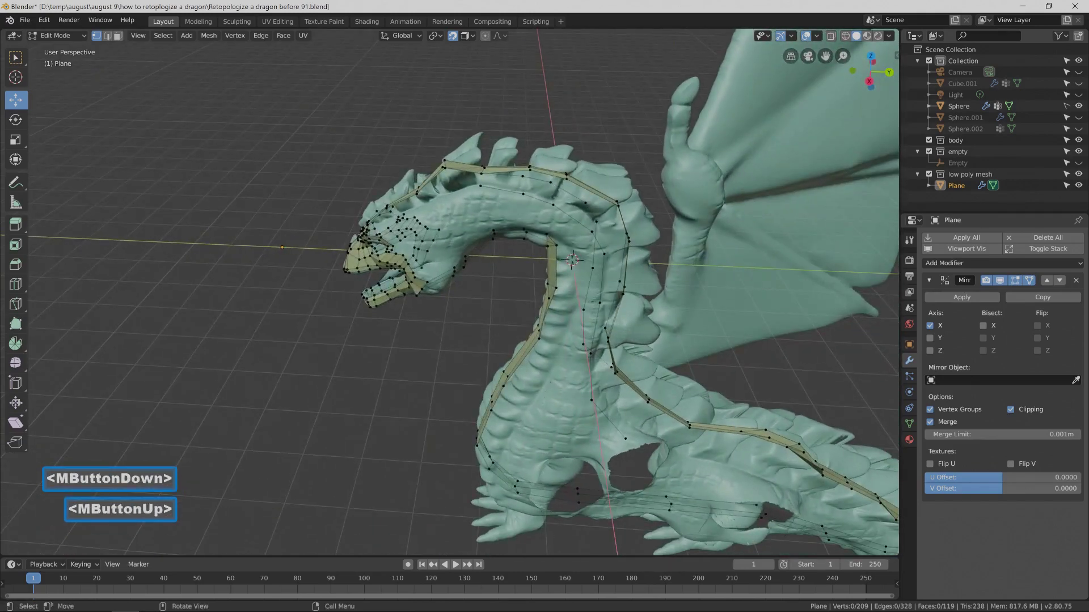
Duplicate the first vertex of the chain on the upper side of the neck and lower the copy by 0.238 m.
{"action": "left_click", "coordinate": [480, 186]}
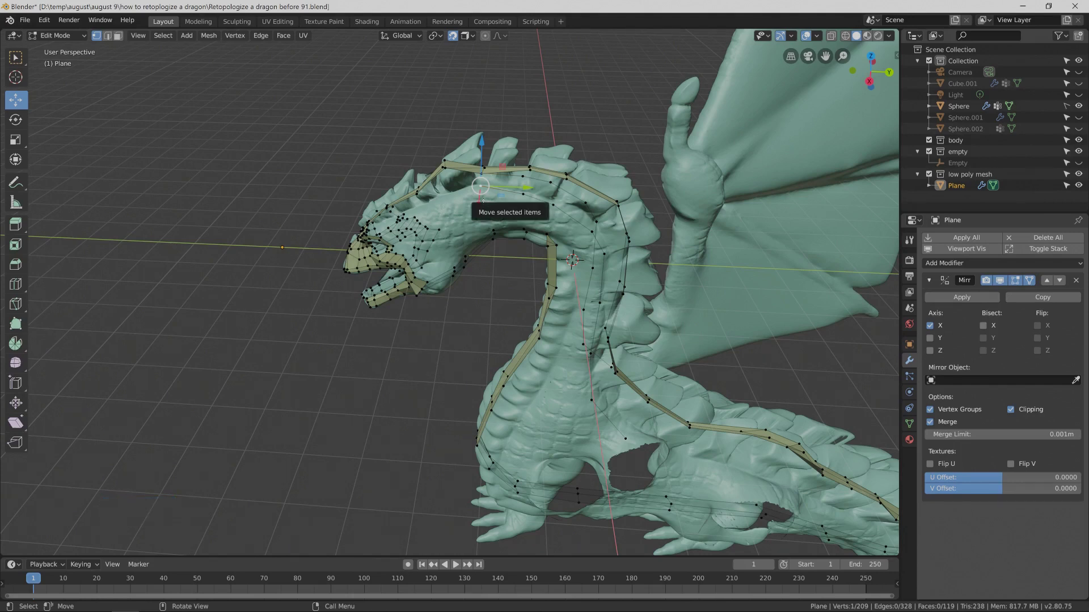
{"action": "key", "text": "shift+d"}
{"action": "right_click", "coordinate": [485, 147]}
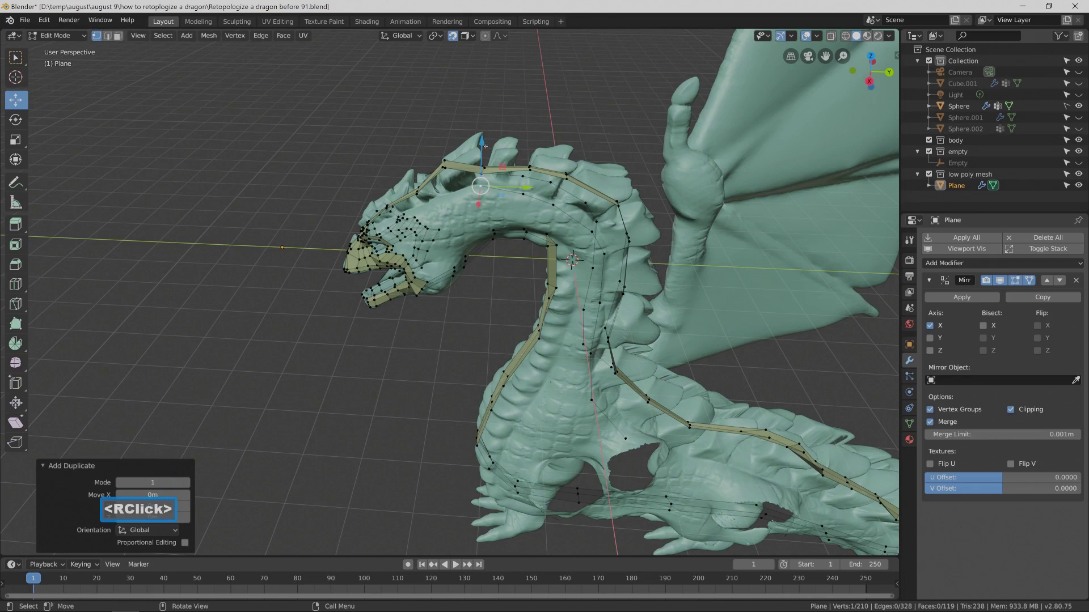
{"action": "left_click_drag", "start_coordinate": [485, 146], "coordinate": [485, 156]}
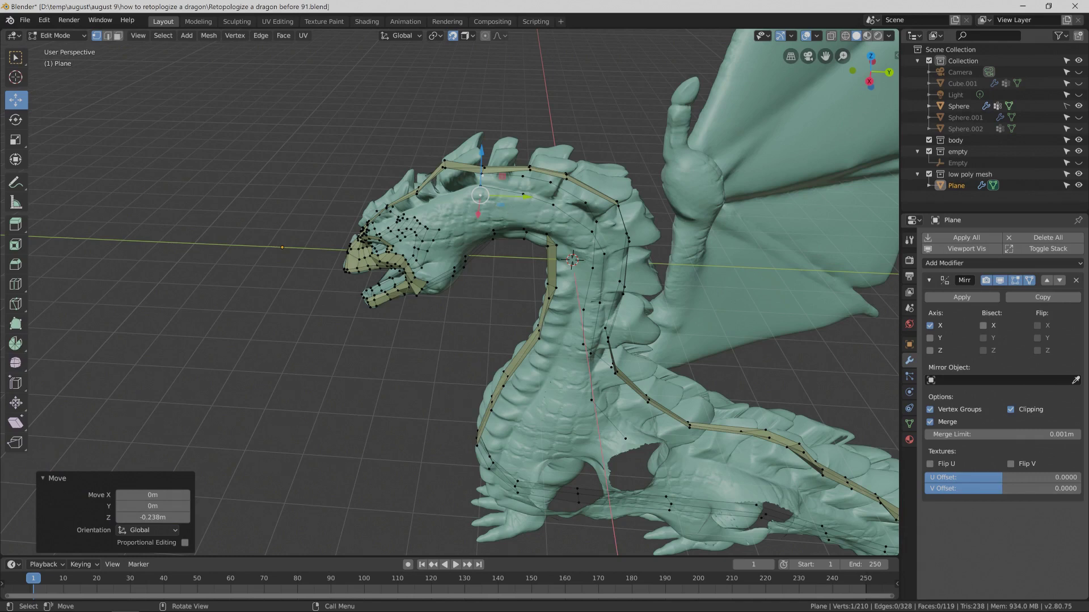
Extrude eight vertices from the copied vertex down the side of the neck to the wing opening, and save the file as version 92.
{"action": "key", "text": "ctrl"}
{"action": "right_click", "coordinate": [523, 203], "text": "ctrl"}
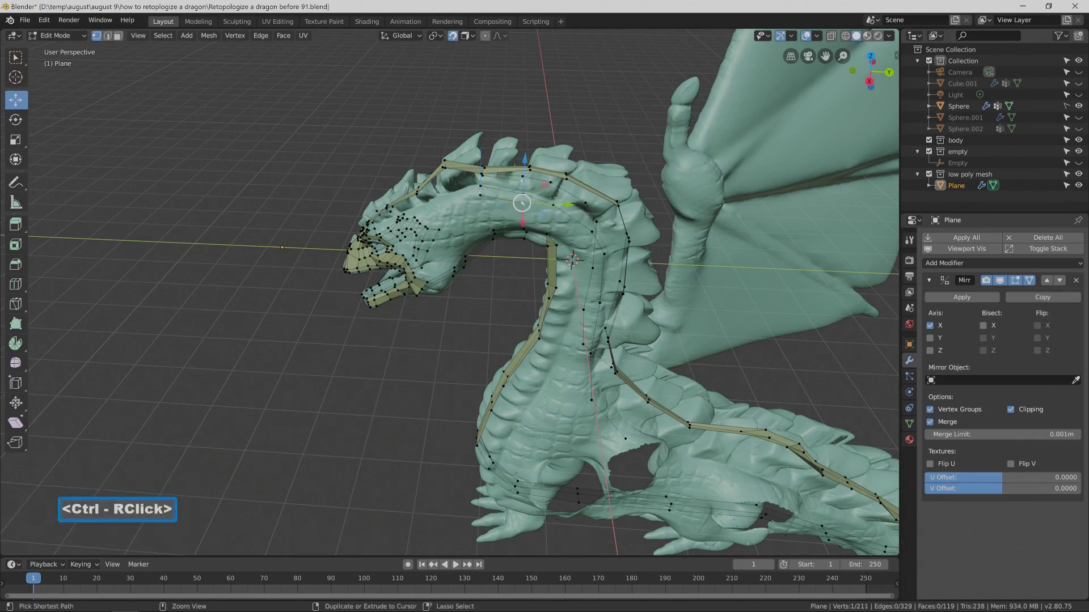
{"action": "right_click", "coordinate": [551, 212], "text": "ctrl"}
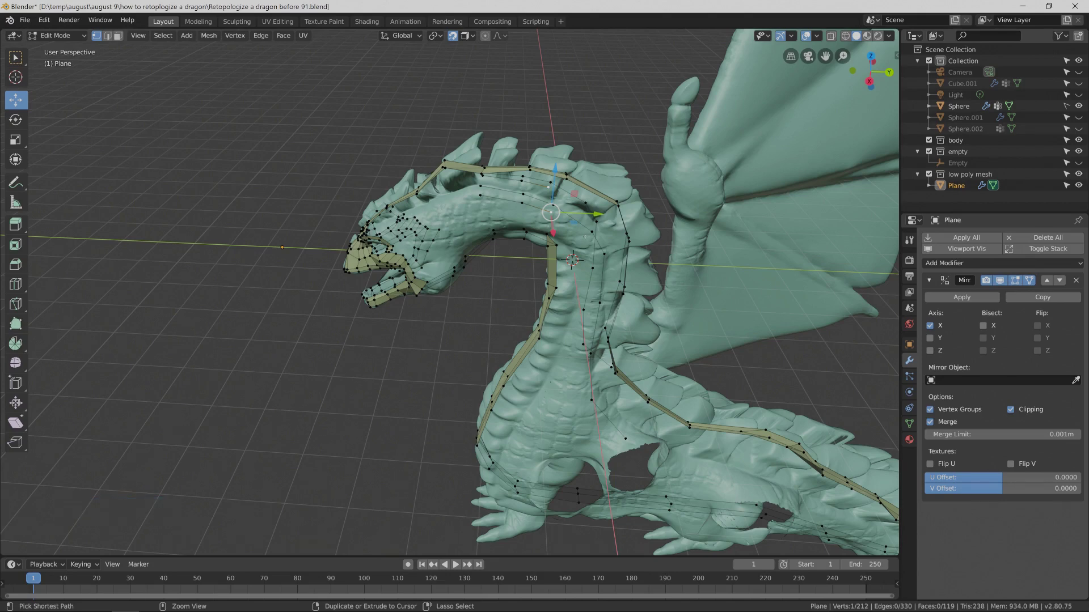
{"action": "right_click", "coordinate": [567, 219], "text": "ctrl"}
{"action": "middle_click_drag", "start_coordinate": [567, 218], "coordinate": [584, 235]}
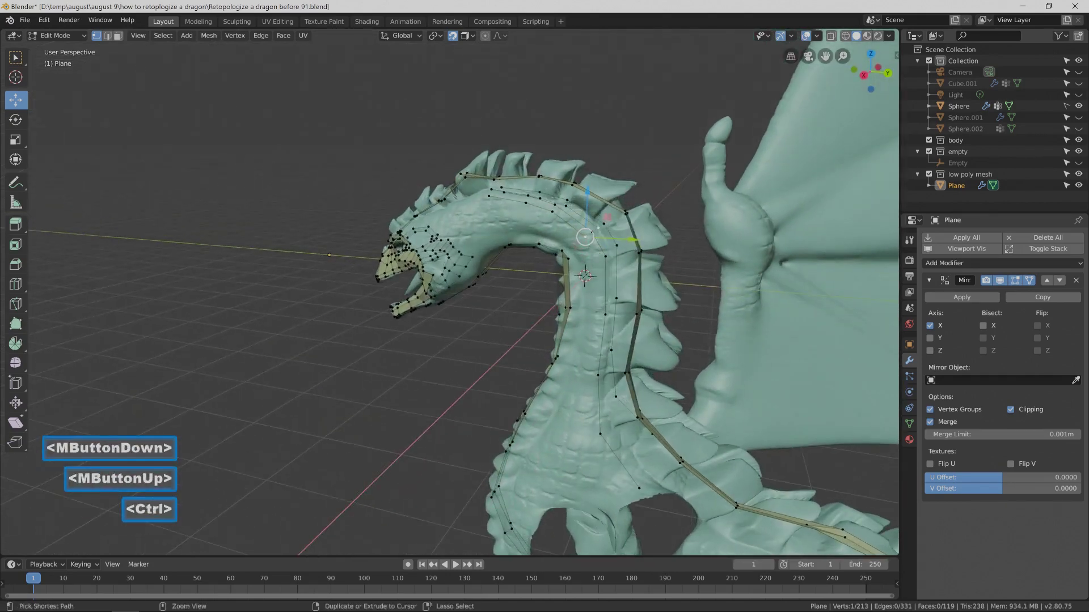
{"action": "right_click", "coordinate": [597, 267], "text": "ctrl"}
{"action": "right_click", "coordinate": [595, 314], "text": "ctrl"}
{"action": "right_click", "coordinate": [588, 374], "text": "ctrl"}
{"action": "right_click", "coordinate": [589, 434], "text": "ctrl"}
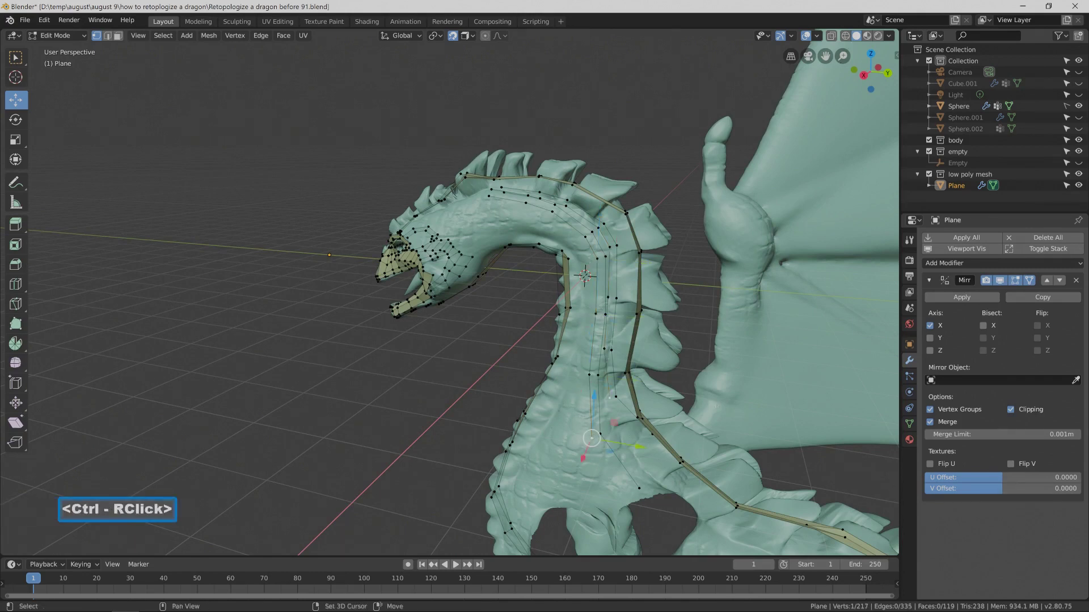
{"action": "middle_click_drag", "start_coordinate": [590, 434], "coordinate": [575, 419], "text": "shift"}
{"action": "right_click", "coordinate": [613, 471], "text": "ctrl"}
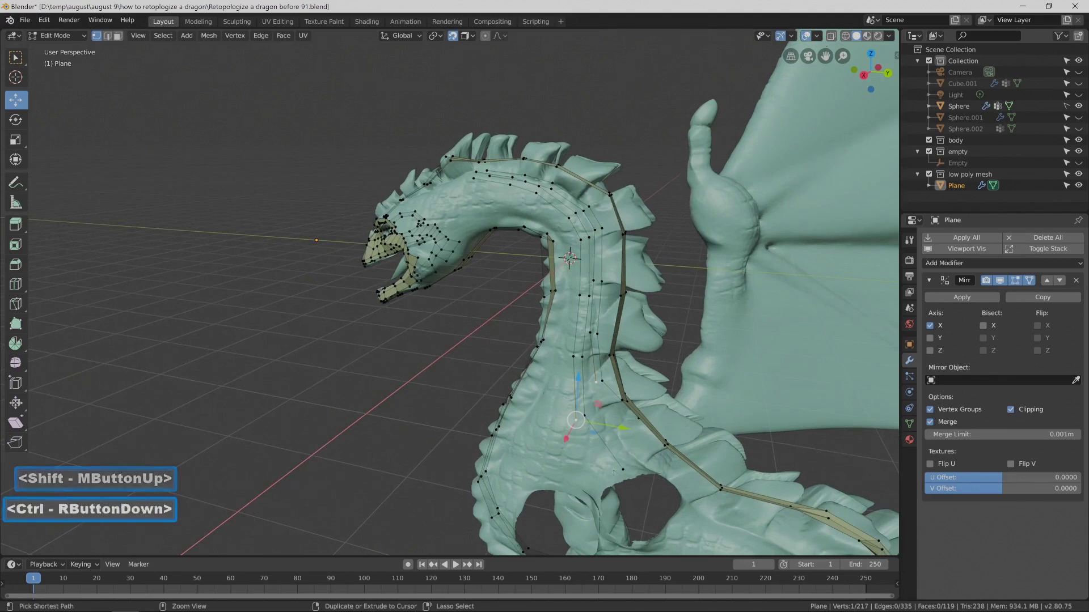
{"action": "key", "text": "Pause"}
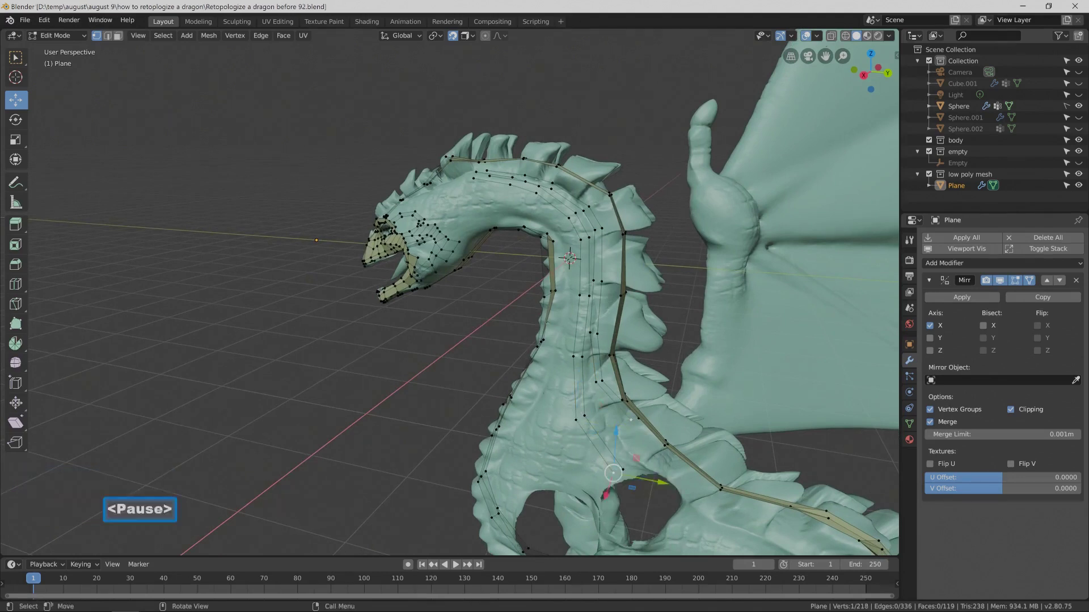
Join the starting vertices of the two parallel neck chains with an edge and select that edge in edge selection mode.
{"action": "middle_click_drag", "start_coordinate": [613, 473], "coordinate": [642, 506]}
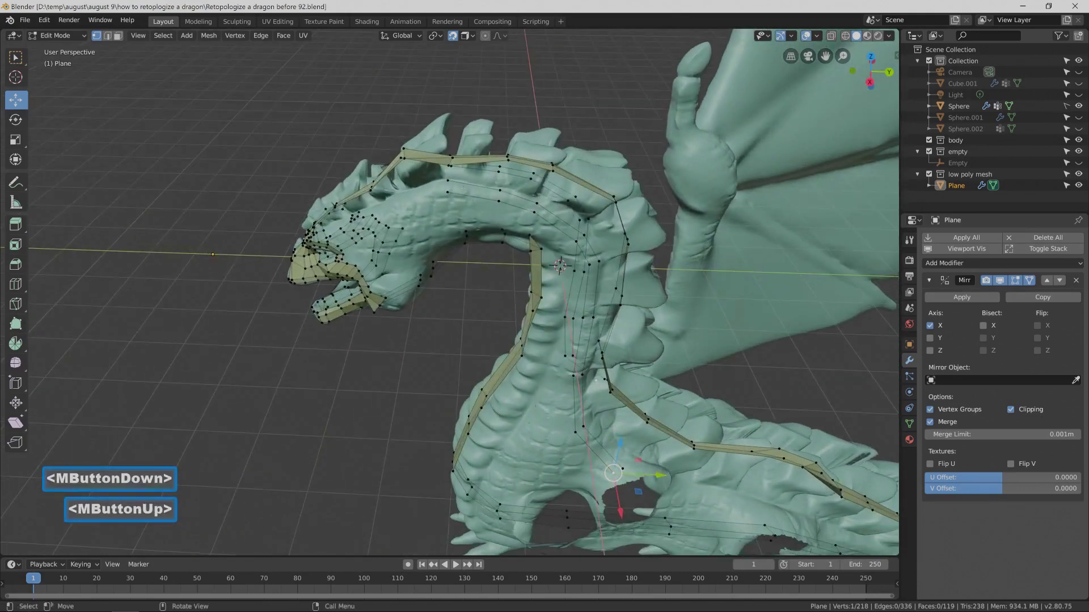
{"action": "left_click", "coordinate": [448, 180]}
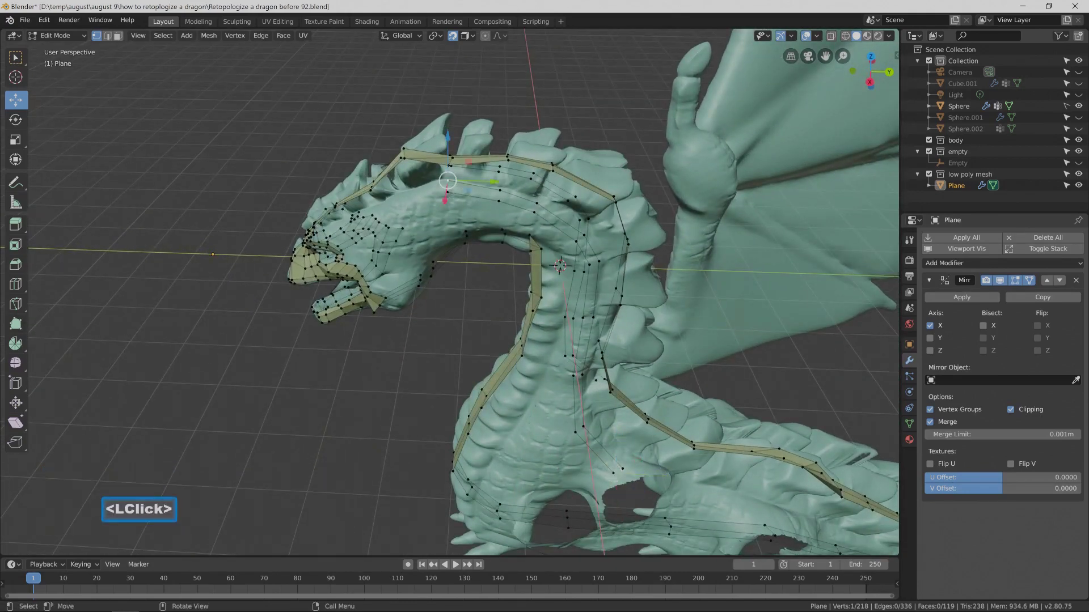
{"action": "left_click", "coordinate": [447, 181], "text": "shift"}
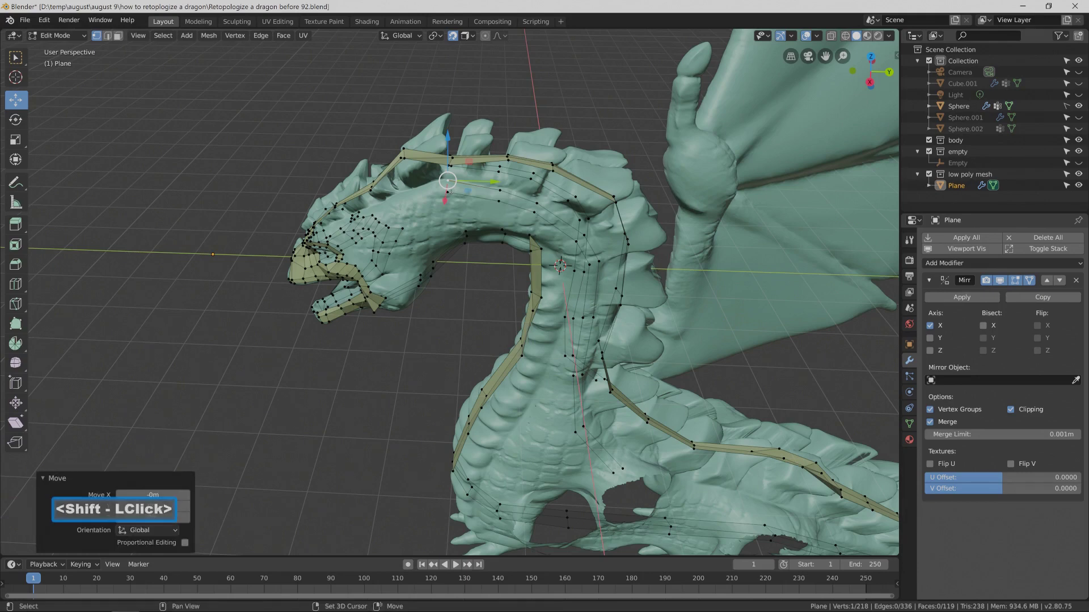
{"action": "scroll", "coordinate": [453, 318], "scroll_direction": "up", "scroll_amount": 2}
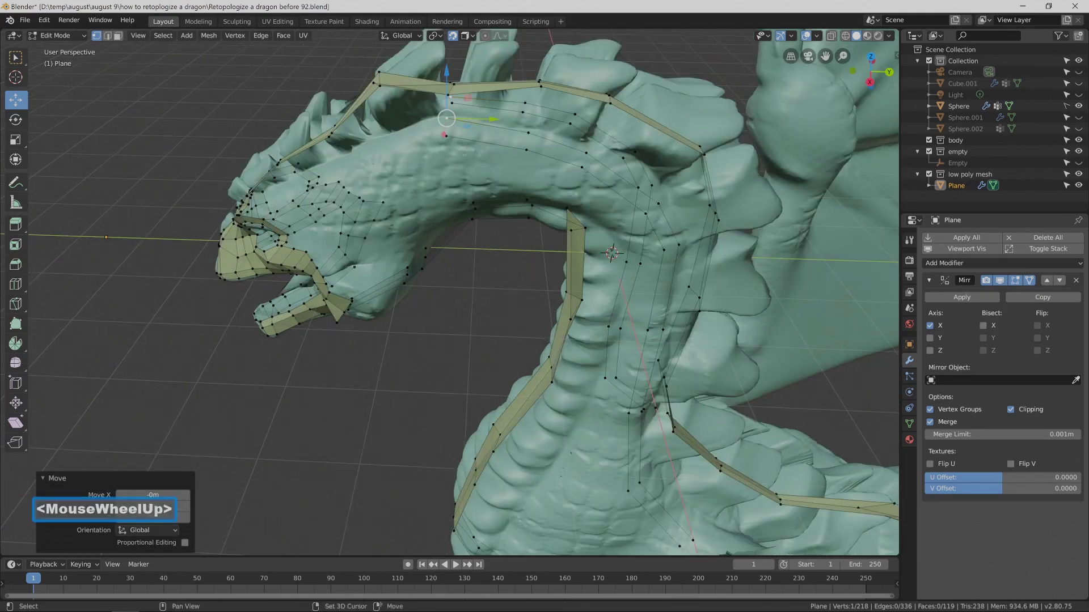
{"action": "left_click", "coordinate": [448, 145], "text": "shift"}
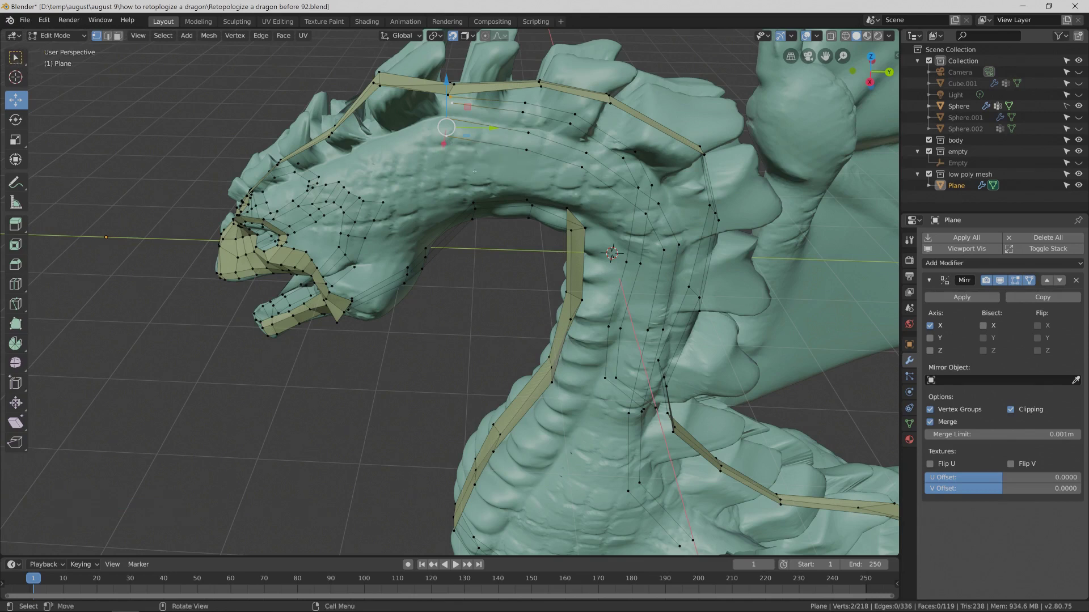
{"action": "key", "text": "f"}
{"action": "left_click", "coordinate": [501, 281]}
{"action": "left_click", "coordinate": [108, 35]}
{"action": "left_click", "coordinate": [447, 129]}
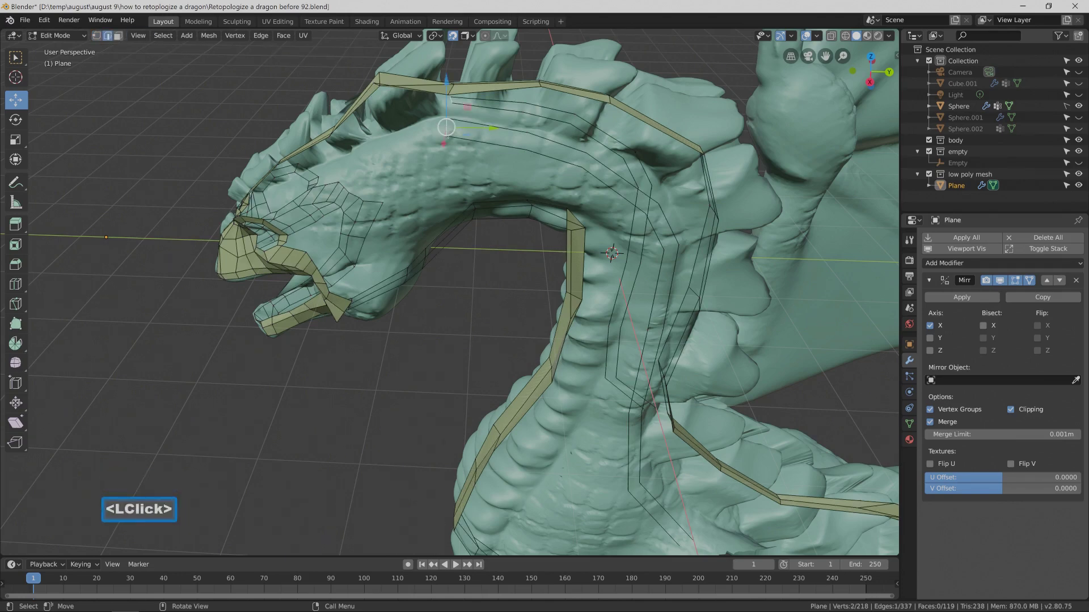
Fill the gap between the two neck chains with eight faces down to the wing opening, and save the file as version 93.
{"action": "scroll", "coordinate": [494, 313], "scroll_direction": "down", "scroll_amount": 2}
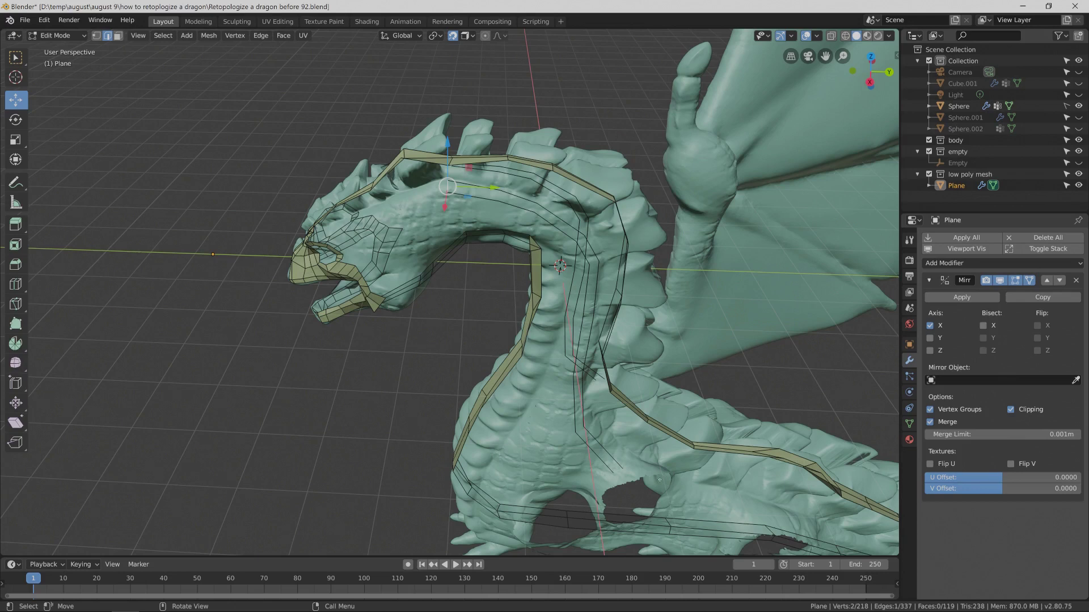
{"action": "key", "text": "f"}
{"action": "key", "text": "f"}
{"action": "key", "text": "f"}
{"action": "key", "text": "f"}
{"action": "key", "text": "f"}
{"action": "key", "text": "f"}
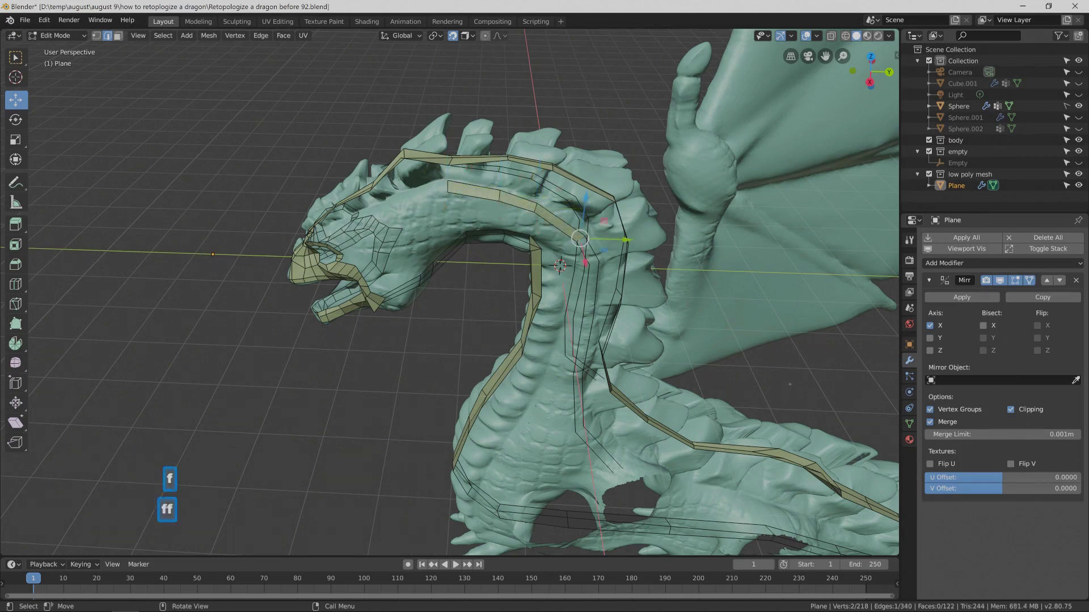
{"action": "key", "text": "f"}
{"action": "key", "text": "f"}
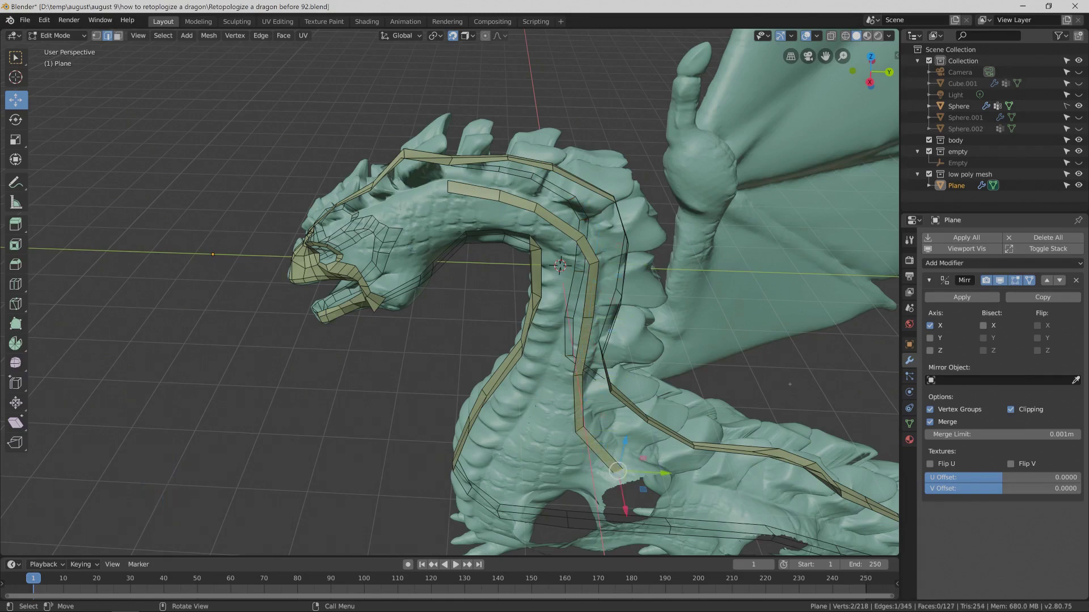
{"action": "key", "text": "Pause"}
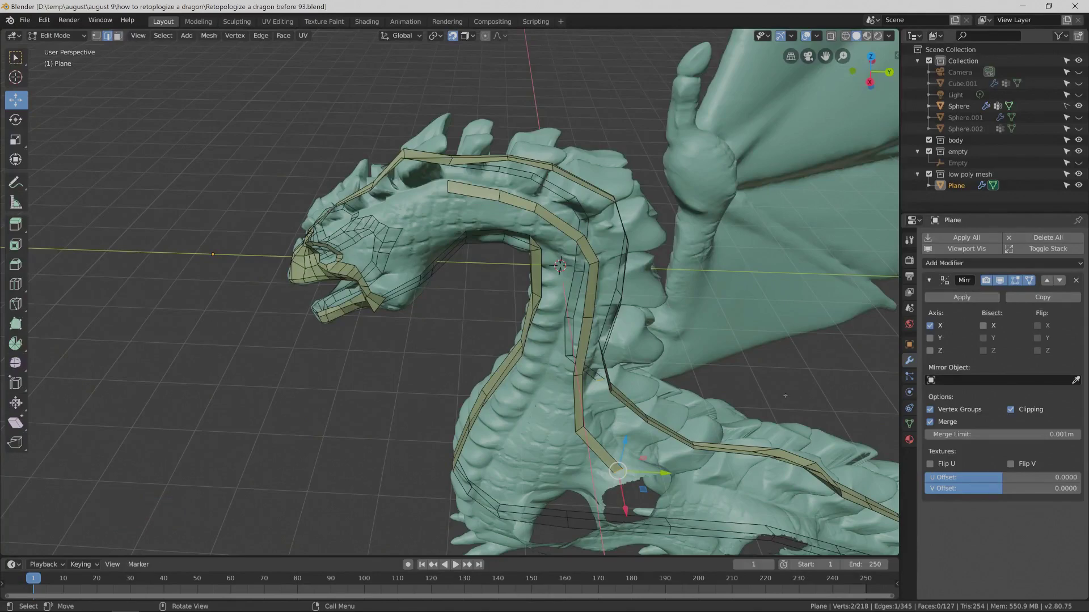
Extrude the front edge of the neck strip's last face at the shoulder and pull it down toward the front leg opening.
{"action": "middle_click_drag", "start_coordinate": [592, 314], "coordinate": [622, 337]}
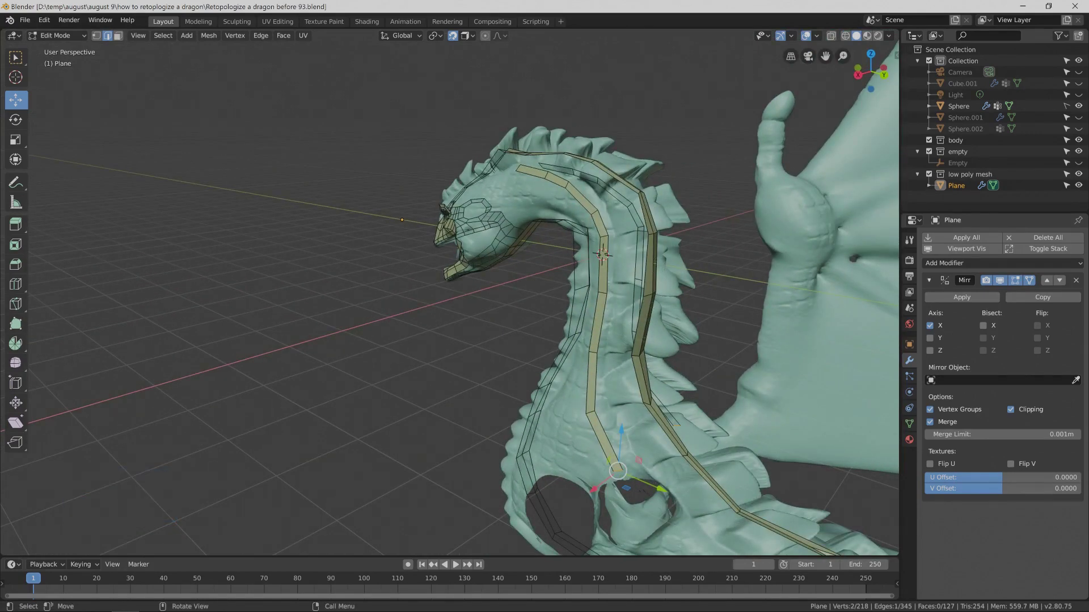
{"action": "middle_click_drag", "start_coordinate": [653, 284], "coordinate": [673, 343]}
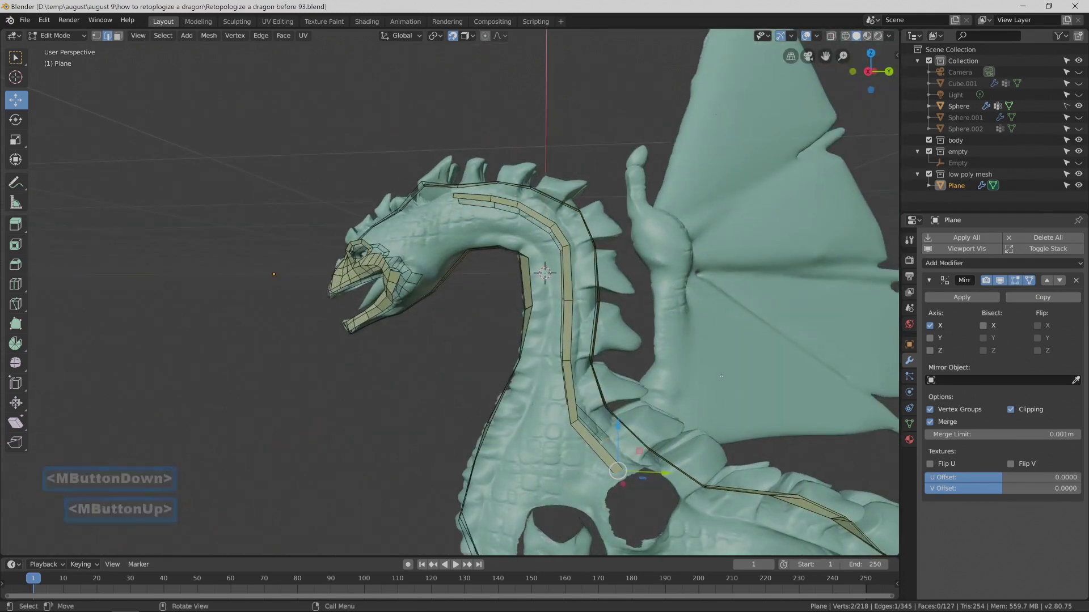
{"action": "middle_click_drag", "start_coordinate": [673, 343], "coordinate": [594, 231], "text": "shift"}
{"action": "middle_click_drag", "start_coordinate": [619, 397], "coordinate": [567, 380]}
{"action": "middle_click_drag", "start_coordinate": [567, 397], "coordinate": [590, 402]}
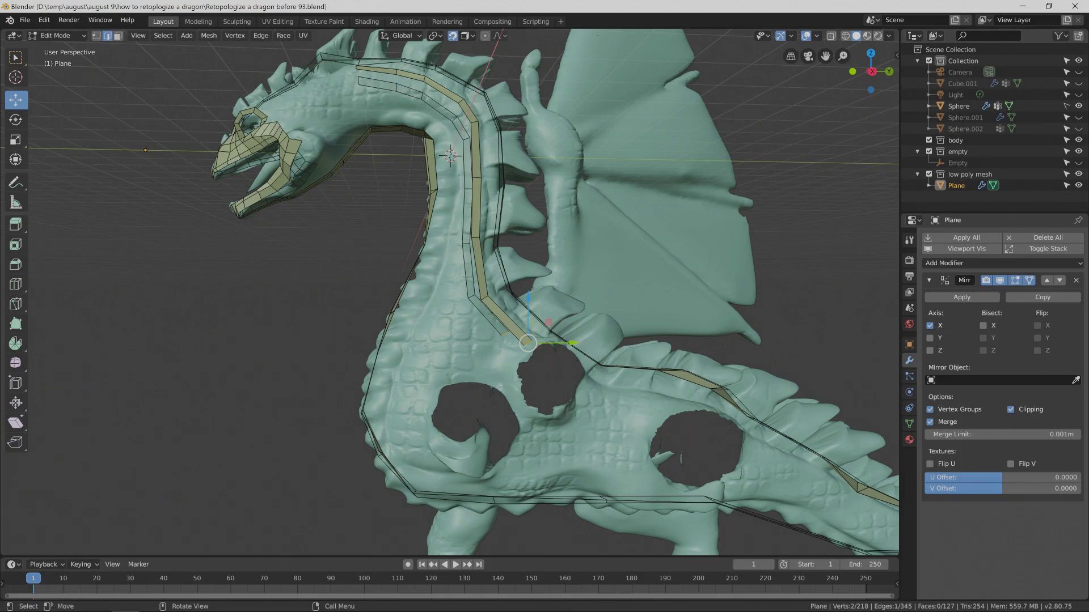
{"action": "middle_click_drag", "start_coordinate": [490, 373], "coordinate": [497, 383]}
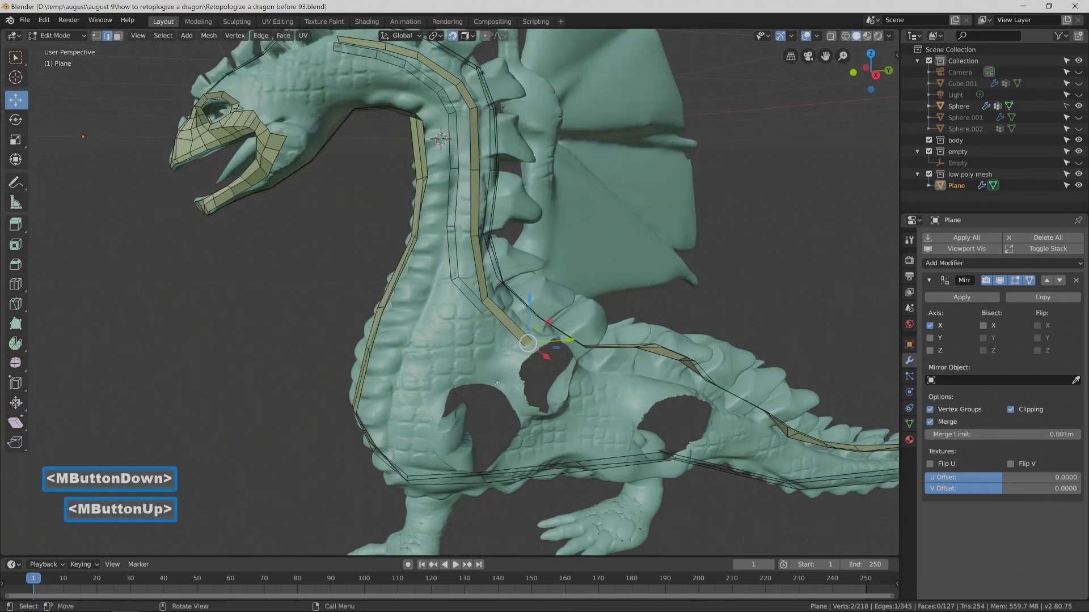
{"action": "left_click", "coordinate": [675, 353]}
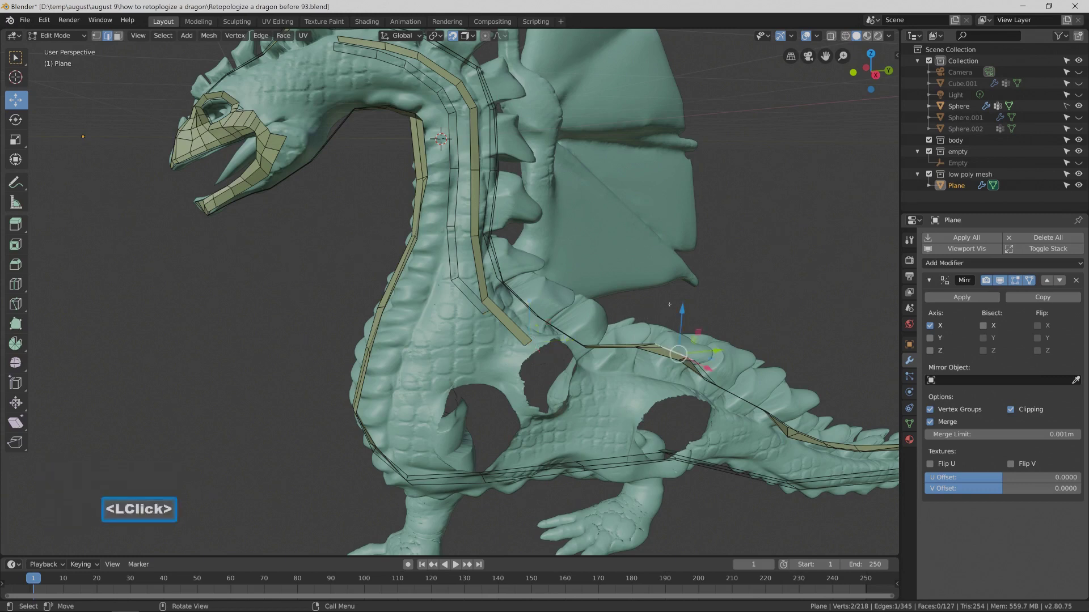
{"action": "left_click", "coordinate": [503, 323]}
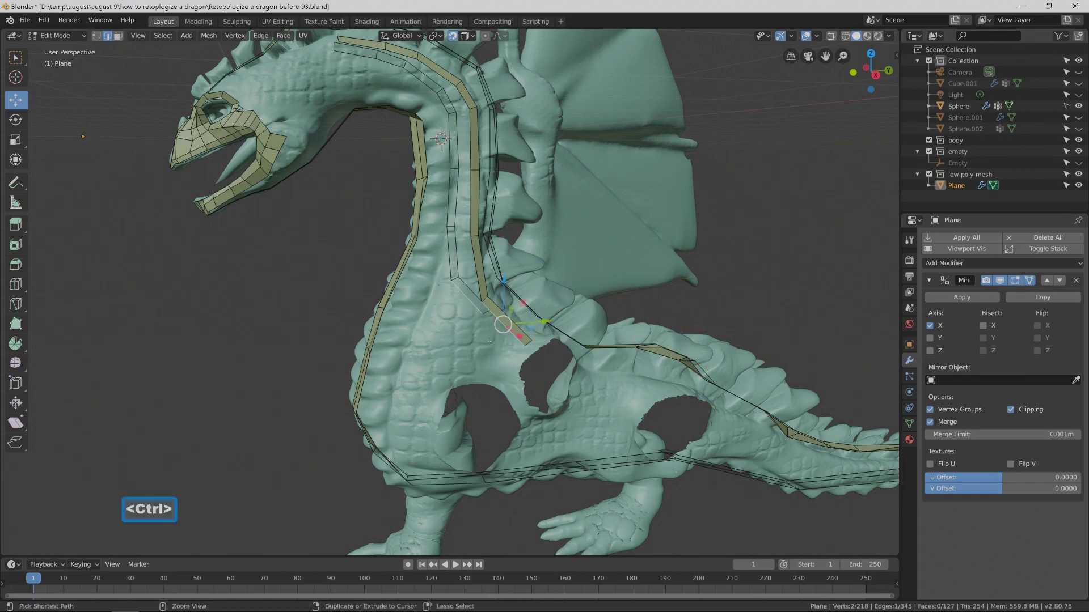
{"action": "right_click", "coordinate": [489, 343], "text": "ctrl"}
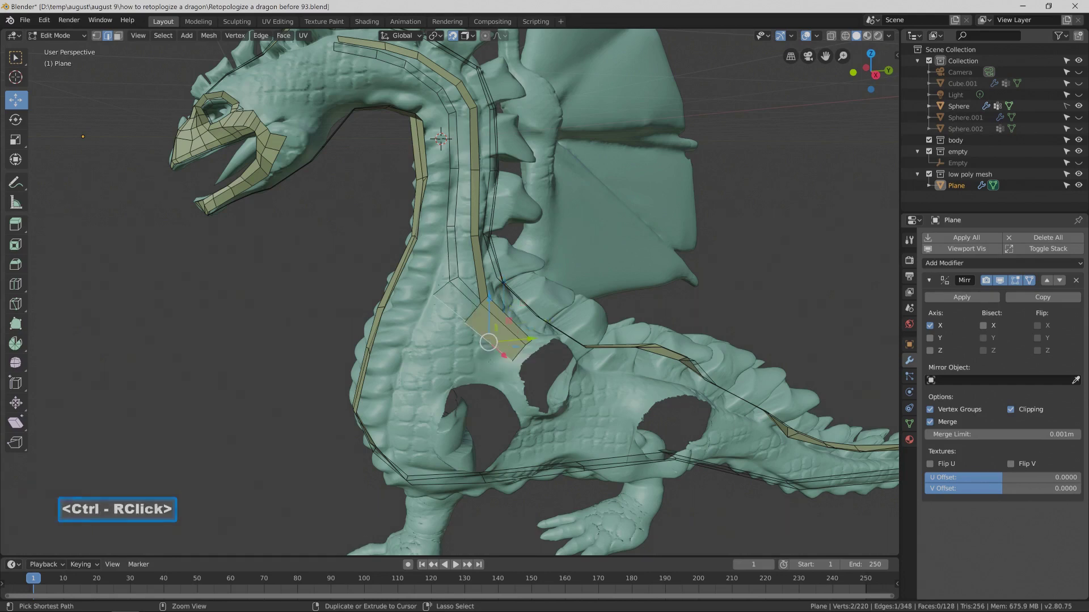
{"action": "left_click_drag", "start_coordinate": [488, 343], "coordinate": [477, 368]}
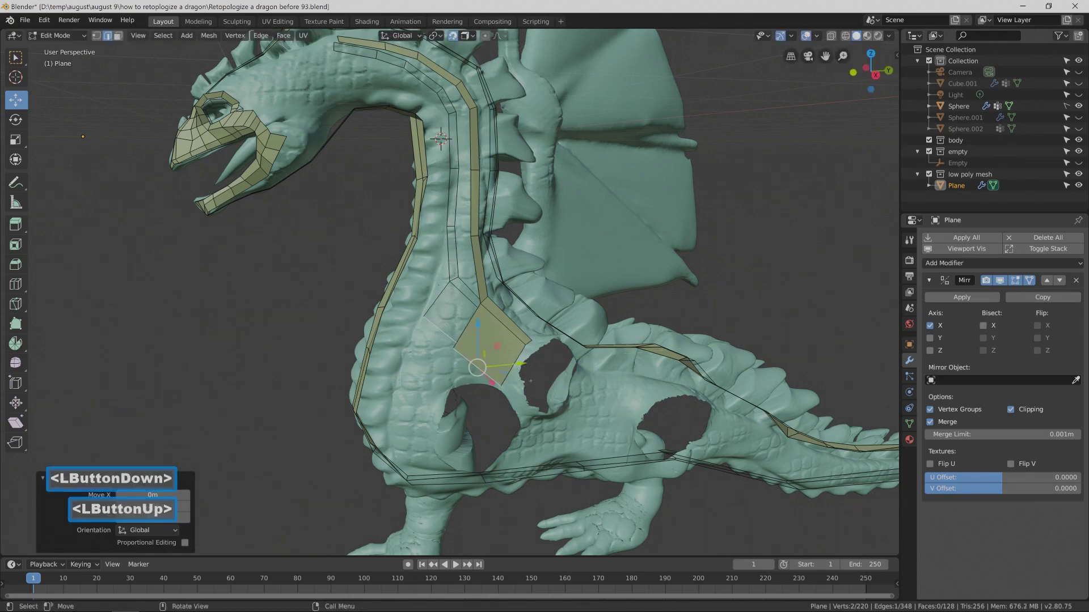
Rotate the extruded shoulder edge, lower it by about 0.15 m, and scale it to 0.682.
{"action": "key", "text": "r"}
{"action": "left_click", "coordinate": [479, 369]}
{"action": "left_click_drag", "start_coordinate": [477, 367], "coordinate": [478, 376]}
{"action": "key", "text": "s"}
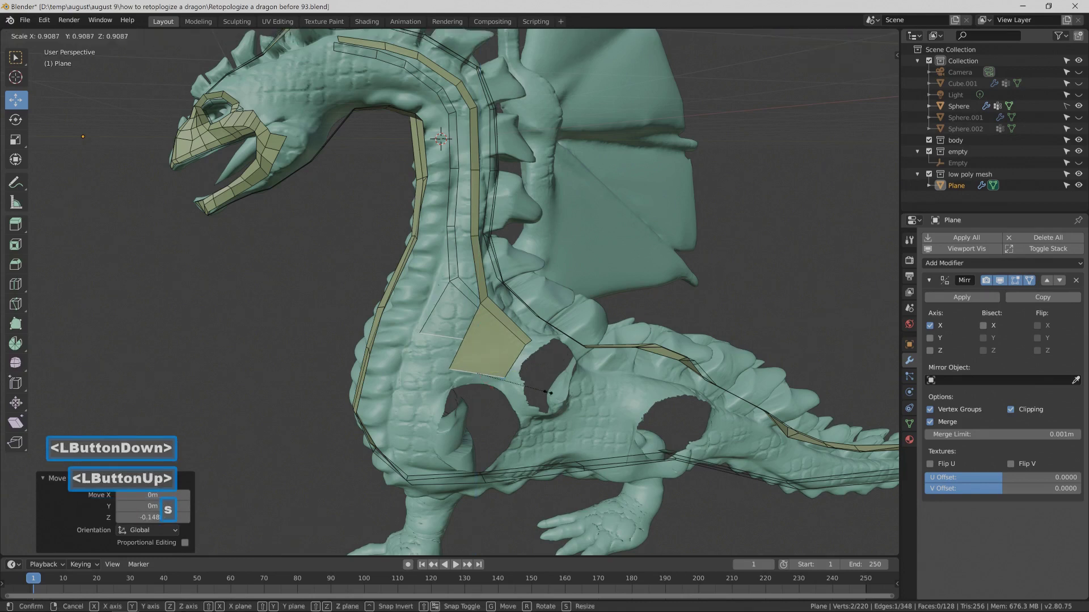
{"action": "left_click", "coordinate": [530, 387]}
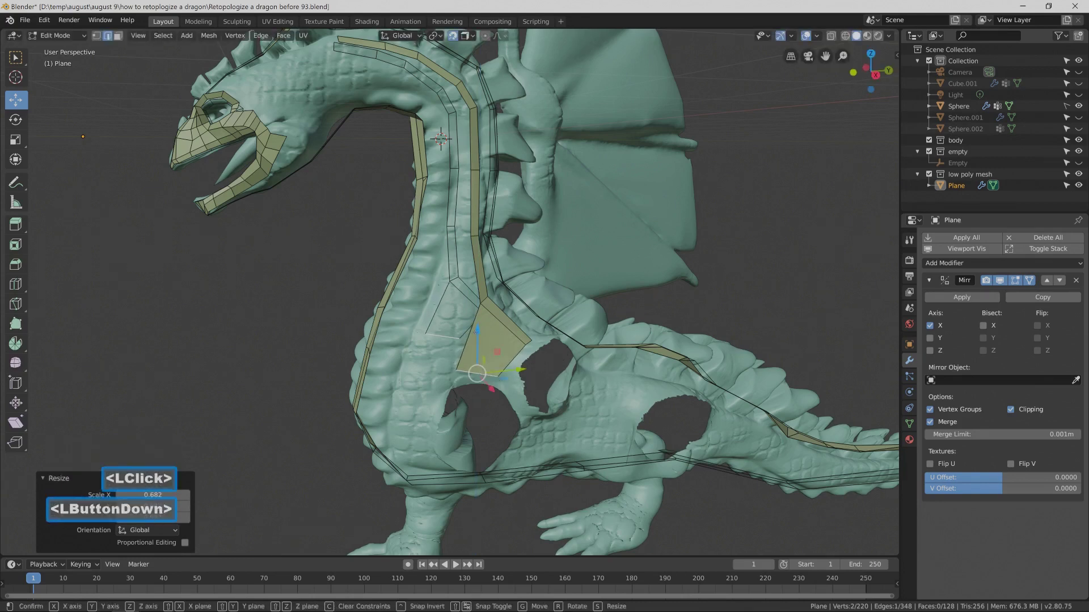
Fit the shoulder face's lower edge between the wing and front leg openings, scaling it to 0.859, and save the file as version 94.
{"action": "left_click_drag", "start_coordinate": [497, 352], "coordinate": [519, 375]}
{"action": "left_click_drag", "start_coordinate": [484, 335], "coordinate": [483, 339]}
{"action": "key", "text": "s"}
{"action": "left_click", "coordinate": [536, 383]}
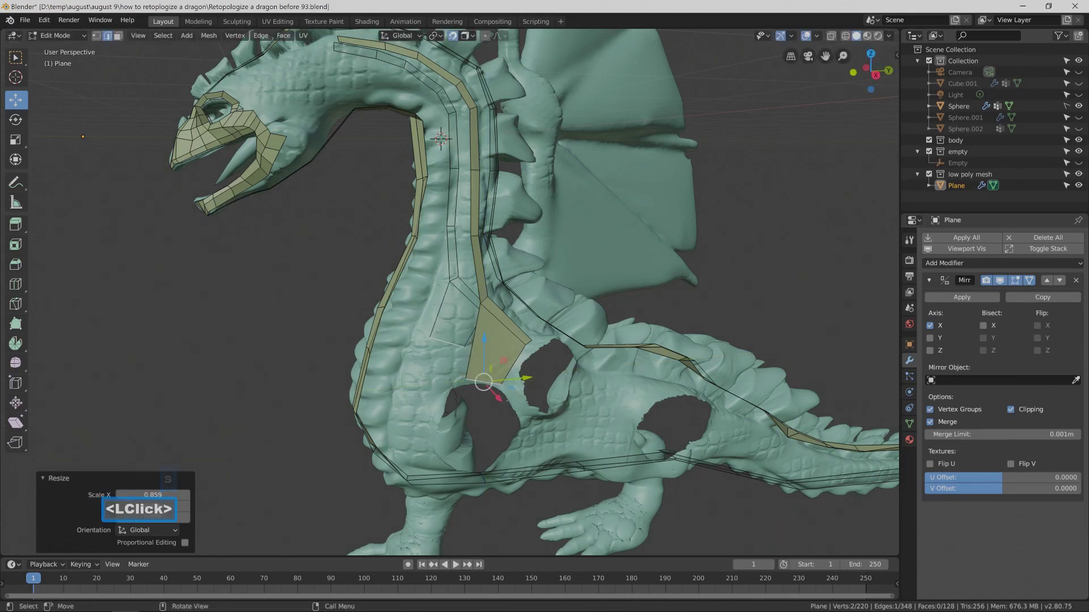
{"action": "left_click", "coordinate": [729, 306]}
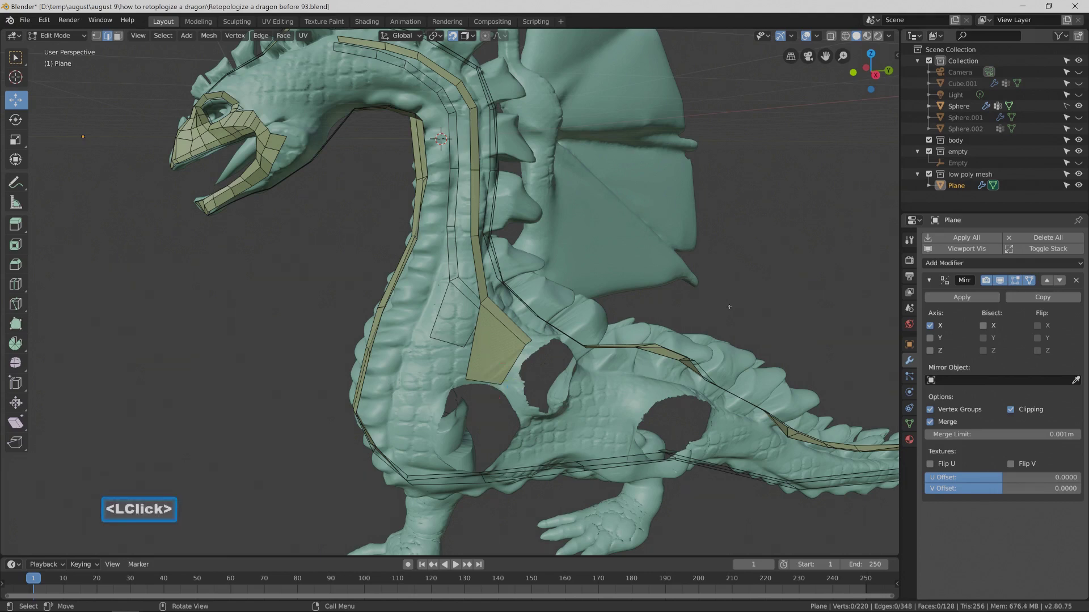
{"action": "key", "text": "Pause"}
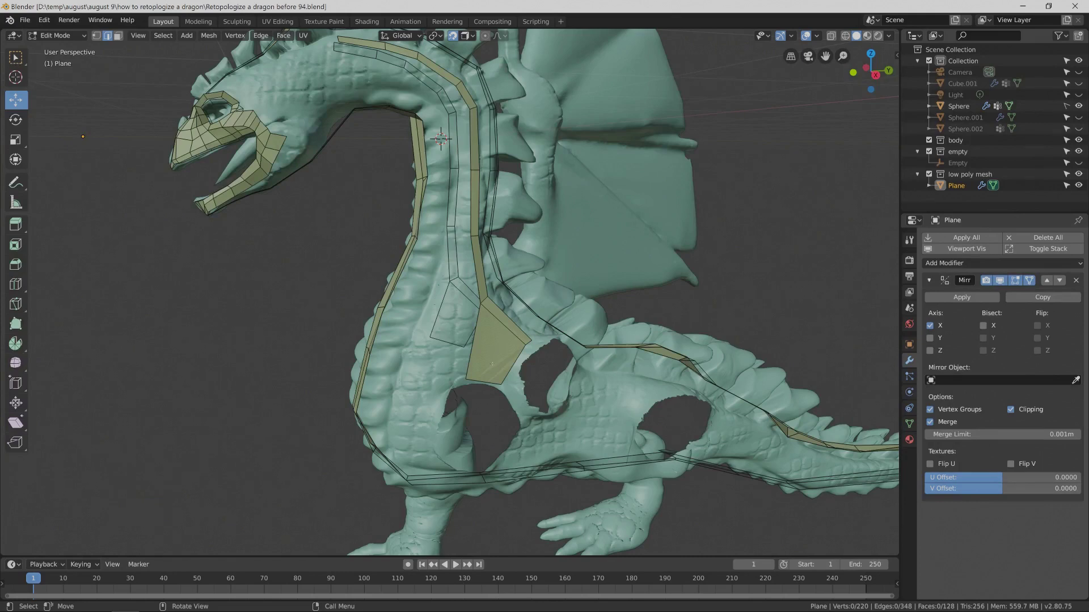
Add one loop cut across the new shoulder face and slide it toward the lower edge with a factor of -0.493.
{"action": "key", "text": "ctrl+r"}
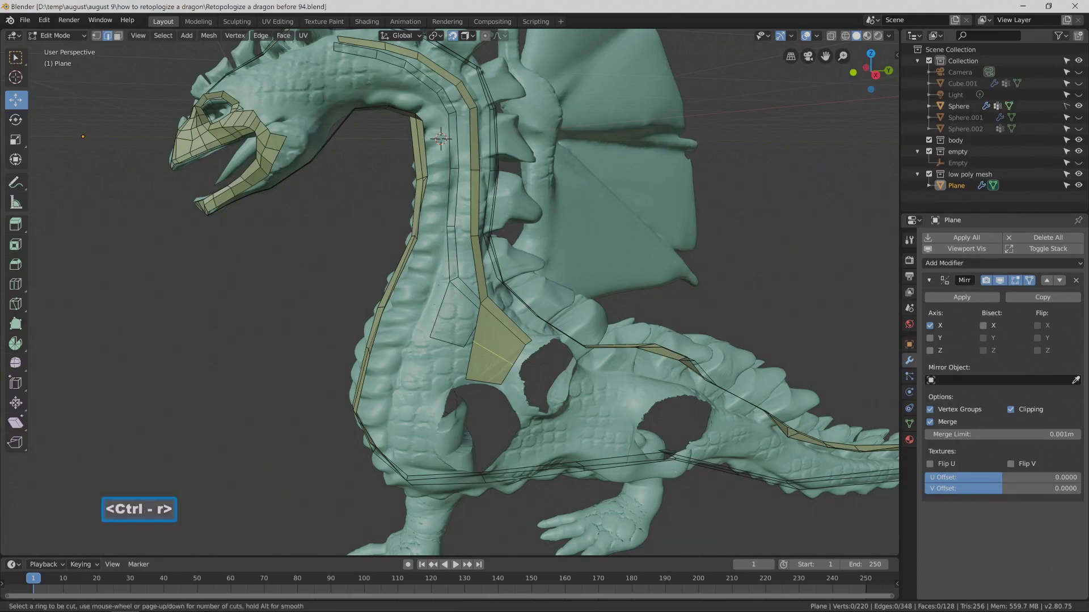
{"action": "left_click", "coordinate": [491, 365]}
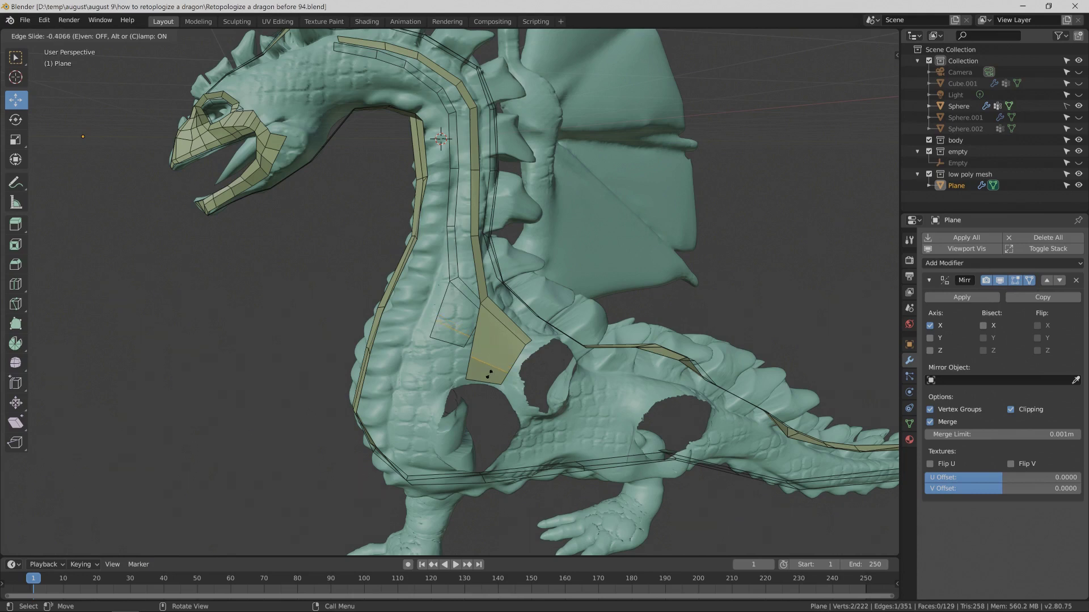
{"action": "left_click", "coordinate": [489, 375]}
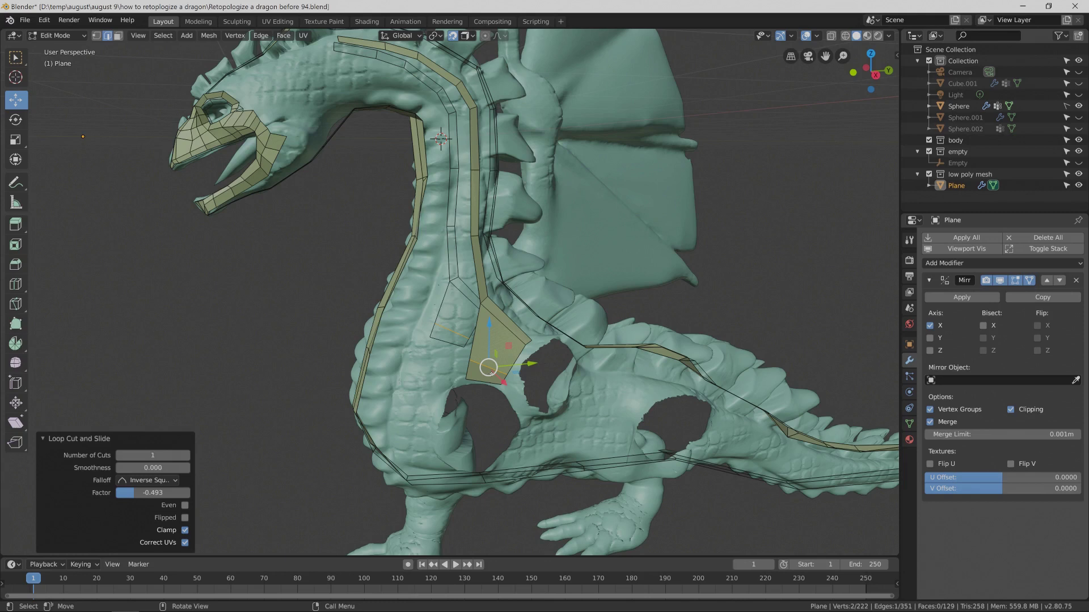
Isolate the linked neck and shoulder strip by hiding all other faces, saving the file as version 95 before and version 96 after.
{"action": "left_click", "coordinate": [733, 314]}
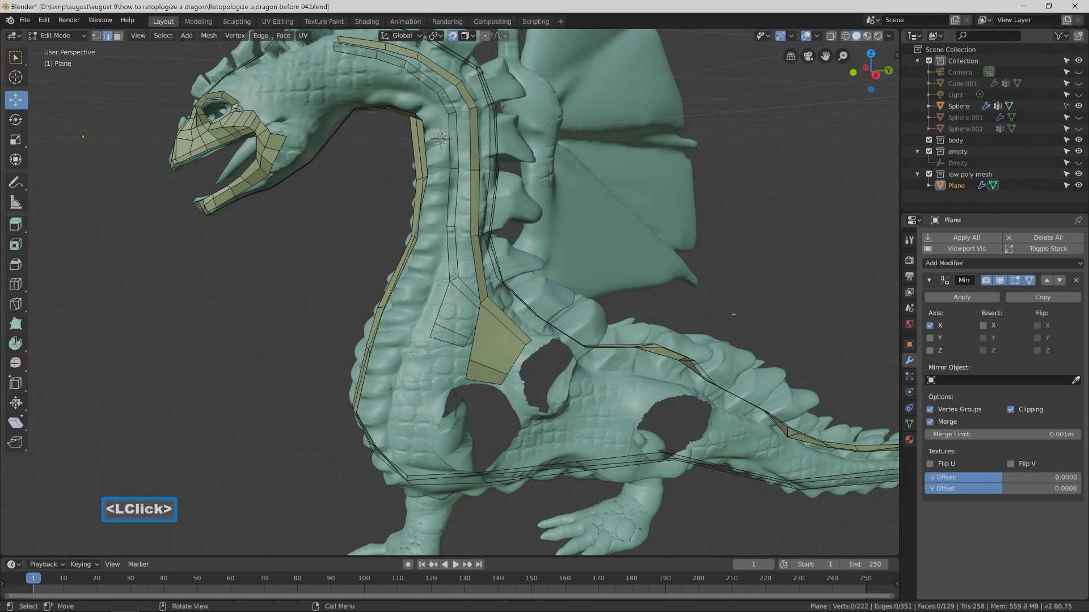
{"action": "key", "text": "Pause"}
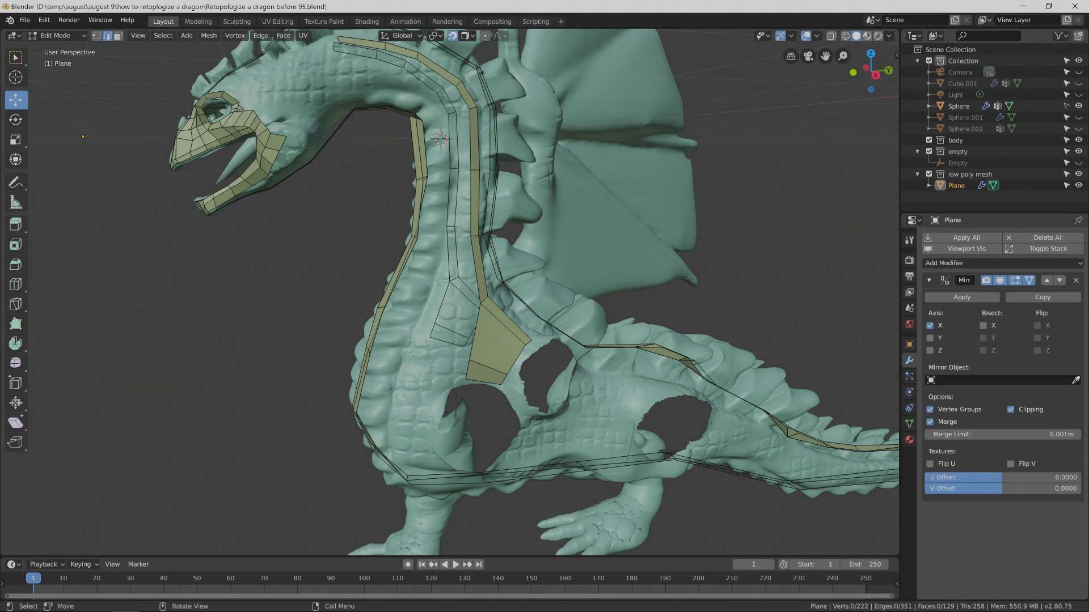
{"action": "left_click", "coordinate": [316, 276]}
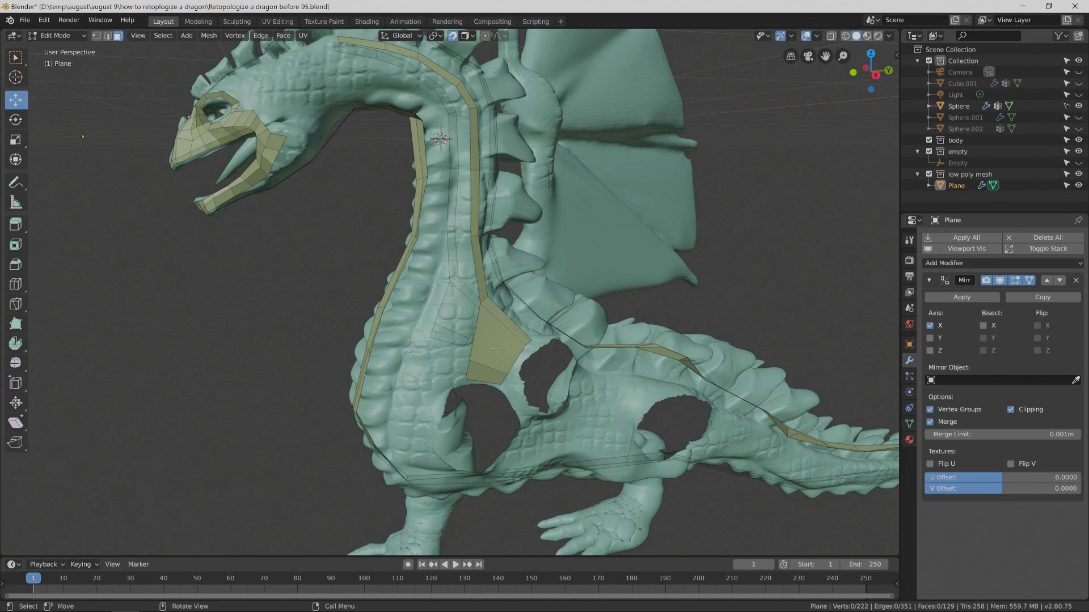
{"action": "key", "text": "l"}
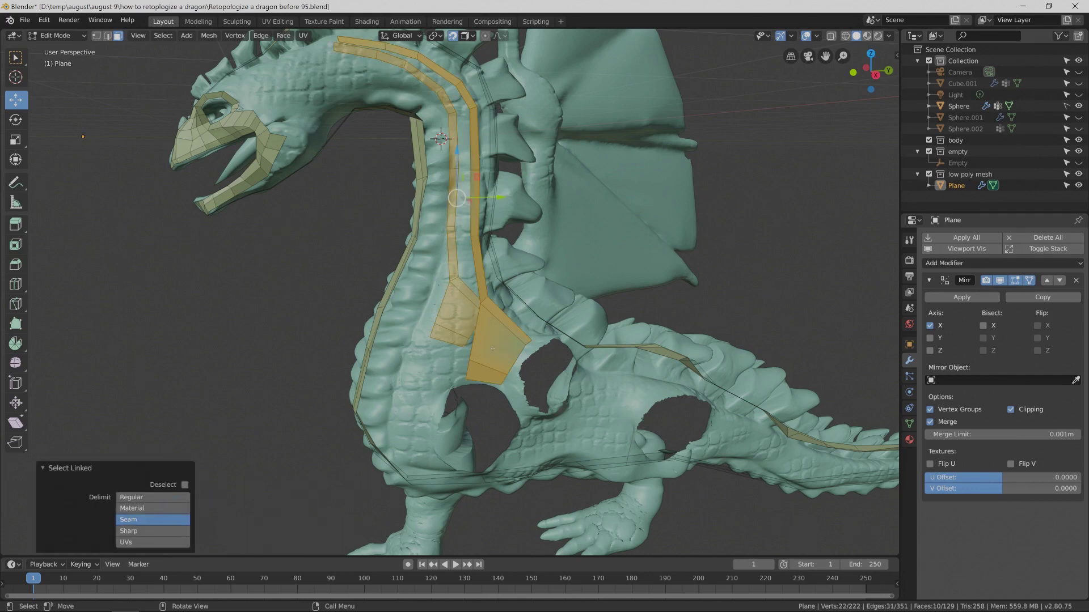
{"action": "key", "text": "shift"}
{"action": "key", "text": "shift+h"}
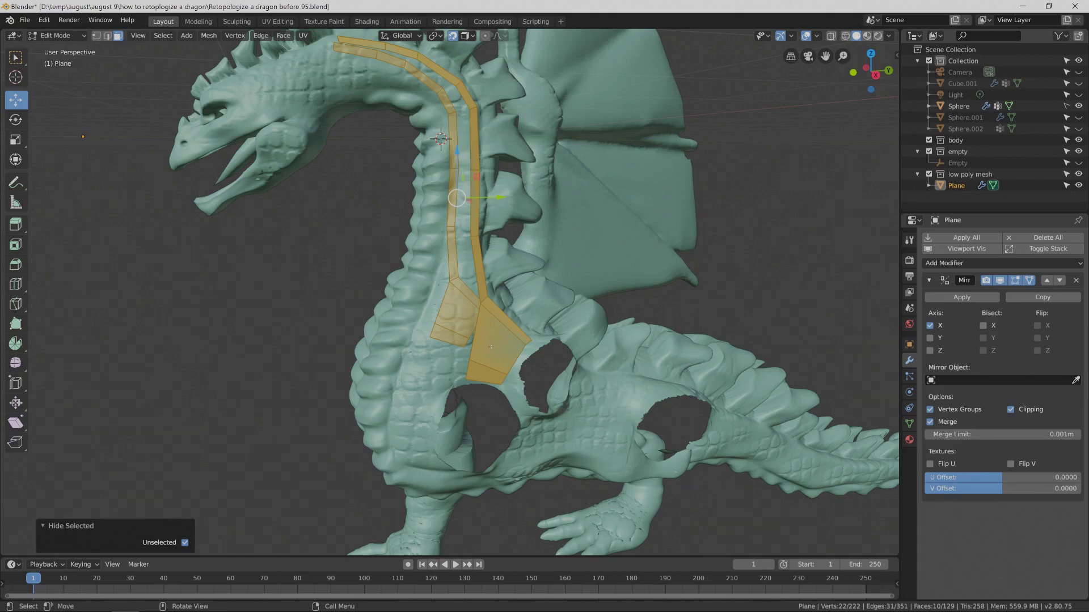
{"action": "left_click", "coordinate": [733, 299]}
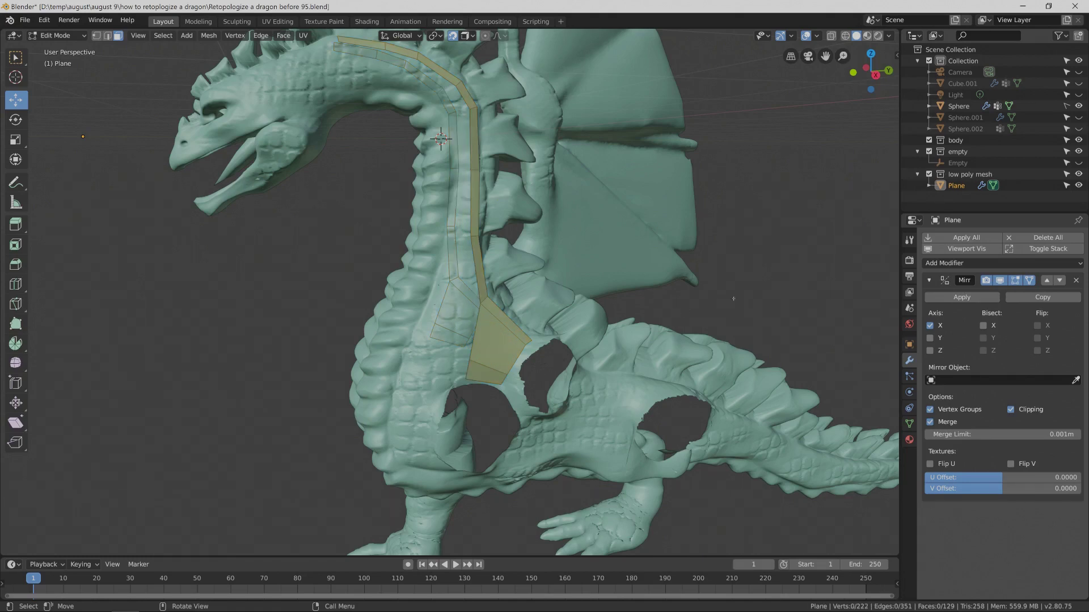
{"action": "key", "text": "Pause"}
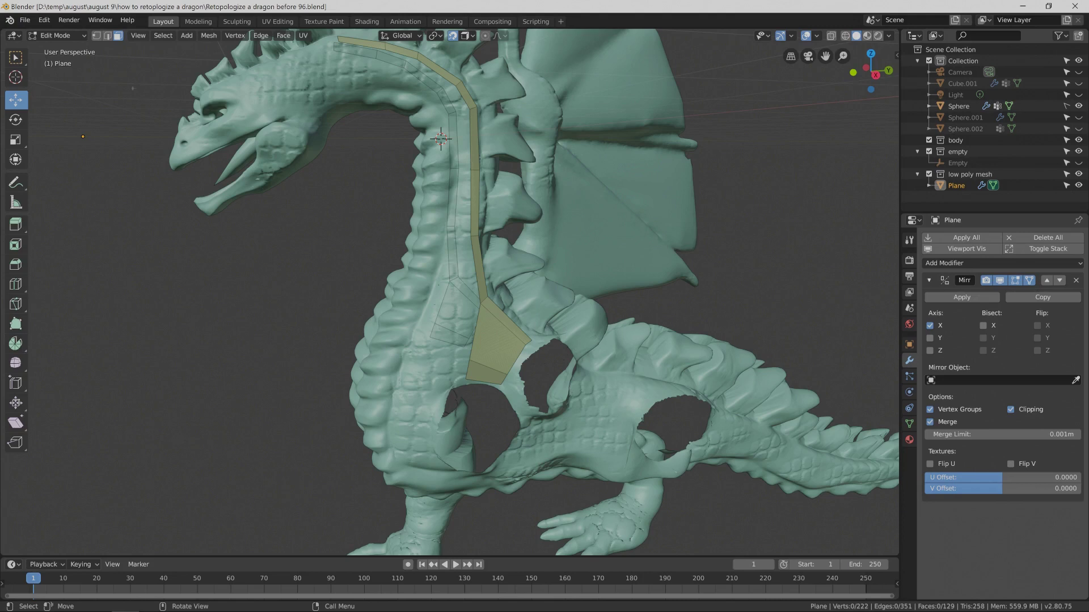
Extrude the front edge of the small lower shoulder face into five faces curving around the front and underside of the front leg opening.
{"action": "left_click", "coordinate": [107, 35]}
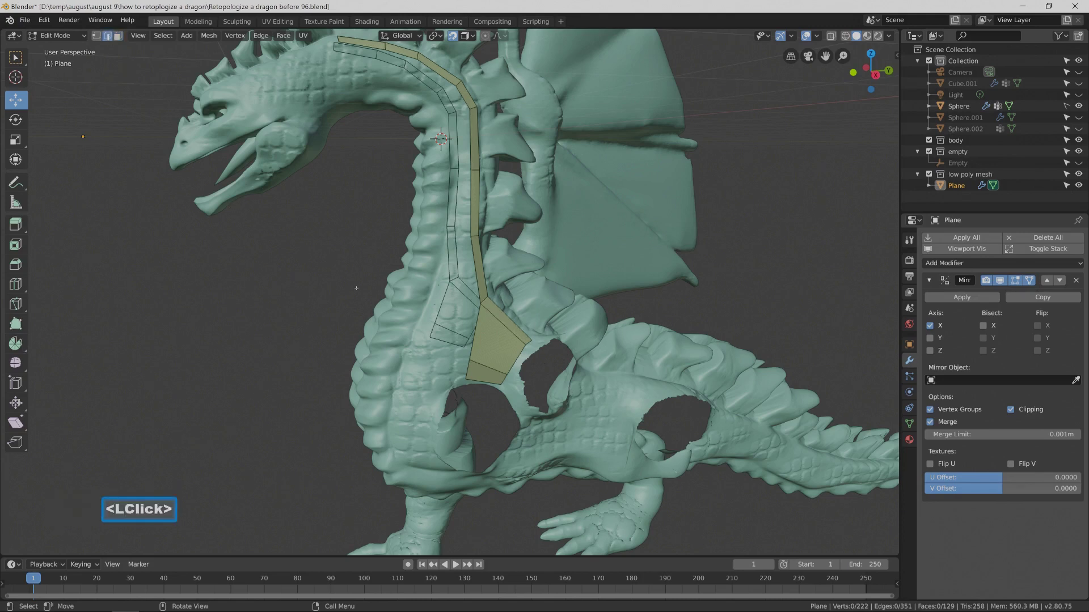
{"action": "left_click", "coordinate": [469, 367]}
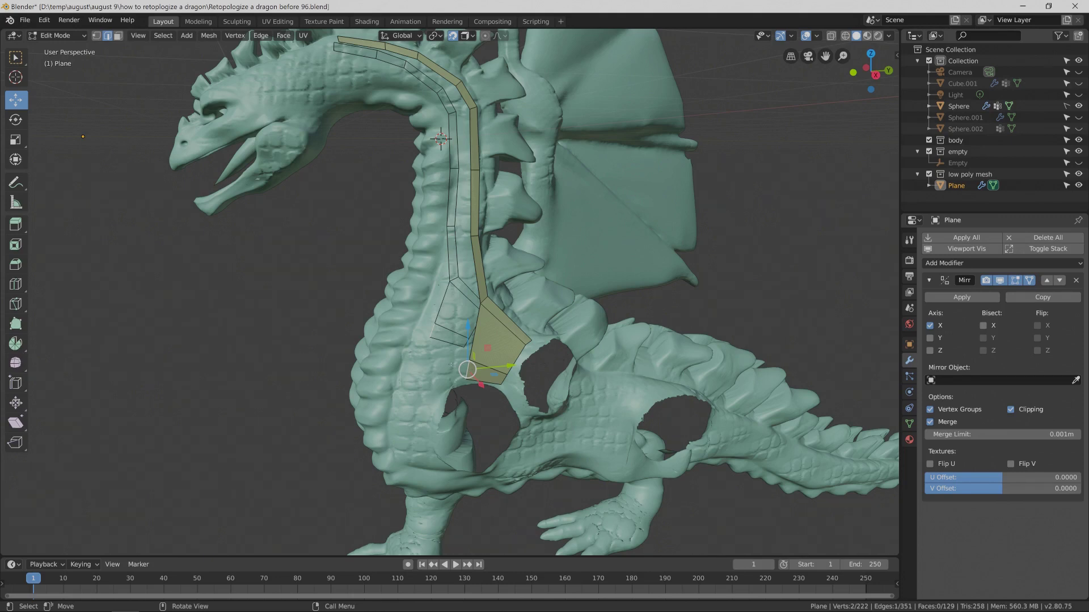
{"action": "key", "text": "ctrl"}
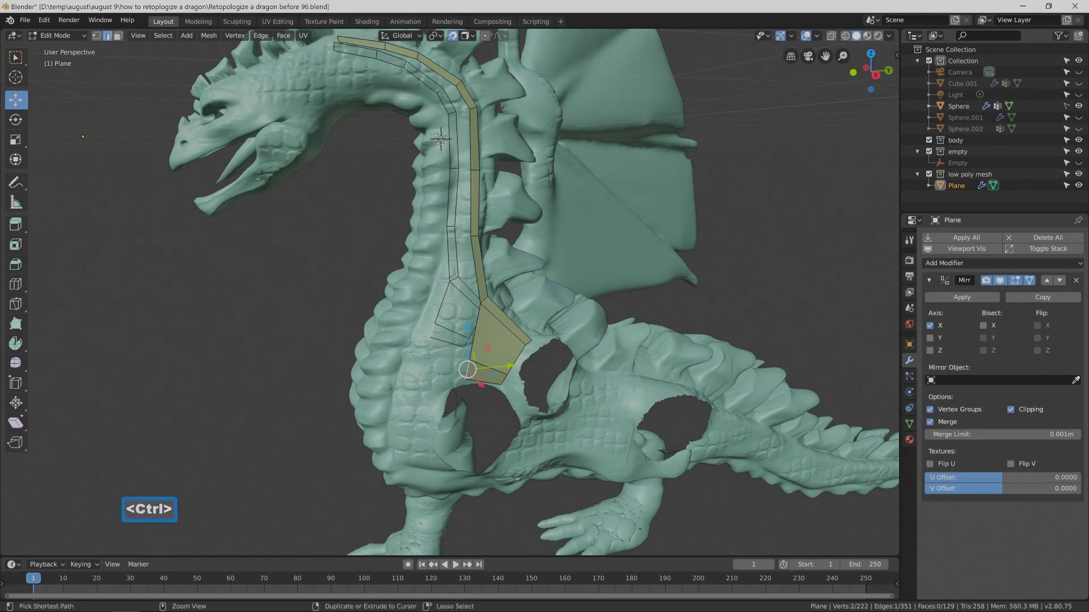
{"action": "right_click", "coordinate": [438, 375], "text": "ctrl"}
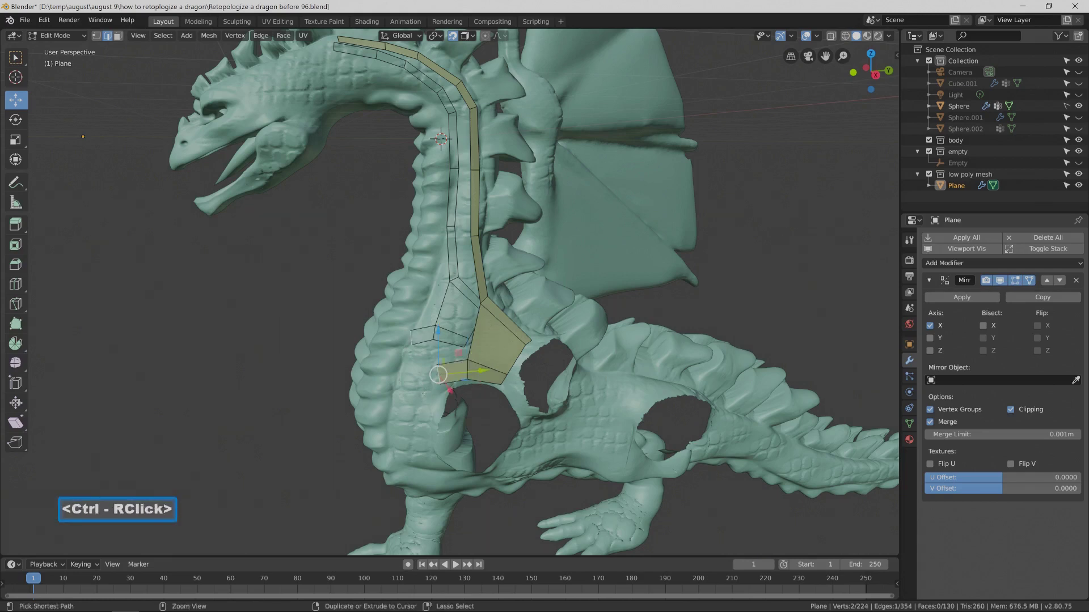
{"action": "right_click", "coordinate": [415, 409], "text": "ctrl"}
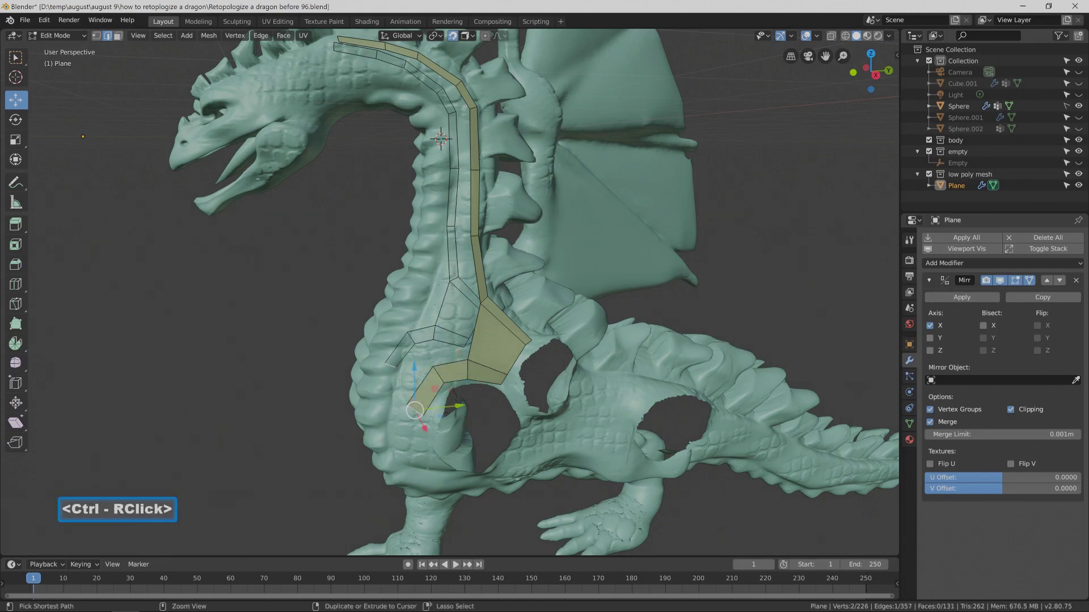
{"action": "right_click", "coordinate": [431, 472], "text": "ctrl"}
{"action": "right_click", "coordinate": [463, 482], "text": "ctrl"}
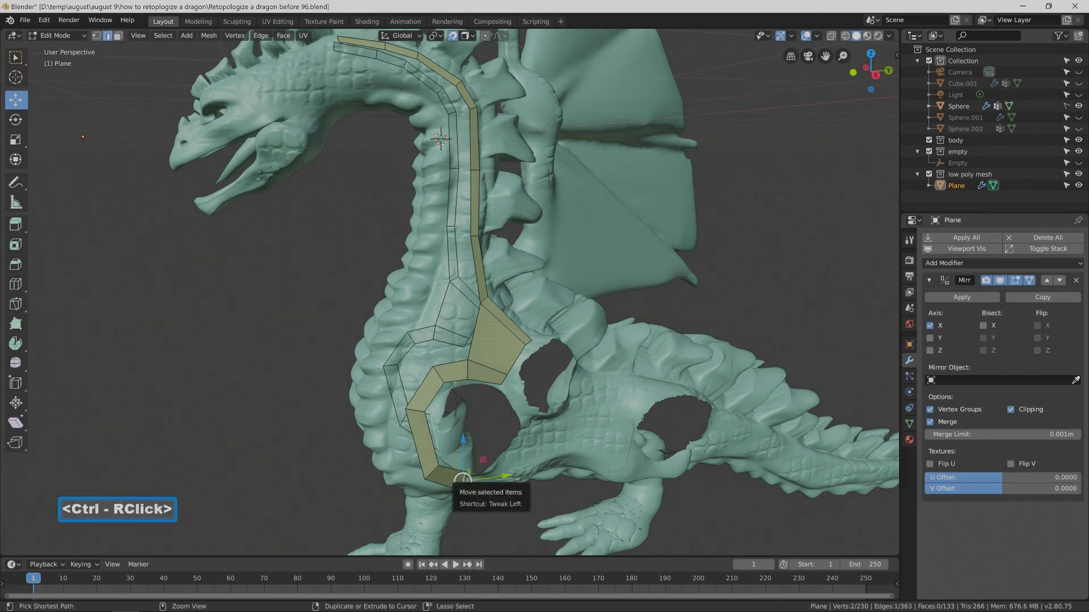
{"action": "right_click", "coordinate": [496, 471], "text": "ctrl"}
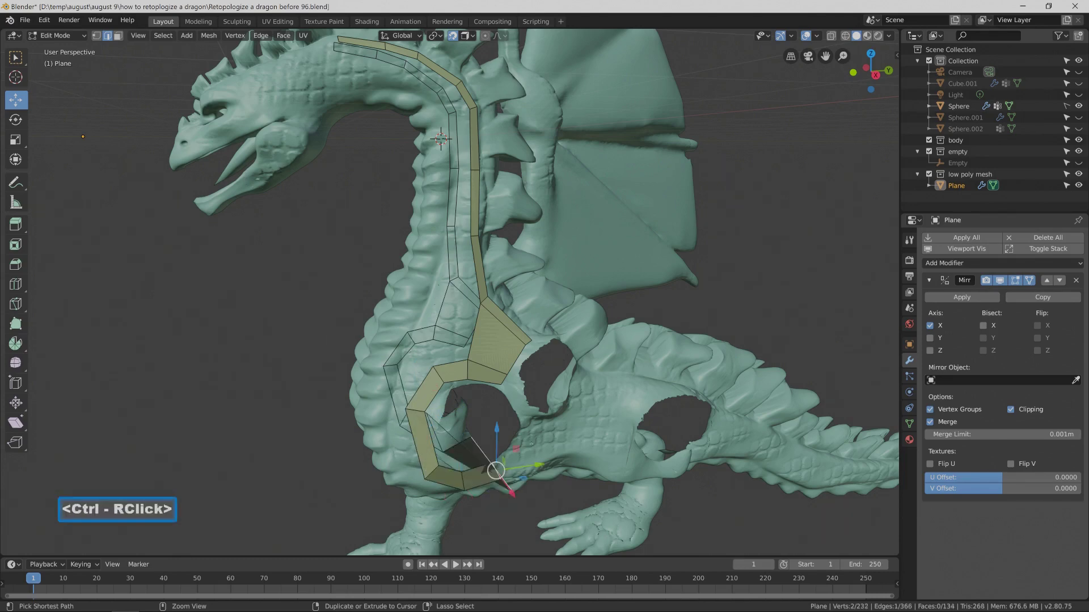
Turn off the Mirror modifier's viewport display and nudge the strip's end edge under the leg opening up by about 0.053 m.
{"action": "middle_click_drag", "start_coordinate": [496, 471], "coordinate": [577, 406]}
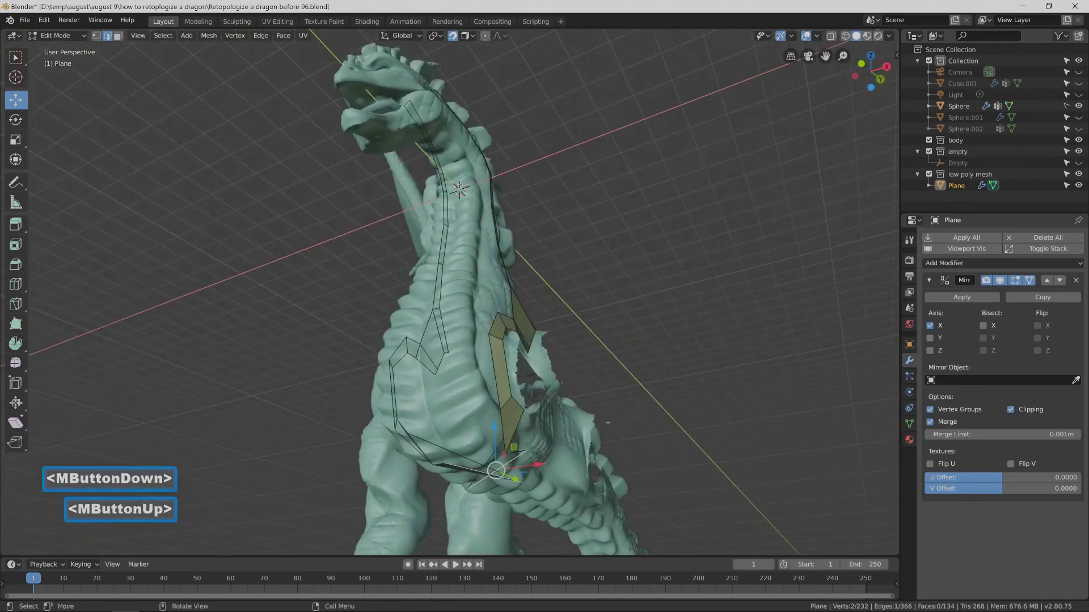
{"action": "left_click", "coordinate": [999, 280]}
{"action": "middle_click_drag", "start_coordinate": [636, 431], "coordinate": [663, 419]}
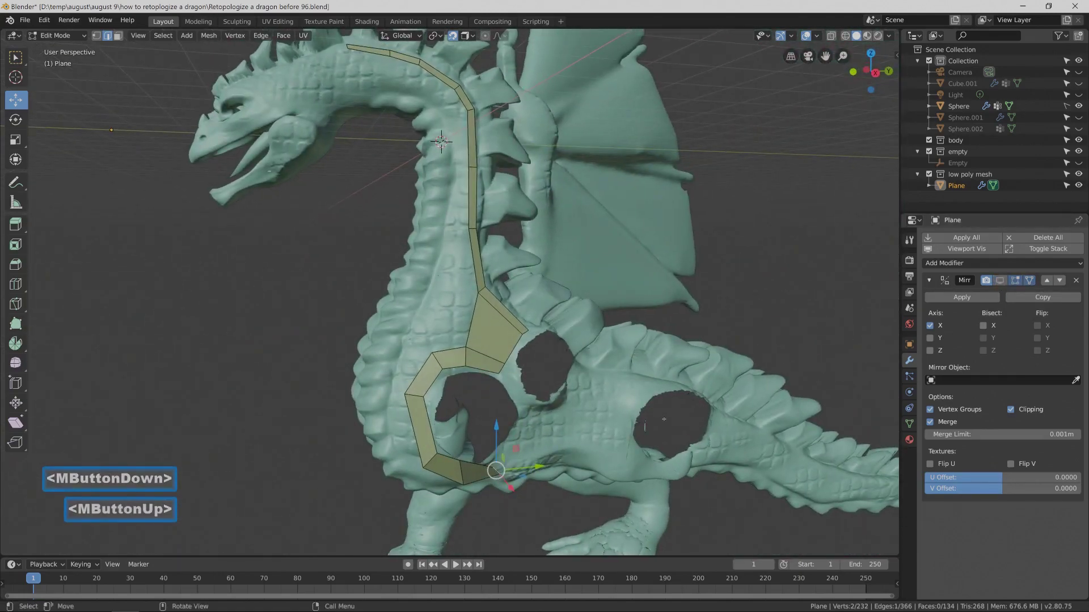
{"action": "key", "text": "g"}
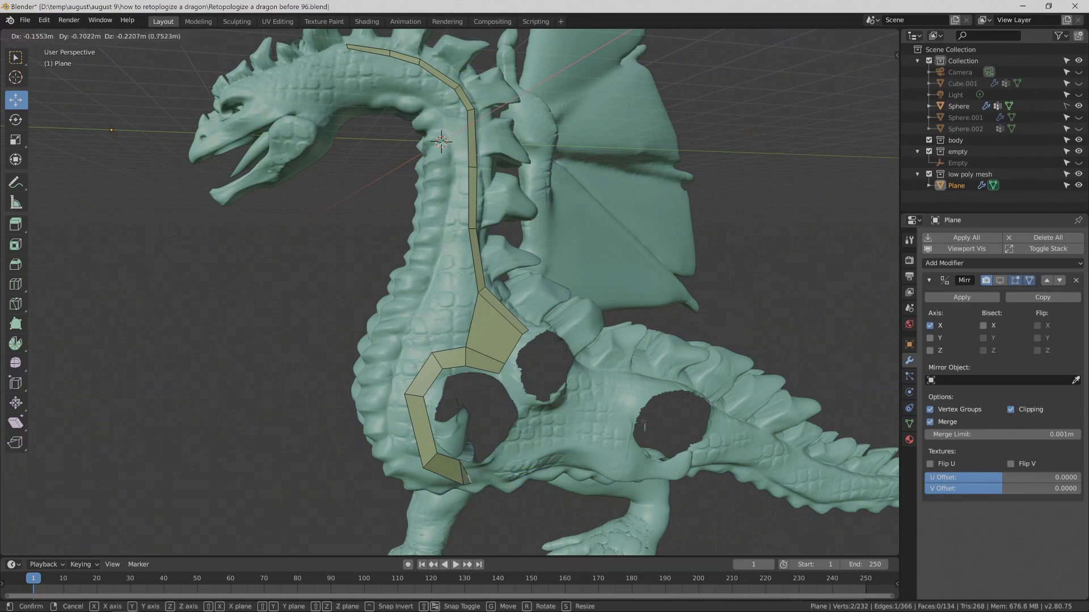
{"action": "left_click", "coordinate": [662, 417]}
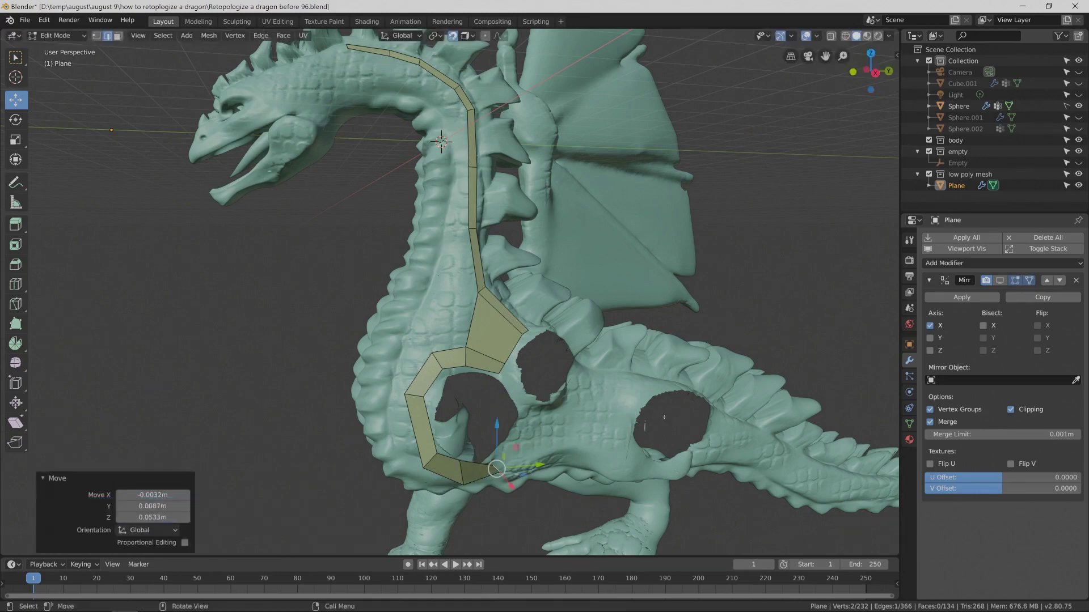
Extrude two more faces from the strip's end edge up the rear side of the front leg opening.
{"action": "middle_click_drag", "start_coordinate": [663, 417], "coordinate": [568, 431]}
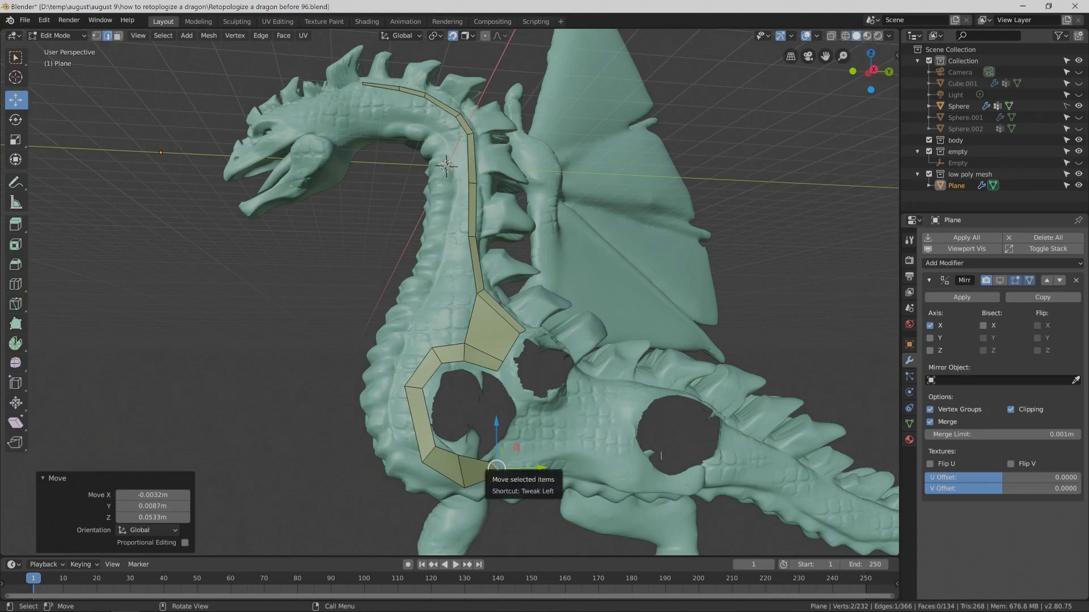
{"action": "key", "text": "ctrl"}
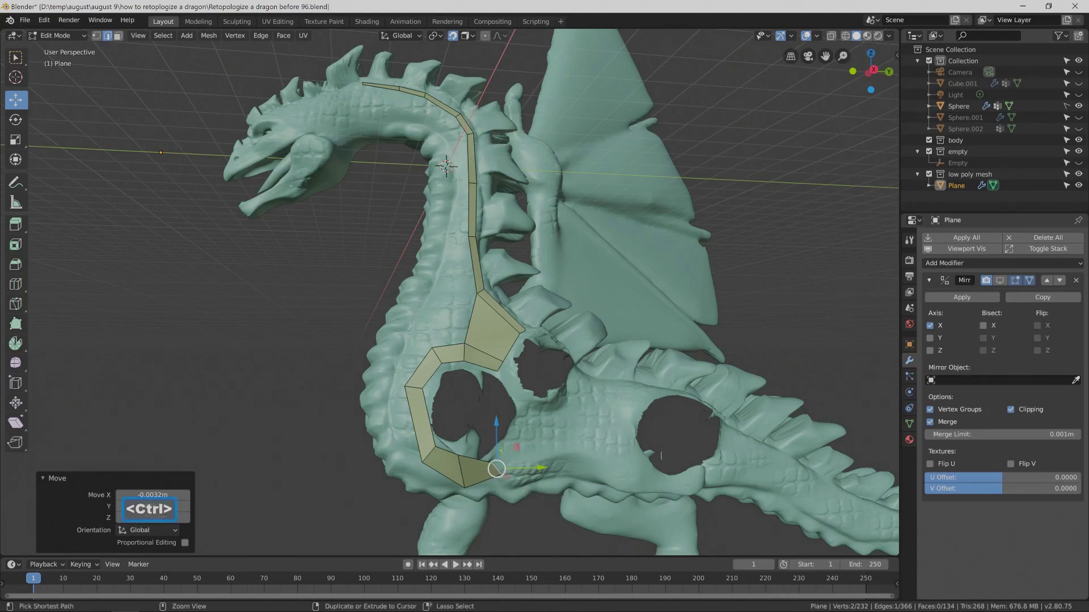
{"action": "right_click", "coordinate": [527, 440], "text": "ctrl"}
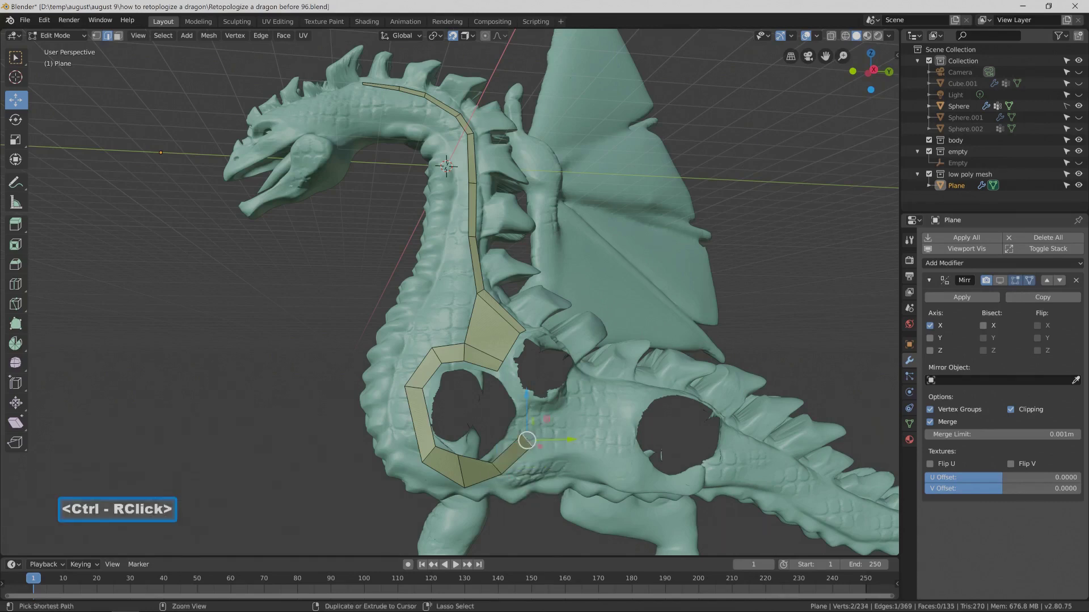
{"action": "right_click", "coordinate": [531, 406], "text": "ctrl"}
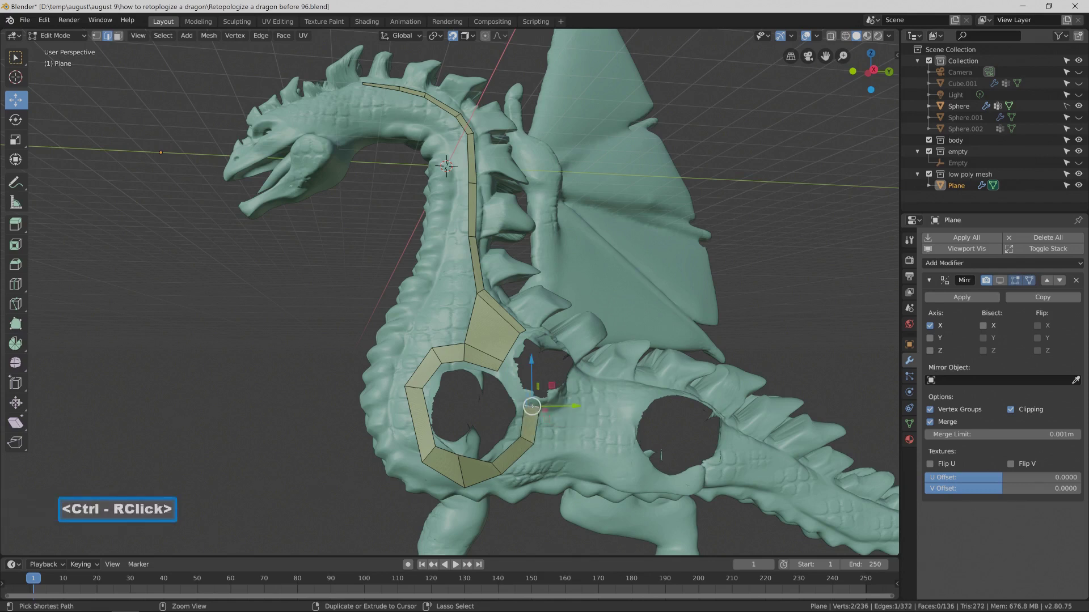
Fill the gap between the strip's end edge and the small shoulder face to close the ring, and save the file as version 97.
{"action": "key", "text": "shift"}
{"action": "left_click", "coordinate": [500, 368], "text": "shift"}
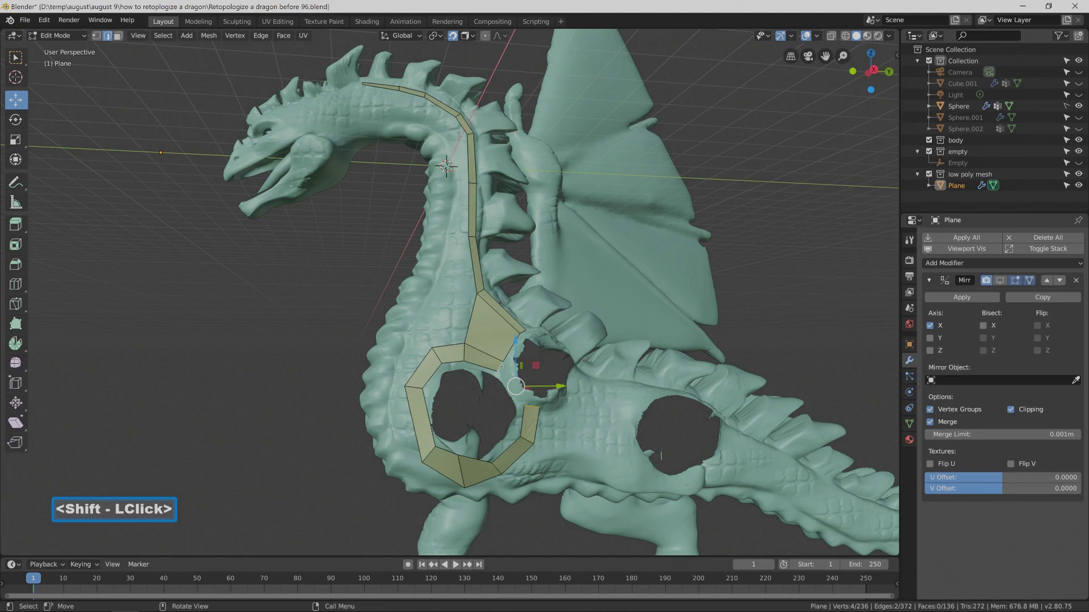
{"action": "key", "text": "f"}
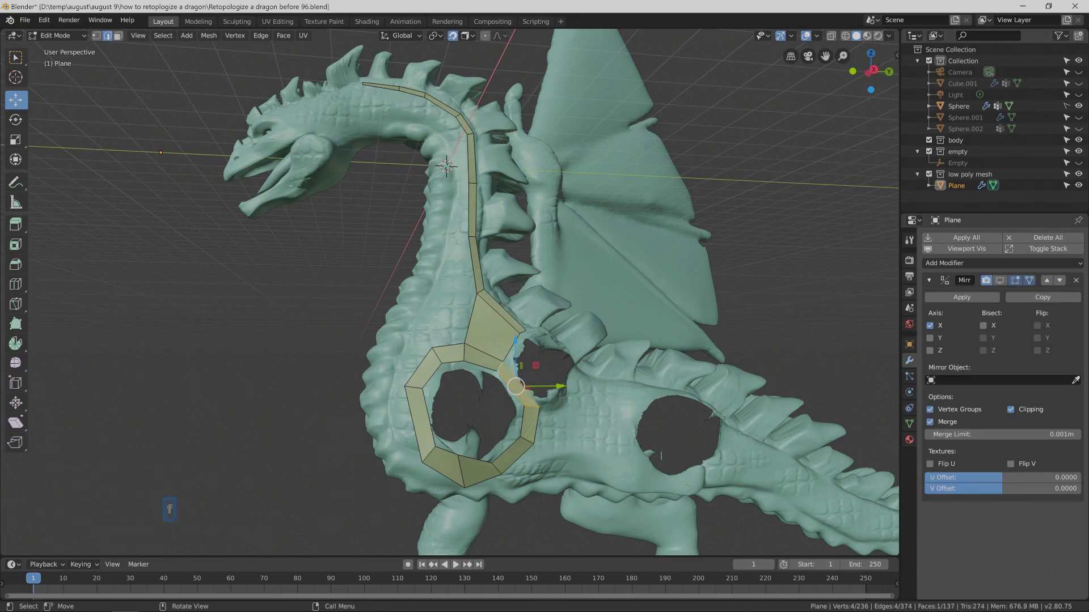
{"action": "left_click", "coordinate": [758, 344]}
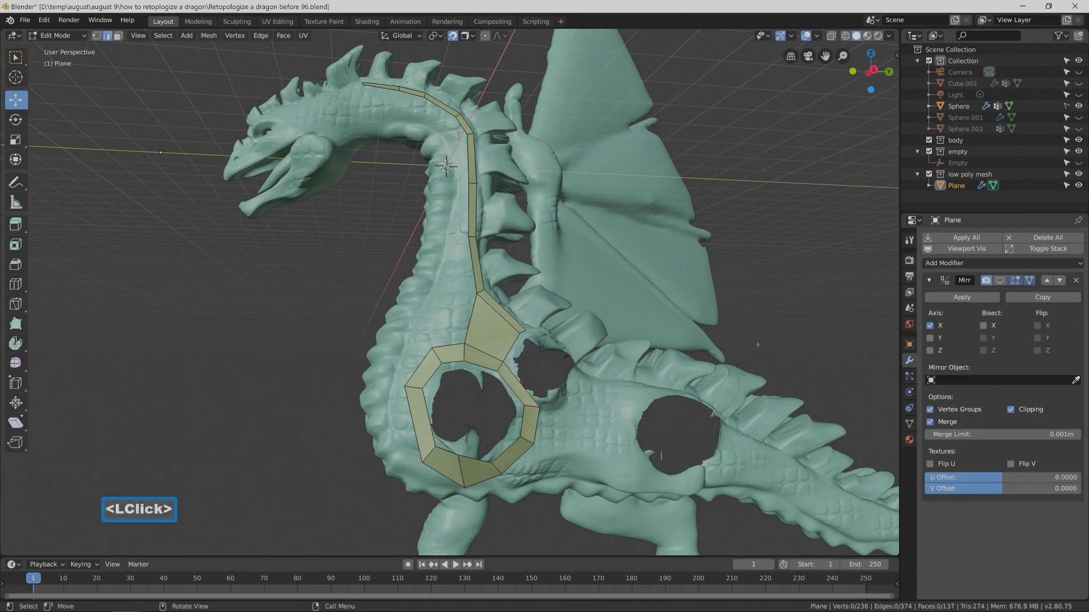
{"action": "key", "text": "Pause"}
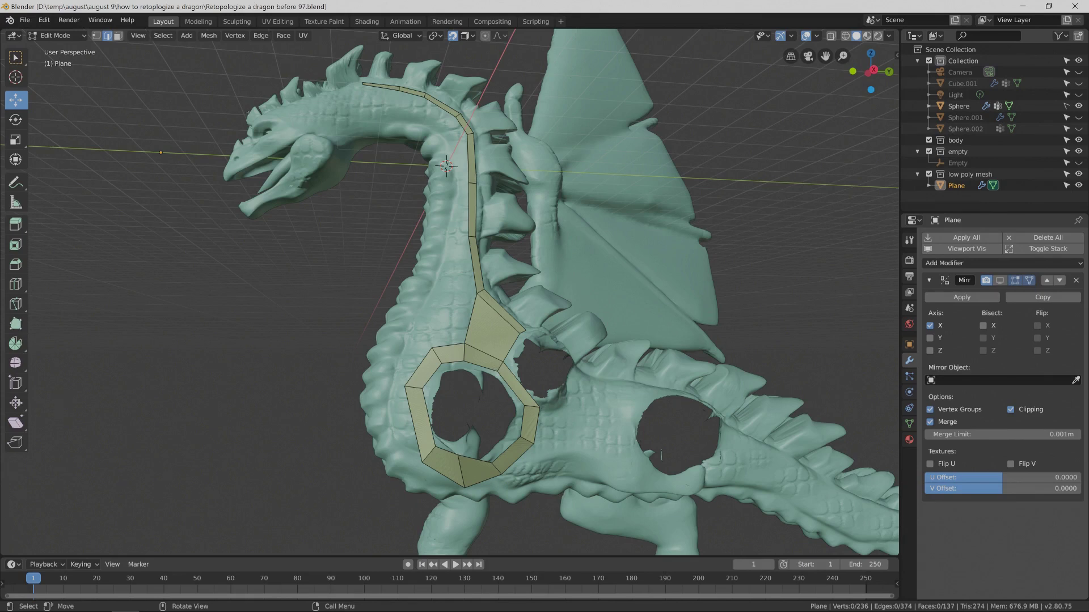
Select the ring's inner edge loop around the front leg opening and nudge its vertices so they snap onto the sculpt's surface.
{"action": "left_click", "coordinate": [97, 35]}
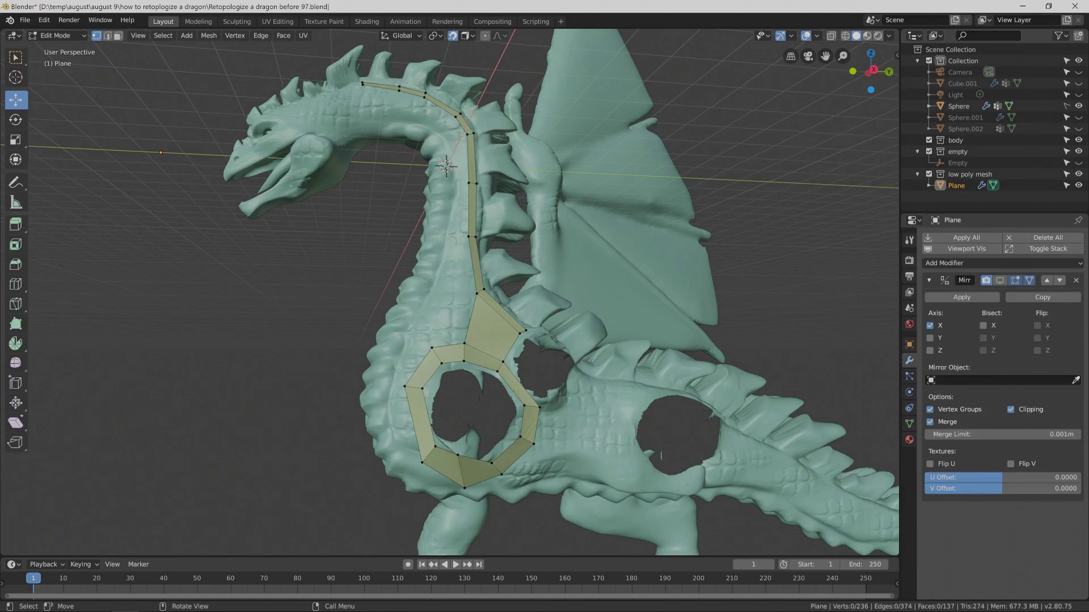
{"action": "left_click", "coordinate": [107, 35]}
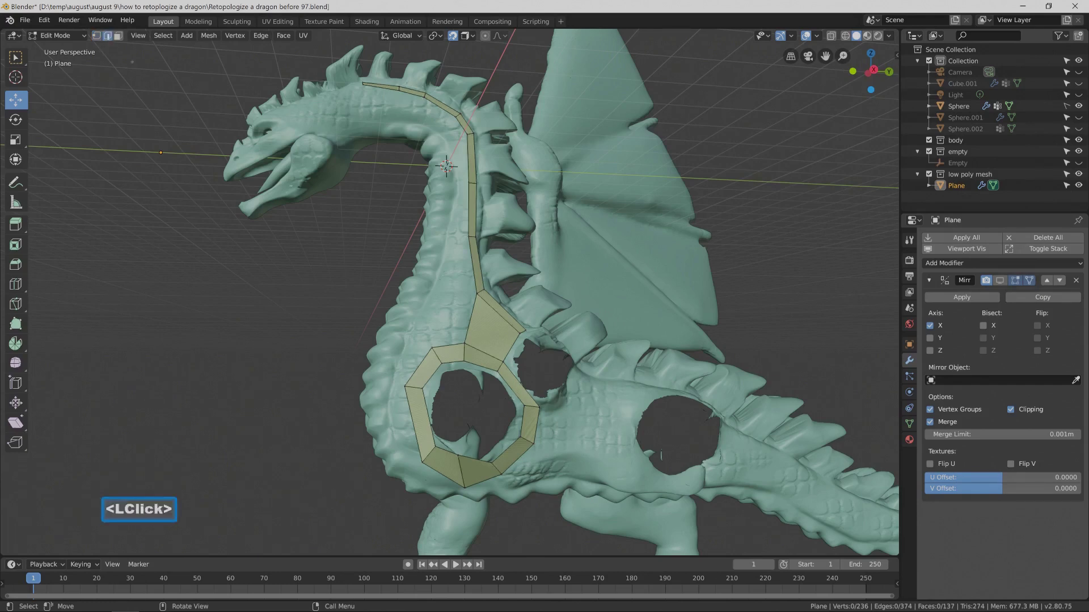
{"action": "left_click", "coordinate": [520, 375], "text": "alt"}
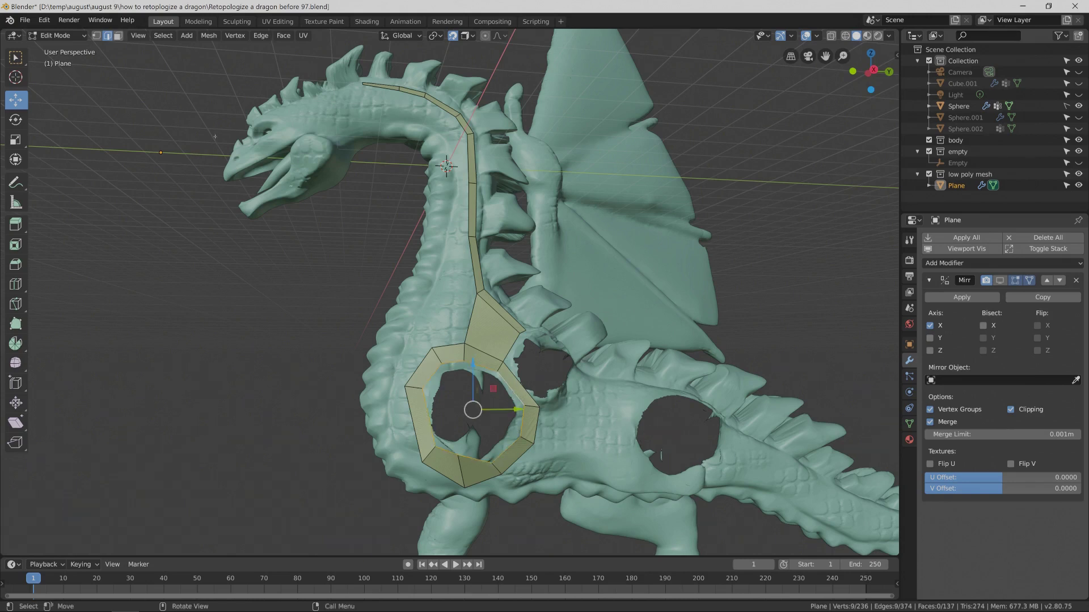
{"action": "left_click", "coordinate": [97, 38]}
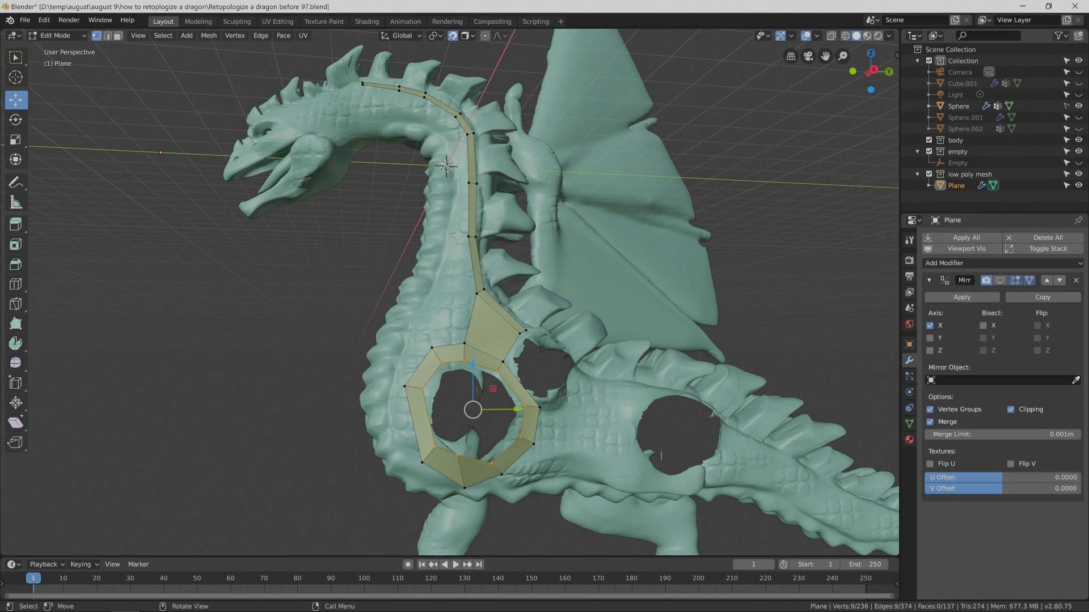
{"action": "left_click", "coordinate": [499, 409]}
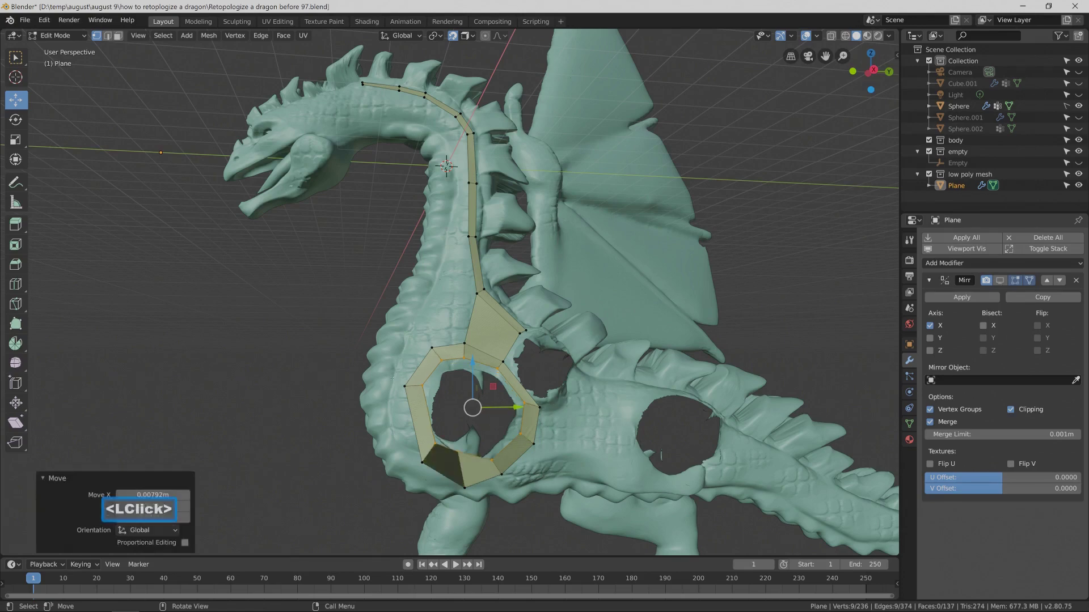
Re-snap the misplaced inner vertex at the ring's underside onto the sculpt's surface and clear the selection.
{"action": "middle_click_drag", "start_coordinate": [476, 418], "coordinate": [467, 466]}
{"action": "left_click", "coordinate": [472, 473]}
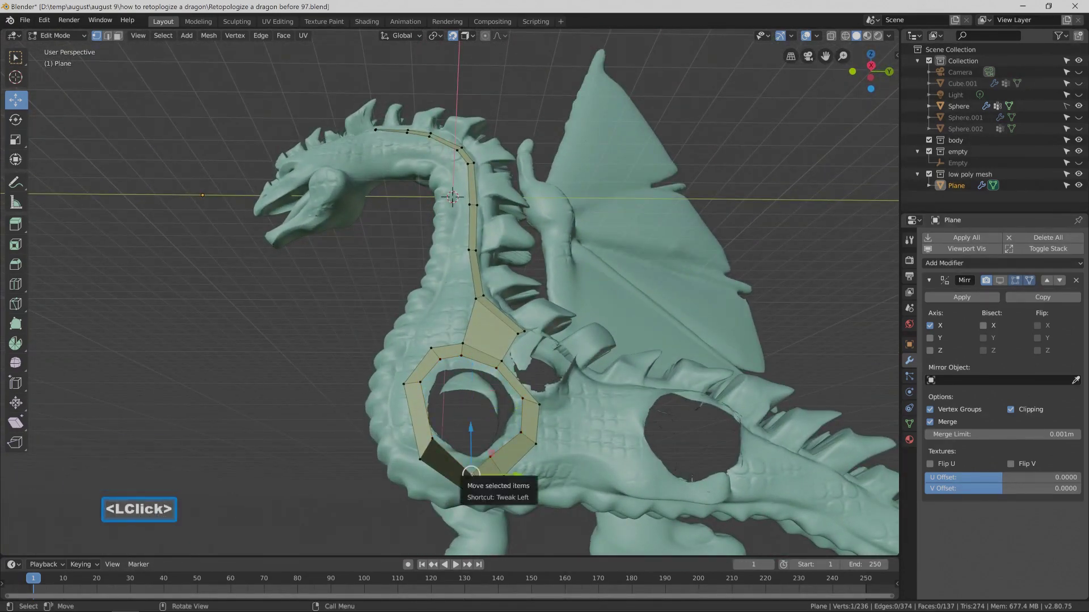
{"action": "key", "text": "g"}
{"action": "left_click", "coordinate": [471, 475]}
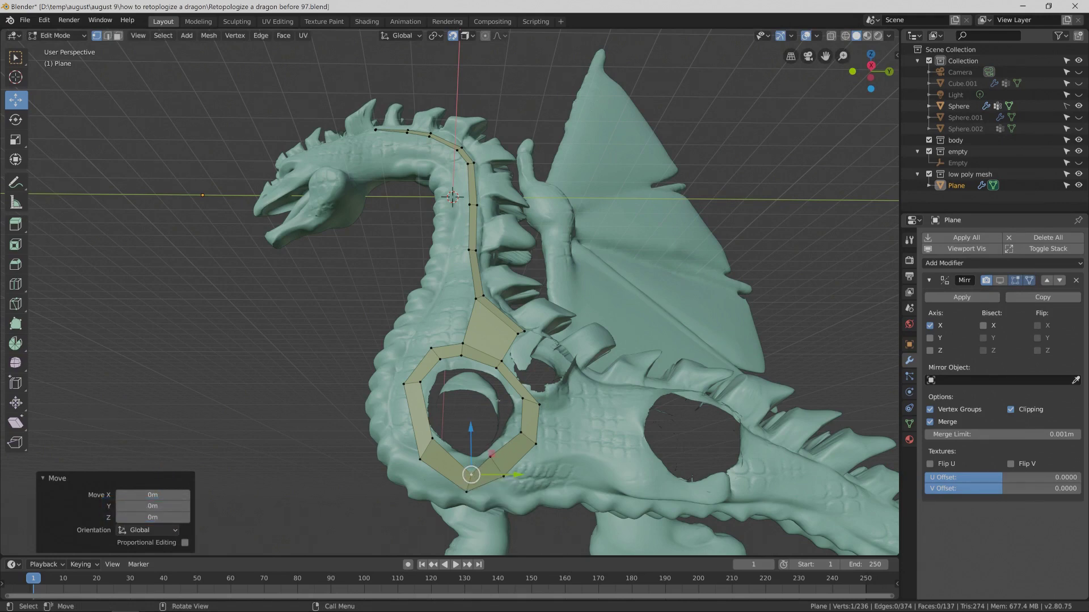
{"action": "left_click", "coordinate": [367, 304]}
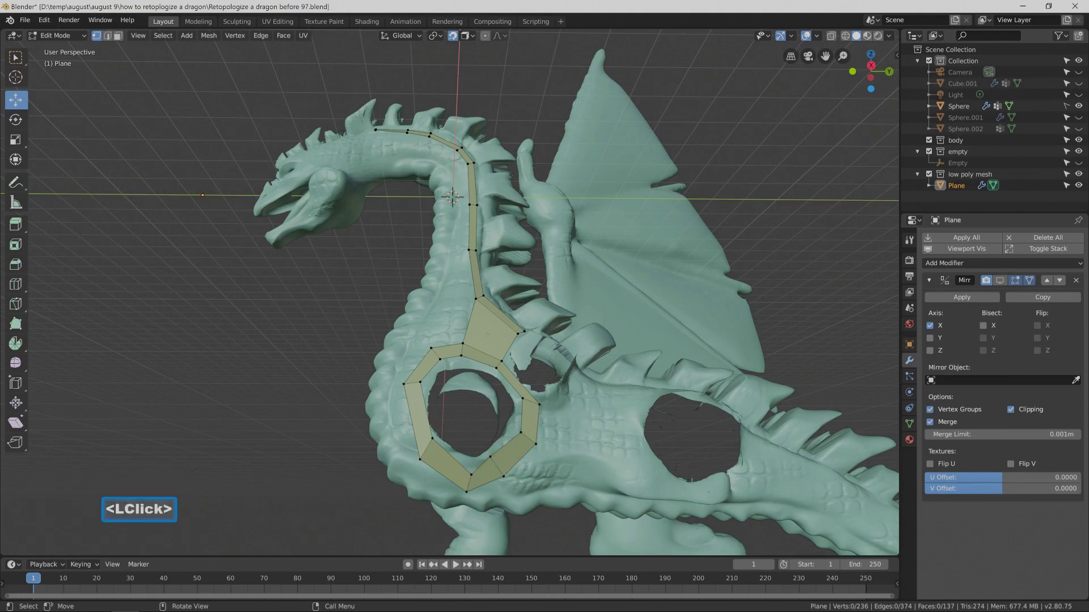
Add one centred loop cut lengthwise through the large shoulder face above the front leg ring, and save the file as version 98.
{"action": "key", "text": "ctrl"}
{"action": "key", "text": "ctrl+r"}
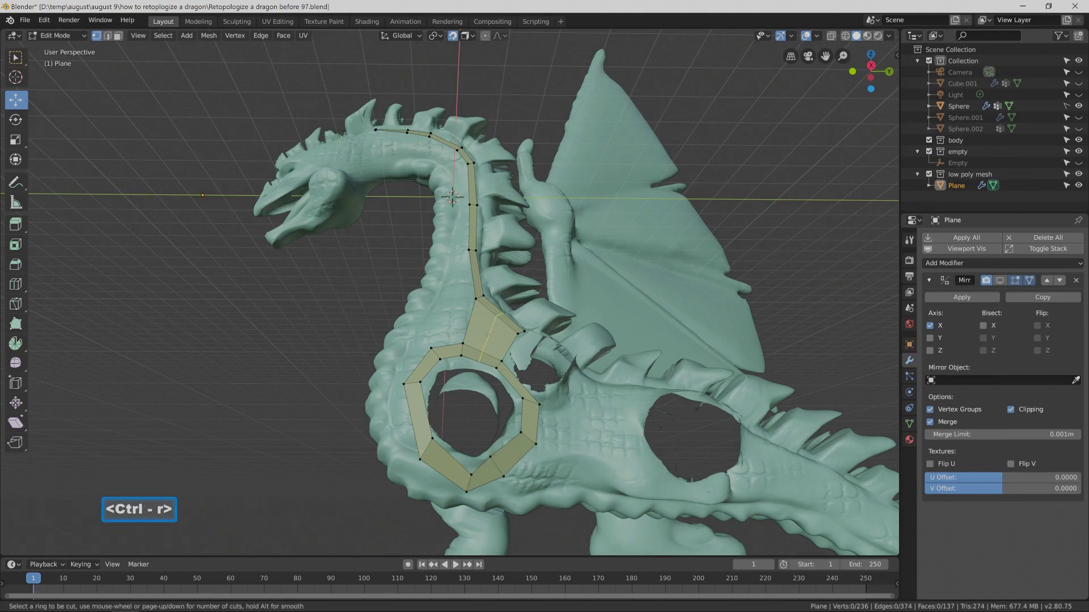
{"action": "left_click", "coordinate": [490, 335]}
{"action": "left_click", "coordinate": [490, 335]}
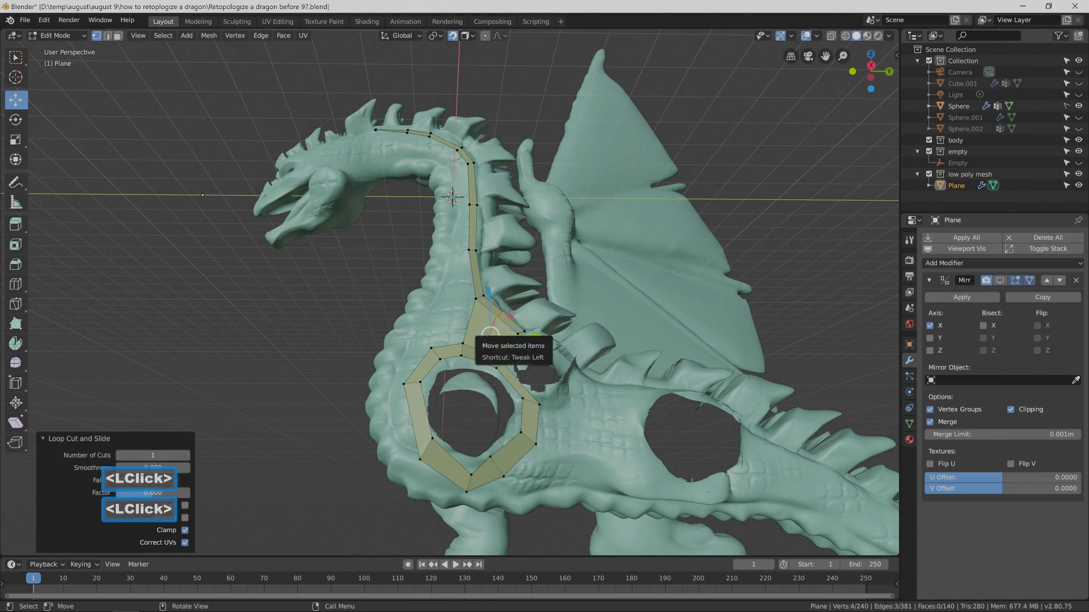
{"action": "left_click", "coordinate": [807, 344]}
{"action": "key", "text": "Pause"}
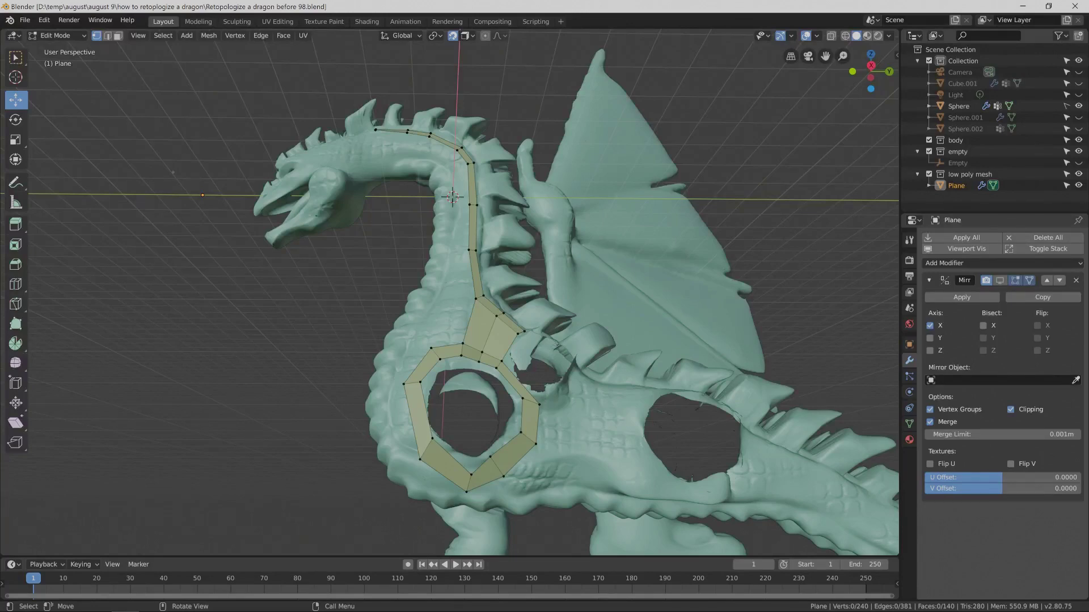
Select the edge loop around the front leg opening, return to vertex selection, clear the selection, and save the file as version 99.
{"action": "left_click", "coordinate": [108, 36]}
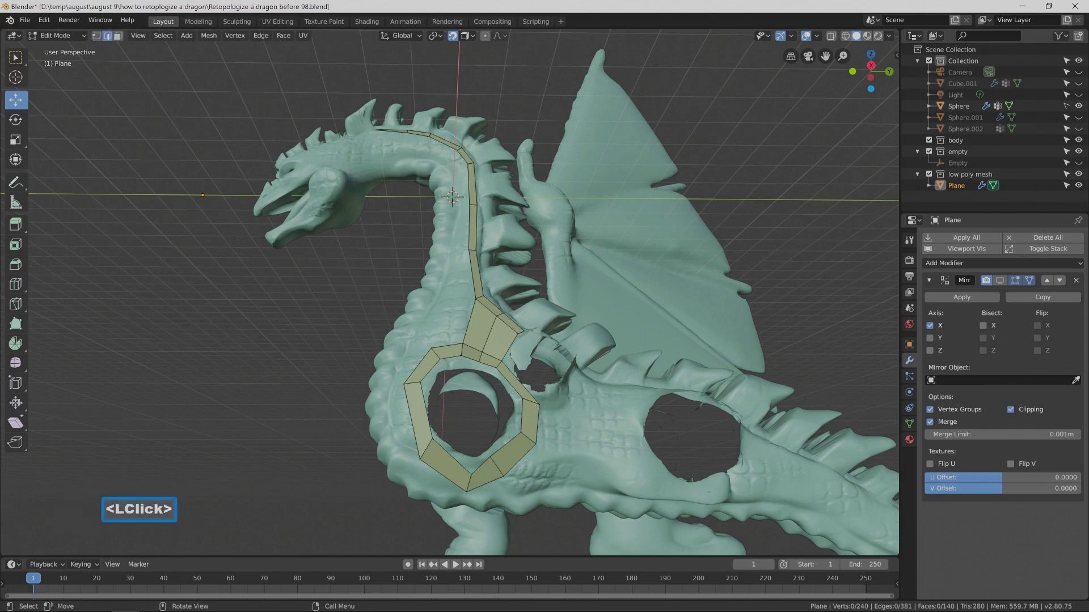
{"action": "key", "text": "alt"}
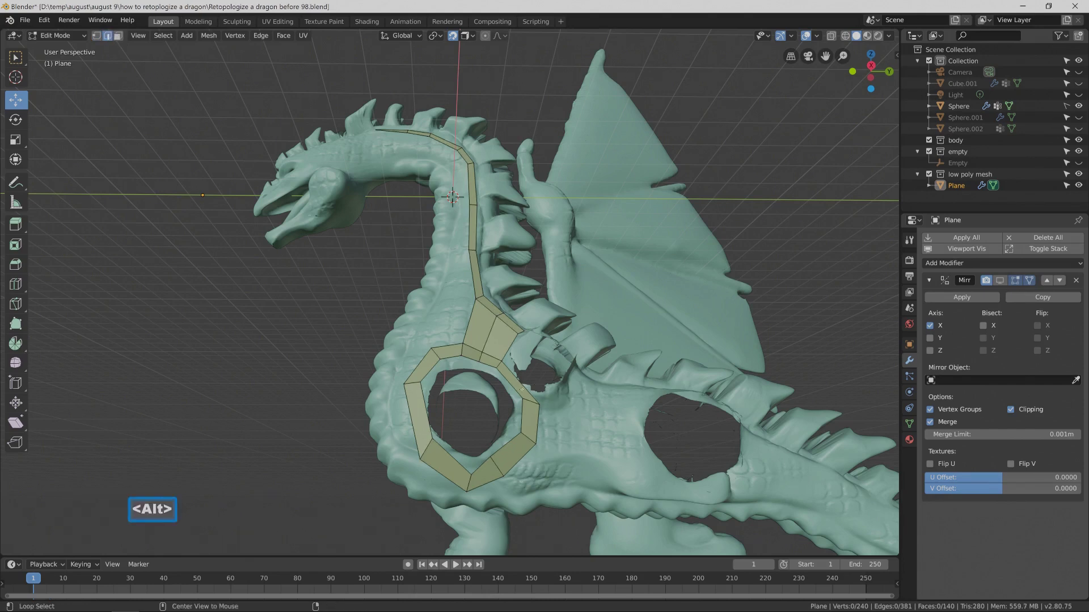
{"action": "left_click", "coordinate": [521, 389], "text": "alt"}
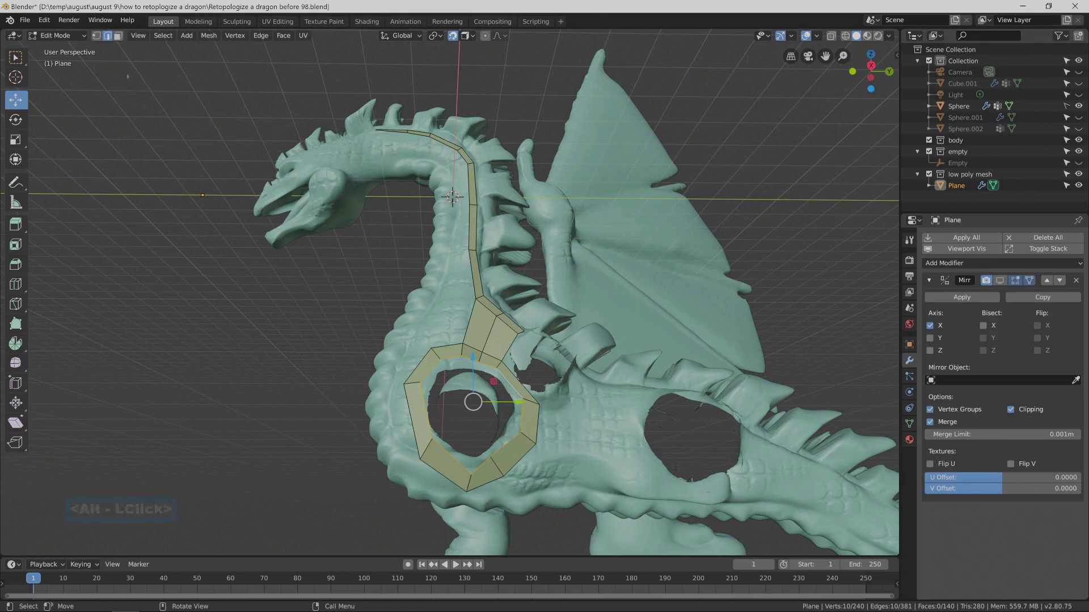
{"action": "left_click", "coordinate": [96, 35]}
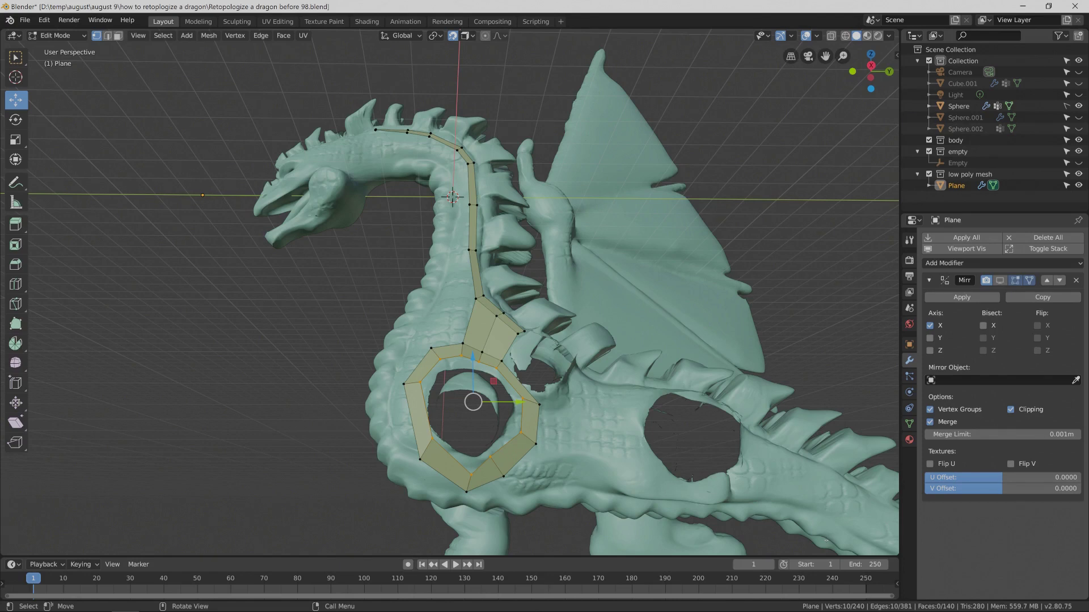
{"action": "left_click", "coordinate": [813, 344]}
{"action": "key", "text": "Pause"}
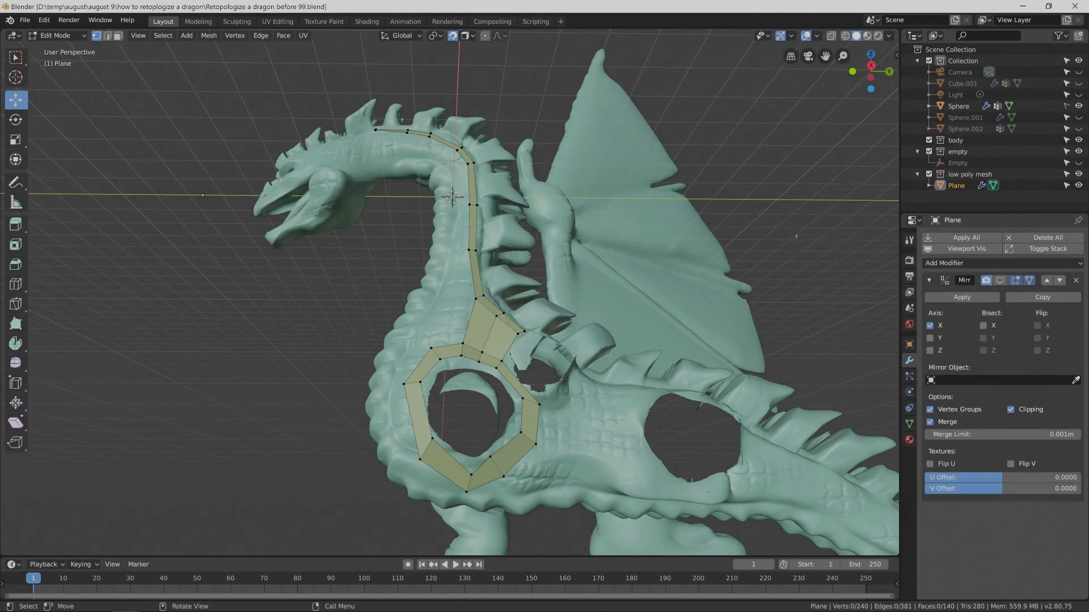
Reveal the hidden parts of the low-poly mesh on the head, chest, back and tail.
{"action": "key", "text": "alt"}
{"action": "key", "text": "alt+h"}
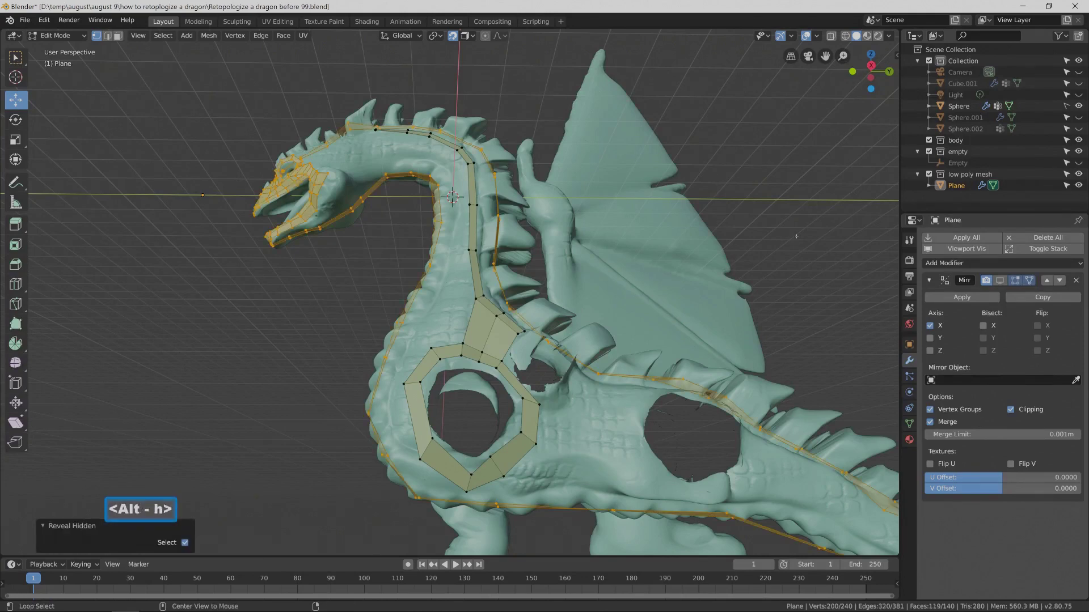
{"action": "middle_click_drag", "start_coordinate": [647, 250], "coordinate": [614, 275]}
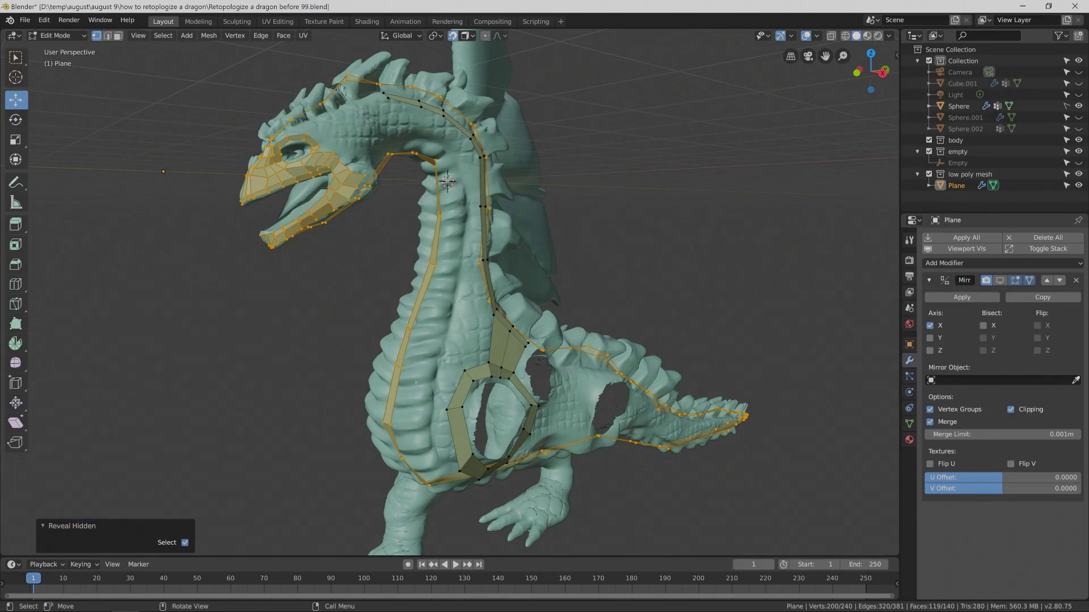
Extrude a new vertex from the leg ring's upper front corner up onto the side of the neck base.
{"action": "left_click", "coordinate": [464, 368]}
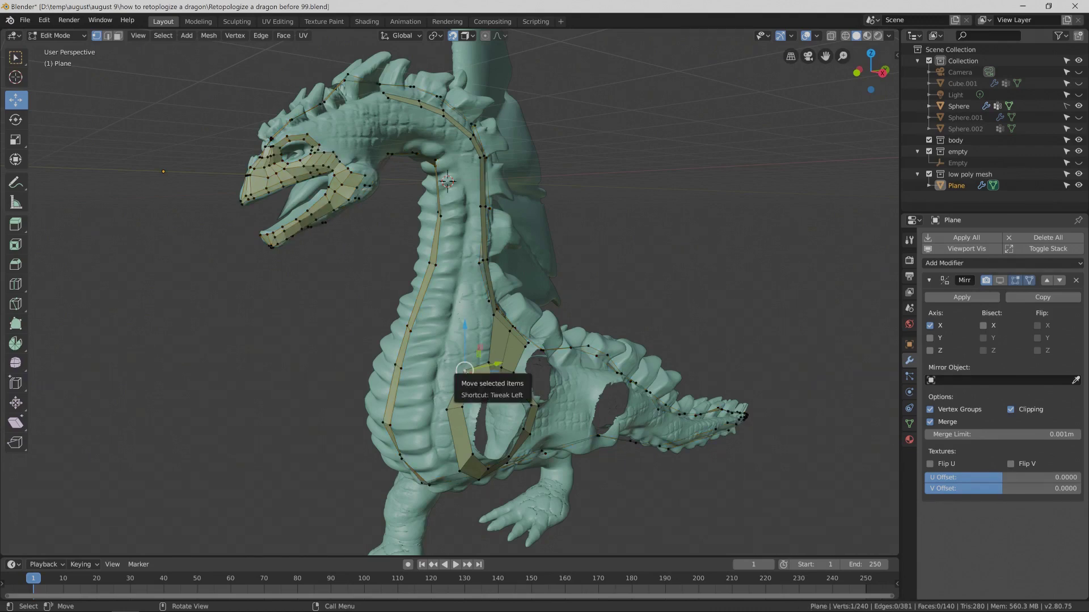
{"action": "key", "text": "ctrl"}
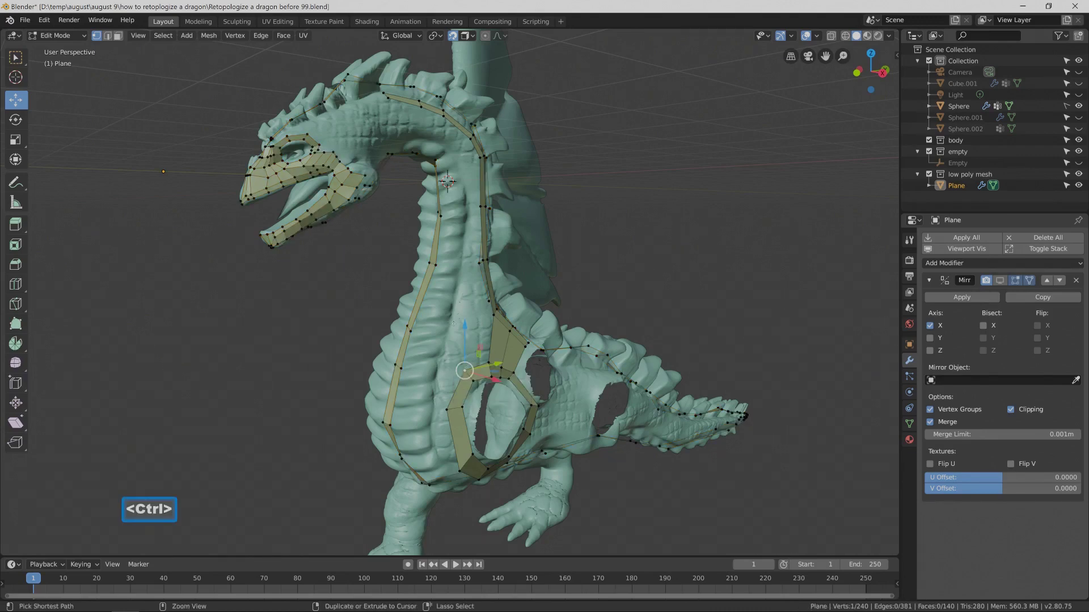
{"action": "right_click", "coordinate": [453, 323], "text": "ctrl"}
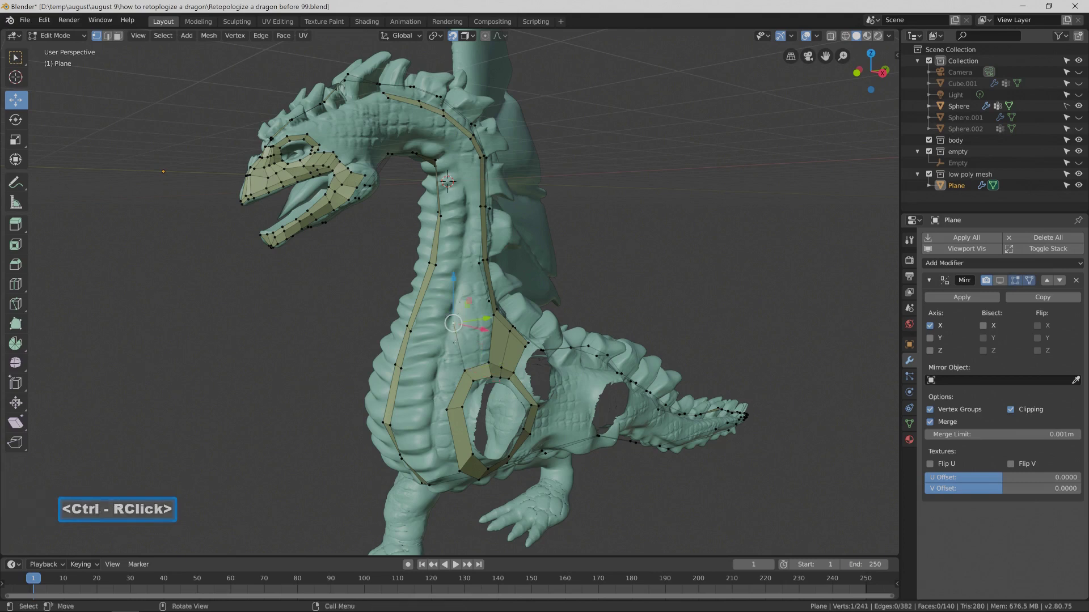
{"action": "key", "text": "shift"}
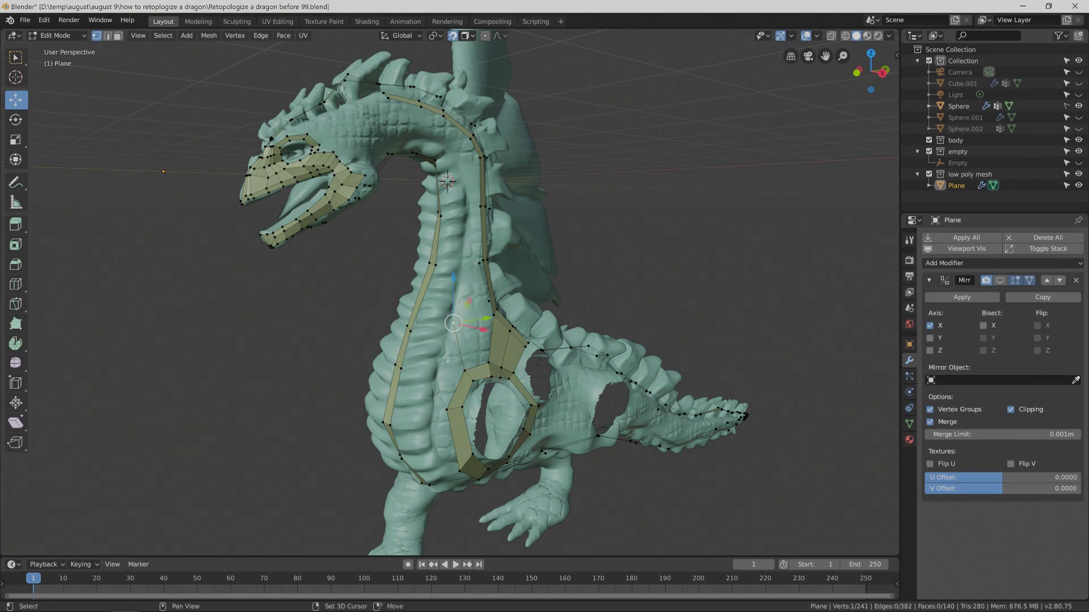
{"action": "left_click", "coordinate": [576, 299]}
Fill a face between the new edge and the neighbouring shoulder face above the leg ring, and save the file as version 100.
{"action": "left_click", "coordinate": [465, 370]}
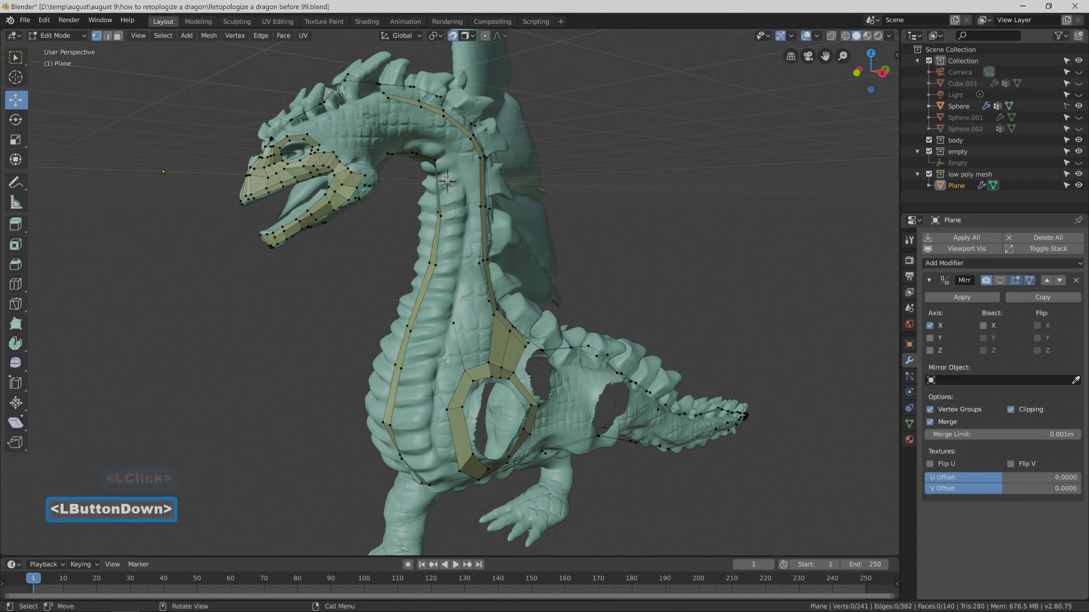
{"action": "left_click", "coordinate": [454, 323], "text": "shift"}
{"action": "left_click", "coordinate": [494, 314], "text": "shift"}
{"action": "left_click", "coordinate": [489, 363], "text": "shift"}
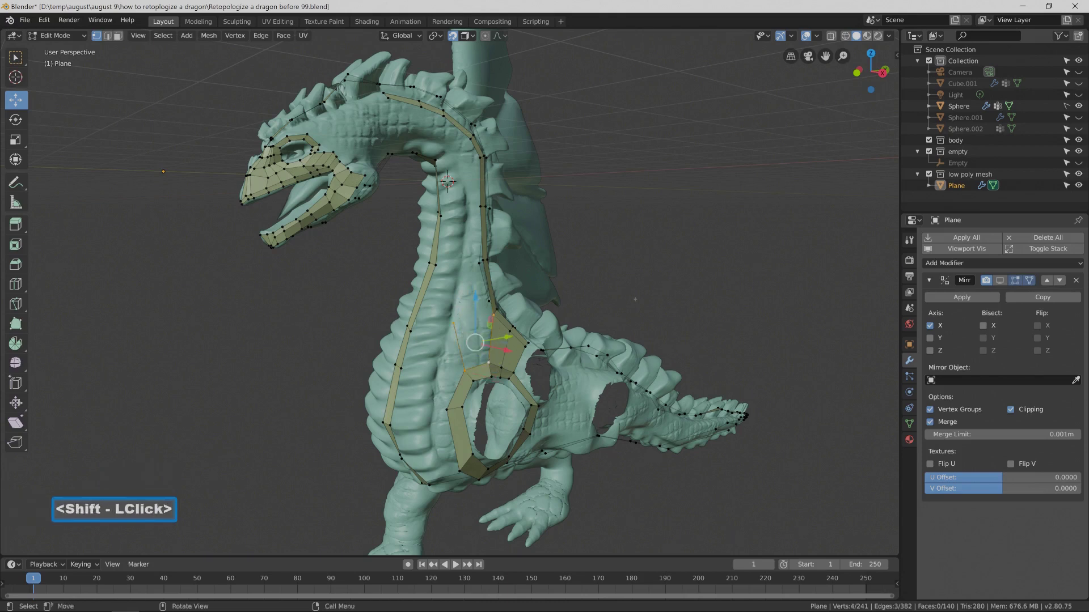
{"action": "key", "text": "f"}
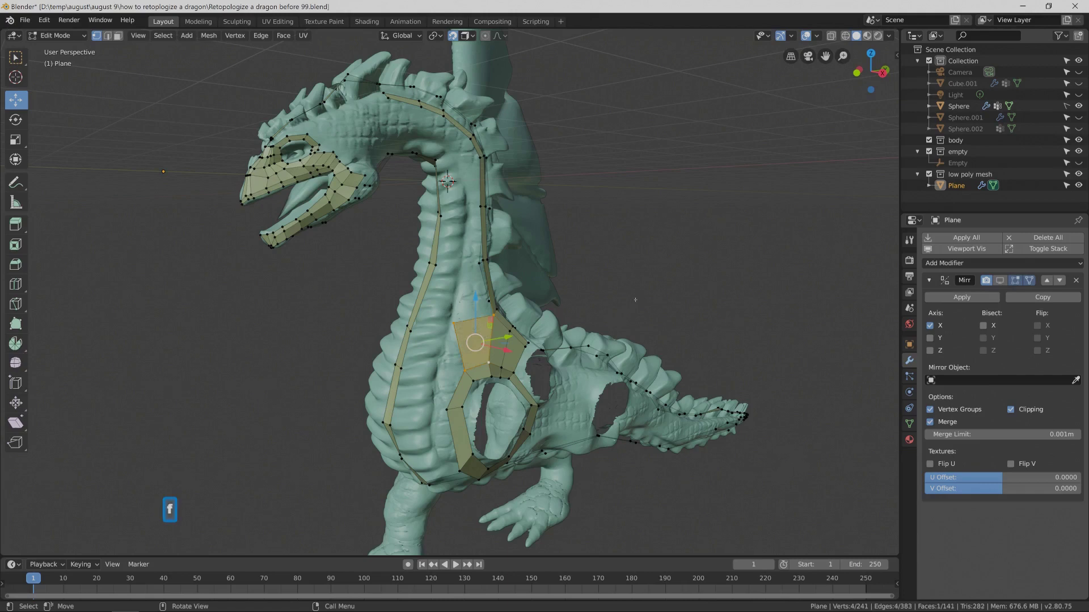
{"action": "left_click", "coordinate": [635, 300]}
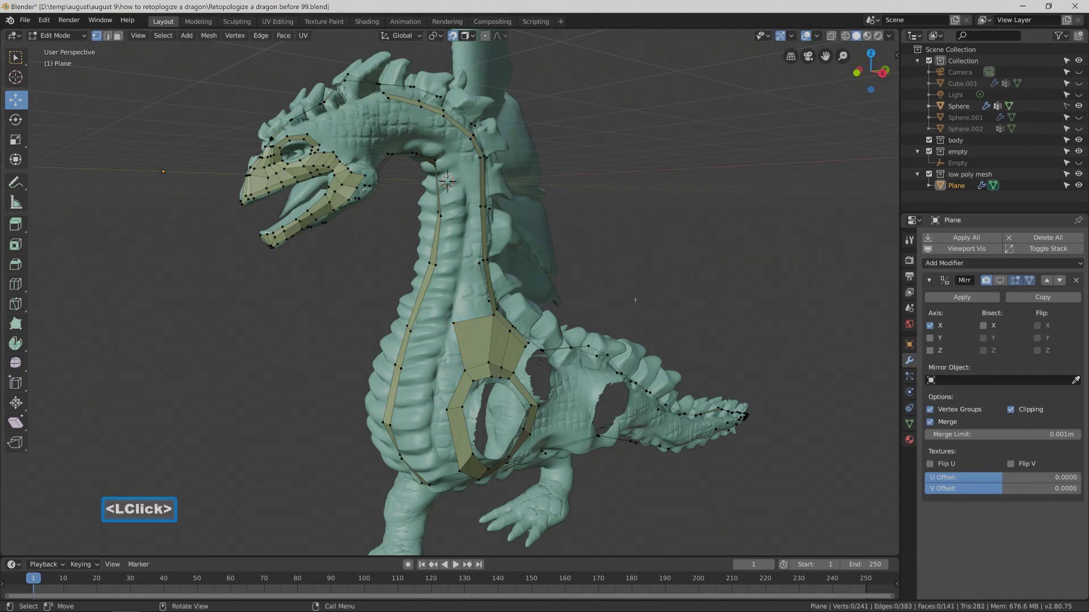
{"action": "key", "text": "Pause"}
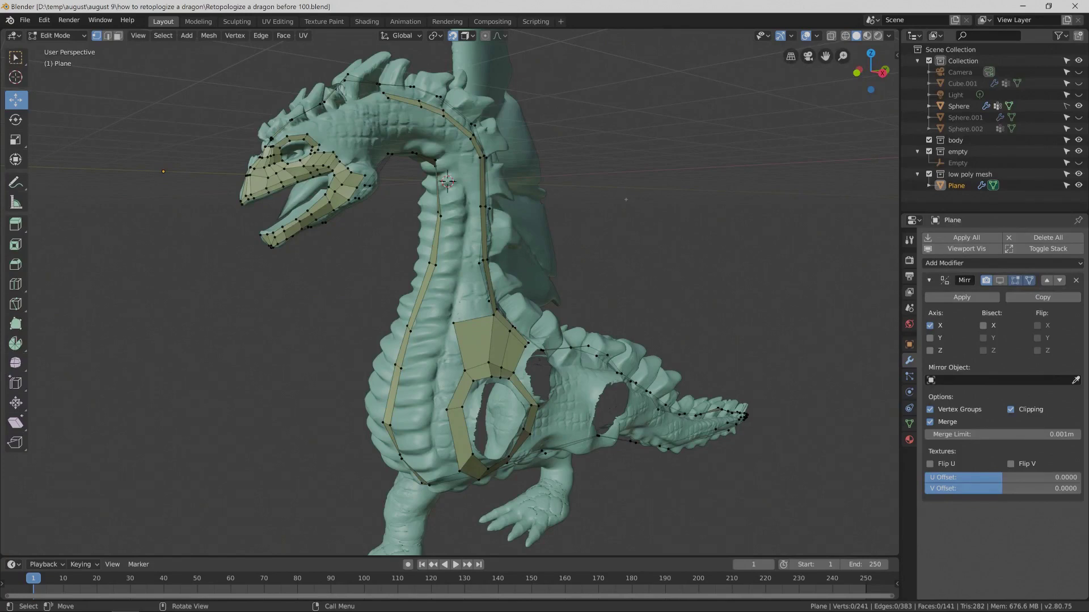
Extrude a chain of seven vertices from the new face's upper front corner up the side of the neck toward the head, and save as version 101.
{"action": "left_click", "coordinate": [454, 323]}
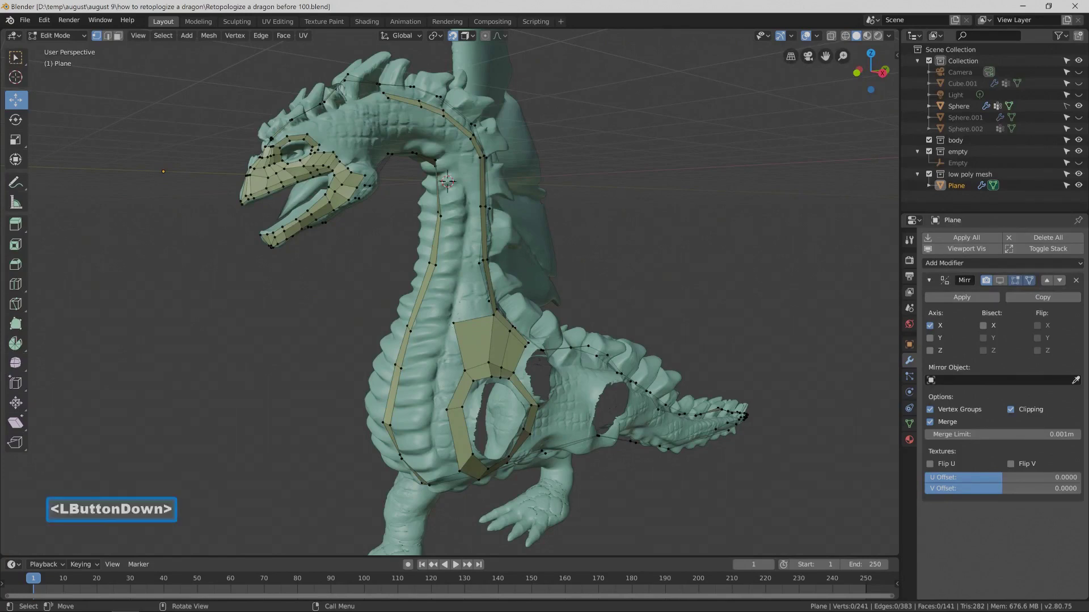
{"action": "middle_click_drag", "start_coordinate": [454, 323], "coordinate": [499, 320]}
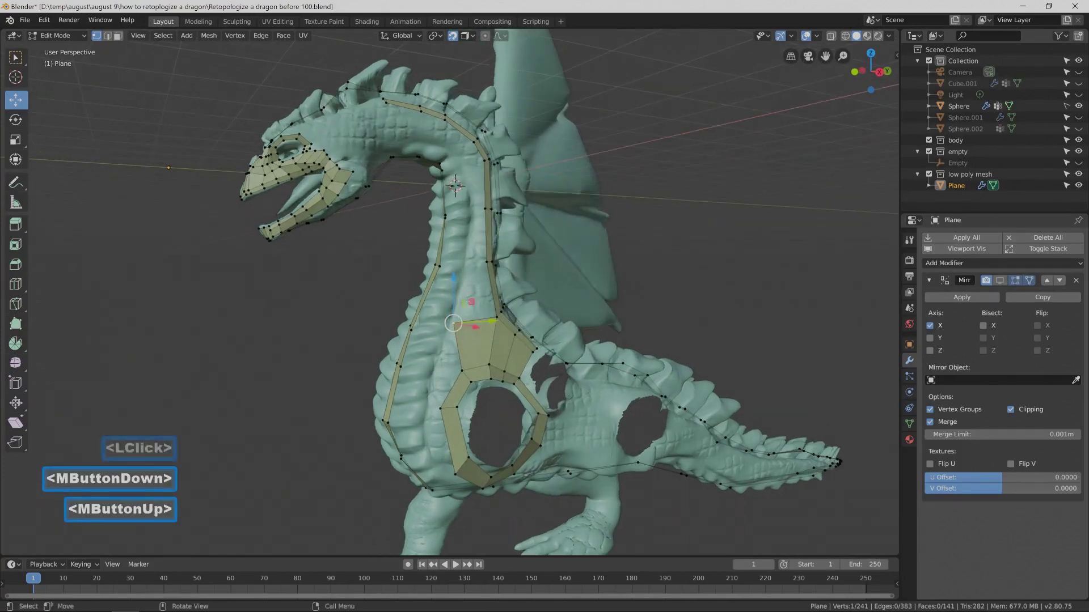
{"action": "key", "text": "ctrl"}
{"action": "right_click", "coordinate": [465, 265], "text": "ctrl"}
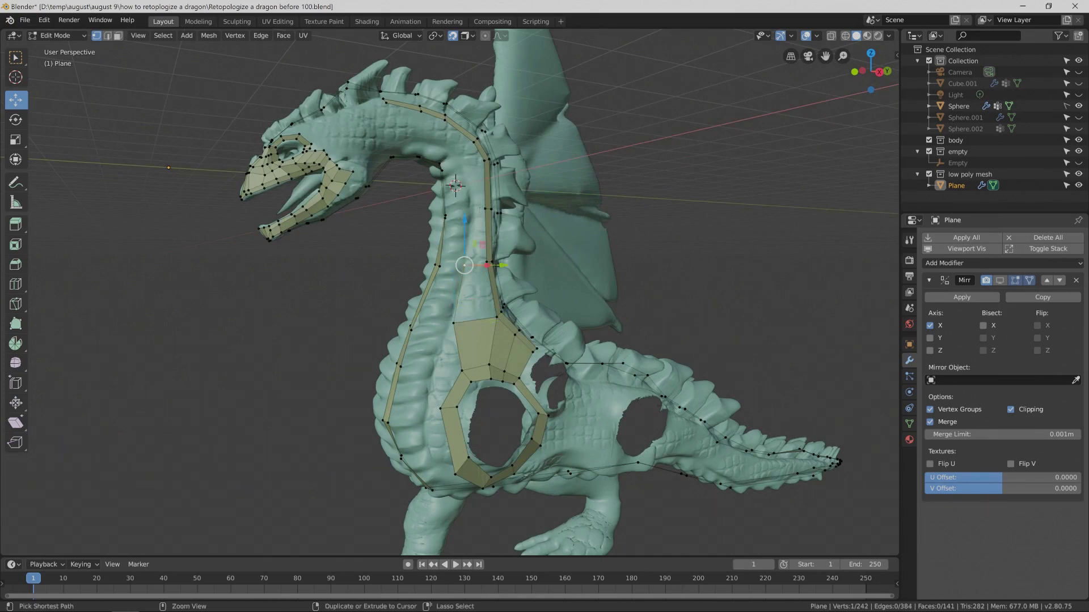
{"action": "right_click", "coordinate": [471, 212], "text": "ctrl"}
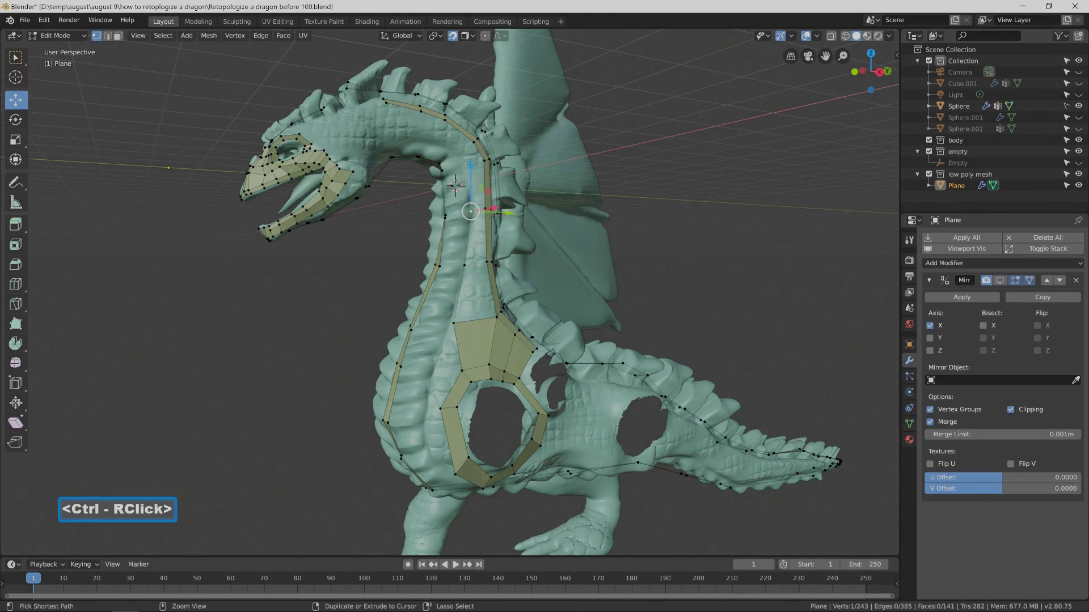
{"action": "right_click", "coordinate": [465, 166], "text": "ctrl"}
{"action": "right_click", "coordinate": [476, 143], "text": "ctrl"}
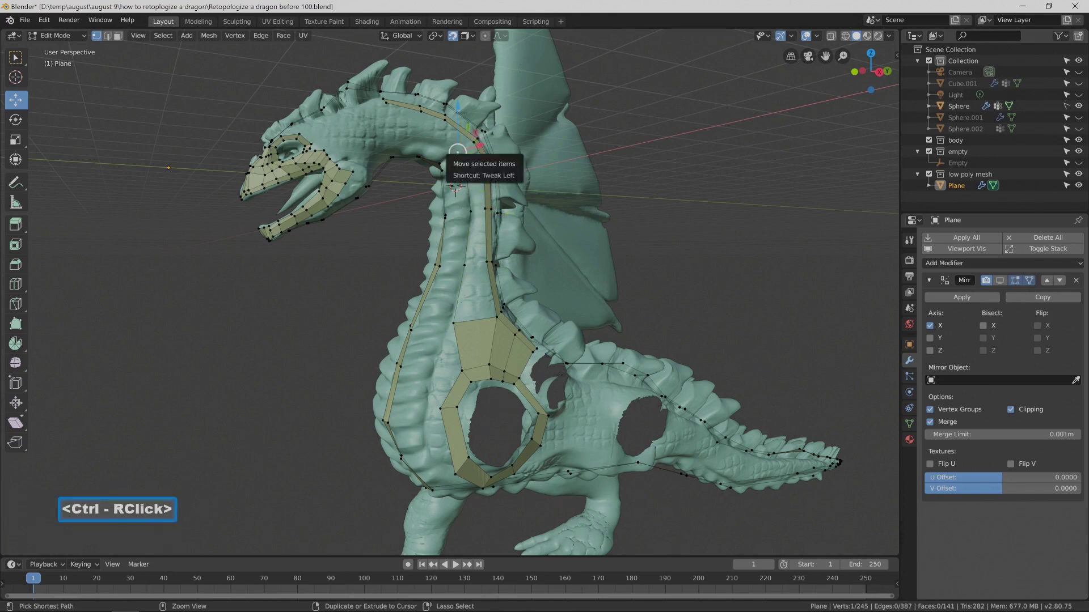
{"action": "right_click", "coordinate": [442, 137], "text": "ctrl"}
{"action": "right_click", "coordinate": [418, 126], "text": "ctrl"}
{"action": "right_click", "coordinate": [387, 124], "text": "ctrl"}
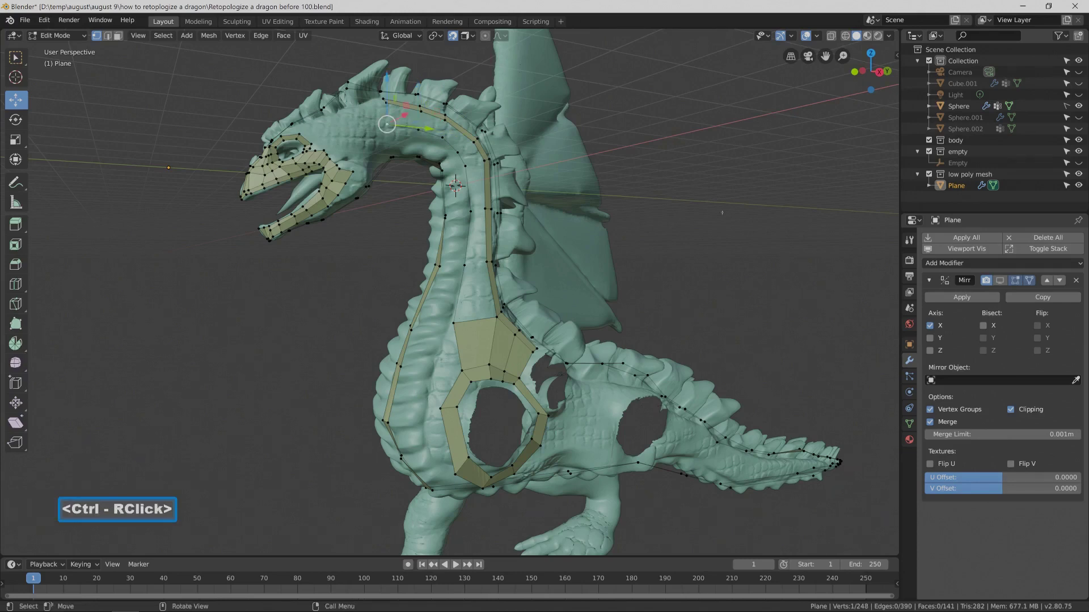
{"action": "key", "text": "Pause"}
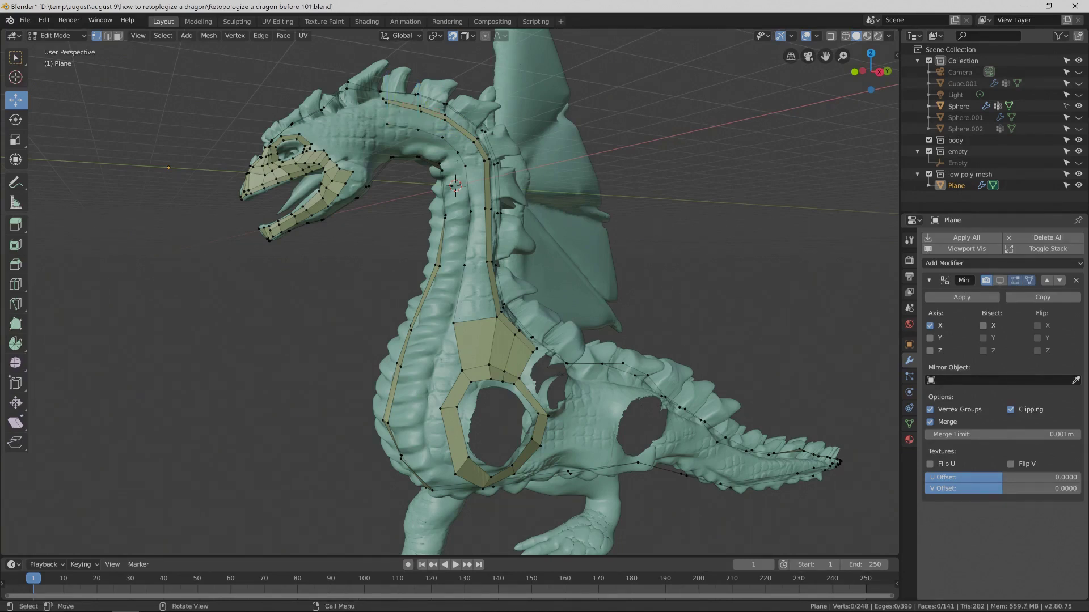
Bridge the three front edges of the leg ring with the three facing edges of the chest strip, and save the file as version 102.
{"action": "left_click", "coordinate": [107, 35]}
{"action": "middle_click_drag", "start_coordinate": [170, 125], "coordinate": [187, 80]}
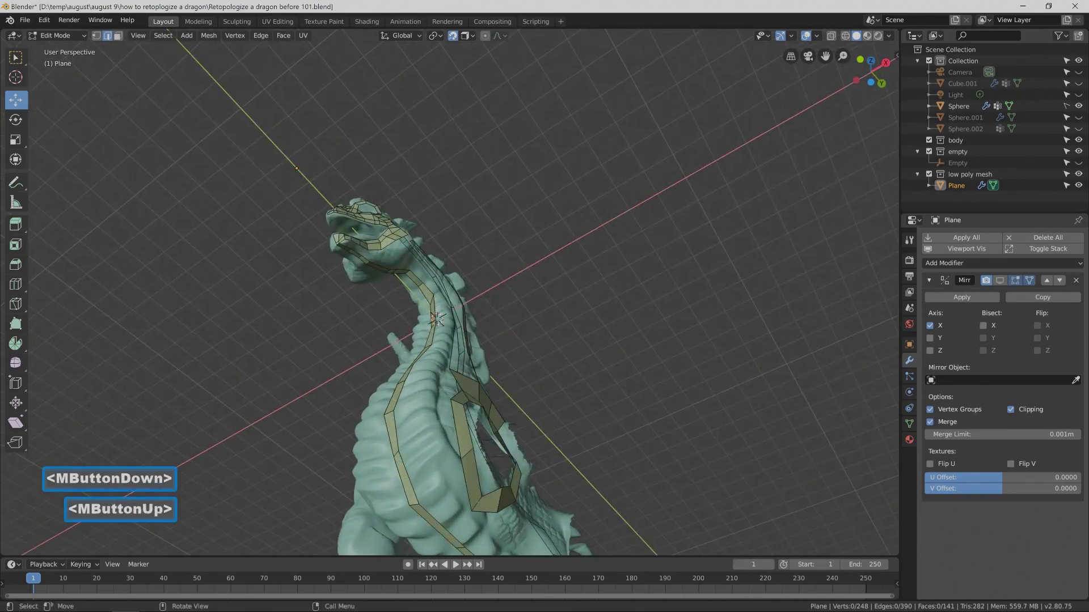
{"action": "left_click", "coordinate": [466, 485]}
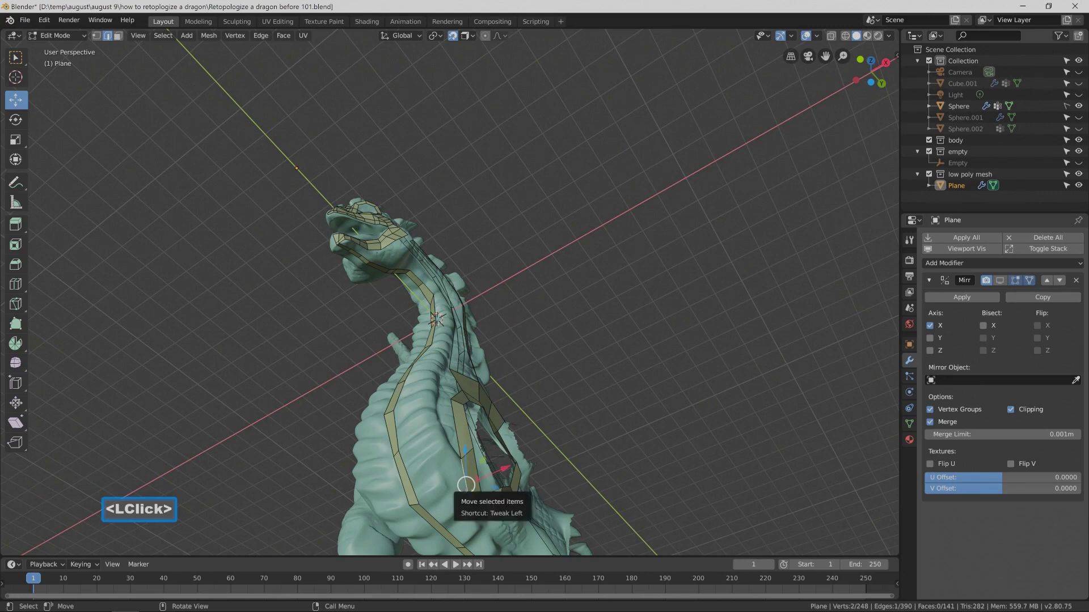
{"action": "left_click", "coordinate": [407, 478], "text": "shift"}
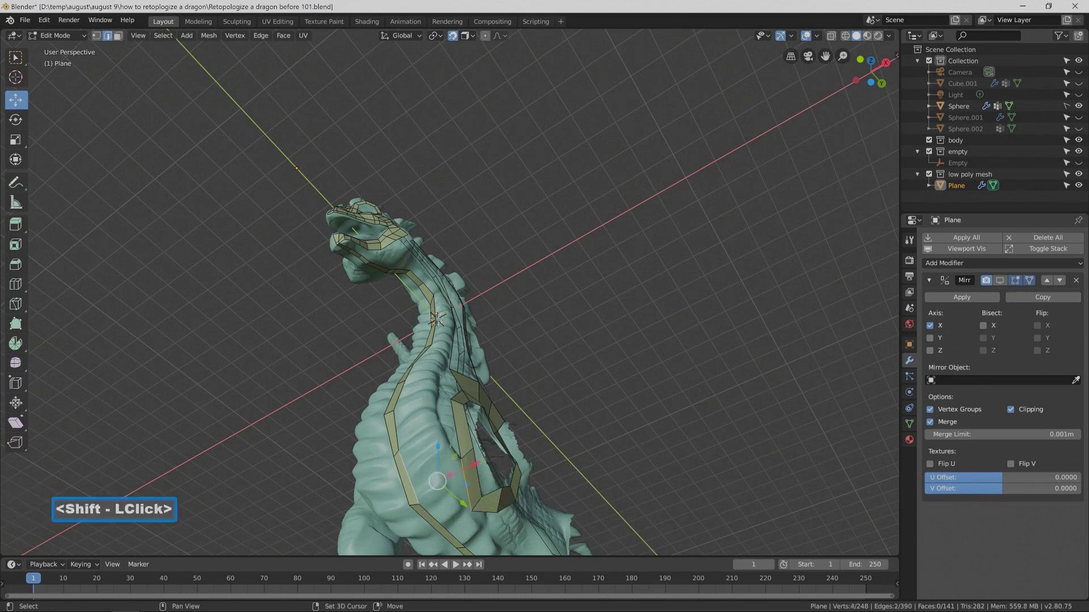
{"action": "left_click", "coordinate": [459, 434], "text": "shift"}
{"action": "left_click", "coordinate": [399, 432], "text": "shift"}
{"action": "middle_click_drag", "start_coordinate": [515, 316], "coordinate": [512, 350]}
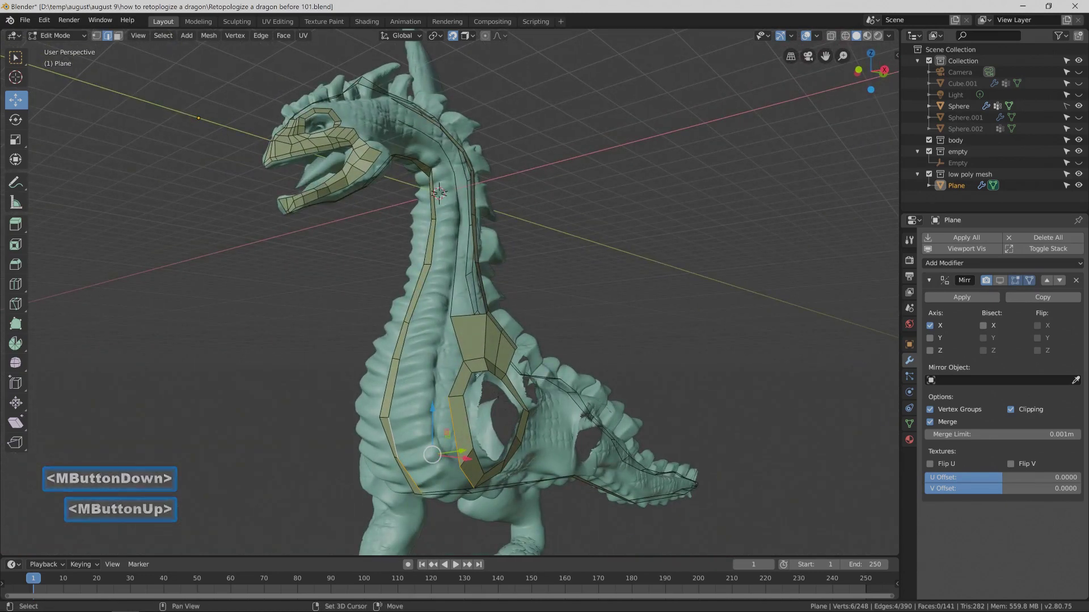
{"action": "left_click", "coordinate": [454, 383], "text": "shift"}
{"action": "left_click", "coordinate": [394, 395], "text": "shift"}
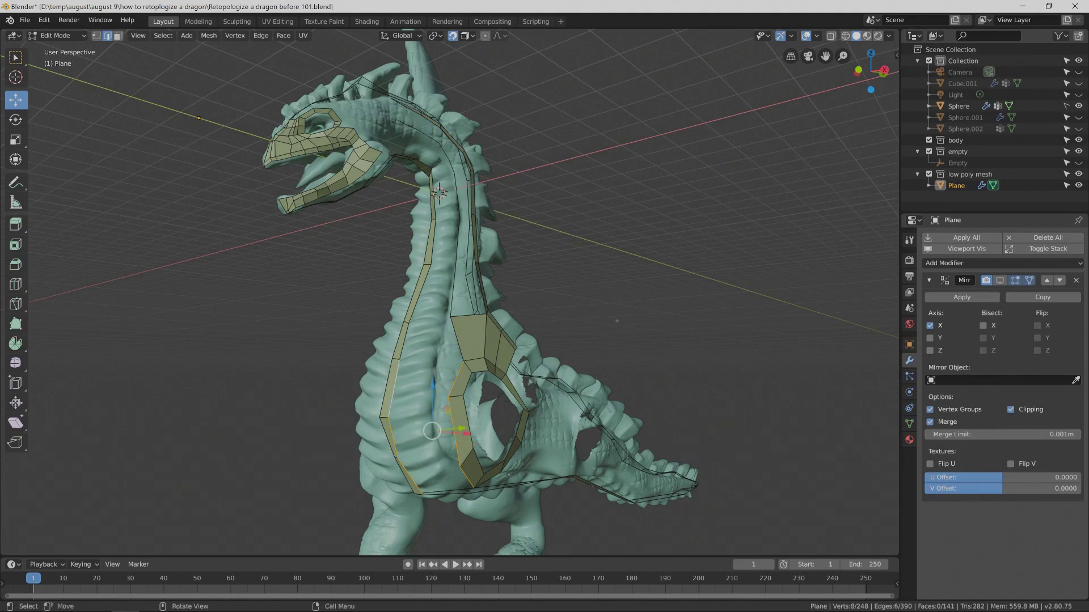
{"action": "key", "text": "ctrl+e"}
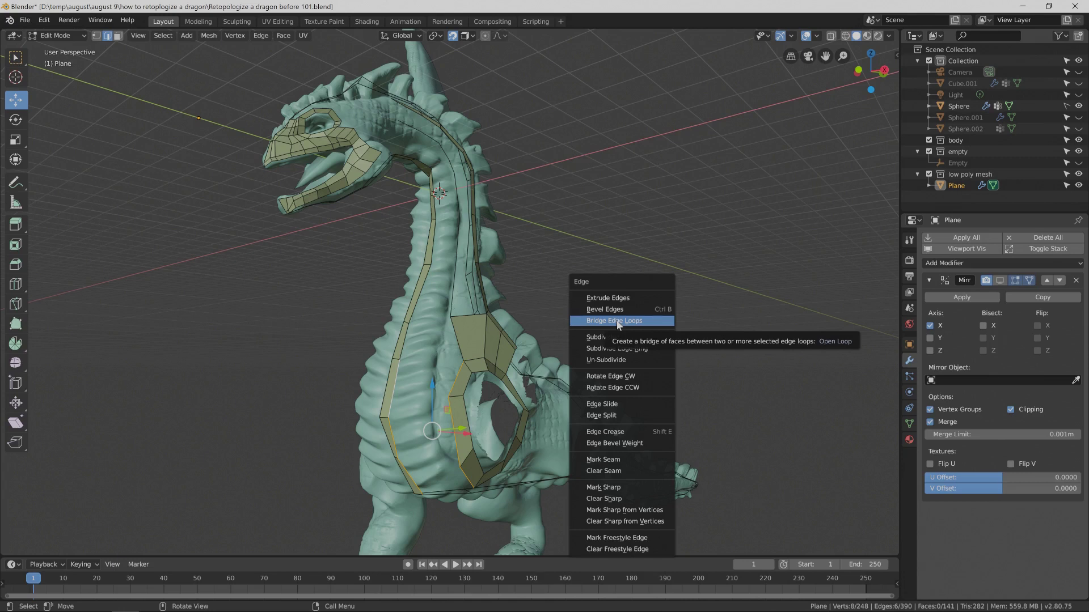
{"action": "left_click", "coordinate": [648, 321]}
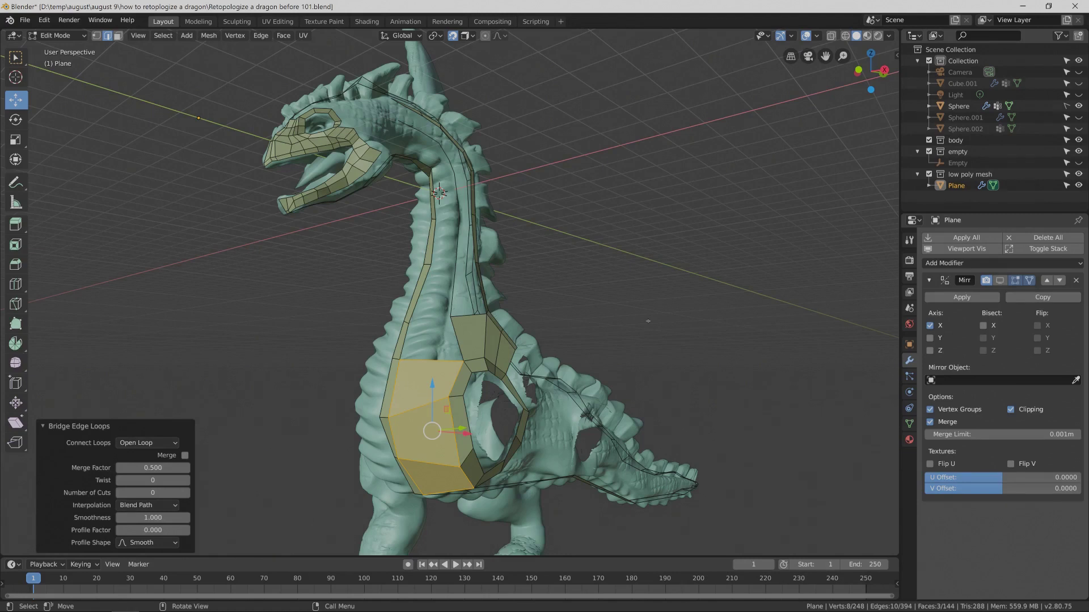
{"action": "left_click", "coordinate": [648, 321]}
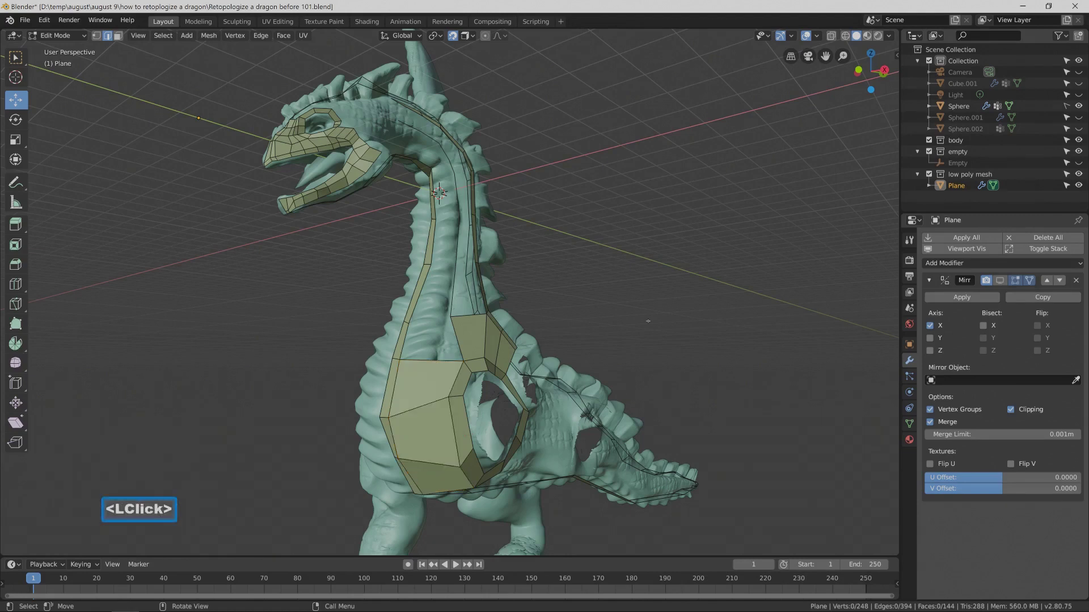
{"action": "key", "text": "Pause"}
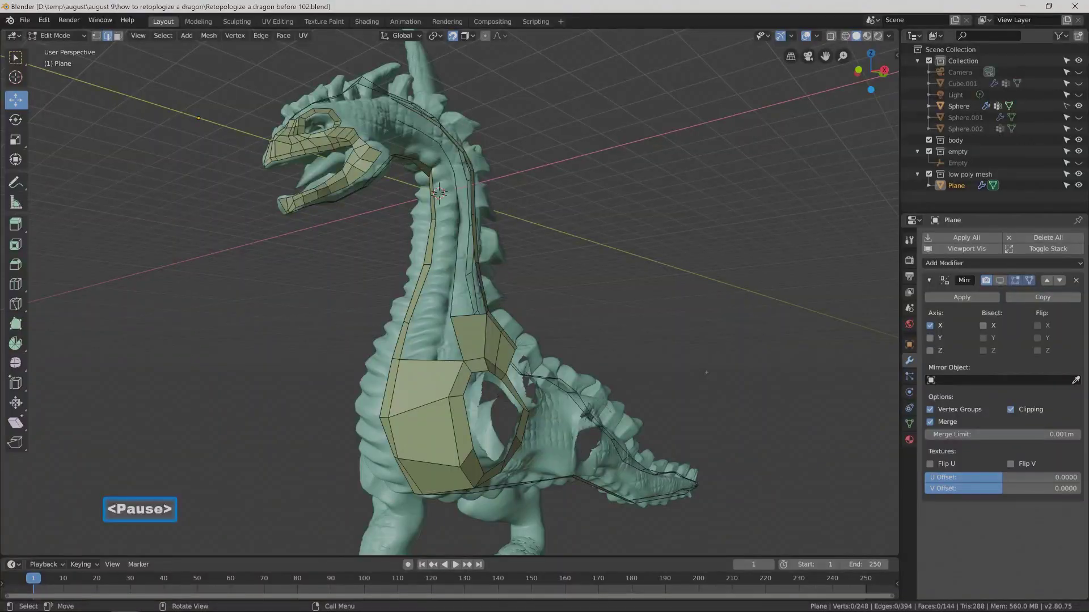
Fill seven faces between the side-neck vertex chain and the strip along the back of the neck, from the shoulder to the head.
{"action": "middle_click_drag", "start_coordinate": [705, 366], "coordinate": [680, 365]}
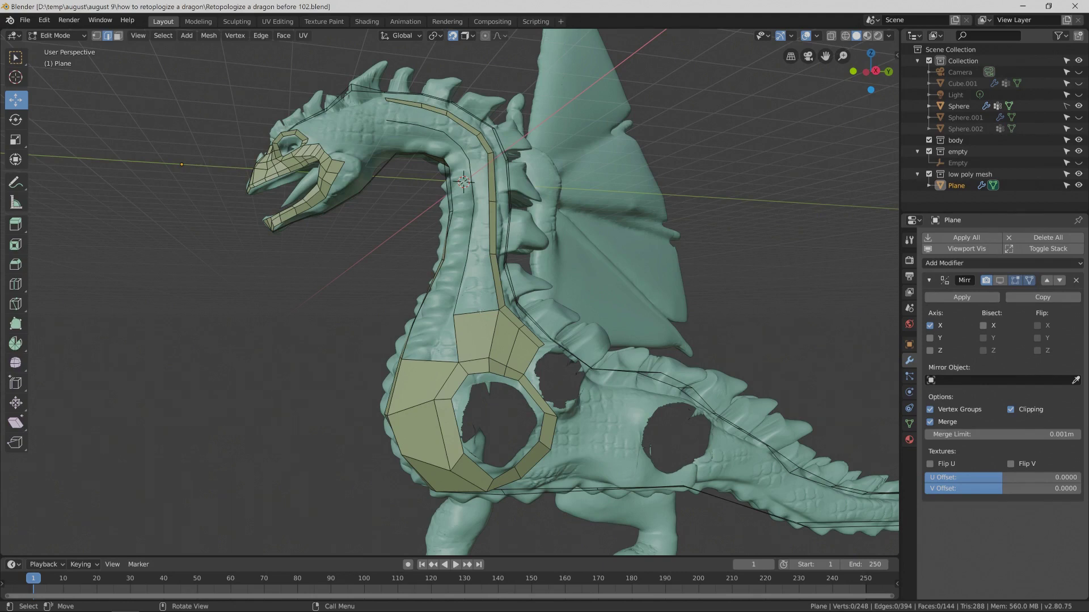
{"action": "left_click", "coordinate": [485, 312]}
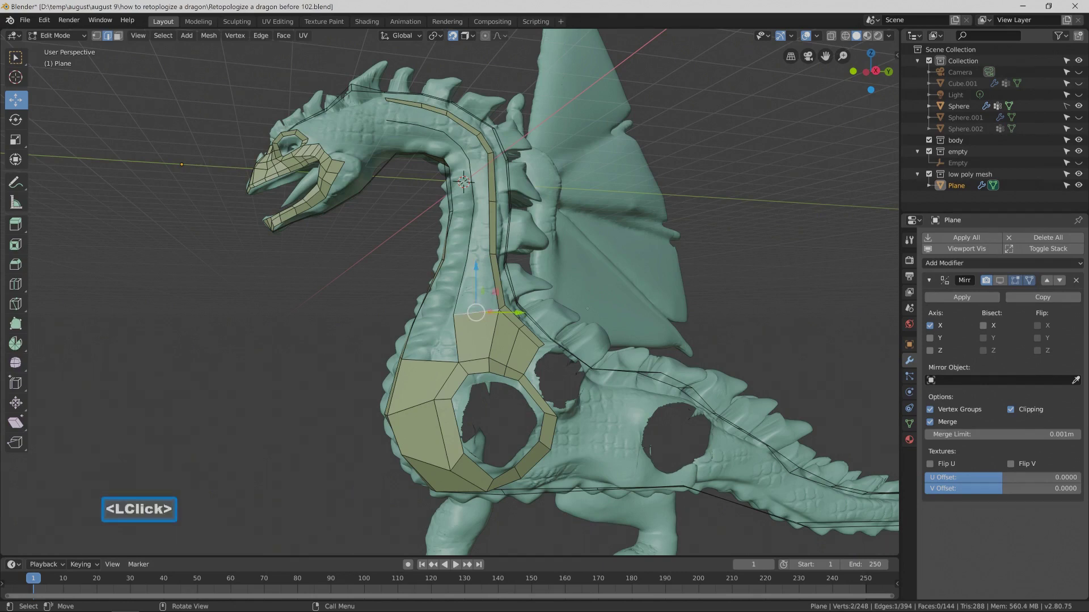
{"action": "key", "text": "f"}
{"action": "key", "text": "f"}
{"action": "key", "text": "f"}
{"action": "key", "text": "f"}
{"action": "key", "text": "f"}
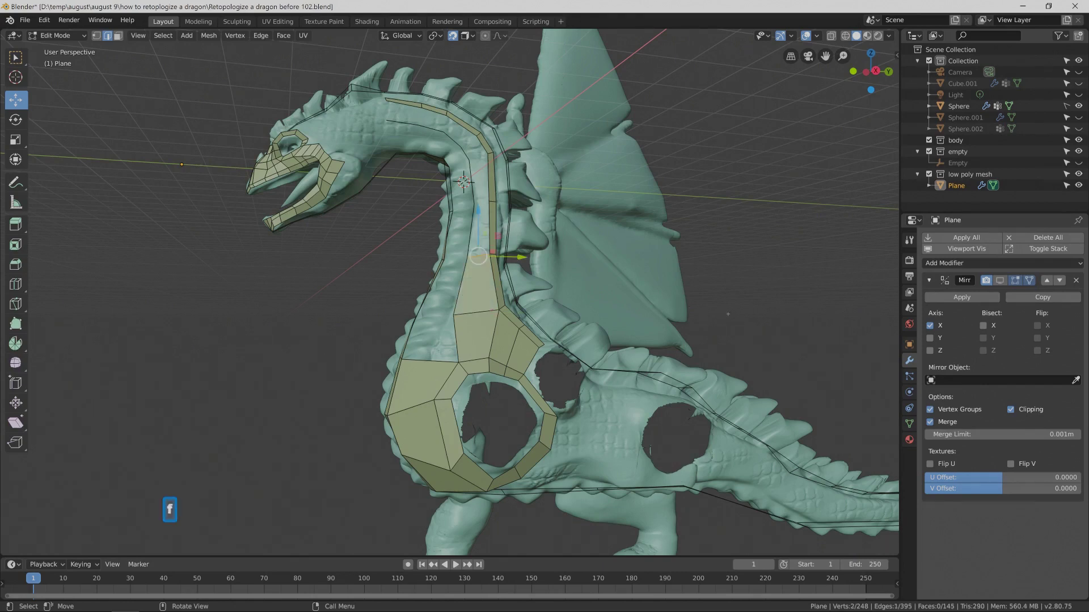
{"action": "key", "text": "f"}
{"action": "key", "text": "f"}
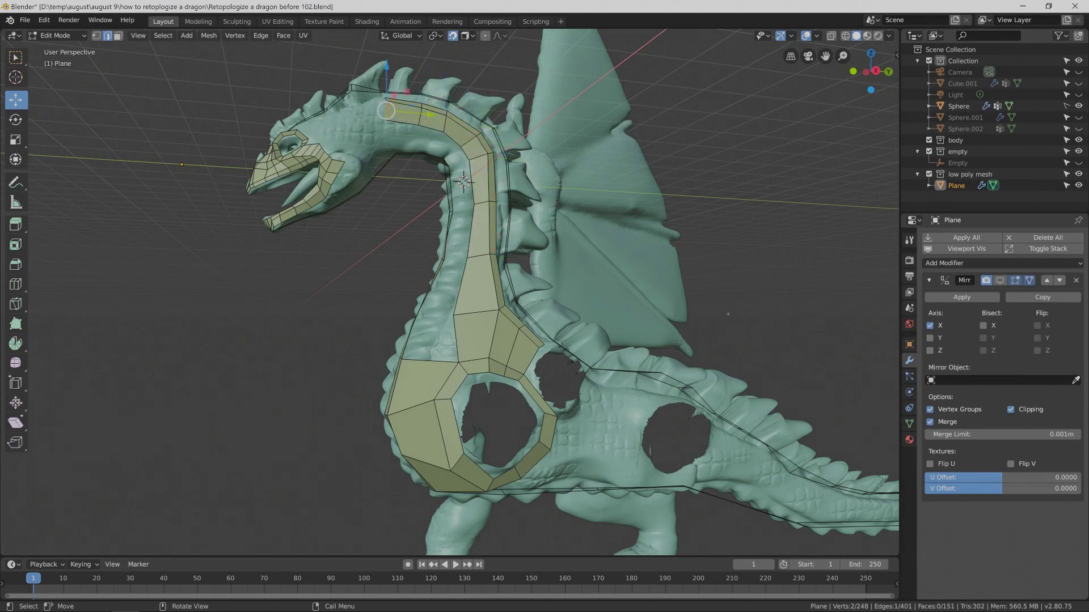
Fill six faces between the throat strip and the side-neck strip, from the chest face's upper edge to the underside of the head.
{"action": "left_click", "coordinate": [728, 314]}
{"action": "left_click", "coordinate": [436, 360]}
{"action": "middle_click_drag", "start_coordinate": [436, 360], "coordinate": [640, 311]}
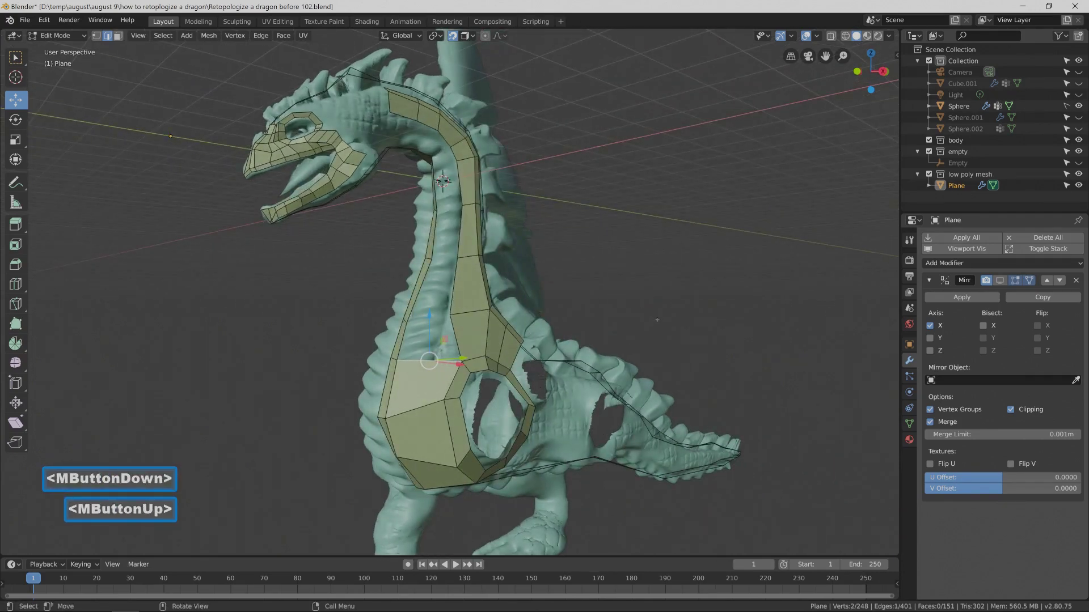
{"action": "key", "text": "f"}
{"action": "key", "text": "f"}
{"action": "key", "text": "f"}
{"action": "key", "text": "f"}
{"action": "key", "text": "f"}
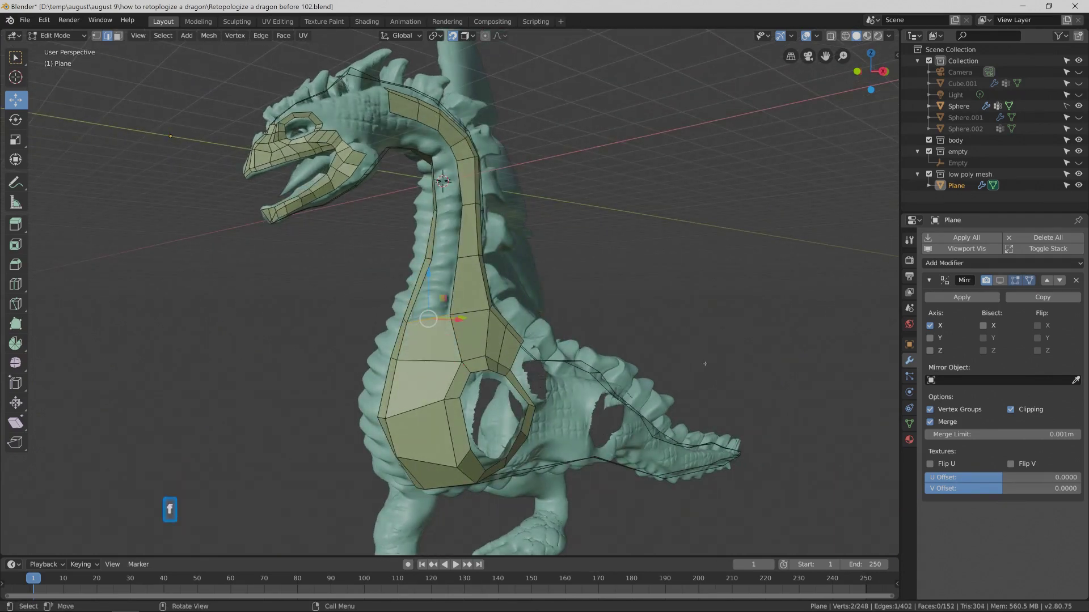
{"action": "key", "text": "f"}
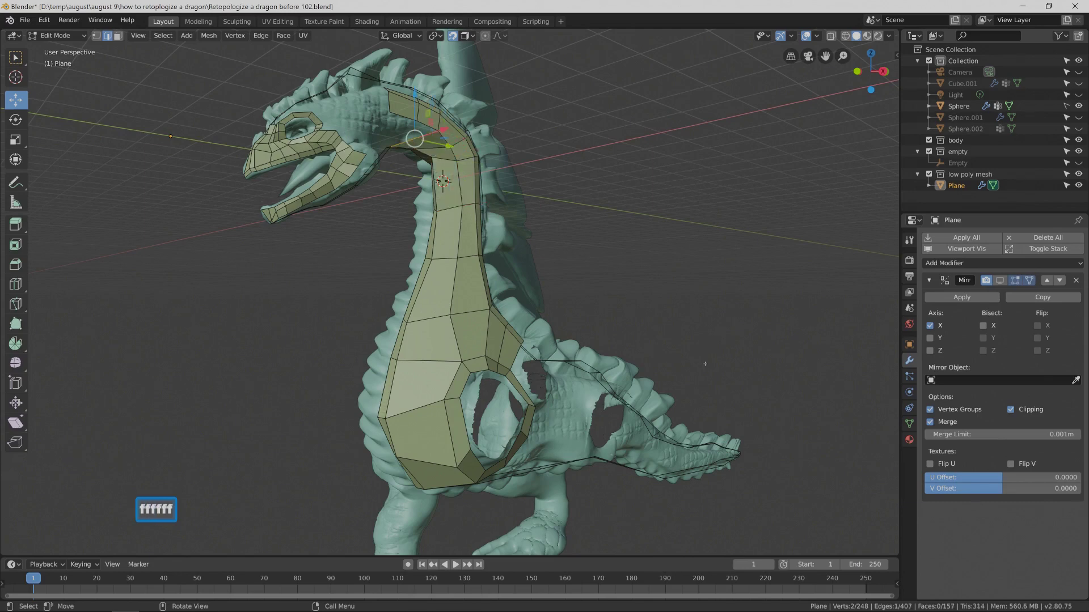
Edge-slide the two crosswise edges on top of the neck arch toward the head by a factor of -0.5.
{"action": "middle_click_drag", "start_coordinate": [720, 351], "coordinate": [689, 321]}
{"action": "middle_click_drag", "start_coordinate": [689, 319], "coordinate": [688, 346]}
{"action": "middle_click_drag", "start_coordinate": [615, 173], "coordinate": [581, 214]}
{"action": "left_click", "coordinate": [440, 114]}
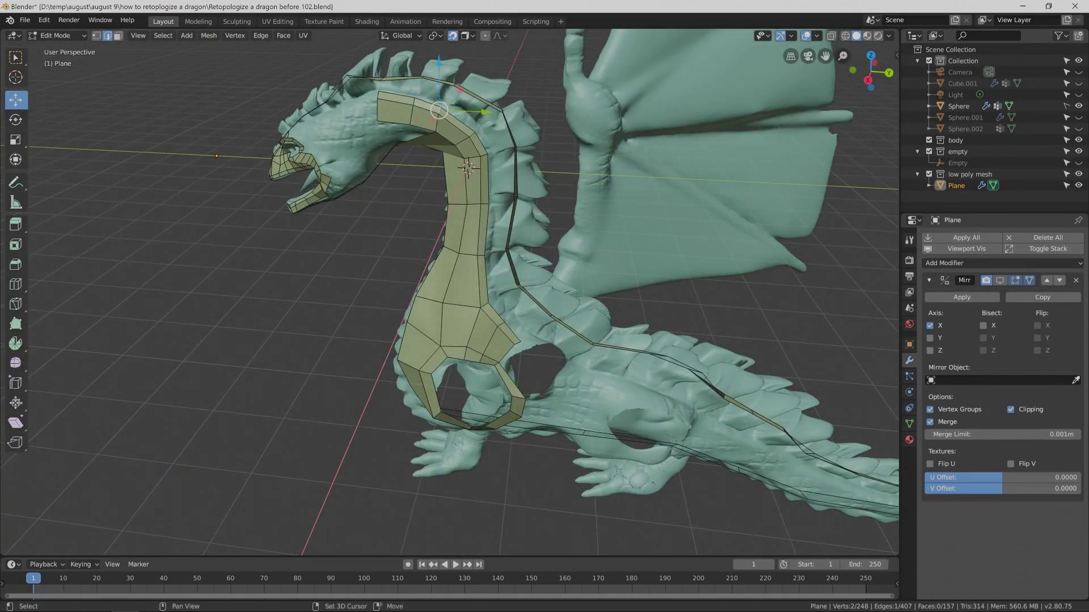
{"action": "left_click", "coordinate": [438, 110], "text": "shift"}
{"action": "left_click_drag", "start_coordinate": [438, 110], "coordinate": [438, 110], "text": "shift"}
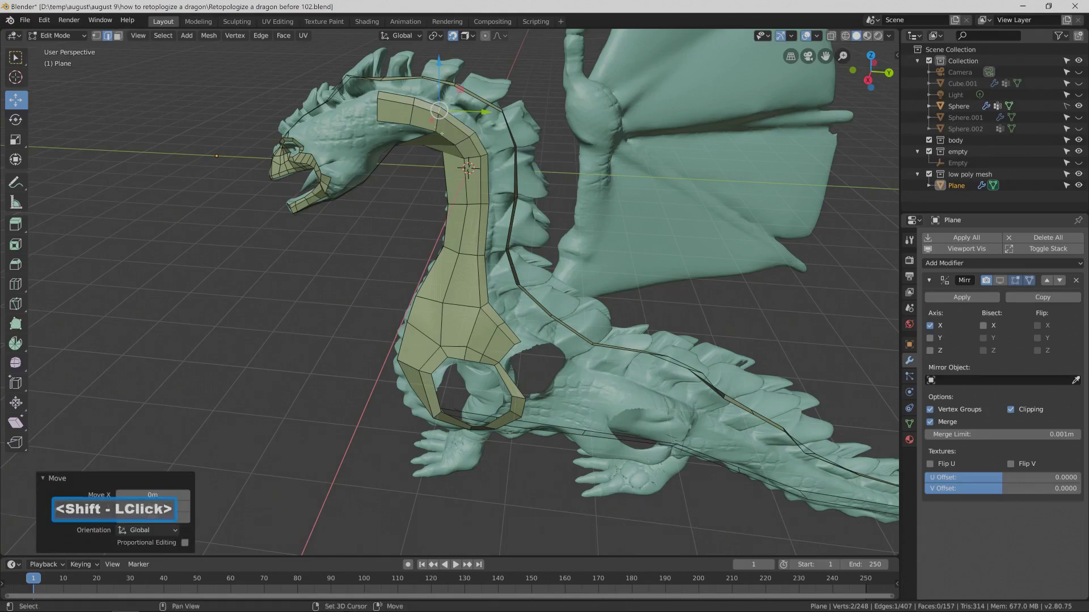
{"action": "scroll", "coordinate": [439, 110], "scroll_direction": "up", "scroll_amount": 2}
{"action": "left_click", "coordinate": [434, 54], "text": "shift"}
{"action": "middle_click_drag", "start_coordinate": [434, 54], "coordinate": [411, 128], "text": "shift"}
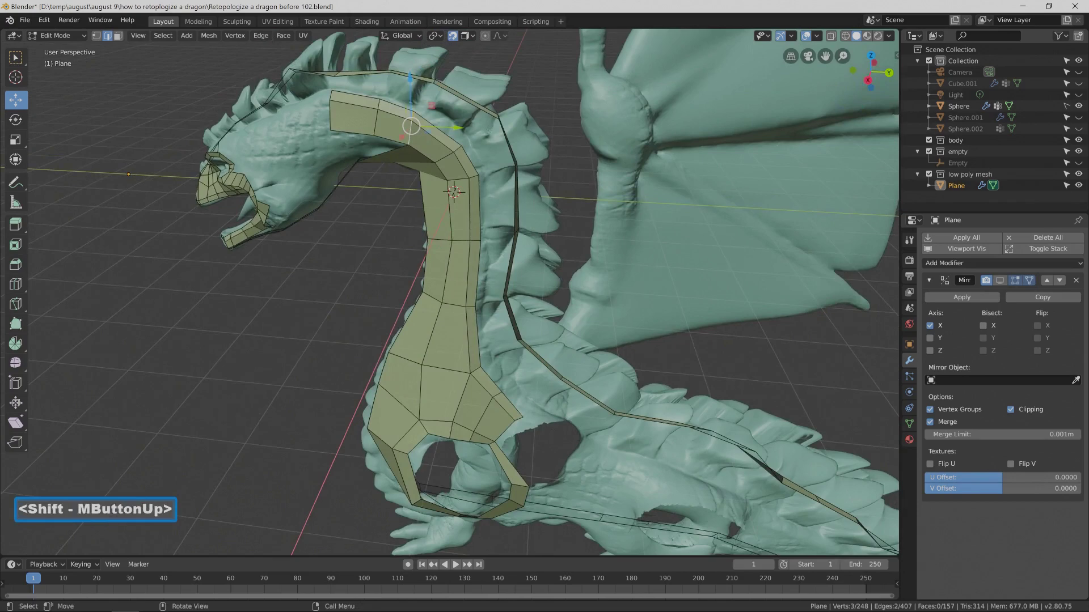
{"action": "key", "text": "g"}
{"action": "key", "text": "g"}
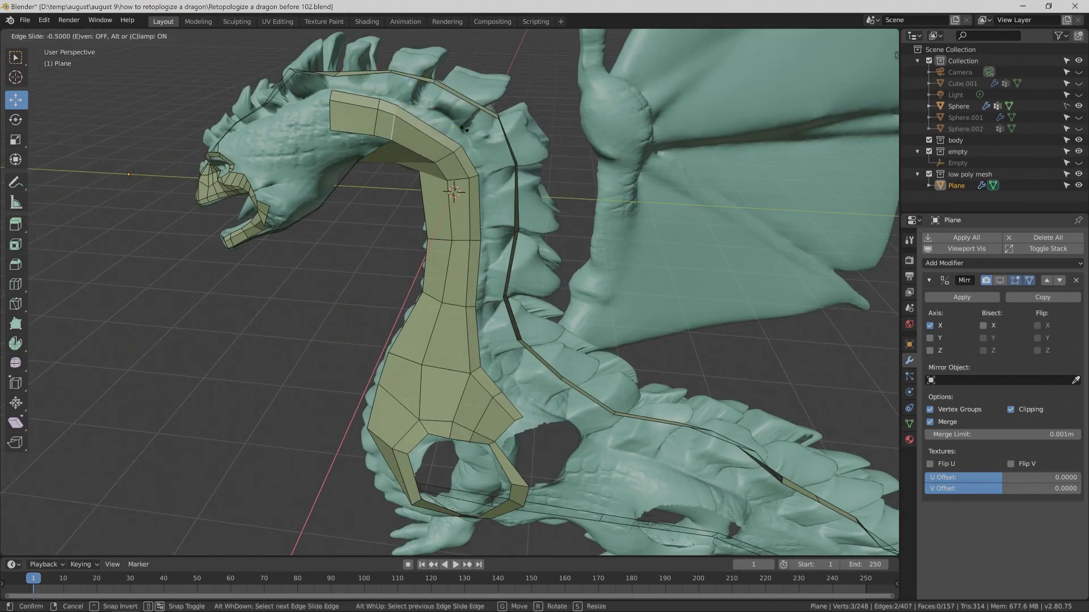
{"action": "left_click", "coordinate": [465, 129]}
Switch to the selection tool and edge-slide the next crosswise edge pair nearer the head by a factor of -0.5.
{"action": "middle_click_drag", "start_coordinate": [465, 129], "coordinate": [394, 120]}
{"action": "left_click", "coordinate": [373, 136]}
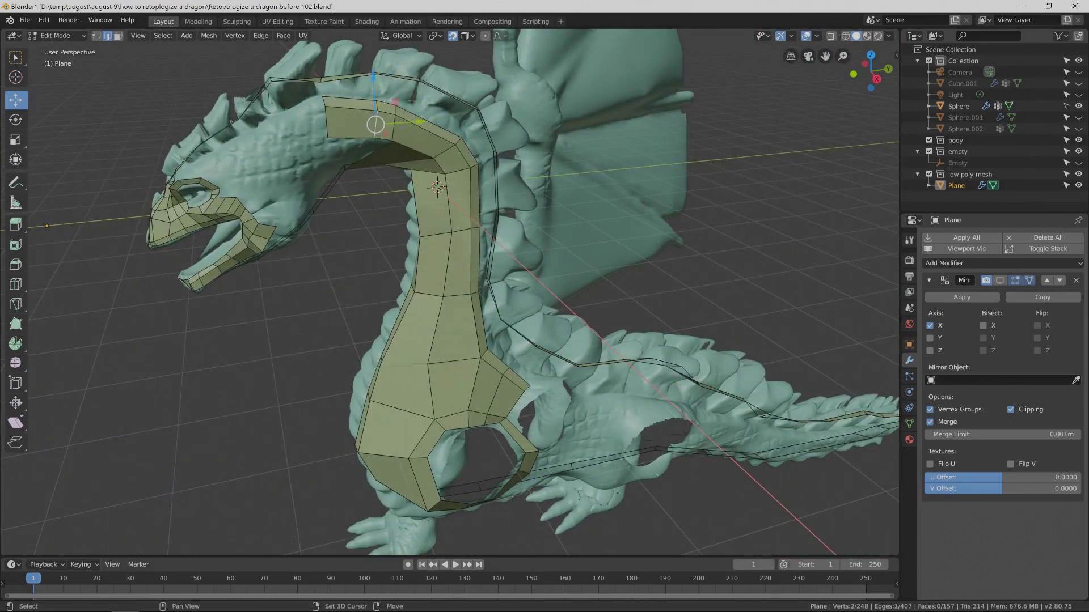
{"action": "left_click", "coordinate": [15, 57]}
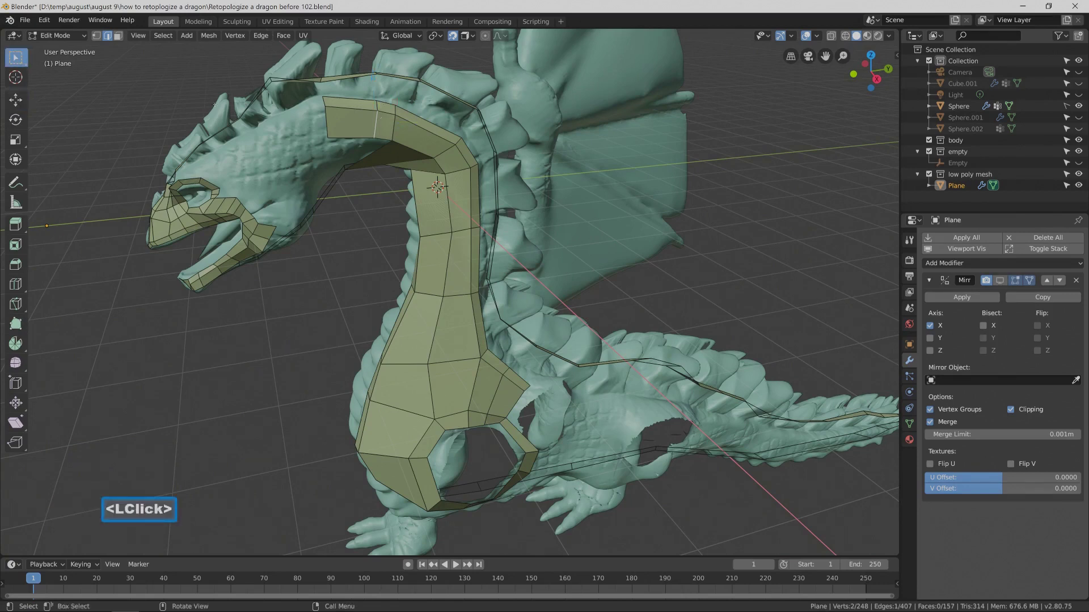
{"action": "left_click", "coordinate": [373, 121], "text": "shift"}
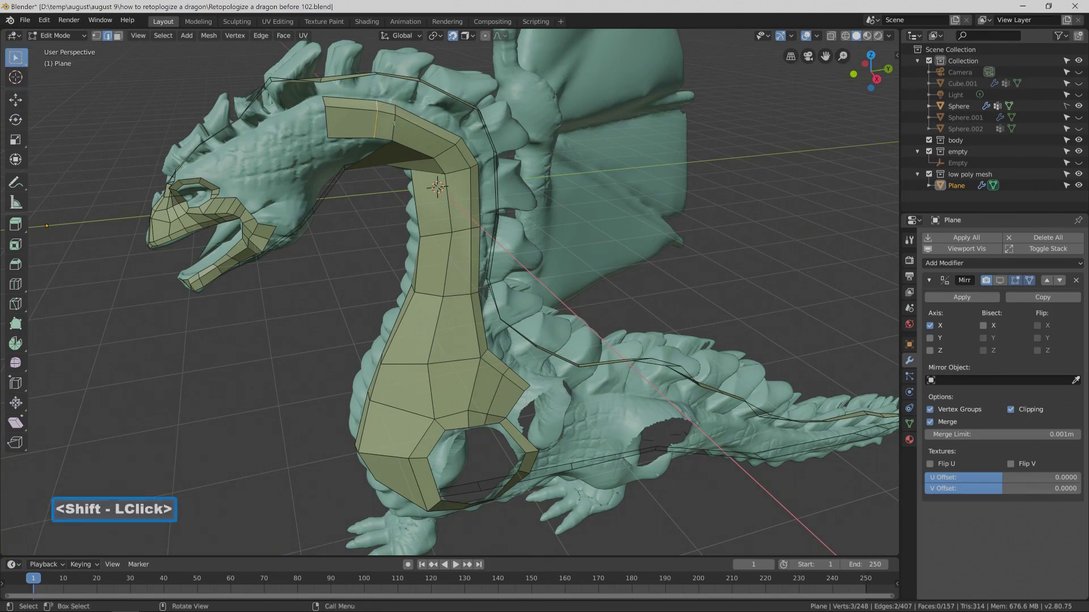
{"action": "key", "text": "g"}
{"action": "key", "text": "g"}
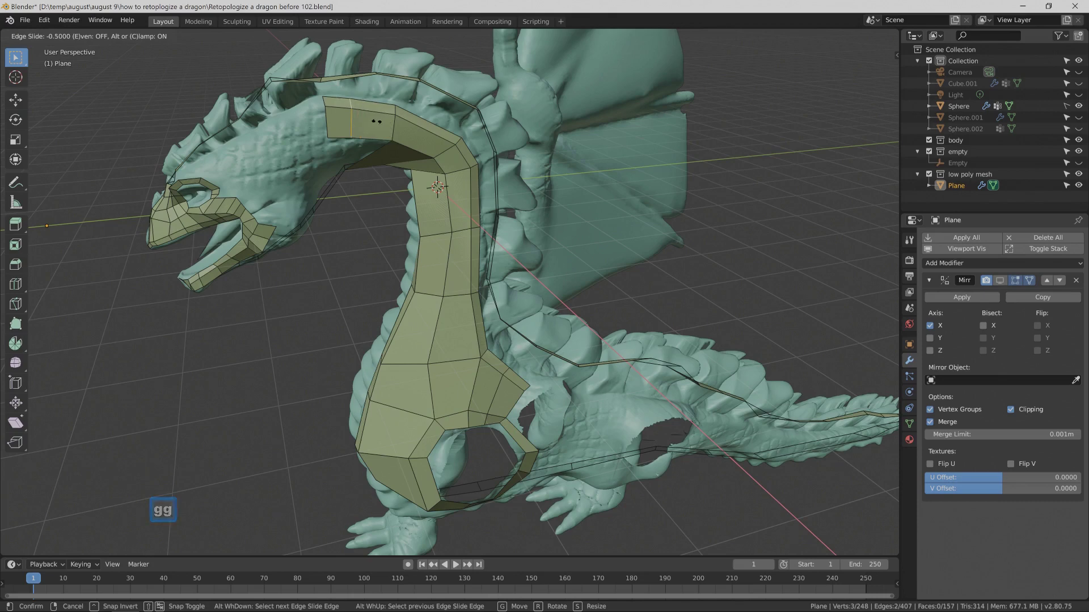
{"action": "left_click", "coordinate": [377, 121]}
Edge-slide the crosswise edge pair at the neck's upper bend by a factor of -0.400, clear the selection, and save as version 103.
{"action": "middle_click_drag", "start_coordinate": [444, 205], "coordinate": [416, 179]}
{"action": "left_click", "coordinate": [443, 156]}
{"action": "left_click", "coordinate": [456, 144], "text": "shift"}
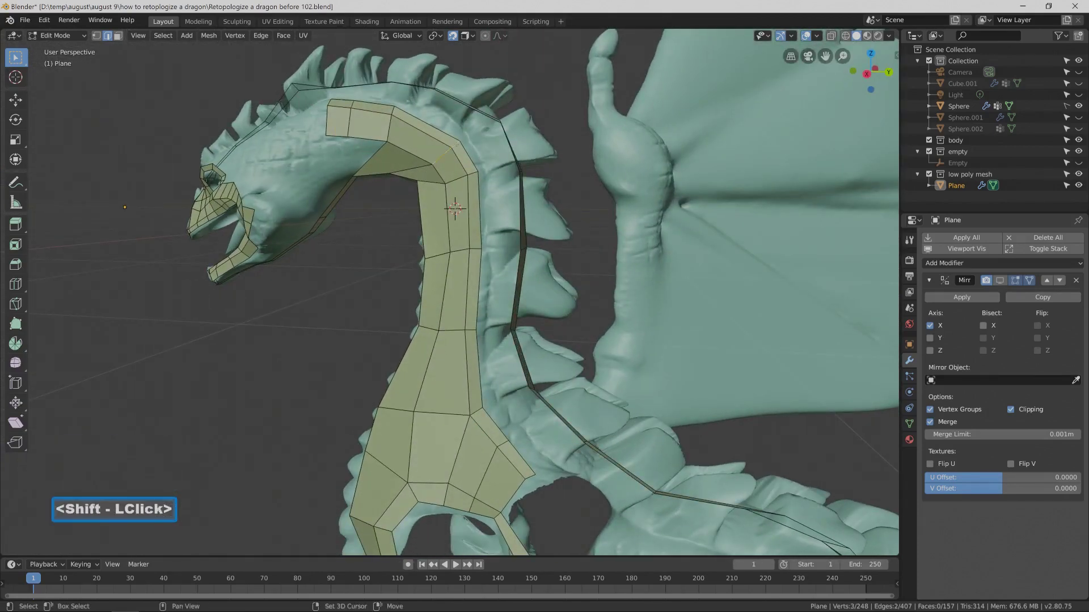
{"action": "key", "text": "g"}
{"action": "key", "text": "g"}
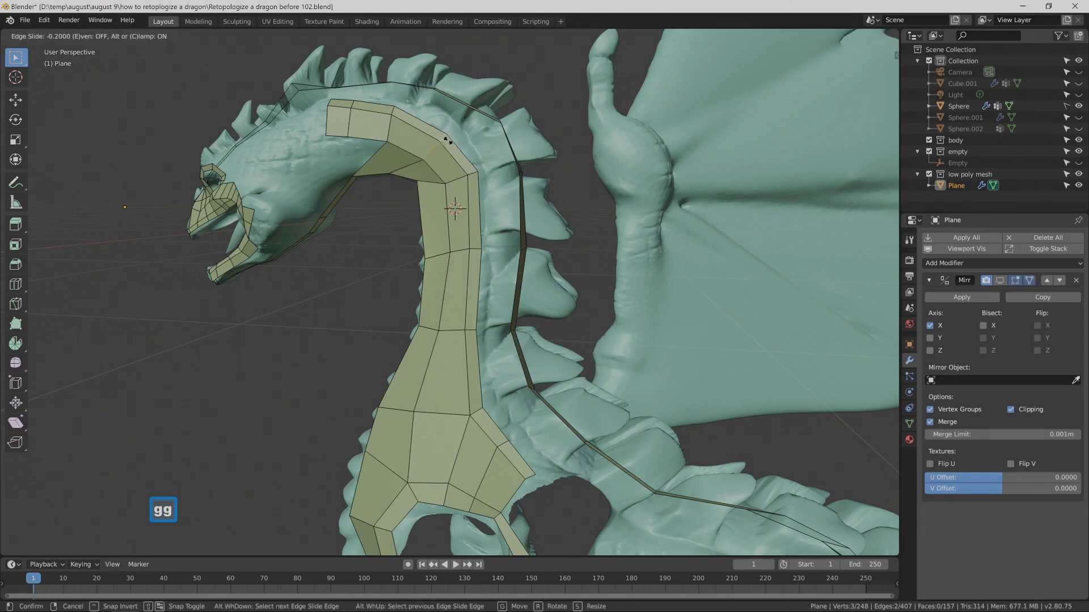
{"action": "left_click", "coordinate": [435, 137]}
{"action": "middle_click_drag", "start_coordinate": [435, 137], "coordinate": [399, 138]}
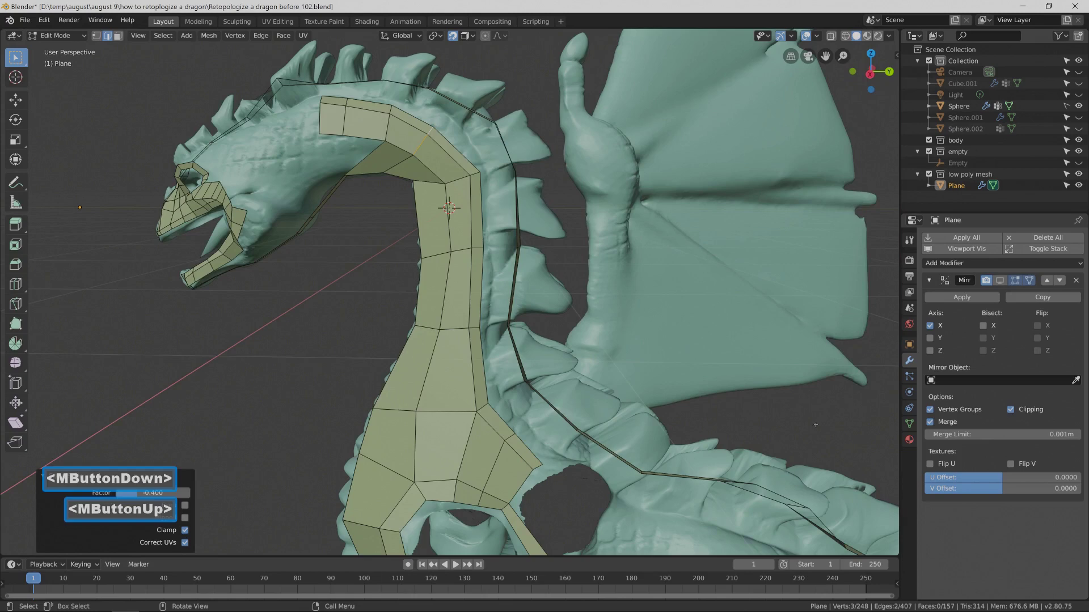
{"action": "left_click", "coordinate": [809, 425]}
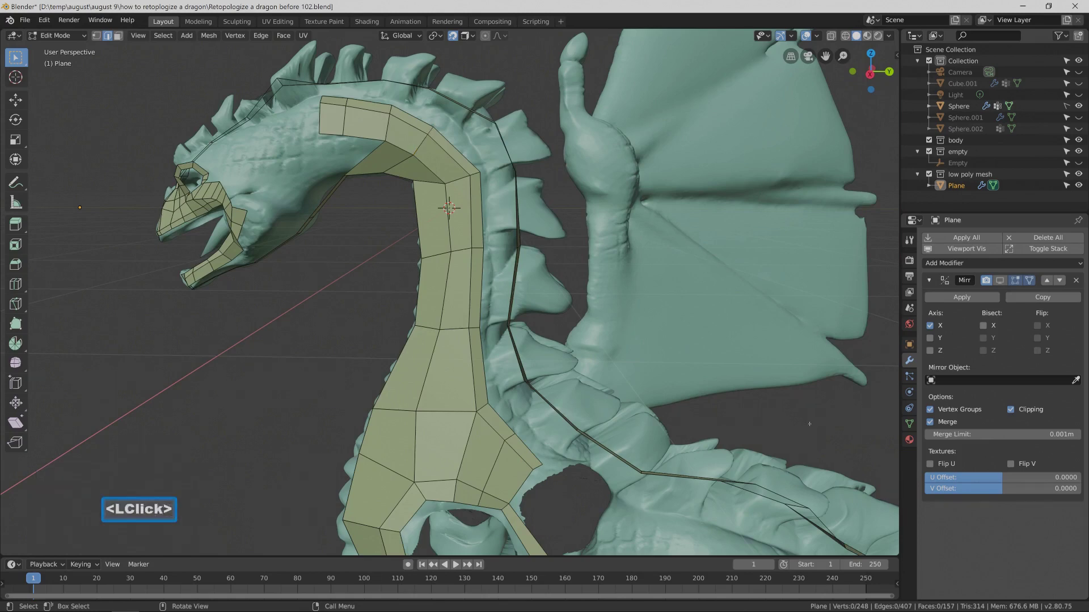
{"action": "mouse_move", "coordinate": [809, 424]}
{"action": "middle_mouse_down"}
{"action": "mouse_move", "coordinate": [669, 420]}
{"action": "mouse_move", "coordinate": [823, 425]}
{"action": "middle_mouse_up"}
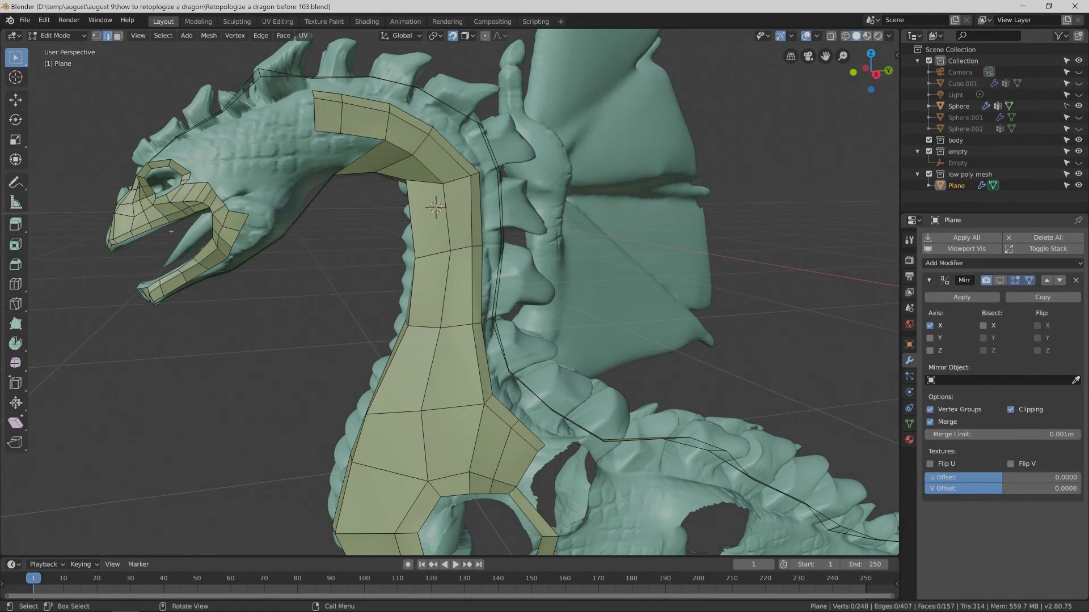
Delete the three faces joining the upper and lower jaw strips at the mouth corner, and save the file as version 104.
{"action": "middle_click_drag", "start_coordinate": [453, 283], "coordinate": [482, 295], "text": "shift"}
{"action": "middle_click_drag", "start_coordinate": [291, 241], "coordinate": [266, 225], "text": "ctrl"}
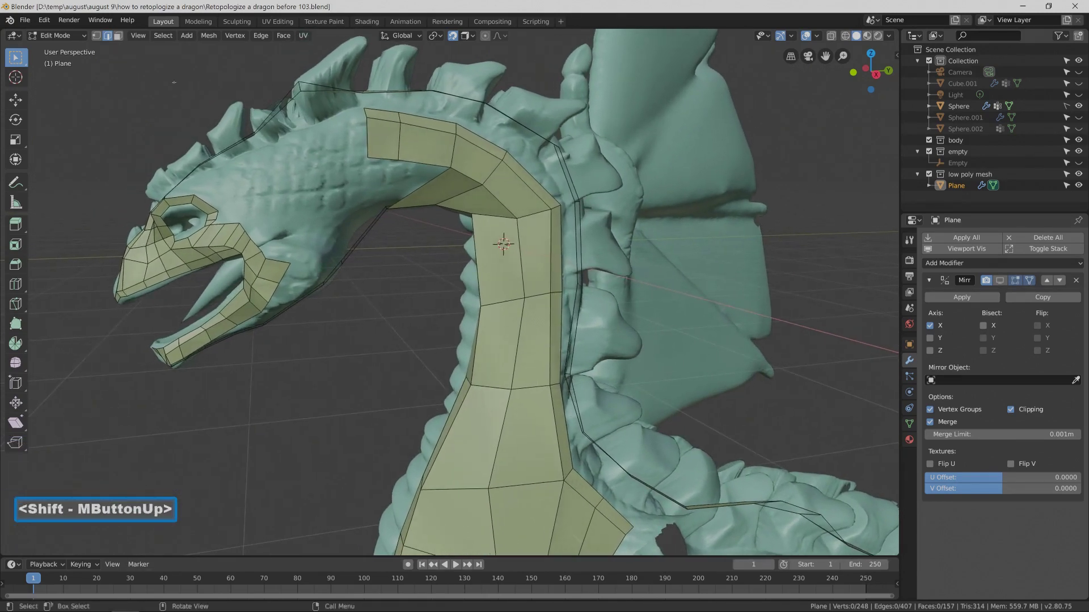
{"action": "left_click", "coordinate": [118, 35]}
{"action": "left_click", "coordinate": [255, 251]}
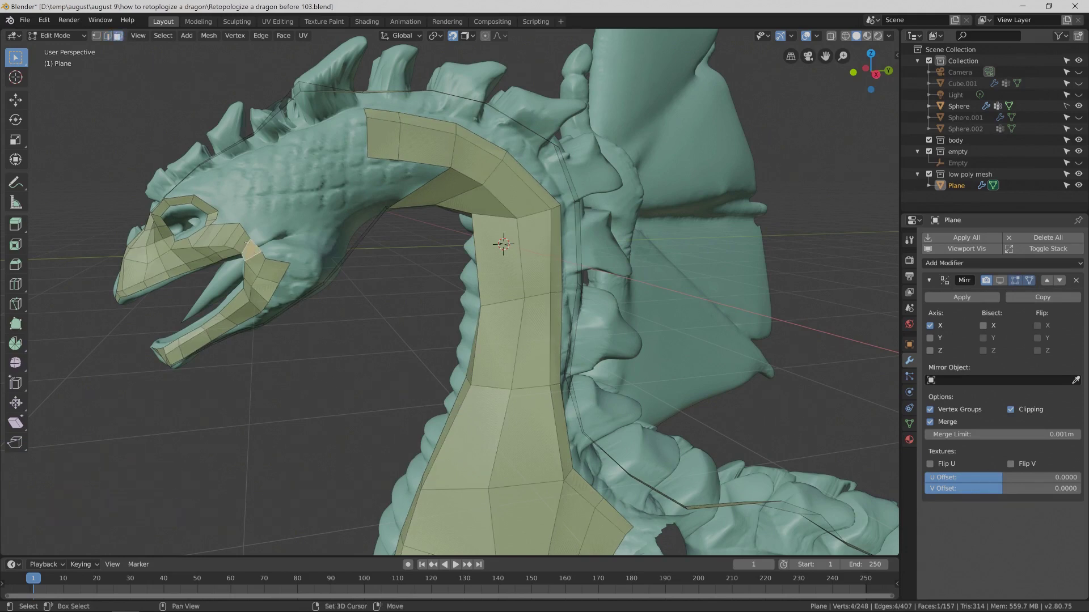
{"action": "left_click", "coordinate": [246, 242], "text": "shift"}
{"action": "left_click", "coordinate": [259, 261], "text": "shift"}
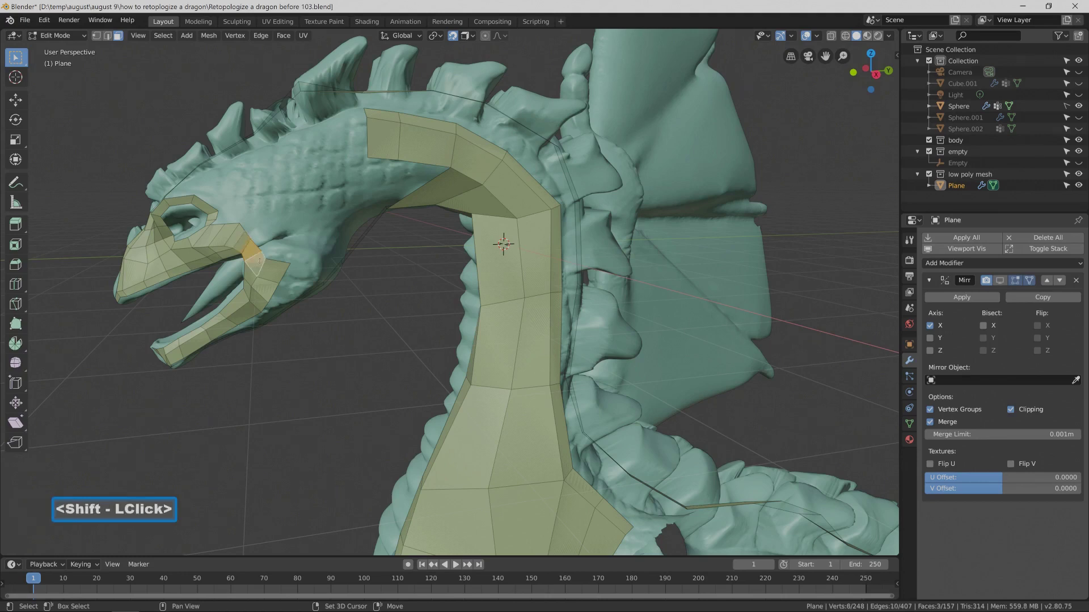
{"action": "key", "text": "x"}
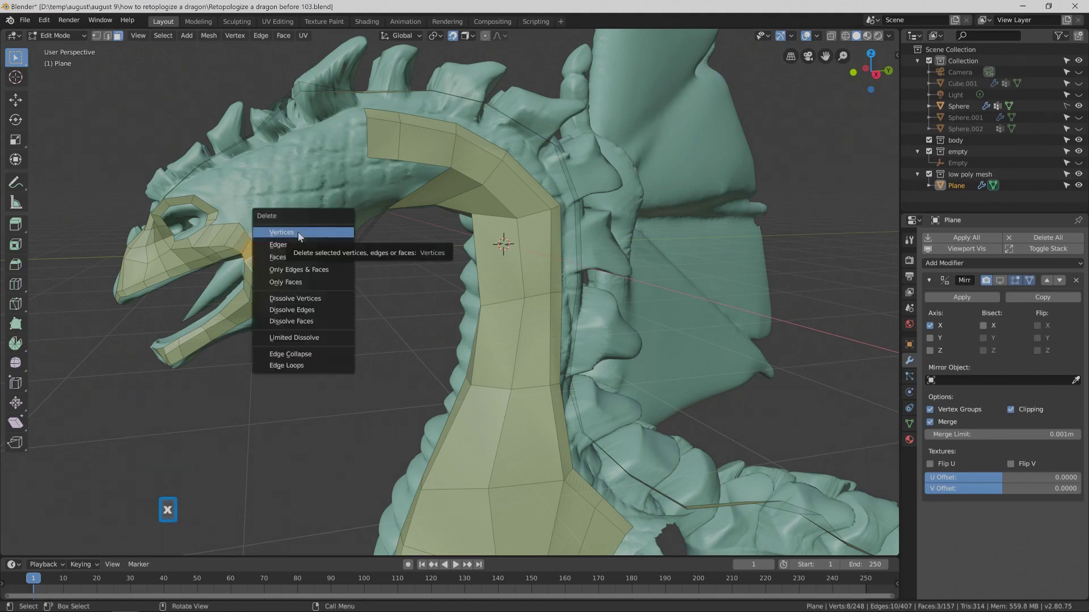
{"action": "left_click", "coordinate": [306, 257]}
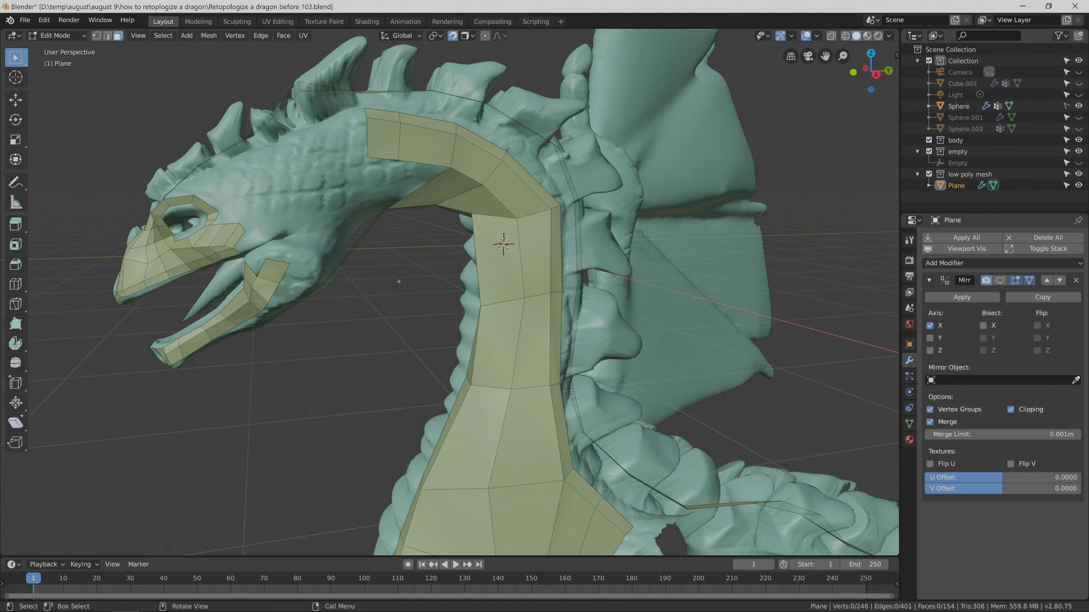
{"action": "key", "text": "Pause"}
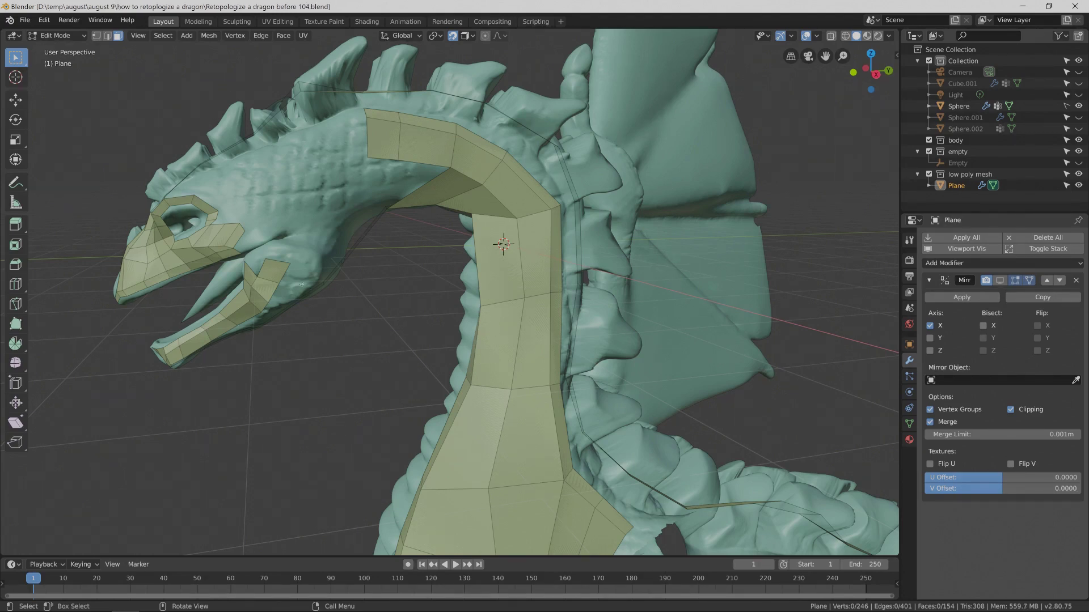
Delete the upper rear face at the end of the lower jaw strip.
{"action": "left_click", "coordinate": [277, 270]}
{"action": "key", "text": "x"}
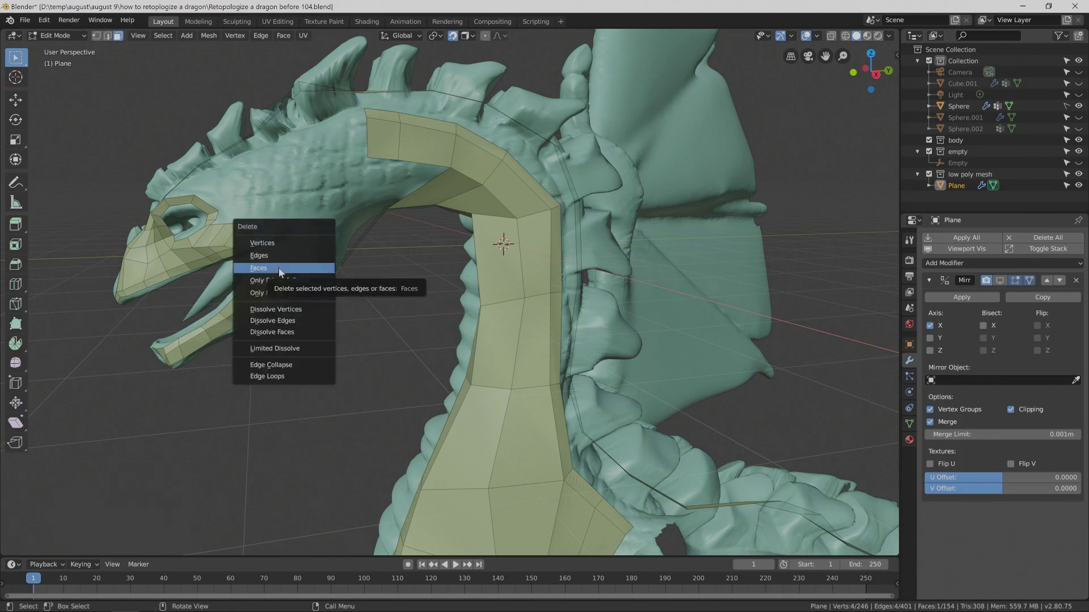
{"action": "left_click", "coordinate": [278, 268]}
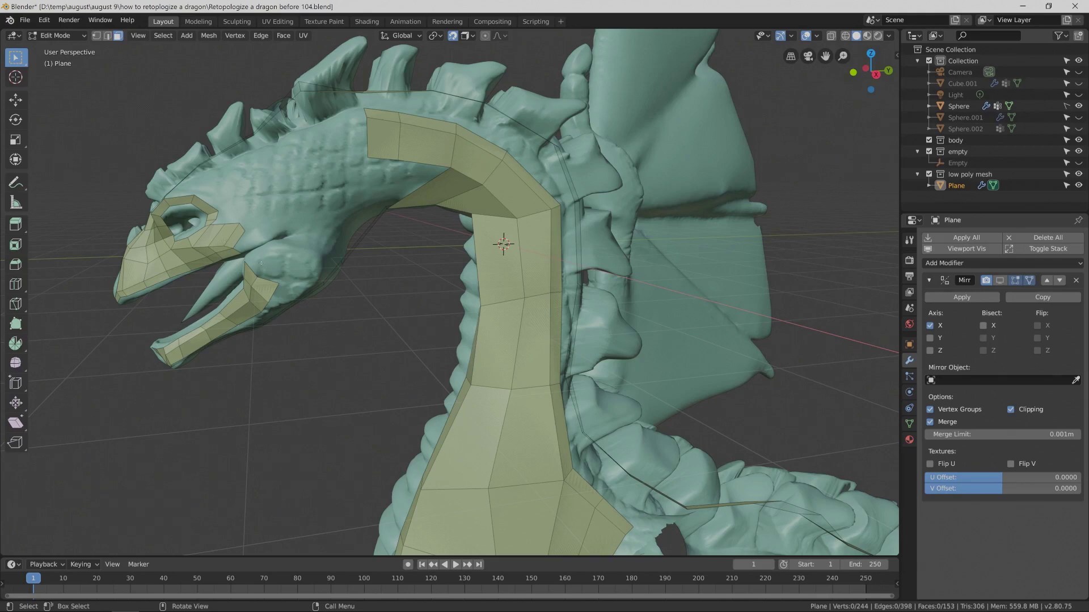
Extrude the upper jaw strip's rear edge into five faces curving back around the cheek muscle toward the lower jaw.
{"action": "left_click", "coordinate": [107, 35]}
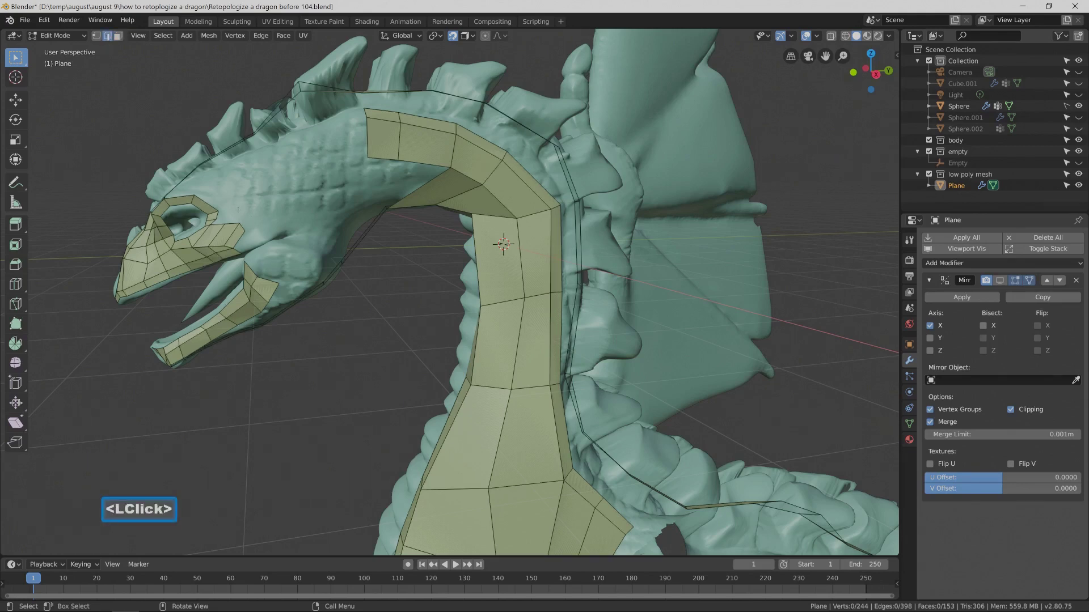
{"action": "left_click", "coordinate": [239, 250]}
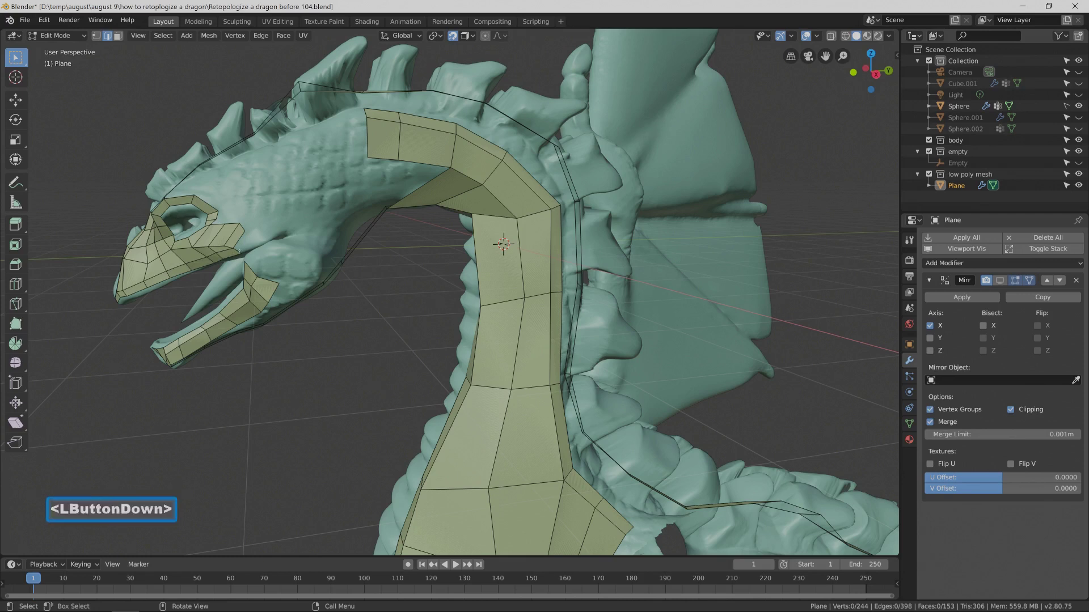
{"action": "right_click", "coordinate": [258, 237], "text": "ctrl"}
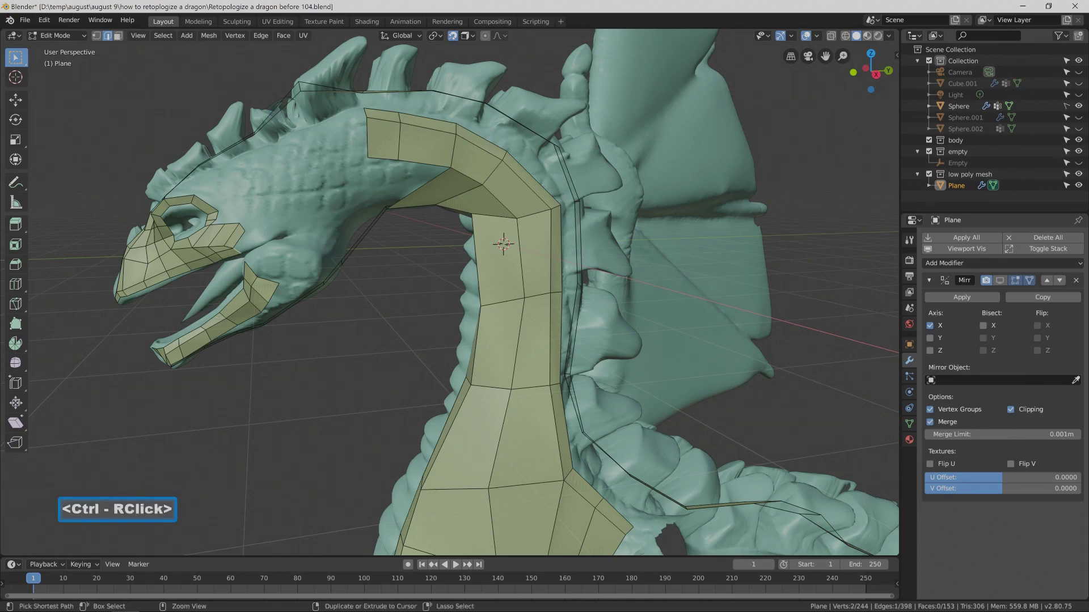
{"action": "right_click", "coordinate": [276, 226], "text": "ctrl"}
{"action": "right_click", "coordinate": [297, 227], "text": "ctrl"}
{"action": "right_click", "coordinate": [292, 245], "text": "ctrl"}
{"action": "right_click", "coordinate": [278, 255], "text": "ctrl"}
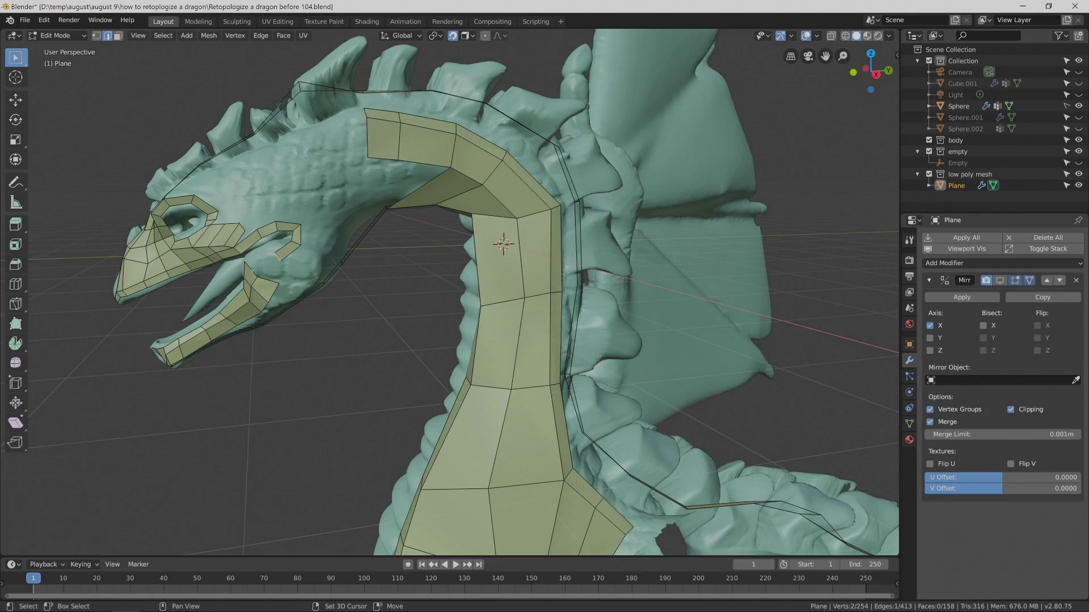
Fill a face joining the cheek strip's end to the lower jaw strip, clear the selection, and save the file as version 105.
{"action": "left_click", "coordinate": [278, 256], "text": "shift"}
{"action": "key", "text": "f"}
{"action": "left_click", "coordinate": [297, 351]}
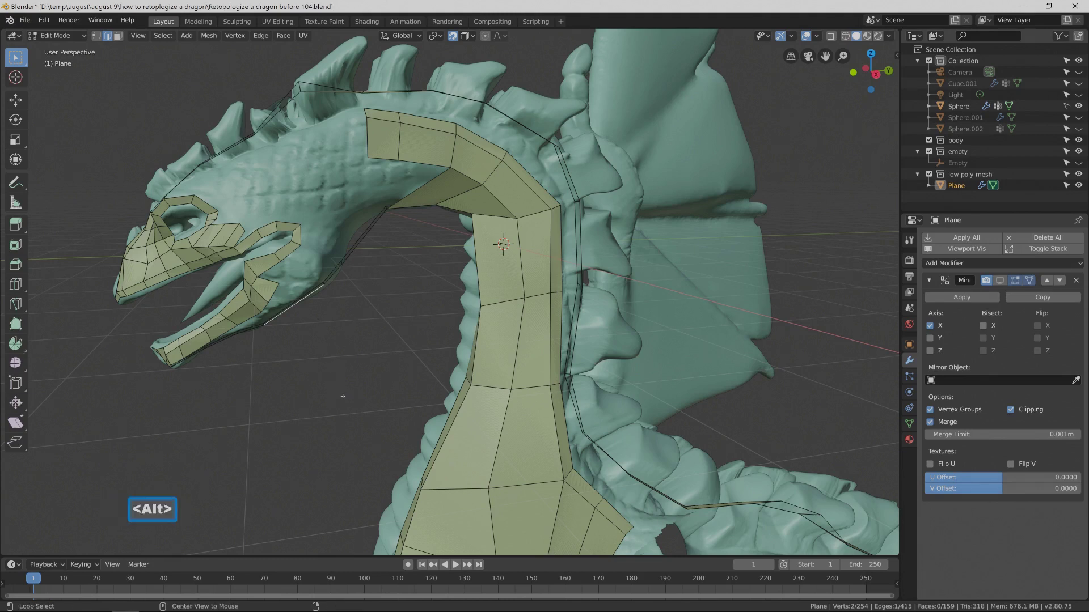
{"action": "key", "text": "alt+a"}
{"action": "key", "text": "Pause"}
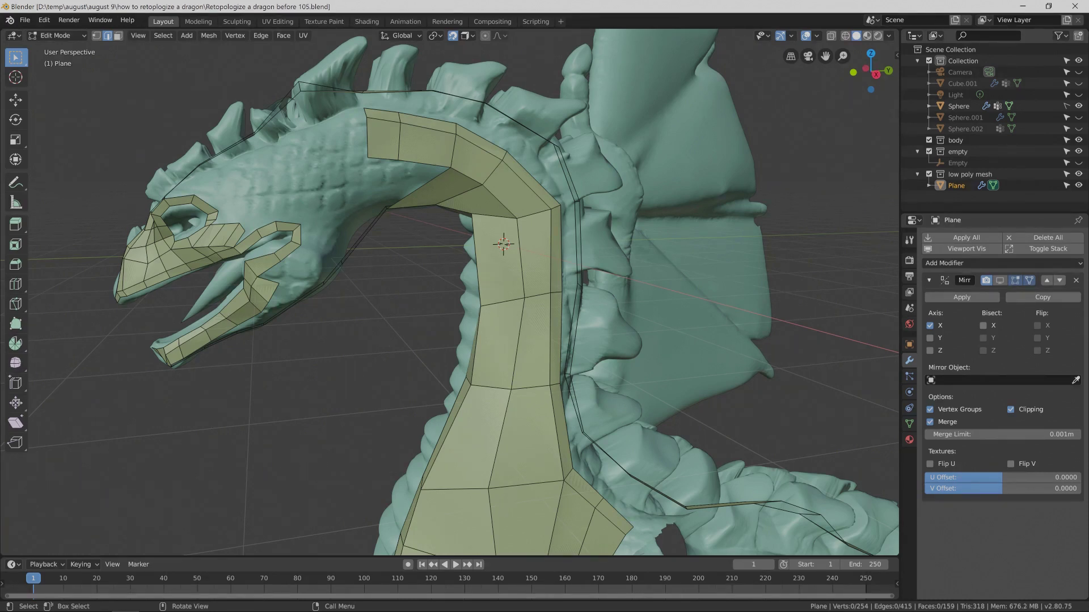
Extrude a chain of five vertices from the upper jaw strip's top edge around the outside of the cheek strip, and save the file as version 106.
{"action": "left_click", "coordinate": [96, 35]}
{"action": "left_click", "coordinate": [245, 231]}
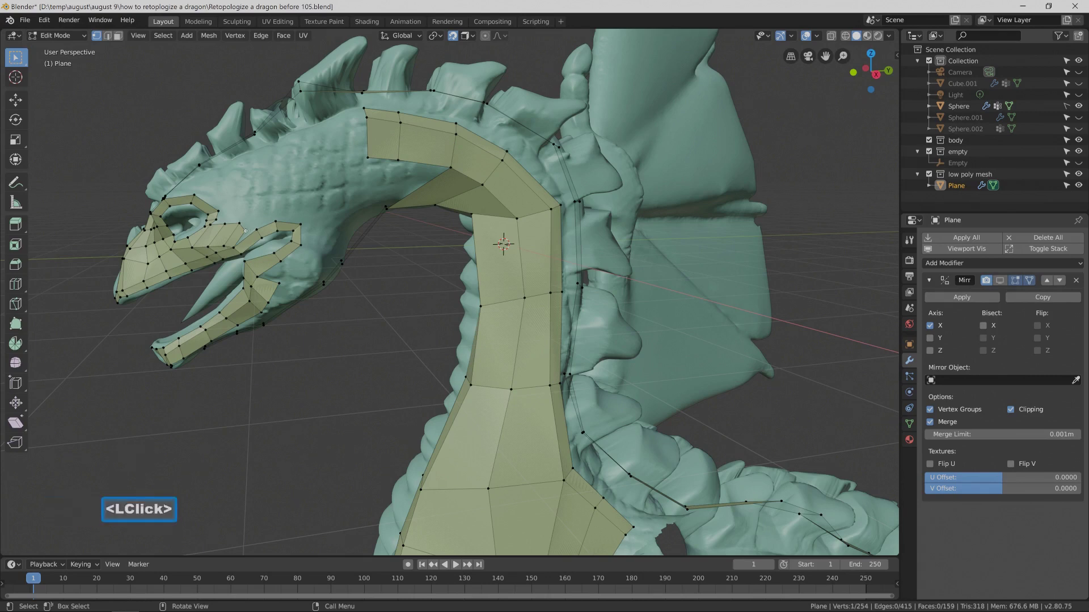
{"action": "key", "text": "ctrl"}
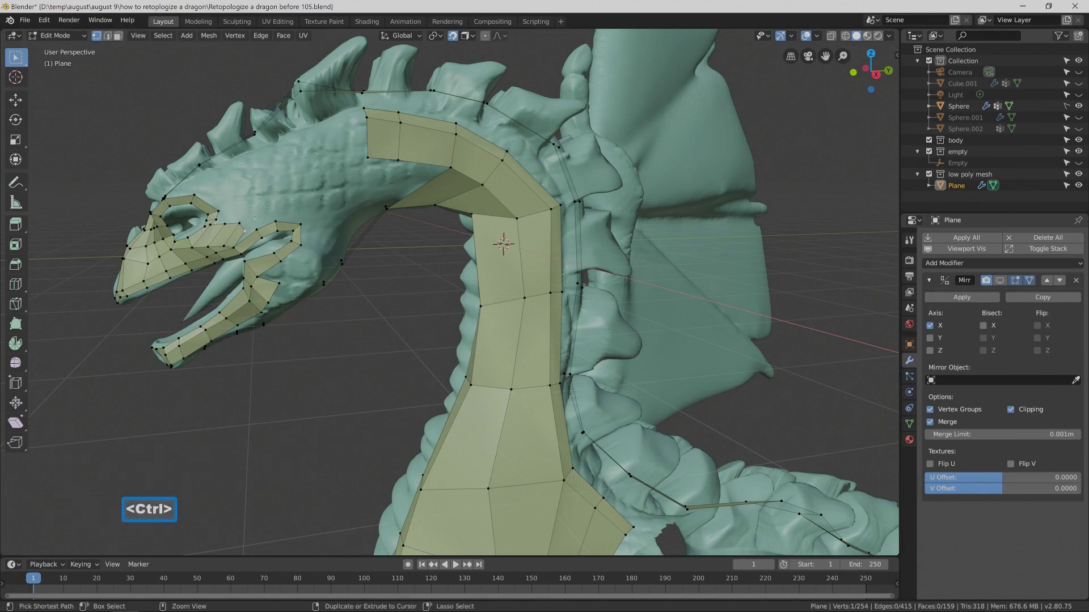
{"action": "right_click", "coordinate": [256, 219], "text": "ctrl"}
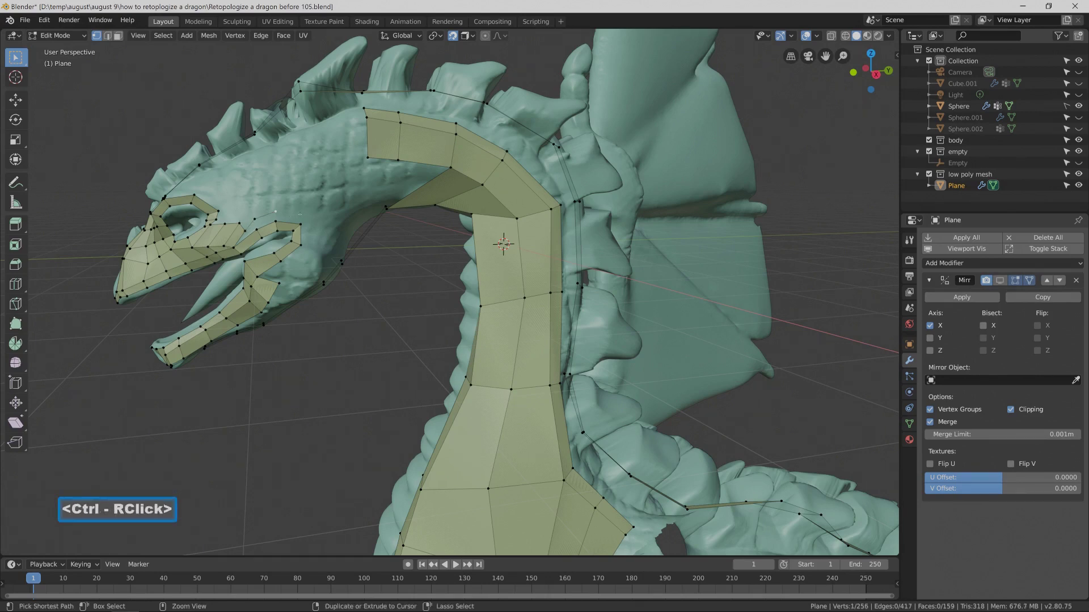
{"action": "right_click", "coordinate": [311, 215], "text": "ctrl"}
{"action": "right_click", "coordinate": [317, 244], "text": "ctrl"}
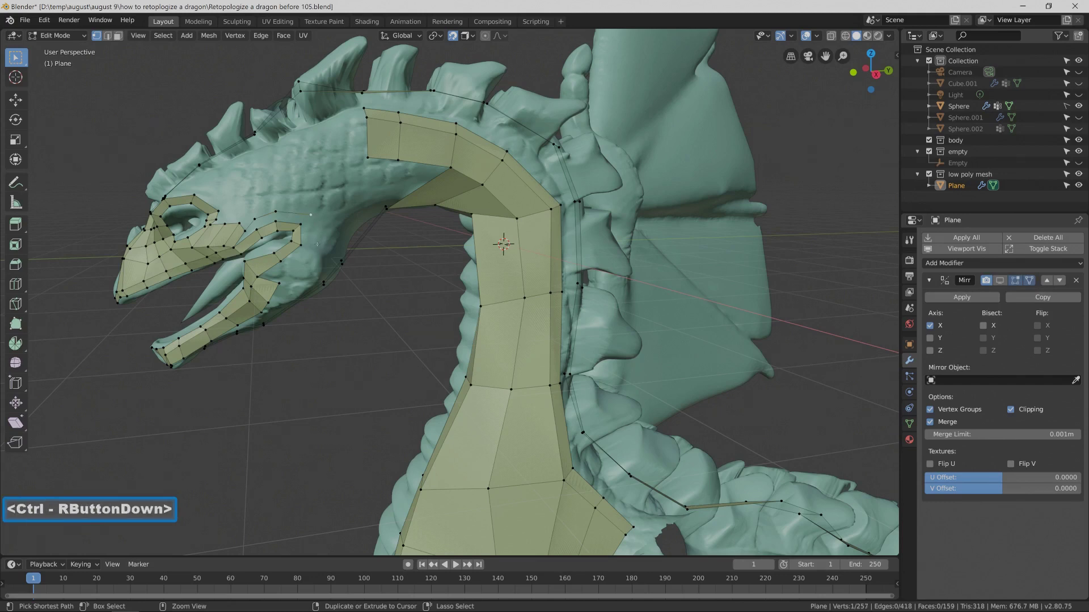
{"action": "right_click", "coordinate": [291, 269], "text": "ctrl"}
{"action": "left_click", "coordinate": [324, 346]}
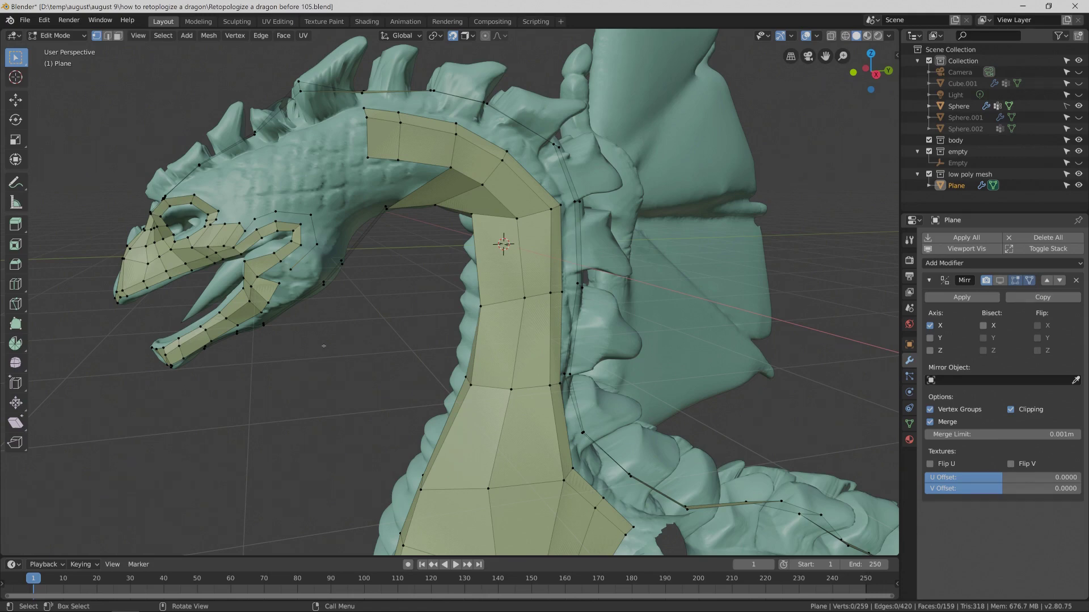
{"action": "key", "text": "Pause"}
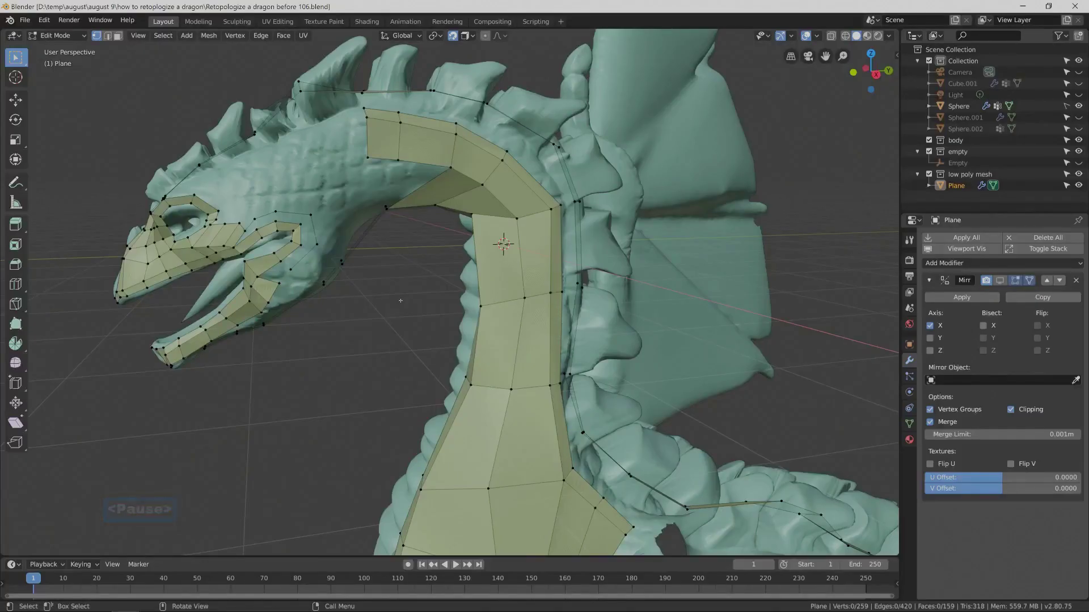
Fill five faces between the new vertex chain and the cheek strip, starting from the edge at the upper jaw, and clear the selection.
{"action": "left_click", "coordinate": [108, 35]}
{"action": "left_click", "coordinate": [242, 234]}
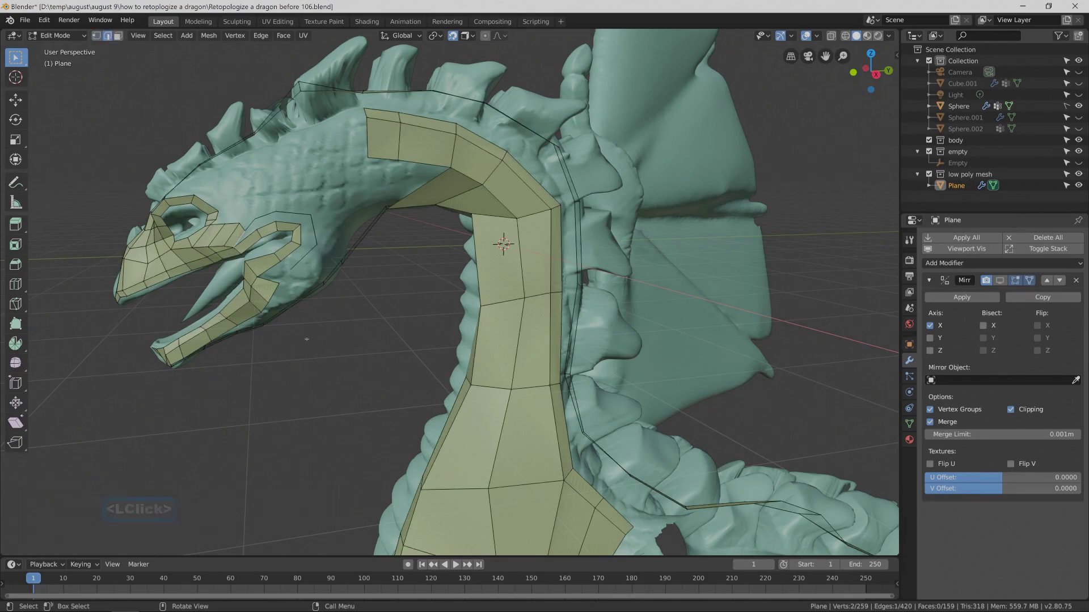
{"action": "key", "text": "f"}
{"action": "key", "text": "f"}
{"action": "key", "text": "f"}
{"action": "key", "text": "f"}
{"action": "key", "text": "f"}
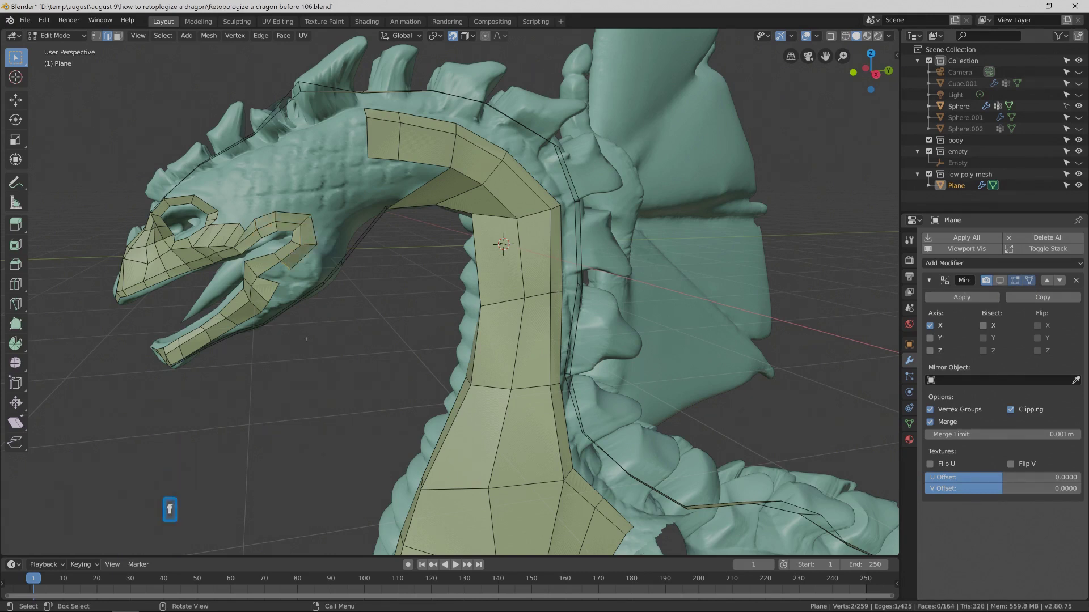
{"action": "left_click", "coordinate": [307, 339]}
Fill a face between four vertices where the cheek strip's lower end meets the lower jaw strip, and clear the selection.
{"action": "left_click", "coordinate": [96, 35]}
{"action": "left_click", "coordinate": [375, 423]}
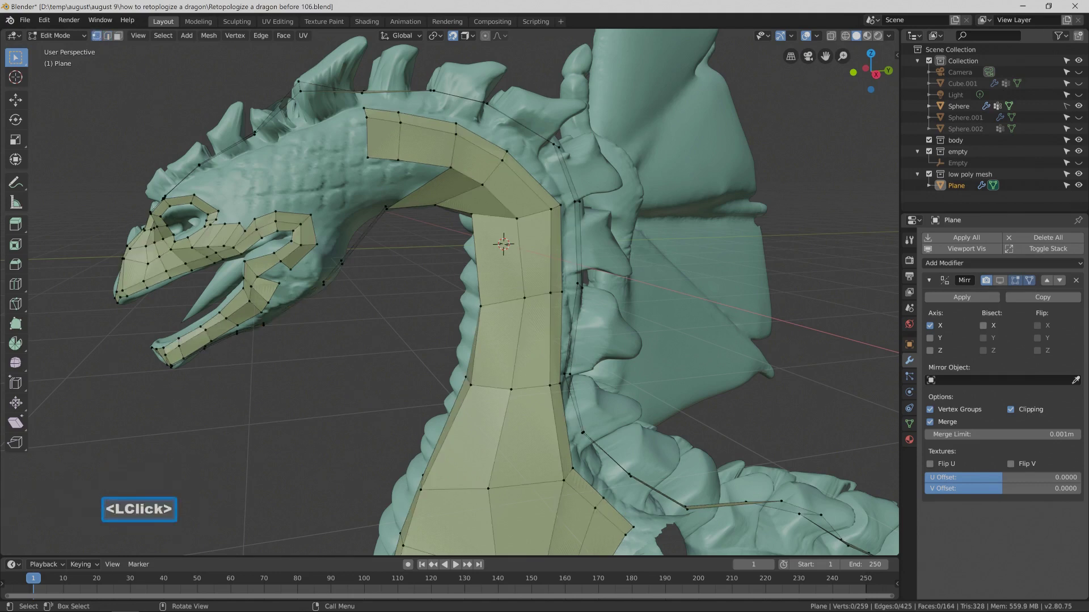
{"action": "left_click", "coordinate": [278, 283]}
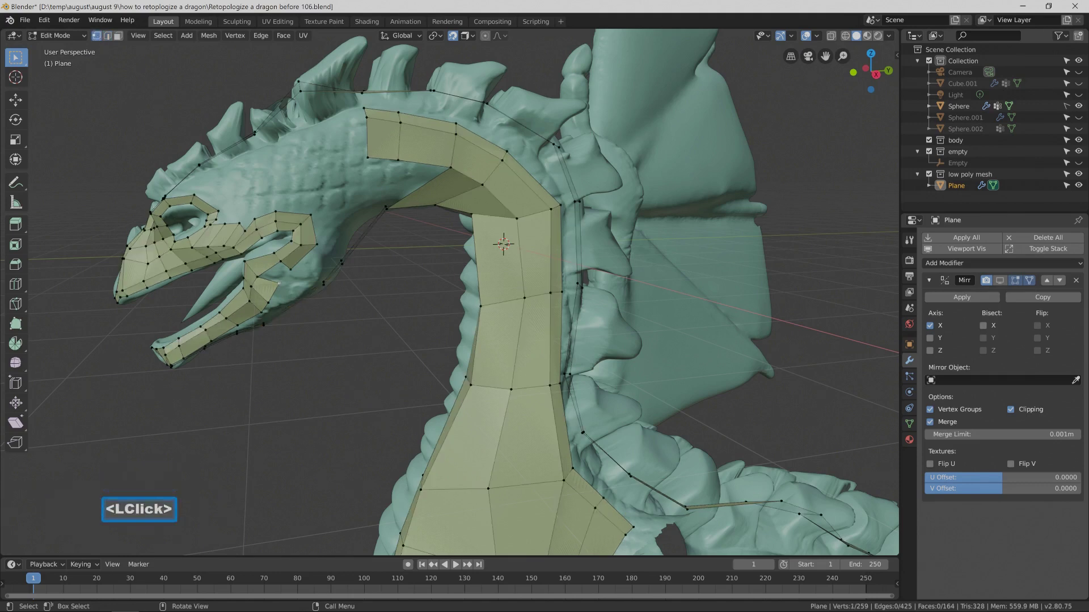
{"action": "left_click", "coordinate": [257, 277], "text": "shift"}
{"action": "left_click", "coordinate": [280, 260], "text": "shift"}
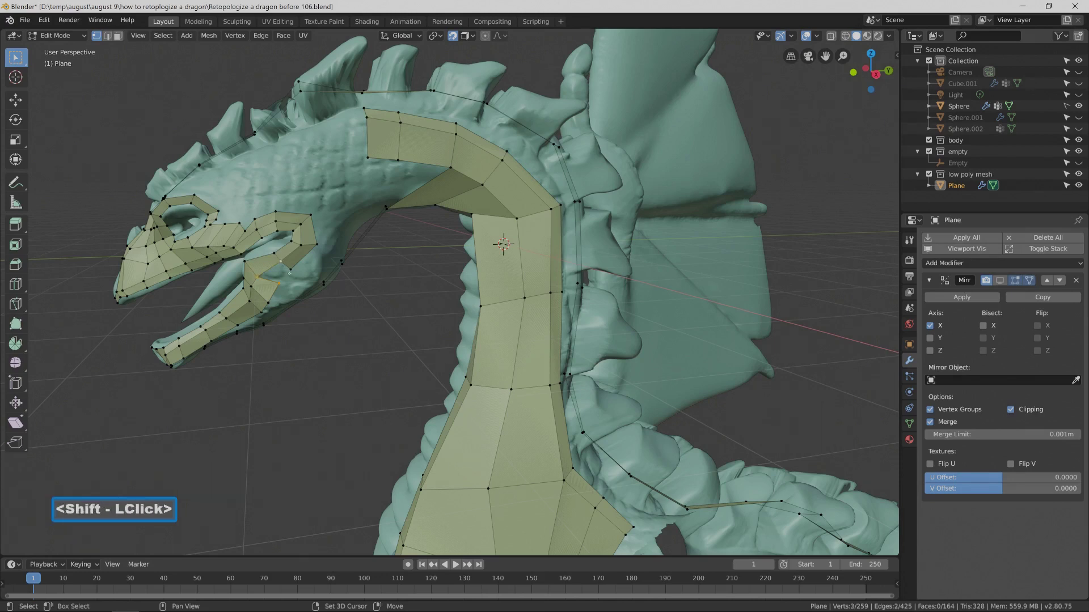
{"action": "left_click", "coordinate": [290, 270], "text": "shift"}
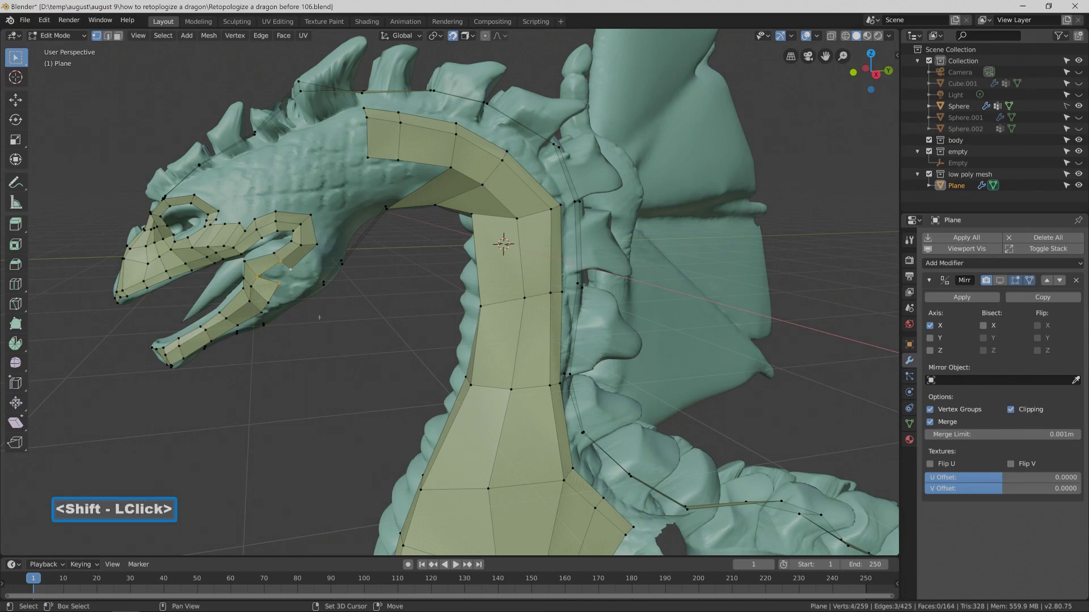
{"action": "key", "text": "f"}
{"action": "left_click", "coordinate": [346, 345]}
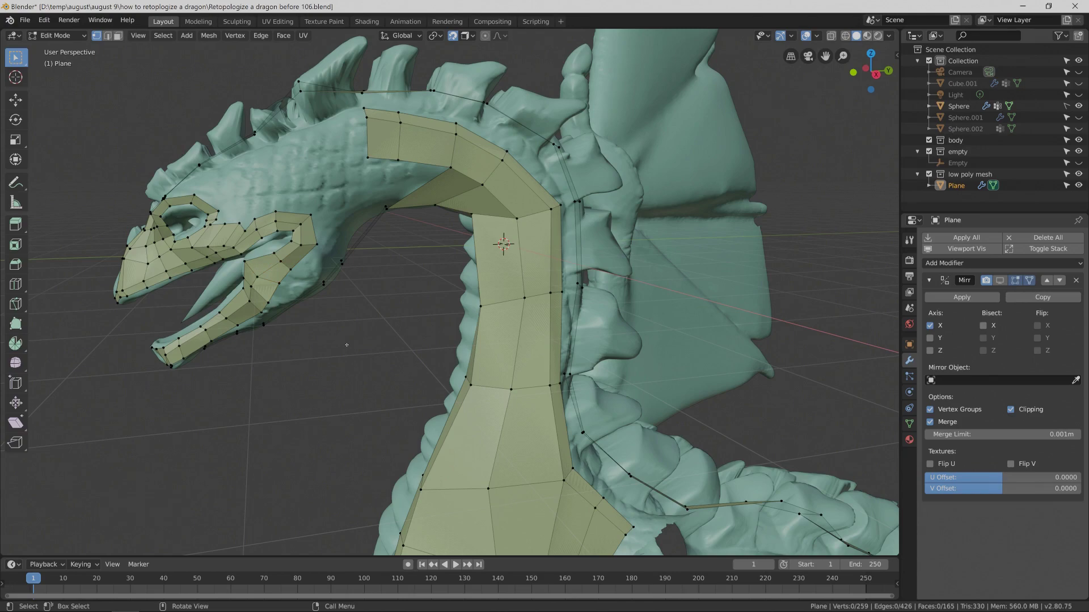
{"action": "key", "text": "Pause"}
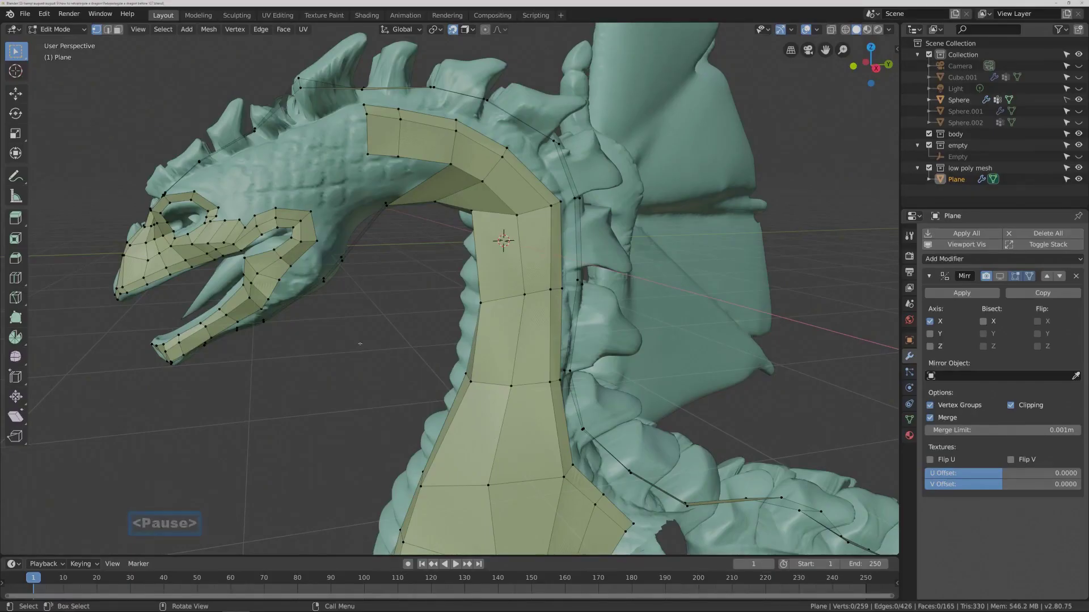
Select the ring of cross edges along the narrow centreline strip that runs around the whole dragon.
{"action": "middle_click_drag", "start_coordinate": [422, 284], "coordinate": [431, 313]}
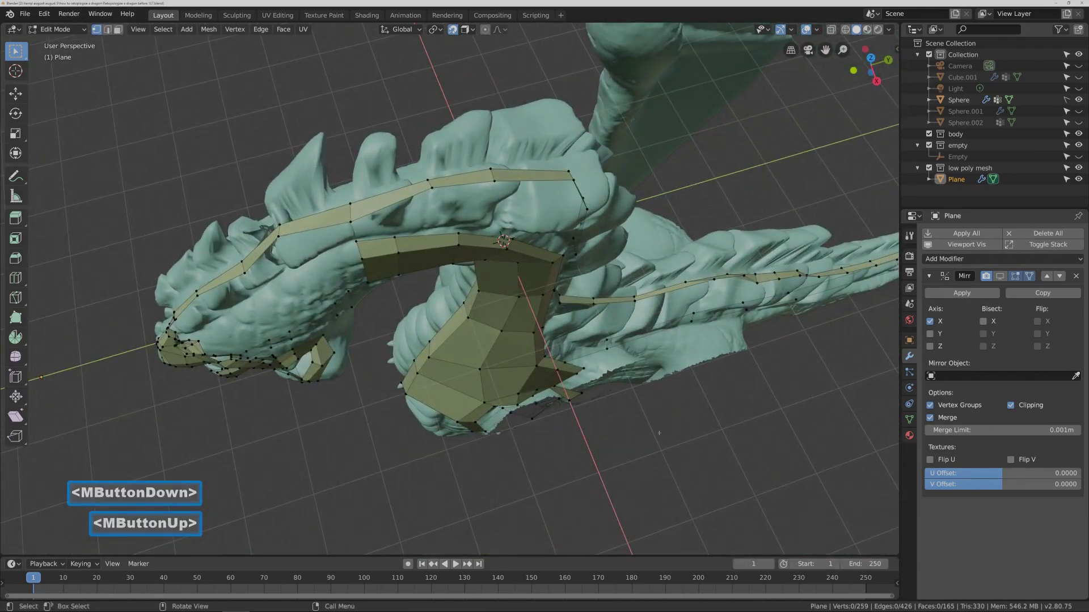
{"action": "key", "text": "Pause"}
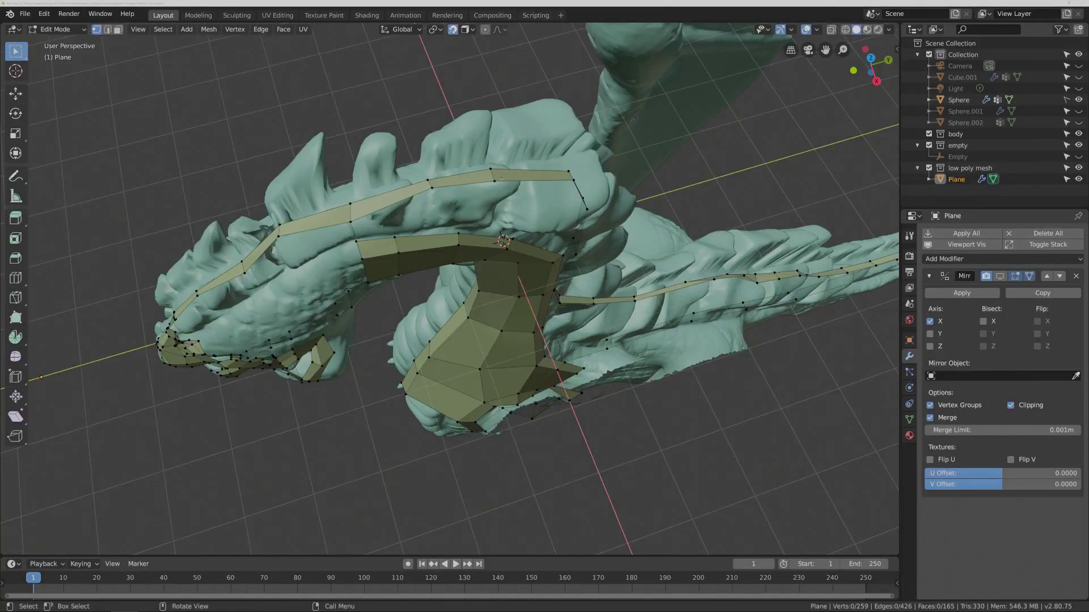
{"action": "left_click", "coordinate": [108, 30]}
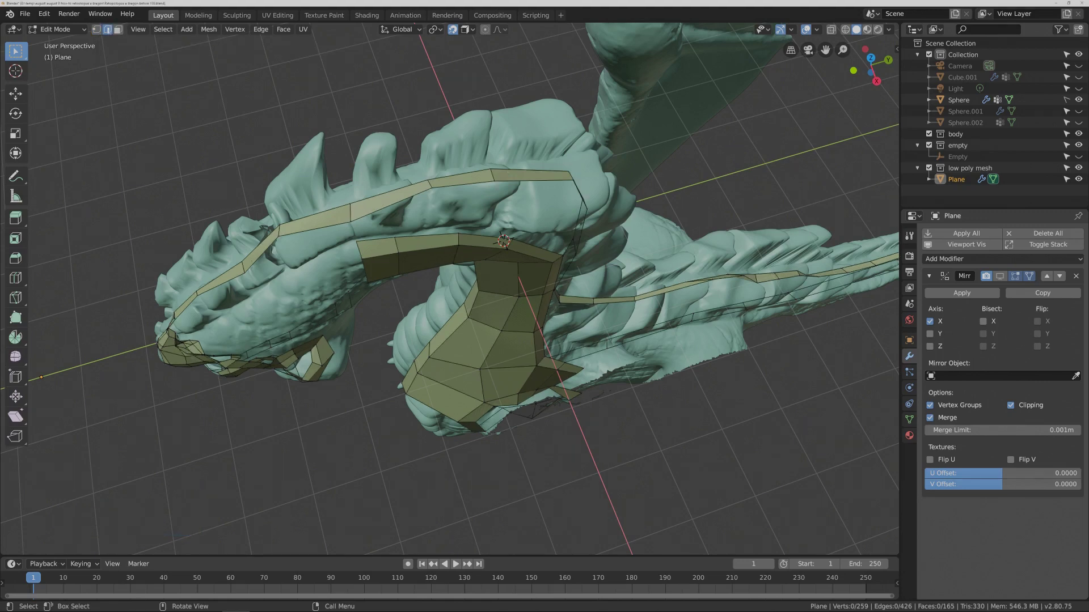
{"action": "middle_click_drag", "start_coordinate": [238, 272], "coordinate": [291, 276]}
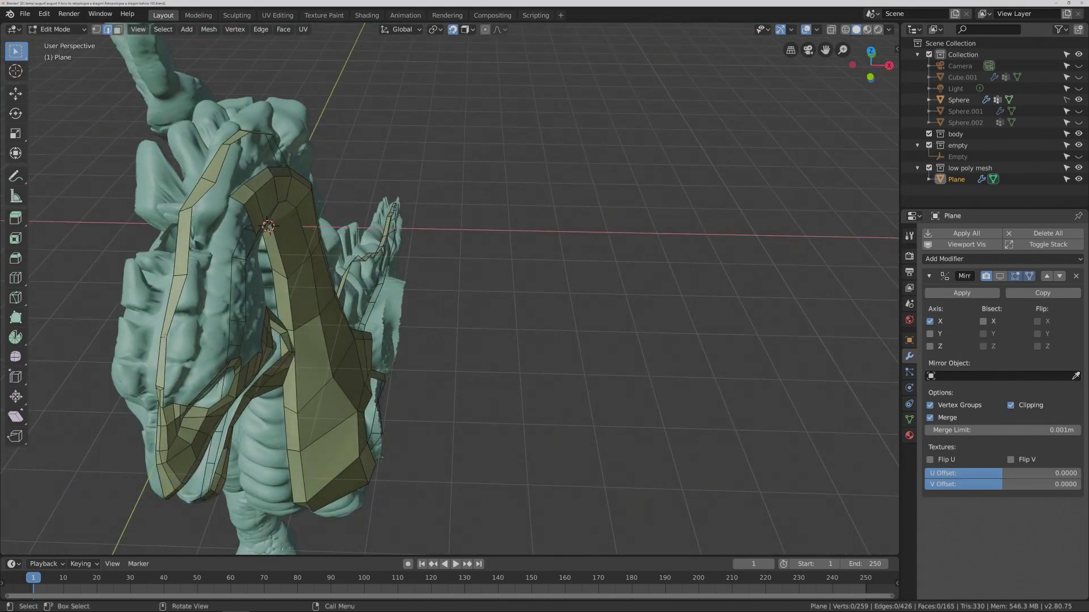
{"action": "key", "text": "ctrl"}
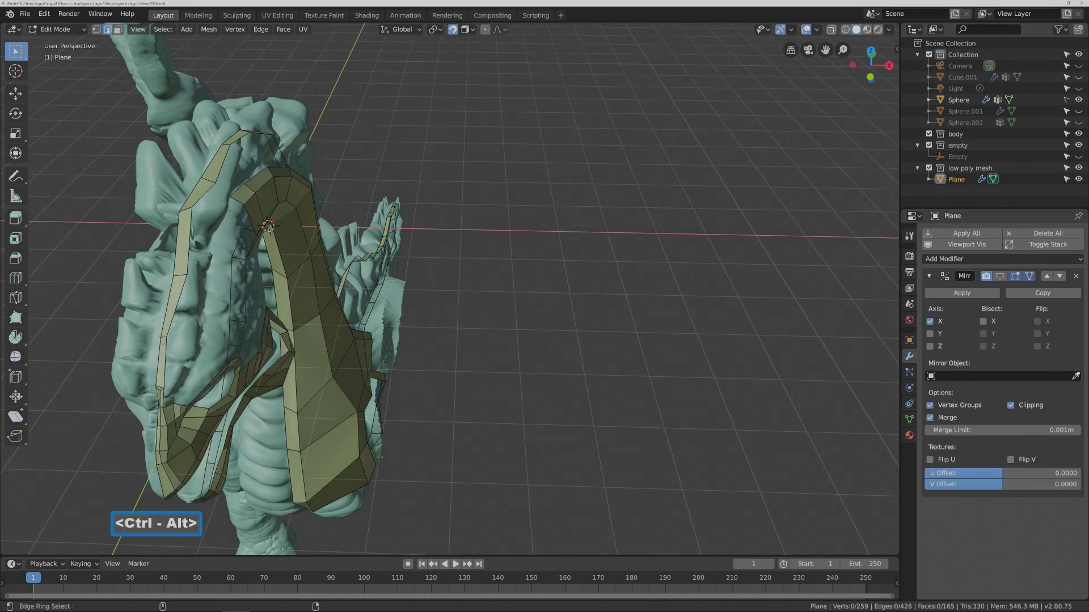
{"action": "left_click", "coordinate": [162, 336], "text": "ctrl+alt"}
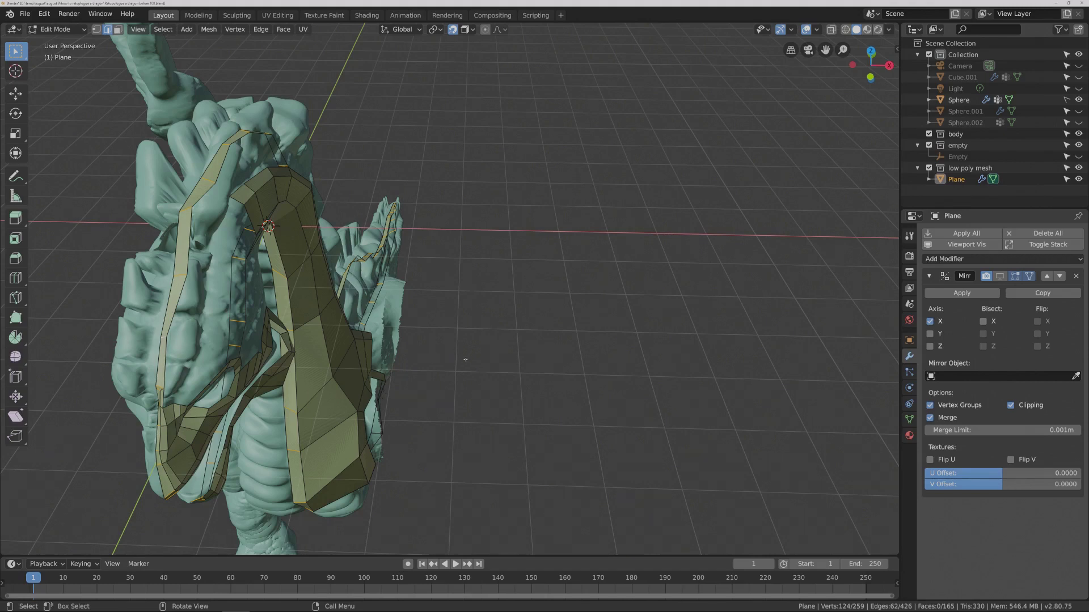
{"action": "key", "text": "Pause"}
In wireframe shading, use Circle Select to remove the edges along the throat, belly and underside of the tail from the ring selection.
{"action": "middle_click_drag", "start_coordinate": [431, 344], "coordinate": [424, 372]}
{"action": "scroll", "coordinate": [425, 372], "scroll_direction": "down", "scroll_amount": 1}
{"action": "key", "text": "z"}
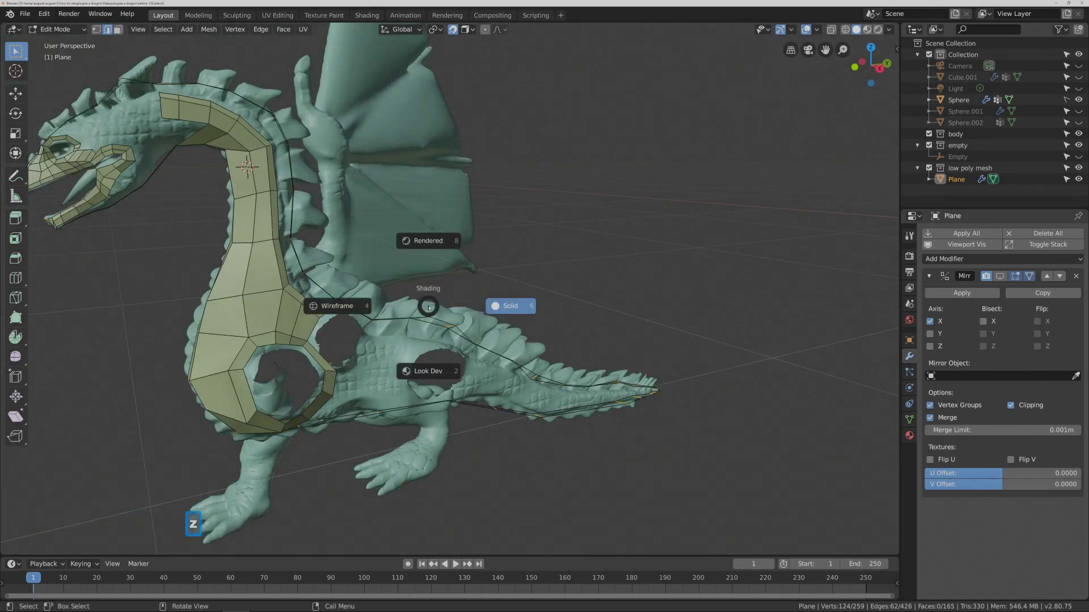
{"action": "left_click", "coordinate": [352, 311]}
{"action": "middle_click_drag", "start_coordinate": [406, 296], "coordinate": [471, 288], "text": "shift"}
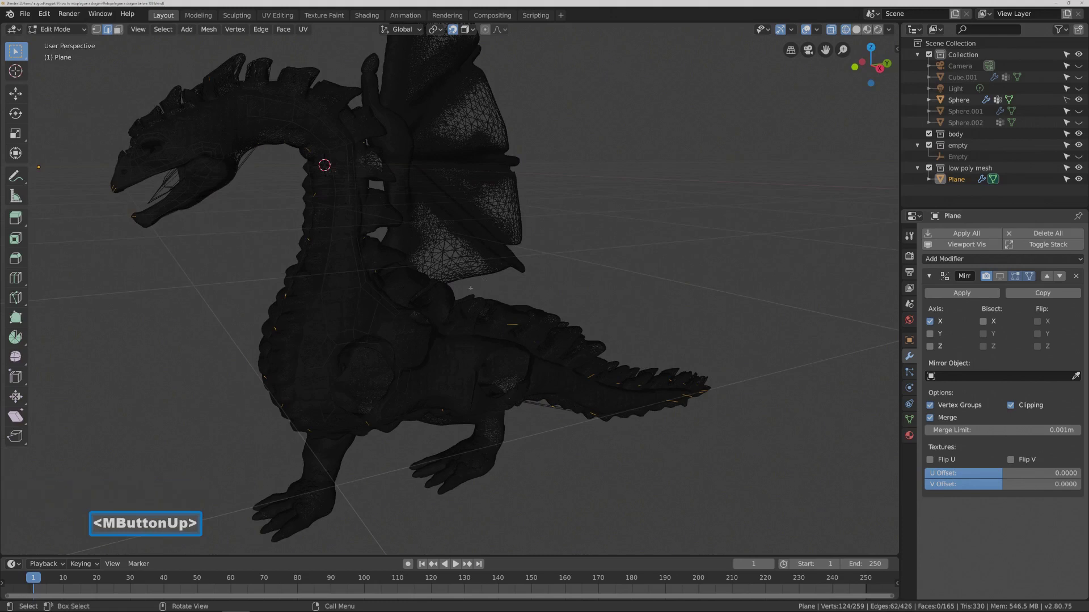
{"action": "middle_click_drag", "start_coordinate": [406, 303], "coordinate": [348, 296]}
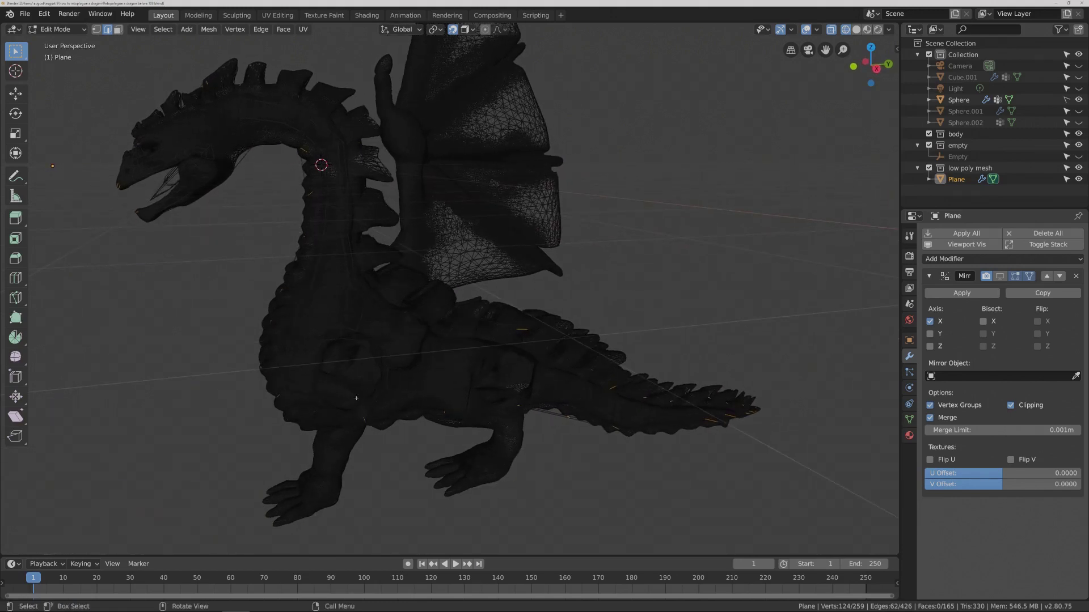
{"action": "mouse_move", "coordinate": [599, 448]}
{"action": "middle_mouse_down"}
{"action": "mouse_move", "coordinate": [690, 437]}
{"action": "mouse_move", "coordinate": [667, 452]}
{"action": "mouse_move", "coordinate": [598, 455]}
{"action": "middle_mouse_up"}
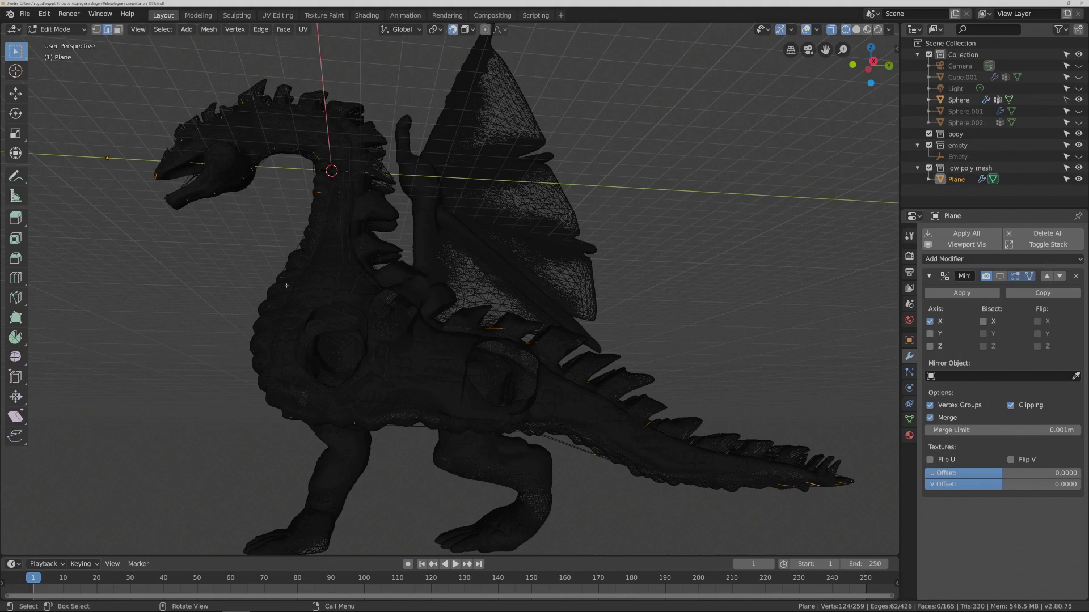
{"action": "key", "text": "c"}
{"action": "scroll", "coordinate": [249, 270], "scroll_direction": "down", "scroll_amount": 1}
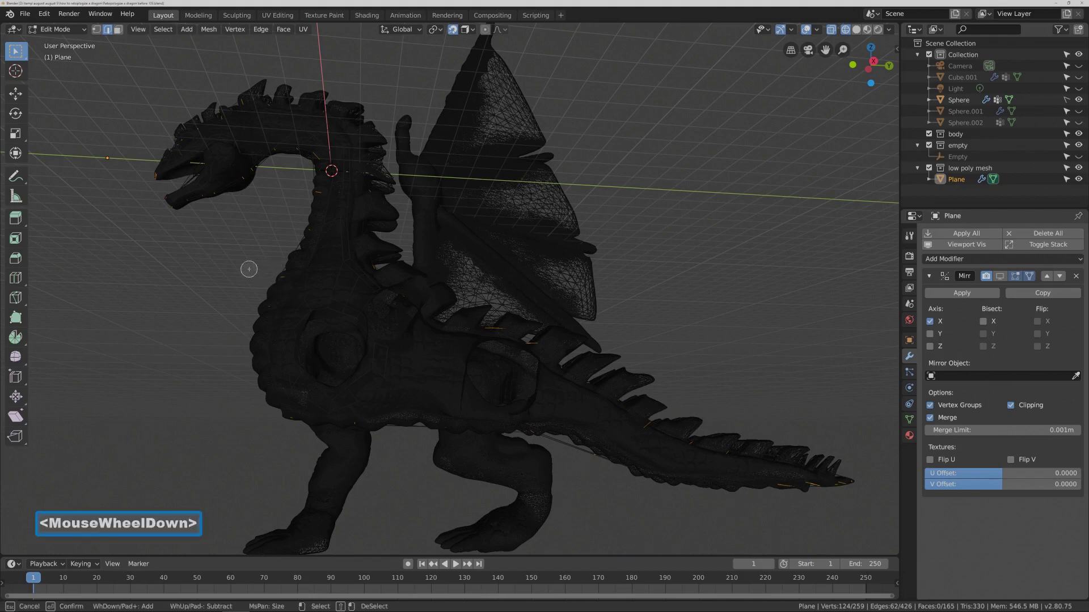
{"action": "scroll", "coordinate": [249, 266], "scroll_direction": "down", "scroll_amount": 6}
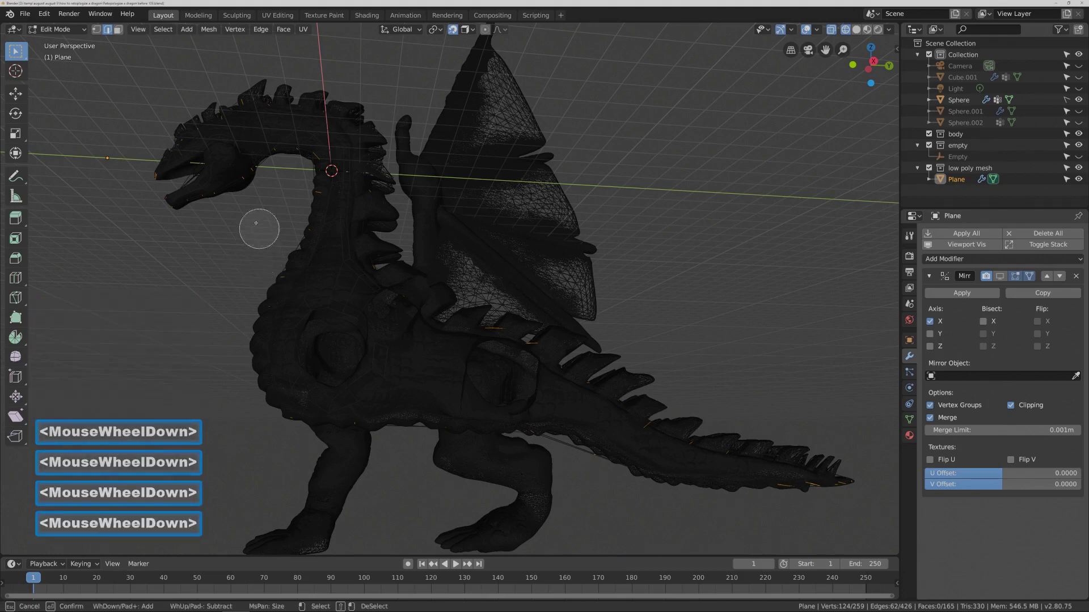
{"action": "mouse_move", "coordinate": [177, 213]}
{"action": "middle_mouse_down"}
{"action": "mouse_move", "coordinate": [224, 166]}
{"action": "mouse_move", "coordinate": [282, 152]}
{"action": "mouse_move", "coordinate": [306, 166]}
{"action": "mouse_move", "coordinate": [308, 202]}
{"action": "mouse_move", "coordinate": [267, 320]}
{"action": "mouse_move", "coordinate": [280, 401]}
{"action": "mouse_move", "coordinate": [340, 432]}
{"action": "mouse_move", "coordinate": [425, 413]}
{"action": "mouse_move", "coordinate": [547, 445]}
{"action": "mouse_move", "coordinate": [646, 503]}
{"action": "mouse_move", "coordinate": [806, 506]}
{"action": "mouse_move", "coordinate": [815, 505]}
{"action": "mouse_move", "coordinate": [791, 502]}
{"action": "mouse_move", "coordinate": [852, 495]}
{"action": "mouse_move", "coordinate": [798, 521]}
{"action": "mouse_move", "coordinate": [605, 493]}
{"action": "mouse_move", "coordinate": [318, 371]}
{"action": "mouse_move", "coordinate": [246, 283]}
{"action": "middle_mouse_up"}
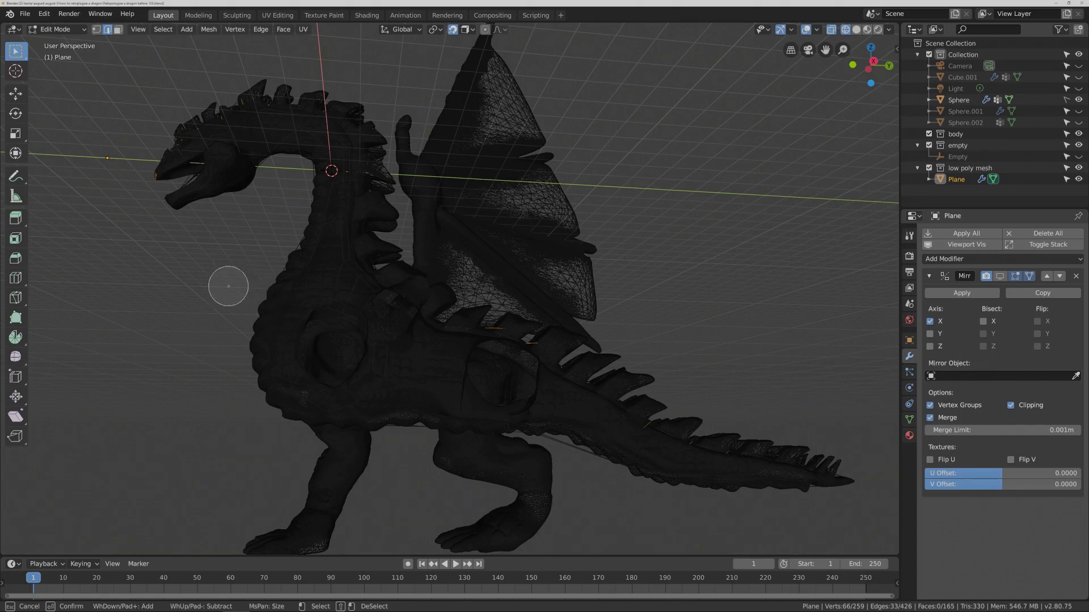
{"action": "right_click", "coordinate": [213, 259]}
Use Circle Select to remove the edges running over the head and snout from the ring selection.
{"action": "mouse_move", "coordinate": [214, 259]}
{"action": "middle_mouse_down"}
{"action": "mouse_move", "coordinate": [258, 271]}
{"action": "mouse_move", "coordinate": [305, 169]}
{"action": "middle_mouse_up"}
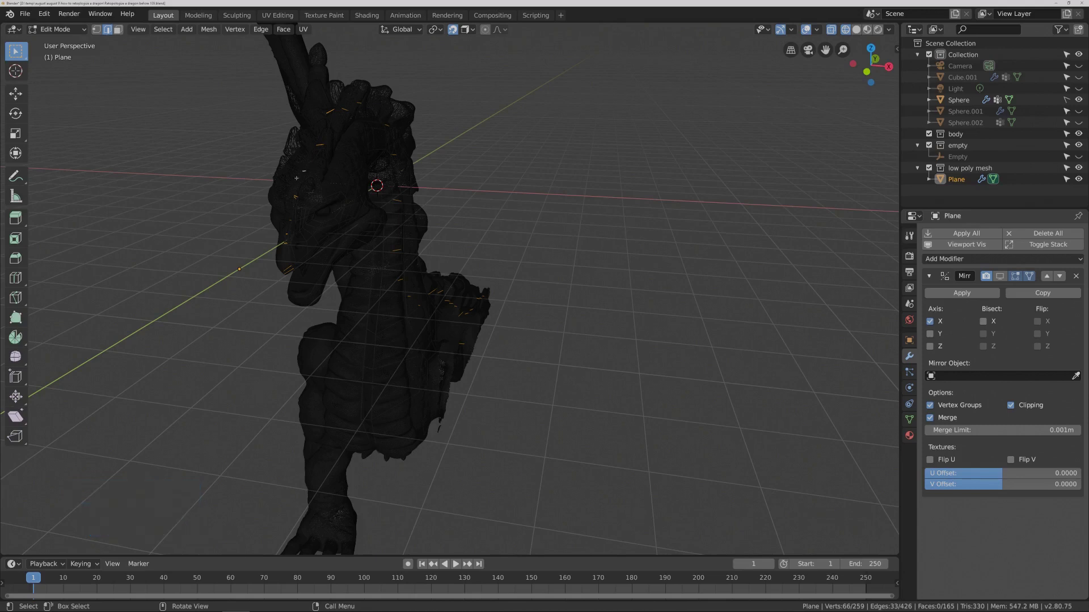
{"action": "key", "text": "c"}
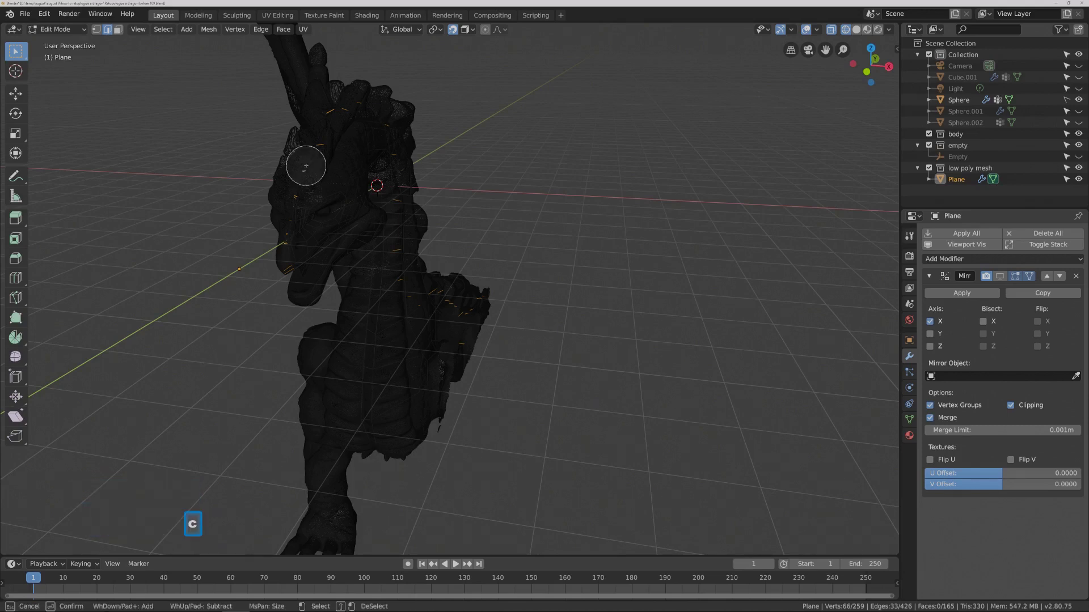
{"action": "mouse_move", "coordinate": [309, 159]}
{"action": "middle_mouse_down"}
{"action": "mouse_move", "coordinate": [292, 199]}
{"action": "mouse_move", "coordinate": [287, 272]}
{"action": "middle_mouse_up"}
{"action": "middle_click", "coordinate": [626, 414]}
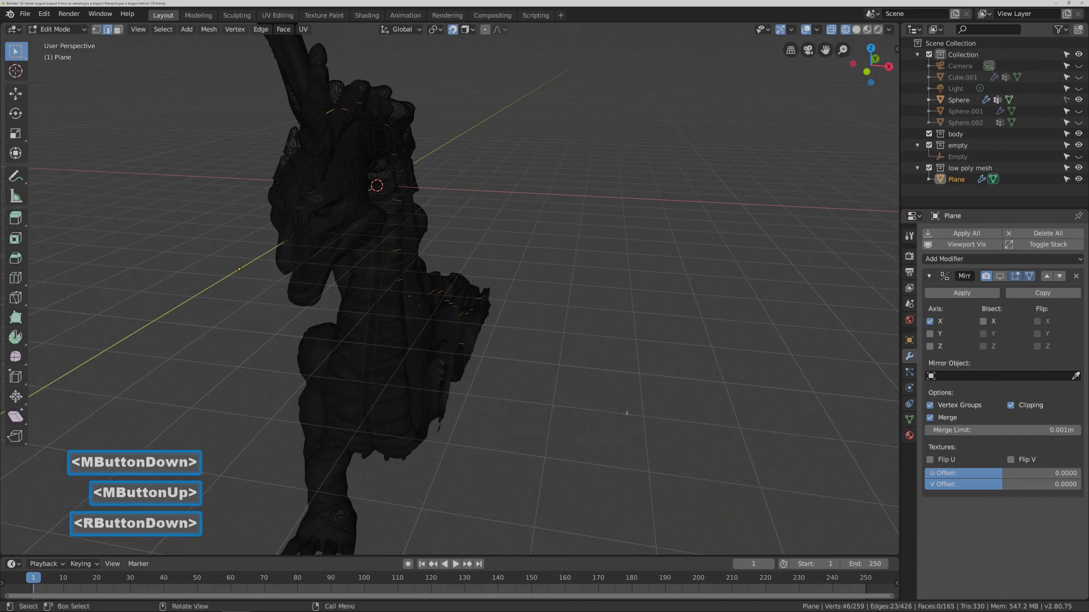
{"action": "right_click", "coordinate": [627, 413]}
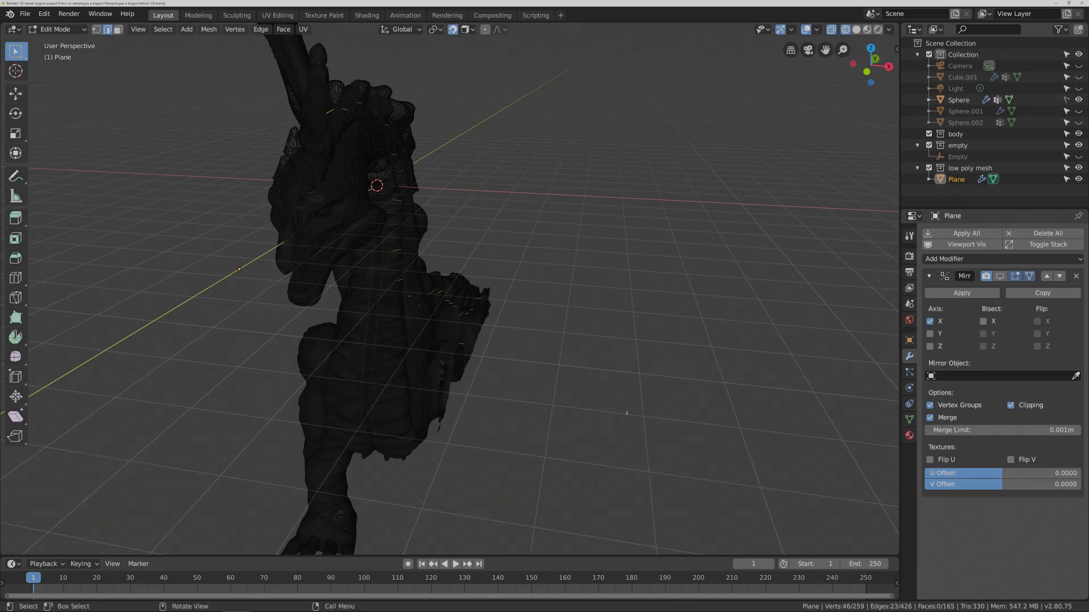
{"action": "key", "text": "Pause"}
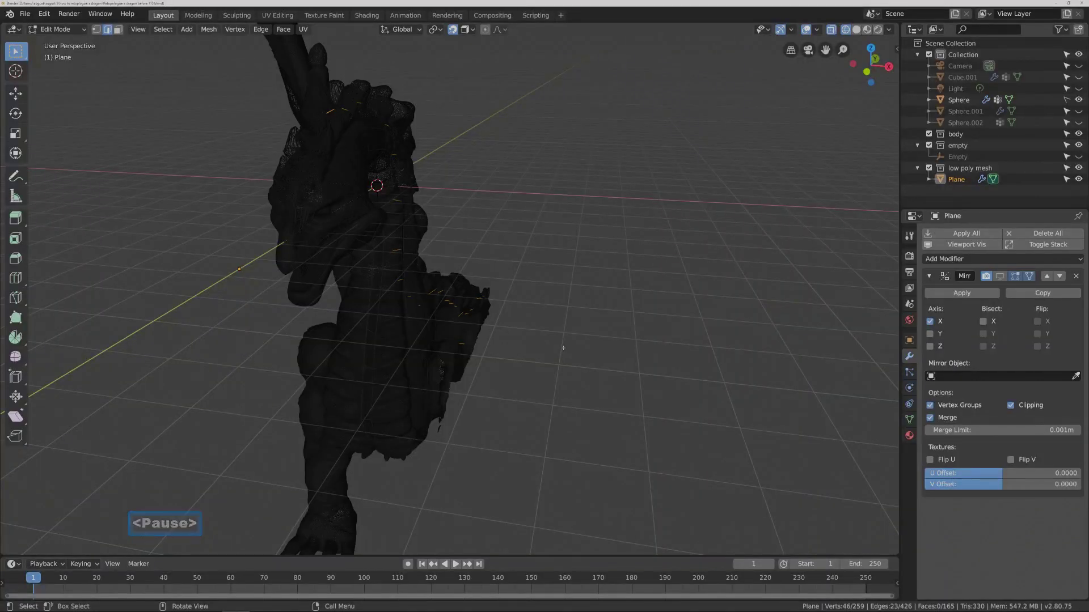
Return the viewport to solid shading and view the edges still selected along the dragon's back from above.
{"action": "key", "text": "z"}
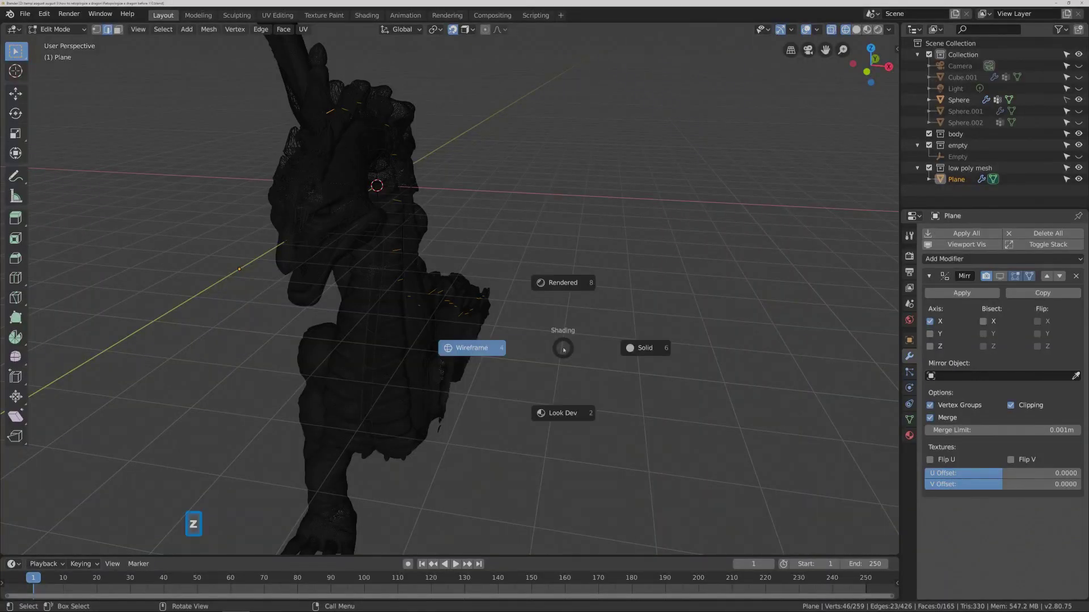
{"action": "left_click", "coordinate": [626, 347]}
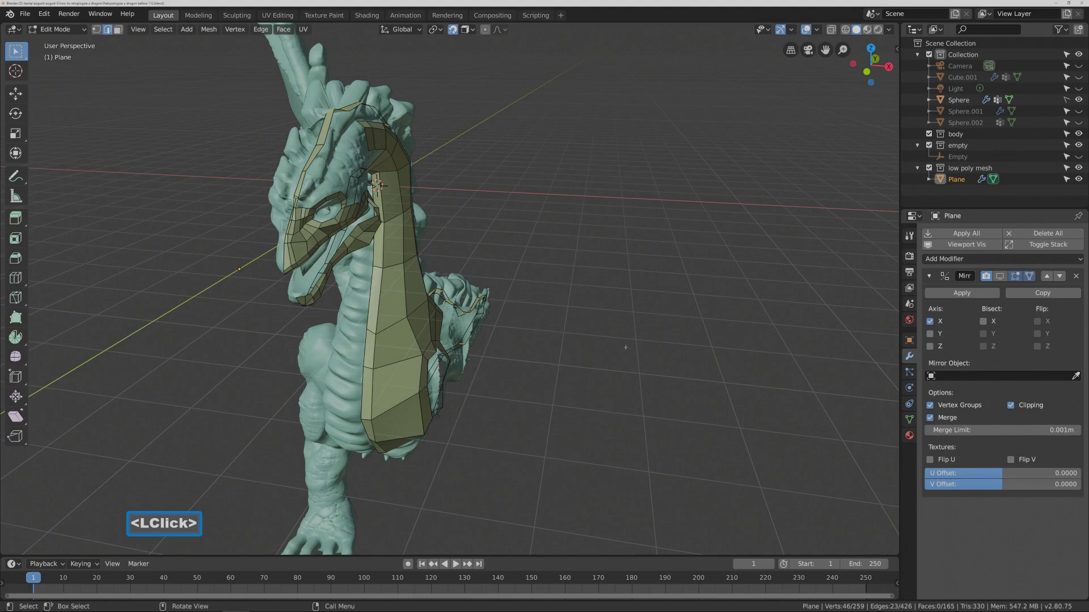
{"action": "middle_click_drag", "start_coordinate": [617, 343], "coordinate": [447, 196]}
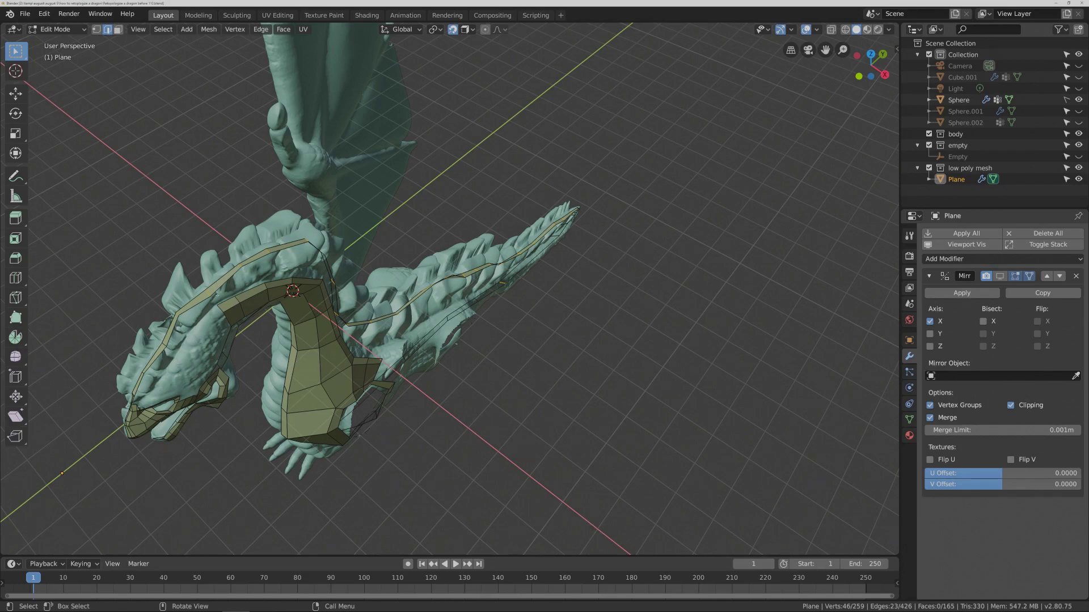
Use Circle Select to remove the leftover edge on the underside of the tail from the selection.
{"action": "middle_click_drag", "start_coordinate": [410, 413], "coordinate": [535, 384]}
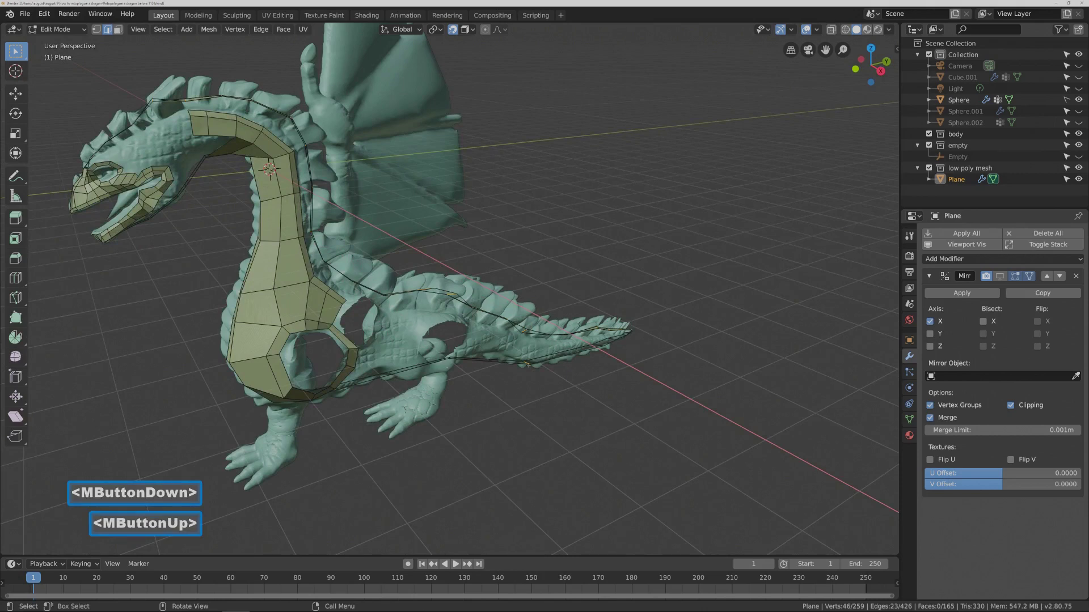
{"action": "key", "text": "c"}
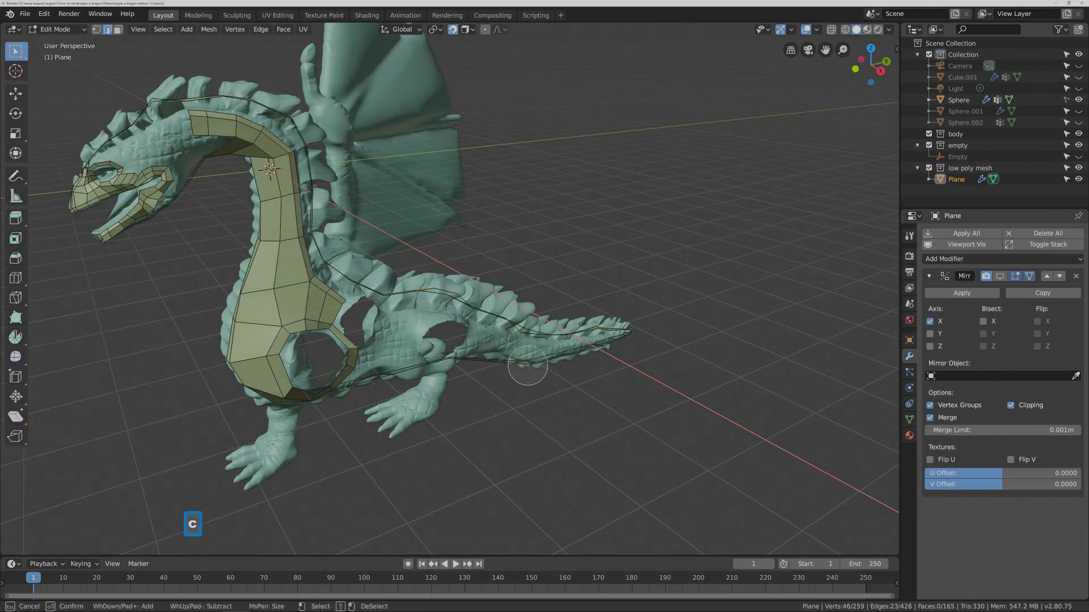
{"action": "middle_click", "coordinate": [527, 365]}
{"action": "right_click", "coordinate": [504, 426]}
{"action": "middle_click_drag", "start_coordinate": [272, 170], "coordinate": [306, 297]}
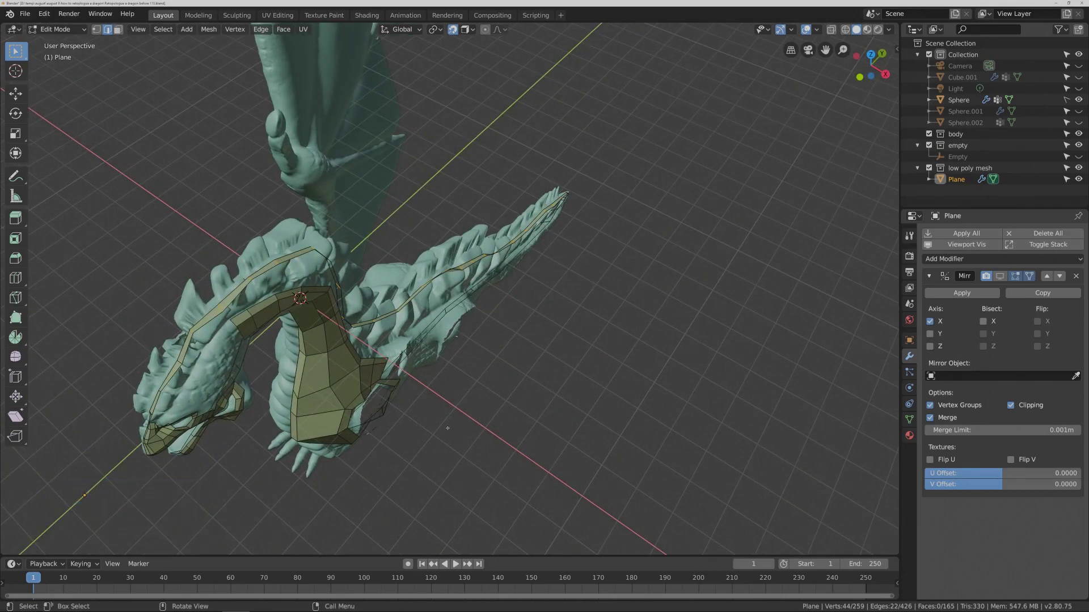
Bevel the selected cross edges along the back by about 0.09 m with one segment, then clear the selection.
{"action": "key", "text": "ctrl+b"}
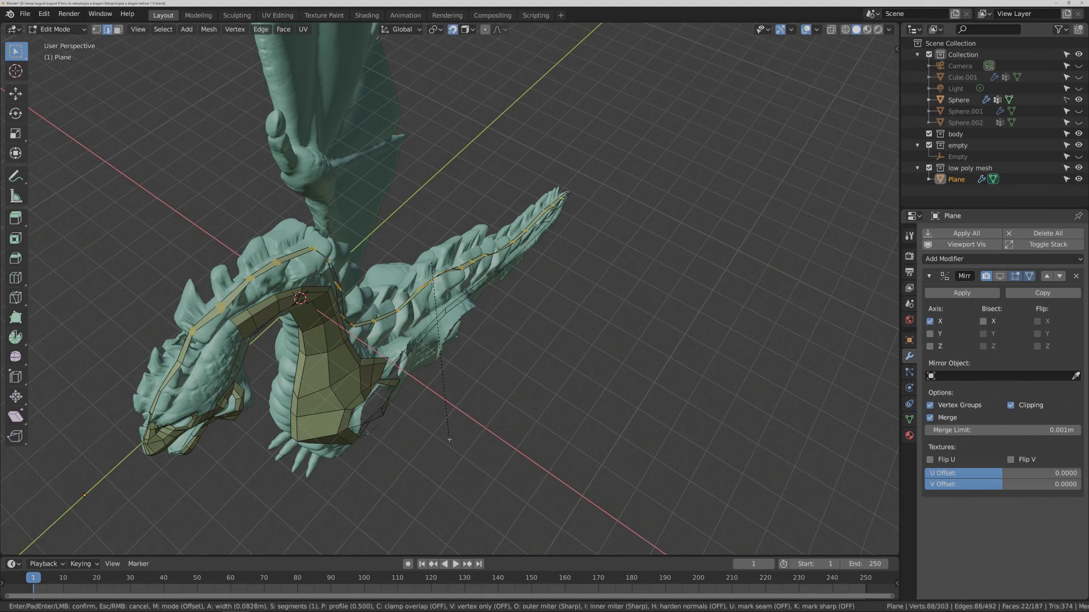
{"action": "left_click", "coordinate": [449, 440], "text": "shift"}
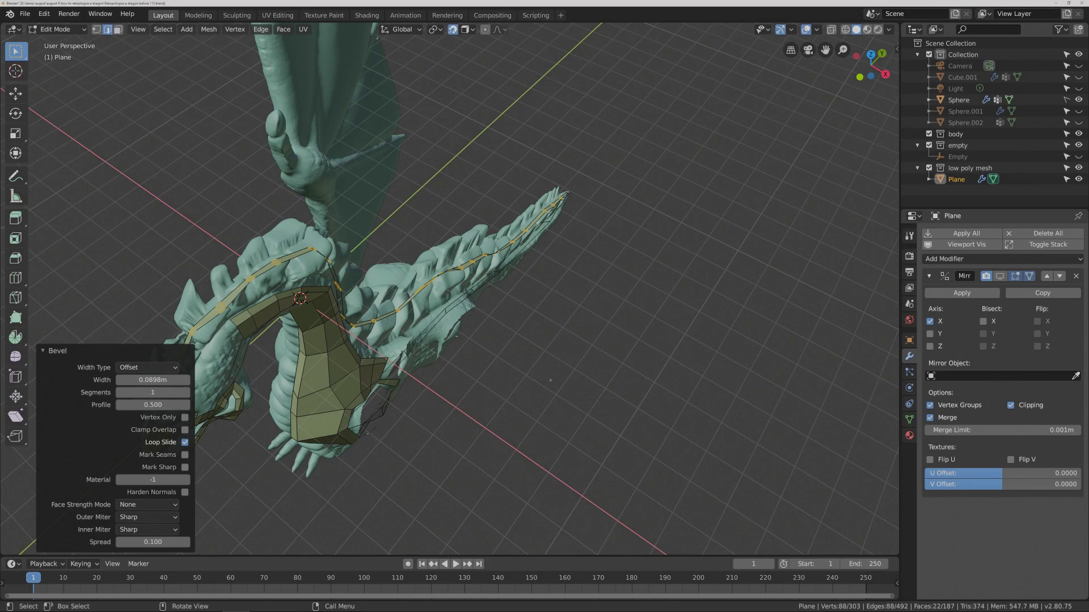
{"action": "key", "text": "Pause"}
{"action": "middle_click_drag", "start_coordinate": [402, 431], "coordinate": [388, 395]}
{"action": "middle_click_drag", "start_coordinate": [347, 196], "coordinate": [327, 311], "text": "shift"}
{"action": "left_click", "coordinate": [327, 311]}
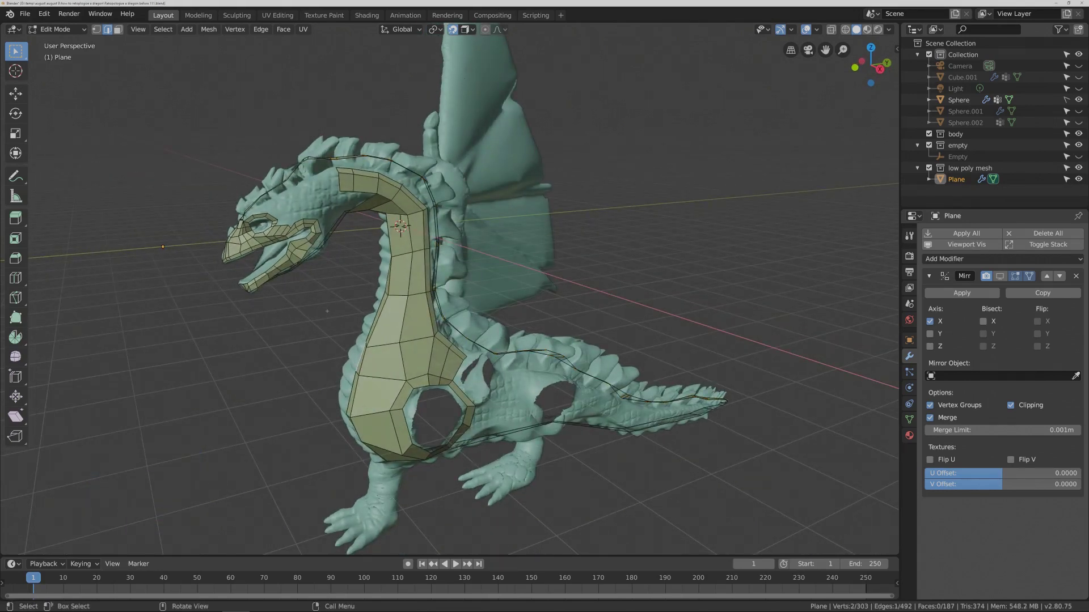
{"action": "key", "text": "alt"}
{"action": "key", "text": "alt+a"}
In face select mode, circle-select the four cheek faces between the eye and the jaw corner and delete them.
{"action": "middle_click_drag", "start_coordinate": [352, 283], "coordinate": [361, 306], "text": "shift"}
{"action": "key", "text": "b"}
{"action": "left_click_drag", "start_coordinate": [247, 215], "coordinate": [369, 316]}
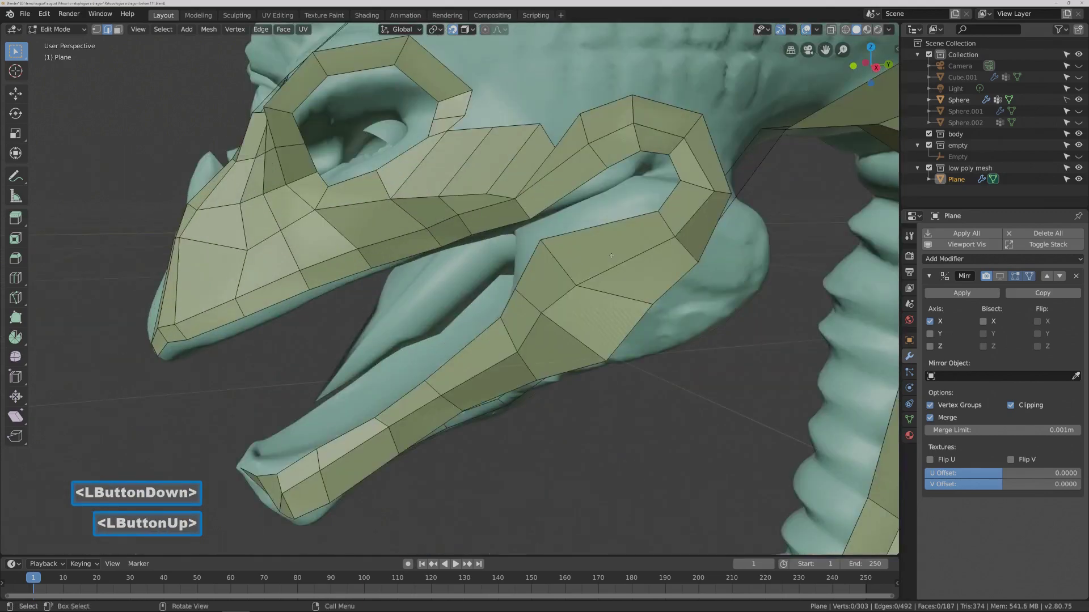
{"action": "scroll", "coordinate": [611, 256], "scroll_direction": "down", "scroll_amount": 4}
{"action": "key", "text": "Pause"}
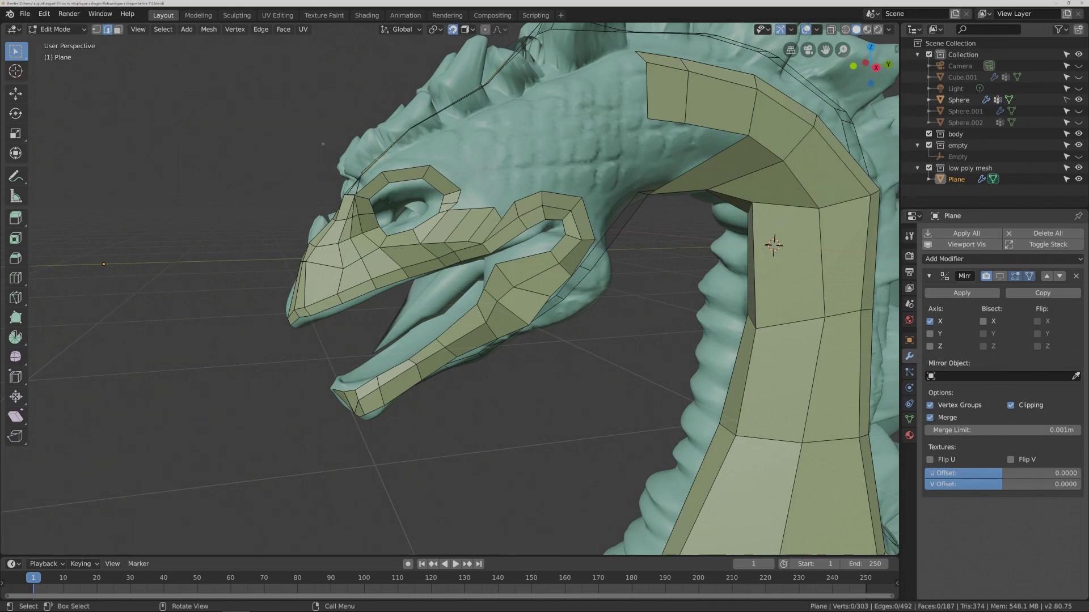
{"action": "left_click", "coordinate": [117, 29]}
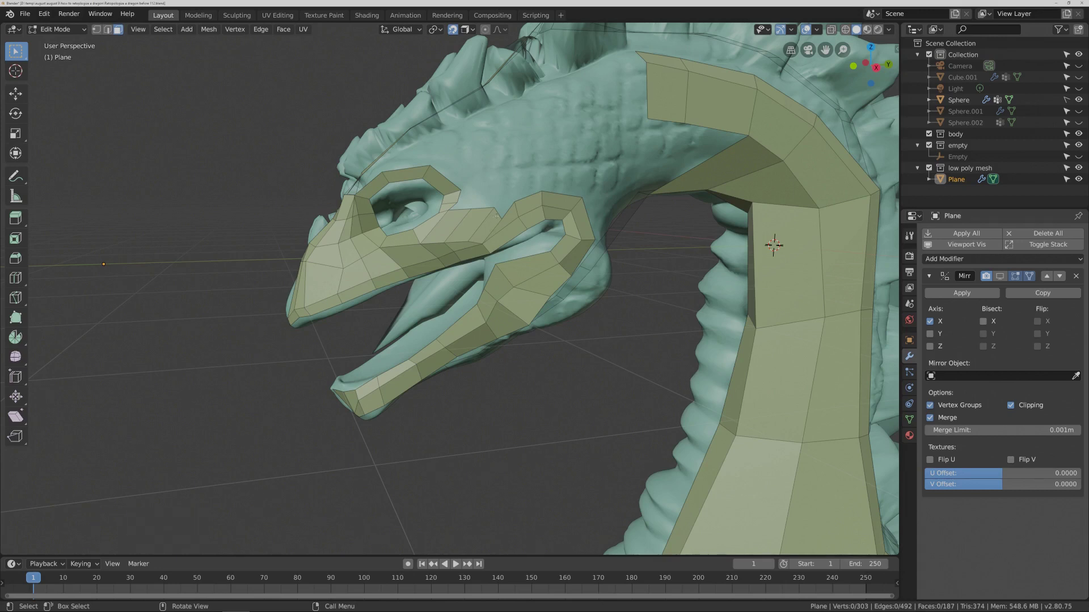
{"action": "key", "text": "c"}
{"action": "scroll", "coordinate": [483, 213], "scroll_direction": "up", "scroll_amount": 4}
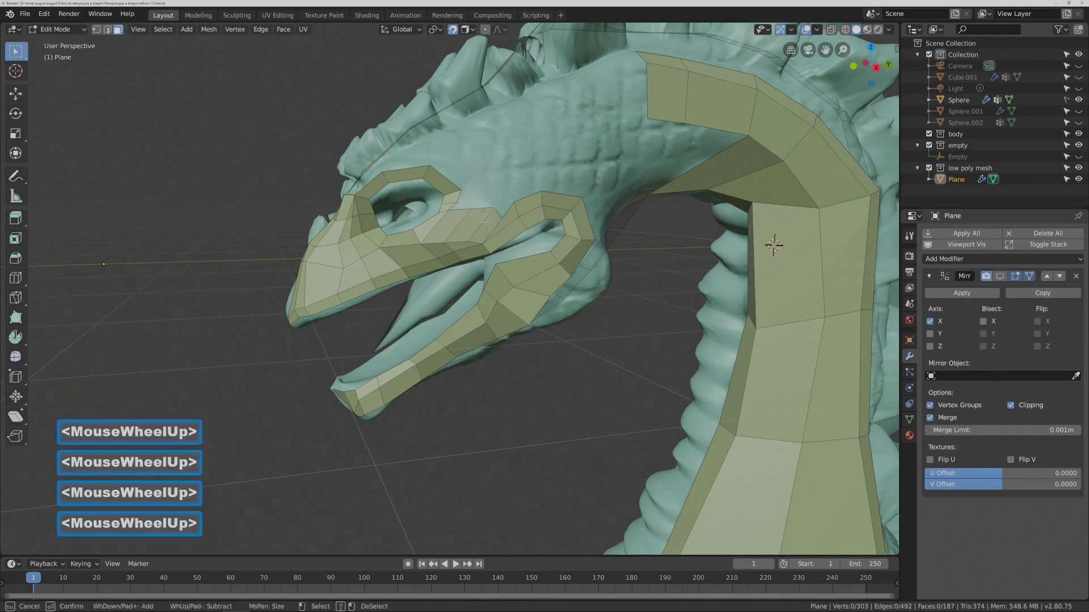
{"action": "left_click", "coordinate": [476, 223]}
{"action": "left_click_drag", "start_coordinate": [479, 220], "coordinate": [494, 217]}
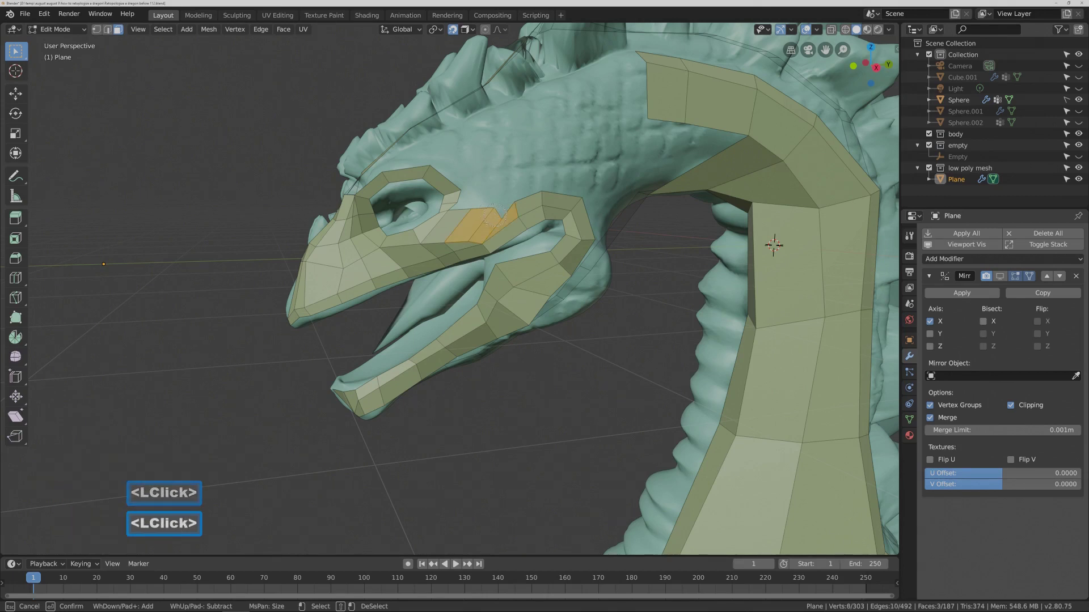
{"action": "left_click", "coordinate": [466, 233]}
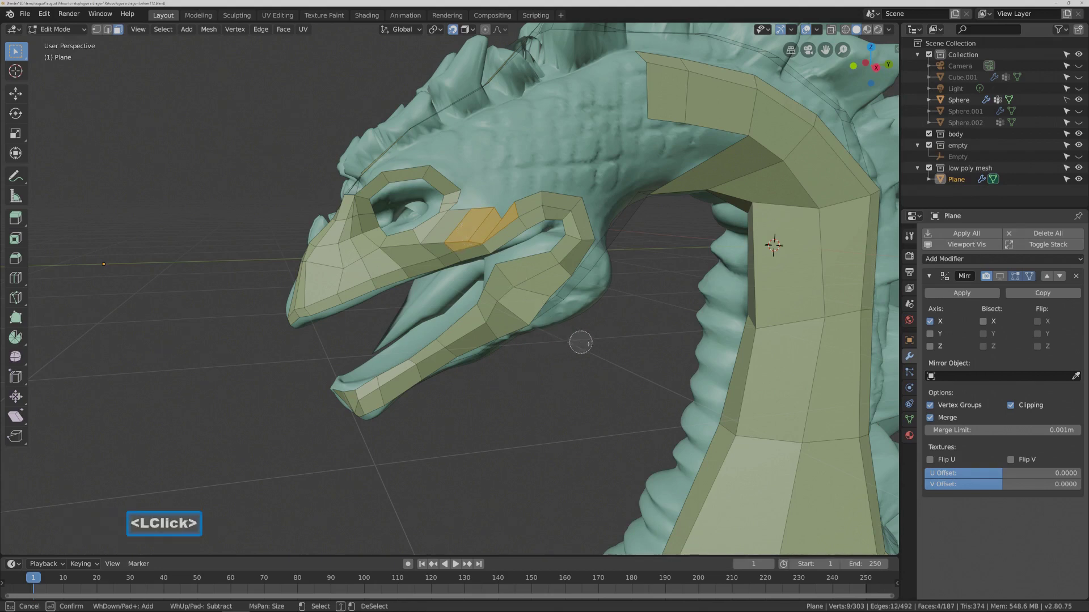
{"action": "right_click", "coordinate": [628, 347]}
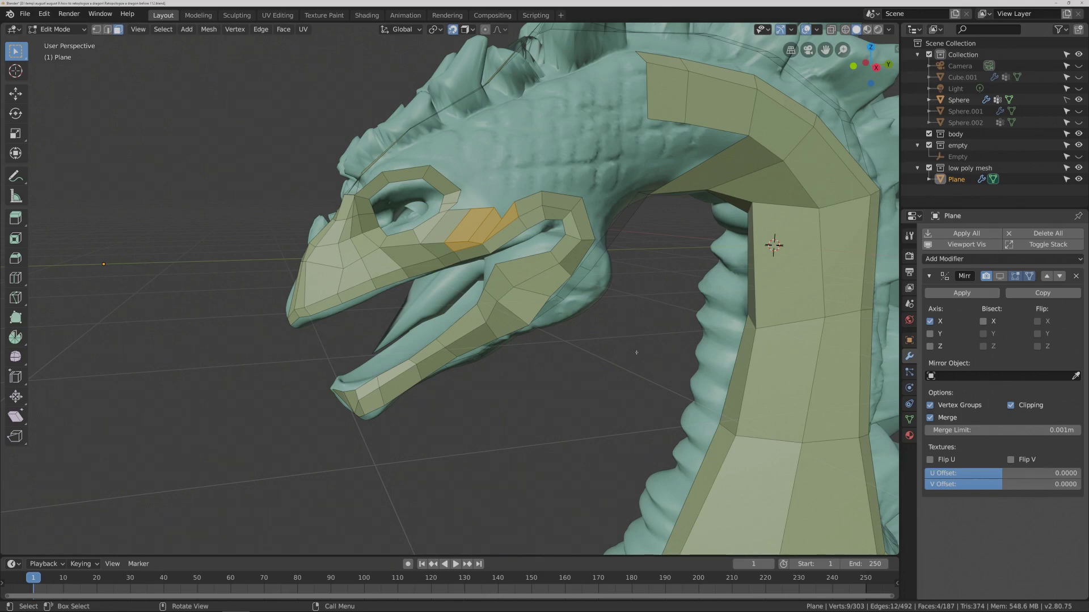
{"action": "key", "text": "x"}
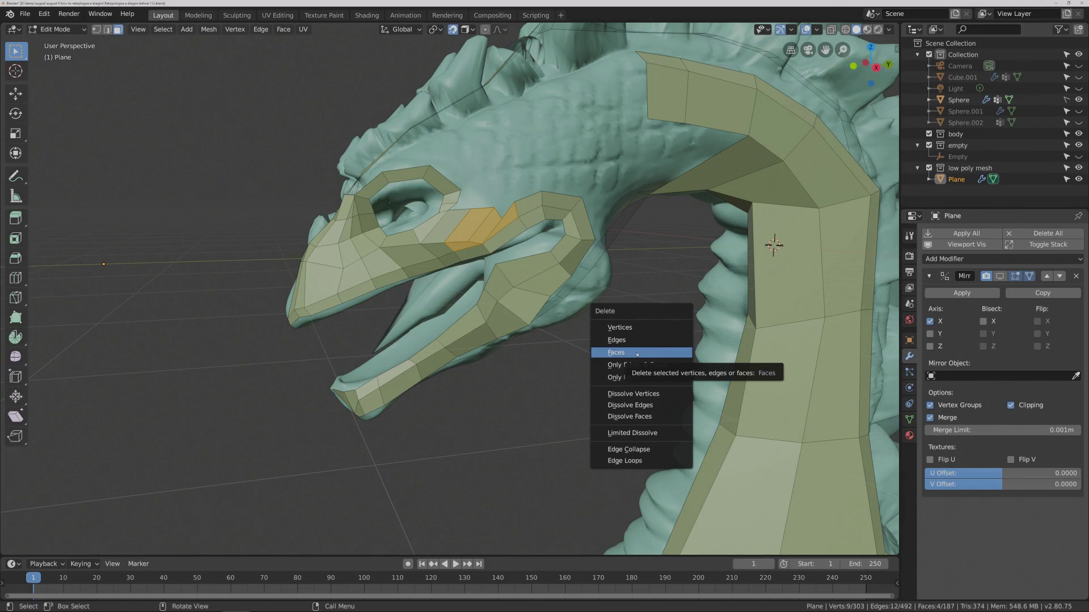
{"action": "left_click", "coordinate": [637, 353]}
{"action": "key", "text": "Pause"}
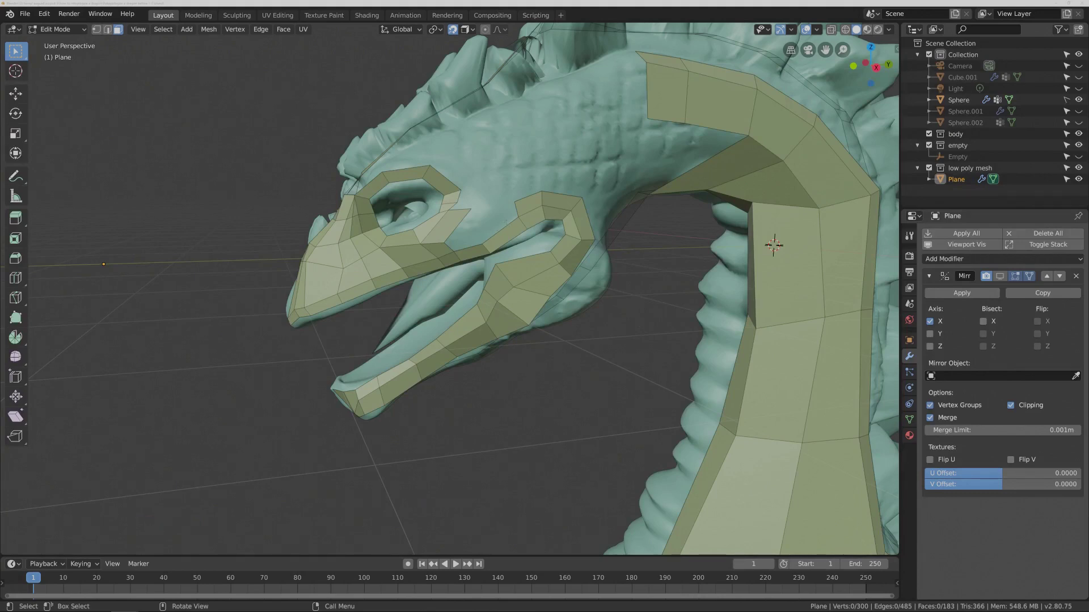
In vertex select mode, extrude a new vertex from the cheek vertex at the gap's front edge, placing it just behind the cheek point.
{"action": "left_click", "coordinate": [97, 29]}
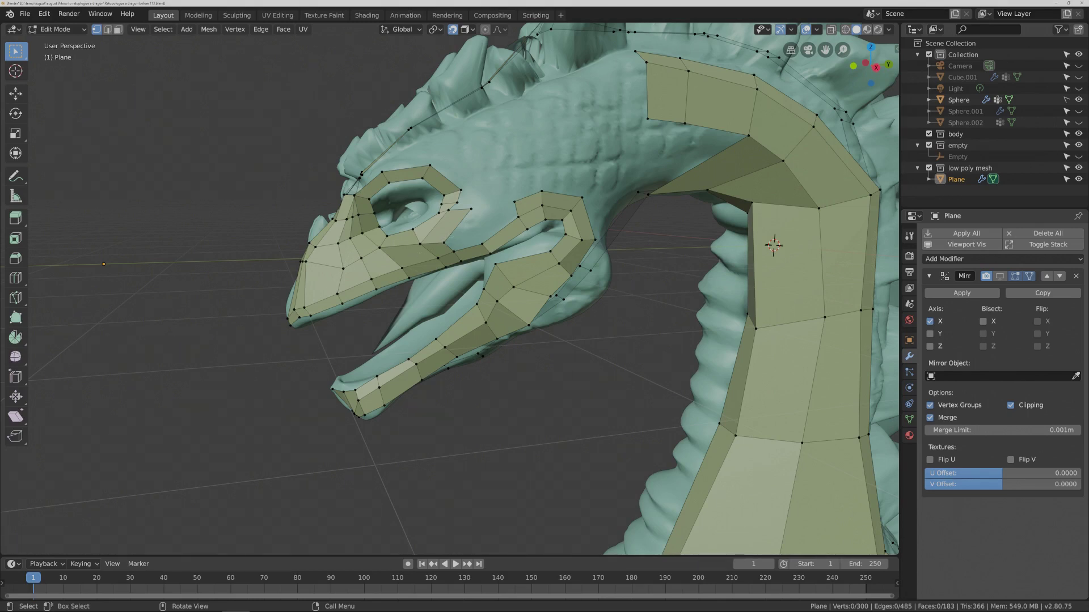
{"action": "left_click", "coordinate": [443, 243]}
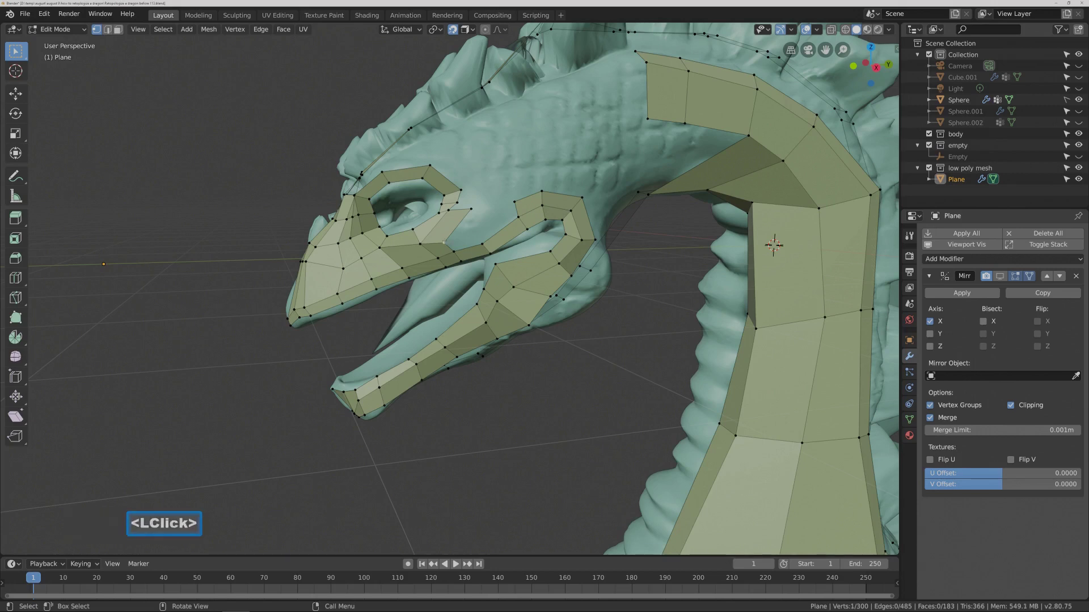
{"action": "key", "text": "ctrl"}
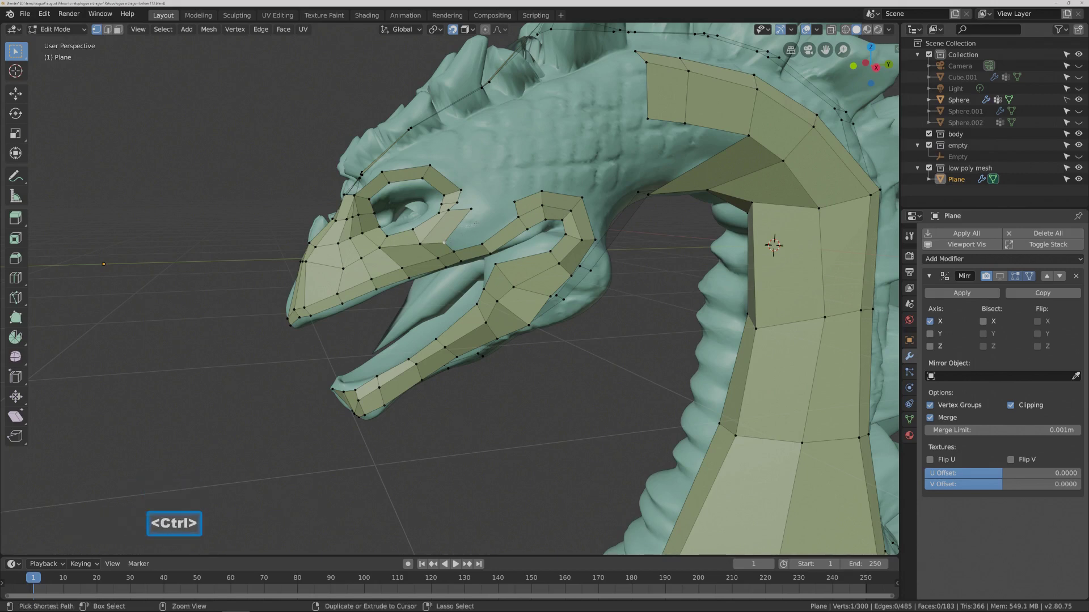
{"action": "right_click", "coordinate": [470, 209], "text": "ctrl"}
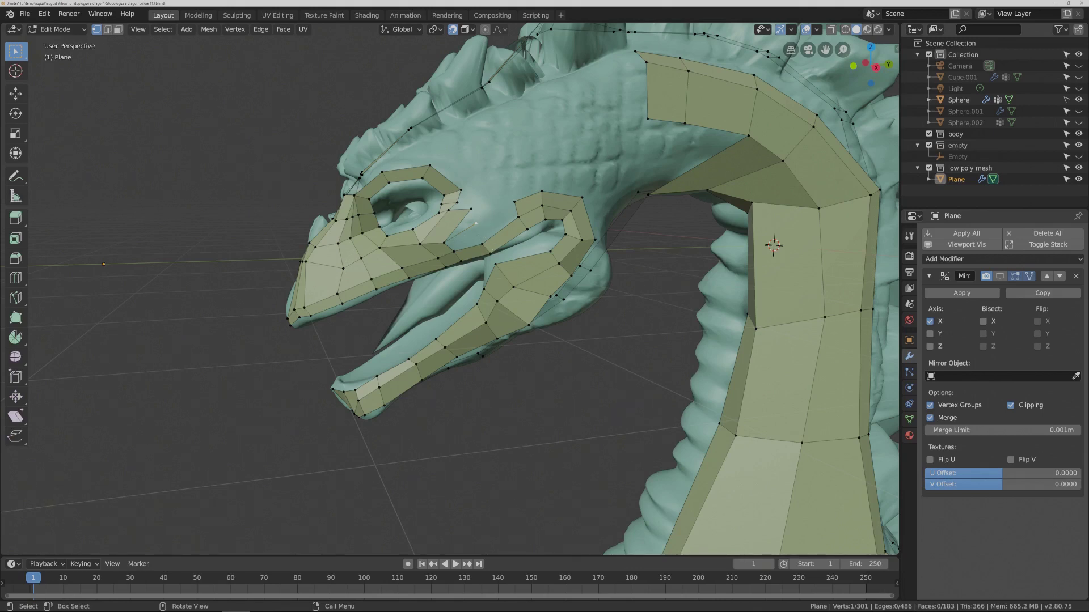
{"action": "left_click", "coordinate": [526, 282]}
Fill a face between the new cheek vertex, the upper-lip vertex and the two front vertices of the jaw-corner loop.
{"action": "left_click", "coordinate": [476, 223]}
{"action": "left_click", "coordinate": [482, 244], "text": "shift"}
{"action": "left_click", "coordinate": [518, 217], "text": "shift"}
{"action": "left_click", "coordinate": [515, 202], "text": "shift"}
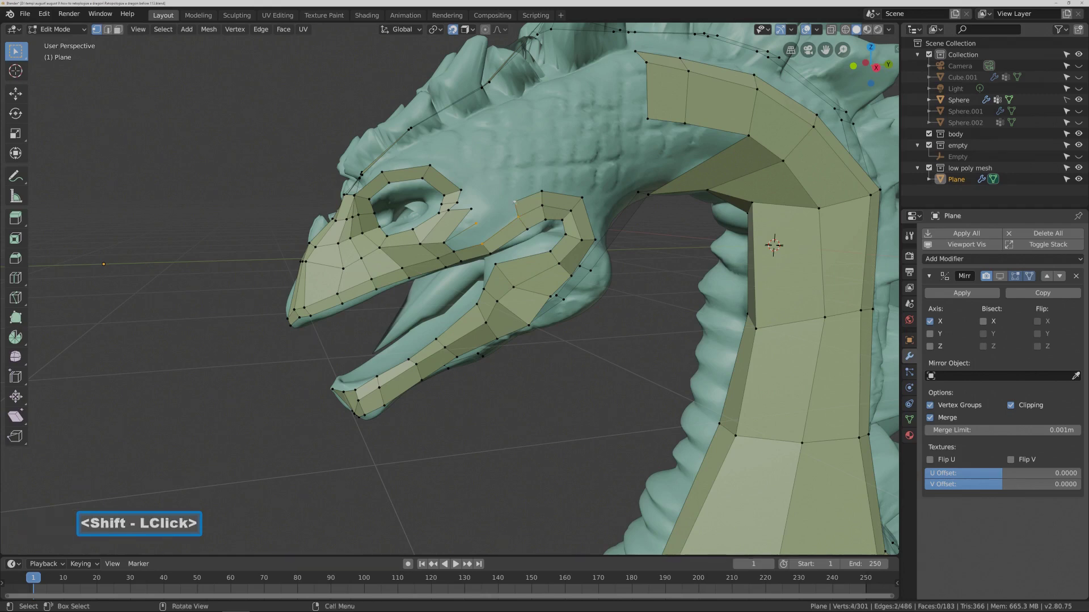
{"action": "key", "text": "f"}
Fill the face between the cheek's rear edge, the upper-lip vertices and the new vertex to close the lower gap.
{"action": "left_click", "coordinate": [442, 240]}
{"action": "left_click", "coordinate": [443, 243]}
{"action": "left_click", "coordinate": [453, 251], "text": "shift"}
{"action": "left_click", "coordinate": [475, 224], "text": "shift"}
{"action": "key", "text": "f"}
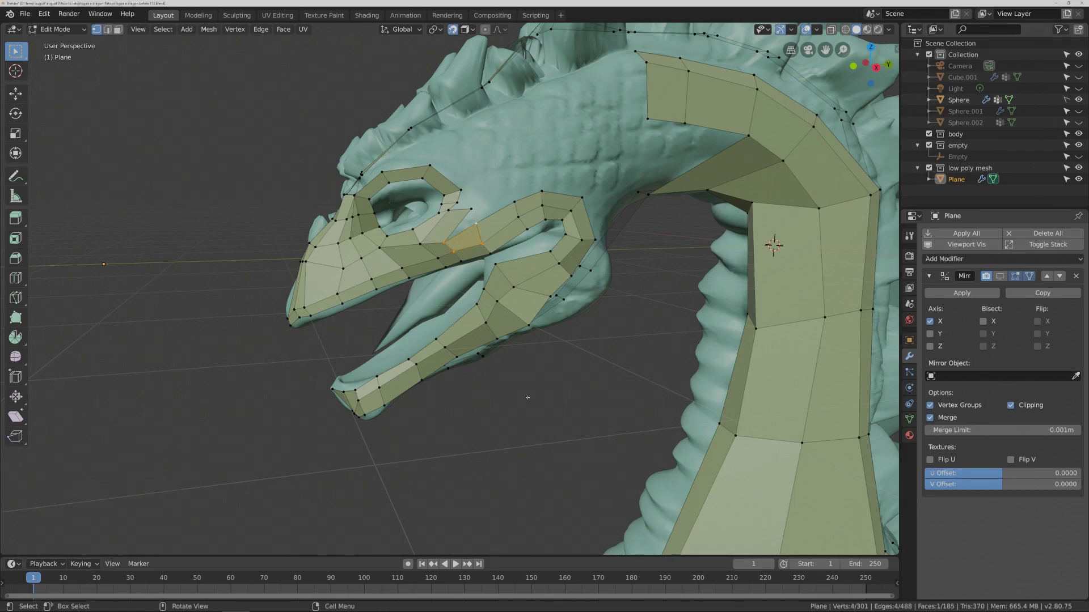
{"action": "key", "text": "Pause"}
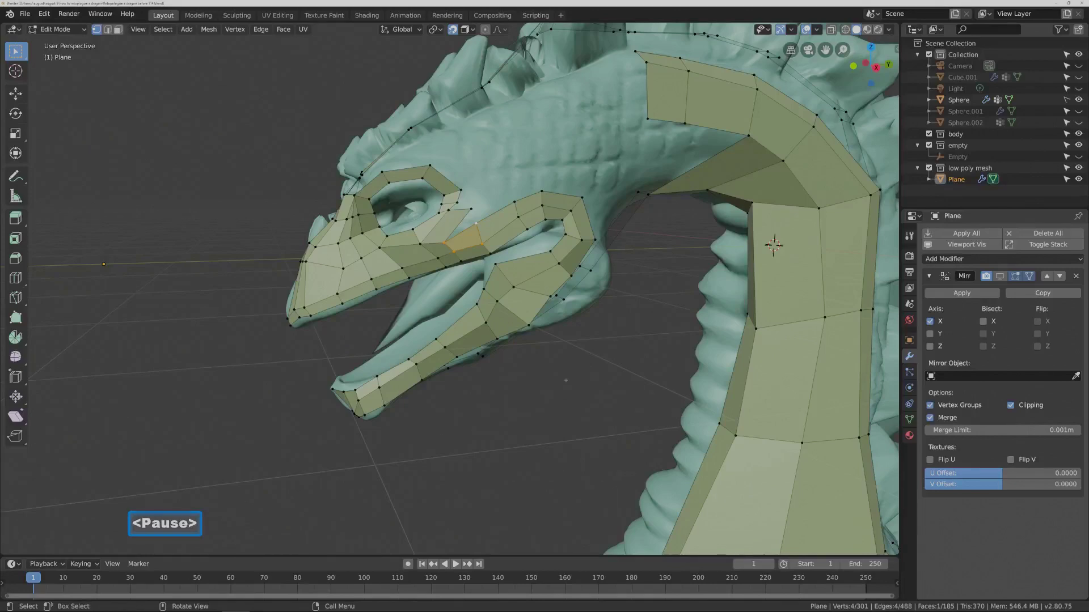
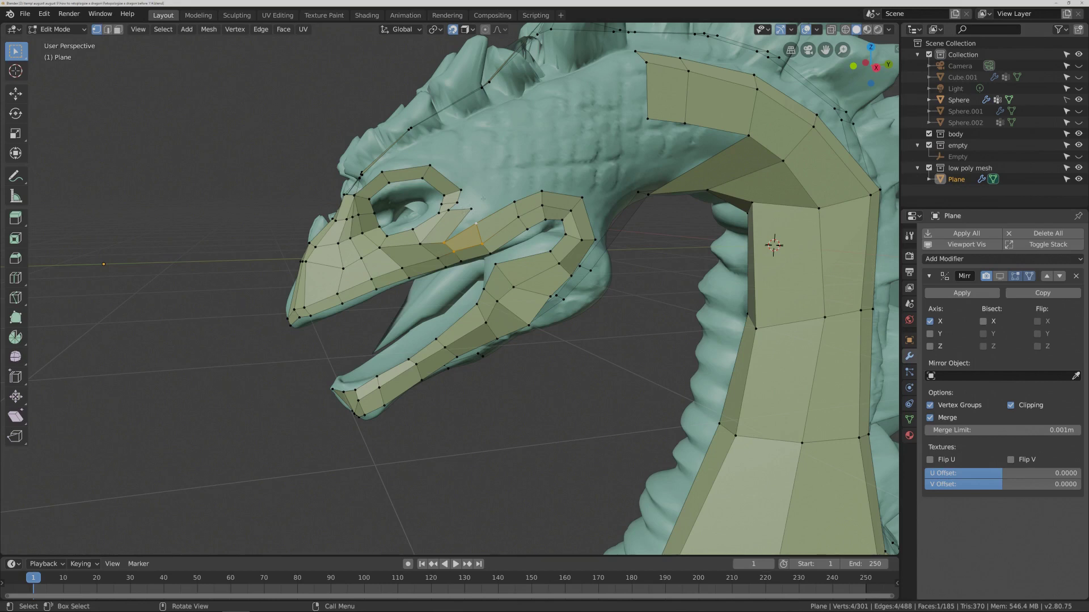
Merge the pointed cheek vertex behind the eye into the new vertex using At Last, and clear the selection.
{"action": "left_click", "coordinate": [546, 372]}
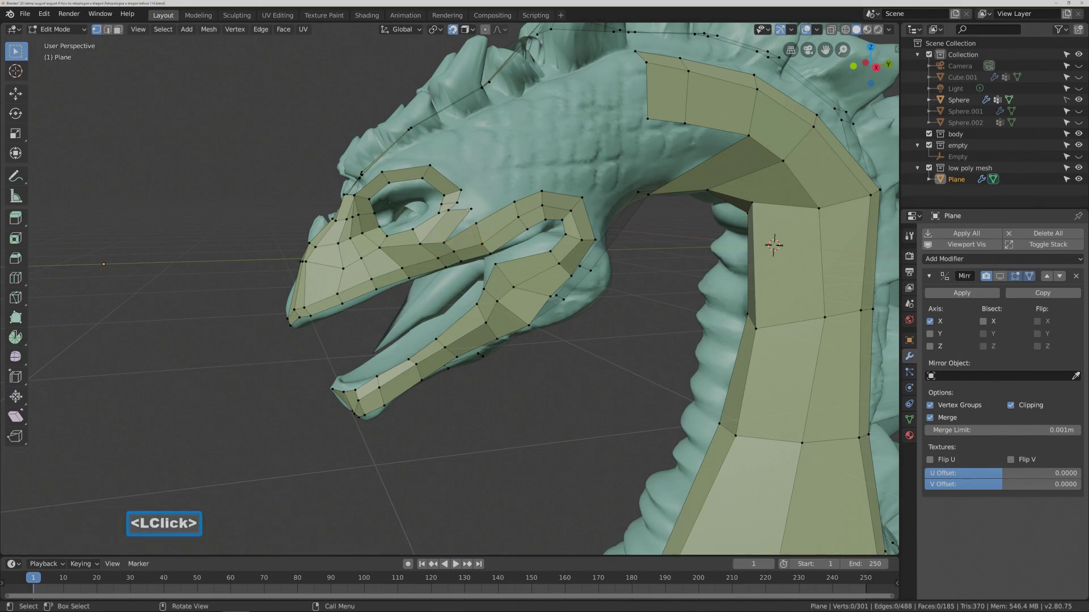
{"action": "left_click", "coordinate": [469, 208]}
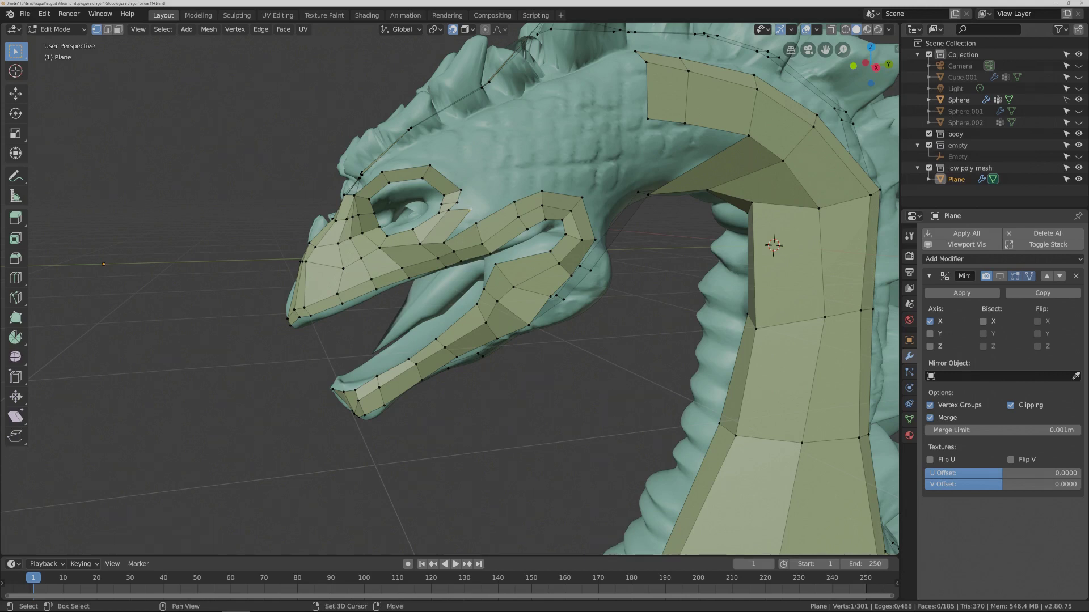
{"action": "left_click", "coordinate": [476, 224], "text": "shift"}
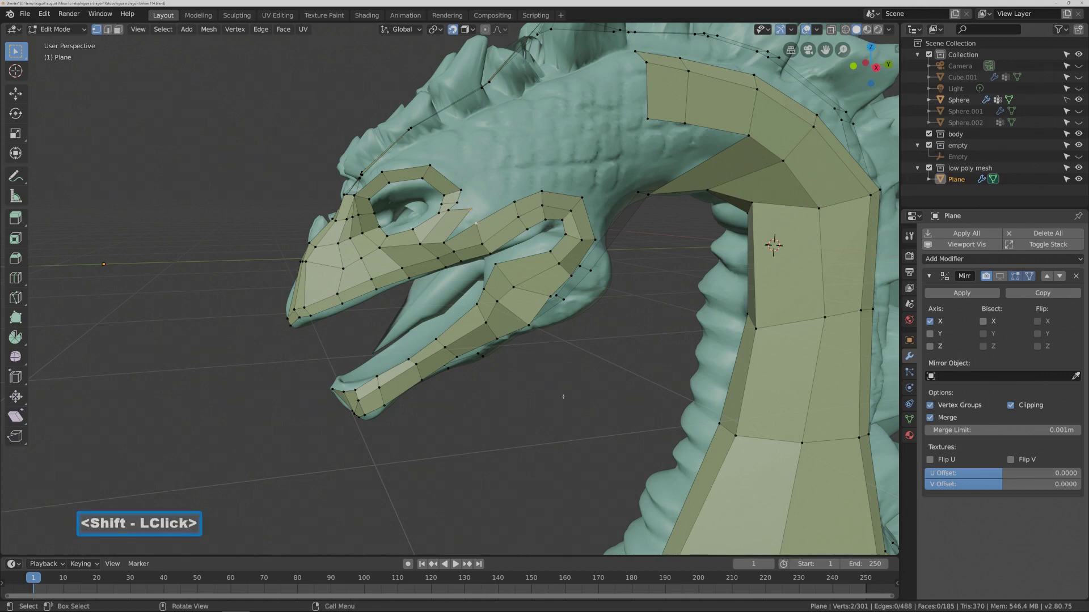
{"action": "key", "text": "alt+m"}
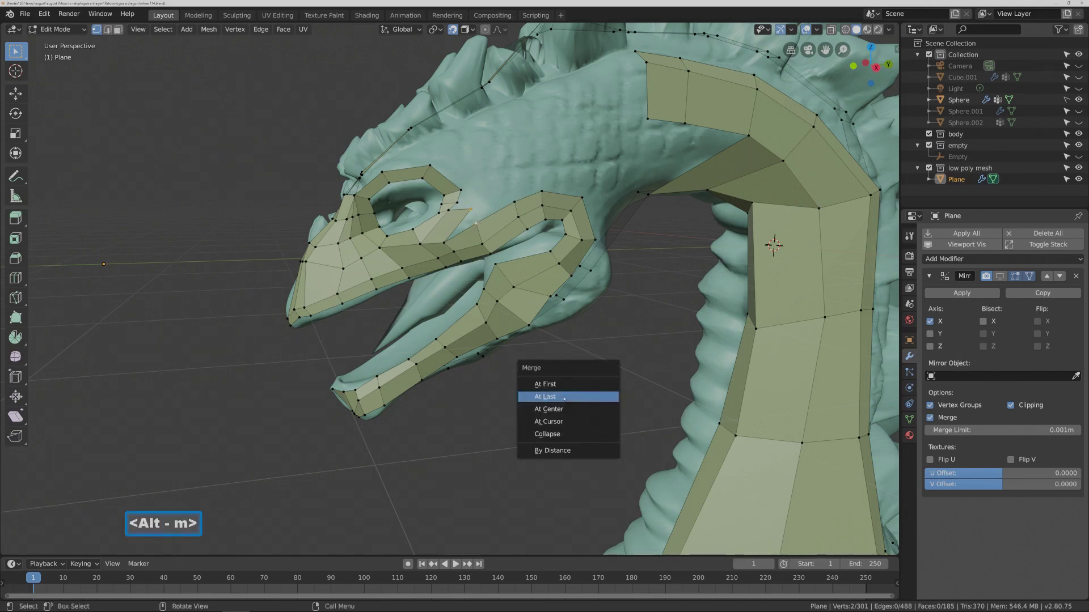
{"action": "left_click", "coordinate": [564, 398]}
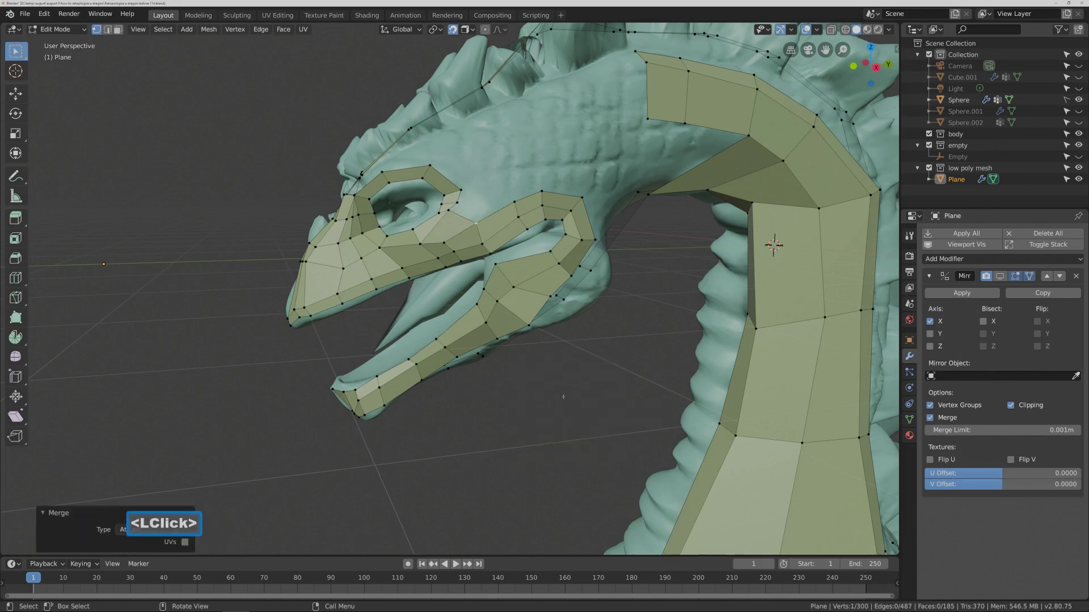
{"action": "left_click", "coordinate": [563, 397]}
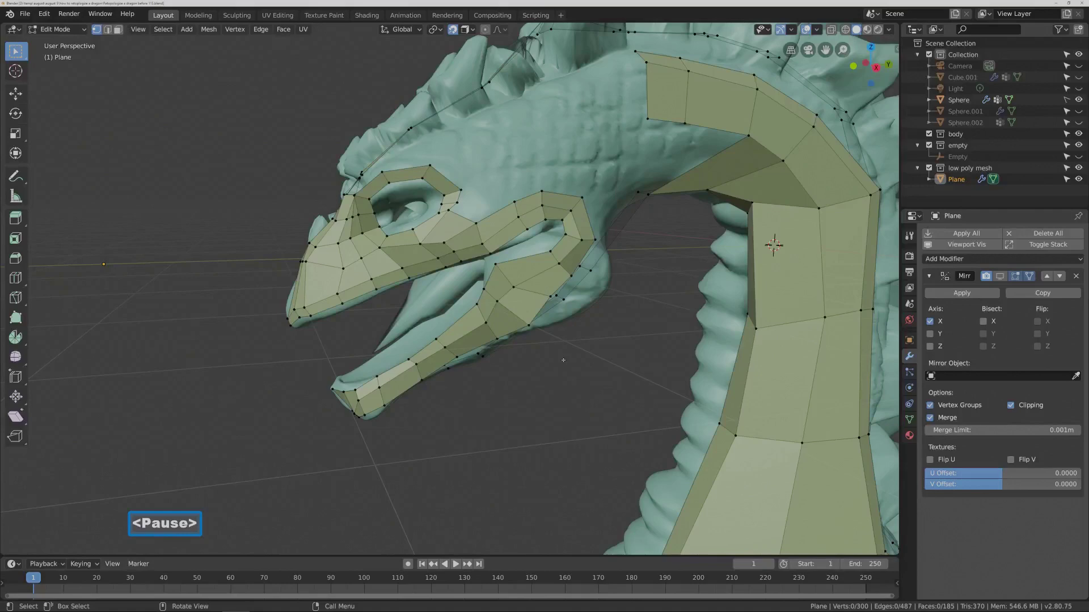
In edge select mode, rotate the rear edge of the jaw-corner loop by -15° using proportional editing with a size of about 0.39.
{"action": "middle_click_drag", "start_coordinate": [566, 358], "coordinate": [561, 289]}
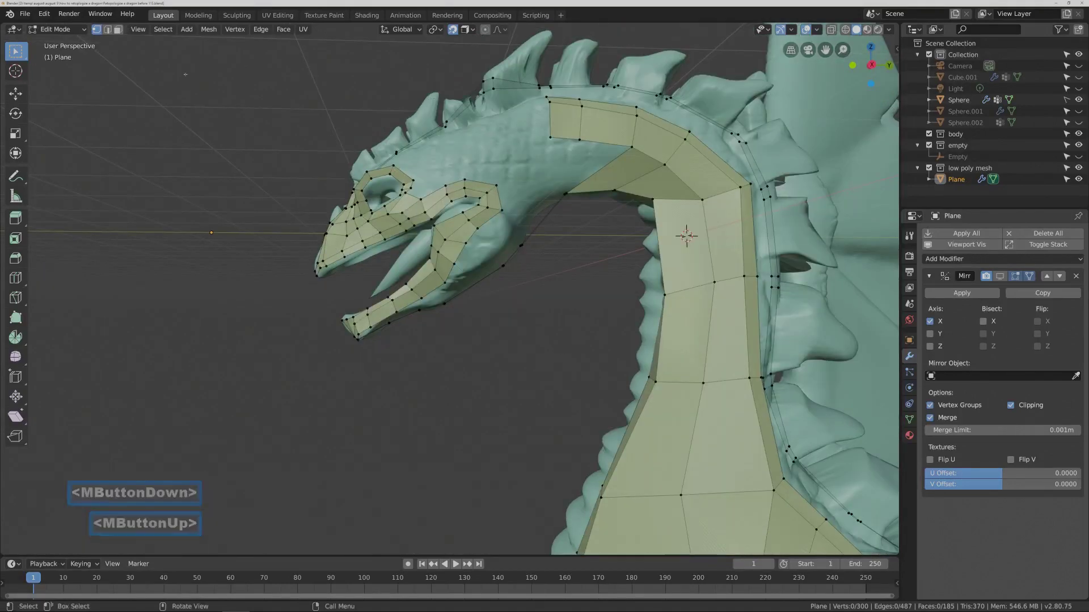
{"action": "left_click", "coordinate": [108, 29]}
{"action": "left_click", "coordinate": [499, 198]}
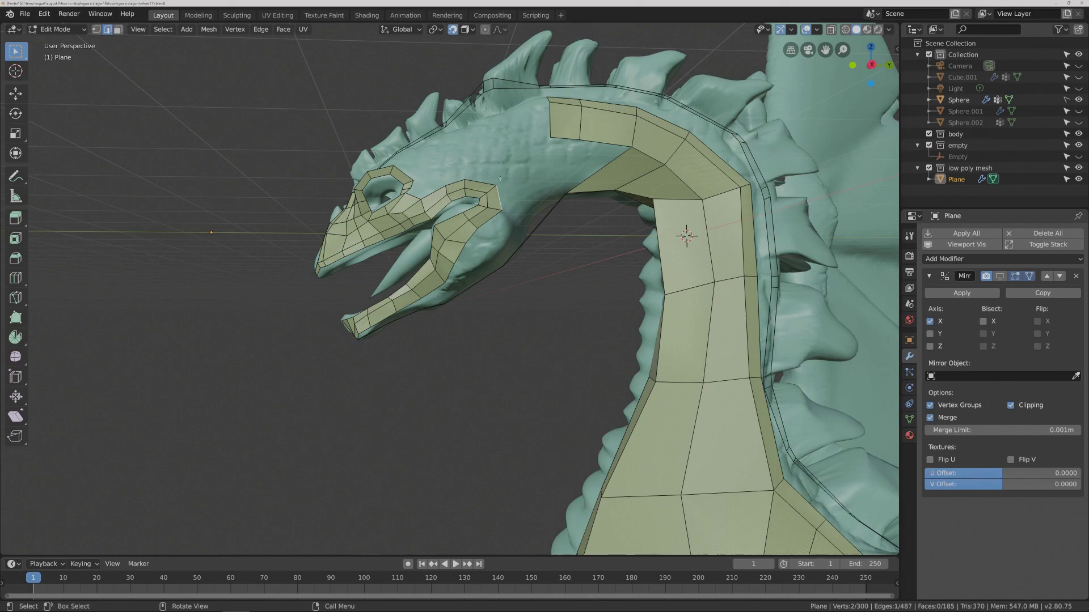
{"action": "key", "text": "o"}
{"action": "key", "text": "g"}
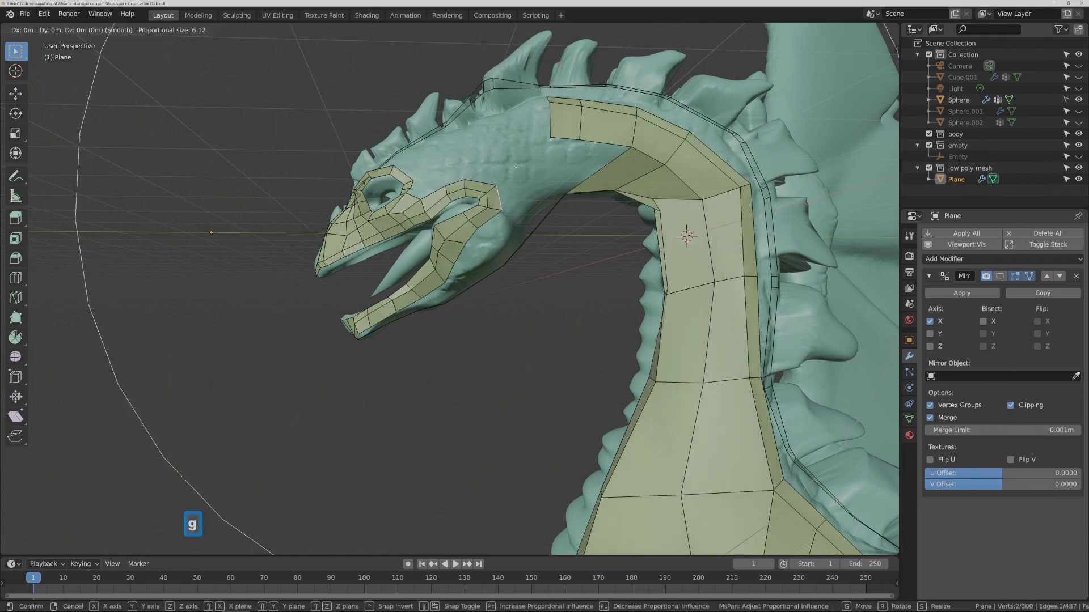
{"action": "scroll", "coordinate": [516, 166], "scroll_direction": "up", "scroll_amount": 1}
{"action": "scroll", "coordinate": [515, 166], "scroll_direction": "up", "scroll_amount": 8}
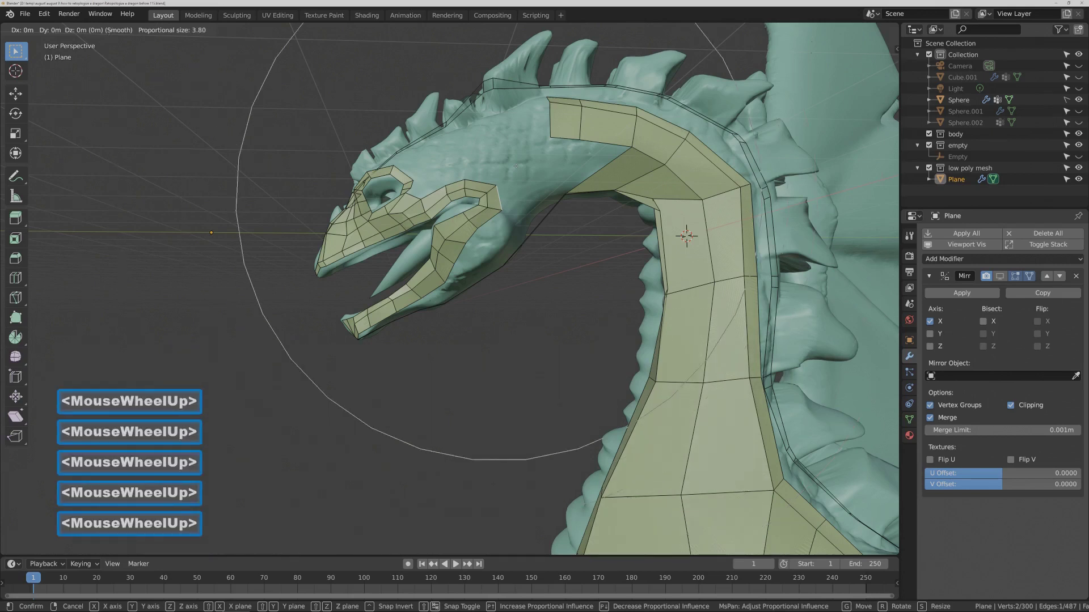
{"action": "scroll", "coordinate": [516, 166], "scroll_direction": "up", "scroll_amount": 14}
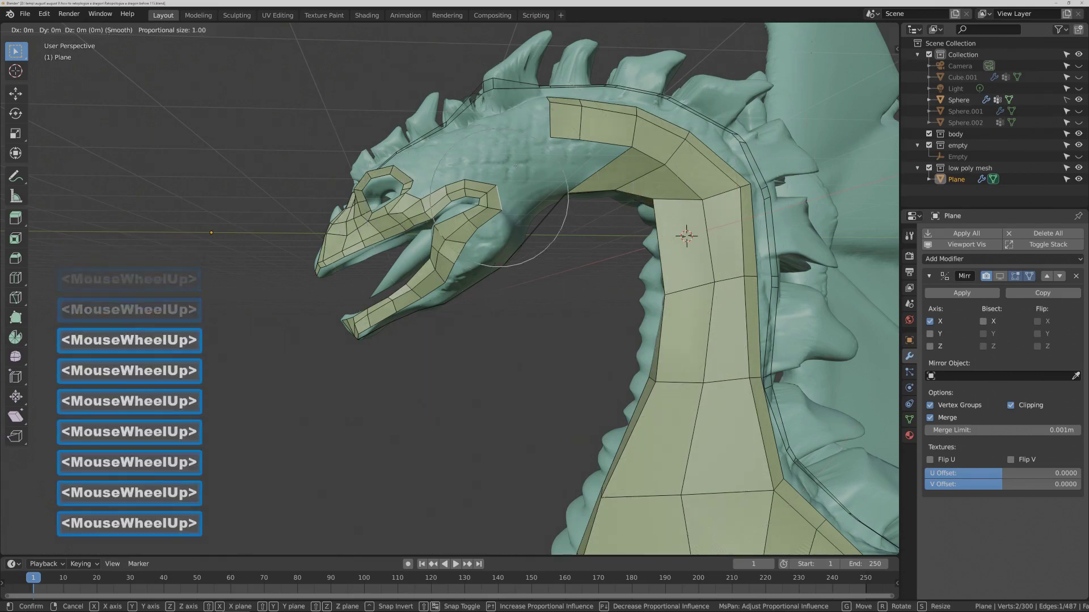
{"action": "scroll", "coordinate": [516, 166], "scroll_direction": "up", "scroll_amount": 3}
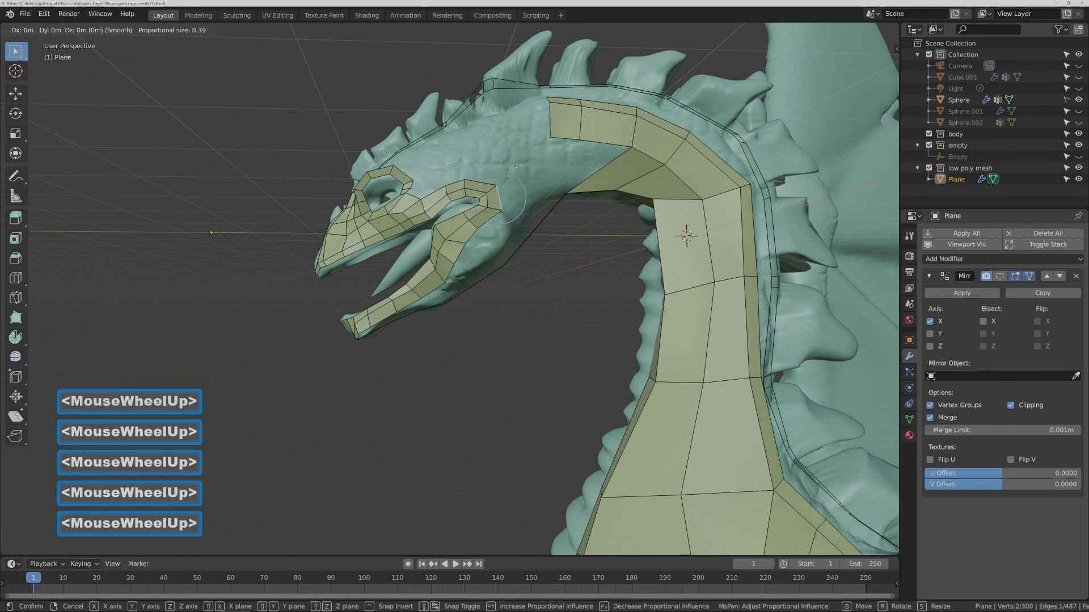
{"action": "key", "text": "r"}
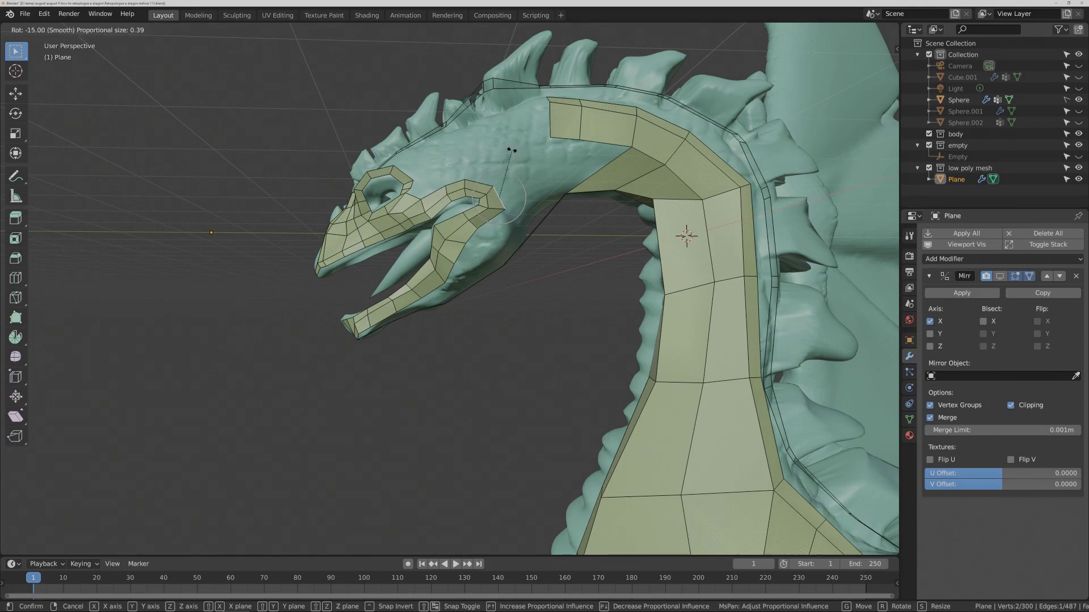
{"action": "left_click", "coordinate": [510, 149]}
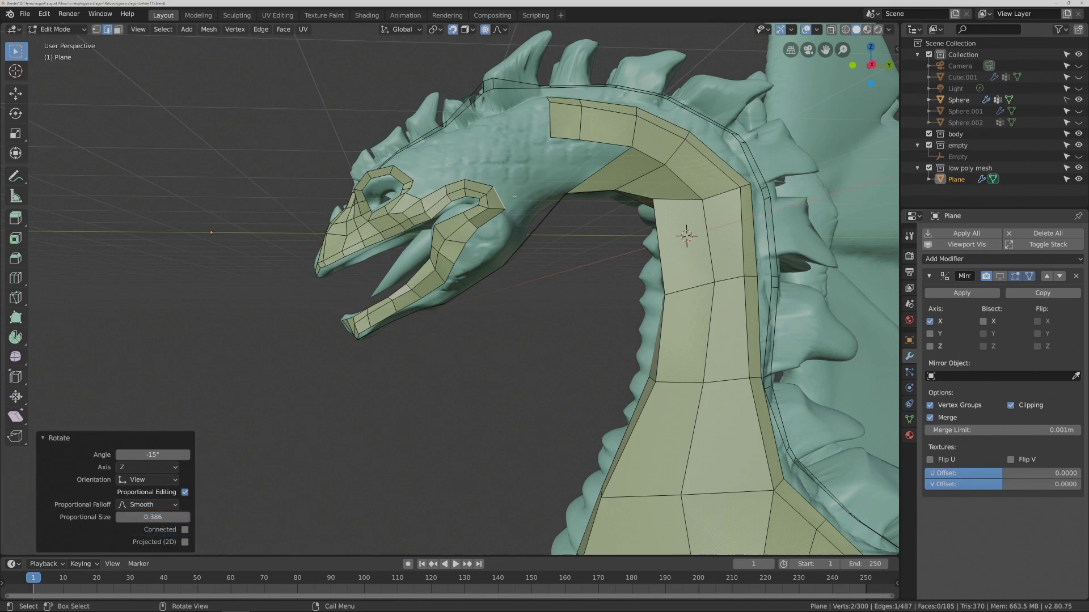
Move the jaw-corner loop's rear edge up about 0.18 m with a proportional size of about 0.47.
{"action": "key", "text": "g"}
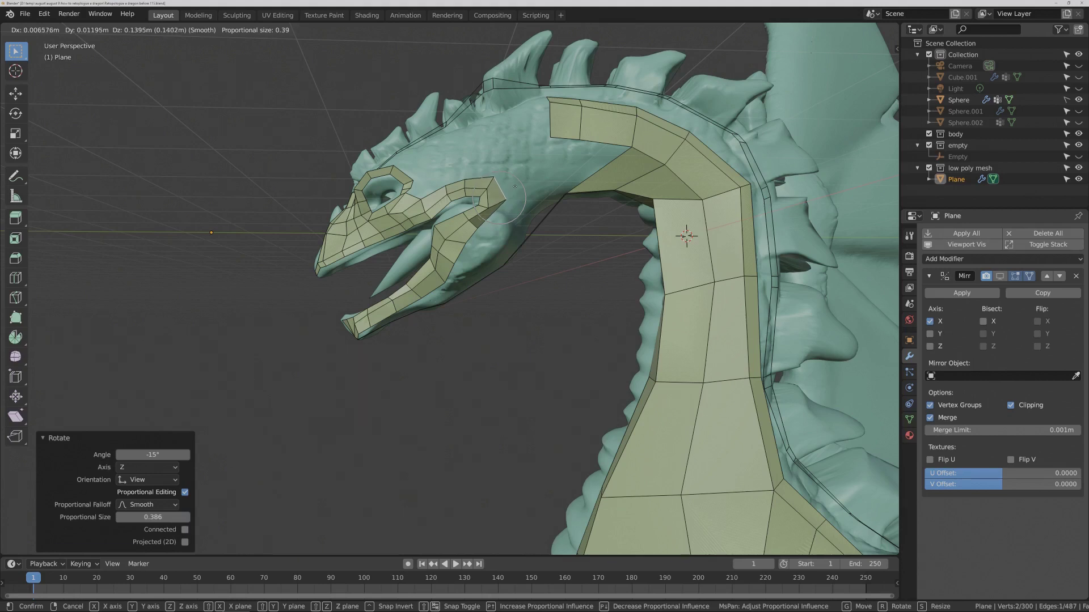
{"action": "scroll", "coordinate": [515, 186], "scroll_direction": "down", "scroll_amount": 2}
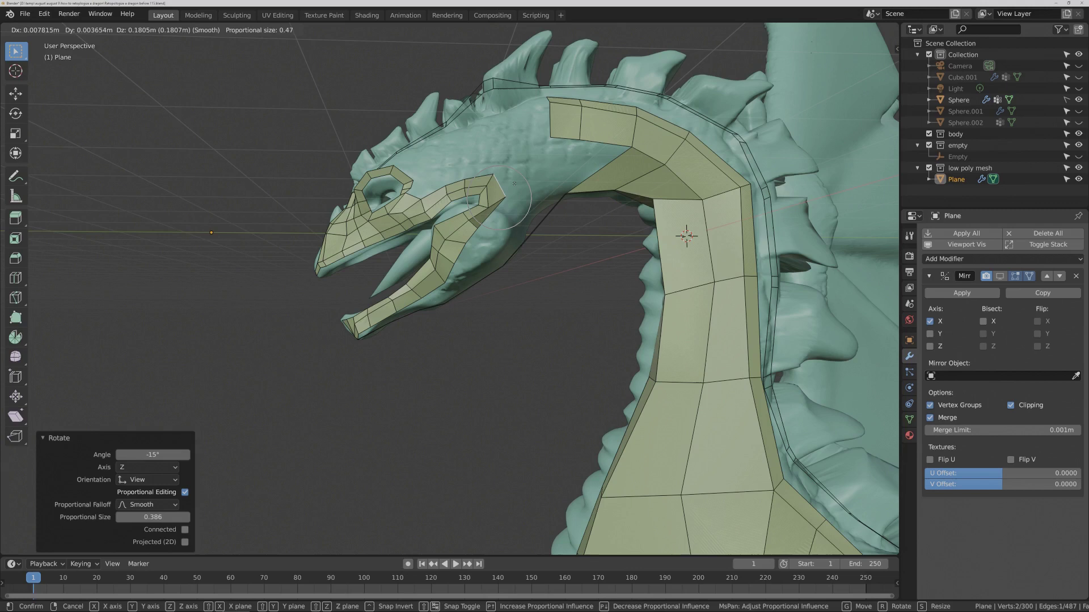
{"action": "left_click", "coordinate": [514, 183]}
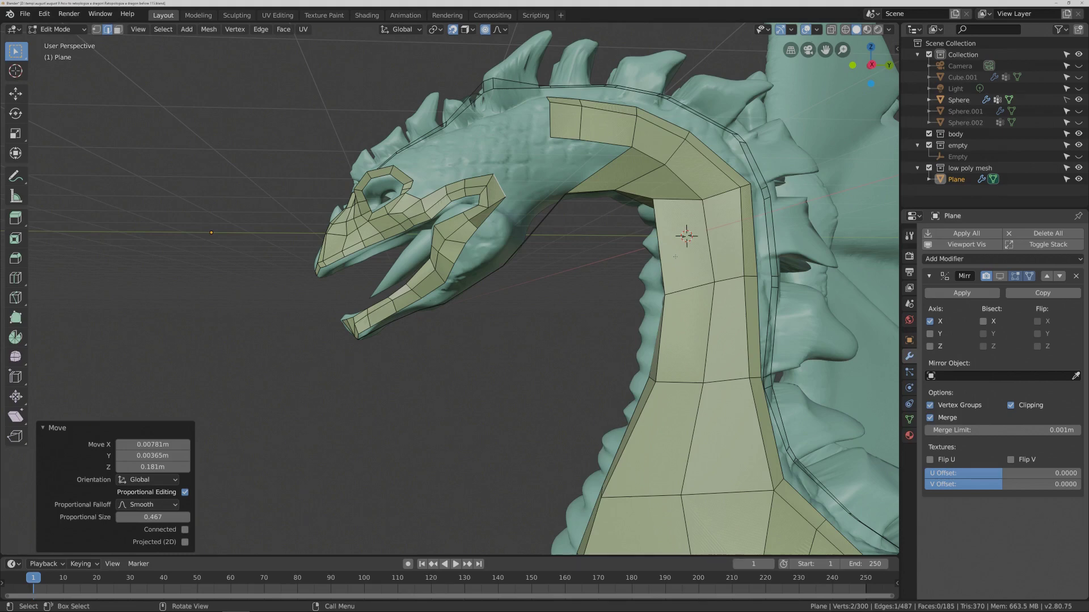
Rotate the front end edge of the upper neck strip by about -20.3° with a proportional size of about 0.75.
{"action": "middle_click_drag", "start_coordinate": [684, 275], "coordinate": [612, 191]}
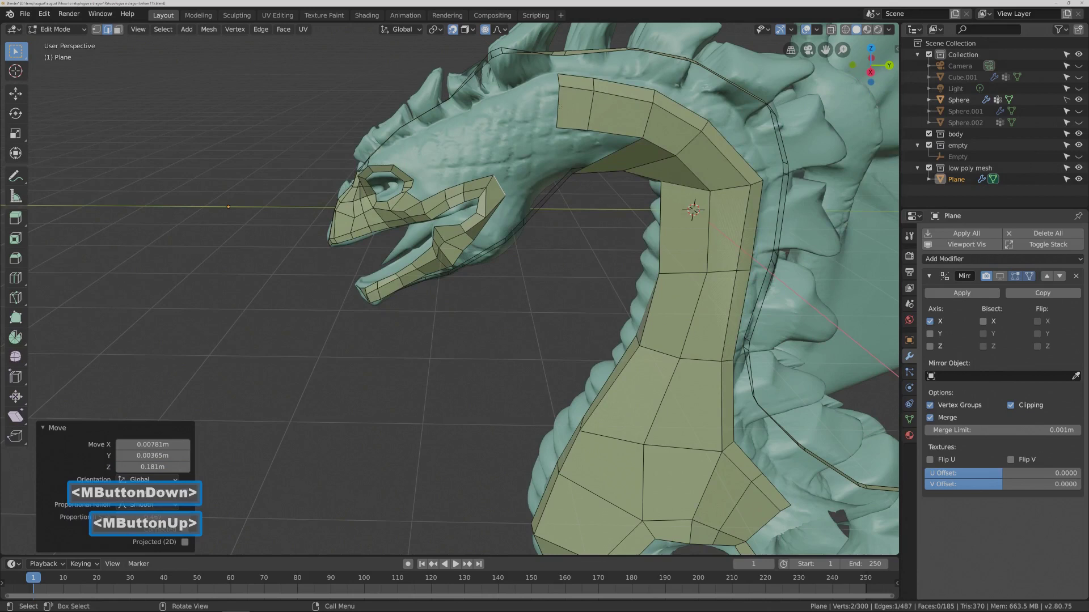
{"action": "left_click", "coordinate": [612, 190]}
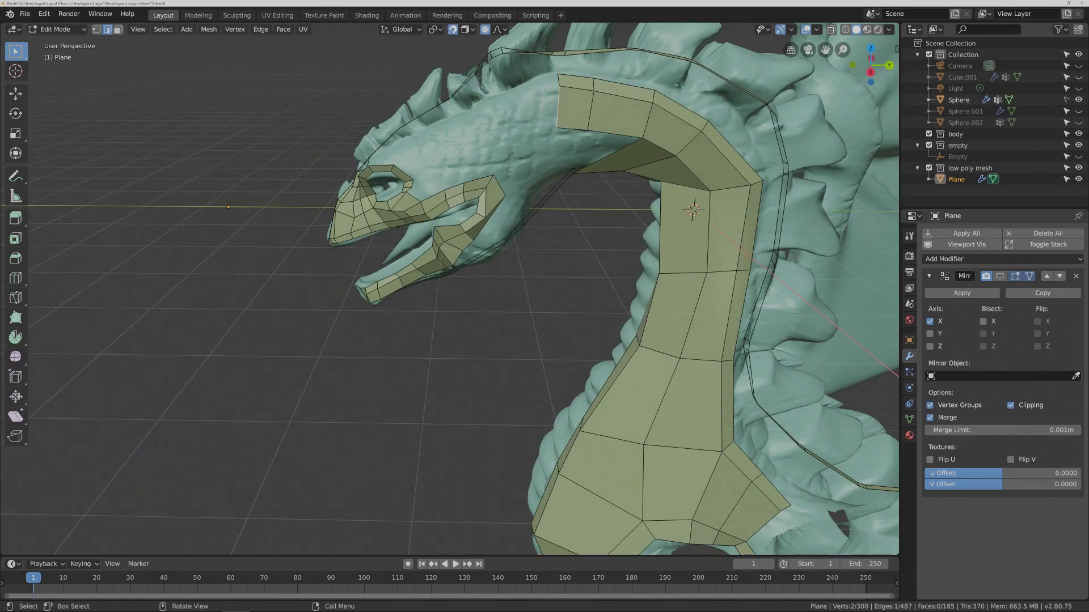
{"action": "key", "text": "r"}
{"action": "scroll", "coordinate": [624, 150], "scroll_direction": "down", "scroll_amount": 2}
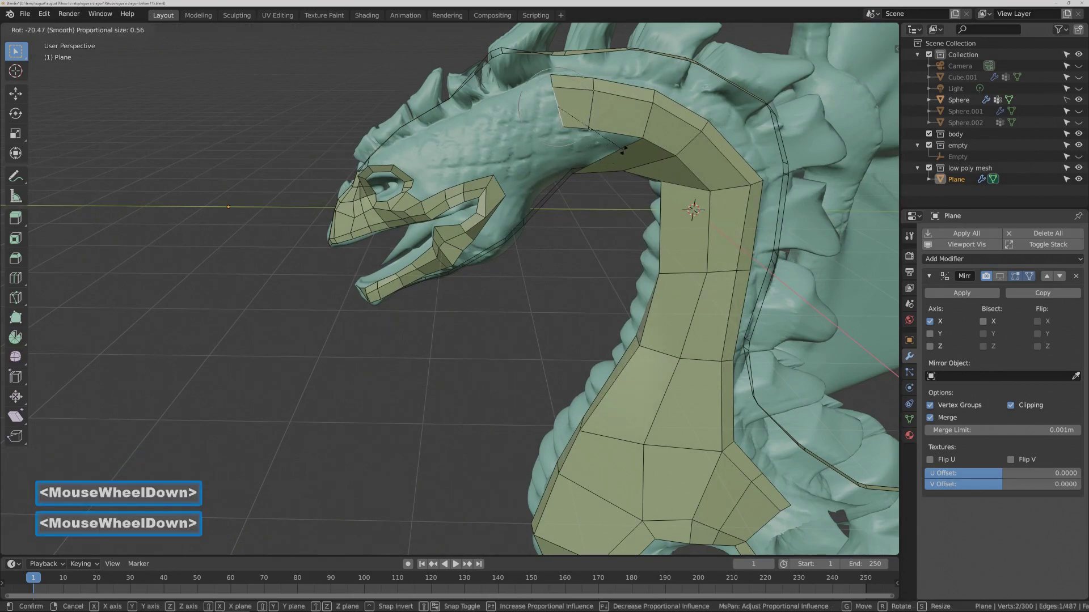
{"action": "scroll", "coordinate": [623, 150], "scroll_direction": "down", "scroll_amount": 3}
{"action": "left_click", "coordinate": [623, 150]}
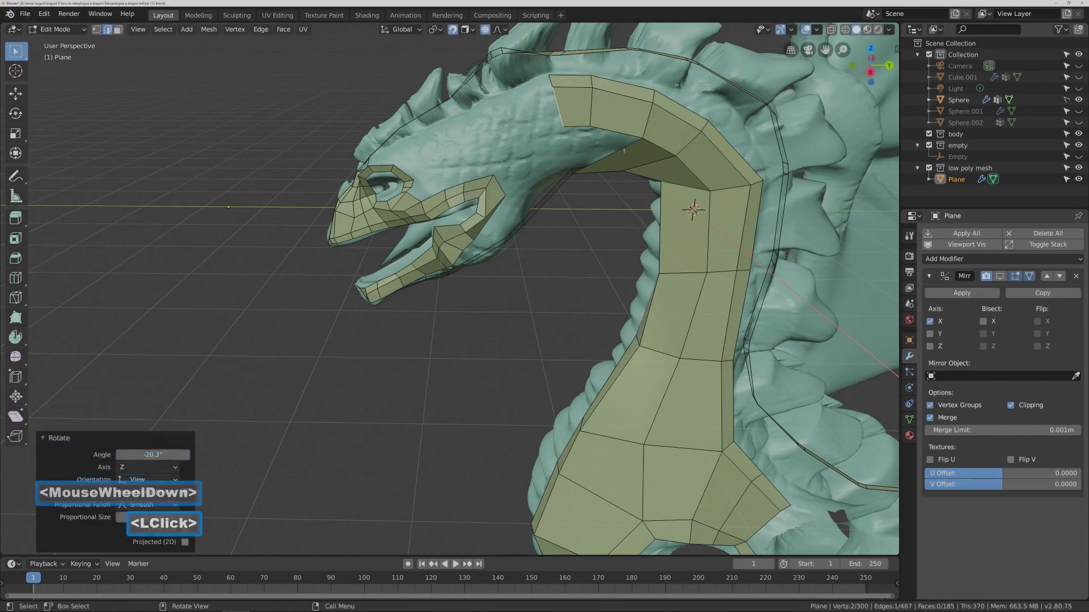
Move the neck strip's front edge down about 0.12 m, rotate it by about -12.6°, and clear the selection.
{"action": "key", "text": "g"}
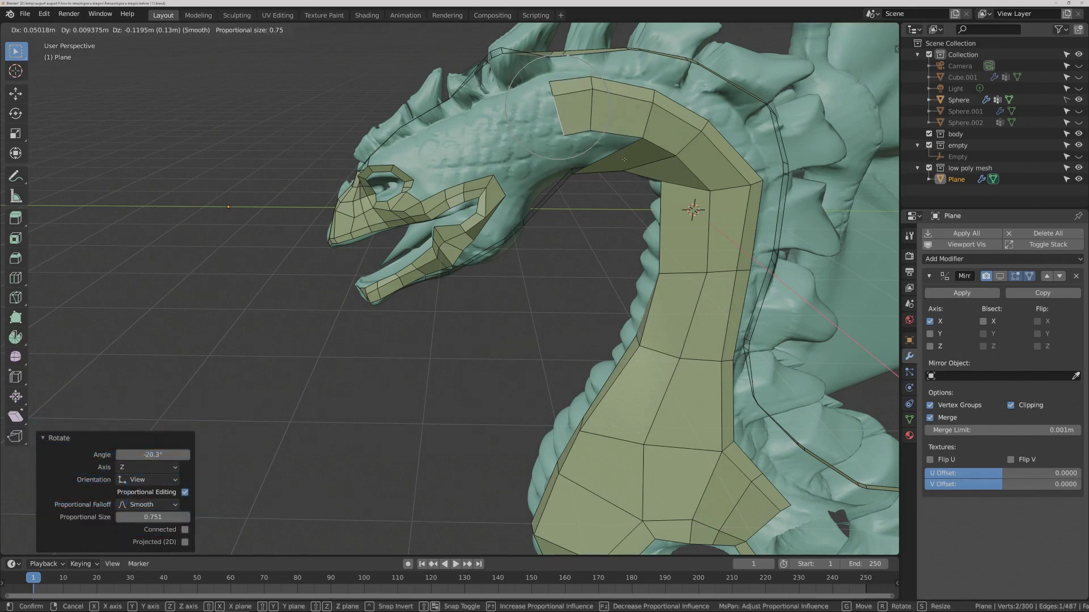
{"action": "left_click", "coordinate": [624, 159]}
{"action": "key", "text": "r"}
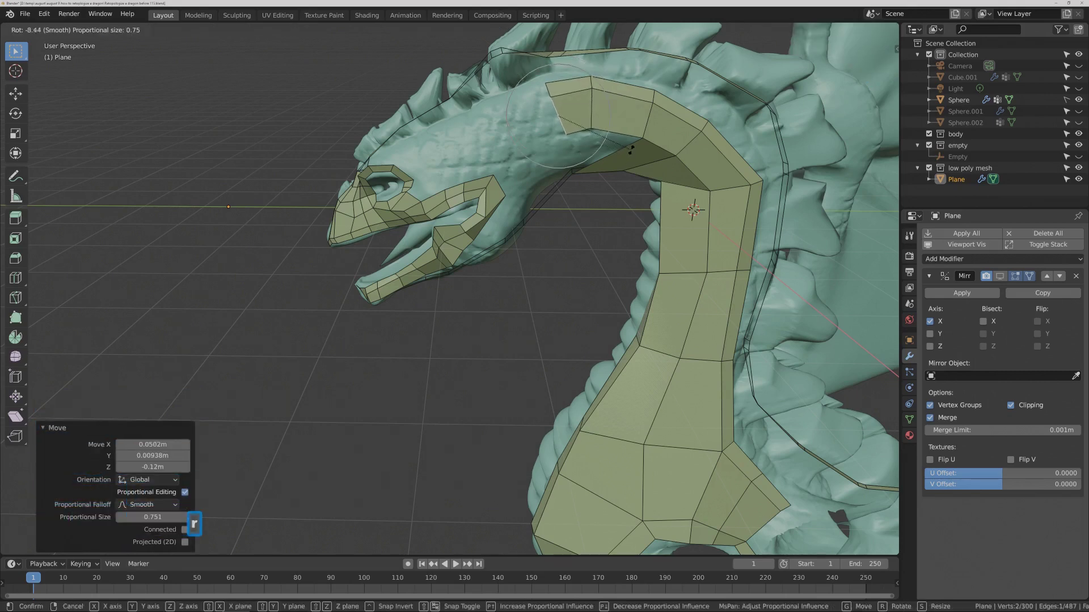
{"action": "left_click", "coordinate": [633, 145]}
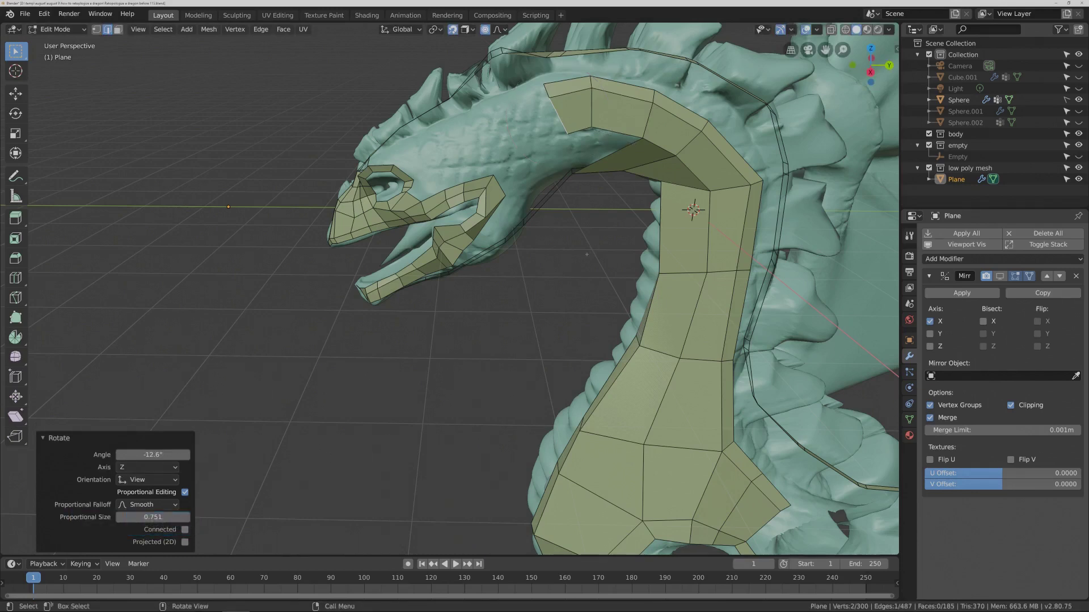
{"action": "left_click", "coordinate": [586, 254]}
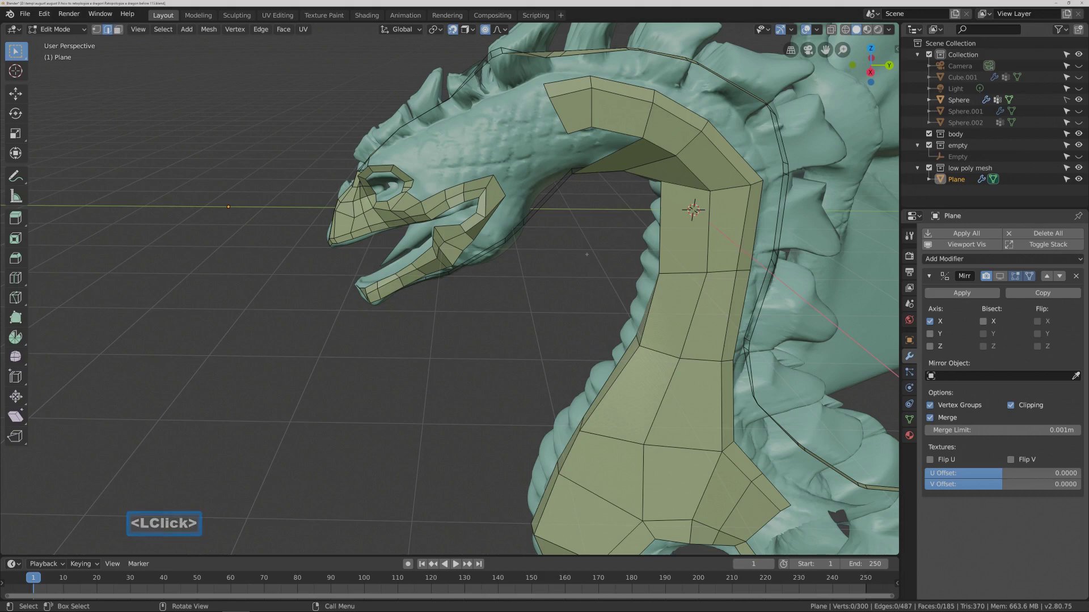
Fill a face between the jaw-corner loop's rear edge and the neck strip's front edge, and clear the selection.
{"action": "left_click", "coordinate": [499, 188]}
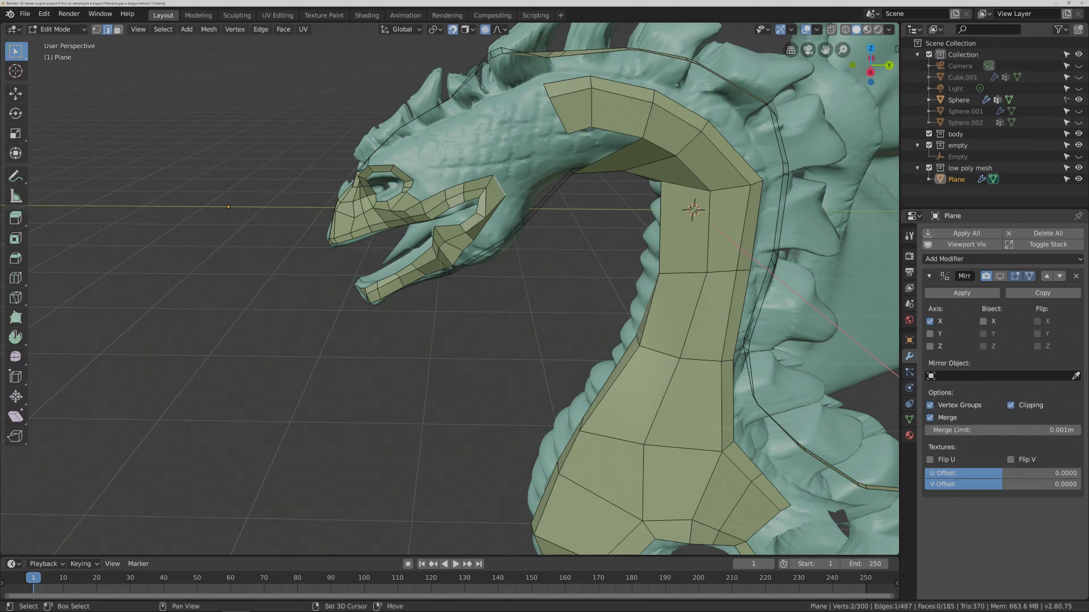
{"action": "left_click", "coordinate": [562, 117], "text": "shift"}
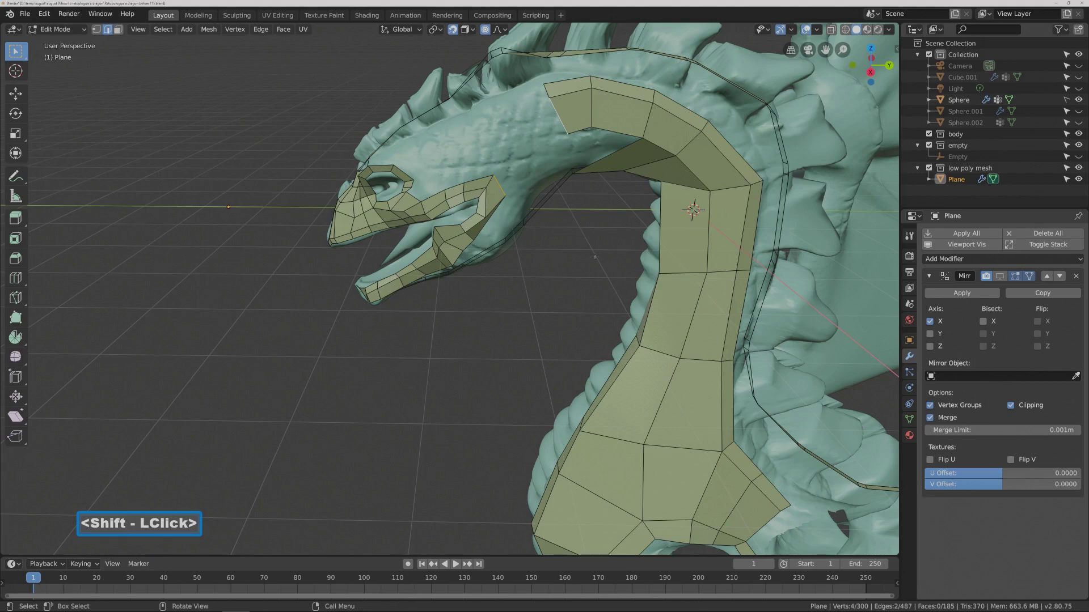
{"action": "key", "text": "f"}
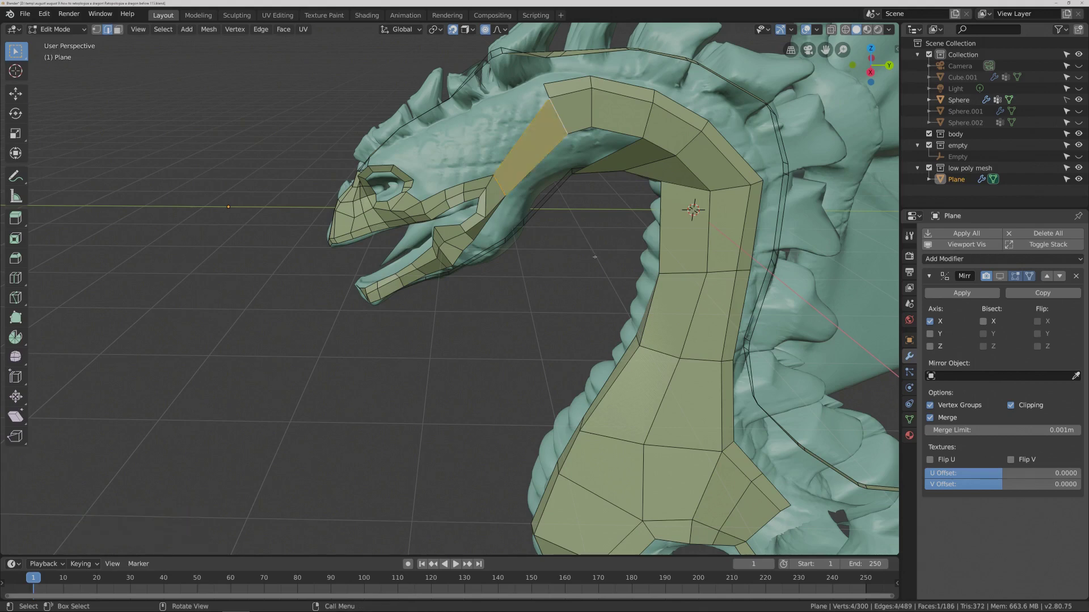
{"action": "left_click", "coordinate": [584, 261]}
Fill a face between the upper rear edge of the eye loop and the upper front edge of the neck strip.
{"action": "middle_click_drag", "start_coordinate": [584, 261], "coordinate": [539, 185]}
{"action": "mouse_move", "coordinate": [592, 289]}
{"action": "middle_mouse_down"}
{"action": "mouse_move", "coordinate": [544, 282]}
{"action": "mouse_move", "coordinate": [596, 280]}
{"action": "middle_mouse_up"}
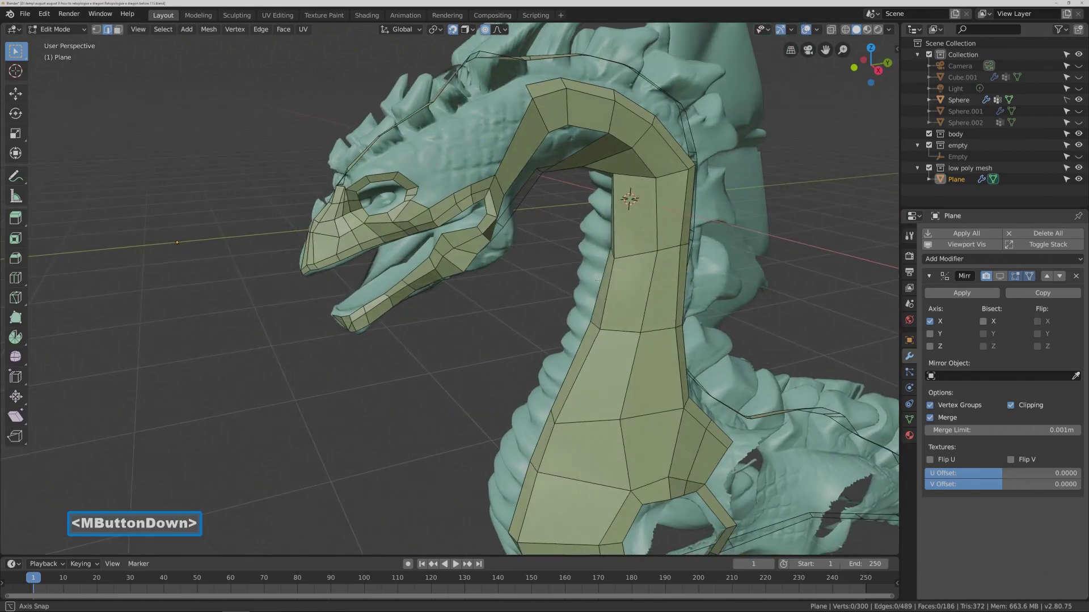
{"action": "middle_click_drag", "start_coordinate": [597, 280], "coordinate": [572, 244]}
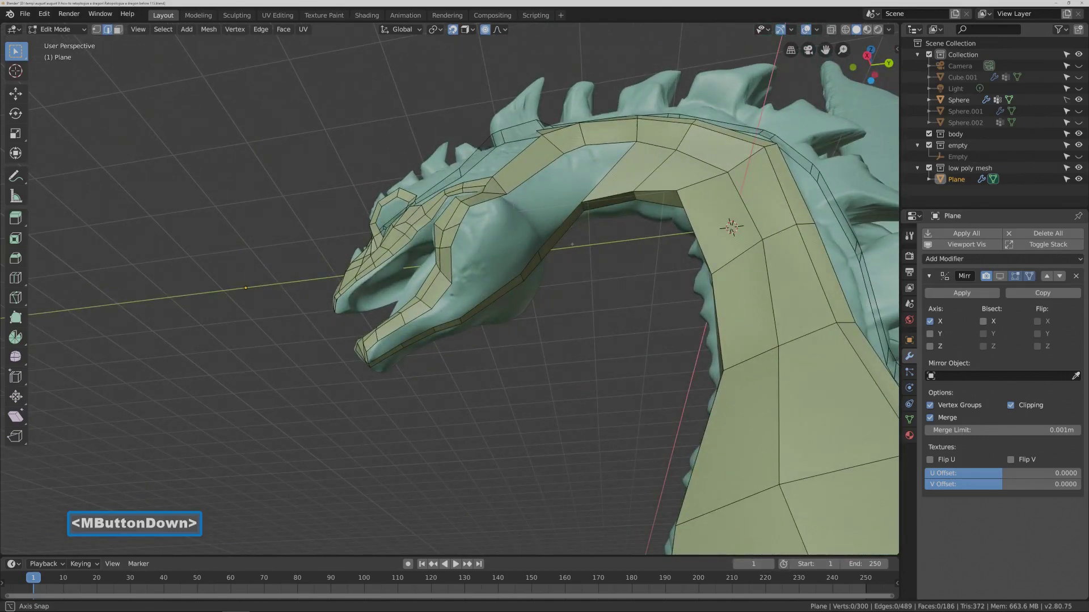
{"action": "middle_click_drag", "start_coordinate": [572, 244], "coordinate": [595, 279]}
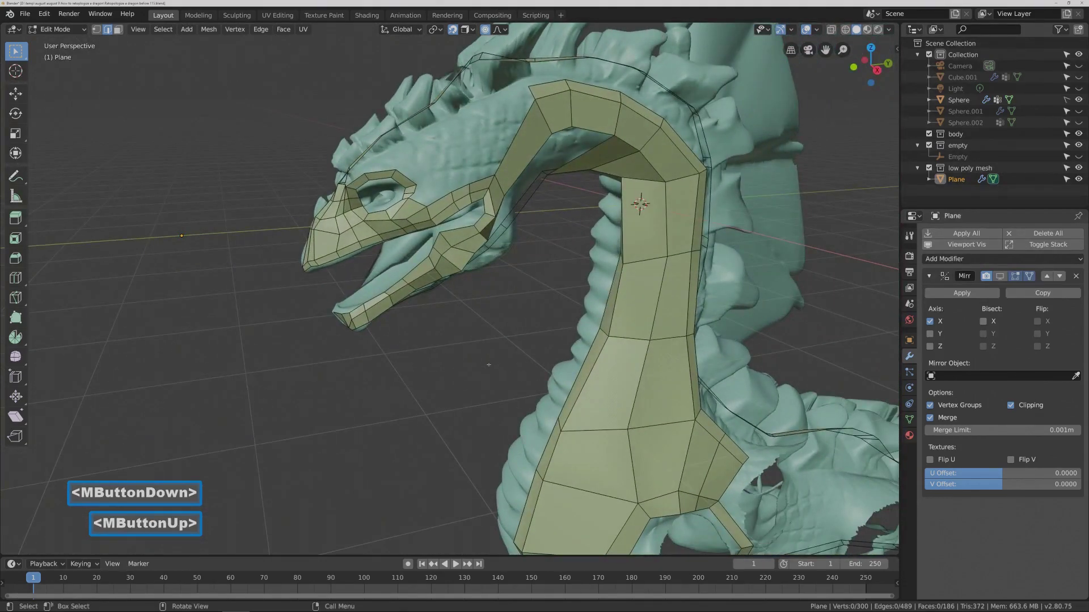
{"action": "key", "text": "Pause"}
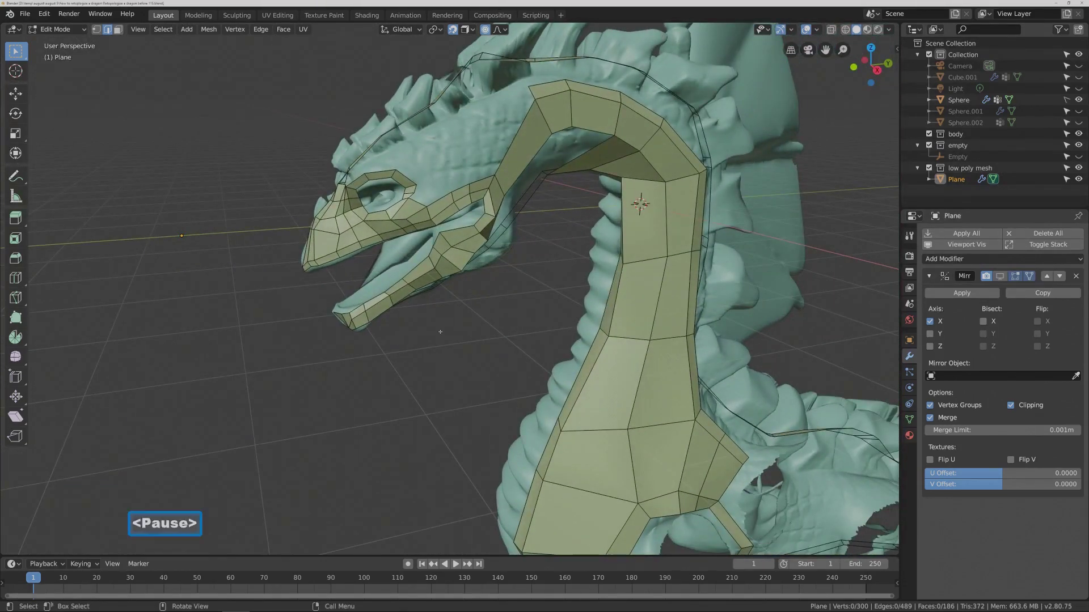
{"action": "middle_click_drag", "start_coordinate": [440, 331], "coordinate": [447, 343]}
{"action": "middle_click_drag", "start_coordinate": [446, 192], "coordinate": [418, 183]}
{"action": "left_click", "coordinate": [425, 182]}
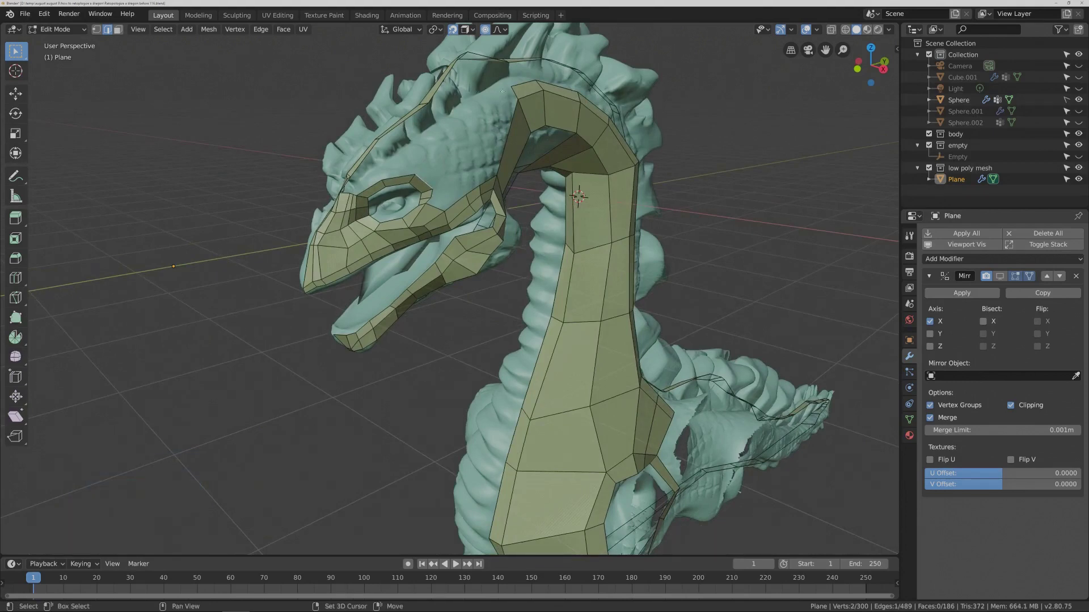
{"action": "left_click", "coordinate": [514, 91], "text": "shift"}
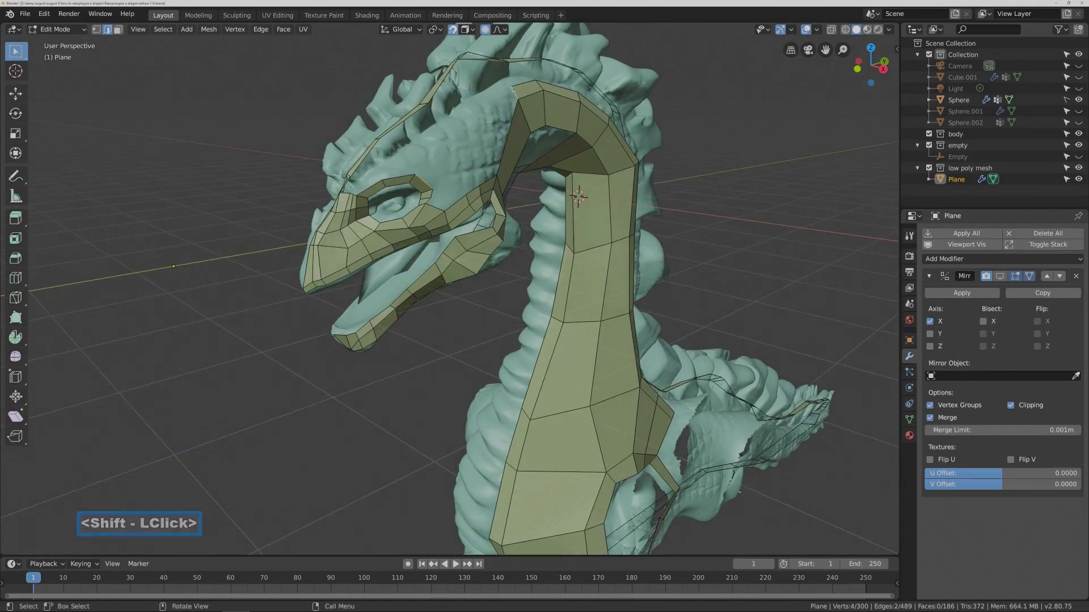
{"action": "middle_click_drag", "start_coordinate": [556, 185], "coordinate": [506, 196]}
{"action": "key", "text": "f"}
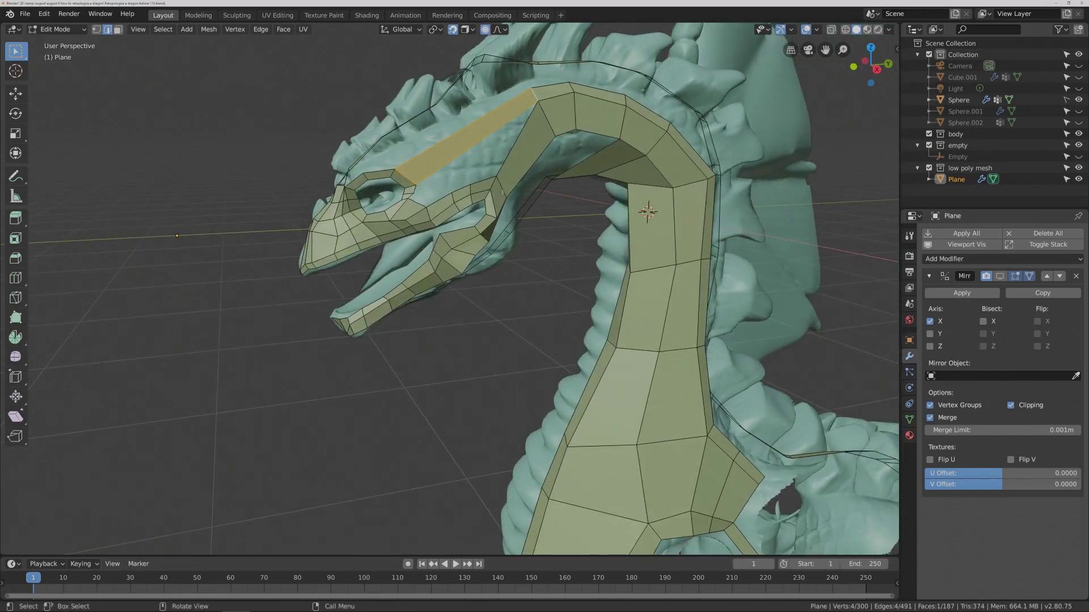
Add two single loop cuts across the new head strip, sliding the first toward the eye and leaving the second centred in the front part.
{"action": "middle_click_drag", "start_coordinate": [502, 193], "coordinate": [467, 169]}
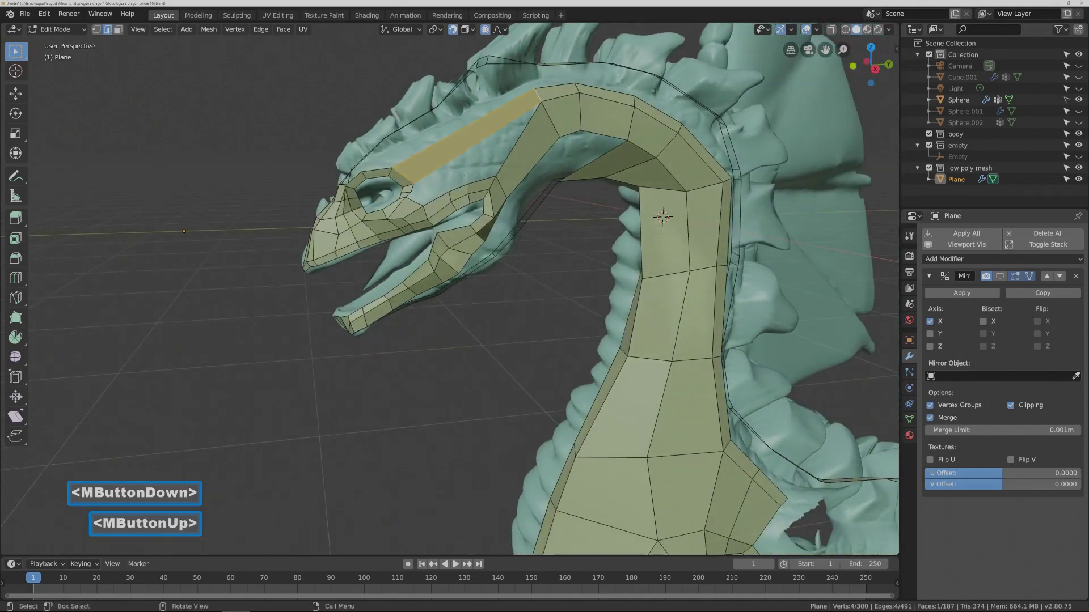
{"action": "left_click", "coordinate": [516, 304]}
{"action": "mouse_move", "coordinate": [518, 305]}
{"action": "middle_mouse_down", "text": "ctrl"}
{"action": "mouse_move", "coordinate": [543, 255]}
{"action": "mouse_move", "coordinate": [530, 318]}
{"action": "middle_mouse_up", "text": "ctrl"}
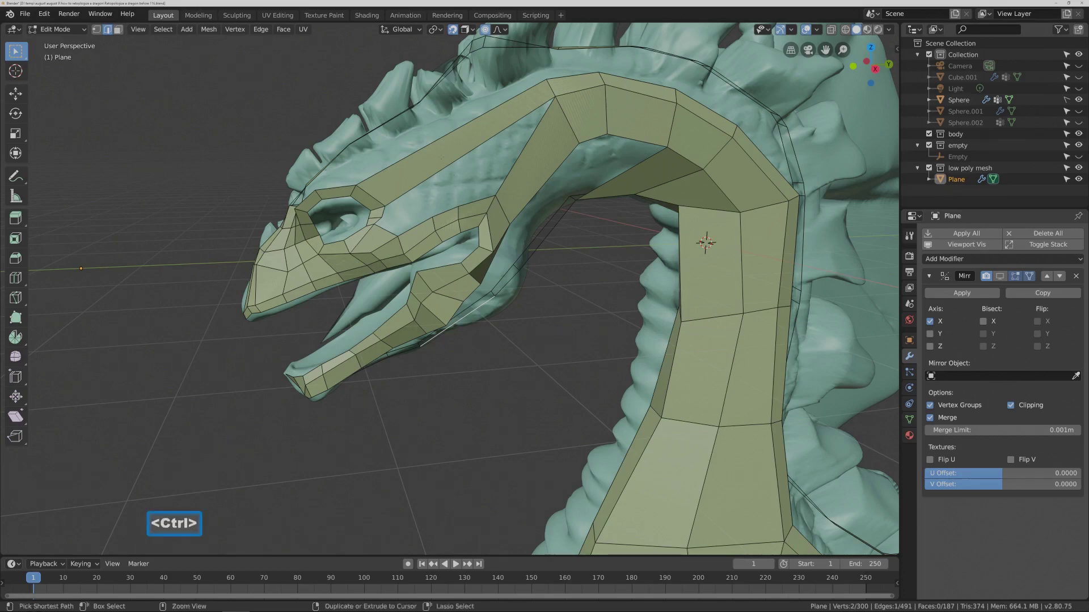
{"action": "key", "text": "ctrl+r"}
{"action": "left_click", "coordinate": [457, 147]}
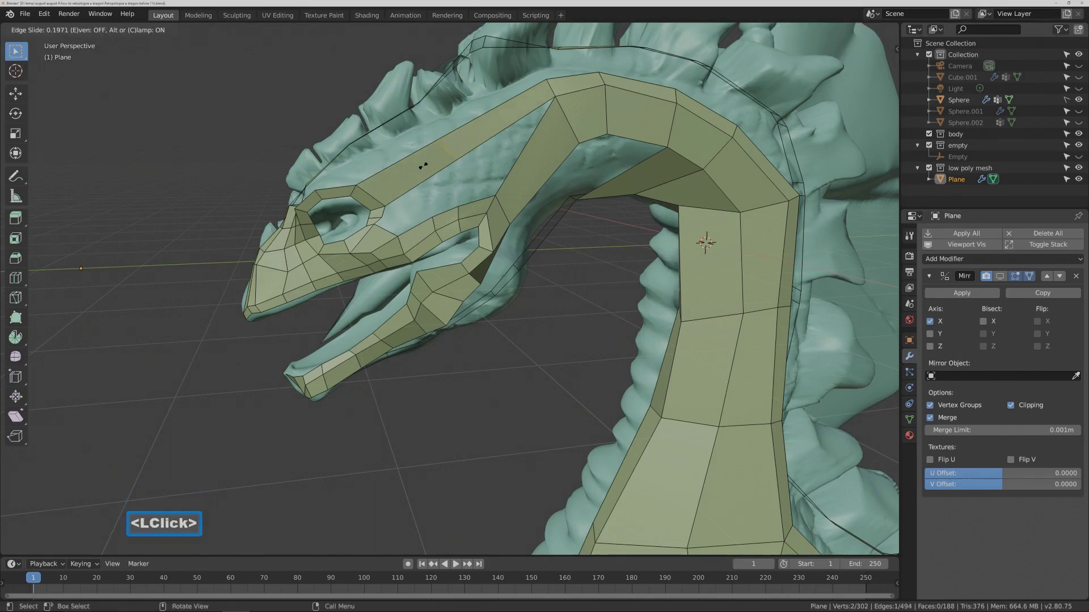
{"action": "left_click", "coordinate": [420, 168]}
{"action": "key", "text": "ctrl+r"}
{"action": "left_click", "coordinate": [421, 168]}
{"action": "left_click", "coordinate": [420, 167]}
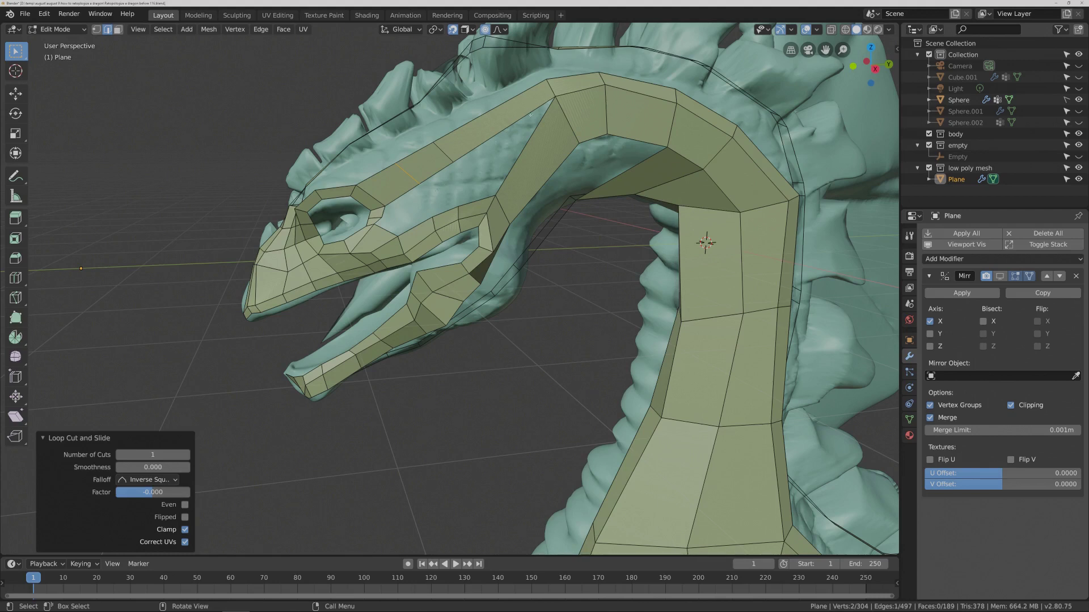
Fill a face between the lower edge of the head strip's middle segment and the cheek's upper edge below it.
{"action": "left_click", "coordinate": [435, 177]}
{"action": "left_click", "coordinate": [443, 212], "text": "shift"}
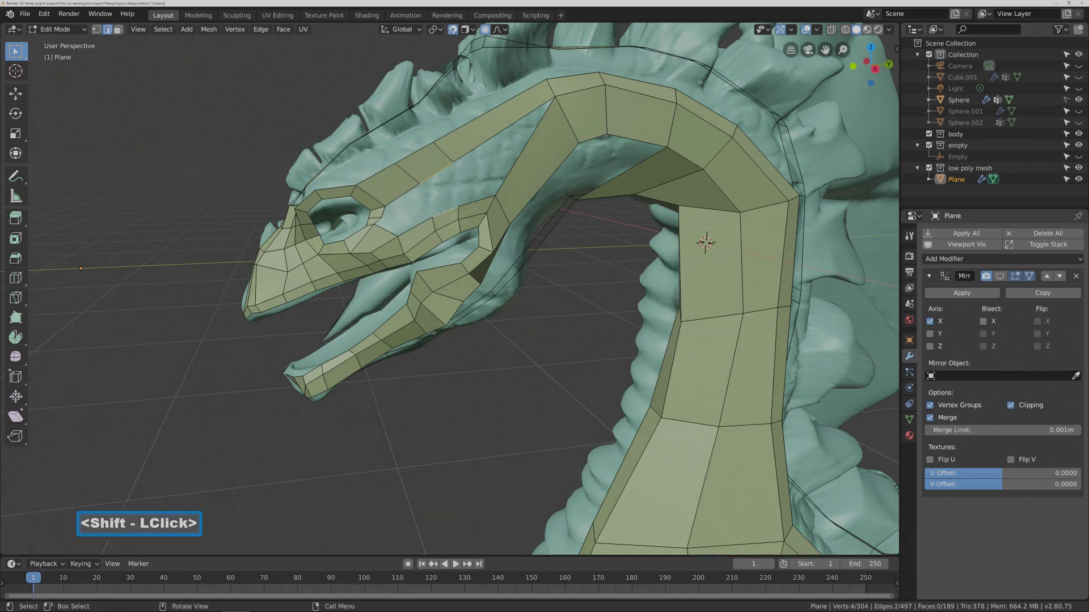
{"action": "key", "text": "f"}
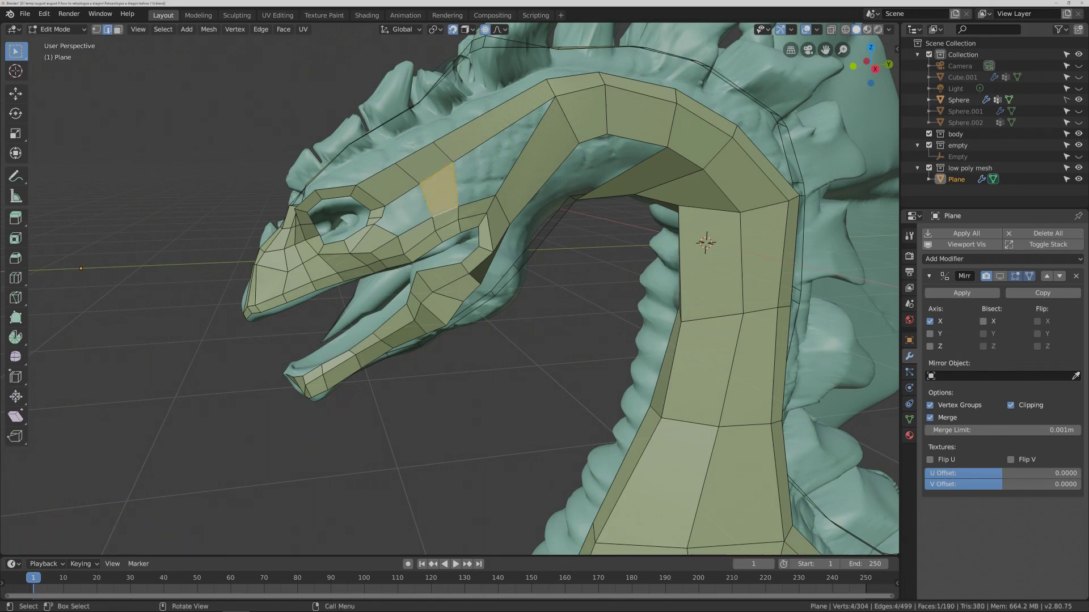
Fill the open gap between the cheek patch and the neck side with a face spanning its two facing edges.
{"action": "left_click", "coordinate": [482, 180]}
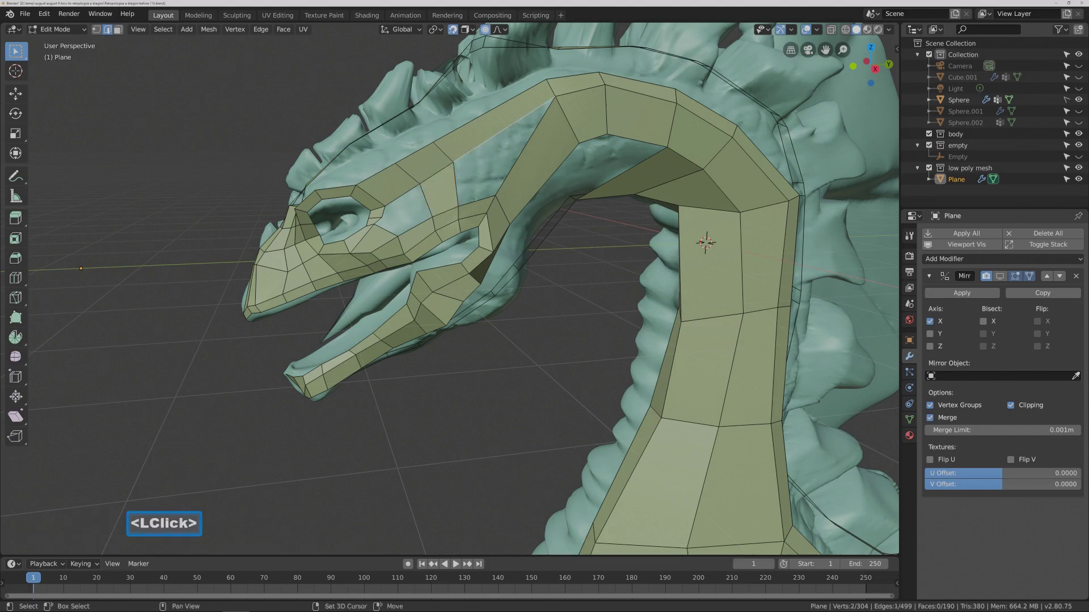
{"action": "left_click", "coordinate": [476, 201], "text": "shift"}
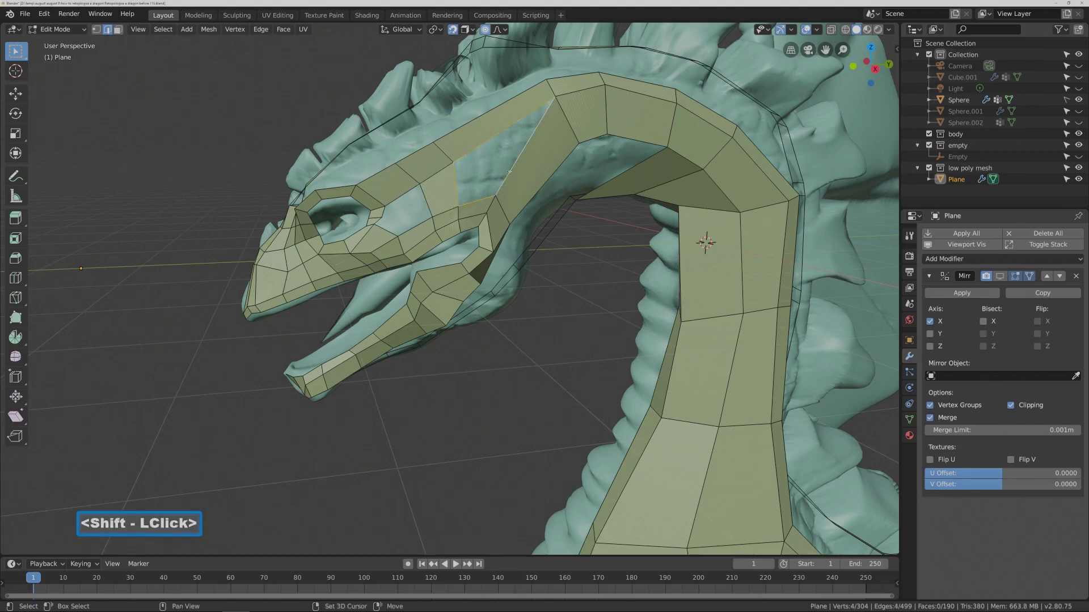
{"action": "key", "text": "f"}
Turn off proportional editing, cancelling the trial move of the edge behind the mouth corner.
{"action": "middle_click_drag", "start_coordinate": [454, 283], "coordinate": [493, 283]}
{"action": "left_click", "coordinate": [503, 199]}
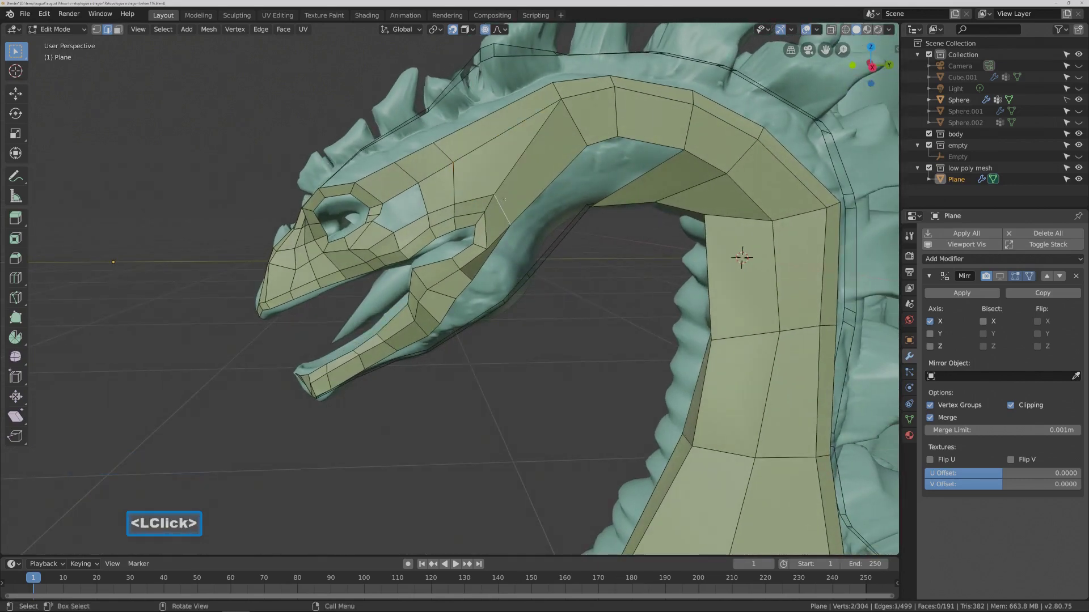
{"action": "key", "text": "g"}
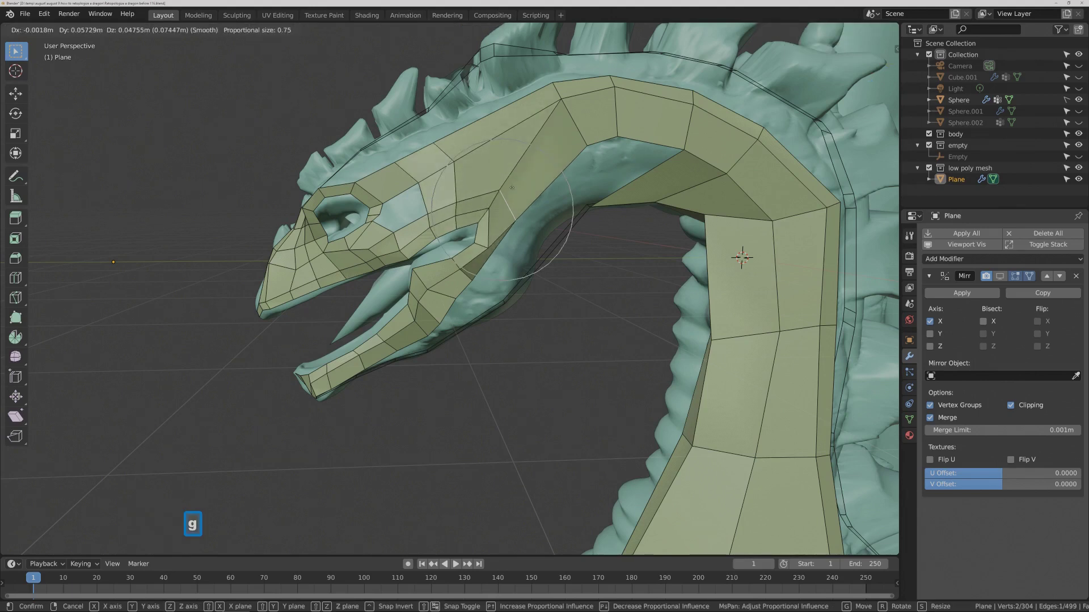
{"action": "right_click", "coordinate": [512, 188]}
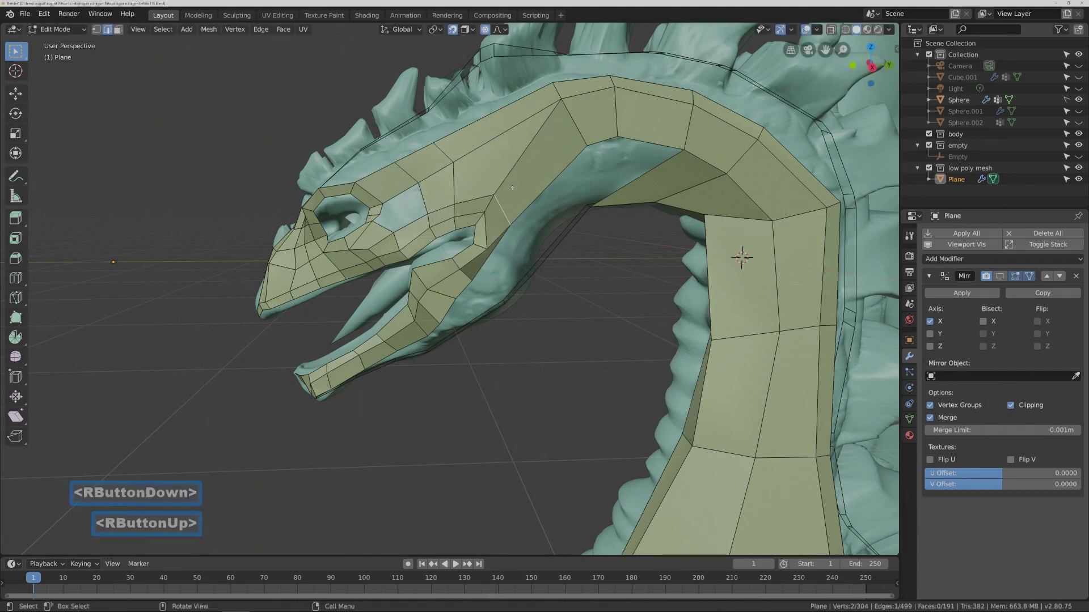
{"action": "key", "text": "o"}
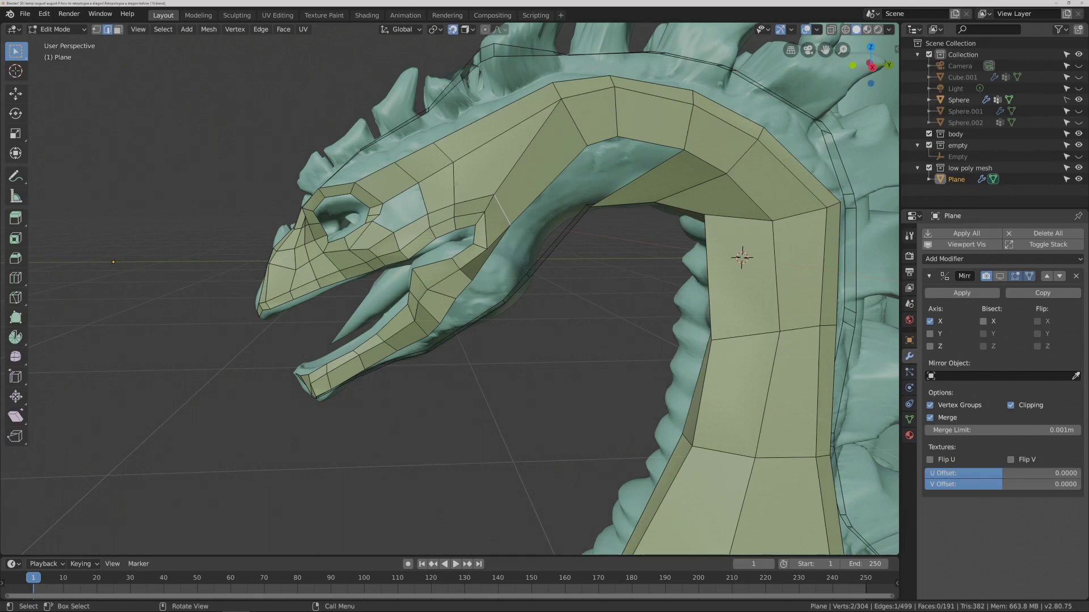
Add one centred loop cut running lengthwise through the cheek faces and the adjoining neck side.
{"action": "key", "text": "ctrl+r"}
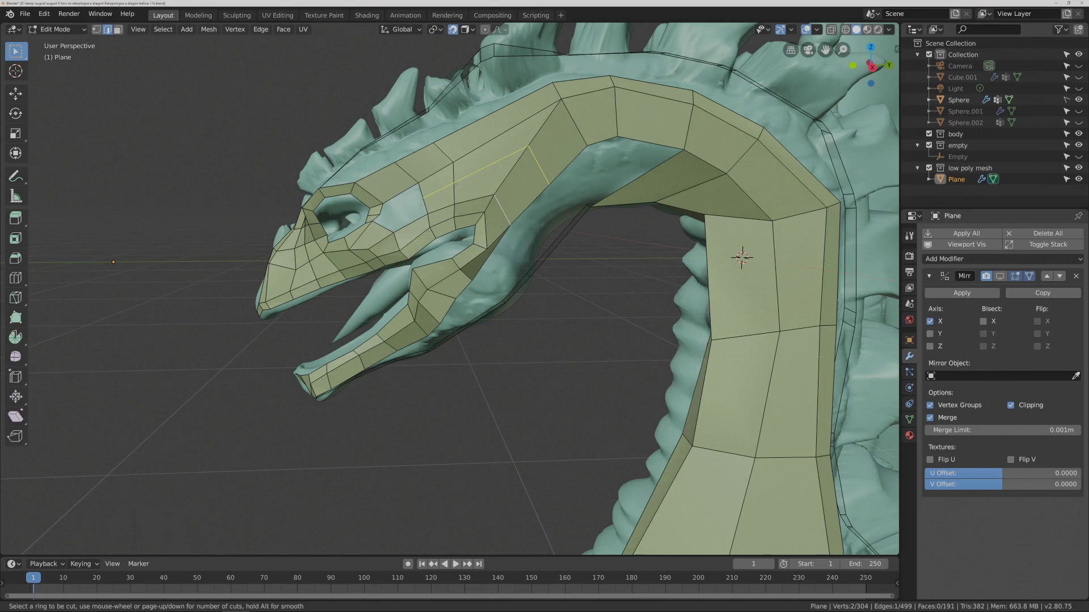
{"action": "left_click", "coordinate": [456, 183]}
{"action": "left_click", "coordinate": [455, 182]}
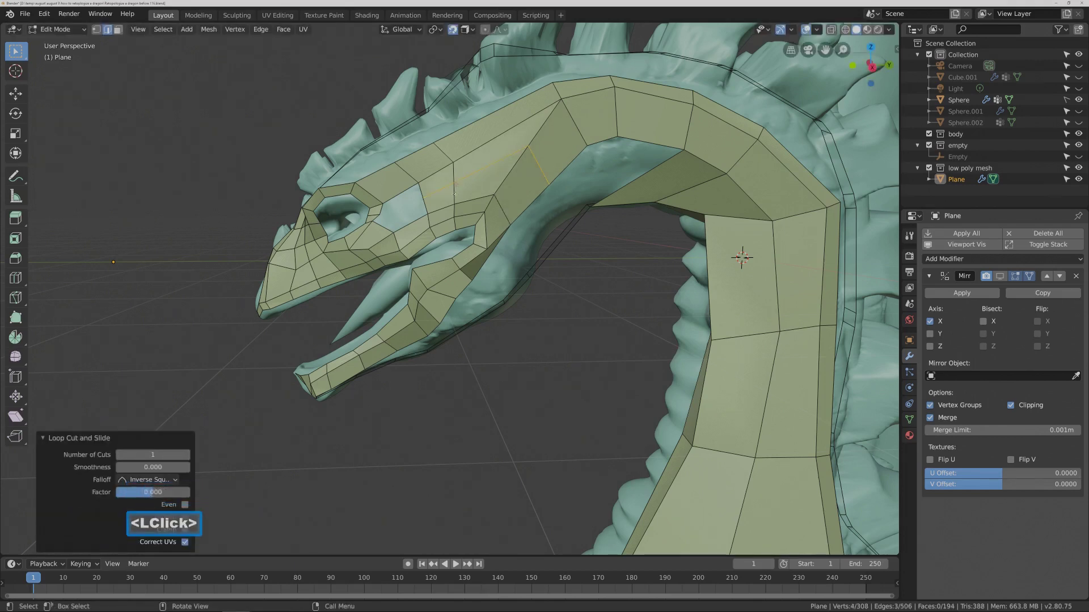
Switch to vertex selection and fill a face between the rear of the eye socket and the upper cheek.
{"action": "left_click", "coordinate": [96, 30]}
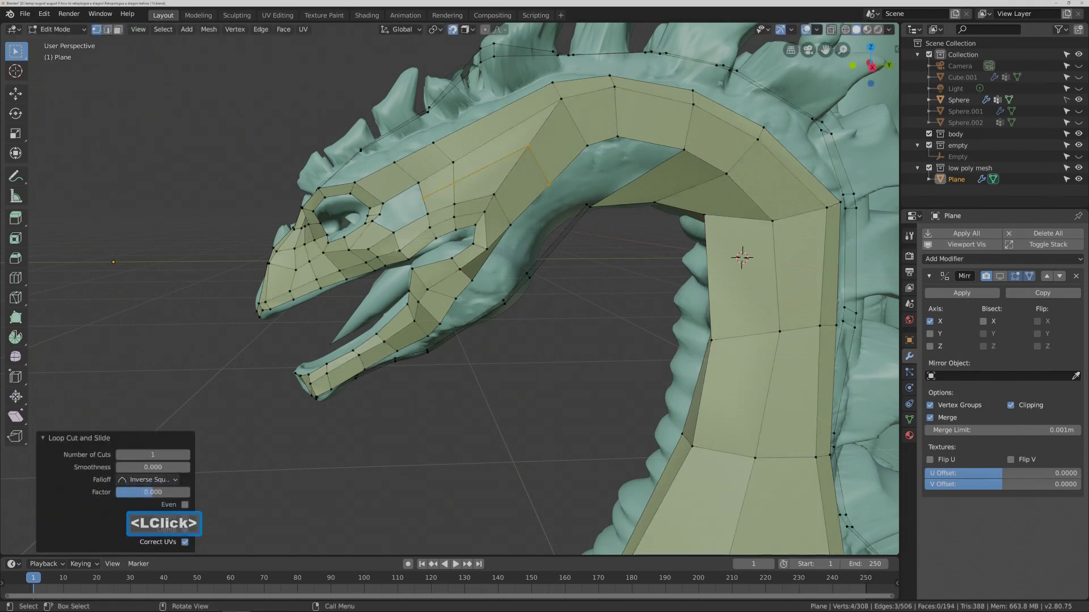
{"action": "left_click", "coordinate": [383, 204]}
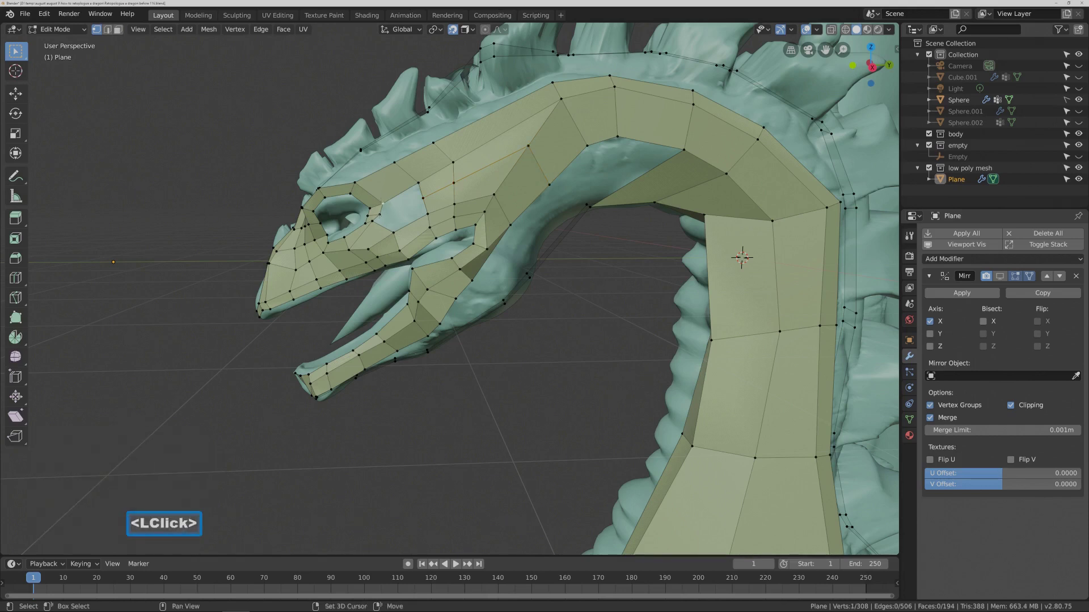
{"action": "left_click", "coordinate": [380, 215], "text": "shift"}
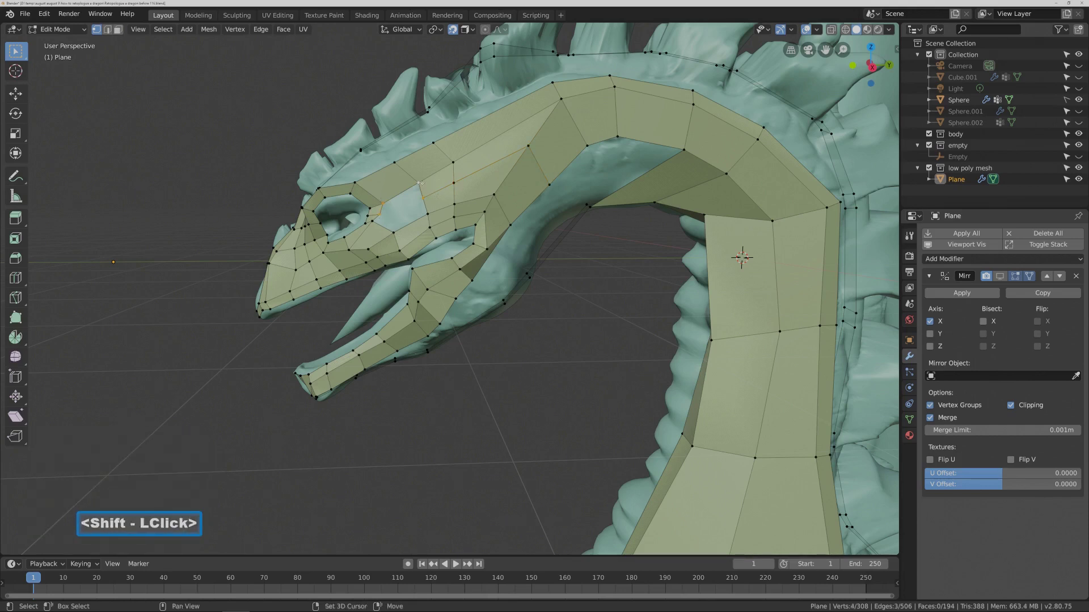
{"action": "key", "text": "f"}
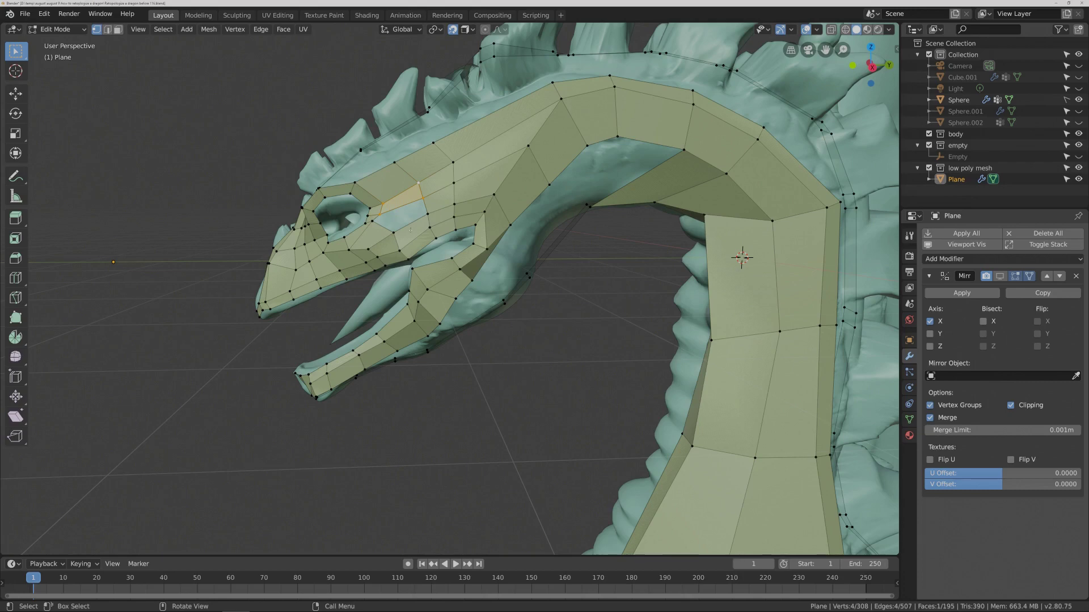
Add one centred loop cut lengthwise through the lower cheek faces toward the neck.
{"action": "middle_click_drag", "start_coordinate": [407, 227], "coordinate": [493, 231]}
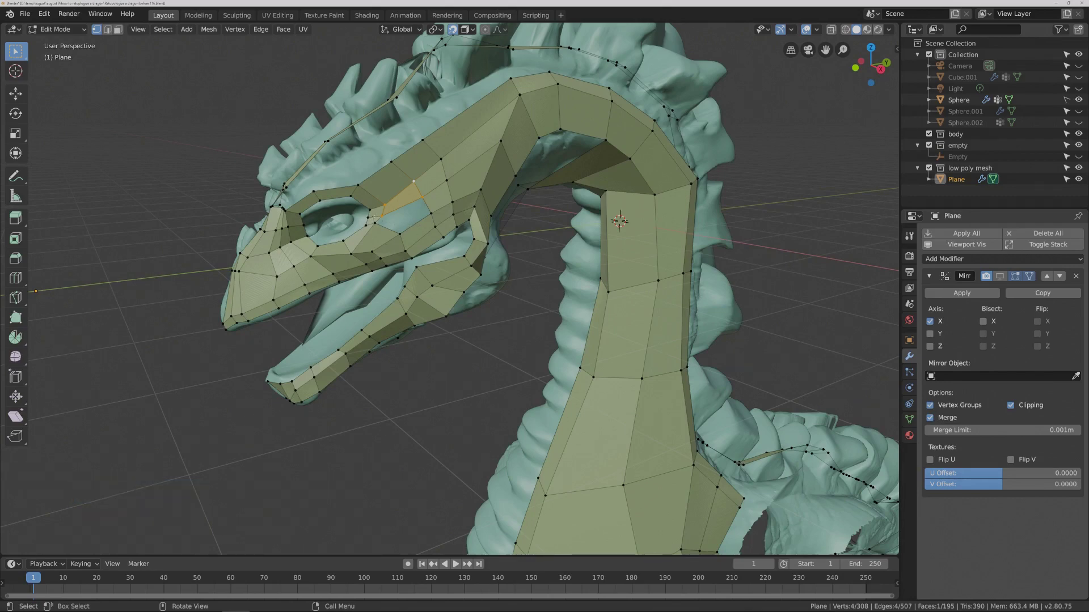
{"action": "middle_click_drag", "start_coordinate": [414, 218], "coordinate": [392, 219]}
{"action": "left_click", "coordinate": [394, 218]}
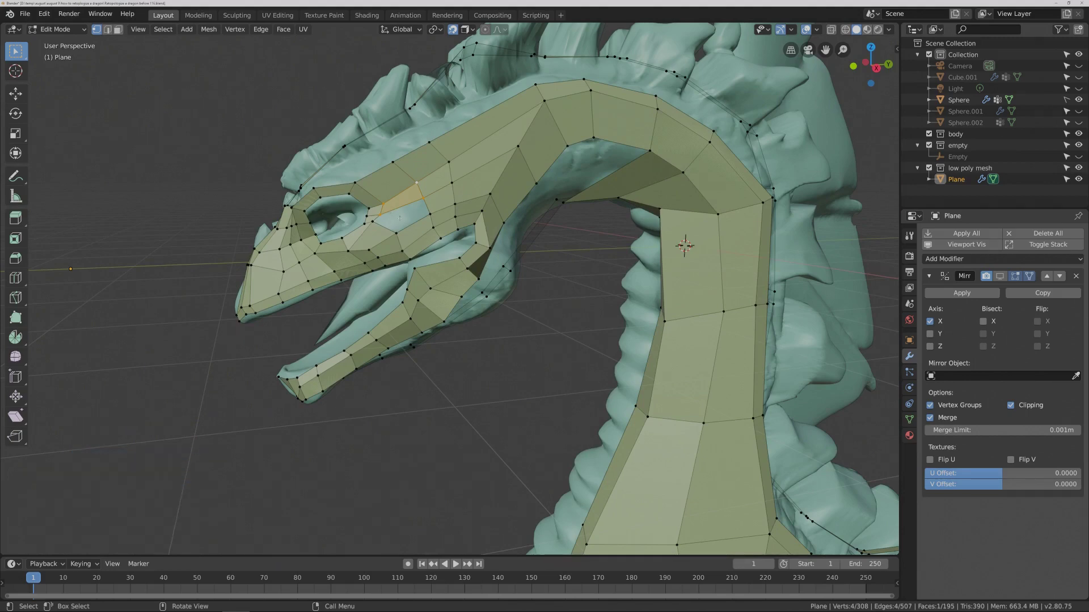
{"action": "mouse_move", "coordinate": [399, 218]}
{"action": "middle_mouse_down"}
{"action": "mouse_move", "coordinate": [379, 204]}
{"action": "mouse_move", "coordinate": [394, 215]}
{"action": "middle_mouse_up"}
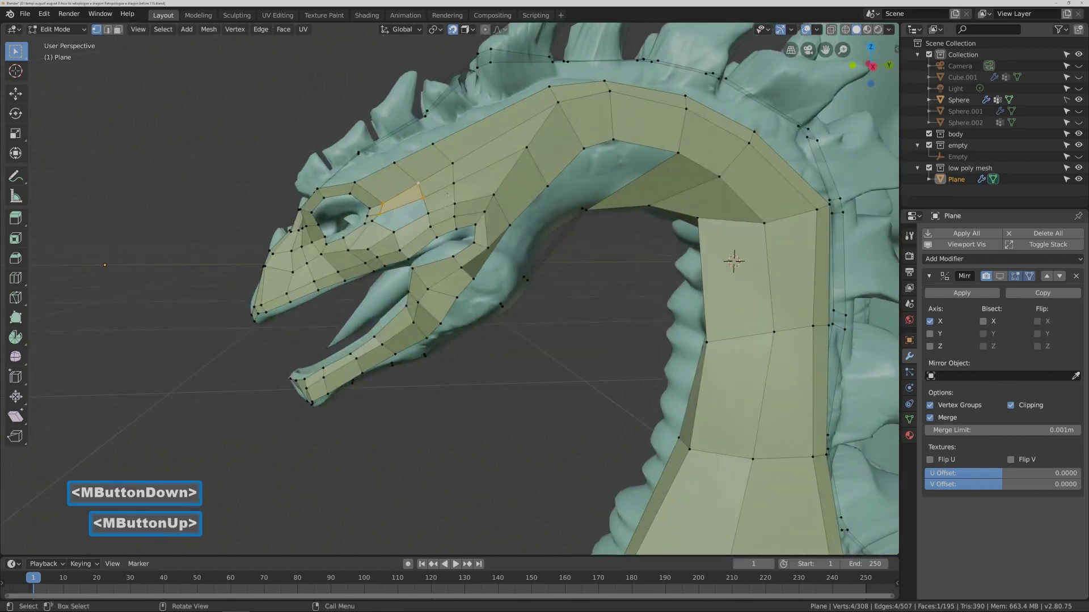
{"action": "key", "text": "ctrl+r"}
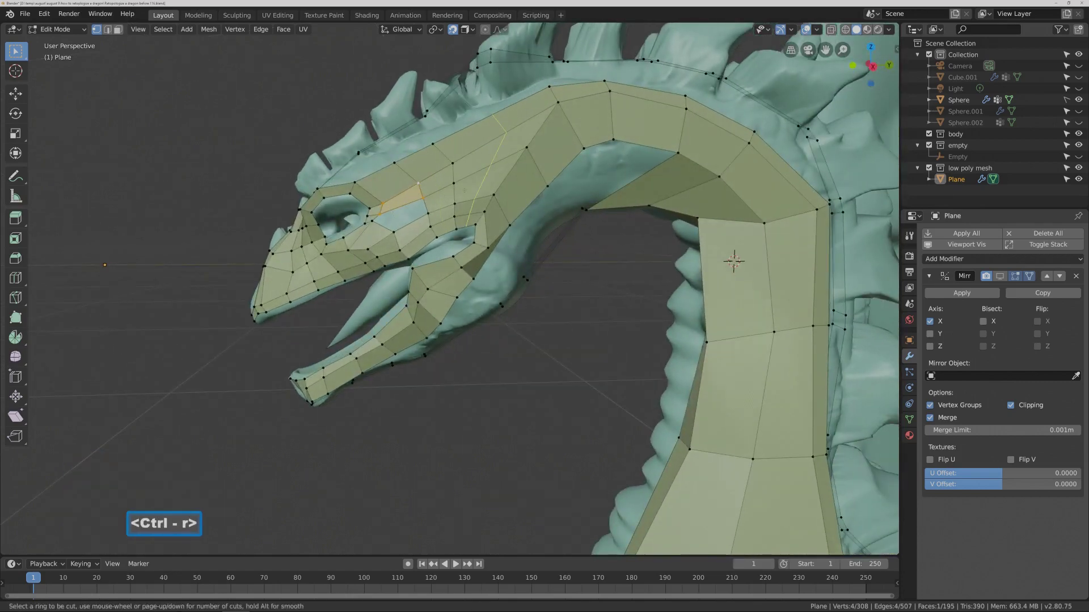
{"action": "double_click", "coordinate": [455, 193]}
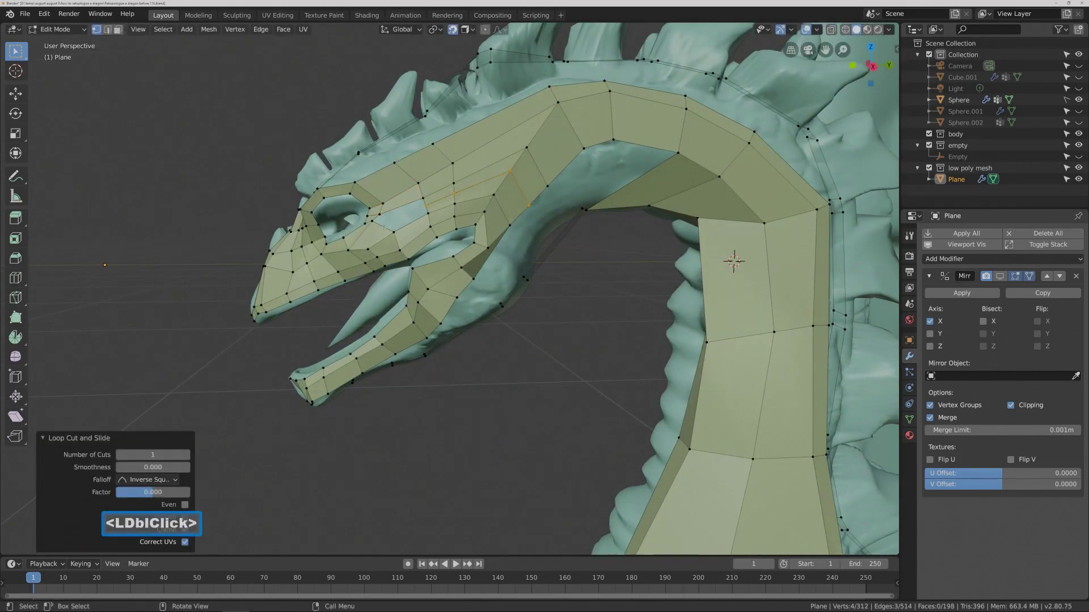
Extrude a vertex into the remaining hole behind the eye and fill the hole's upper part with a four-sided face.
{"action": "left_click", "coordinate": [395, 217]}
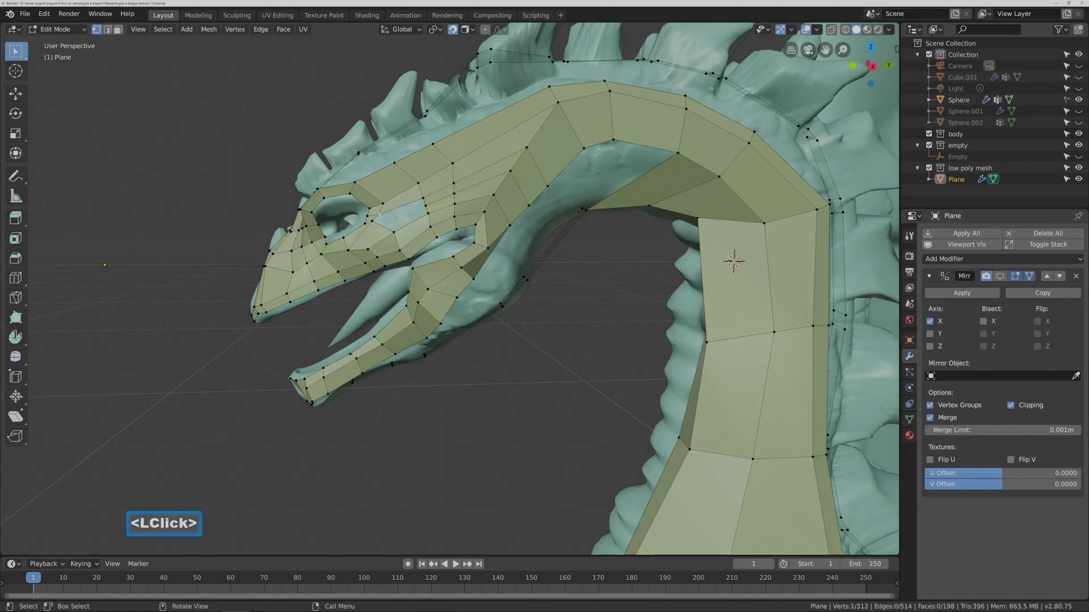
{"action": "right_click", "coordinate": [402, 220], "text": "ctrl"}
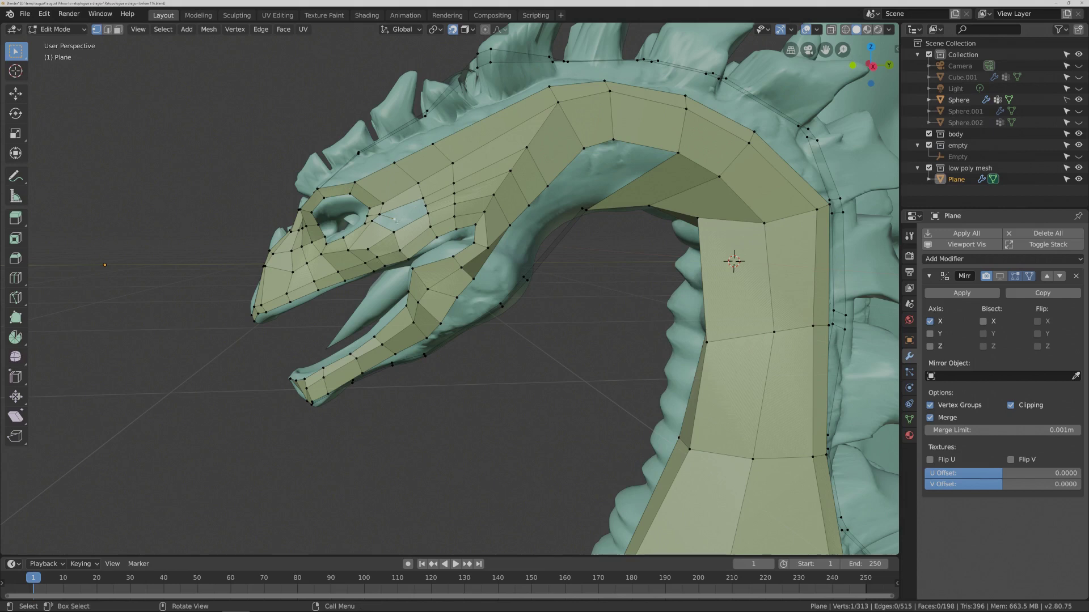
{"action": "left_click", "coordinate": [522, 386]}
{"action": "left_click", "coordinate": [378, 215]}
{"action": "left_click", "coordinate": [394, 218], "text": "shift"}
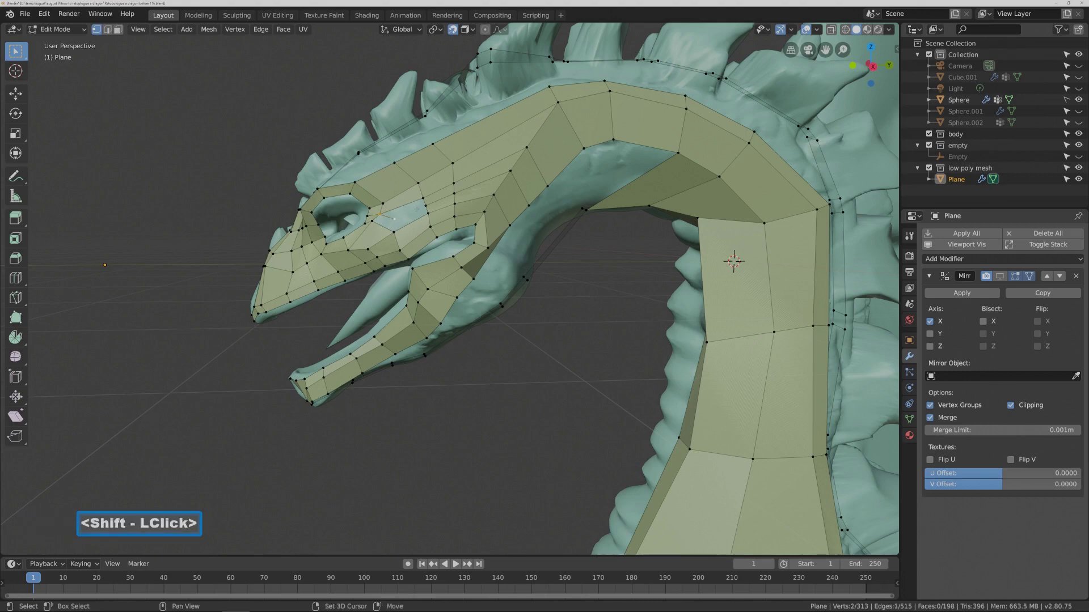
{"action": "left_click", "coordinate": [424, 203], "text": "shift"}
{"action": "key", "text": "f"}
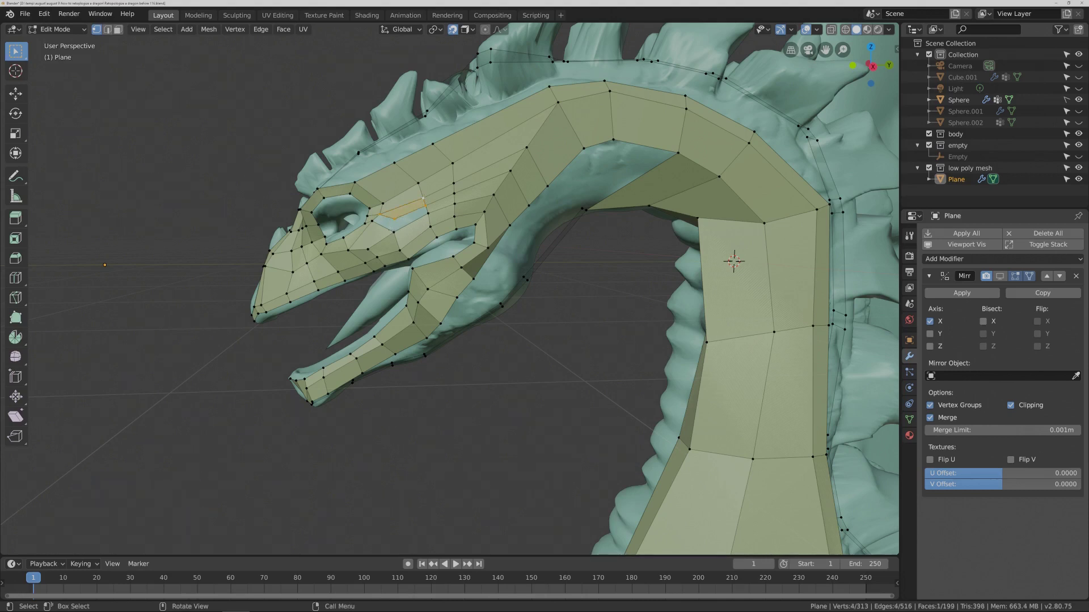
{"action": "left_click", "coordinate": [450, 384]}
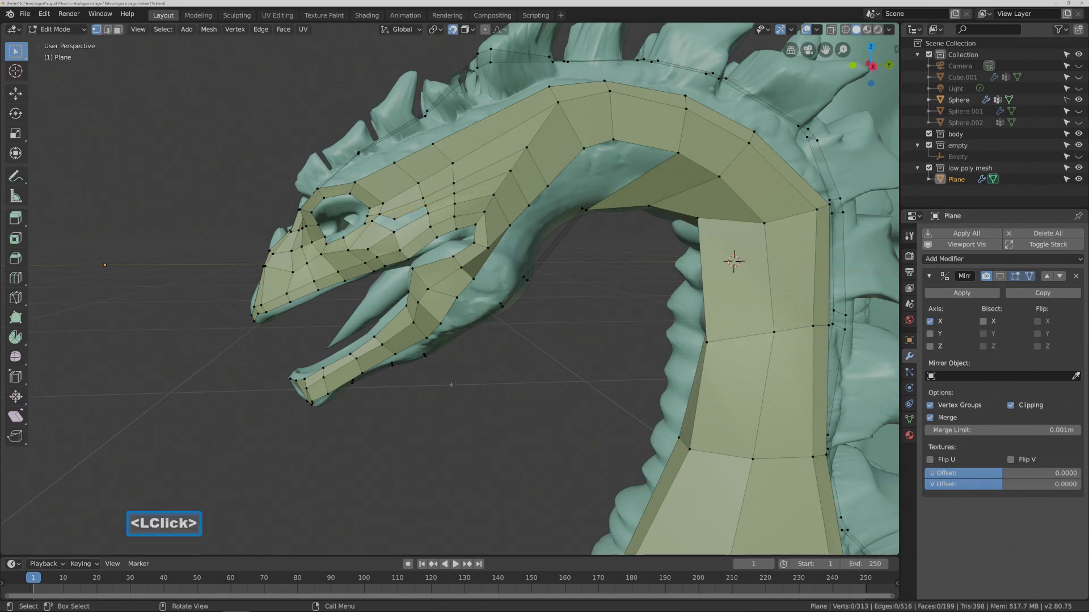
Fill the front part of the cheek hole with a face between the eye-socket corner and the extruded vertex.
{"action": "left_click", "coordinate": [372, 221]}
{"action": "left_click", "coordinate": [379, 215], "text": "shift"}
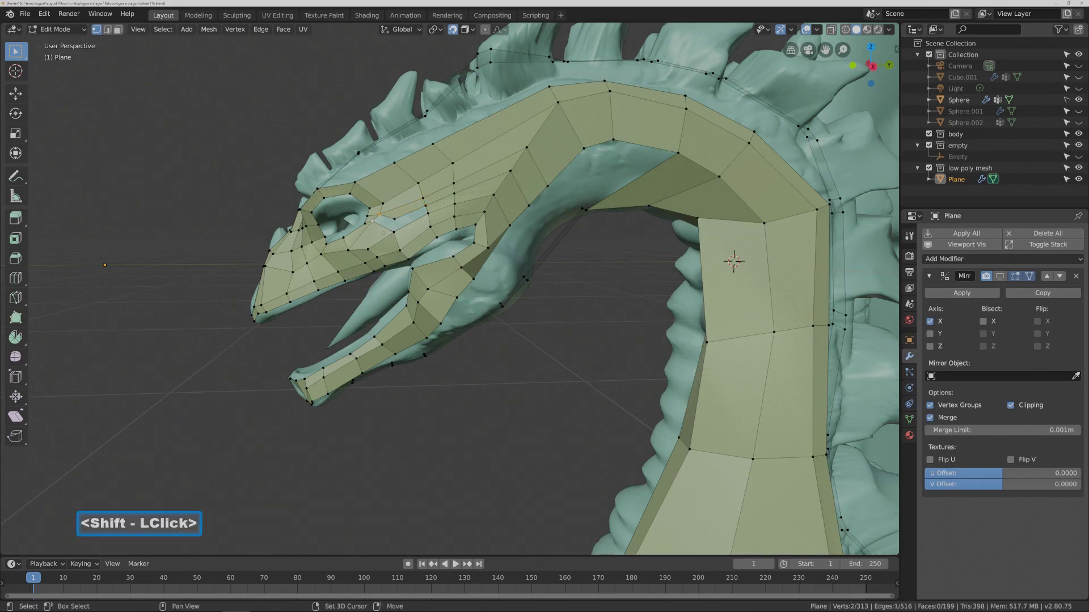
{"action": "left_click", "coordinate": [394, 233], "text": "shift"}
{"action": "key", "text": "f"}
{"action": "left_click", "coordinate": [466, 390]}
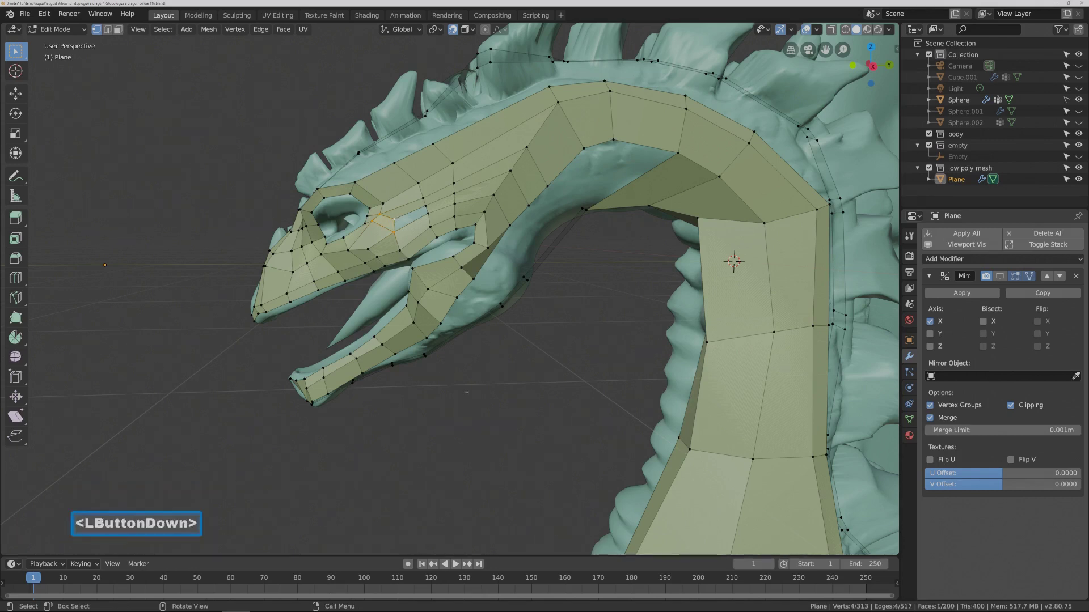
Close the last opening in the cheek hole with a four-sided face, leaving nothing selected.
{"action": "left_click", "coordinate": [393, 219]}
{"action": "left_click", "coordinate": [394, 232], "text": "shift"}
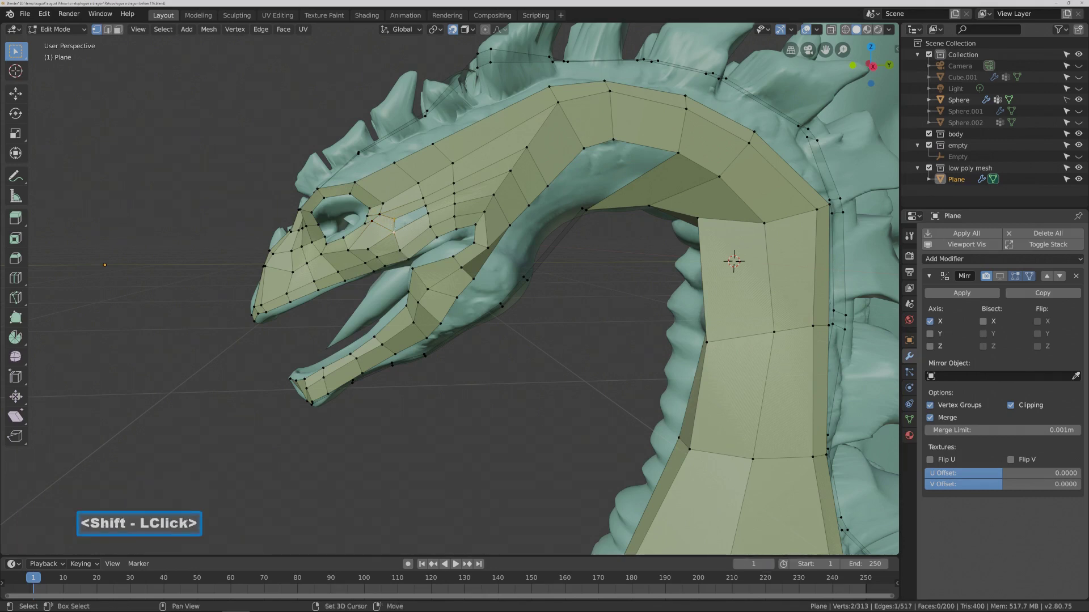
{"action": "left_click", "coordinate": [427, 212], "text": "shift"}
{"action": "key", "text": "f"}
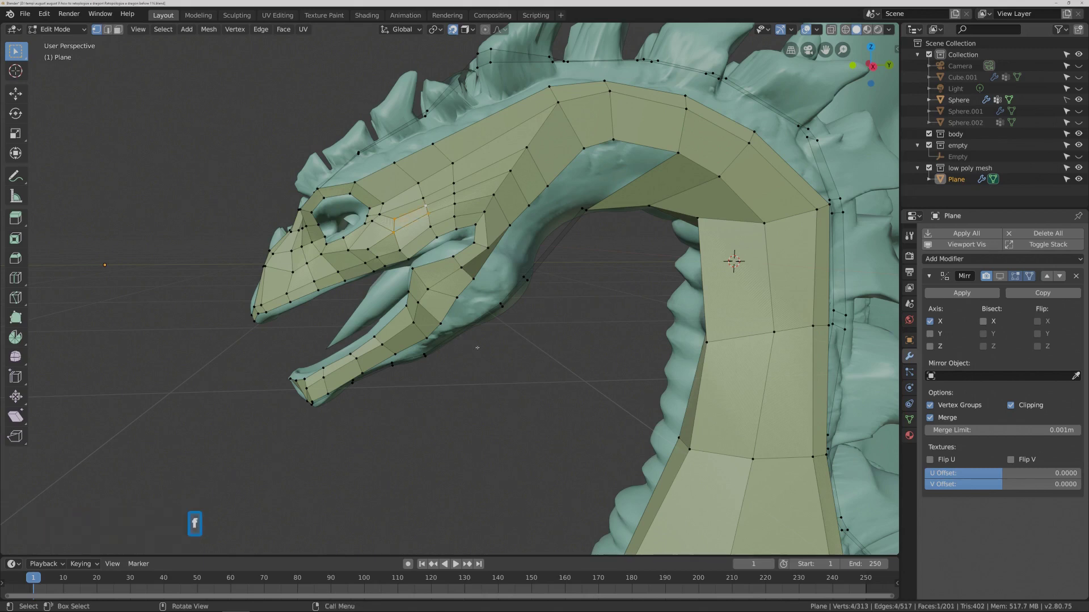
{"action": "left_click", "coordinate": [478, 347]}
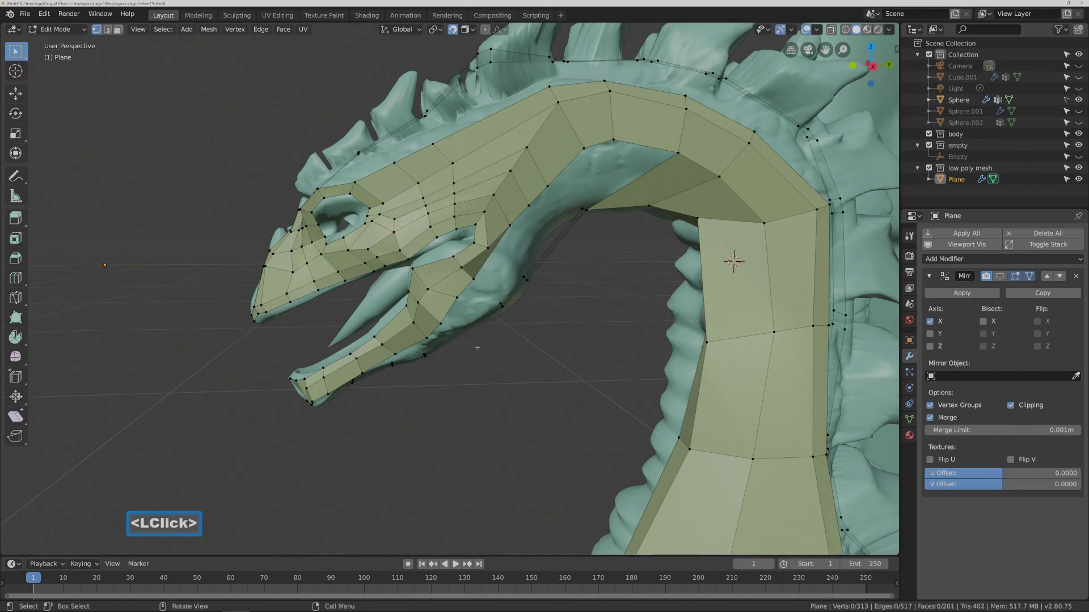
Add one centred loop cut across the cheek from the head's crown to the mouth, and another across the jaw-hinge strip.
{"action": "key", "text": "Pause"}
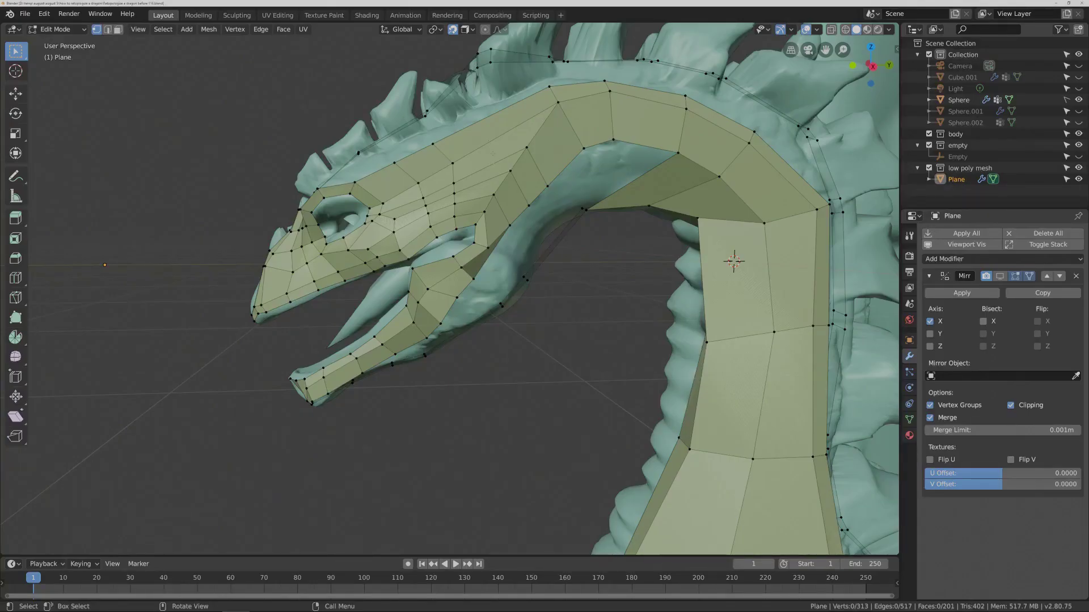
{"action": "key", "text": "ctrl"}
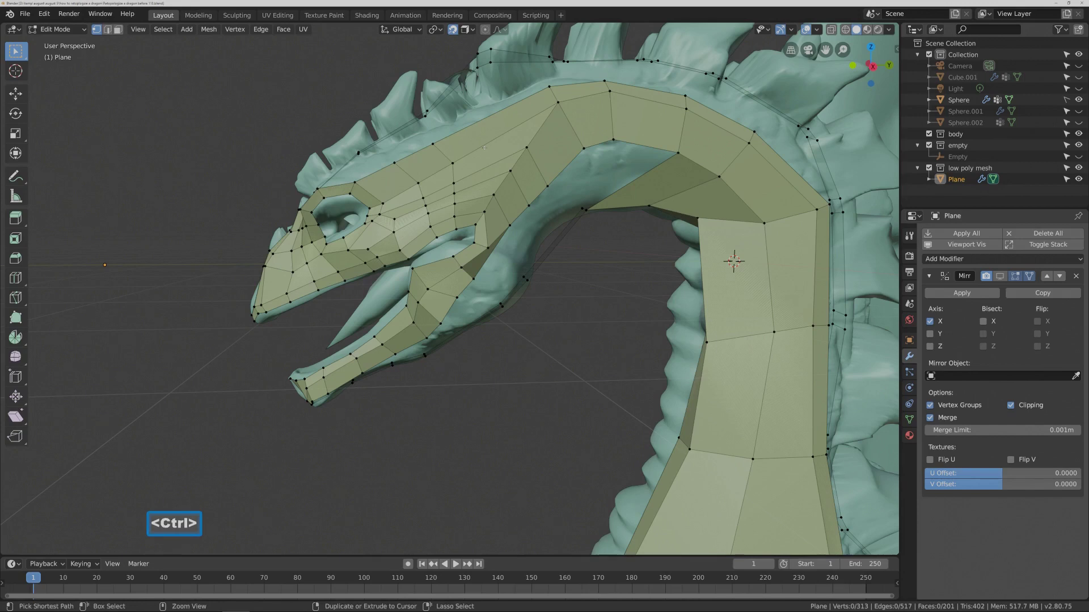
{"action": "key", "text": "ctrl+r"}
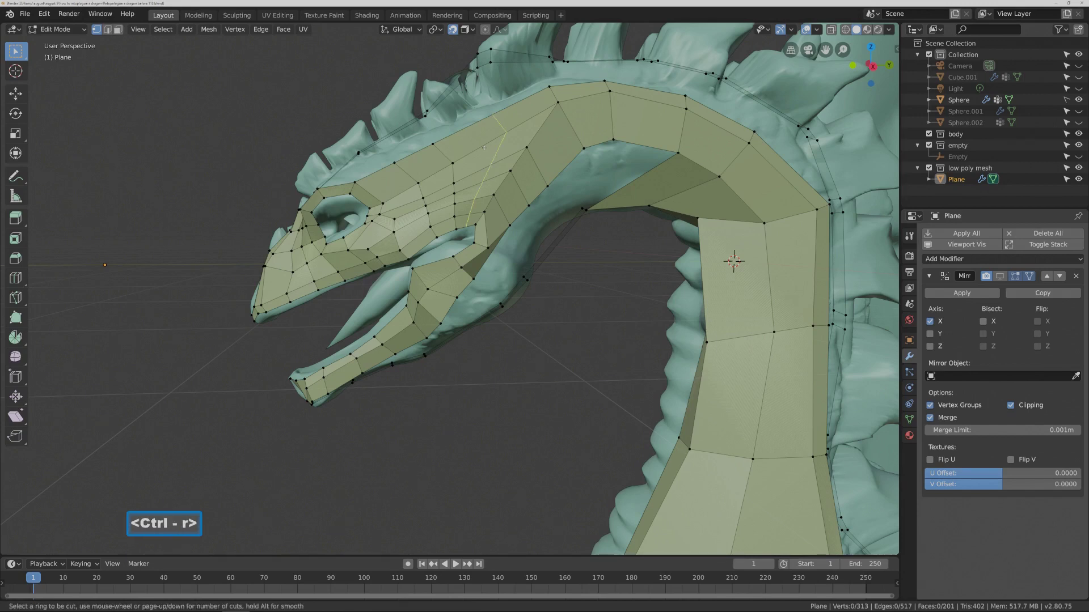
{"action": "left_click", "coordinate": [484, 147]}
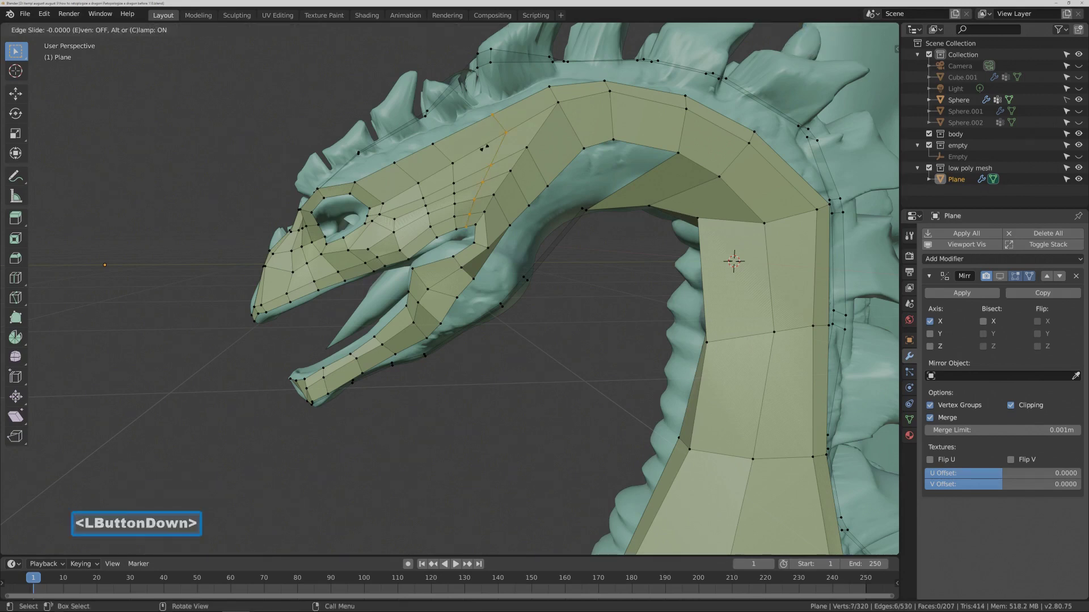
{"action": "left_click", "coordinate": [484, 148]}
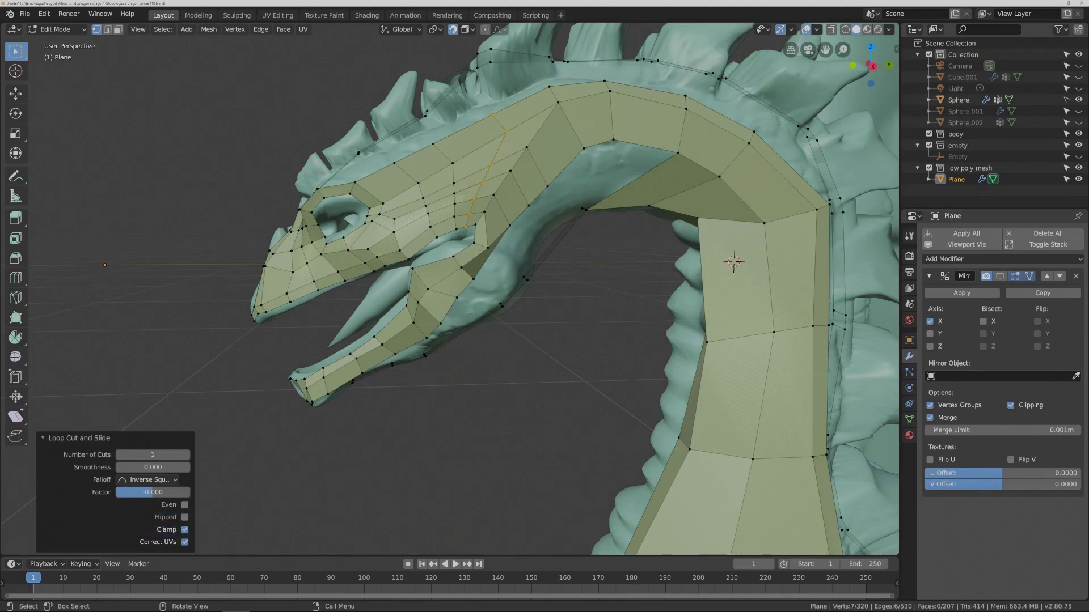
{"action": "key", "text": "ctrl+r"}
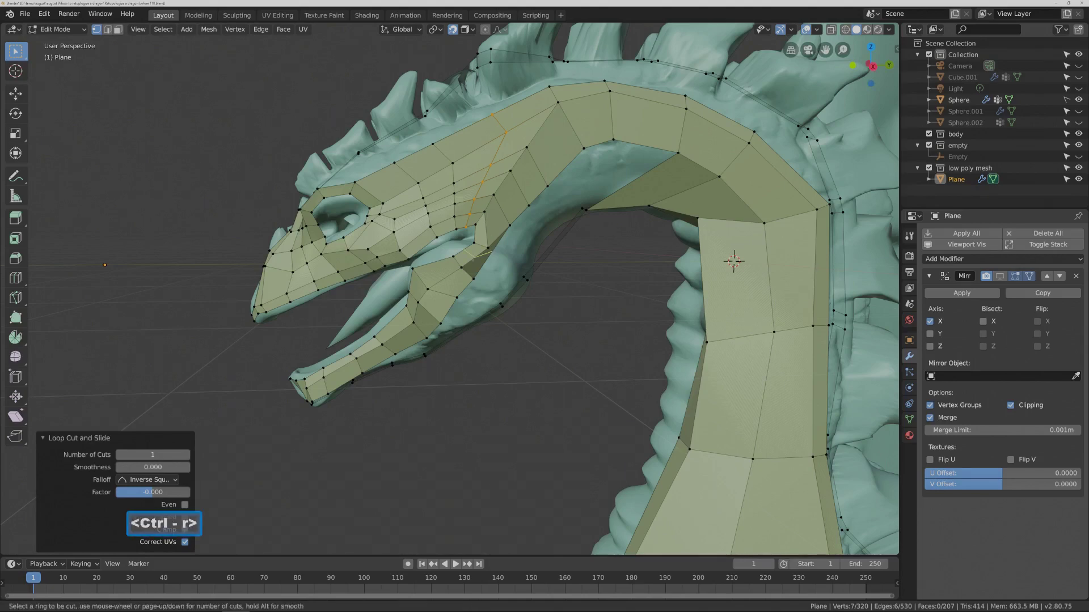
{"action": "double_click", "coordinate": [477, 253]}
Add one centred loop cut across the lower jaw's bottom strip just behind the chin, leaving nothing selected.
{"action": "middle_click_drag", "start_coordinate": [518, 368], "coordinate": [486, 451]}
{"action": "left_click", "coordinate": [487, 471]}
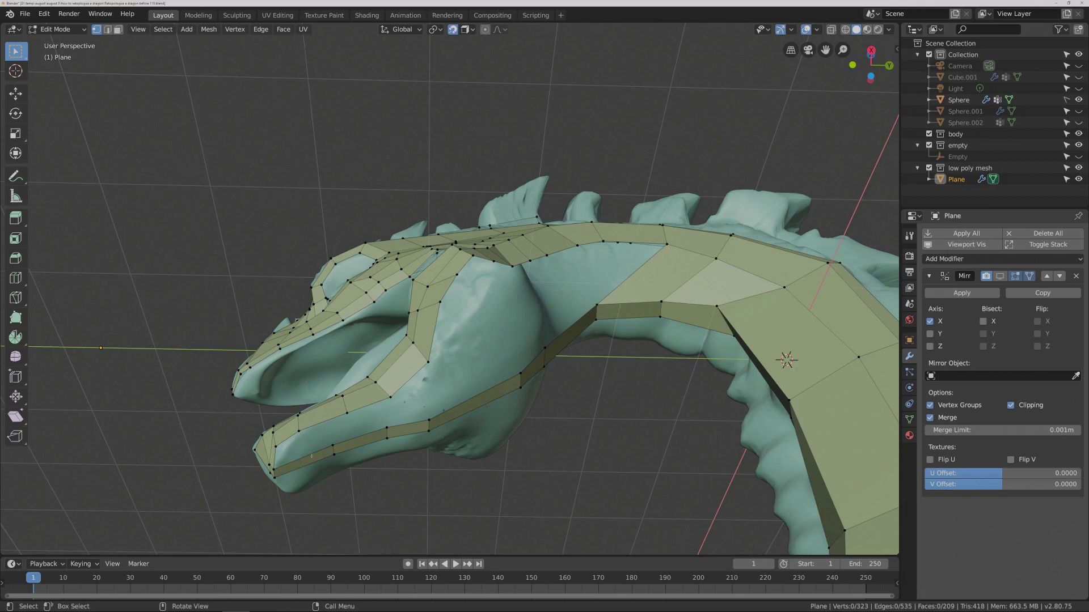
{"action": "key", "text": "ctrl+r"}
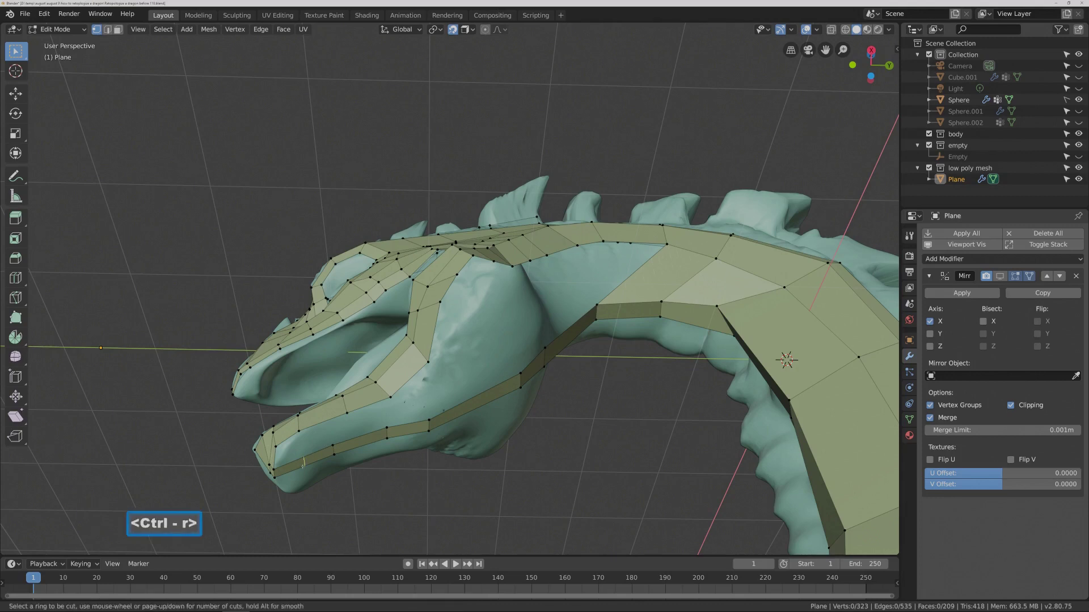
{"action": "left_click", "coordinate": [303, 462]}
{"action": "left_click", "coordinate": [303, 461]}
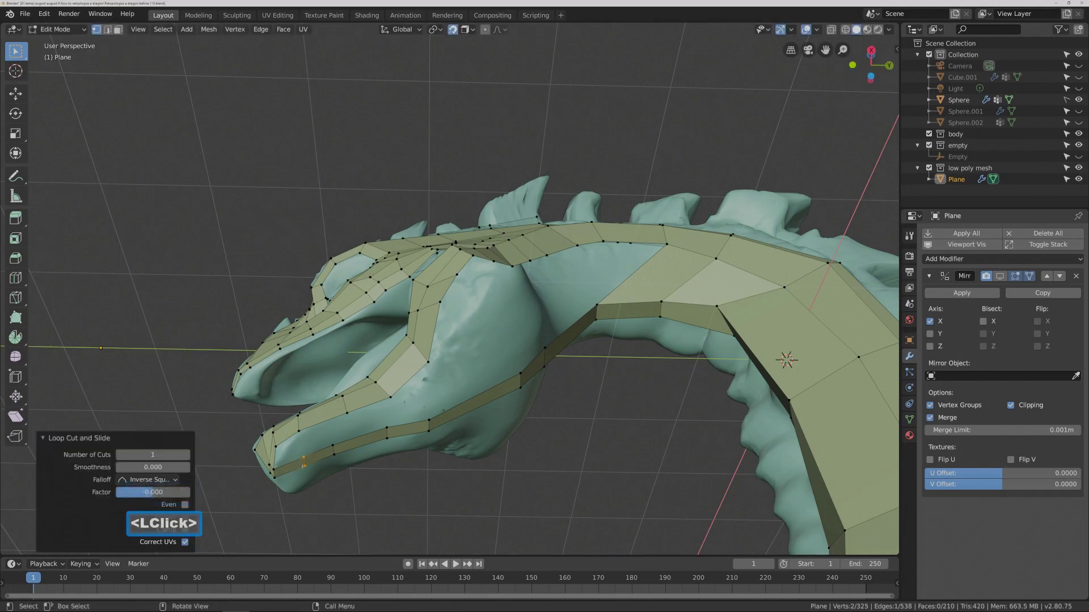
{"action": "left_click", "coordinate": [311, 211]}
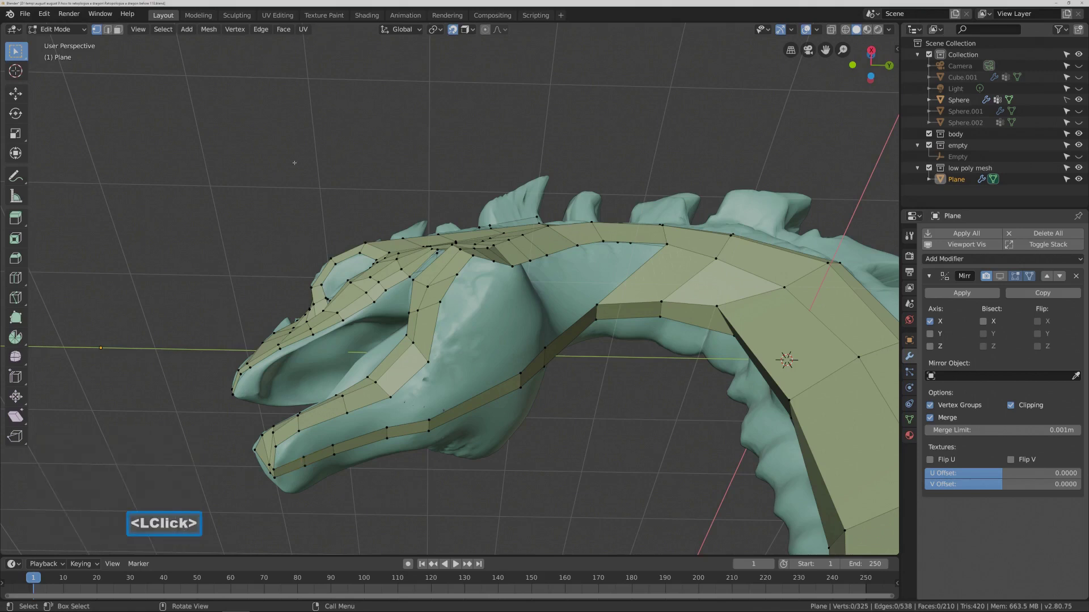
In edge selection mode, fill the gap between the lower jaw's side and bottom strips with four successive faces from the chin backwards.
{"action": "left_click", "coordinate": [108, 29]}
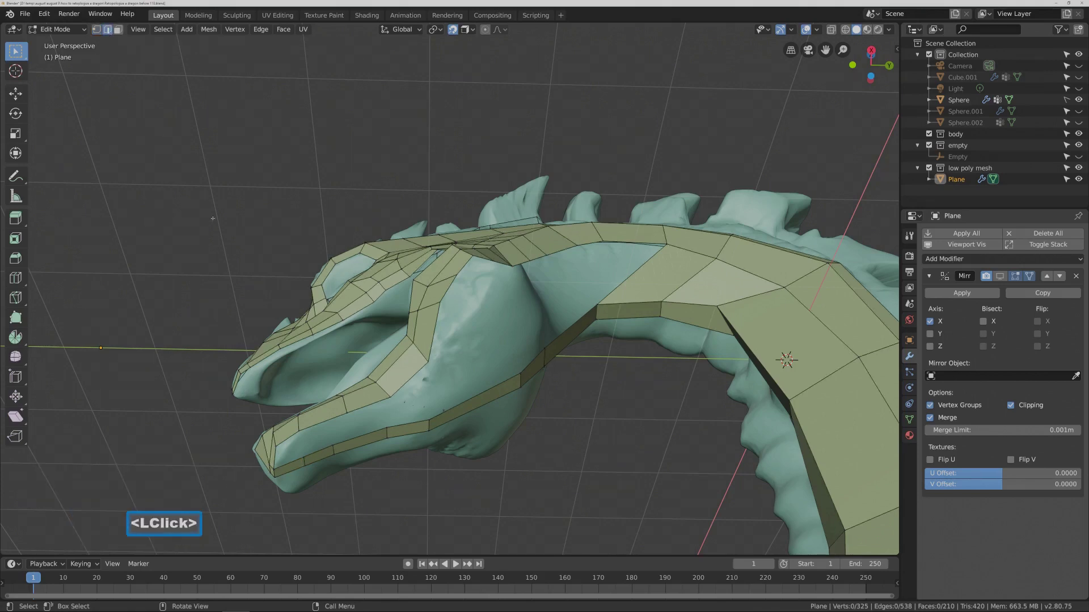
{"action": "key", "text": "Pause"}
{"action": "left_click", "coordinate": [273, 457]}
{"action": "key", "text": "f"}
{"action": "key", "text": "f"}
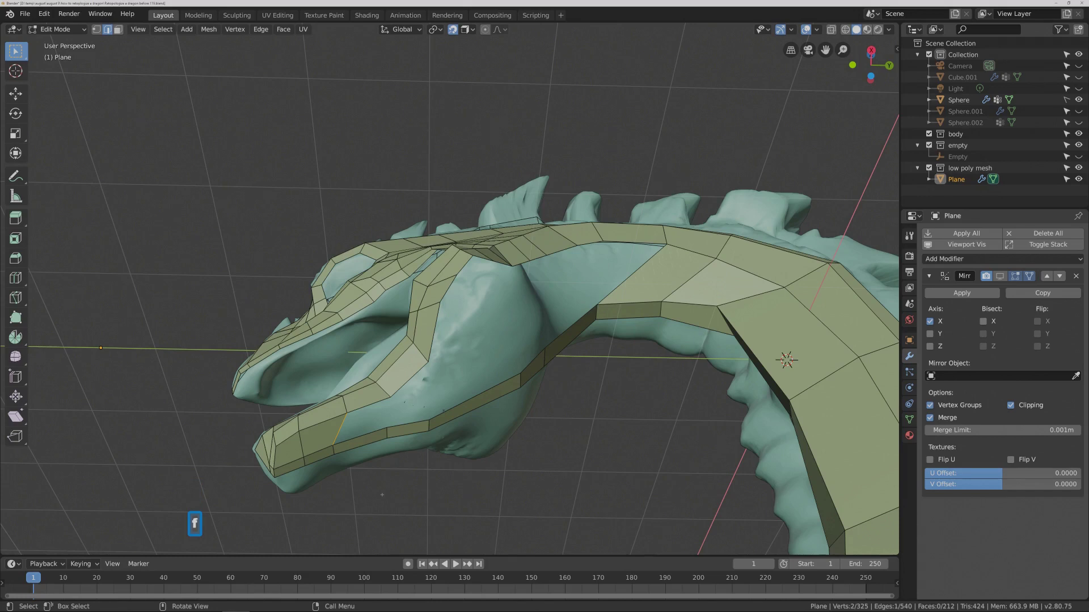
{"action": "key", "text": "f"}
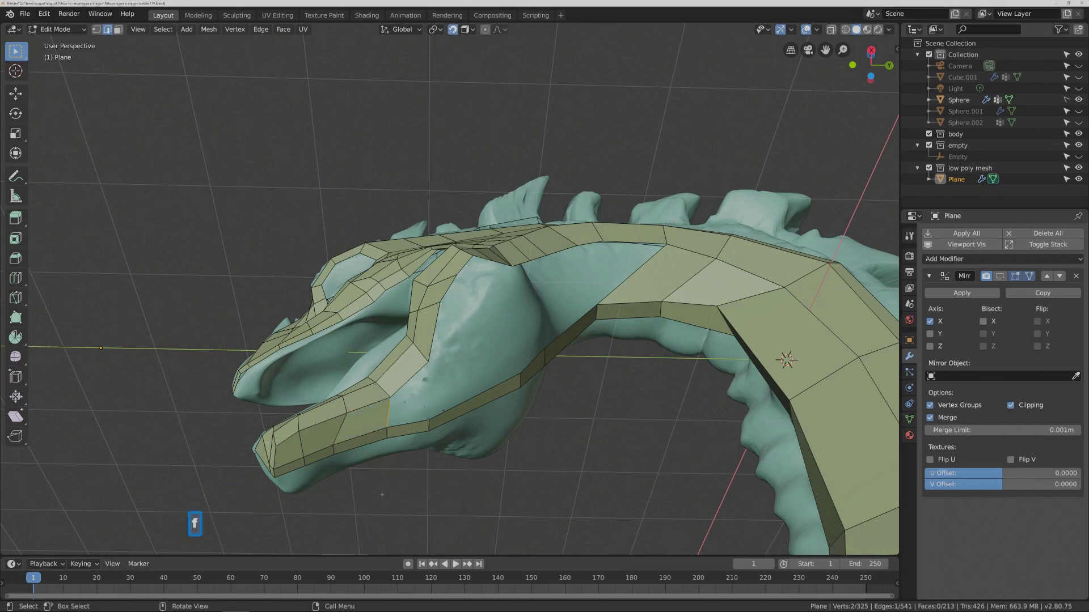
{"action": "key", "text": "f"}
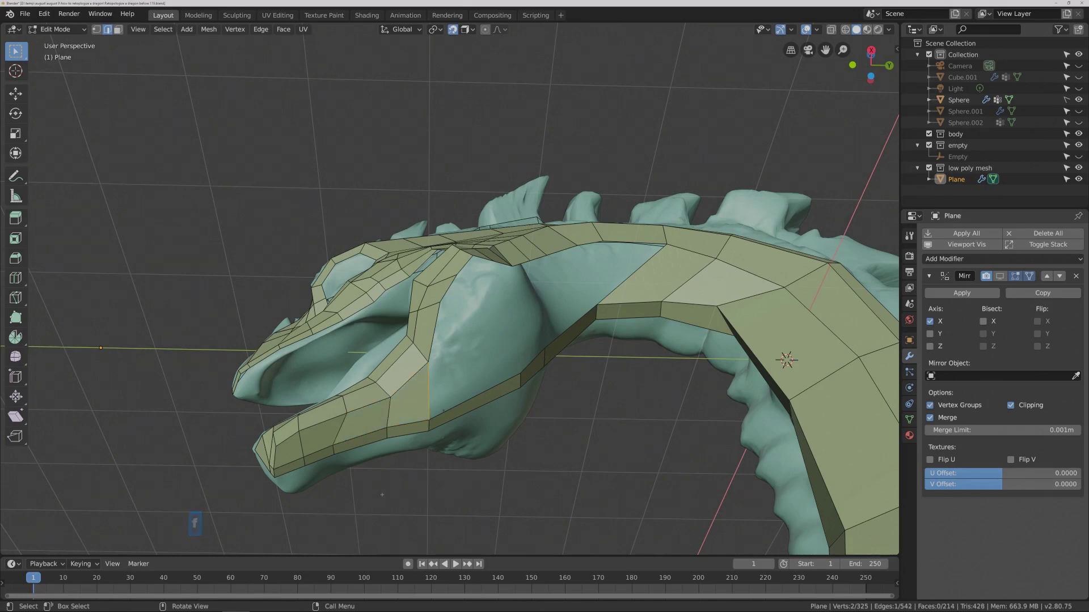
{"action": "left_click", "coordinate": [448, 509]}
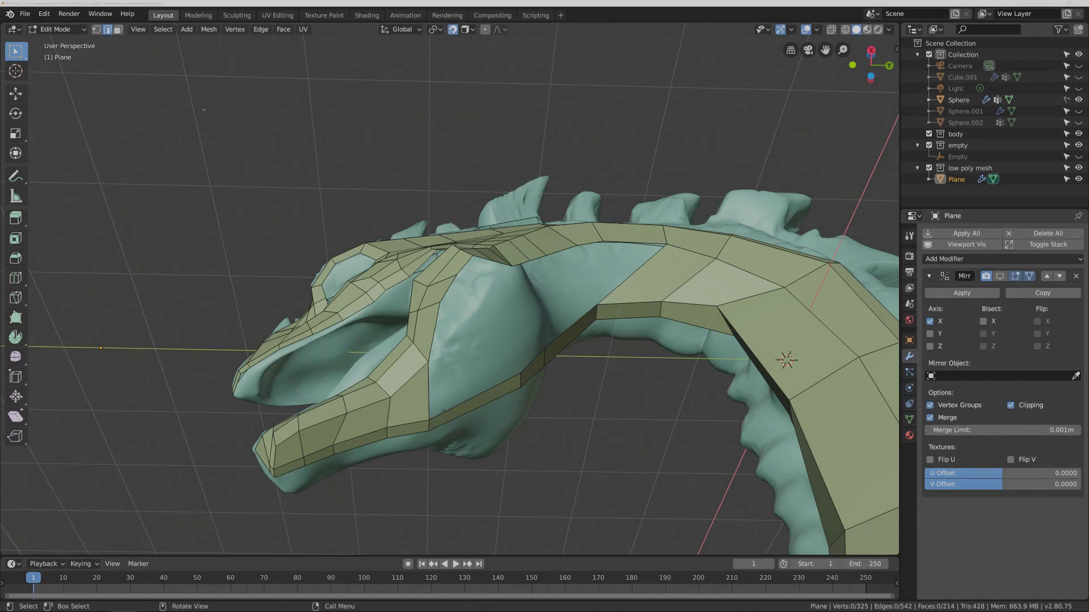
In vertex selection mode, extrude a jaw-hinge vertex onto the bare cheek and fill a four-sided face against the hinge strip's rear edge.
{"action": "left_click", "coordinate": [97, 29]}
{"action": "middle_click_drag", "start_coordinate": [447, 343], "coordinate": [520, 374]}
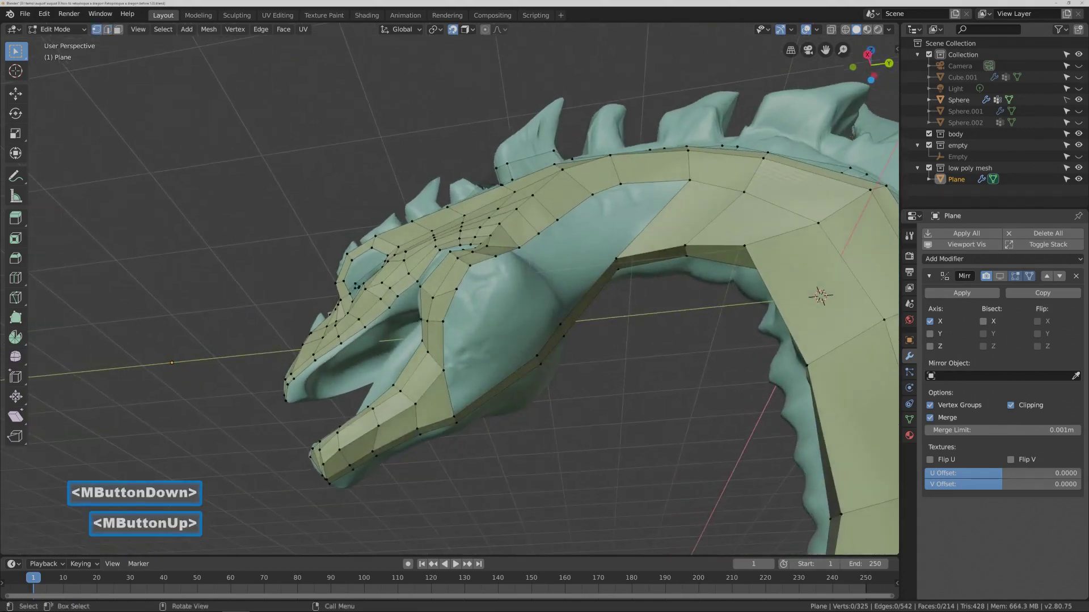
{"action": "left_click", "coordinate": [443, 370]}
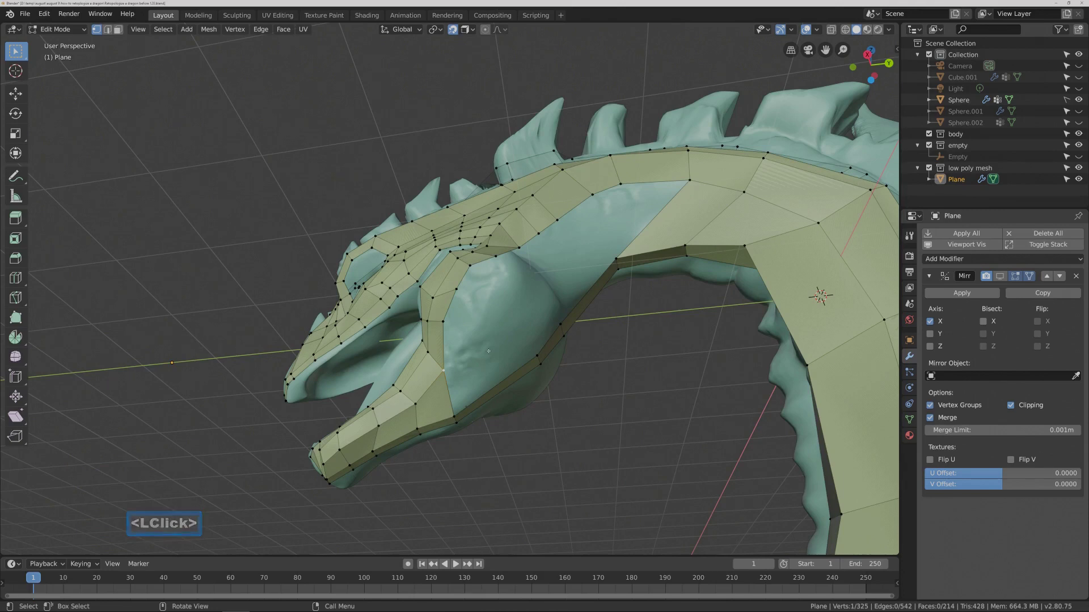
{"action": "key", "text": "ctrl"}
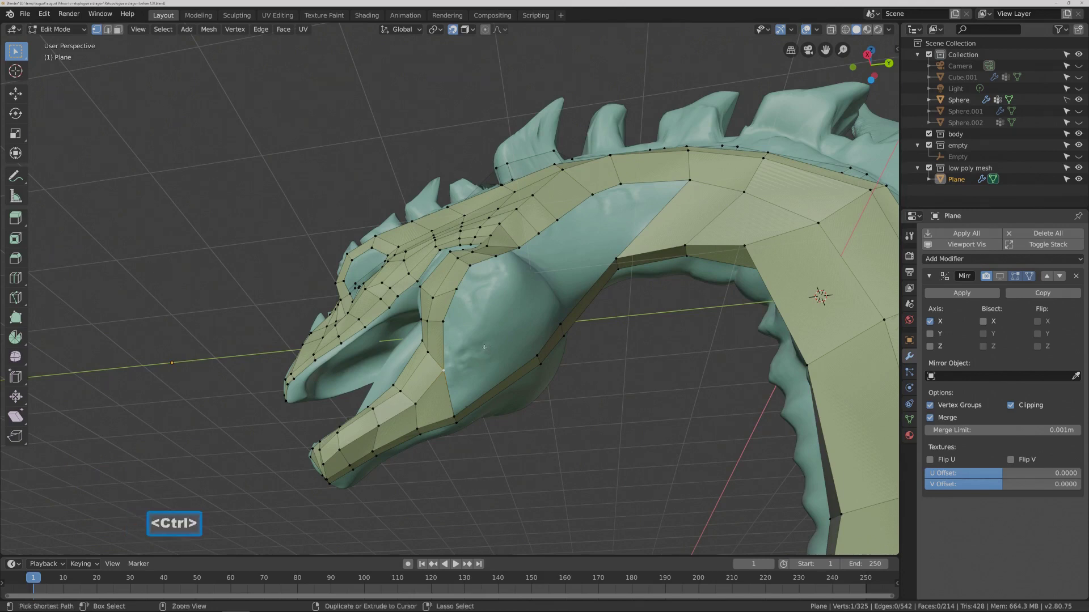
{"action": "right_click", "coordinate": [486, 339], "text": "ctrl"}
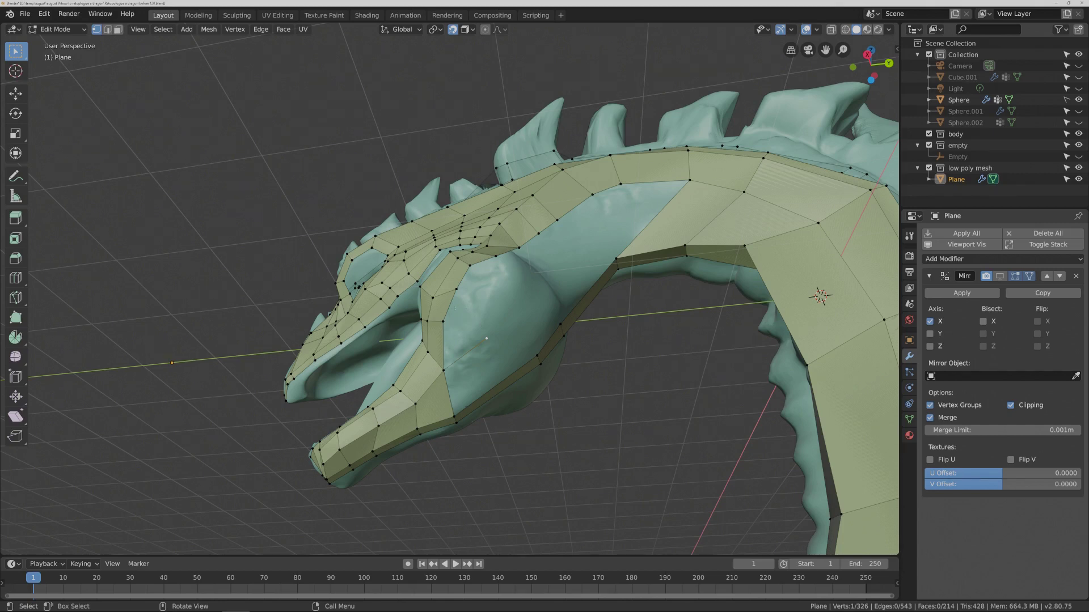
{"action": "left_click", "coordinate": [457, 290]}
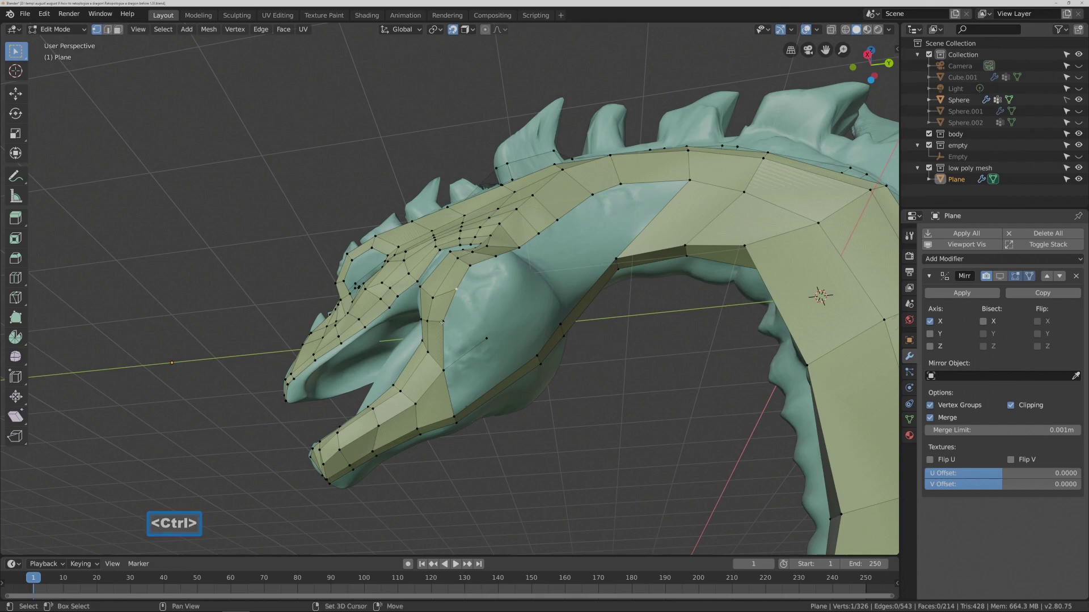
{"action": "left_click", "coordinate": [442, 322], "text": "shift"}
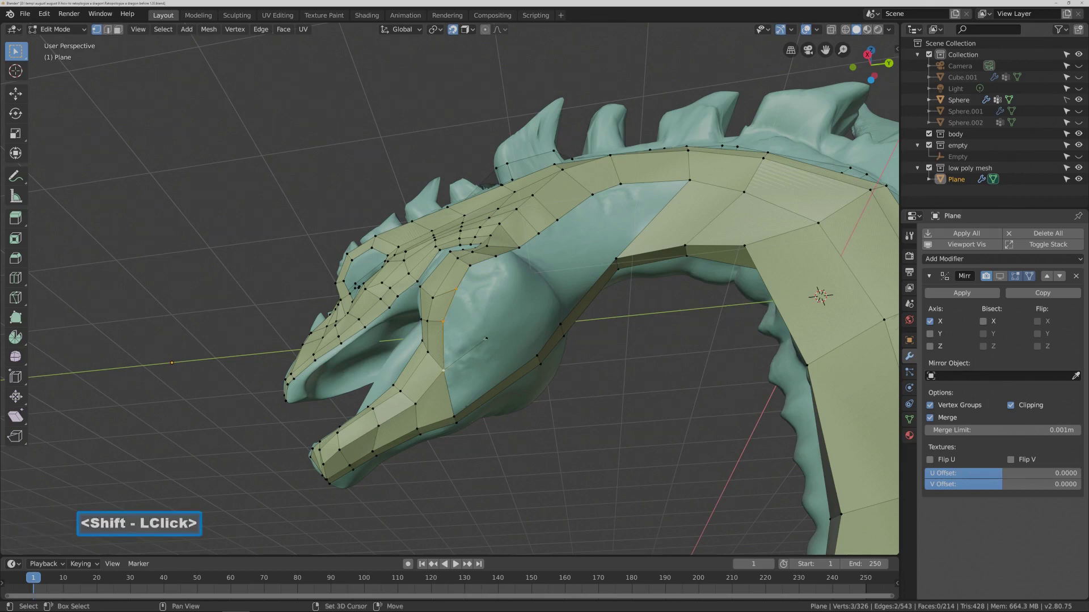
{"action": "left_click", "coordinate": [485, 339], "text": "shift"}
{"action": "key", "text": "f"}
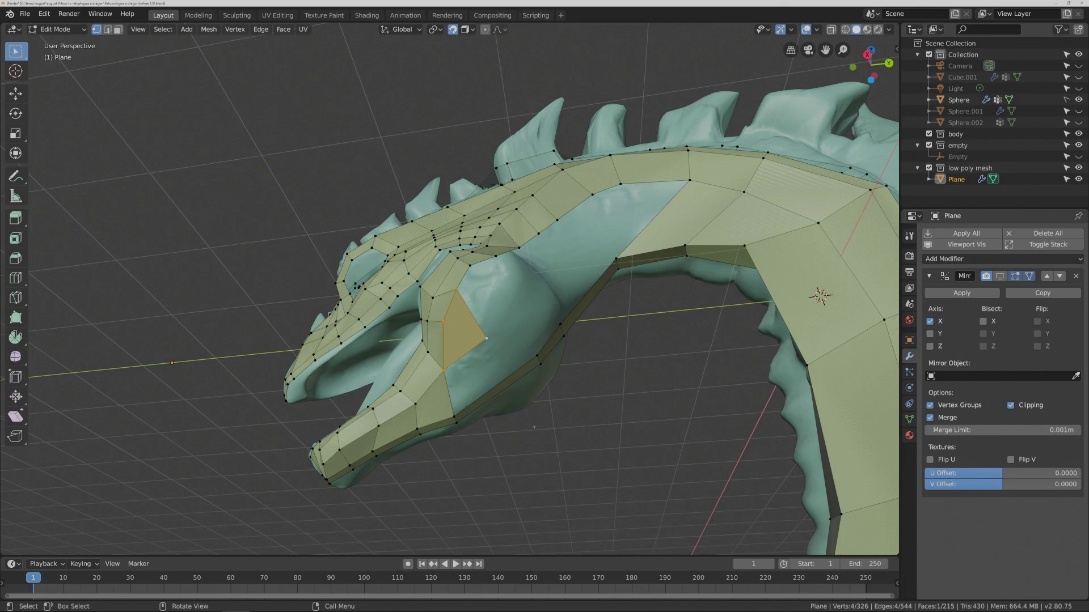
Add one loop cut across the throat strip below the cheek, slid to a factor of about -0.24.
{"action": "left_click", "coordinate": [517, 400]}
{"action": "key", "text": "ctrl+r"}
{"action": "left_click", "coordinate": [504, 387]}
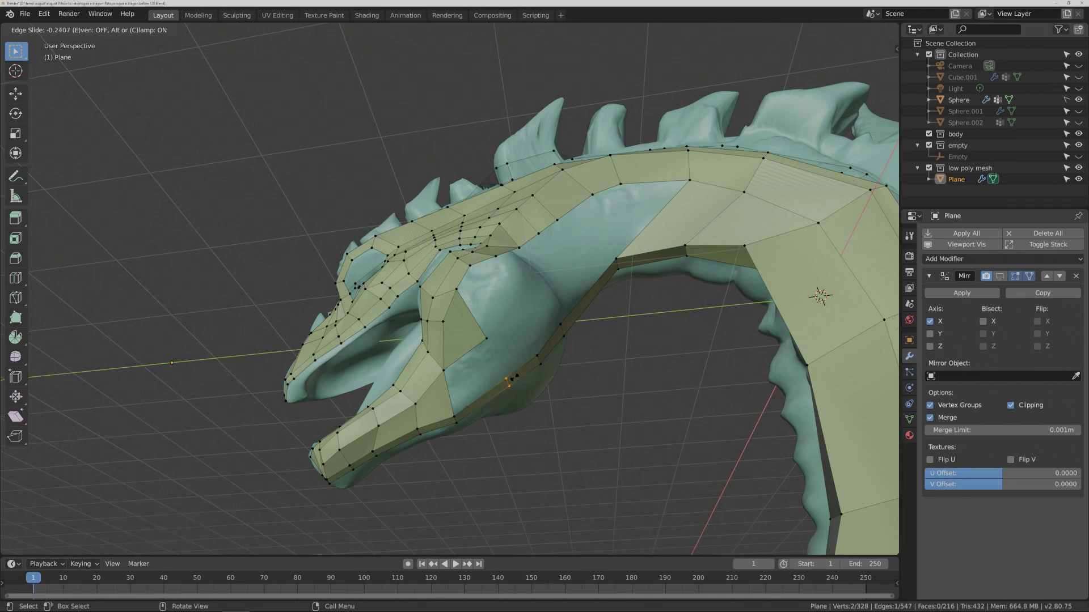
{"action": "left_click", "coordinate": [514, 377]}
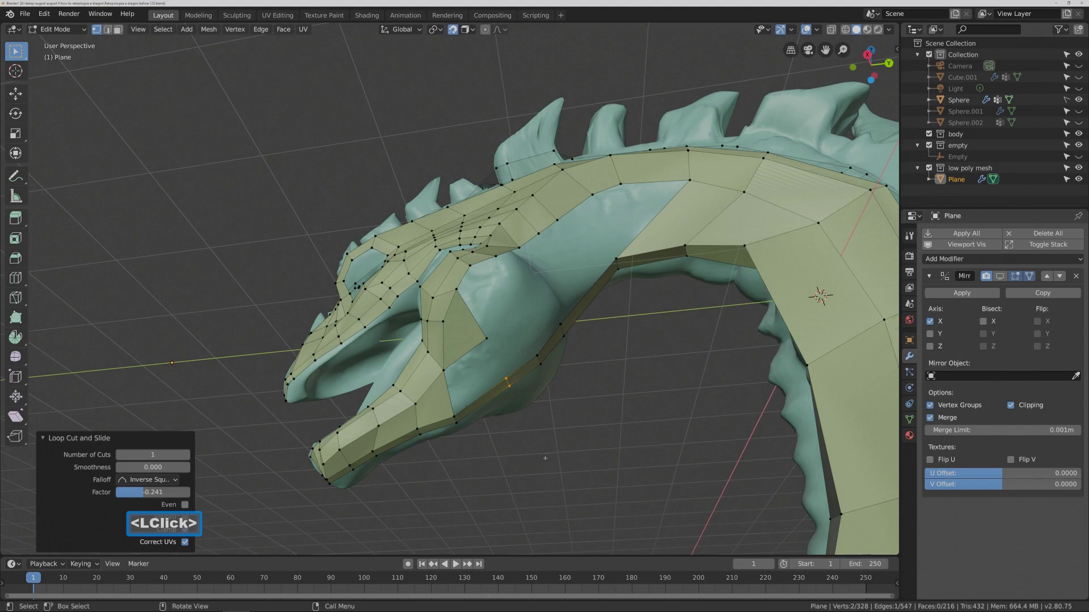
{"action": "left_click", "coordinate": [503, 388]}
Fill a four-sided face between the jaw's rear edge, the extruded cheek vertex and the throat strip's new loop cut.
{"action": "left_click", "coordinate": [444, 370]}
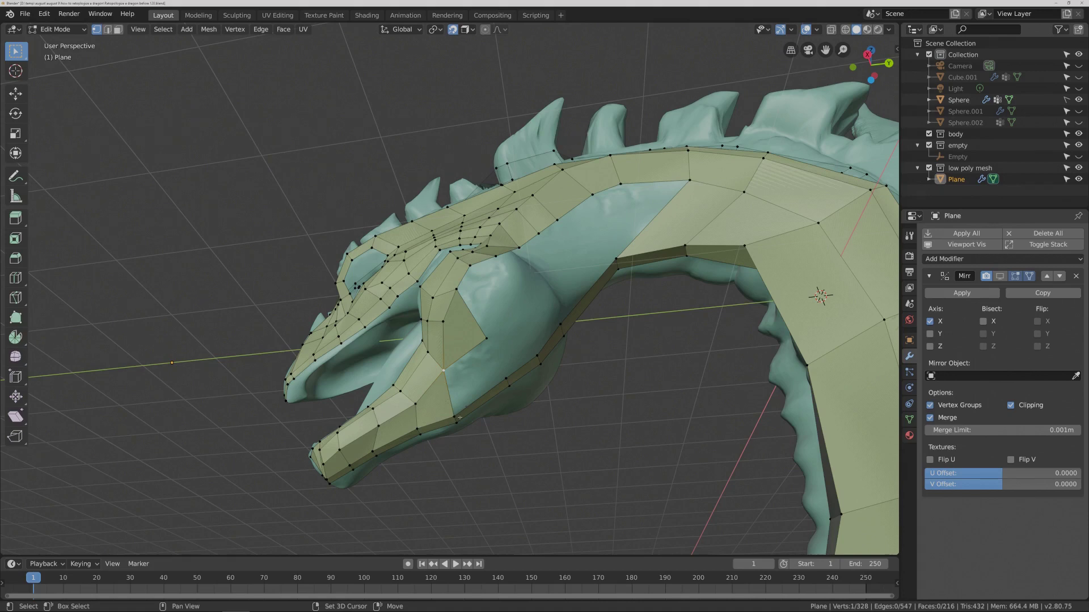
{"action": "left_click", "coordinate": [457, 418], "text": "shift"}
{"action": "left_click", "coordinate": [505, 378], "text": "shift"}
{"action": "key", "text": "f"}
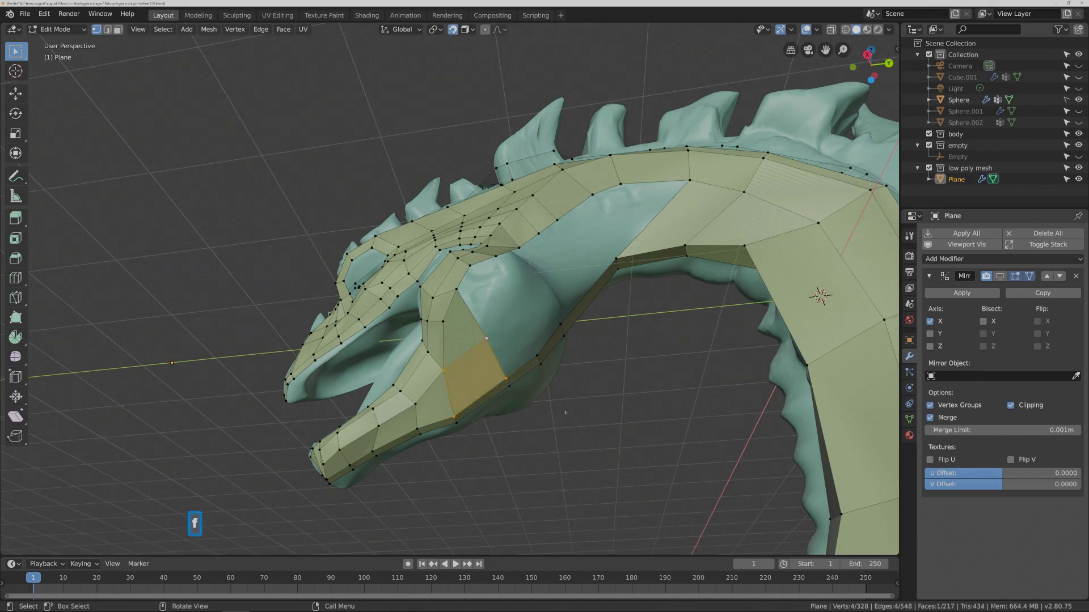
{"action": "left_click", "coordinate": [565, 412]}
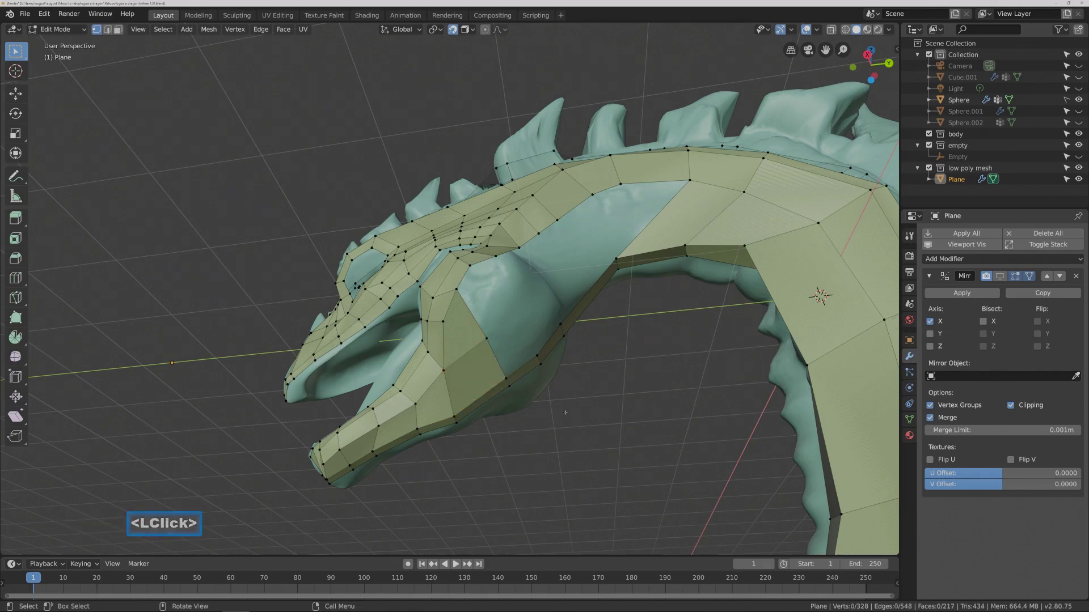
{"action": "key", "text": "Pause"}
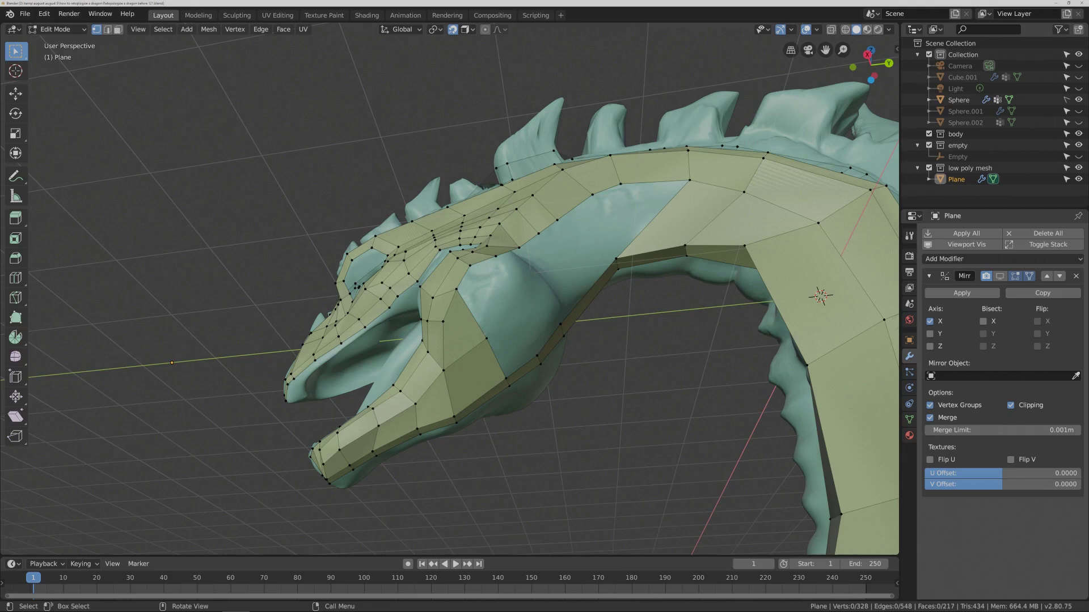
Extrude the cheek patch's rear vertex further back and fill a four-sided face between it and the upper jaw-hinge vertices.
{"action": "left_click", "coordinate": [486, 338]}
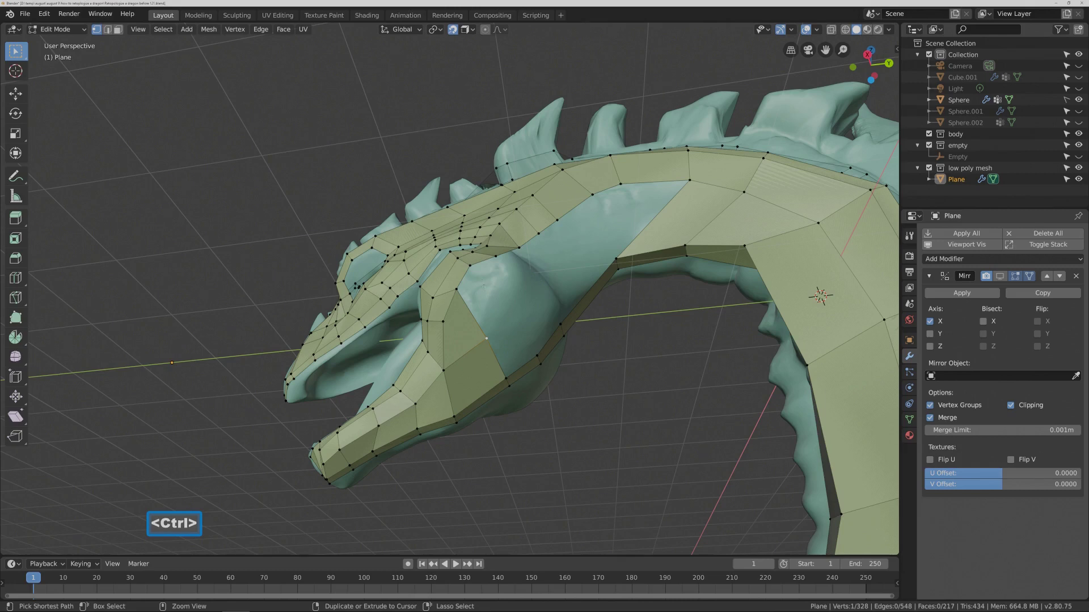
{"action": "right_click", "coordinate": [508, 321], "text": "ctrl"}
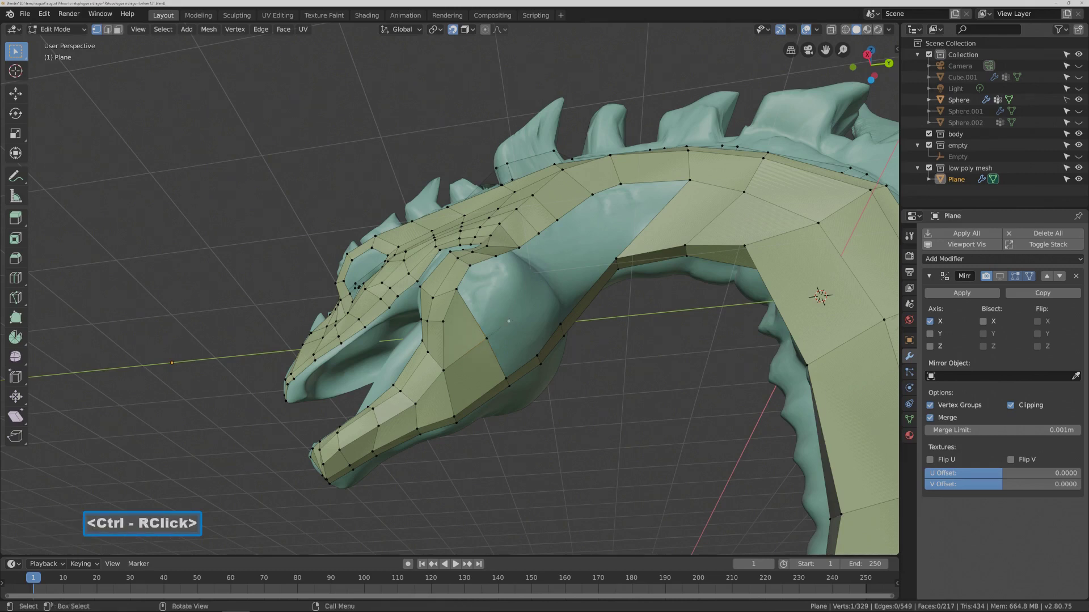
{"action": "left_click", "coordinate": [597, 383]}
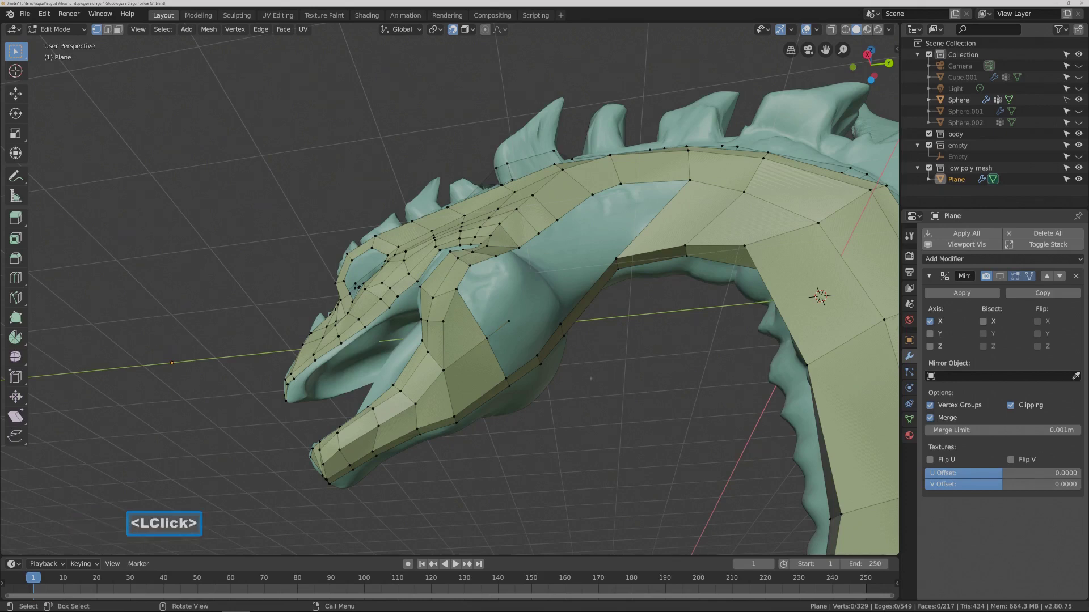
{"action": "left_click", "coordinate": [487, 339]}
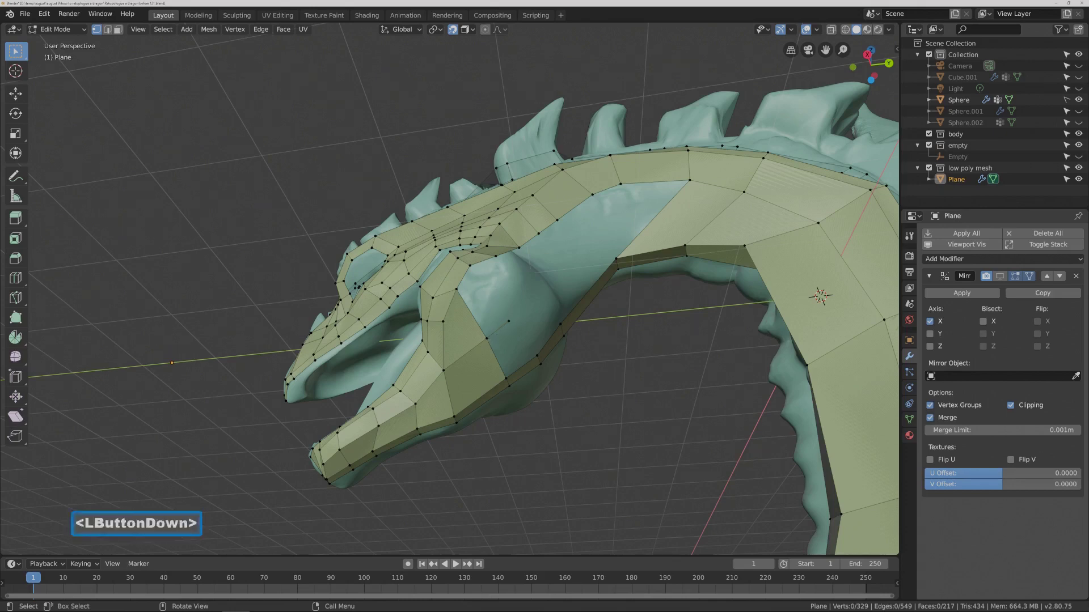
{"action": "left_click", "coordinate": [487, 339], "text": "shift"}
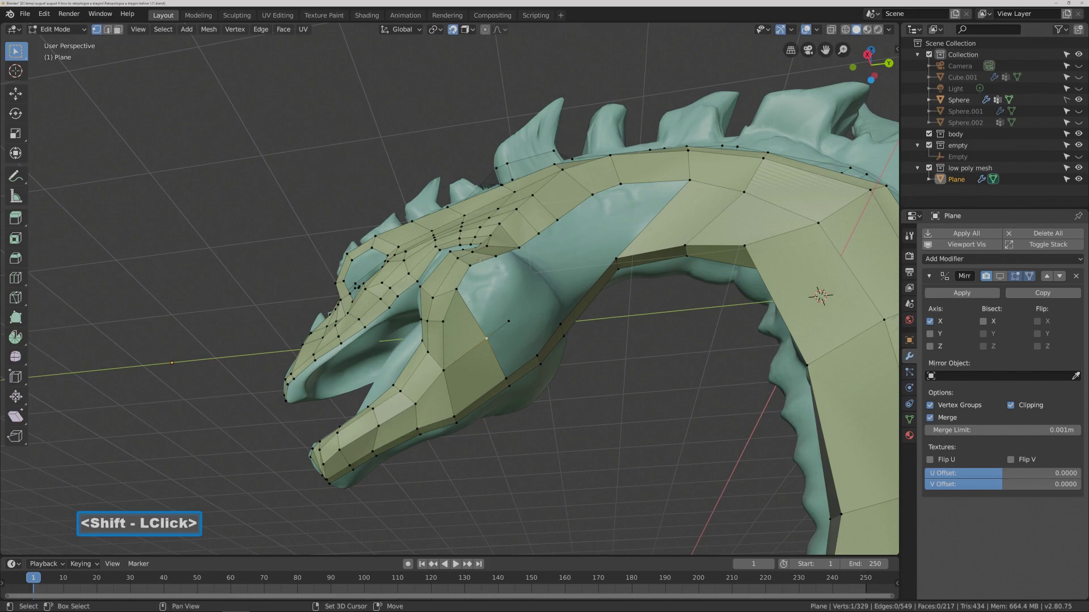
{"action": "left_click", "coordinate": [470, 264], "text": "shift"}
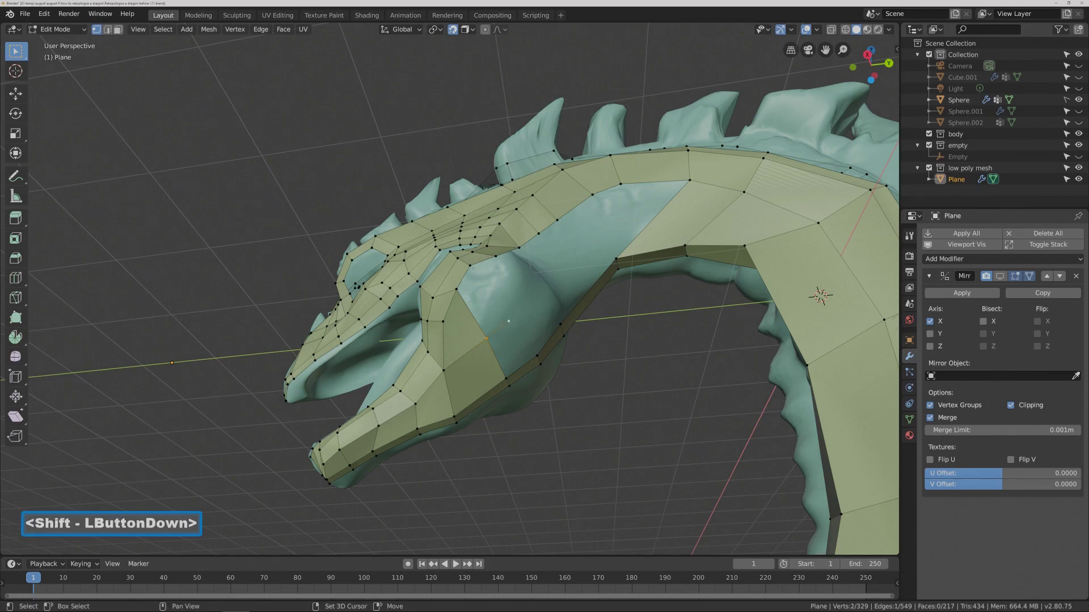
{"action": "left_click", "coordinate": [457, 289], "text": "shift"}
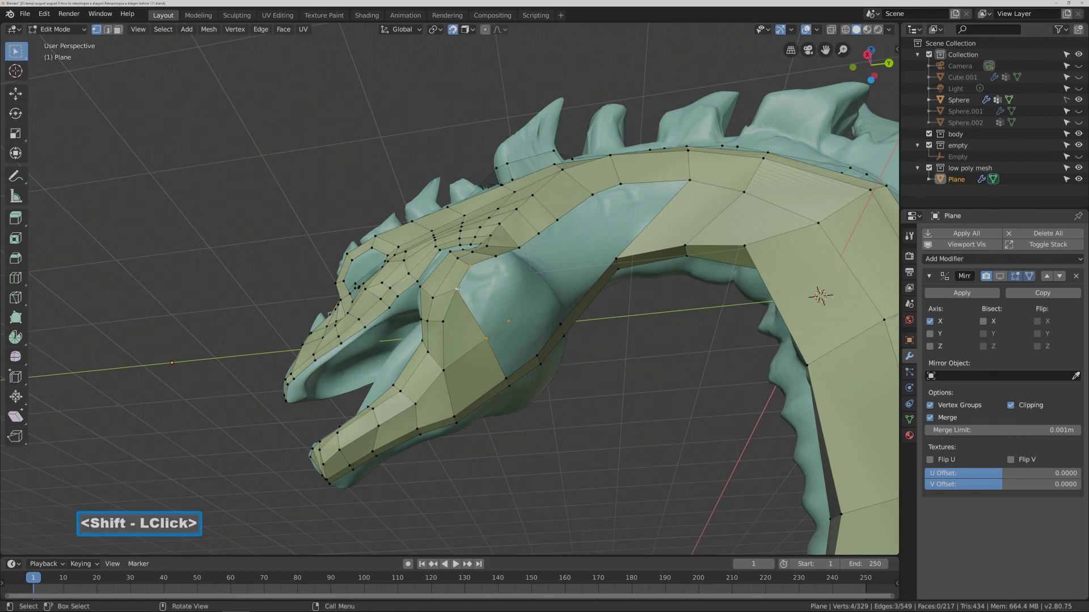
{"action": "key", "text": "f"}
{"action": "left_click", "coordinate": [601, 374]}
Fill the four-sided face between the rearmost cheek vertex and the throat strip below it, leaving nothing selected.
{"action": "left_click", "coordinate": [498, 332]}
{"action": "left_click", "coordinate": [487, 339], "text": "shift"}
{"action": "left_click", "coordinate": [506, 378], "text": "shift"}
{"action": "left_click", "coordinate": [536, 355], "text": "shift"}
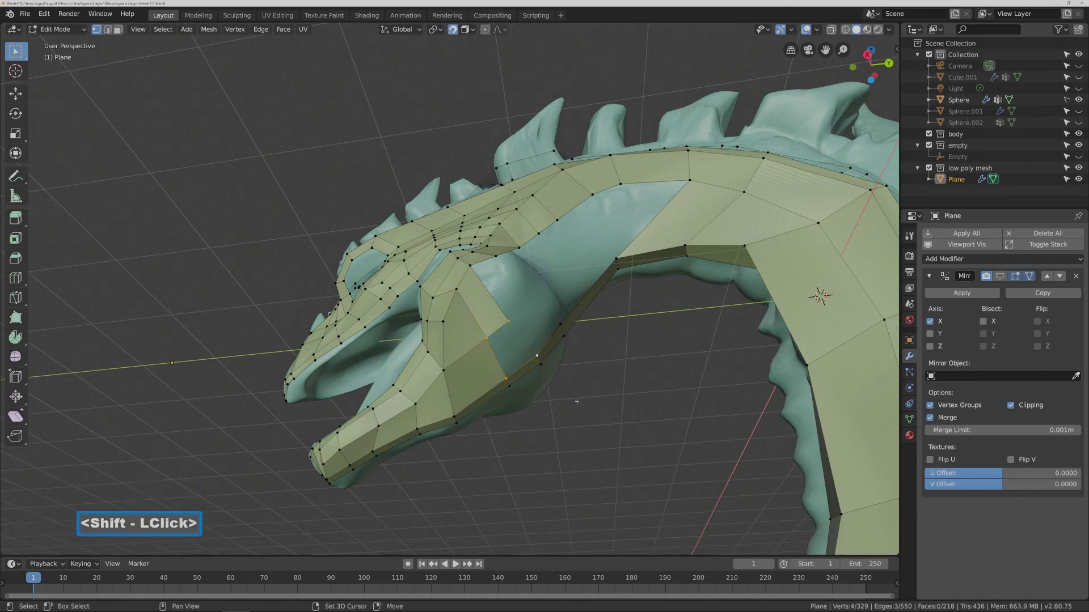
{"action": "key", "text": "f"}
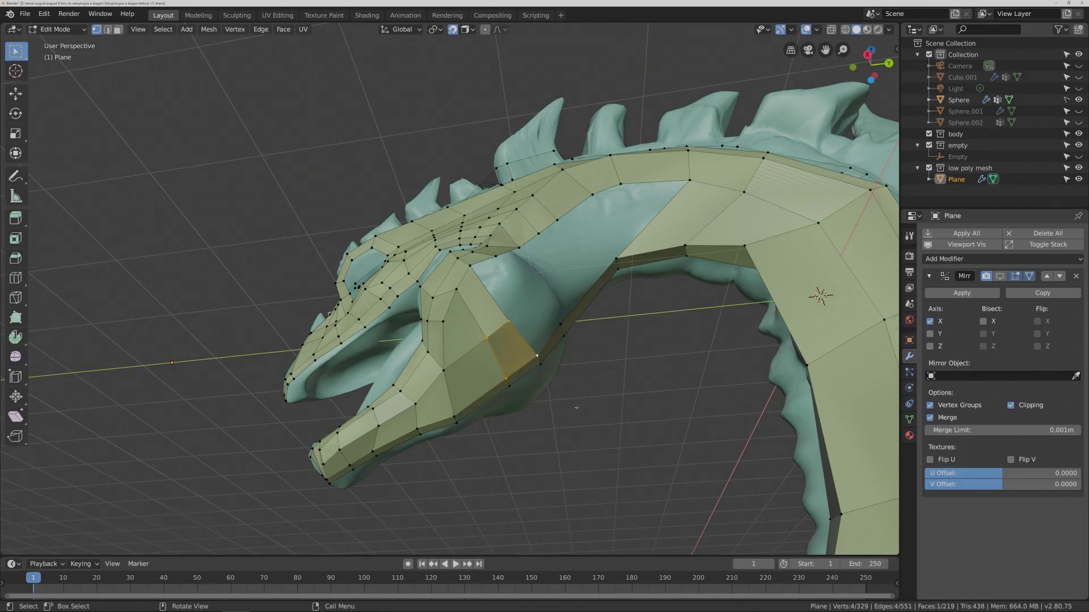
{"action": "key", "text": "Pause"}
{"action": "left_click", "coordinate": [587, 313]}
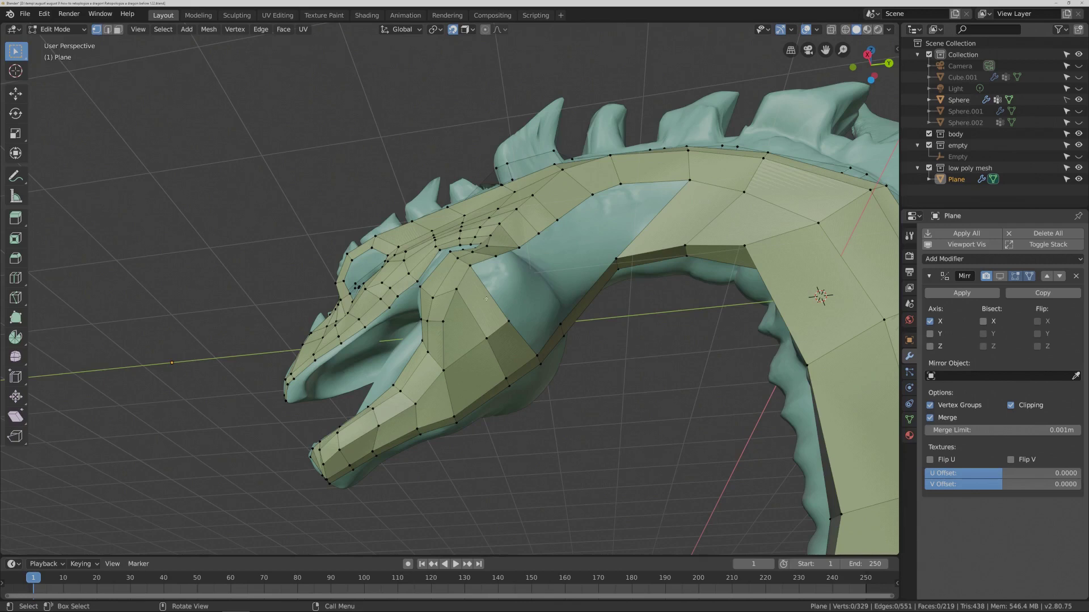
Extrude a chain of four vertices from the cheek patch's rear vertex up along the sculpt towards the neck.
{"action": "left_click", "coordinate": [508, 321]}
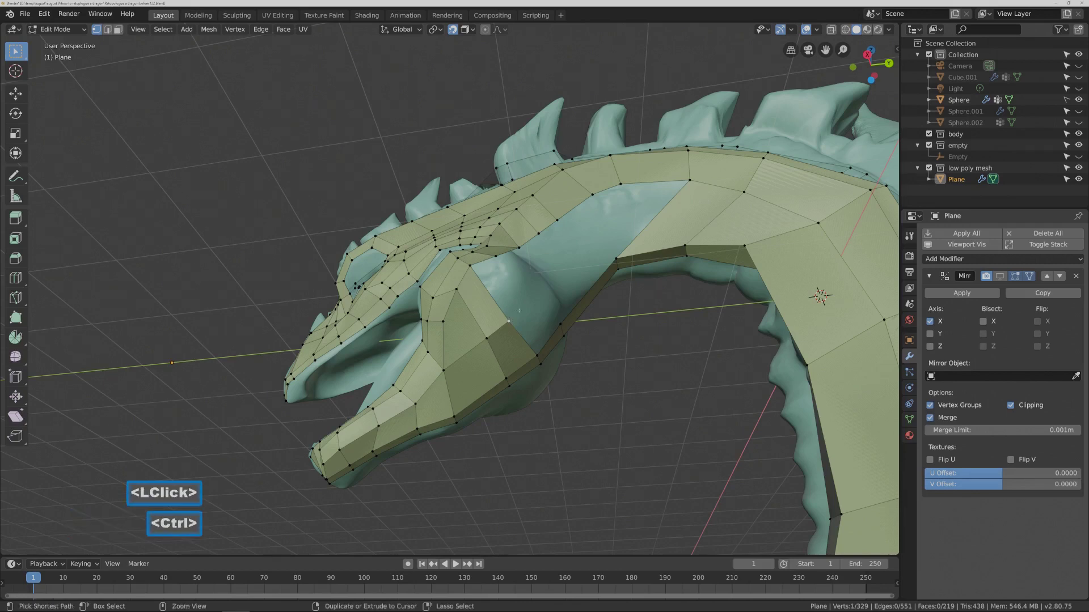
{"action": "right_click", "coordinate": [521, 304], "text": "ctrl"}
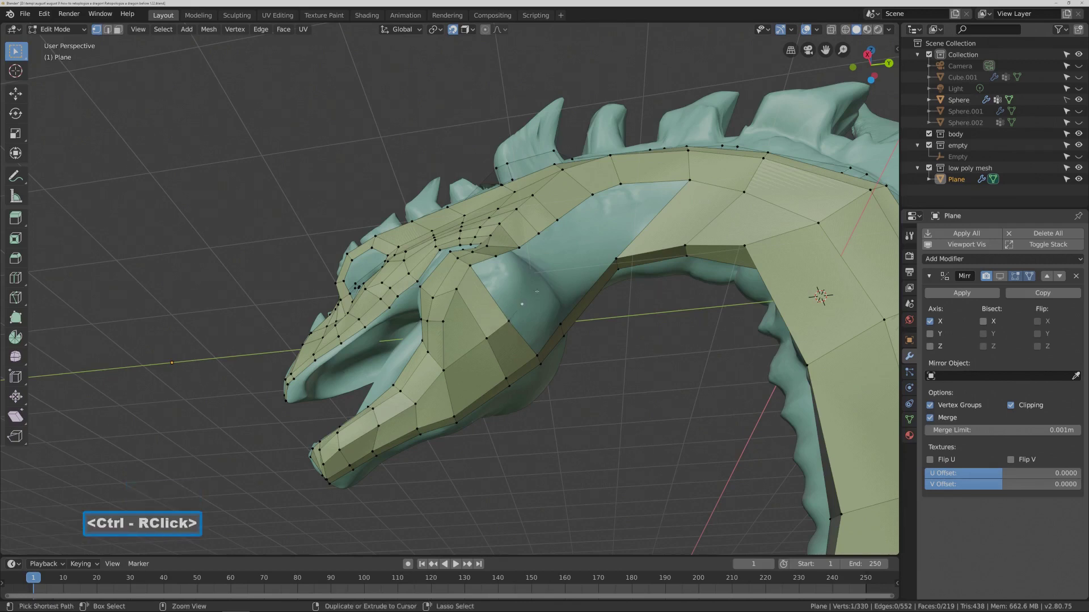
{"action": "right_click", "coordinate": [545, 287], "text": "ctrl"}
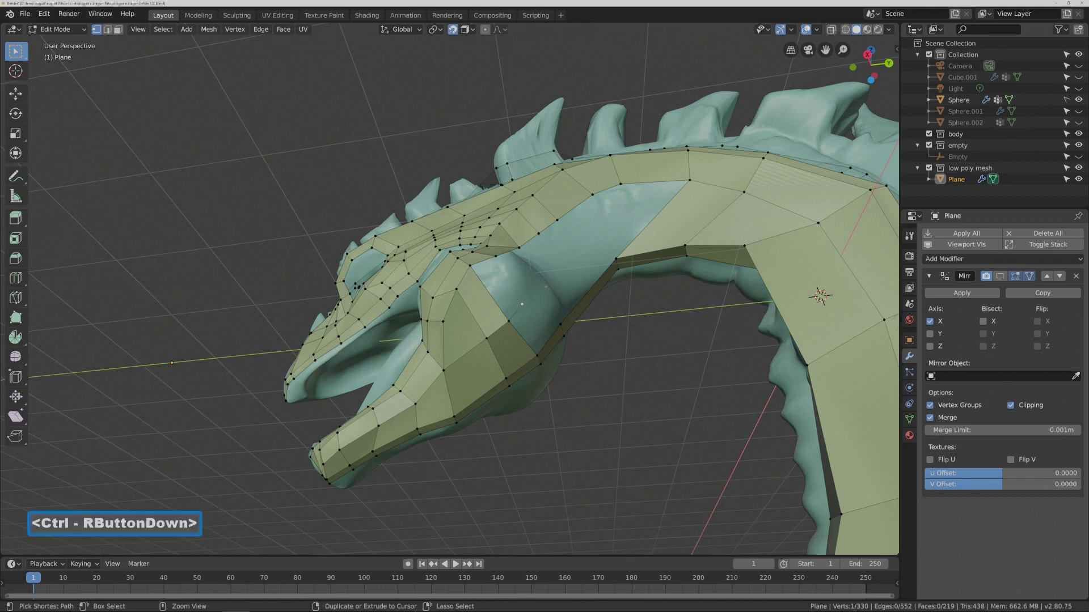
{"action": "right_click", "coordinate": [562, 267], "text": "ctrl"}
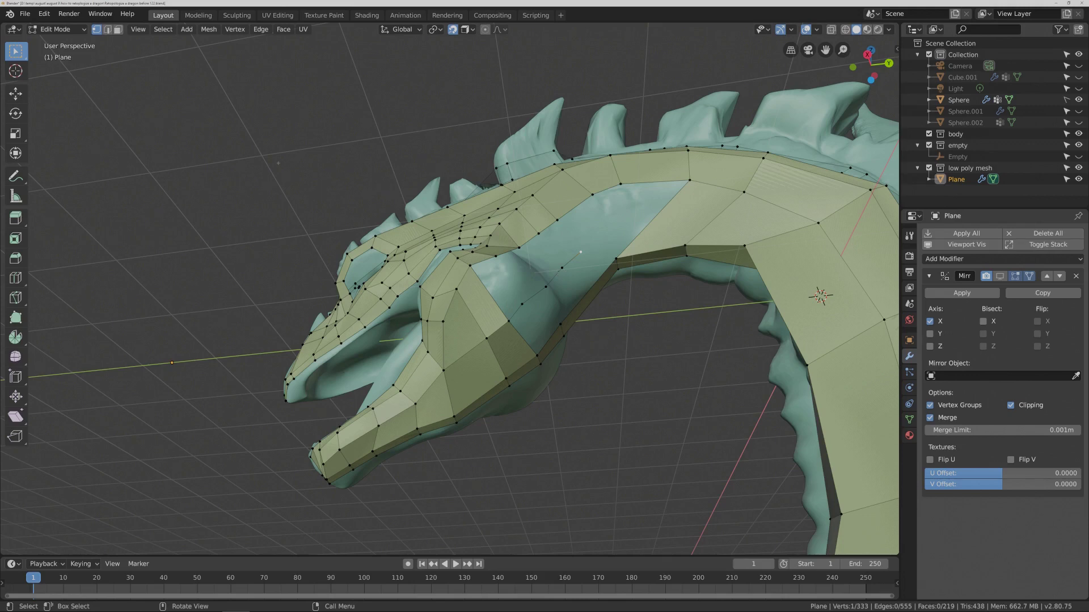
Fill four quad faces in edge mode between the upper cheek boundary and the new vertex chain, starting from the cheek's rear upper edge.
{"action": "left_click", "coordinate": [107, 28]}
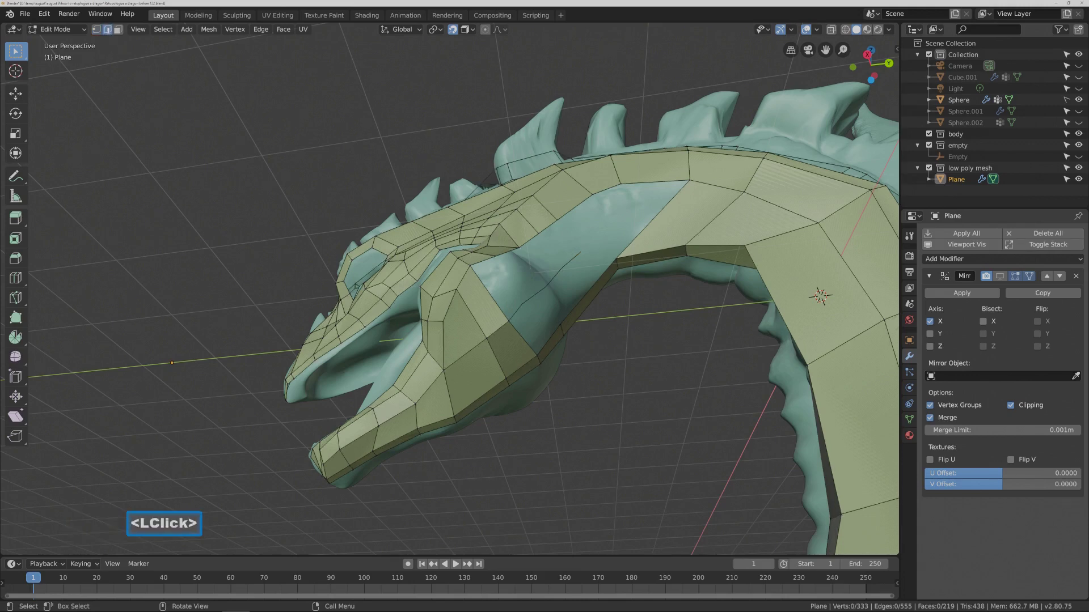
{"action": "left_click", "coordinate": [485, 286]}
{"action": "key", "text": "f"}
{"action": "key", "text": "f"}
{"action": "key", "text": "f"}
{"action": "key", "text": "f"}
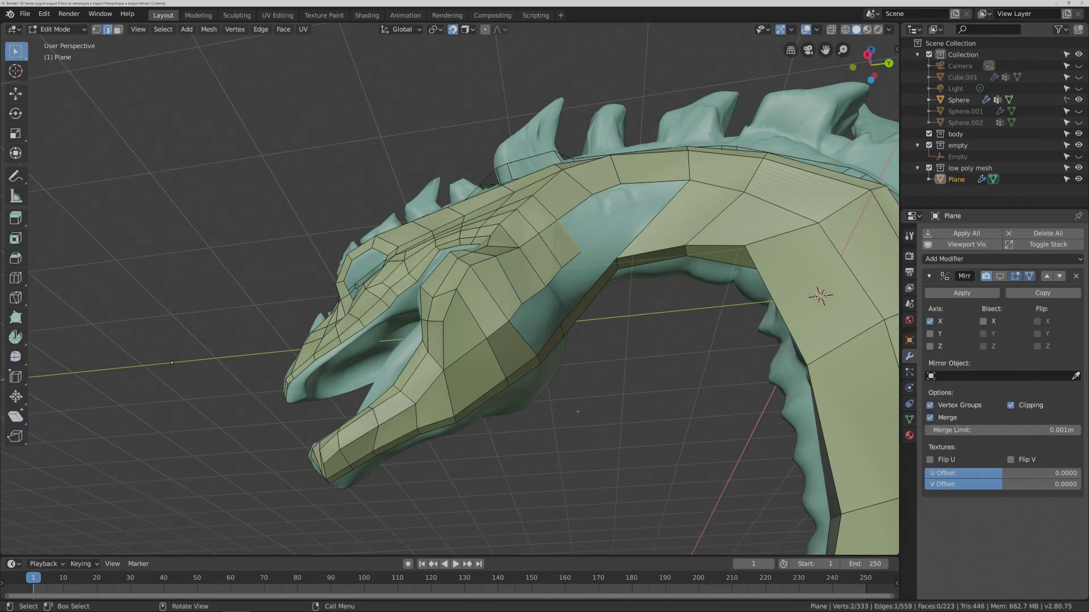
{"action": "key", "text": "Pause"}
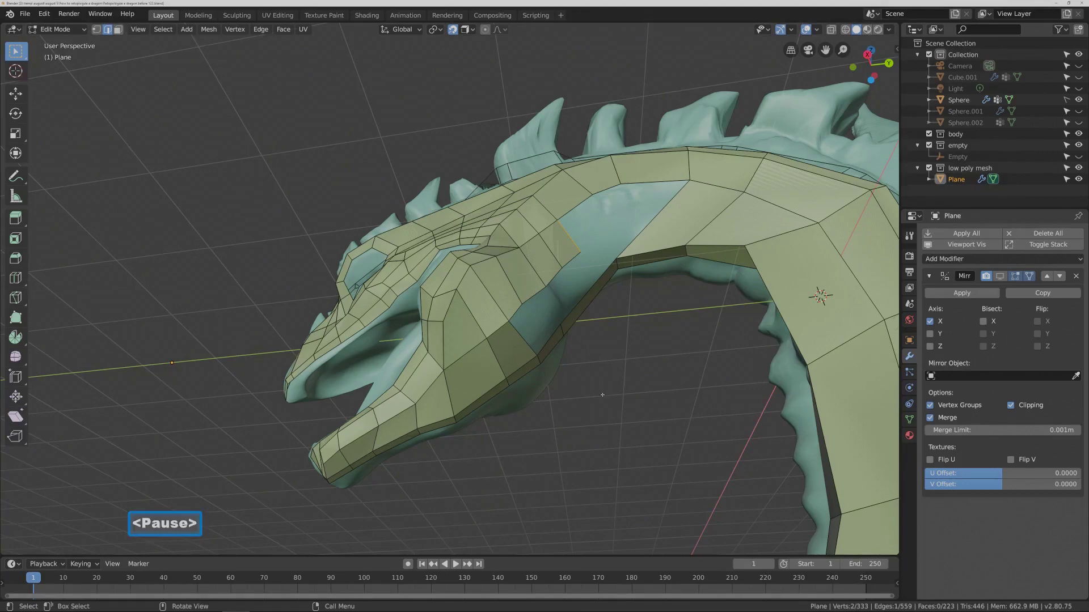
Add one centred loop cut across the throat strip just behind the cheek's lower rear corner.
{"action": "middle_click_drag", "start_coordinate": [607, 414], "coordinate": [592, 374]}
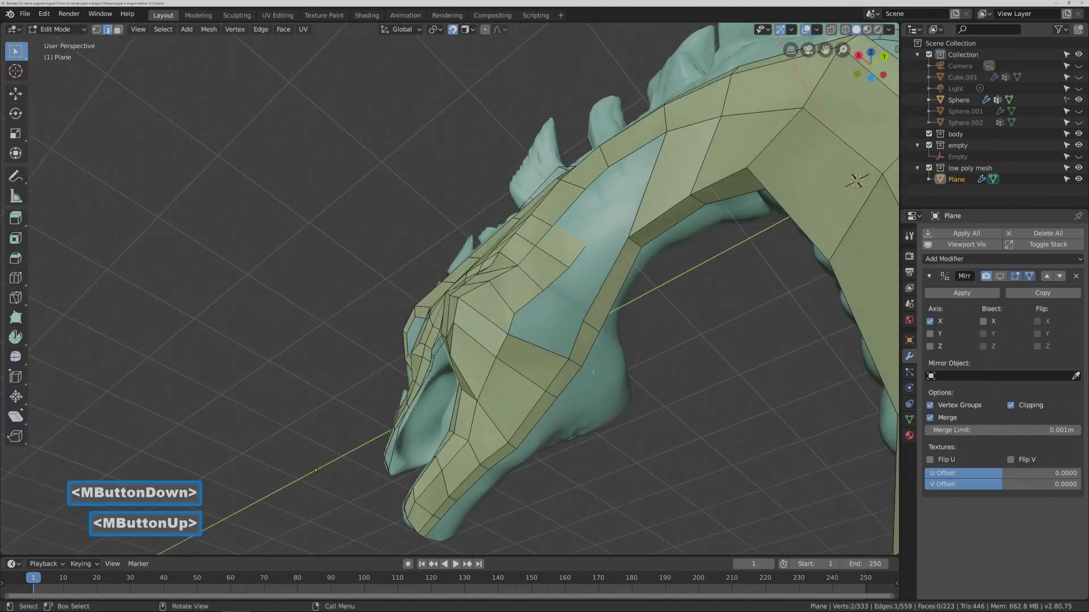
{"action": "key", "text": "ctrl+r"}
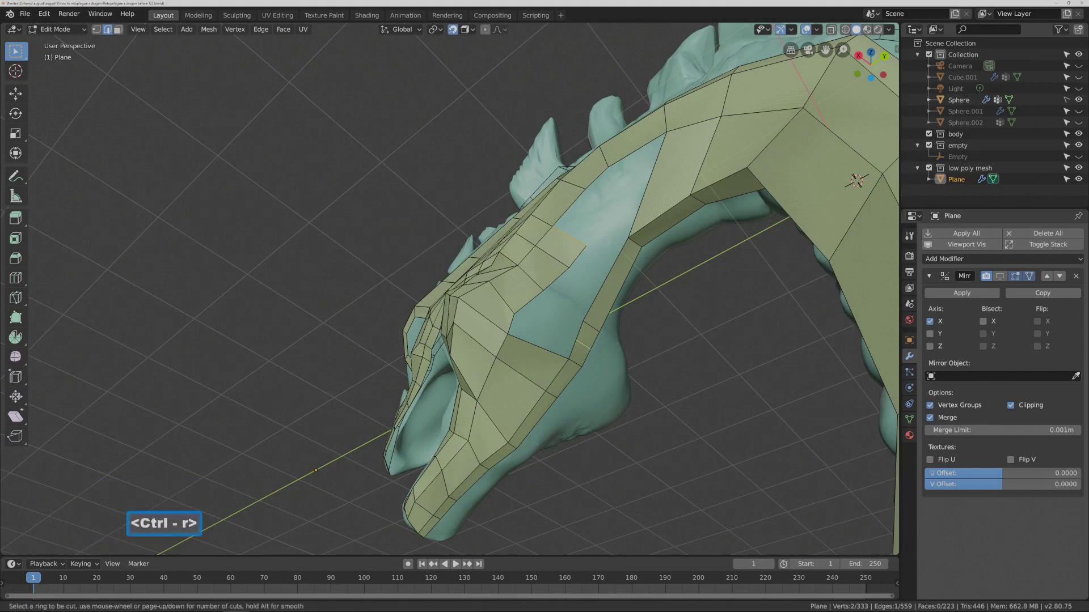
{"action": "left_click", "coordinate": [587, 346]}
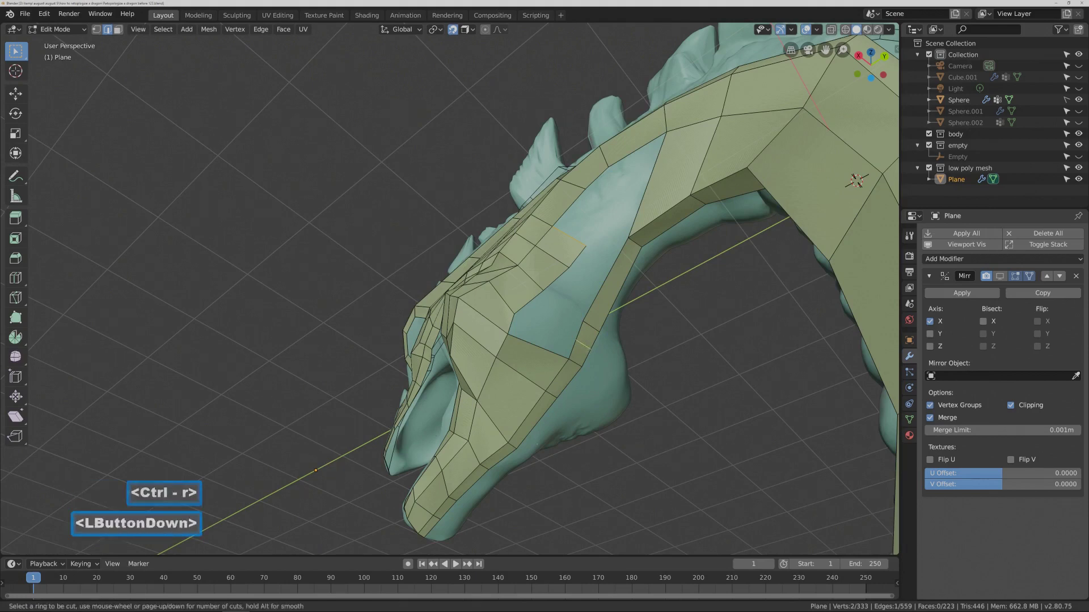
{"action": "left_click", "coordinate": [588, 347]}
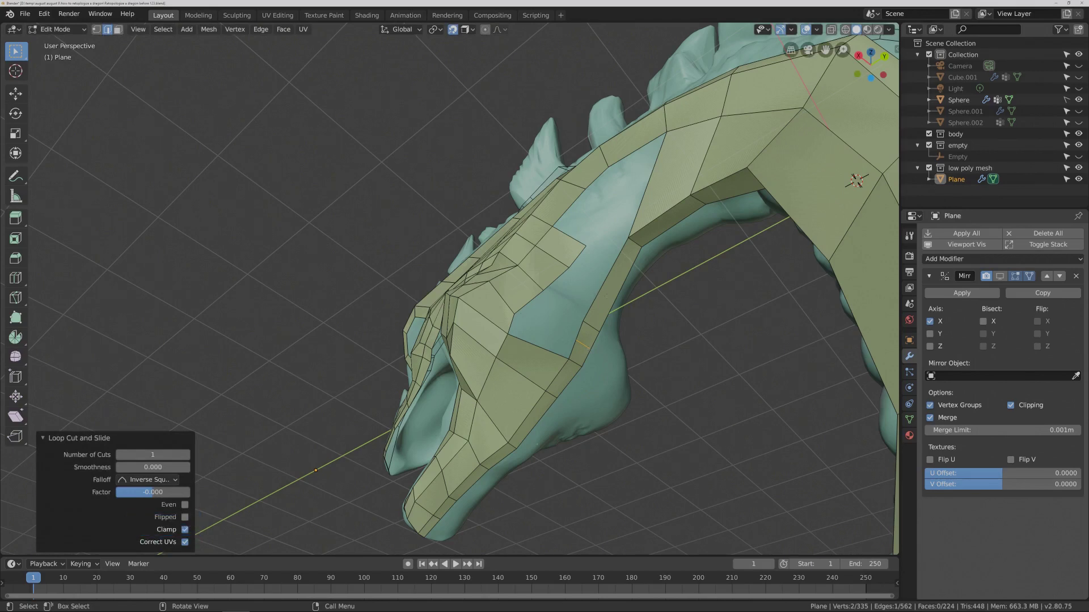
Add another loop cut further up the throat strip, slid to a factor of about 0.15, and clear the selection.
{"action": "key", "text": "ctrl"}
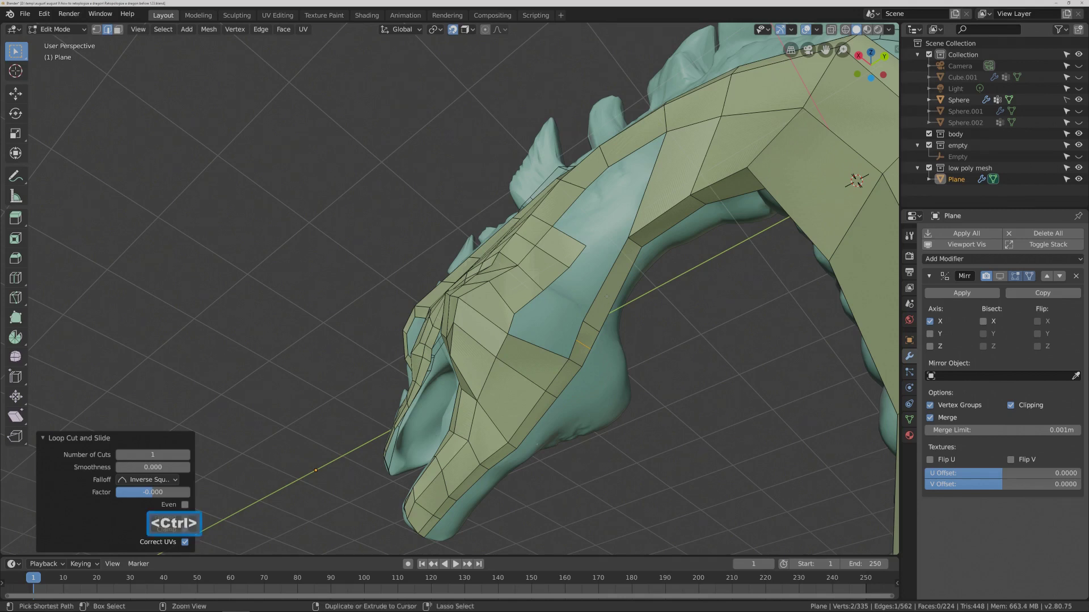
{"action": "key", "text": "ctrl+r"}
{"action": "left_click", "coordinate": [607, 296]}
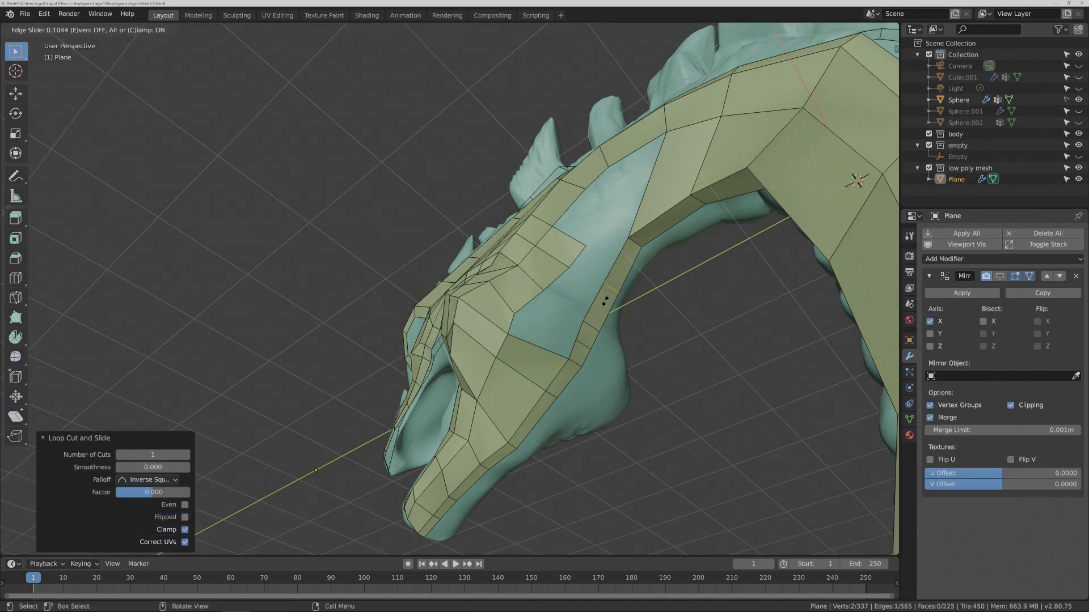
{"action": "left_click", "coordinate": [605, 303]}
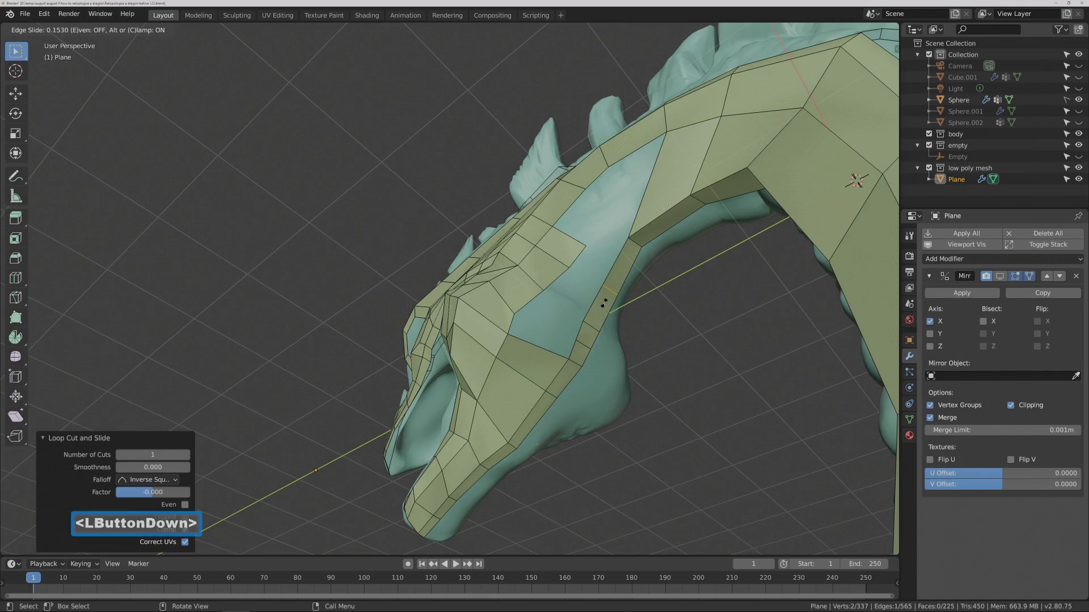
{"action": "left_click", "coordinate": [656, 390]}
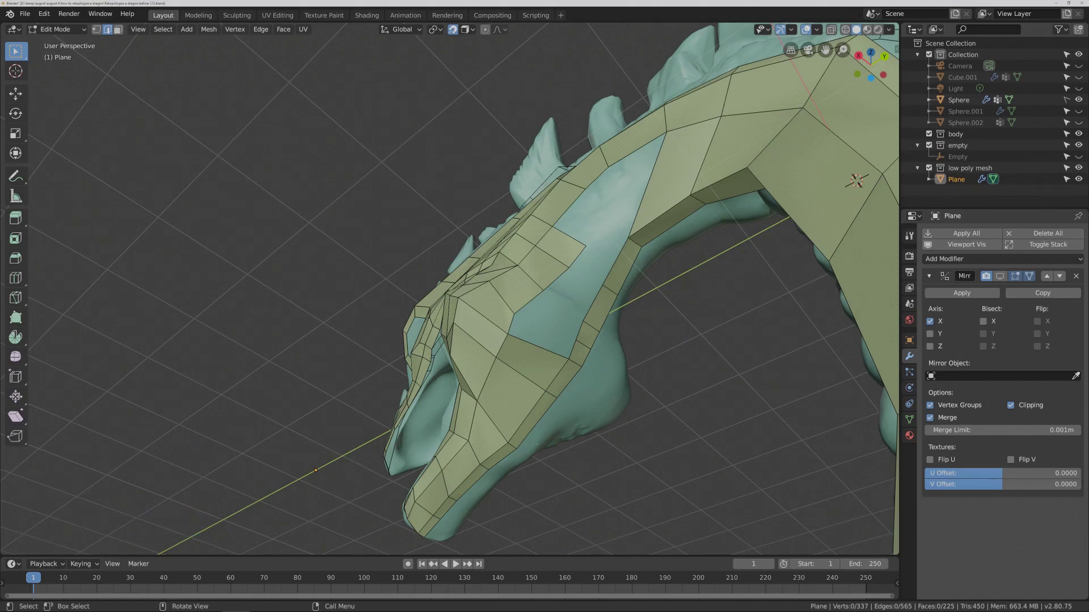
Fill three quad faces between the extruded cheek chain and the throat strip, starting from the cheek's lower rear edge, and deselect everything.
{"action": "left_click", "coordinate": [541, 350]}
{"action": "left_click", "coordinate": [661, 376]}
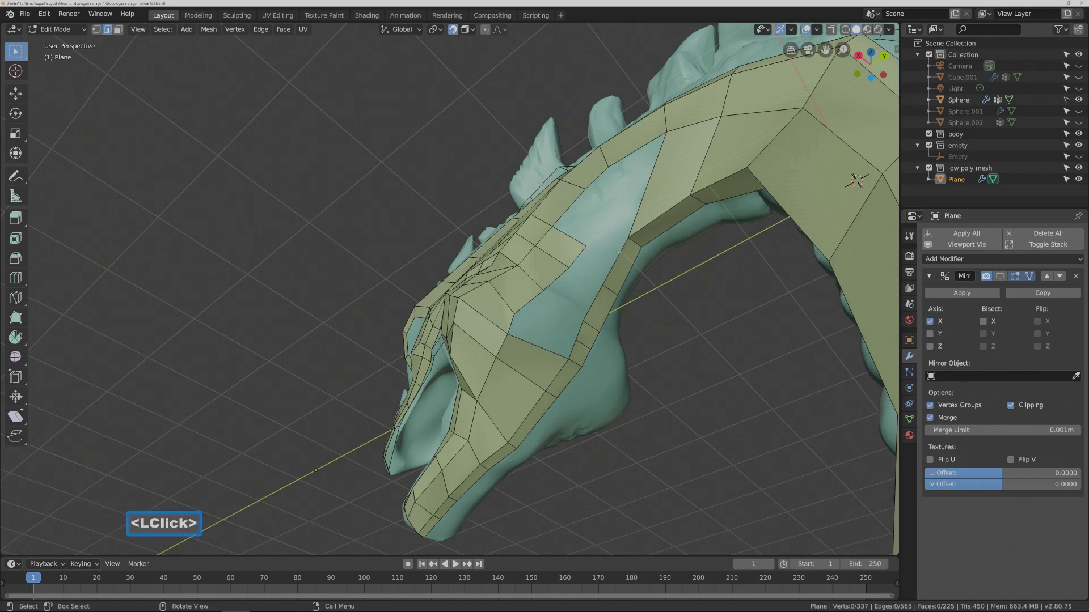
{"action": "left_click", "coordinate": [543, 348]}
{"action": "key", "text": "f"}
{"action": "key", "text": "f"}
{"action": "key", "text": "f"}
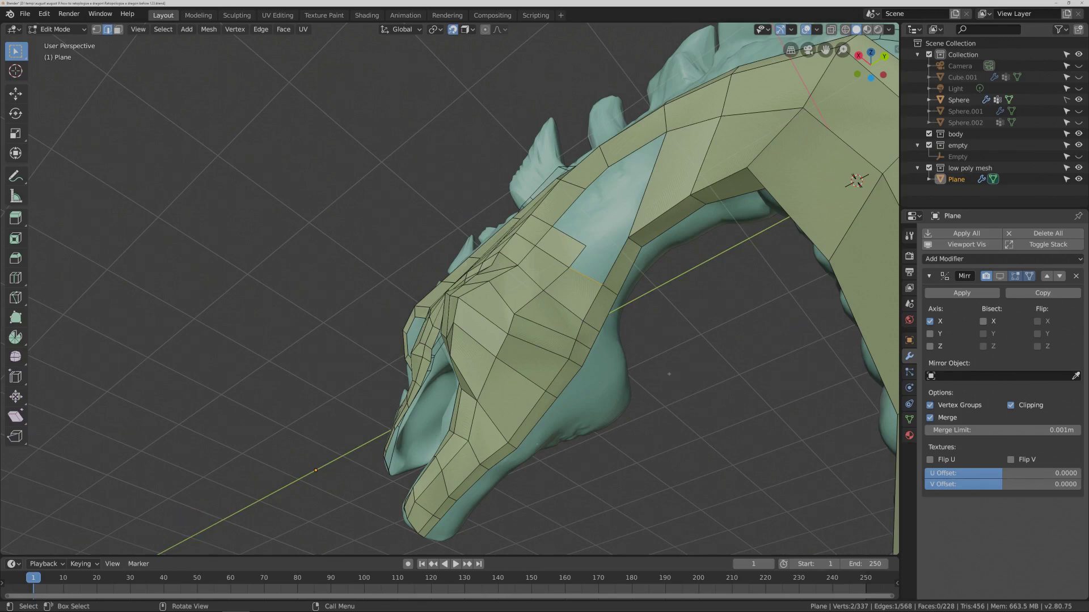
{"action": "left_click", "coordinate": [669, 374]}
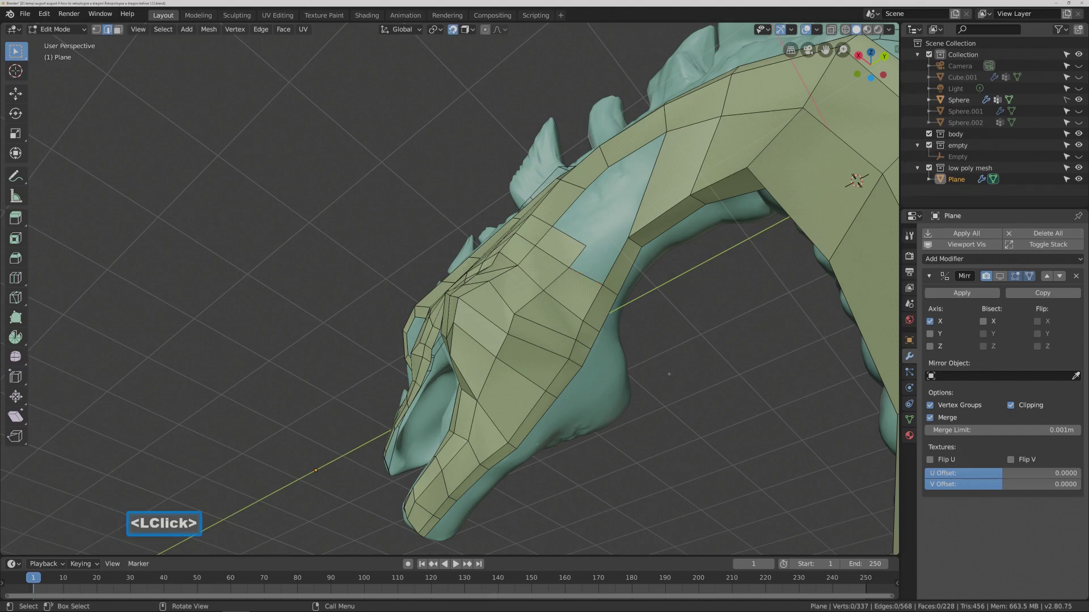
{"action": "key", "text": "Pause"}
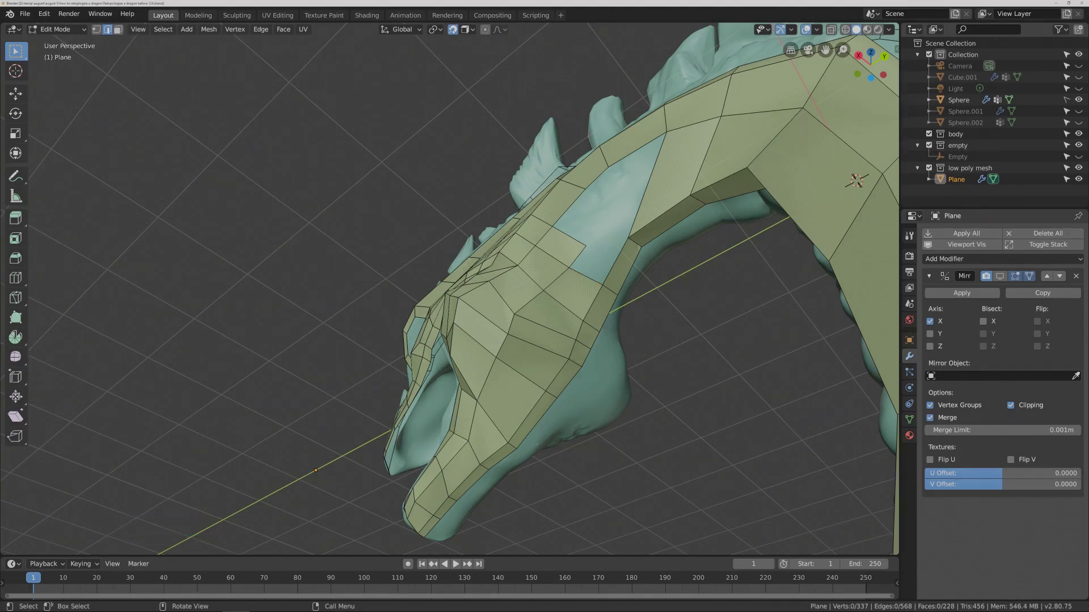
Delete the neck's foremost side face, next to the open gap behind the head.
{"action": "left_click", "coordinate": [99, 30]}
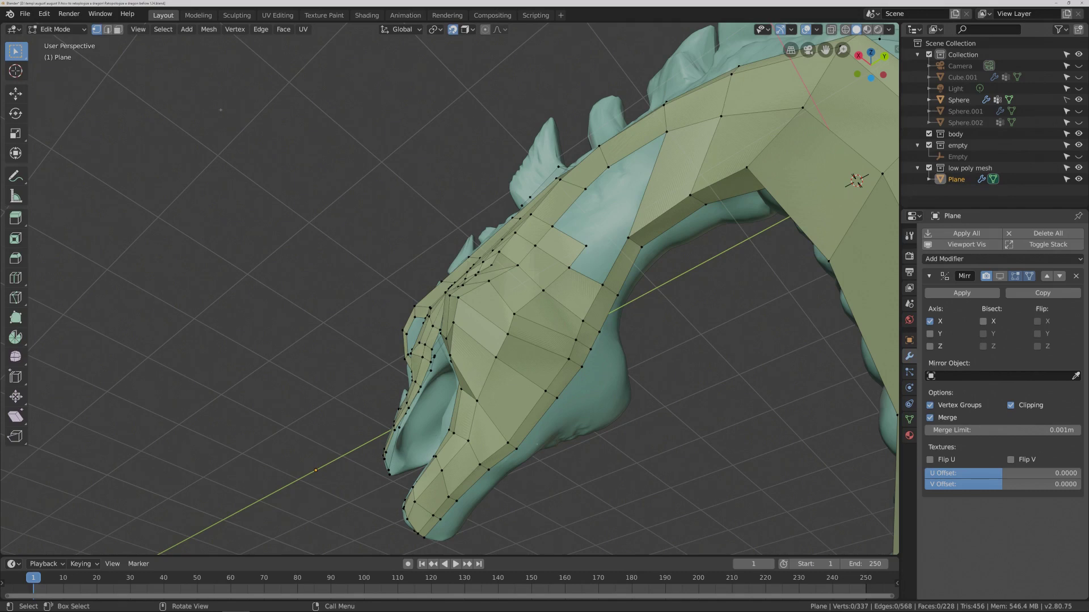
{"action": "left_click", "coordinate": [118, 29]}
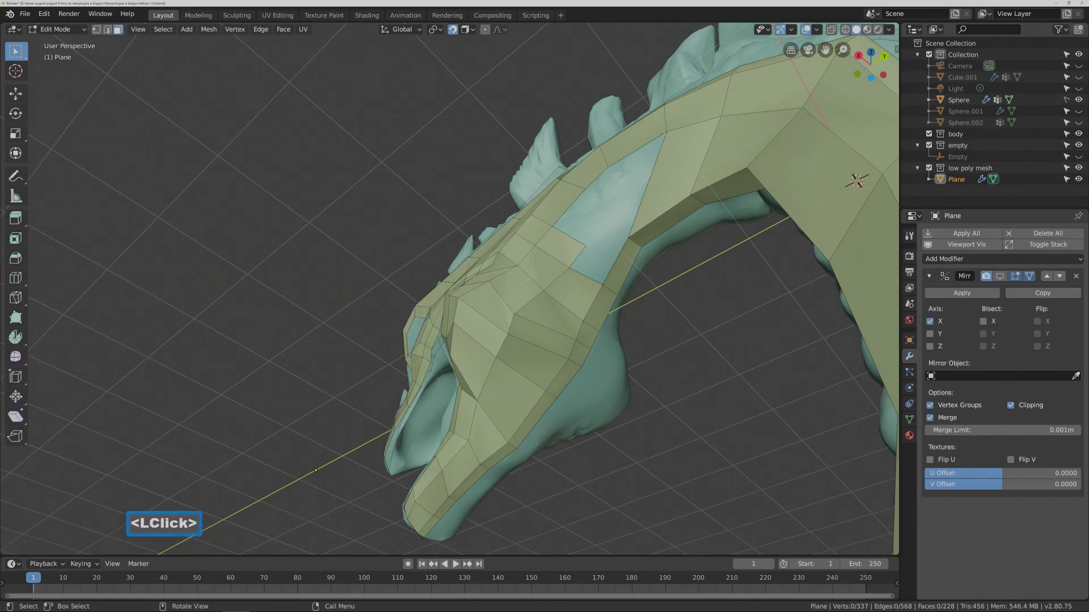
{"action": "left_click", "coordinate": [659, 189]}
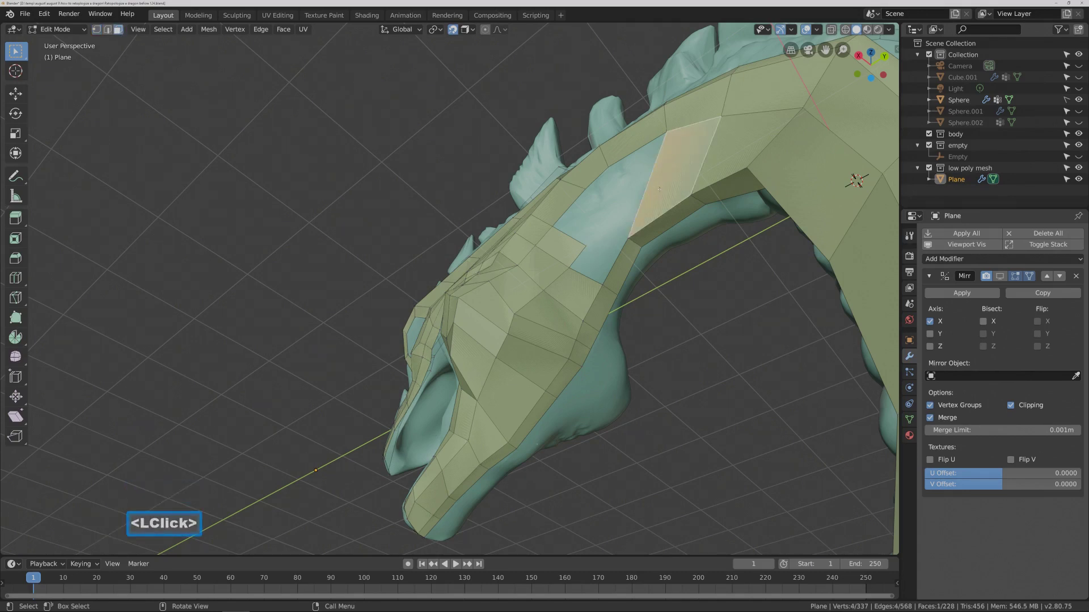
{"action": "key", "text": "x"}
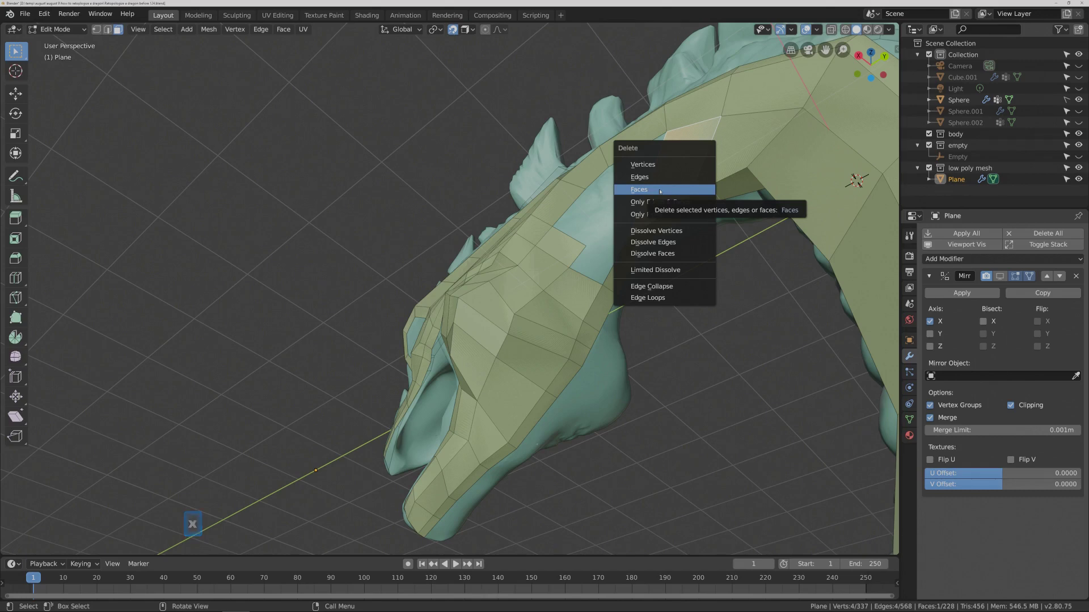
{"action": "left_click", "coordinate": [659, 190]}
{"action": "key", "text": "Pause"}
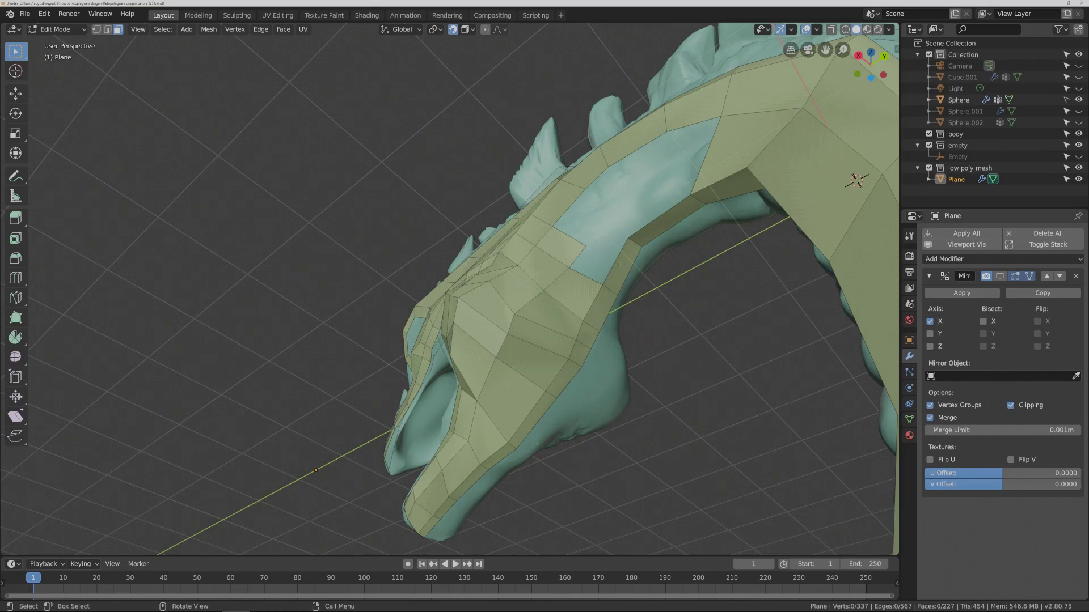
Add one centred loop cut across the throat strip segment just below the neck bend.
{"action": "key", "text": "ctrl"}
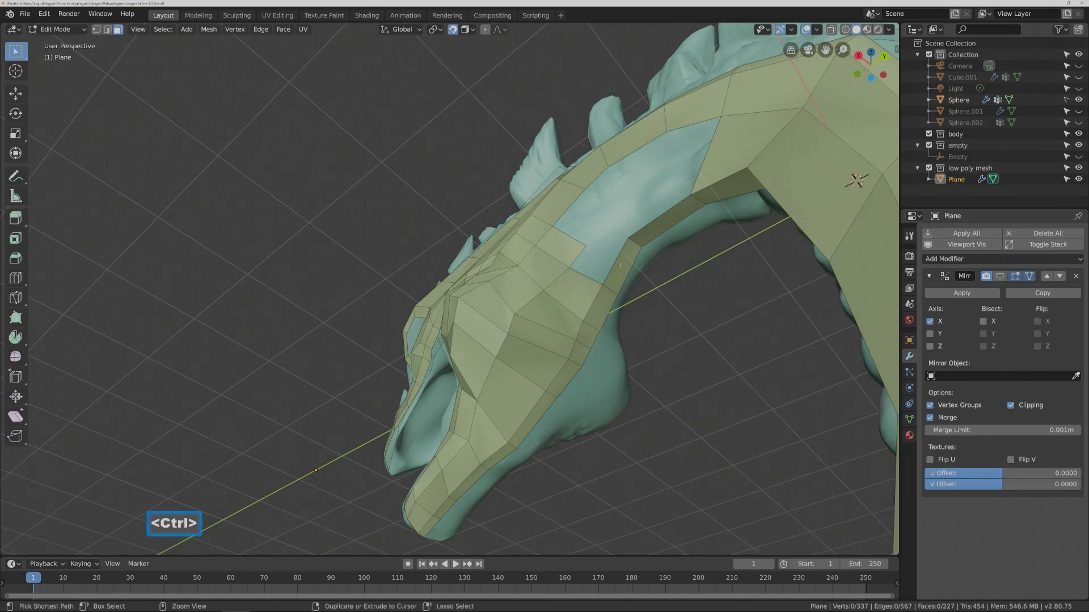
{"action": "key", "text": "ctrl+r"}
{"action": "left_click", "coordinate": [620, 264]}
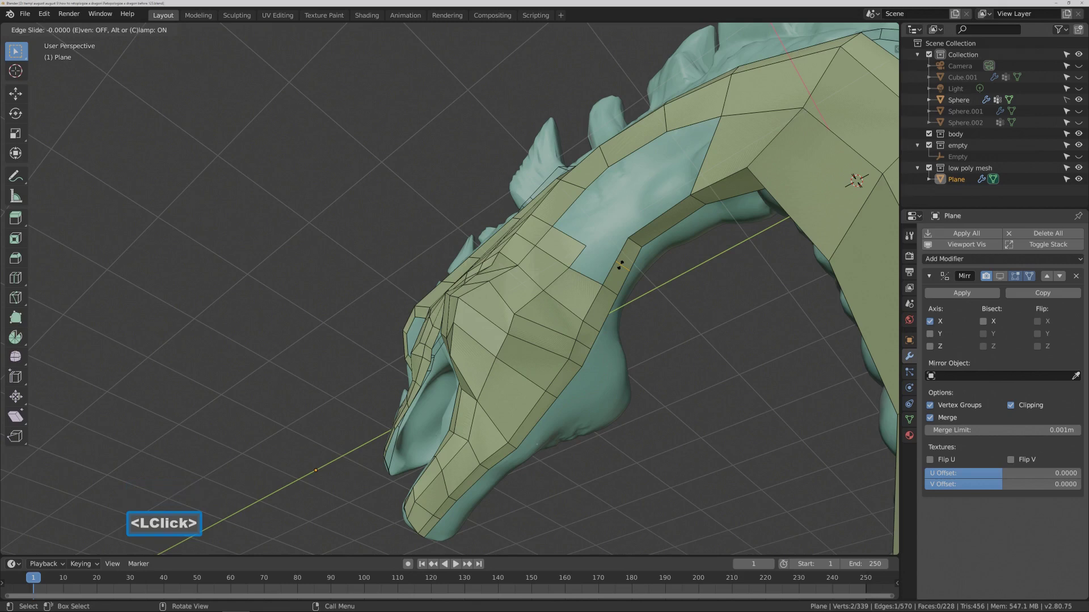
{"action": "left_click", "coordinate": [621, 264]}
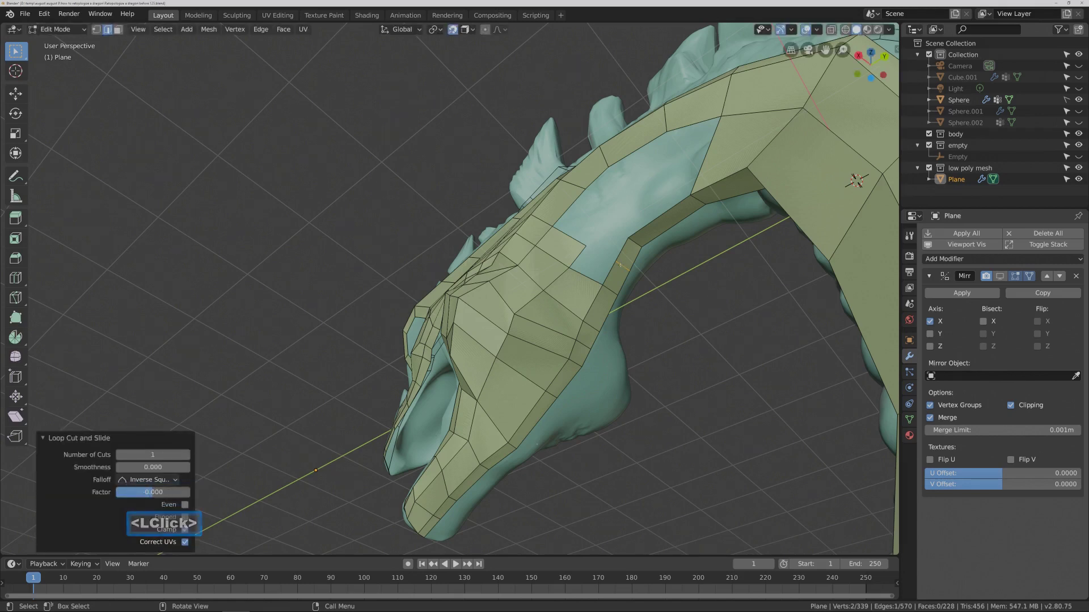
Slide the throat strip's cross edge at the neck bend further up the neck by a factor of 0.200.
{"action": "left_click", "coordinate": [634, 242]}
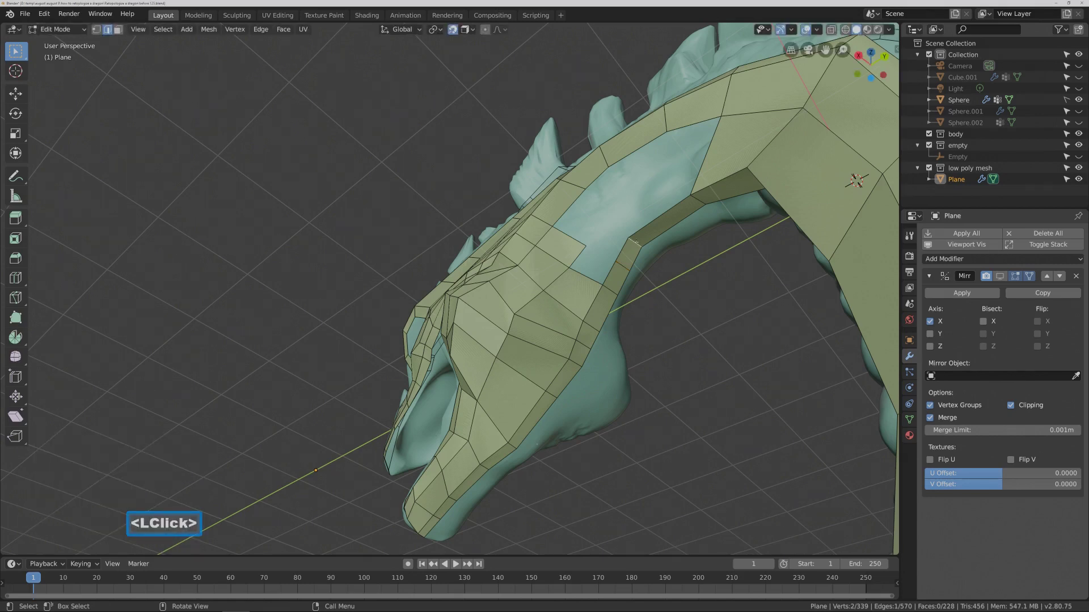
{"action": "key", "text": "g"}
{"action": "key", "text": "g"}
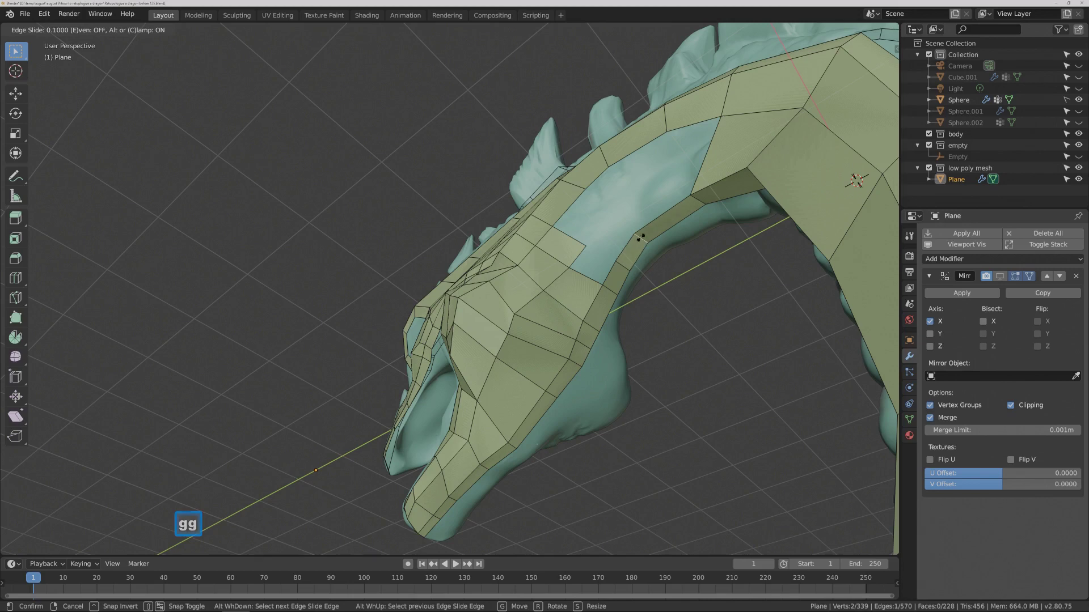
{"action": "left_click", "coordinate": [644, 232]}
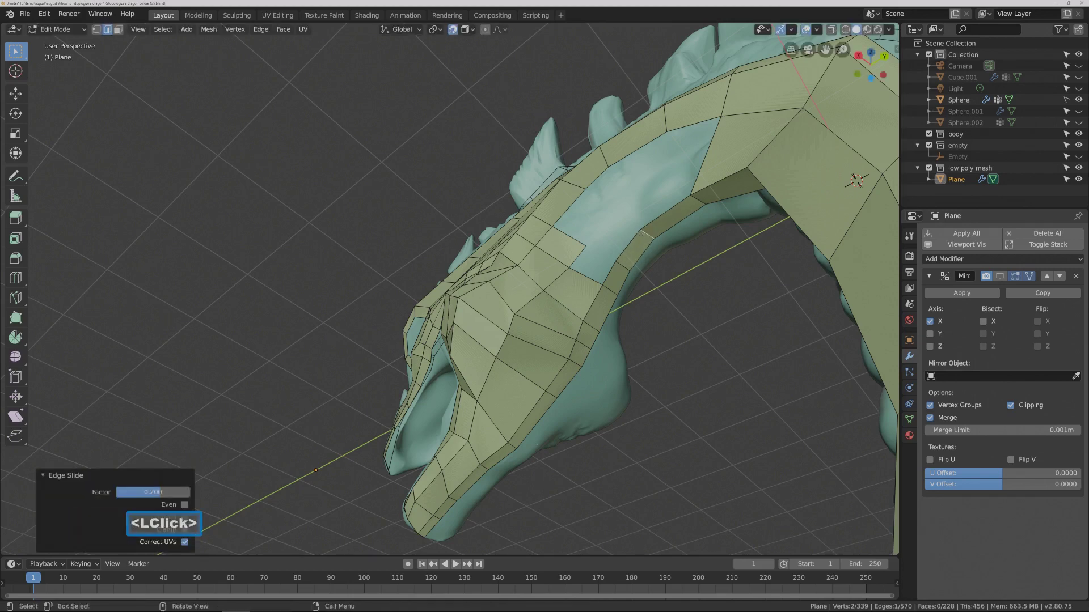
Fill the four-sided face between the cheek chain's last two vertices and the throat strip's new cut in vertex mode, then clear the selection.
{"action": "left_click", "coordinate": [97, 30]}
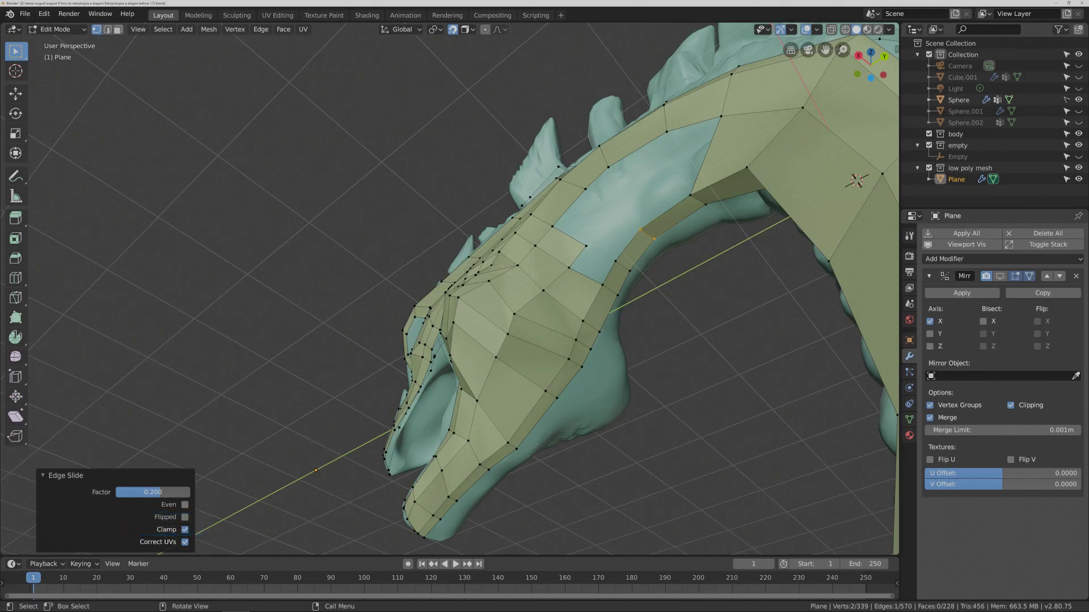
{"action": "left_click", "coordinate": [649, 318]}
{"action": "left_click", "coordinate": [585, 245]}
{"action": "left_click", "coordinate": [569, 267], "text": "shift"}
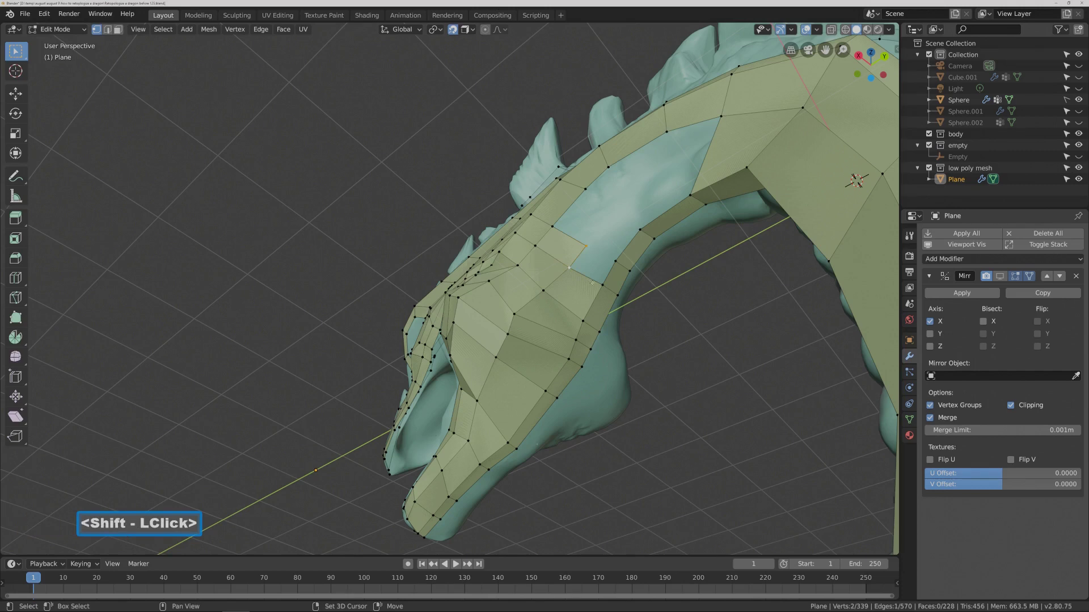
{"action": "left_click", "coordinate": [615, 262], "text": "shift"}
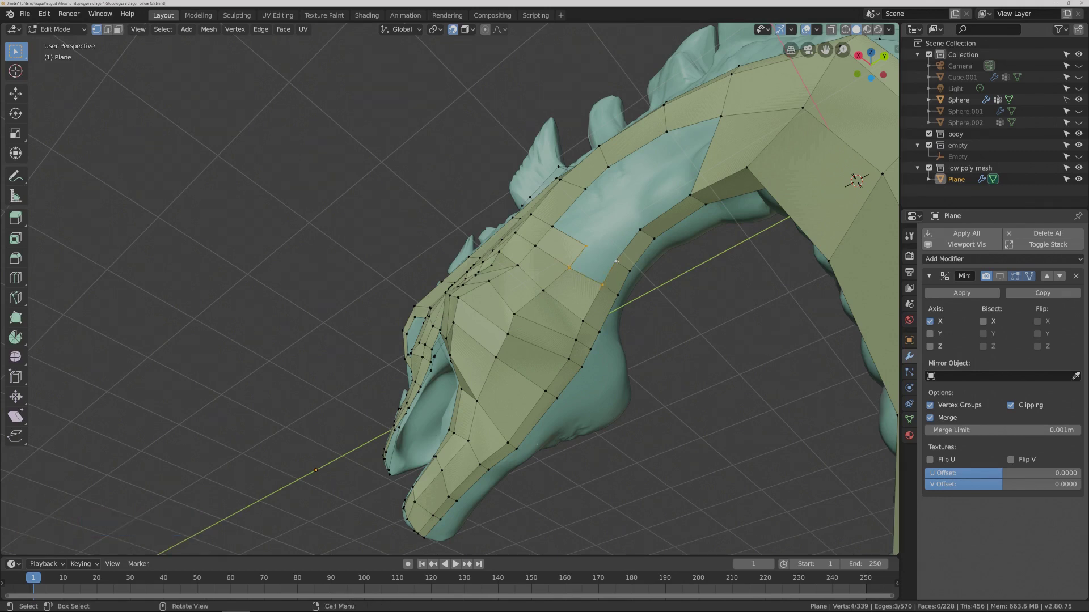
{"action": "key", "text": "f"}
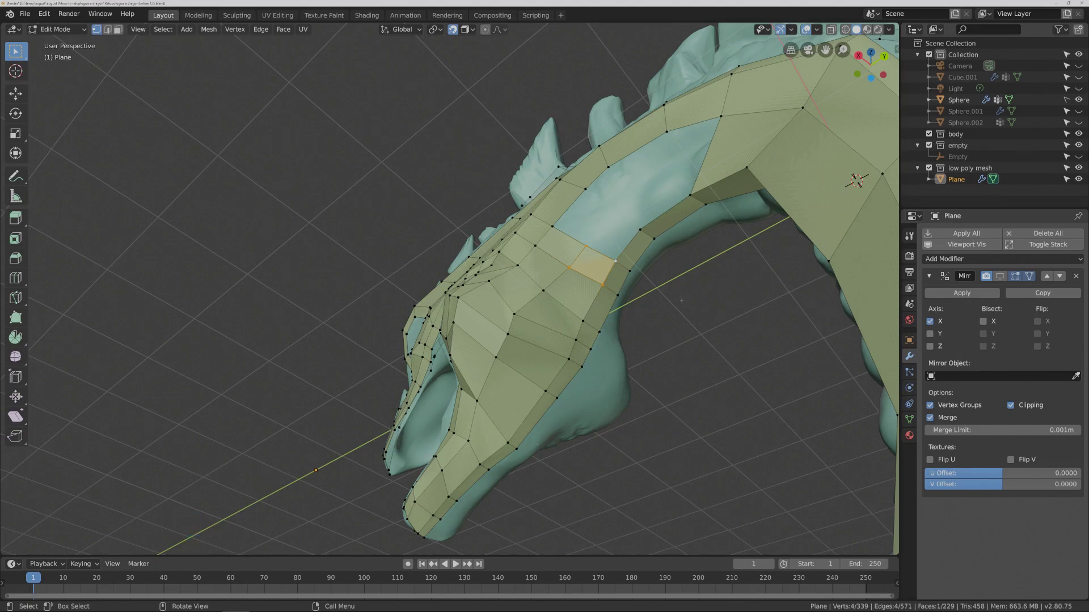
{"action": "left_click", "coordinate": [646, 287]}
{"action": "left_click", "coordinate": [588, 247]}
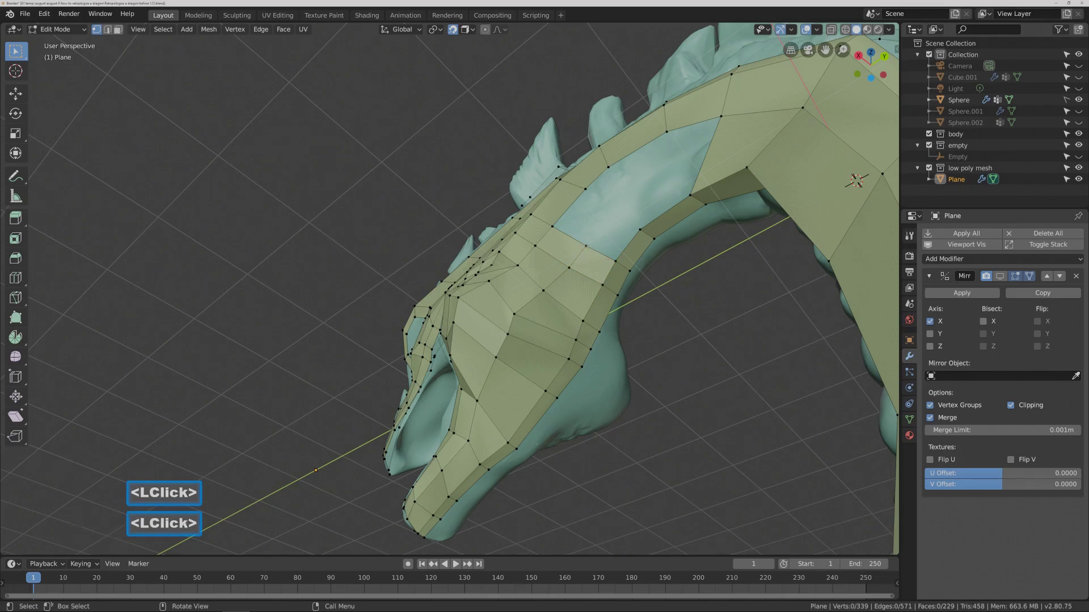
Extrude a vertex from the cheek patch's rear edge into the neck gap and add one loop cut across the neighbouring throat strip segment.
{"action": "key", "text": "ctrl"}
{"action": "right_click", "coordinate": [611, 208], "text": "ctrl"}
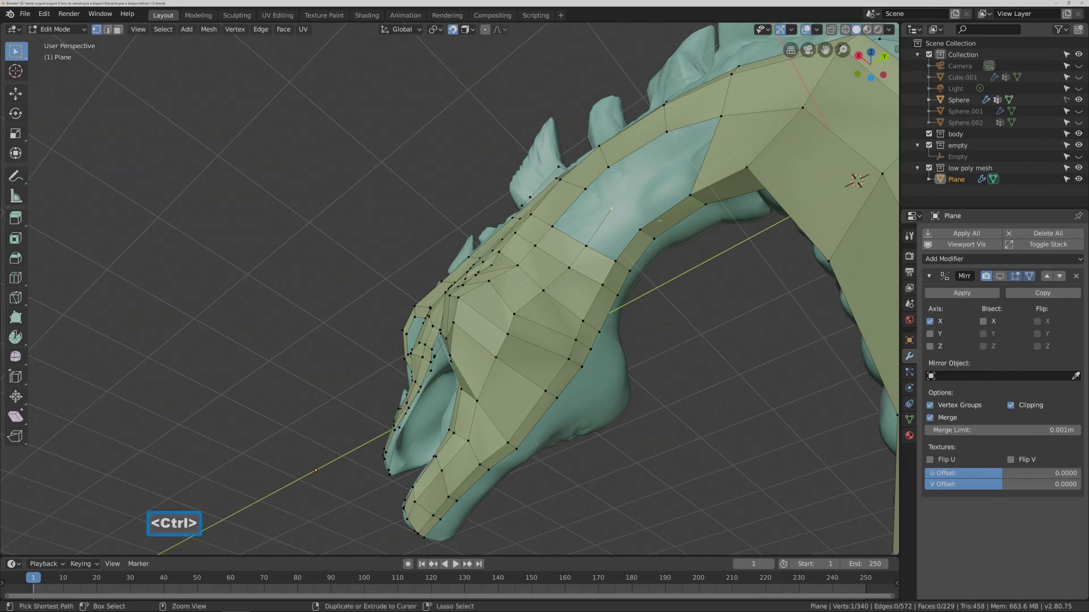
{"action": "key", "text": "ctrl+r"}
{"action": "left_click", "coordinate": [660, 220]}
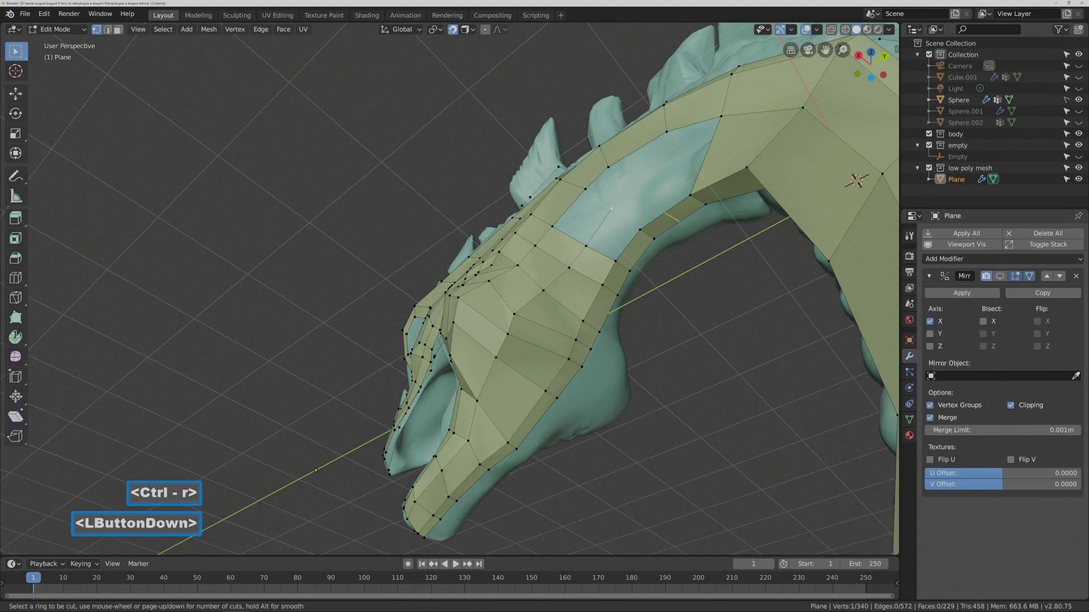
{"action": "left_click", "coordinate": [660, 220]}
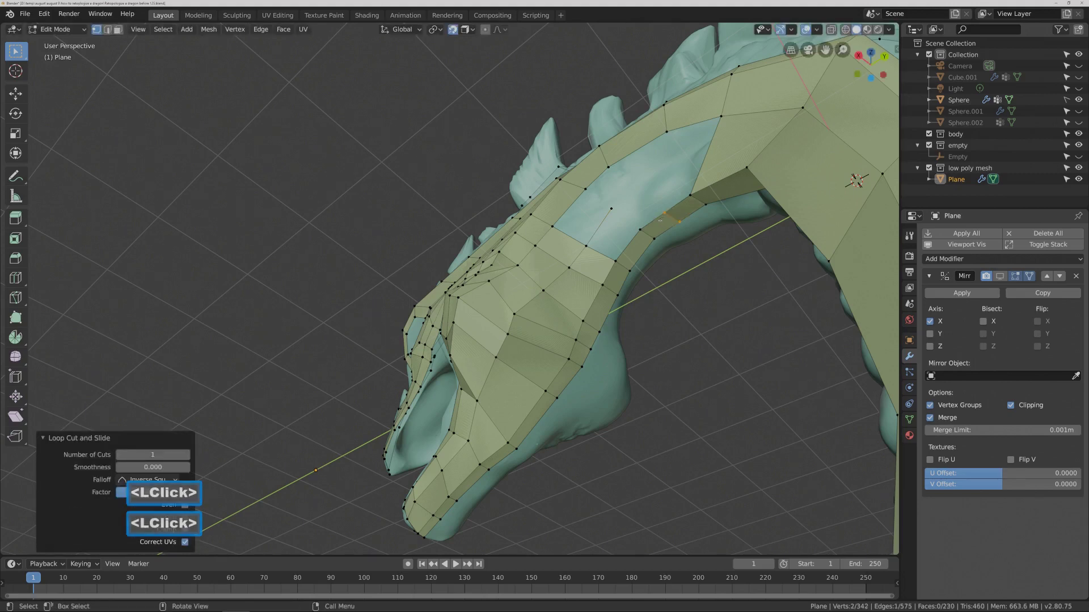
{"action": "left_click", "coordinate": [694, 297]}
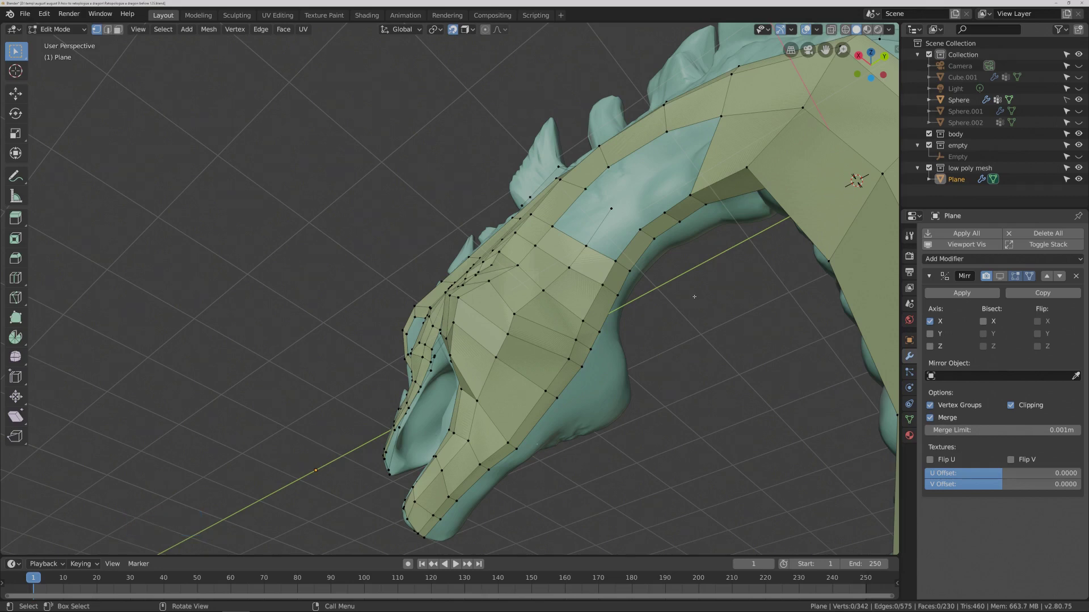
Fill the four-sided face between the extruded vertex, the cheek patch's rear edge and the throat strip, then clear the selection.
{"action": "key", "text": "Pause"}
{"action": "left_click", "coordinate": [616, 261]}
{"action": "left_click", "coordinate": [640, 229], "text": "shift"}
{"action": "left_click", "coordinate": [612, 209], "text": "shift"}
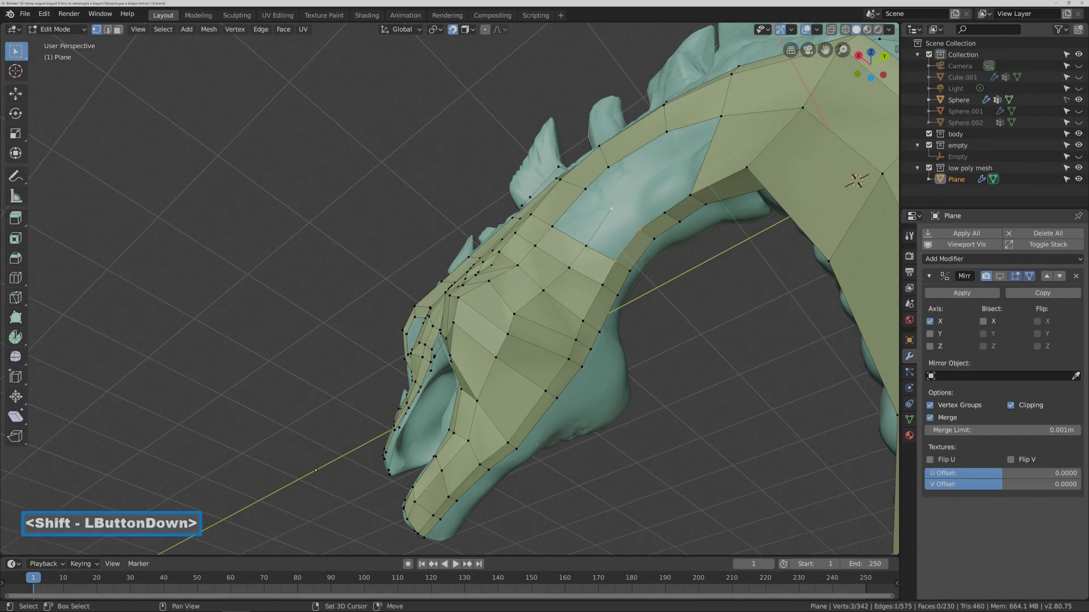
{"action": "key", "text": "f"}
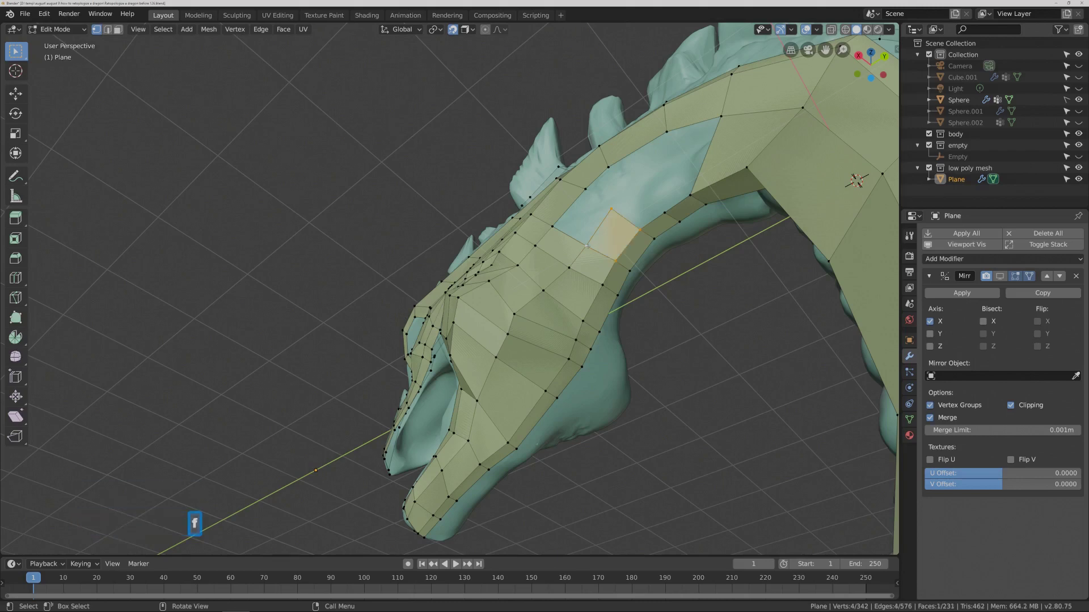
{"action": "left_click", "coordinate": [652, 277]}
Fill the adjoining quad between the extruded vertex, the cheek patch's rear edge and the upper neck strip.
{"action": "left_click", "coordinate": [586, 247]}
{"action": "left_click", "coordinate": [611, 209], "text": "shift"}
{"action": "left_click", "coordinate": [585, 189], "text": "shift"}
{"action": "left_click", "coordinate": [552, 226], "text": "shift"}
{"action": "key", "text": "f"}
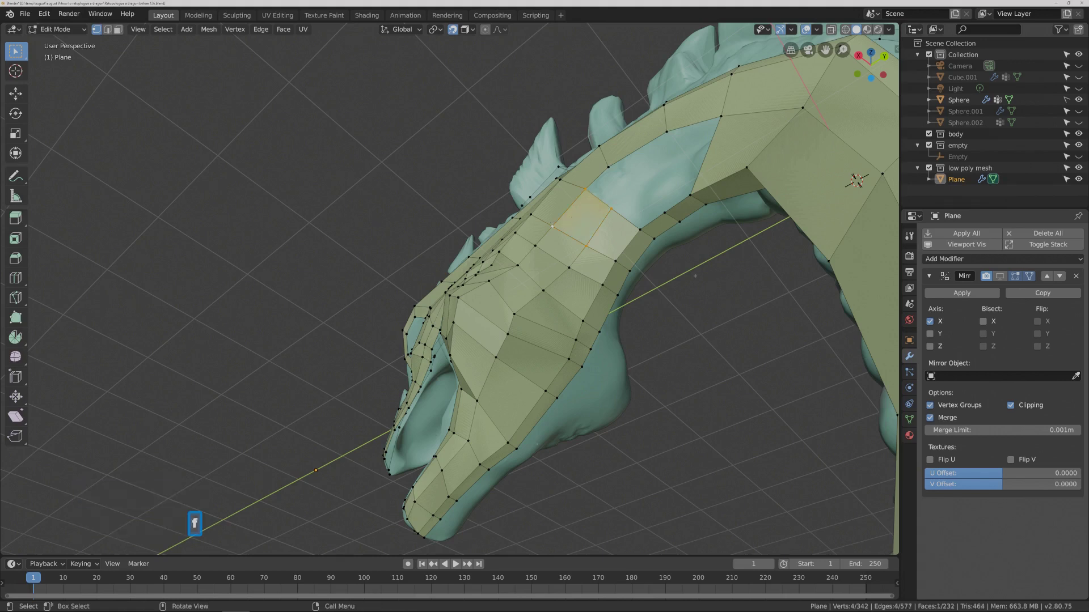
{"action": "left_click", "coordinate": [695, 276]}
Extrude another vertex from the shared corner of the two new quads further up the neck into the gap.
{"action": "left_click", "coordinate": [611, 209]}
{"action": "key", "text": "ctrl"}
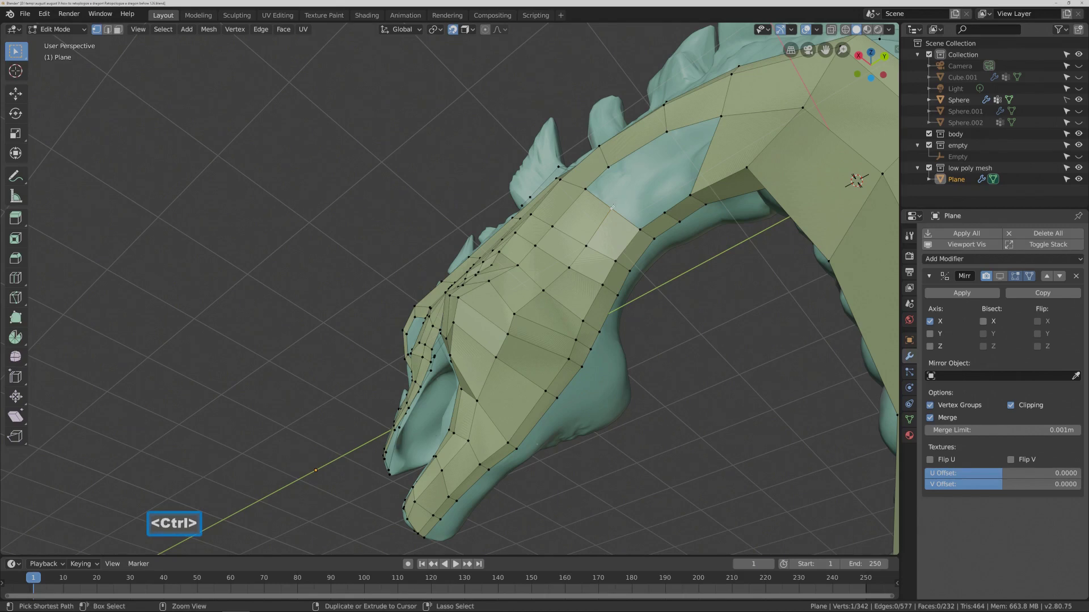
{"action": "right_click", "coordinate": [612, 189], "text": "ctrl"}
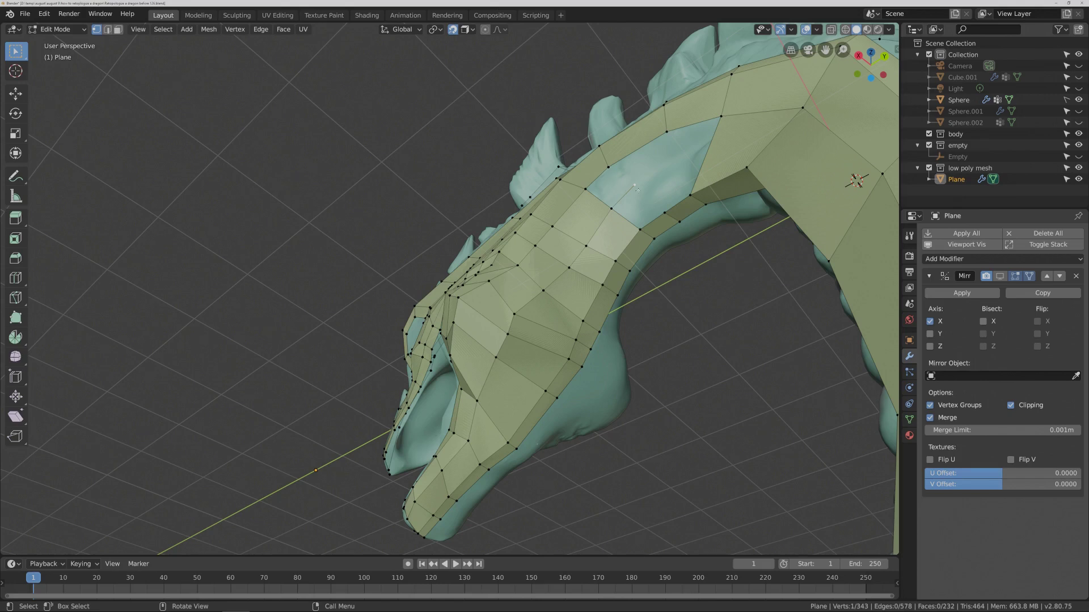
{"action": "left_click", "coordinate": [680, 256]}
Fill the quad between the second extruded vertex and the throat strip's new loop cut, then clear the selection.
{"action": "left_click", "coordinate": [634, 185]}
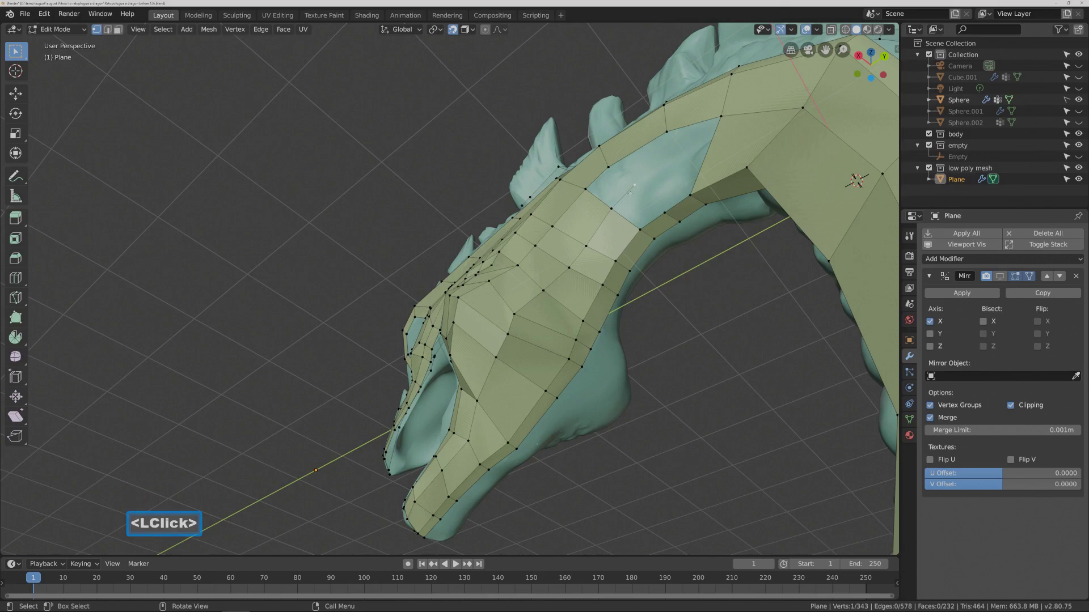
{"action": "left_click", "coordinate": [612, 209], "text": "shift"}
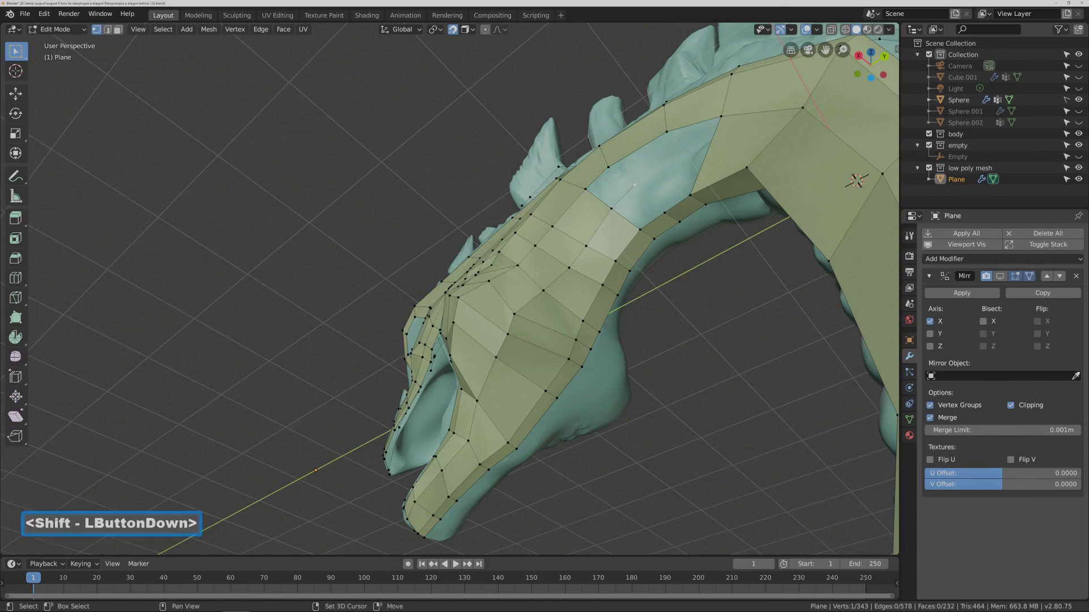
{"action": "left_click", "coordinate": [640, 229], "text": "shift"}
{"action": "left_click", "coordinate": [663, 213], "text": "shift"}
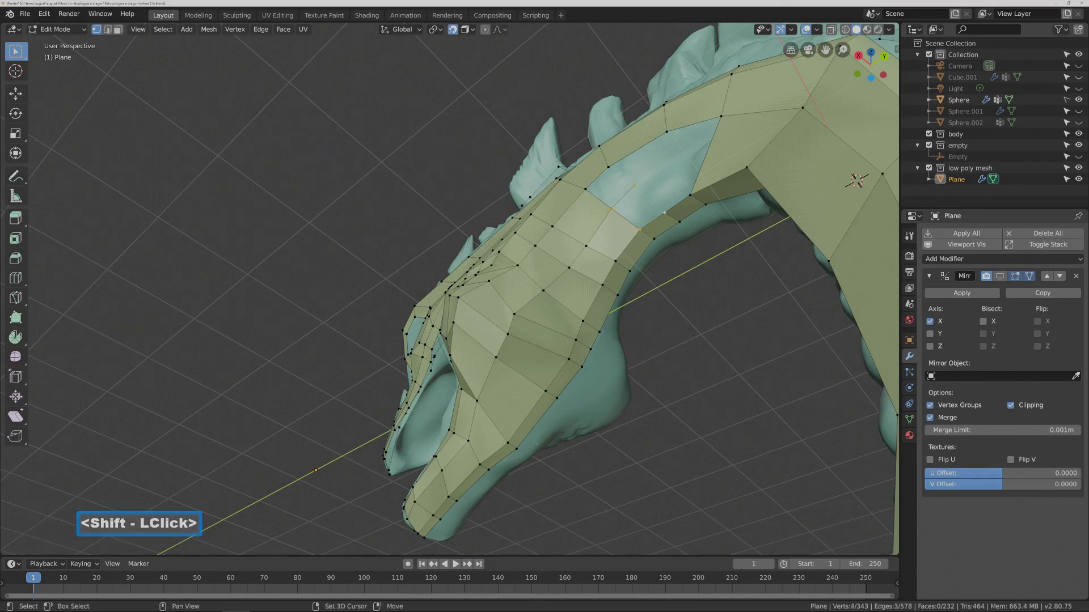
{"action": "key", "text": "f"}
{"action": "left_click", "coordinate": [488, 136]}
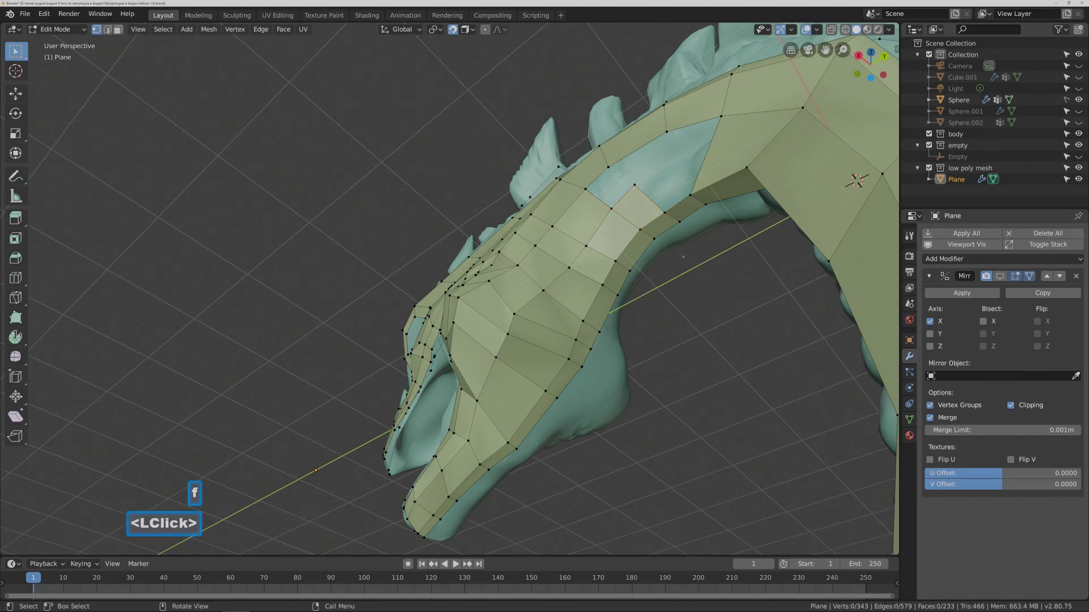
Fill the matching quad between the second extruded vertex and the upper neck strip, then clear the selection.
{"action": "left_click", "coordinate": [608, 168]}
{"action": "left_click", "coordinate": [585, 189], "text": "shift"}
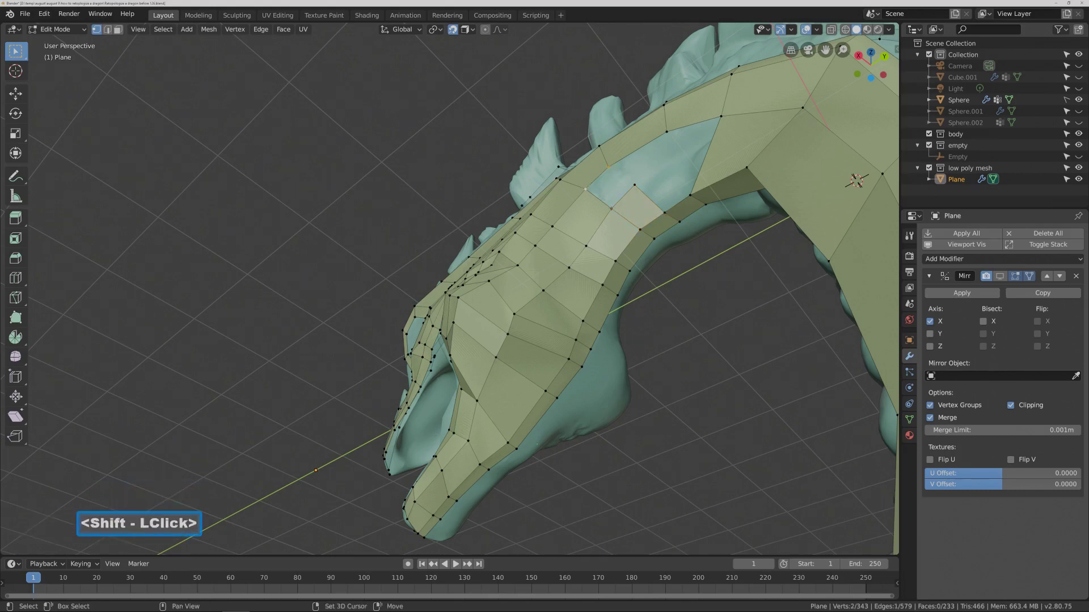
{"action": "left_click", "coordinate": [632, 186], "text": "shift"}
{"action": "key", "text": "f"}
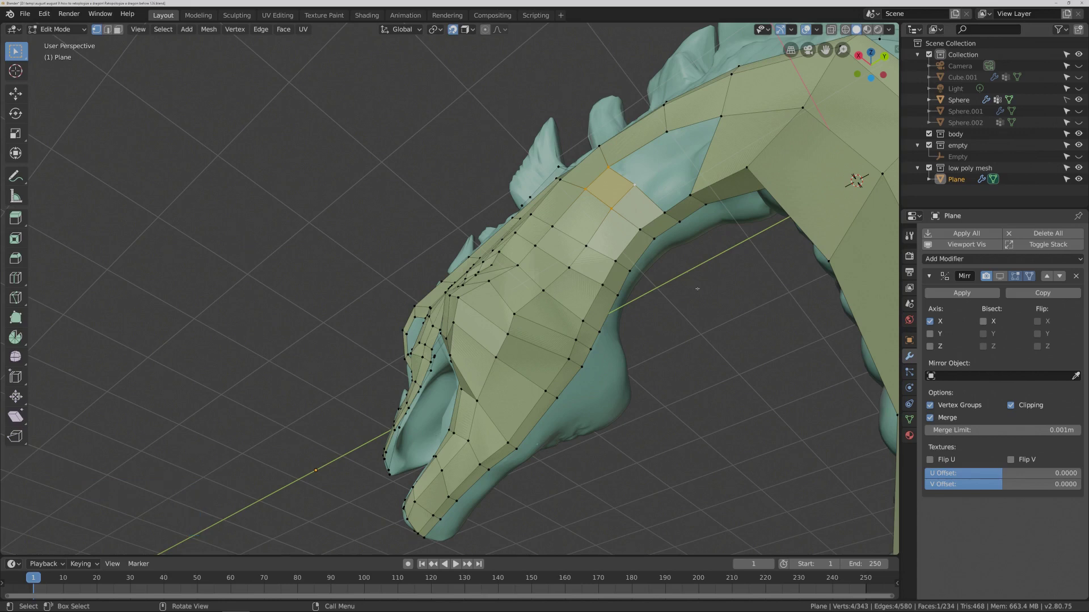
{"action": "left_click", "coordinate": [697, 289]}
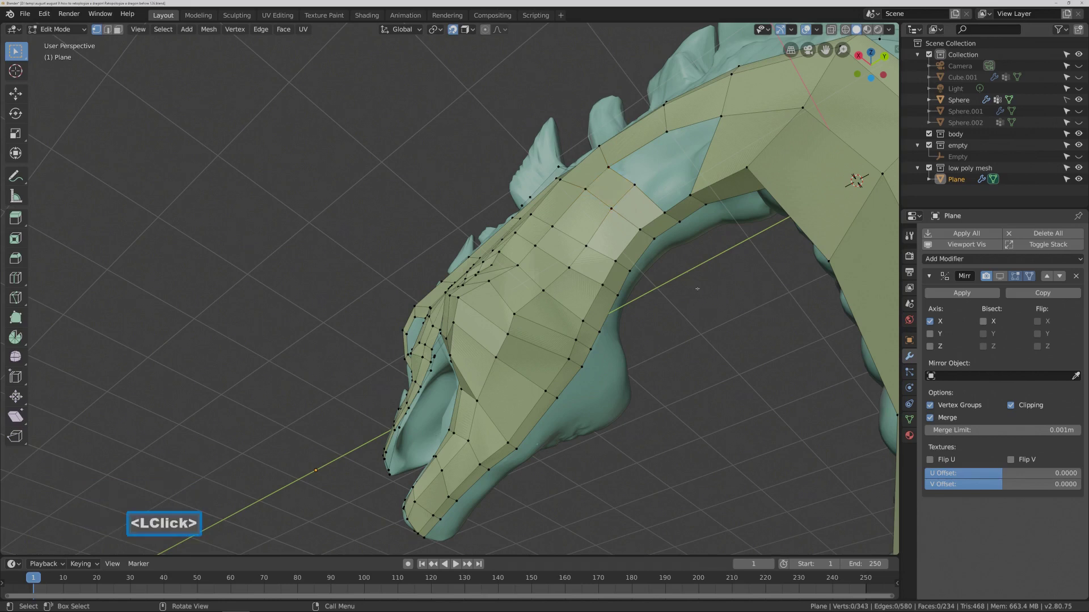
{"action": "key", "text": "Pause"}
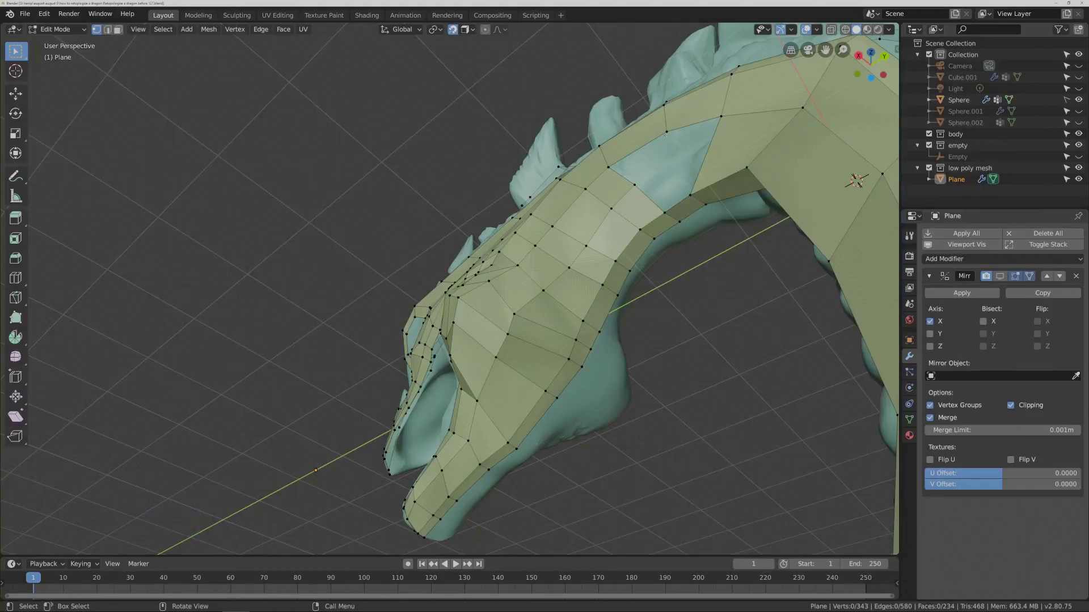
Extrude a vertex from the upper neck strip's lower edge down into the middle of the remaining gap.
{"action": "left_click", "coordinate": [666, 133]}
{"action": "key", "text": "ctrl"}
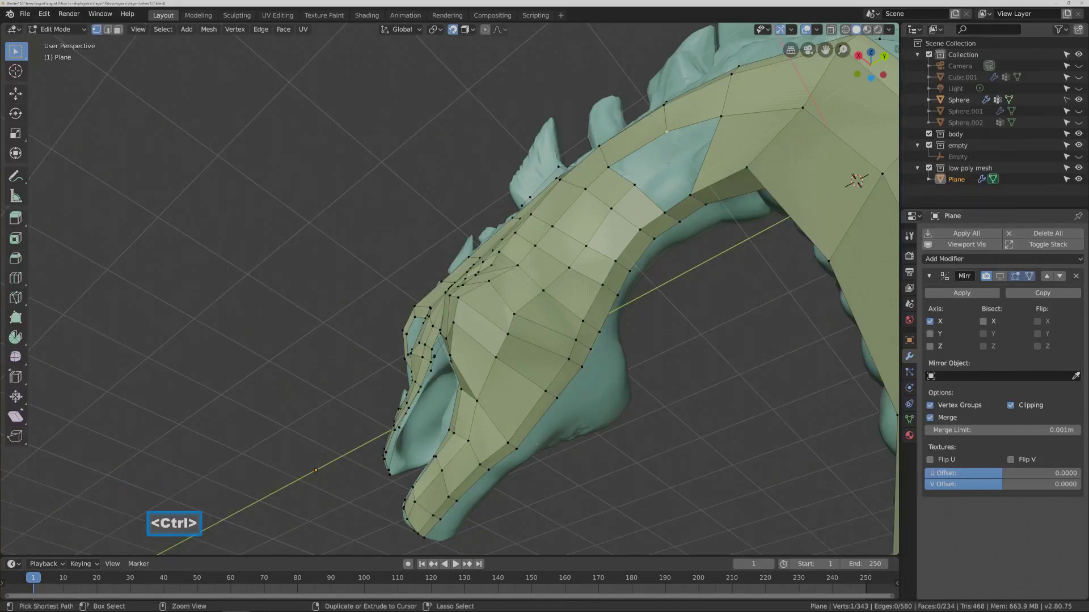
{"action": "right_click", "coordinate": [673, 165], "text": "ctrl"}
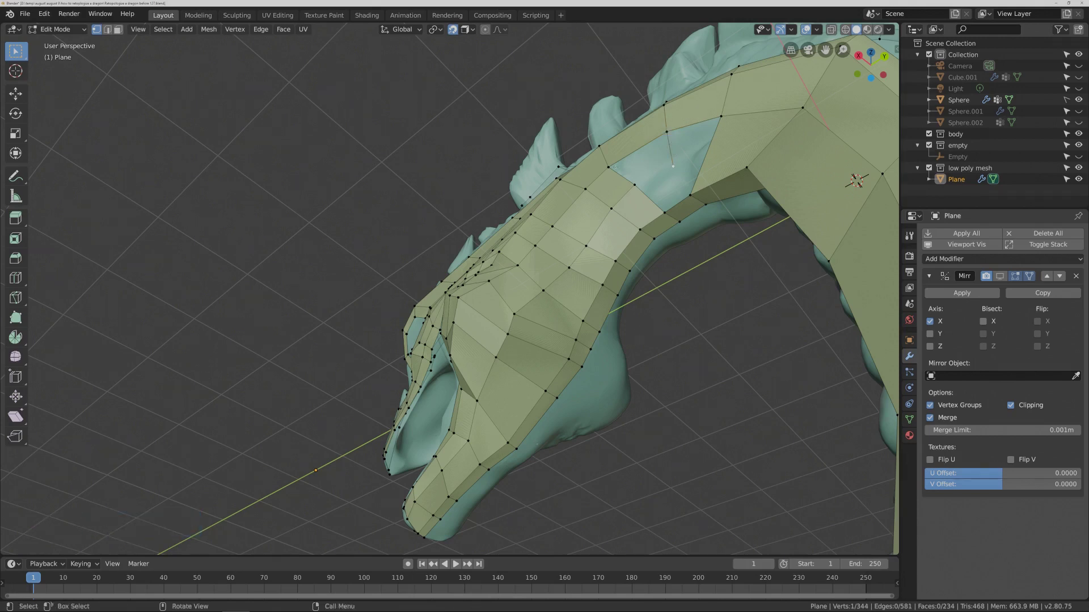
{"action": "left_click", "coordinate": [665, 186]}
Fill the upper quad between the new mid-gap vertex, the upper neck strip and the last filled row.
{"action": "left_click", "coordinate": [638, 186]}
{"action": "left_click", "coordinate": [672, 167], "text": "shift"}
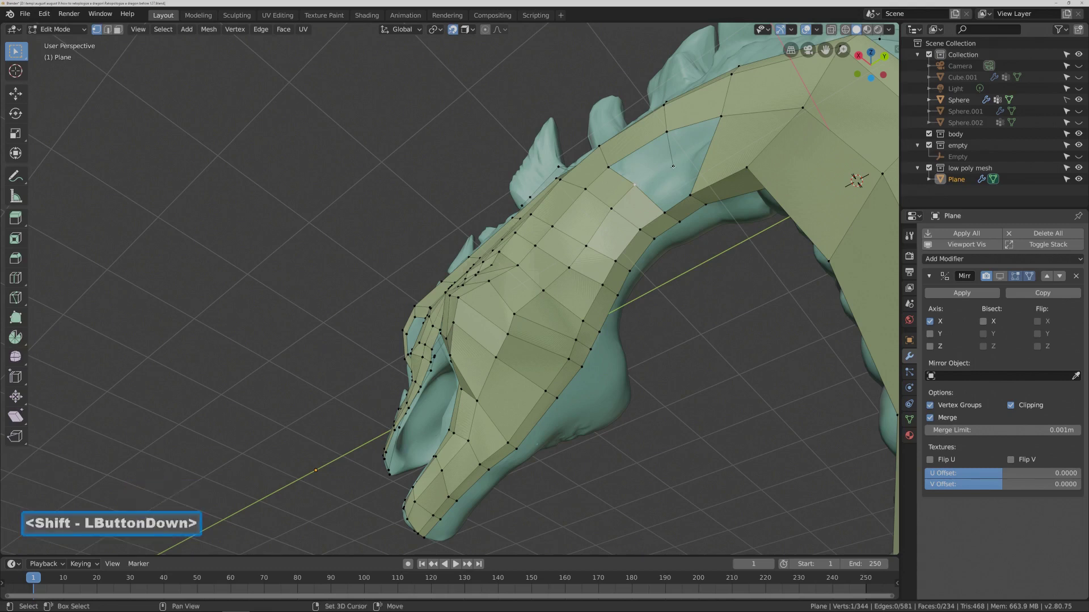
{"action": "left_click", "coordinate": [666, 132], "text": "shift"}
{"action": "left_click", "coordinate": [609, 166], "text": "shift"}
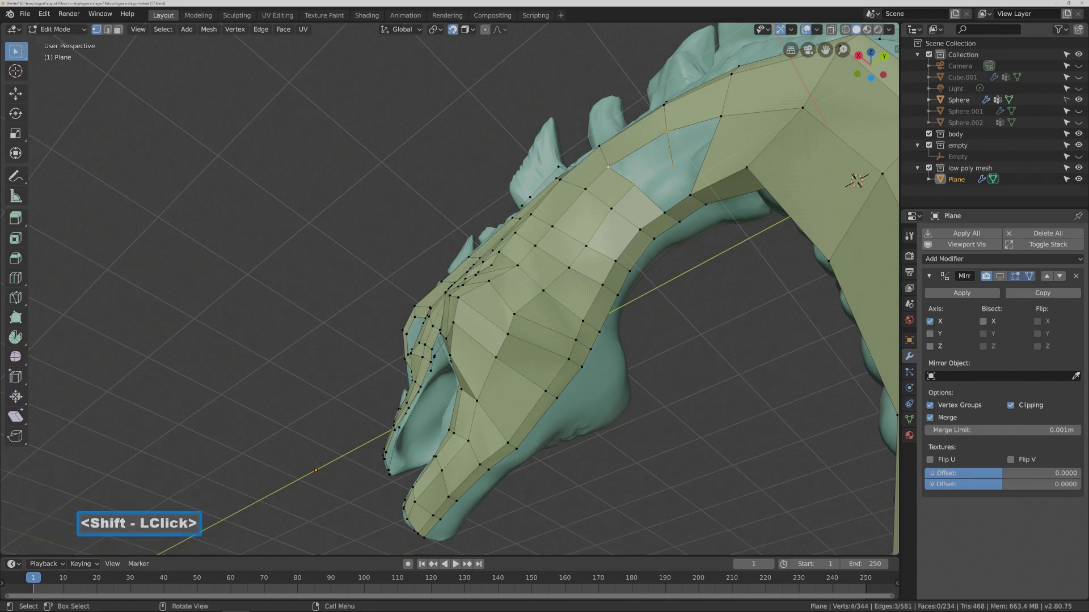
{"action": "key", "text": "f"}
{"action": "left_click", "coordinate": [697, 262]}
Fill the lower quad between the mid-gap vertex, the last filled row and the throat strip's edge at the neck bend.
{"action": "left_click", "coordinate": [668, 215]}
{"action": "left_click", "coordinate": [690, 195], "text": "shift"}
{"action": "left_click", "coordinate": [672, 166], "text": "shift"}
{"action": "left_click", "coordinate": [634, 185], "text": "shift"}
{"action": "key", "text": "f"}
{"action": "left_click", "coordinate": [693, 198]}
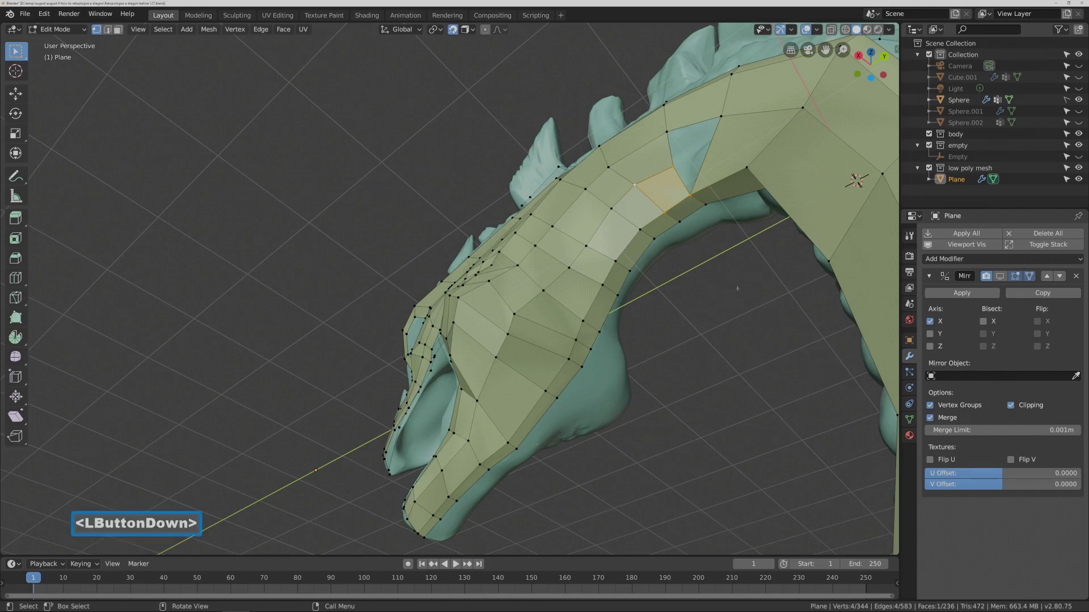
Fill the last four-sided hole between the mid-gap vertex and the neck's foremost side edge, then clear the selection.
{"action": "left_click", "coordinate": [691, 196]}
{"action": "left_click", "coordinate": [722, 119], "text": "shift"}
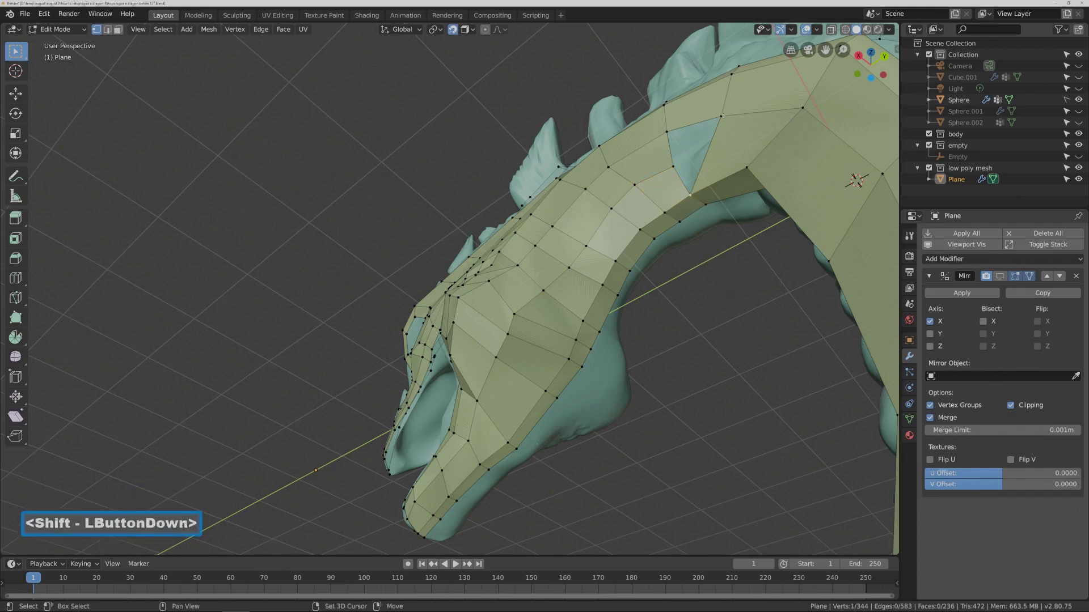
{"action": "left_click", "coordinate": [692, 197]}
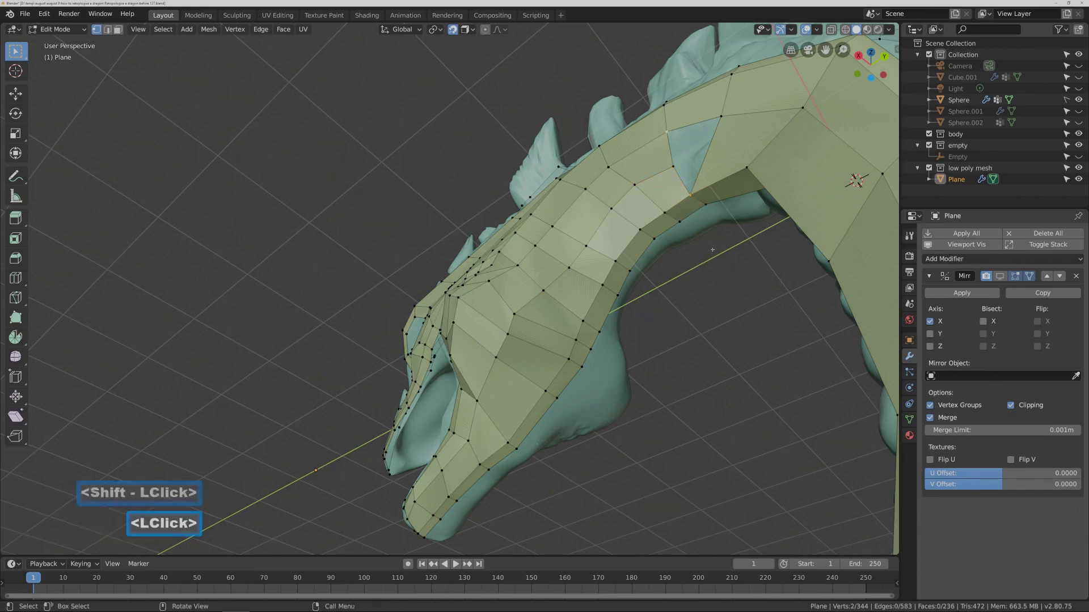
{"action": "left_click", "coordinate": [691, 196]}
{"action": "left_click", "coordinate": [719, 117], "text": "shift"}
{"action": "left_click", "coordinate": [667, 132], "text": "shift"}
{"action": "left_click", "coordinate": [673, 165], "text": "shift"}
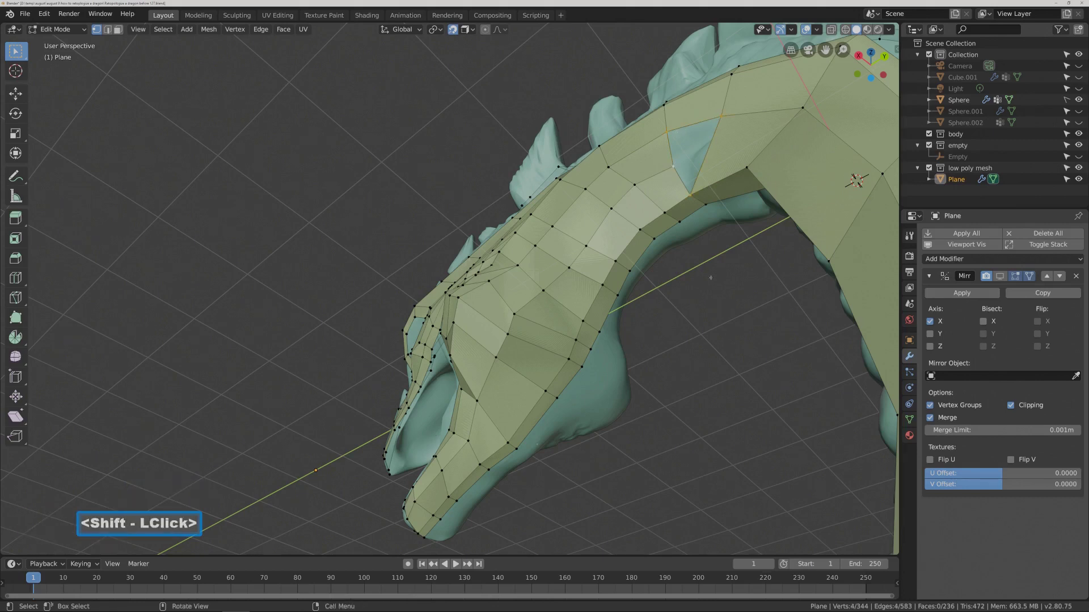
{"action": "key", "text": "f"}
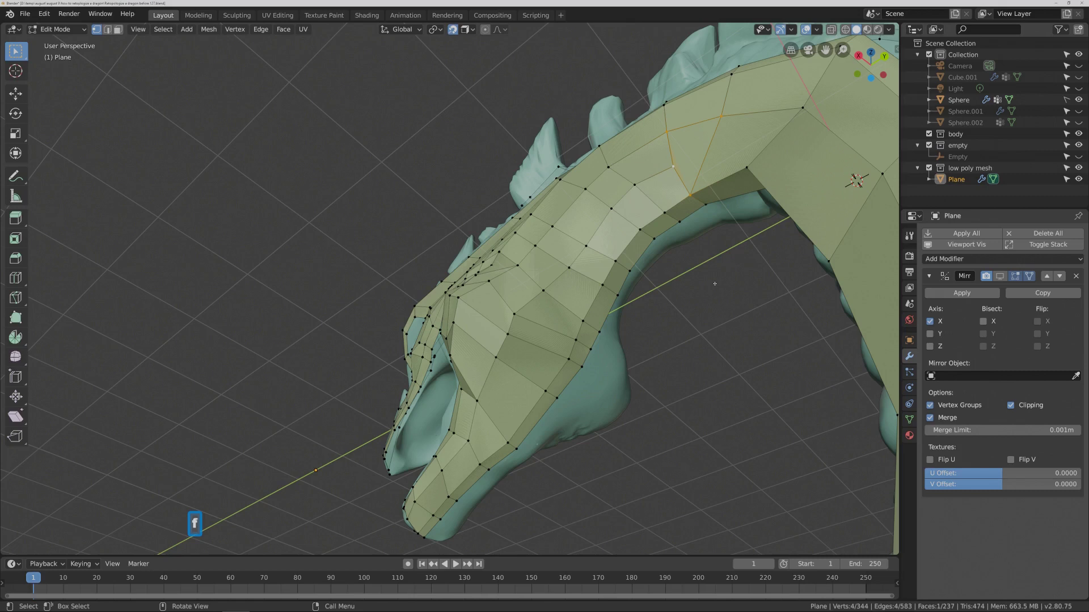
{"action": "left_click", "coordinate": [715, 283]}
In edge mode, bevel two cross edges of the narrow strip along the top of the head and neck by 0.0789 m with one segment.
{"action": "scroll", "coordinate": [831, 220], "scroll_direction": "down", "scroll_amount": 6}
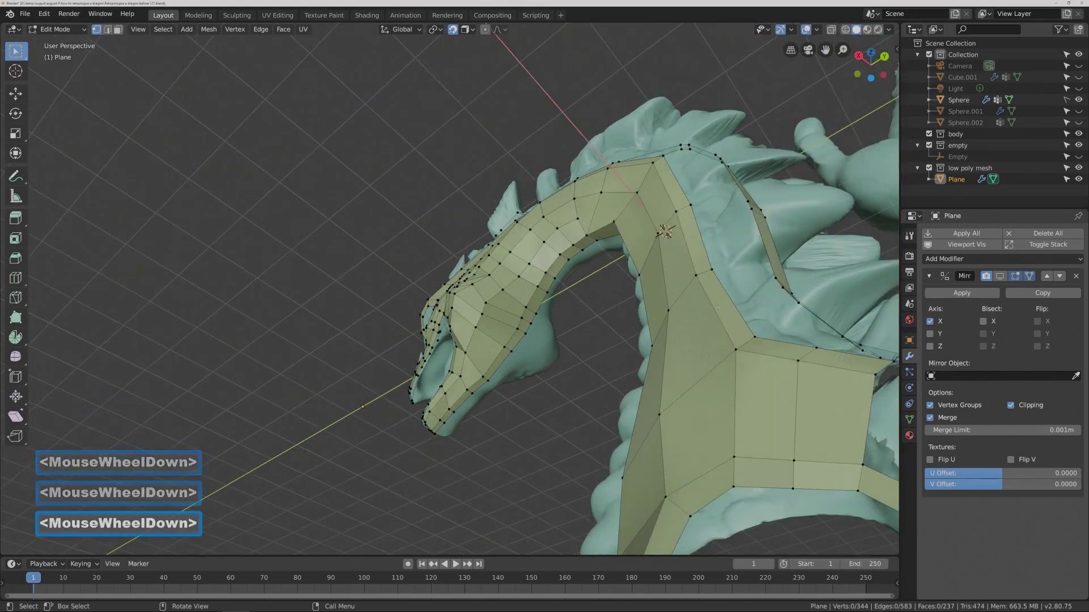
{"action": "scroll", "coordinate": [831, 220], "scroll_direction": "down", "scroll_amount": 1}
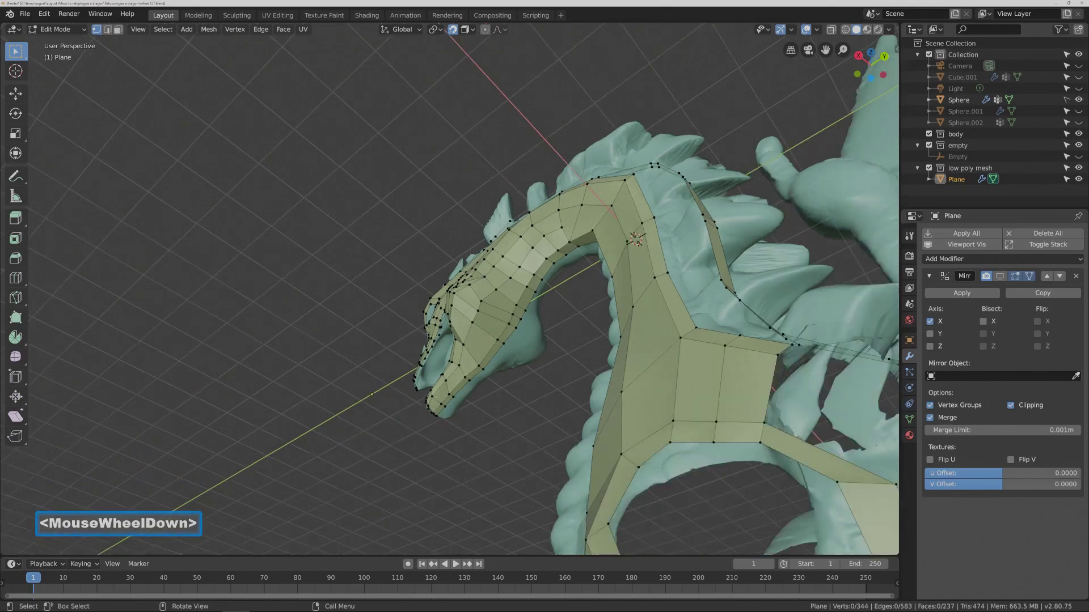
{"action": "middle_click_drag", "start_coordinate": [572, 362], "coordinate": [595, 377]}
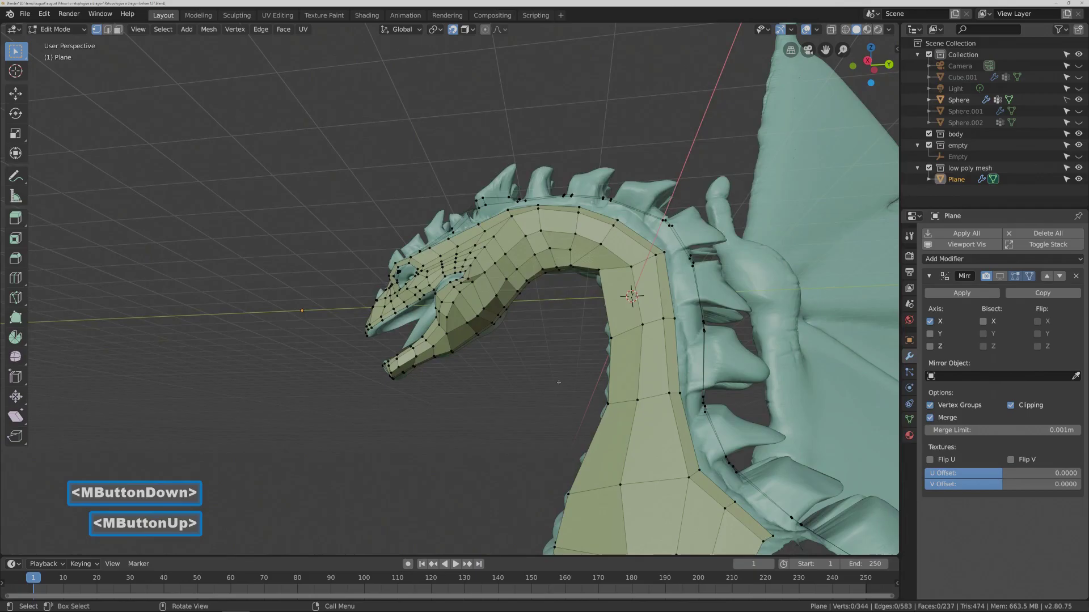
{"action": "key", "text": "Pause"}
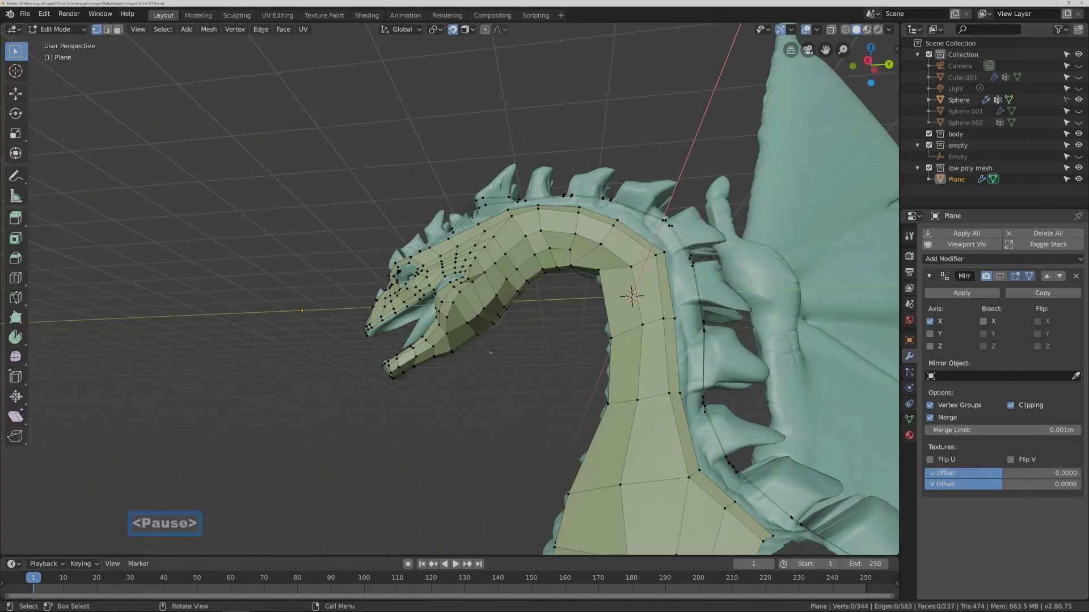
{"action": "middle_click_drag", "start_coordinate": [487, 359], "coordinate": [439, 363]}
{"action": "middle_click_drag", "start_coordinate": [544, 364], "coordinate": [548, 358]}
{"action": "scroll", "coordinate": [548, 358], "scroll_direction": "up", "scroll_amount": 1}
{"action": "scroll", "coordinate": [547, 358], "scroll_direction": "up", "scroll_amount": 2}
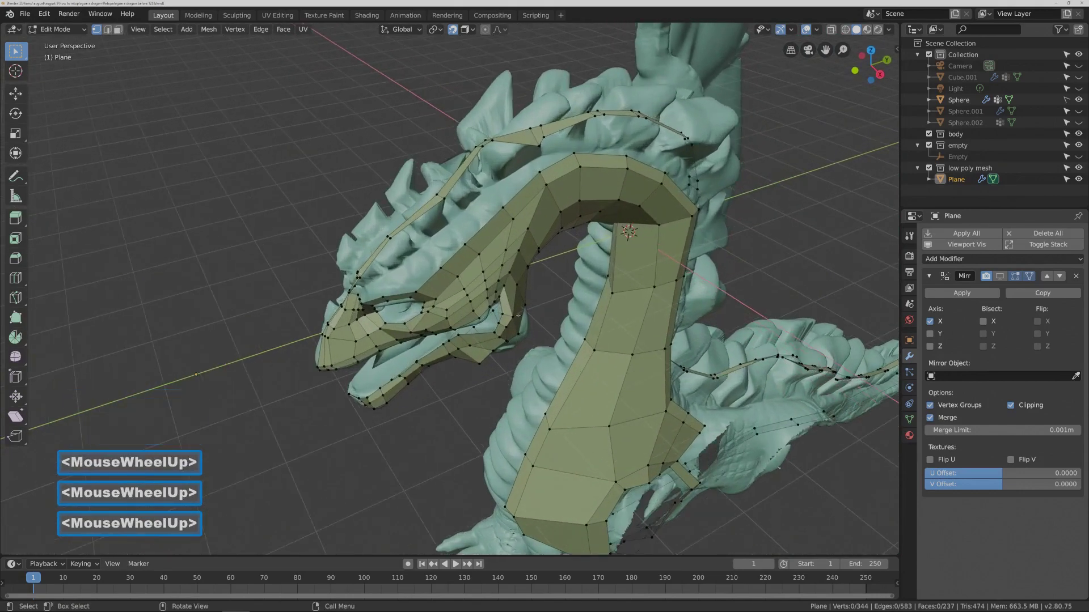
{"action": "scroll", "coordinate": [548, 359], "scroll_direction": "up", "scroll_amount": 1}
{"action": "middle_click_drag", "start_coordinate": [548, 359], "coordinate": [538, 356]}
{"action": "left_click", "coordinate": [107, 30]}
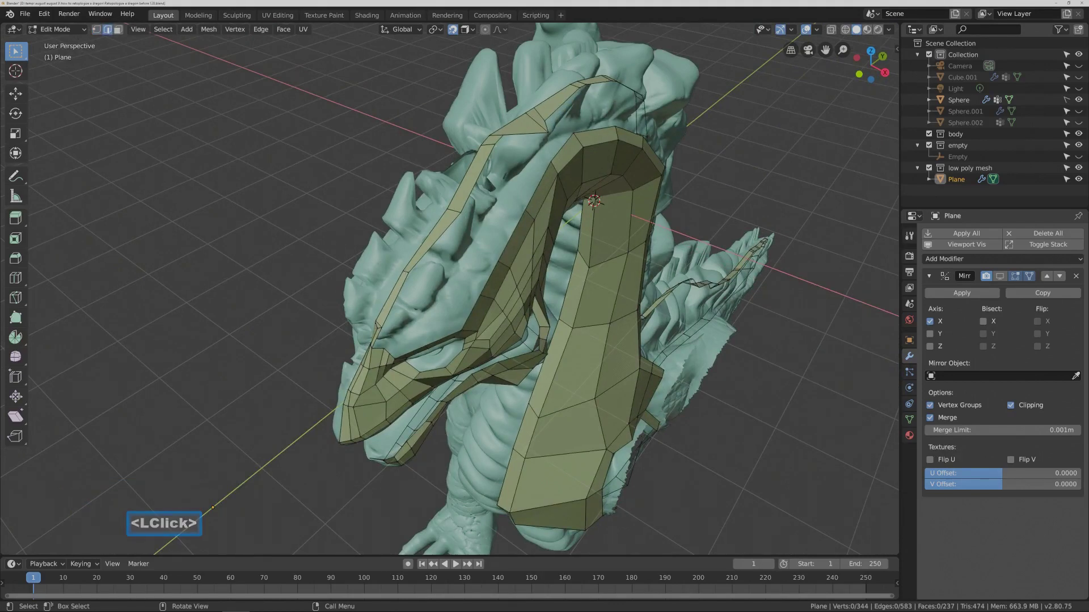
{"action": "left_click", "coordinate": [454, 211], "text": "shift"}
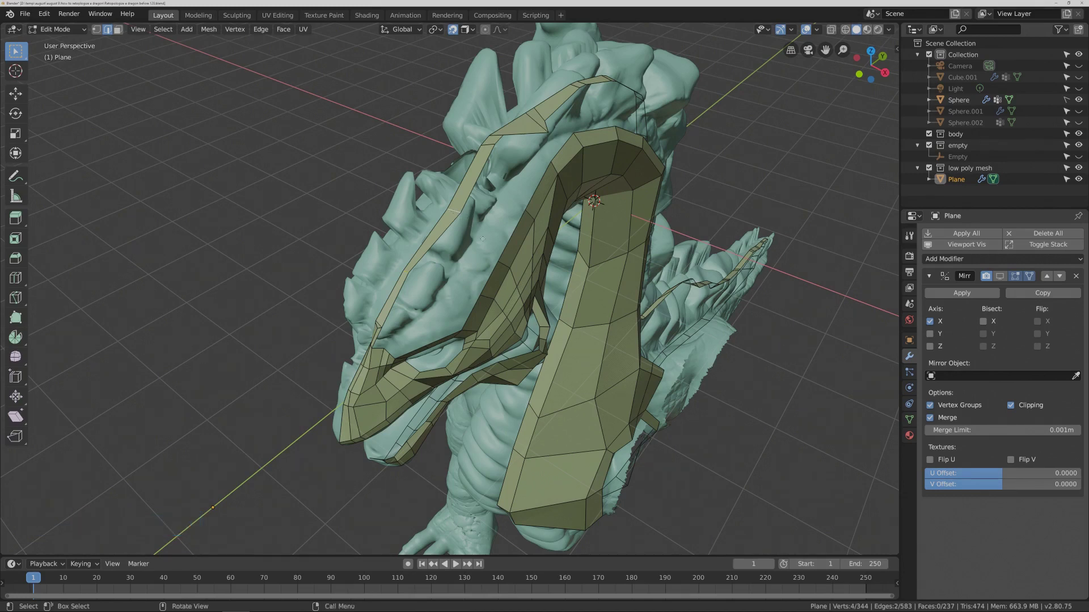
{"action": "key", "text": "ctrl+b"}
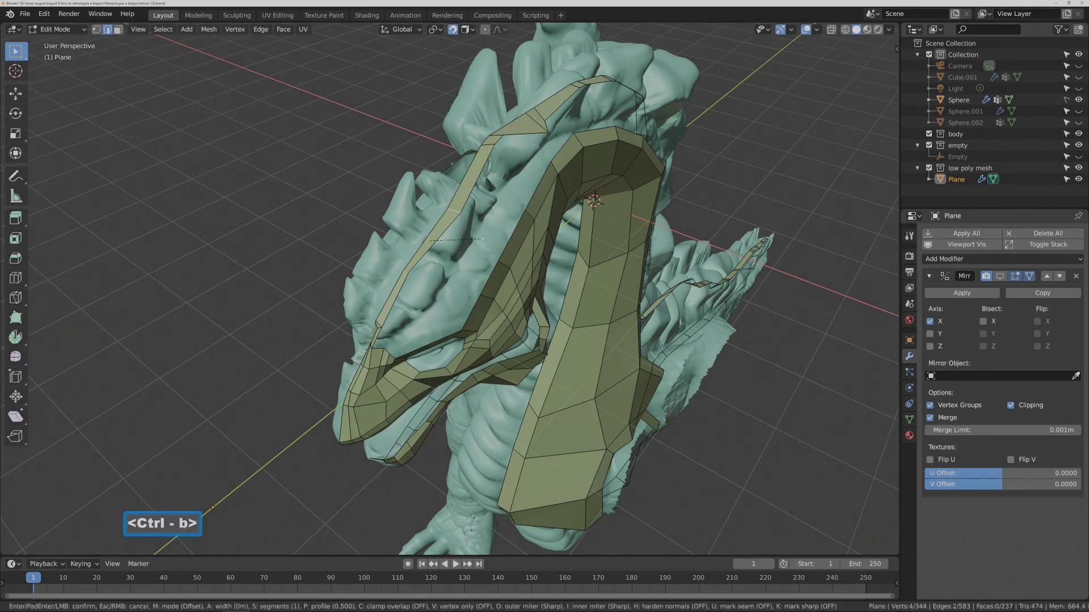
{"action": "left_click", "coordinate": [518, 241], "text": "shift"}
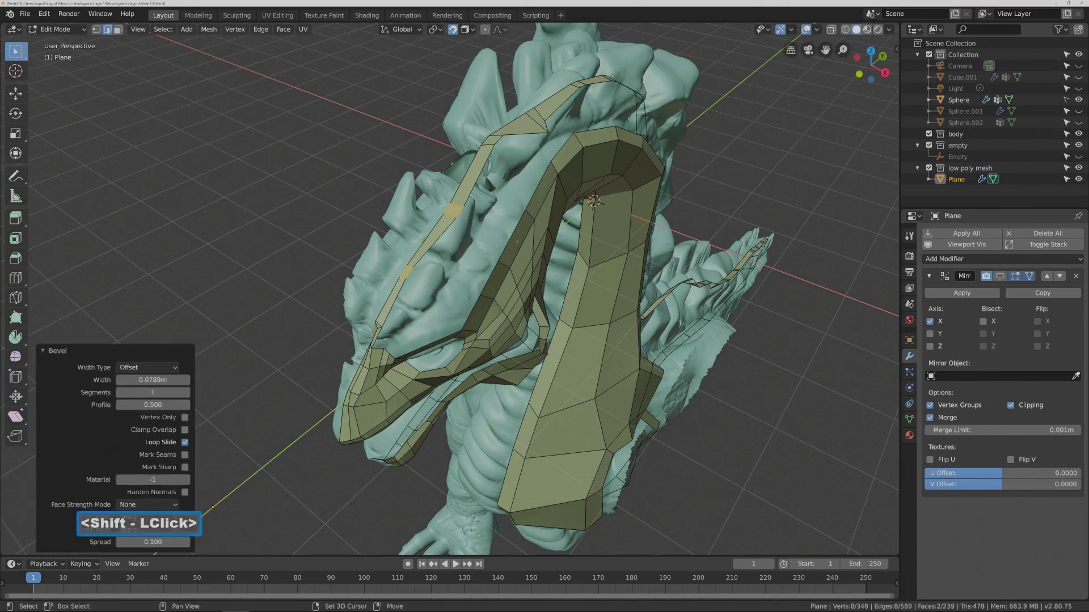
In face mode, move the small beveled face near the head end of the crest strip about 0.0265 m in X and 0.172 m in Y.
{"action": "left_click", "coordinate": [751, 327]}
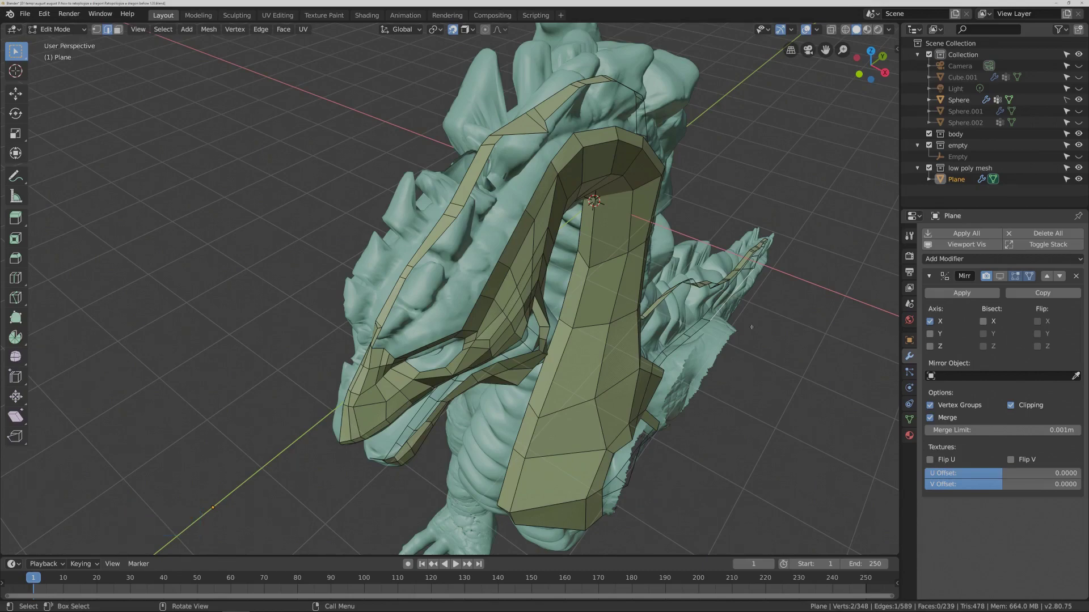
{"action": "key", "text": "Pause"}
{"action": "mouse_move", "coordinate": [454, 283]}
{"action": "middle_mouse_down"}
{"action": "mouse_move", "coordinate": [453, 238]}
{"action": "mouse_move", "coordinate": [442, 283]}
{"action": "mouse_move", "coordinate": [468, 284]}
{"action": "middle_mouse_up"}
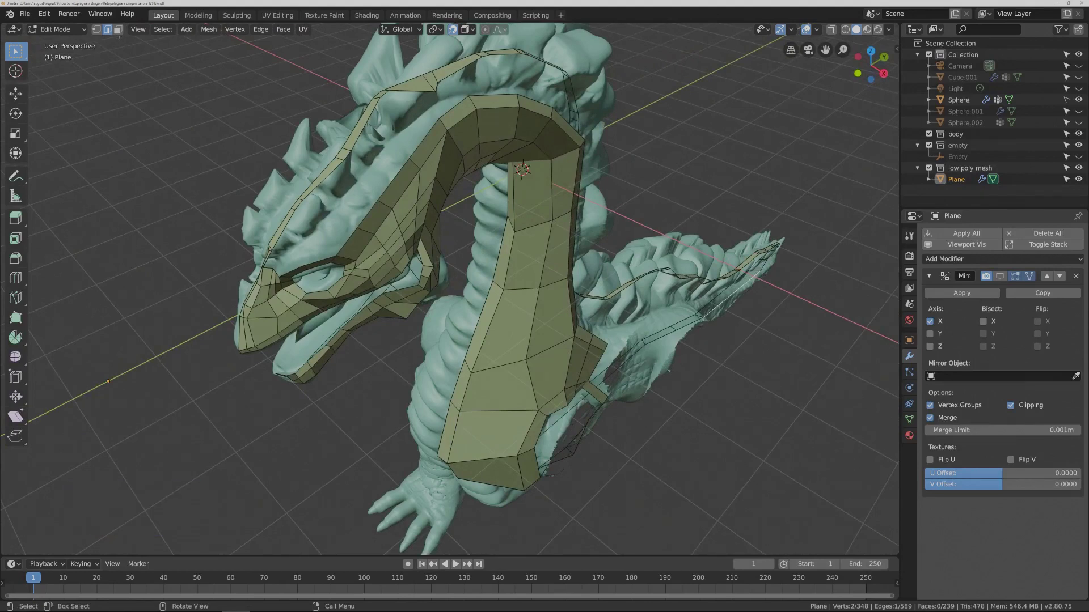
{"action": "left_click", "coordinate": [118, 30]}
{"action": "left_click", "coordinate": [297, 204]}
{"action": "middle_click_drag", "start_coordinate": [352, 227], "coordinate": [414, 228]}
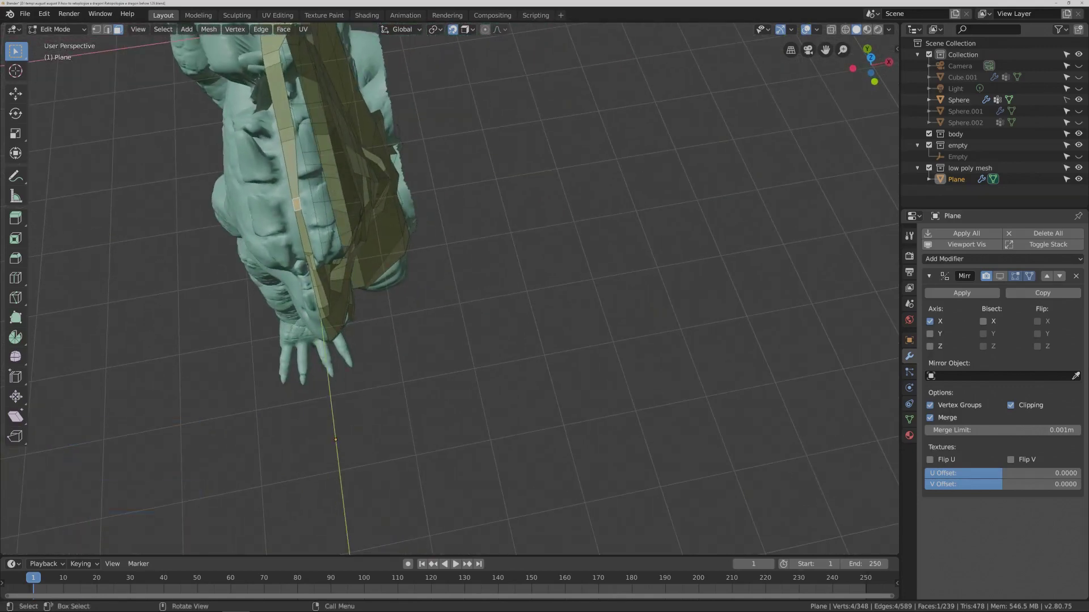
{"action": "key", "text": "g"}
{"action": "left_click", "coordinate": [304, 199]}
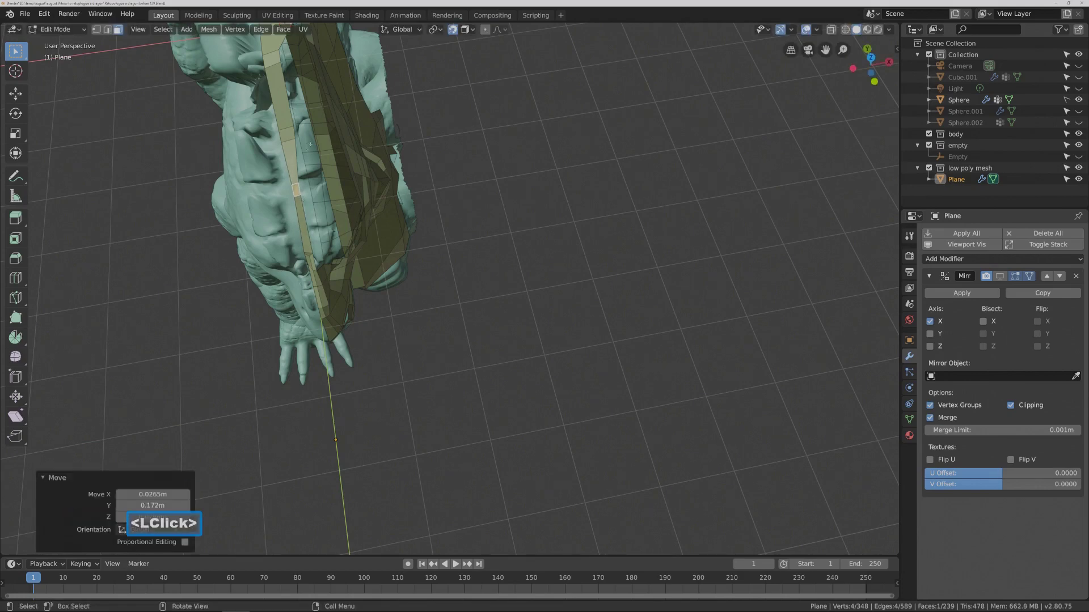
Move the other small beveled face of the crest strip -0.0239 m in X and -0.0854 m in Y, then clear the selection.
{"action": "left_click", "coordinate": [286, 135]}
{"action": "middle_click_drag", "start_coordinate": [372, 134], "coordinate": [361, 157]}
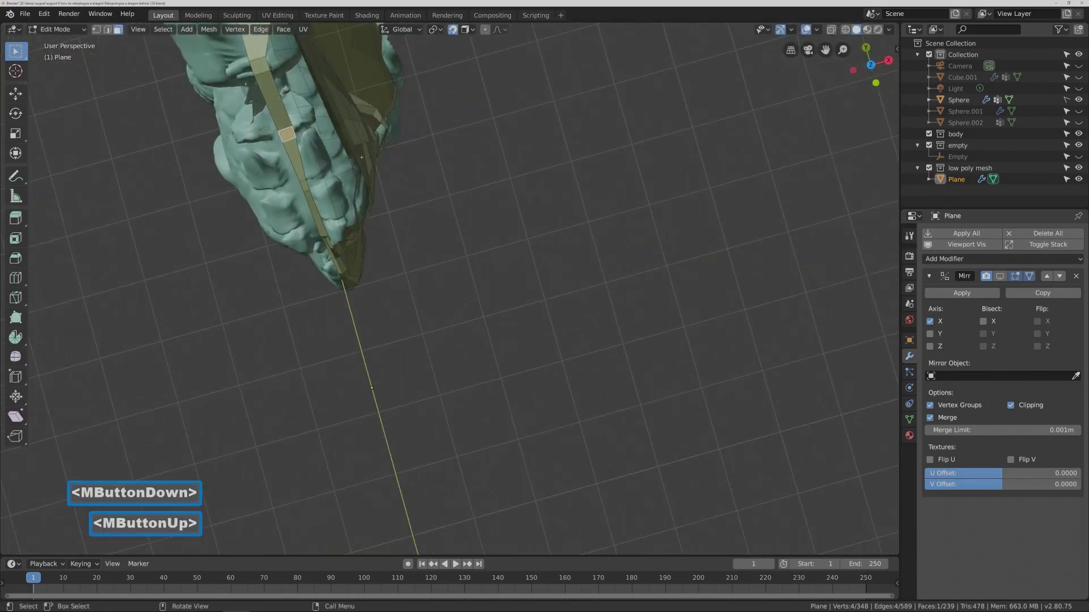
{"action": "key", "text": "g"}
{"action": "left_click", "coordinate": [295, 153]}
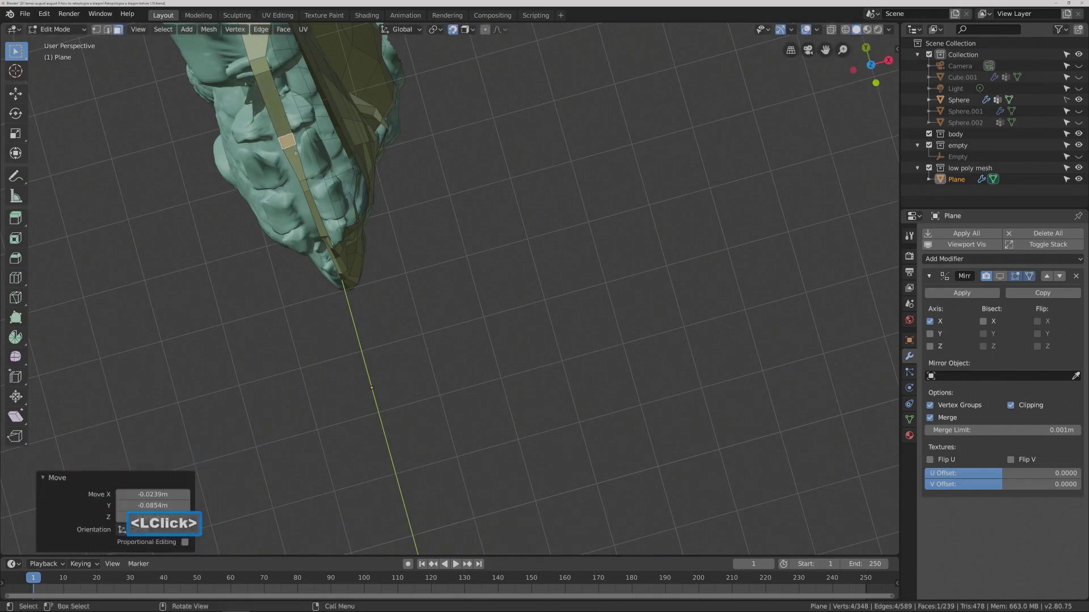
{"action": "middle_click_drag", "start_coordinate": [367, 201], "coordinate": [437, 248]}
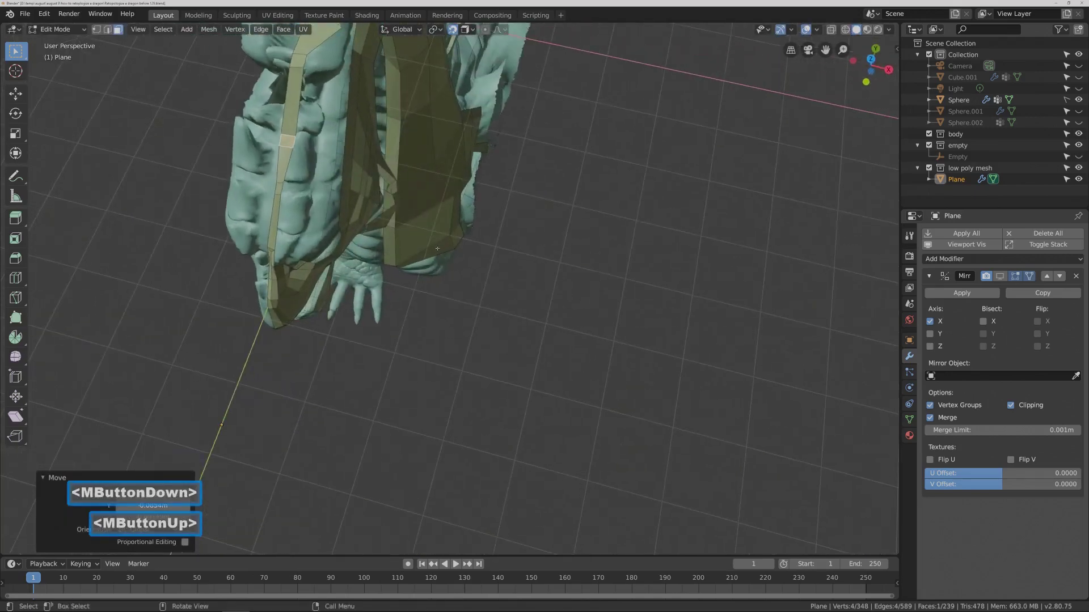
{"action": "left_click", "coordinate": [524, 287]}
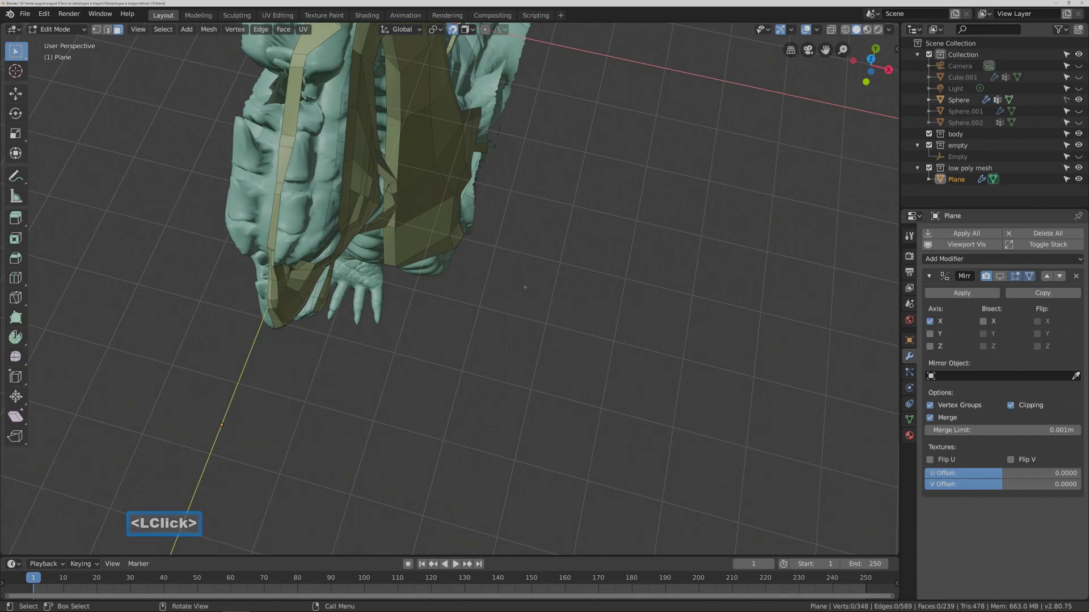
In edge mode, fill a quad between the crest strip's beveled edge above the head and the facing upper edge of the side mesh.
{"action": "key", "text": "Pause"}
{"action": "middle_click_drag", "start_coordinate": [459, 283], "coordinate": [463, 277]}
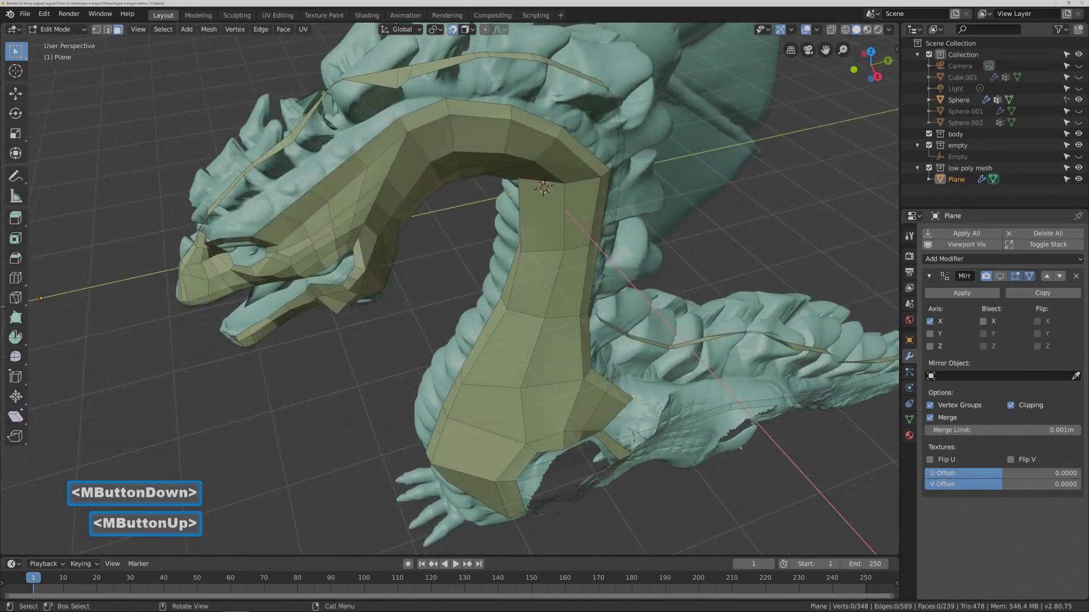
{"action": "left_click", "coordinate": [107, 30]}
{"action": "middle_click_drag", "start_coordinate": [453, 284], "coordinate": [431, 289]}
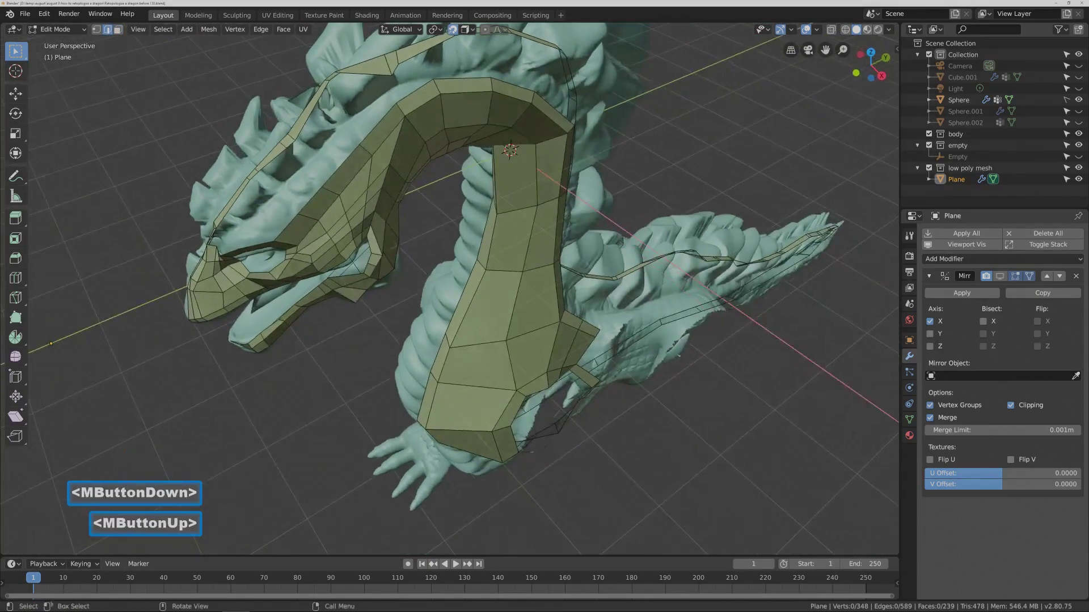
{"action": "left_click", "coordinate": [257, 173]}
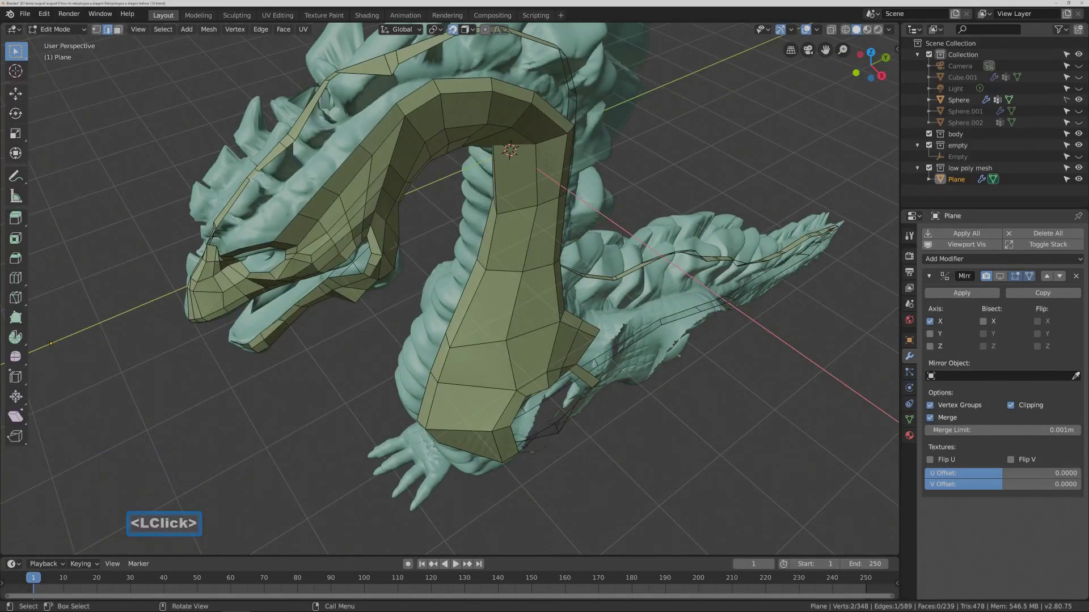
{"action": "left_click", "coordinate": [310, 199], "text": "shift"}
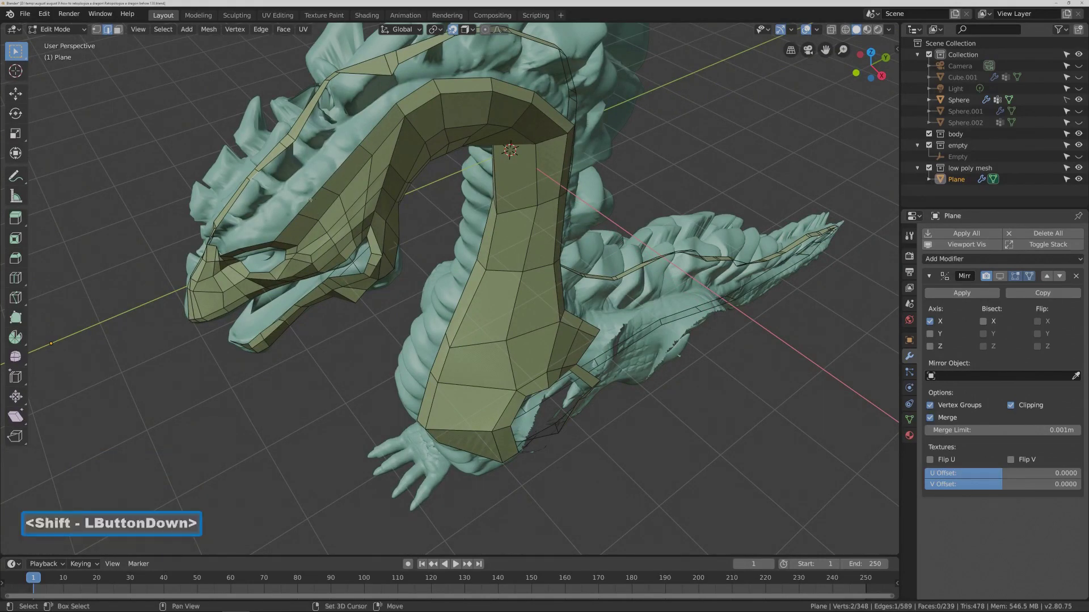
{"action": "key", "text": "f"}
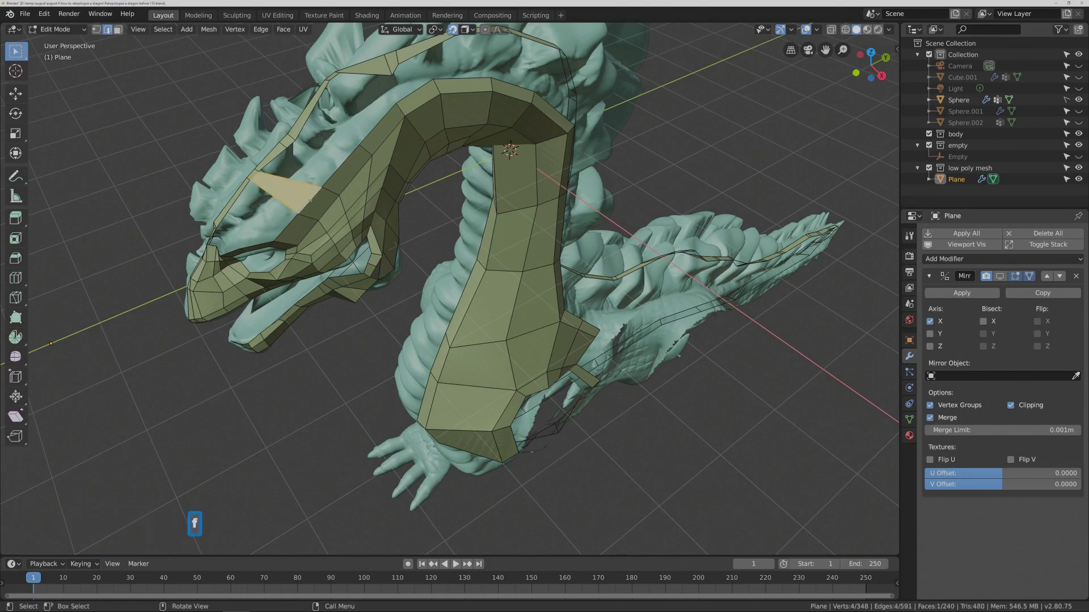
{"action": "middle_click_drag", "start_coordinate": [327, 360], "coordinate": [328, 200]}
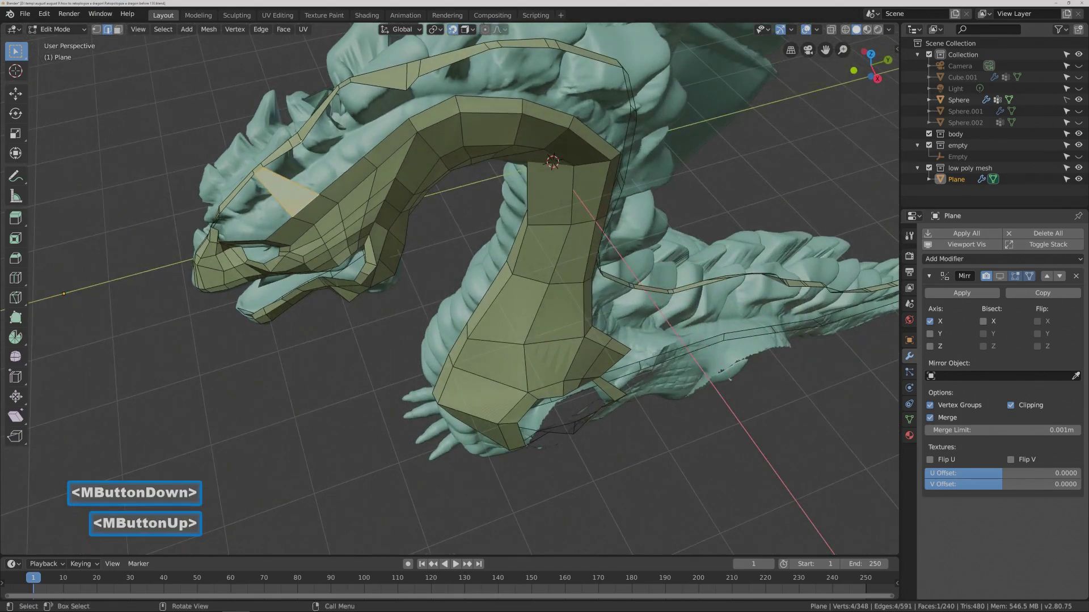
{"action": "left_click", "coordinate": [309, 80]}
{"action": "left_click", "coordinate": [300, 73]}
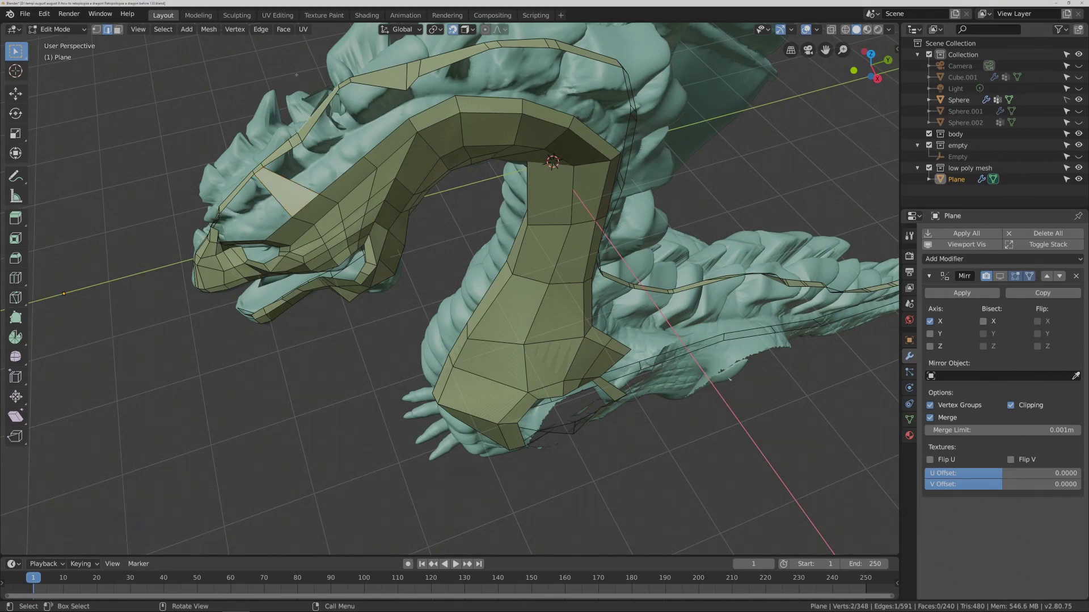
{"action": "key", "text": "alt"}
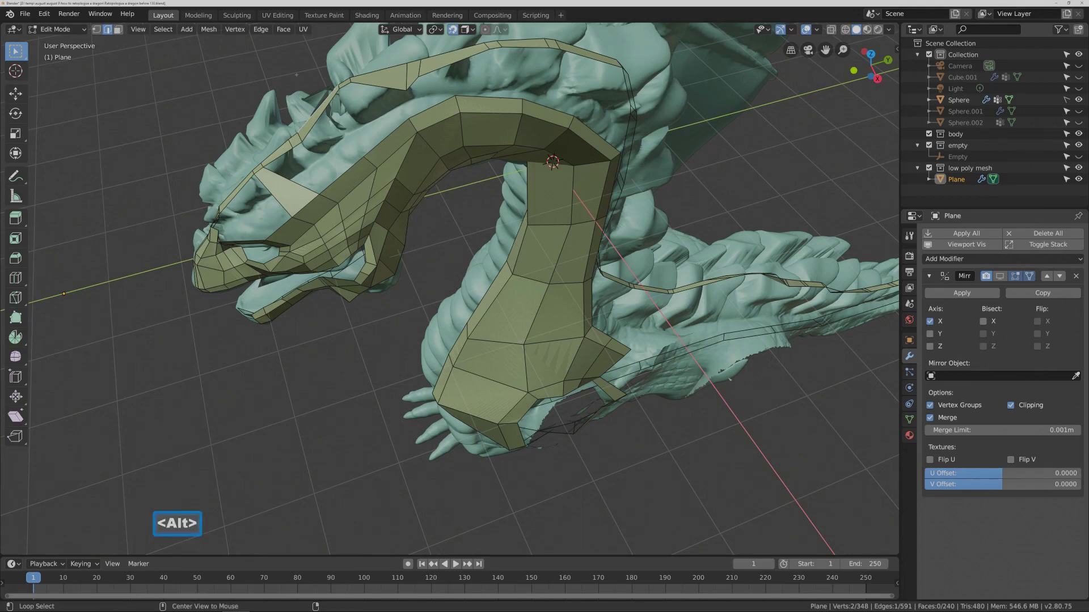
{"action": "key", "text": "alt+a"}
{"action": "left_click", "coordinate": [306, 132]}
{"action": "middle_click_drag", "start_coordinate": [306, 132], "coordinate": [356, 193]}
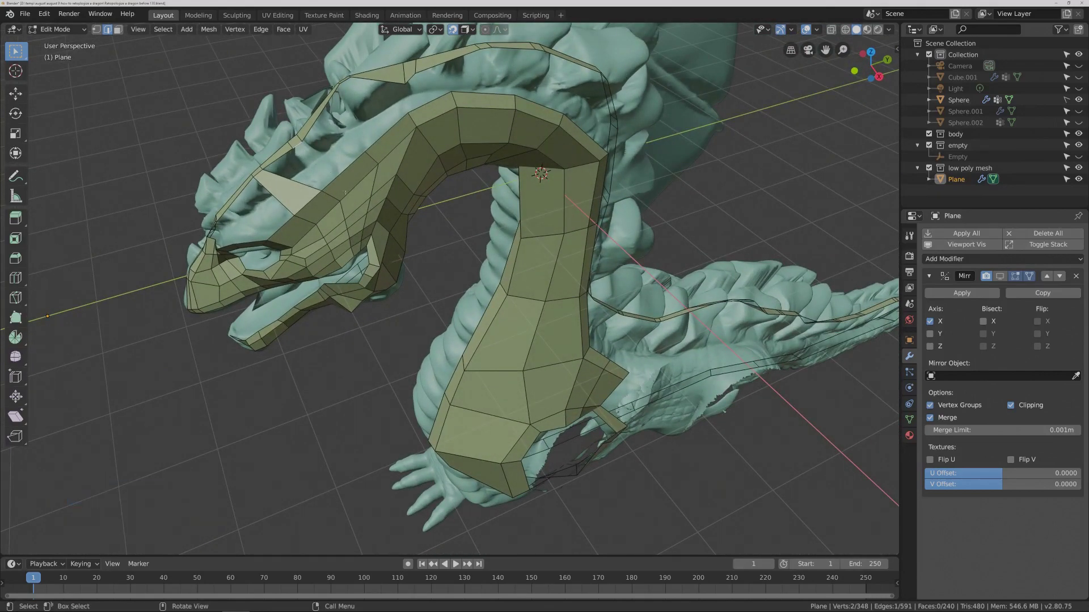
Fill a quad between the wider part of the crest strip behind the head and the upper edge of the neck mesh.
{"action": "mouse_move", "coordinate": [344, 189]}
{"action": "middle_mouse_down"}
{"action": "mouse_move", "coordinate": [356, 188]}
{"action": "mouse_move", "coordinate": [332, 186]}
{"action": "middle_mouse_up"}
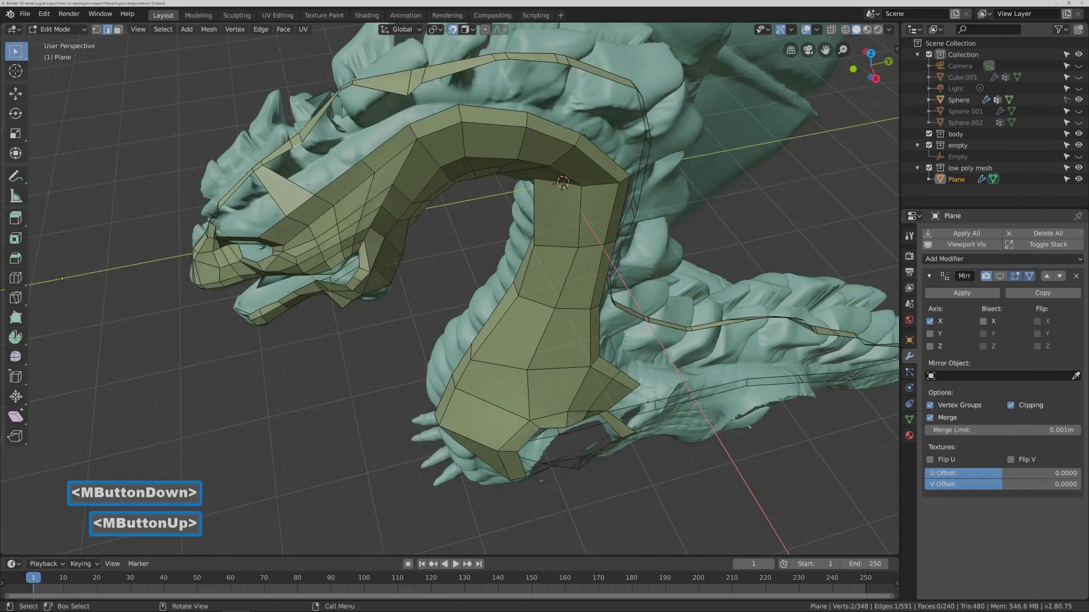
{"action": "left_click", "coordinate": [414, 90]}
{"action": "left_click", "coordinate": [432, 114], "text": "shift"}
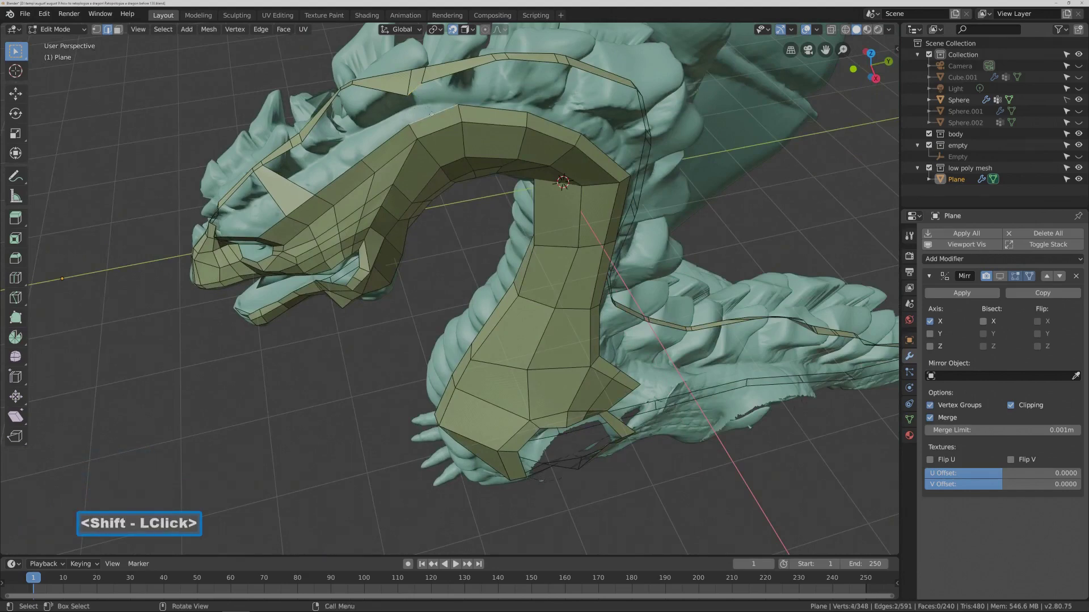
{"action": "key", "text": "f"}
Fill a quad joining the crest strip's short edge above the neck arch to the neck's upper edge just before the bend.
{"action": "middle_click_drag", "start_coordinate": [499, 130], "coordinate": [530, 104]}
{"action": "left_click", "coordinate": [585, 108]}
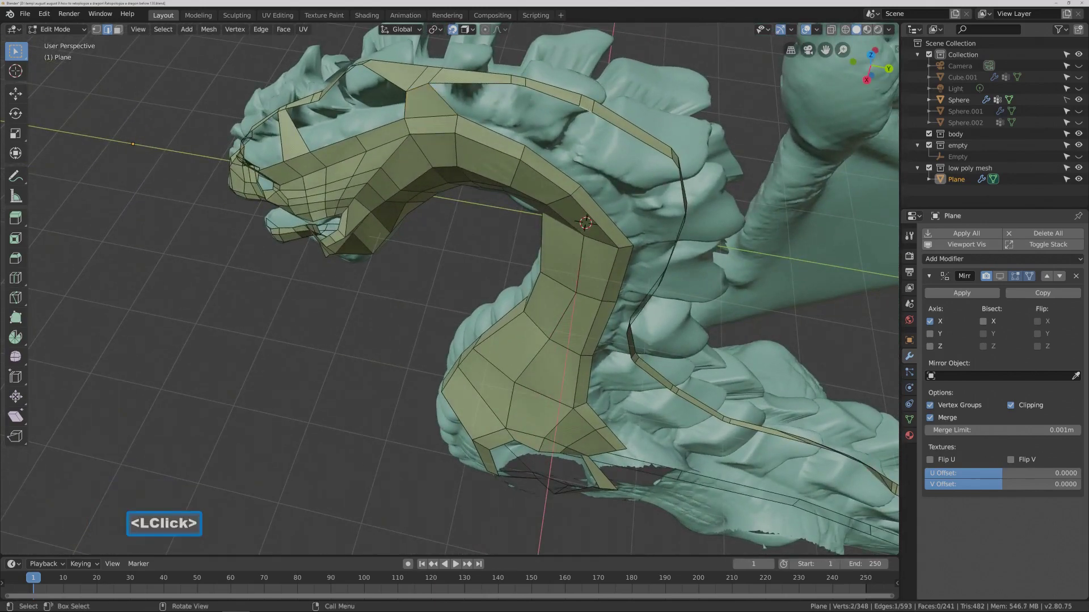
{"action": "left_click", "coordinate": [563, 169], "text": "shift"}
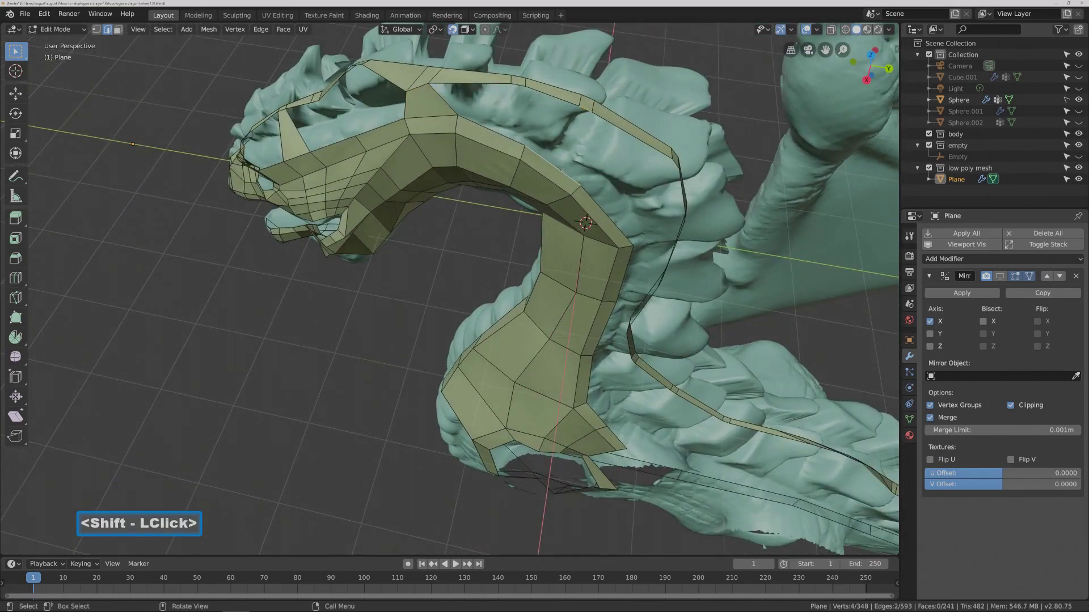
{"action": "key", "text": "f"}
Add one loop cut across the neck section just above the bend, sliding it toward the bend's corner.
{"action": "middle_click_drag", "start_coordinate": [562, 169], "coordinate": [625, 210]}
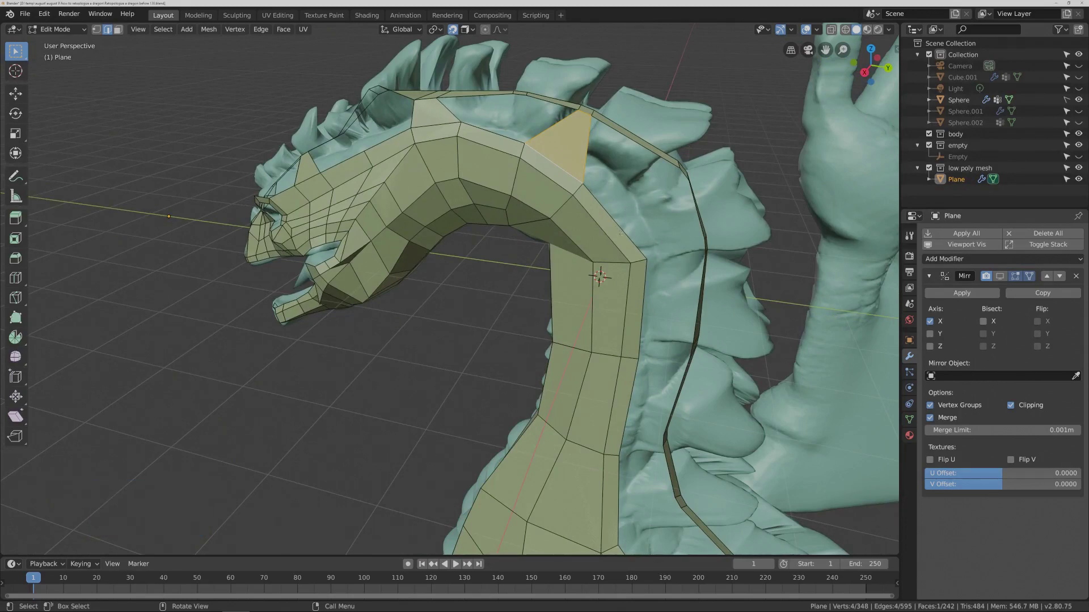
{"action": "key", "text": "ctrl+r"}
{"action": "left_click", "coordinate": [624, 238]}
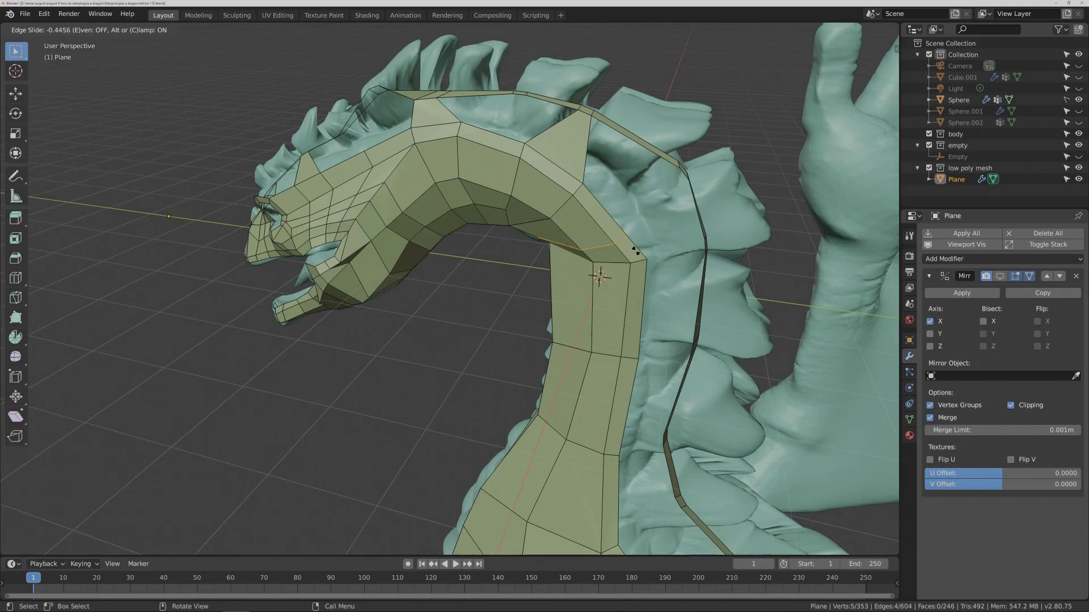
{"action": "left_click", "coordinate": [636, 251]}
Fill a quad between the narrow new edge at the neck bend's corner and the crest strip edge above it, then clear the selection.
{"action": "left_click", "coordinate": [635, 251]}
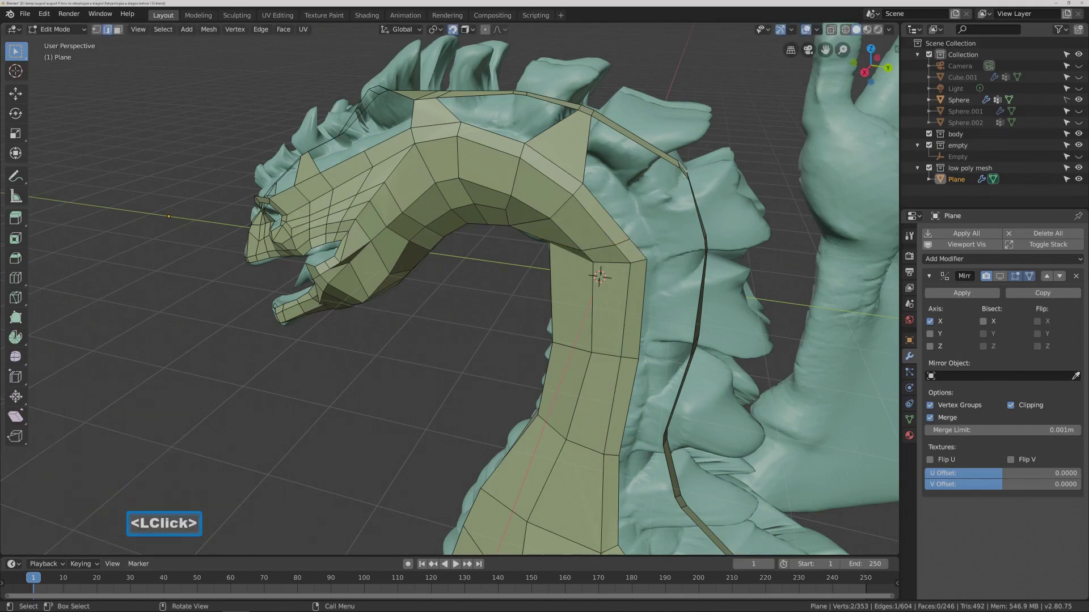
{"action": "left_click", "coordinate": [660, 243], "text": "shift"}
{"action": "mouse_move", "coordinate": [660, 242]}
{"action": "middle_mouse_down"}
{"action": "mouse_move", "coordinate": [635, 244]}
{"action": "mouse_move", "coordinate": [648, 242]}
{"action": "middle_mouse_up"}
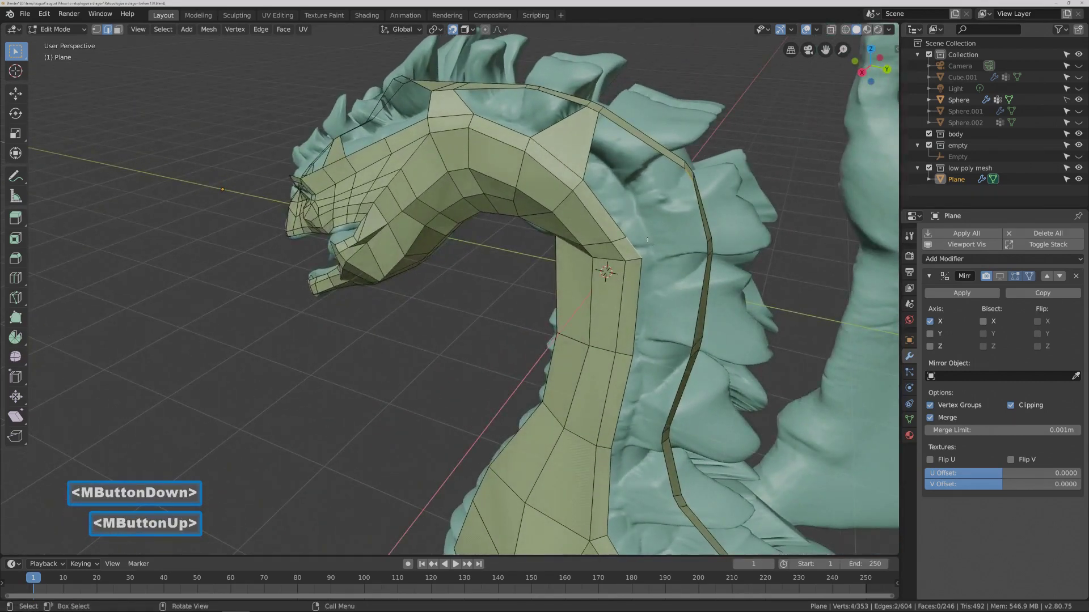
{"action": "key", "text": "f"}
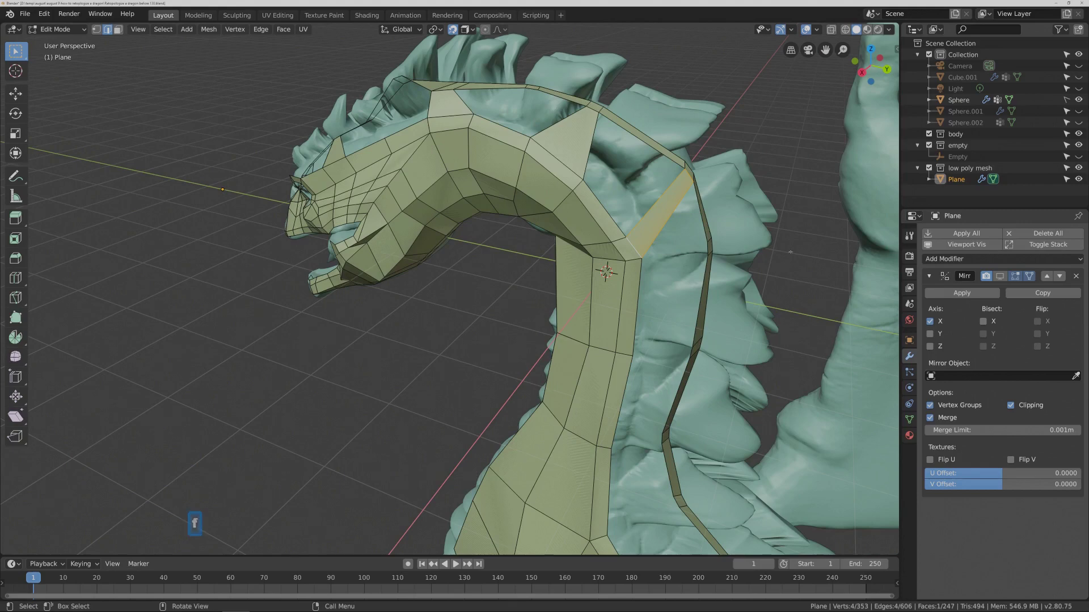
{"action": "left_click", "coordinate": [792, 254]}
{"action": "key", "text": "Pause"}
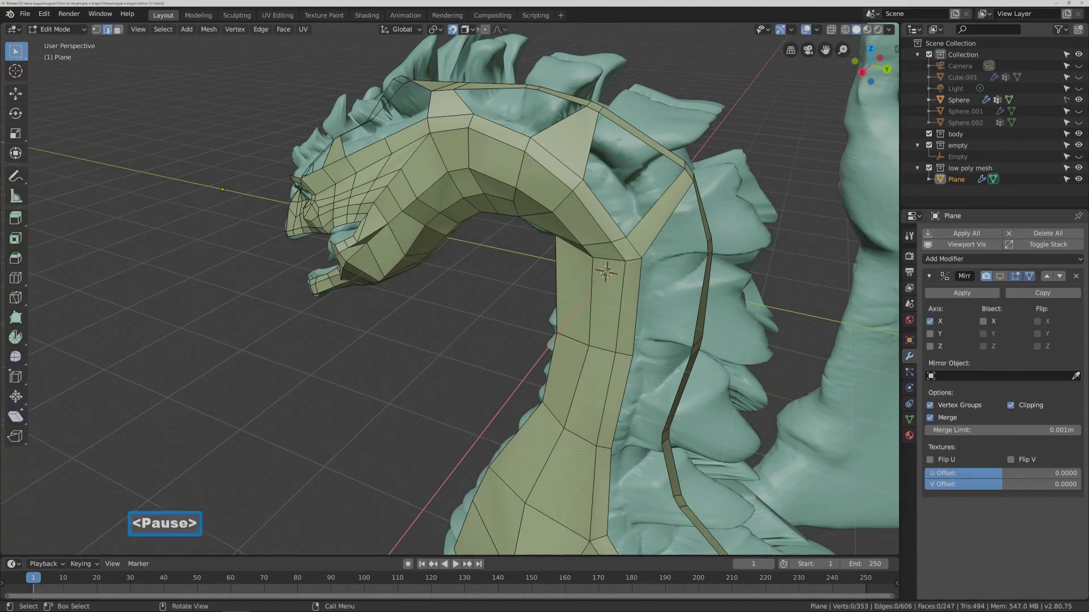
Add two loop cuts across the neck section below the bend, sliding them upward by a factor of 0.4.
{"action": "middle_click_drag", "start_coordinate": [454, 341], "coordinate": [545, 343]}
{"action": "middle_click_drag", "start_coordinate": [797, 217], "coordinate": [798, 215]}
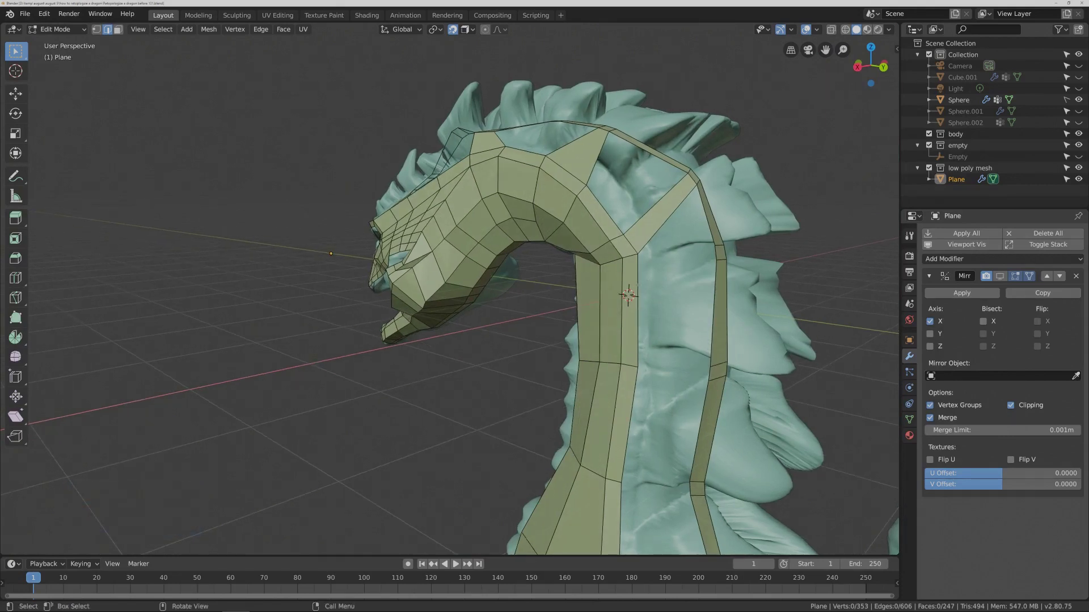
{"action": "key", "text": "ctrl+r"}
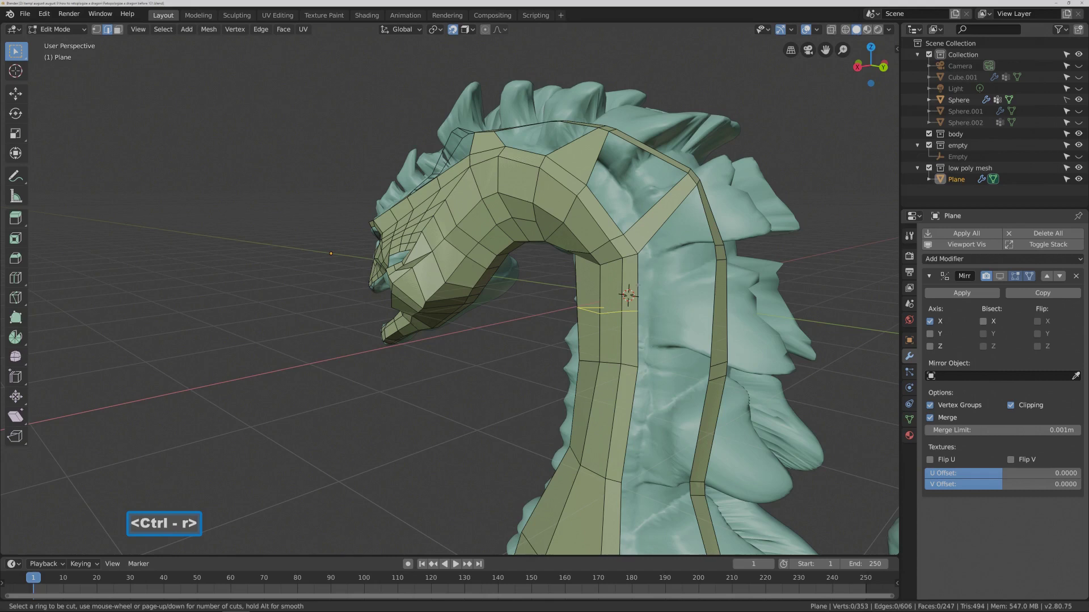
{"action": "scroll", "coordinate": [629, 295], "scroll_direction": "up", "scroll_amount": 1}
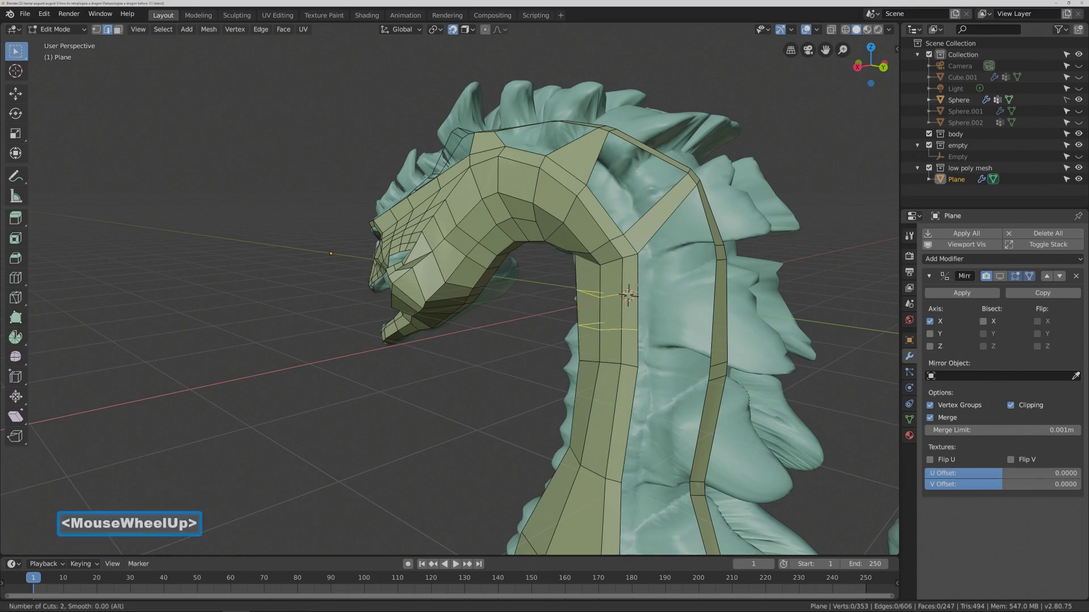
{"action": "left_click", "coordinate": [628, 294]}
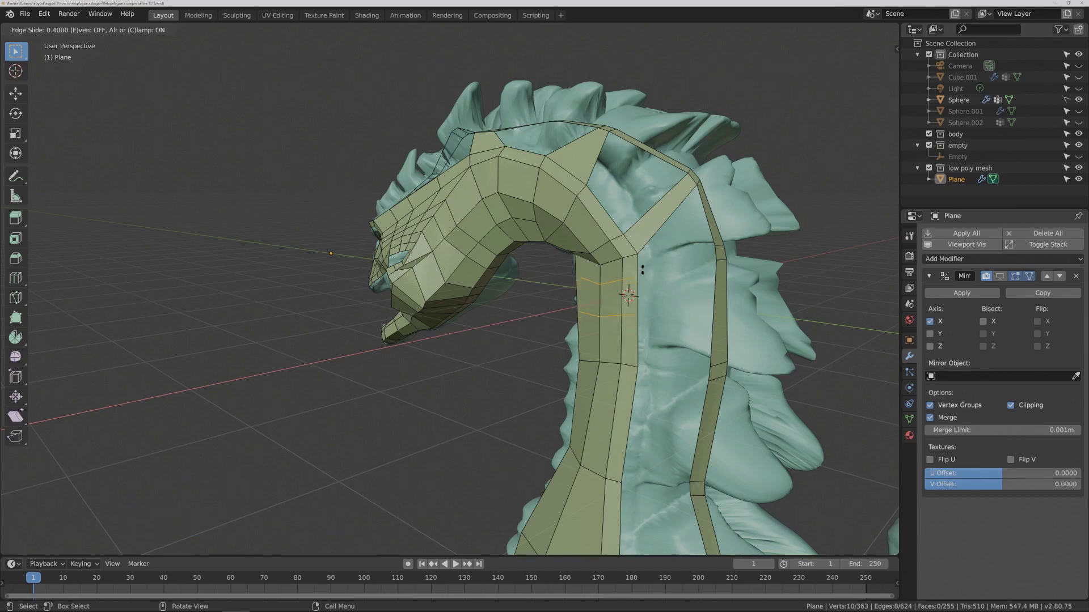
{"action": "left_click", "coordinate": [629, 295]}
{"action": "left_click", "coordinate": [628, 295]}
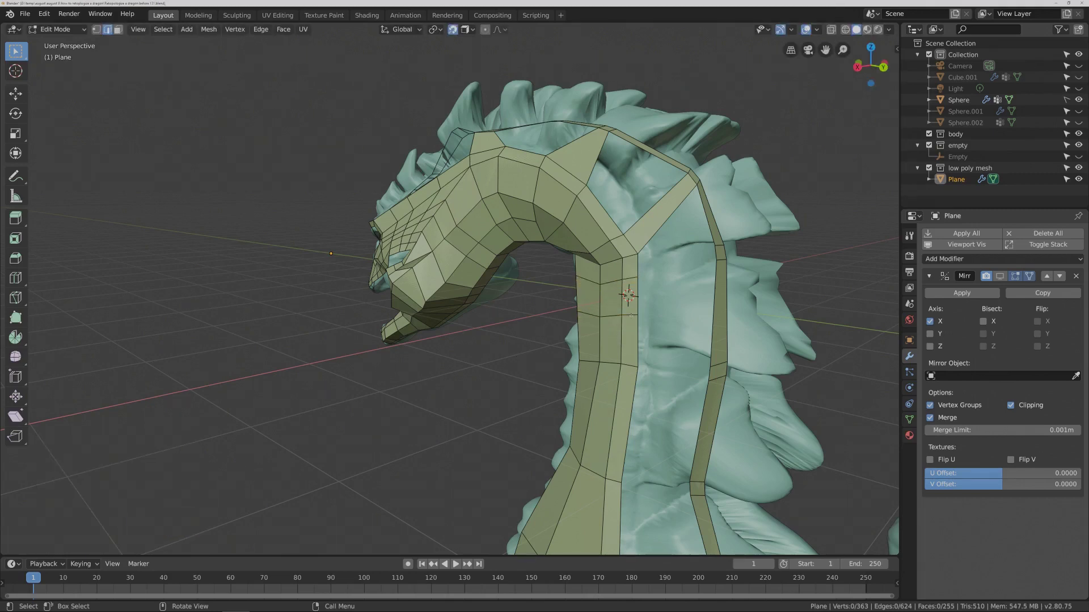
Edge-slide the lower of the two new neck loops upward by a factor of 0.5.
{"action": "left_click", "coordinate": [631, 315], "text": "alt"}
{"action": "key", "text": "g"}
{"action": "key", "text": "g"}
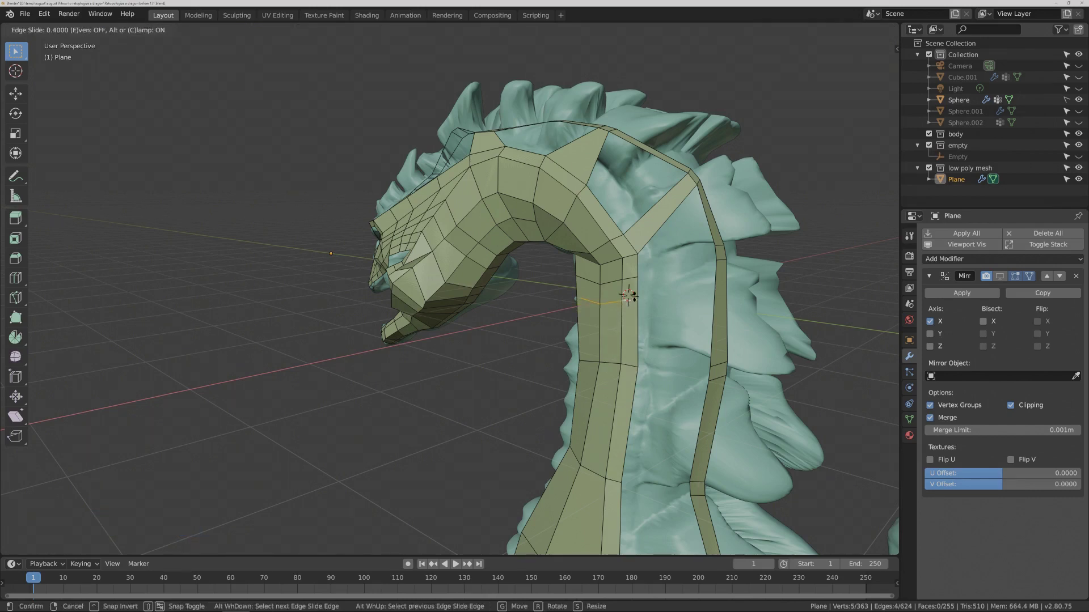
{"action": "left_click", "coordinate": [629, 295]}
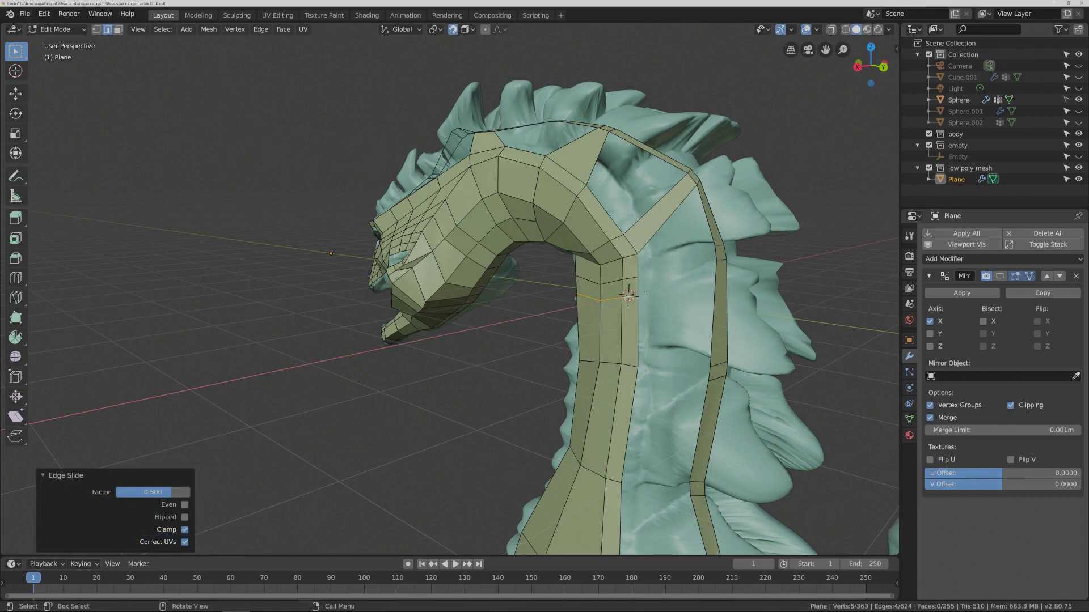
Fill a quad between the short outer neck edge below the bend and the facing crest strip edge, then clear the selection.
{"action": "left_click", "coordinate": [629, 295]}
{"action": "left_click", "coordinate": [716, 254]}
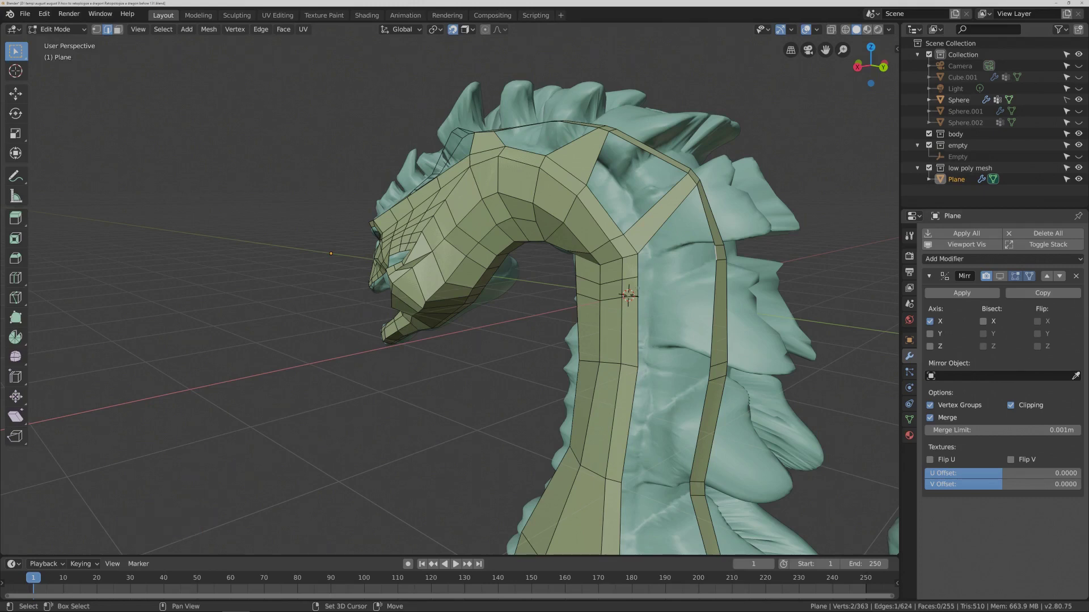
{"action": "left_click", "coordinate": [638, 275], "text": "shift"}
{"action": "key", "text": "f"}
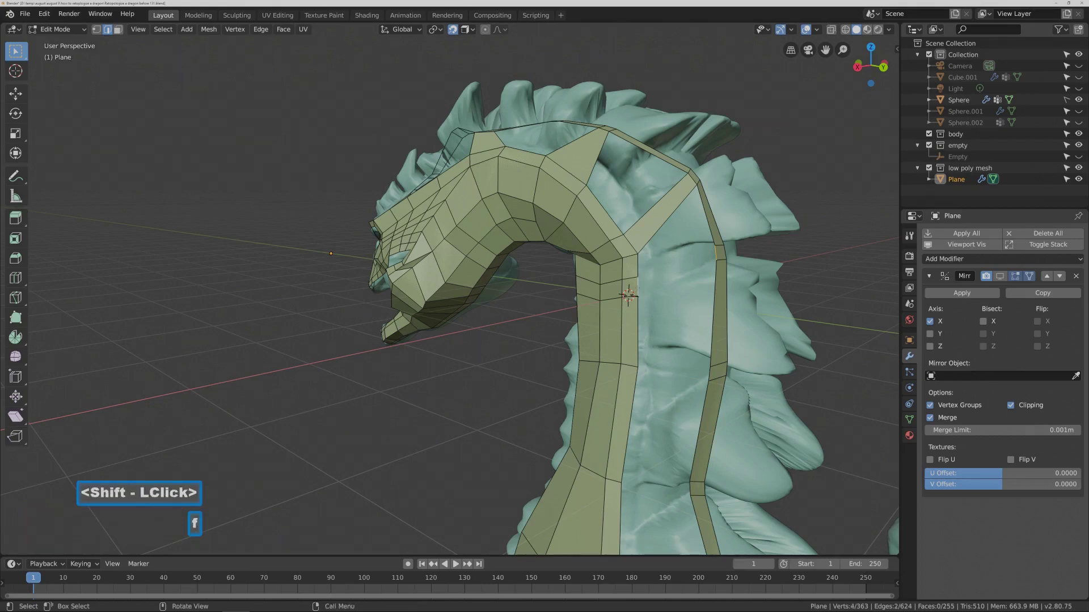
{"action": "left_click", "coordinate": [842, 335]}
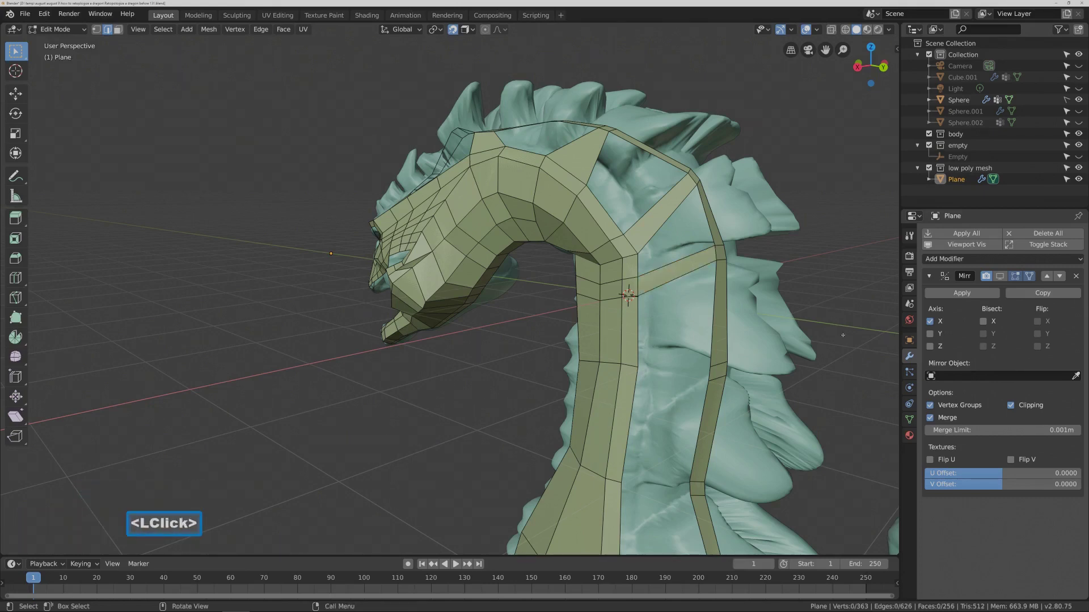
Add one loop cut across the neck section directly below the bend, sliding it upward by a factor of 0.788.
{"action": "key", "text": "Pause"}
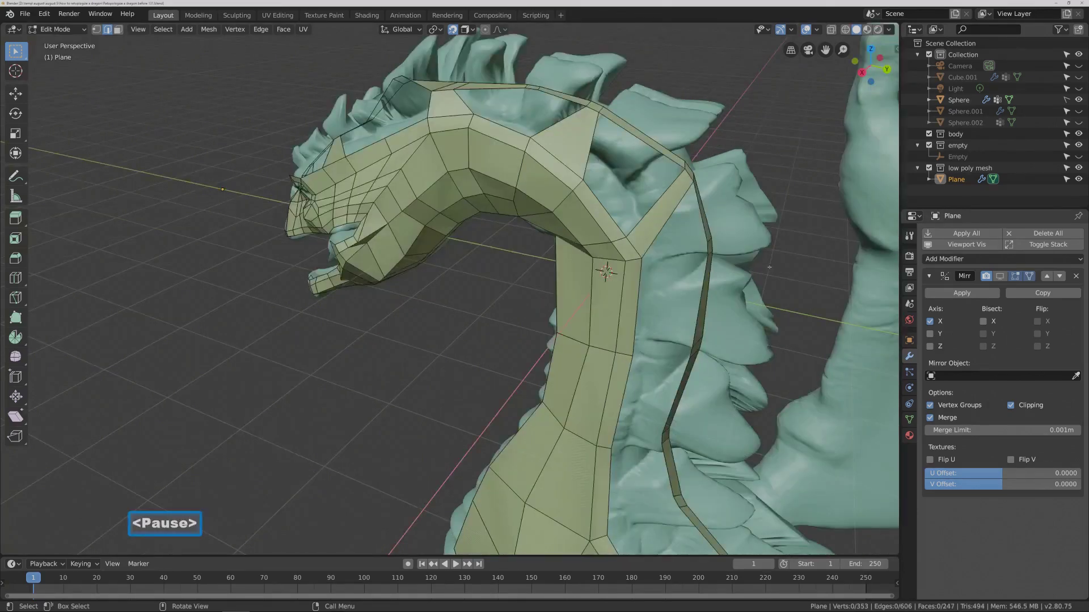
{"action": "middle_click_drag", "start_coordinate": [769, 266], "coordinate": [707, 261]}
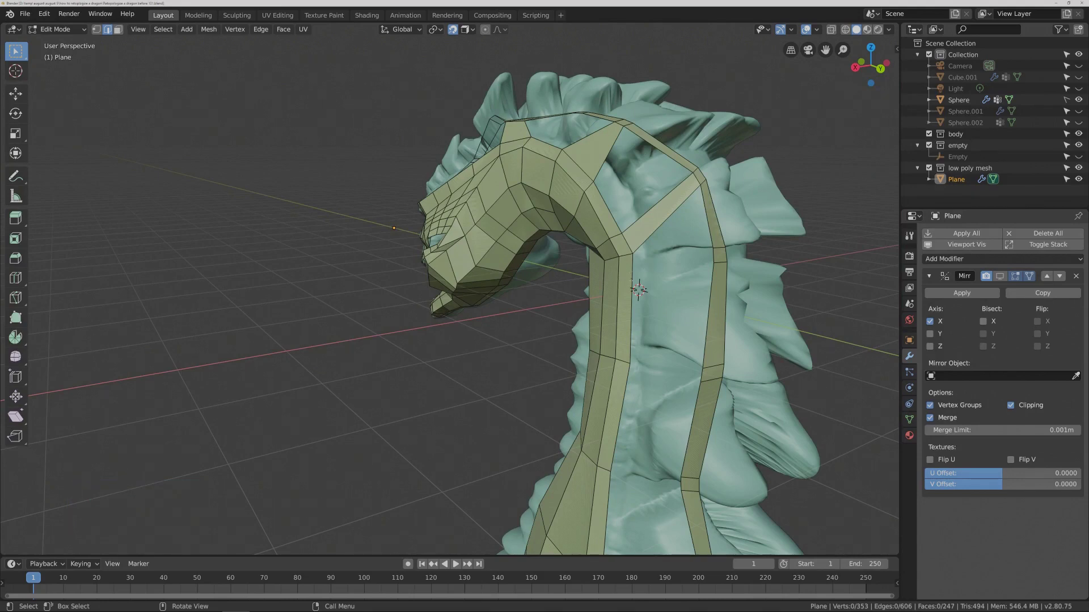
{"action": "key", "text": "ctrl+r"}
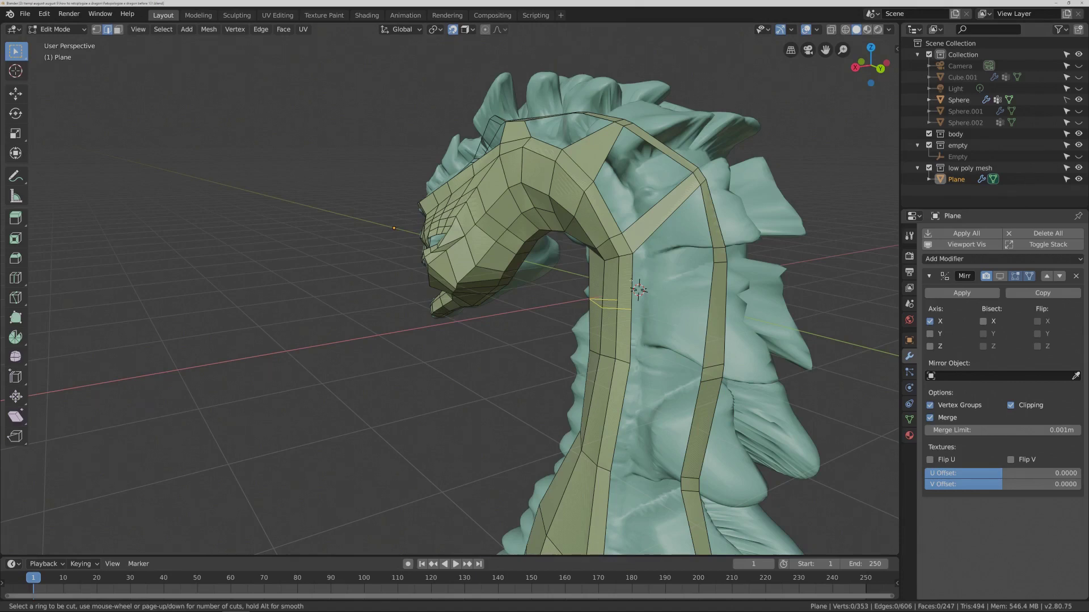
{"action": "left_click", "coordinate": [631, 278]}
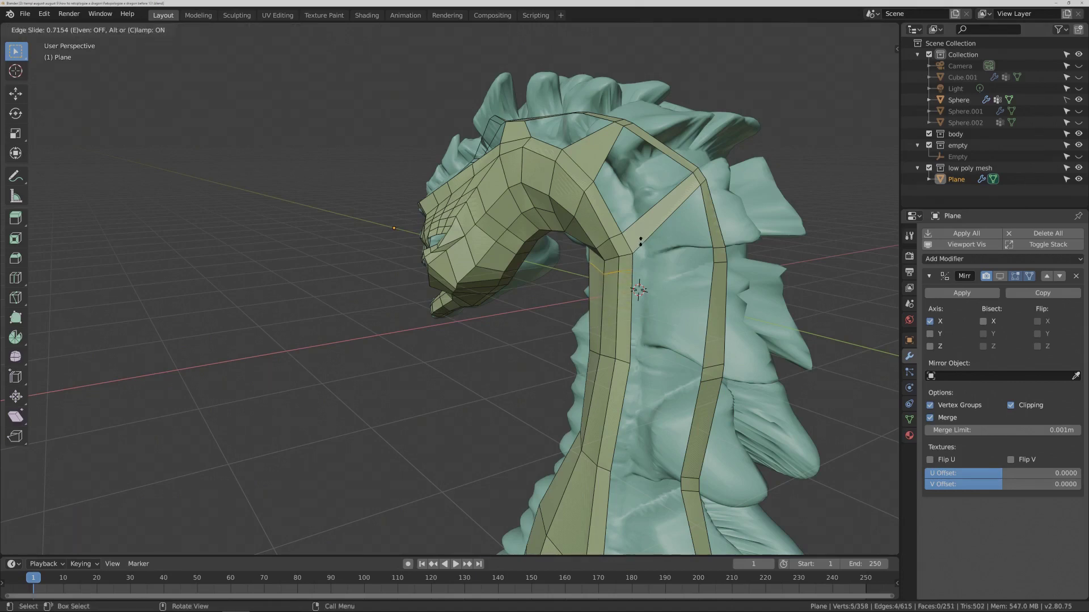
{"action": "left_click", "coordinate": [640, 239]}
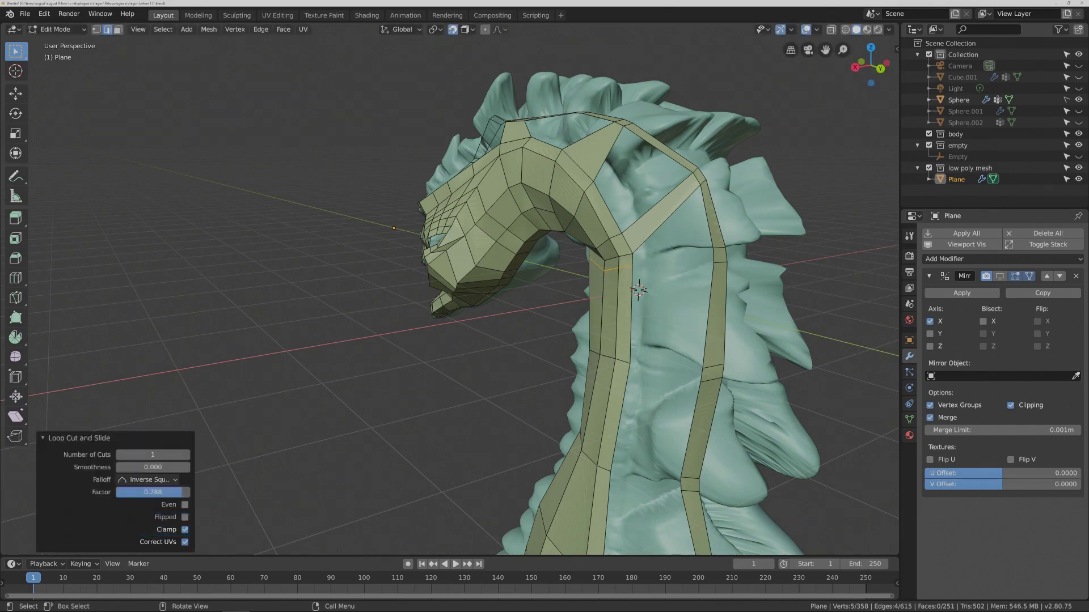
Add a second loop cut just beneath the new neck loop, sliding it upward by a factor of 0.740, and clear the selection.
{"action": "key", "text": "ctrl+r"}
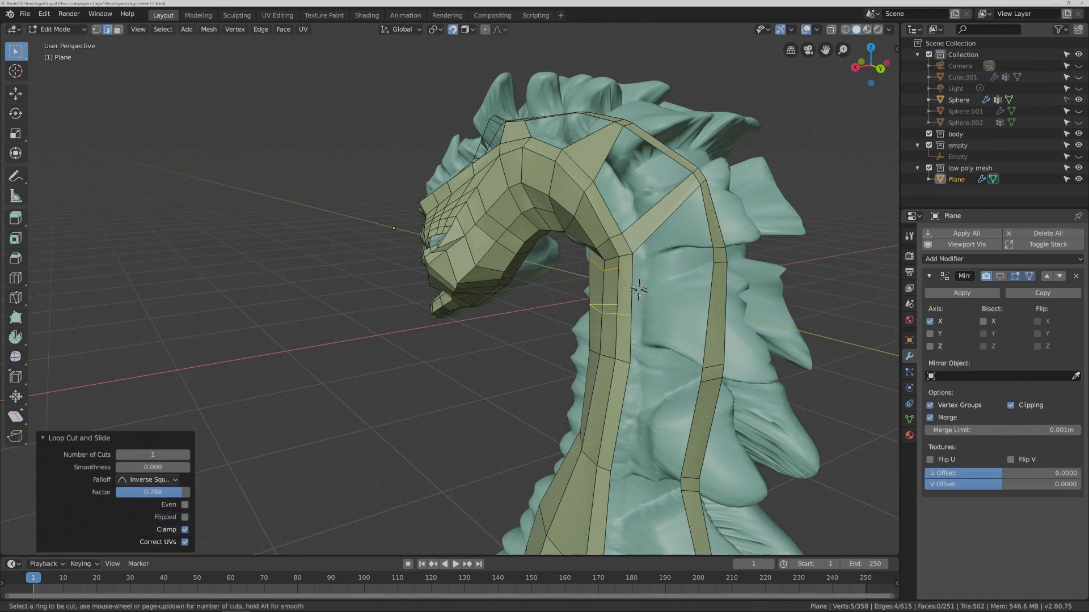
{"action": "left_click", "coordinate": [624, 283]}
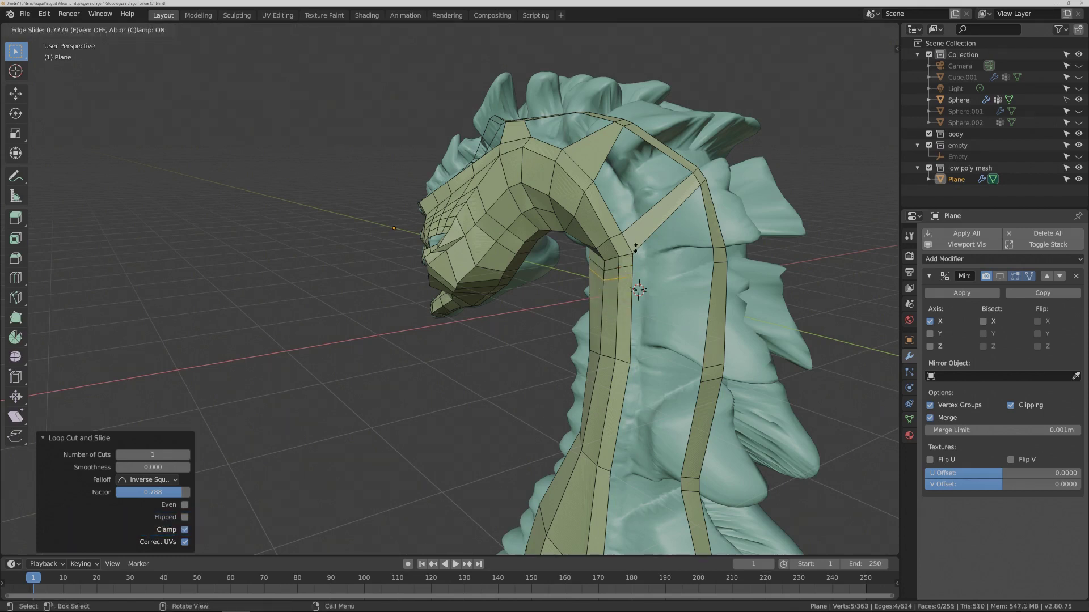
{"action": "left_click", "coordinate": [635, 249]}
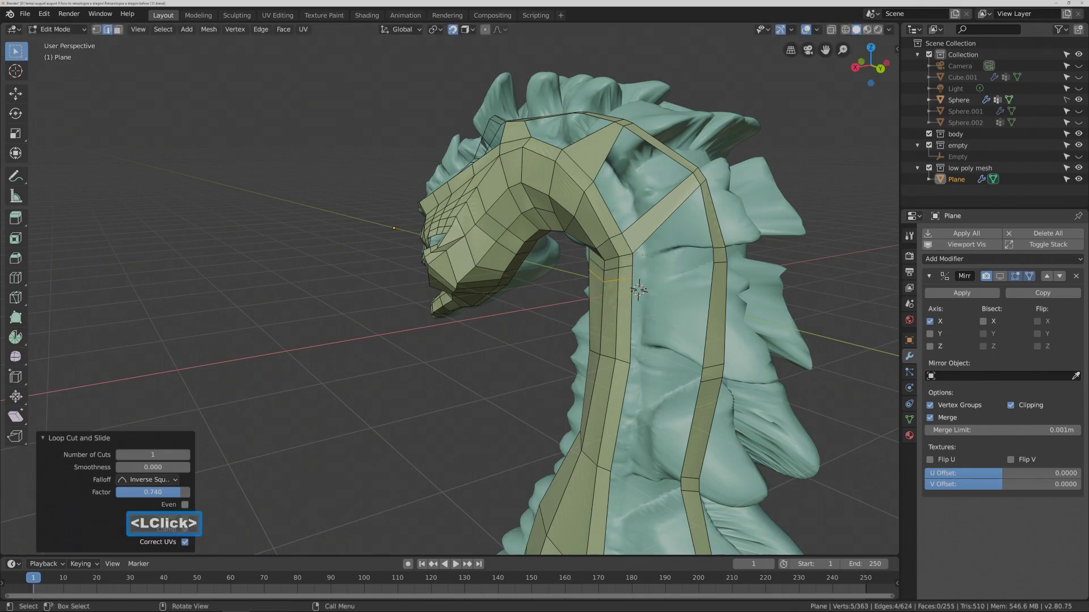
{"action": "left_click", "coordinate": [796, 245]}
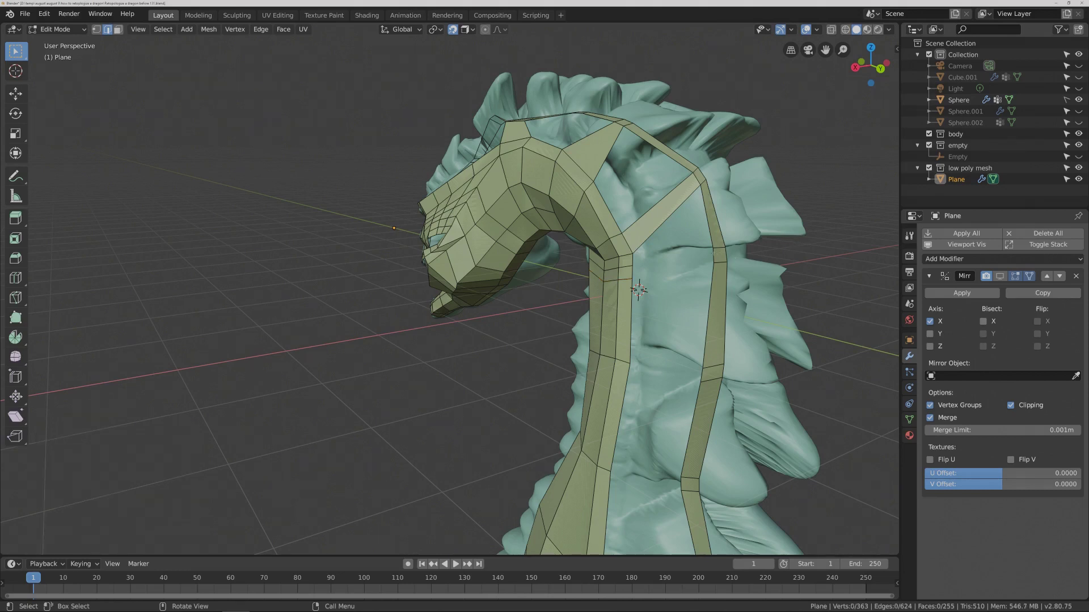
Fill a quad between the outer neck edge joining the two new loops and the facing crest strip edge, then clear the selection.
{"action": "left_click", "coordinate": [646, 273]}
{"action": "left_click", "coordinate": [714, 256], "text": "shift"}
{"action": "key", "text": "f"}
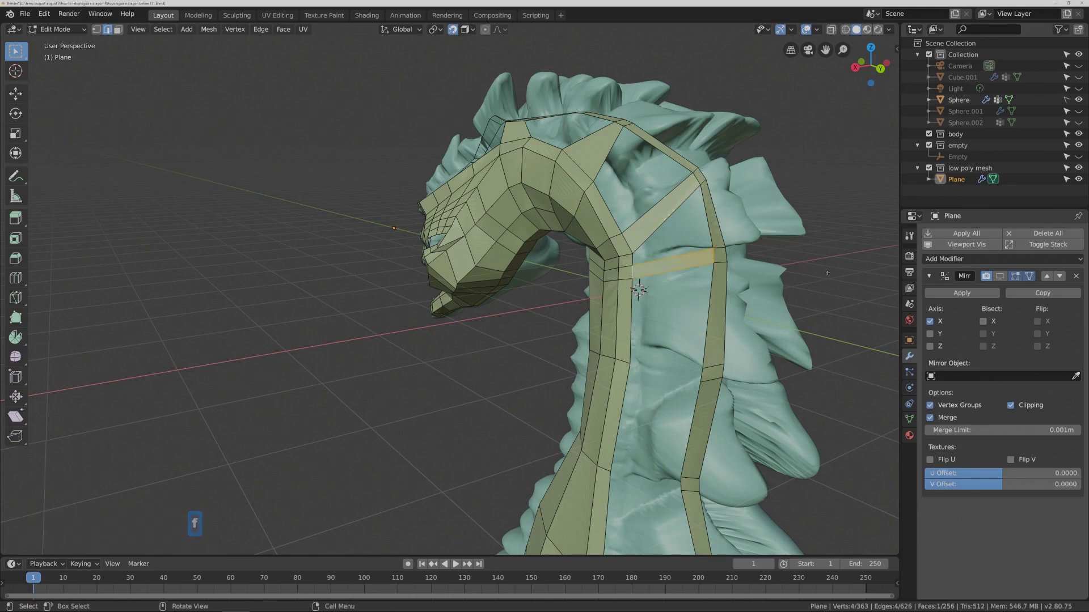
{"action": "key", "text": "Pause"}
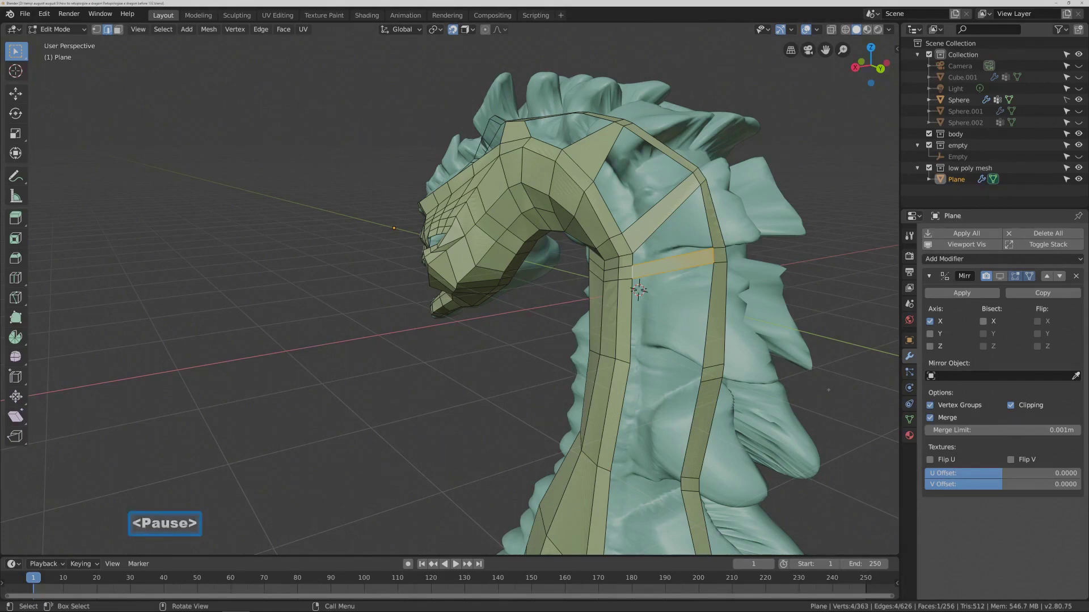
{"action": "left_click", "coordinate": [638, 290]}
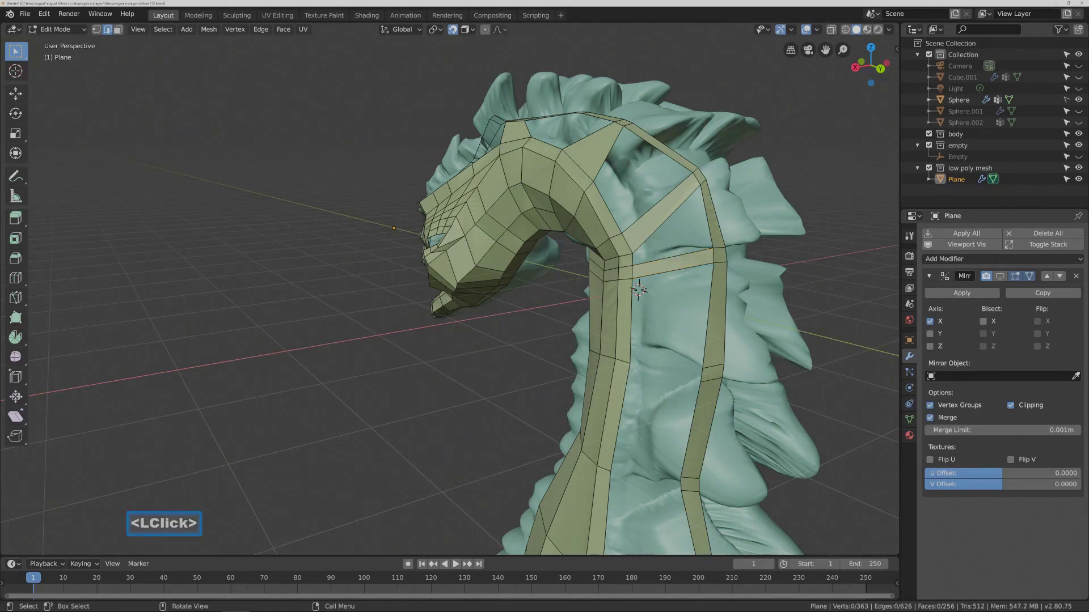
Add one loop cut just below the mid-neck edge loop, sliding it upward by a factor of 0.739, and clear the selection.
{"action": "key", "text": "ctrl+r"}
{"action": "left_click", "coordinate": [614, 380]}
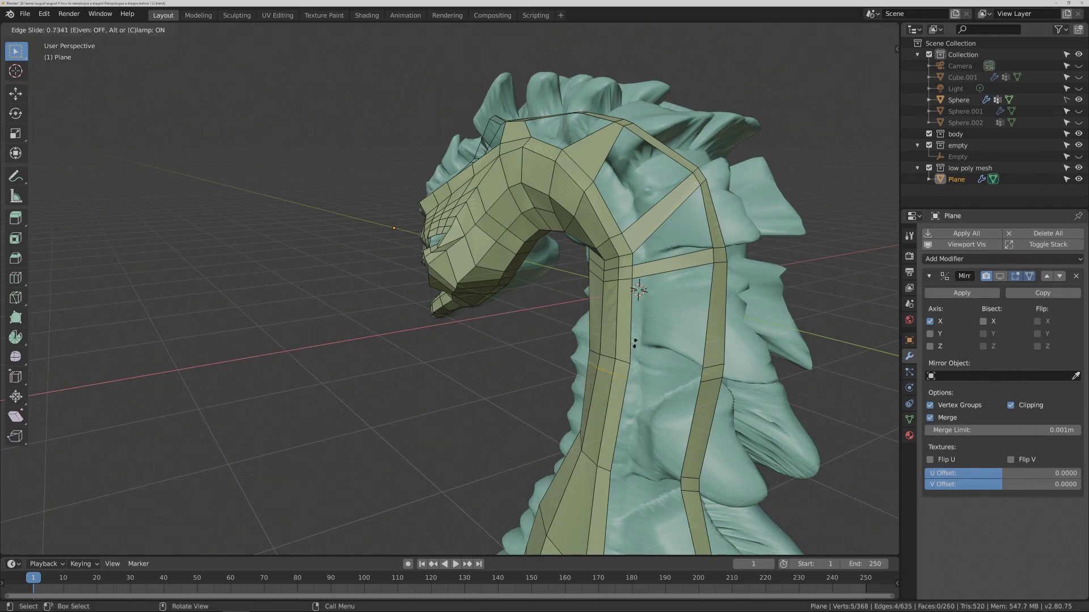
{"action": "left_click", "coordinate": [635, 342]}
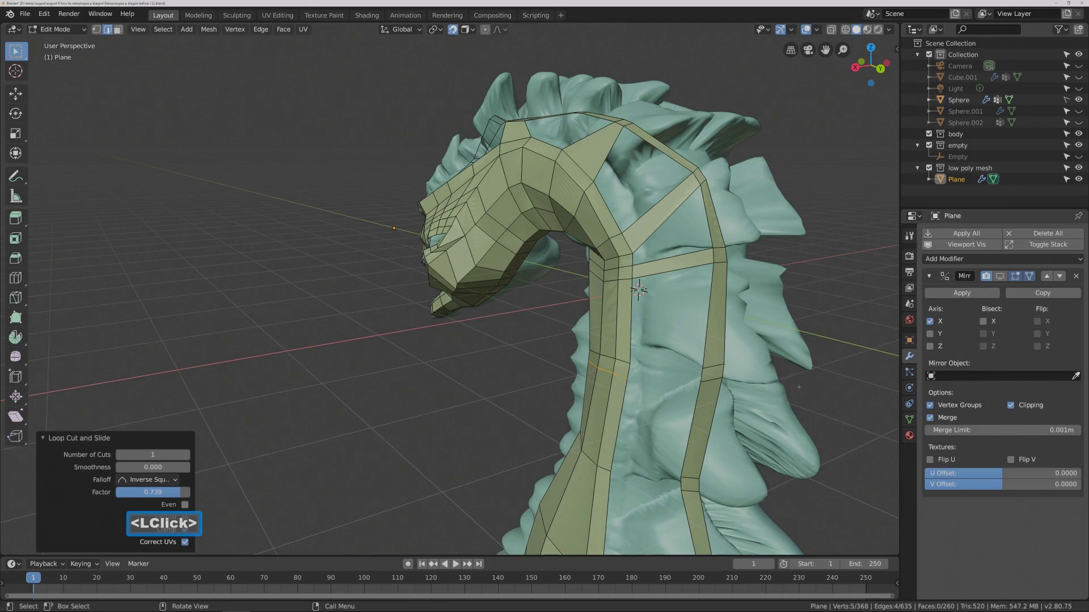
{"action": "left_click", "coordinate": [740, 378]}
Fill a quad between the crest strip edge and the narrow outer neck edge at mid-neck, then clear the selection.
{"action": "left_click", "coordinate": [701, 376]}
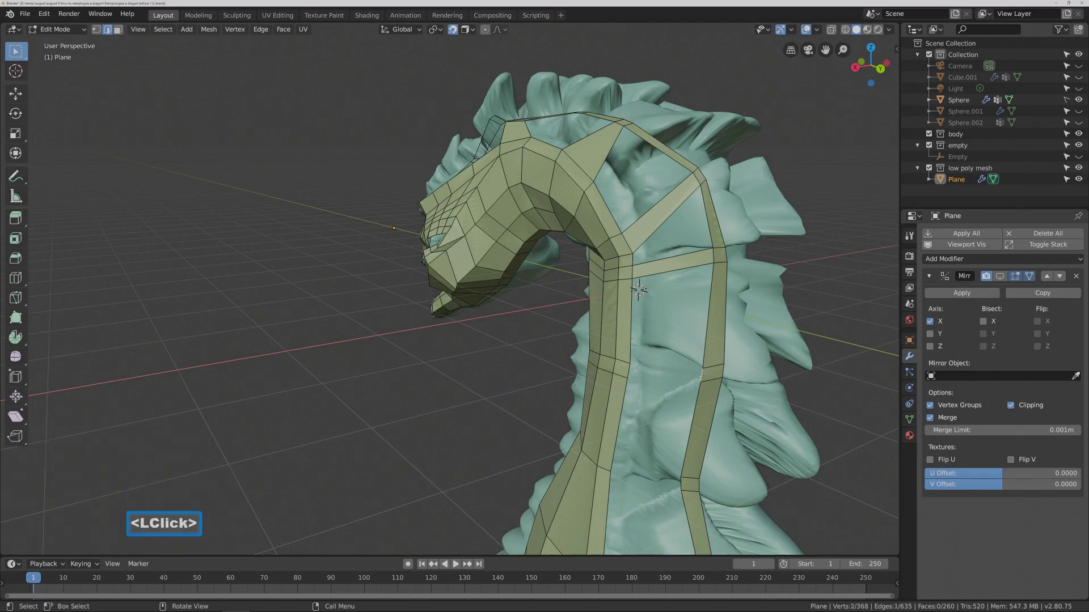
{"action": "left_click", "coordinate": [626, 373], "text": "shift"}
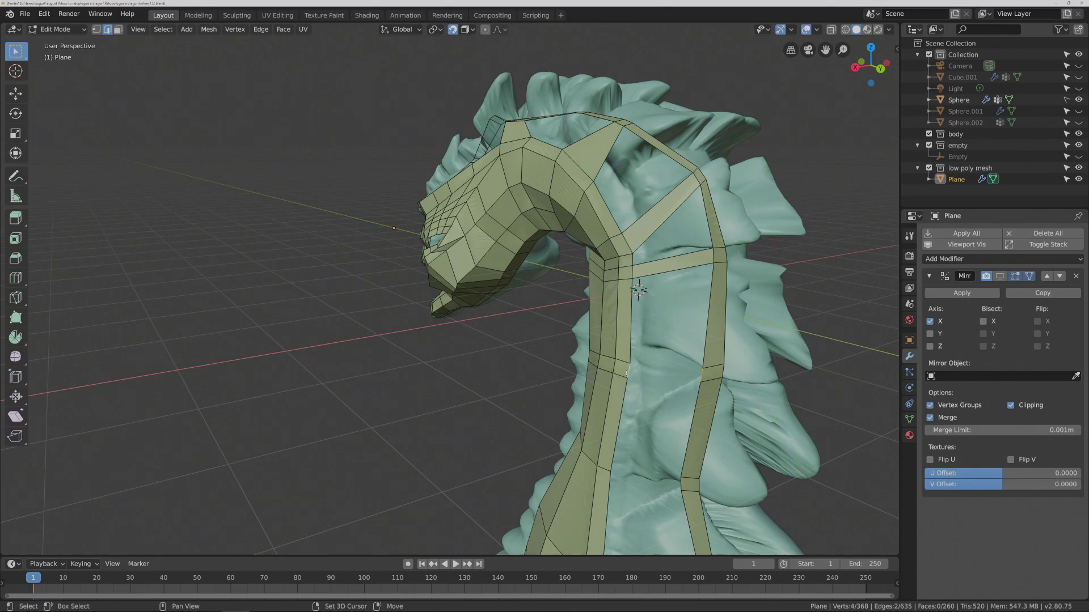
{"action": "key", "text": "f"}
{"action": "left_click", "coordinate": [818, 404]}
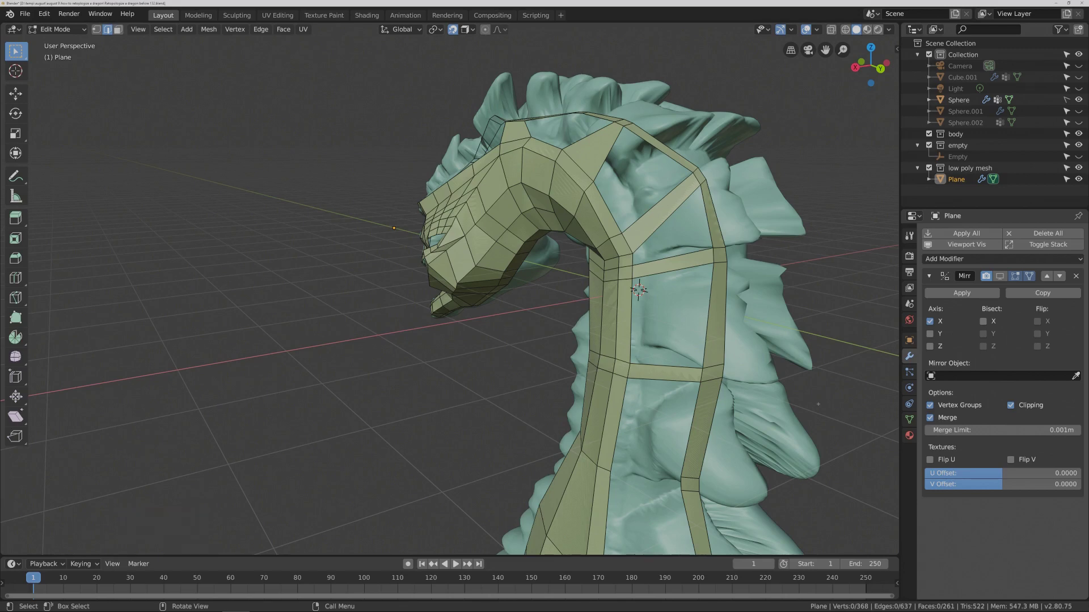
Add one loop cut below the edge loop where the neck starts to widen, sliding it upward by a factor of 0.711, and clear the selection.
{"action": "key", "text": "Pause"}
{"action": "middle_click_drag", "start_coordinate": [827, 398], "coordinate": [538, 370]}
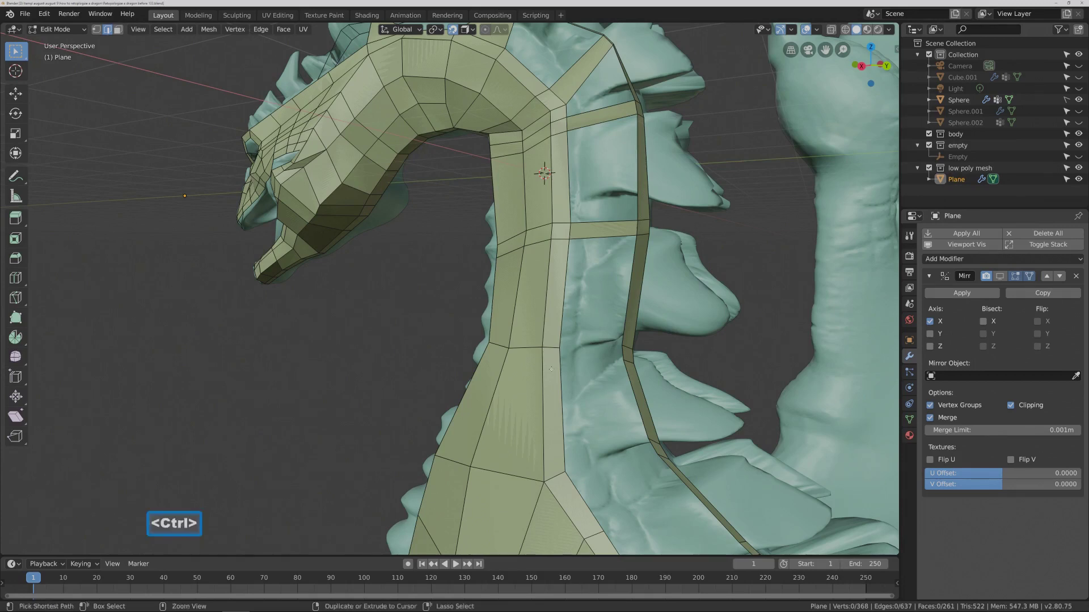
{"action": "key", "text": "ctrl+r"}
{"action": "left_click", "coordinate": [551, 369]}
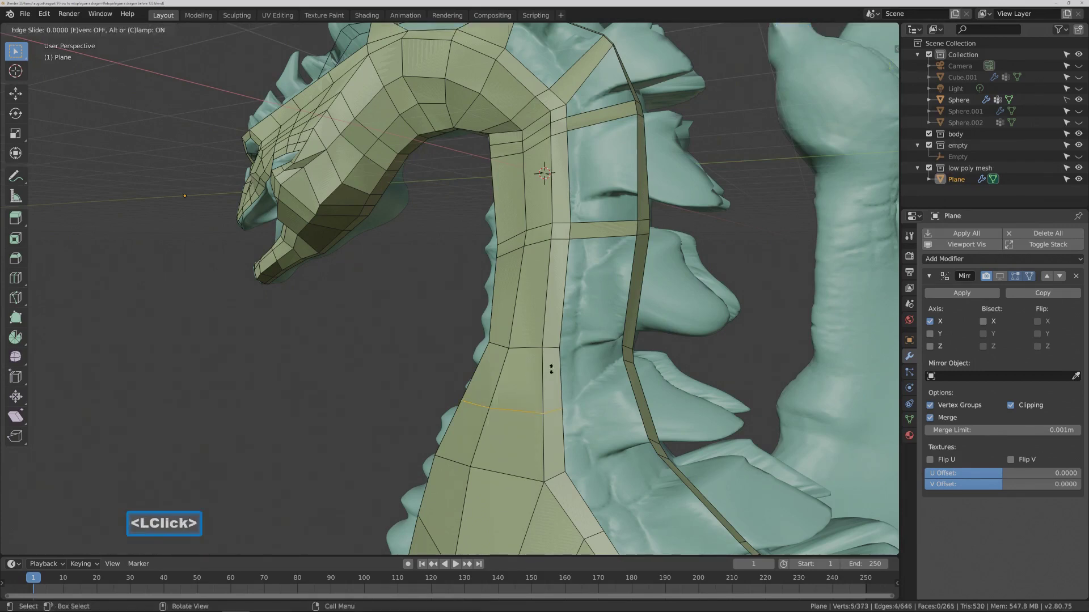
{"action": "left_click", "coordinate": [565, 321]}
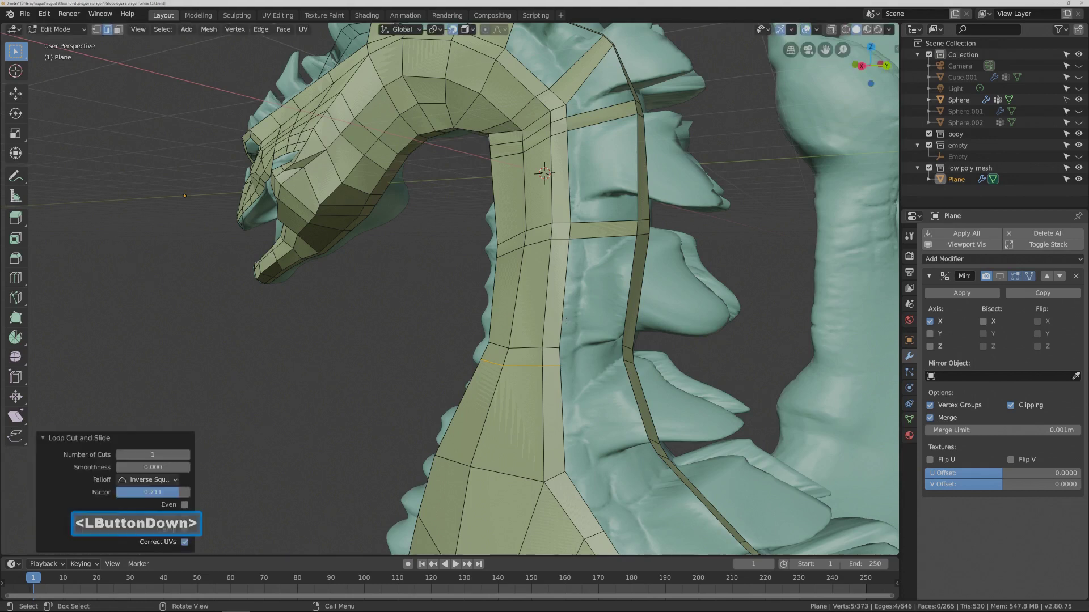
{"action": "left_click", "coordinate": [714, 352]}
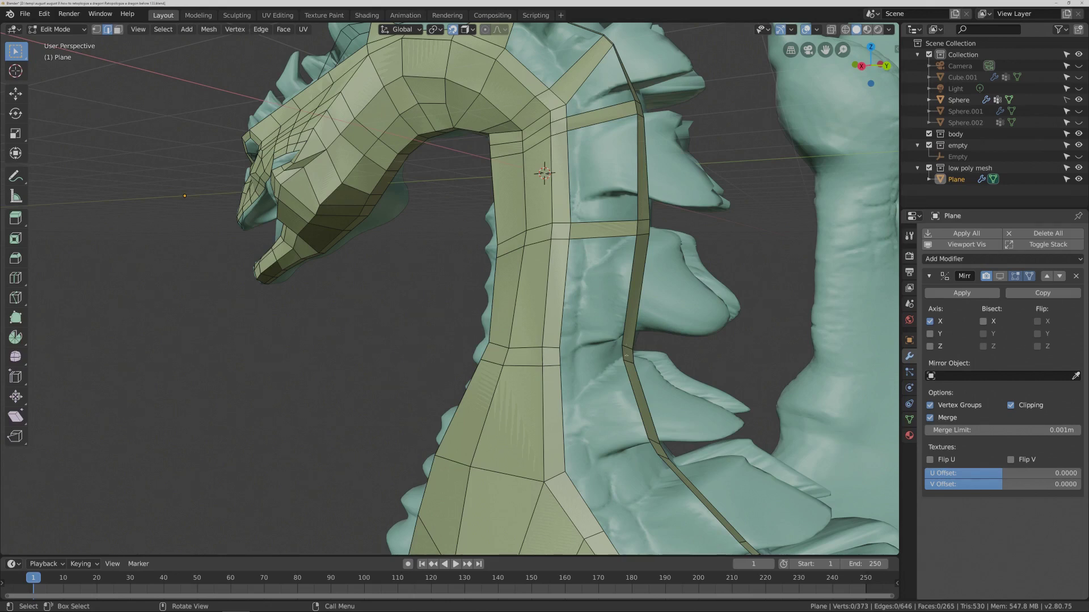
Fill a quad between the narrow neck edge where the neck starts widening and the crest strip edge opposite, then clear the selection.
{"action": "left_click", "coordinate": [558, 357]}
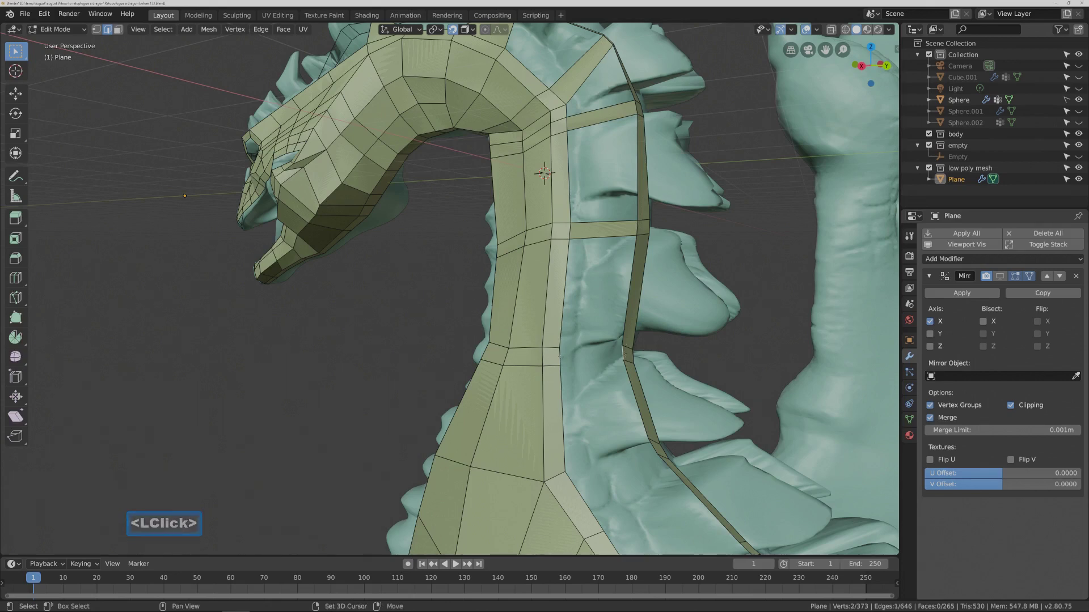
{"action": "left_click", "coordinate": [623, 353], "text": "shift"}
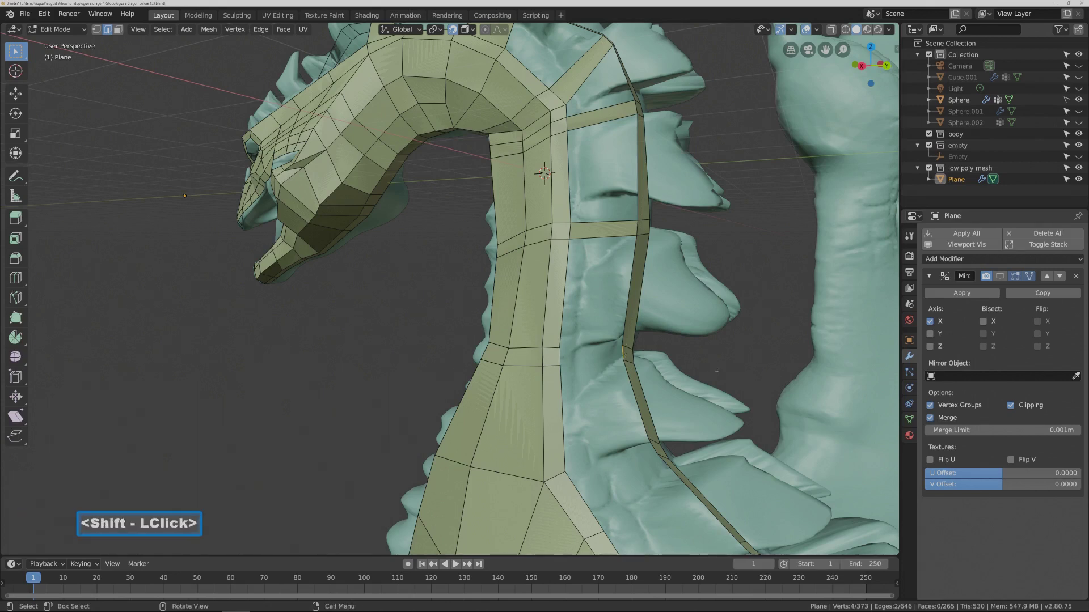
{"action": "key", "text": "f"}
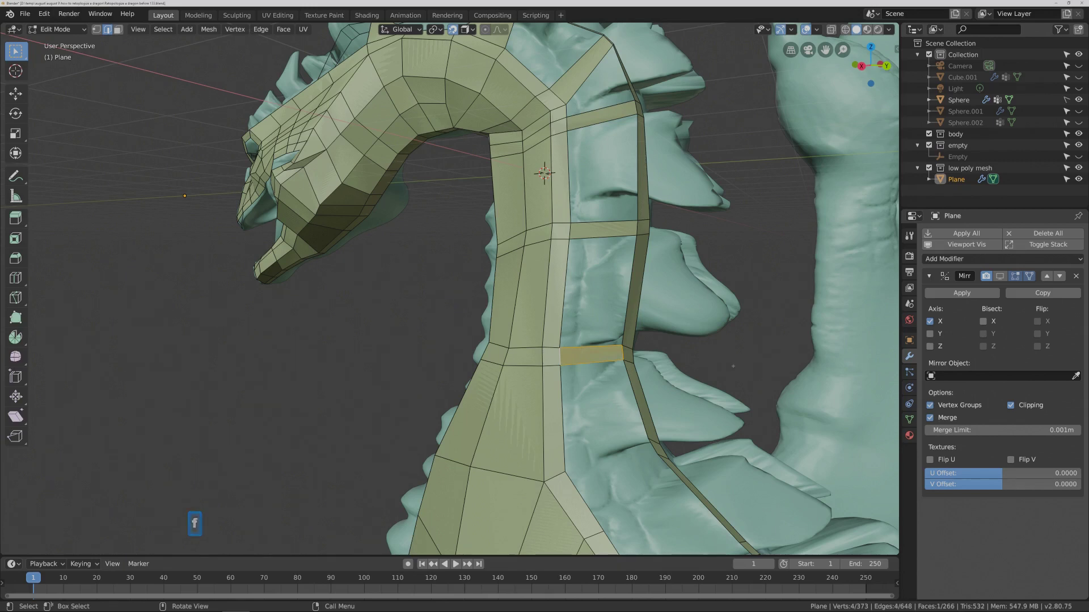
{"action": "left_click", "coordinate": [733, 366]}
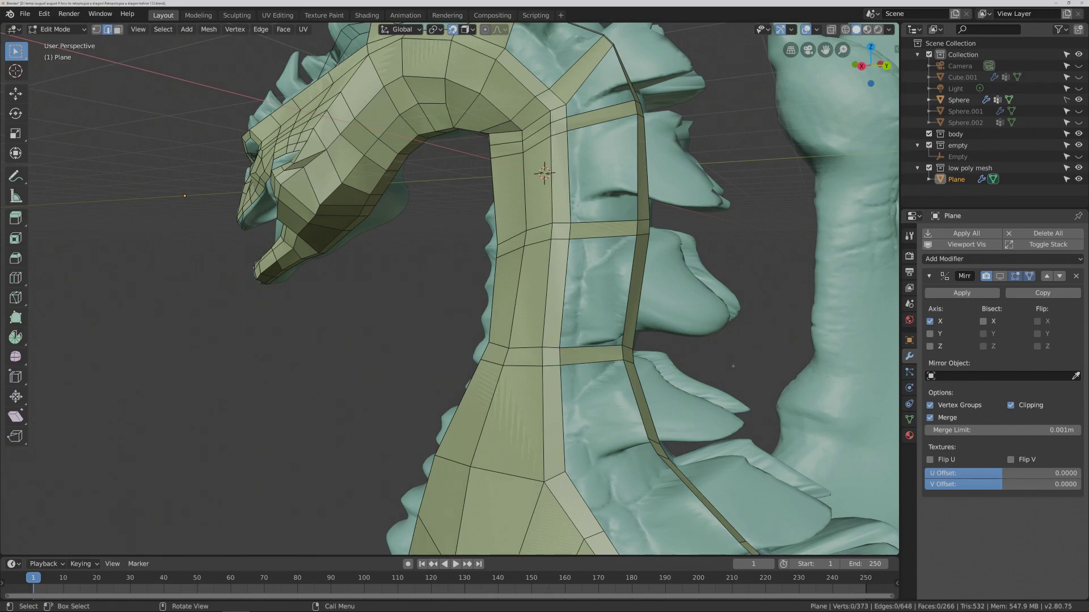
{"action": "key", "text": "Pause"}
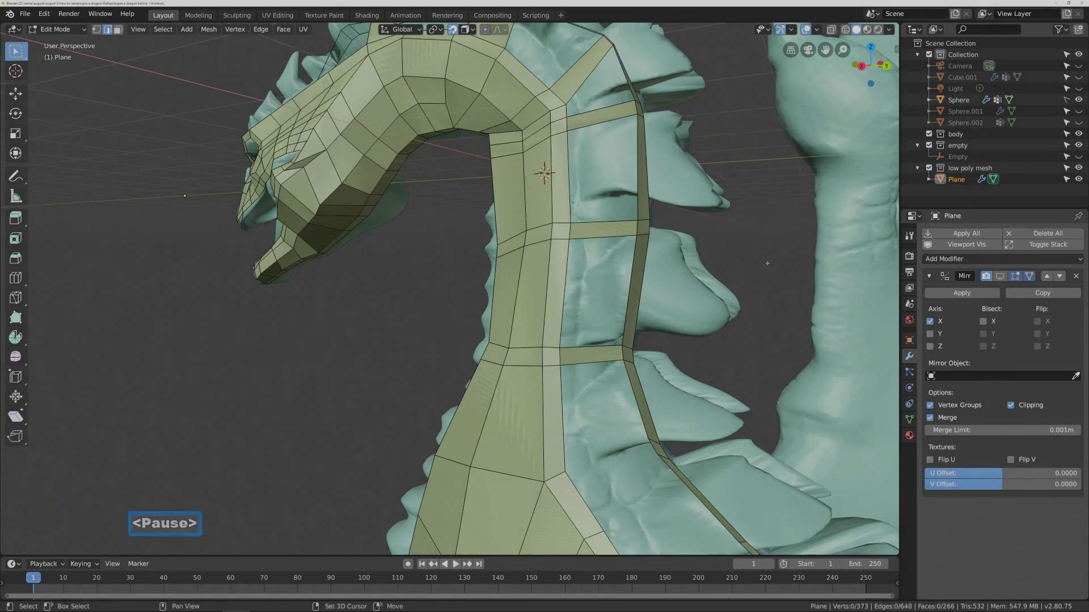
Add one loop cut across the widening lower neck section, sliding it down close to the next edge loop, and clear the selection.
{"action": "middle_click_drag", "start_coordinate": [767, 263], "coordinate": [672, 146], "text": "shift"}
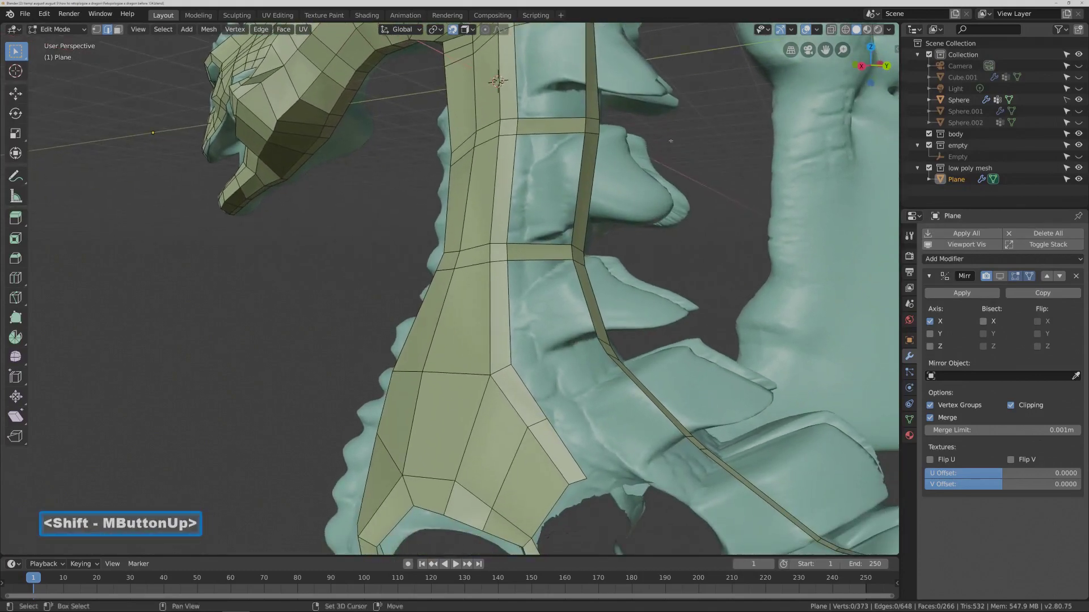
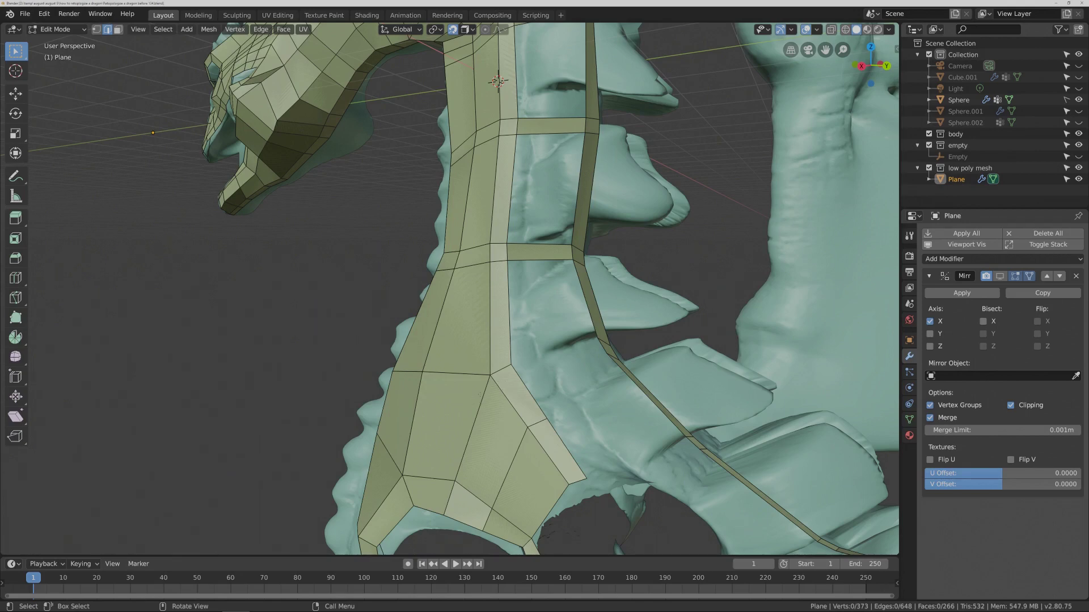
{"action": "middle_click_drag", "start_coordinate": [517, 402], "coordinate": [531, 412]}
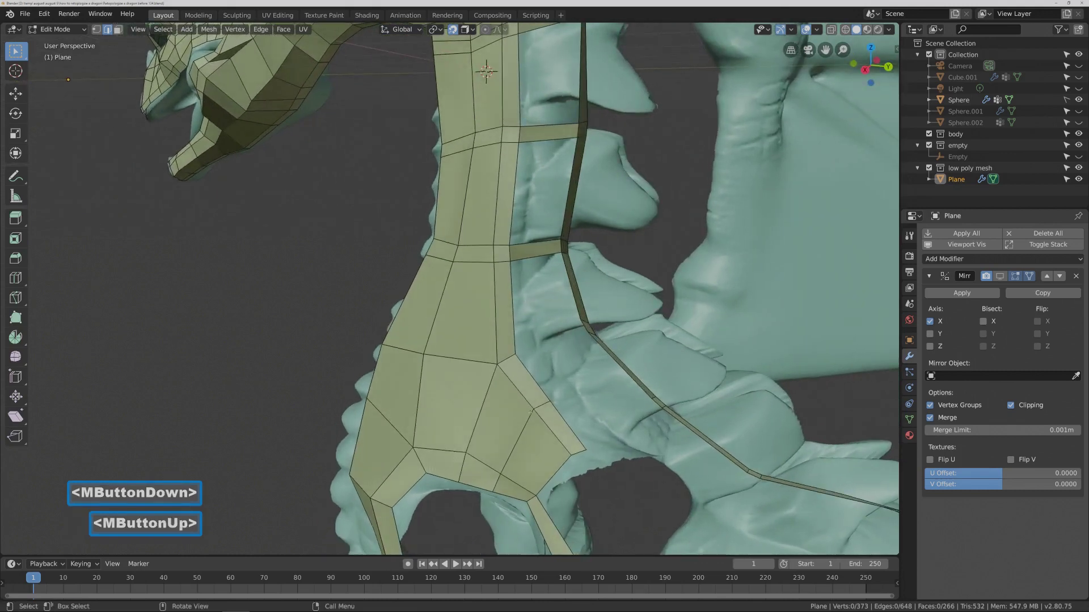
{"action": "key", "text": "ctrl"}
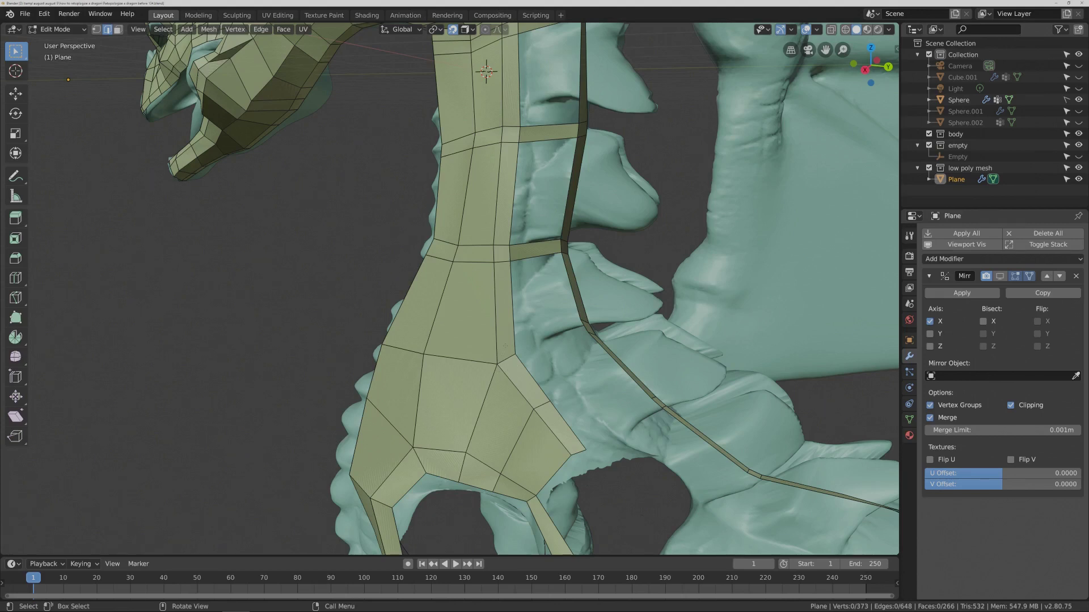
{"action": "key", "text": "ctrl+r"}
{"action": "left_click", "coordinate": [505, 344]}
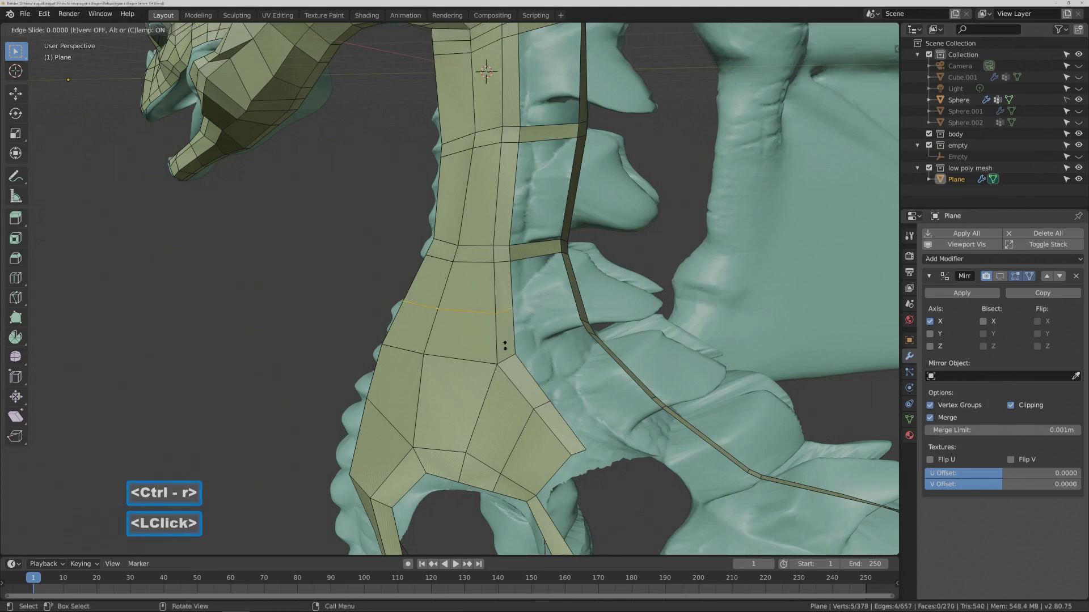
{"action": "left_click", "coordinate": [498, 376]}
{"action": "left_click", "coordinate": [670, 255]}
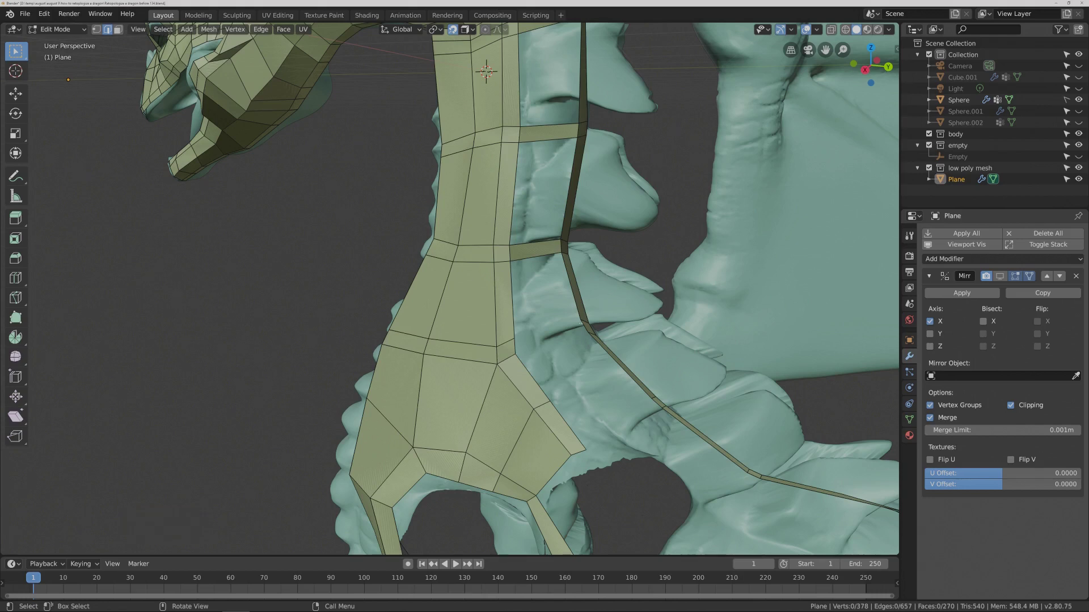
Fill a quad between the crest strip edge and the narrow outer edge at the lower neck, then clear the selection.
{"action": "left_click", "coordinate": [583, 325]}
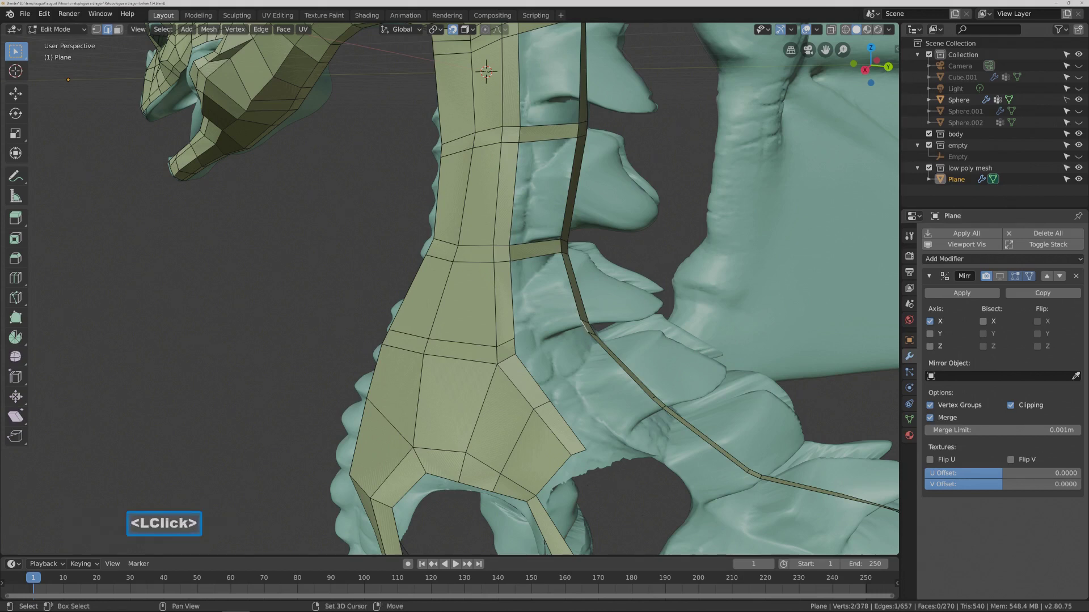
{"action": "left_click", "coordinate": [514, 346], "text": "shift"}
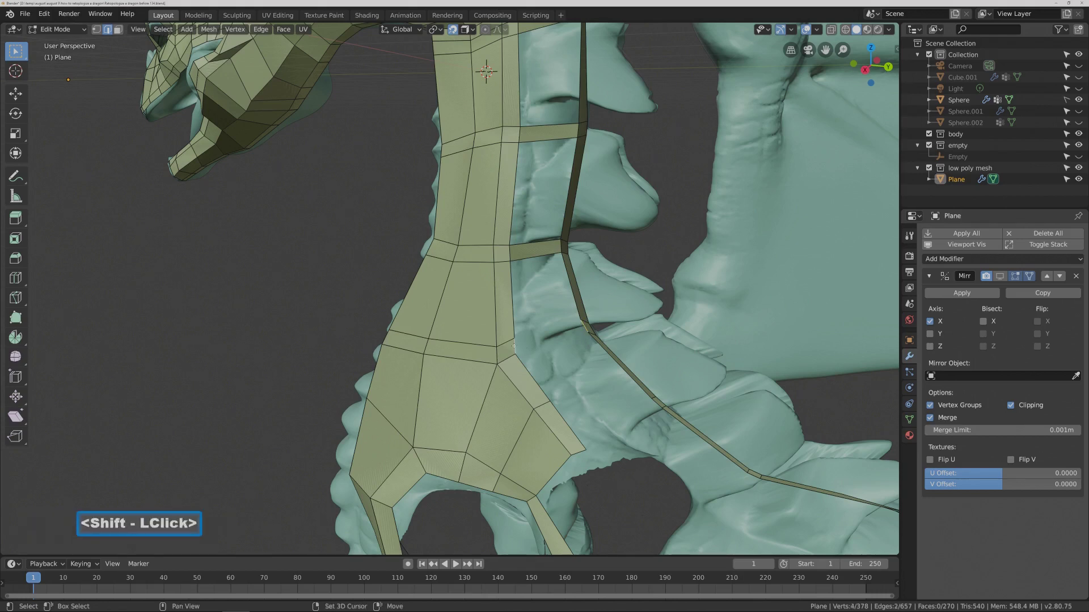
{"action": "key", "text": "f"}
{"action": "left_click", "coordinate": [657, 264]}
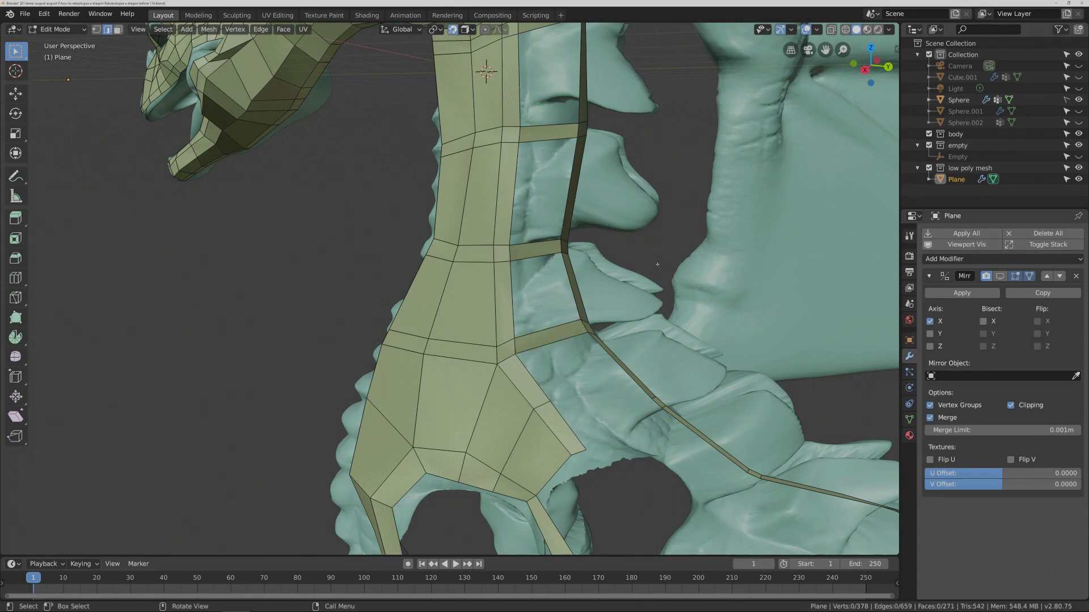
{"action": "key", "text": "Pause"}
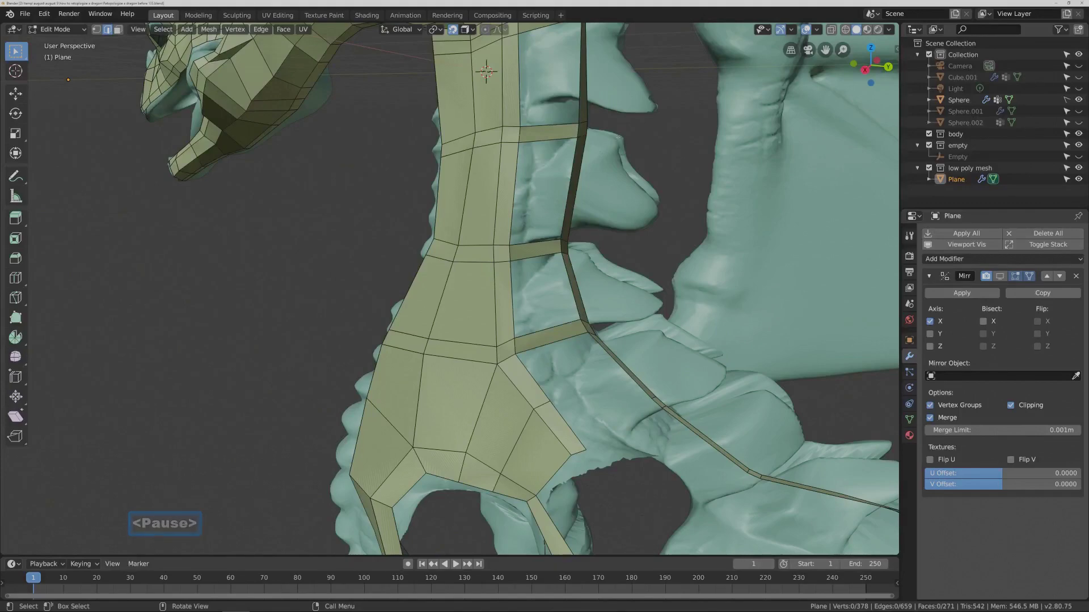
Delete the four narrow bridging faces between the neck side mesh and the crest strip, leaving the strip's own faces in place.
{"action": "scroll", "coordinate": [581, 168], "scroll_direction": "down", "scroll_amount": 4}
{"action": "scroll", "coordinate": [624, 140], "scroll_direction": "down", "scroll_amount": 1}
{"action": "middle_click_drag", "start_coordinate": [624, 139], "coordinate": [583, 195], "text": "shift"}
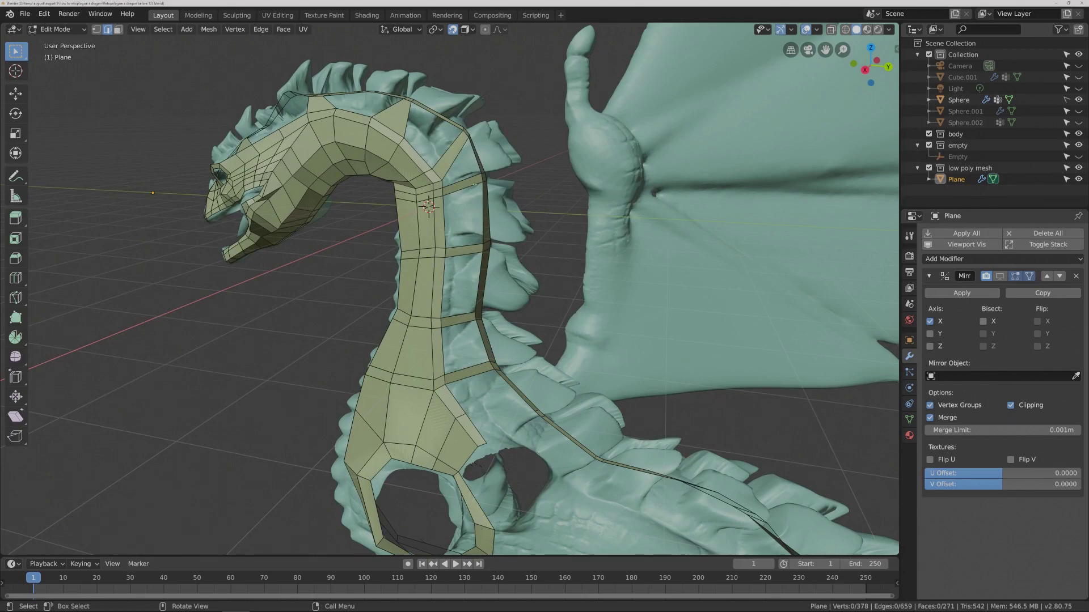
{"action": "middle_click_drag", "start_coordinate": [474, 183], "coordinate": [498, 185]}
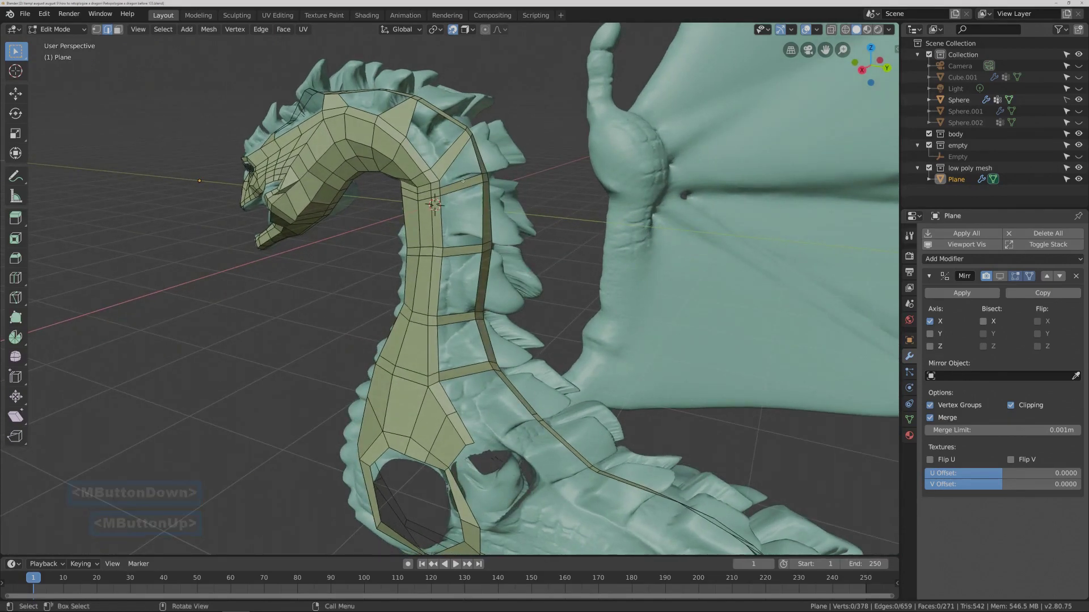
{"action": "left_click", "coordinate": [117, 30]}
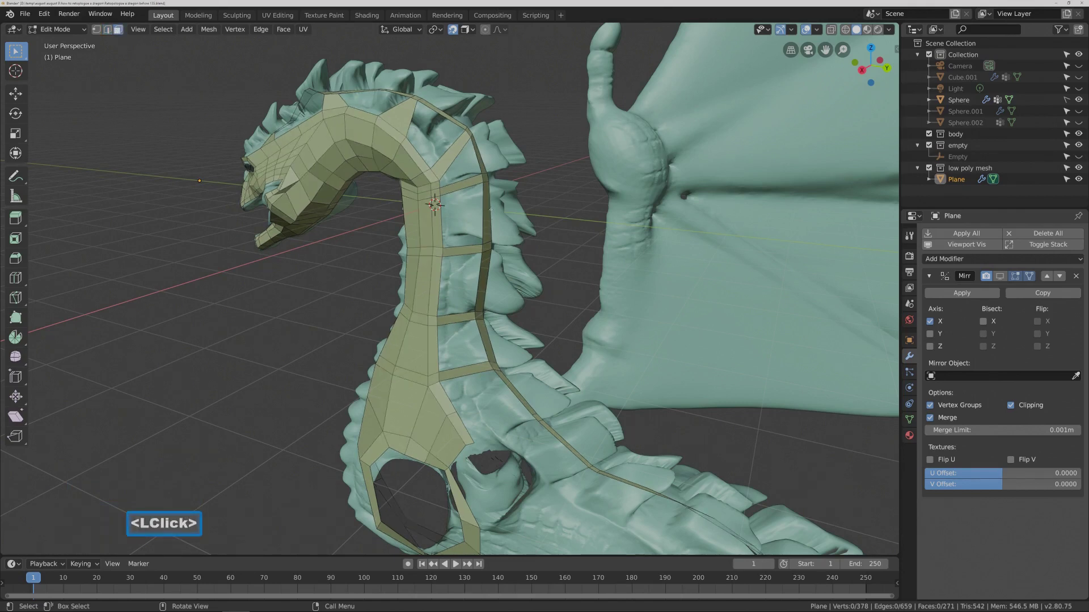
{"action": "key", "text": "c"}
{"action": "left_click_drag", "start_coordinate": [462, 186], "coordinate": [466, 255]}
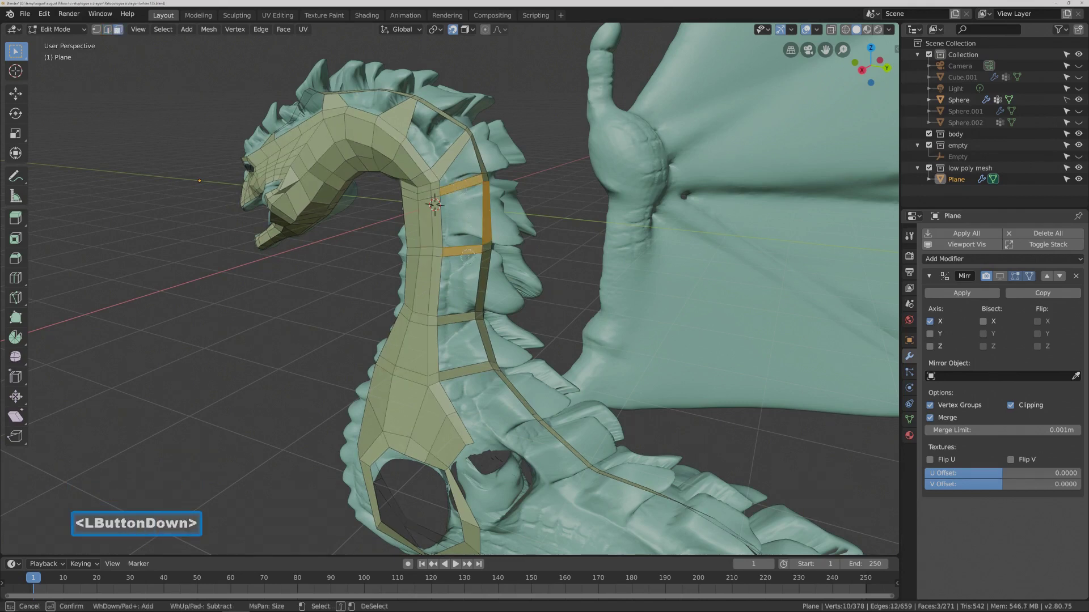
{"action": "mouse_move", "coordinate": [452, 305]}
{"action": "left_mouse_down"}
{"action": "mouse_move", "coordinate": [462, 371]}
{"action": "mouse_move", "coordinate": [470, 283]}
{"action": "left_mouse_up"}
{"action": "middle_click", "coordinate": [484, 217]}
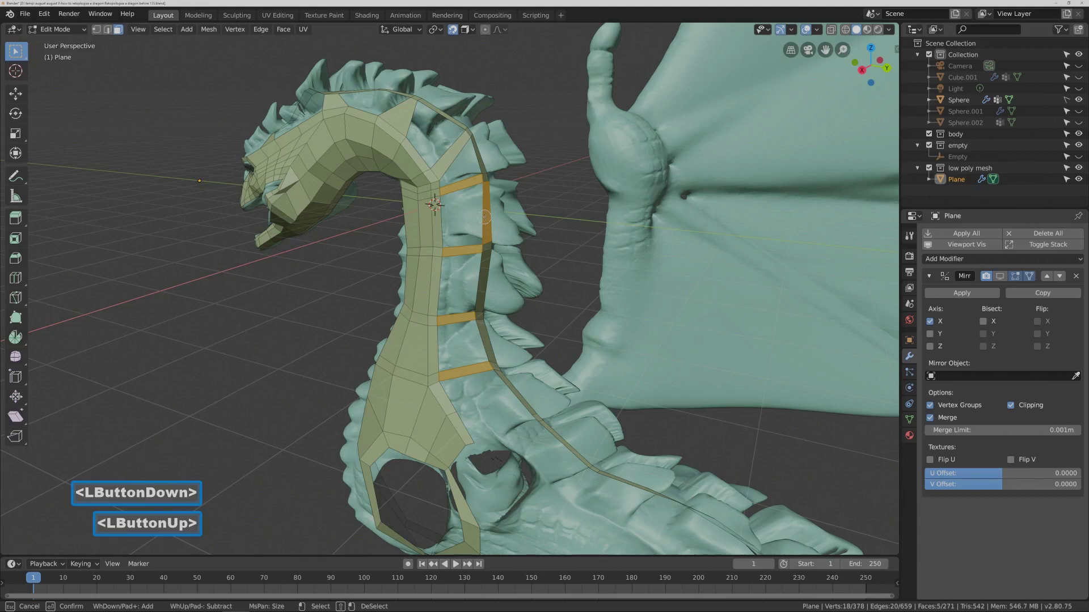
{"action": "right_click", "coordinate": [541, 195]}
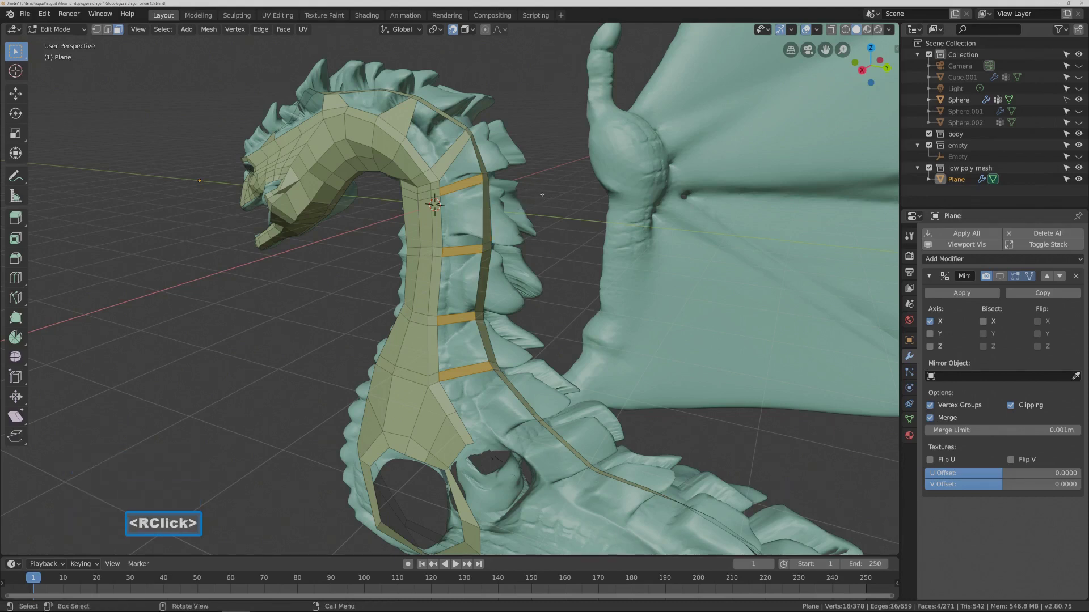
{"action": "key", "text": "x"}
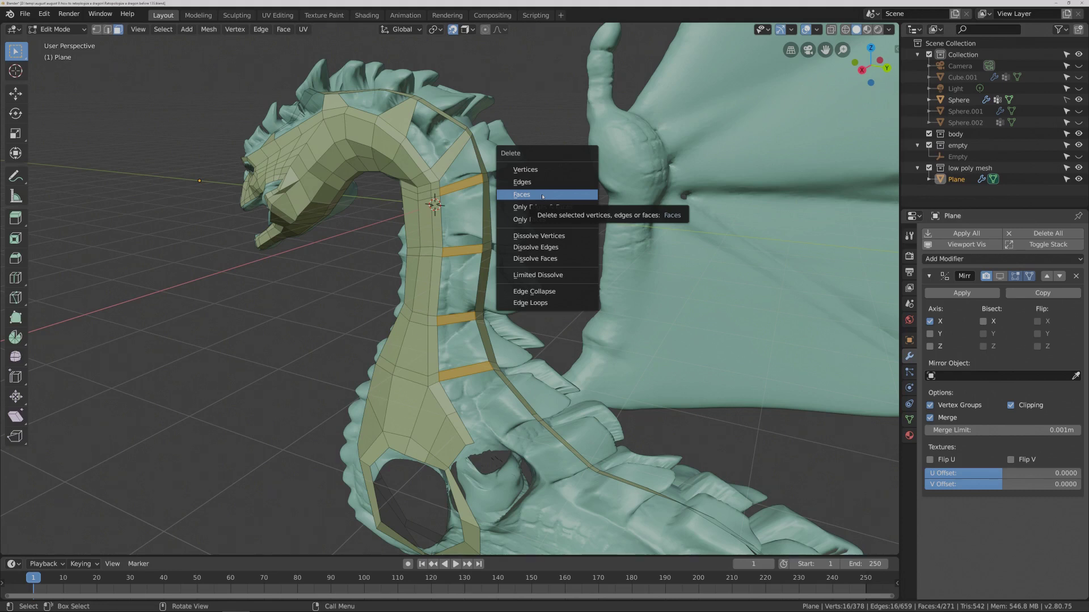
{"action": "left_click", "coordinate": [542, 195]}
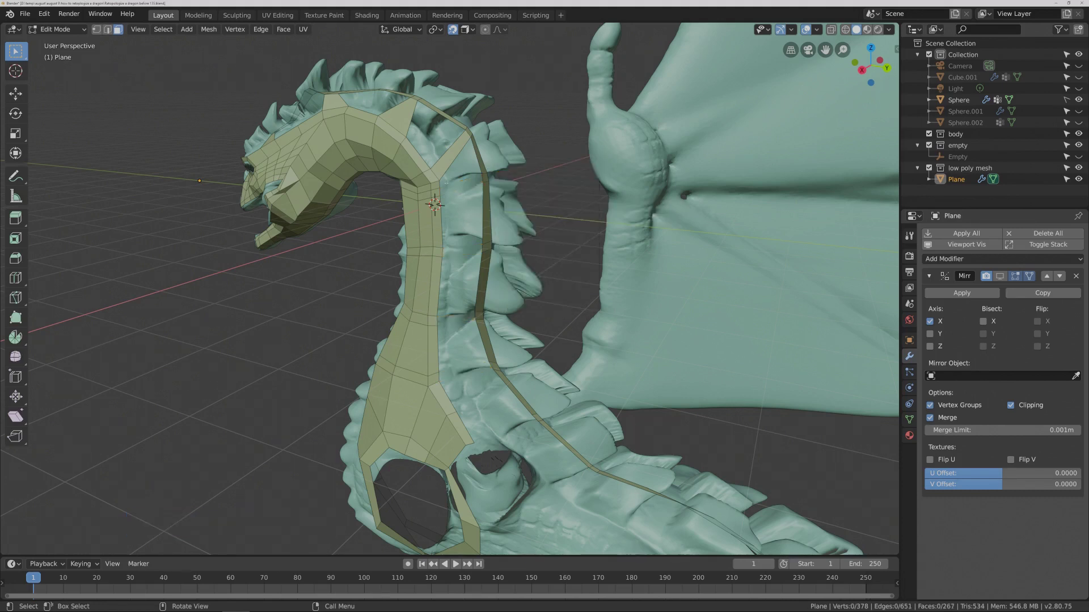
Fill the gap between the neck side mesh and the crest strip with successive quads, from the upper neck bend down to the widening lower neck.
{"action": "left_click", "coordinate": [107, 29]}
{"action": "left_click", "coordinate": [440, 171]}
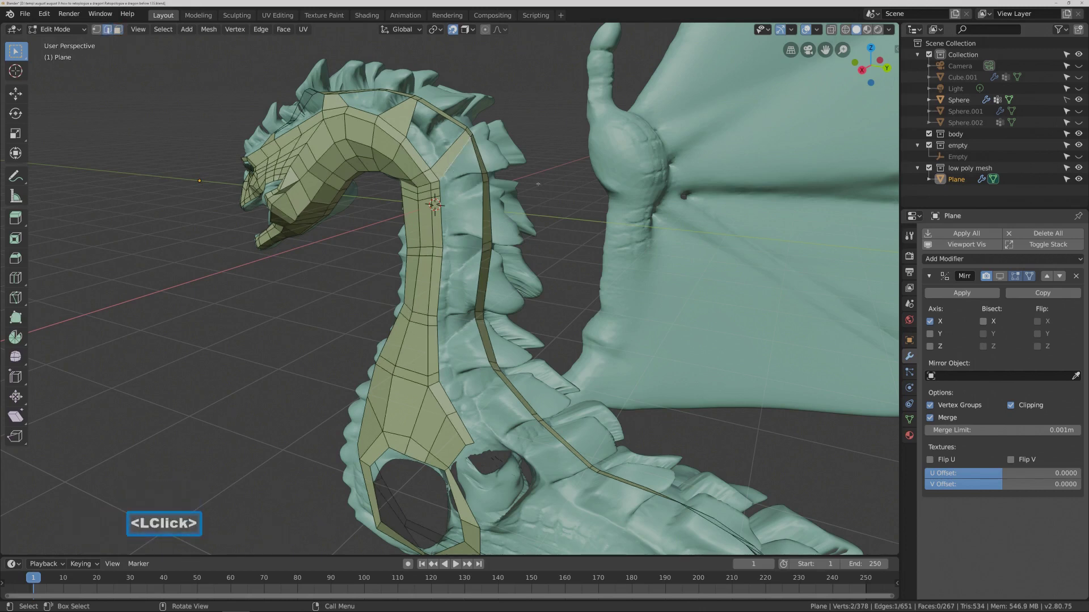
{"action": "key", "text": "f"}
{"action": "key", "text": "f"}
{"action": "key", "text": "f"}
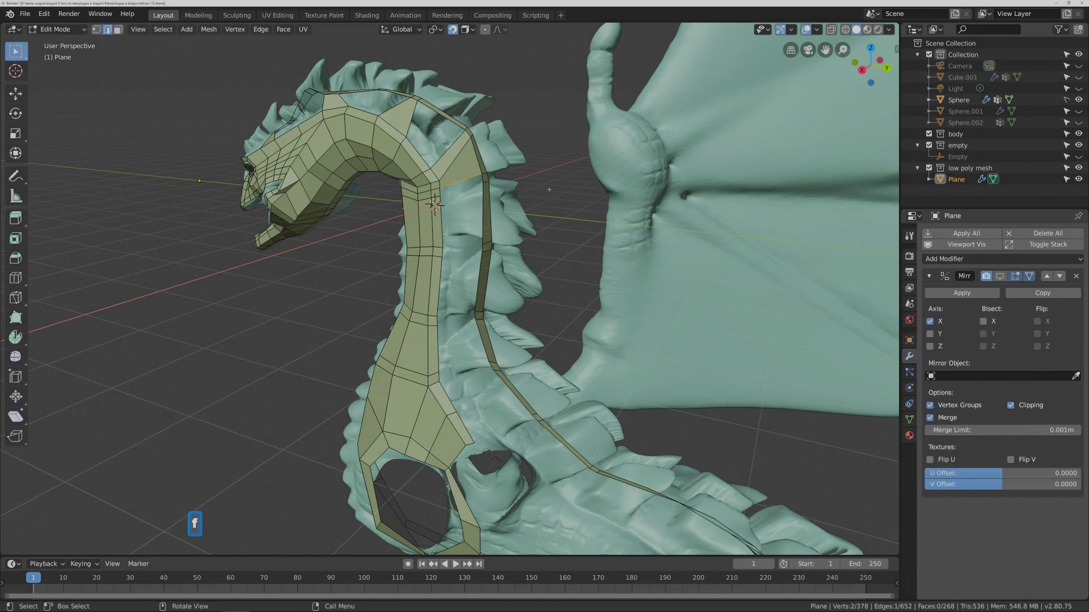
{"action": "key", "text": "f"}
{"action": "key", "text": "f"}
{"action": "key", "text": "f"}
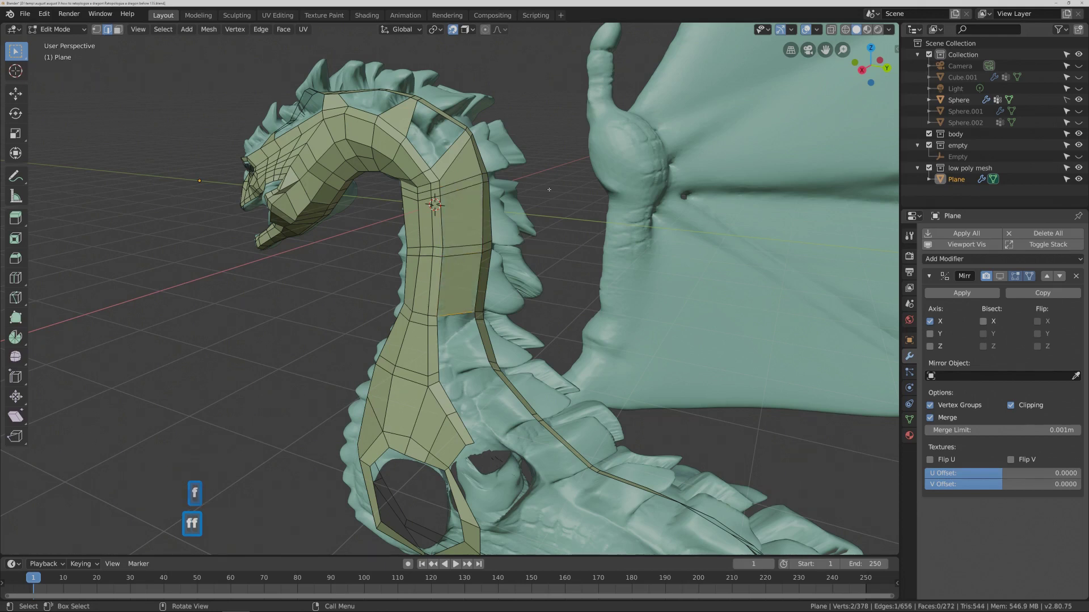
{"action": "key", "text": "f"}
{"action": "key", "text": "f"}
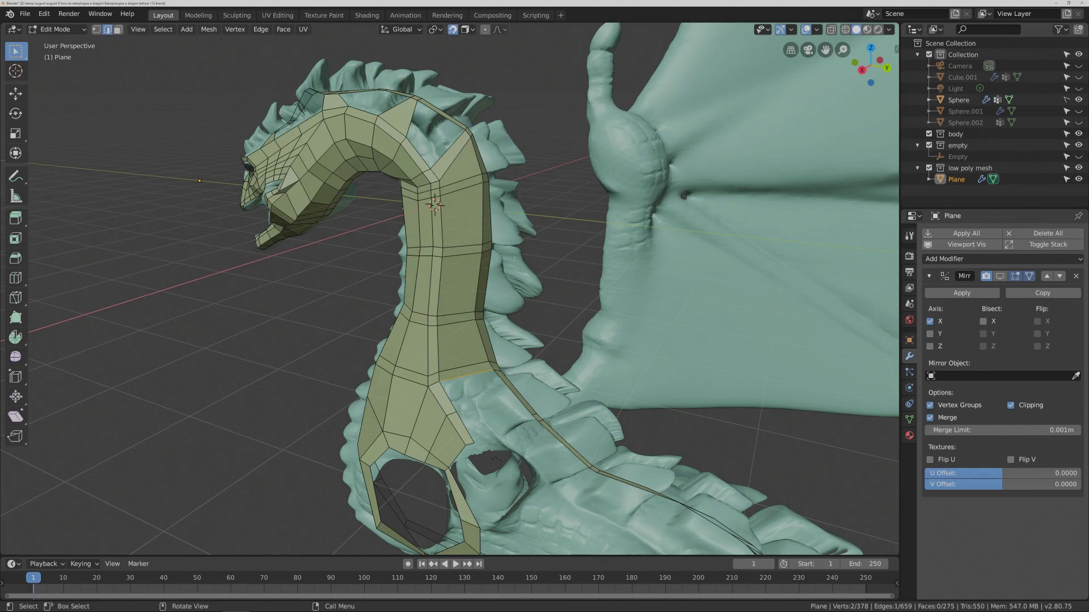
{"action": "left_click", "coordinate": [571, 271]}
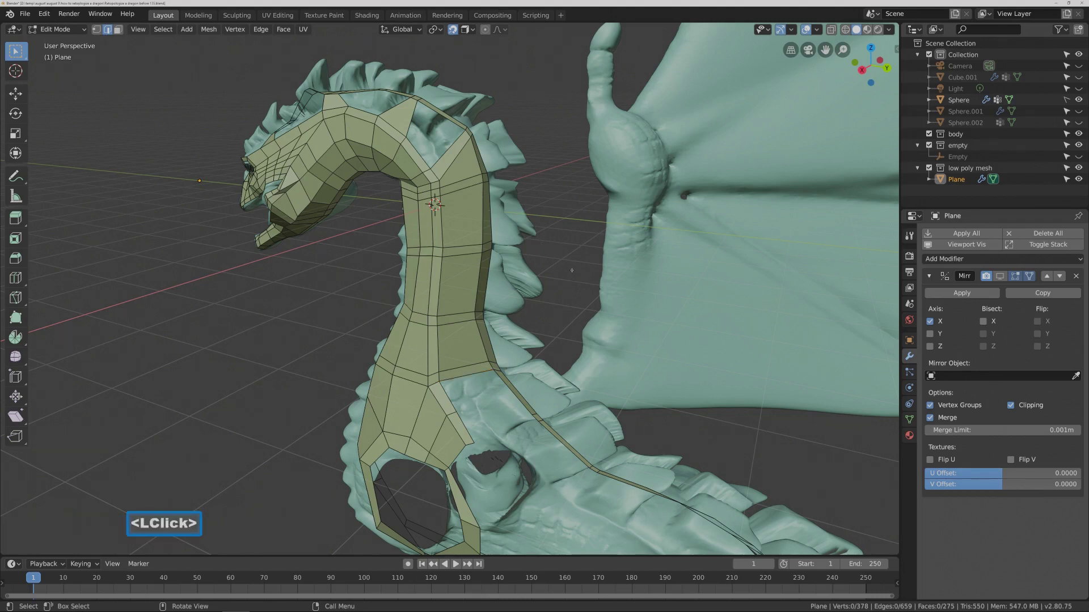
Fill the remaining gap below the crest strip at the top of the neck bend with a face, then clear the selection.
{"action": "key", "text": "Pause"}
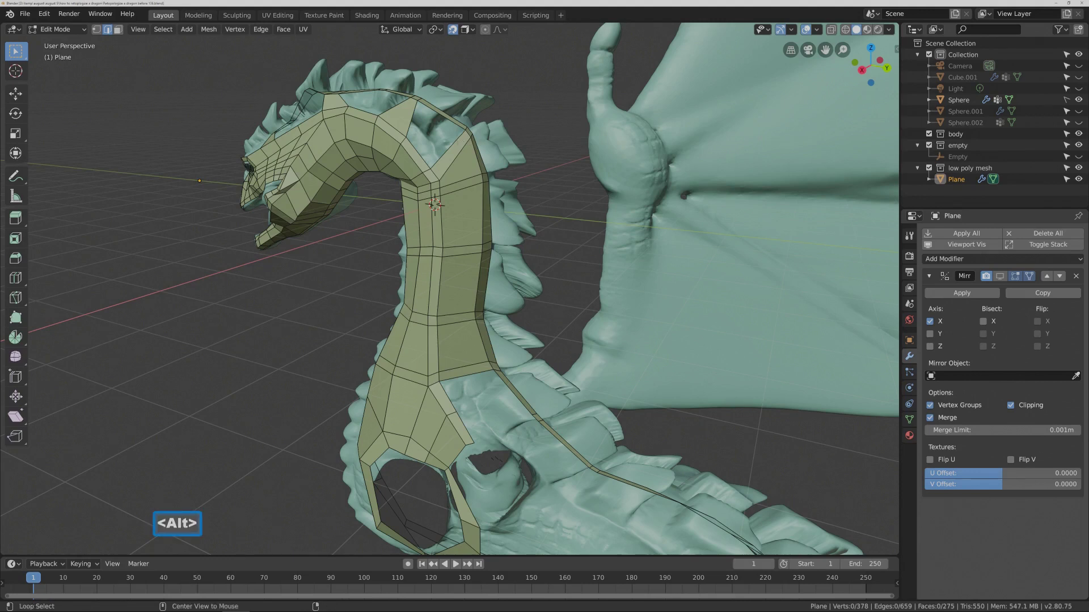
{"action": "left_click", "coordinate": [487, 125], "text": "alt"}
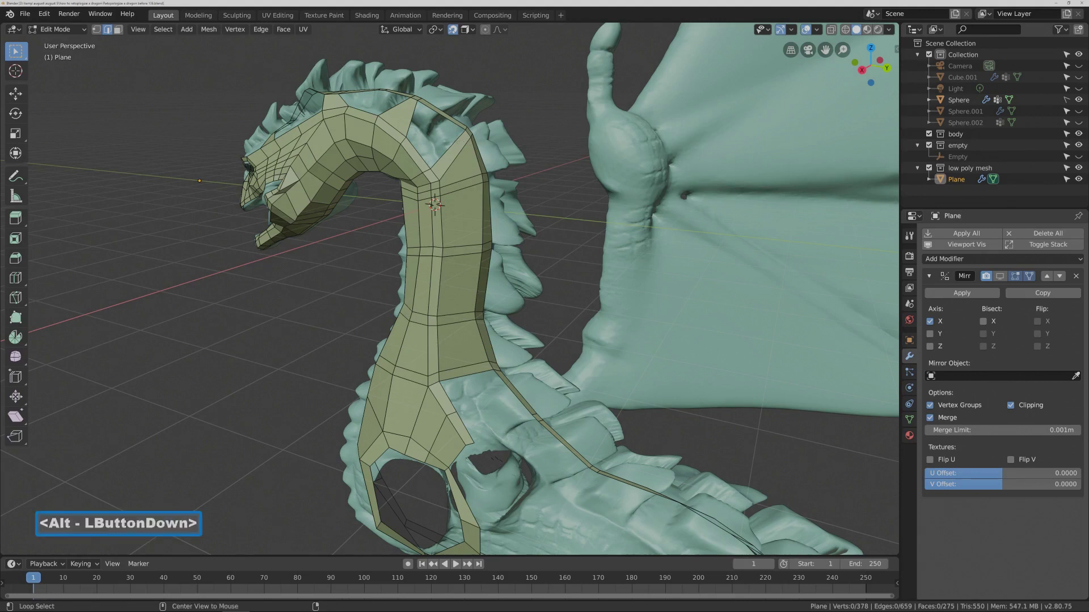
{"action": "key", "text": "f"}
{"action": "left_click", "coordinate": [527, 130]}
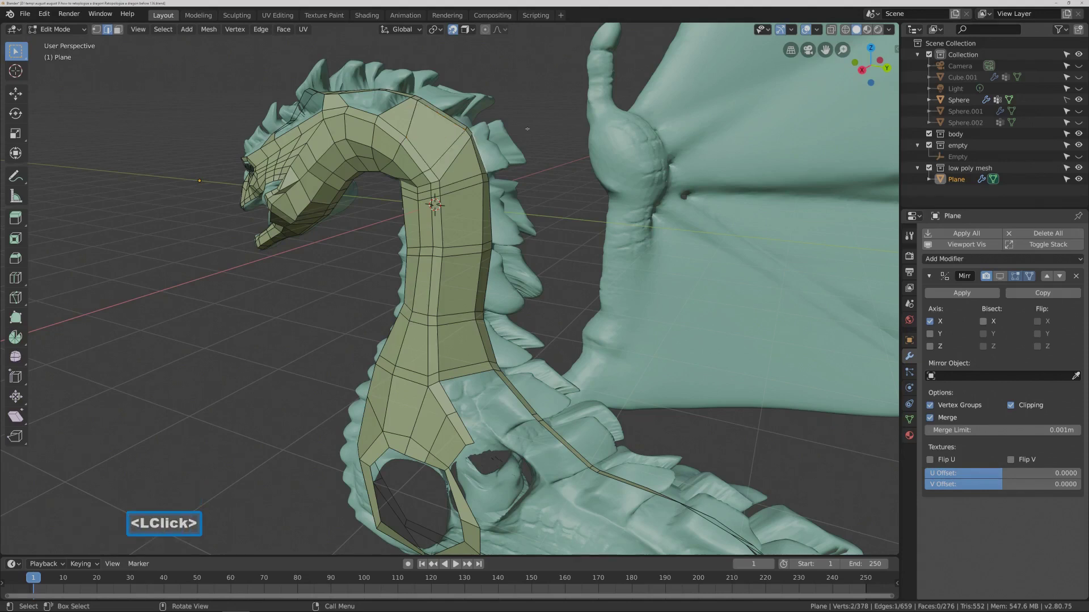
{"action": "key", "text": "alt"}
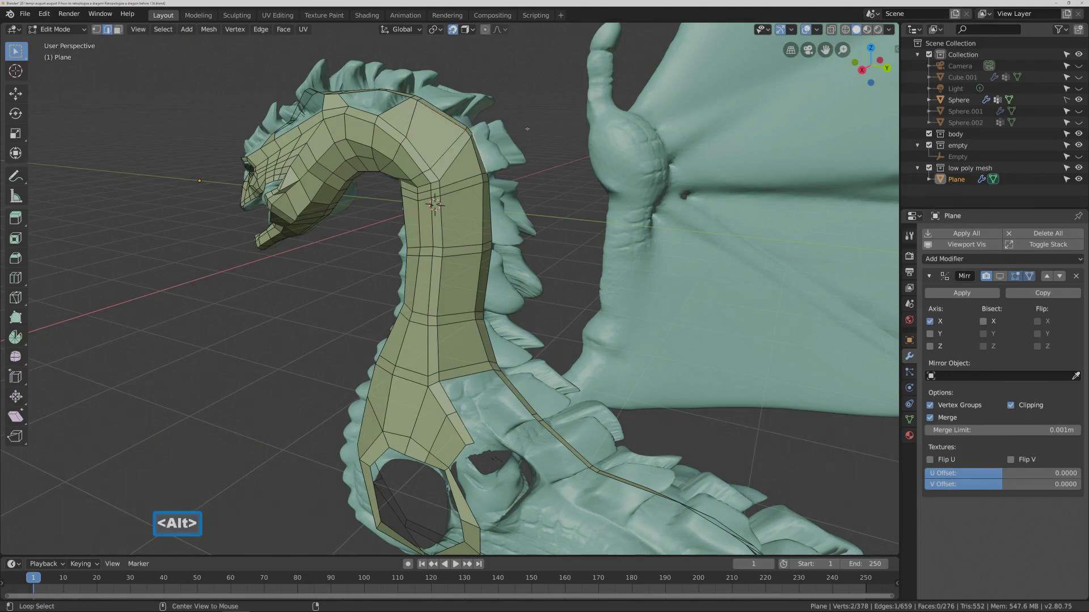
{"action": "key", "text": "alt+a"}
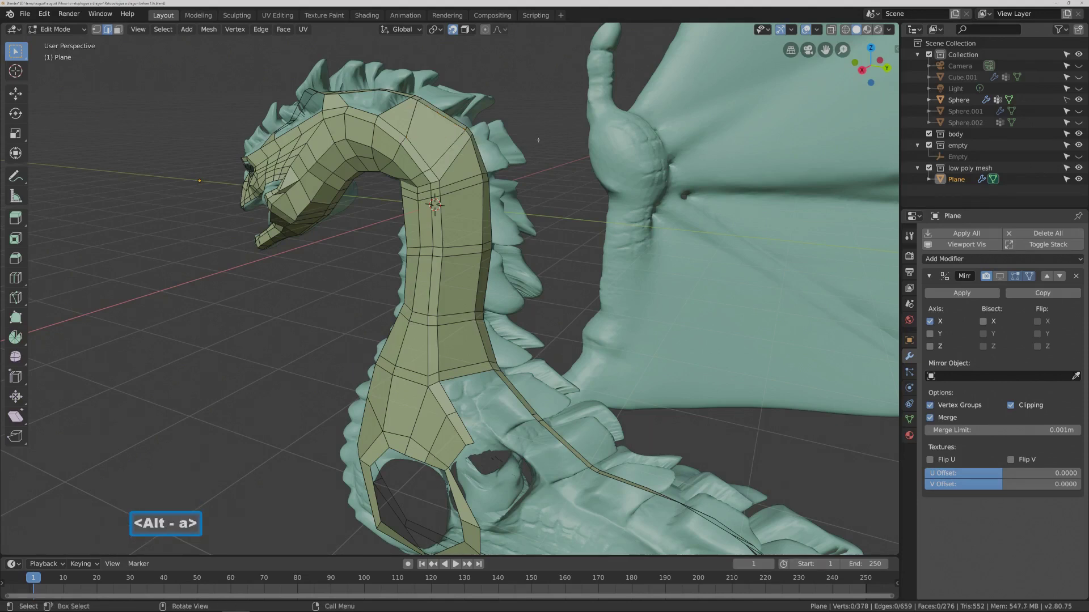
{"action": "key", "text": "Pause"}
Extrude the three outer edges behind the front leg opening and move them 2.32 m along Y towards the rear leg opening.
{"action": "scroll", "coordinate": [714, 433], "scroll_direction": "down", "scroll_amount": 3}
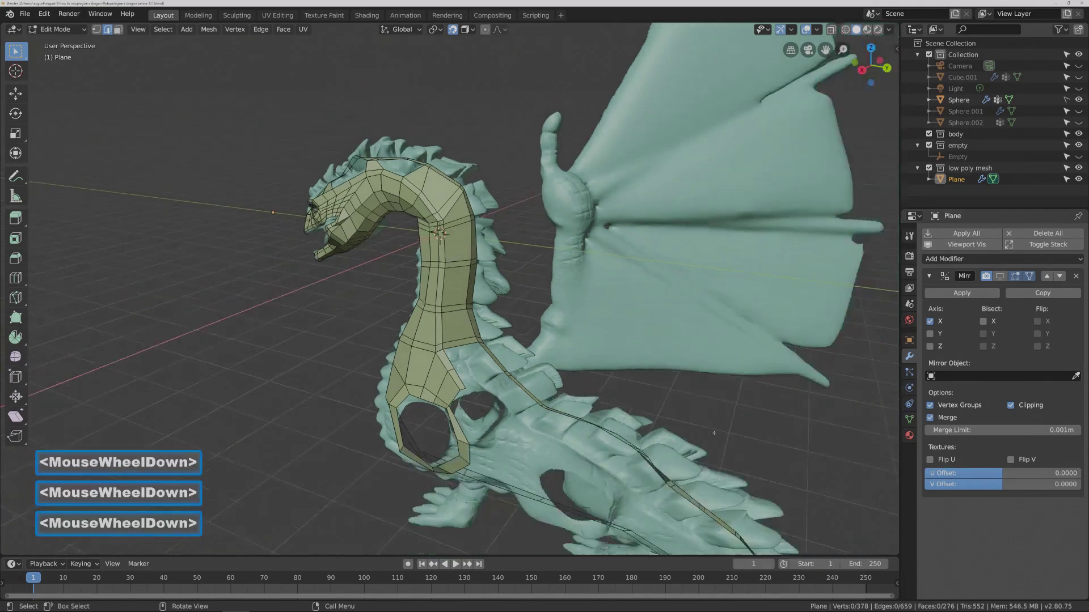
{"action": "middle_click_drag", "start_coordinate": [700, 437], "coordinate": [581, 344], "text": "shift"}
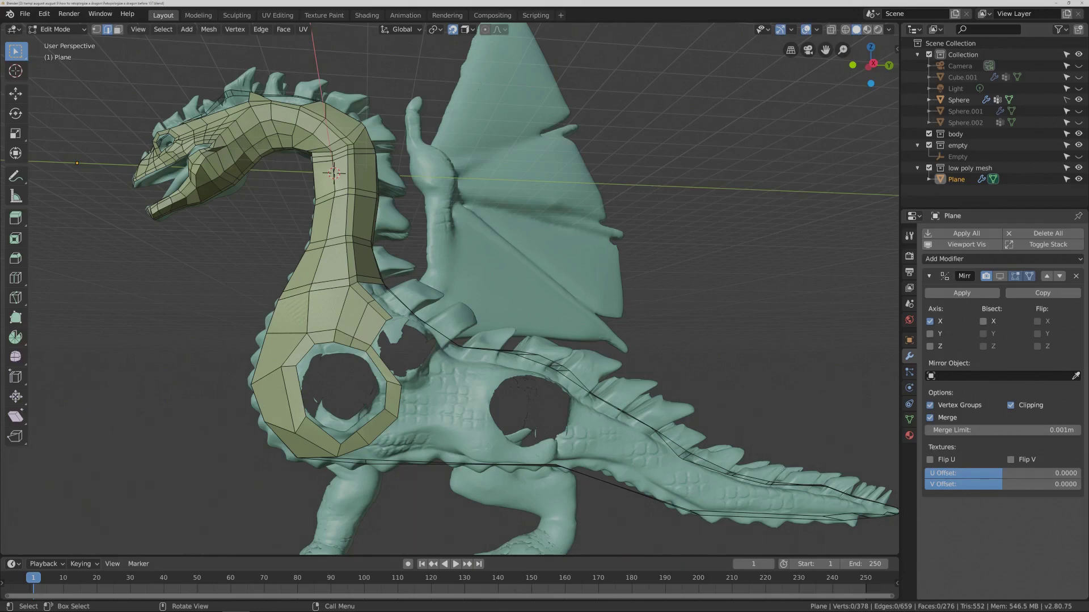
{"action": "middle_click_drag", "start_coordinate": [581, 344], "coordinate": [572, 291], "text": "shift"}
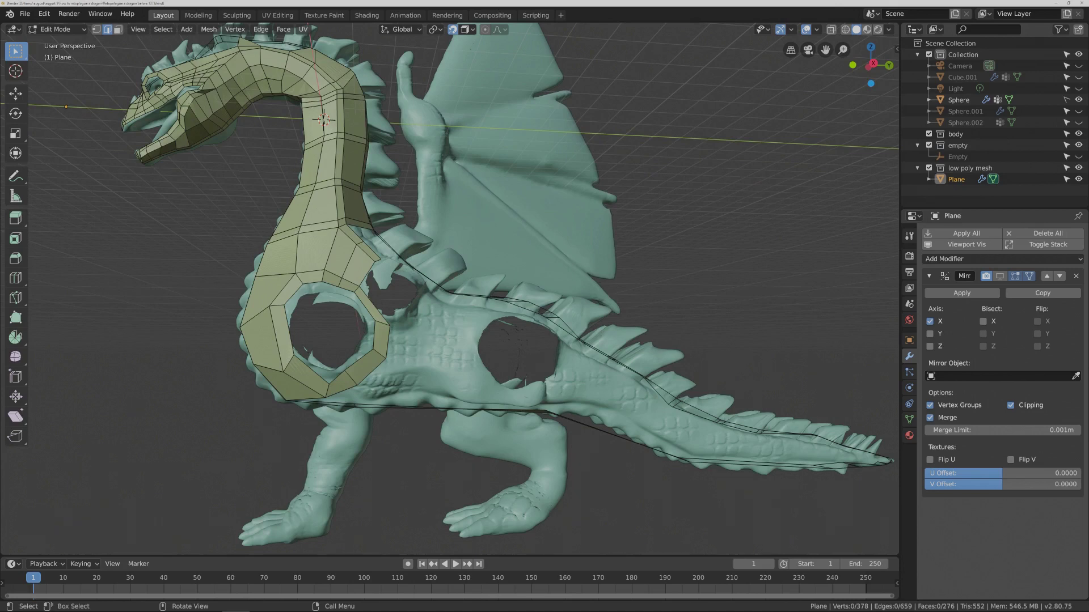
{"action": "left_click", "coordinate": [386, 340]}
{"action": "left_click", "coordinate": [356, 386], "text": "shift"}
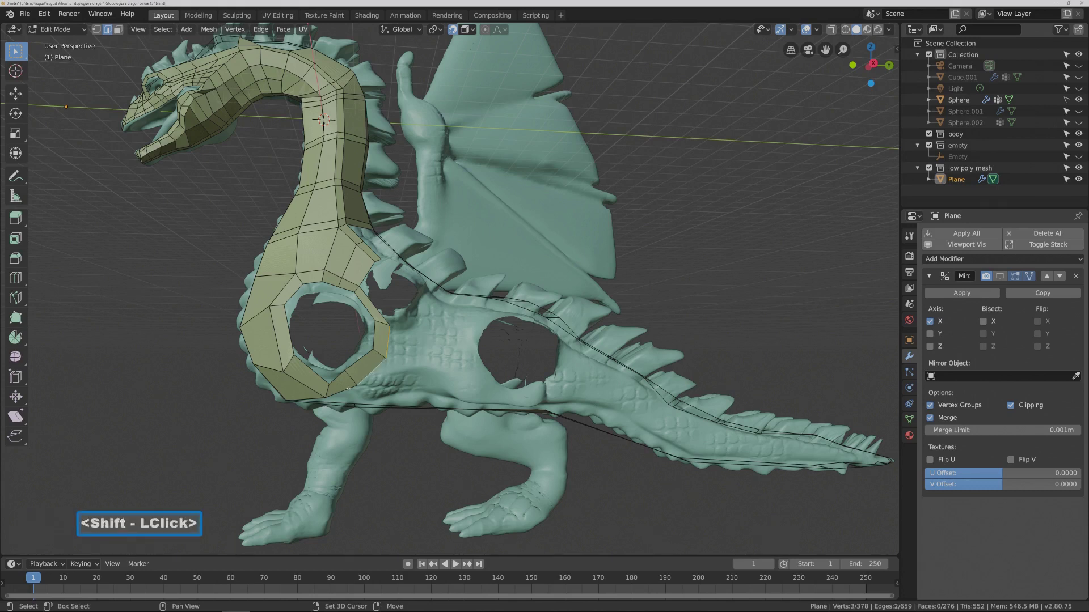
{"action": "left_click", "coordinate": [344, 391], "text": "shift"}
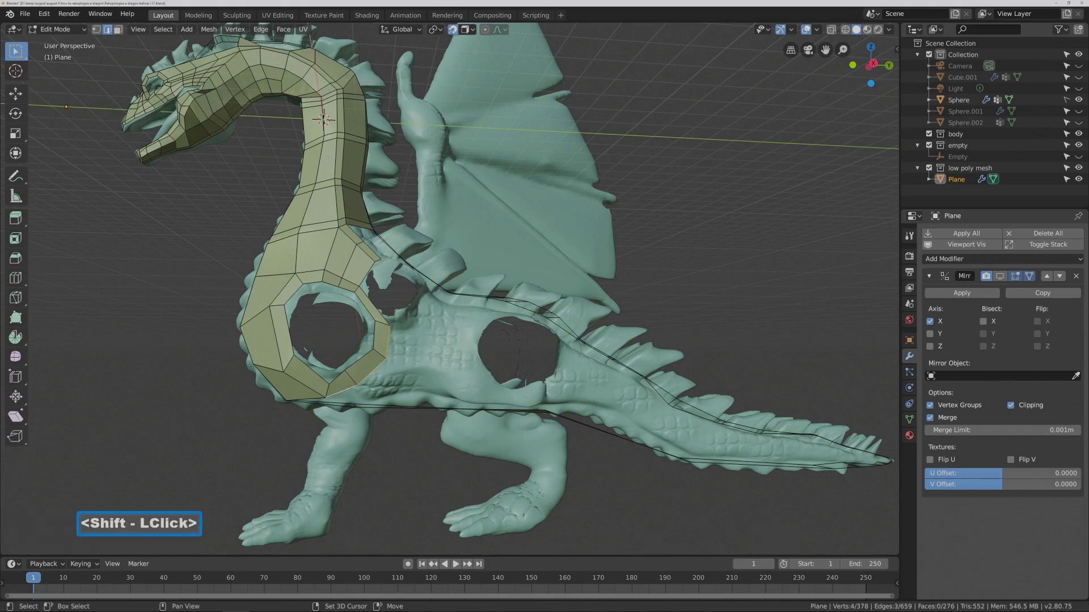
{"action": "key", "text": "e"}
{"action": "right_click", "coordinate": [420, 362]}
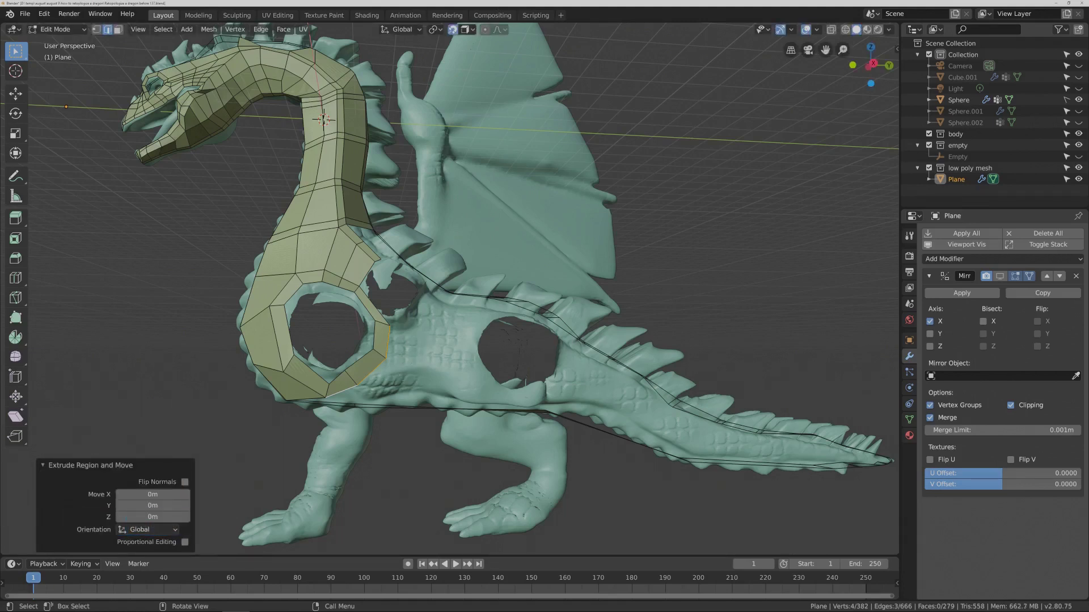
{"action": "left_click", "coordinate": [15, 93]}
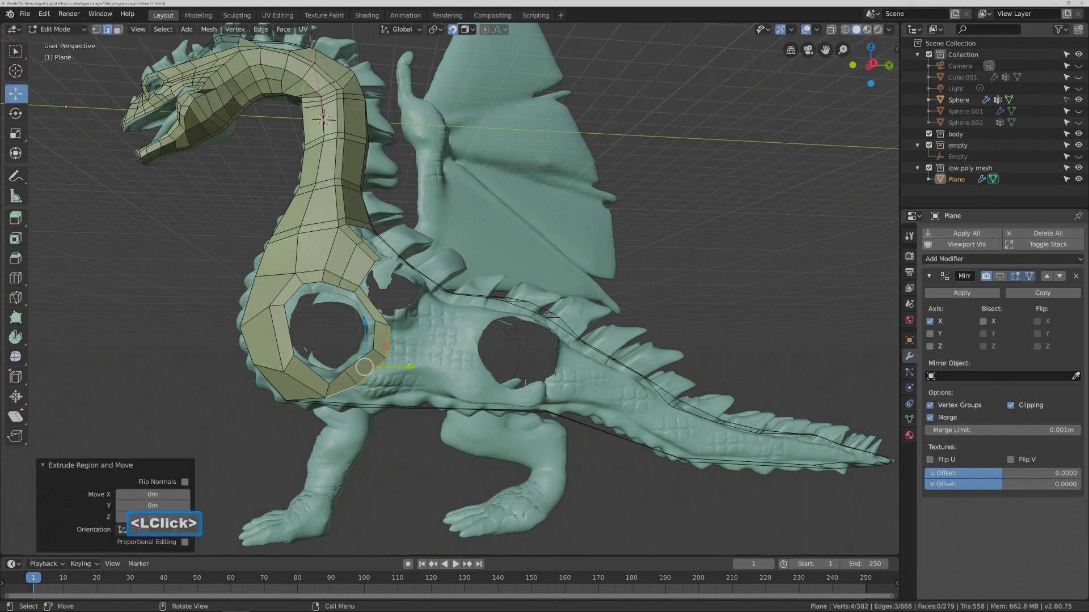
{"action": "left_click_drag", "start_coordinate": [408, 361], "coordinate": [495, 336]}
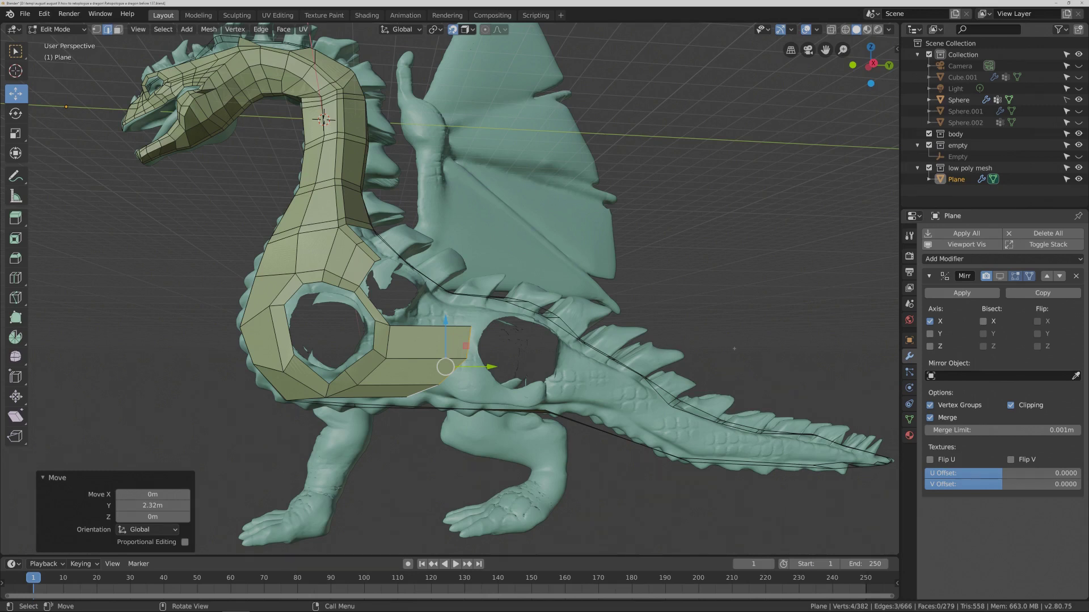
Flatten the extruded belly edges by scaling them to 0 along Y, move them 0.473 m further along Y, and clear the selection.
{"action": "key", "text": "s"}
{"action": "key", "text": "y"}
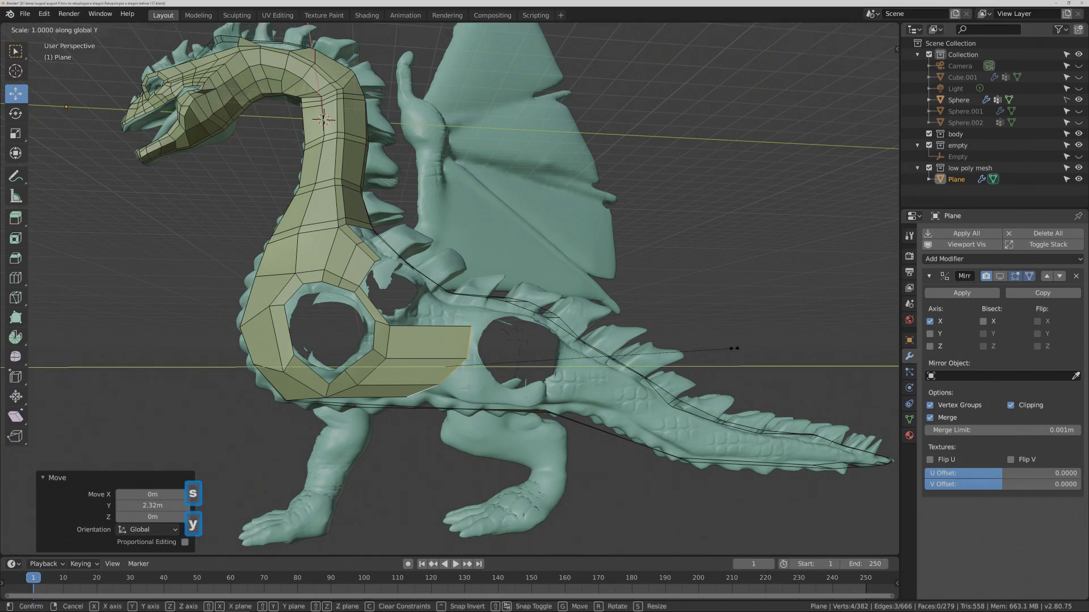
{"action": "key", "text": "0"}
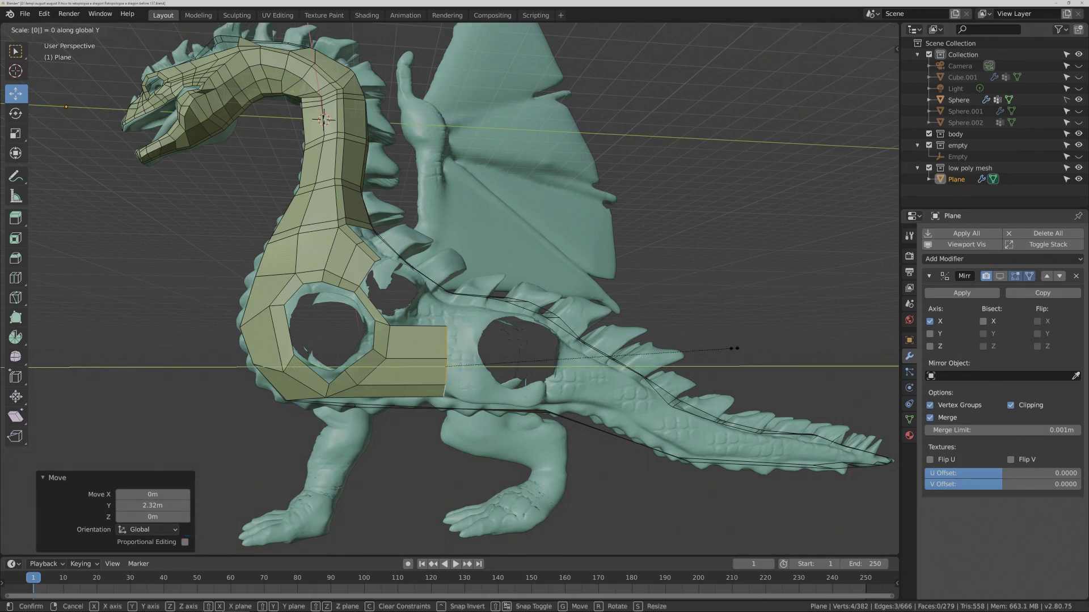
{"action": "left_click", "coordinate": [734, 348]}
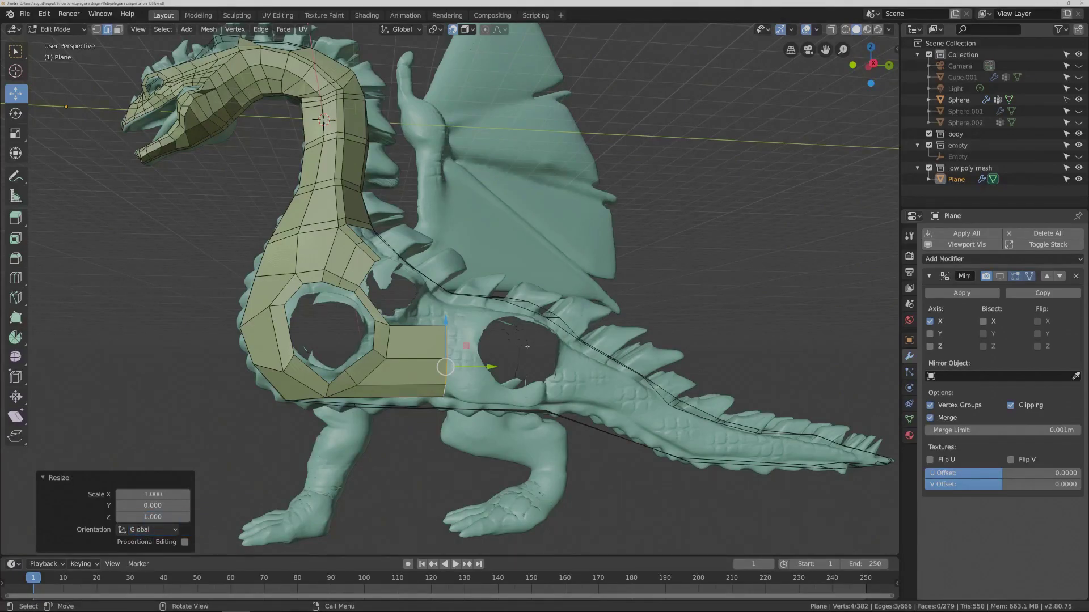
{"action": "left_click_drag", "start_coordinate": [491, 368], "coordinate": [506, 369]}
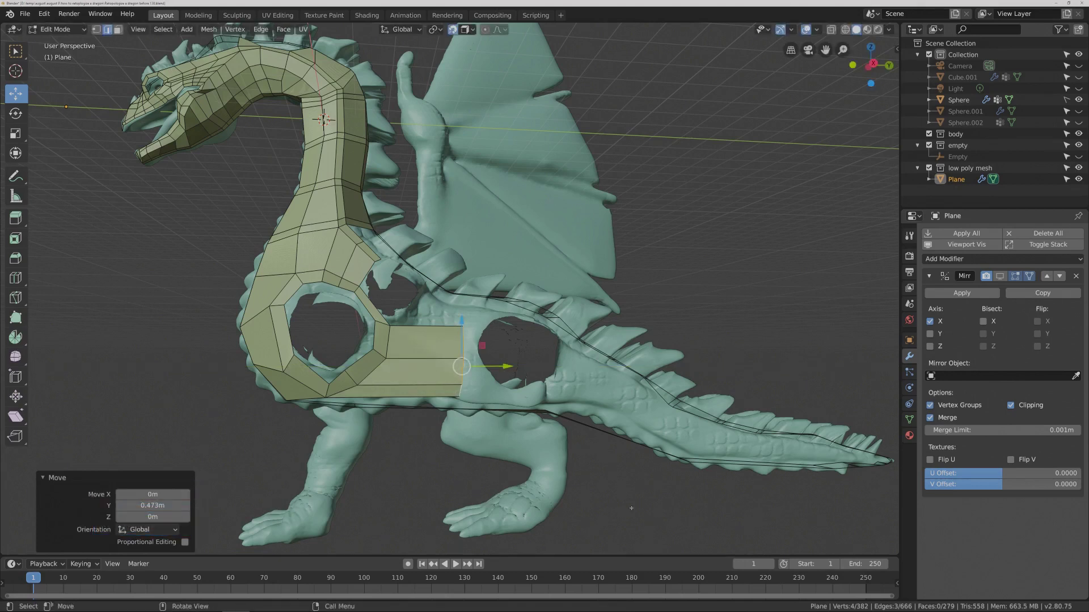
{"action": "left_click", "coordinate": [818, 313]}
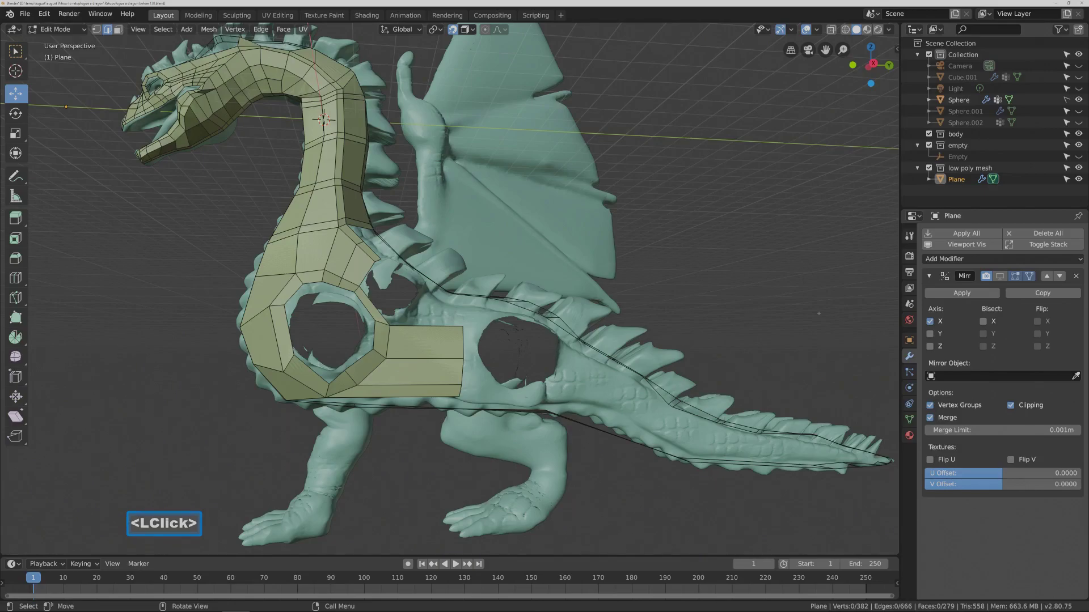
Add a loop cut across the three faces behind the front leg opening, slide it by a factor of about 0.24, and clear the selection.
{"action": "key", "text": "Pause"}
{"action": "key", "text": "Insert"}
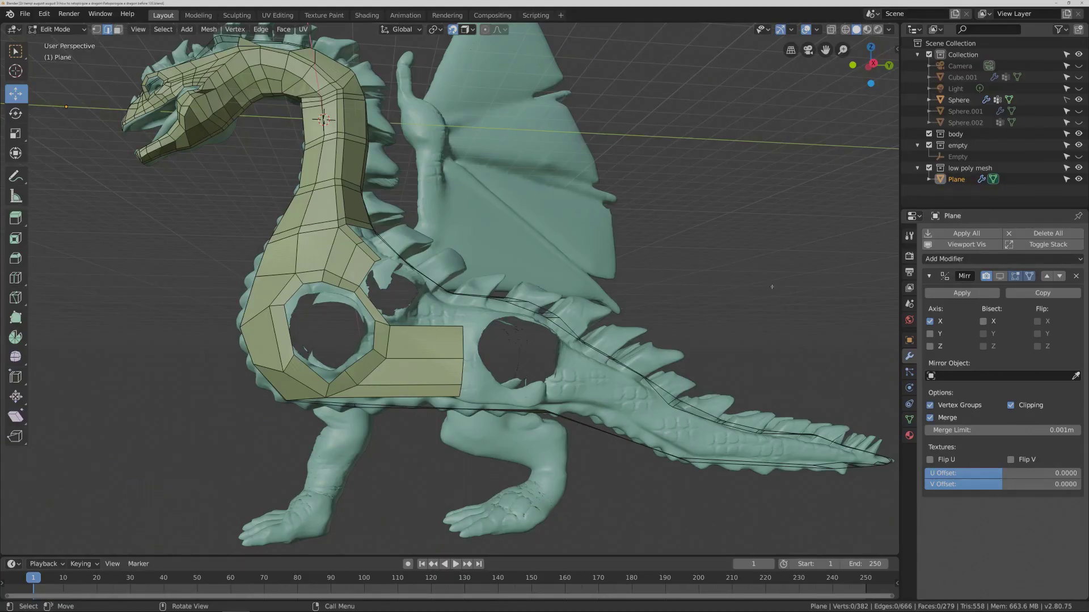
{"action": "middle_click_drag", "start_coordinate": [723, 320], "coordinate": [688, 310], "text": "shift"}
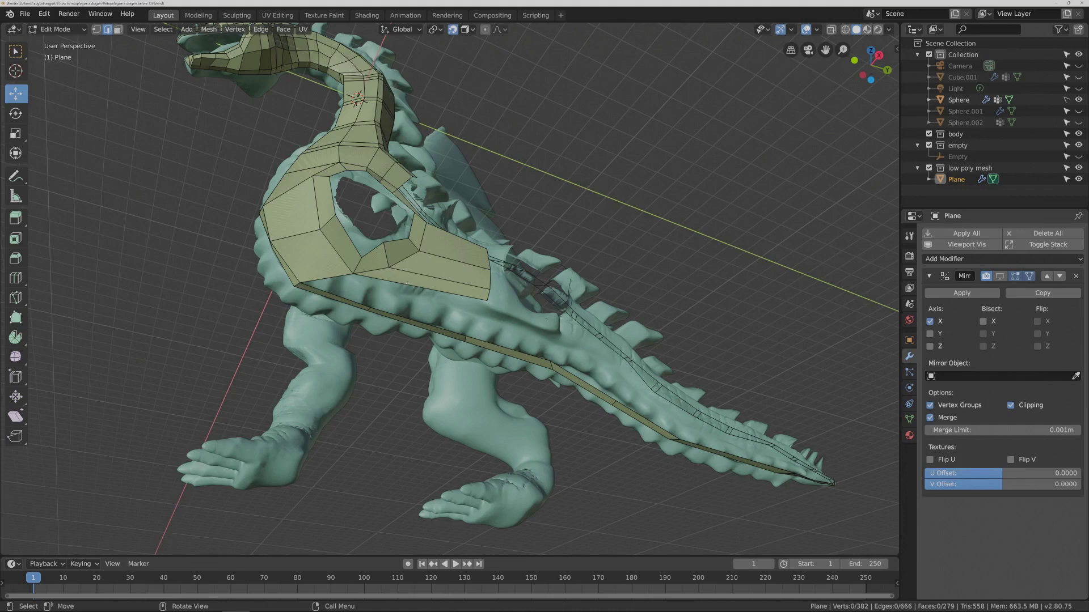
{"action": "key", "text": "ctrl+r"}
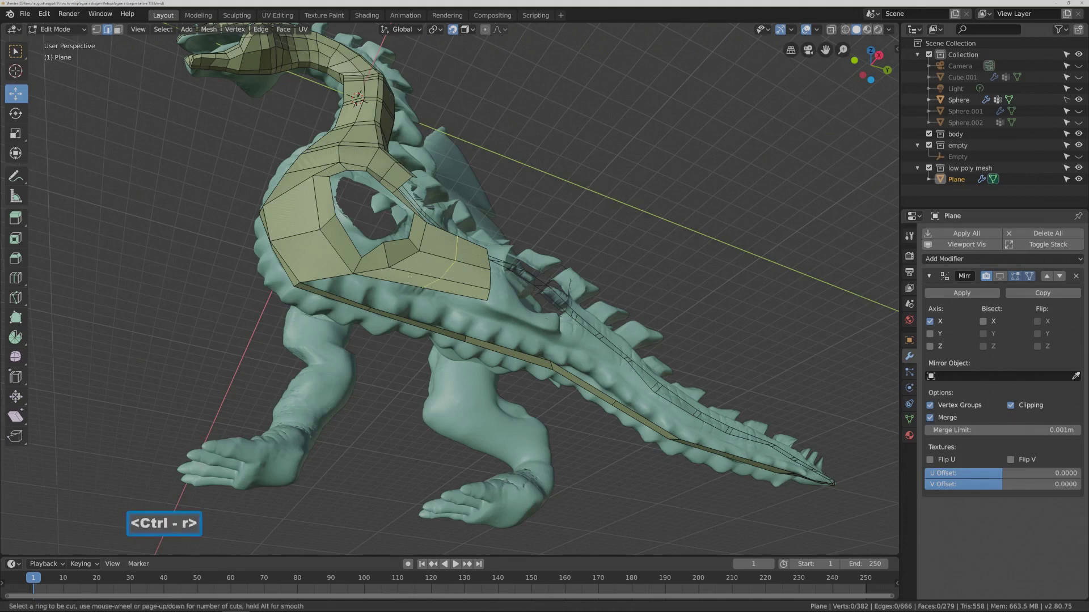
{"action": "left_click", "coordinate": [409, 276]}
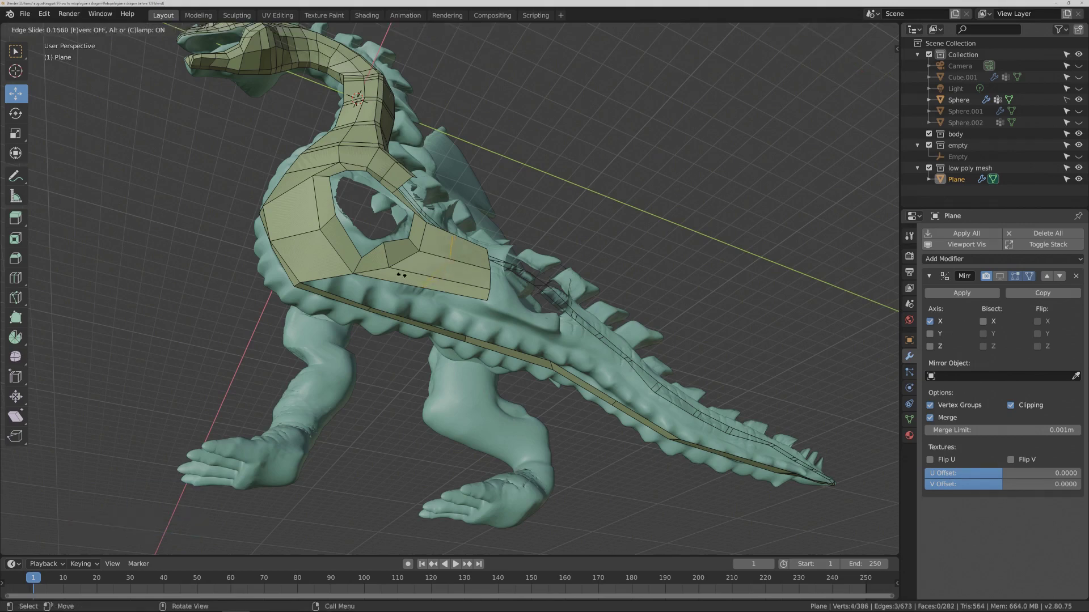
{"action": "left_click", "coordinate": [397, 274]}
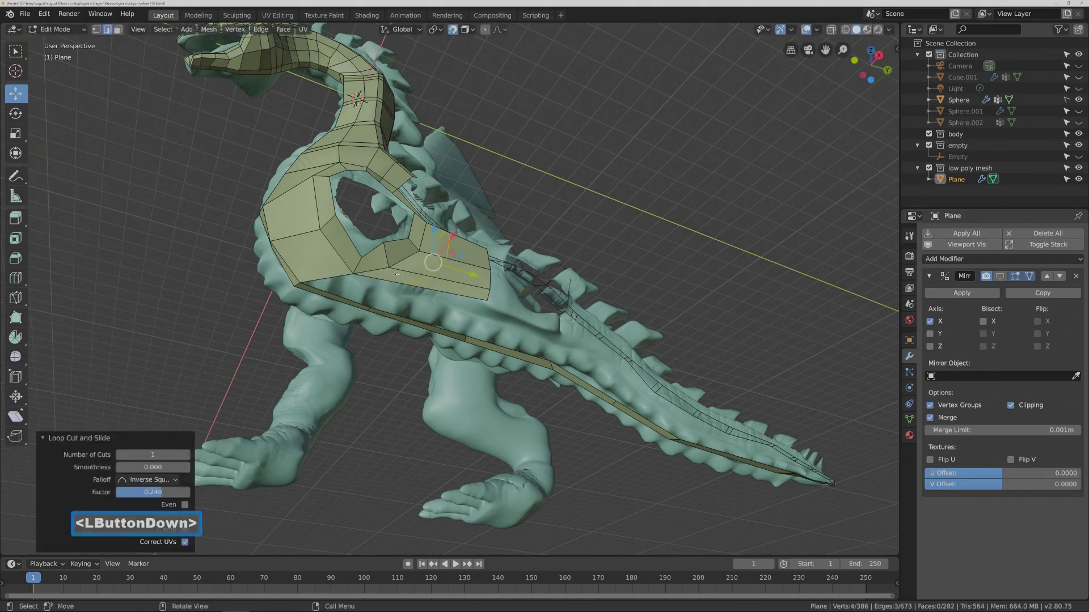
{"action": "left_click", "coordinate": [625, 262]}
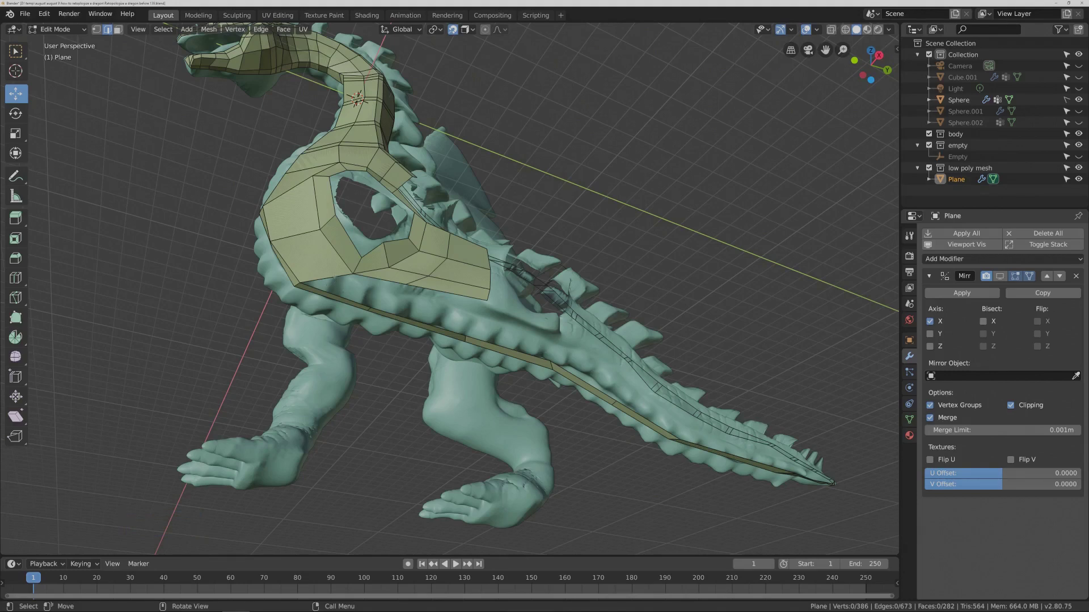
Fill the gap between the lower body side mesh and the belly strip with two faces, from the front leg to the extruded rear edge.
{"action": "left_click", "coordinate": [378, 277]}
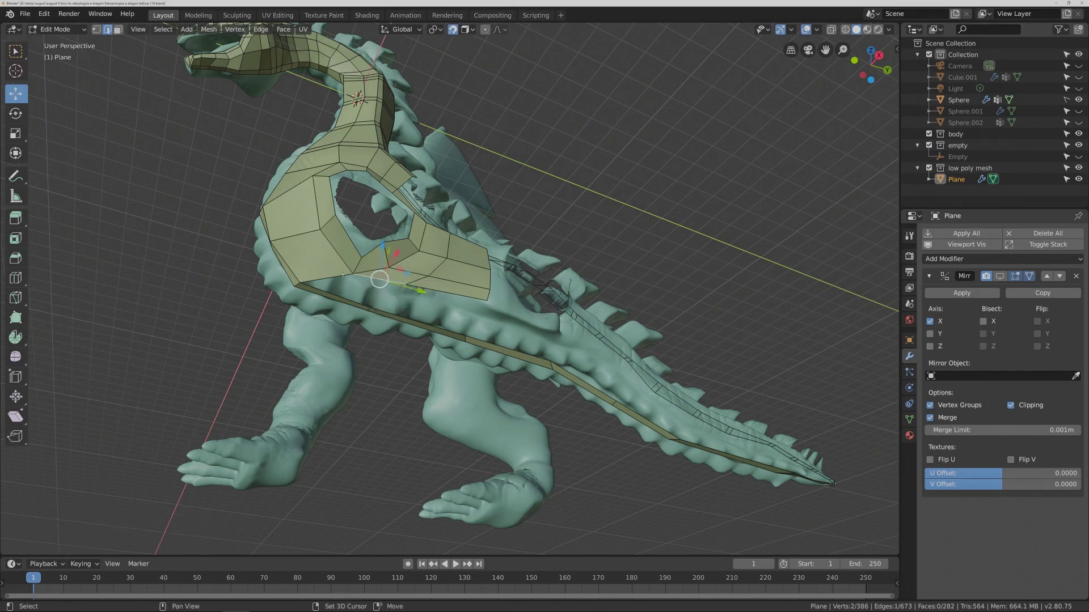
{"action": "left_click", "coordinate": [352, 281], "text": "shift"}
{"action": "left_click", "coordinate": [357, 287], "text": "shift"}
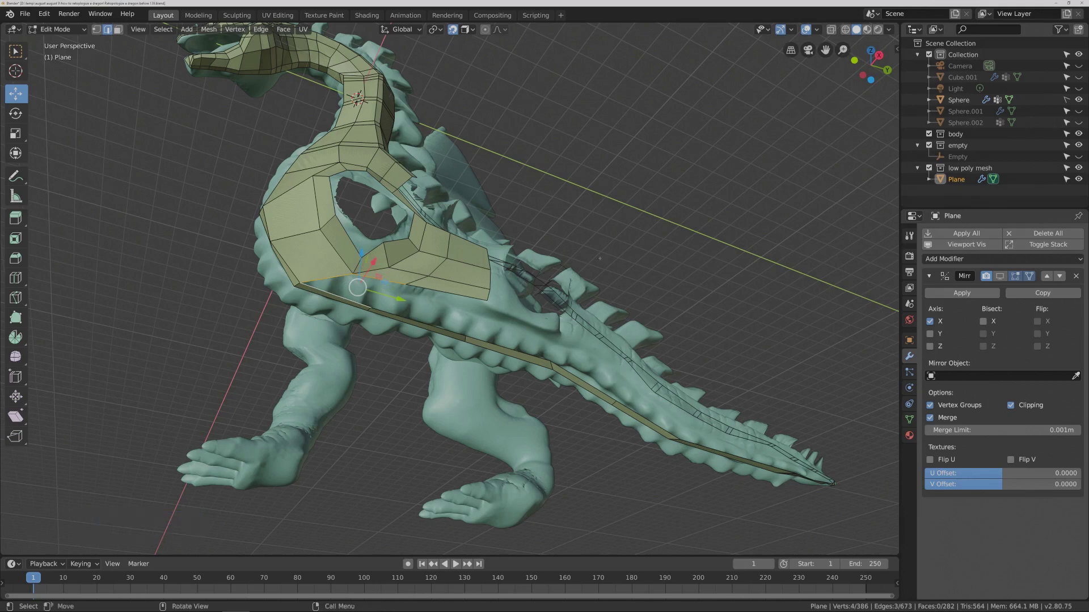
{"action": "key", "text": "f"}
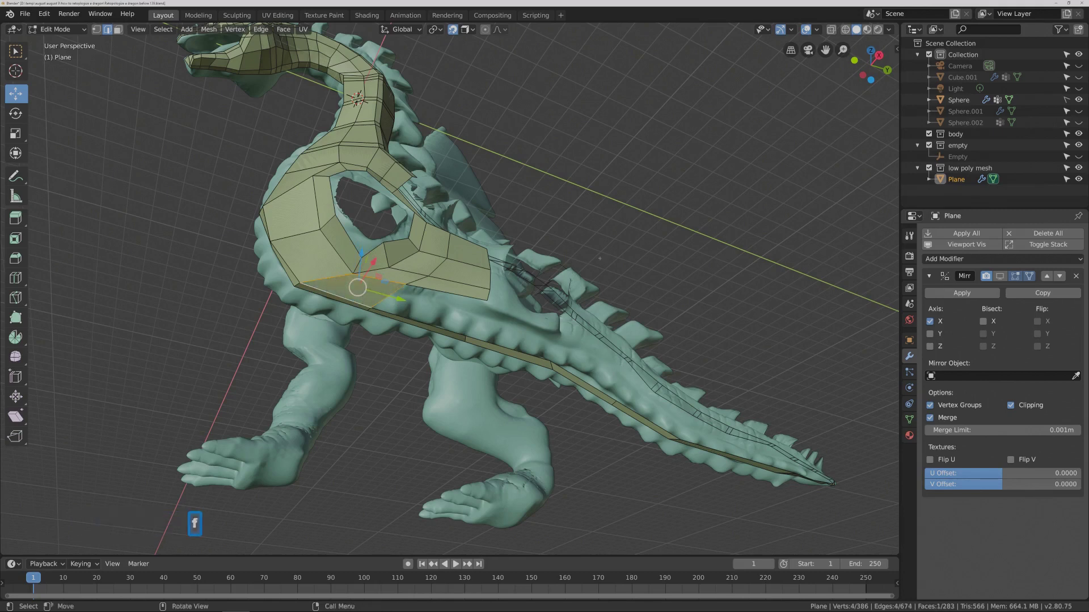
{"action": "left_click", "coordinate": [599, 258]}
{"action": "left_click", "coordinate": [448, 295]}
{"action": "left_click", "coordinate": [389, 296], "text": "shift"}
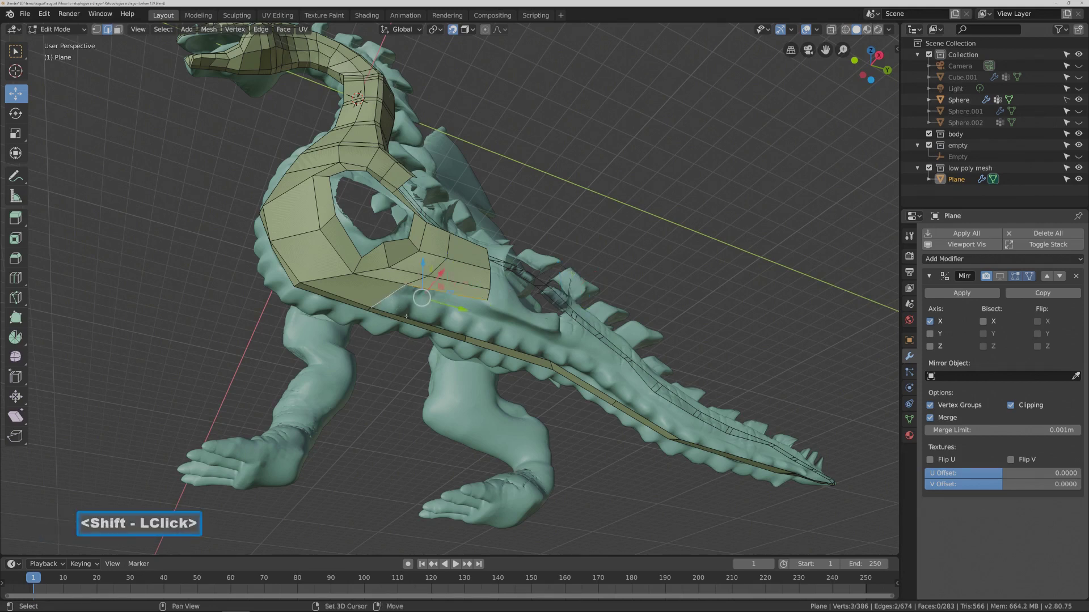
{"action": "key", "text": "f"}
{"action": "left_click", "coordinate": [637, 265]}
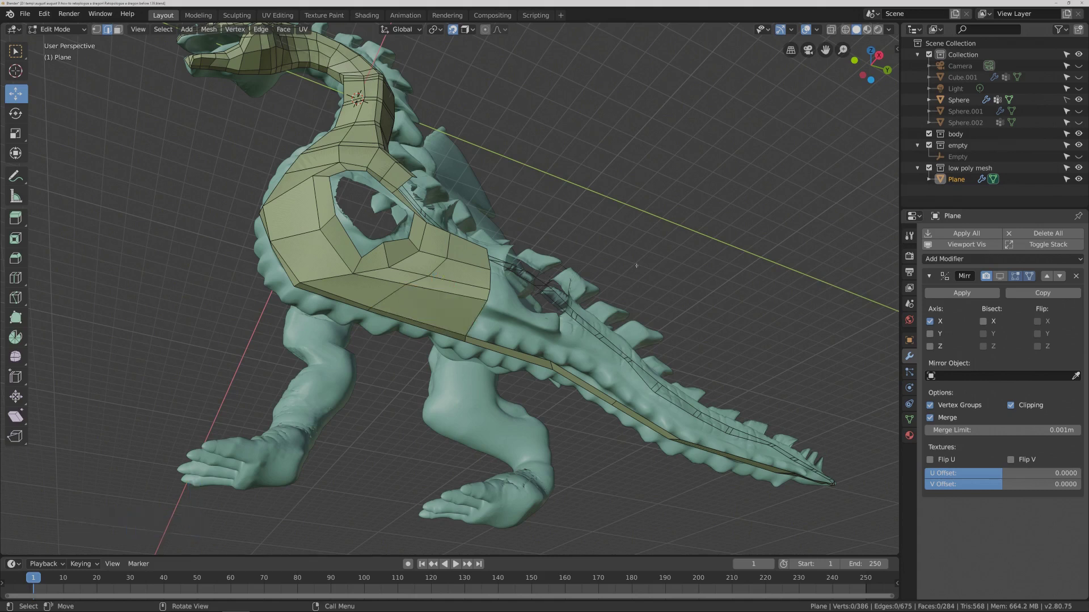
Add a loop cut to the belly strip just behind the filled faces, slide it by a factor of 0.732, and clear the selection.
{"action": "key", "text": "Pause"}
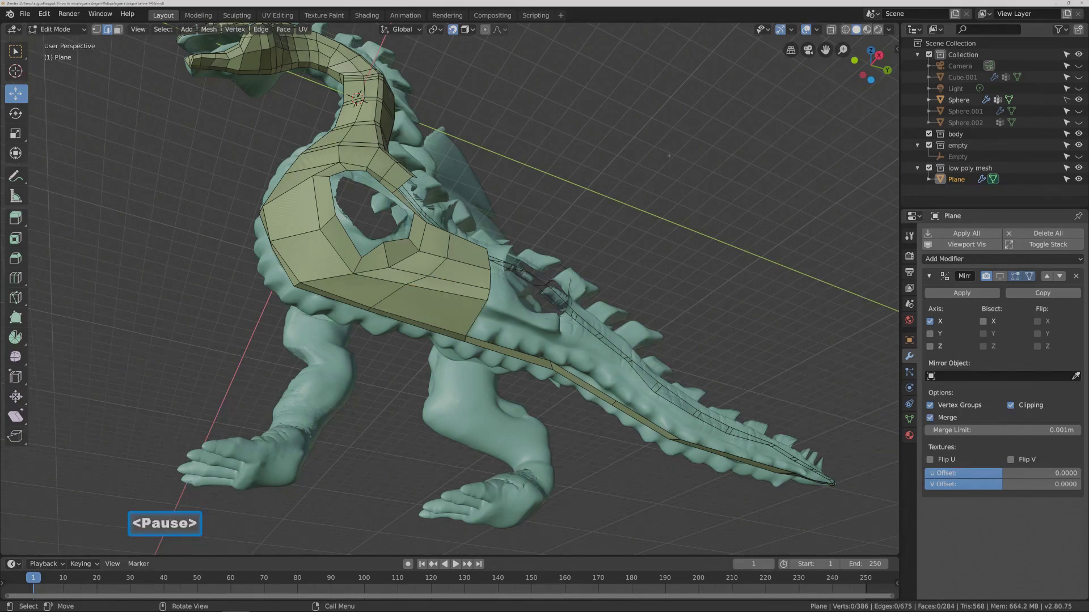
{"action": "middle_click_drag", "start_coordinate": [669, 155], "coordinate": [170, 68]}
{"action": "middle_click_drag", "start_coordinate": [641, 346], "coordinate": [595, 339]}
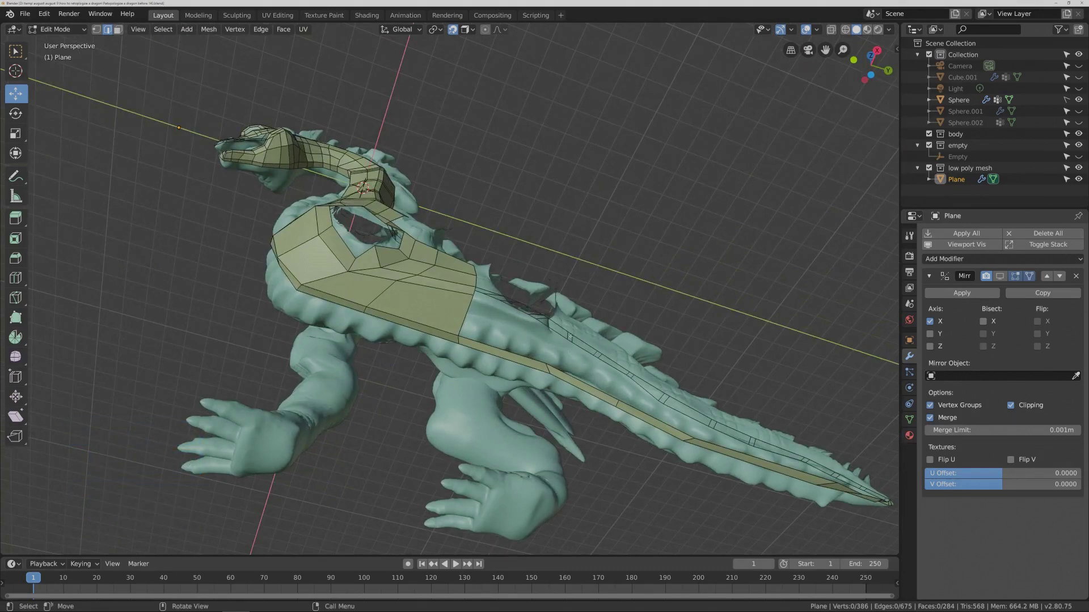
{"action": "key", "text": "ctrl+r"}
{"action": "left_click", "coordinate": [557, 369]}
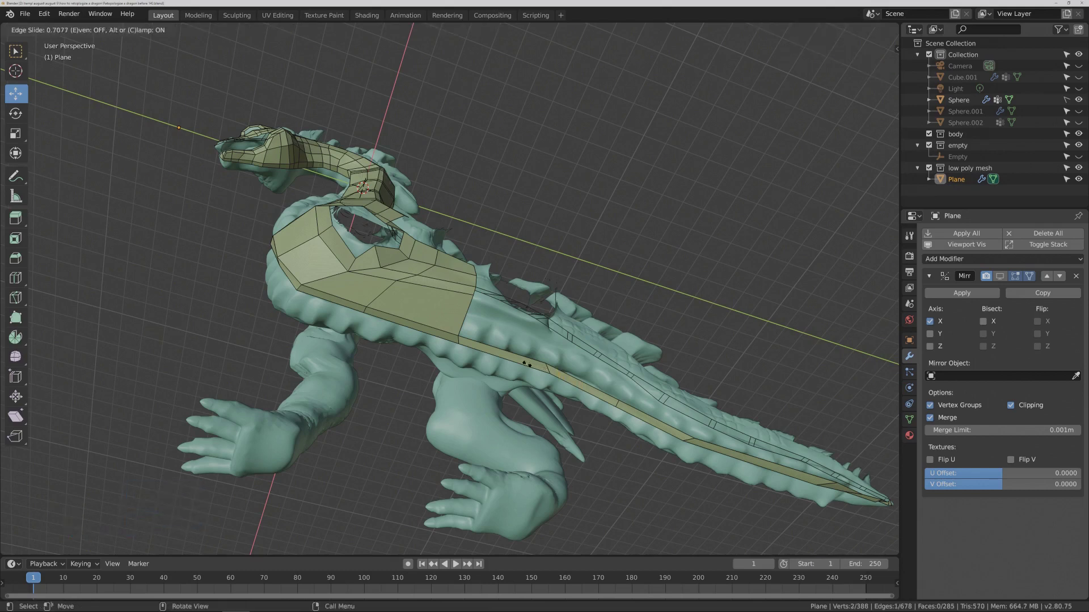
{"action": "left_click", "coordinate": [526, 365]}
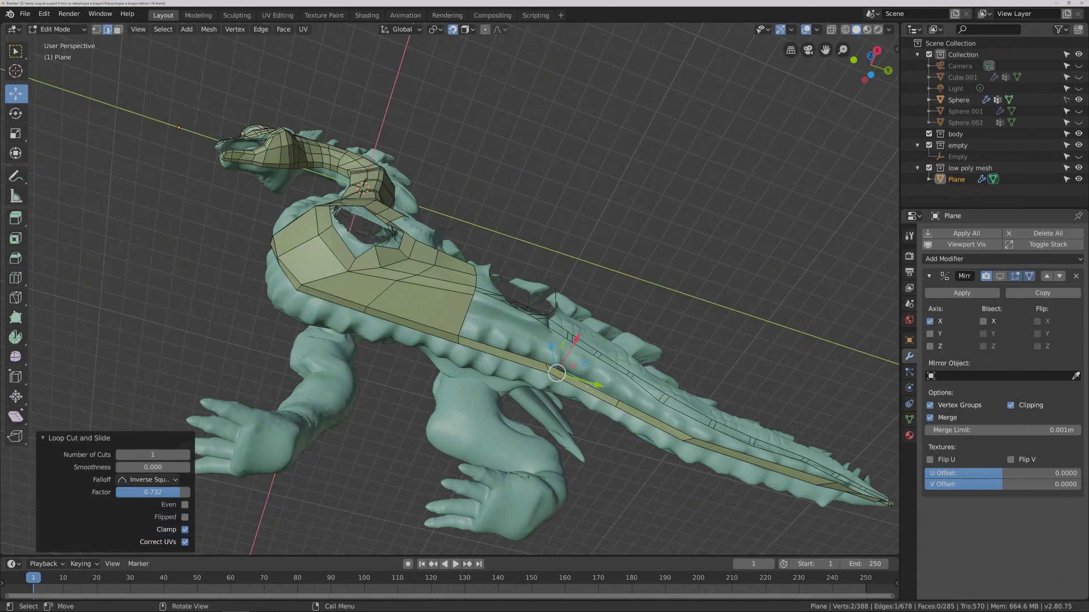
{"action": "middle_click_drag", "start_coordinate": [527, 363], "coordinate": [564, 351]}
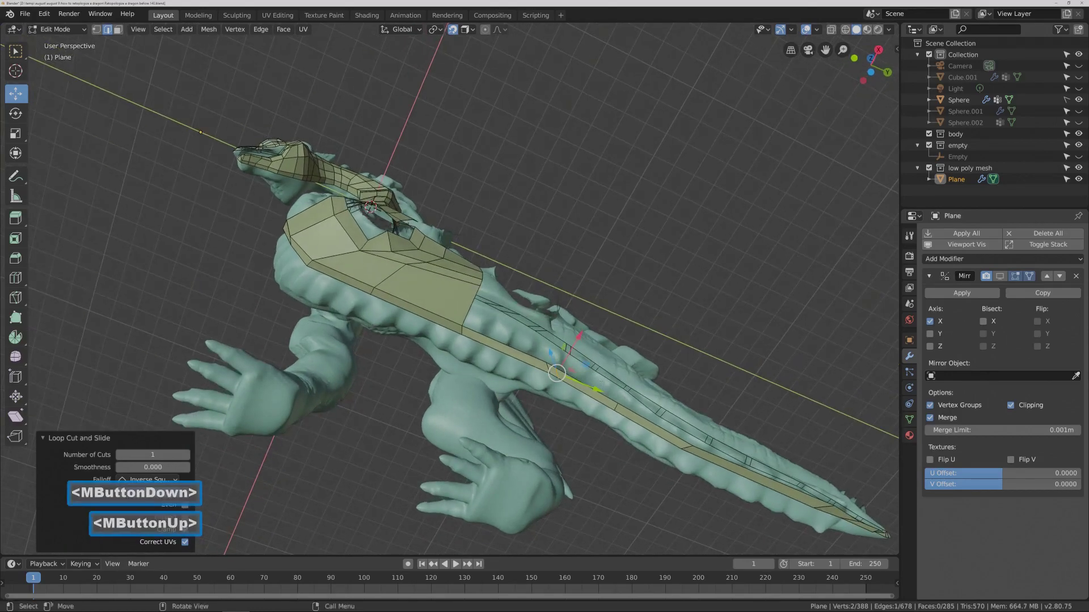
{"action": "left_click", "coordinate": [586, 393]}
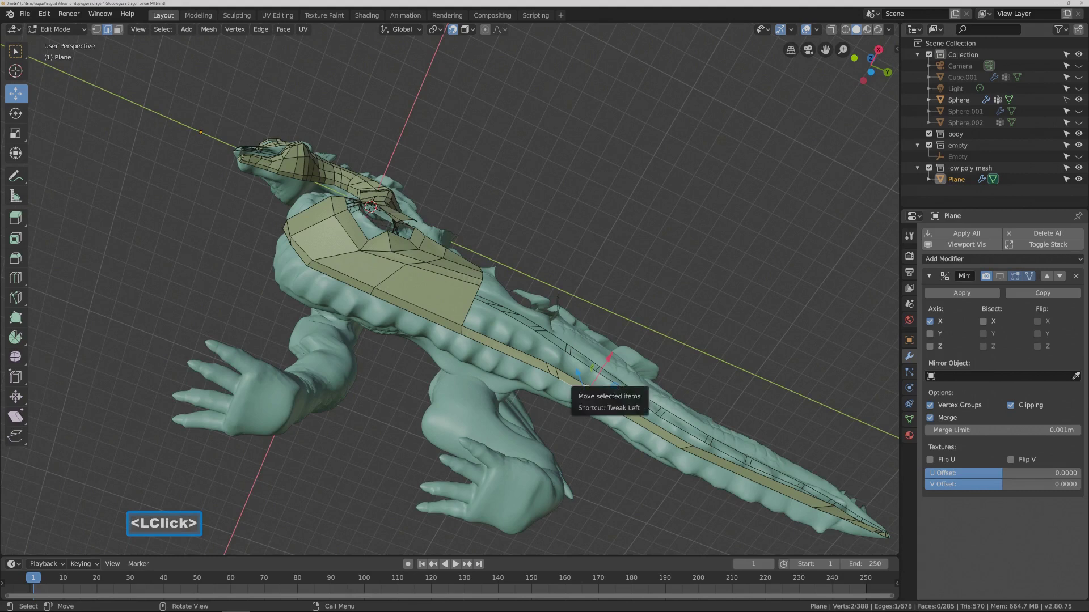
{"action": "left_click", "coordinate": [641, 324]}
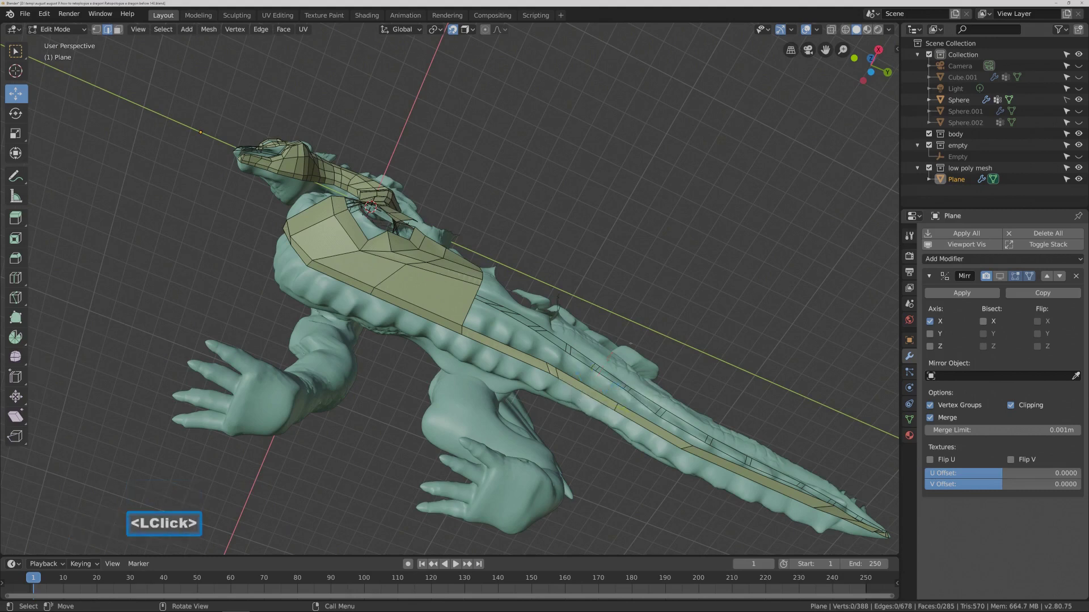
Add two loop cuts to the next belly strip segment behind the rear leg, sliding the first by a factor of about 0.19.
{"action": "key", "text": "ctrl+r"}
{"action": "left_click", "coordinate": [585, 389]}
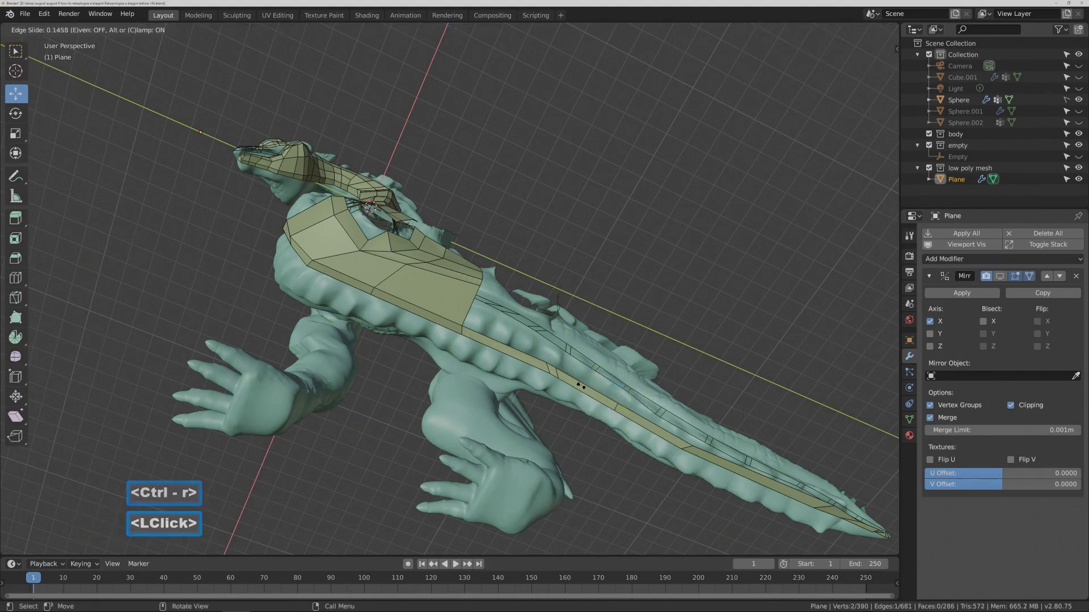
{"action": "left_click", "coordinate": [580, 387]}
{"action": "key", "text": "ctrl+r"}
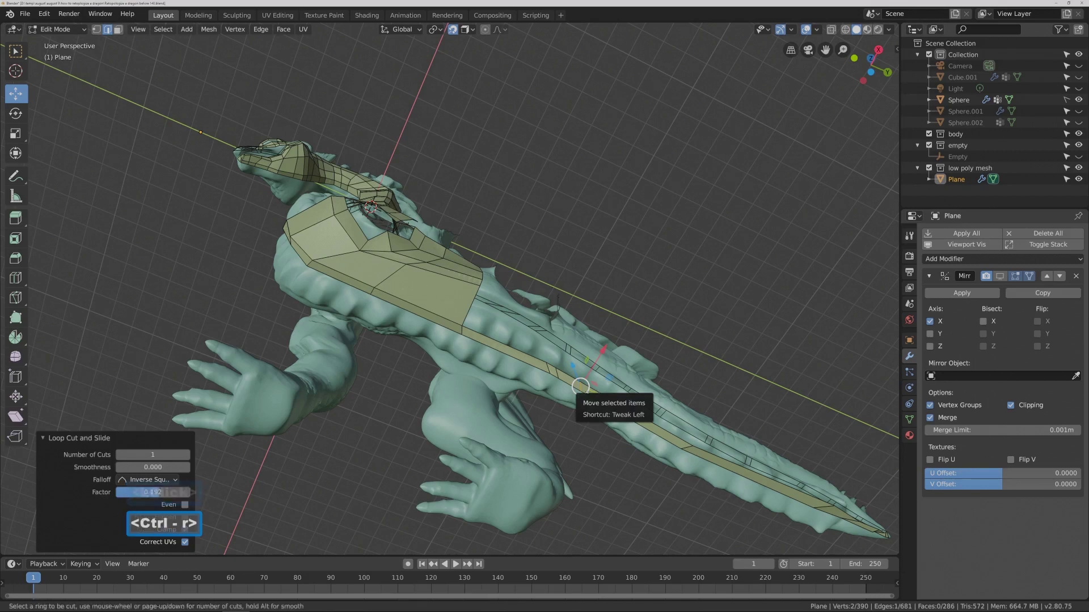
{"action": "left_click", "coordinate": [580, 386]}
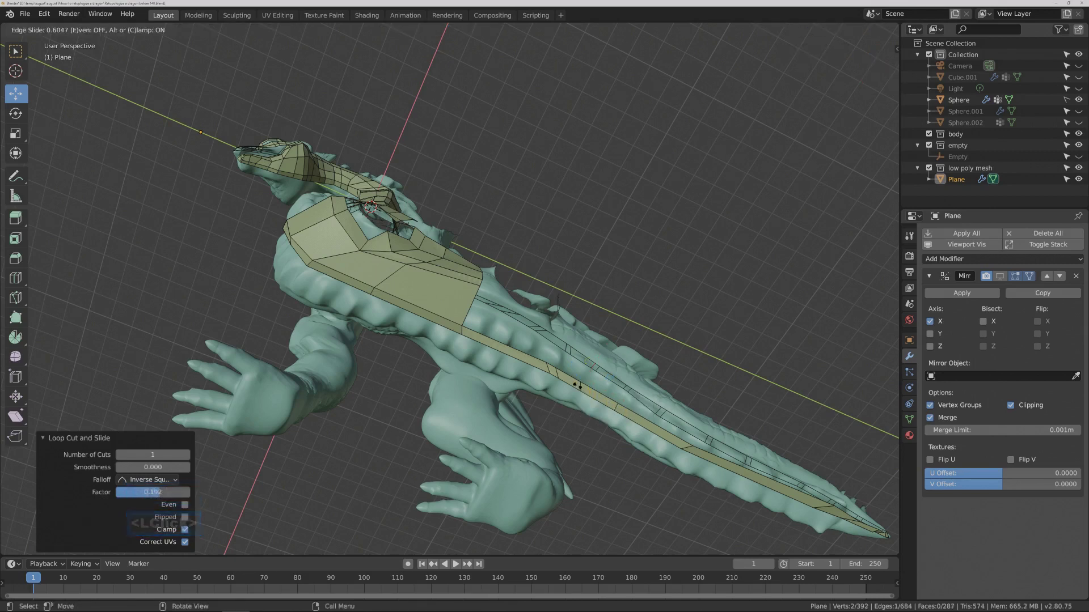
{"action": "left_click", "coordinate": [587, 390]}
Add three loop cuts to the belly strip segment under the front part of the tail, with slide factors of 0.850, 0.177 and 0.679.
{"action": "left_click", "coordinate": [647, 430]}
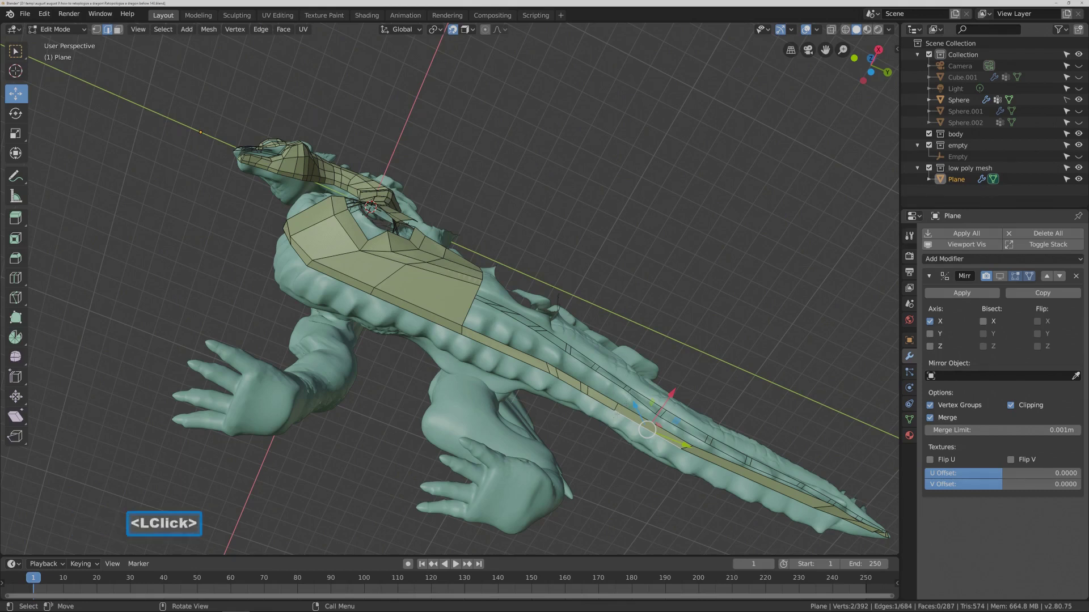
{"action": "key", "text": "ctrl+r"}
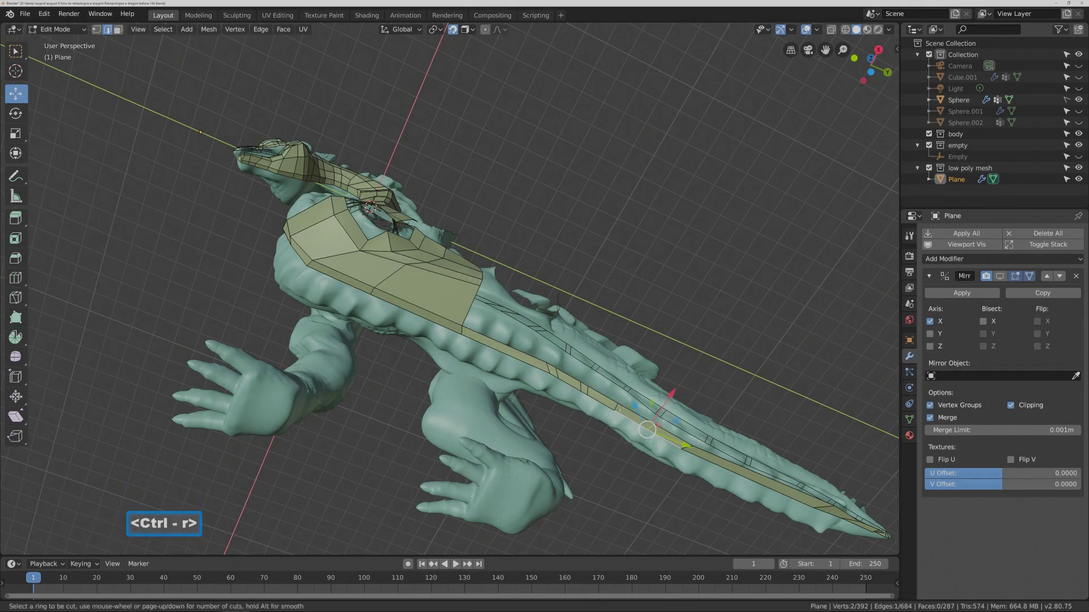
{"action": "left_click", "coordinate": [617, 407]}
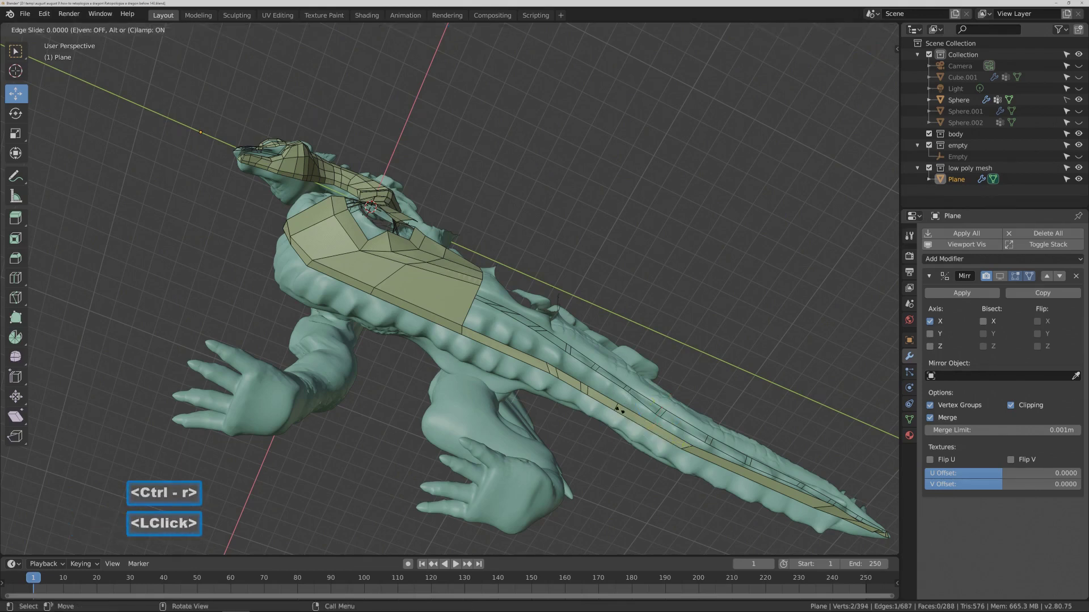
{"action": "left_click", "coordinate": [586, 400]}
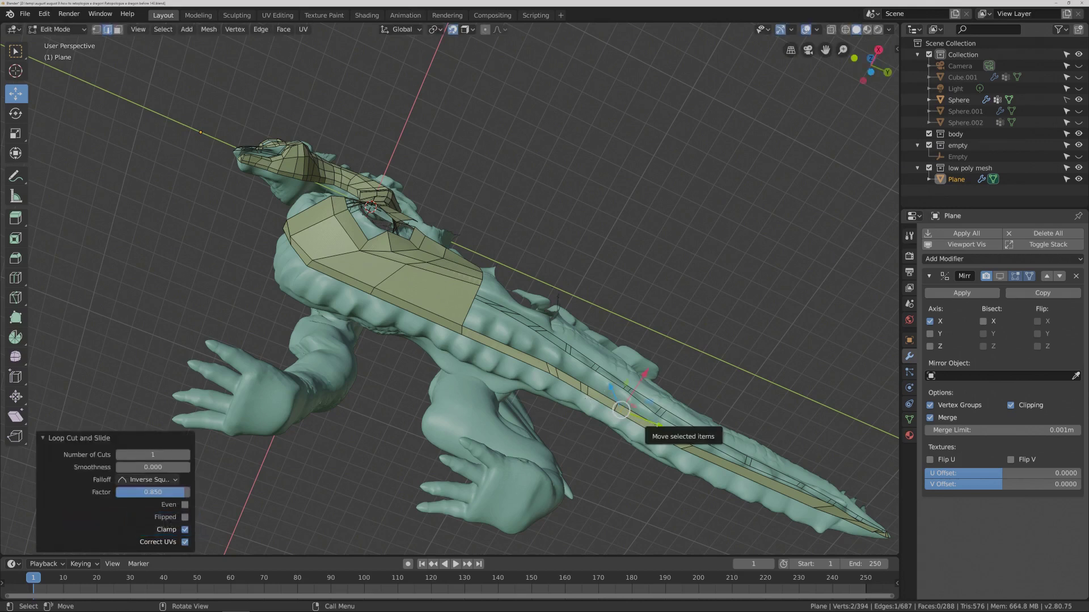
{"action": "left_click", "coordinate": [649, 430]}
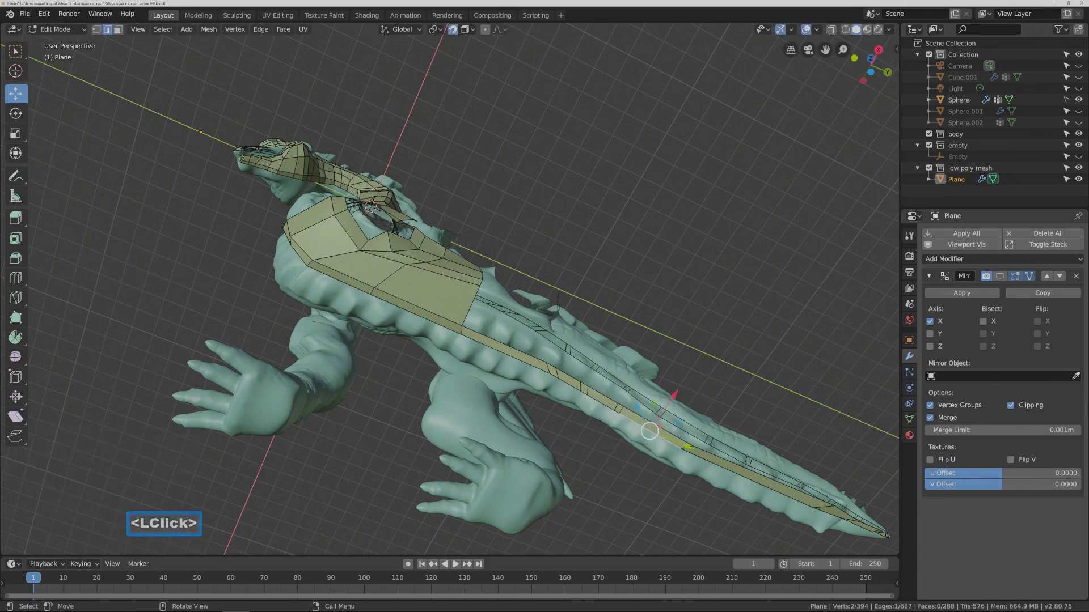
{"action": "key", "text": "ctrl+r"}
{"action": "left_click", "coordinate": [658, 428]}
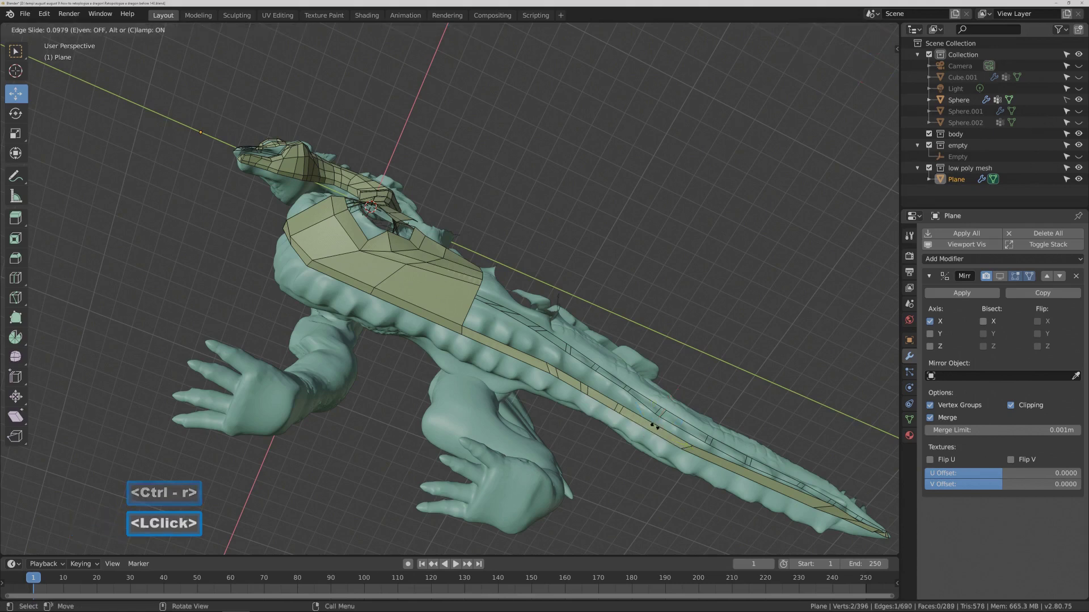
{"action": "left_click", "coordinate": [648, 425]}
{"action": "key", "text": "ctrl+r"}
{"action": "left_click", "coordinate": [648, 424]}
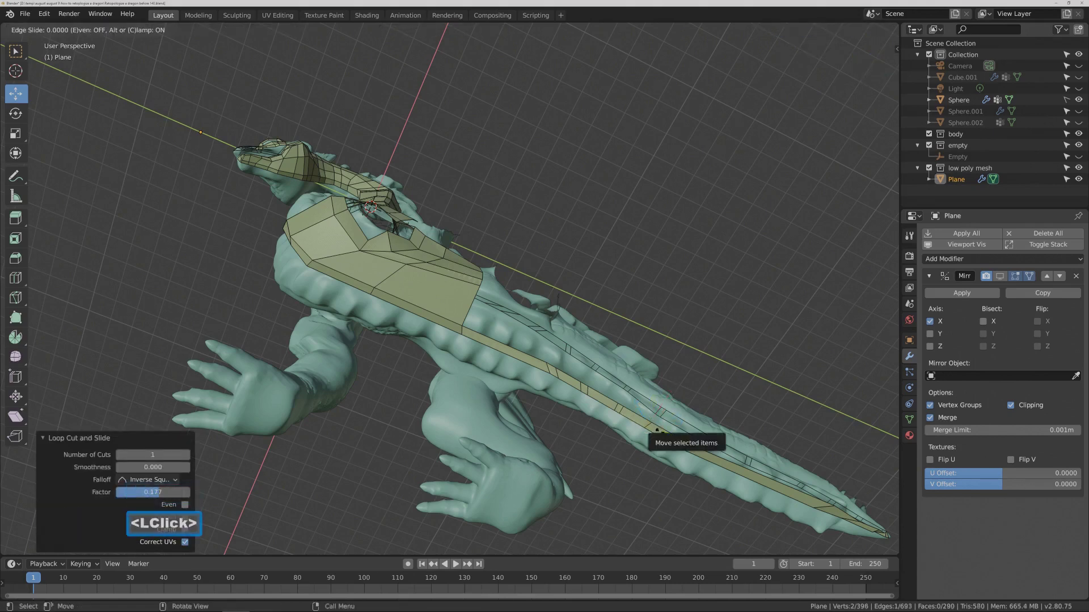
{"action": "left_click", "coordinate": [652, 429]}
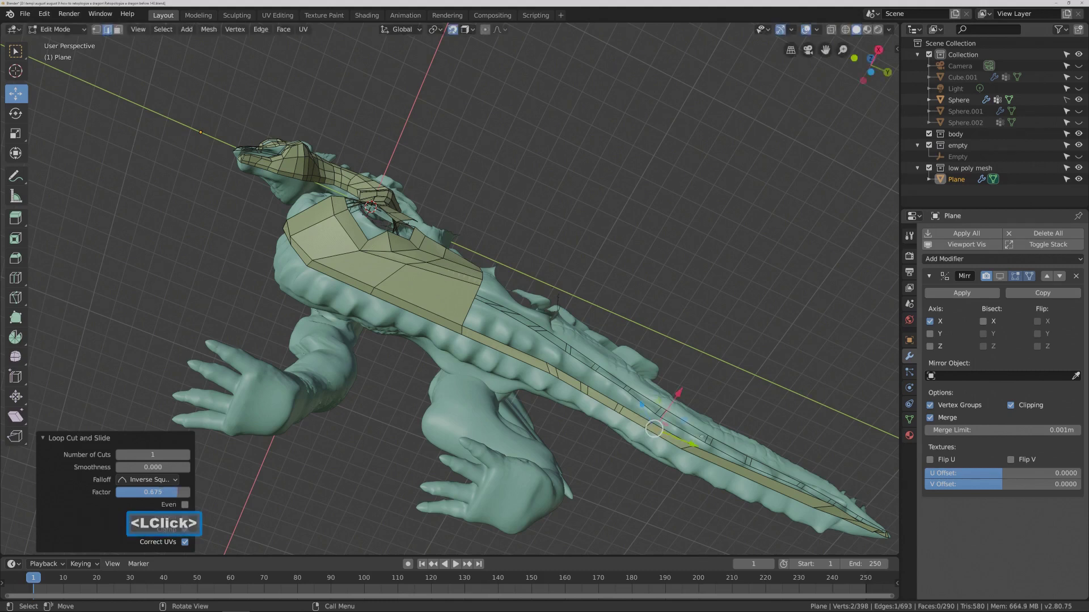
Add two loop cuts to the following belly strip segment under the middle of the tail, with slide factors of 0.861 and 0.361.
{"action": "key", "text": "ctrl+r"}
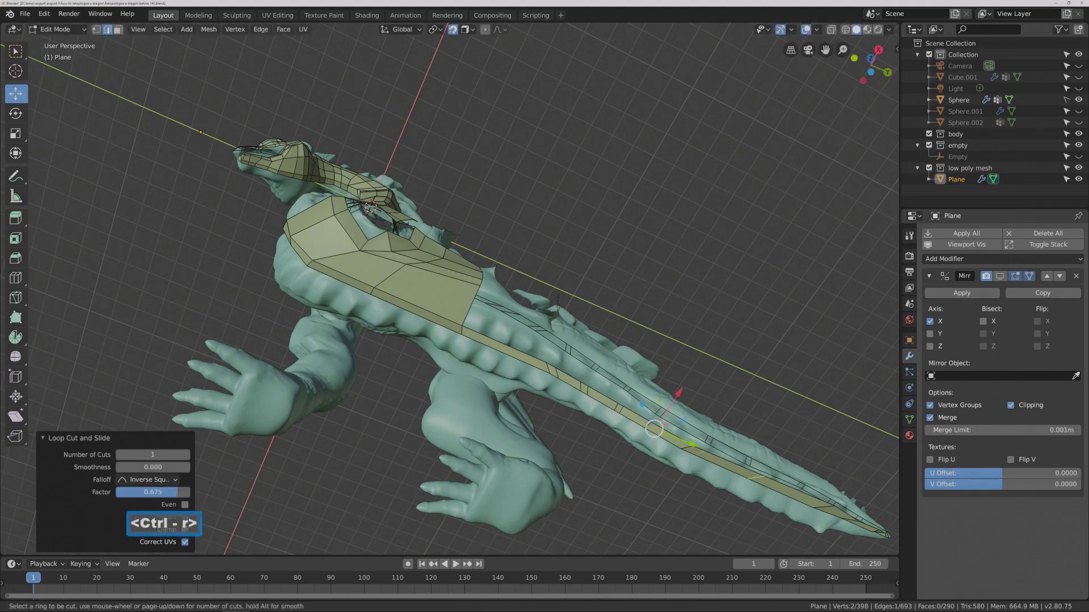
{"action": "left_click", "coordinate": [702, 452]}
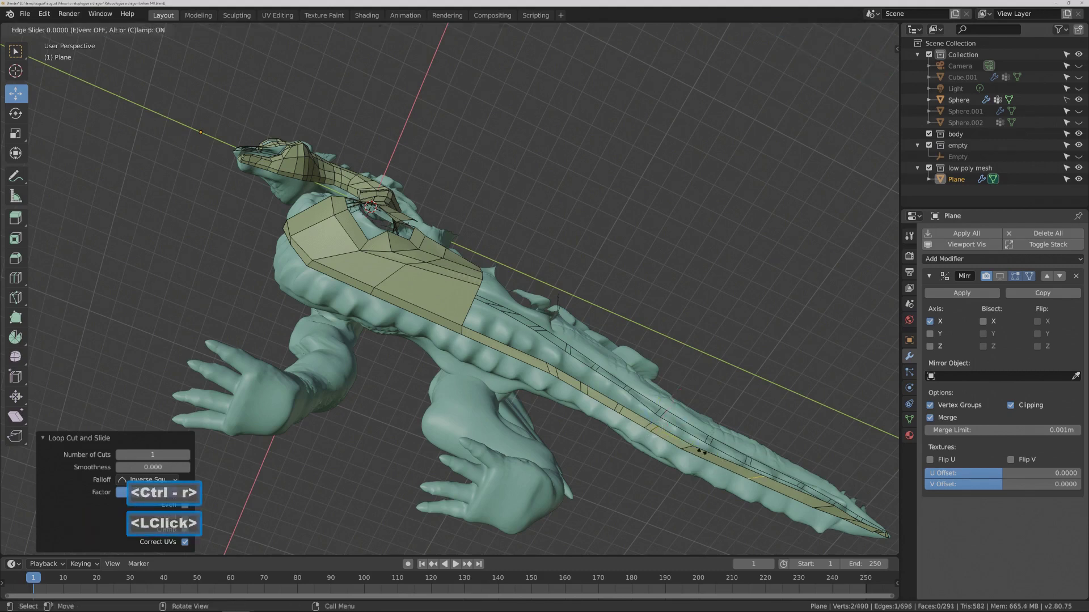
{"action": "left_click", "coordinate": [634, 445]}
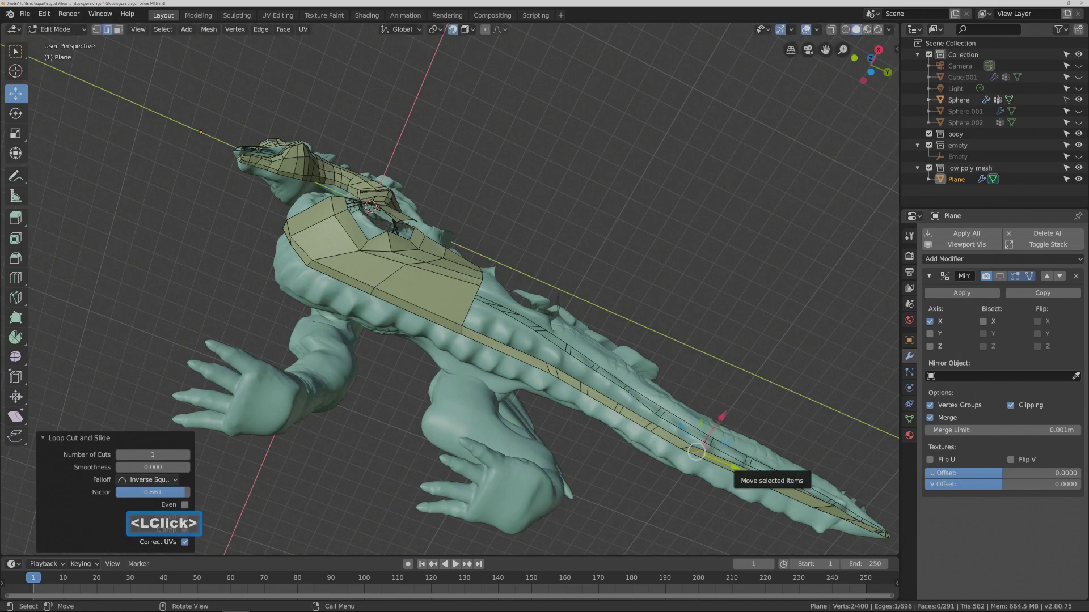
{"action": "key", "text": "ctrl+r"}
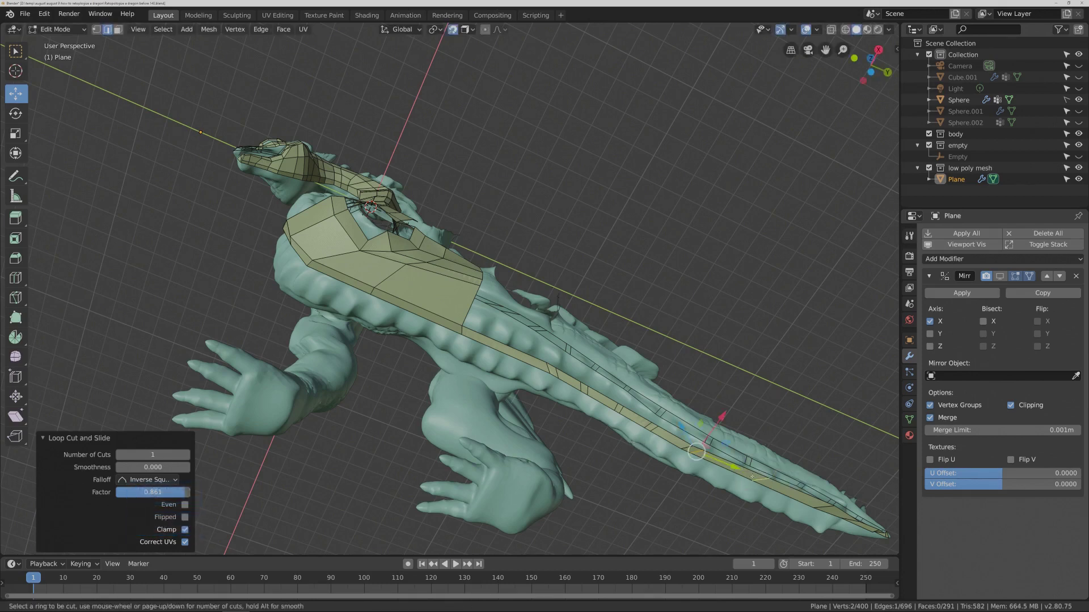
{"action": "left_click", "coordinate": [696, 452]}
{"action": "left_click", "coordinate": [737, 470]}
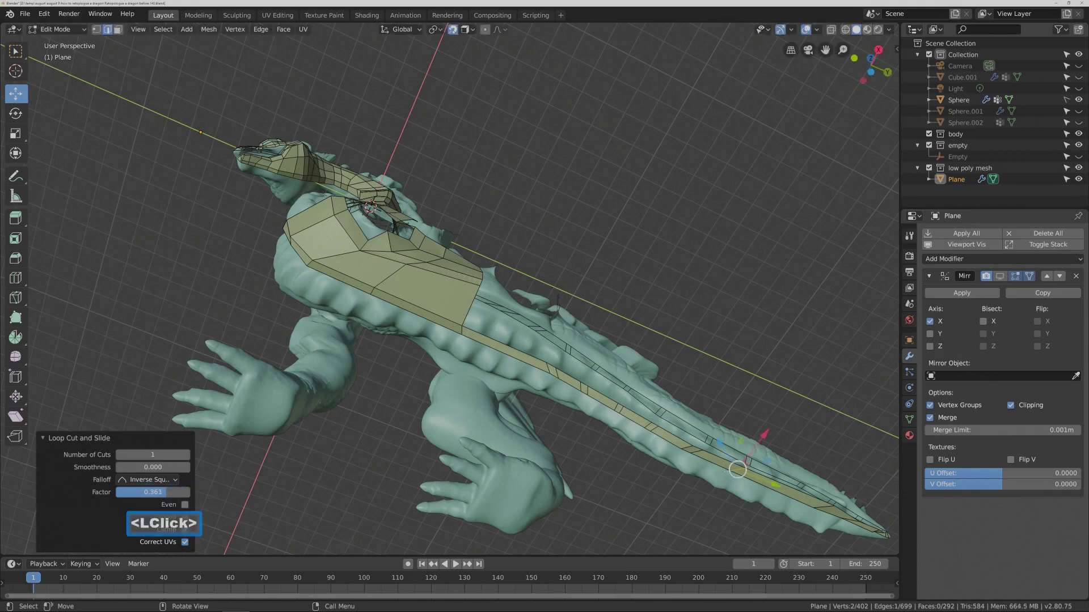
Add a loop cut to the belly strip segment under the rear part of the tail, with a slide factor of 0.781.
{"action": "key", "text": "ctrl+r"}
{"action": "left_click", "coordinate": [737, 469]}
{"action": "left_click", "coordinate": [715, 476]}
Add two loop cuts to the belly strip segment closest to the tail tip and clear the selection.
{"action": "key", "text": "ctrl+r"}
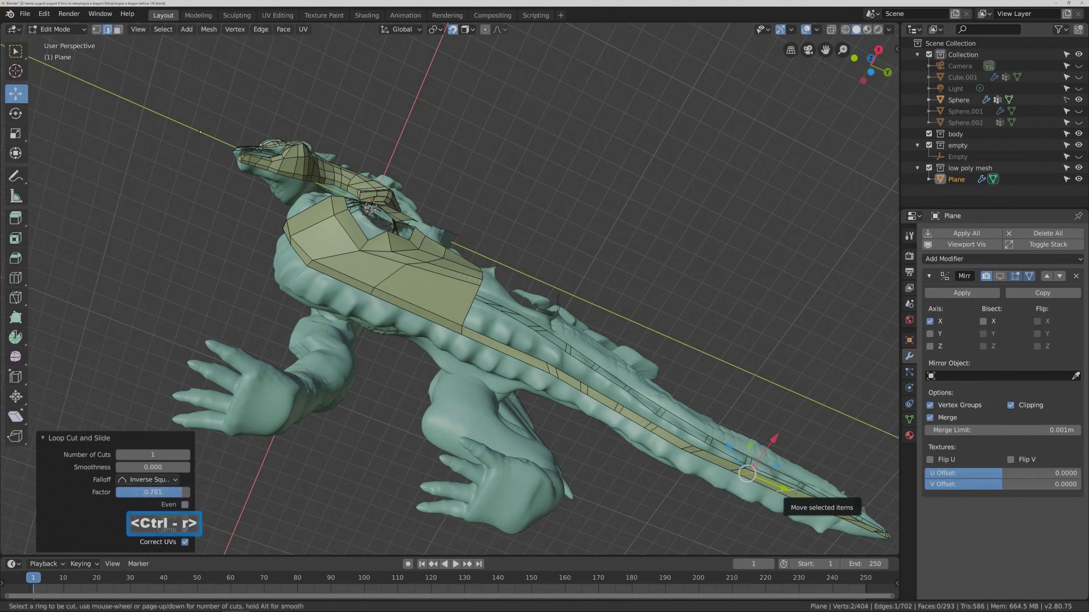
{"action": "left_click", "coordinate": [796, 495]}
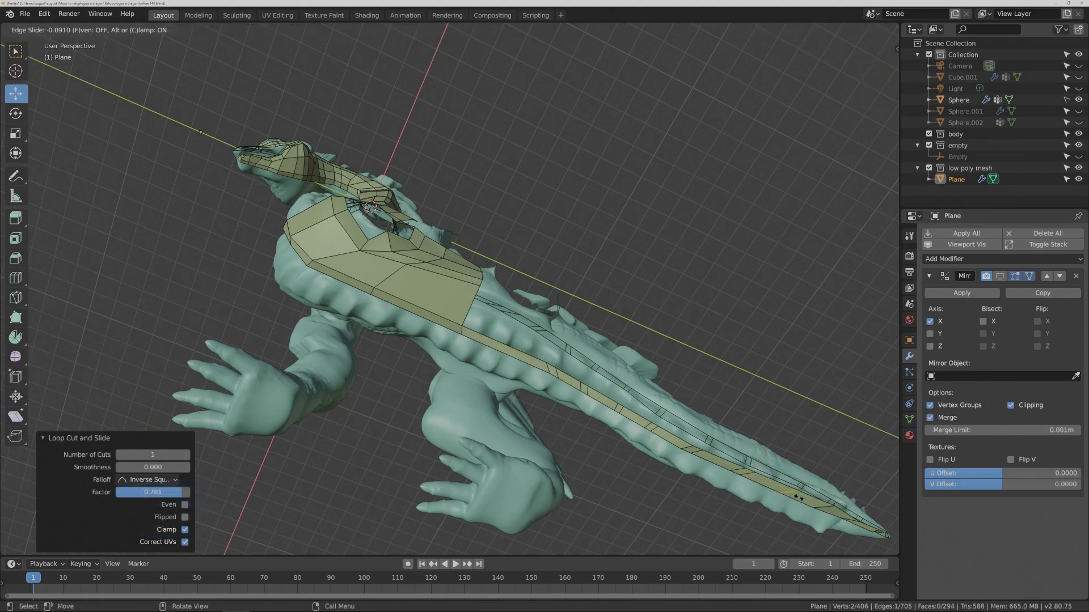
{"action": "left_click", "coordinate": [796, 496]}
{"action": "key", "text": "ctrl+r"}
{"action": "left_click", "coordinate": [790, 498]}
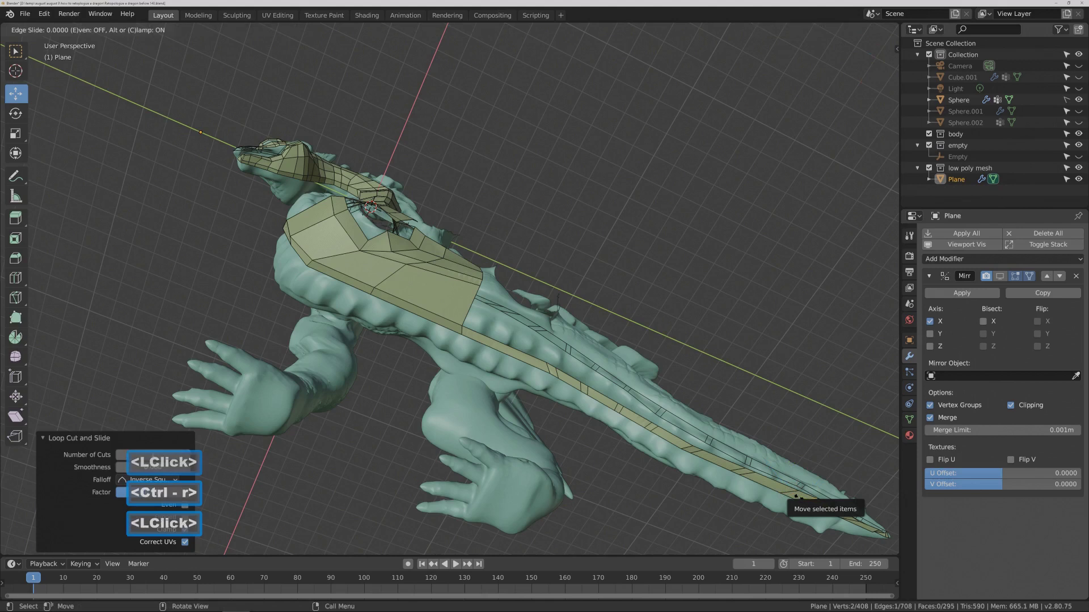
{"action": "left_click", "coordinate": [790, 497]}
{"action": "left_click", "coordinate": [791, 498]}
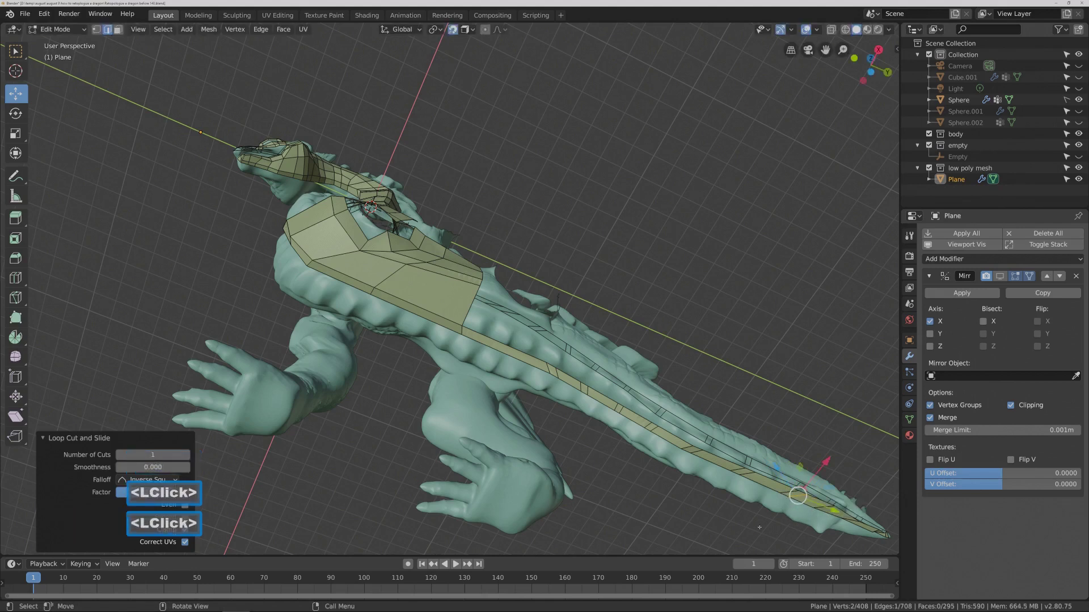
{"action": "key", "text": "alt"}
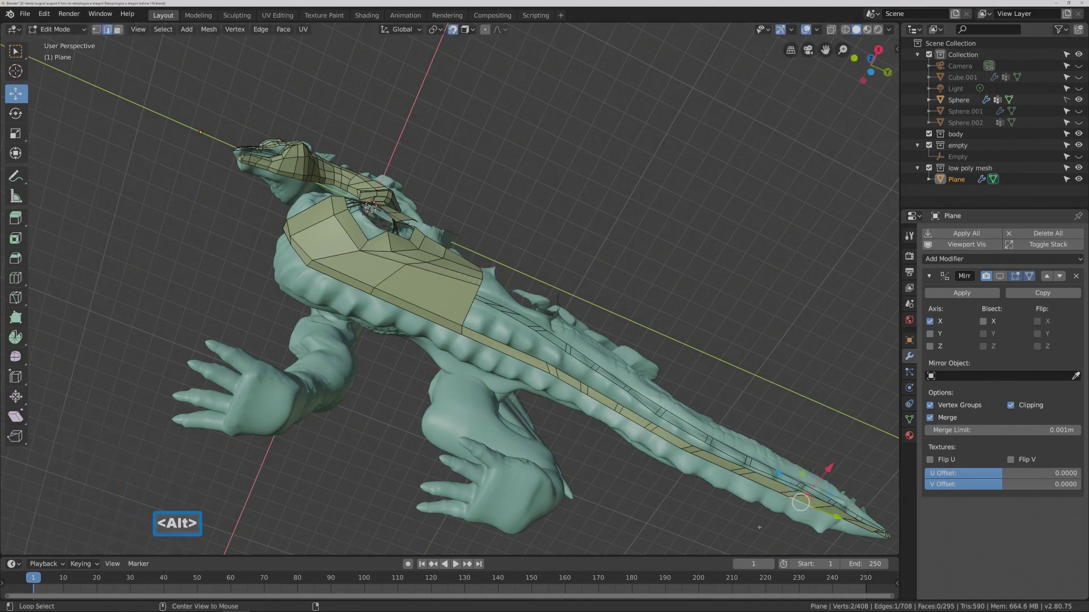
{"action": "key", "text": "alt+a"}
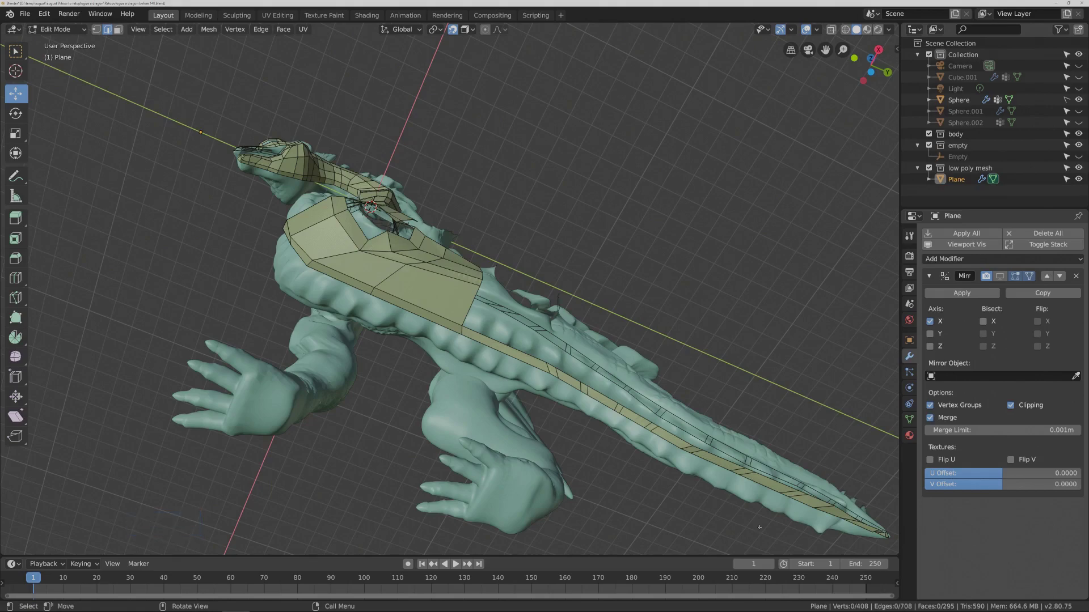
{"action": "key", "text": "Pause"}
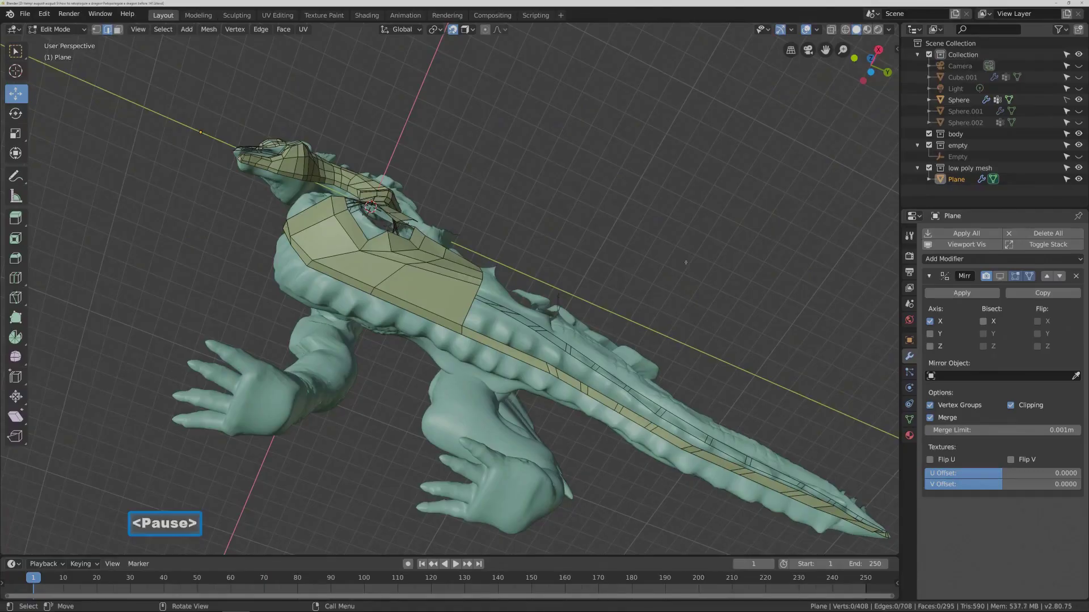
Fill a face between the upper tail strip's edge and the matching belly strip edge just behind the rear leg, and clear the selection.
{"action": "middle_click_drag", "start_coordinate": [681, 260], "coordinate": [661, 268]}
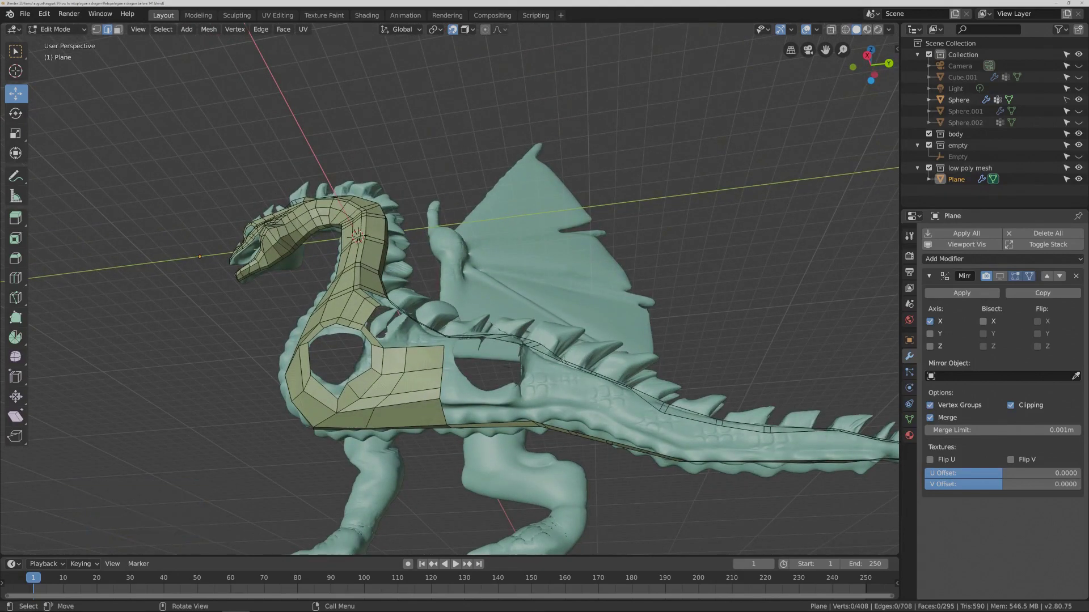
{"action": "left_click", "coordinate": [561, 358]}
{"action": "middle_click_drag", "start_coordinate": [561, 358], "coordinate": [576, 351]}
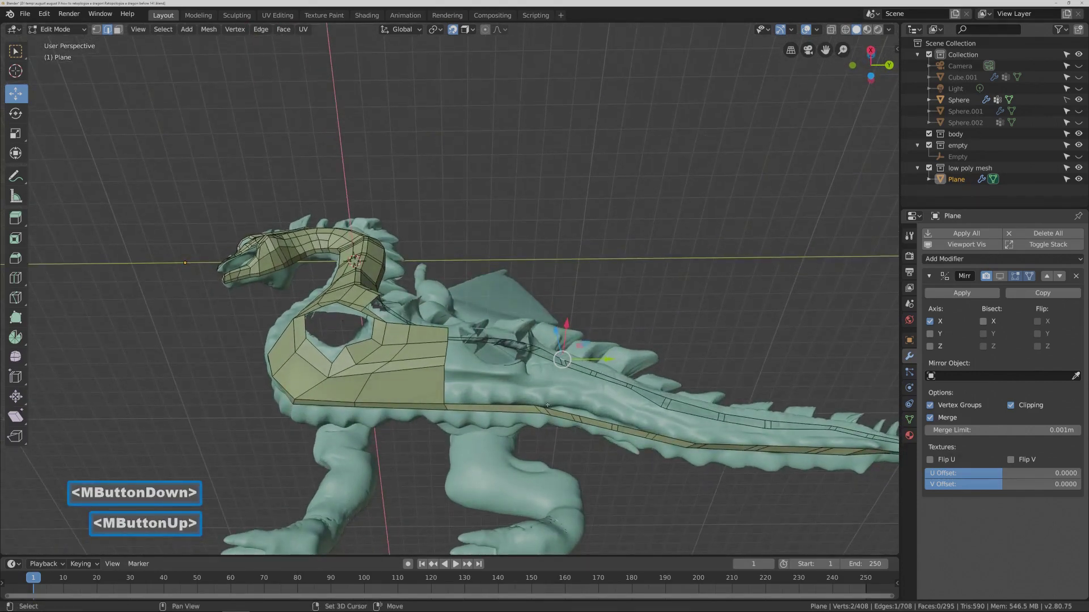
{"action": "left_click", "coordinate": [543, 406], "text": "shift"}
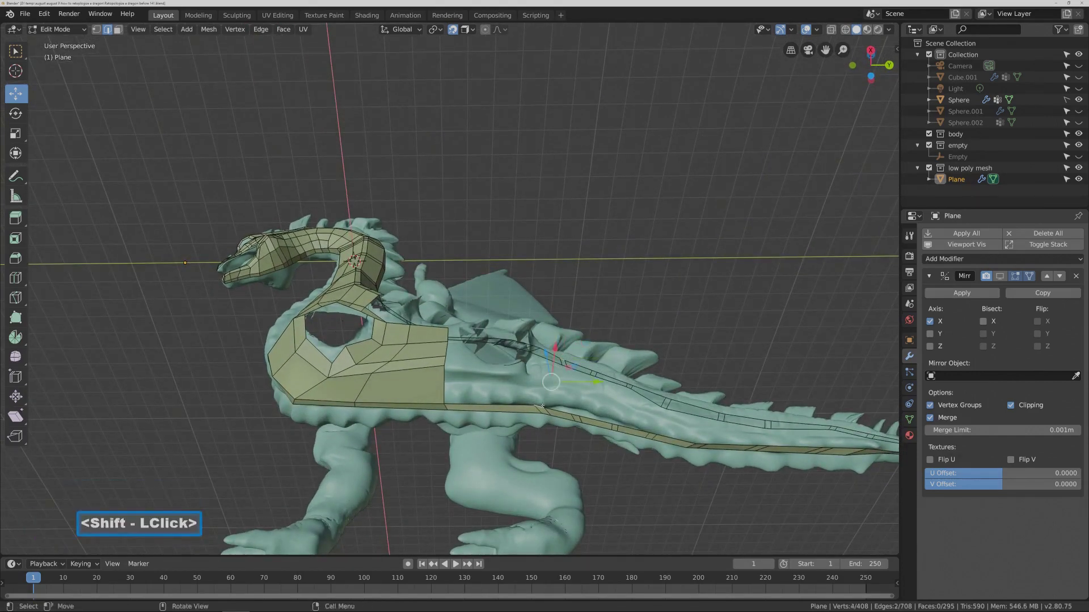
{"action": "key", "text": "f"}
{"action": "left_click", "coordinate": [729, 295]}
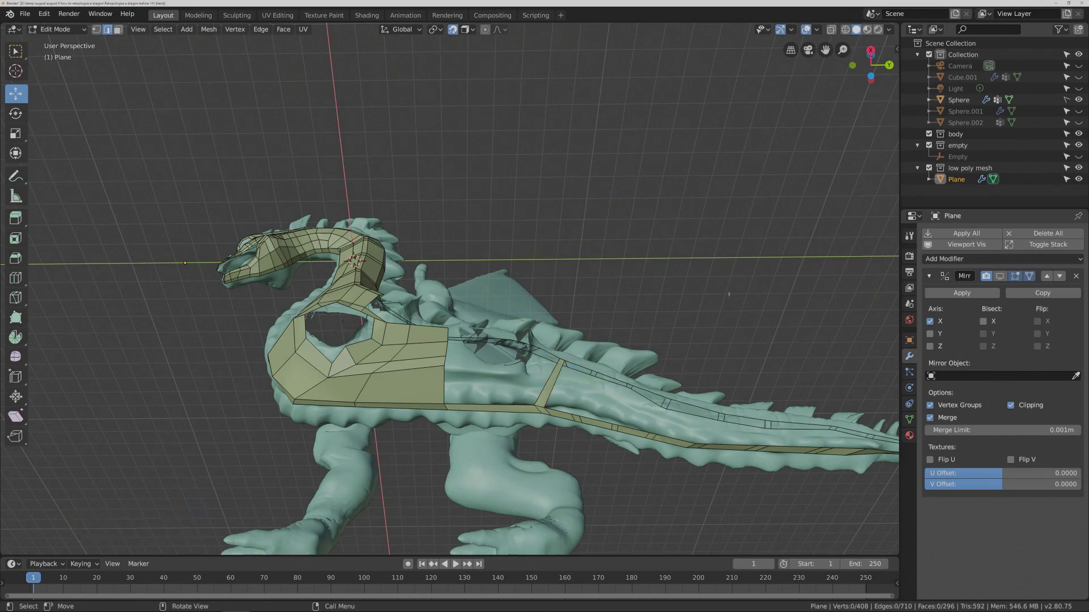
{"action": "key", "text": "Pause"}
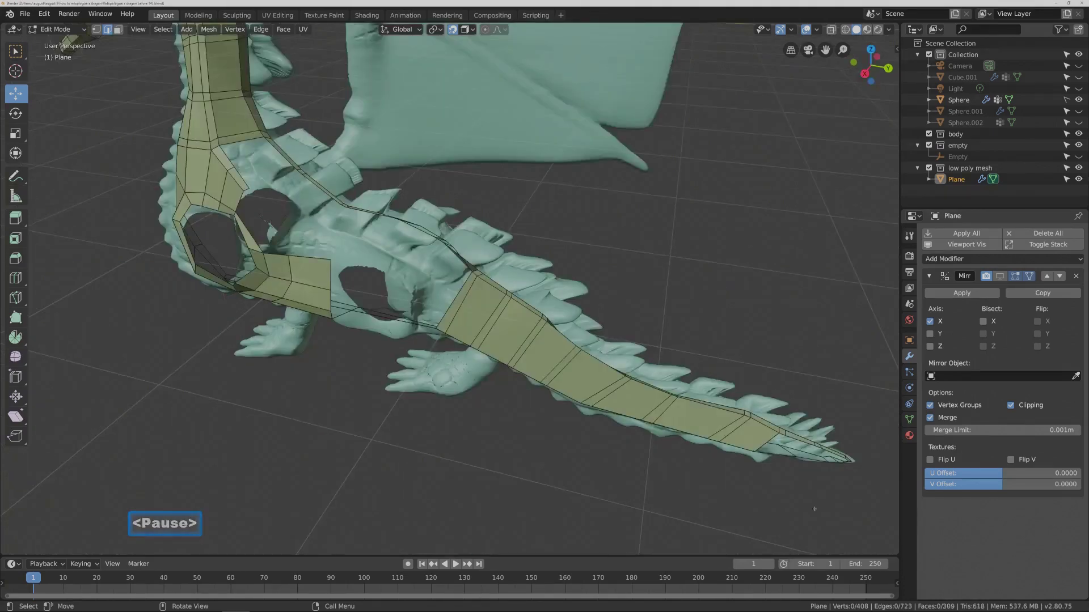
Add a loop cut to the belly strip ahead of the tail tip, sliding it by a factor of about 0.51.
{"action": "middle_click_drag", "start_coordinate": [782, 461], "coordinate": [697, 377]}
{"action": "middle_click_drag", "start_coordinate": [694, 375], "coordinate": [698, 341]}
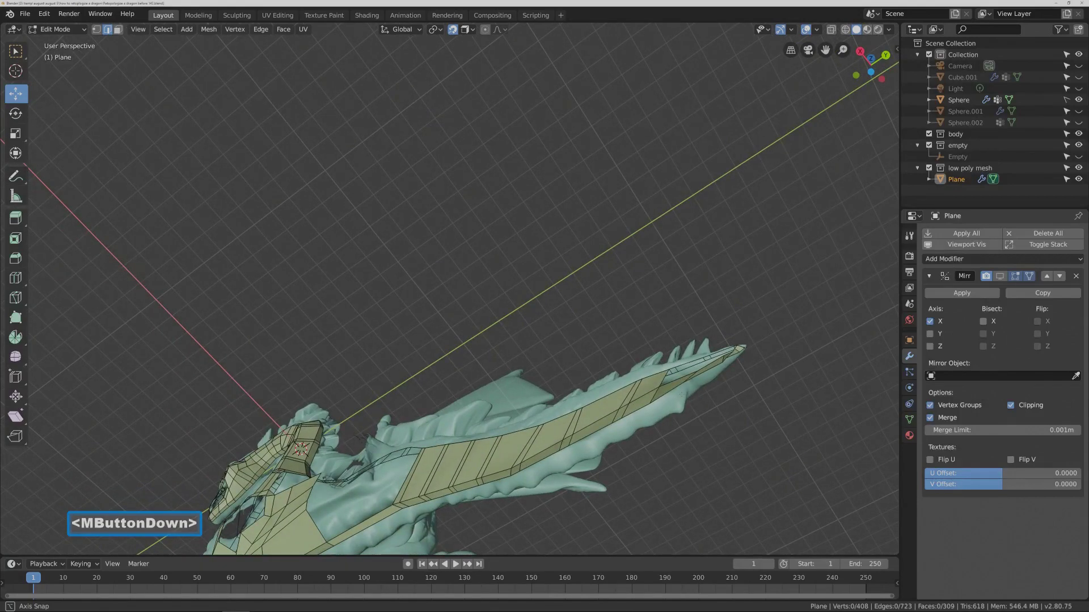
{"action": "middle_click_drag", "start_coordinate": [697, 340], "coordinate": [730, 307]}
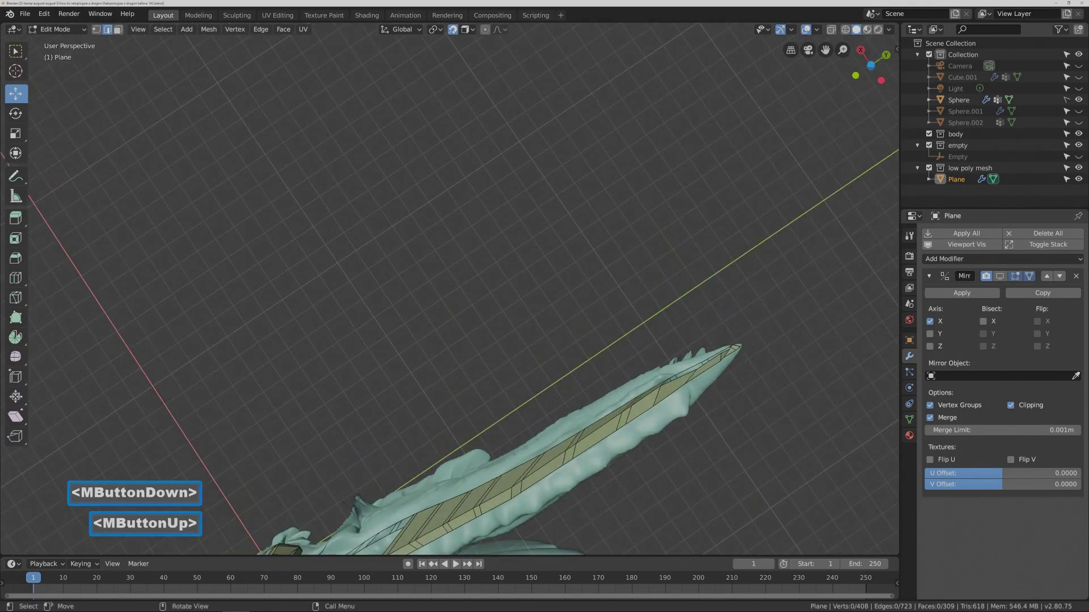
{"action": "key", "text": "ctrl"}
{"action": "key", "text": "ctrl+r"}
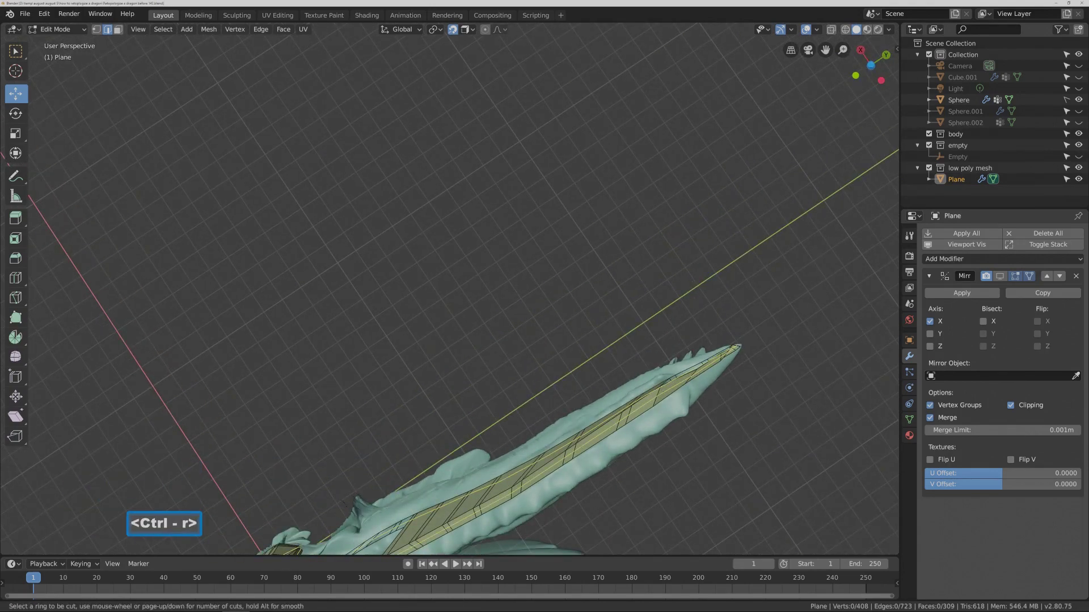
{"action": "left_click", "coordinate": [666, 386]}
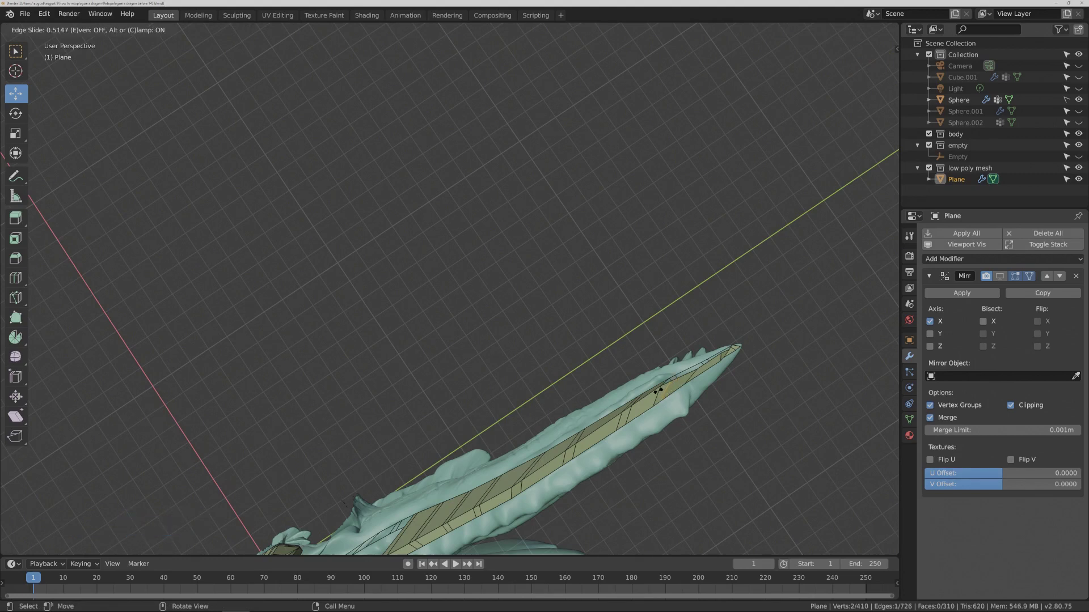
{"action": "left_click", "coordinate": [659, 392]}
{"action": "left_click", "coordinate": [702, 373]}
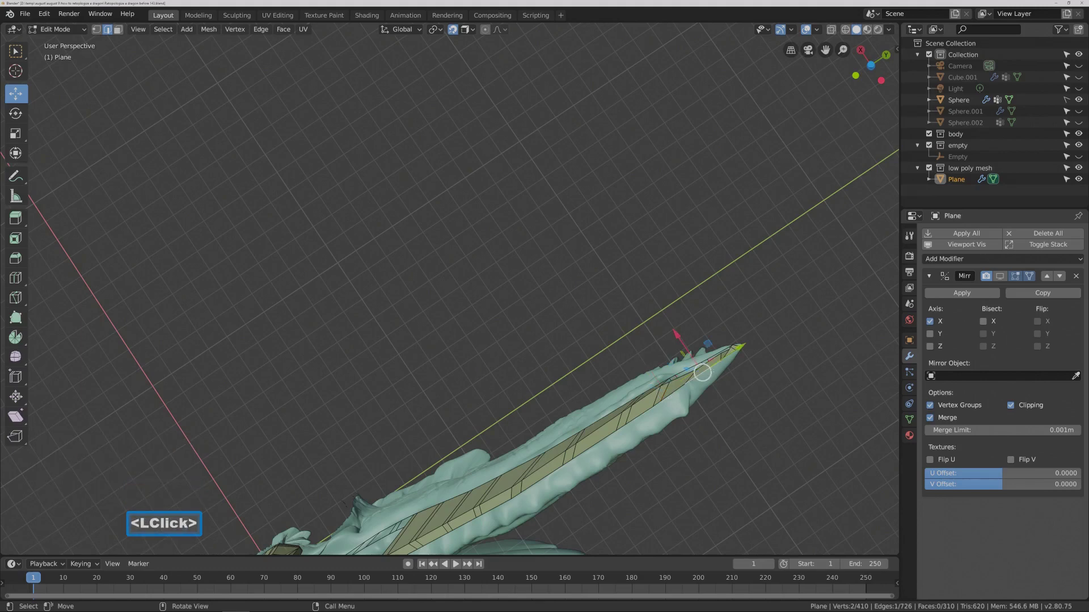
Add another loop cut to the belly strip closer to the tail tip with a slide factor of 0.340, and clear the selection.
{"action": "scroll", "coordinate": [715, 392], "scroll_direction": "up", "scroll_amount": 1}
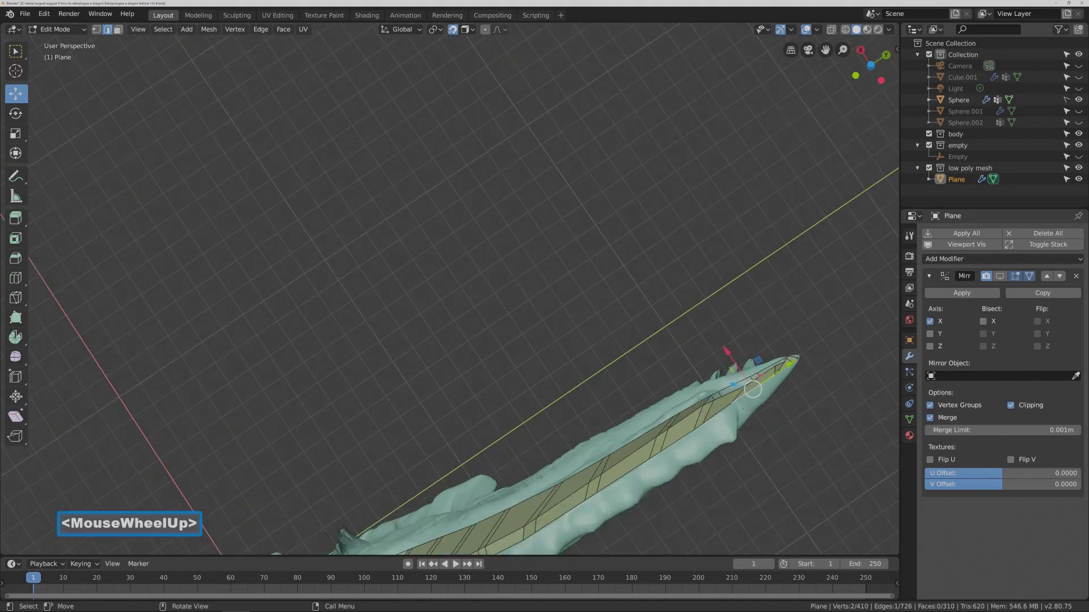
{"action": "middle_click_drag", "start_coordinate": [741, 410], "coordinate": [716, 383], "text": "shift"}
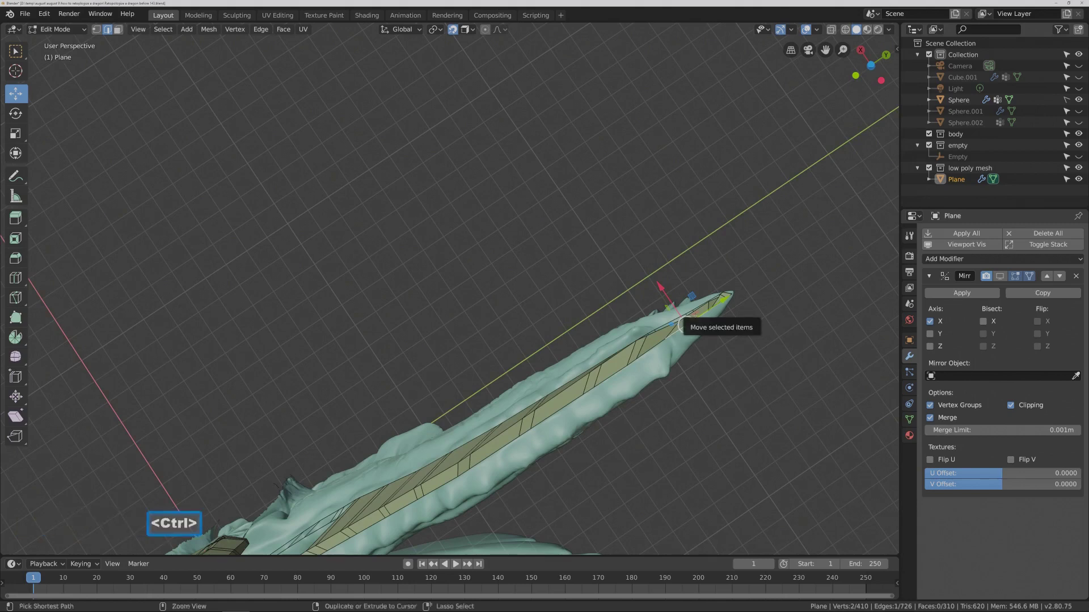
{"action": "key", "text": "ctrl+r"}
{"action": "left_click", "coordinate": [681, 325]}
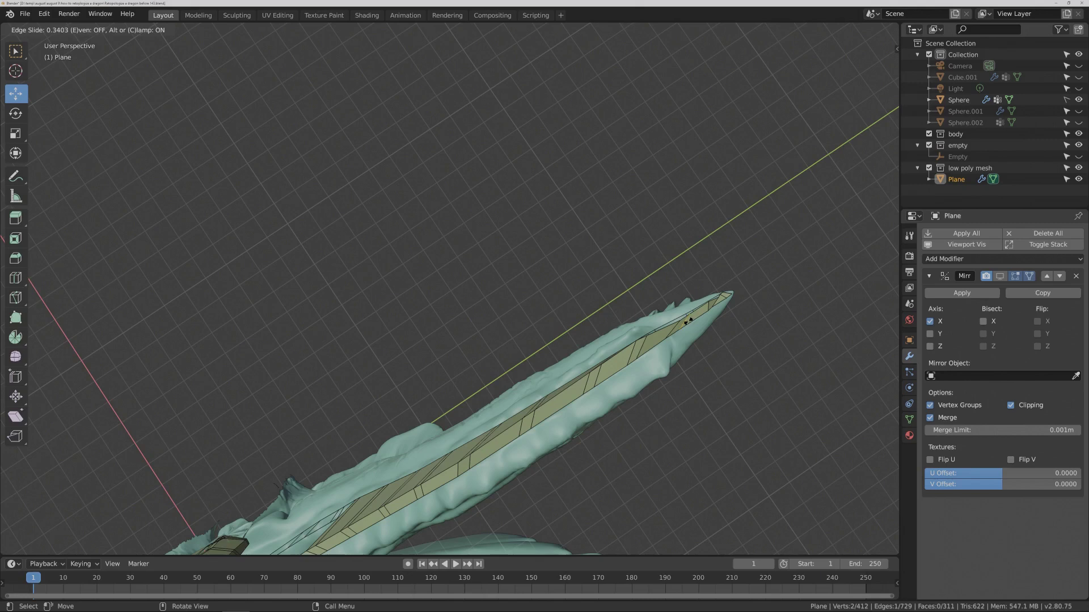
{"action": "left_click", "coordinate": [685, 321]}
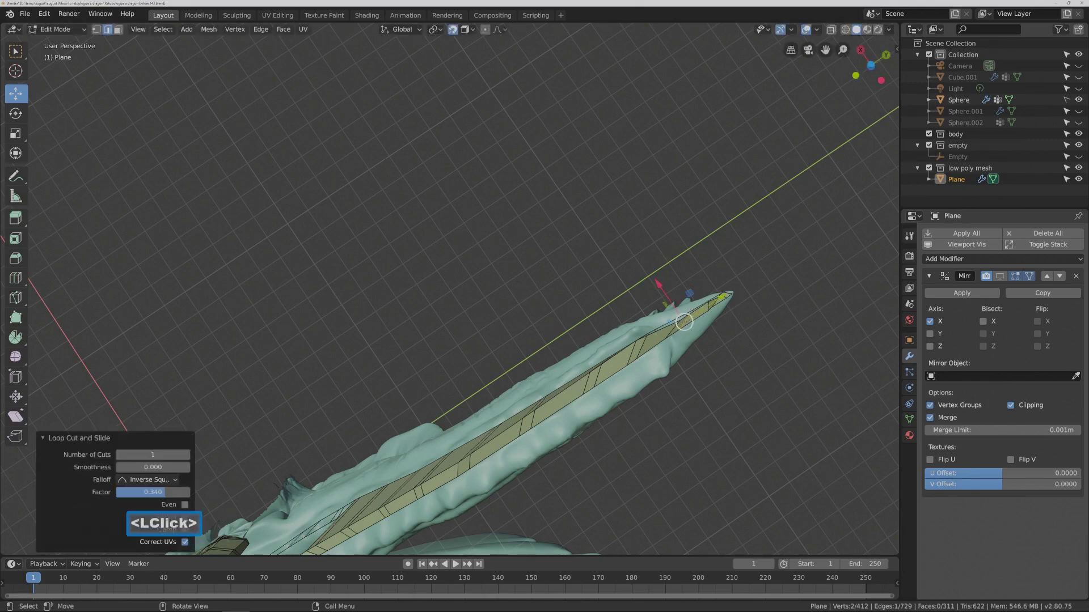
{"action": "left_click", "coordinate": [734, 373]}
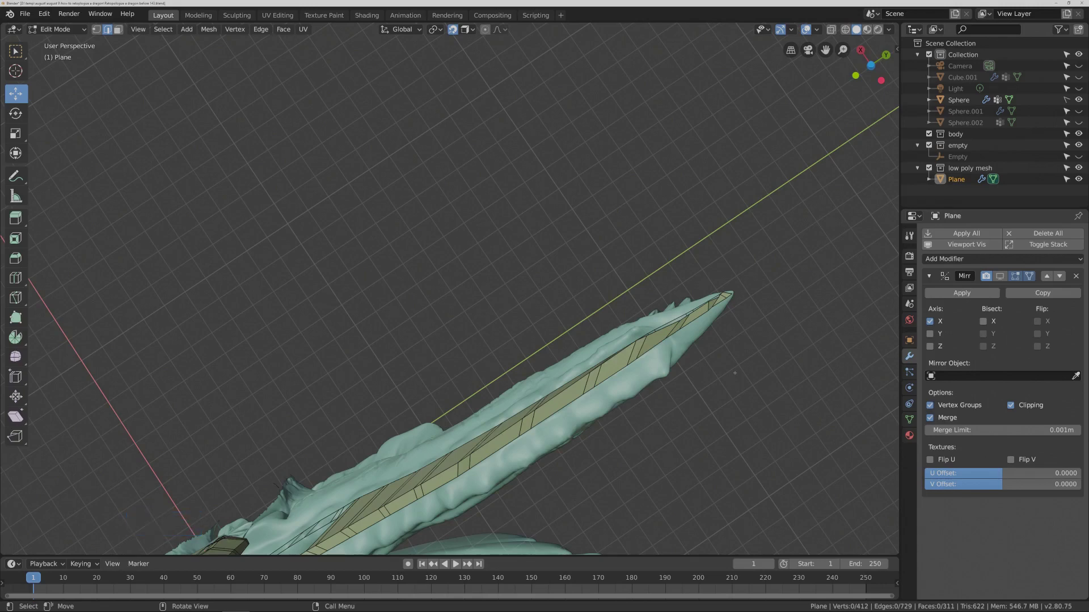
{"action": "key", "text": "Pause"}
Select the open rear edge of the filled tail side and fill three more faces from it toward the tail tip.
{"action": "middle_click_drag", "start_coordinate": [653, 206], "coordinate": [662, 238]}
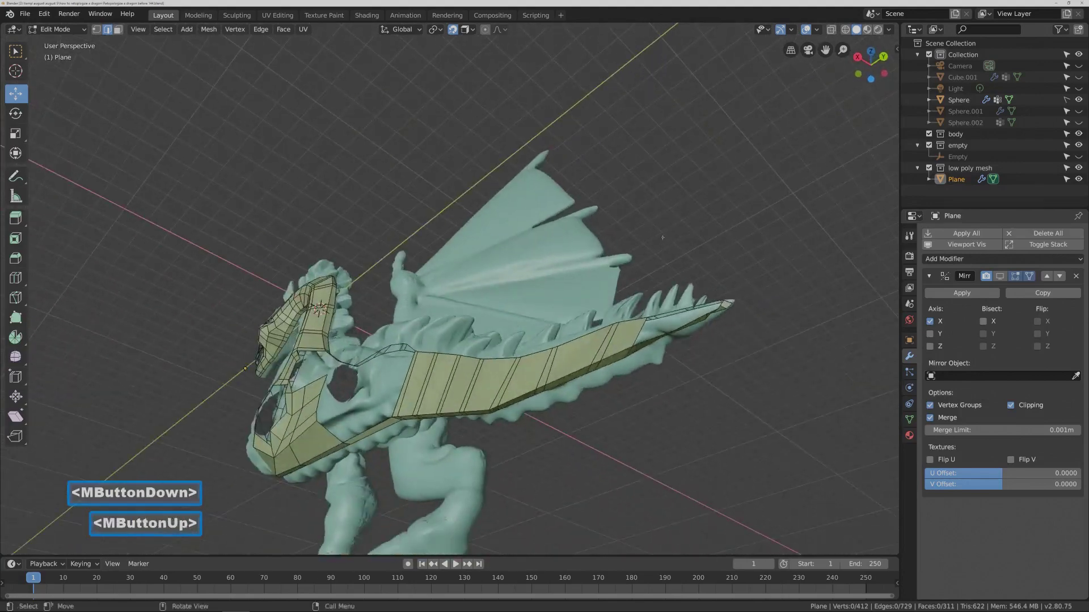
{"action": "left_click", "coordinate": [640, 331]}
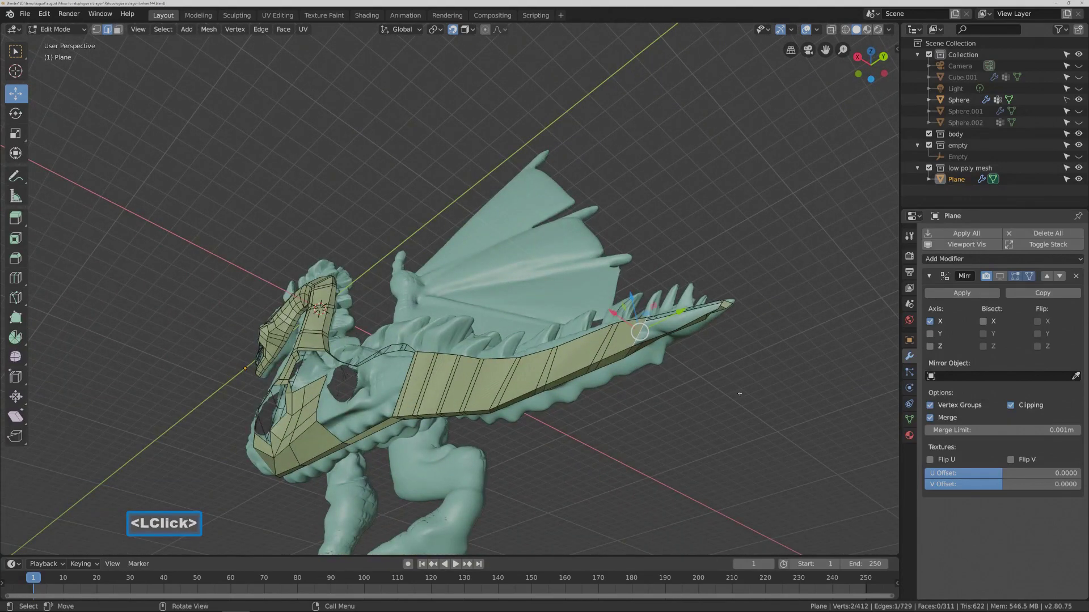
{"action": "key", "text": "f"}
{"action": "key", "text": "f"}
{"action": "middle_click_drag", "start_coordinate": [734, 391], "coordinate": [737, 352]}
{"action": "key", "text": "f"}
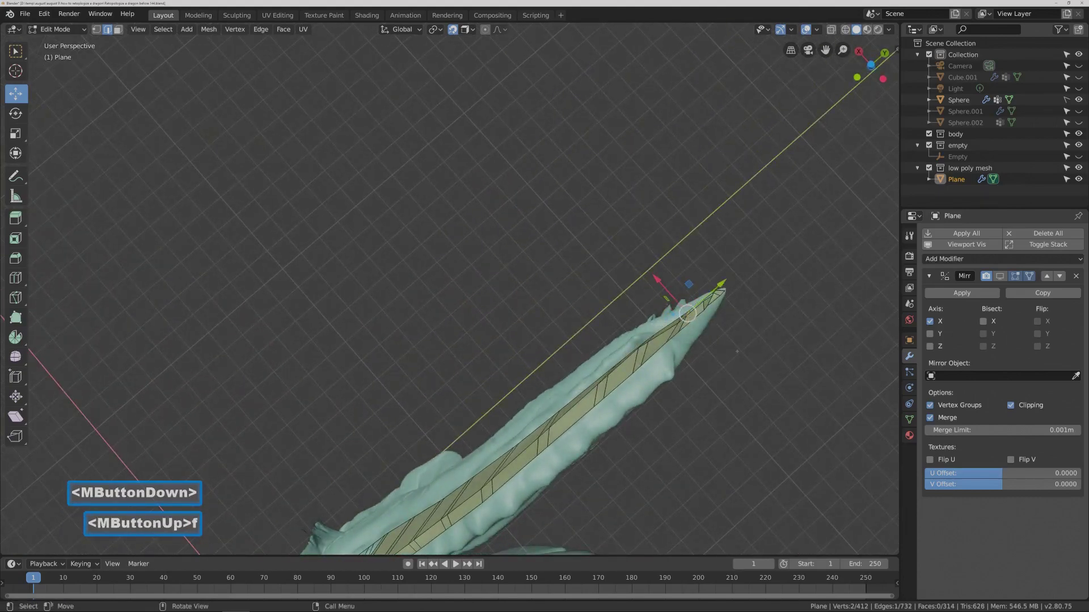
{"action": "key", "text": "Pause"}
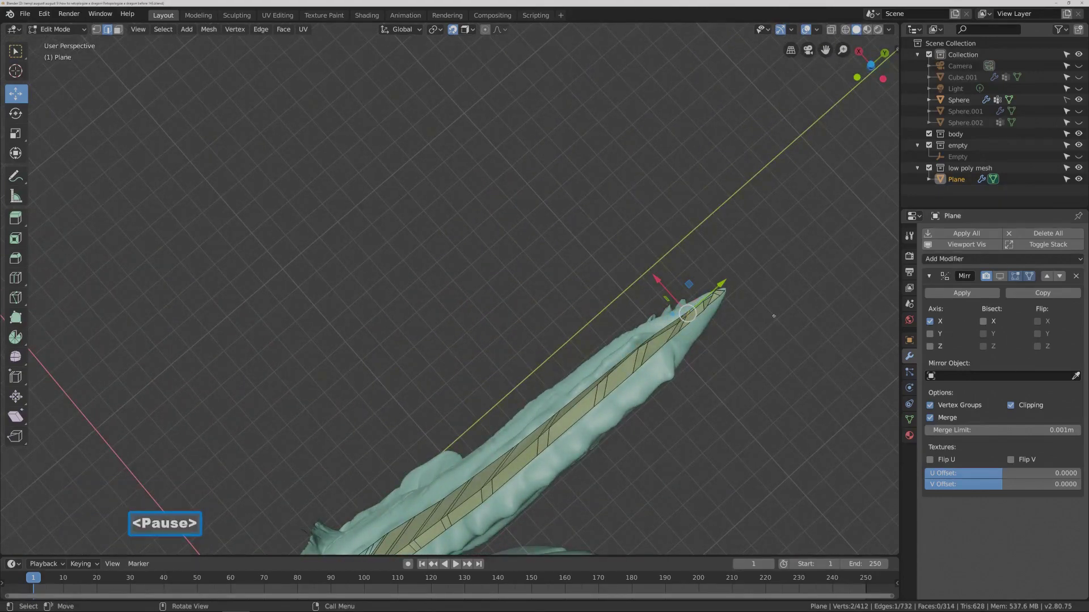
Clear the selection and add a centered loop cut to the long upper strip segment before the tail tip, with a slide factor of 0.000.
{"action": "middle_click_drag", "start_coordinate": [753, 287], "coordinate": [724, 212]}
{"action": "key", "text": "b"}
{"action": "left_click_drag", "start_coordinate": [675, 280], "coordinate": [769, 380]}
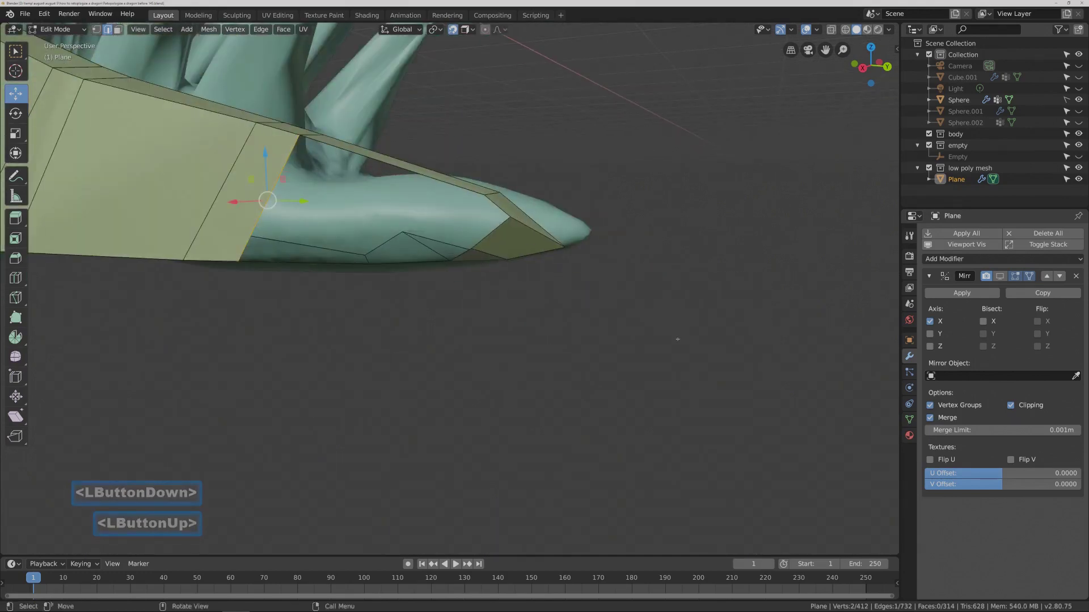
{"action": "key", "text": "Pause"}
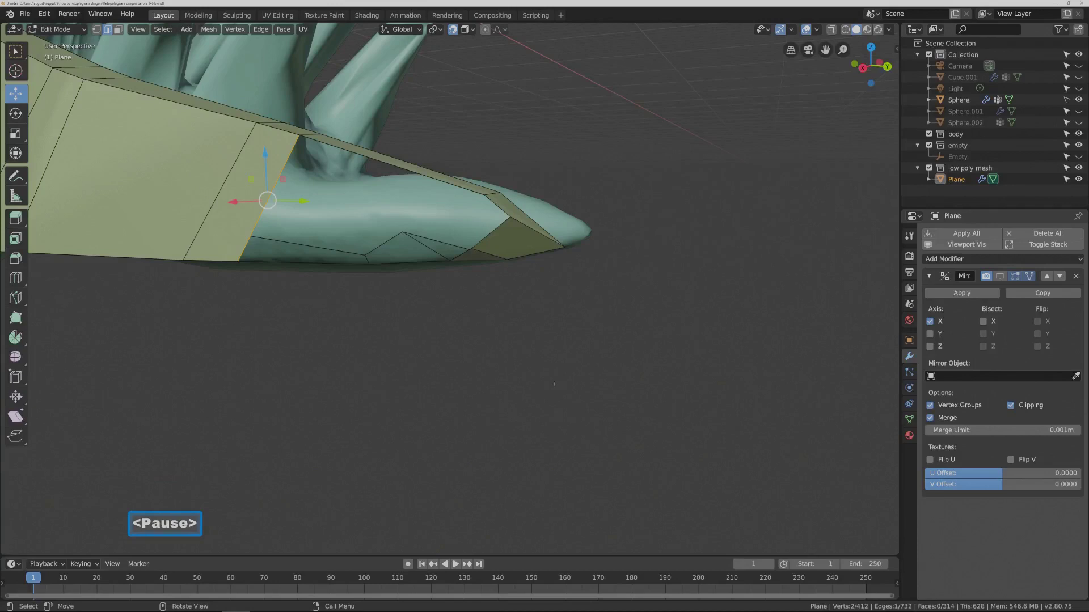
{"action": "key", "text": "alt+a"}
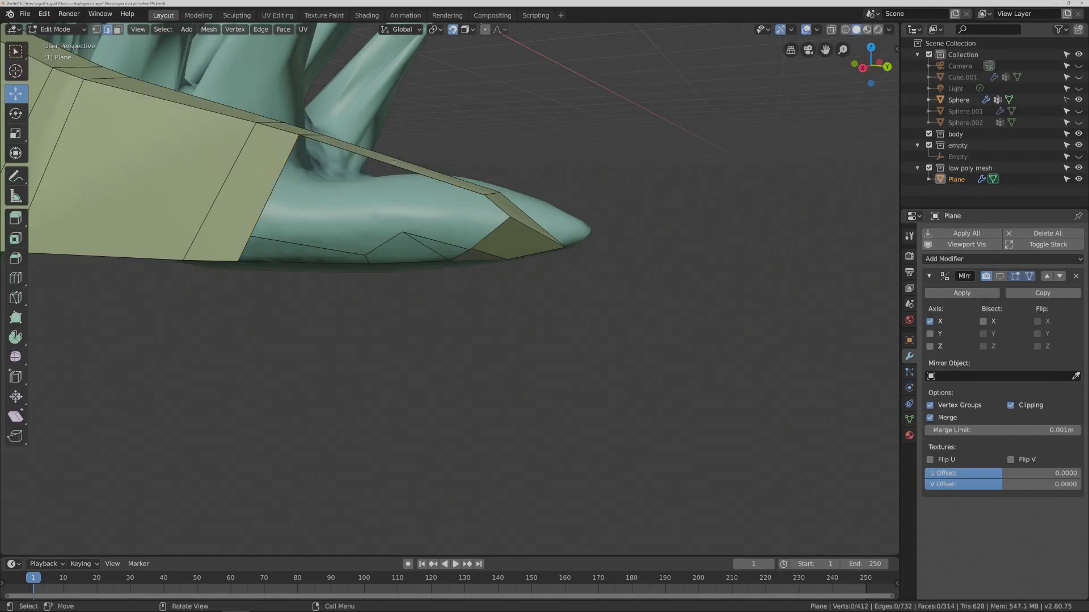
{"action": "key", "text": "ctrl+r"}
{"action": "left_click", "coordinate": [396, 163]}
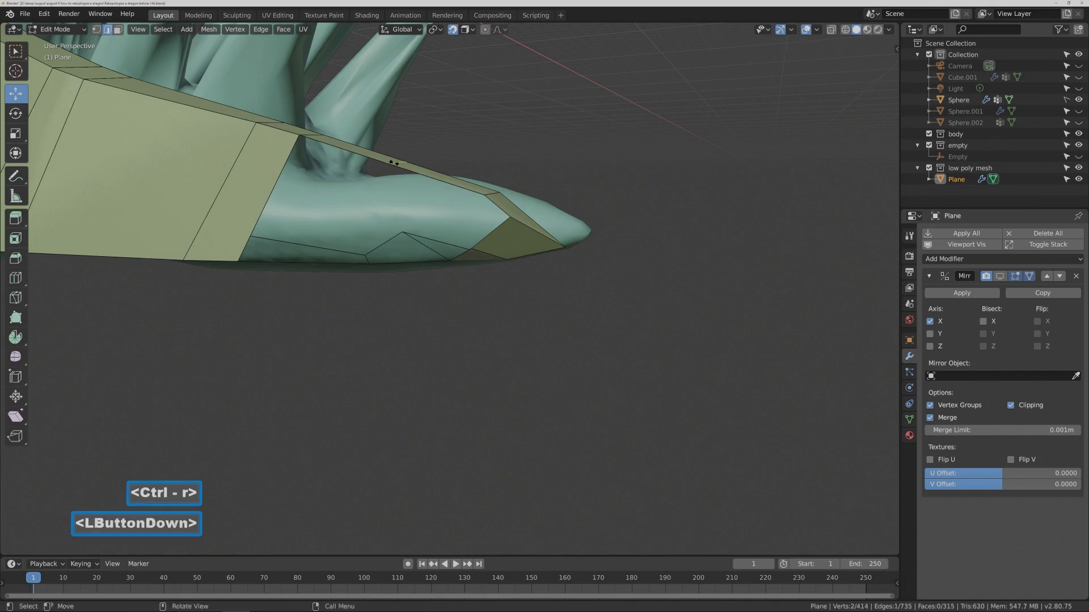
{"action": "left_click", "coordinate": [395, 162]}
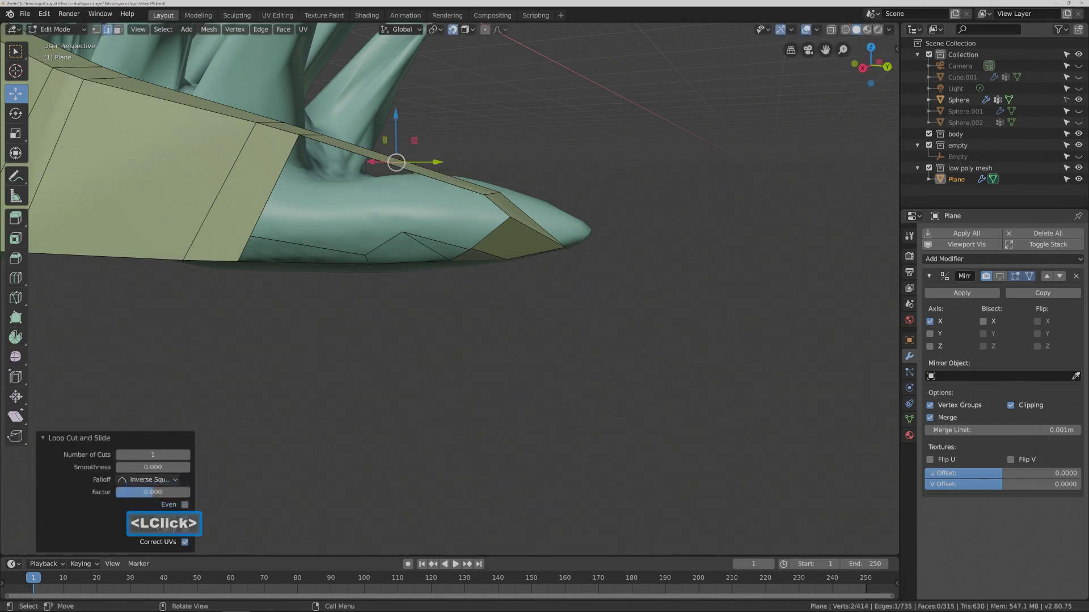
Fill a face from the open rear edge of the tail side toward the tip, and switch to vertex selection.
{"action": "left_click_drag", "start_coordinate": [395, 163], "coordinate": [512, 151]}
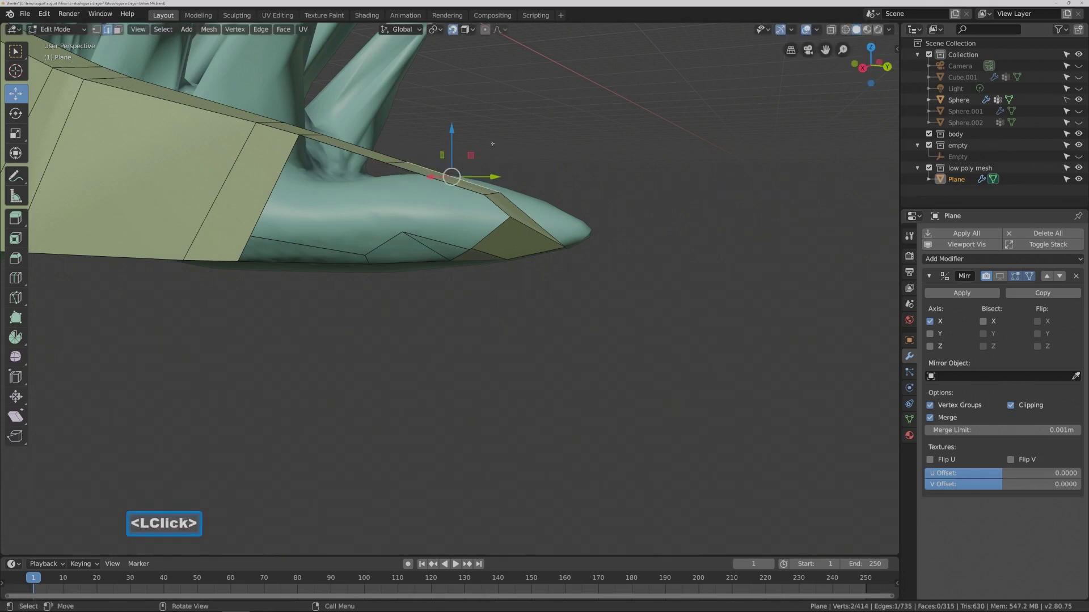
{"action": "left_click", "coordinate": [270, 192]}
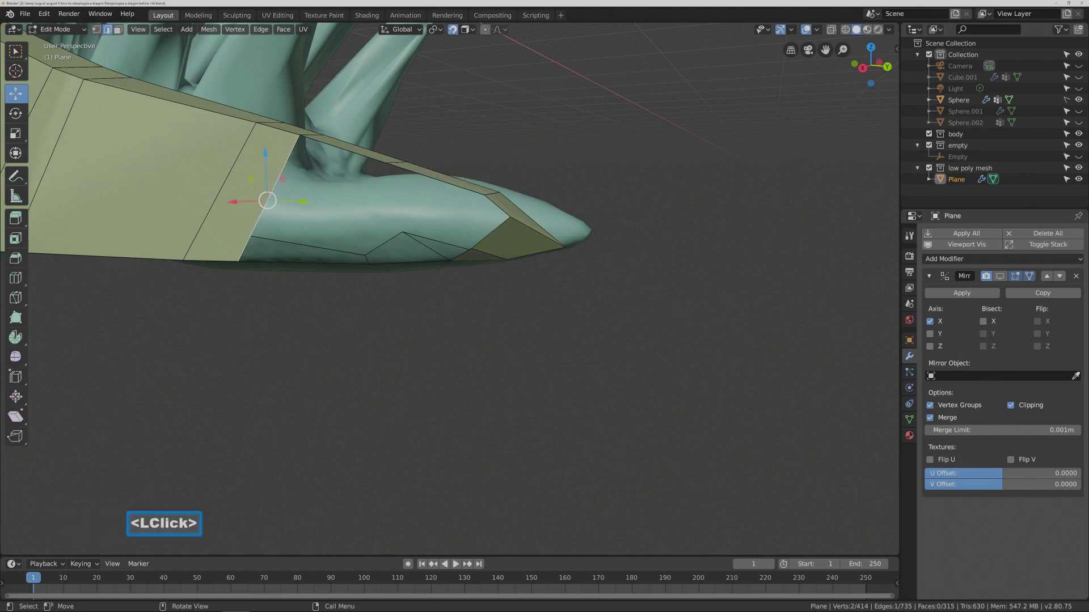
{"action": "key", "text": "f"}
{"action": "middle_click_drag", "start_coordinate": [434, 358], "coordinate": [431, 288]}
{"action": "left_click", "coordinate": [96, 30]}
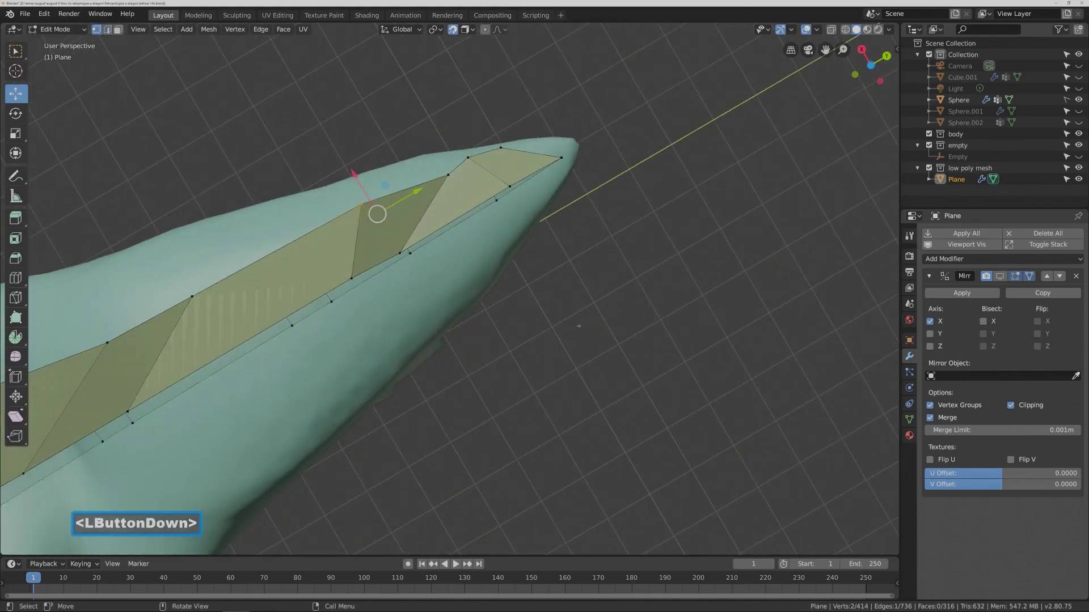
{"action": "key", "text": "Pause"}
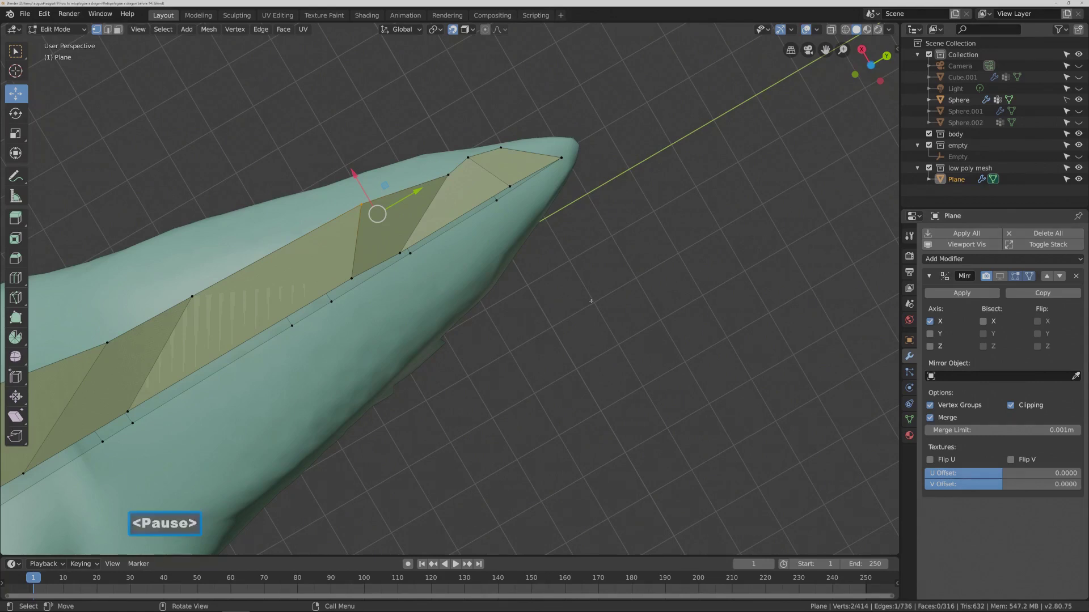
Select the belly strip vertex just before the tail tip and move it 0.23 m along Y toward the tip.
{"action": "left_click", "coordinate": [404, 251]}
{"action": "left_click_drag", "start_coordinate": [434, 233], "coordinate": [496, 190]}
{"action": "middle_click_drag", "start_coordinate": [595, 212], "coordinate": [603, 228]}
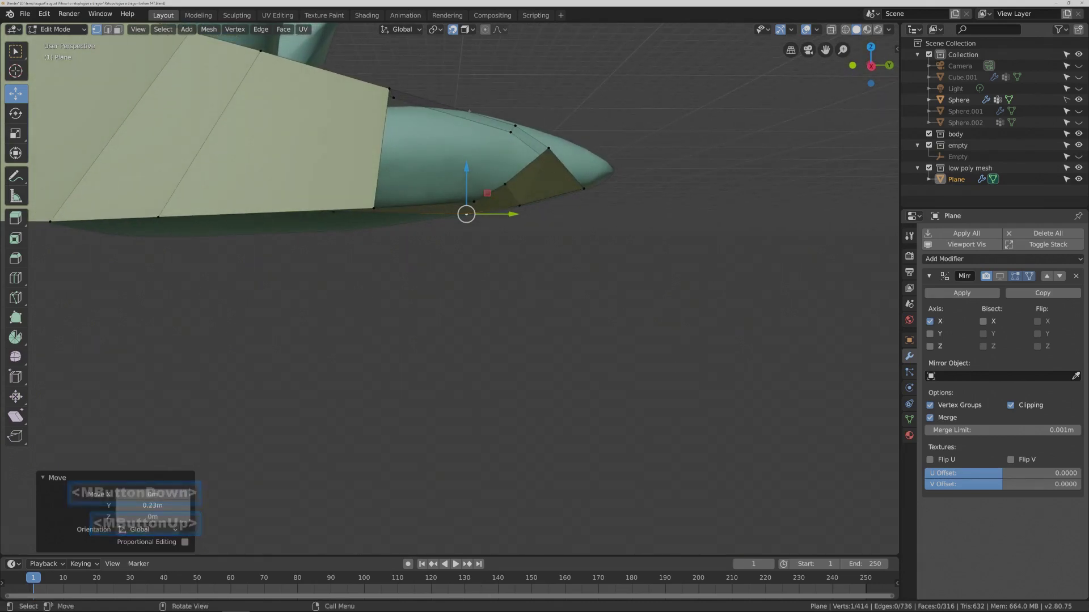
Add a loop cut to the upper strip segment near the tail tip with a slide factor of -0.401, and clear the selection.
{"action": "key", "text": "ctrl+r"}
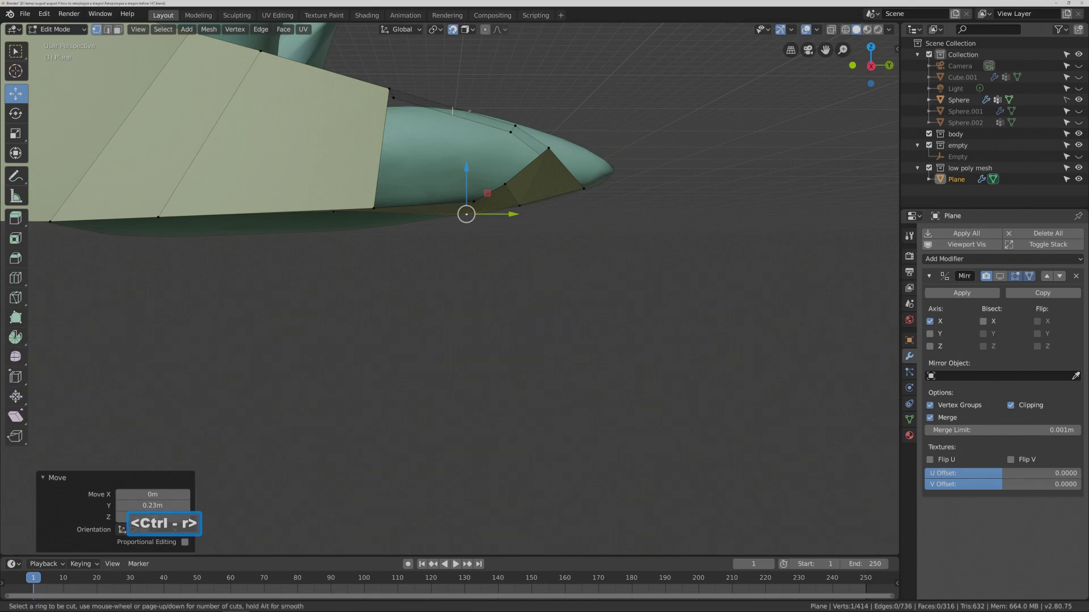
{"action": "left_click", "coordinate": [452, 111]}
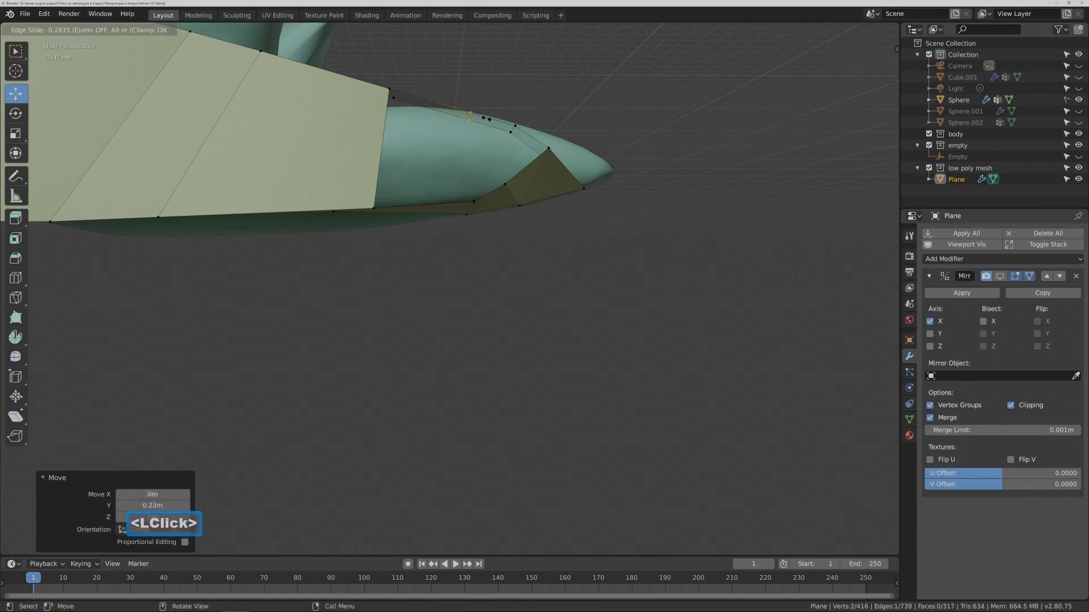
{"action": "left_click", "coordinate": [494, 120]}
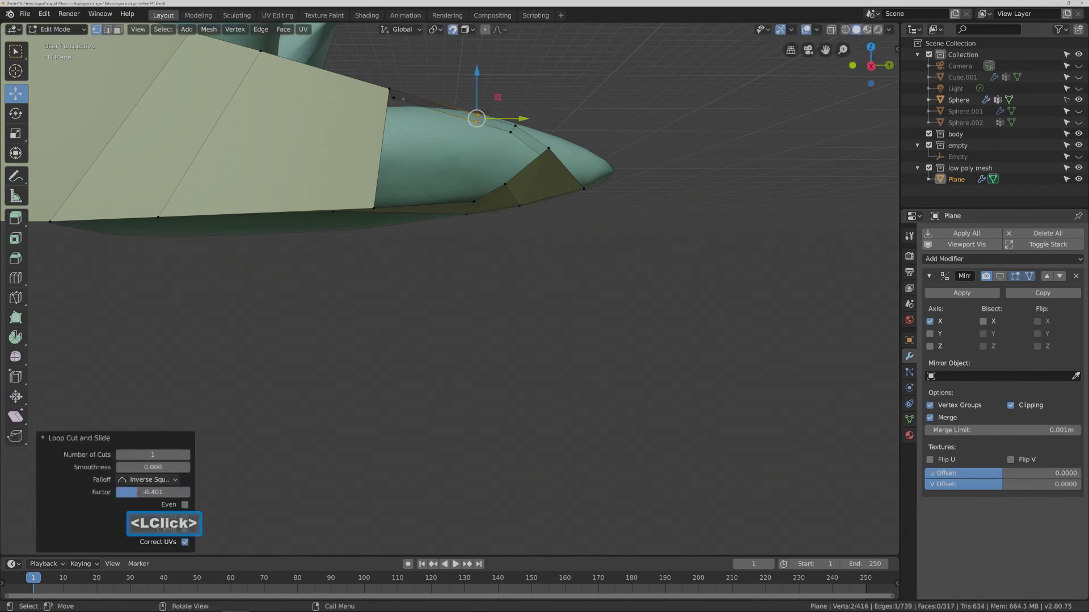
{"action": "left_click", "coordinate": [543, 322]}
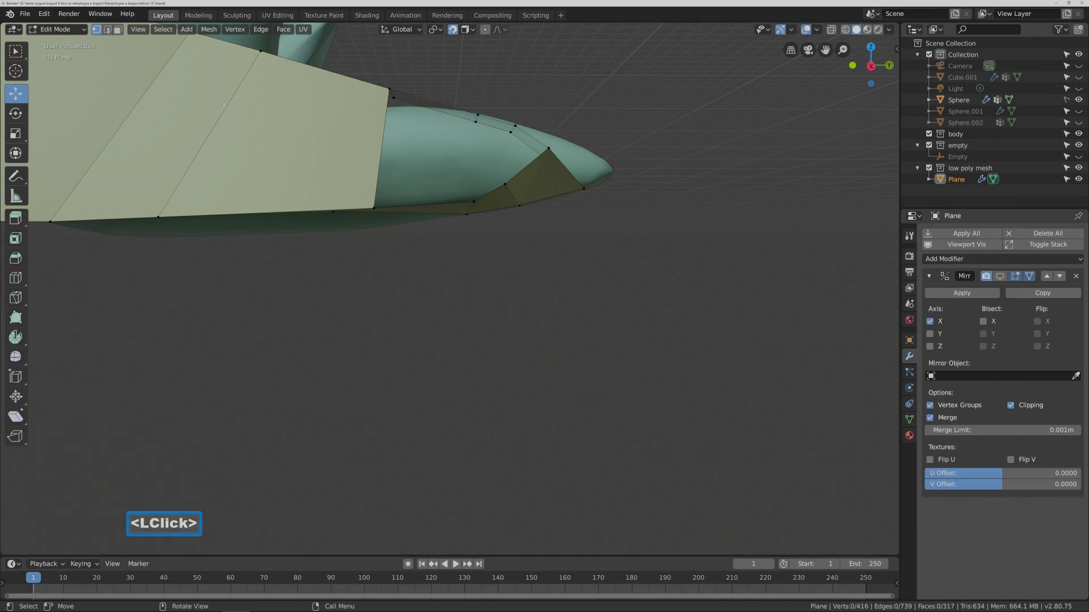
Switch to edge selection, fill one more face from the tail side's open rear edge toward the tip, and clear the selection.
{"action": "left_click", "coordinate": [108, 29]}
{"action": "left_click", "coordinate": [381, 122]}
{"action": "key", "text": "f"}
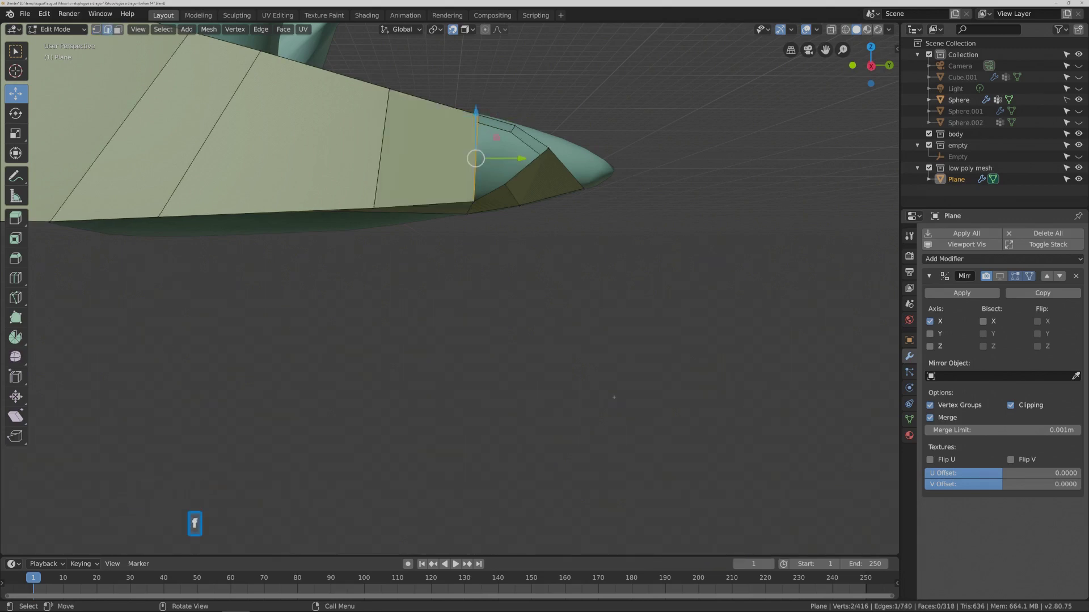
{"action": "middle_click_drag", "start_coordinate": [595, 359], "coordinate": [593, 333]}
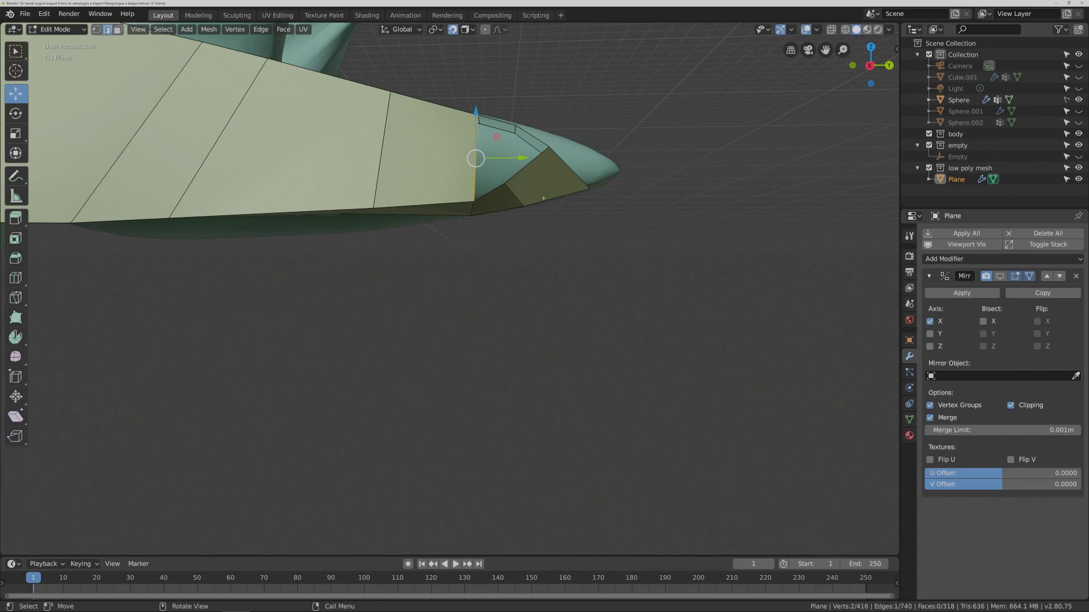
{"action": "middle_click_drag", "start_coordinate": [558, 222], "coordinate": [559, 233]}
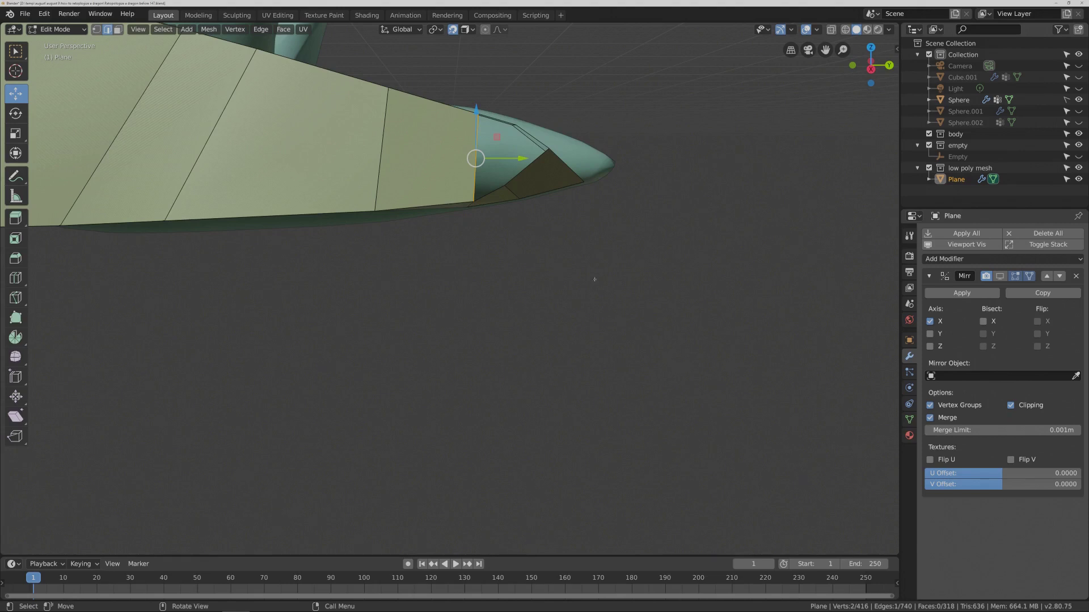
{"action": "key", "text": "Pause"}
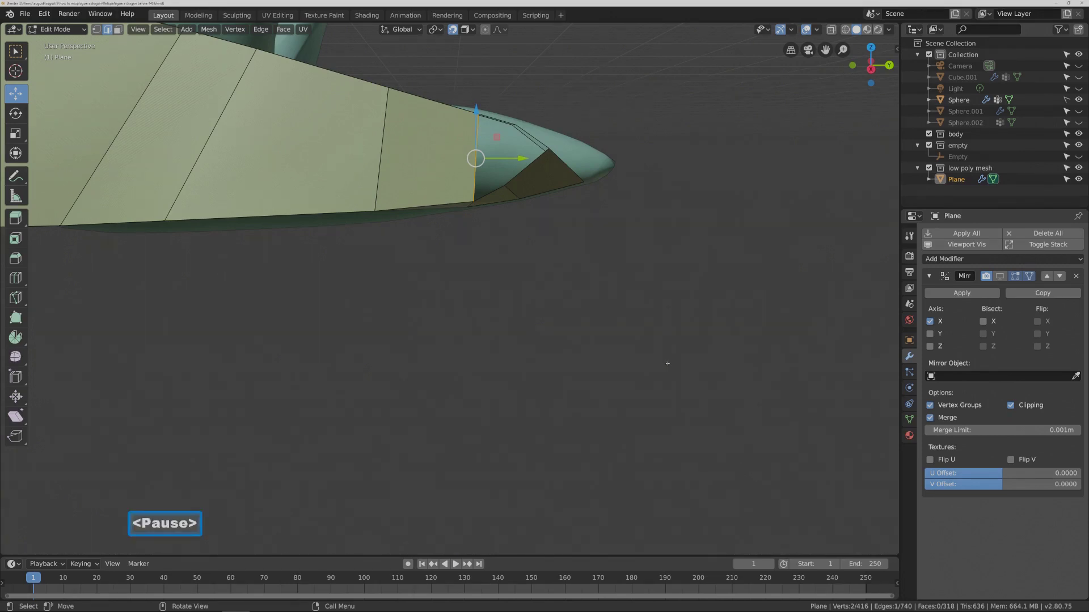
{"action": "scroll", "coordinate": [668, 363], "scroll_direction": "down", "scroll_amount": 10}
{"action": "left_click", "coordinate": [661, 374]}
Add a lengthwise loop cut along the upper part of the whole tail side with a slide factor of 0.389.
{"action": "scroll", "coordinate": [661, 373], "scroll_direction": "down", "scroll_amount": 8}
{"action": "middle_click_drag", "start_coordinate": [661, 373], "coordinate": [442, 248], "text": "shift"}
{"action": "middle_click_drag", "start_coordinate": [417, 301], "coordinate": [543, 334]}
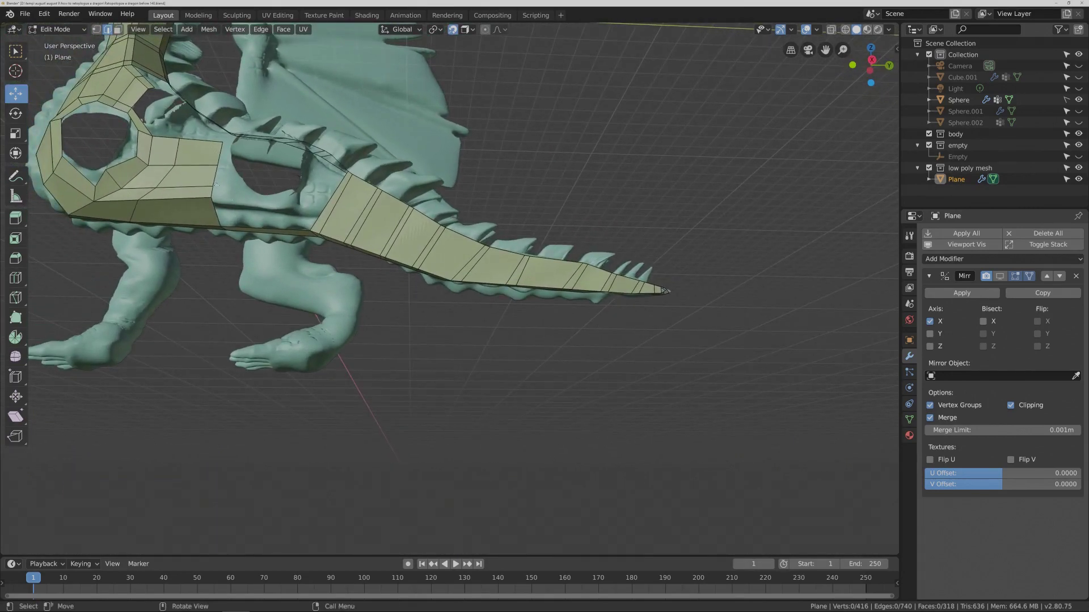
{"action": "middle_click_drag", "start_coordinate": [667, 290], "coordinate": [652, 288]}
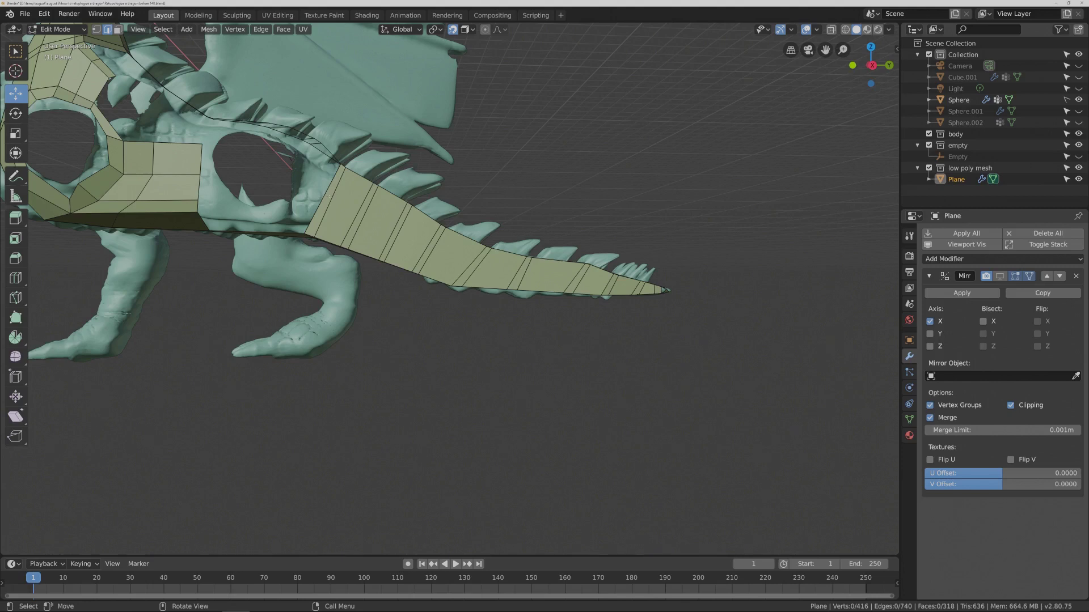
{"action": "key", "text": "ctrl"}
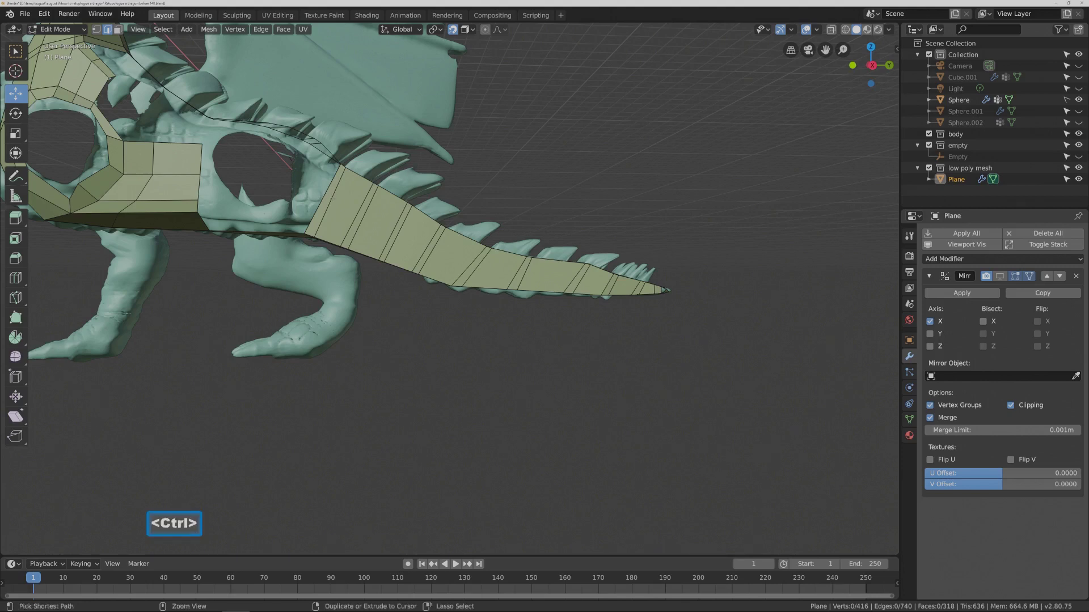
{"action": "key", "text": "ctrl+r"}
{"action": "left_click", "coordinate": [334, 196]}
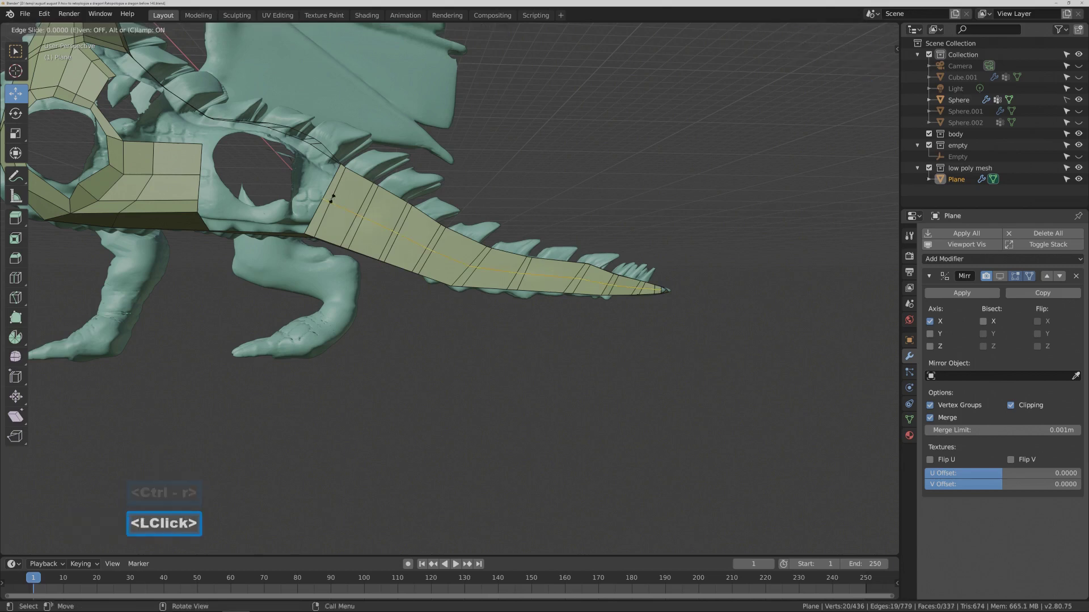
{"action": "left_click", "coordinate": [338, 184]}
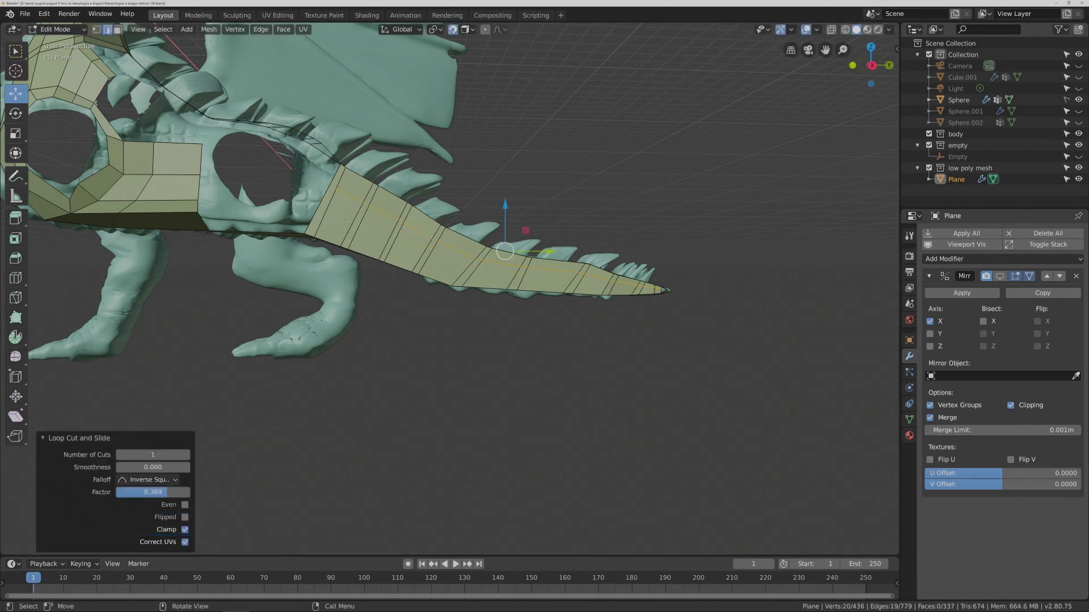
Grab the new lengthwise loop and confirm it in place so it snaps onto the sculpted tail, and clear the selection.
{"action": "key", "text": "g"}
{"action": "left_click", "coordinate": [441, 253]}
{"action": "middle_click_drag", "start_coordinate": [514, 341], "coordinate": [470, 339]}
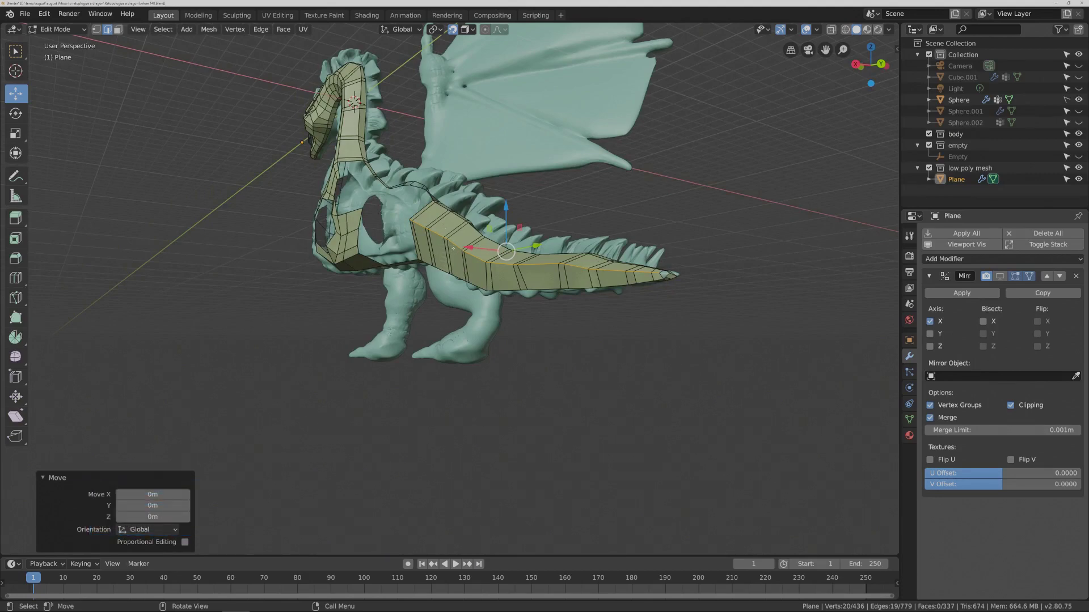
{"action": "middle_click_drag", "start_coordinate": [539, 349], "coordinate": [571, 350]}
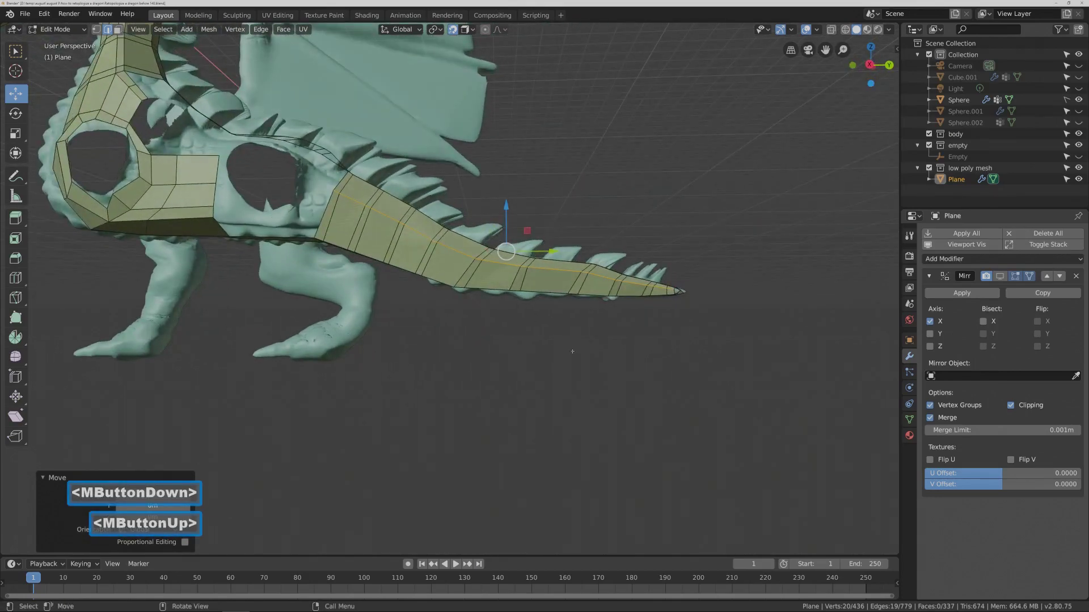
{"action": "left_click", "coordinate": [572, 351]}
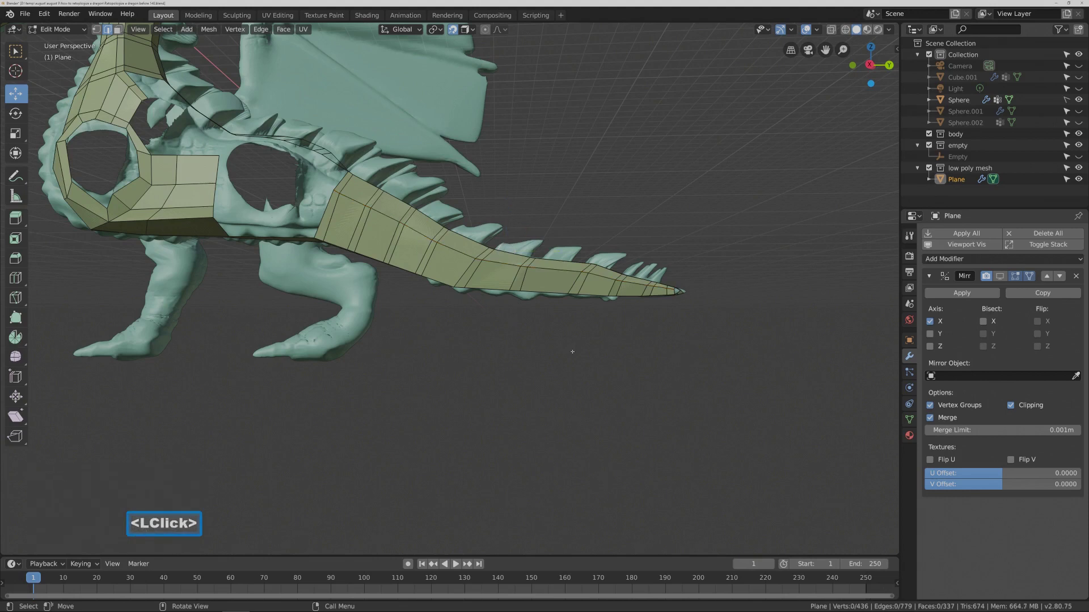
{"action": "key", "text": "Pause"}
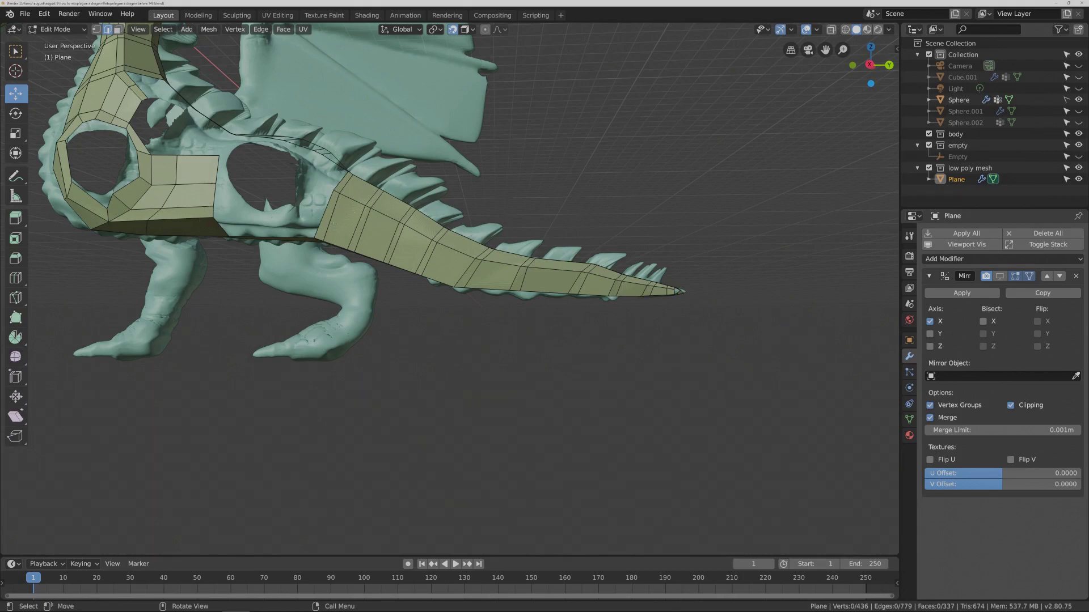
Add a second lengthwise loop cut below the first along the tail side with a slide factor of 0.054, and clear the selection.
{"action": "key", "text": "ctrl+r"}
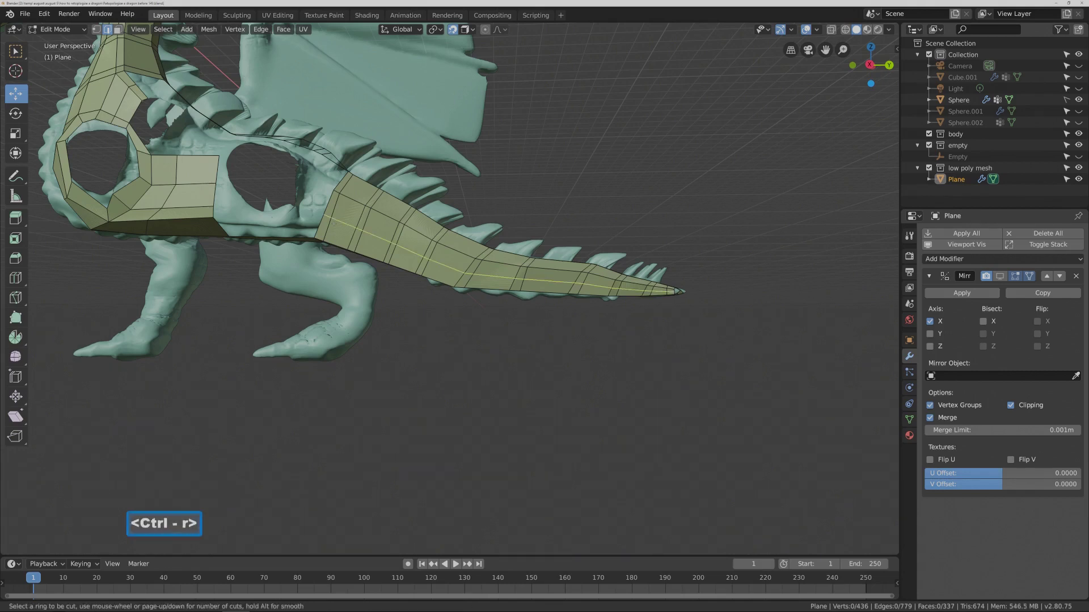
{"action": "left_click", "coordinate": [334, 223]}
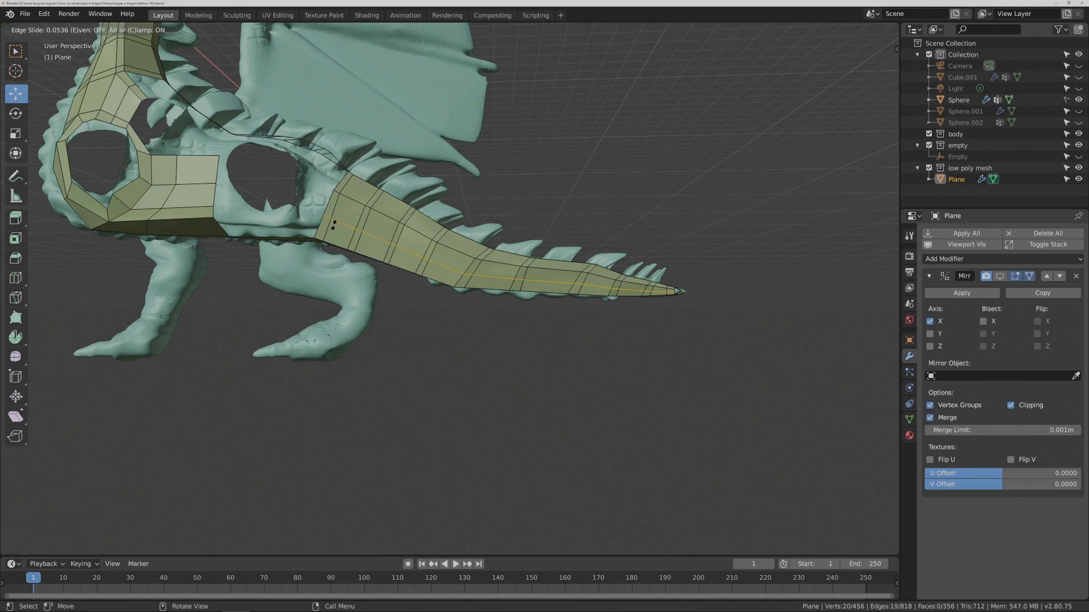
{"action": "left_click", "coordinate": [334, 225]}
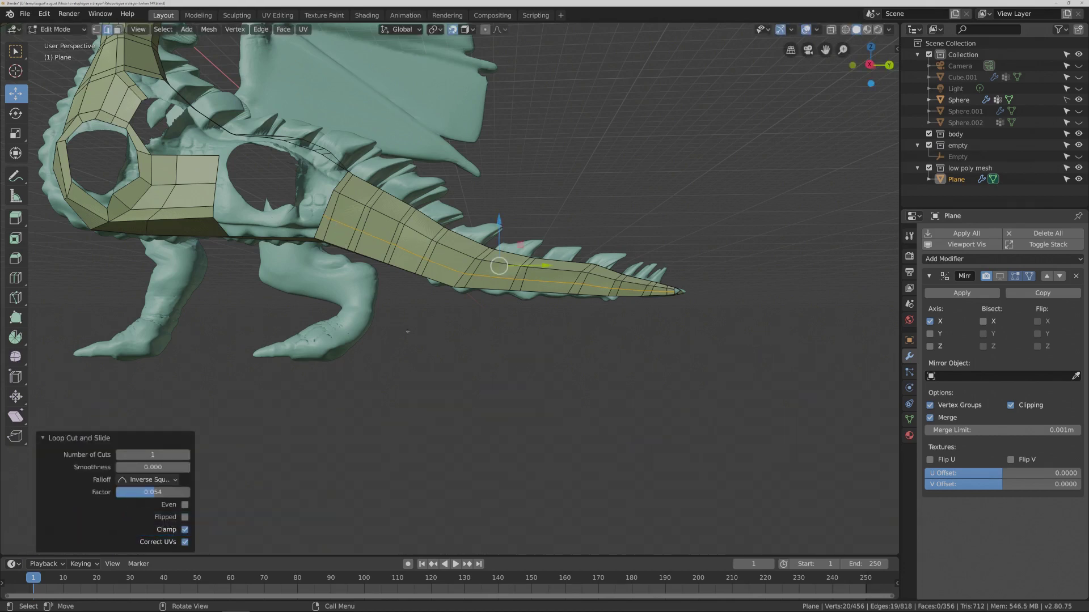
{"action": "left_click", "coordinate": [426, 348]}
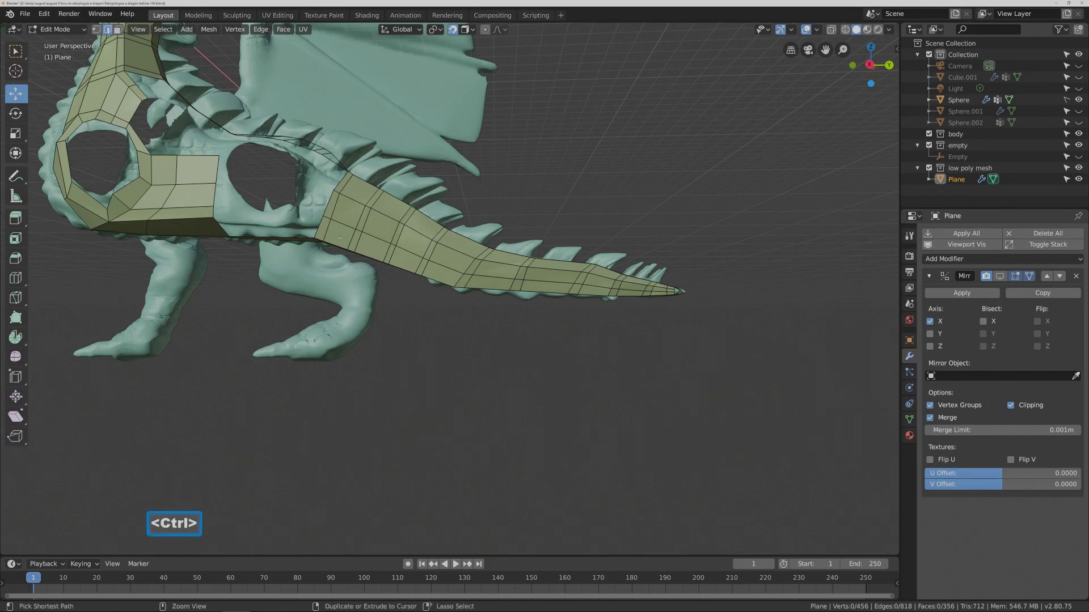
Add a third lengthwise loop cut near the tail side's lower edge with a slide factor of -0.067, and clear the selection.
{"action": "key", "text": "ctrl+r"}
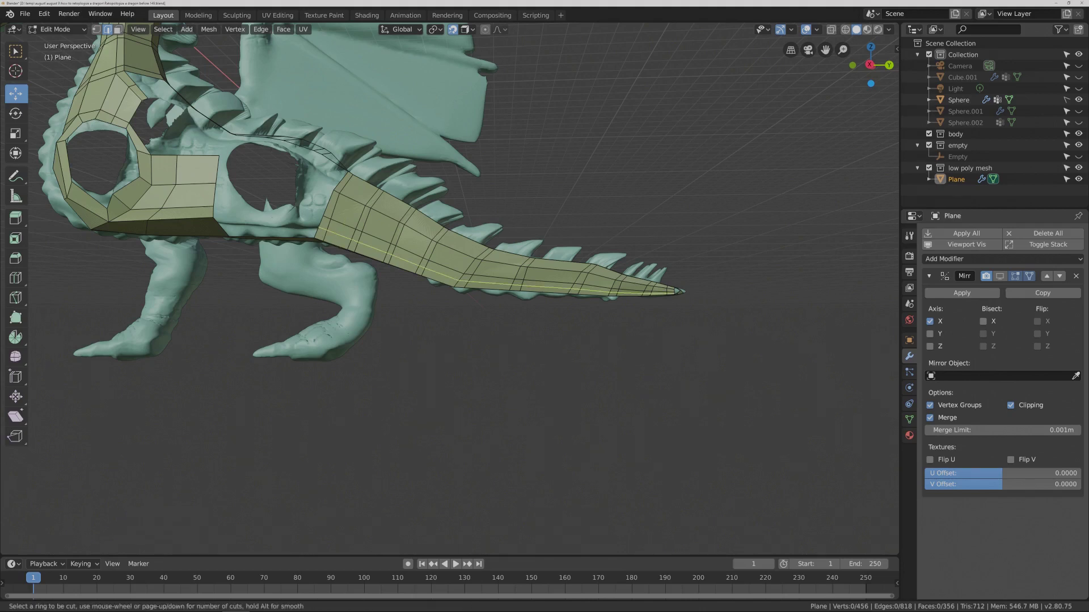
{"action": "left_click", "coordinate": [317, 233]}
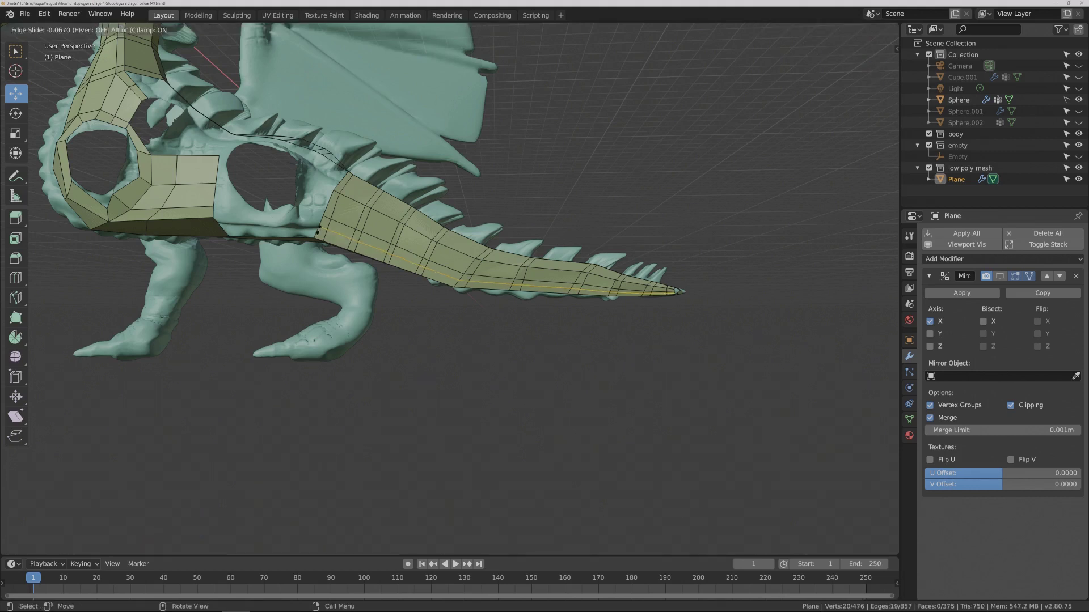
{"action": "left_click", "coordinate": [318, 231]}
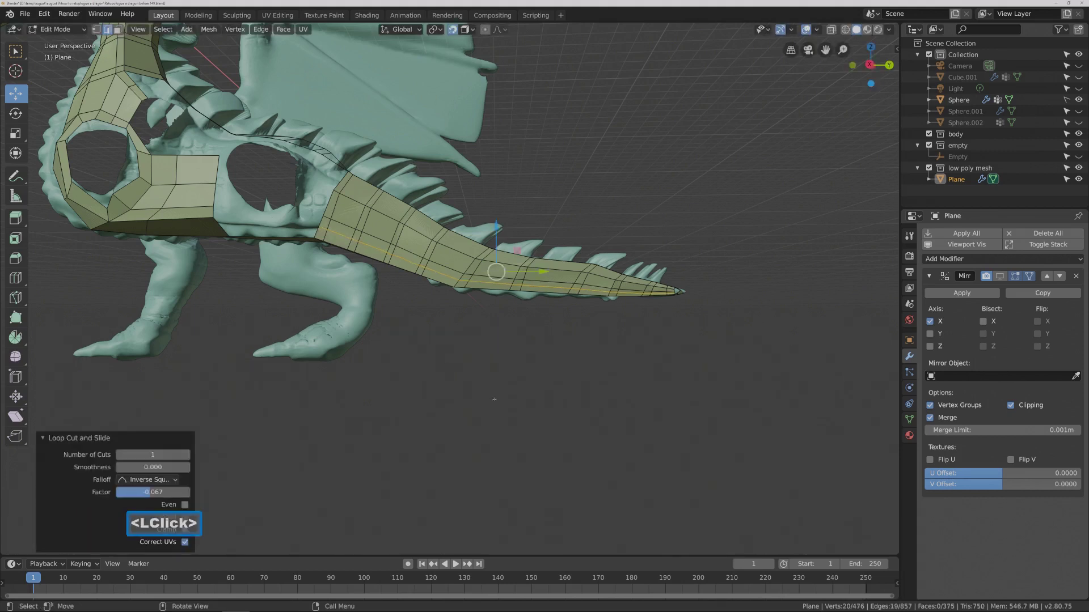
{"action": "left_click", "coordinate": [525, 402]}
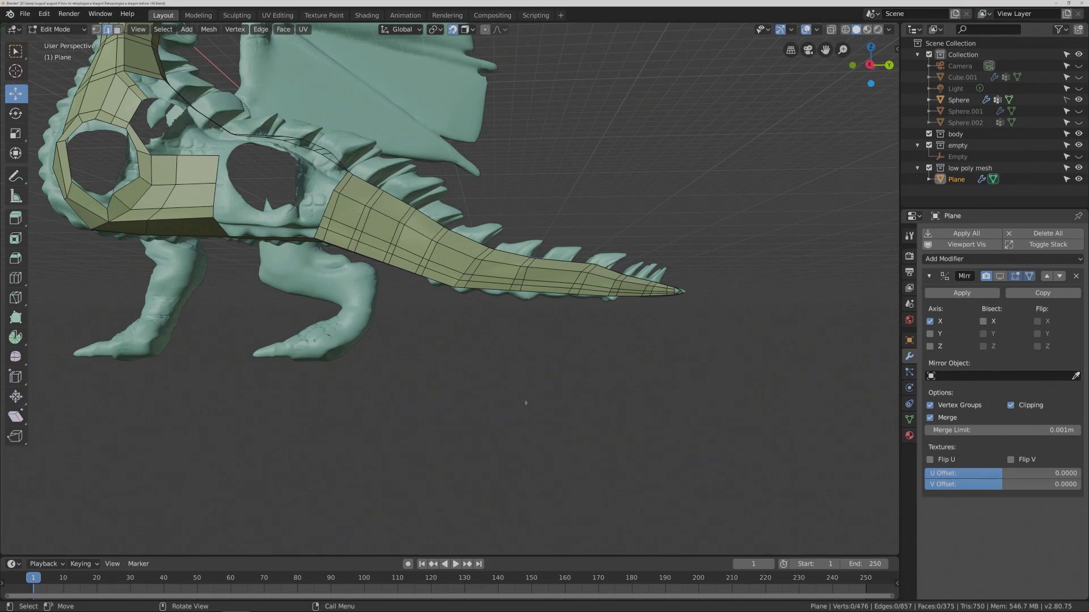
{"action": "key", "text": "Pause"}
Select a lengthwise edge loop on the tail side and grab it to snap it onto the sculpted surface.
{"action": "middle_click_drag", "start_coordinate": [573, 366], "coordinate": [583, 360]}
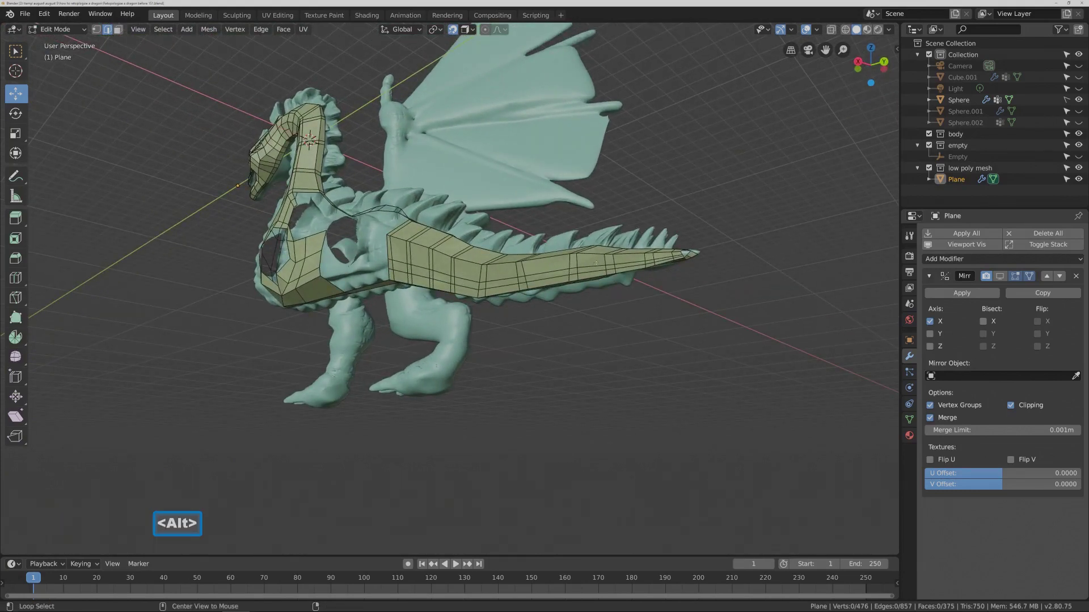
{"action": "left_click", "coordinate": [594, 264], "text": "alt"}
{"action": "middle_click_drag", "start_coordinate": [586, 309], "coordinate": [599, 355]}
{"action": "key", "text": "g"}
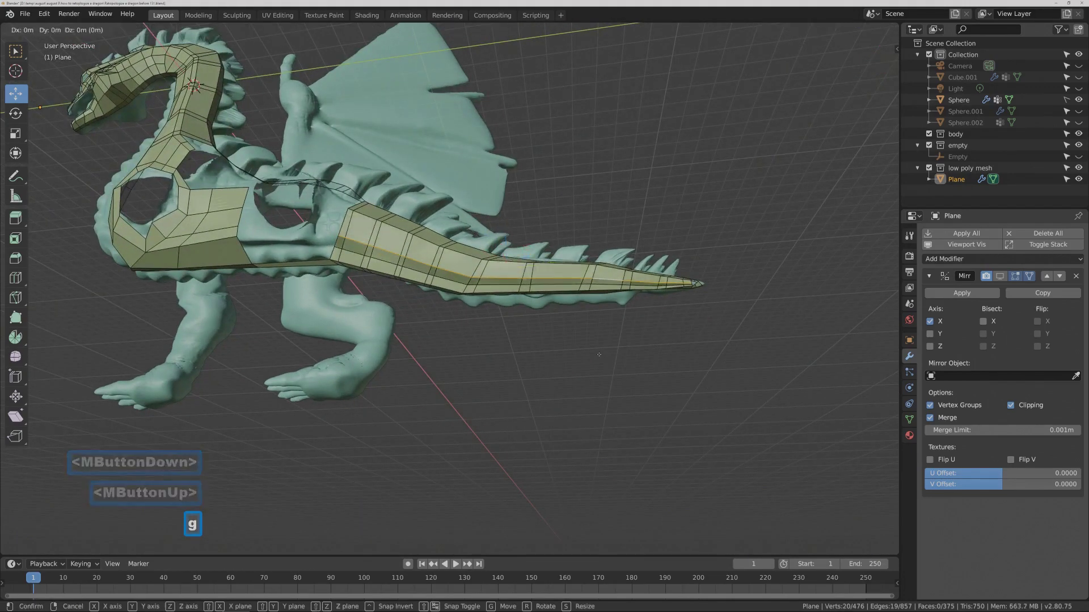
{"action": "left_click", "coordinate": [600, 330]}
{"action": "left_click", "coordinate": [600, 330]}
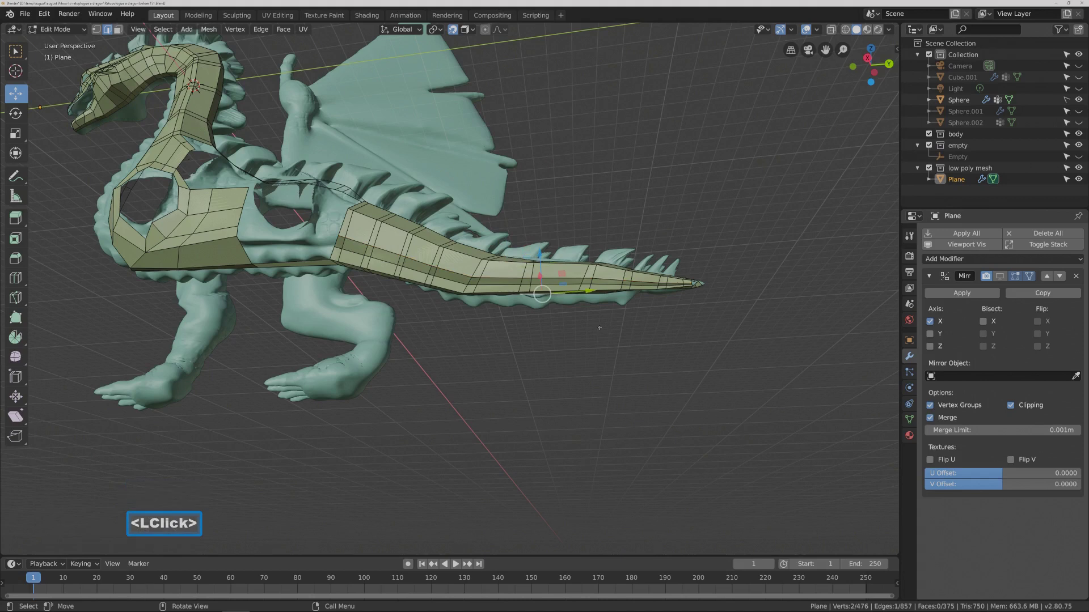
{"action": "key", "text": "alt"}
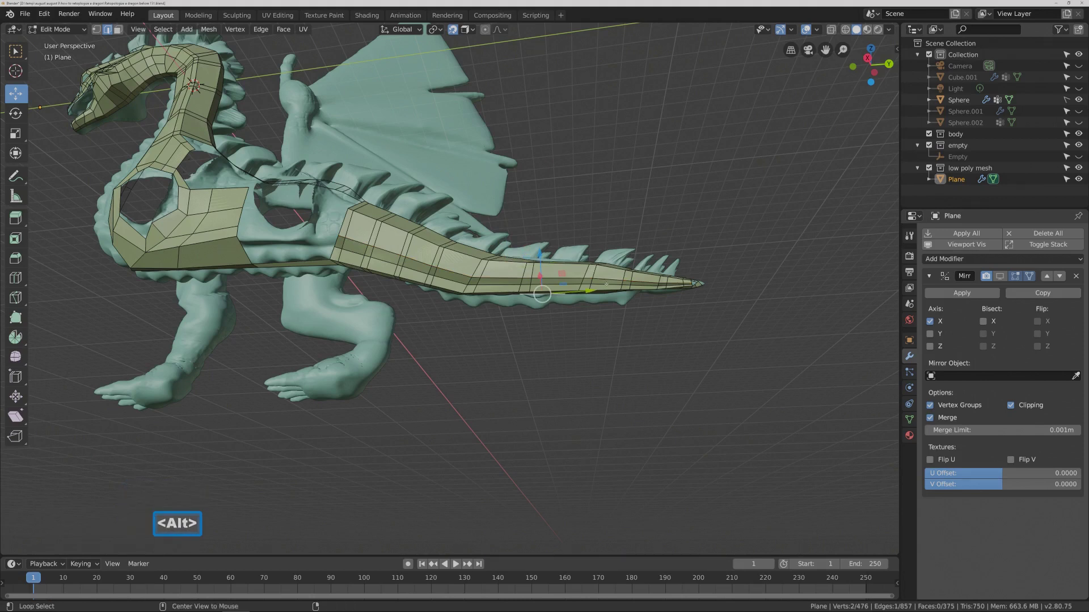
{"action": "left_click", "coordinate": [504, 276], "text": "alt"}
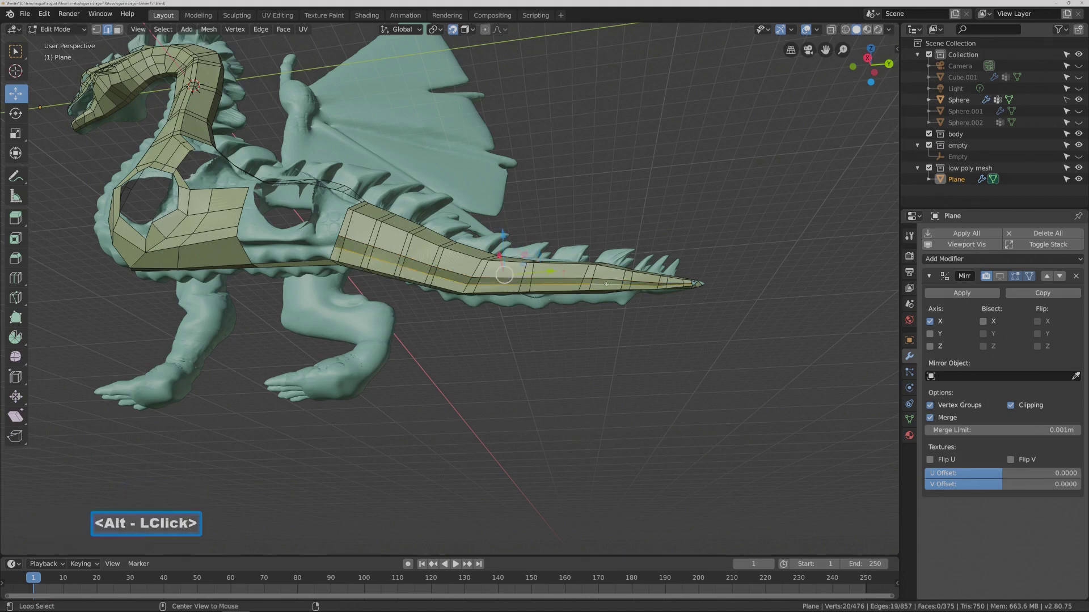
{"action": "left_click", "coordinate": [504, 276]}
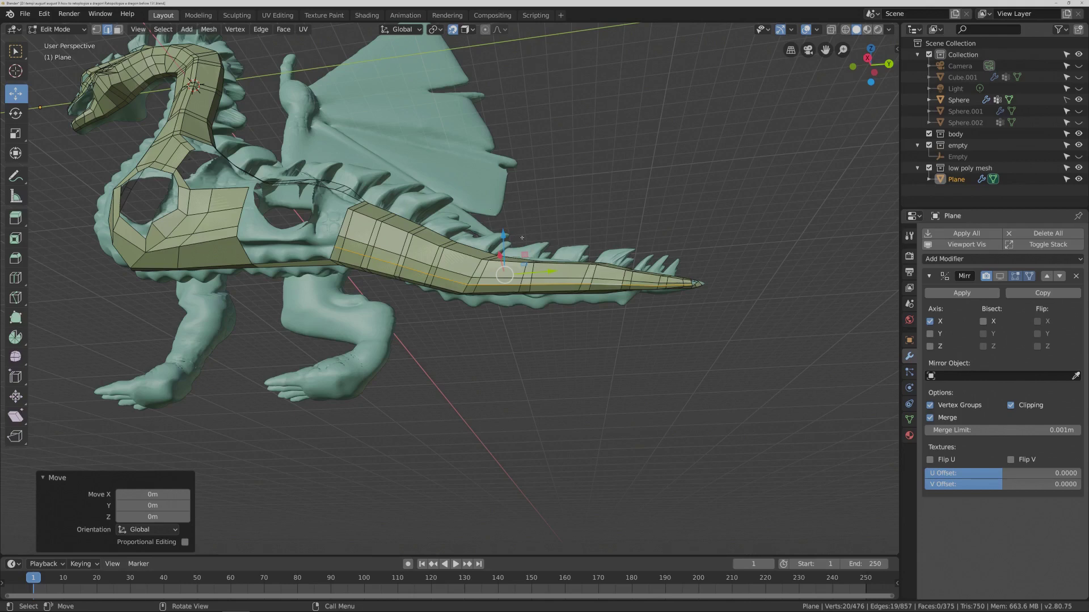
{"action": "left_click", "coordinate": [570, 380]}
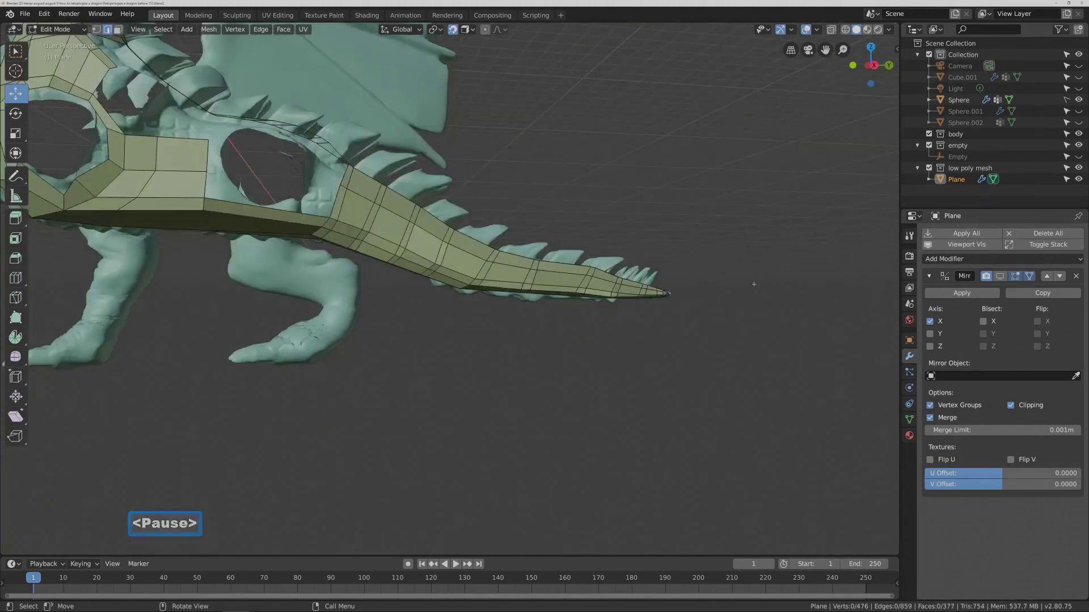
Show the whole dragon in the right orthographic view and turn off snapping.
{"action": "scroll", "coordinate": [731, 283], "scroll_direction": "down", "scroll_amount": 4}
{"action": "middle_click_drag", "start_coordinate": [487, 255], "coordinate": [538, 326], "text": "shift"}
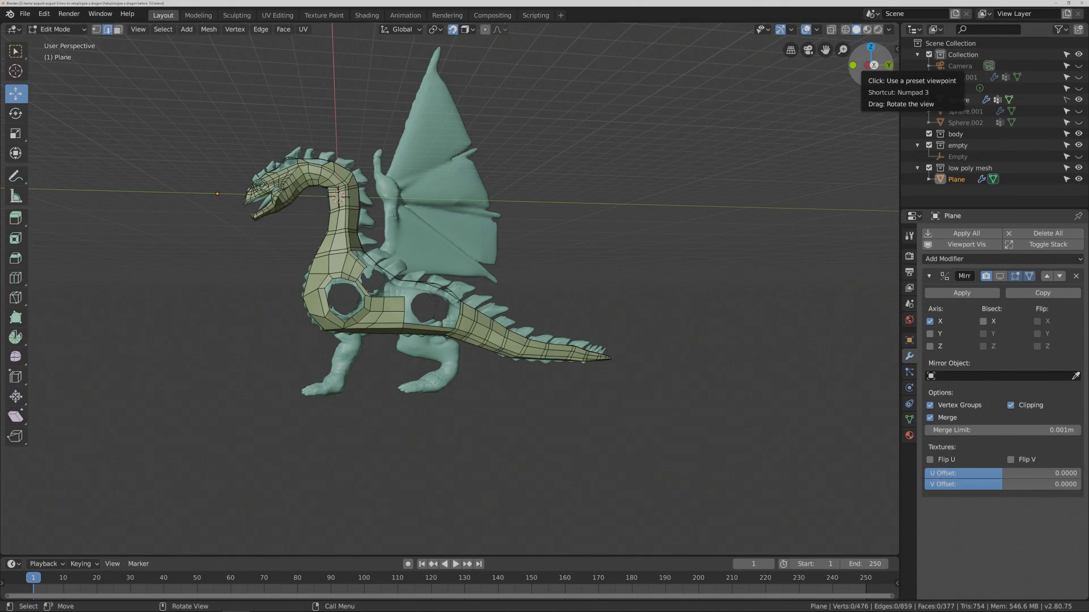
{"action": "left_click", "coordinate": [874, 65]}
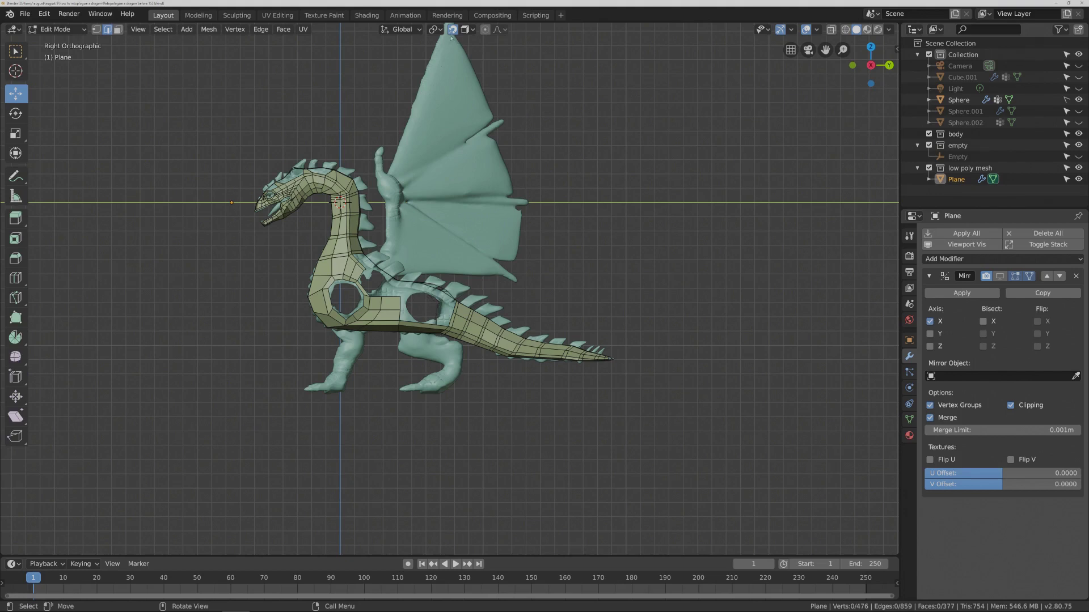
{"action": "left_click", "coordinate": [453, 30]}
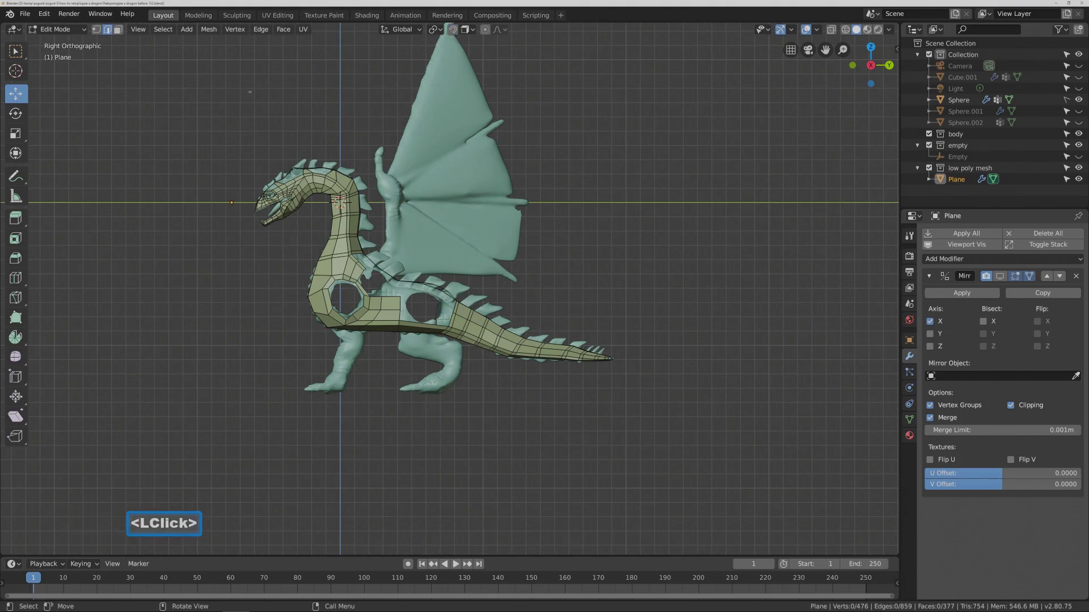
{"action": "key", "text": "alt"}
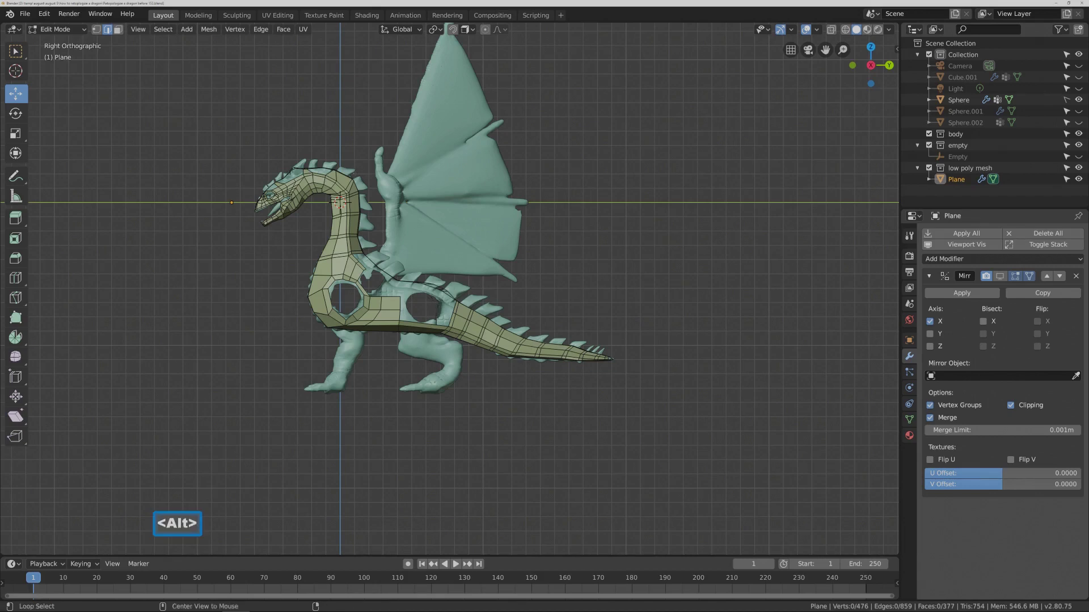
Duplicate the edge loop around the front leg opening and place the copy over the hind leg opening.
{"action": "left_click", "coordinate": [345, 295], "text": "alt"}
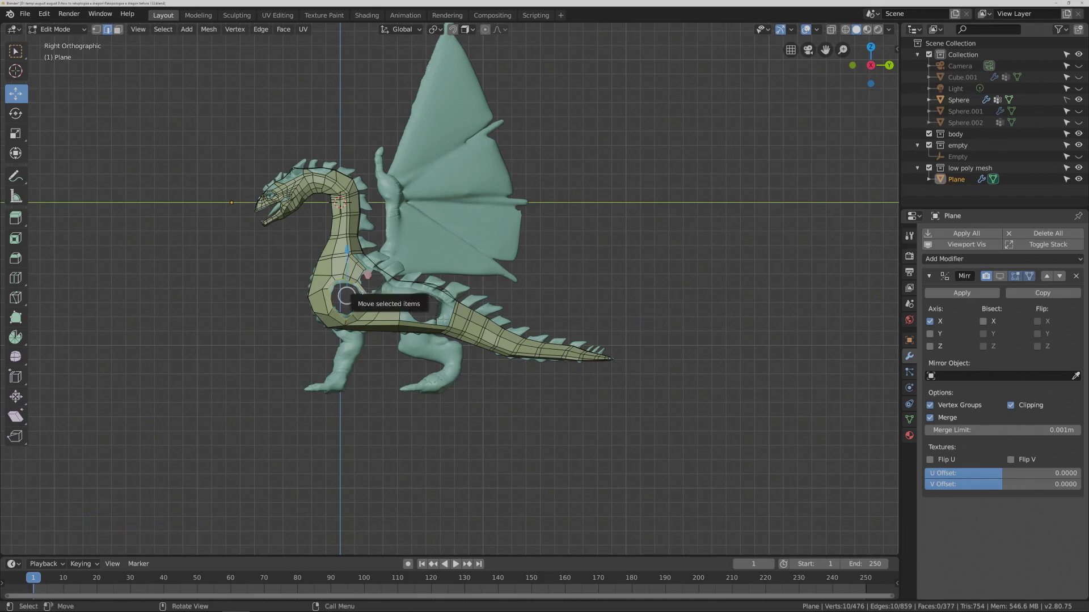
{"action": "key", "text": "shift"}
{"action": "key", "text": "shift+d"}
{"action": "right_click", "coordinate": [346, 295]}
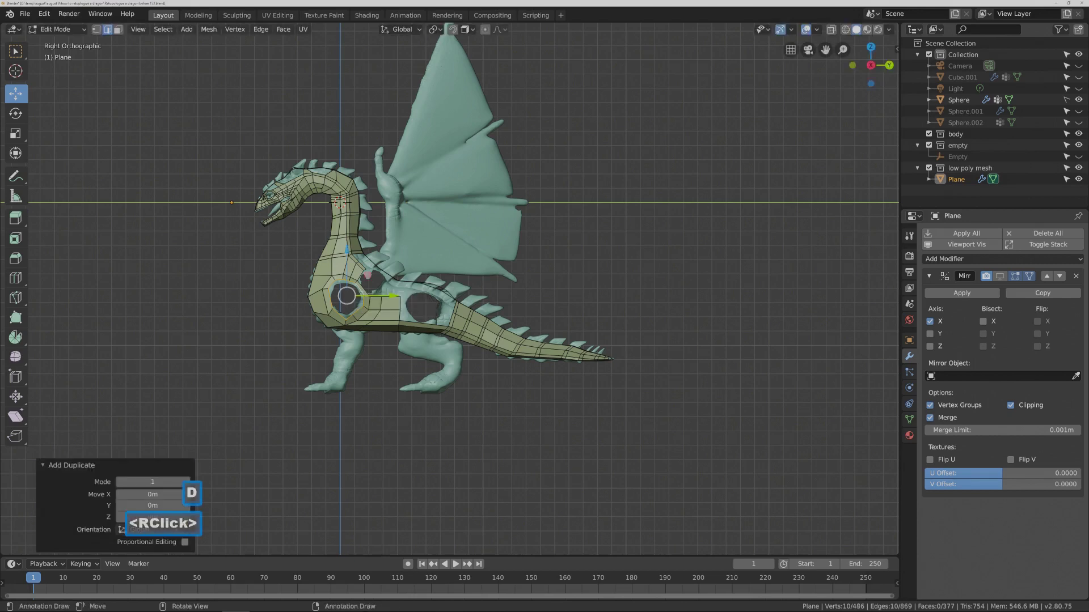
{"action": "left_click_drag", "start_coordinate": [345, 295], "coordinate": [423, 307]}
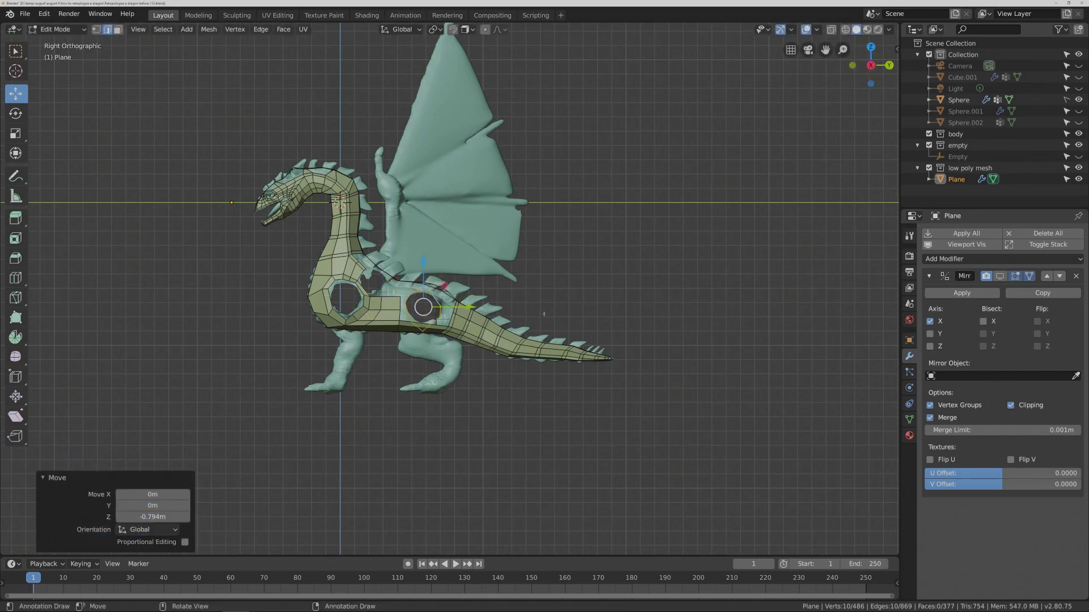
Scale the copied loop down along Z and raise it about 0.238 m to fit the hind leg opening.
{"action": "key", "text": "s"}
{"action": "key", "text": "z"}
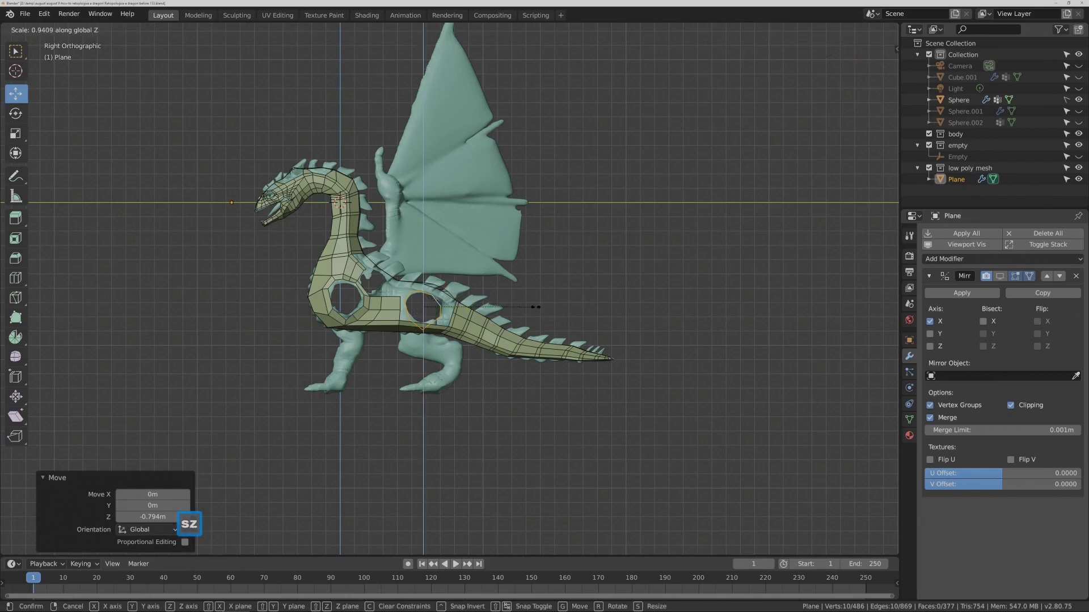
{"action": "left_click", "coordinate": [525, 308]}
{"action": "left_click_drag", "start_coordinate": [423, 262], "coordinate": [423, 262]}
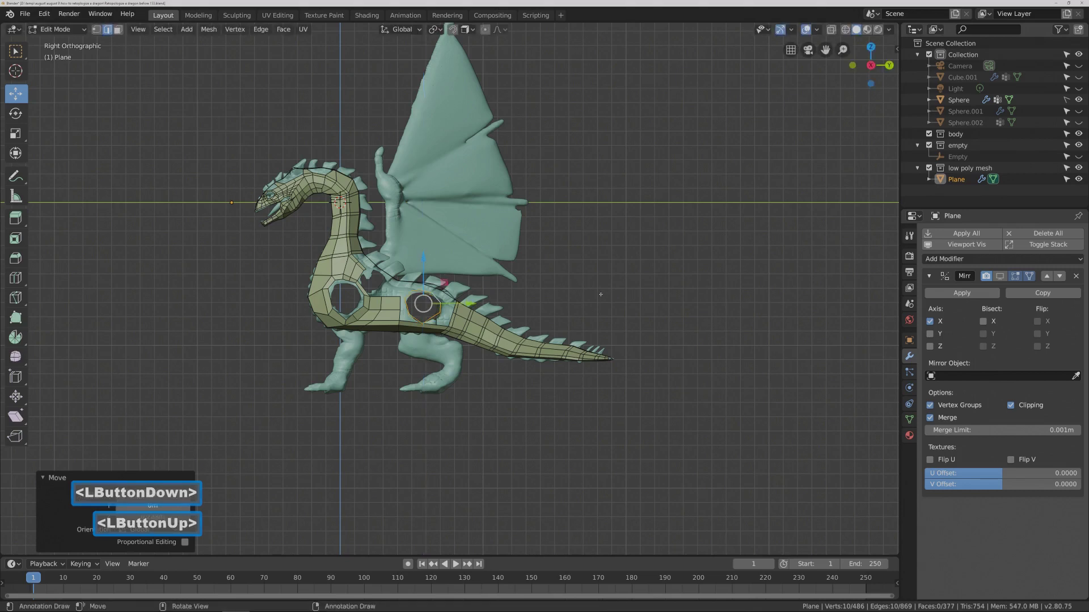
{"action": "key", "text": "Pause"}
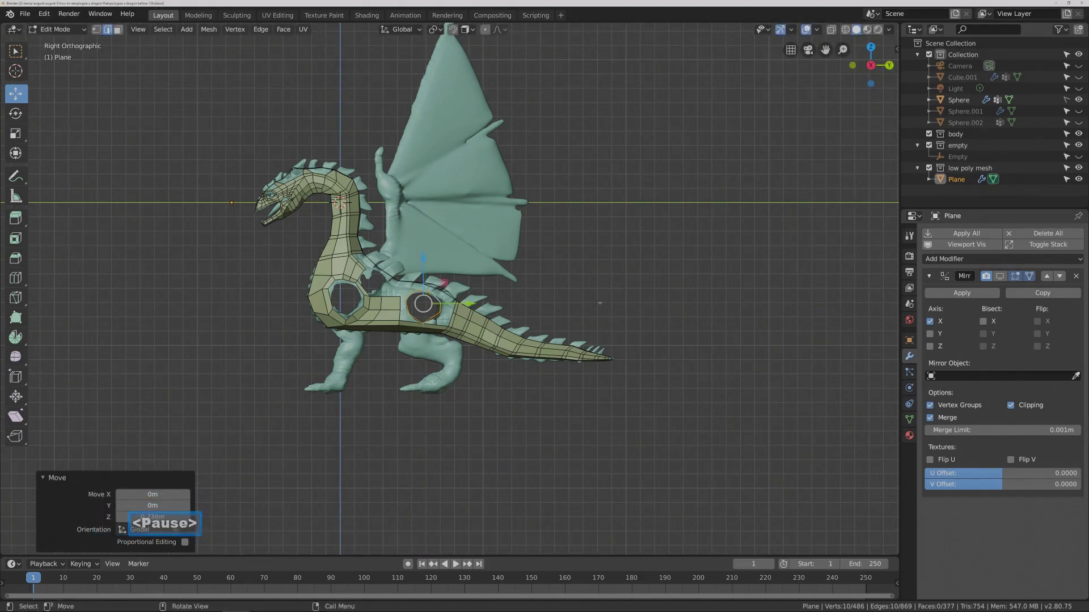
Duplicate the hind leg loop and move the copy up and forward to the wing opening behind the neck.
{"action": "key", "text": "shift"}
{"action": "key", "text": "shift+d"}
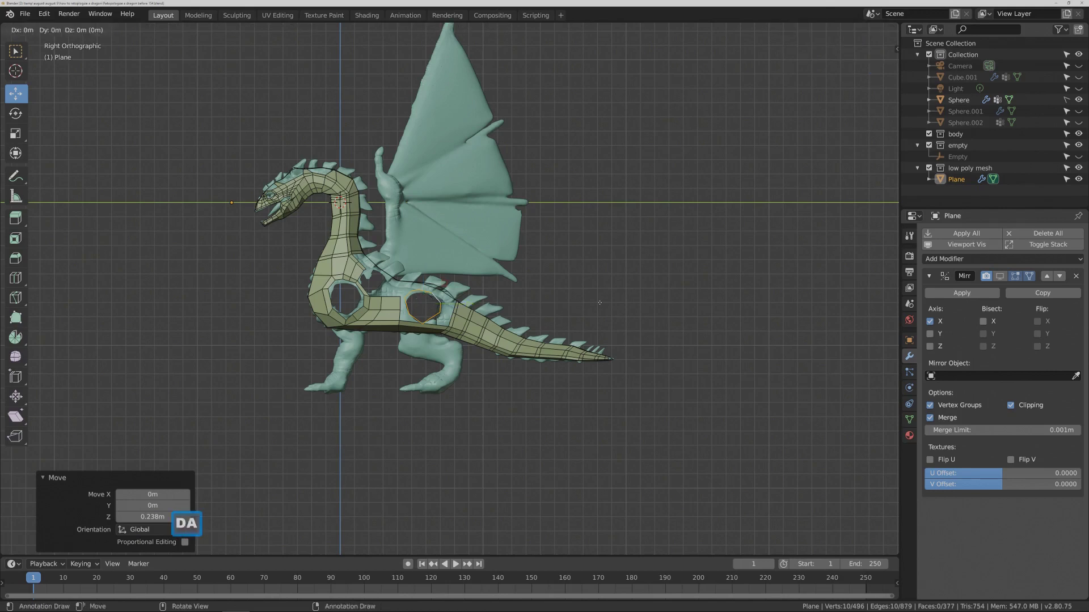
{"action": "right_click", "coordinate": [599, 303]}
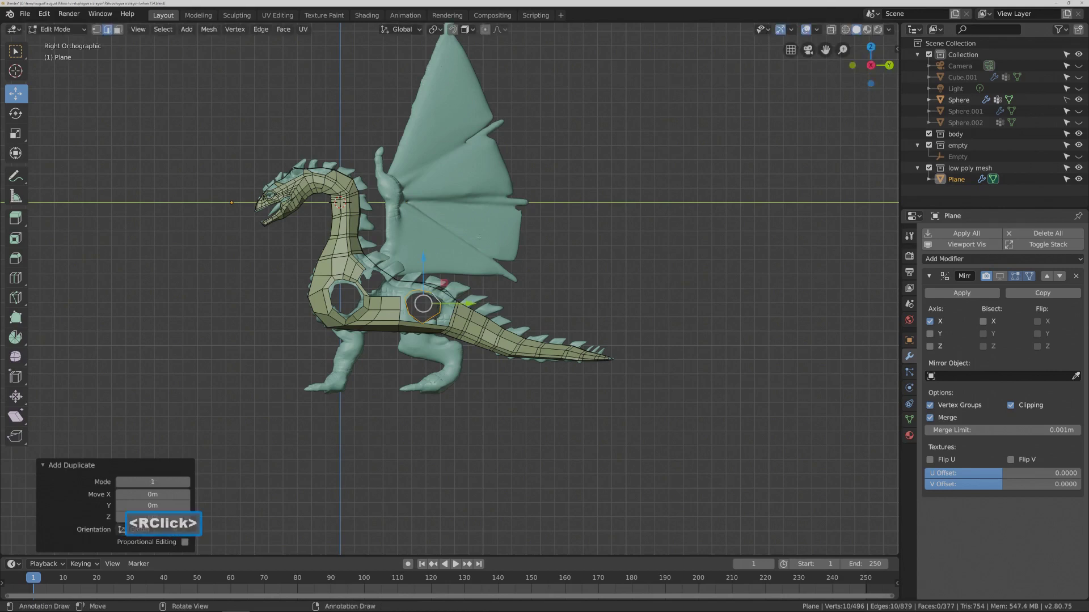
{"action": "left_click_drag", "start_coordinate": [423, 265], "coordinate": [423, 241]}
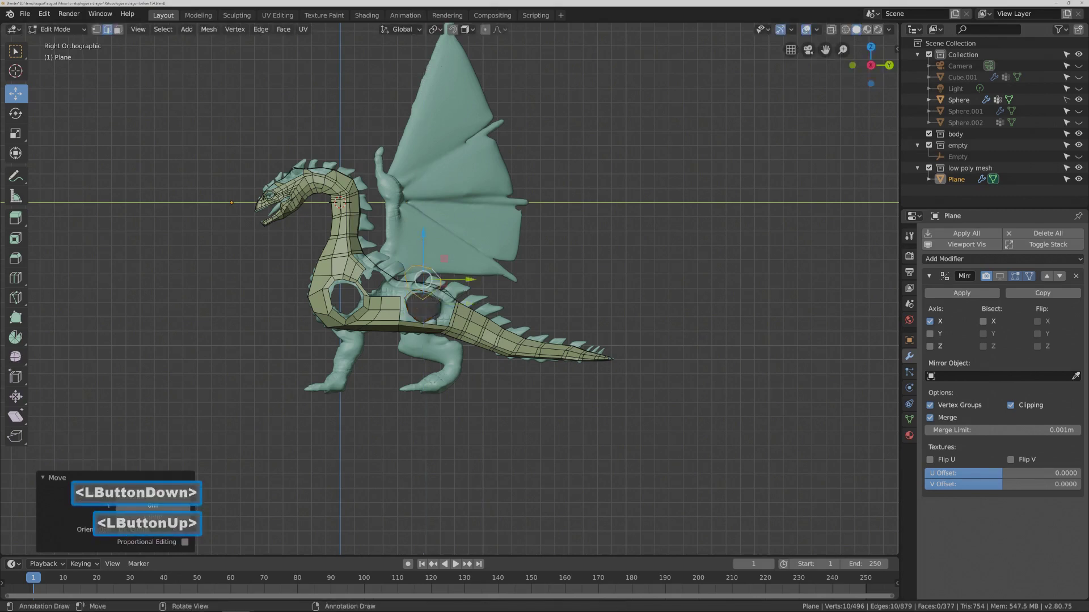
{"action": "left_click_drag", "start_coordinate": [470, 279], "coordinate": [424, 281]}
Shrink the wing opening loop and shift it about -0.258 m along Y to centre it on the opening.
{"action": "key", "text": "s"}
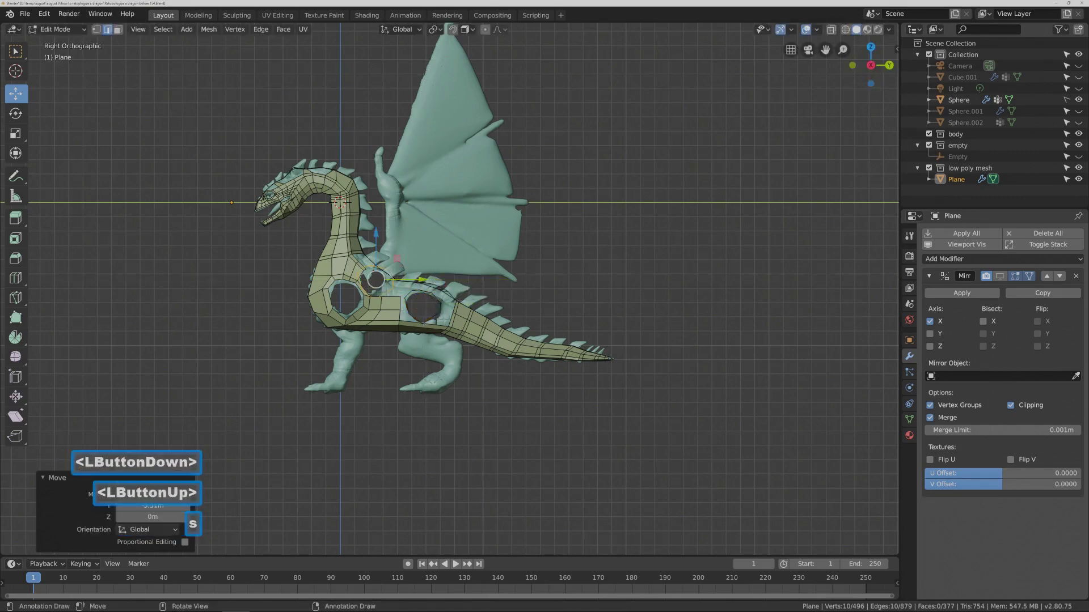
{"action": "left_click", "coordinate": [446, 296]}
{"action": "left_click_drag", "start_coordinate": [421, 280], "coordinate": [420, 280]}
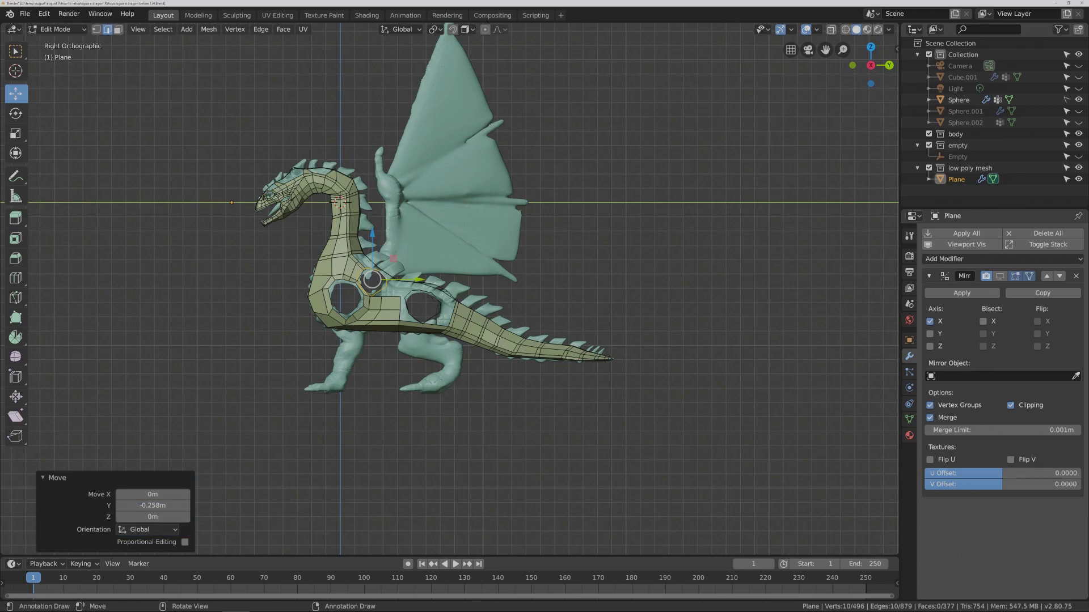
Scale the wing opening loop by about 0.845 so it follows the hole's rim.
{"action": "scroll", "coordinate": [655, 270], "scroll_direction": "up", "scroll_amount": 4}
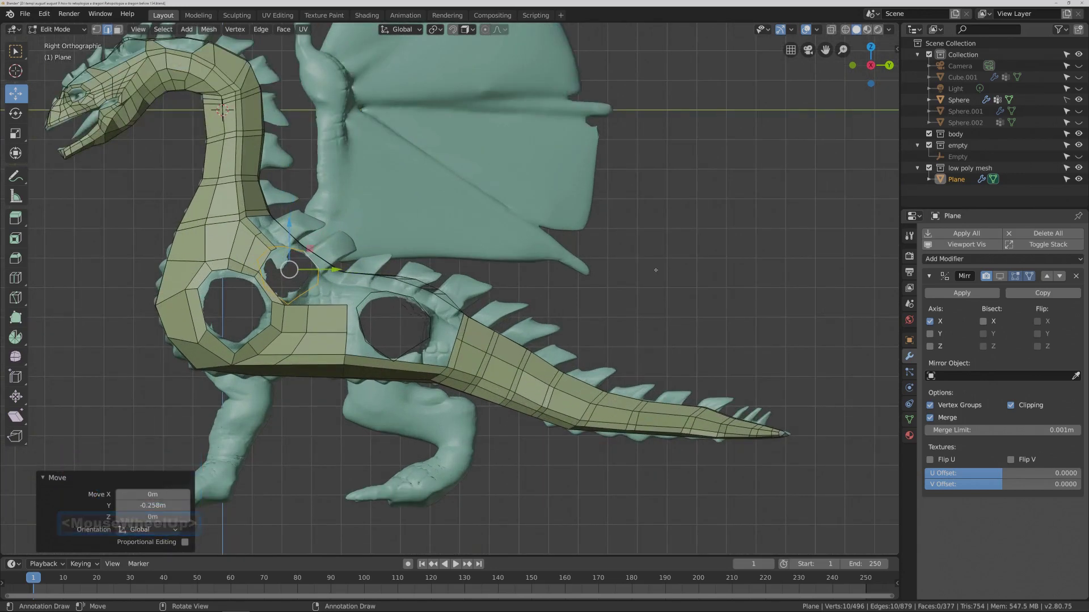
{"action": "key", "text": "Pause"}
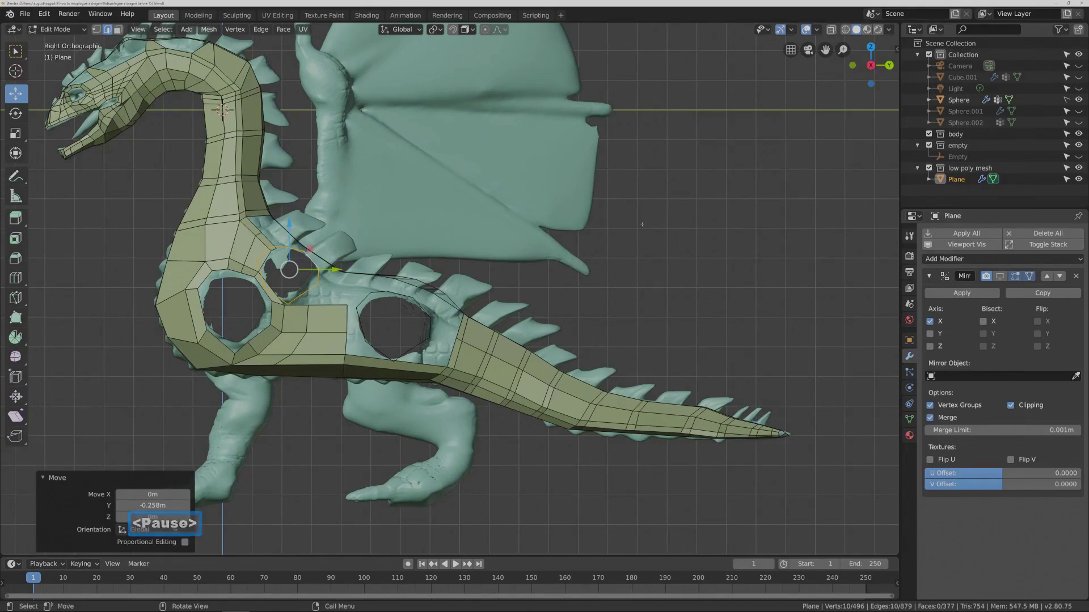
{"action": "middle_click_drag", "start_coordinate": [391, 210], "coordinate": [556, 238], "text": "shift"}
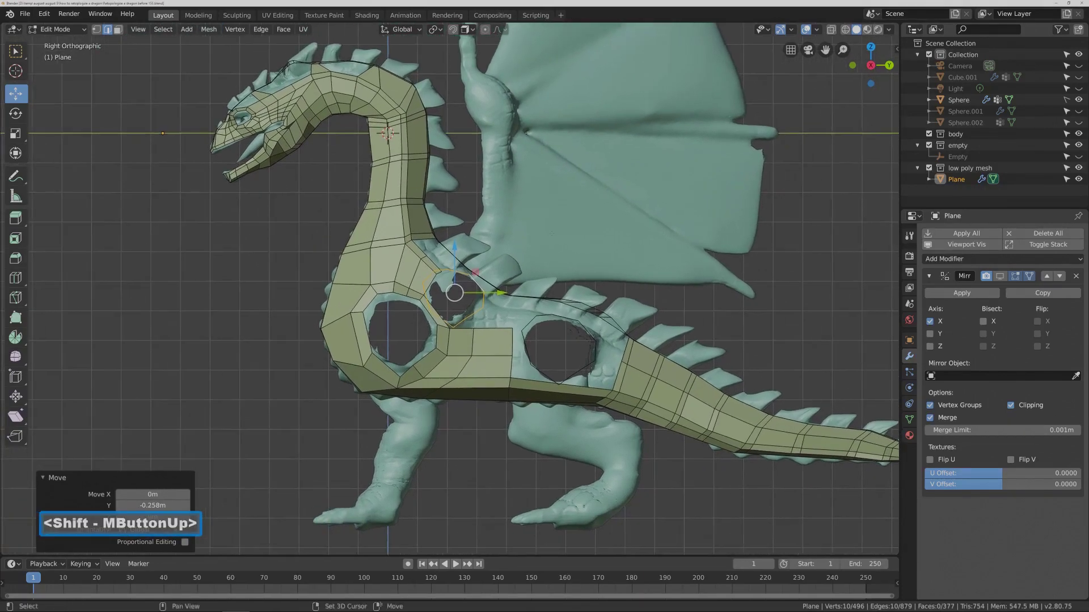
{"action": "scroll", "coordinate": [543, 247], "scroll_direction": "up", "scroll_amount": 2}
{"action": "scroll", "coordinate": [543, 248], "scroll_direction": "up", "scroll_amount": 2}
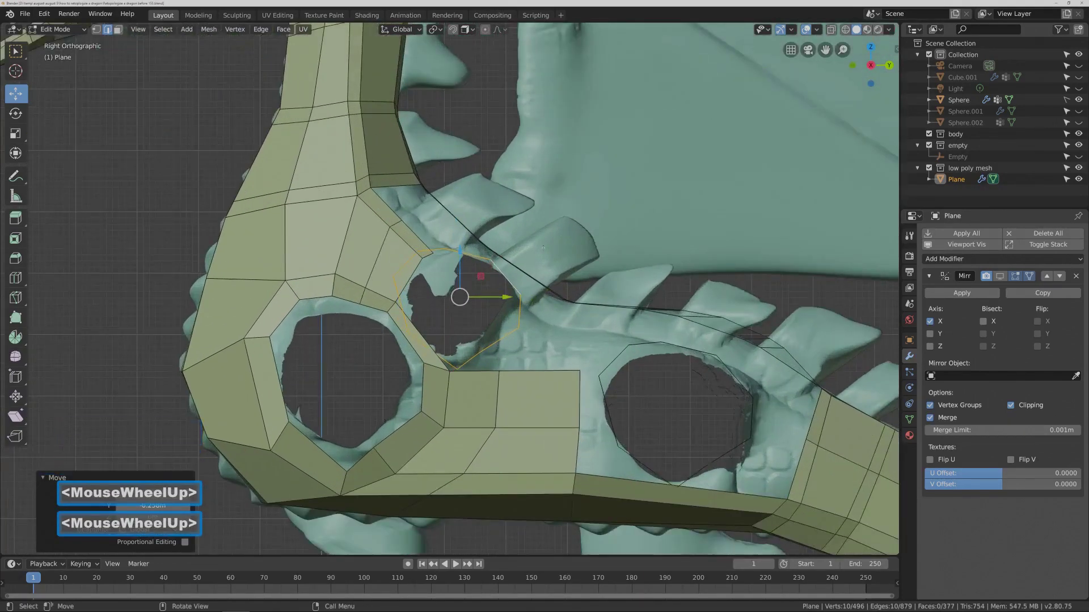
{"action": "scroll", "coordinate": [543, 248], "scroll_direction": "up", "scroll_amount": 1}
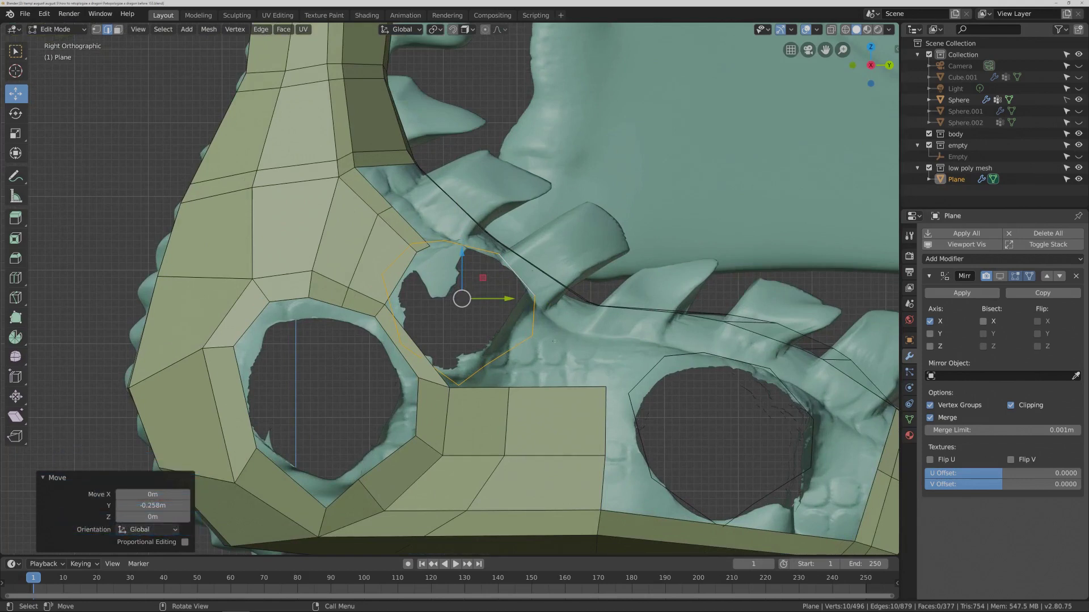
{"action": "key", "text": "s"}
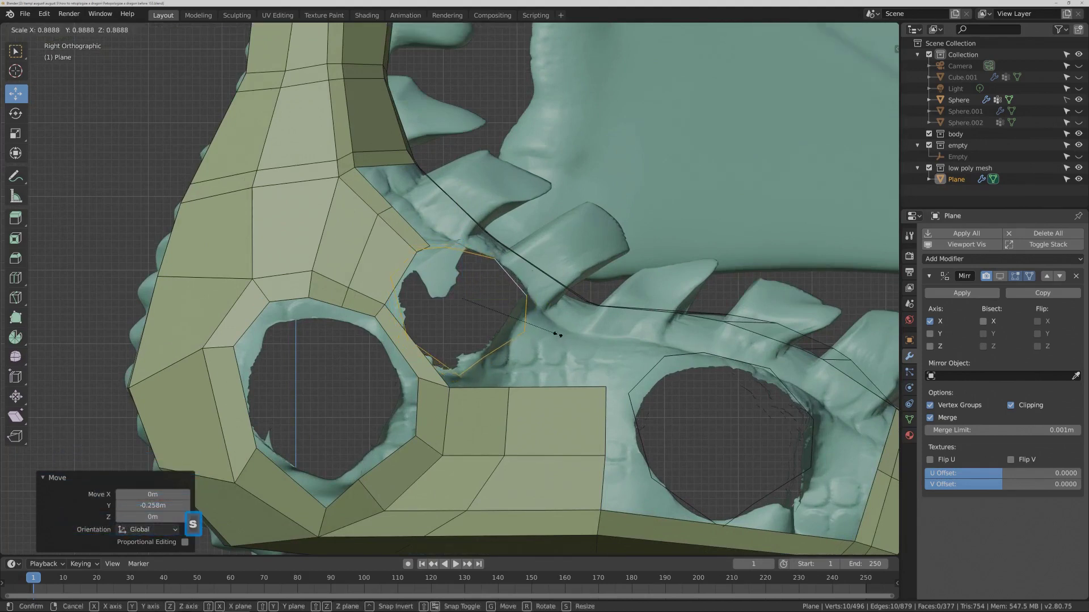
{"action": "left_click", "coordinate": [554, 335]}
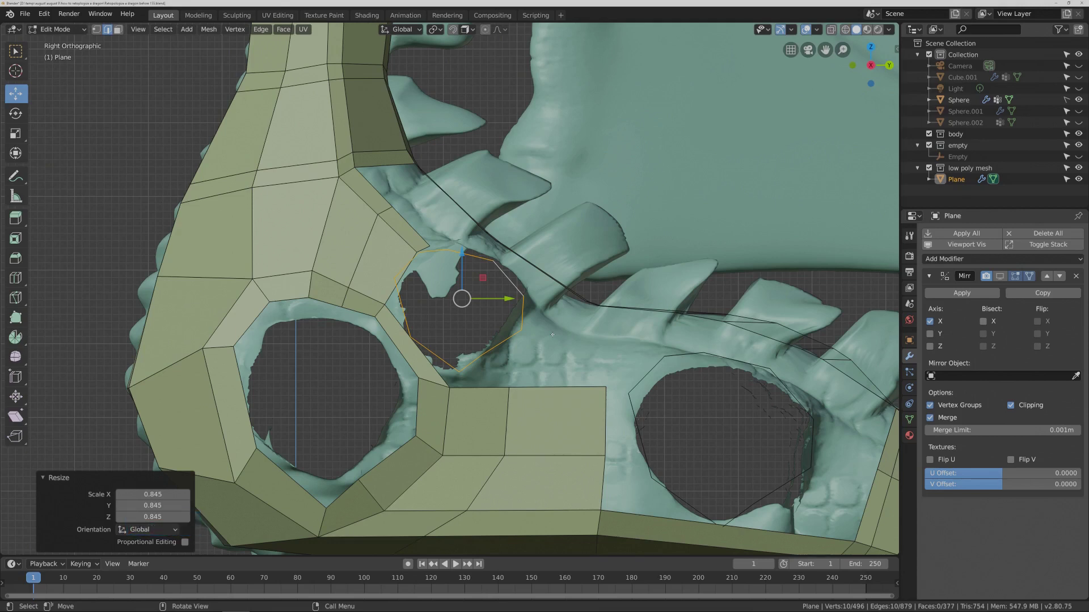
Extrude the wing opening loop and scale it outward by about 1.17 to form a ring of faces.
{"action": "key", "text": "e"}
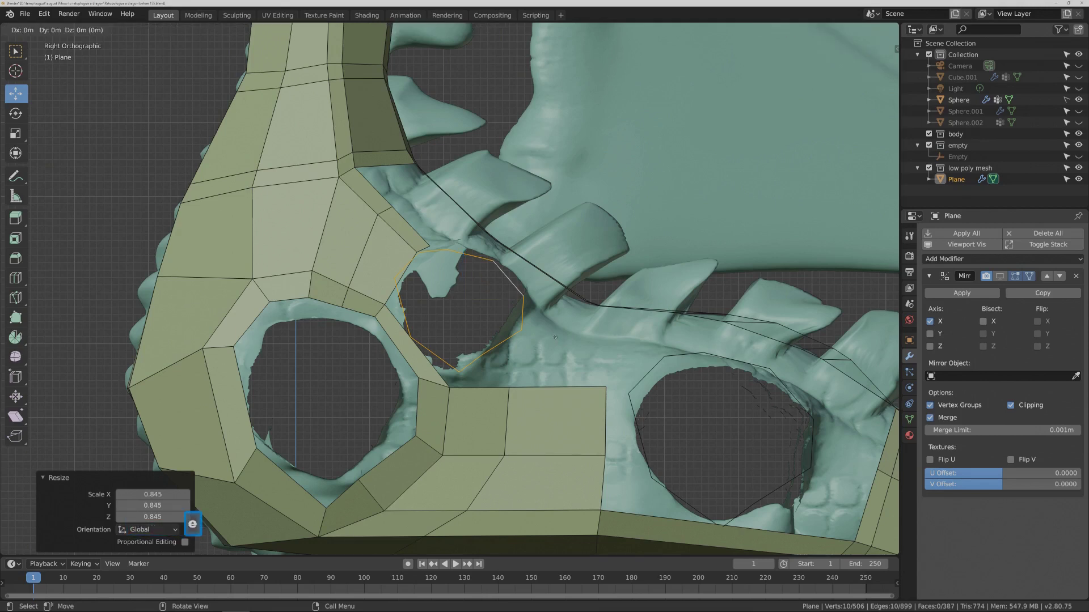
{"action": "right_click", "coordinate": [555, 337]}
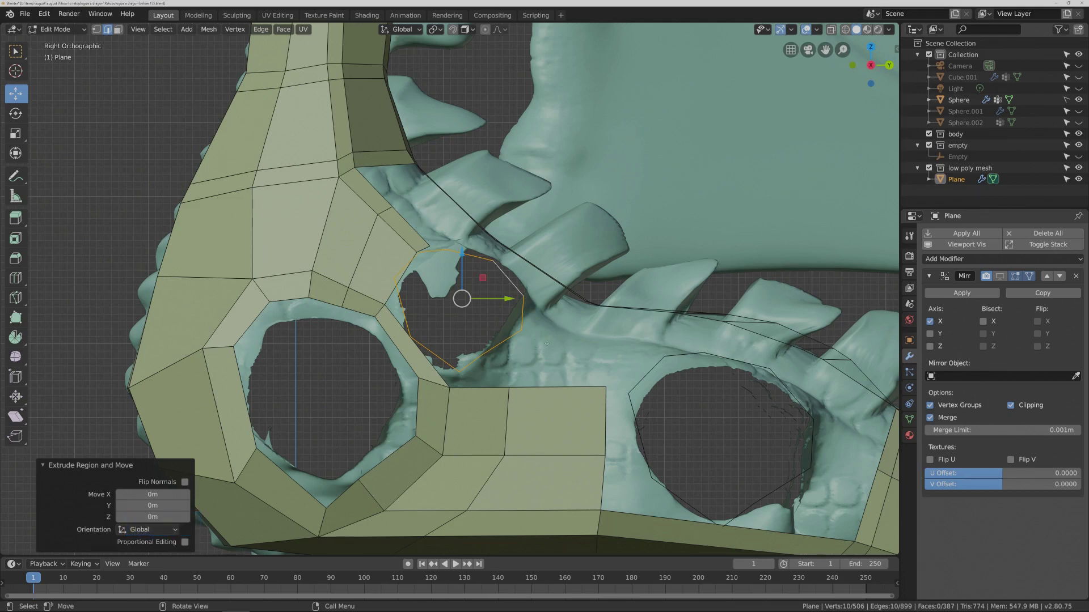
{"action": "key", "text": "s"}
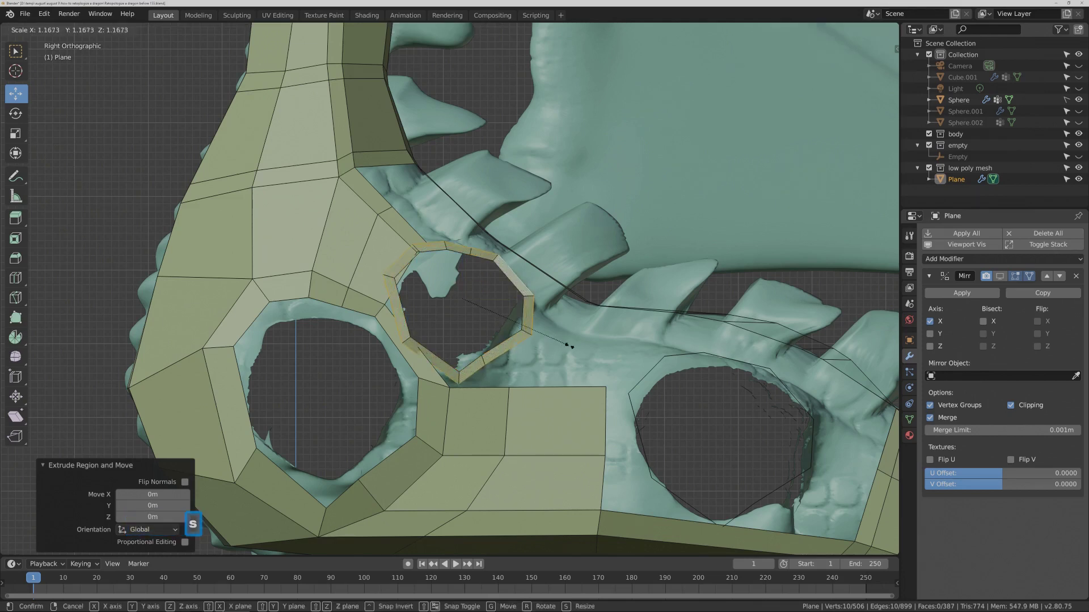
{"action": "left_click", "coordinate": [570, 345]}
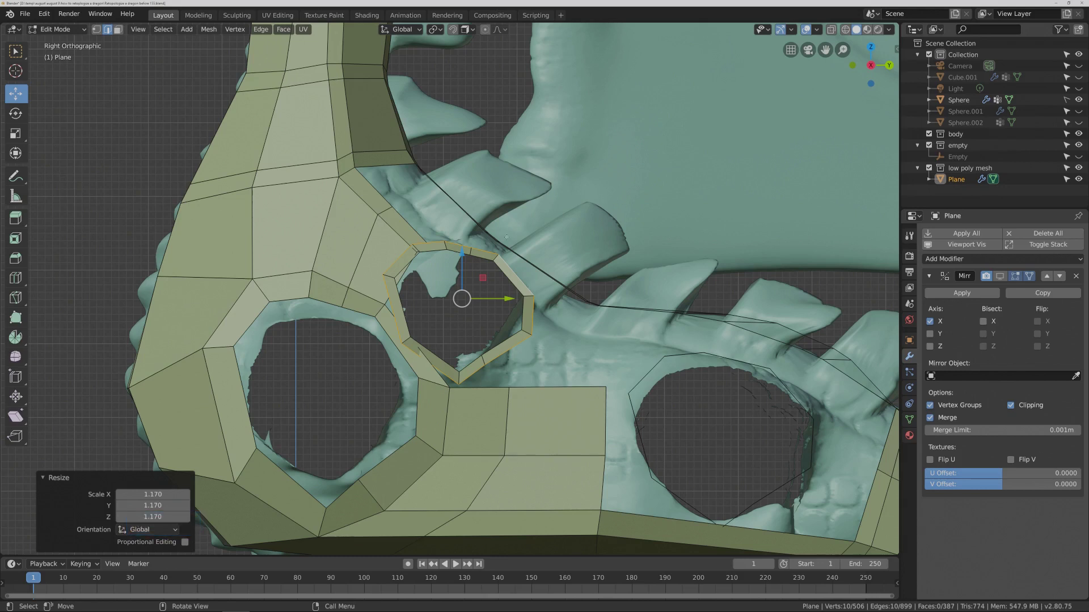
Move the body faces below and above the wing ring away from it, raising the upper one about 0.123 m, and return to edge selection.
{"action": "key", "text": "3"}
{"action": "left_click", "coordinate": [337, 363]}
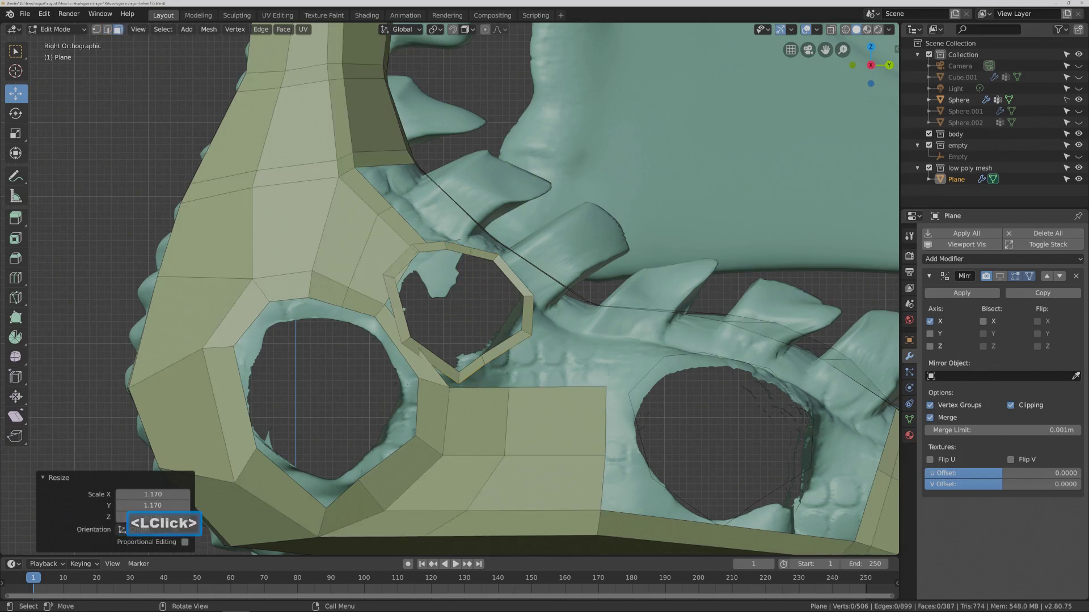
{"action": "left_click", "coordinate": [448, 361]}
{"action": "left_click_drag", "start_coordinate": [406, 347], "coordinate": [391, 346]}
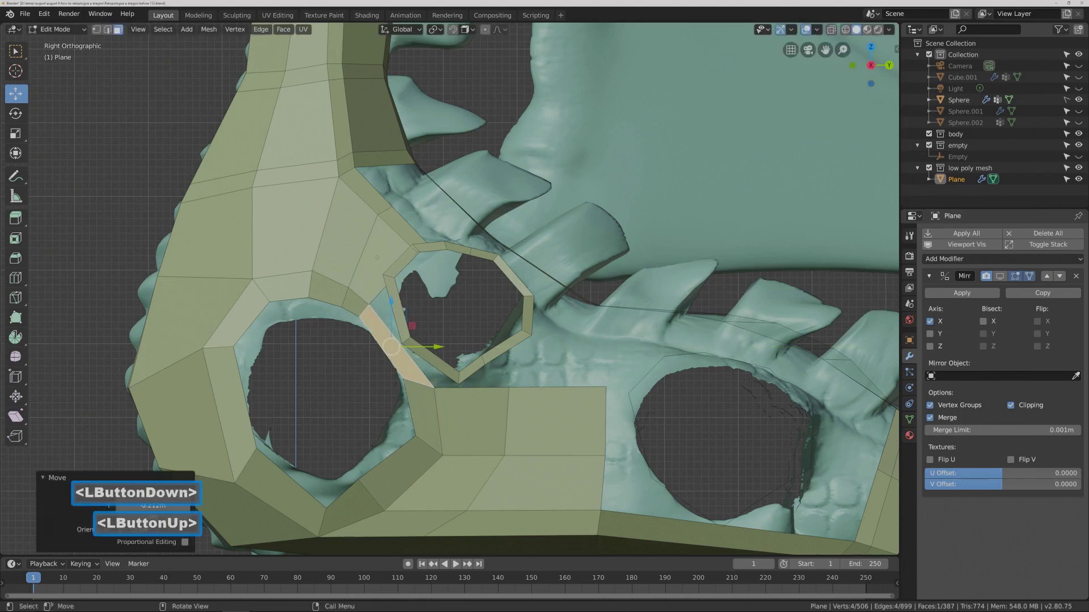
{"action": "left_click", "coordinate": [369, 250]}
{"action": "left_click_drag", "start_coordinate": [406, 264], "coordinate": [412, 217]}
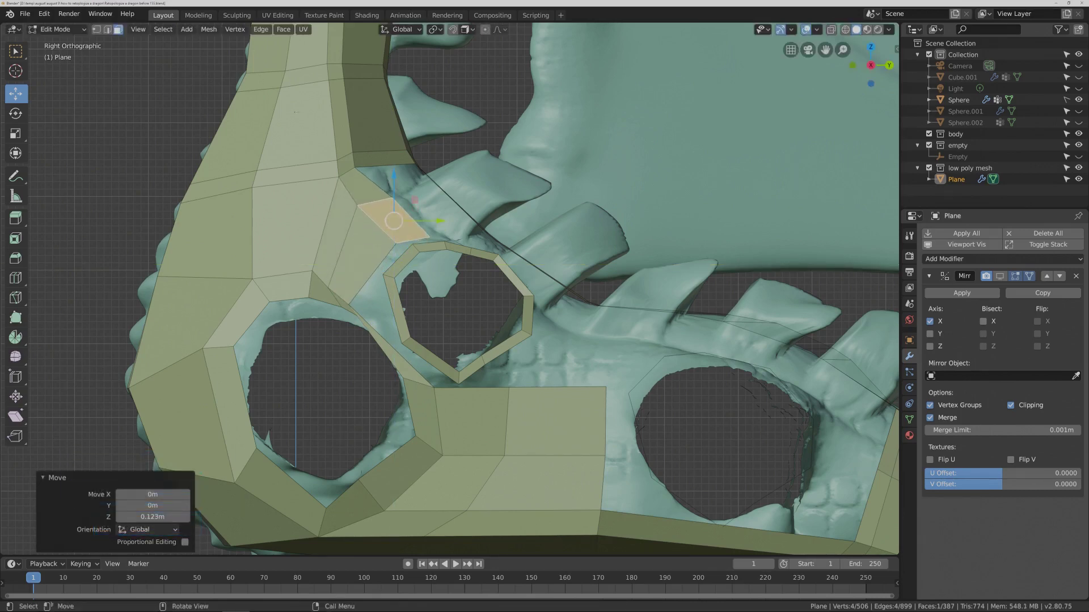
{"action": "left_click", "coordinate": [196, 78]}
{"action": "left_click", "coordinate": [108, 30]}
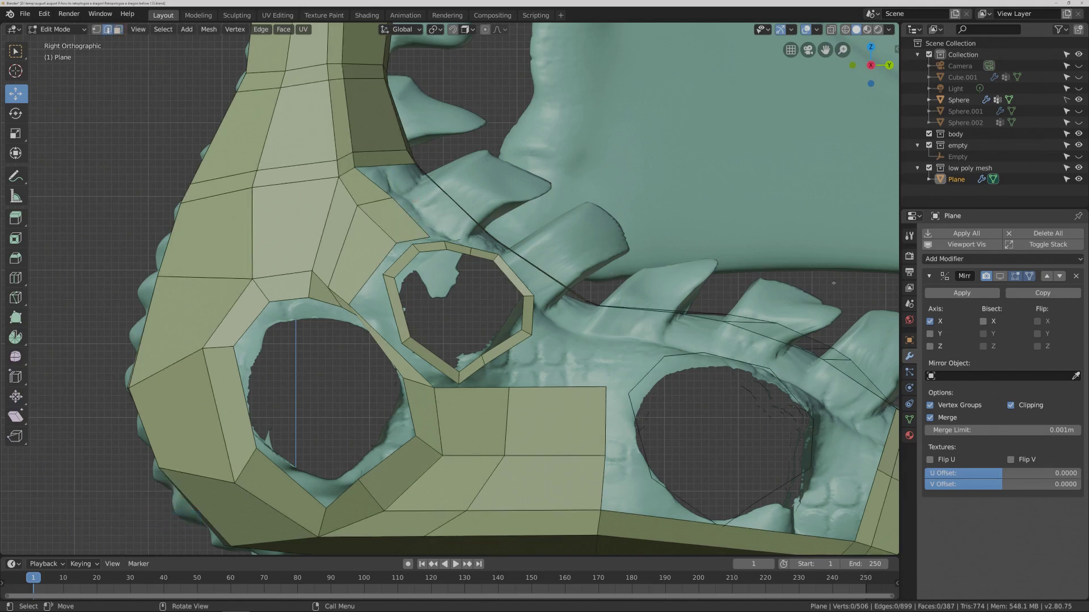
Extrude the edge loop around the rear leg opening and scale it outward by about 1.127 to form a ring of faces.
{"action": "key", "text": "Pause"}
{"action": "left_click", "coordinate": [782, 384]}
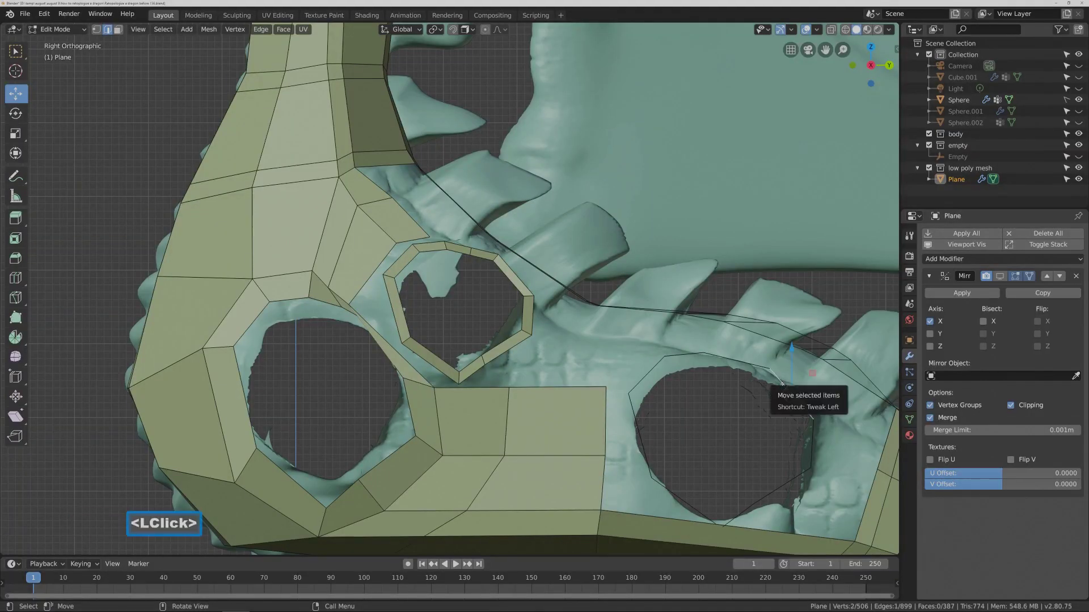
{"action": "key", "text": "alt"}
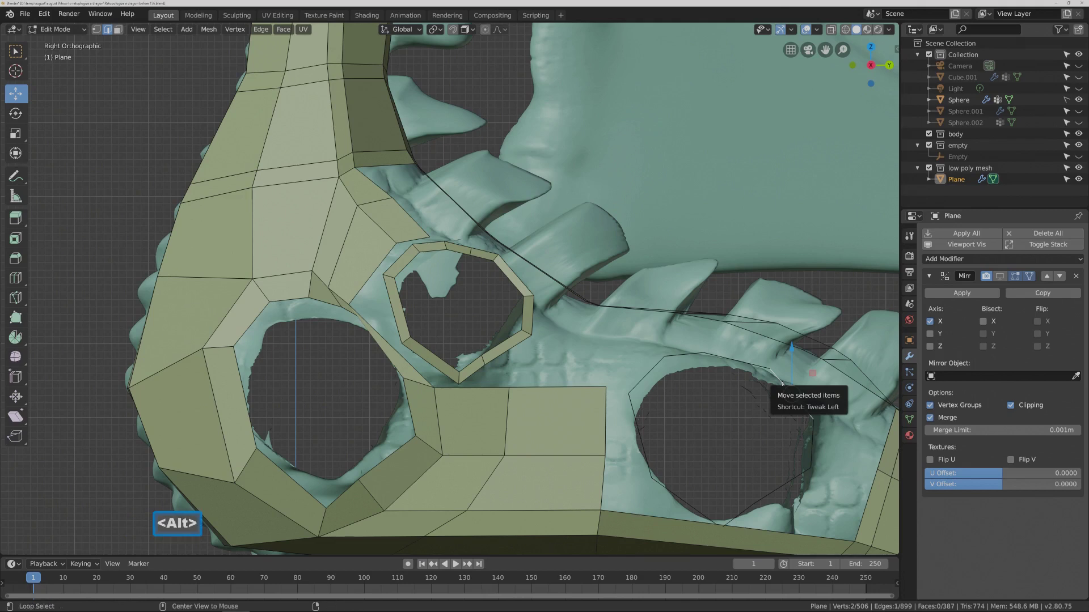
{"action": "left_click", "coordinate": [782, 384], "text": "alt"}
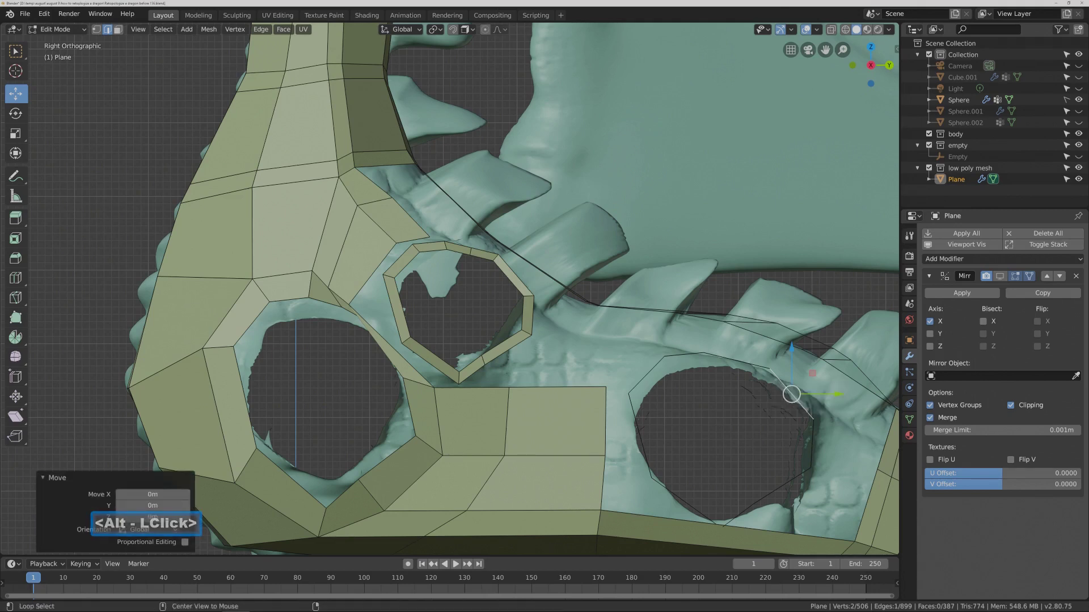
{"action": "left_click", "coordinate": [775, 377], "text": "alt"}
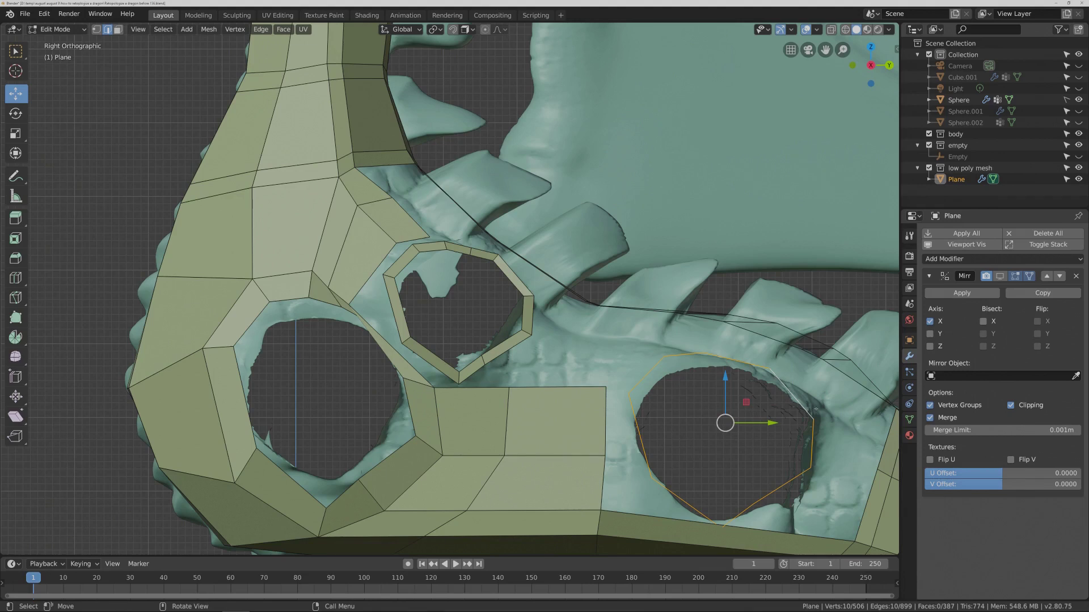
{"action": "middle_click_drag", "start_coordinate": [817, 408], "coordinate": [759, 364], "text": "shift"}
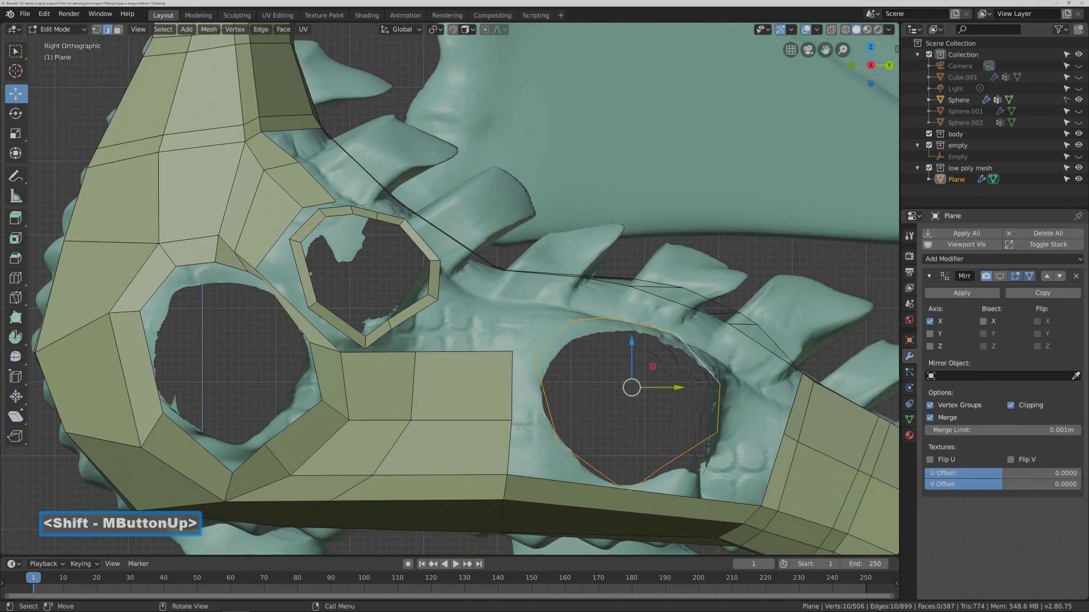
{"action": "key", "text": "e"}
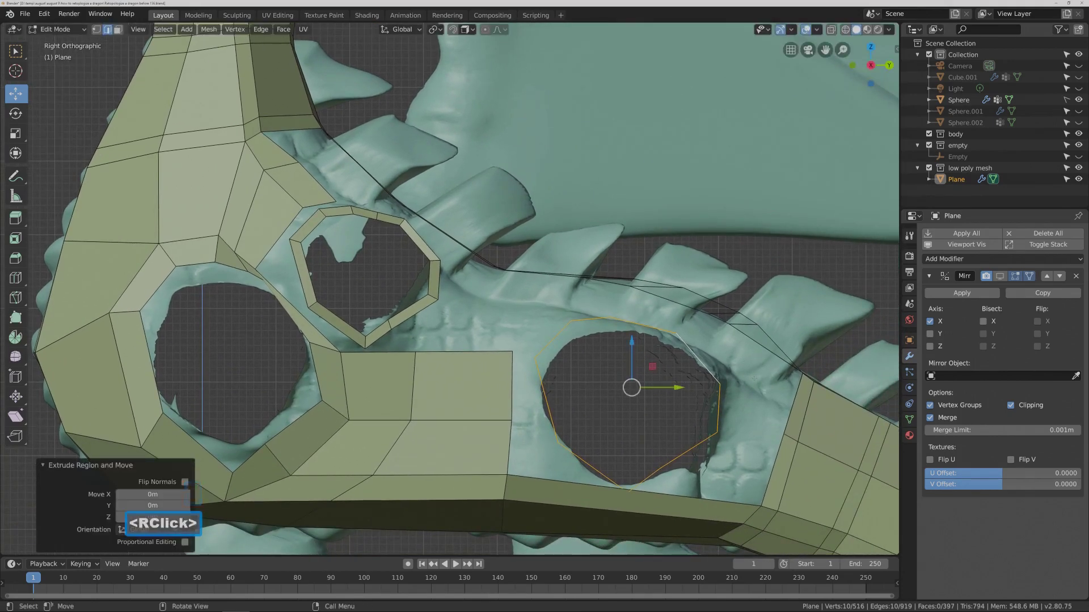
{"action": "key", "text": "s"}
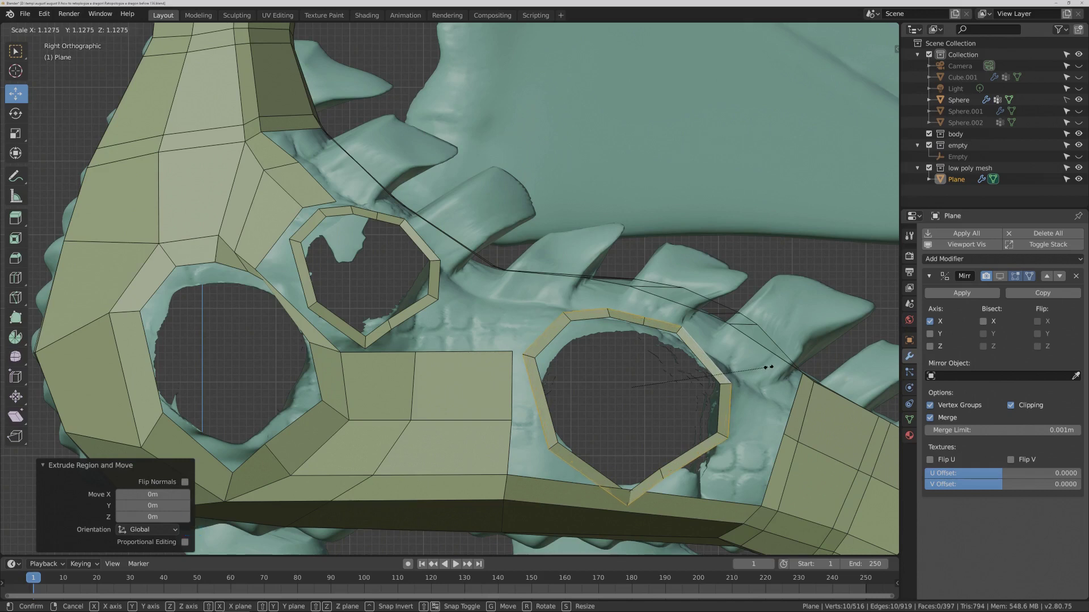
{"action": "left_click", "coordinate": [768, 367]}
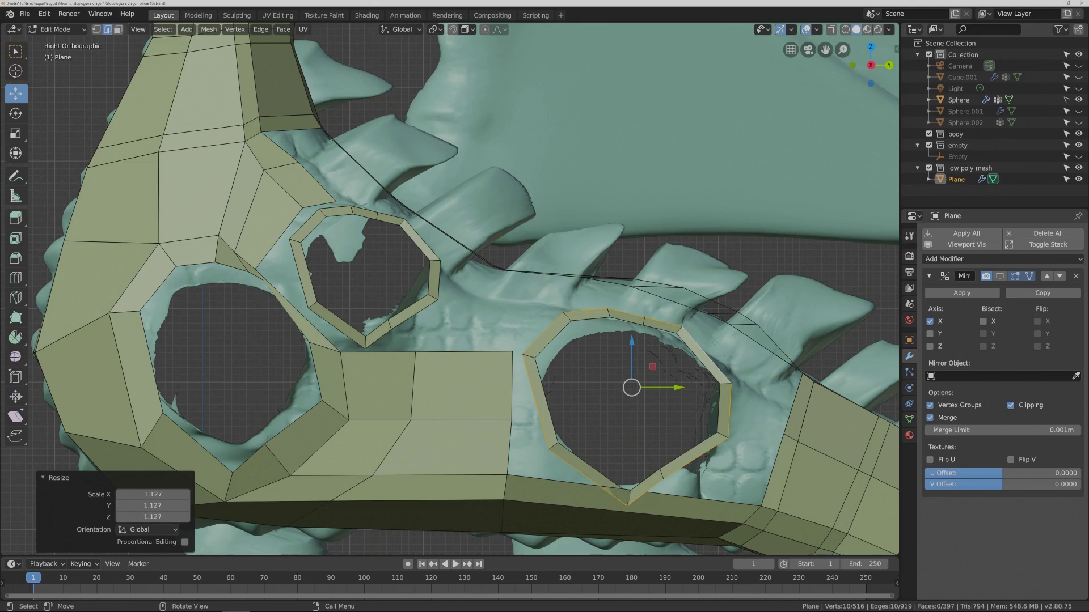
{"action": "key", "text": "Pause"}
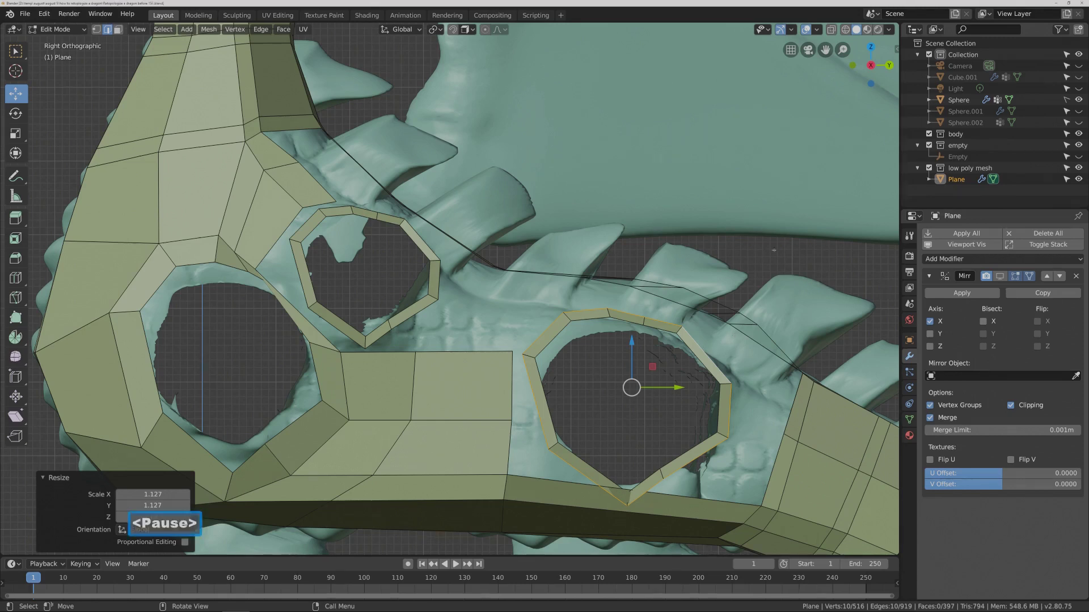
{"action": "left_click", "coordinate": [774, 250]}
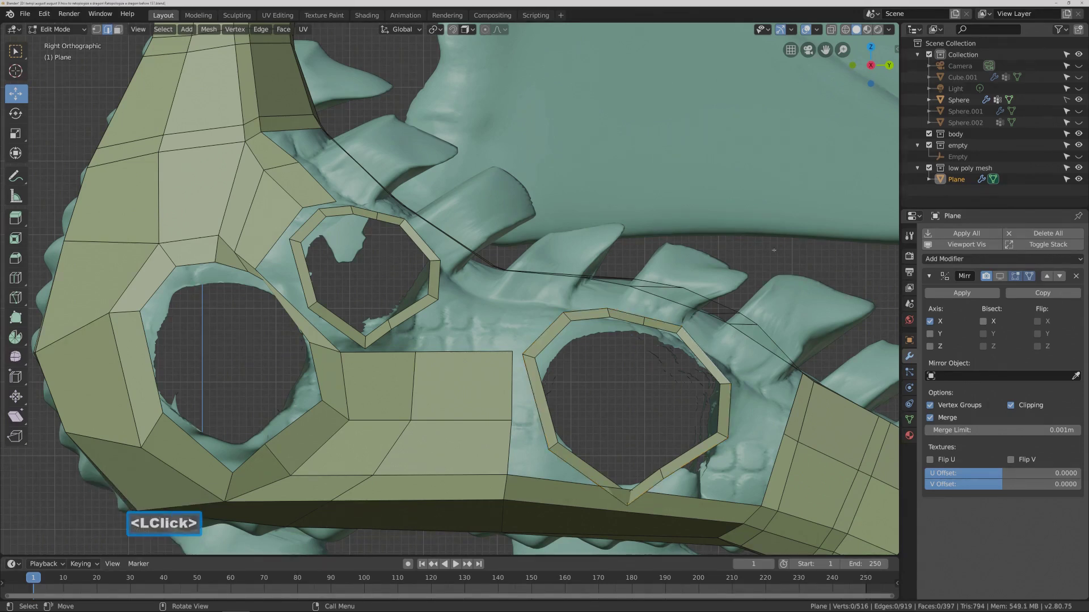
Add a single centred loop cut across the belly faces directly below the rear leg ring.
{"action": "mouse_move", "coordinate": [773, 255]}
{"action": "middle_mouse_down", "text": "shift"}
{"action": "mouse_move", "coordinate": [731, 210]}
{"action": "mouse_move", "coordinate": [724, 248]}
{"action": "middle_mouse_up", "text": "shift"}
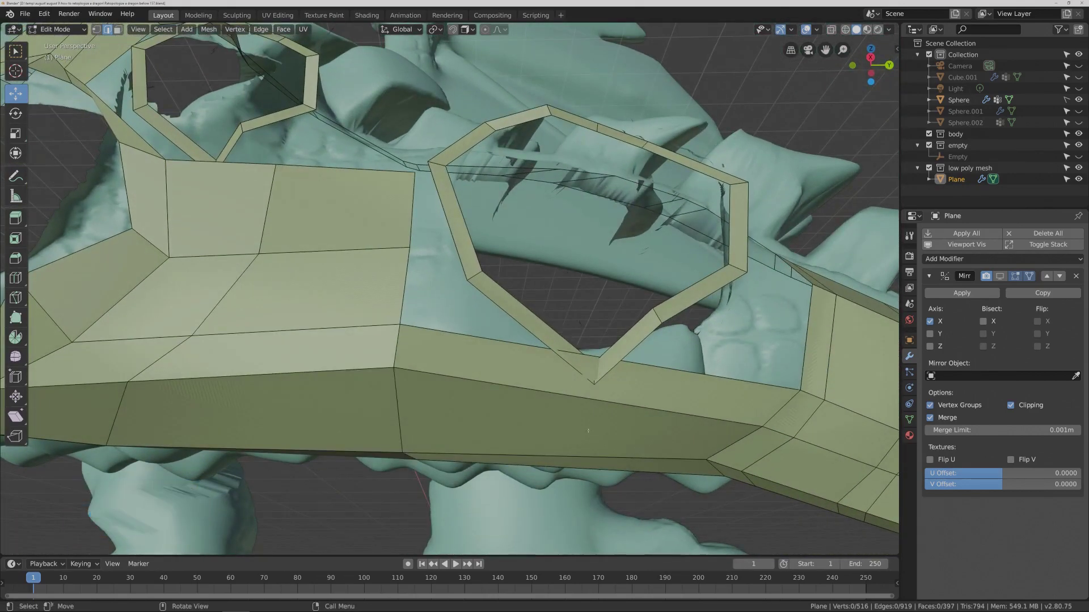
{"action": "key", "text": "ctrl+r"}
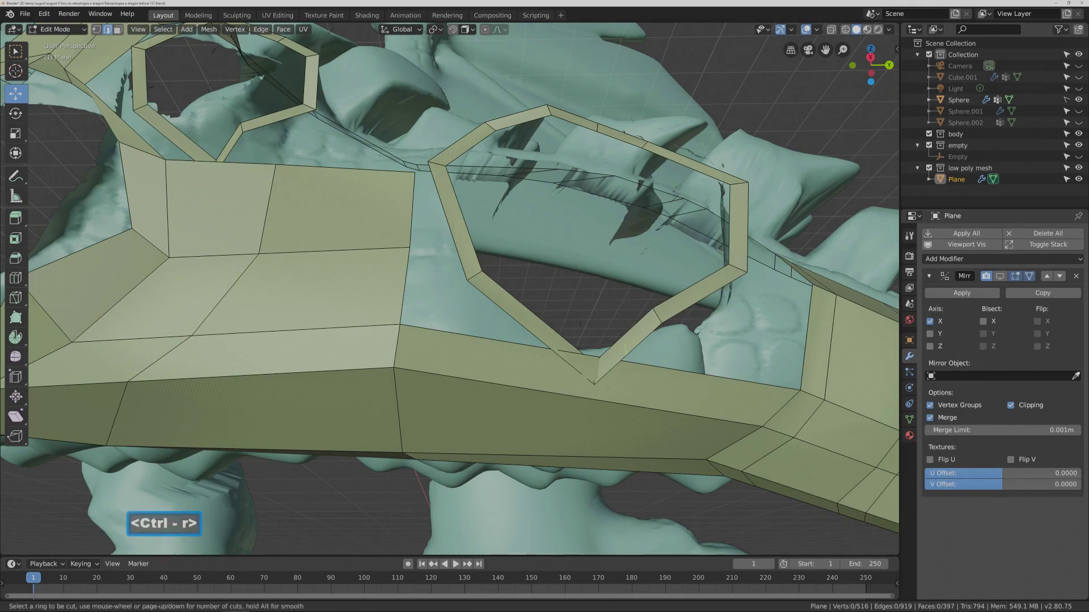
{"action": "left_click", "coordinate": [599, 400]}
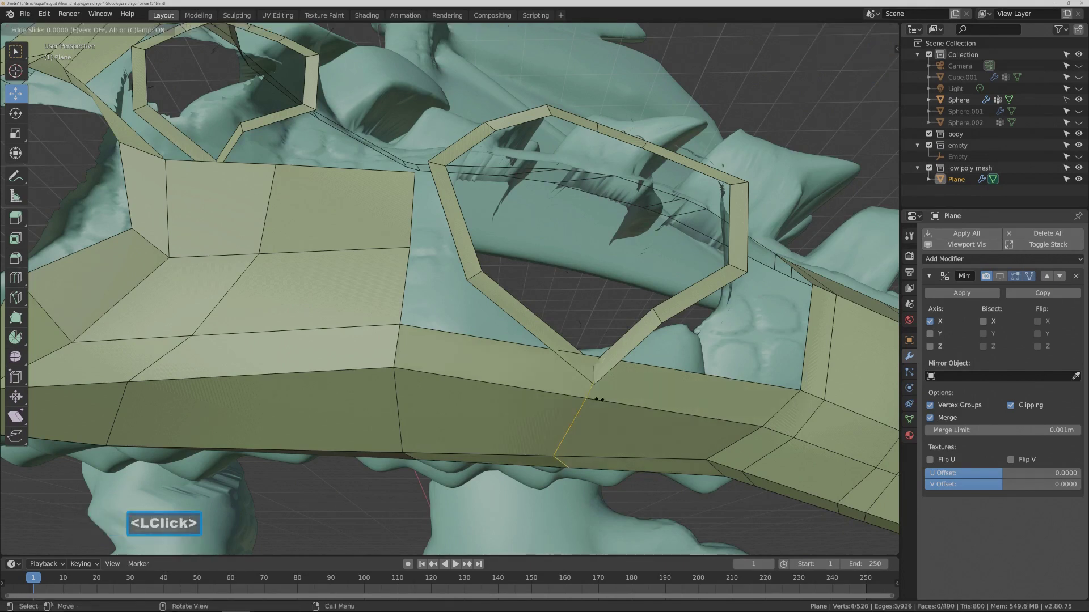
{"action": "left_click", "coordinate": [599, 399]}
Enable snapping and move the new belly edge loop so that it lies on the sculpt's surface.
{"action": "middle_click_drag", "start_coordinate": [600, 400], "coordinate": [564, 369]}
{"action": "middle_click_drag", "start_coordinate": [660, 410], "coordinate": [598, 435]}
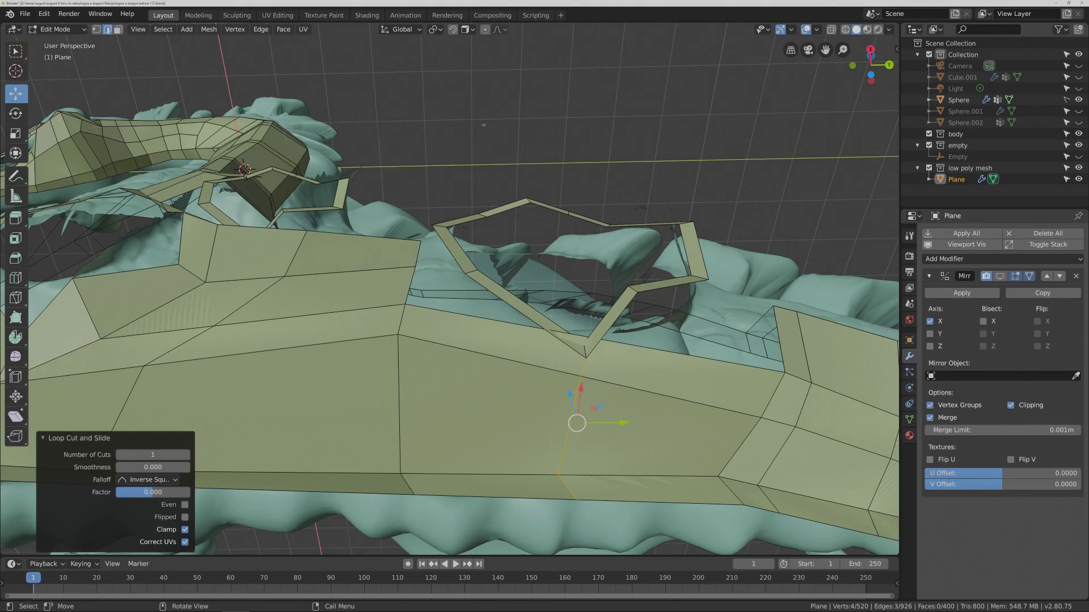
{"action": "left_click", "coordinate": [453, 31]}
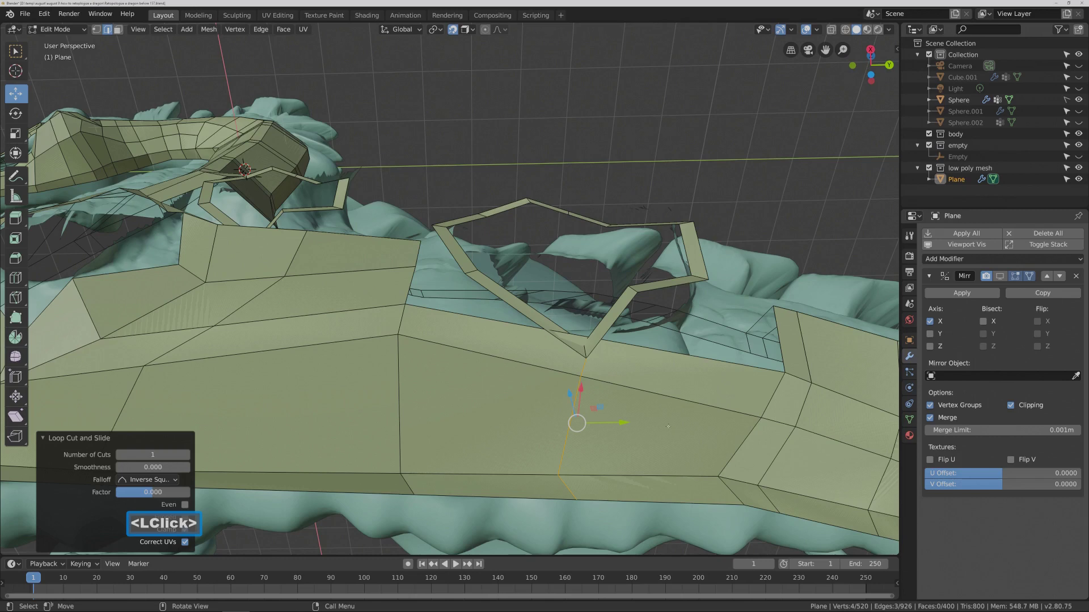
{"action": "key", "text": "g"}
{"action": "left_click", "coordinate": [656, 415]}
Move the belly loop's uppermost edge about -0.053 m along Y and -0.077 m along Z, away from the rear leg ring.
{"action": "middle_click_drag", "start_coordinate": [656, 414], "coordinate": [595, 391]}
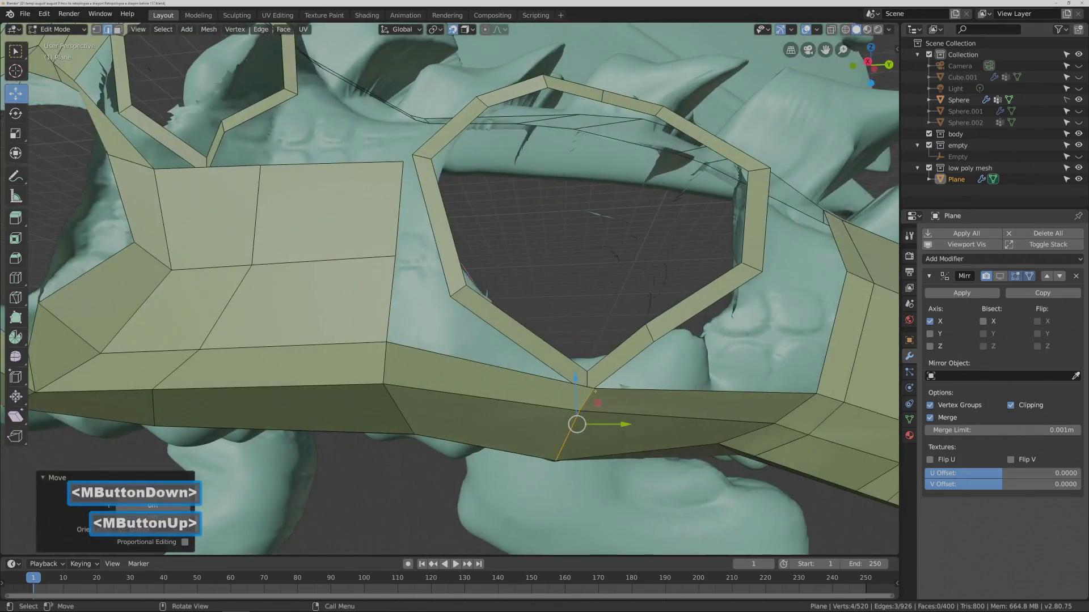
{"action": "left_click", "coordinate": [590, 391]}
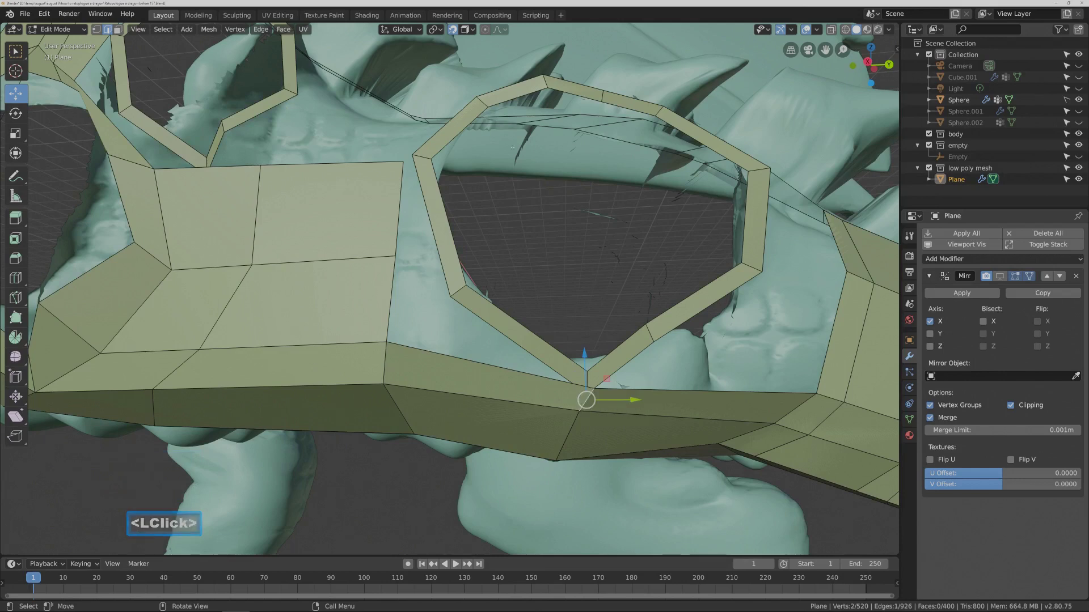
{"action": "key", "text": "g"}
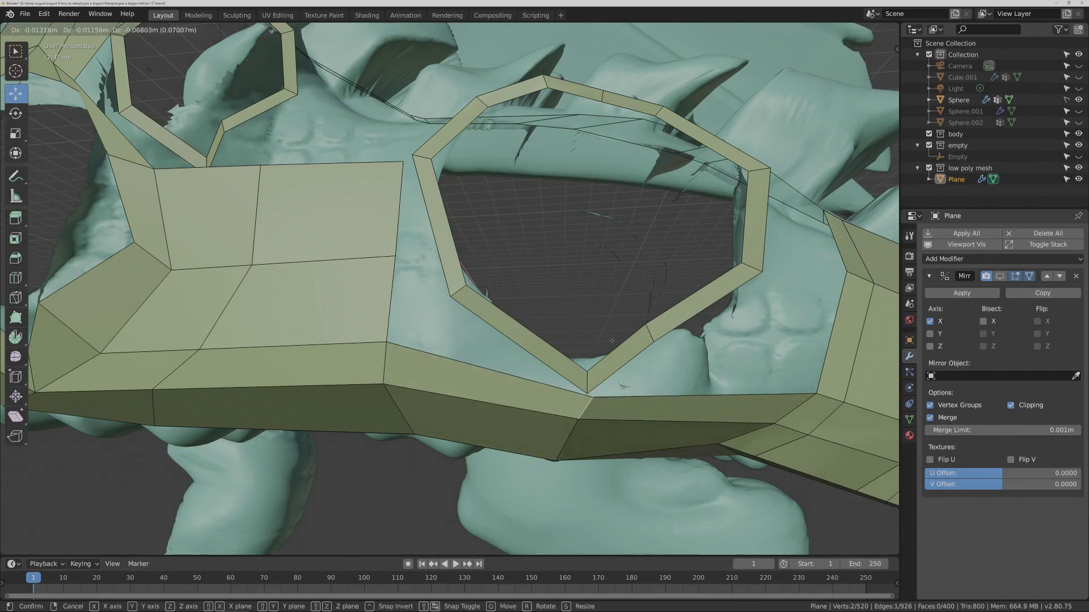
{"action": "left_click", "coordinate": [609, 342]}
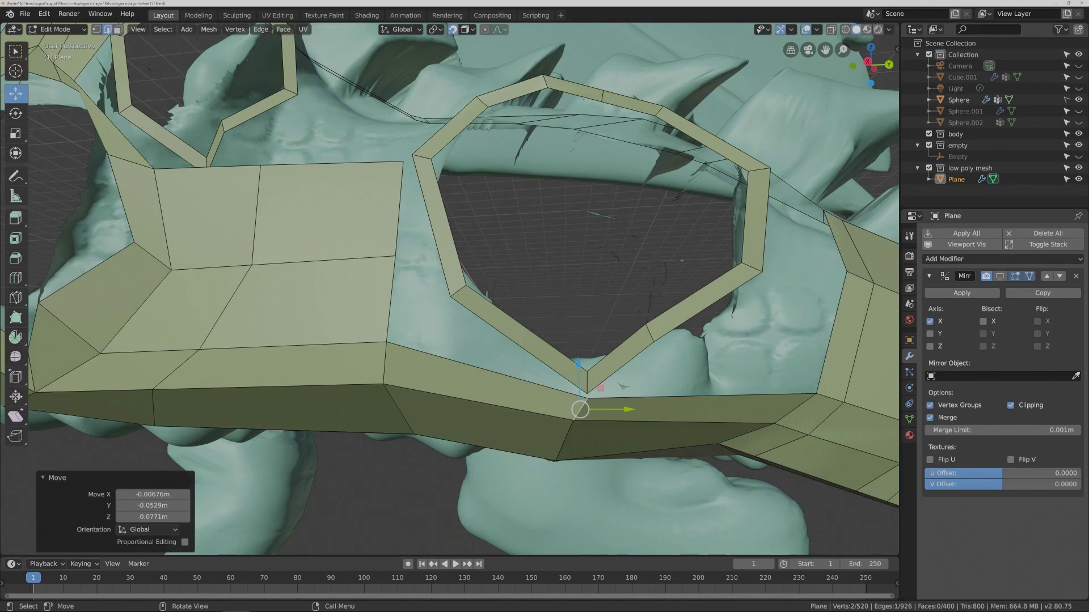
Lower the cross edge in the rear leg ring's lower tailward side about 0.161 m along Z to round the ring.
{"action": "left_click", "coordinate": [696, 291]}
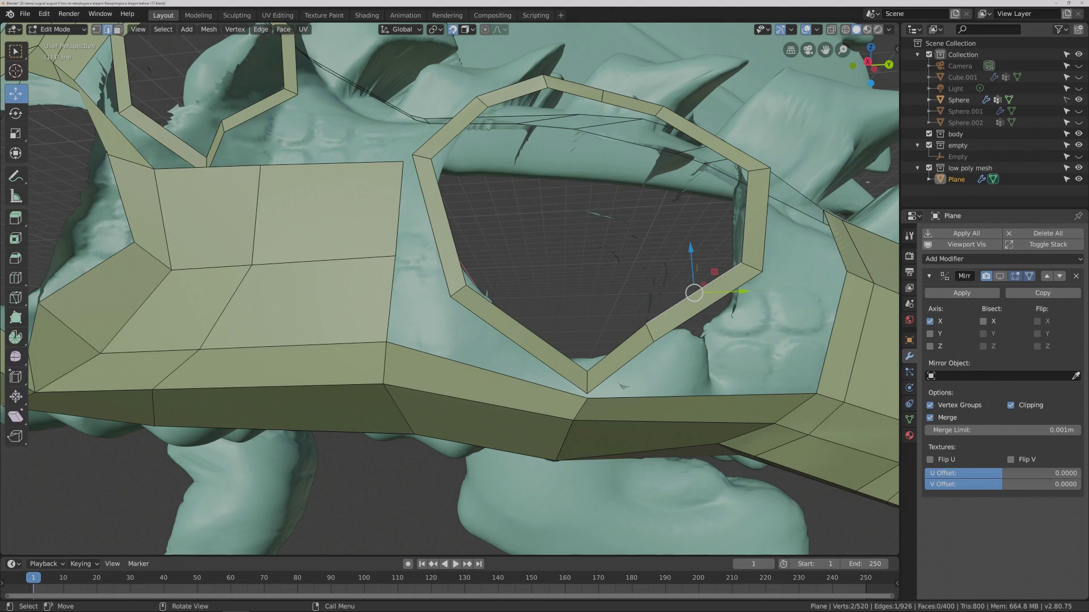
{"action": "key", "text": "alt+a"}
{"action": "left_click", "coordinate": [648, 330]}
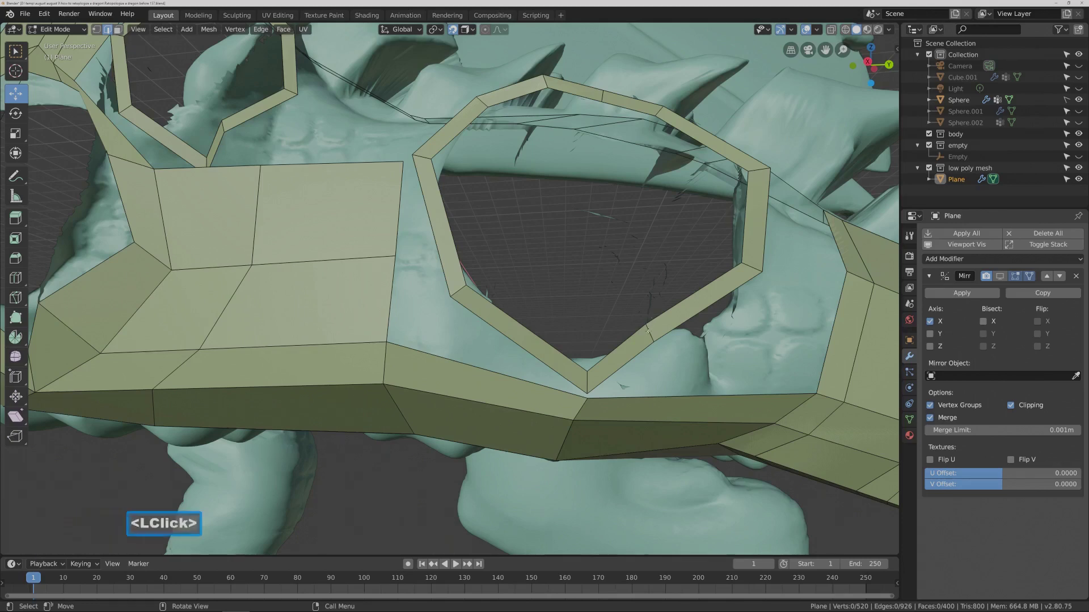
{"action": "left_click_drag", "start_coordinate": [650, 288], "coordinate": [652, 299]}
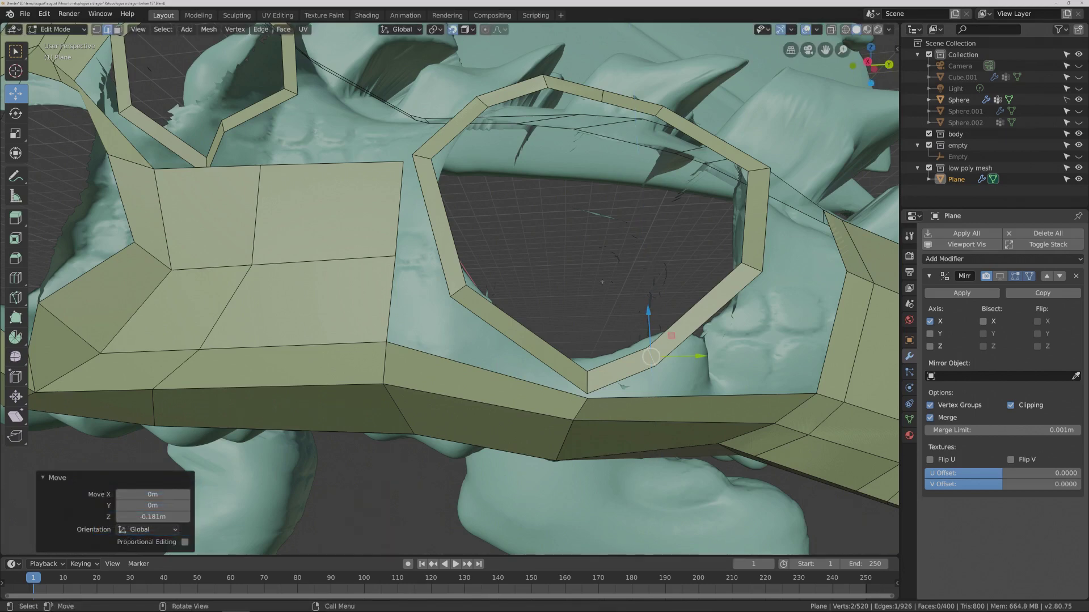
Reposition the cross edge at the bottom of the wing ring and clear the selection.
{"action": "scroll", "coordinate": [602, 282], "scroll_direction": "down", "scroll_amount": 3}
{"action": "left_click", "coordinate": [311, 190]}
{"action": "mouse_move", "coordinate": [311, 190]}
{"action": "left_mouse_down"}
{"action": "mouse_move", "coordinate": [323, 197]}
{"action": "mouse_move", "coordinate": [299, 206]}
{"action": "left_mouse_up"}
{"action": "left_click", "coordinate": [301, 210]}
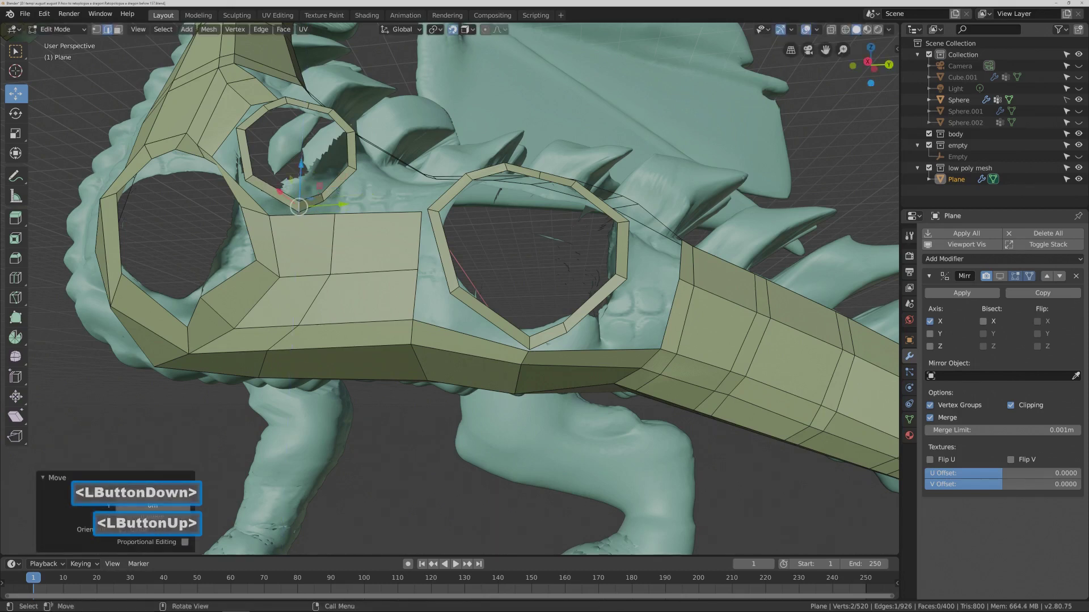
{"action": "left_click", "coordinate": [821, 157]}
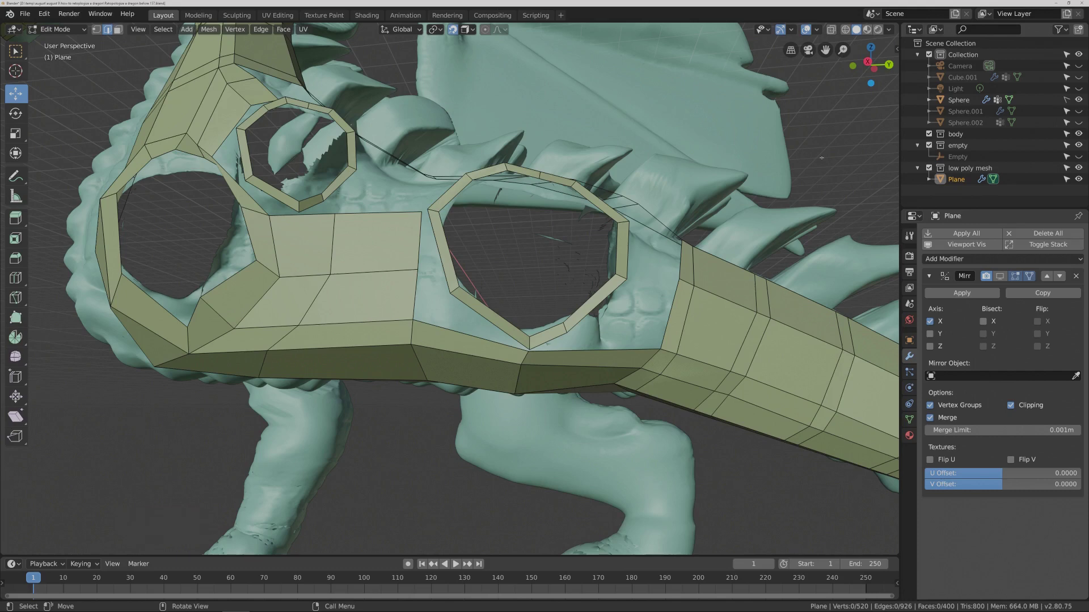
Switch to face selection and select the row of side faces running down the back of the neck to the shoulder.
{"action": "key", "text": "Pause"}
{"action": "scroll", "coordinate": [775, 168], "scroll_direction": "down", "scroll_amount": 3}
{"action": "middle_click_drag", "start_coordinate": [776, 168], "coordinate": [606, 215]}
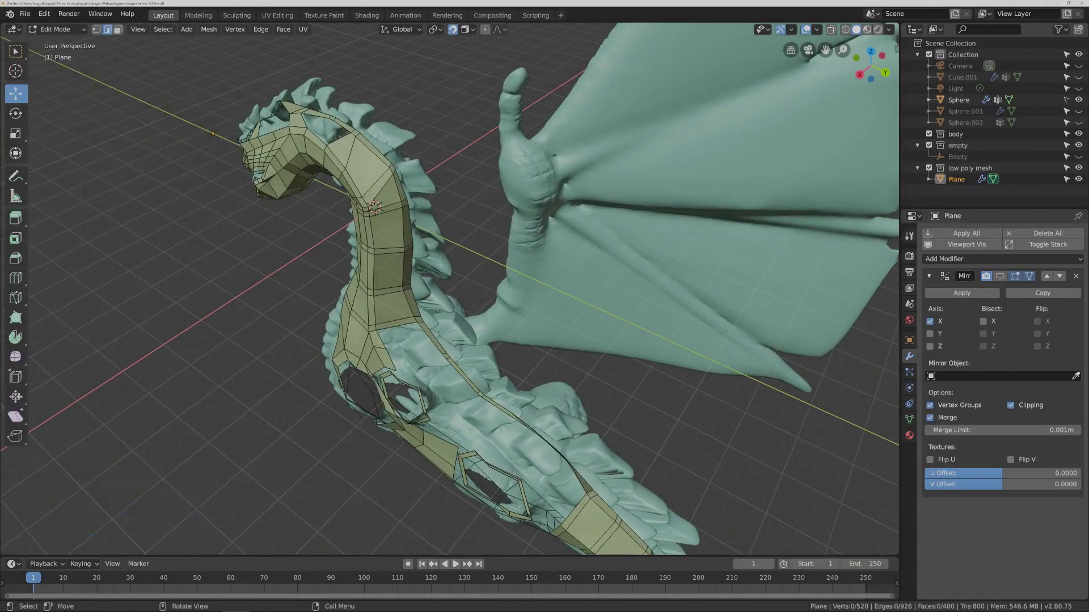
{"action": "left_click", "coordinate": [118, 29]}
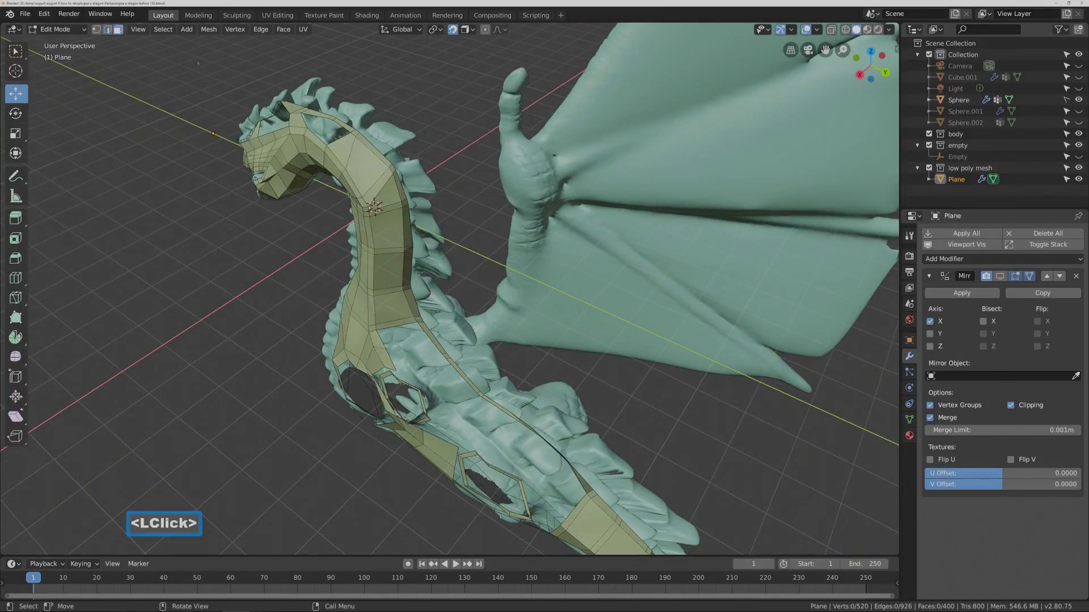
{"action": "key", "text": "Pause"}
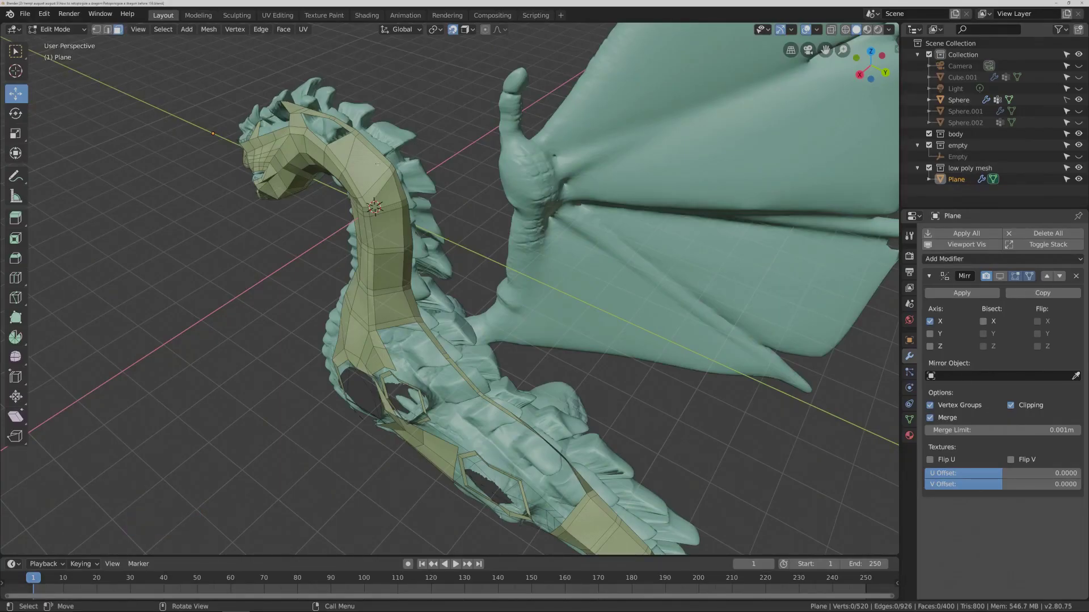
{"action": "left_click", "coordinate": [366, 165]}
{"action": "middle_click_drag", "start_coordinate": [366, 166], "coordinate": [455, 169]}
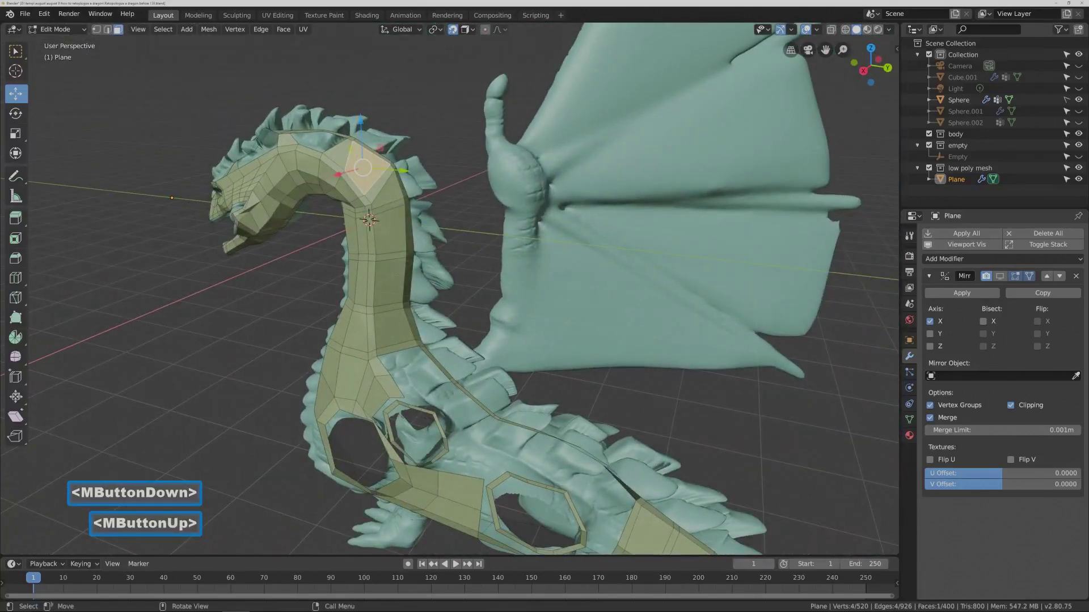
{"action": "left_click", "coordinate": [388, 193], "text": "shift"}
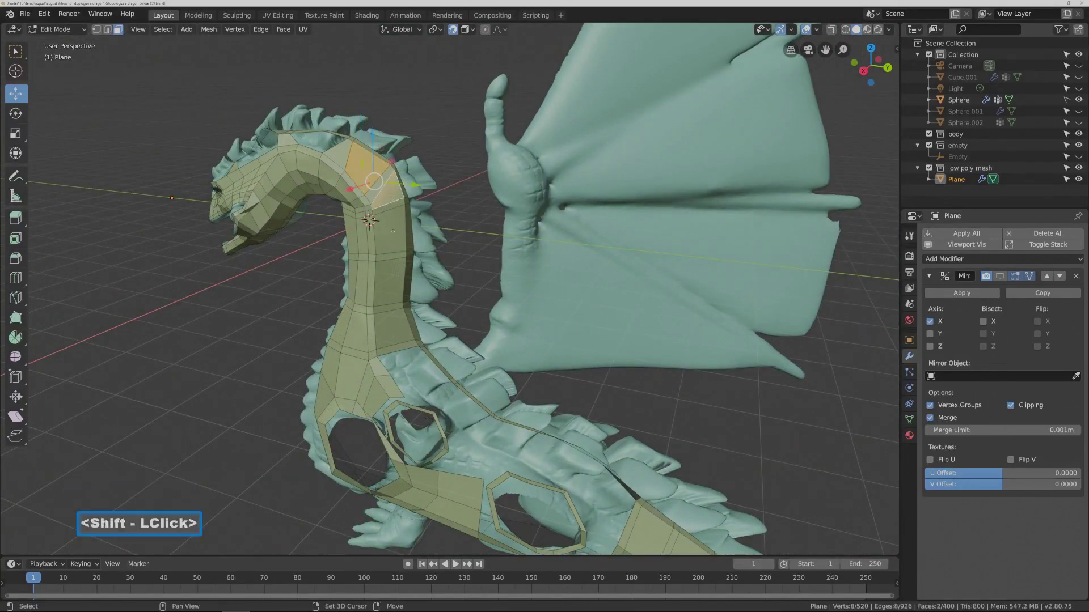
{"action": "left_click", "coordinate": [389, 253], "text": "shift"}
{"action": "left_click", "coordinate": [390, 281], "text": "shift"}
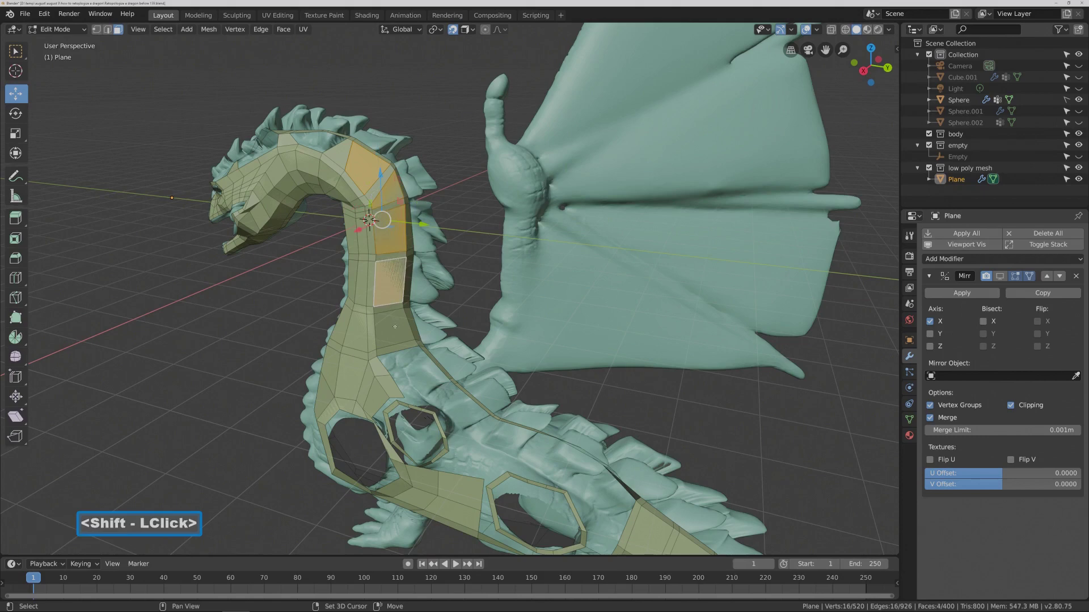
{"action": "left_click", "coordinate": [395, 328], "text": "shift"}
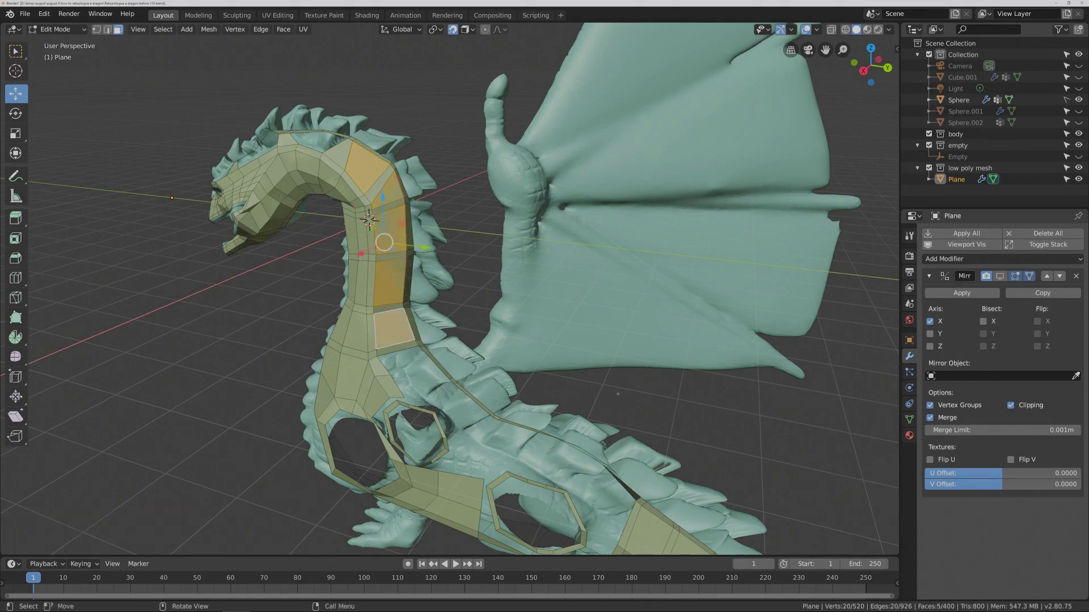
Extend the selection with the matching row of upper side faces along the tail, starting behind the rear leg opening.
{"action": "key", "text": "Pause"}
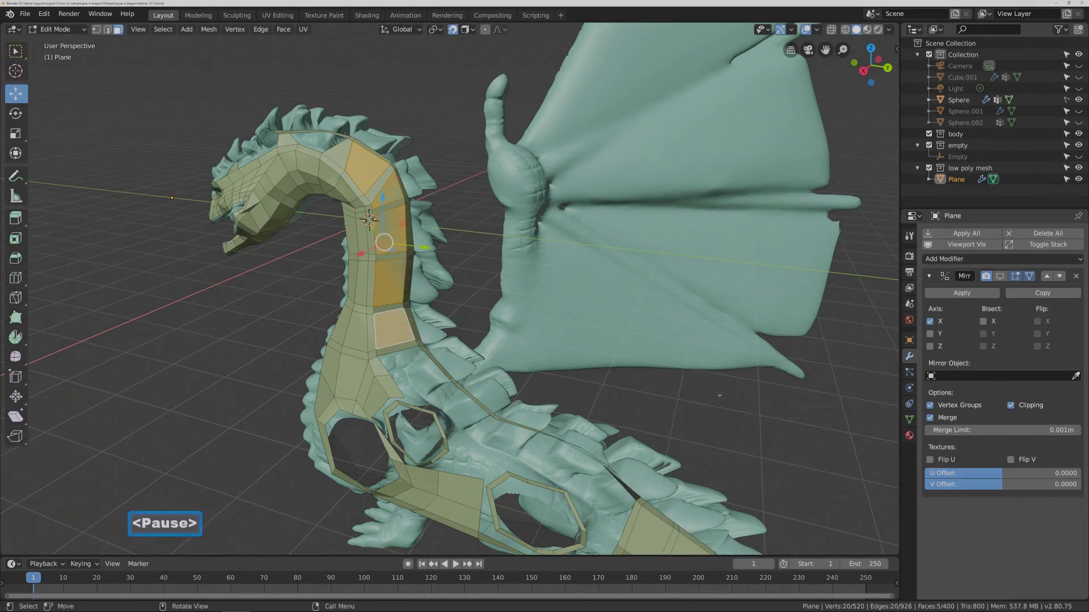
{"action": "scroll", "coordinate": [719, 395], "scroll_direction": "down", "scroll_amount": 2}
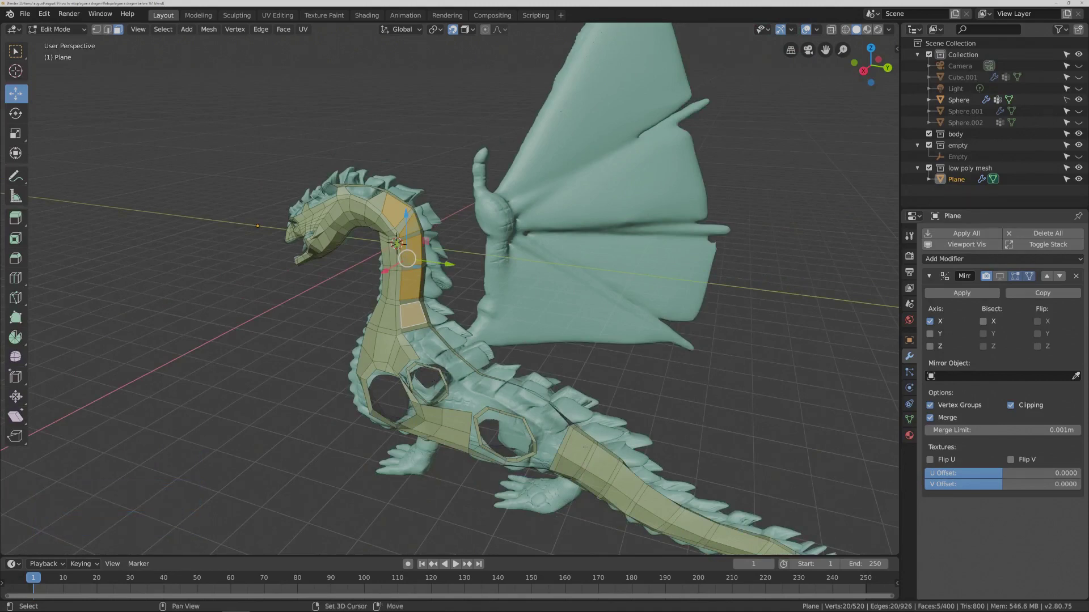
{"action": "left_click", "coordinate": [584, 448], "text": "shift"}
{"action": "left_click", "coordinate": [606, 467], "text": "shift"}
{"action": "left_click", "coordinate": [628, 482], "text": "shift"}
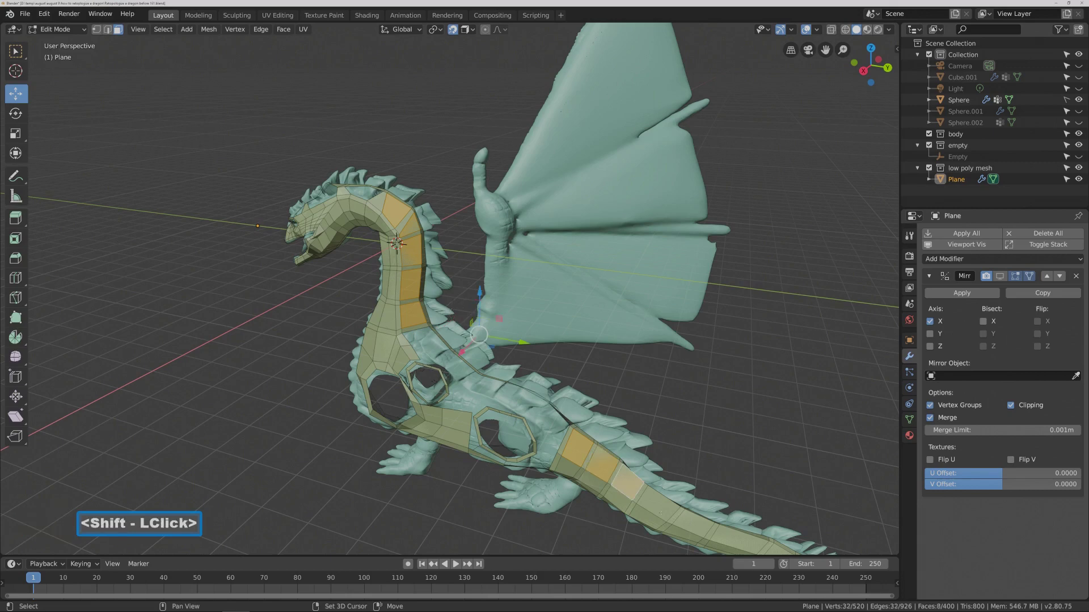
{"action": "double_click", "coordinate": [662, 511], "text": "shift"}
{"action": "left_click", "coordinate": [687, 517], "text": "shift"}
{"action": "double_click", "coordinate": [736, 539], "text": "shift"}
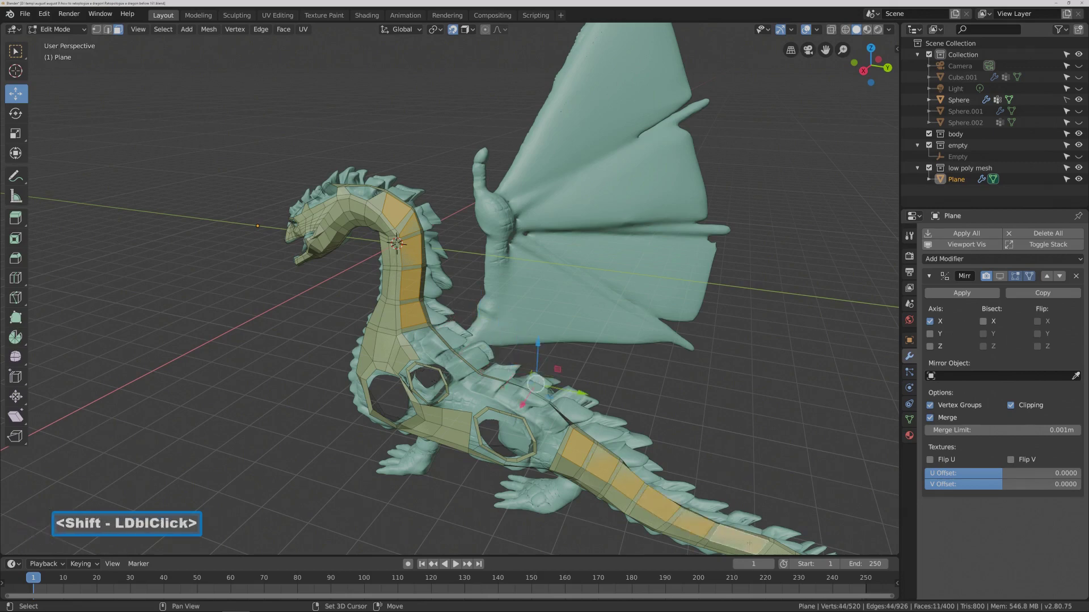
Add the next face toward the tail tip and extrude the selected neck and tail faces 3.39 m along the normal with snapping off.
{"action": "middle_click_drag", "start_coordinate": [784, 443], "coordinate": [703, 415], "text": "shift"}
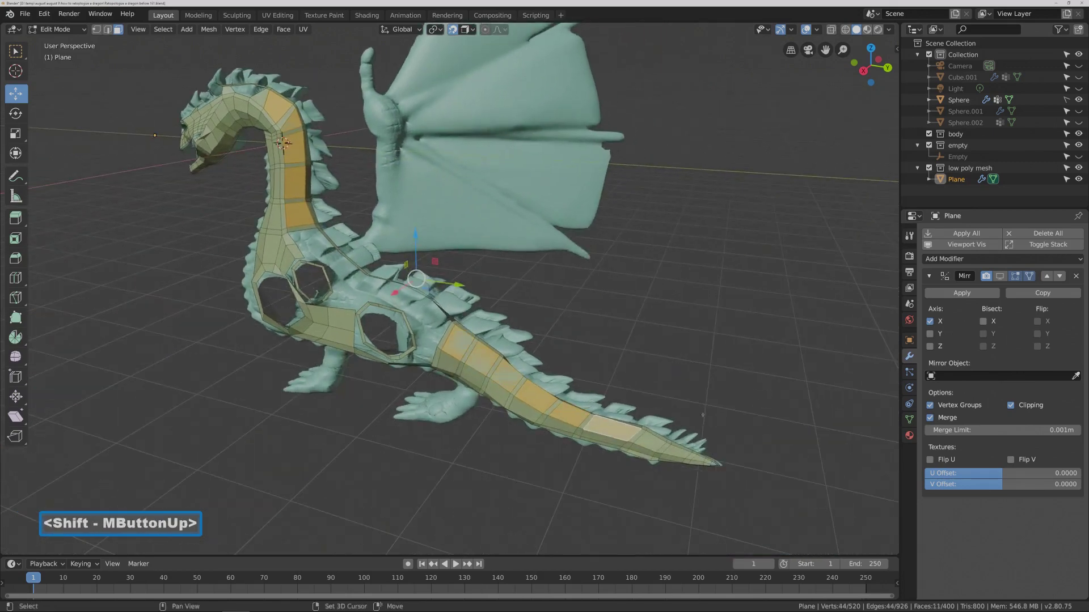
{"action": "left_click", "coordinate": [656, 438], "text": "shift"}
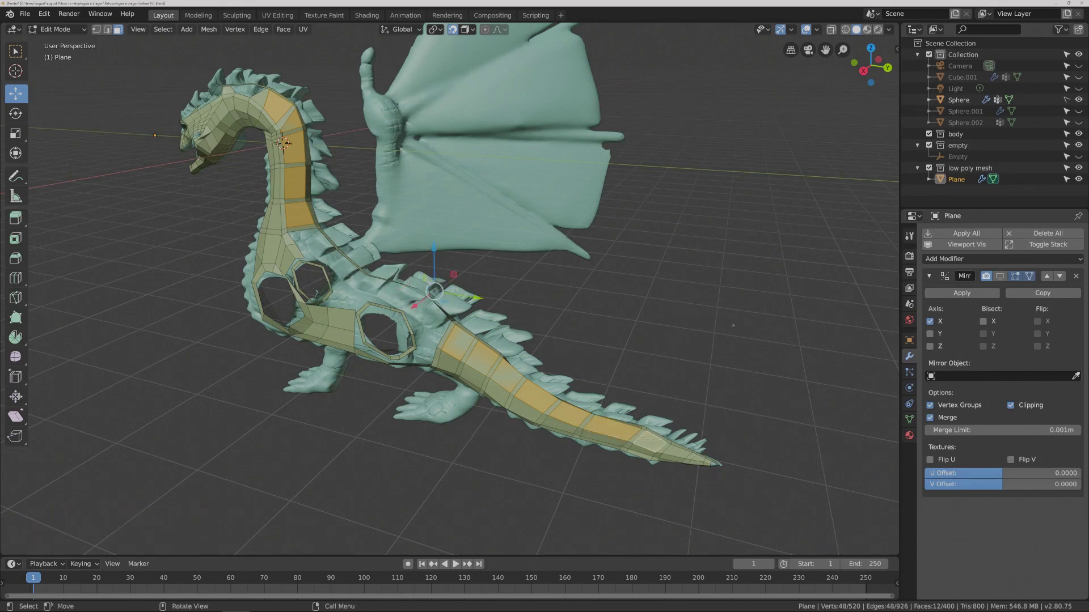
{"action": "key", "text": "Pause"}
{"action": "left_click", "coordinate": [452, 29]}
{"action": "left_click", "coordinate": [845, 30]}
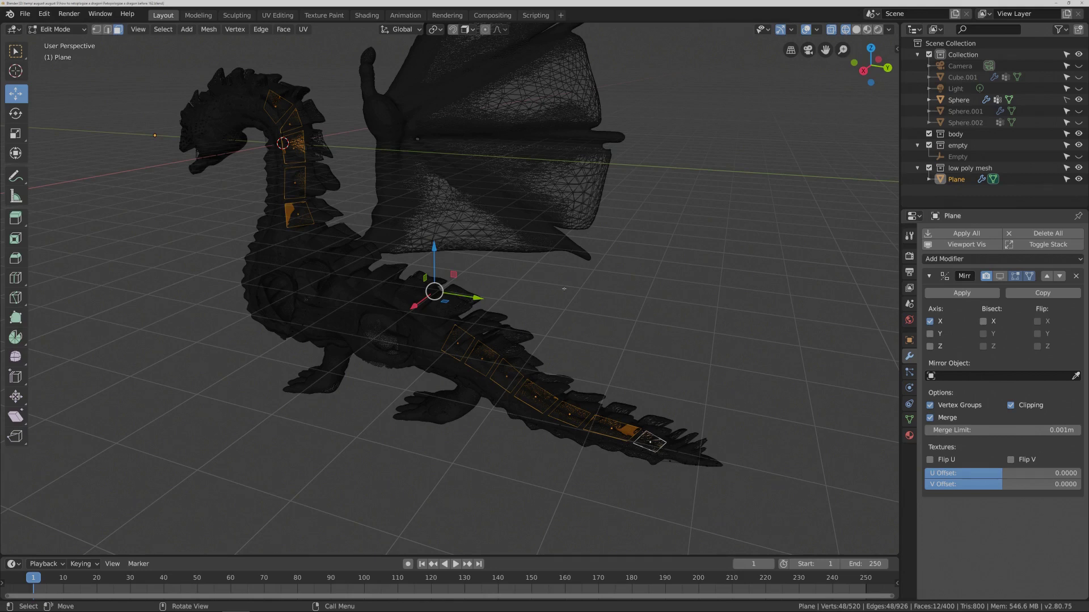
{"action": "key", "text": "e"}
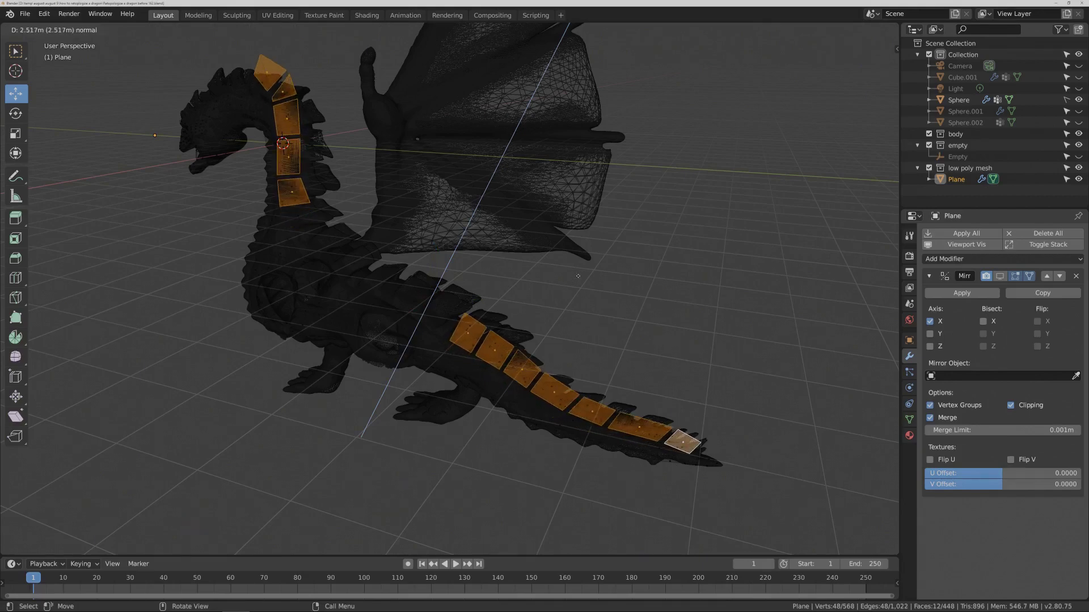
{"action": "left_click", "coordinate": [583, 271]}
Move the extruded neck and tail faces -2.29 m along X toward the dragon's centre and clear the selection.
{"action": "middle_click_drag", "start_coordinate": [583, 271], "coordinate": [411, 229]}
{"action": "middle_click_drag", "start_coordinate": [315, 178], "coordinate": [275, 230]}
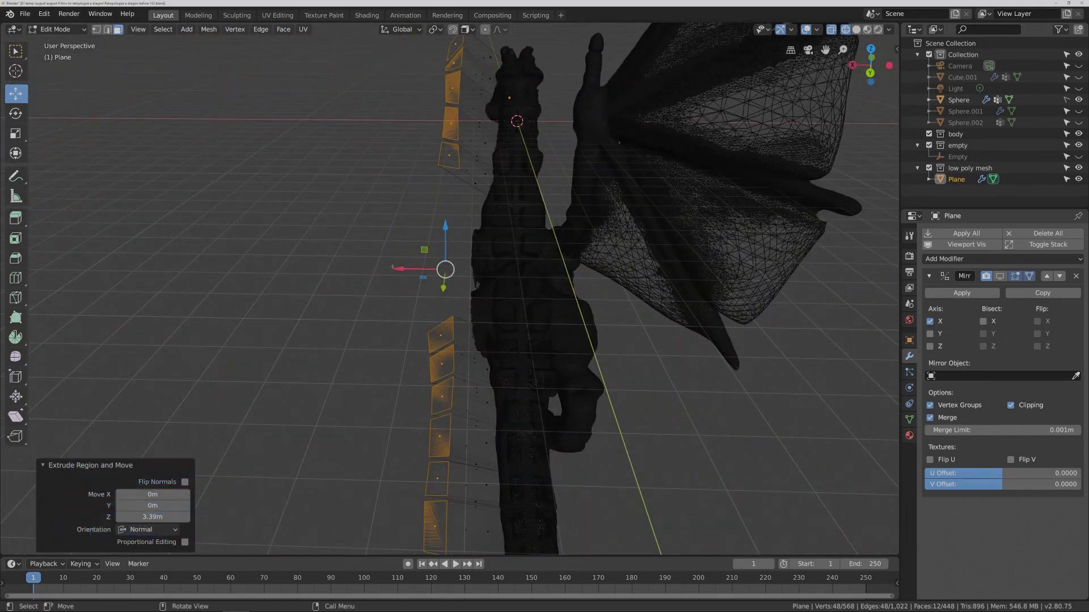
{"action": "left_click_drag", "start_coordinate": [399, 268], "coordinate": [462, 270]}
{"action": "middle_click_drag", "start_coordinate": [463, 270], "coordinate": [453, 255]}
{"action": "middle_click_drag", "start_coordinate": [456, 253], "coordinate": [529, 337]}
{"action": "middle_click_drag", "start_coordinate": [566, 383], "coordinate": [432, 234]}
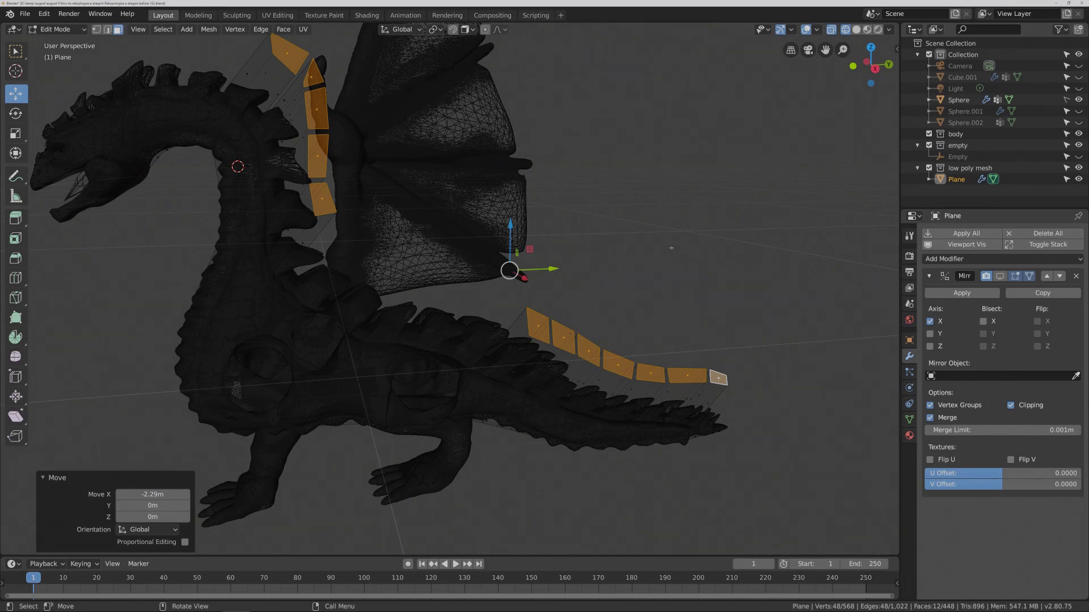
{"action": "left_click", "coordinate": [672, 247]}
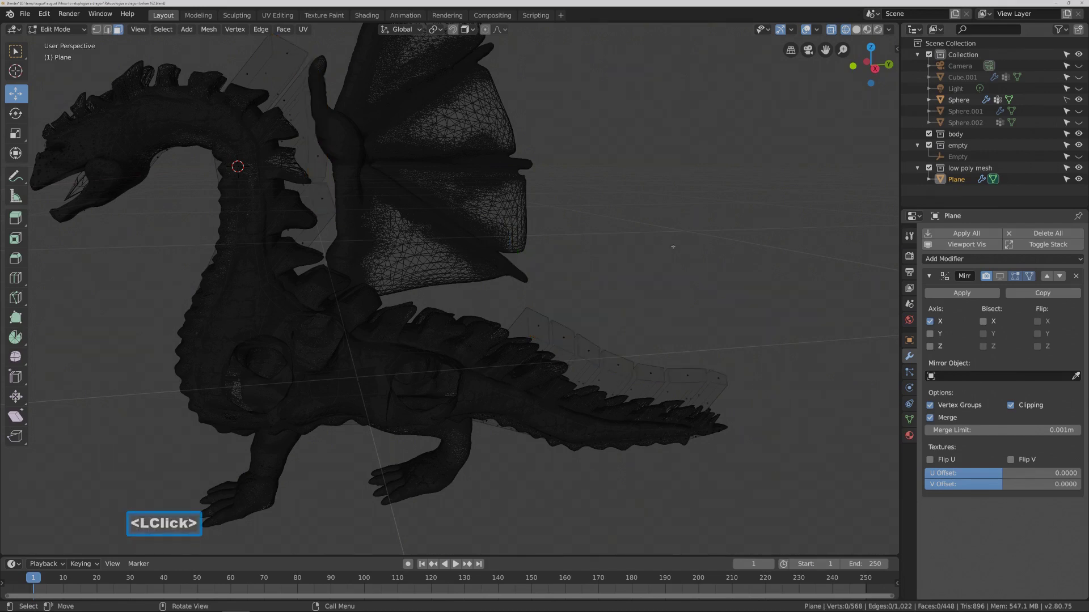
Return the viewport to solid shading and turn snapping back on.
{"action": "left_click", "coordinate": [856, 30]}
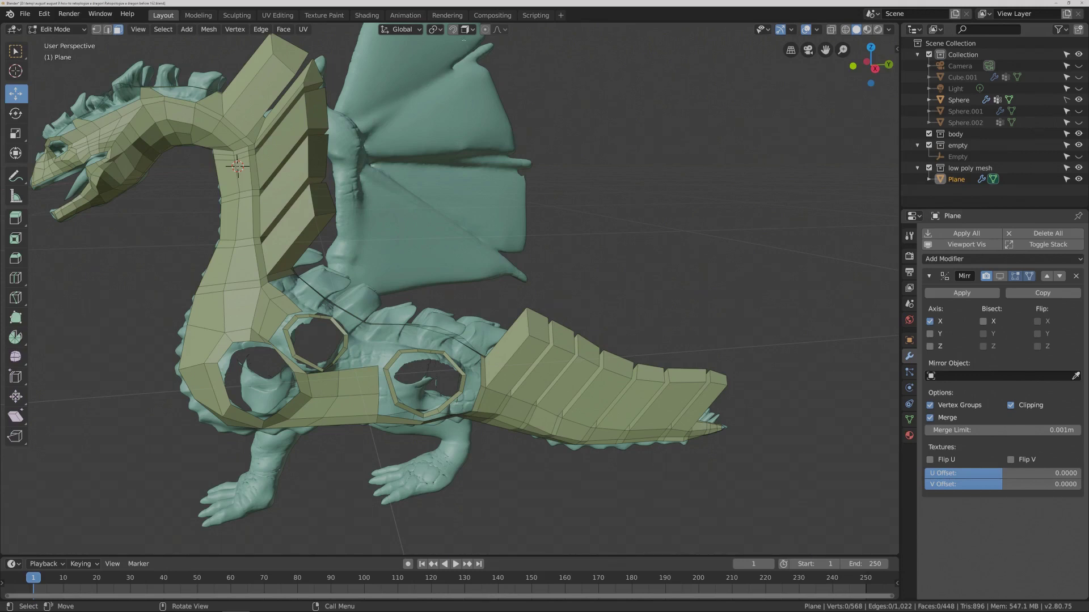
{"action": "left_click", "coordinate": [452, 28]}
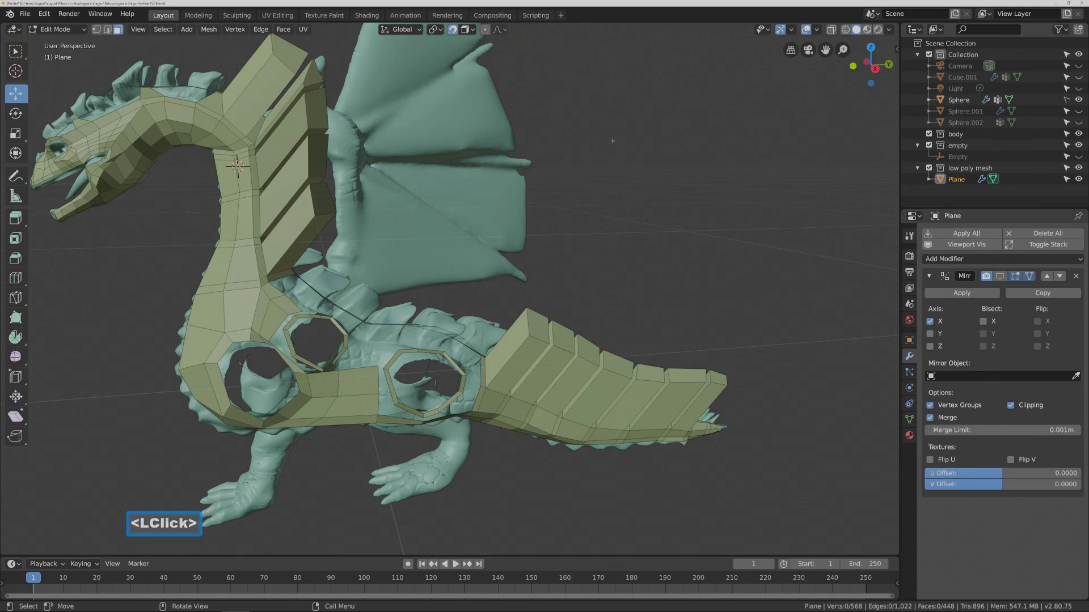
{"action": "key", "text": "Pause"}
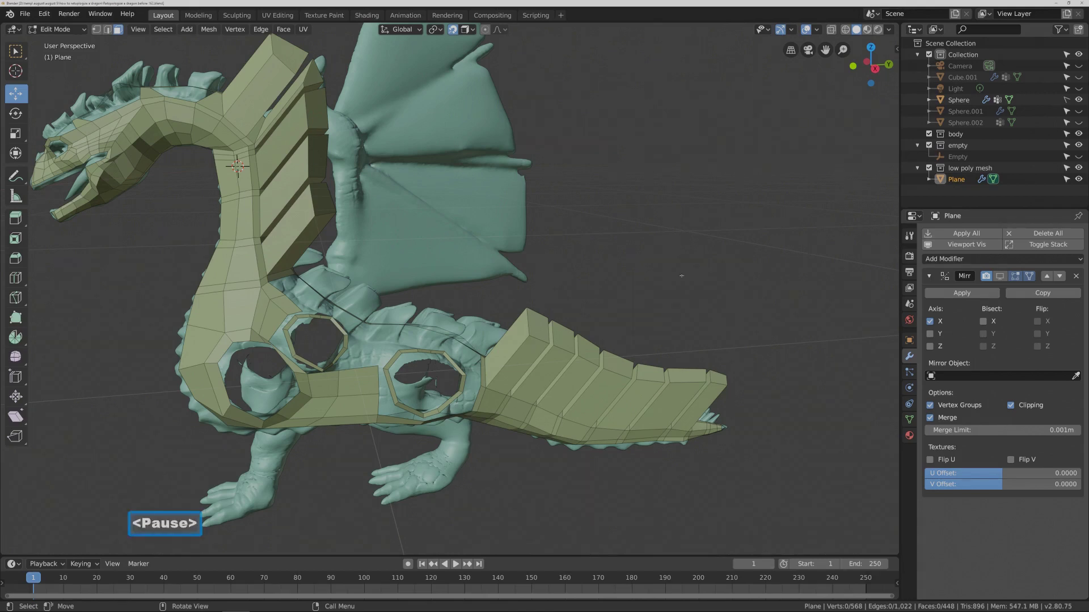
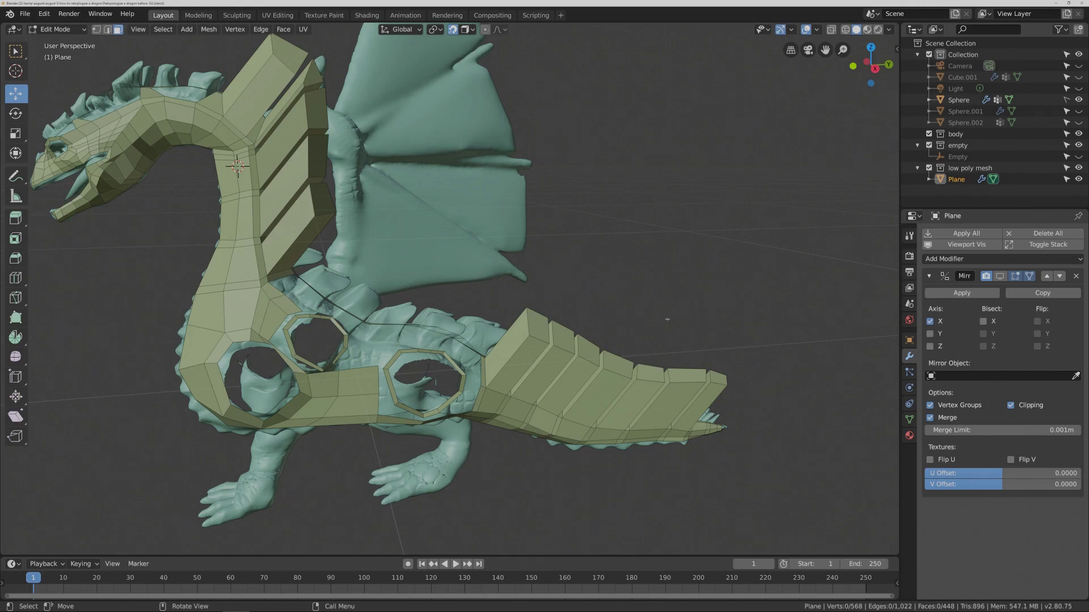
{"action": "key", "text": "Pause"}
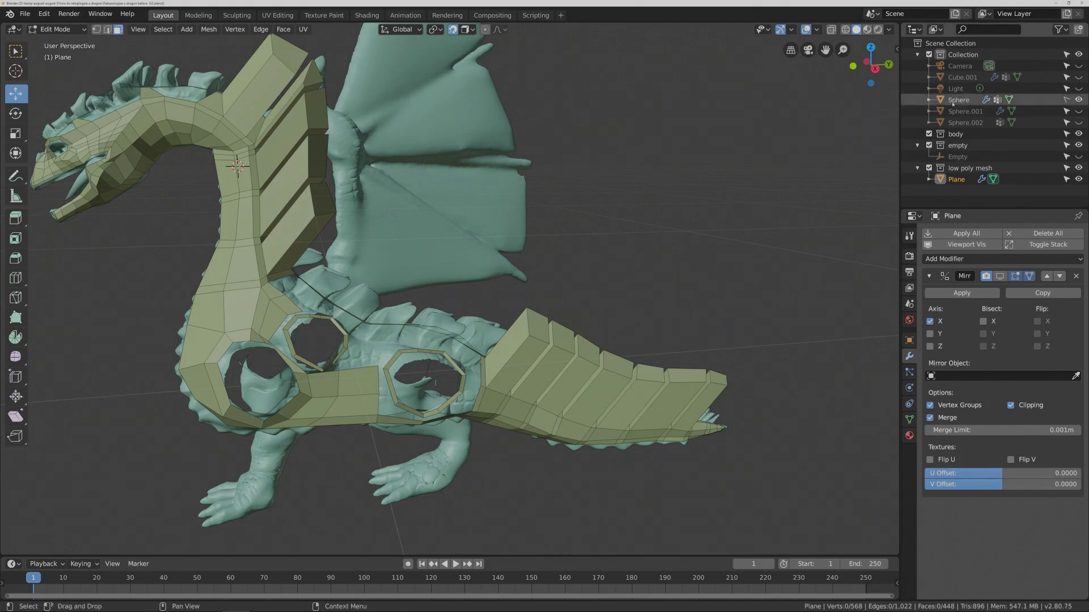
Make the Sphere sculpt selectable, then select it in Object Mode.
{"action": "left_click", "coordinate": [1066, 102]}
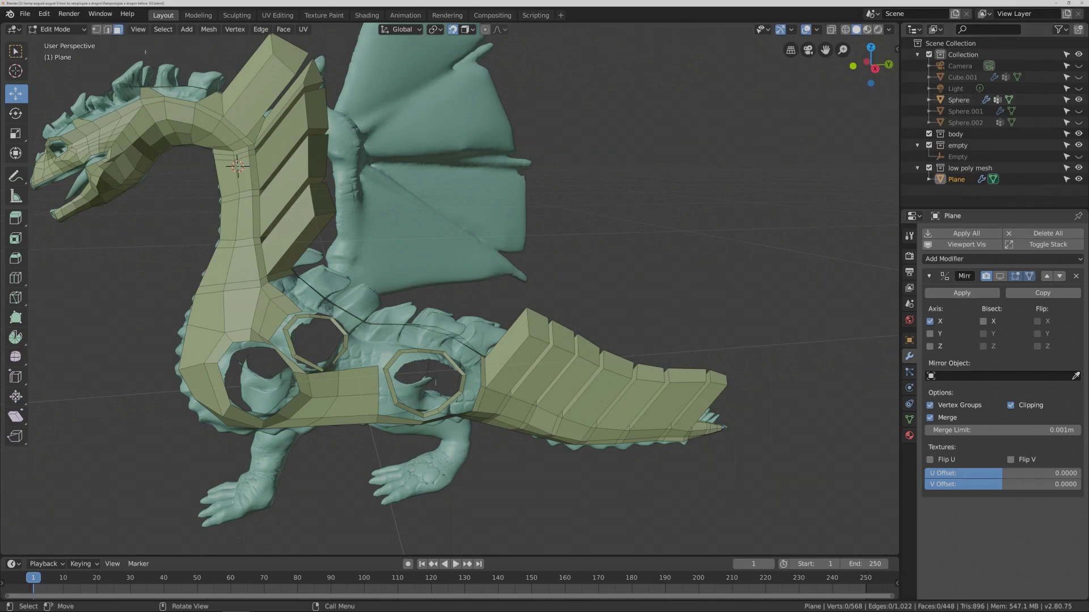
{"action": "left_click", "coordinate": [56, 29]}
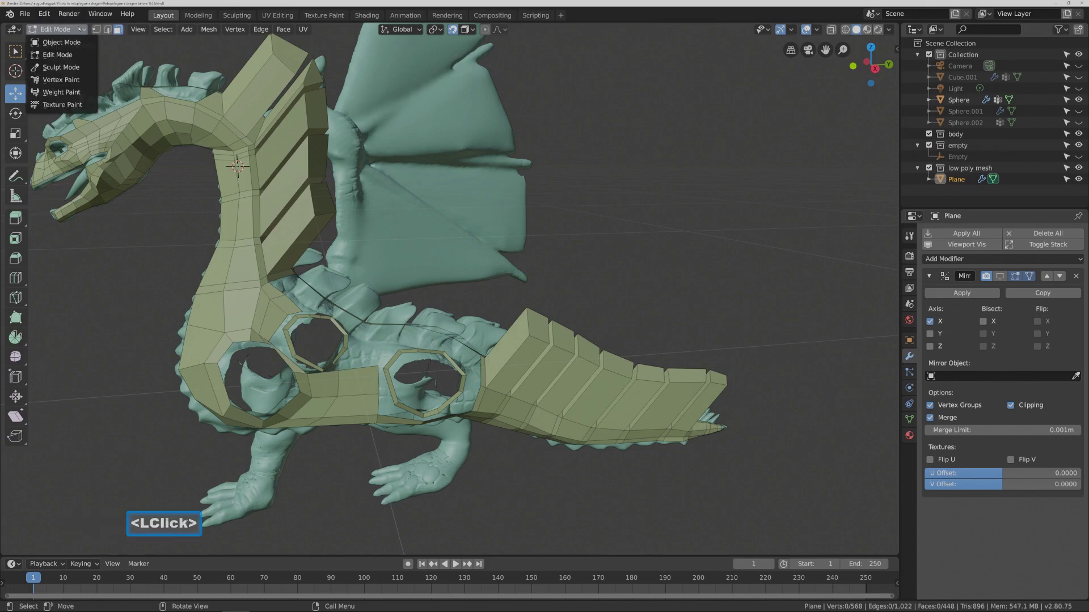
{"action": "left_click", "coordinate": [54, 41]}
{"action": "left_click", "coordinate": [511, 137]}
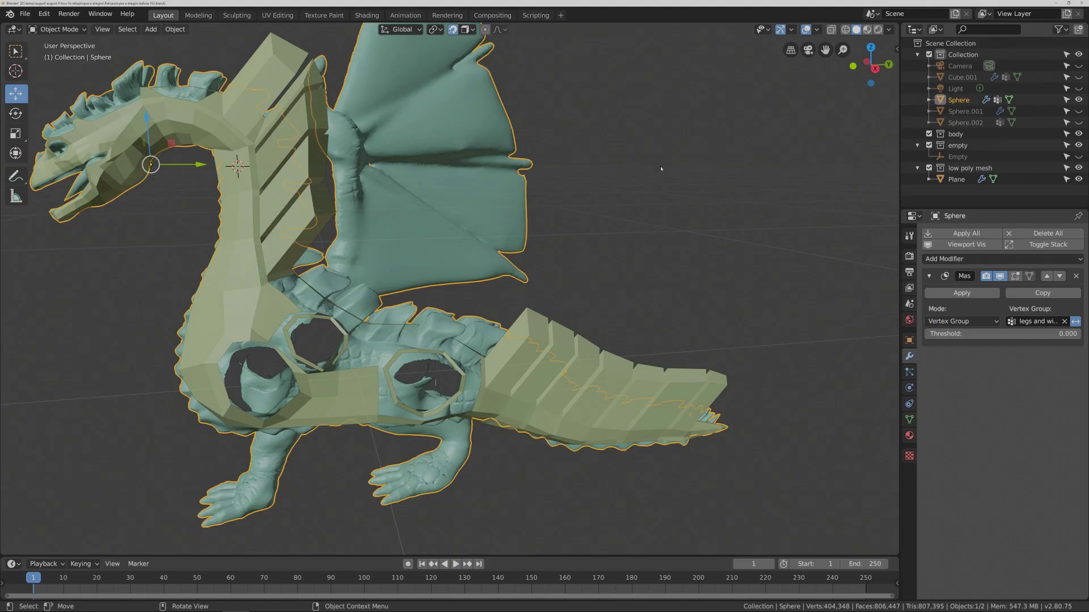
Turn off the viewport display of the sculpt's Mask modifier and make the Sphere unselectable again.
{"action": "key", "text": "Pause"}
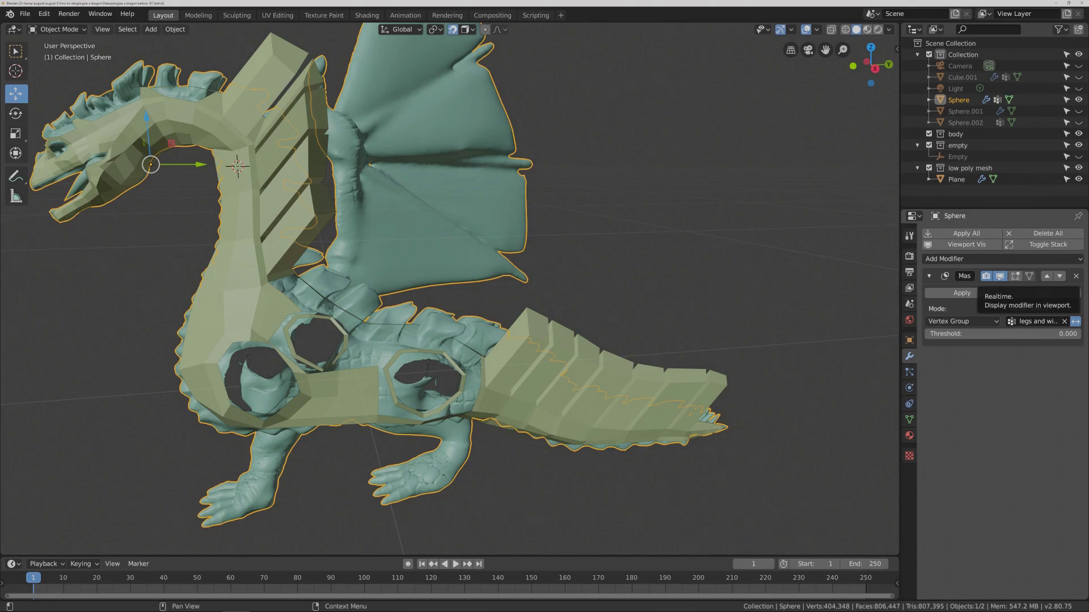
{"action": "left_click", "coordinate": [999, 276]}
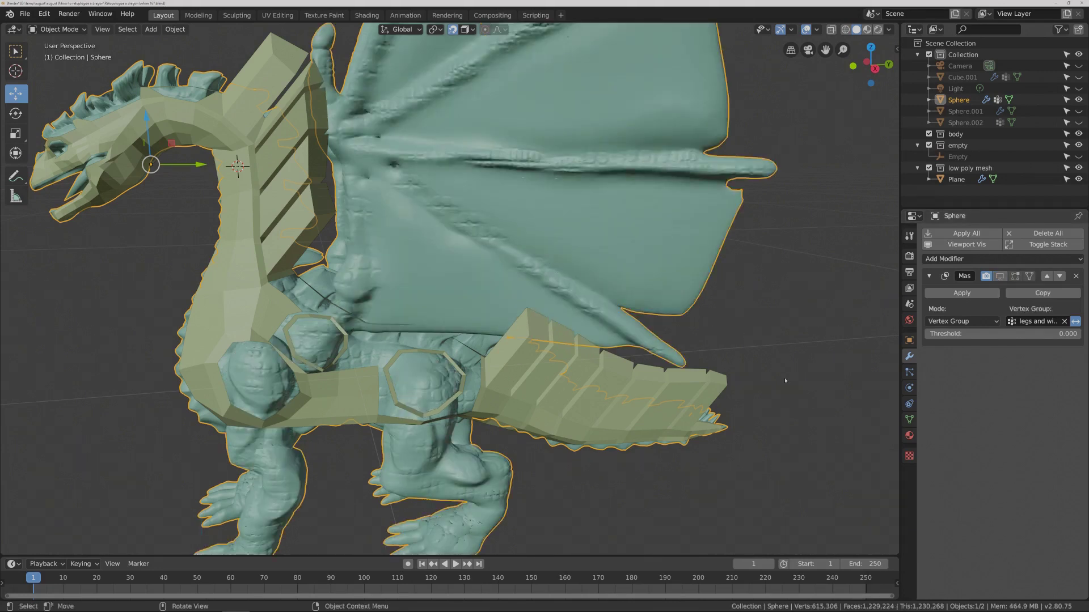
{"action": "key", "text": "Pause"}
{"action": "left_click", "coordinate": [1066, 99]}
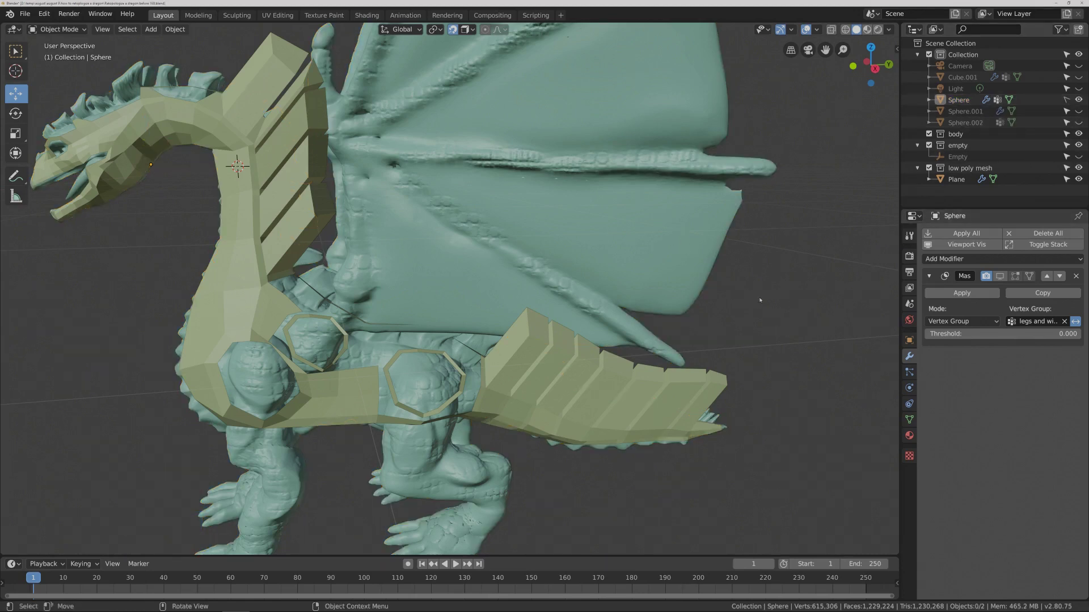
Select the low poly Plane mesh and enter Edit Mode.
{"action": "left_click", "coordinate": [581, 365]}
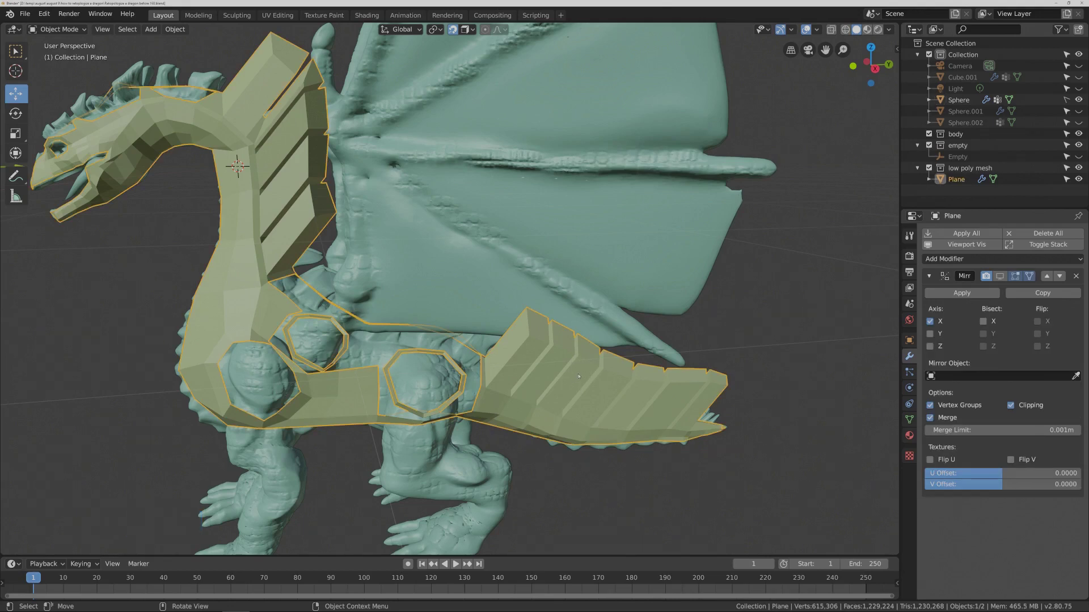
{"action": "left_click", "coordinate": [81, 31]}
{"action": "left_click", "coordinate": [68, 55]}
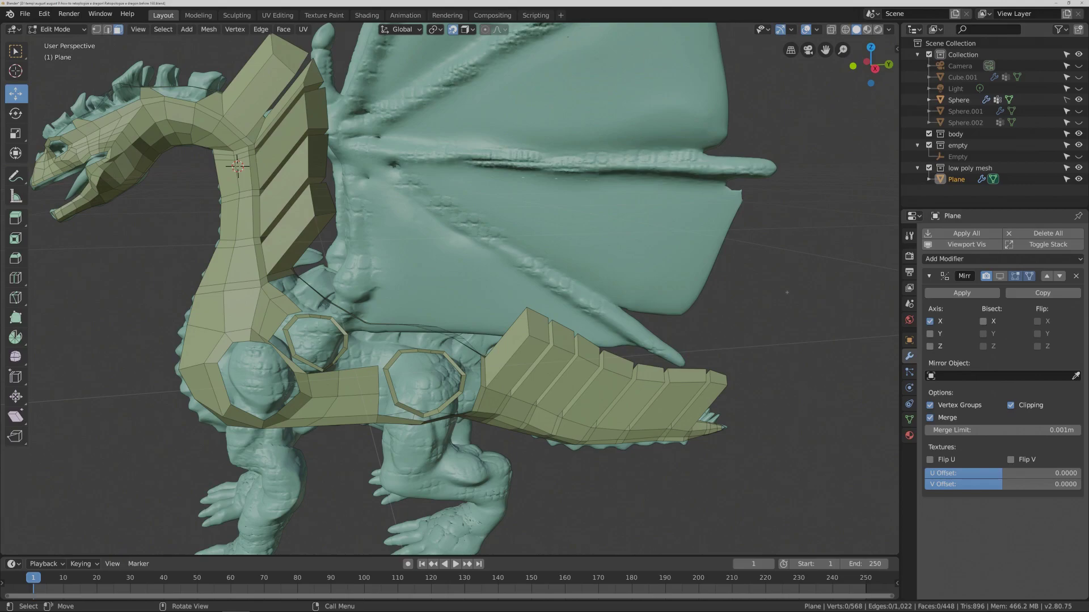
{"action": "key", "text": "Pause"}
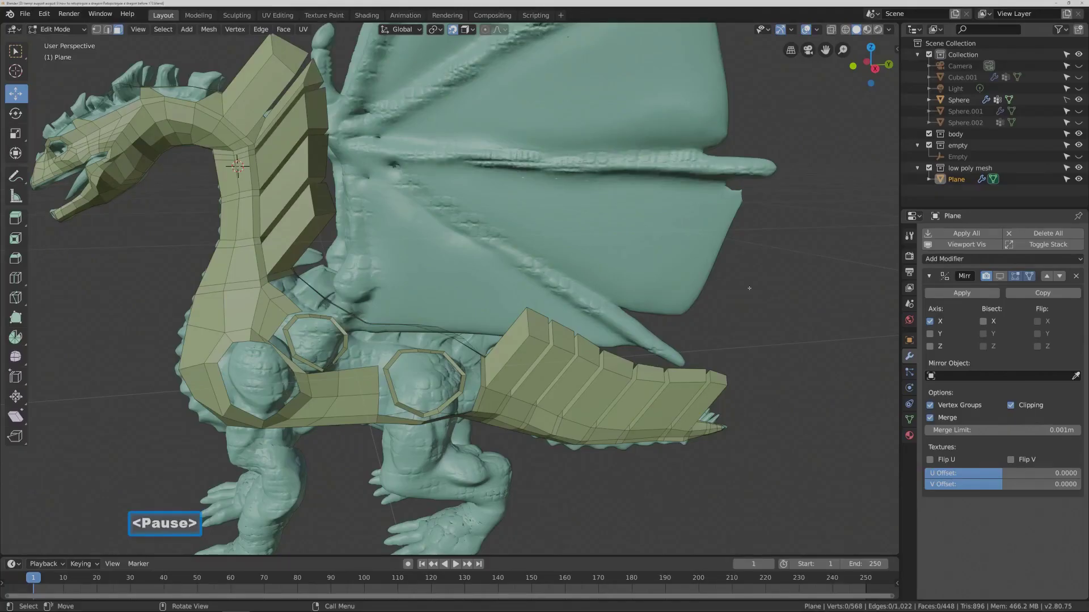
Switch to edge selection, select the edge loop around the front leg opening and duplicate it in place.
{"action": "middle_click_drag", "start_coordinate": [749, 288], "coordinate": [707, 263]}
{"action": "middle_click_drag", "start_coordinate": [283, 390], "coordinate": [354, 396]}
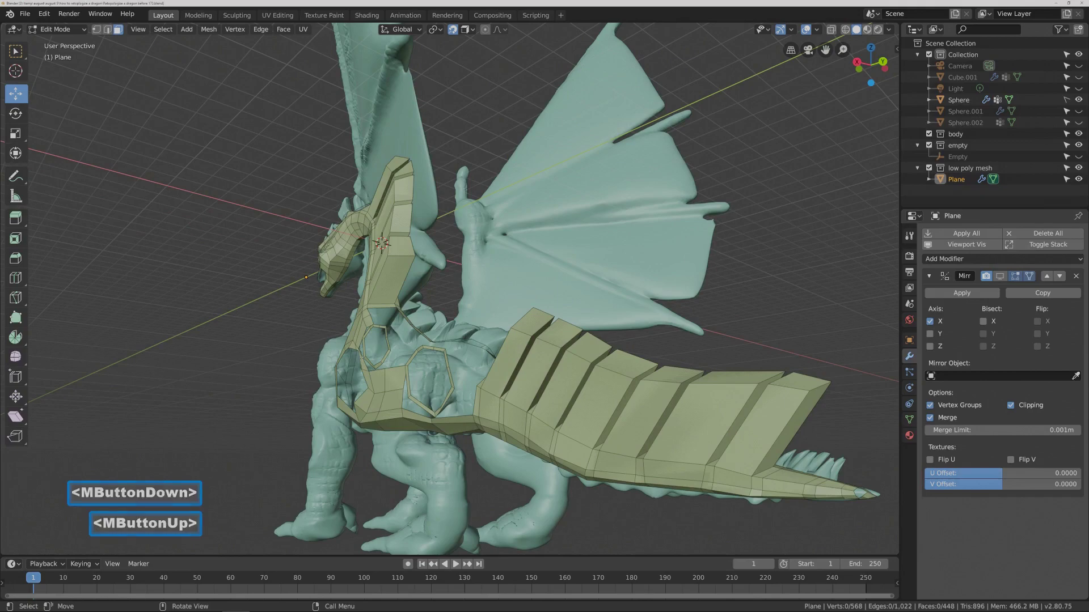
{"action": "middle_click_drag", "start_coordinate": [362, 357], "coordinate": [417, 356]}
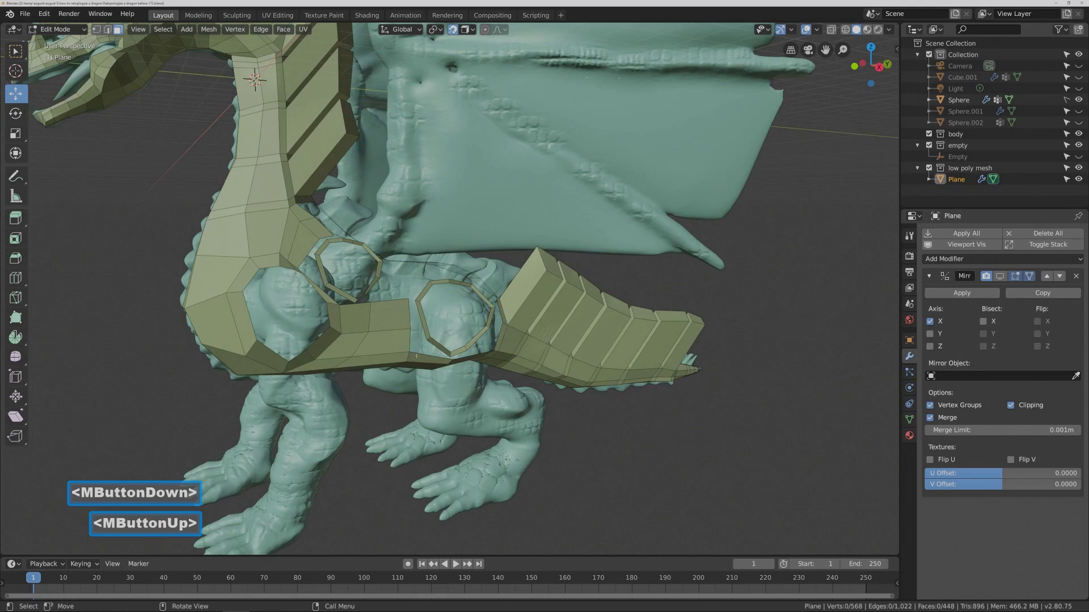
{"action": "left_click", "coordinate": [108, 30]}
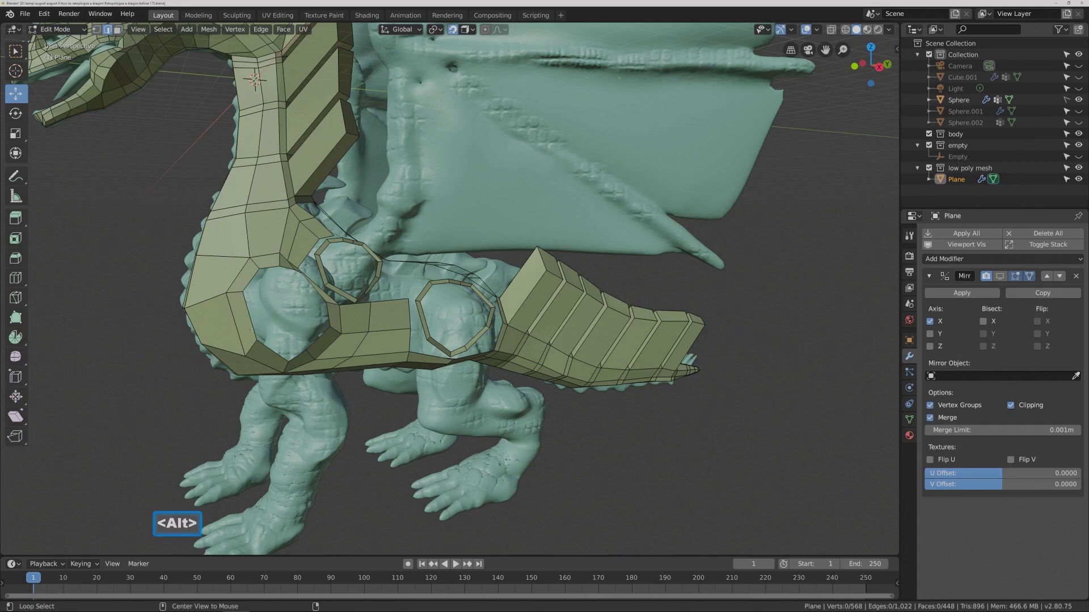
{"action": "left_click", "coordinate": [281, 367], "text": "alt"}
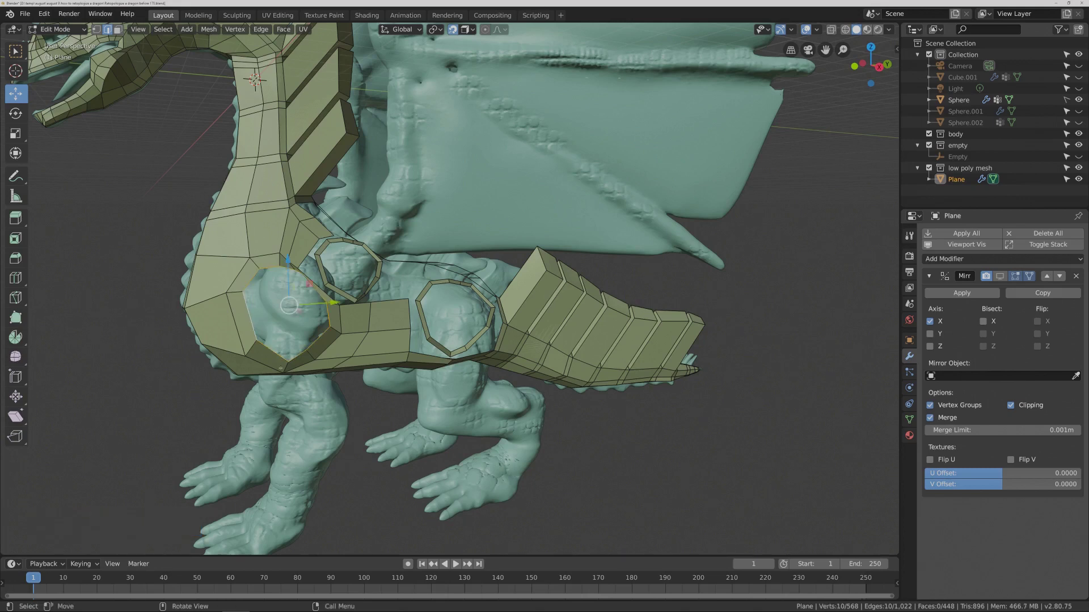
{"action": "key", "text": "shift+d"}
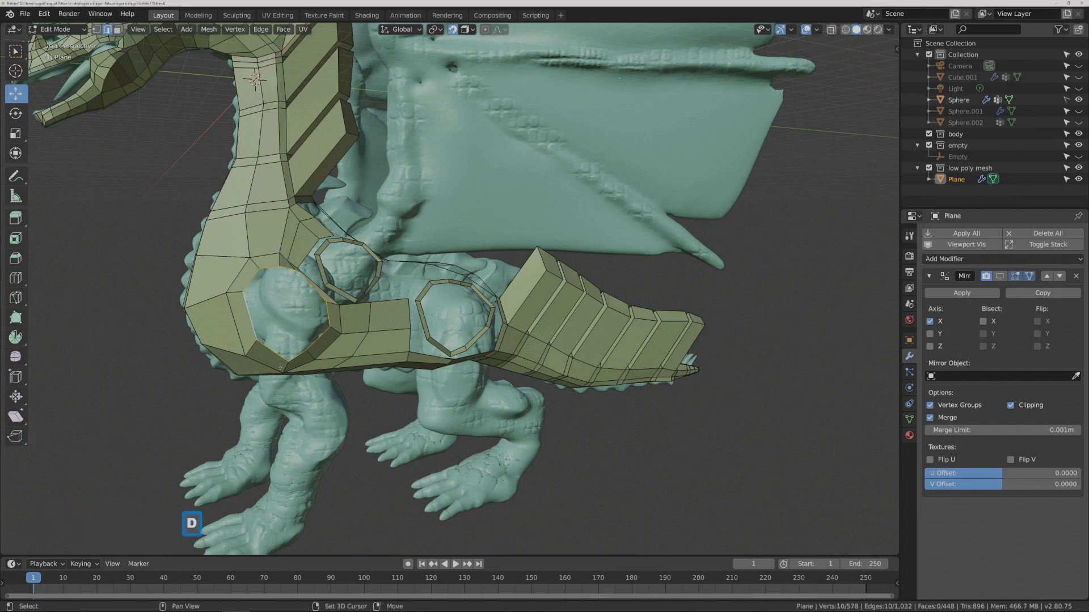
{"action": "right_click", "coordinate": [280, 367]}
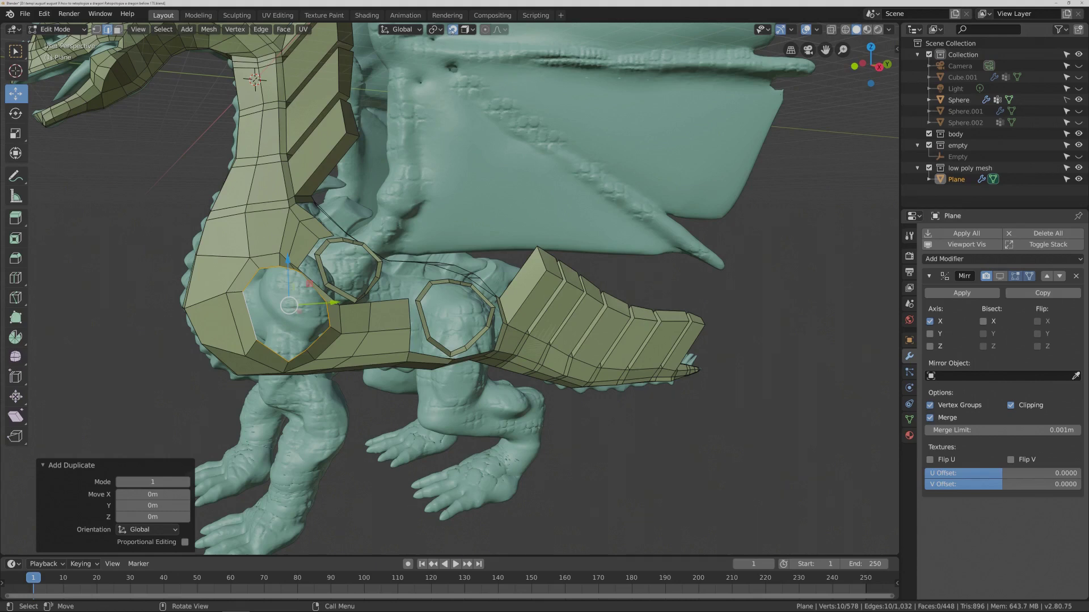
Lower the duplicated loop 3.8 m along Z with snapping off and flatten it by scaling X to 0.
{"action": "left_click", "coordinate": [452, 29]}
{"action": "left_click_drag", "start_coordinate": [287, 259], "coordinate": [289, 391]}
{"action": "middle_click_drag", "start_coordinate": [289, 391], "coordinate": [348, 404]}
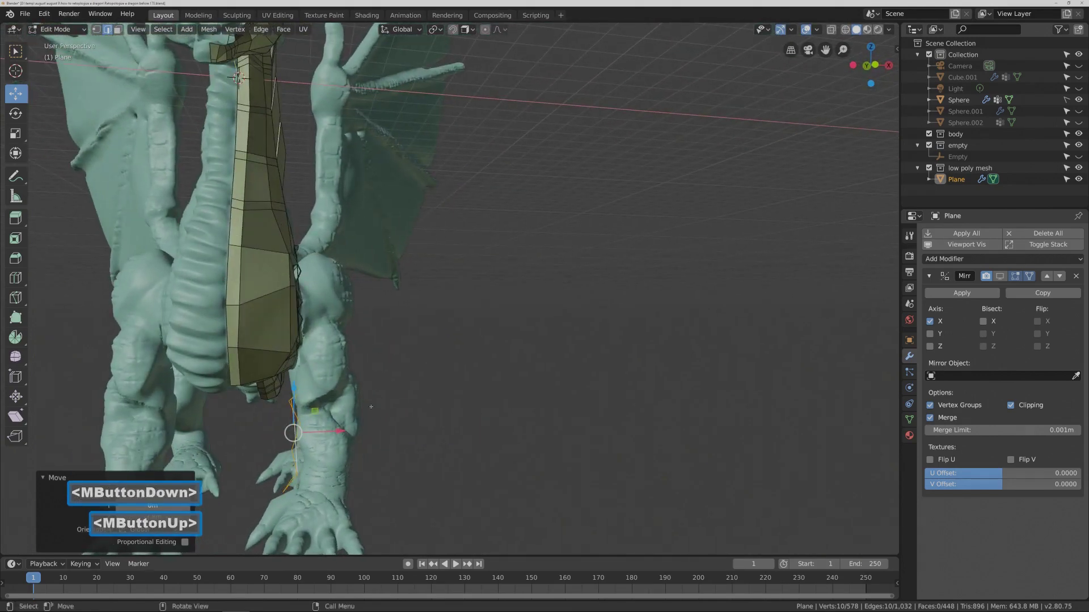
{"action": "key", "text": "s"}
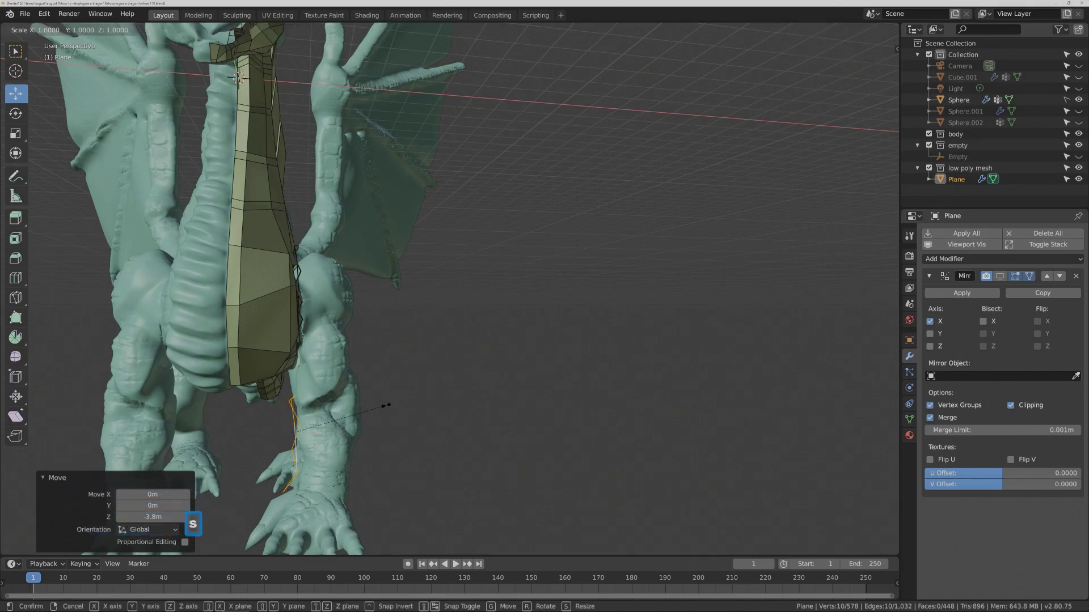
{"action": "key", "text": "x"}
{"action": "type", "text": "0"}
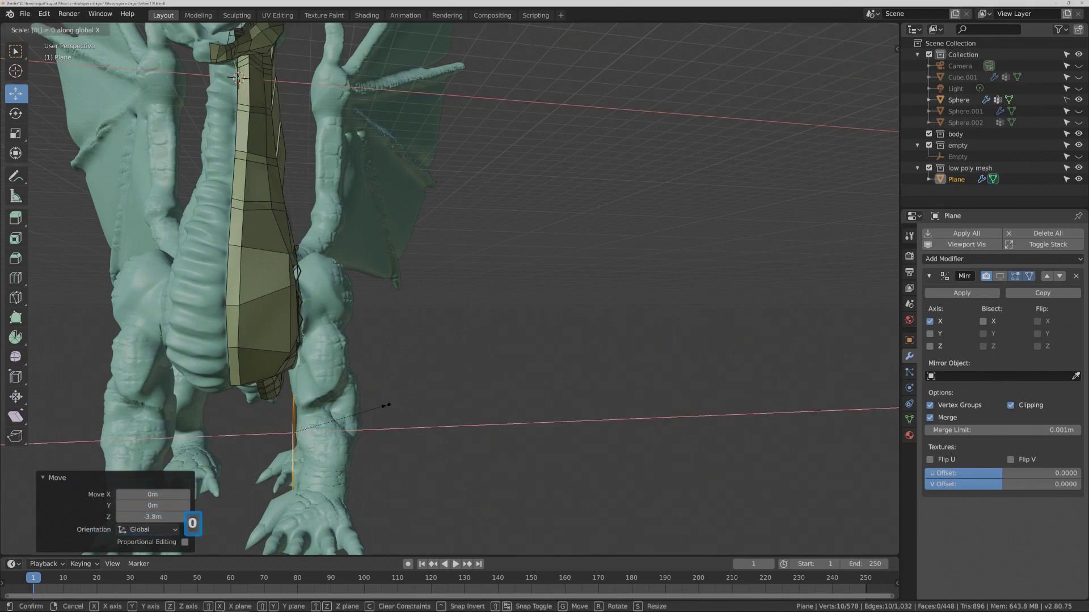
{"action": "left_click", "coordinate": [386, 406]}
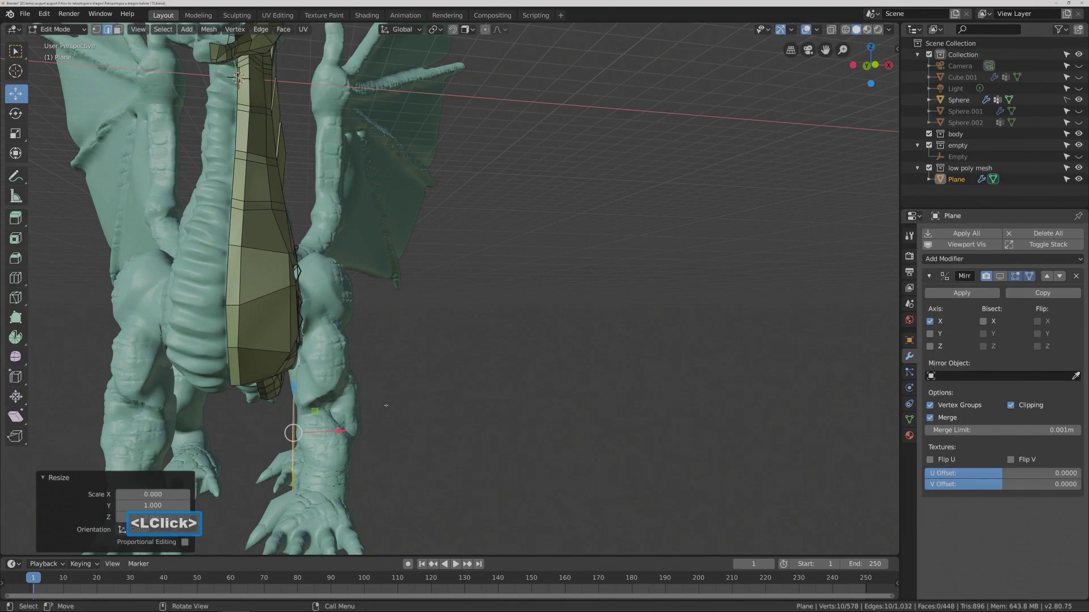
{"action": "key", "text": "Pause"}
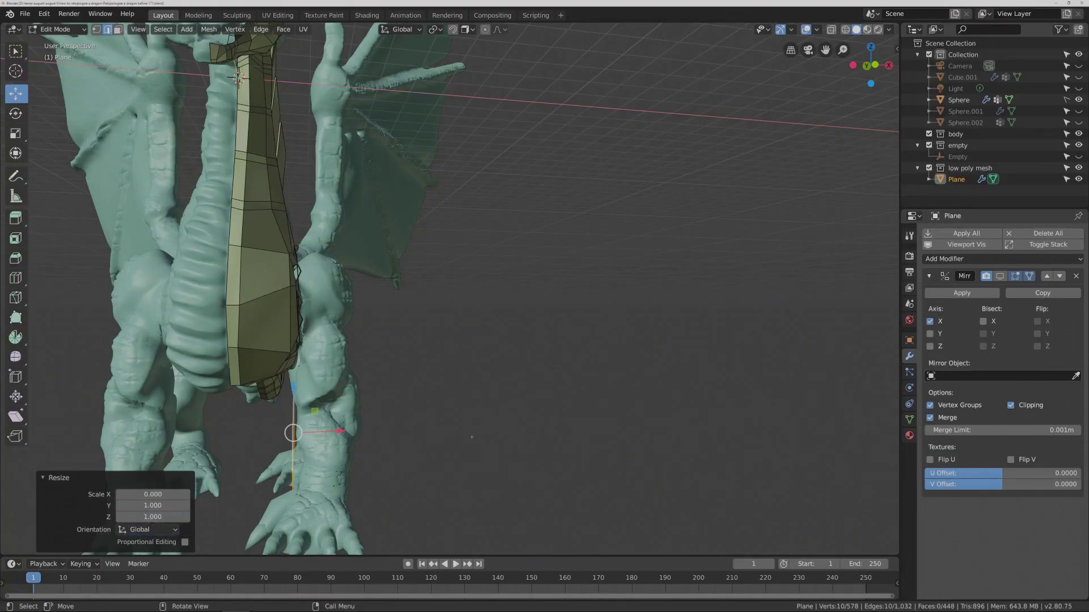
Rotate the flattened loop about -85.4° around Y so it lies across the lower front leg, and scale it down.
{"action": "key", "text": "r"}
{"action": "key", "text": "y"}
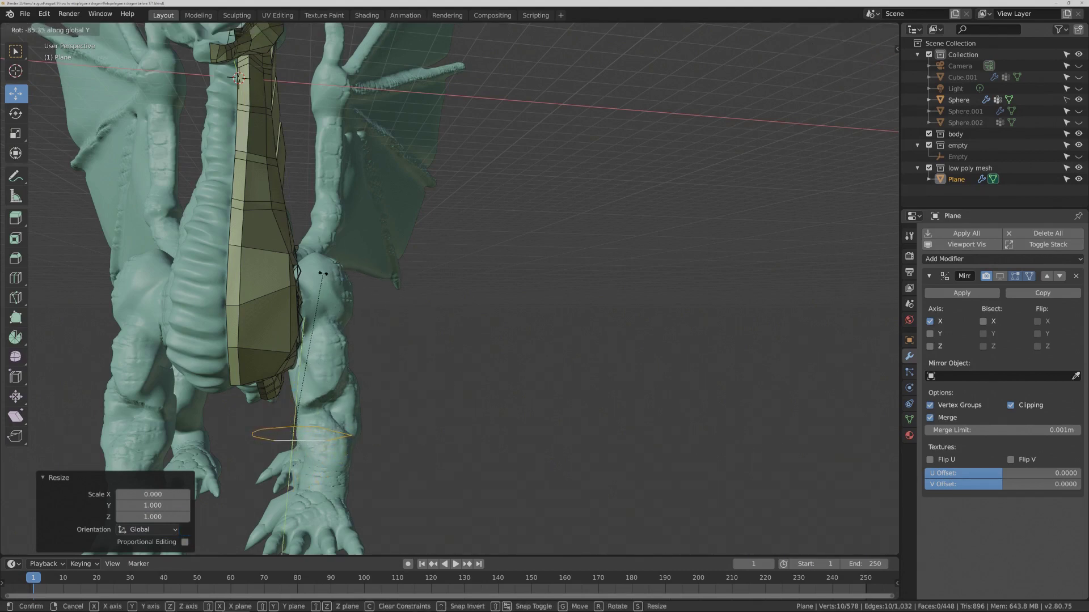
{"action": "left_click", "coordinate": [373, 339]}
{"action": "key", "text": "s"}
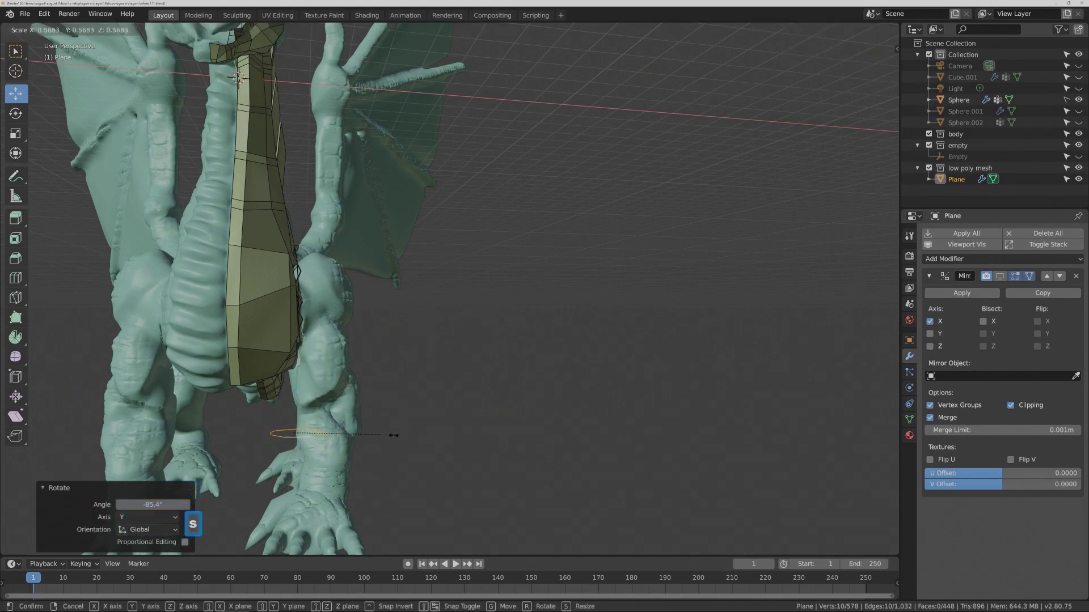
{"action": "left_click", "coordinate": [369, 436]}
Move the ring outward along X onto the lower front leg and shift it about 0.175 m along Y.
{"action": "left_click_drag", "start_coordinate": [339, 431], "coordinate": [372, 436]}
{"action": "middle_click_drag", "start_coordinate": [372, 436], "coordinate": [385, 432]}
{"action": "left_click_drag", "start_coordinate": [370, 429], "coordinate": [371, 437]}
{"action": "middle_click_drag", "start_coordinate": [371, 437], "coordinate": [424, 453]}
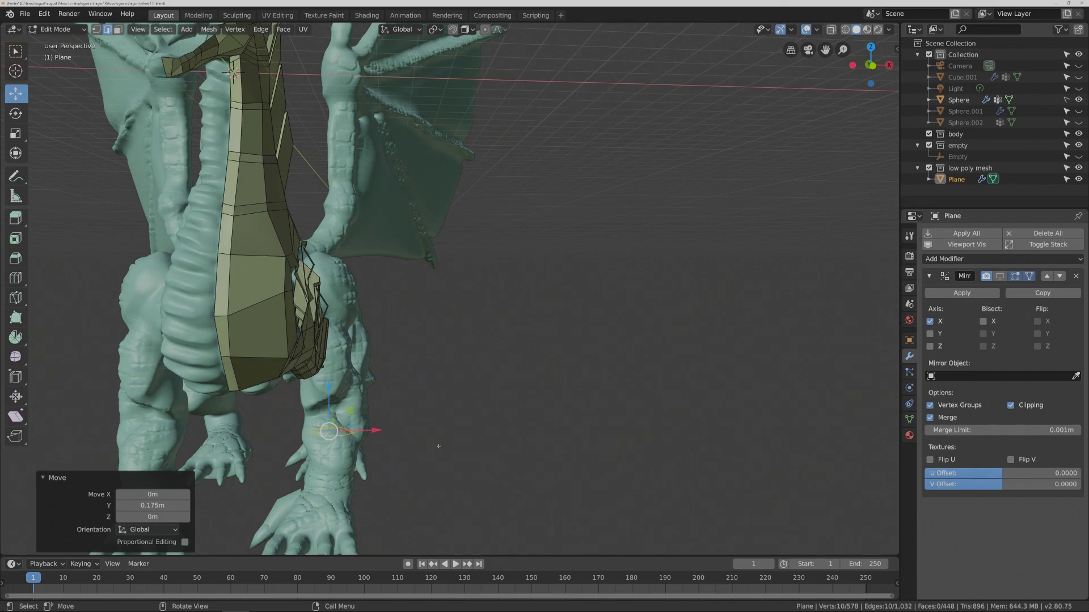
Switch to vertex selection and separate the selected lower-leg ring into its own mesh object.
{"action": "left_click", "coordinate": [96, 29]}
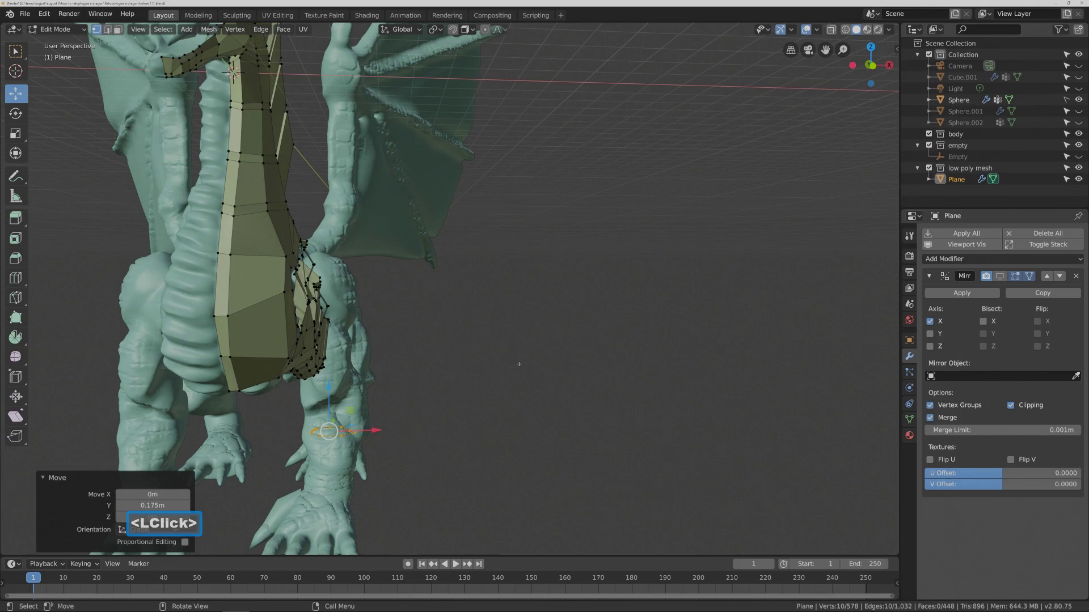
{"action": "key", "text": "p"}
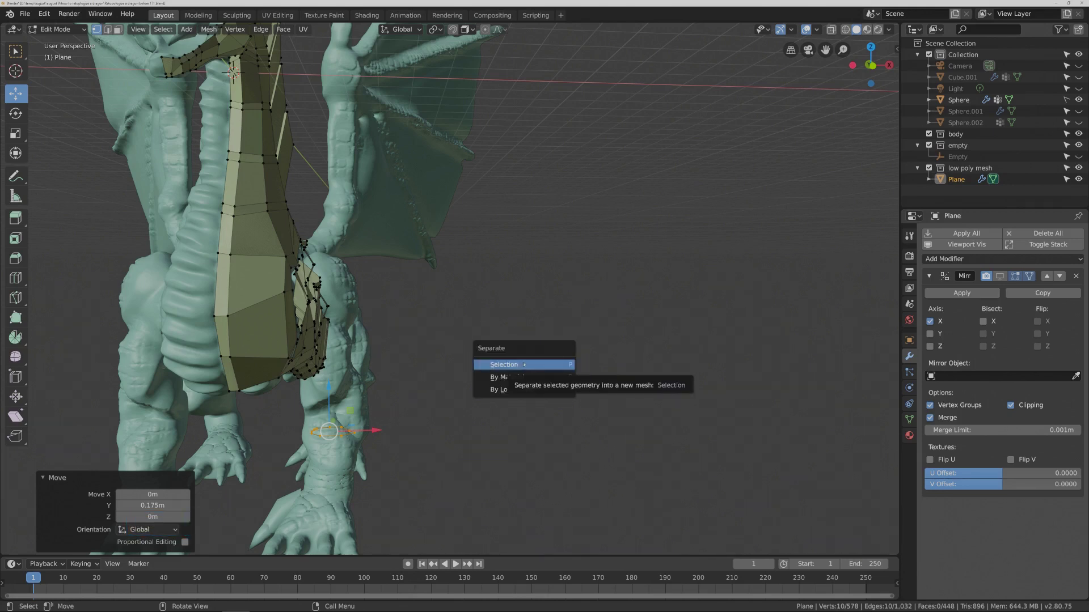
{"action": "left_click", "coordinate": [524, 364]}
{"action": "key", "text": "Pause"}
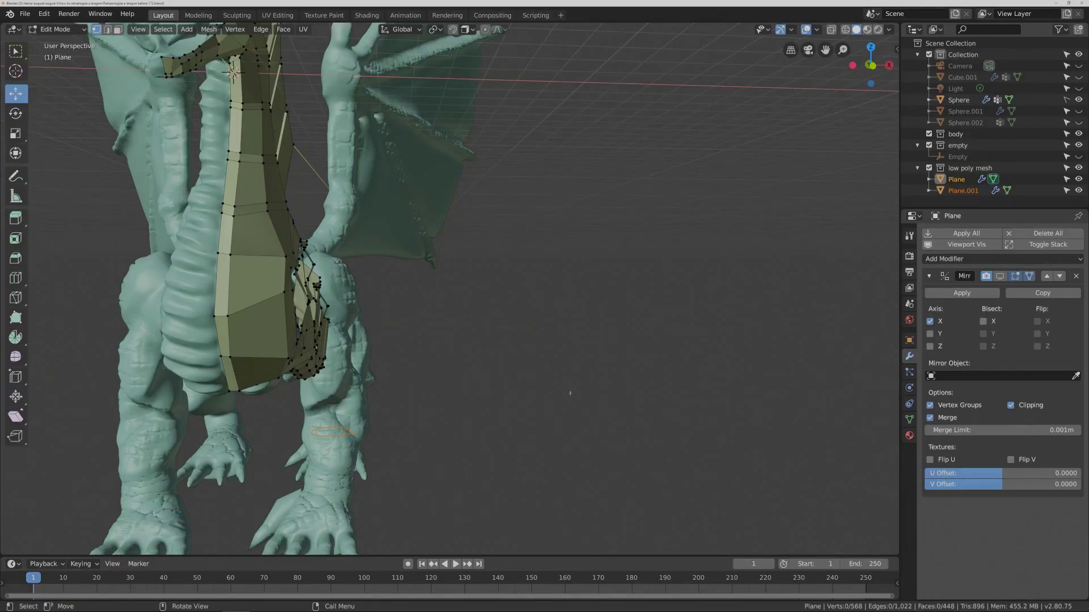
Return to Object Mode, select the separated leg ring Plane.001 and enter Edit Mode on it.
{"action": "left_click", "coordinate": [84, 29]}
{"action": "left_click", "coordinate": [81, 40]}
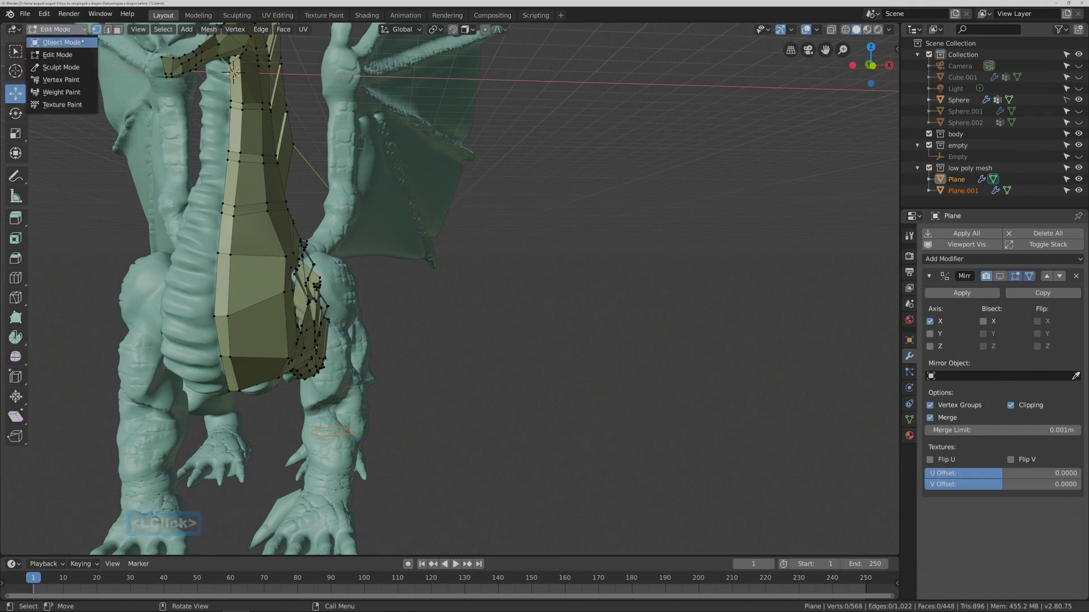
{"action": "left_click", "coordinate": [349, 434]}
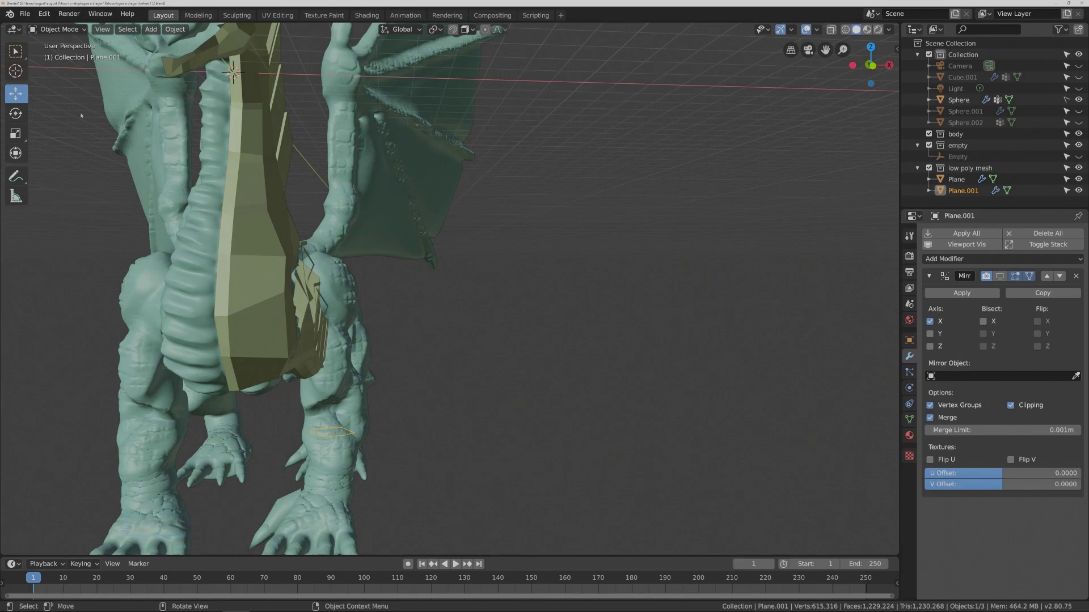
{"action": "left_click", "coordinate": [79, 29]}
{"action": "left_click", "coordinate": [58, 54]}
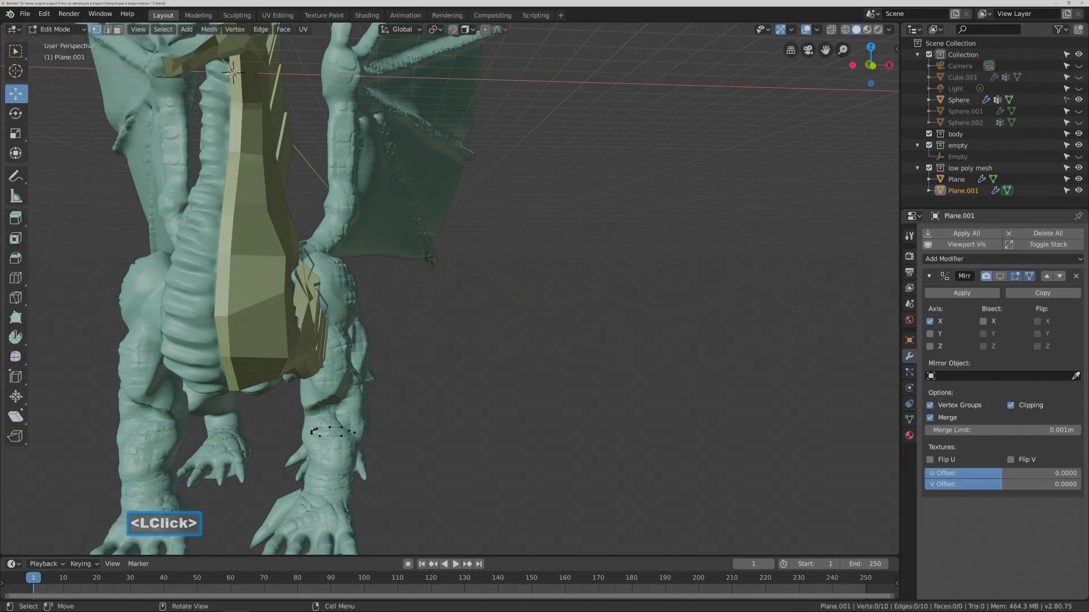
{"action": "key", "text": "Pause"}
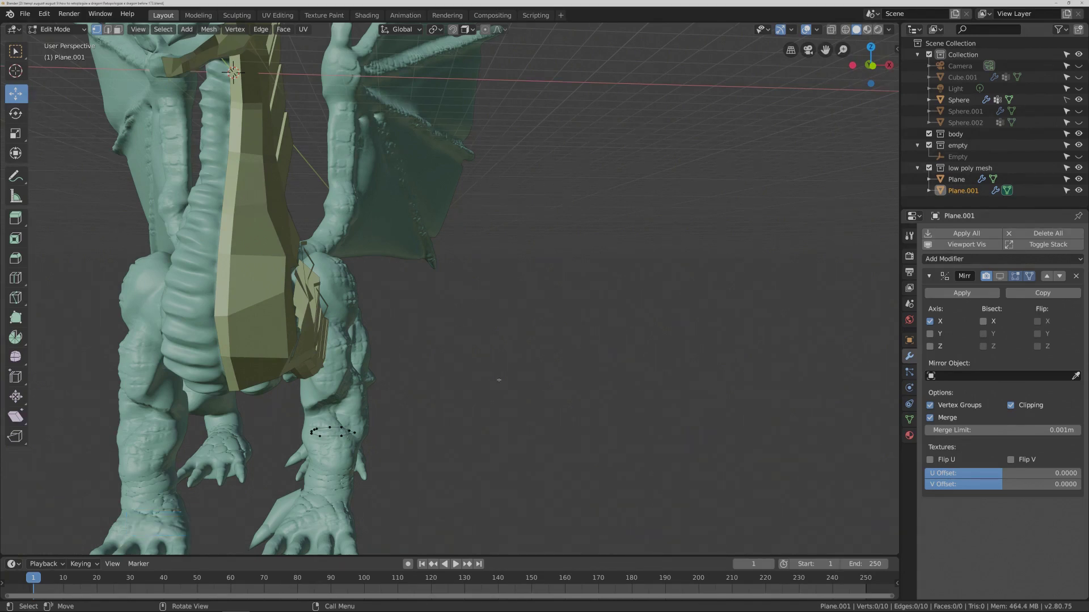
Select the entire ring, extrude it and lower the new edge about 0.539 m along Z to form a band.
{"action": "key", "text": "a"}
{"action": "key", "text": "e"}
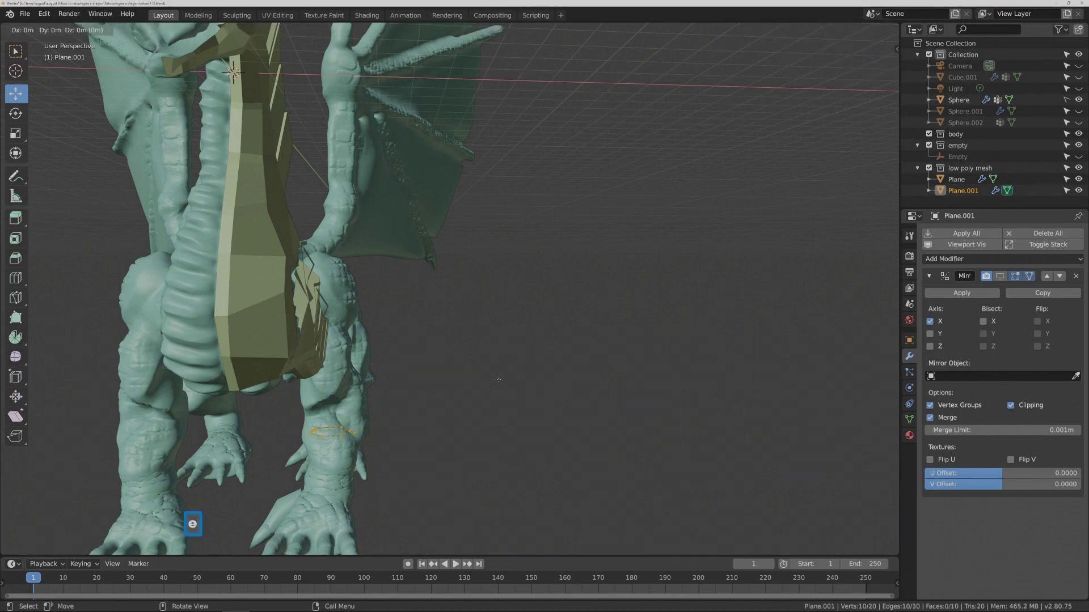
{"action": "right_click", "coordinate": [397, 384]}
{"action": "left_click_drag", "start_coordinate": [331, 387], "coordinate": [323, 405]}
{"action": "middle_click_drag", "start_coordinate": [324, 404], "coordinate": [360, 446]}
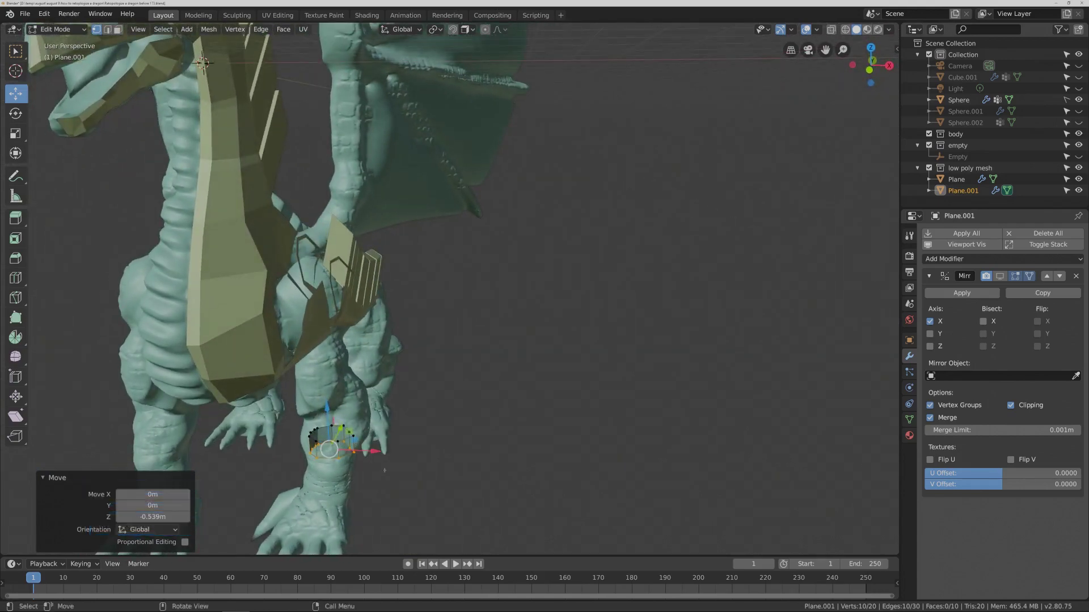
{"action": "middle_click_drag", "start_coordinate": [448, 469], "coordinate": [479, 325], "text": "shift"}
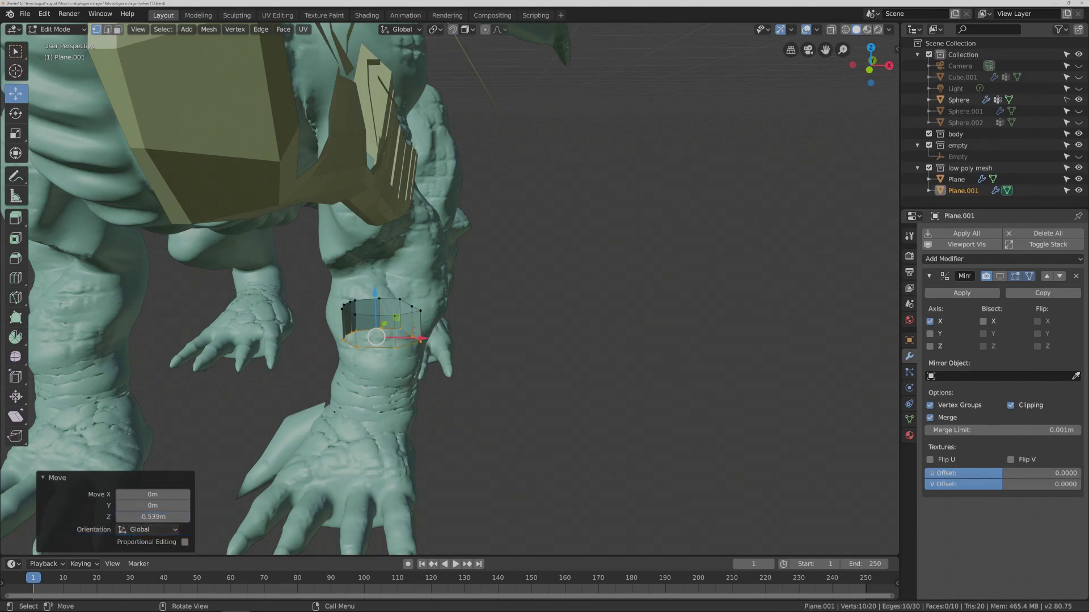
Select all linked geometry of the band, switch to face selection and recalculate its normals inside.
{"action": "key", "text": "ctrl+l"}
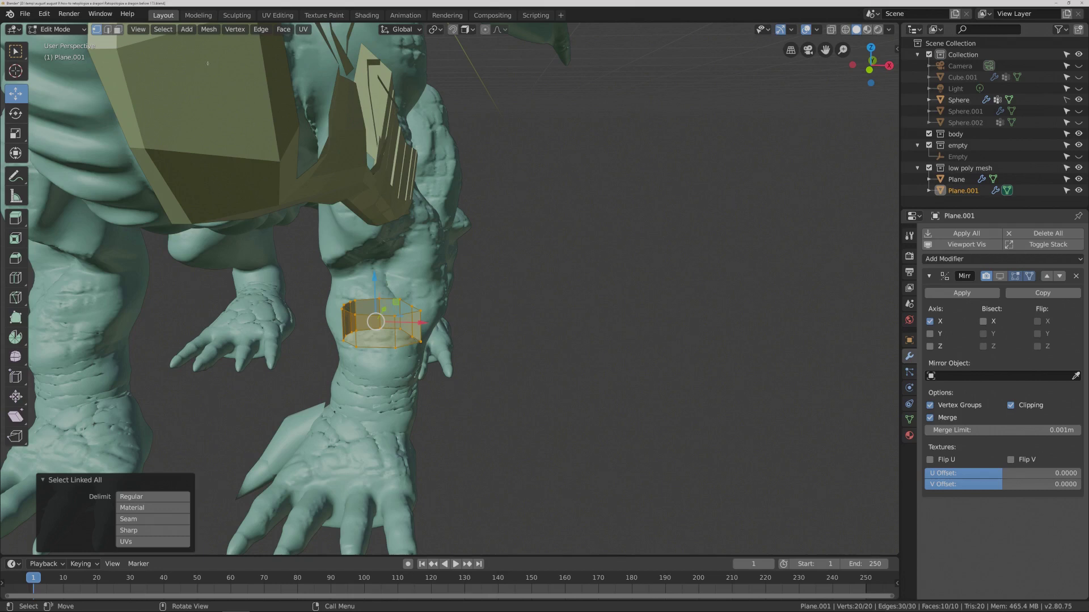
{"action": "left_click", "coordinate": [119, 30]}
{"action": "left_click", "coordinate": [209, 30]}
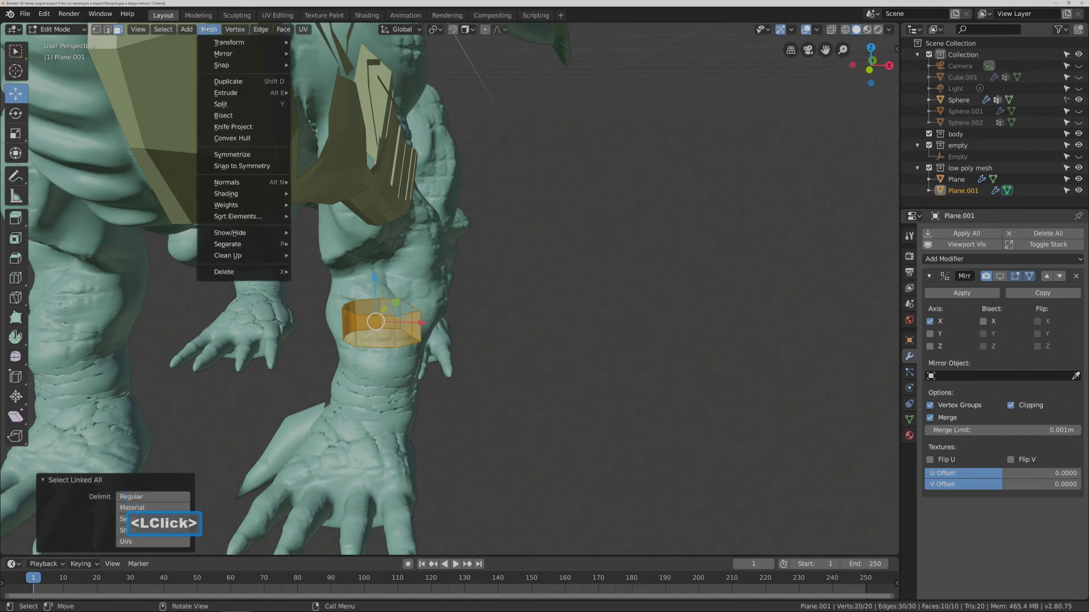
{"action": "mouse_move", "coordinate": [270, 184]}
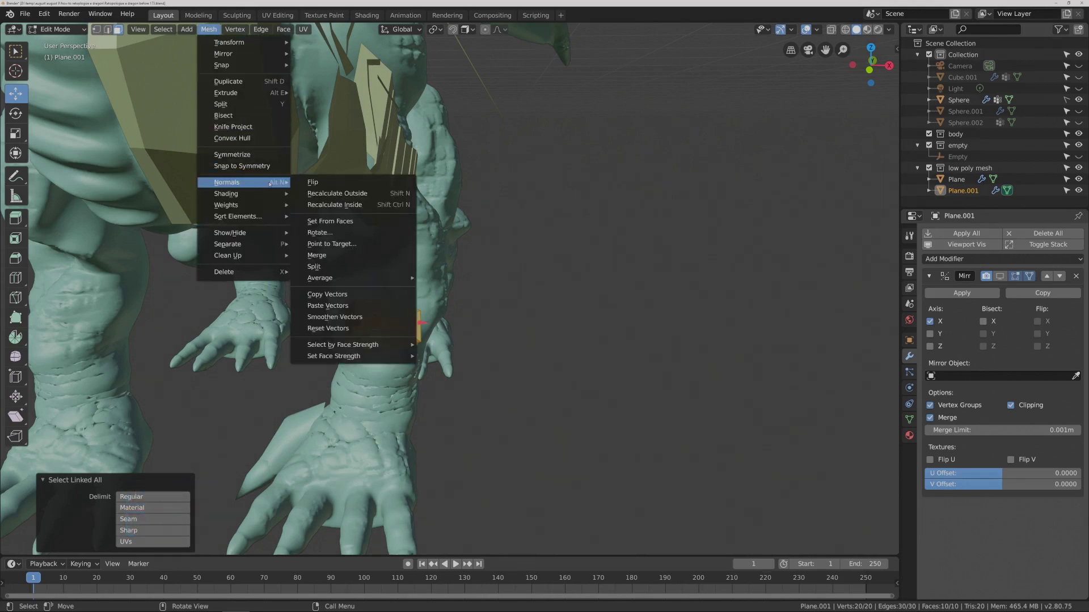
{"action": "left_click", "coordinate": [320, 204]}
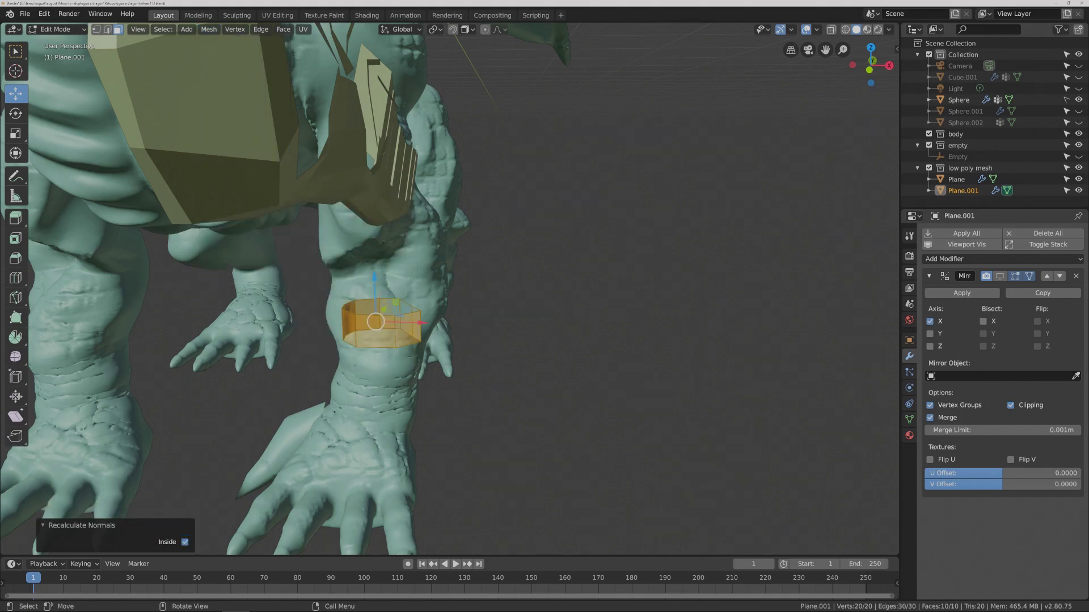
Recalculate the band's normals to the outside and deselect it.
{"action": "mouse_move", "coordinate": [405, 282]}
{"action": "middle_mouse_down"}
{"action": "mouse_move", "coordinate": [425, 280]}
{"action": "mouse_move", "coordinate": [400, 283]}
{"action": "middle_mouse_up"}
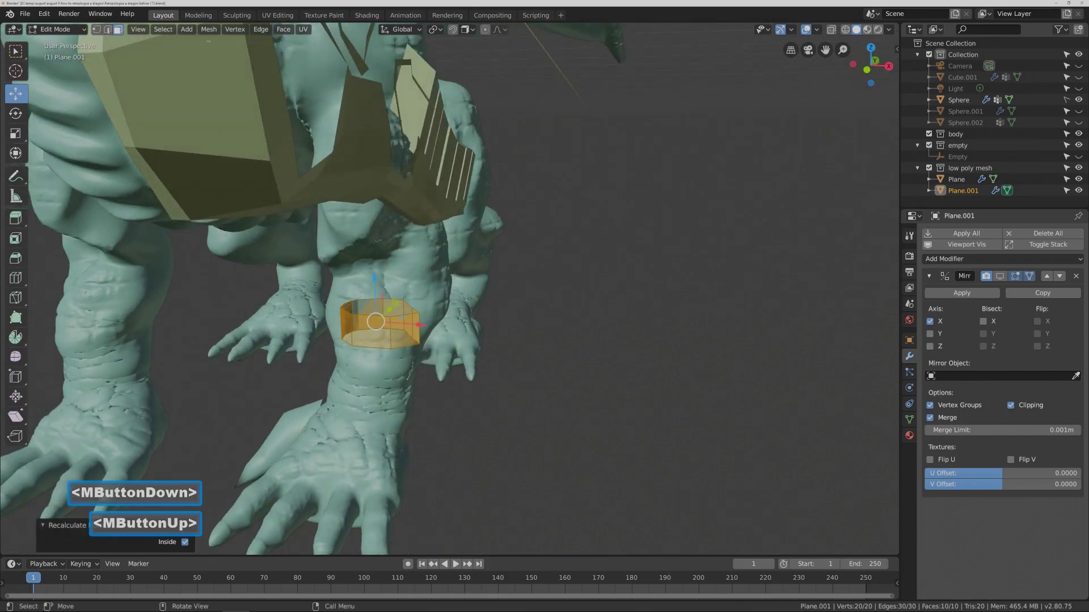
{"action": "left_click", "coordinate": [209, 29]}
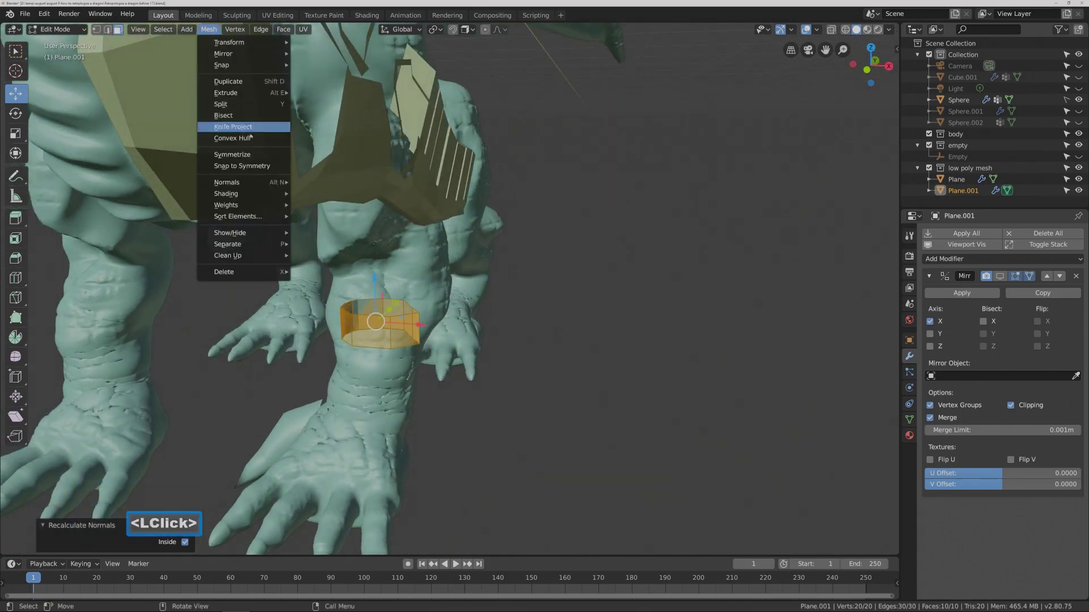
{"action": "mouse_move", "coordinate": [243, 182]}
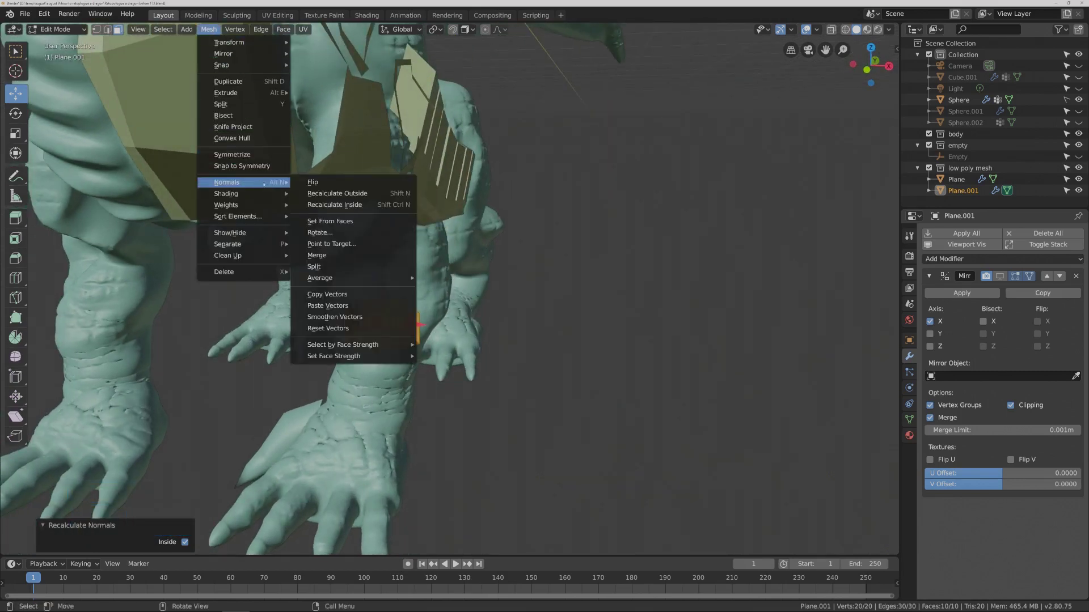
{"action": "left_click", "coordinate": [315, 193]}
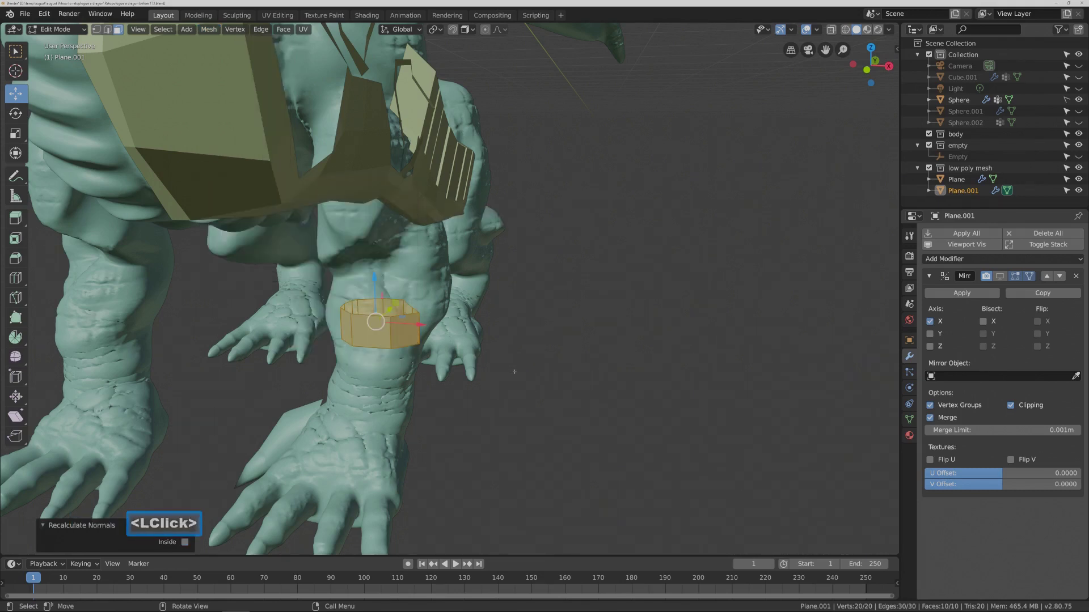
{"action": "left_click", "coordinate": [518, 407]}
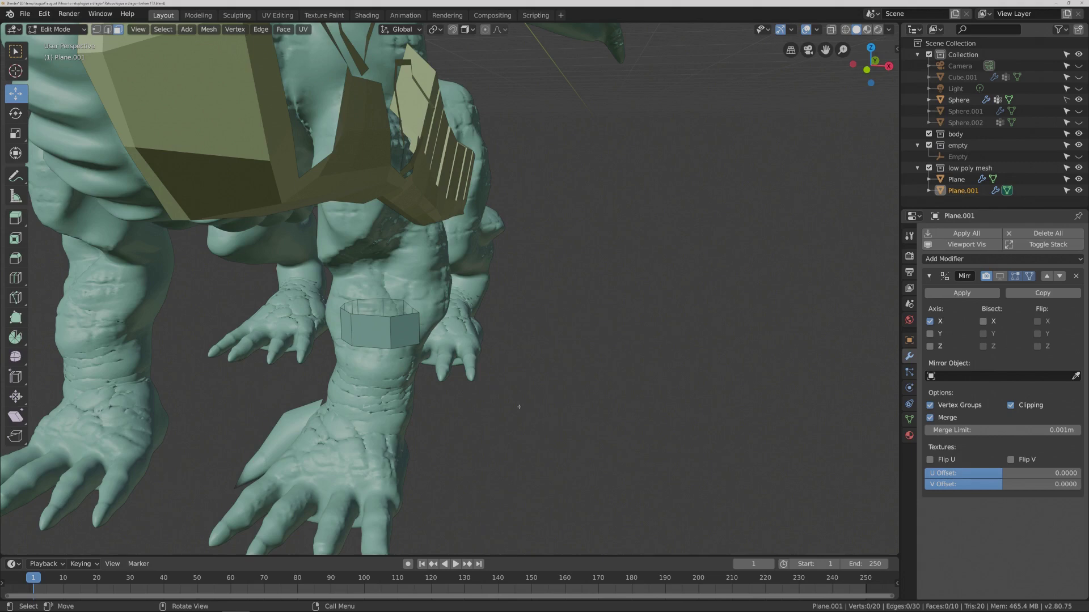
Select the linked band, duplicate it in place and lower the copy along Z to just above the front foot.
{"action": "middle_click_drag", "start_coordinate": [519, 407], "coordinate": [462, 399]}
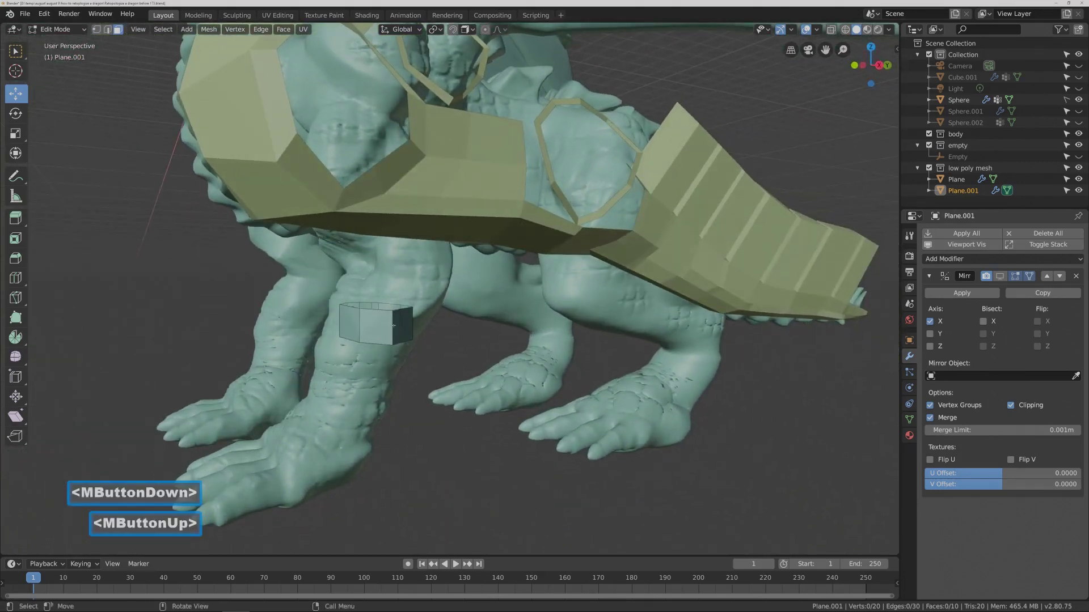
{"action": "key", "text": "l"}
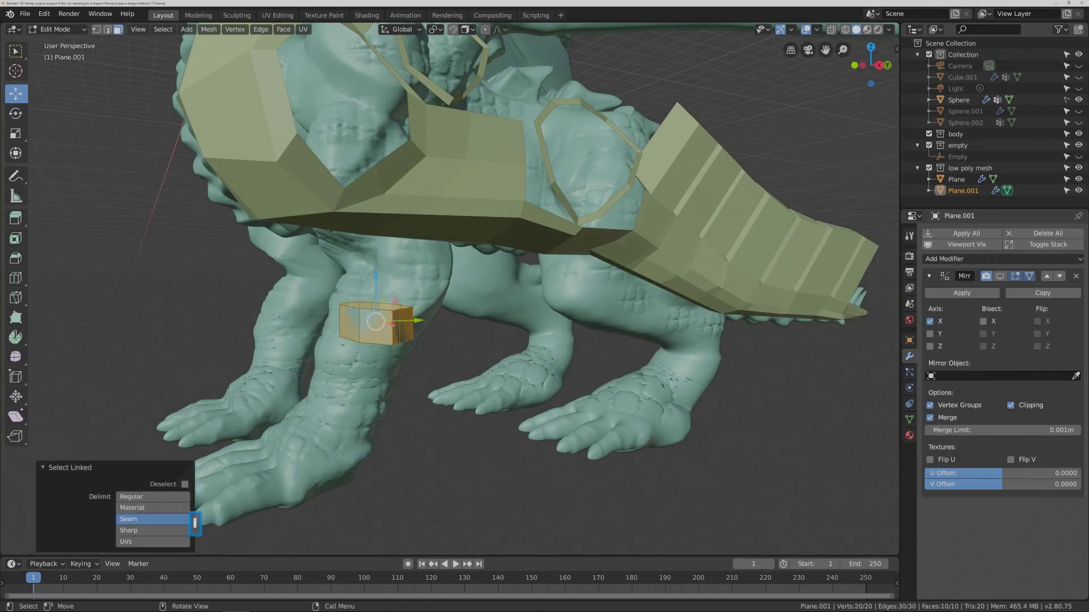
{"action": "key", "text": "shift+d"}
{"action": "right_click", "coordinate": [393, 324]}
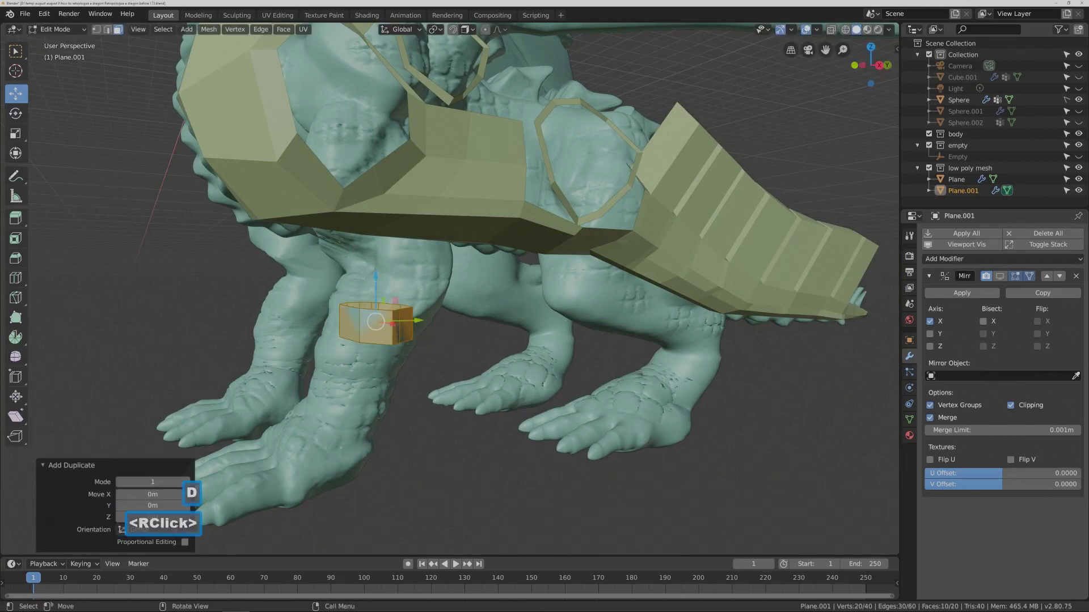
{"action": "left_click_drag", "start_coordinate": [375, 277], "coordinate": [375, 334]}
Select the original lower-leg band, duplicate it and raise the copy along Z onto the upper front leg.
{"action": "middle_click_drag", "start_coordinate": [375, 334], "coordinate": [458, 385]}
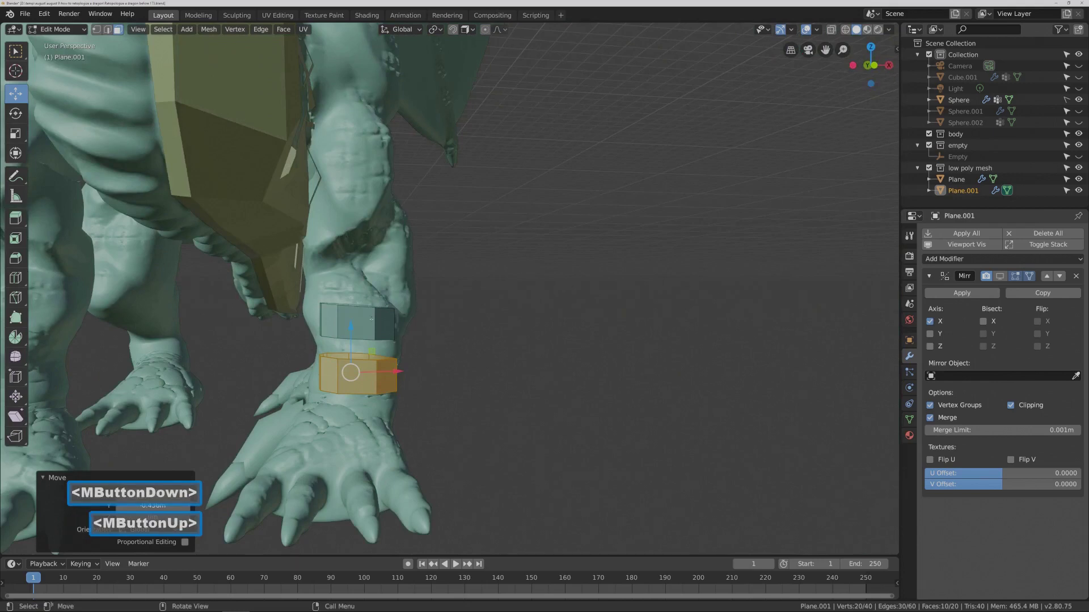
{"action": "left_click", "coordinate": [454, 347]}
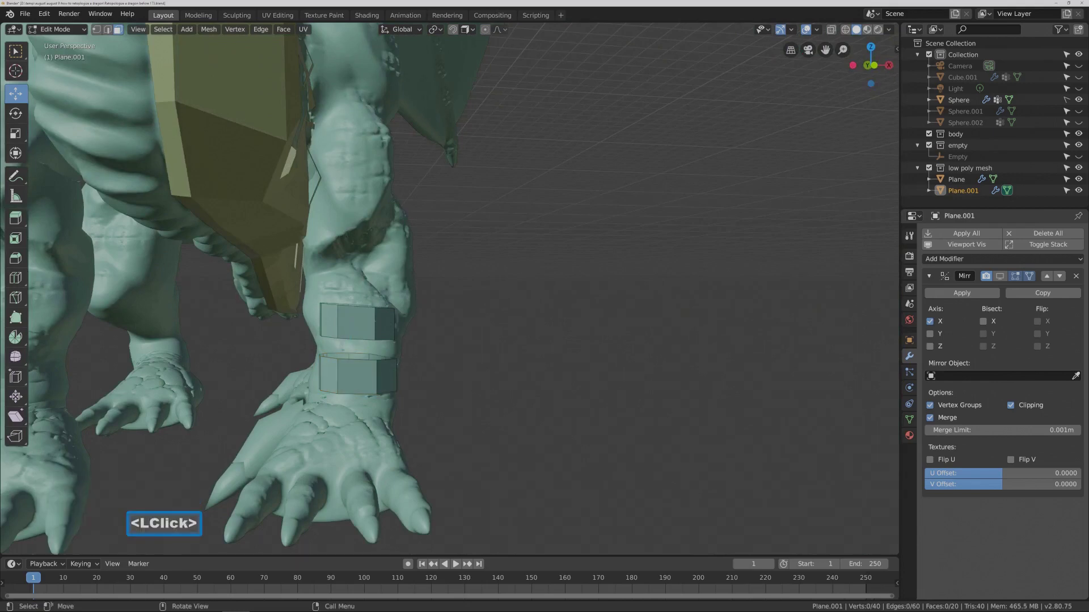
{"action": "key", "text": "l"}
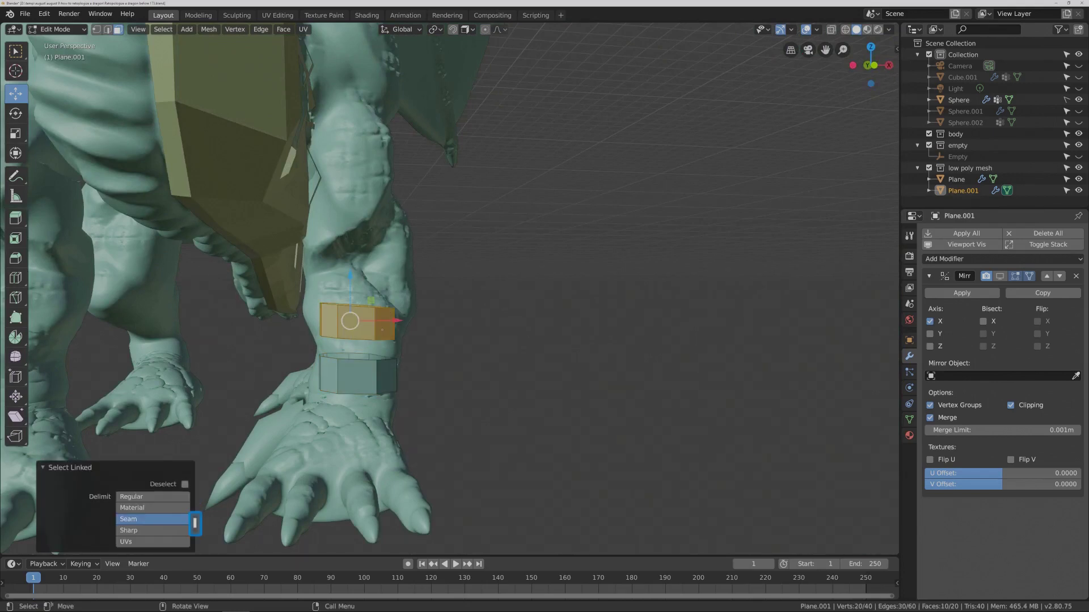
{"action": "key", "text": "shift+d"}
{"action": "right_click", "coordinate": [347, 283]}
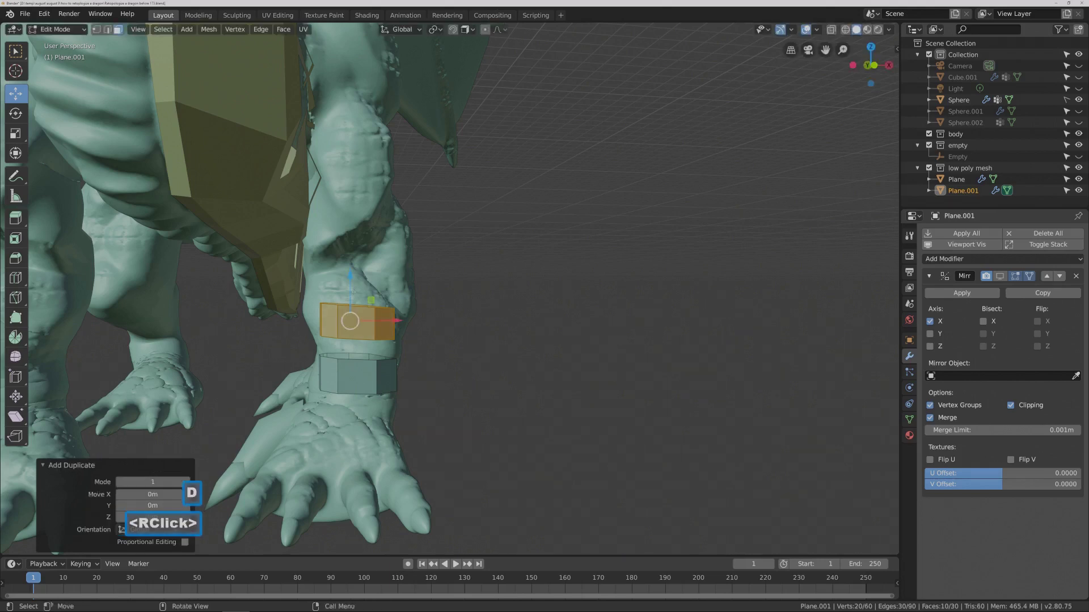
{"action": "left_click_drag", "start_coordinate": [346, 284], "coordinate": [354, 212]}
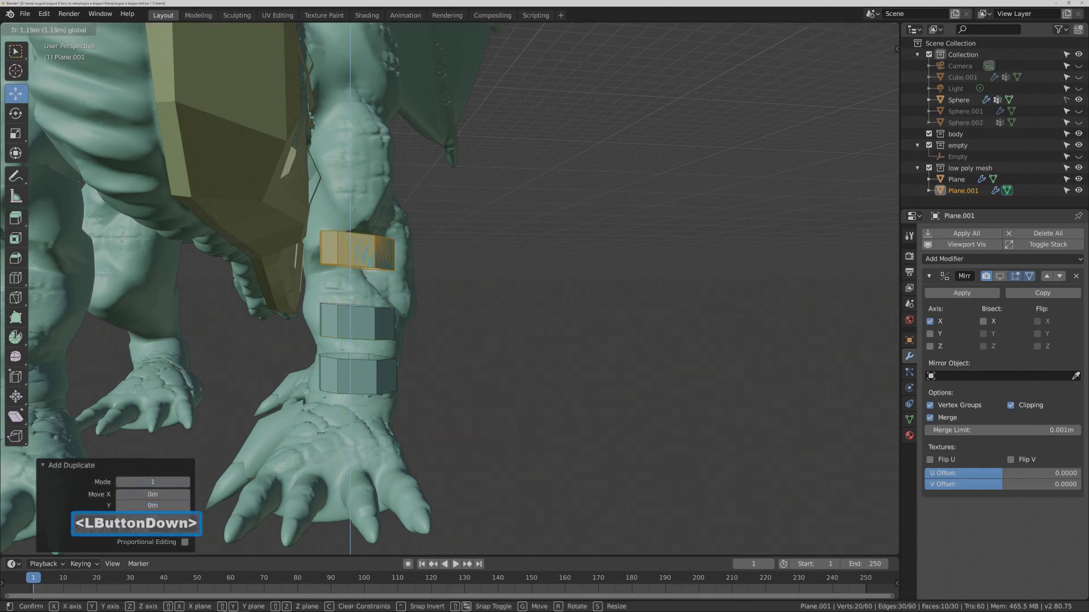
{"action": "left_click_drag", "start_coordinate": [354, 211], "coordinate": [389, 186]}
Duplicate the upper front leg band and raise the copy 1.19 m along Z to the shoulder.
{"action": "middle_click_drag", "start_coordinate": [555, 222], "coordinate": [530, 253]}
{"action": "key", "text": "shift+d"}
{"action": "right_click", "coordinate": [528, 252]}
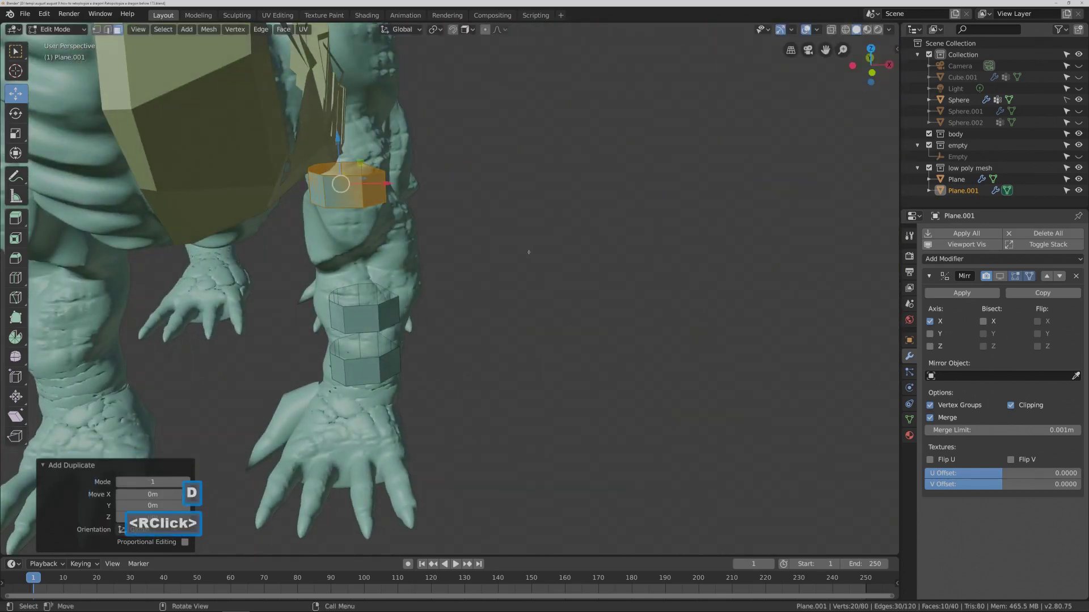
{"action": "left_click_drag", "start_coordinate": [337, 138], "coordinate": [339, 85]}
Duplicate the shoulder band and move the copy along Y into the middle of the hind leg opening.
{"action": "middle_click_drag", "start_coordinate": [339, 85], "coordinate": [435, 199]}
{"action": "key", "text": "shift+d"}
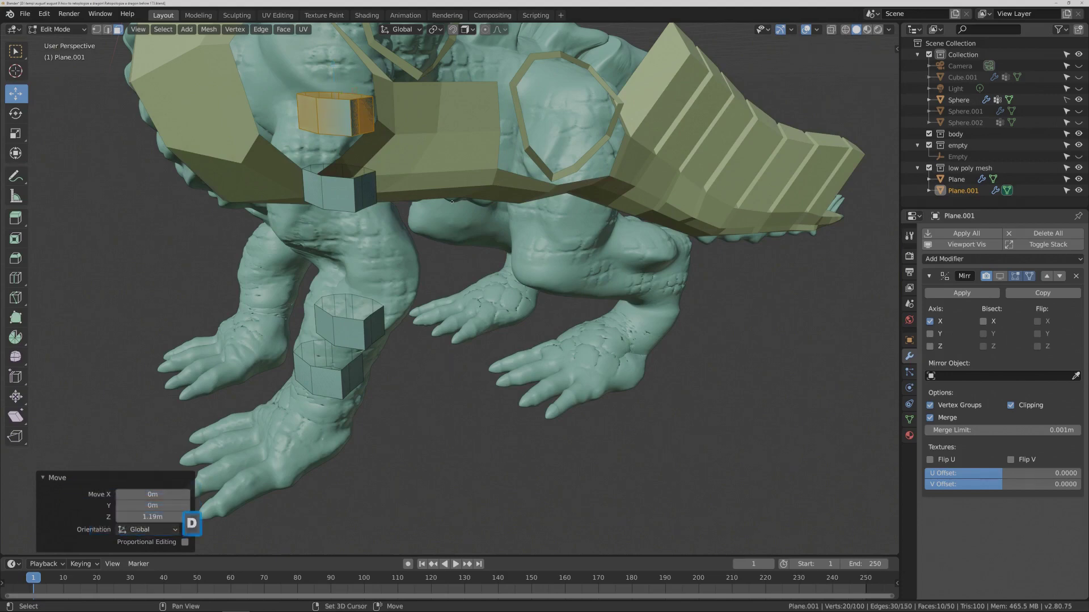
{"action": "right_click", "coordinate": [422, 129]}
{"action": "left_click_drag", "start_coordinate": [379, 113], "coordinate": [608, 110]}
{"action": "middle_click_drag", "start_coordinate": [609, 110], "coordinate": [561, 222]}
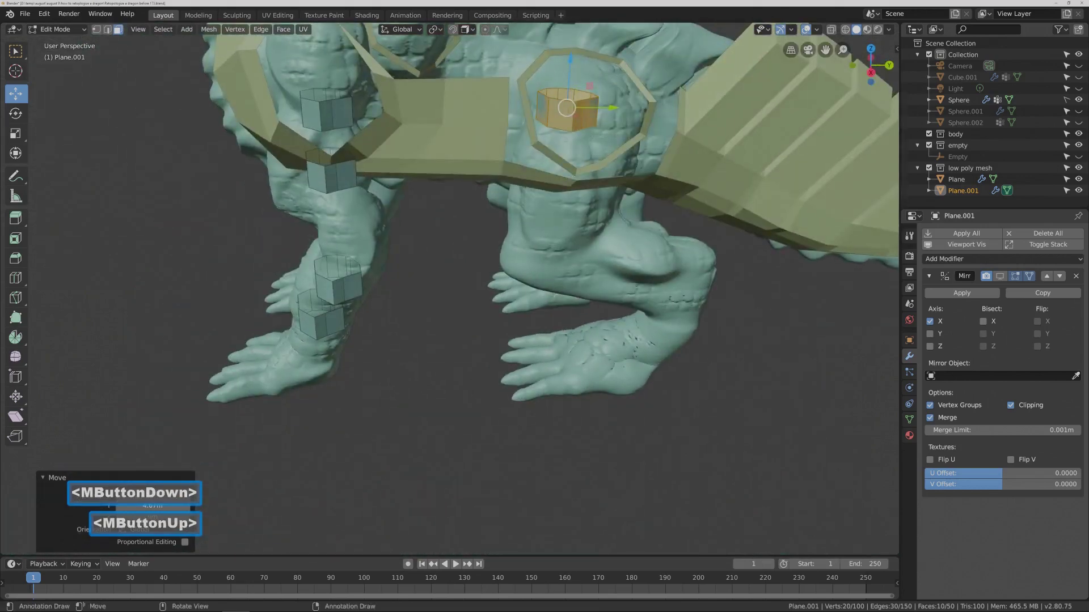
{"action": "left_click_drag", "start_coordinate": [613, 112], "coordinate": [629, 108]}
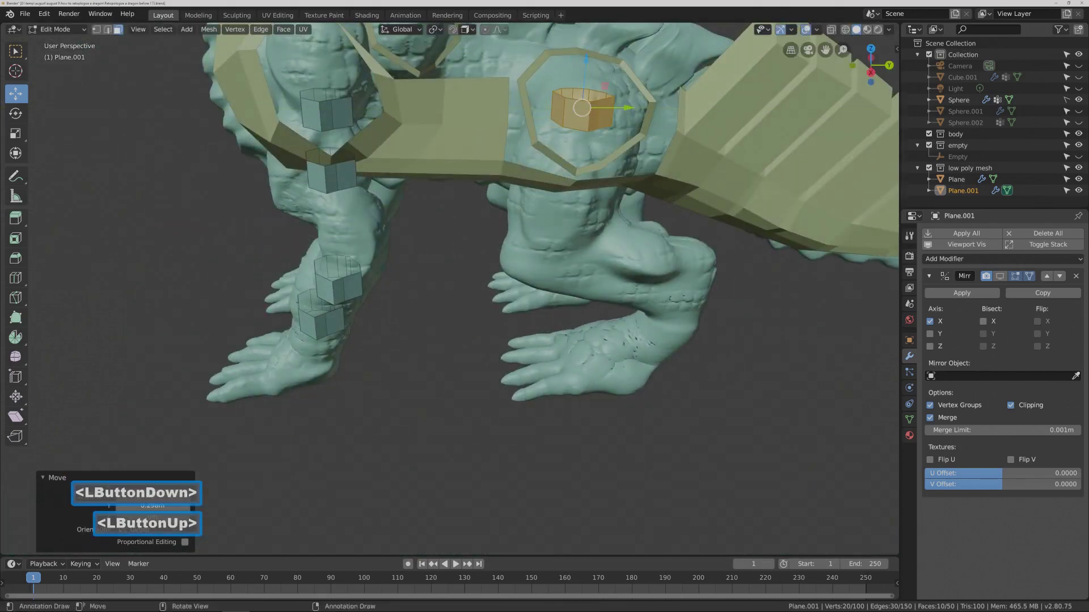
Lower the hind leg band along Z to the lower part of the hind leg opening.
{"action": "left_click_drag", "start_coordinate": [588, 60], "coordinate": [587, 79]}
{"action": "middle_click_drag", "start_coordinate": [588, 79], "coordinate": [644, 165]}
{"action": "left_click_drag", "start_coordinate": [584, 91], "coordinate": [584, 113]}
Duplicate the hind leg band and lower the copy 1.6 m along Z onto the leg beneath the body mesh.
{"action": "middle_click_drag", "start_coordinate": [584, 113], "coordinate": [672, 197]}
{"action": "key", "text": "shift+d"}
{"action": "right_click", "coordinate": [672, 197]}
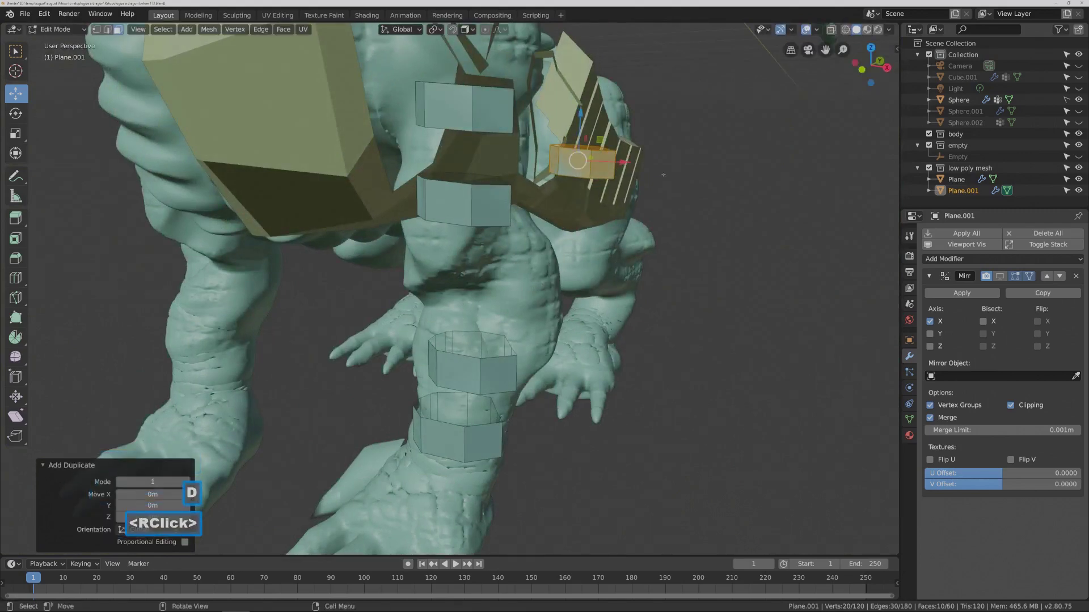
{"action": "left_click_drag", "start_coordinate": [580, 116], "coordinate": [581, 187]}
{"action": "middle_click_drag", "start_coordinate": [581, 187], "coordinate": [601, 323]}
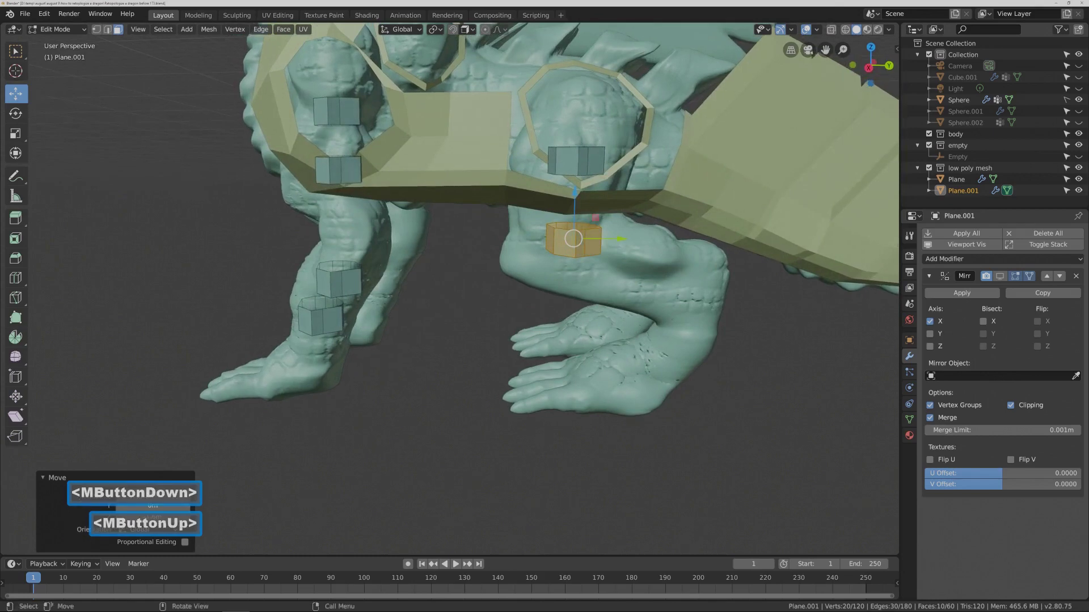
{"action": "middle_click_drag", "start_coordinate": [657, 290], "coordinate": [672, 287]}
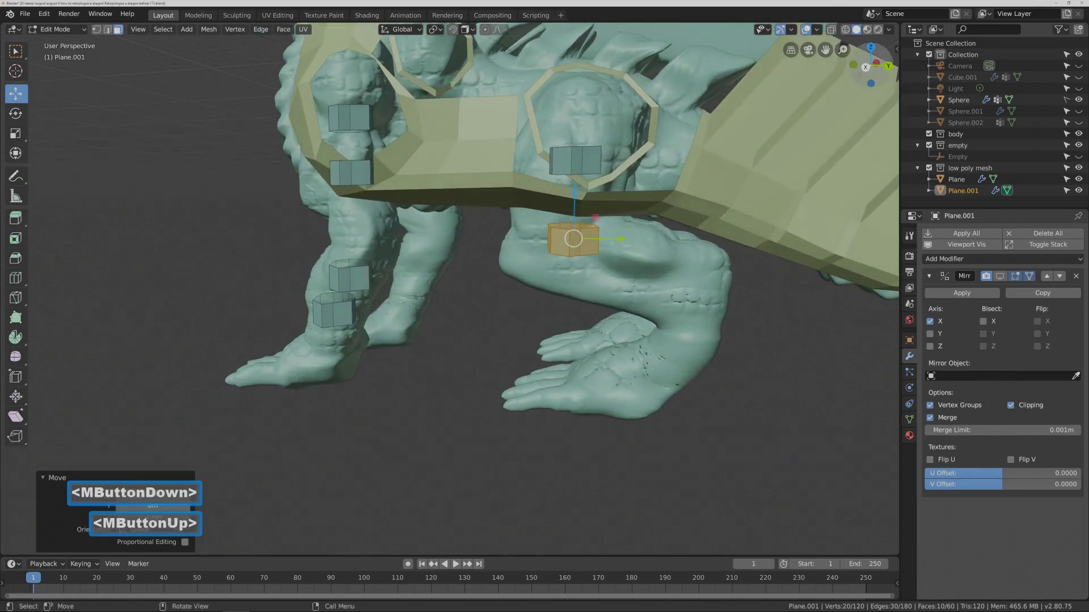
{"action": "left_click", "coordinate": [877, 62]}
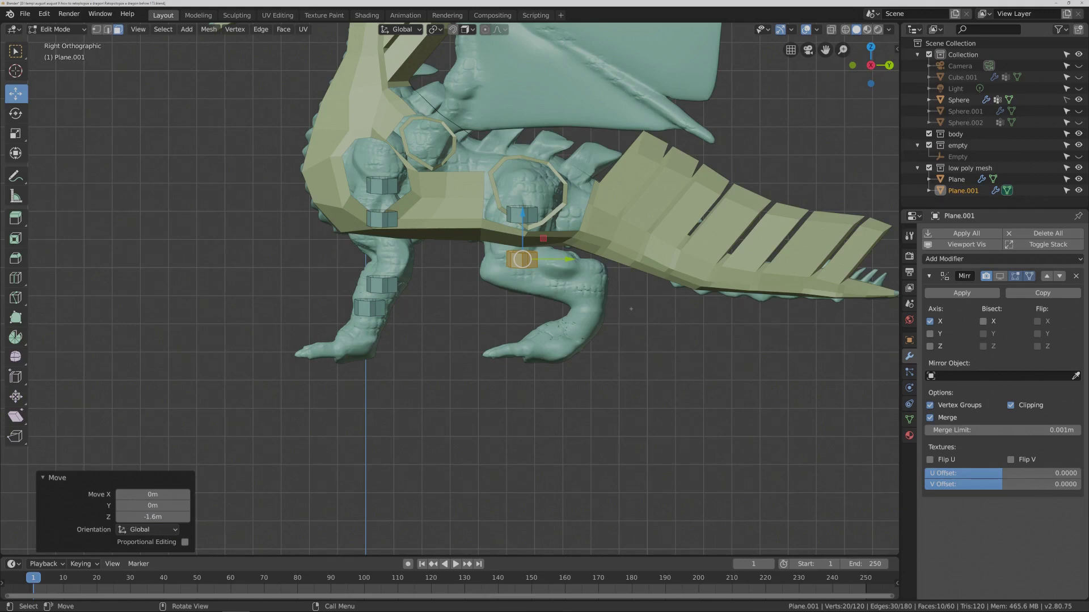
Rotate the lowest hind leg band by -55.8° and move it along Y and Z into the middle of the thigh.
{"action": "key", "text": "r"}
{"action": "left_click", "coordinate": [551, 222]}
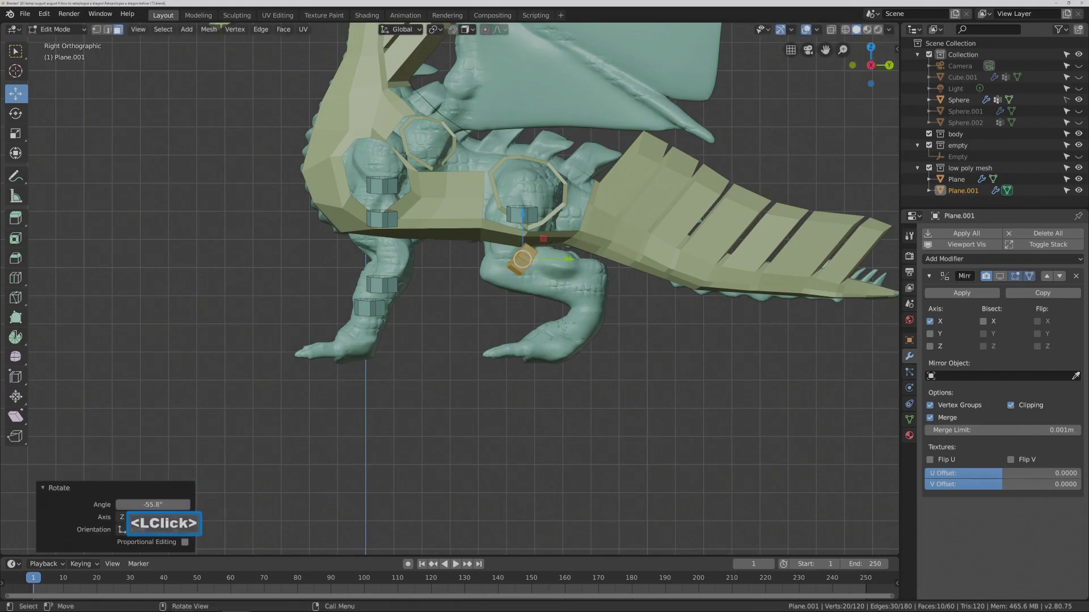
{"action": "left_click_drag", "start_coordinate": [524, 214], "coordinate": [541, 242]}
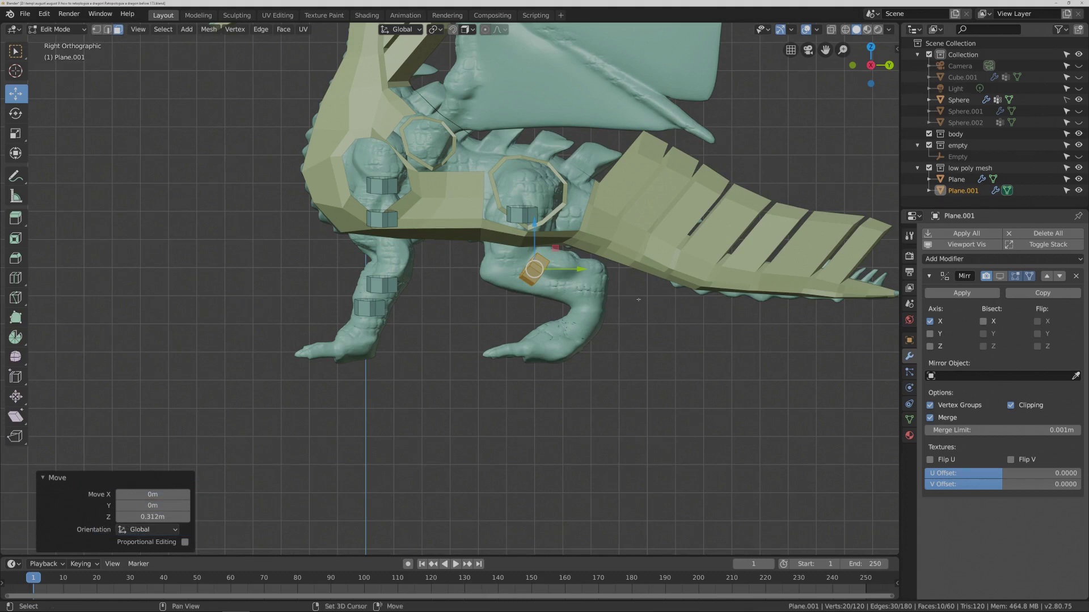
Duplicate the tilted thigh band and move the copy along Y and Z down the thigh towards the knee.
{"action": "key", "text": "shift+d"}
{"action": "right_click", "coordinate": [591, 283]}
{"action": "left_click_drag", "start_coordinate": [579, 270], "coordinate": [612, 284]}
{"action": "left_click_drag", "start_coordinate": [569, 237], "coordinate": [564, 247]}
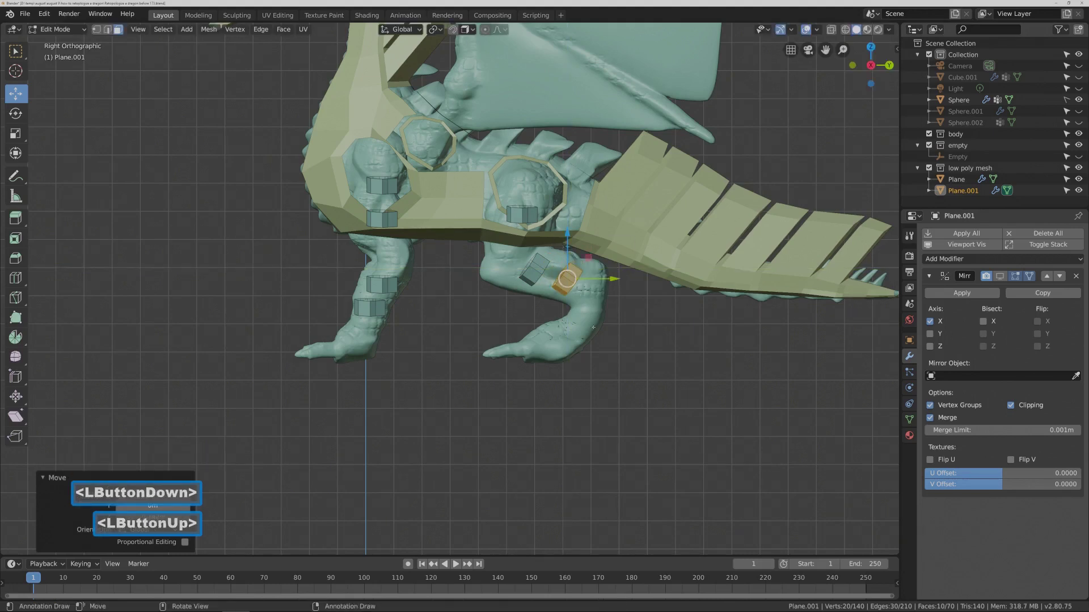
Duplicate the band near the knee, shift the copy back along Y and lower it 0.785 m along Z onto the shin.
{"action": "key", "text": "shift+d"}
{"action": "right_click", "coordinate": [629, 350]}
{"action": "left_click_drag", "start_coordinate": [615, 281], "coordinate": [629, 284]}
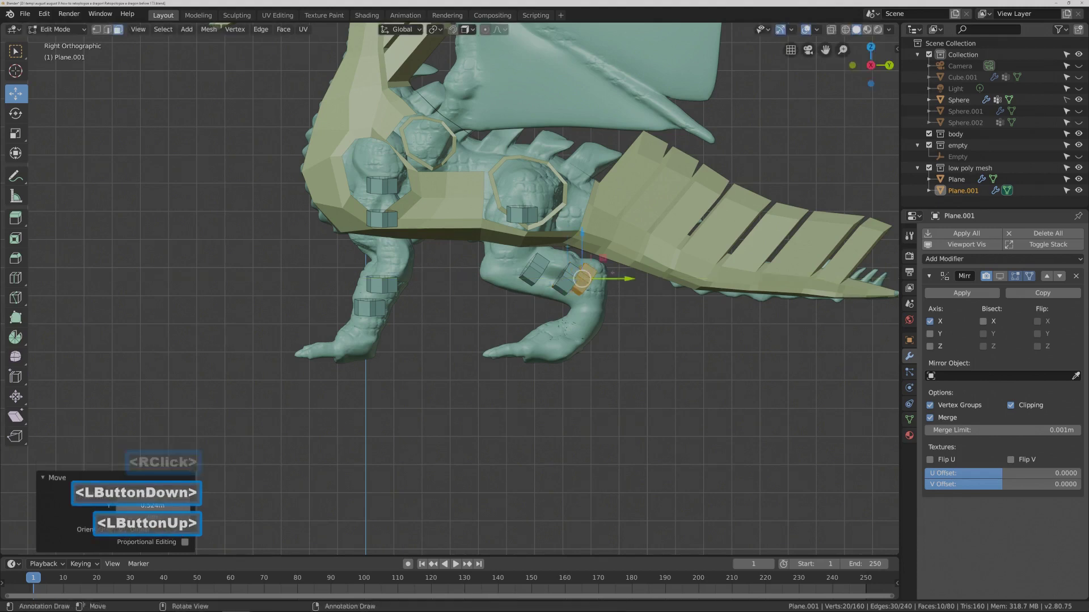
{"action": "left_click_drag", "start_coordinate": [583, 235], "coordinate": [582, 256]}
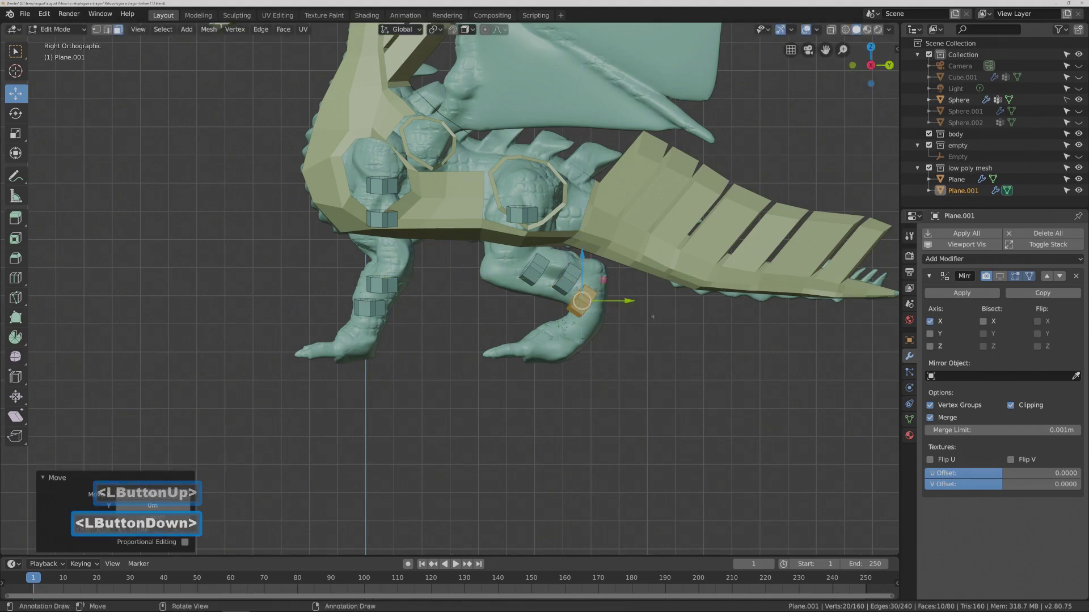
Rotate the shin band by about 52° until level, lower it slightly along Z and scale it to 0.601.
{"action": "key", "text": "r"}
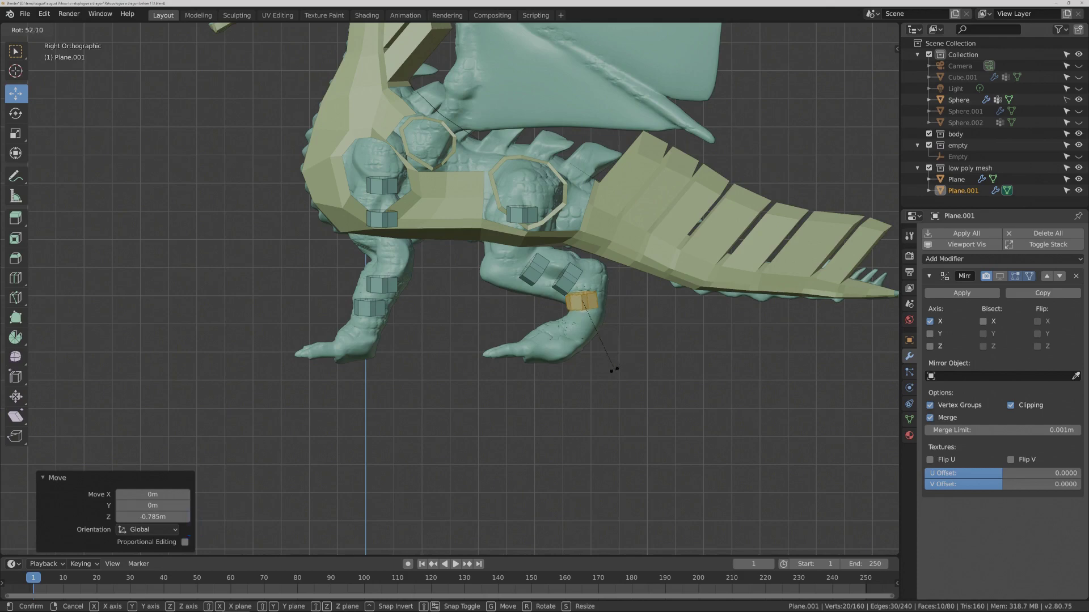
{"action": "left_click", "coordinate": [614, 370]}
{"action": "left_click_drag", "start_coordinate": [583, 260], "coordinate": [582, 267]}
{"action": "middle_click_drag", "start_coordinate": [582, 268], "coordinate": [730, 344]}
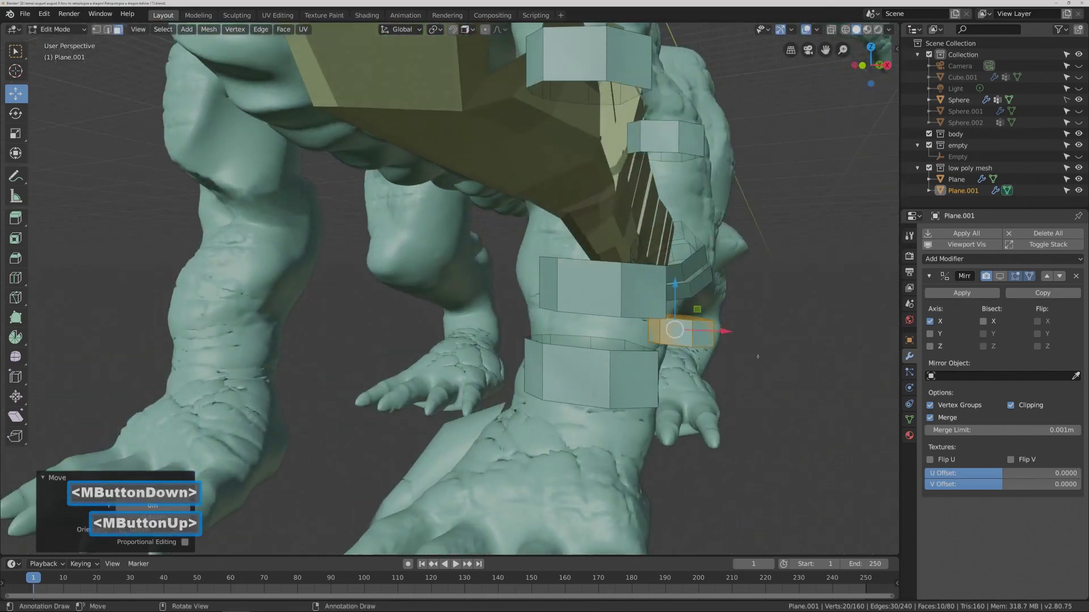
{"action": "key", "text": "s"}
{"action": "left_click", "coordinate": [726, 351]}
{"action": "middle_click_drag", "start_coordinate": [726, 352], "coordinate": [837, 227]}
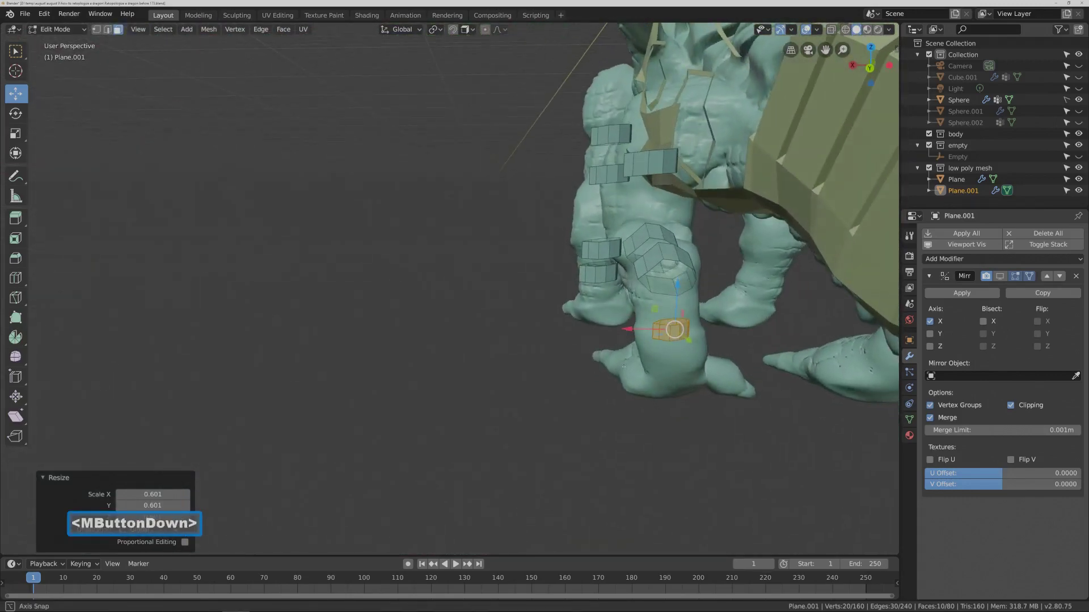
{"action": "left_click", "coordinate": [677, 285]}
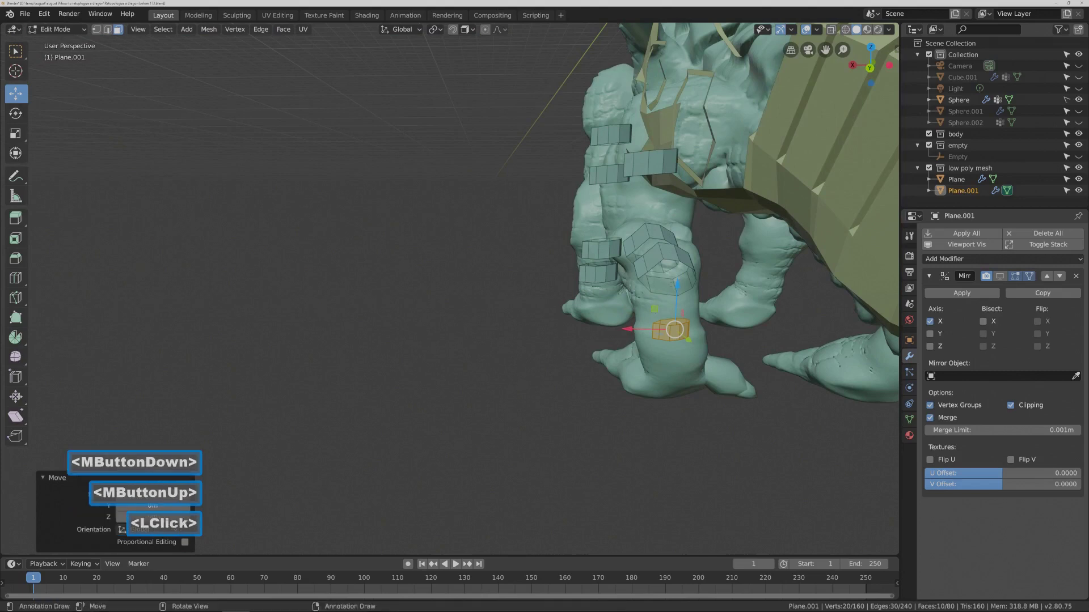
Select the whole lower thigh band near the knee and scale it to 0.716.
{"action": "left_click", "coordinate": [710, 269]}
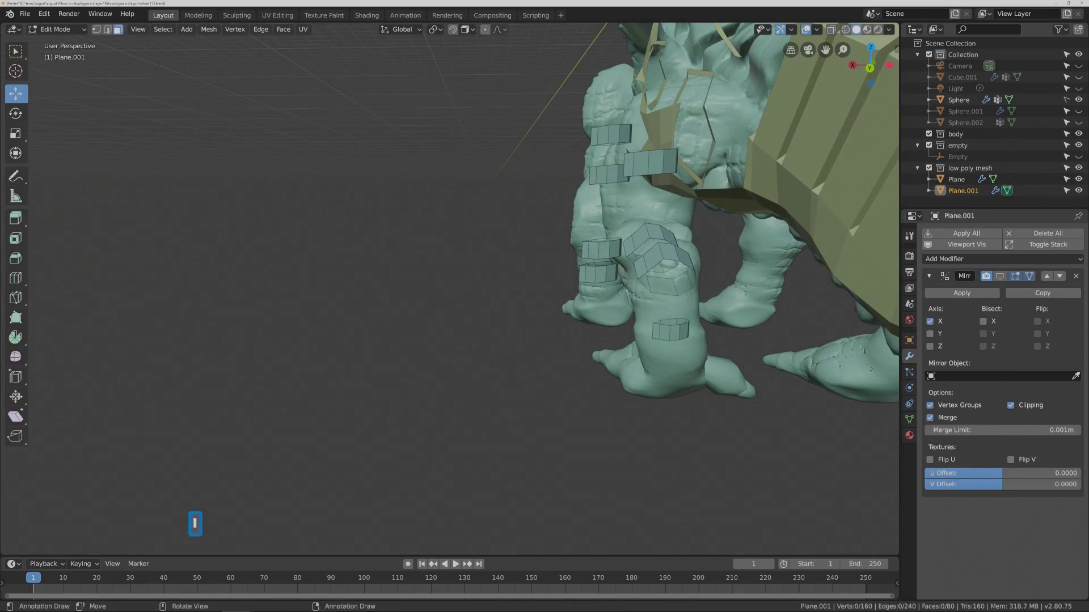
{"action": "key", "text": "l"}
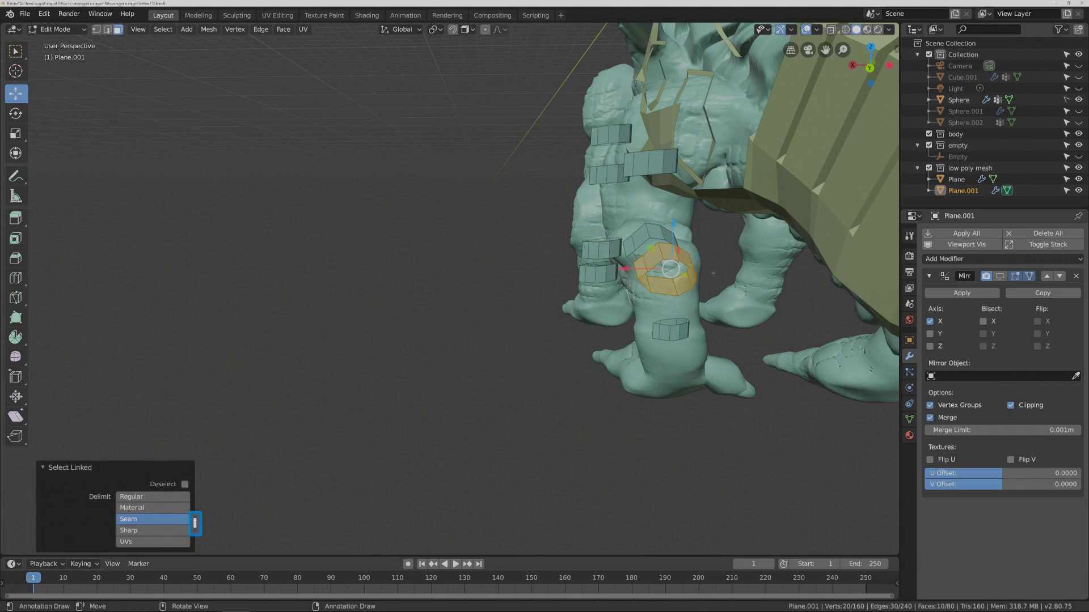
{"action": "key", "text": "s"}
{"action": "left_click", "coordinate": [715, 258]}
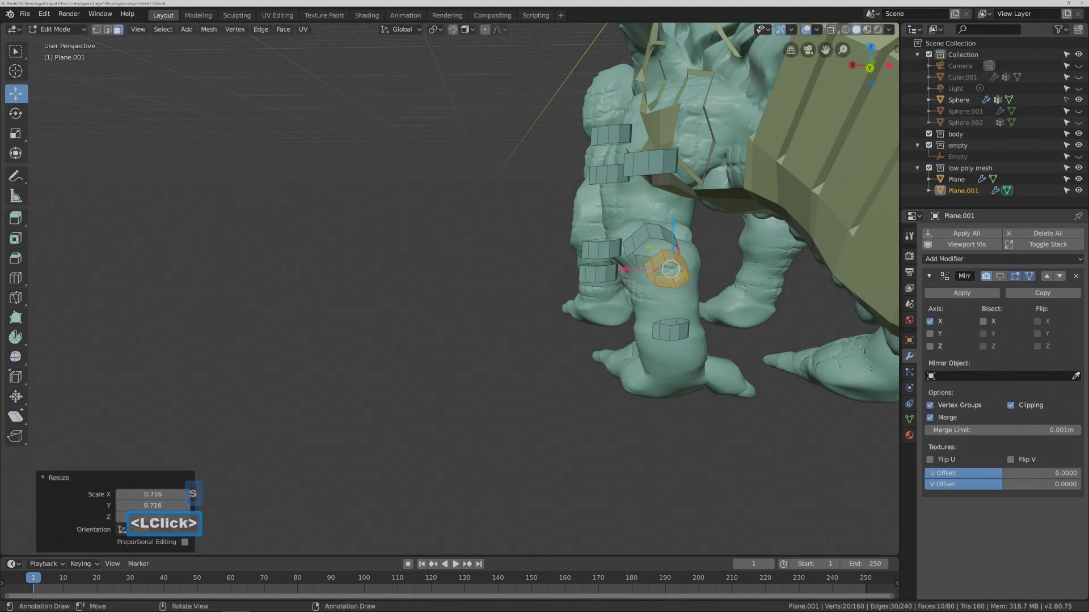
{"action": "left_click", "coordinate": [715, 258]}
{"action": "middle_click_drag", "start_coordinate": [715, 258], "coordinate": [745, 295]}
{"action": "middle_click_drag", "start_coordinate": [662, 250], "coordinate": [655, 298]}
Select the whole upper thigh band and scale it to about 0.718.
{"action": "left_click", "coordinate": [649, 221]}
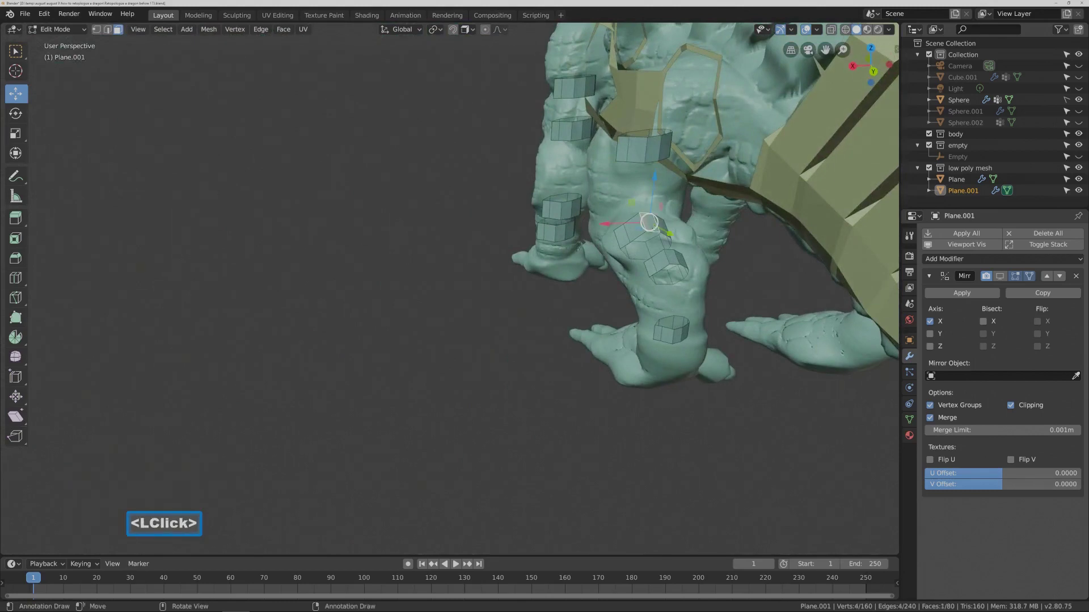
{"action": "key", "text": "ctrl+l"}
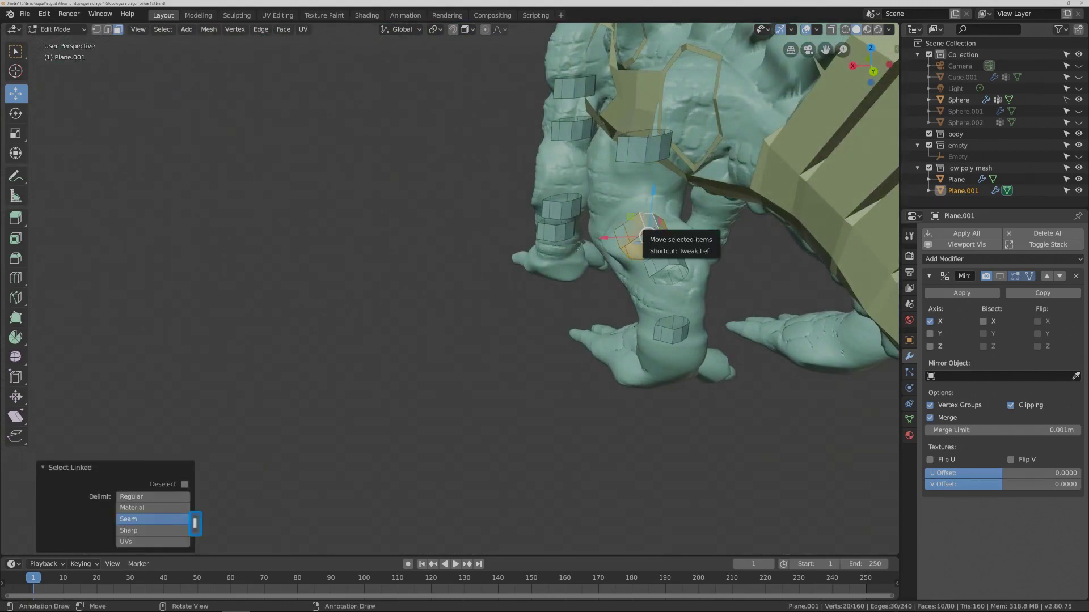
{"action": "key", "text": "s"}
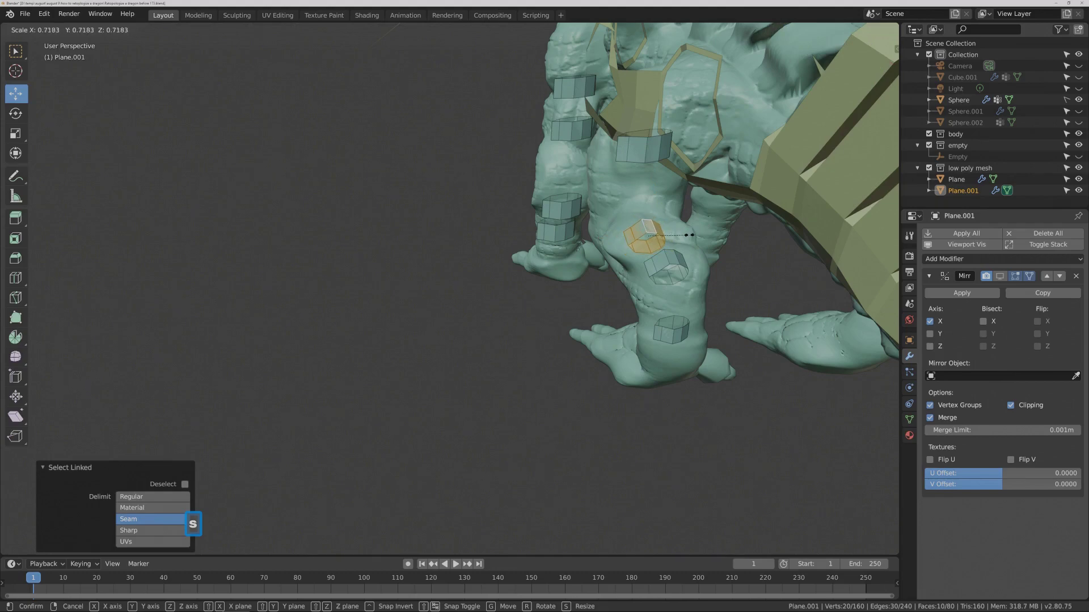
{"action": "left_click", "coordinate": [685, 237]}
{"action": "middle_click_drag", "start_coordinate": [685, 237], "coordinate": [659, 315]}
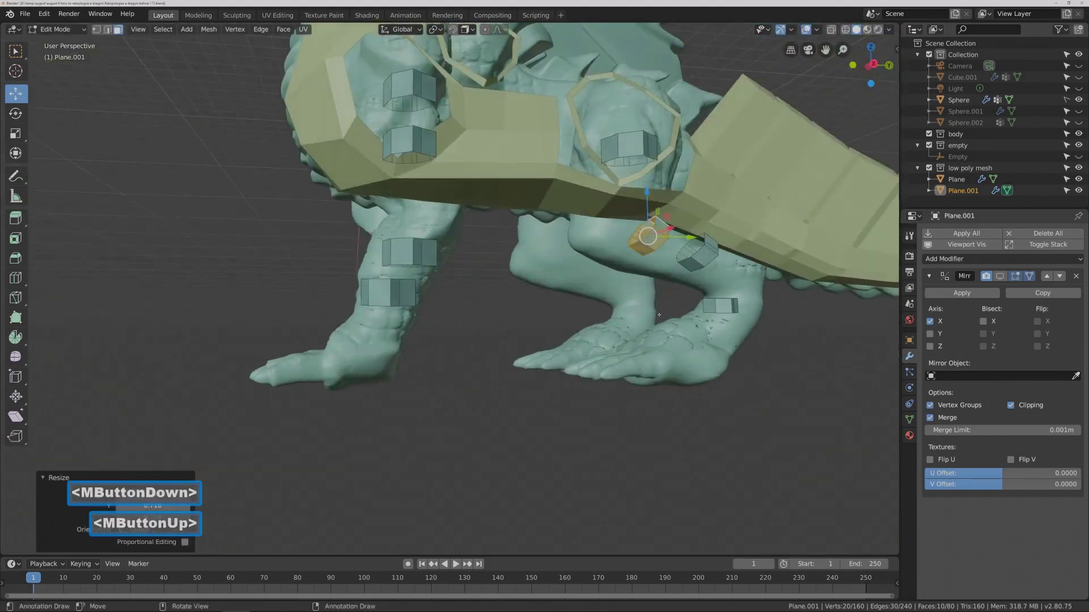
Duplicate the hind shin band and move the copy down to the ankle, shifting it -0.681 m along Y.
{"action": "key", "text": "l"}
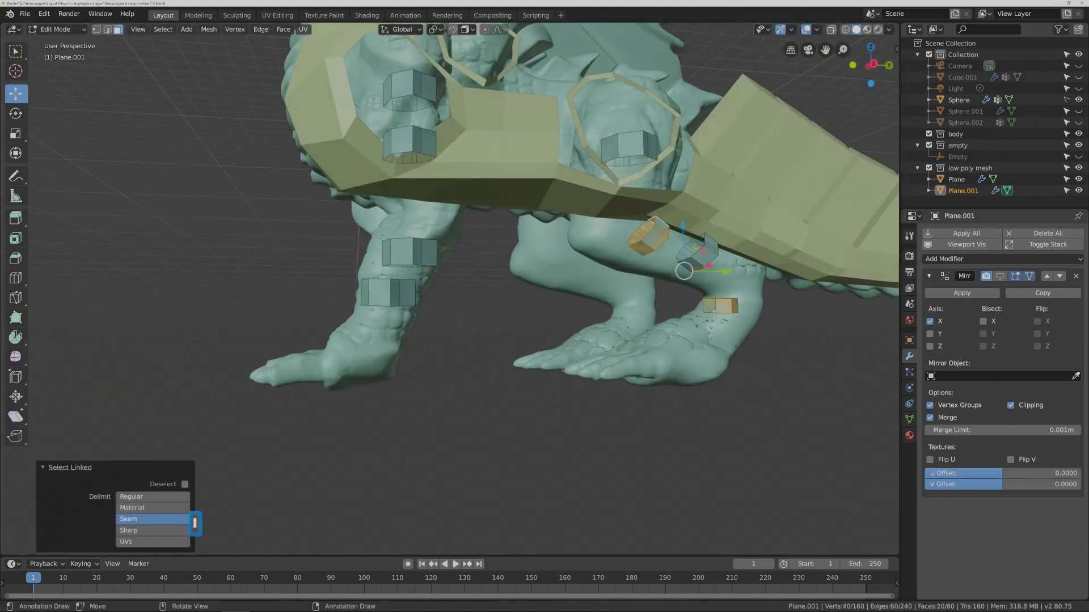
{"action": "left_click", "coordinate": [779, 326]}
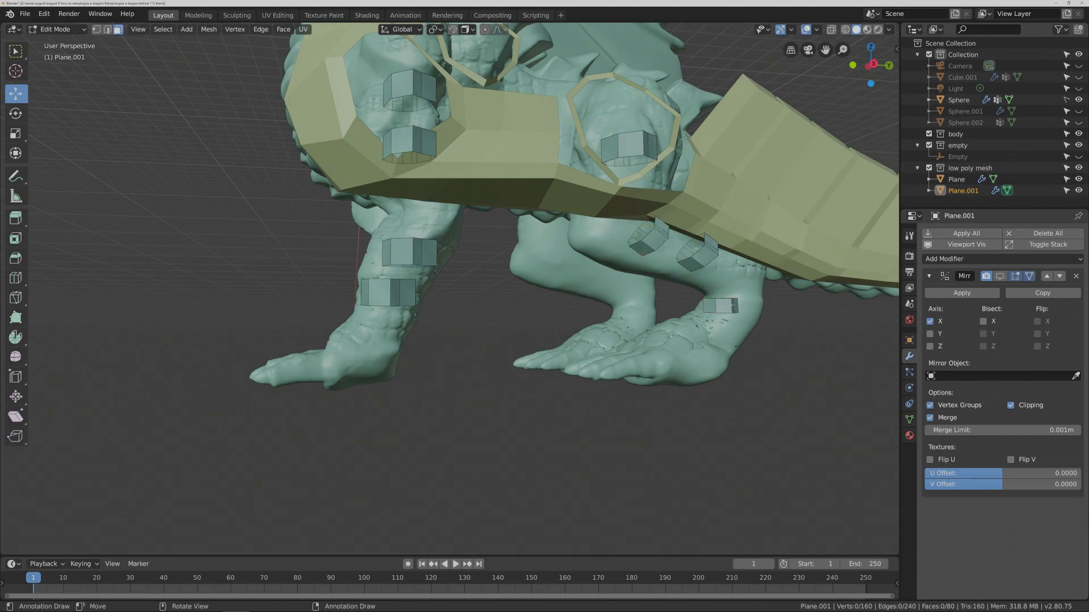
{"action": "key", "text": "l"}
{"action": "key", "text": "shift+d"}
{"action": "right_click", "coordinate": [732, 305]}
{"action": "mouse_move", "coordinate": [731, 306]}
{"action": "left_mouse_down"}
{"action": "mouse_move", "coordinate": [718, 273]}
{"action": "mouse_move", "coordinate": [718, 303]}
{"action": "left_mouse_up"}
{"action": "middle_click_drag", "start_coordinate": [716, 333], "coordinate": [709, 333]}
{"action": "left_click_drag", "start_coordinate": [757, 339], "coordinate": [735, 336]}
{"action": "middle_click_drag", "start_coordinate": [753, 372], "coordinate": [789, 196]}
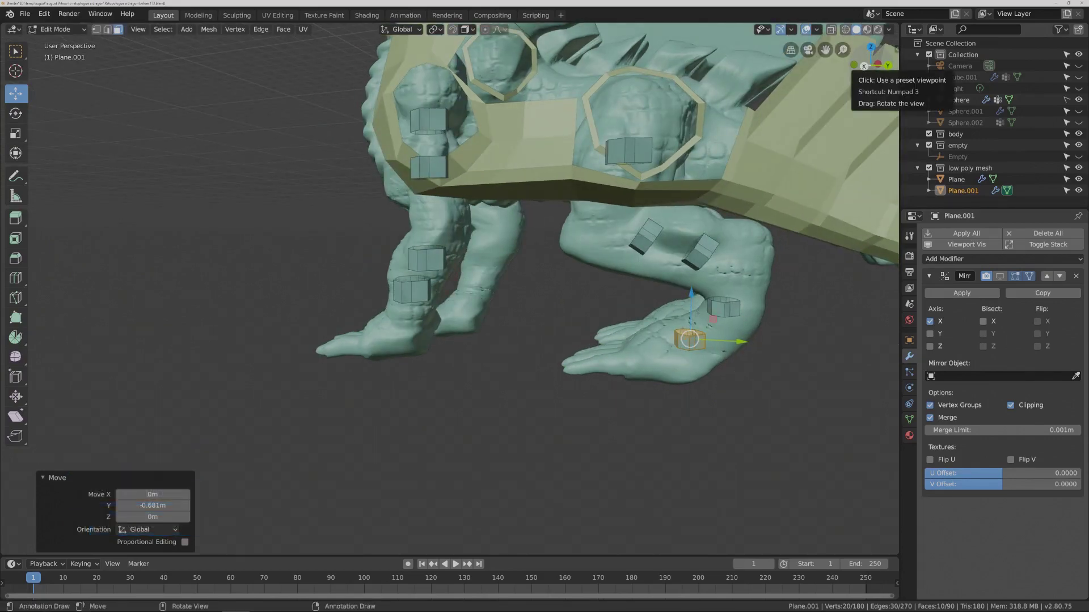
Rotate the ankle band in right view to follow the foot's slope and shift it 0.121 m along Y.
{"action": "left_click", "coordinate": [864, 66]}
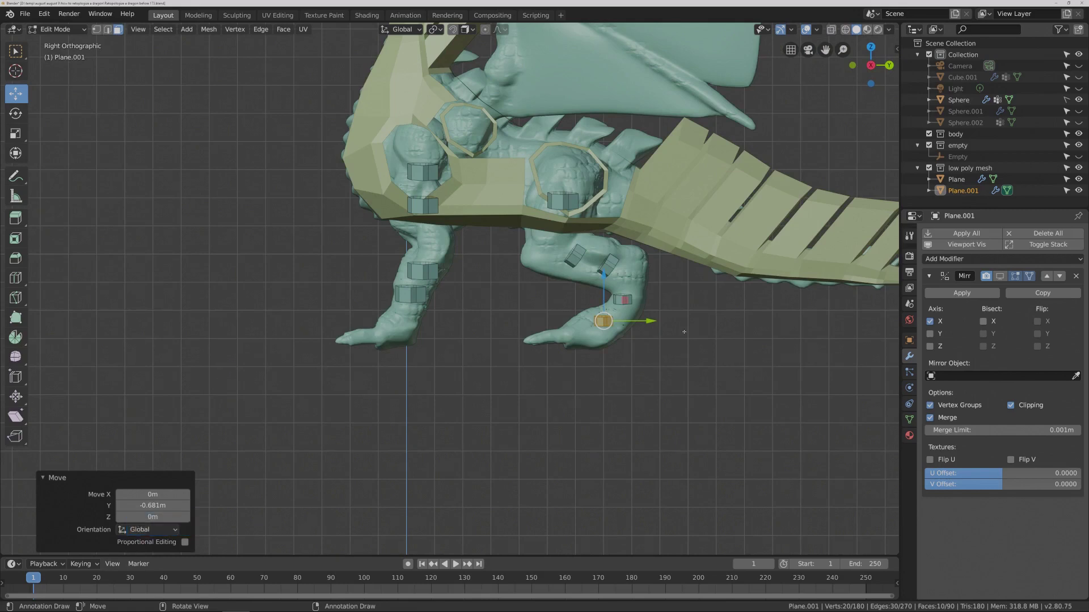
{"action": "key", "text": "r"}
{"action": "left_click", "coordinate": [667, 380]}
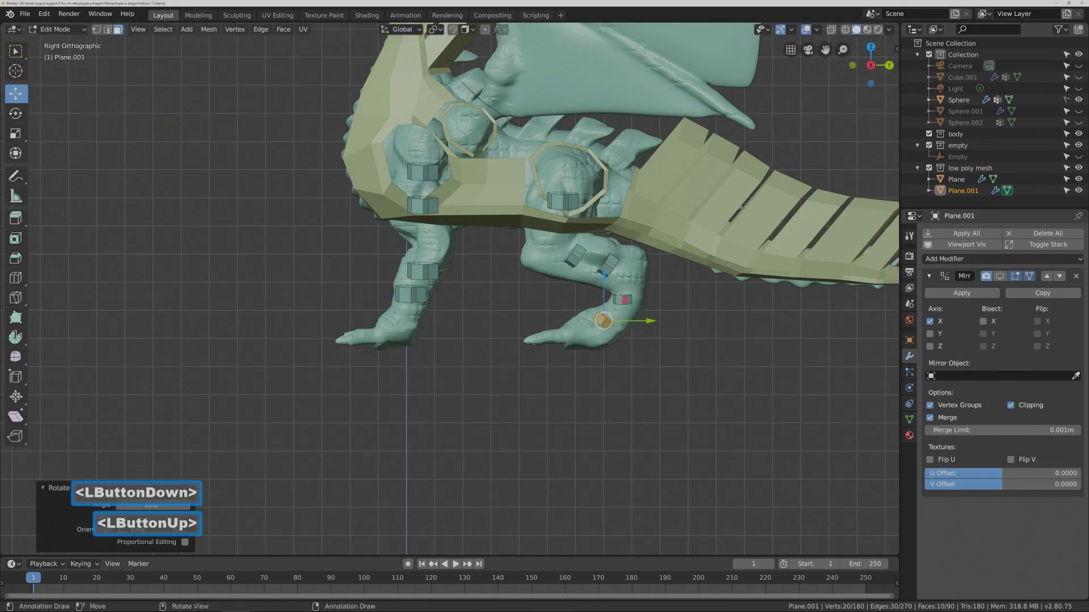
{"action": "left_click_drag", "start_coordinate": [605, 293], "coordinate": [647, 318]}
{"action": "middle_click_drag", "start_coordinate": [647, 319], "coordinate": [735, 405]}
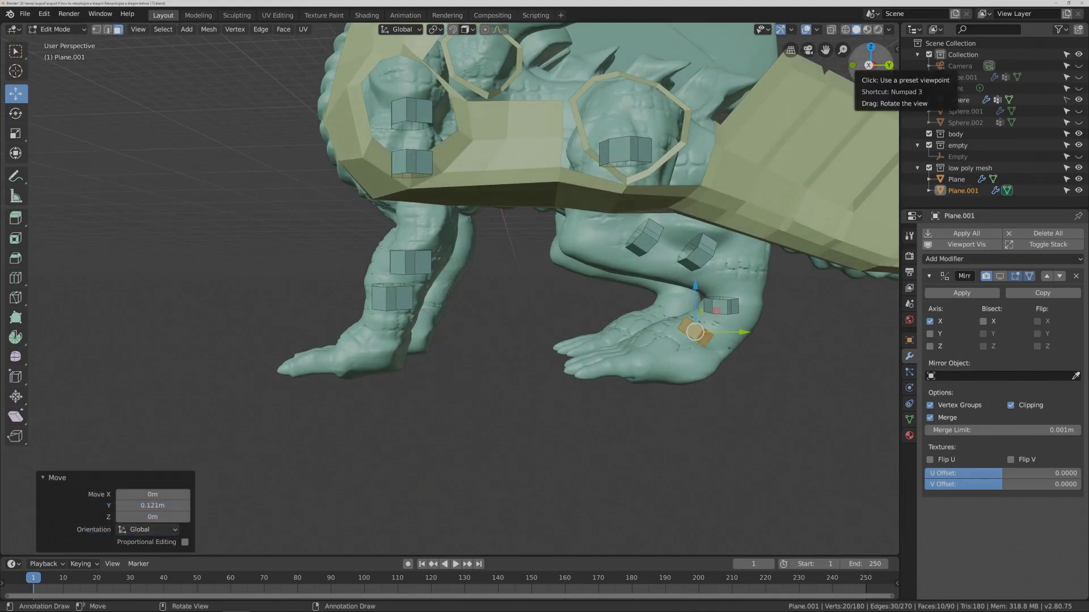
Examine the placement of all leg bands from the side and in perspective with nothing selected.
{"action": "left_click", "coordinate": [868, 66]}
{"action": "scroll", "coordinate": [680, 329], "scroll_direction": "down", "scroll_amount": 3}
{"action": "middle_click_drag", "start_coordinate": [684, 328], "coordinate": [652, 412], "text": "shift"}
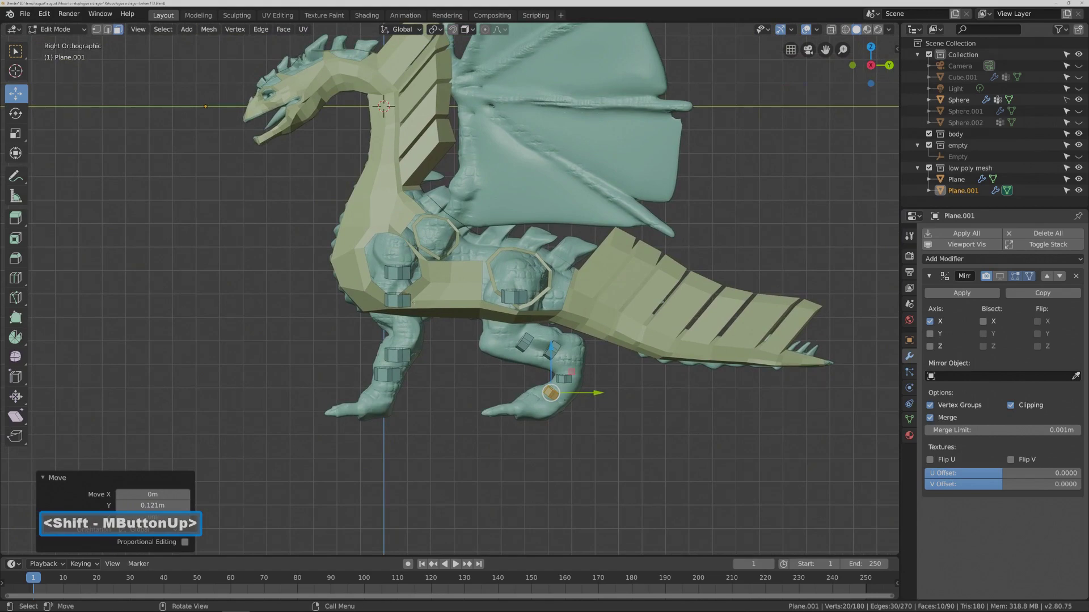
{"action": "middle_click_drag", "start_coordinate": [363, 375], "coordinate": [692, 462]}
{"action": "left_click", "coordinate": [692, 463]}
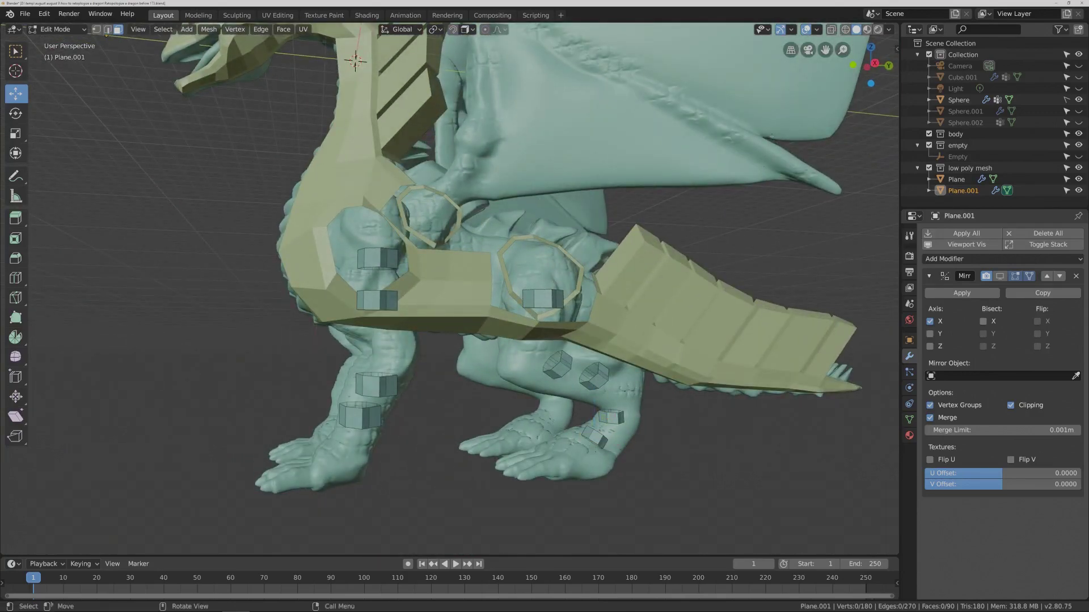
{"action": "left_click", "coordinate": [875, 63]}
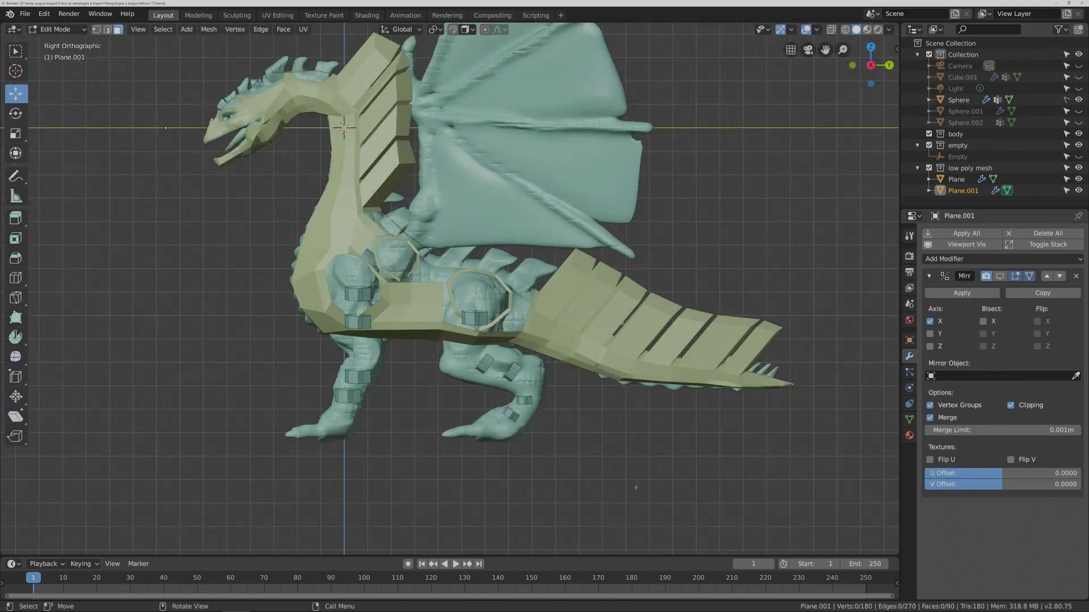
{"action": "key", "text": "Pause"}
{"action": "key", "text": "Pause"}
Switch to Object Mode and add a Shrinkwrap modifier to the leg bands with its mode set to Project.
{"action": "left_click", "coordinate": [57, 29]}
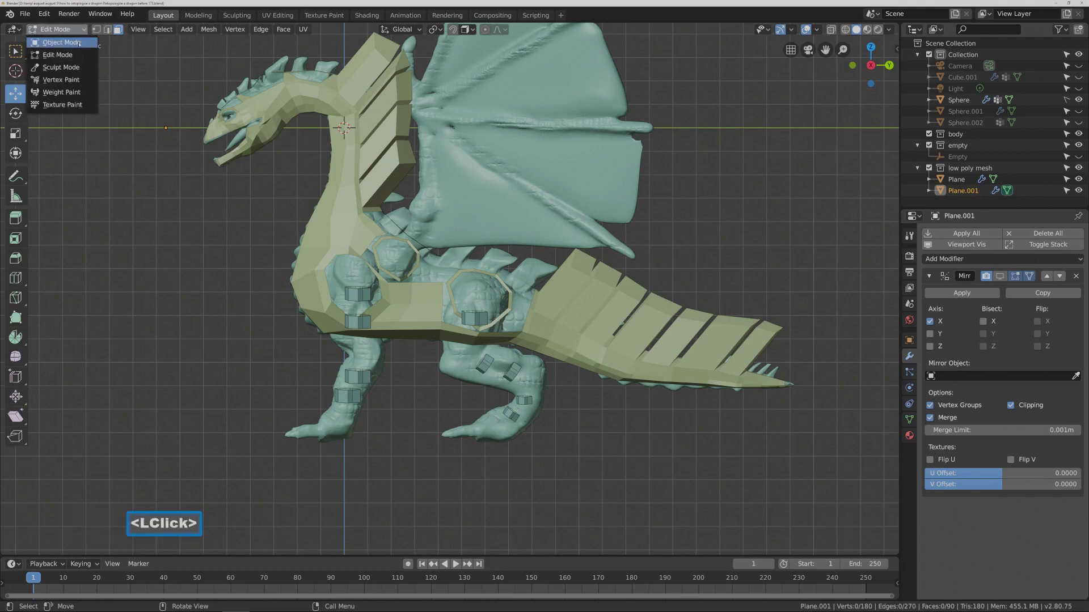
{"action": "left_click", "coordinate": [79, 44]}
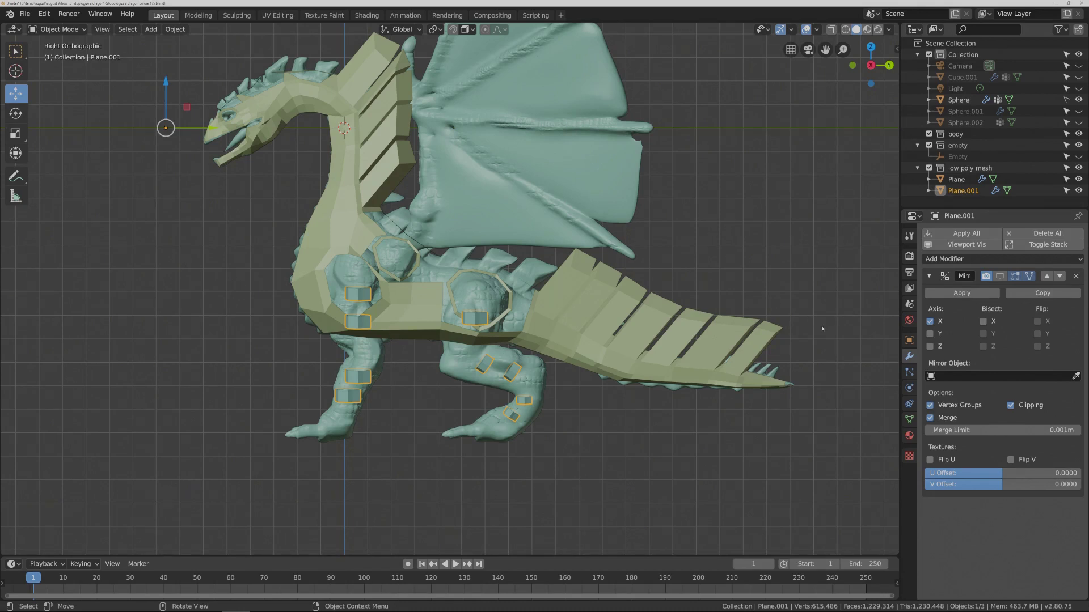
{"action": "left_click", "coordinate": [1080, 259]}
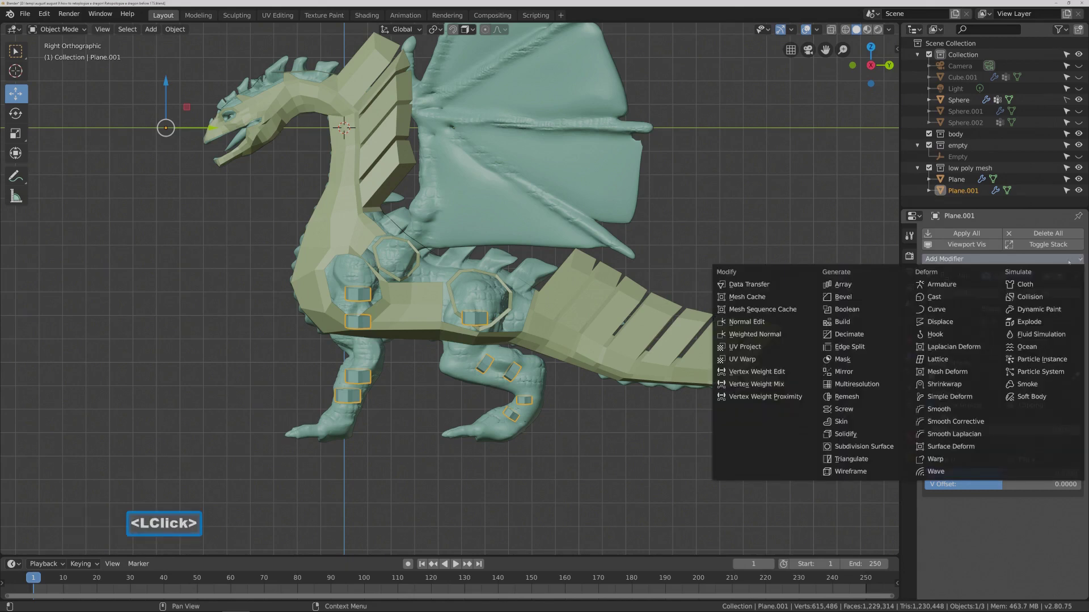
{"action": "left_click", "coordinate": [987, 385]}
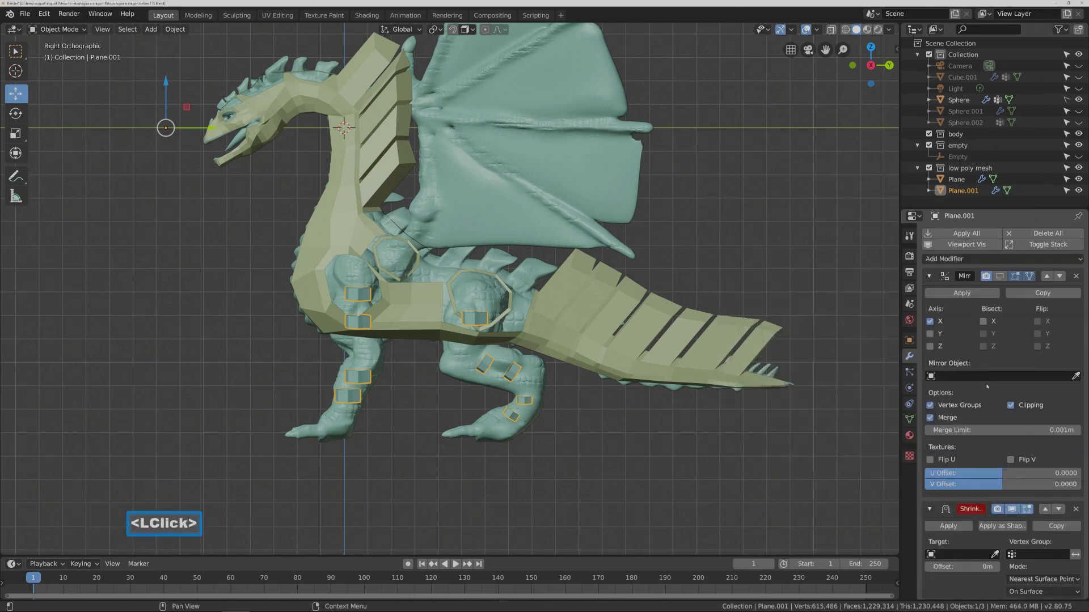
{"action": "scroll", "coordinate": [996, 460], "scroll_direction": "down", "scroll_amount": 4}
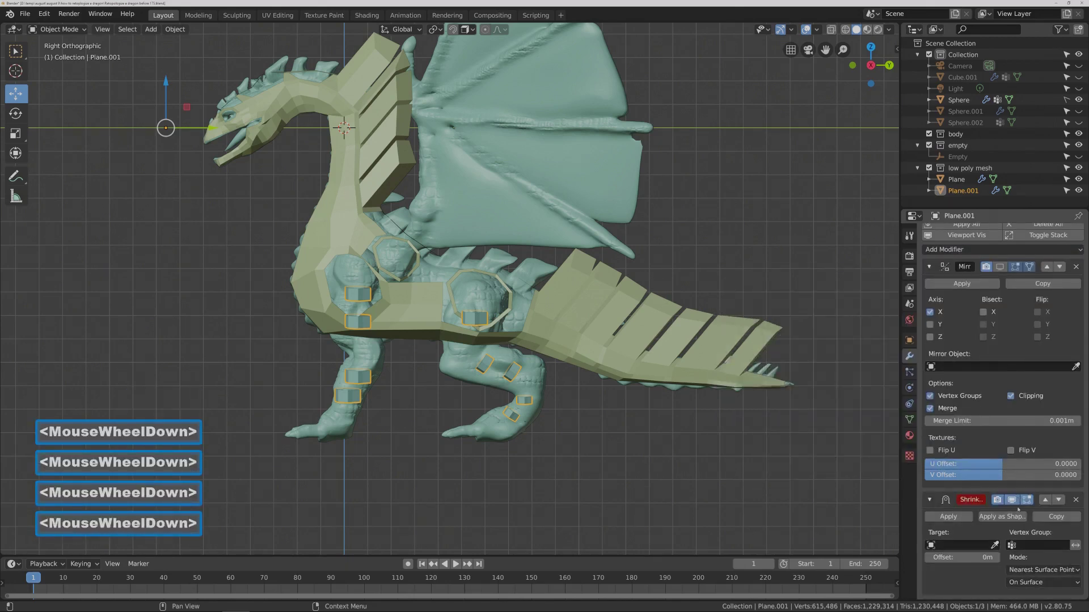
{"action": "left_click", "coordinate": [1076, 571]}
Make the Sphere sculpt selectable and pick it as the target of the leg bands' Shrinkwrap modifier.
{"action": "left_click", "coordinate": [998, 545]}
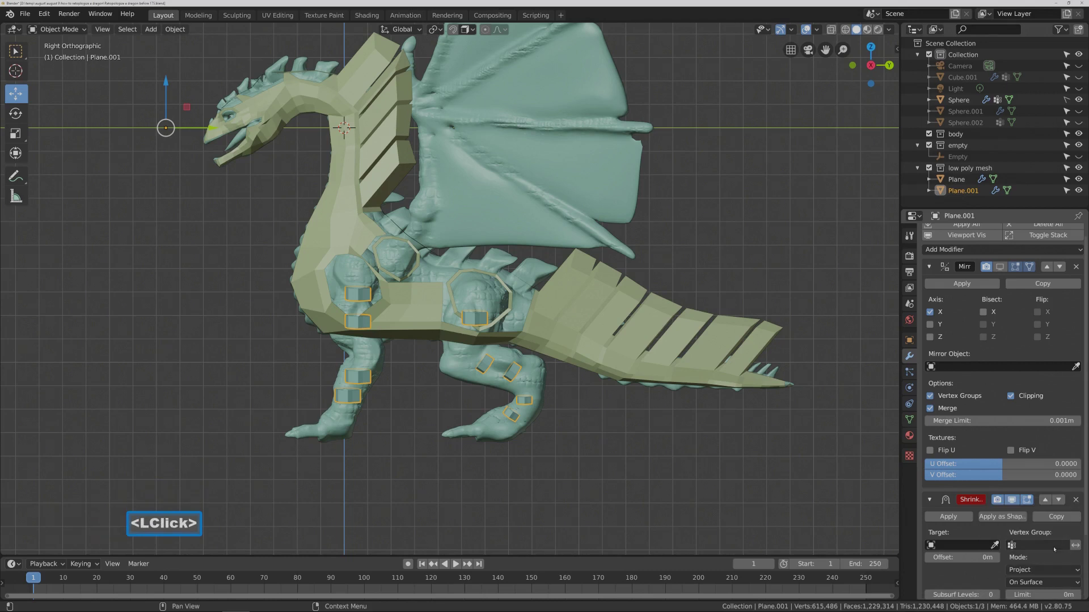
{"action": "left_click", "coordinate": [613, 97]}
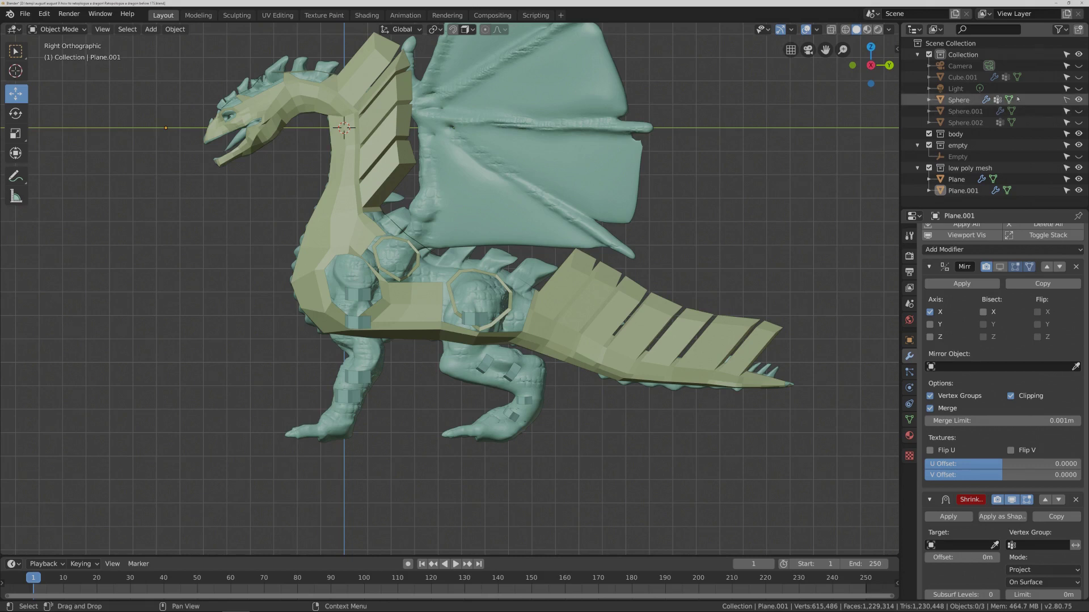
{"action": "left_click", "coordinate": [1066, 100]}
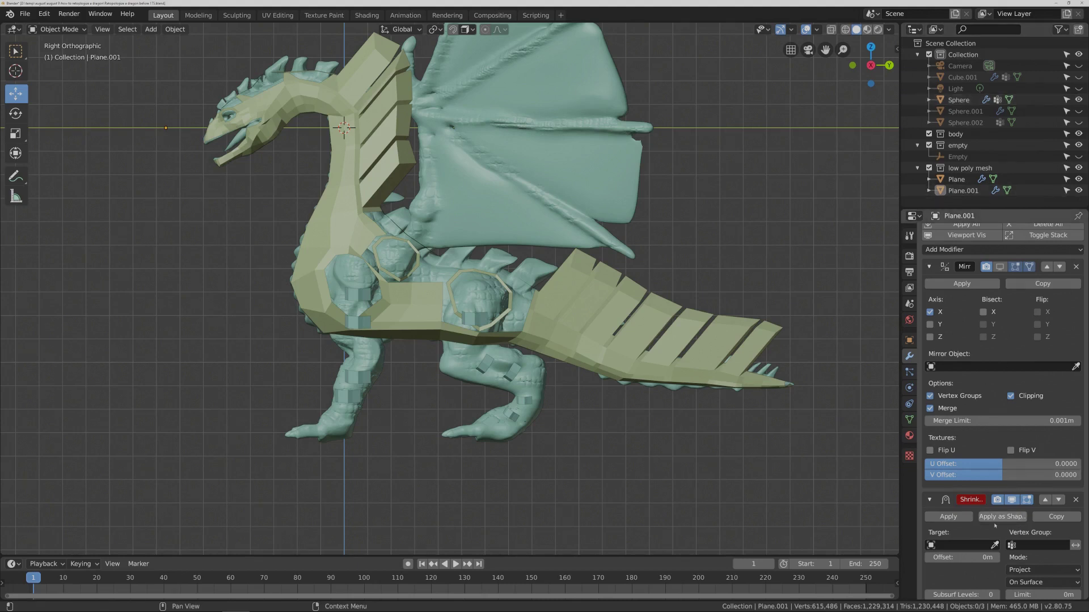
{"action": "left_click", "coordinate": [994, 545]}
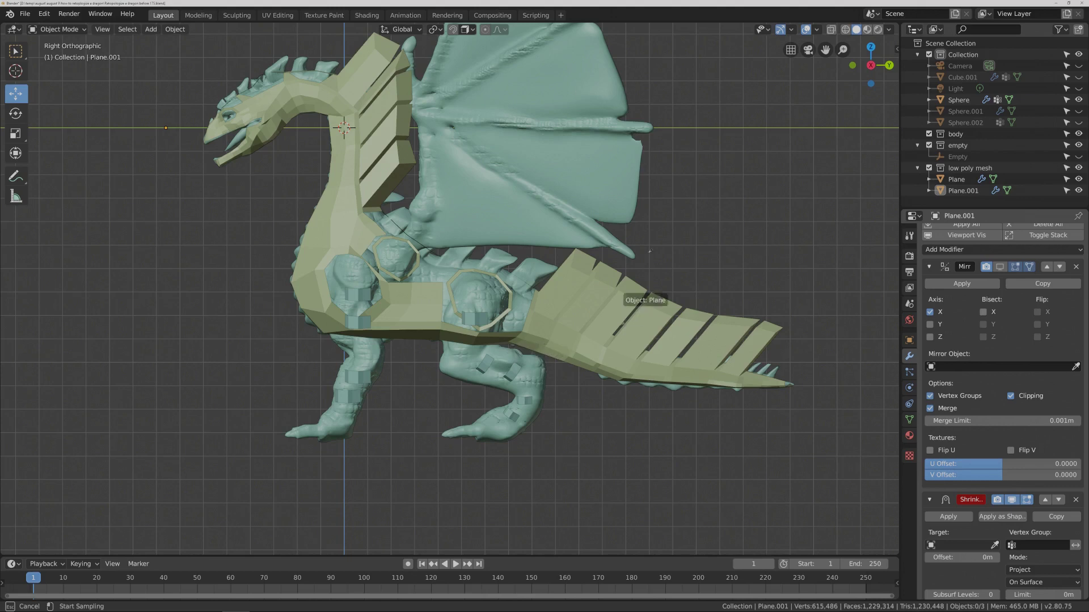
{"action": "left_click", "coordinate": [610, 161]}
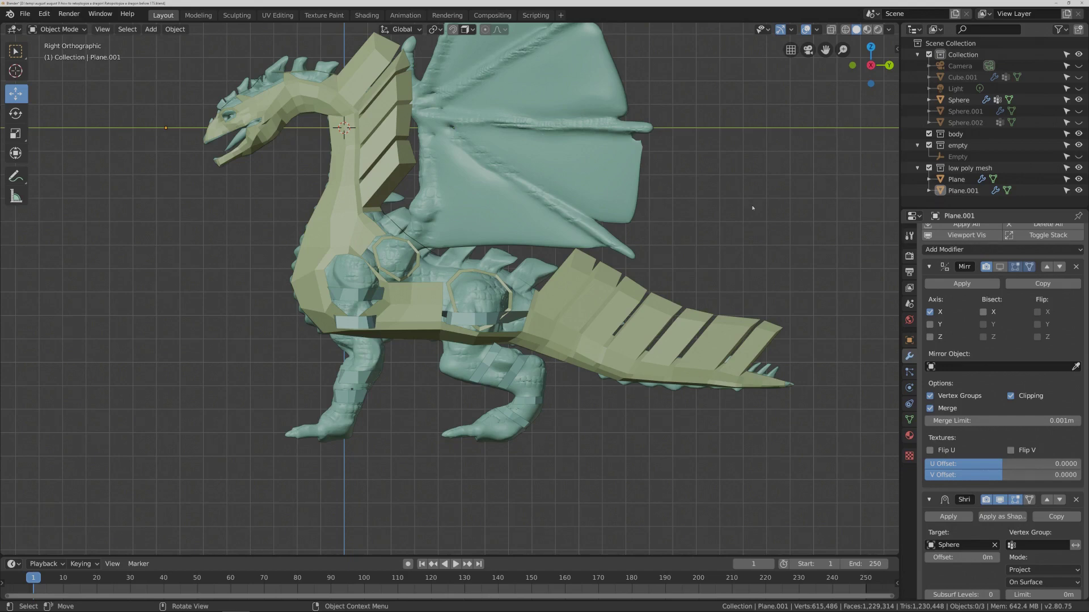
Move the front leg's lowest band -0.128 m along Z in Edit Mode, deselect it and return to Object Mode.
{"action": "key", "text": "Pause"}
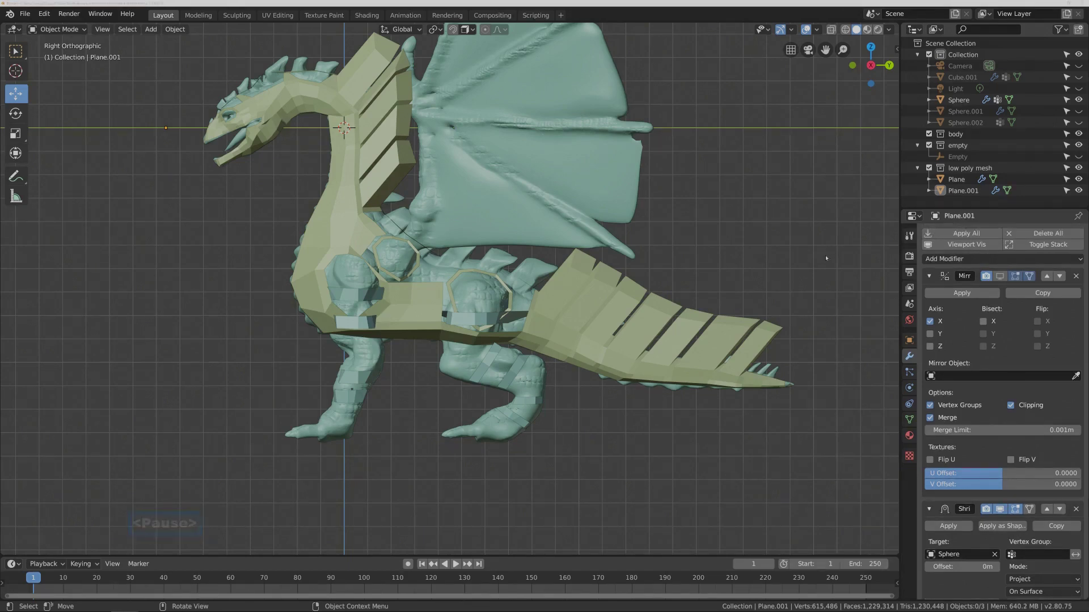
{"action": "middle_click_drag", "start_coordinate": [431, 421], "coordinate": [393, 457]}
{"action": "scroll", "coordinate": [374, 451], "scroll_direction": "down", "scroll_amount": 2}
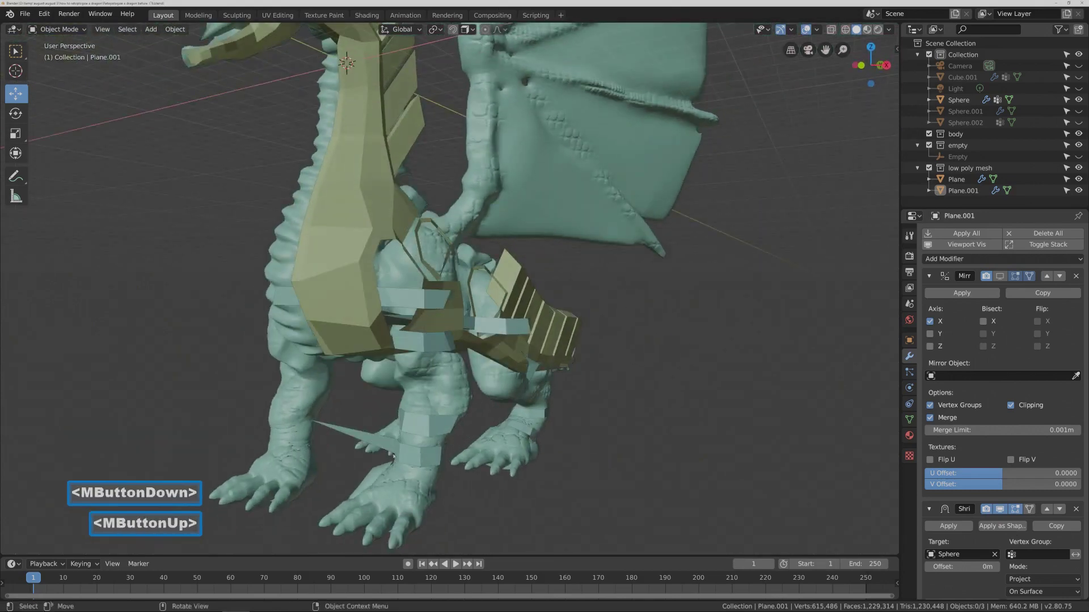
{"action": "left_click", "coordinate": [430, 459]}
{"action": "left_click", "coordinate": [429, 461]}
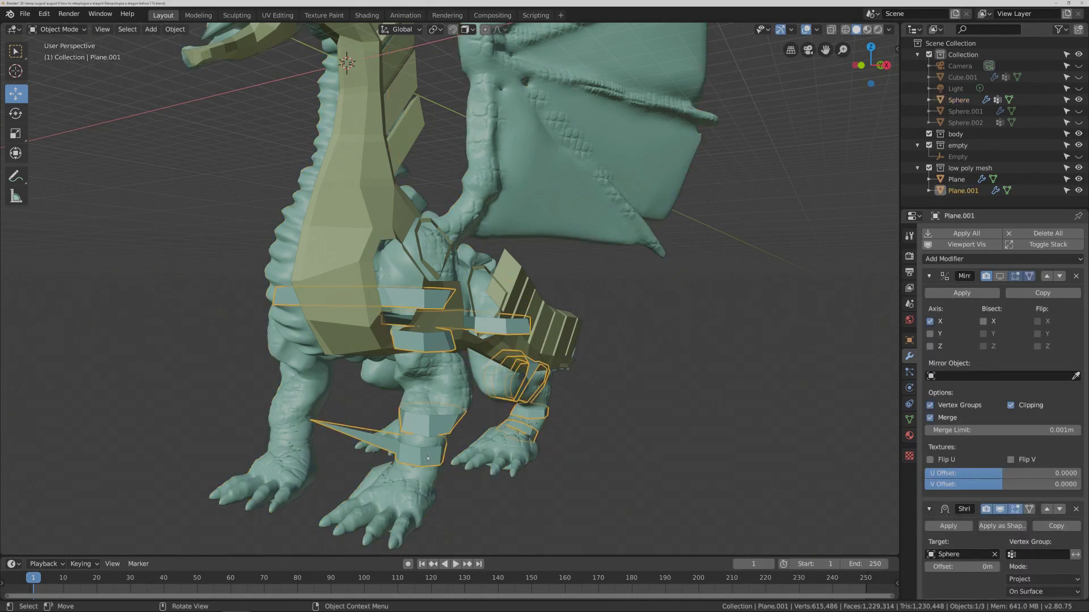
{"action": "left_click", "coordinate": [84, 30]}
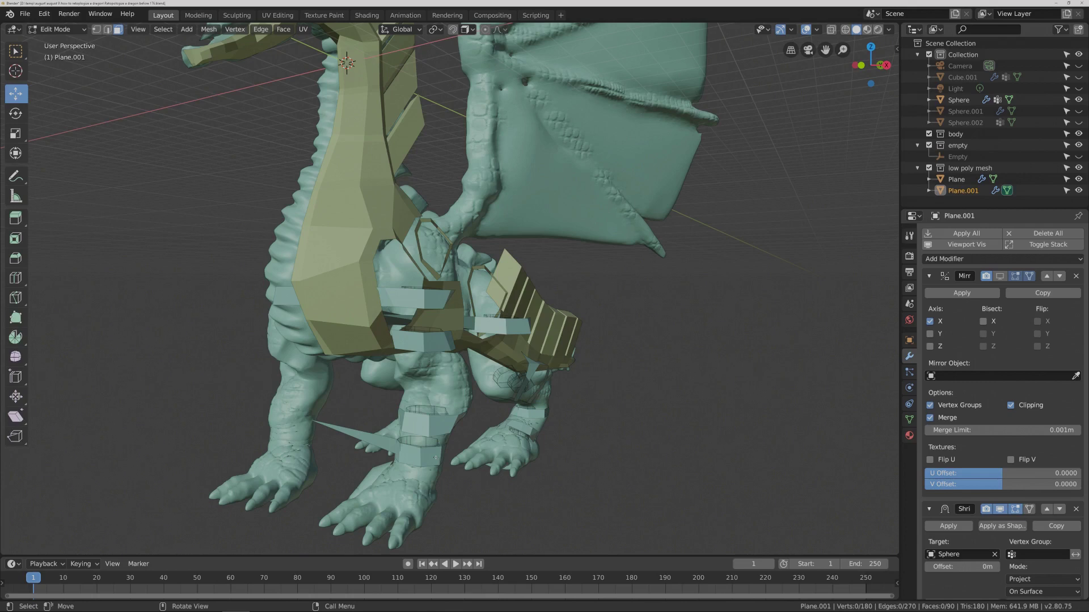
{"action": "key", "text": "l"}
{"action": "left_click_drag", "start_coordinate": [418, 417], "coordinate": [417, 424]}
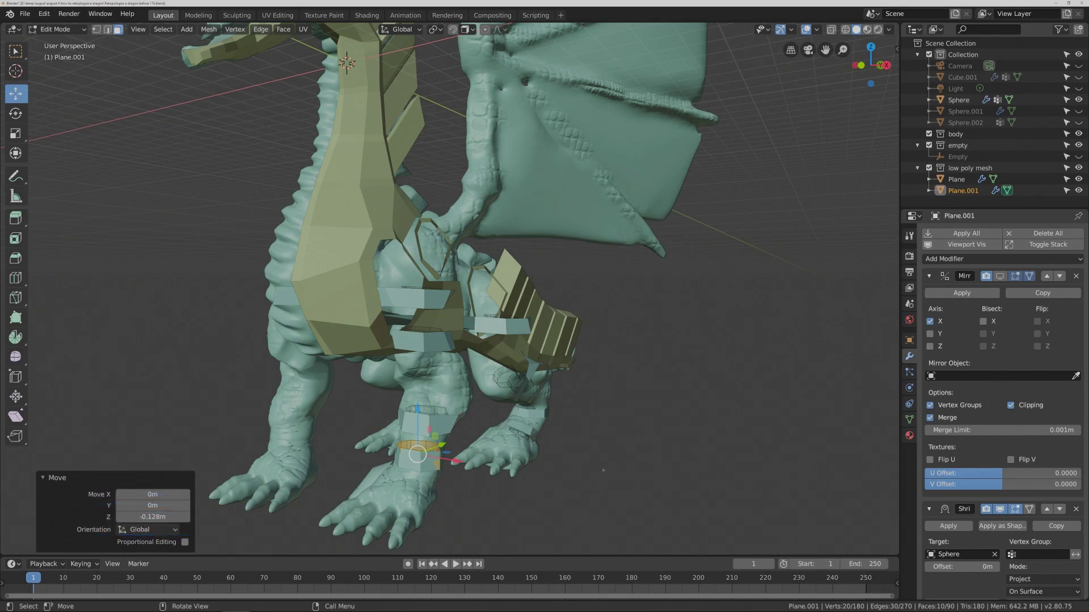
{"action": "left_click", "coordinate": [557, 472]}
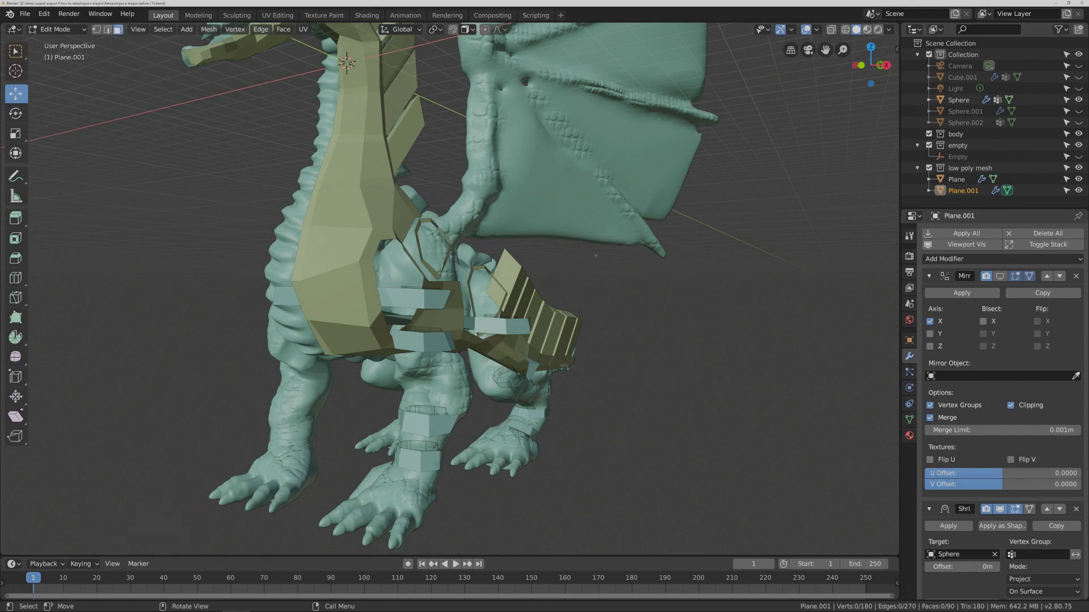
{"action": "left_click", "coordinate": [85, 30]}
{"action": "left_click", "coordinate": [57, 40]}
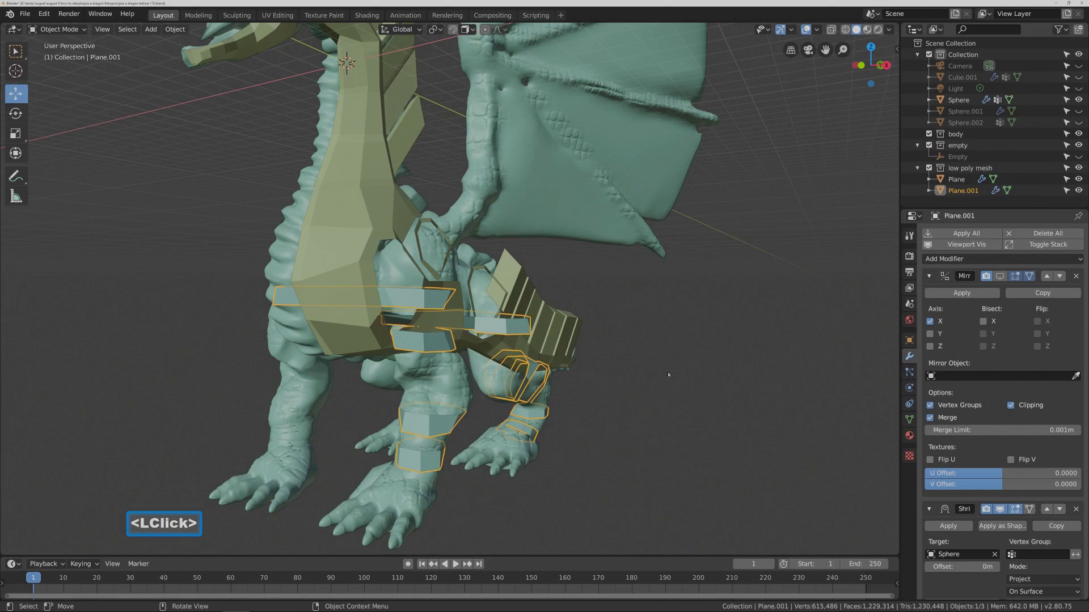
Apply the Shrinkwrap modifier on the leg bands and make the Sphere sculpt unselectable again.
{"action": "key", "text": "Pause"}
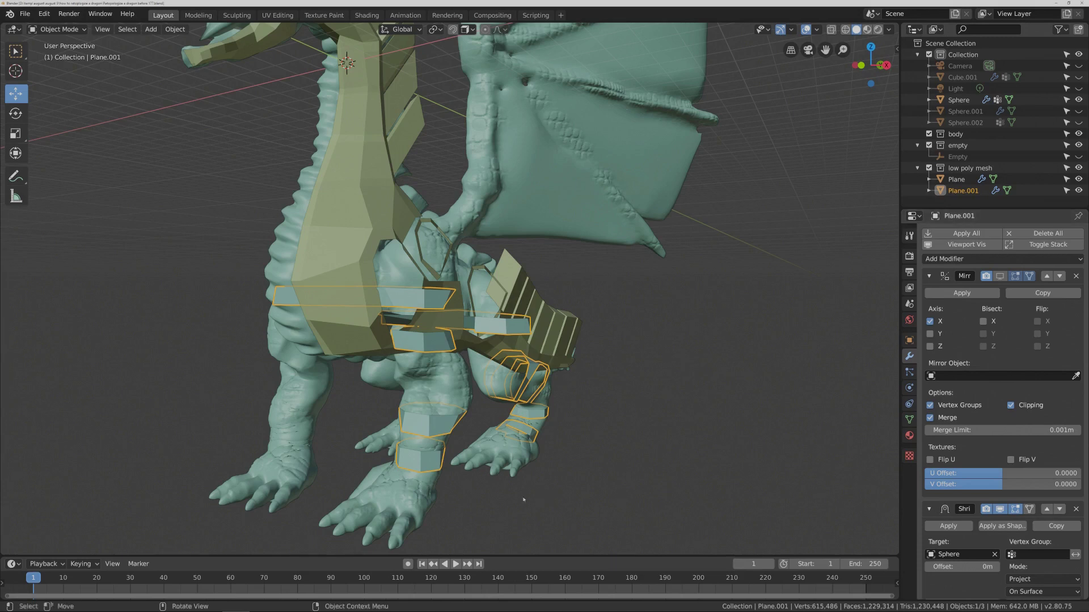
{"action": "left_click", "coordinate": [965, 525]}
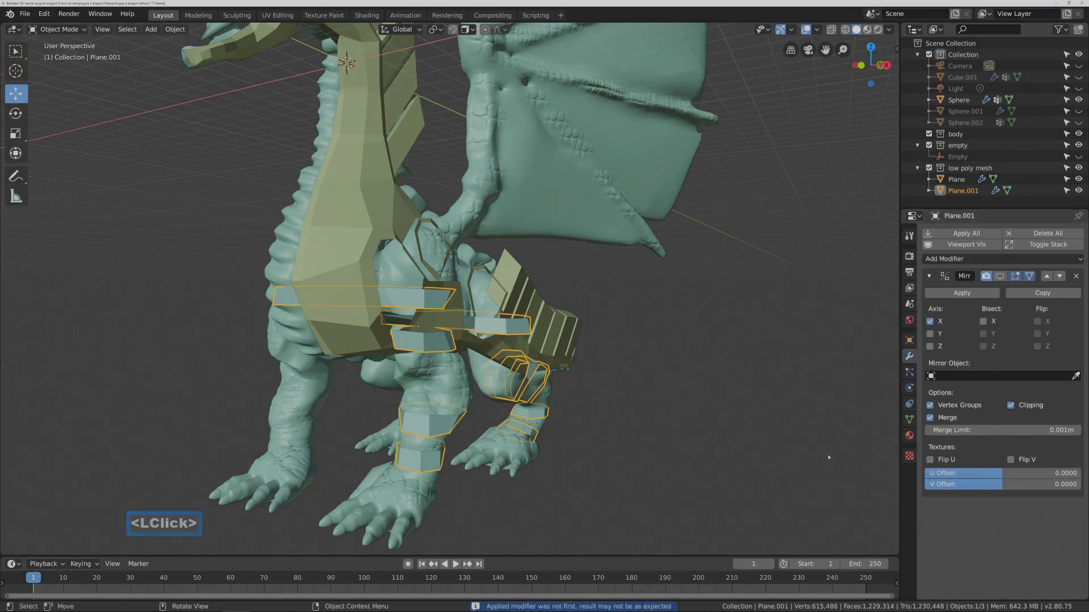
{"action": "key", "text": "Pause"}
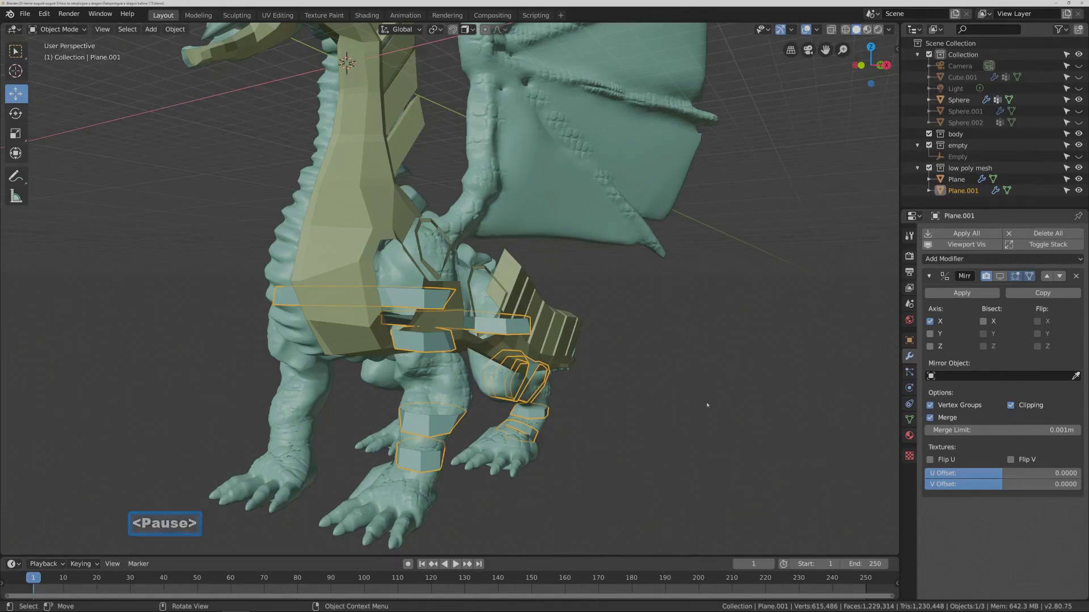
{"action": "left_click", "coordinate": [664, 201]}
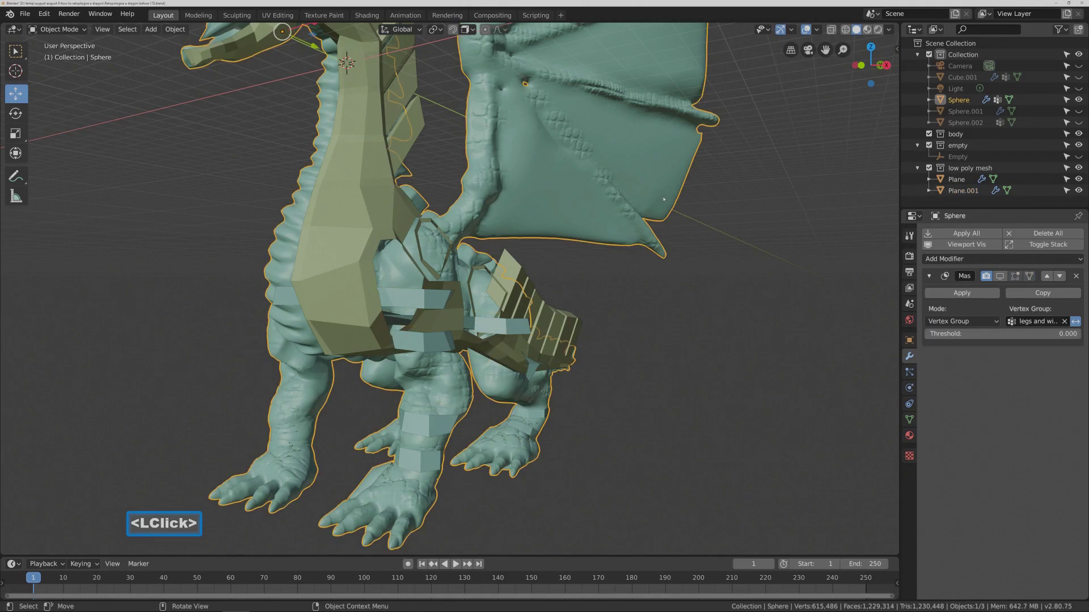
{"action": "left_click", "coordinate": [1066, 100]}
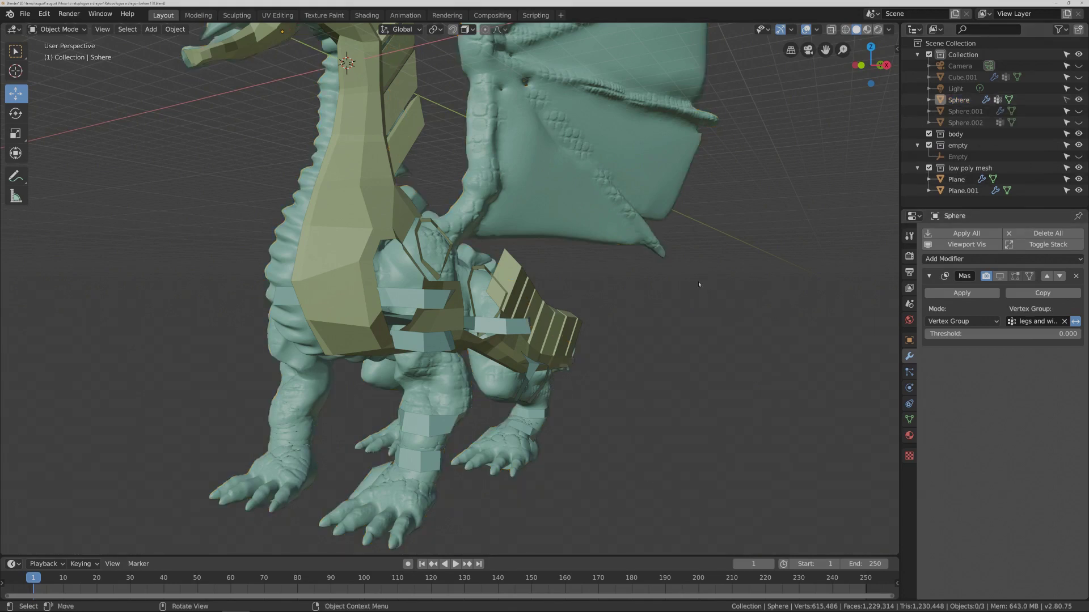
{"action": "key", "text": "Pause"}
Join the leg bands object into the Plane body mesh.
{"action": "left_click", "coordinate": [444, 426]}
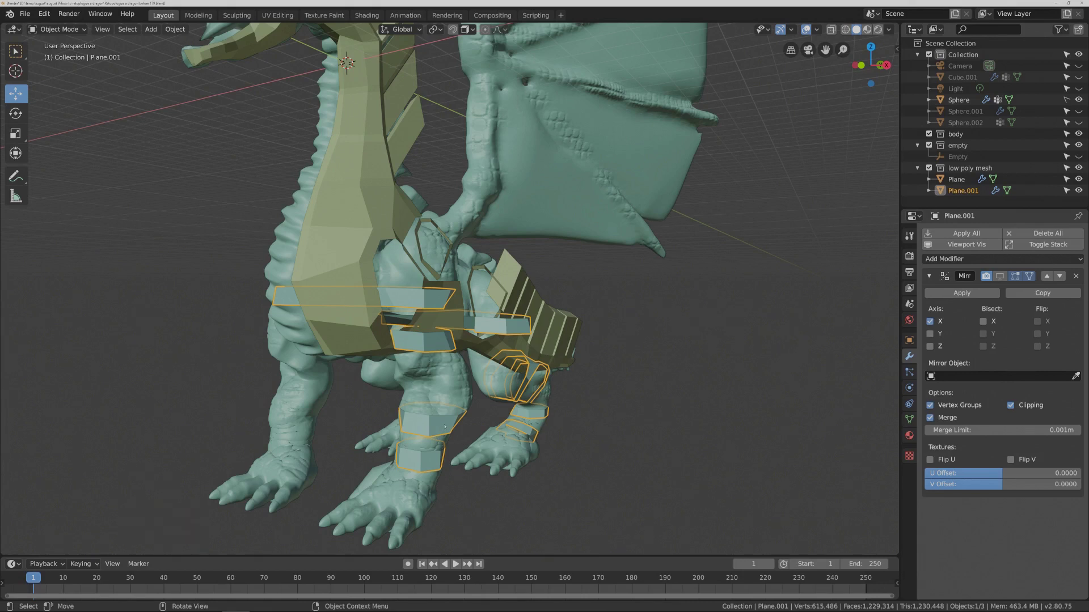
{"action": "left_click", "coordinate": [374, 218], "text": "shift"}
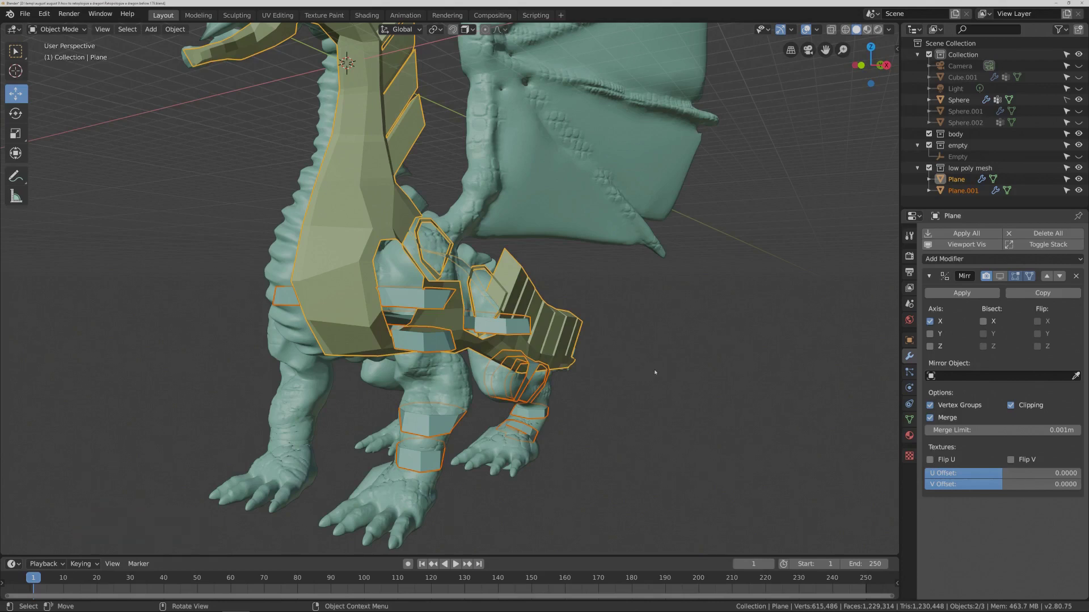
{"action": "key", "text": "ctrl+j"}
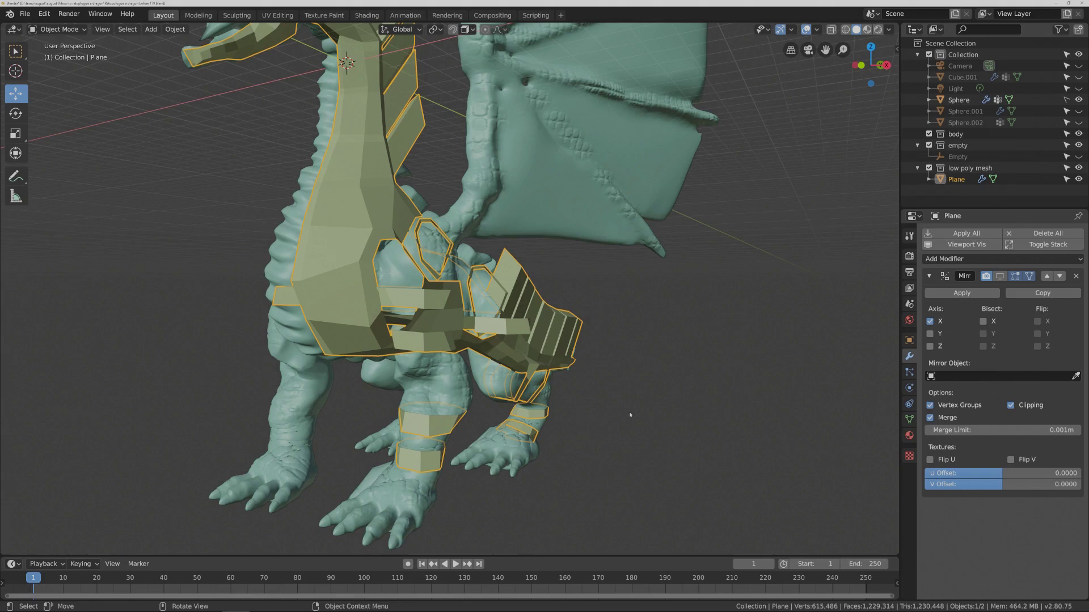
{"action": "key", "text": "Pause"}
Enter Edit Mode on the joined mesh and delete the faces of the front leg's uppermost band.
{"action": "left_click", "coordinate": [85, 29]}
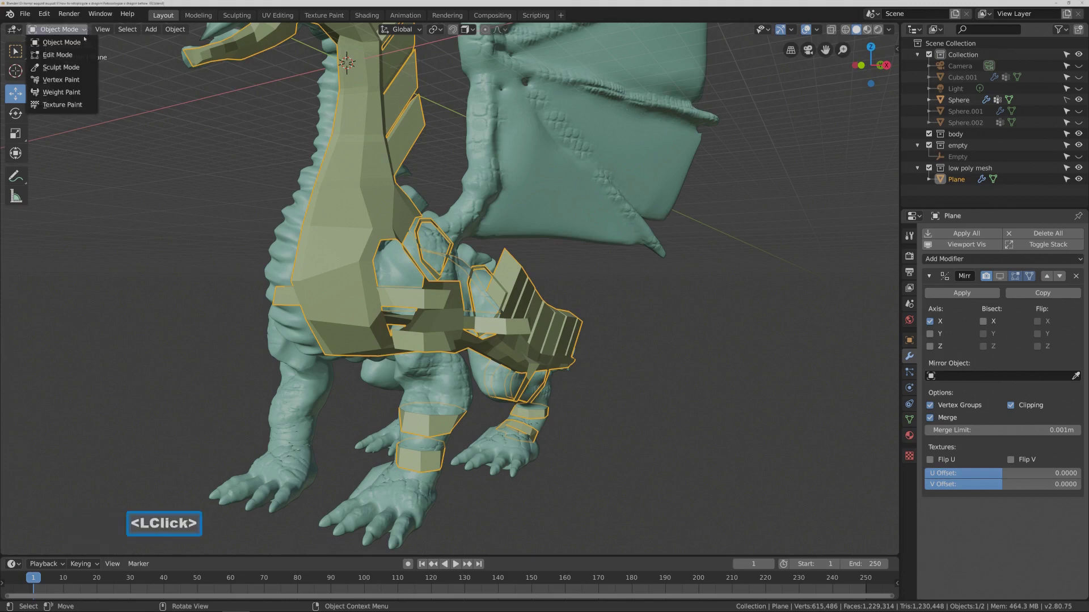
{"action": "left_click", "coordinate": [51, 42]}
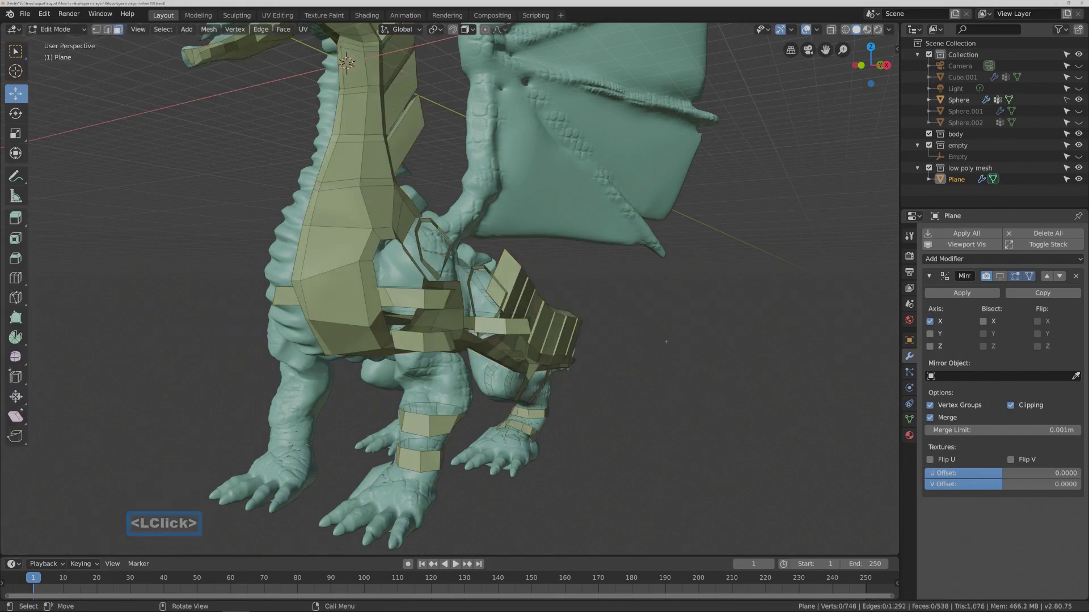
{"action": "key", "text": "Pause"}
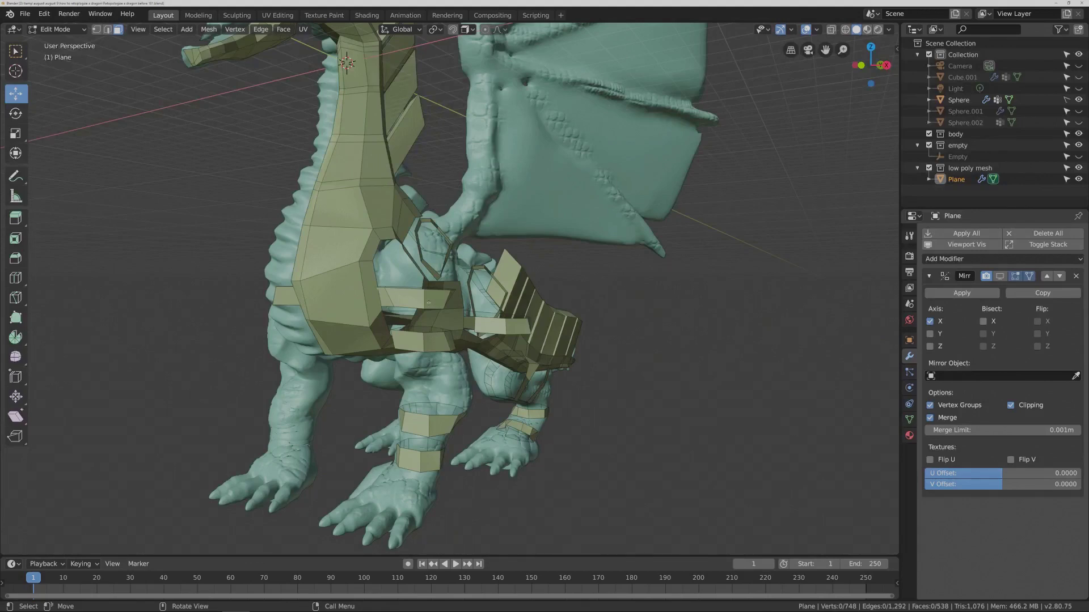
{"action": "key", "text": "l"}
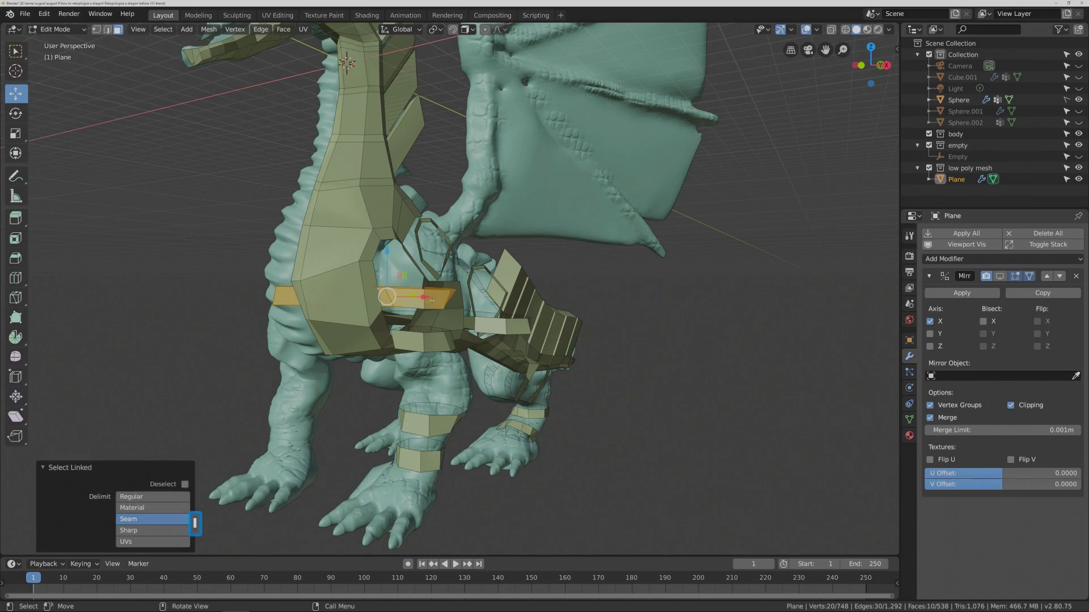
{"action": "key", "text": "x"}
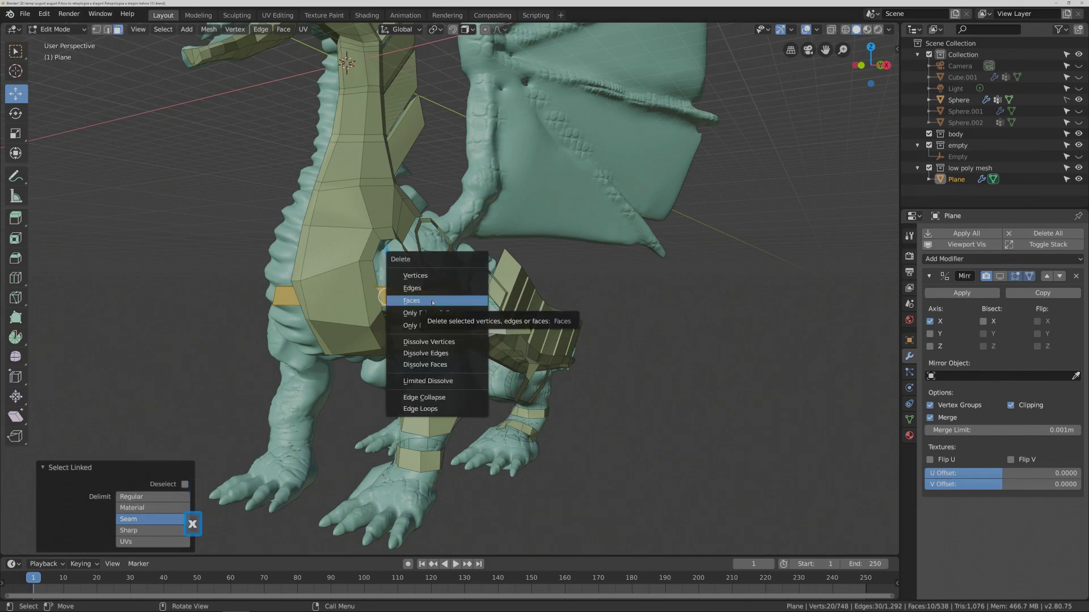
{"action": "left_click", "coordinate": [432, 298]}
Delete the faces of the linked band around the top of the hind leg.
{"action": "mouse_move", "coordinate": [682, 373]}
{"action": "middle_mouse_down"}
{"action": "mouse_move", "coordinate": [704, 397]}
{"action": "mouse_move", "coordinate": [682, 385]}
{"action": "middle_mouse_up"}
{"action": "mouse_move", "coordinate": [502, 335]}
{"action": "middle_mouse_down"}
{"action": "mouse_move", "coordinate": [544, 338]}
{"action": "mouse_move", "coordinate": [502, 334]}
{"action": "mouse_move", "coordinate": [539, 397]}
{"action": "mouse_move", "coordinate": [507, 346]}
{"action": "middle_mouse_up"}
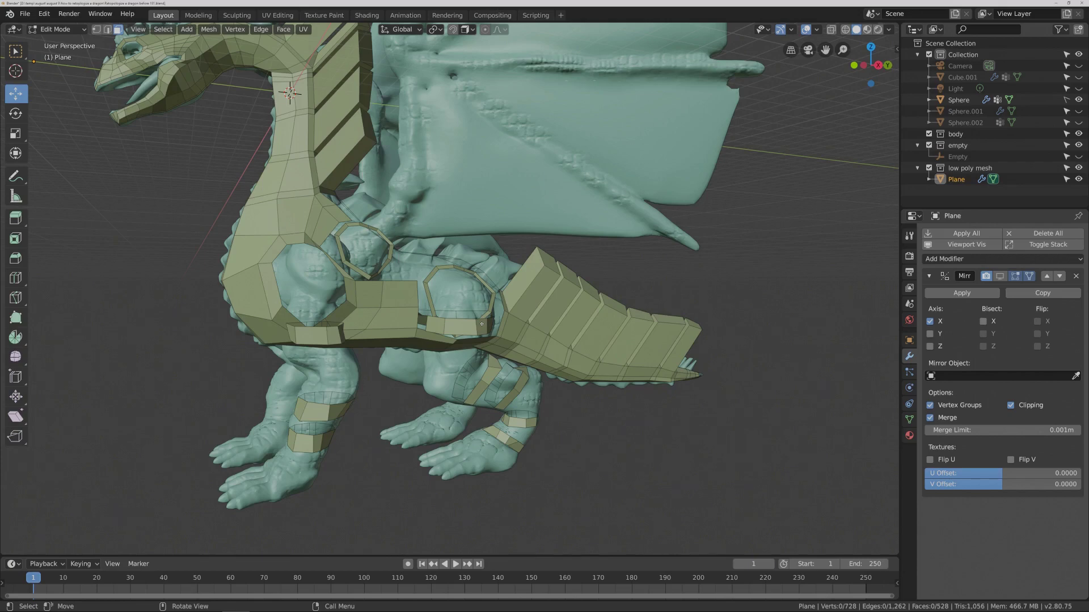
{"action": "key", "text": "l"}
{"action": "key", "text": "x"}
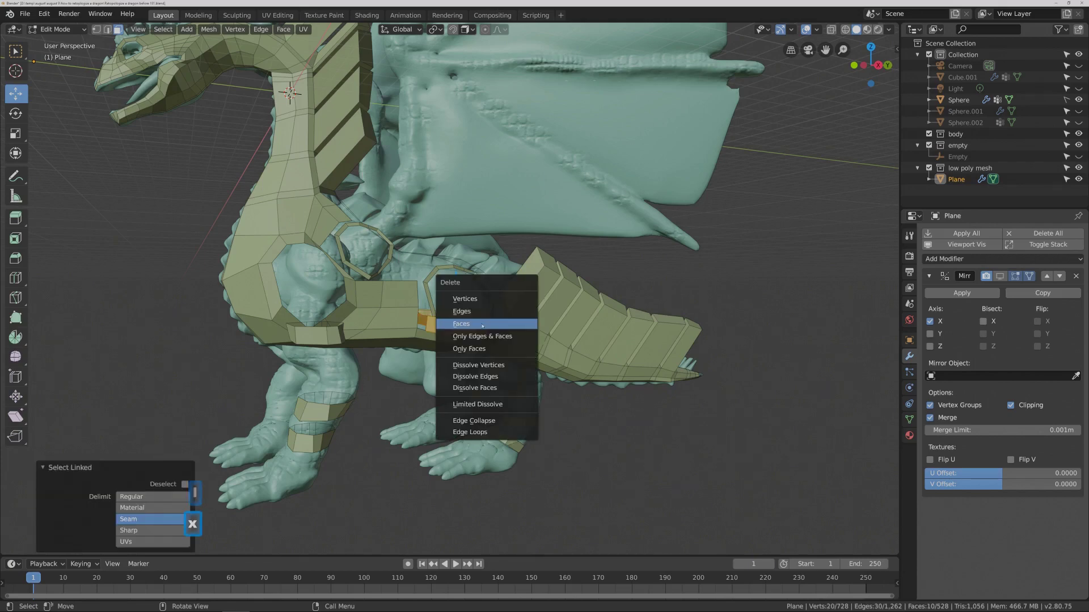
{"action": "left_click", "coordinate": [481, 322]}
Switch to edge selection and select the upper edge loop of the front leg's lowest band.
{"action": "middle_click_drag", "start_coordinate": [491, 328], "coordinate": [442, 310]}
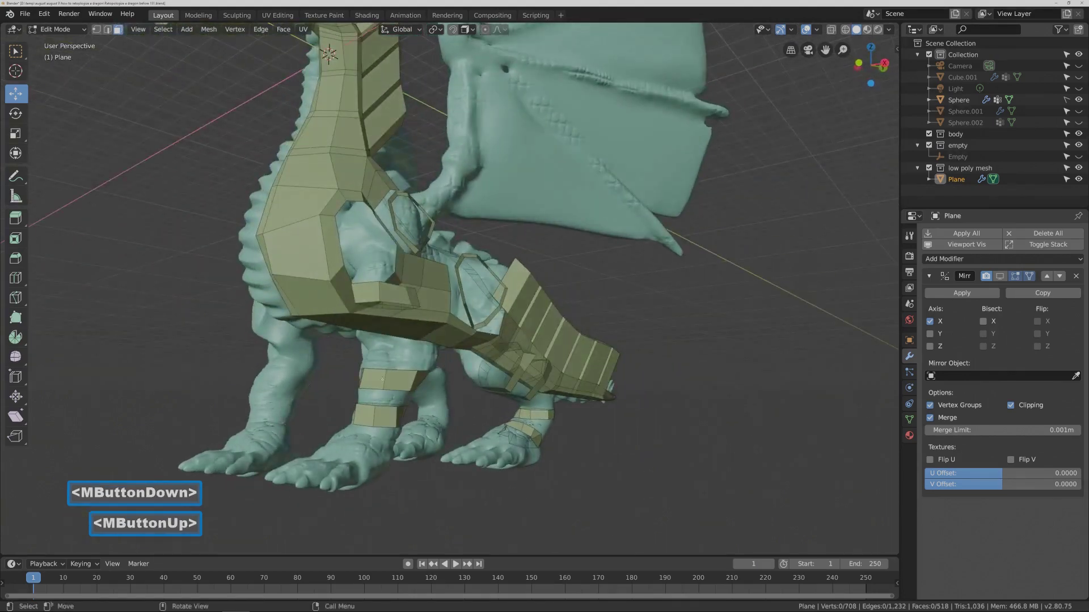
{"action": "left_click", "coordinate": [108, 29]}
{"action": "key", "text": "alt"}
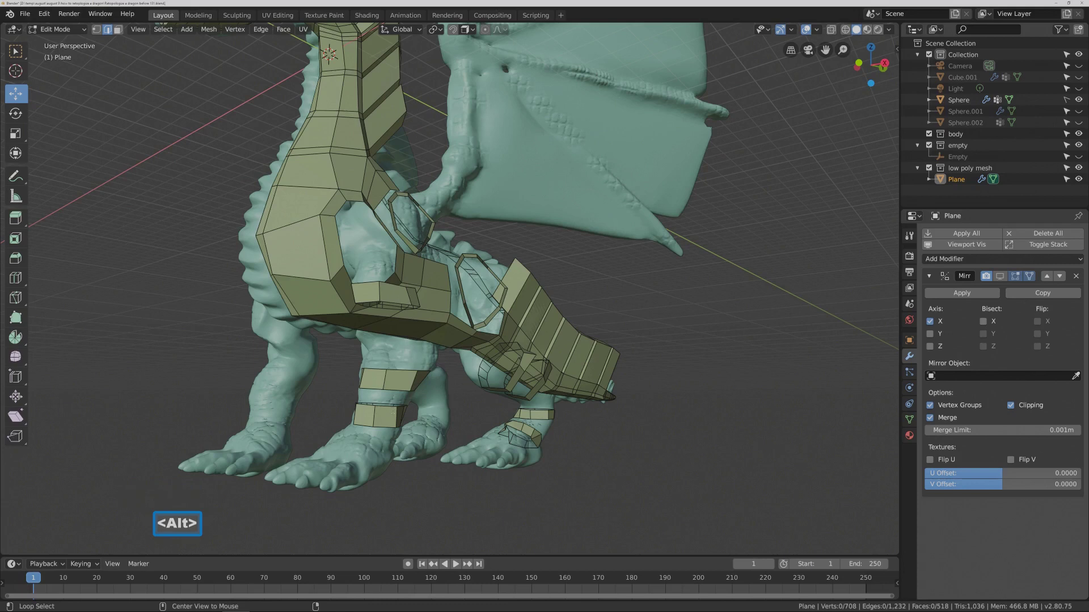
{"action": "left_click", "coordinate": [385, 404], "text": "alt"}
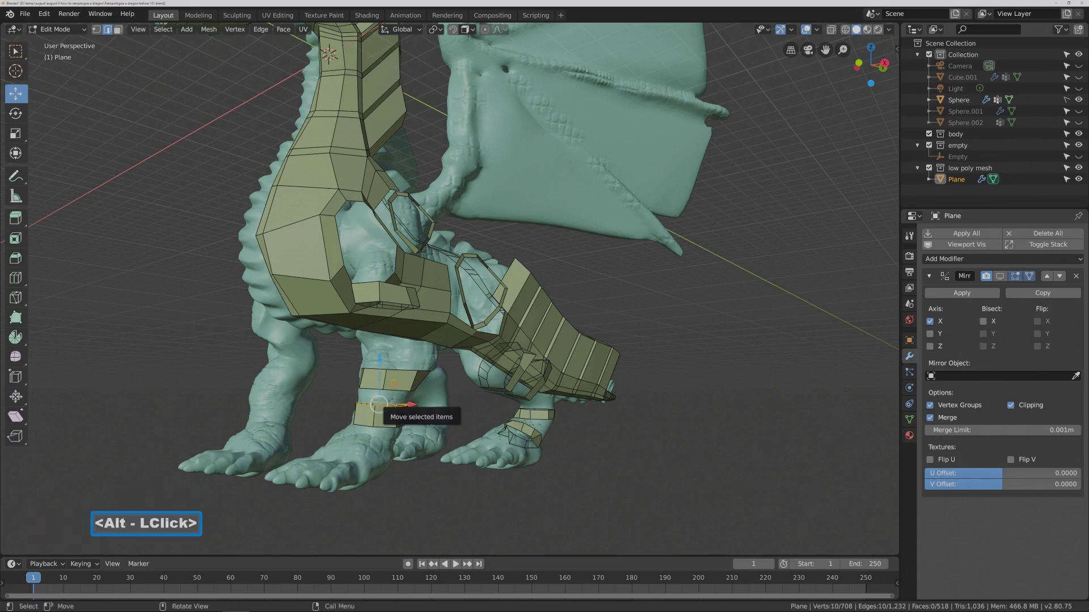
{"action": "key", "text": "alt"}
{"action": "left_click", "coordinate": [384, 400], "text": "alt"}
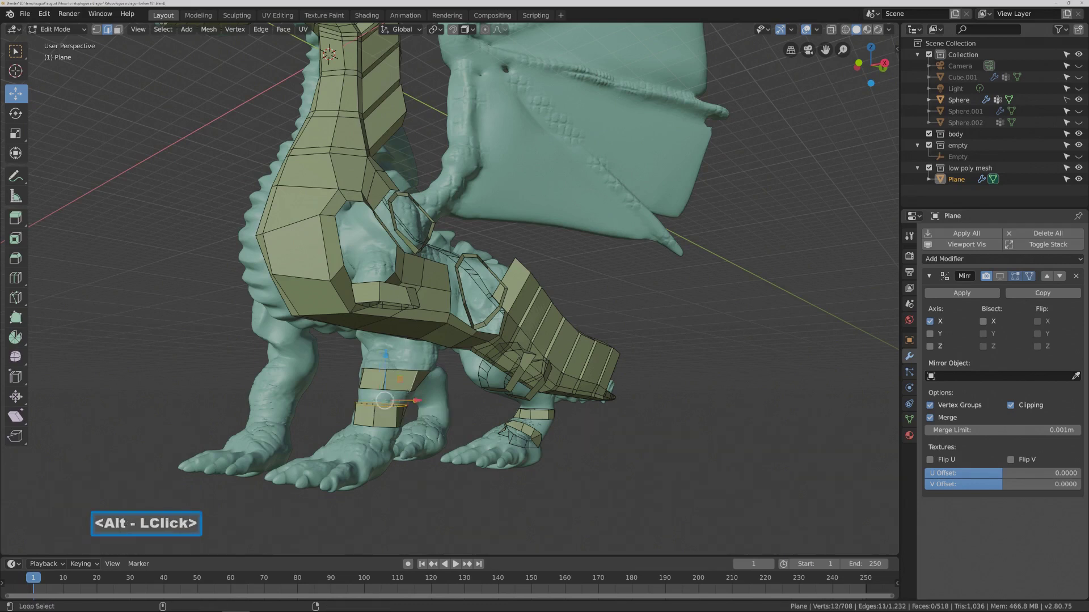
{"action": "left_click", "coordinate": [381, 402], "text": "shift"}
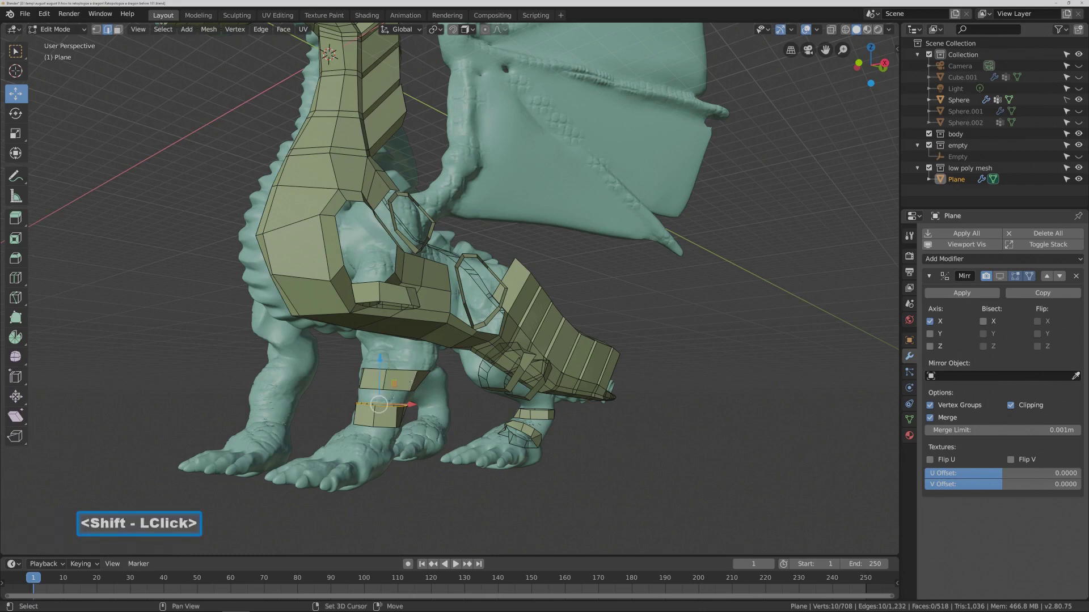
{"action": "key", "text": "alt"}
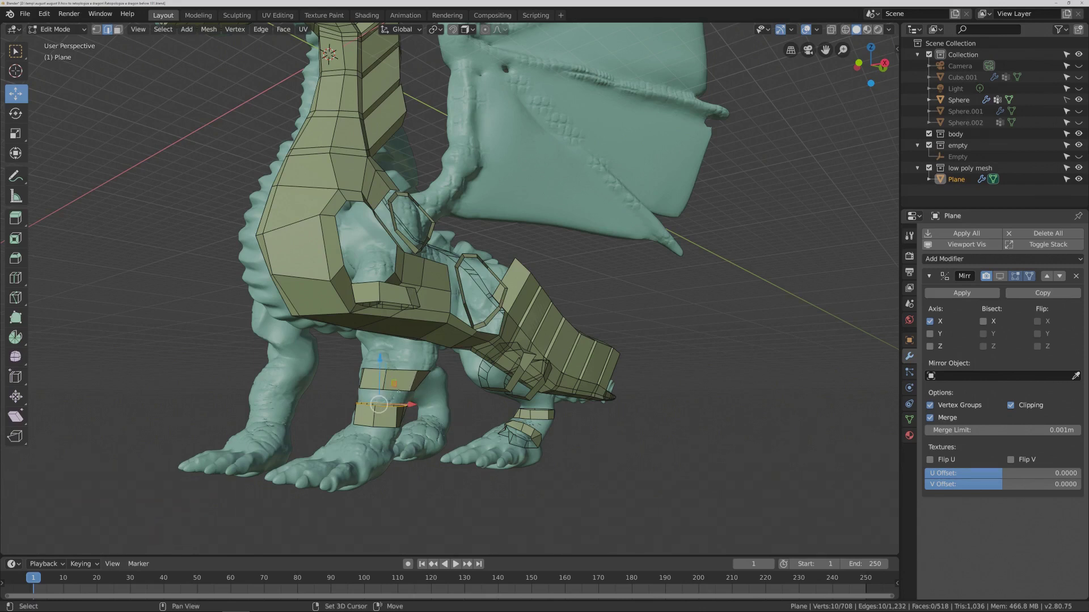
{"action": "key", "text": "alt"}
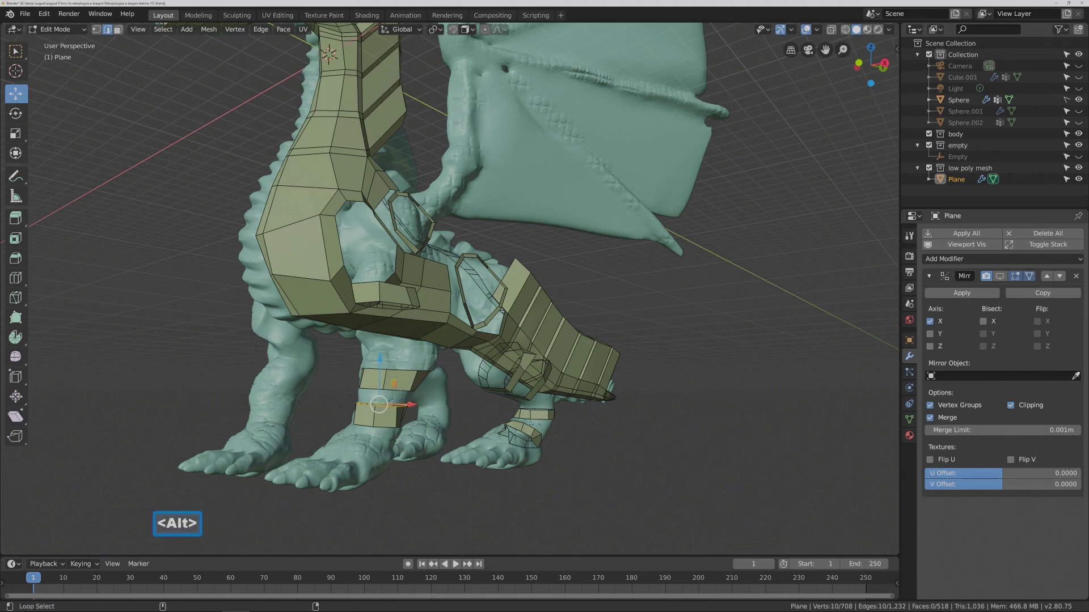
{"action": "left_click", "coordinate": [395, 386], "text": "alt"}
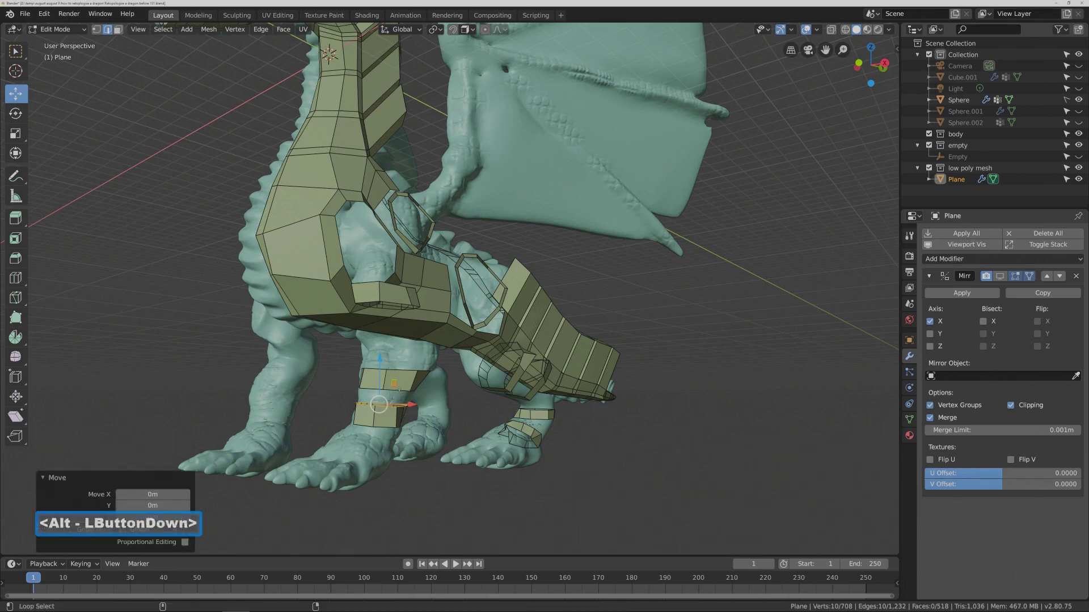
Bridge the upper edge loop of the front leg's lowest band with the lower edge loop of the band above it.
{"action": "scroll", "coordinate": [396, 389], "scroll_direction": "up", "scroll_amount": 3}
{"action": "middle_click_drag", "start_coordinate": [396, 389], "coordinate": [504, 259], "text": "shift"}
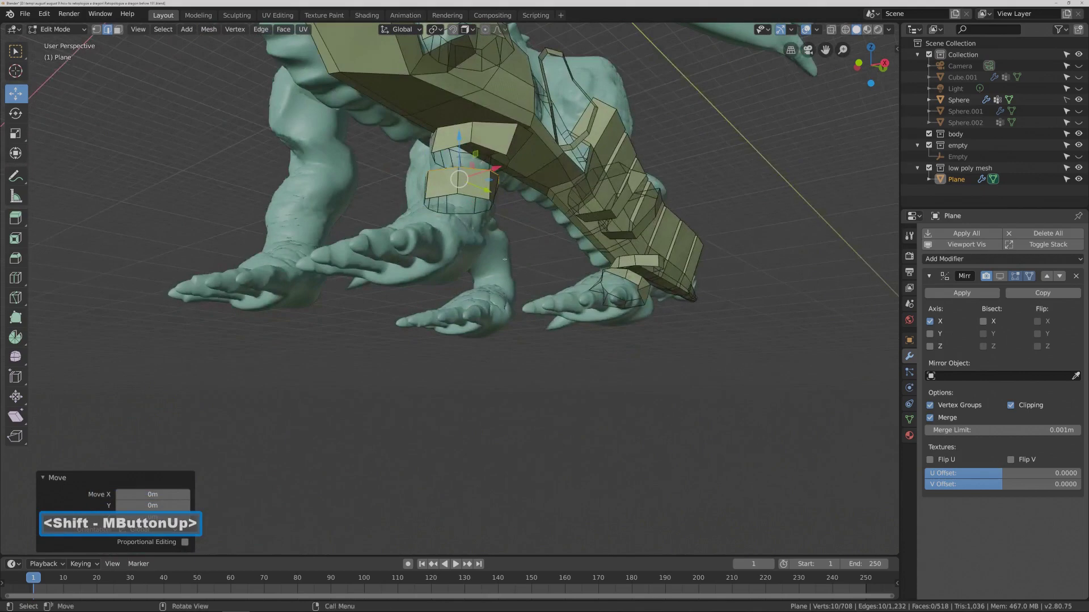
{"action": "scroll", "coordinate": [505, 259], "scroll_direction": "up", "scroll_amount": 2}
{"action": "key", "text": "alt"}
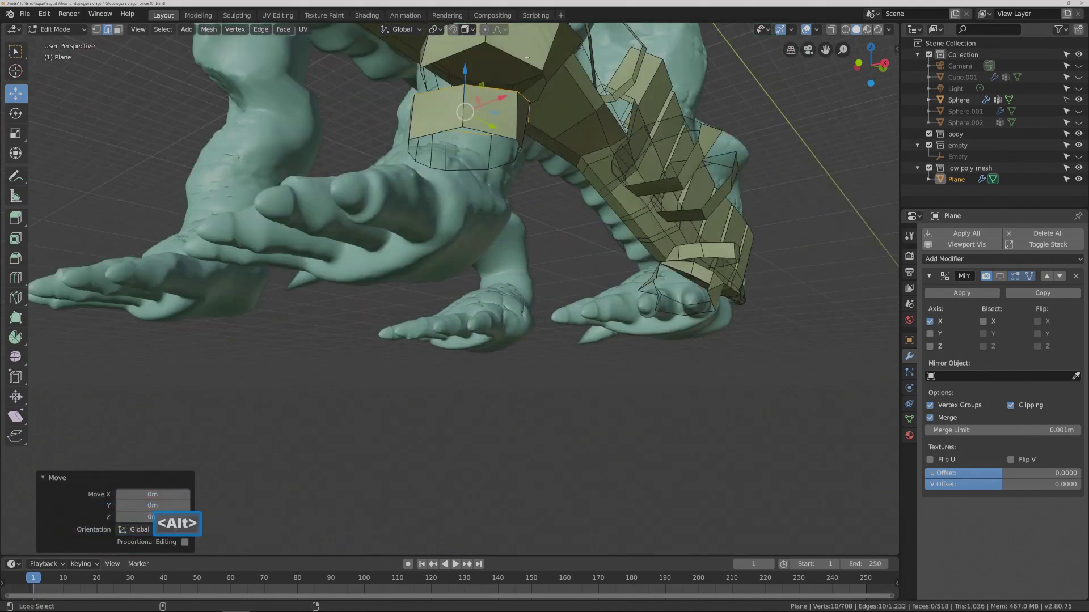
{"action": "left_click", "coordinate": [471, 89], "text": "alt"}
{"action": "middle_click_drag", "start_coordinate": [471, 90], "coordinate": [442, 306]}
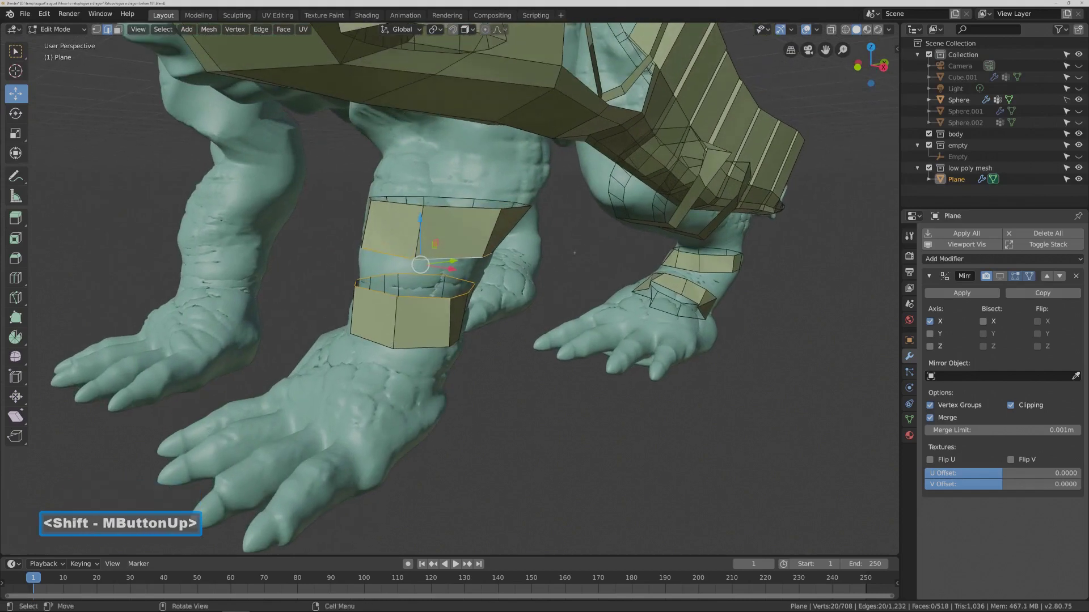
{"action": "key", "text": "ctrl"}
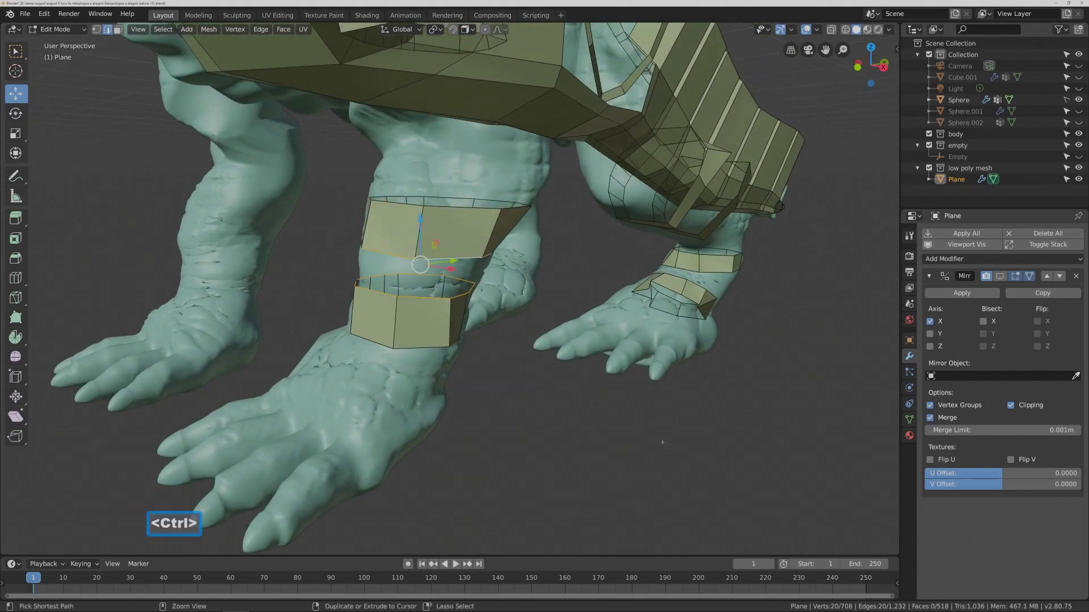
{"action": "key", "text": "ctrl+e"}
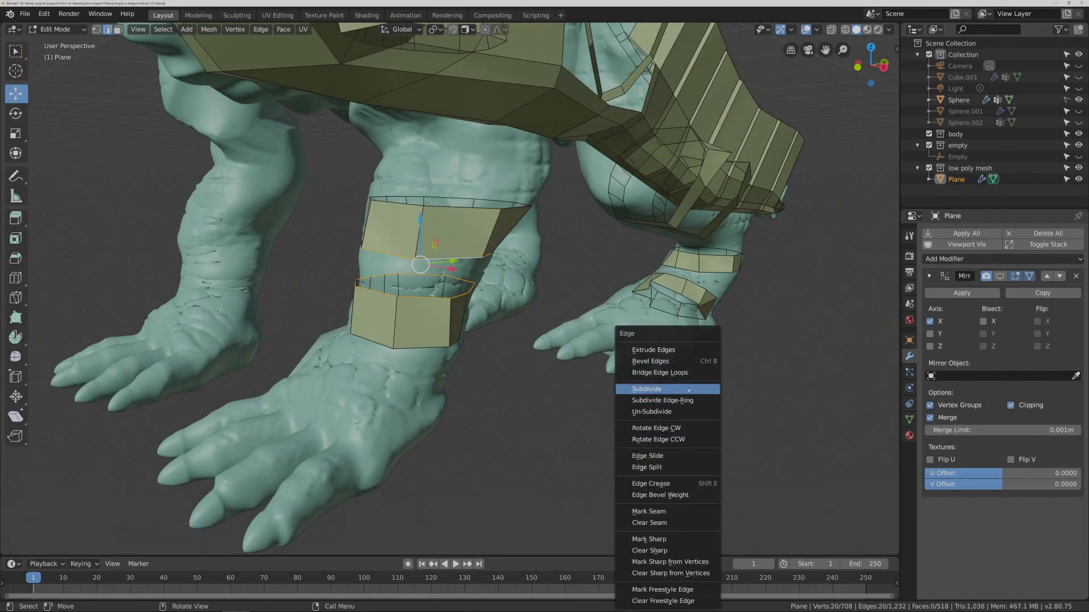
{"action": "left_click", "coordinate": [703, 374]}
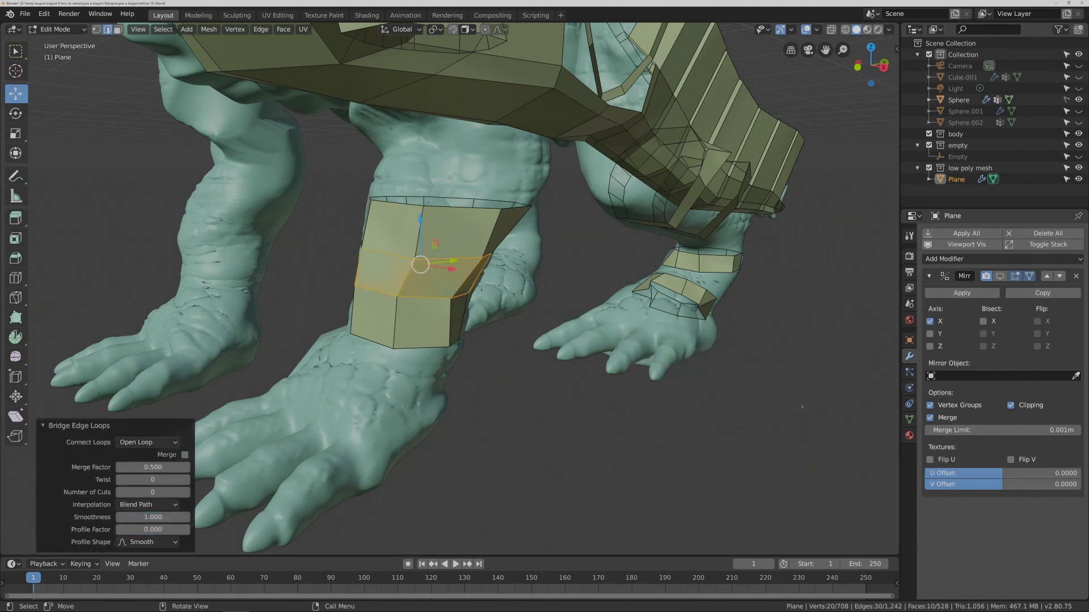
{"action": "left_click", "coordinate": [798, 409]}
Bridge the front leg's lower section to the separate band beside the belly, joining its upper edge loop to that band's lower loop.
{"action": "middle_click_drag", "start_coordinate": [691, 261], "coordinate": [567, 349], "text": "shift"}
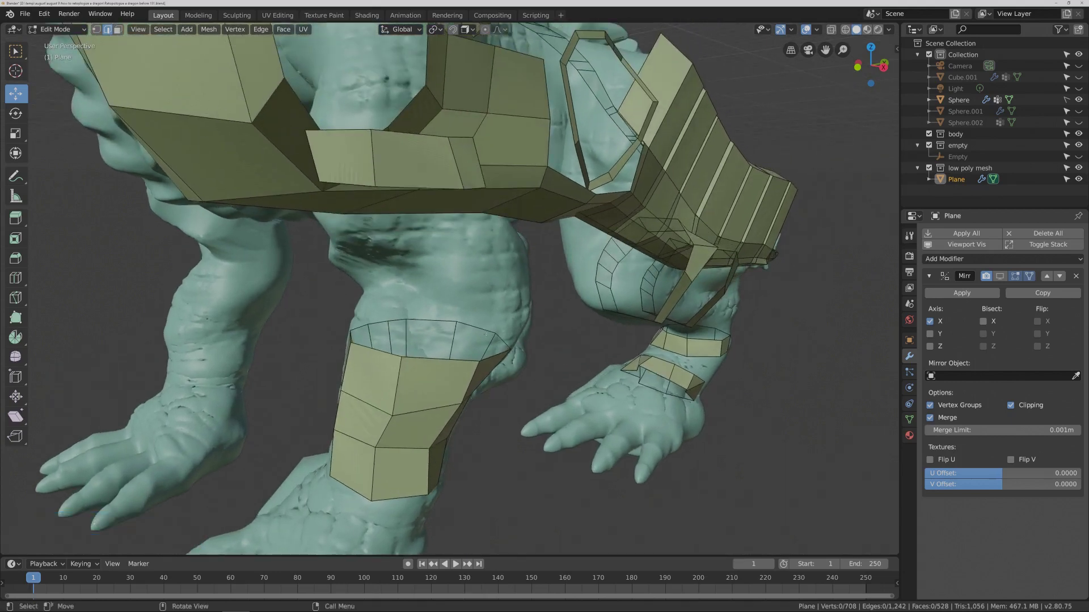
{"action": "left_click", "coordinate": [452, 359], "text": "alt"}
{"action": "key", "text": "alt"}
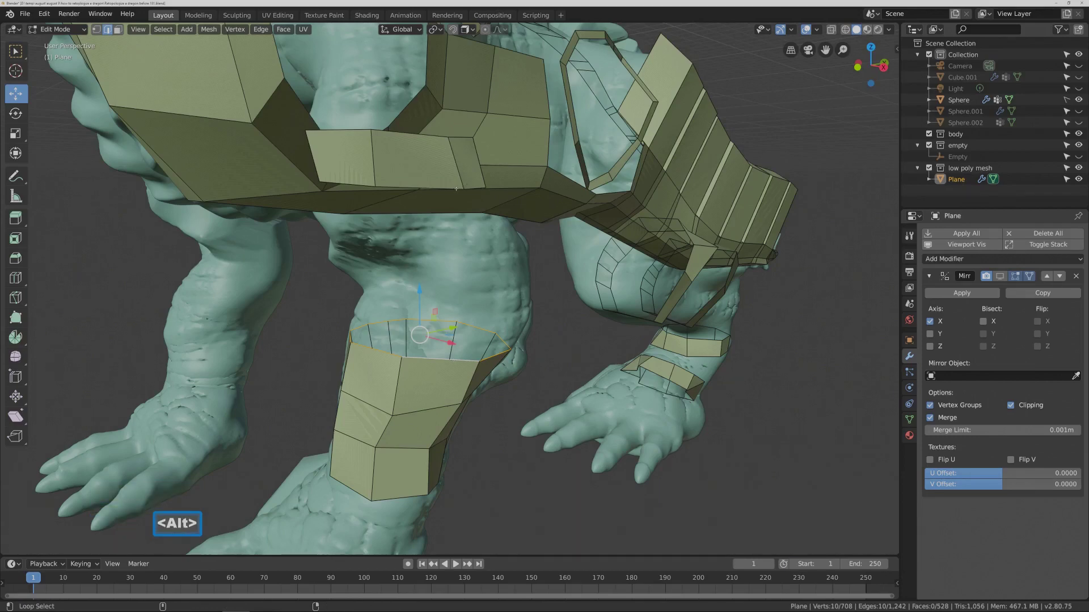
{"action": "left_click", "coordinate": [457, 188], "text": "alt+shift"}
{"action": "middle_click_drag", "start_coordinate": [683, 311], "coordinate": [714, 306]}
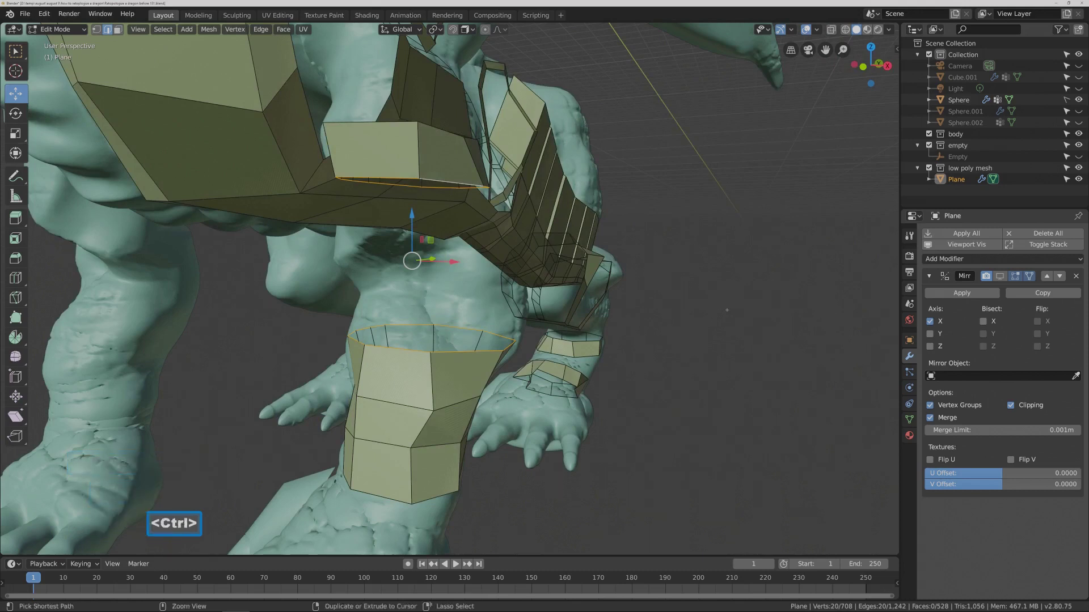
{"action": "key", "text": "ctrl+e"}
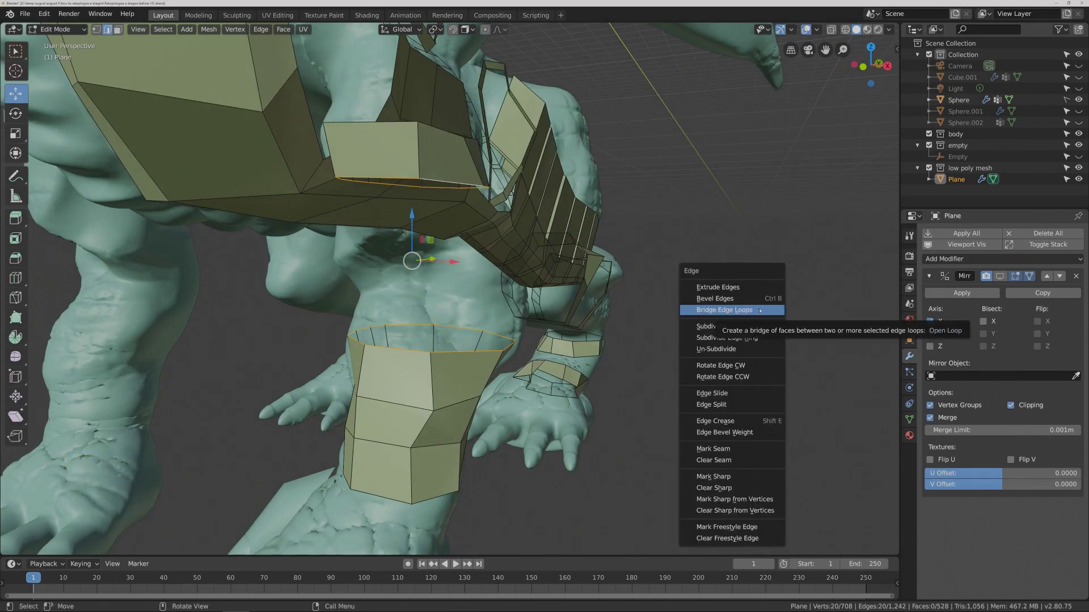
{"action": "left_click", "coordinate": [754, 311]}
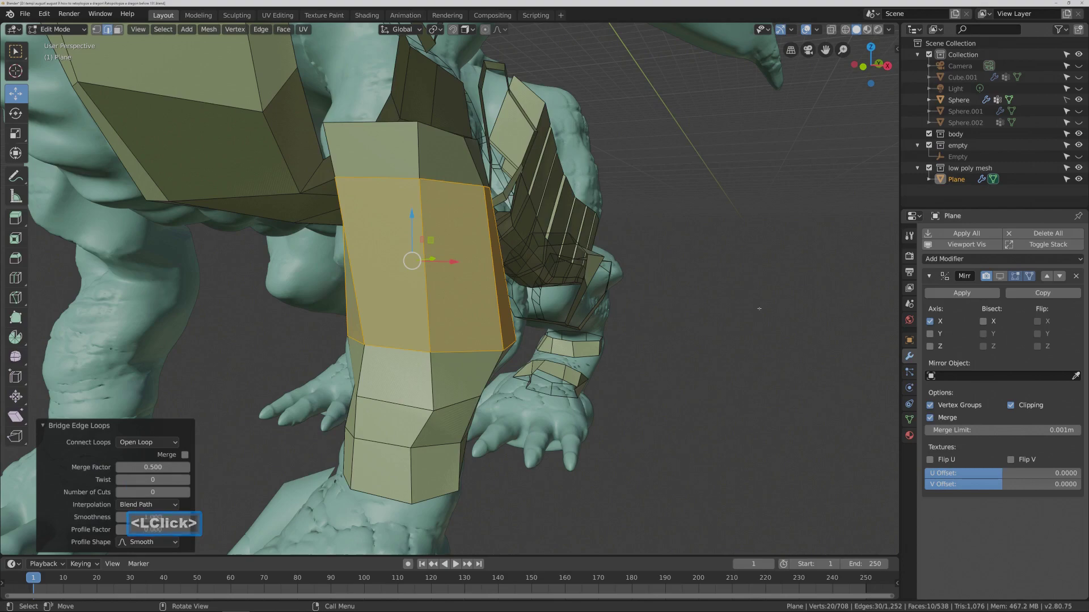
{"action": "left_click", "coordinate": [759, 309]}
{"action": "key", "text": "Pause"}
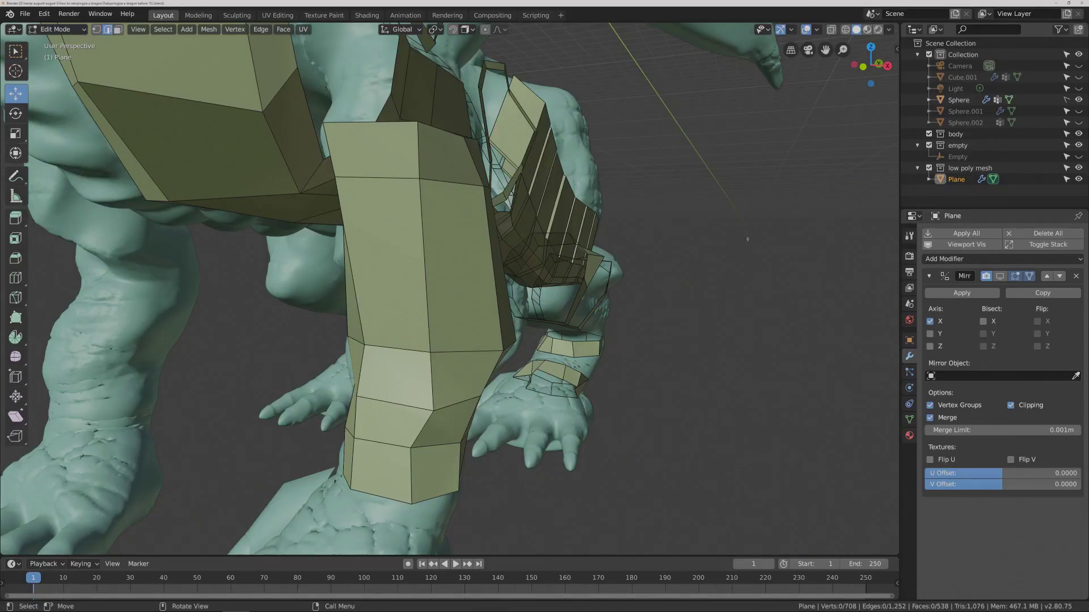
Bridge the facing edge loops of the two lowest bands around the hind leg's ankle.
{"action": "middle_click_drag", "start_coordinate": [769, 283], "coordinate": [559, 351], "text": "shift"}
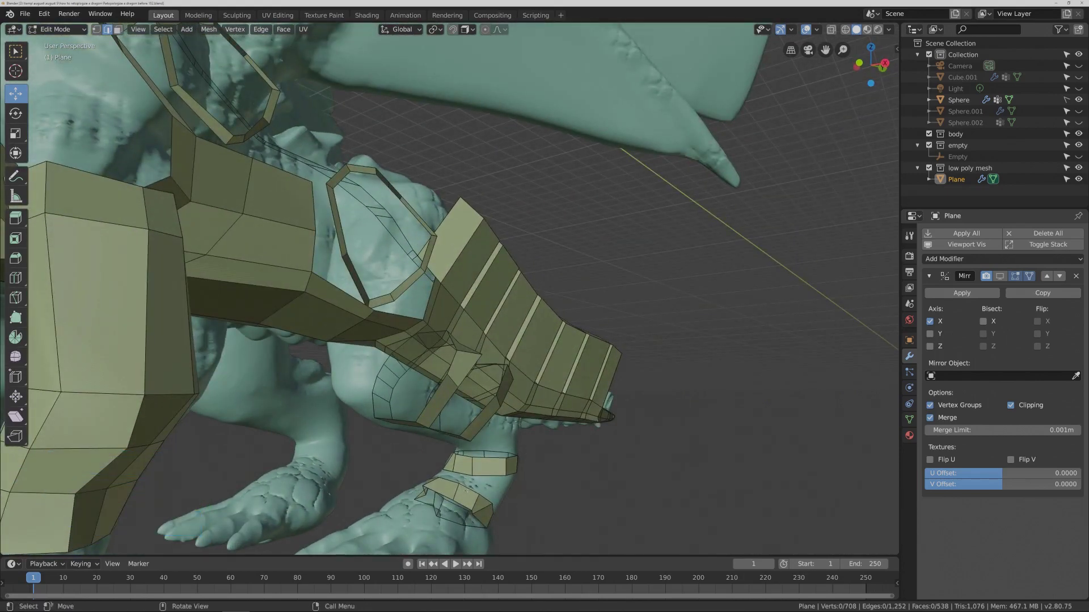
{"action": "left_click", "coordinate": [456, 494], "text": "alt"}
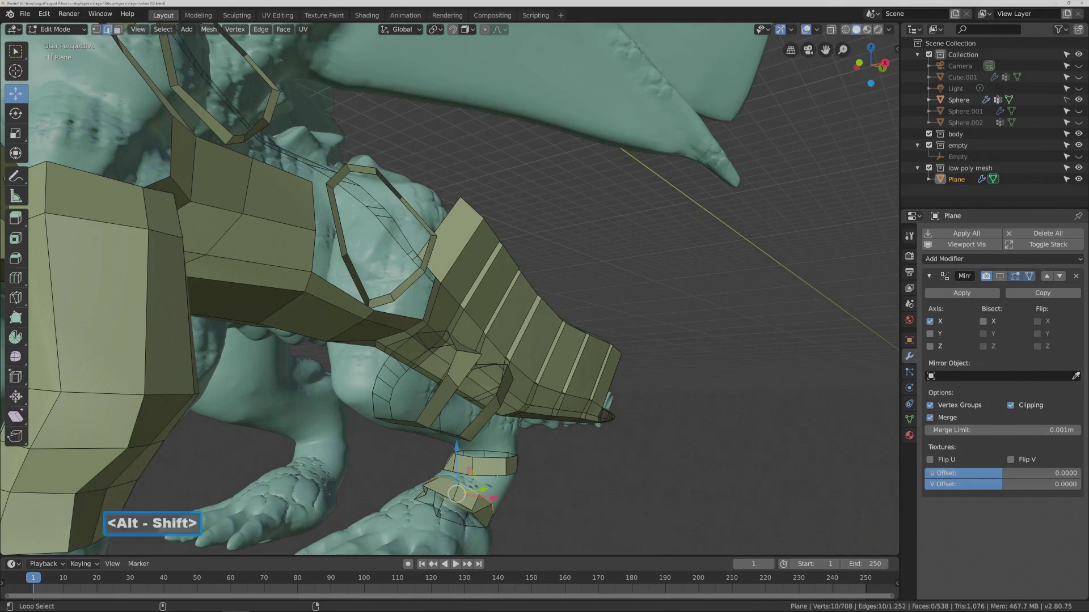
{"action": "left_click", "coordinate": [481, 457], "text": "alt+shift"}
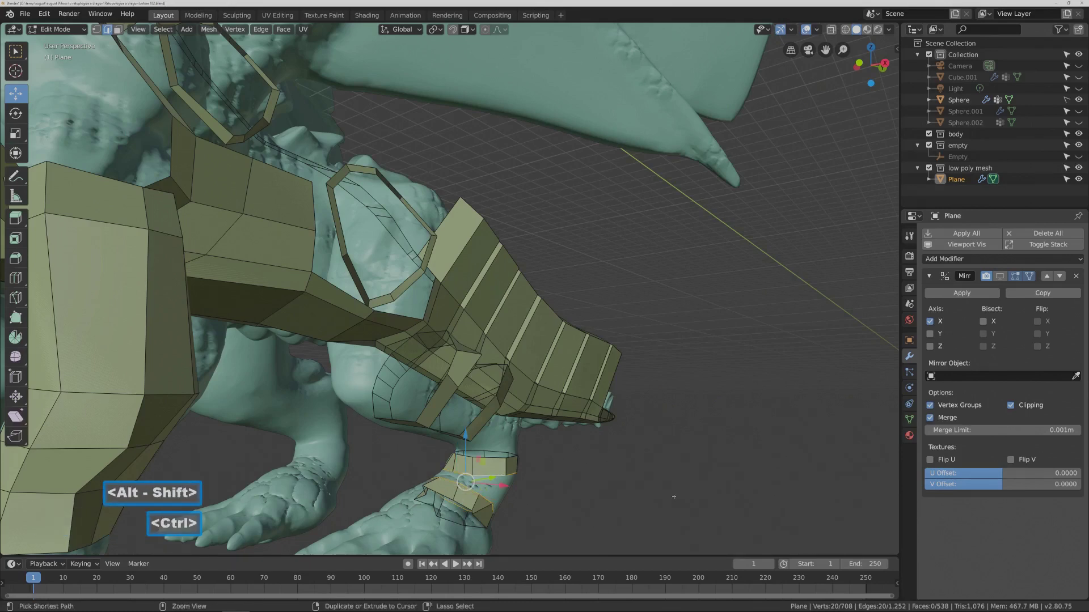
{"action": "key", "text": "ctrl+e"}
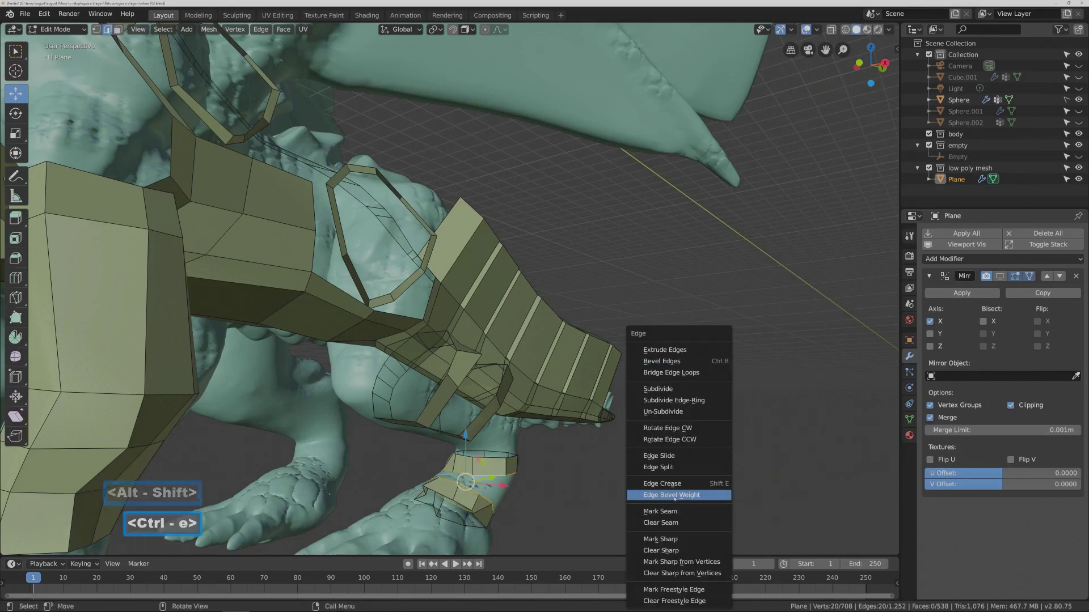
{"action": "left_click", "coordinate": [718, 378]}
{"action": "middle_click_drag", "start_coordinate": [718, 377], "coordinate": [589, 424]}
{"action": "left_click", "coordinate": [590, 424]}
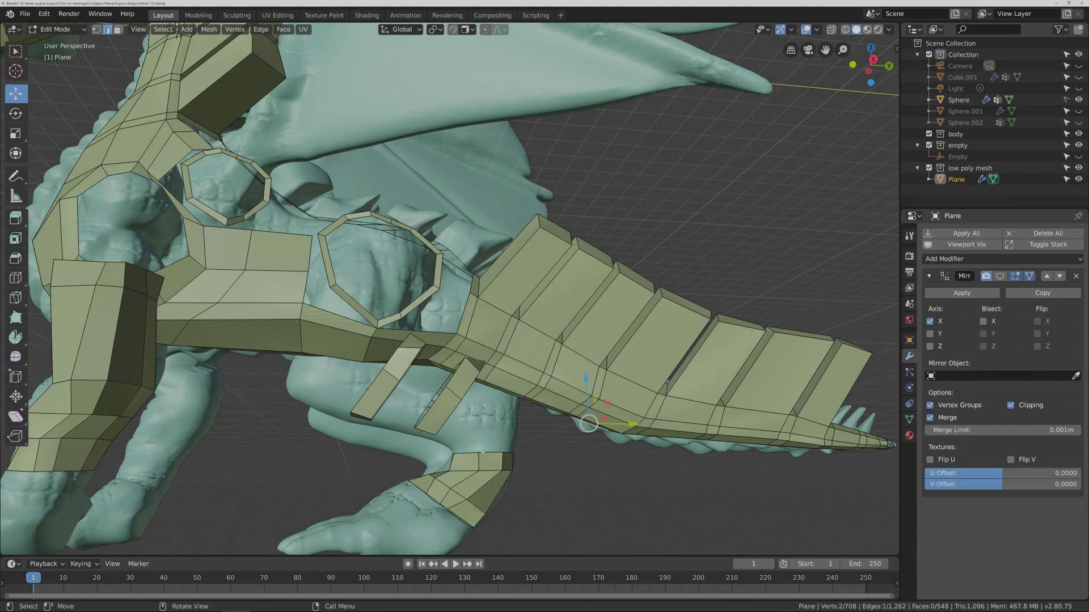
Bridge the upper edge loop of the hind leg's ankle section with the lower edge loop of the next band up the leg.
{"action": "left_click", "coordinate": [483, 453], "text": "alt"}
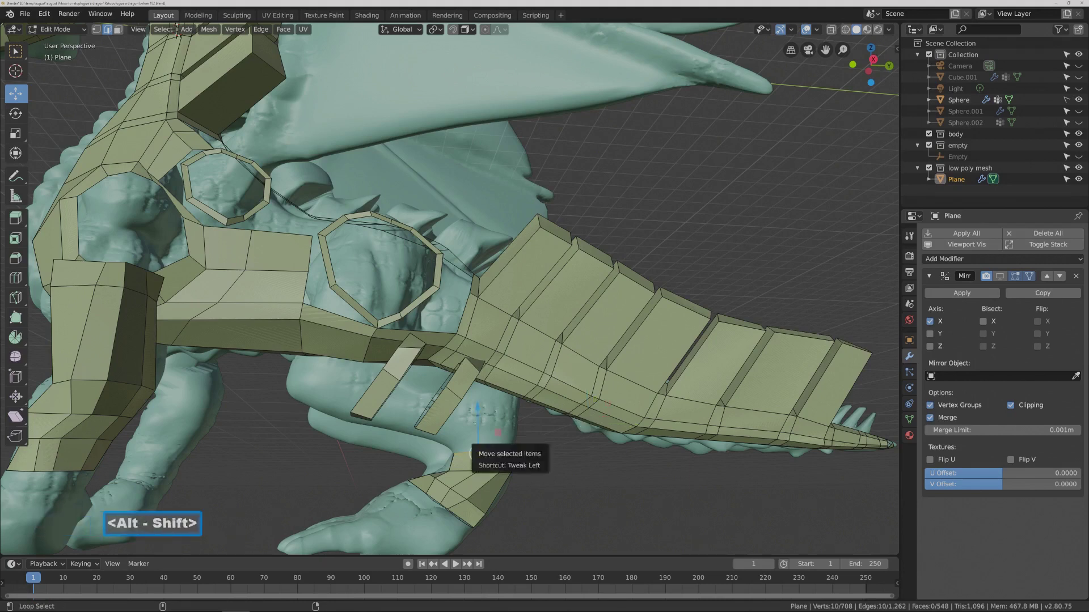
{"action": "left_click", "coordinate": [452, 411], "text": "alt+shift"}
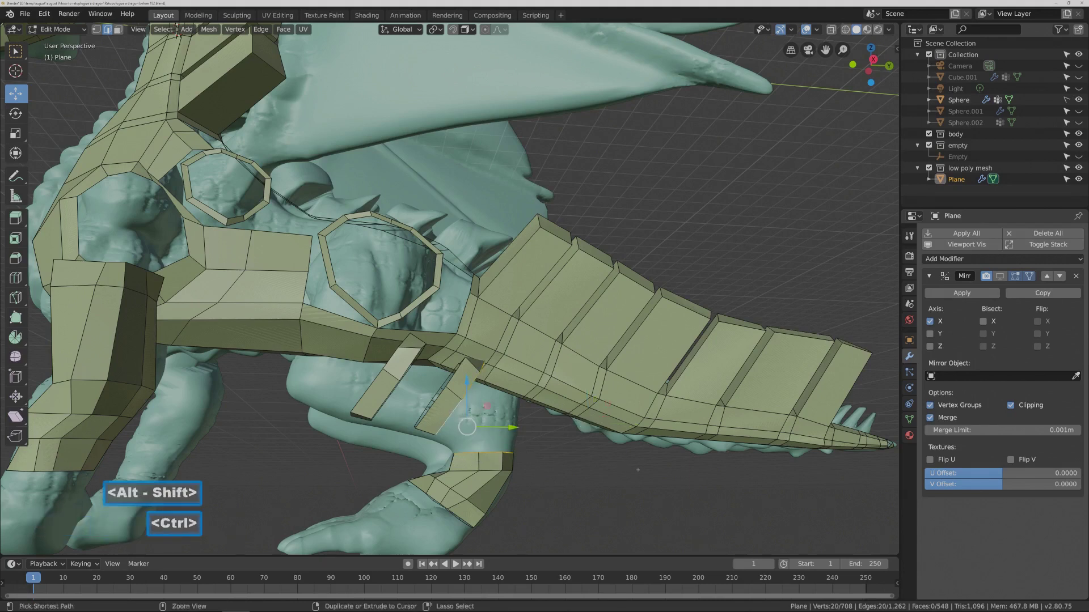
{"action": "key", "text": "ctrl+e"}
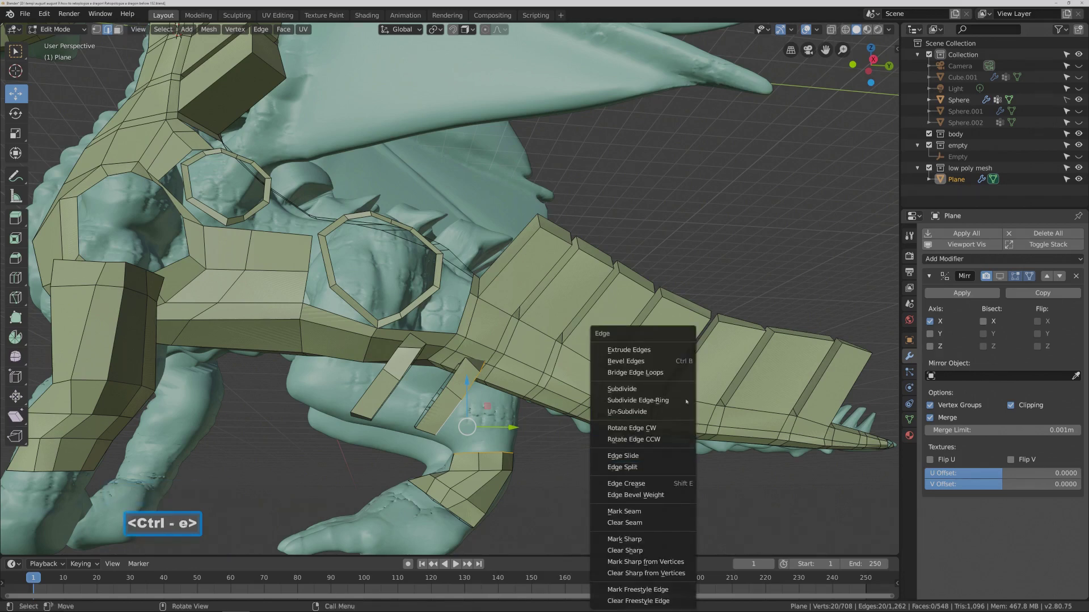
{"action": "left_click", "coordinate": [690, 373]}
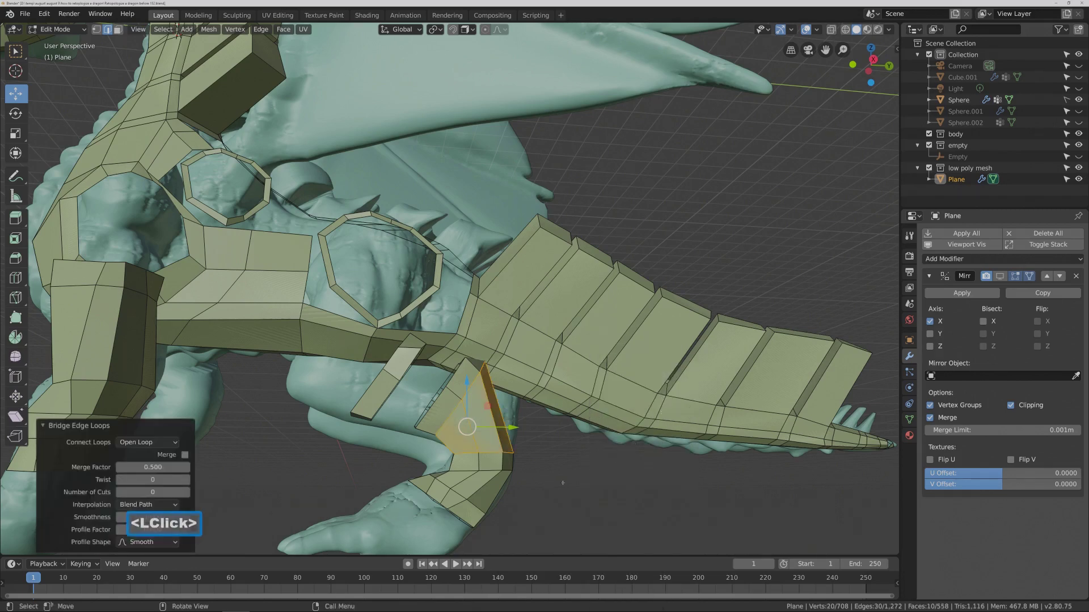
{"action": "middle_click_drag", "start_coordinate": [562, 483], "coordinate": [586, 483]}
{"action": "left_click", "coordinate": [587, 483]}
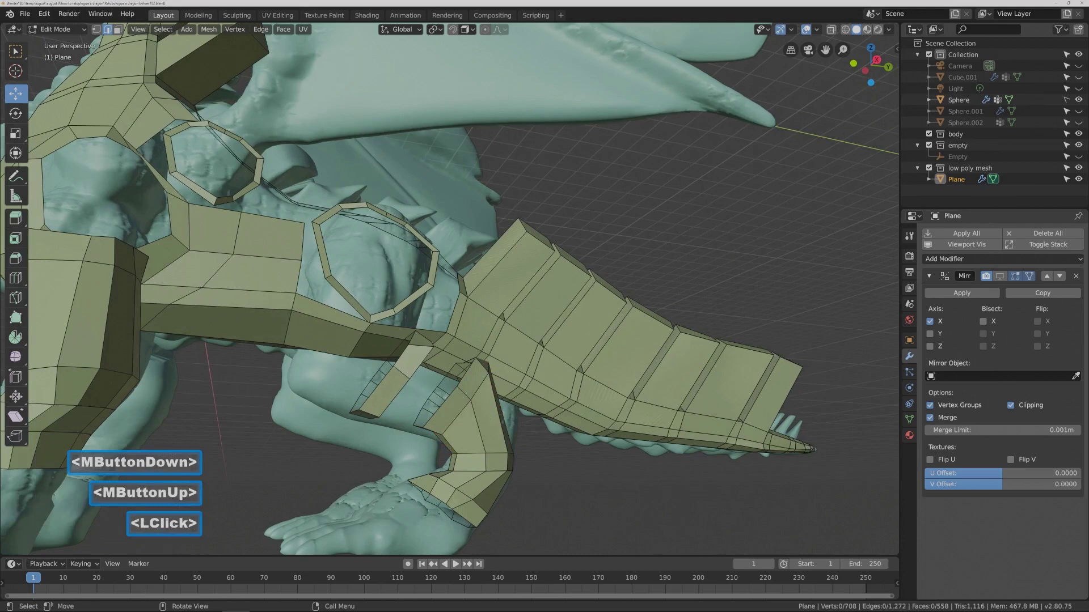
Bridge the facing edge loops of the two slanted bands on the hind leg's thigh.
{"action": "left_click", "coordinate": [446, 399], "text": "alt"}
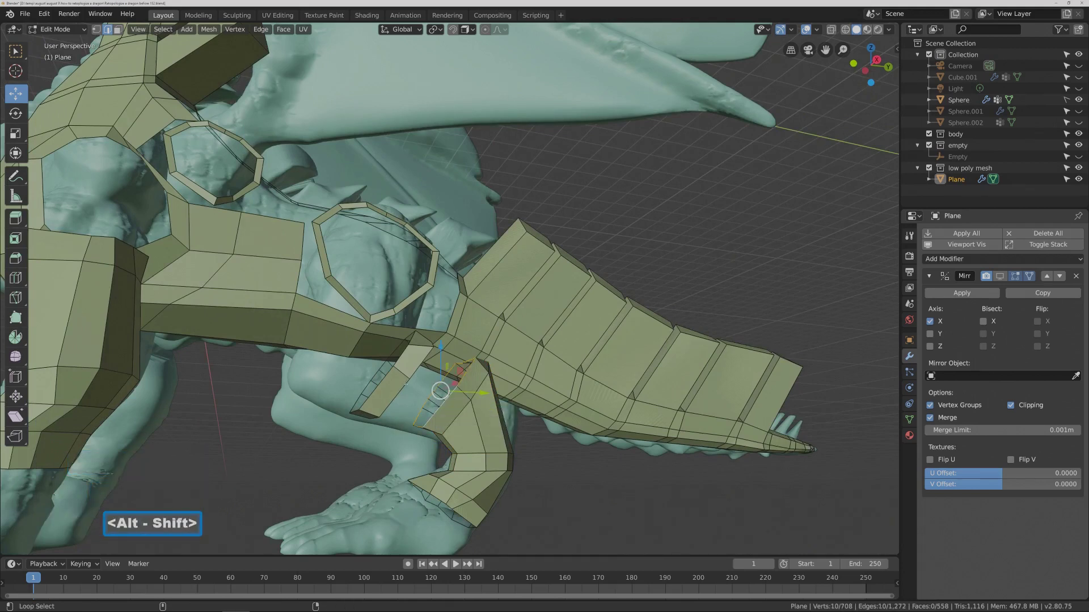
{"action": "left_click", "coordinate": [405, 385], "text": "alt+shift"}
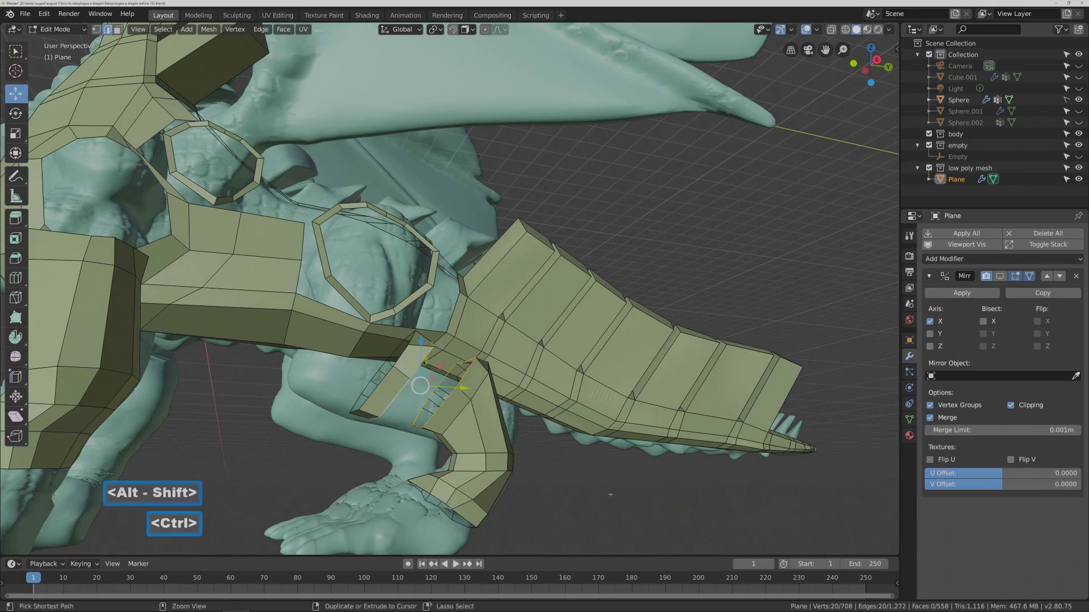
{"action": "key", "text": "ctrl+e"}
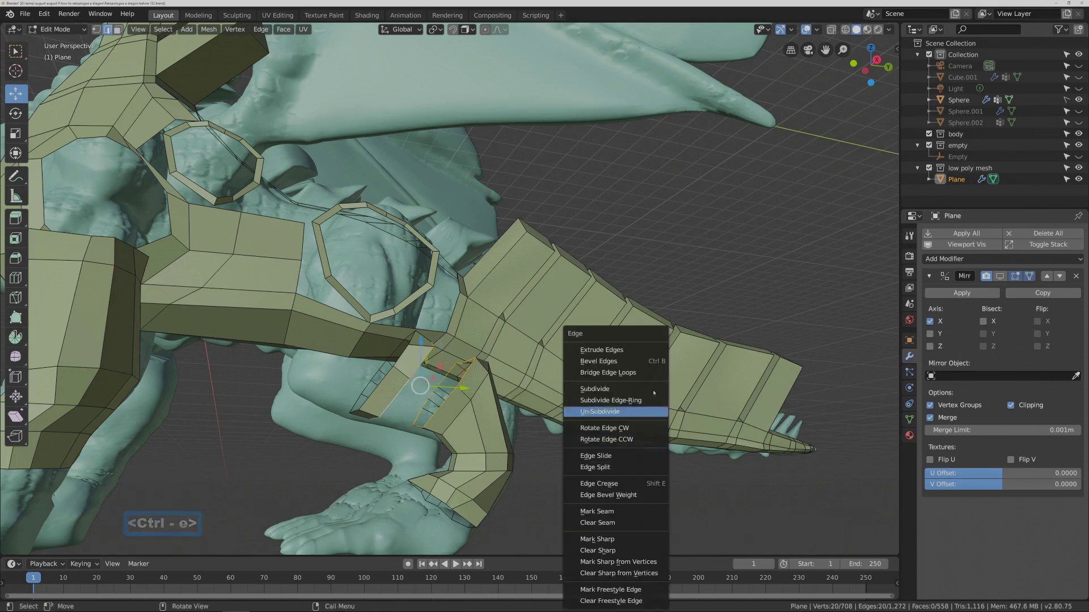
{"action": "left_click", "coordinate": [608, 373]}
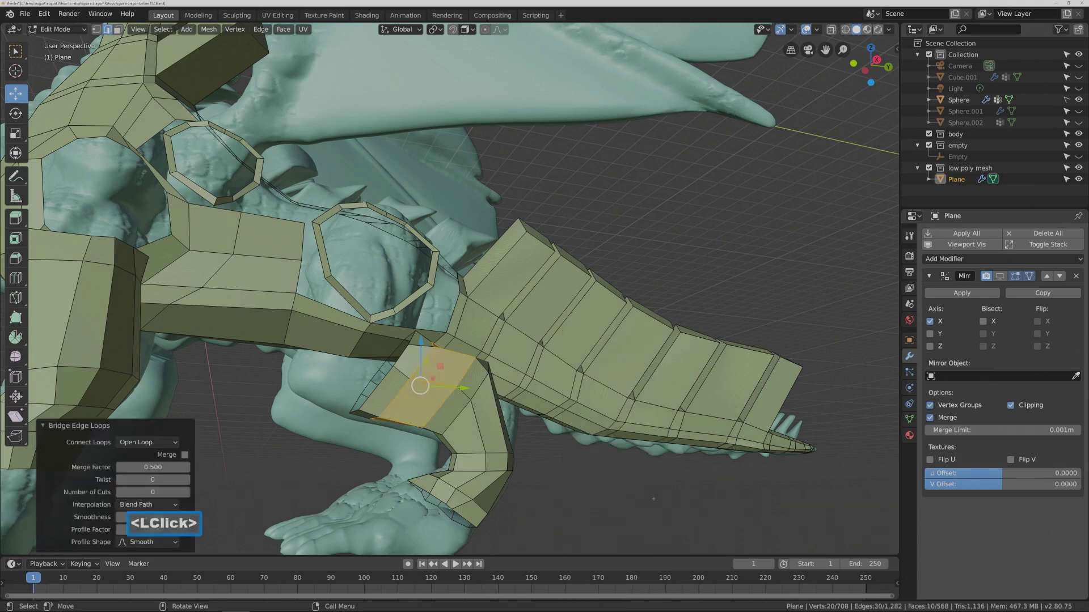
{"action": "left_click", "coordinate": [653, 498]}
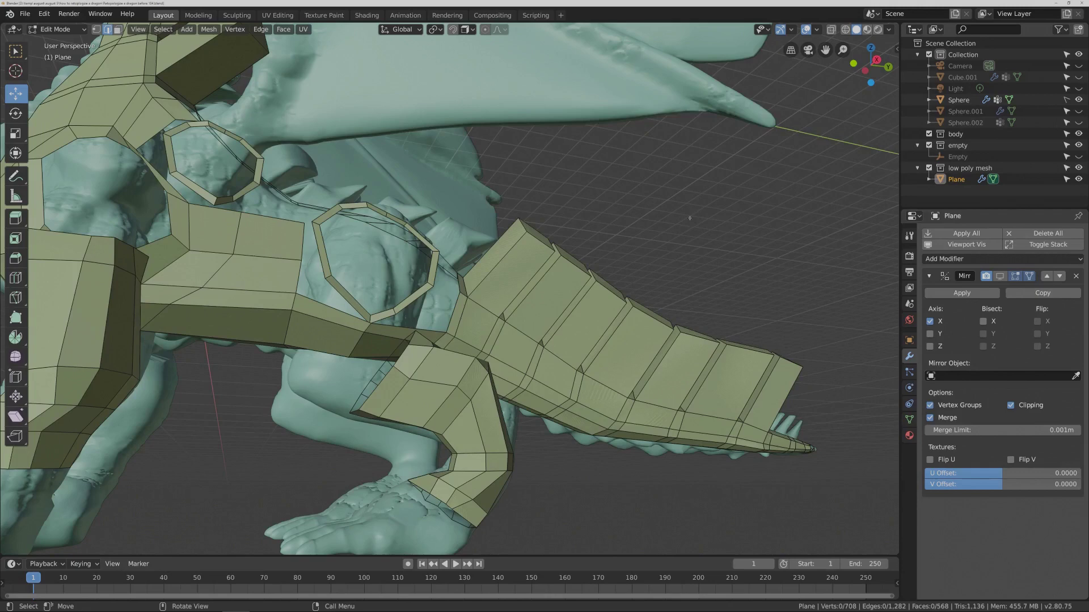
Bridge the front leg's top edge loop with the shoulder opening in the body mesh, and clear the selection.
{"action": "scroll", "coordinate": [690, 218], "scroll_direction": "down", "scroll_amount": 1}
{"action": "middle_click_drag", "start_coordinate": [591, 234], "coordinate": [615, 251]}
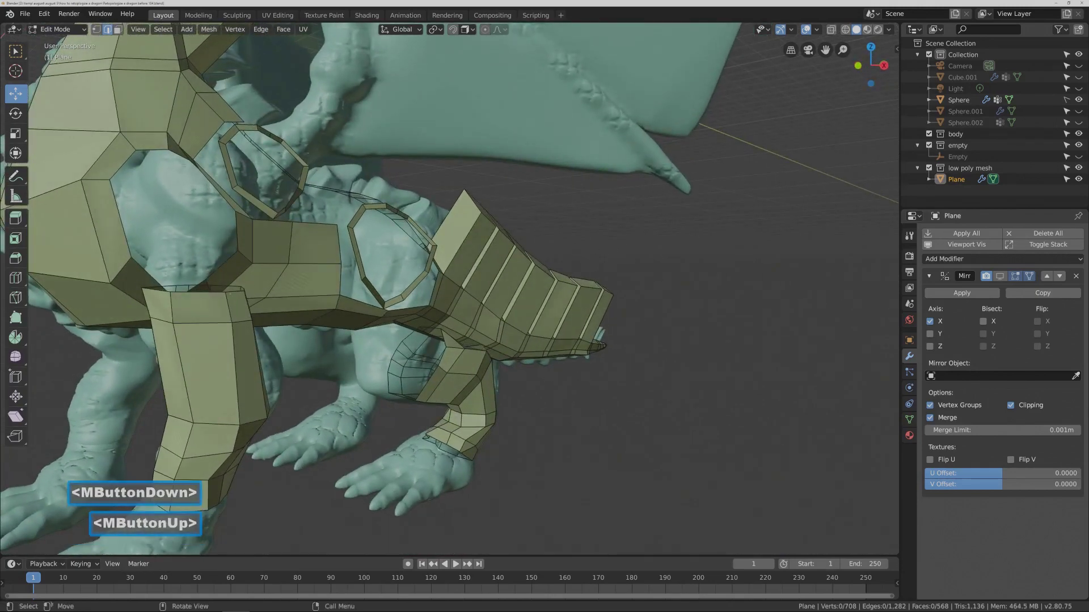
{"action": "left_click", "coordinate": [210, 290], "text": "alt"}
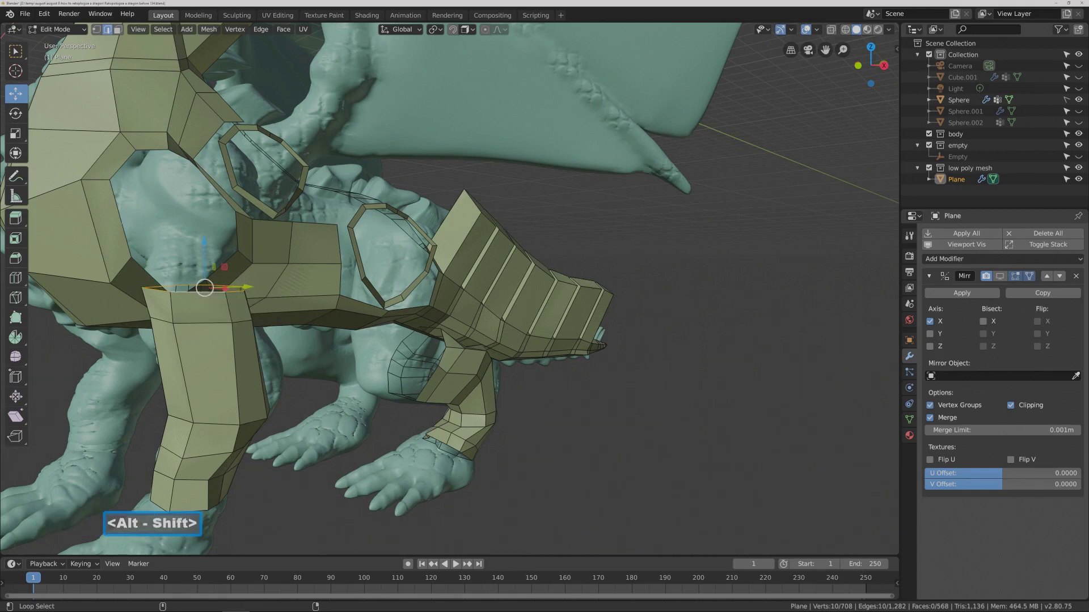
{"action": "left_click", "coordinate": [226, 267], "text": "alt+shift"}
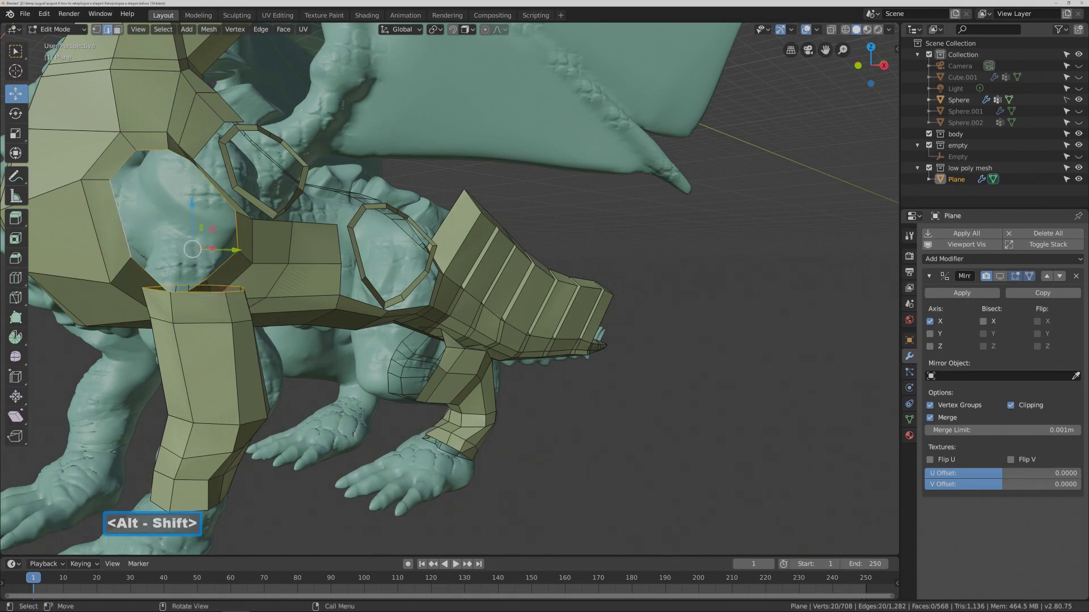
{"action": "key", "text": "ctrl+e"}
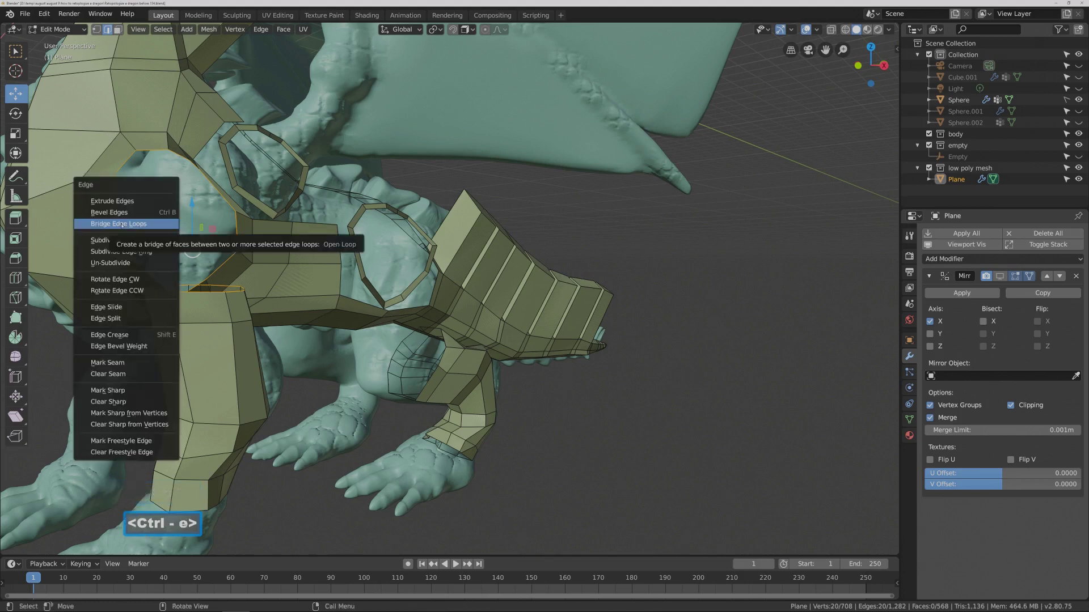
{"action": "left_click", "coordinate": [156, 223]}
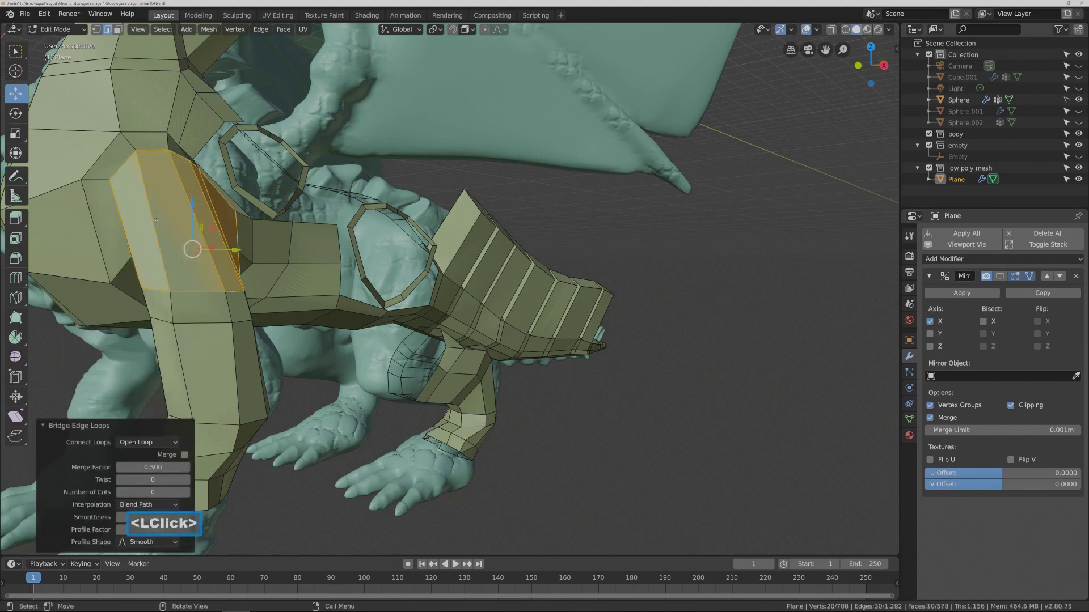
{"action": "middle_click_drag", "start_coordinate": [510, 273], "coordinate": [661, 277]}
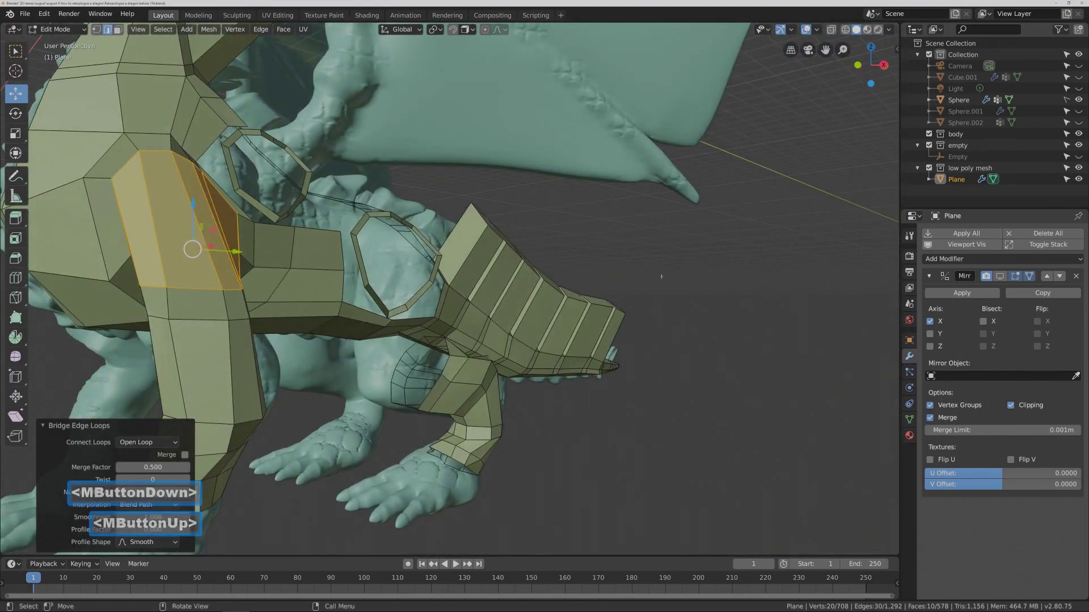
{"action": "left_click", "coordinate": [661, 276]}
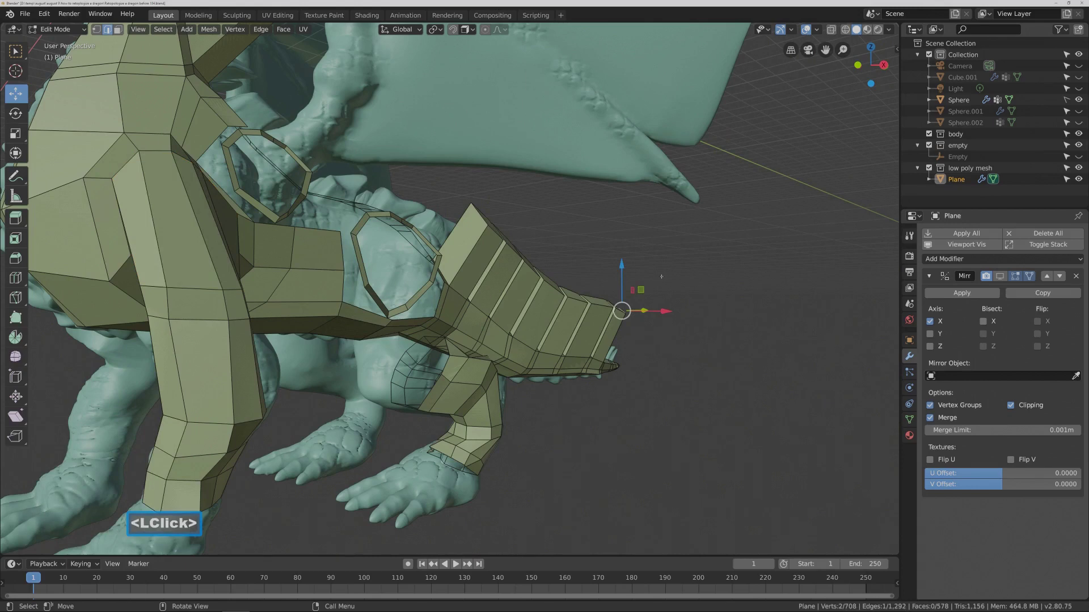
{"action": "key", "text": "Pause"}
{"action": "key", "text": "alt+a"}
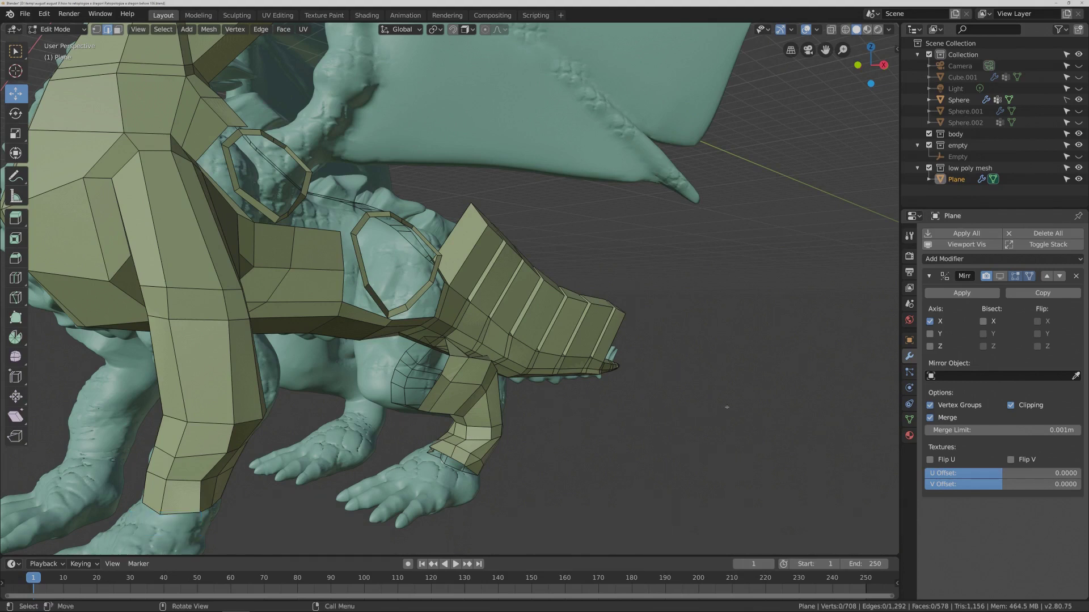
Bridge the open upper edge loop of the hind leg's lower section with the thigh ring's edge loop, and clear the selection.
{"action": "key", "text": "alt"}
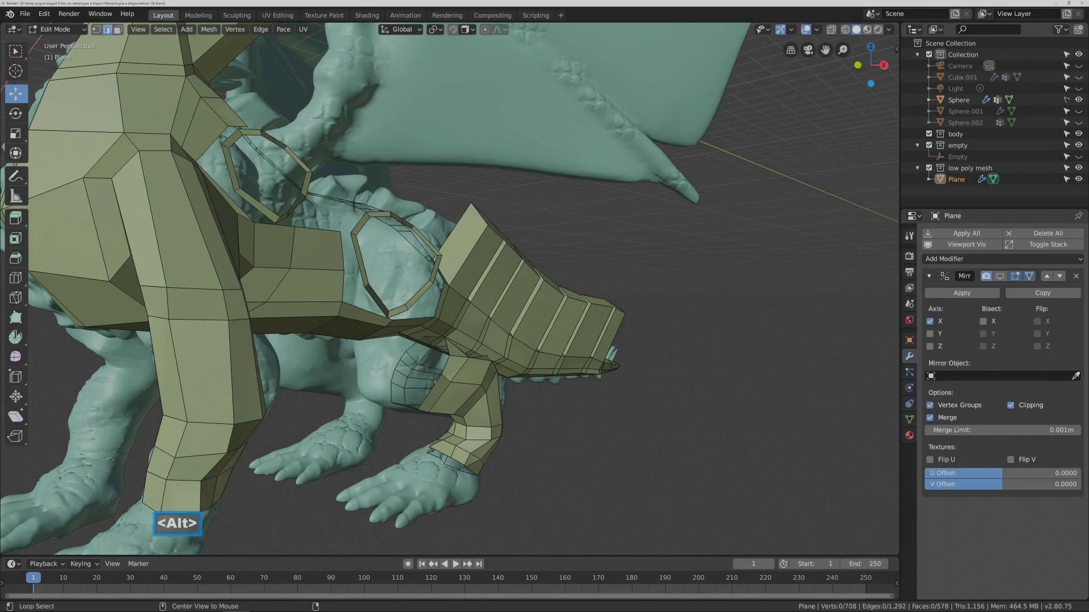
{"action": "left_click", "coordinate": [435, 382], "text": "alt"}
{"action": "middle_click_drag", "start_coordinate": [435, 383], "coordinate": [457, 314]}
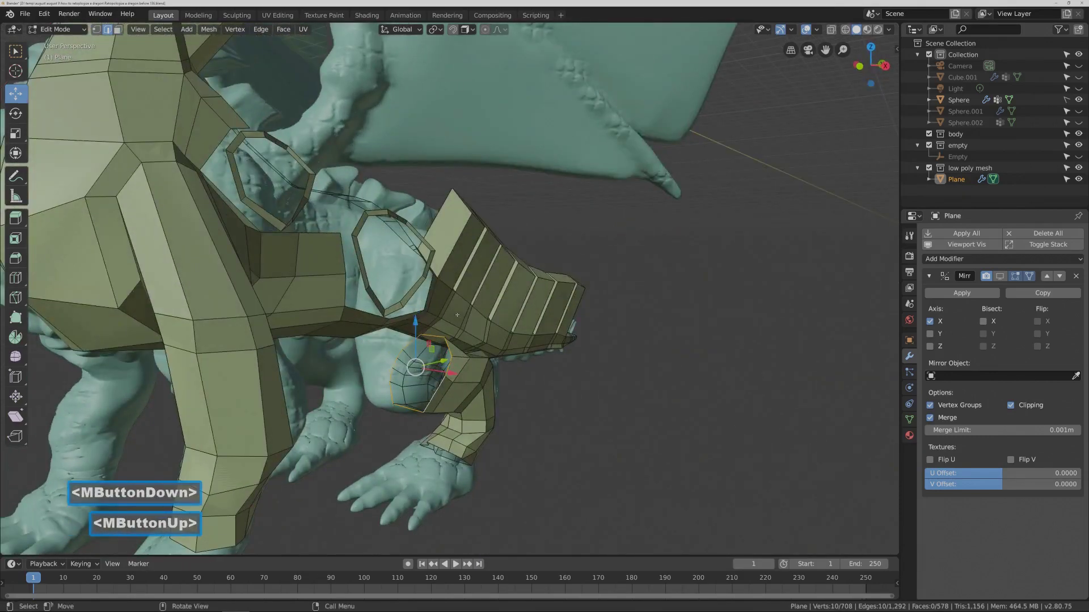
{"action": "key", "text": "alt"}
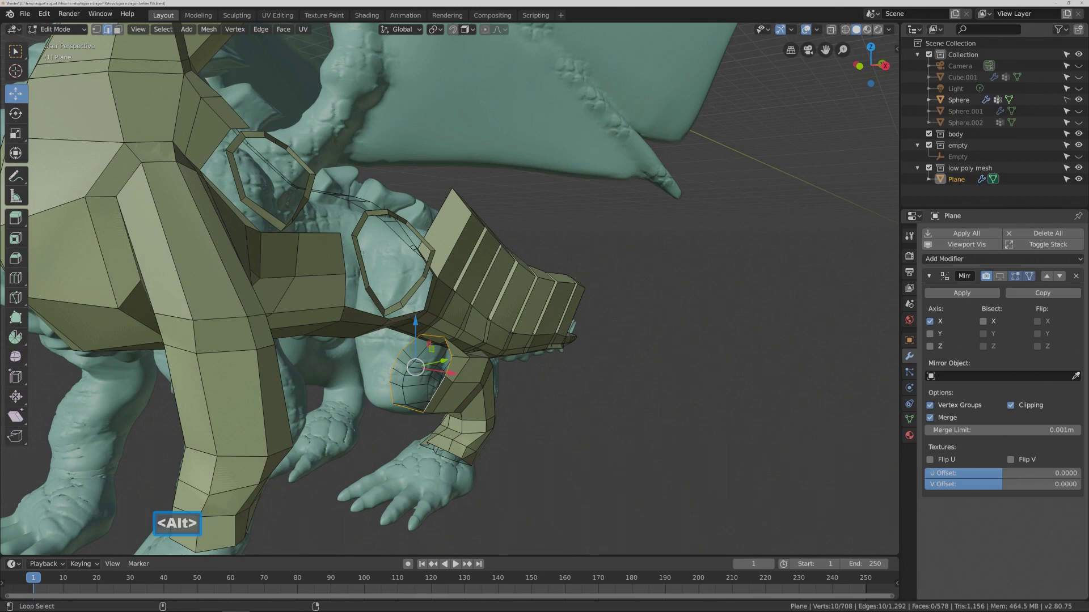
{"action": "left_click", "coordinate": [428, 266], "text": "alt+shift"}
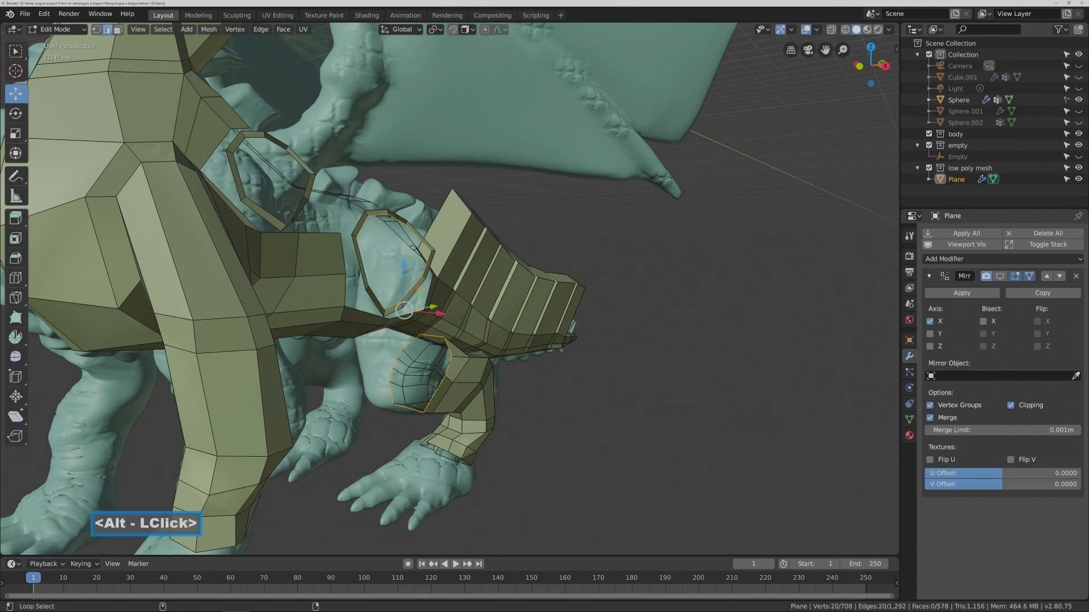
{"action": "key", "text": "ctrl"}
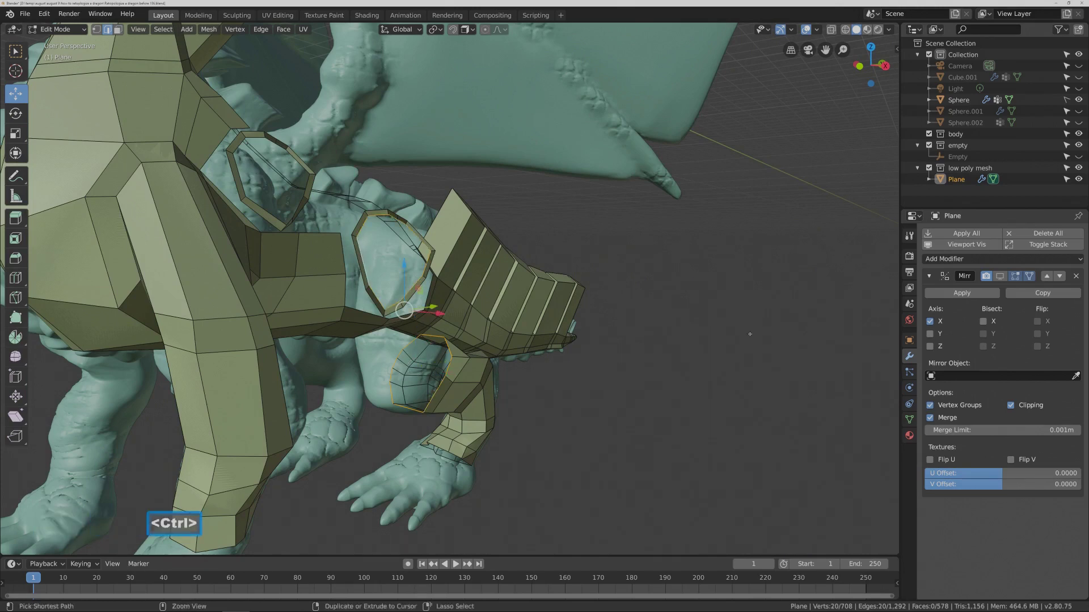
{"action": "key", "text": "ctrl+e"}
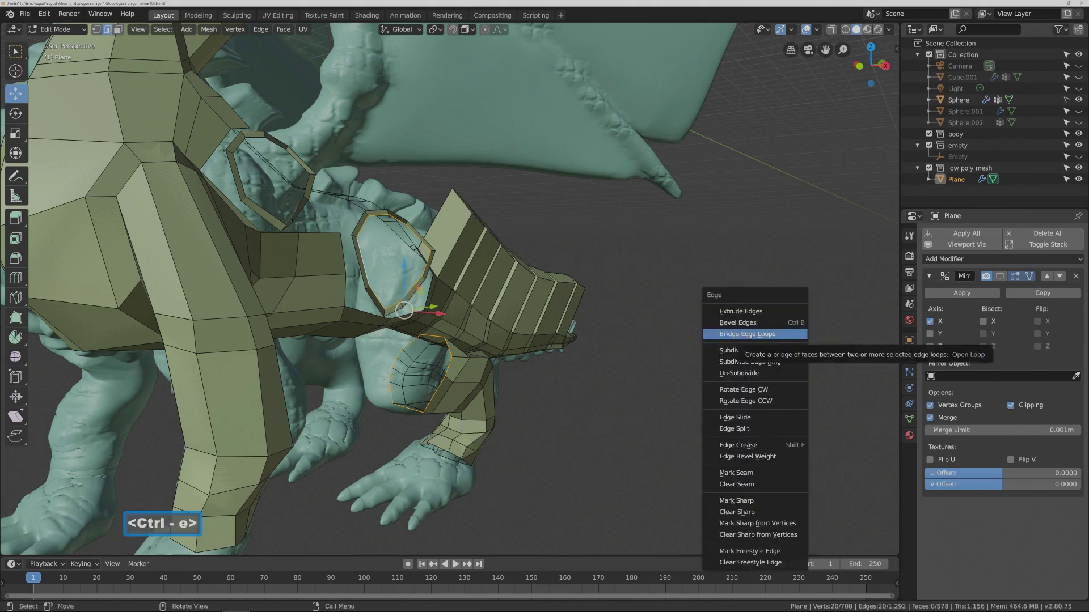
{"action": "left_click", "coordinate": [787, 334]}
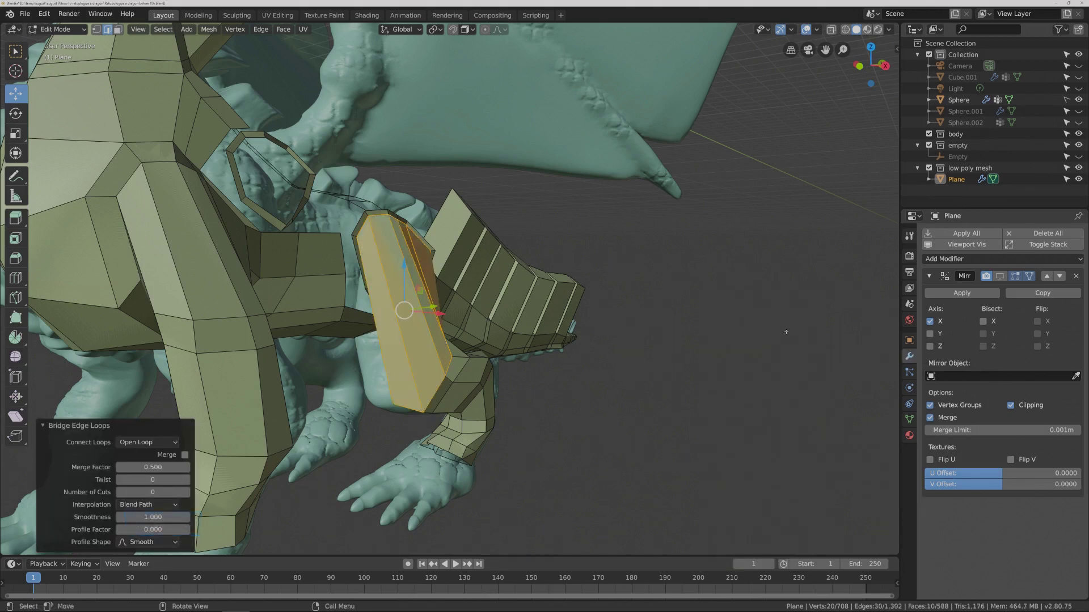
{"action": "left_click", "coordinate": [786, 332]}
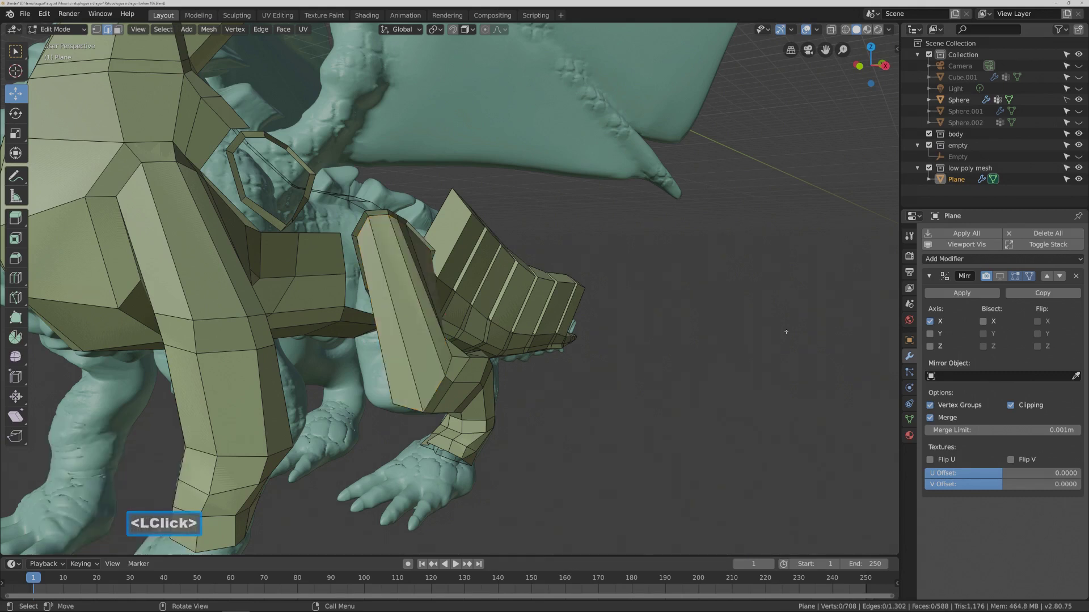
{"action": "key", "text": "Pause"}
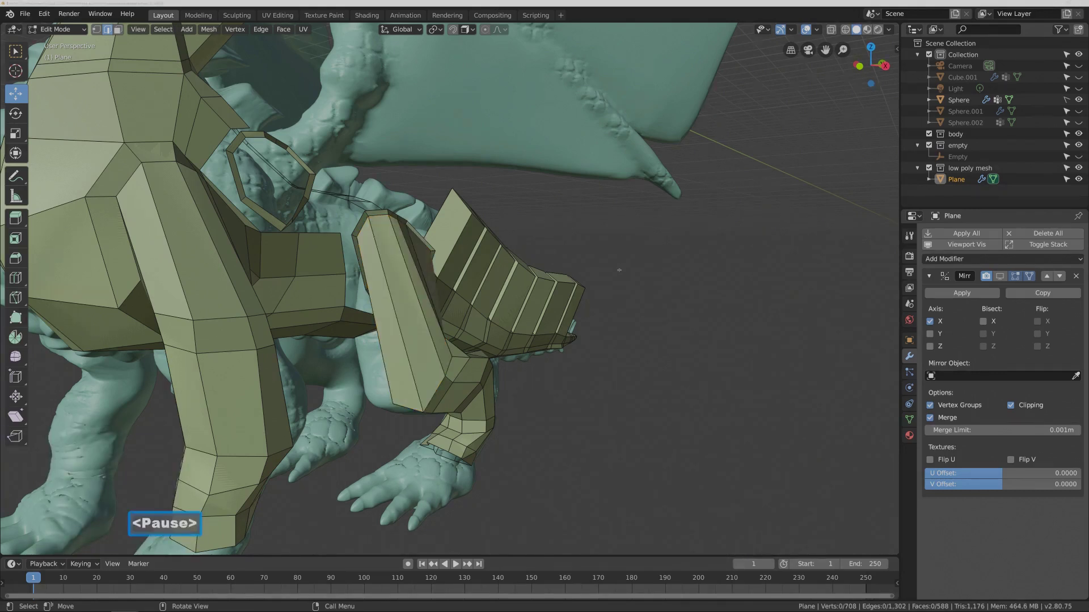
Add one centred loop cut around the long upper section of the front leg, between the shoulder opening and the upper leg.
{"action": "scroll", "coordinate": [619, 270], "scroll_direction": "down", "scroll_amount": 1}
{"action": "scroll", "coordinate": [618, 270], "scroll_direction": "up", "scroll_amount": 1}
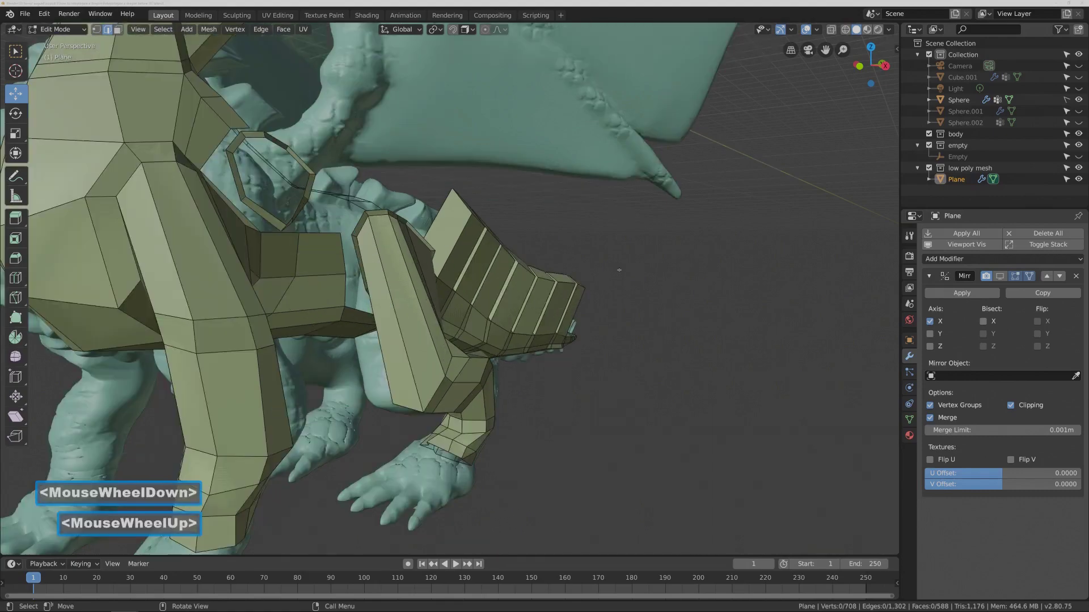
{"action": "scroll", "coordinate": [618, 270], "scroll_direction": "down", "scroll_amount": 2}
{"action": "middle_click_drag", "start_coordinate": [619, 270], "coordinate": [324, 267]}
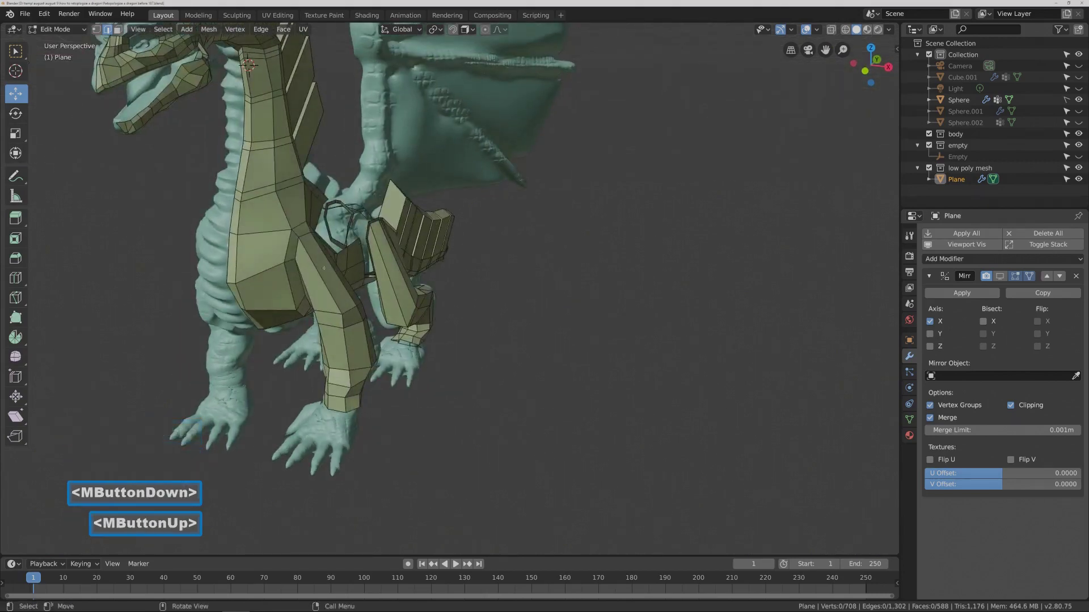
{"action": "key", "text": "ctrl+r"}
{"action": "left_click", "coordinate": [324, 267]}
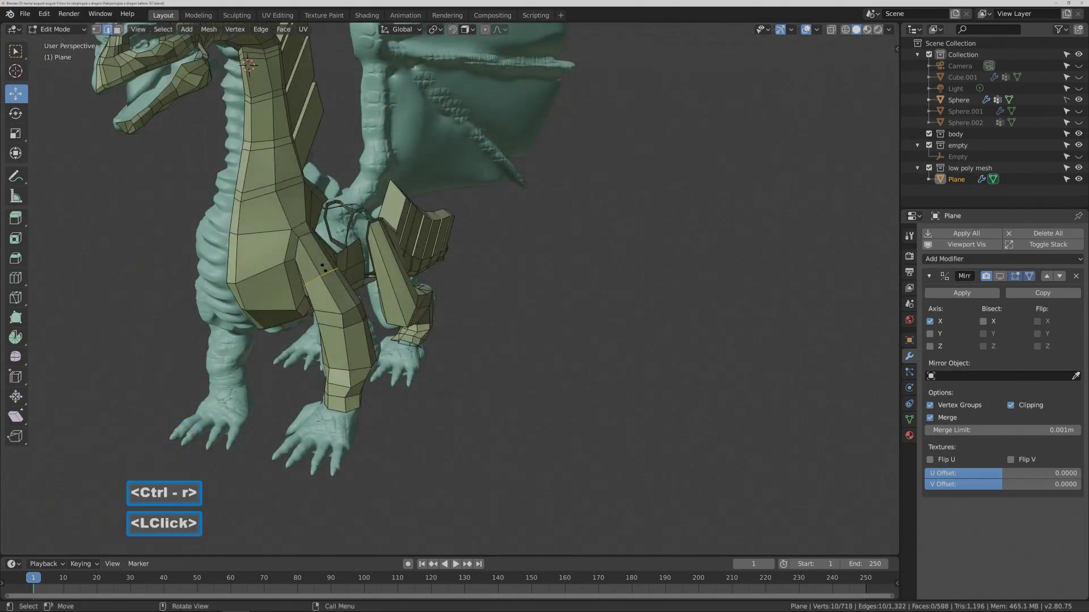
{"action": "left_click", "coordinate": [324, 268]}
{"action": "middle_click_drag", "start_coordinate": [323, 268], "coordinate": [216, 281]}
{"action": "scroll", "coordinate": [275, 279], "scroll_direction": "up", "scroll_amount": 2}
{"action": "left_click", "coordinate": [275, 279]}
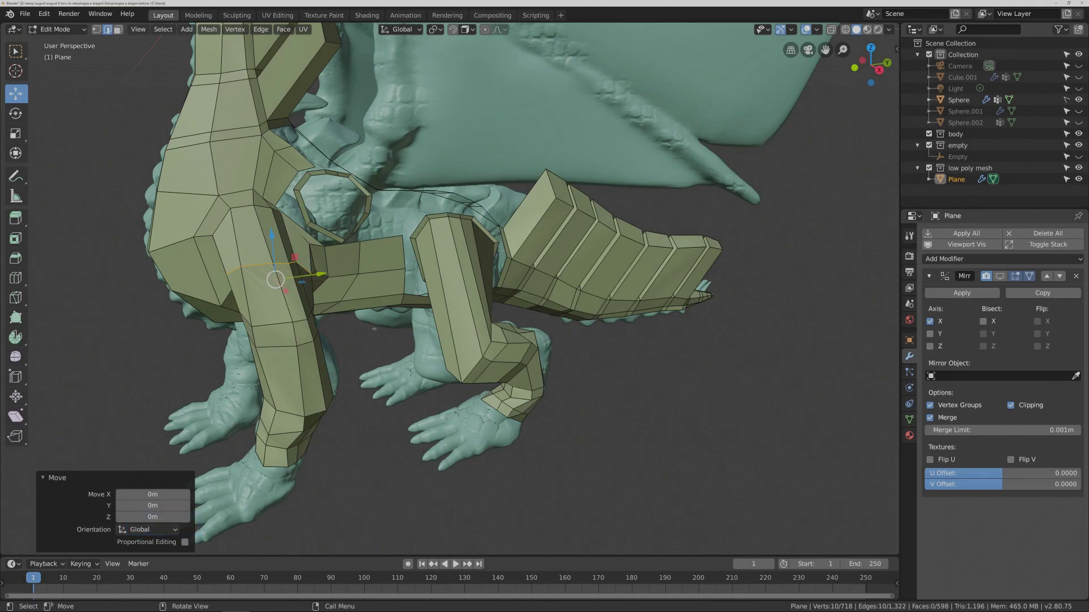
Move the two outer edges of the front leg's new loop outward to the sculpt's shoulder and raise them 0.277 m.
{"action": "left_click", "coordinate": [299, 287]}
{"action": "left_click", "coordinate": [285, 265]}
{"action": "left_click", "coordinate": [257, 265], "text": "shift"}
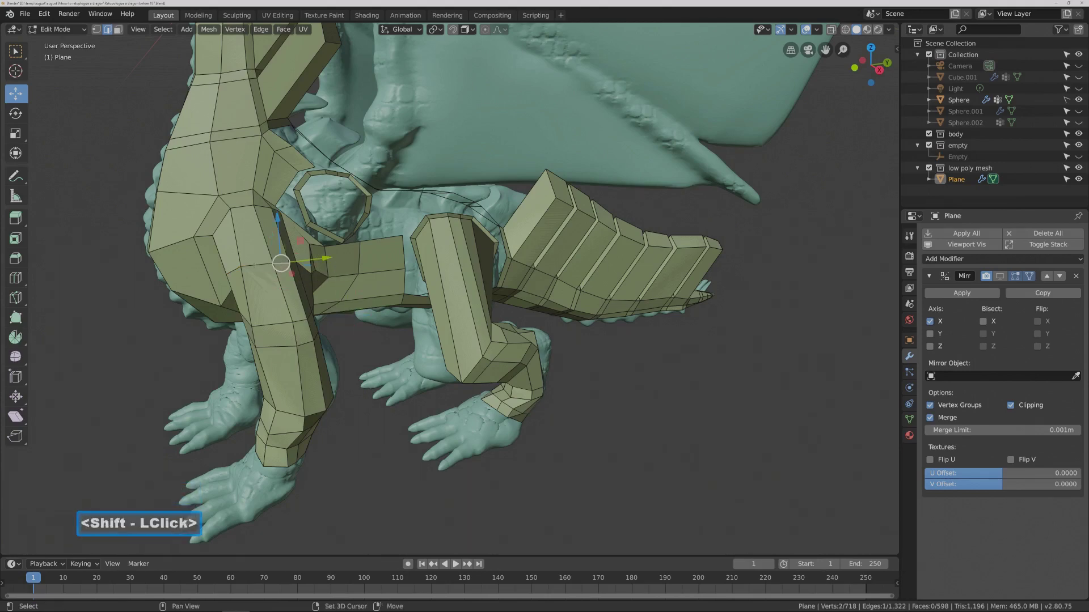
{"action": "mouse_move", "coordinate": [248, 264]}
{"action": "middle_mouse_down"}
{"action": "mouse_move", "coordinate": [300, 251]}
{"action": "mouse_move", "coordinate": [267, 263]}
{"action": "middle_mouse_up"}
{"action": "left_click_drag", "start_coordinate": [295, 264], "coordinate": [347, 265]}
{"action": "middle_click_drag", "start_coordinate": [347, 265], "coordinate": [351, 265]}
{"action": "left_click_drag", "start_coordinate": [353, 265], "coordinate": [361, 269]}
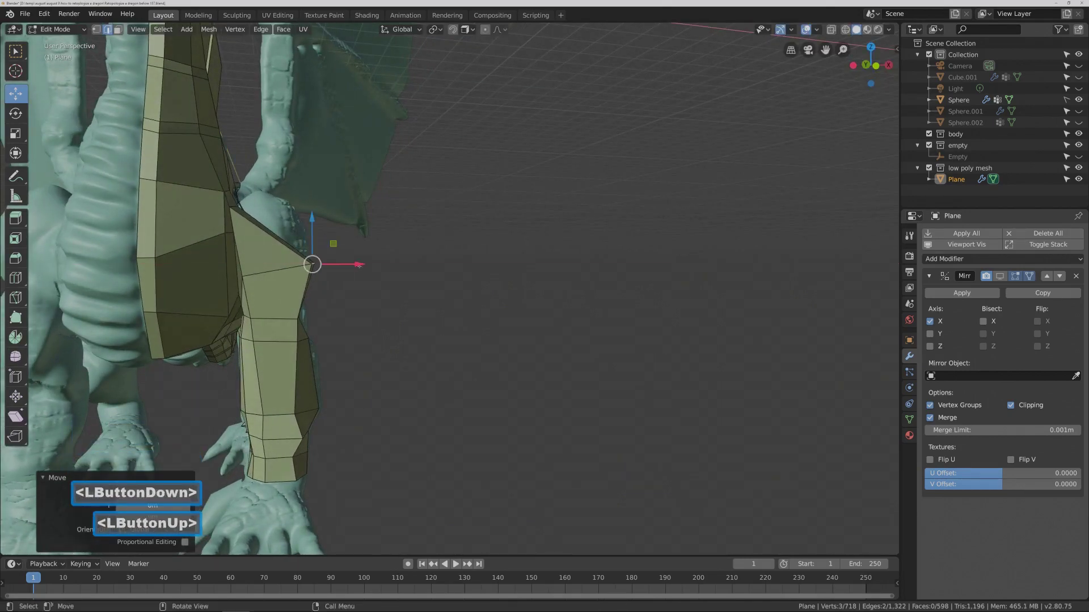
{"action": "left_click_drag", "start_coordinate": [312, 224], "coordinate": [314, 209]}
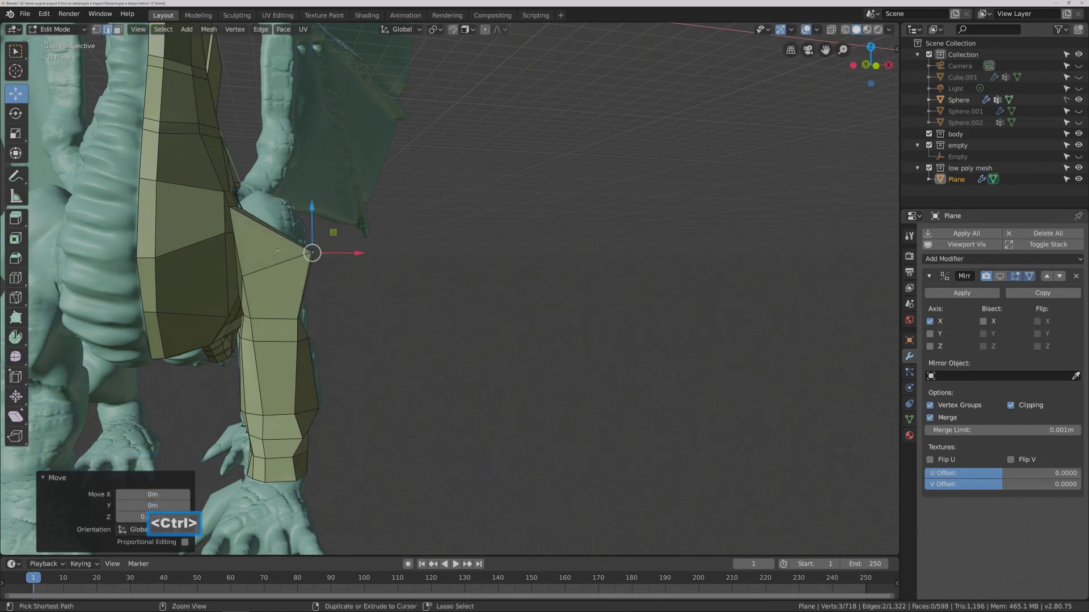
Add one centred loop cut around the front leg between the shoulder opening and the raised loop.
{"action": "key", "text": "ctrl+r"}
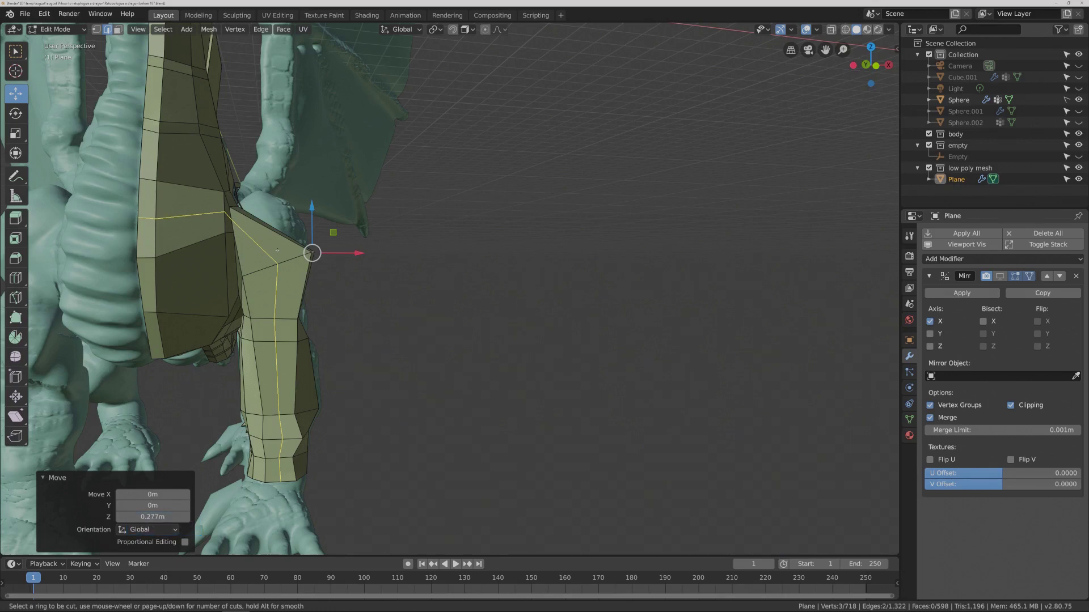
{"action": "right_click", "coordinate": [277, 250]}
{"action": "middle_click_drag", "start_coordinate": [346, 277], "coordinate": [318, 288]}
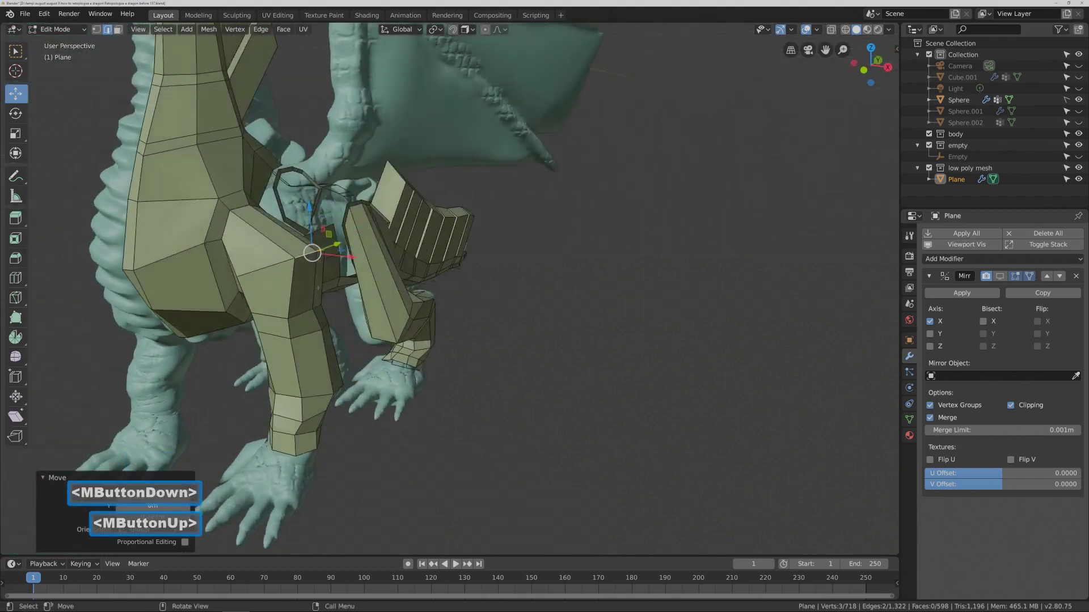
{"action": "key", "text": "ctrl+r"}
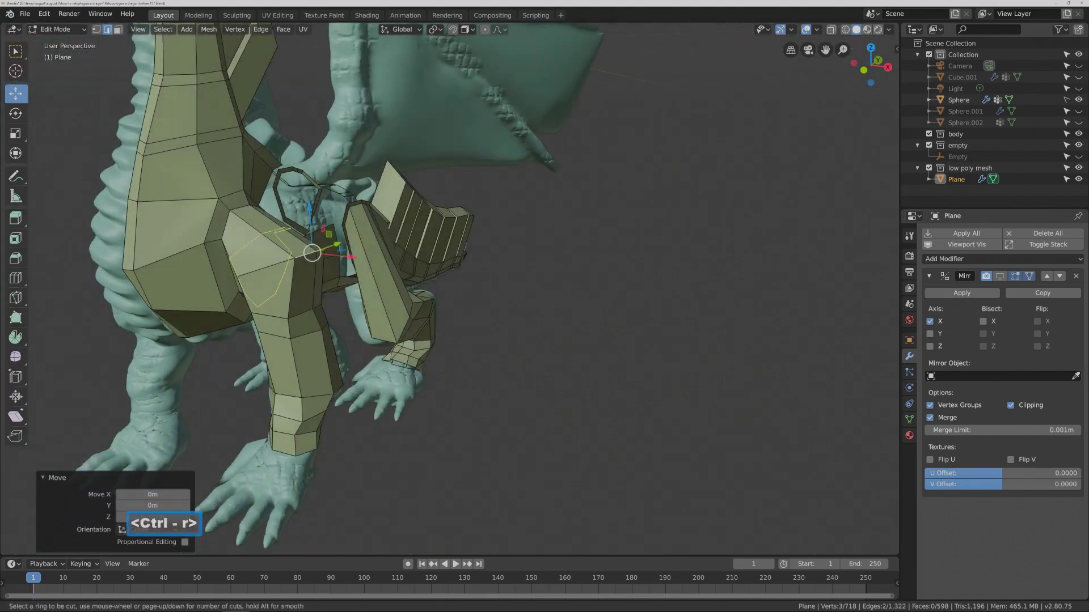
{"action": "left_click", "coordinate": [276, 230]}
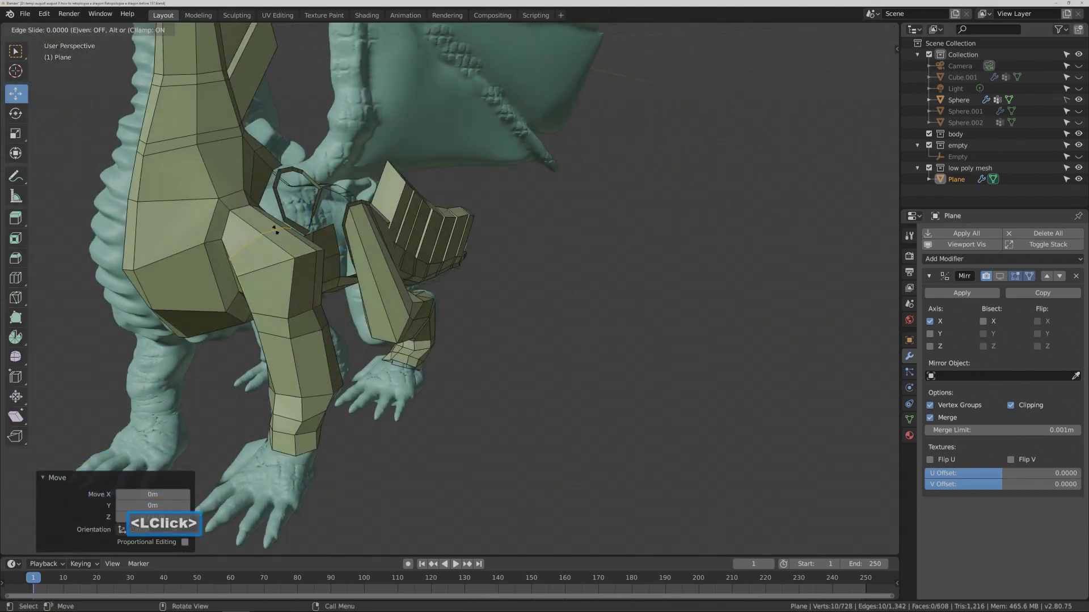
{"action": "left_click", "coordinate": [276, 231]}
{"action": "middle_click_drag", "start_coordinate": [306, 252], "coordinate": [271, 248]}
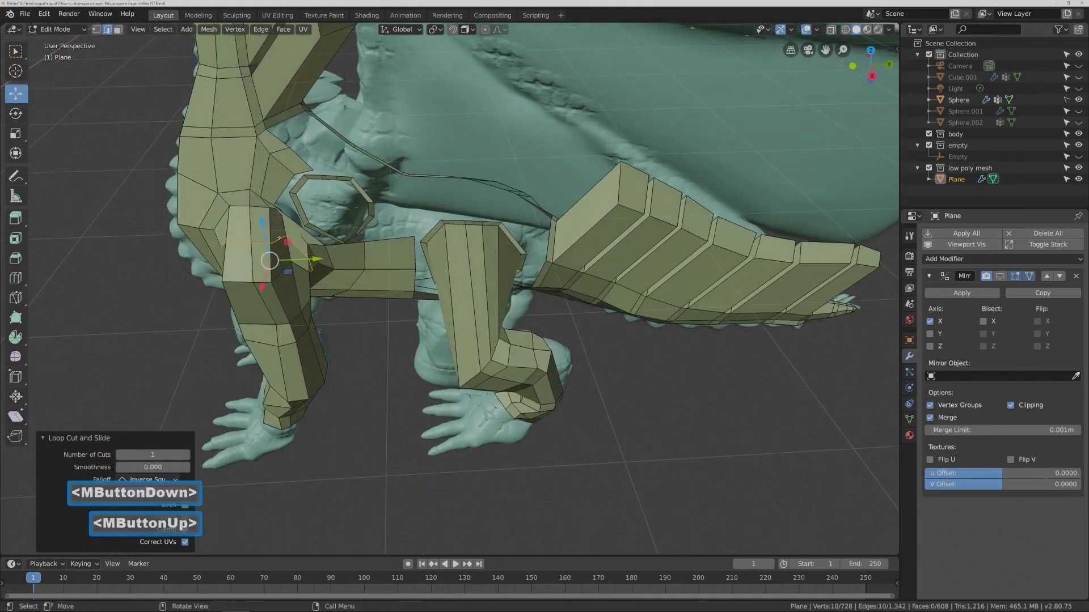
Select the two top edges of the new shoulder loop and raise them to round the shoulder over the sculpt.
{"action": "left_click", "coordinate": [293, 244]}
{"action": "left_click", "coordinate": [297, 244]}
{"action": "left_click", "coordinate": [368, 344]}
{"action": "left_click", "coordinate": [254, 244]}
{"action": "left_click", "coordinate": [240, 244], "text": "shift"}
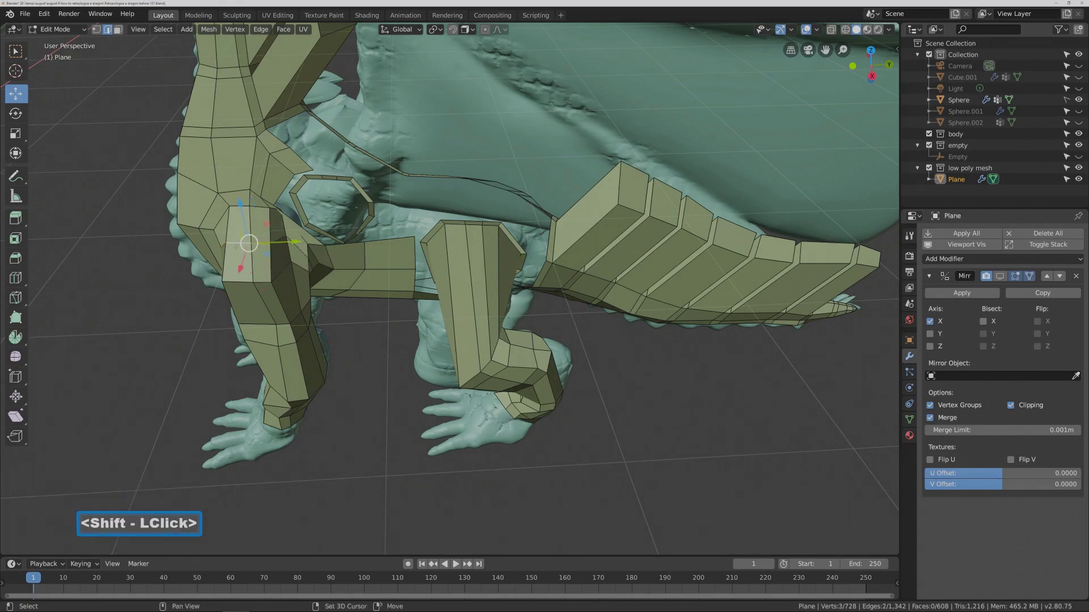
{"action": "middle_click_drag", "start_coordinate": [244, 243], "coordinate": [258, 209]}
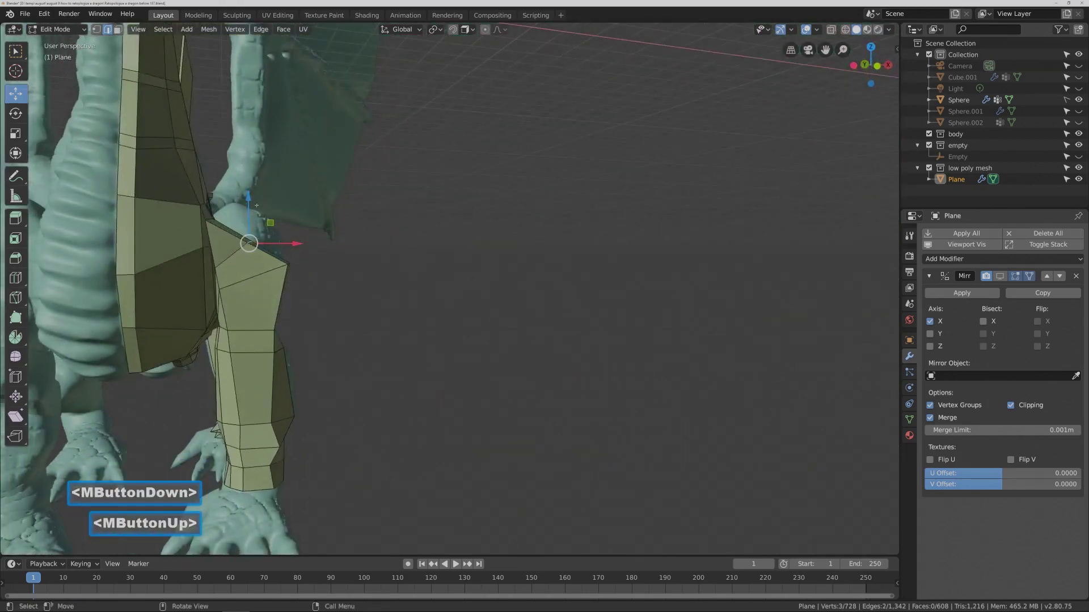
{"action": "left_click_drag", "start_coordinate": [248, 243], "coordinate": [261, 195]}
Add one centred loop cut around the shoulder between its raised top loop and the outer loop below it.
{"action": "middle_click_drag", "start_coordinate": [258, 239], "coordinate": [277, 249]}
{"action": "key", "text": "ctrl+r"}
{"action": "left_click", "coordinate": [271, 245]}
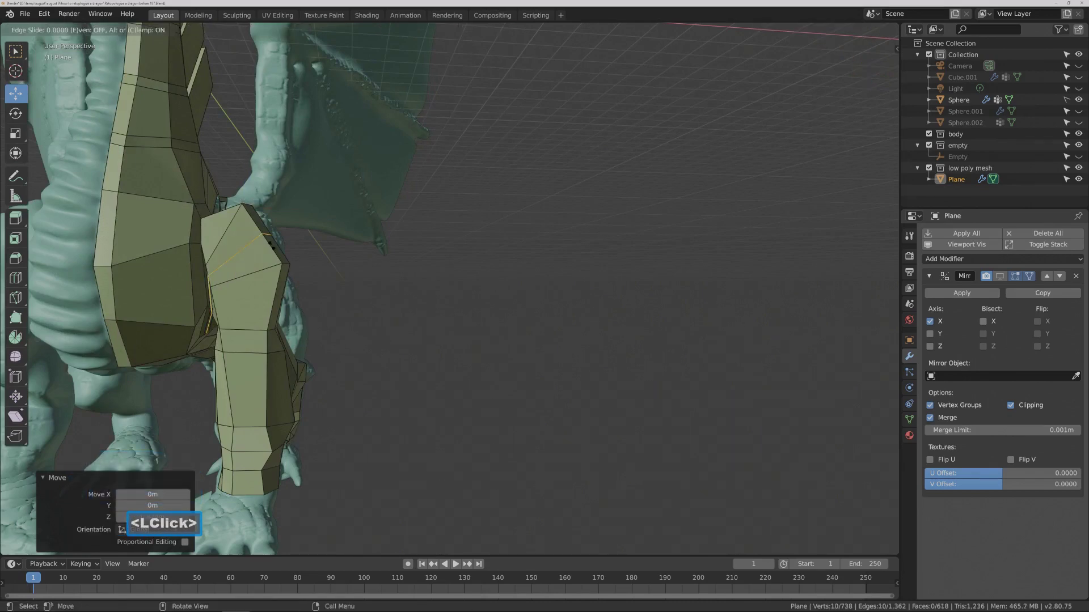
{"action": "left_click", "coordinate": [271, 246]}
{"action": "middle_click_drag", "start_coordinate": [239, 274], "coordinate": [233, 282]}
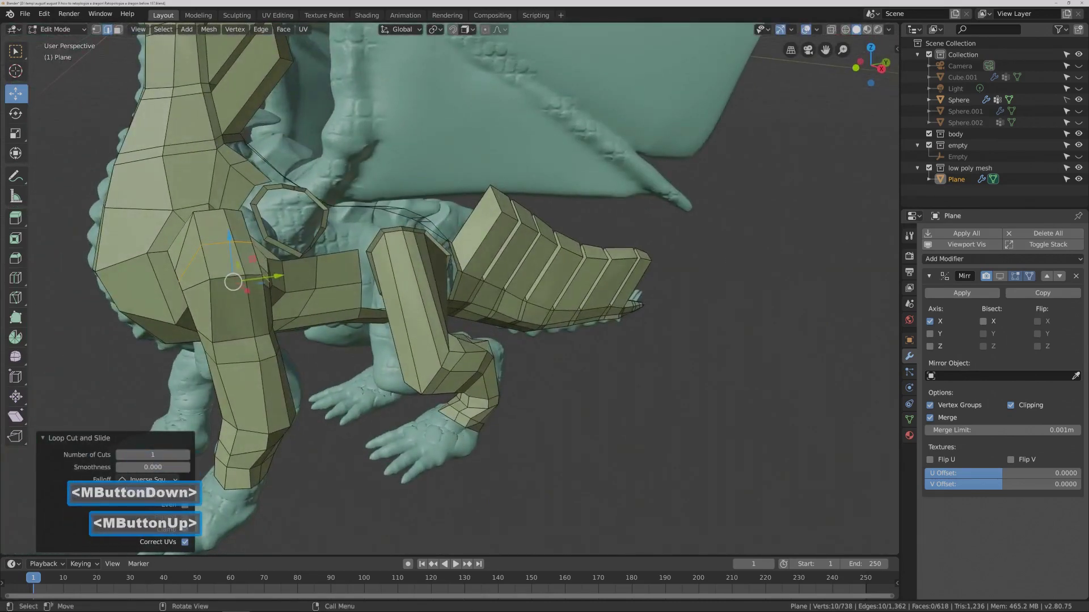
Raise the two outer edges of the newest shoulder loop to follow the sculpt's rounded outer shoulder.
{"action": "left_click", "coordinate": [244, 238]}
{"action": "left_click", "coordinate": [219, 245], "text": "shift"}
{"action": "middle_click_drag", "start_coordinate": [229, 243], "coordinate": [229, 241]}
{"action": "left_click_drag", "start_coordinate": [274, 241], "coordinate": [272, 222]}
{"action": "left_click", "coordinate": [242, 241]}
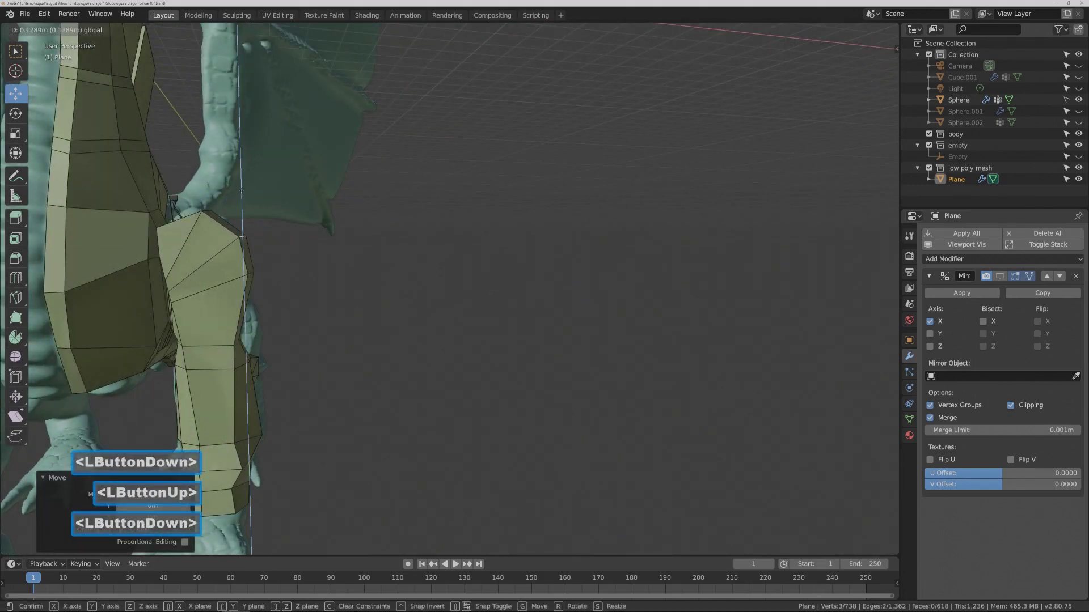
Add one loop cut around the shoulder between the body opening and the raised top loop.
{"action": "middle_click_drag", "start_coordinate": [243, 238], "coordinate": [243, 237]}
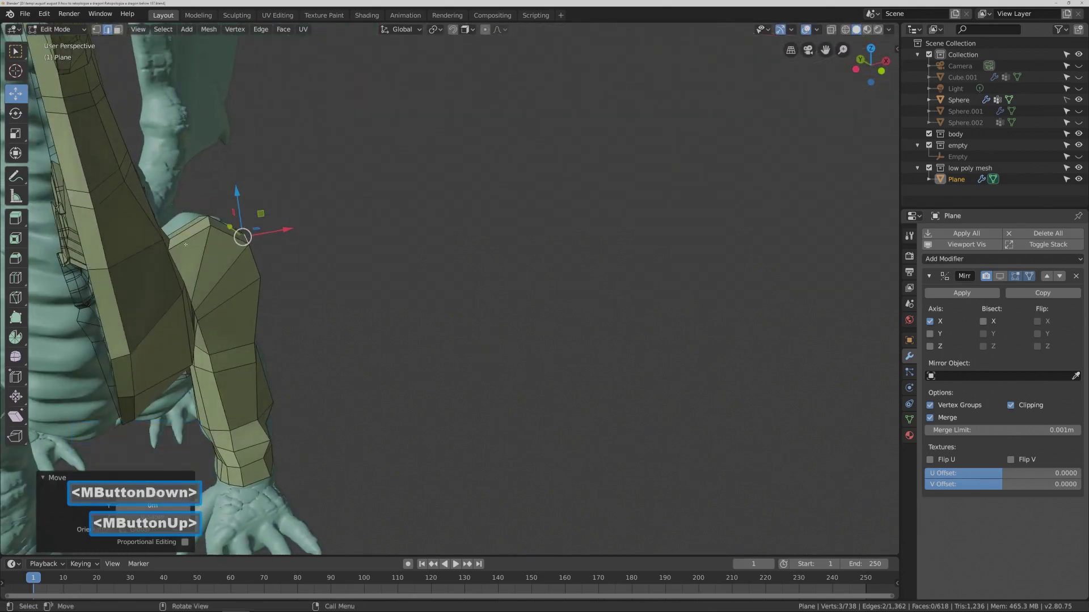
{"action": "key", "text": "ctrl+r"}
{"action": "left_click", "coordinate": [243, 237]}
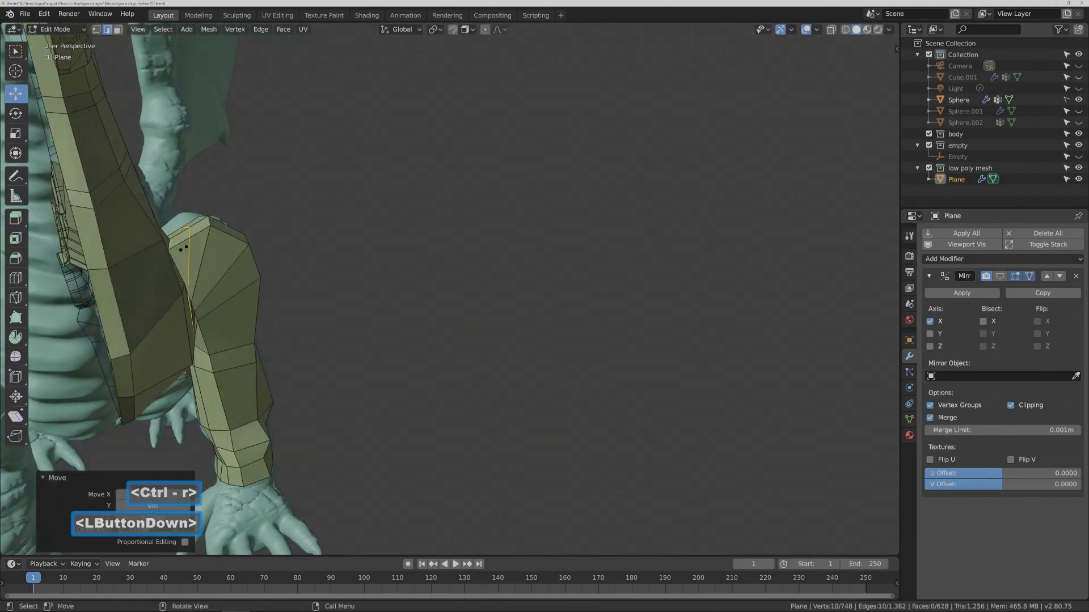
{"action": "left_click", "coordinate": [177, 283]}
{"action": "middle_click_drag", "start_coordinate": [179, 286], "coordinate": [180, 249]}
Raise the two top edges of the shoulder loop nearest the body by 0.275 m, and clear the selection.
{"action": "left_click", "coordinate": [181, 247]}
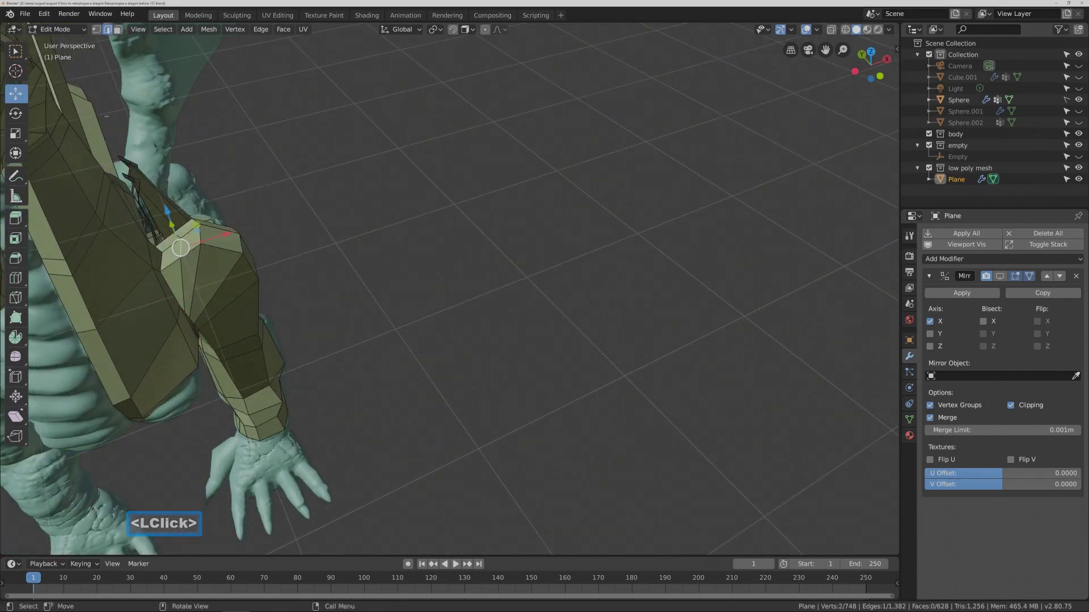
{"action": "left_click", "coordinate": [17, 52]}
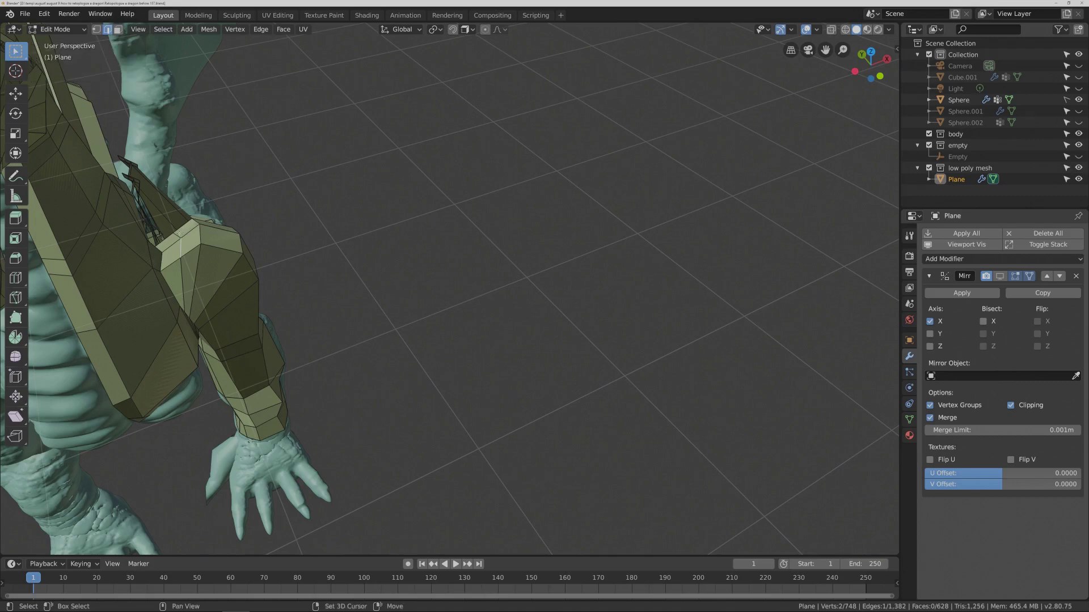
{"action": "left_click", "coordinate": [181, 233], "text": "shift"}
{"action": "middle_click_drag", "start_coordinate": [181, 233], "coordinate": [206, 246]}
{"action": "left_click", "coordinate": [15, 93]}
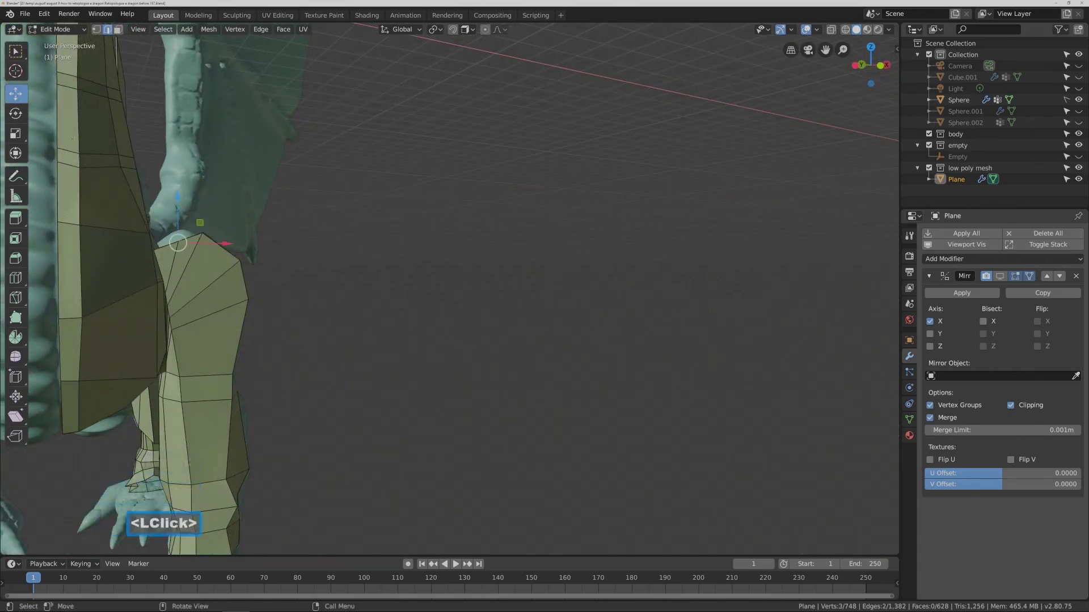
{"action": "left_click_drag", "start_coordinate": [167, 197], "coordinate": [171, 184]}
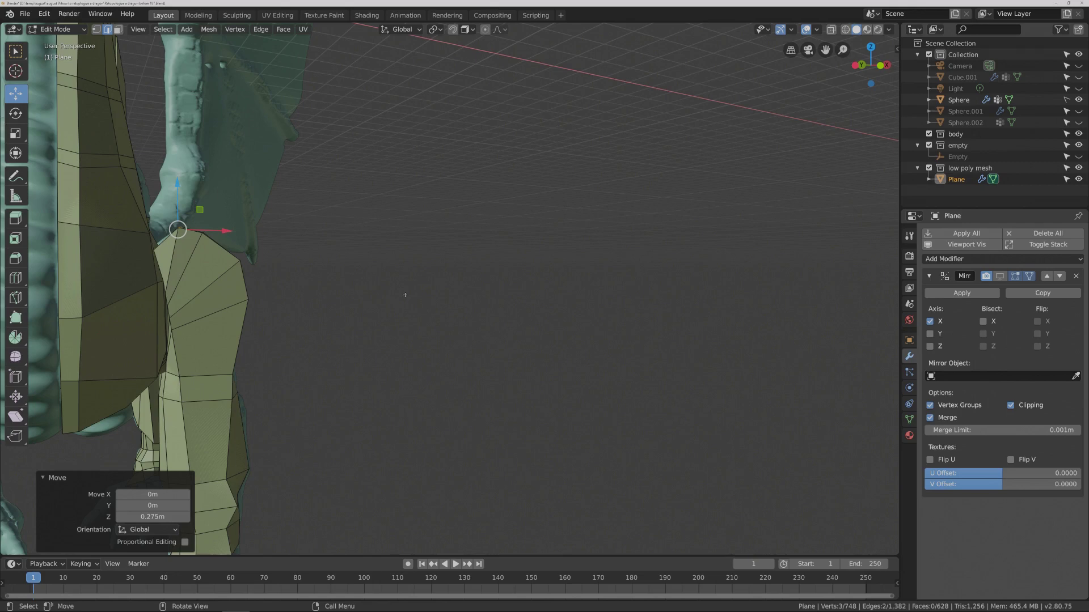
{"action": "key", "text": "Pause"}
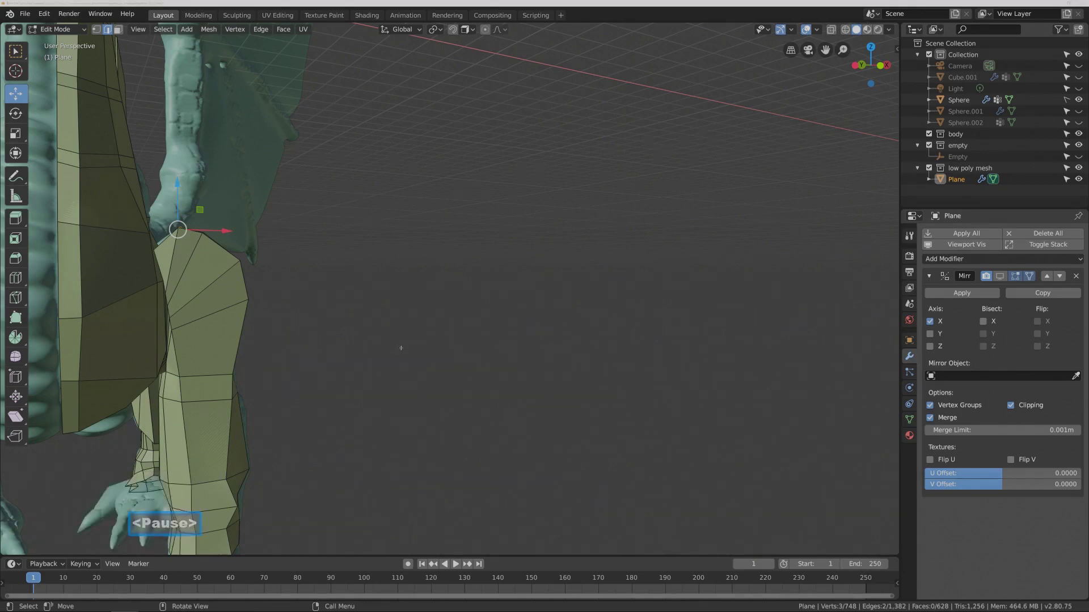
{"action": "middle_click_drag", "start_coordinate": [653, 318], "coordinate": [608, 319]}
{"action": "left_click", "coordinate": [615, 324]}
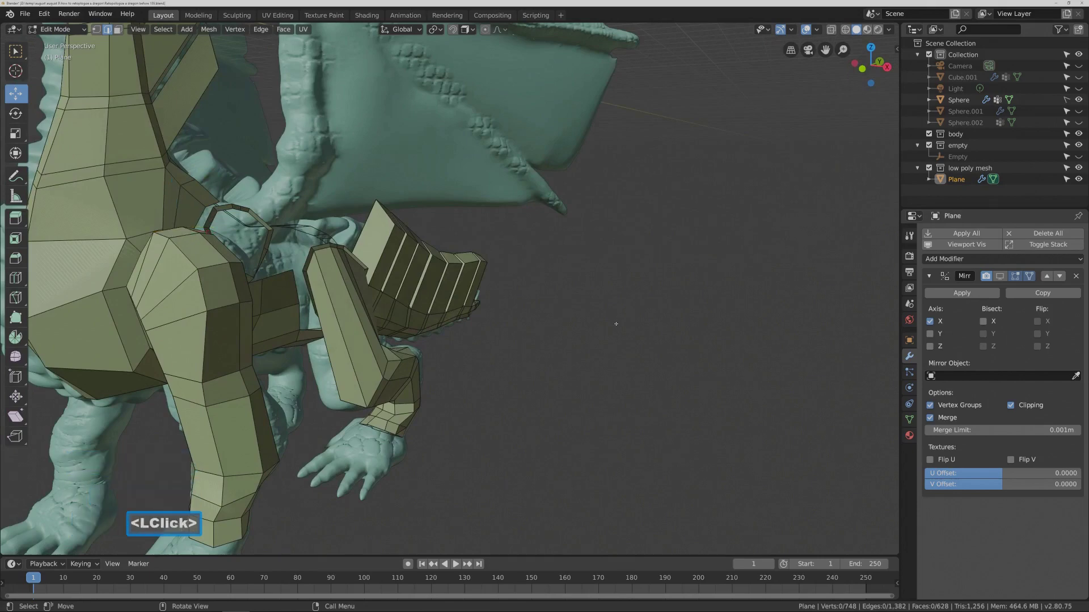
{"action": "key", "text": "Pause"}
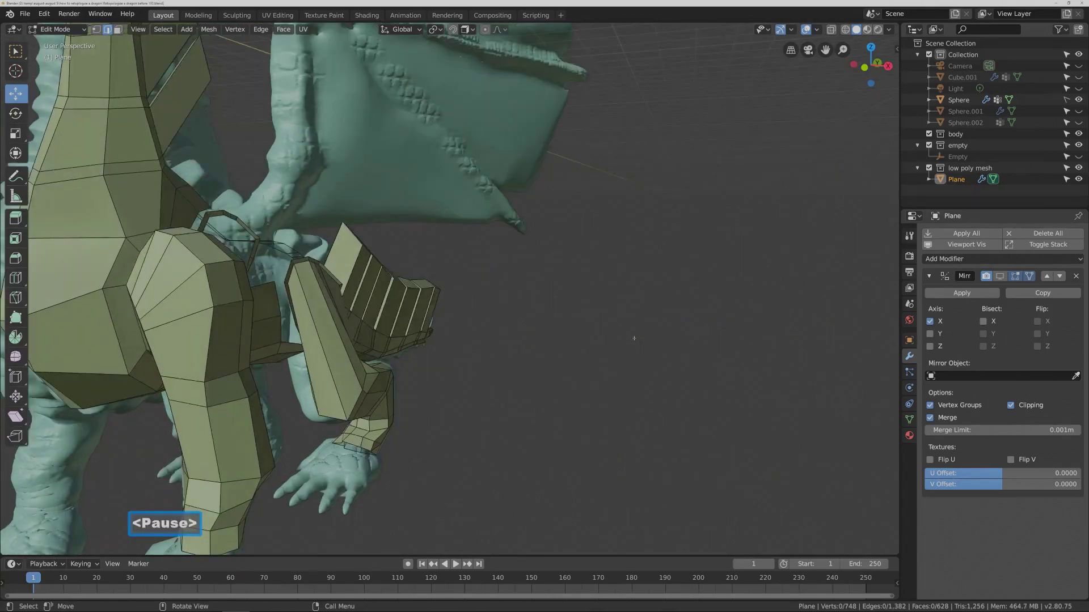
Add two centred loop cuts around the front leg's long section below the shoulder, and clear the selection.
{"action": "middle_click_drag", "start_coordinate": [634, 339], "coordinate": [603, 320]}
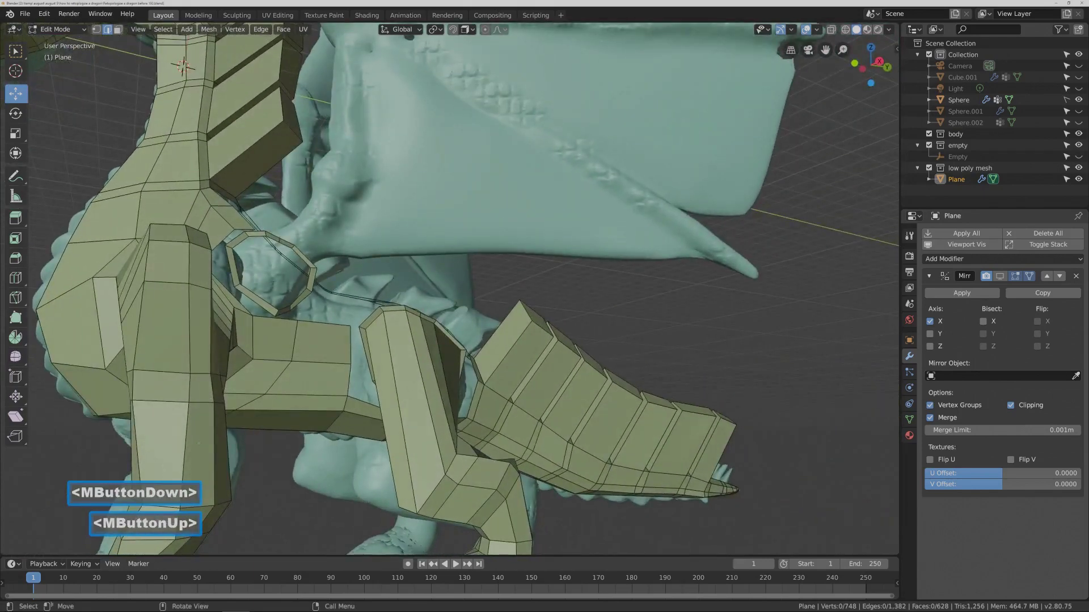
{"action": "key", "text": "ctrl+r"}
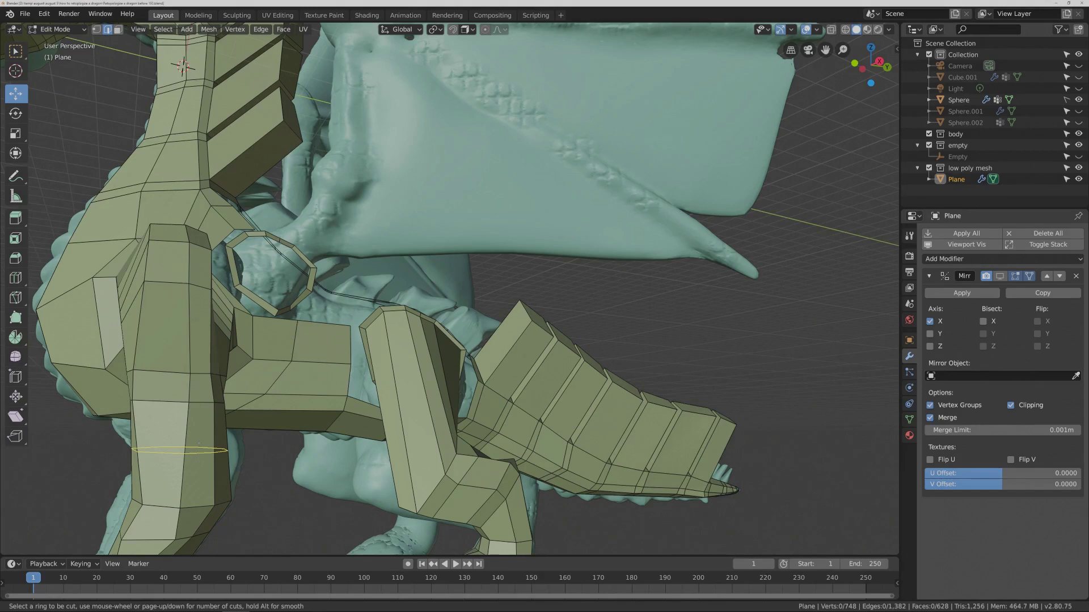
{"action": "scroll", "coordinate": [198, 443], "scroll_direction": "up", "scroll_amount": 1}
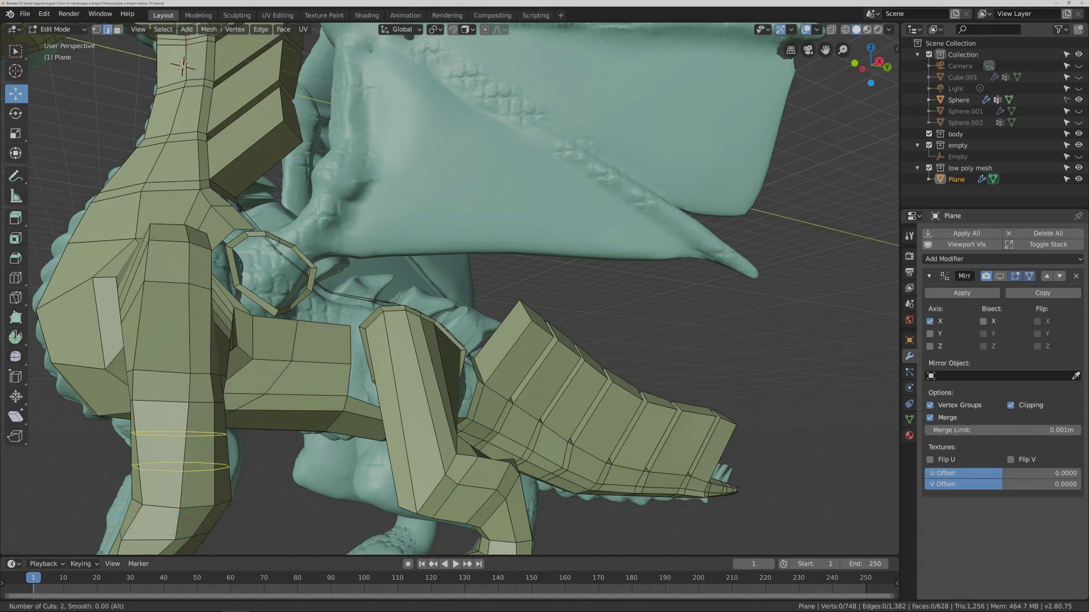
{"action": "left_click", "coordinate": [198, 443]}
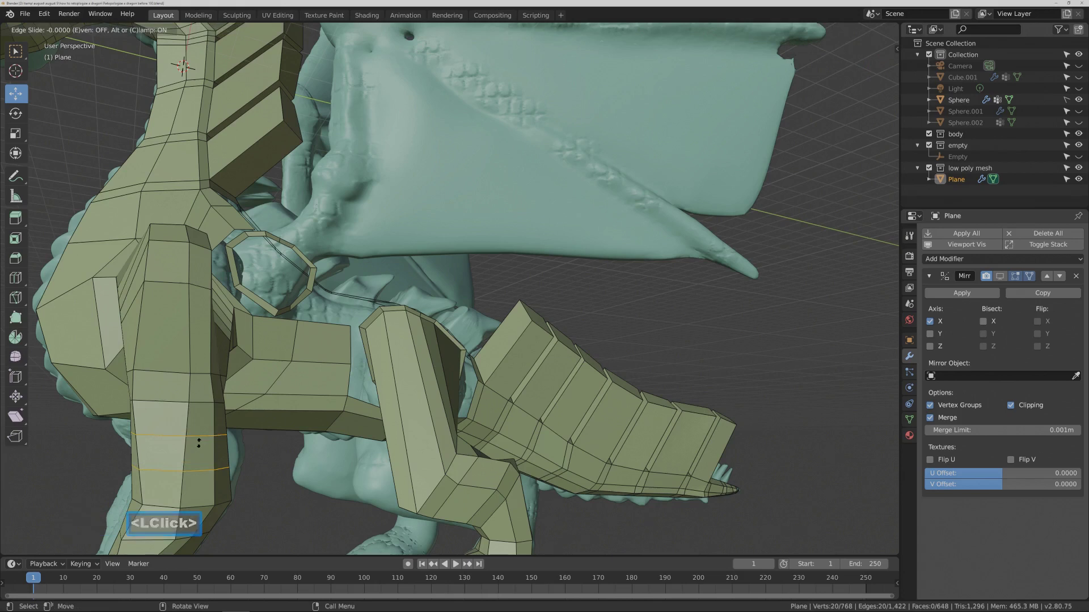
{"action": "left_click", "coordinate": [199, 443]}
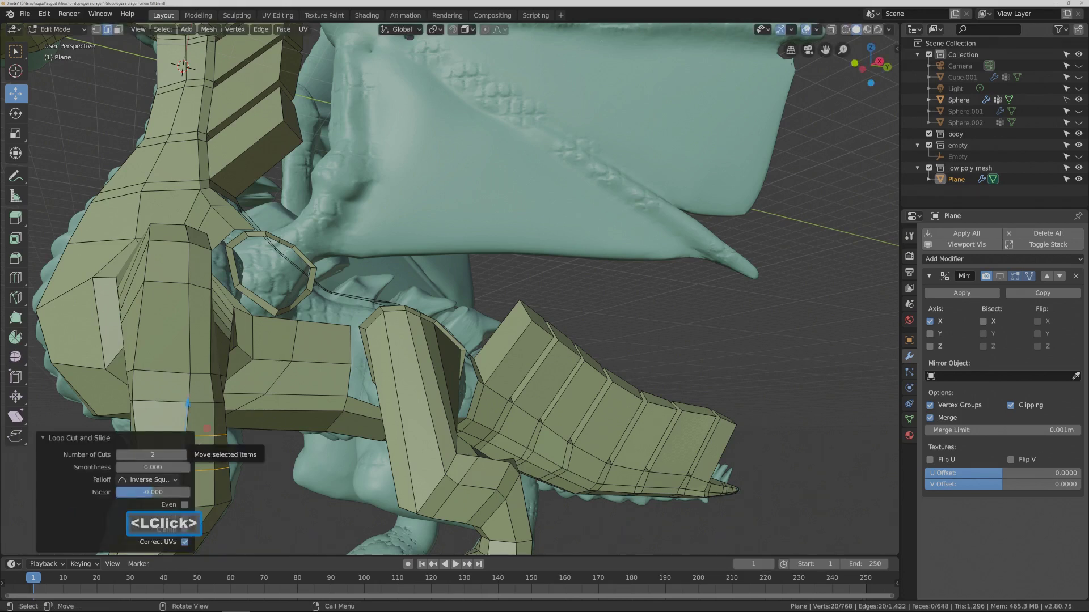
{"action": "left_click", "coordinate": [282, 522]}
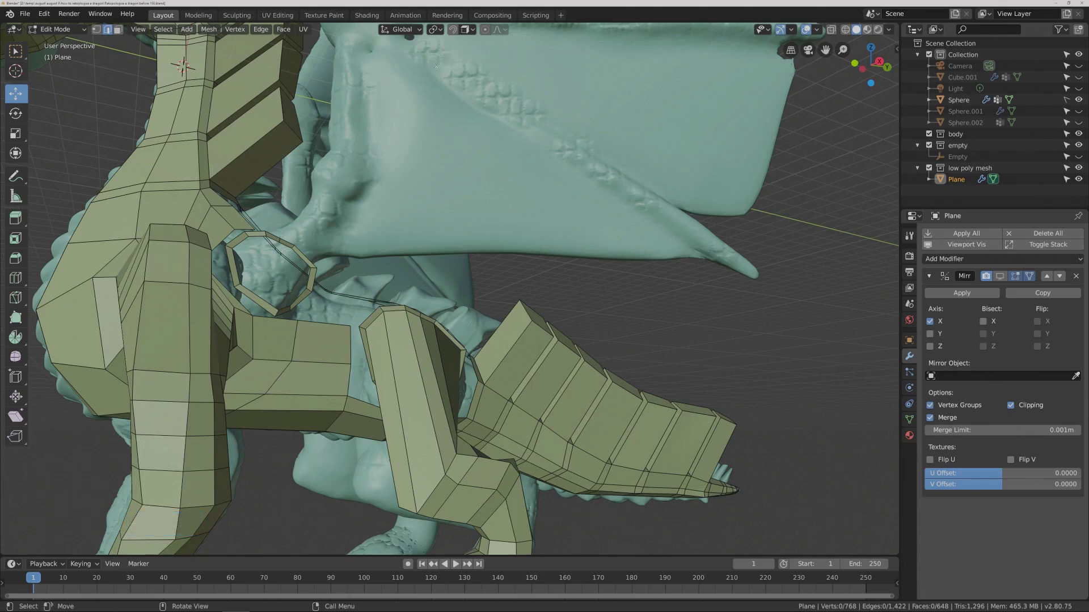
Enable snapping and move the outer edges of the upper loops on the front leg onto the sculpt's surface.
{"action": "left_click", "coordinate": [453, 31]}
{"action": "left_click", "coordinate": [162, 435]}
{"action": "left_click", "coordinate": [16, 51]}
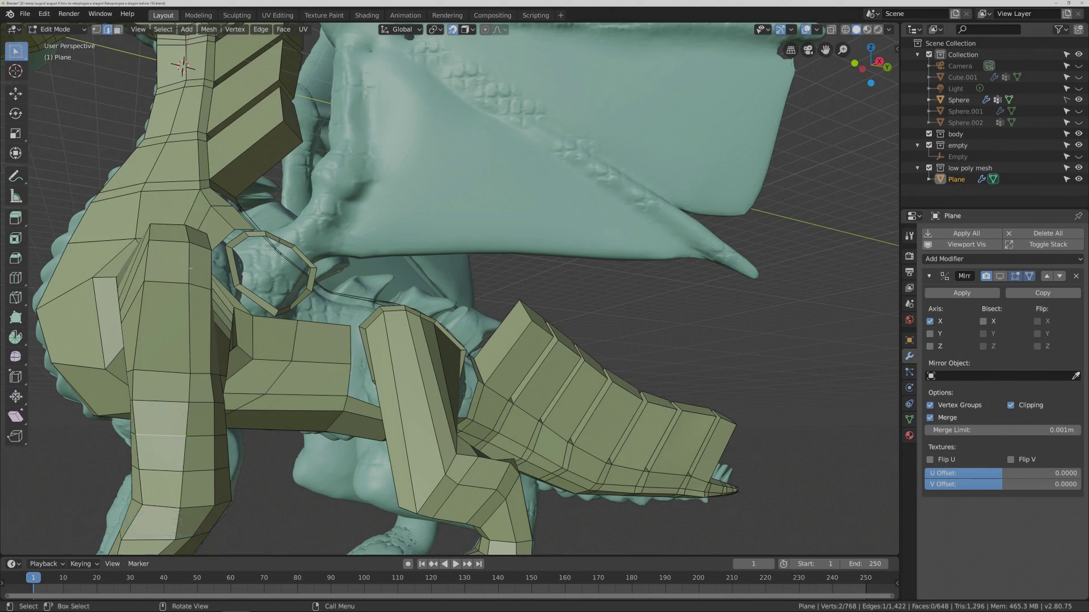
{"action": "key", "text": "ctrl"}
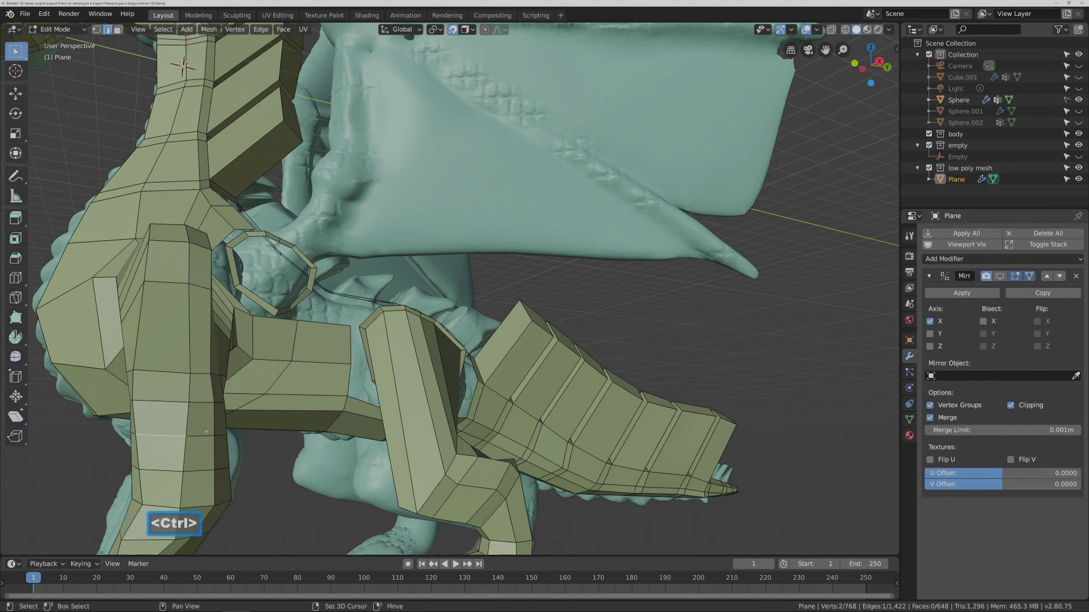
{"action": "left_click", "coordinate": [219, 434], "text": "shift"}
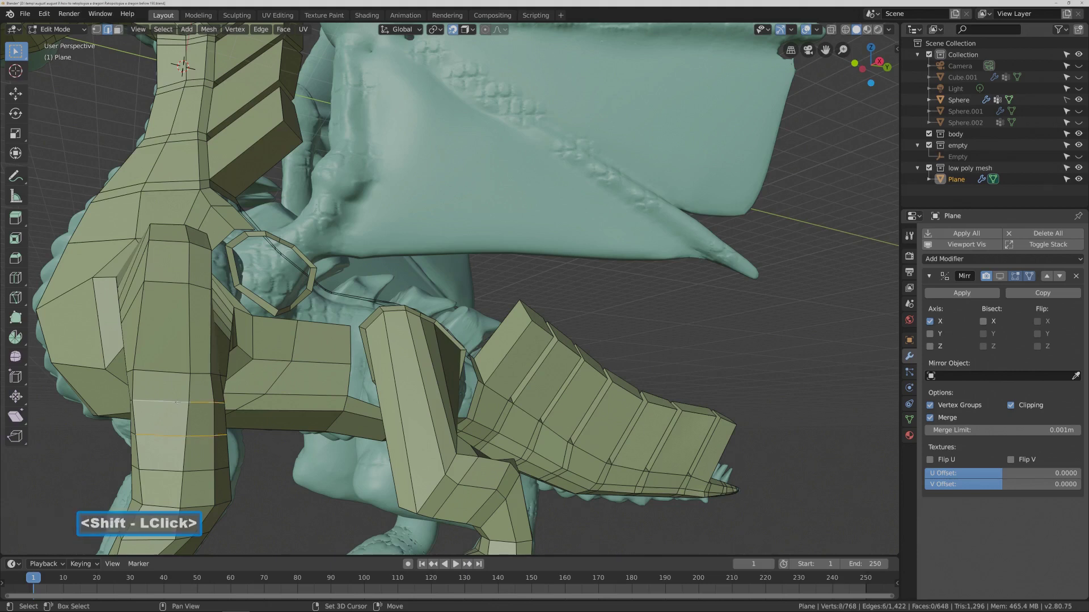
{"action": "left_click", "coordinate": [177, 402]}
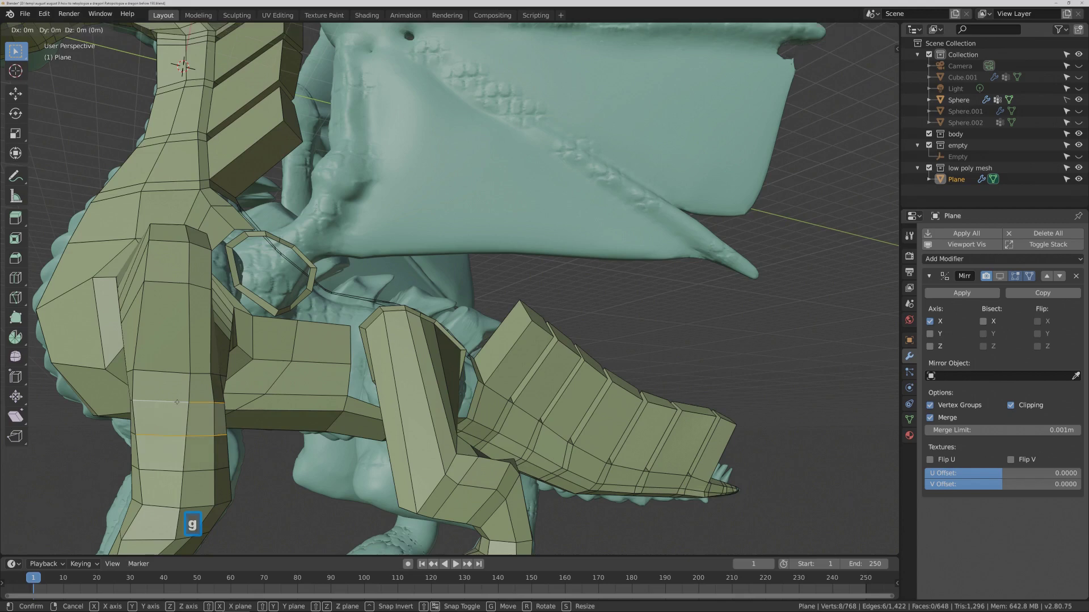
{"action": "mouse_move", "coordinate": [166, 419]}
{"action": "middle_mouse_down"}
{"action": "mouse_move", "coordinate": [204, 425]}
{"action": "mouse_move", "coordinate": [180, 430]}
{"action": "middle_mouse_up"}
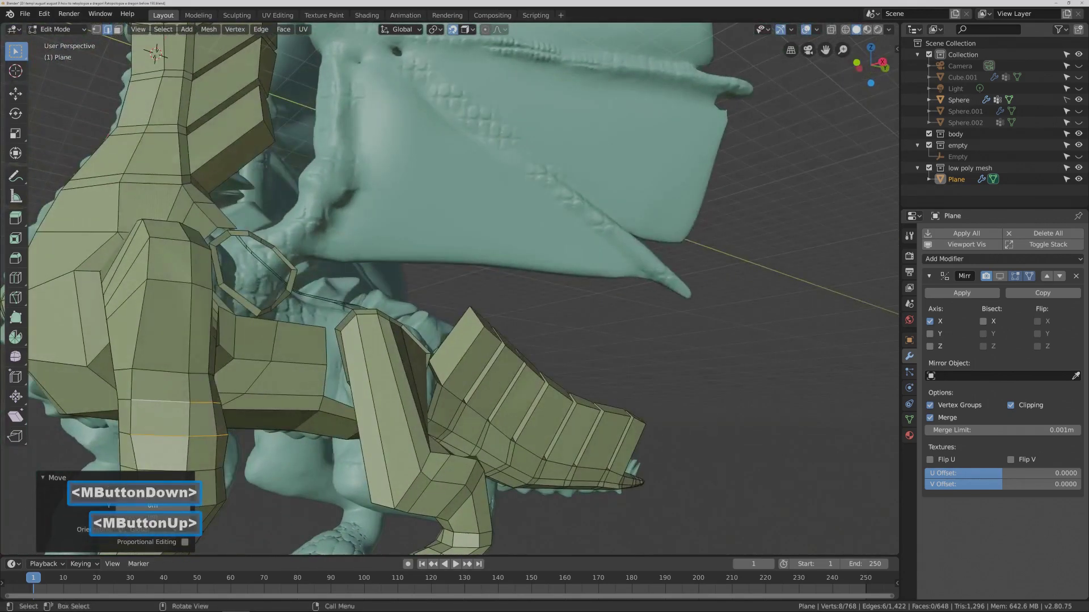
Snap the outer and rear edges of the front leg's lower loops onto the sculpt's surface.
{"action": "left_click", "coordinate": [199, 471]}
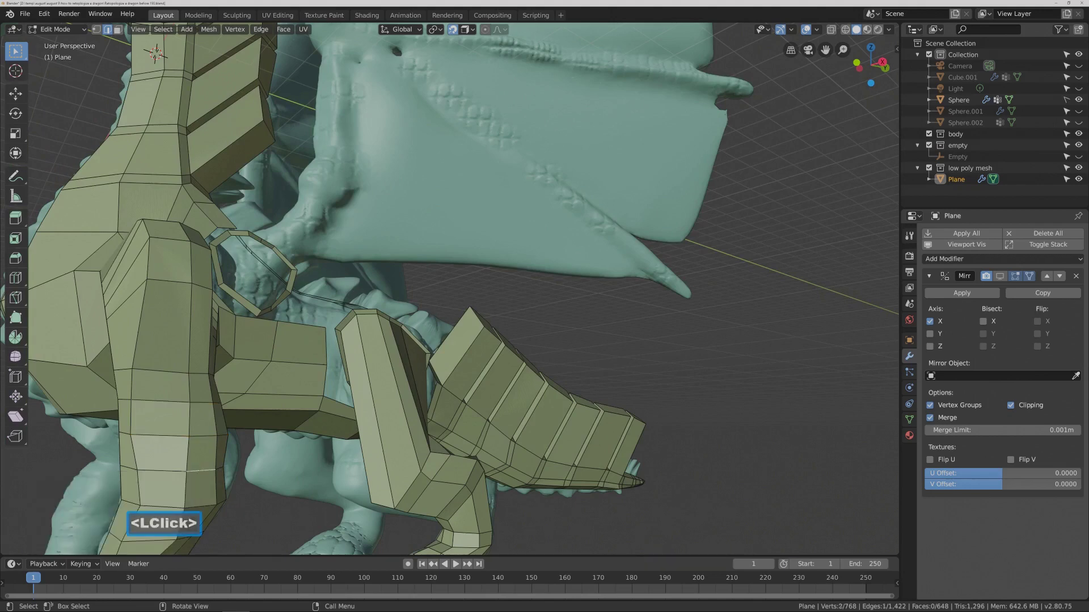
{"action": "left_click", "coordinate": [168, 471], "text": "shift"}
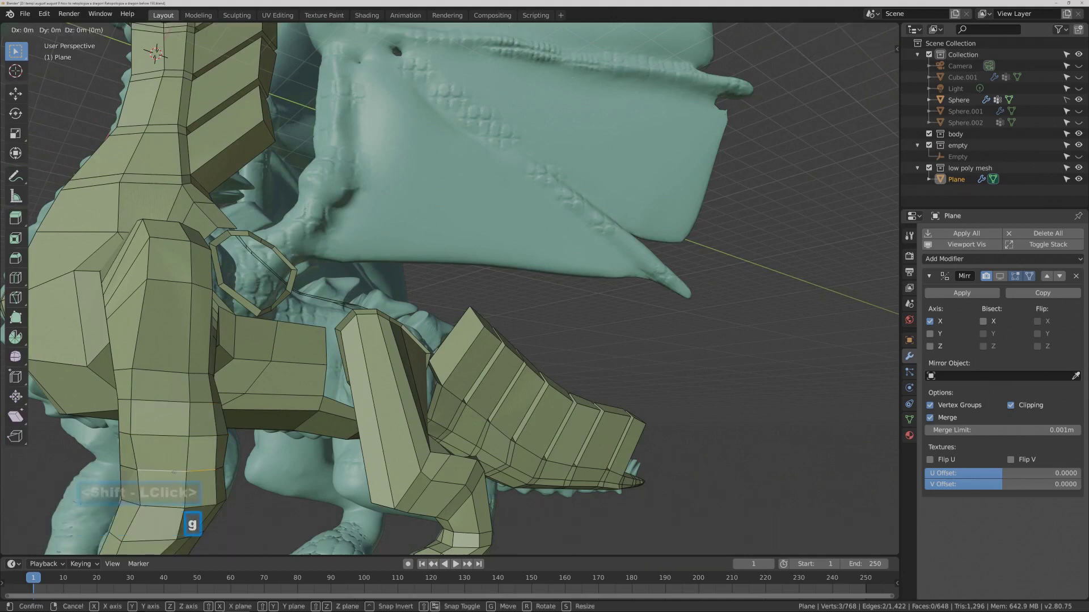
{"action": "left_click", "coordinate": [174, 471]}
{"action": "mouse_move", "coordinate": [174, 471]}
{"action": "middle_mouse_down"}
{"action": "mouse_move", "coordinate": [181, 446]}
{"action": "mouse_move", "coordinate": [191, 462]}
{"action": "middle_mouse_up"}
{"action": "left_click", "coordinate": [219, 437]}
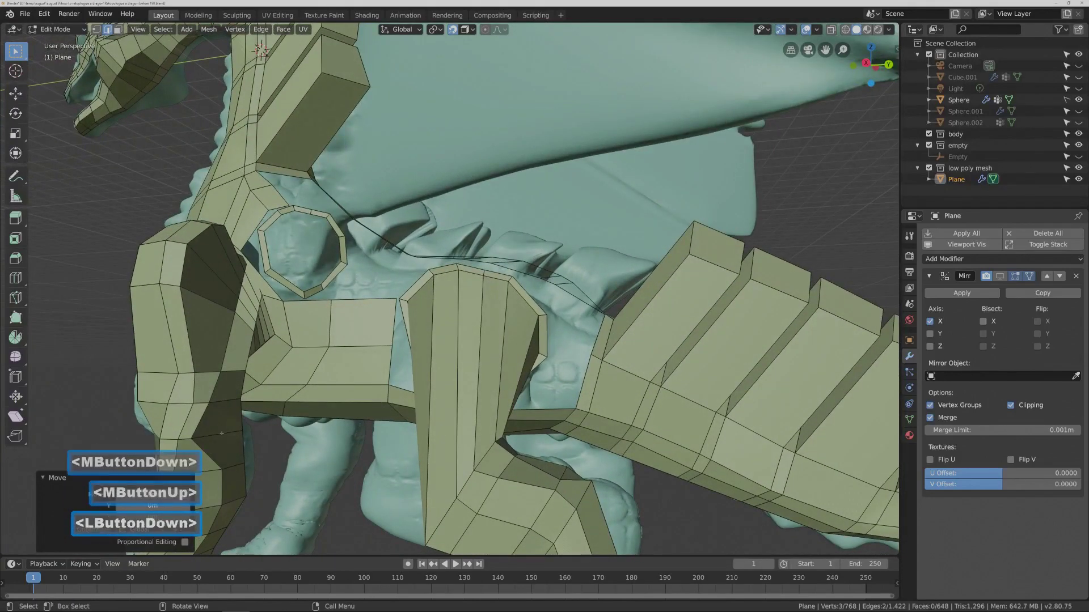
{"action": "left_click", "coordinate": [218, 435]}
{"action": "key", "text": "g"}
{"action": "left_click", "coordinate": [204, 469]}
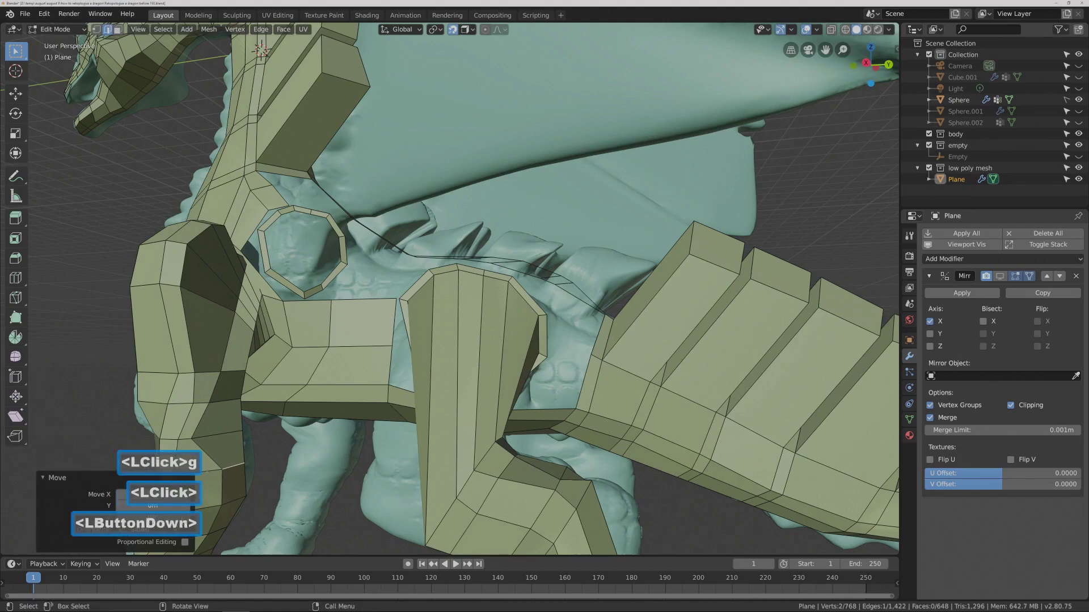
Switch to vertex selection and snap a front vertex of the front leg's middle loop onto the sculpt.
{"action": "middle_click_drag", "start_coordinate": [205, 456], "coordinate": [315, 425]}
{"action": "scroll", "coordinate": [291, 436], "scroll_direction": "down", "scroll_amount": 3}
{"action": "middle_click_drag", "start_coordinate": [141, 423], "coordinate": [201, 390]}
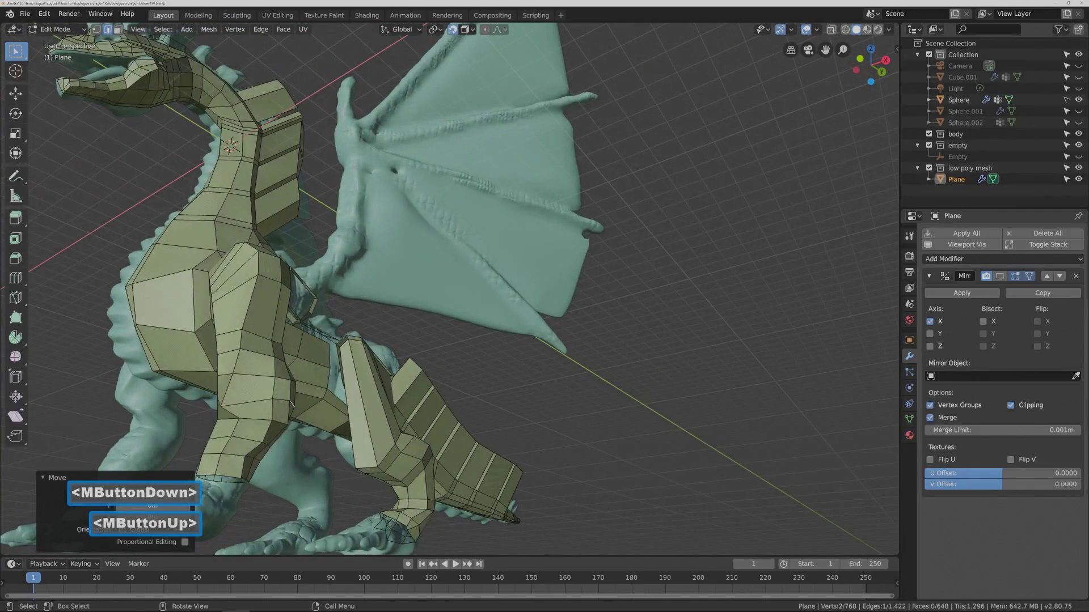
{"action": "left_click", "coordinate": [96, 29]}
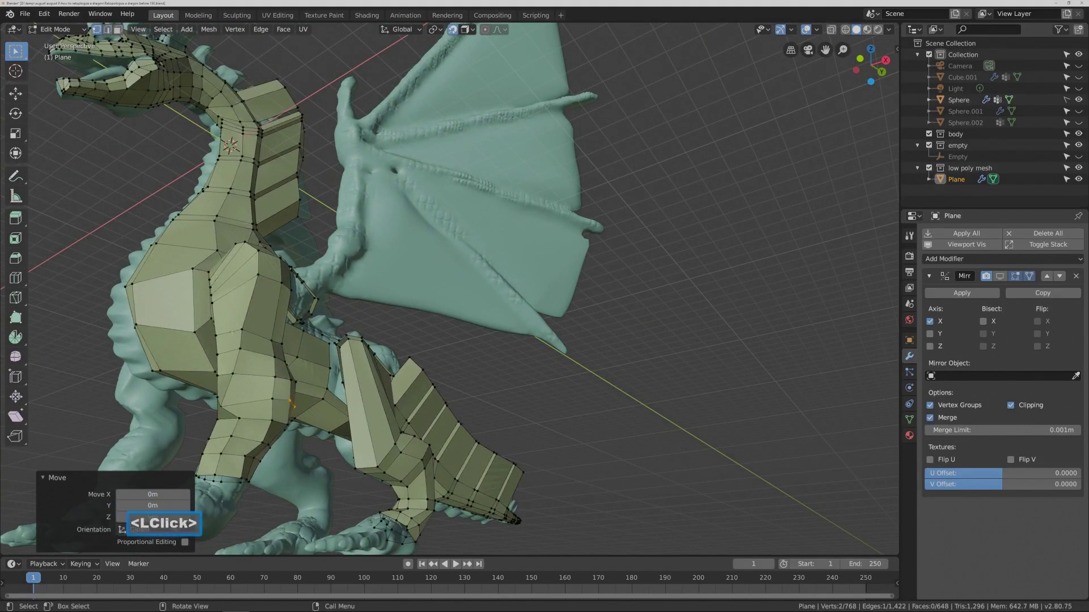
{"action": "left_click", "coordinate": [223, 405]}
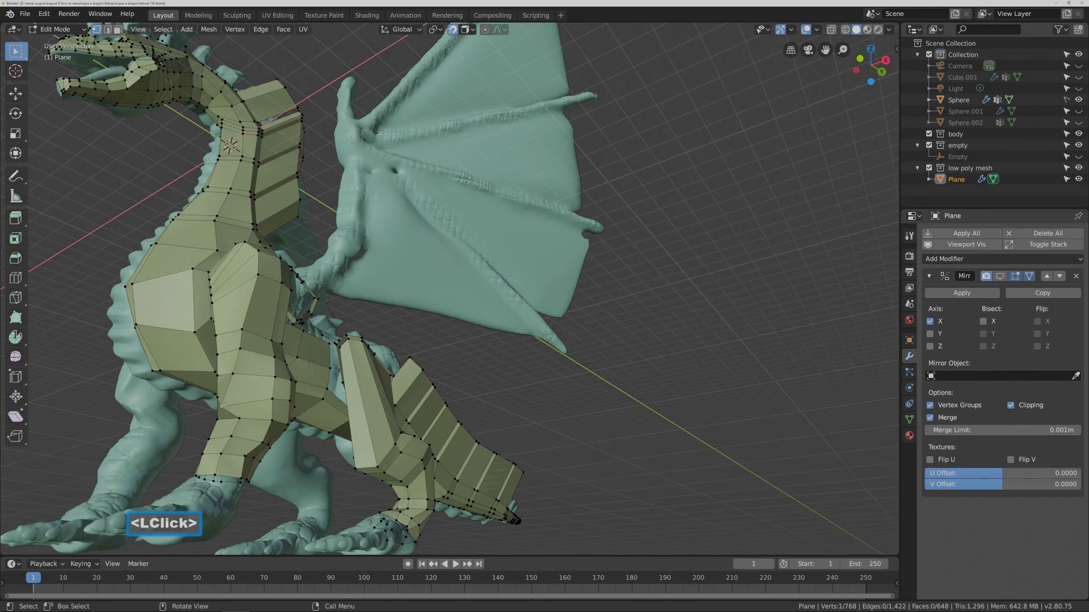
{"action": "key", "text": "g"}
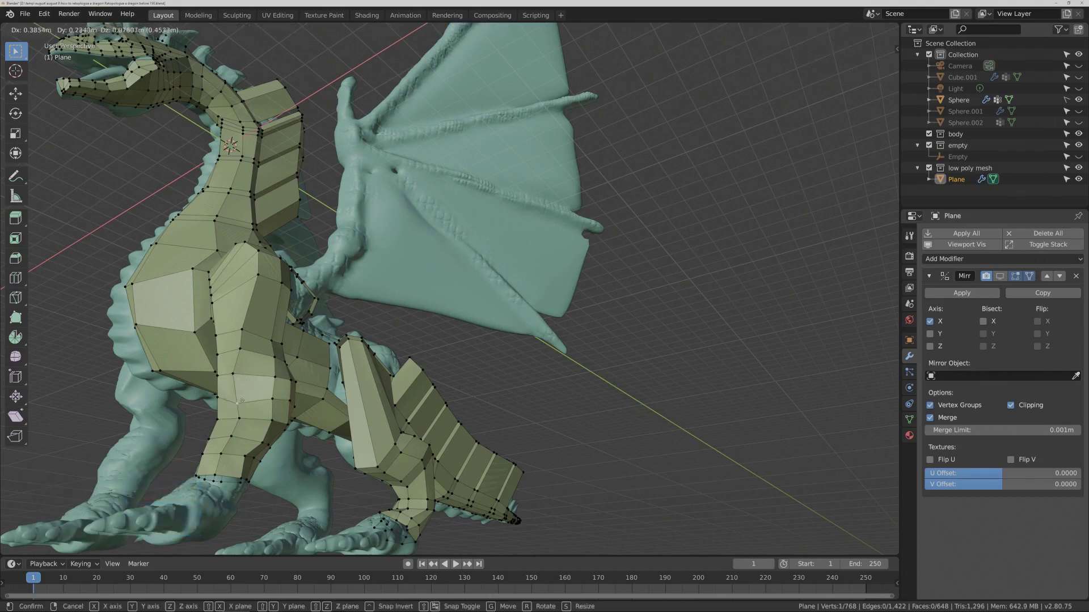
{"action": "left_click", "coordinate": [241, 400]}
{"action": "middle_click_drag", "start_coordinate": [242, 400], "coordinate": [278, 385]}
{"action": "key", "text": "g"}
{"action": "left_click", "coordinate": [265, 387]}
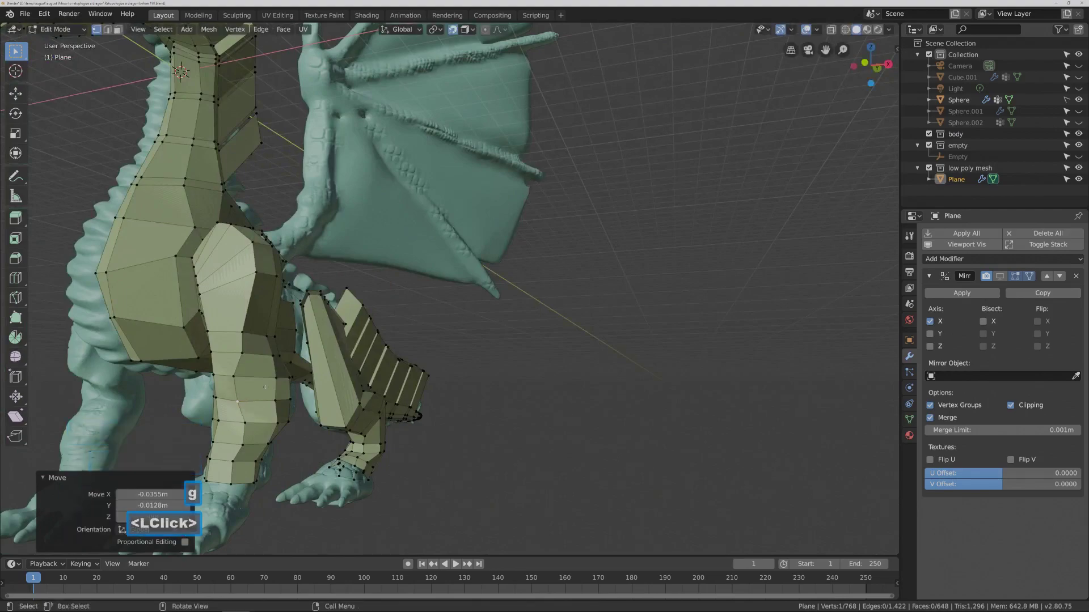
Disable snapping, add four centred loop cuts around the hind leg's long upper section, and clear the selection.
{"action": "middle_click_drag", "start_coordinate": [237, 401], "coordinate": [392, 387]}
{"action": "scroll", "coordinate": [322, 420], "scroll_direction": "down", "scroll_amount": 1}
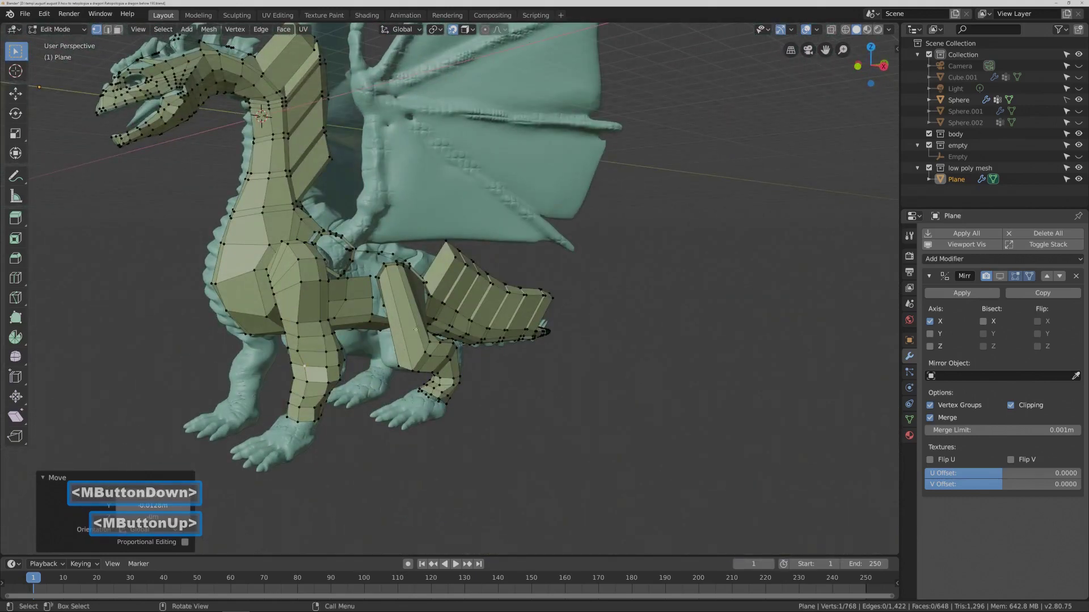
{"action": "key", "text": "ctrl"}
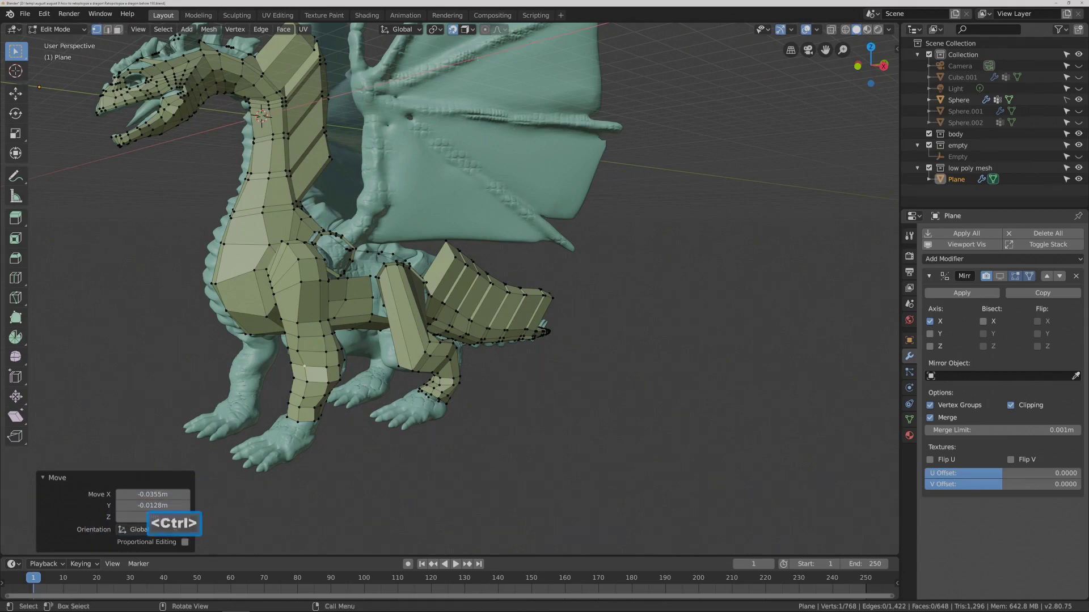
{"action": "left_click", "coordinate": [453, 30]}
{"action": "key", "text": "ctrl"}
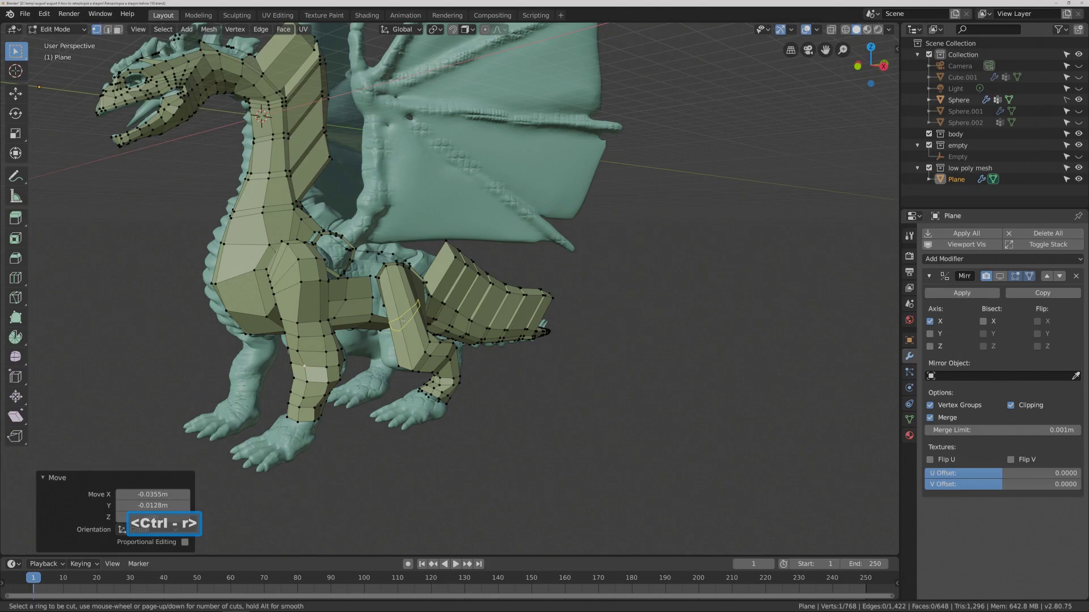
{"action": "scroll", "coordinate": [402, 320], "scroll_direction": "up", "scroll_amount": 3}
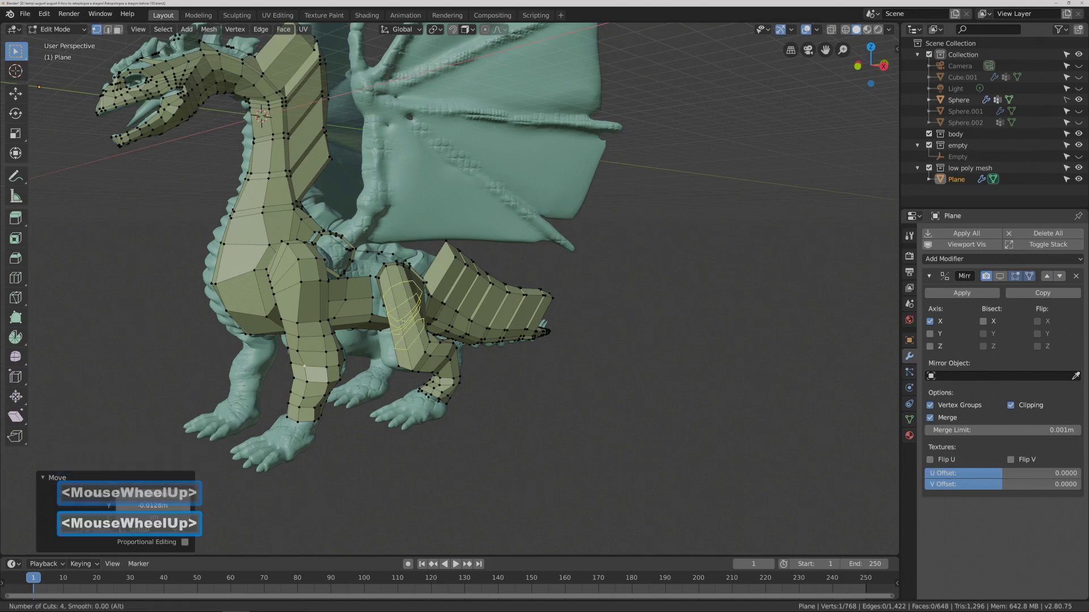
{"action": "left_click", "coordinate": [402, 321]}
{"action": "left_click", "coordinate": [403, 320]}
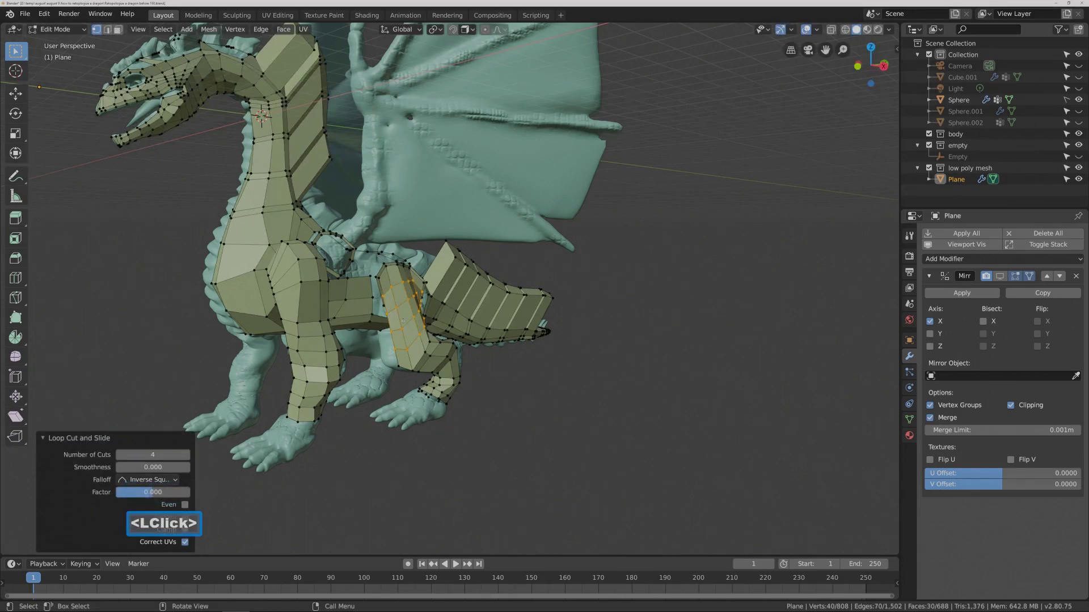
{"action": "left_click", "coordinate": [538, 399]}
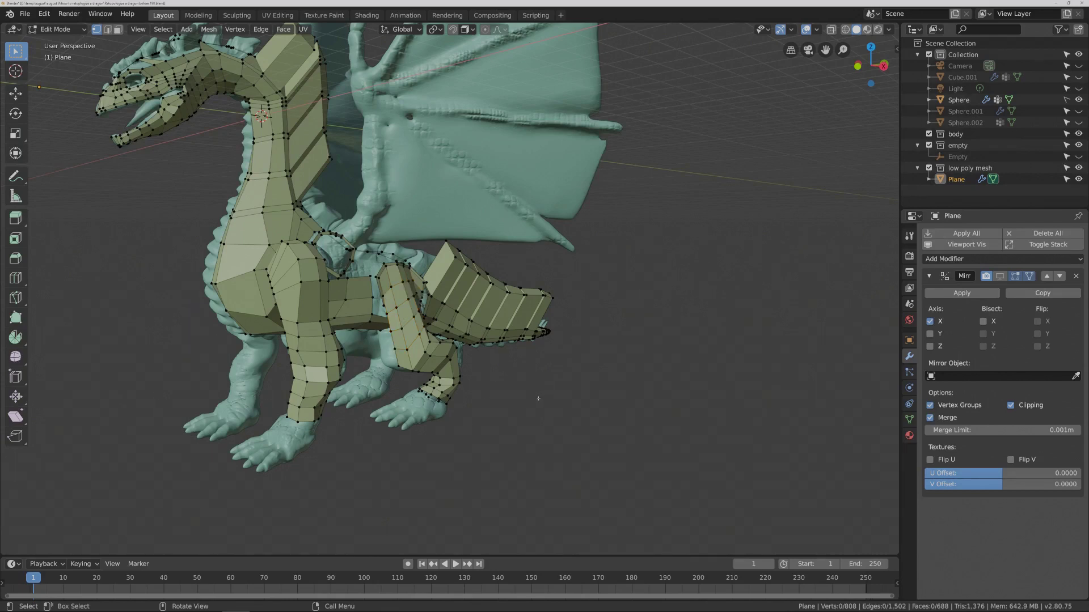
Enable snapping and move the front-facing vertices of the hind leg's new loops onto the sculpt's thigh.
{"action": "key", "text": "Pause"}
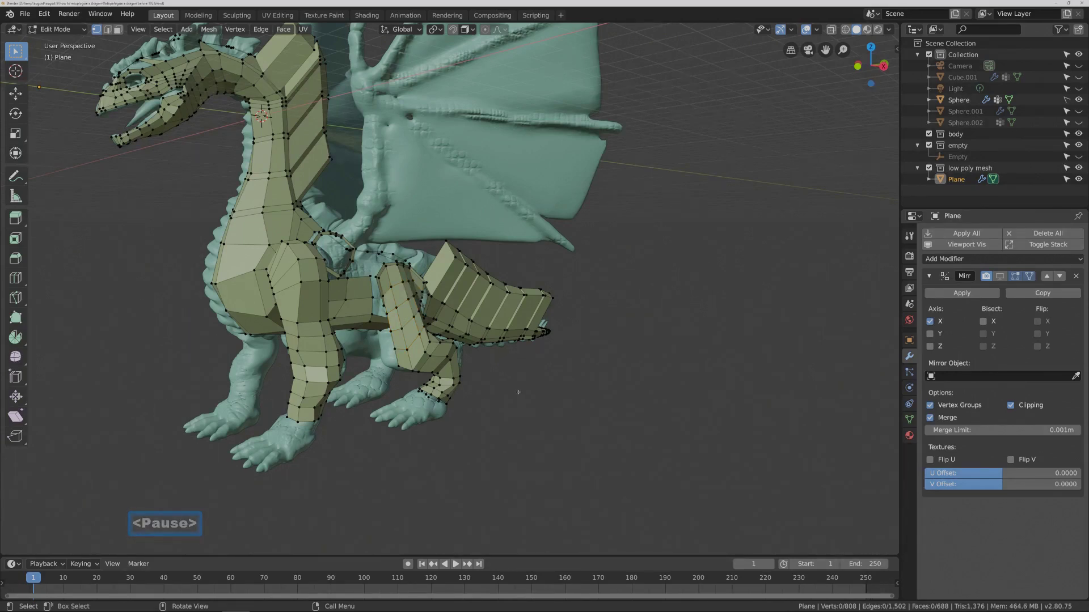
{"action": "middle_click_drag", "start_coordinate": [518, 391], "coordinate": [561, 383]}
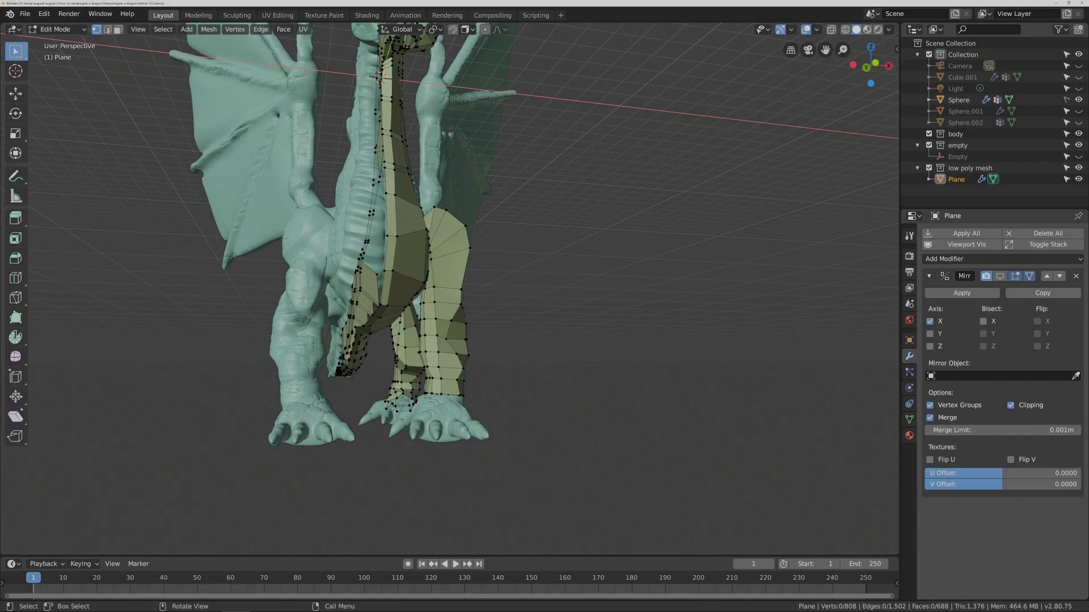
{"action": "left_click", "coordinate": [453, 30]}
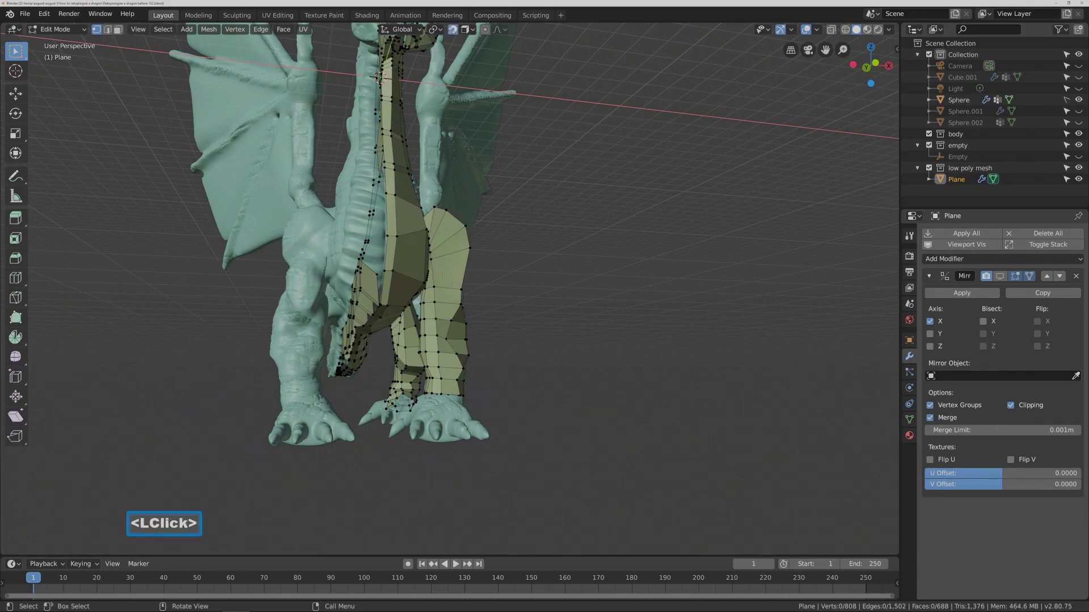
{"action": "key", "text": "c"}
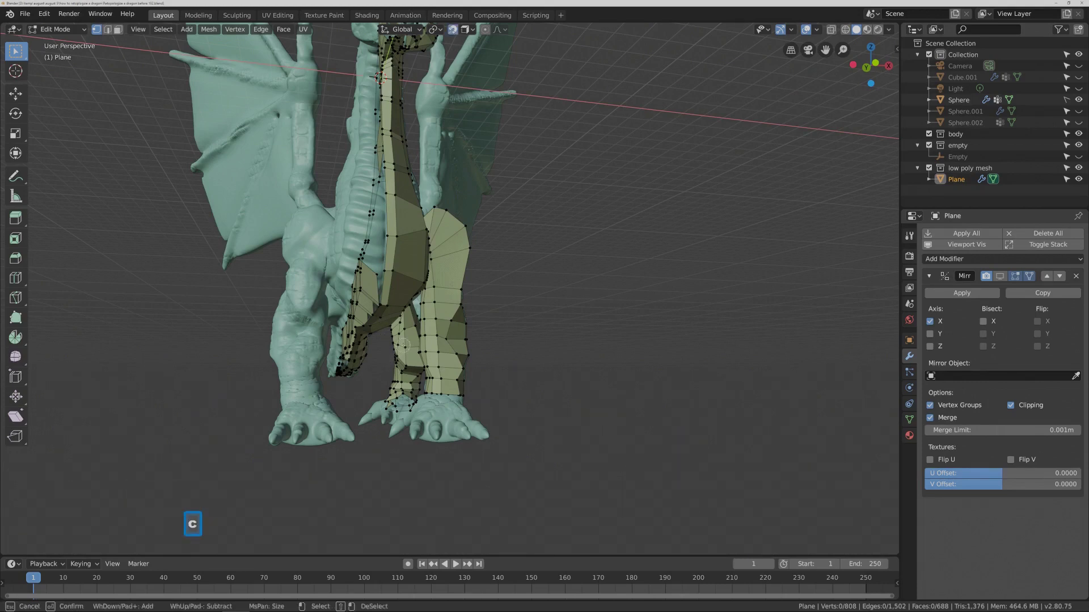
{"action": "left_click", "coordinate": [402, 345]}
{"action": "right_click", "coordinate": [403, 344]}
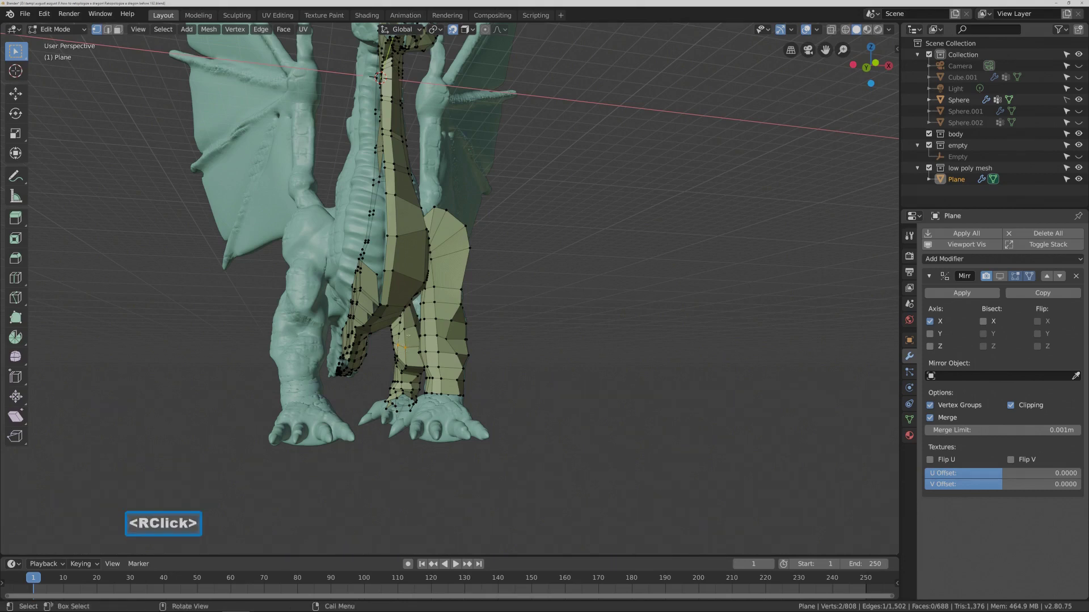
{"action": "key", "text": "g"}
{"action": "left_click", "coordinate": [404, 331]}
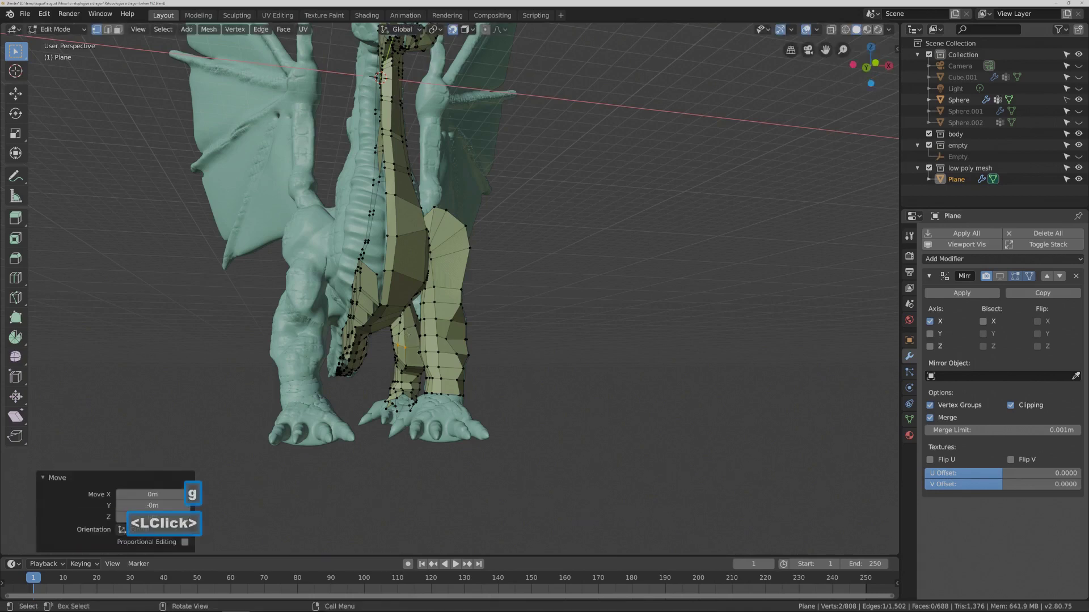
{"action": "left_click", "coordinate": [405, 332]}
{"action": "key", "text": "g"}
{"action": "left_click", "coordinate": [407, 330]}
{"action": "left_click", "coordinate": [413, 326]}
{"action": "key", "text": "g"}
{"action": "left_click", "coordinate": [414, 326]}
Snap two vertices at the knee and rear of the hind leg's new loops onto the sculpt.
{"action": "middle_click_drag", "start_coordinate": [415, 326], "coordinate": [478, 439]}
{"action": "left_click", "coordinate": [434, 350]}
{"action": "key", "text": "g"}
{"action": "left_click", "coordinate": [435, 350]}
{"action": "middle_click_drag", "start_coordinate": [435, 351], "coordinate": [457, 332]}
{"action": "left_click", "coordinate": [460, 329]}
{"action": "key", "text": "g"}
{"action": "left_click", "coordinate": [462, 328]}
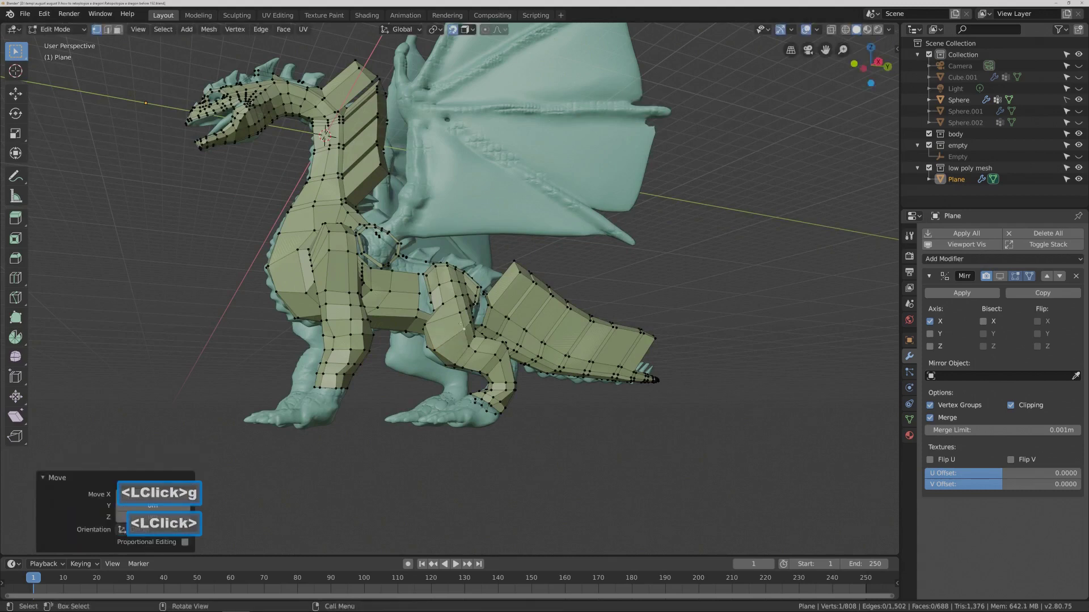
Snap the upper front vertices of the hind leg's new loops onto the sculpt's thigh.
{"action": "double_click", "coordinate": [443, 319]}
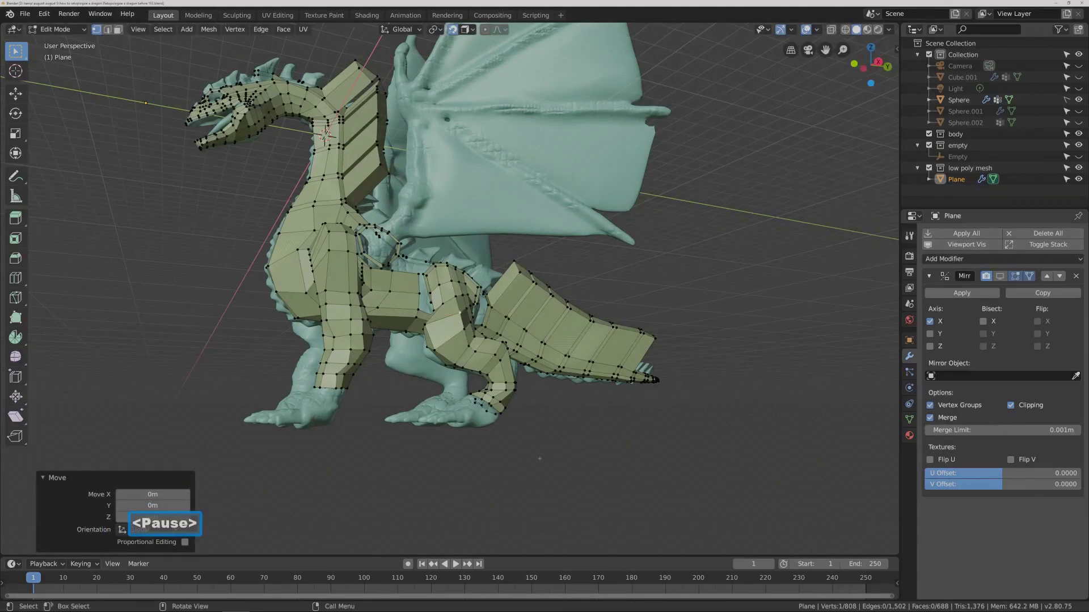
{"action": "middle_click_drag", "start_coordinate": [492, 445], "coordinate": [494, 391]}
{"action": "left_click", "coordinate": [432, 296]}
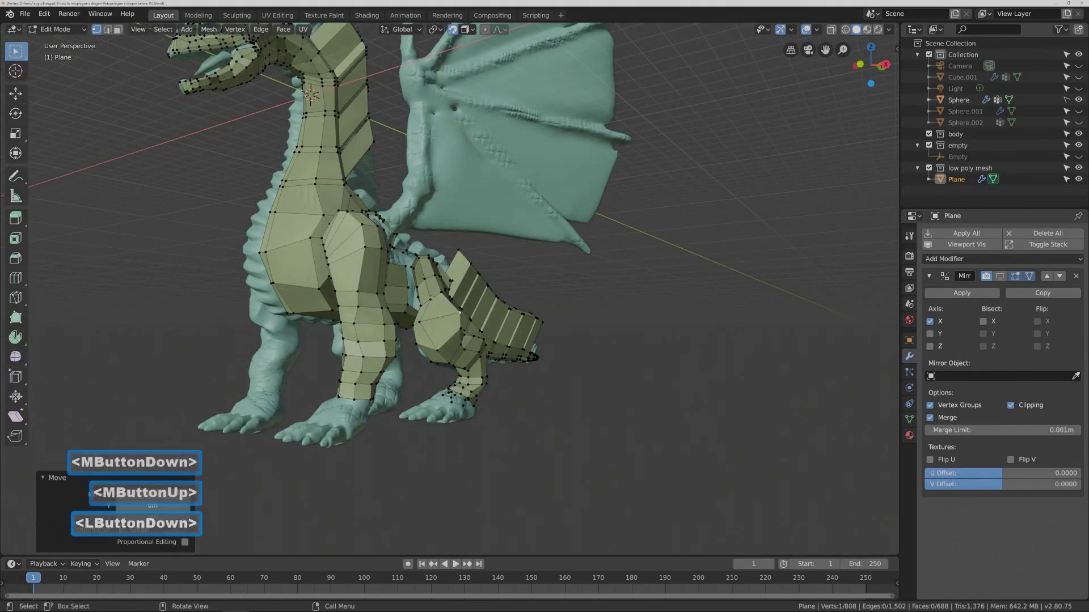
{"action": "key", "text": "g"}
{"action": "left_click", "coordinate": [432, 296]}
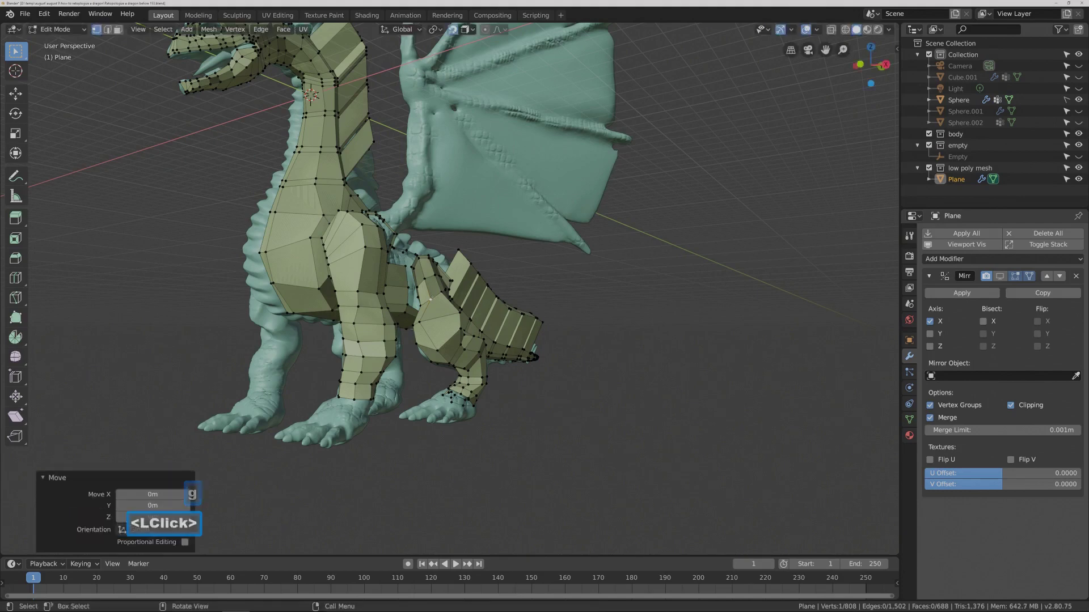
{"action": "middle_click_drag", "start_coordinate": [432, 296], "coordinate": [436, 337]}
{"action": "left_click", "coordinate": [431, 298]}
{"action": "key", "text": "g"}
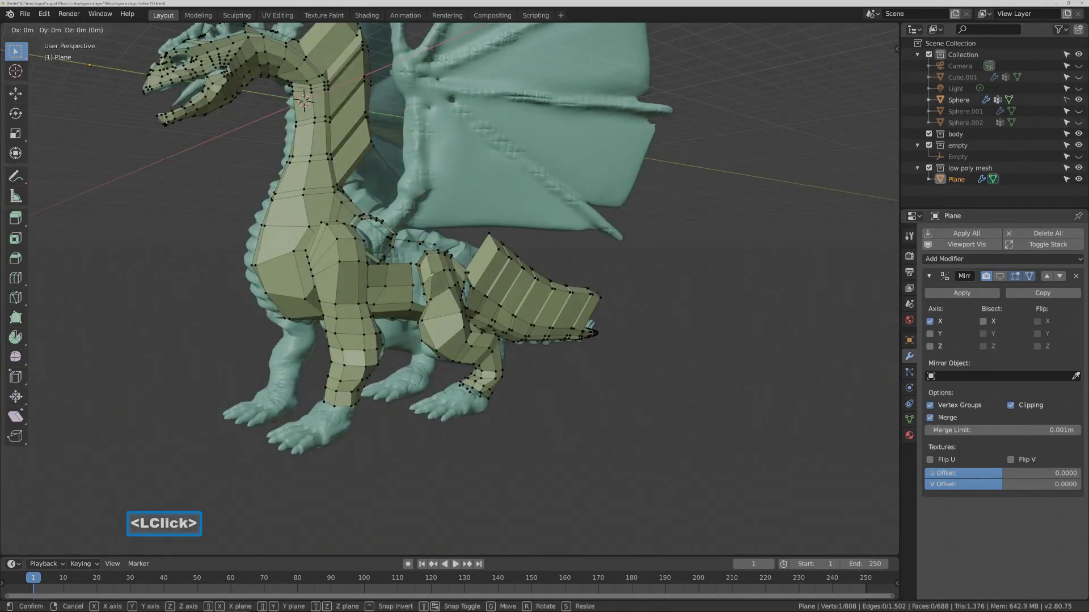
{"action": "left_click", "coordinate": [432, 299]}
Adjust the remaining front-edge vertices of the hind leg's upper thigh to follow the sculpt's surface.
{"action": "mouse_move", "coordinate": [432, 300]}
{"action": "middle_mouse_down"}
{"action": "mouse_move", "coordinate": [452, 305]}
{"action": "mouse_move", "coordinate": [441, 290]}
{"action": "middle_mouse_up"}
{"action": "middle_click_drag", "start_coordinate": [441, 290], "coordinate": [433, 277]}
{"action": "left_click", "coordinate": [433, 275]}
{"action": "key", "text": "g"}
{"action": "left_click", "coordinate": [421, 300]}
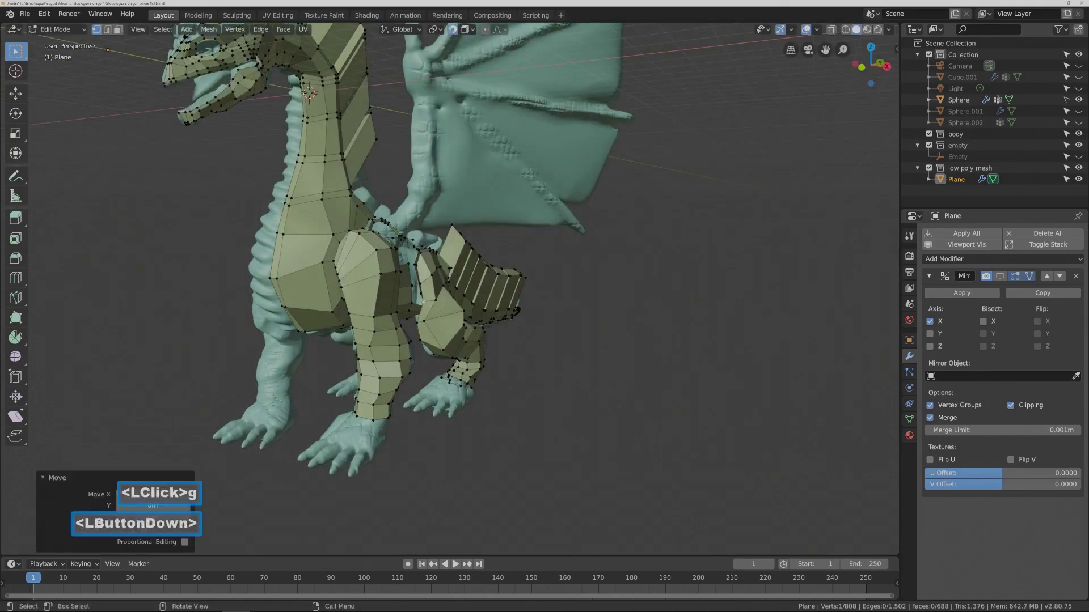
{"action": "middle_click_drag", "start_coordinate": [421, 300], "coordinate": [461, 311]}
{"action": "left_click", "coordinate": [431, 295]}
{"action": "key", "text": "g"}
{"action": "left_click", "coordinate": [431, 298]}
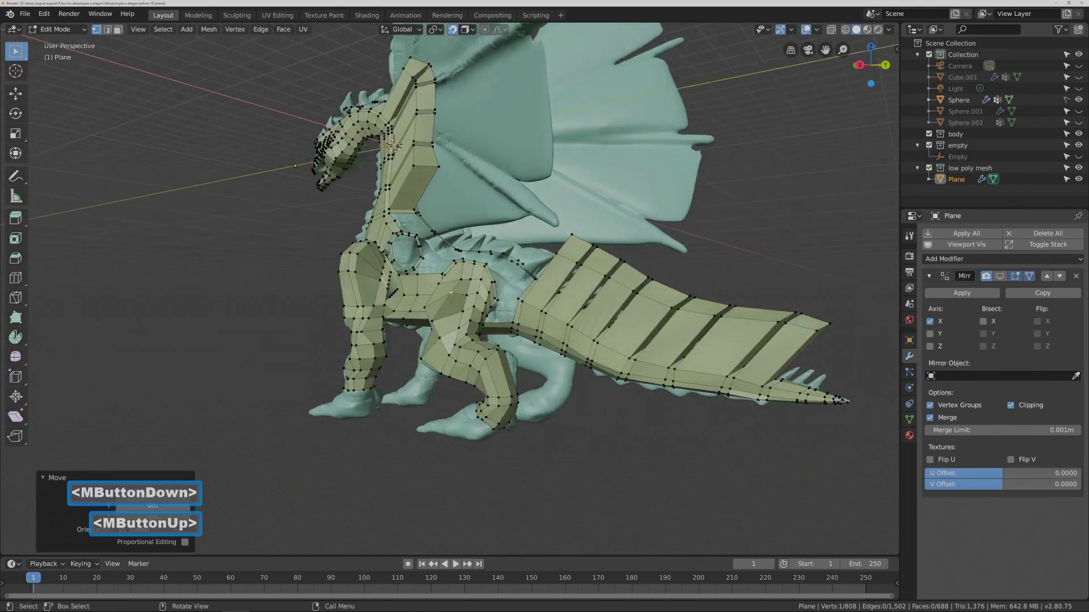
Snap the outer side vertices of the hind leg's middle thigh onto the sculpt's surface.
{"action": "left_click", "coordinate": [461, 311]}
{"action": "key", "text": "g"}
{"action": "left_click", "coordinate": [463, 312]}
{"action": "key", "text": "g"}
{"action": "left_click", "coordinate": [464, 313]}
{"action": "key", "text": "g"}
{"action": "double_click", "coordinate": [466, 316]}
{"action": "double_click", "coordinate": [473, 307]}
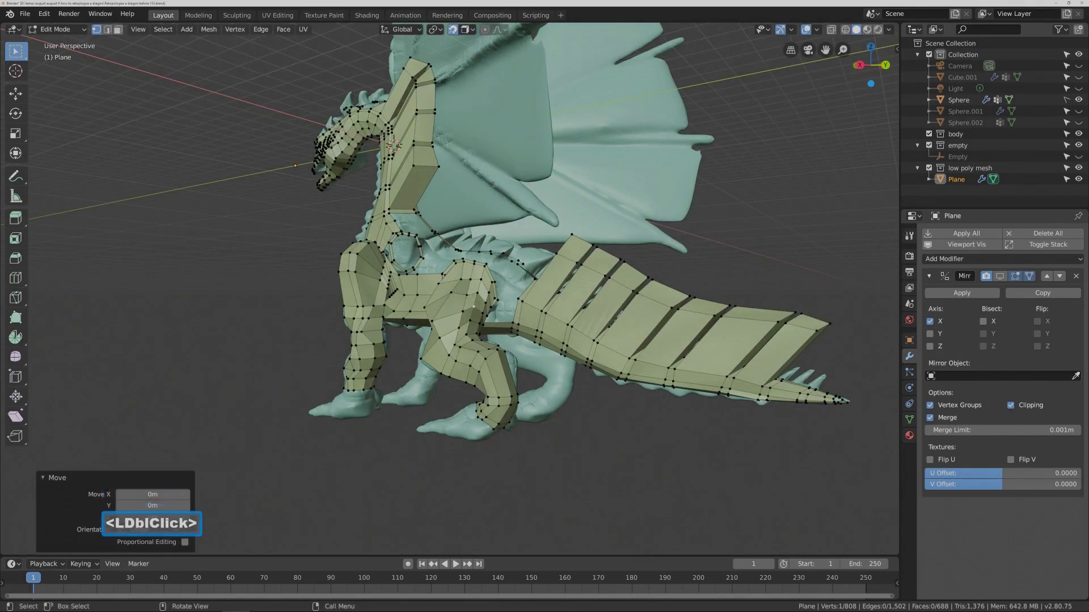
Snap an upper outer thigh vertex and a rear thigh vertex onto the sculpt, and clear the selection.
{"action": "left_click", "coordinate": [453, 293]}
{"action": "key", "text": "g"}
{"action": "left_click", "coordinate": [454, 294]}
{"action": "middle_click_drag", "start_coordinate": [510, 354], "coordinate": [459, 328]}
{"action": "left_click", "coordinate": [457, 324]}
{"action": "key", "text": "g"}
{"action": "left_click", "coordinate": [460, 325]}
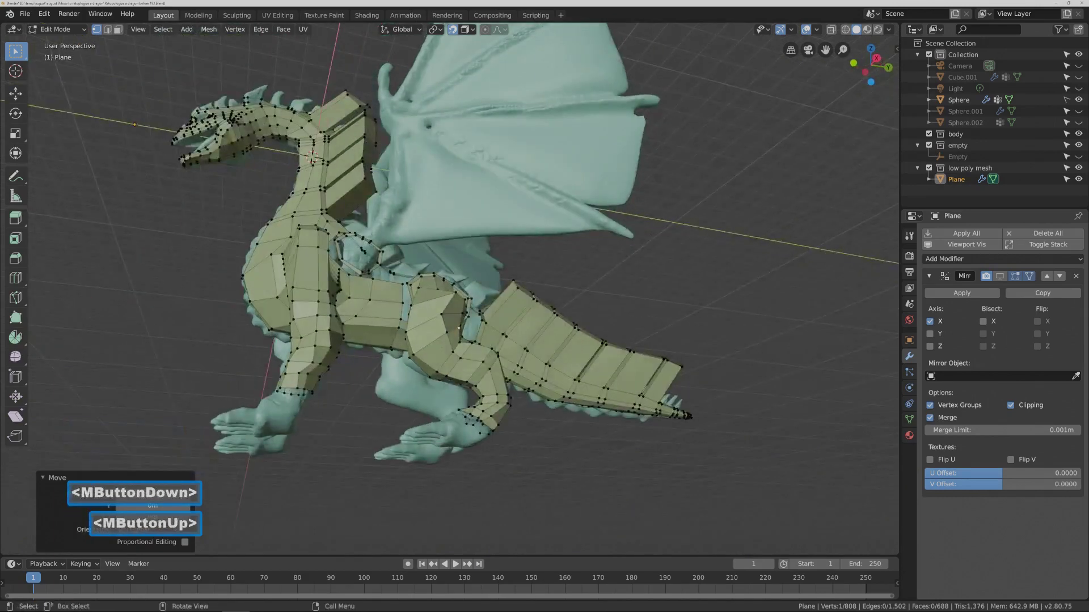
{"action": "left_click", "coordinate": [483, 477]}
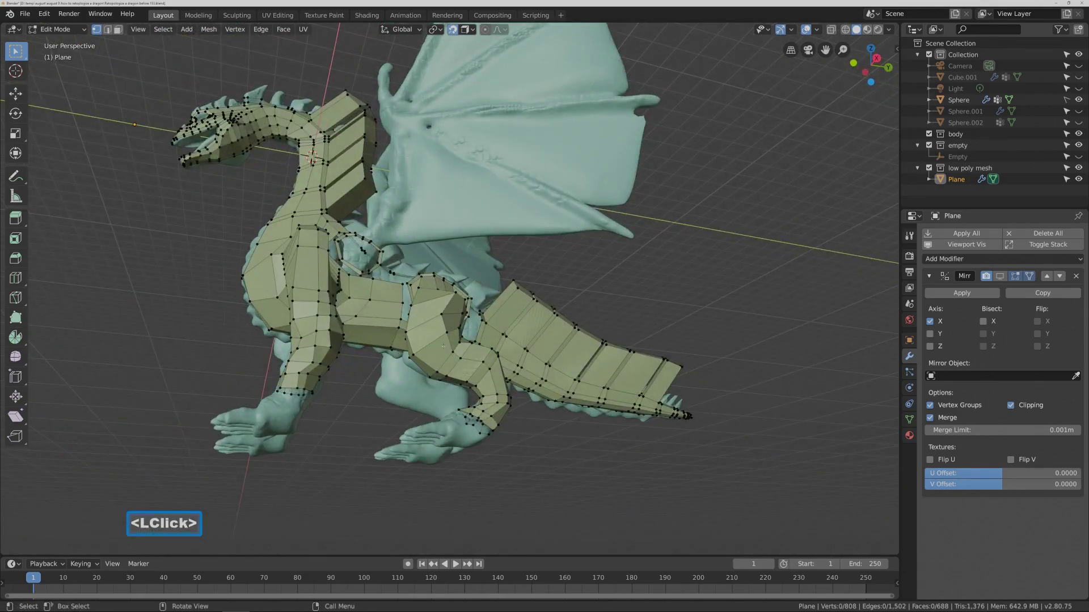
Add one centred loop cut around the hind leg just above the knee and clear the selection.
{"action": "key", "text": "ctrl+r"}
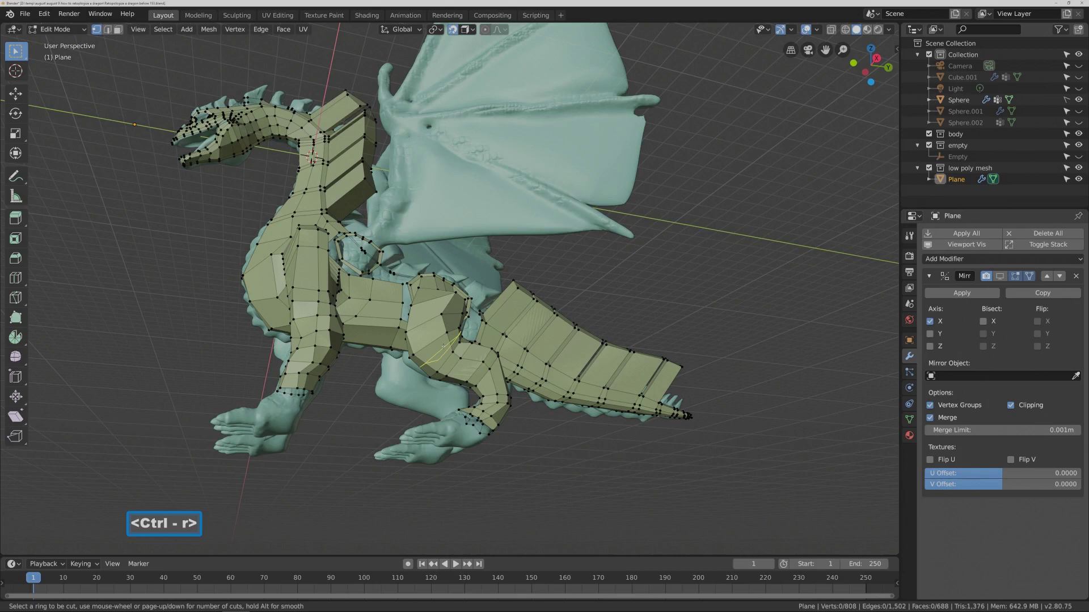
{"action": "left_click", "coordinate": [443, 345]}
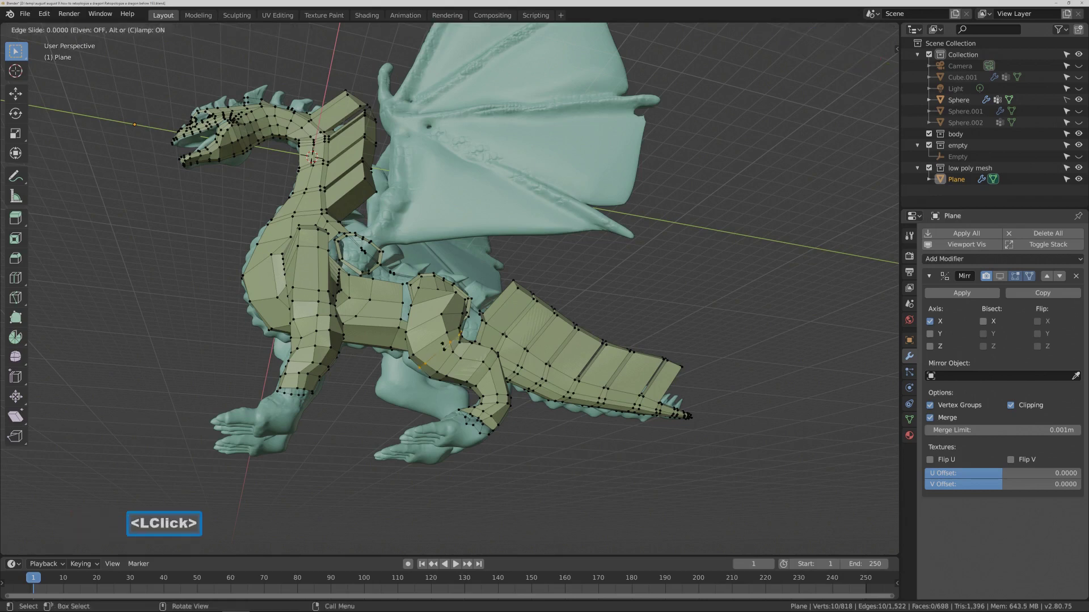
{"action": "left_click", "coordinate": [447, 343]}
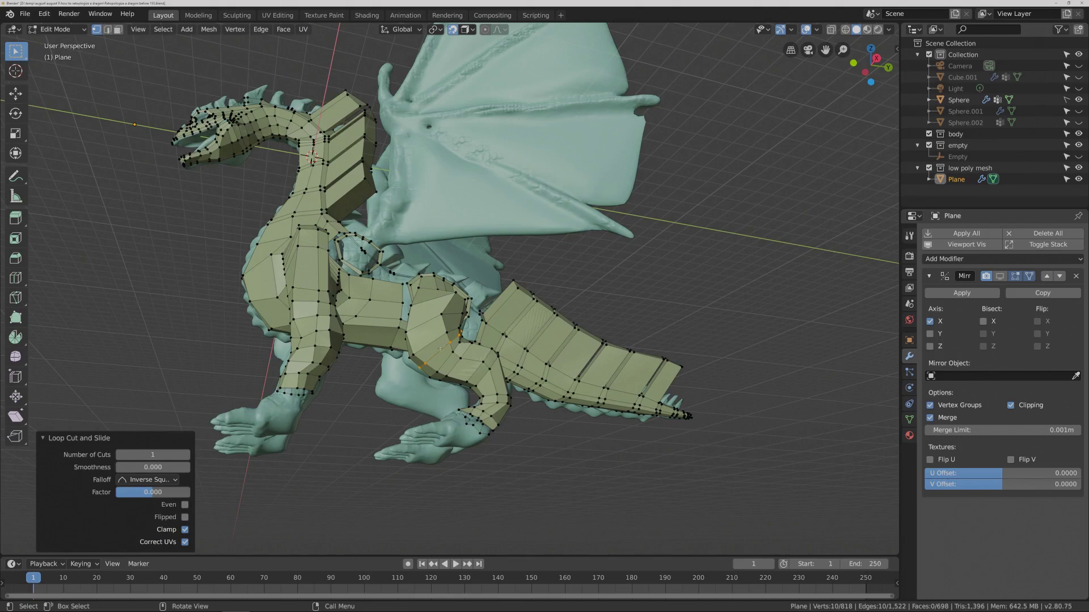
{"action": "left_click", "coordinate": [534, 483]}
Snap vertices of the hind leg's new knee loop onto the sculpt's surface.
{"action": "middle_click_drag", "start_coordinate": [534, 483], "coordinate": [564, 445]}
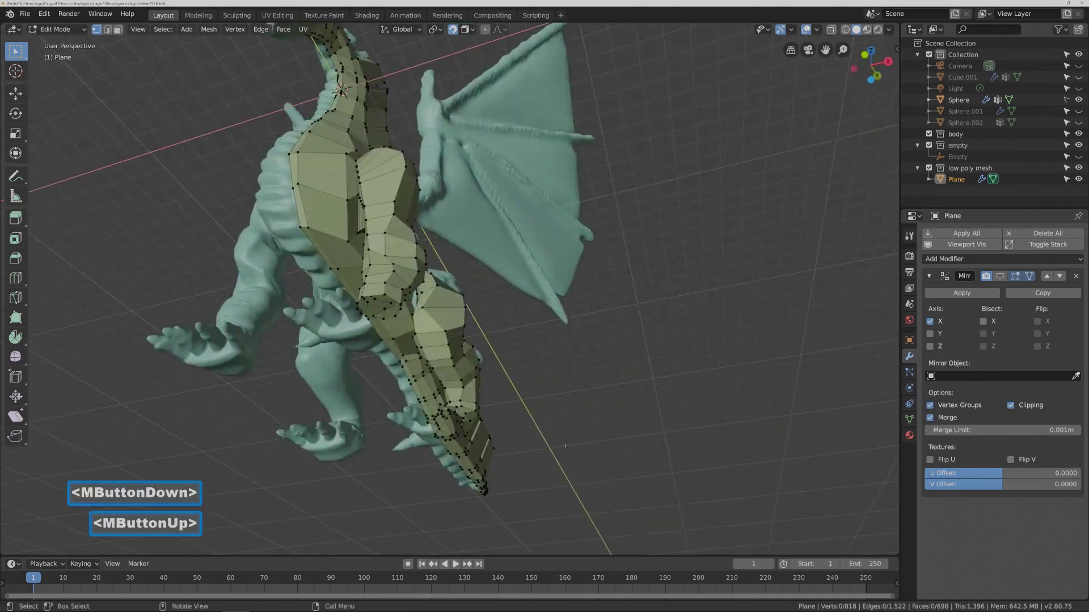
{"action": "left_click", "coordinate": [449, 343]}
{"action": "key", "text": "g"}
{"action": "left_click", "coordinate": [448, 343]}
{"action": "double_click", "coordinate": [448, 344]}
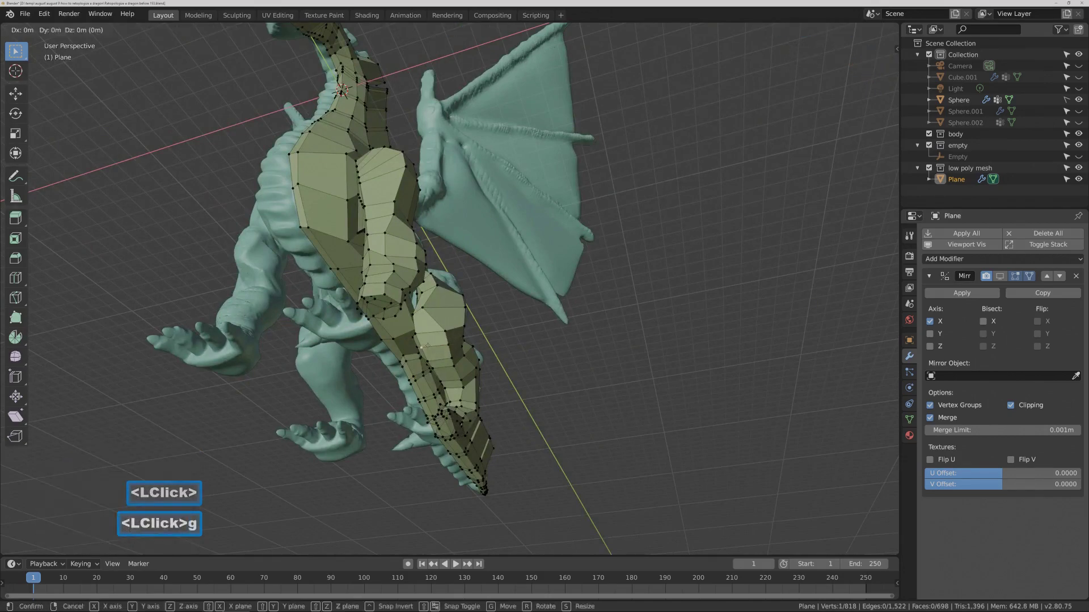
{"action": "mouse_move", "coordinate": [448, 343]}
{"action": "middle_mouse_down"}
{"action": "mouse_move", "coordinate": [397, 340]}
{"action": "mouse_move", "coordinate": [465, 339]}
{"action": "middle_mouse_up"}
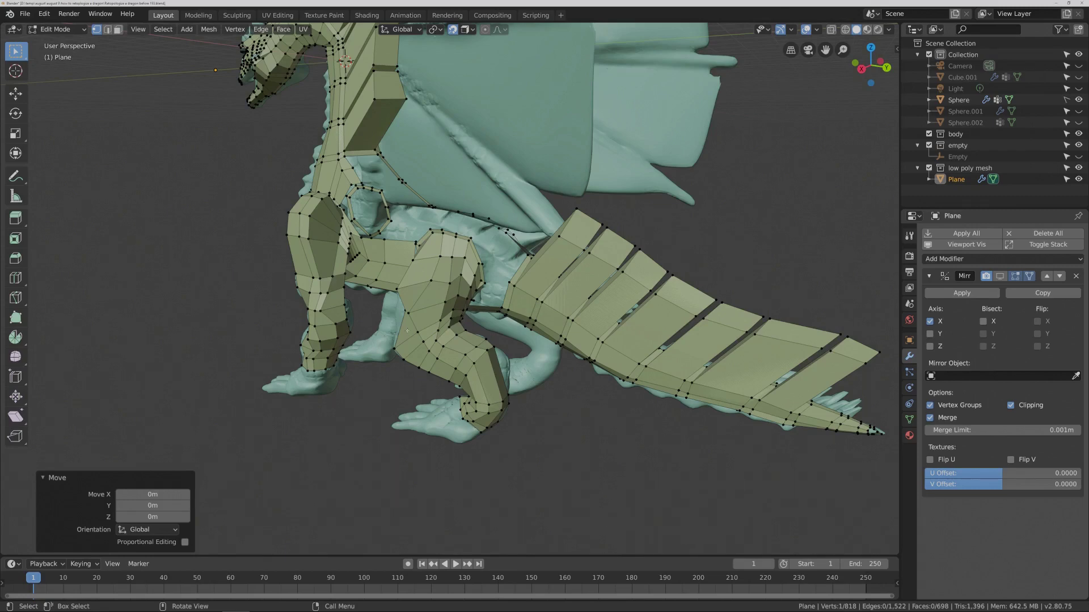
{"action": "middle_click_drag", "start_coordinate": [407, 331], "coordinate": [480, 325]}
Move a front thigh vertex of the hind leg onto the sculpt, about 0.49 m in X and 0.36 m in Y.
{"action": "left_click", "coordinate": [417, 308]}
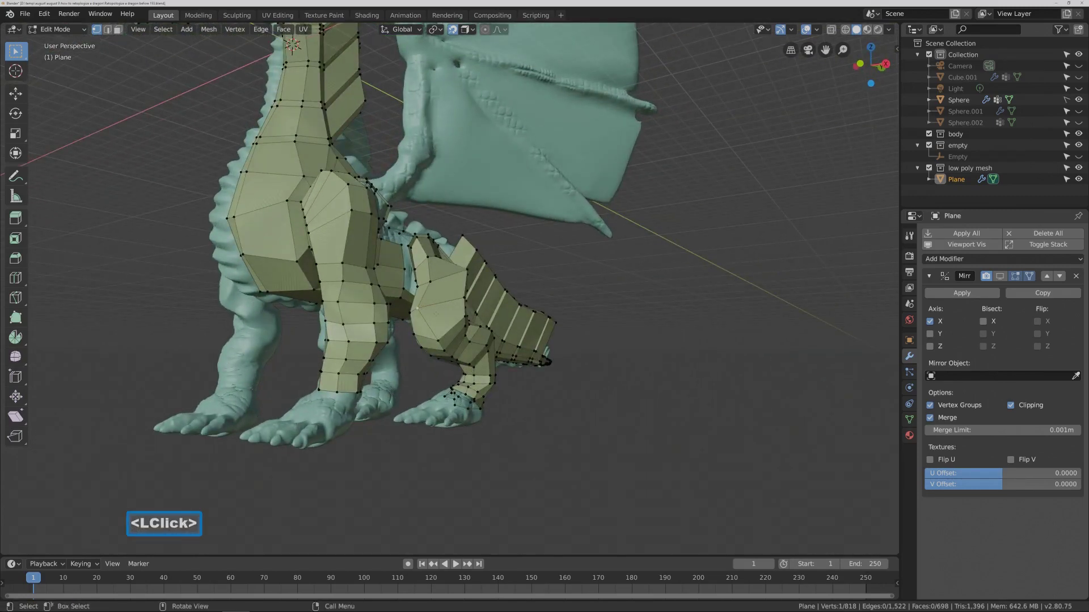
{"action": "key", "text": "g"}
{"action": "left_click", "coordinate": [453, 313]}
{"action": "middle_click_drag", "start_coordinate": [453, 313], "coordinate": [477, 351]}
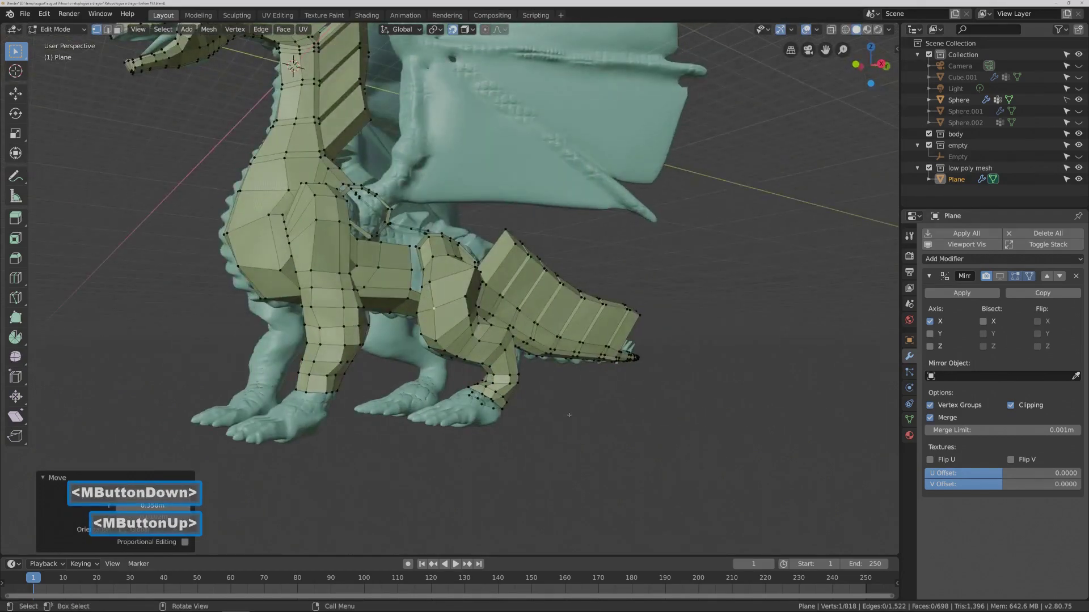
{"action": "key", "text": "Pause"}
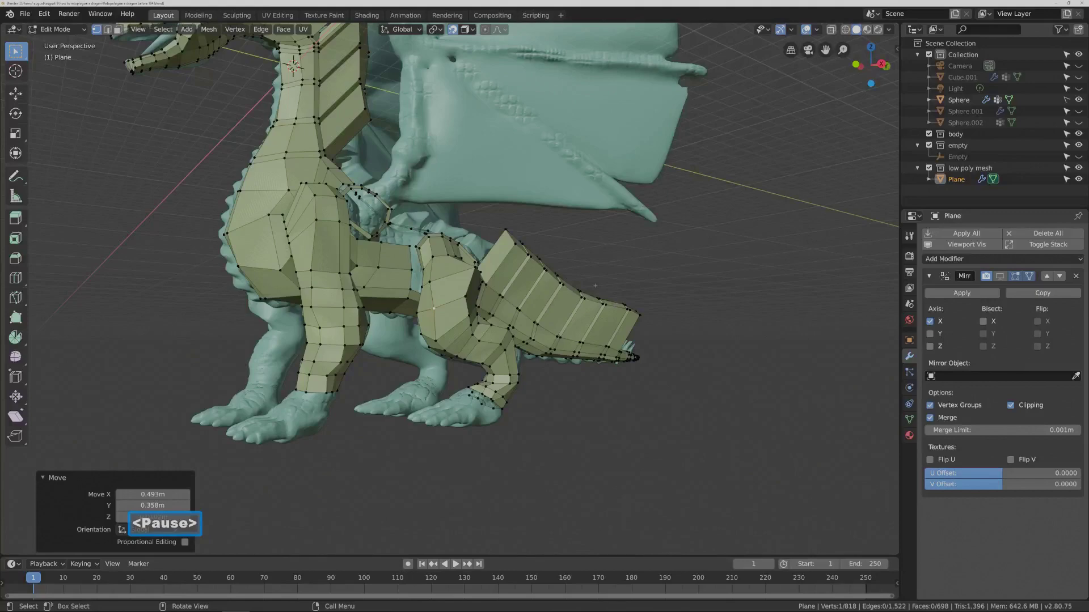
{"action": "mouse_move", "coordinate": [562, 254]}
{"action": "middle_mouse_down"}
{"action": "mouse_move", "coordinate": [575, 259]}
{"action": "mouse_move", "coordinate": [473, 272]}
{"action": "mouse_move", "coordinate": [397, 227]}
{"action": "mouse_move", "coordinate": [547, 265]}
{"action": "mouse_move", "coordinate": [548, 250]}
{"action": "mouse_move", "coordinate": [558, 270]}
{"action": "middle_mouse_up"}
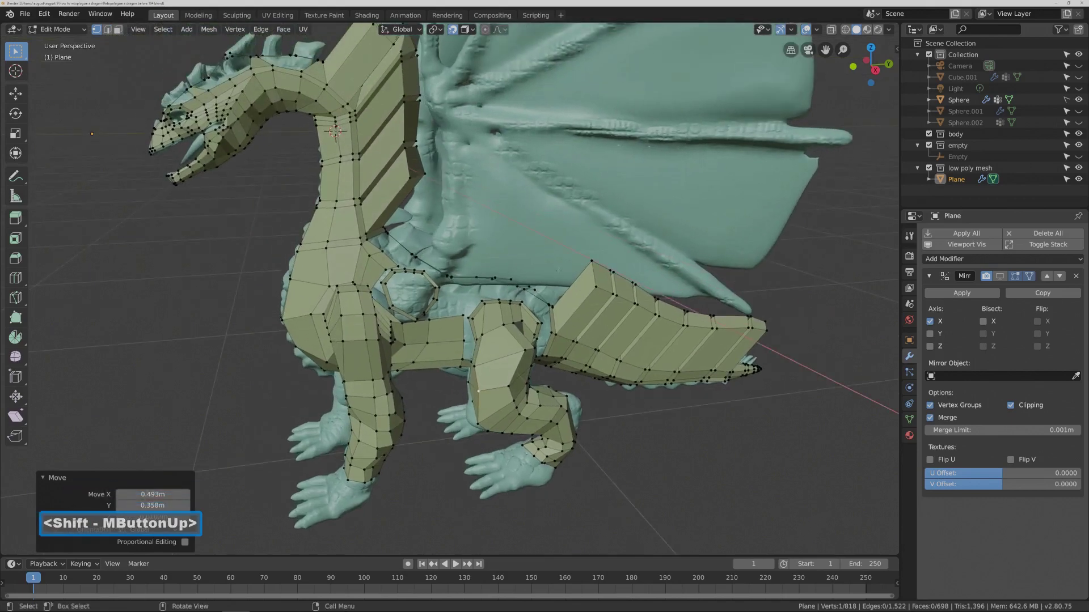
With snapping off and edge selection on, extrude the ring-shaped edge loop at the wing base in place.
{"action": "left_click", "coordinate": [457, 32]}
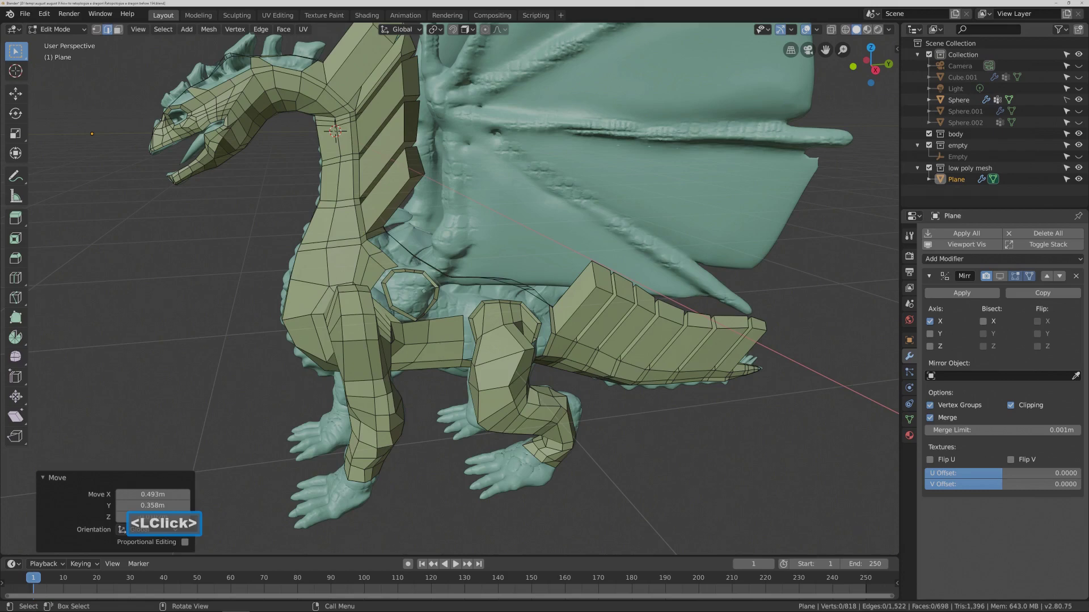
{"action": "key", "text": "alt"}
{"action": "left_click", "coordinate": [405, 272], "text": "alt"}
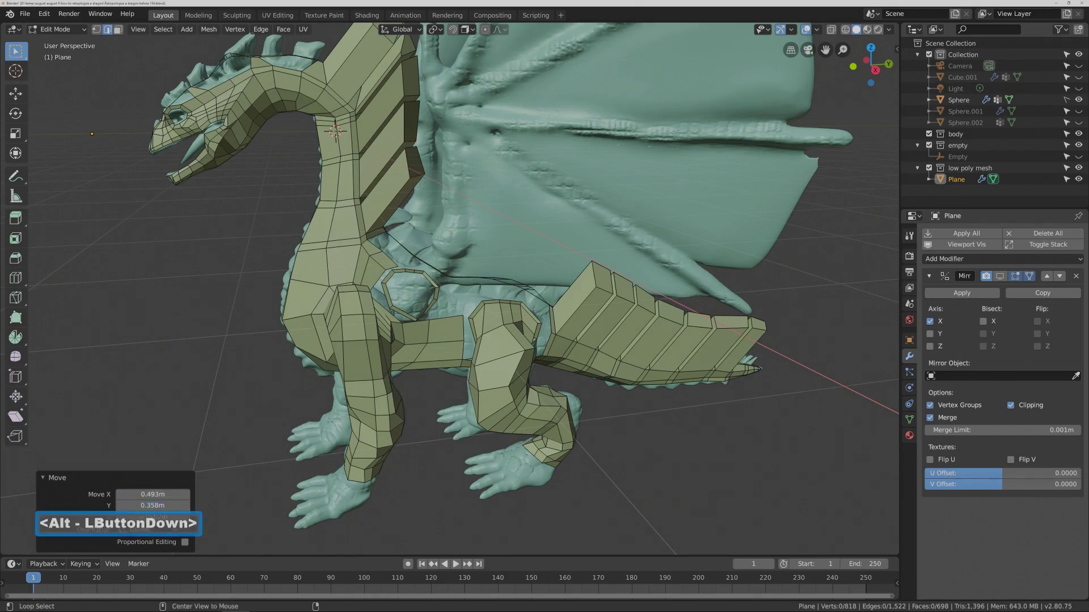
{"action": "middle_click_drag", "start_coordinate": [404, 276], "coordinate": [539, 253]}
{"action": "key", "text": "e"}
{"action": "right_click", "coordinate": [452, 283]}
{"action": "middle_click_drag", "start_coordinate": [448, 283], "coordinate": [452, 283]}
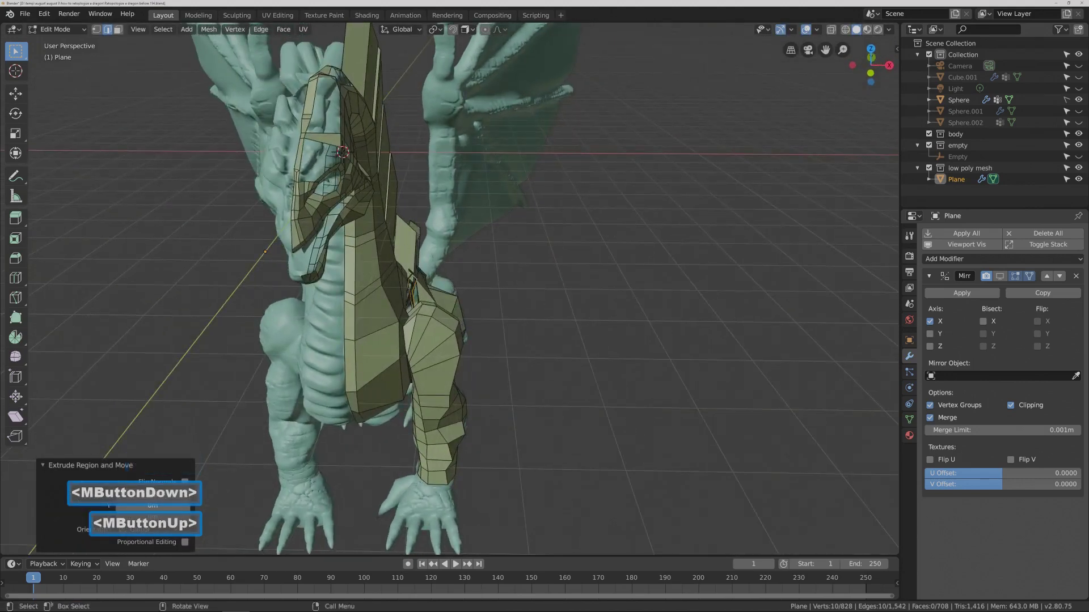
Move the extruded wing-base loop outward from the body and flatten it along X with a scale of 0.
{"action": "left_click", "coordinate": [15, 93]}
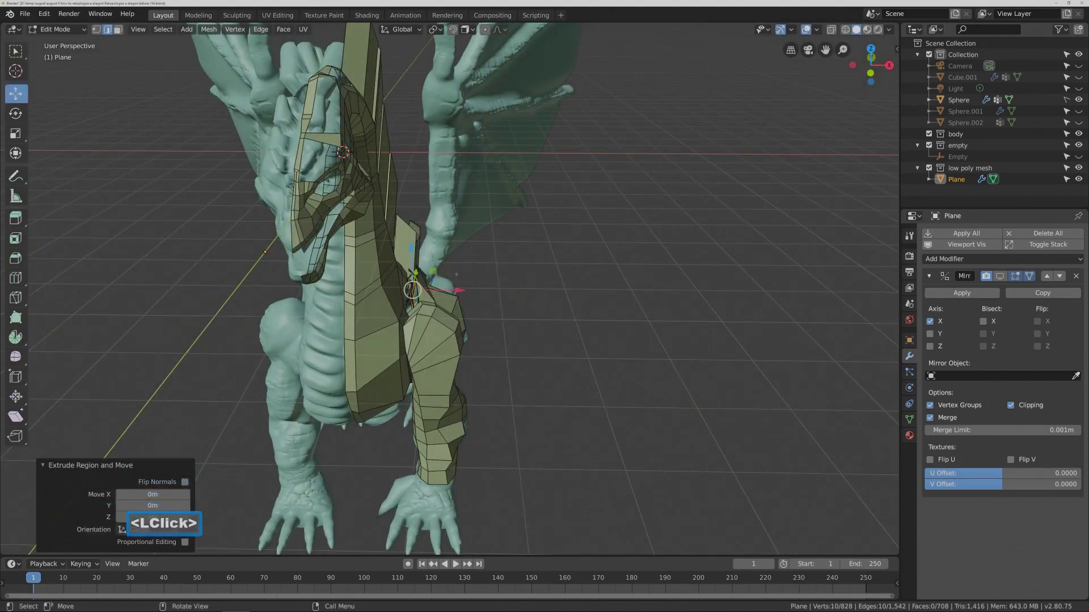
{"action": "left_click_drag", "start_coordinate": [433, 272], "coordinate": [511, 279]}
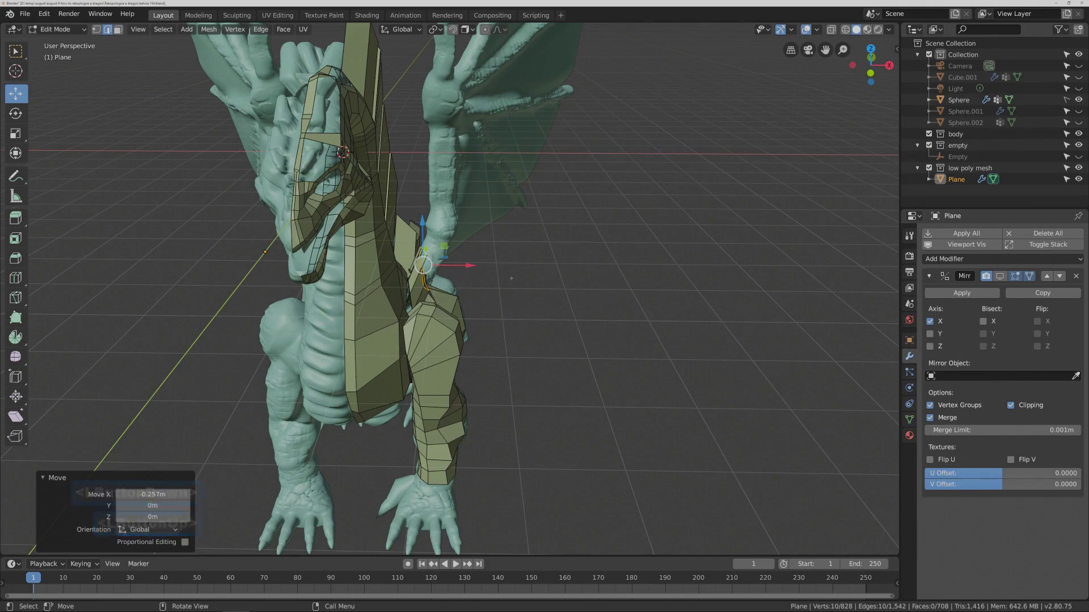
{"action": "key", "text": "s"}
{"action": "key", "text": "x"}
{"action": "key", "text": "0"}
{"action": "left_click", "coordinate": [512, 279]}
Rotate the flattened wing-base loop about the Y axis and move it about 0.774 m along Y.
{"action": "middle_click_drag", "start_coordinate": [511, 279], "coordinate": [531, 290]}
{"action": "key", "text": "r"}
{"action": "key", "text": "y"}
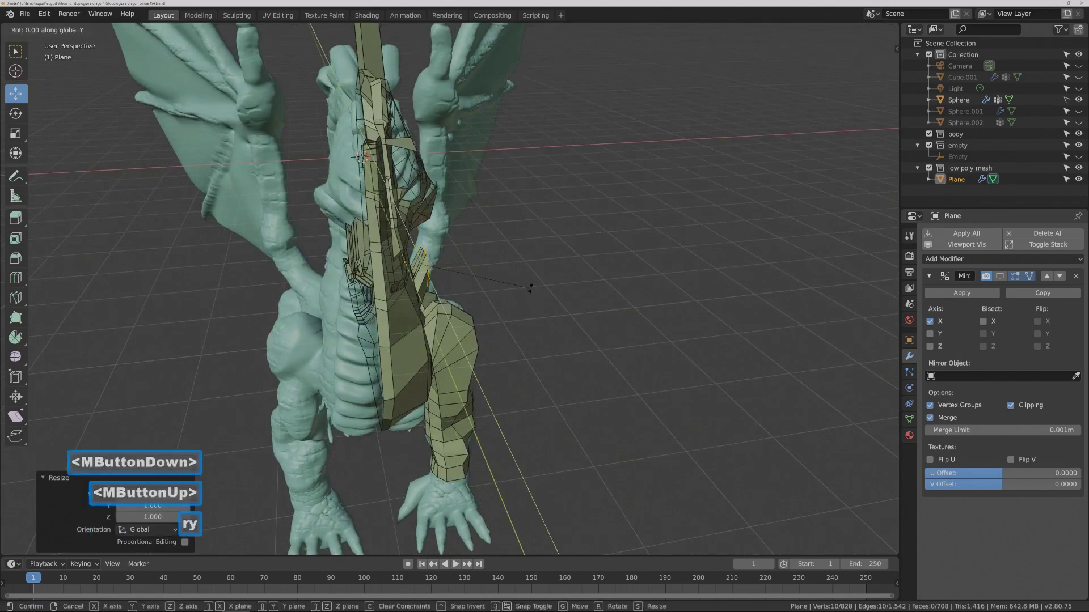
{"action": "left_click", "coordinate": [554, 243]}
{"action": "middle_click_drag", "start_coordinate": [554, 244], "coordinate": [479, 262]}
{"action": "left_click", "coordinate": [470, 265]}
{"action": "left_click_drag", "start_coordinate": [470, 264], "coordinate": [491, 265]}
Scale down the extruded wing-base loop to fit the sculpt's wing arm and clear the selection.
{"action": "middle_click_drag", "start_coordinate": [462, 234], "coordinate": [563, 287]}
{"action": "key", "text": "s"}
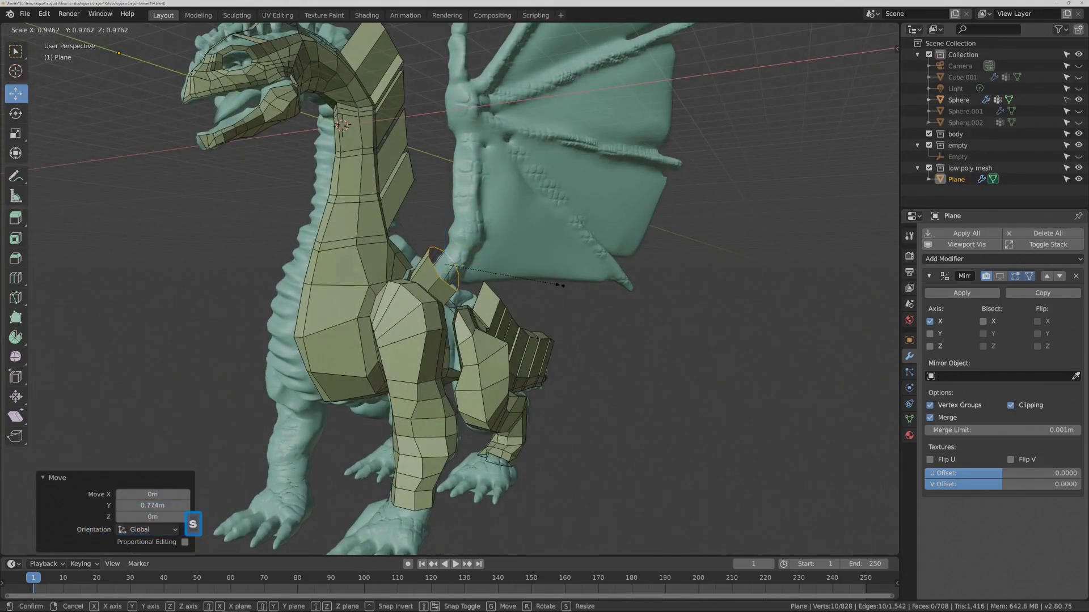
{"action": "left_click", "coordinate": [535, 285]}
{"action": "middle_click_drag", "start_coordinate": [536, 285], "coordinate": [509, 271]}
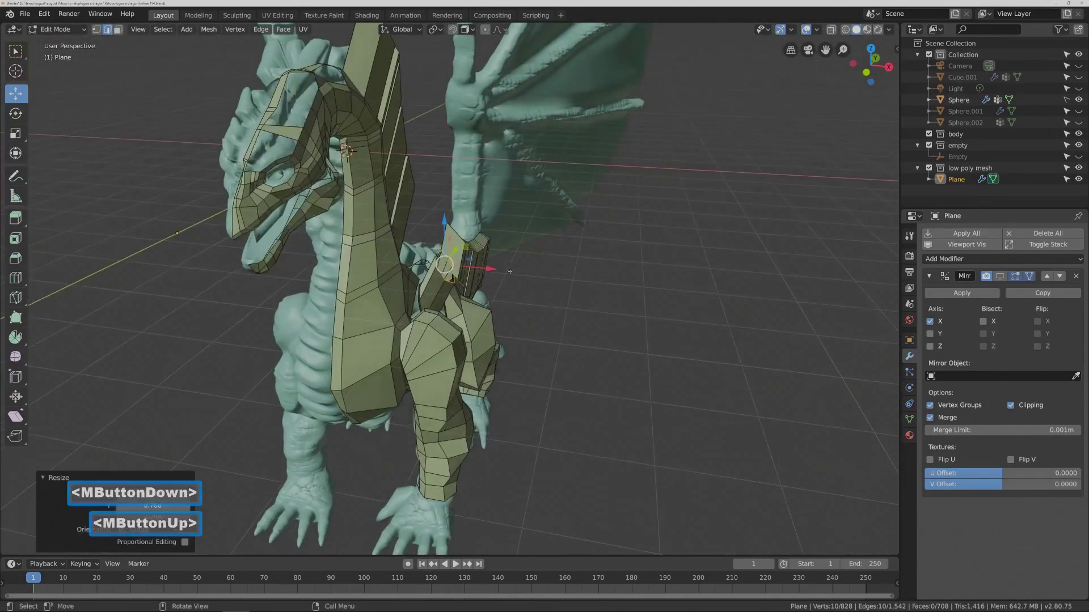
{"action": "left_click", "coordinate": [591, 326]}
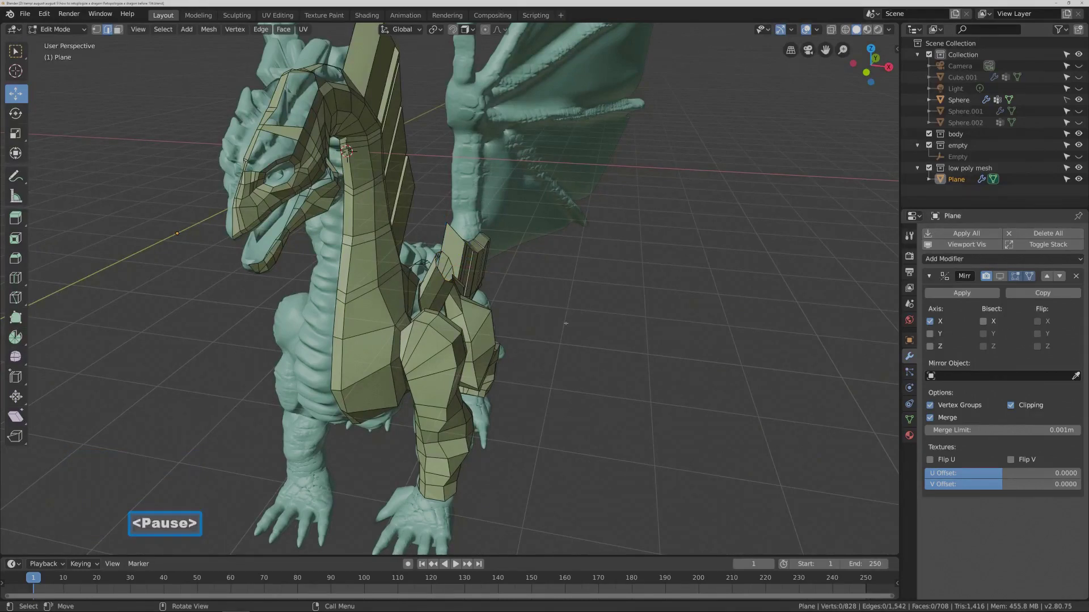
Enable snapping, inspect the new wing-base section in vertex selection mode, and return to edge selection.
{"action": "middle_click_drag", "start_coordinate": [587, 333], "coordinate": [623, 362]}
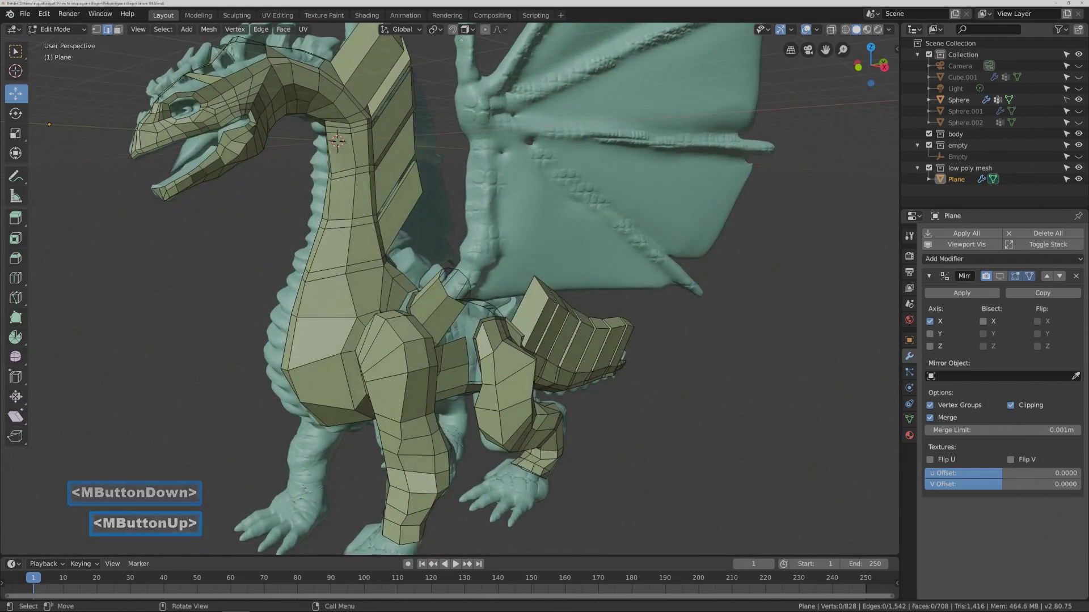
{"action": "left_click", "coordinate": [452, 29]}
{"action": "middle_click_drag", "start_coordinate": [510, 171], "coordinate": [539, 182]}
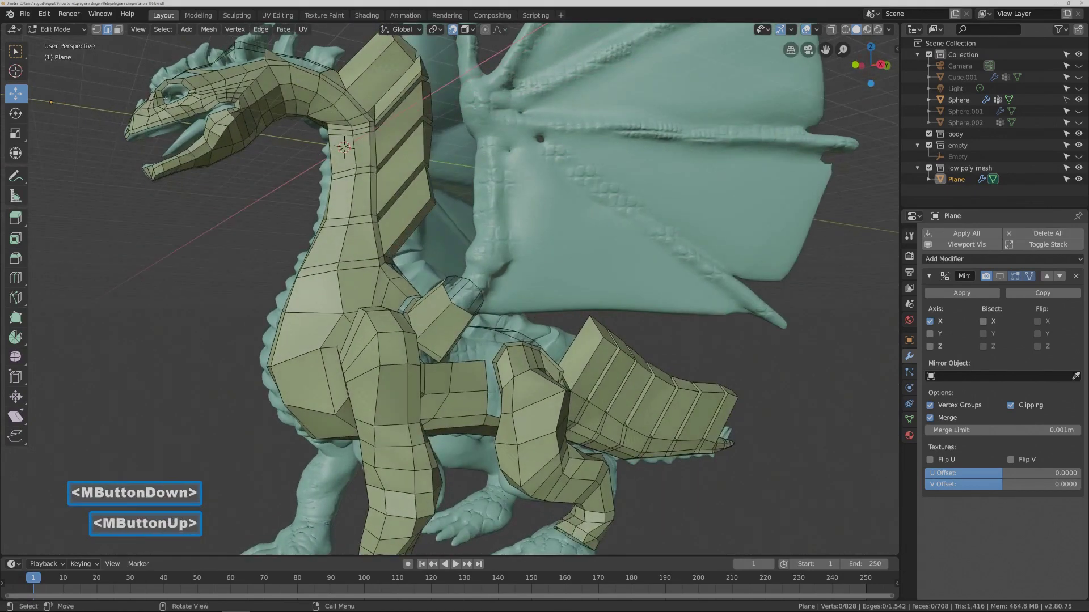
{"action": "left_click", "coordinate": [97, 29]}
{"action": "mouse_move", "coordinate": [533, 340]}
{"action": "middle_mouse_down"}
{"action": "mouse_move", "coordinate": [567, 353]}
{"action": "mouse_move", "coordinate": [514, 343]}
{"action": "middle_mouse_up"}
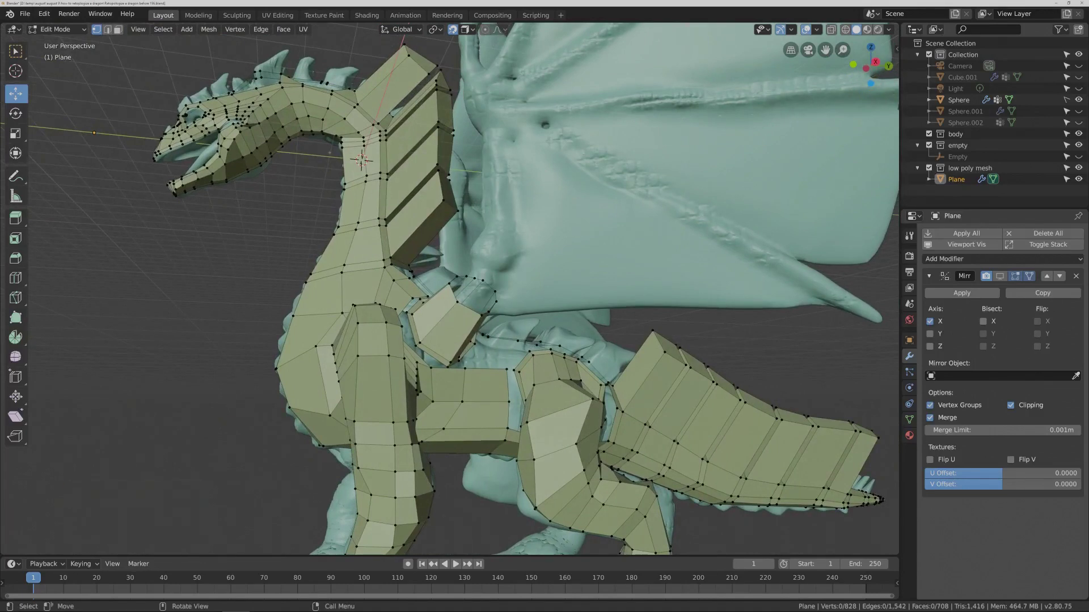
{"action": "left_click", "coordinate": [108, 29]}
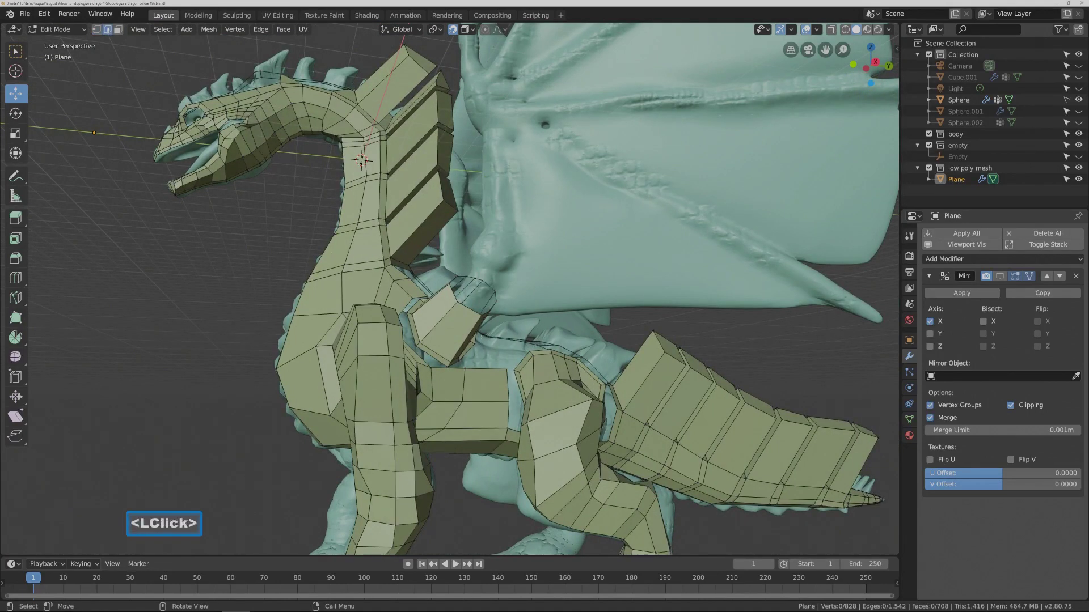
Extrude the open edge at the wing base in three segments up the sculpted wing arm to the wrist joint.
{"action": "left_click", "coordinate": [470, 307]}
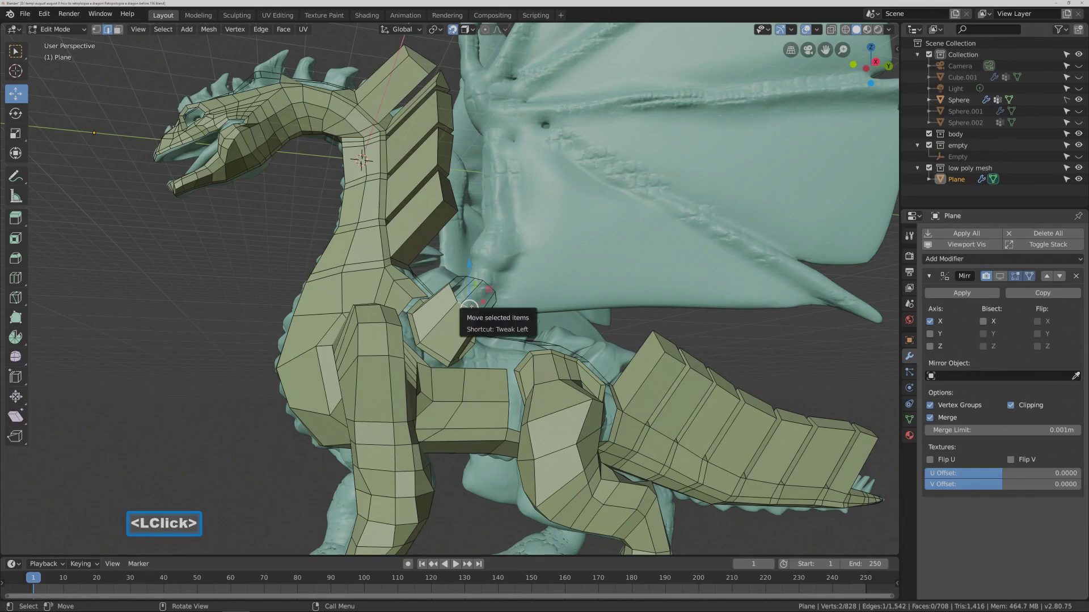
{"action": "key", "text": "g"}
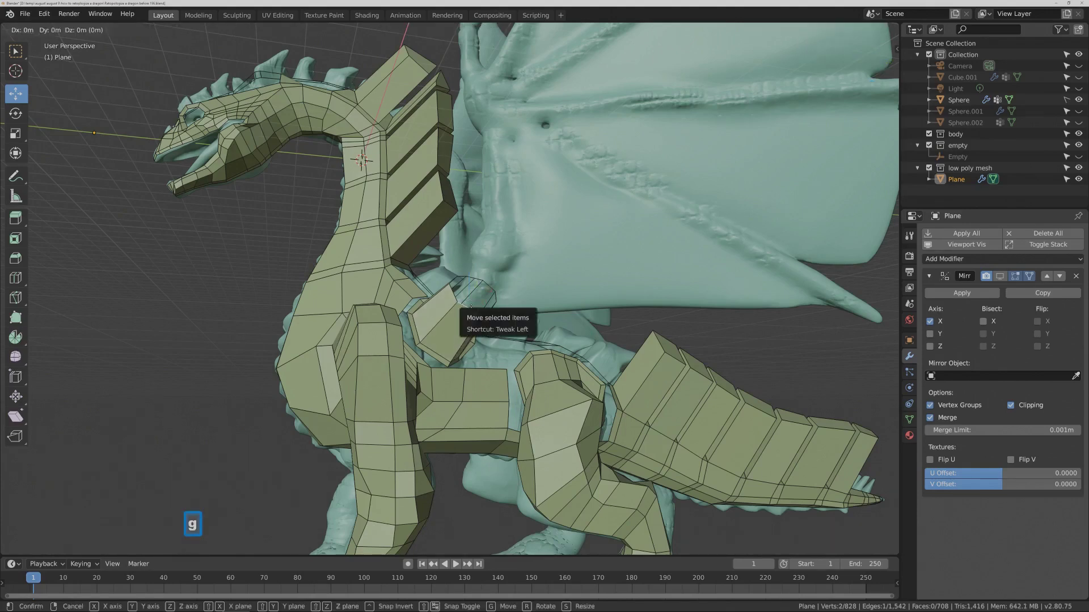
{"action": "left_click", "coordinate": [470, 306]}
{"action": "middle_click_drag", "start_coordinate": [470, 306], "coordinate": [517, 295]}
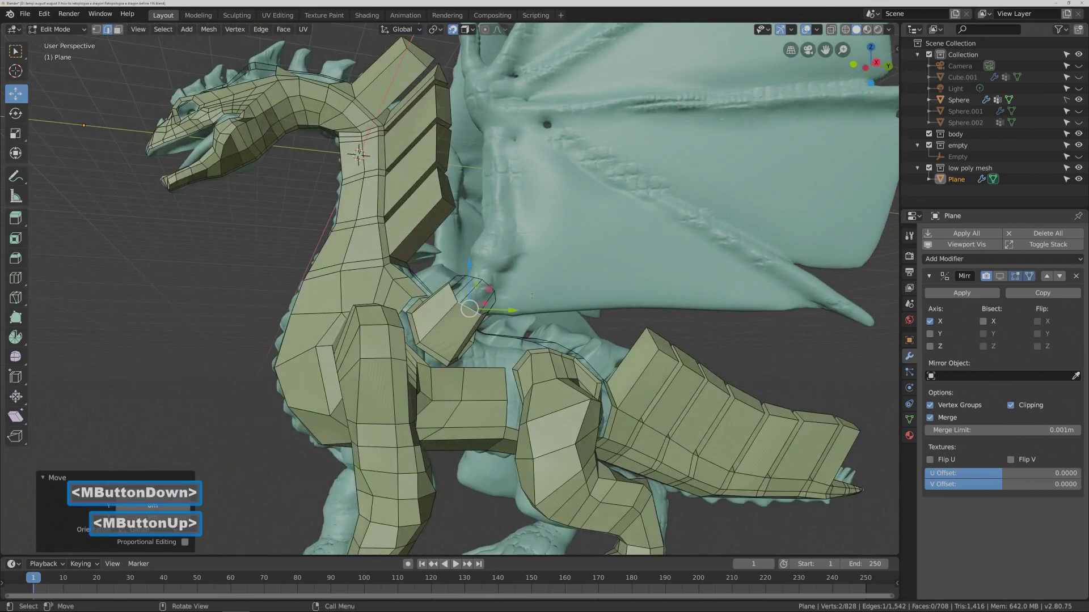
{"action": "middle_click_drag", "start_coordinate": [531, 296], "coordinate": [519, 296]}
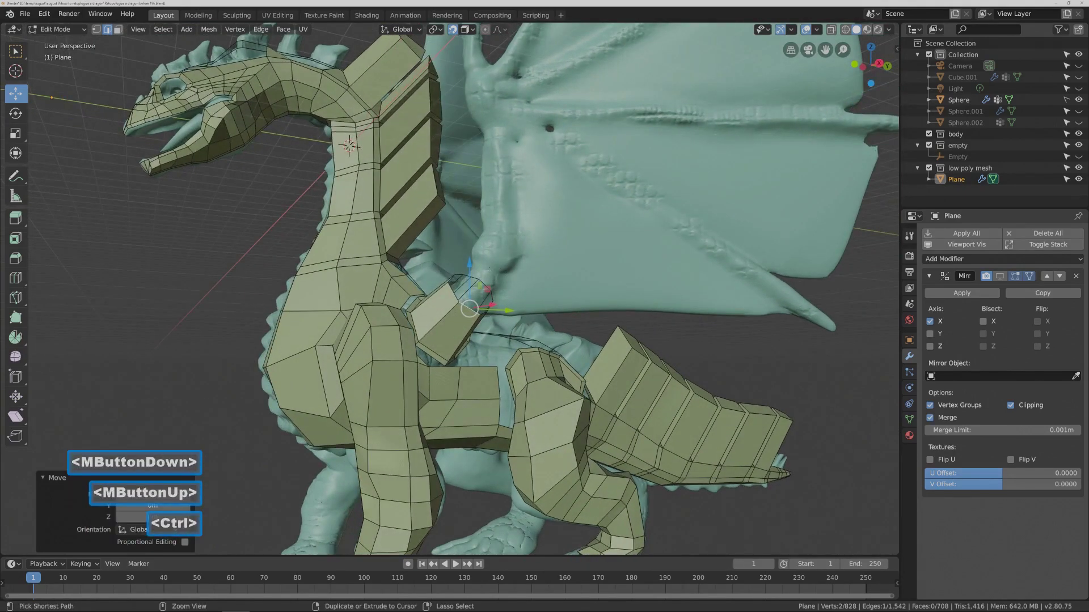
{"action": "right_click", "coordinate": [487, 265], "text": "ctrl"}
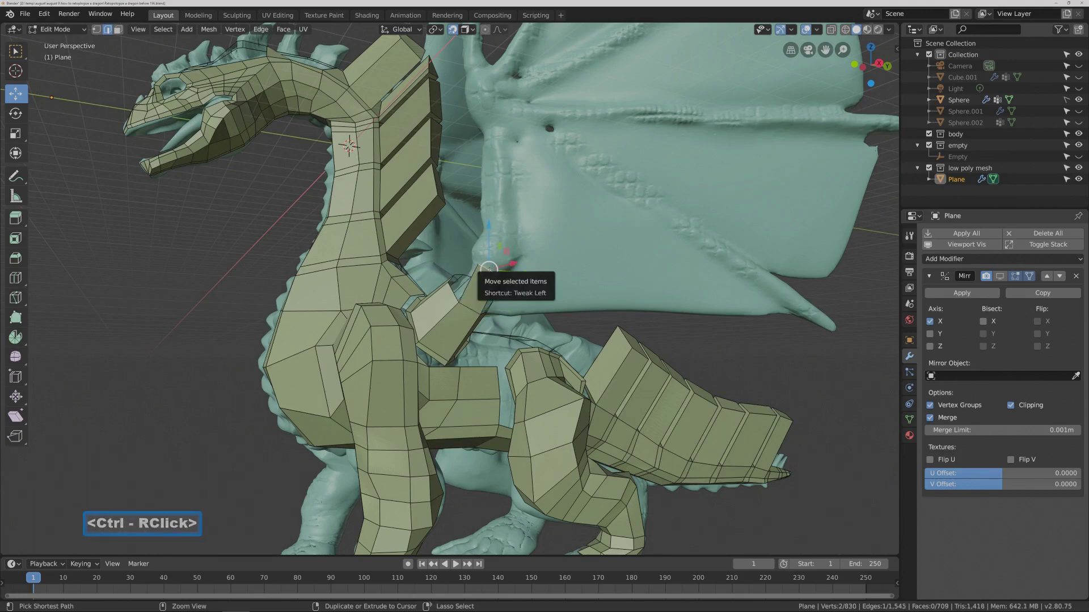
{"action": "key", "text": "Pause"}
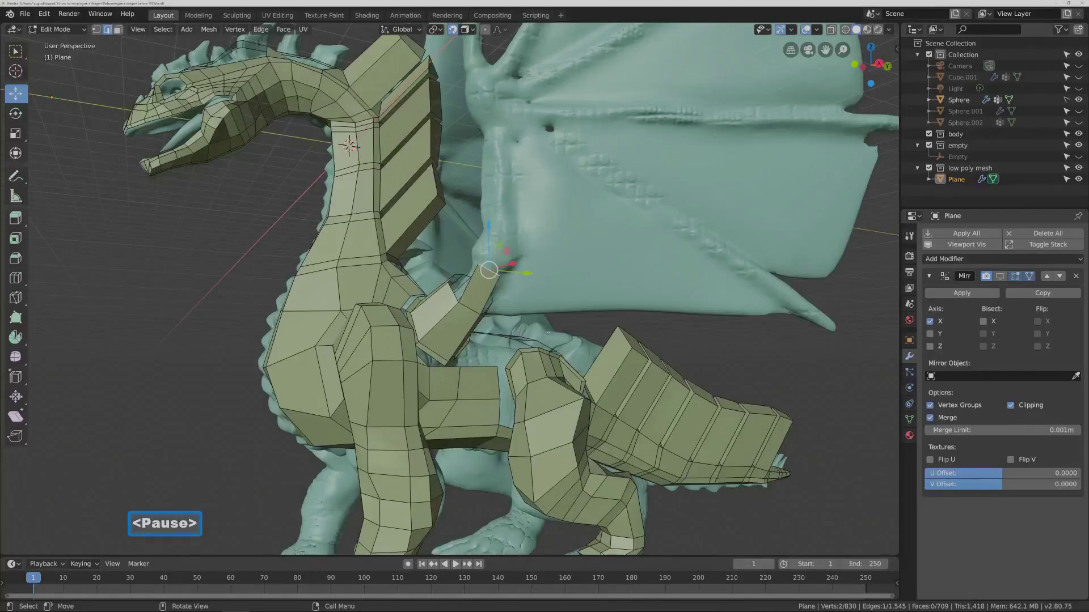
{"action": "key", "text": "ctrl"}
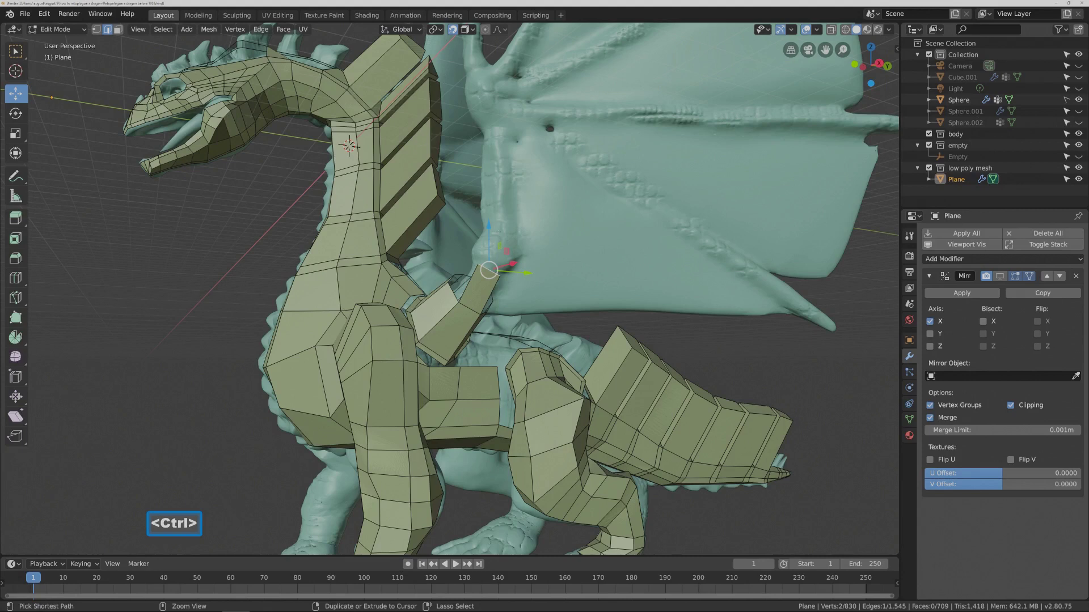
{"action": "right_click", "coordinate": [500, 232], "text": "ctrl"}
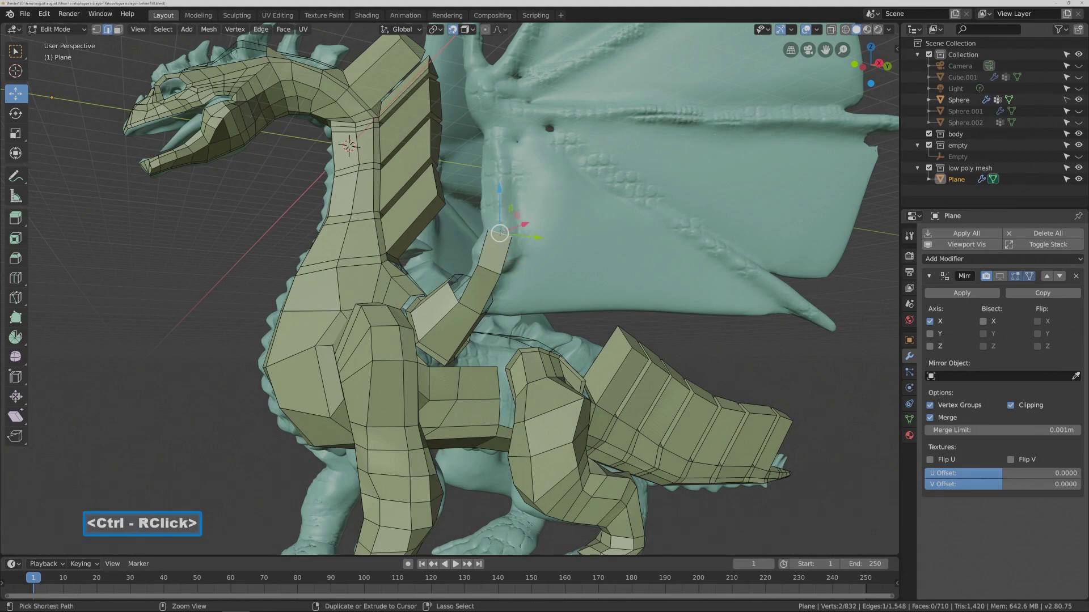
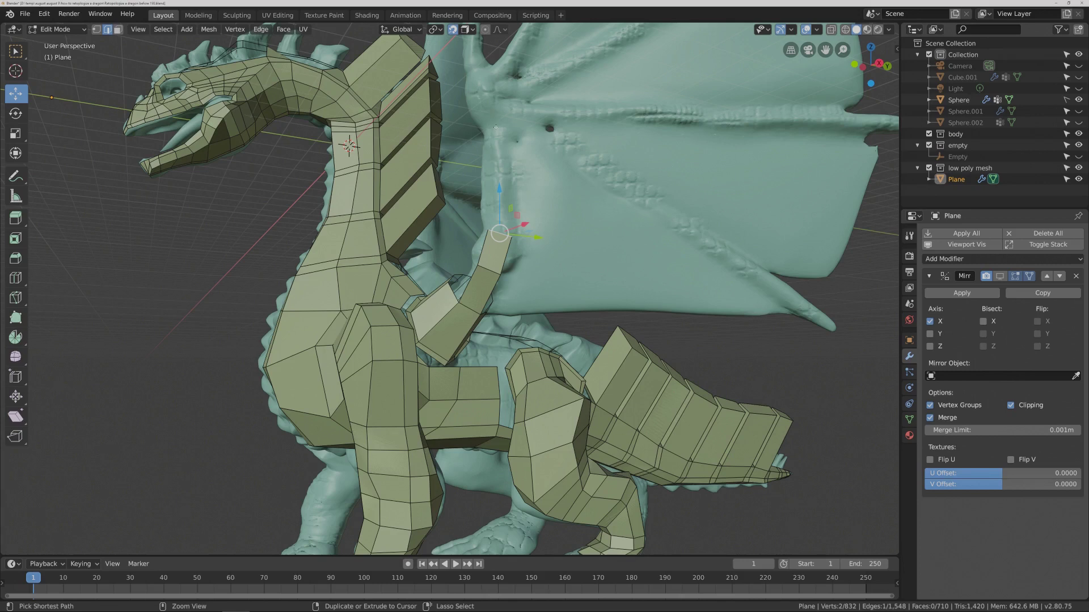
{"action": "right_click", "coordinate": [495, 127], "text": "ctrl"}
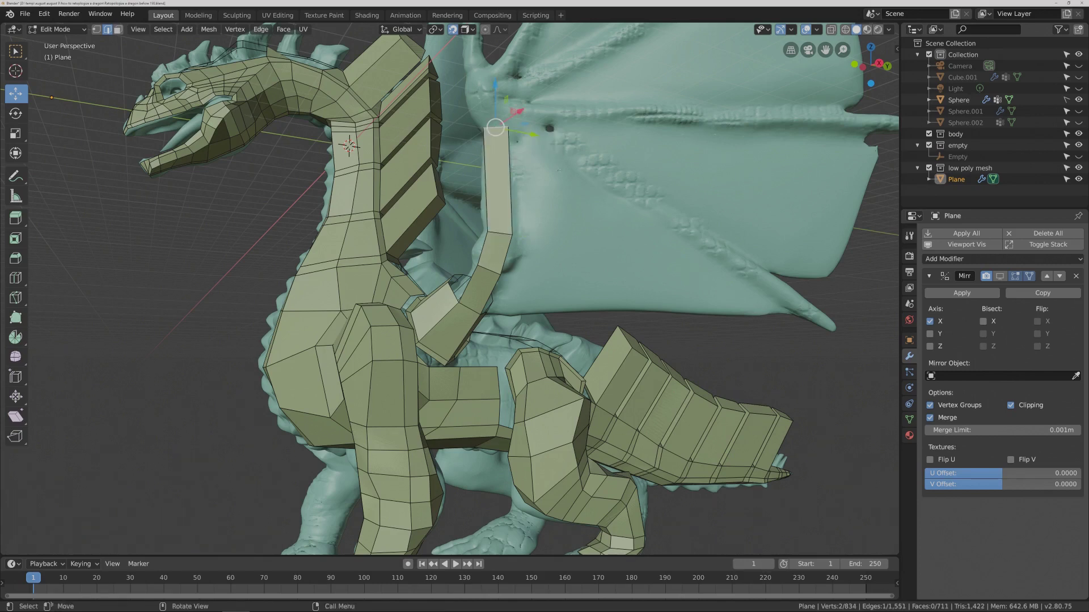
Extrude three short segments from the arm's end edge across the wrist joint toward the wing claw.
{"action": "middle_click_drag", "start_coordinate": [561, 171], "coordinate": [579, 185], "text": "shift"}
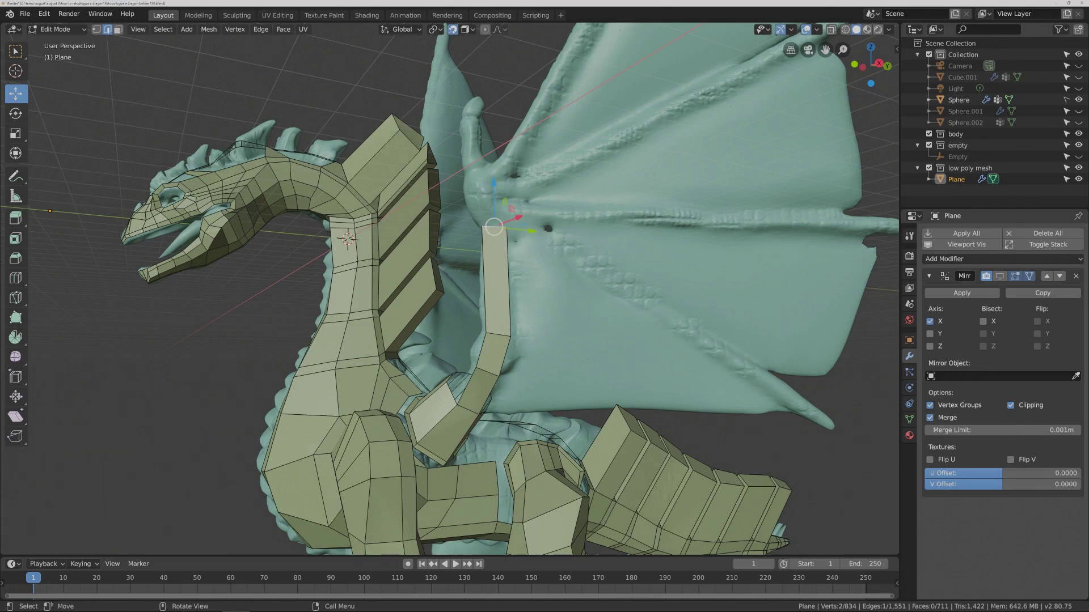
{"action": "key", "text": "ctrl"}
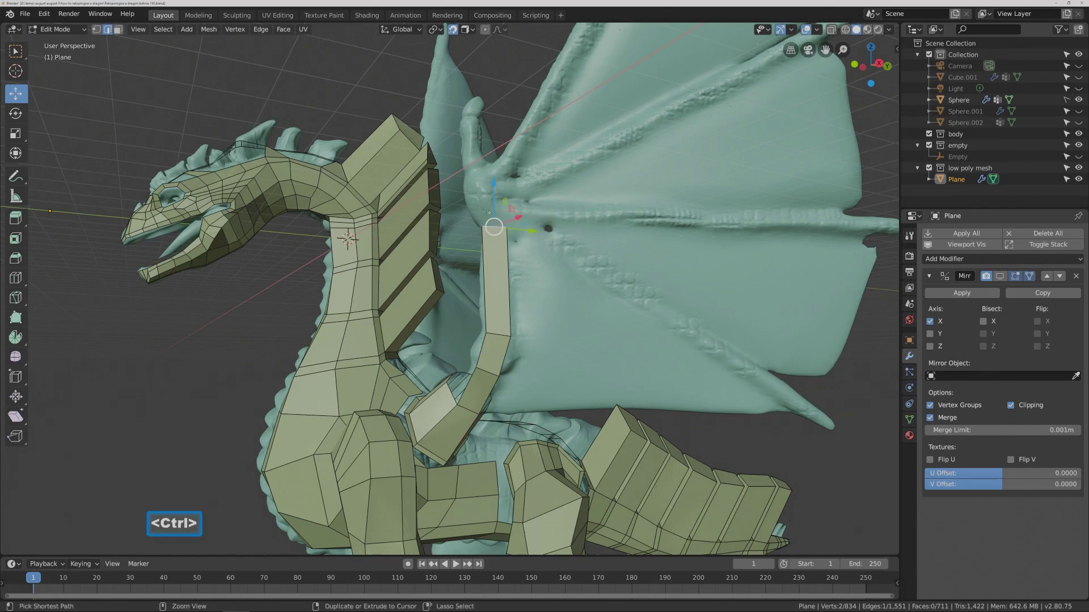
{"action": "right_click", "coordinate": [488, 212], "text": "ctrl"}
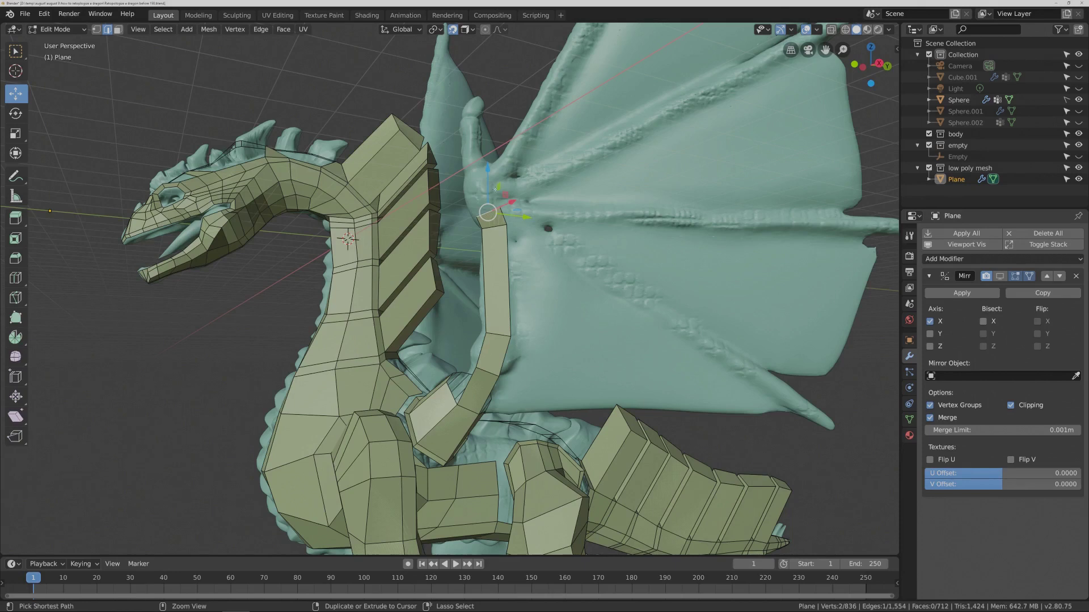
{"action": "right_click", "coordinate": [479, 190], "text": "ctrl"}
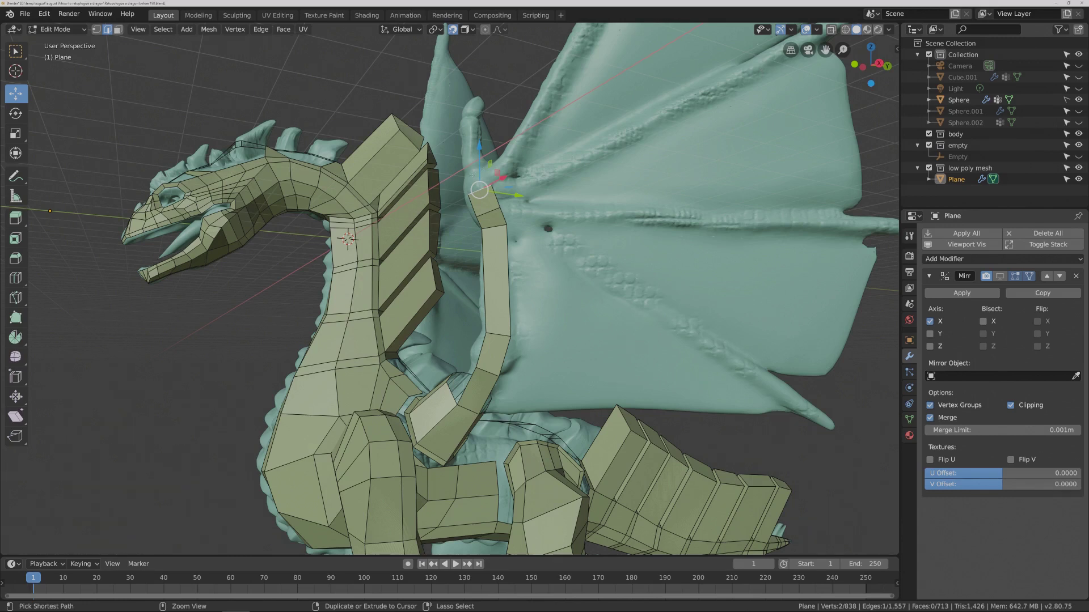
{"action": "right_click", "coordinate": [469, 177], "text": "ctrl"}
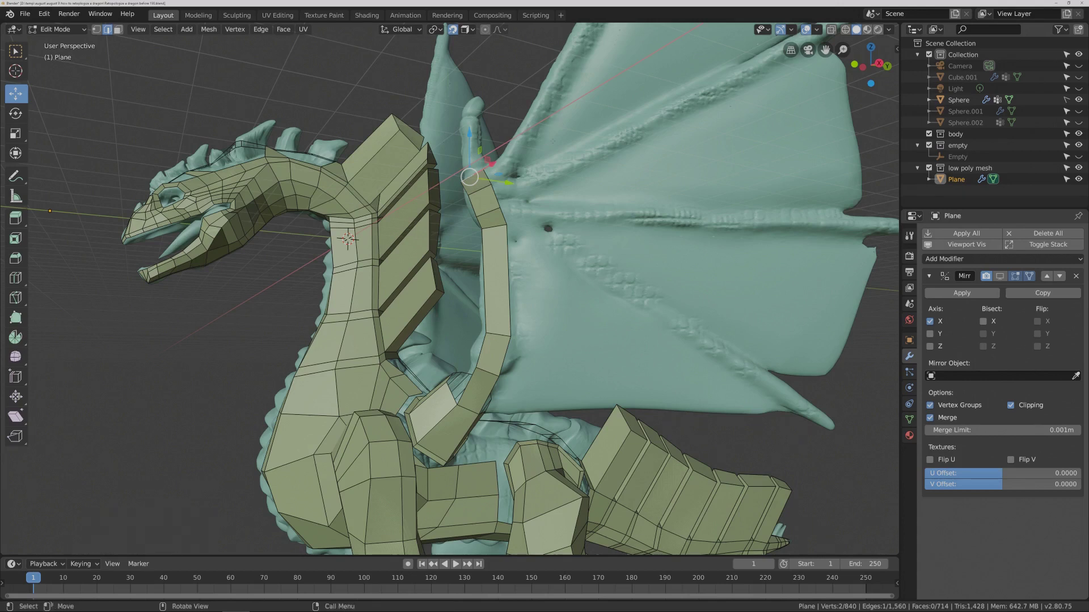
{"action": "key", "text": "Pause"}
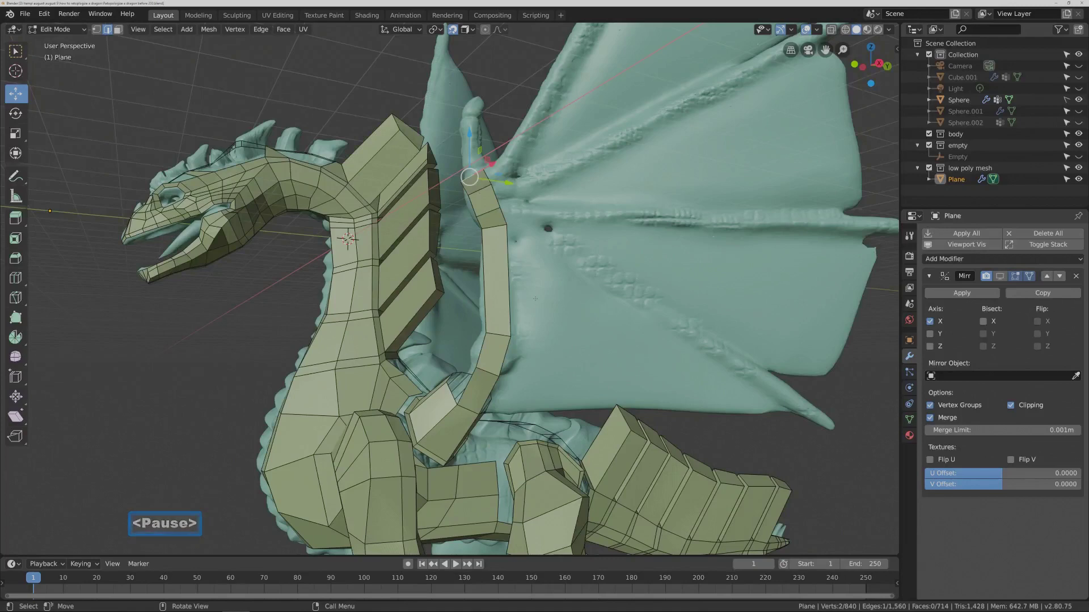
Bevel the three cross edges at the wing's wrist joint with a width of 0.0617 m, and clear the selection.
{"action": "left_click", "coordinate": [494, 220]}
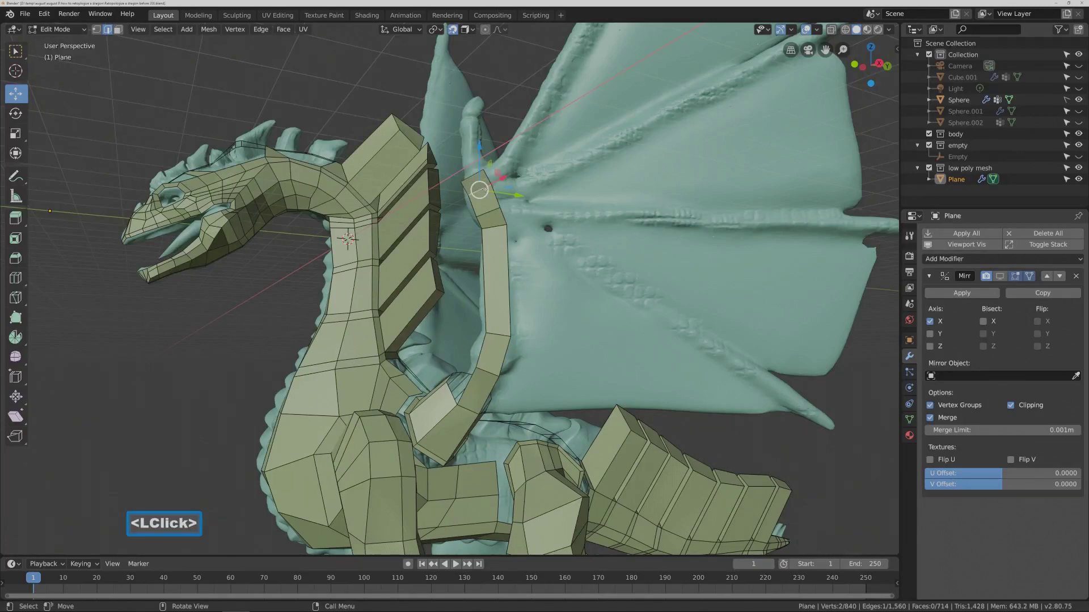
{"action": "left_click", "coordinate": [494, 219], "text": "shift"}
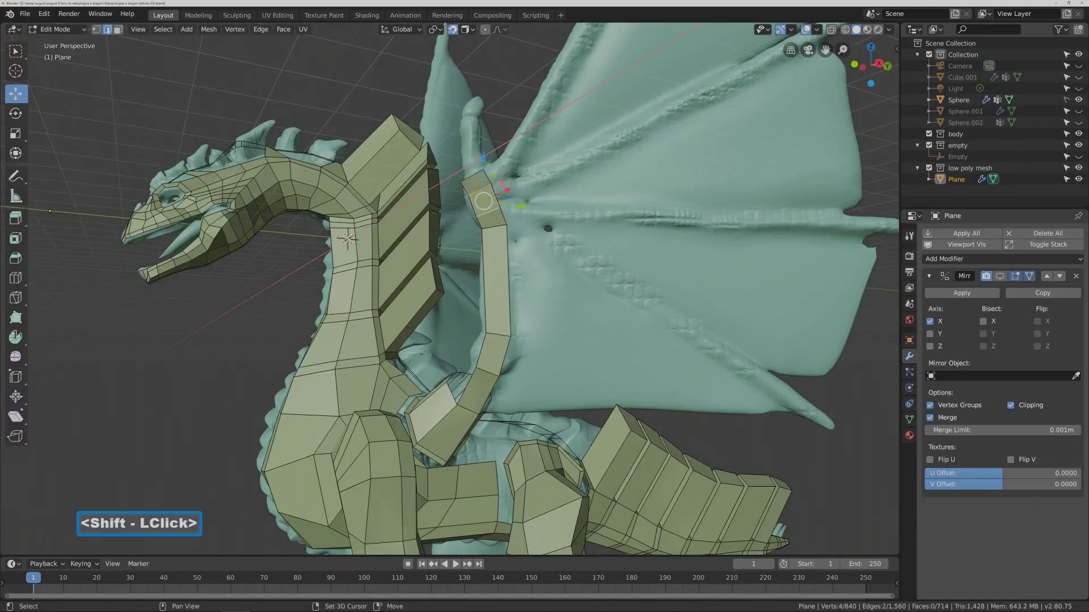
{"action": "left_click", "coordinate": [492, 216], "text": "shift"}
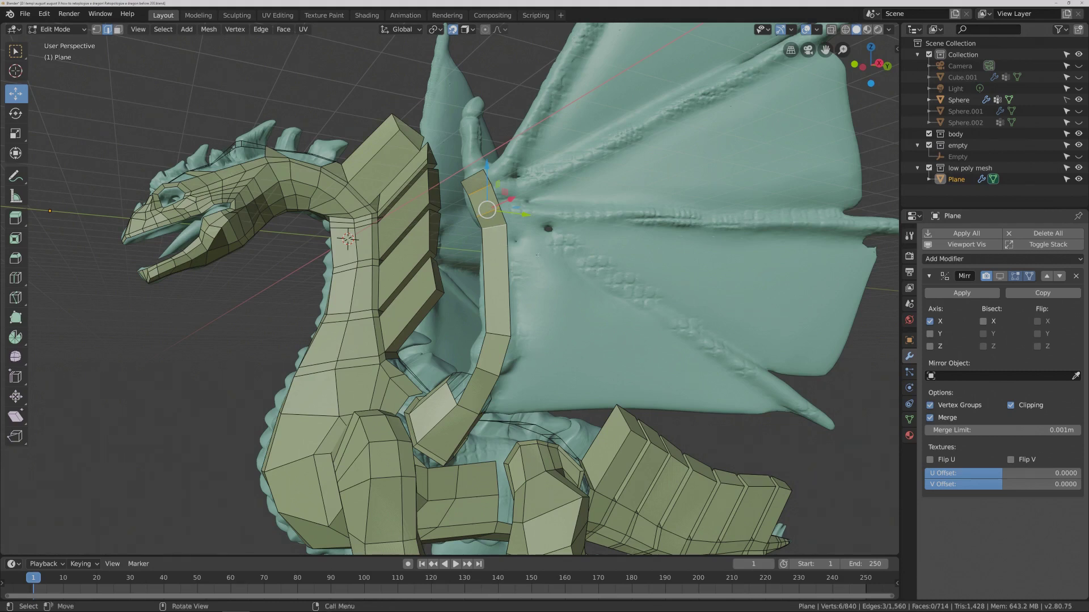
{"action": "key", "text": "ctrl"}
{"action": "key", "text": "ctrl+b"}
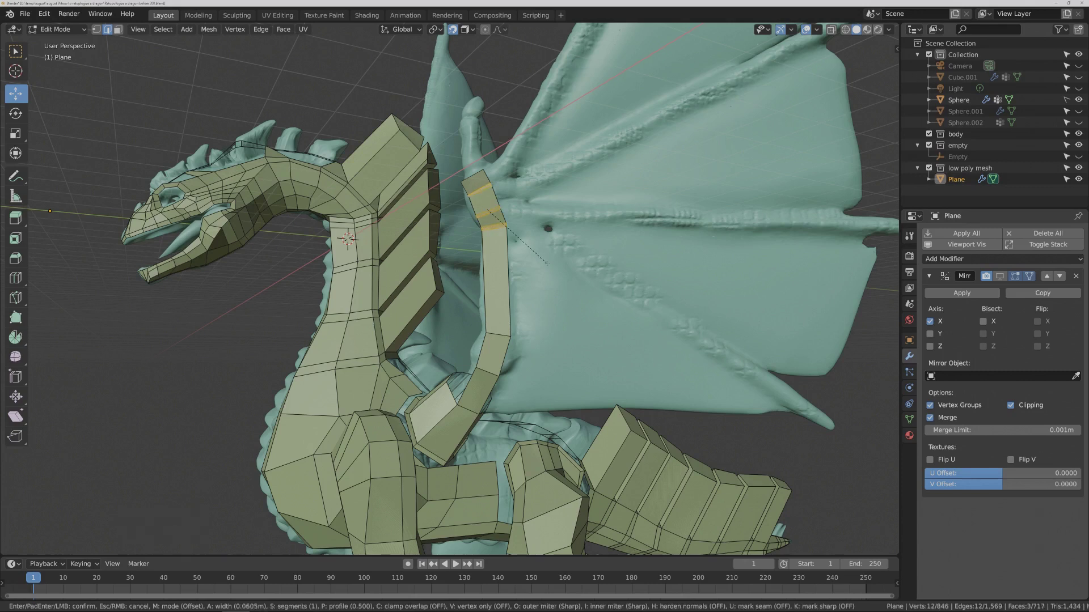
{"action": "left_click", "coordinate": [547, 262], "text": "shift"}
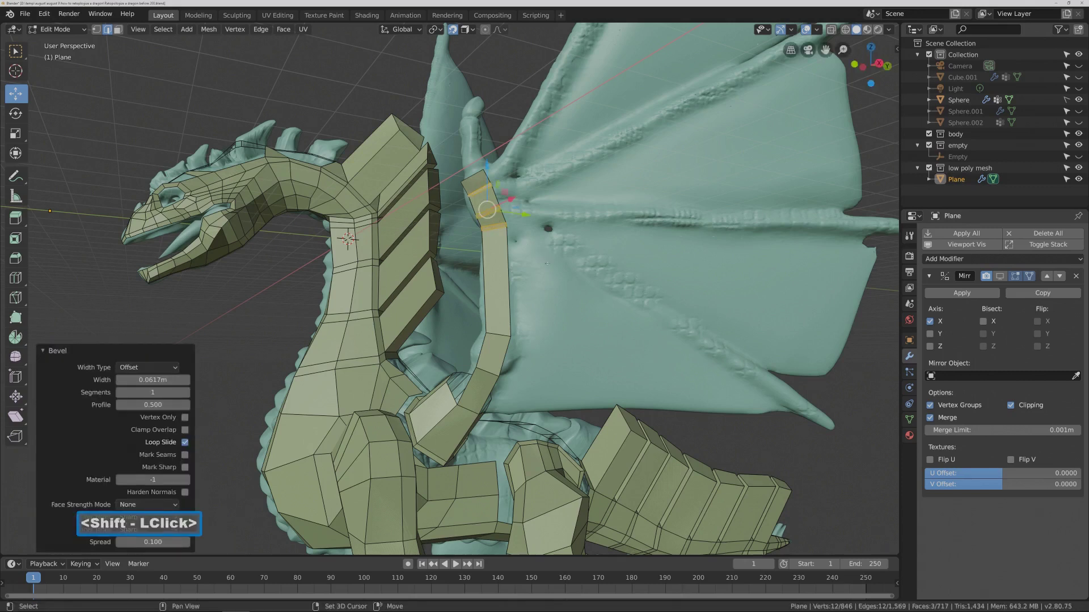
{"action": "left_click", "coordinate": [696, 432]}
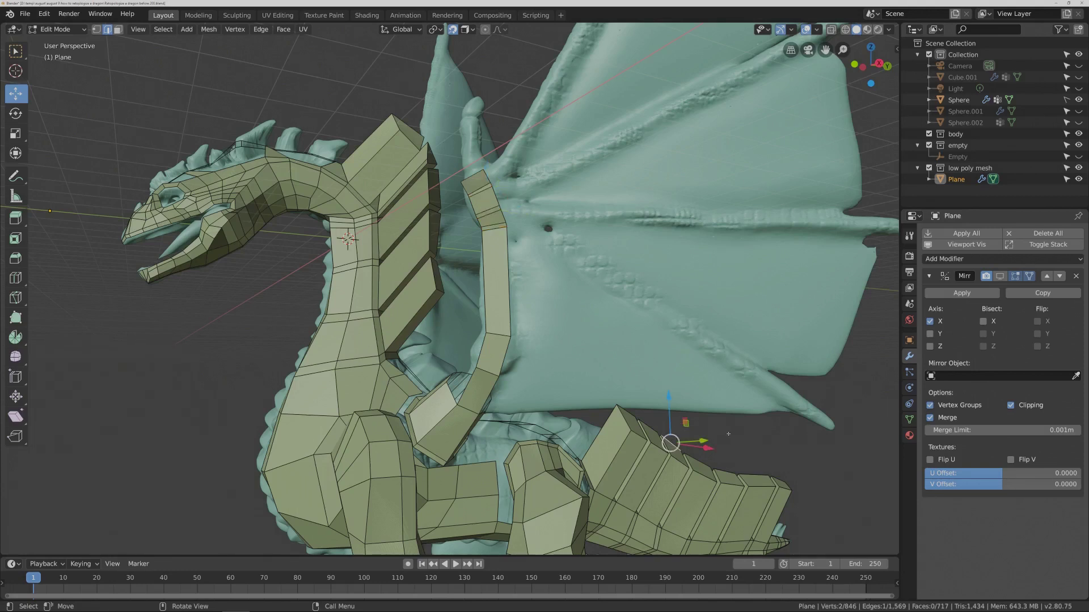
{"action": "key", "text": "alt"}
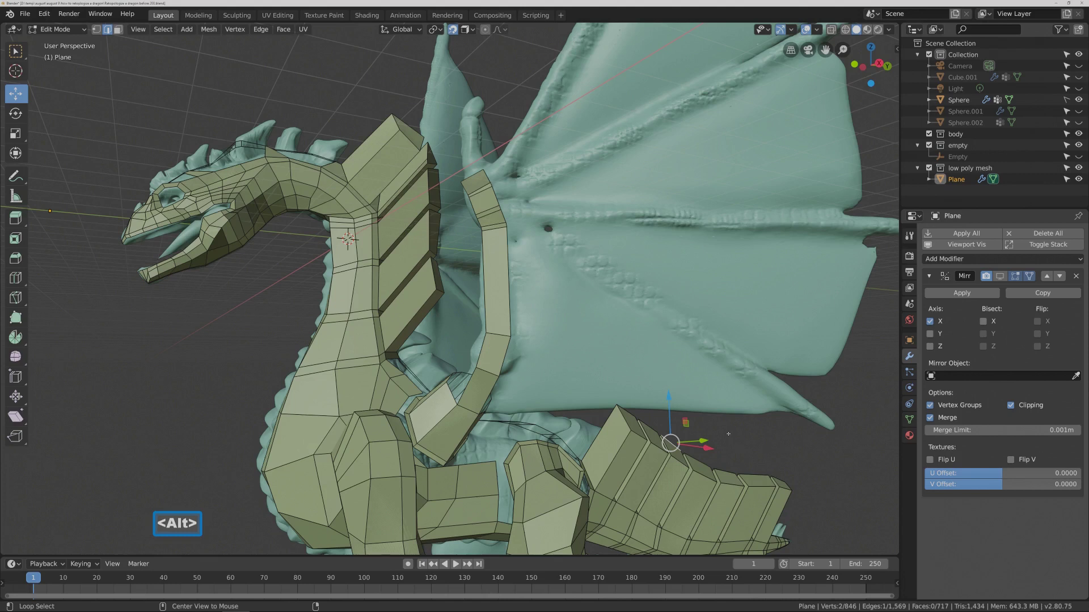
{"action": "key", "text": "alt+a"}
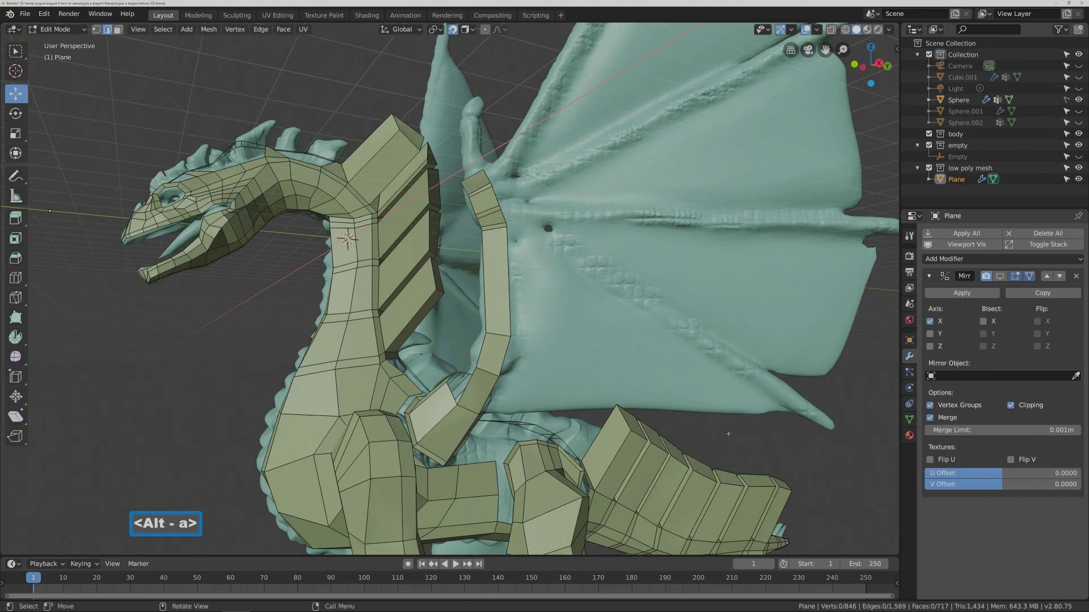
{"action": "key", "text": "Pause"}
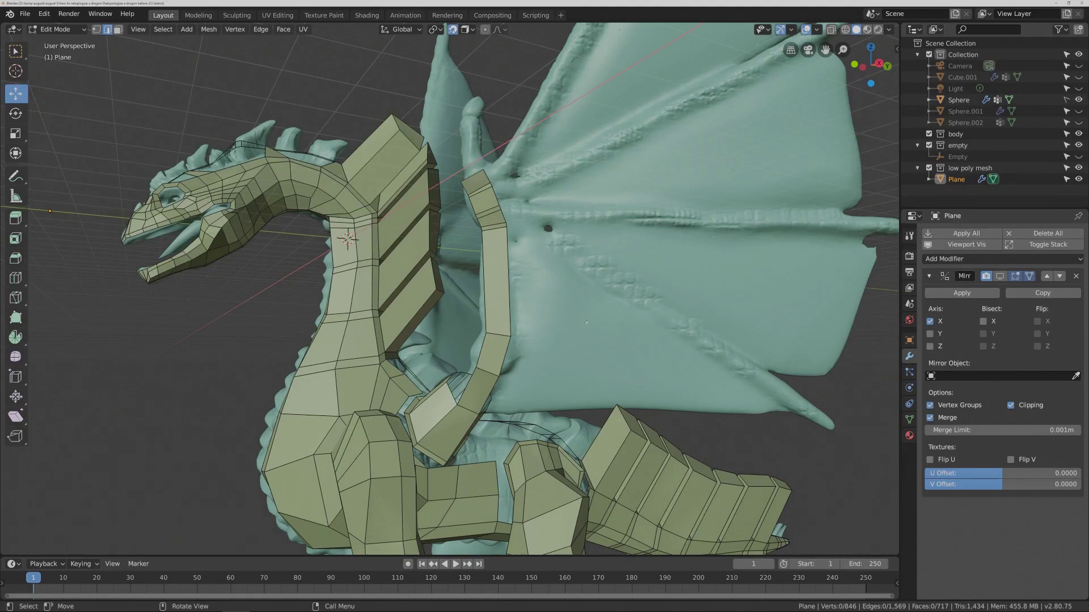
Rotate the small side edge at the base of the wrist joint 32.5° using smooth proportional editing with size 0.751.
{"action": "key", "text": "o"}
{"action": "left_click", "coordinate": [503, 216]}
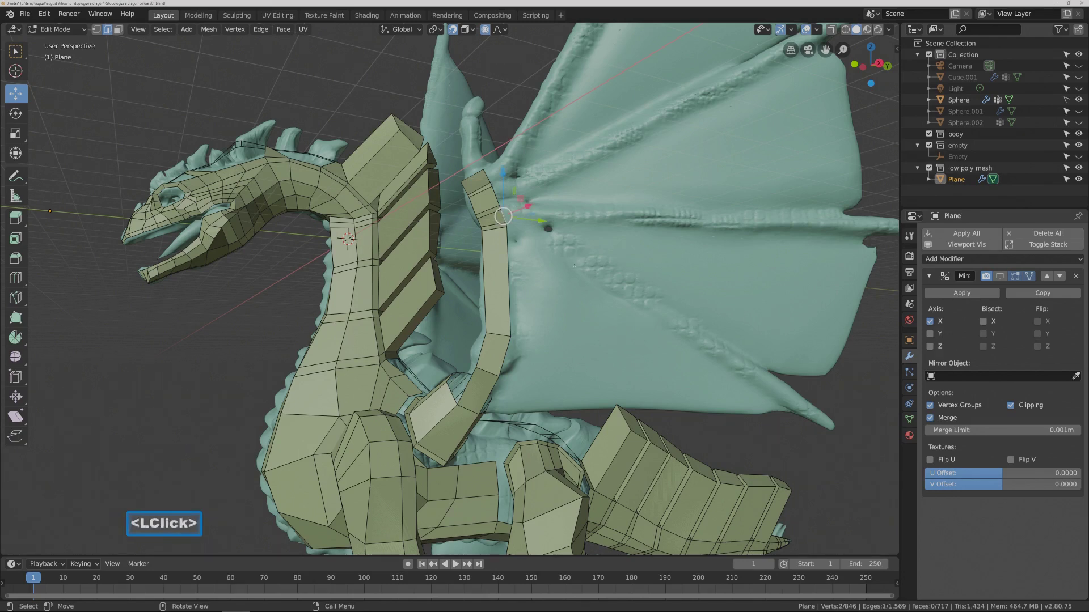
{"action": "key", "text": "r"}
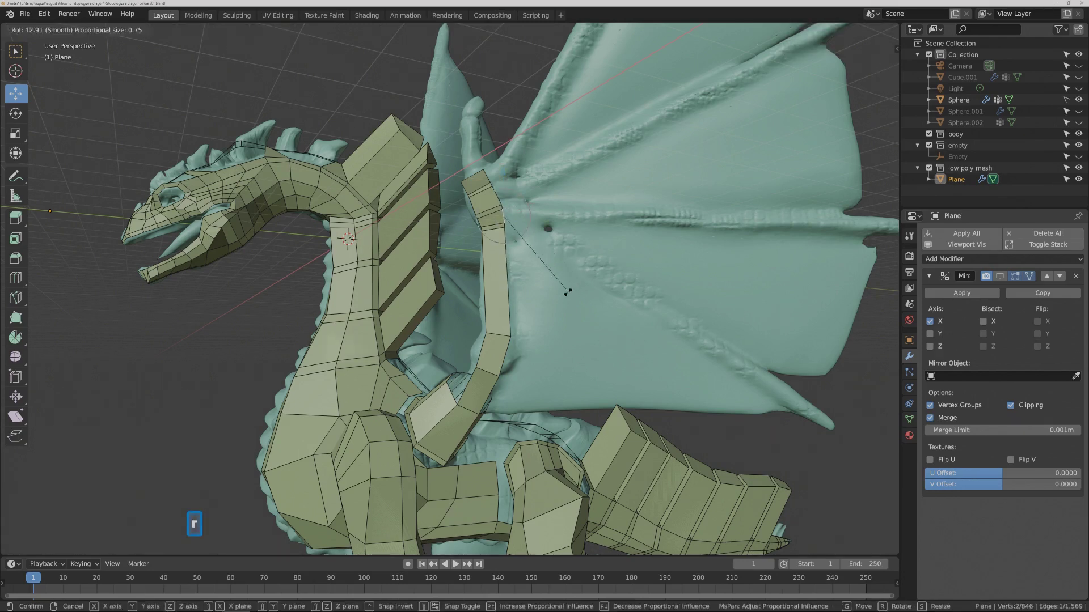
{"action": "left_click", "coordinate": [536, 298]}
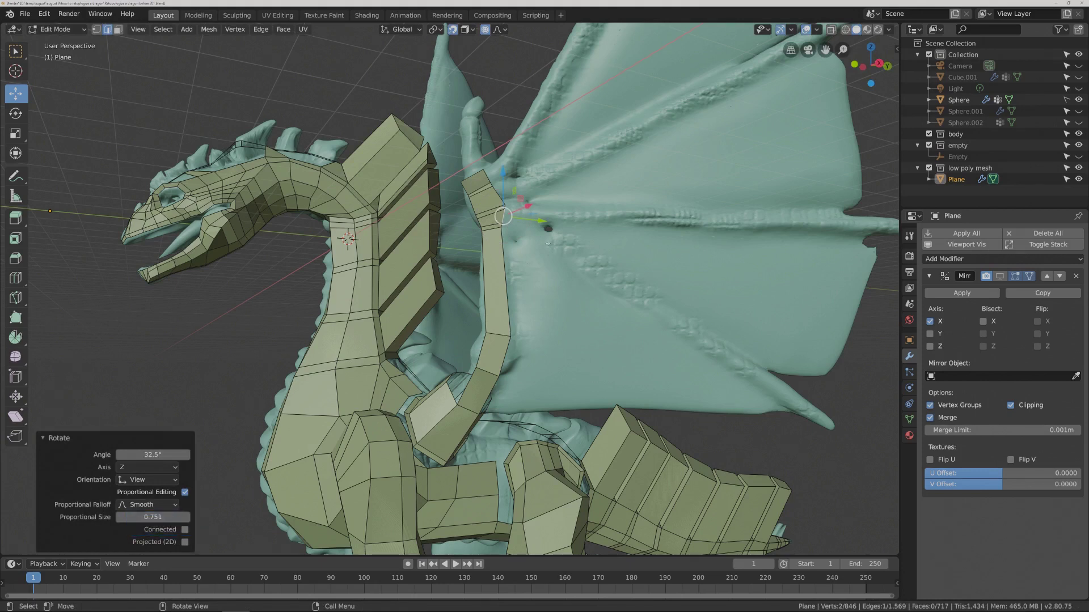
{"action": "key", "text": "o"}
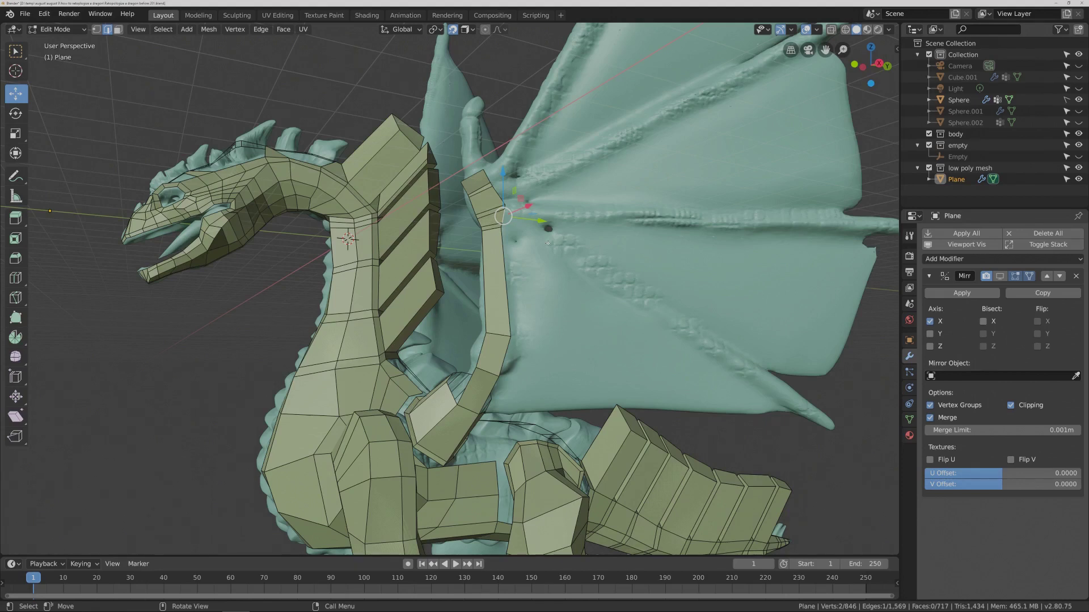
Extrude the rotated side edge in five segments along the lowest wing finger bone to its tip.
{"action": "key", "text": "ctrl"}
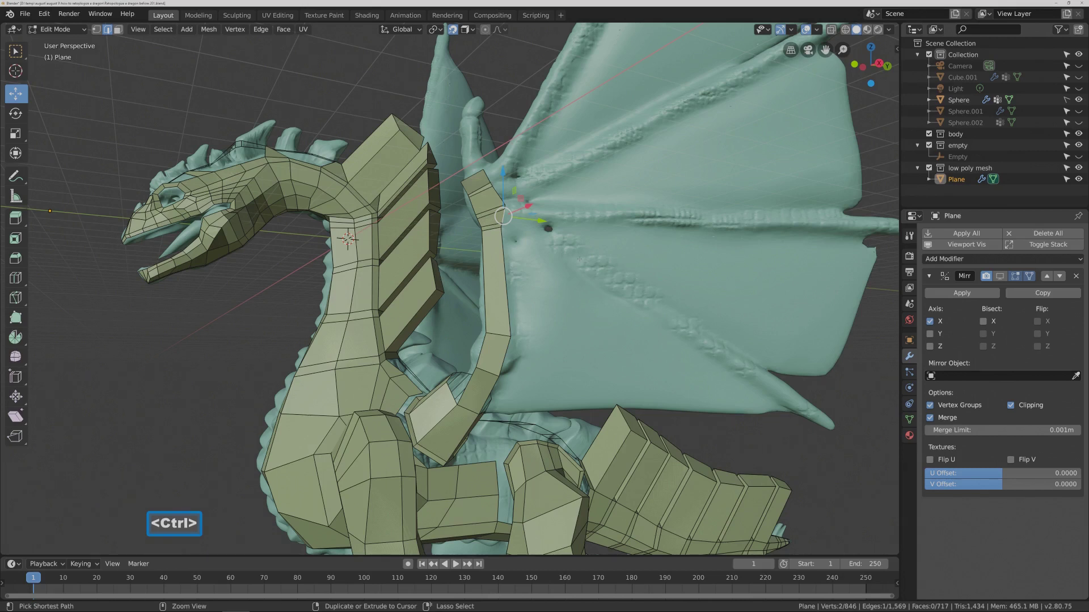
{"action": "right_click", "coordinate": [579, 258], "text": "ctrl"}
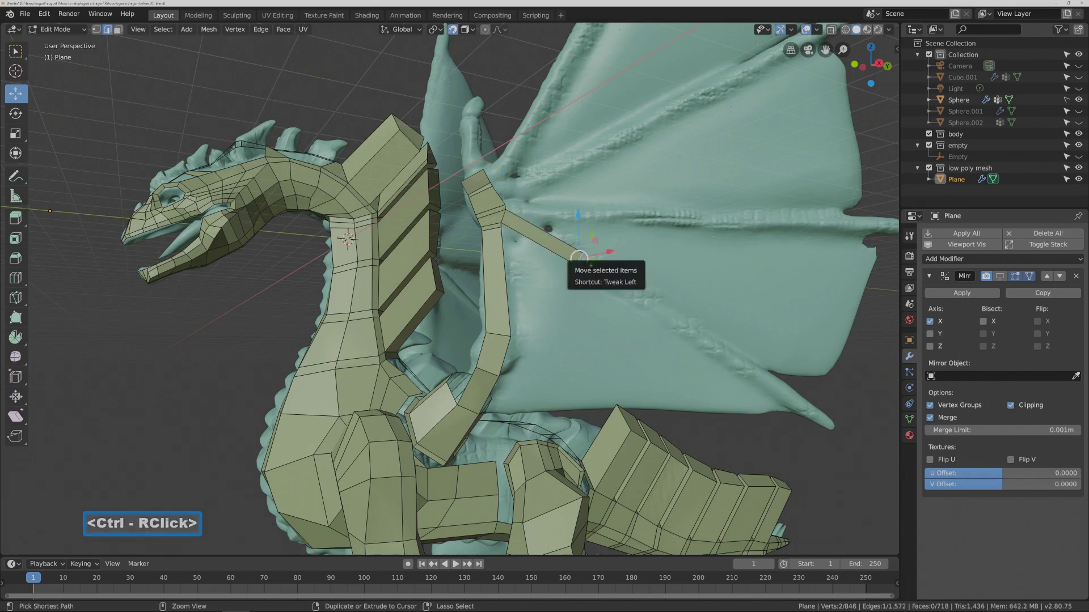
{"action": "right_click", "coordinate": [654, 306], "text": "ctrl"}
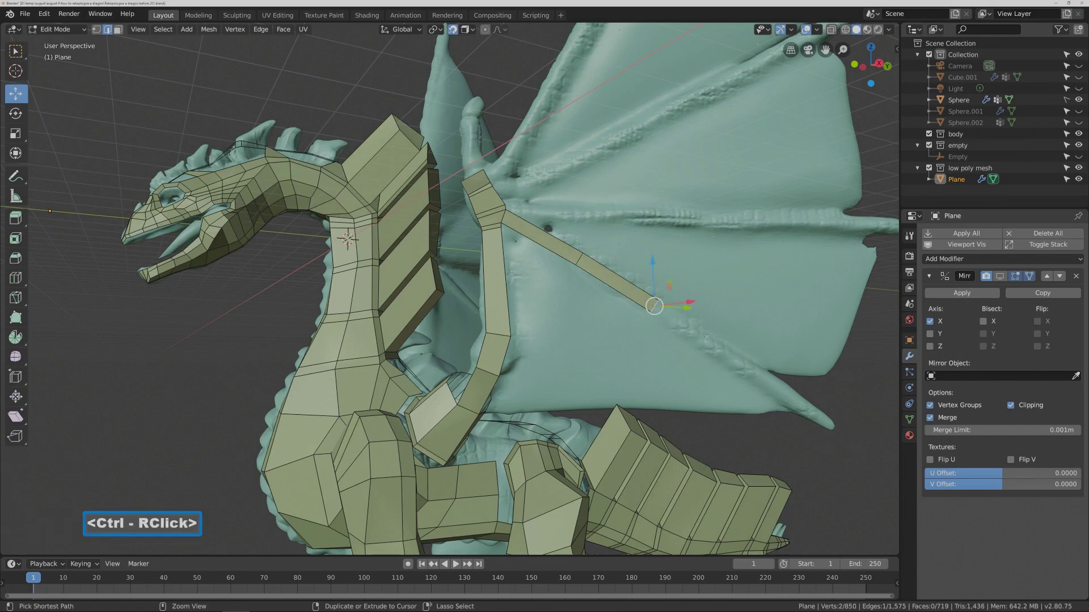
{"action": "right_click", "coordinate": [723, 352], "text": "ctrl"}
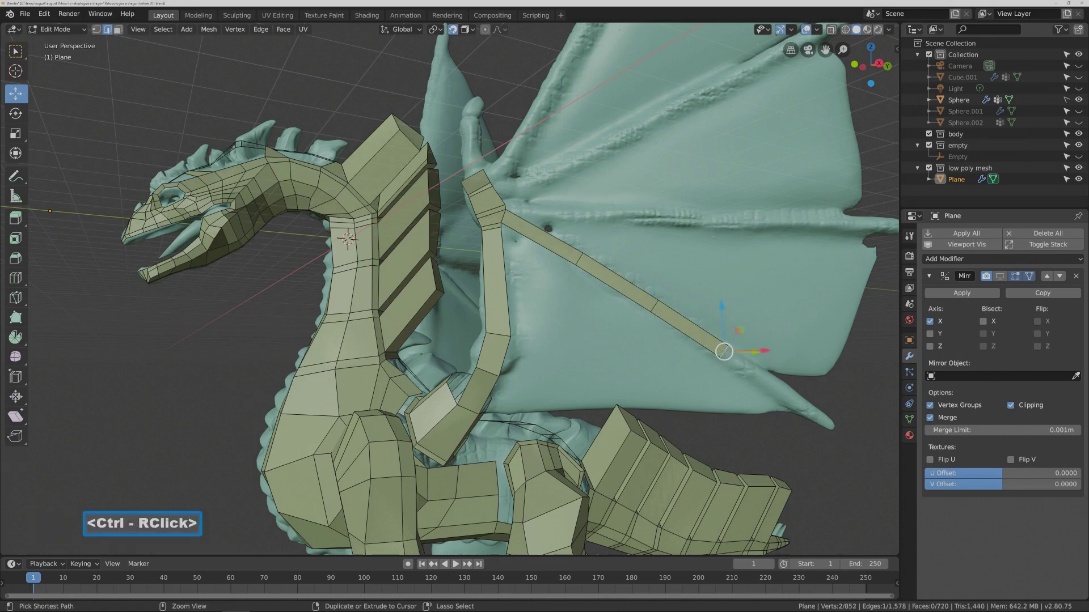
{"action": "right_click", "coordinate": [778, 389], "text": "ctrl"}
{"action": "right_click", "coordinate": [825, 420], "text": "ctrl"}
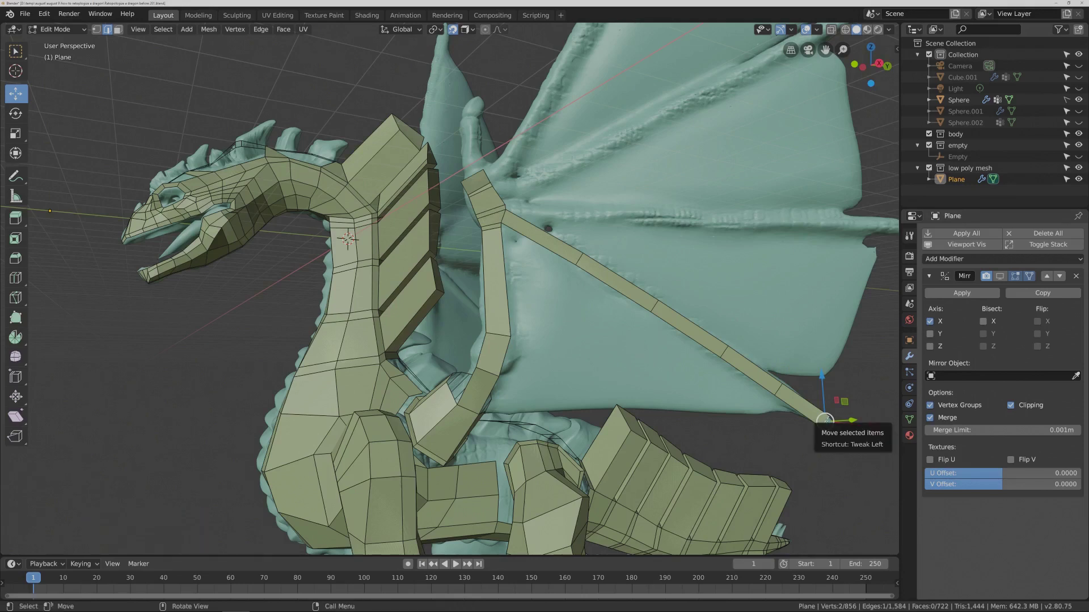
{"action": "left_click", "coordinate": [829, 468]}
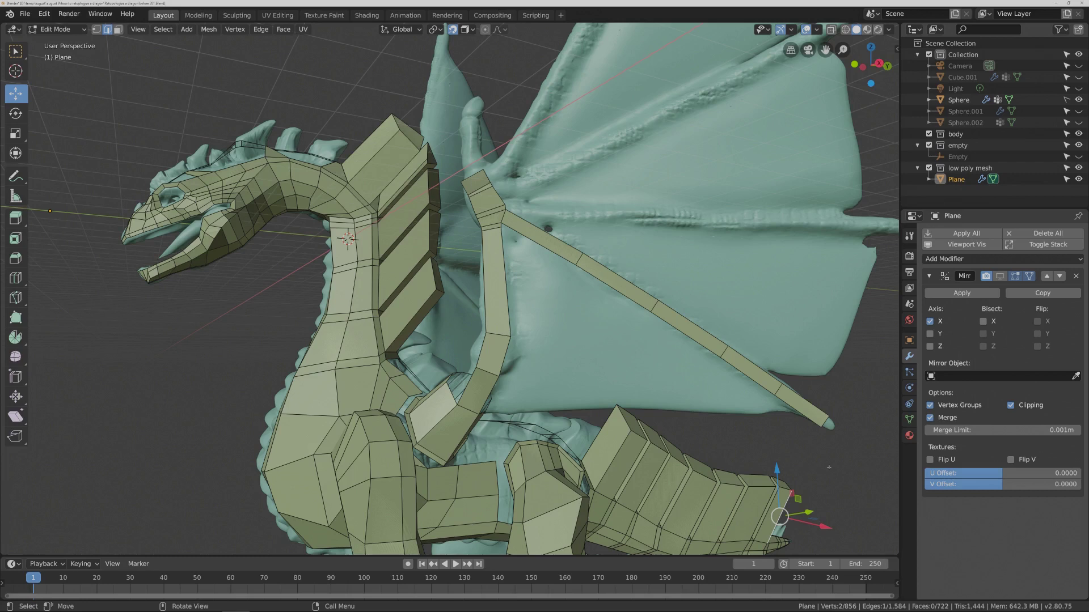
Move the cross edge in the middle of the wing's wrist joint slightly downward using smooth proportional editing with size 0.75.
{"action": "key", "text": "Pause"}
{"action": "left_click", "coordinate": [498, 214]}
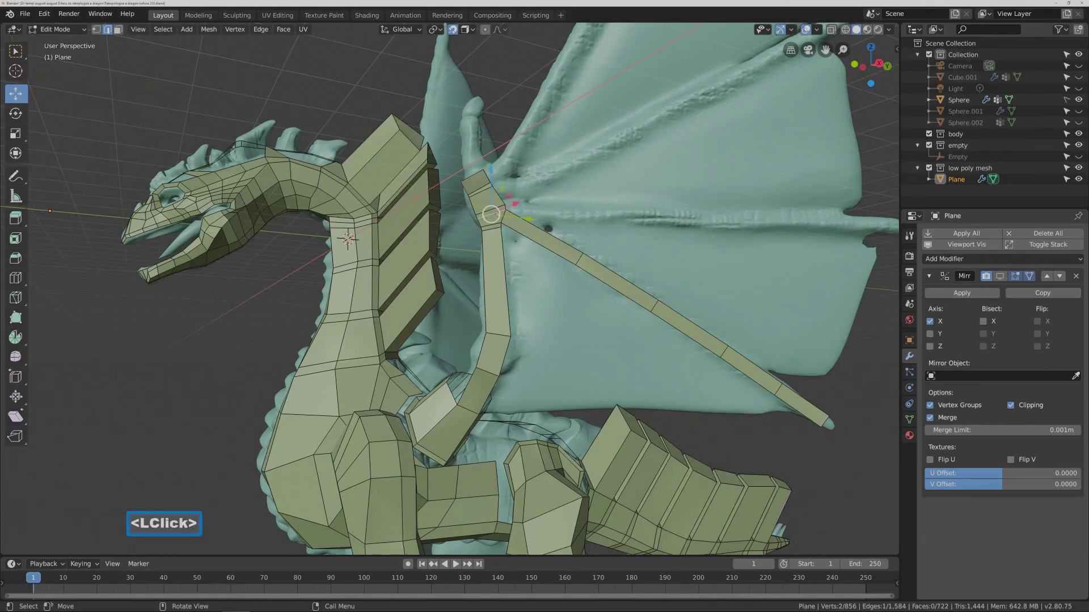
{"action": "key", "text": "o"}
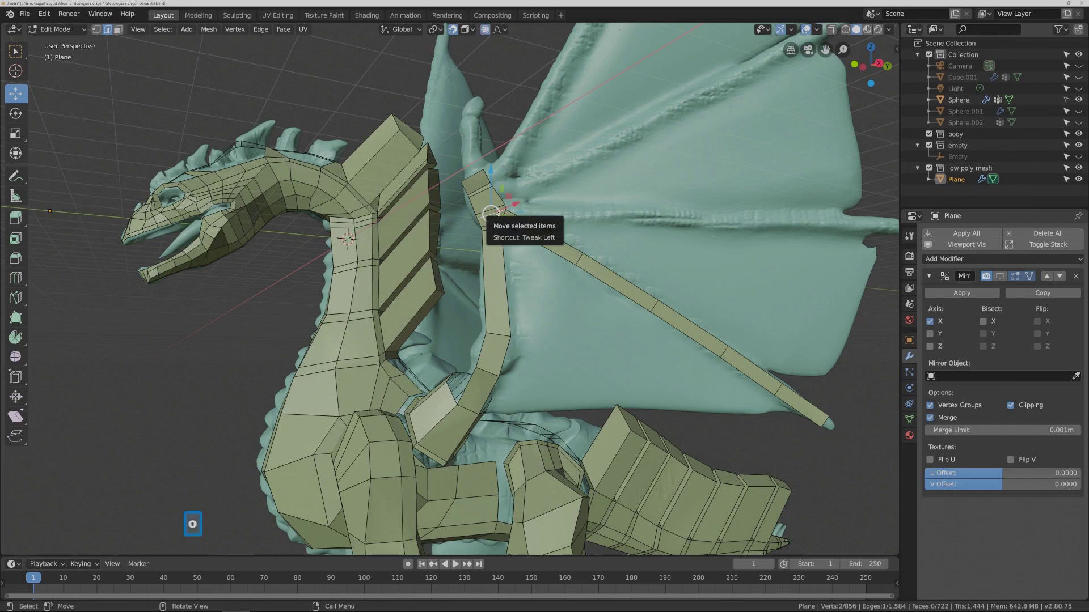
{"action": "key", "text": "g"}
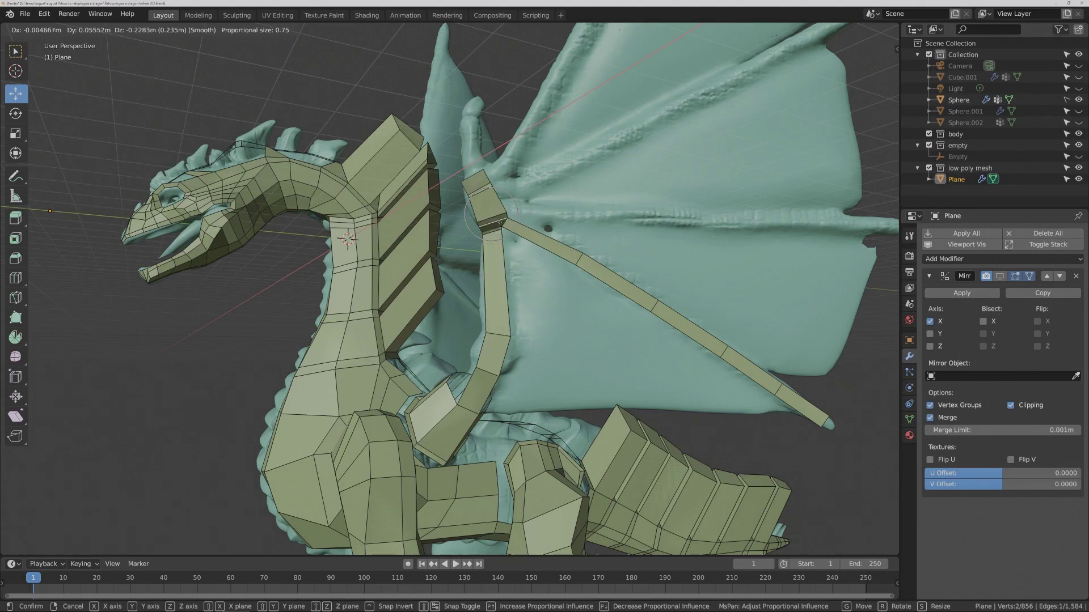
{"action": "left_click", "coordinate": [499, 222]}
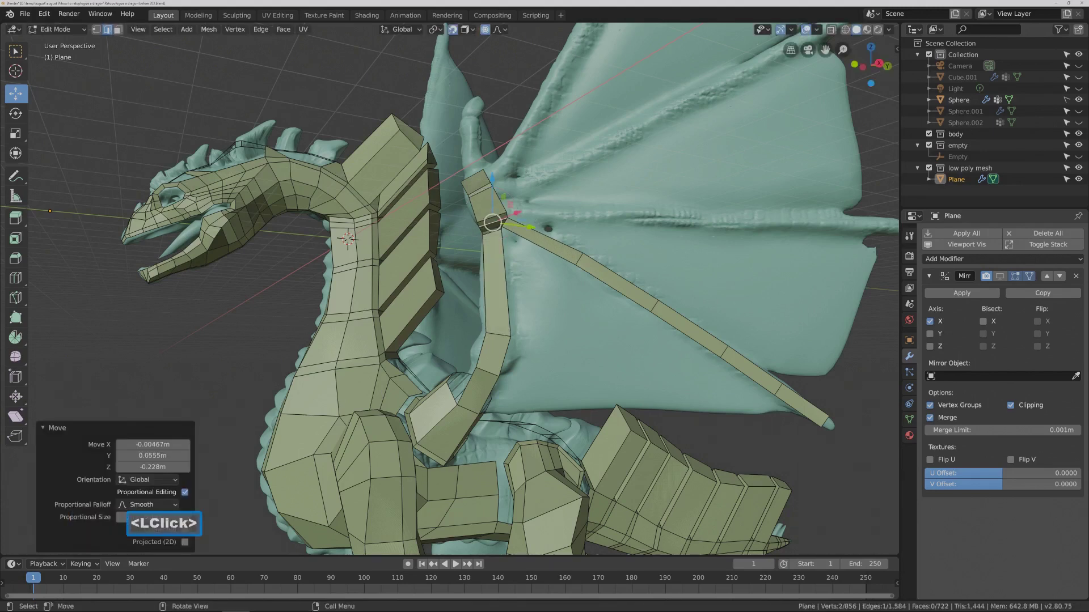
{"action": "key", "text": "o"}
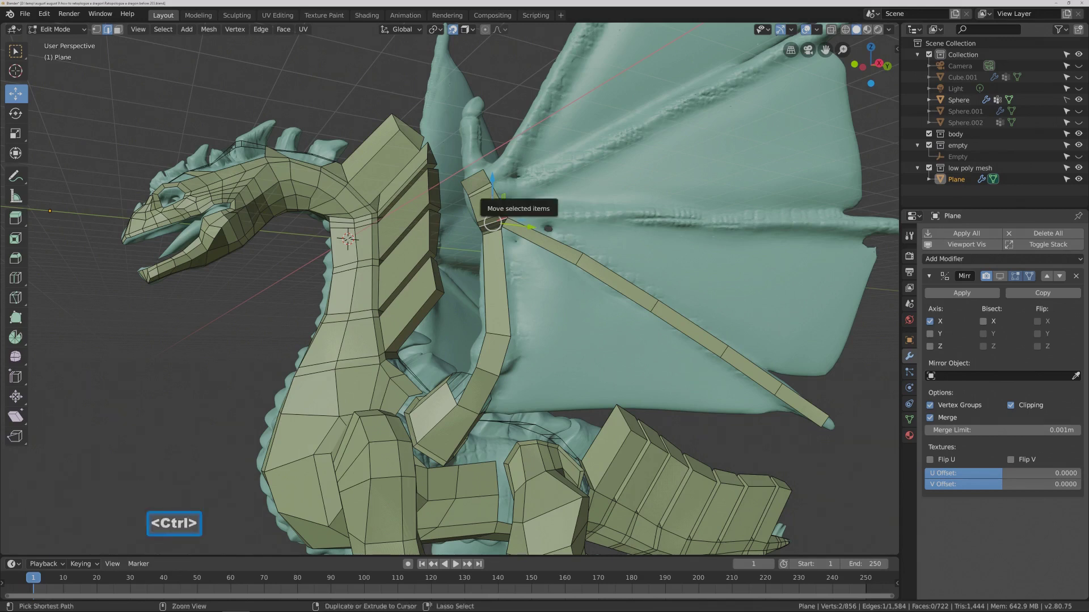
Add a centred loop cut across the wrist joint's upper block, bevel it with a width of about 0.052 m, and clear the selection.
{"action": "key", "text": "ctrl+r"}
{"action": "left_click", "coordinate": [491, 193]}
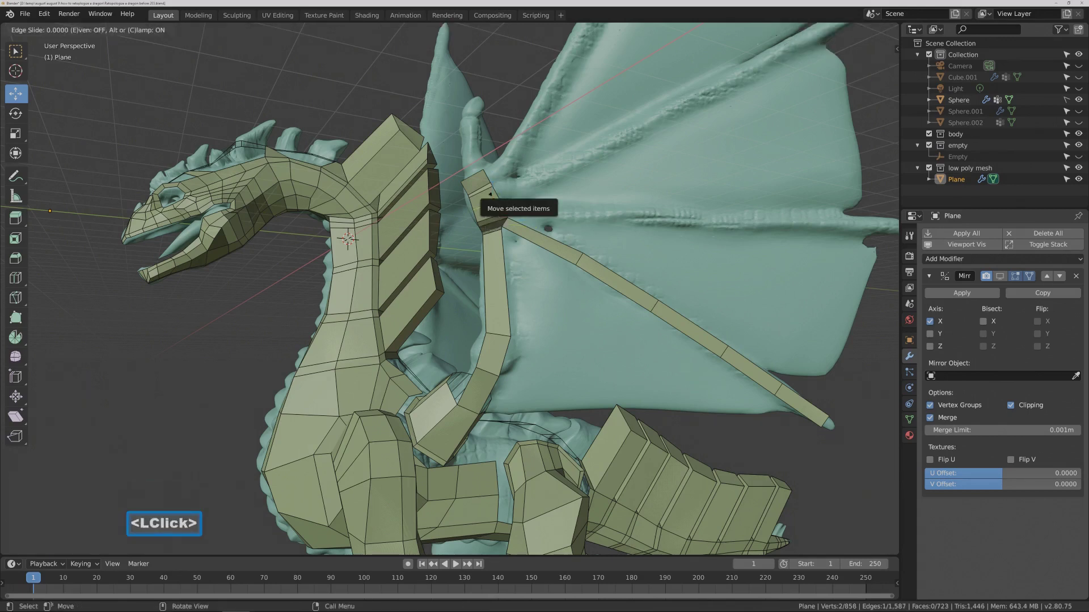
{"action": "left_click", "coordinate": [491, 192]}
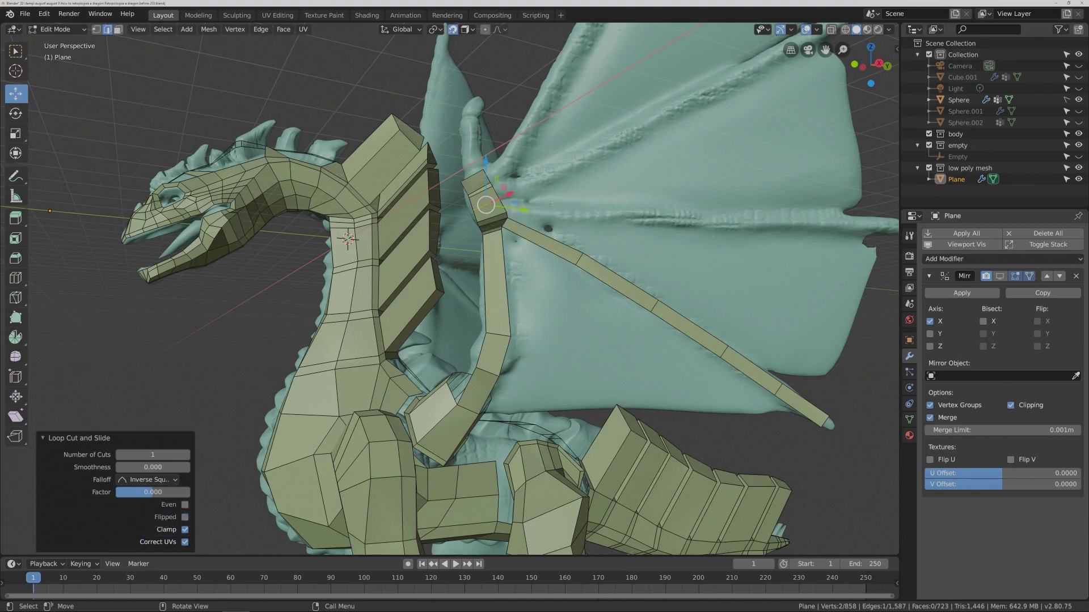
{"action": "key", "text": "ctrl"}
{"action": "key", "text": "ctrl+b"}
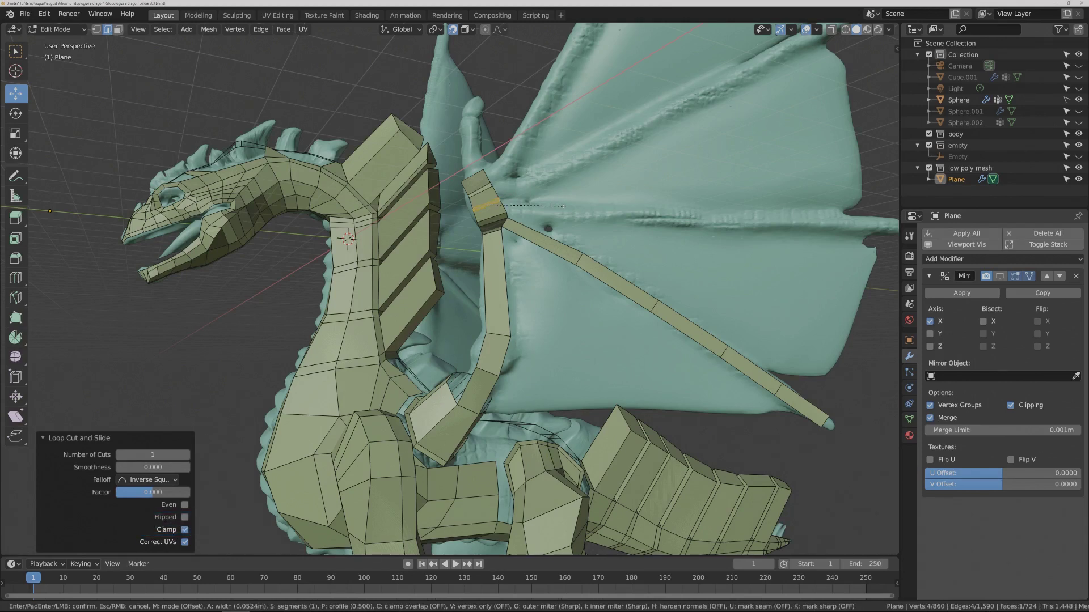
{"action": "left_click", "coordinate": [565, 206], "text": "shift"}
{"action": "left_click", "coordinate": [761, 434]}
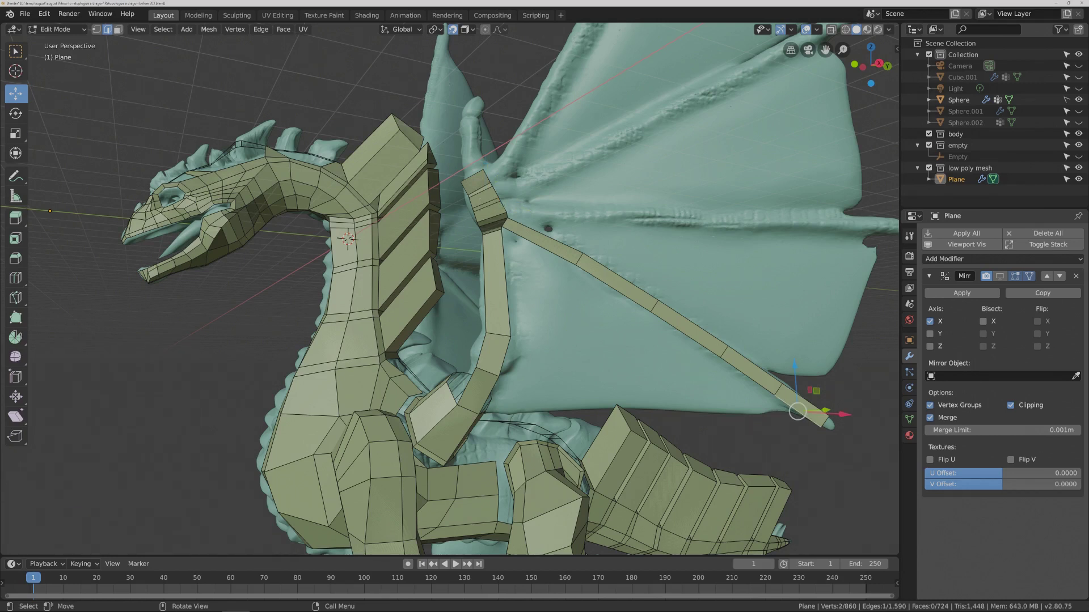
Extrude the side edge in the middle of the wrist joint in five segments along the second-lowest wing finger bone to its tip.
{"action": "left_click", "coordinate": [503, 207]}
{"action": "right_click", "coordinate": [503, 207], "text": "ctrl"}
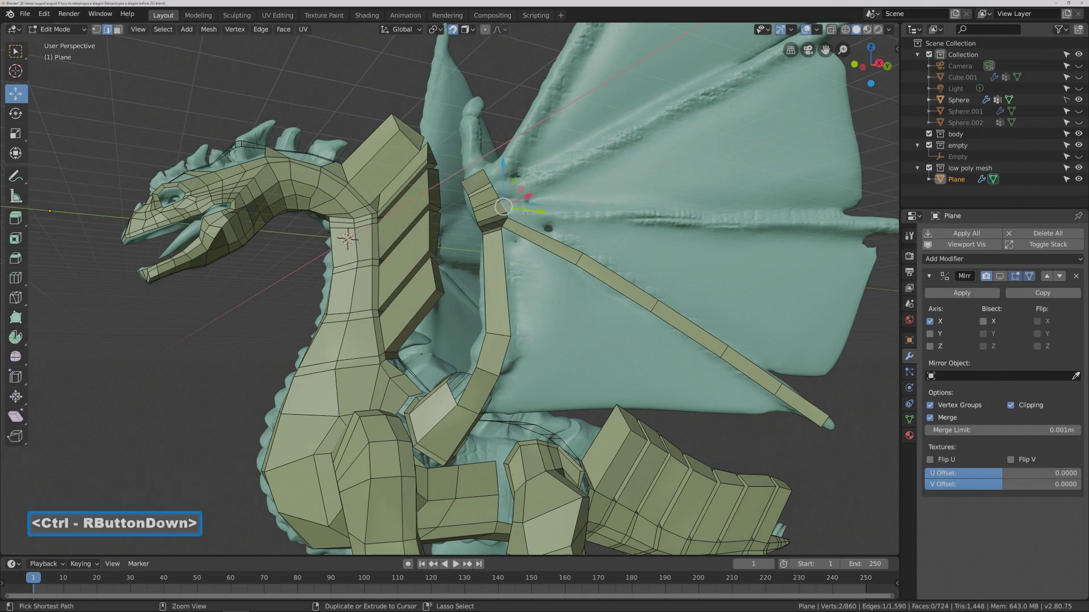
{"action": "left_click_drag", "start_coordinate": [527, 212], "coordinate": [584, 217]}
{"action": "left_click", "coordinate": [584, 216]}
{"action": "left_click", "coordinate": [584, 216]}
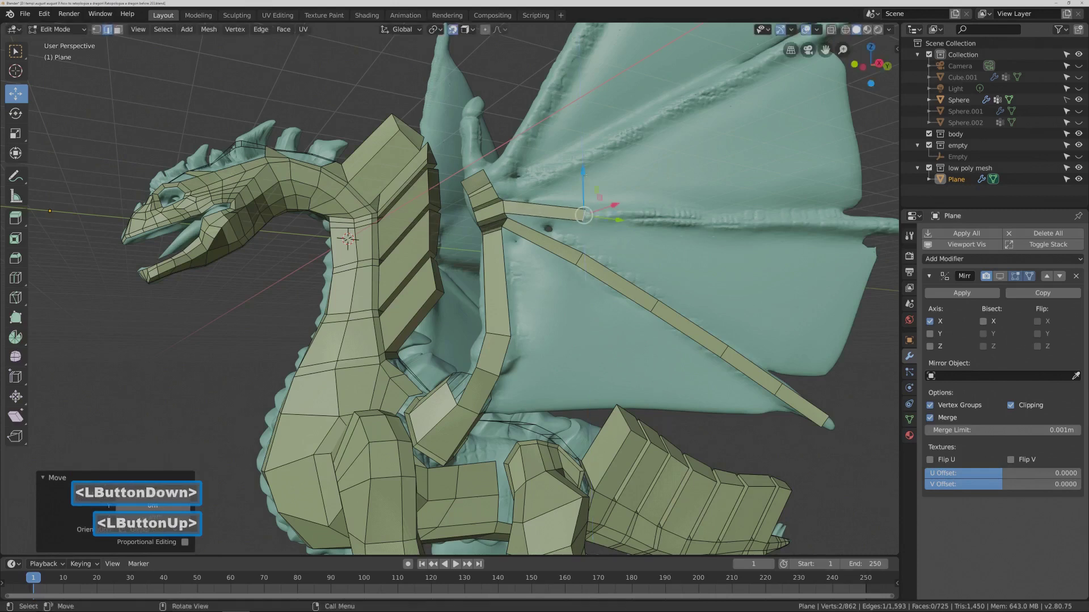
{"action": "key", "text": "ctrl"}
{"action": "right_click", "coordinate": [673, 219], "text": "ctrl"}
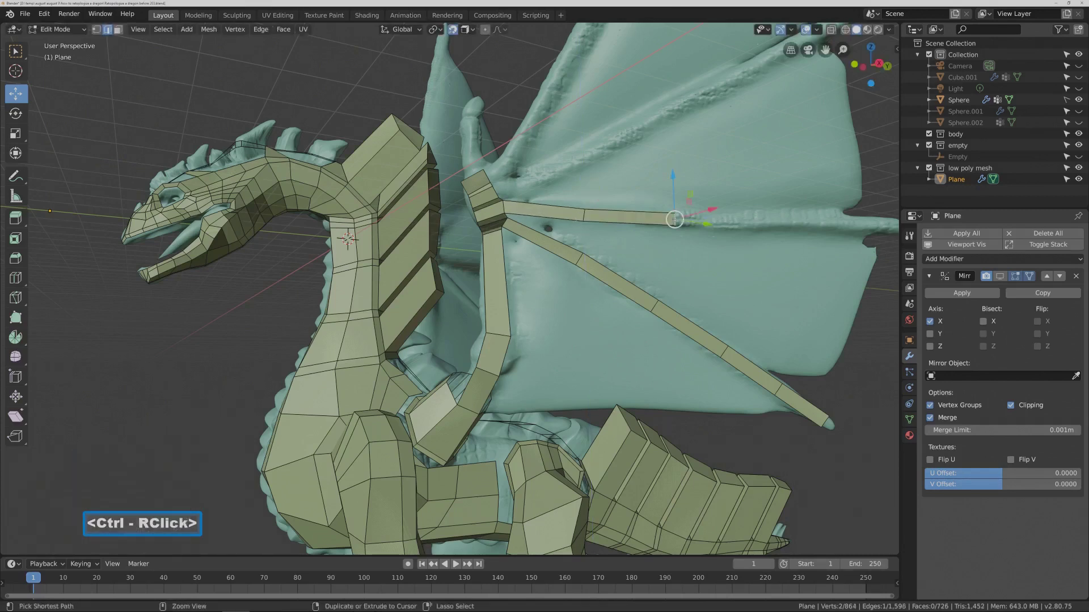
{"action": "right_click", "coordinate": [759, 221], "text": "ctrl"}
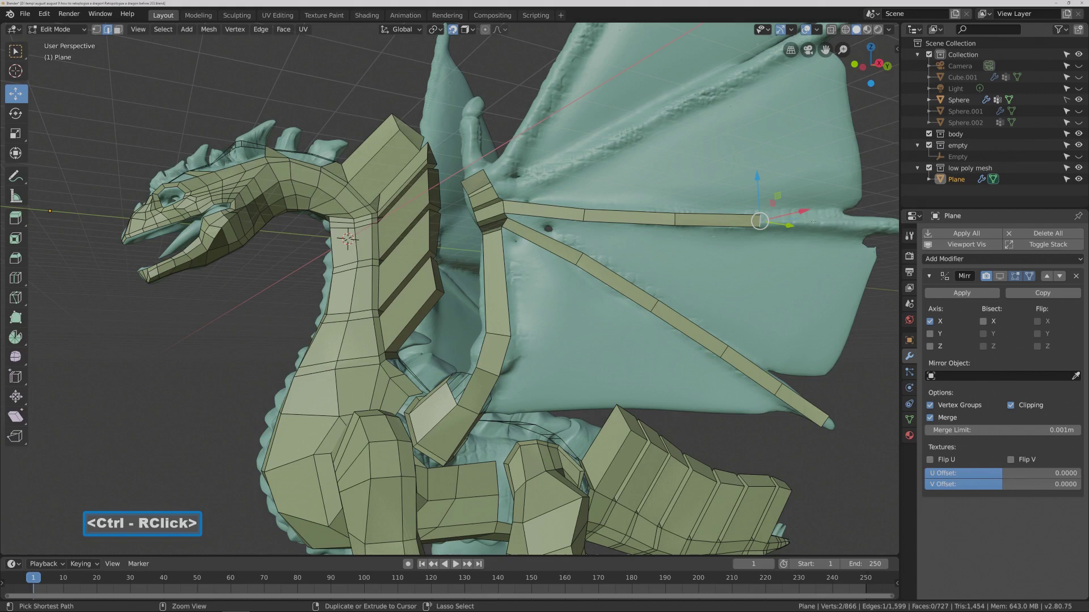
{"action": "right_click", "coordinate": [836, 223], "text": "ctrl"}
{"action": "right_click", "coordinate": [886, 227], "text": "ctrl"}
{"action": "left_click", "coordinate": [852, 439]}
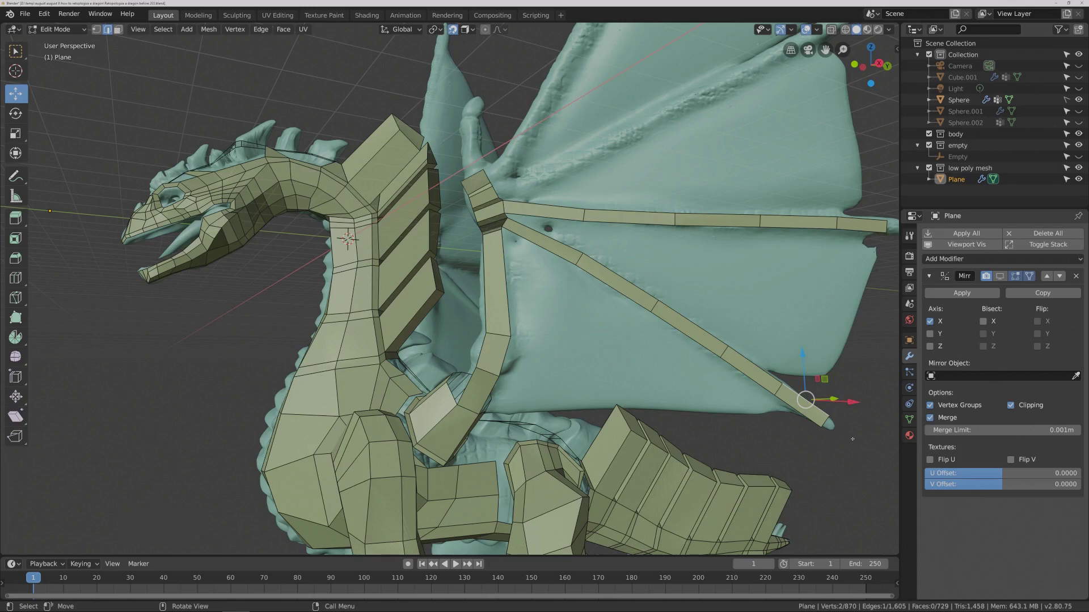
Extrude the next higher side edge of the wrist joint in five segments along the third wing finger bone to its tip.
{"action": "key", "text": "Pause"}
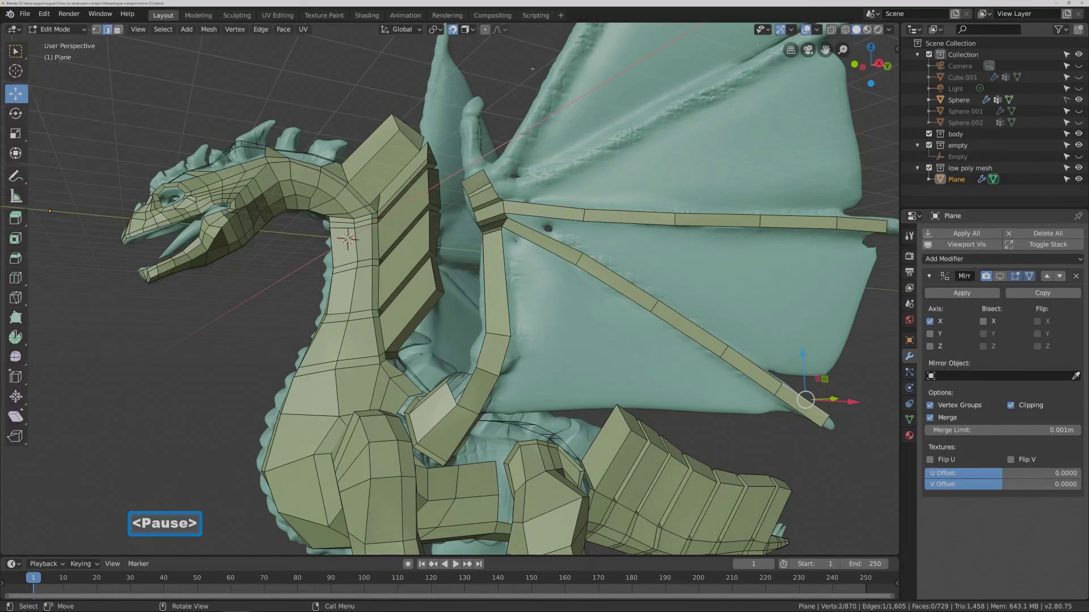
{"action": "middle_click_drag", "start_coordinate": [532, 68], "coordinate": [365, 313], "text": "shift"}
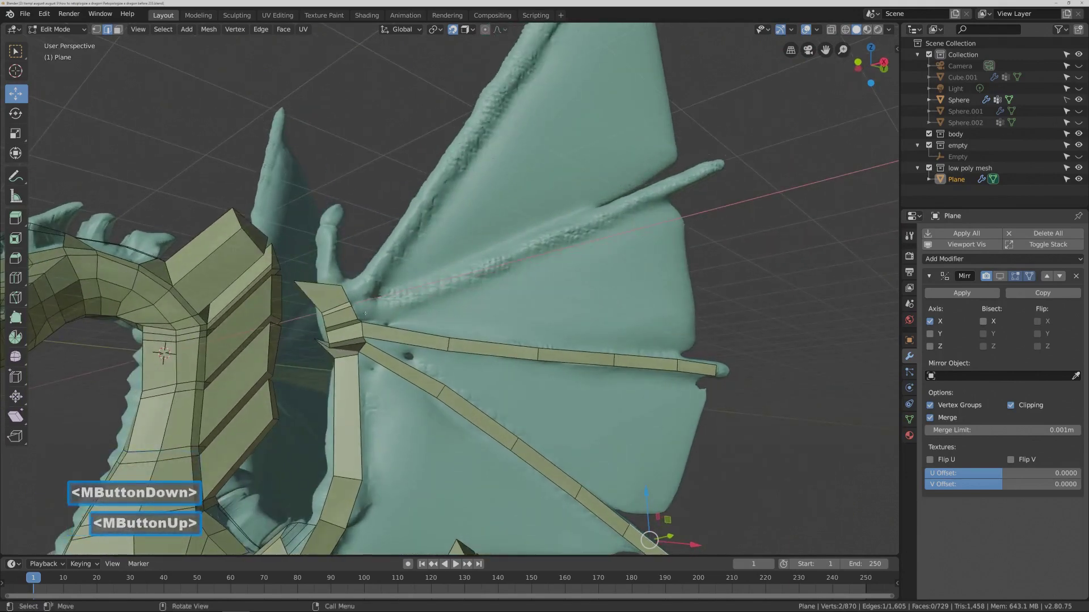
{"action": "left_click", "coordinate": [355, 315]}
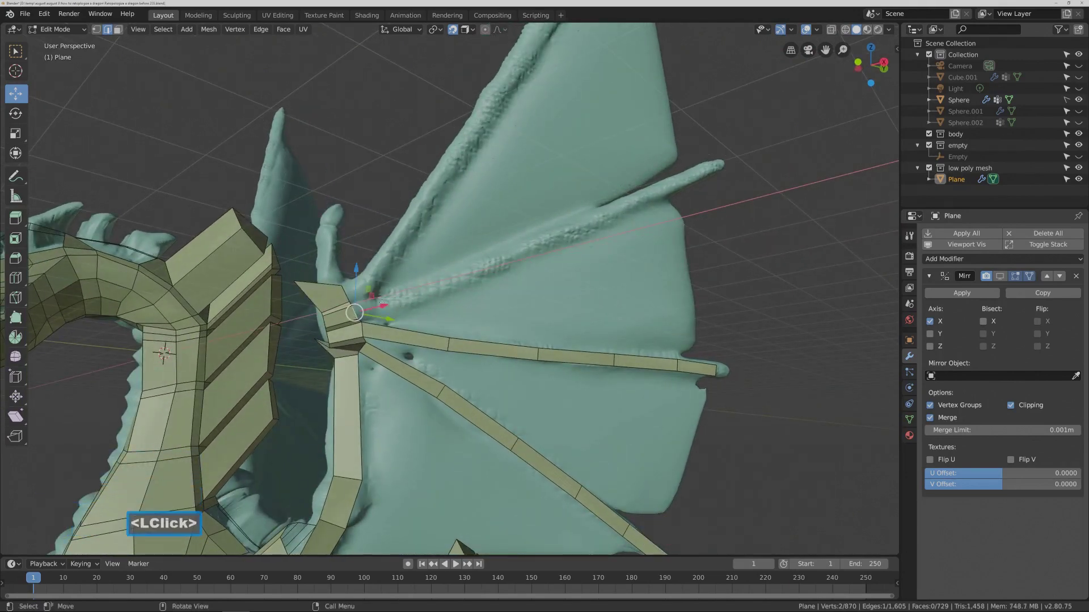
{"action": "right_click", "coordinate": [439, 289], "text": "ctrl"}
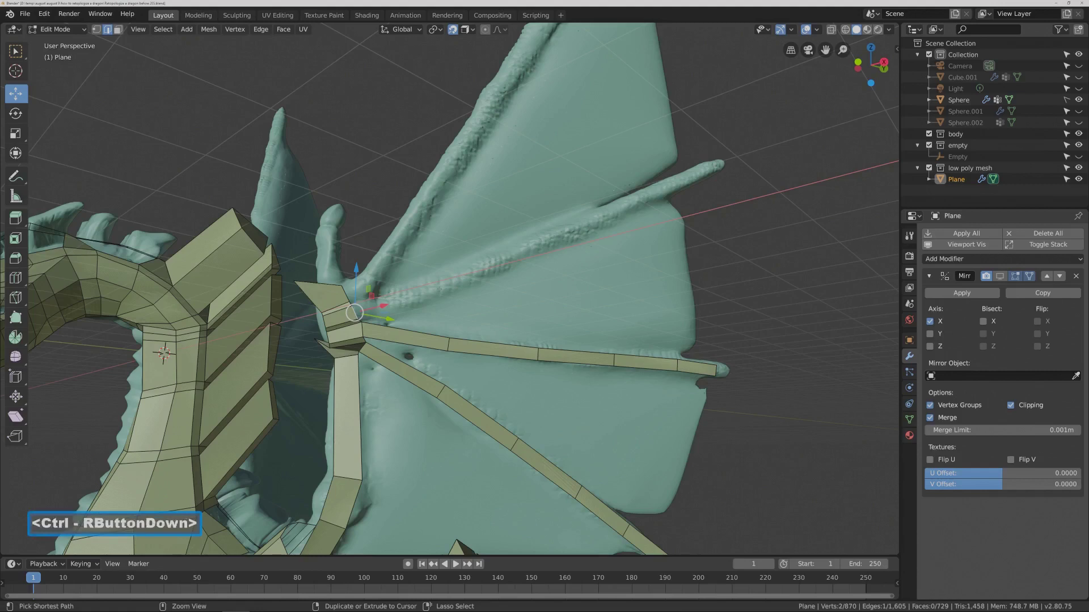
{"action": "right_click", "coordinate": [521, 253], "text": "ctrl"}
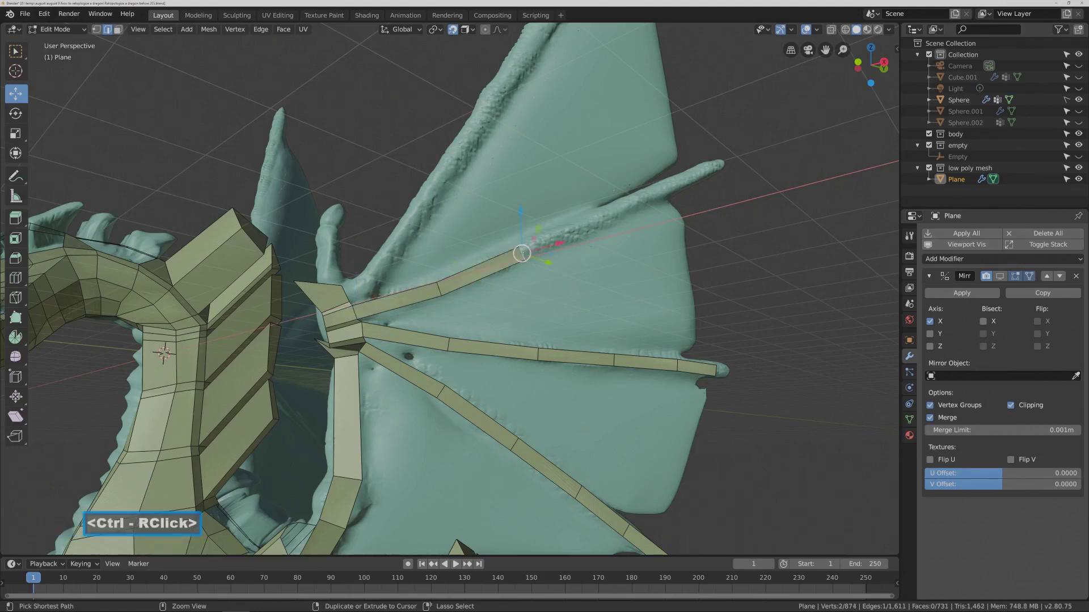
{"action": "right_click", "coordinate": [593, 223], "text": "ctrl"}
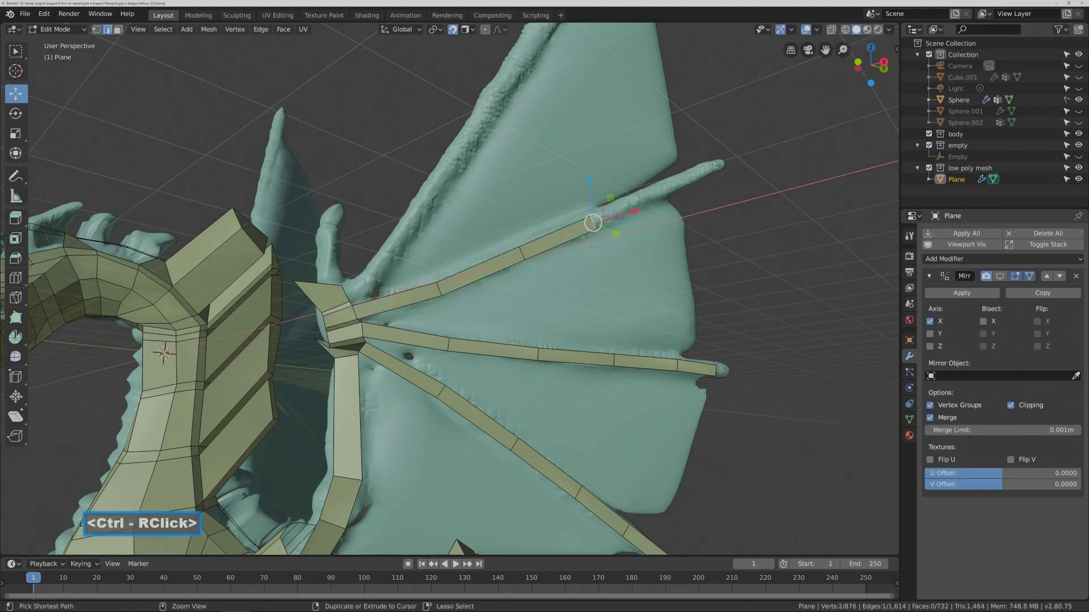
{"action": "right_click", "coordinate": [655, 189], "text": "ctrl"}
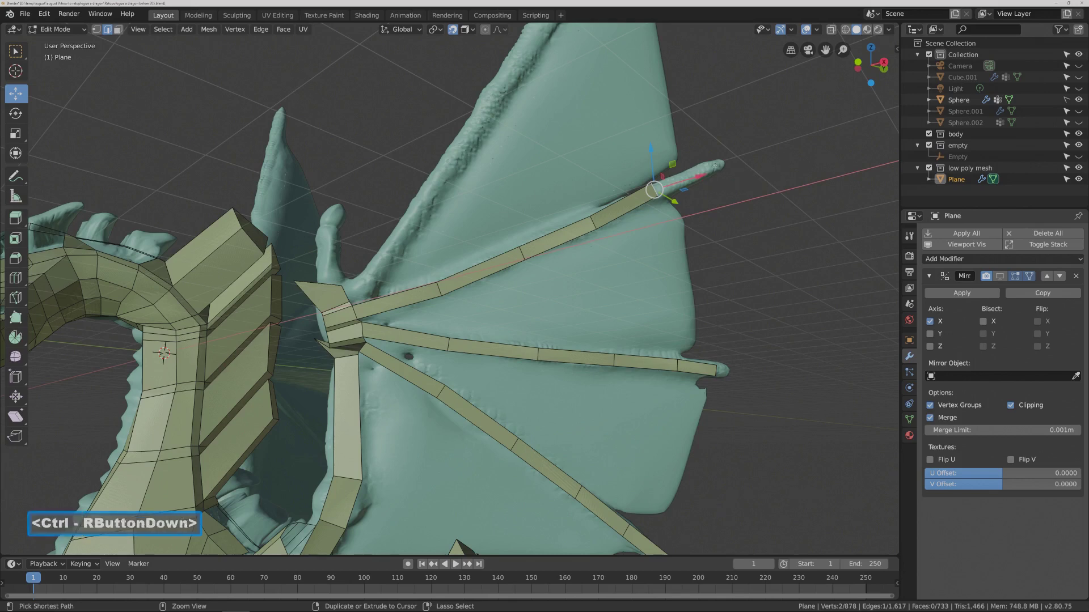
{"action": "right_click", "coordinate": [713, 165], "text": "ctrl"}
Switch to vertex selection and re-snap the upper end vertex at the third finger bone's tip onto the sculpt.
{"action": "middle_click_drag", "start_coordinate": [714, 165], "coordinate": [737, 244]}
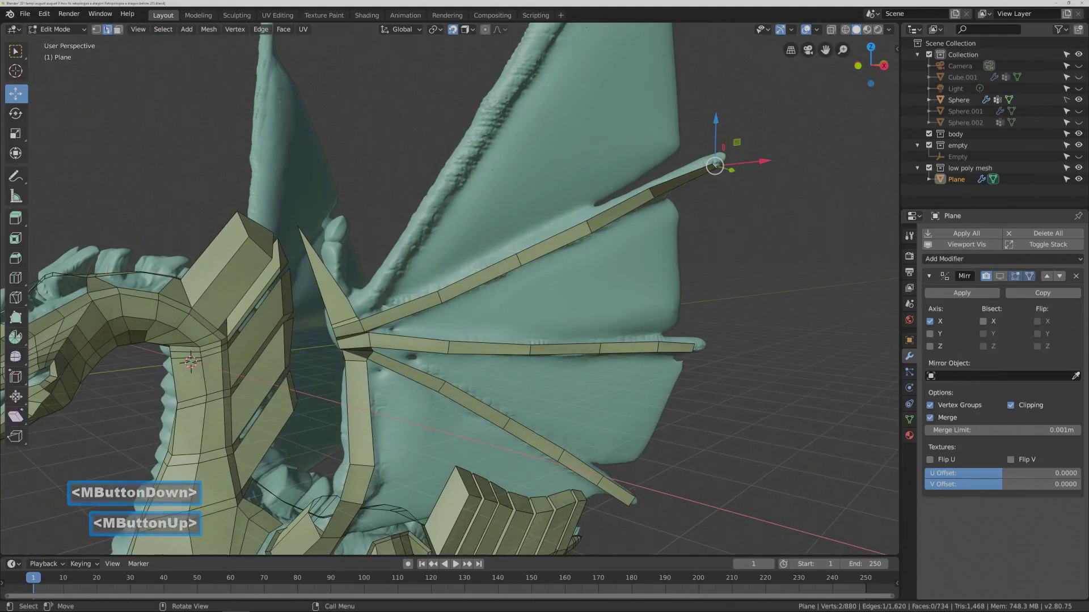
{"action": "left_click", "coordinate": [97, 29]}
{"action": "left_click", "coordinate": [654, 197]}
{"action": "key", "text": "g"}
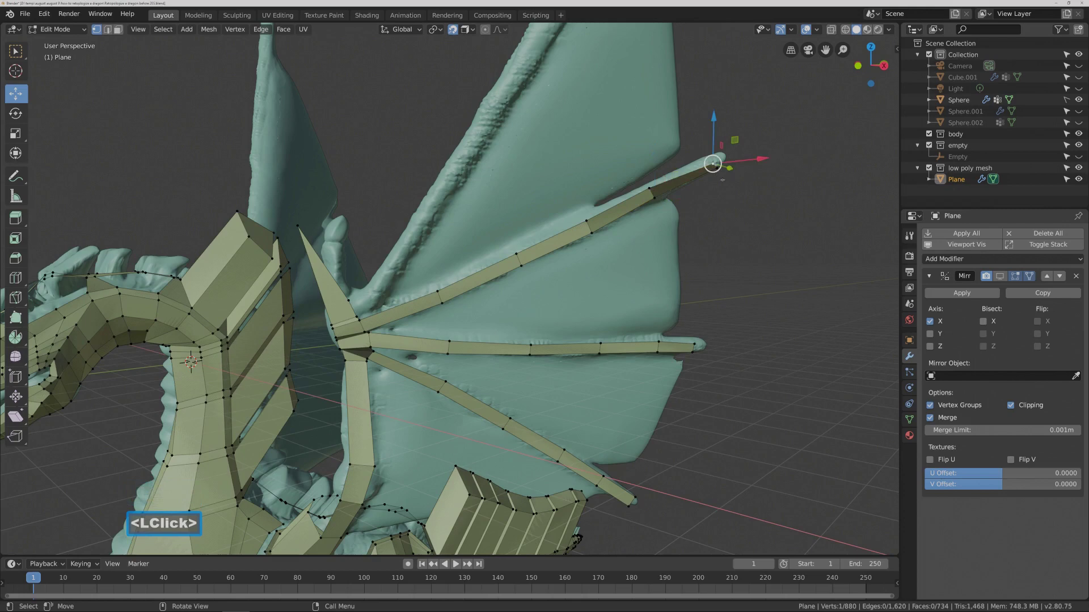
{"action": "left_click", "coordinate": [713, 164]}
{"action": "middle_click_drag", "start_coordinate": [738, 193], "coordinate": [742, 221]}
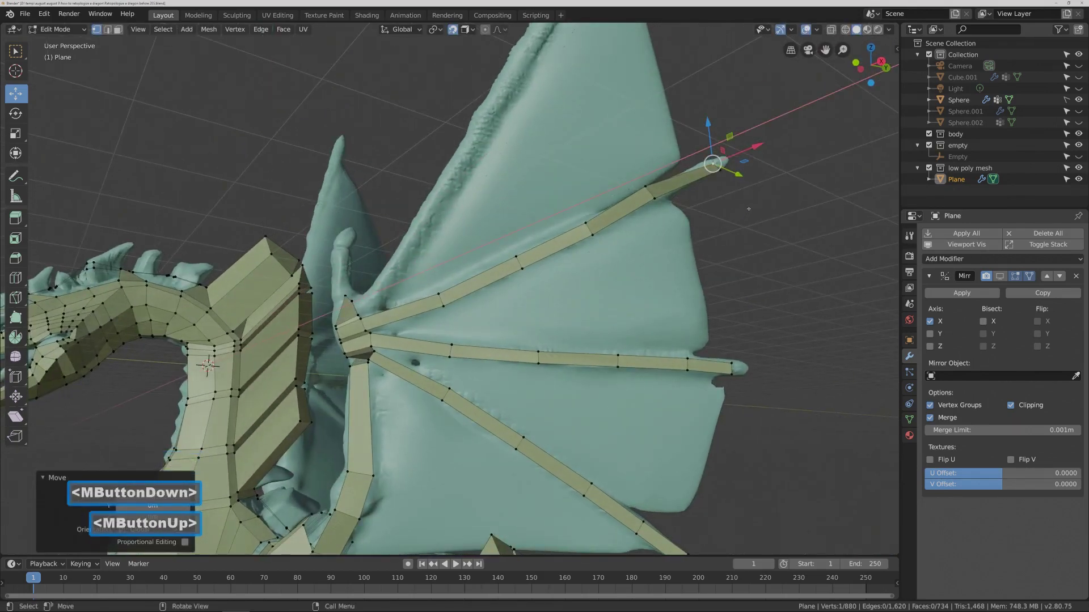
{"action": "key", "text": "Pause"}
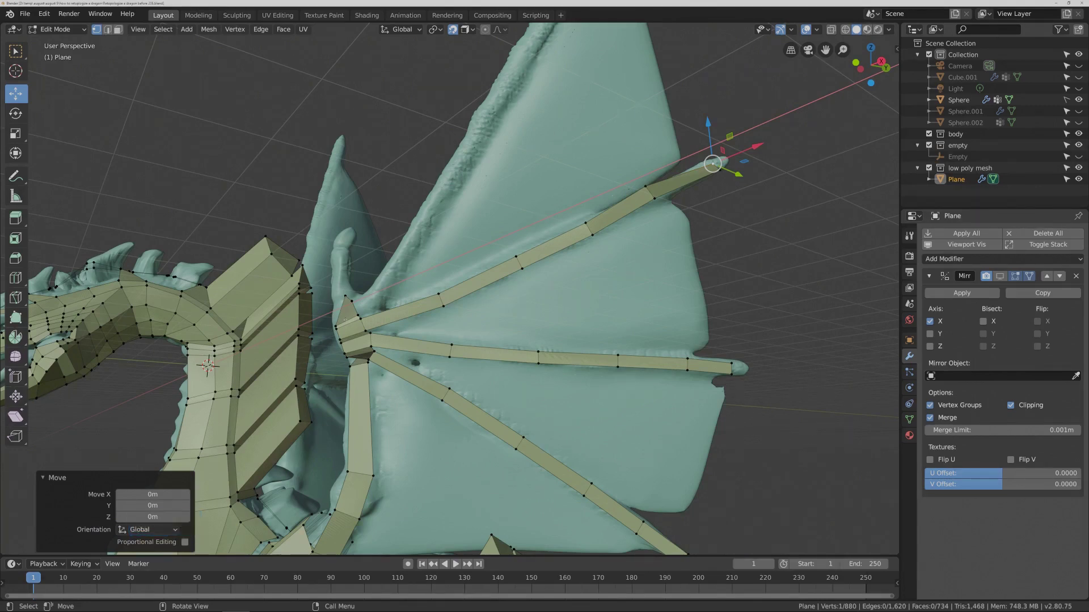
Reposition the outer corner vertices at the top of the wrist joint, lowering the topmost one by 0.333 m along Z.
{"action": "left_click", "coordinate": [337, 325]}
{"action": "left_click_drag", "start_coordinate": [338, 288], "coordinate": [337, 283]}
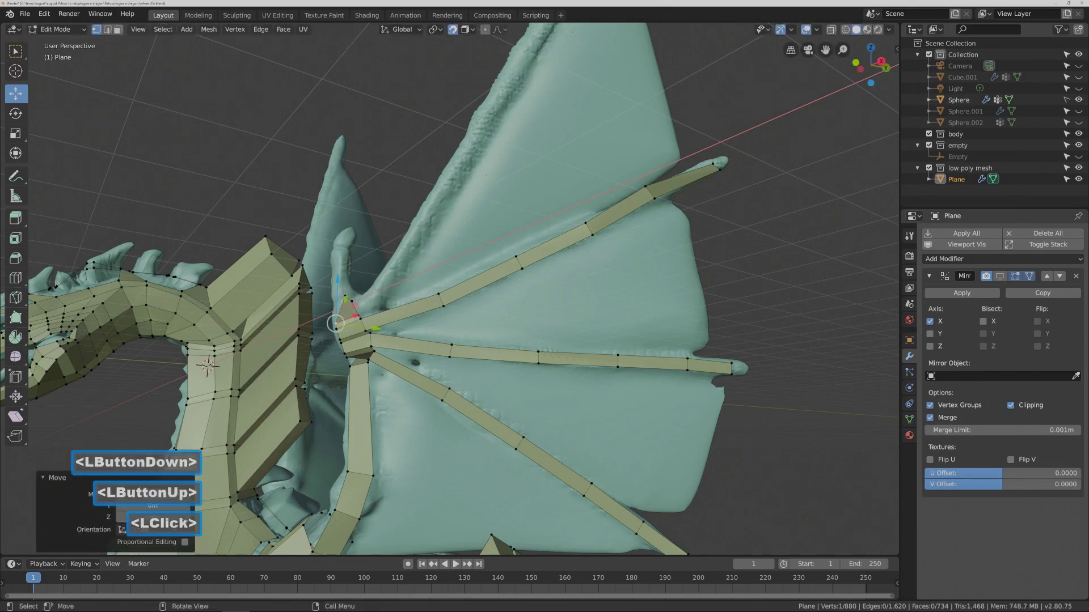
{"action": "left_click", "coordinate": [389, 304]}
{"action": "left_click", "coordinate": [345, 295]}
{"action": "left_click_drag", "start_coordinate": [379, 302], "coordinate": [368, 301]}
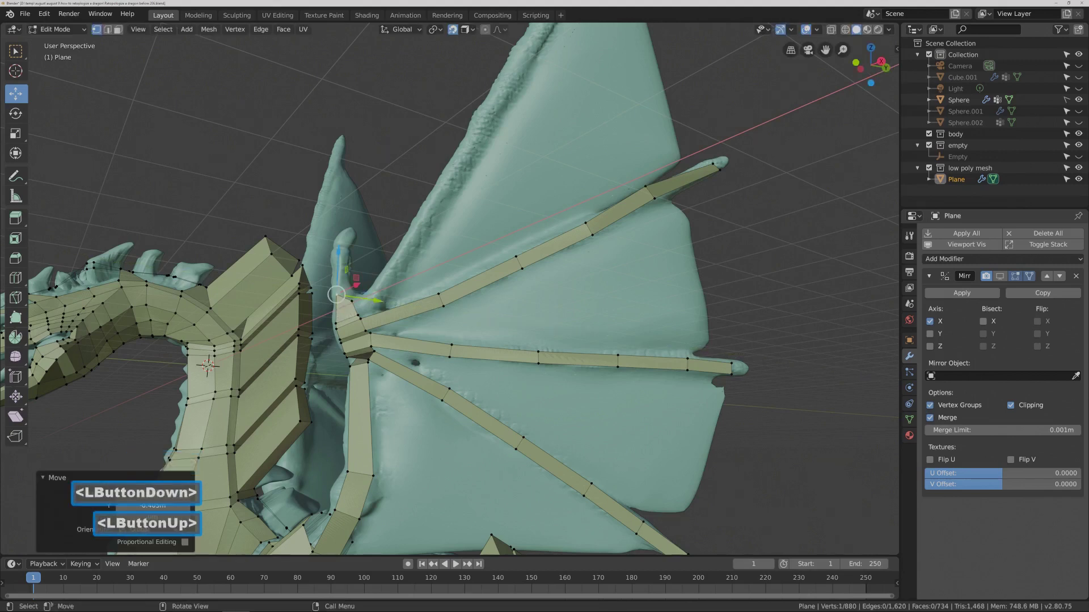
{"action": "left_click_drag", "start_coordinate": [335, 263], "coordinate": [334, 272]}
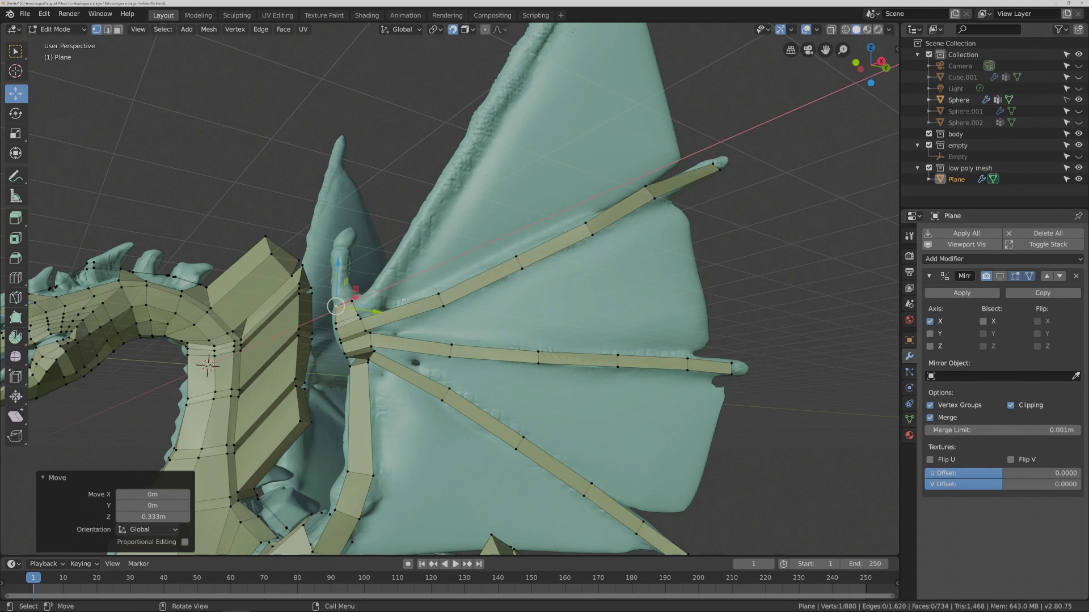
Switch to edge selection and extrude the wrist joint's uppermost edge in three segments up the topmost wing finger bone.
{"action": "left_click", "coordinate": [399, 183]}
{"action": "left_click", "coordinate": [107, 29]}
{"action": "left_click", "coordinate": [354, 306]}
{"action": "key", "text": "ctrl"}
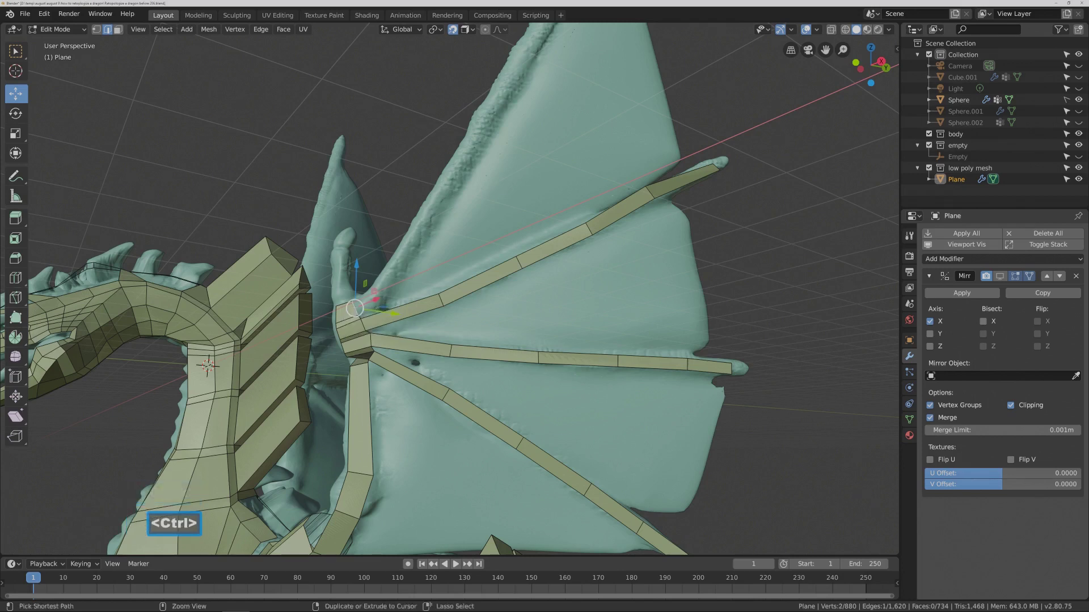
{"action": "right_click", "coordinate": [412, 245], "text": "ctrl"}
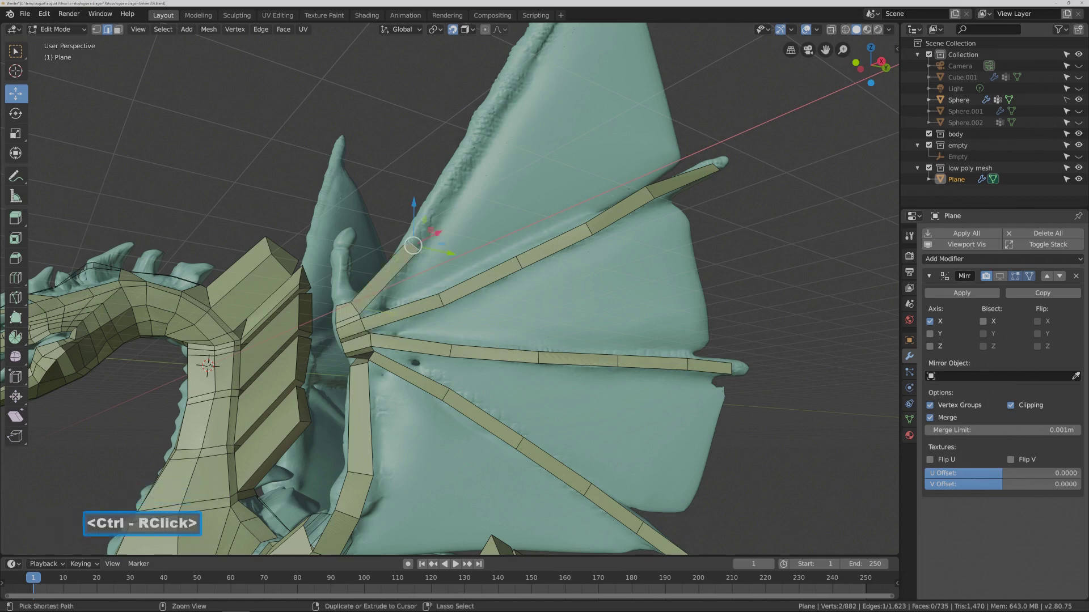
{"action": "right_click", "coordinate": [464, 159], "text": "ctrl"}
{"action": "middle_click_drag", "start_coordinate": [464, 159], "coordinate": [394, 381], "text": "shift"}
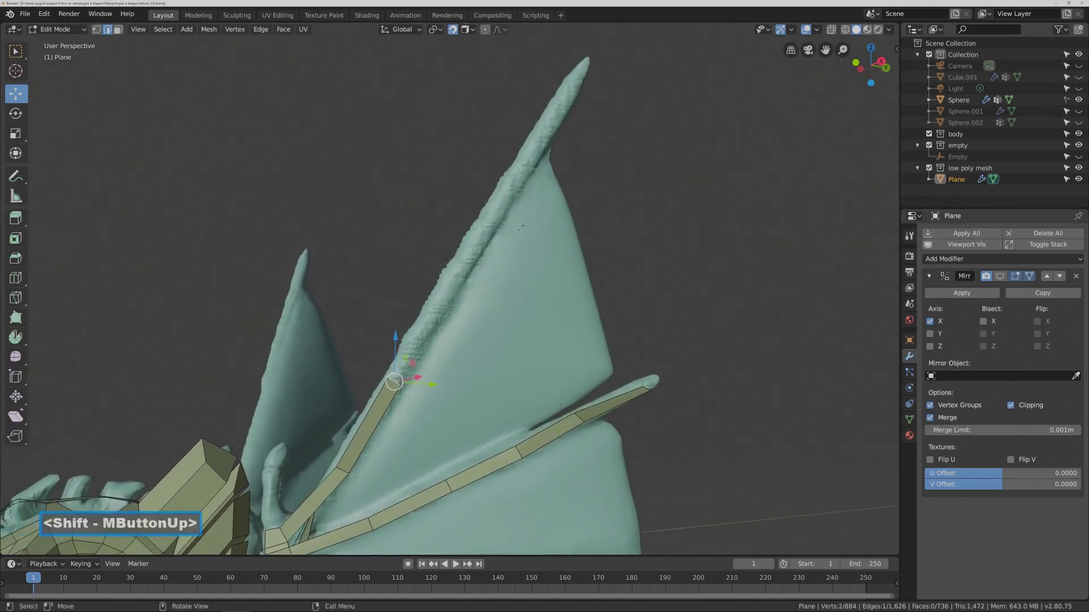
{"action": "key", "text": "ctrl"}
{"action": "right_click", "coordinate": [457, 271], "text": "ctrl"}
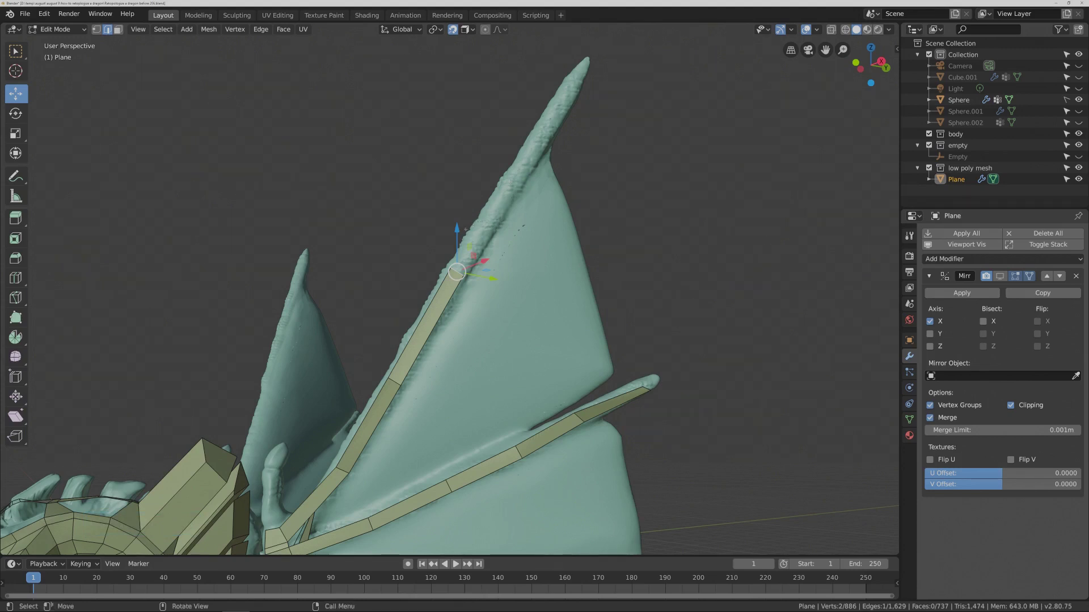
Move the topmost finger bone's end edge -0.403 m along X, lower it along Z, and shift it slightly along Y to fit the sculpt.
{"action": "left_click_drag", "start_coordinate": [471, 261], "coordinate": [467, 276]}
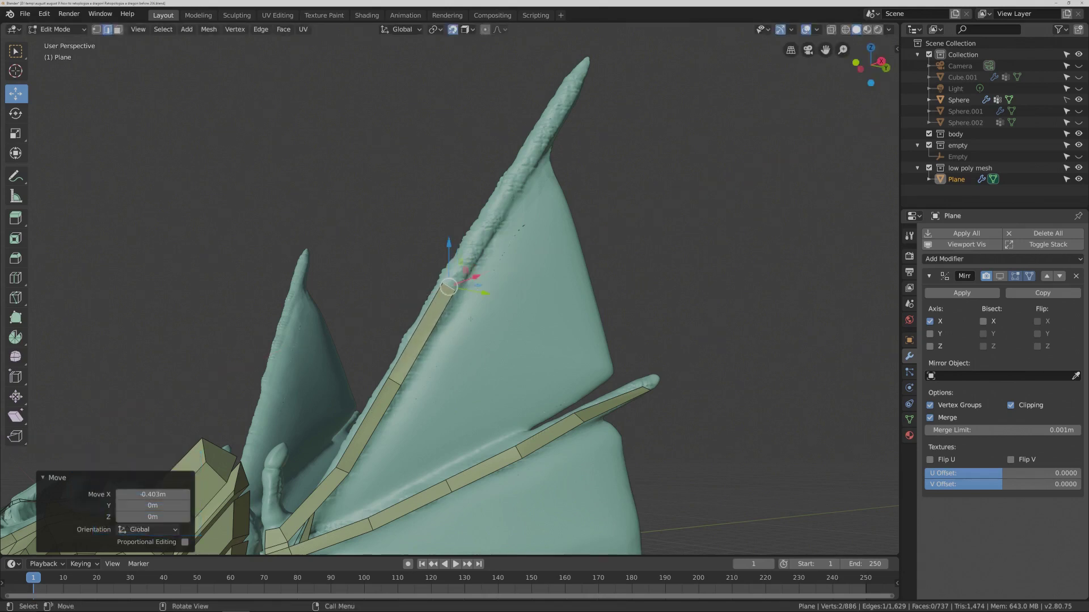
{"action": "left_click_drag", "start_coordinate": [449, 245], "coordinate": [449, 256]}
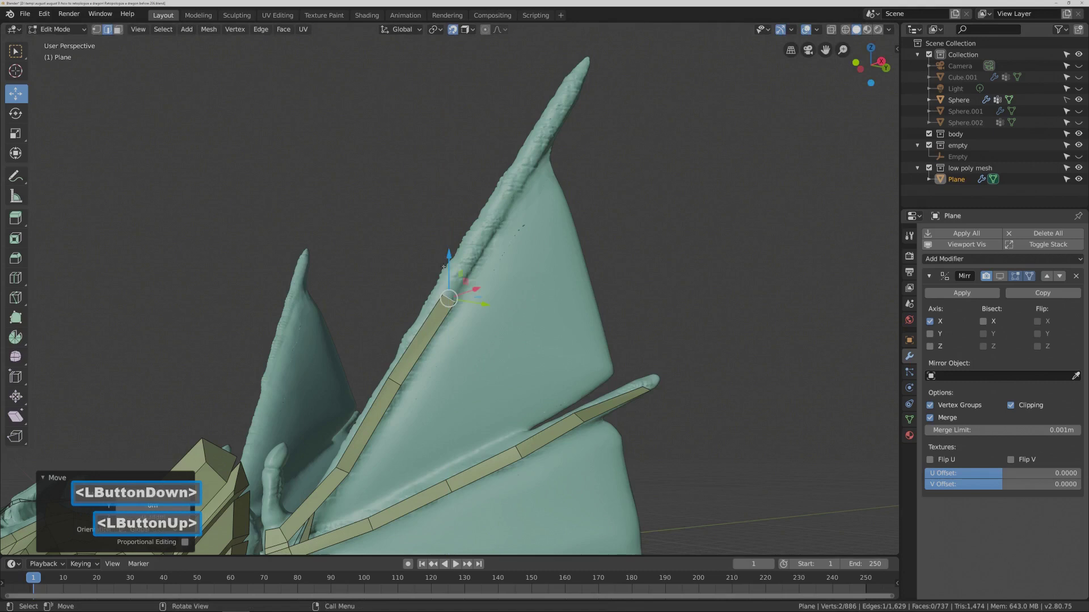
{"action": "left_click_drag", "start_coordinate": [475, 305], "coordinate": [469, 304]}
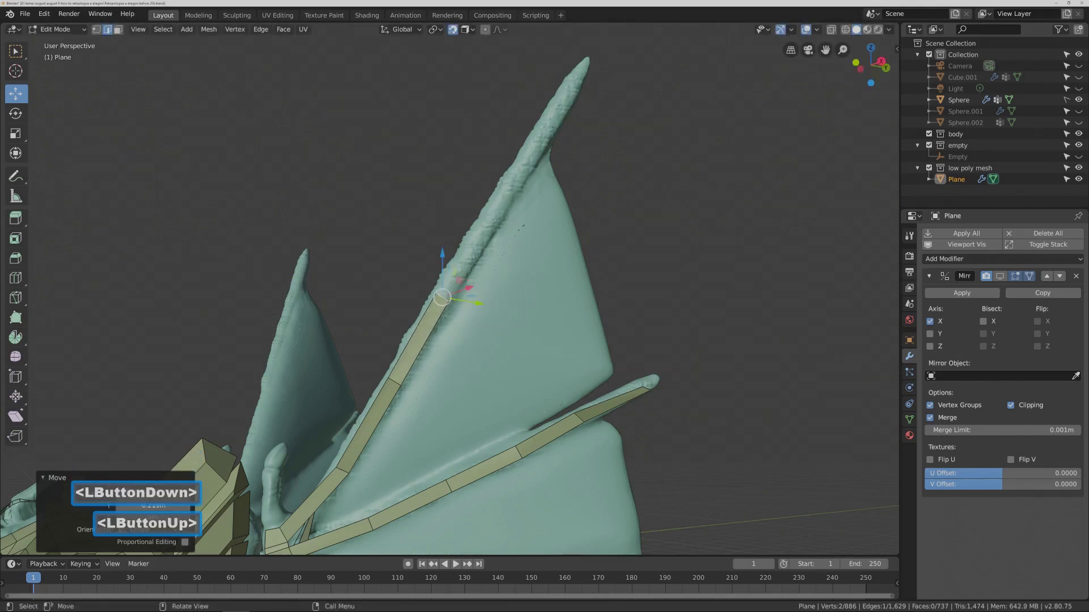
Extrude the topmost finger bone's end edge in three more segments up to the wing tip.
{"action": "right_click", "coordinate": [499, 197], "text": "ctrl"}
{"action": "right_click", "coordinate": [557, 101], "text": "ctrl"}
{"action": "right_click", "coordinate": [578, 72], "text": "ctrl"}
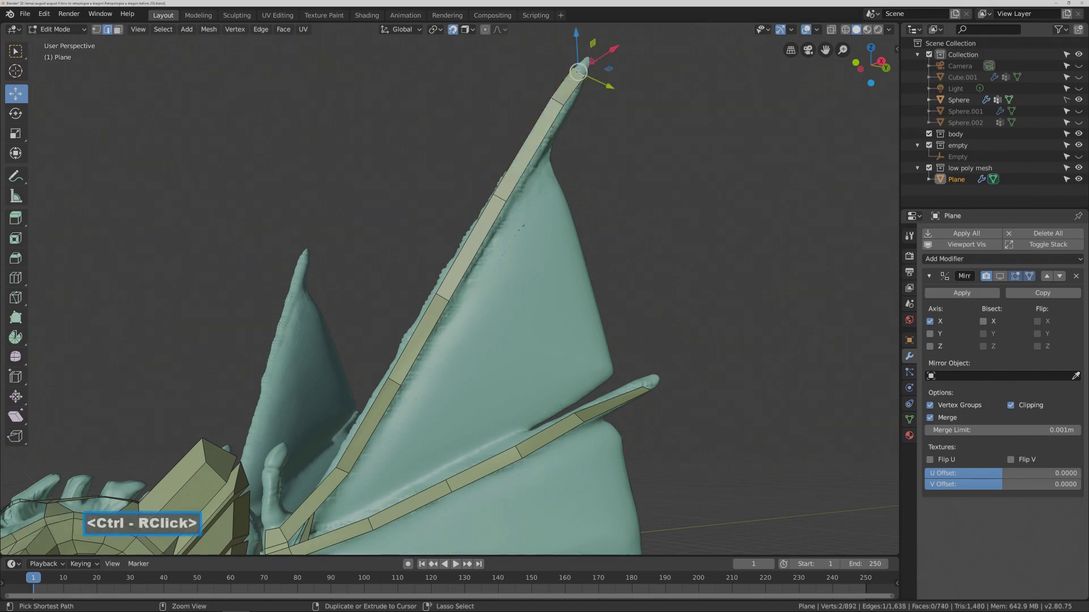
{"action": "left_click", "coordinate": [677, 165]}
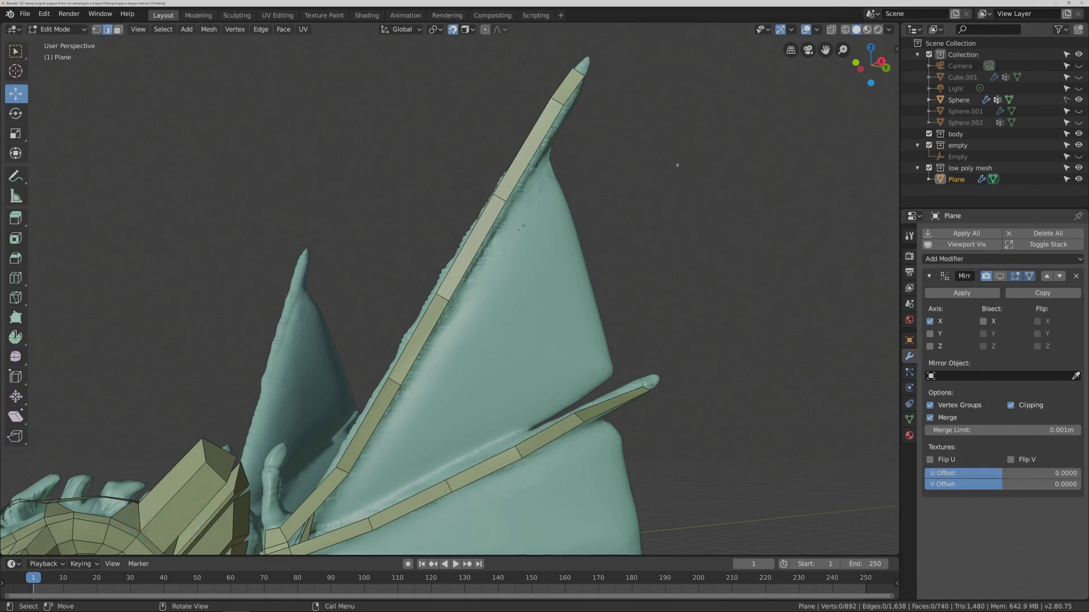
{"action": "key", "text": "Pause"}
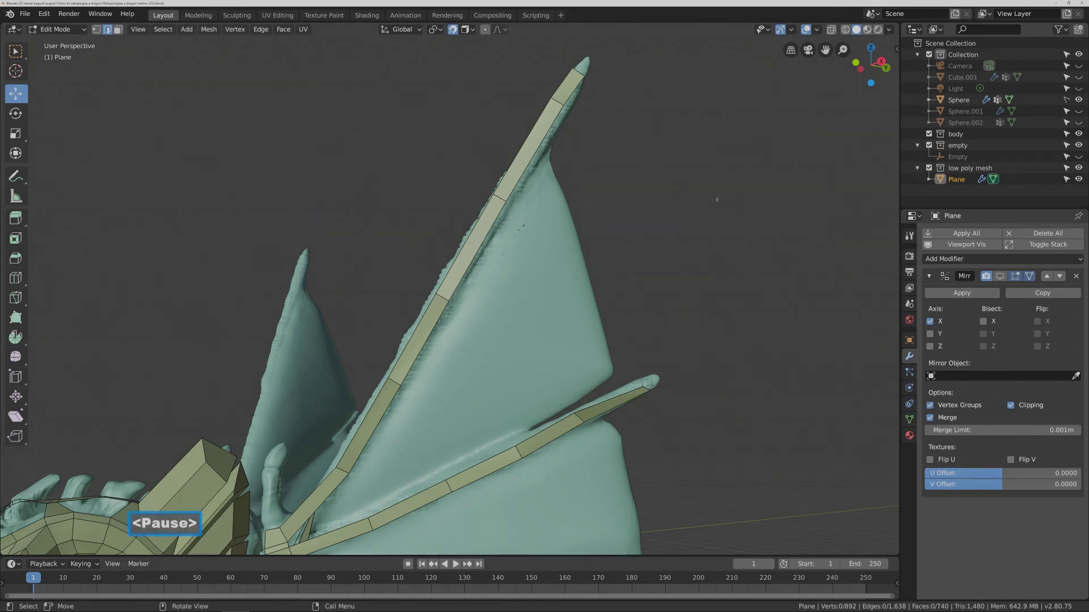
Bridge the facing edge chains of the two lowest finger bones with Bridge Edge Loops to fill the membrane between them.
{"action": "scroll", "coordinate": [709, 220], "scroll_direction": "down", "scroll_amount": 2}
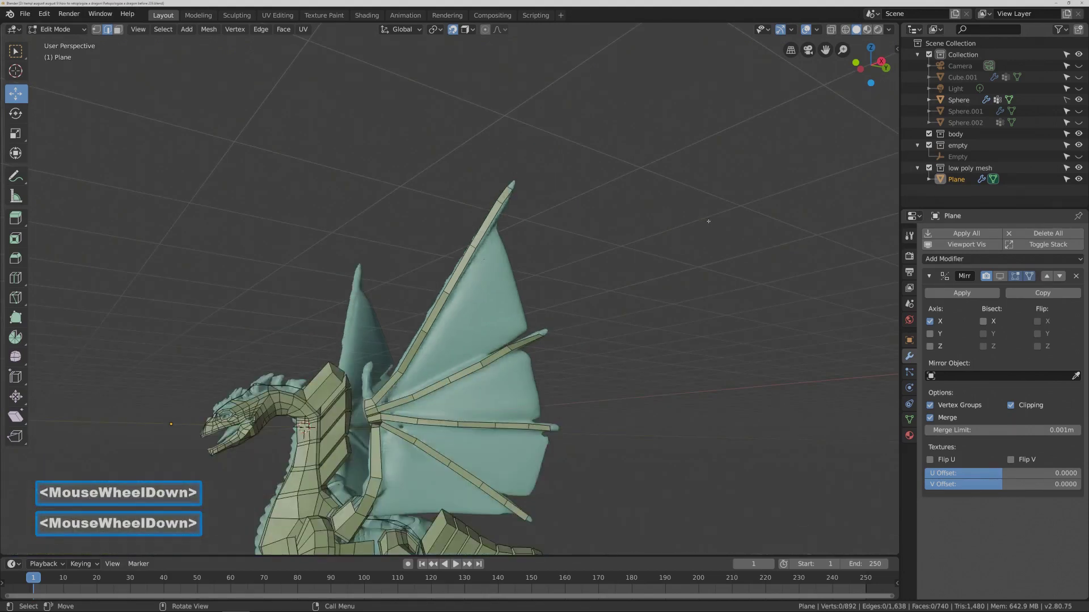
{"action": "middle_click_drag", "start_coordinate": [708, 221], "coordinate": [712, 163], "text": "shift"}
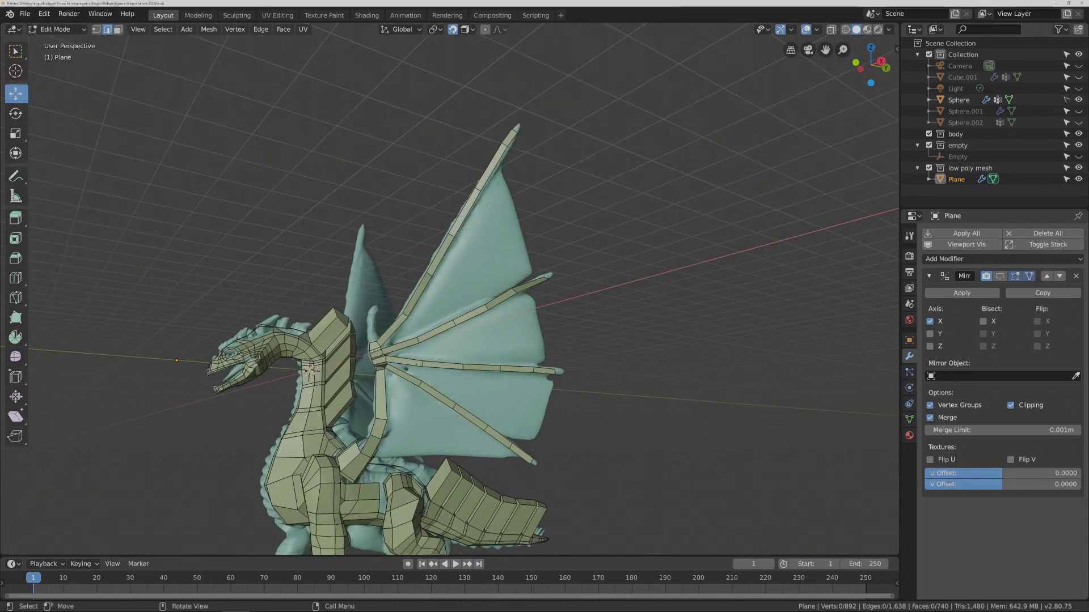
{"action": "left_click", "coordinate": [404, 364]}
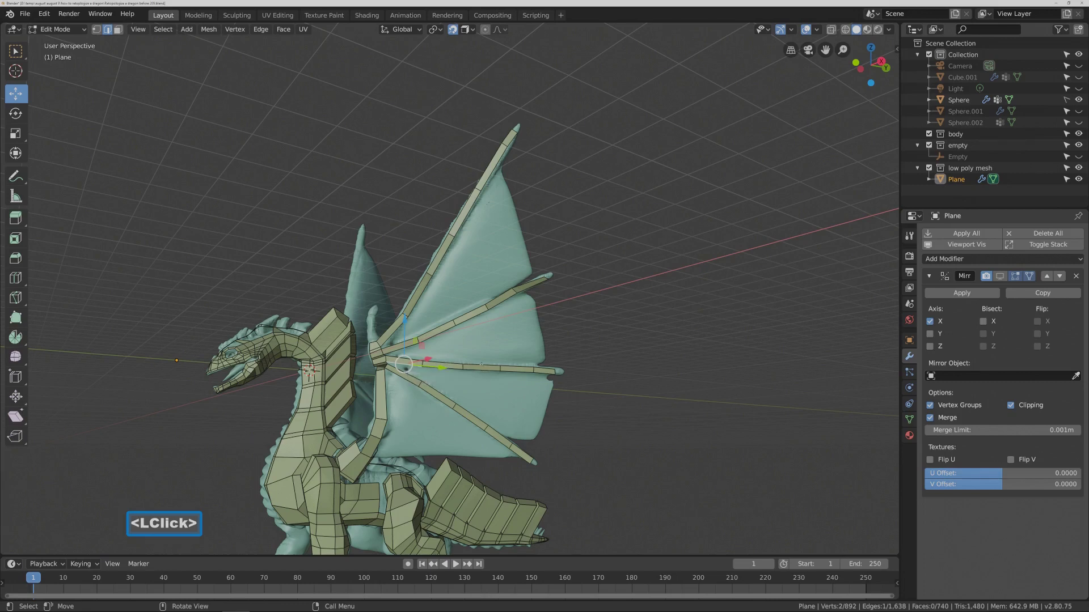
{"action": "left_click", "coordinate": [523, 377], "text": "ctrl"}
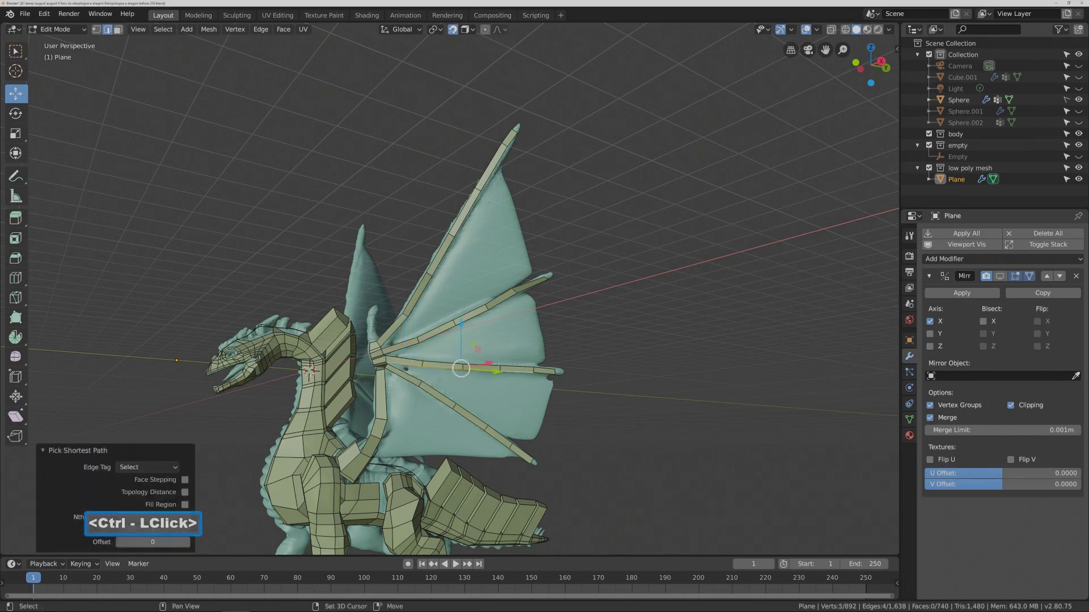
{"action": "left_click", "coordinate": [460, 368], "text": "shift"}
{"action": "left_click", "coordinate": [457, 386], "text": "ctrl"}
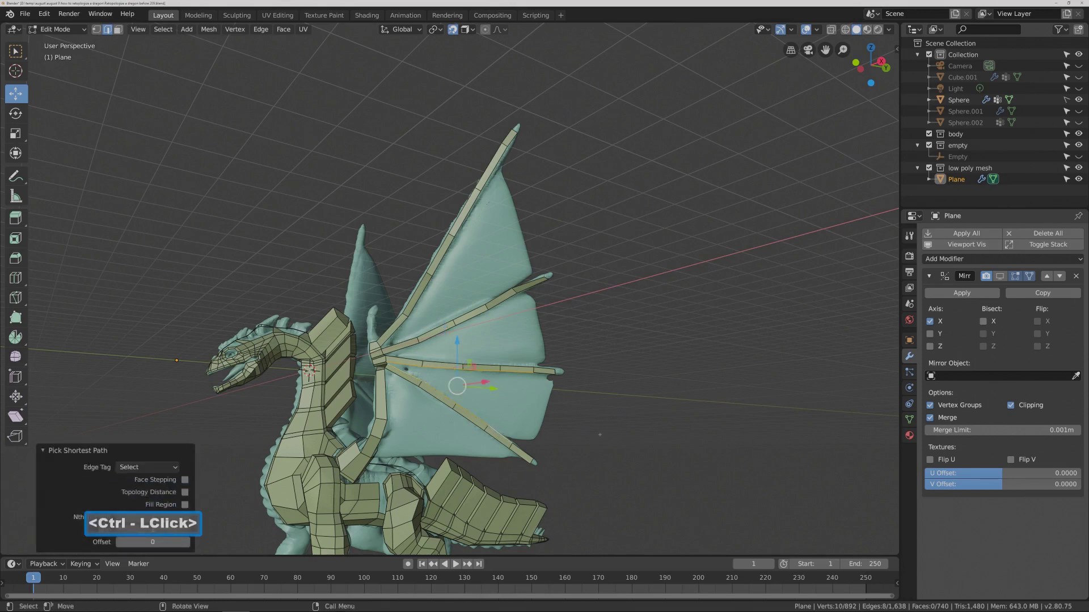
{"action": "key", "text": "ctrl"}
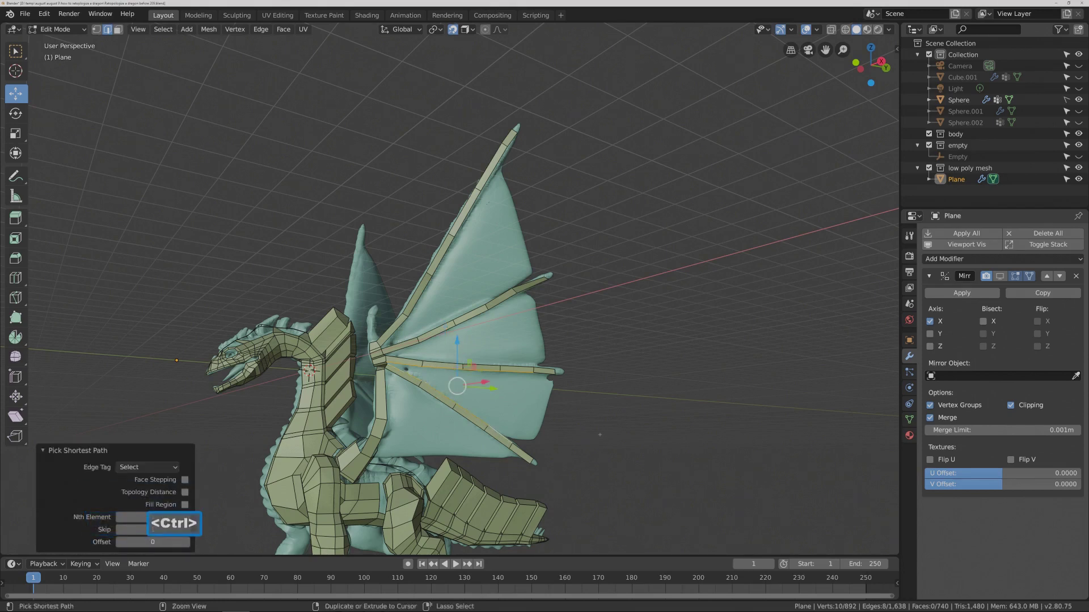
{"action": "key", "text": "ctrl+r"}
{"action": "key", "text": "ctrl"}
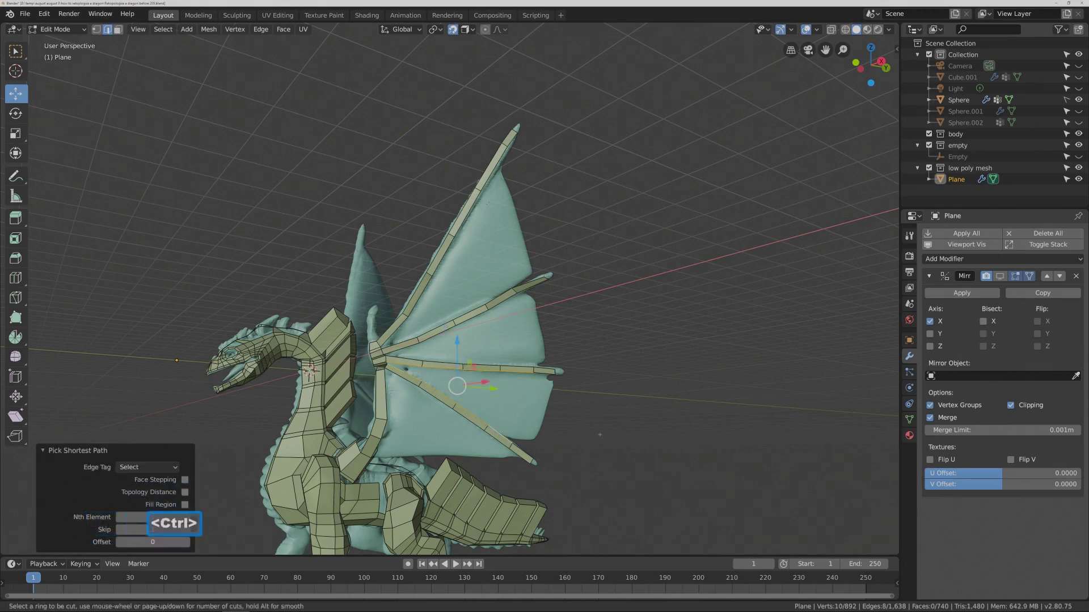
{"action": "key", "text": "ctrl+e"}
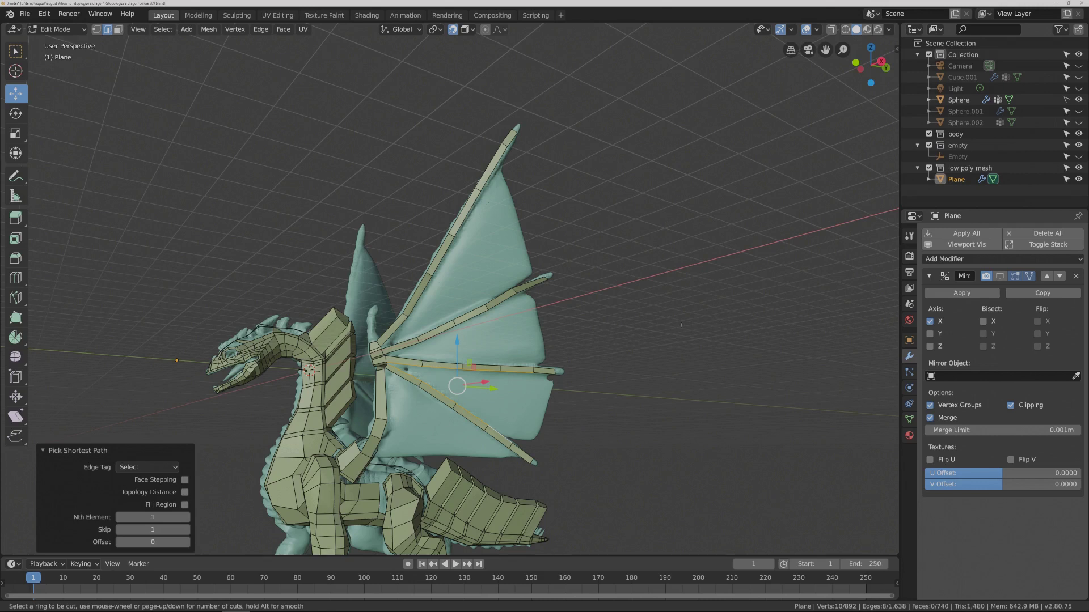
{"action": "key", "text": "ctrl+e"}
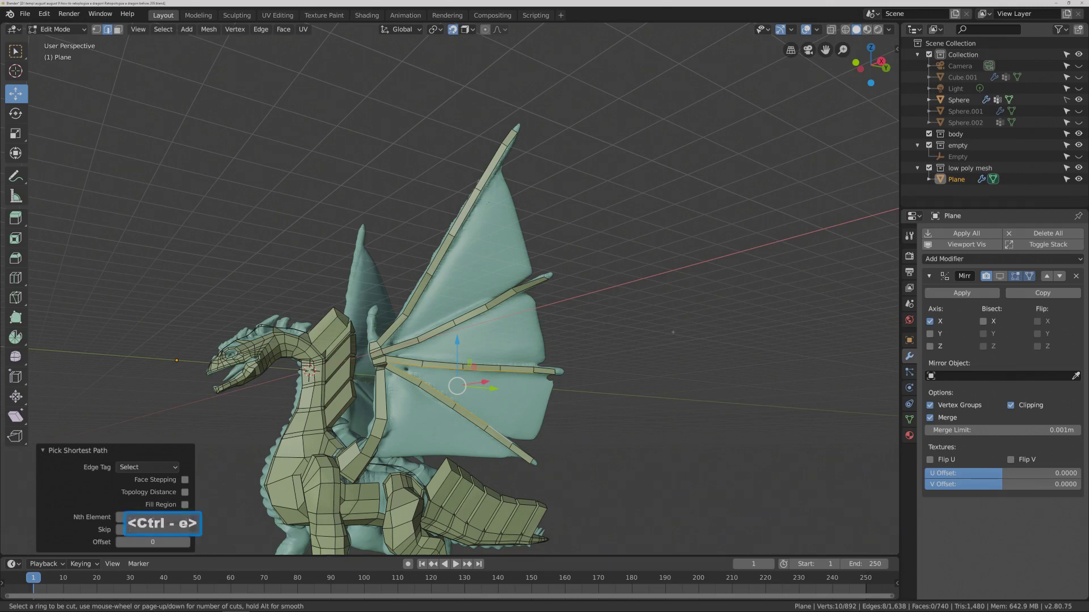
{"action": "left_click", "coordinate": [672, 332]}
{"action": "key", "text": "ctrl+e"}
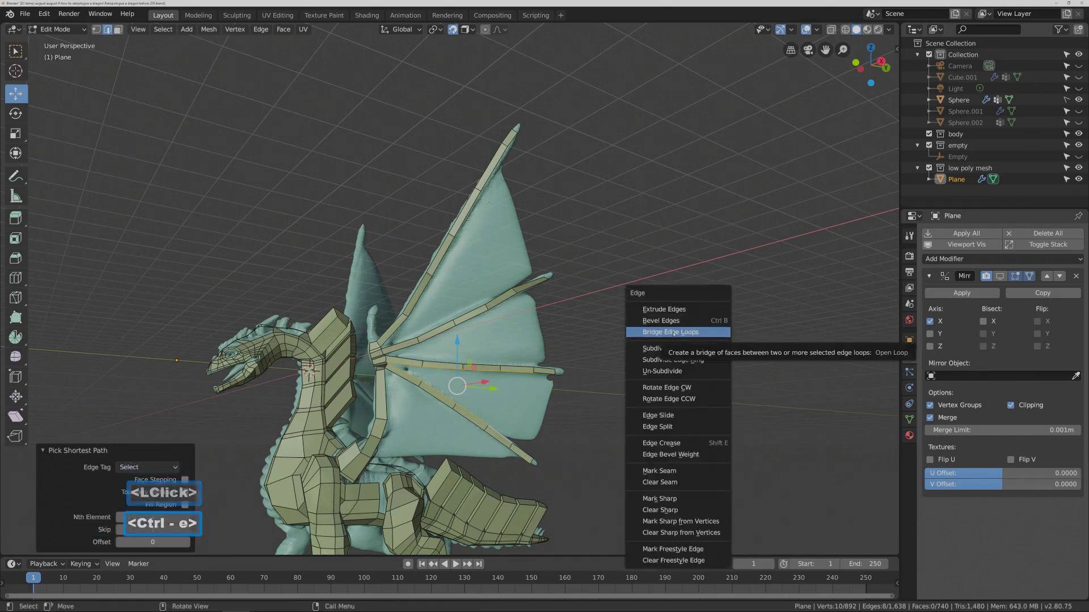
{"action": "left_click", "coordinate": [705, 332]}
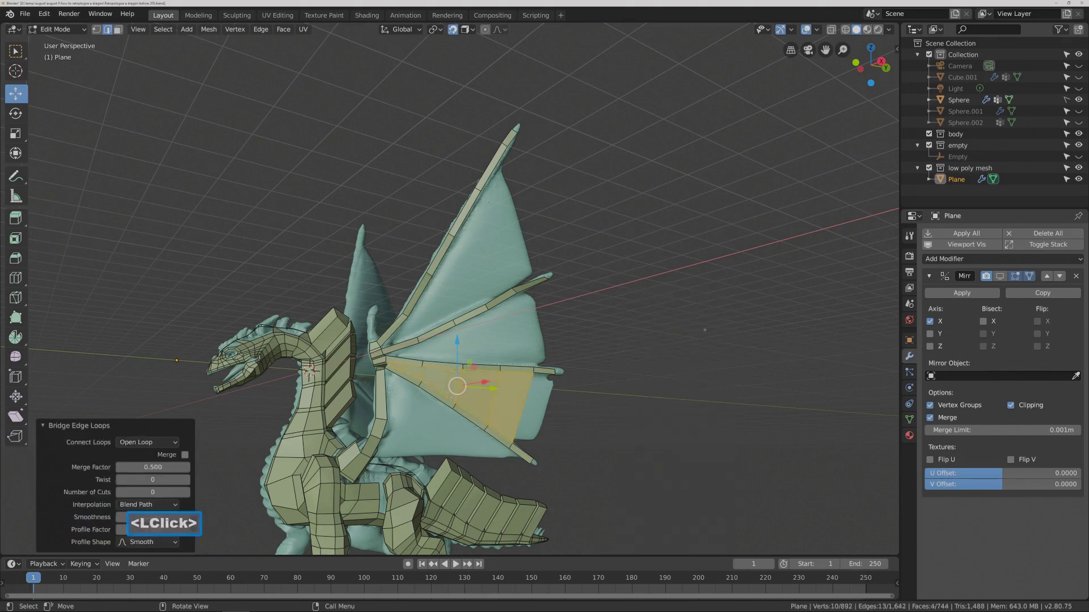
Bridge the lower edge chain of the second finger bone from the top to the upper edge chain of the third.
{"action": "left_click", "coordinate": [400, 350]}
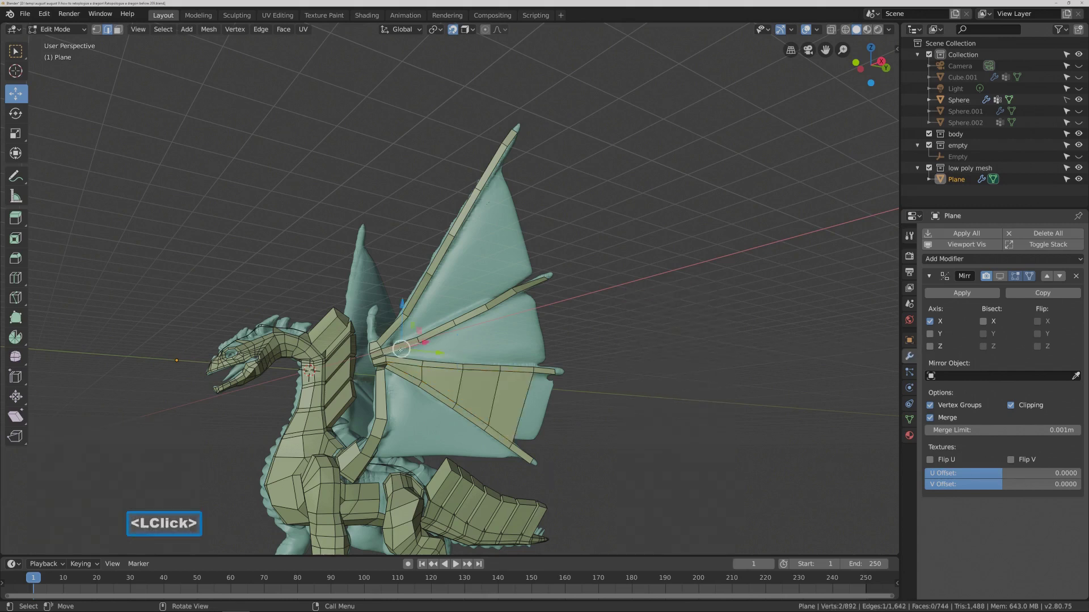
{"action": "left_click", "coordinate": [506, 301], "text": "ctrl"}
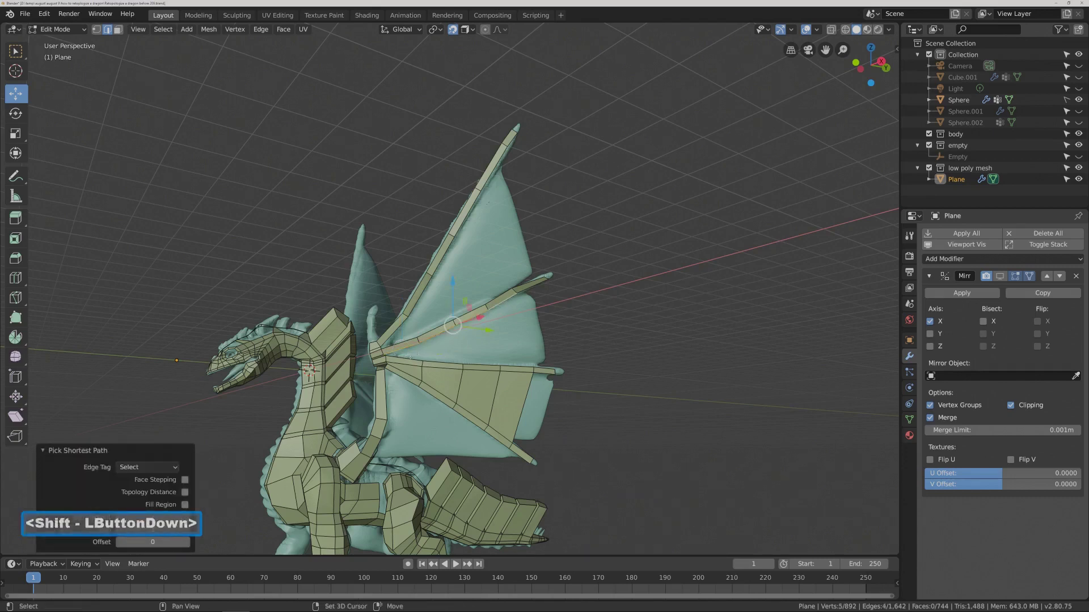
{"action": "left_click", "coordinate": [404, 360], "text": "shift"}
{"action": "left_click", "coordinate": [533, 367], "text": "ctrl"}
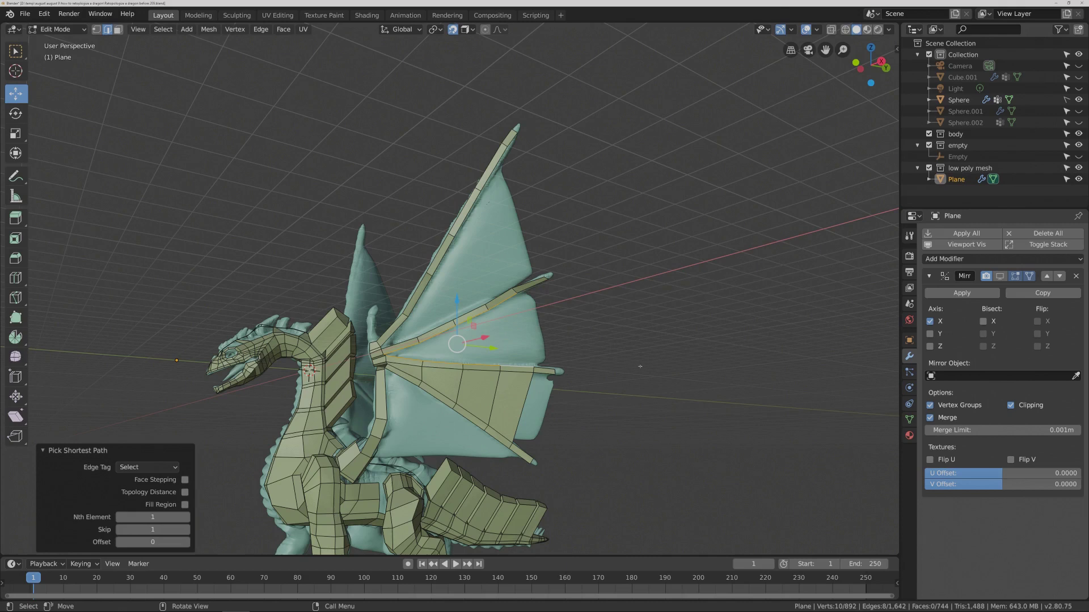
{"action": "key", "text": "ctrl+e"}
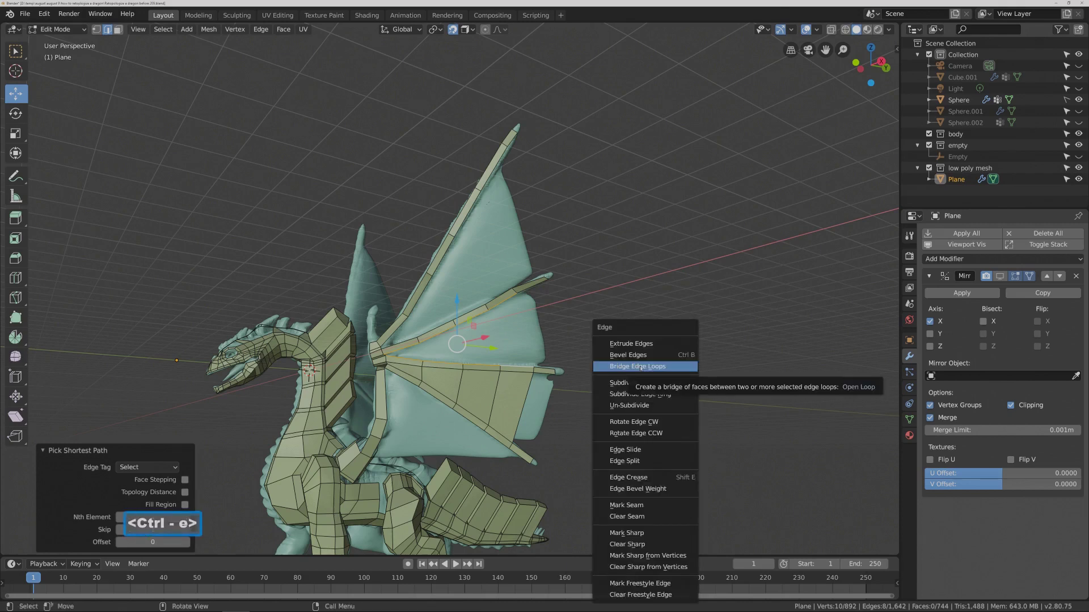
{"action": "left_click", "coordinate": [679, 366]}
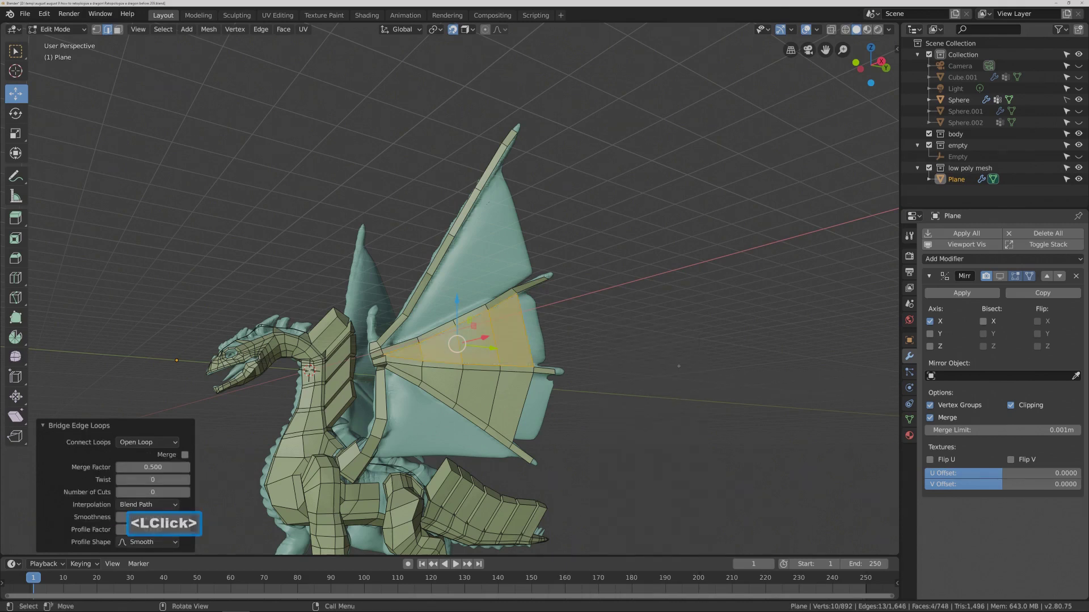
{"action": "left_click", "coordinate": [678, 367]}
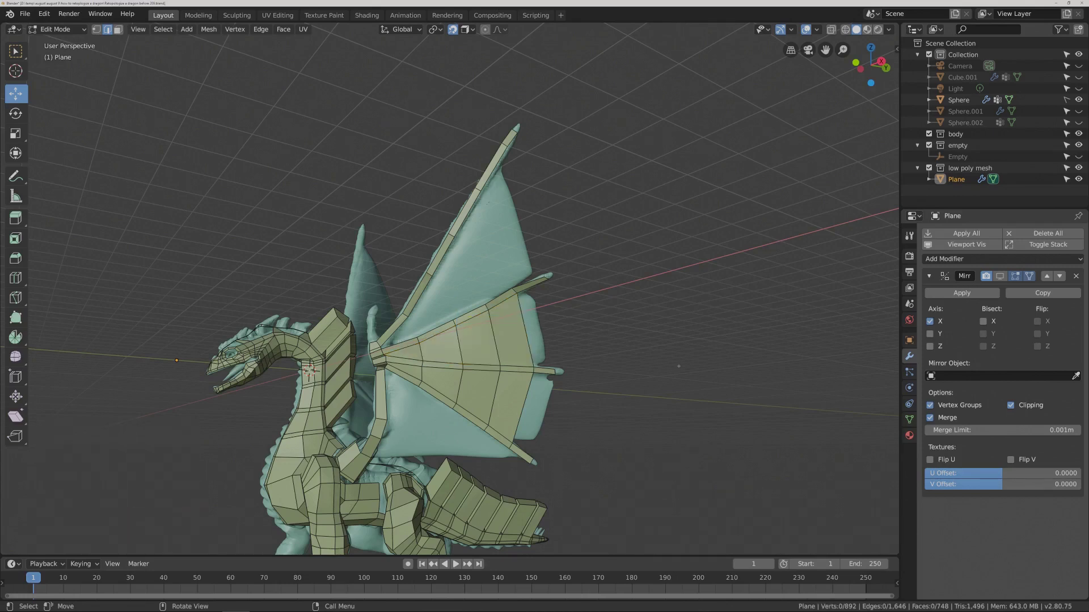
{"action": "key", "text": "Pause"}
Bridge four edges of the topmost finger bone's inner side to the facing edge chain of the second finger bone.
{"action": "left_click", "coordinate": [394, 331]}
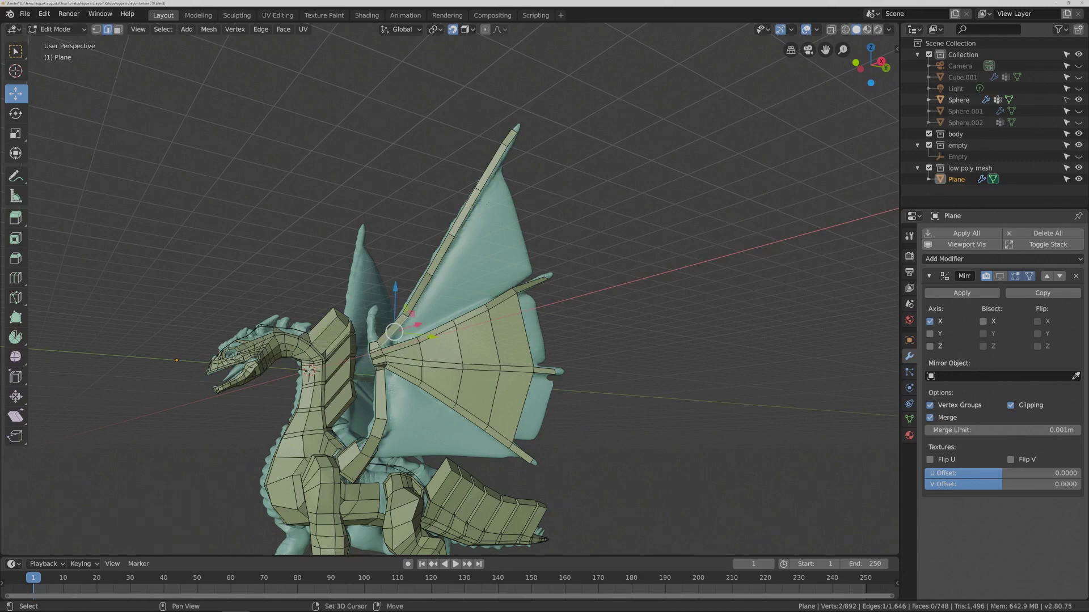
{"action": "left_click", "coordinate": [462, 211], "text": "shift"}
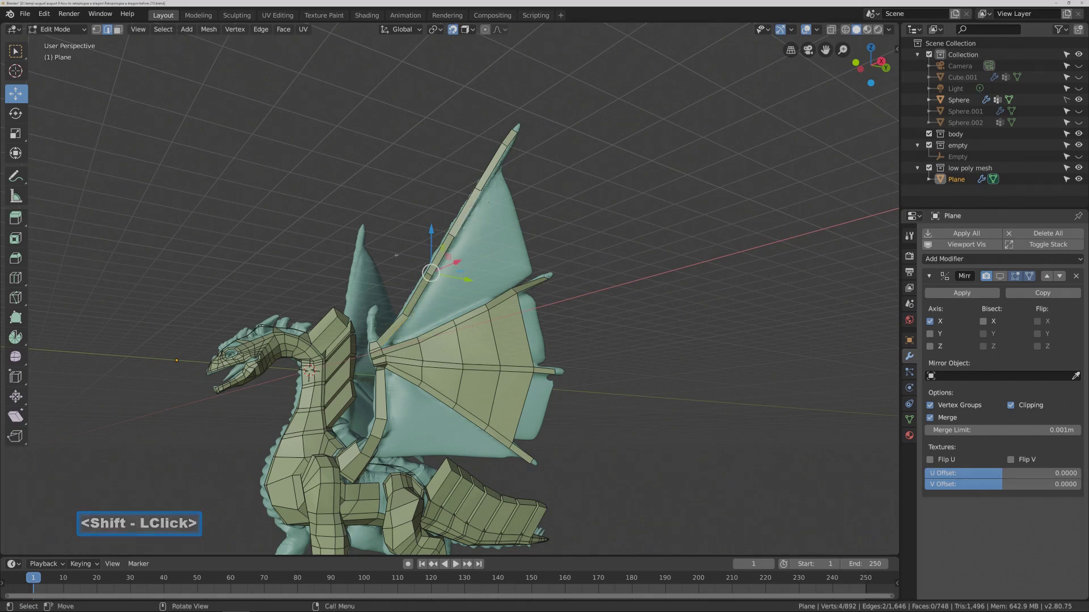
{"action": "left_click", "coordinate": [401, 298]}
{"action": "left_click", "coordinate": [392, 327]}
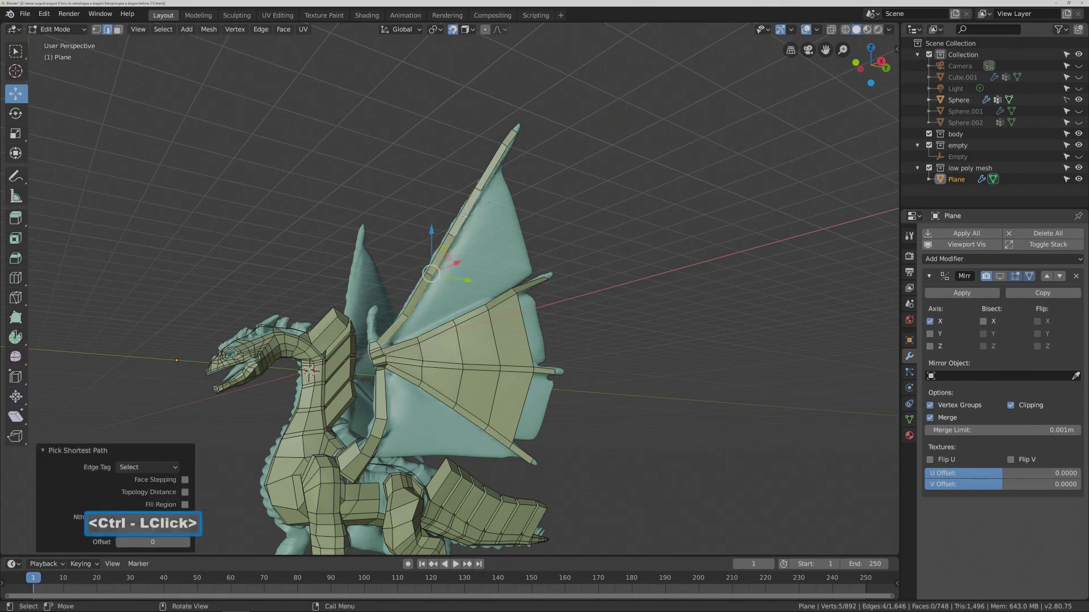
{"action": "left_click", "coordinate": [400, 343], "text": "shift"}
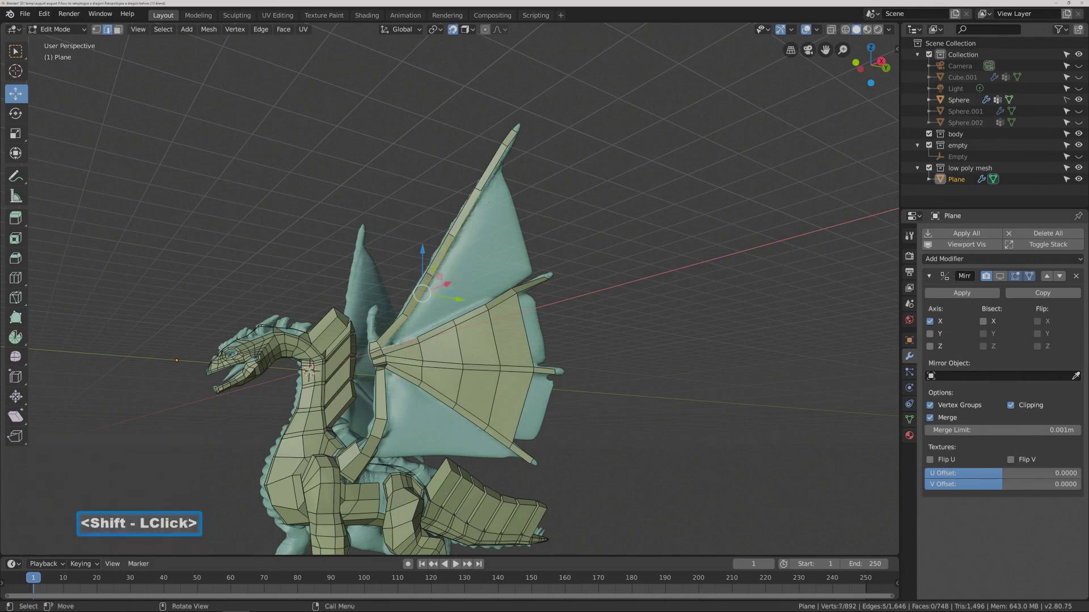
{"action": "left_click", "coordinate": [503, 294], "text": "ctrl"}
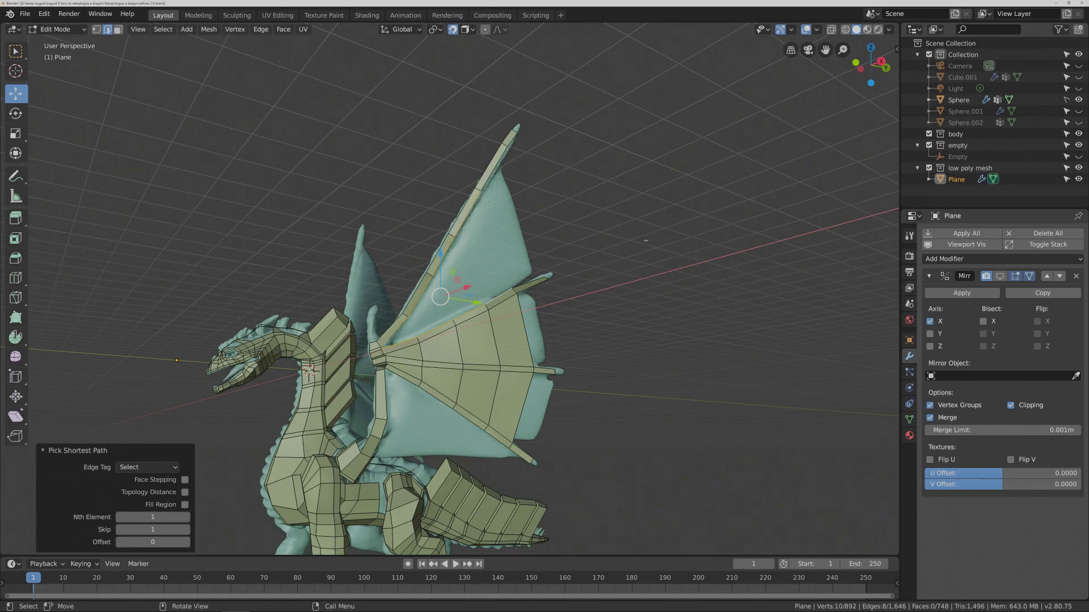
{"action": "key", "text": "ctrl+e"}
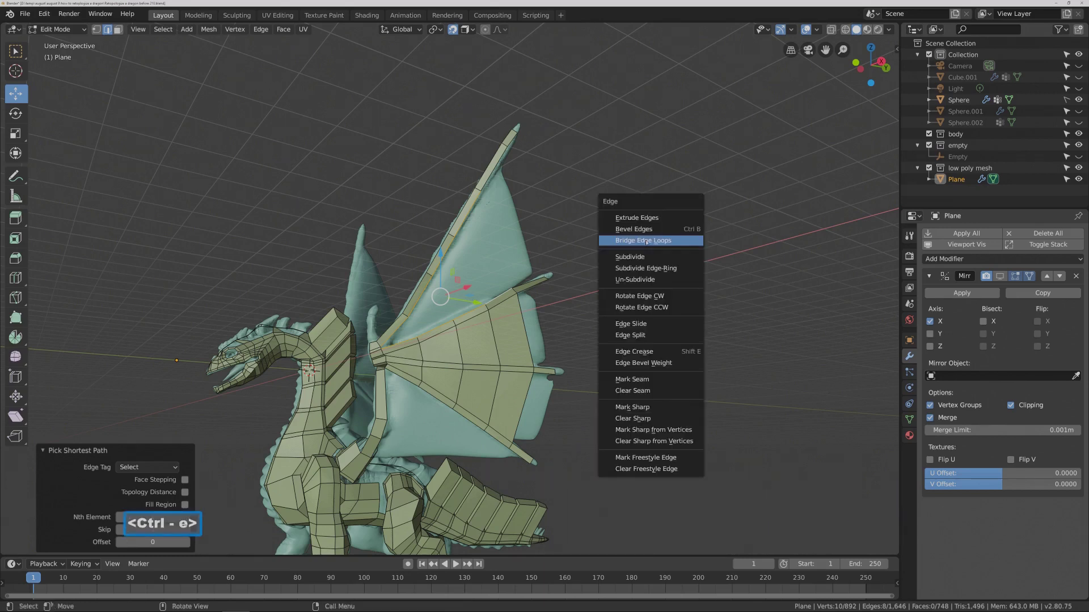
{"action": "left_click", "coordinate": [679, 241]}
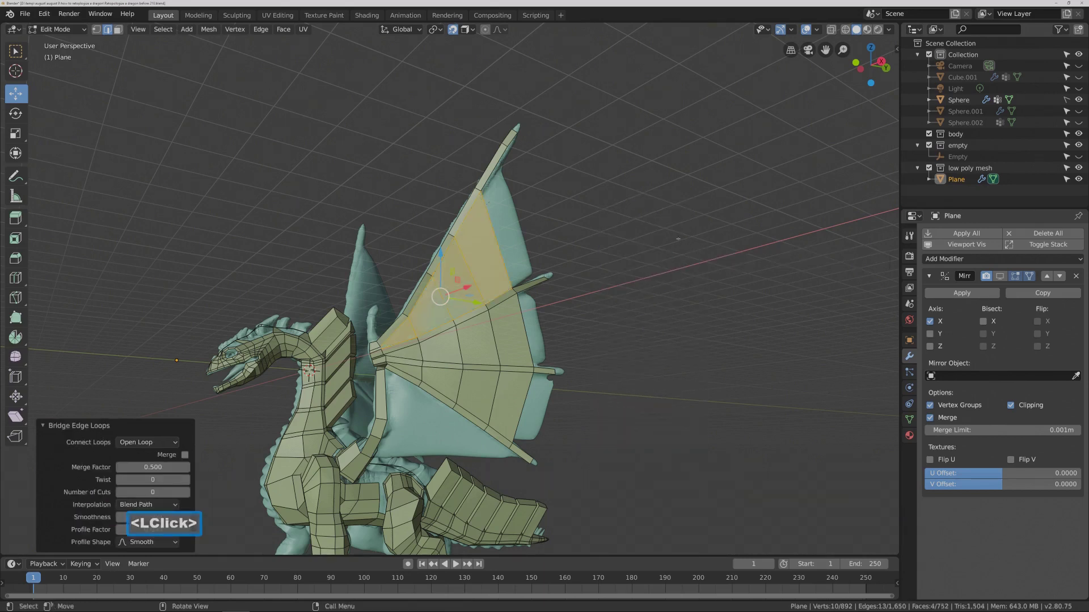
{"action": "left_click", "coordinate": [678, 239]}
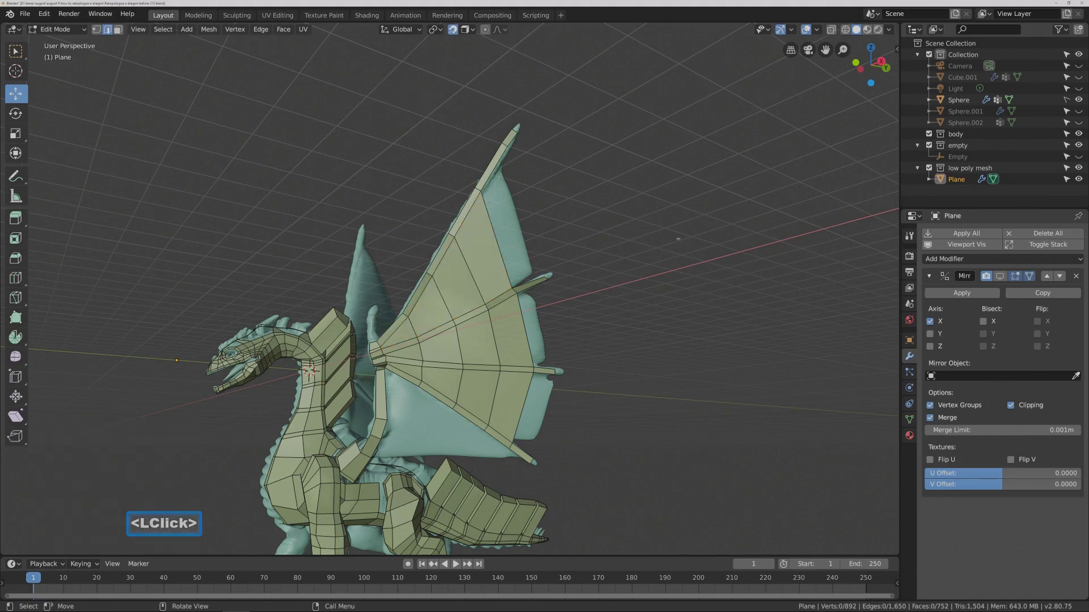
{"action": "key", "text": "Pause"}
Switch to vertex selection and extrude three vertices on the lowest finger bone's underside, one edge each, down onto the lower membrane.
{"action": "left_click", "coordinate": [96, 29]}
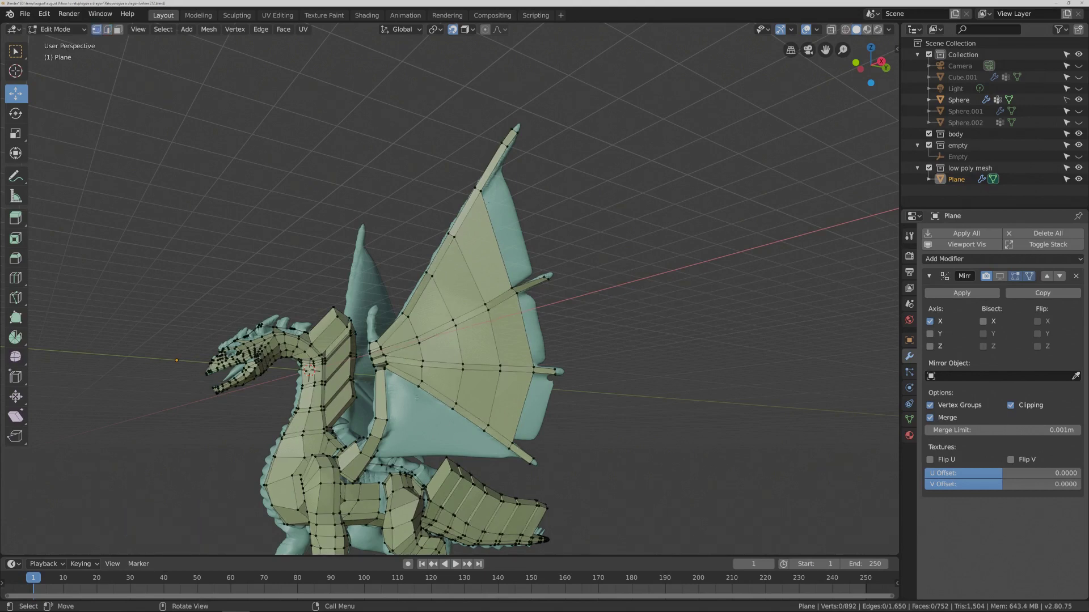
{"action": "left_click", "coordinate": [418, 386]}
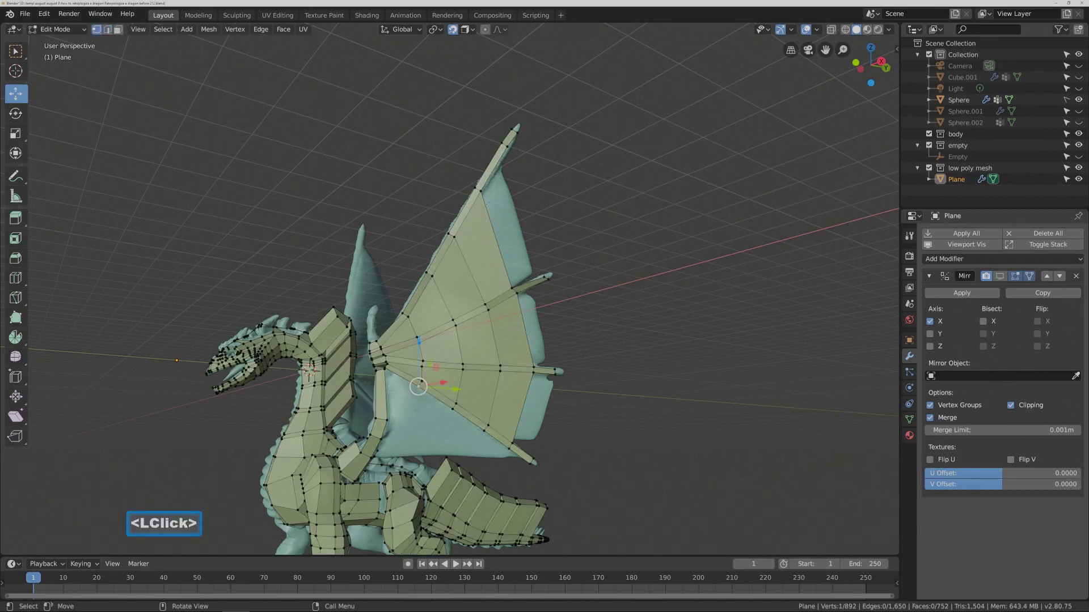
{"action": "right_click", "coordinate": [416, 420], "text": "ctrl"}
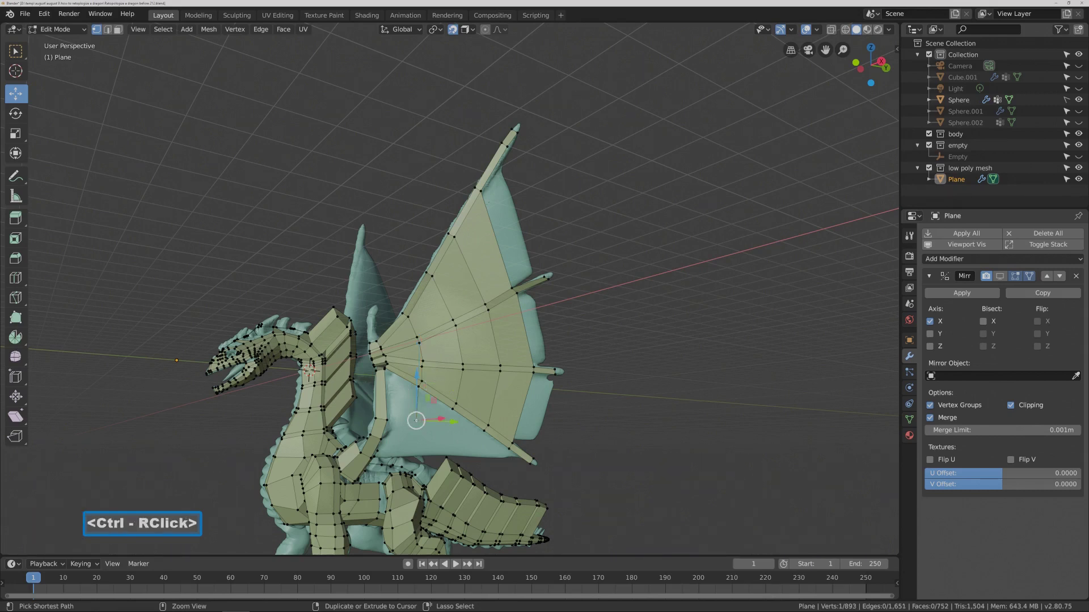
{"action": "left_click", "coordinate": [453, 408]}
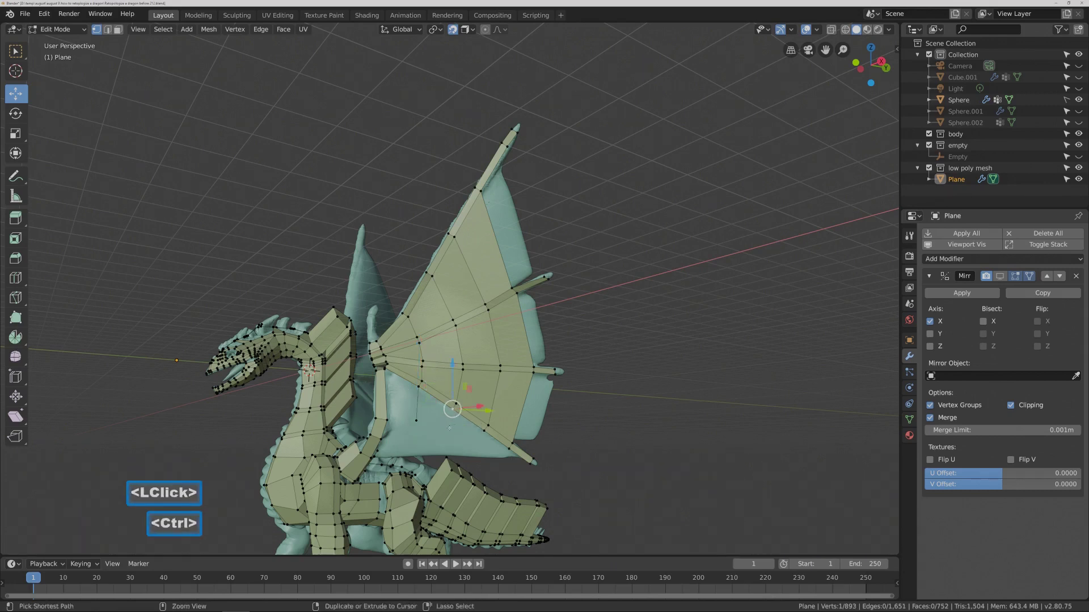
{"action": "right_click", "coordinate": [446, 429], "text": "ctrl"}
{"action": "left_click", "coordinate": [446, 431]}
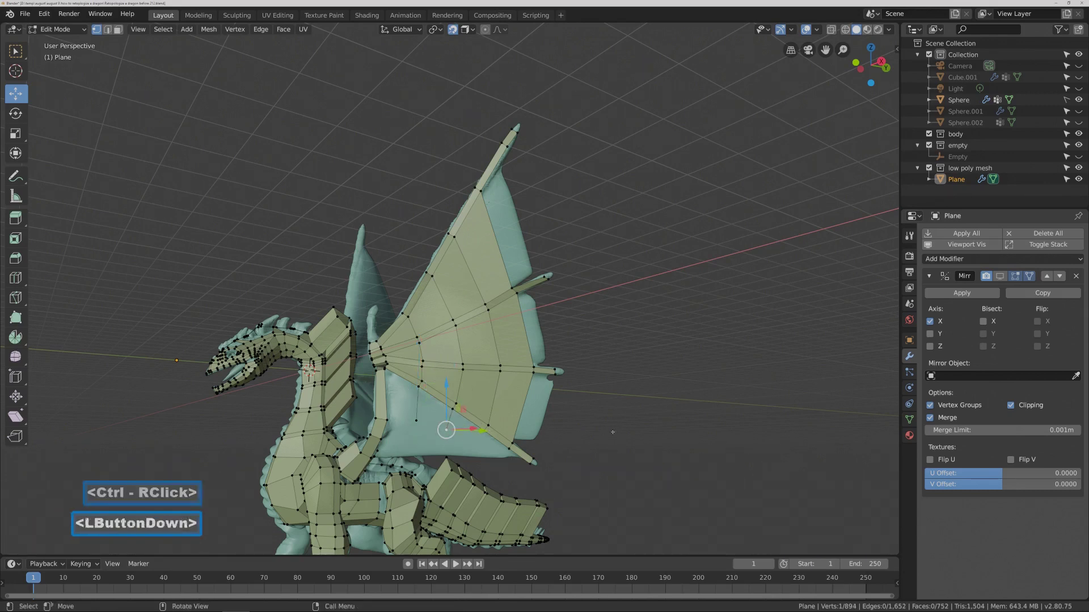
{"action": "left_click", "coordinate": [446, 430]}
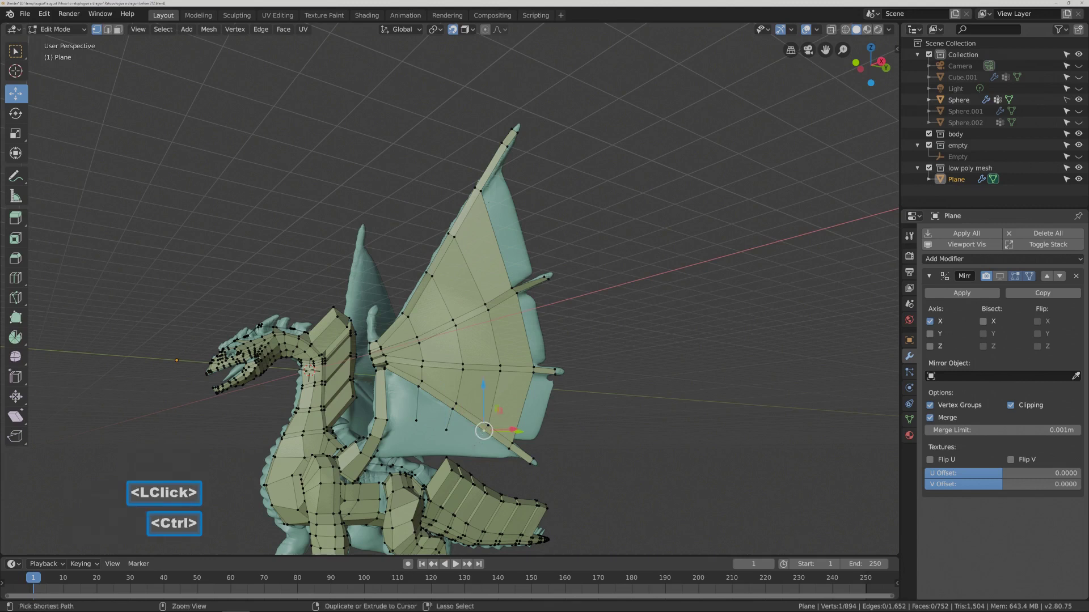
{"action": "right_click", "coordinate": [474, 443], "text": "ctrl"}
{"action": "left_click", "coordinate": [596, 440]}
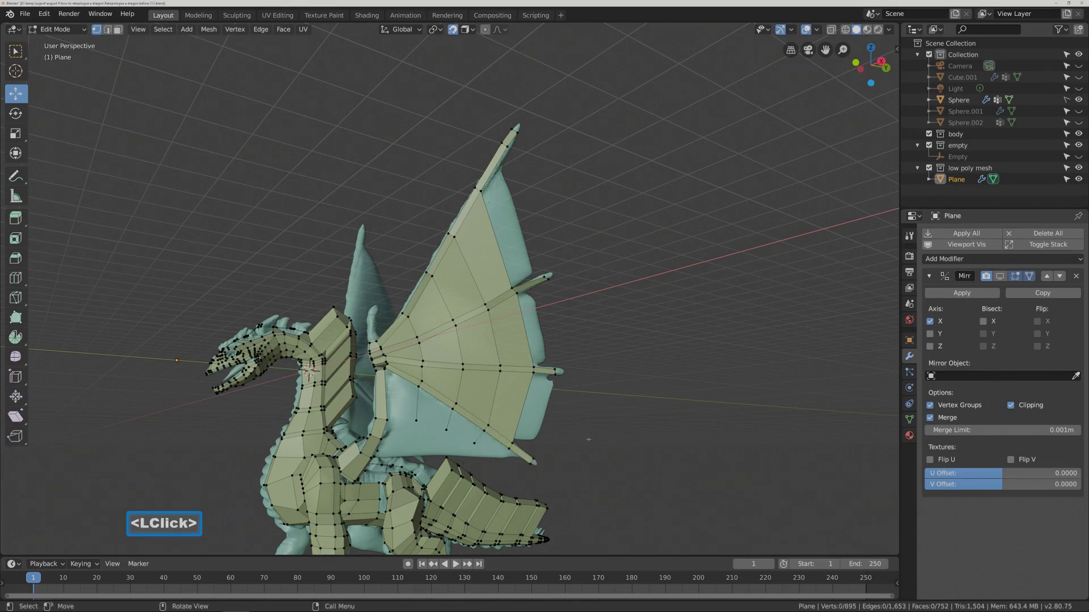
Extrude the underside vertex nearest the lowest finger bone's tip by one edge down onto the lower membrane.
{"action": "left_click", "coordinate": [508, 449]}
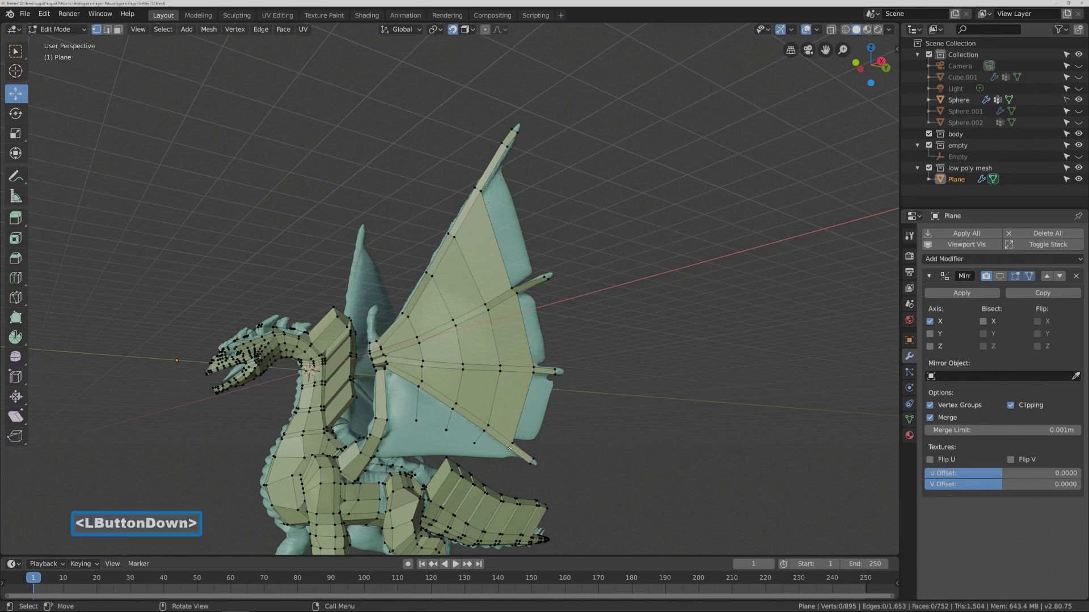
{"action": "right_click", "coordinate": [494, 454], "text": "ctrl"}
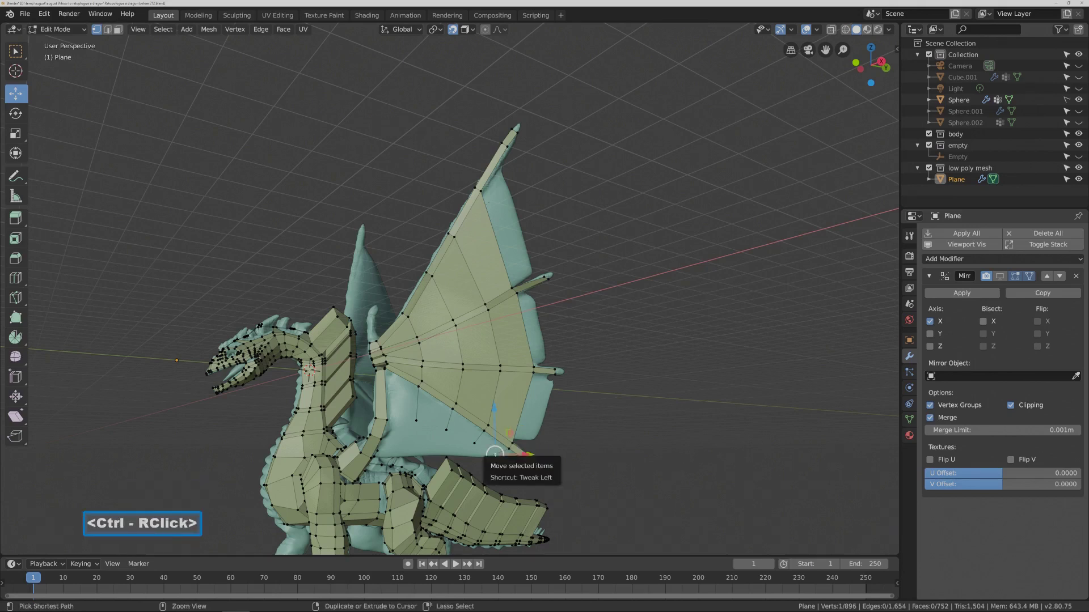
{"action": "left_click", "coordinate": [576, 435]}
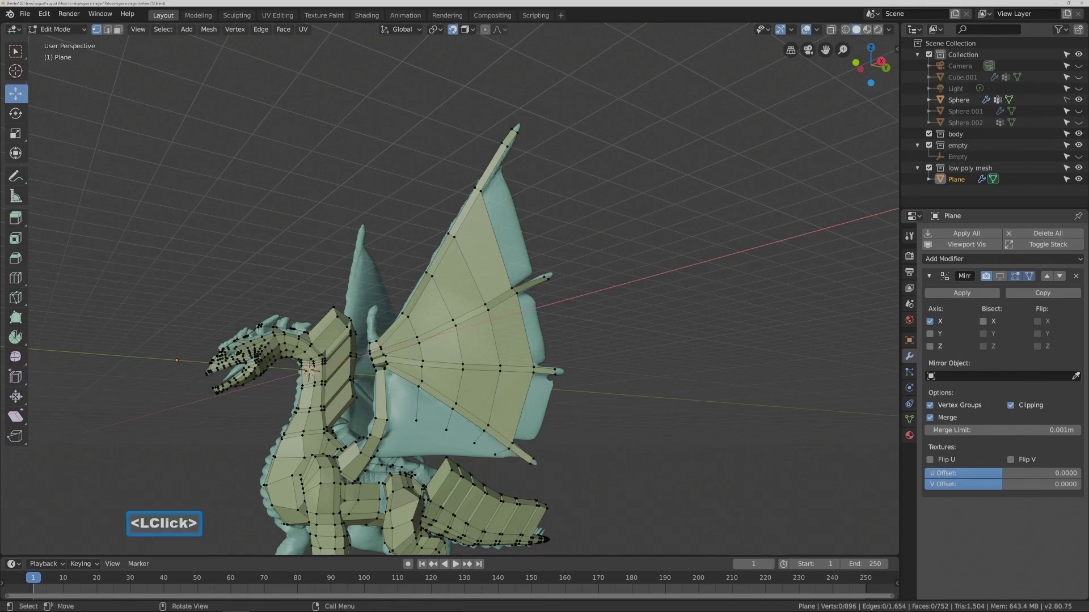
Add one loop cut across the wing arm strip and slide it down close to the elbow, at a factor of about 0.89.
{"action": "scroll", "coordinate": [489, 429], "scroll_direction": "up", "scroll_amount": 3}
{"action": "middle_click_drag", "start_coordinate": [489, 429], "coordinate": [394, 399], "text": "shift"}
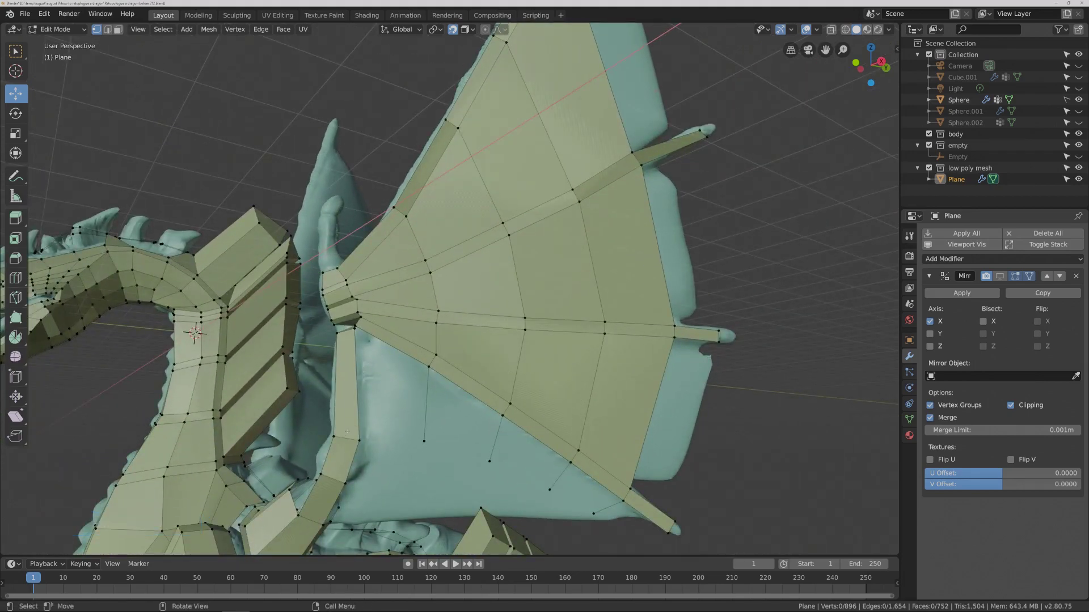
{"action": "key", "text": "ctrl+r"}
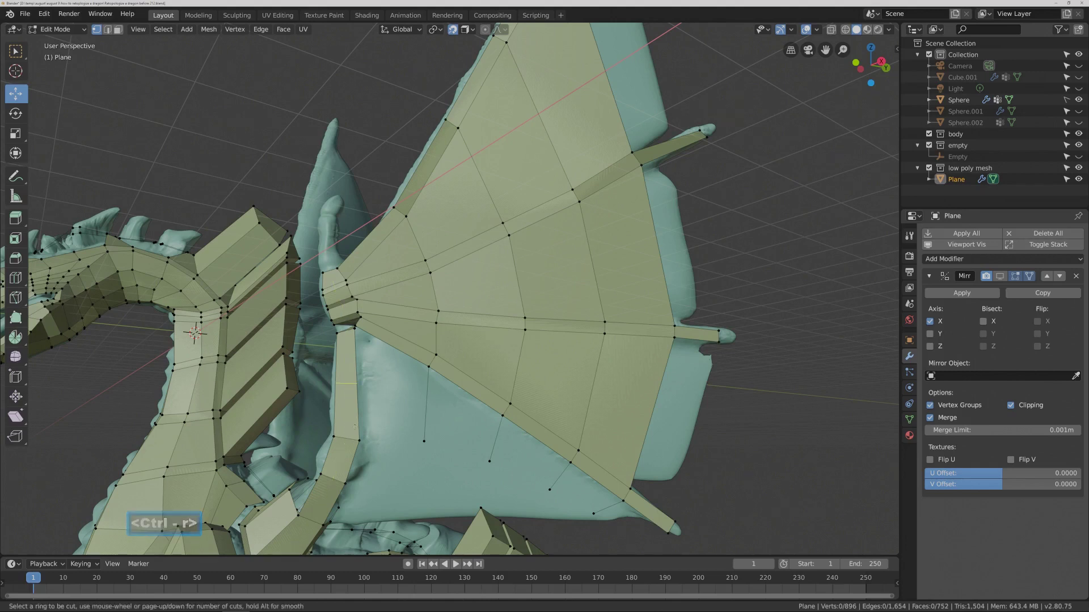
{"action": "left_click", "coordinate": [355, 426]}
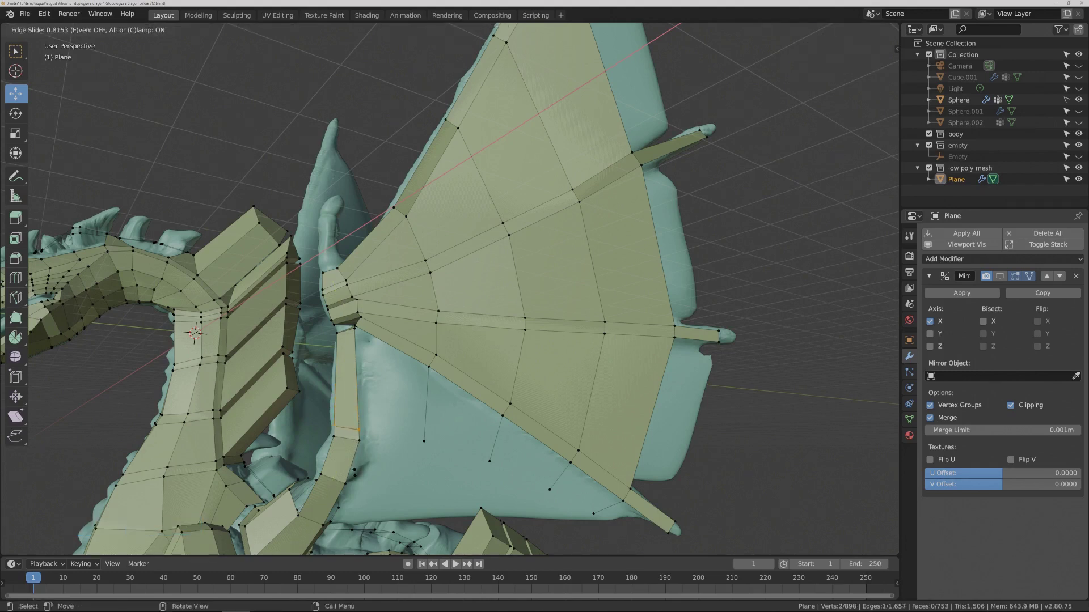
{"action": "left_click", "coordinate": [346, 432]}
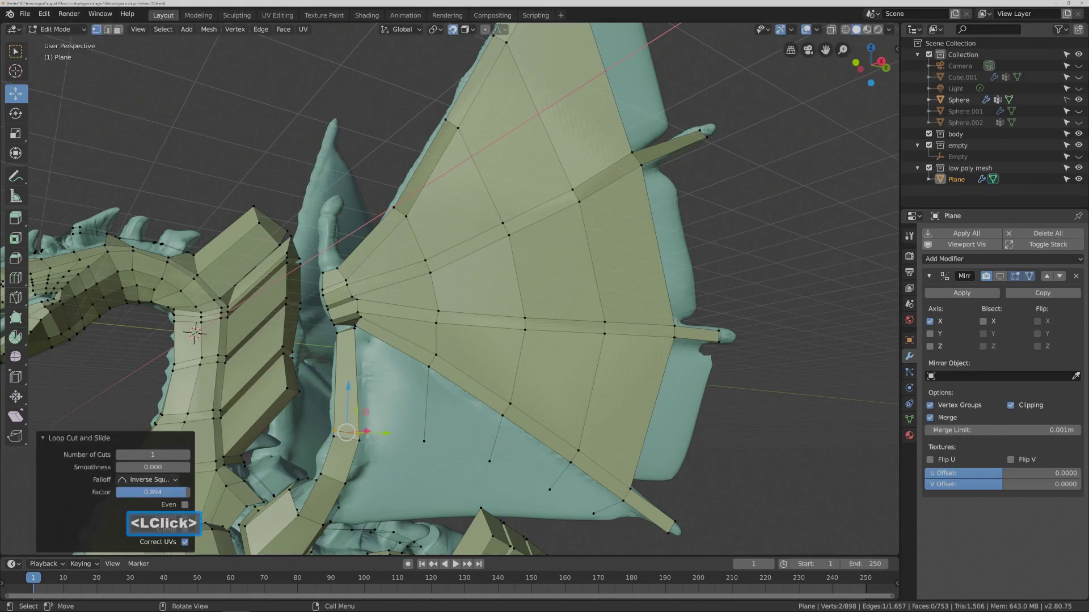
Dissolve the short edge across the upper end of the wing arm strip, just below the wrist.
{"action": "scroll", "coordinate": [372, 326], "scroll_direction": "up", "scroll_amount": 3}
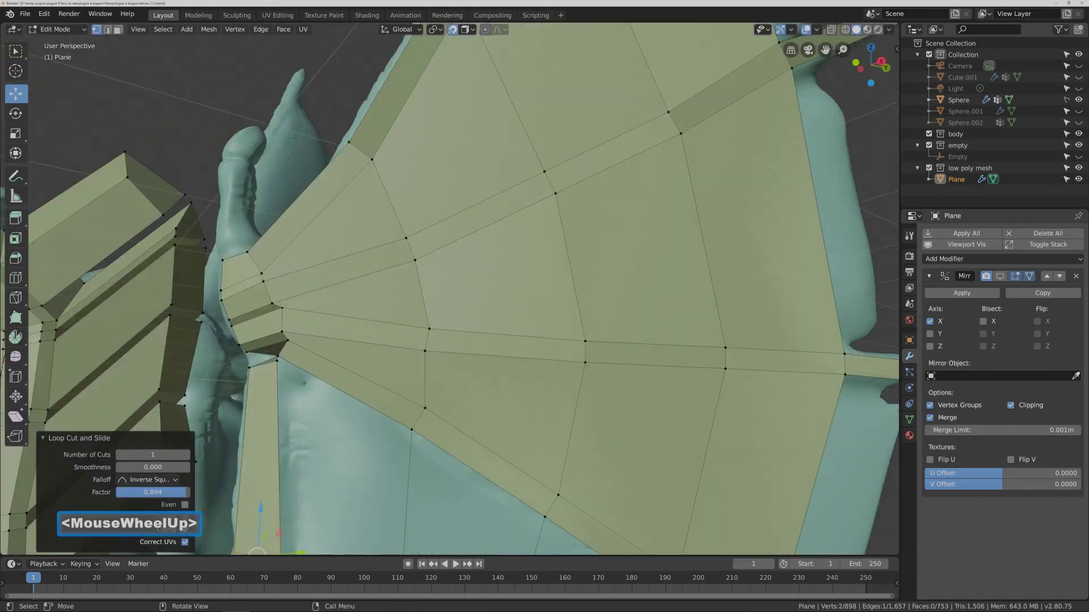
{"action": "middle_click_drag", "start_coordinate": [415, 371], "coordinate": [432, 309], "text": "shift"}
{"action": "left_click", "coordinate": [269, 251]}
{"action": "middle_click_drag", "start_coordinate": [269, 252], "coordinate": [396, 346]}
{"action": "key", "text": "g"}
{"action": "left_click", "coordinate": [413, 330]}
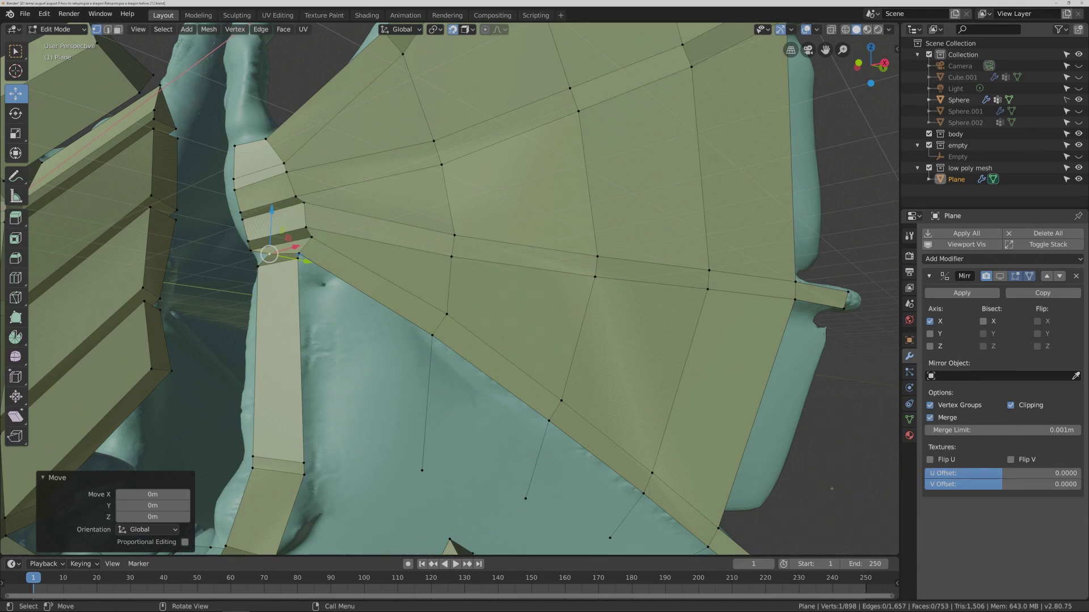
{"action": "key", "text": "Pause"}
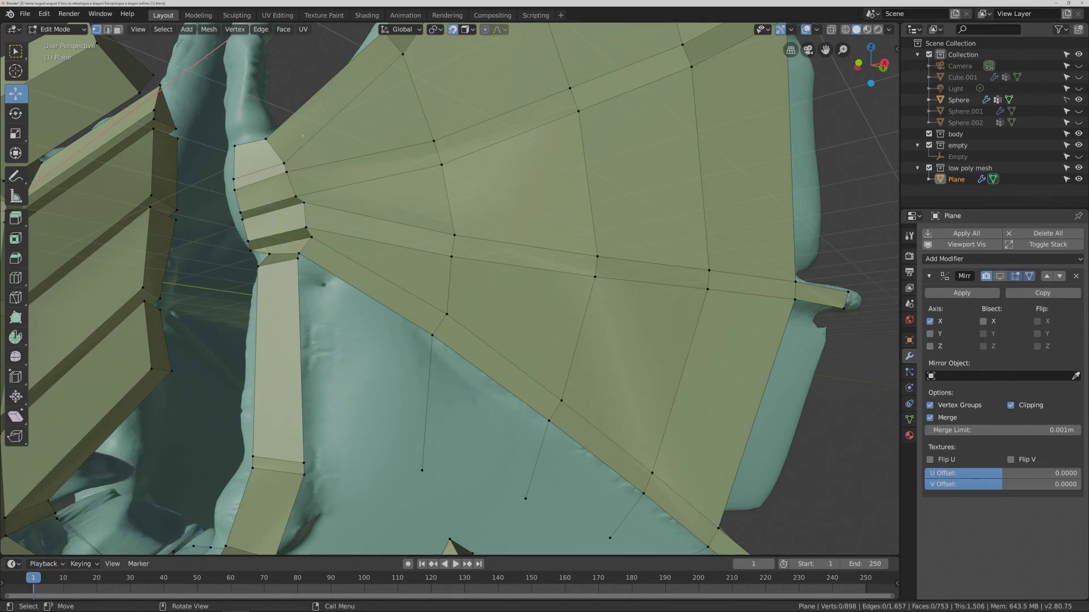
{"action": "left_click", "coordinate": [107, 29]}
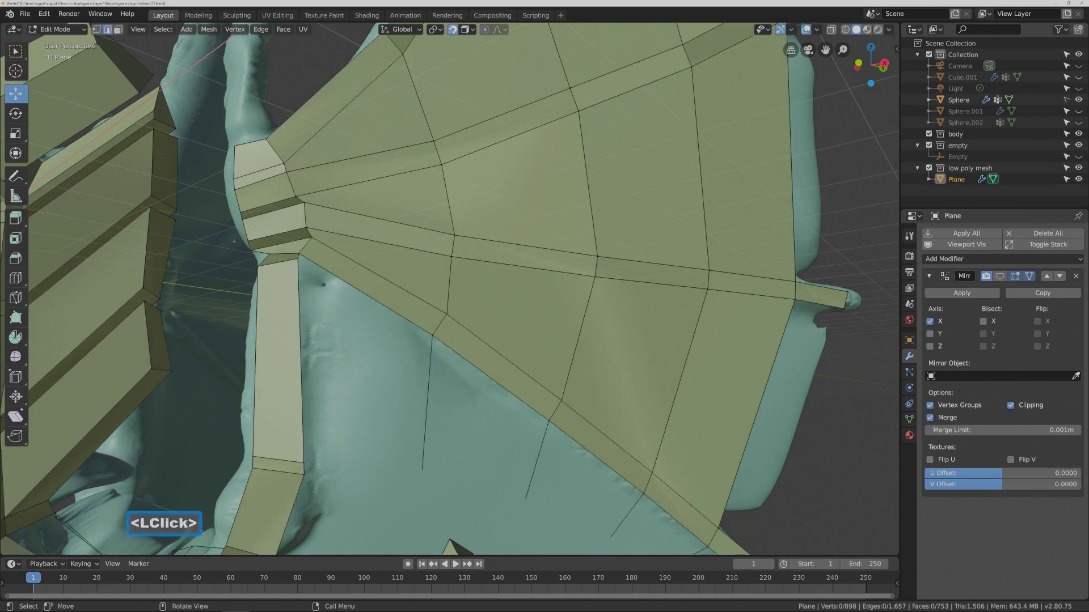
{"action": "left_click", "coordinate": [269, 262]}
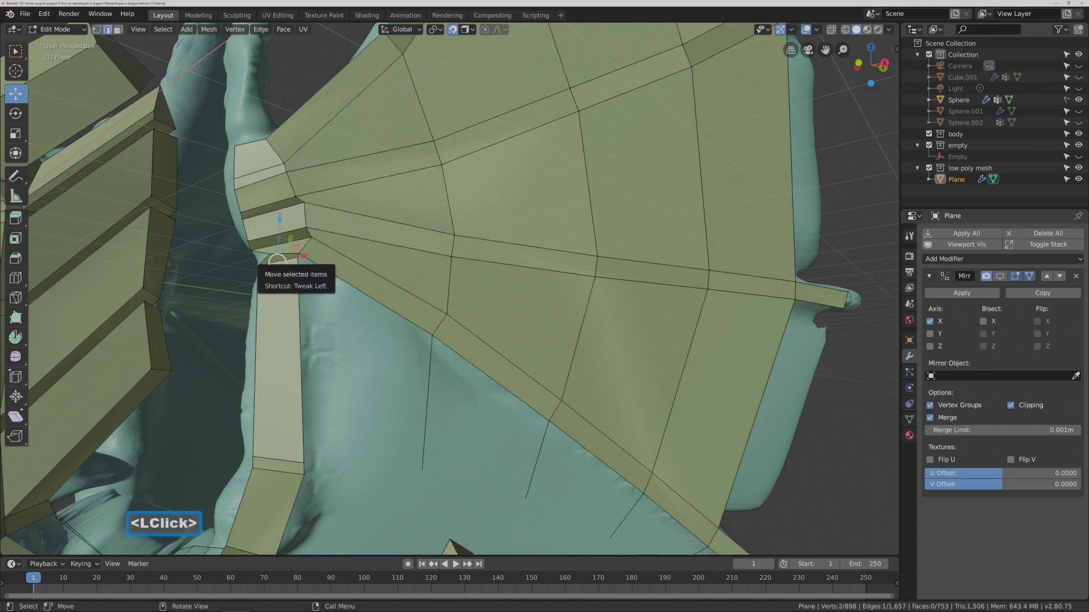
{"action": "key", "text": "x"}
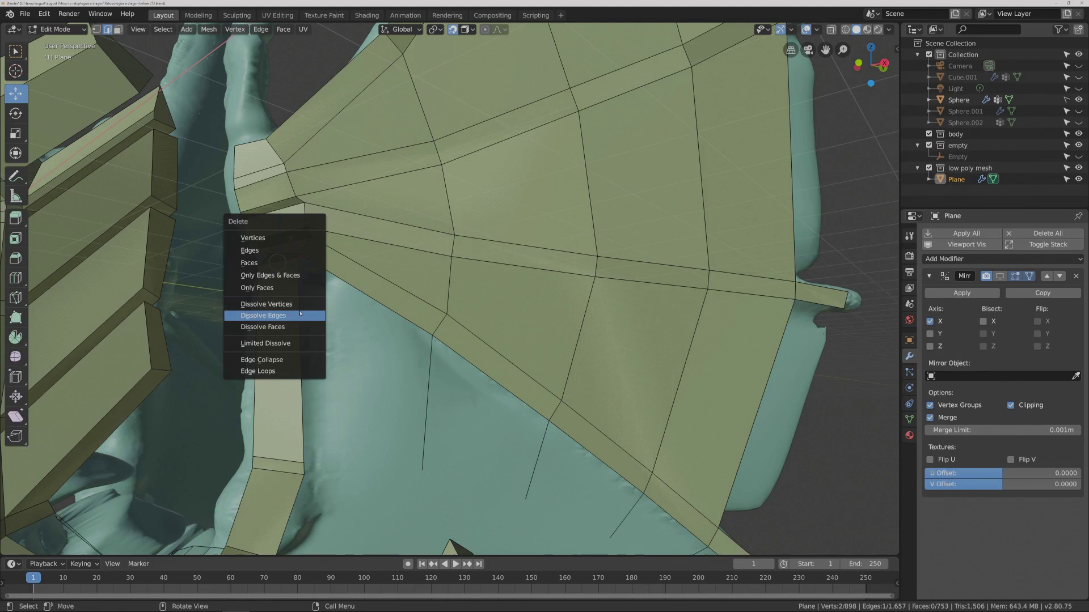
{"action": "left_click", "coordinate": [301, 316]}
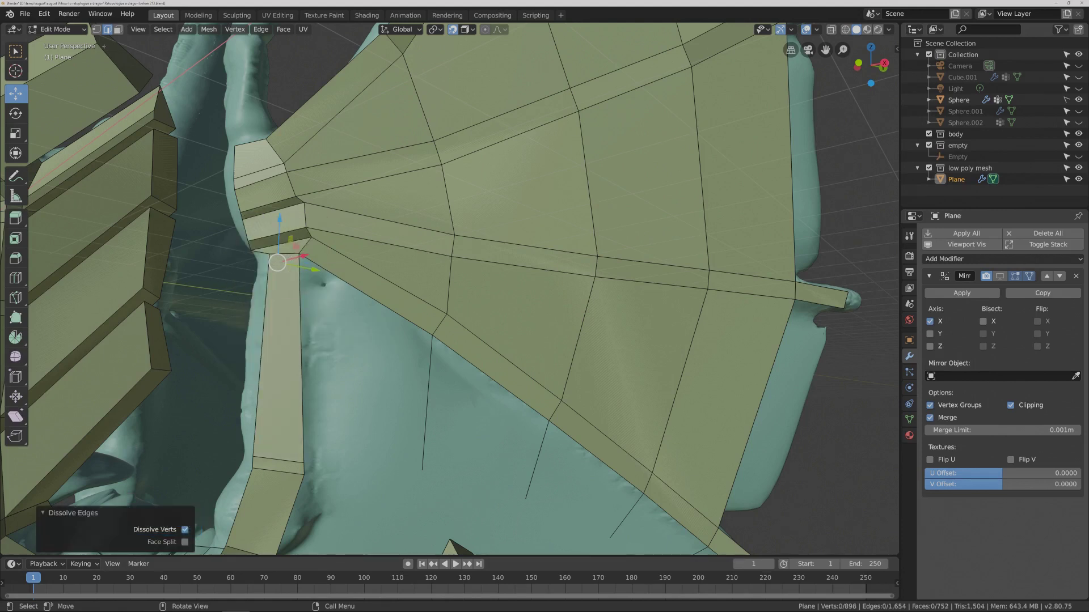
Switch back to vertex selection and move the arm strip's outer top vertex outward to the sculpted wing arm's edge.
{"action": "left_click", "coordinate": [96, 30]}
{"action": "left_click", "coordinate": [96, 30]}
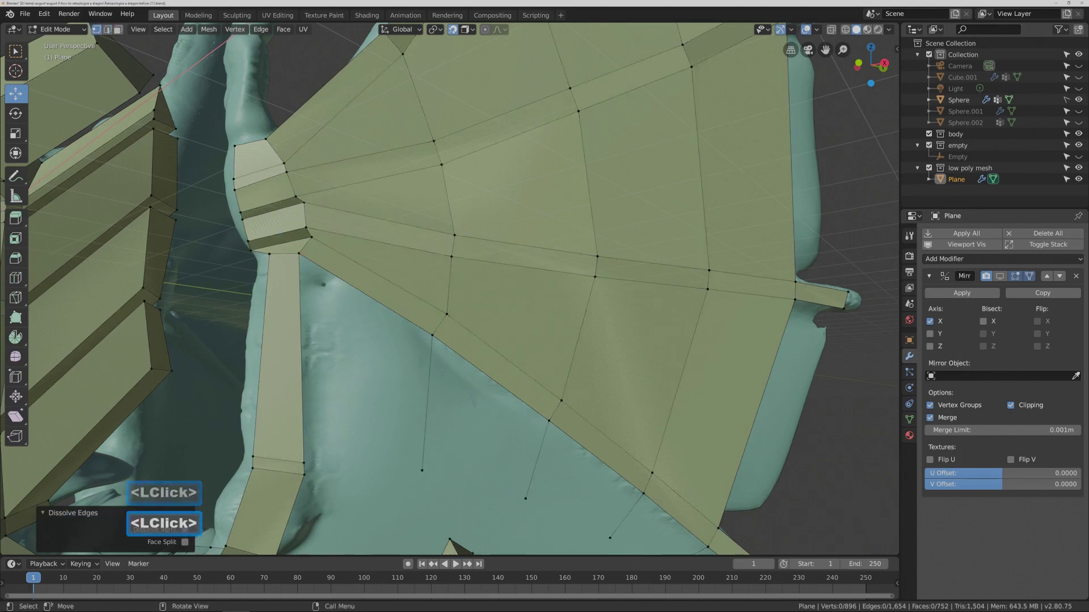
{"action": "left_click", "coordinate": [269, 254]}
{"action": "left_click_drag", "start_coordinate": [300, 261], "coordinate": [304, 267]}
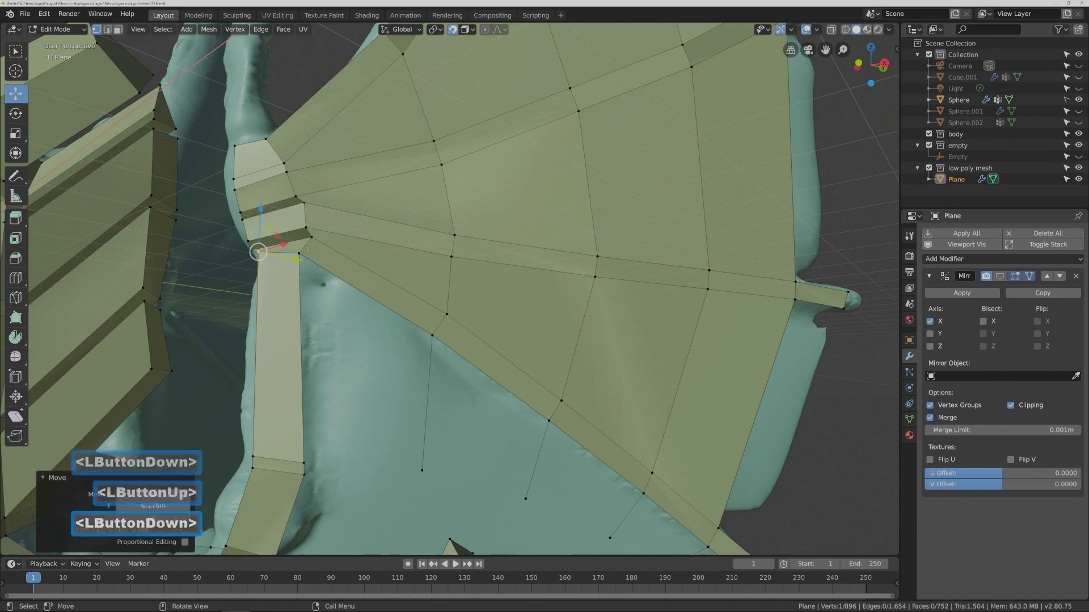
Fill a four-sided face between the wing arm strip and the first edge extruded from the lowest finger bone.
{"action": "left_click", "coordinate": [299, 253]}
{"action": "left_click", "coordinate": [432, 335], "text": "shift"}
{"action": "left_click", "coordinate": [423, 469], "text": "shift"}
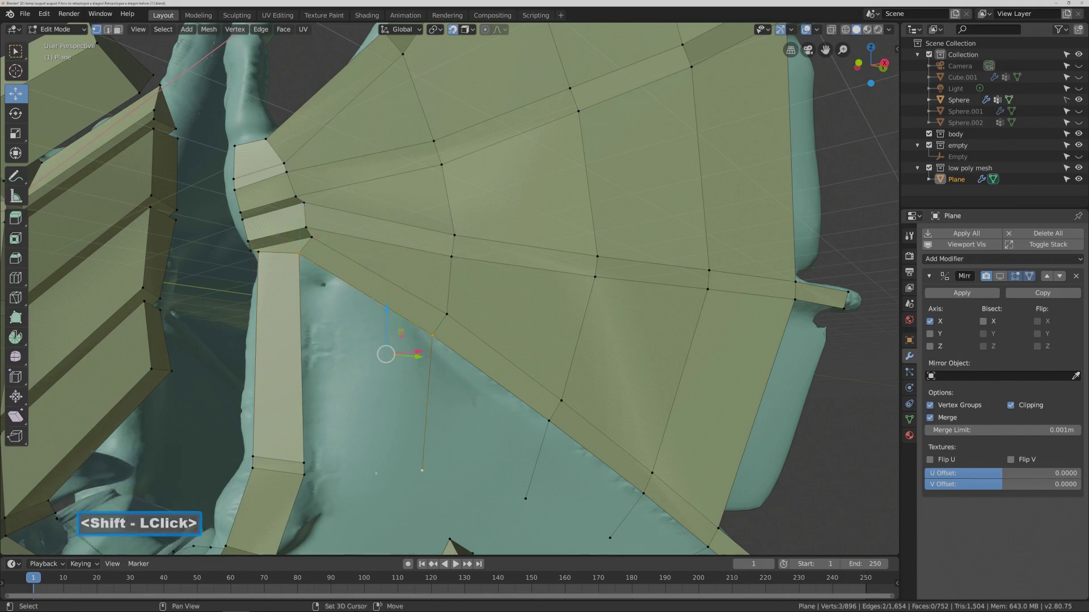
{"action": "left_click", "coordinate": [304, 463], "text": "shift"}
{"action": "key", "text": "f"}
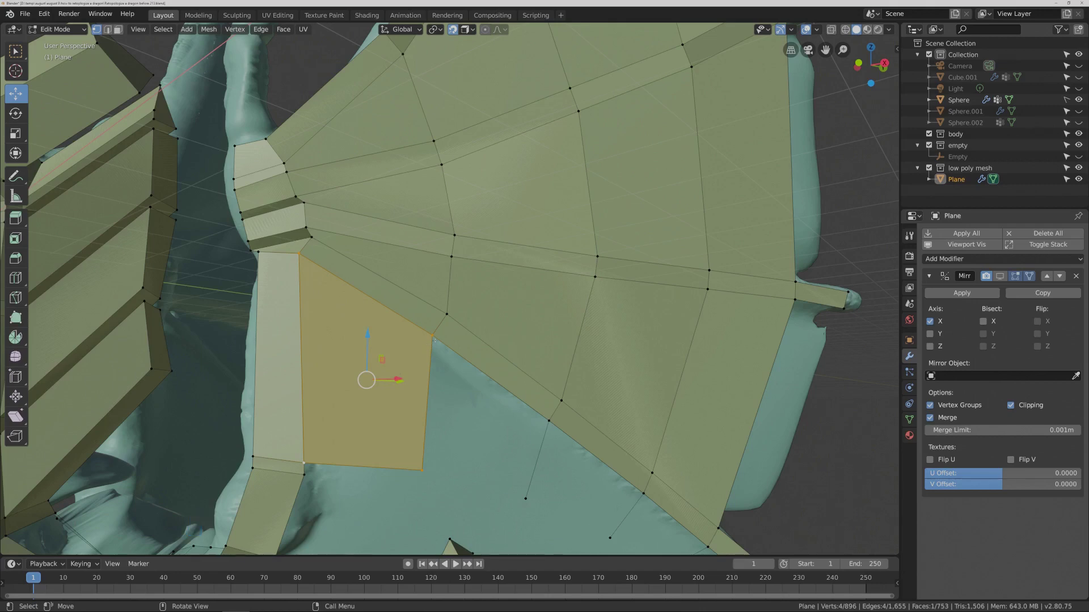
Try to fill the next membrane face from the new face's outer edge alone.
{"action": "scroll", "coordinate": [574, 399], "scroll_direction": "down", "scroll_amount": 3}
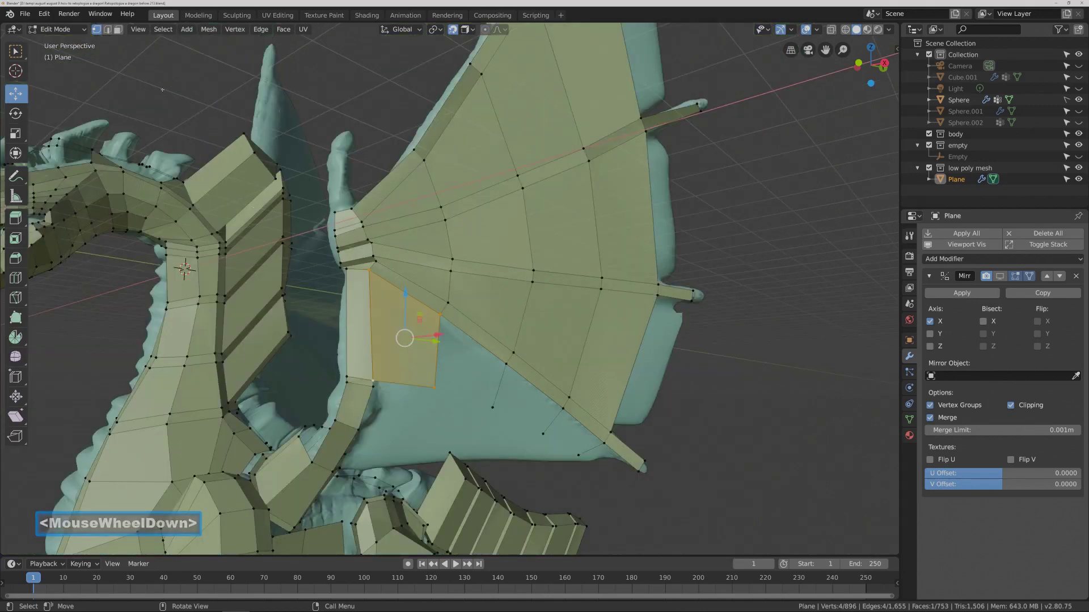
{"action": "left_click", "coordinate": [107, 30]}
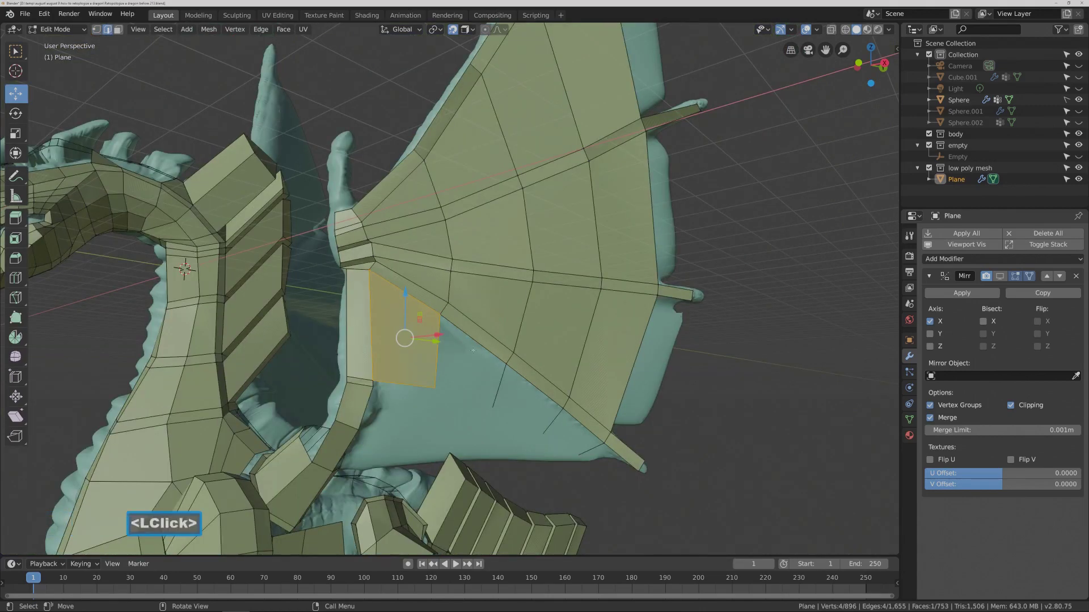
{"action": "left_click", "coordinate": [437, 350]}
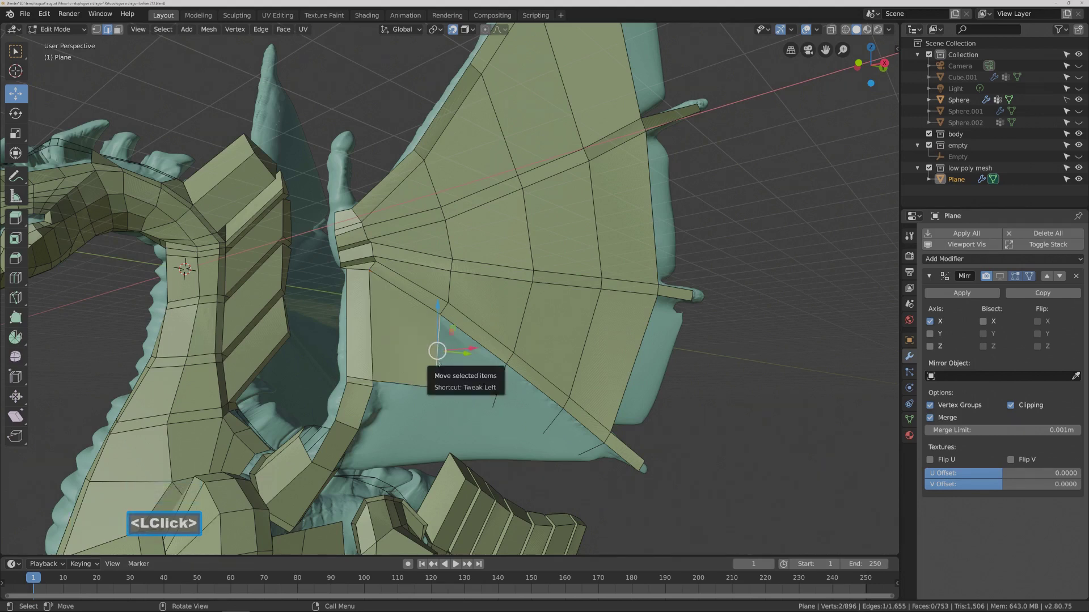
{"action": "key", "text": "f"}
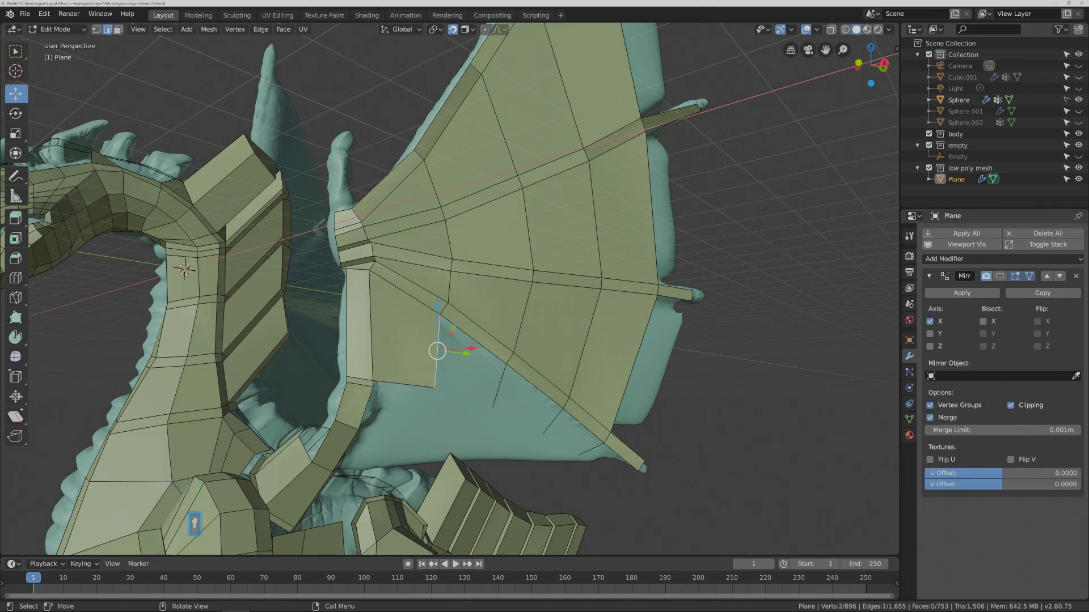
{"action": "left_click", "coordinate": [312, 188]}
In vertex selection, fill a four-sided face between the first and second edges extruded from the lowest finger bone.
{"action": "left_click", "coordinate": [96, 29]}
{"action": "left_click", "coordinate": [438, 309]}
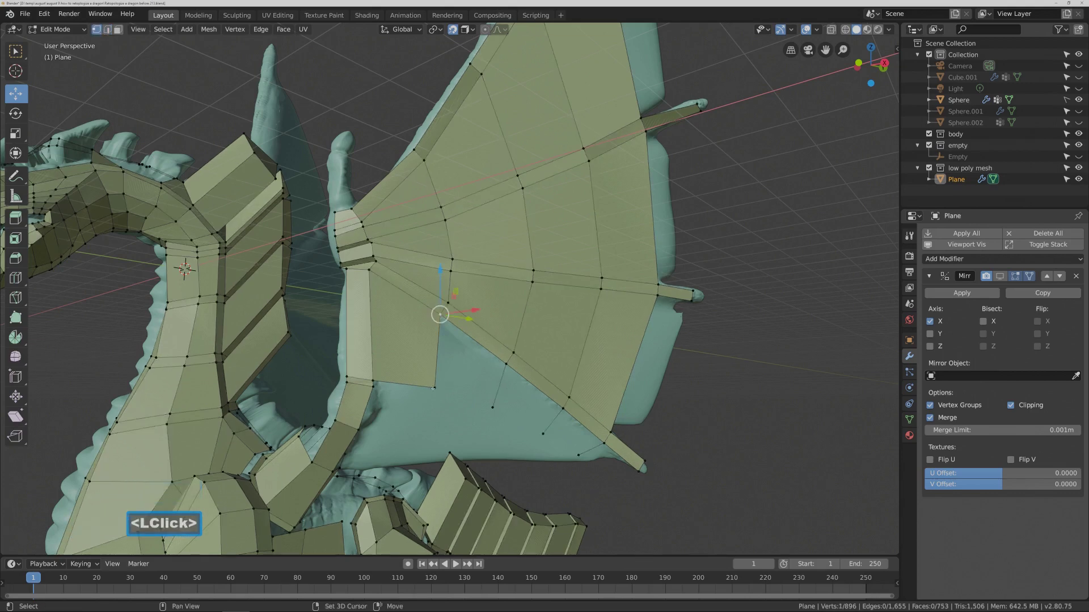
{"action": "left_click", "coordinate": [435, 388], "text": "shift"}
{"action": "left_click", "coordinate": [493, 406], "text": "shift"}
{"action": "left_click", "coordinate": [506, 361], "text": "shift"}
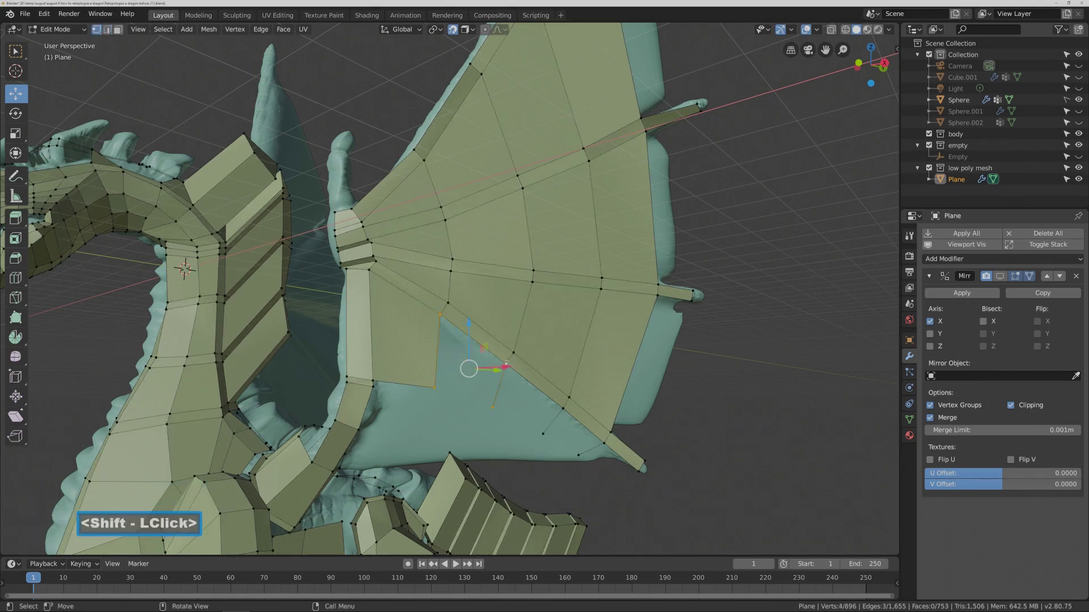
{"action": "key", "text": "f"}
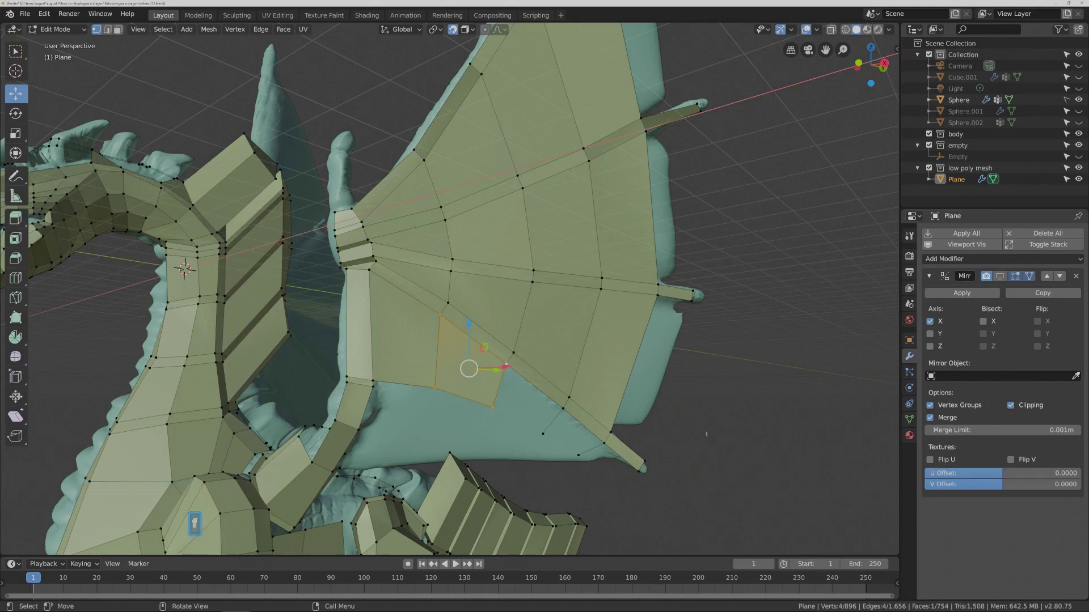
Fill a four-sided face between the second and third edges extruded from the lowest finger bone.
{"action": "left_click", "coordinate": [617, 403]}
{"action": "left_click", "coordinate": [506, 361]}
{"action": "left_click", "coordinate": [493, 406], "text": "shift"}
{"action": "left_click", "coordinate": [539, 434], "text": "shift"}
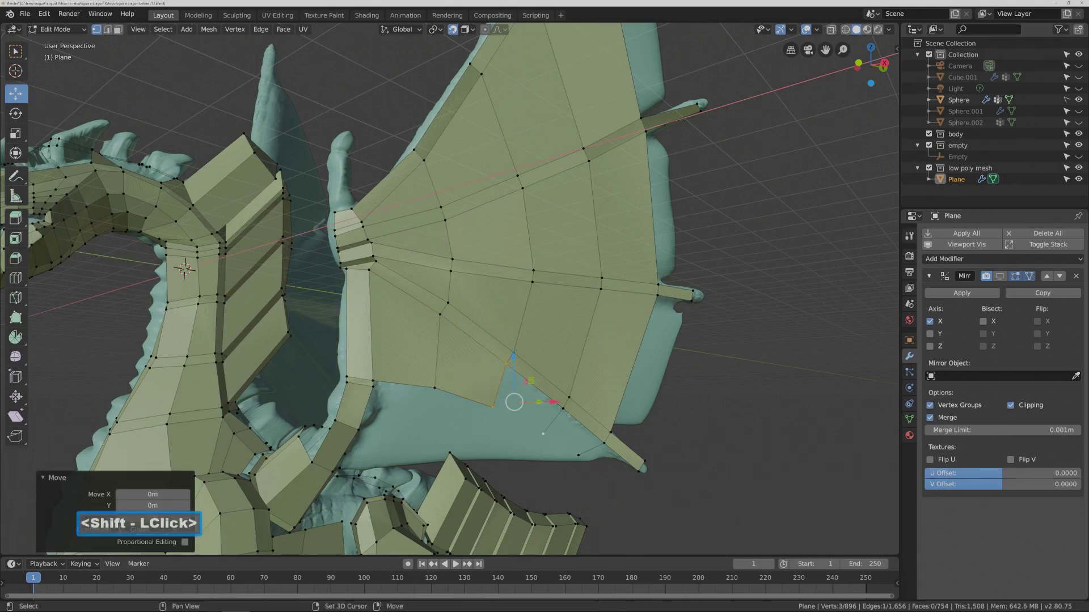
{"action": "key", "text": "f"}
Fill a four-sided face between the third and fourth extruded edges, near the lowest finger bone's tip.
{"action": "left_click", "coordinate": [581, 414]}
{"action": "left_click", "coordinate": [563, 408]}
{"action": "left_click", "coordinate": [543, 433], "text": "shift"}
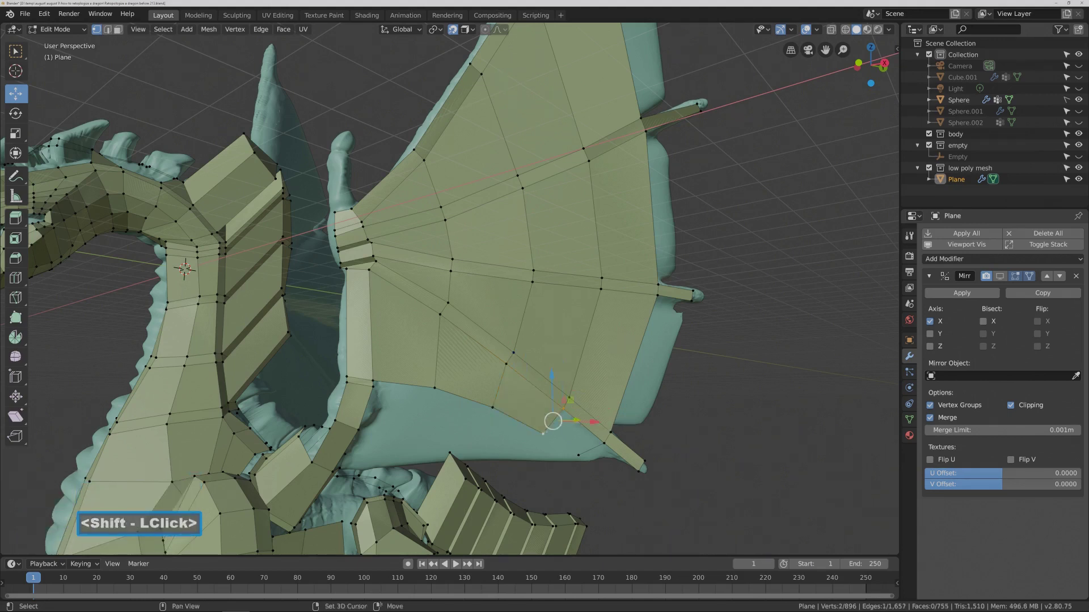
{"action": "left_click", "coordinate": [578, 455], "text": "shift"}
{"action": "left_click", "coordinate": [604, 438], "text": "shift"}
{"action": "key", "text": "f"}
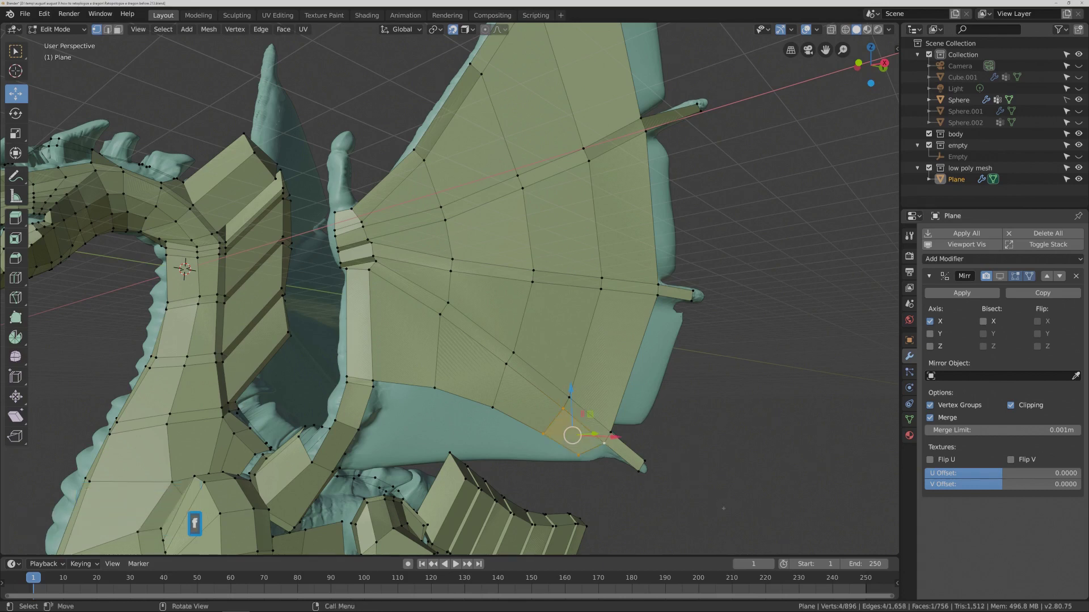
Extrude a chain of four vertices from the wing arm's corner vertex, following just below the filled membrane toward the lowest finger bone's tip.
{"action": "key", "text": "Pause"}
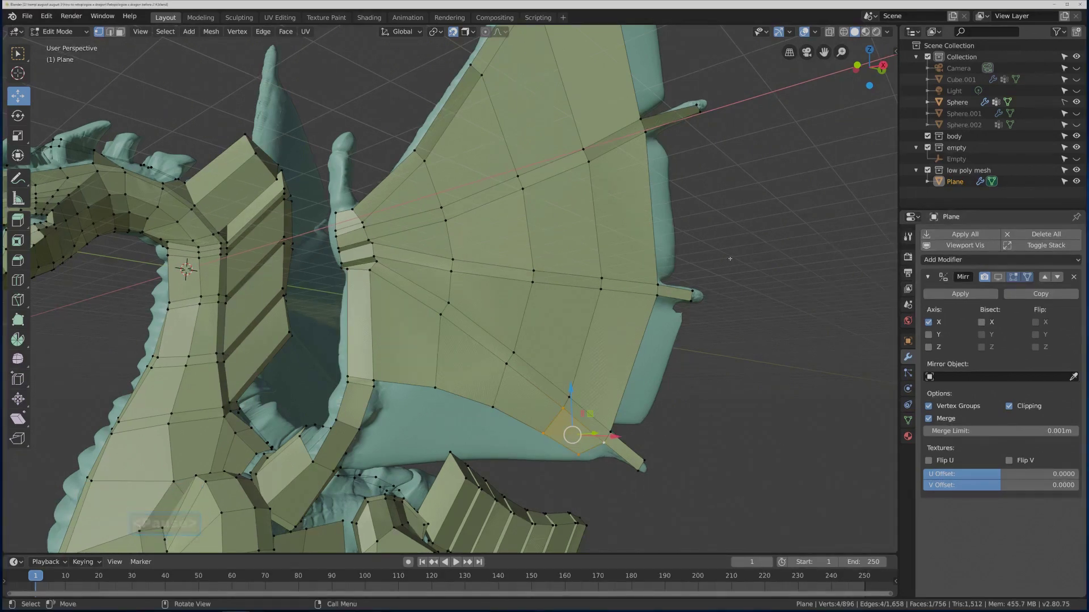
{"action": "scroll", "coordinate": [729, 259], "scroll_direction": "down", "scroll_amount": 3}
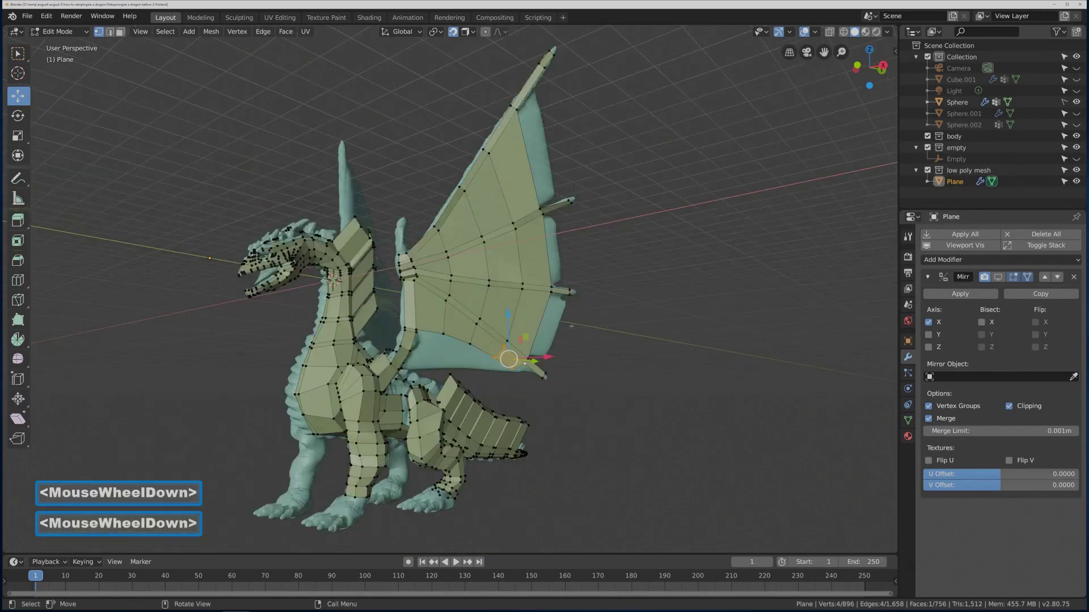
{"action": "middle_click_drag", "start_coordinate": [571, 325], "coordinate": [694, 273], "text": "shift"}
{"action": "middle_click_drag", "start_coordinate": [718, 337], "coordinate": [733, 300], "text": "ctrl"}
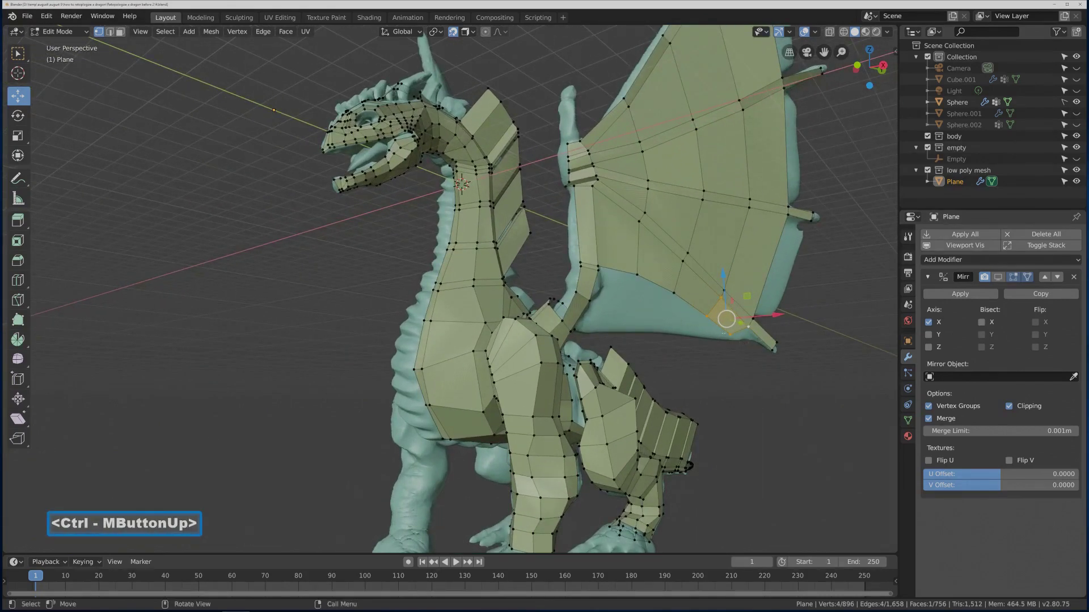
{"action": "left_click", "coordinate": [735, 405]}
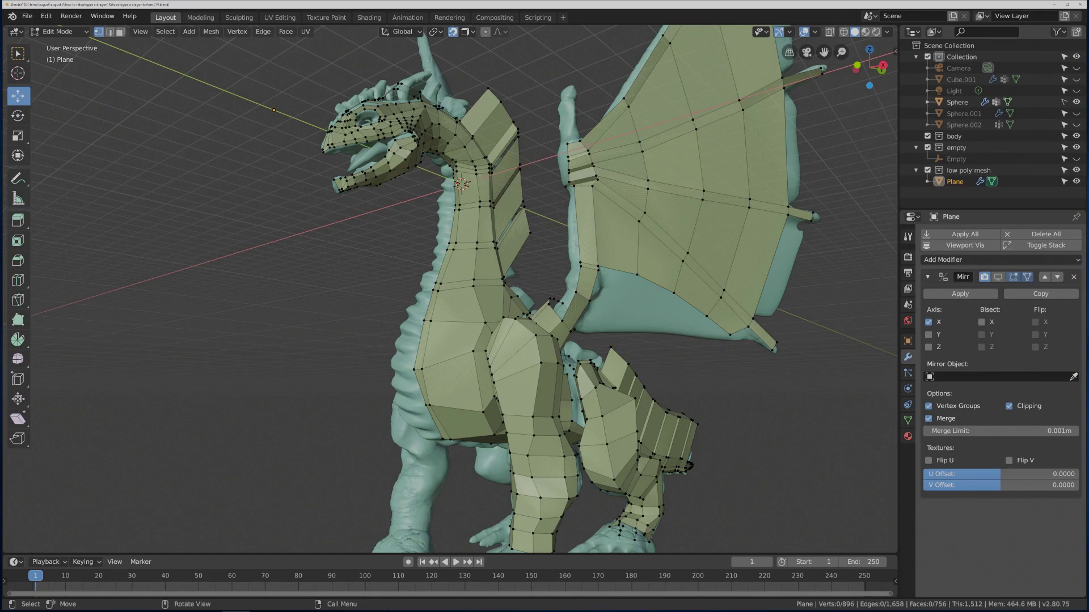
{"action": "left_click", "coordinate": [597, 271]}
{"action": "key", "text": "ctrl"}
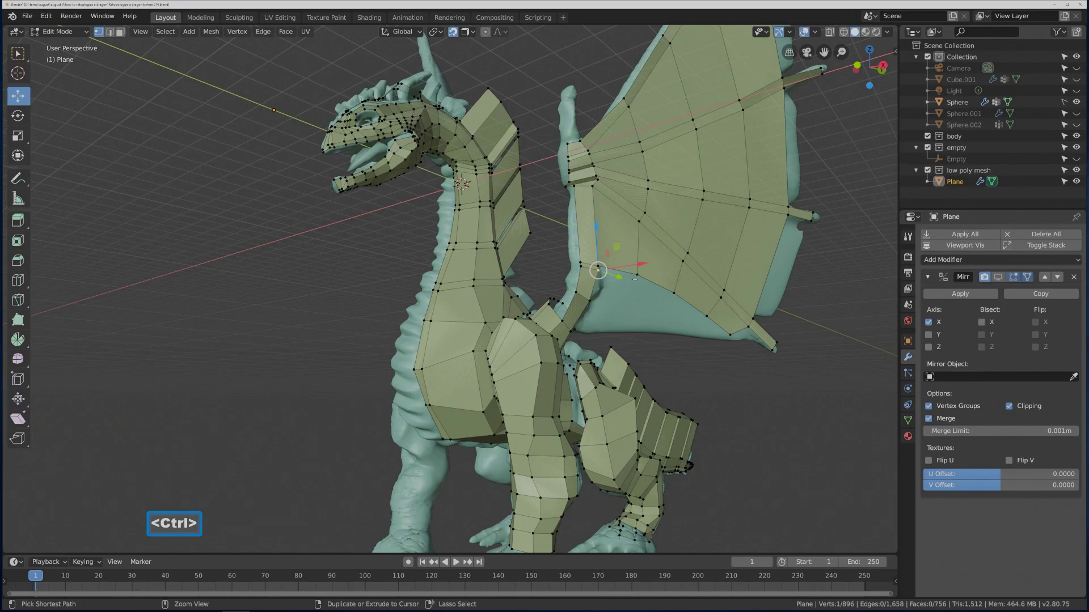
{"action": "right_click", "coordinate": [635, 280], "text": "ctrl"}
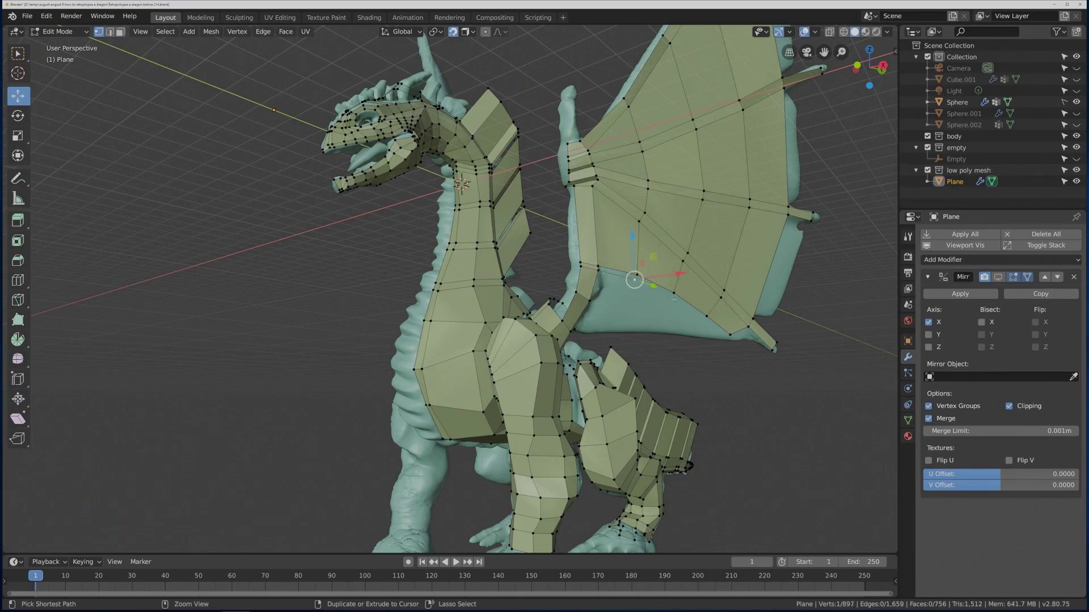
{"action": "right_click", "coordinate": [670, 297], "text": "ctrl"}
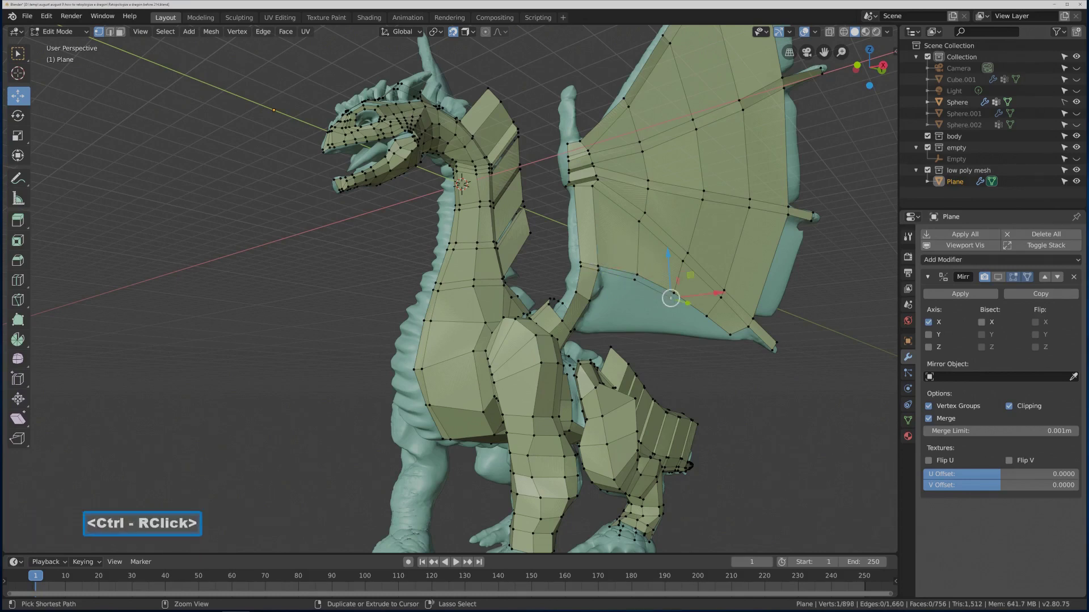
{"action": "right_click", "coordinate": [701, 319], "text": "ctrl"}
{"action": "right_click", "coordinate": [723, 336], "text": "ctrl"}
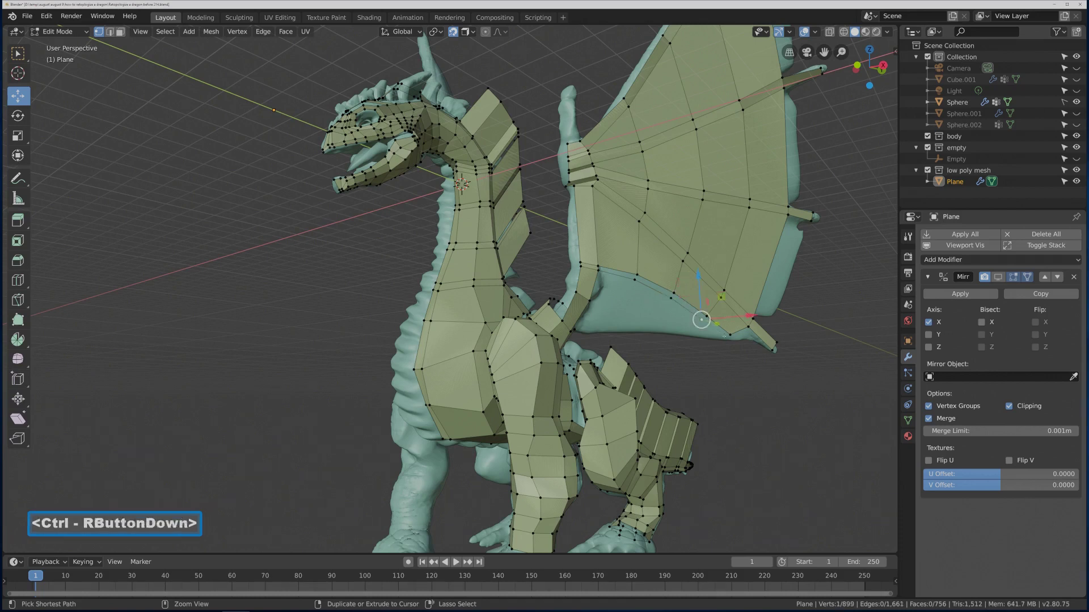
Extrude a second chain of four vertices from the next lower wing arm vertex, along the bottom of the open membrane.
{"action": "left_click", "coordinate": [590, 300]}
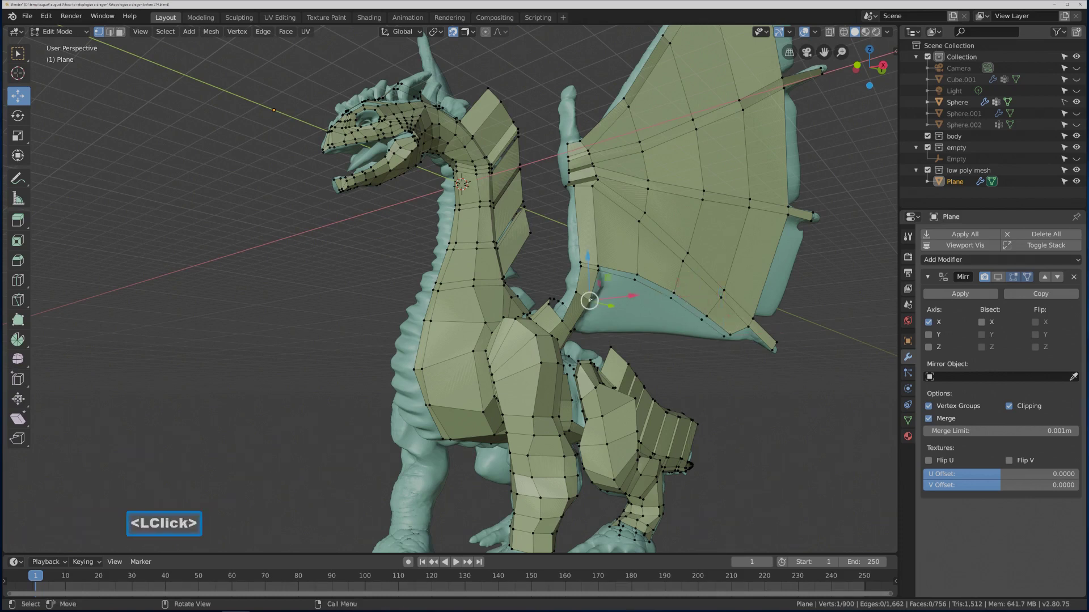
{"action": "right_click", "coordinate": [626, 310], "text": "ctrl"}
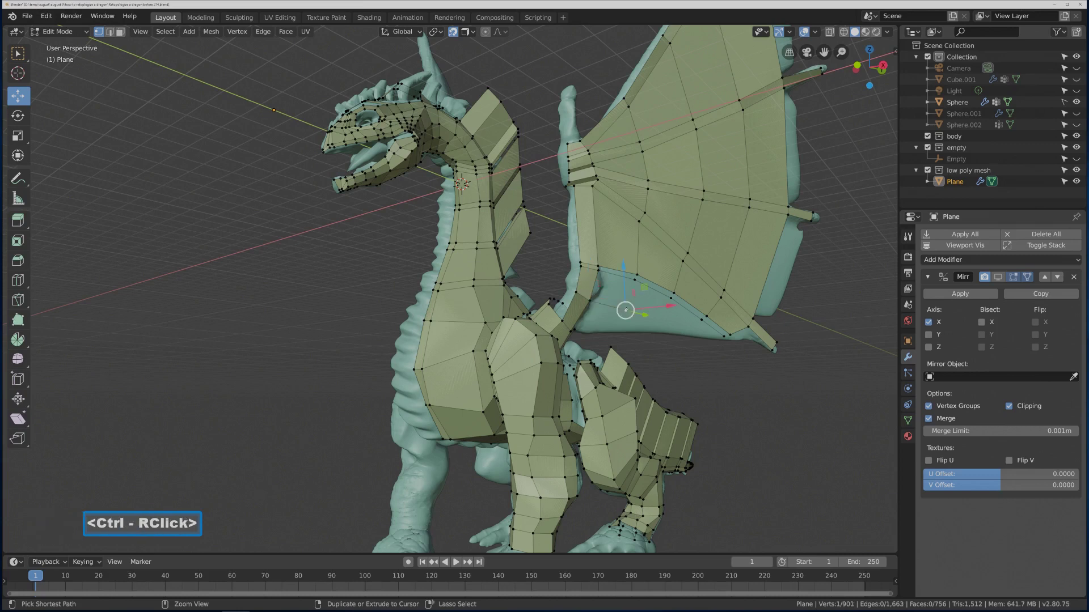
{"action": "right_click", "coordinate": [662, 321], "text": "ctrl"}
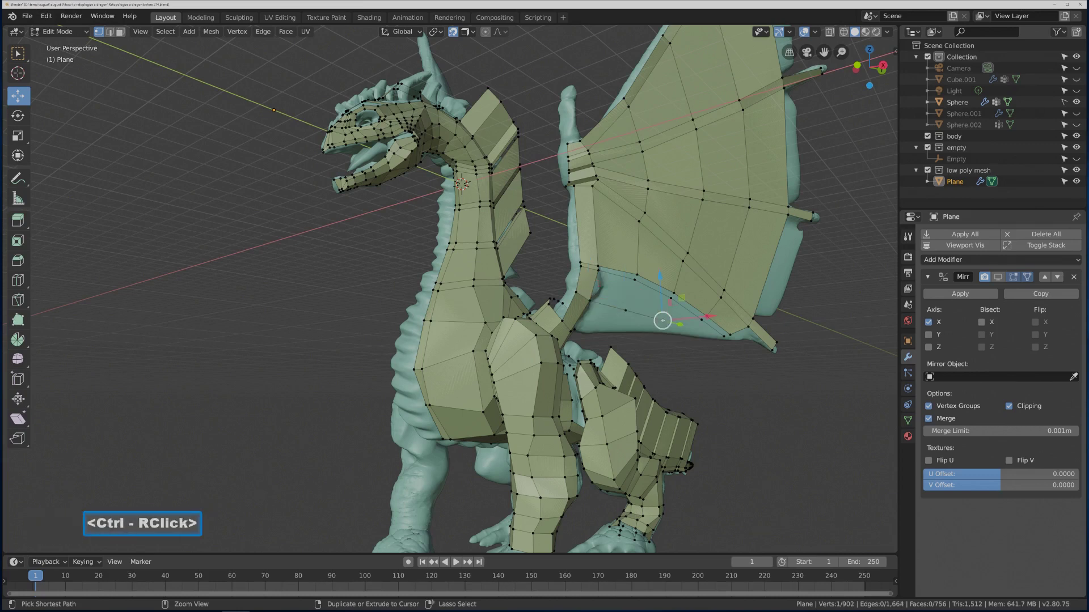
{"action": "right_click", "coordinate": [695, 328], "text": "ctrl"}
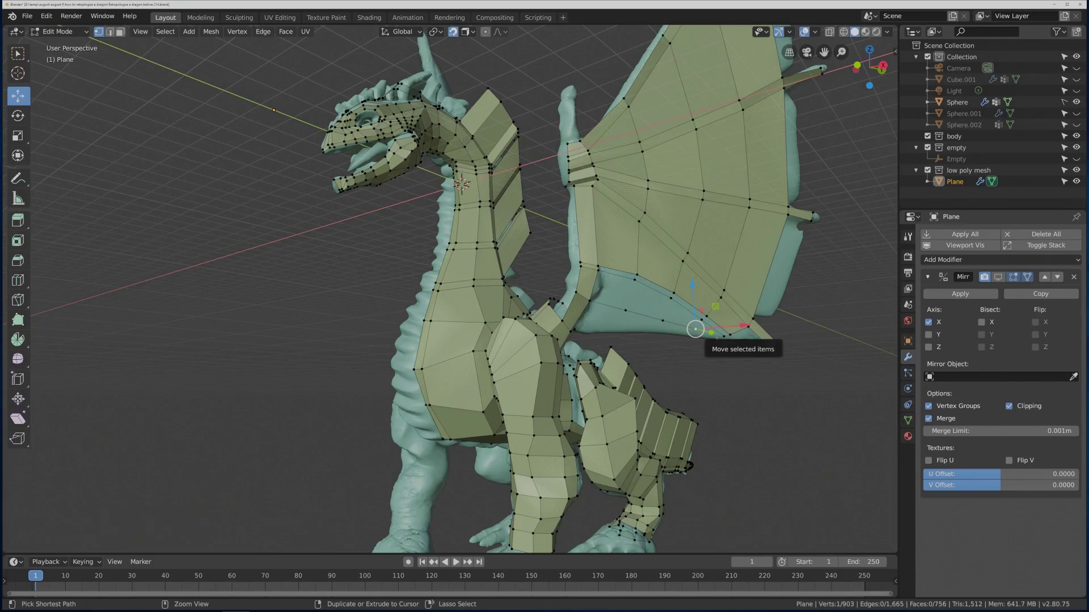
{"action": "right_click", "coordinate": [719, 335], "text": "ctrl"}
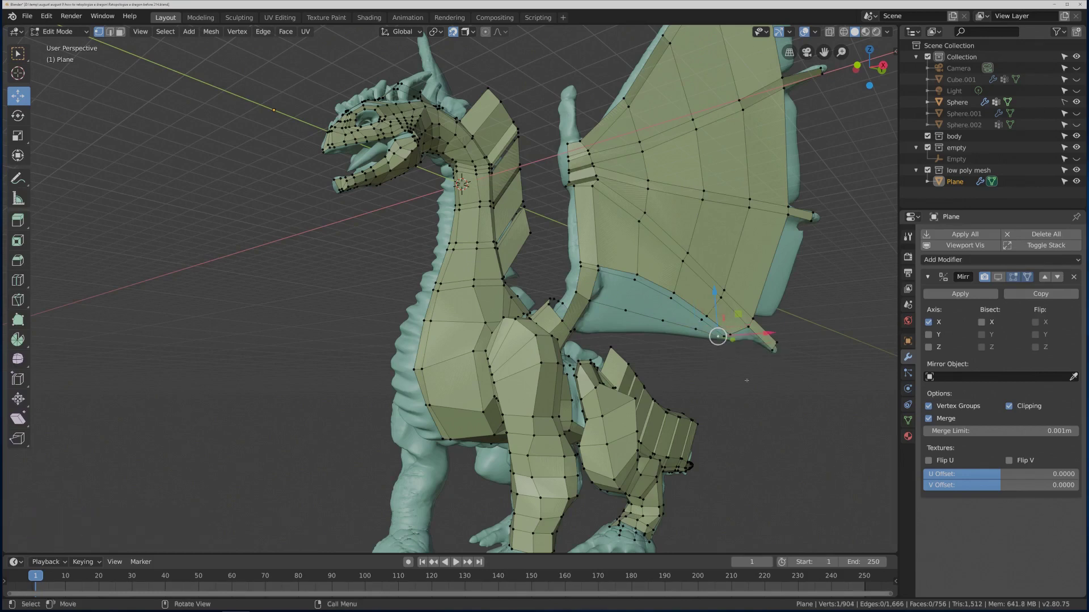
{"action": "key", "text": "Pause"}
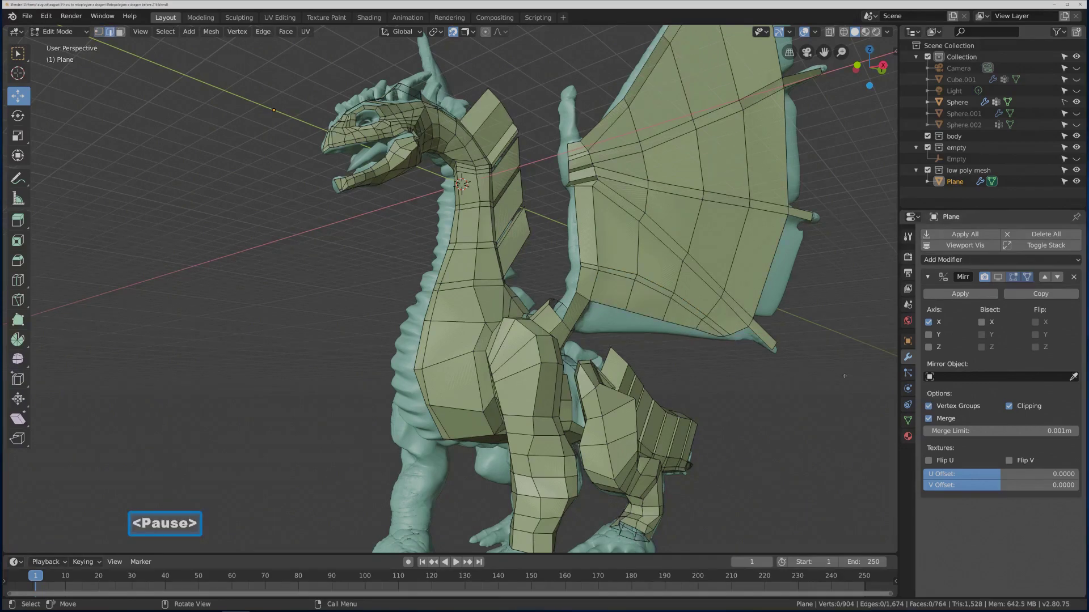
In face selection, select the wing's membrane and finger bone faces with circle select.
{"action": "scroll", "coordinate": [844, 376], "scroll_direction": "down", "scroll_amount": 2}
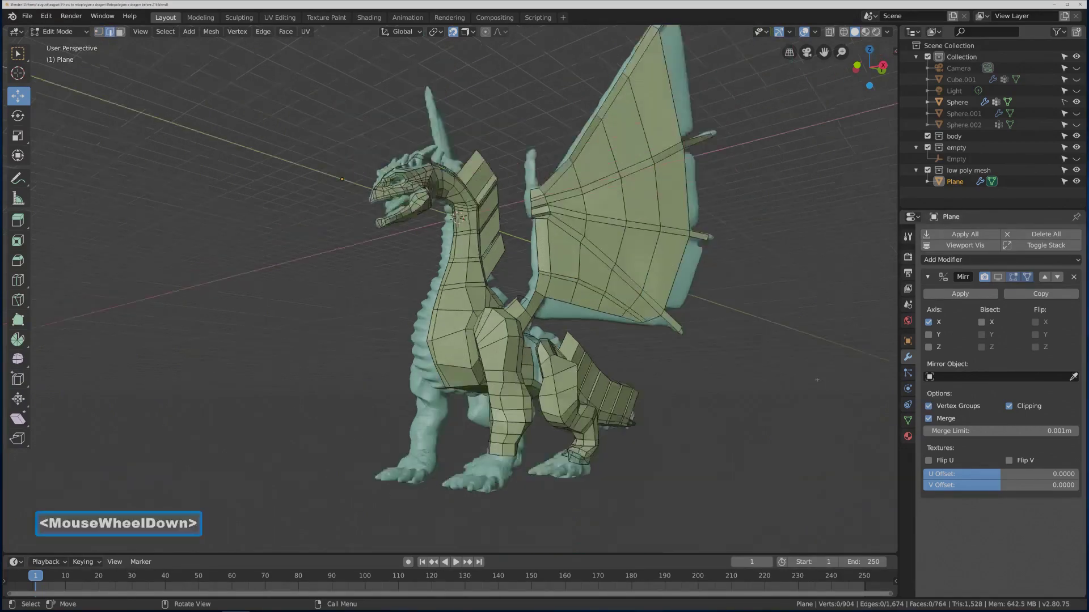
{"action": "middle_click_drag", "start_coordinate": [754, 352], "coordinate": [730, 354]}
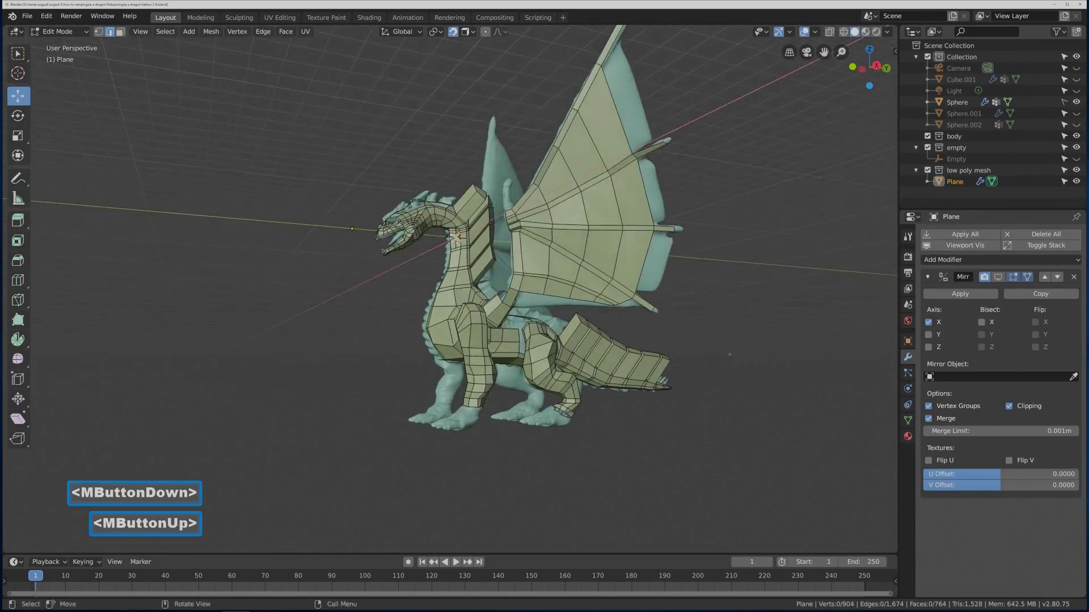
{"action": "key", "text": "c"}
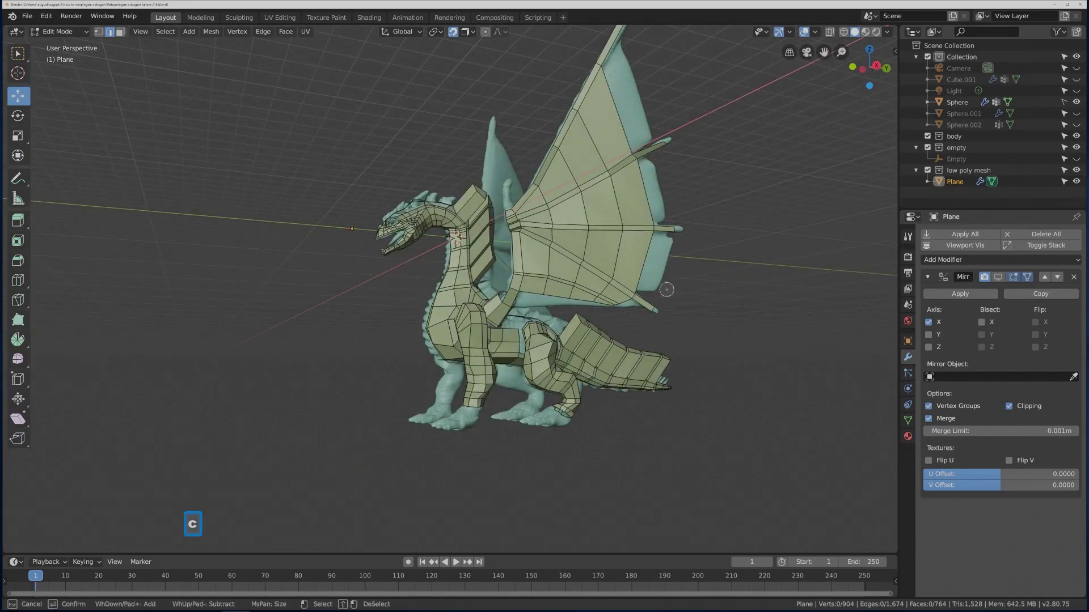
{"action": "right_click", "coordinate": [702, 303]}
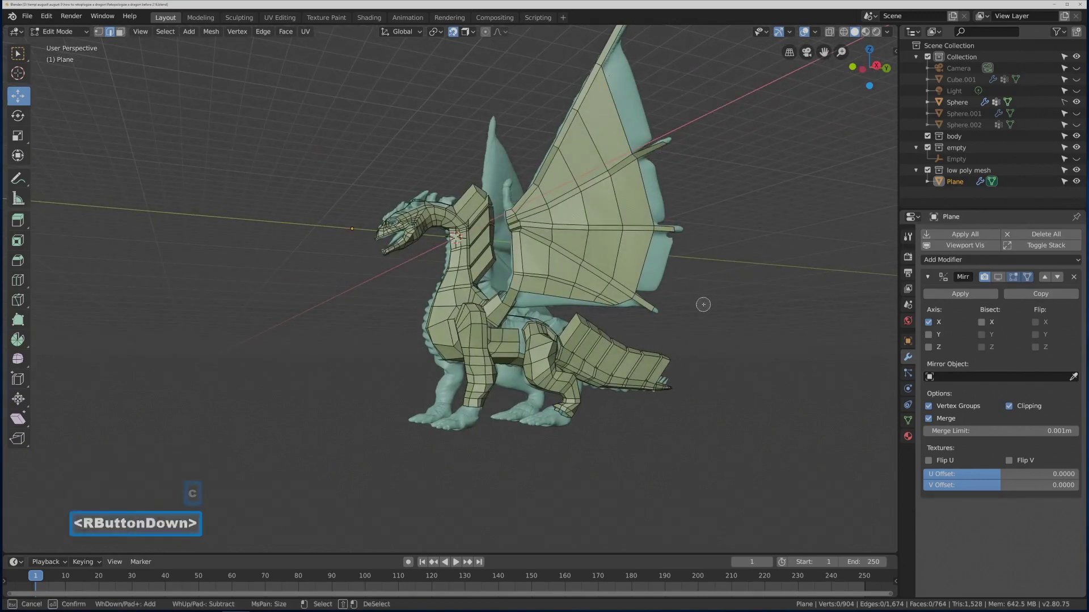
{"action": "left_click", "coordinate": [120, 32]}
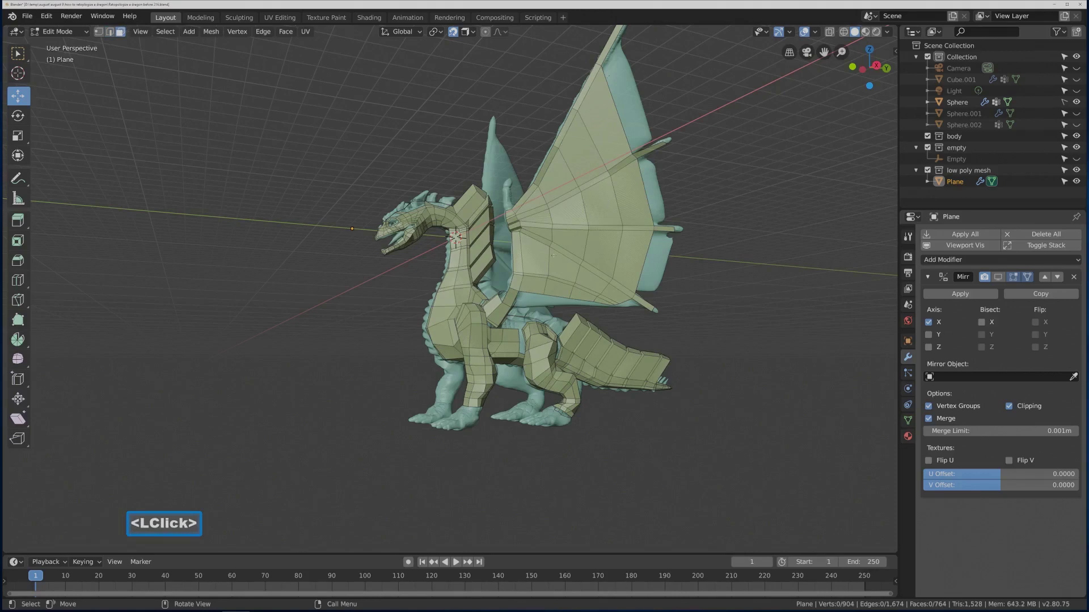
{"action": "key", "text": "c"}
{"action": "mouse_move", "coordinate": [519, 292]}
{"action": "left_mouse_down"}
{"action": "mouse_move", "coordinate": [525, 241]}
{"action": "mouse_move", "coordinate": [605, 45]}
{"action": "mouse_move", "coordinate": [626, 307]}
{"action": "mouse_move", "coordinate": [559, 280]}
{"action": "mouse_move", "coordinate": [598, 263]}
{"action": "mouse_move", "coordinate": [646, 154]}
{"action": "mouse_move", "coordinate": [621, 206]}
{"action": "mouse_move", "coordinate": [658, 229]}
{"action": "left_mouse_up"}
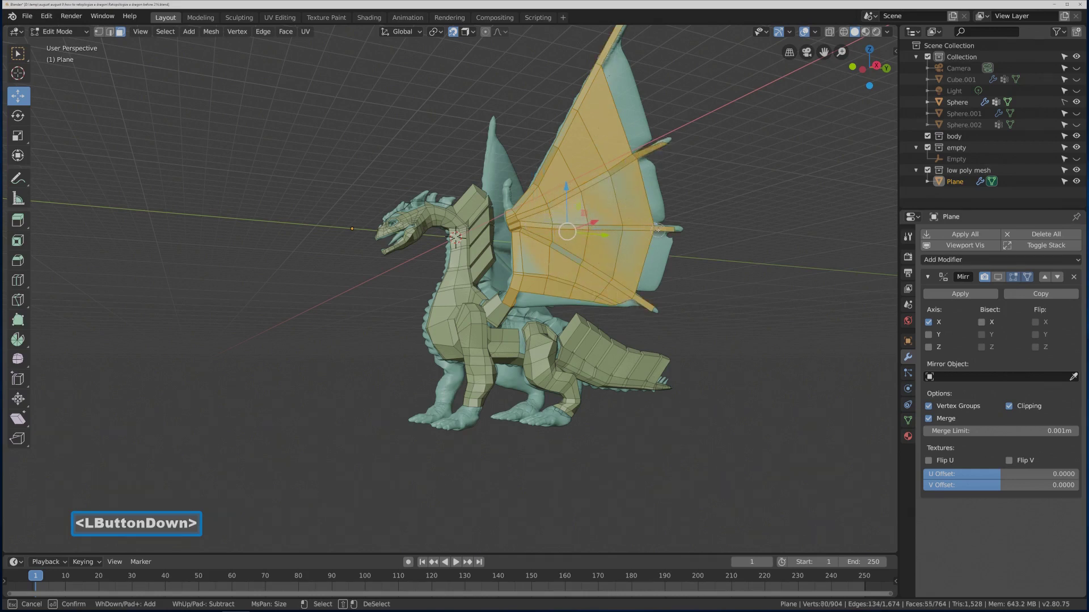
{"action": "left_click_drag", "start_coordinate": [639, 295], "coordinate": [662, 311]}
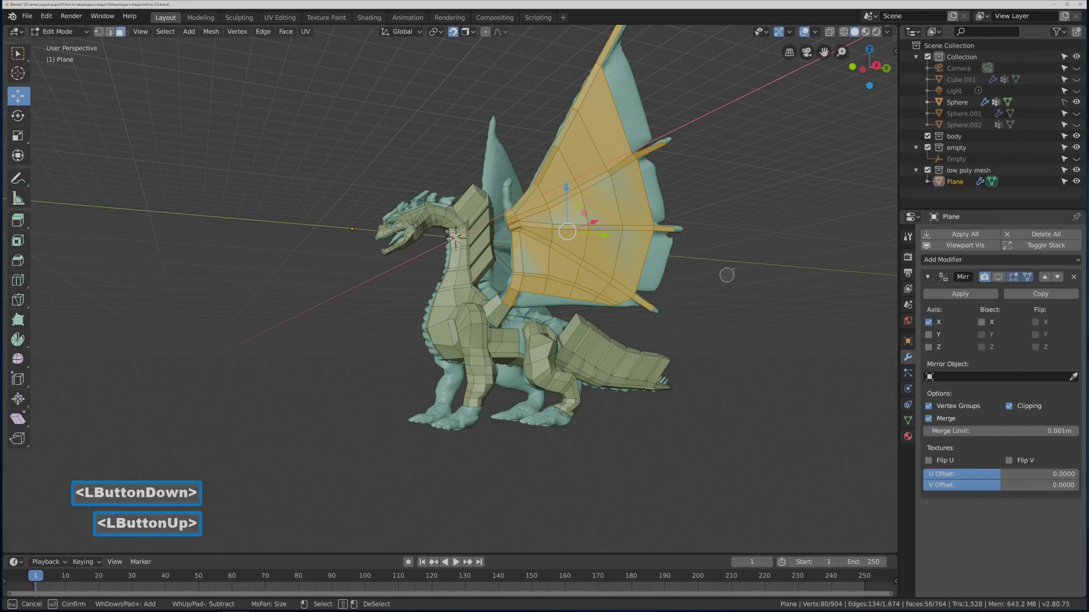
{"action": "right_click", "coordinate": [740, 259]}
Add the tip face of the uppermost finger bone to the wing selection.
{"action": "middle_click_drag", "start_coordinate": [743, 165], "coordinate": [677, 138], "text": "shift"}
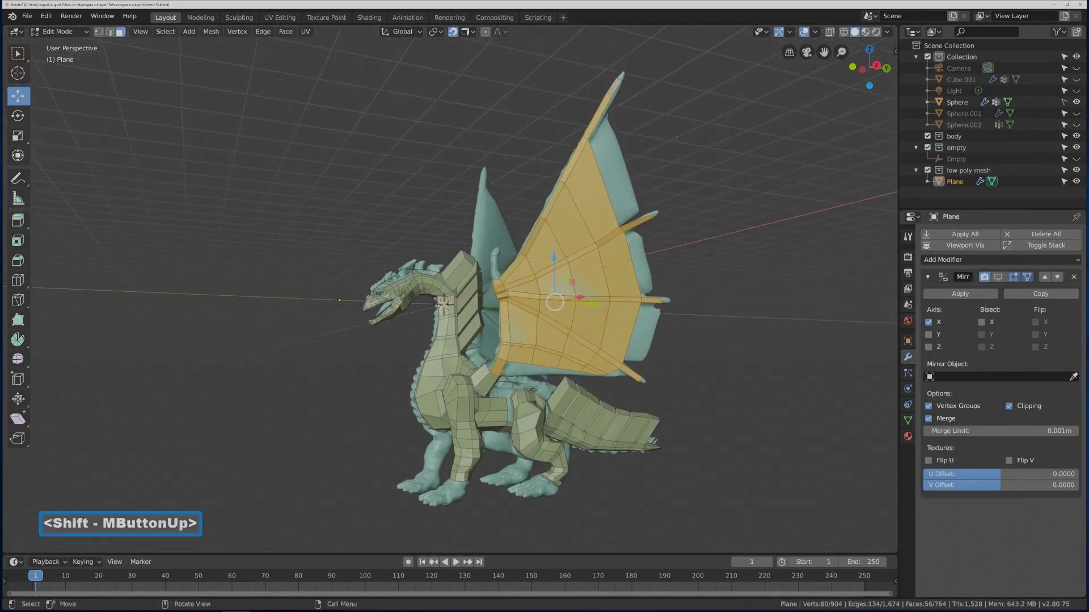
{"action": "key", "text": "c"}
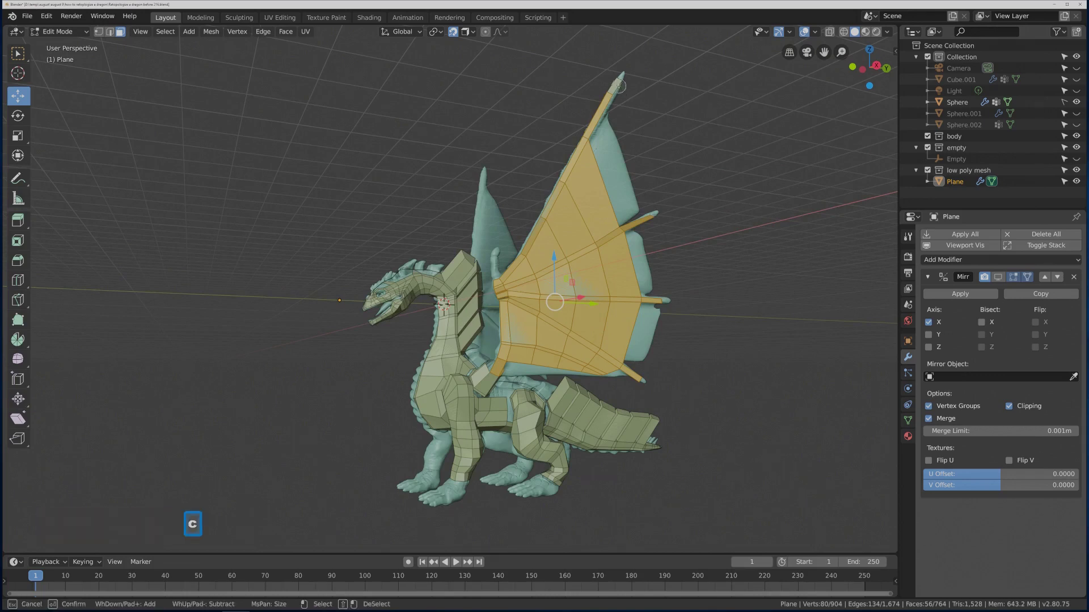
{"action": "left_click", "coordinate": [617, 84]}
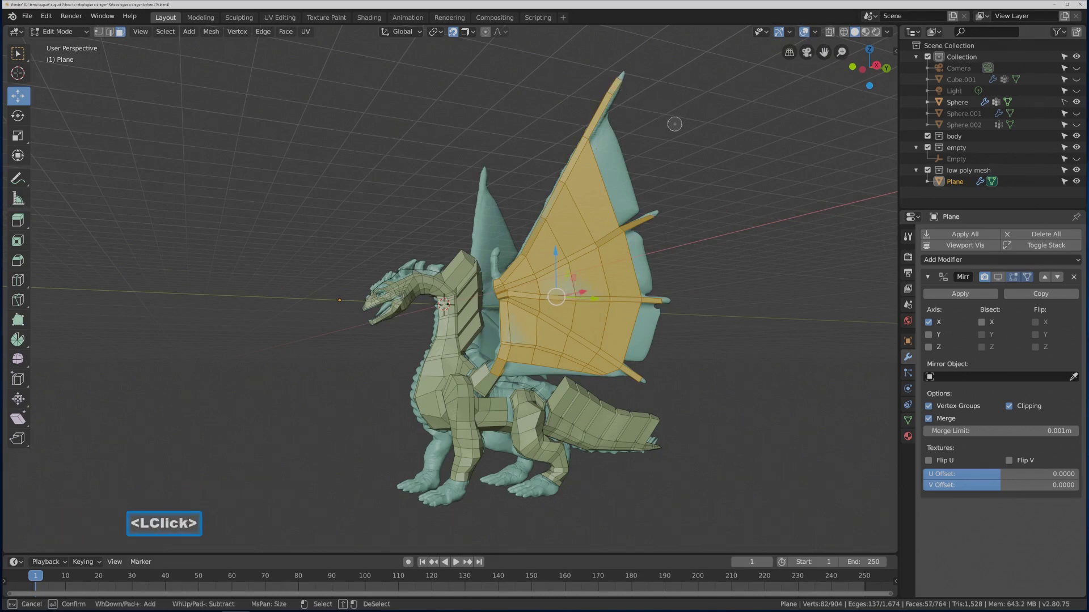
{"action": "right_click", "coordinate": [736, 407]}
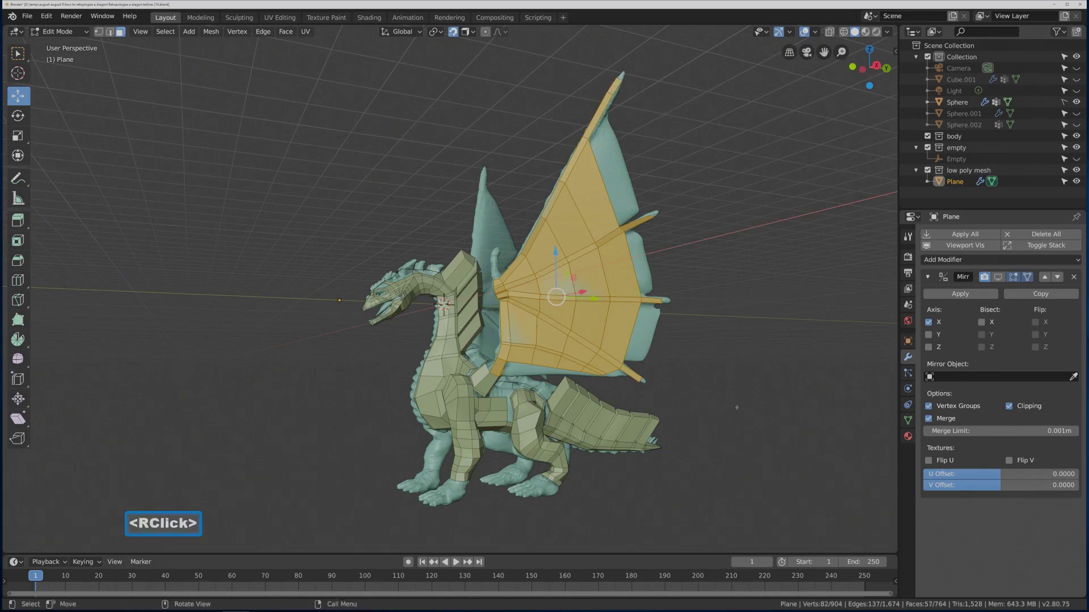
Duplicate the selected wing faces in place and turn off snapping.
{"action": "key", "text": "Pause"}
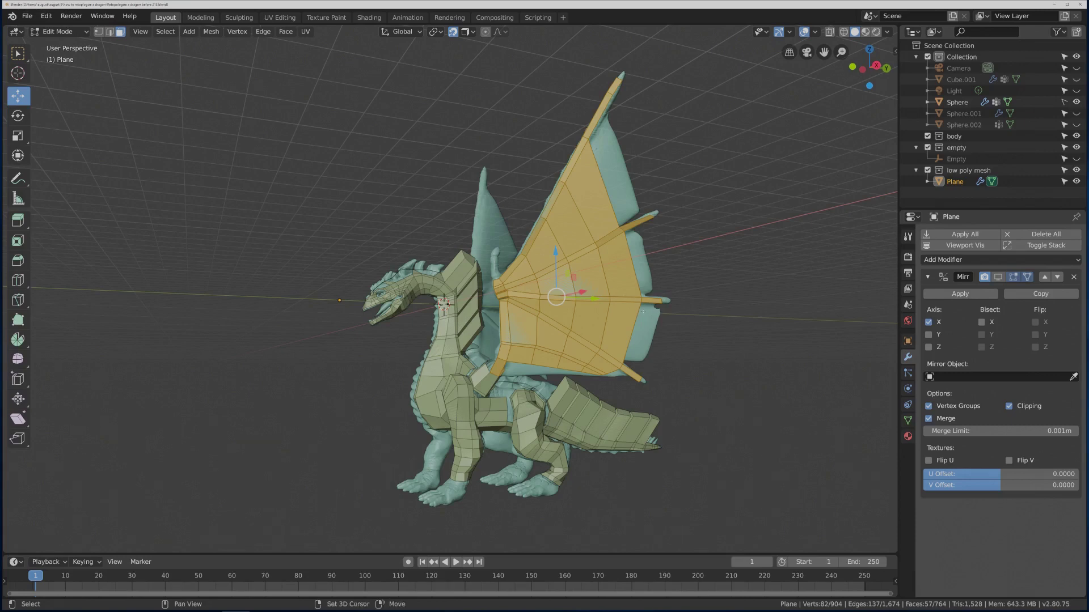
{"action": "key", "text": "shift+d"}
{"action": "right_click", "coordinate": [642, 311]}
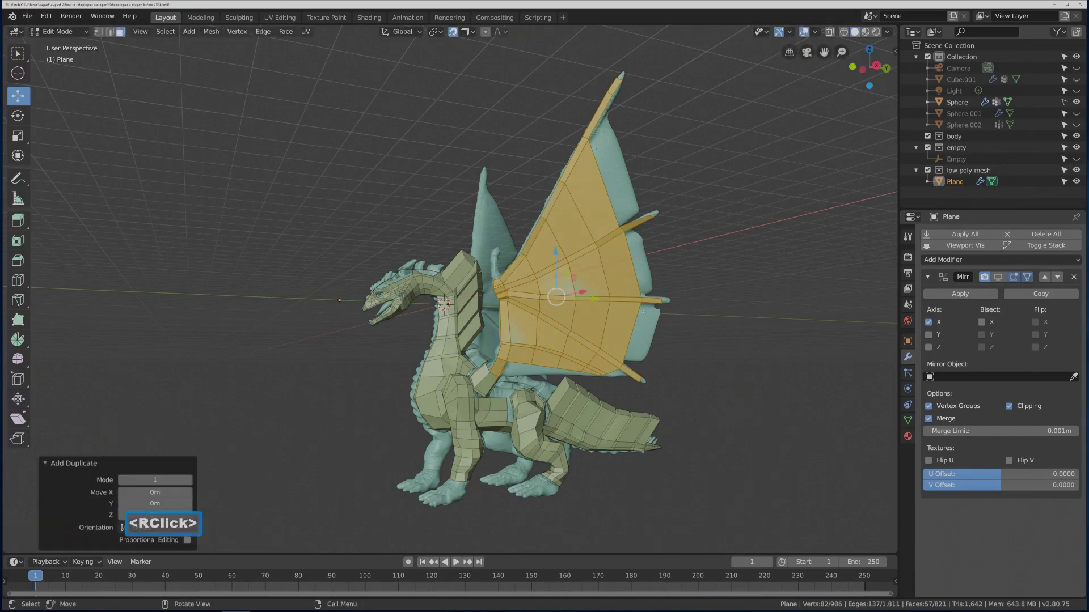
{"action": "left_click", "coordinate": [453, 32]}
Set the transform orientation to Normal and move the duplicated wing faces -1.29 m along the normal Z axis.
{"action": "middle_click_drag", "start_coordinate": [664, 226], "coordinate": [623, 264]}
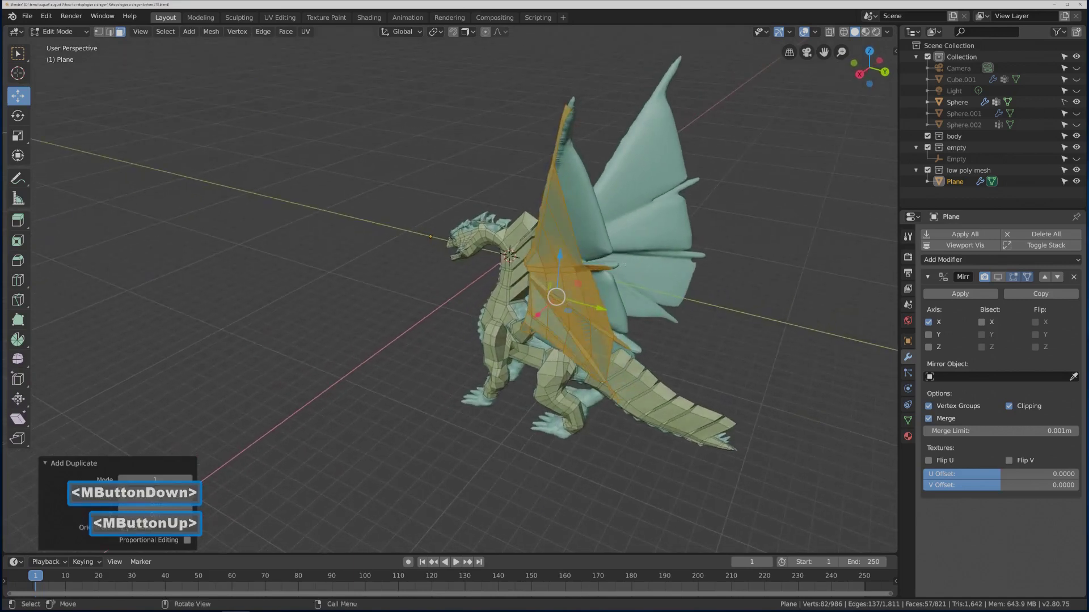
{"action": "left_click", "coordinate": [420, 33]}
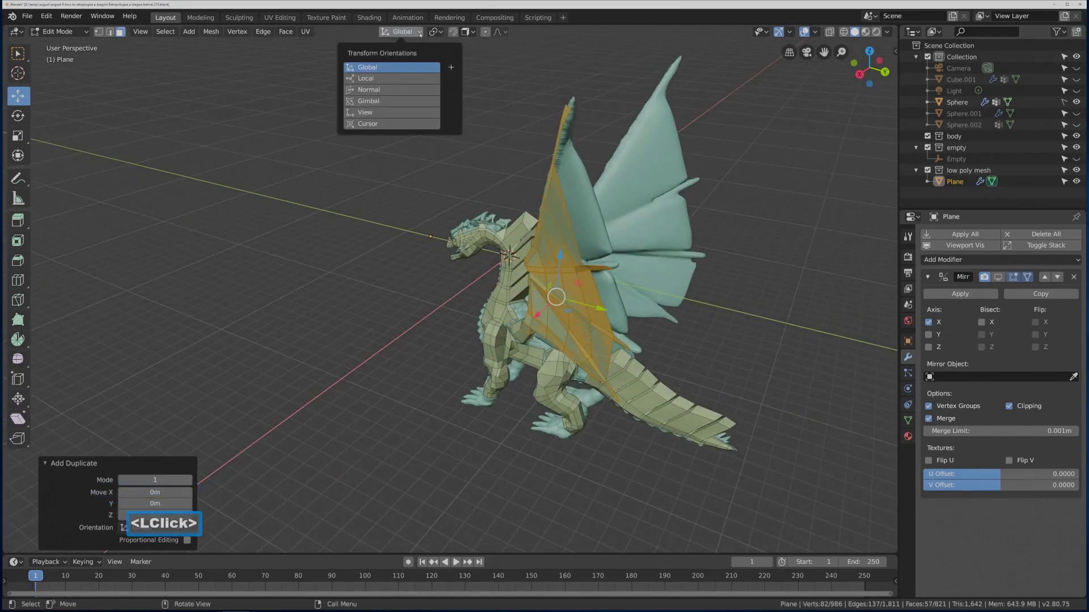
{"action": "left_click", "coordinate": [430, 90]}
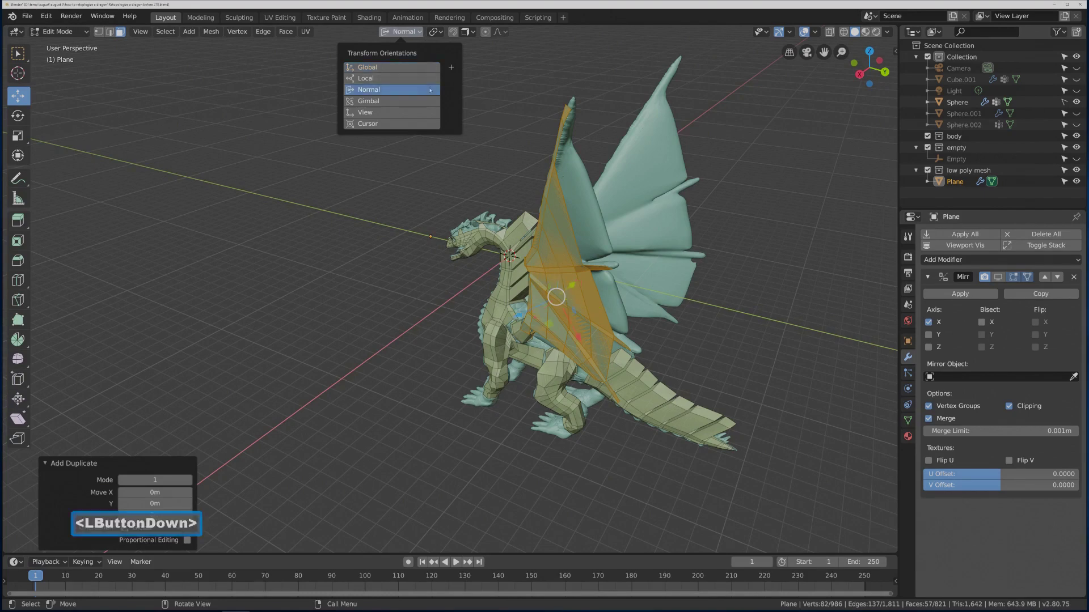
{"action": "mouse_move", "coordinate": [556, 296]}
{"action": "middle_mouse_down"}
{"action": "mouse_move", "coordinate": [590, 296]}
{"action": "mouse_move", "coordinate": [556, 296]}
{"action": "middle_mouse_up"}
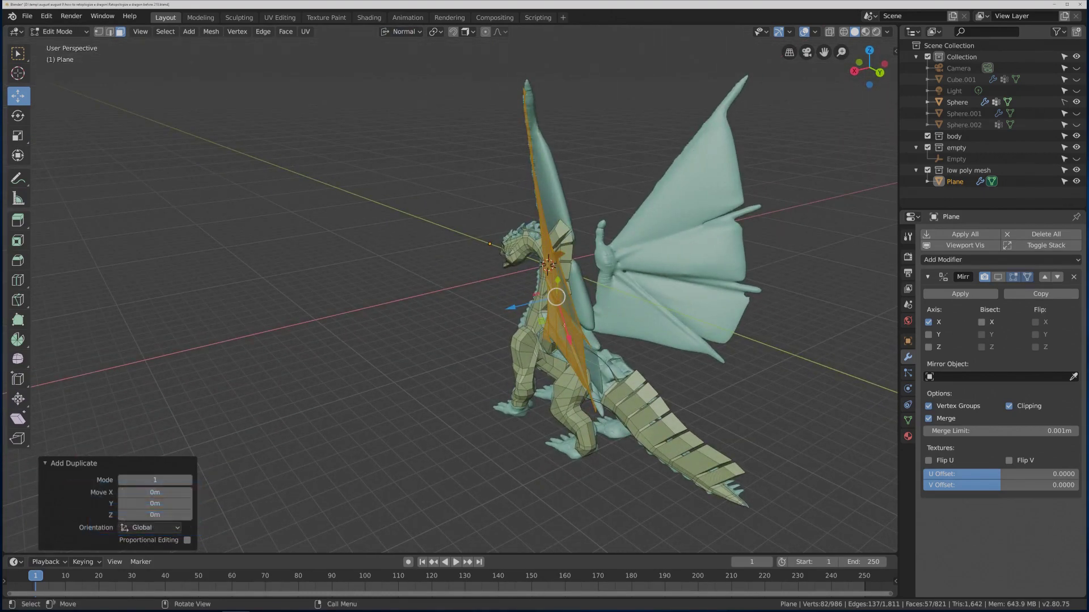
{"action": "middle_click_drag", "start_coordinate": [601, 326], "coordinate": [631, 328]}
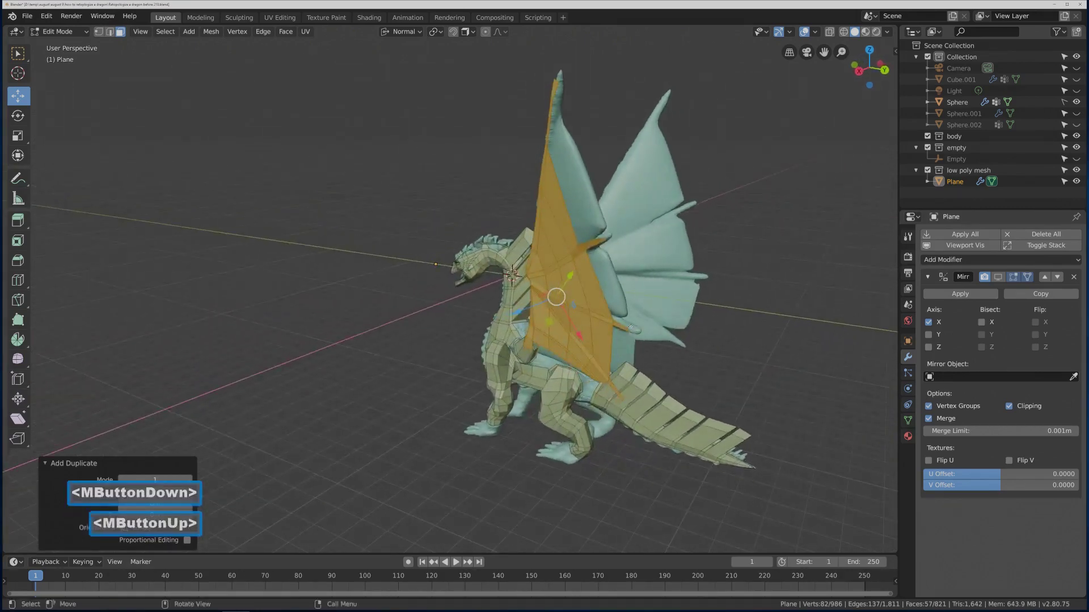
{"action": "left_click_drag", "start_coordinate": [520, 310], "coordinate": [527, 309]}
Shift the duplicated wing faces about 0.15 m along the normal Z axis, back toward the original faces.
{"action": "middle_click_drag", "start_coordinate": [680, 324], "coordinate": [647, 314]}
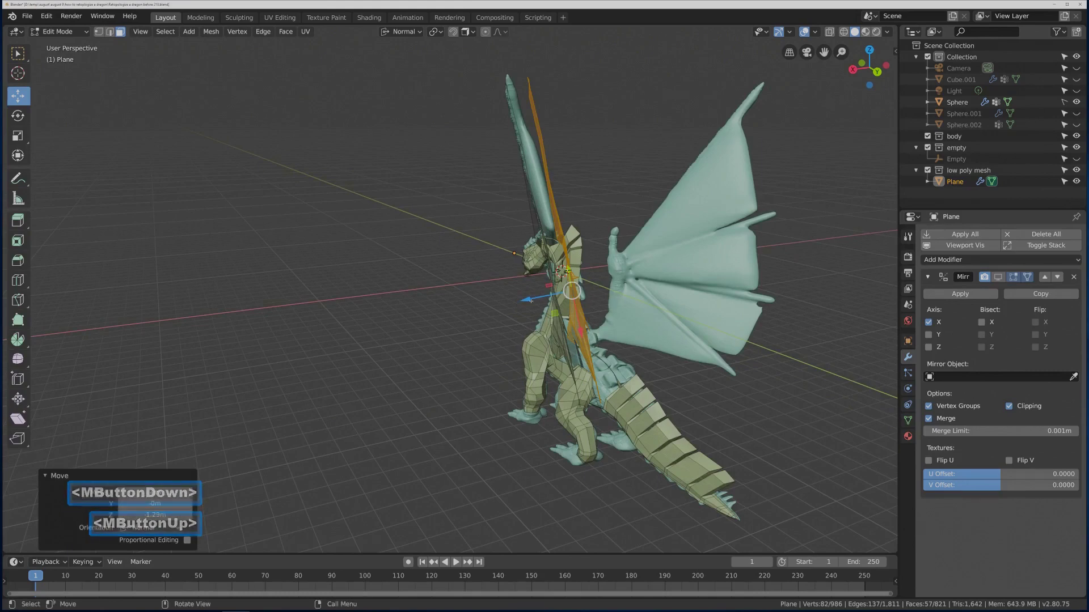
{"action": "left_click_drag", "start_coordinate": [529, 299], "coordinate": [528, 300]}
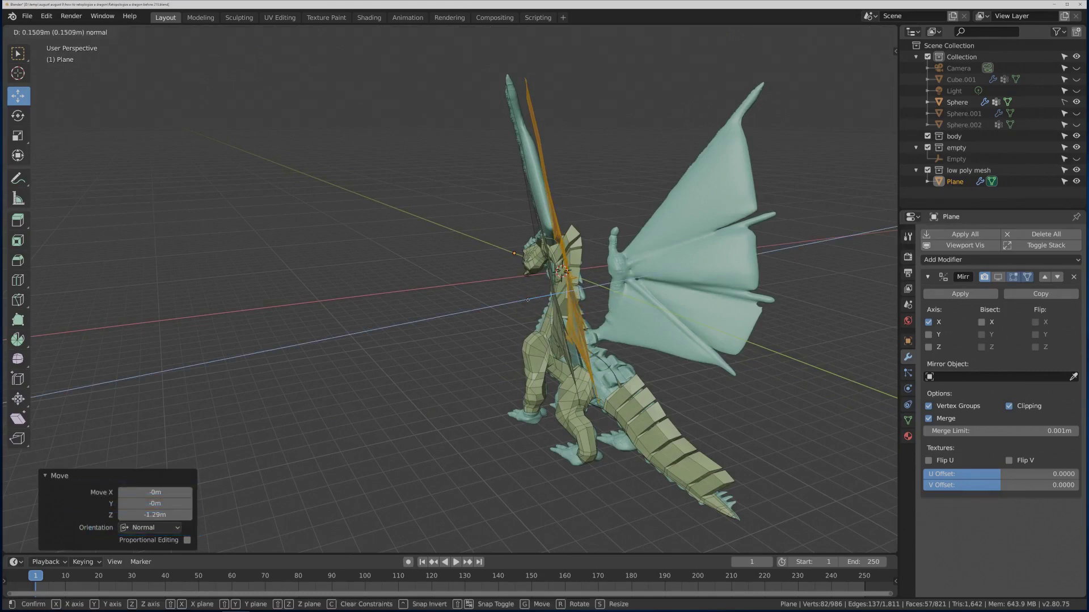
{"action": "left_click", "coordinate": [526, 299]}
{"action": "middle_click_drag", "start_coordinate": [525, 300], "coordinate": [800, 254]}
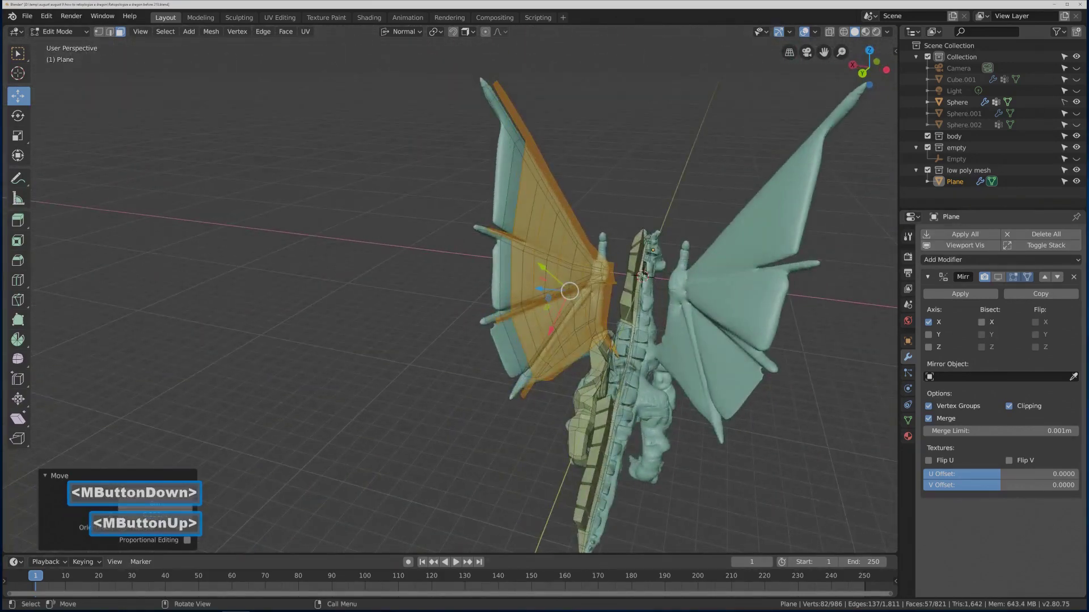
Delete the vertices of the separate duplicated face at the lower base of the wing.
{"action": "middle_click_drag", "start_coordinate": [633, 337], "coordinate": [618, 322]}
{"action": "scroll", "coordinate": [619, 323], "scroll_direction": "up", "scroll_amount": 3}
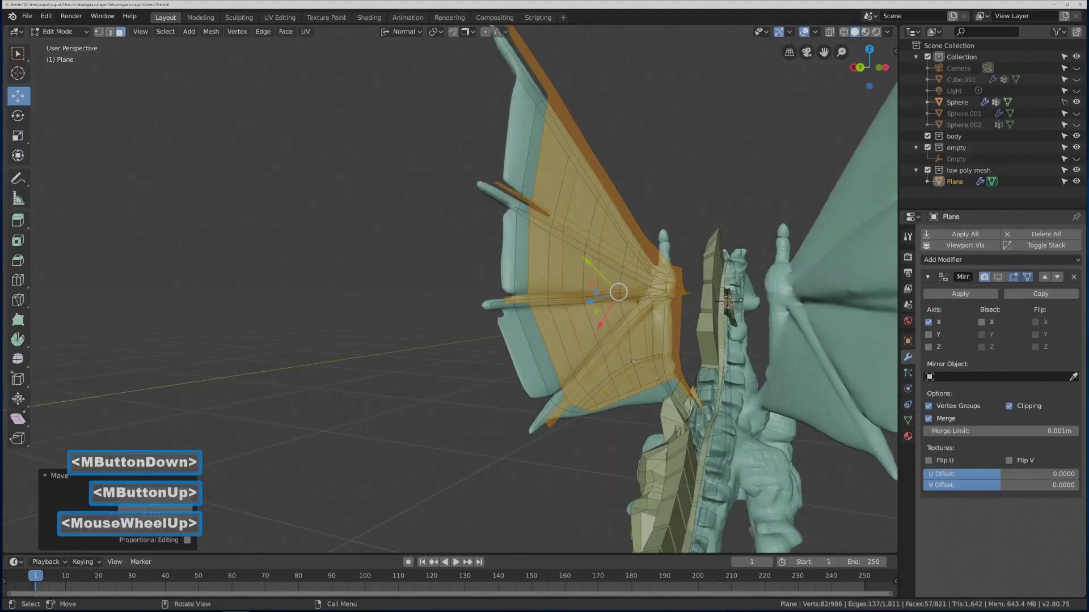
{"action": "left_click", "coordinate": [693, 394]}
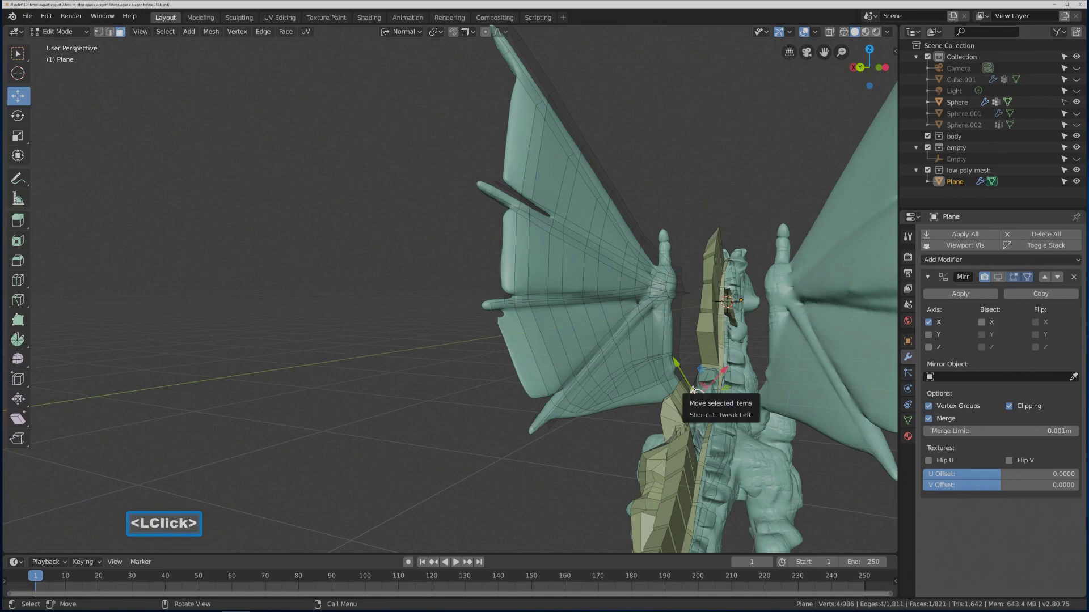
{"action": "key", "text": "x"}
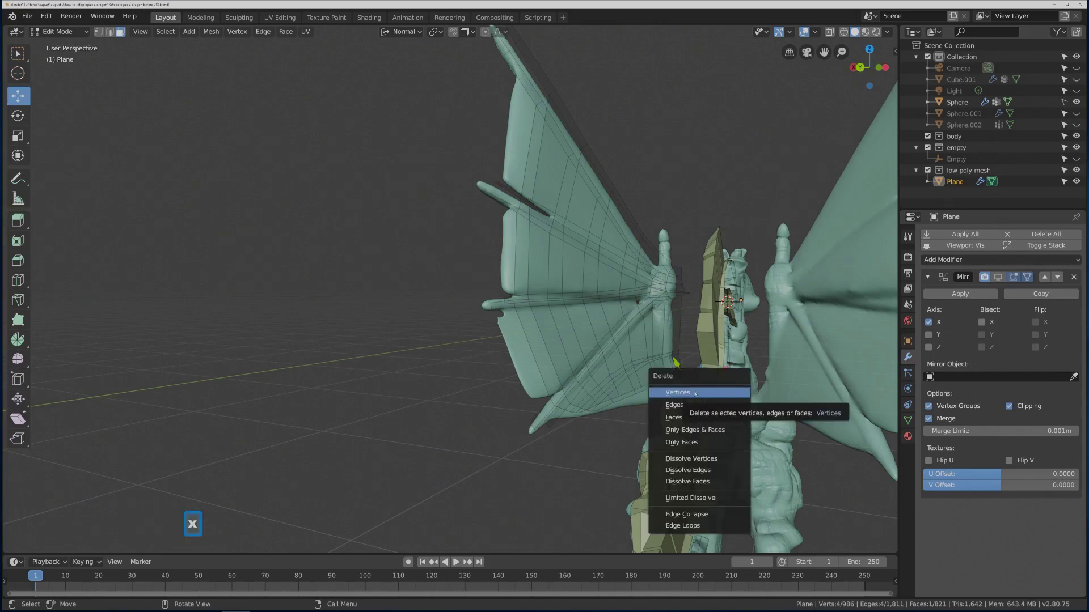
{"action": "left_click", "coordinate": [695, 393]}
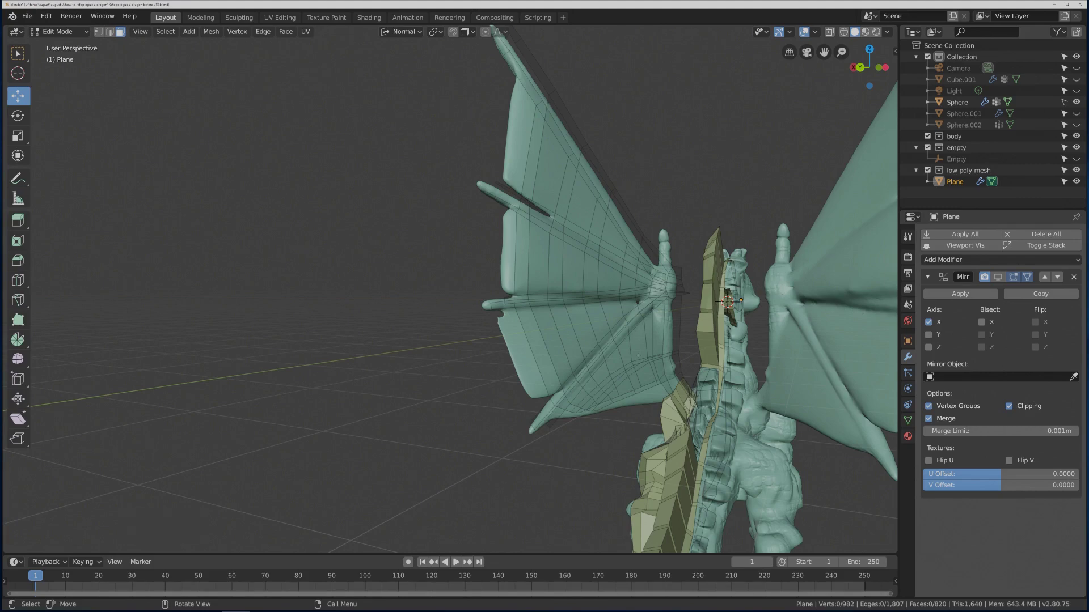
Select all linked faces of the duplicated wing mesh.
{"action": "key", "text": "l"}
{"action": "middle_click_drag", "start_coordinate": [614, 286], "coordinate": [528, 286]}
{"action": "middle_click_drag", "start_coordinate": [675, 361], "coordinate": [633, 364]}
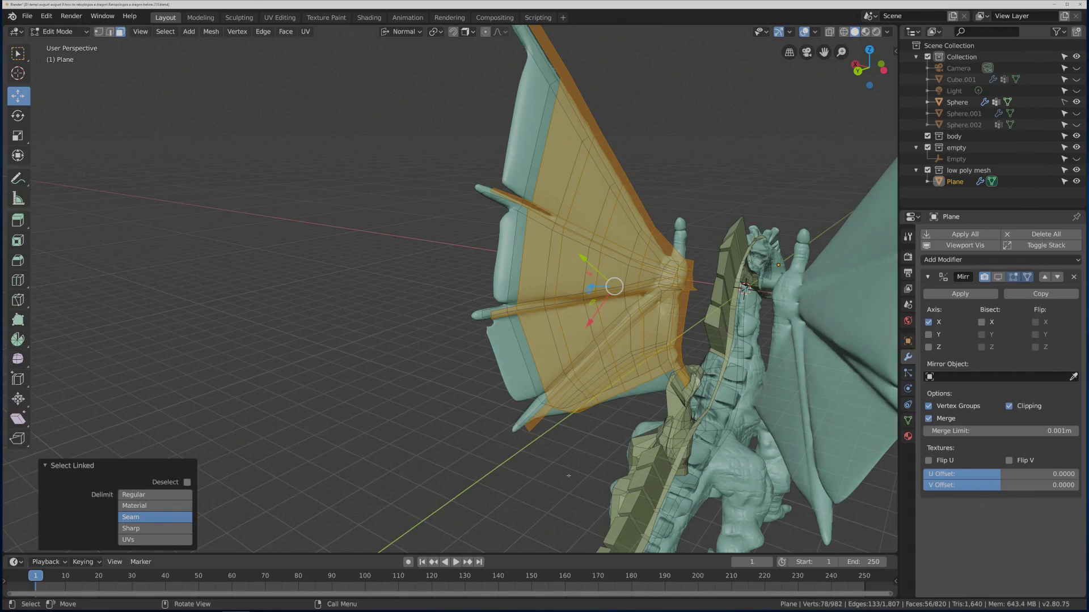
{"action": "key", "text": "Pause"}
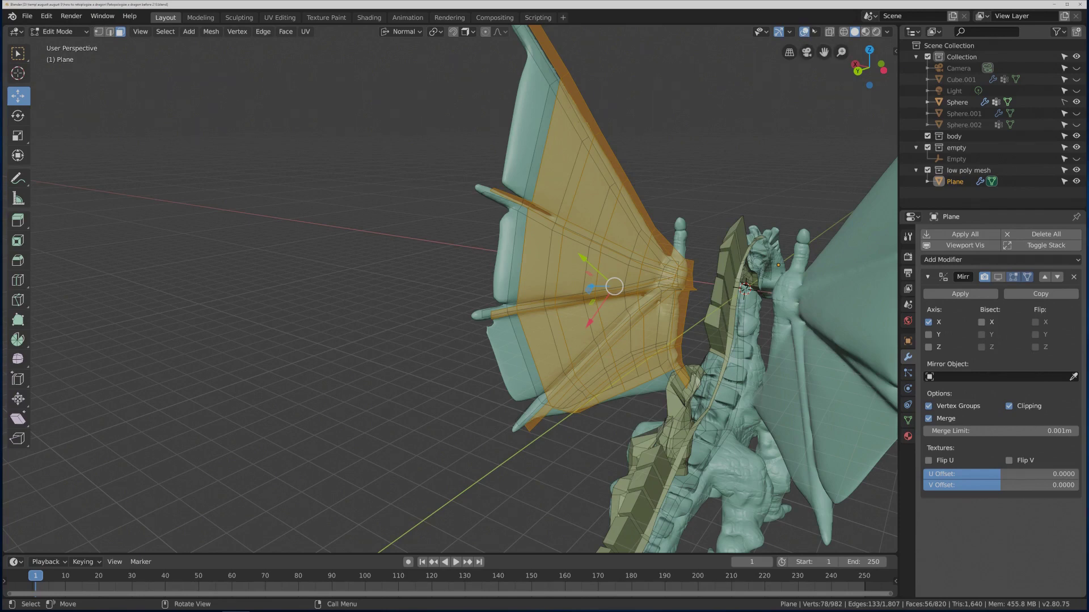
Turn on the vertex normals overlay and check which way the duplicated wing faces point.
{"action": "left_click", "coordinate": [815, 32]}
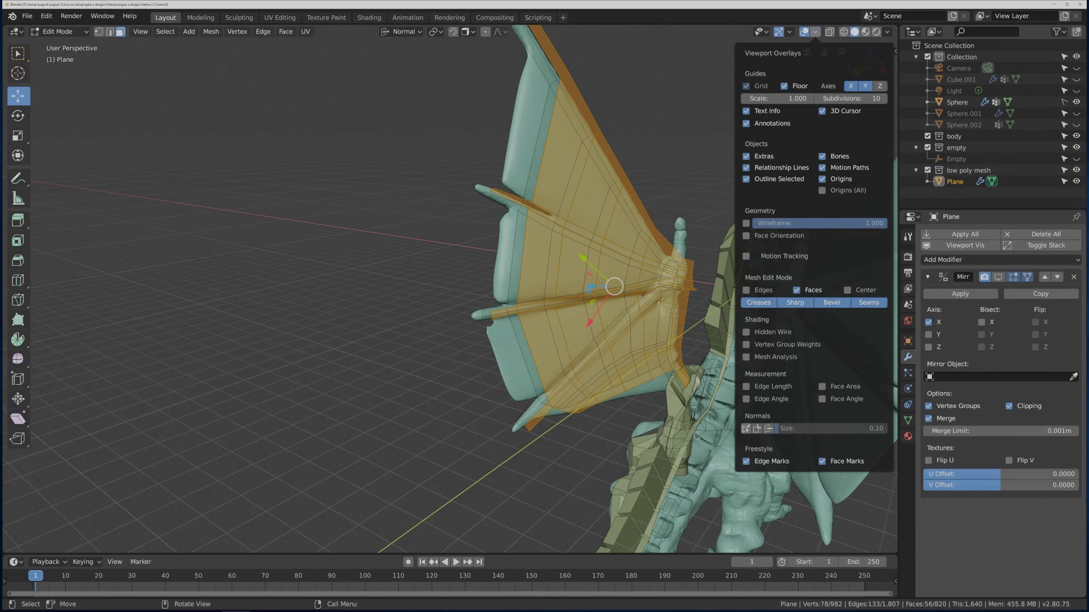
{"action": "left_click", "coordinate": [747, 428]}
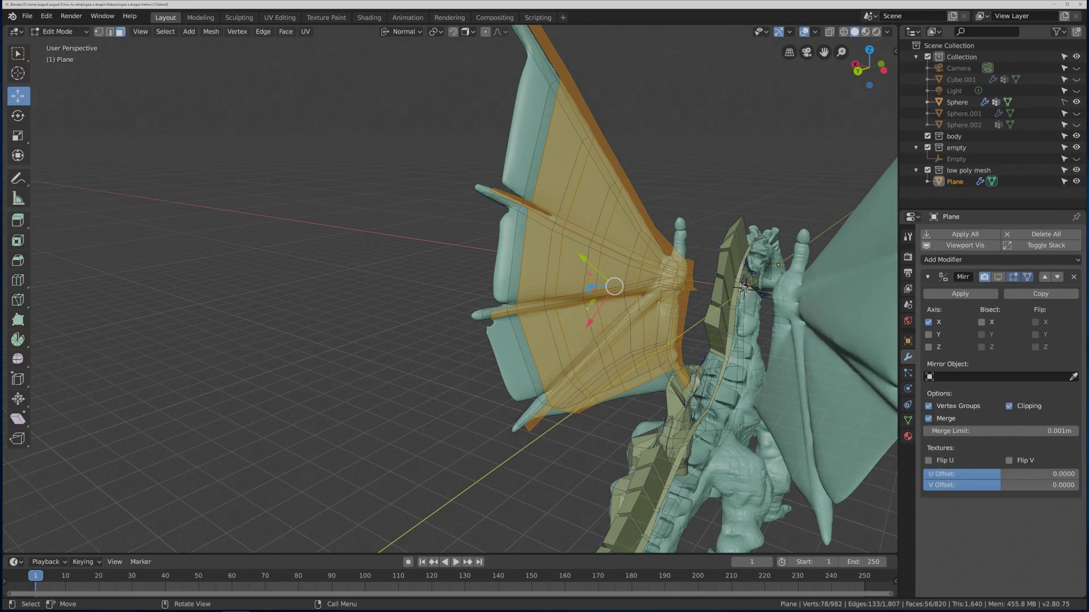
{"action": "middle_click_drag", "start_coordinate": [580, 283], "coordinate": [732, 285]}
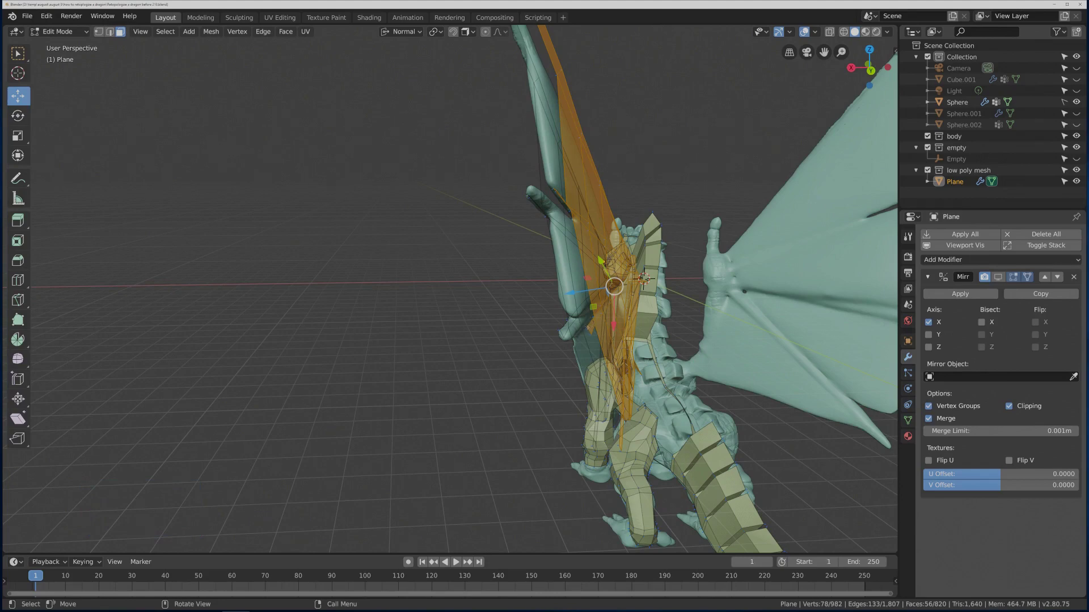
{"action": "middle_click_drag", "start_coordinate": [731, 285], "coordinate": [814, 283]}
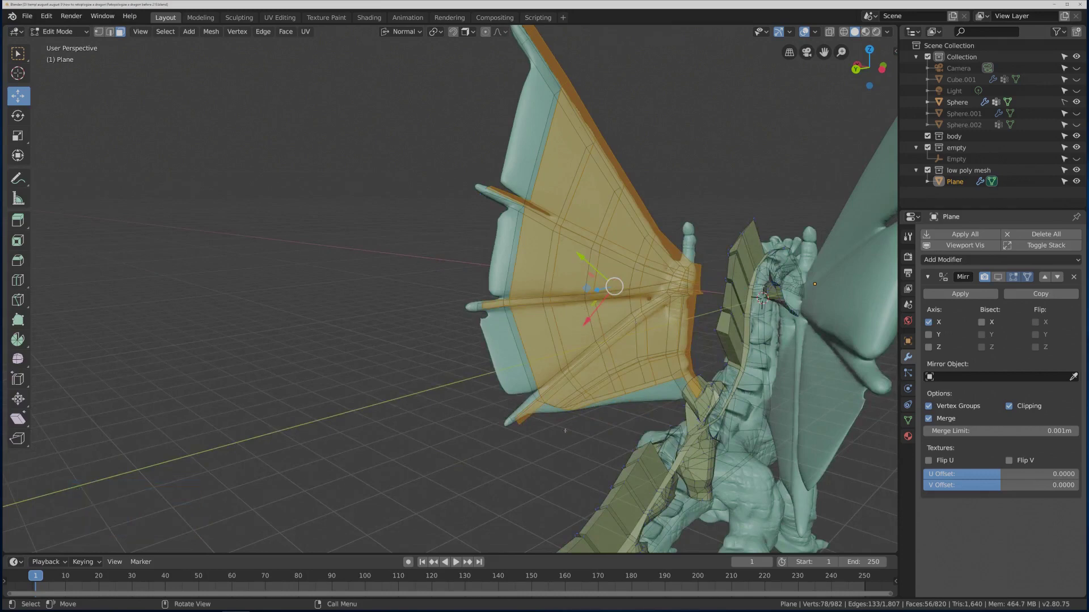
{"action": "key", "text": "Pause"}
Flip the normals of the duplicated wing faces and turn the vertex normals overlay back off.
{"action": "left_click", "coordinate": [207, 33]}
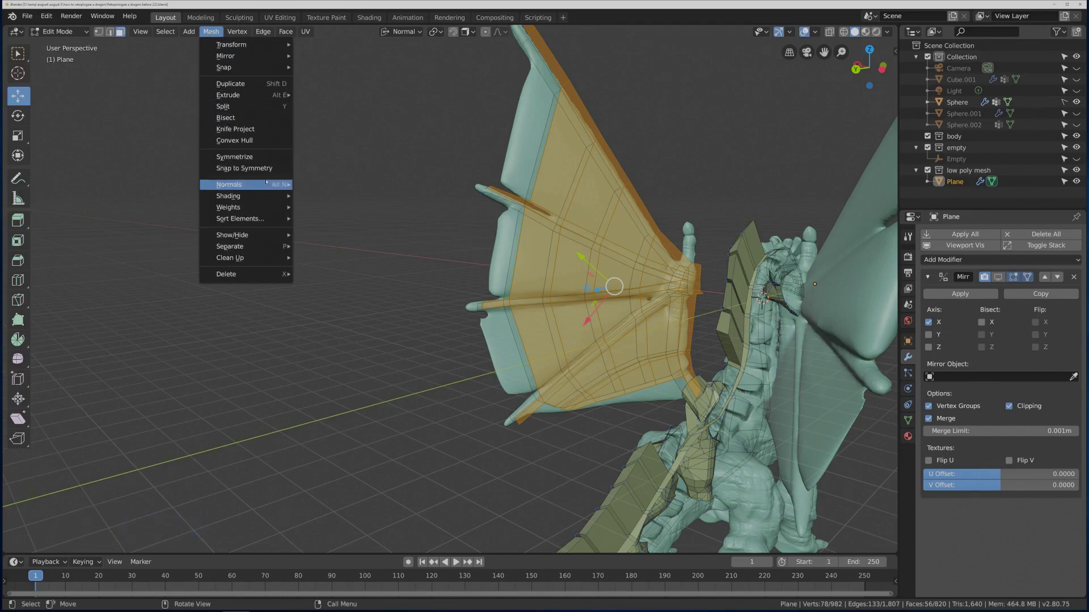
{"action": "mouse_move", "coordinate": [244, 185]}
{"action": "left_click", "coordinate": [315, 185]}
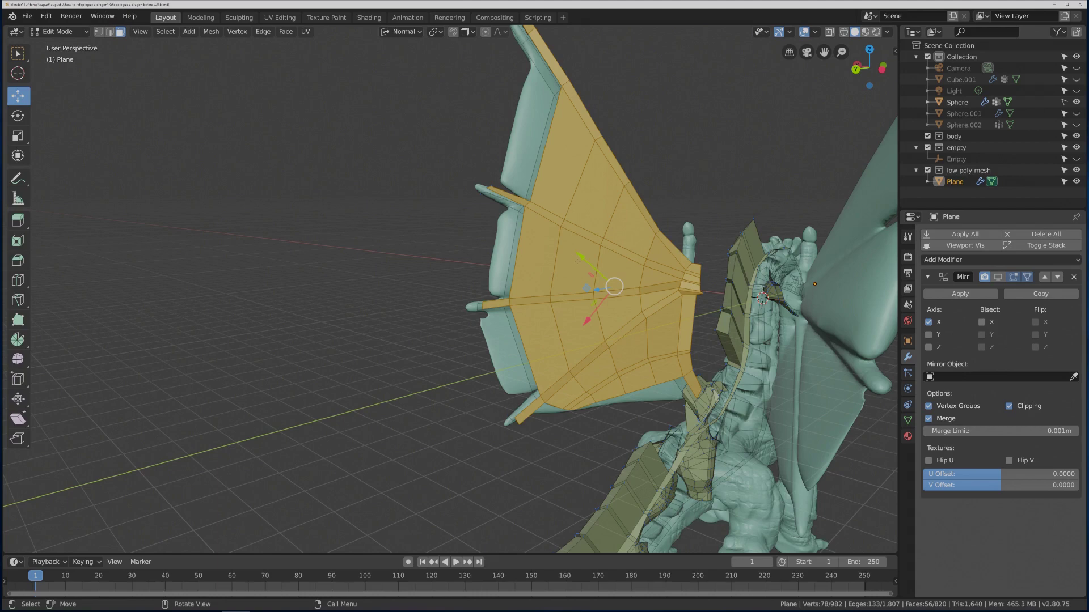
{"action": "middle_click_drag", "start_coordinate": [628, 307], "coordinate": [653, 271]}
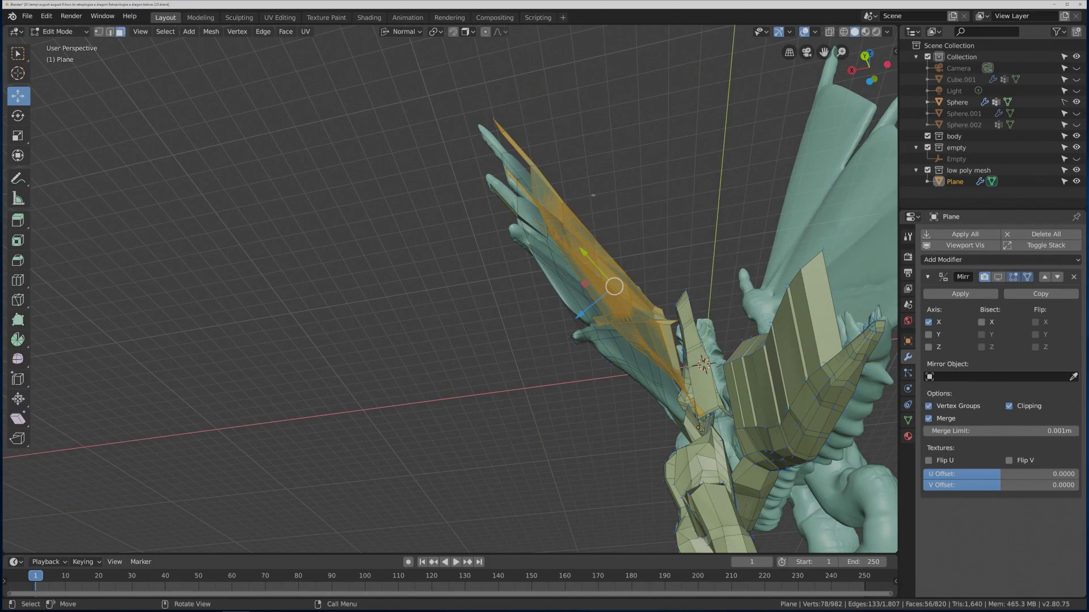
{"action": "key", "text": "Pause"}
{"action": "left_click", "coordinate": [815, 32]}
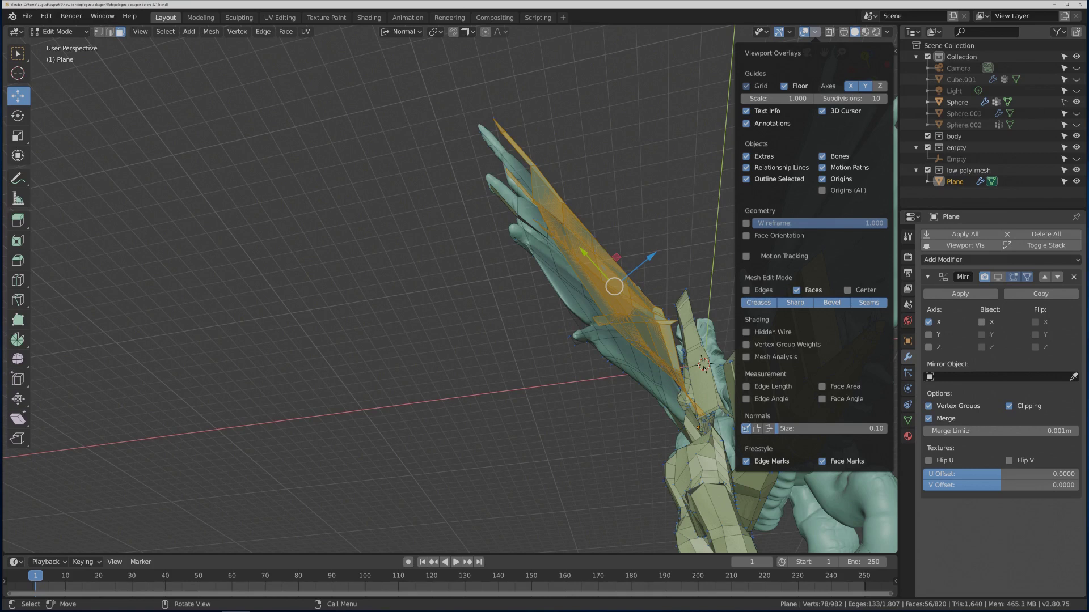
{"action": "left_click", "coordinate": [744, 429]}
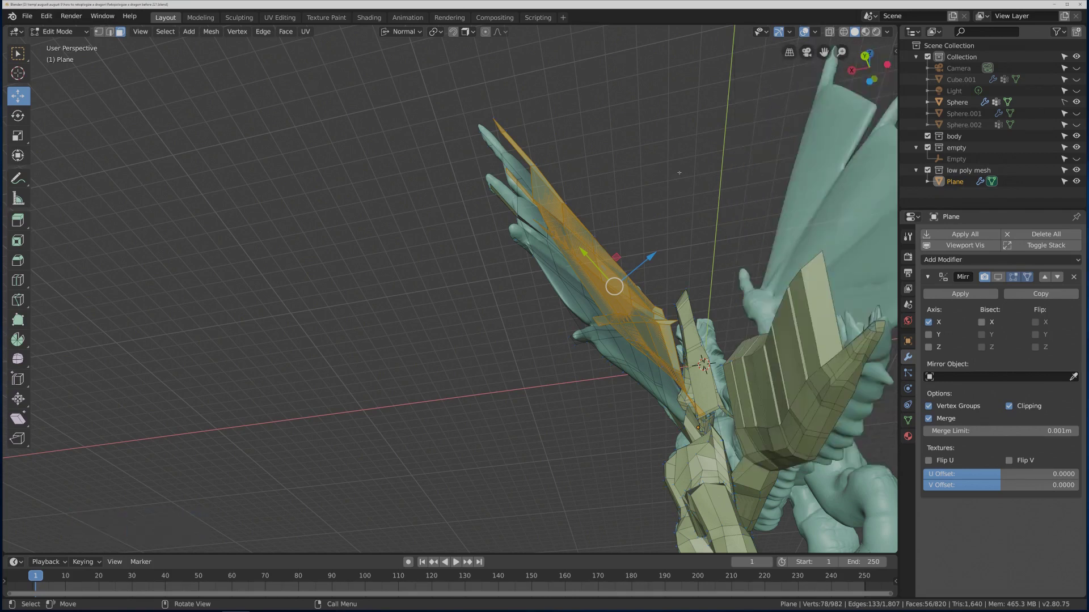
{"action": "key", "text": "Pause"}
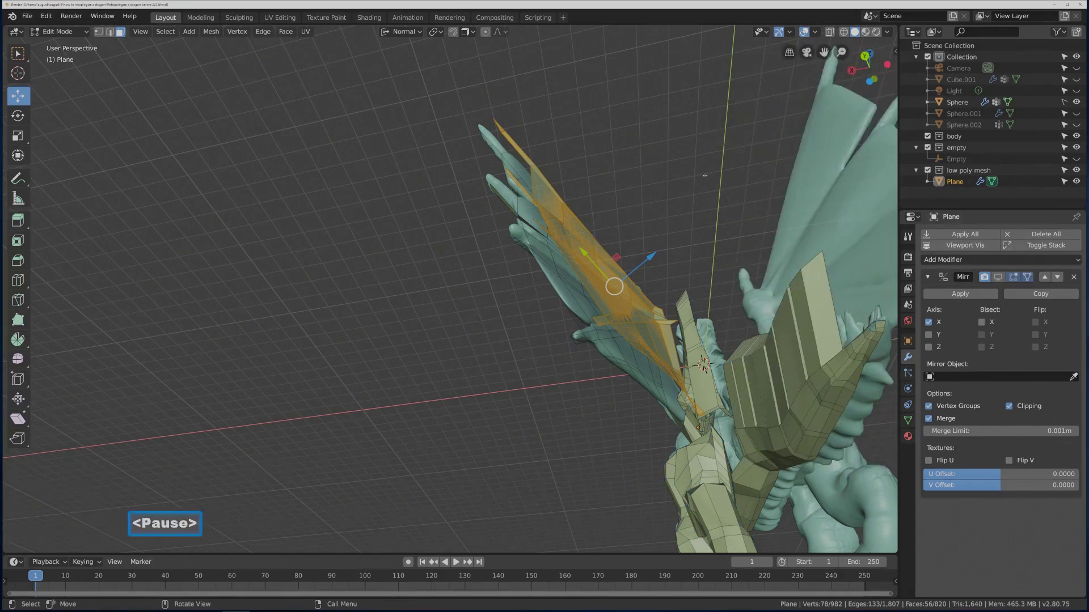
Hide all unselected parts of the low-poly mesh, isolating the duplicated wing faces.
{"action": "middle_click_drag", "start_coordinate": [634, 168], "coordinate": [645, 170]}
{"action": "middle_click_drag", "start_coordinate": [648, 179], "coordinate": [598, 203]}
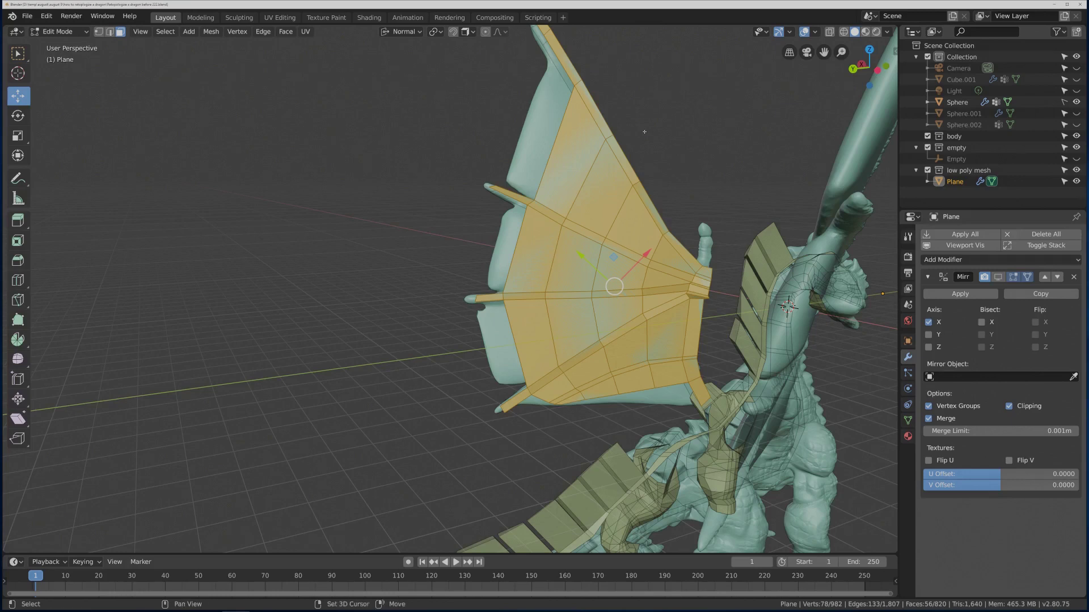
{"action": "key", "text": "shift+h"}
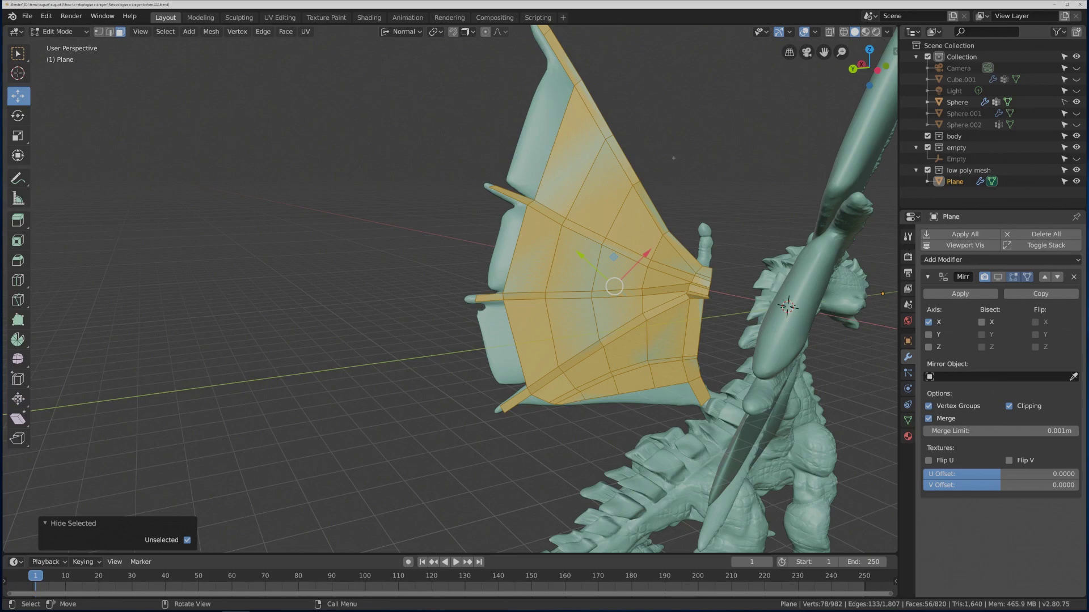
{"action": "key", "text": "Pause"}
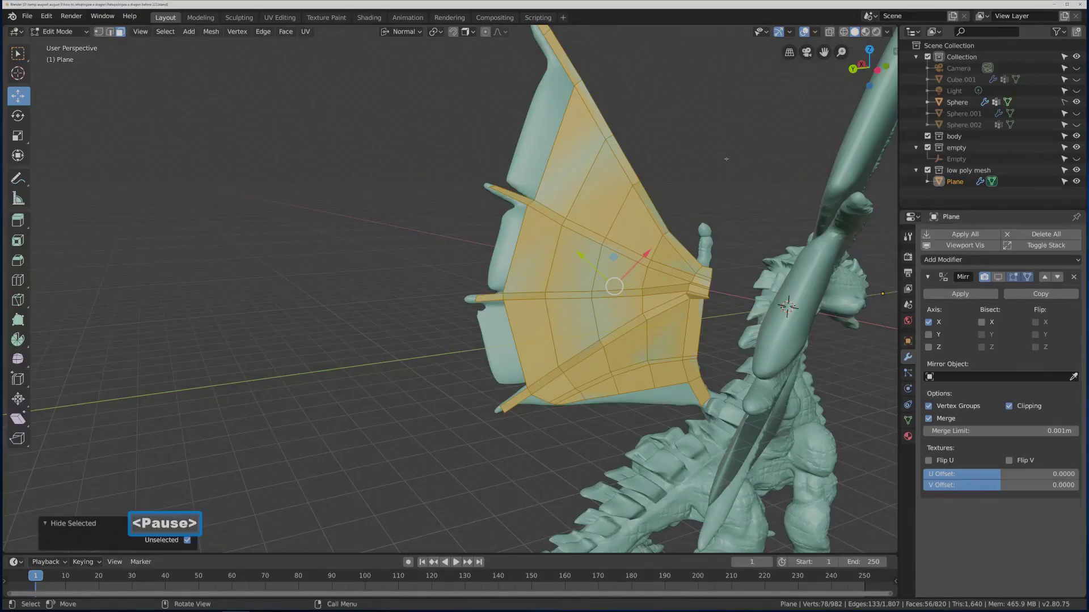
{"action": "middle_click_drag", "start_coordinate": [740, 137], "coordinate": [720, 151], "text": "shift"}
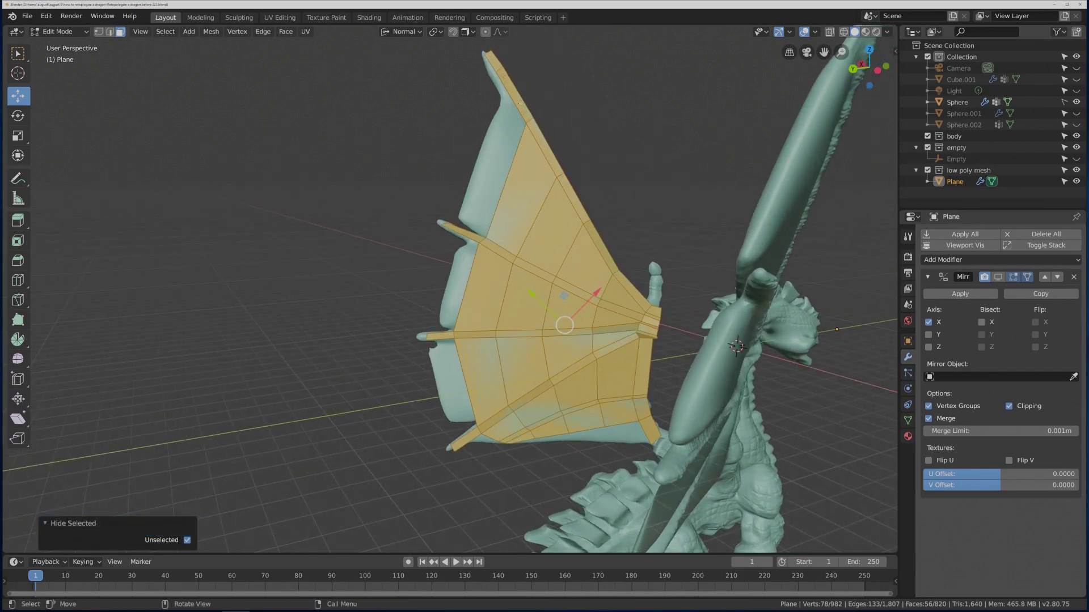
{"action": "middle_click_drag", "start_coordinate": [647, 184], "coordinate": [646, 185]}
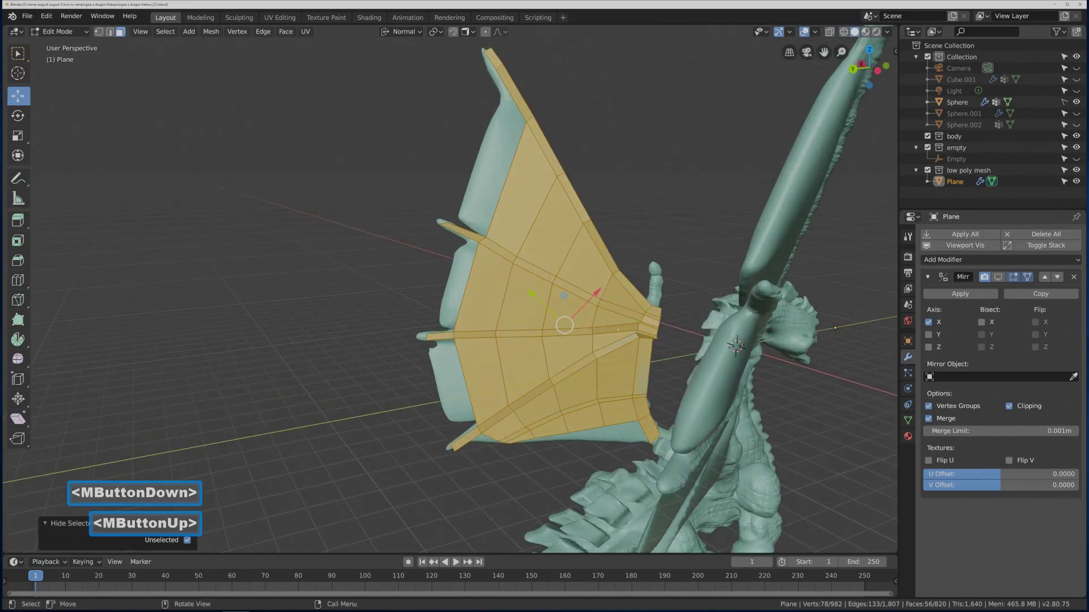
Circle-select the wing's membrane and inner finger faces, leaving out the leading-edge bone and finger tips.
{"action": "left_click", "coordinate": [687, 209]}
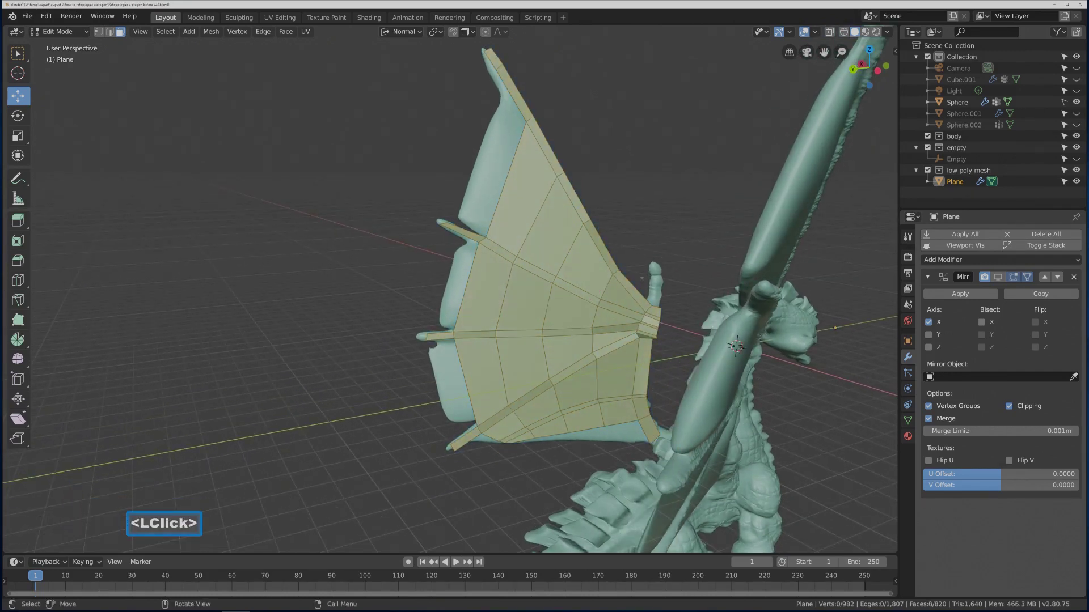
{"action": "key", "text": "c"}
{"action": "mouse_move", "coordinate": [614, 247]}
{"action": "left_mouse_down"}
{"action": "mouse_move", "coordinate": [574, 301]}
{"action": "mouse_move", "coordinate": [555, 259]}
{"action": "mouse_move", "coordinate": [541, 267]}
{"action": "left_mouse_up"}
{"action": "mouse_move", "coordinate": [495, 313]}
{"action": "left_mouse_down"}
{"action": "mouse_move", "coordinate": [525, 422]}
{"action": "mouse_move", "coordinate": [577, 390]}
{"action": "mouse_move", "coordinate": [598, 412]}
{"action": "mouse_move", "coordinate": [618, 337]}
{"action": "mouse_move", "coordinate": [613, 296]}
{"action": "mouse_move", "coordinate": [577, 360]}
{"action": "mouse_move", "coordinate": [559, 347]}
{"action": "left_mouse_up"}
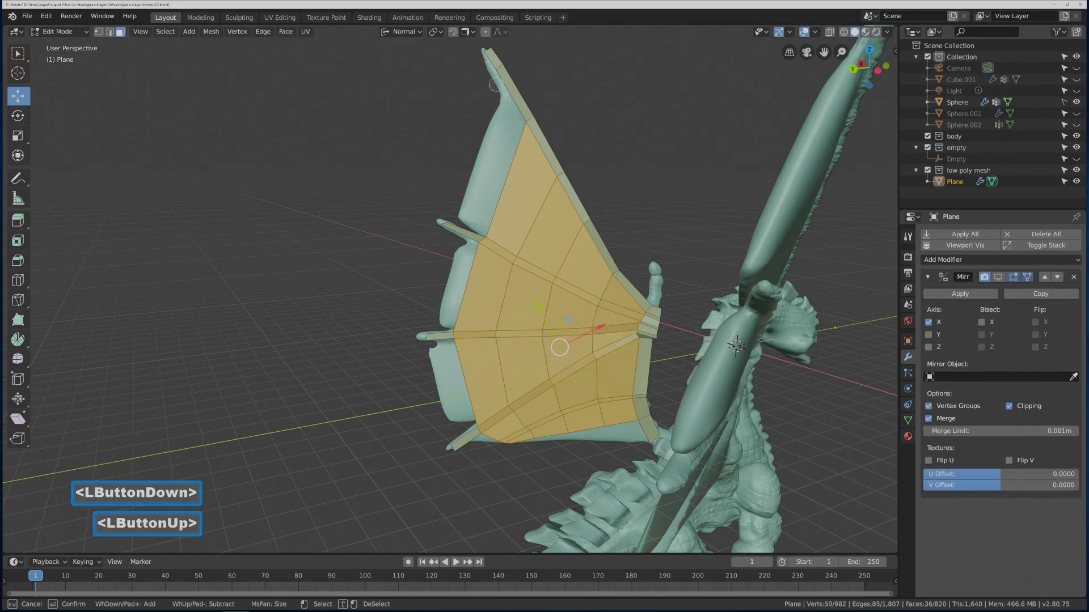
{"action": "right_click", "coordinate": [632, 170]}
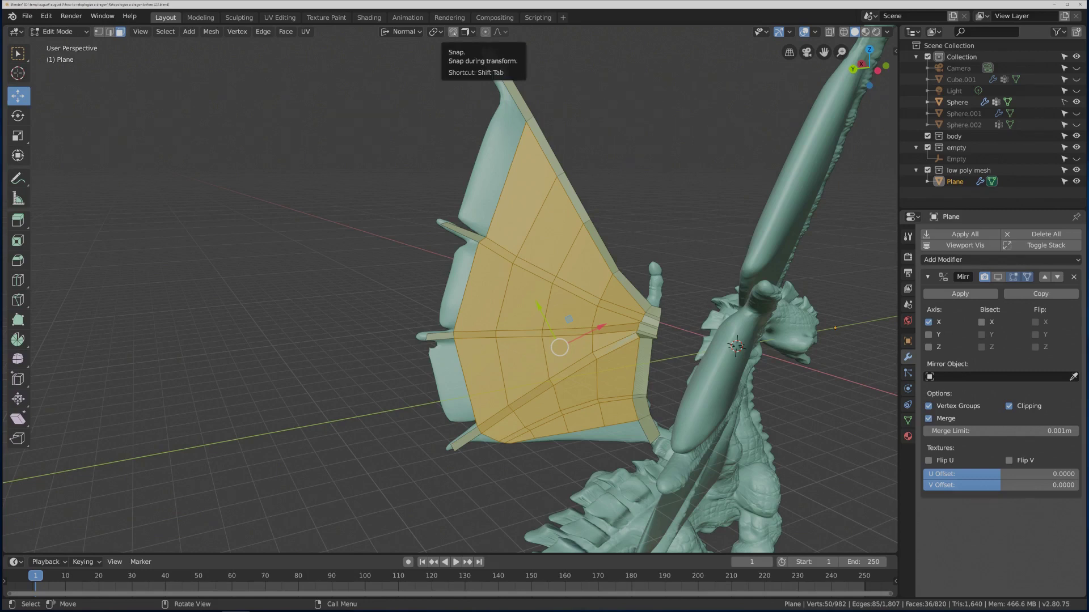
Turn on snapping, move the selected membrane faces in place to snap them onto the sculpt, and clear the selection.
{"action": "left_click", "coordinate": [453, 32]}
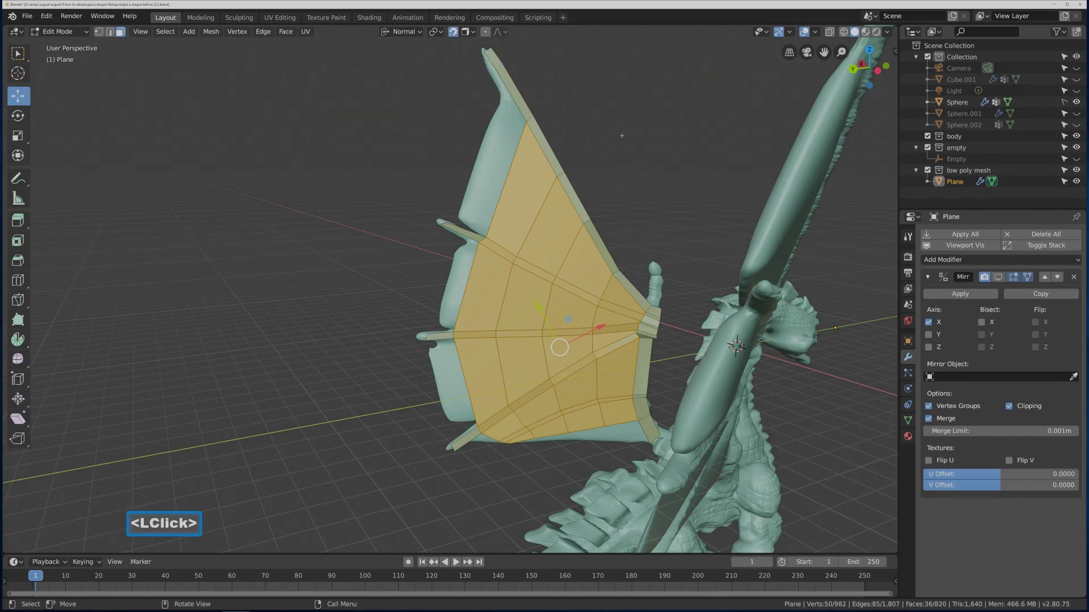
{"action": "key", "text": "g"}
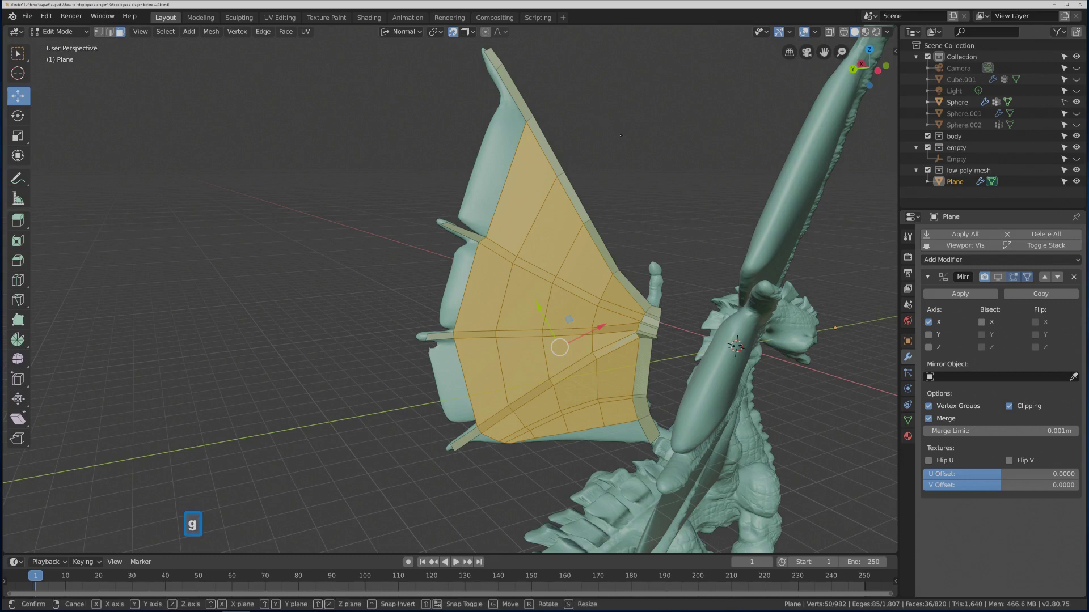
{"action": "left_click", "coordinate": [622, 135]}
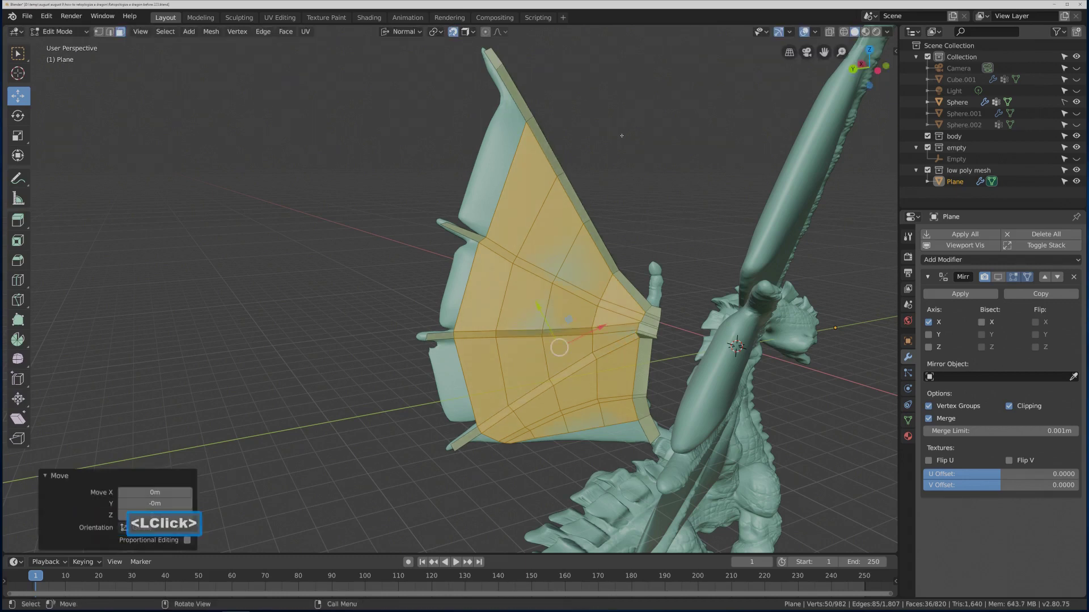
{"action": "key", "text": "Pause"}
{"action": "middle_click_drag", "start_coordinate": [702, 165], "coordinate": [692, 187]}
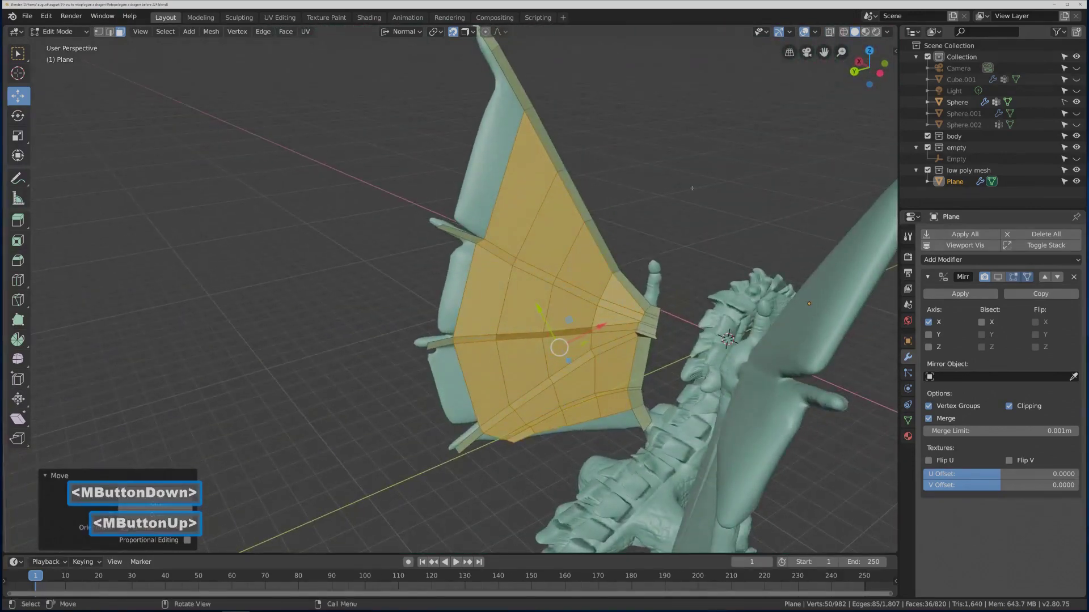
{"action": "left_click", "coordinate": [650, 157]}
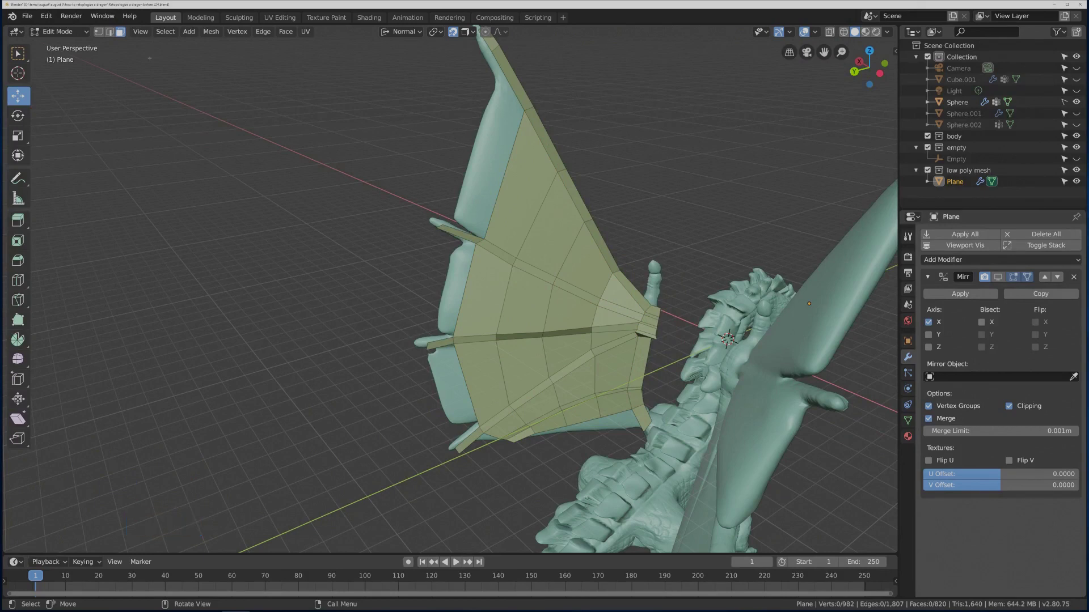
Select the edge path along the wing's leading-edge bone and snap it onto the sculpt with Move, leaving its position otherwise unchanged.
{"action": "left_click", "coordinate": [110, 33]}
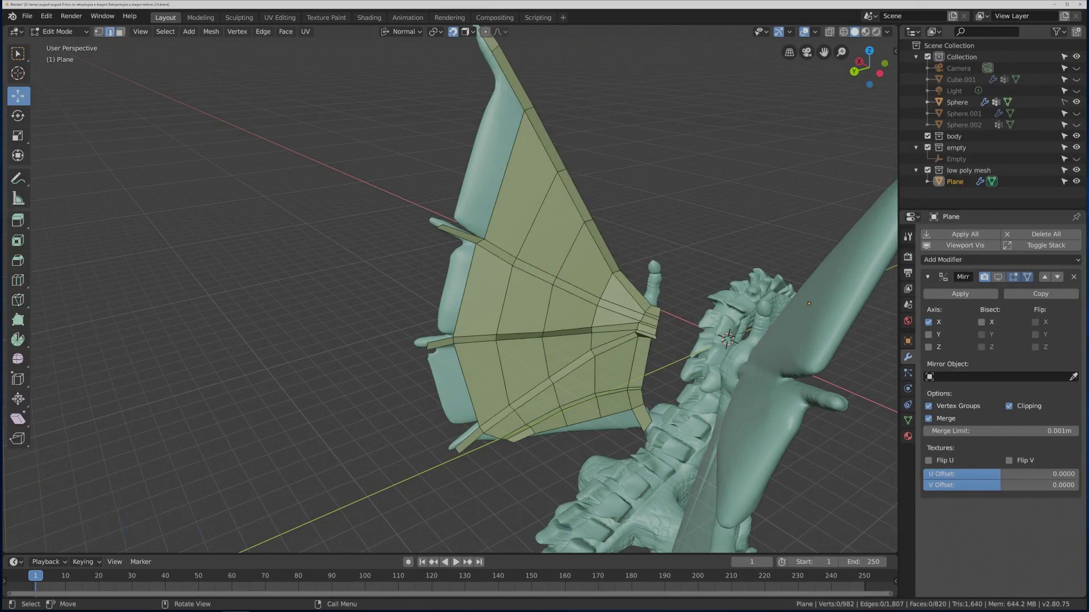
{"action": "left_click", "coordinate": [632, 306]}
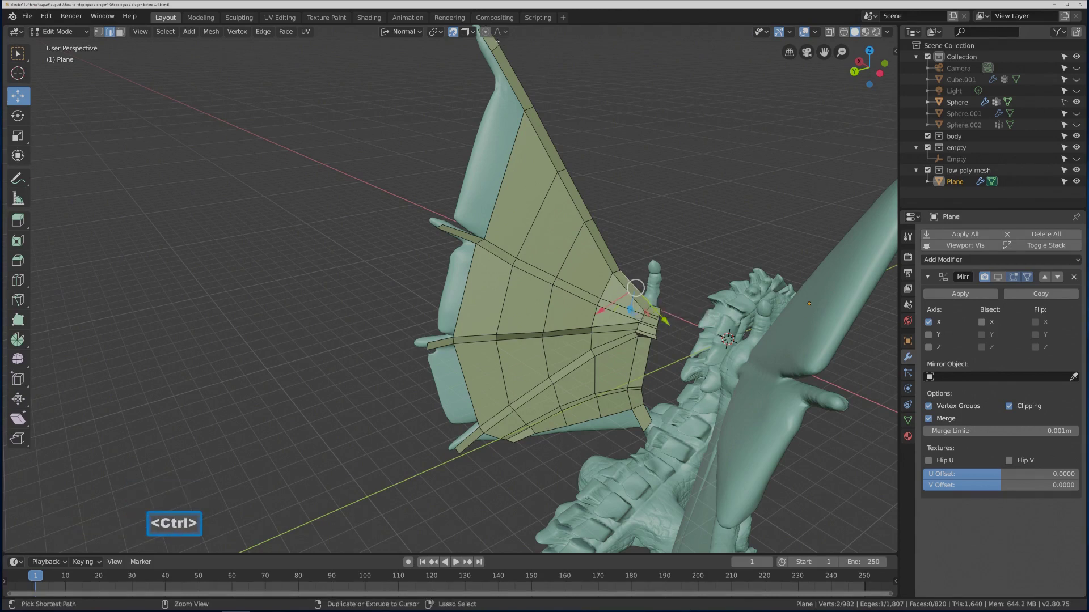
{"action": "left_click", "coordinate": [566, 165], "text": "ctrl"}
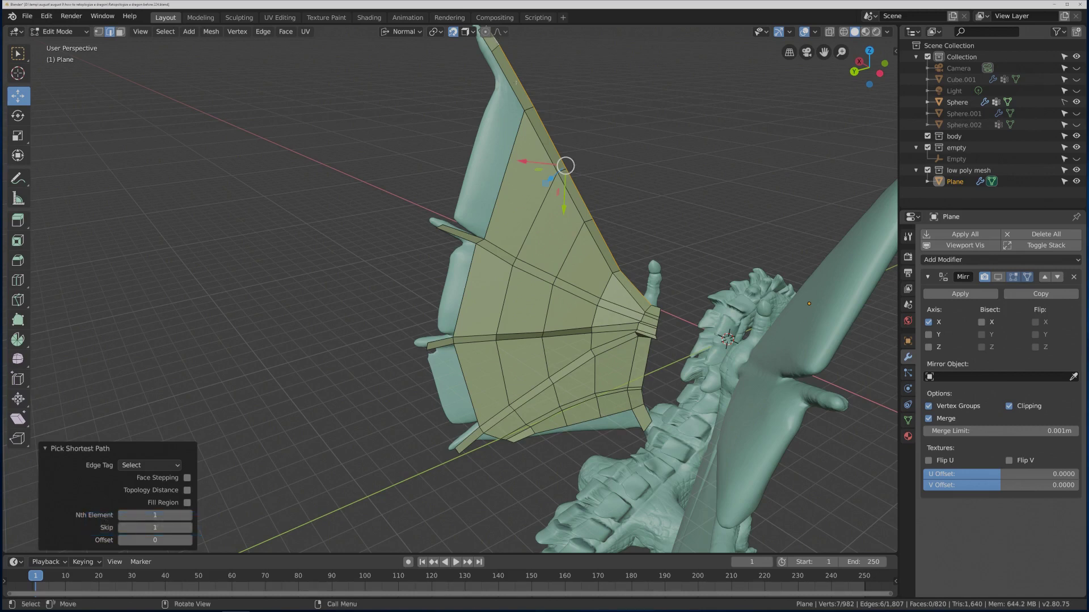
{"action": "middle_click_drag", "start_coordinate": [654, 224], "coordinate": [662, 198], "text": "shift"}
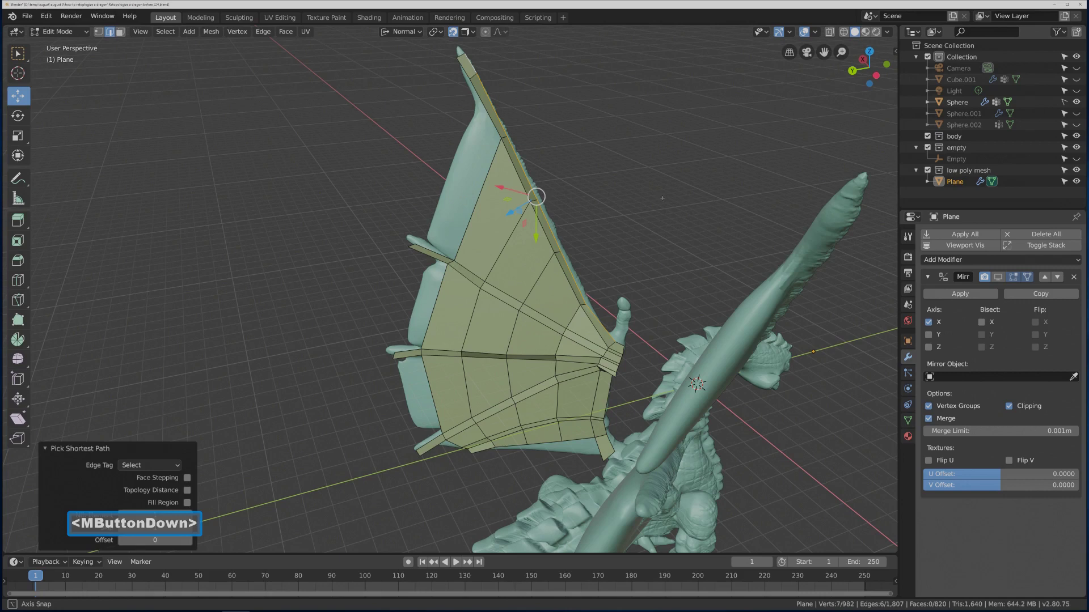
{"action": "middle_click_drag", "start_coordinate": [662, 198], "coordinate": [662, 198]}
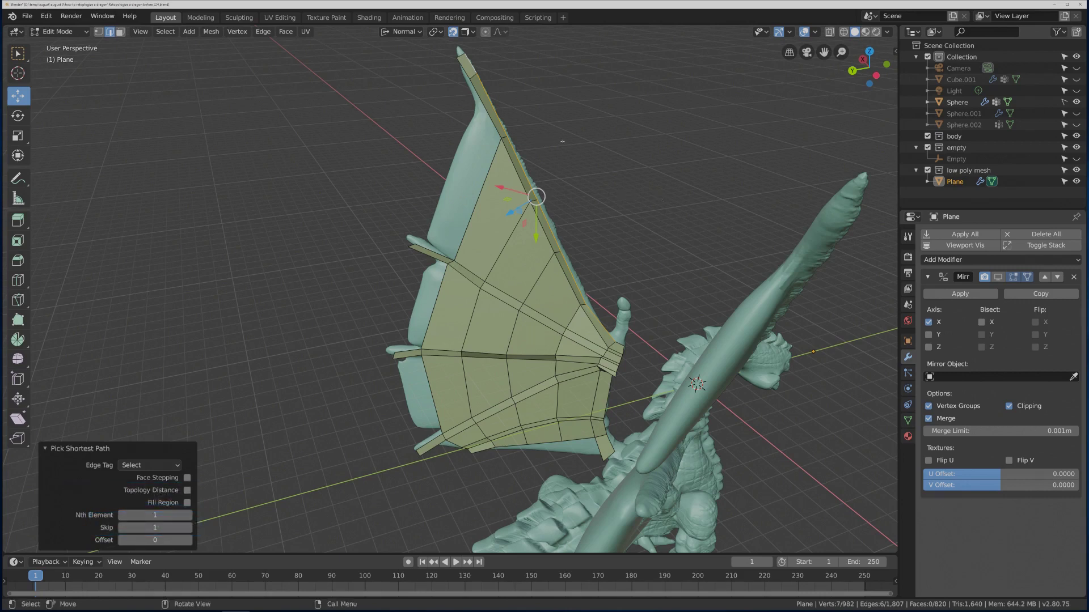
{"action": "key", "text": "g"}
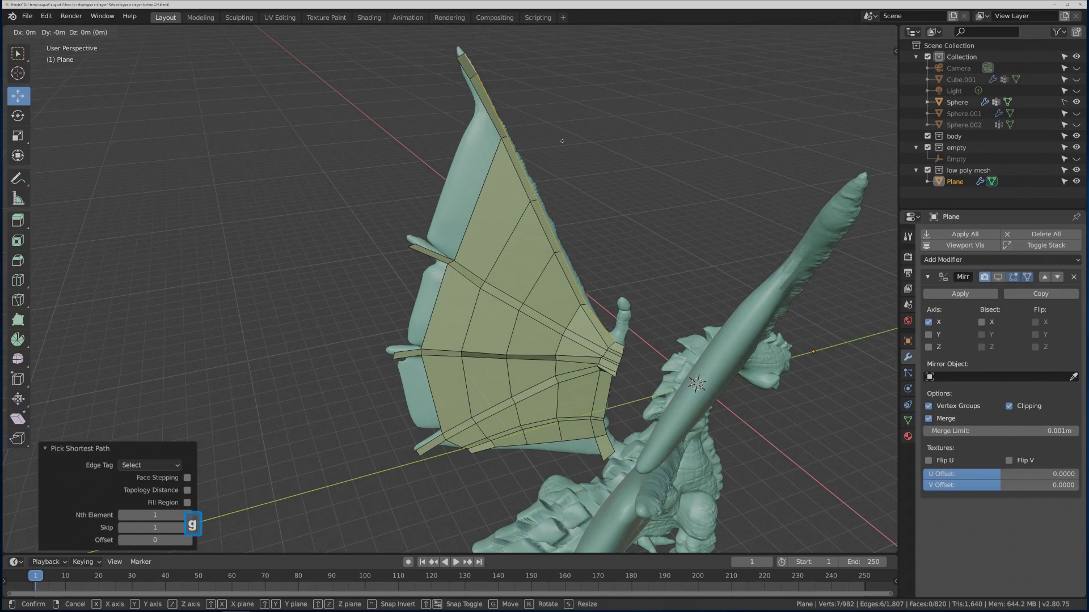
{"action": "left_click", "coordinate": [562, 141]}
{"action": "middle_click_drag", "start_coordinate": [562, 140], "coordinate": [639, 174]}
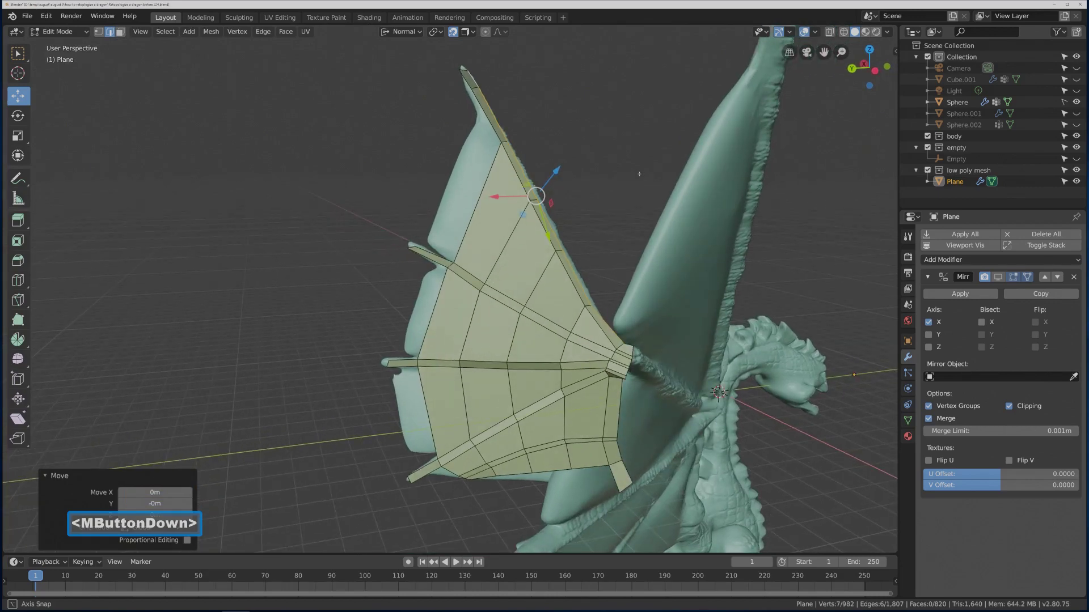
{"action": "middle_click_drag", "start_coordinate": [639, 174], "coordinate": [636, 168]}
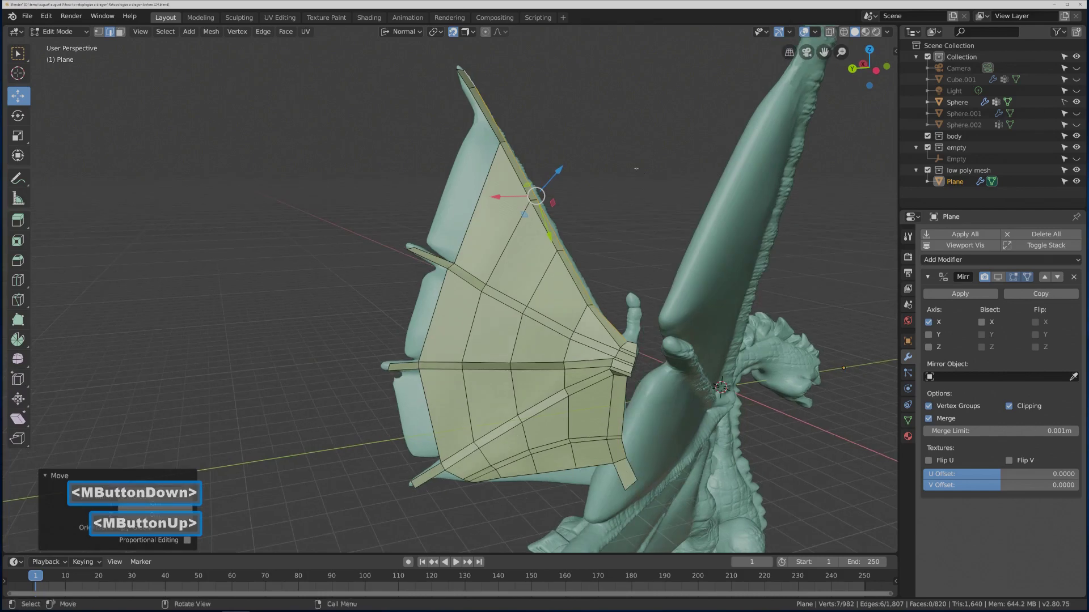
Snap the short edge and the end vertex at the wing's upper tip onto the sculpt, and clear the selection.
{"action": "left_click", "coordinate": [466, 82]}
{"action": "left_click_drag", "start_coordinate": [544, 104], "coordinate": [541, 62]}
{"action": "middle_click_drag", "start_coordinate": [542, 62], "coordinate": [577, 124]}
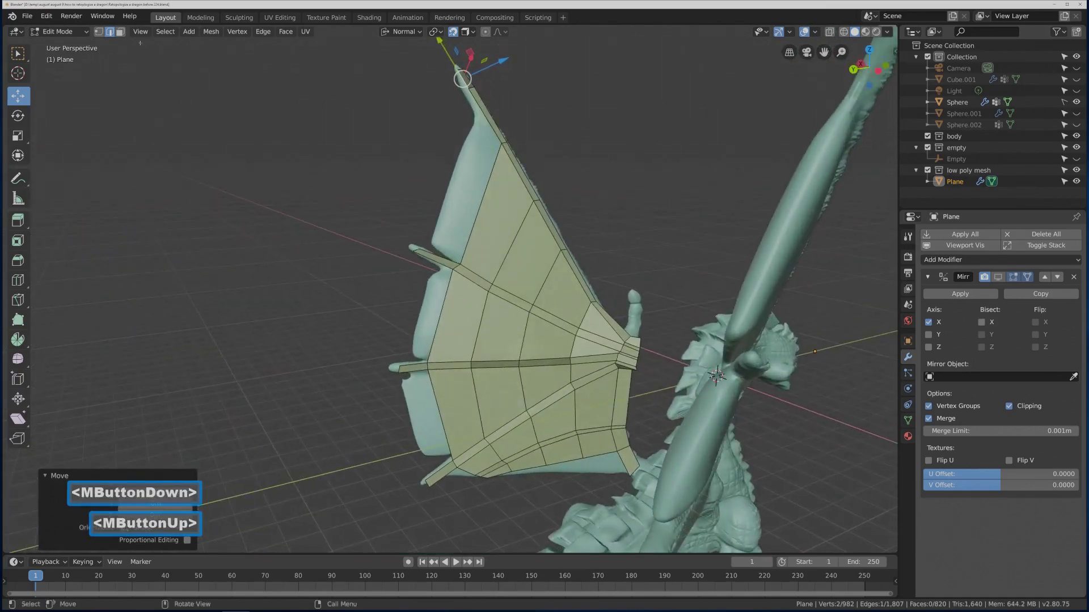
{"action": "left_click", "coordinate": [98, 32]}
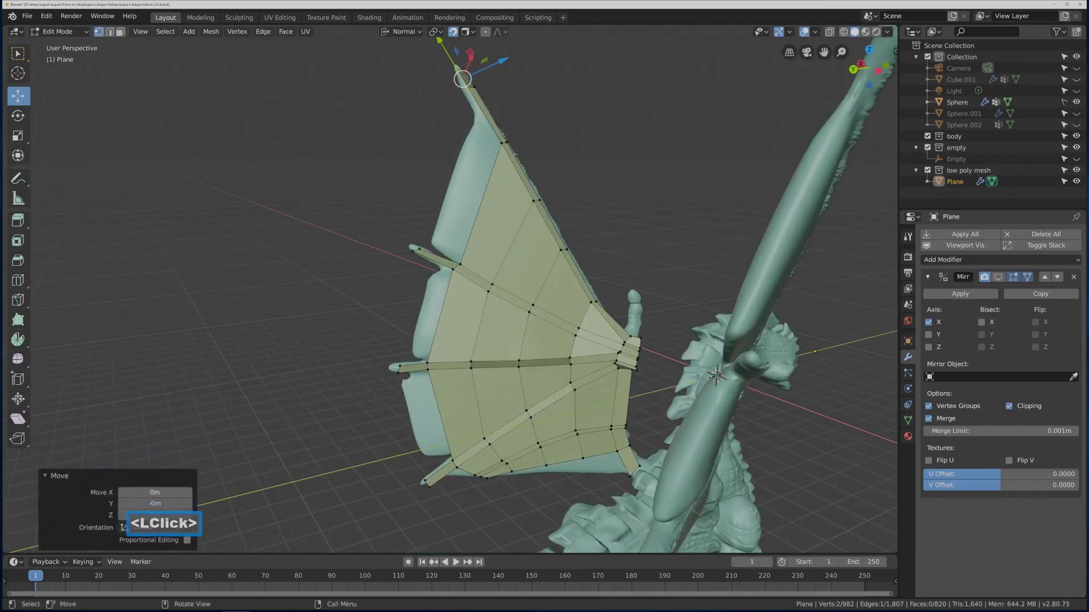
{"action": "left_click", "coordinate": [505, 143]}
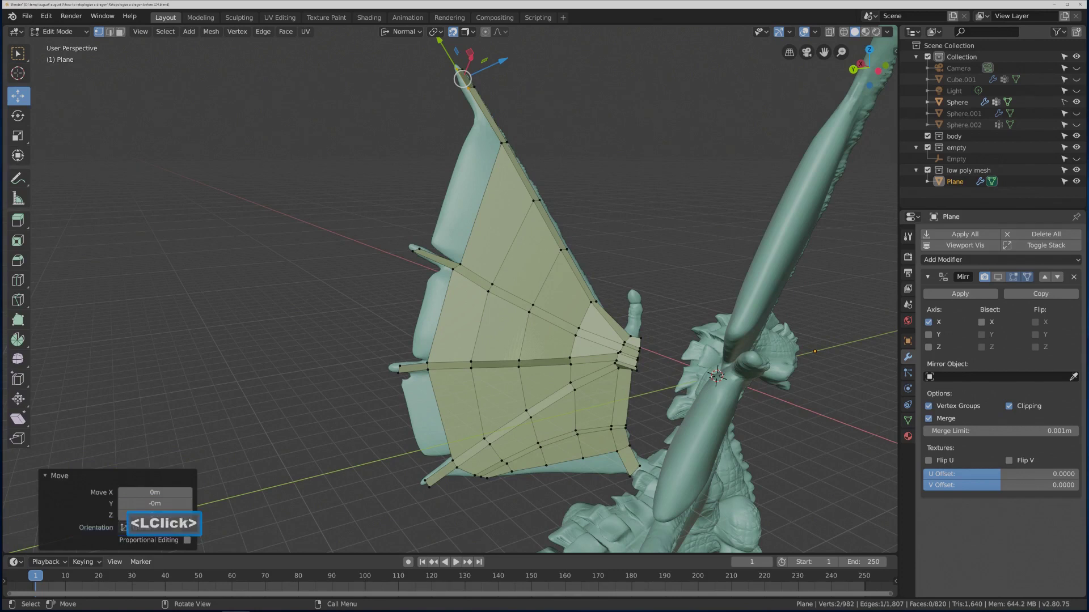
{"action": "left_click", "coordinate": [457, 68]}
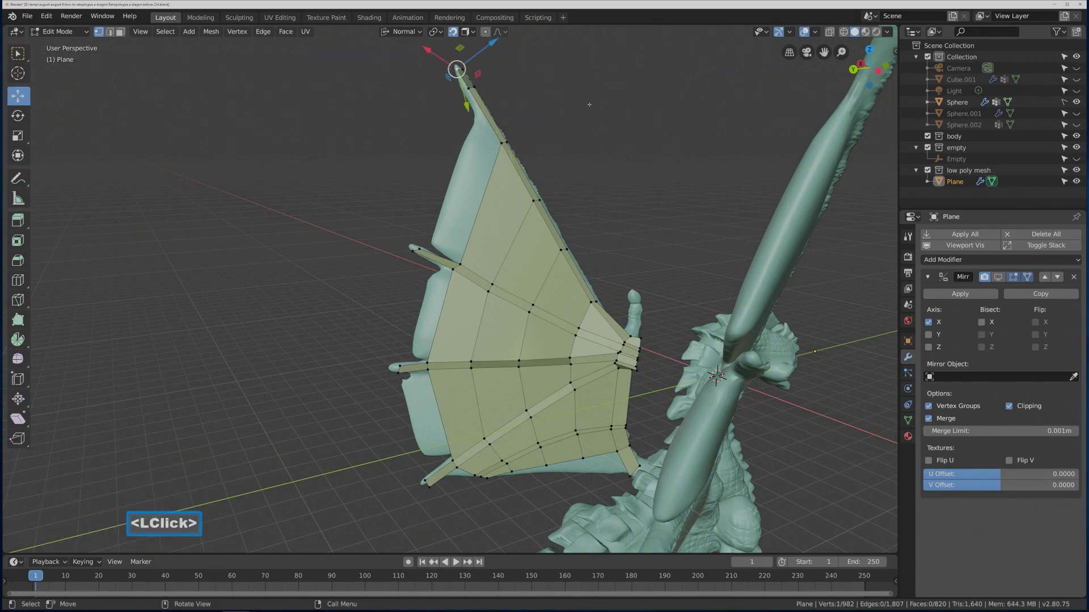
{"action": "key", "text": "g"}
{"action": "left_click", "coordinate": [456, 69]}
{"action": "middle_click_drag", "start_coordinate": [594, 110], "coordinate": [601, 140]}
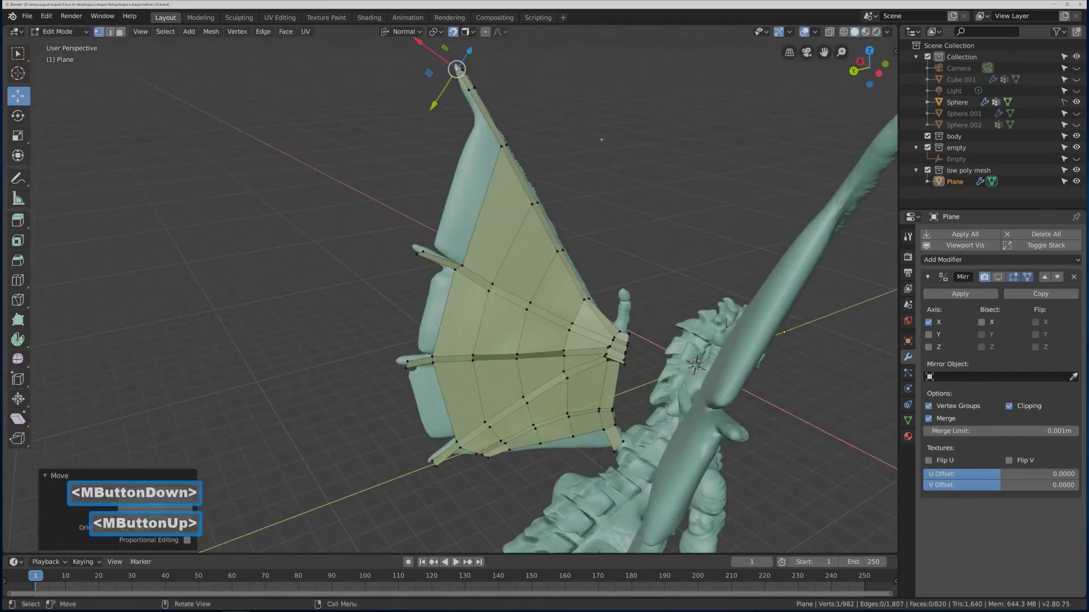
{"action": "key", "text": "Pause"}
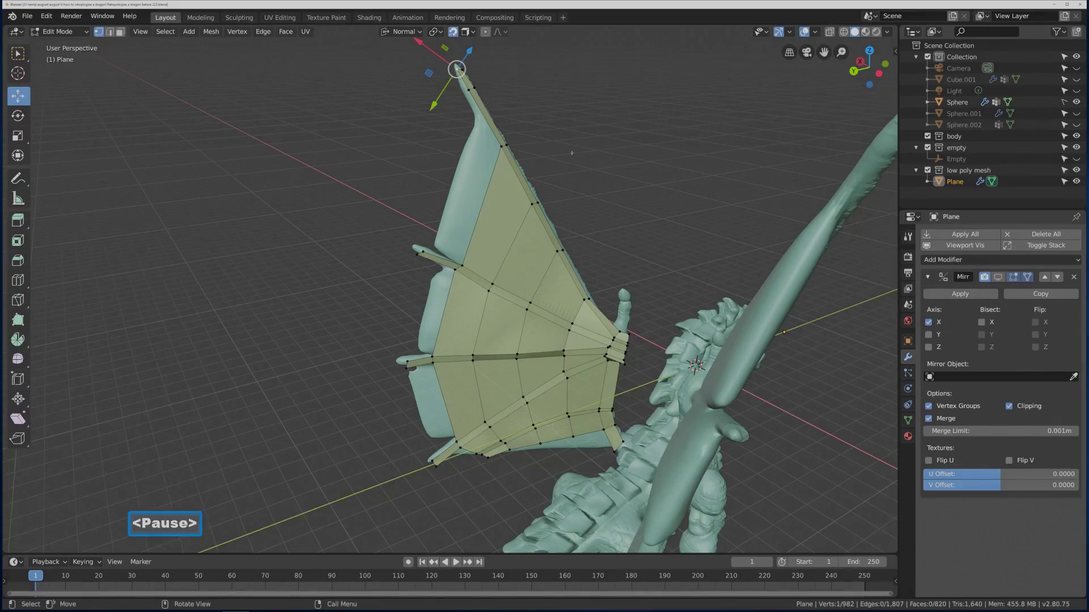
{"action": "left_click", "coordinate": [571, 153]}
Circle-select the end vertices of the upper wing finger and snap them in place onto the sculpt.
{"action": "middle_click_drag", "start_coordinate": [584, 181], "coordinate": [584, 170]}
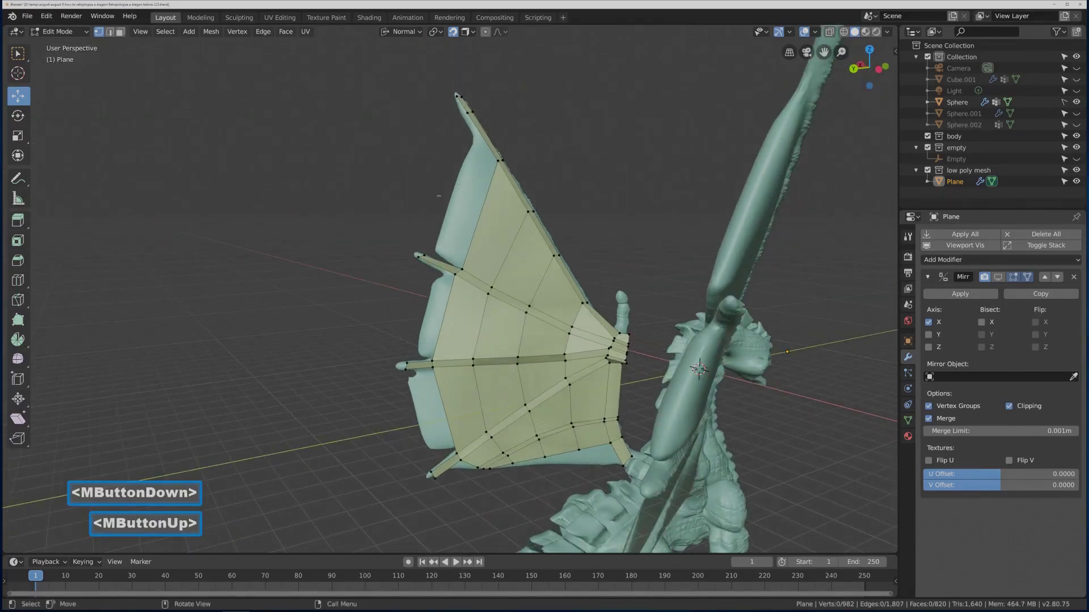
{"action": "key", "text": "c"}
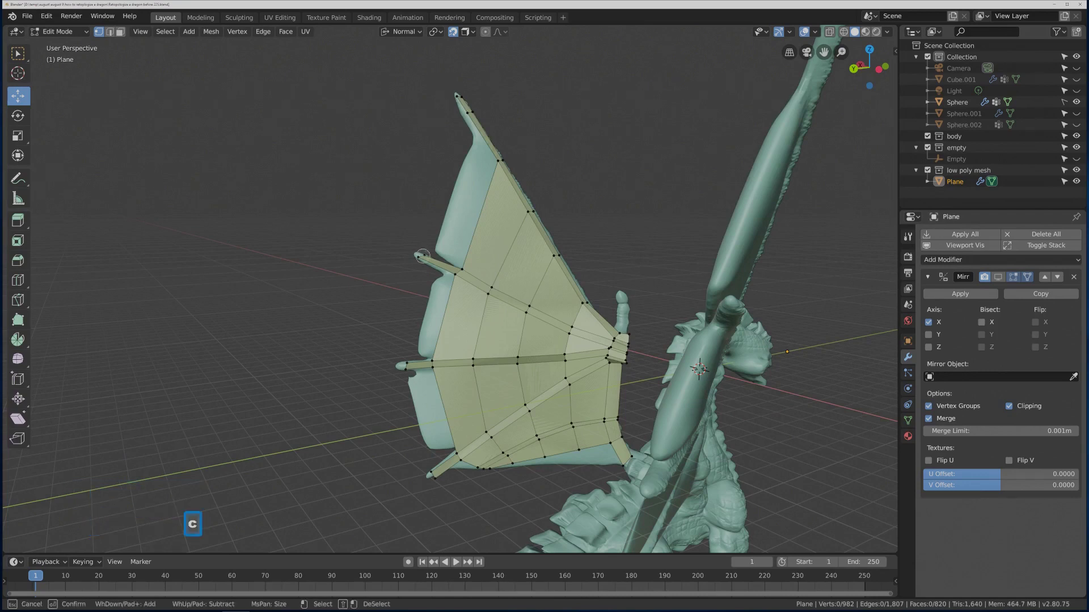
{"action": "left_click", "coordinate": [422, 255]}
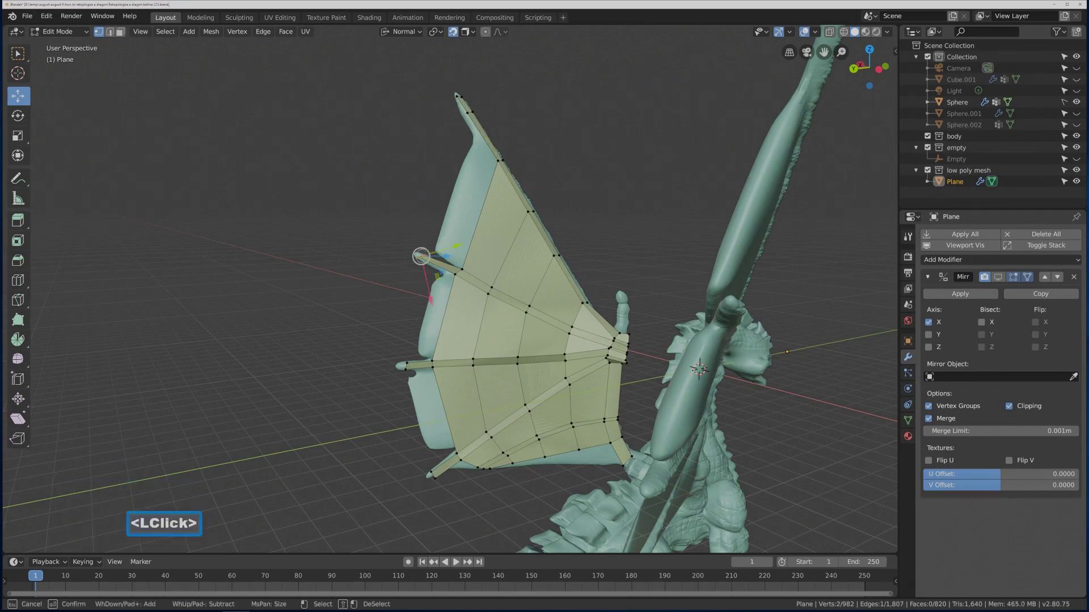
{"action": "right_click", "coordinate": [410, 207]}
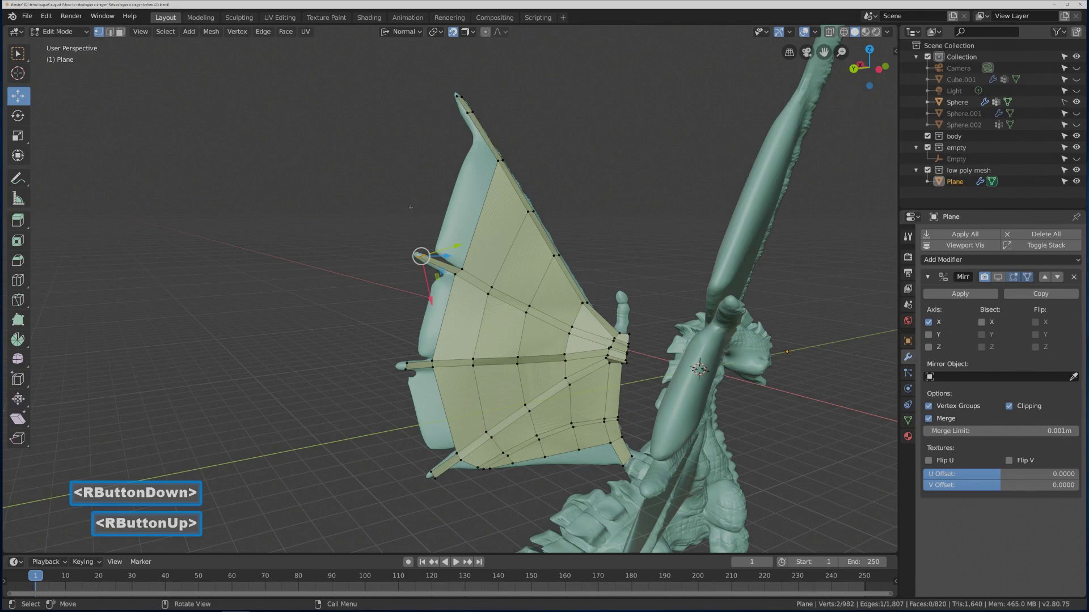
{"action": "key", "text": "g"}
{"action": "left_click", "coordinate": [410, 207]}
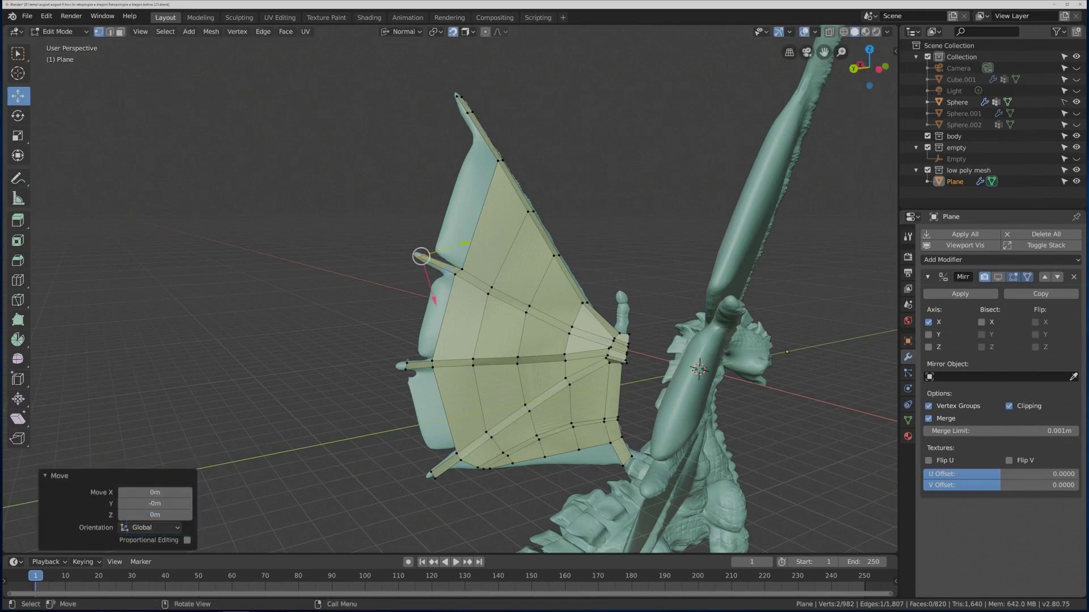
Circle-select the end vertices of the middle wing finger, snap them in place onto the sculpt, and clear the selection.
{"action": "left_click", "coordinate": [406, 363]}
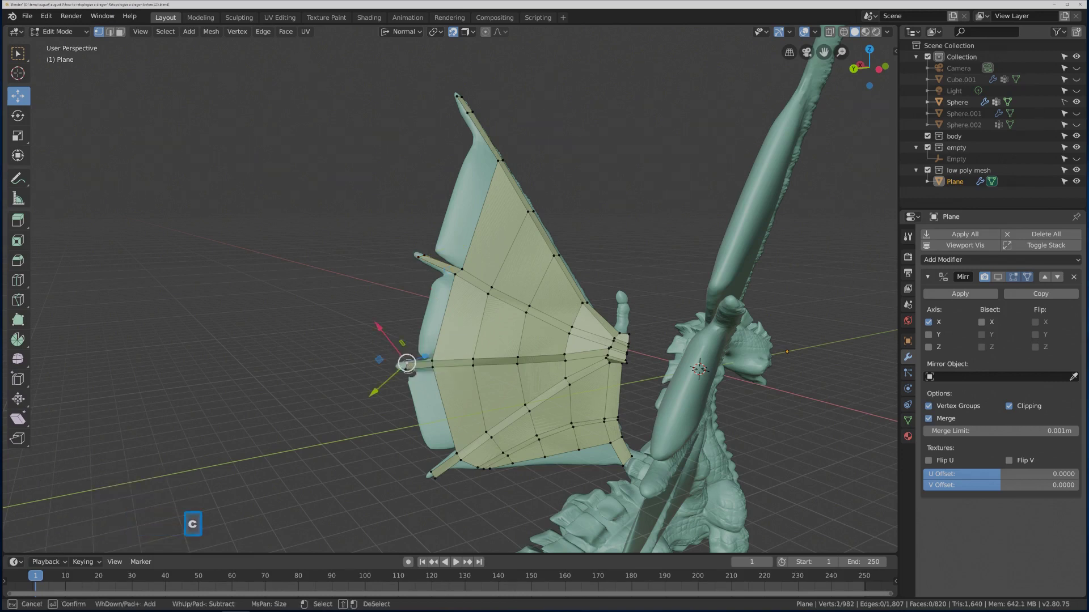
{"action": "key", "text": "c"}
{"action": "left_click", "coordinate": [401, 374]}
{"action": "right_click", "coordinate": [364, 335]}
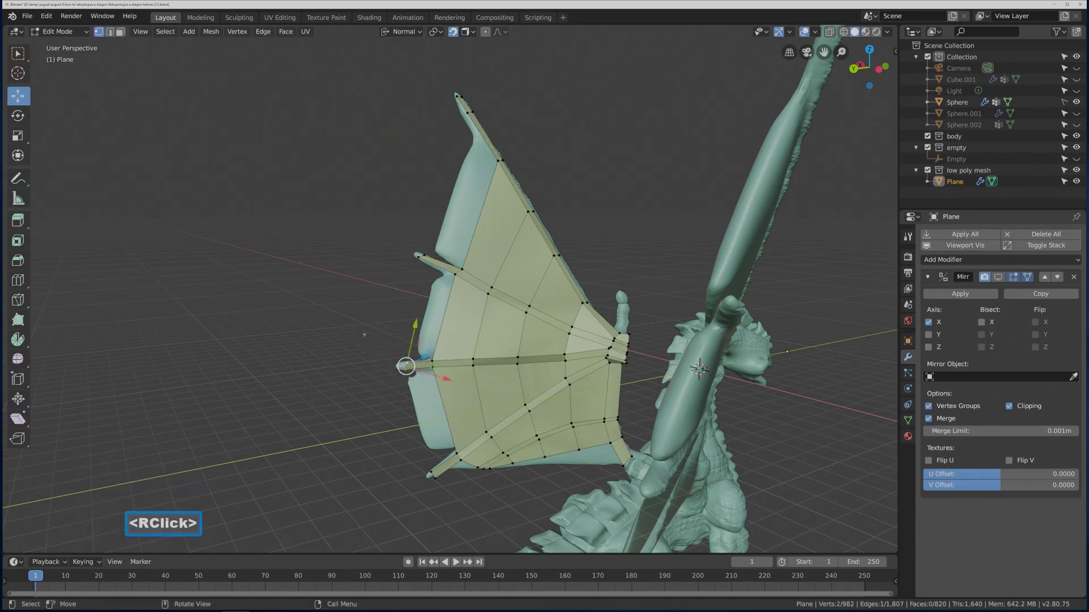
{"action": "key", "text": "g"}
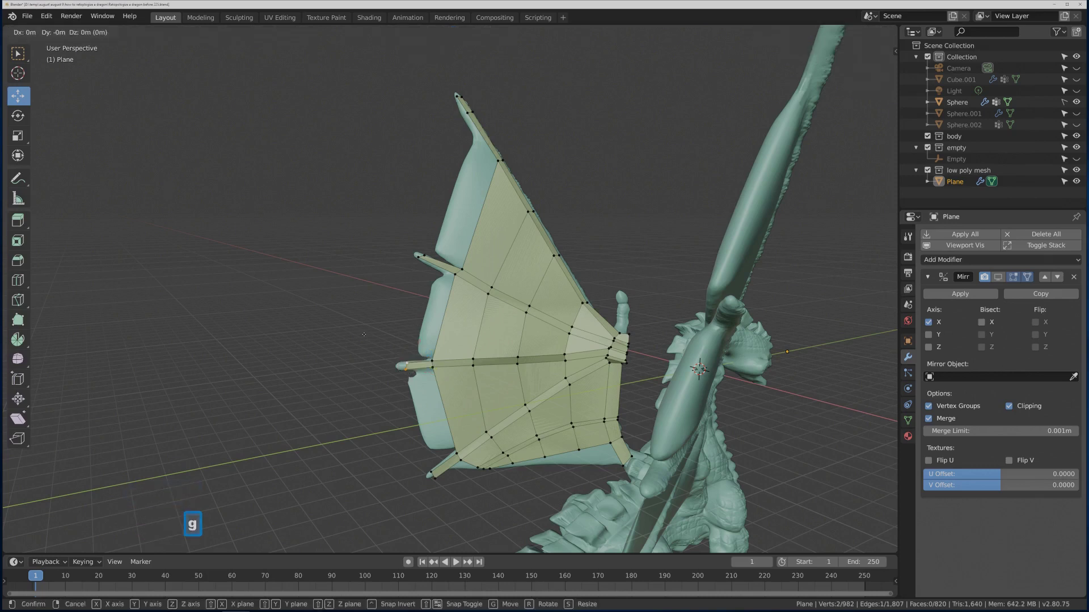
{"action": "left_click", "coordinate": [364, 335]}
{"action": "left_click", "coordinate": [407, 495]}
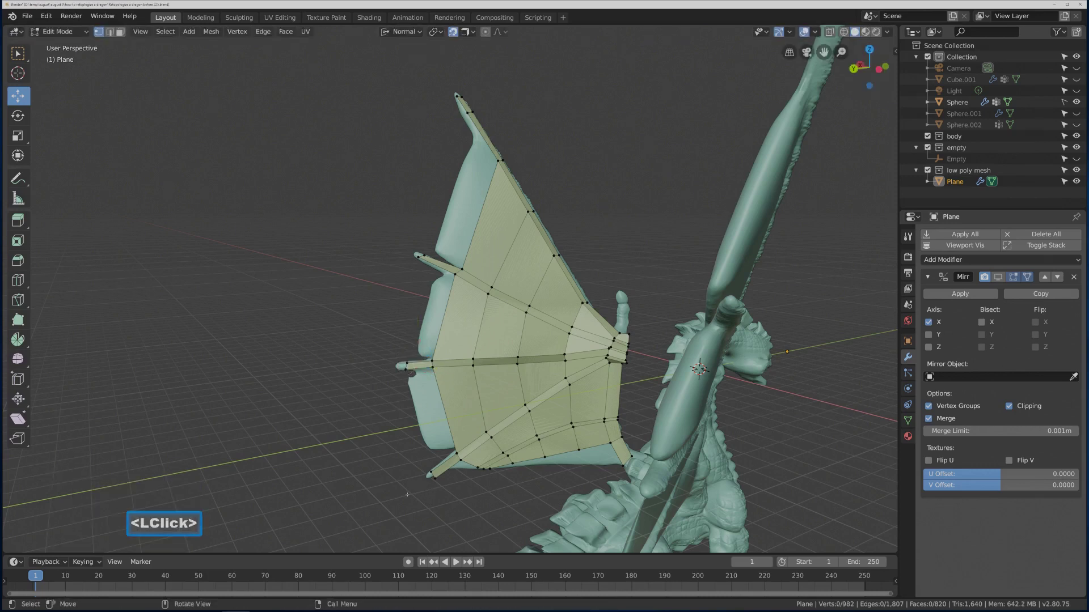
{"action": "key", "text": "Pause"}
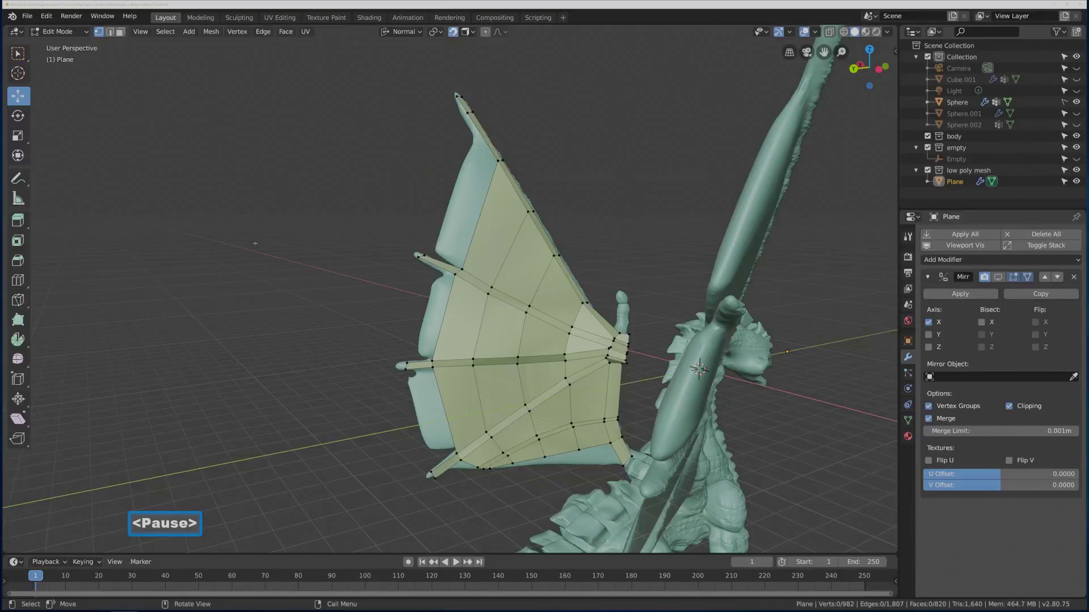
Move the two end vertices of the lowest wing finger onto the sculpted finger's edges, and clear the selection.
{"action": "mouse_move", "coordinate": [340, 423]}
{"action": "middle_mouse_down"}
{"action": "mouse_move", "coordinate": [309, 425]}
{"action": "mouse_move", "coordinate": [344, 417]}
{"action": "middle_mouse_up"}
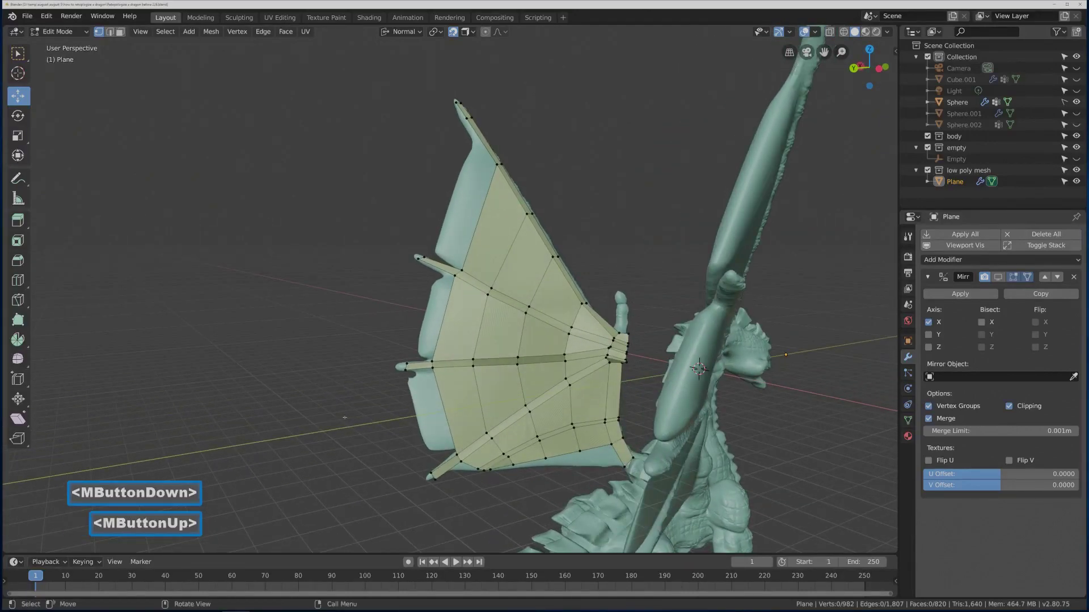
{"action": "key", "text": "b"}
{"action": "left_click_drag", "start_coordinate": [401, 438], "coordinate": [454, 512]}
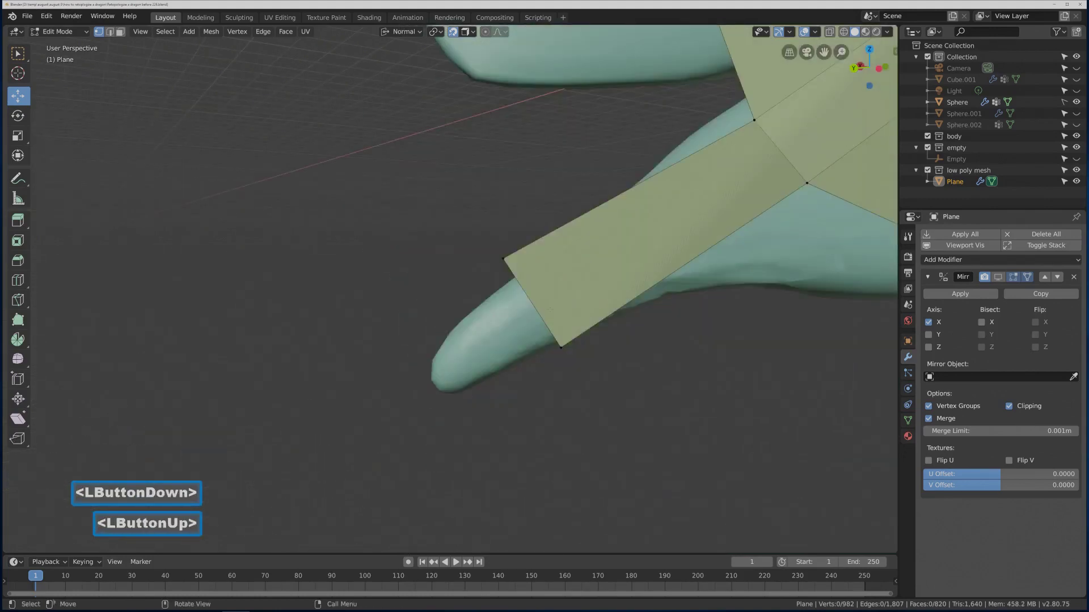
{"action": "middle_click_drag", "start_coordinate": [453, 512], "coordinate": [434, 498]}
{"action": "middle_click_drag", "start_coordinate": [519, 304], "coordinate": [489, 274]}
{"action": "left_click", "coordinate": [474, 272]}
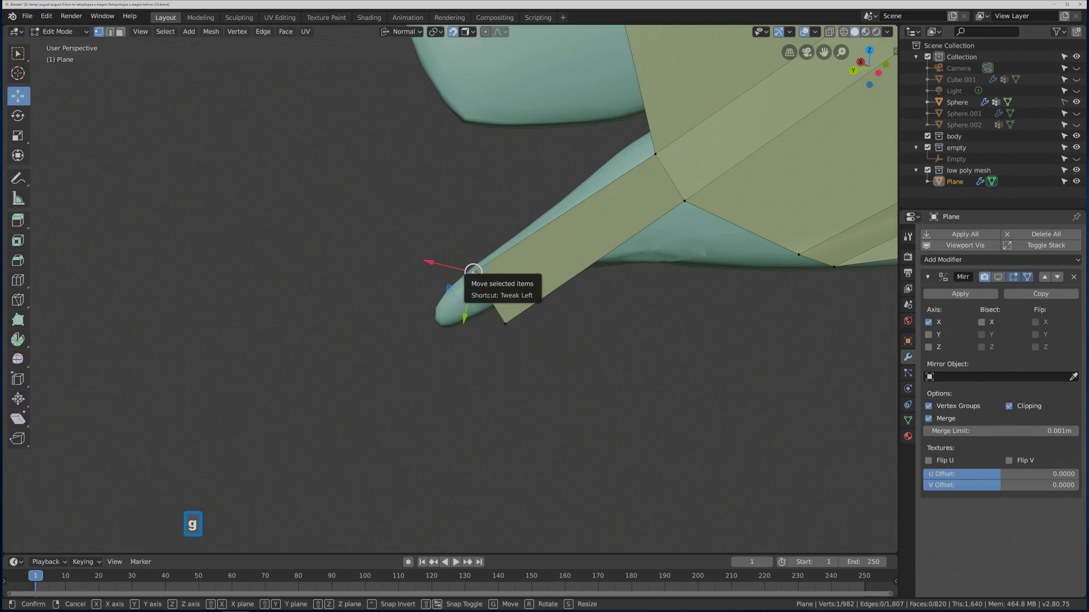
{"action": "left_click", "coordinate": [474, 272]}
{"action": "middle_click_drag", "start_coordinate": [526, 337], "coordinate": [510, 314]}
{"action": "left_click", "coordinate": [490, 299]}
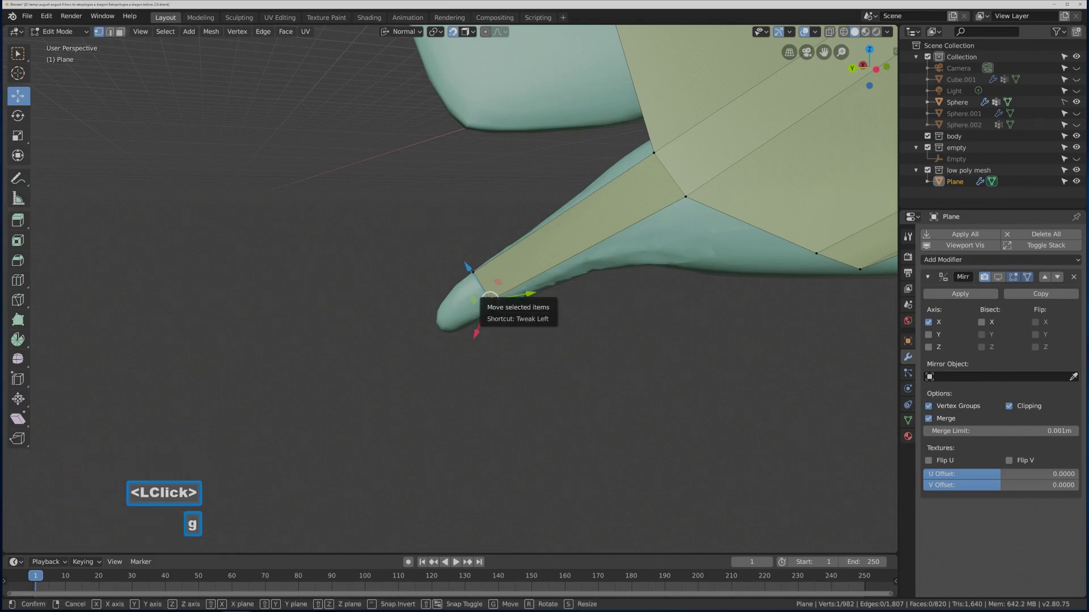
{"action": "left_click", "coordinate": [490, 300]}
{"action": "left_click", "coordinate": [550, 353]}
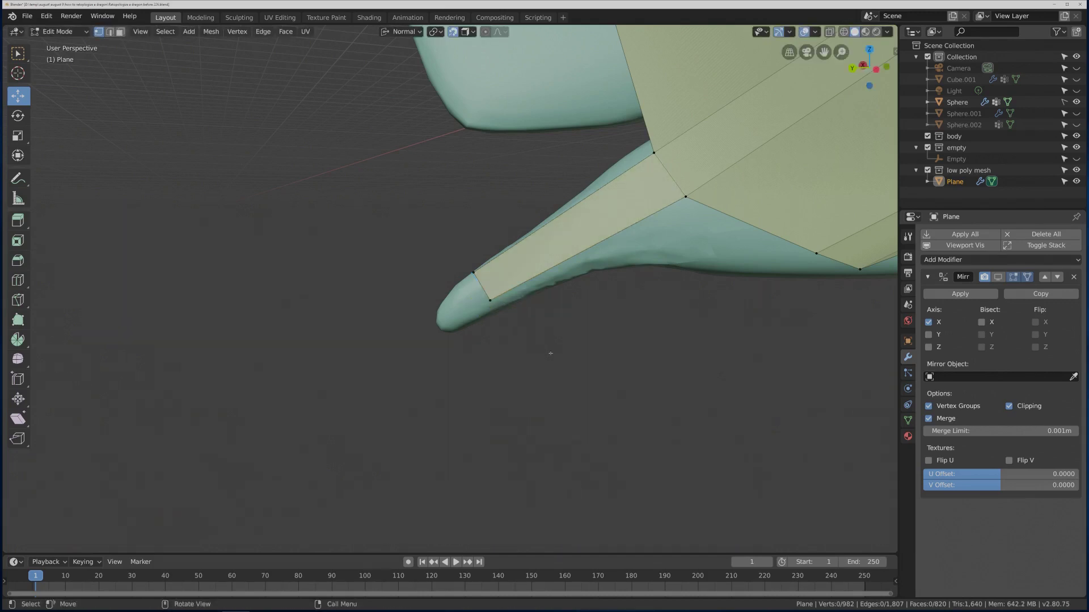
{"action": "key", "text": "Pause"}
Circle-select the vertices at the wing's lower inner corner beside the body, snap them onto the sculpt, and clear the selection.
{"action": "scroll", "coordinate": [748, 310], "scroll_direction": "down", "scroll_amount": 10}
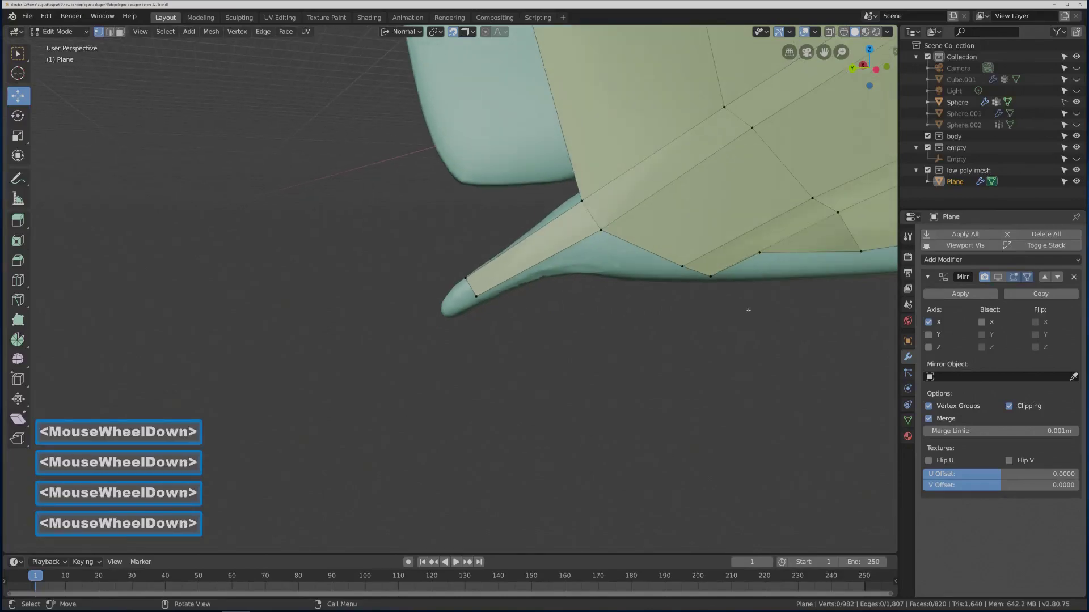
{"action": "middle_click_drag", "start_coordinate": [749, 308], "coordinate": [764, 259]}
{"action": "middle_click_drag", "start_coordinate": [683, 252], "coordinate": [652, 284]}
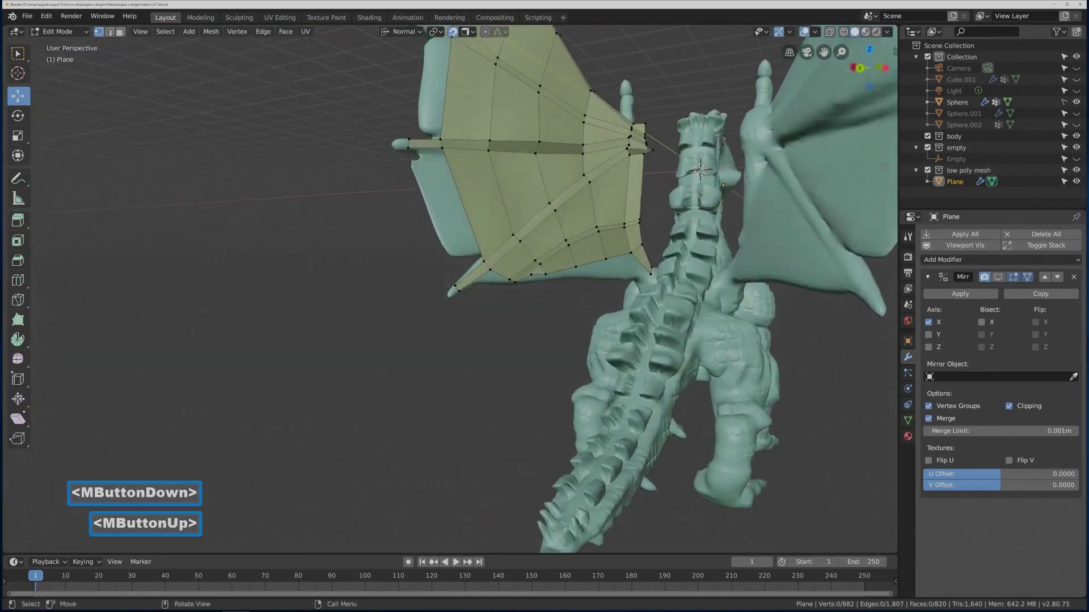
{"action": "left_click", "coordinate": [651, 264]}
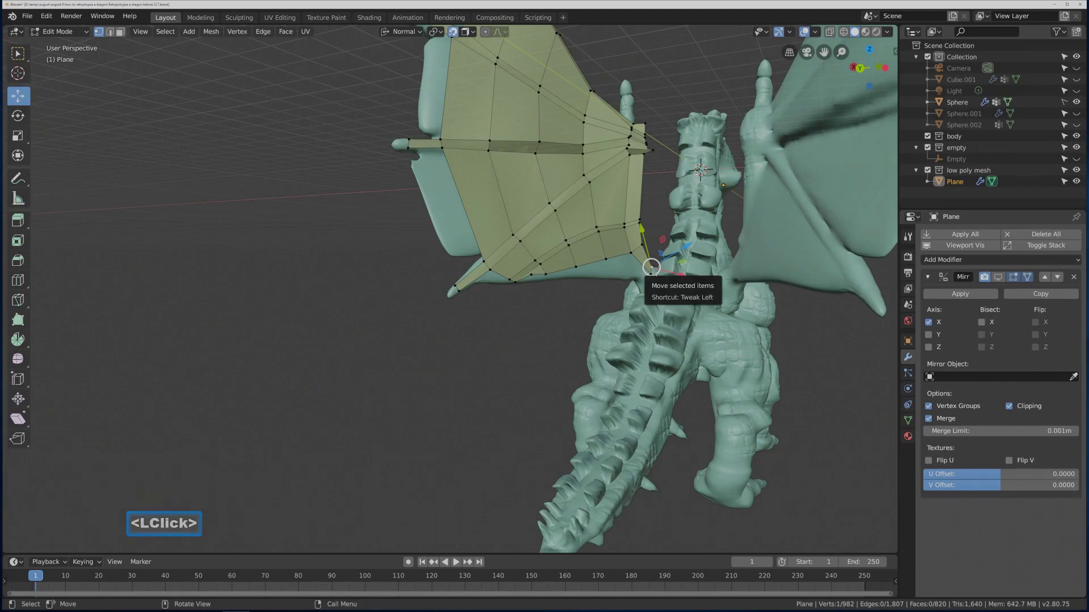
{"action": "key", "text": "c"}
{"action": "left_click", "coordinate": [651, 267]}
{"action": "middle_click_drag", "start_coordinate": [651, 266], "coordinate": [651, 270]}
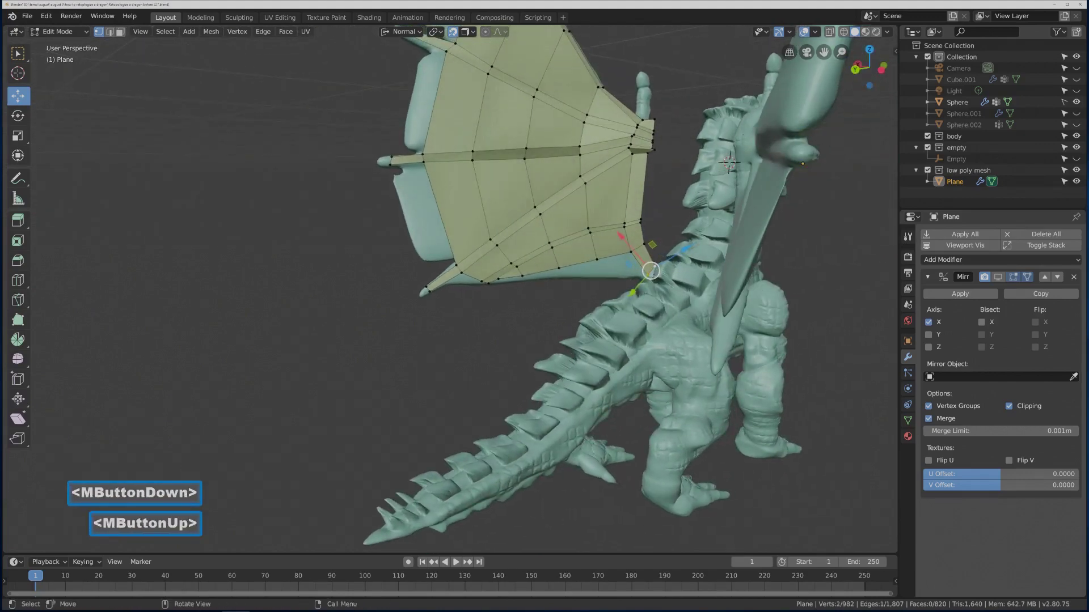
{"action": "left_click", "coordinate": [651, 271]}
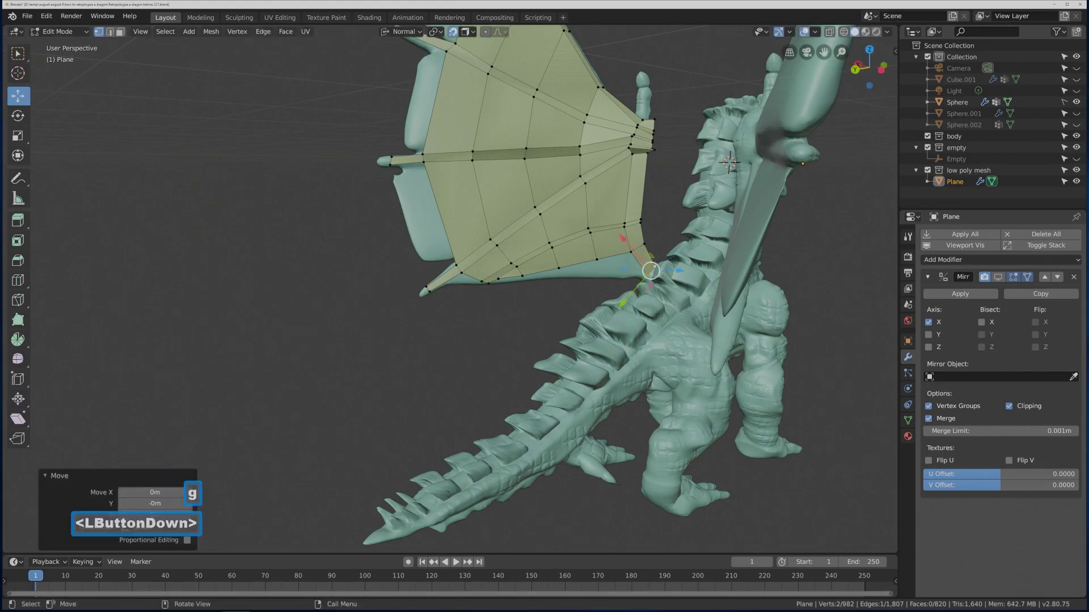
{"action": "middle_click_drag", "start_coordinate": [651, 271], "coordinate": [757, 322]}
{"action": "left_click", "coordinate": [808, 329]}
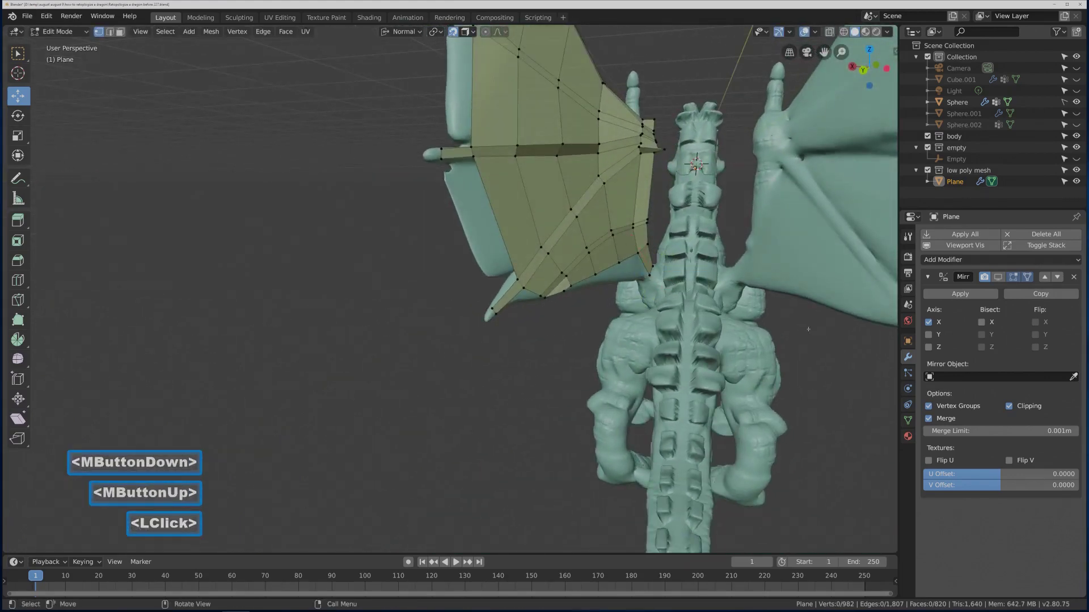
Select the vertex at the wing's inner joint, turn off snapping, and set the transform orientation to Global.
{"action": "key", "text": "Pause"}
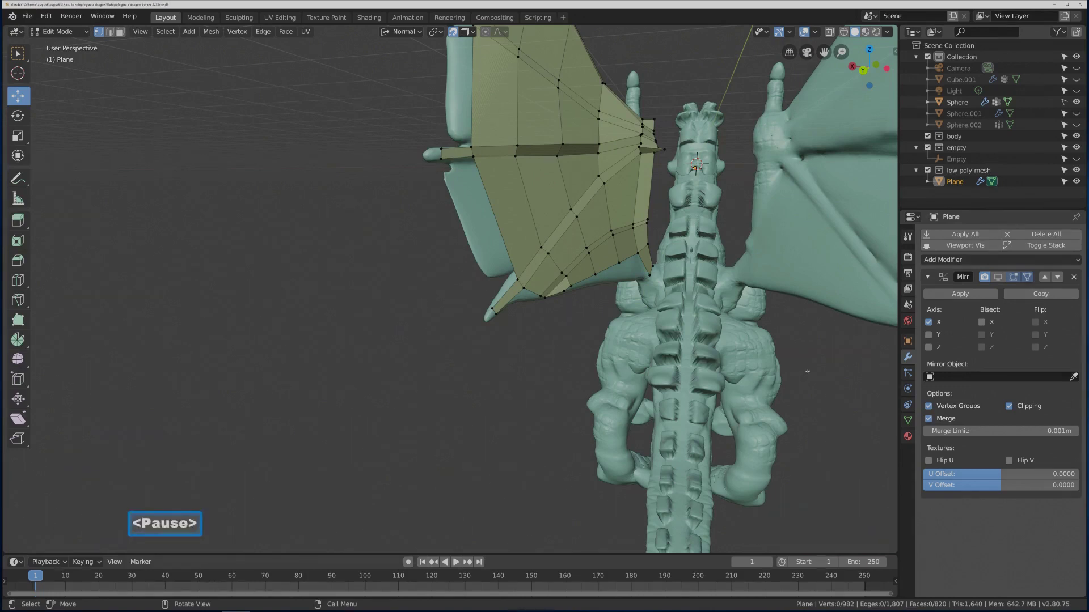
{"action": "middle_click_drag", "start_coordinate": [807, 371], "coordinate": [678, 390], "text": "shift"}
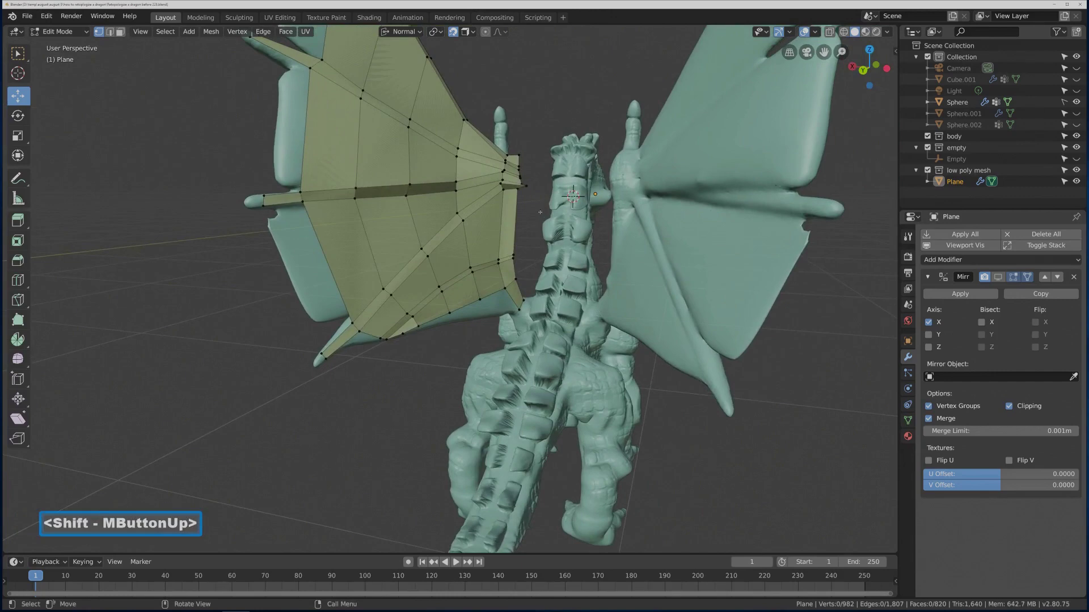
{"action": "left_click", "coordinate": [526, 185]}
{"action": "middle_click_drag", "start_coordinate": [527, 185], "coordinate": [403, 189]}
{"action": "middle_click_drag", "start_coordinate": [540, 131], "coordinate": [554, 106]}
{"action": "left_click", "coordinate": [453, 31]}
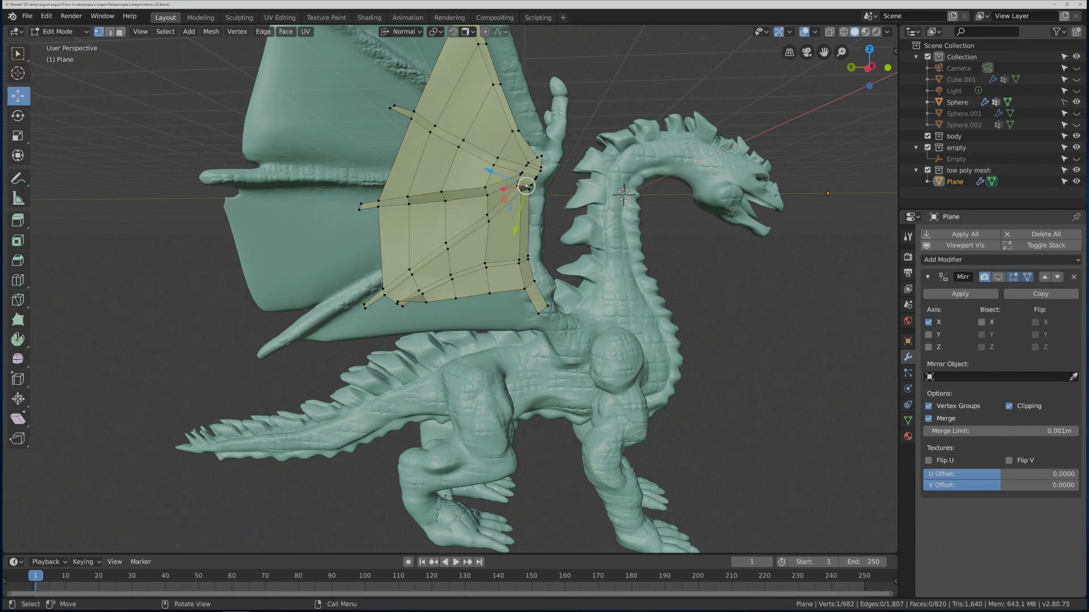
{"action": "middle_click_drag", "start_coordinate": [526, 186], "coordinate": [526, 186]}
{"action": "middle_click_drag", "start_coordinate": [456, 93], "coordinate": [456, 93]}
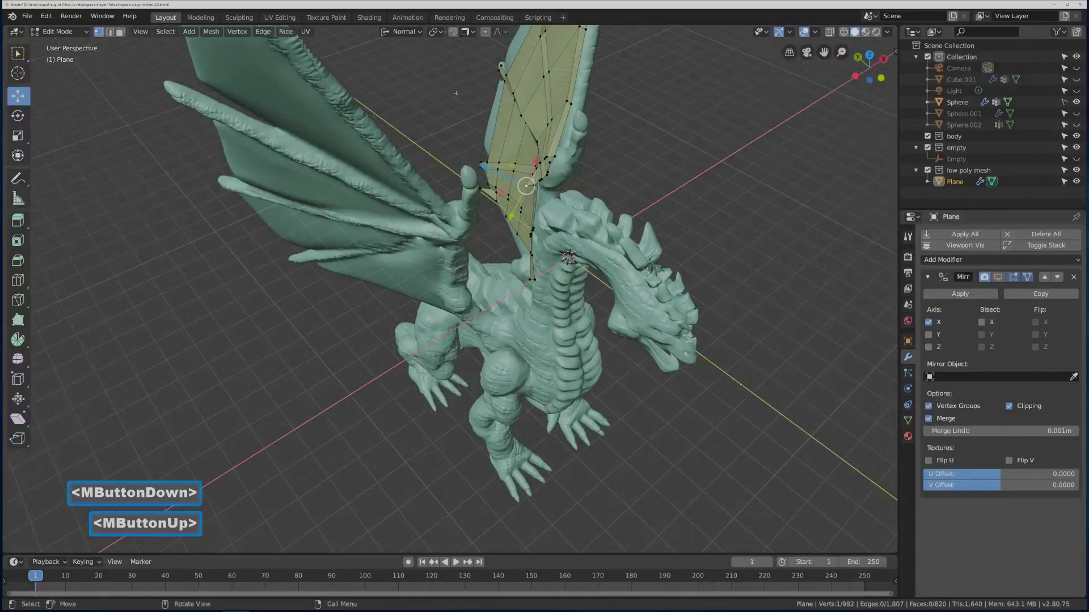
{"action": "left_click", "coordinate": [420, 33]}
{"action": "left_click", "coordinate": [397, 68]}
Move the selected wing-joint vertex along the global axes toward the arm's edge, and clear the selection.
{"action": "mouse_move", "coordinate": [540, 151]}
{"action": "middle_mouse_down"}
{"action": "mouse_move", "coordinate": [528, 141]}
{"action": "mouse_move", "coordinate": [538, 147]}
{"action": "middle_mouse_up"}
{"action": "left_click_drag", "start_coordinate": [526, 185], "coordinate": [571, 176]}
{"action": "mouse_move", "coordinate": [571, 176]}
{"action": "middle_mouse_down"}
{"action": "mouse_move", "coordinate": [493, 182]}
{"action": "mouse_move", "coordinate": [555, 177]}
{"action": "middle_mouse_up"}
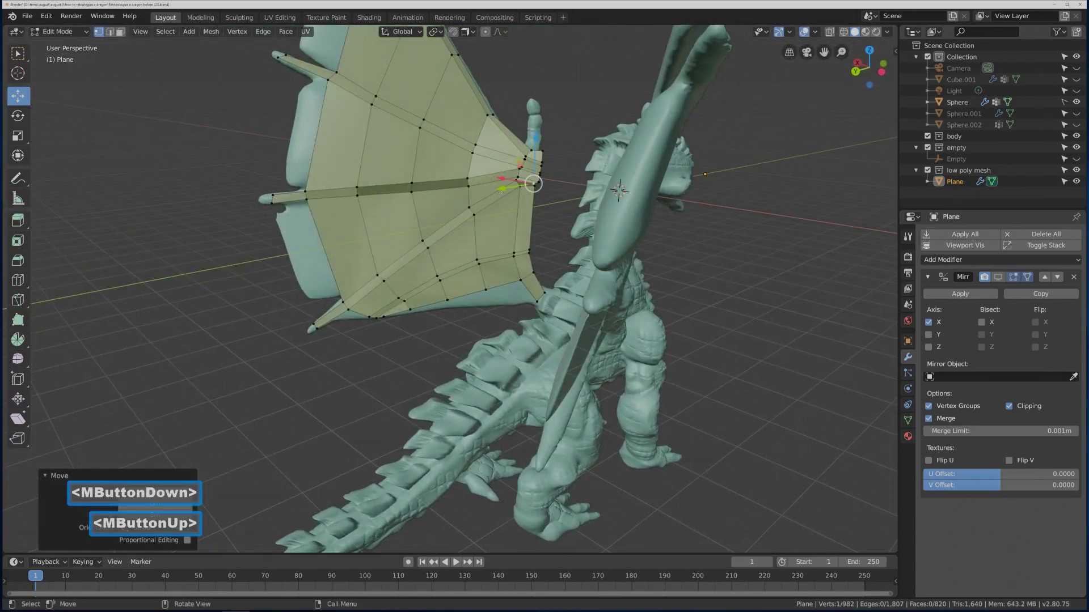
{"action": "left_click_drag", "start_coordinate": [501, 192], "coordinate": [505, 187]}
{"action": "left_click", "coordinate": [755, 238]}
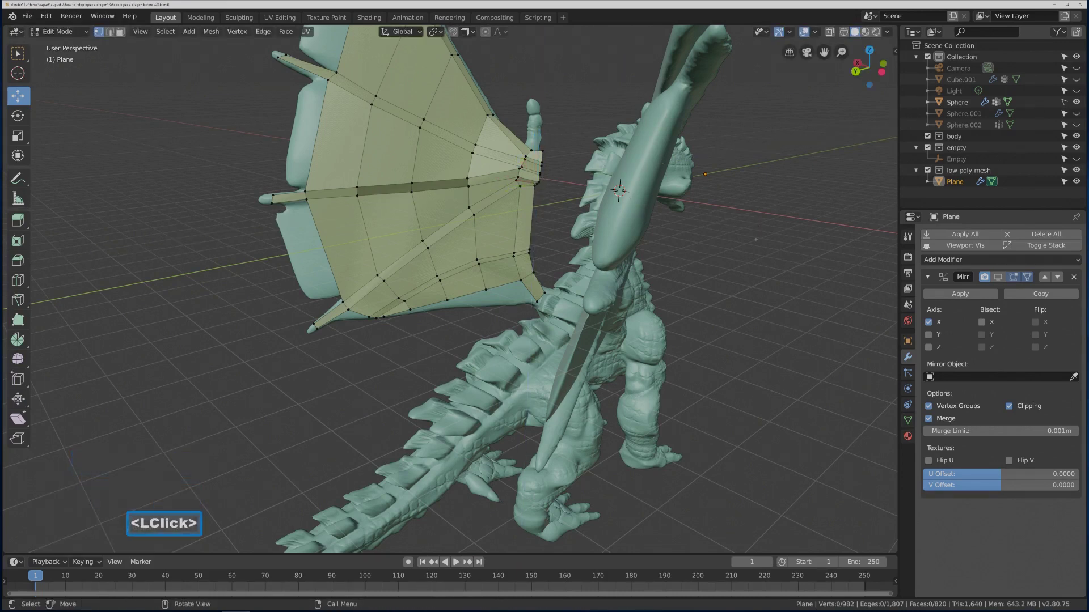
Reveal all hidden geometry of the low-poly mesh and clear the selection.
{"action": "key", "text": "Pause"}
{"action": "middle_click_drag", "start_coordinate": [771, 251], "coordinate": [661, 256]}
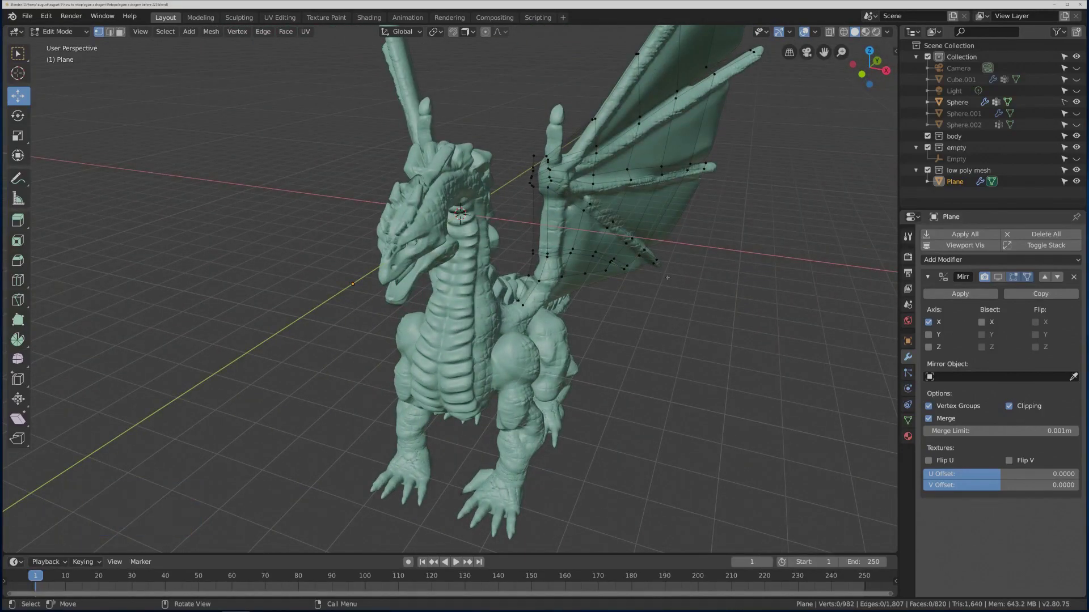
{"action": "key", "text": "alt"}
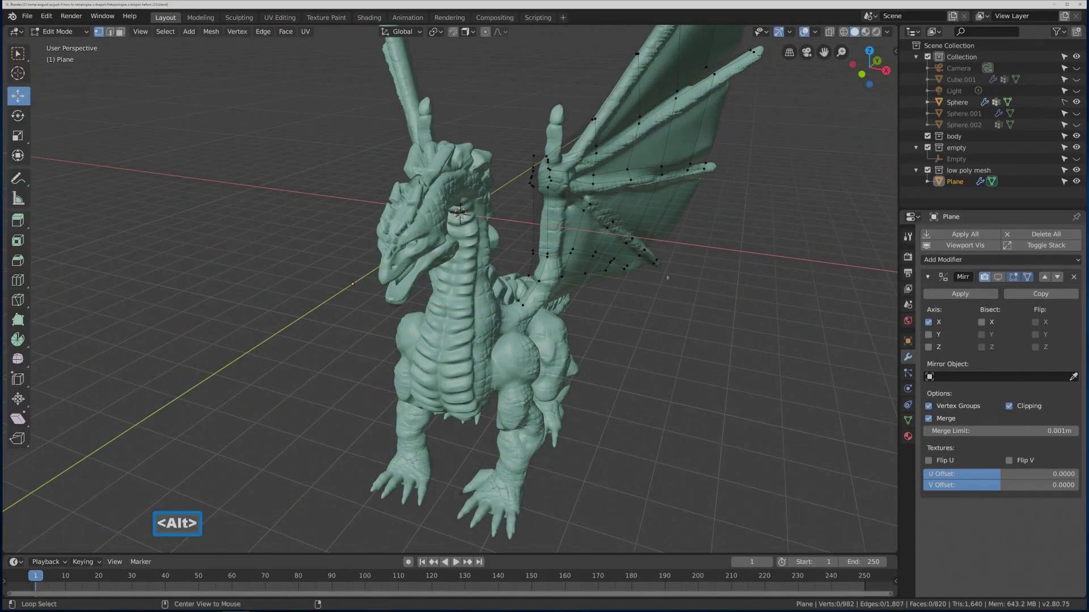
{"action": "key", "text": "alt+h"}
{"action": "mouse_move", "coordinate": [662, 306]}
{"action": "middle_mouse_down"}
{"action": "mouse_move", "coordinate": [715, 332]}
{"action": "mouse_move", "coordinate": [647, 321]}
{"action": "middle_mouse_up"}
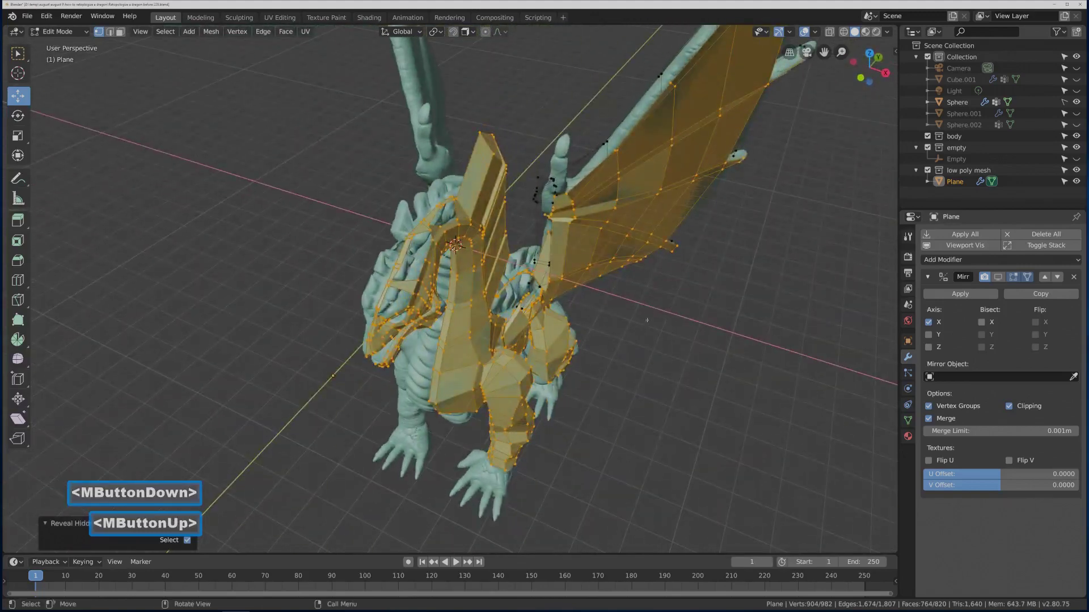
{"action": "left_click", "coordinate": [714, 275]}
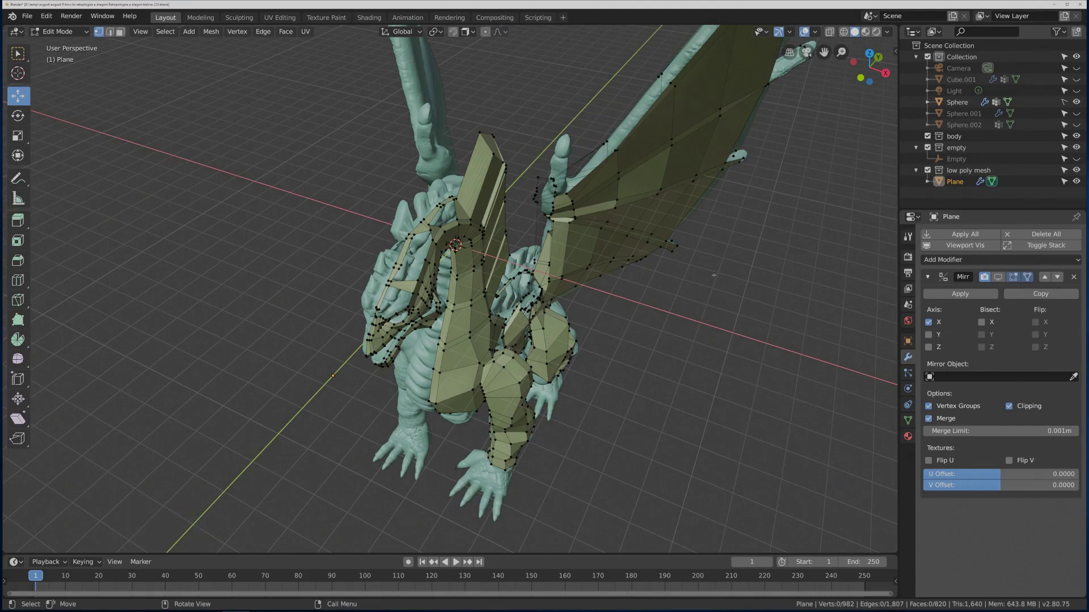
{"action": "key", "text": "Pause"}
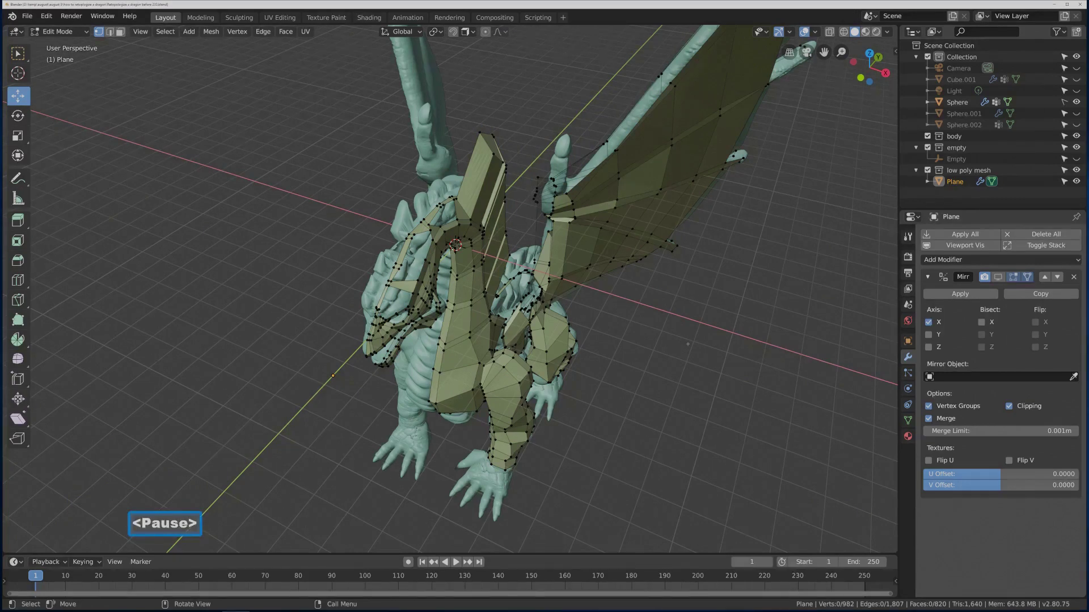
Switch to face selection and loop-select the faces around each spike block along the back of the neck.
{"action": "middle_click_drag", "start_coordinate": [688, 344], "coordinate": [644, 310]}
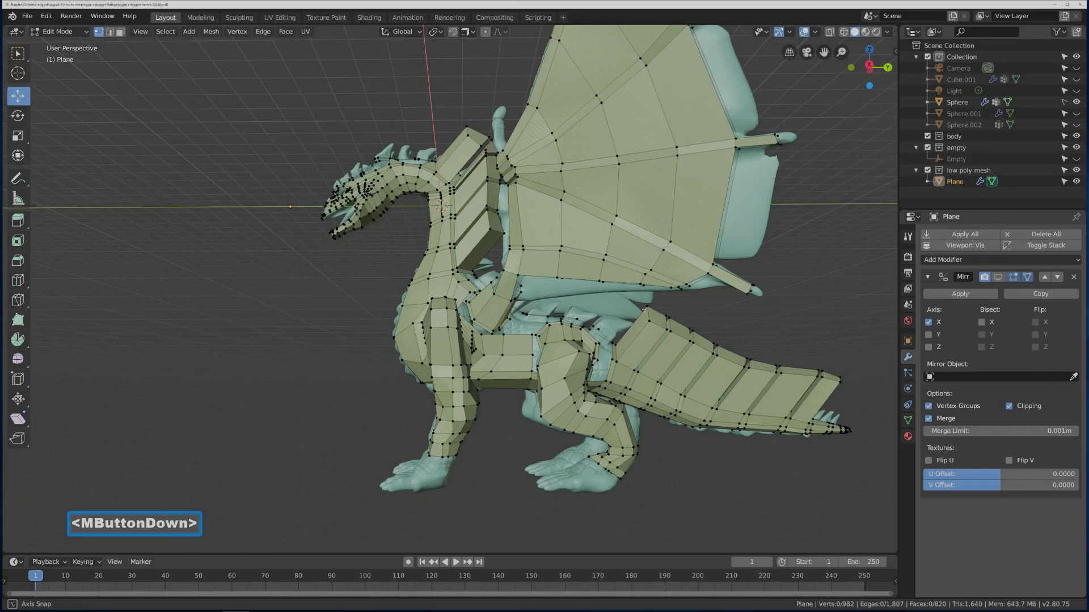
{"action": "middle_click_drag", "start_coordinate": [644, 309], "coordinate": [614, 299]}
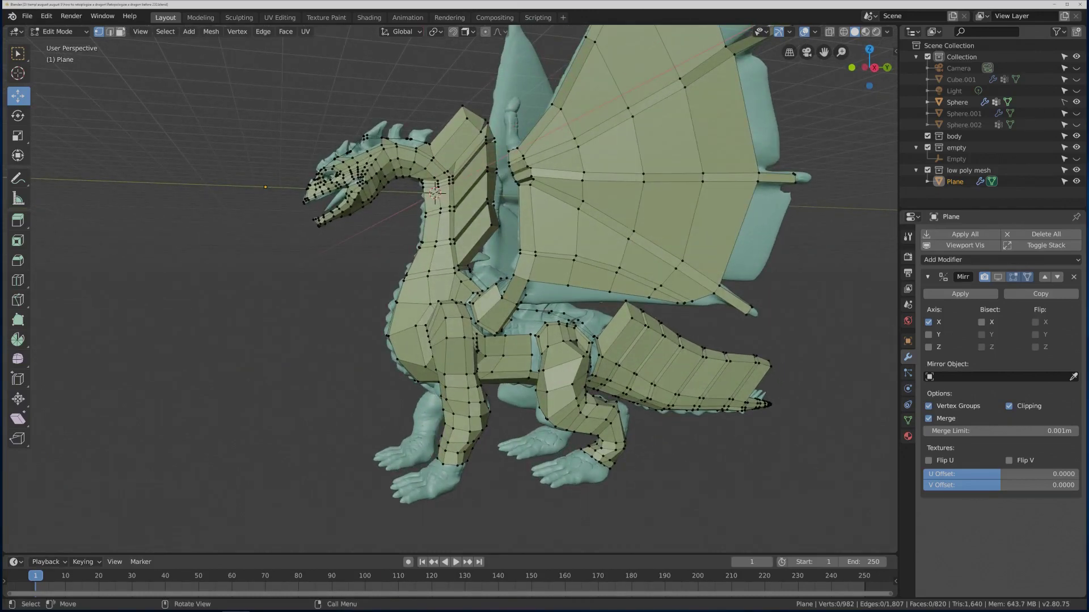
{"action": "left_click", "coordinate": [119, 32]}
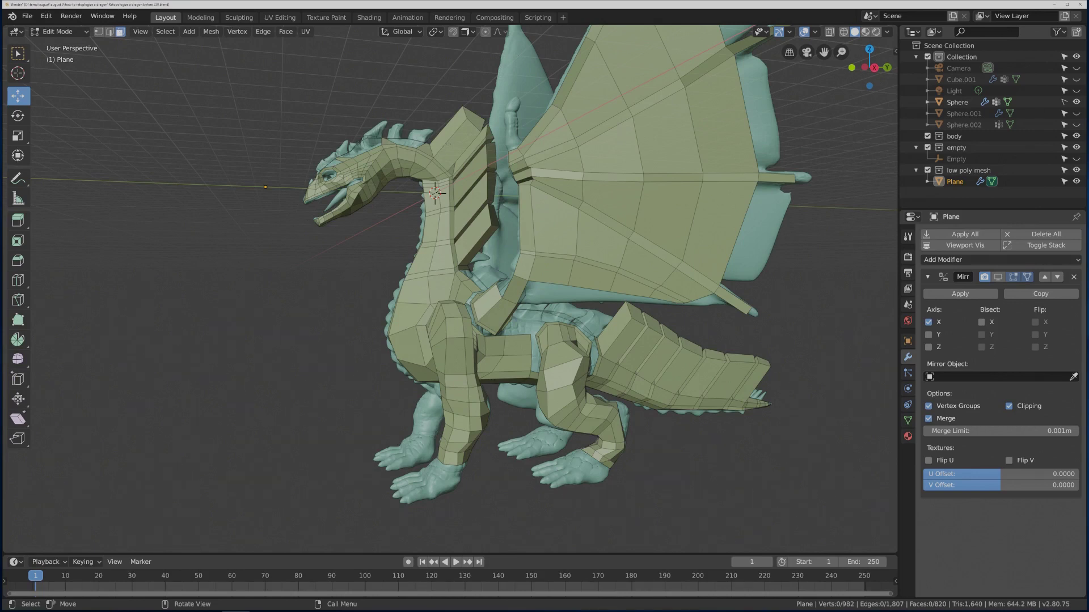
{"action": "left_click", "coordinate": [448, 138], "text": "alt"}
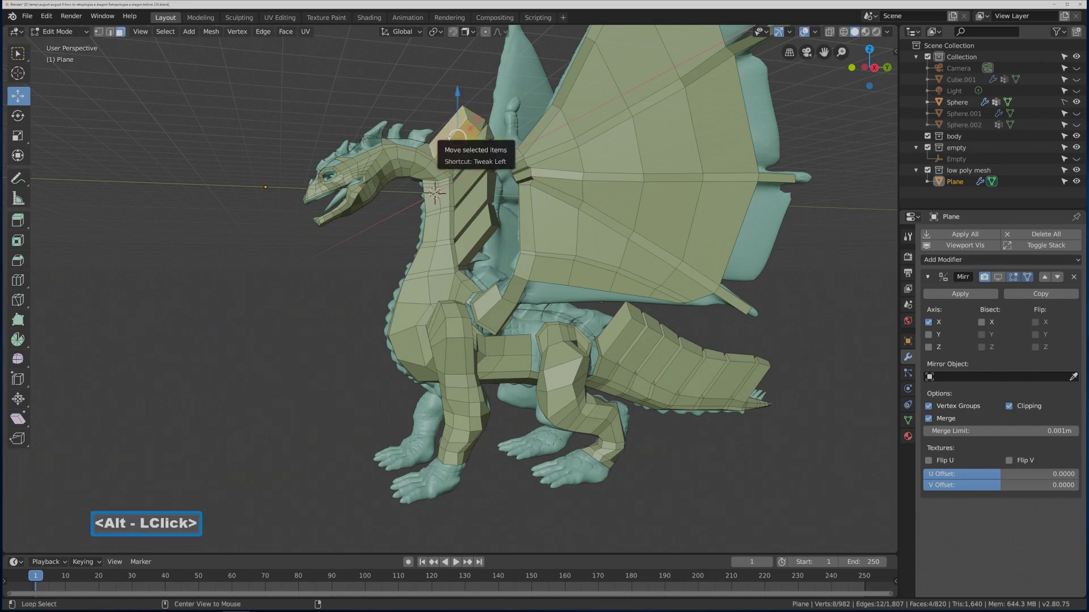
{"action": "key", "text": "alt+shift"}
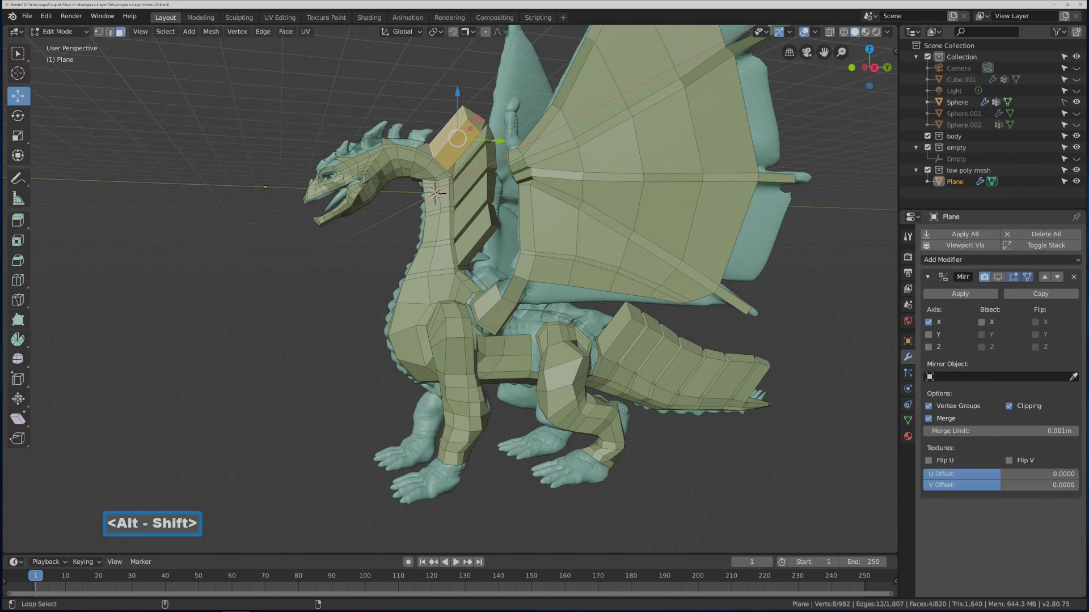
{"action": "left_click", "coordinate": [477, 176], "text": "alt+shift"}
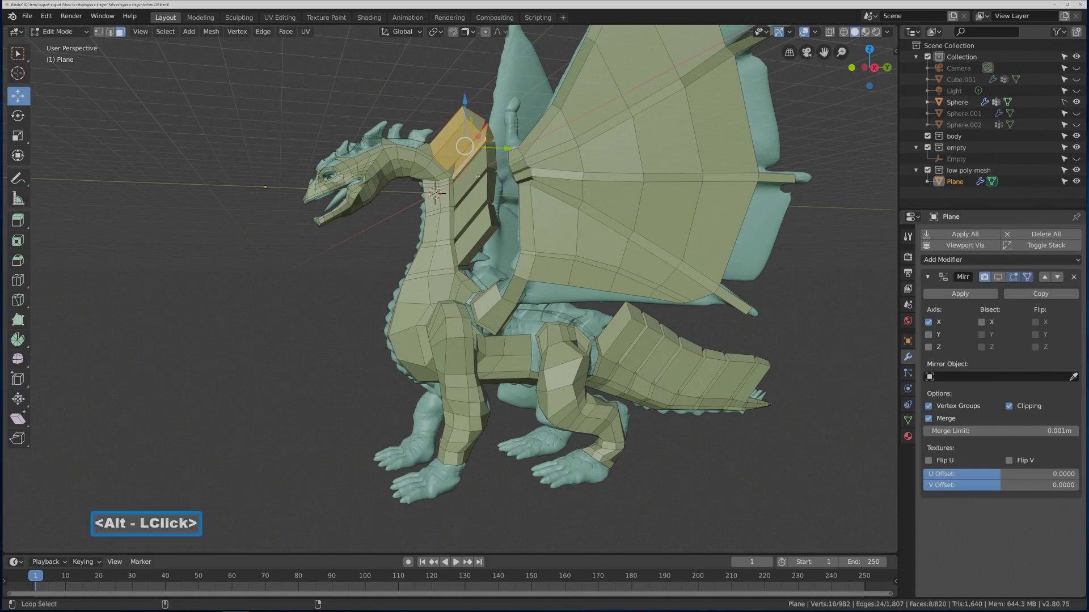
{"action": "left_click", "coordinate": [475, 193], "text": "alt+shift"}
{"action": "left_click", "coordinate": [479, 217], "text": "alt+shift"}
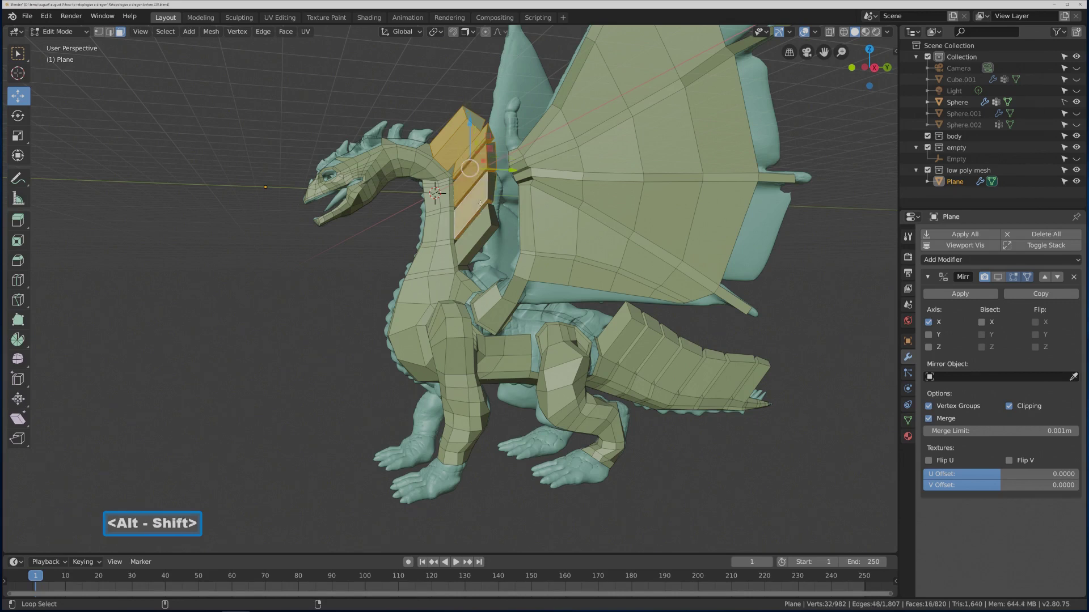
{"action": "left_click", "coordinate": [486, 230], "text": "alt+shift"}
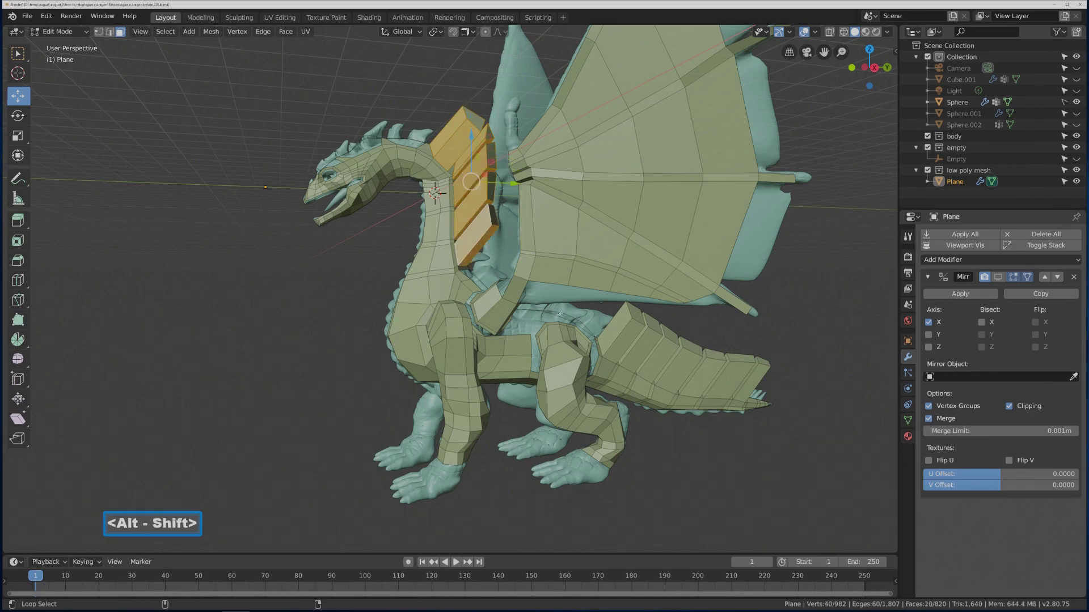
Add the face loops of all the spike blocks along the tail to the selection.
{"action": "left_click", "coordinate": [623, 330], "text": "alt+shift"}
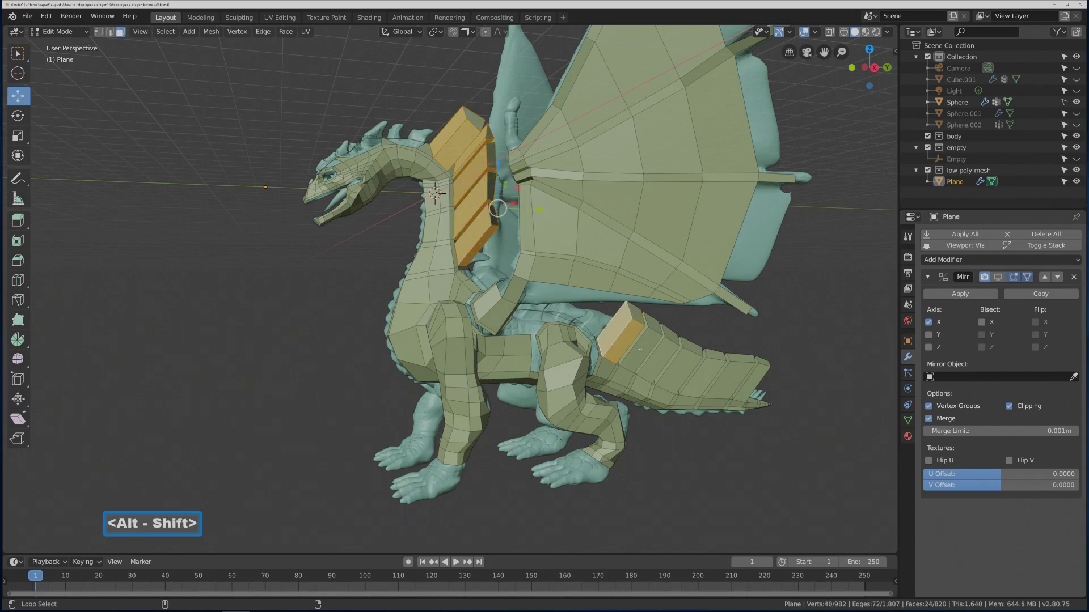
{"action": "left_click", "coordinate": [636, 345], "text": "alt+shift"}
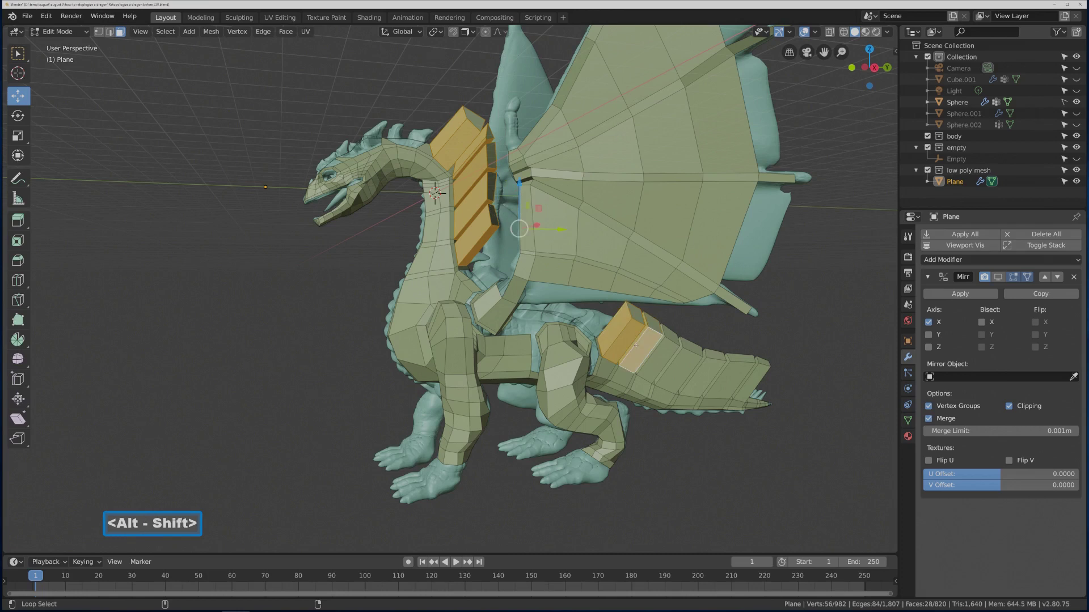
{"action": "left_click", "coordinate": [661, 364], "text": "alt+shift"}
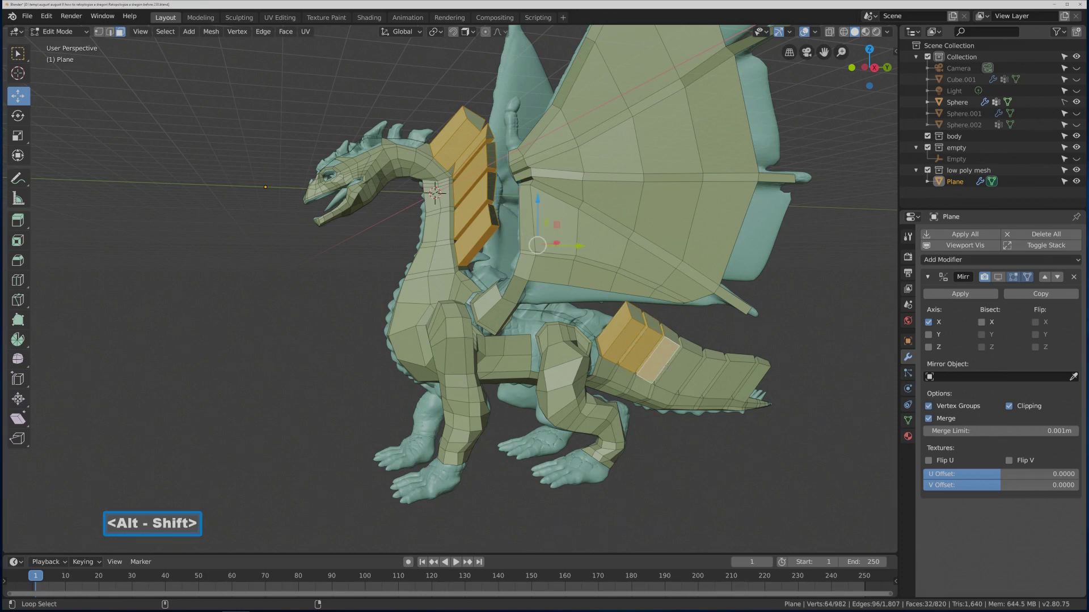
{"action": "left_click", "coordinate": [683, 363], "text": "alt+shift"}
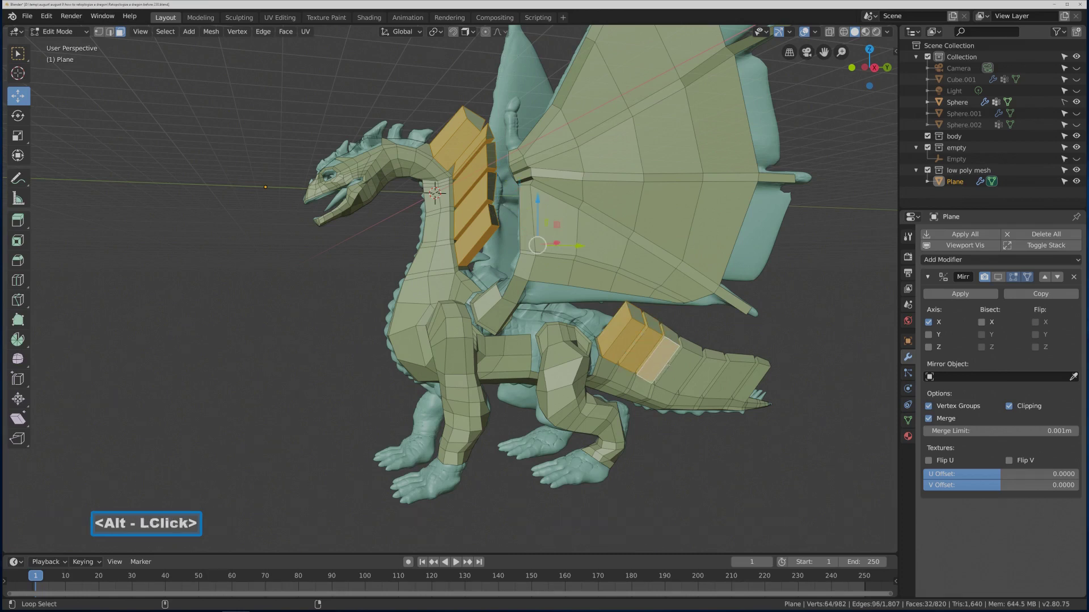
{"action": "left_click", "coordinate": [706, 383], "text": "alt+shift"}
{"action": "left_click", "coordinate": [735, 377], "text": "alt+shift"}
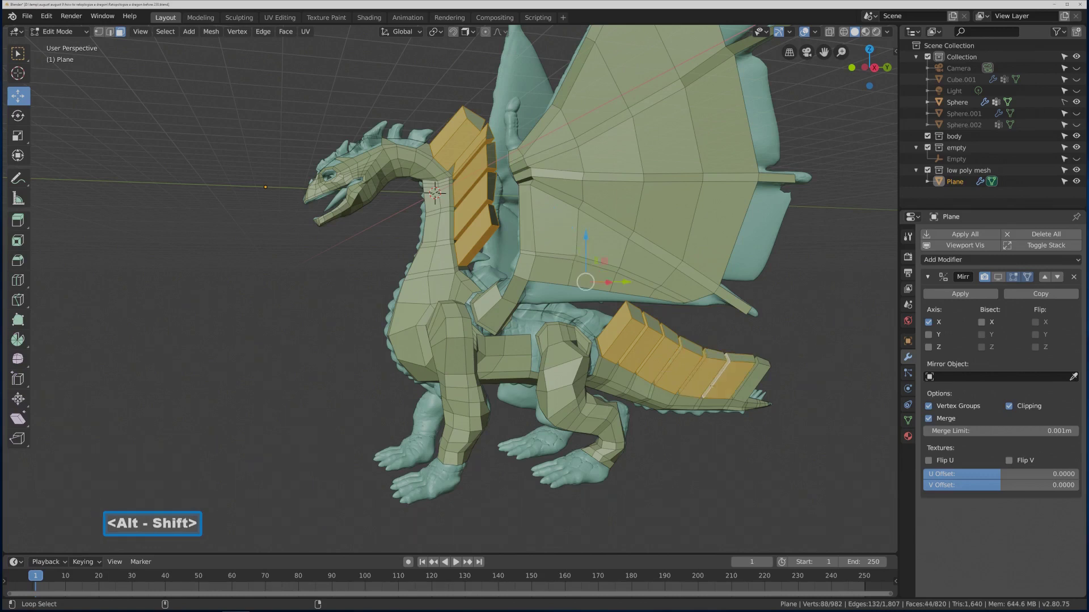
{"action": "left_click", "coordinate": [739, 389], "text": "alt+shift"}
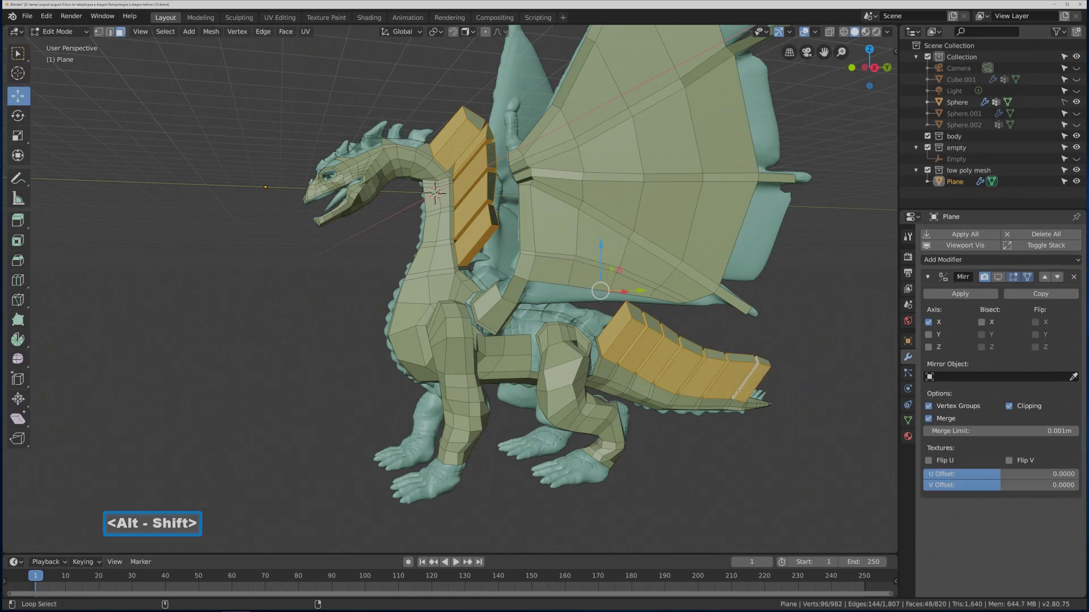
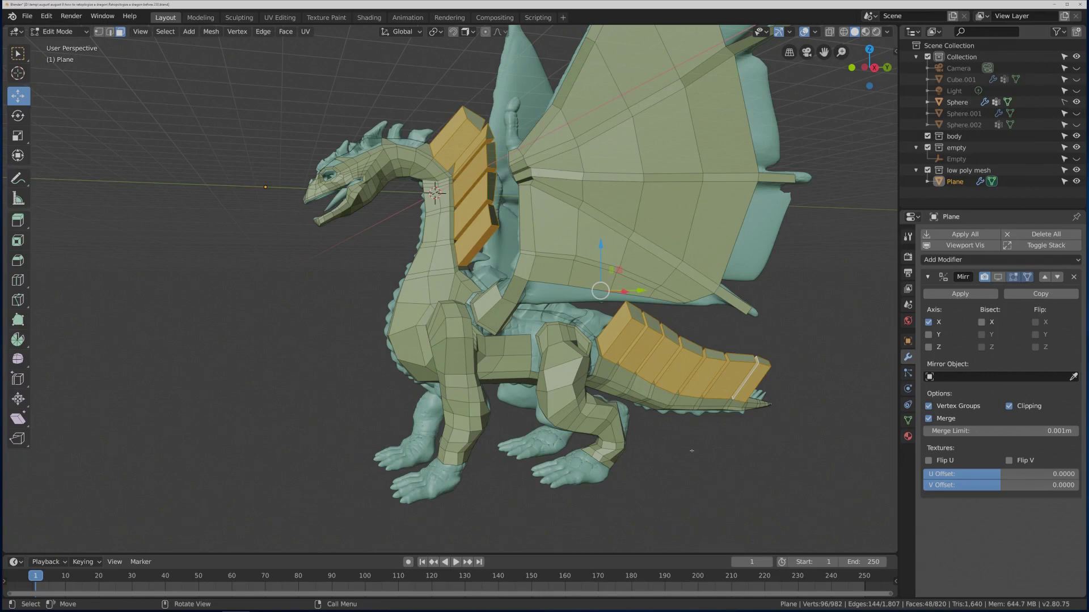
Circle-select the remaining end faces of the tail and neck spike blocks to complete the selection.
{"action": "key", "text": "Pause"}
{"action": "key", "text": "c"}
{"action": "left_click_drag", "start_coordinate": [633, 323], "coordinate": [763, 366]}
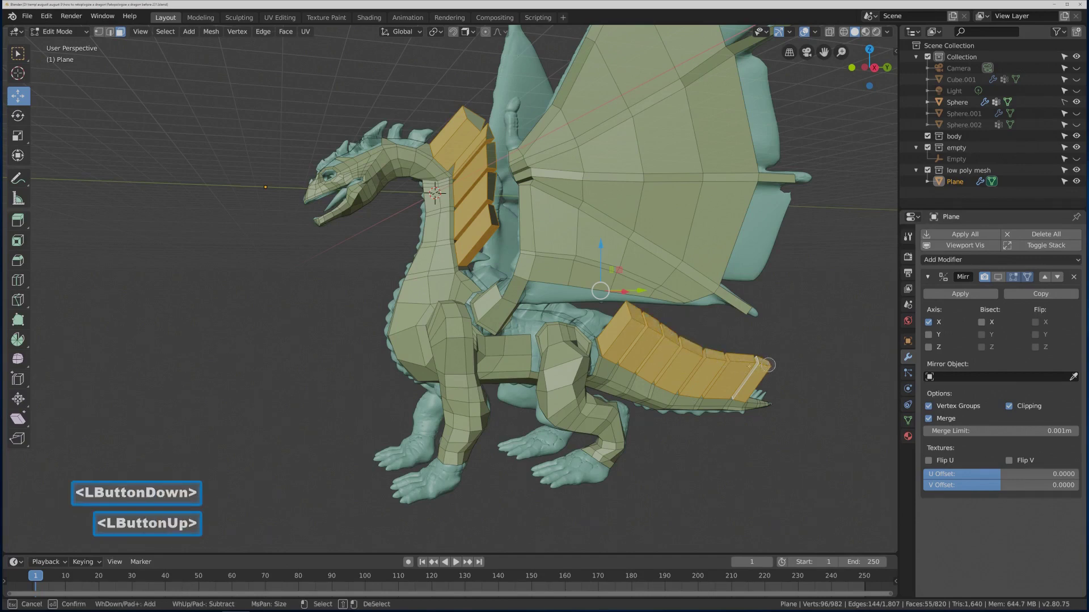
{"action": "left_click", "coordinate": [473, 127]}
{"action": "left_click", "coordinate": [480, 138]}
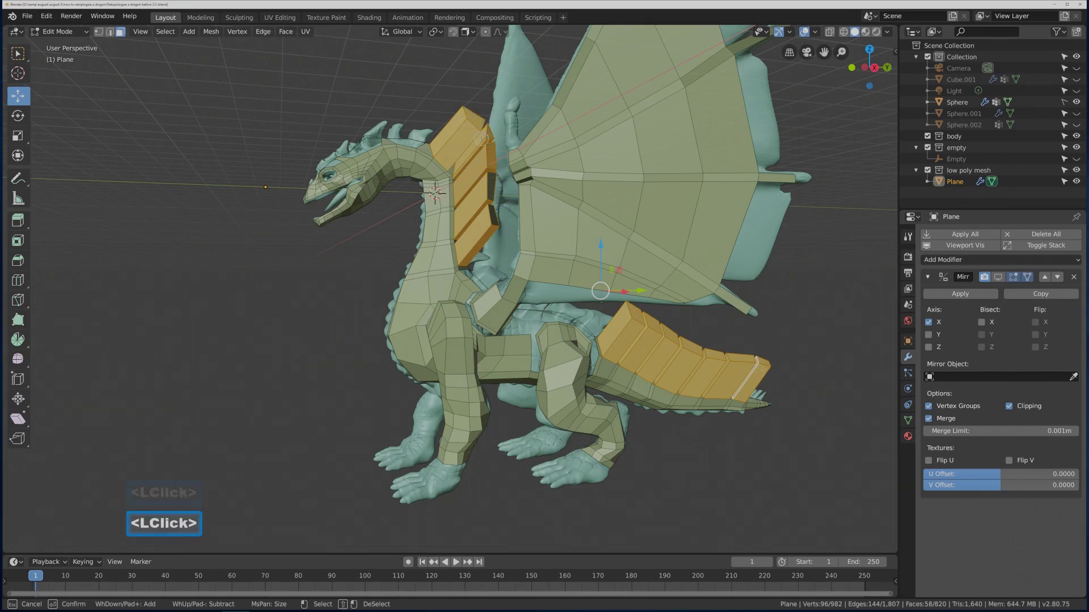
{"action": "left_click", "coordinate": [482, 190]}
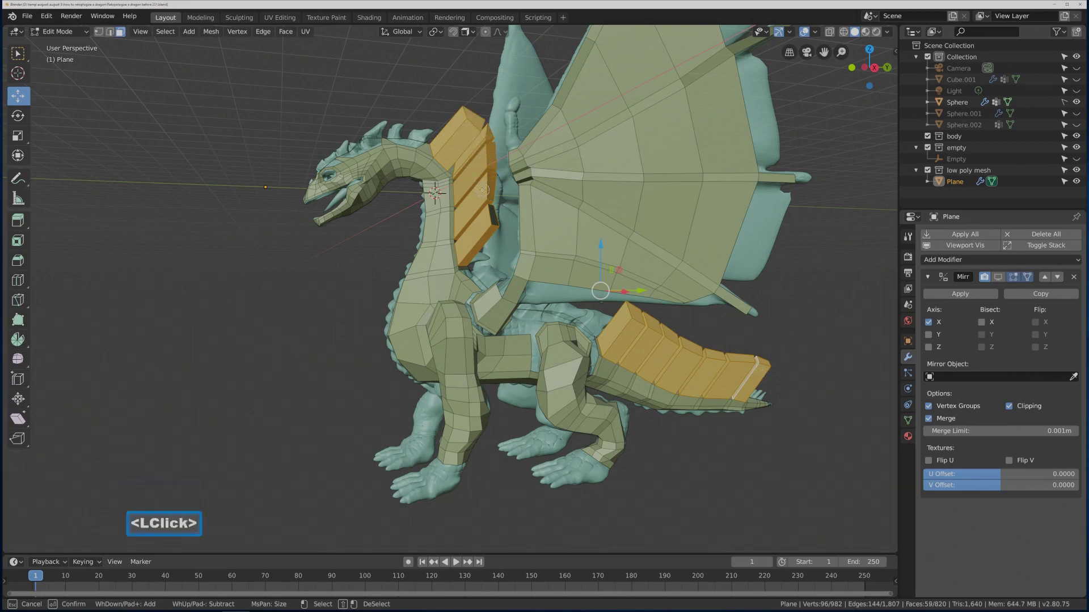
{"action": "left_click", "coordinate": [482, 220]}
{"action": "left_click", "coordinate": [484, 221]}
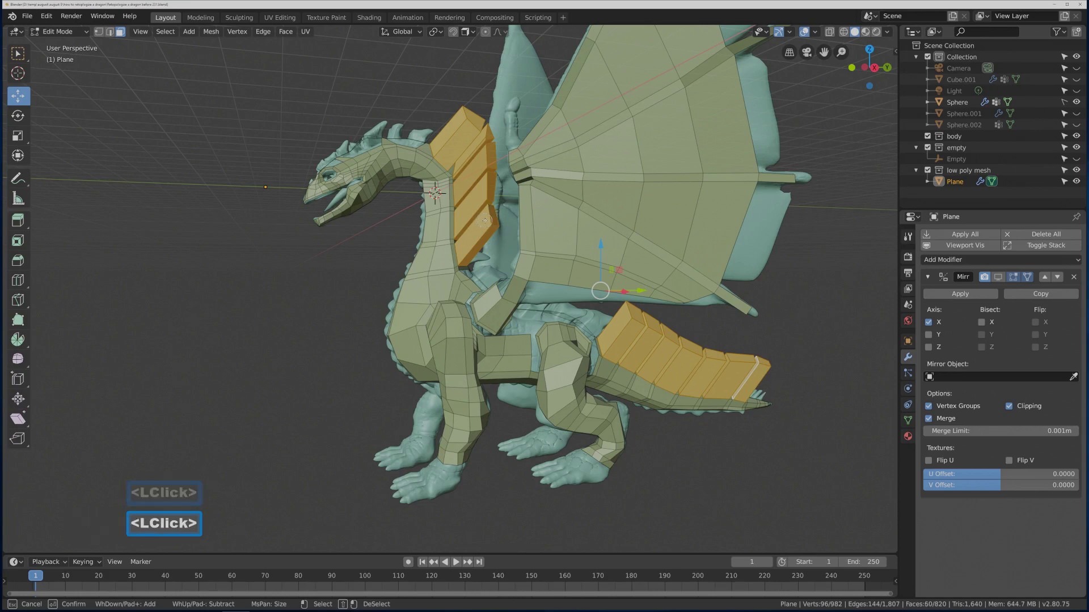
{"action": "right_click", "coordinate": [829, 384]}
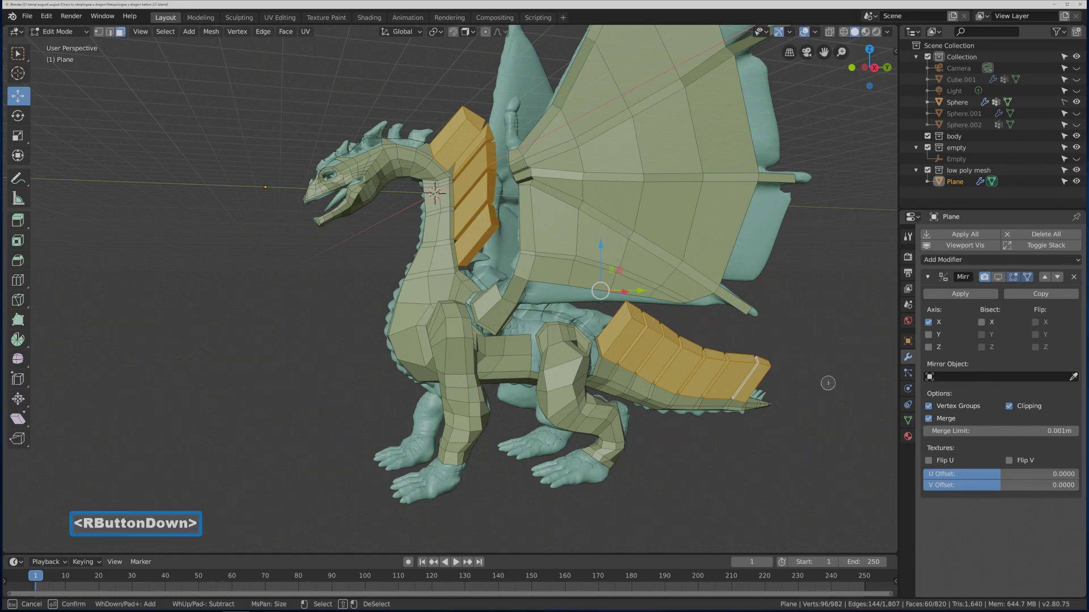
Separate the selected neck and tail spike faces into a new mesh by selection.
{"action": "key", "text": "Pause"}
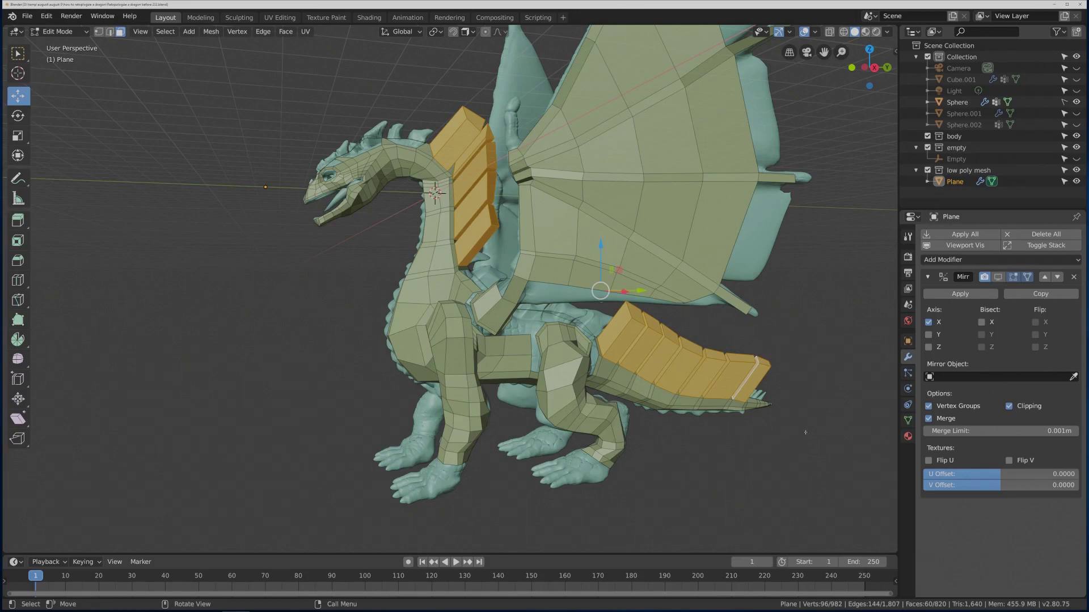
{"action": "key", "text": "p"}
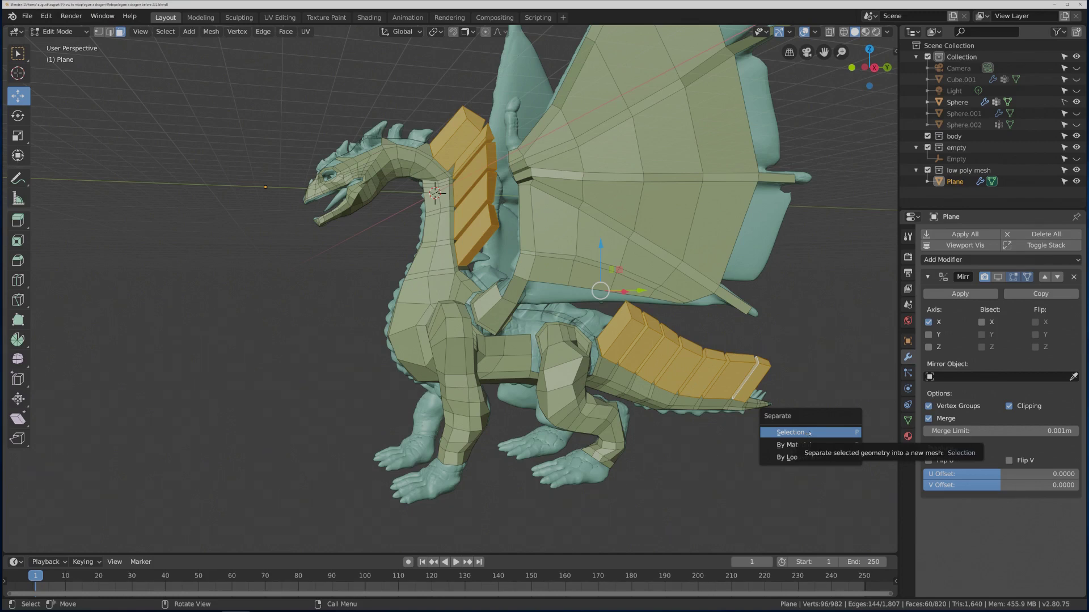
{"action": "left_click", "coordinate": [809, 432]}
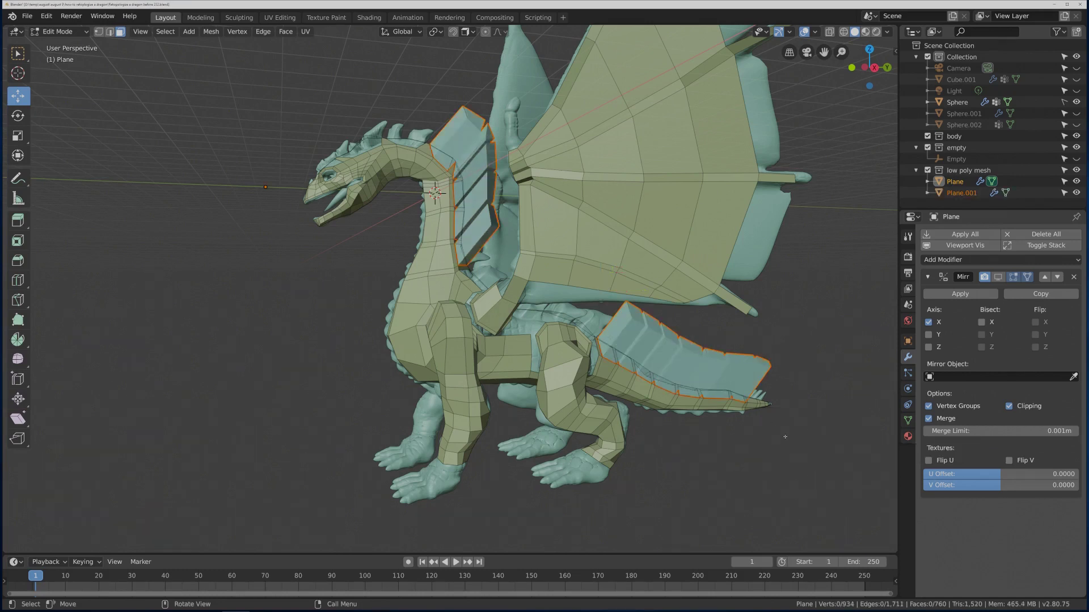
Return to Object Mode and hide the separated neck and tail spikes object.
{"action": "key", "text": "Pause"}
{"action": "left_click", "coordinate": [86, 33]}
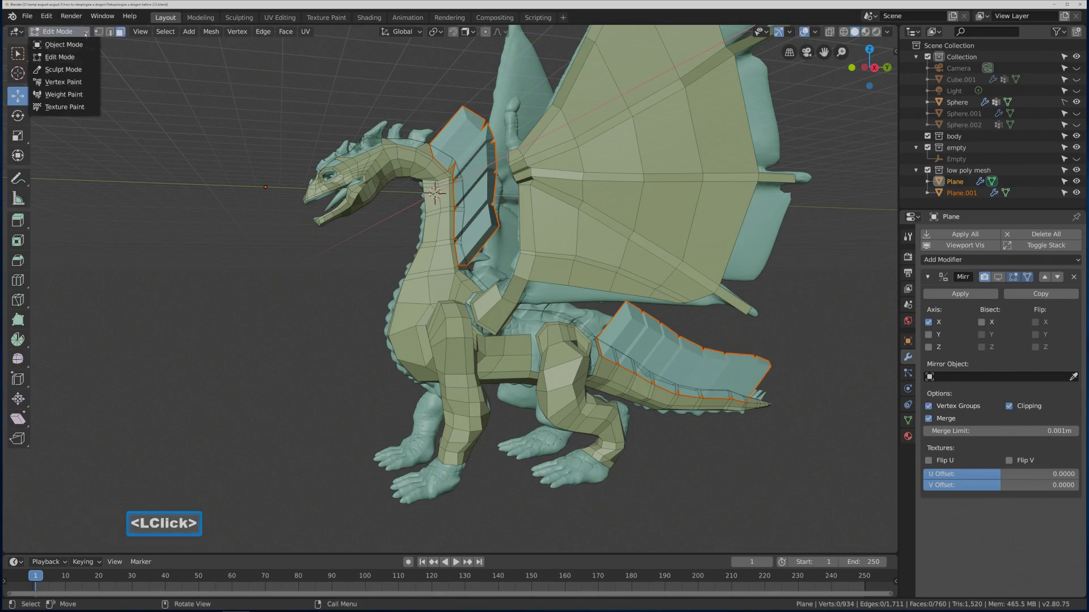
{"action": "left_click", "coordinate": [63, 45]}
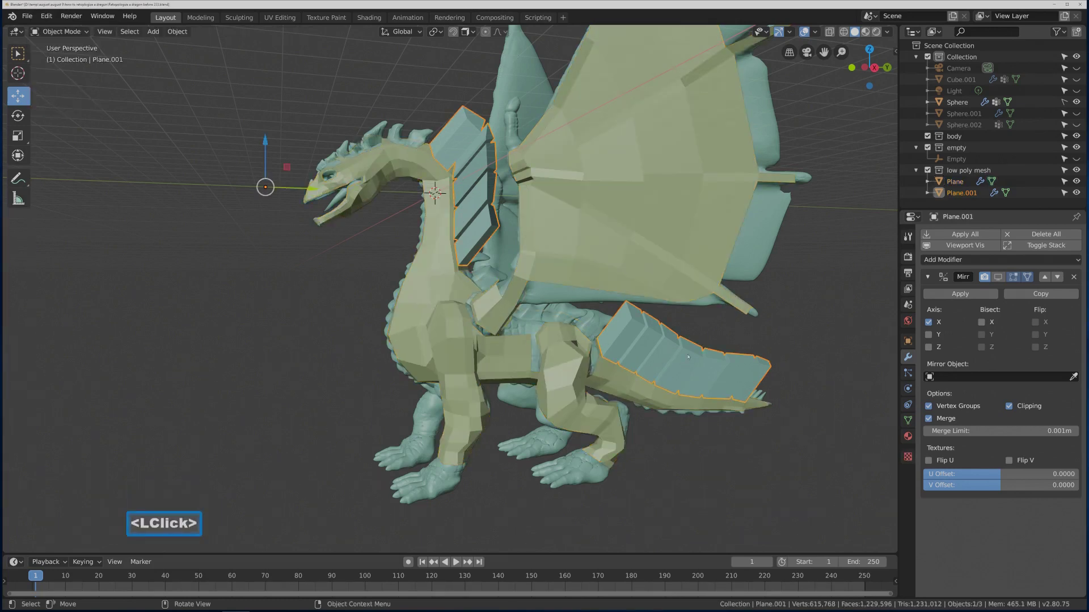
{"action": "key", "text": "h"}
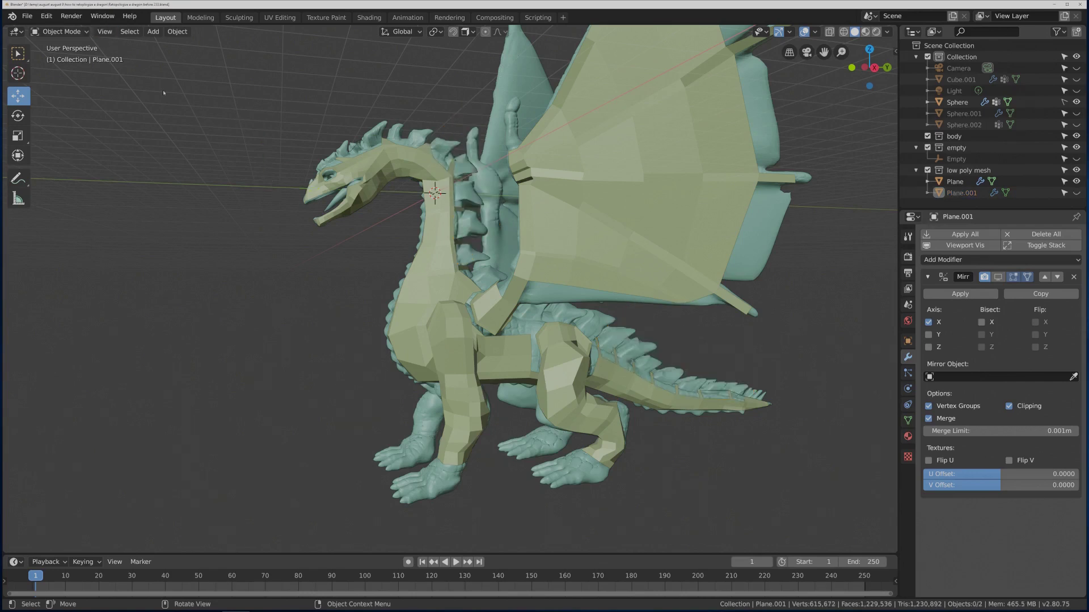
Select the low-poly dragon body mesh and enter Edit Mode on it.
{"action": "left_click", "coordinate": [431, 294]}
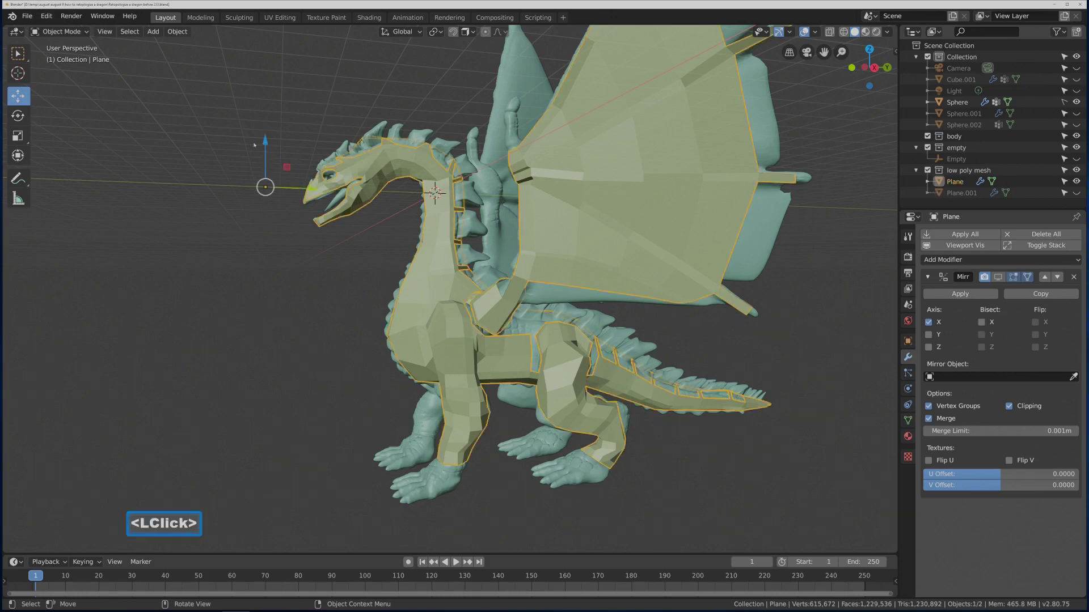
{"action": "left_click", "coordinate": [87, 32]}
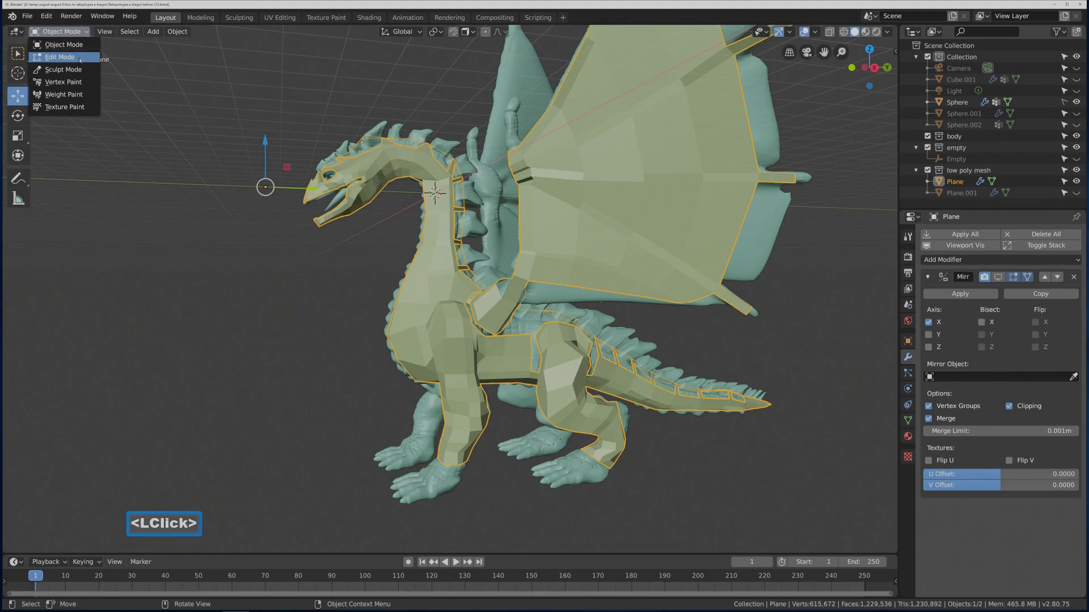
{"action": "left_click", "coordinate": [60, 57]}
{"action": "key", "text": "Pause"}
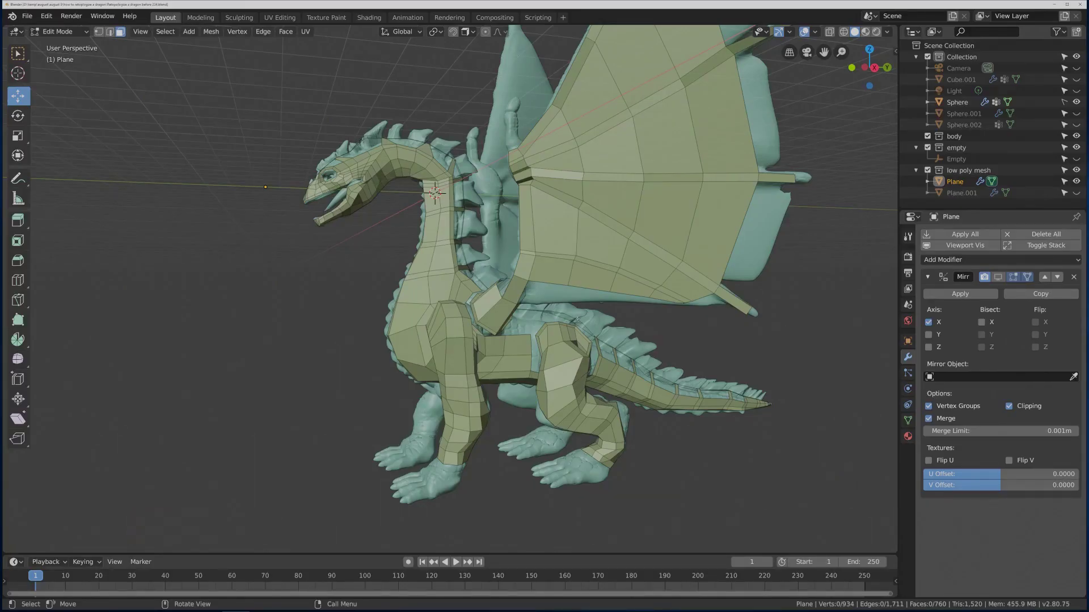
Try to delete the face on the inner side of the wing arm, just below the membrane.
{"action": "middle_click_drag", "start_coordinate": [538, 275], "coordinate": [641, 292]}
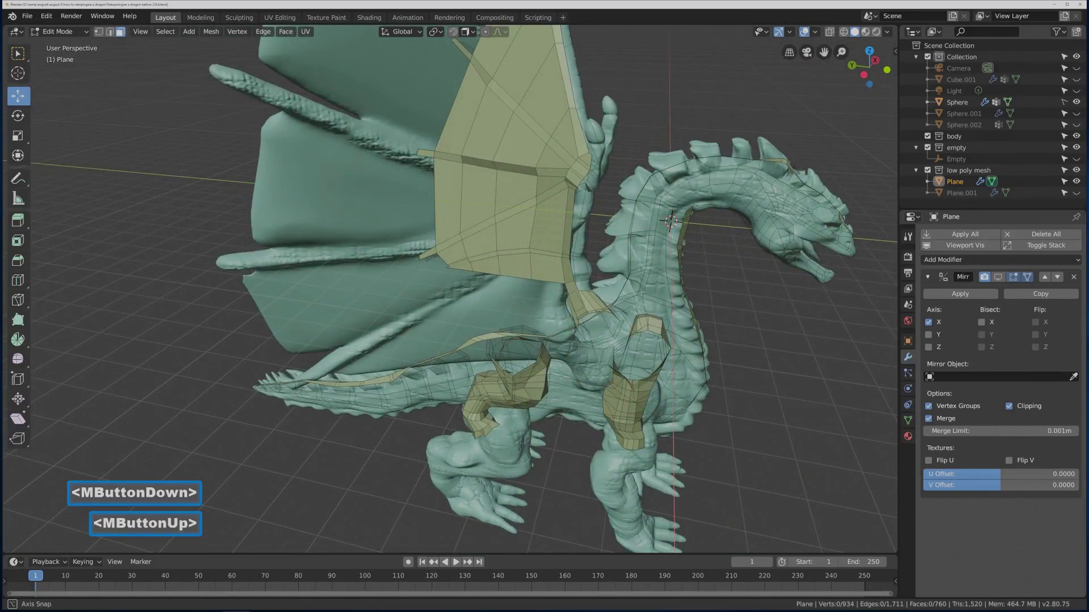
{"action": "left_click", "coordinate": [577, 291]}
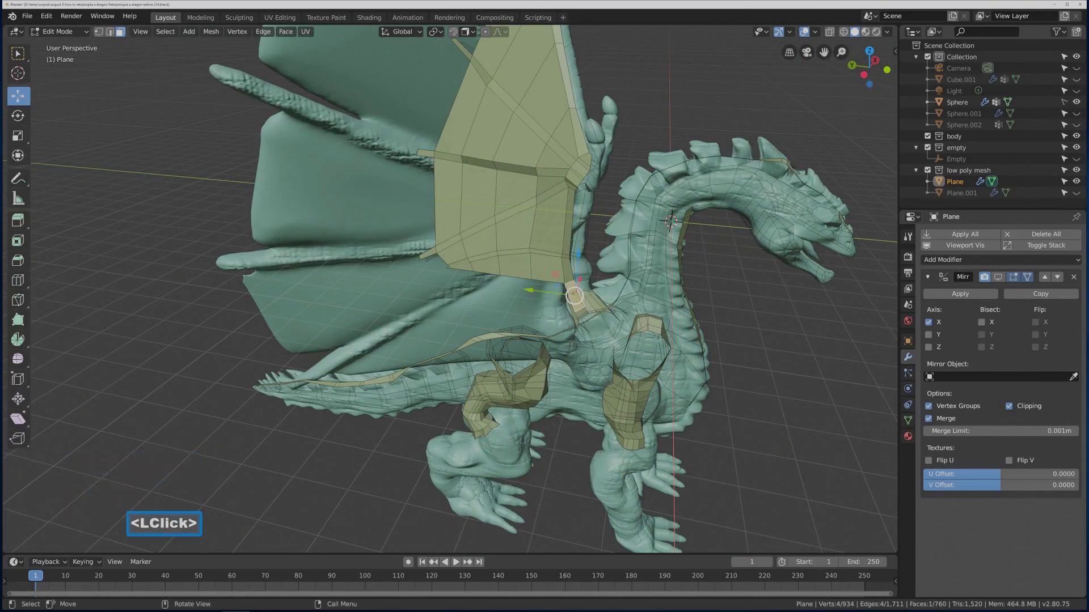
{"action": "key", "text": "x"}
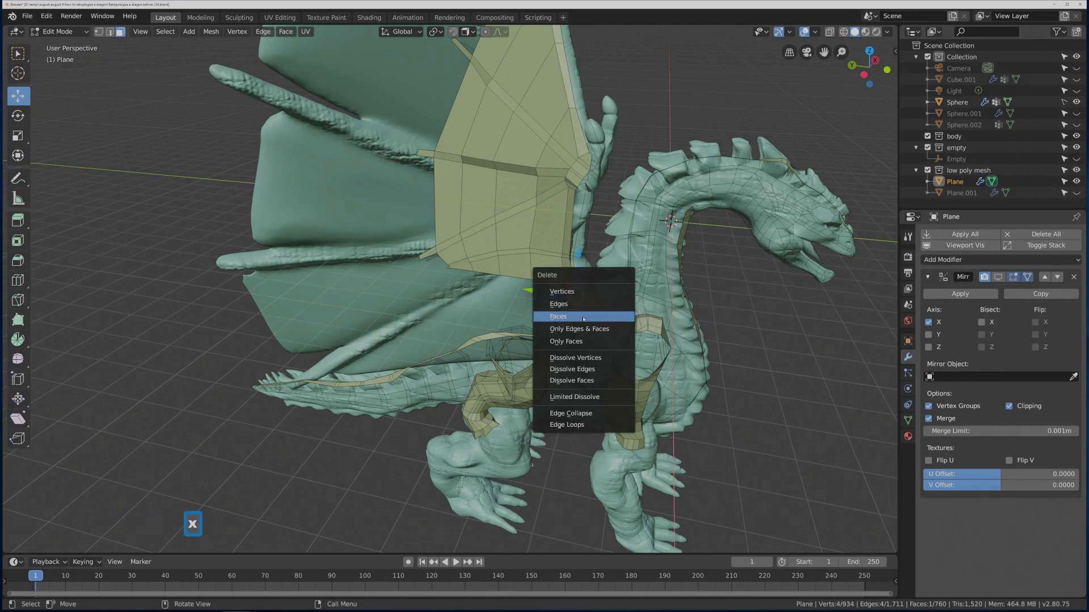
{"action": "left_click", "coordinate": [584, 315]}
{"action": "middle_click_drag", "start_coordinate": [626, 321], "coordinate": [357, 312]}
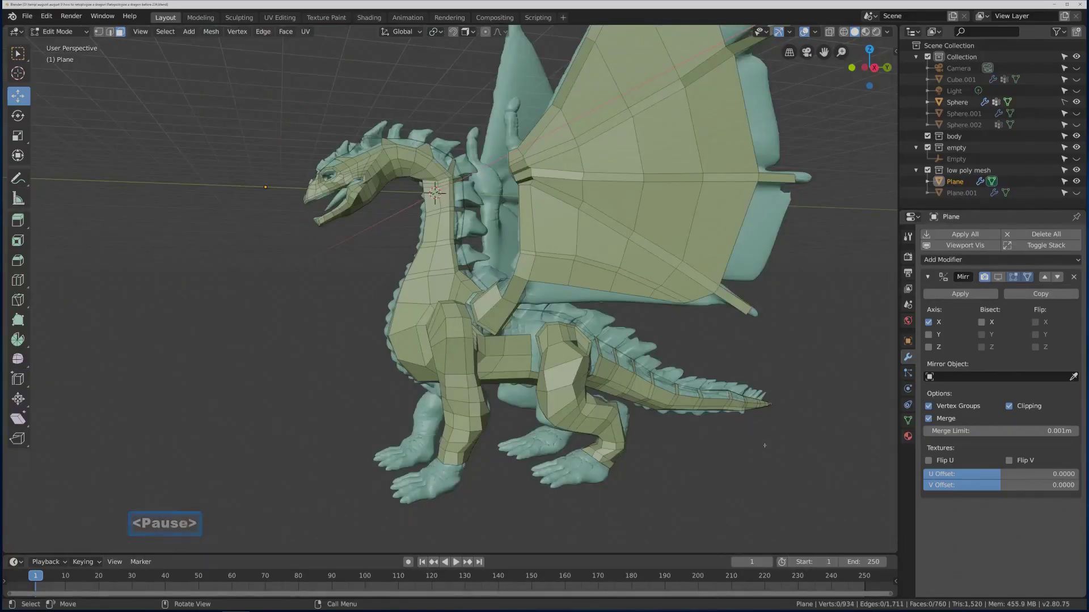
Delete the inner face connecting the wing arm's base to the lower corner of the wing membrane.
{"action": "middle_click_drag", "start_coordinate": [737, 340], "coordinate": [561, 339]}
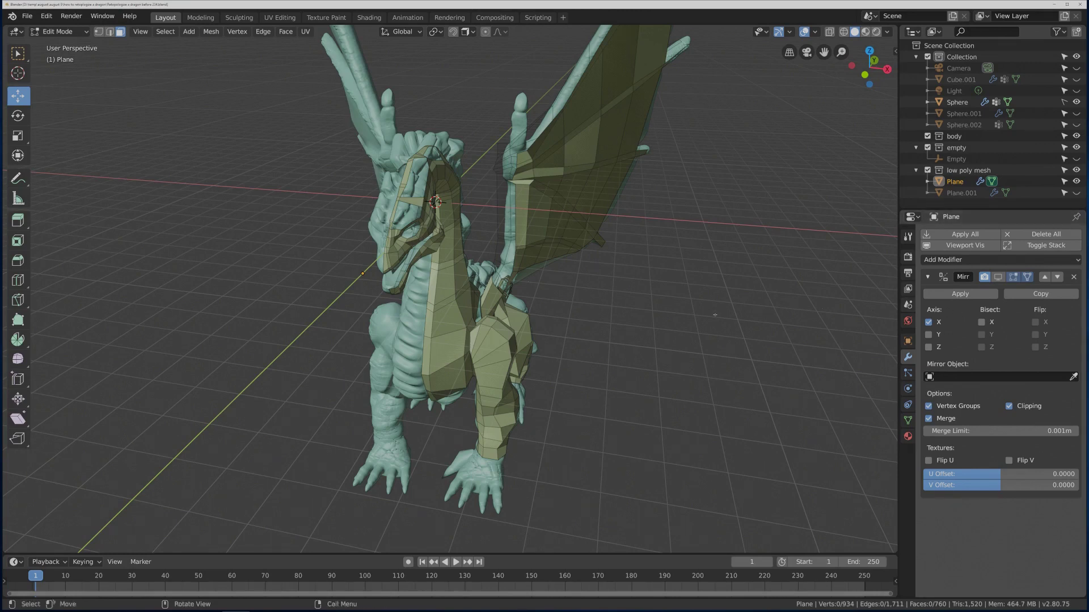
{"action": "key", "text": "Pause"}
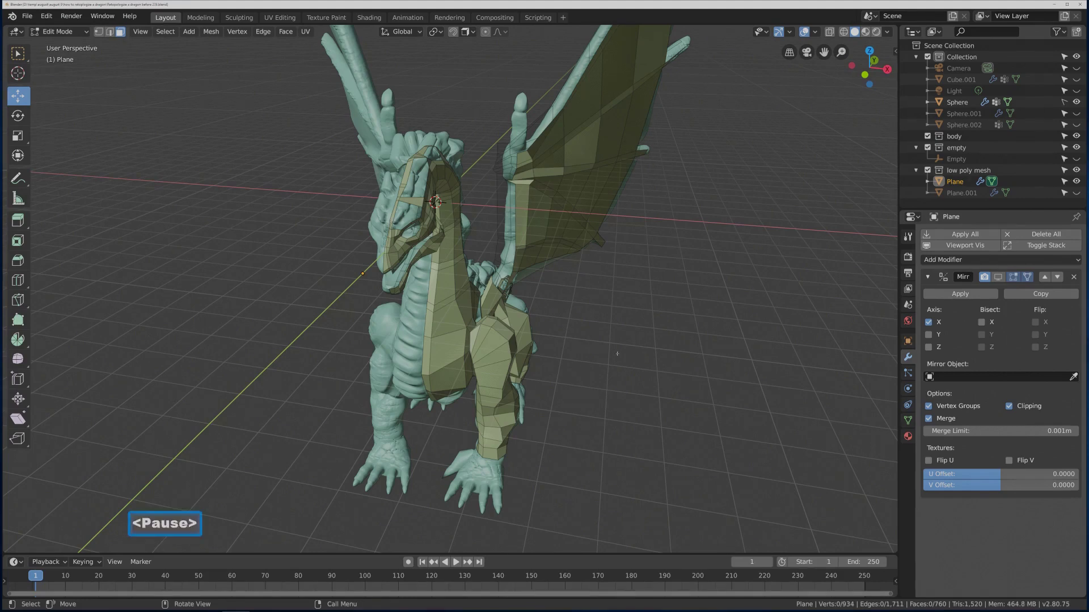
{"action": "middle_click_drag", "start_coordinate": [617, 354], "coordinate": [471, 349]}
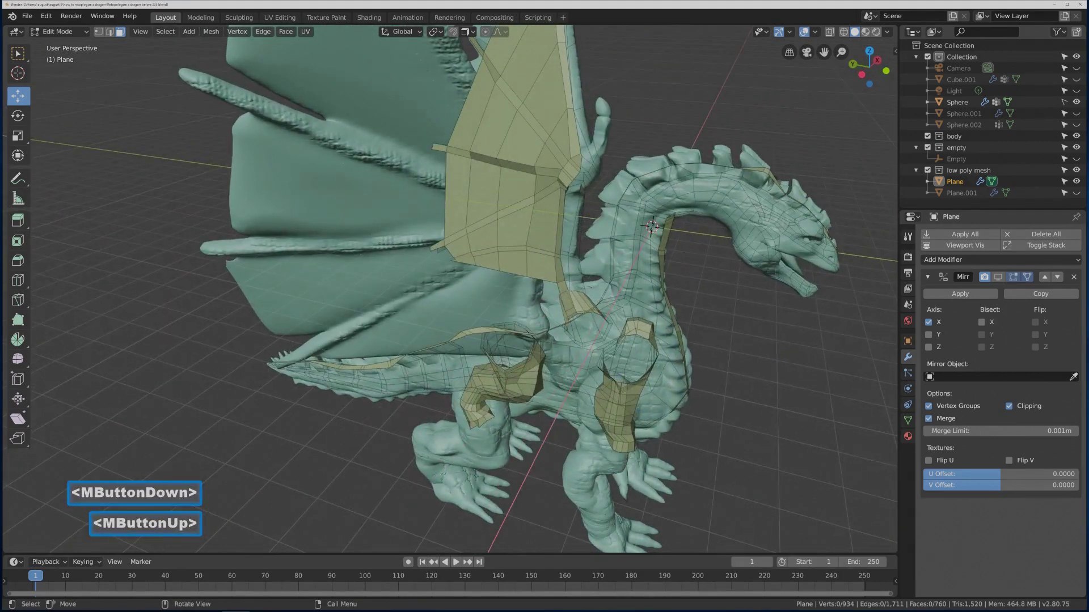
{"action": "left_click", "coordinate": [565, 290]}
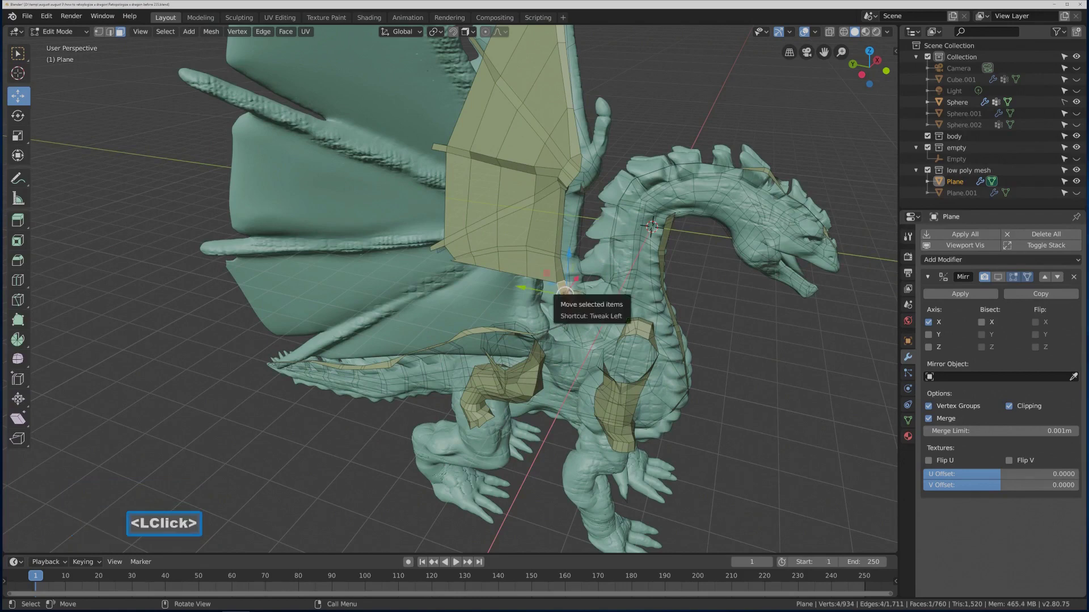
{"action": "key", "text": "x"}
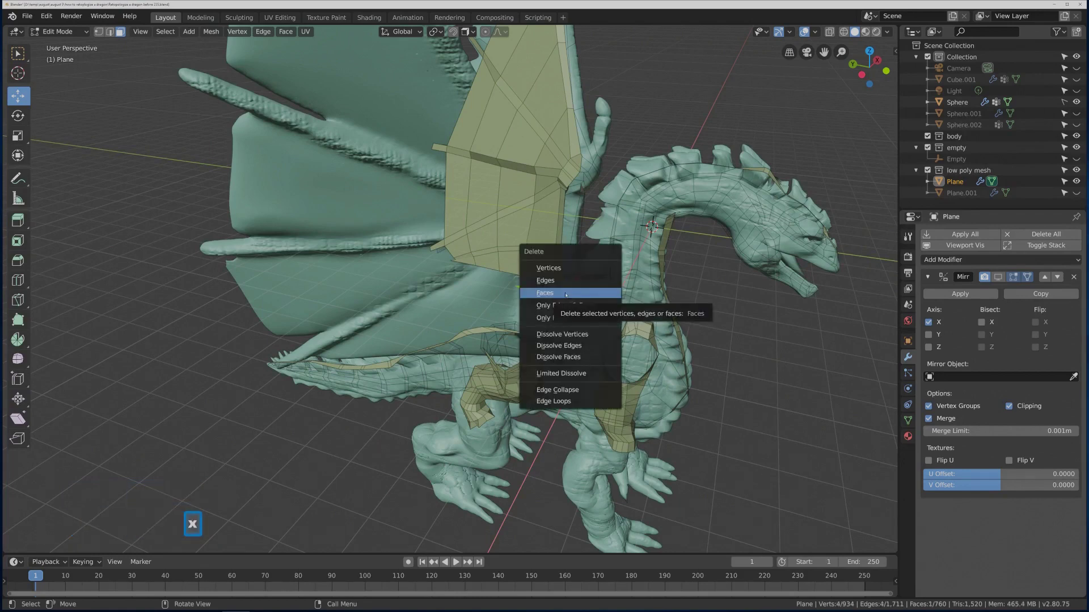
{"action": "left_click", "coordinate": [565, 293]}
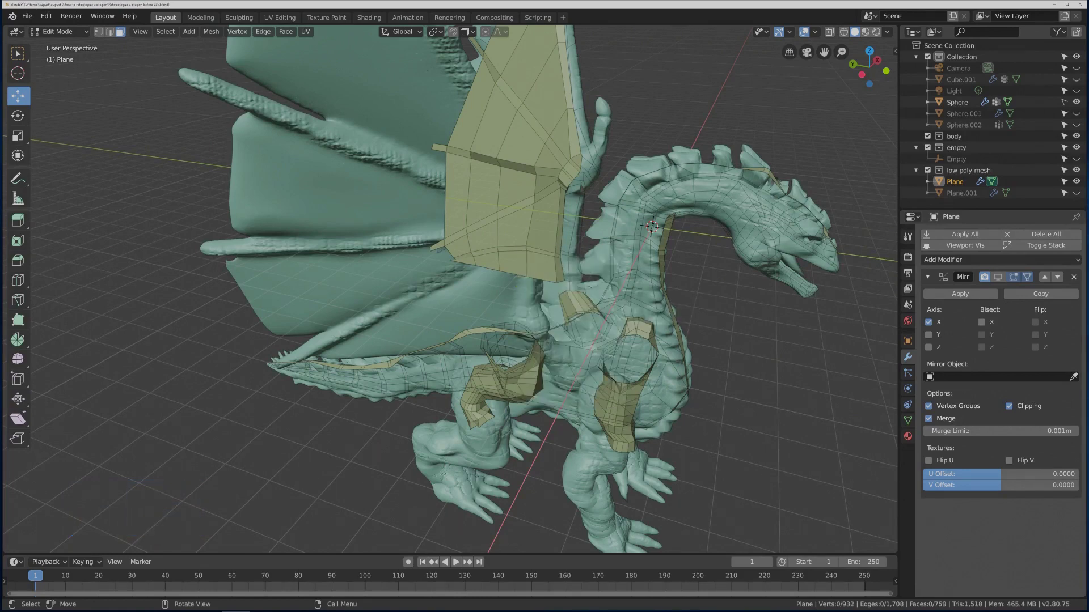
In edge selection, select the two facing edges of the gap between wing arm and membrane and fill them with a new face.
{"action": "left_click", "coordinate": [110, 32]}
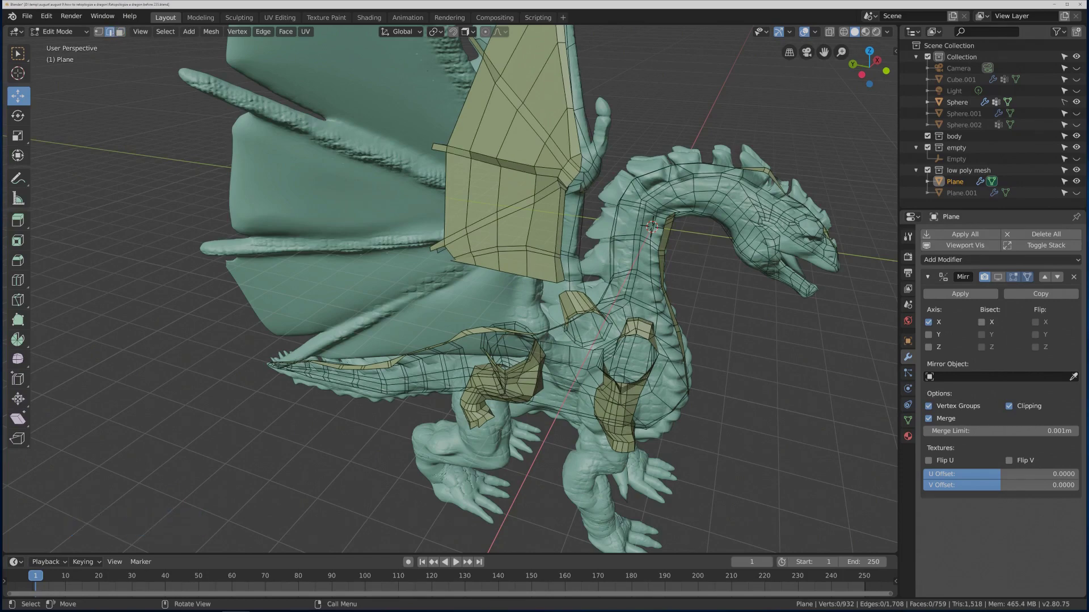
{"action": "left_click", "coordinate": [562, 292]}
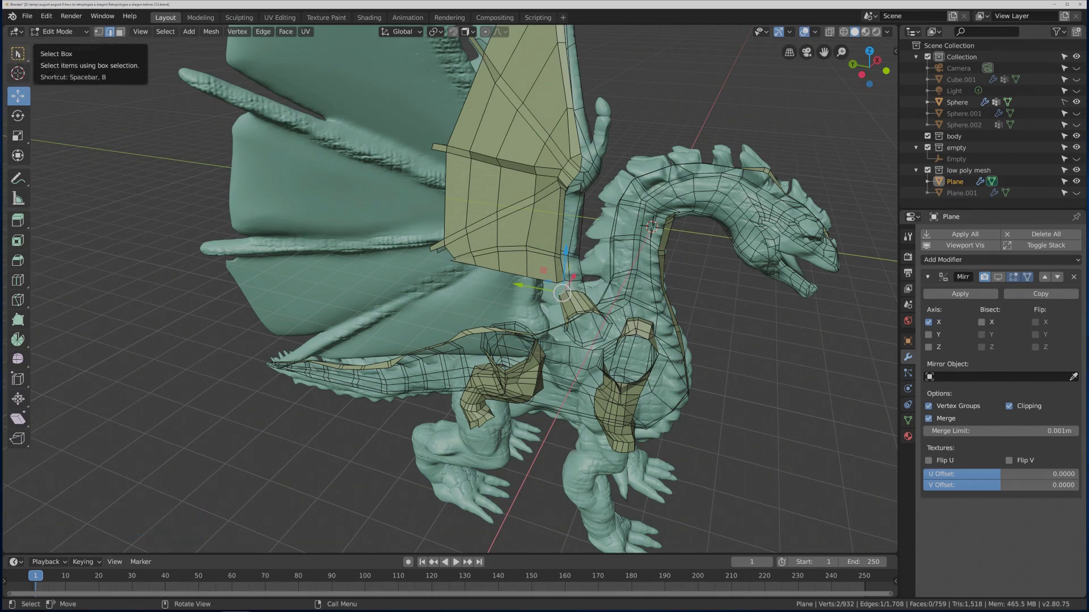
{"action": "left_click", "coordinate": [19, 54]}
{"action": "left_click", "coordinate": [561, 282], "text": "shift"}
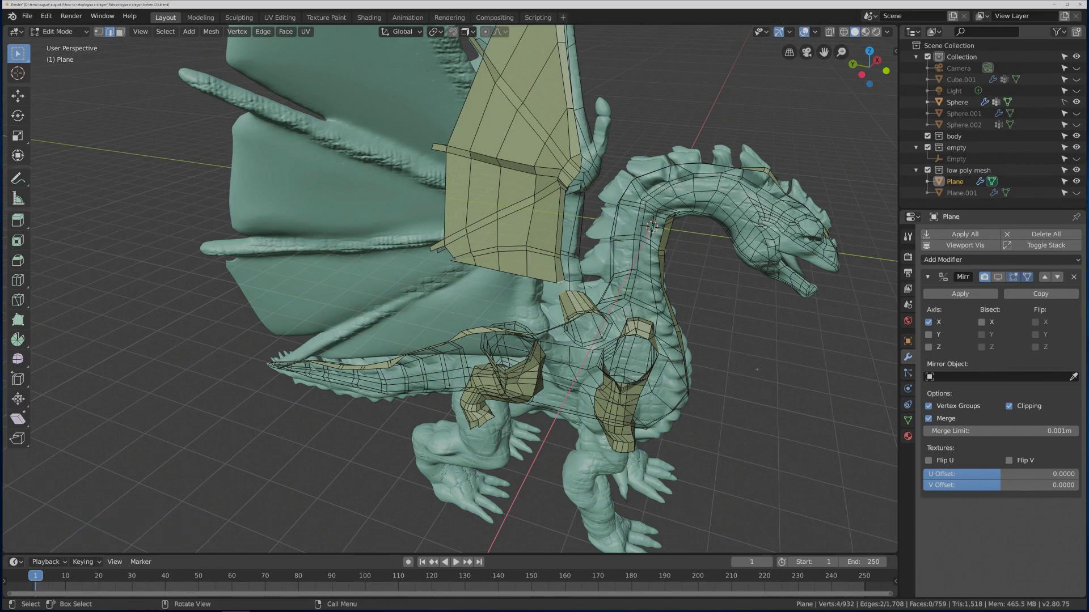
{"action": "key", "text": "f"}
{"action": "left_click", "coordinate": [757, 370]}
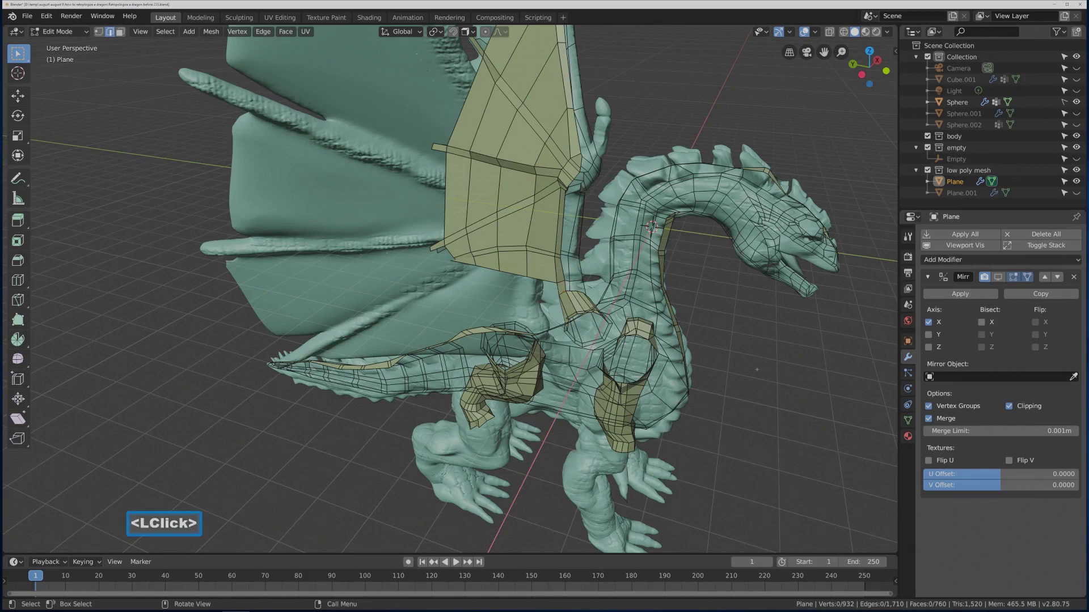
{"action": "key", "text": "Pause"}
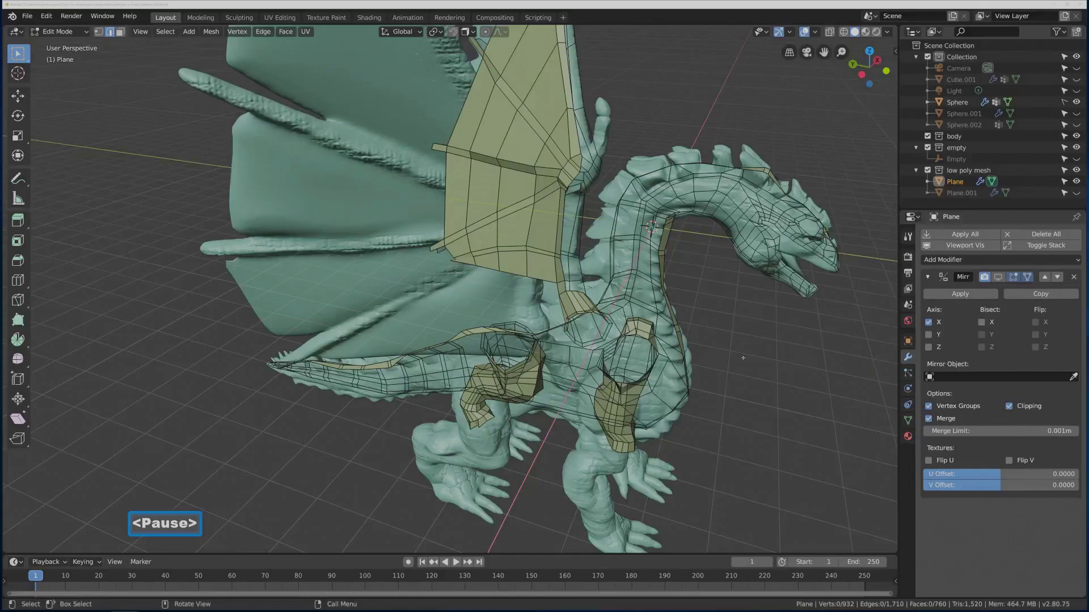
Select the shortest edge path along the inner border of the wing, from the arm's base up to the wing joint.
{"action": "middle_click_drag", "start_coordinate": [743, 357], "coordinate": [613, 274]}
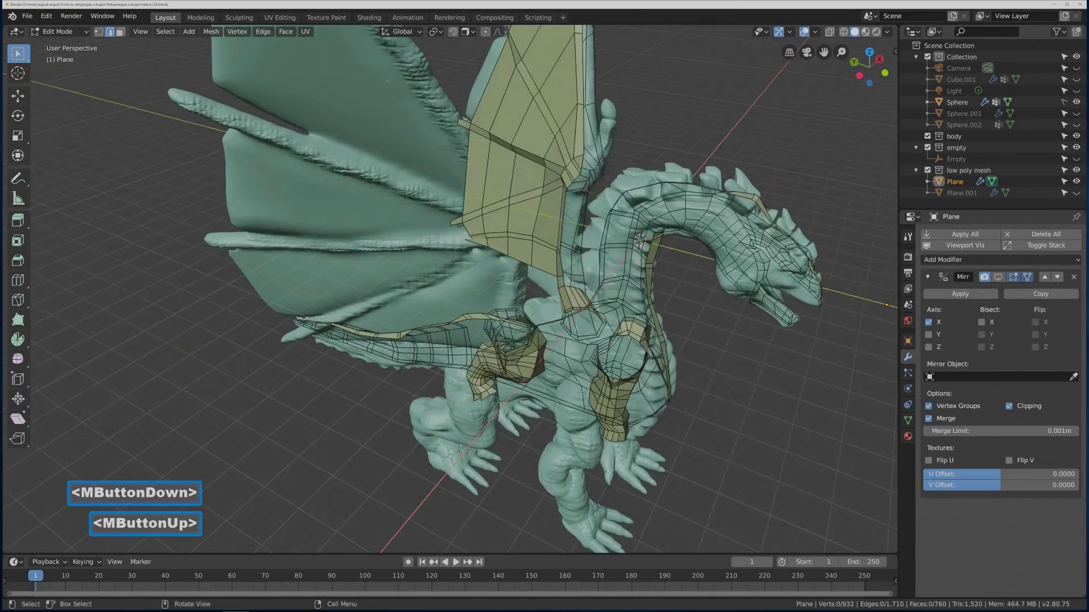
{"action": "left_click", "coordinate": [561, 265]}
{"action": "middle_click_drag", "start_coordinate": [562, 266], "coordinate": [609, 237]}
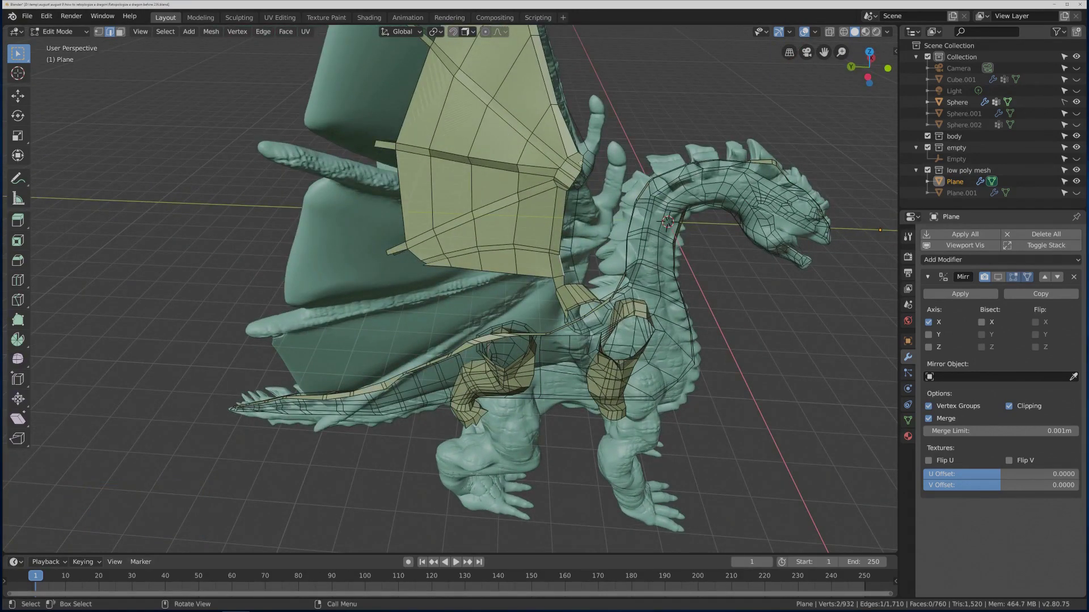
{"action": "key", "text": "ctrl"}
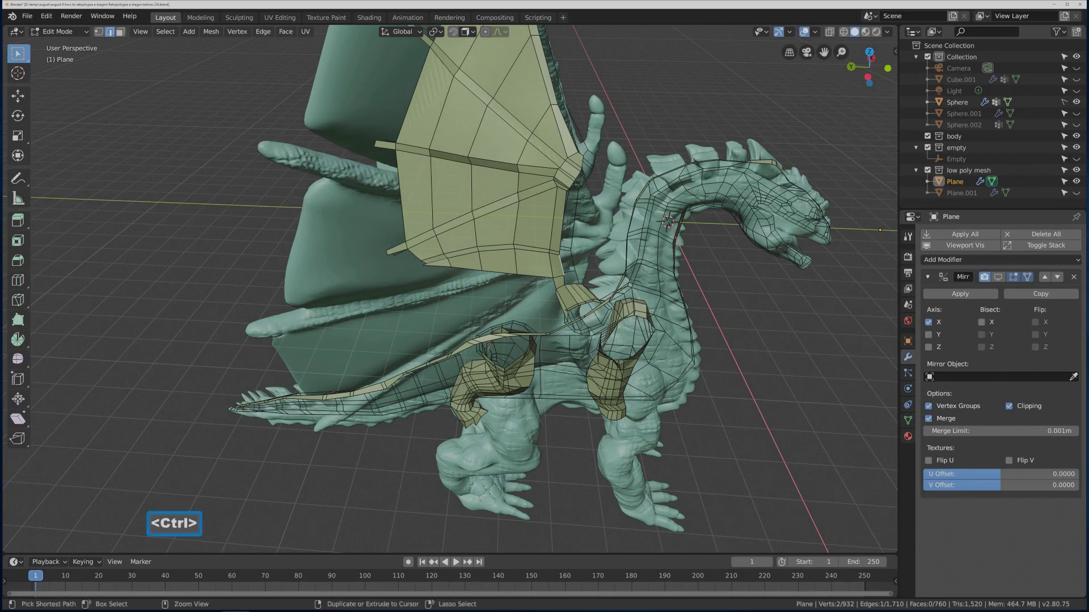
{"action": "left_click", "coordinate": [581, 162], "text": "ctrl"}
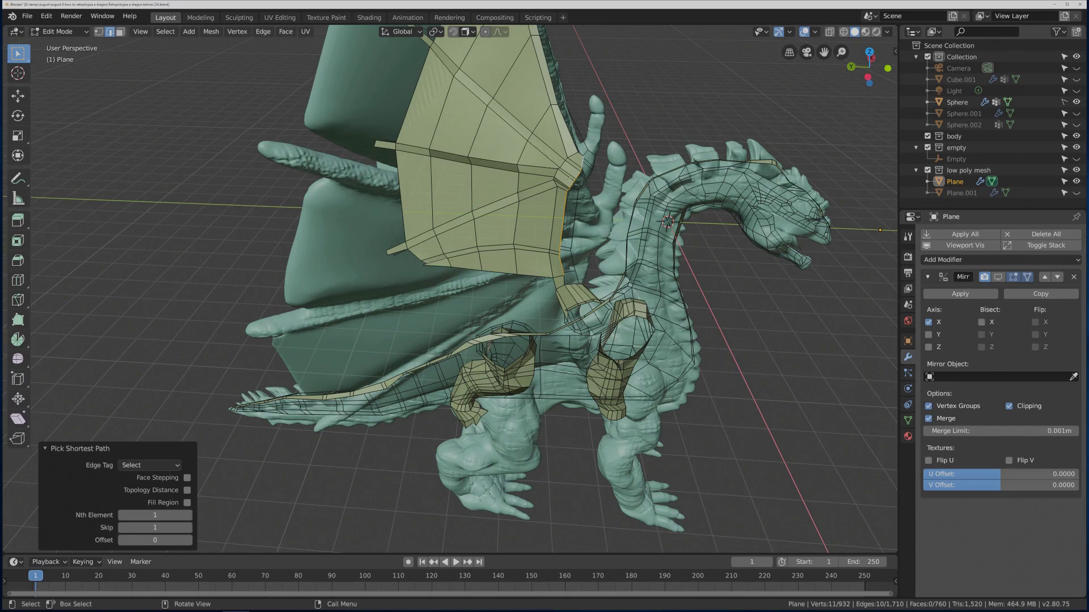
Add the matching edge path along the outer border of the wing, from the arm's base up to the wing joint.
{"action": "middle_click_drag", "start_coordinate": [682, 268], "coordinate": [597, 266]}
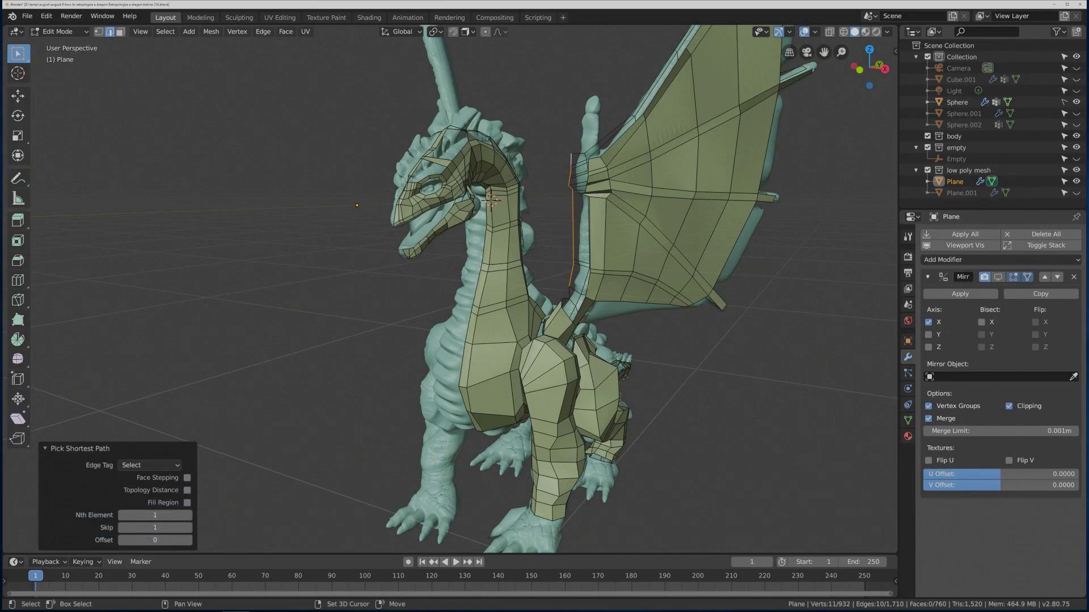
{"action": "left_click", "coordinate": [586, 288], "text": "shift"}
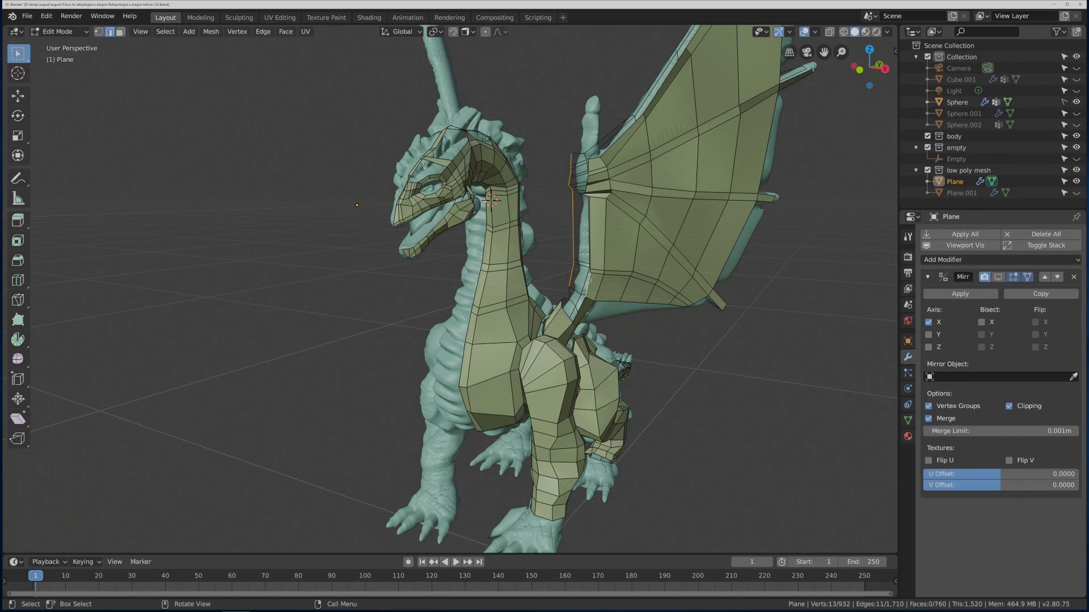
{"action": "middle_click_drag", "start_coordinate": [616, 249], "coordinate": [630, 242]}
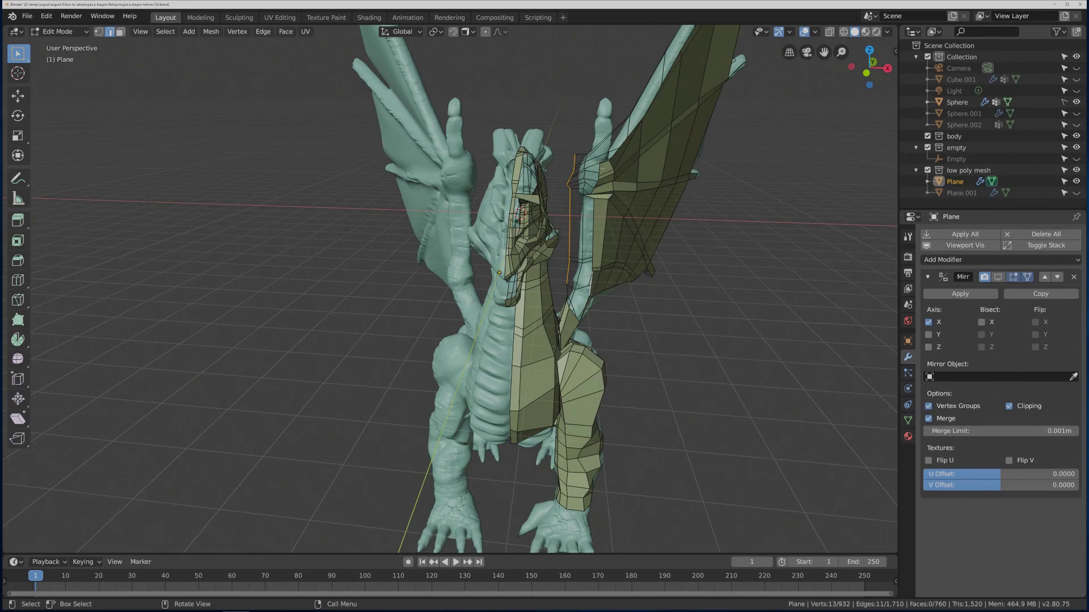
{"action": "key", "text": "ctrl"}
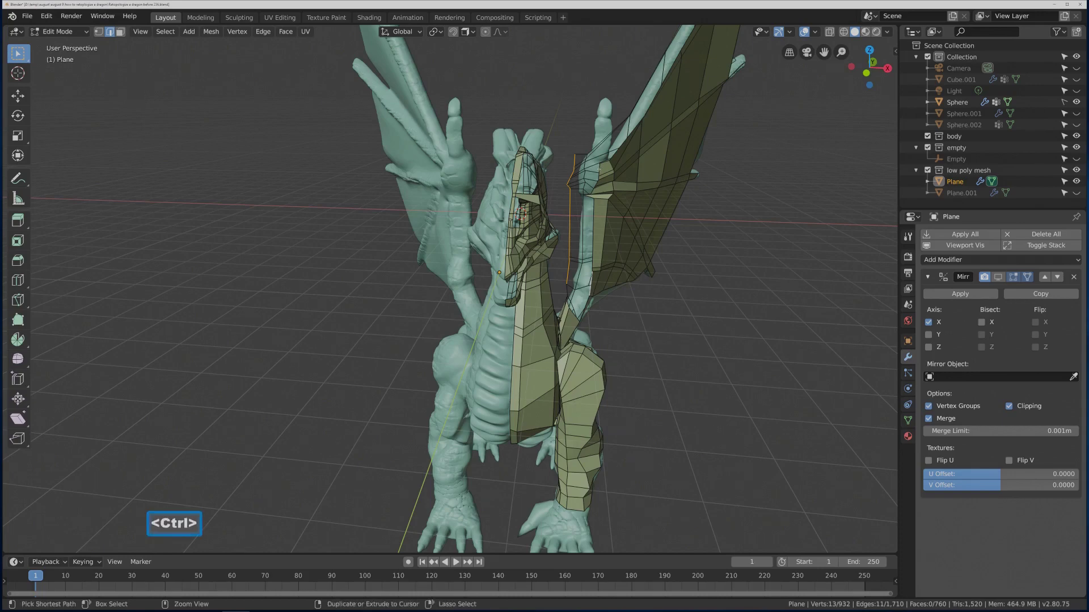
{"action": "left_click", "coordinate": [599, 169], "text": "ctrl"}
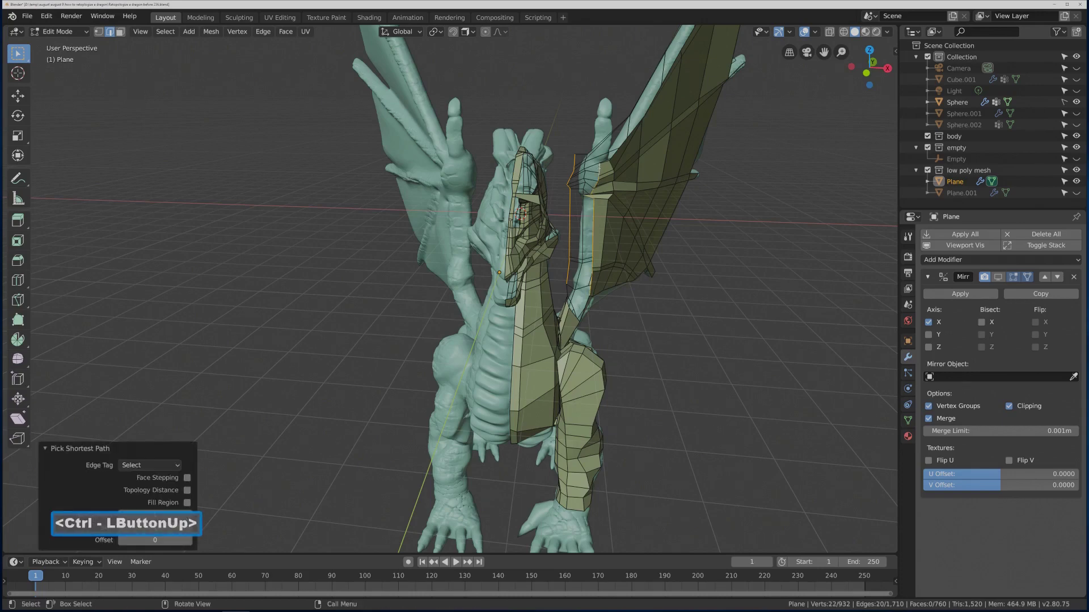
Bridge the two selected edge paths to close the front of the wing between arm base and joint.
{"action": "middle_click_drag", "start_coordinate": [598, 170], "coordinate": [647, 185]}
{"action": "middle_click_drag", "start_coordinate": [589, 235], "coordinate": [616, 227]}
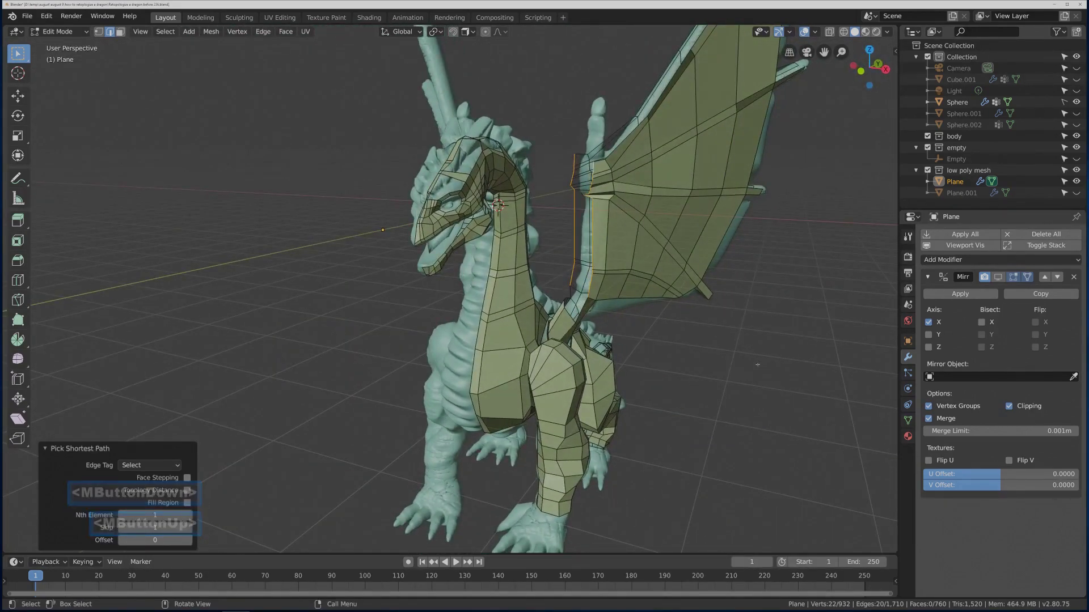
{"action": "key", "text": "Pause"}
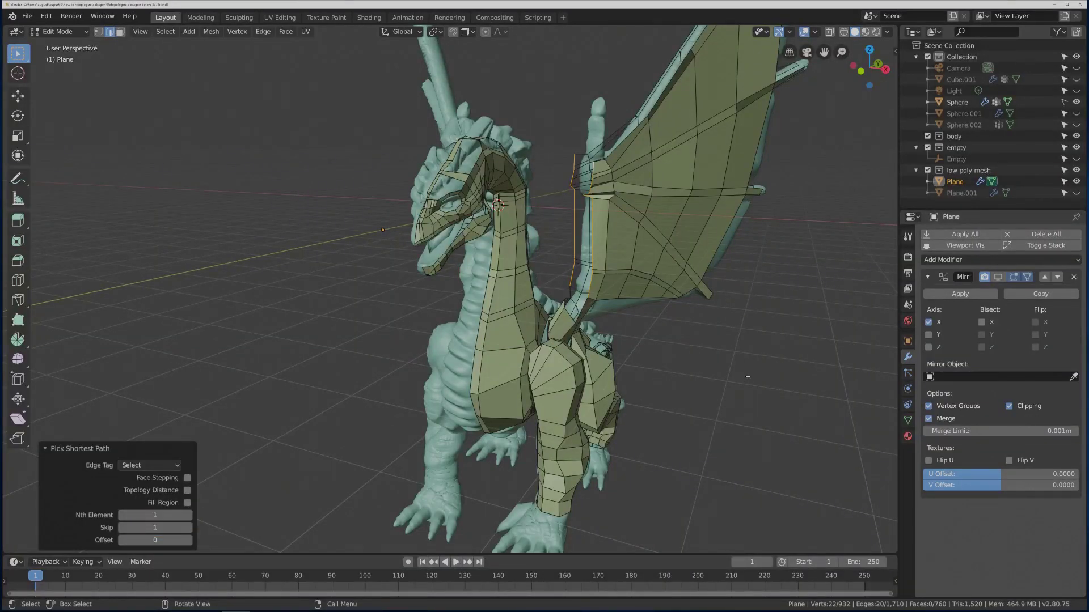
{"action": "key", "text": "ctrl"}
{"action": "key", "text": "ctrl+e"}
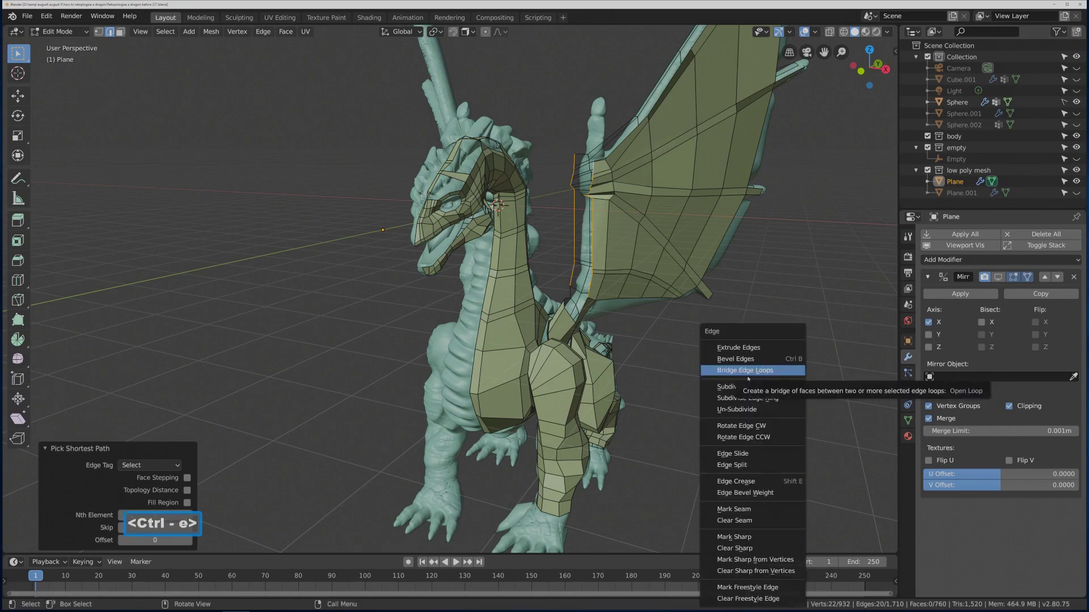
{"action": "left_click", "coordinate": [783, 372]}
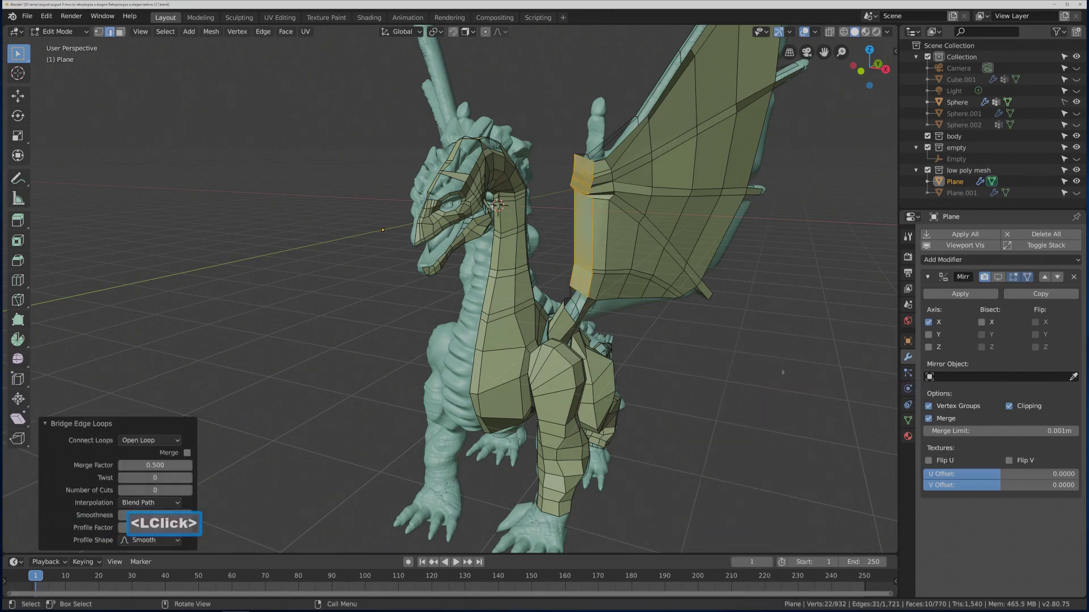
Select the shortest edge path along one front border of the wing, from the wing joint up towards the wing tip.
{"action": "middle_click_drag", "start_coordinate": [747, 304], "coordinate": [771, 301]}
{"action": "left_click", "coordinate": [769, 289]}
{"action": "middle_click_drag", "start_coordinate": [738, 196], "coordinate": [590, 222], "text": "shift"}
{"action": "left_click", "coordinate": [589, 222]}
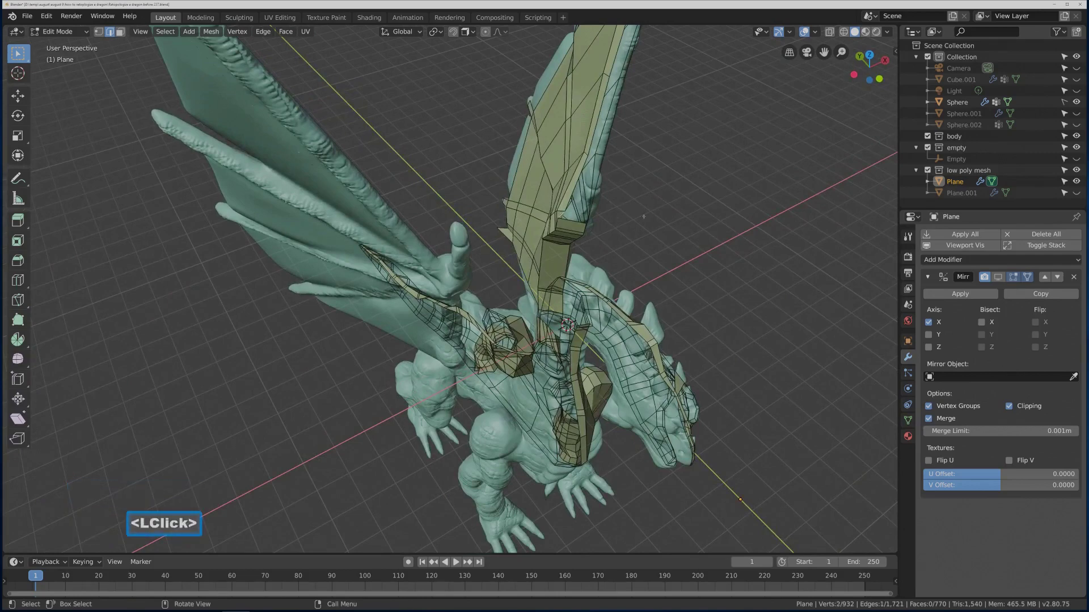
{"action": "middle_click_drag", "start_coordinate": [590, 223], "coordinate": [558, 404], "text": "shift"}
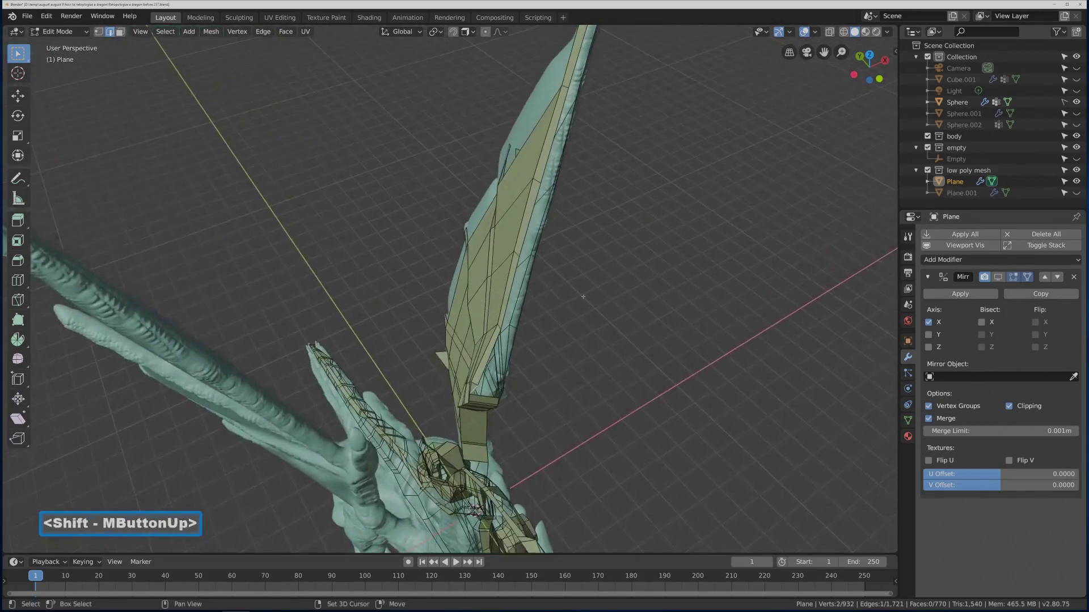
{"action": "left_click", "coordinate": [586, 34], "text": "ctrl"}
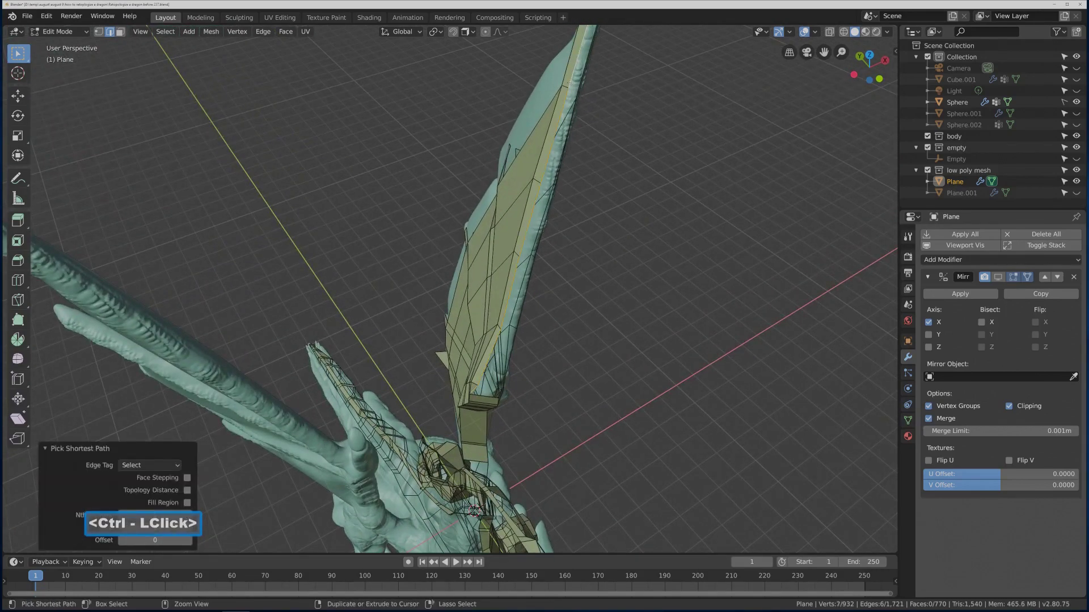
Add the matching edge path along the opposite front border, from the wing joint up to the wing tip.
{"action": "middle_click_drag", "start_coordinate": [587, 34], "coordinate": [567, 293]}
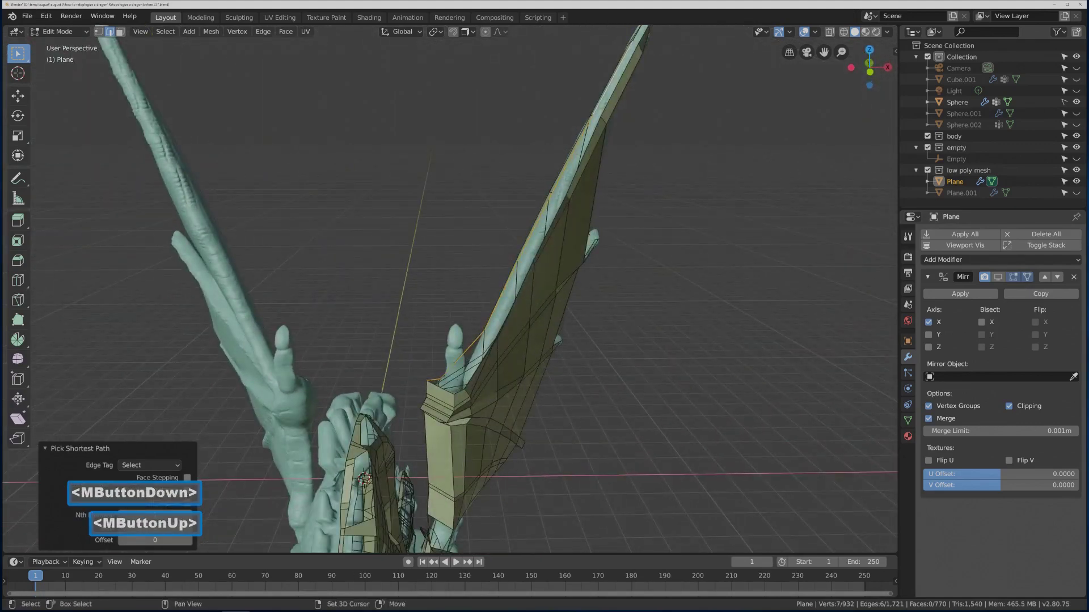
{"action": "left_click", "coordinate": [567, 293], "text": "shift"}
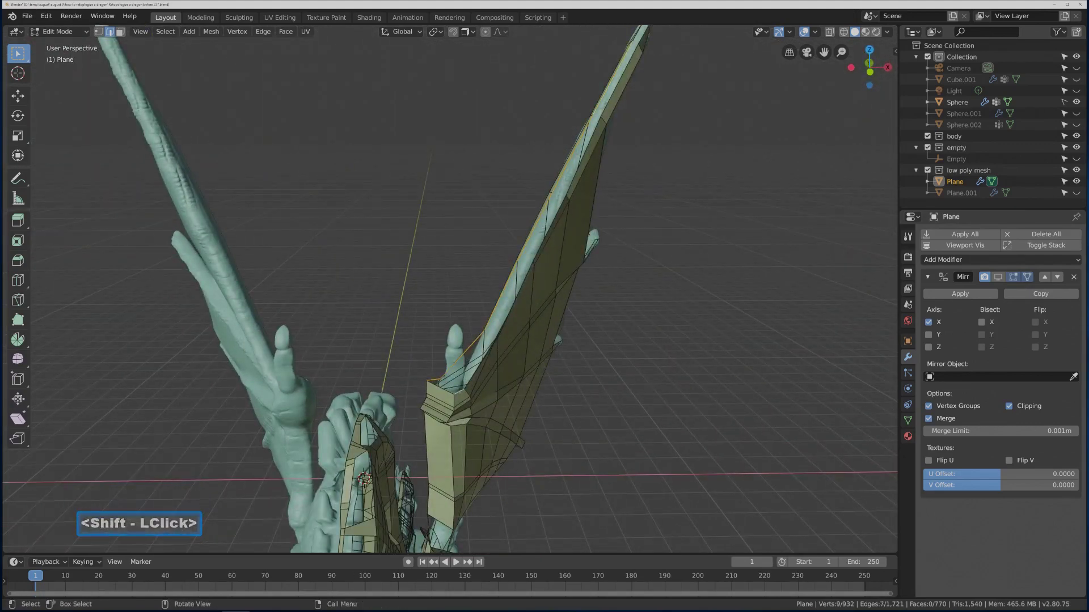
{"action": "middle_click_drag", "start_coordinate": [648, 230], "coordinate": [626, 315], "text": "shift"}
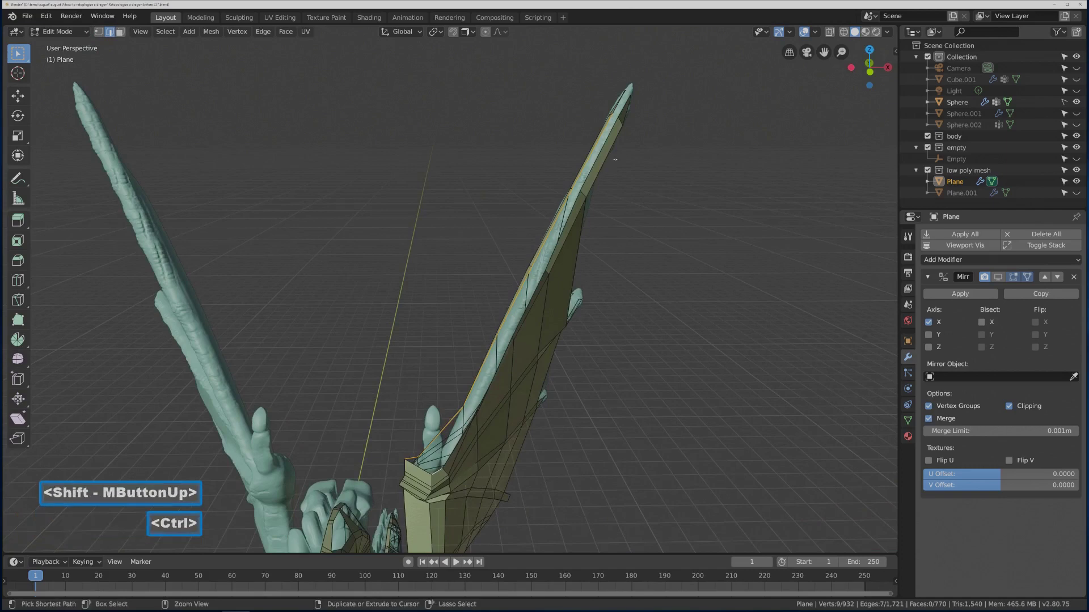
{"action": "left_click", "coordinate": [618, 117], "text": "ctrl"}
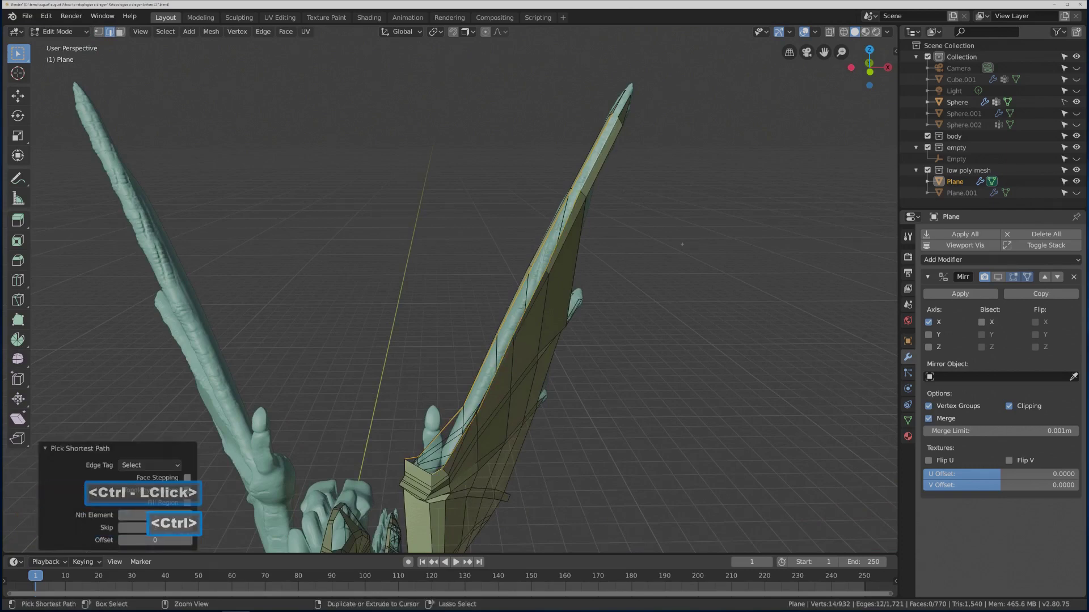
Bridge the two selected edge paths to close the upper front of the wing, and clear the selection.
{"action": "key", "text": "ctrl+e"}
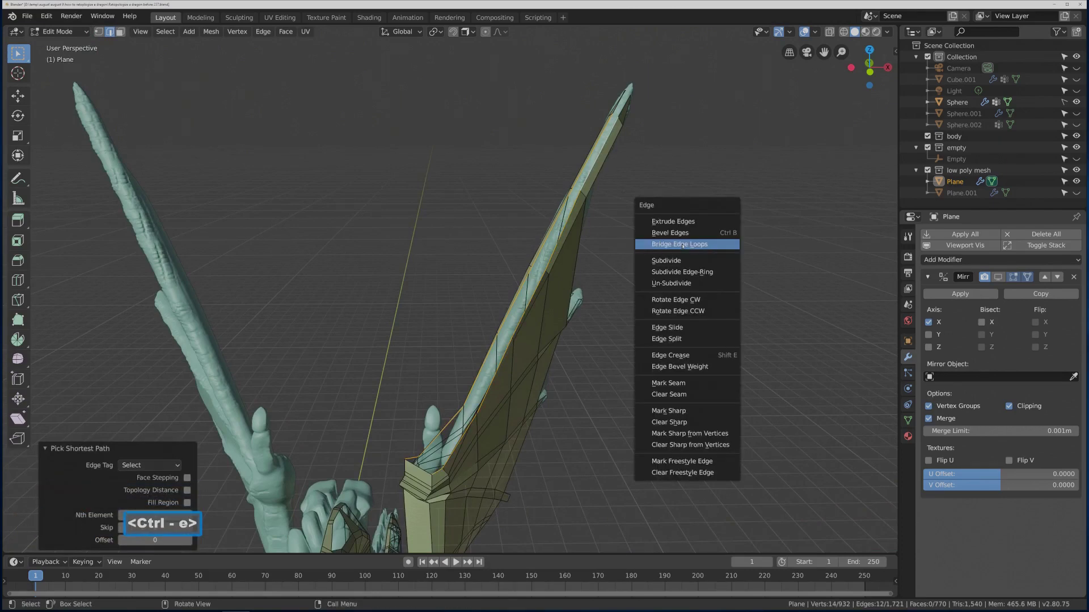
{"action": "left_click", "coordinate": [714, 245]}
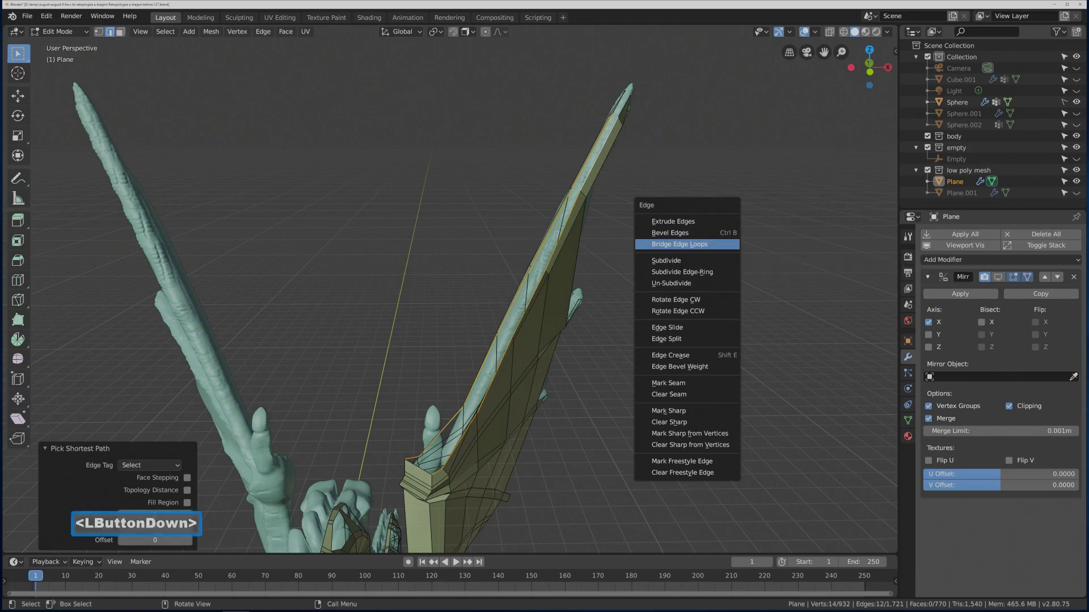
{"action": "middle_click_drag", "start_coordinate": [644, 306], "coordinate": [662, 269]}
{"action": "left_click", "coordinate": [664, 270]}
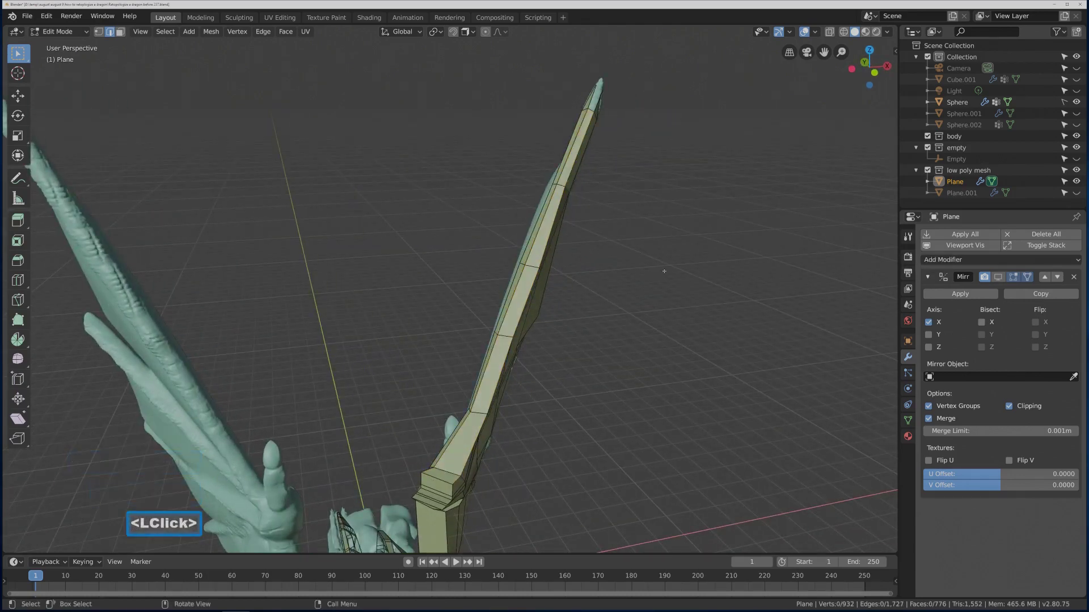
Select the shortest edge path along the rear border of the wing's outer side, from the wing tip down to the lowest finger.
{"action": "key", "text": "Pause"}
{"action": "middle_click_drag", "start_coordinate": [629, 244], "coordinate": [509, 153]}
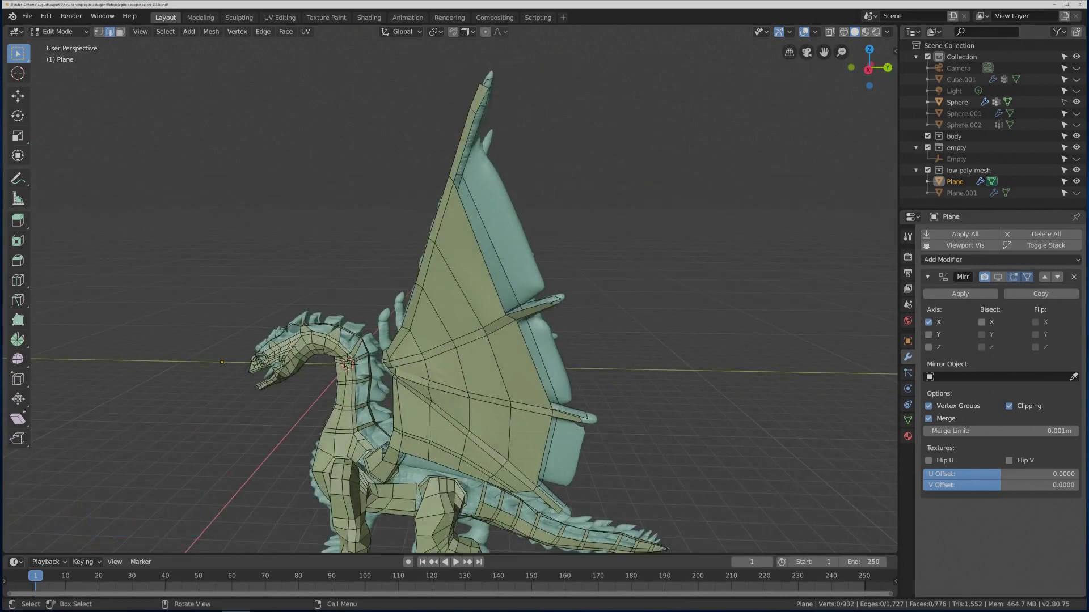
{"action": "left_click", "coordinate": [485, 101]}
{"action": "key", "text": "ctrl"}
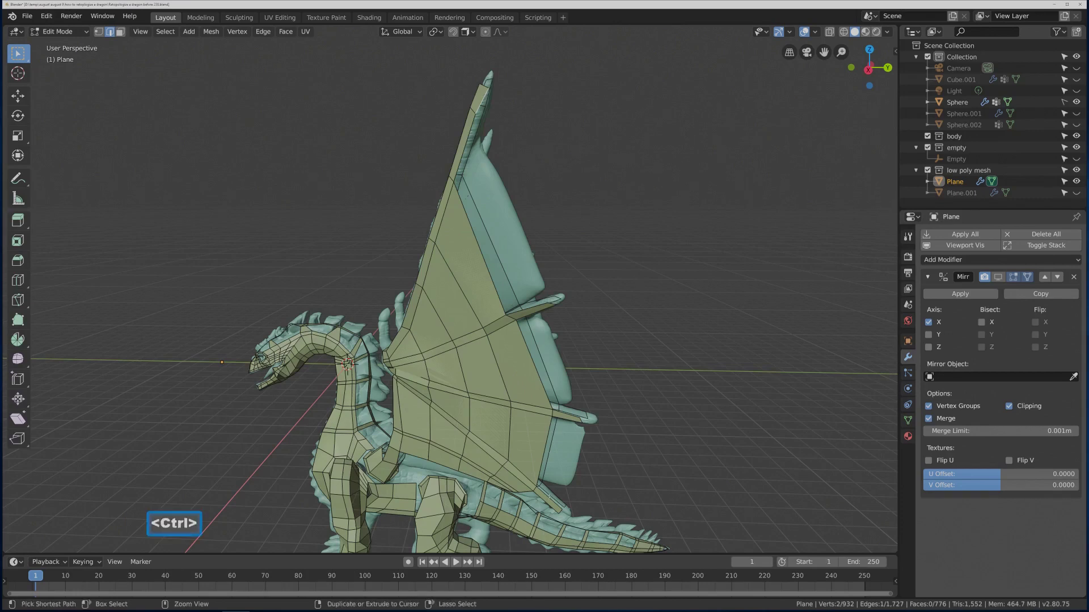
{"action": "left_click", "coordinate": [548, 497], "text": "ctrl"}
Add the matching rear edge path on the wing's inner side, from the wing tip down to the lowest finger.
{"action": "middle_click_drag", "start_coordinate": [548, 496], "coordinate": [400, 488]}
{"action": "middle_click_drag", "start_coordinate": [511, 170], "coordinate": [482, 198]}
{"action": "left_click", "coordinate": [500, 100], "text": "shift"}
{"action": "middle_click_drag", "start_coordinate": [559, 216], "coordinate": [575, 311]}
{"action": "middle_click_drag", "start_coordinate": [615, 368], "coordinate": [513, 196], "text": "shift"}
{"action": "middle_click_drag", "start_coordinate": [593, 300], "coordinate": [571, 292]}
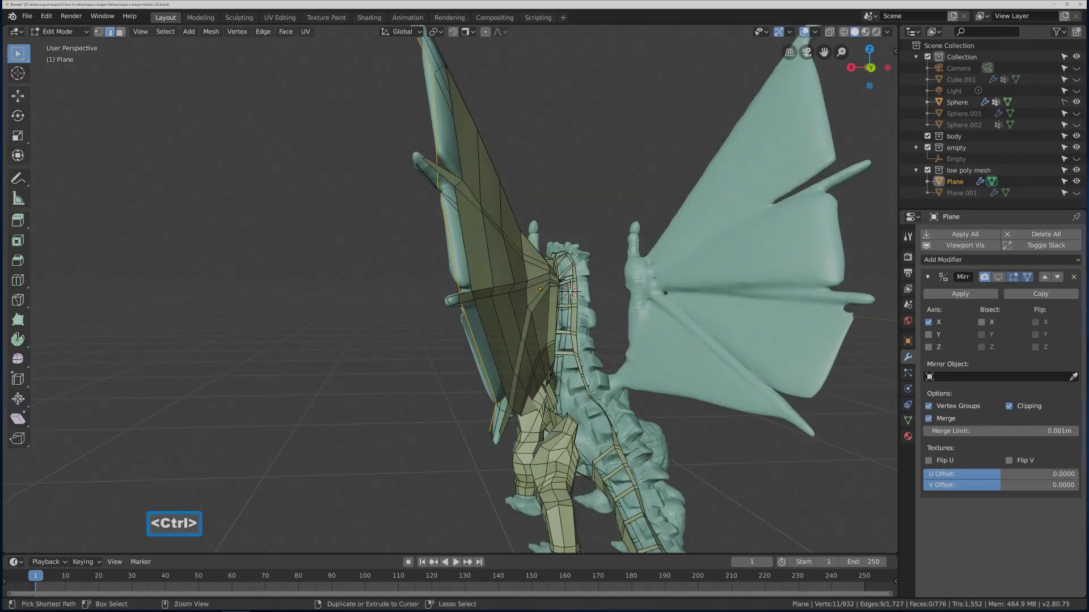
{"action": "left_click", "coordinate": [504, 418], "text": "ctrl"}
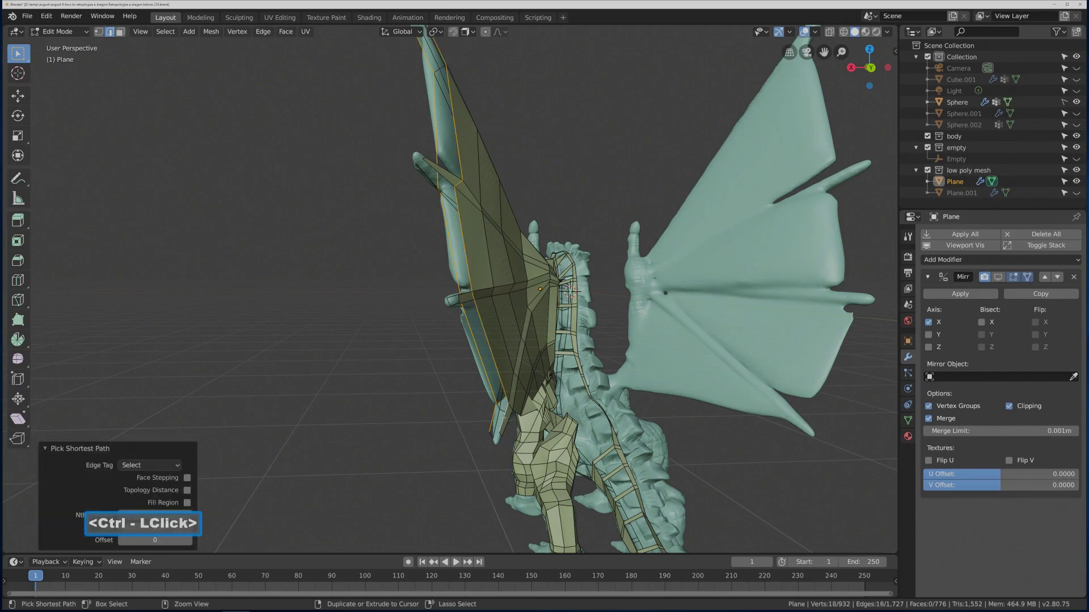
Correct the edge selection at the upper wing finger so it follows the finger's outline on both sides of the wing.
{"action": "middle_click_drag", "start_coordinate": [572, 291], "coordinate": [508, 247]}
{"action": "left_click", "coordinate": [441, 193], "text": "shift"}
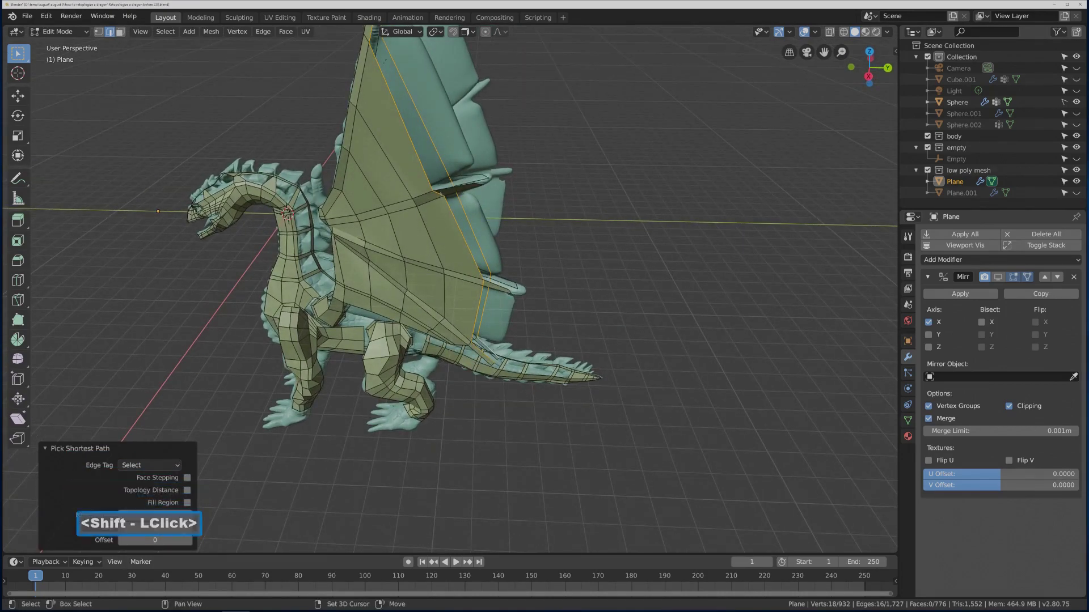
{"action": "middle_click_drag", "start_coordinate": [454, 194], "coordinate": [425, 198]}
{"action": "left_click", "coordinate": [460, 171], "text": "shift"}
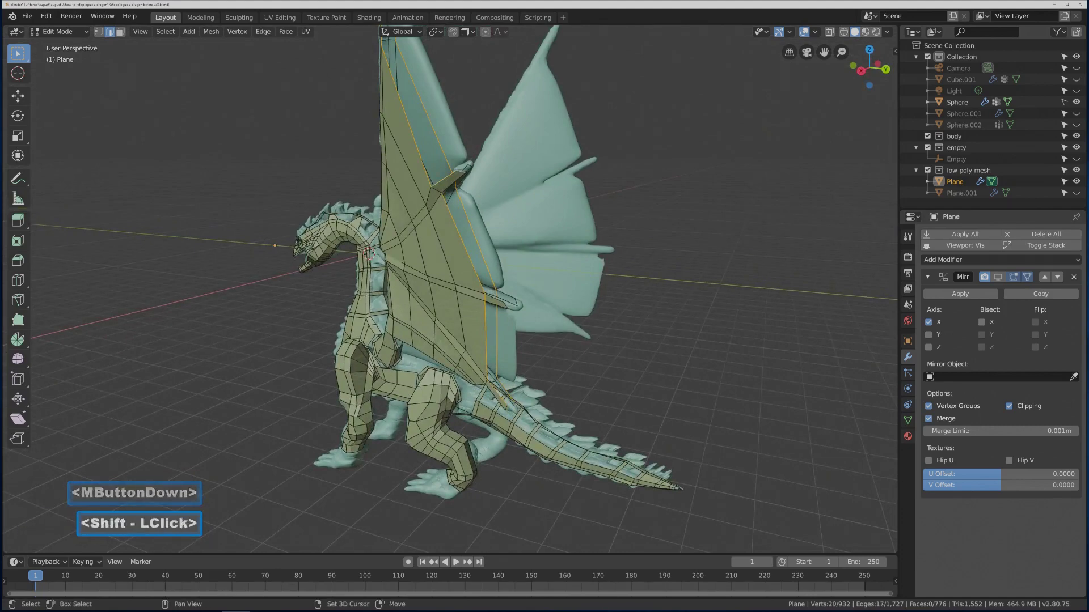
{"action": "middle_click_drag", "start_coordinate": [489, 180], "coordinate": [487, 209]}
{"action": "left_click", "coordinate": [455, 180], "text": "shift"}
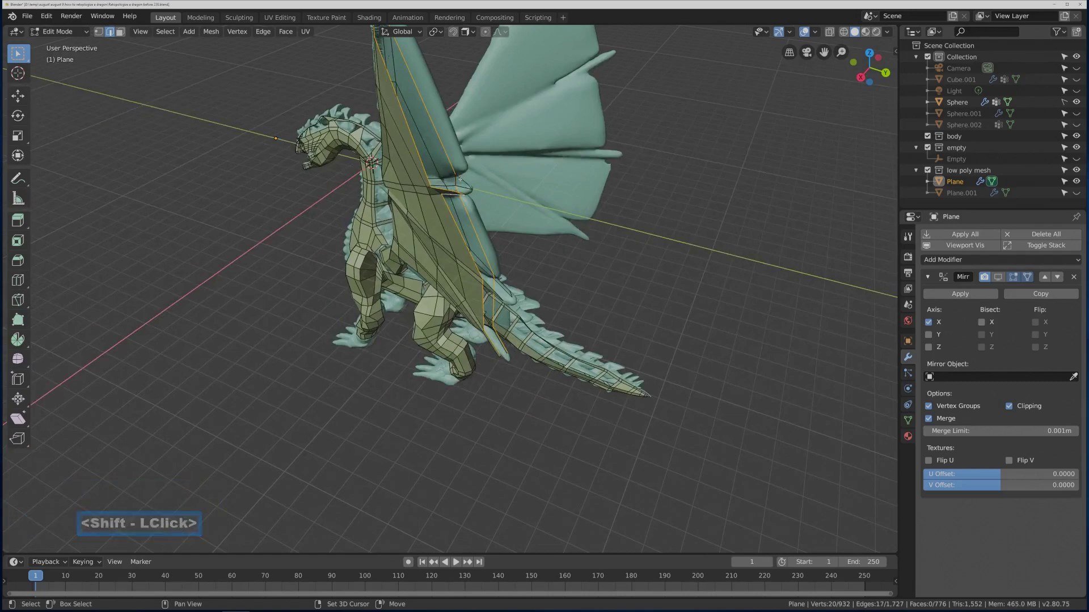
{"action": "left_click", "coordinate": [461, 181], "text": "shift"}
{"action": "middle_click_drag", "start_coordinate": [461, 180], "coordinate": [340, 185]}
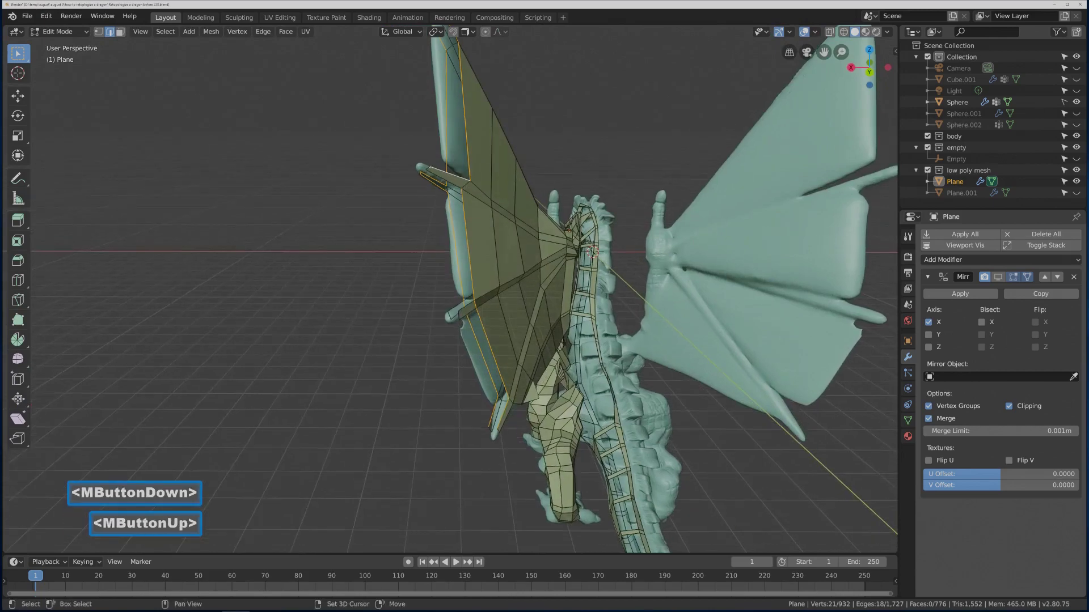
{"action": "left_click", "coordinate": [428, 168], "text": "shift"}
{"action": "left_click", "coordinate": [448, 181], "text": "shift"}
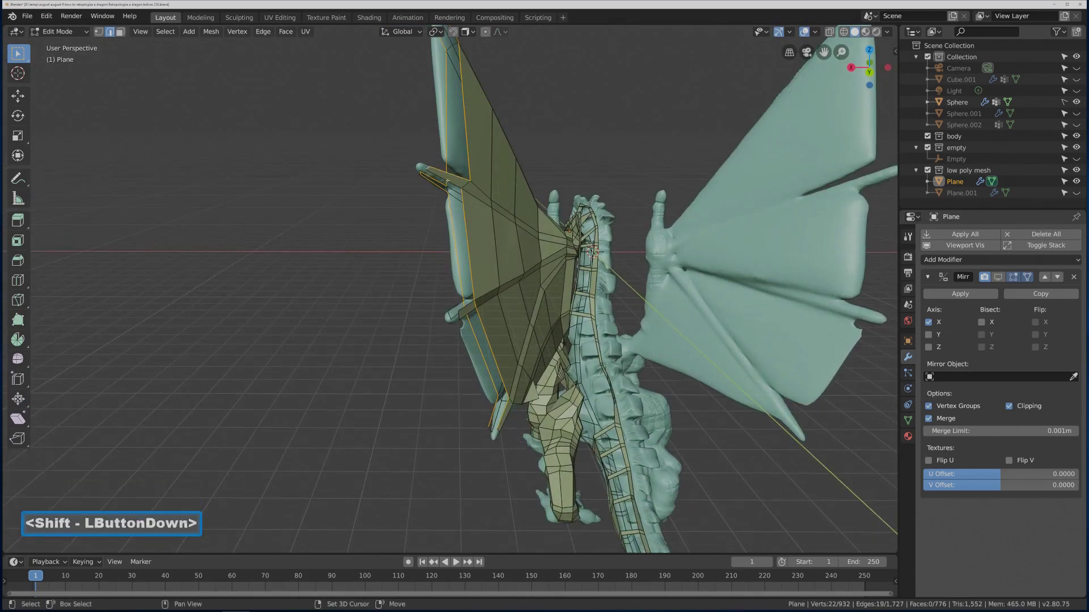
{"action": "middle_click_drag", "start_coordinate": [447, 181], "coordinate": [442, 162]}
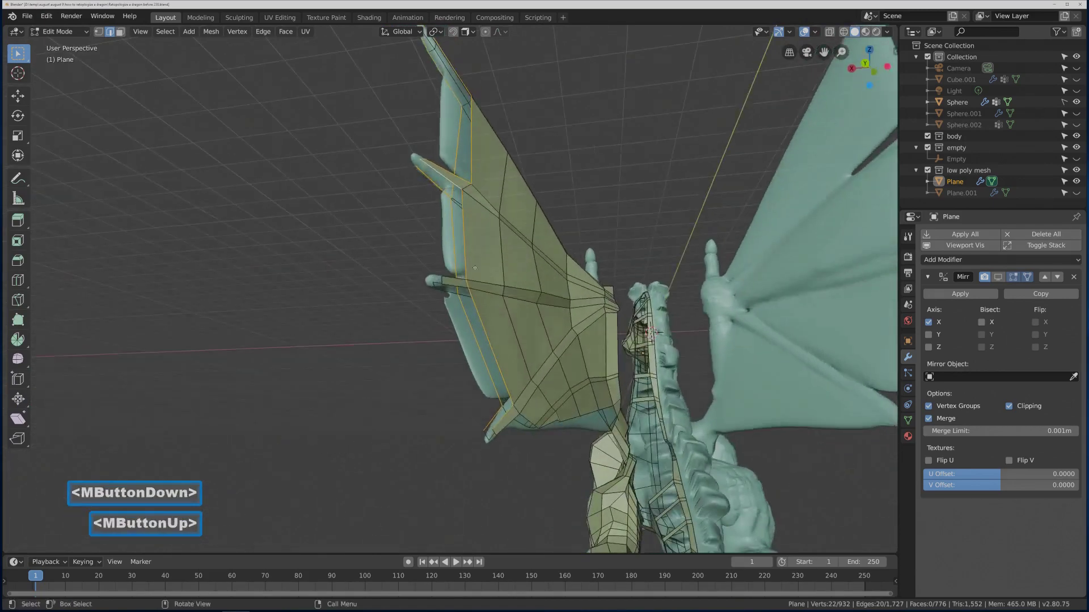
{"action": "left_click", "coordinate": [442, 162], "text": "shift"}
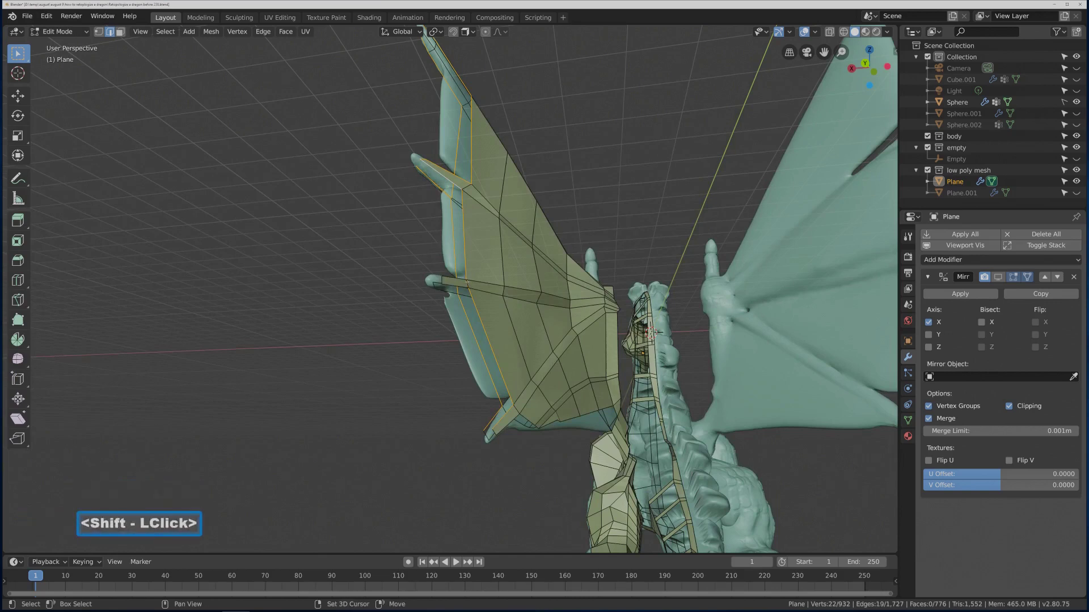
Correct the edge selection at the middle wing finger so it runs around the finger's outline on both sides.
{"action": "left_click", "coordinate": [468, 281], "text": "shift"}
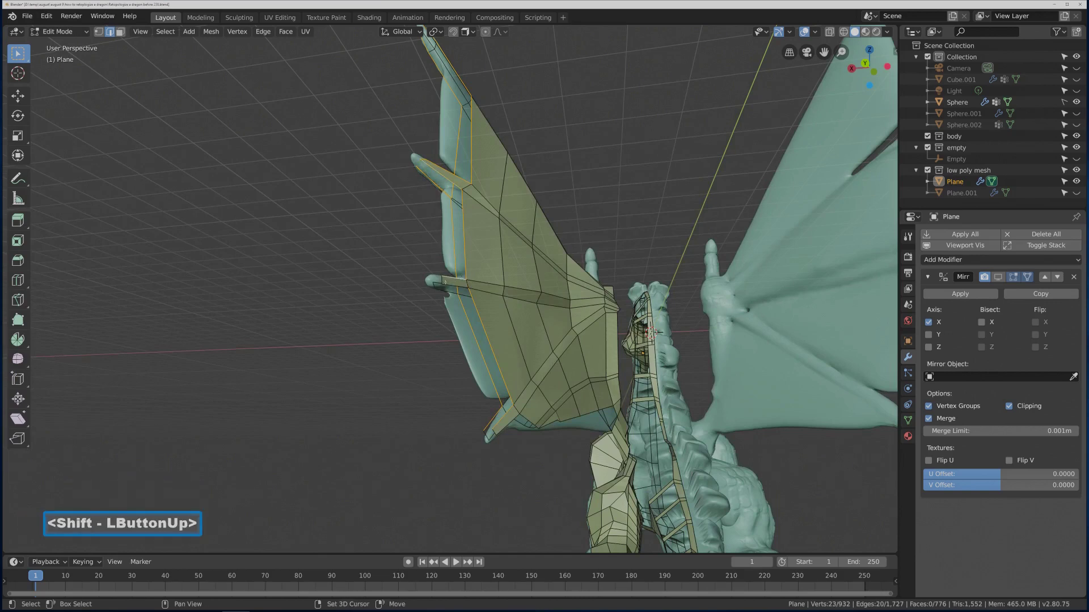
{"action": "left_click", "coordinate": [454, 281], "text": "shift"}
{"action": "left_click", "coordinate": [453, 280], "text": "shift"}
{"action": "middle_click_drag", "start_coordinate": [456, 312], "coordinate": [318, 315]}
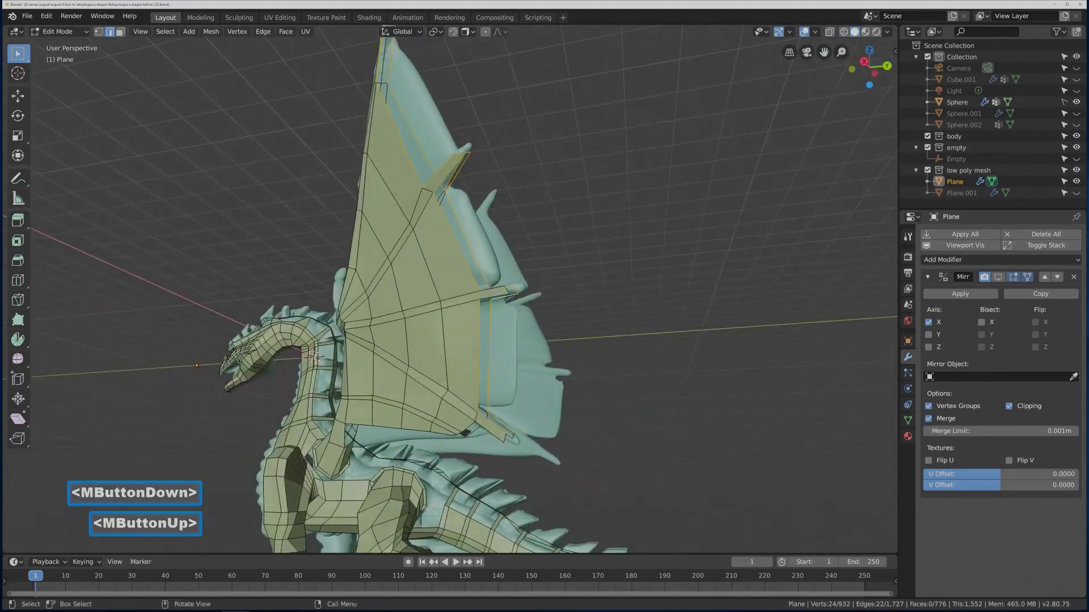
{"action": "left_click", "coordinate": [478, 296], "text": "shift"}
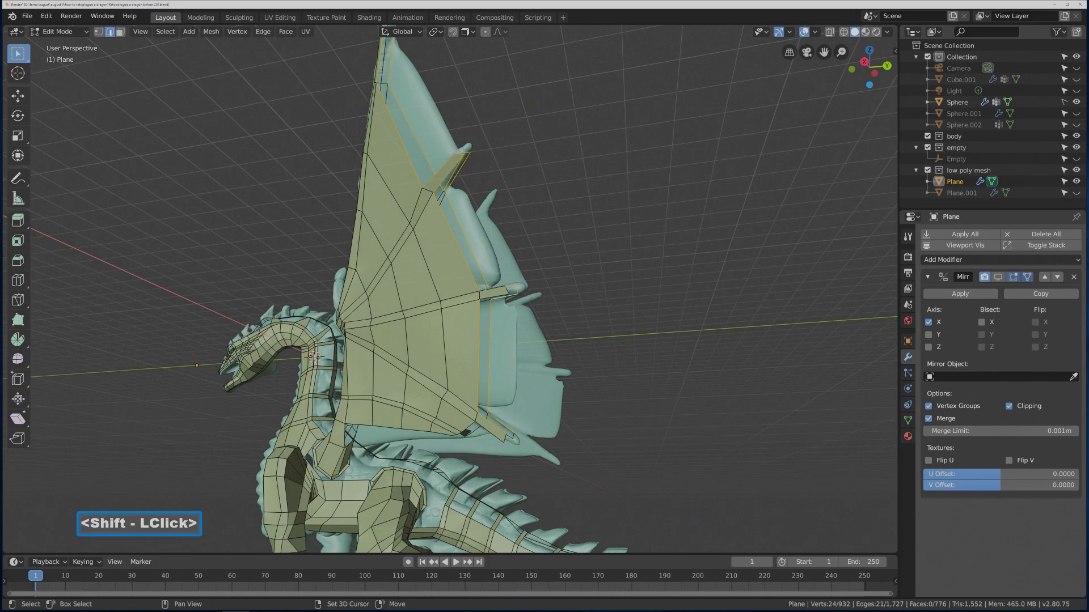
{"action": "left_click", "coordinate": [506, 290], "text": "shift"}
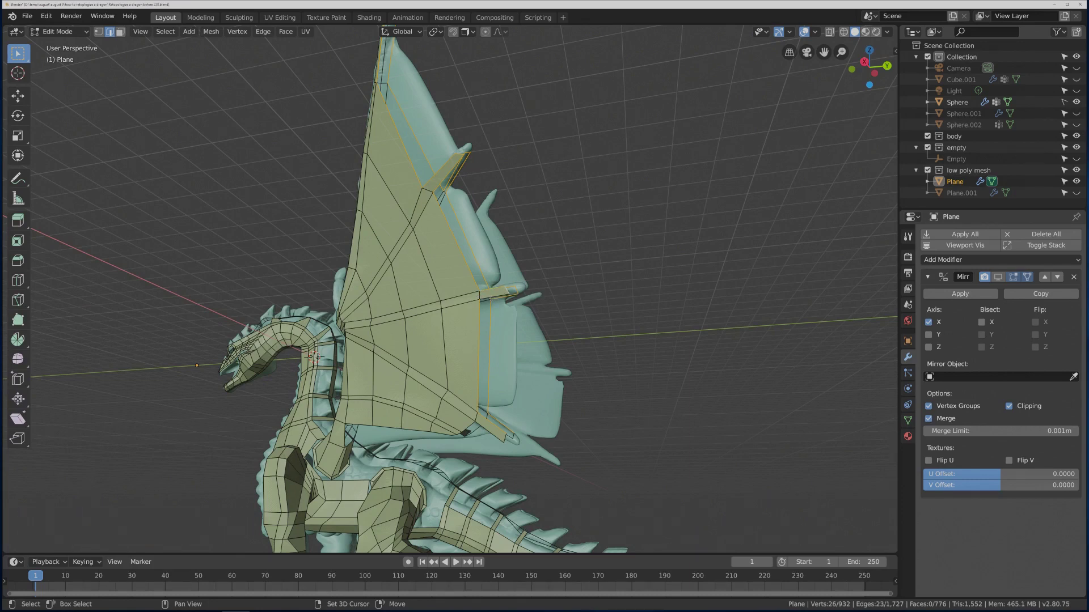
{"action": "left_click", "coordinate": [488, 297], "text": "shift"}
Extend the selection with the border edges of the lowest wing finger on both sides of the wing.
{"action": "middle_click_drag", "start_coordinate": [454, 284], "coordinate": [425, 283]}
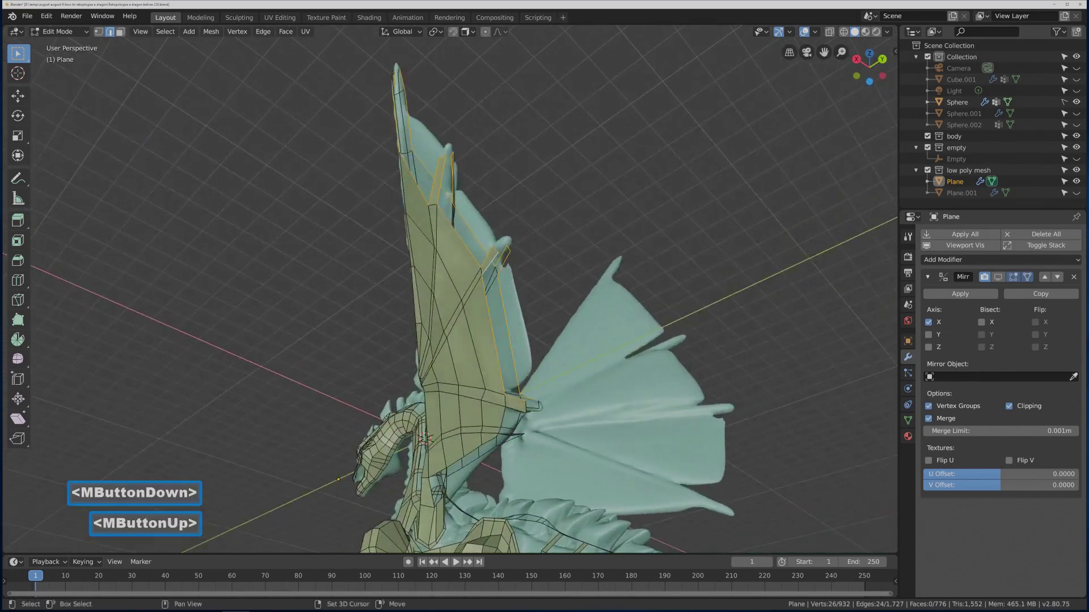
{"action": "left_click", "coordinate": [564, 393], "text": "shift"}
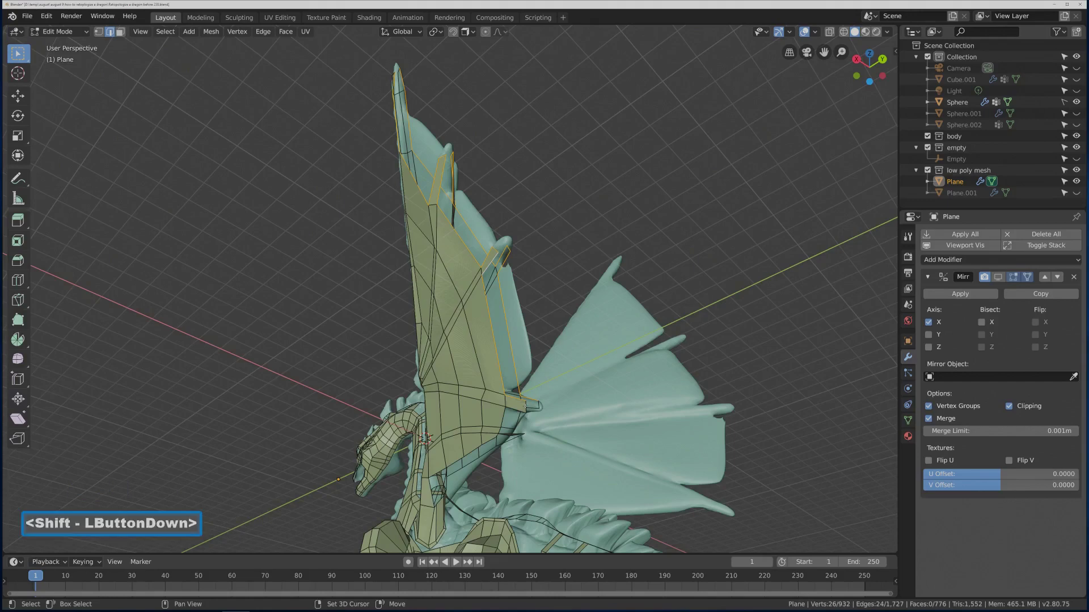
{"action": "middle_click_drag", "start_coordinate": [564, 393], "coordinate": [490, 400]}
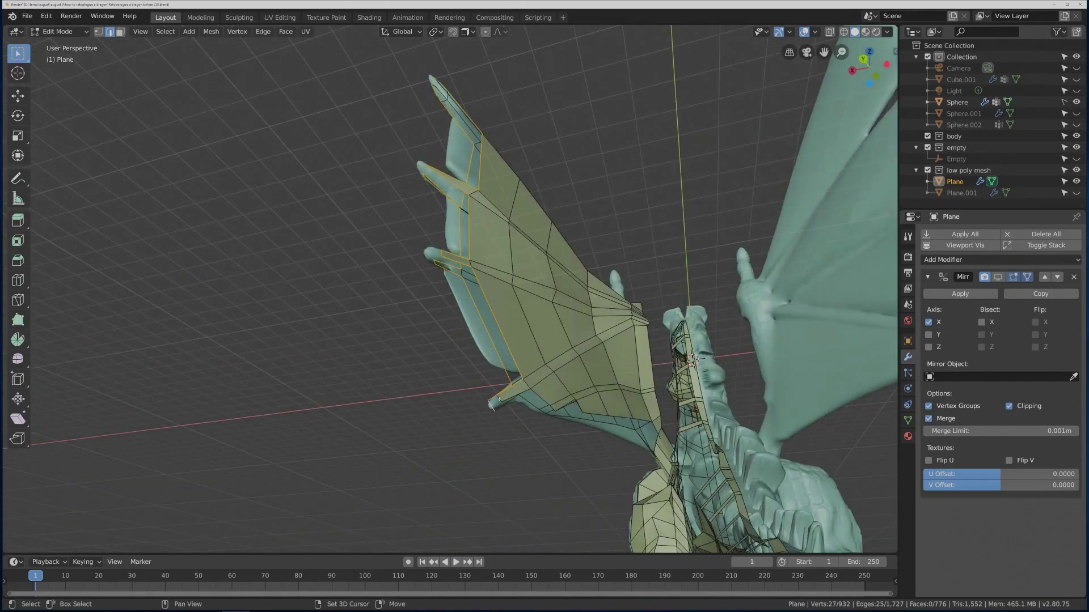
{"action": "left_click", "coordinate": [499, 399], "text": "shift"}
Add the remaining border edges at the wing tip on both sides of the wing to the selection.
{"action": "key", "text": "Pause"}
{"action": "middle_click_drag", "start_coordinate": [598, 130], "coordinate": [530, 420]}
{"action": "scroll", "coordinate": [631, 150], "scroll_direction": "down", "scroll_amount": 3}
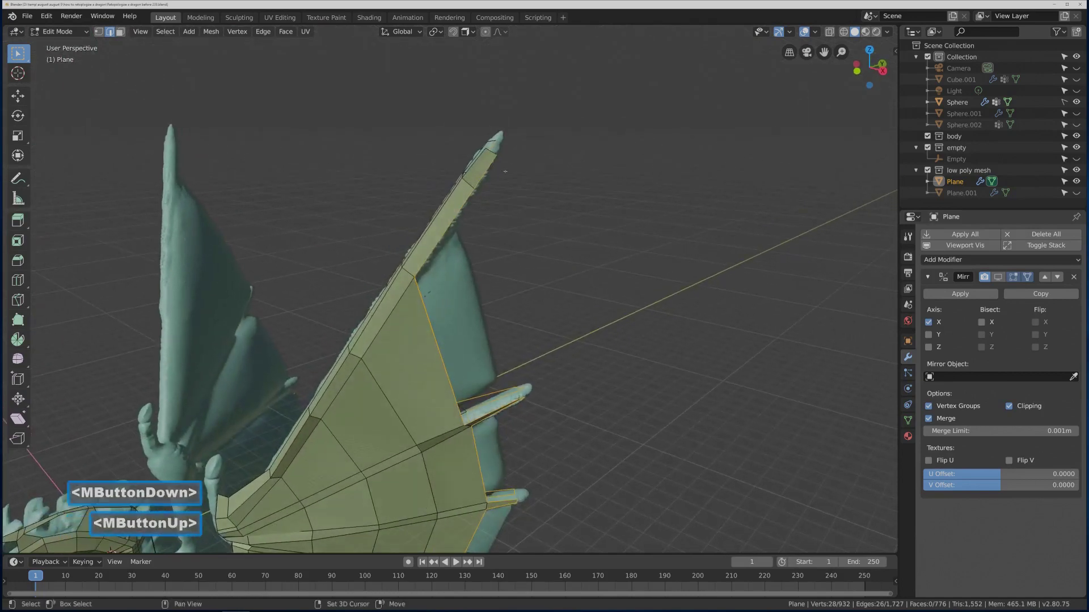
{"action": "left_click", "coordinate": [491, 148], "text": "shift"}
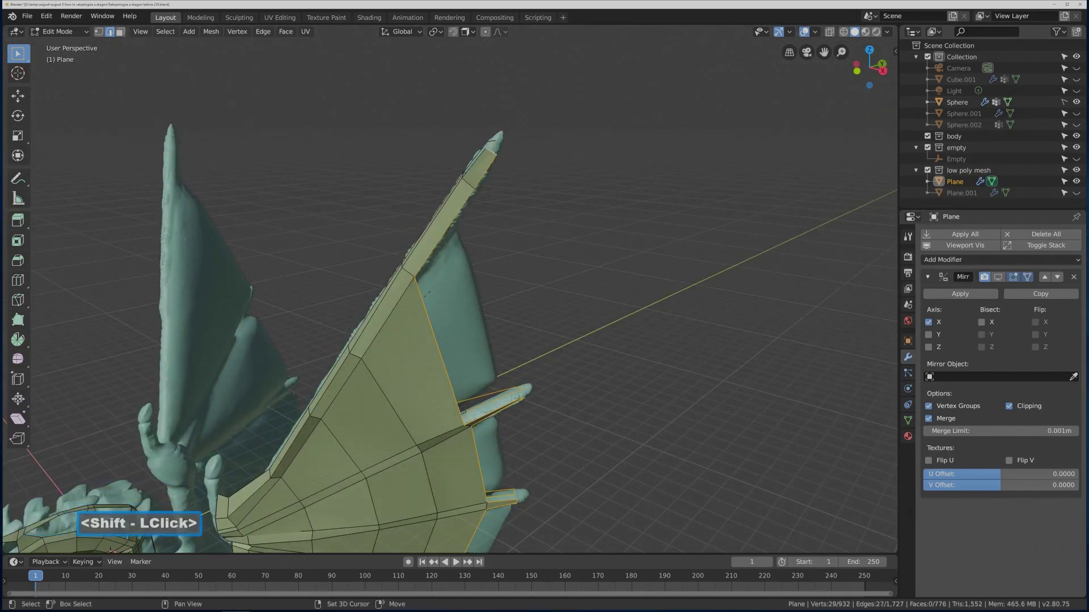
{"action": "middle_click_drag", "start_coordinate": [492, 152], "coordinate": [581, 282]}
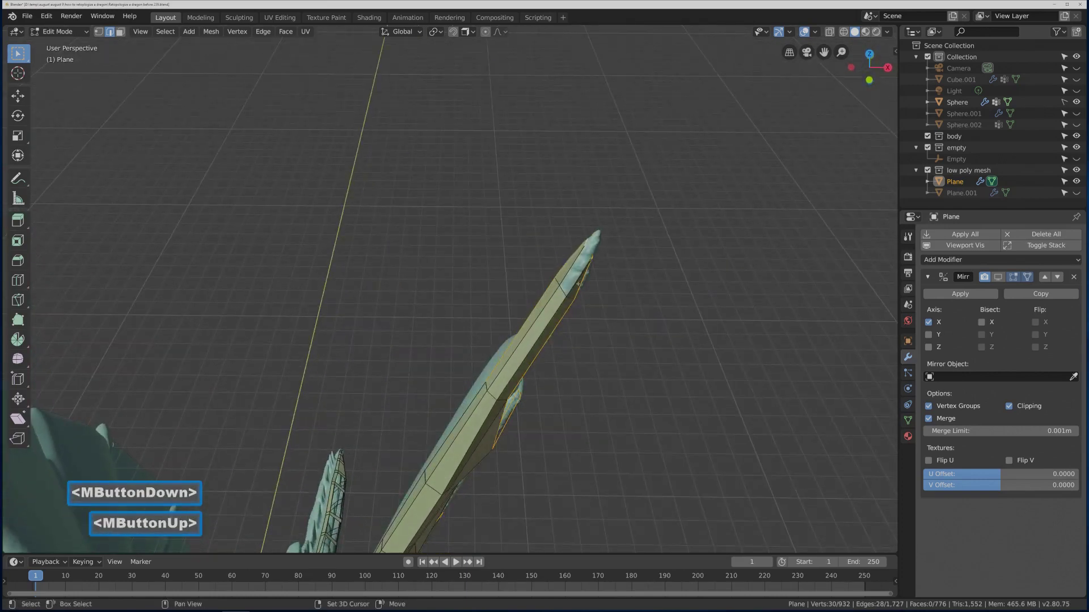
{"action": "left_click", "coordinate": [575, 284], "text": "shift"}
{"action": "left_click", "coordinate": [570, 267], "text": "shift"}
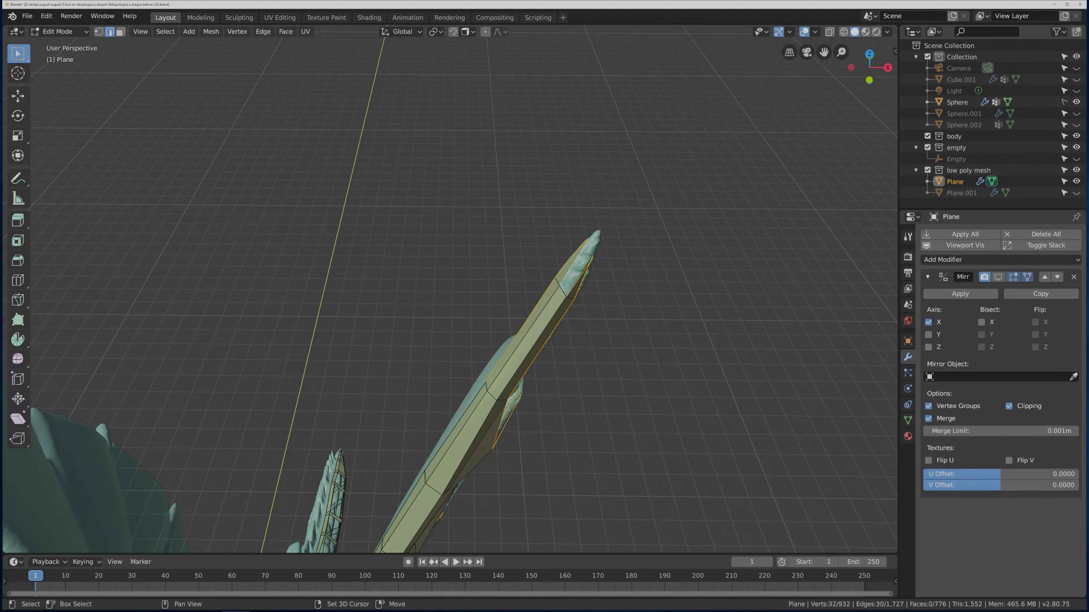
Deselect the two surplus edges at the wing tip, one on each side of the wing.
{"action": "middle_click_drag", "start_coordinate": [649, 299], "coordinate": [581, 223]}
{"action": "scroll", "coordinate": [607, 305], "scroll_direction": "down", "scroll_amount": 2}
{"action": "scroll", "coordinate": [607, 305], "scroll_direction": "down", "scroll_amount": 1}
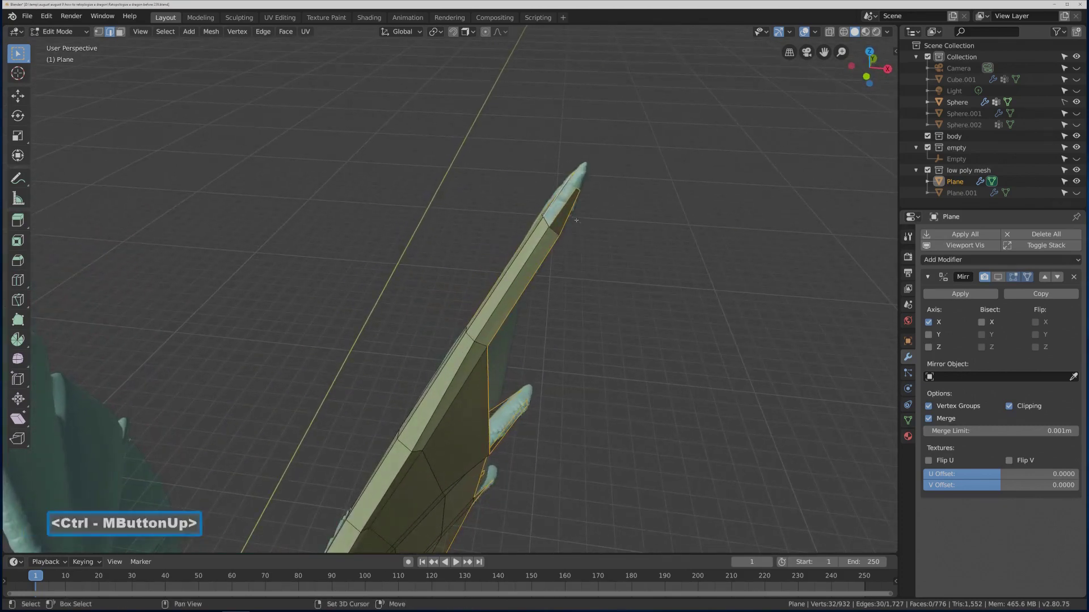
{"action": "left_click", "coordinate": [559, 214], "text": "shift"}
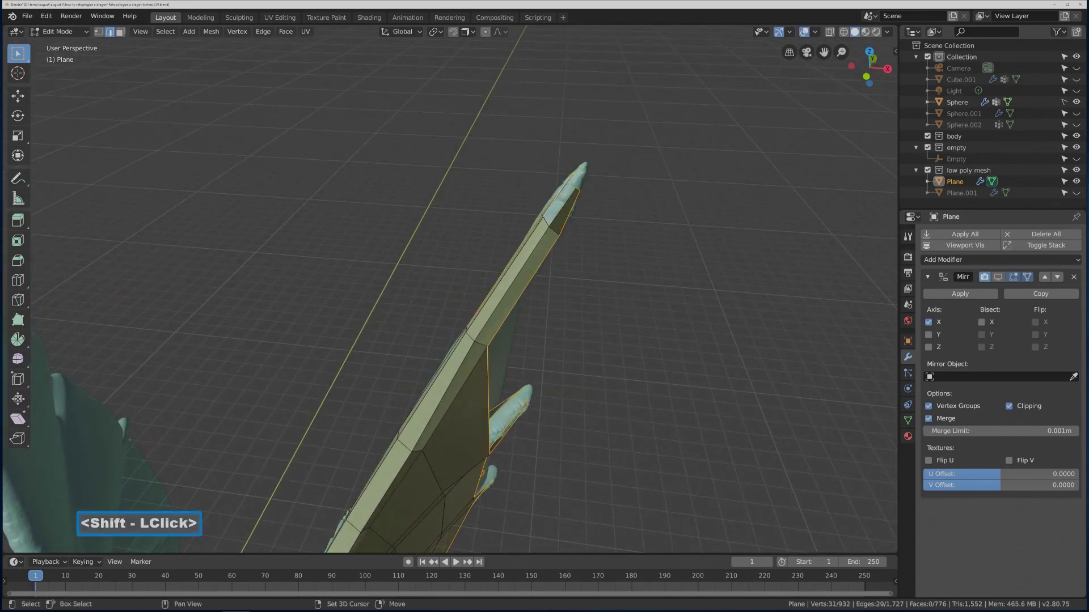
{"action": "middle_click_drag", "start_coordinate": [559, 214], "coordinate": [563, 230]}
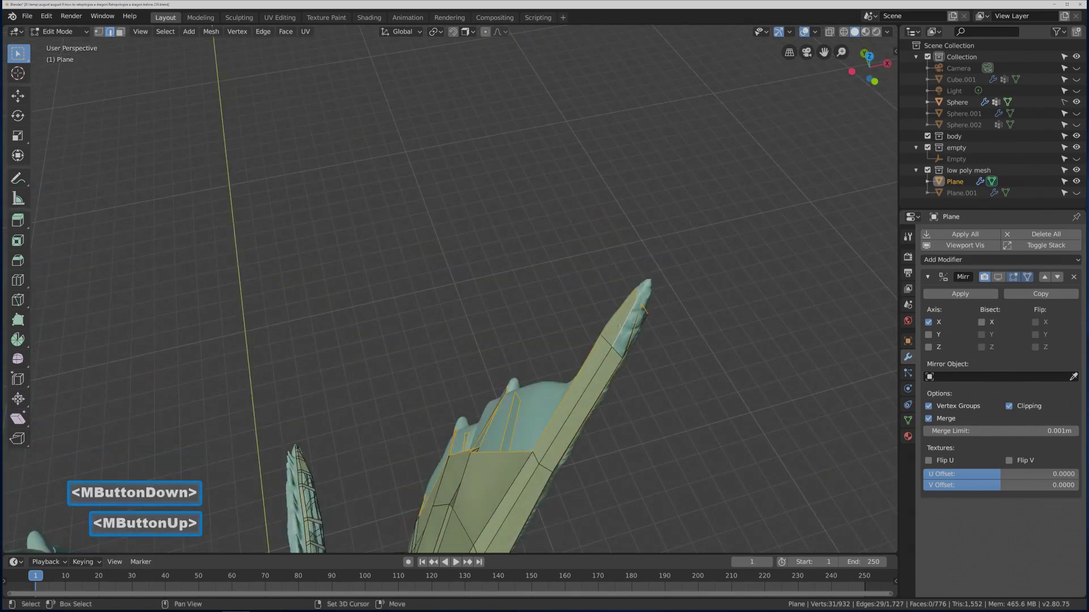
{"action": "left_click", "coordinate": [620, 325], "text": "shift"}
Bridge the selected rear edge paths to close the back of the wing from the tip to the lowest finger.
{"action": "middle_click_drag", "start_coordinate": [620, 325], "coordinate": [638, 349]}
{"action": "scroll", "coordinate": [663, 359], "scroll_direction": "down", "scroll_amount": 5}
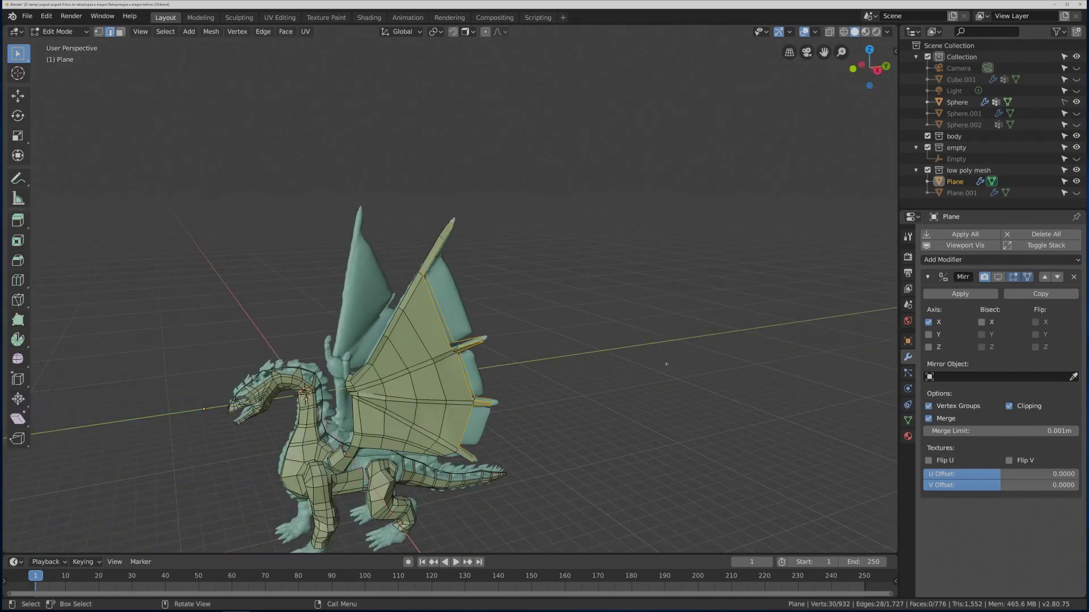
{"action": "key", "text": "ctrl"}
{"action": "key", "text": "ctrl+e"}
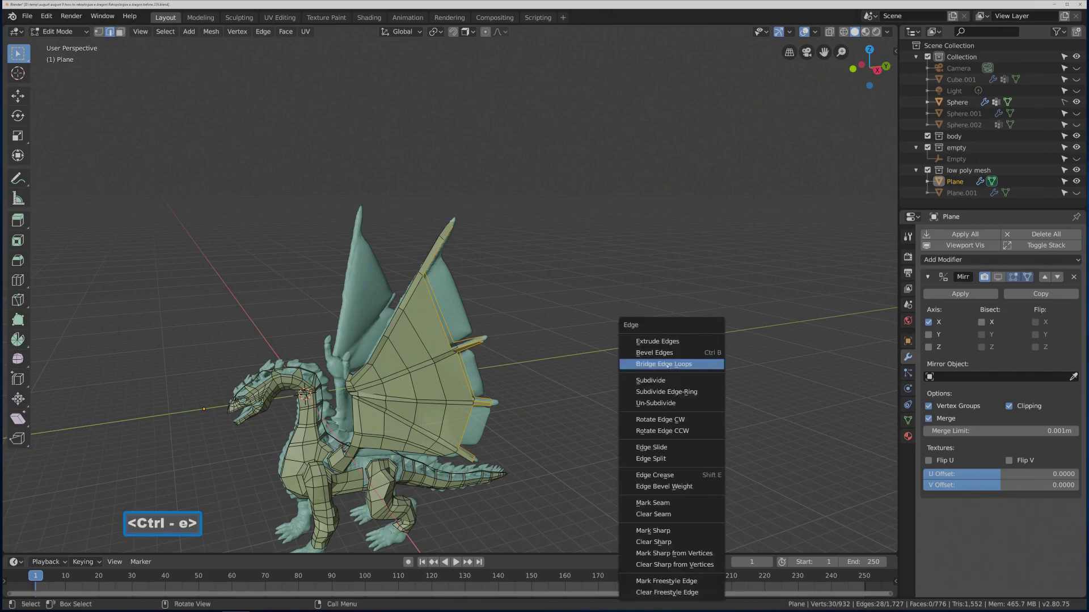
{"action": "left_click", "coordinate": [699, 366]}
{"action": "middle_click_drag", "start_coordinate": [699, 366], "coordinate": [591, 292]}
{"action": "left_click", "coordinate": [590, 293]}
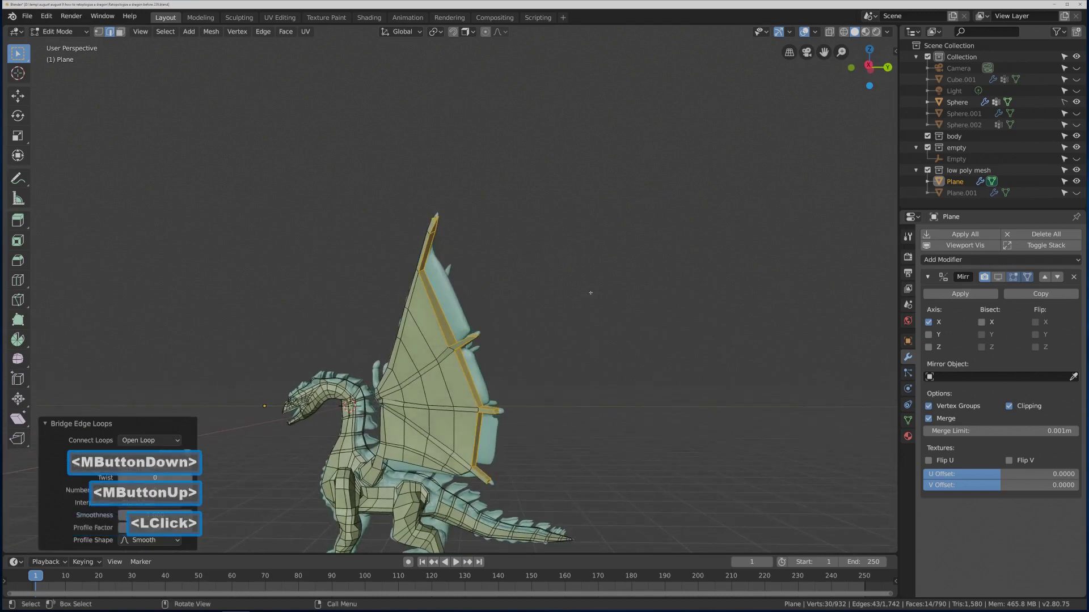